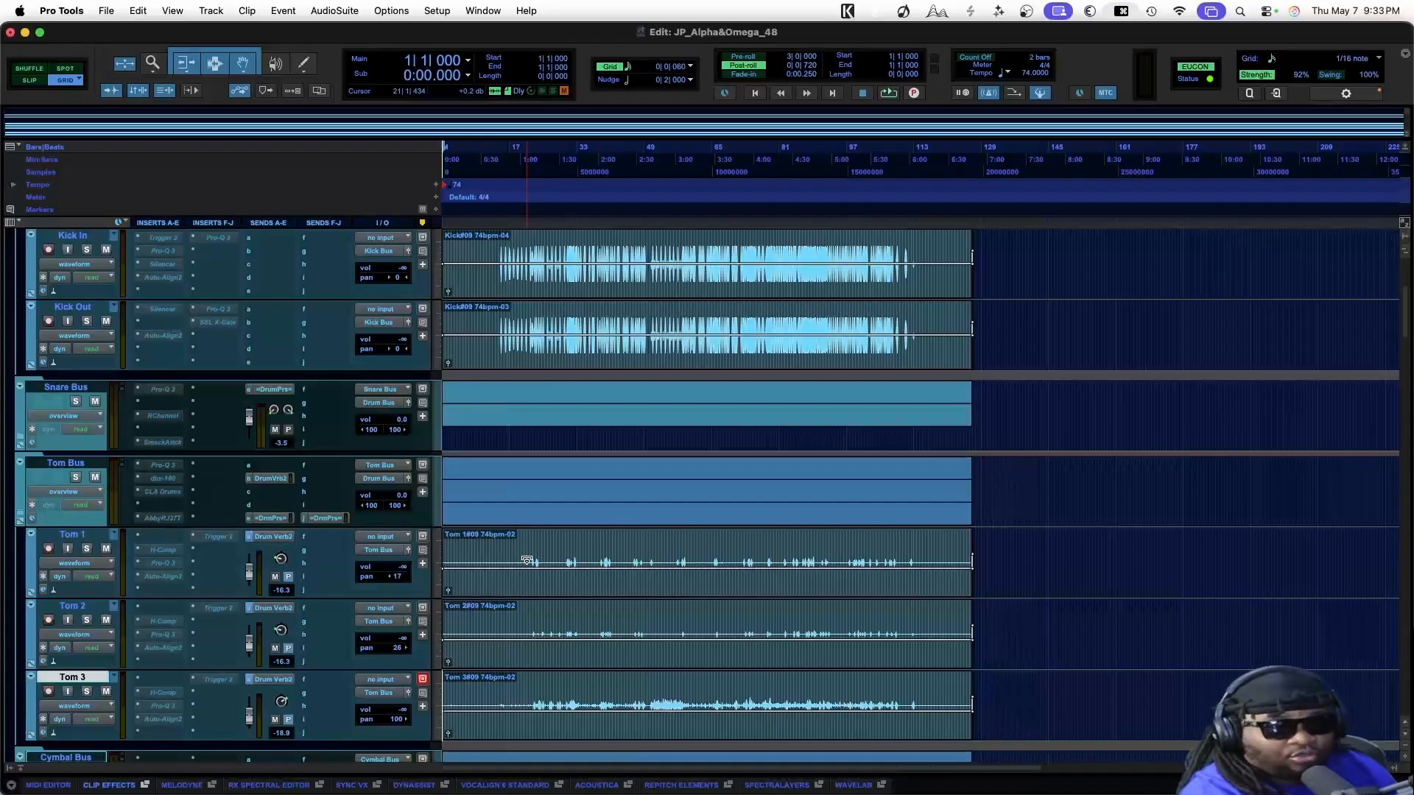
Select the dense Kick In passage from about bar 30 to bar 37
{"action": "key", "text": "ctrl+alt+super+w"}
{"action": "key", "text": "super+w"}
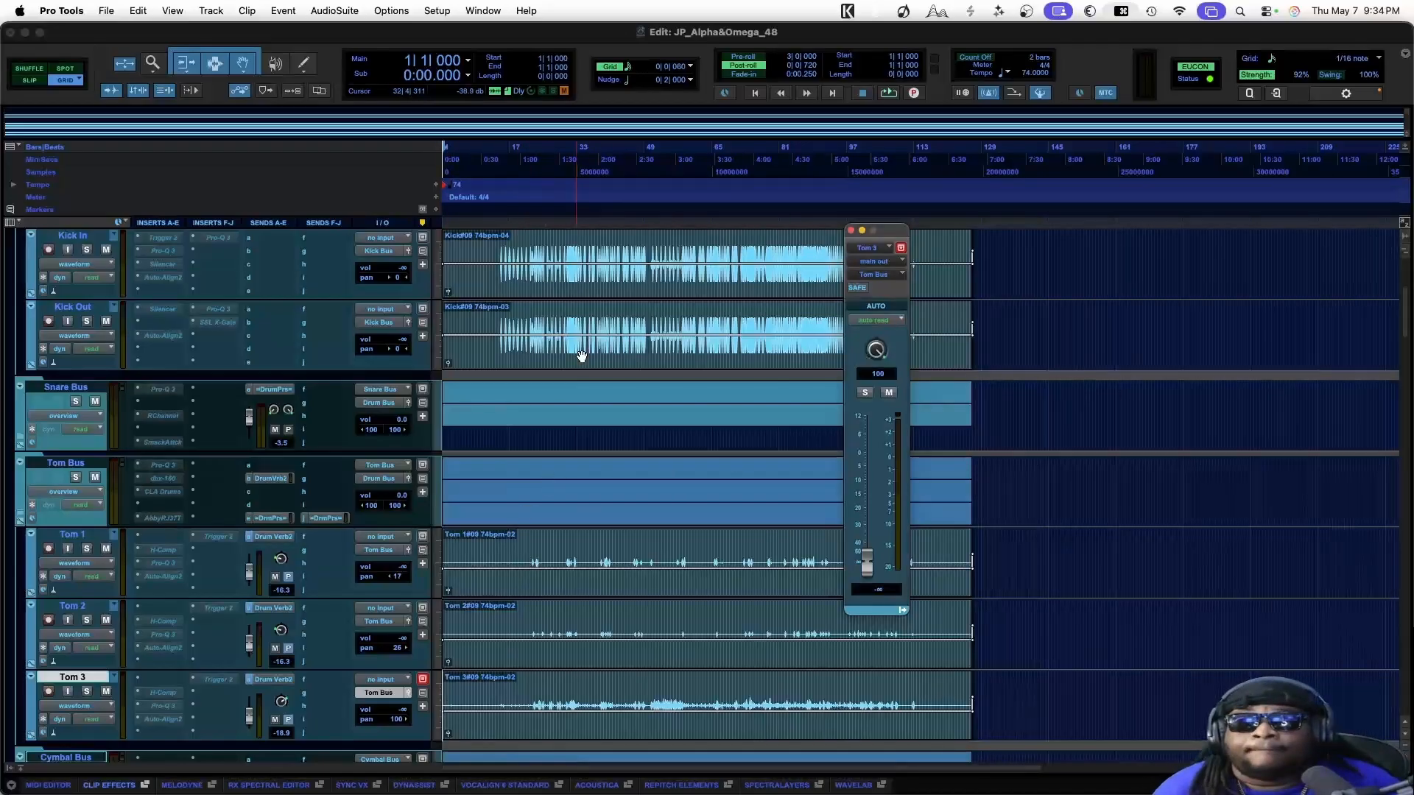
{"action": "scroll", "coordinate": [563, 379], "scroll_direction": "up", "scroll_amount": 4}
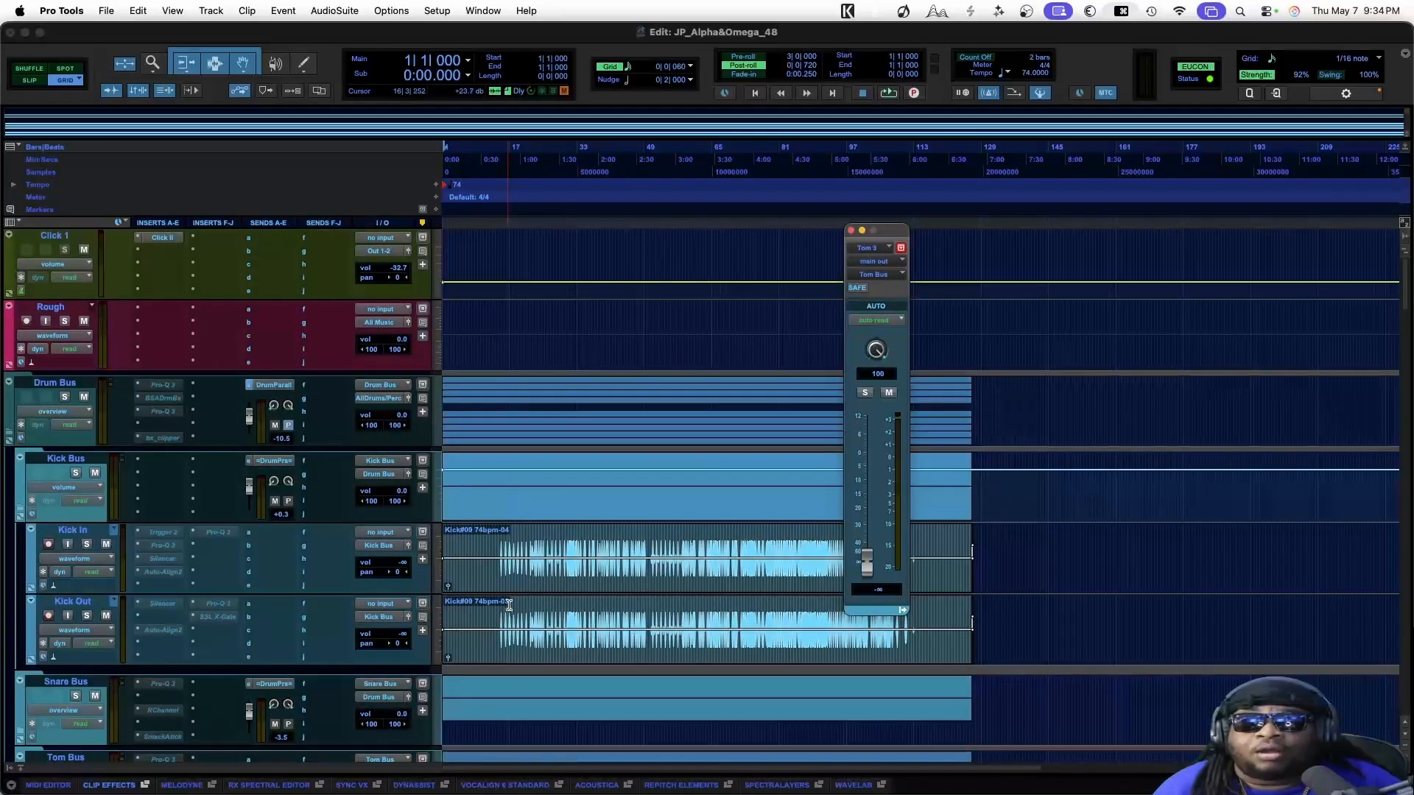
{"action": "left_click", "coordinate": [538, 537]}
{"action": "key", "text": "super+bracketright"}
{"action": "key", "text": "super+bracketright"}
{"action": "key", "text": "super+bracketright"}
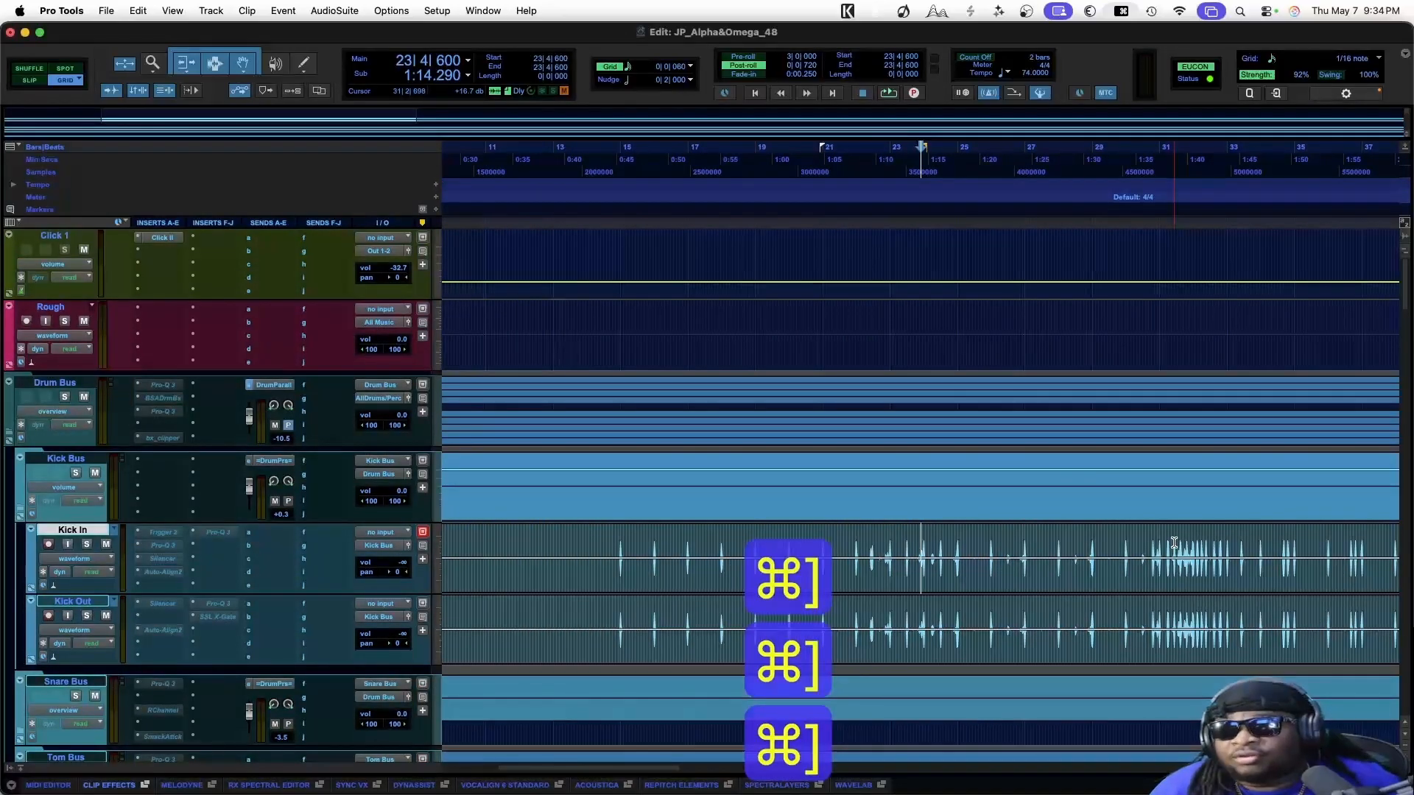
{"action": "left_click_drag", "start_coordinate": [1145, 548], "coordinate": [1373, 545]}
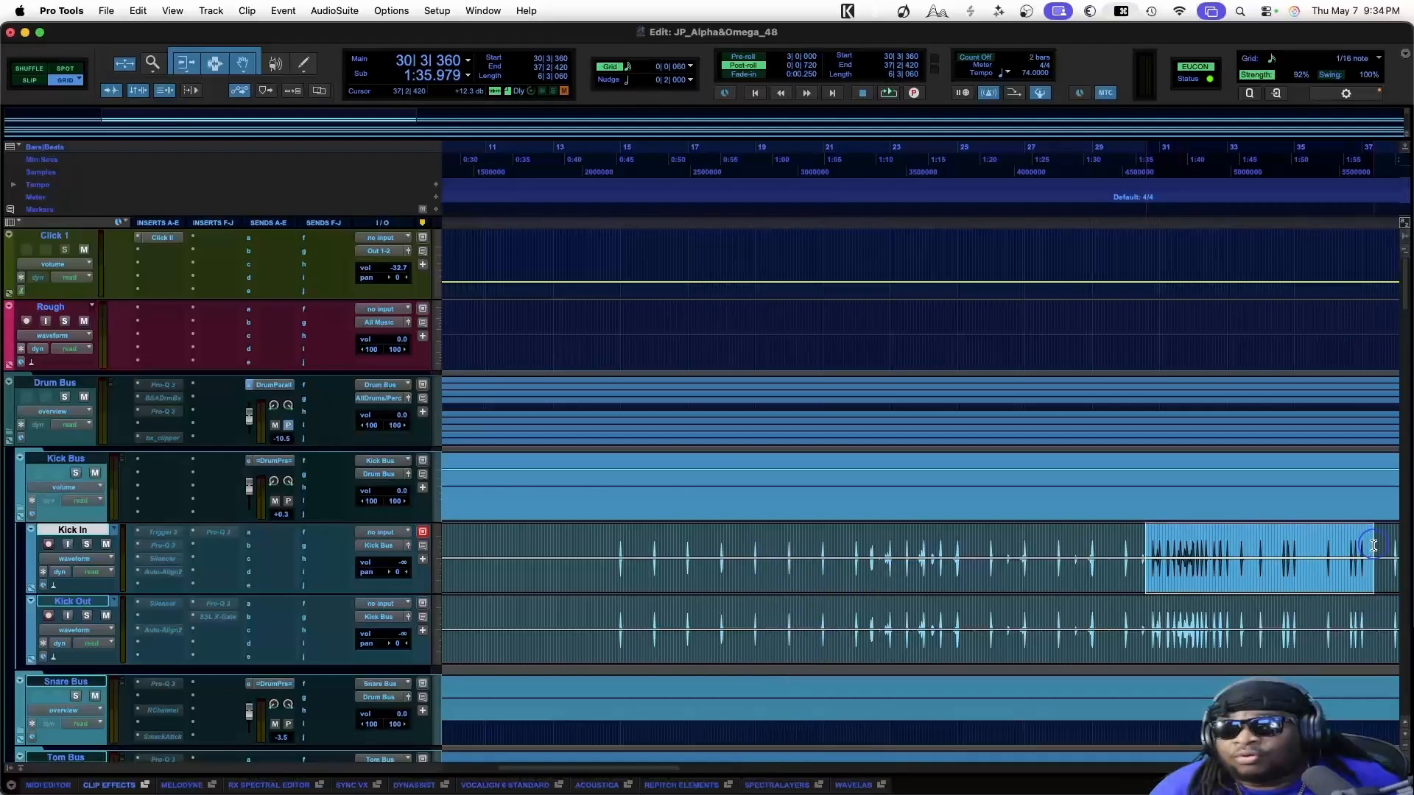
{"action": "scroll", "coordinate": [1373, 545], "scroll_direction": "right", "scroll_amount": 4}
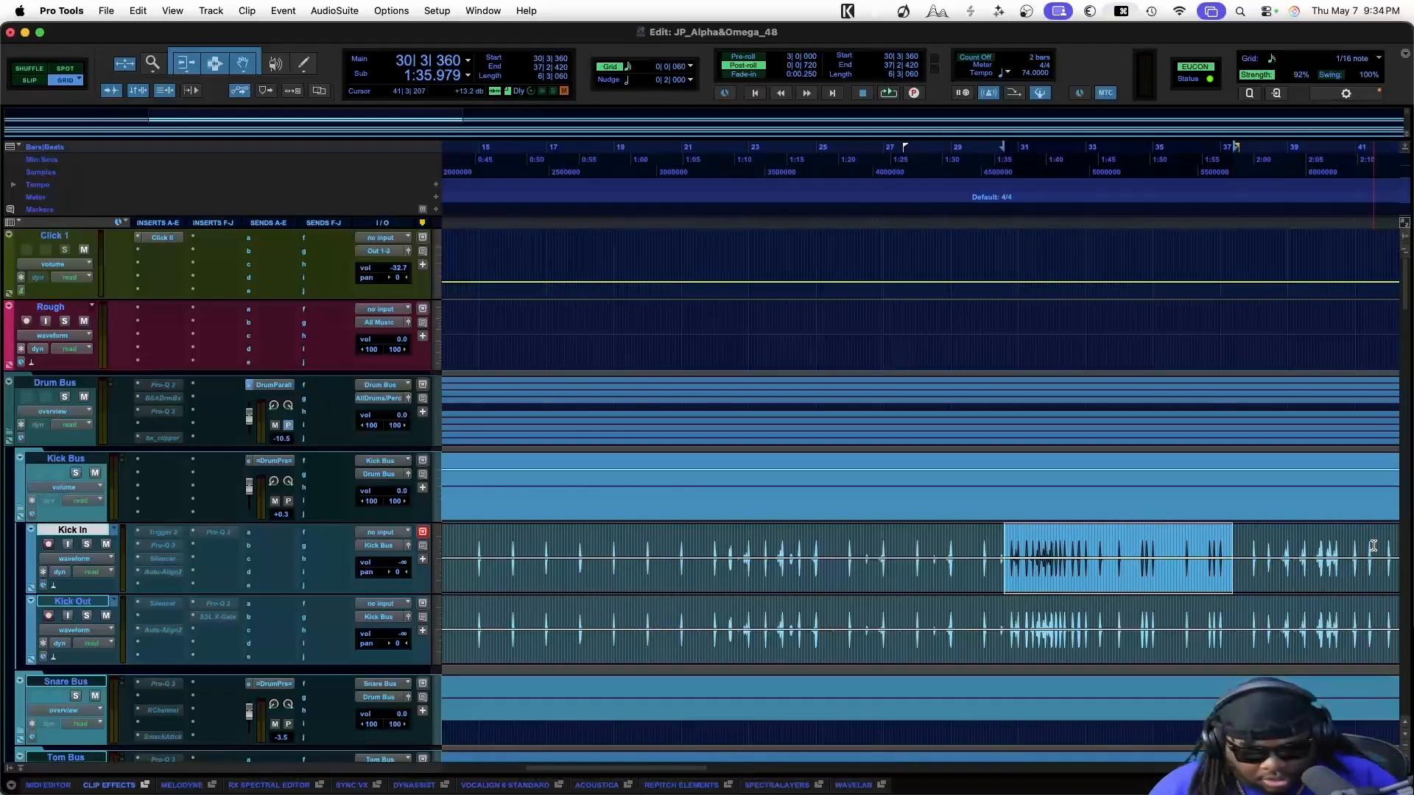
Select the Kick In passage starting at bar 72, about 20 bars long, and start playing it
{"action": "key", "text": "super+bracketleft"}
{"action": "key", "text": "super+bracketleft"}
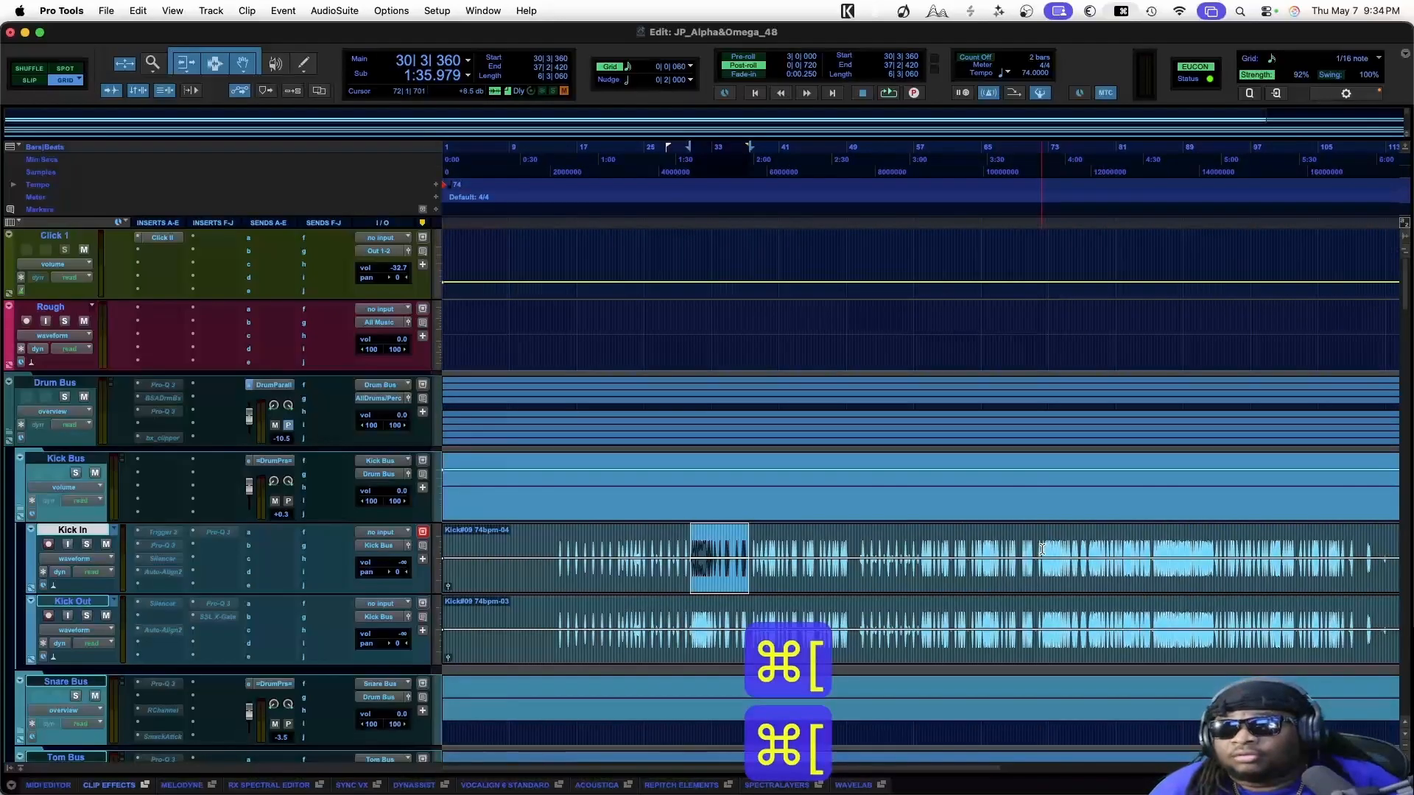
{"action": "left_click_drag", "start_coordinate": [1042, 548], "coordinate": [1213, 549]}
{"action": "key", "text": "super+bracketright"}
{"action": "key", "text": "super+bracketright"}
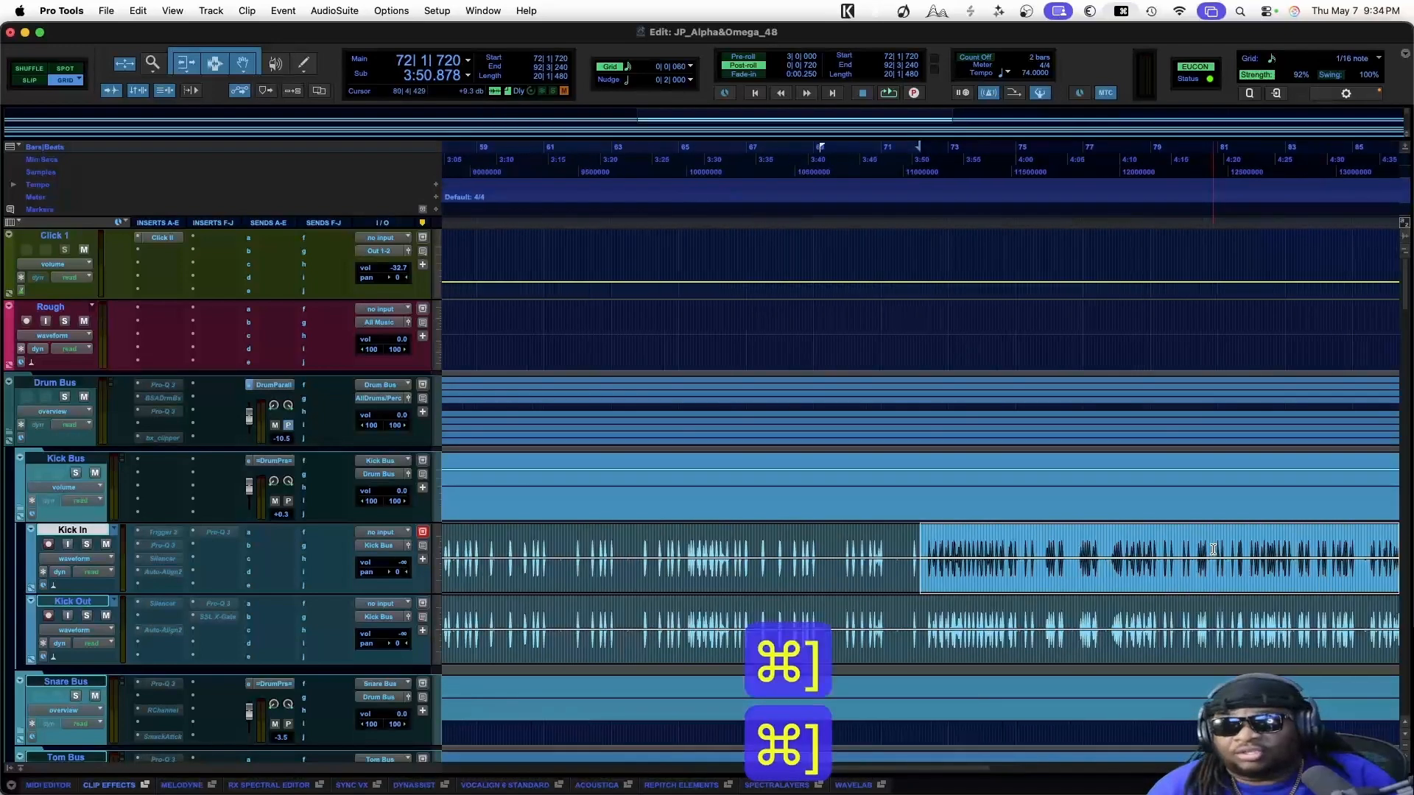
{"action": "key", "text": "space"}
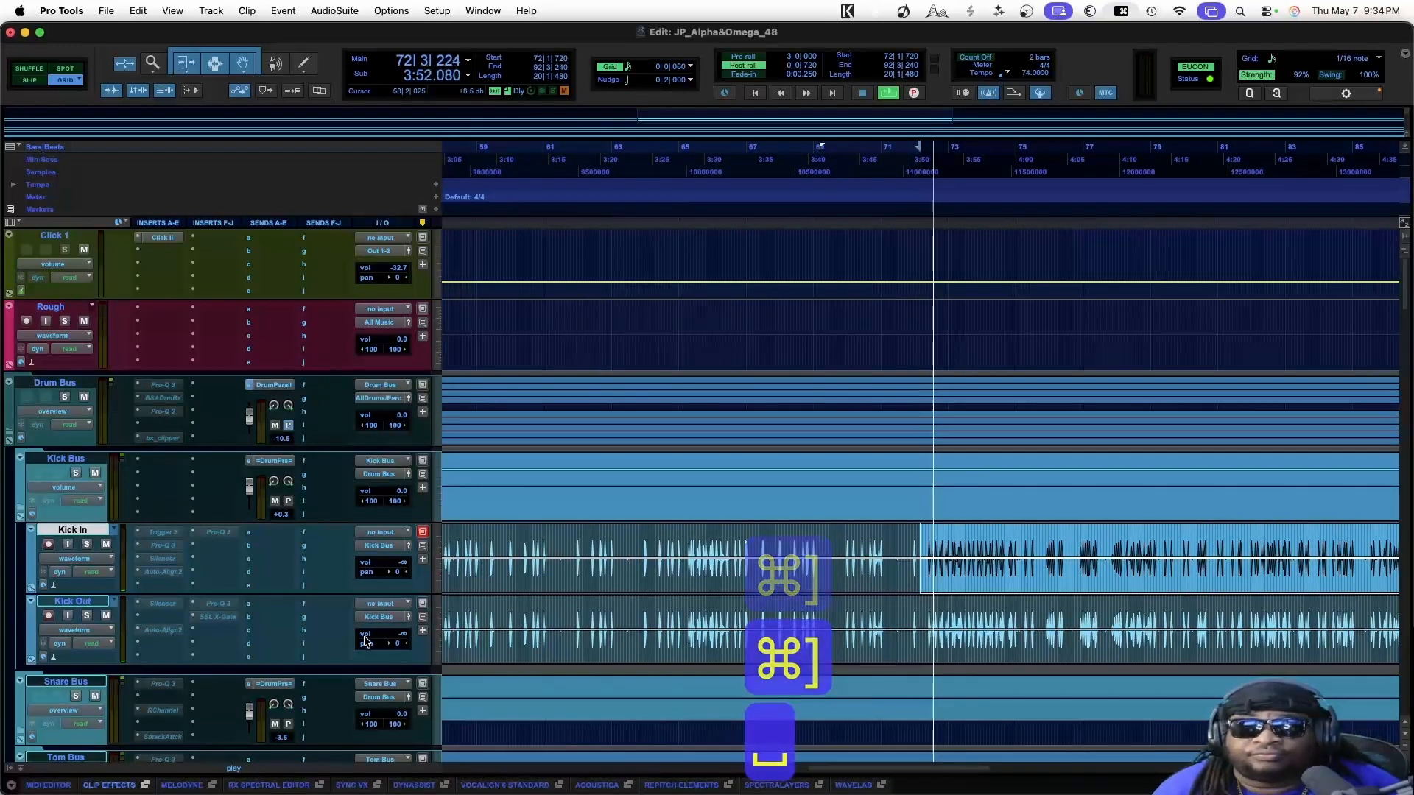
In the mixer, raise the Kick In fader to -0.4 dB and the Kick Out fader to -25.6 dB
{"action": "key", "text": "super+equal"}
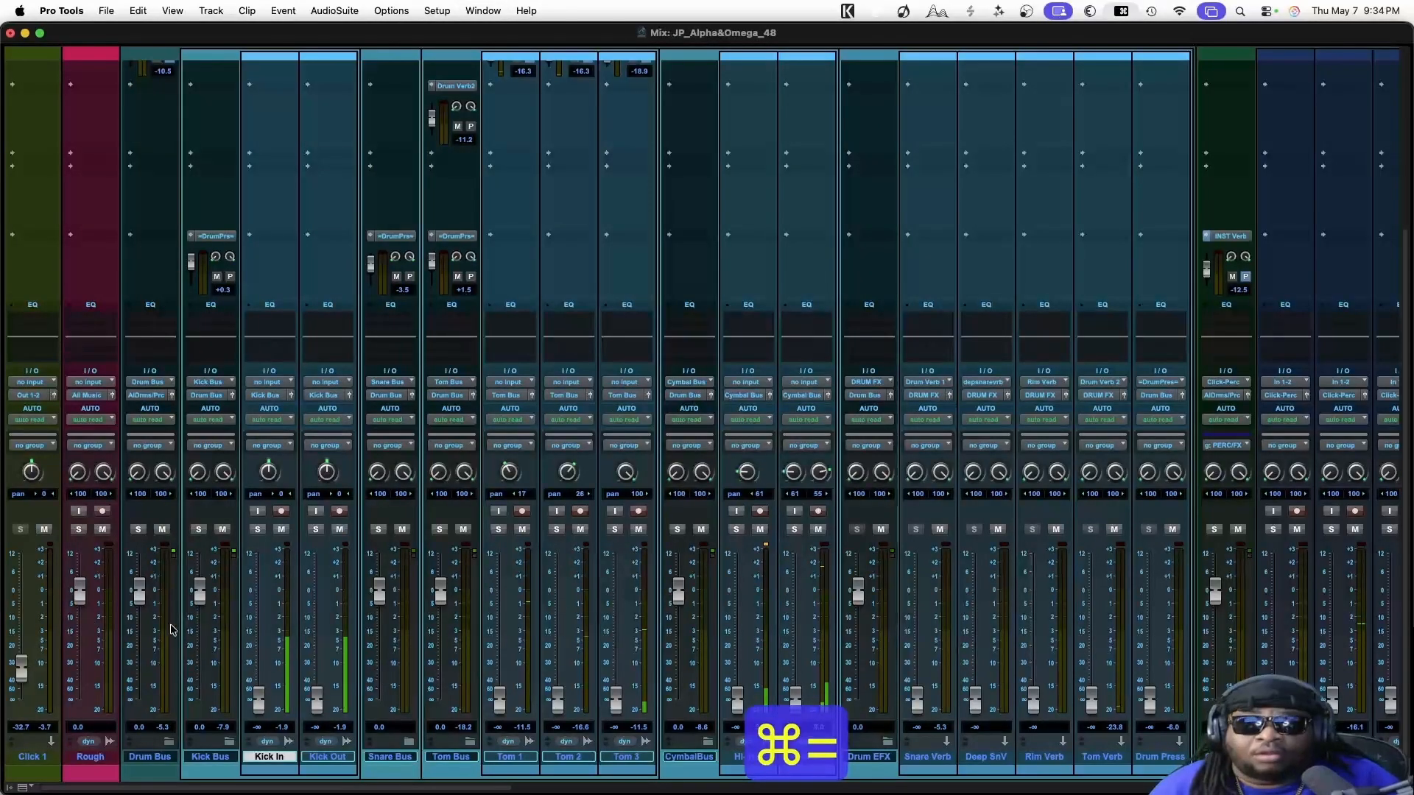
{"action": "left_click_drag", "start_coordinate": [257, 701], "coordinate": [264, 593]}
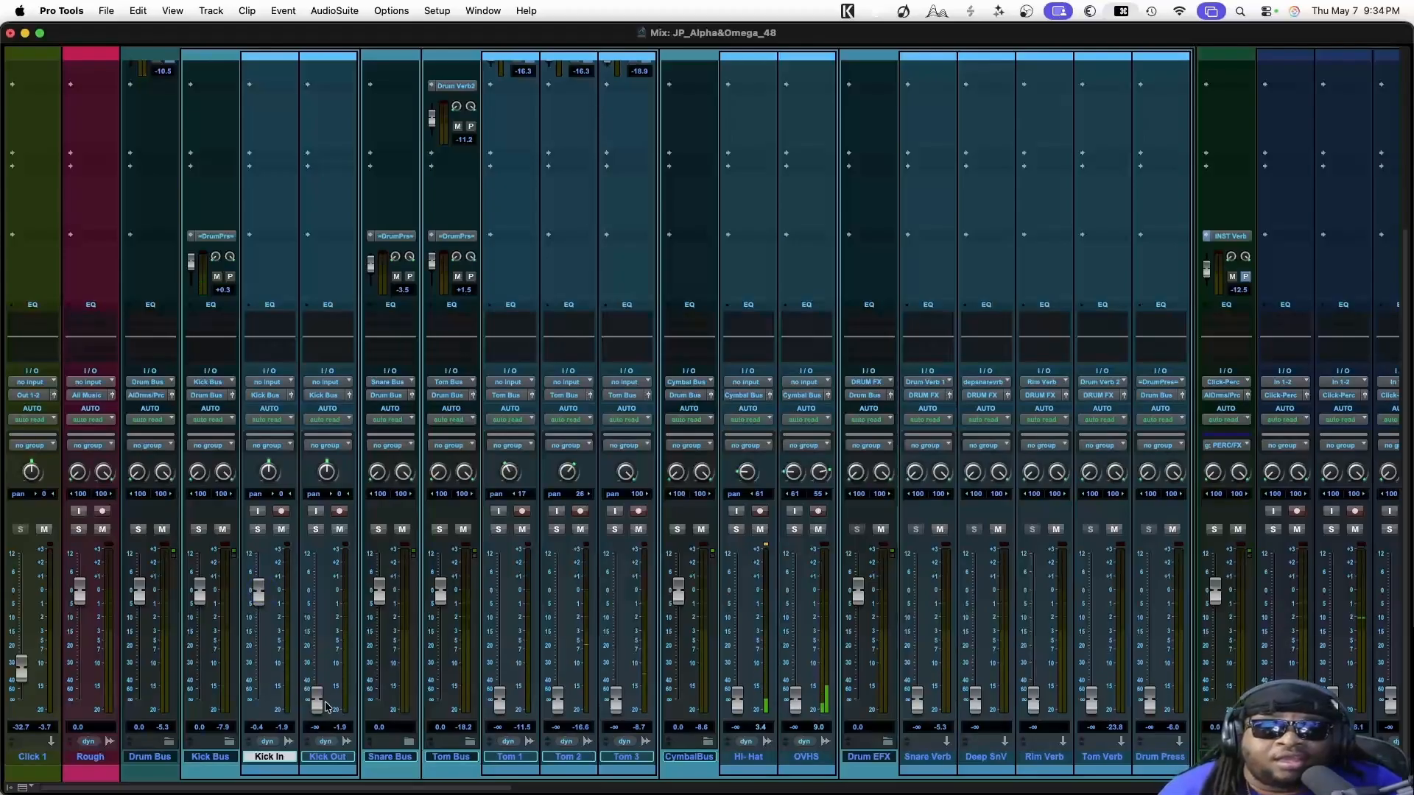
{"action": "left_click_drag", "start_coordinate": [317, 701], "coordinate": [315, 661]}
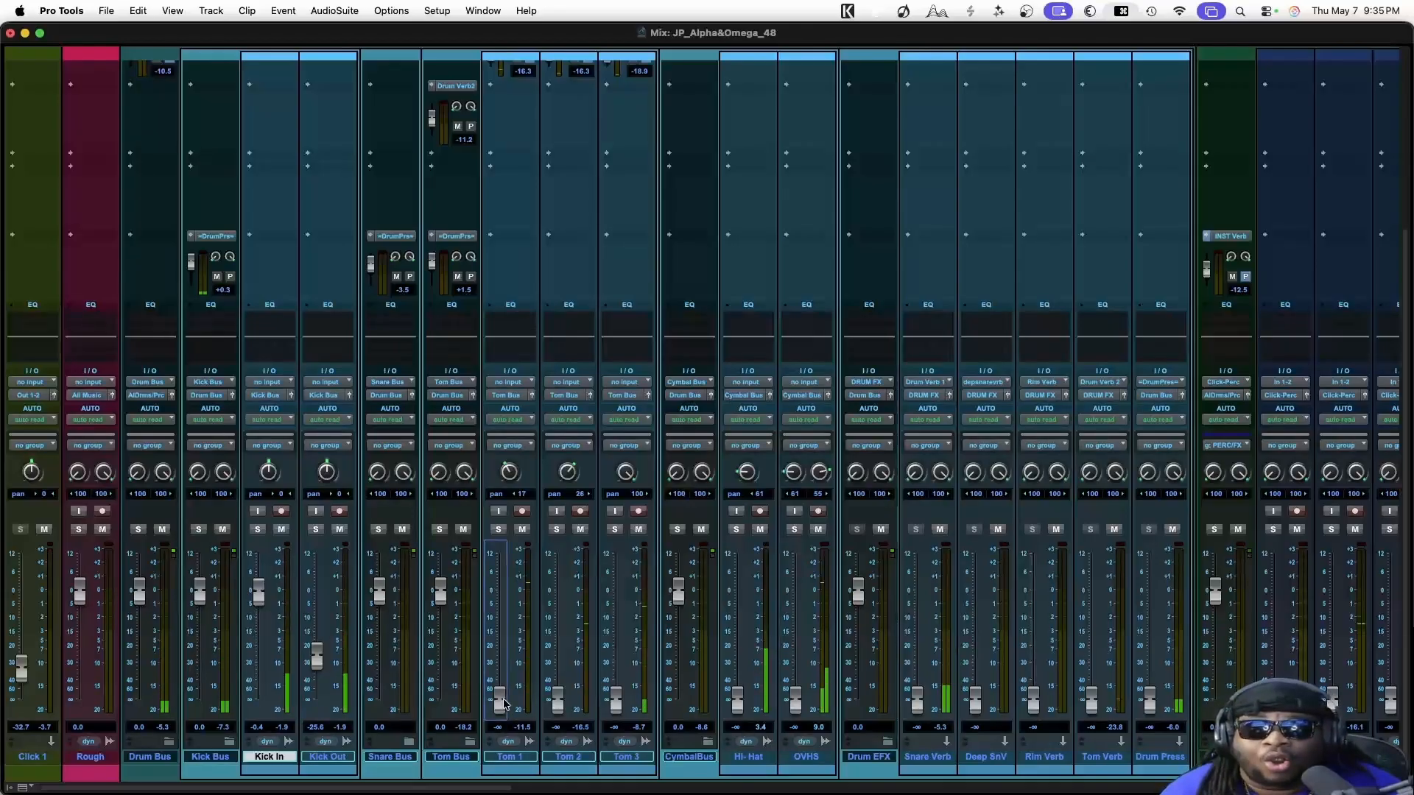
Raise the tom faders: Tom 1 to -4.9 dB, Tom 2 to -4.3 dB and Tom 3 to -5.7 dB
{"action": "left_click_drag", "start_coordinate": [499, 696], "coordinate": [498, 606]}
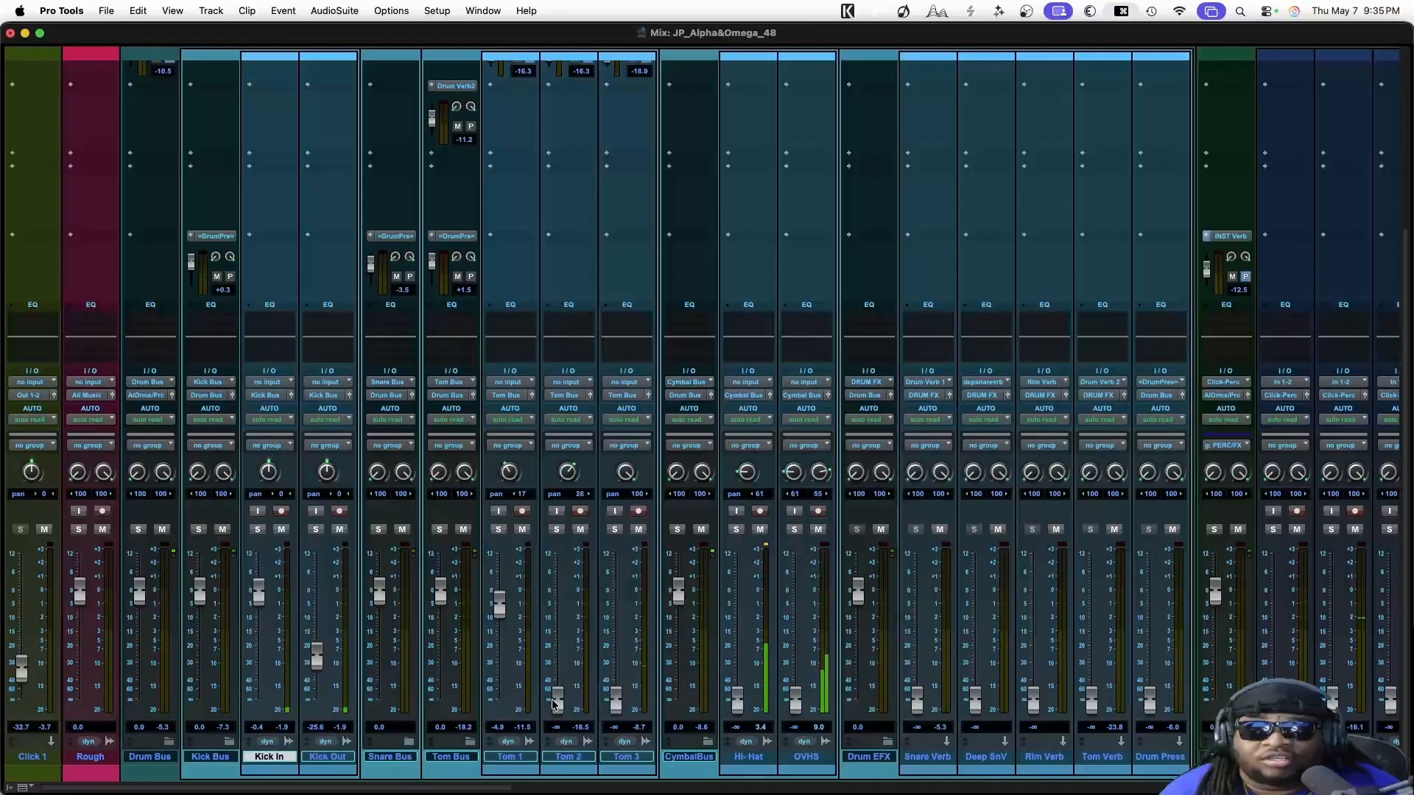
{"action": "left_click_drag", "start_coordinate": [558, 696], "coordinate": [560, 604]}
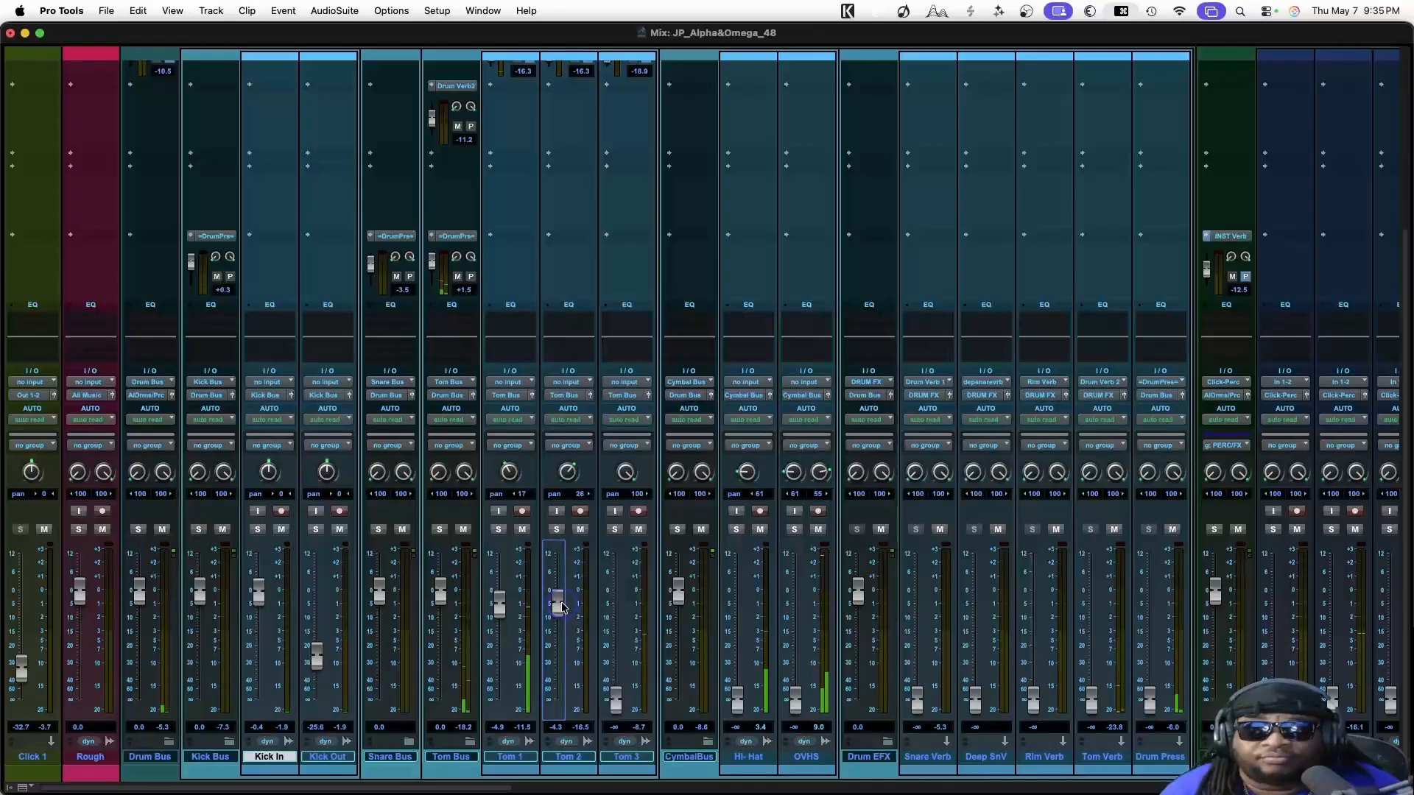
{"action": "left_click_drag", "start_coordinate": [612, 700], "coordinate": [606, 606]}
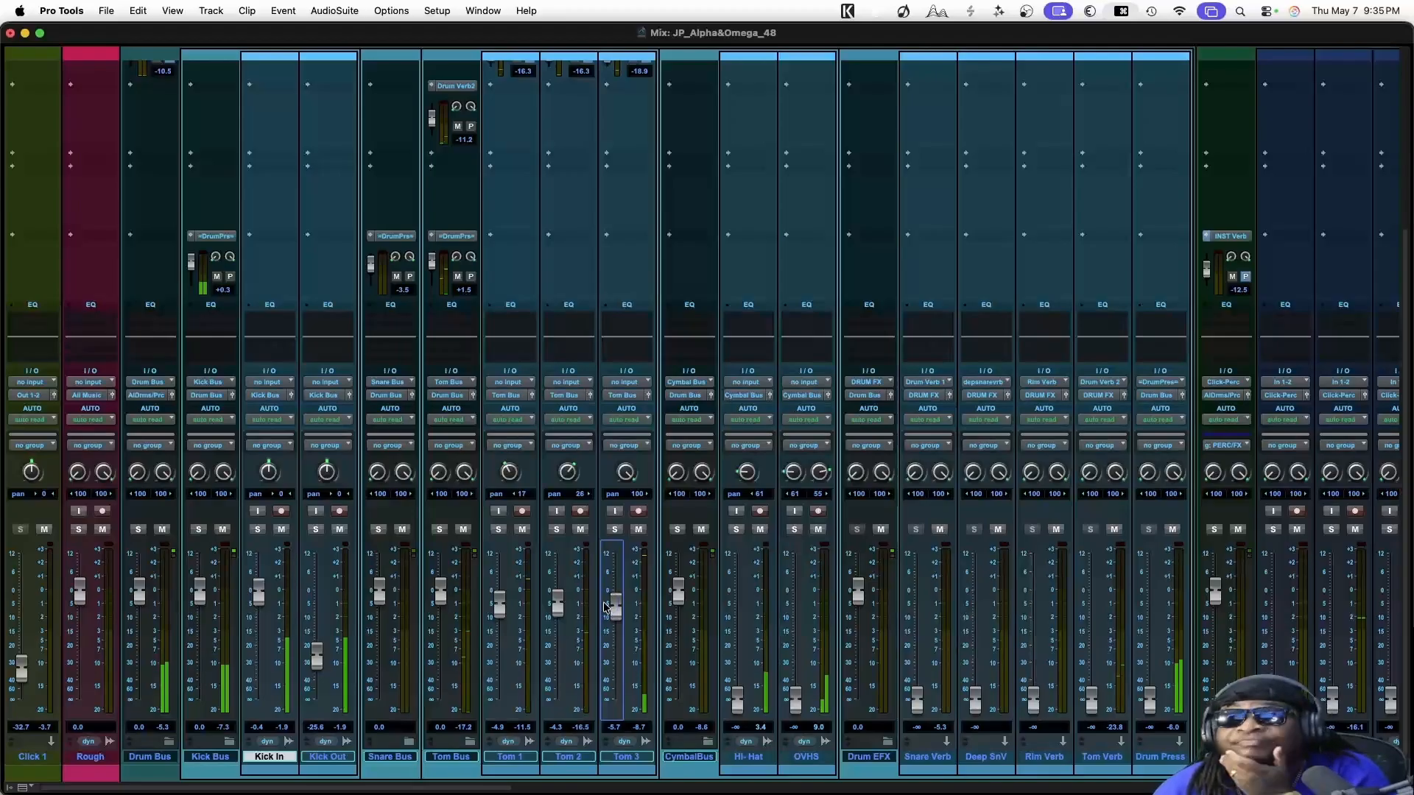
Check the Abbey Road J37 Tape and Pro-Q 3 inserts on the Tom Bus, and close the plug-in window
{"action": "scroll", "coordinate": [604, 606], "scroll_direction": "up", "scroll_amount": 5}
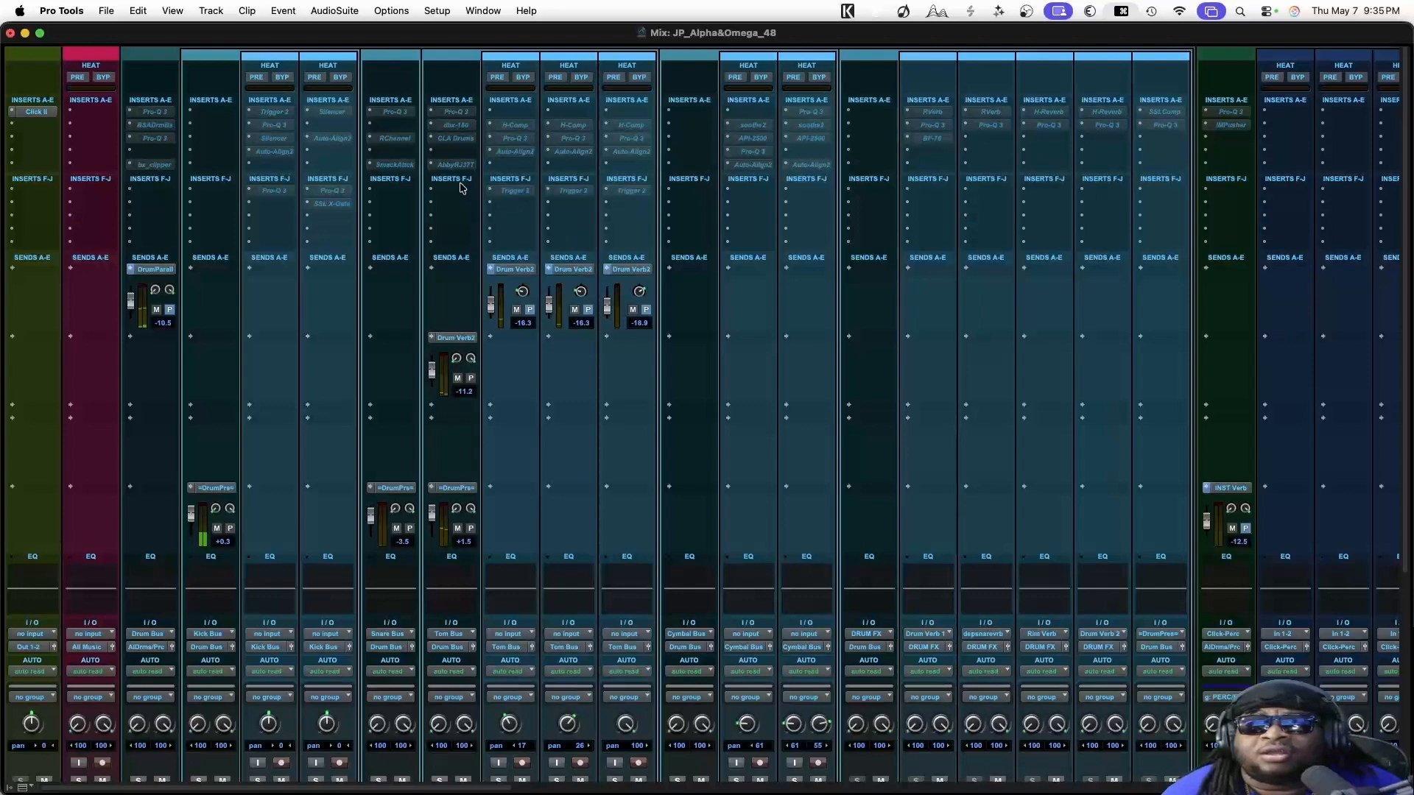
{"action": "left_click", "coordinate": [456, 164]}
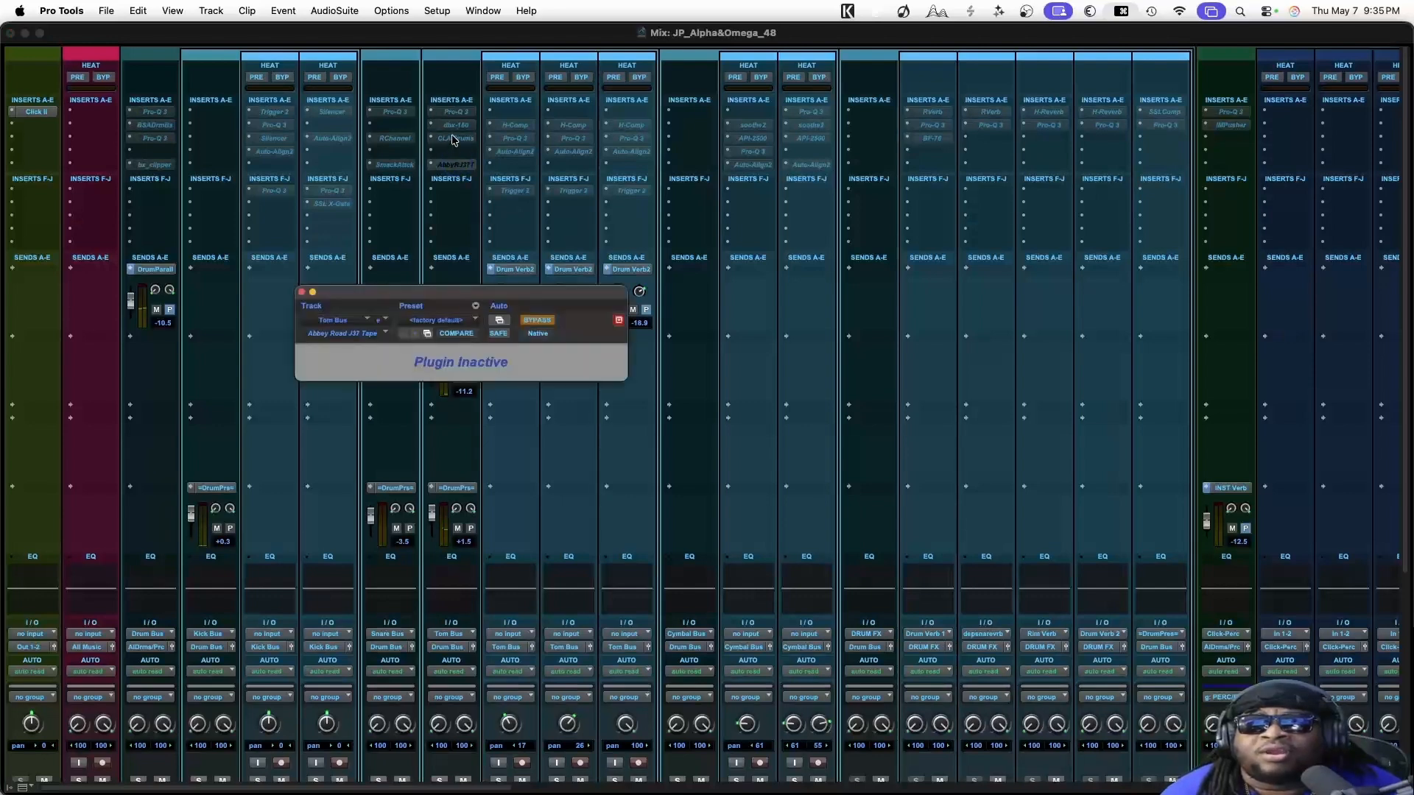
{"action": "left_click", "coordinate": [451, 112]}
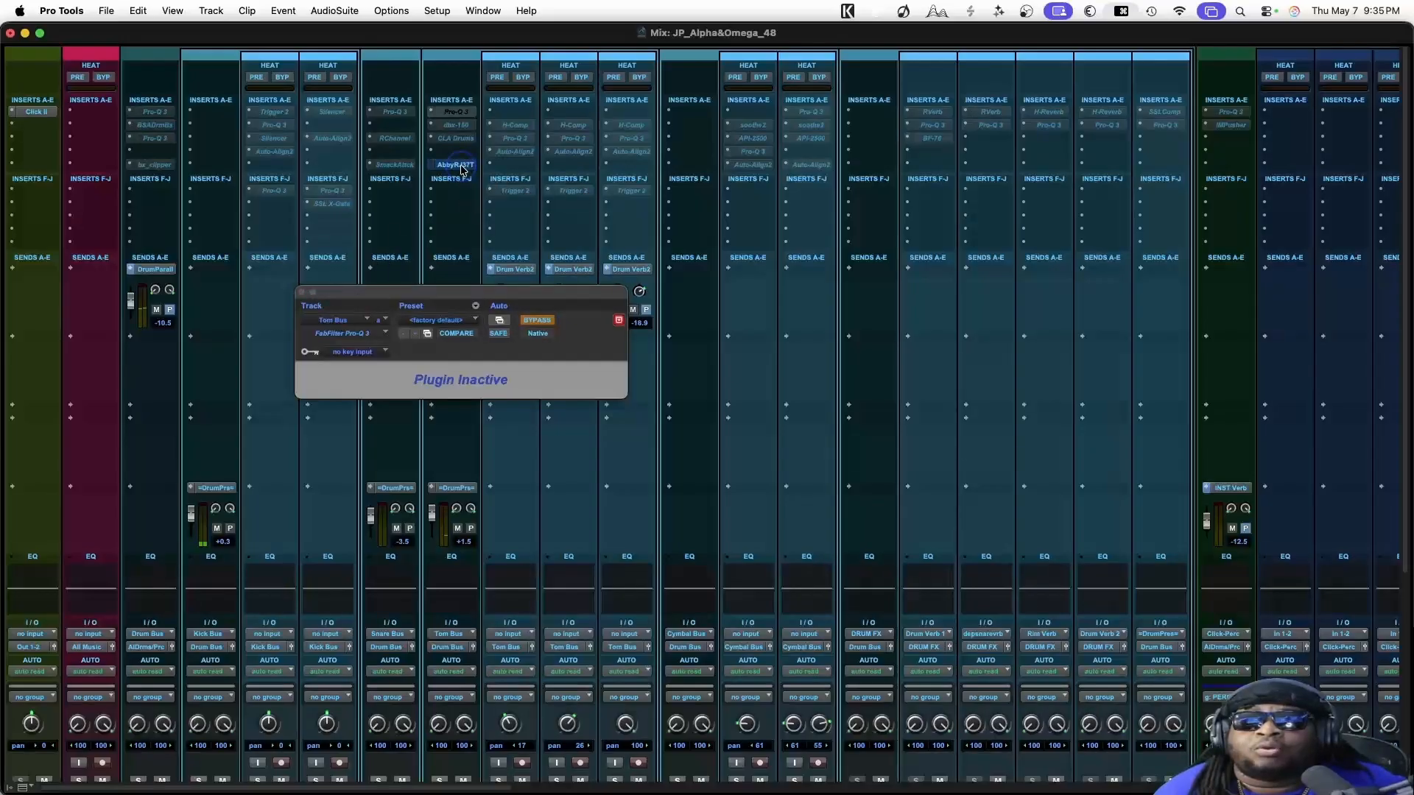
{"action": "left_click", "coordinate": [301, 293]}
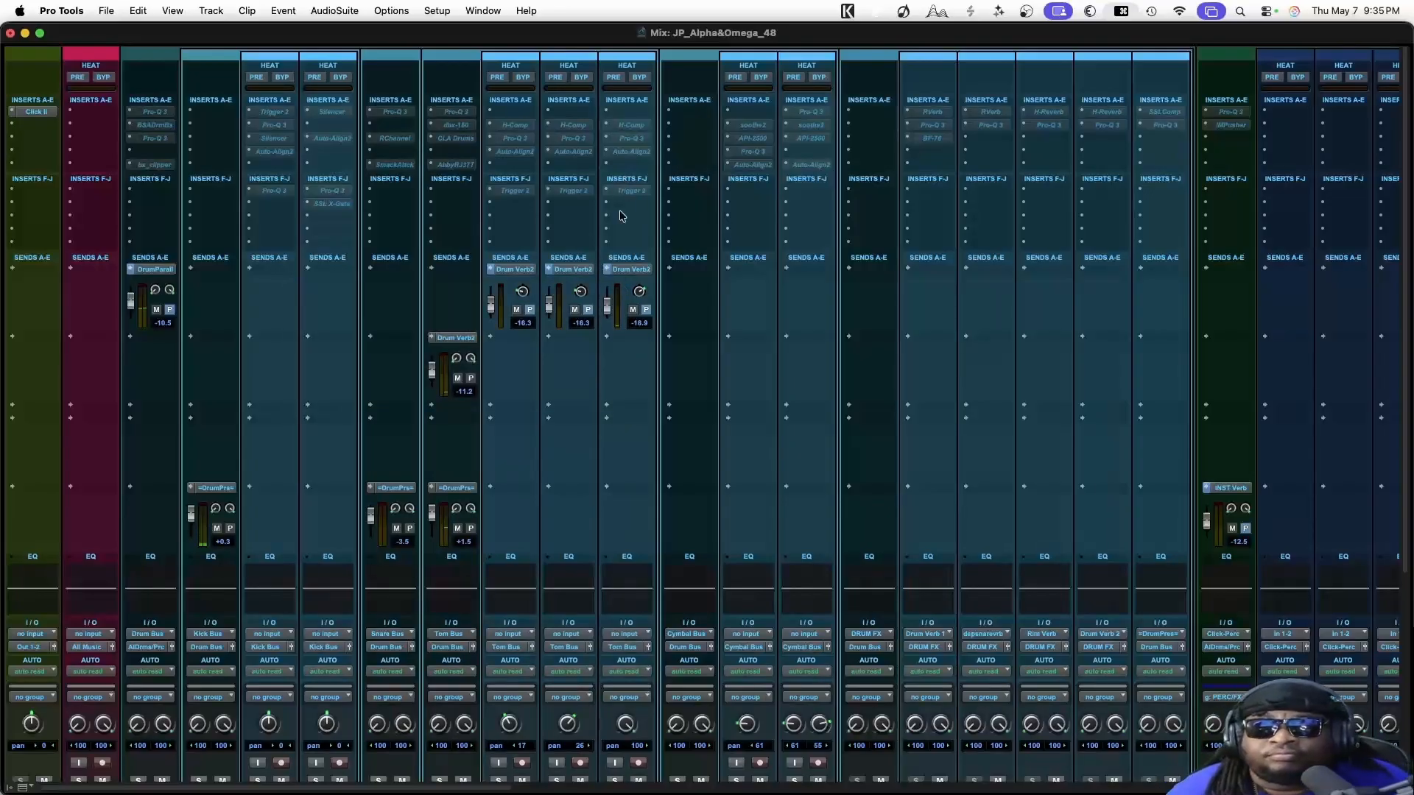
Raise the Kick Out fader slightly to -22.6 dB
{"action": "scroll", "coordinate": [621, 216], "scroll_direction": "down", "scroll_amount": 5}
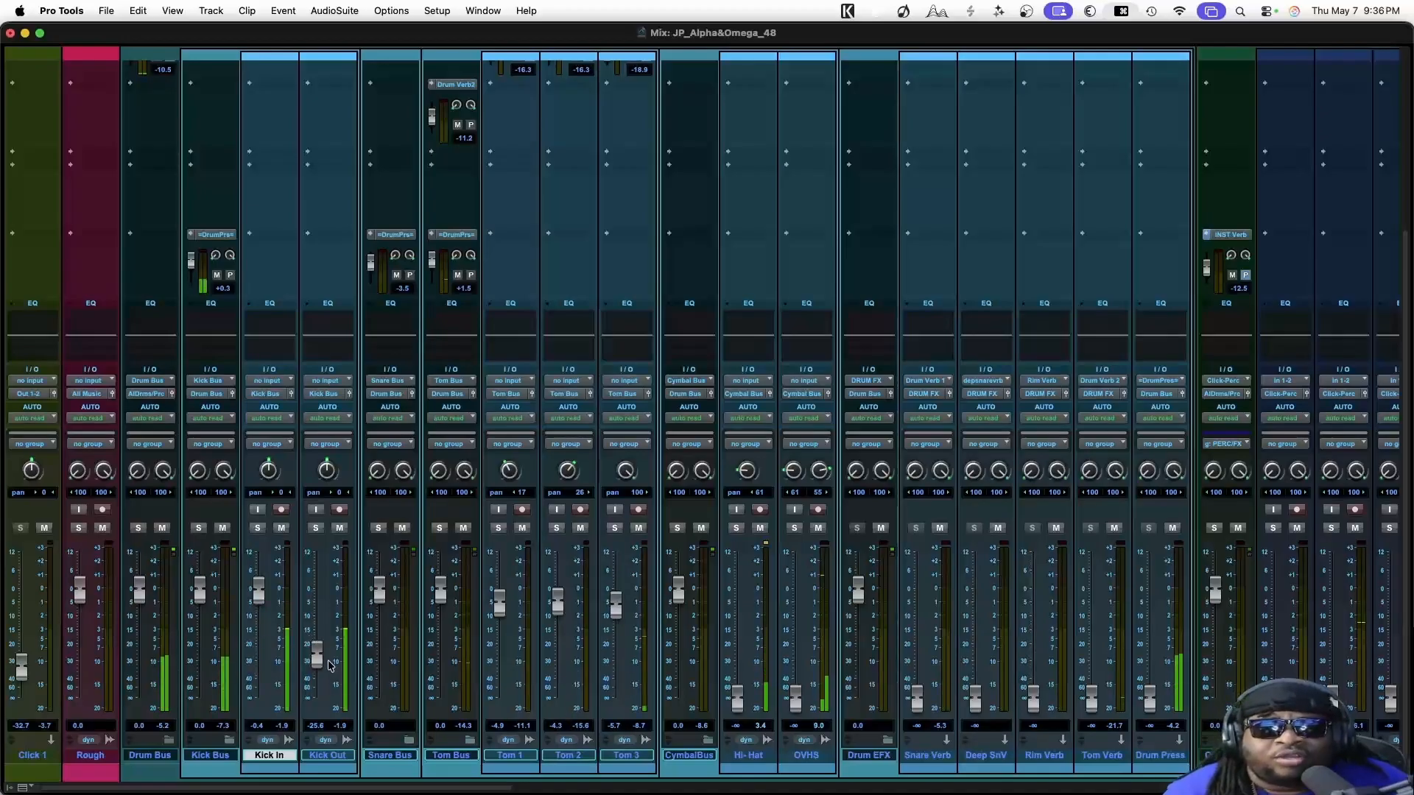
{"action": "left_click_drag", "start_coordinate": [315, 657], "coordinate": [315, 652]}
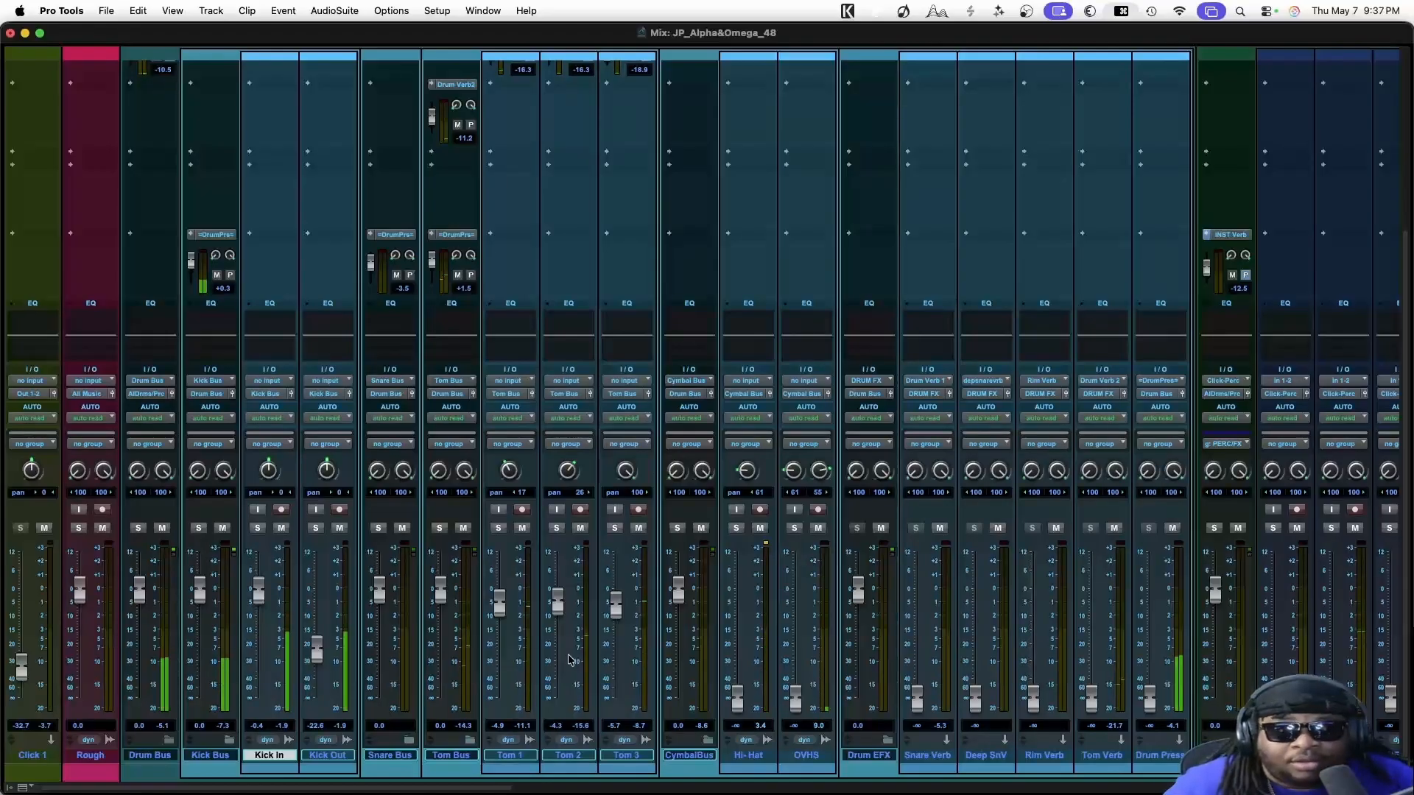
Raise Hi-Hat to -12.1 dB and OVHS to -9.7 dB, with the Hi-Hat panned 73 left
{"action": "left_click_drag", "start_coordinate": [745, 707], "coordinate": [736, 640]}
{"action": "left_click_drag", "start_coordinate": [790, 695], "coordinate": [740, 636]}
{"action": "left_click_drag", "start_coordinate": [745, 465], "coordinate": [746, 474]}
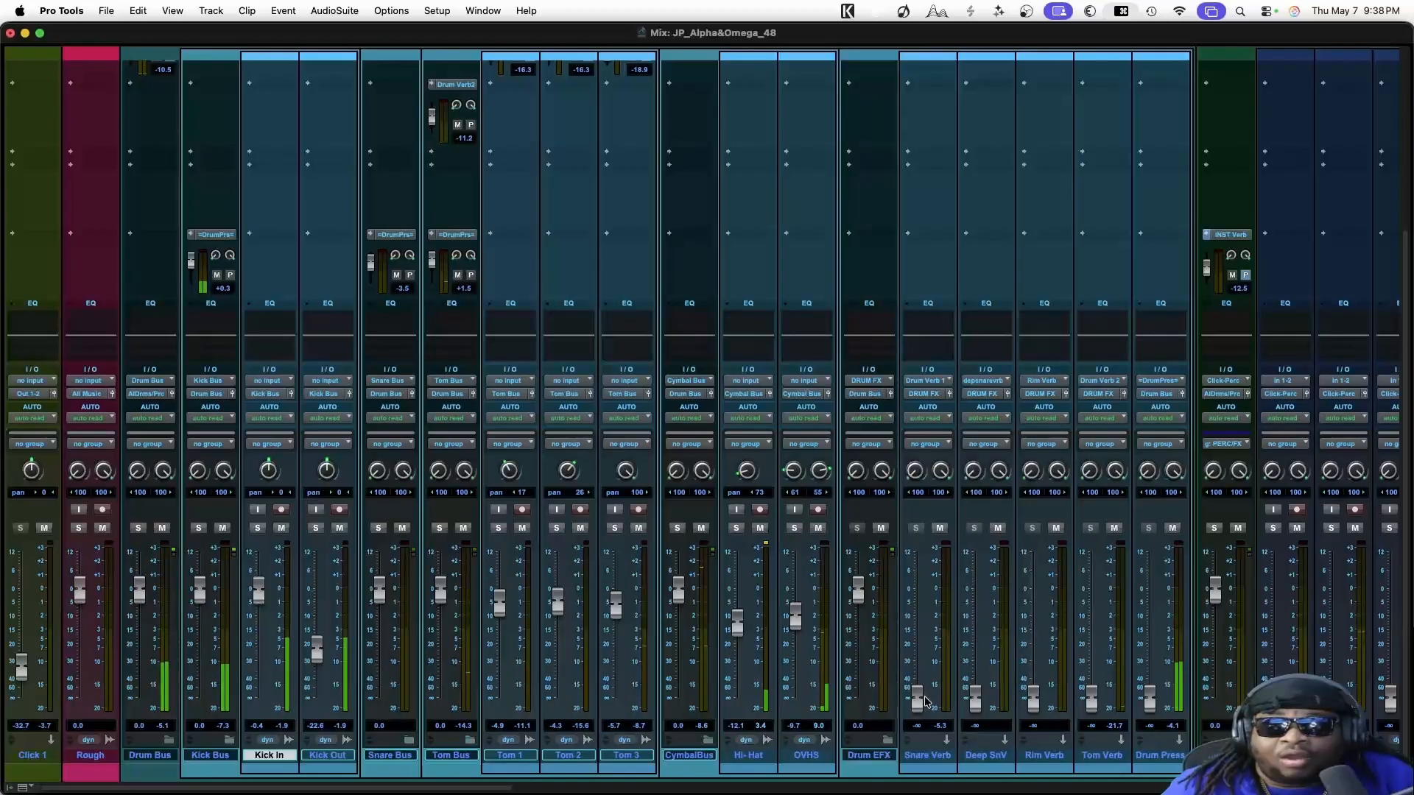
Raise the drum reverb returns: Snare Verb to -0.1 dB, Deep SnV to +0.2 dB and Tom Verb to -0.9 dB
{"action": "left_click_drag", "start_coordinate": [917, 695], "coordinate": [925, 594]}
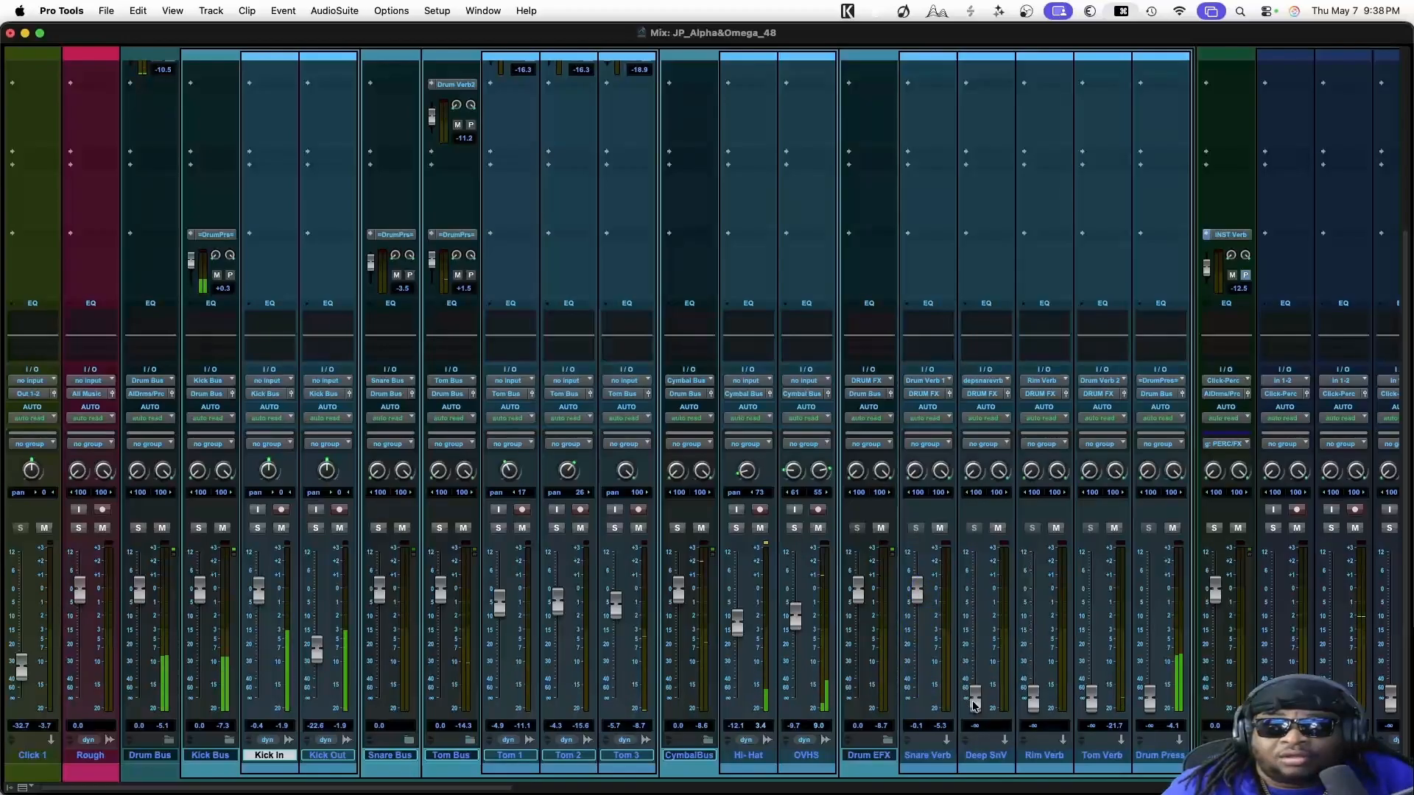
{"action": "left_click_drag", "start_coordinate": [972, 696], "coordinate": [972, 586]}
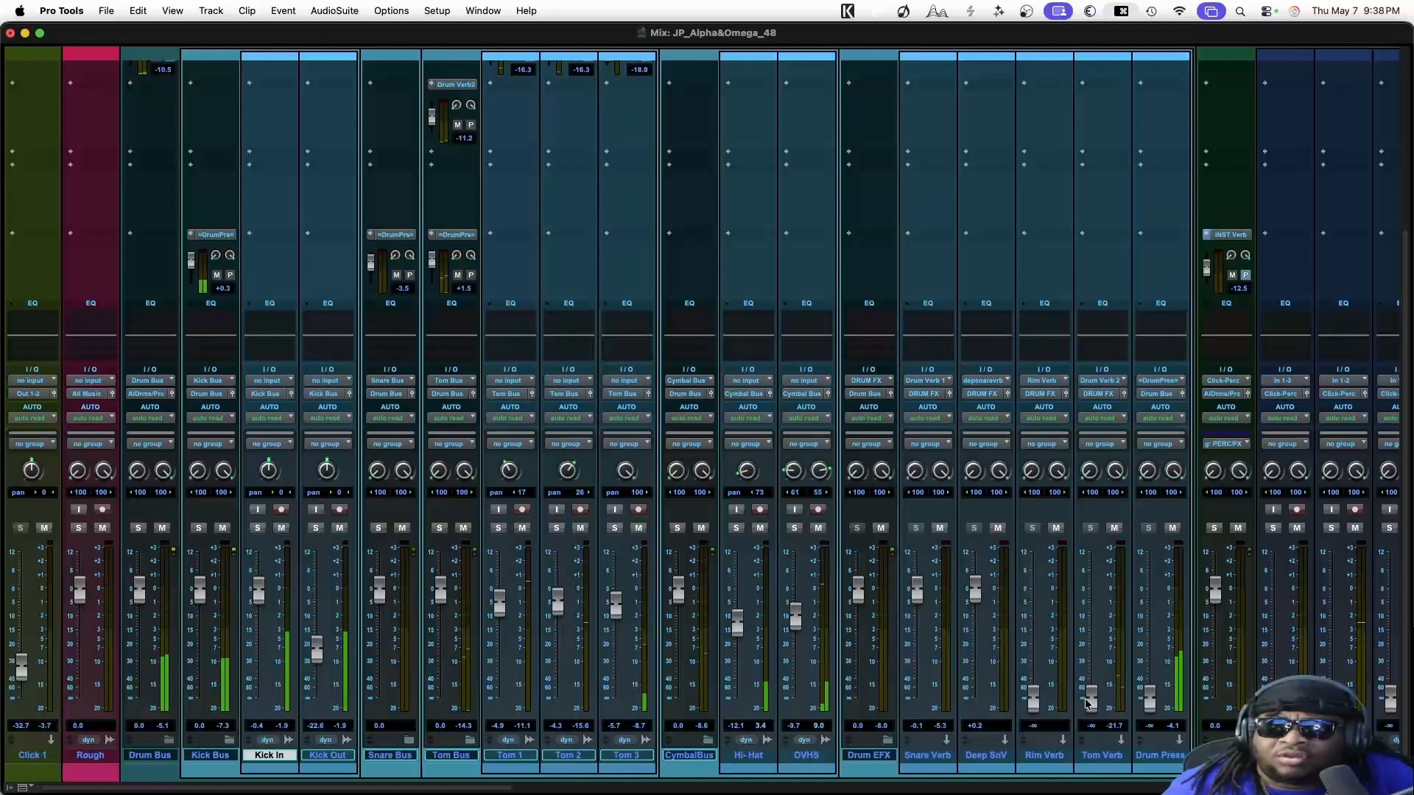
{"action": "left_click_drag", "start_coordinate": [1092, 706], "coordinate": [1086, 600]}
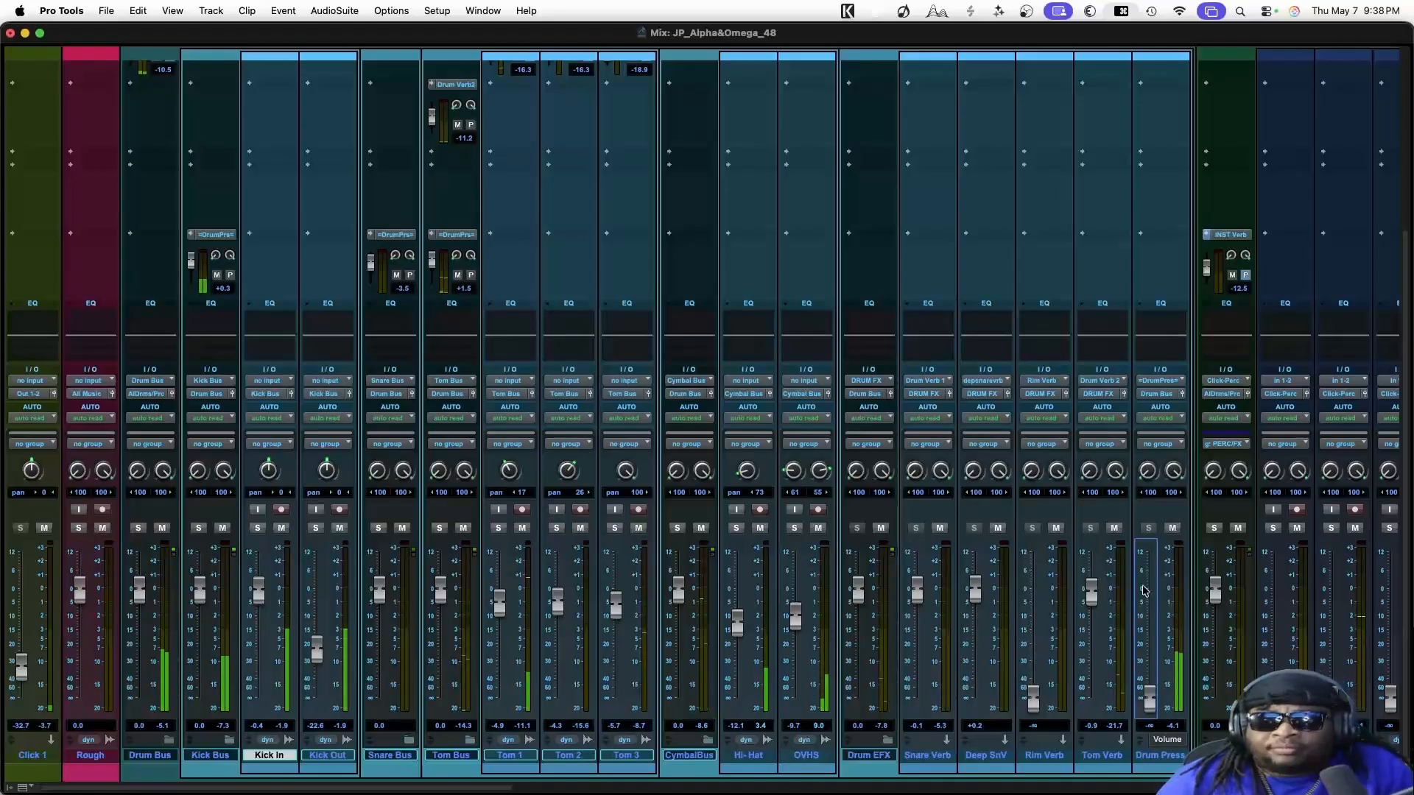
Check the CLA Drums insert on the Tom Bus
{"action": "scroll", "coordinate": [1140, 516], "scroll_direction": "up", "scroll_amount": 5}
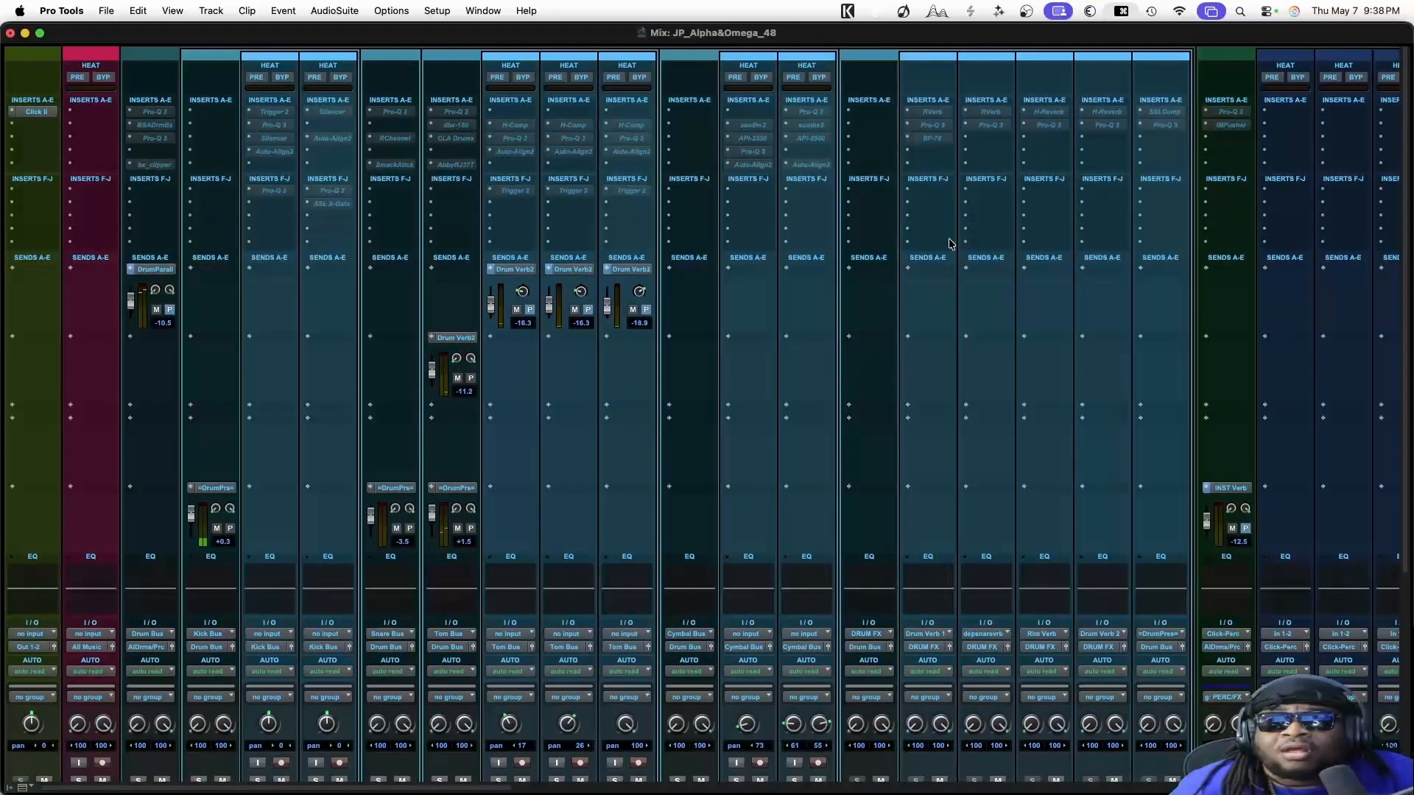
{"action": "left_click", "coordinate": [467, 138]}
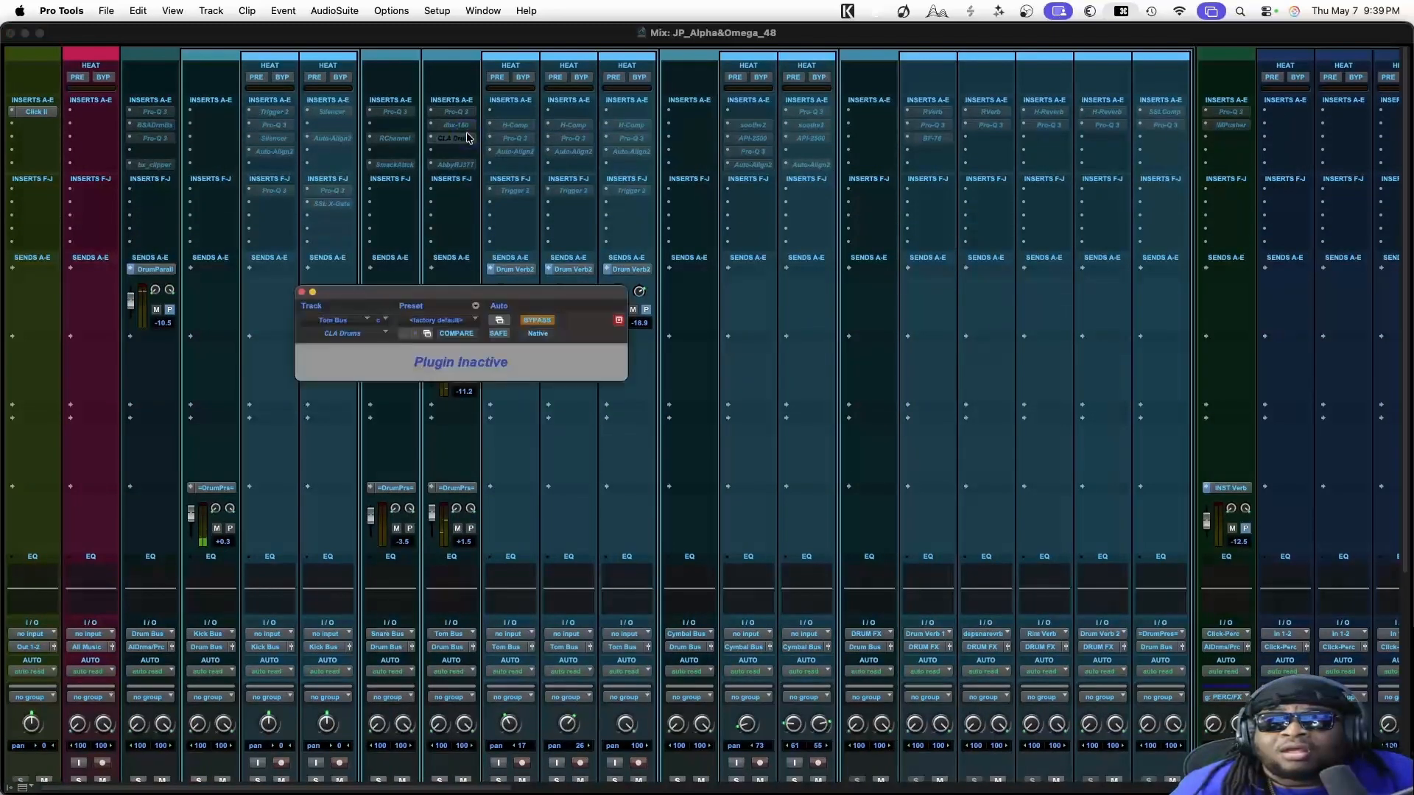
{"action": "left_click", "coordinate": [466, 137]}
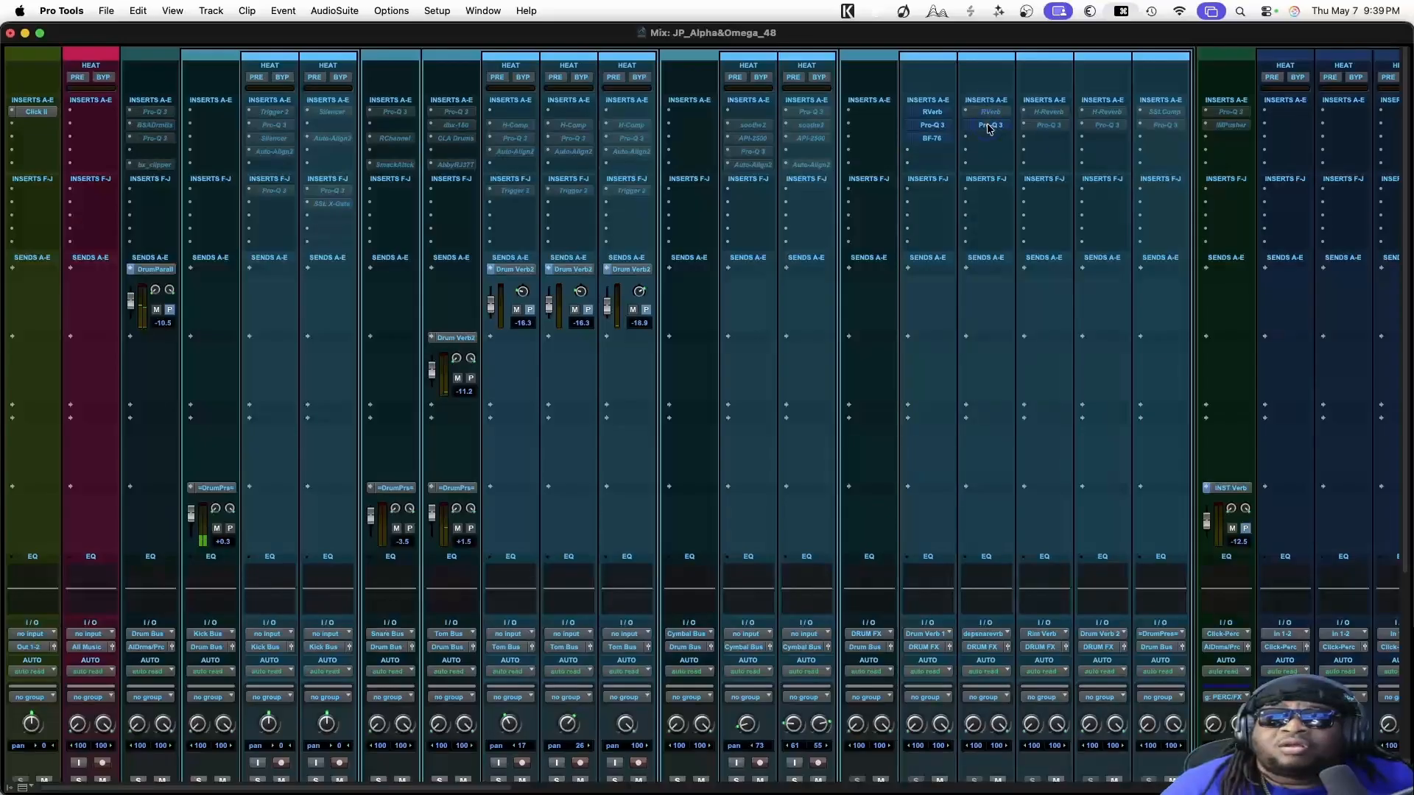
Activate the inactive inserts on the Deep SnV, Tom Verb and Drum Press tracks
{"action": "left_click", "coordinate": [989, 112], "text": "ctrl+super"}
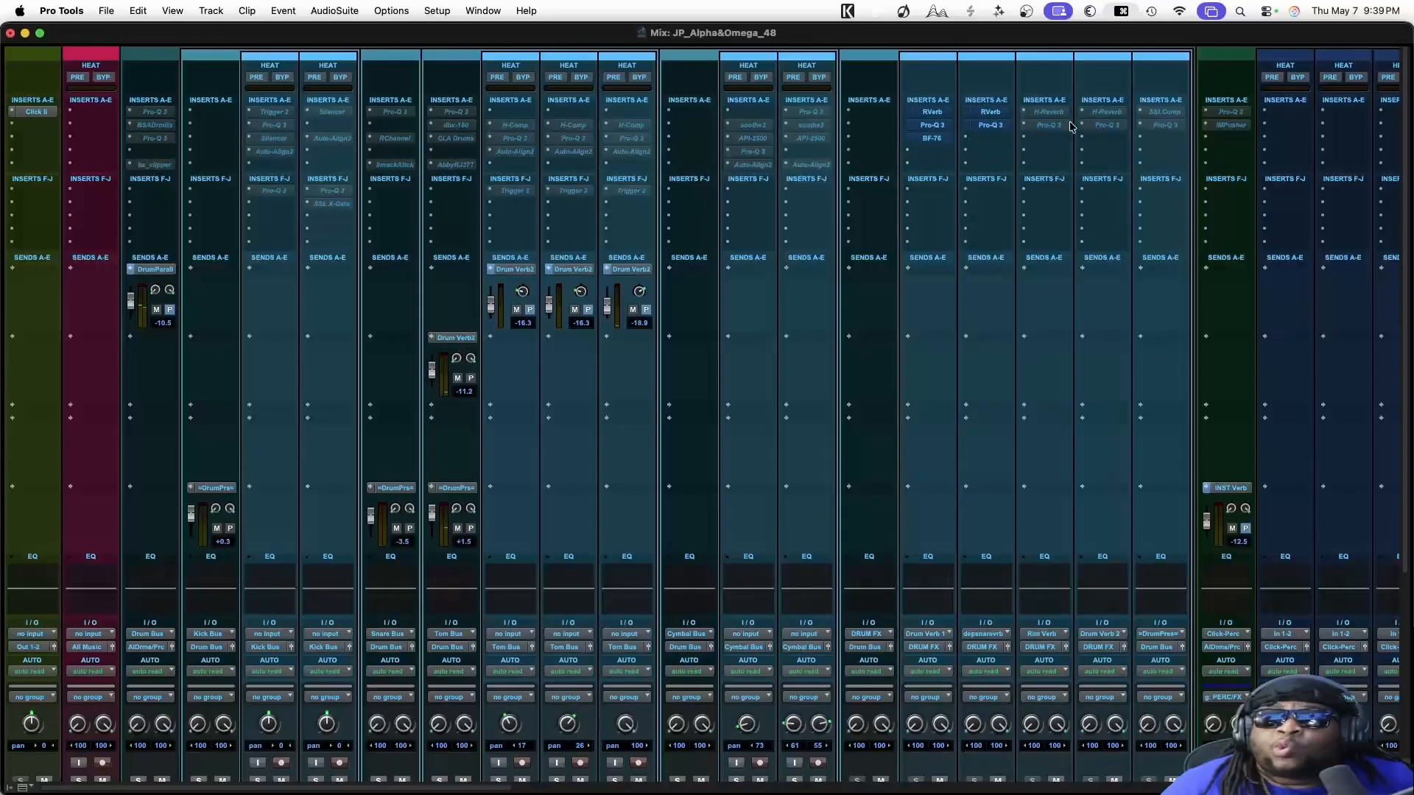
{"action": "left_click", "coordinate": [1113, 113], "text": "ctrl+super"}
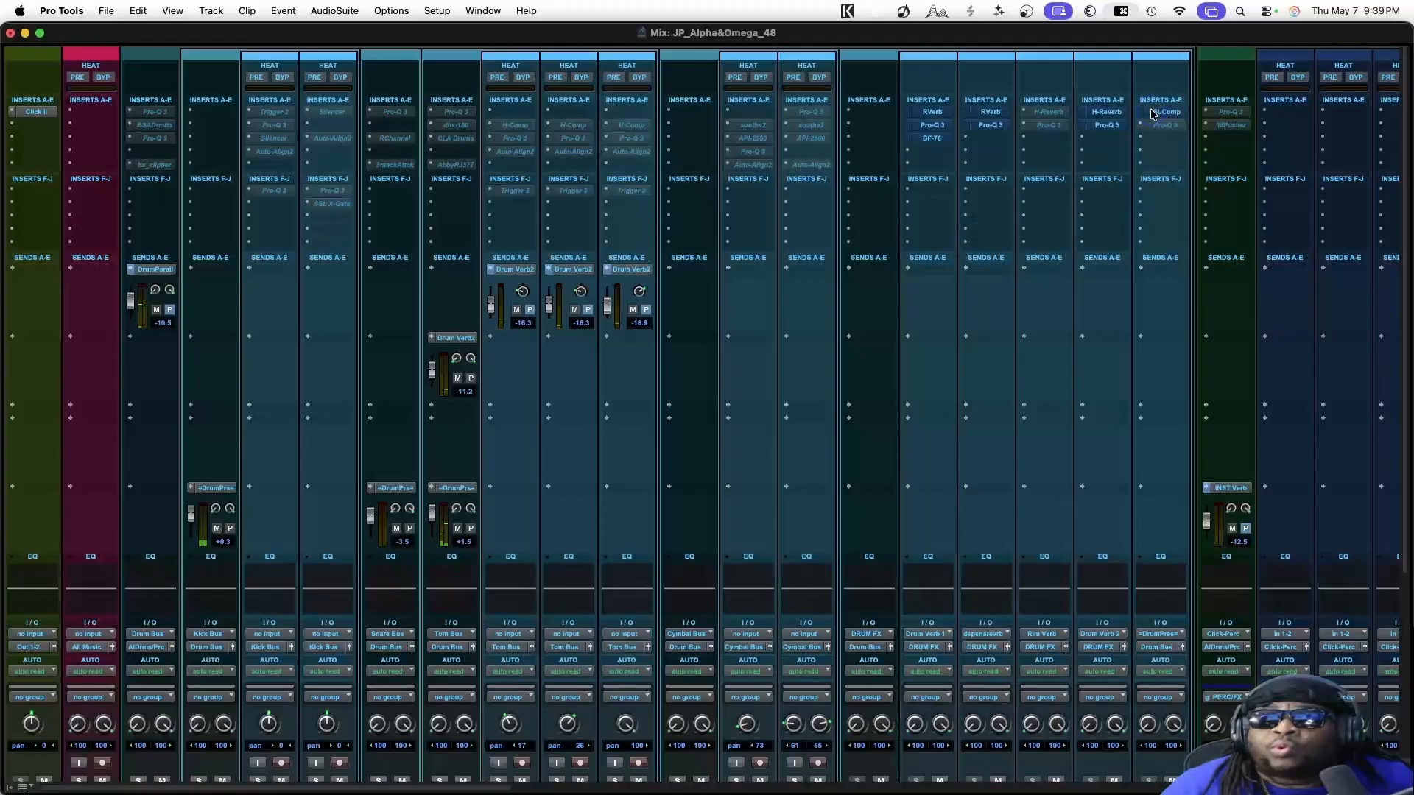
{"action": "left_click", "coordinate": [1161, 125], "text": "ctrl+super"}
Take the reverb and Pro-Q 3 inserts on Tom Verb, Deep SnV and Snare Verb out of bypass
{"action": "left_click", "coordinate": [1117, 113], "text": "ctrl+super"}
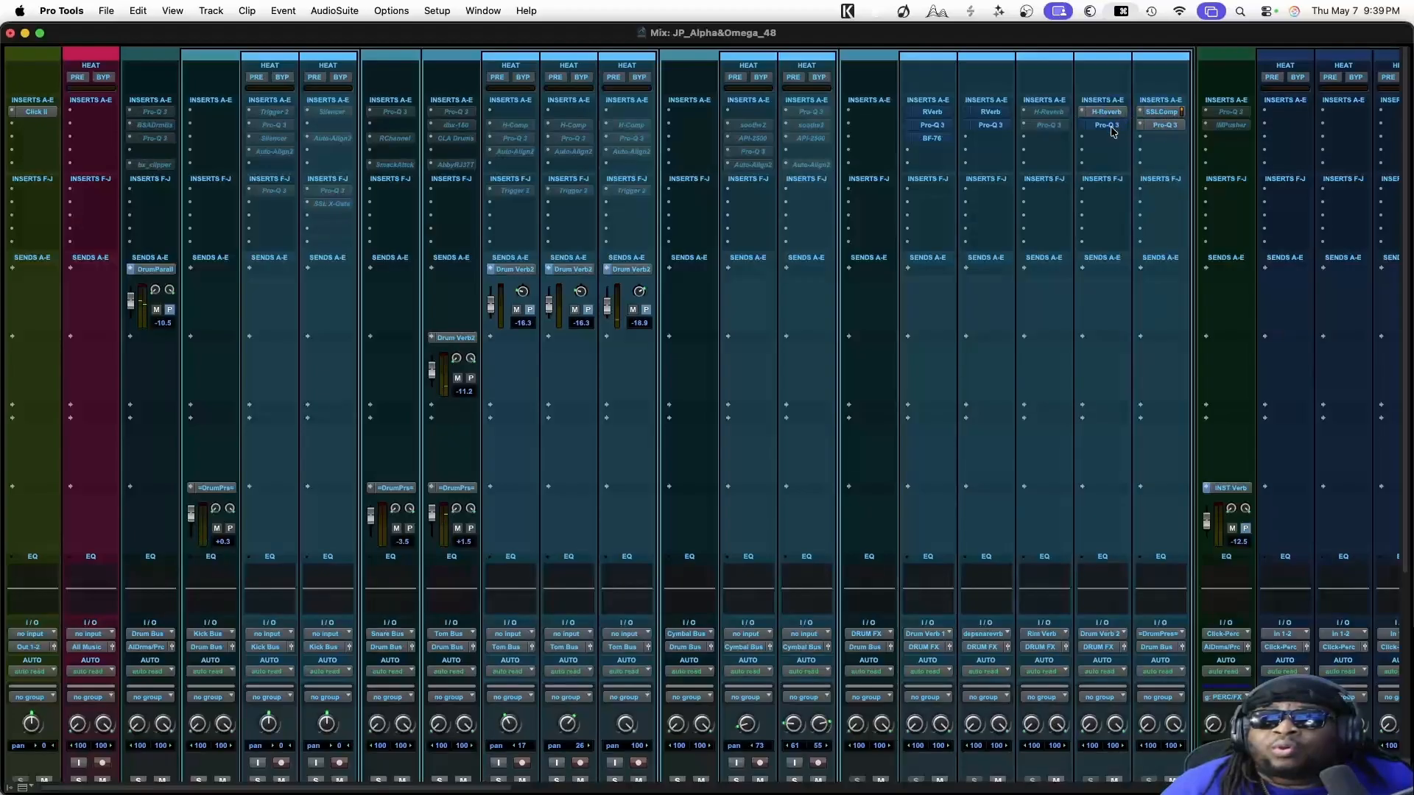
{"action": "left_click", "coordinate": [1110, 127], "text": "ctrl+super"}
{"action": "left_click", "coordinate": [996, 126], "text": "ctrl+super"}
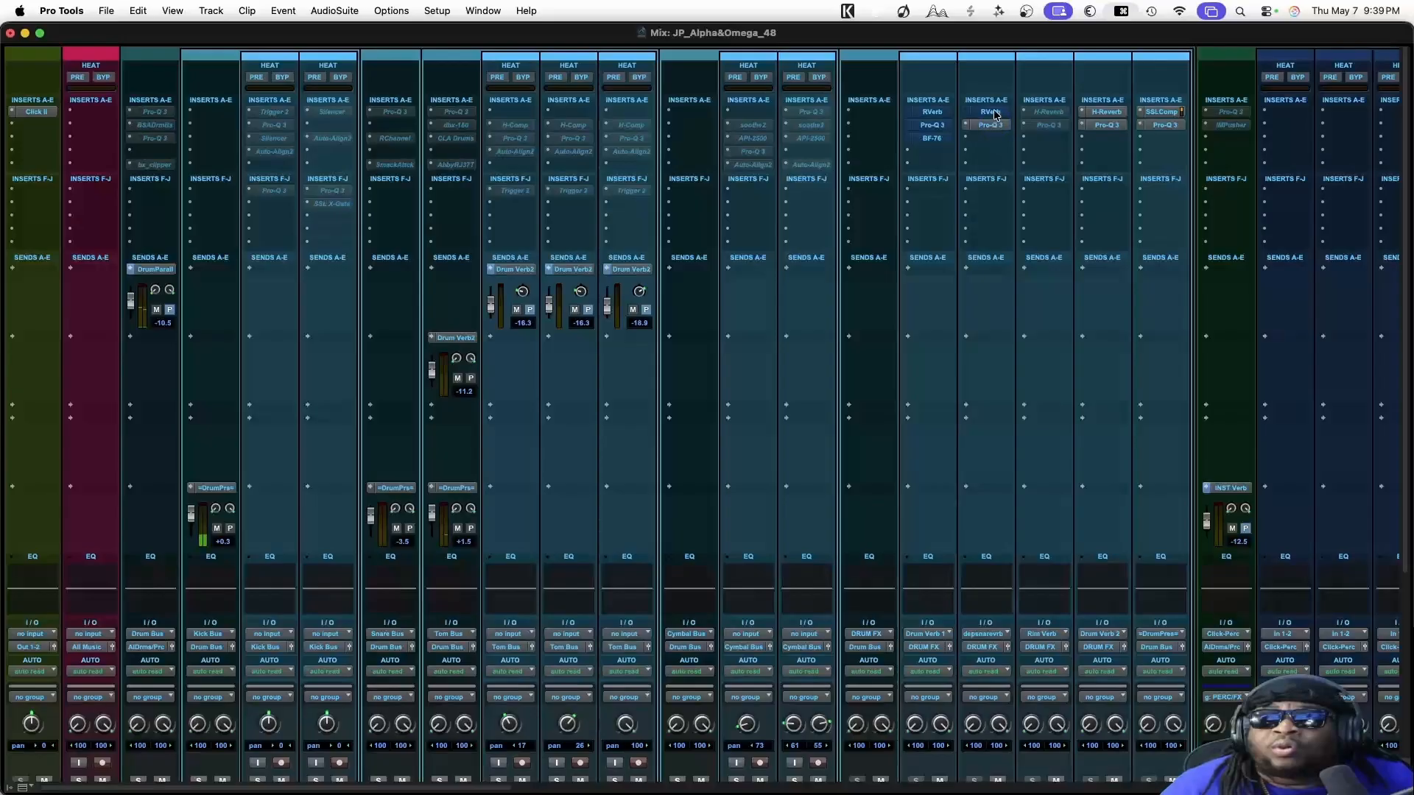
{"action": "left_click", "coordinate": [974, 115], "text": "ctrl+super"}
{"action": "left_click", "coordinate": [930, 114], "text": "ctrl+super"}
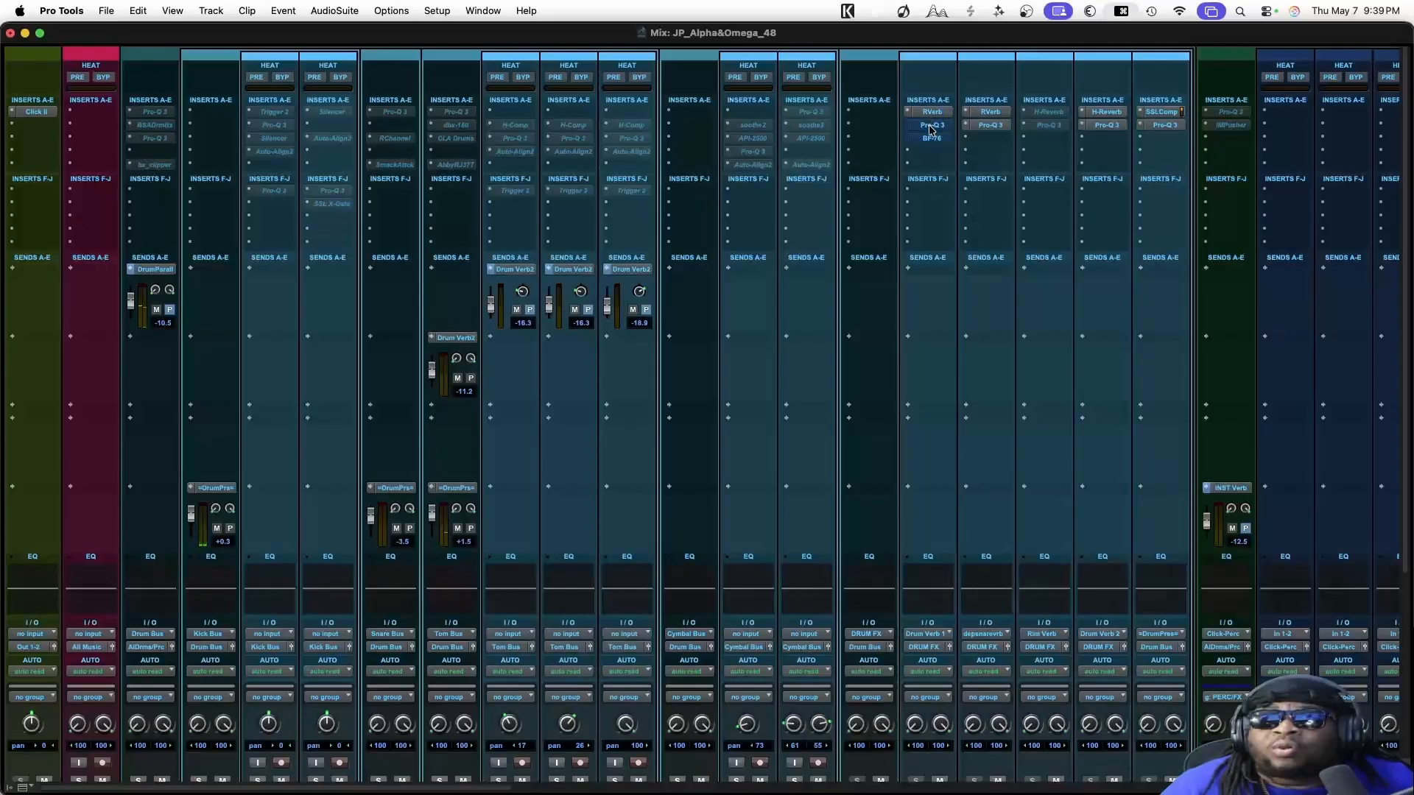
{"action": "left_click", "coordinate": [930, 127], "text": "ctrl+super"}
Expand the Snare Bus folder and raise the Snare 1T fader to -0.1 dB
{"action": "scroll", "coordinate": [931, 243], "scroll_direction": "down", "scroll_amount": 5}
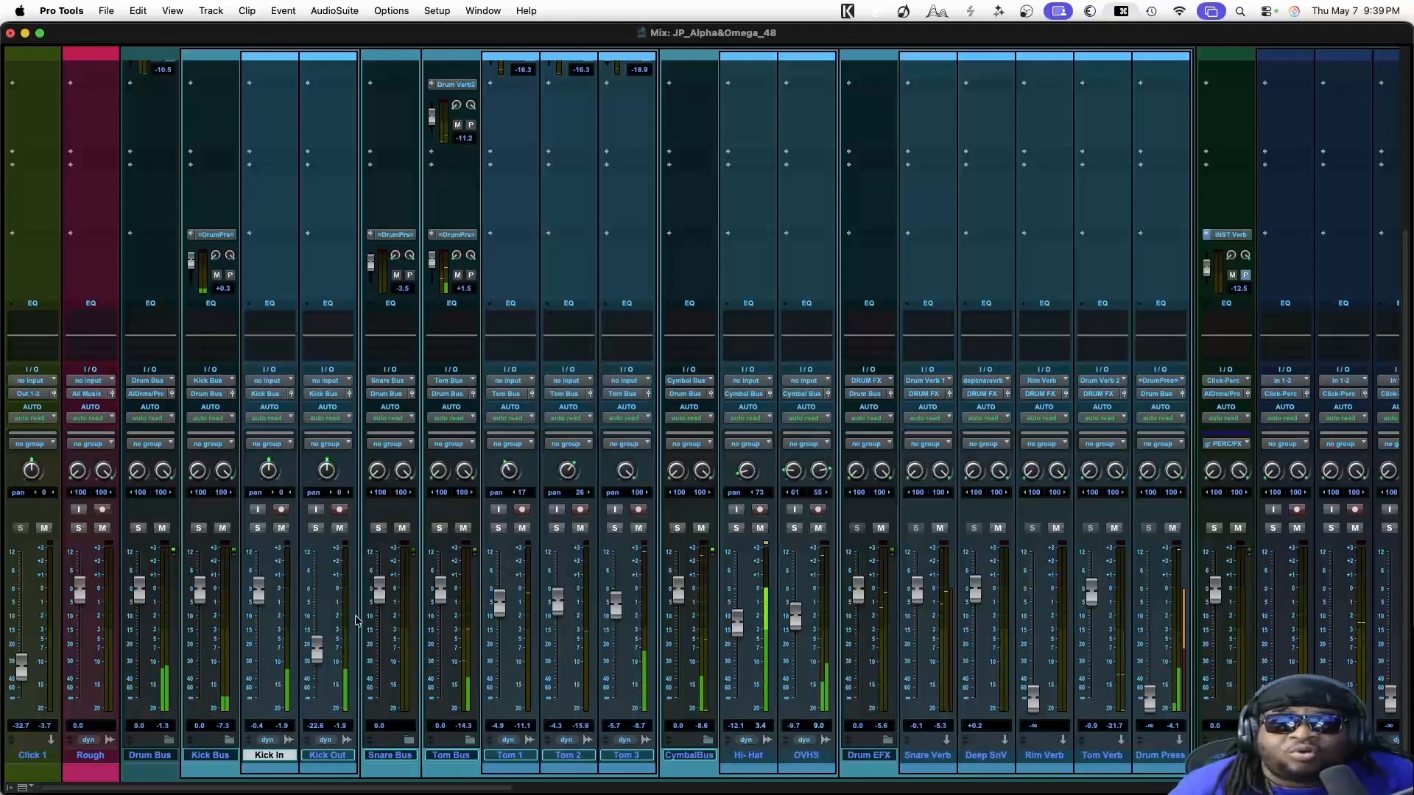
{"action": "left_click", "coordinate": [409, 740]}
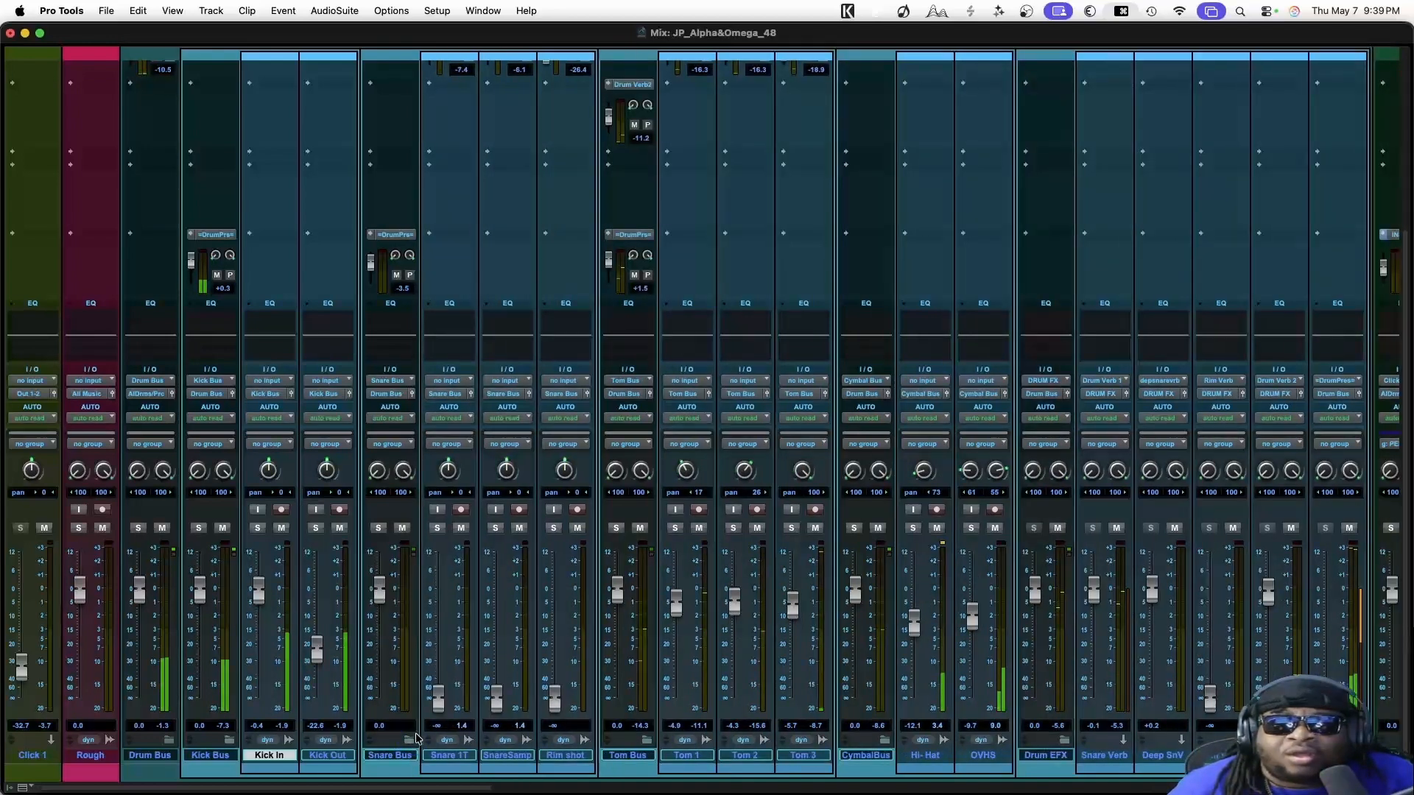
{"action": "left_click_drag", "start_coordinate": [441, 707], "coordinate": [451, 598]}
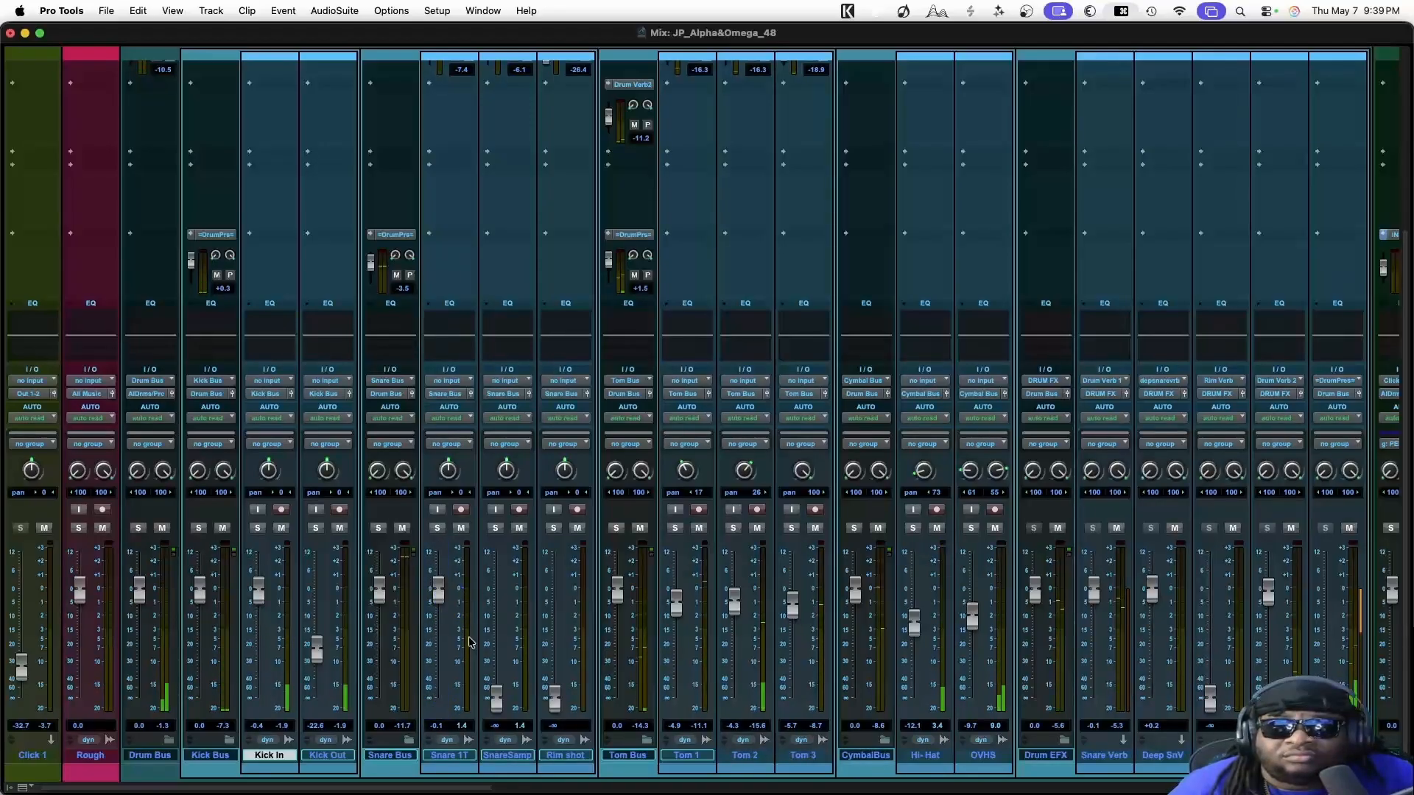
Raise the Snare Samp fader to -9.4 dB and copy its clip onto the empty Rim shot track
{"action": "left_click_drag", "start_coordinate": [497, 696], "coordinate": [499, 627]}
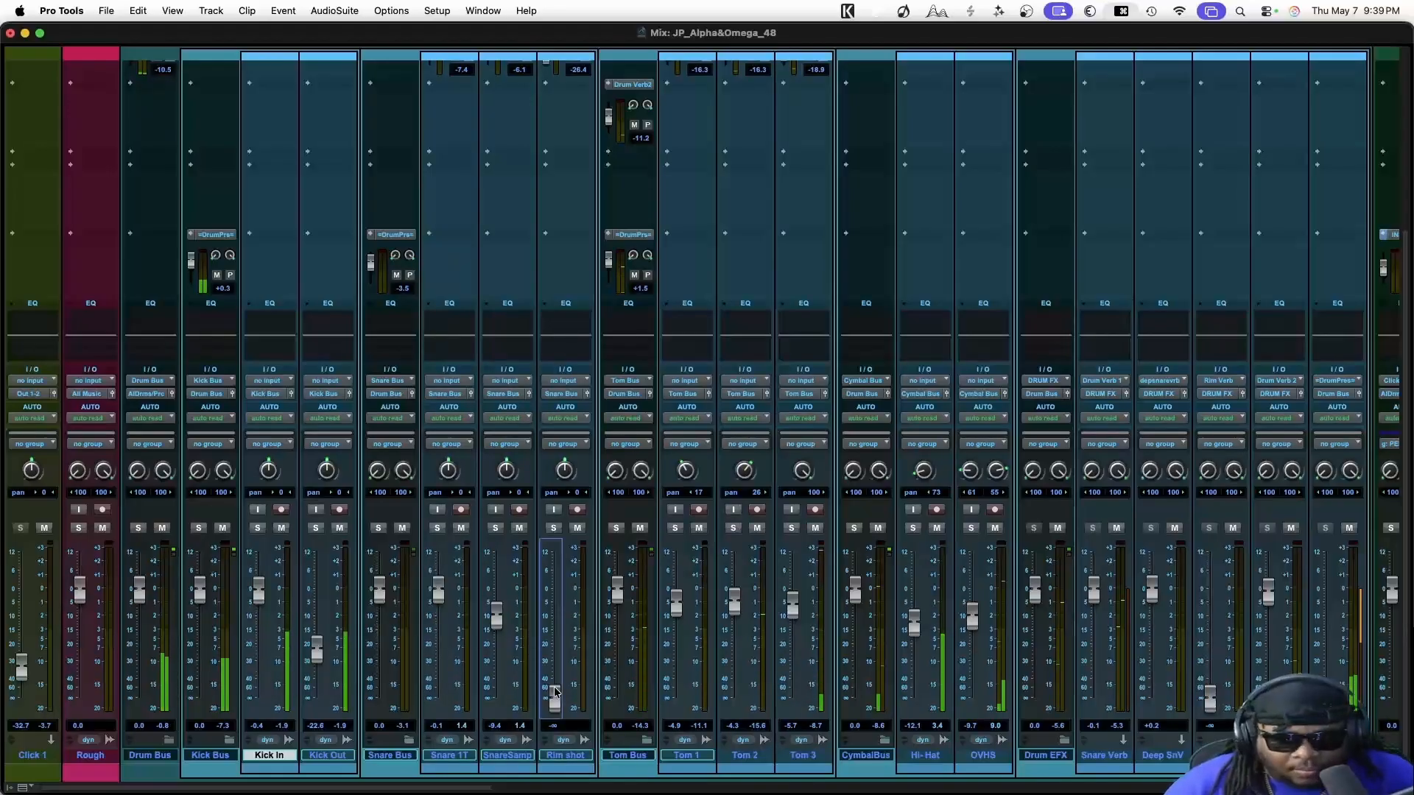
{"action": "key", "text": "super+equal"}
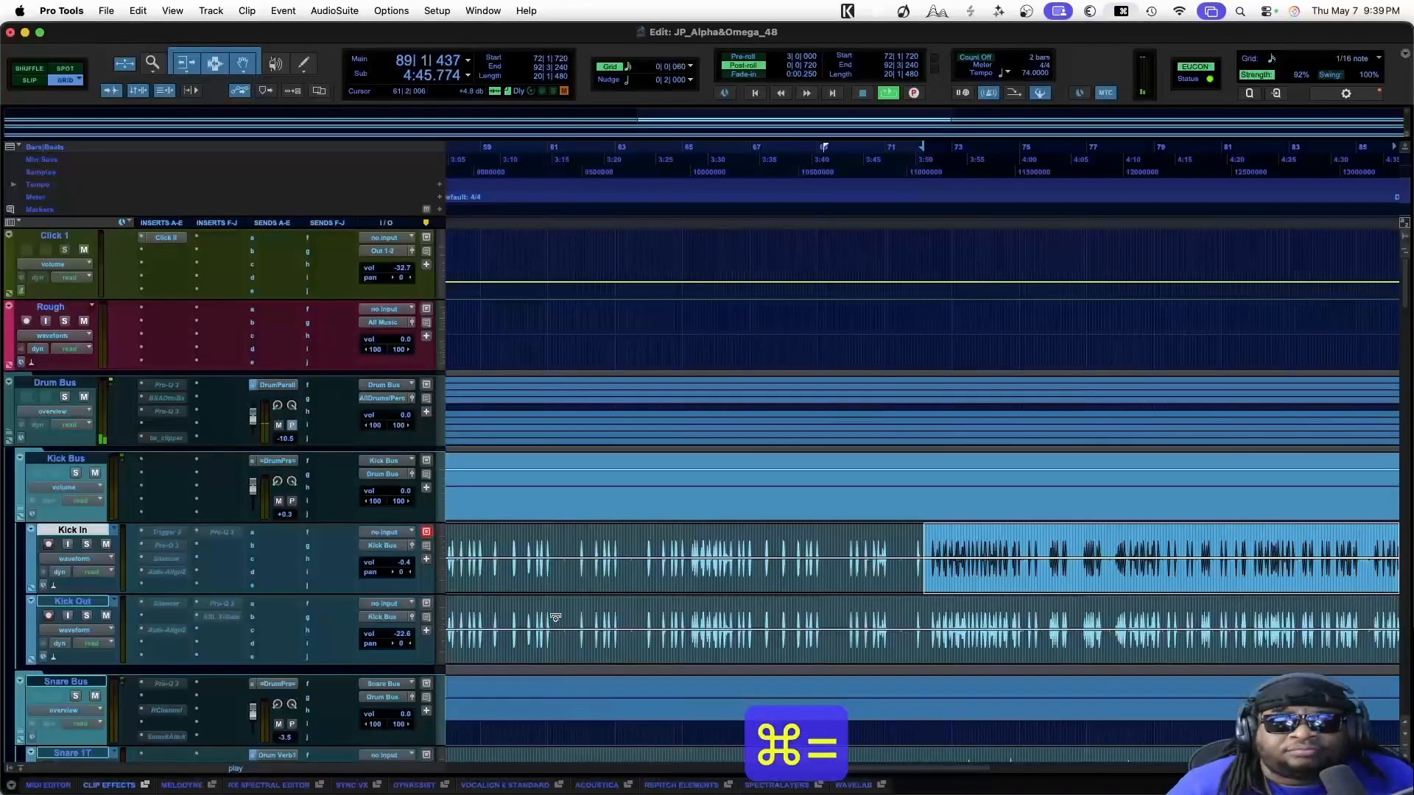
{"action": "scroll", "coordinate": [556, 598], "scroll_direction": "down", "scroll_amount": 10}
{"action": "scroll", "coordinate": [555, 600], "scroll_direction": "up", "scroll_amount": 8}
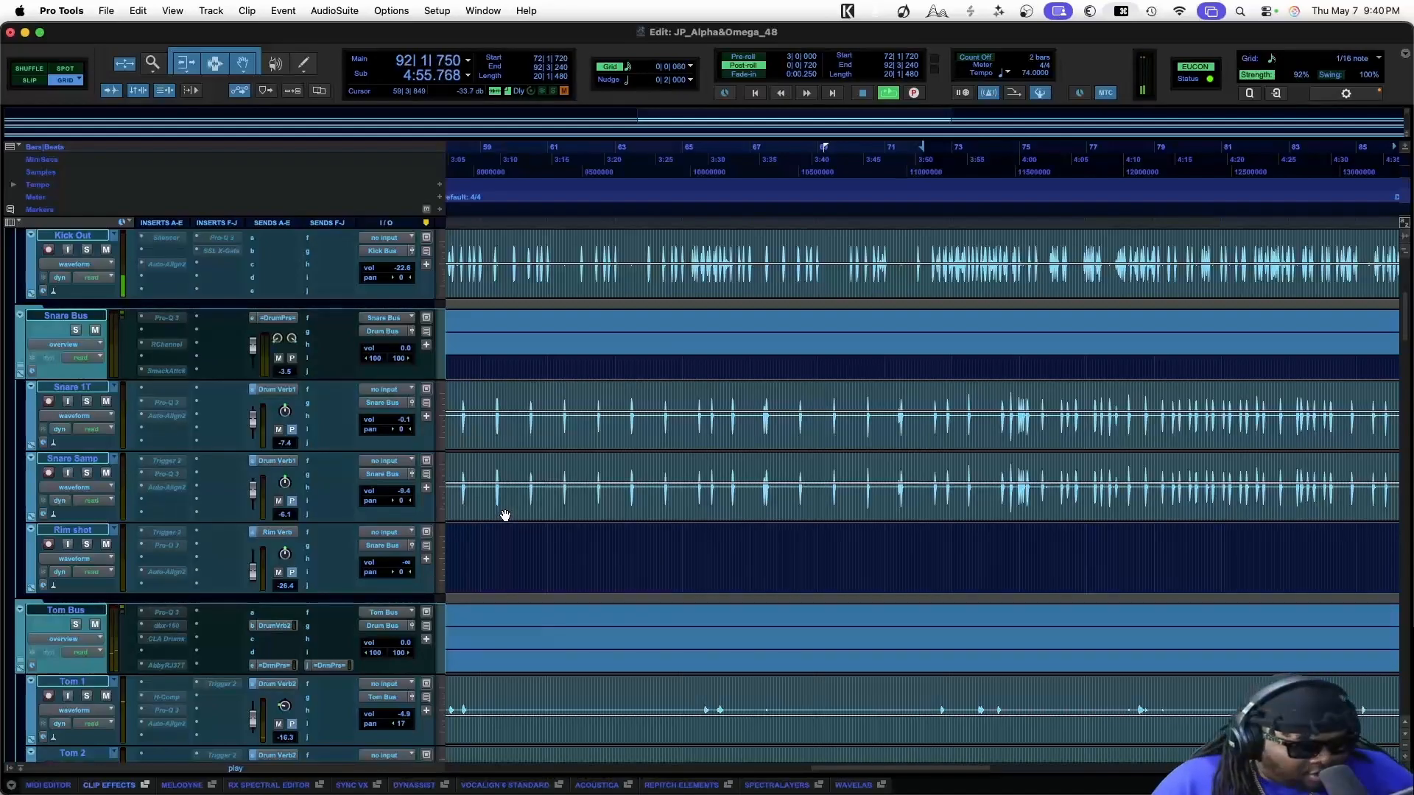
{"action": "left_click_drag", "start_coordinate": [506, 515], "coordinate": [502, 543]}
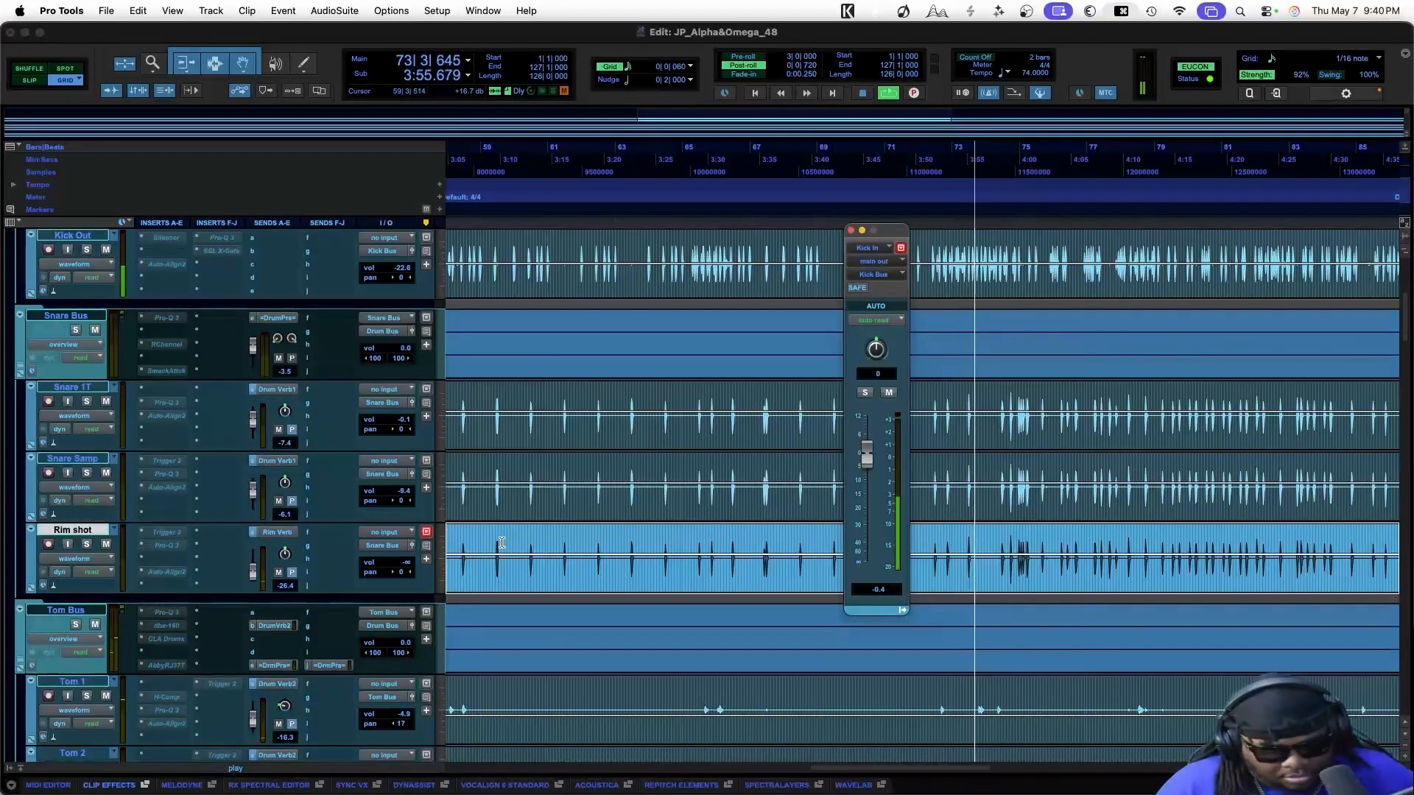
{"action": "key", "text": "super+equal"}
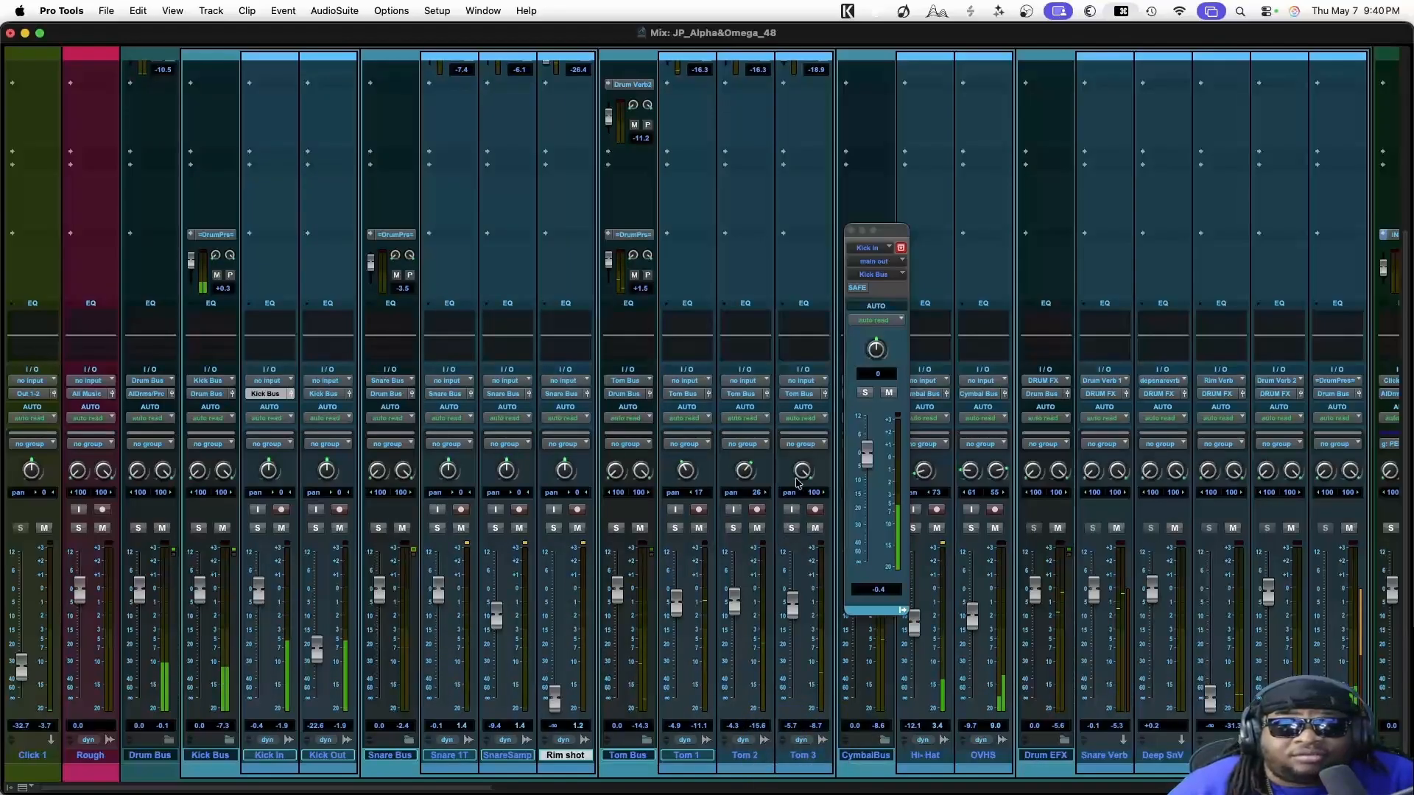
Pull the Snare Samp fader all the way down and set the Snare 1T fader to -2.0 dB
{"action": "left_click_drag", "start_coordinate": [439, 597], "coordinate": [496, 700]}
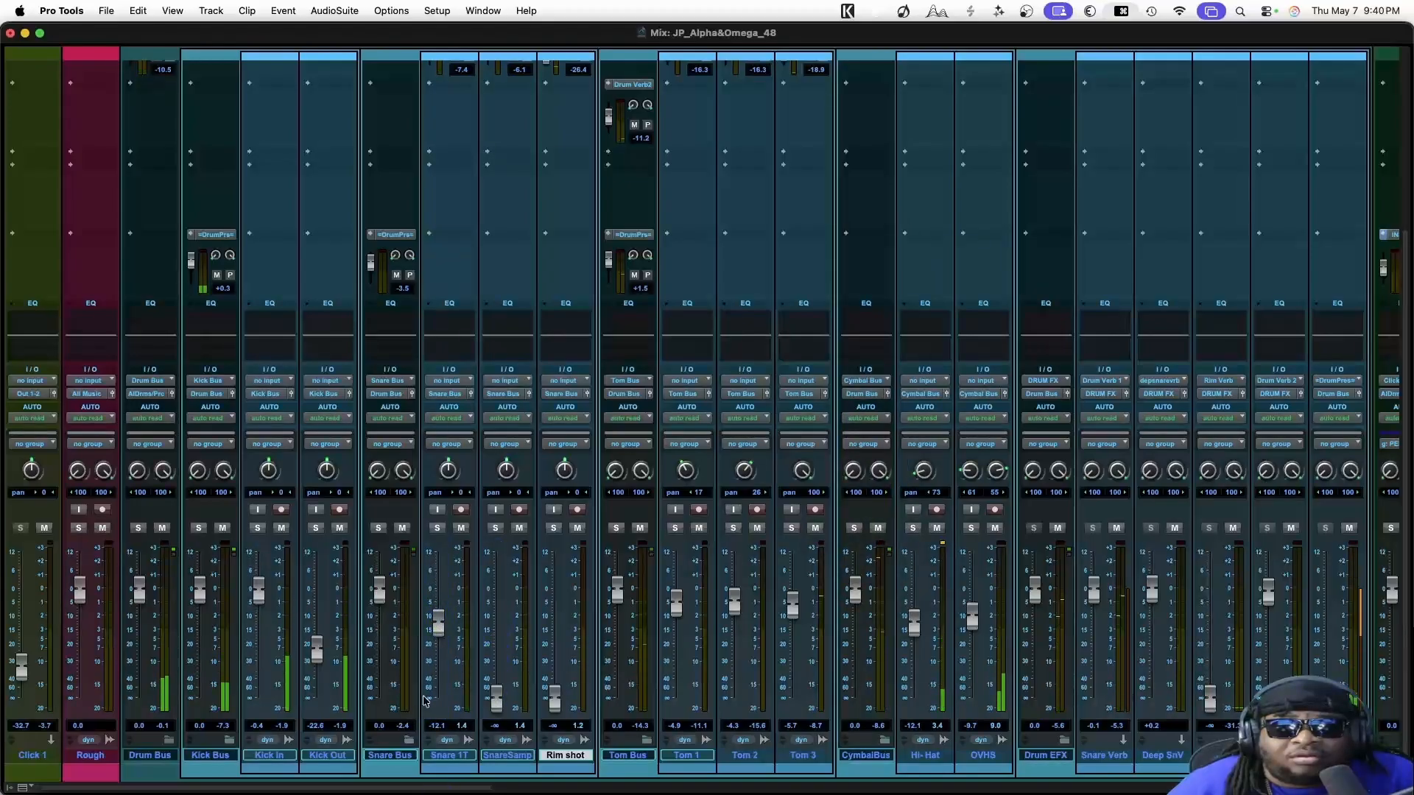
{"action": "left_click_drag", "start_coordinate": [438, 624], "coordinate": [439, 598]}
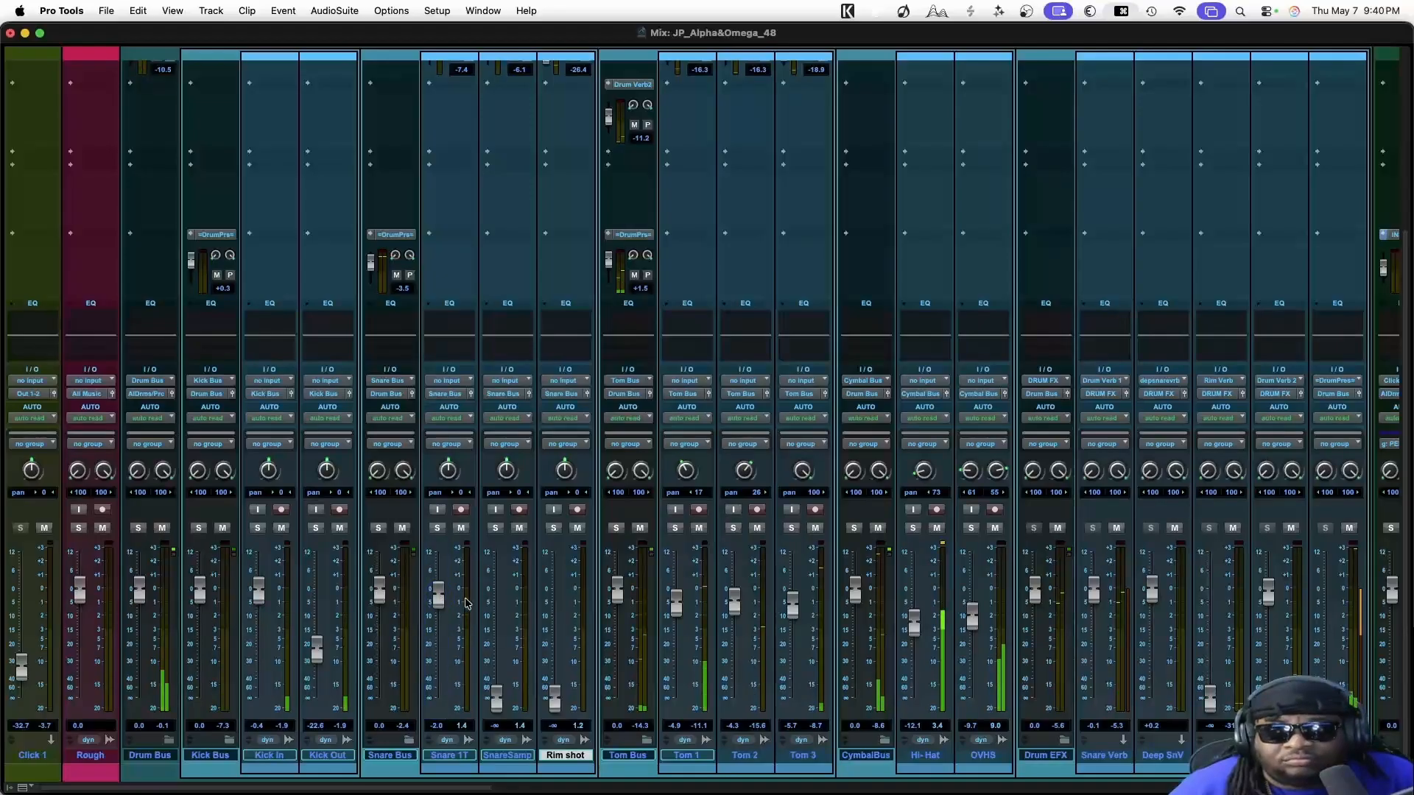
Solo the Snare 1T track to audition it and check its inserts and sends
{"action": "left_click", "coordinate": [437, 528]}
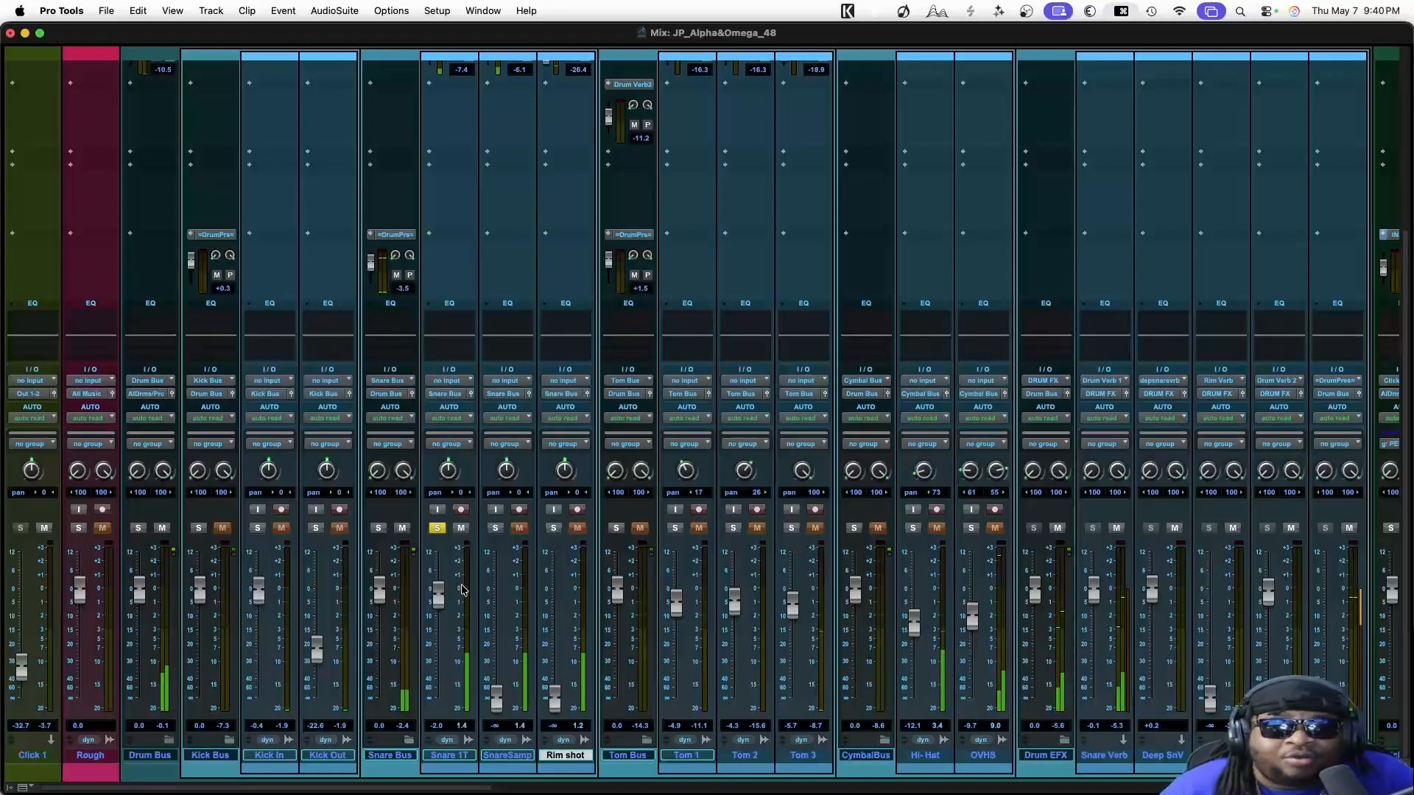
{"action": "scroll", "coordinate": [451, 553], "scroll_direction": "up", "scroll_amount": 5}
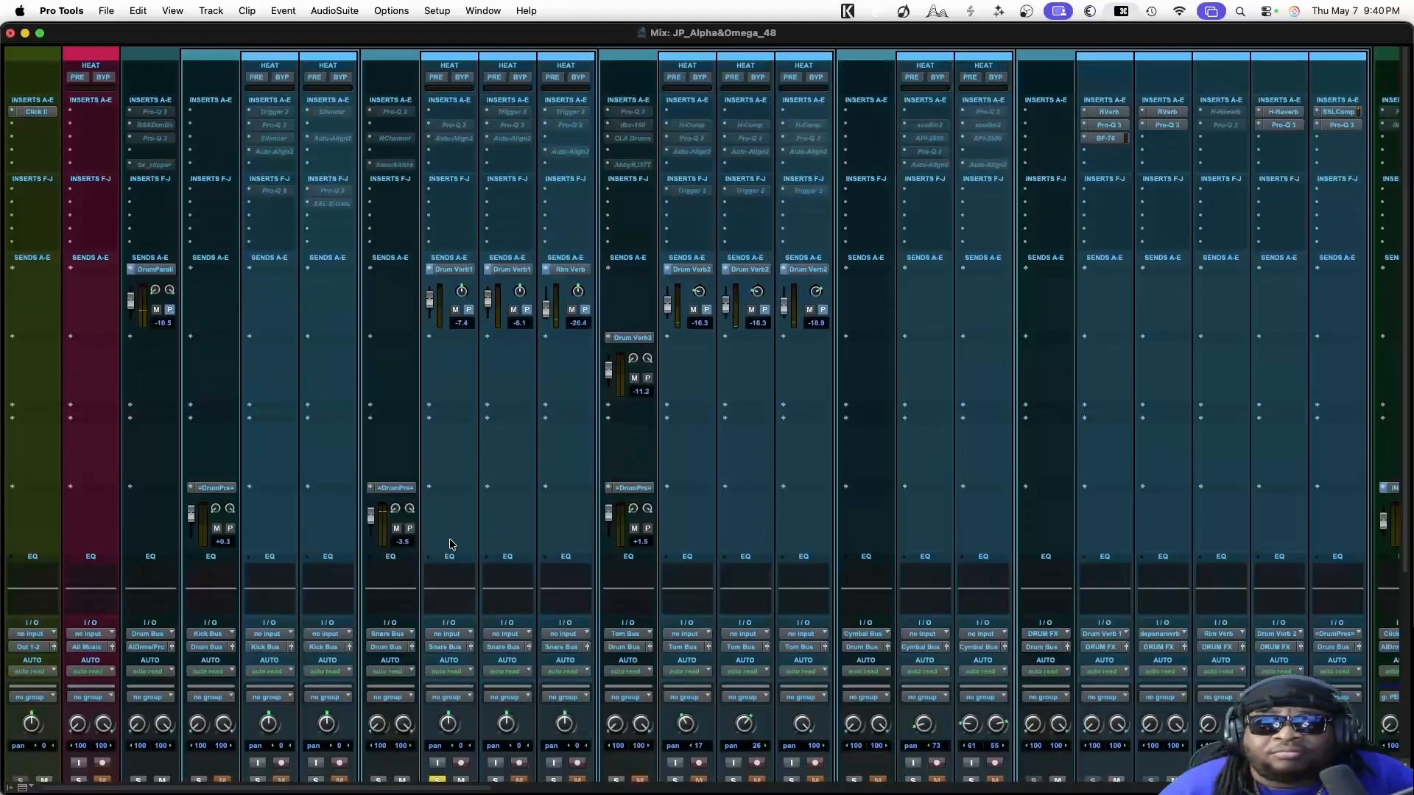
{"action": "scroll", "coordinate": [450, 544], "scroll_direction": "down", "scroll_amount": 5}
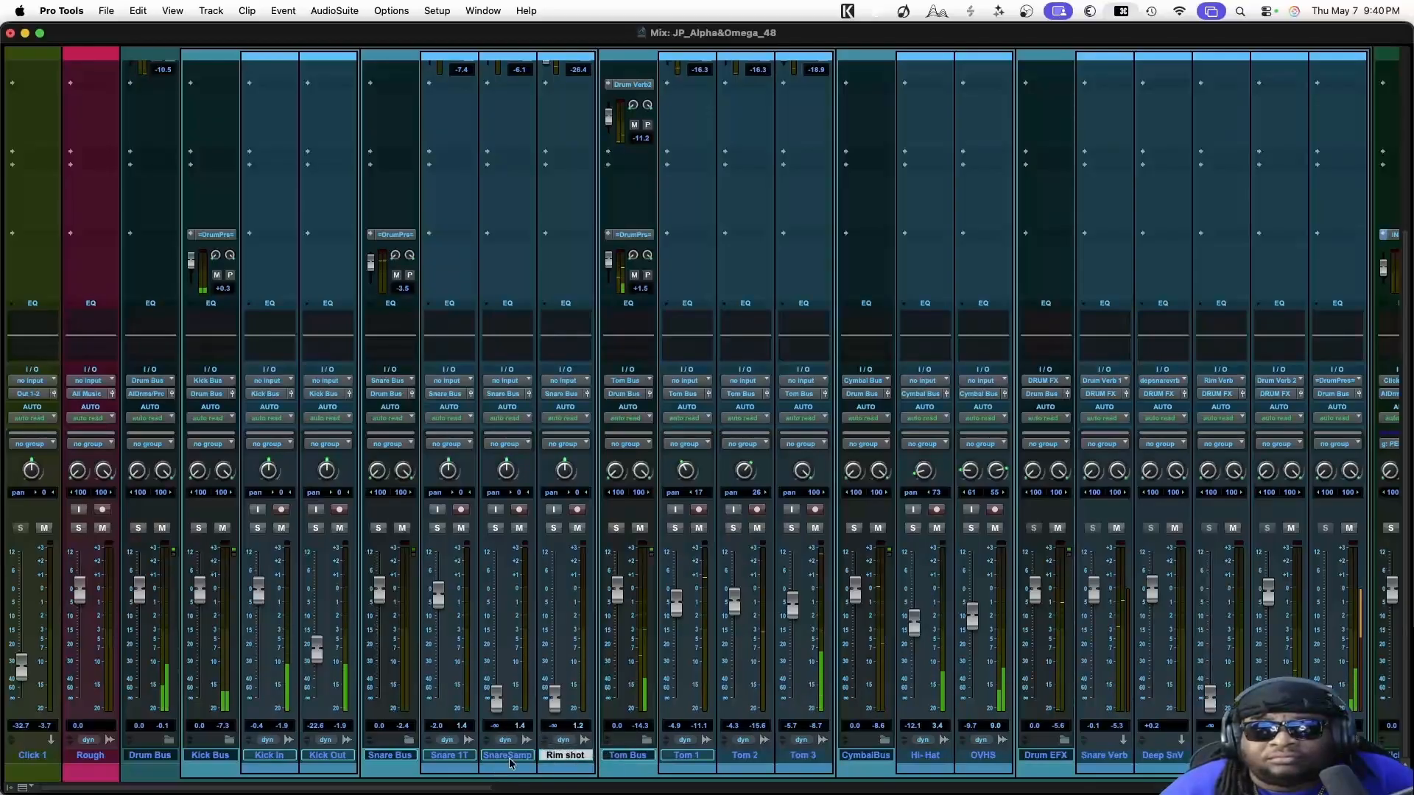
Rename the Rim shot track as Snare Bttm
{"action": "double_click", "coordinate": [553, 757]}
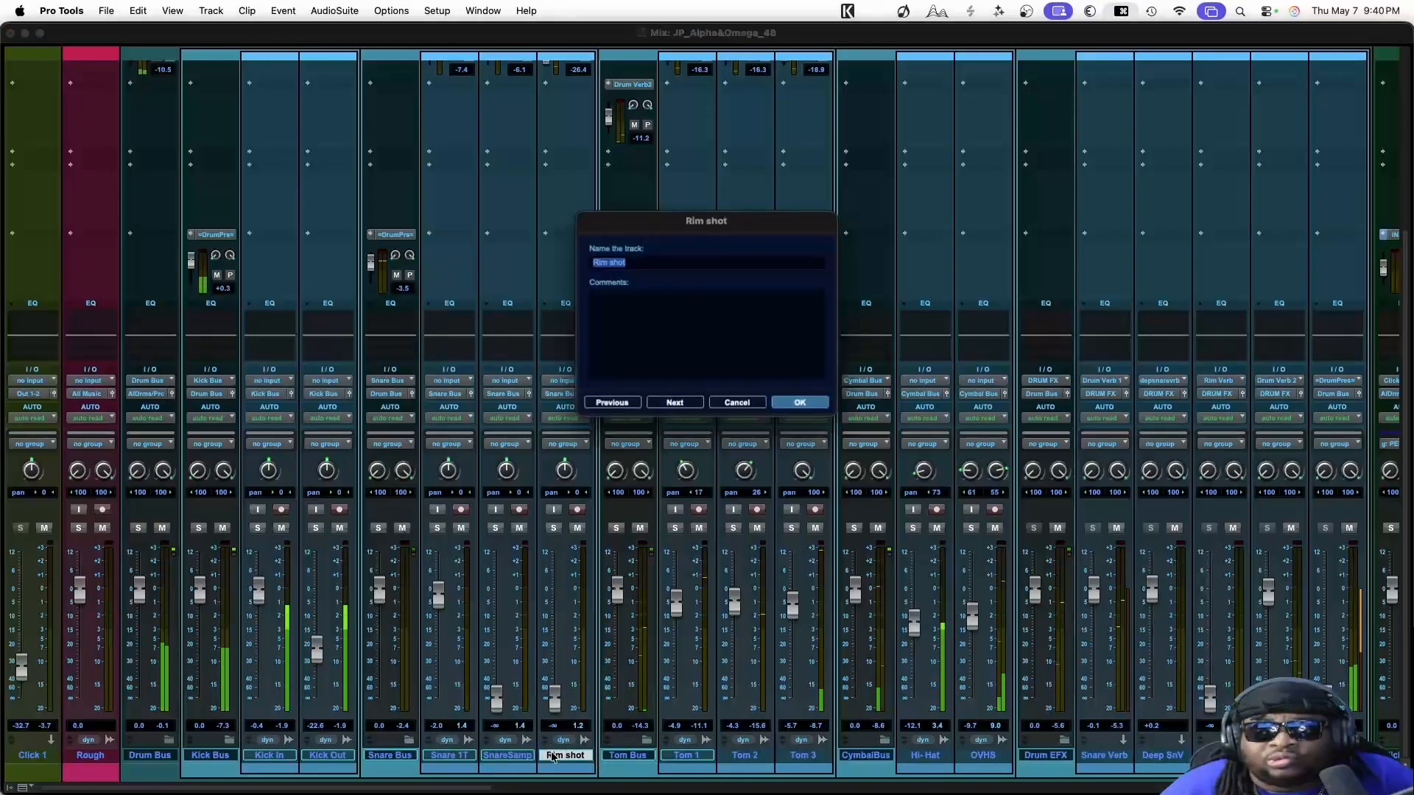
{"action": "type", "text": "S"}
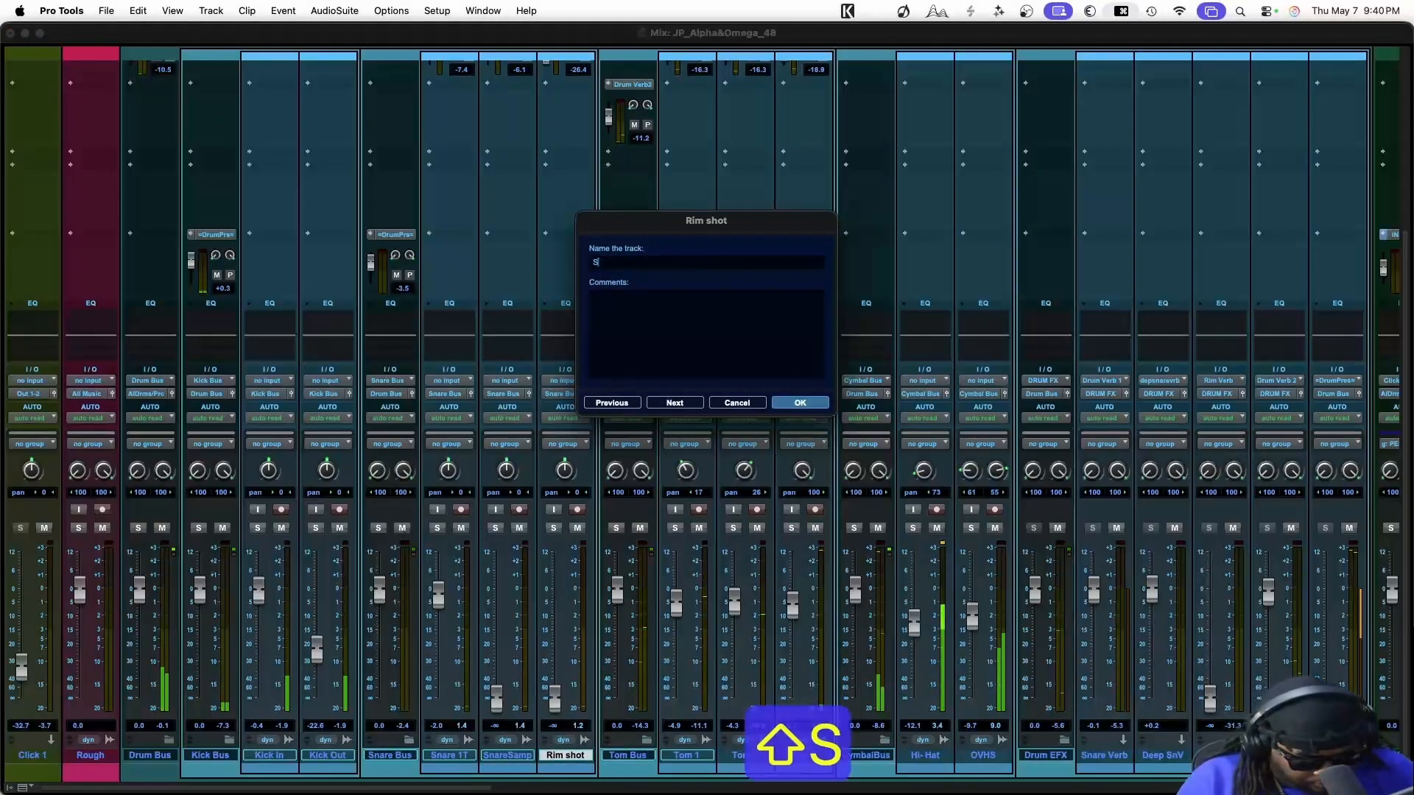
{"action": "type", "text": "nare Bttm"}
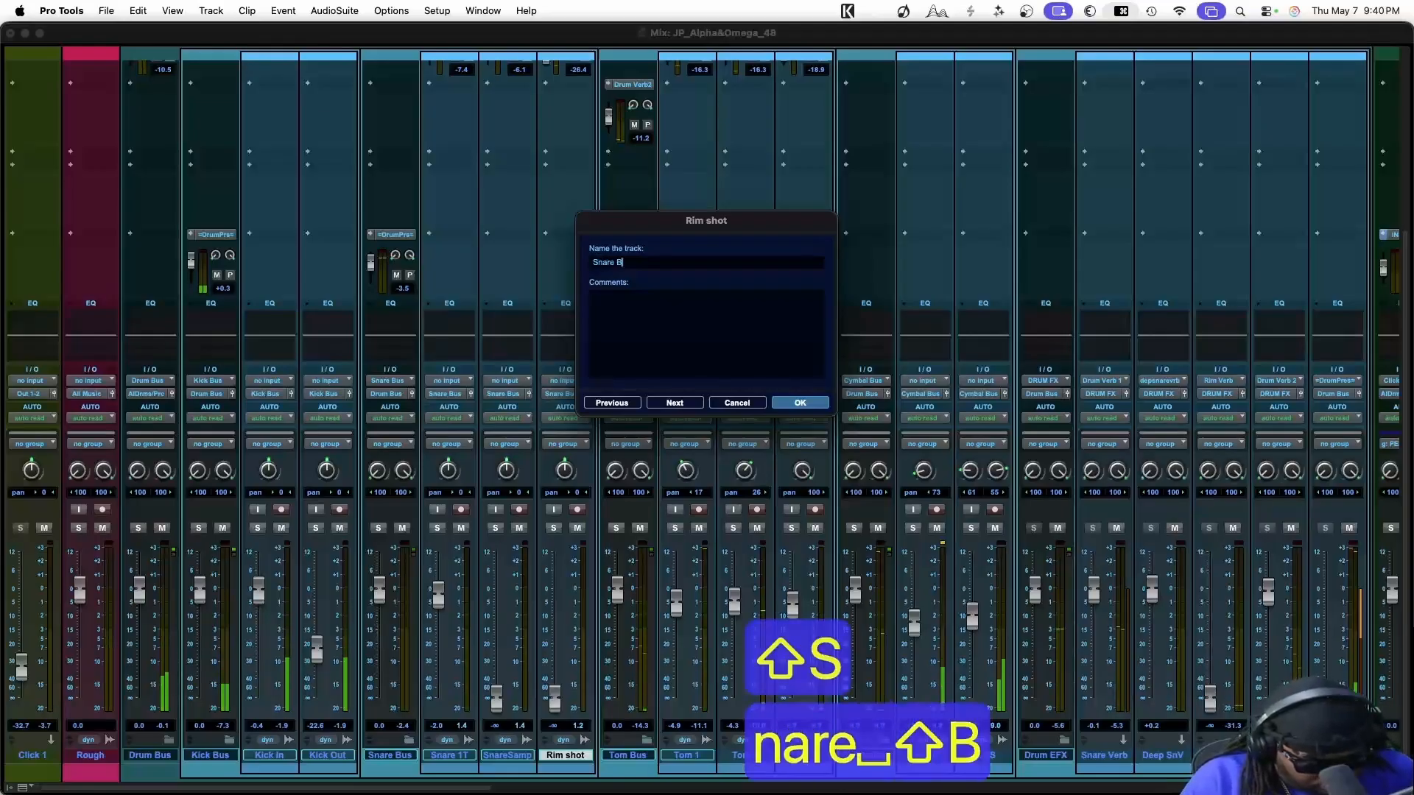
{"action": "key", "text": "Return"}
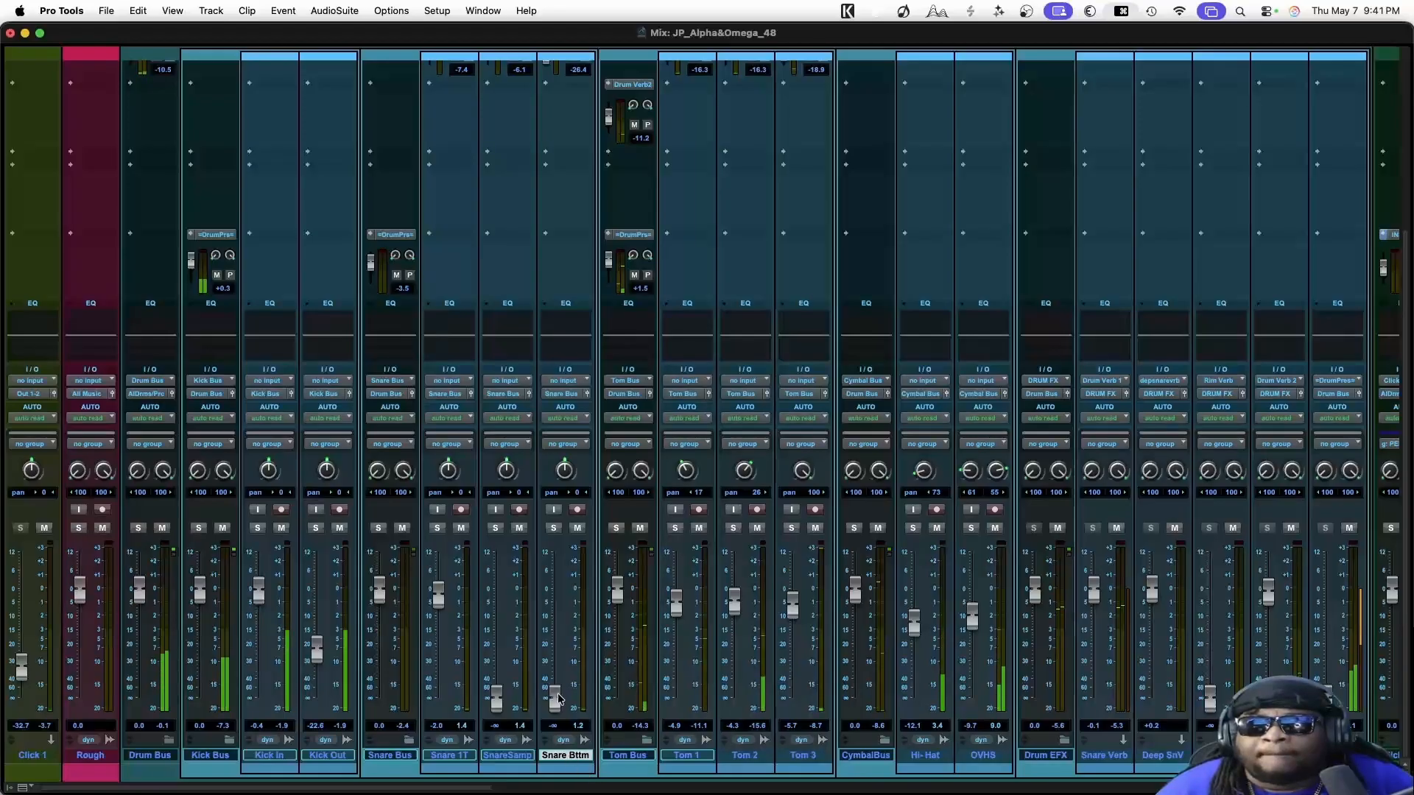
Stop playback, place the edit cursor near the end of bar 64 on Snare 1T and examine the snare waveforms around it
{"action": "scroll", "coordinate": [560, 707], "scroll_direction": "up", "scroll_amount": 5}
{"action": "scroll", "coordinate": [560, 698], "scroll_direction": "up", "scroll_amount": 2}
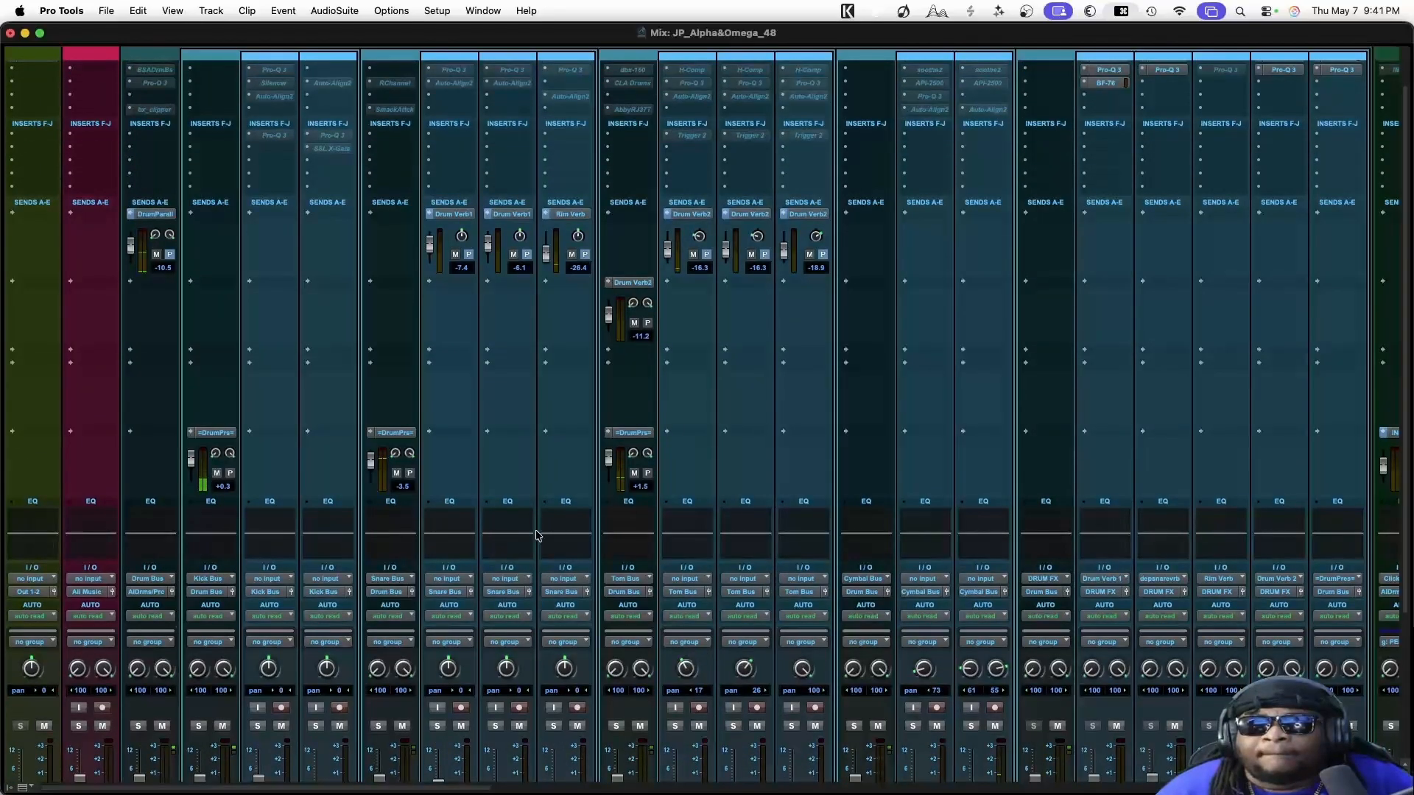
{"action": "scroll", "coordinate": [536, 527], "scroll_direction": "up", "scroll_amount": 2}
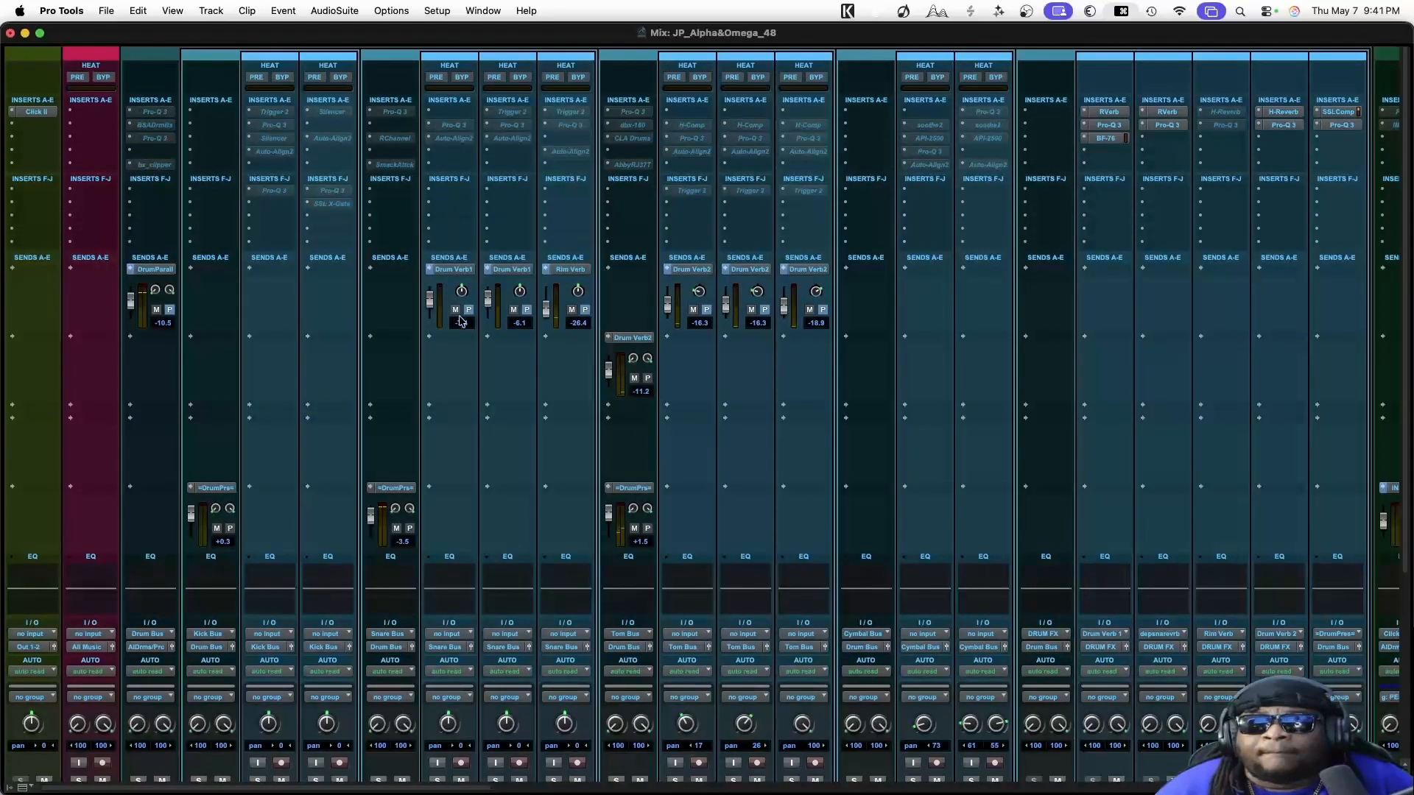
{"action": "key", "text": "super+equal"}
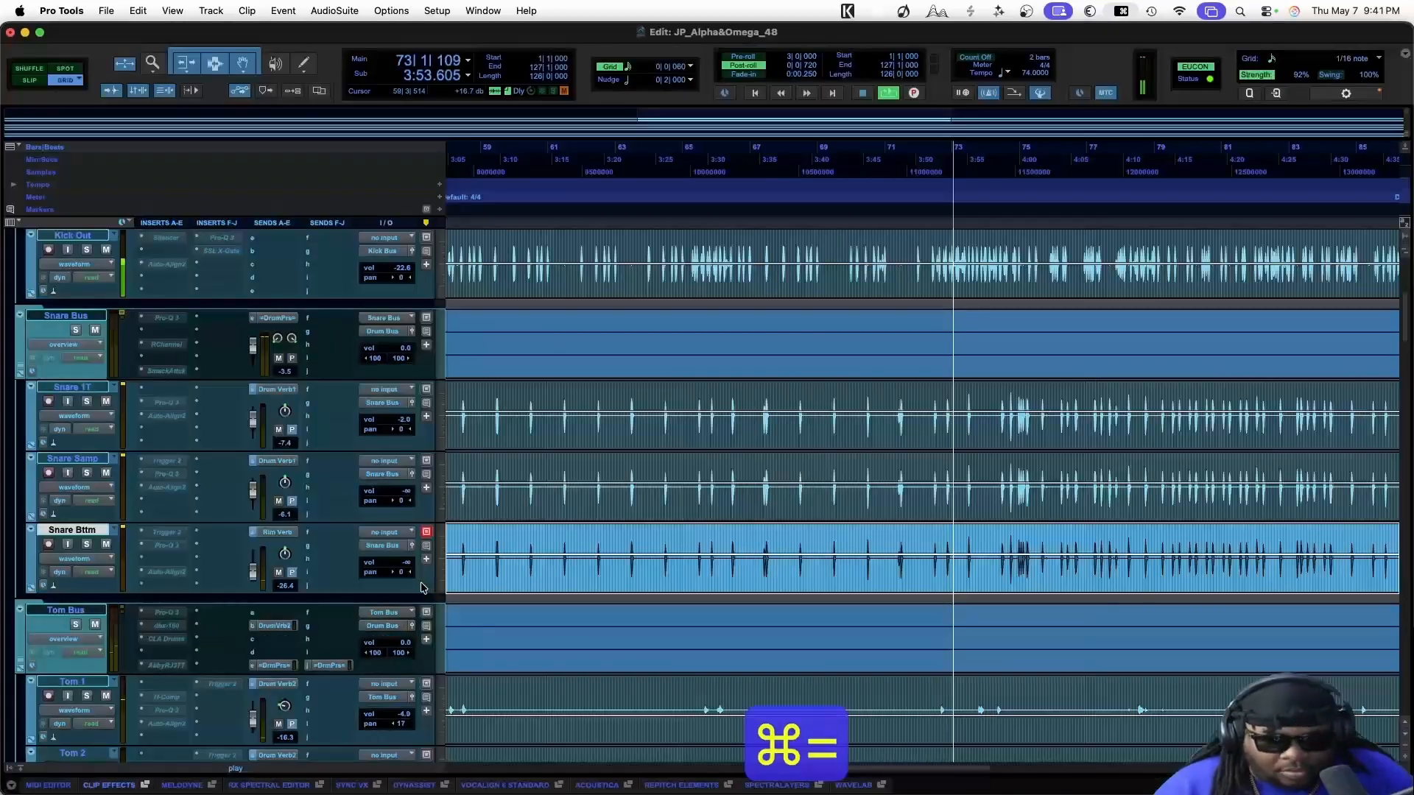
{"action": "key", "text": "space"}
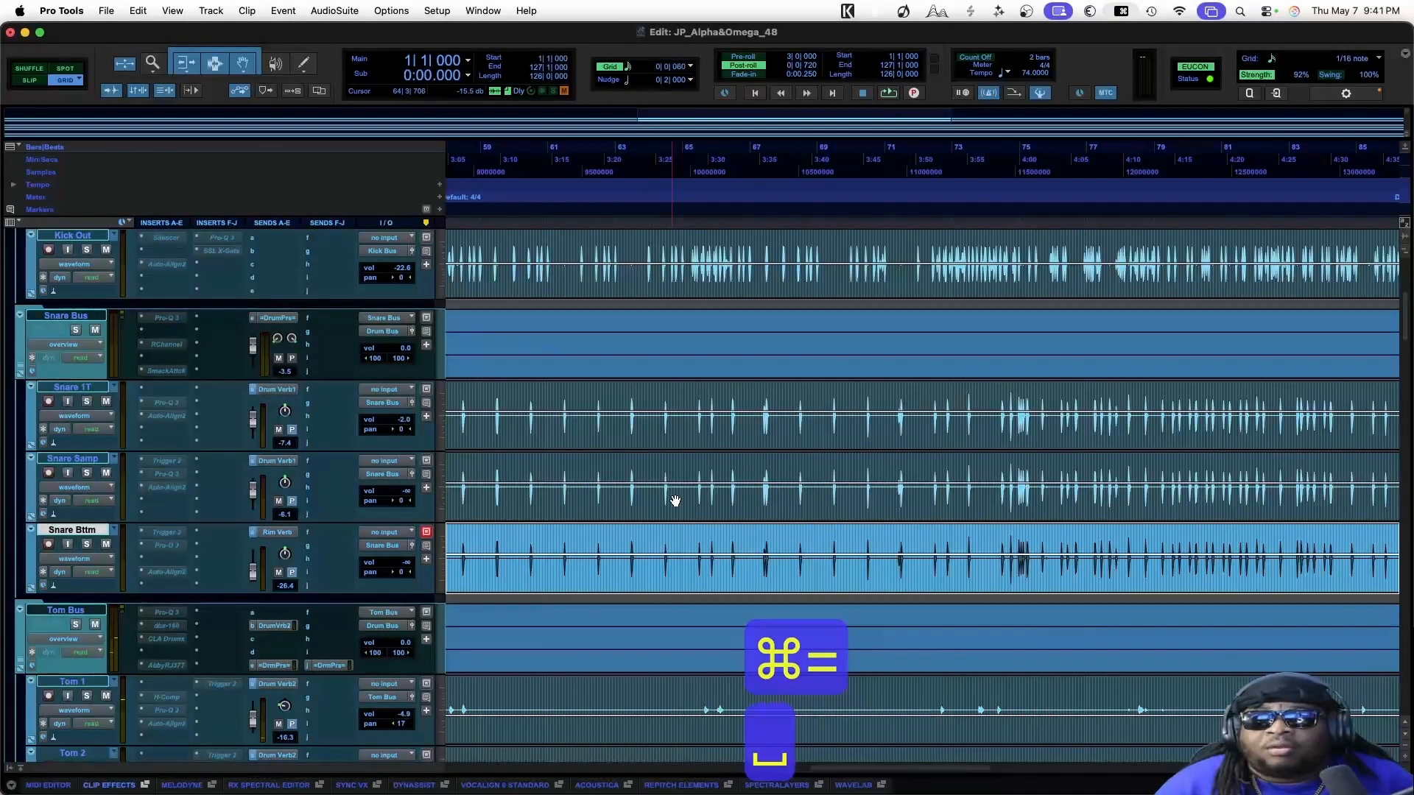
{"action": "left_click", "coordinate": [680, 393]}
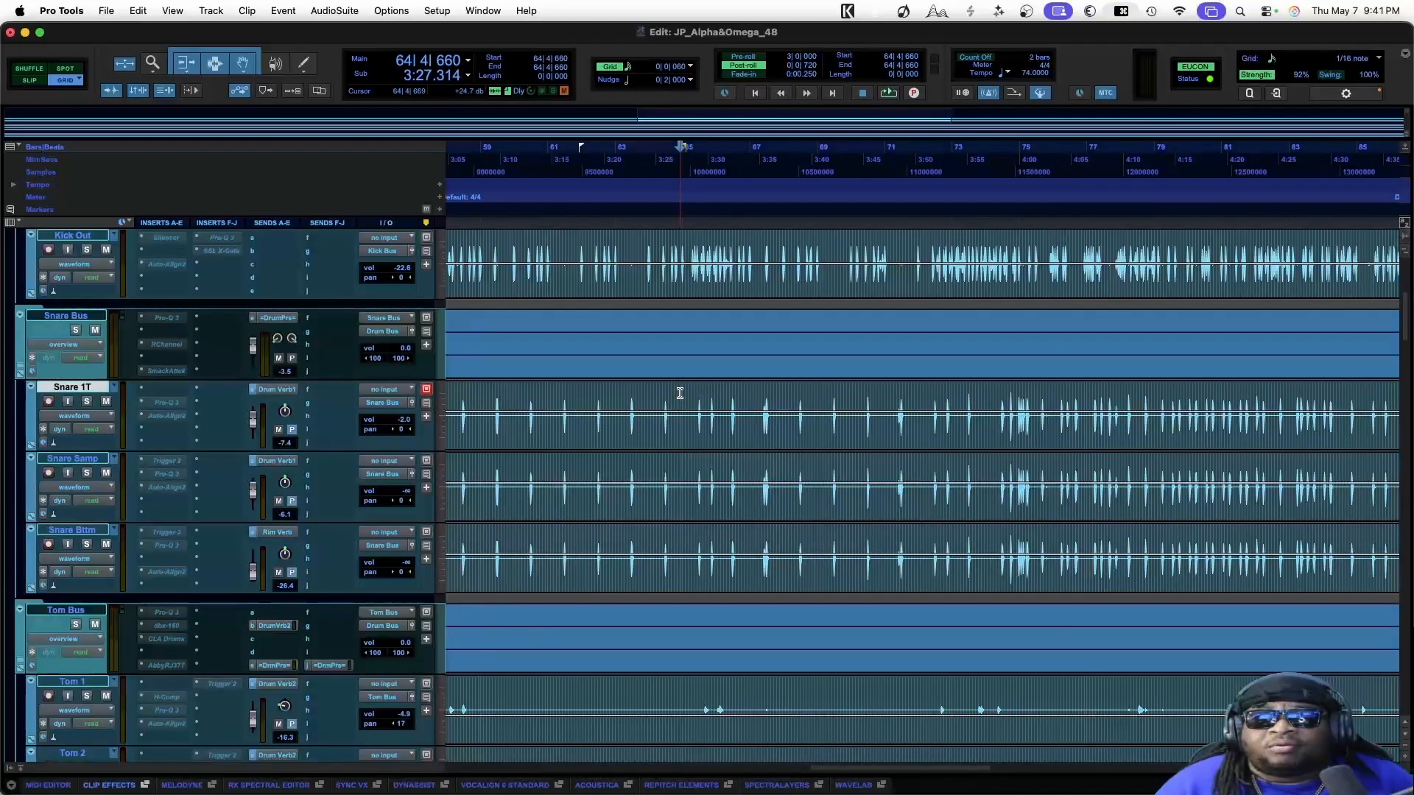
{"action": "key", "text": "super+bracketleft"}
{"action": "key", "text": "super+bracketleft"}
{"action": "key", "text": "super+bracketleft"}
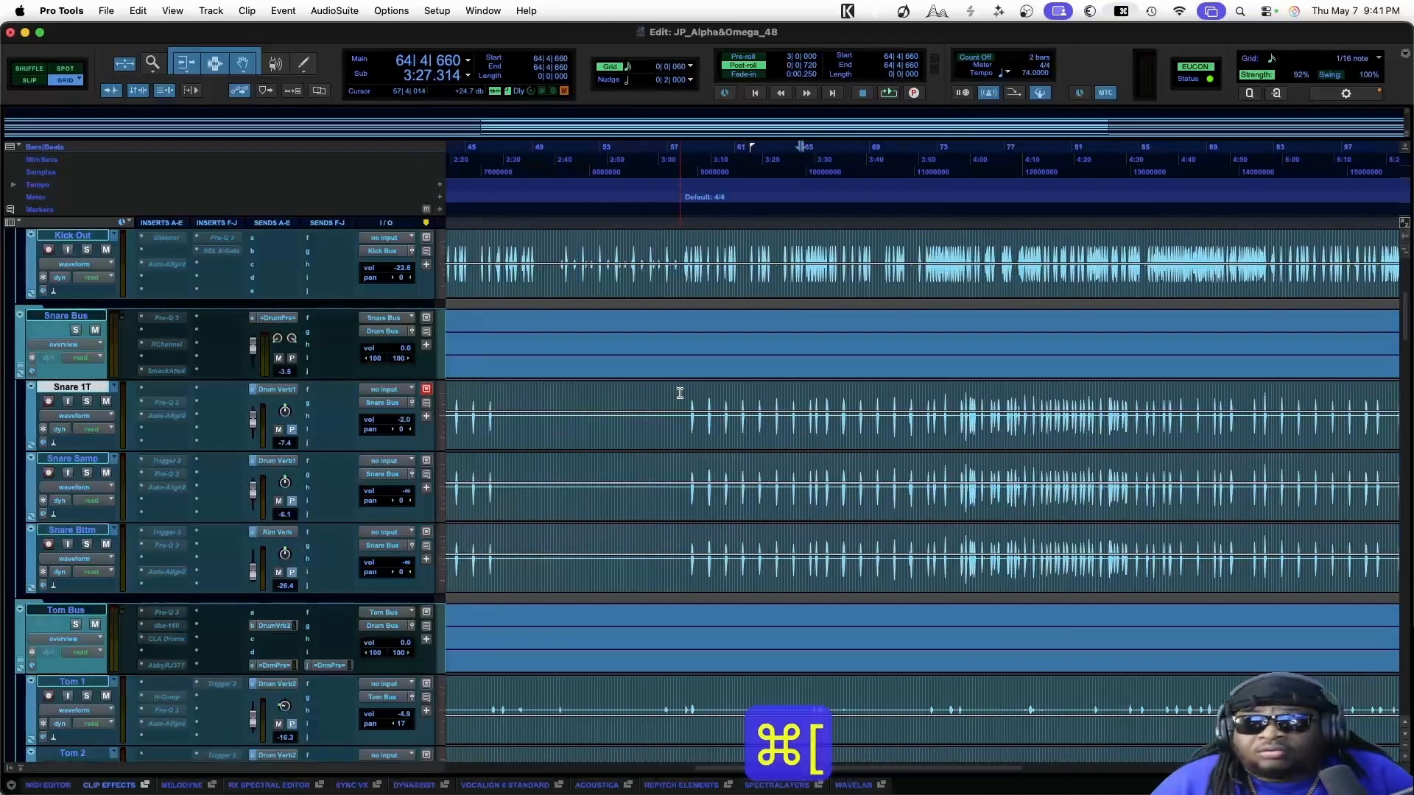
{"action": "key", "text": "super+bracketright"}
{"action": "key", "text": "super+bracketright"}
{"action": "key", "text": "super+bracketright"}
{"action": "key", "text": "super+bracketright"}
{"action": "key", "text": "super+bracketright"}
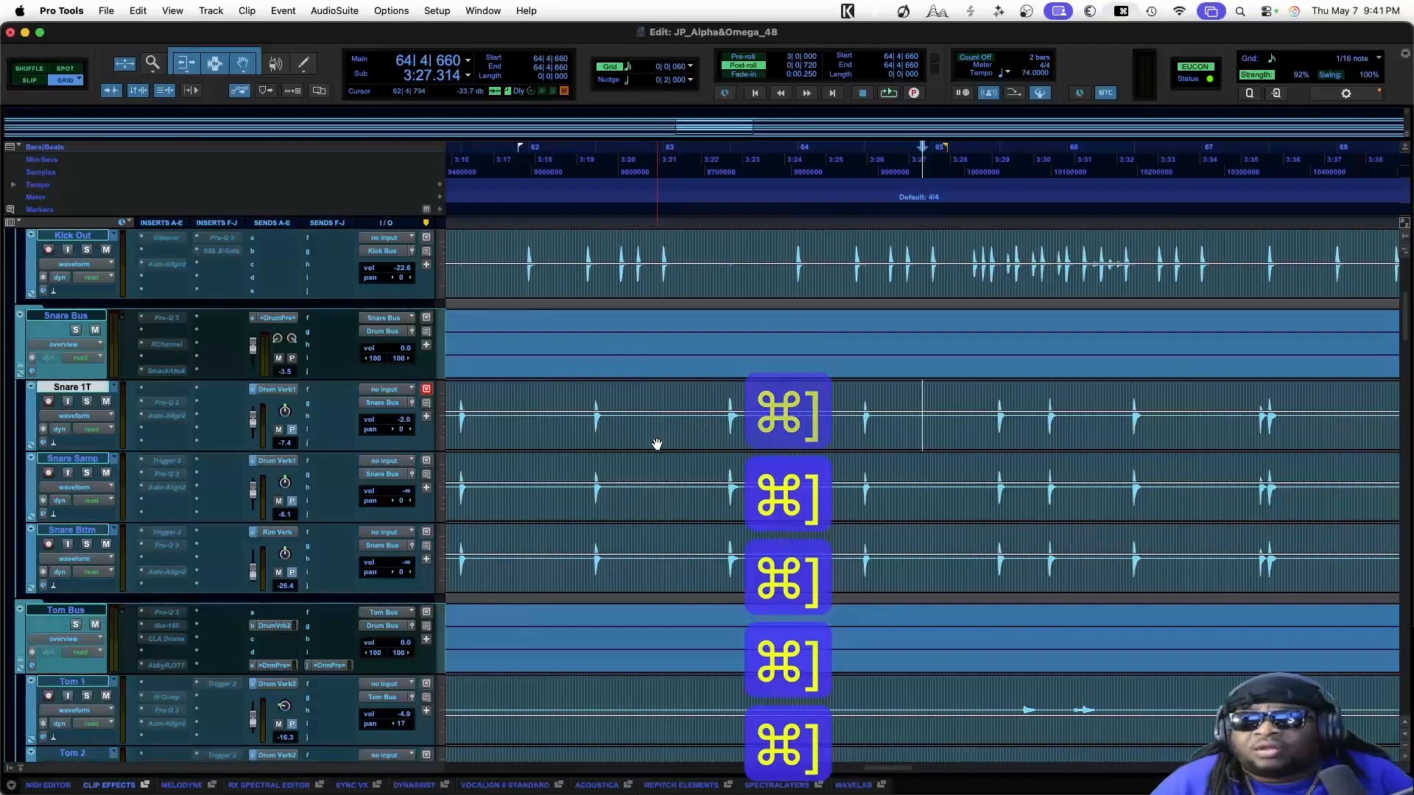
Enlarge the waveform height and examine the tom and cymbal recordings across the song
{"action": "scroll", "coordinate": [663, 436], "scroll_direction": "down", "scroll_amount": 3}
{"action": "scroll", "coordinate": [657, 444], "scroll_direction": "down", "scroll_amount": 6}
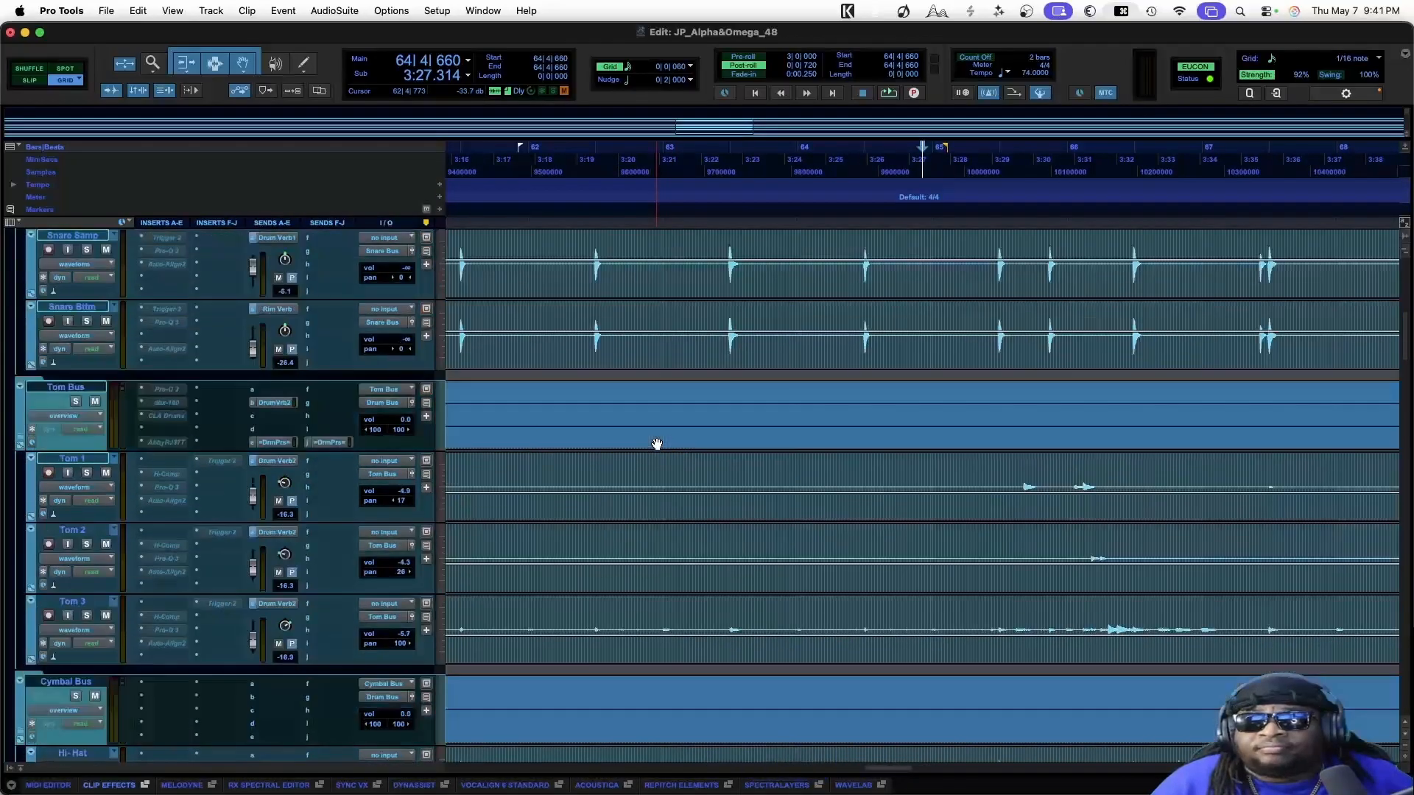
{"action": "scroll", "coordinate": [657, 444], "scroll_direction": "right", "scroll_amount": 2}
{"action": "scroll", "coordinate": [657, 444], "scroll_direction": "right", "scroll_amount": 3}
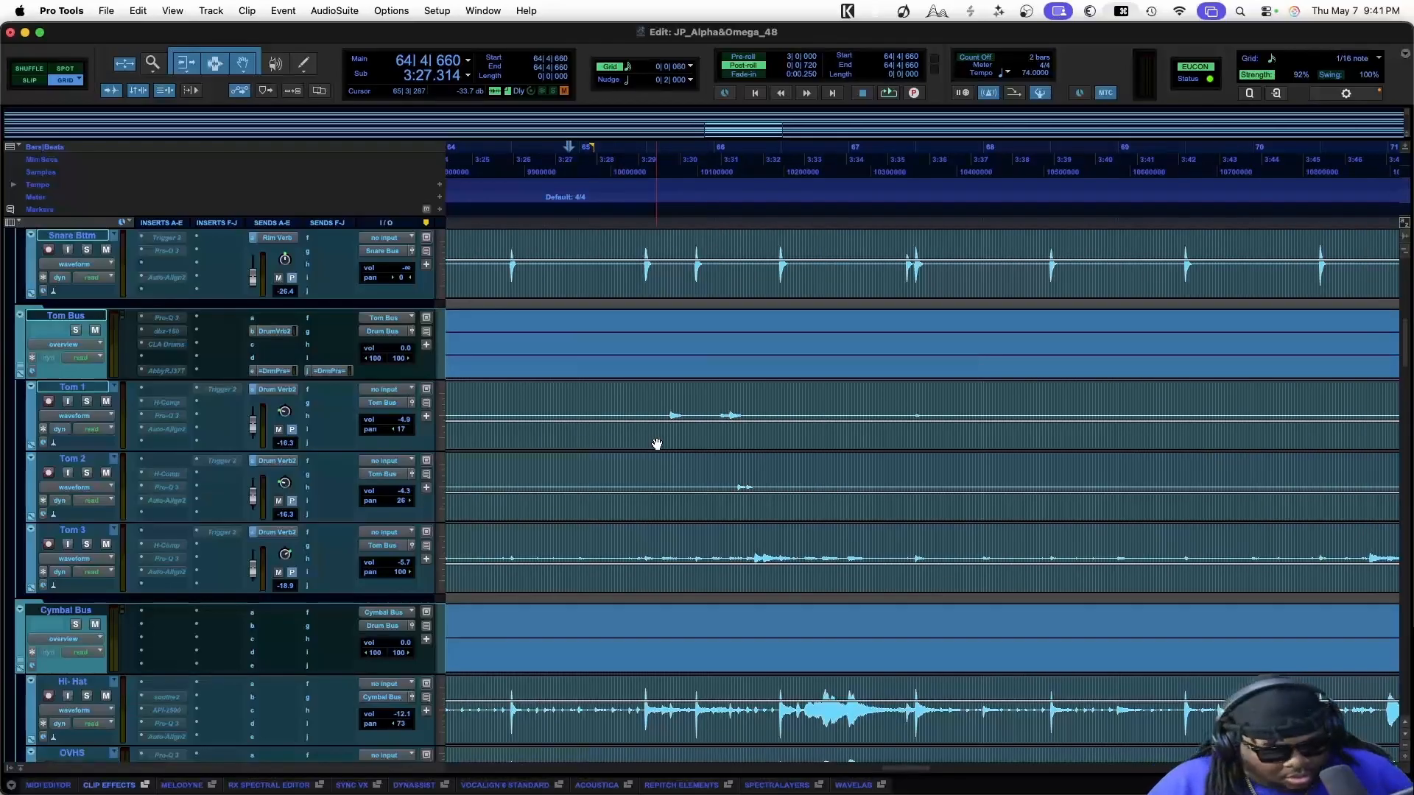
{"action": "key", "text": "super+alt+bracketright"}
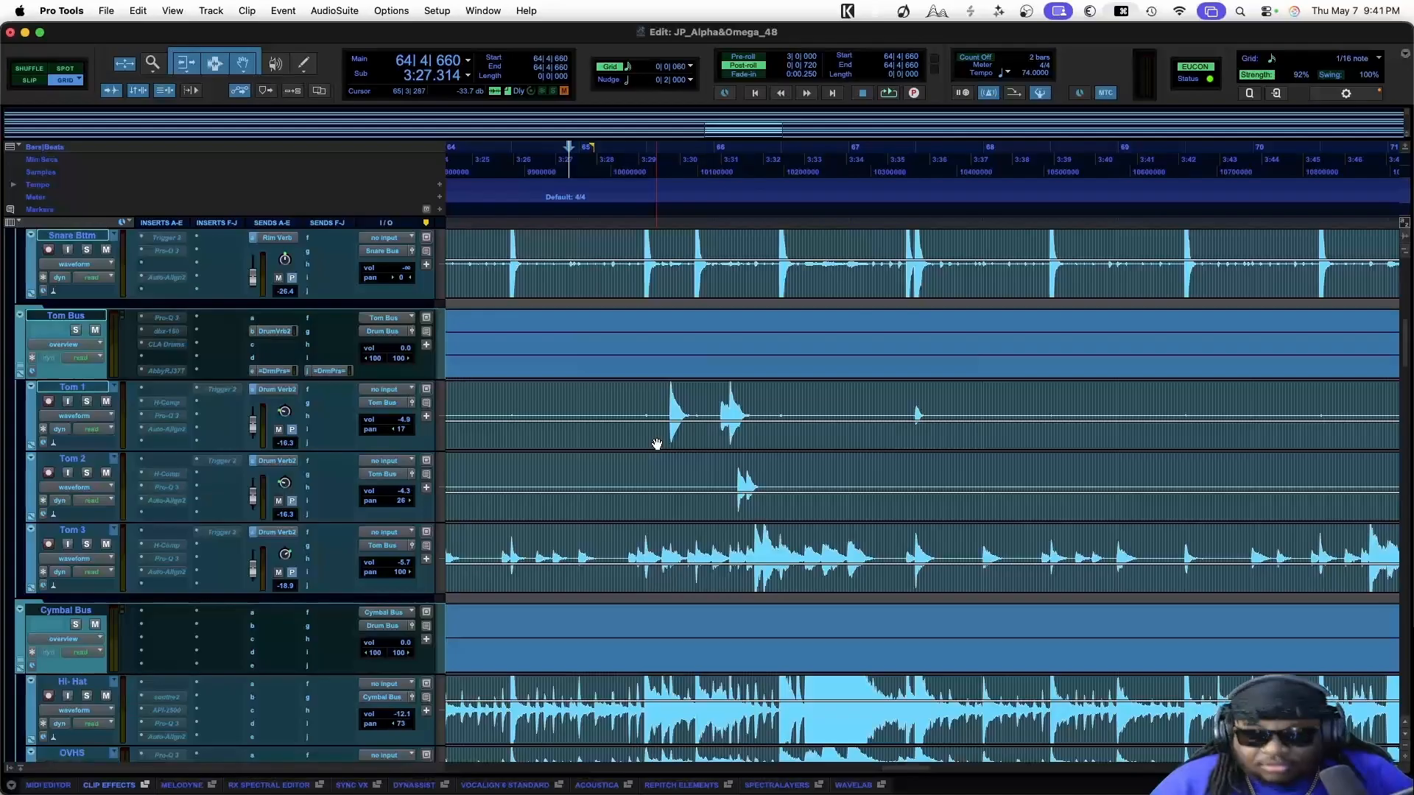
{"action": "key", "text": "super+bracketleft"}
{"action": "key", "text": "super+bracketleft"}
{"action": "key", "text": "super+bracketleft"}
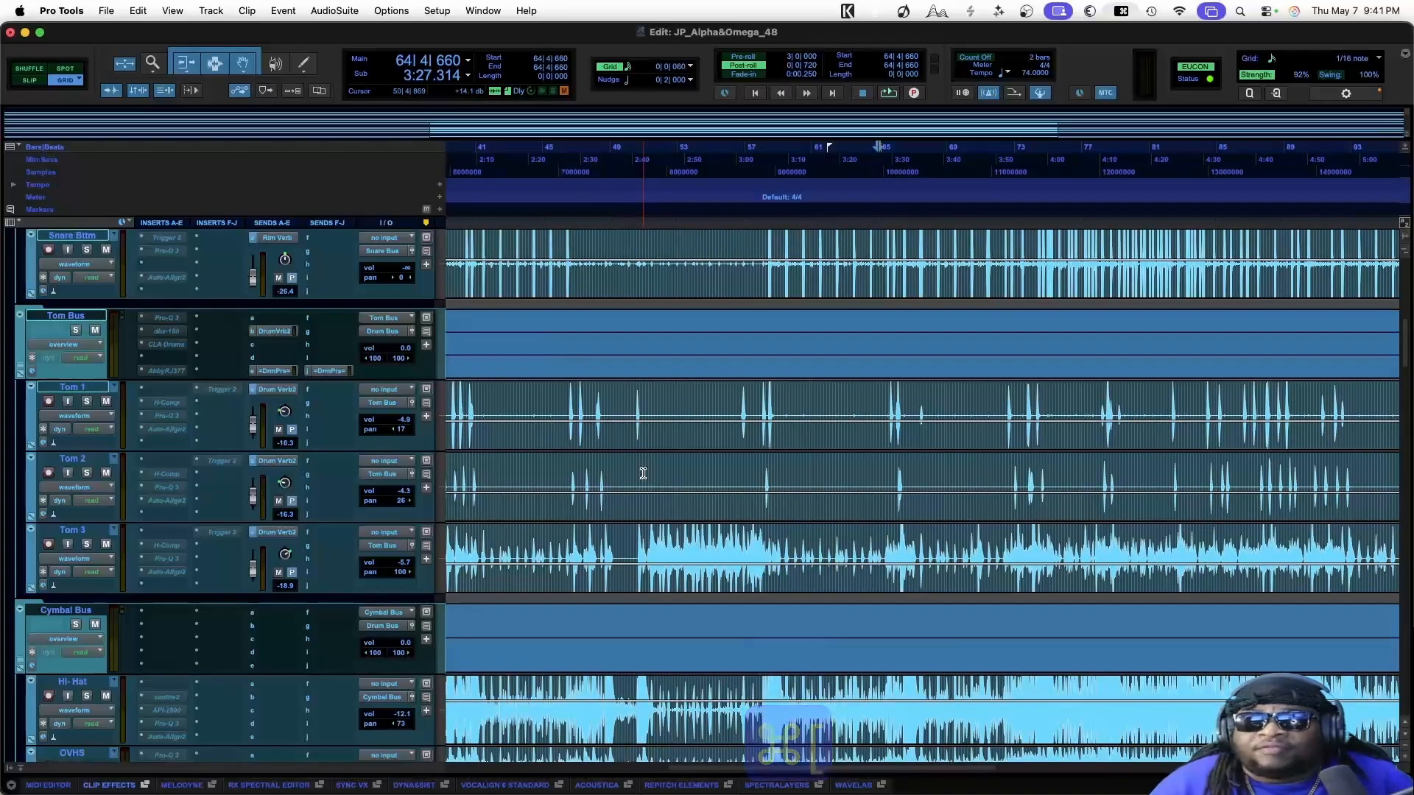
{"action": "scroll", "coordinate": [643, 473], "scroll_direction": "right", "scroll_amount": 5}
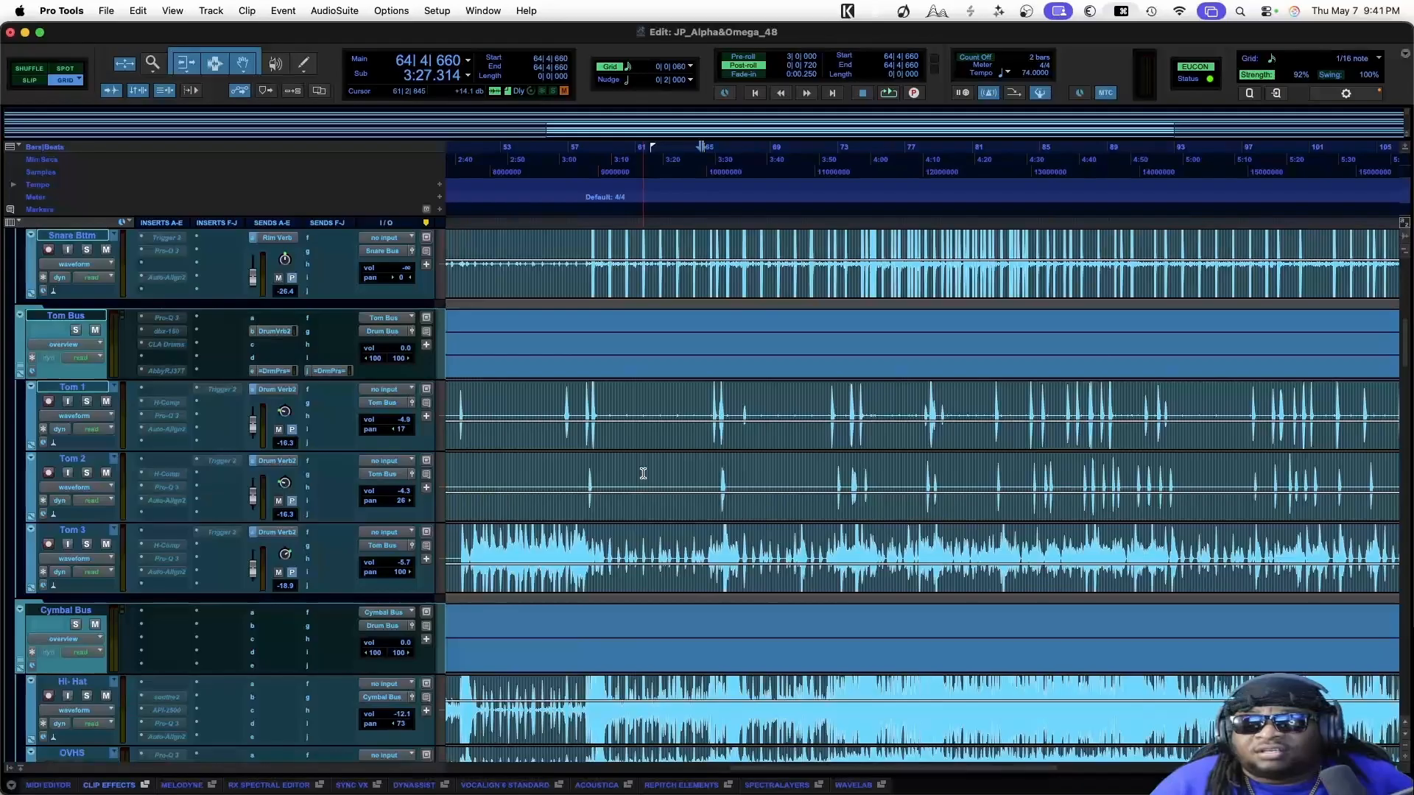
{"action": "scroll", "coordinate": [680, 566], "scroll_direction": "down", "scroll_amount": 3}
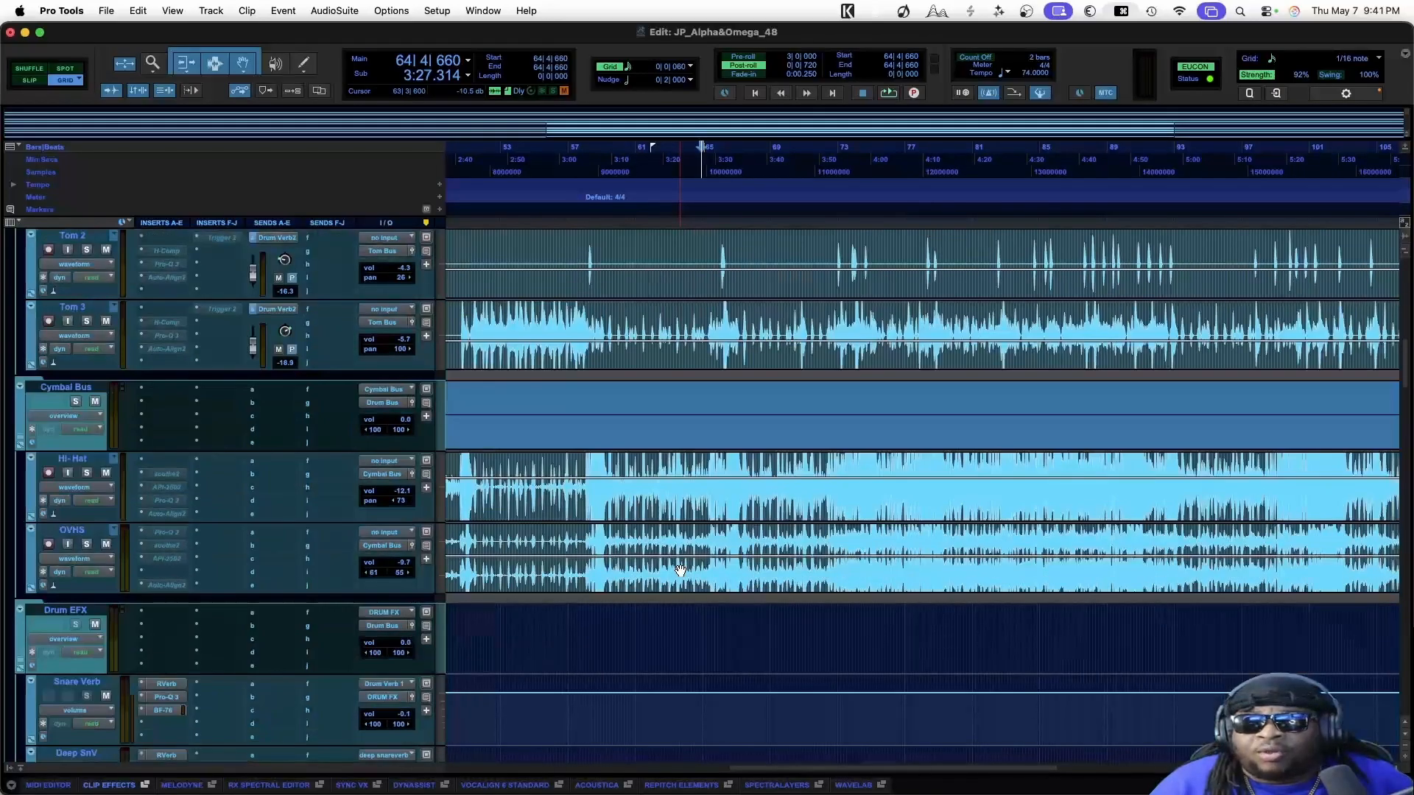
Reset the clip gain of the Hi-Hat clip to 0 dB at the start of the song
{"action": "scroll", "coordinate": [679, 571], "scroll_direction": "left", "scroll_amount": 20}
{"action": "scroll", "coordinate": [589, 589], "scroll_direction": "up", "scroll_amount": 1}
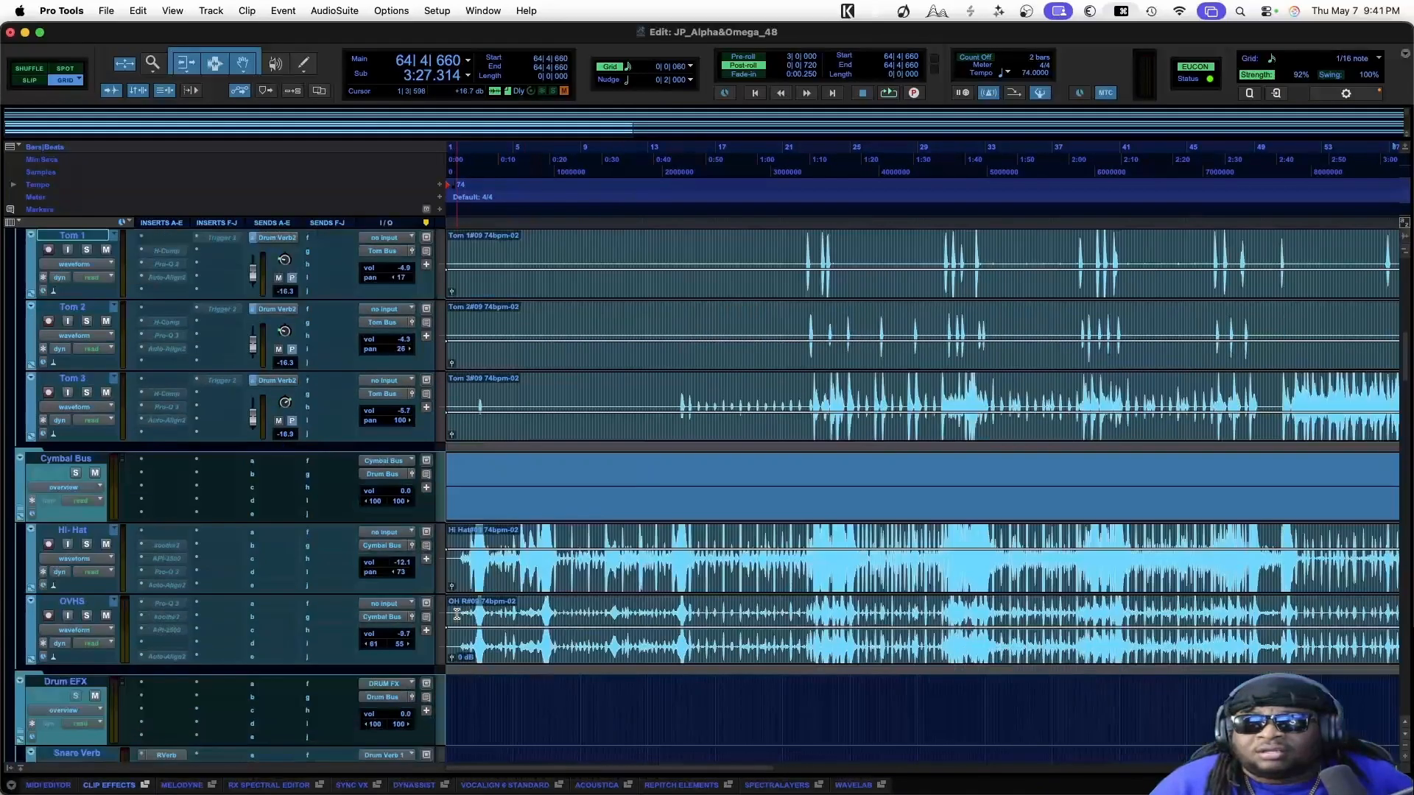
{"action": "left_click", "coordinate": [452, 586], "text": "alt"}
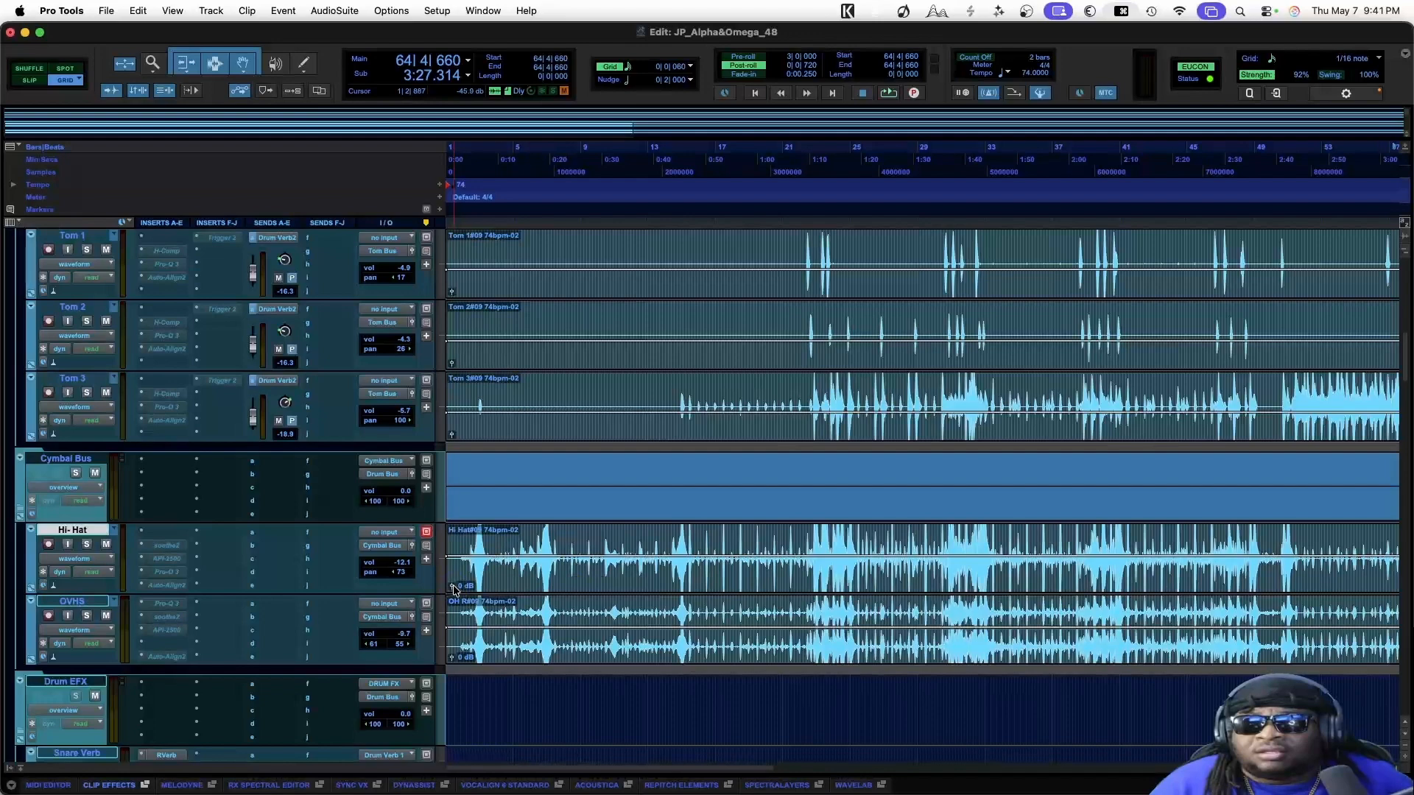
Select the full Kick In and Kick Out clips and open Strip Silence clear of their waveforms
{"action": "scroll", "coordinate": [509, 604], "scroll_direction": "up", "scroll_amount": 8}
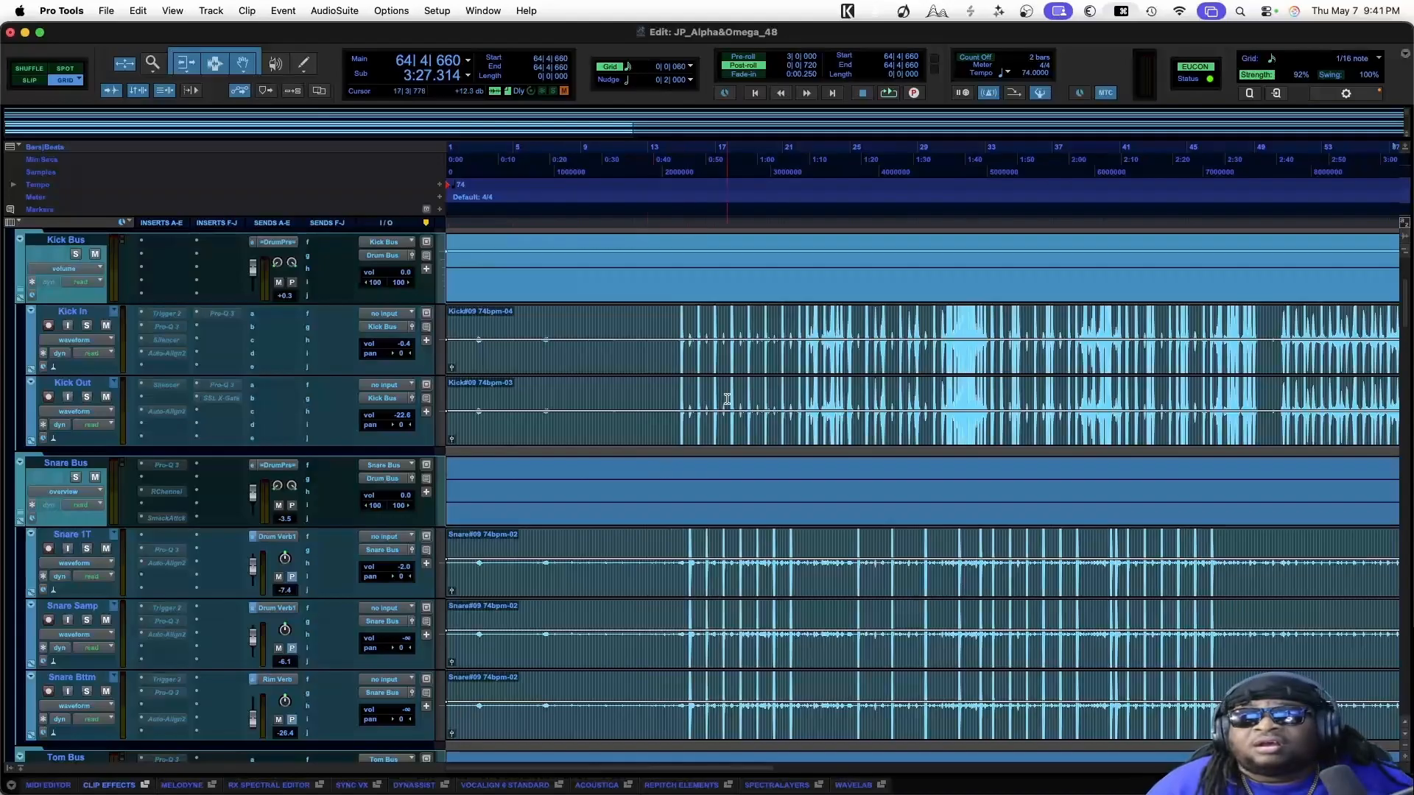
{"action": "left_click", "coordinate": [771, 358]}
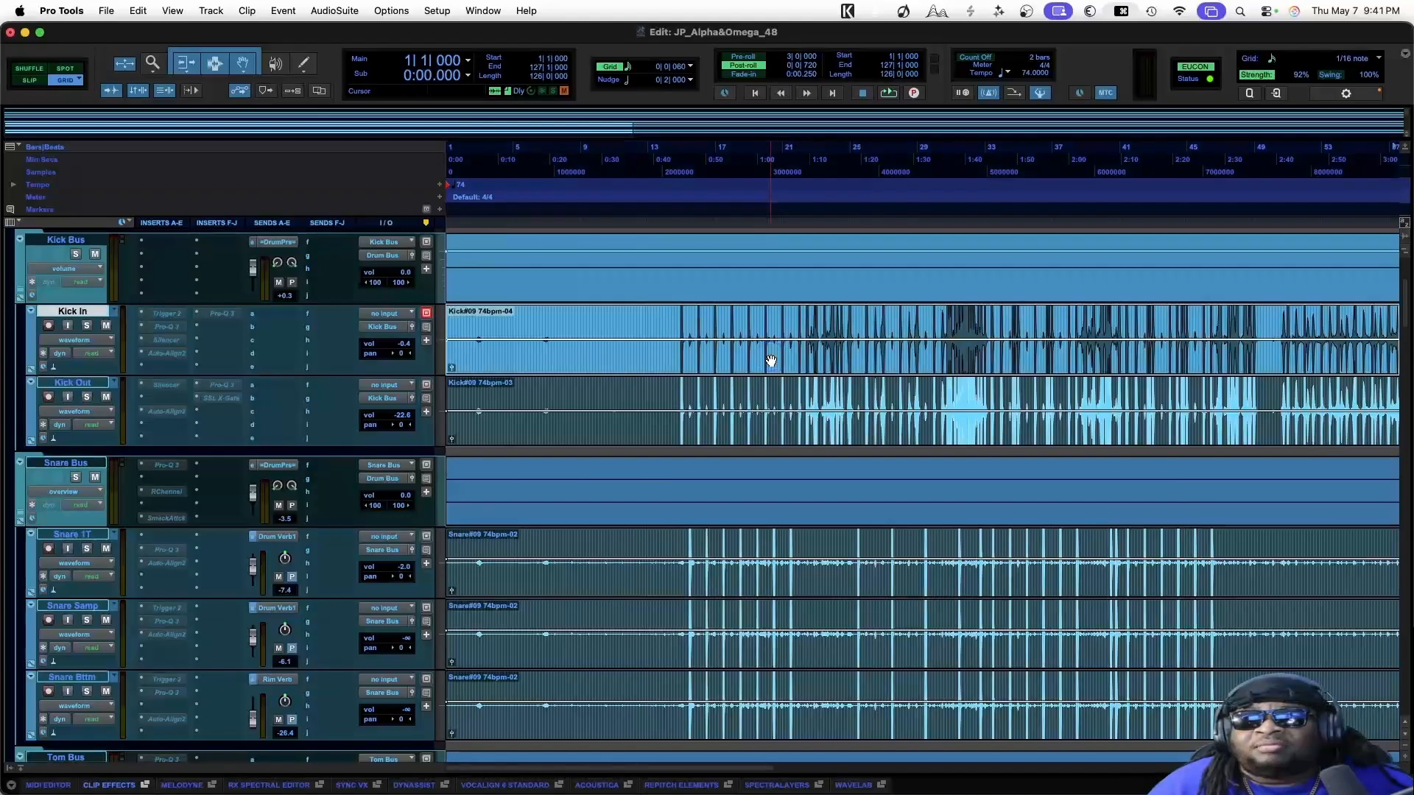
{"action": "left_click", "coordinate": [750, 440], "text": "shift"}
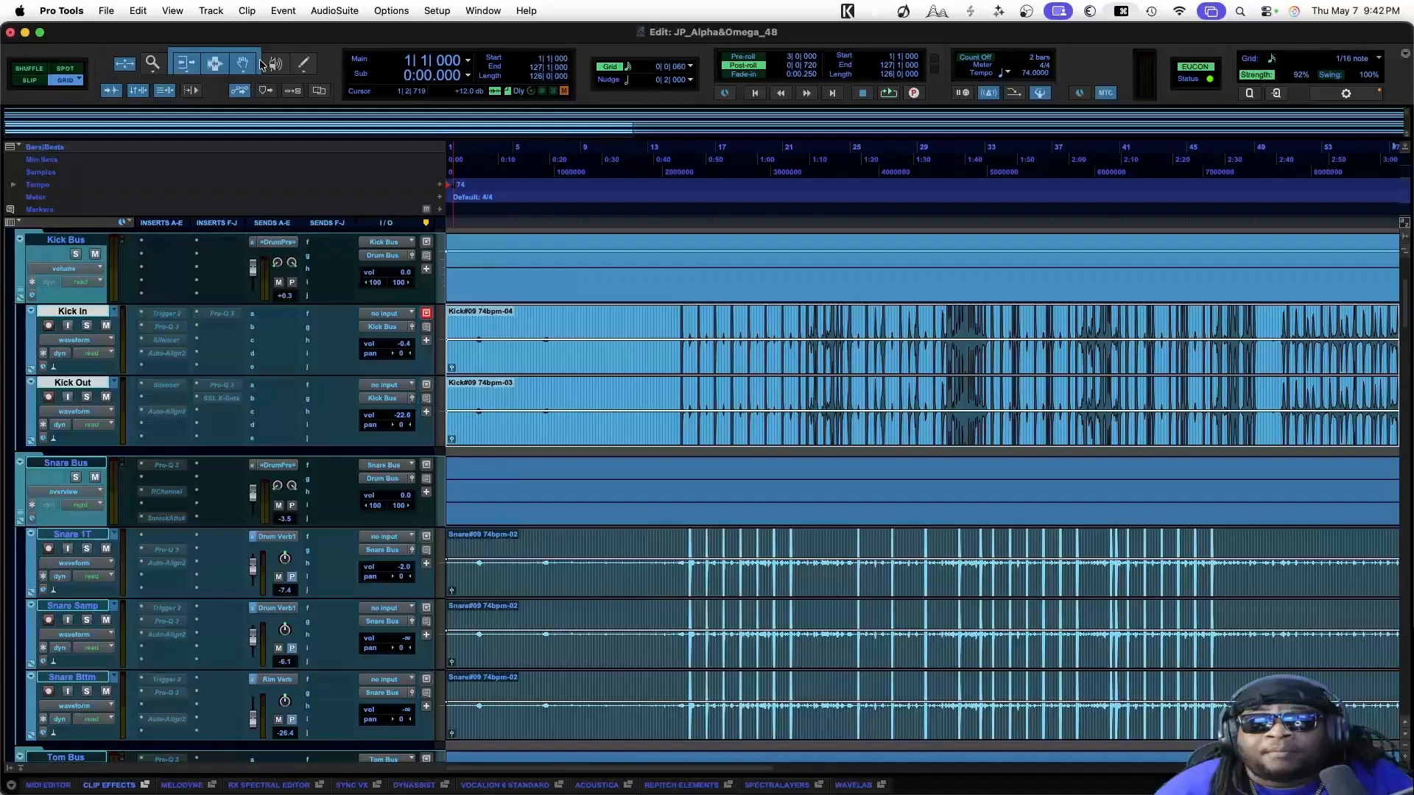
{"action": "left_click", "coordinate": [138, 10]}
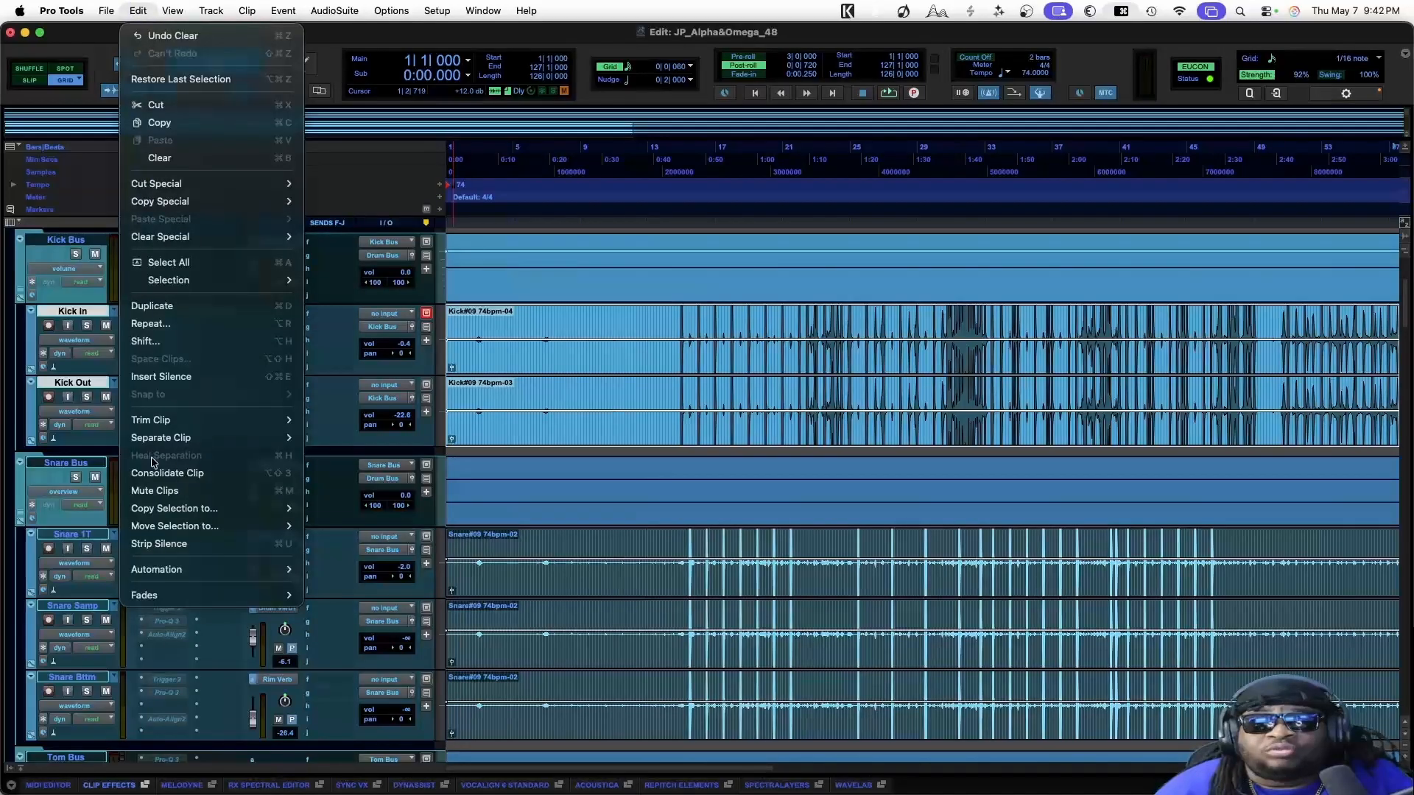
{"action": "left_click", "coordinate": [157, 552]}
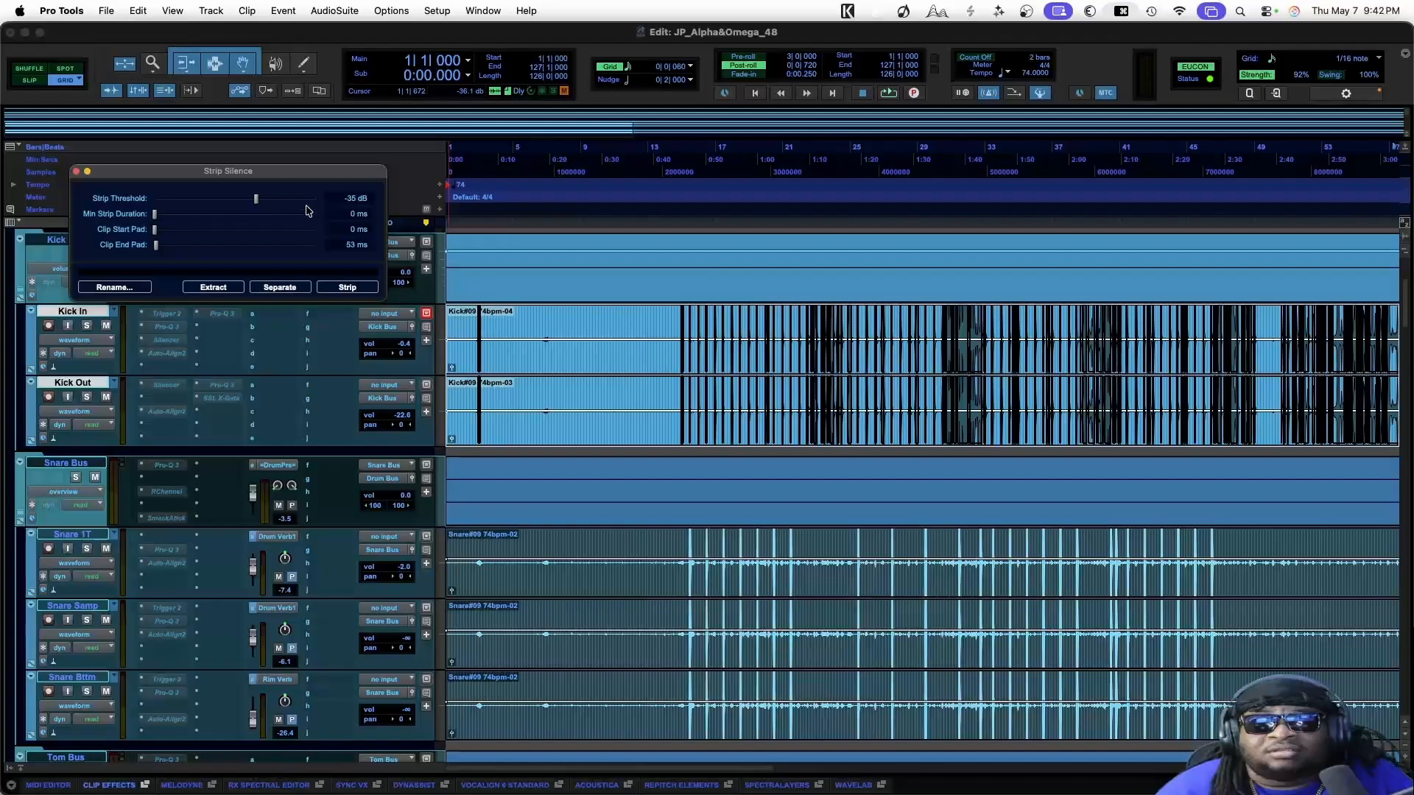
{"action": "left_click_drag", "start_coordinate": [295, 174], "coordinate": [325, 379]}
Zoom in from bar 2 of Kick In, reselect both kick clips and examine their Strip Silence divisions through about bar 31
{"action": "left_click", "coordinate": [469, 312]}
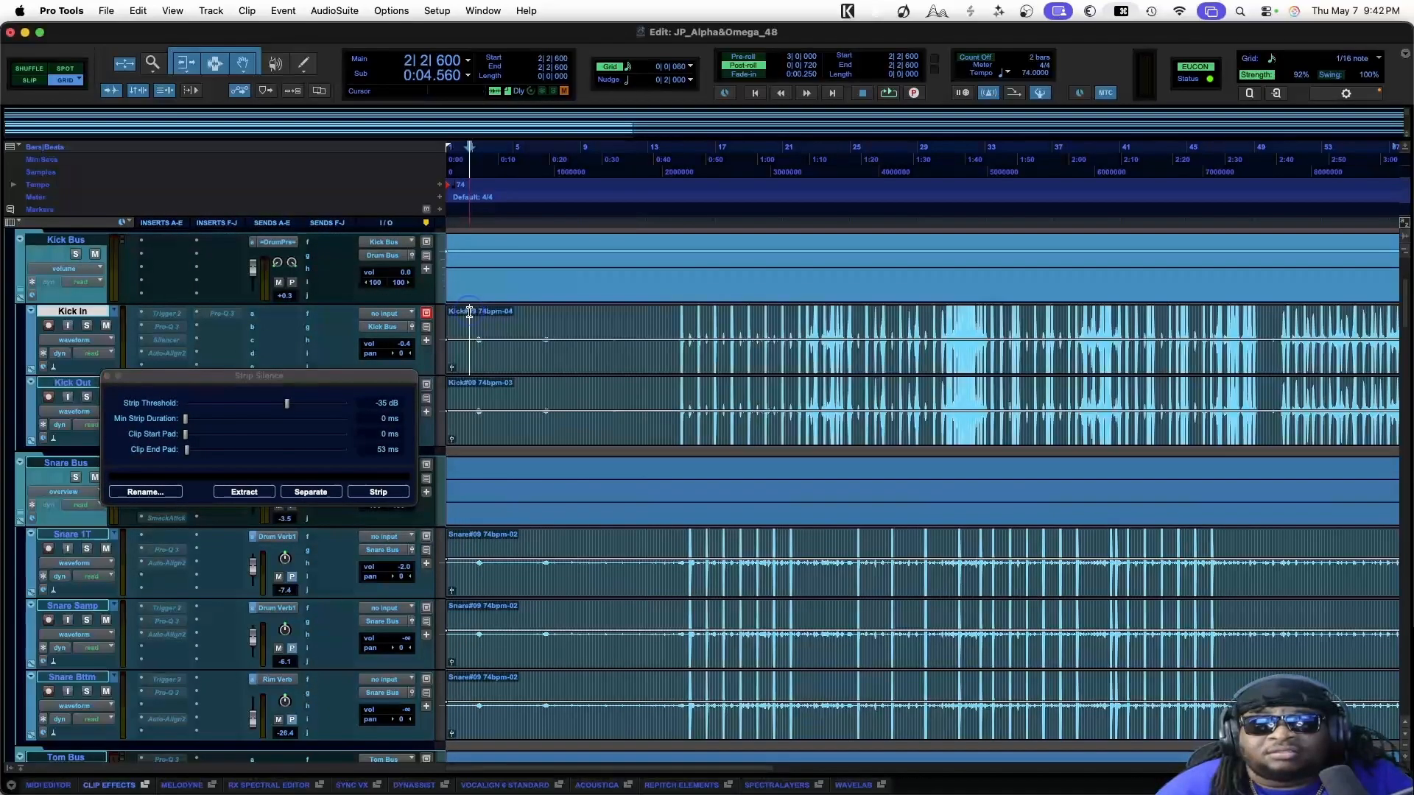
{"action": "key", "text": "super+bracketright"}
{"action": "key", "text": "super+bracketright"}
{"action": "key", "text": "super+bracketright"}
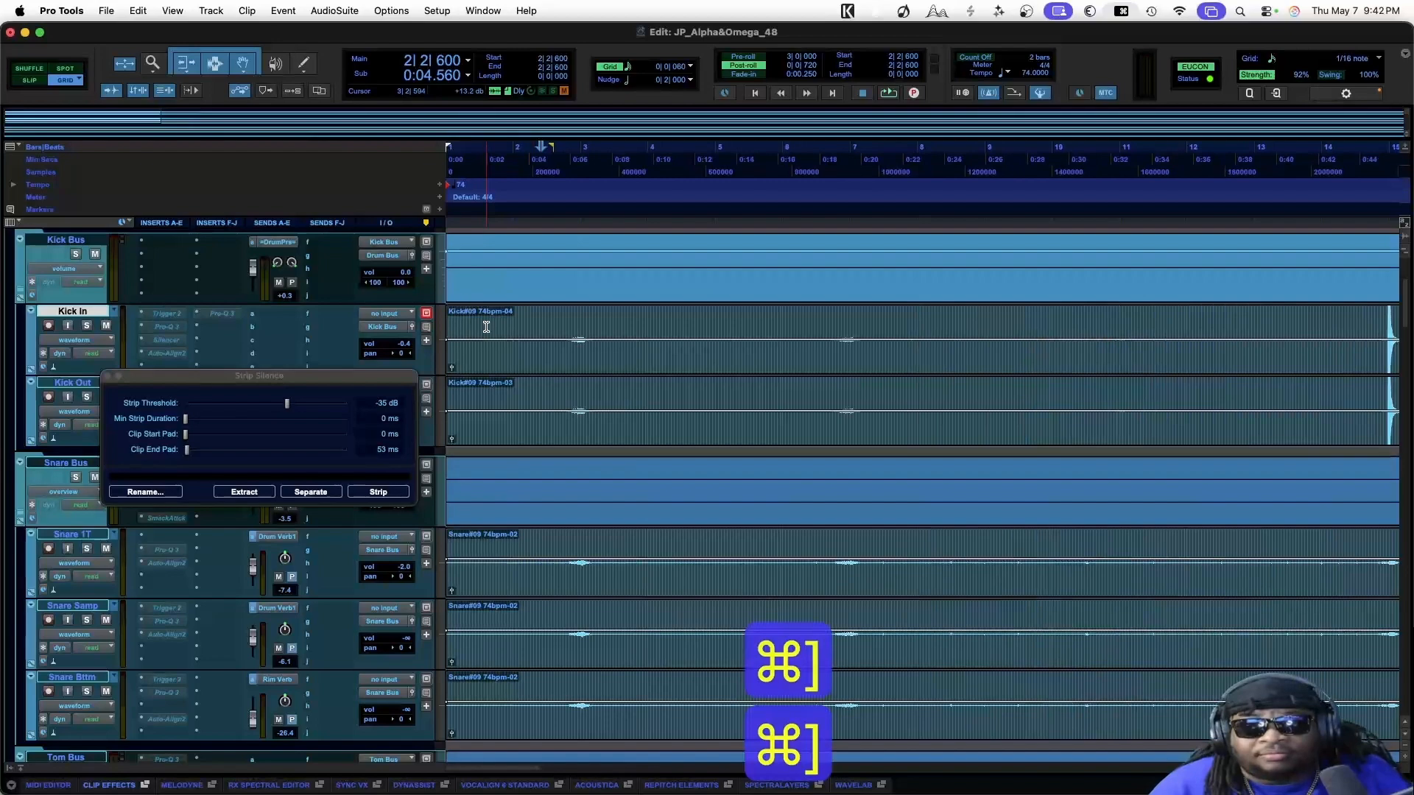
{"action": "left_click", "coordinate": [610, 433]}
{"action": "left_click", "coordinate": [600, 373], "text": "shift"}
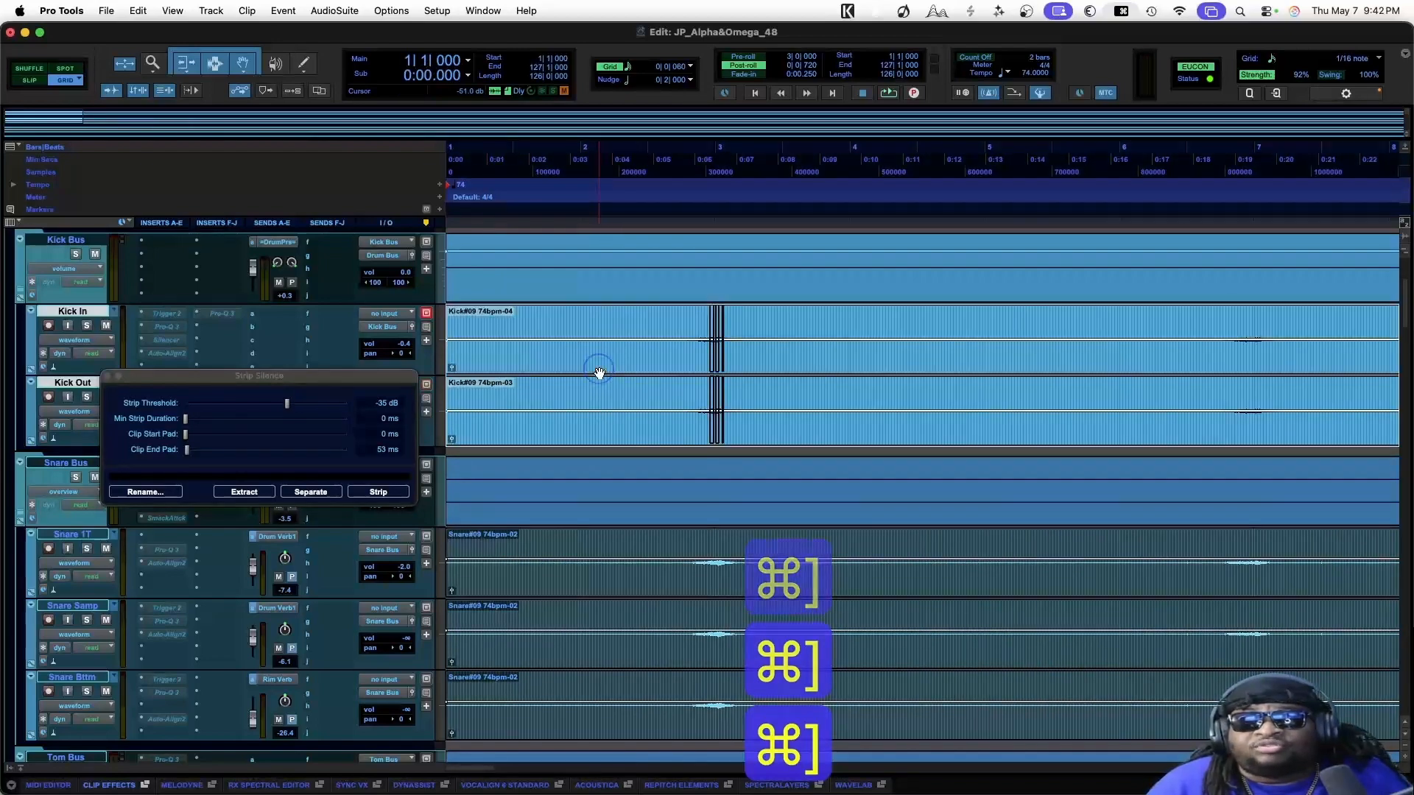
{"action": "scroll", "coordinate": [600, 373], "scroll_direction": "right", "scroll_amount": 4}
{"action": "scroll", "coordinate": [599, 373], "scroll_direction": "right", "scroll_amount": 15}
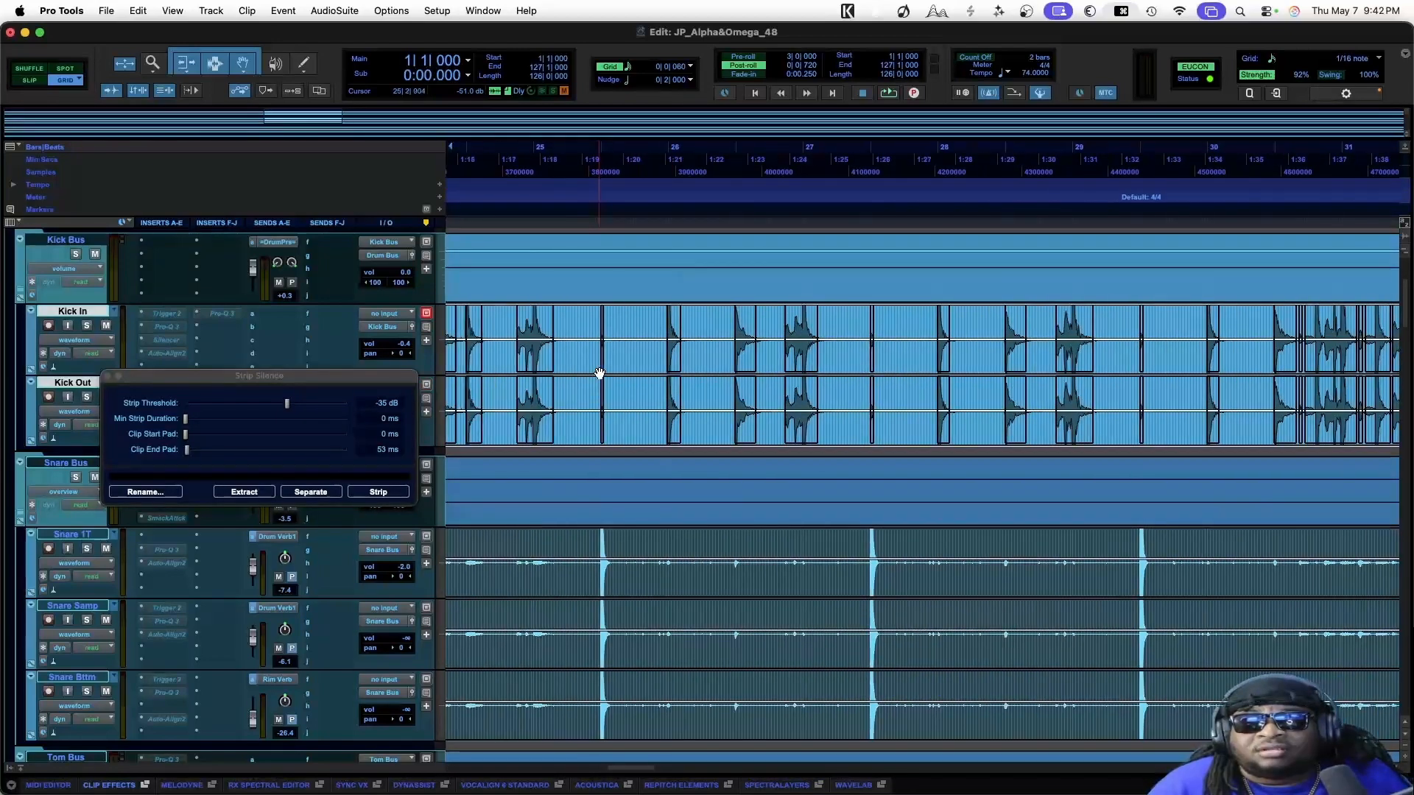
{"action": "scroll", "coordinate": [599, 374], "scroll_direction": "left", "scroll_amount": 5}
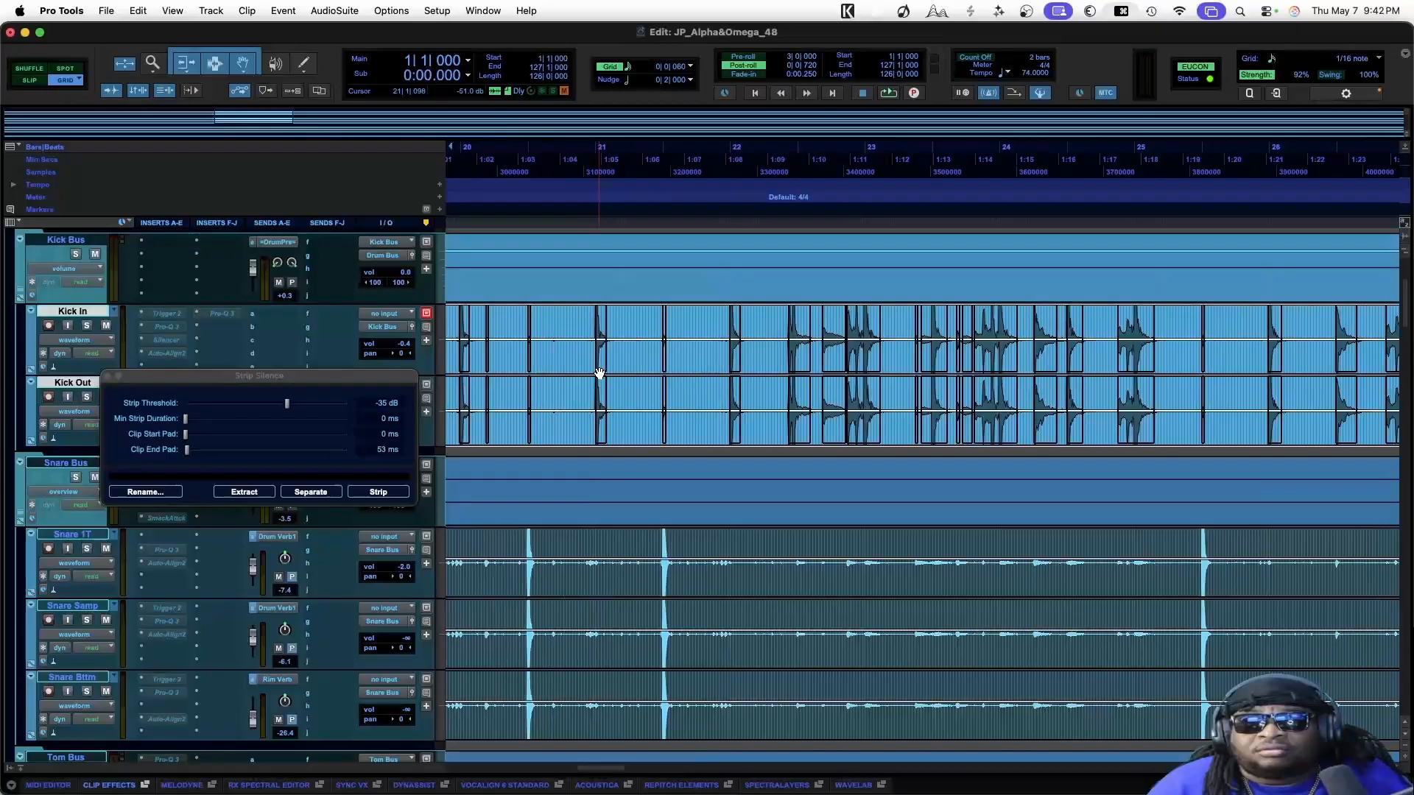
{"action": "scroll", "coordinate": [599, 374], "scroll_direction": "left", "scroll_amount": 5}
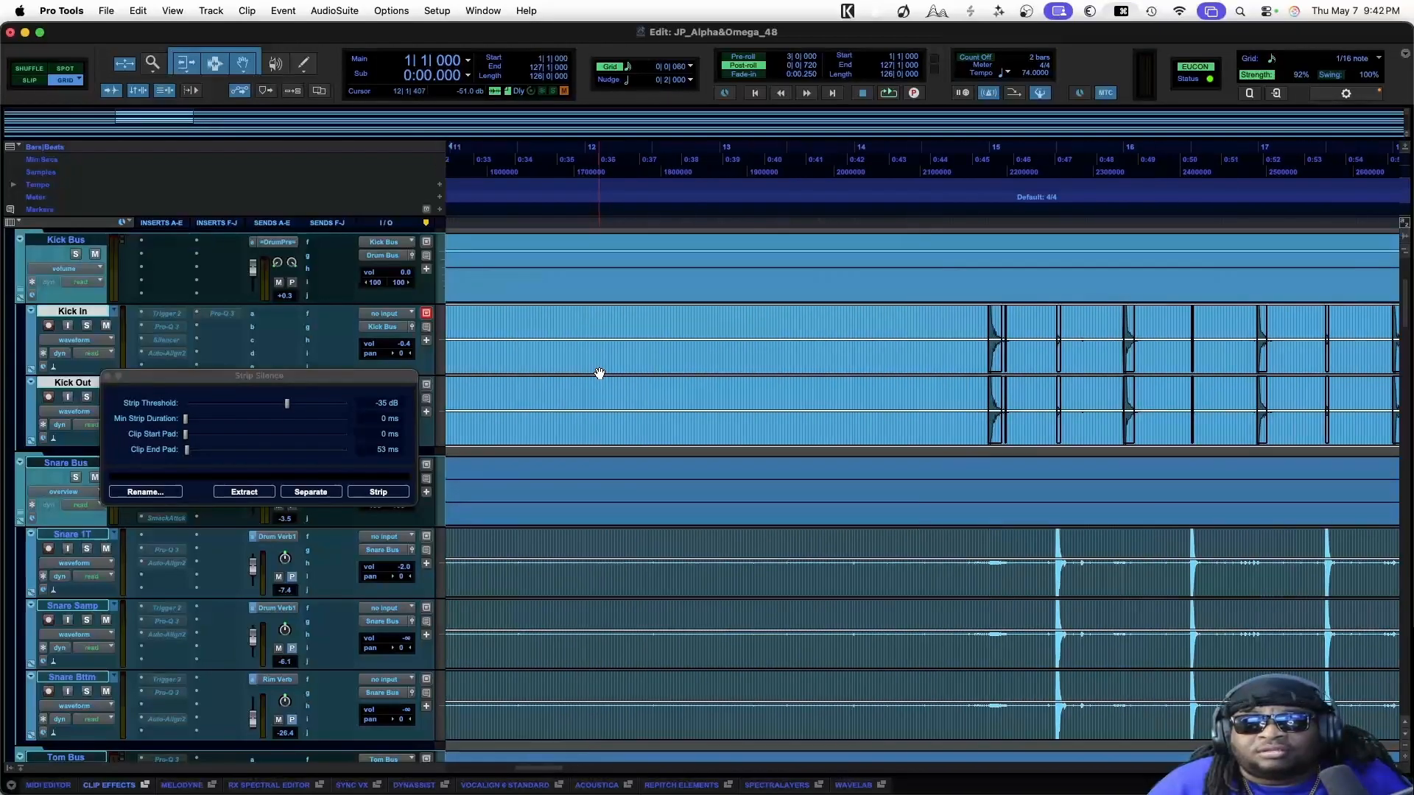
Set the Strip Silence clip end pad to 0 ms and the strip threshold to -30 dB for the kick clips
{"action": "scroll", "coordinate": [599, 374], "scroll_direction": "up", "scroll_amount": 3}
{"action": "scroll", "coordinate": [600, 373], "scroll_direction": "right", "scroll_amount": 3}
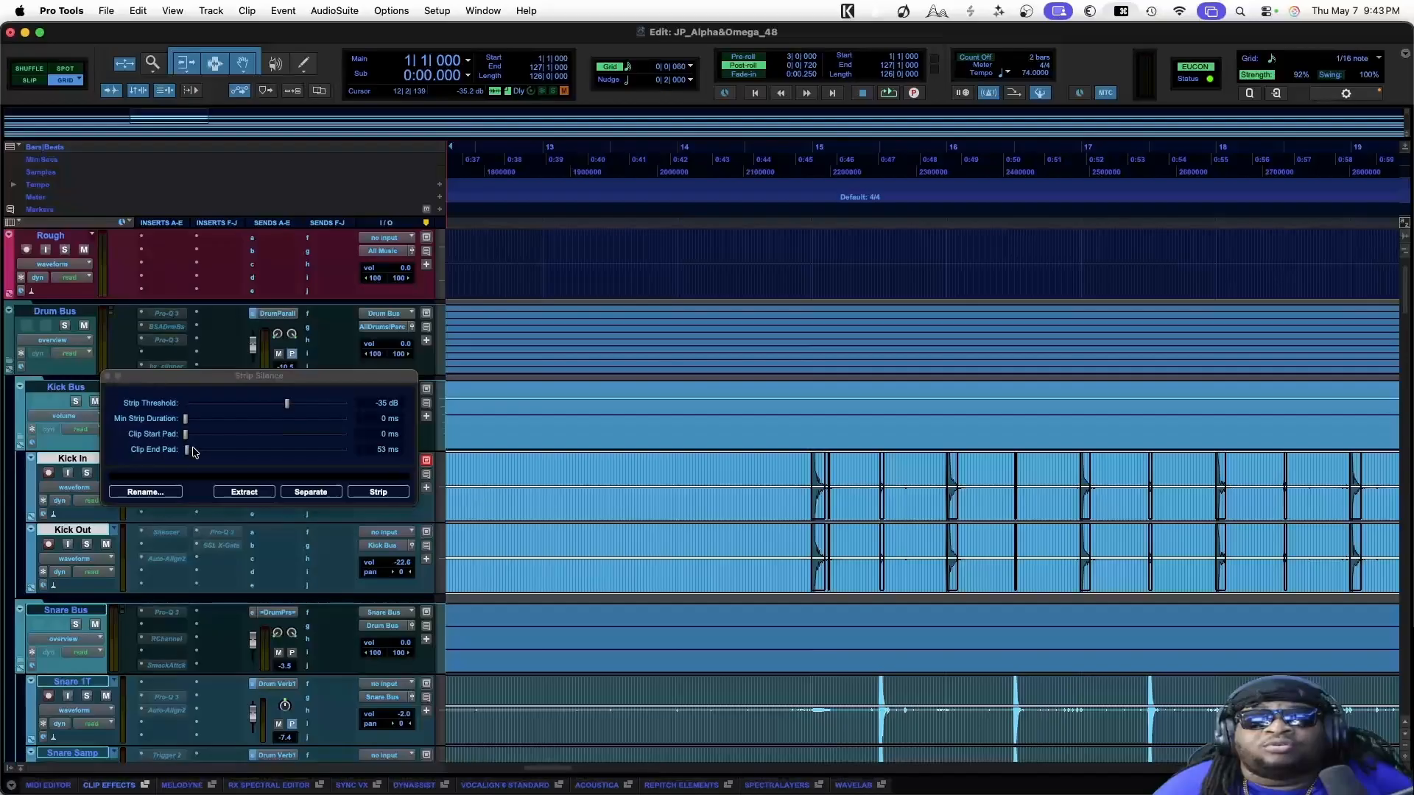
{"action": "left_click_drag", "start_coordinate": [188, 450], "coordinate": [175, 452]}
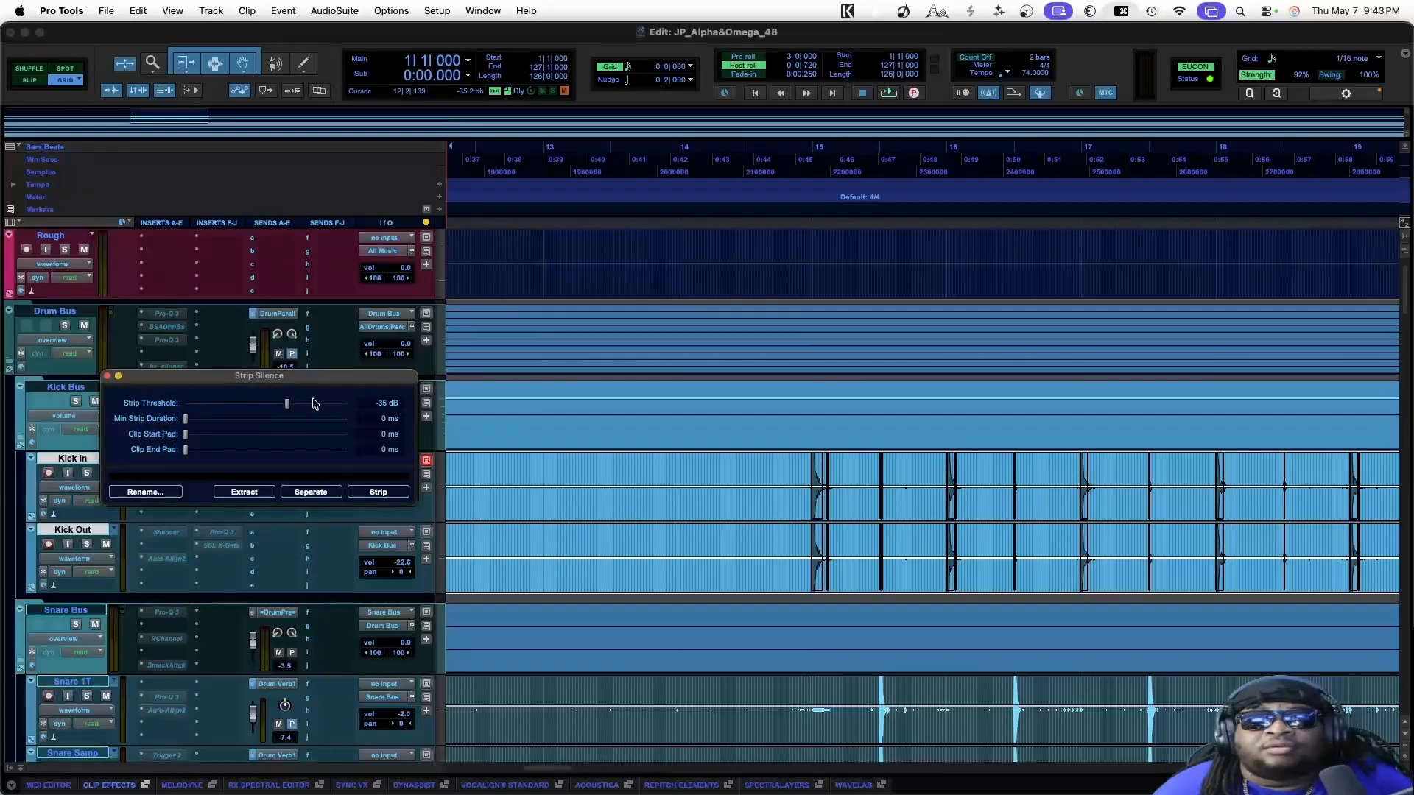
{"action": "left_click_drag", "start_coordinate": [287, 406], "coordinate": [297, 406]}
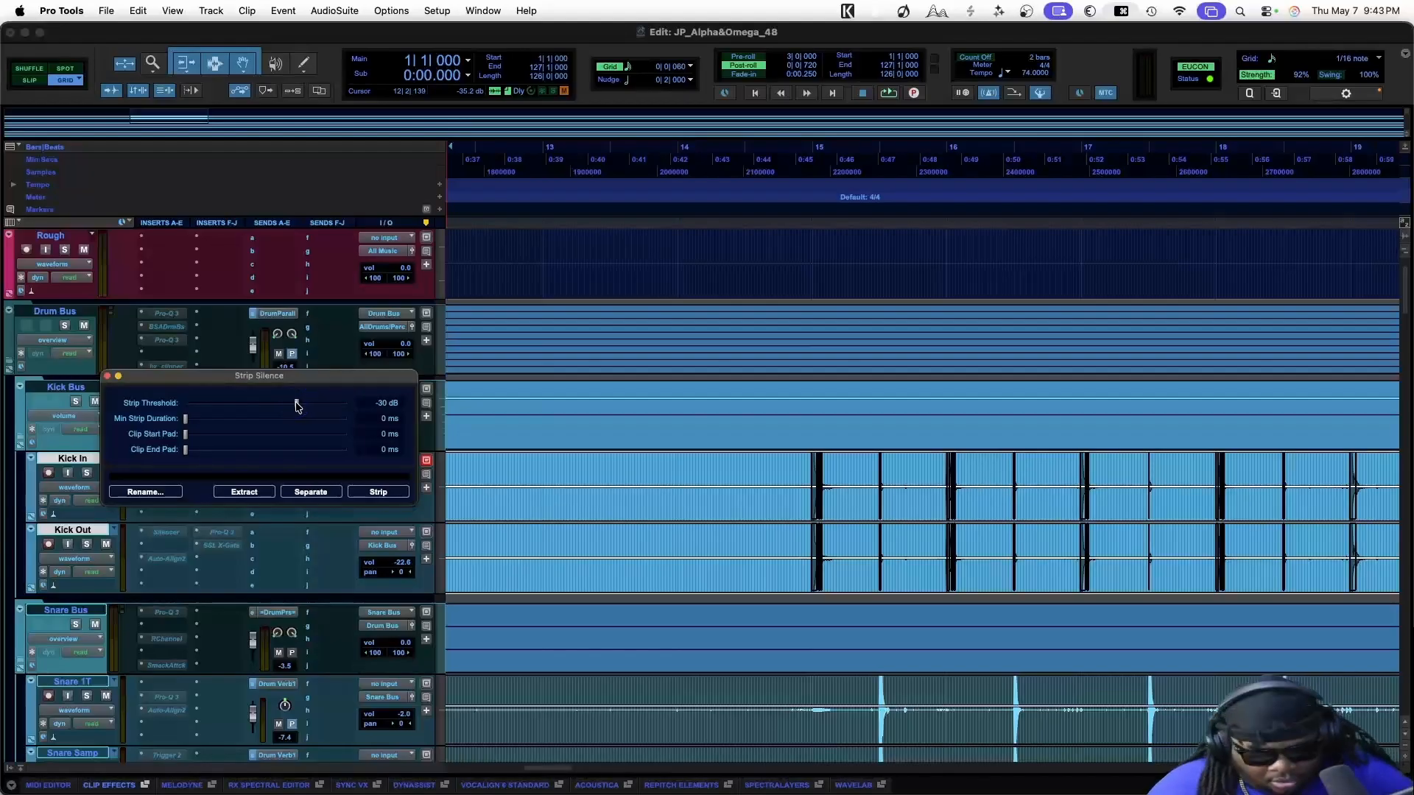
Examine closely how the -30 dB threshold divides the kick hits and snare bleed between bars 14 and 22
{"action": "key", "text": "super+bracketright"}
{"action": "key", "text": "super+bracketright"}
{"action": "key", "text": "super+bracketright"}
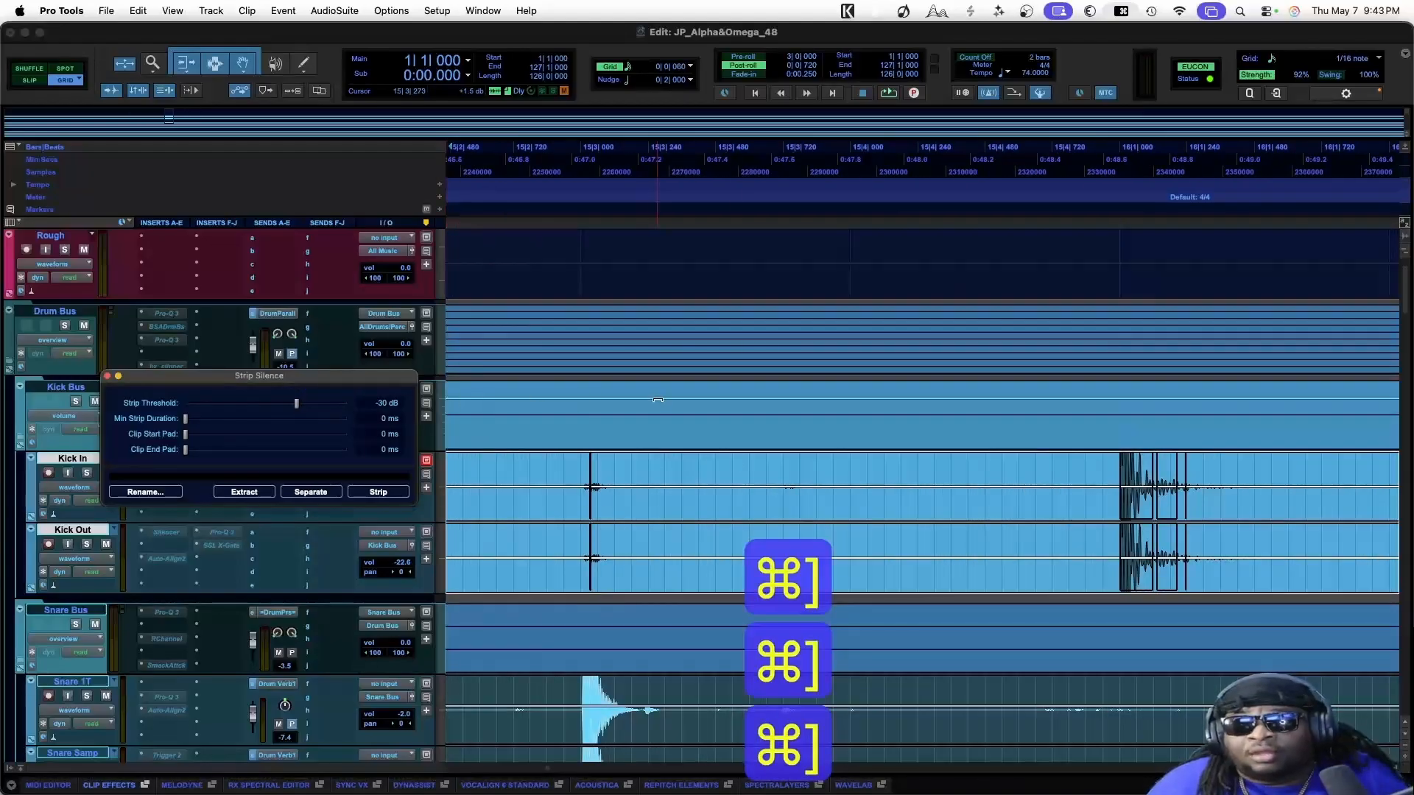
{"action": "scroll", "coordinate": [738, 464], "scroll_direction": "left", "scroll_amount": 5}
{"action": "scroll", "coordinate": [738, 463], "scroll_direction": "left", "scroll_amount": 8}
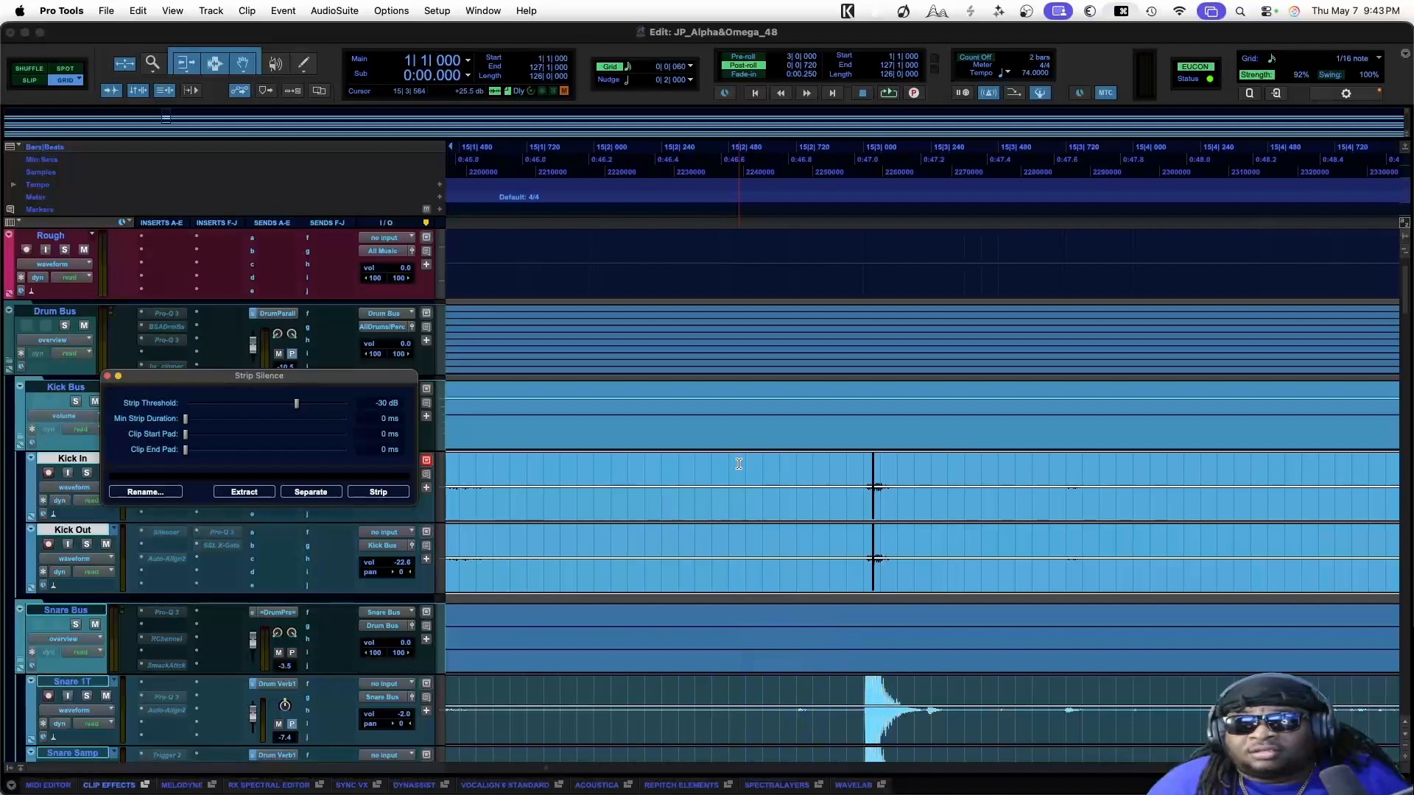
{"action": "key", "text": "super+alt+bracketleft"}
{"action": "key", "text": "super+alt+bracketleft"}
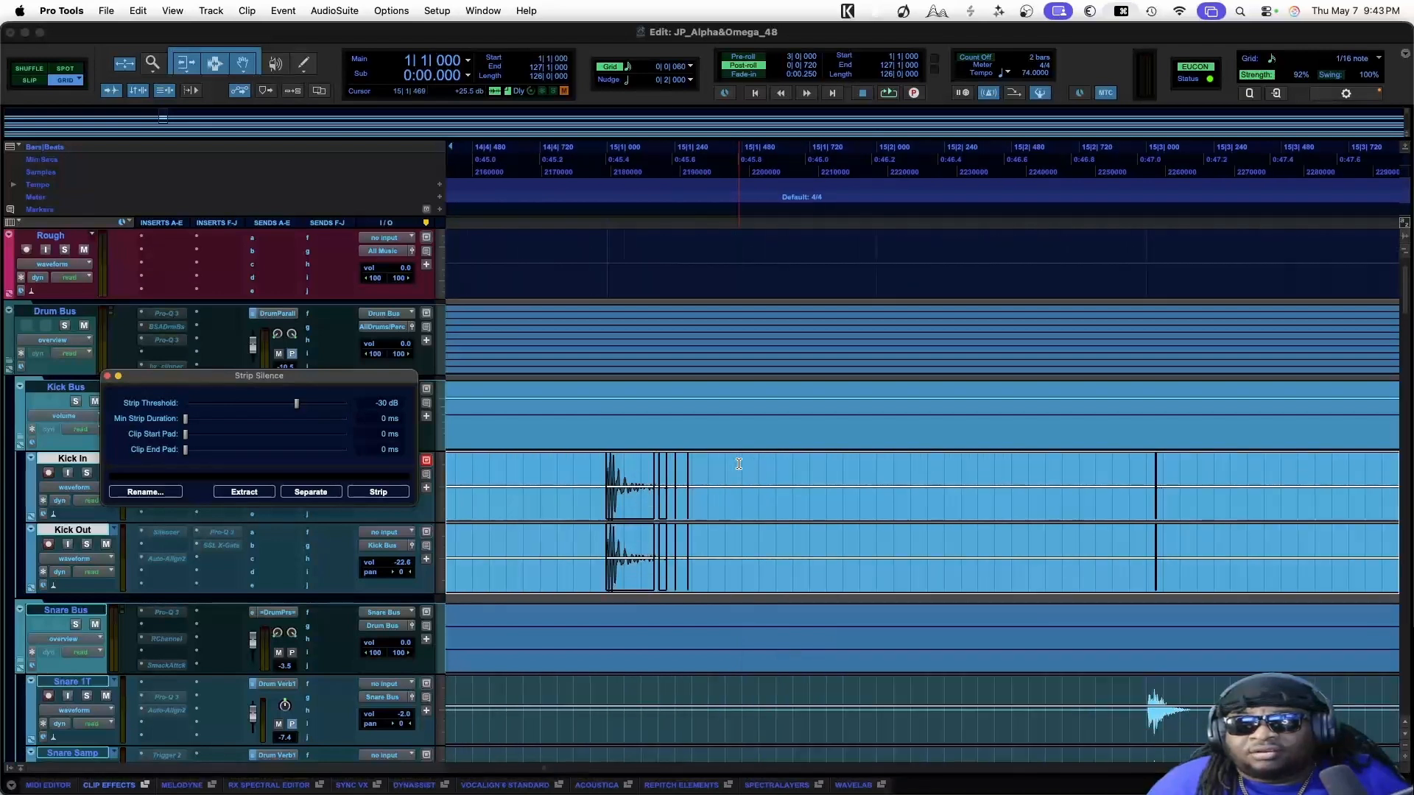
{"action": "key", "text": "super+alt+bracketright"}
{"action": "key", "text": "super+bracketleft"}
{"action": "key", "text": "super+bracketleft"}
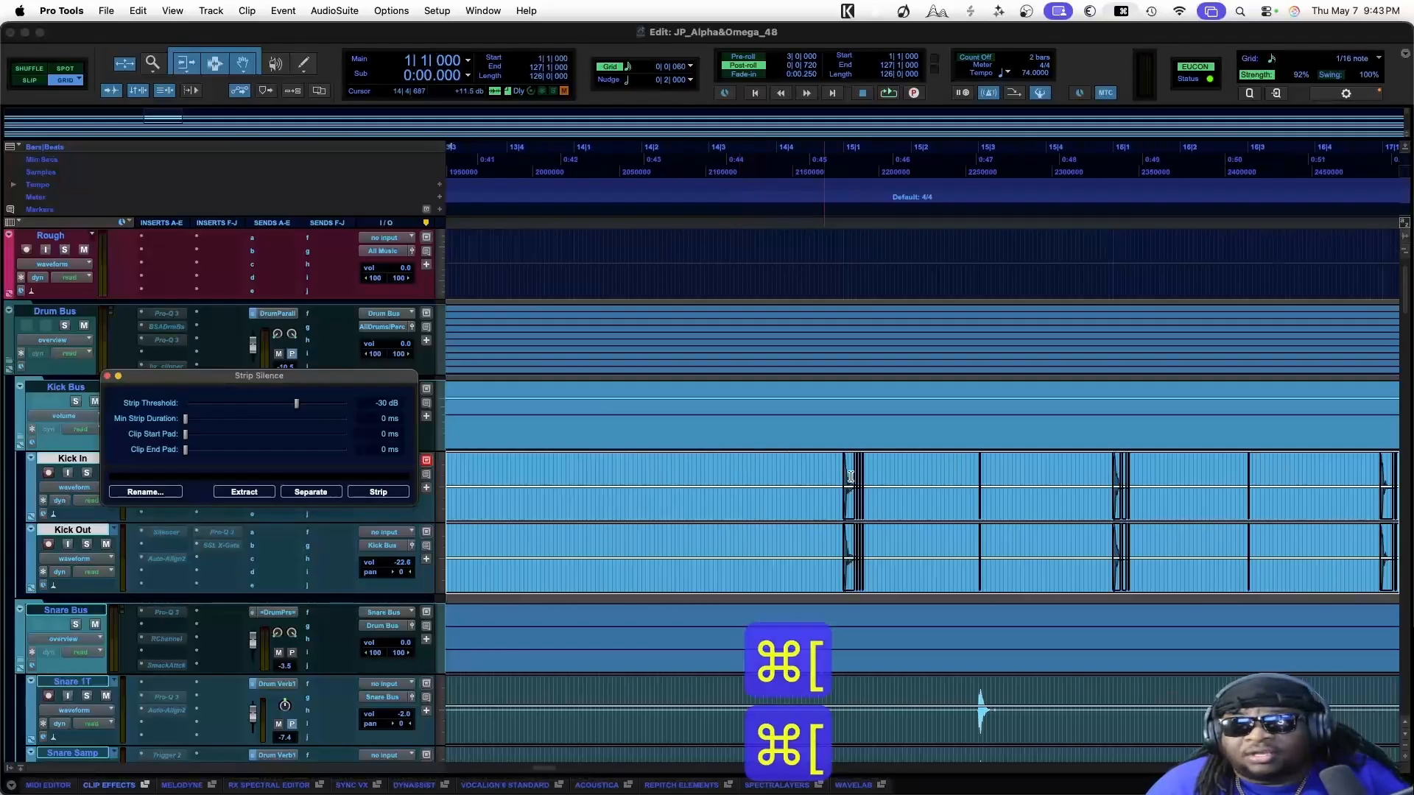
{"action": "scroll", "coordinate": [1021, 480], "scroll_direction": "right", "scroll_amount": 10}
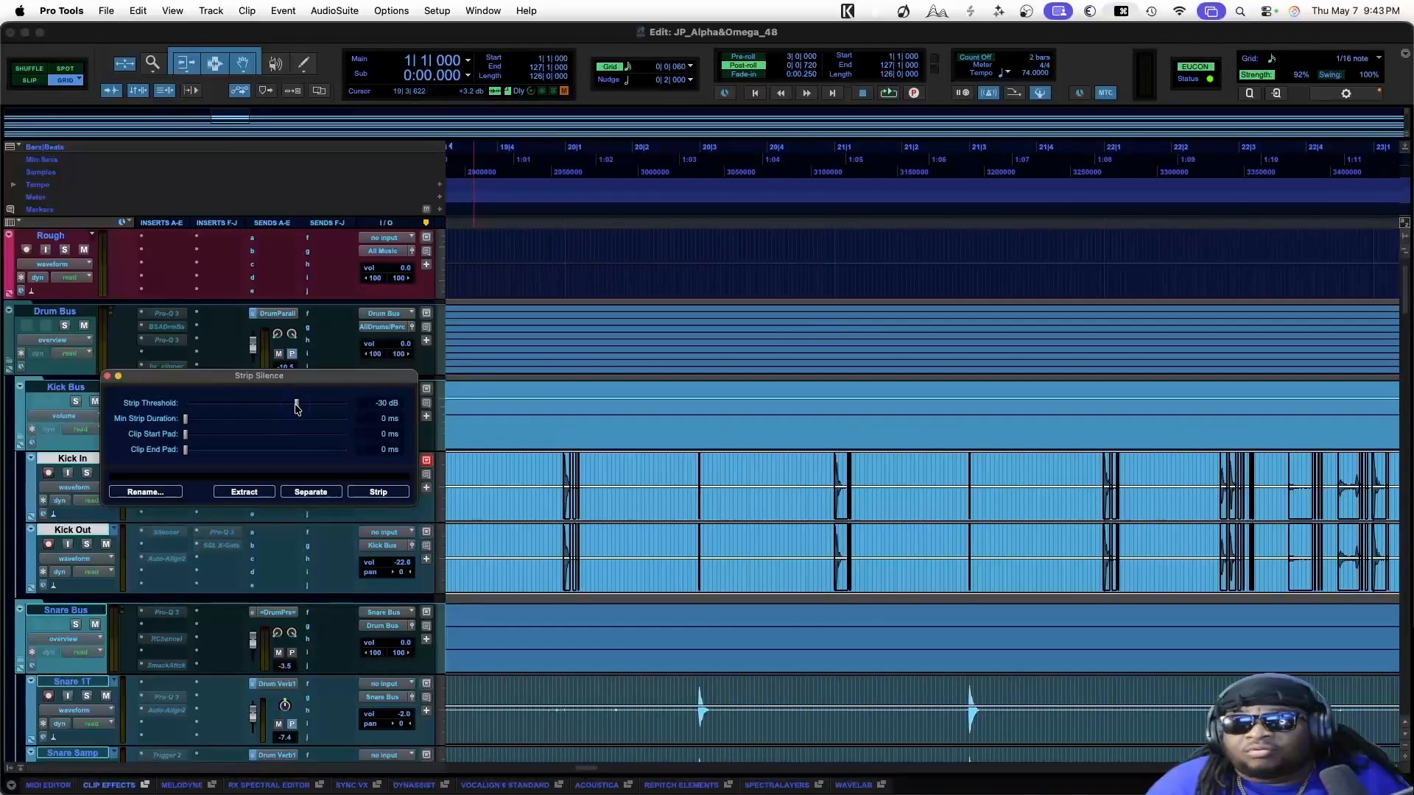
Set the strip threshold to -20 dB and examine the detected kick hits between bars 19 and 23
{"action": "left_click_drag", "start_coordinate": [296, 408], "coordinate": [313, 409]}
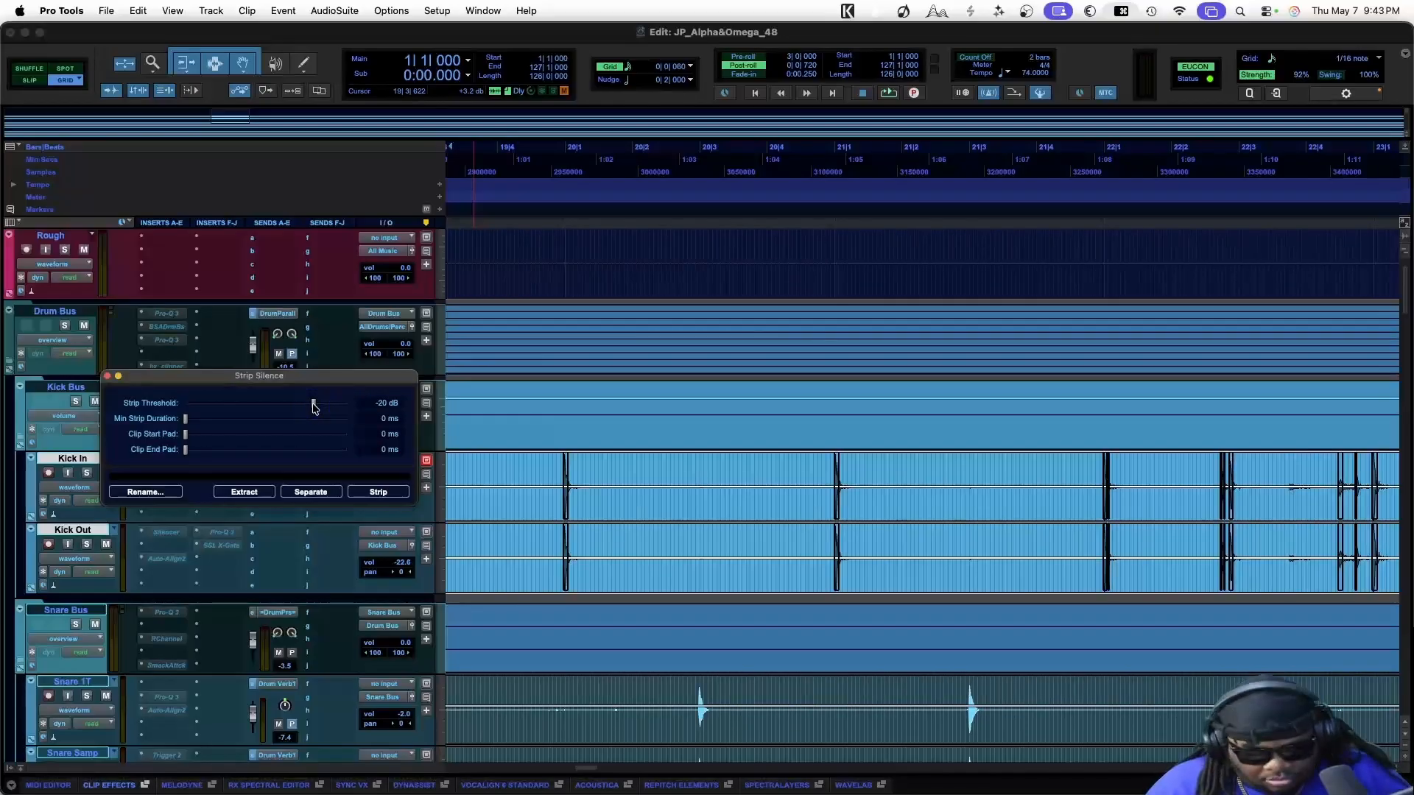
{"action": "key", "text": "super+bracketright"}
{"action": "key", "text": "super+bracketright"}
{"action": "key", "text": "super+bracketright"}
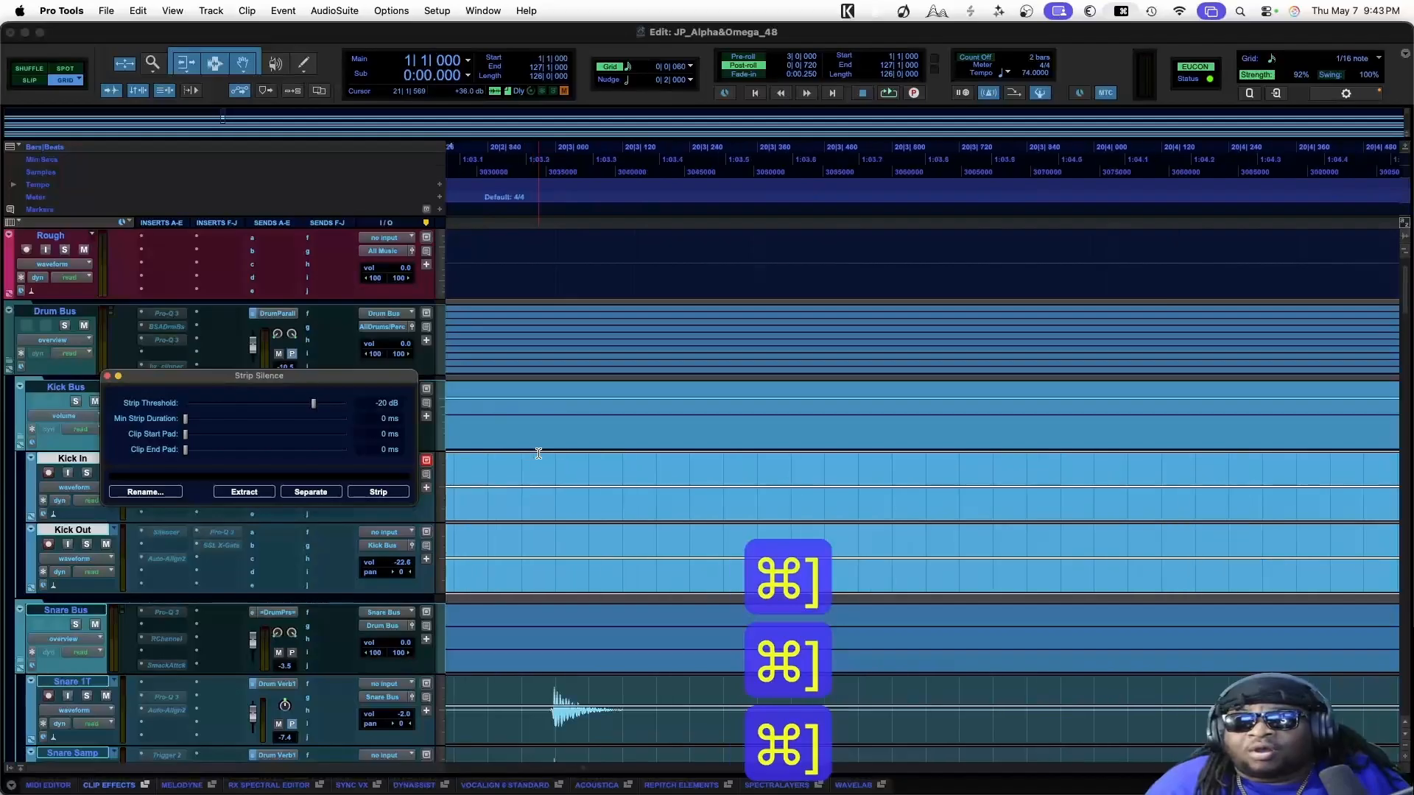
{"action": "scroll", "coordinate": [538, 453], "scroll_direction": "left", "scroll_amount": 10}
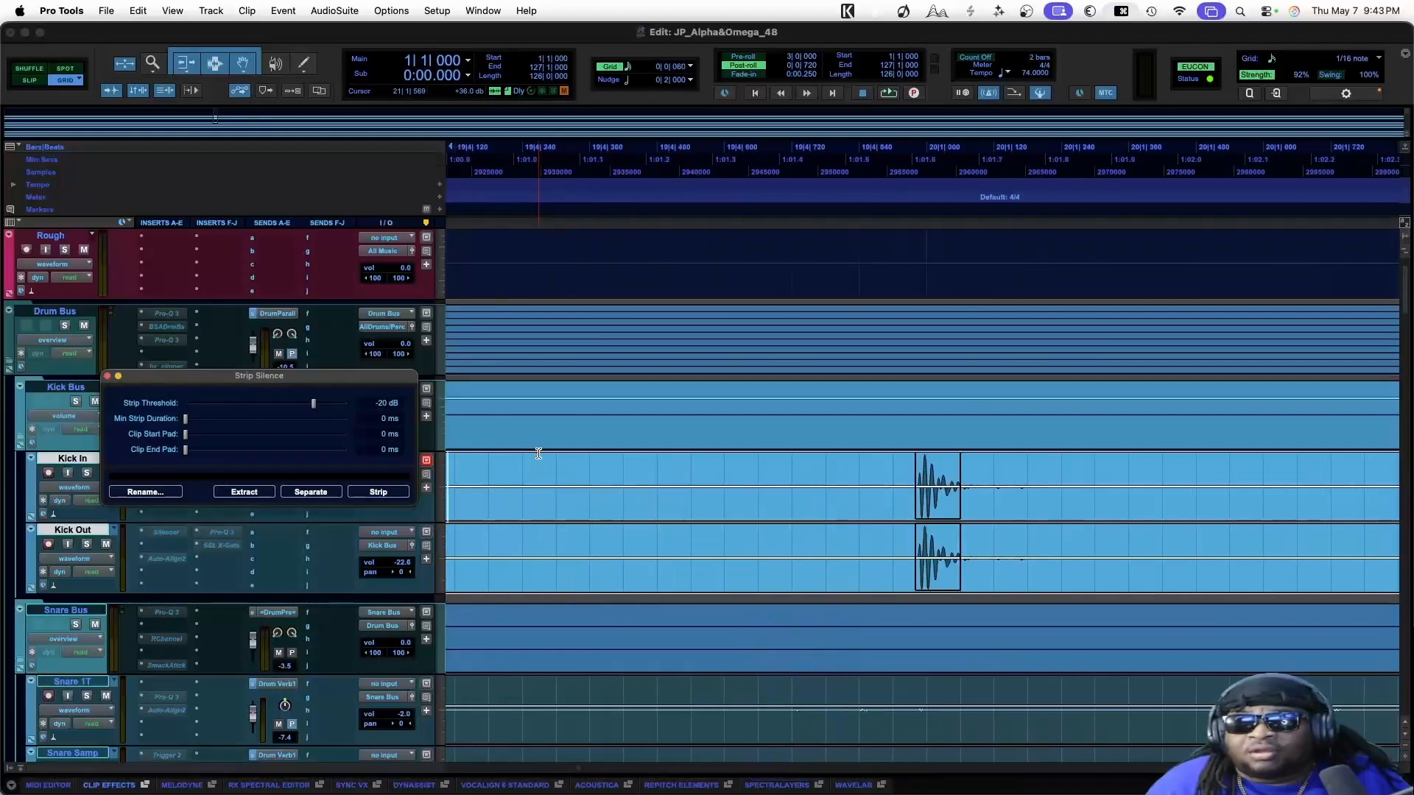
{"action": "scroll", "coordinate": [539, 452], "scroll_direction": "right", "scroll_amount": 15}
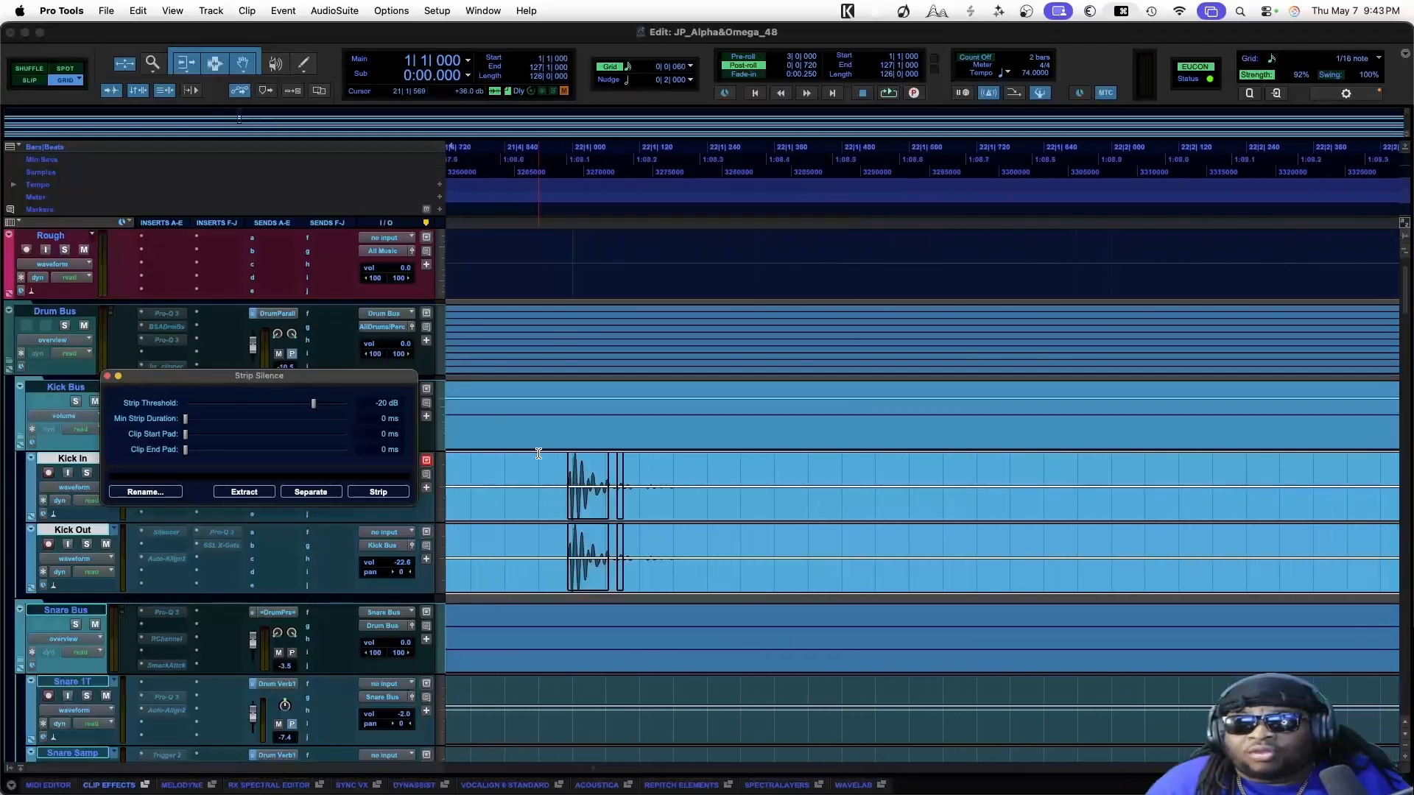
{"action": "scroll", "coordinate": [538, 453], "scroll_direction": "right", "scroll_amount": 10}
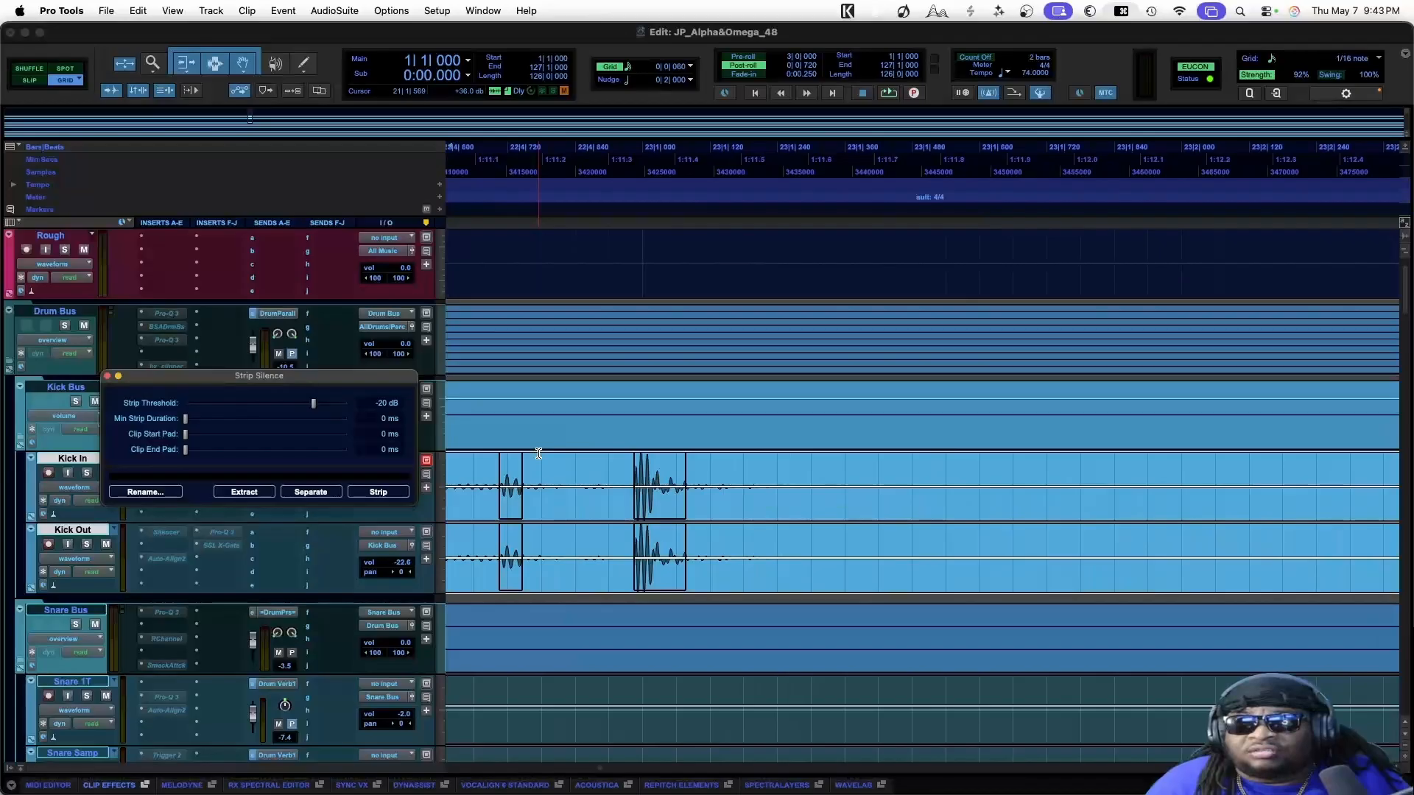
{"action": "scroll", "coordinate": [538, 453], "scroll_direction": "left", "scroll_amount": 5}
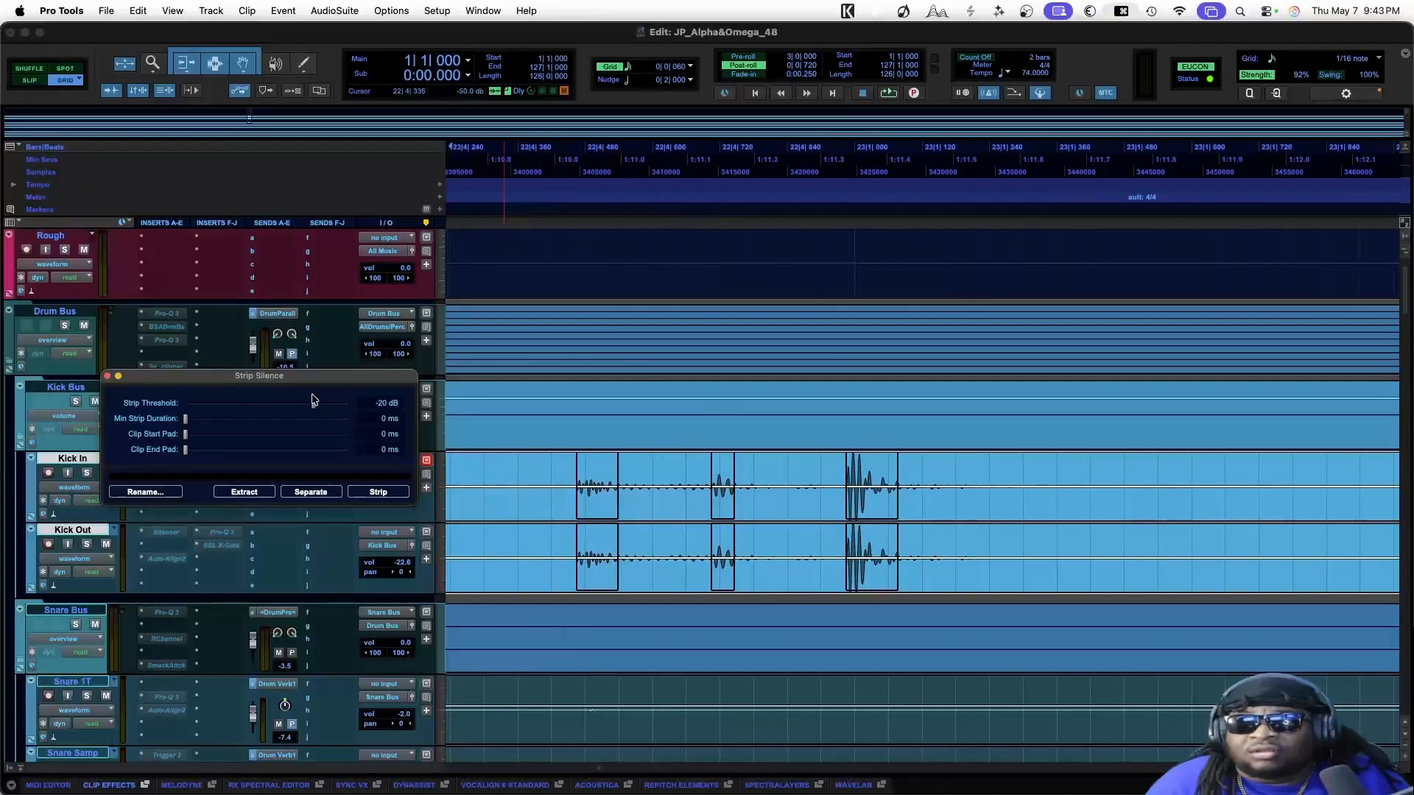
Set the strip threshold to -7 dB and lengthen the clip end pad to 70 ms for the kick clips
{"action": "left_click_drag", "start_coordinate": [312, 401], "coordinate": [336, 411]}
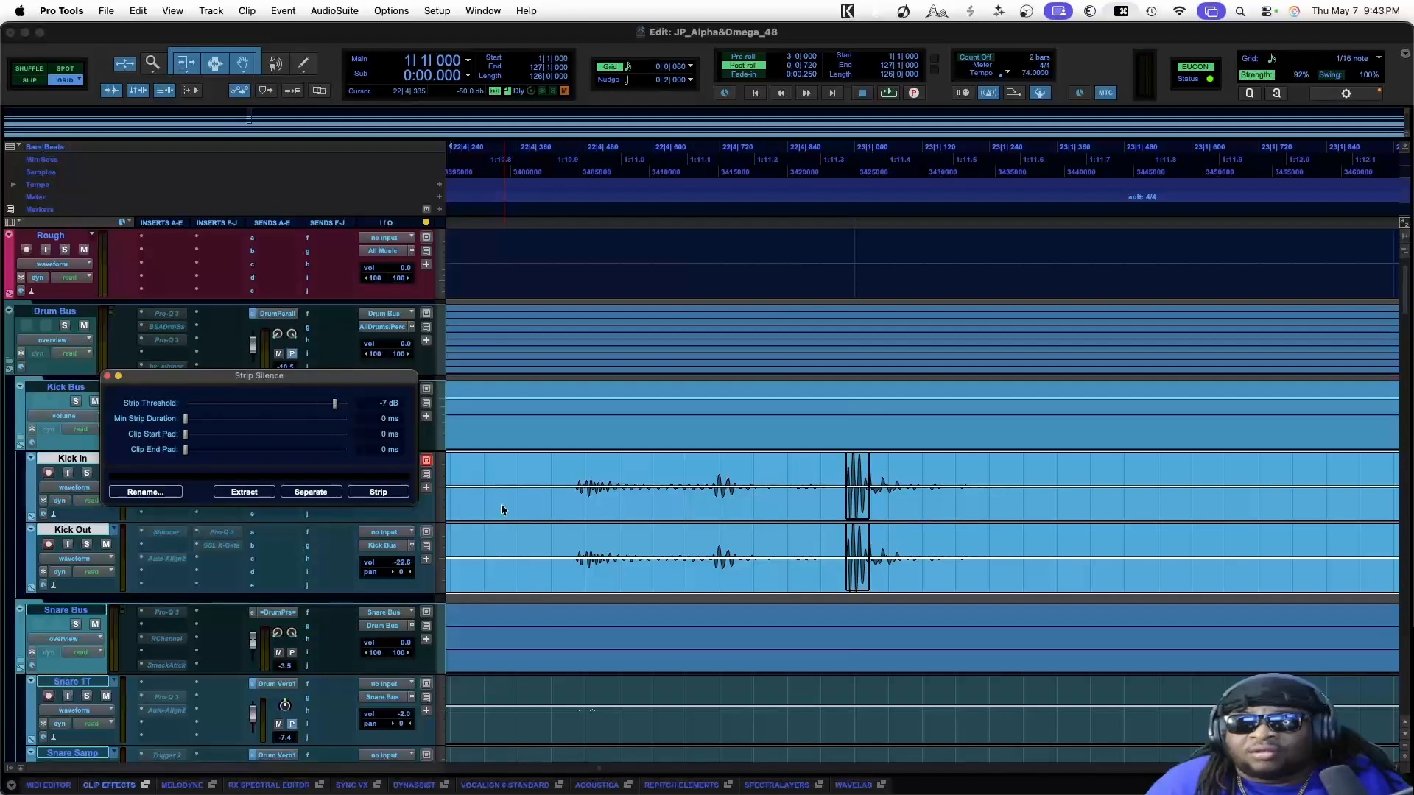
{"action": "scroll", "coordinate": [501, 509], "scroll_direction": "left", "scroll_amount": 10}
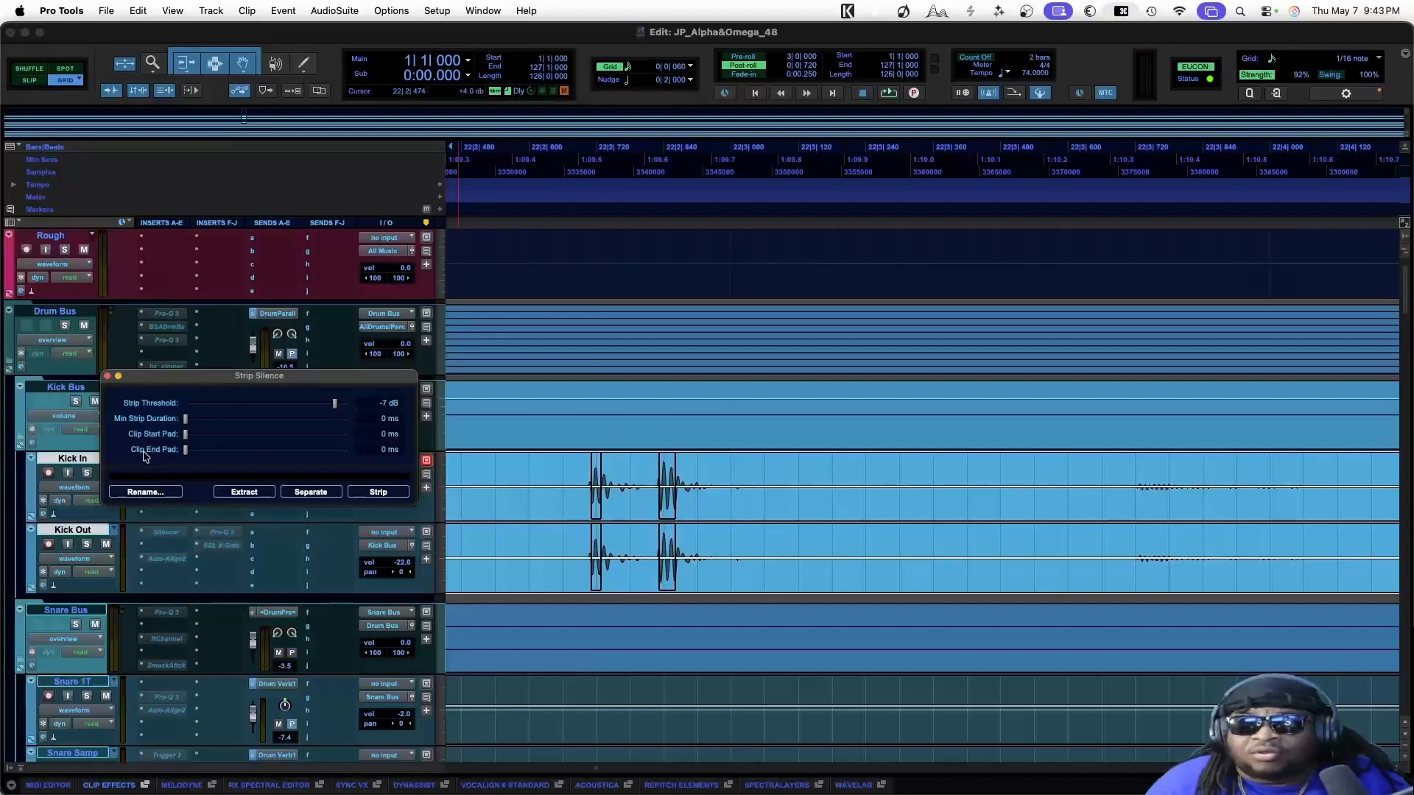
{"action": "left_click_drag", "start_coordinate": [186, 452], "coordinate": [190, 452]}
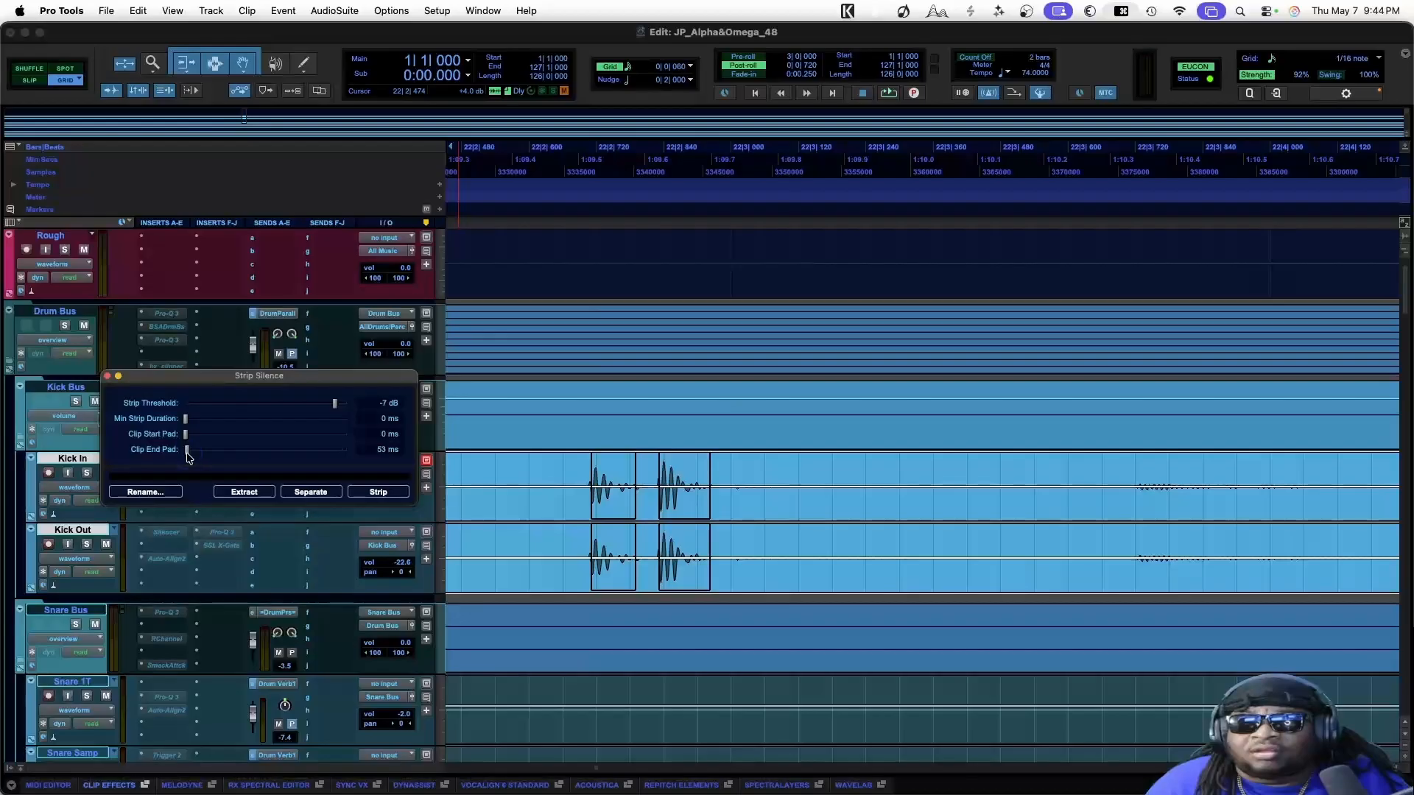
{"action": "left_click_drag", "start_coordinate": [189, 452], "coordinate": [190, 451]}
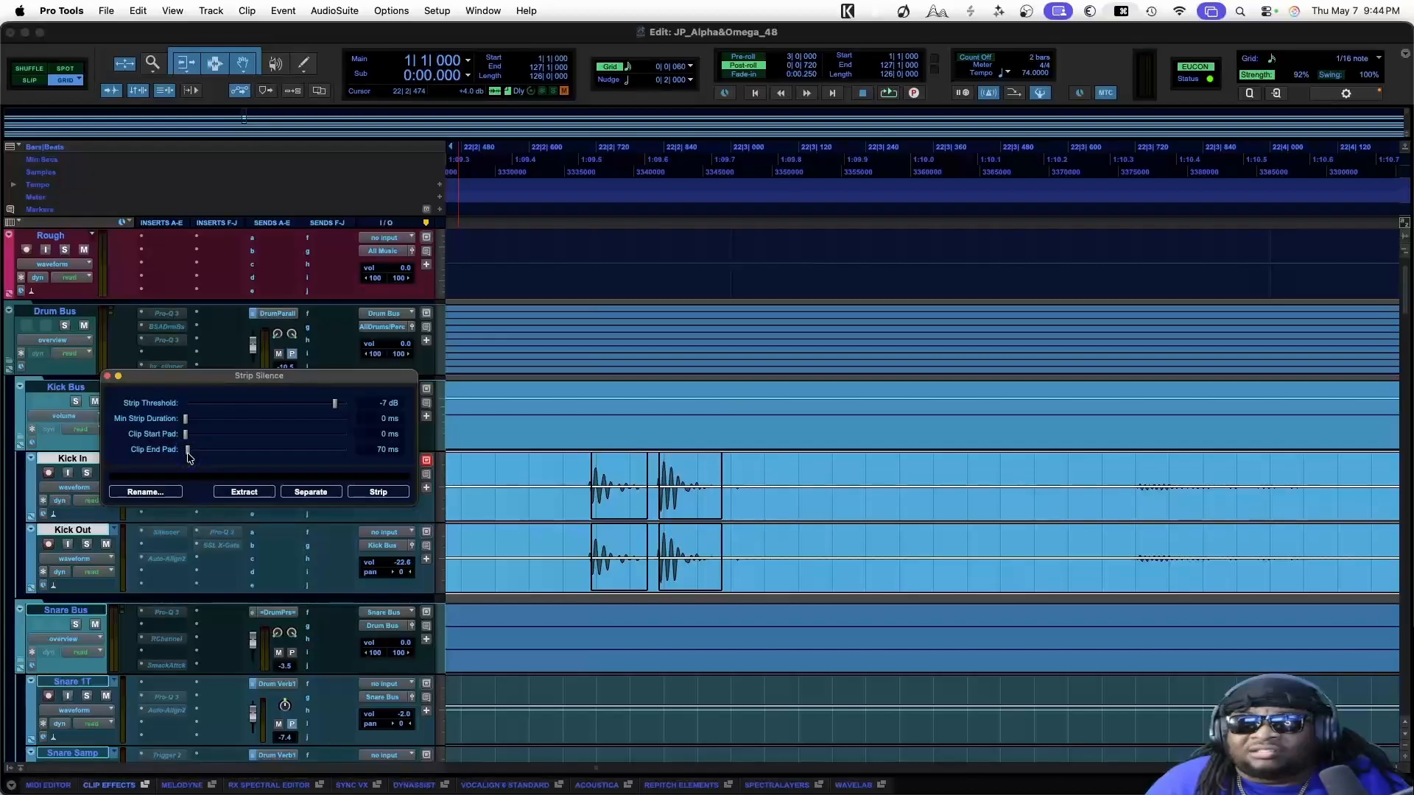
Examine the Strip Silence divisions on both kick tracks from the start of the song to bar 24
{"action": "scroll", "coordinate": [562, 548], "scroll_direction": "left", "scroll_amount": 10}
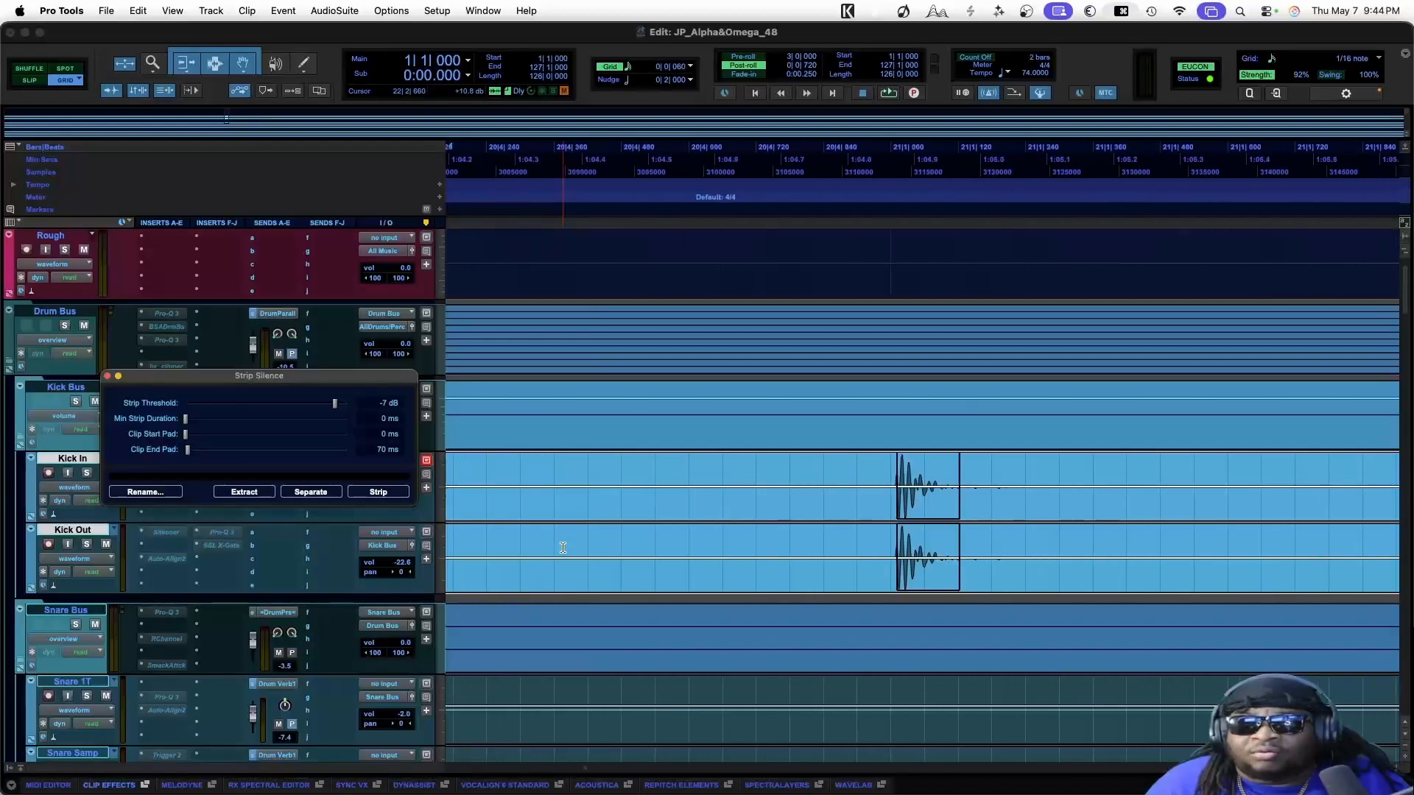
{"action": "scroll", "coordinate": [562, 548], "scroll_direction": "left", "scroll_amount": 8}
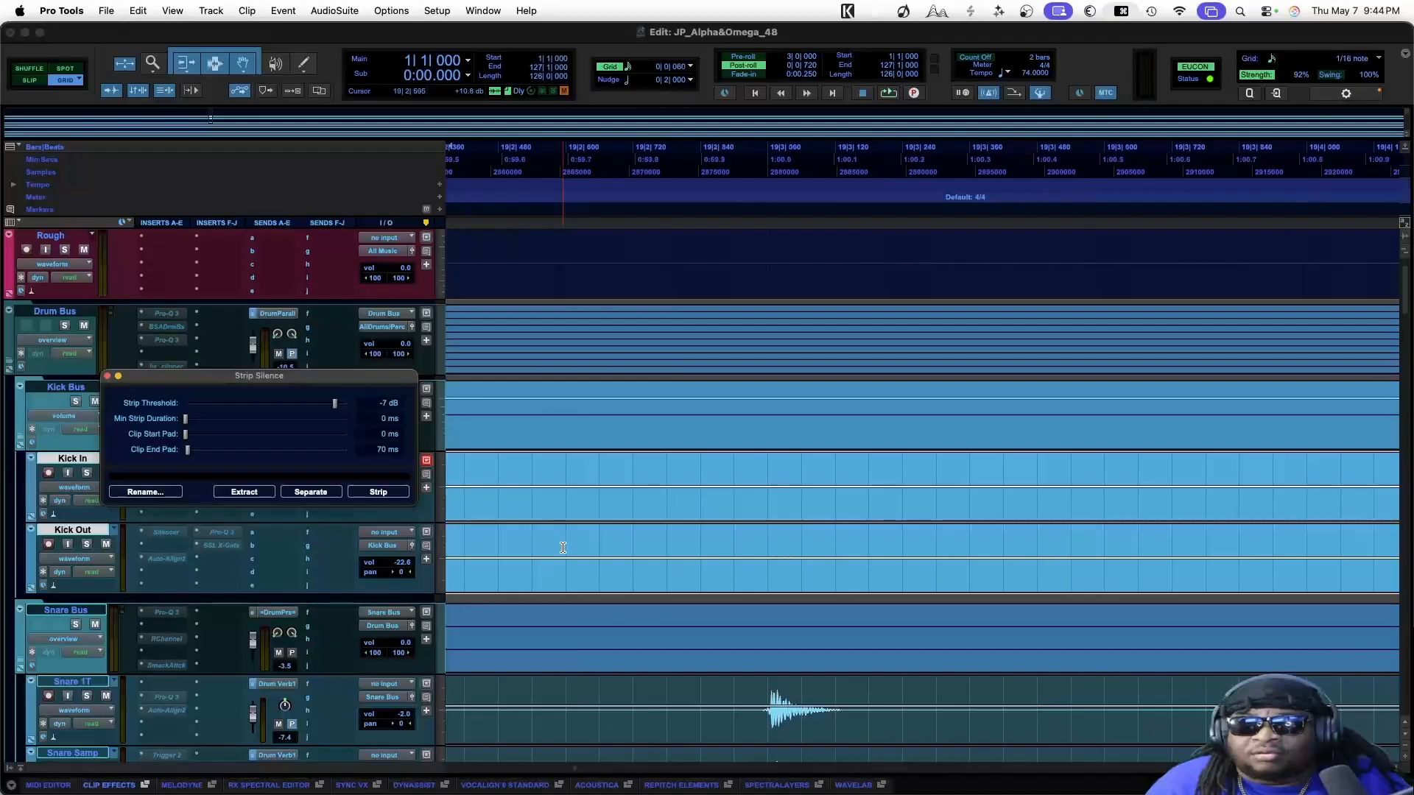
{"action": "key", "text": "super+bracketleft"}
{"action": "key", "text": "super+bracketleft"}
{"action": "key", "text": "super+bracketleft"}
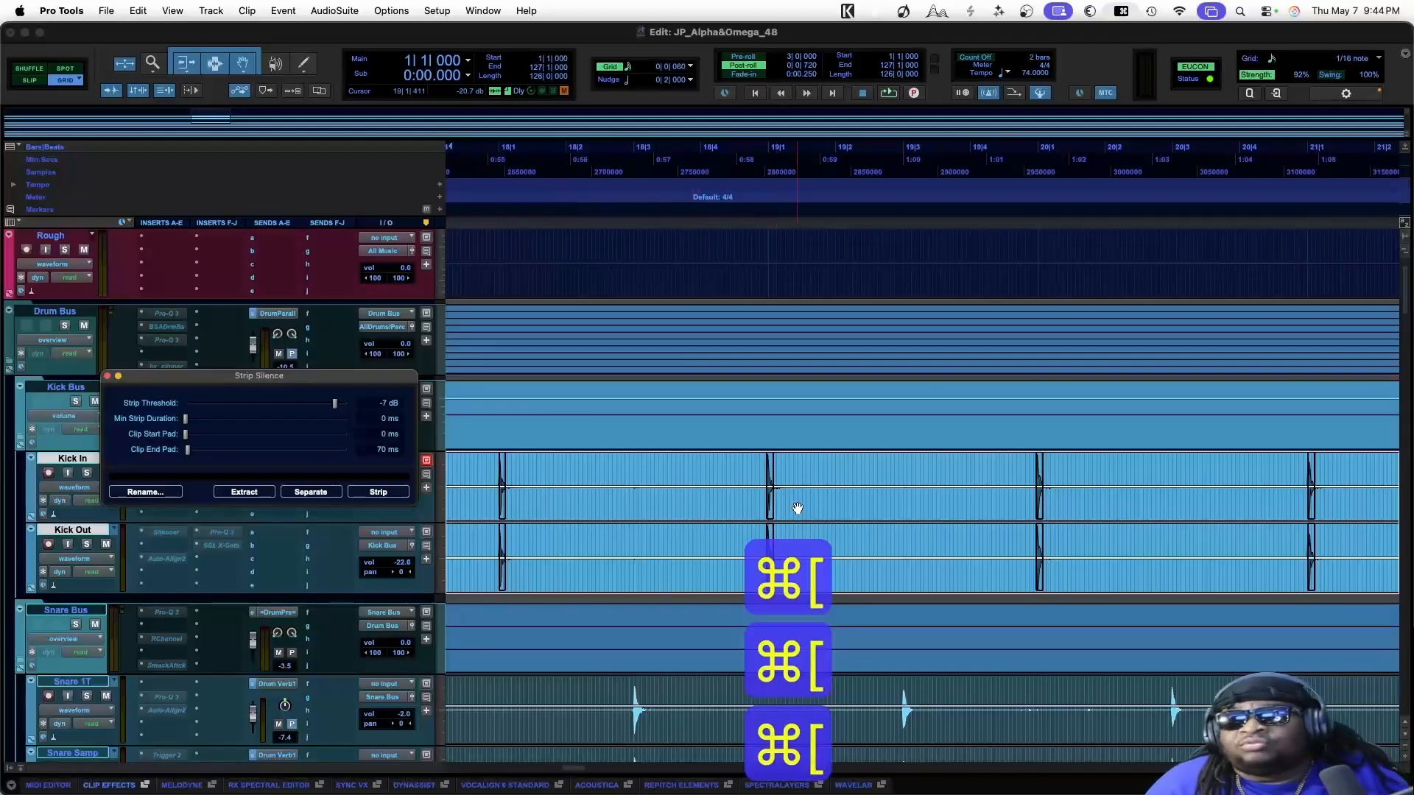
{"action": "scroll", "coordinate": [742, 530], "scroll_direction": "left", "scroll_amount": 20}
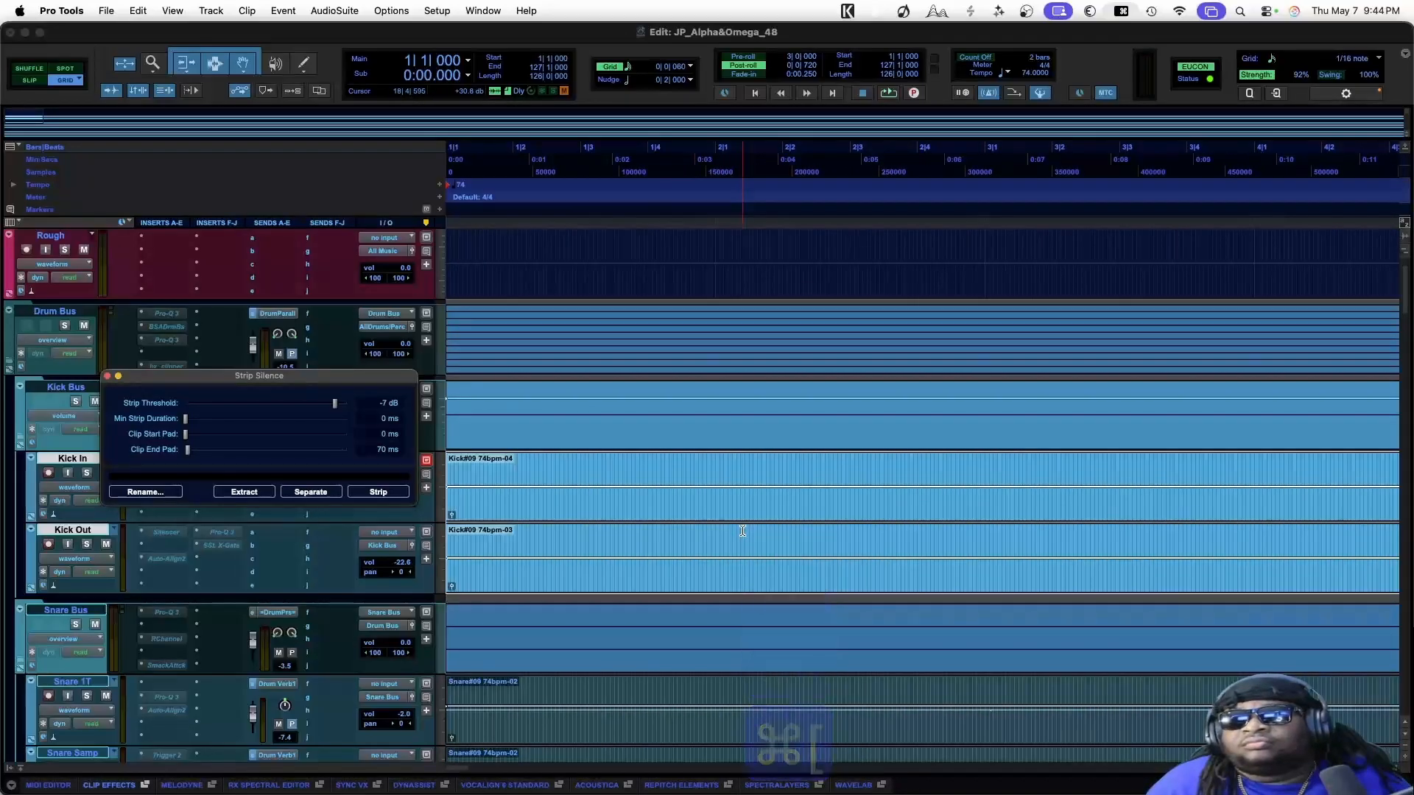
{"action": "scroll", "coordinate": [742, 530], "scroll_direction": "right", "scroll_amount": 10}
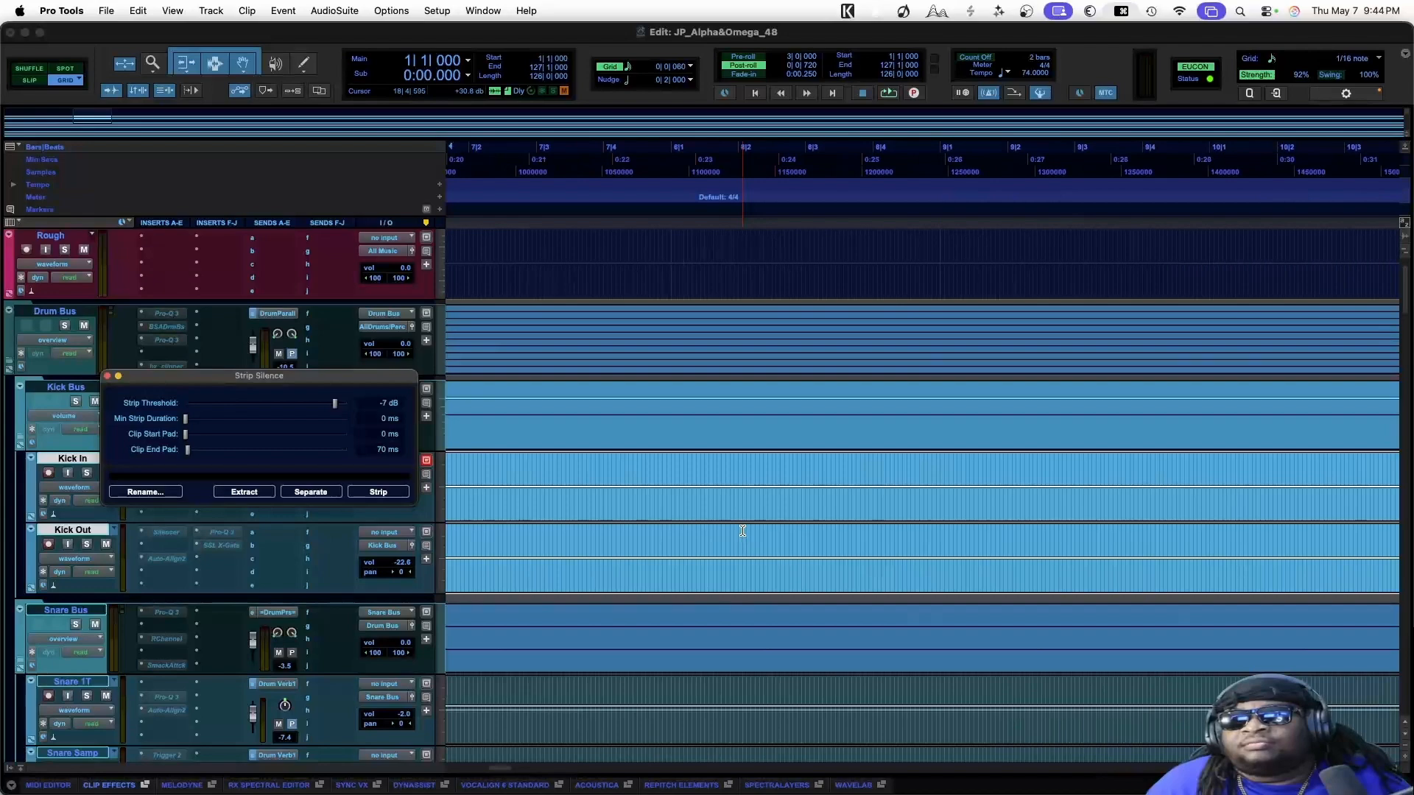
{"action": "scroll", "coordinate": [743, 530], "scroll_direction": "right", "scroll_amount": 20}
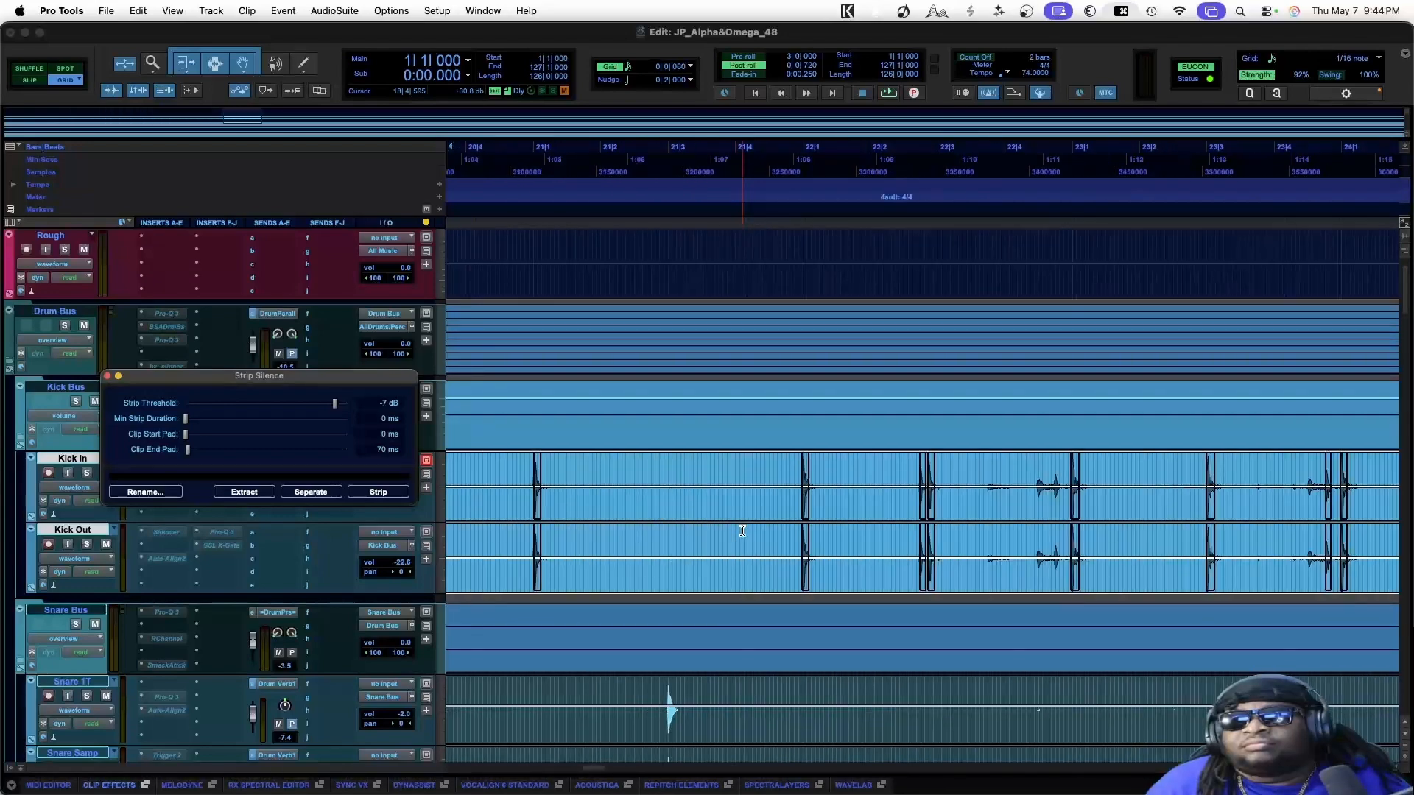
Examine closely how the -7 dB threshold and 70 ms end pad frame the kick hits between bars 21 and 24
{"action": "scroll", "coordinate": [742, 530], "scroll_direction": "left", "scroll_amount": 2}
{"action": "key", "text": "super+bracketright"}
{"action": "key", "text": "super+bracketright"}
{"action": "key", "text": "super+bracketright"}
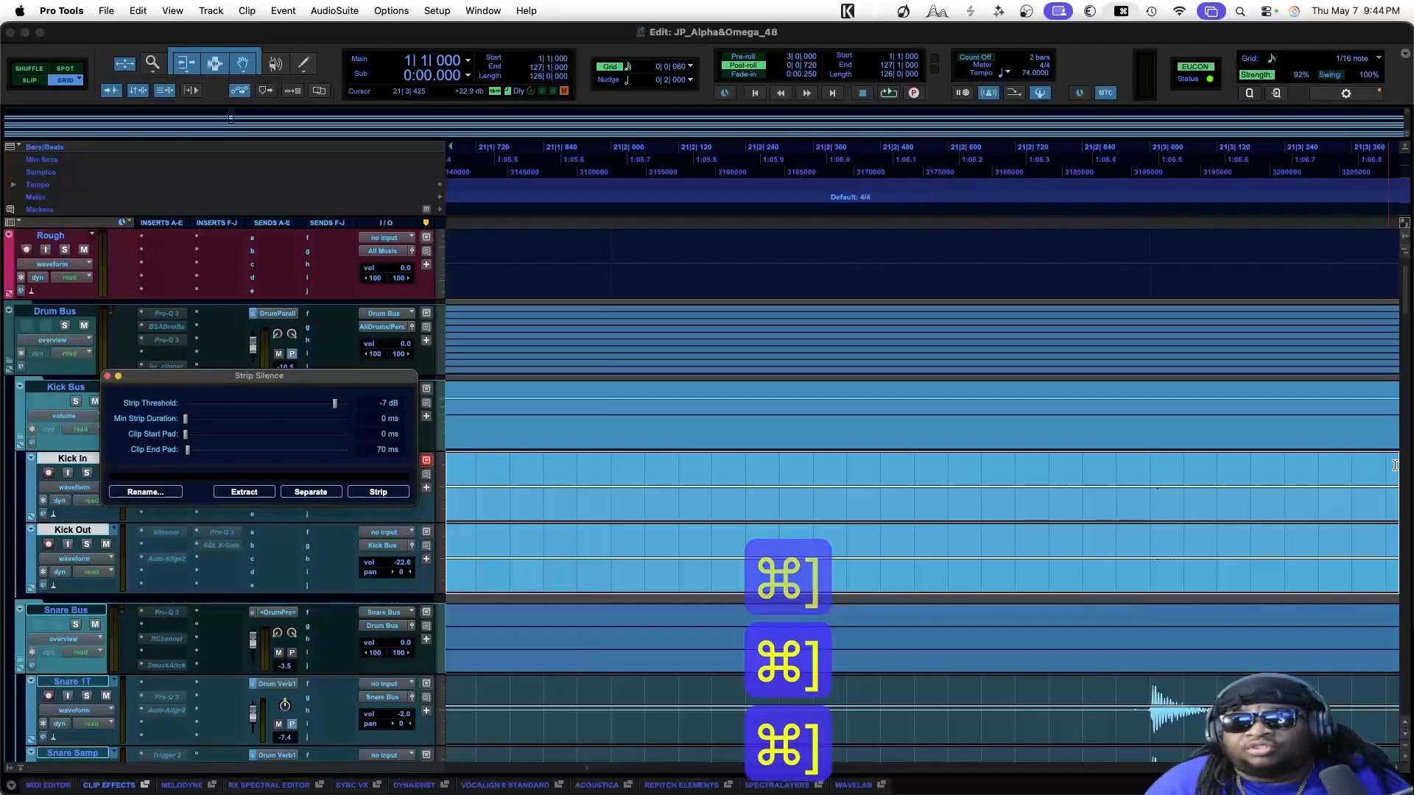
{"action": "scroll", "coordinate": [1187, 595], "scroll_direction": "left", "scroll_amount": 5}
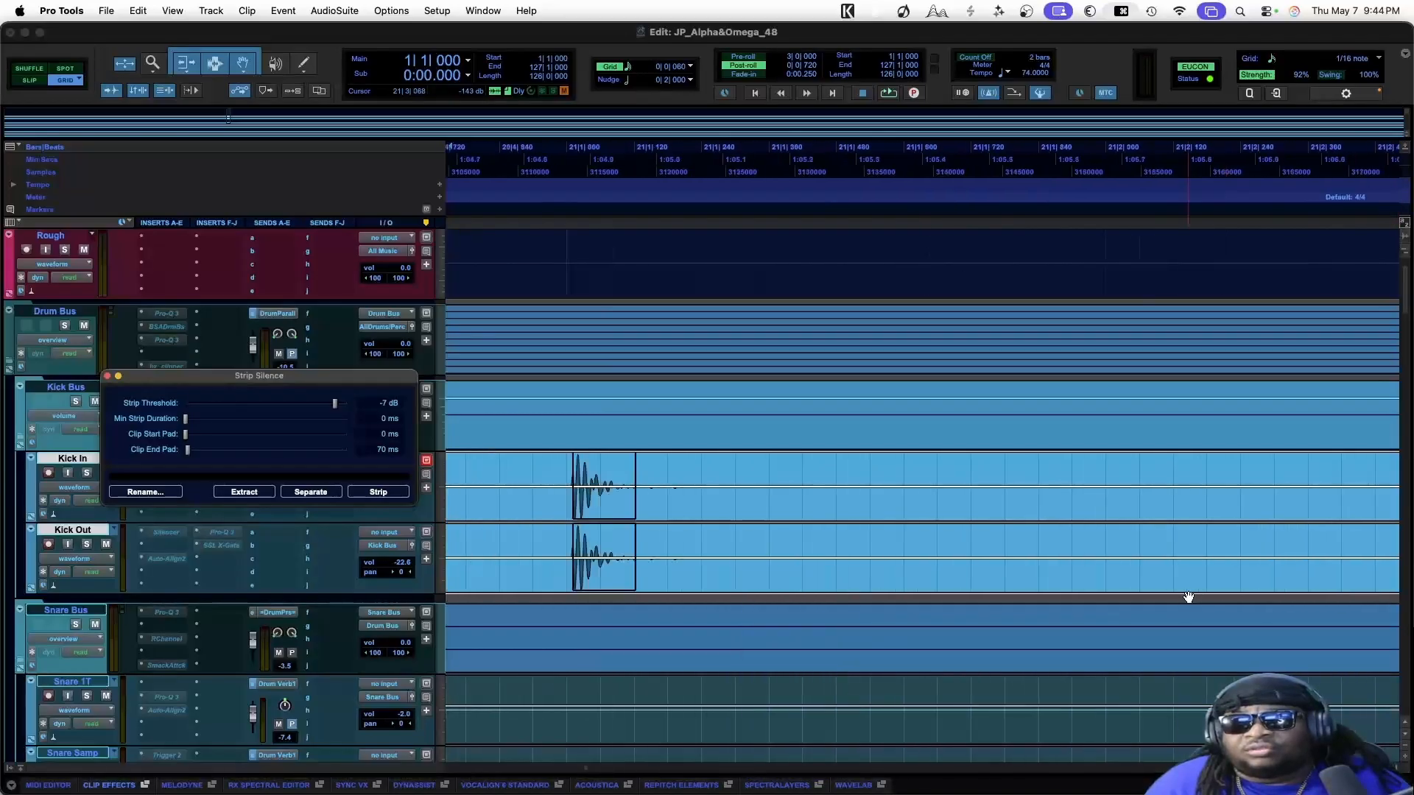
{"action": "scroll", "coordinate": [1187, 595], "scroll_direction": "right", "scroll_amount": 15}
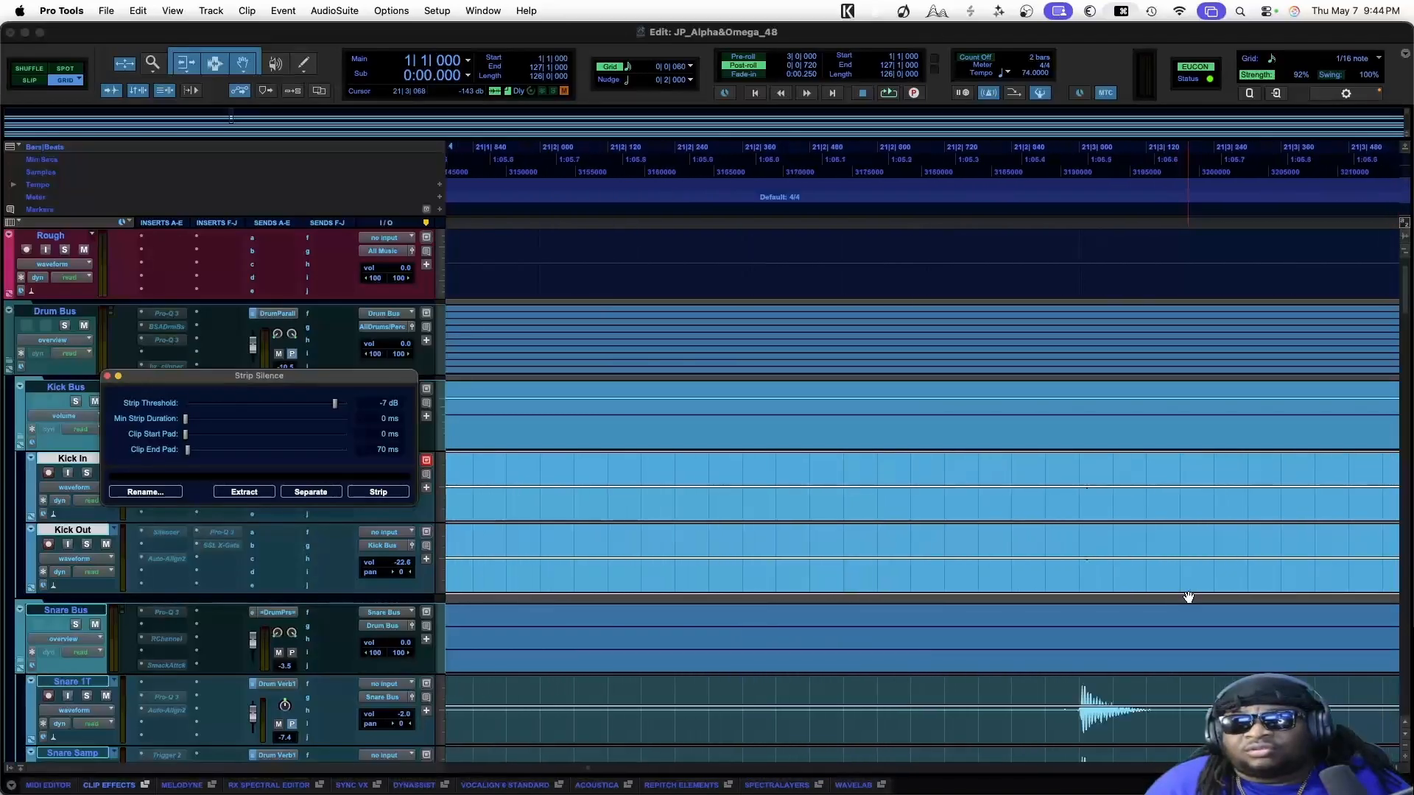
{"action": "scroll", "coordinate": [1187, 595], "scroll_direction": "right", "scroll_amount": 10}
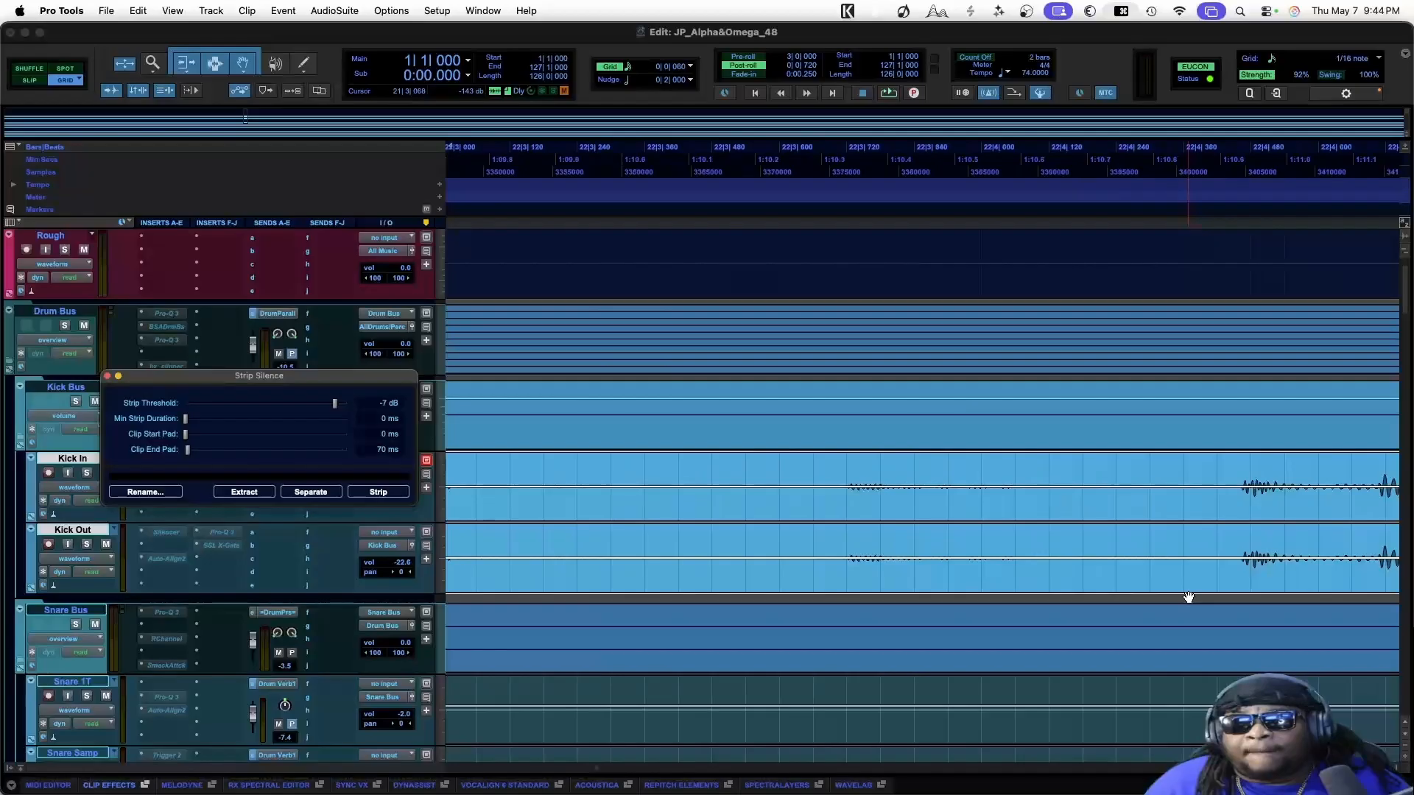
{"action": "scroll", "coordinate": [1187, 596], "scroll_direction": "right", "scroll_amount": 10}
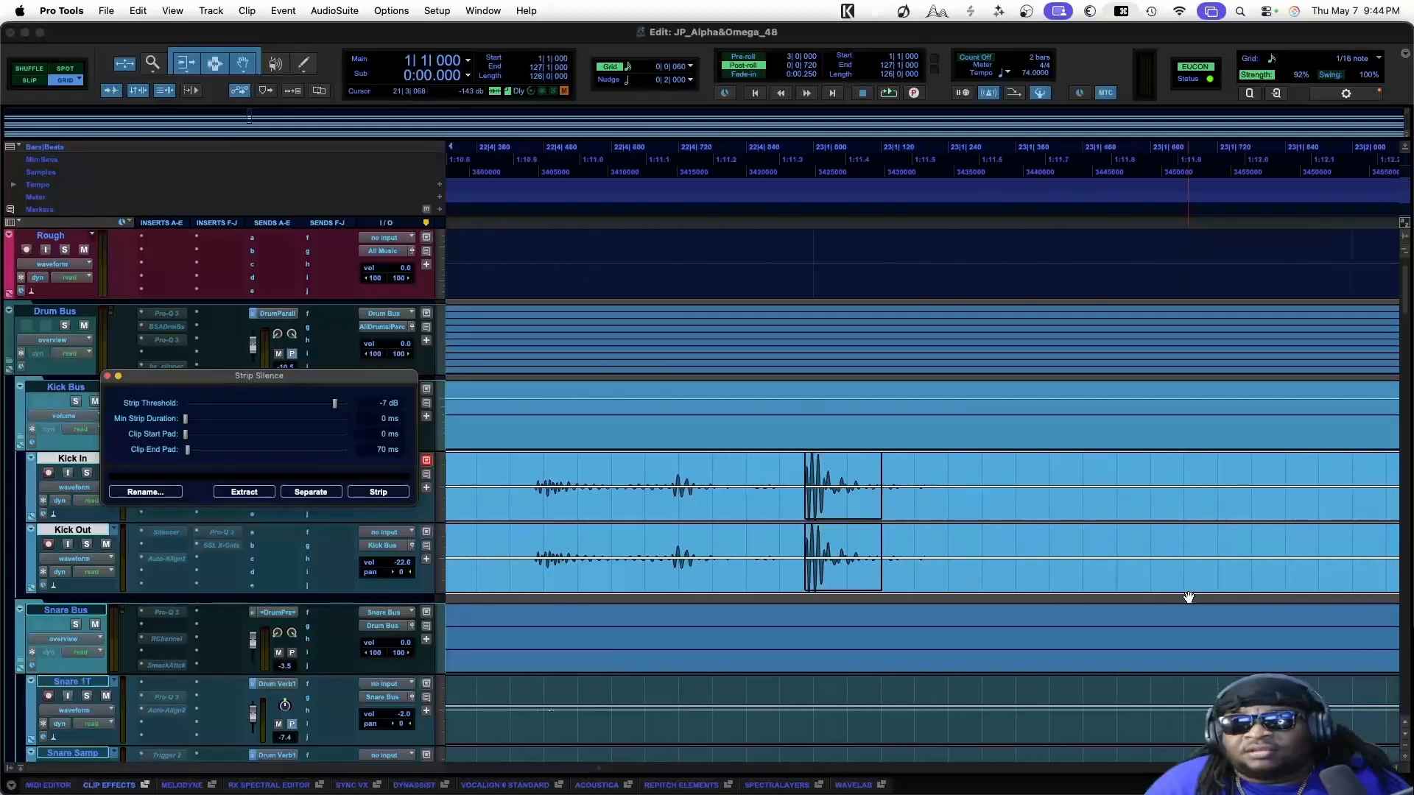
{"action": "scroll", "coordinate": [1188, 596], "scroll_direction": "right", "scroll_amount": 6}
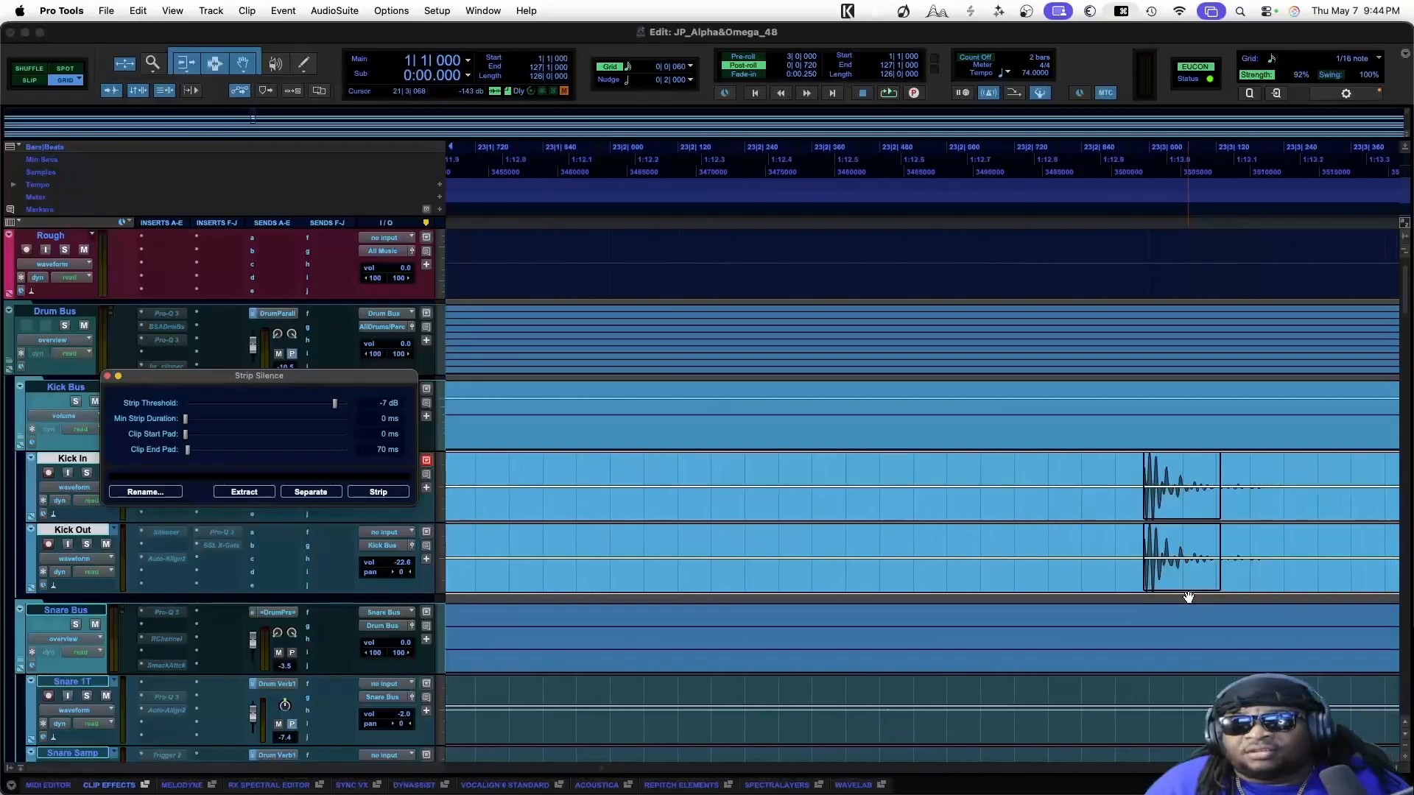
{"action": "scroll", "coordinate": [1187, 597], "scroll_direction": "right", "scroll_amount": 2}
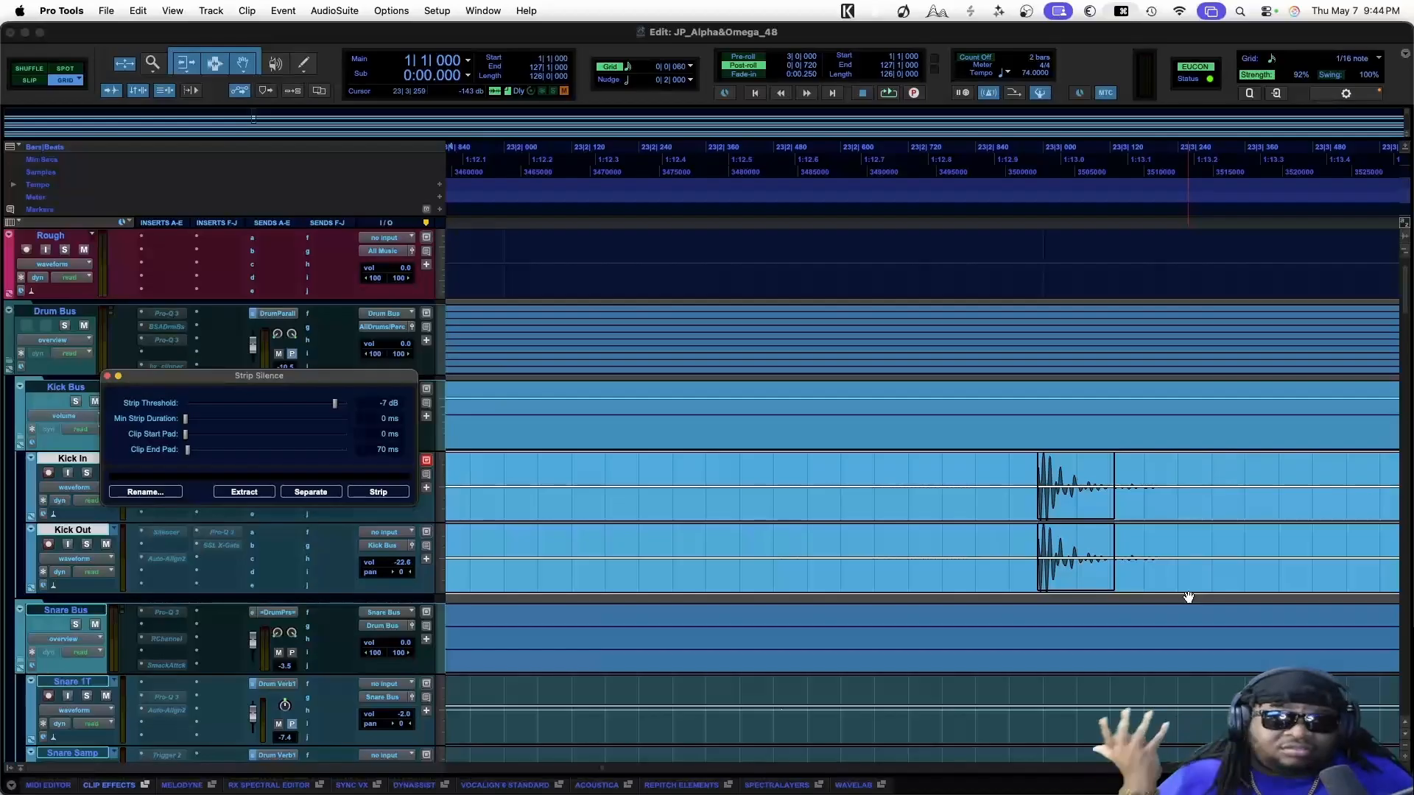
{"action": "scroll", "coordinate": [1175, 540], "scroll_direction": "right", "scroll_amount": 3}
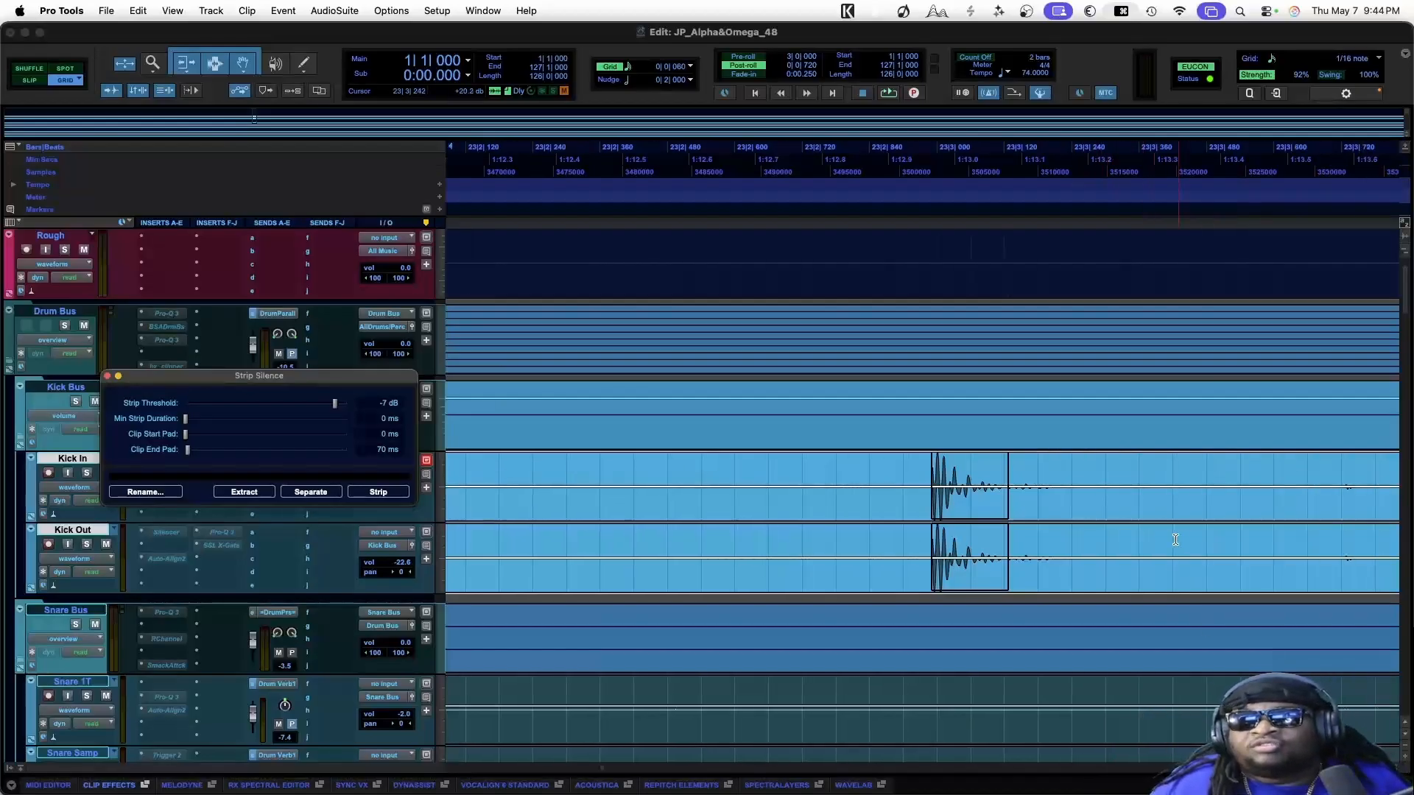
{"action": "scroll", "coordinate": [1175, 540], "scroll_direction": "right", "scroll_amount": 15}
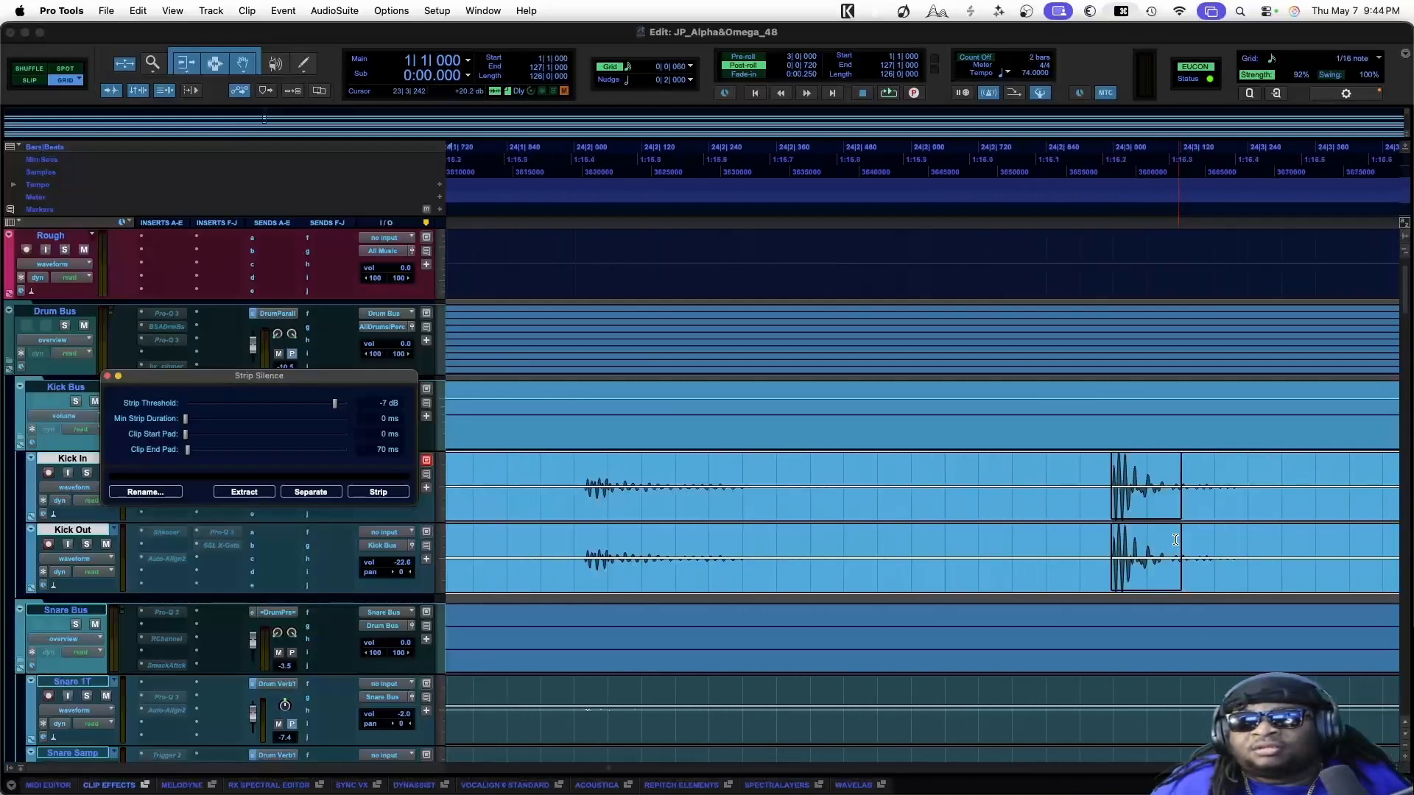
{"action": "scroll", "coordinate": [1175, 539], "scroll_direction": "left", "scroll_amount": 10}
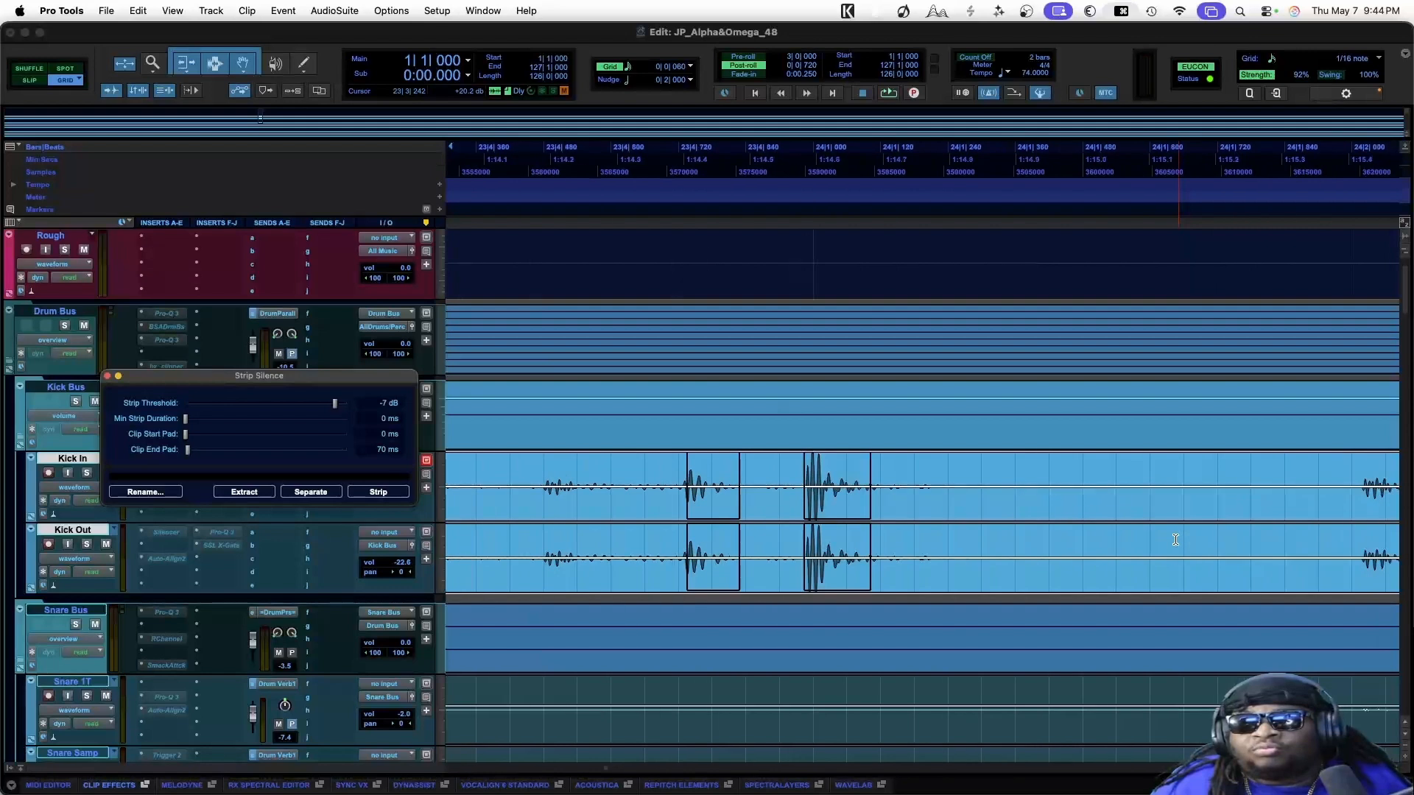
{"action": "scroll", "coordinate": [1175, 540], "scroll_direction": "left", "scroll_amount": 4}
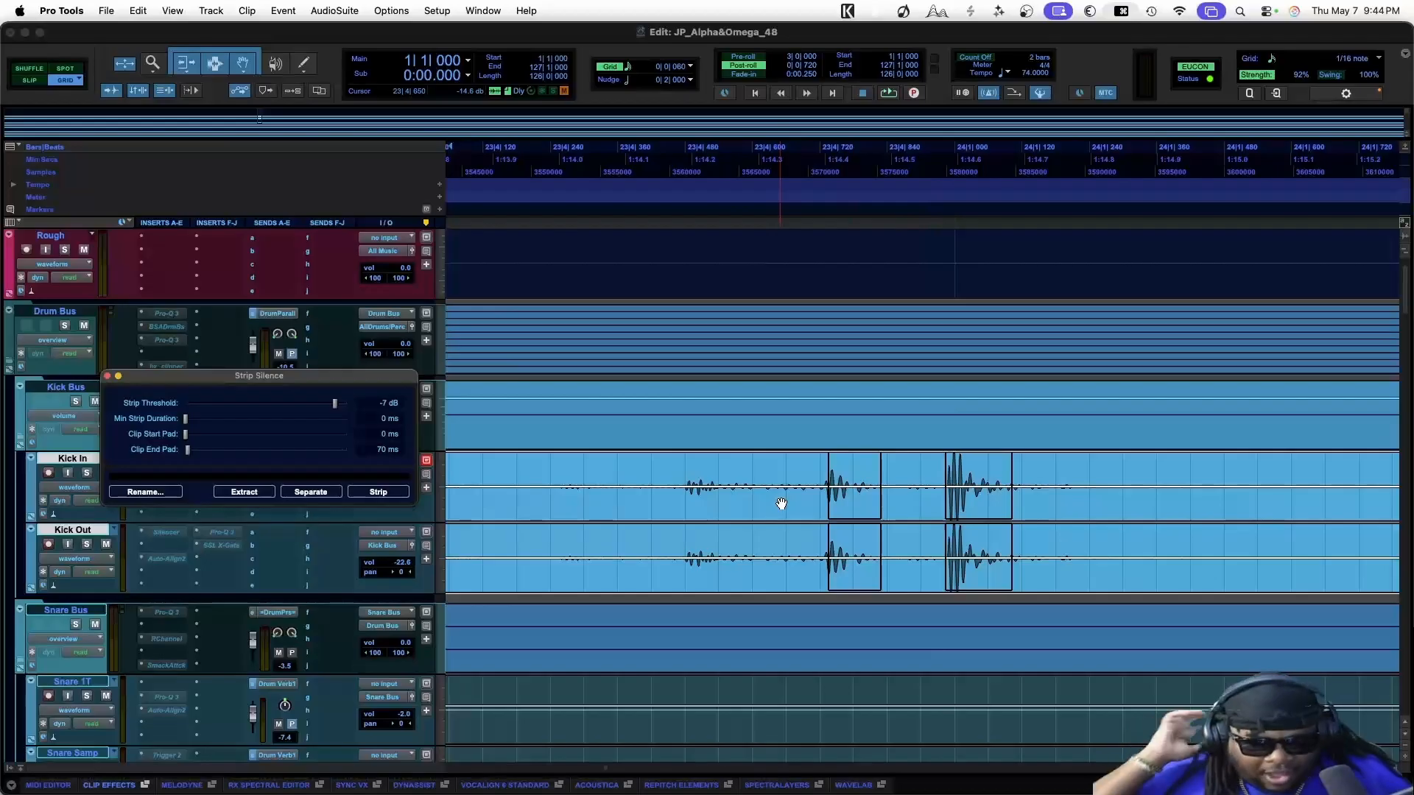
Examine a wider stretch of the Strip Silence divisions on both kick tracks from bar 23 beat 4 to bar 25
{"action": "key", "text": "super+bracketleft"}
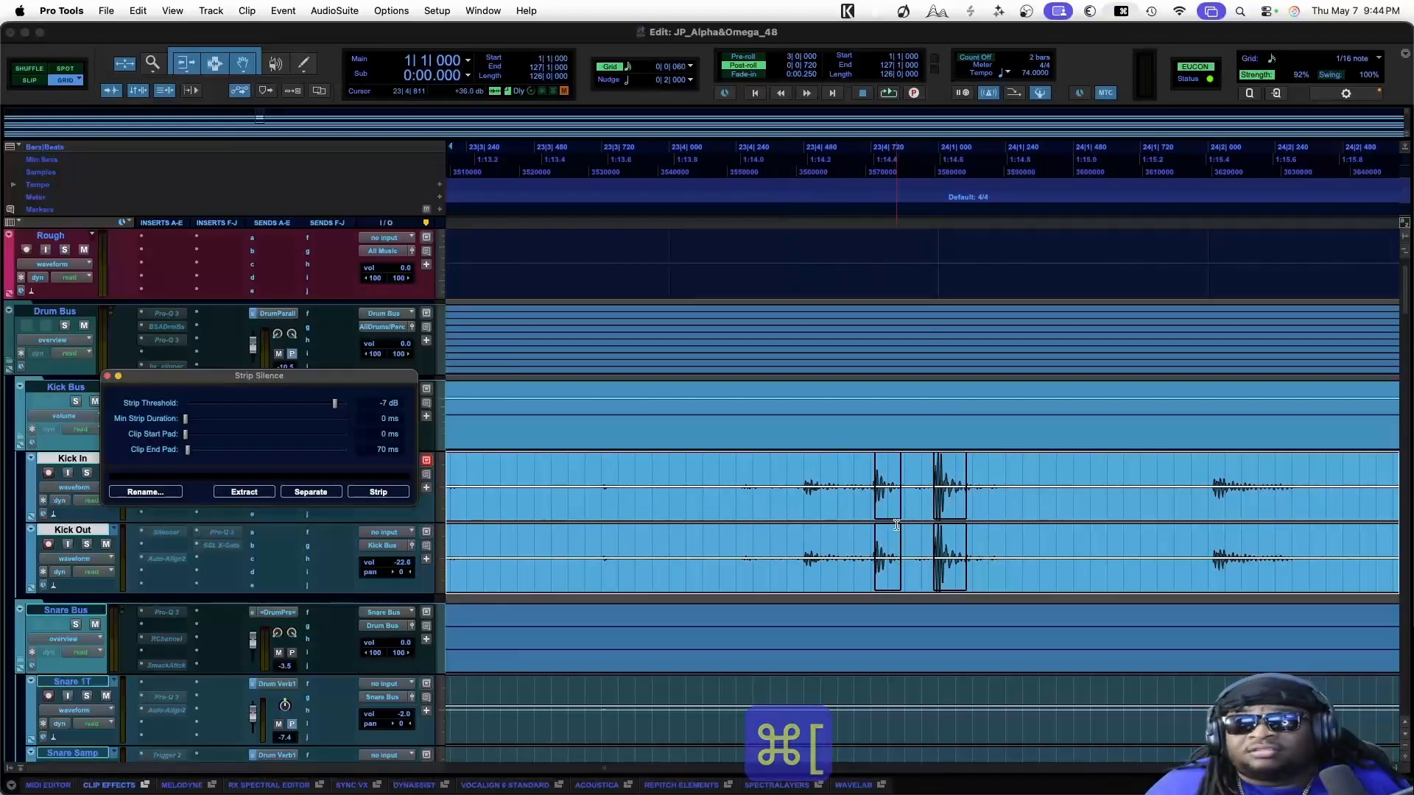
{"action": "scroll", "coordinate": [895, 545], "scroll_direction": "right", "scroll_amount": 5}
{"action": "scroll", "coordinate": [897, 527], "scroll_direction": "right", "scroll_amount": 3}
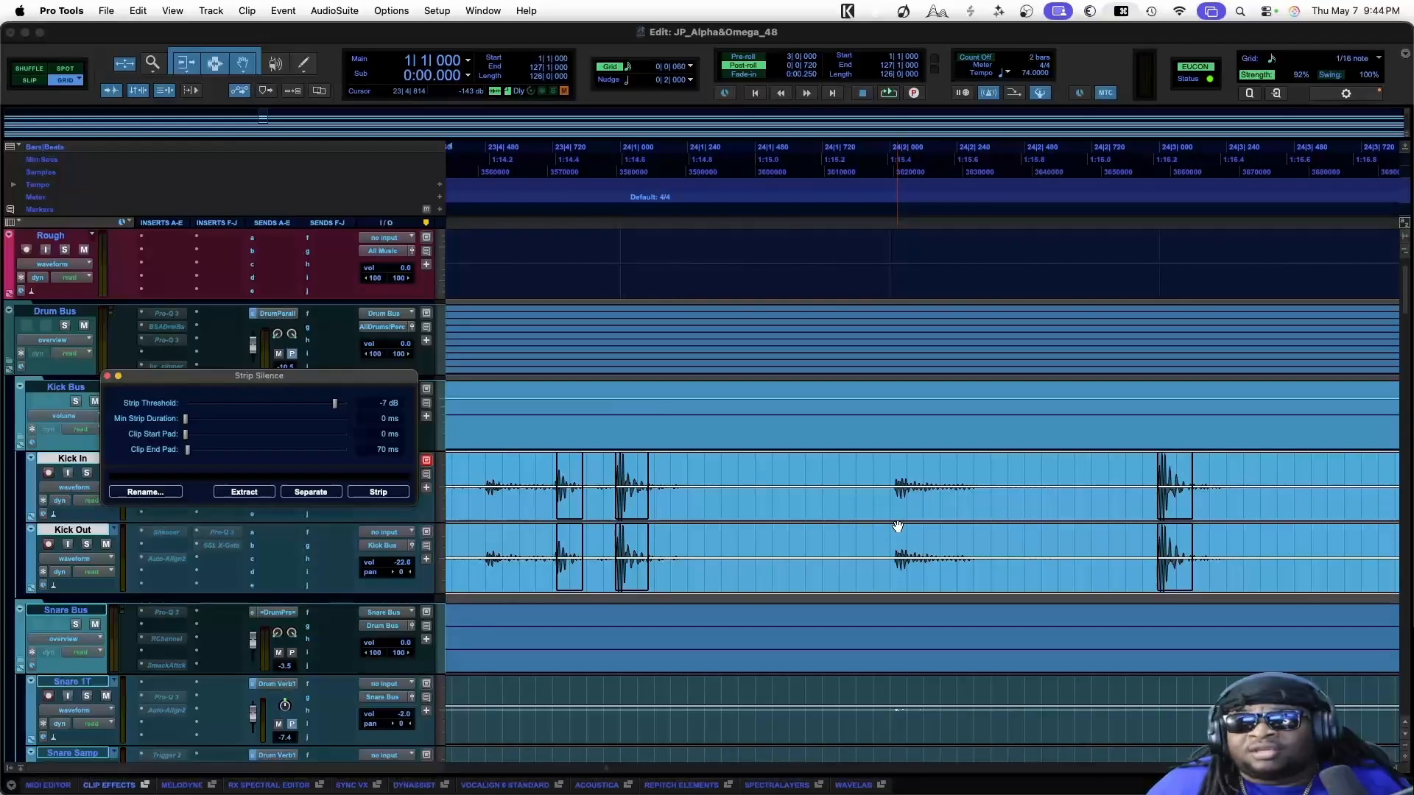
{"action": "scroll", "coordinate": [898, 528], "scroll_direction": "right", "scroll_amount": 8}
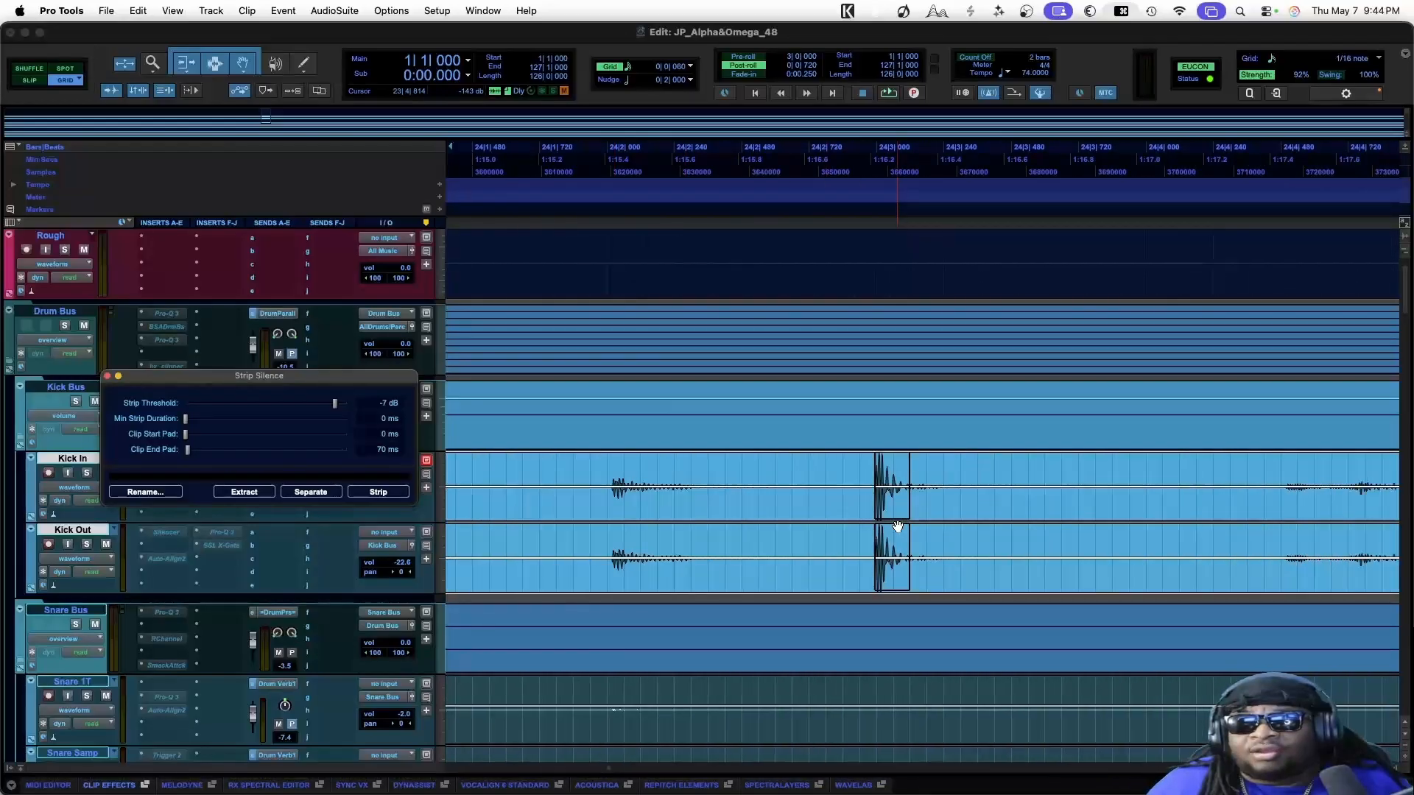
{"action": "scroll", "coordinate": [898, 527], "scroll_direction": "right", "scroll_amount": 8}
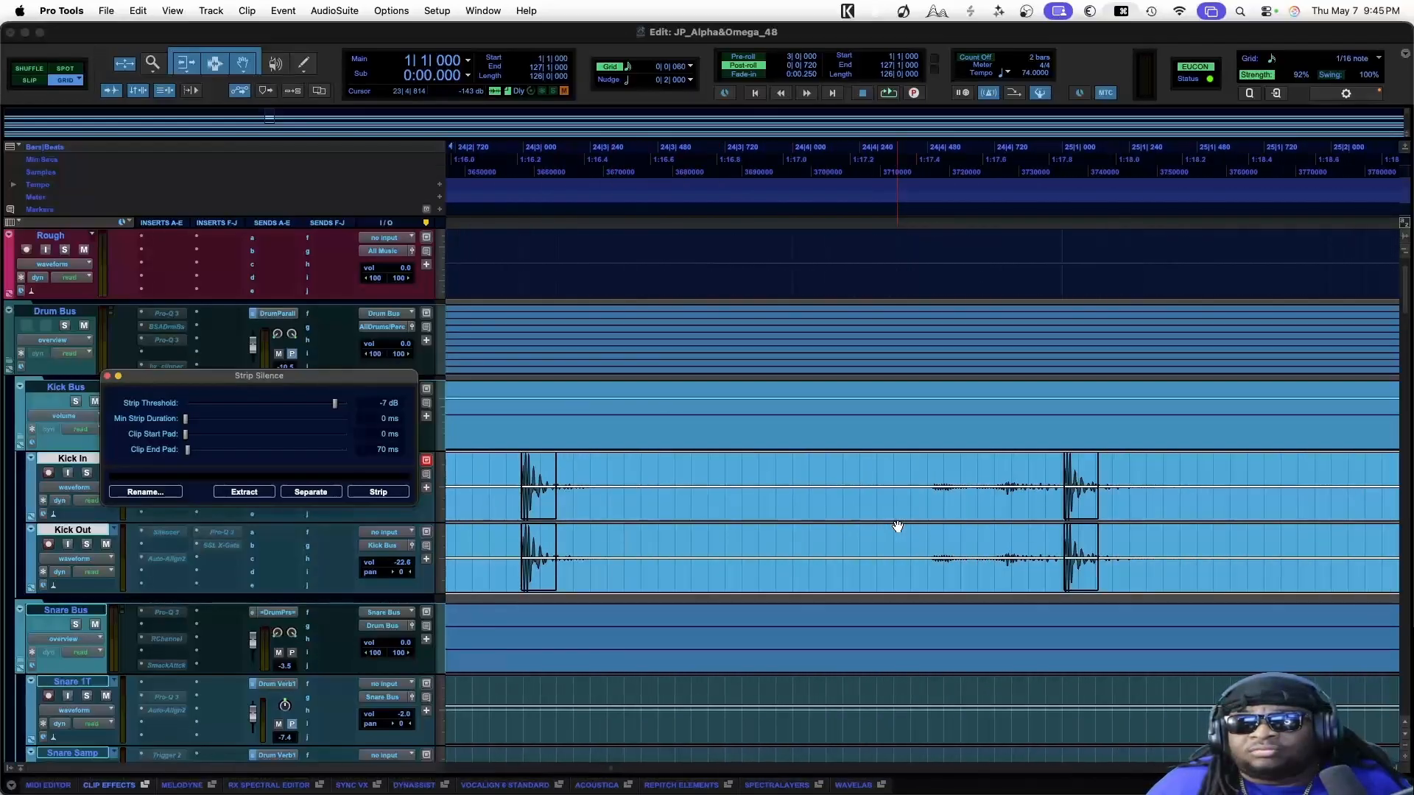
{"action": "scroll", "coordinate": [897, 527], "scroll_direction": "right", "scroll_amount": 5}
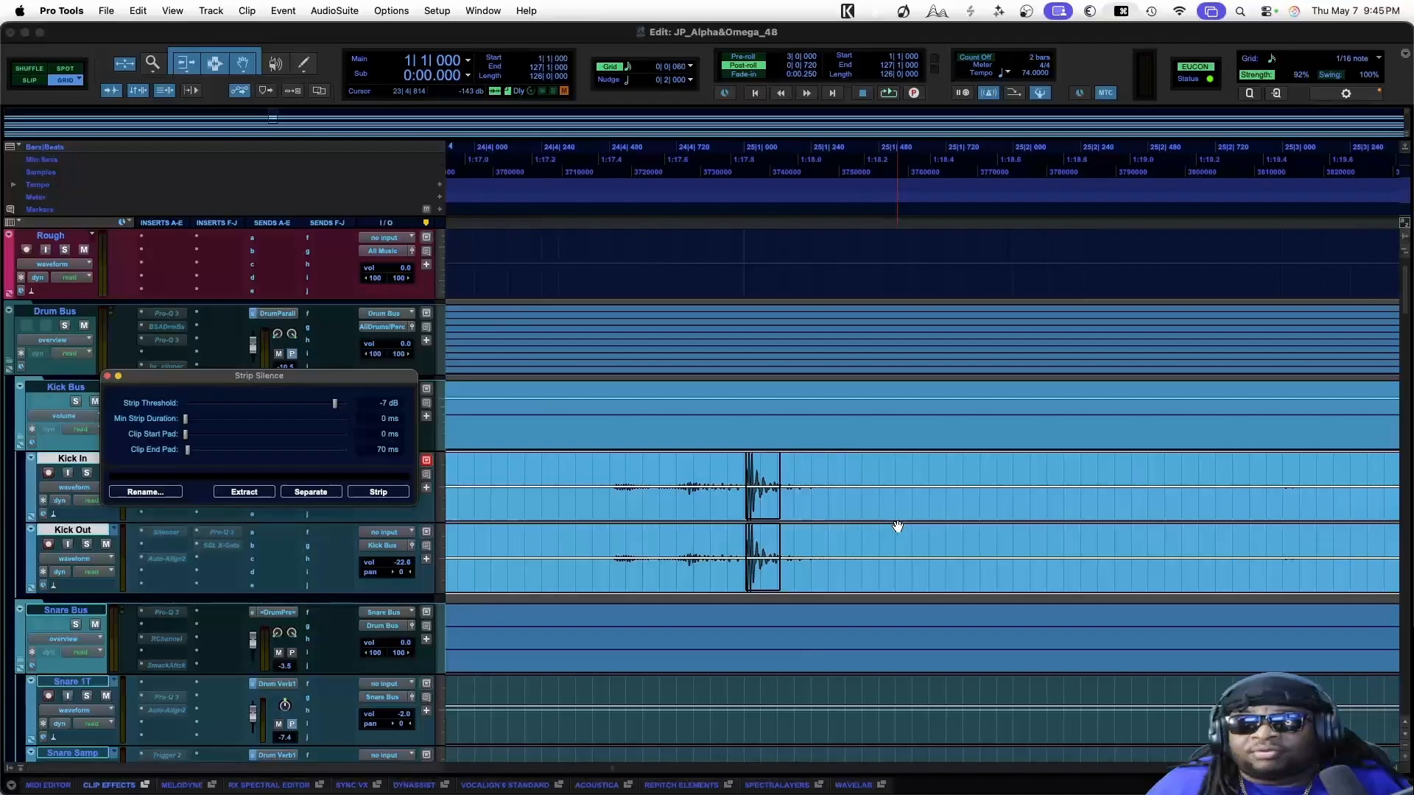
{"action": "scroll", "coordinate": [898, 527], "scroll_direction": "left", "scroll_amount": 8}
{"action": "scroll", "coordinate": [898, 527], "scroll_direction": "left", "scroll_amount": 20}
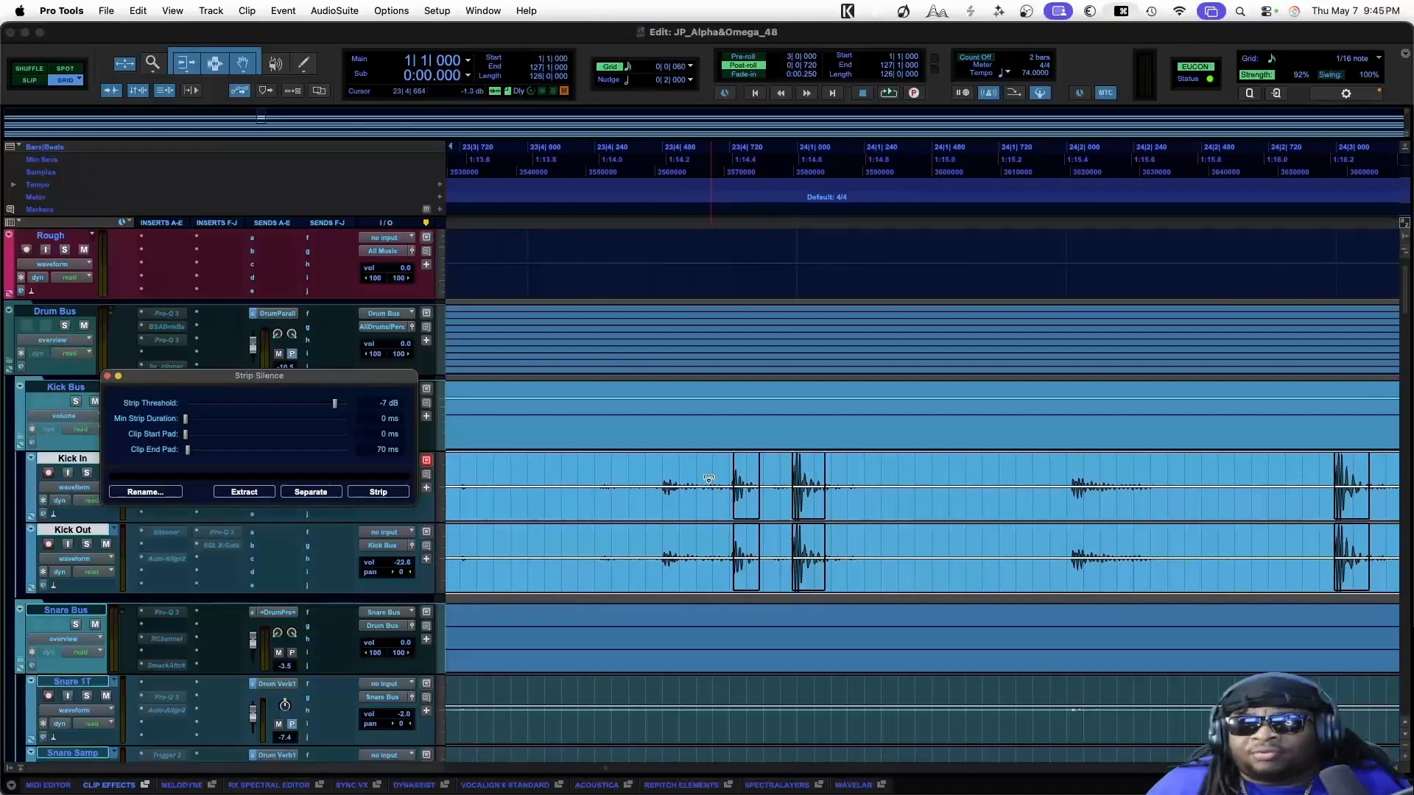
Audition the soft kick hit just before bar 24 with Kick In and Kick Out soloed, and clear both solos
{"action": "left_click", "coordinate": [708, 480]}
{"action": "key", "text": "space"}
{"action": "key", "text": "space"}
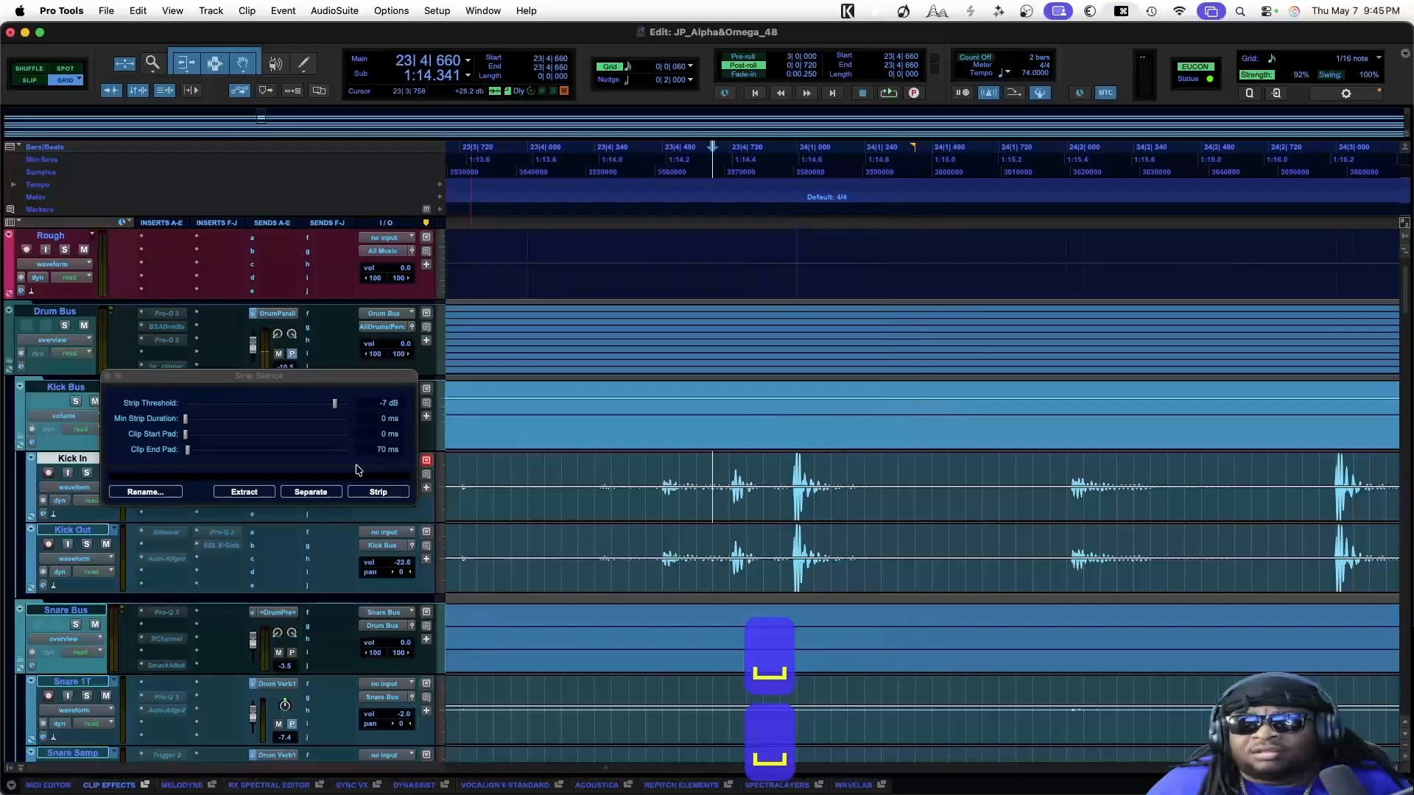
{"action": "left_click", "coordinate": [90, 471]}
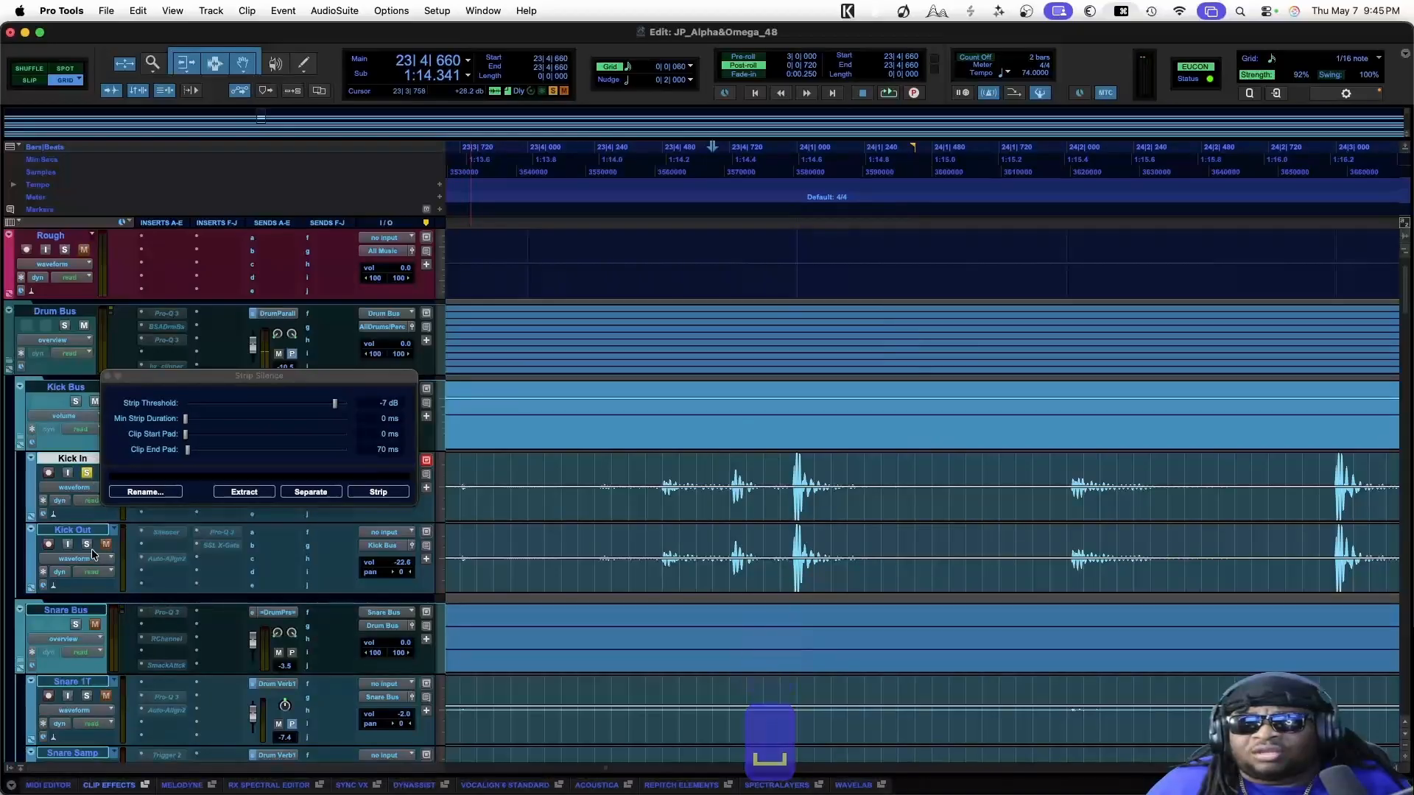
{"action": "left_click", "coordinate": [90, 546]}
{"action": "key", "text": "space"}
{"action": "key", "text": "space"}
{"action": "left_click", "coordinate": [87, 544]}
{"action": "left_click", "coordinate": [87, 472]}
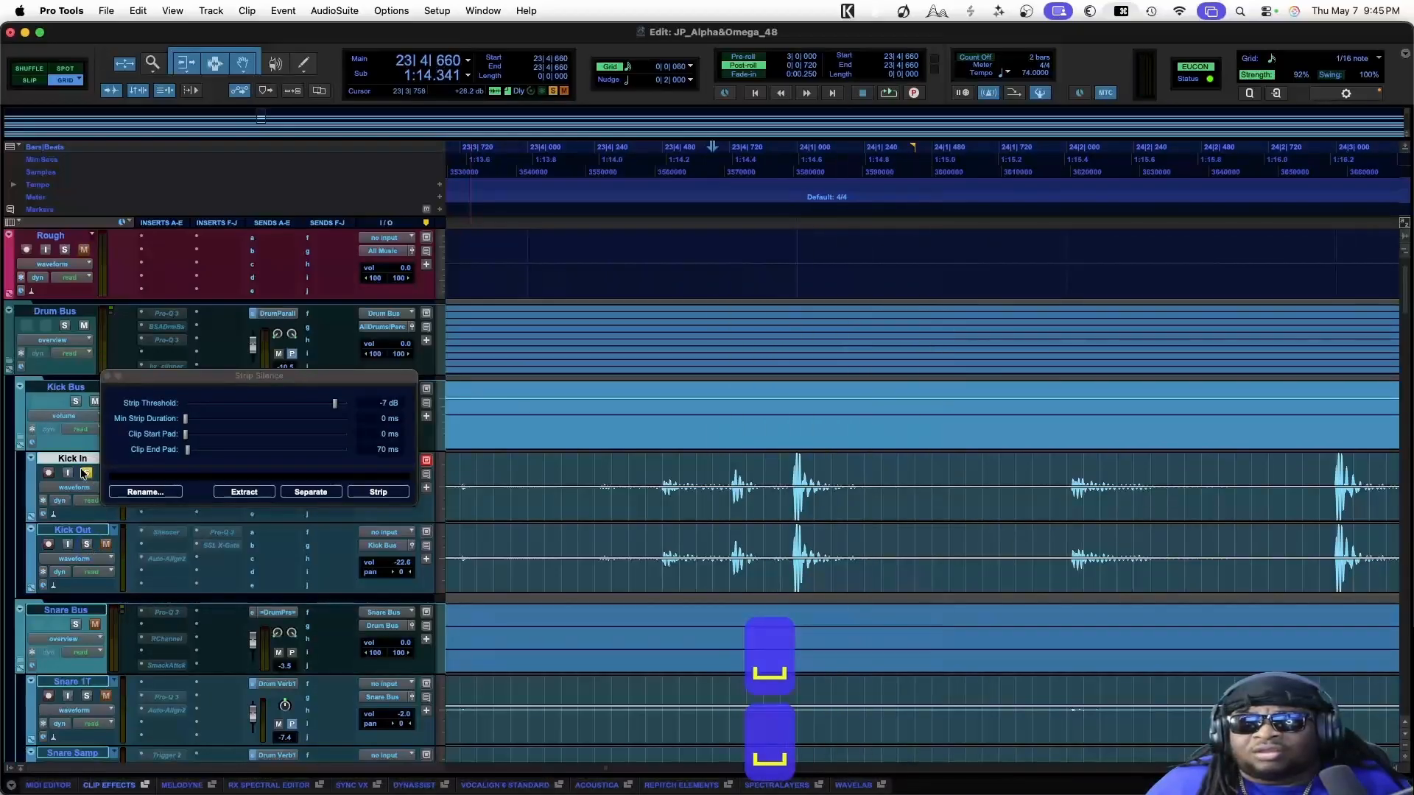
Reselect the full clips on Kick Out and Kick In and examine their detected hits between bars 24 and 30
{"action": "triple_click", "coordinate": [562, 577]}
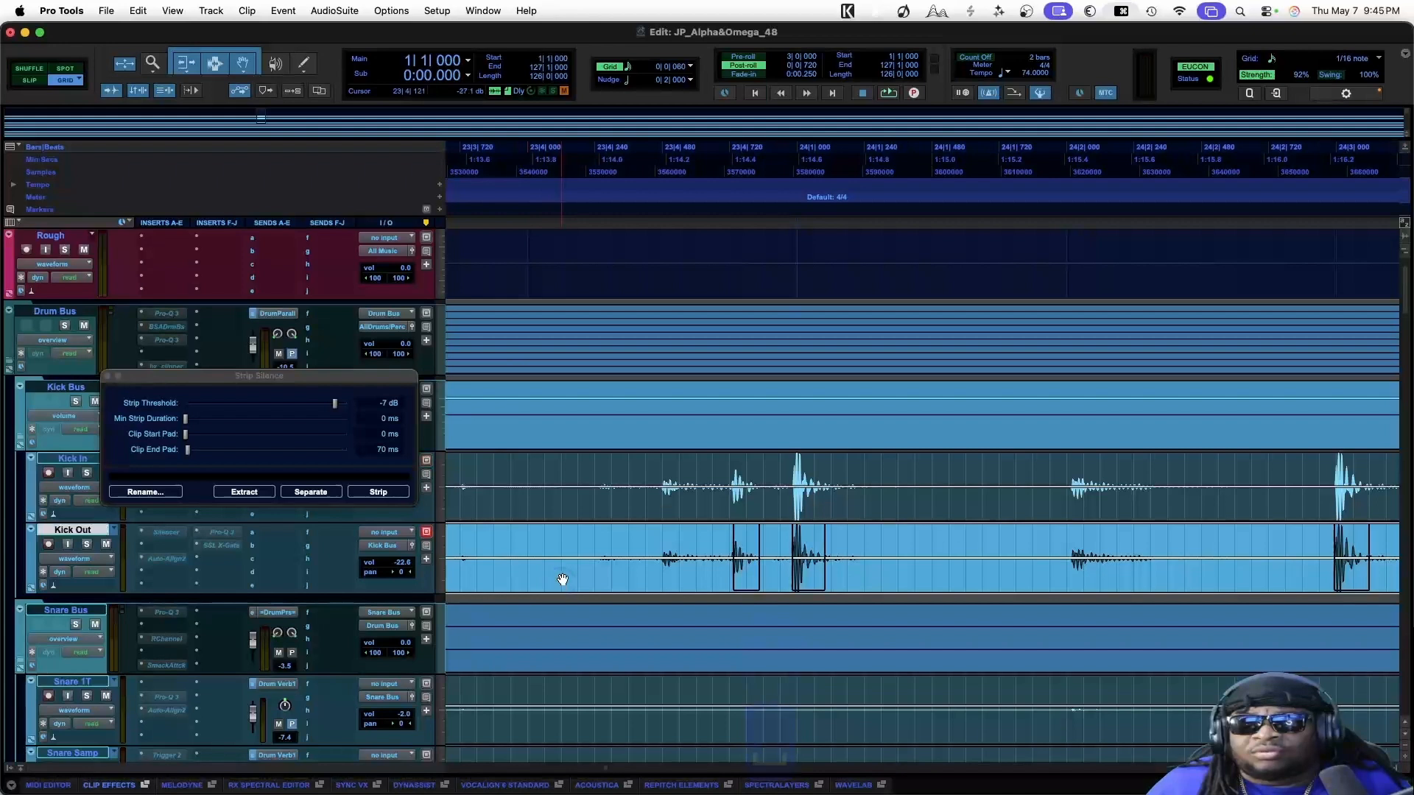
{"action": "left_click", "coordinate": [583, 511], "text": "shift"}
{"action": "scroll", "coordinate": [584, 511], "scroll_direction": "right", "scroll_amount": 5}
{"action": "scroll", "coordinate": [584, 514], "scroll_direction": "right", "scroll_amount": 8}
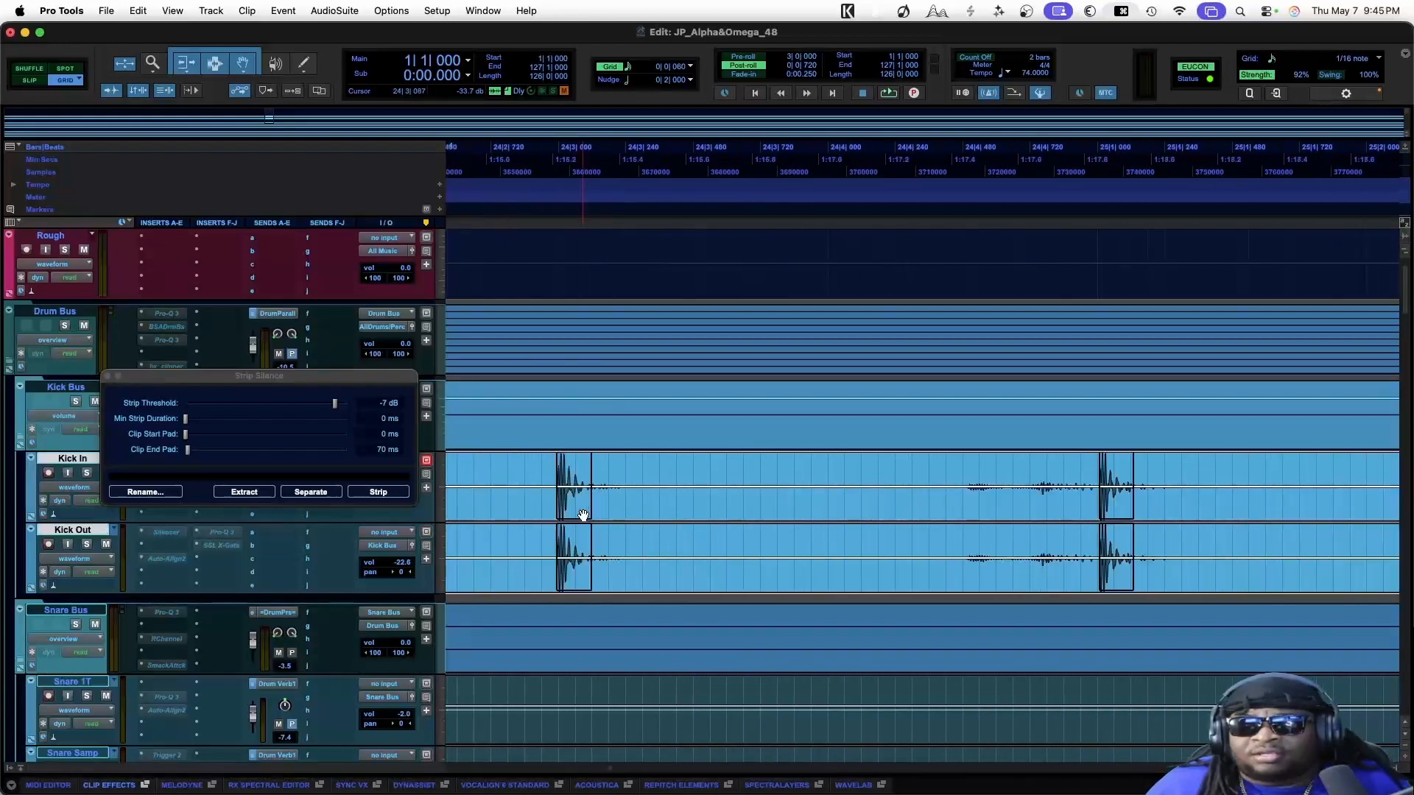
{"action": "scroll", "coordinate": [584, 514], "scroll_direction": "right", "scroll_amount": 10}
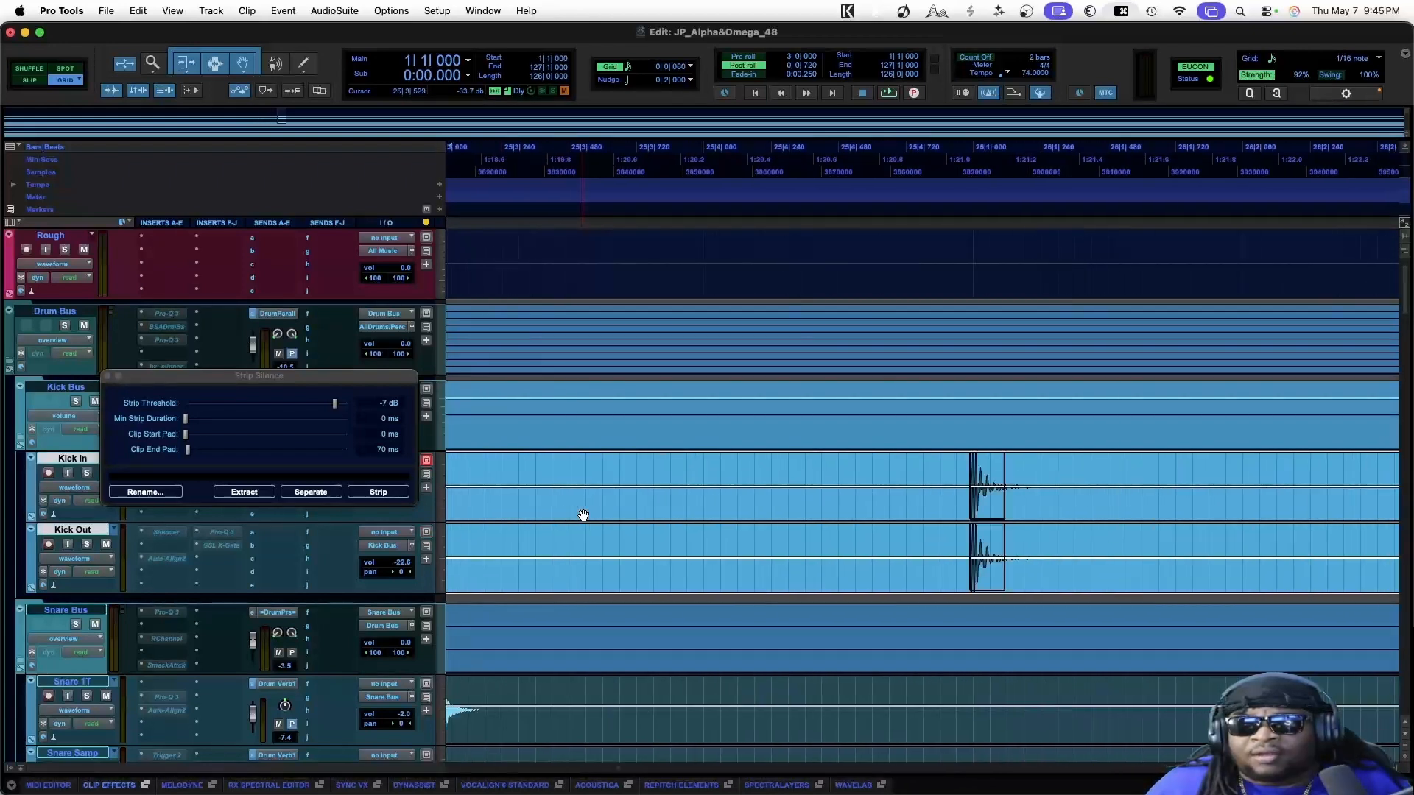
{"action": "scroll", "coordinate": [583, 514], "scroll_direction": "left", "scroll_amount": 8}
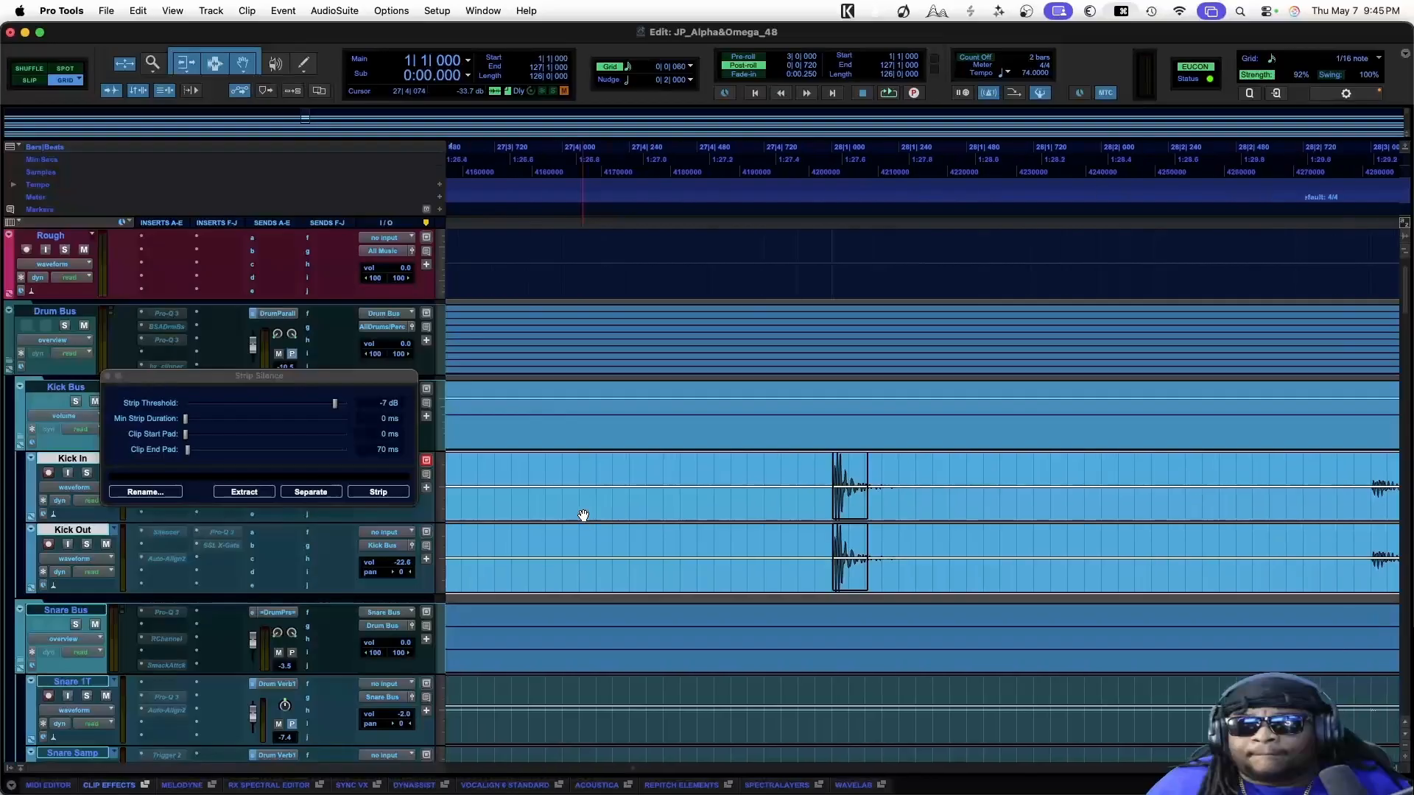
{"action": "scroll", "coordinate": [583, 515], "scroll_direction": "left", "scroll_amount": 6}
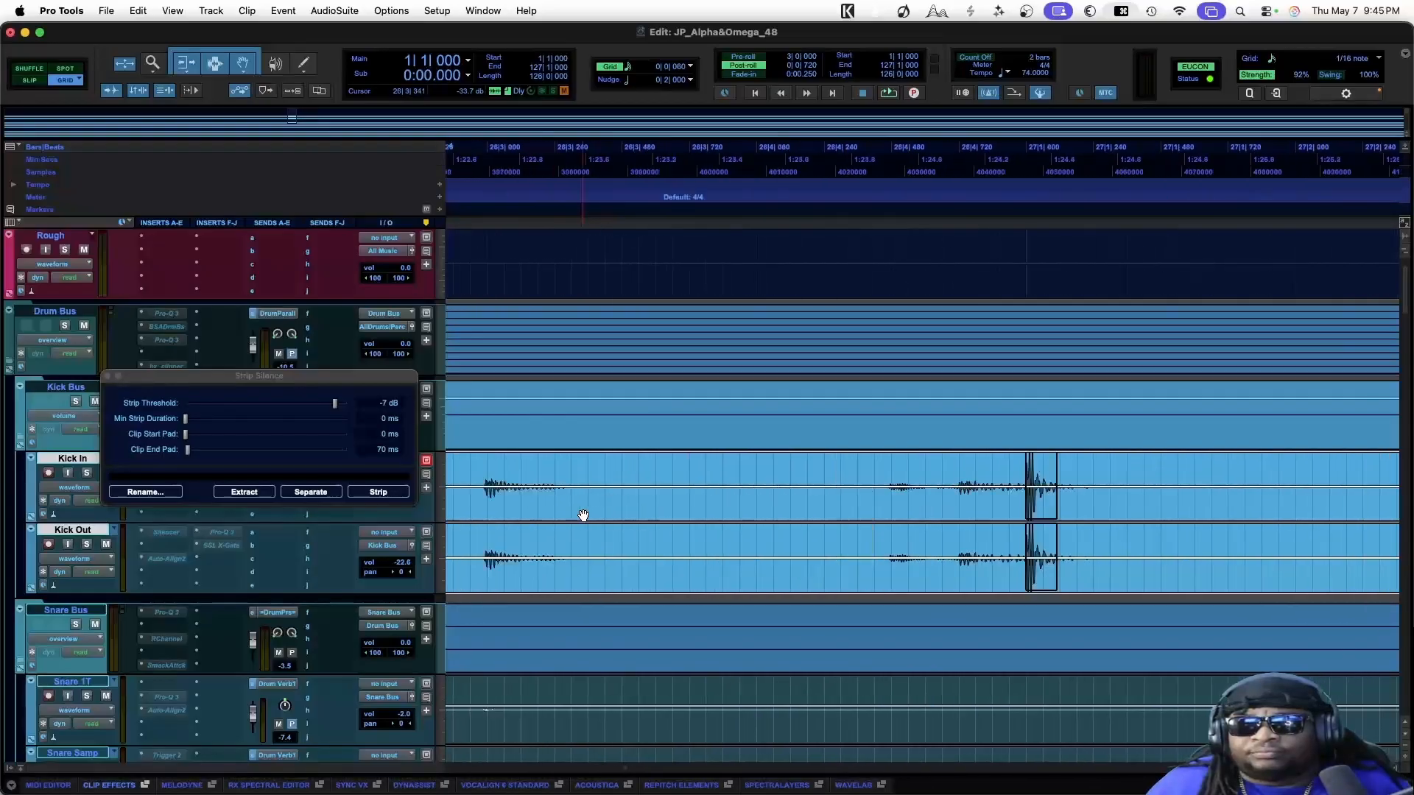
{"action": "scroll", "coordinate": [584, 515], "scroll_direction": "right", "scroll_amount": 4}
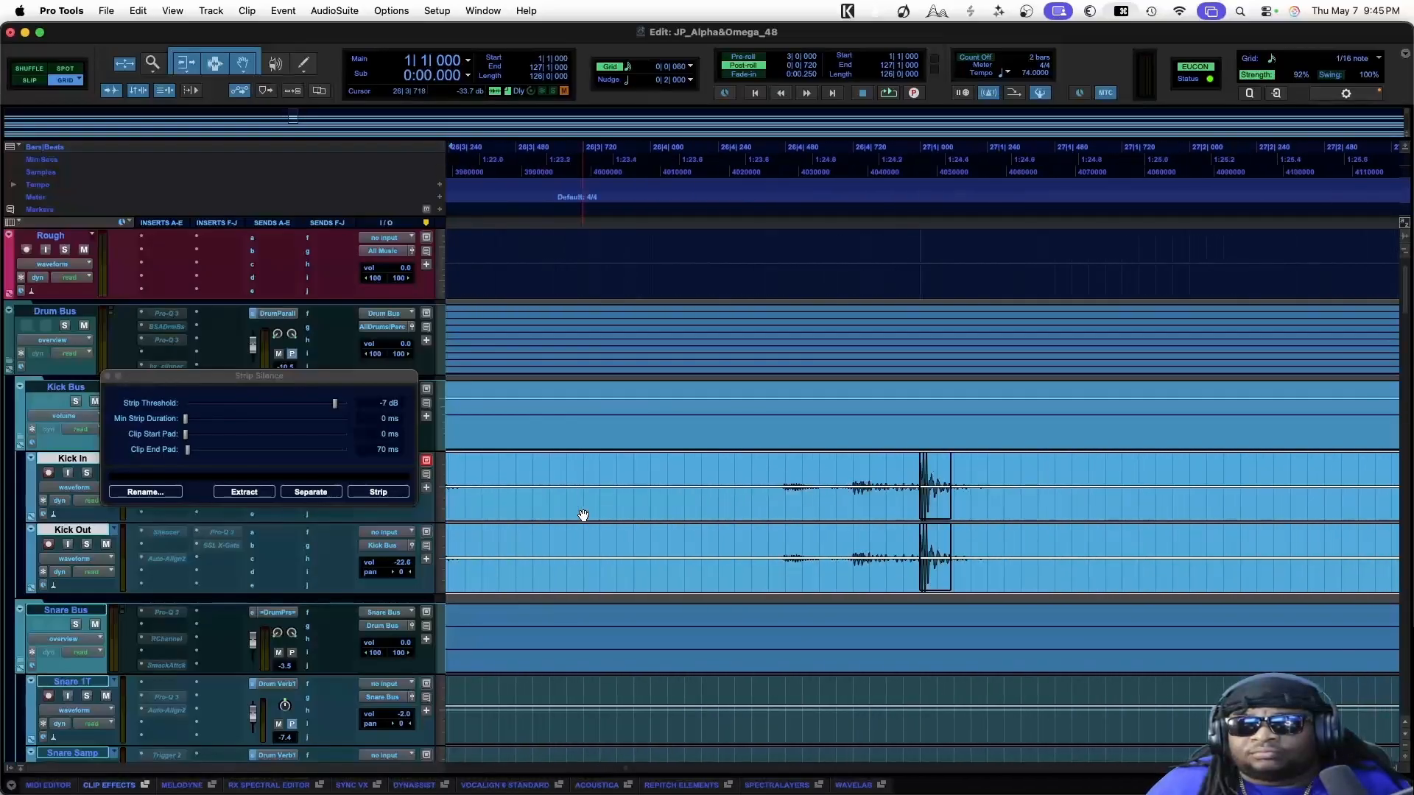
{"action": "scroll", "coordinate": [583, 514], "scroll_direction": "right", "scroll_amount": 10}
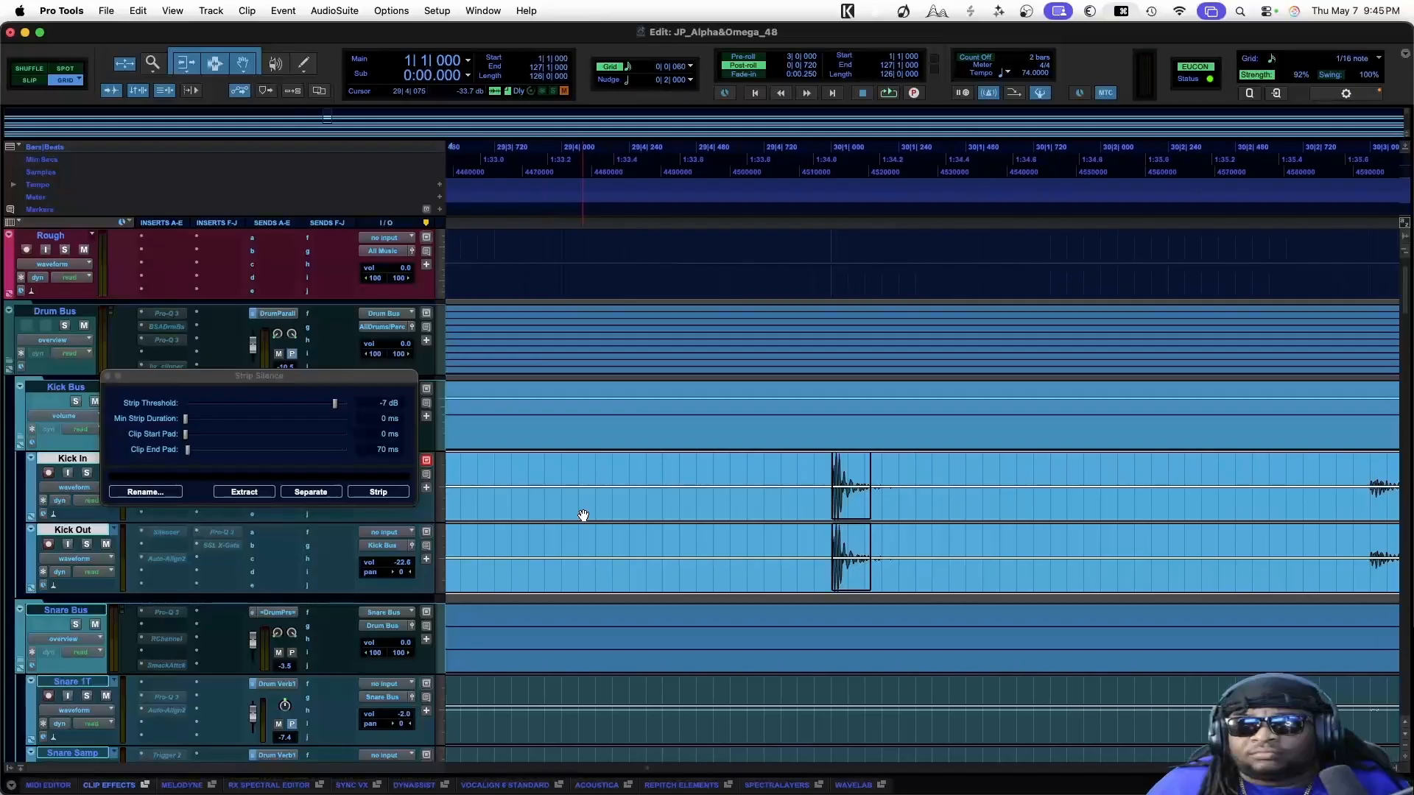
Examine the Strip Silence divisions on both kick tracks between bars 30 and 40
{"action": "scroll", "coordinate": [463, 498], "scroll_direction": "up", "scroll_amount": 2}
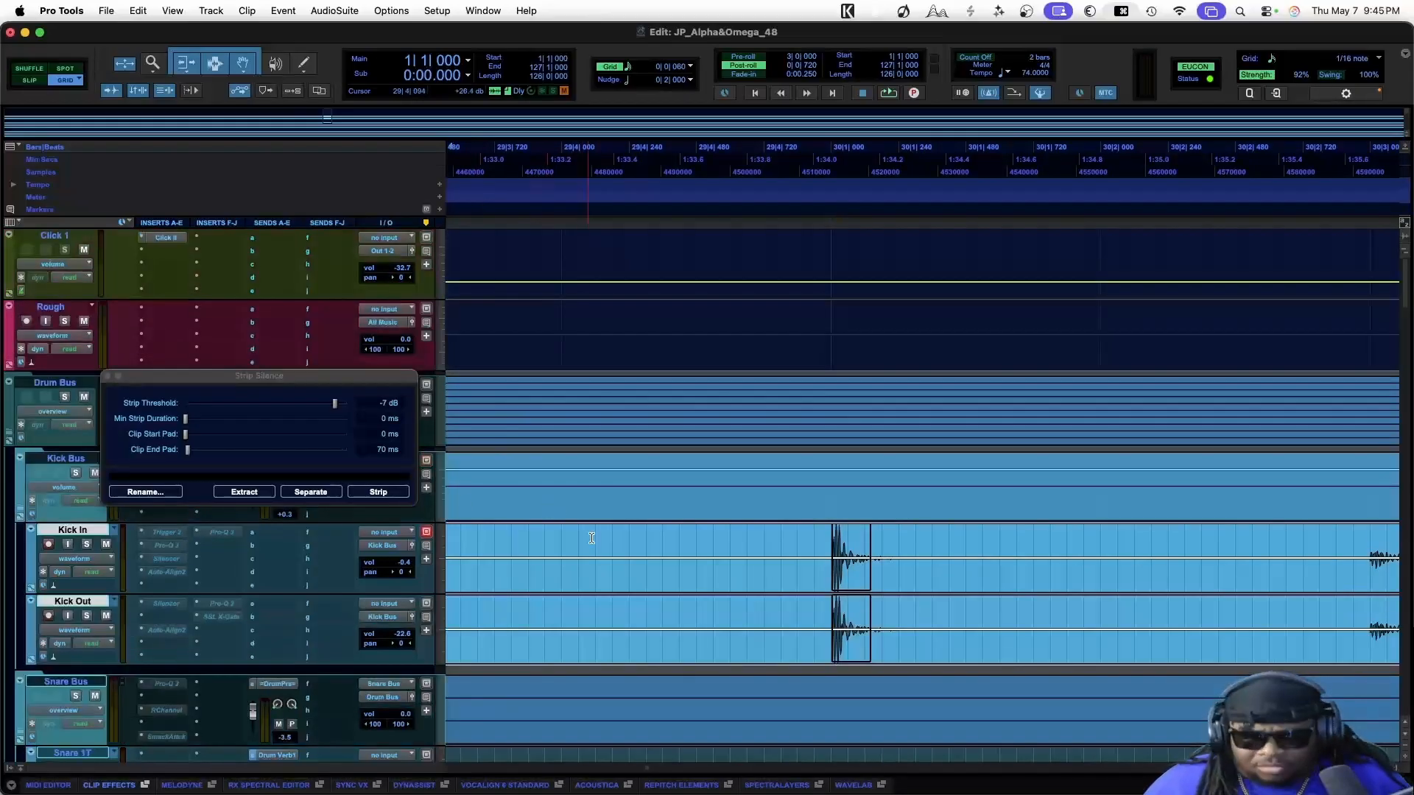
{"action": "scroll", "coordinate": [698, 572], "scroll_direction": "left", "scroll_amount": 1}
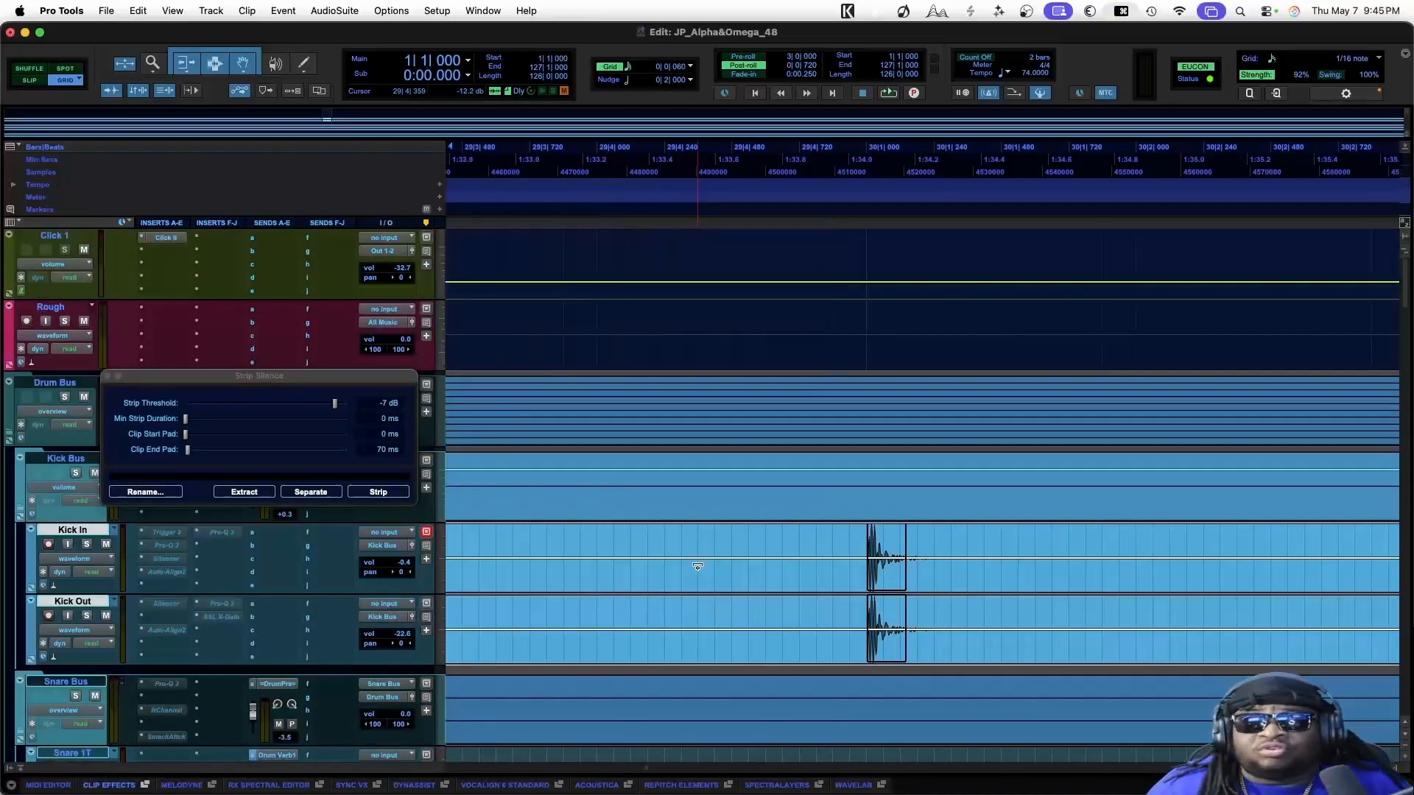
{"action": "scroll", "coordinate": [698, 567], "scroll_direction": "left", "scroll_amount": 4}
{"action": "scroll", "coordinate": [698, 566], "scroll_direction": "down", "scroll_amount": 2}
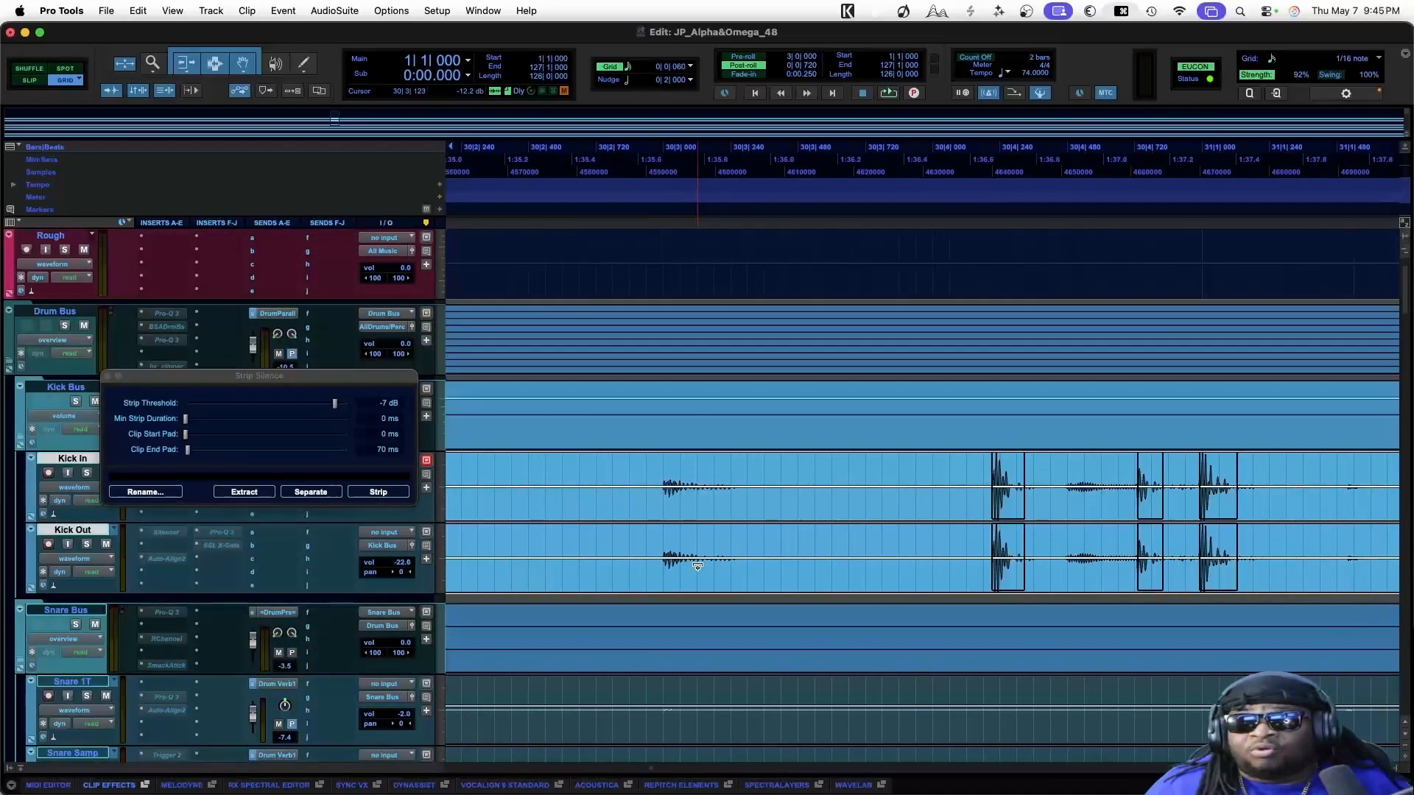
{"action": "scroll", "coordinate": [697, 567], "scroll_direction": "right", "scroll_amount": 2}
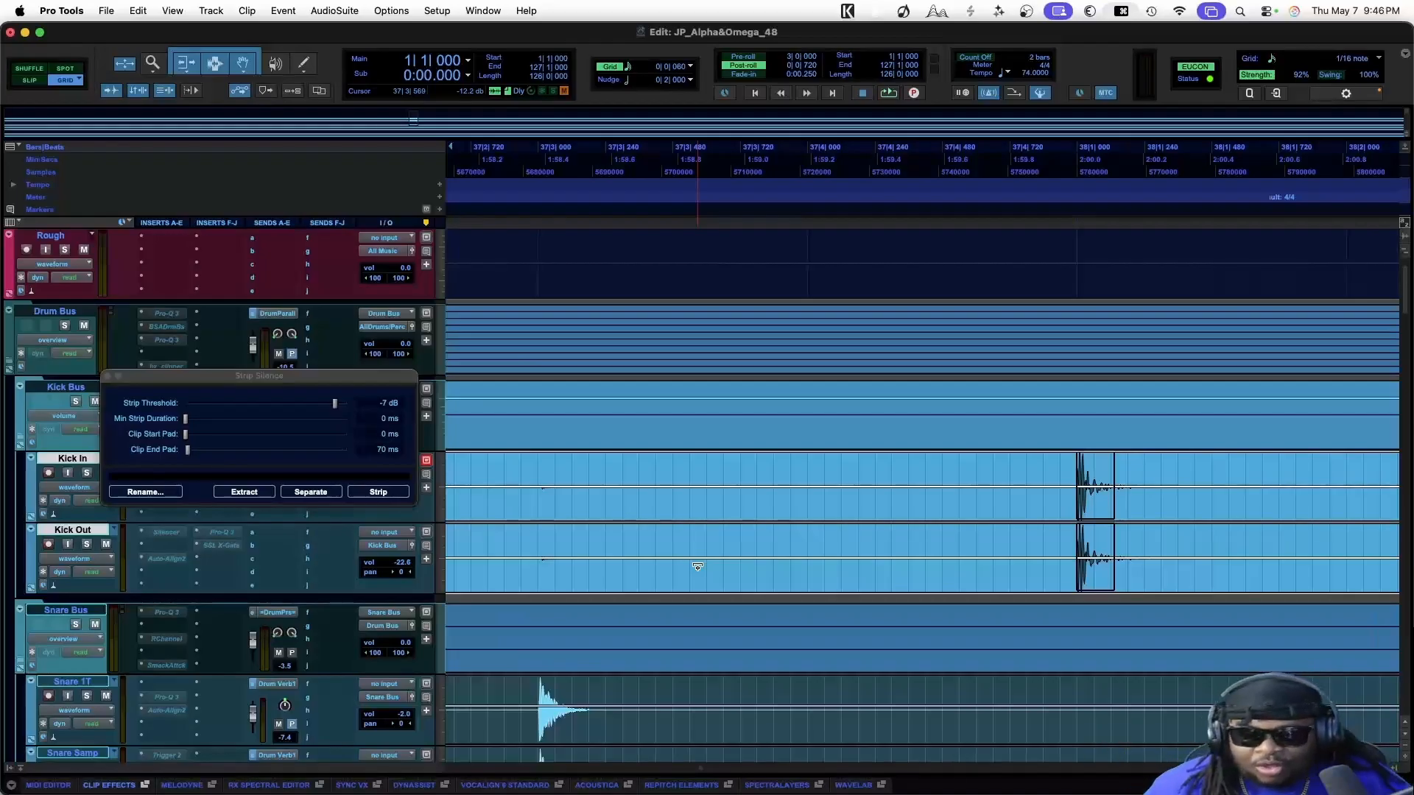
{"action": "scroll", "coordinate": [754, 553], "scroll_direction": "left", "scroll_amount": 8}
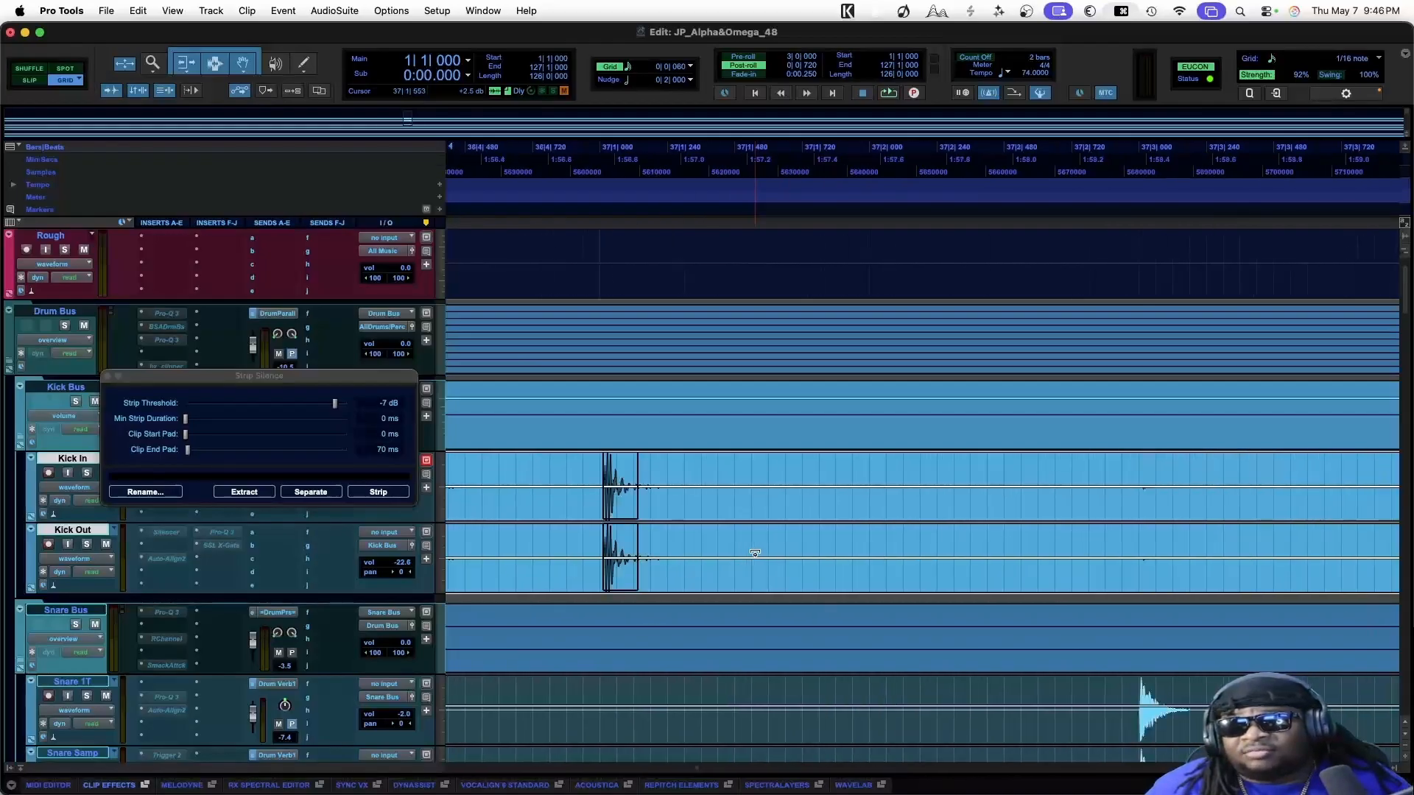
{"action": "scroll", "coordinate": [755, 553], "scroll_direction": "right", "scroll_amount": 10}
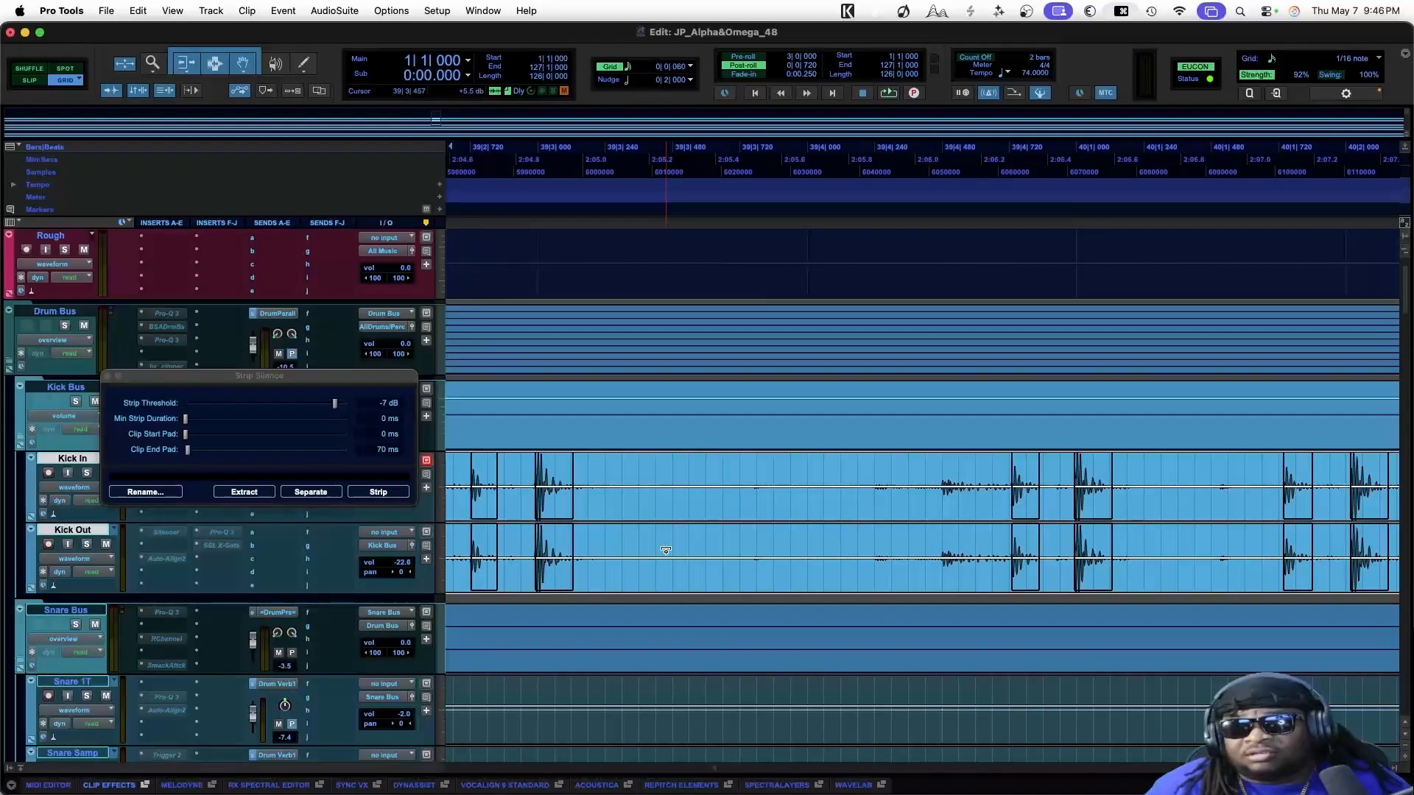
{"action": "scroll", "coordinate": [666, 551], "scroll_direction": "left", "scroll_amount": 5}
{"action": "scroll", "coordinate": [665, 550], "scroll_direction": "up", "scroll_amount": 2}
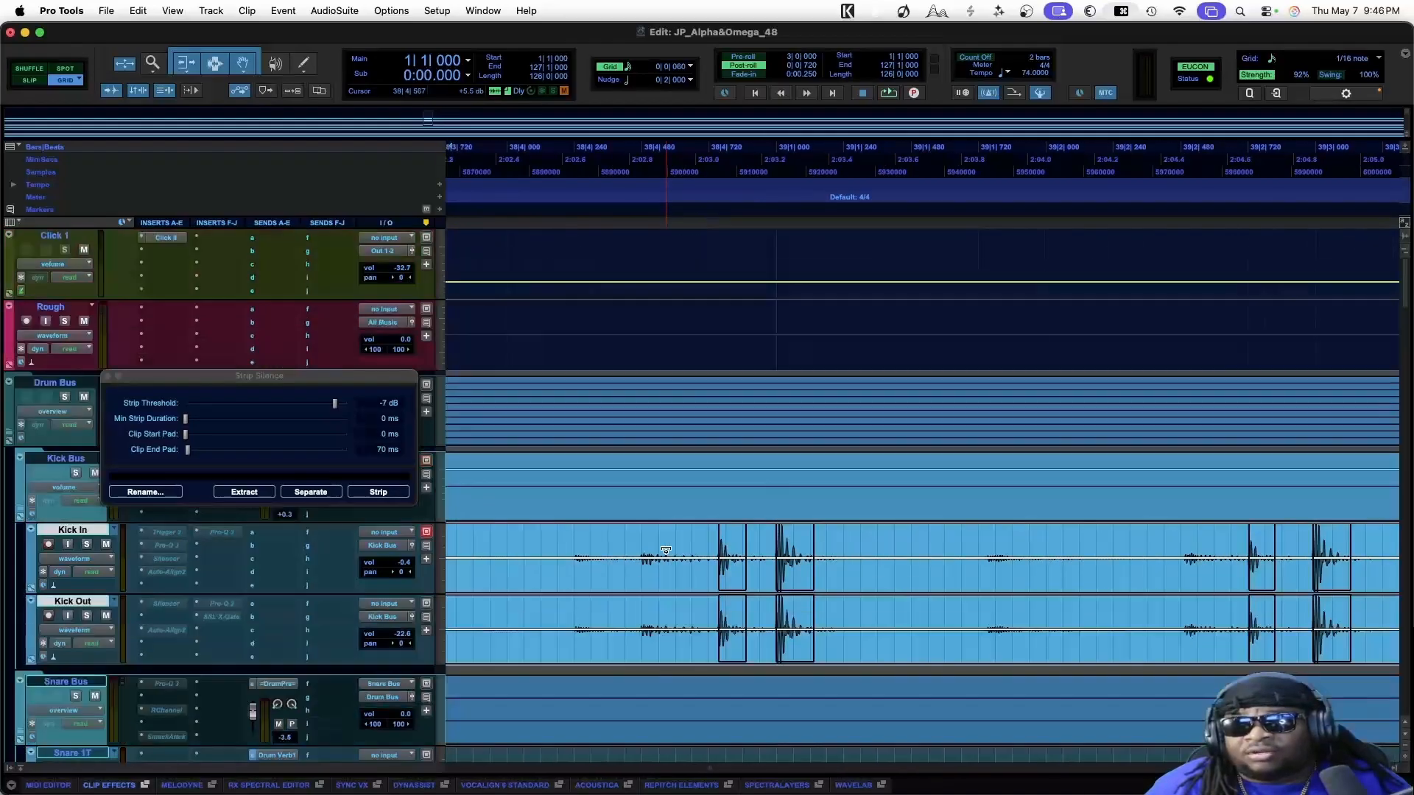
{"action": "scroll", "coordinate": [665, 551], "scroll_direction": "down", "scroll_amount": 2}
{"action": "scroll", "coordinate": [665, 553], "scroll_direction": "right", "scroll_amount": 3}
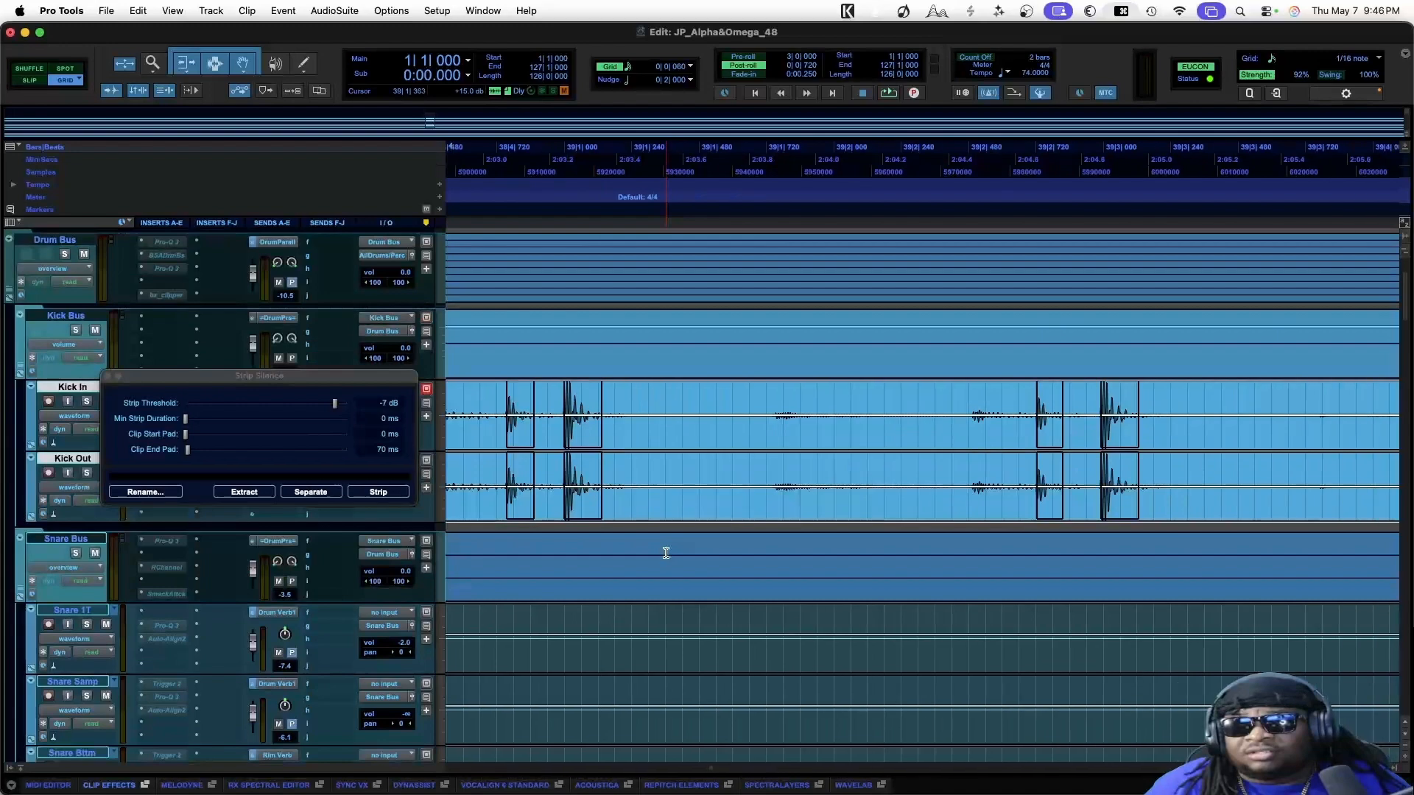
Examine the Strip Silence divisions on both kick tracks between bars 39 and 48
{"action": "scroll", "coordinate": [666, 553], "scroll_direction": "right", "scroll_amount": 8}
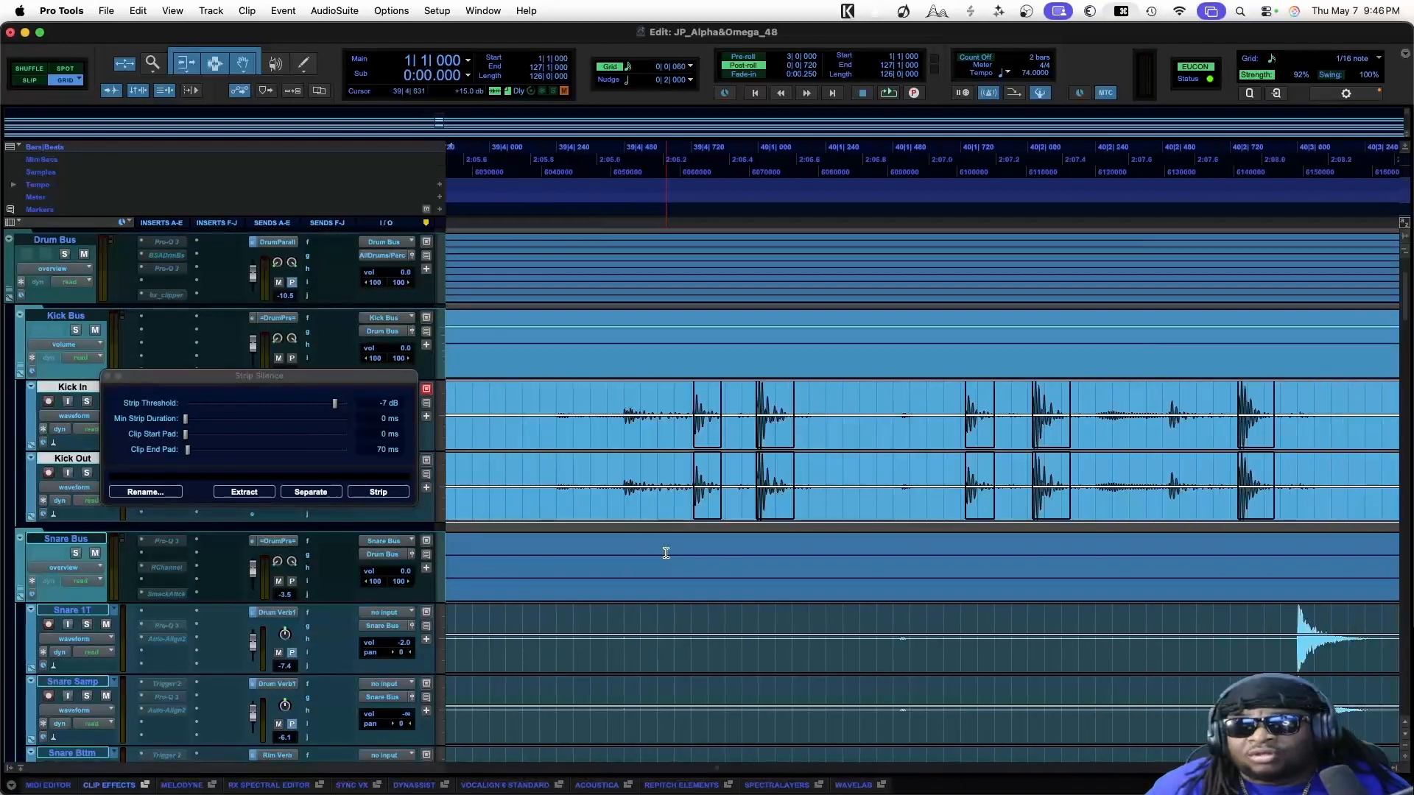
{"action": "scroll", "coordinate": [666, 553], "scroll_direction": "right", "scroll_amount": 20}
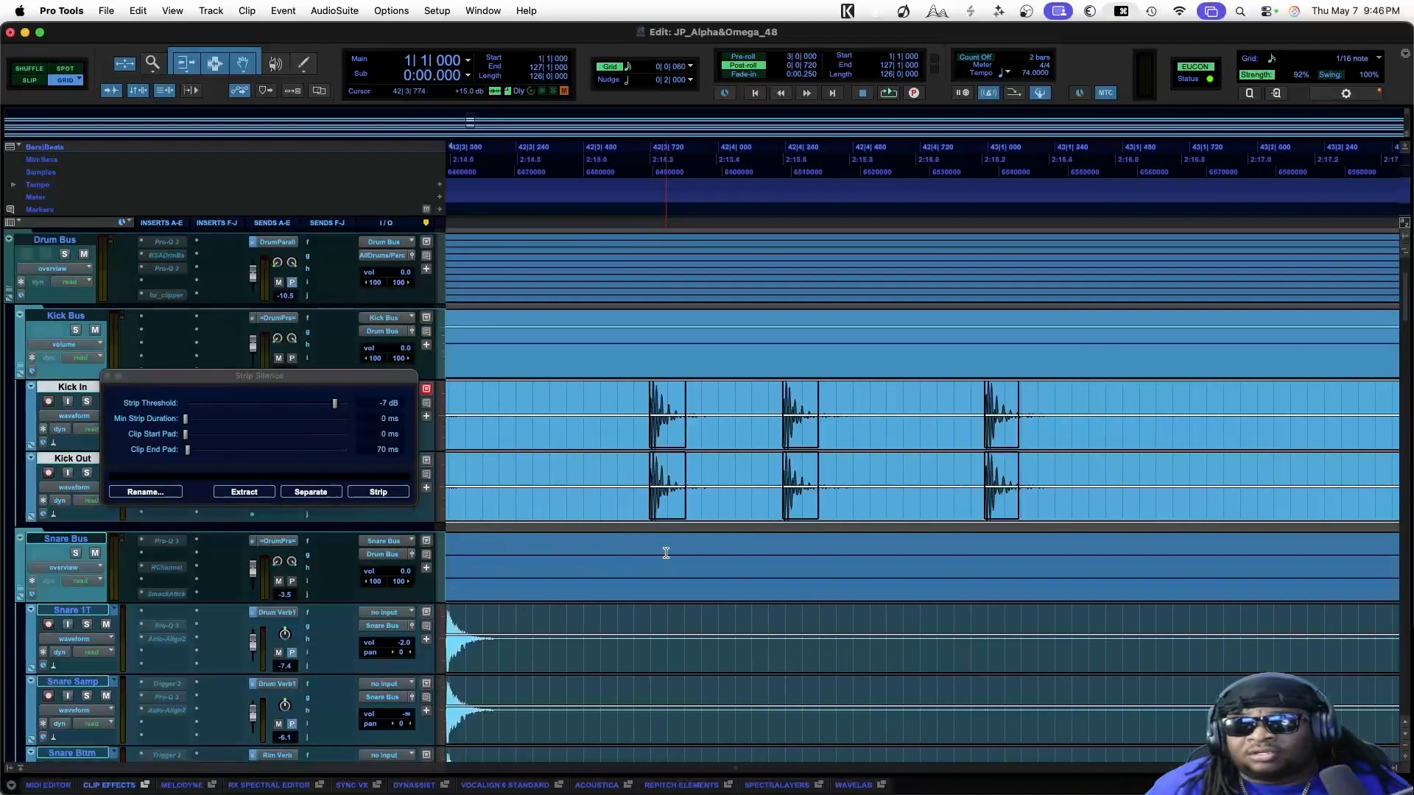
{"action": "scroll", "coordinate": [665, 553], "scroll_direction": "right", "scroll_amount": 18}
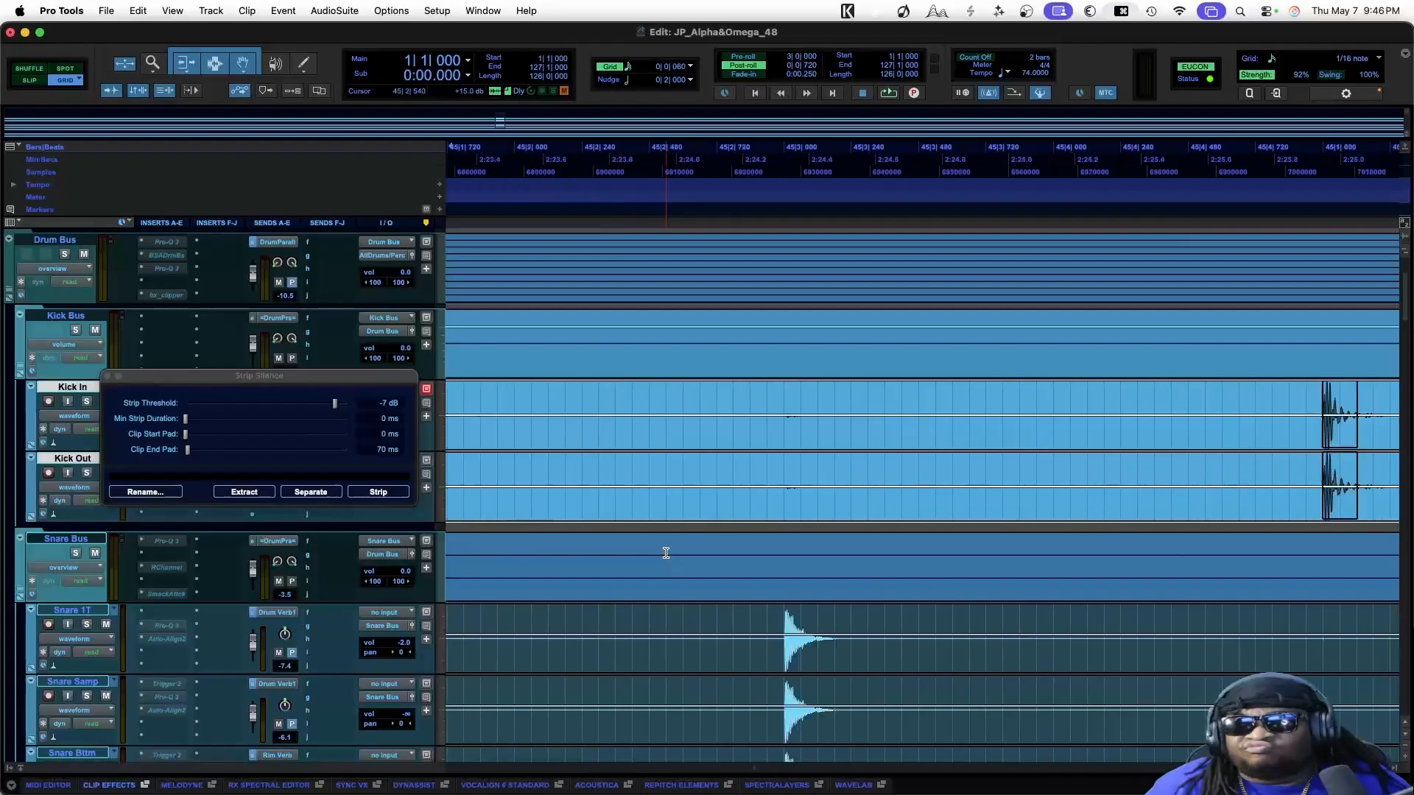
{"action": "scroll", "coordinate": [666, 553], "scroll_direction": "right", "scroll_amount": 20}
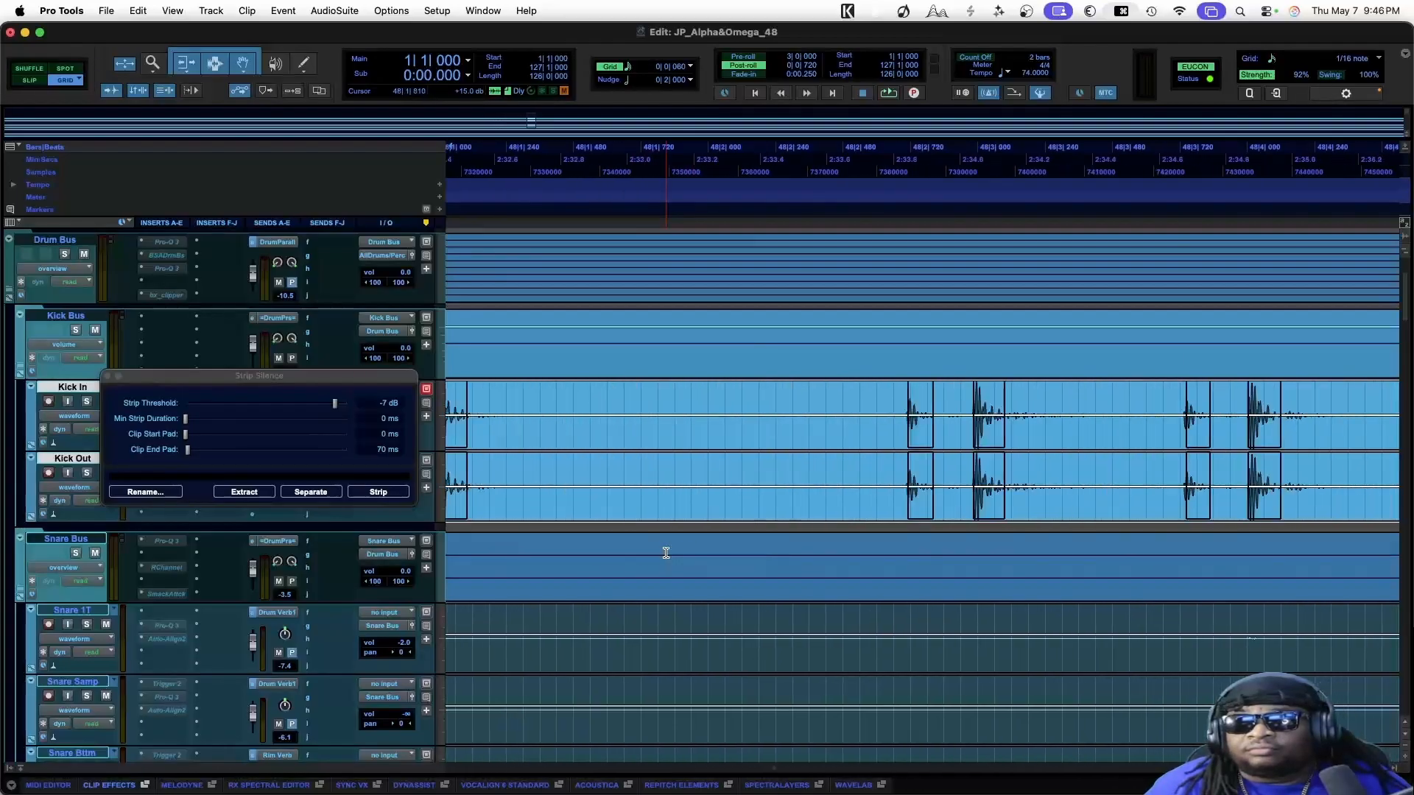
{"action": "scroll", "coordinate": [665, 553], "scroll_direction": "left", "scroll_amount": 10}
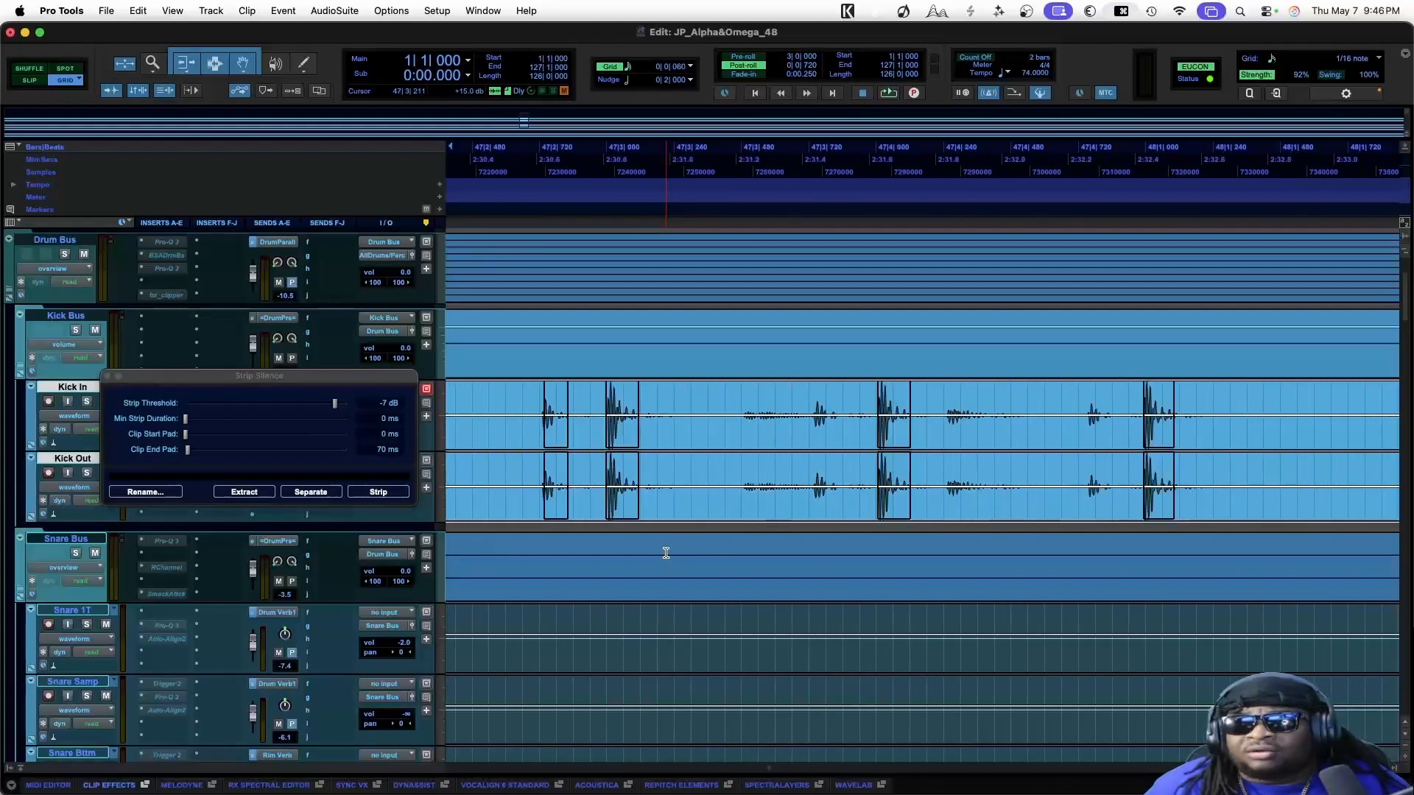
{"action": "scroll", "coordinate": [666, 553], "scroll_direction": "left", "scroll_amount": 2}
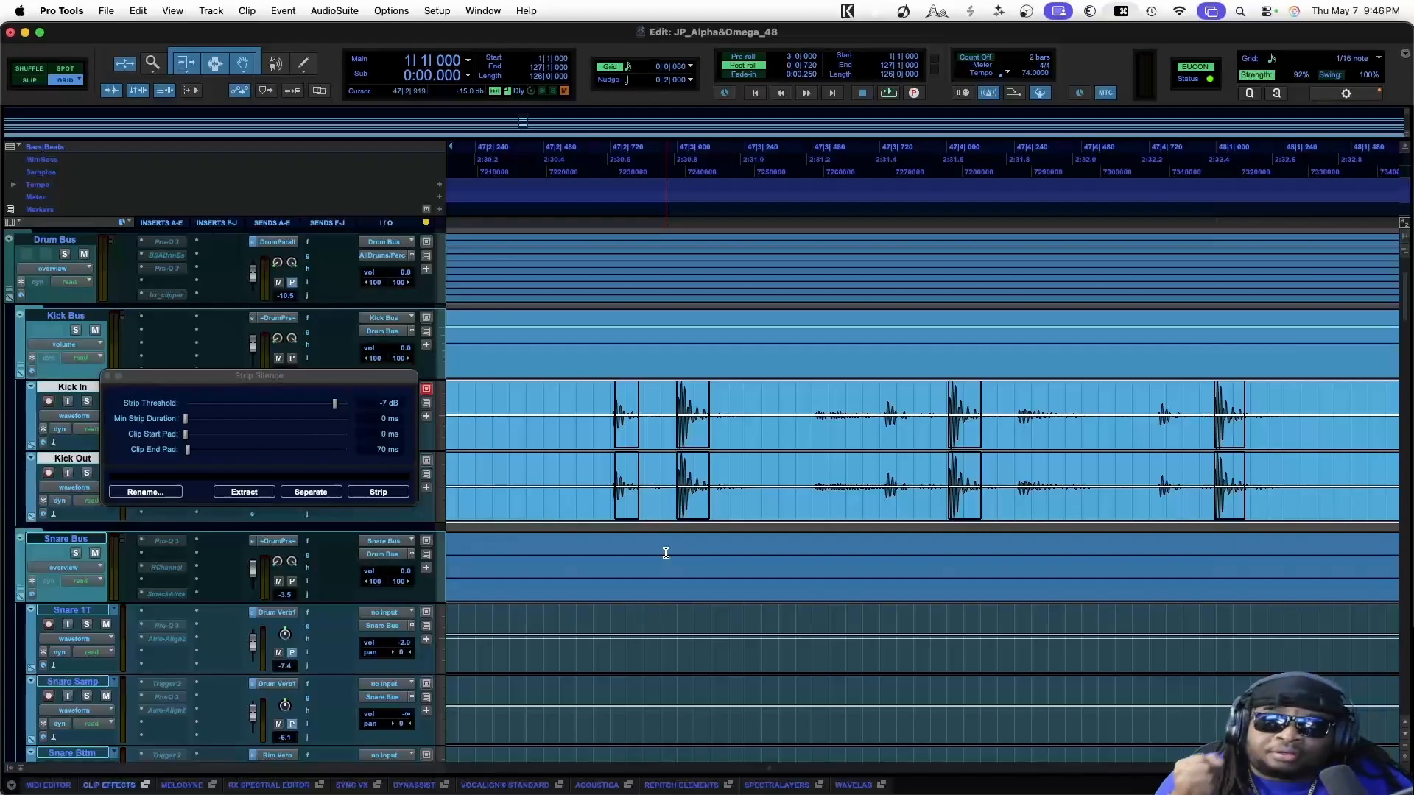
{"action": "mouse_move", "coordinate": [1385, 567]}
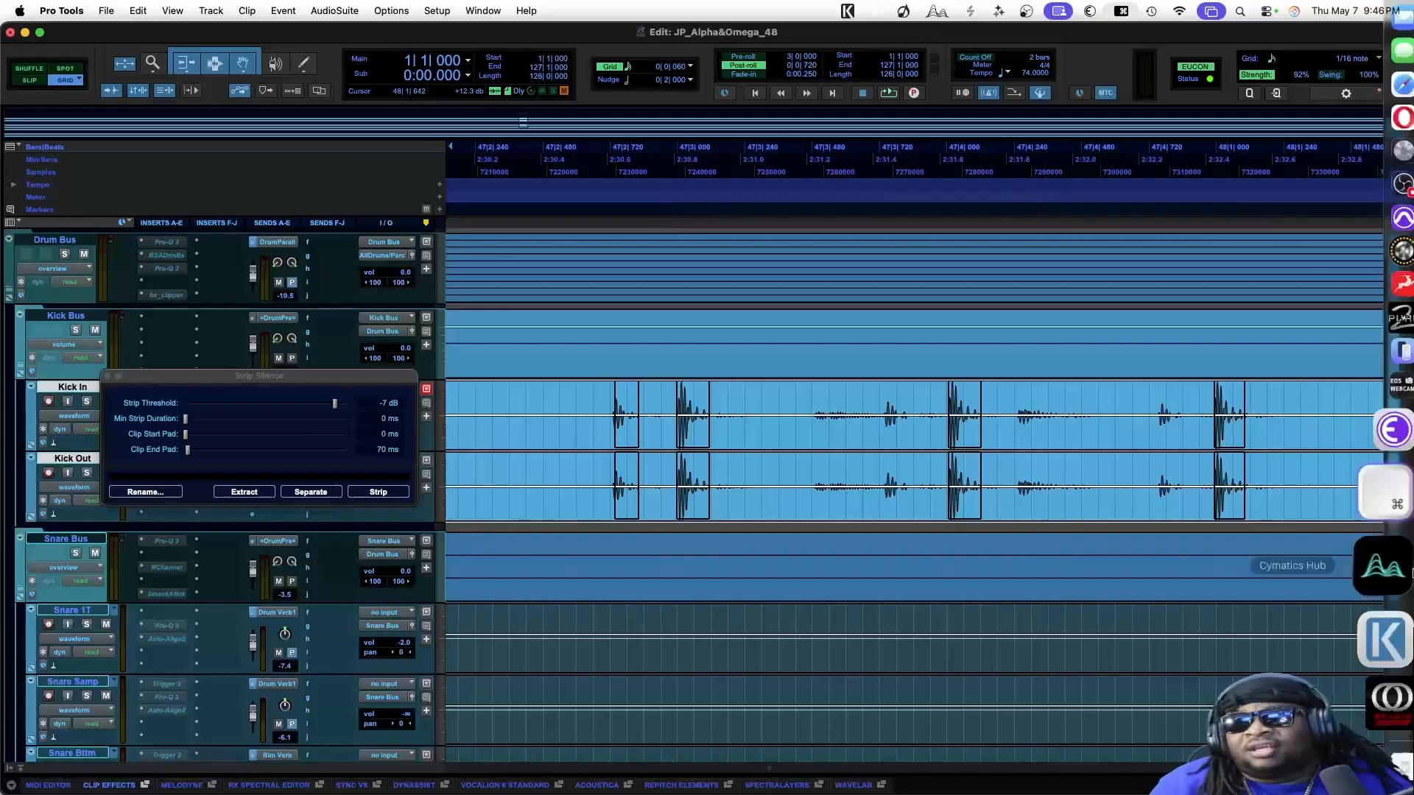
Audition the smaller kick hit just before bar 48 beat 4, and reselect the full clips on Kick Out and Kick In
{"action": "scroll", "coordinate": [1028, 453], "scroll_direction": "right", "scroll_amount": 5}
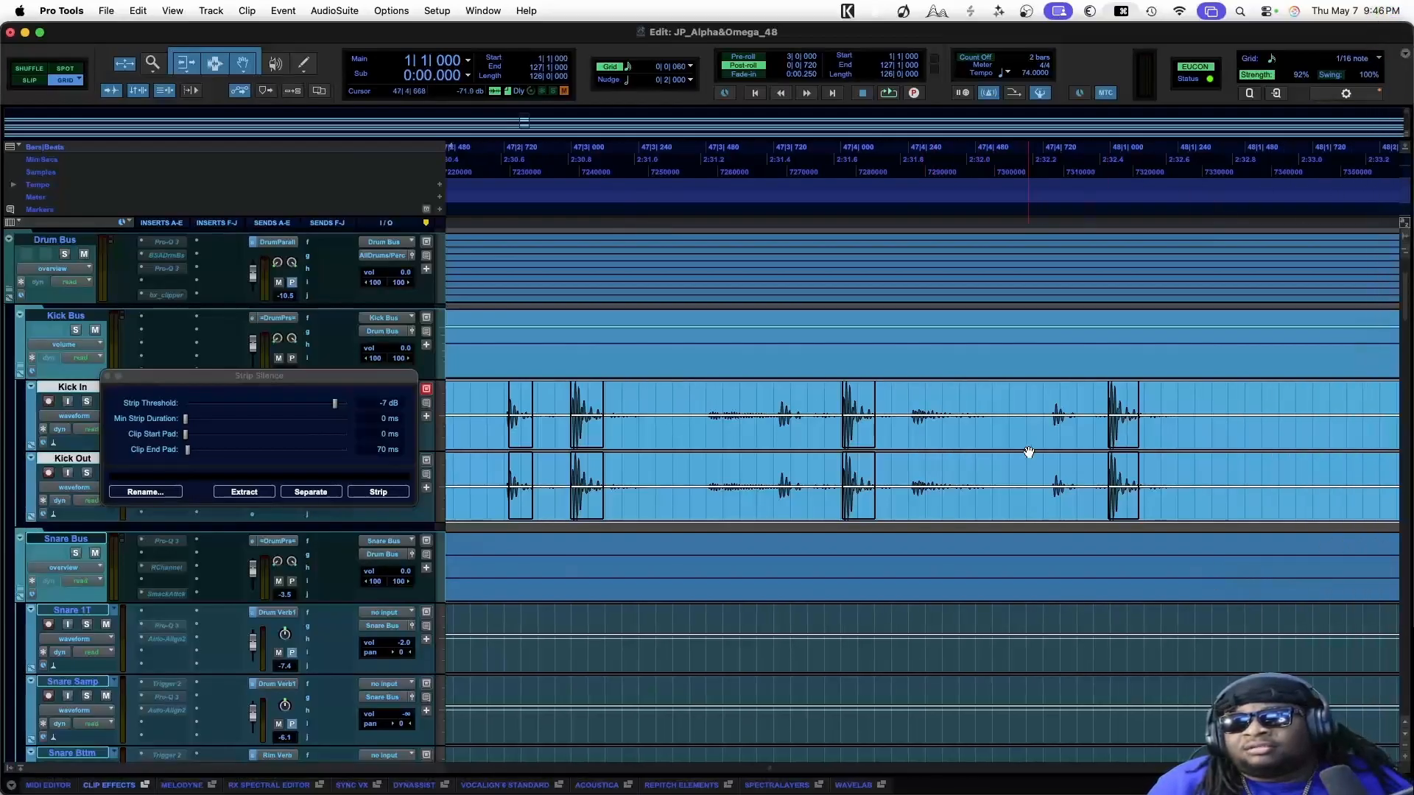
{"action": "scroll", "coordinate": [1028, 452], "scroll_direction": "right", "scroll_amount": 8}
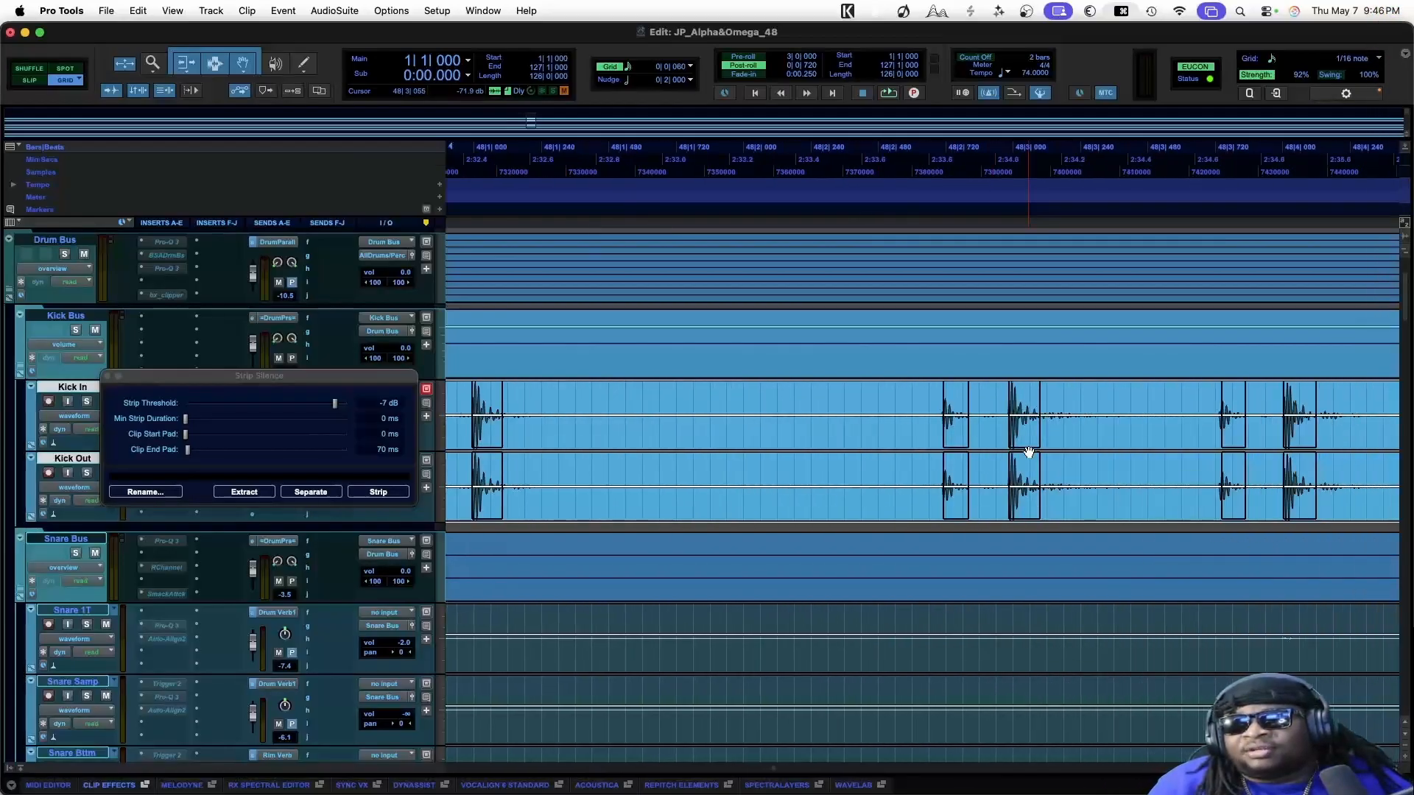
{"action": "scroll", "coordinate": [1029, 452], "scroll_direction": "right", "scroll_amount": 8}
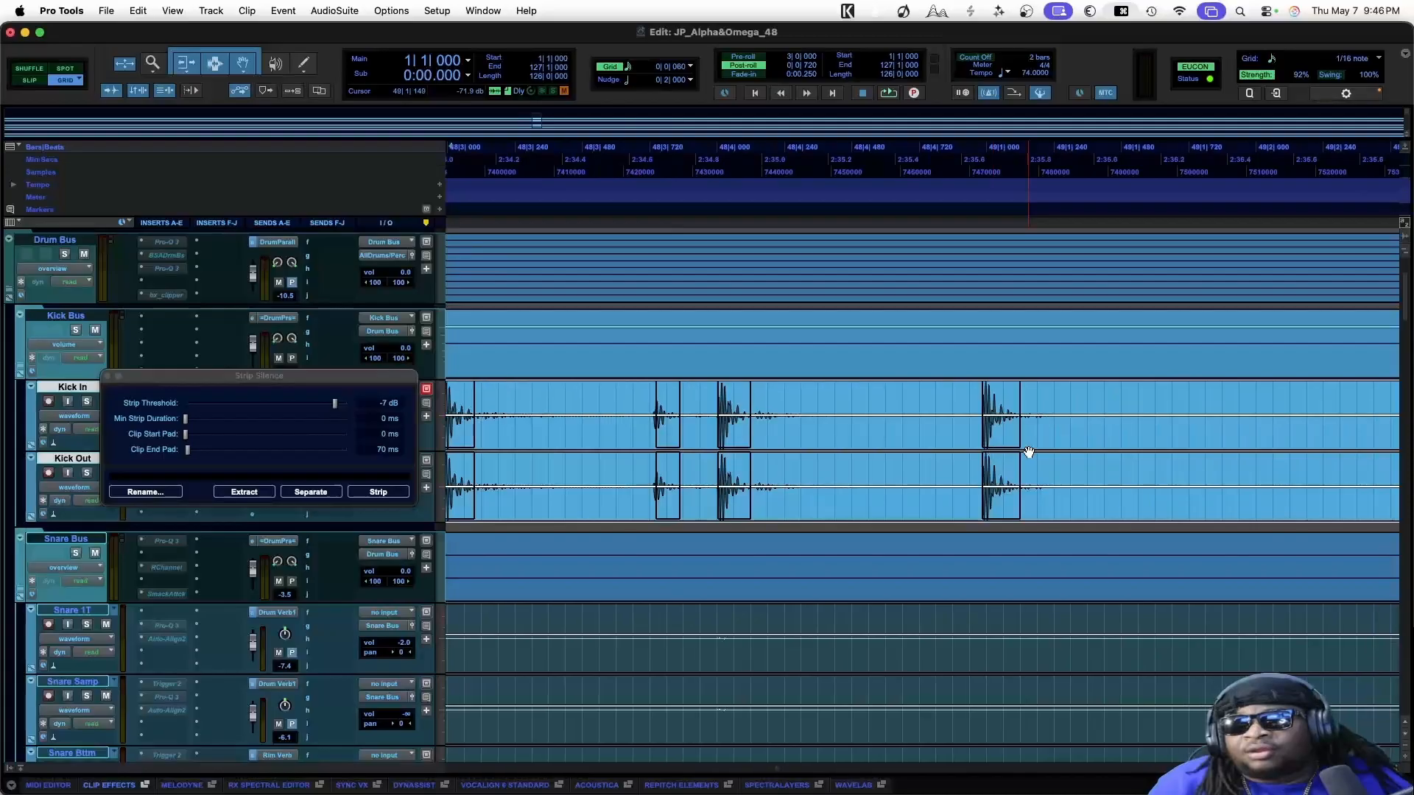
{"action": "scroll", "coordinate": [1029, 452], "scroll_direction": "left", "scroll_amount": 3}
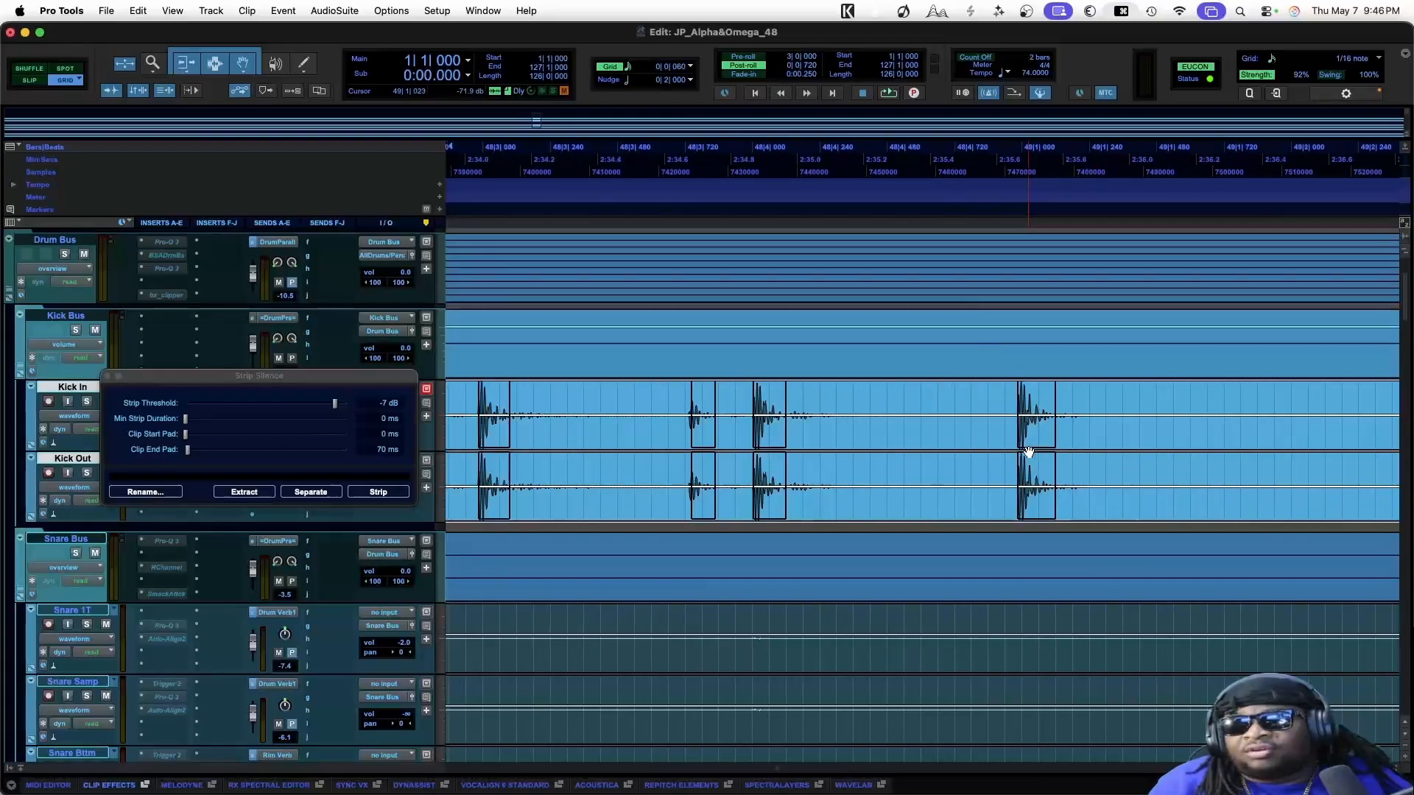
{"action": "left_click", "coordinate": [641, 392]}
{"action": "key", "text": "space"}
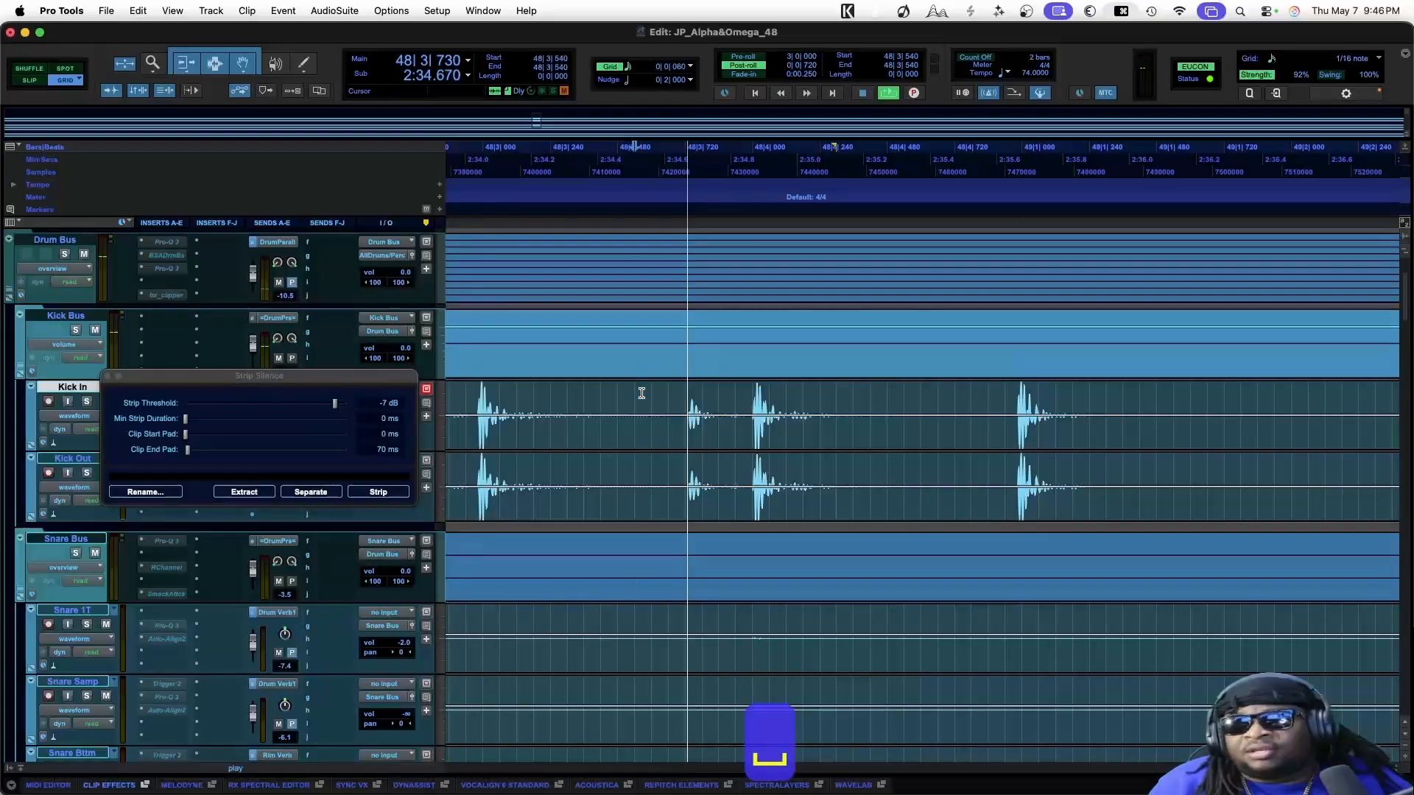
{"action": "key", "text": "space"}
{"action": "left_click", "coordinate": [618, 460]}
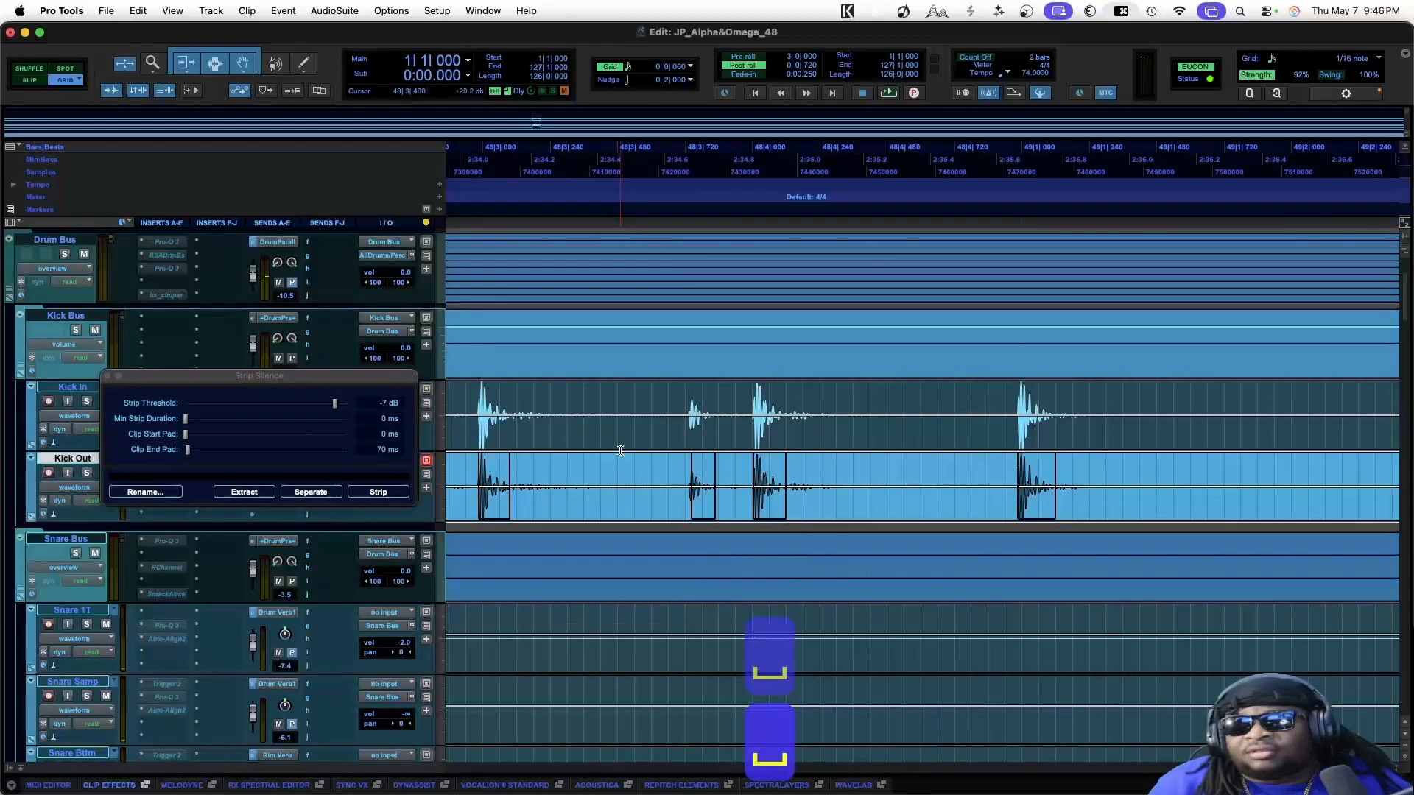
{"action": "left_click", "coordinate": [618, 437], "text": "shift"}
Audition the soft undetected hit at bar 51 beat 3, and reselect the full clips on both kick tracks
{"action": "scroll", "coordinate": [616, 436], "scroll_direction": "right", "scroll_amount": 15}
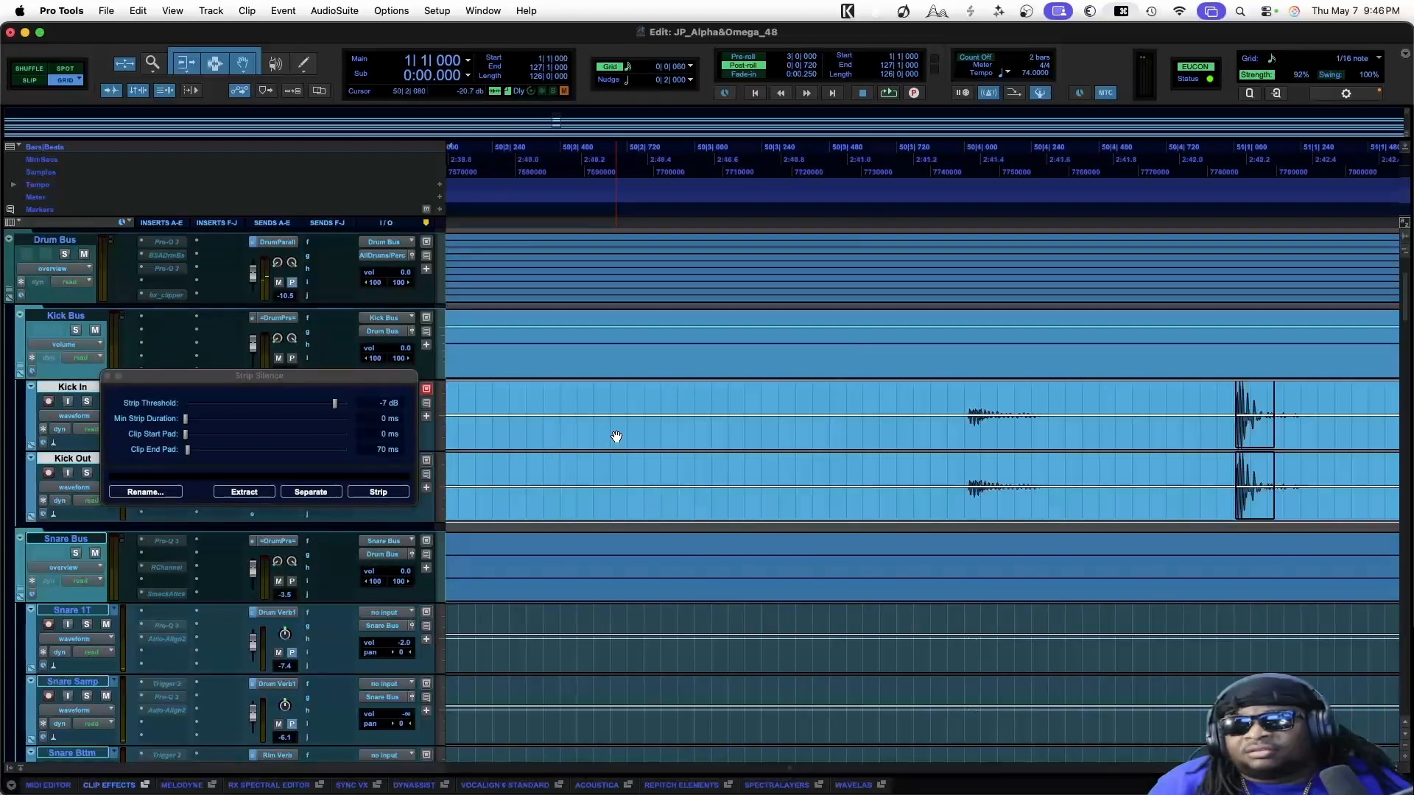
{"action": "scroll", "coordinate": [616, 437], "scroll_direction": "left", "scroll_amount": 3}
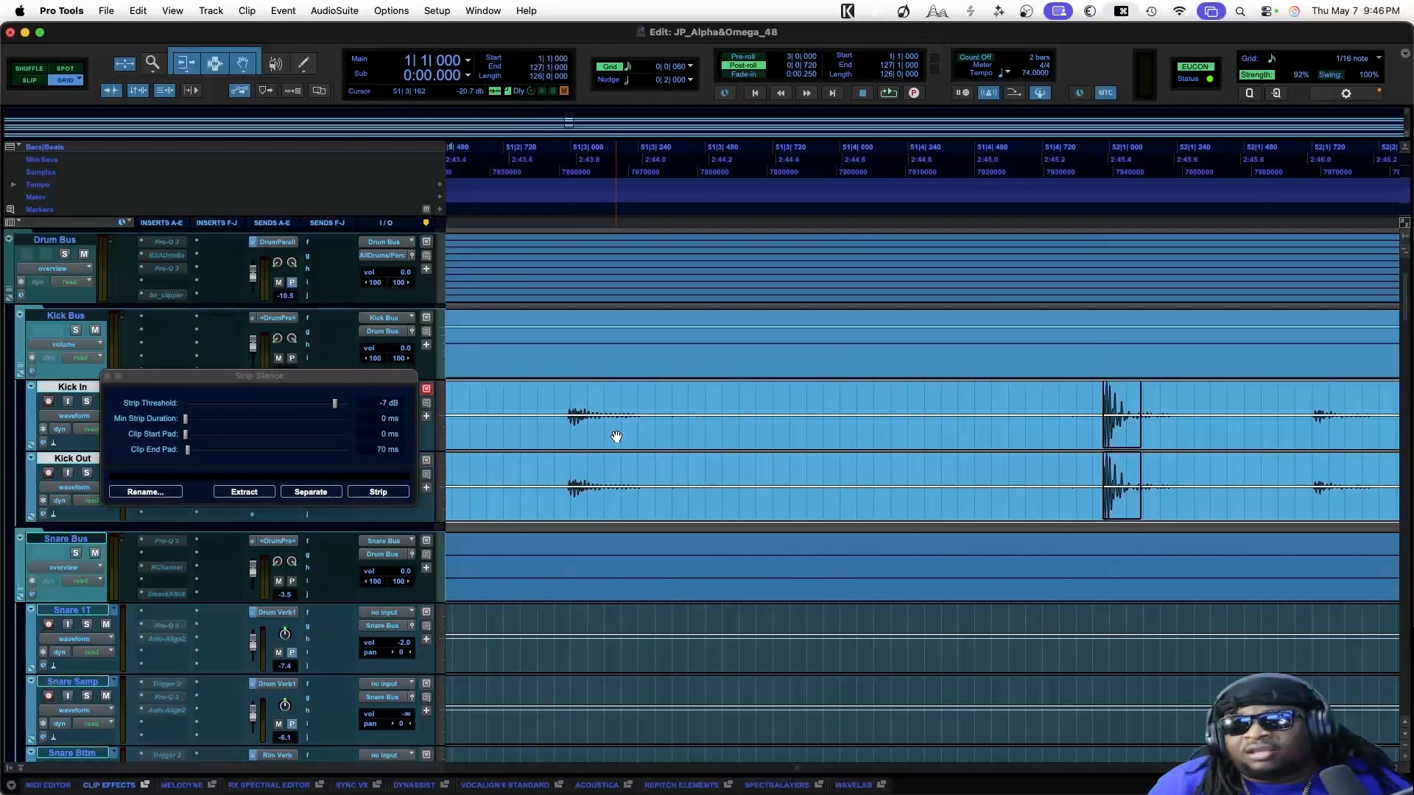
{"action": "scroll", "coordinate": [617, 437], "scroll_direction": "left", "scroll_amount": 1}
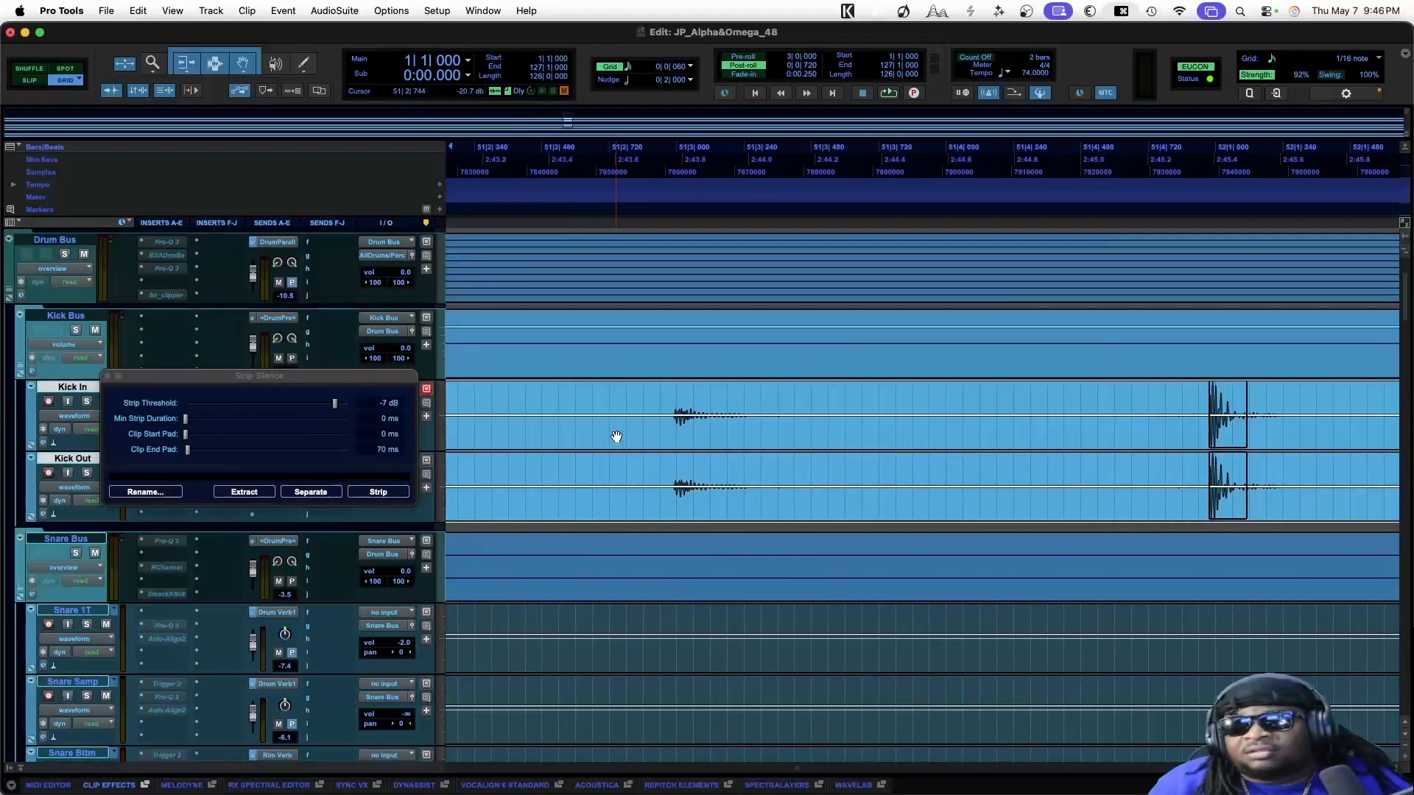
{"action": "left_click", "coordinate": [647, 399]}
{"action": "key", "text": "space"}
{"action": "key", "text": "space"}
{"action": "left_click", "coordinate": [686, 501]}
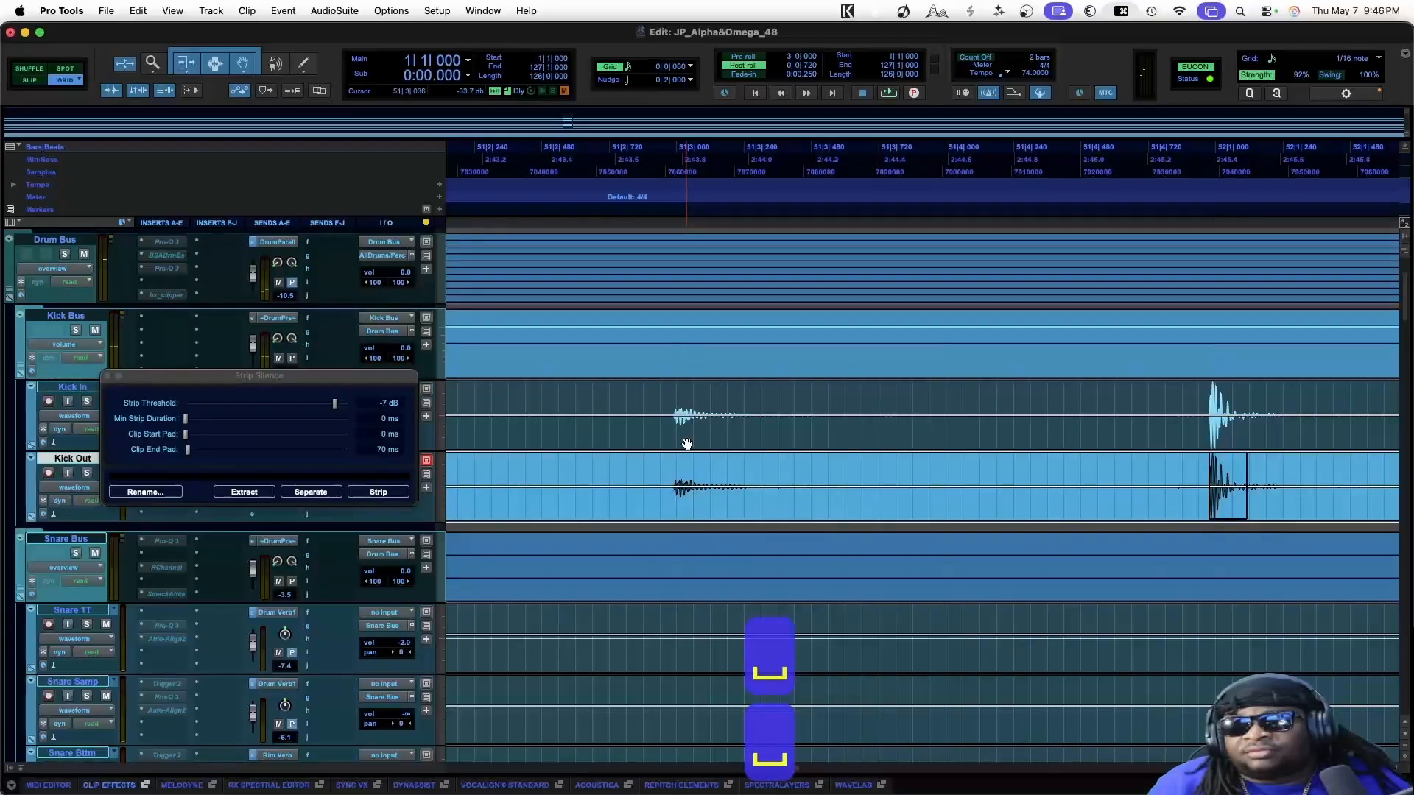
{"action": "left_click", "coordinate": [687, 443], "text": "shift"}
Examine the detected hits on Kick In and Kick Out between bars 52 and 62
{"action": "scroll", "coordinate": [687, 440], "scroll_direction": "right", "scroll_amount": 8}
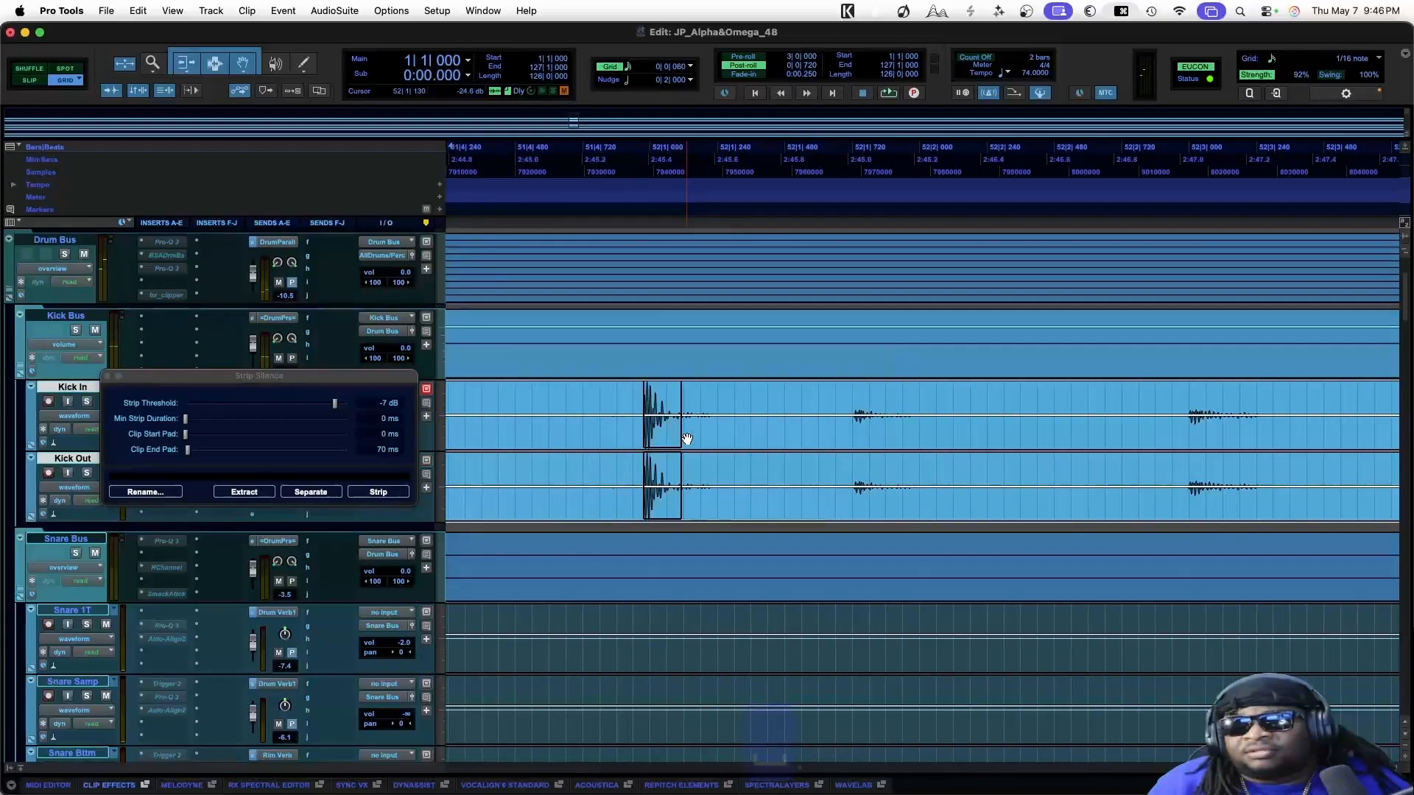
{"action": "scroll", "coordinate": [687, 440], "scroll_direction": "right", "scroll_amount": 15}
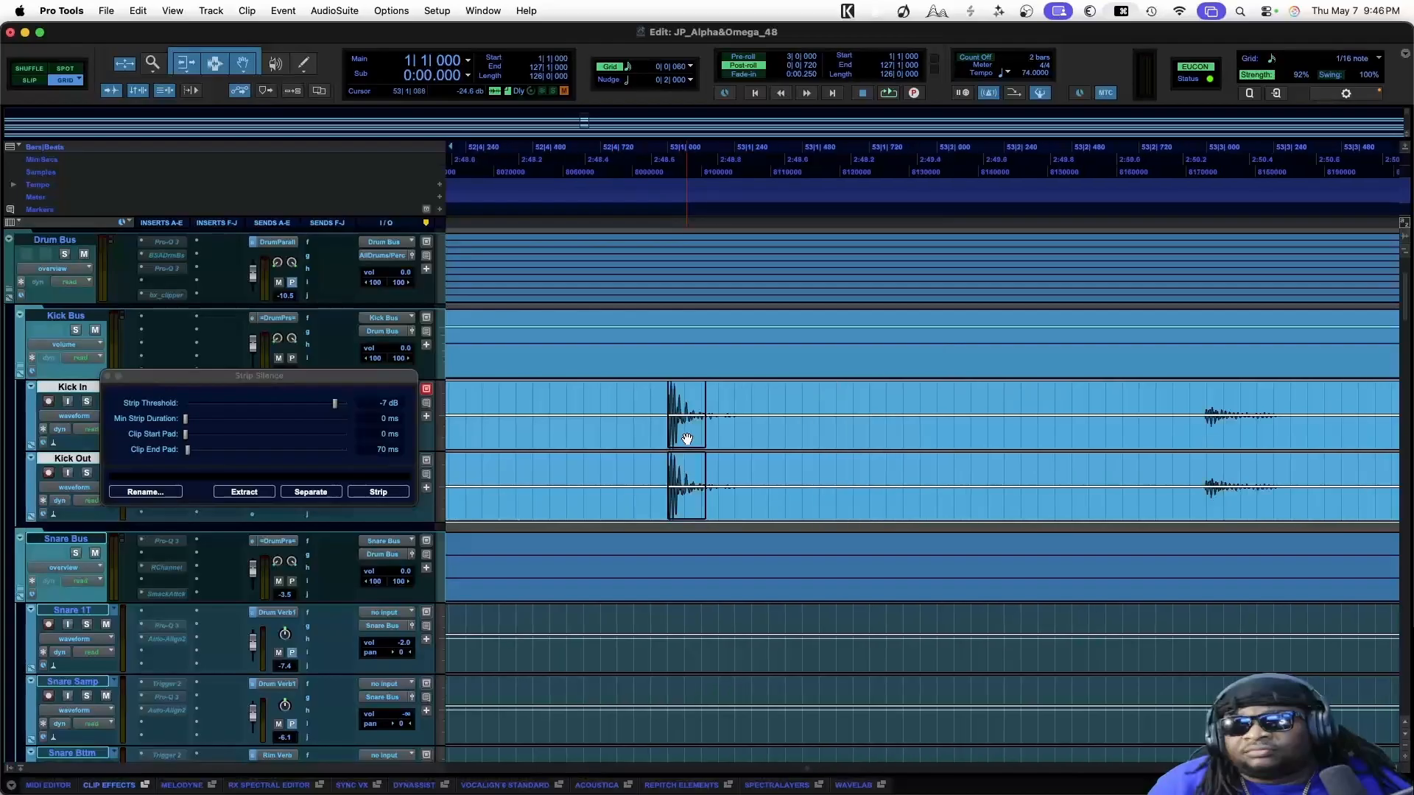
{"action": "scroll", "coordinate": [687, 439], "scroll_direction": "right", "scroll_amount": 12}
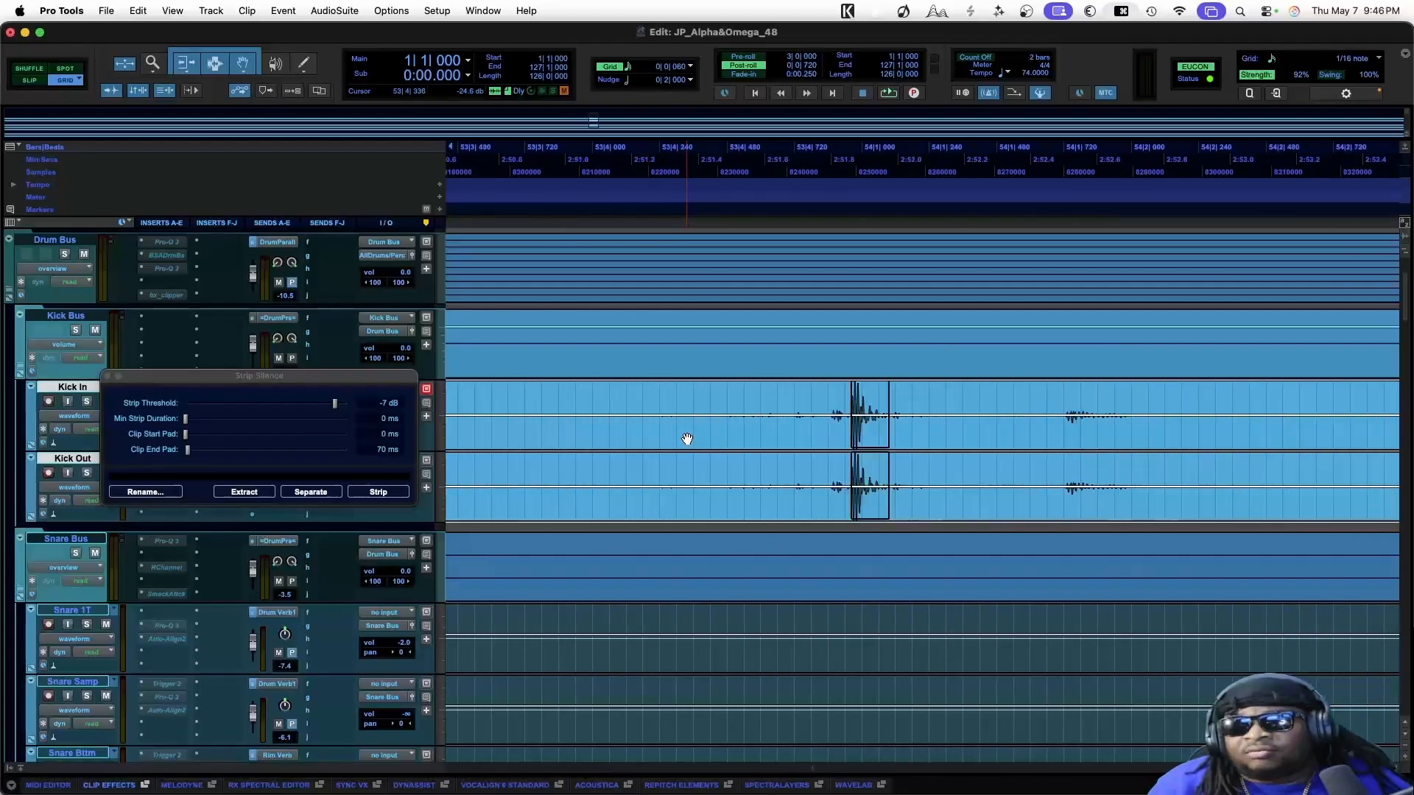
{"action": "scroll", "coordinate": [687, 439], "scroll_direction": "right", "scroll_amount": 10}
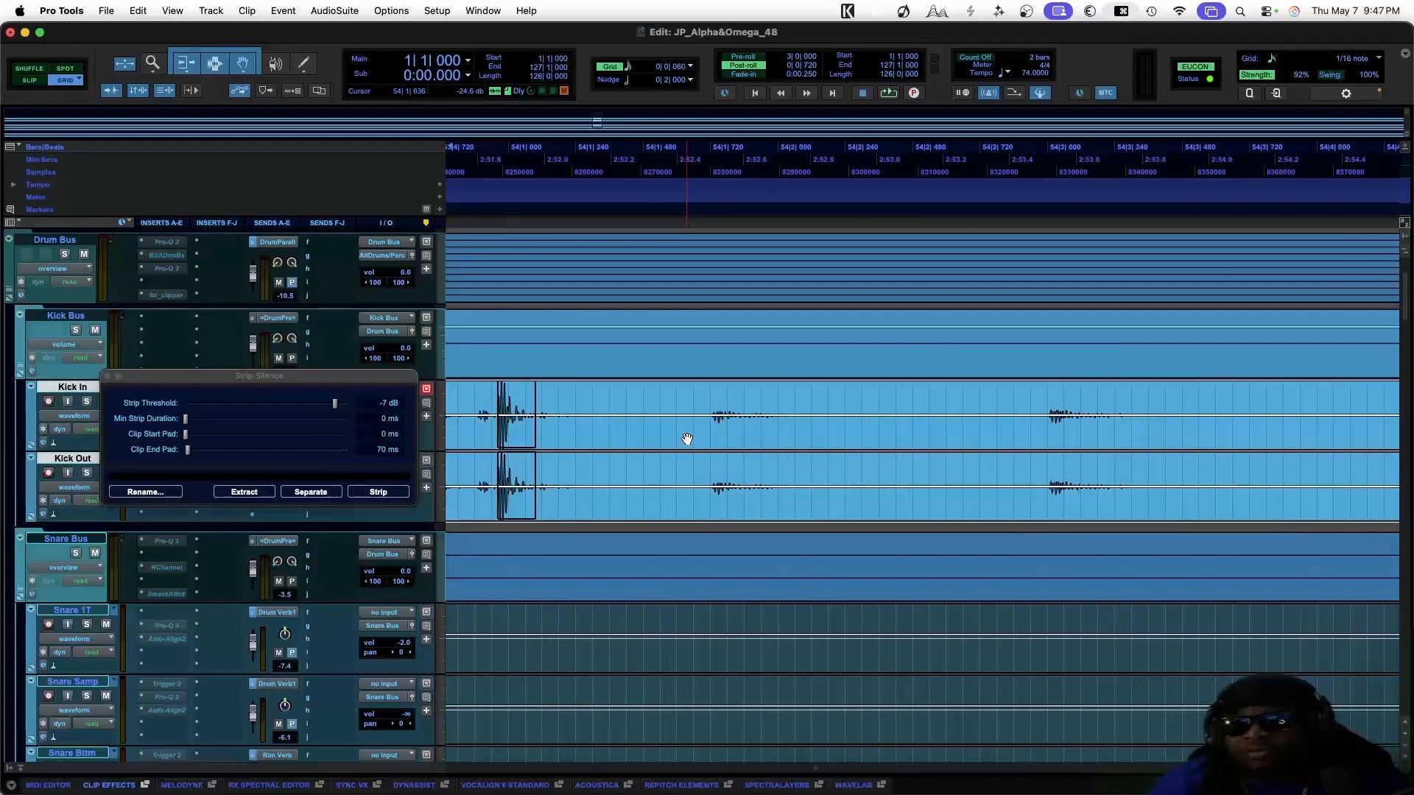
{"action": "scroll", "coordinate": [687, 439], "scroll_direction": "right", "scroll_amount": 8}
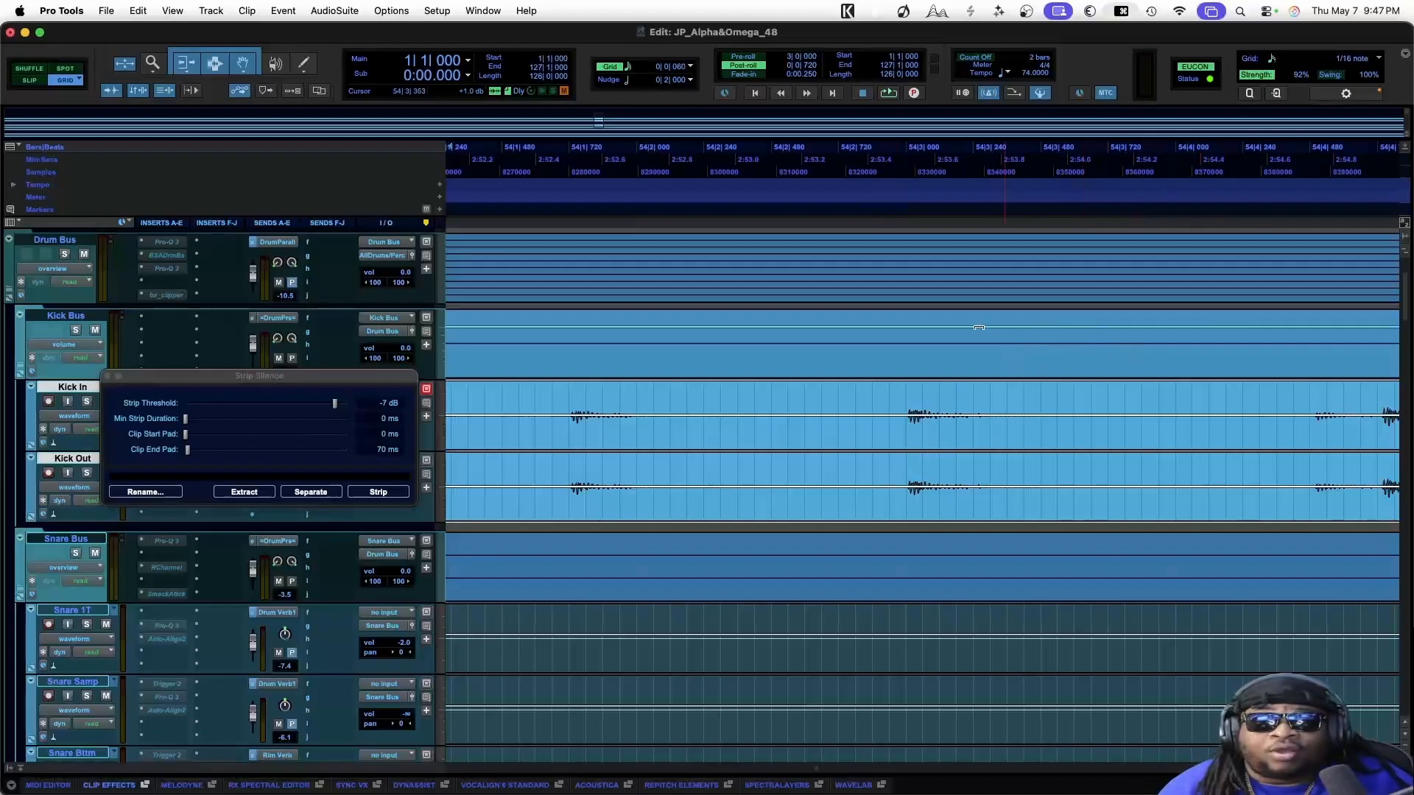
{"action": "scroll", "coordinate": [762, 521], "scroll_direction": "right", "scroll_amount": 15}
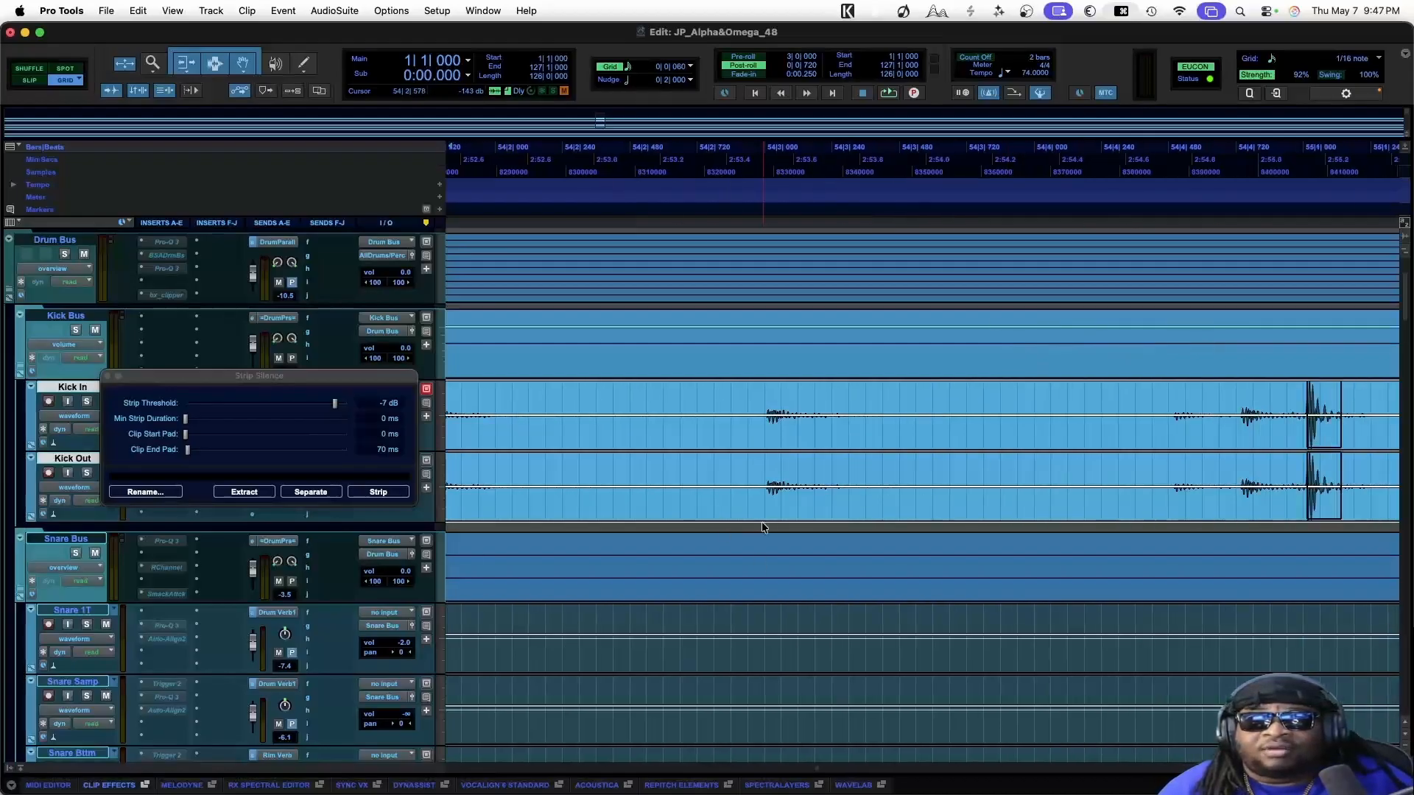
{"action": "scroll", "coordinate": [761, 522], "scroll_direction": "right", "scroll_amount": 15}
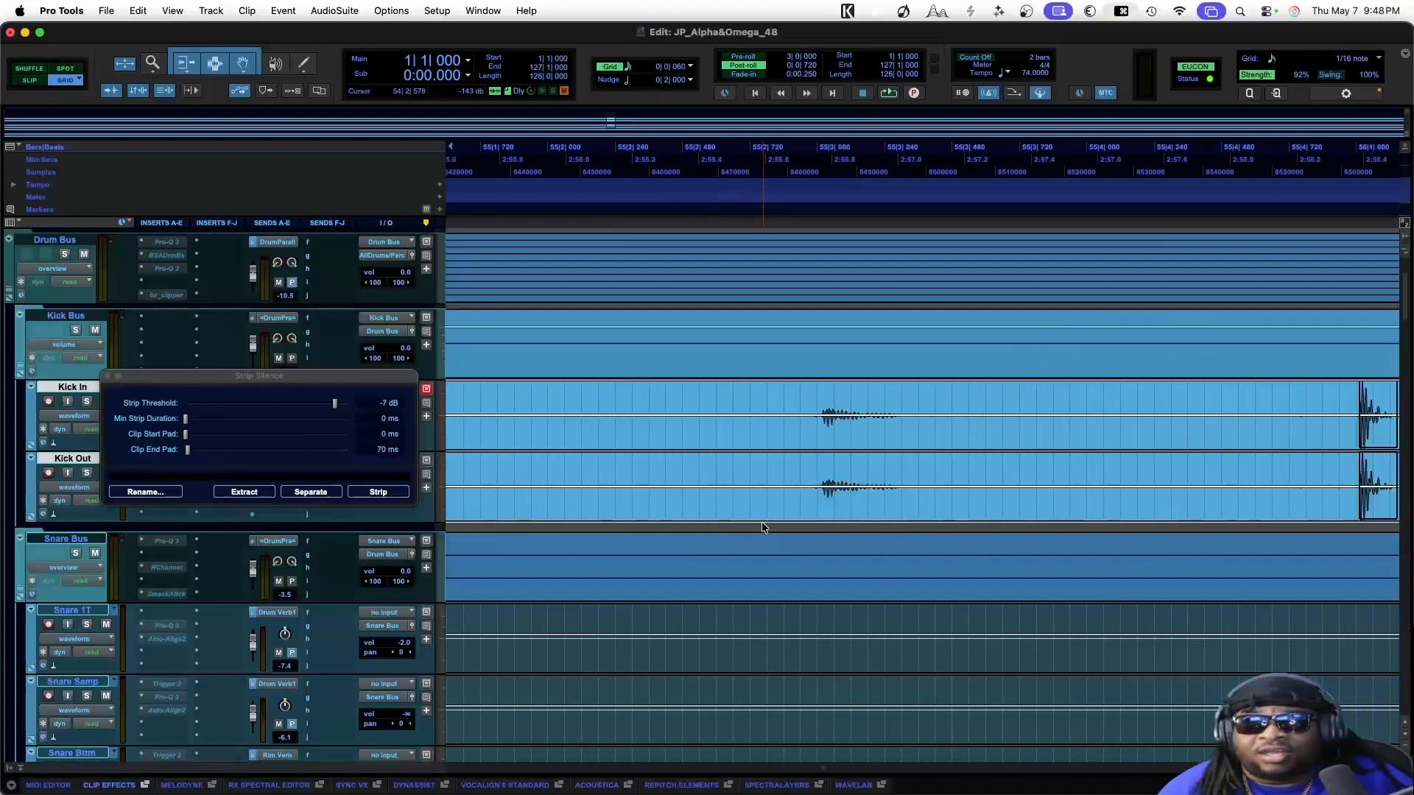
{"action": "scroll", "coordinate": [761, 523], "scroll_direction": "right", "scroll_amount": 15}
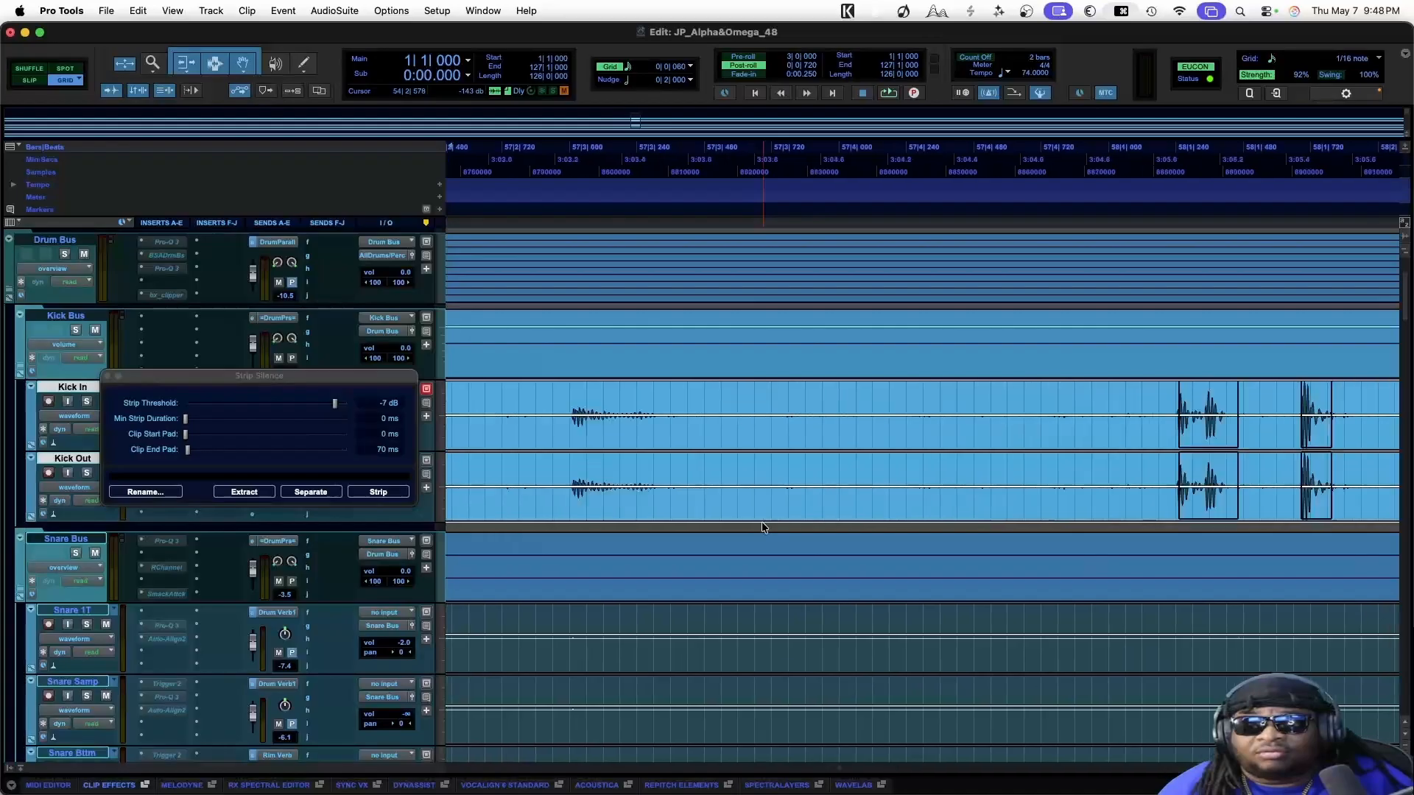
{"action": "scroll", "coordinate": [762, 523], "scroll_direction": "right", "scroll_amount": 20}
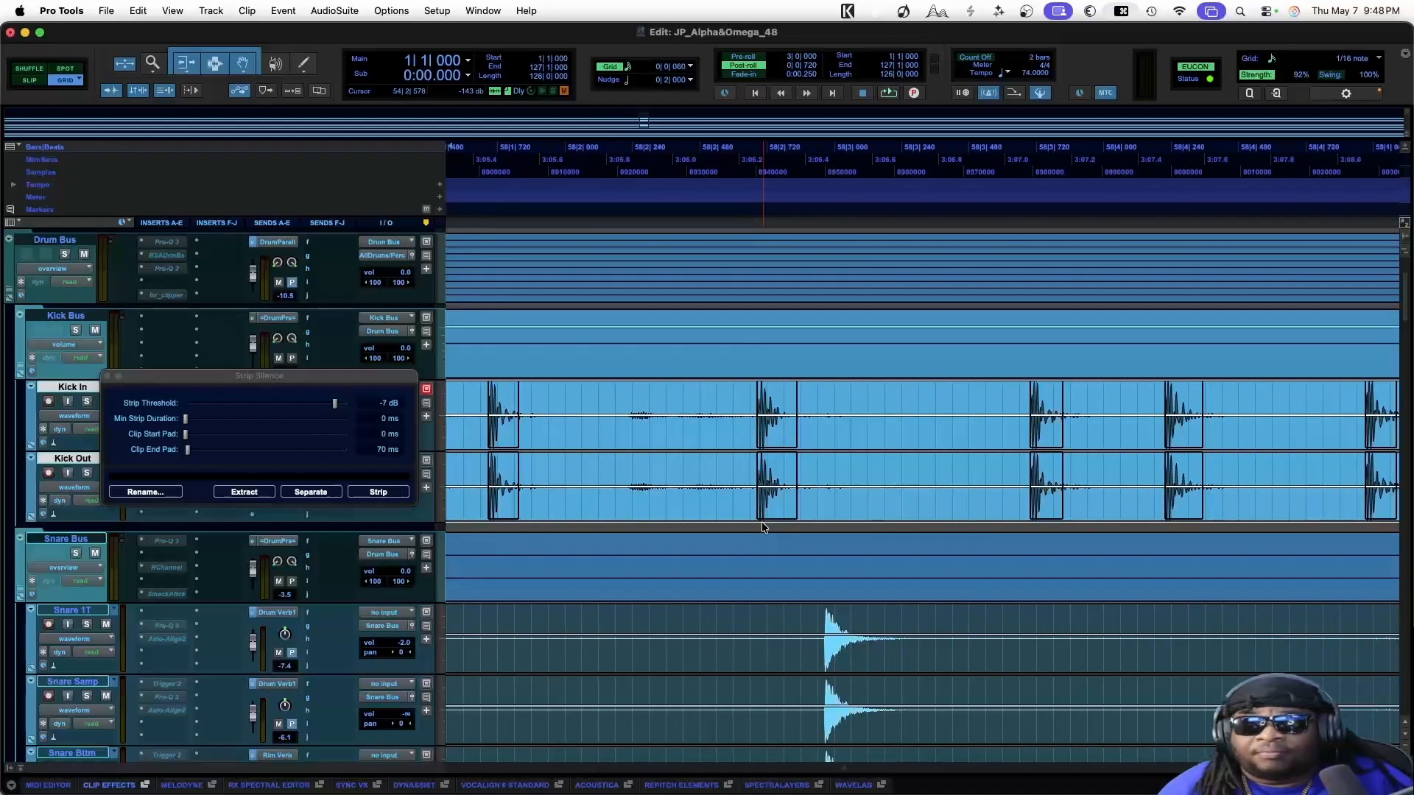
{"action": "scroll", "coordinate": [762, 527], "scroll_direction": "right", "scroll_amount": 20}
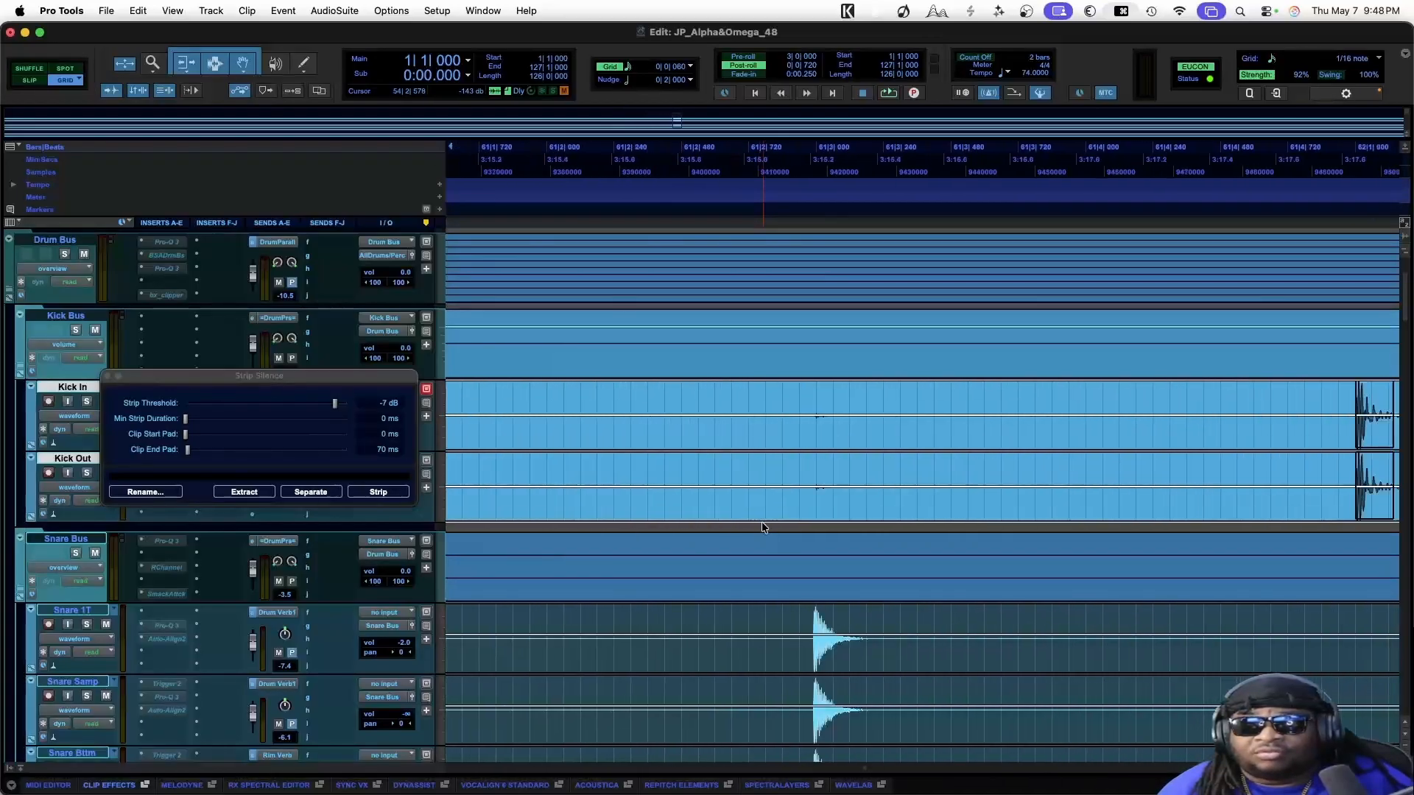
Examine the Strip Silence divisions on both kick tracks between bars 65 and 76
{"action": "scroll", "coordinate": [762, 527], "scroll_direction": "right", "scroll_amount": 20}
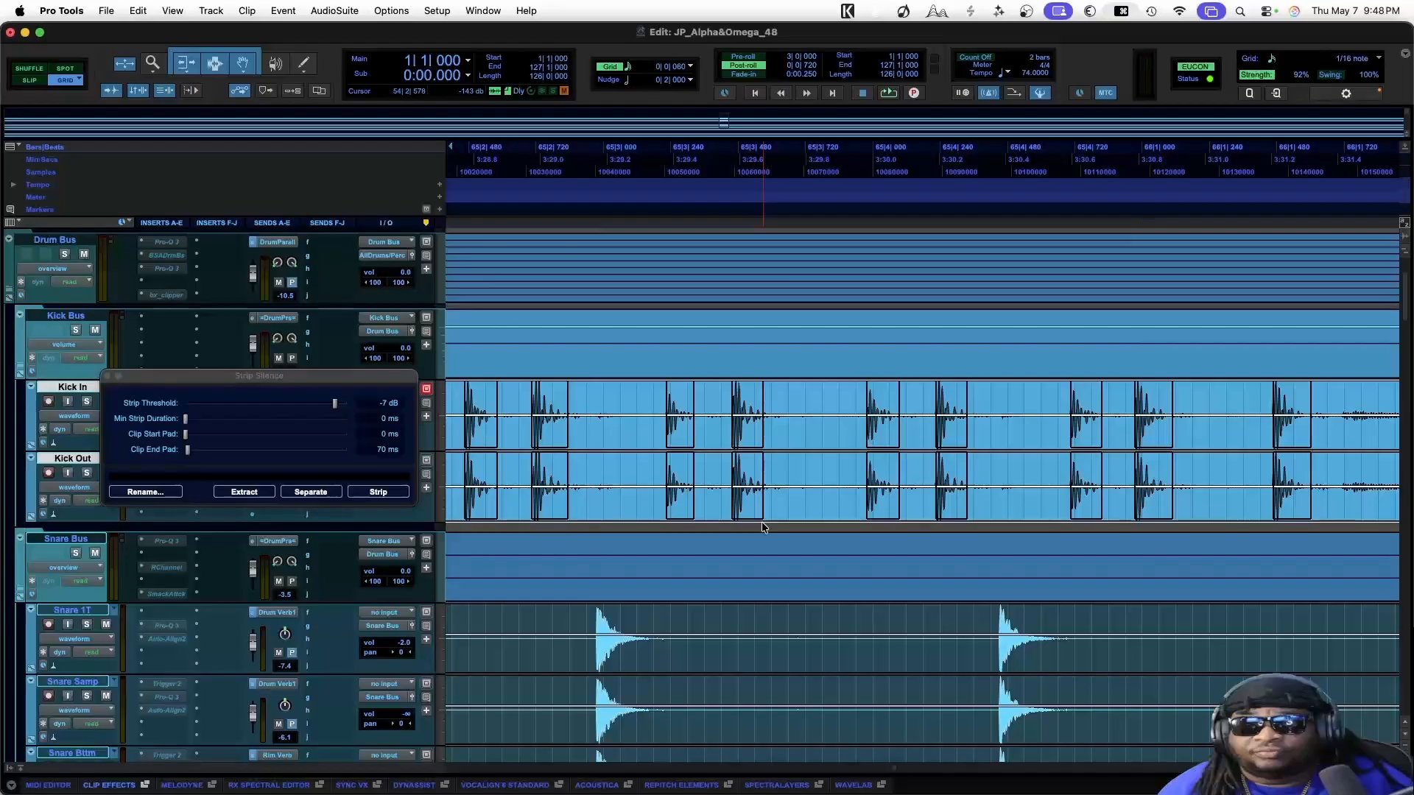
{"action": "scroll", "coordinate": [761, 527], "scroll_direction": "right", "scroll_amount": 20}
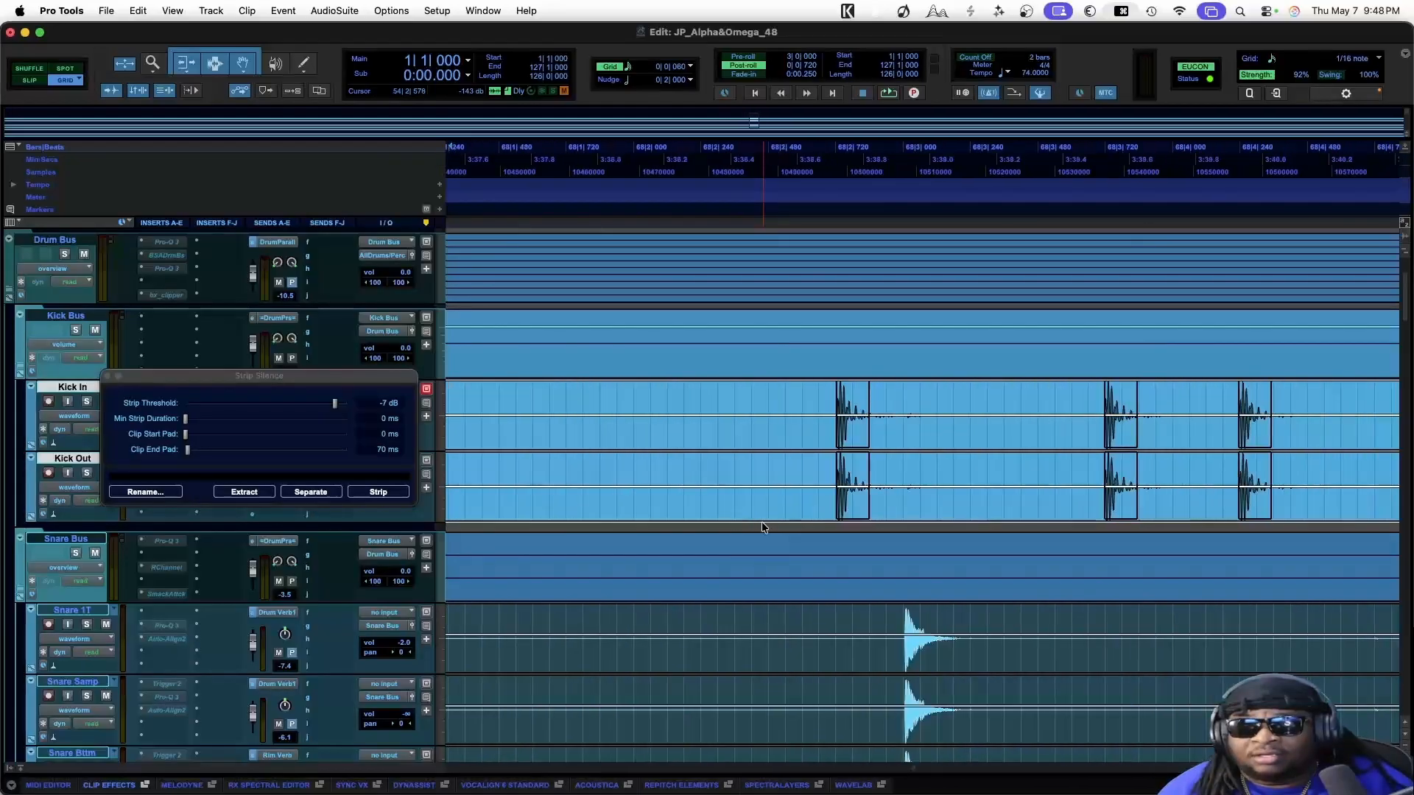
{"action": "scroll", "coordinate": [761, 527], "scroll_direction": "right", "scroll_amount": 20}
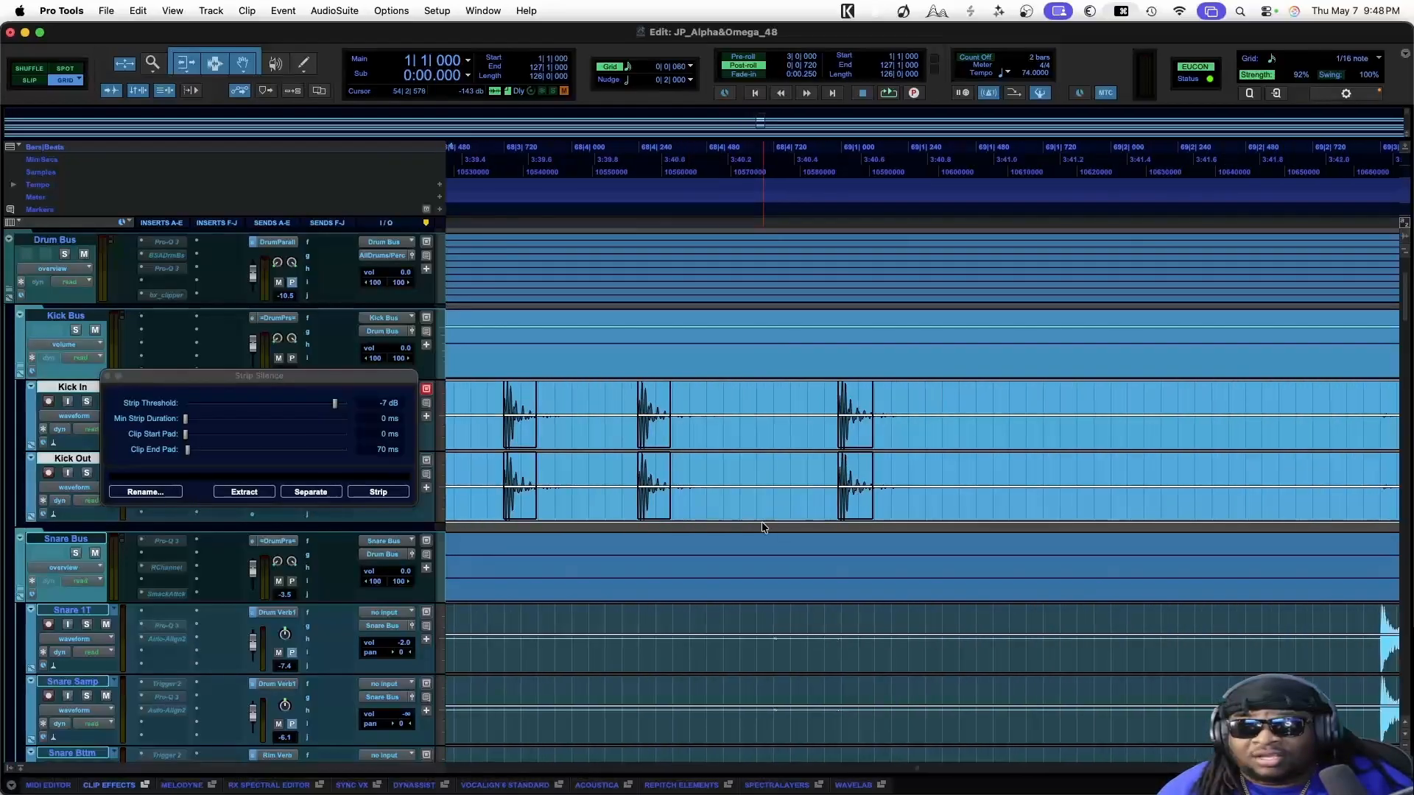
{"action": "scroll", "coordinate": [762, 523], "scroll_direction": "right", "scroll_amount": 20}
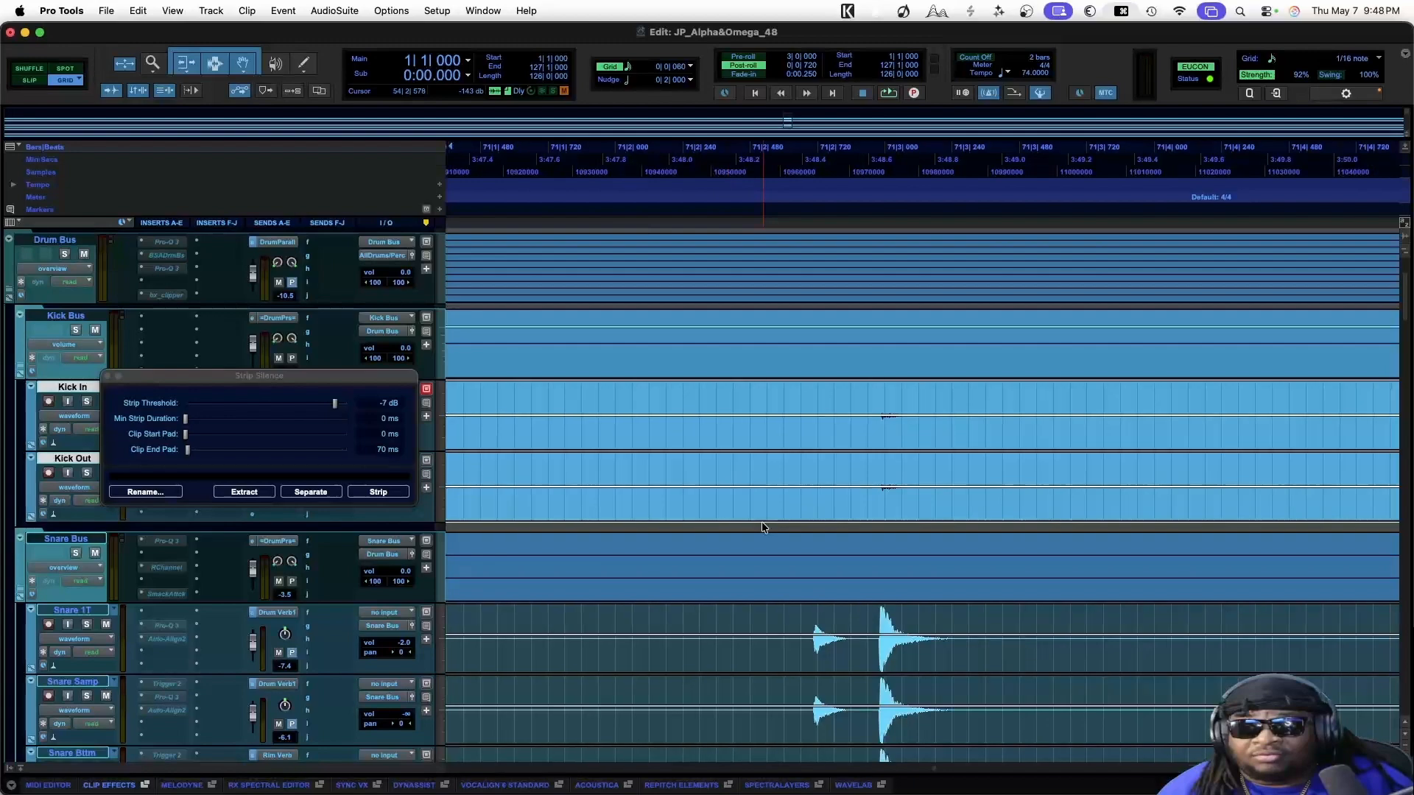
{"action": "scroll", "coordinate": [761, 525], "scroll_direction": "right", "scroll_amount": 6}
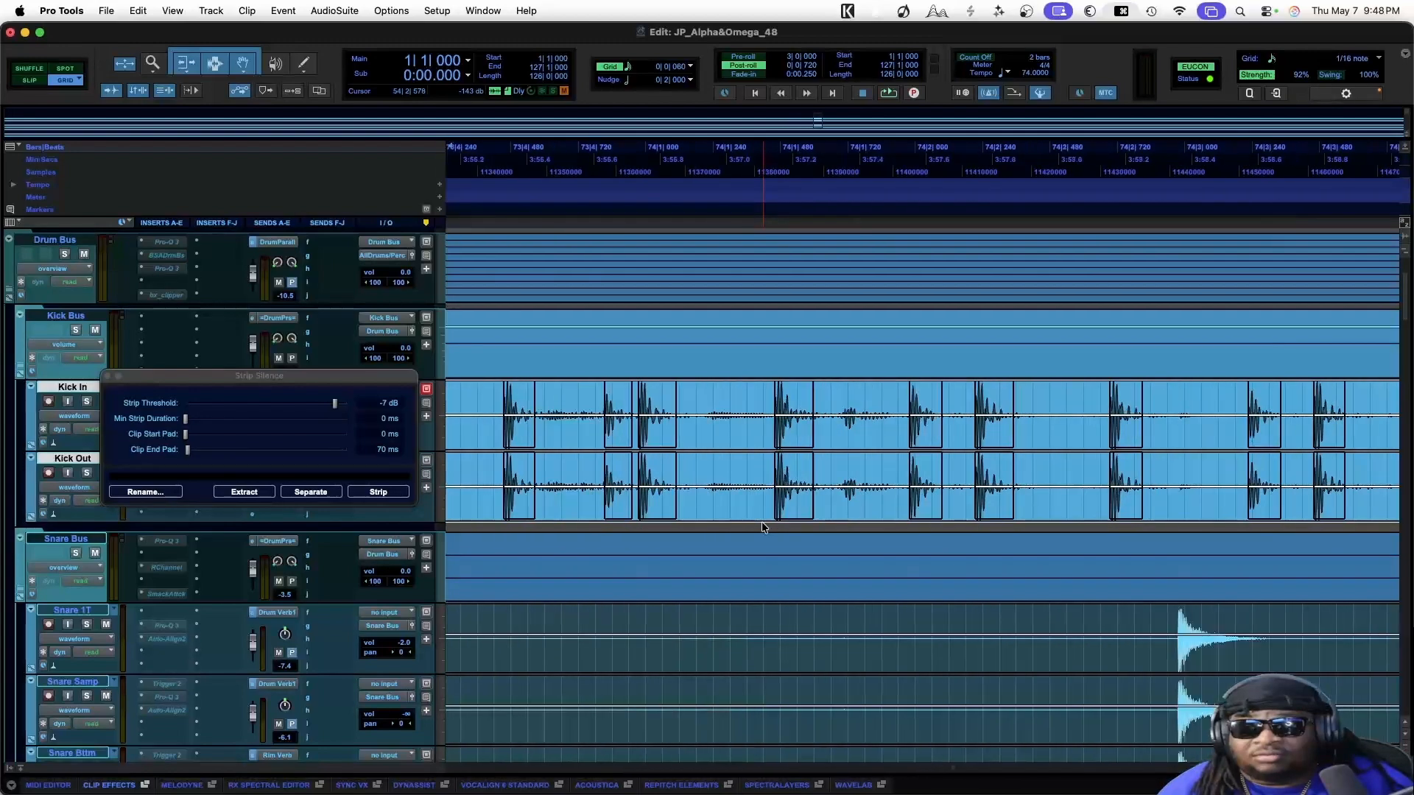
{"action": "scroll", "coordinate": [761, 524], "scroll_direction": "up", "scroll_amount": 2}
{"action": "scroll", "coordinate": [763, 527], "scroll_direction": "down", "scroll_amount": 3}
{"action": "scroll", "coordinate": [763, 527], "scroll_direction": "left", "scroll_amount": 2}
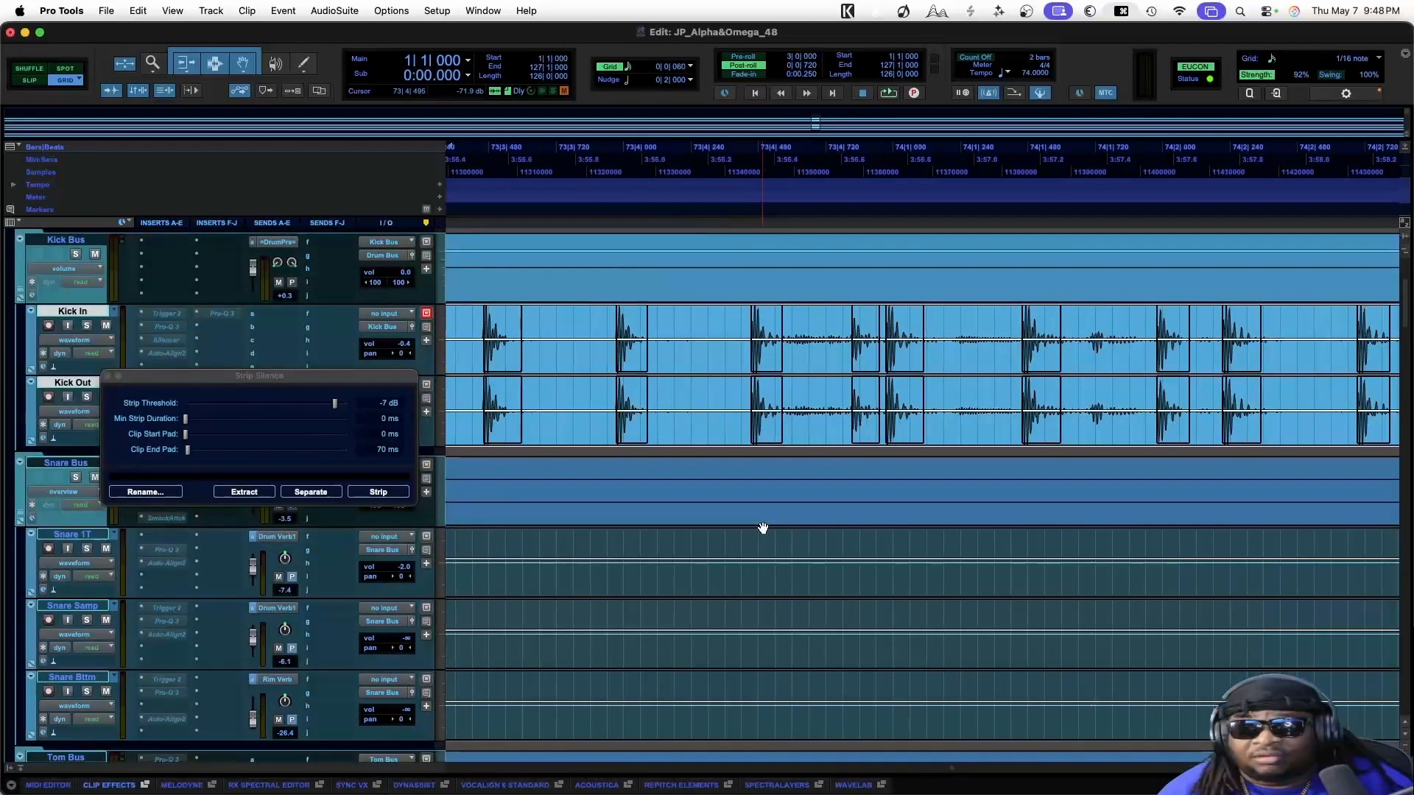
{"action": "scroll", "coordinate": [763, 527], "scroll_direction": "right", "scroll_amount": 12}
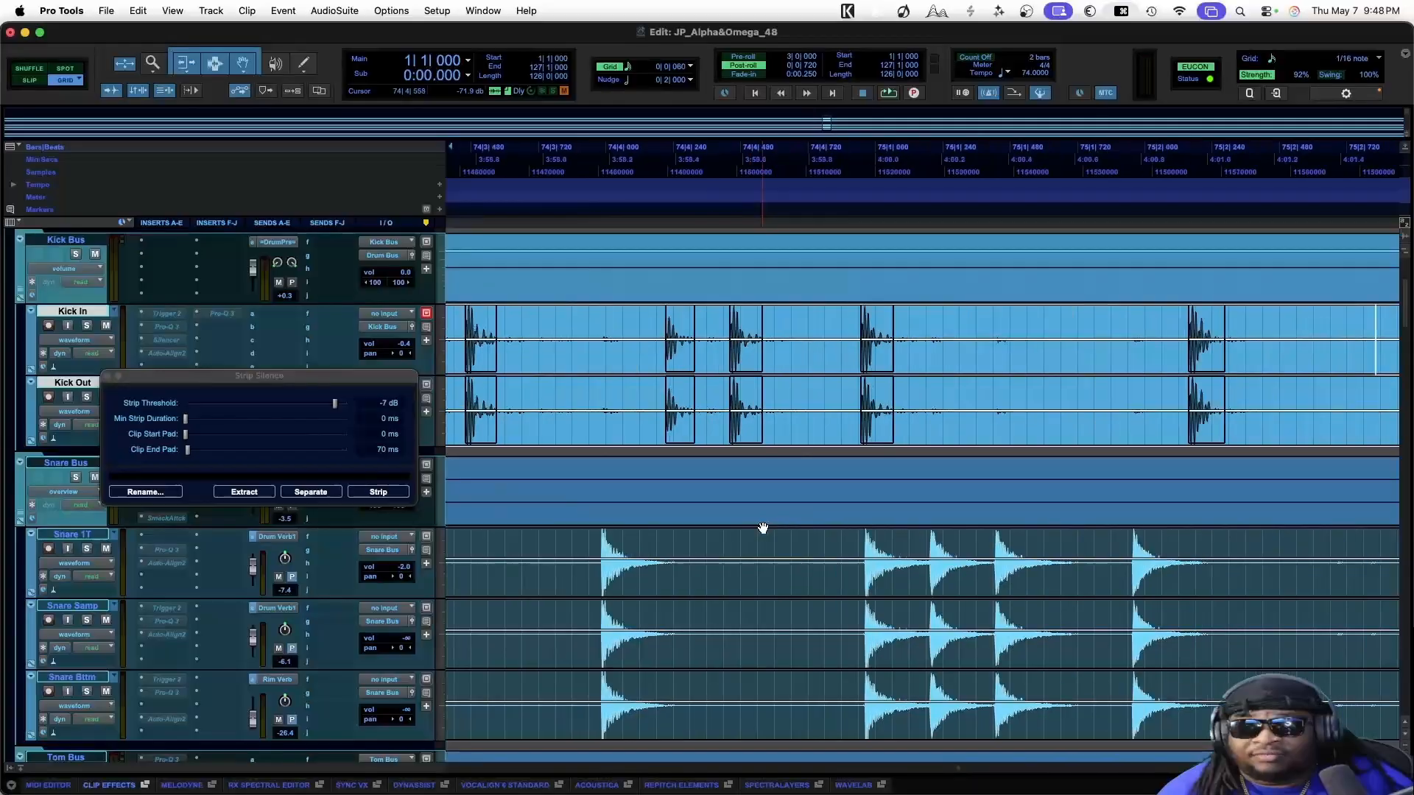
{"action": "scroll", "coordinate": [763, 528], "scroll_direction": "left", "scroll_amount": 1}
{"action": "scroll", "coordinate": [763, 527], "scroll_direction": "down", "scroll_amount": 1}
{"action": "scroll", "coordinate": [763, 526], "scroll_direction": "right", "scroll_amount": 6}
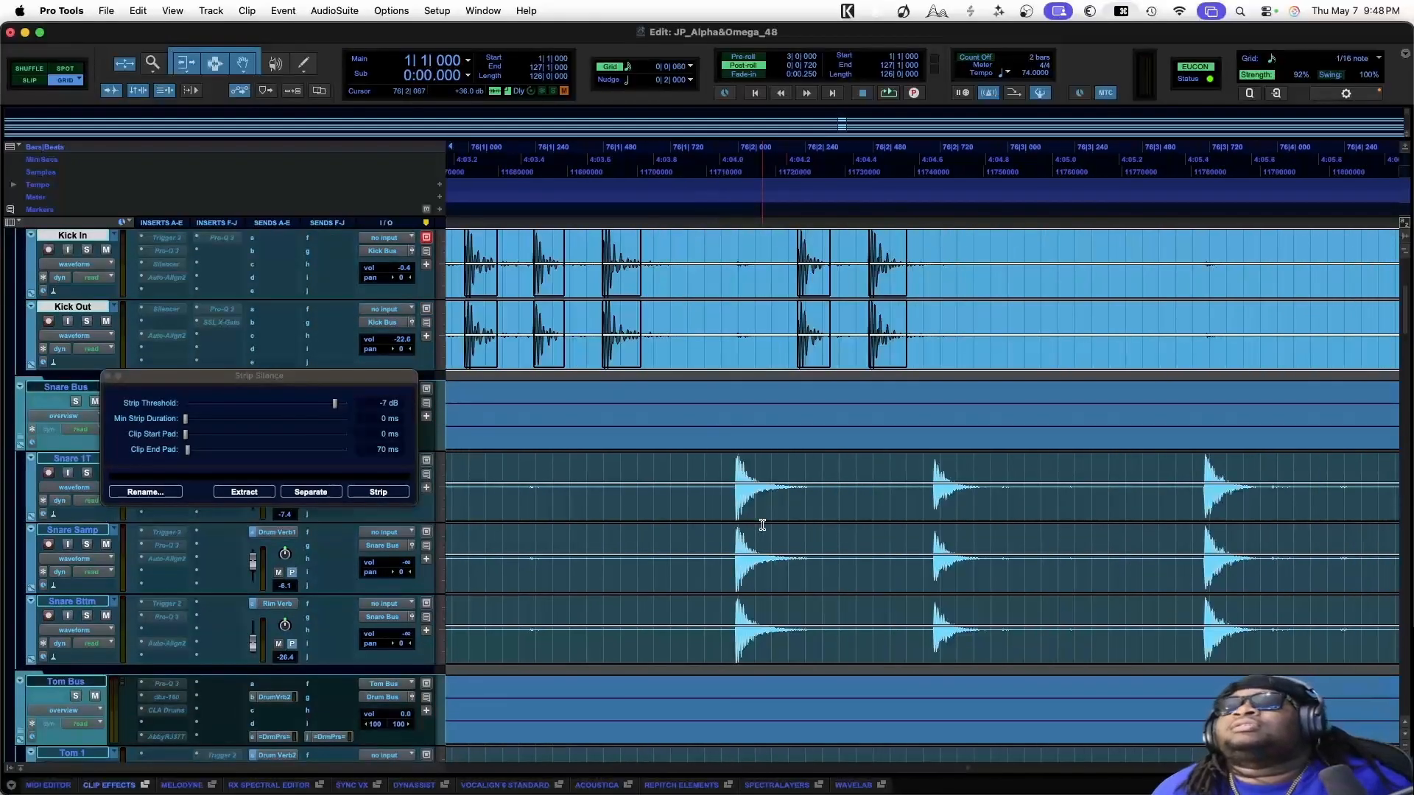
Examine the Strip Silence divisions on Kick In and Kick Out between bars 76 and 87
{"action": "scroll", "coordinate": [763, 525], "scroll_direction": "up", "scroll_amount": 2}
{"action": "scroll", "coordinate": [763, 527], "scroll_direction": "right", "scroll_amount": 4}
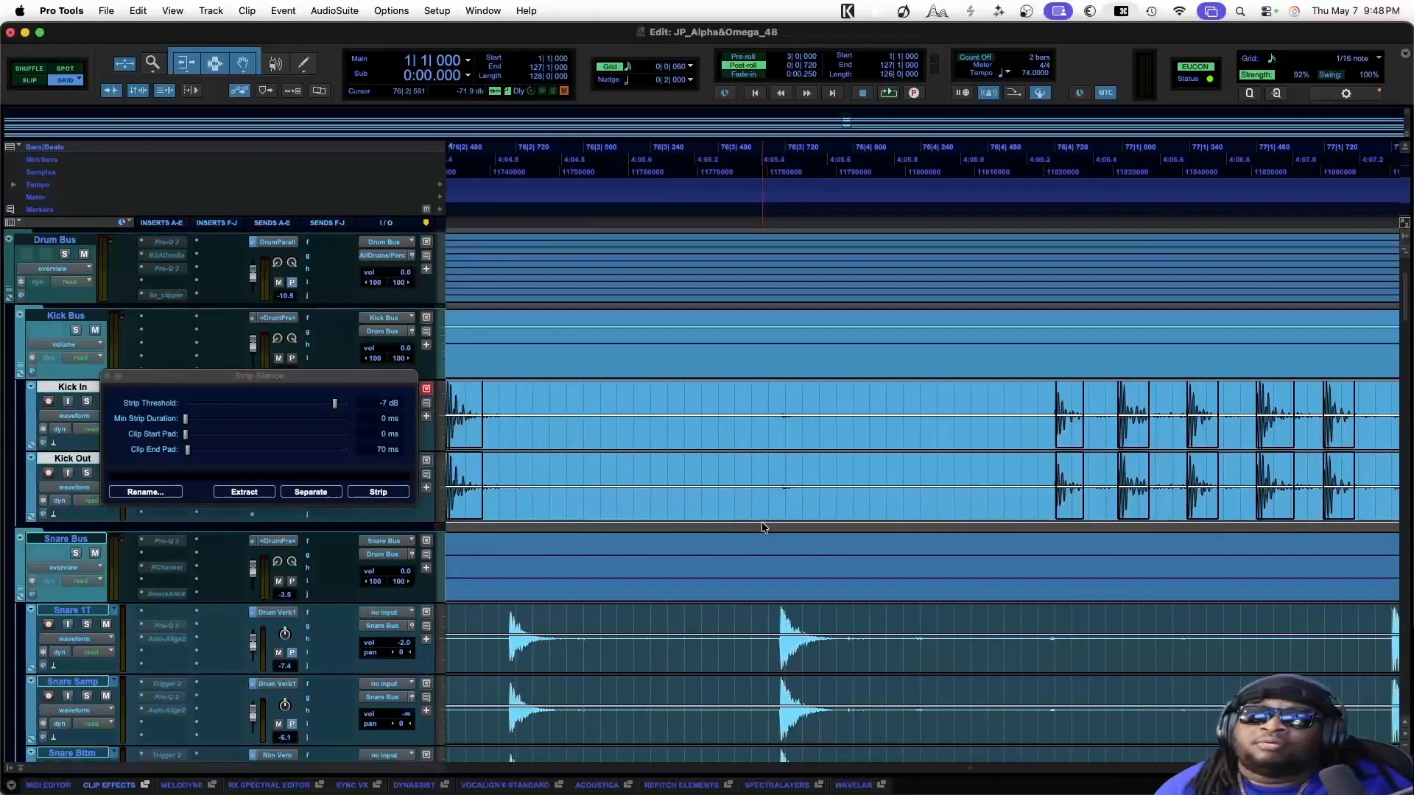
{"action": "scroll", "coordinate": [761, 527], "scroll_direction": "right", "scroll_amount": 14}
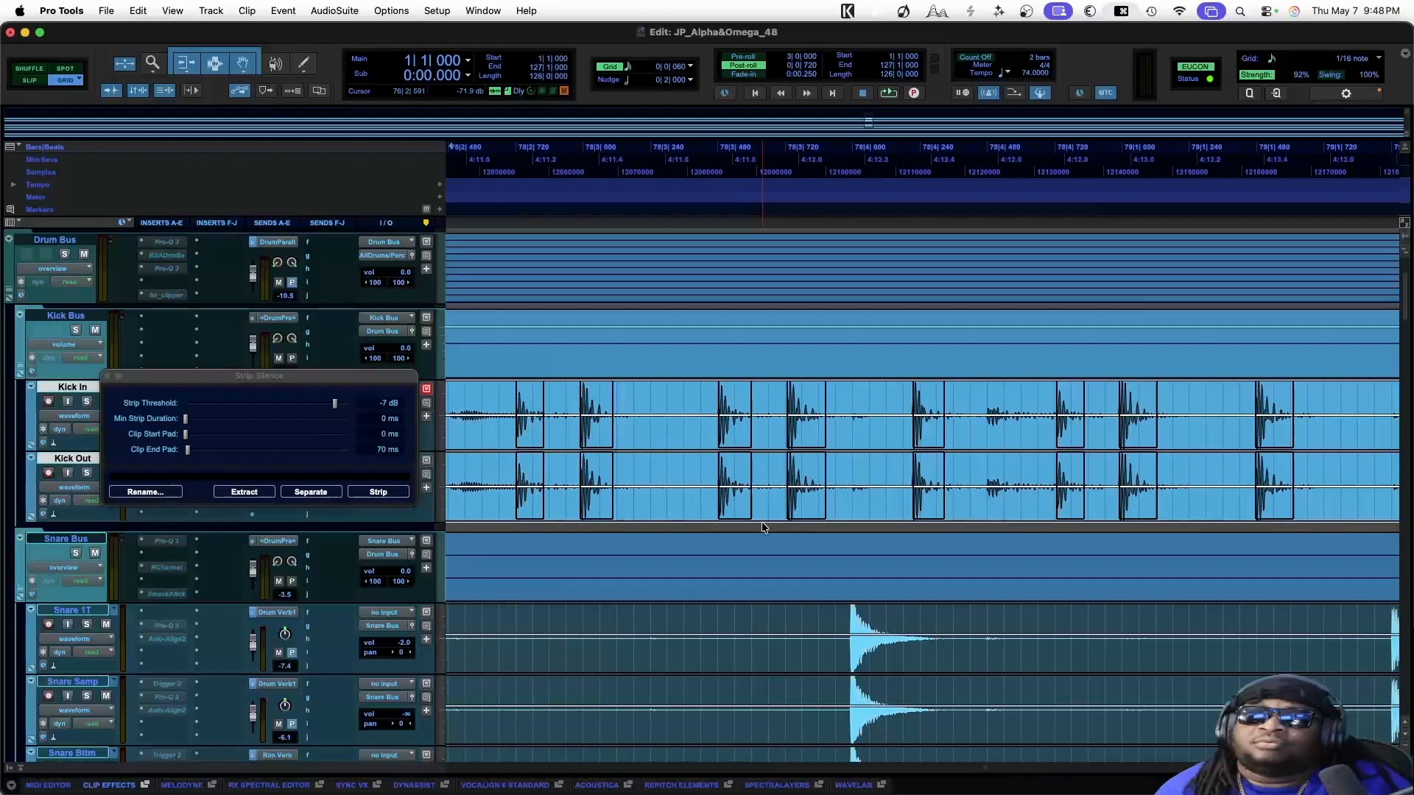
{"action": "scroll", "coordinate": [762, 527], "scroll_direction": "down", "scroll_amount": 1}
{"action": "scroll", "coordinate": [763, 527], "scroll_direction": "right", "scroll_amount": 16}
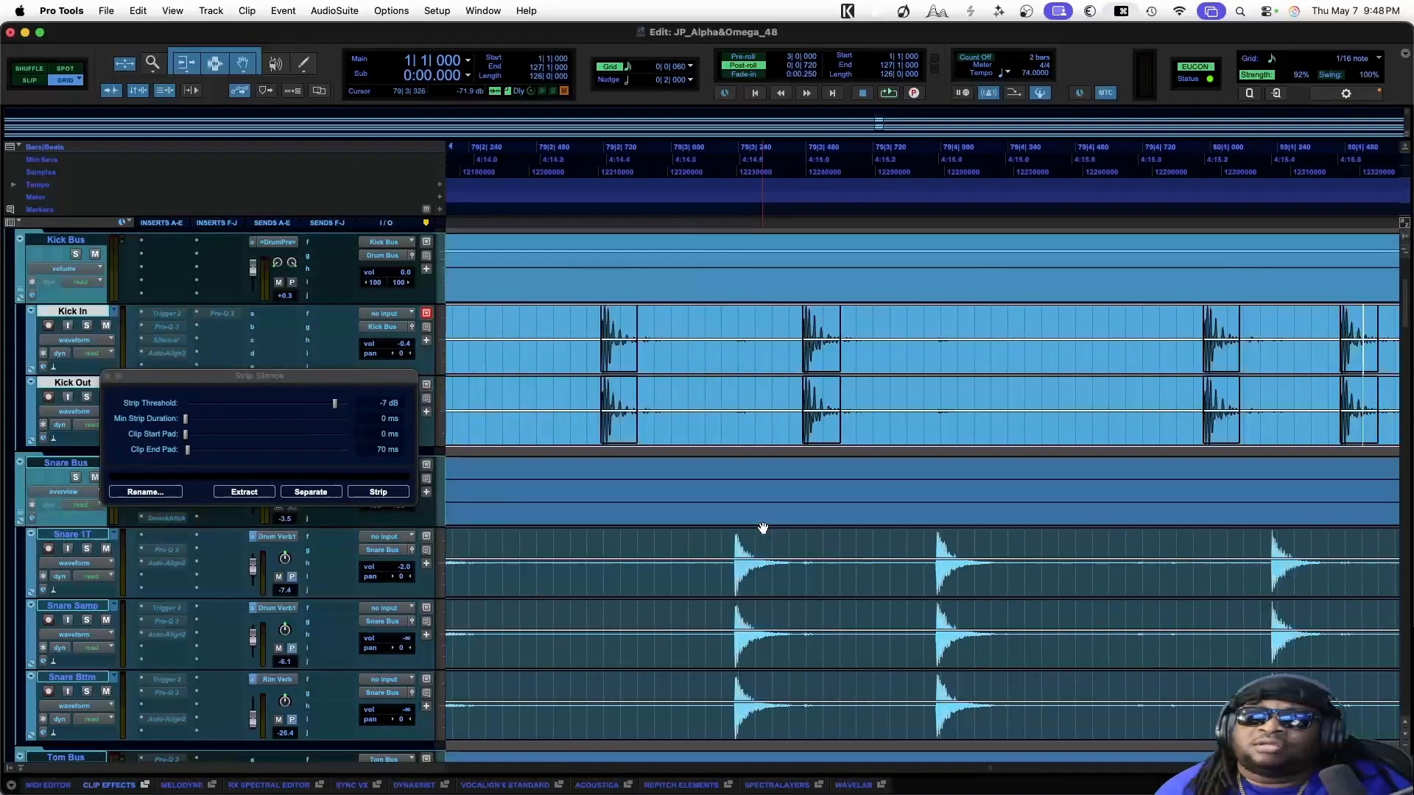
{"action": "scroll", "coordinate": [763, 527], "scroll_direction": "right", "scroll_amount": 12}
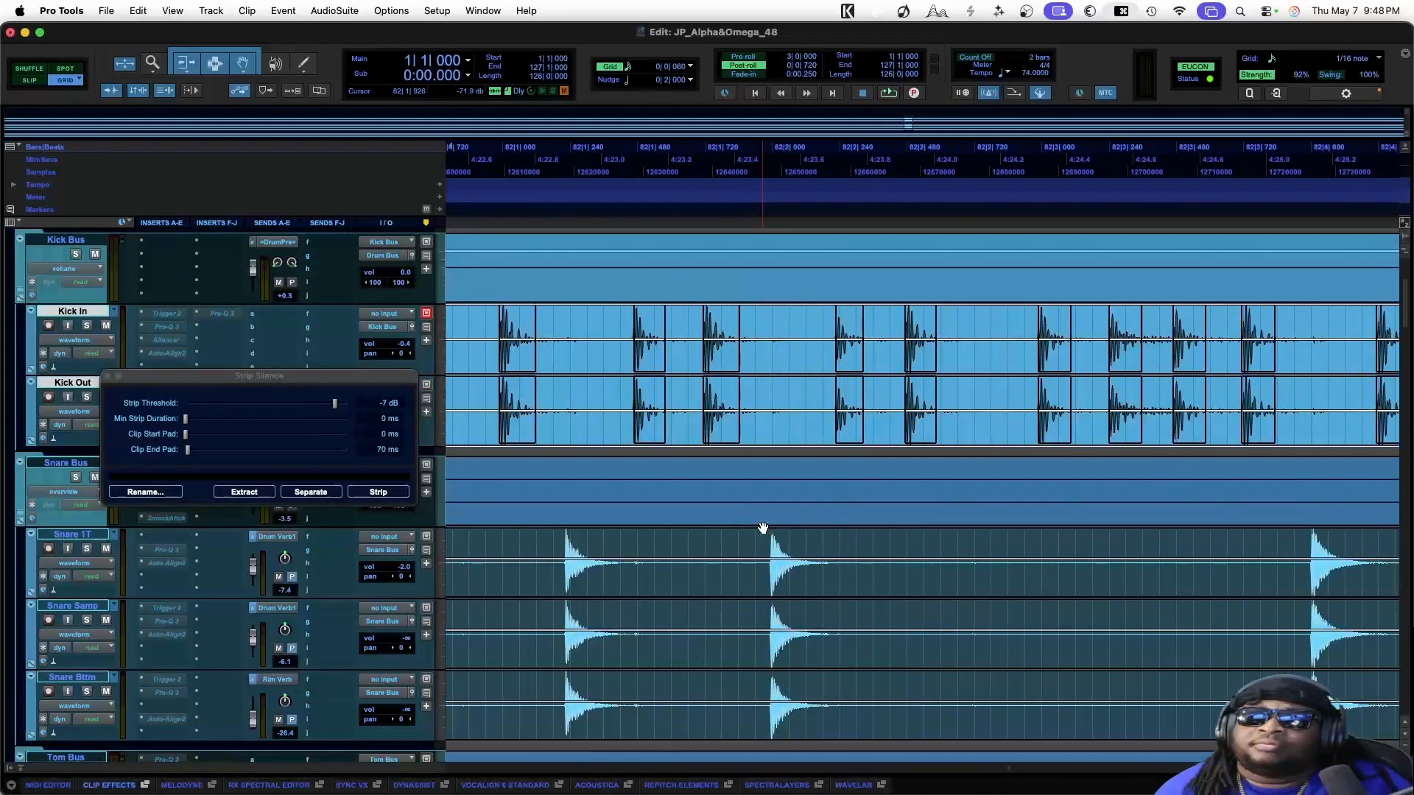
{"action": "scroll", "coordinate": [763, 528], "scroll_direction": "right", "scroll_amount": 18}
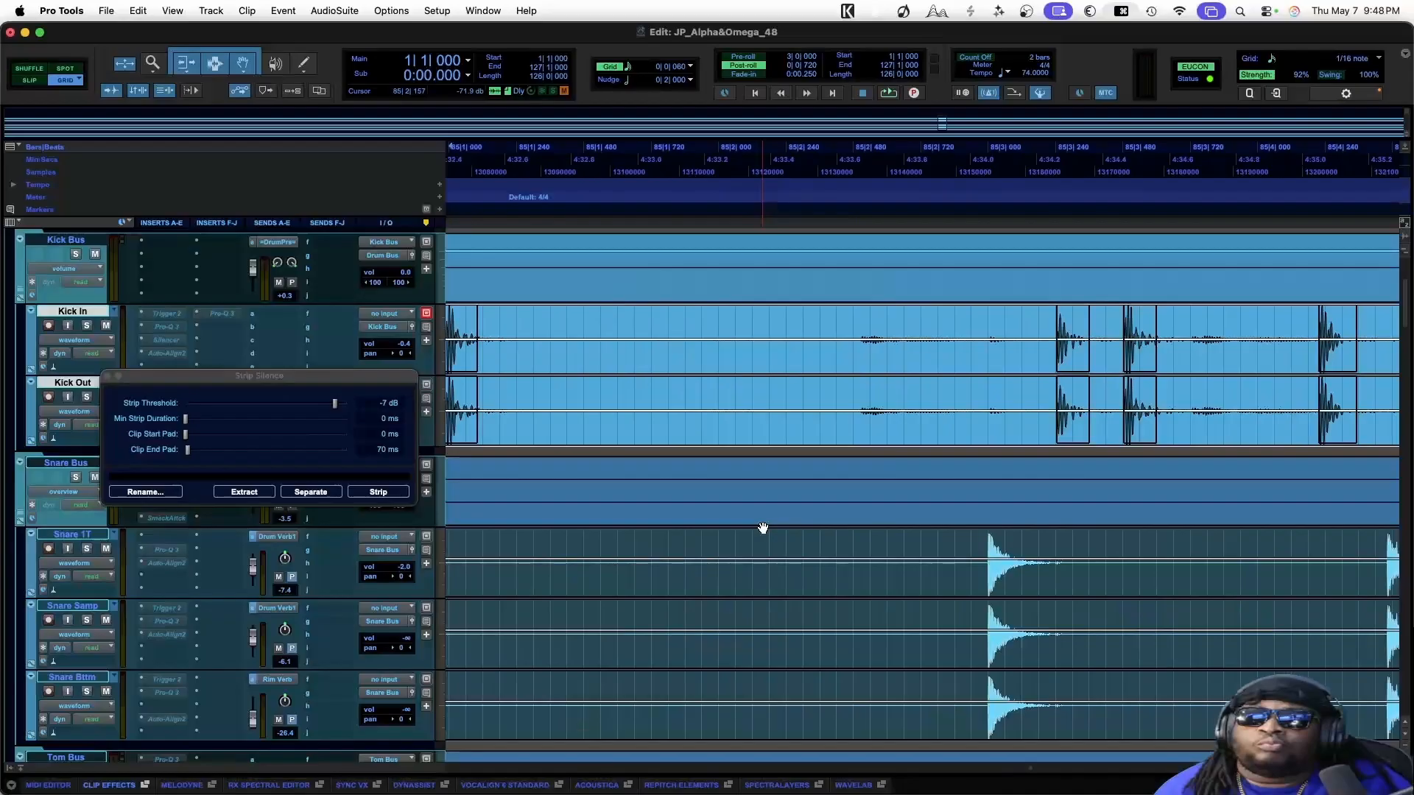
{"action": "scroll", "coordinate": [762, 527], "scroll_direction": "right", "scroll_amount": 18}
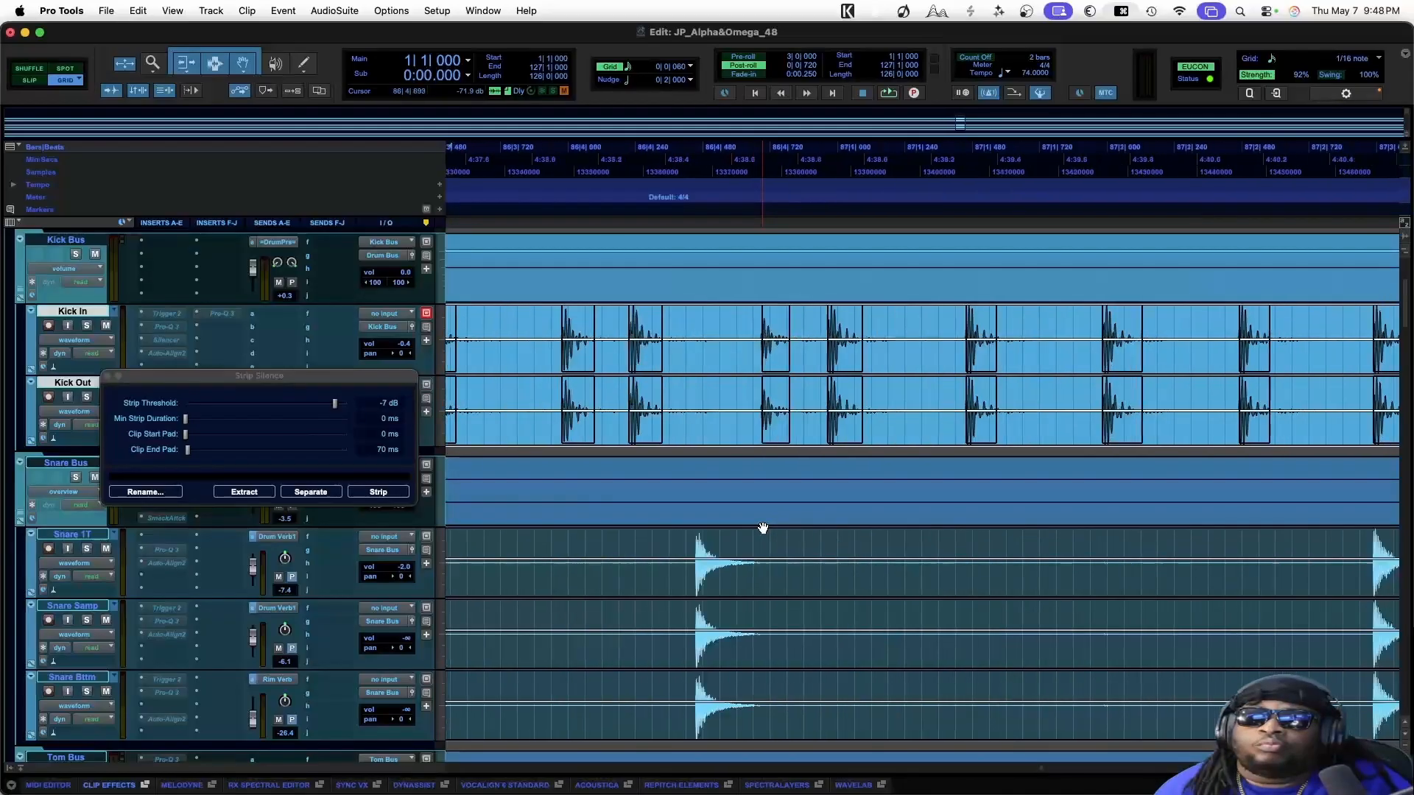
Examine the detected hits on both kick tracks between bars 87 and 105
{"action": "scroll", "coordinate": [763, 528], "scroll_direction": "right", "scroll_amount": 20}
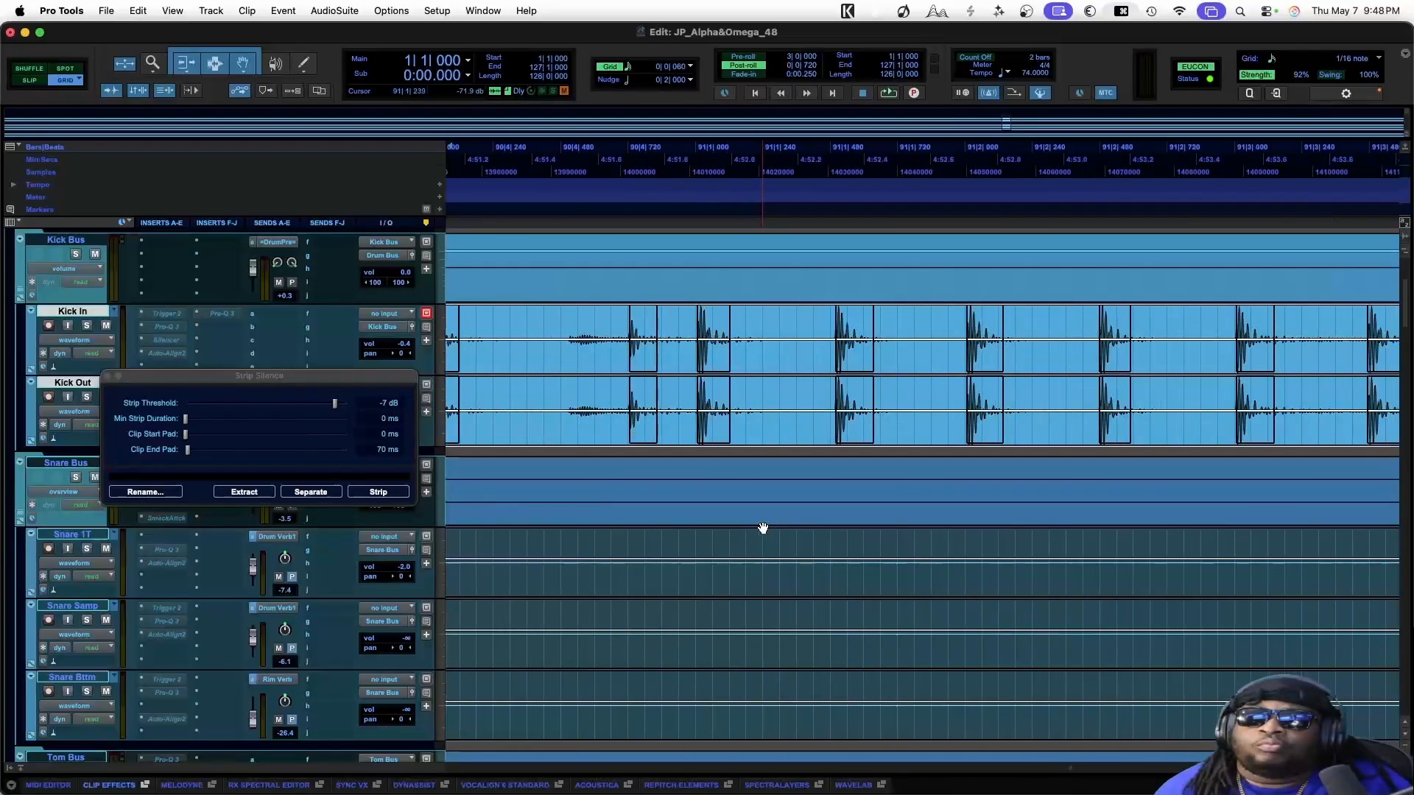
{"action": "scroll", "coordinate": [763, 528], "scroll_direction": "right", "scroll_amount": 5}
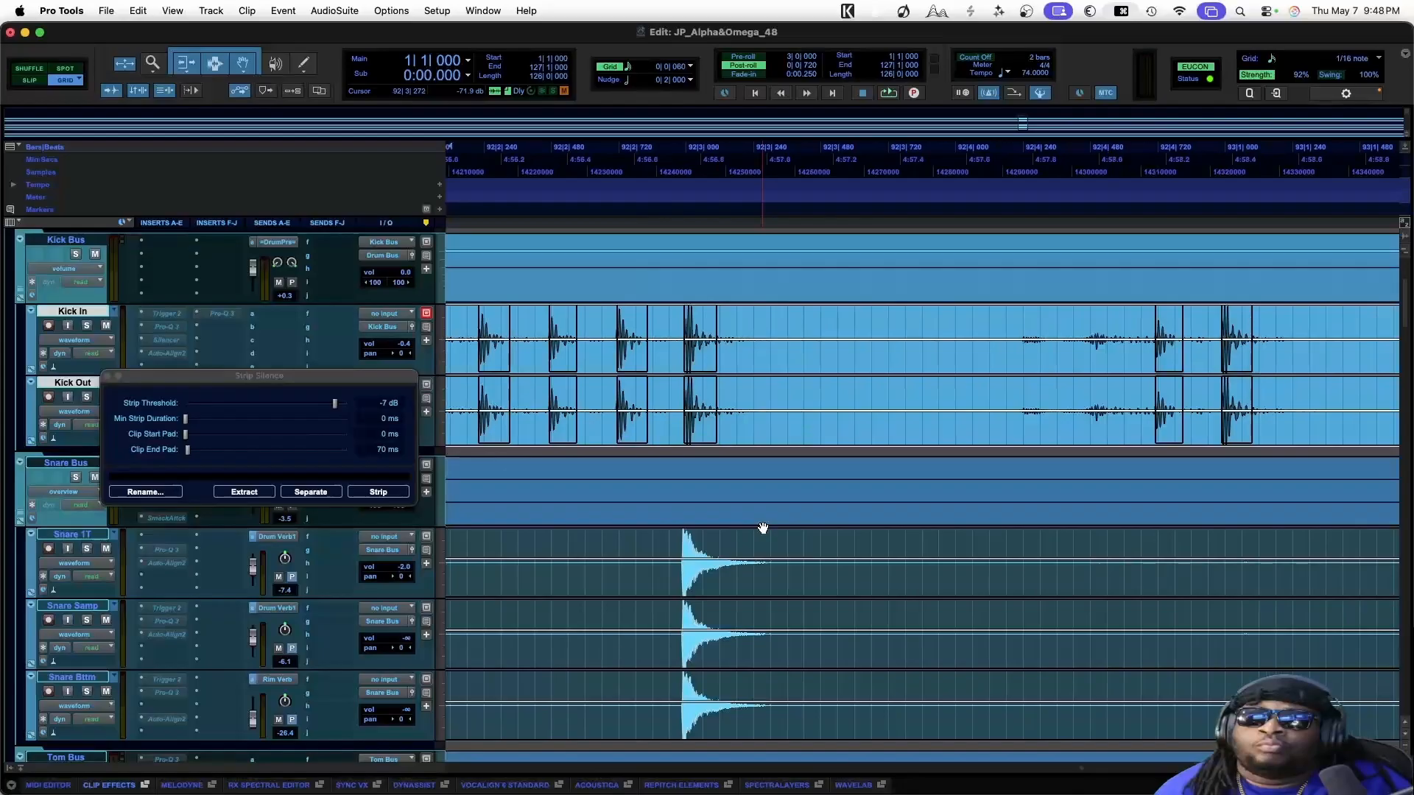
{"action": "scroll", "coordinate": [763, 528], "scroll_direction": "right", "scroll_amount": 8}
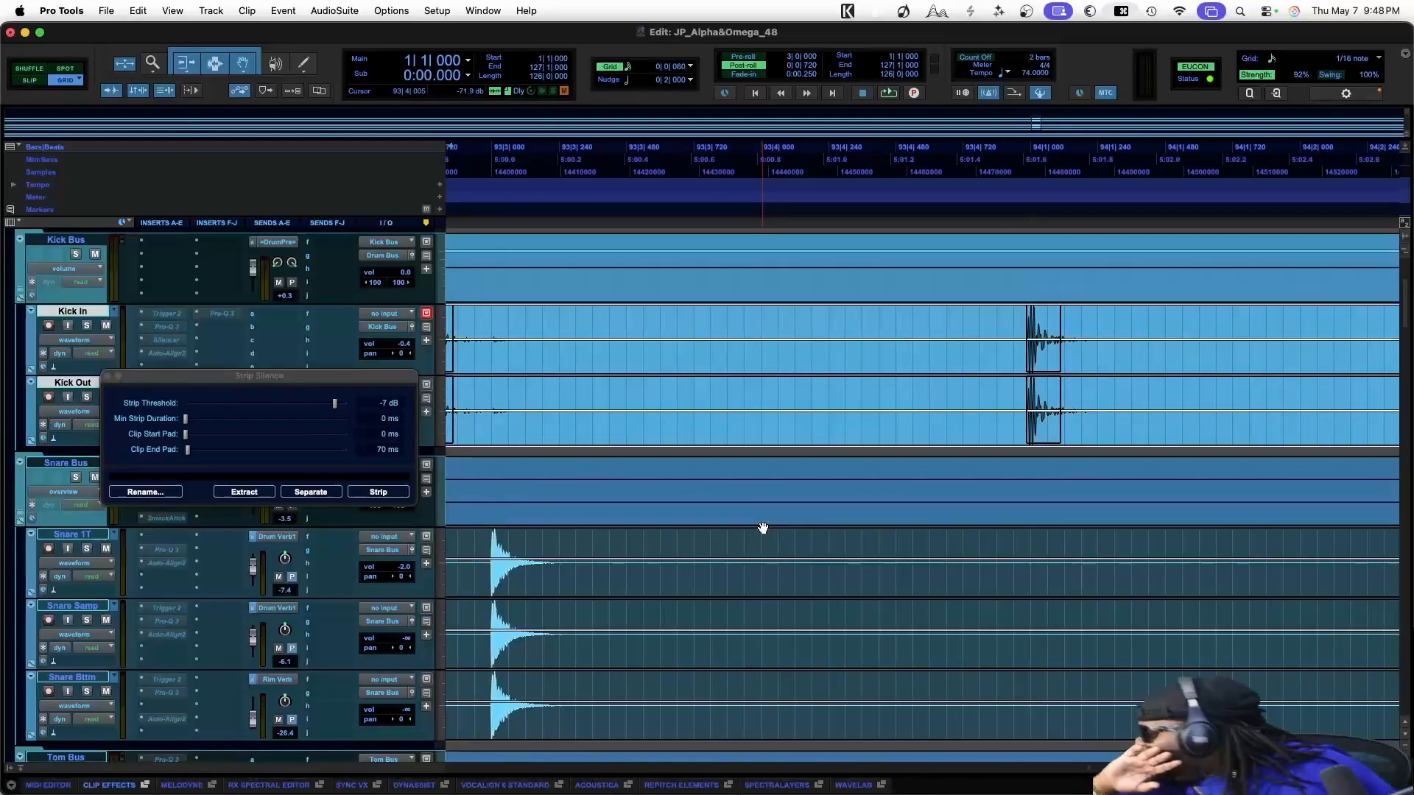
{"action": "scroll", "coordinate": [763, 527], "scroll_direction": "right", "scroll_amount": 1}
{"action": "scroll", "coordinate": [763, 528], "scroll_direction": "right", "scroll_amount": 4}
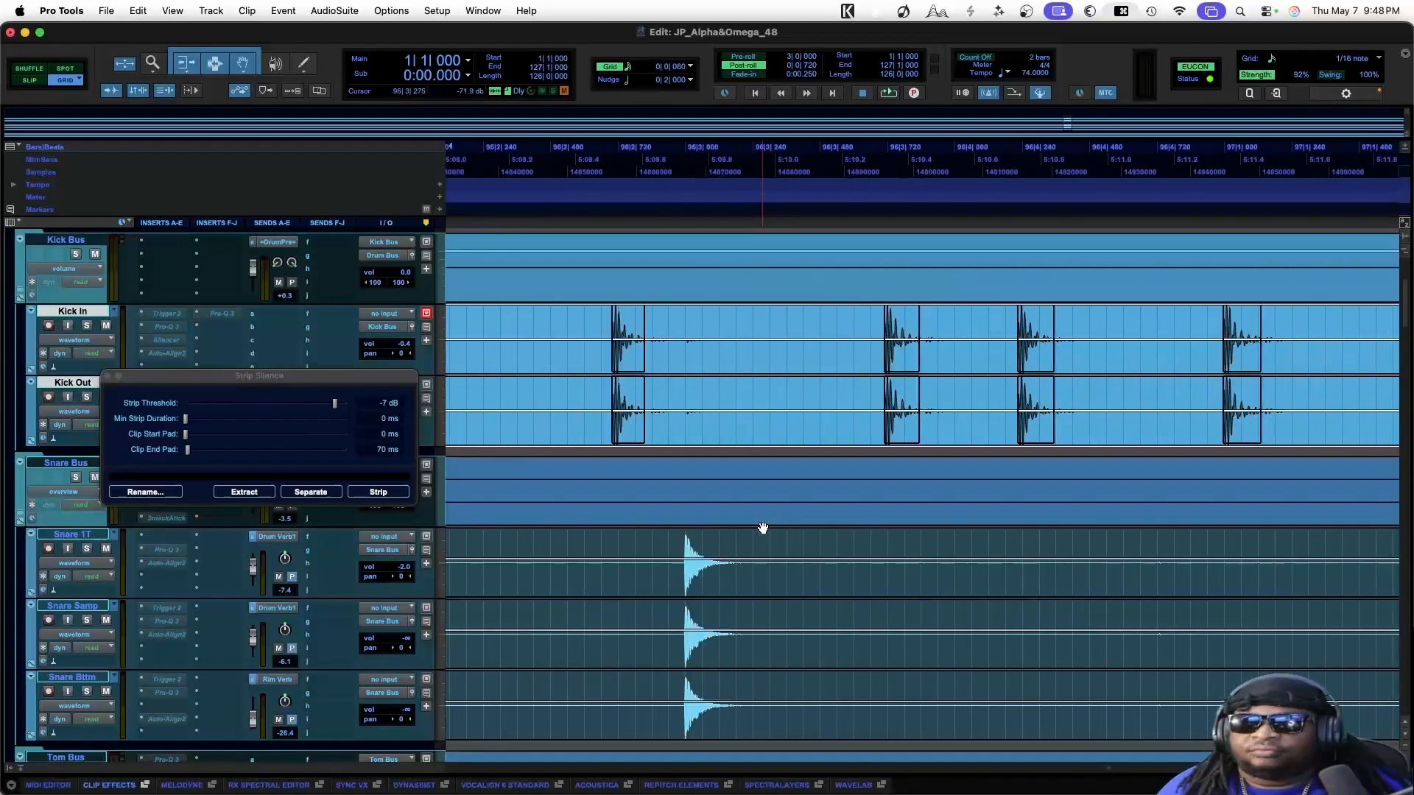
{"action": "scroll", "coordinate": [763, 528], "scroll_direction": "right", "scroll_amount": 20}
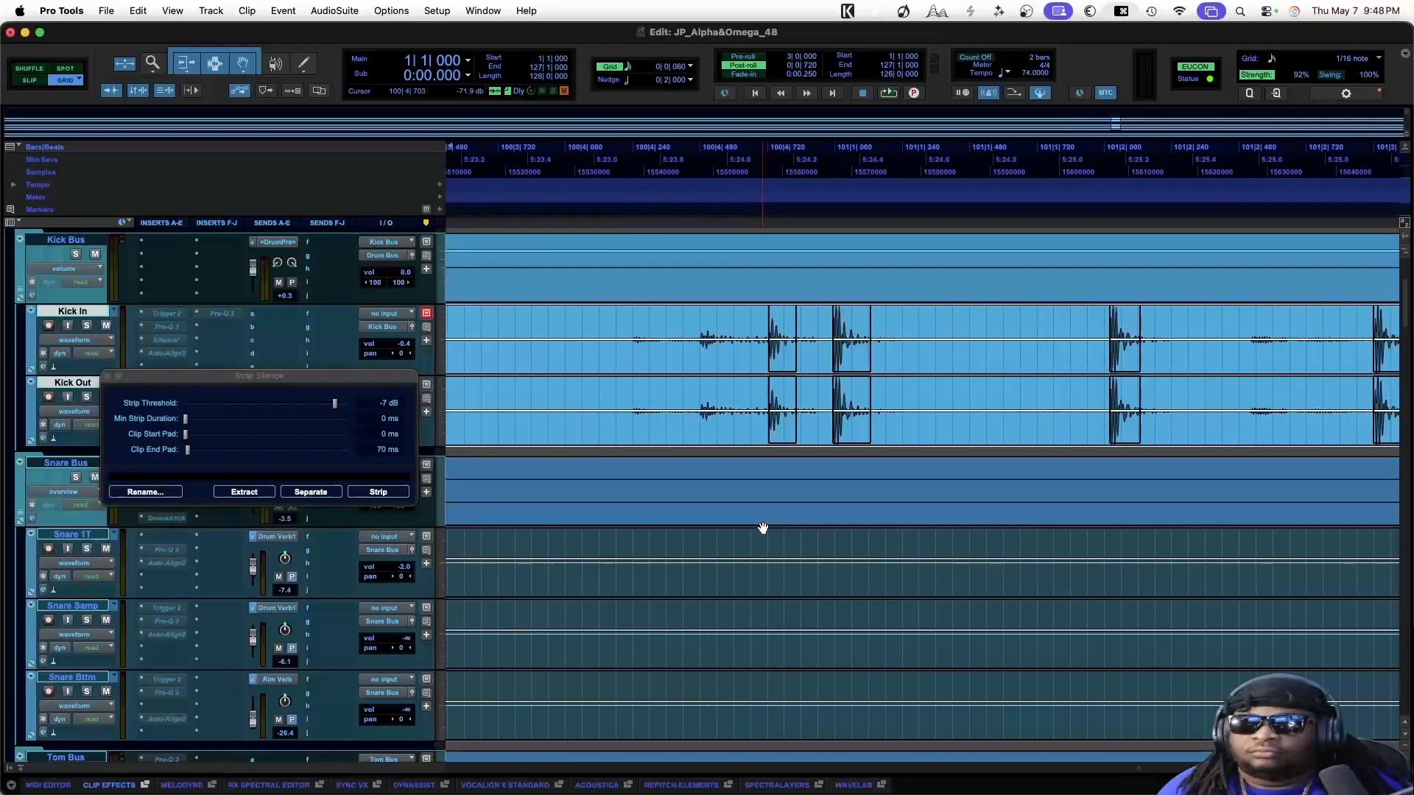
{"action": "scroll", "coordinate": [762, 527], "scroll_direction": "right", "scroll_amount": 20}
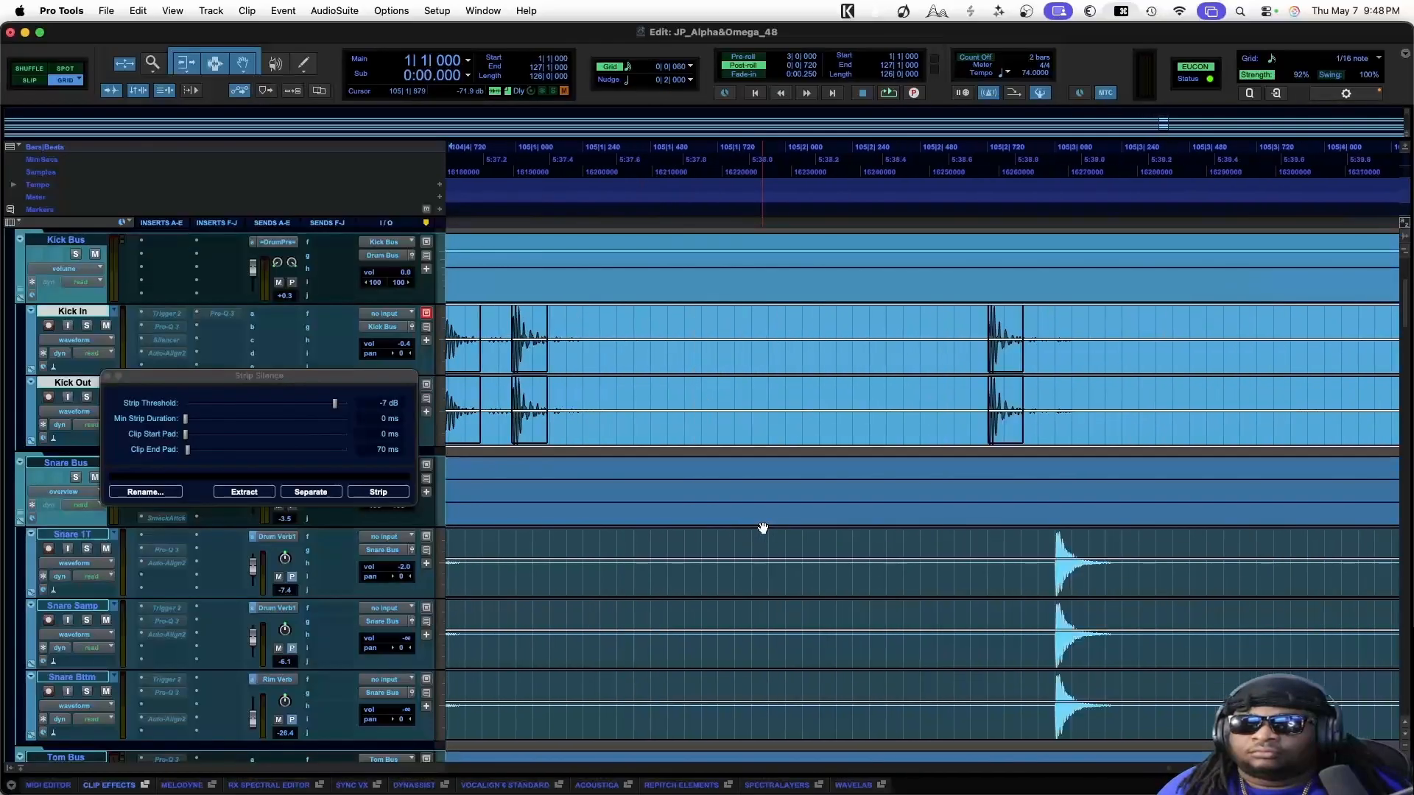
Audition the soft undetected hits just before bar 108, and reselect the full clips on Kick Out and Kick In
{"action": "key", "text": "super+bracketleft"}
{"action": "key", "text": "super+bracketleft"}
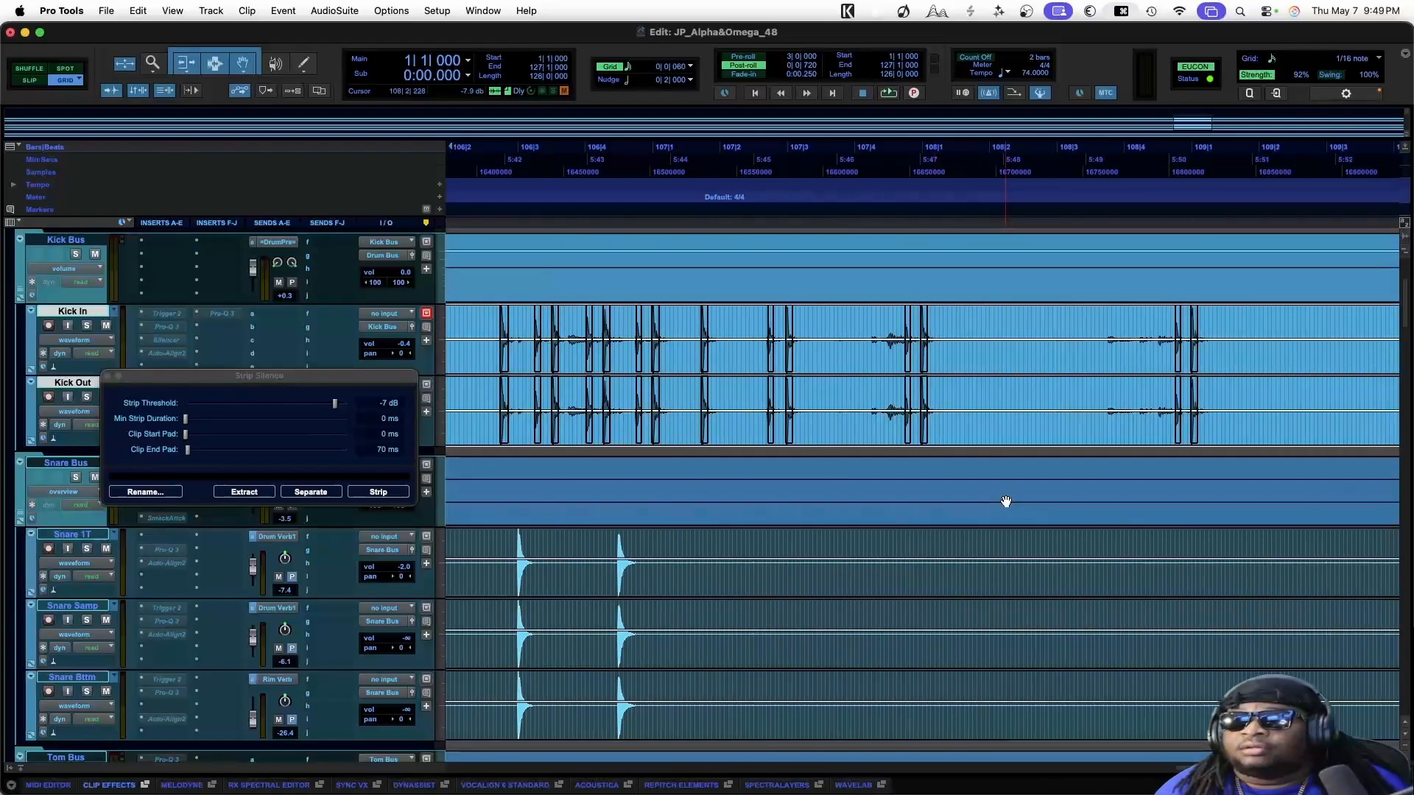
{"action": "left_click", "coordinate": [884, 390]}
{"action": "key", "text": "space"}
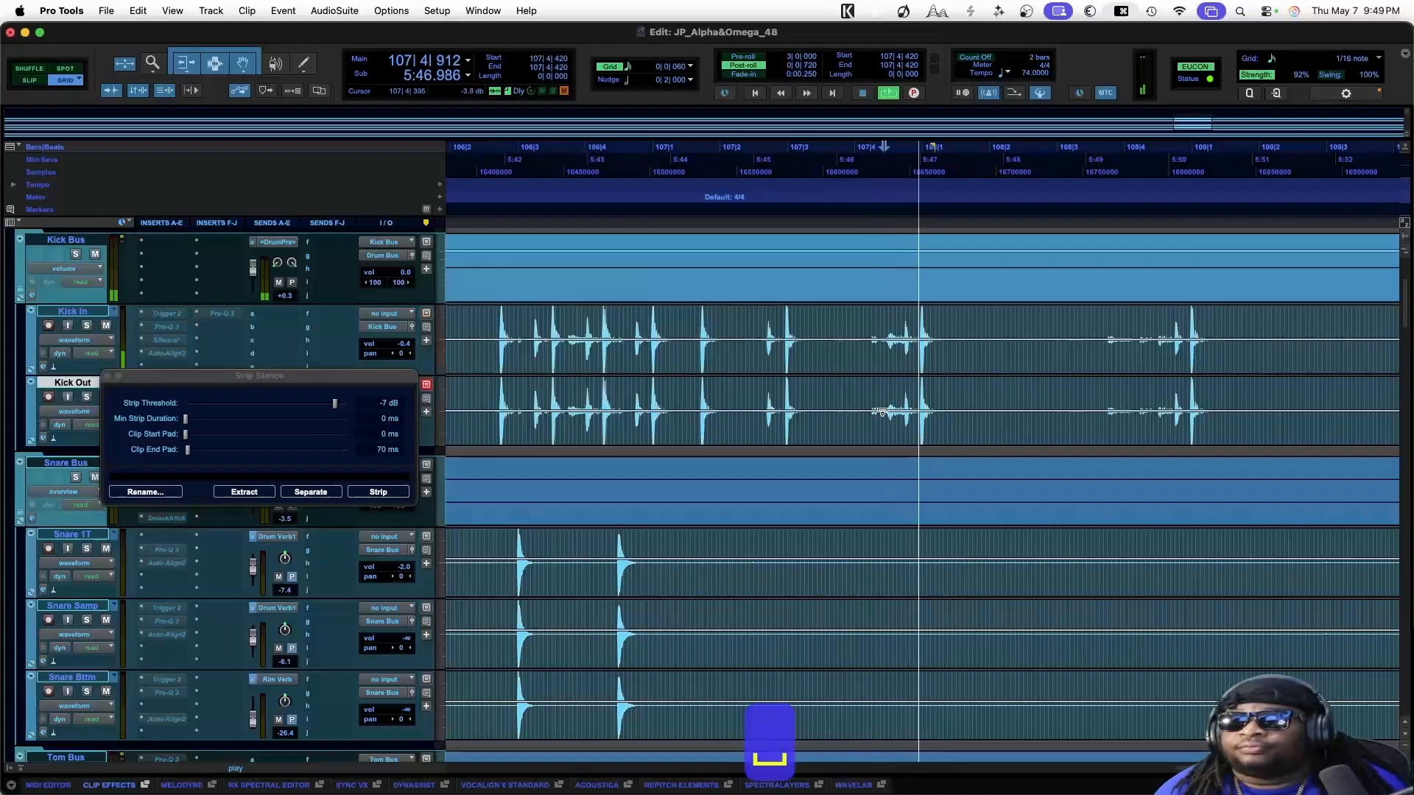
{"action": "key", "text": "space"}
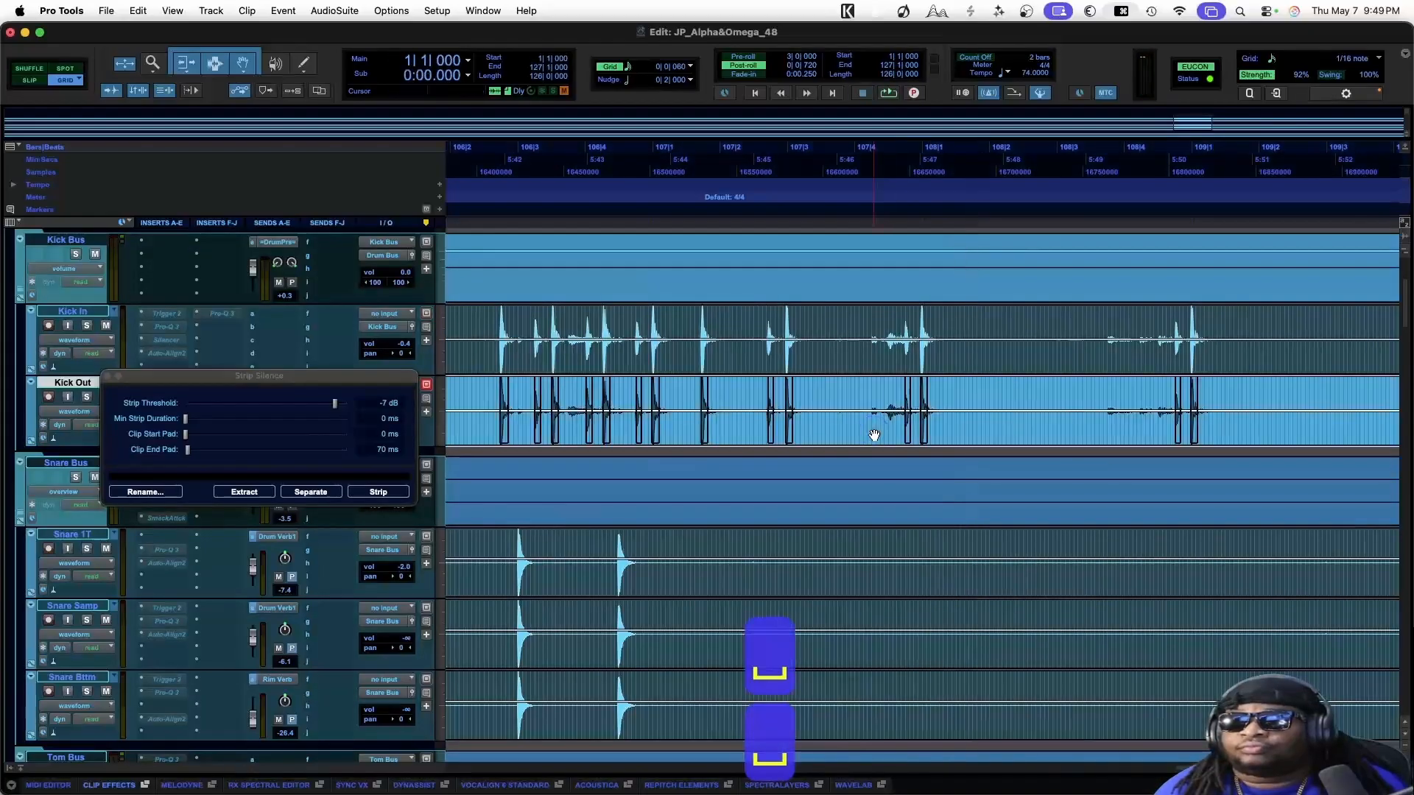
{"action": "left_click", "coordinate": [872, 366], "text": "shift"}
Examine the detected hits on both kick tracks from bar 107 to the clips' end, and back through to bar 48
{"action": "scroll", "coordinate": [872, 367], "scroll_direction": "right", "scroll_amount": 2}
{"action": "scroll", "coordinate": [871, 367], "scroll_direction": "right", "scroll_amount": 10}
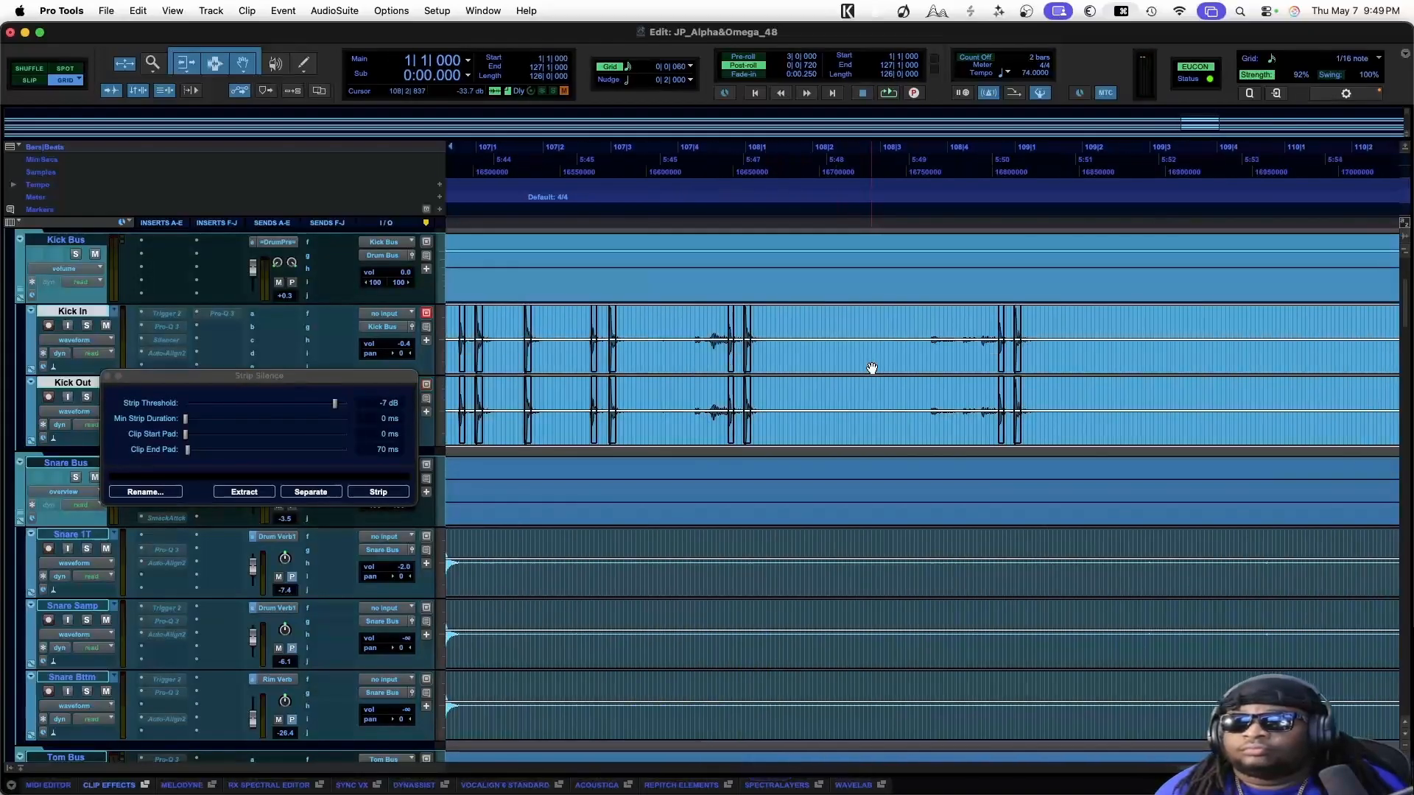
{"action": "scroll", "coordinate": [872, 368], "scroll_direction": "right", "scroll_amount": 6}
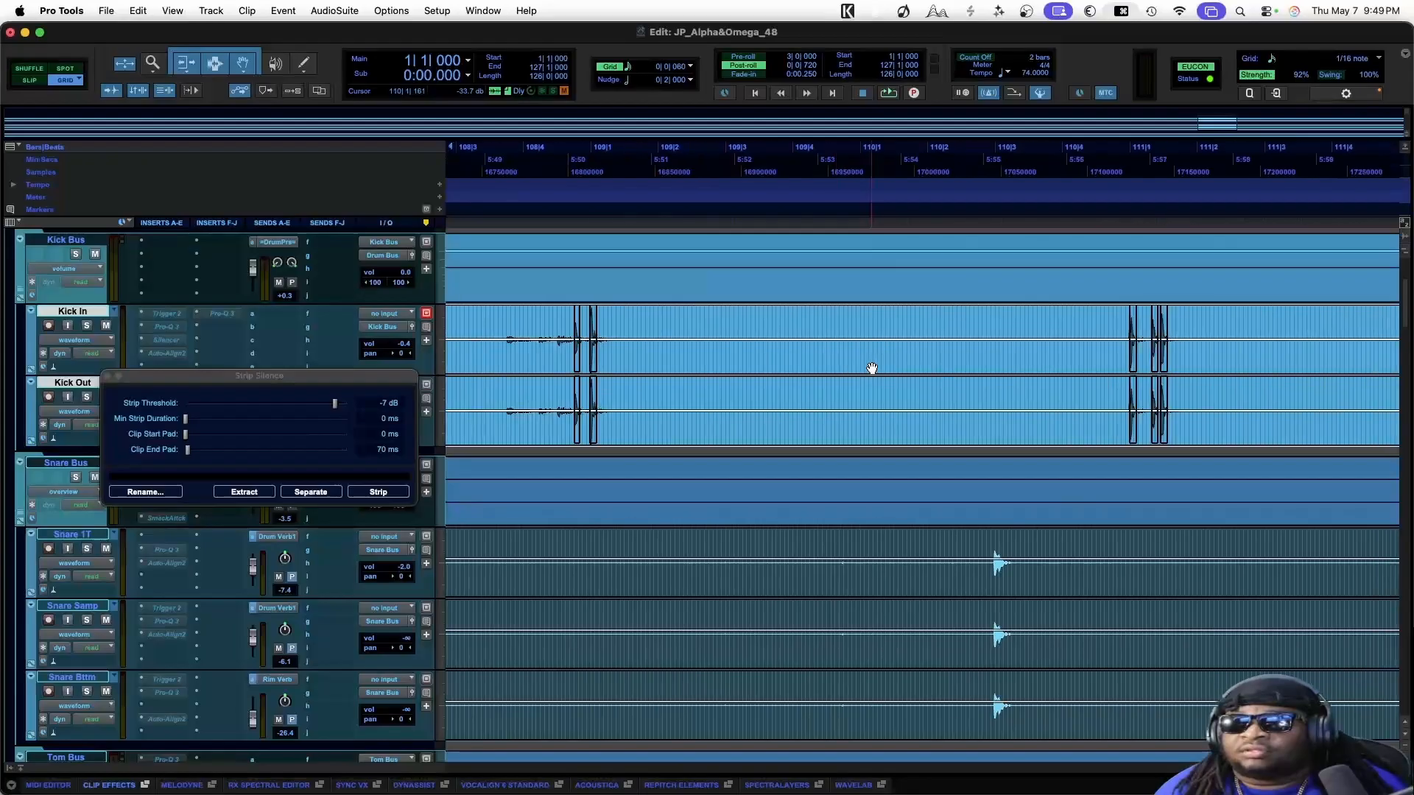
{"action": "scroll", "coordinate": [872, 367], "scroll_direction": "right", "scroll_amount": 20}
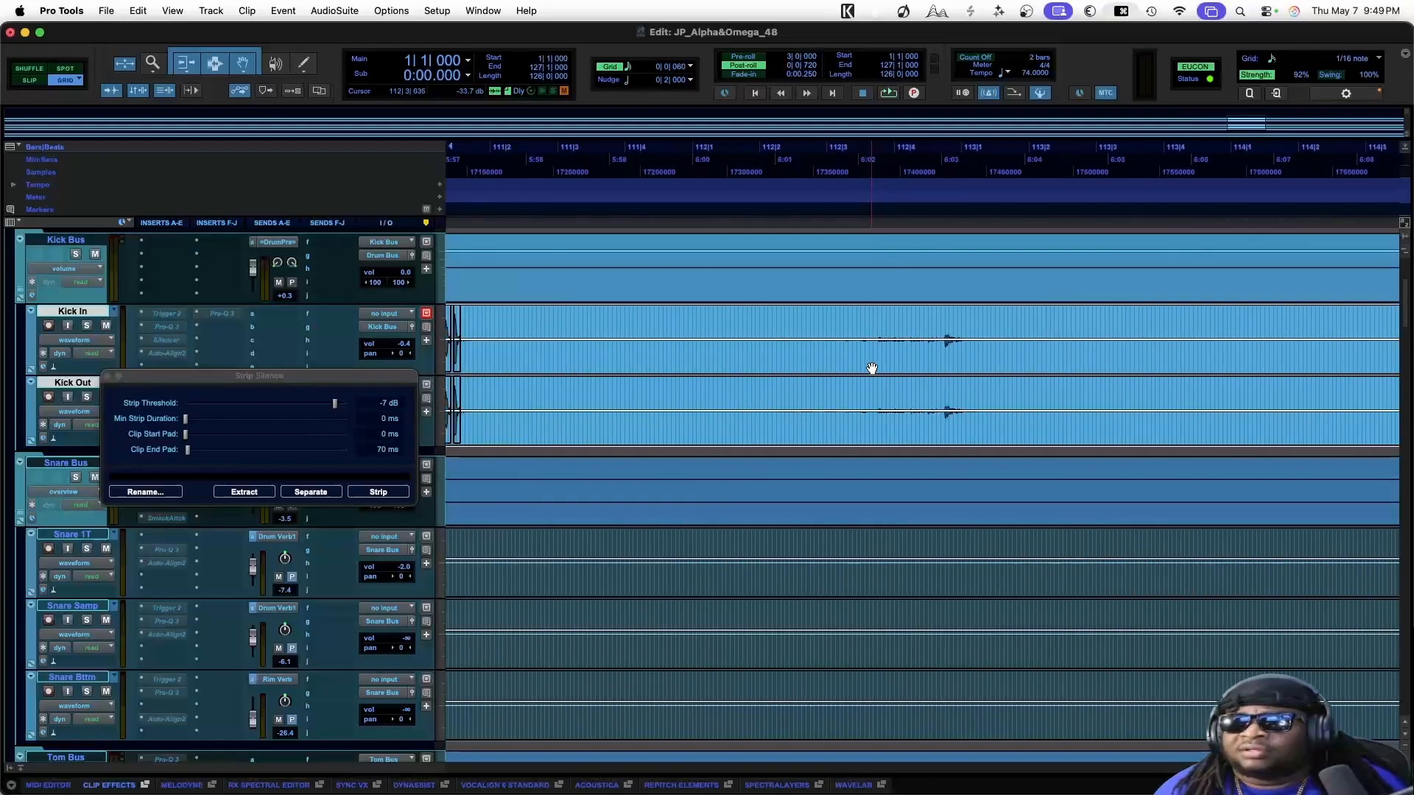
{"action": "scroll", "coordinate": [872, 367], "scroll_direction": "left", "scroll_amount": 15}
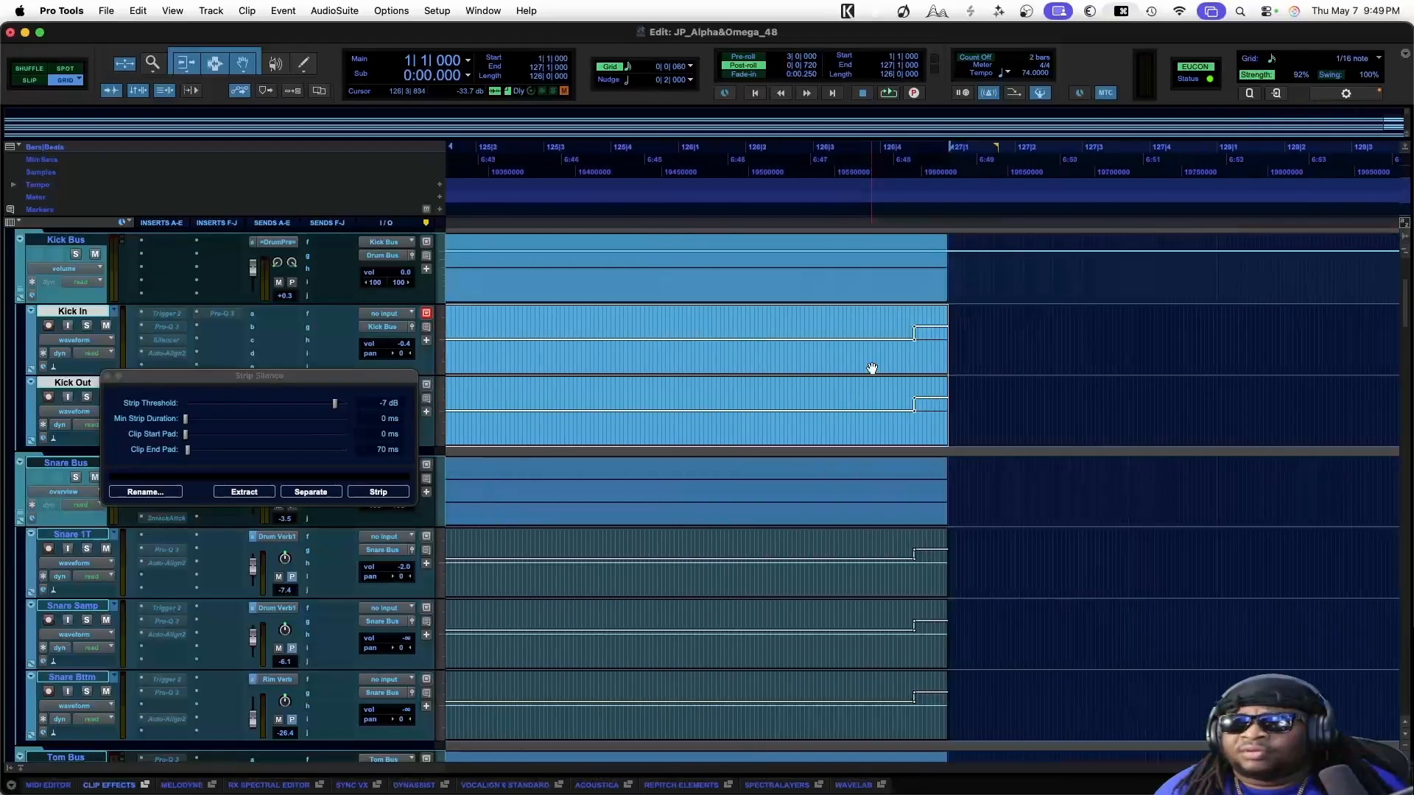
{"action": "scroll", "coordinate": [871, 368], "scroll_direction": "left", "scroll_amount": 14}
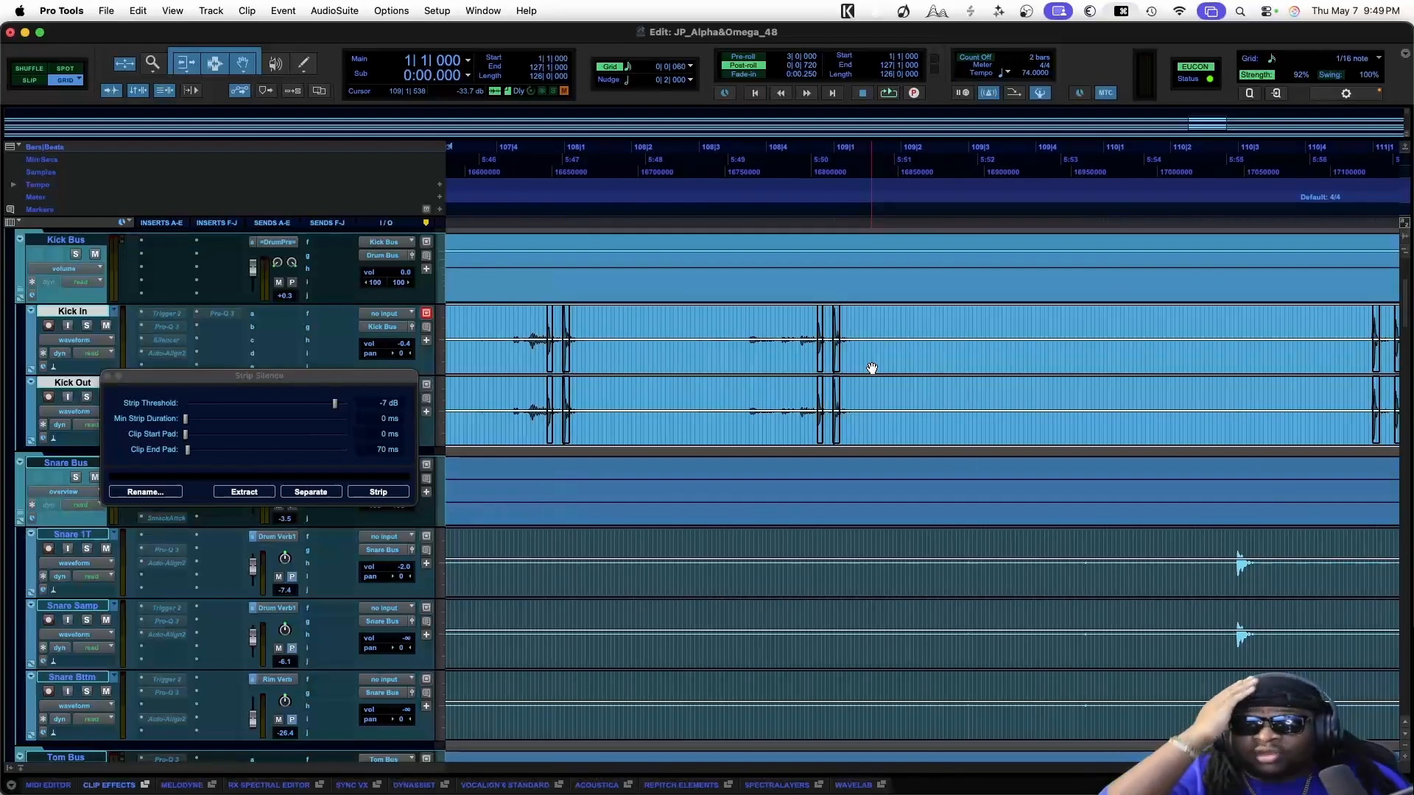
{"action": "scroll", "coordinate": [695, 373], "scroll_direction": "left", "scroll_amount": 6}
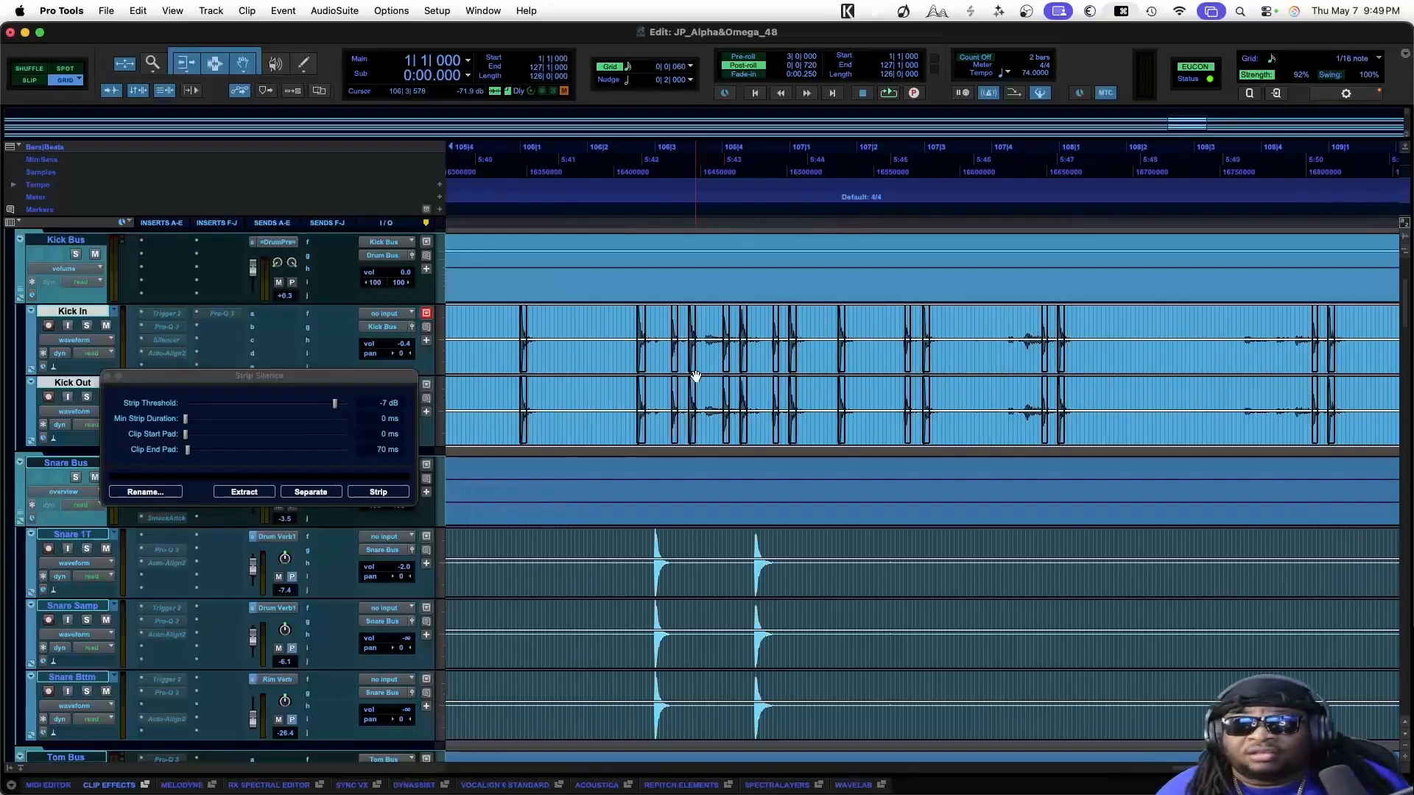
{"action": "scroll", "coordinate": [695, 376], "scroll_direction": "left", "scroll_amount": 20}
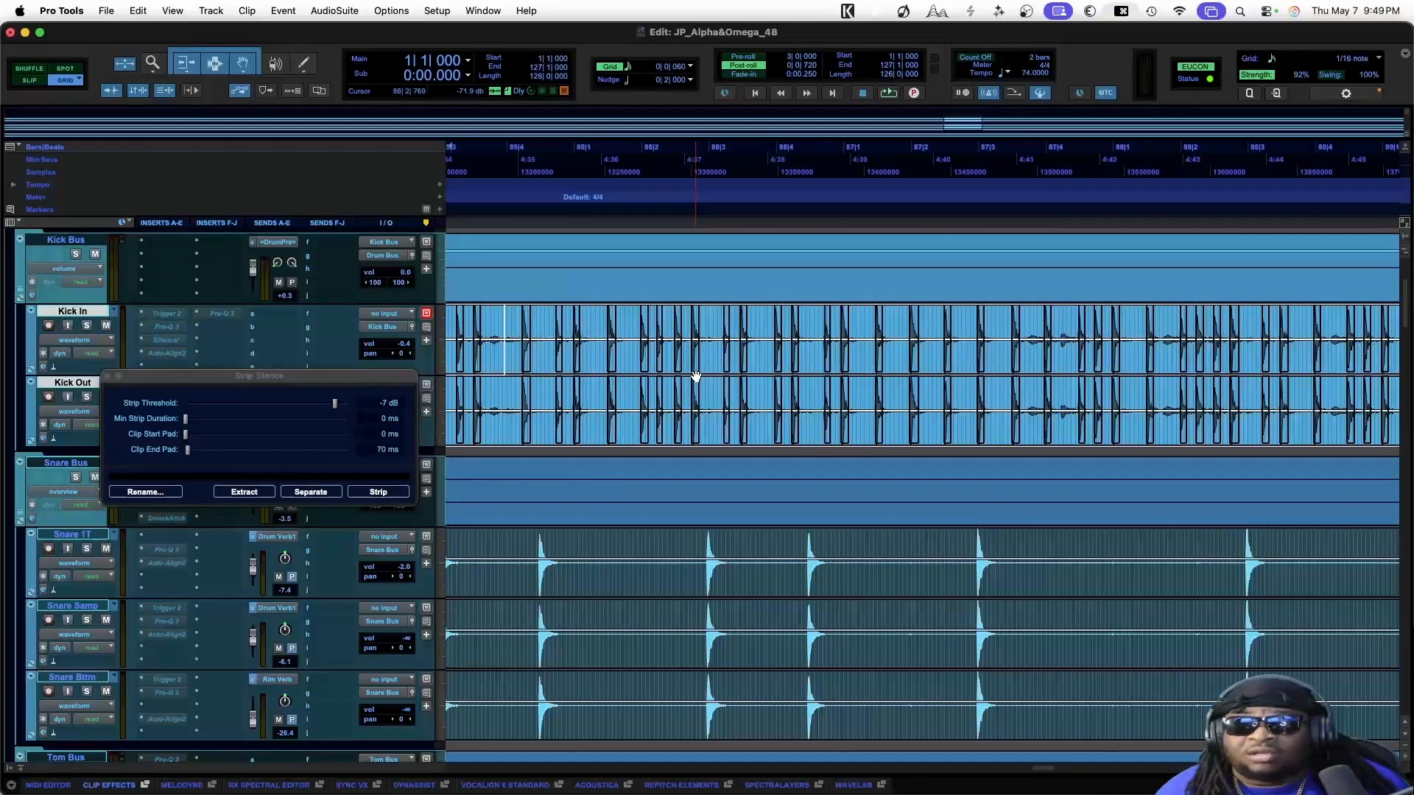
{"action": "scroll", "coordinate": [695, 376], "scroll_direction": "left", "scroll_amount": 20}
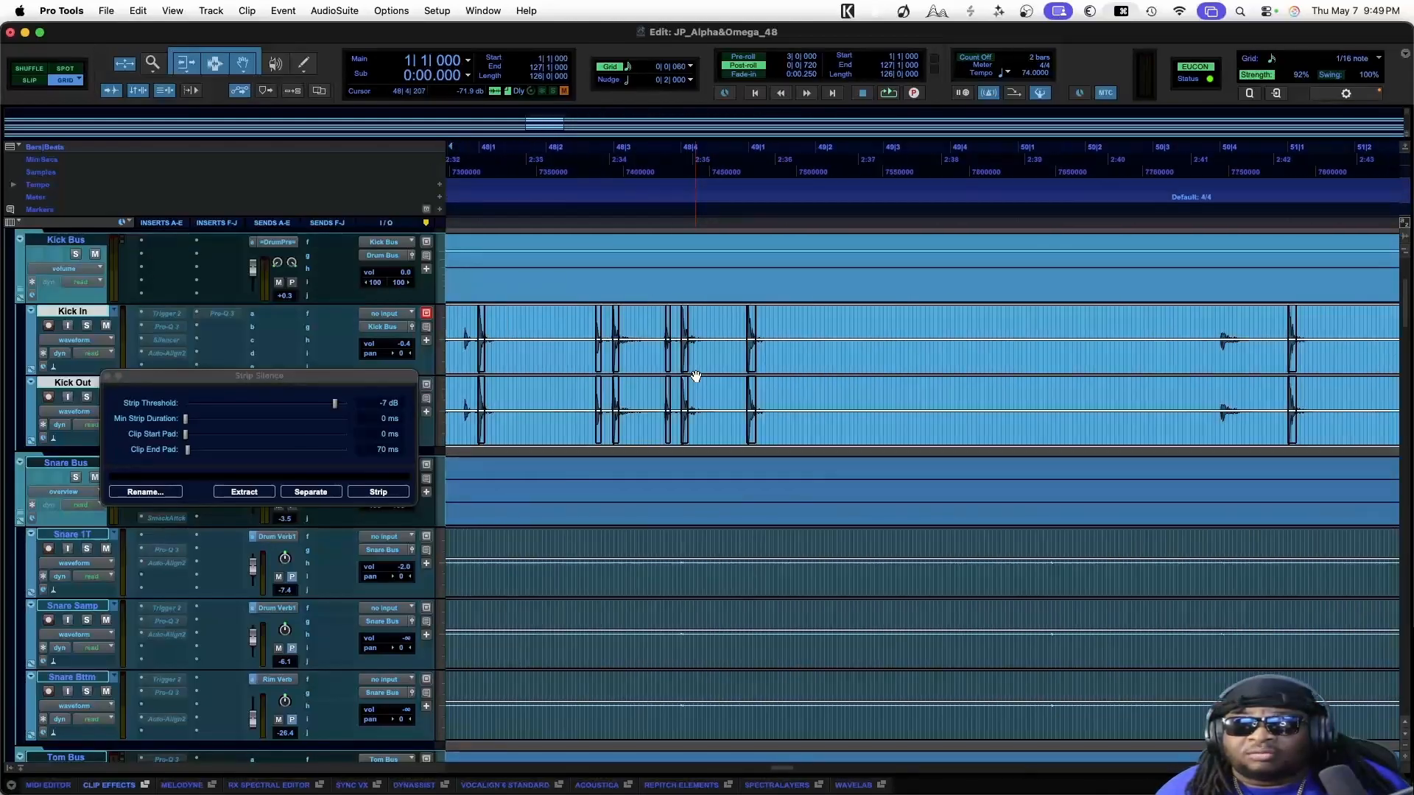
Try stripping the silence from Kick In and Kick Out, inspect the clip just before bar 46 beat 3, and undo the strip
{"action": "left_click", "coordinate": [379, 491]}
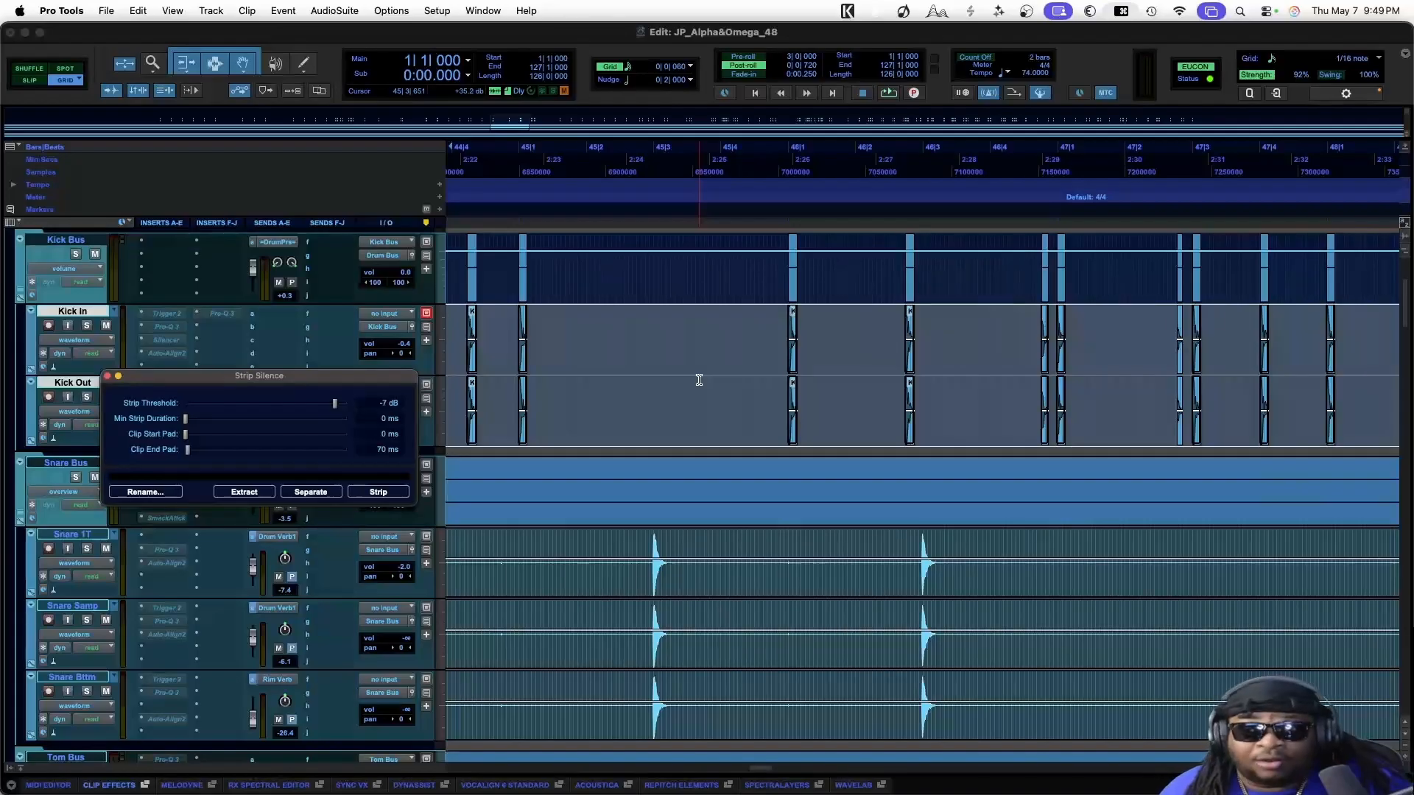
{"action": "key", "text": "super+bracketright"}
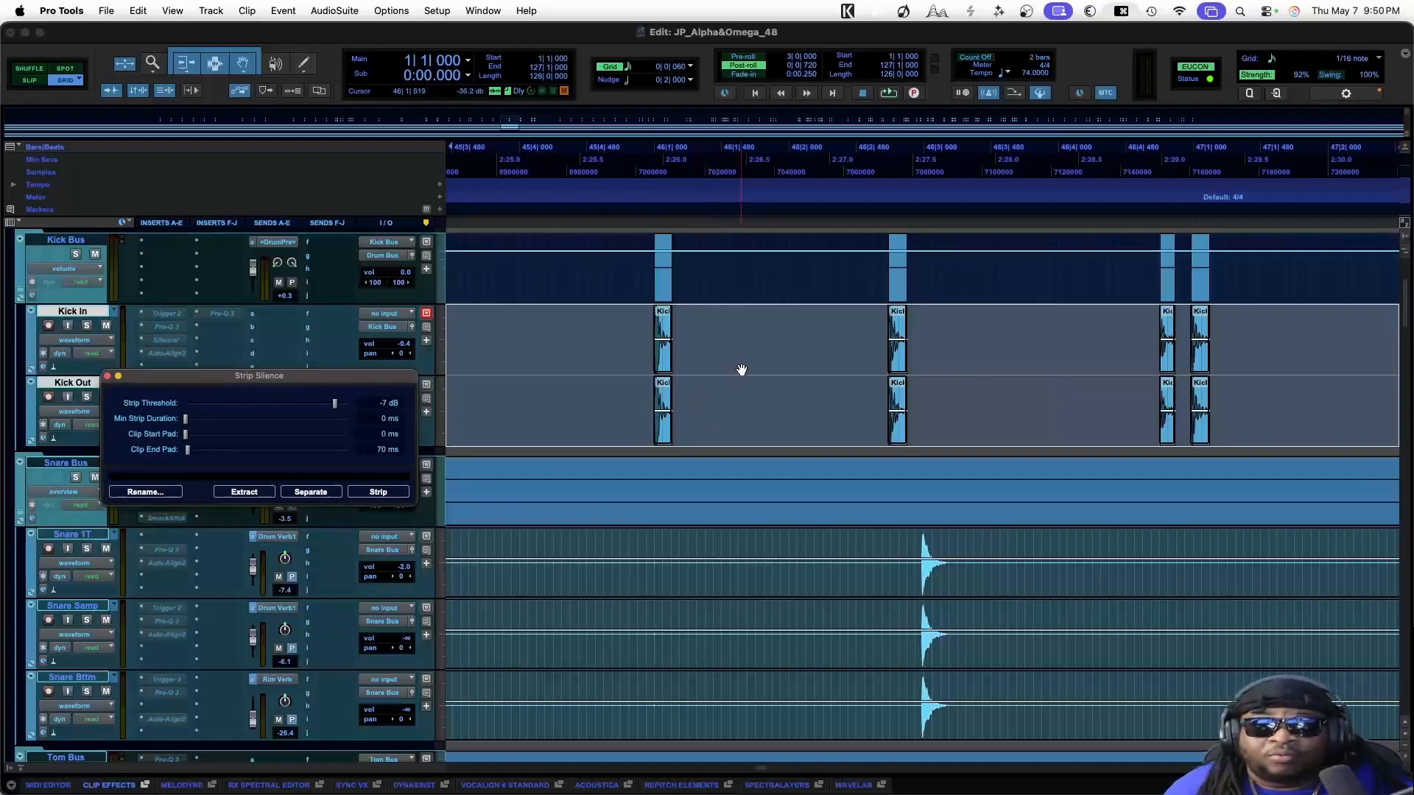
{"action": "key", "text": "super+bracketright"}
{"action": "key", "text": "super+bracketright"}
{"action": "key", "text": "super+bracketright"}
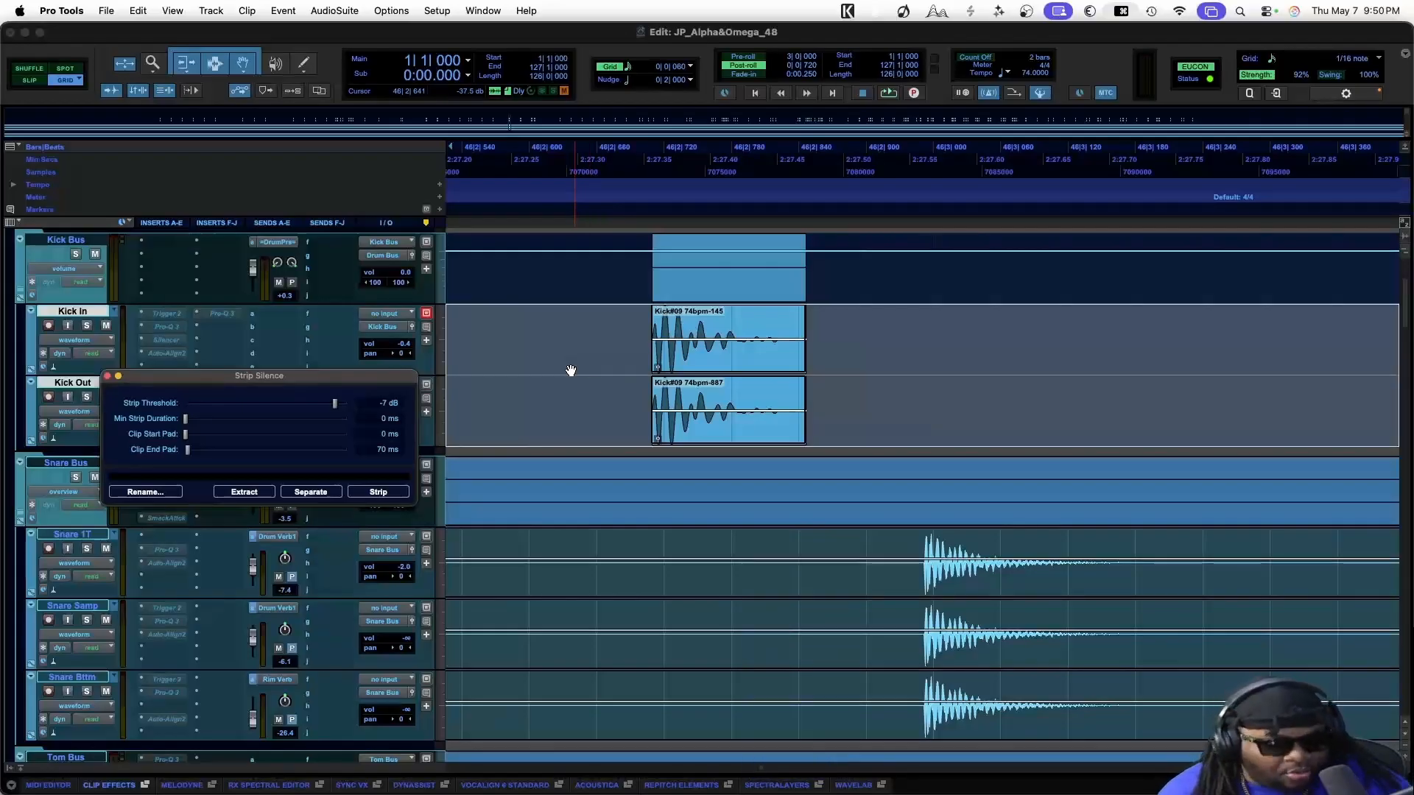
{"action": "key", "text": "super+z"}
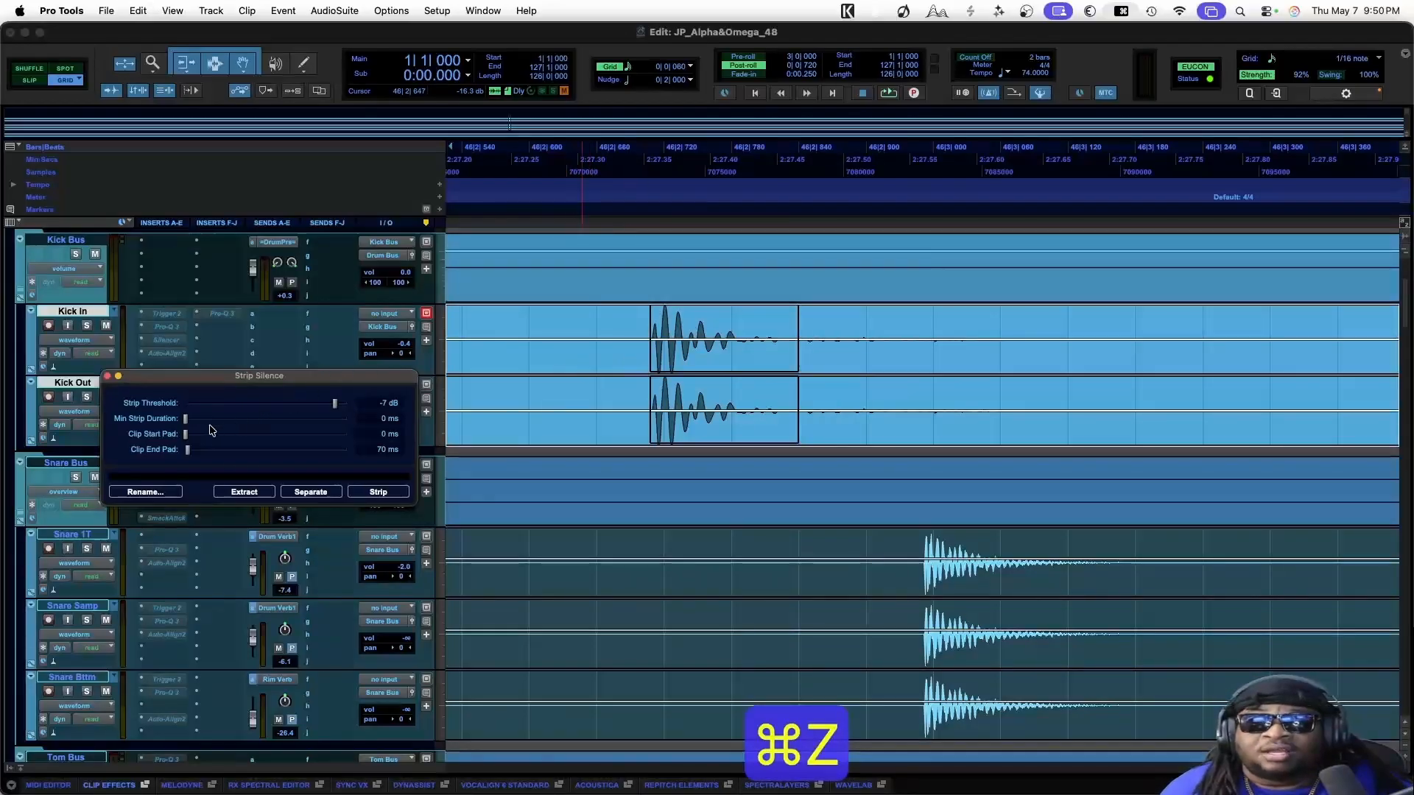
Try a Clip Start Pad of 17 ms in Strip Silence, and return it to 0 ms
{"action": "left_click_drag", "start_coordinate": [184, 434], "coordinate": [186, 435]}
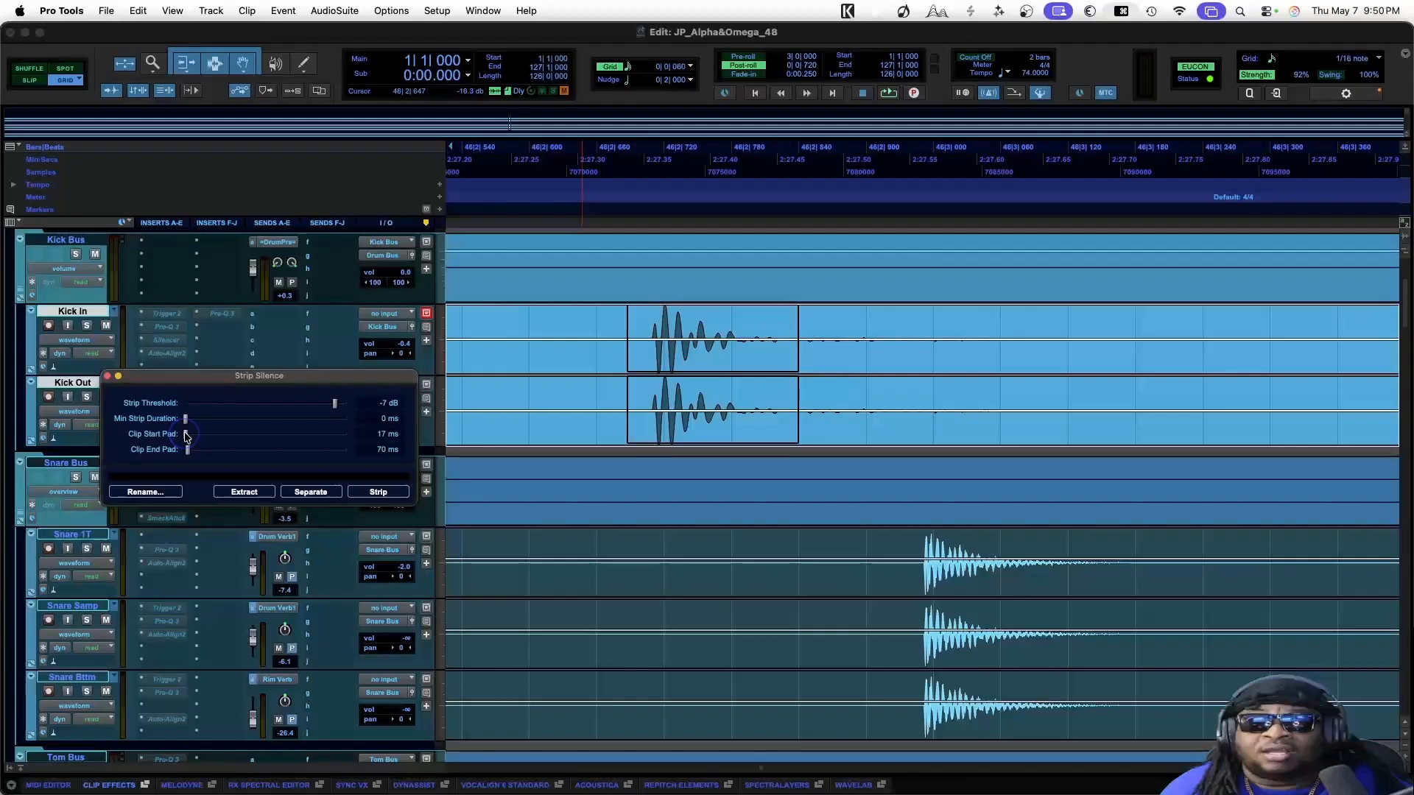
{"action": "left_click", "coordinate": [628, 69]}
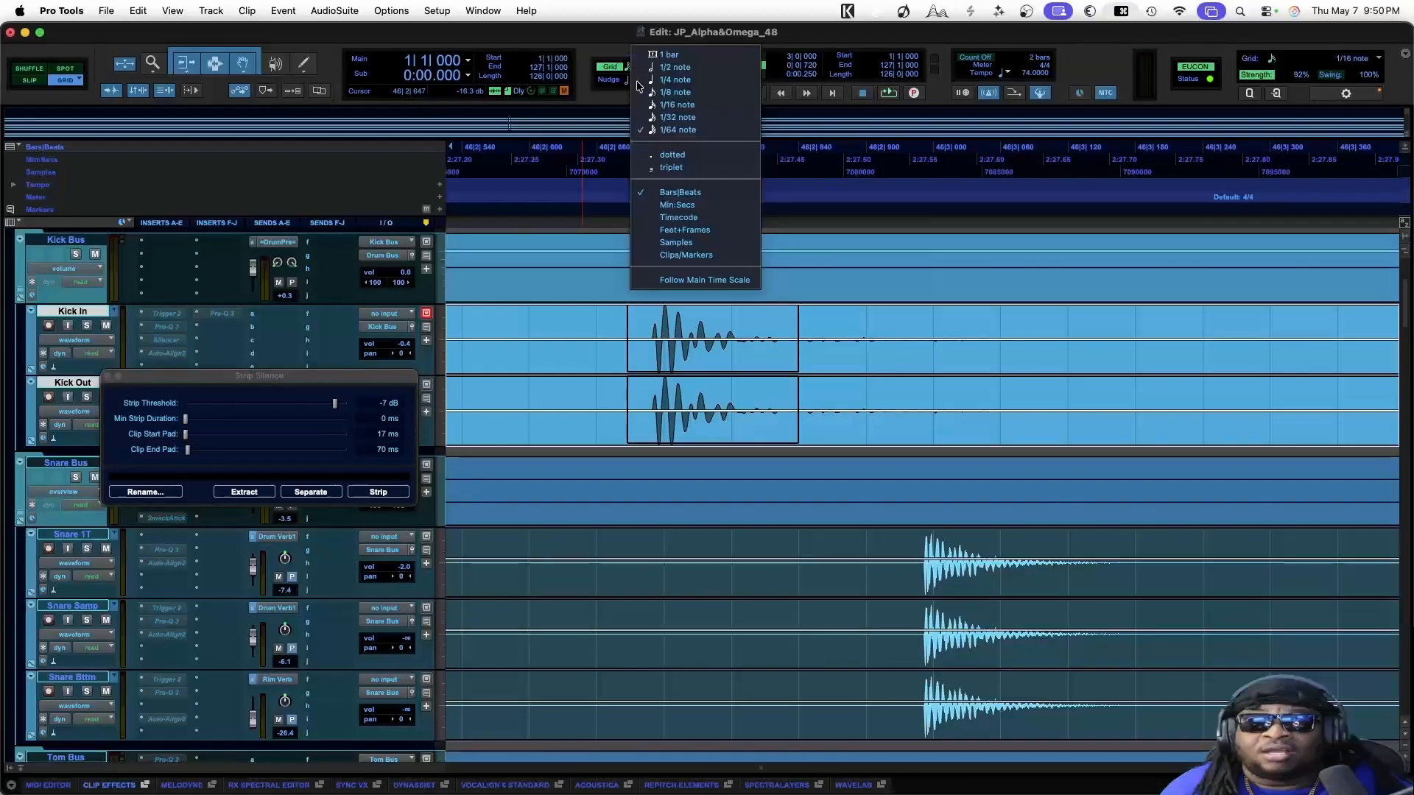
{"action": "left_click", "coordinate": [690, 133]}
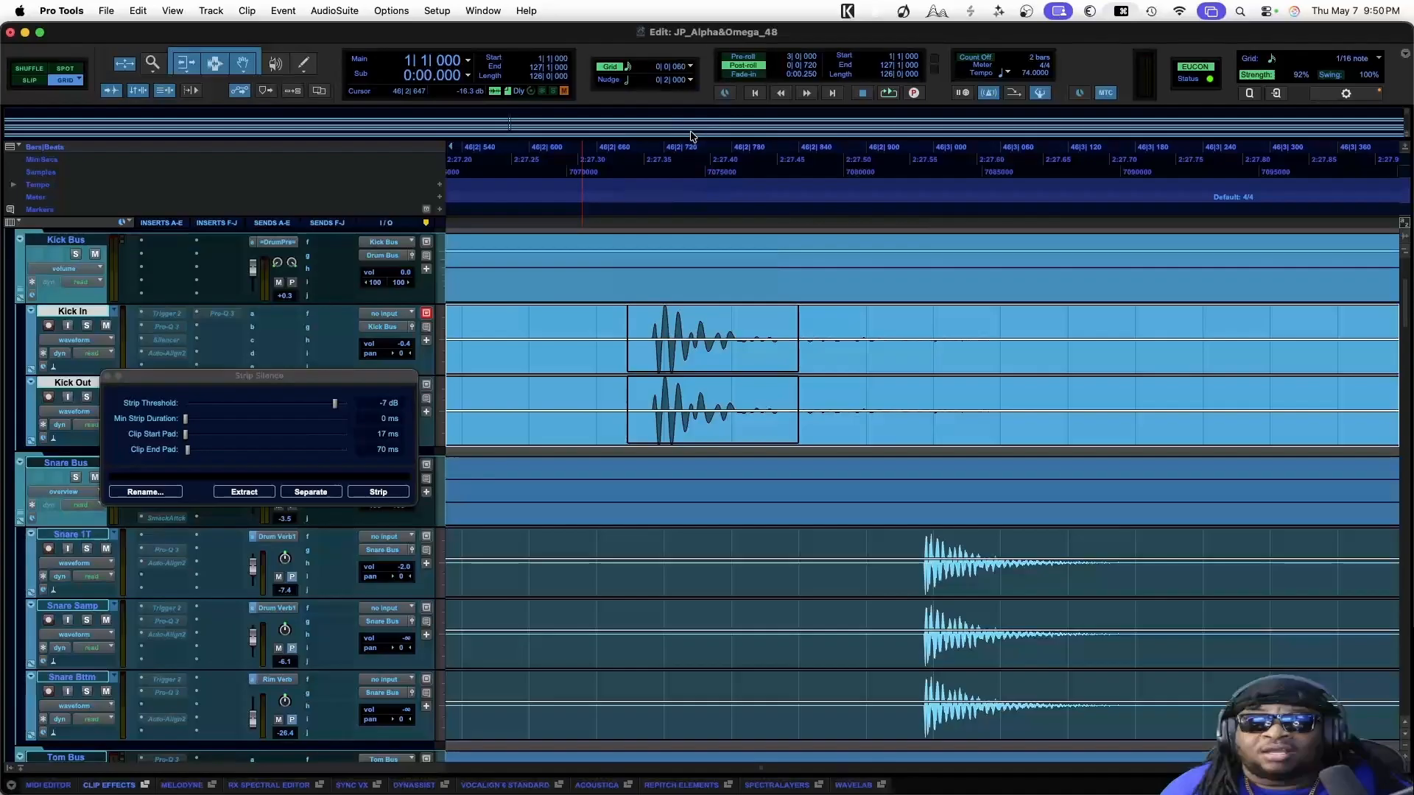
{"action": "left_click", "coordinate": [635, 371]}
{"action": "left_click_drag", "start_coordinate": [184, 439], "coordinate": [185, 437]}
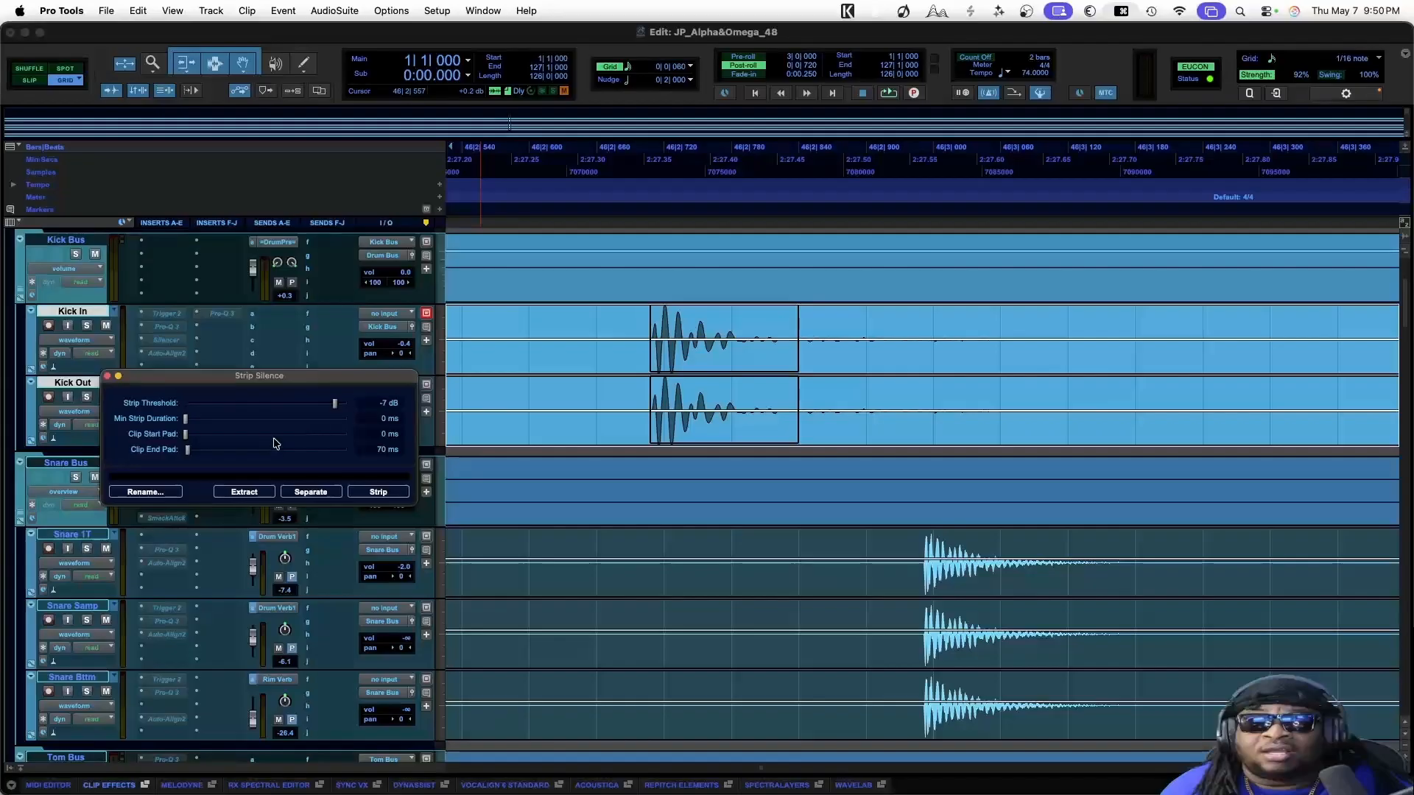
Strip the silence from Kick In and Kick Out, and set the batch fades to an instant full-level fade-in shape and a linear fade-out shape
{"action": "left_click", "coordinate": [378, 494]}
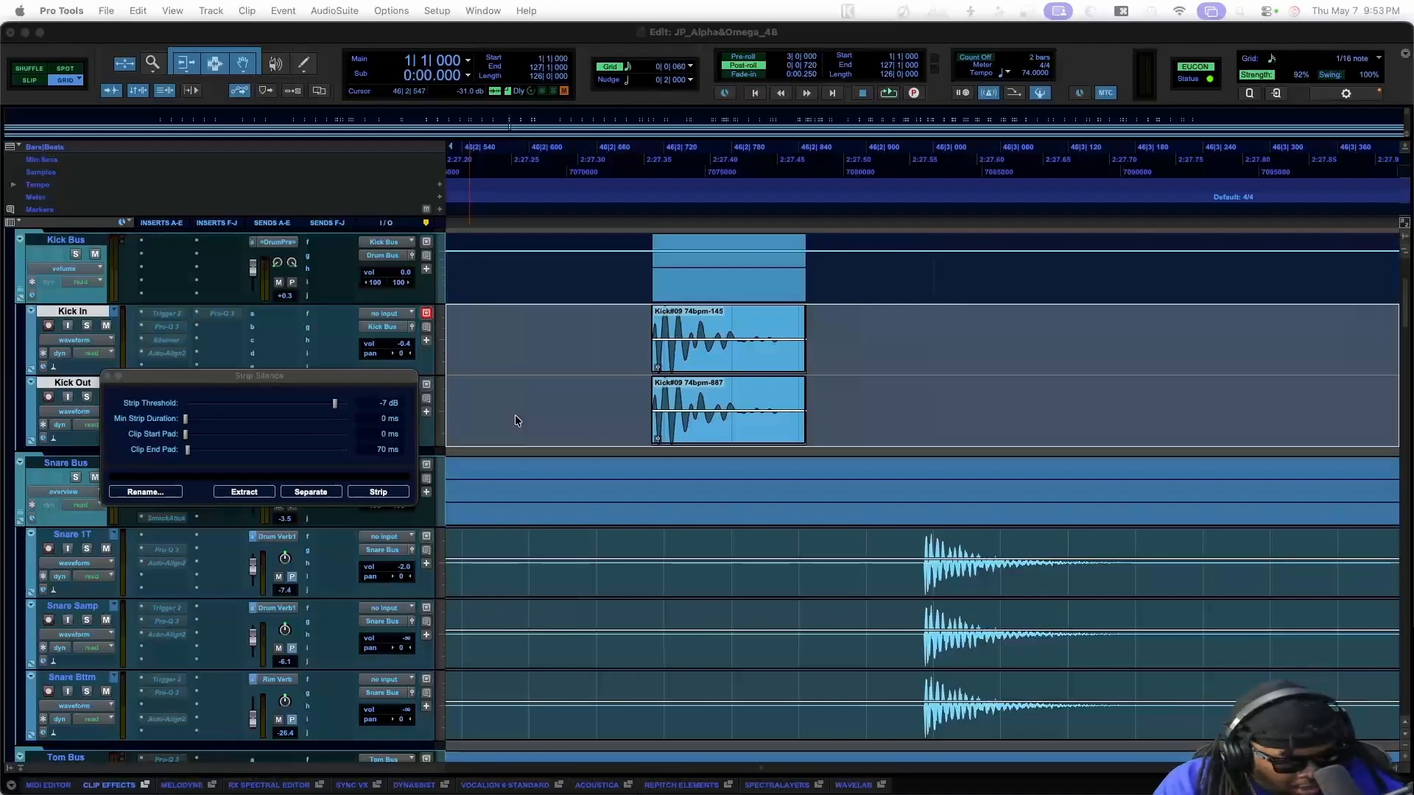
{"action": "key", "text": "super+f"}
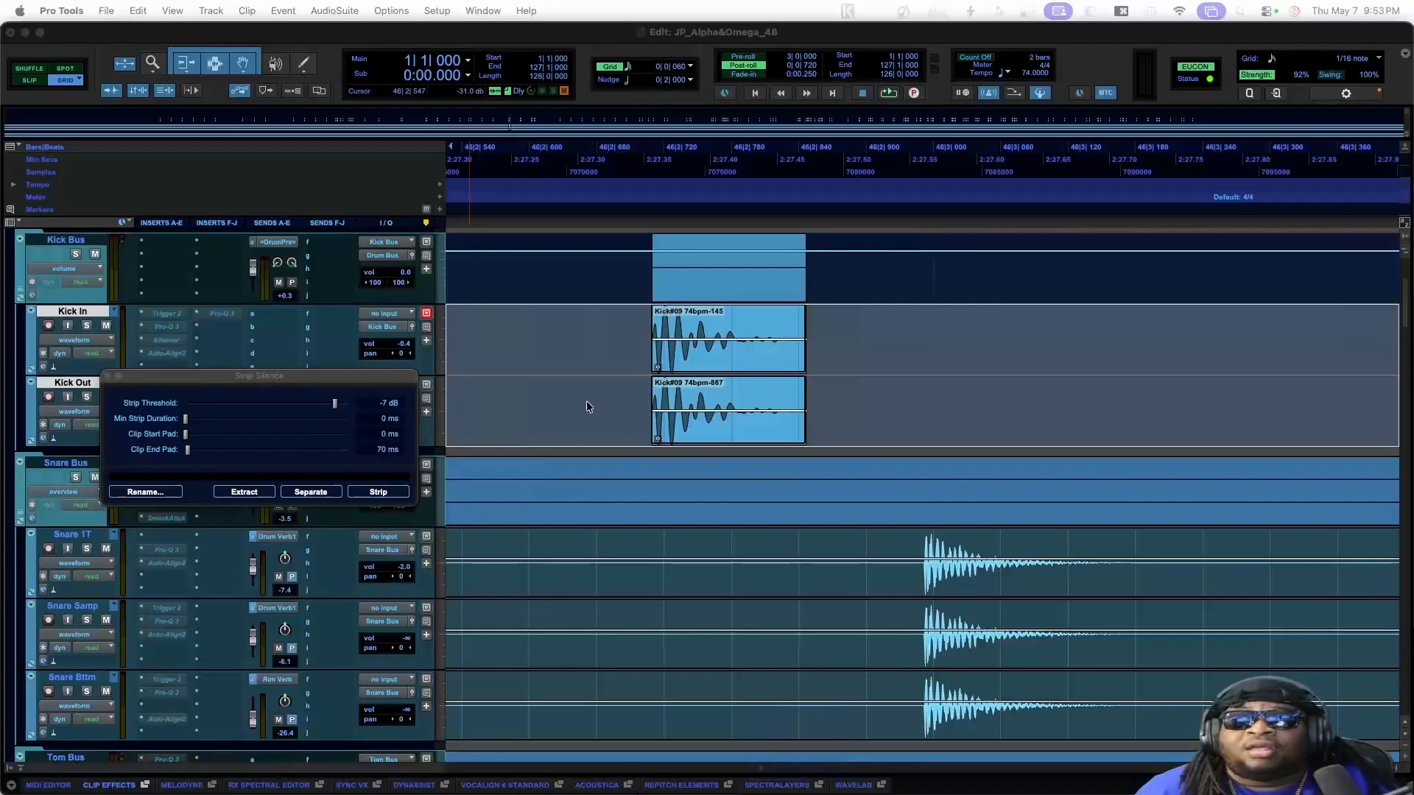
{"action": "left_click", "coordinate": [607, 30]}
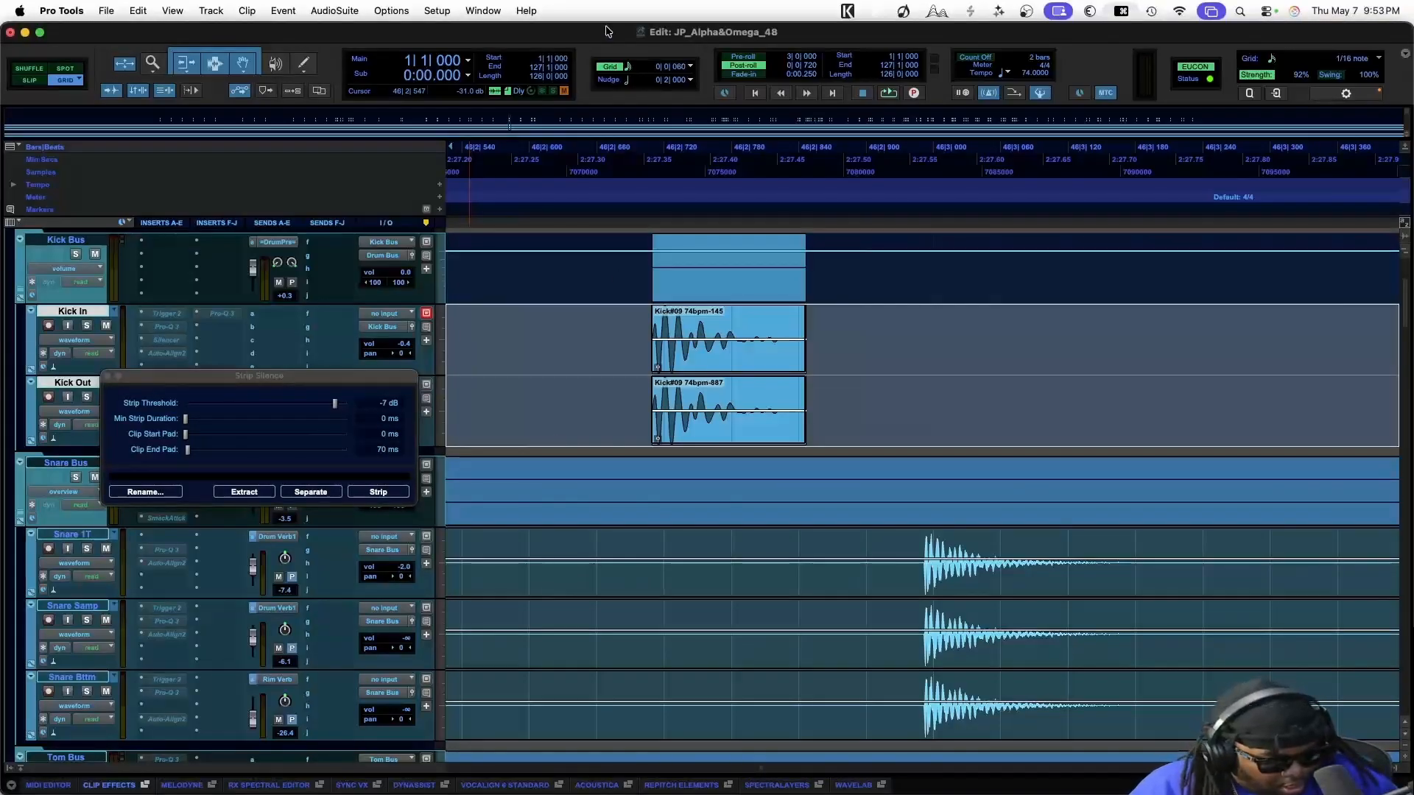
{"action": "key", "text": "super+f"}
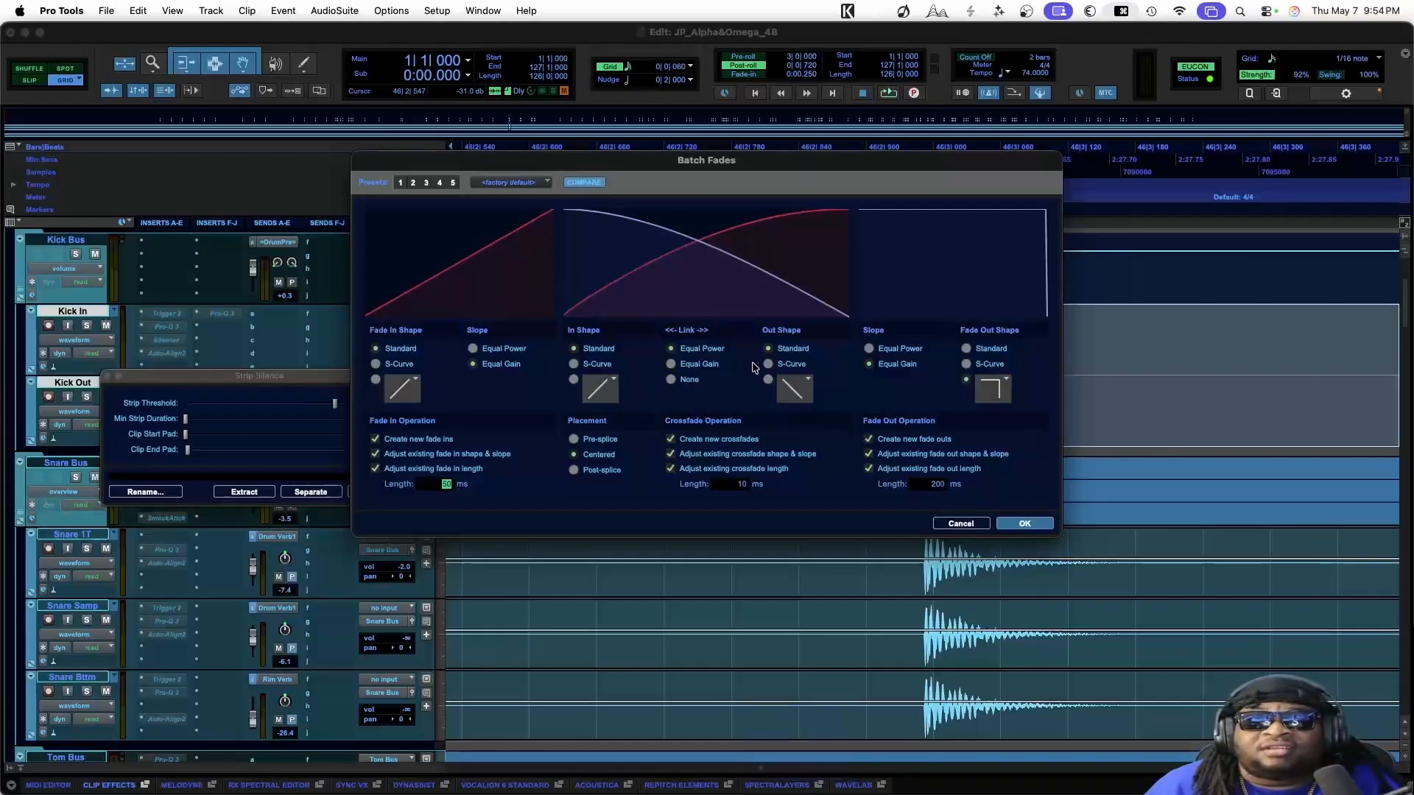
{"action": "left_click", "coordinate": [394, 384]}
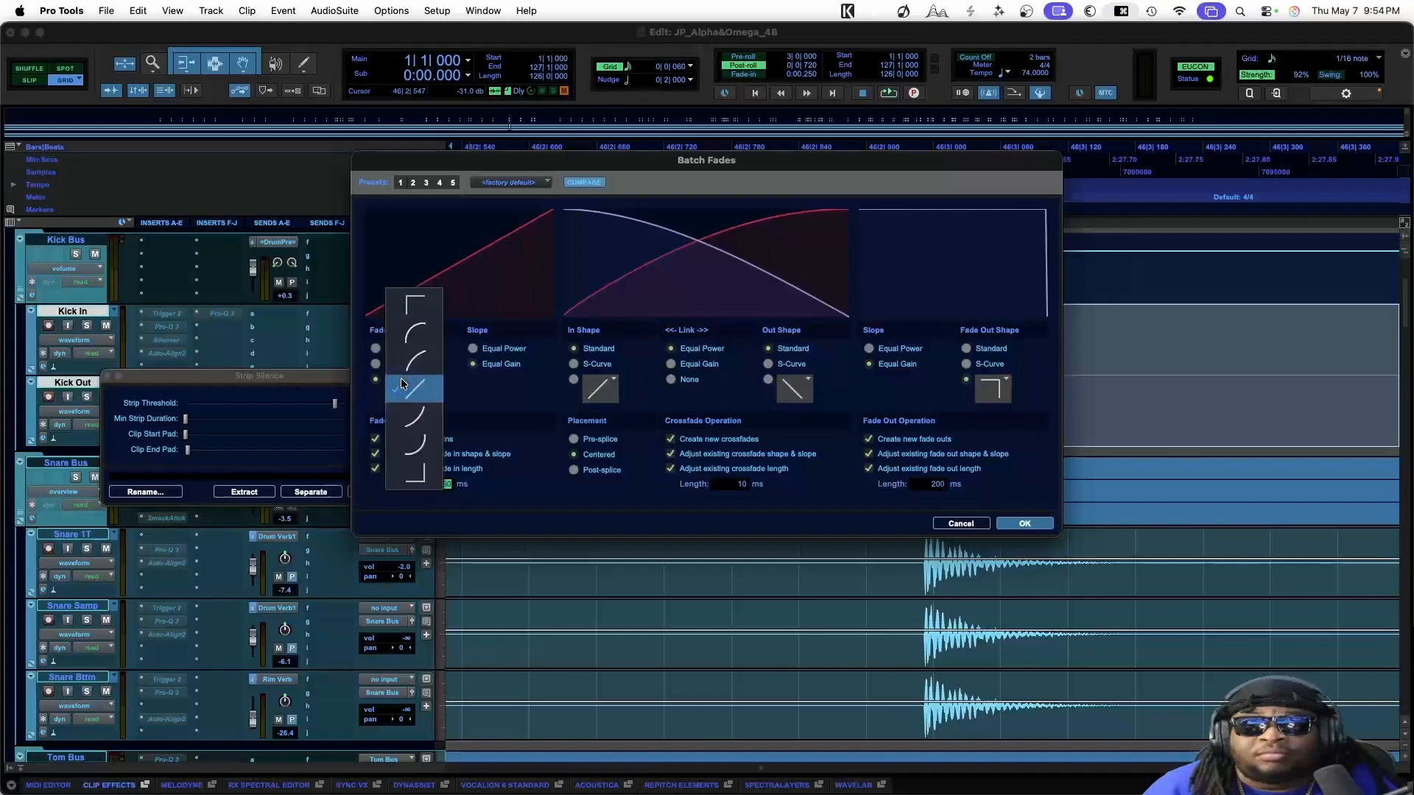
{"action": "left_click", "coordinate": [410, 308]}
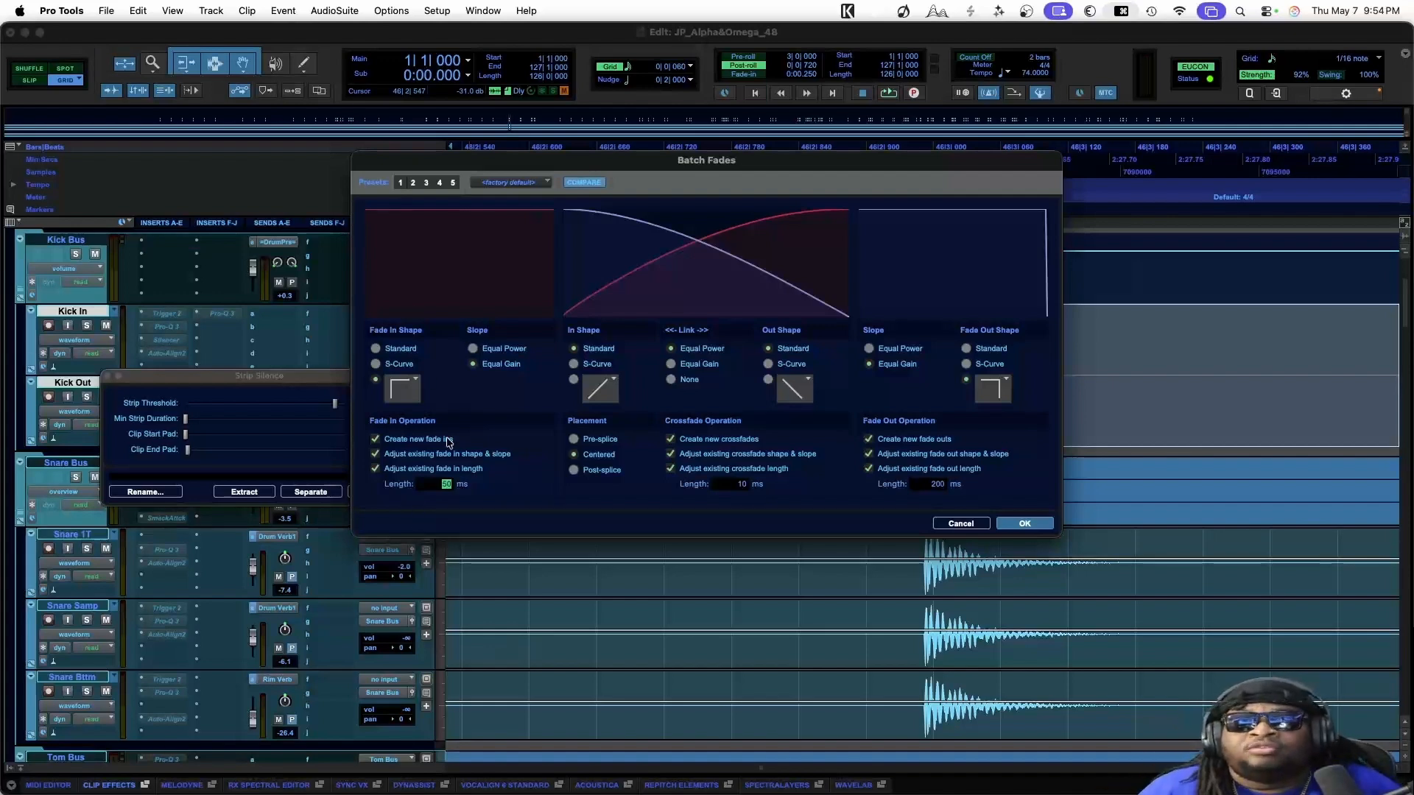
{"action": "left_click", "coordinate": [400, 385]}
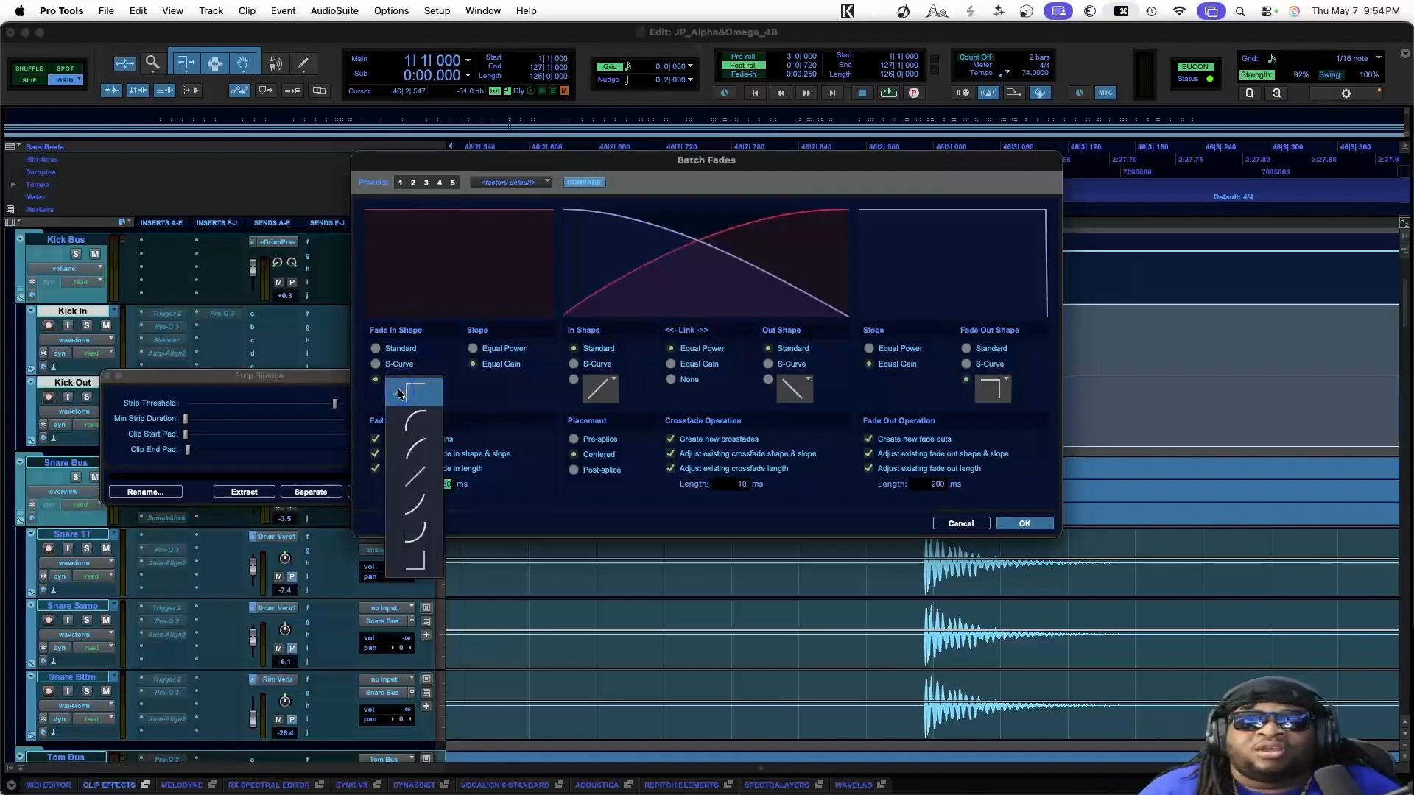
{"action": "left_click", "coordinate": [398, 387]}
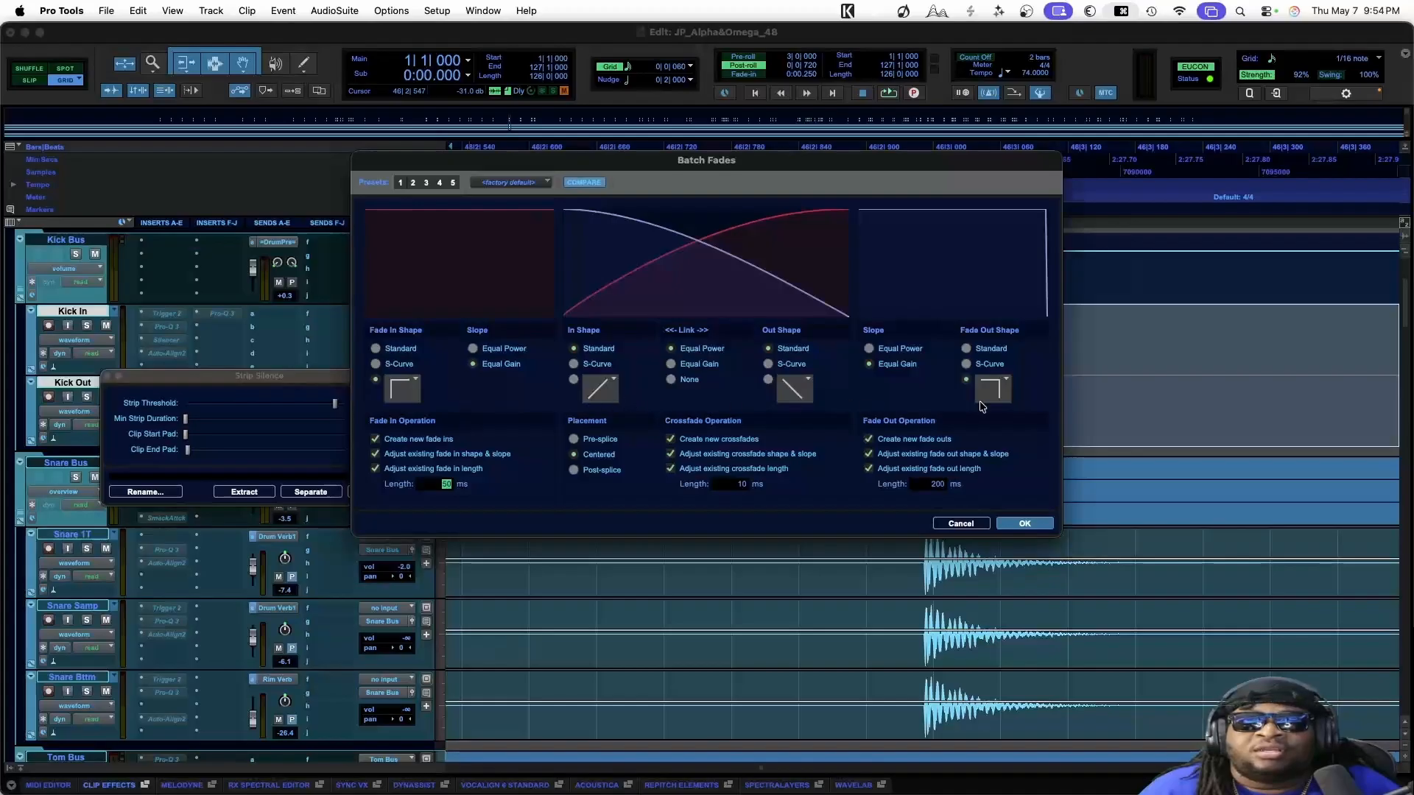
{"action": "left_click", "coordinate": [987, 386]}
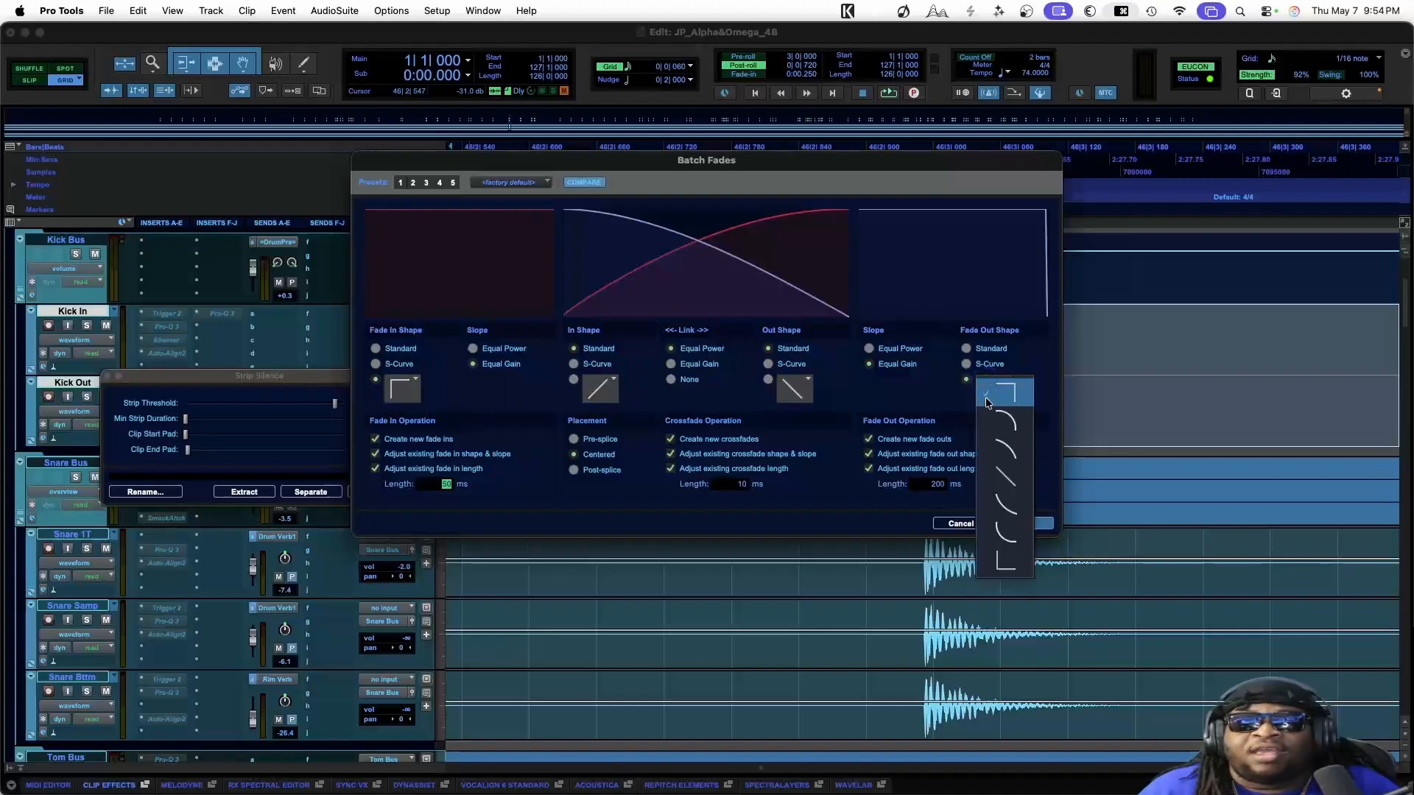
{"action": "left_click", "coordinate": [1010, 492]}
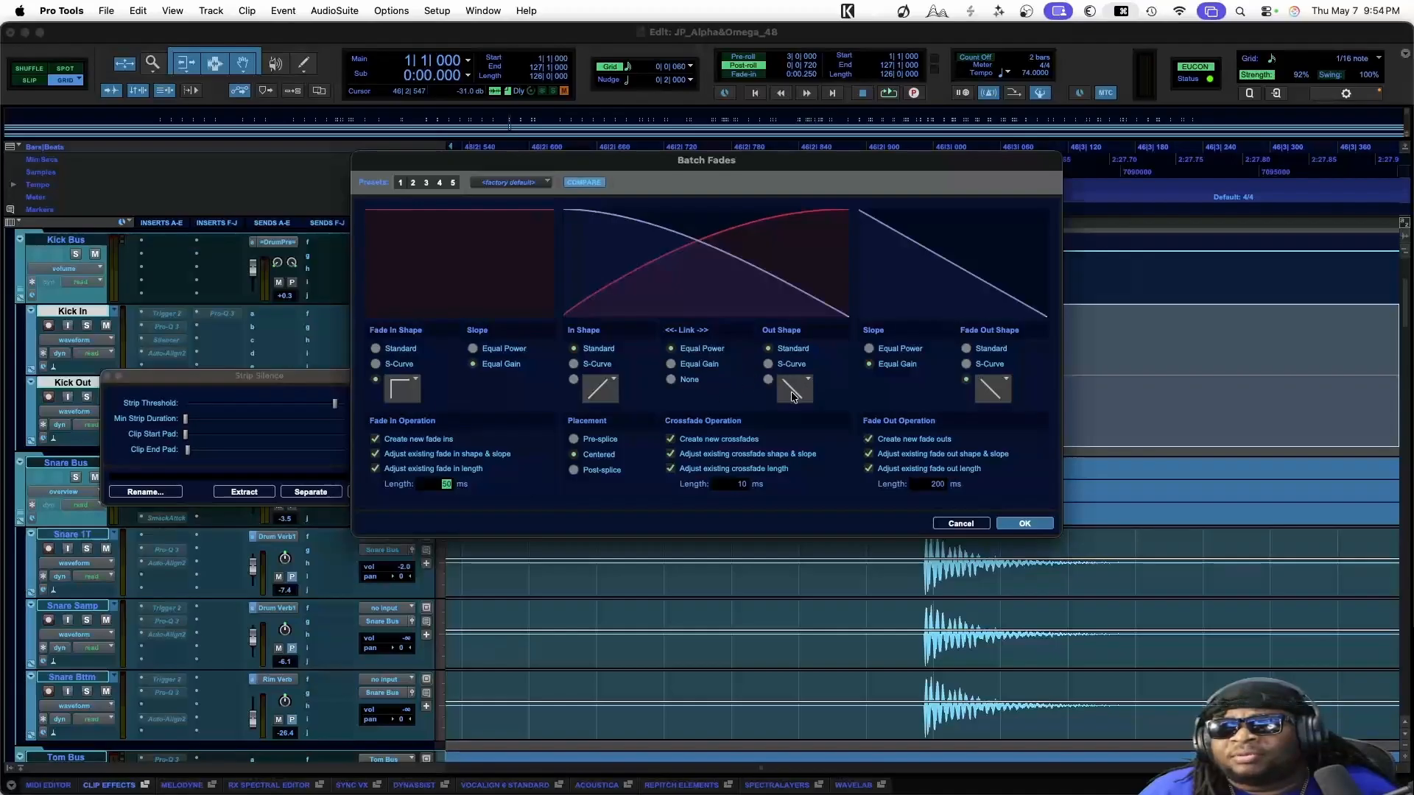
Set the batch crossfade link to None with Standard in and out shapes, and apply the fades with their lengths adjusted to fit
{"action": "left_click", "coordinate": [792, 396]}
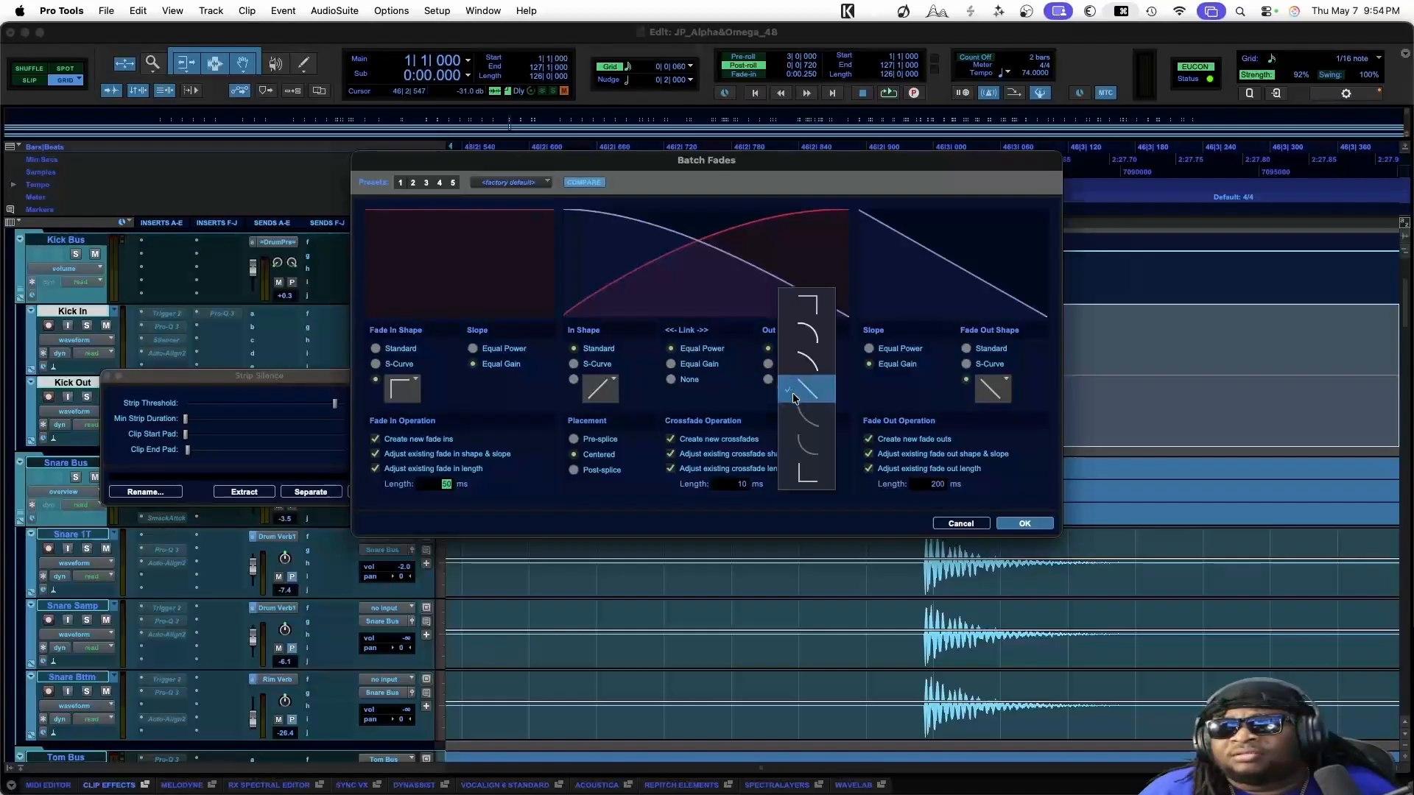
{"action": "left_click", "coordinate": [805, 304]}
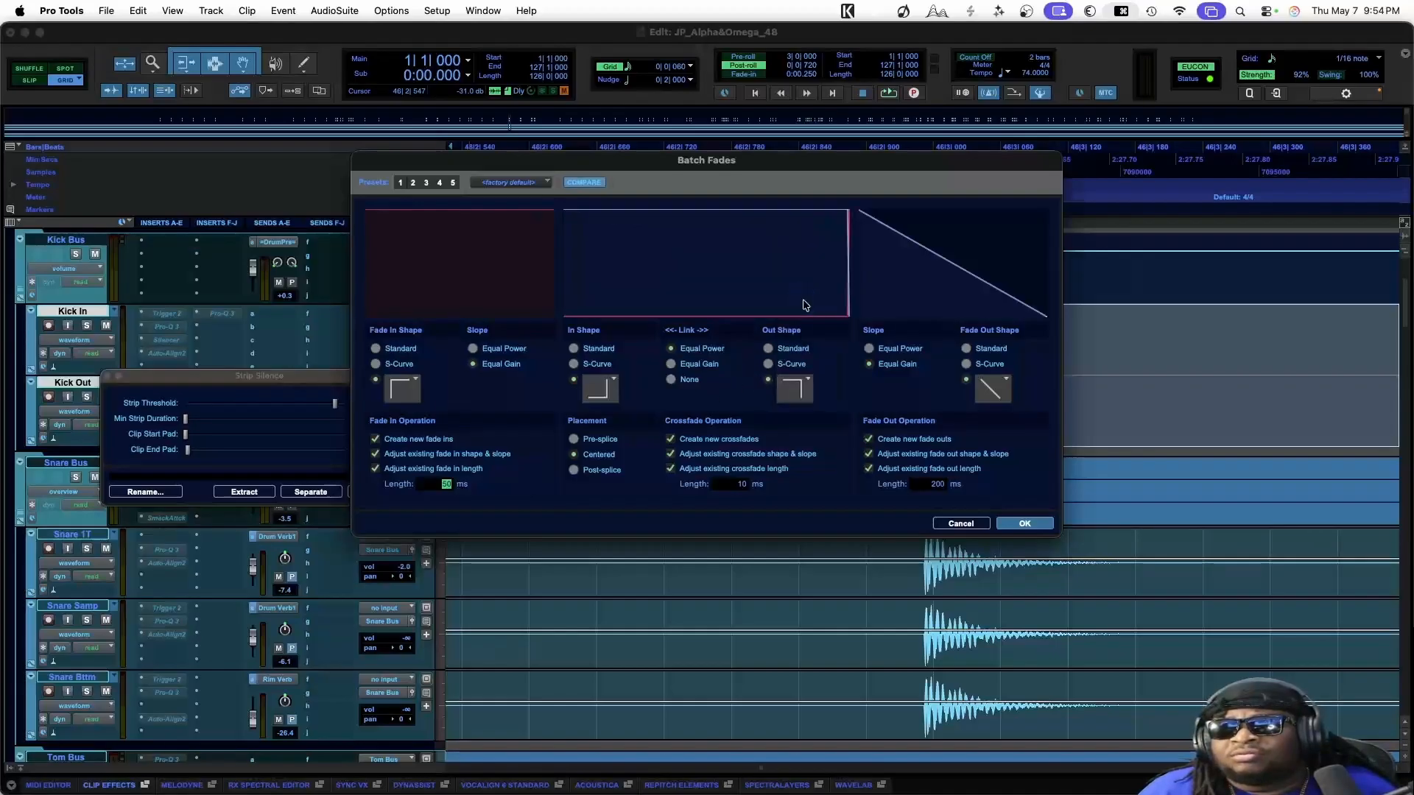
{"action": "left_click", "coordinate": [802, 401]}
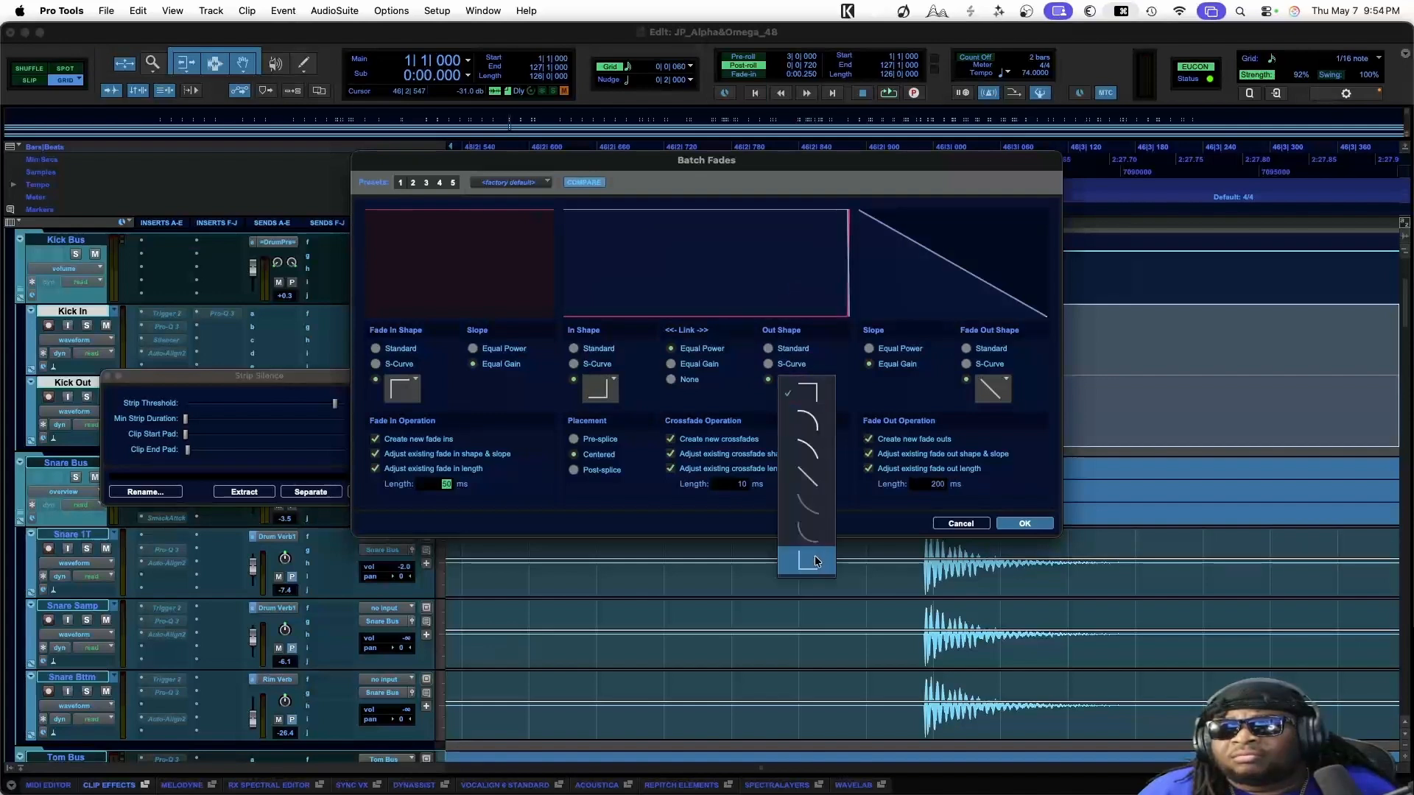
{"action": "left_click", "coordinate": [808, 477]}
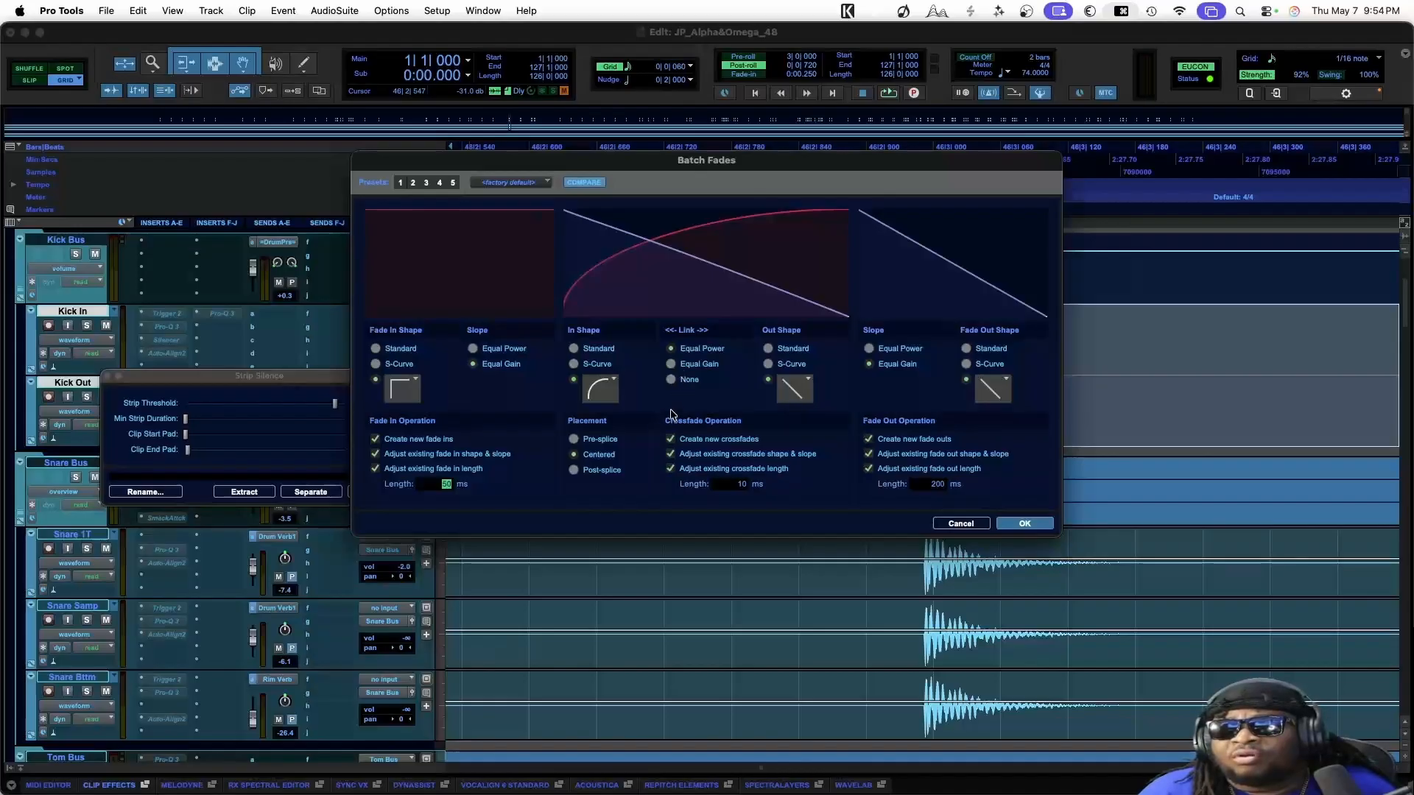
{"action": "left_click", "coordinate": [670, 381]}
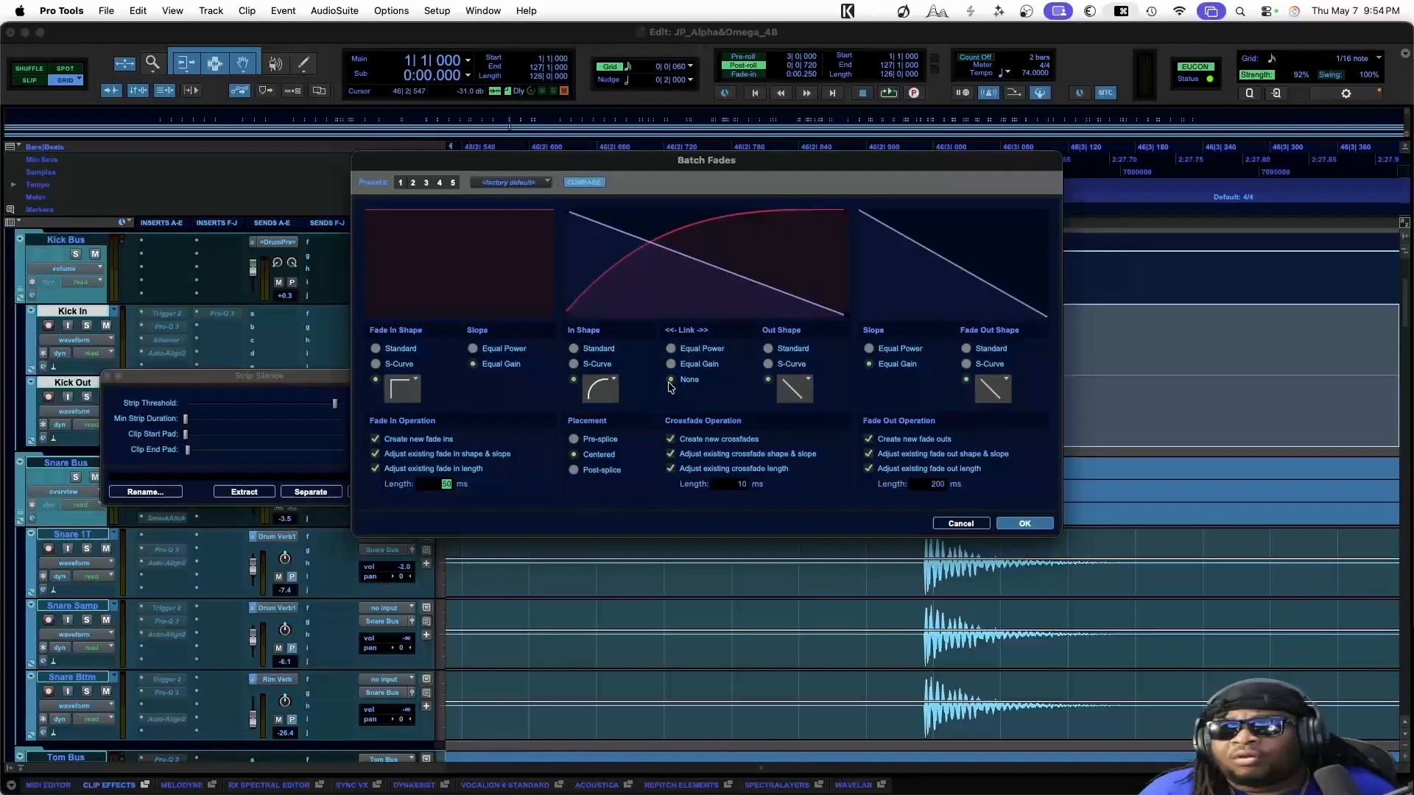
{"action": "left_click", "coordinate": [600, 389]}
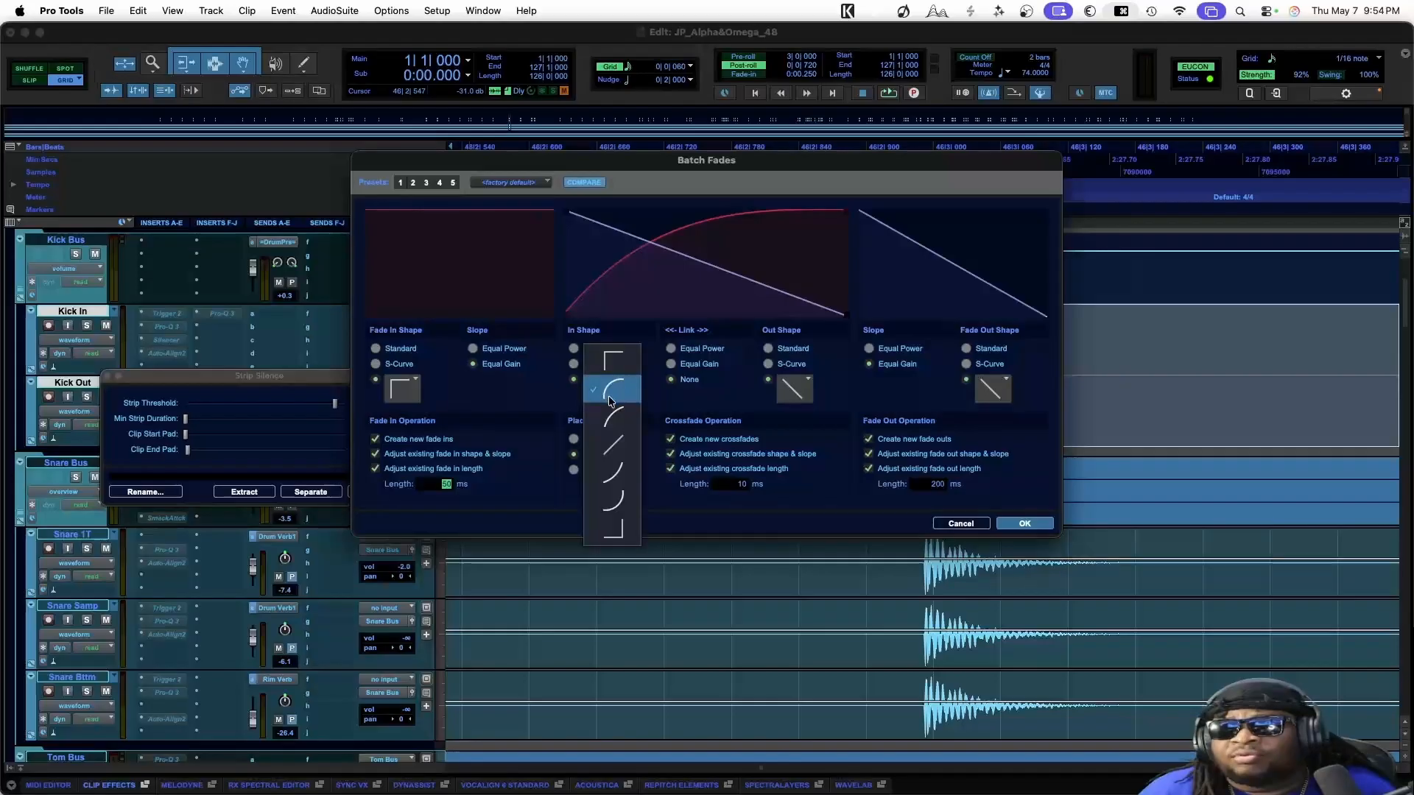
{"action": "left_click", "coordinate": [615, 456]}
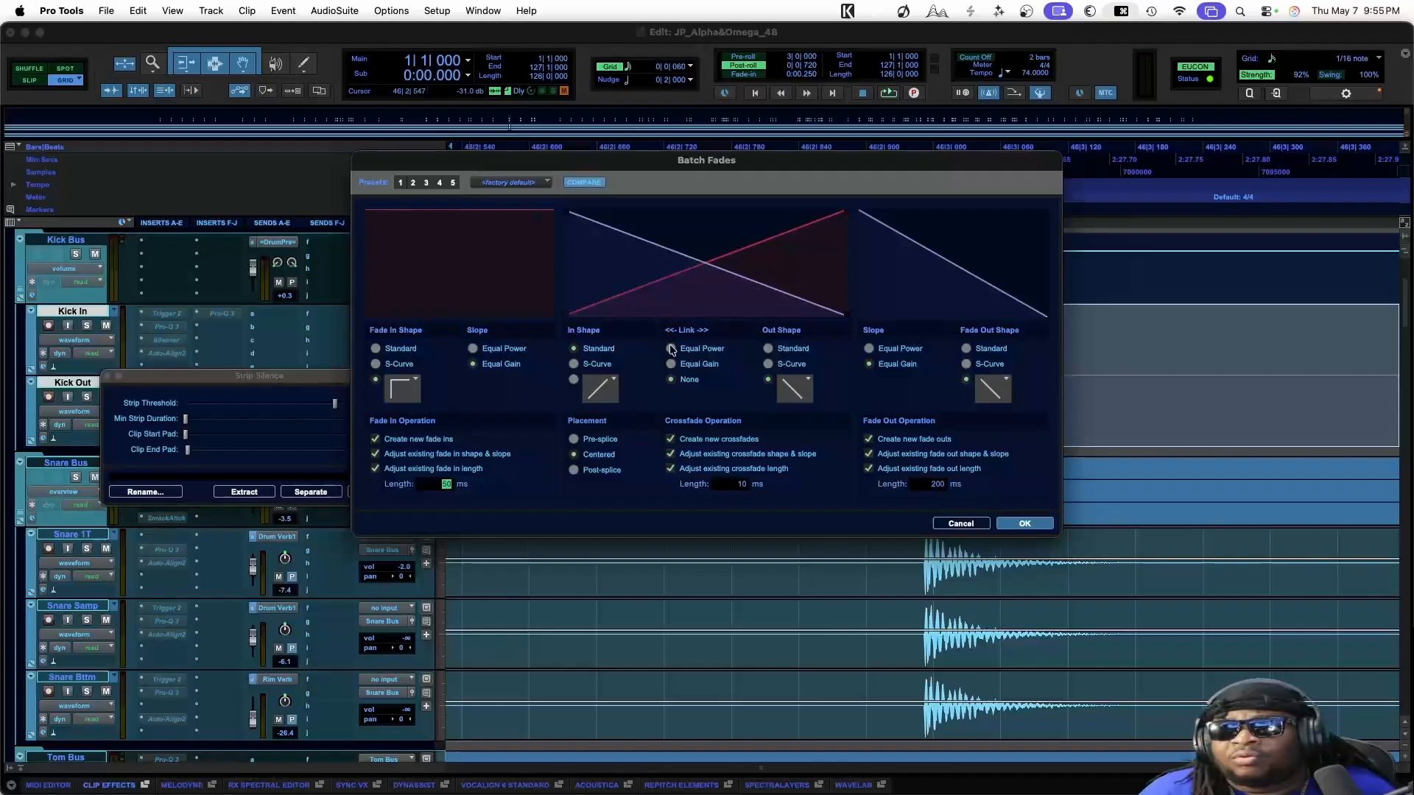
{"action": "left_click", "coordinate": [769, 349]}
{"action": "left_click", "coordinate": [1025, 524]}
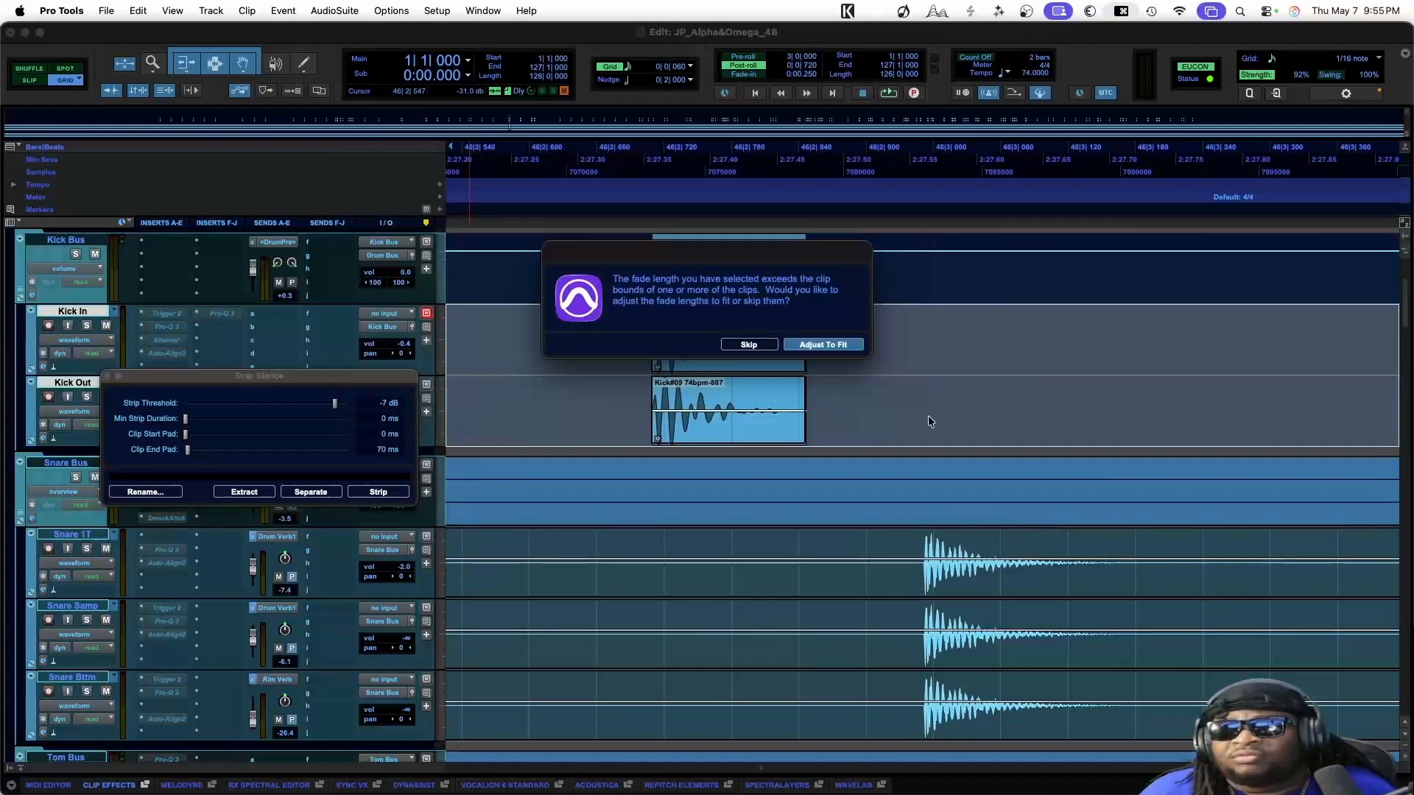
{"action": "left_click", "coordinate": [834, 345]}
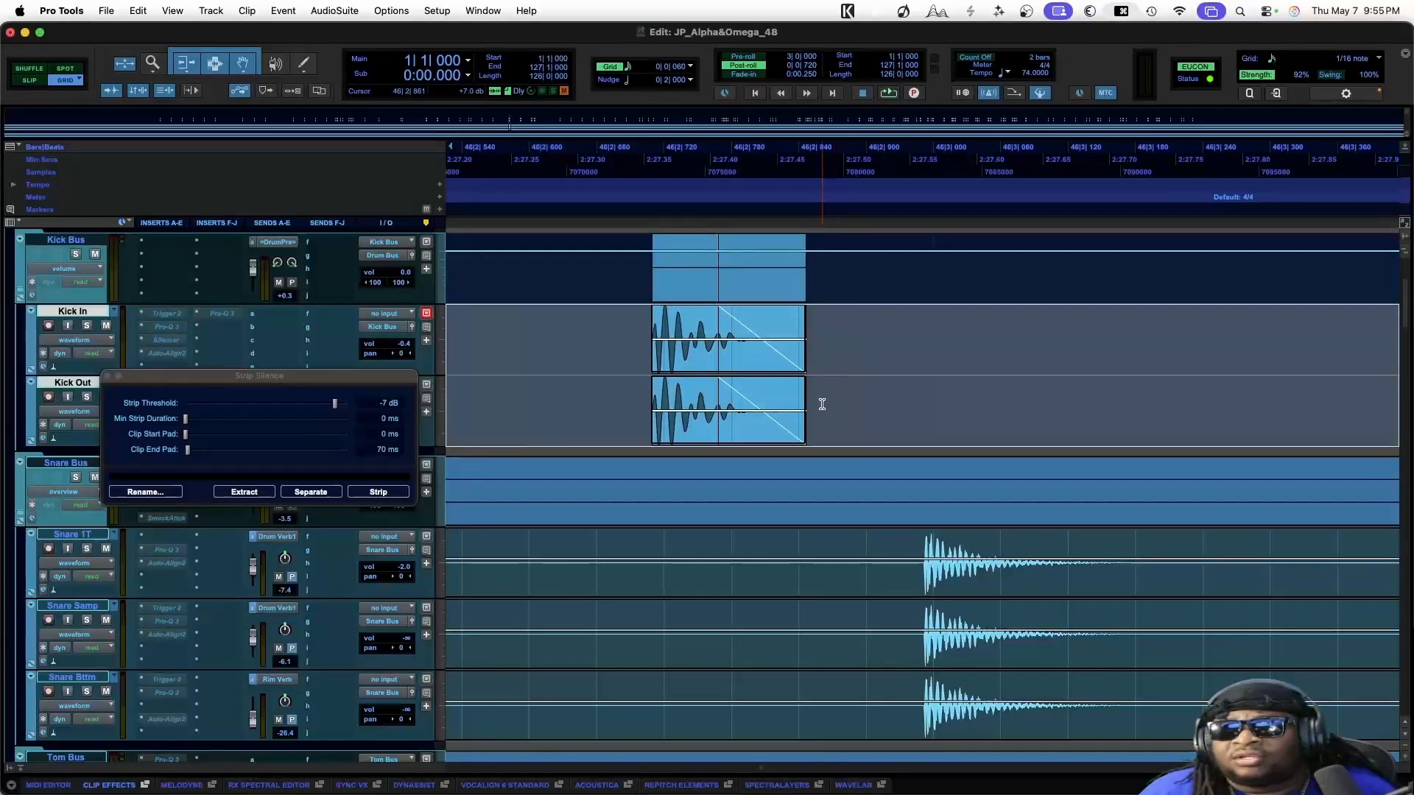
Solo the Kick Bus while auditioning the faded kick clips from just before the bar 46 hit, and undo the batch fades
{"action": "left_click", "coordinate": [590, 329]}
{"action": "key", "text": "space"}
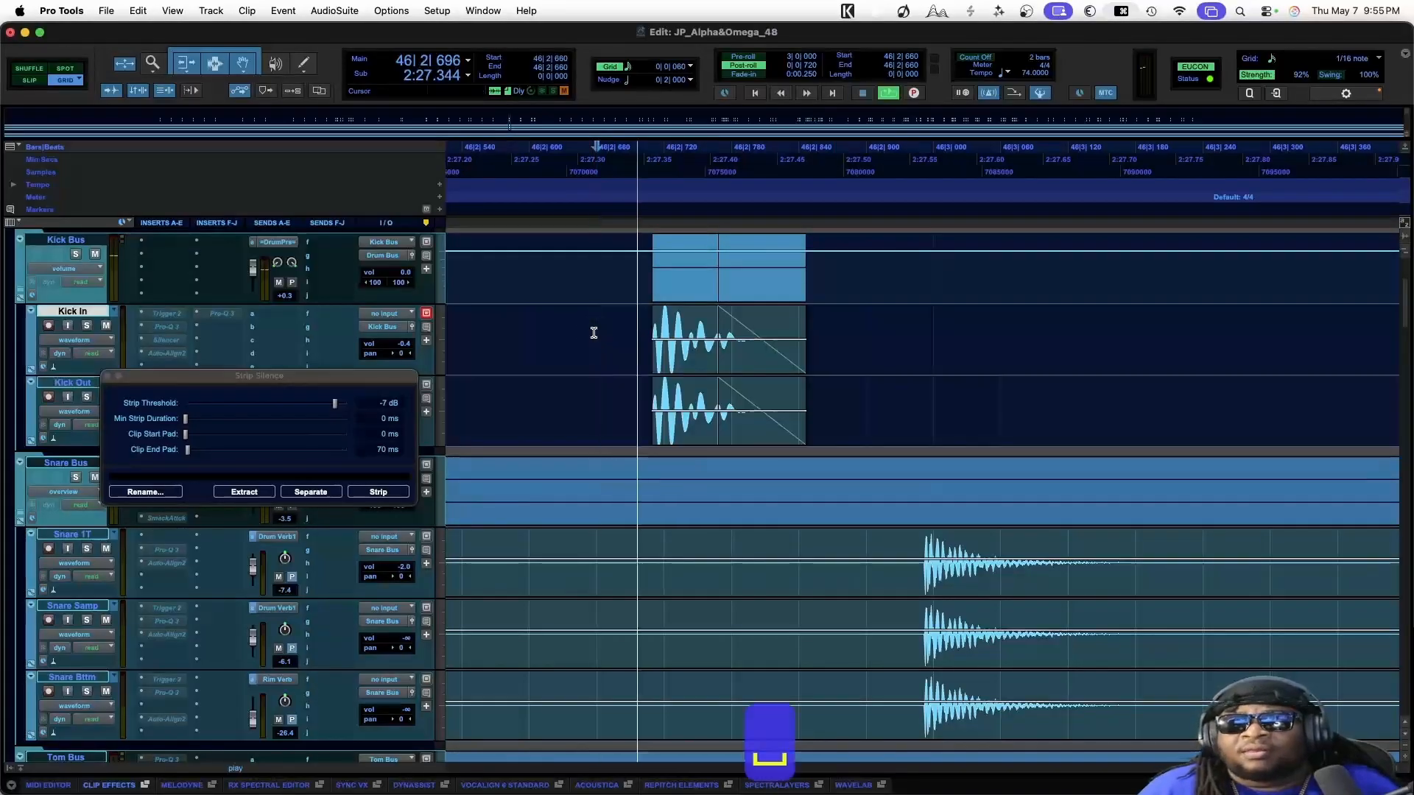
{"action": "left_click", "coordinate": [76, 254]}
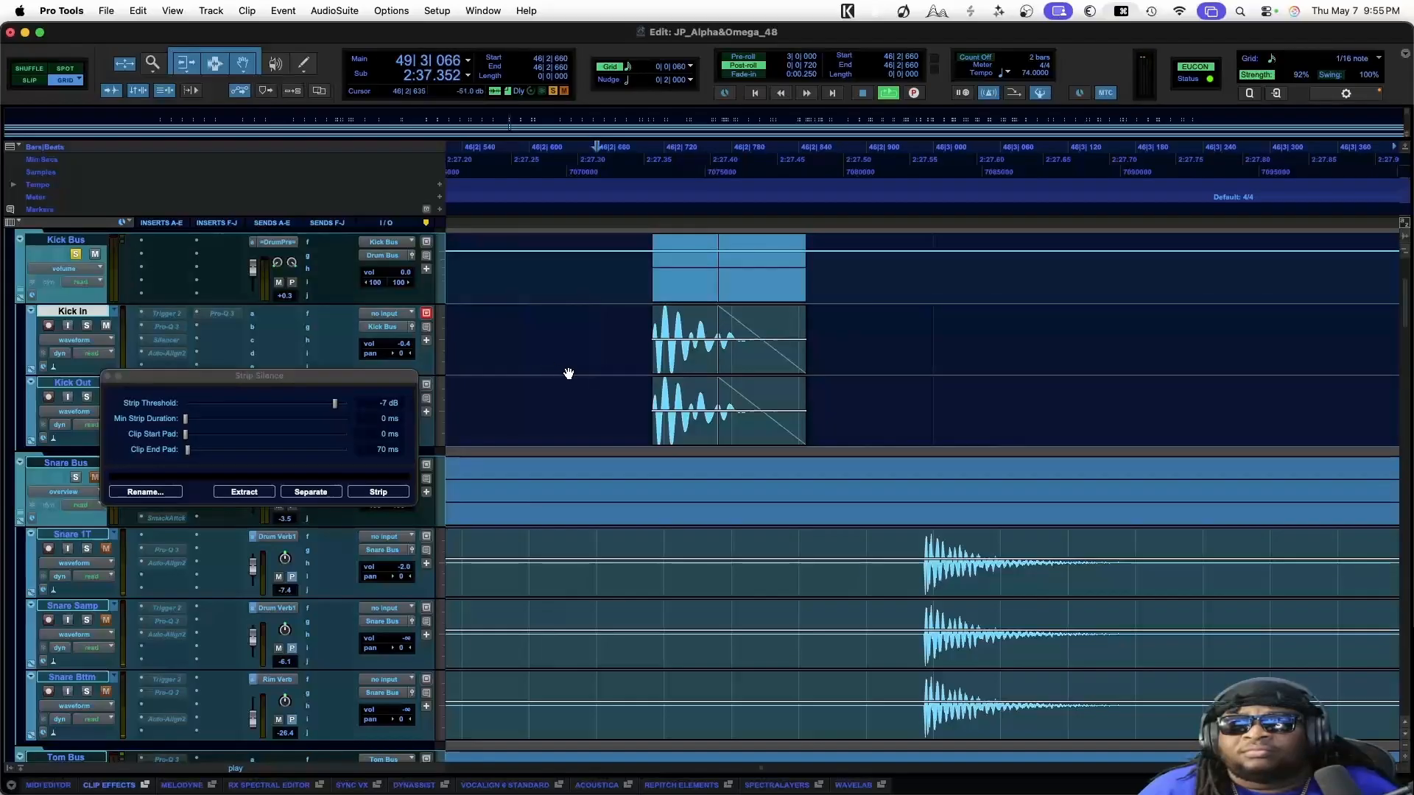
{"action": "key", "text": "space"}
{"action": "key", "text": "super+z"}
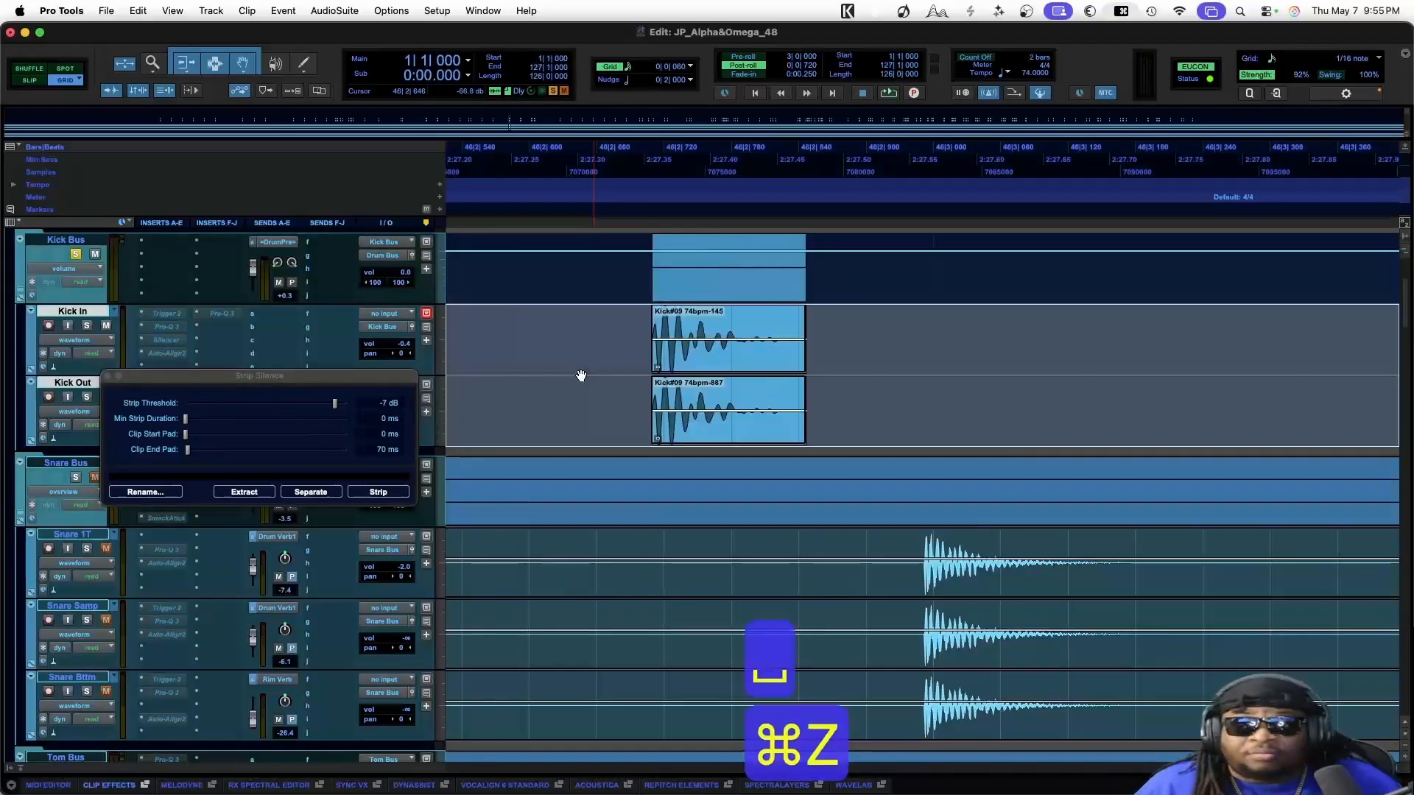
Audition the stripped kick clips without fades from just before the bar 46 hit, and undo the silence strip
{"action": "key", "text": "space"}
{"action": "key", "text": "space"}
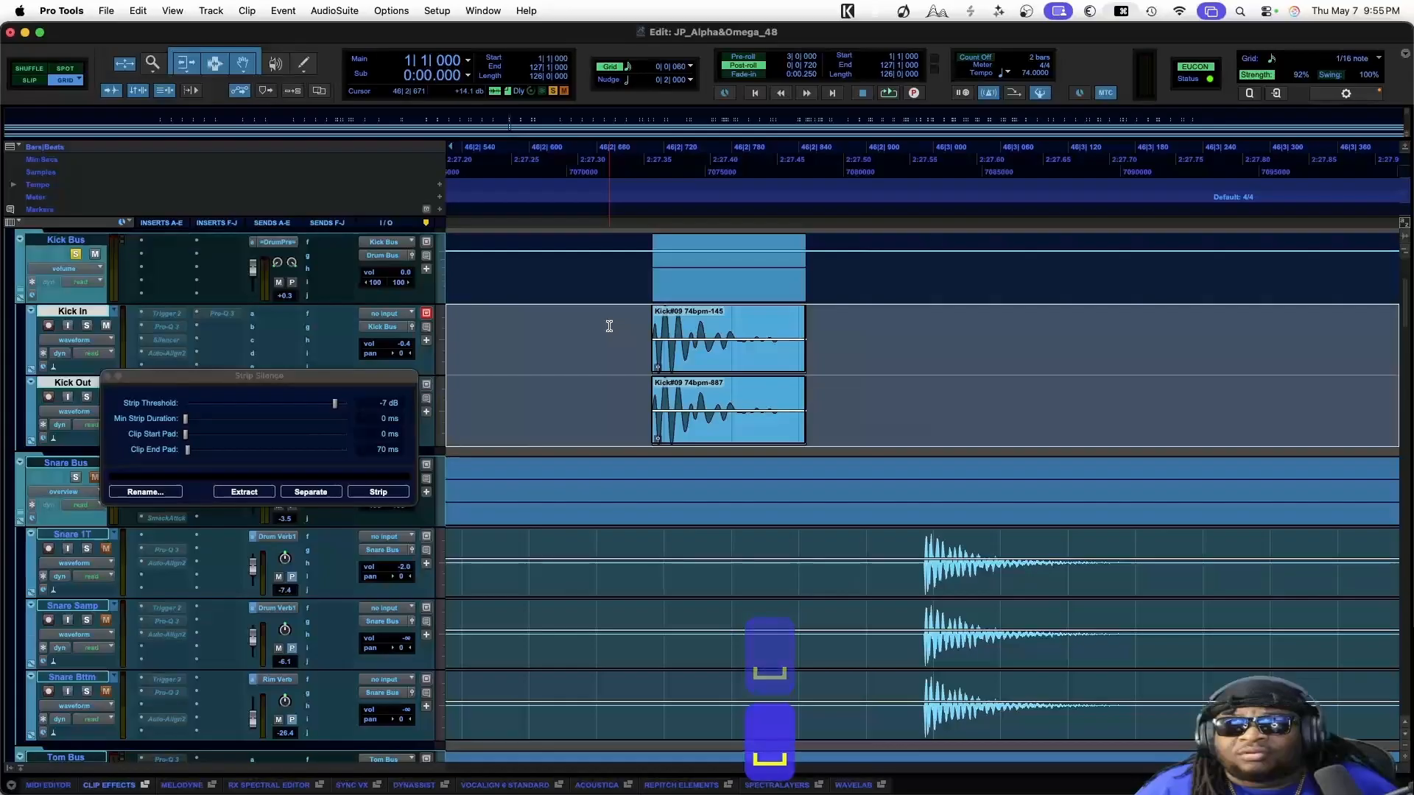
{"action": "left_click", "coordinate": [609, 326]}
{"action": "key", "text": "space"}
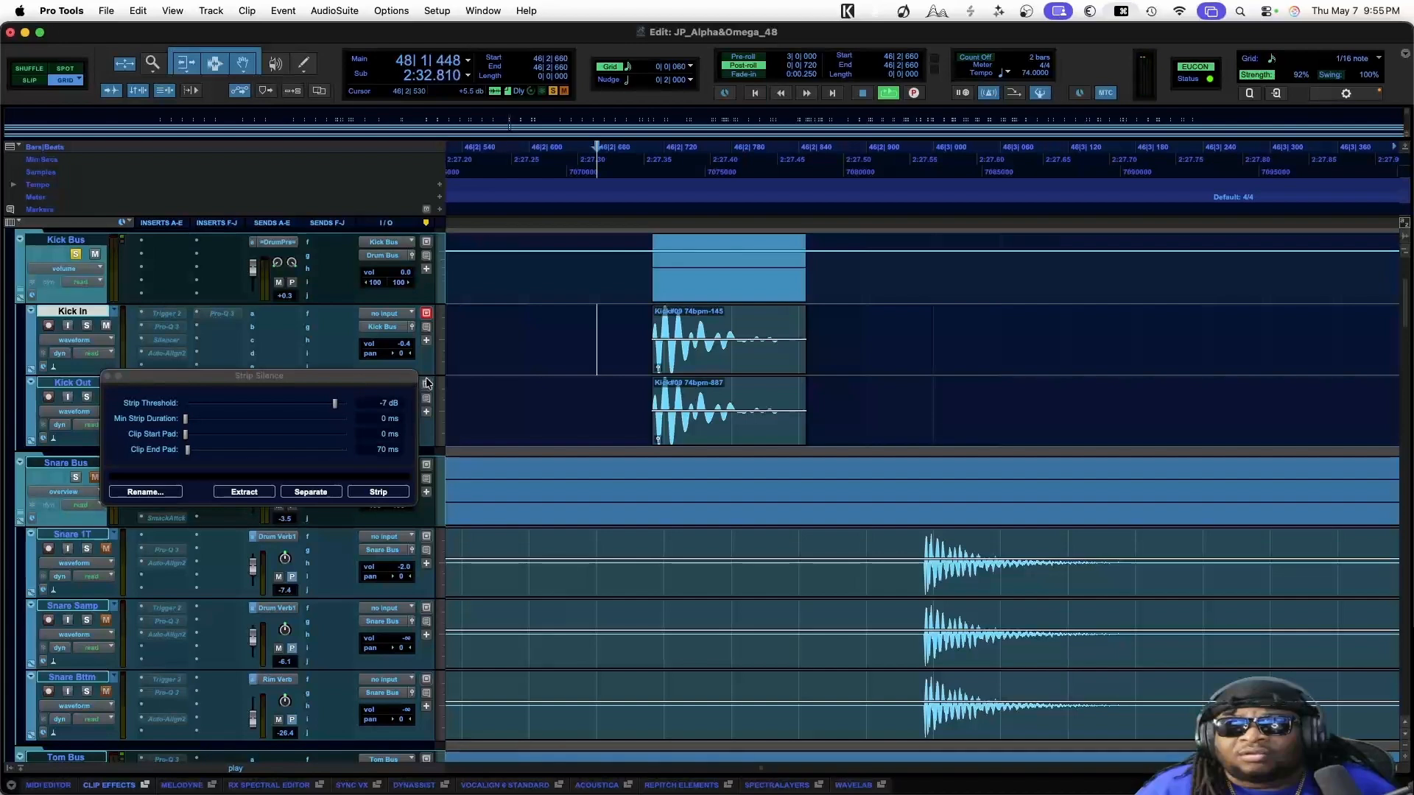
{"action": "key", "text": "space"}
{"action": "key", "text": "super+z"}
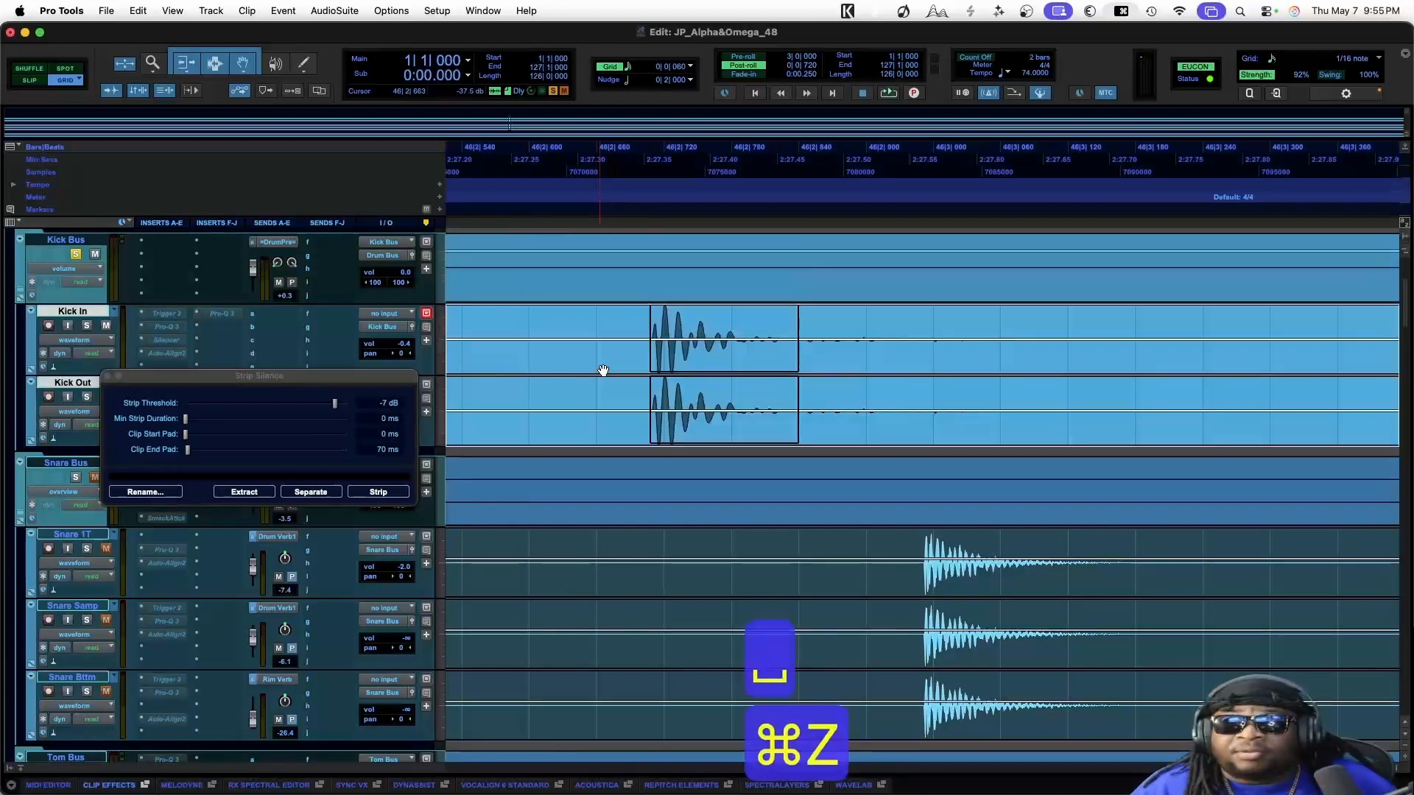
Audition the unstripped kick tracks from just before the bar 46 hit
{"action": "left_click", "coordinate": [529, 329]}
{"action": "key", "text": "space"}
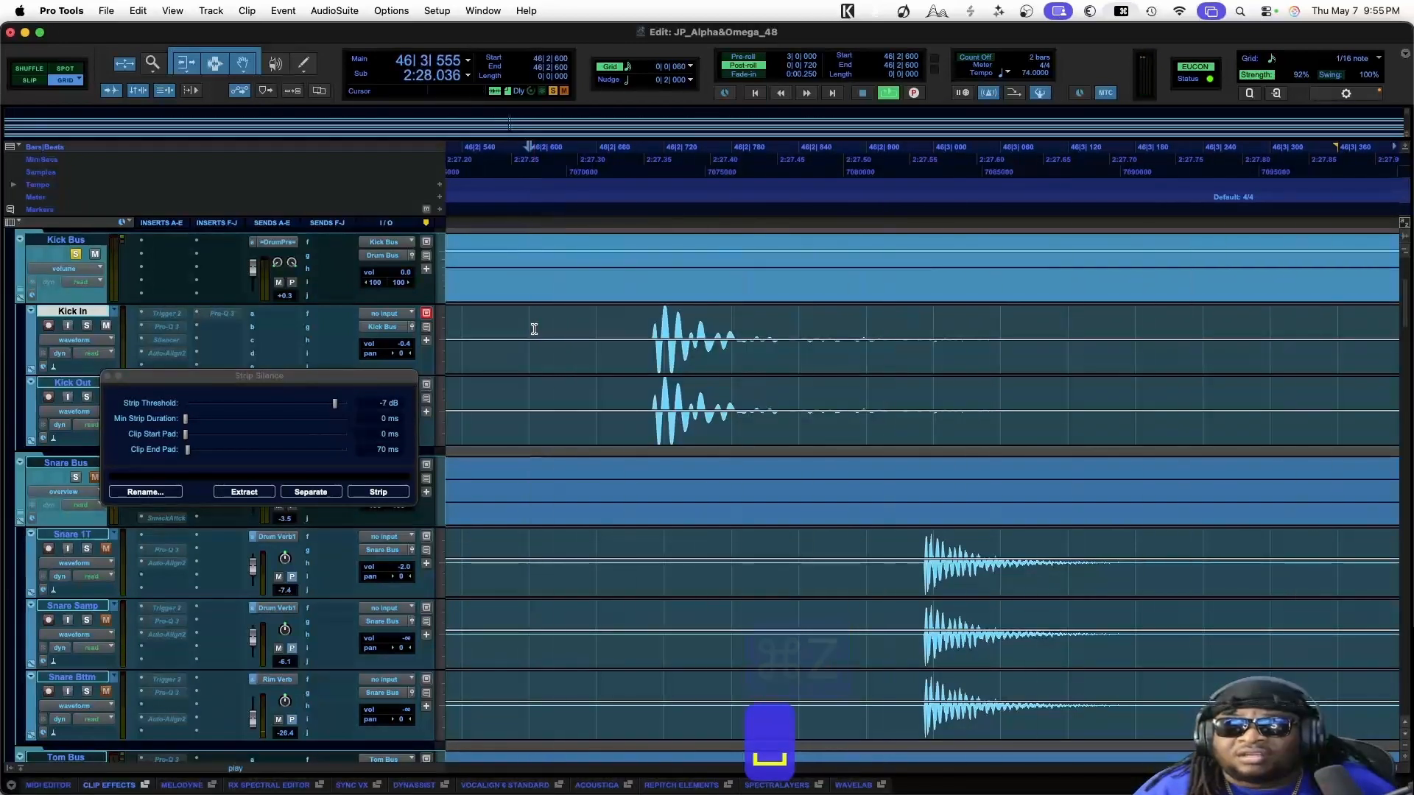
{"action": "key", "text": "space"}
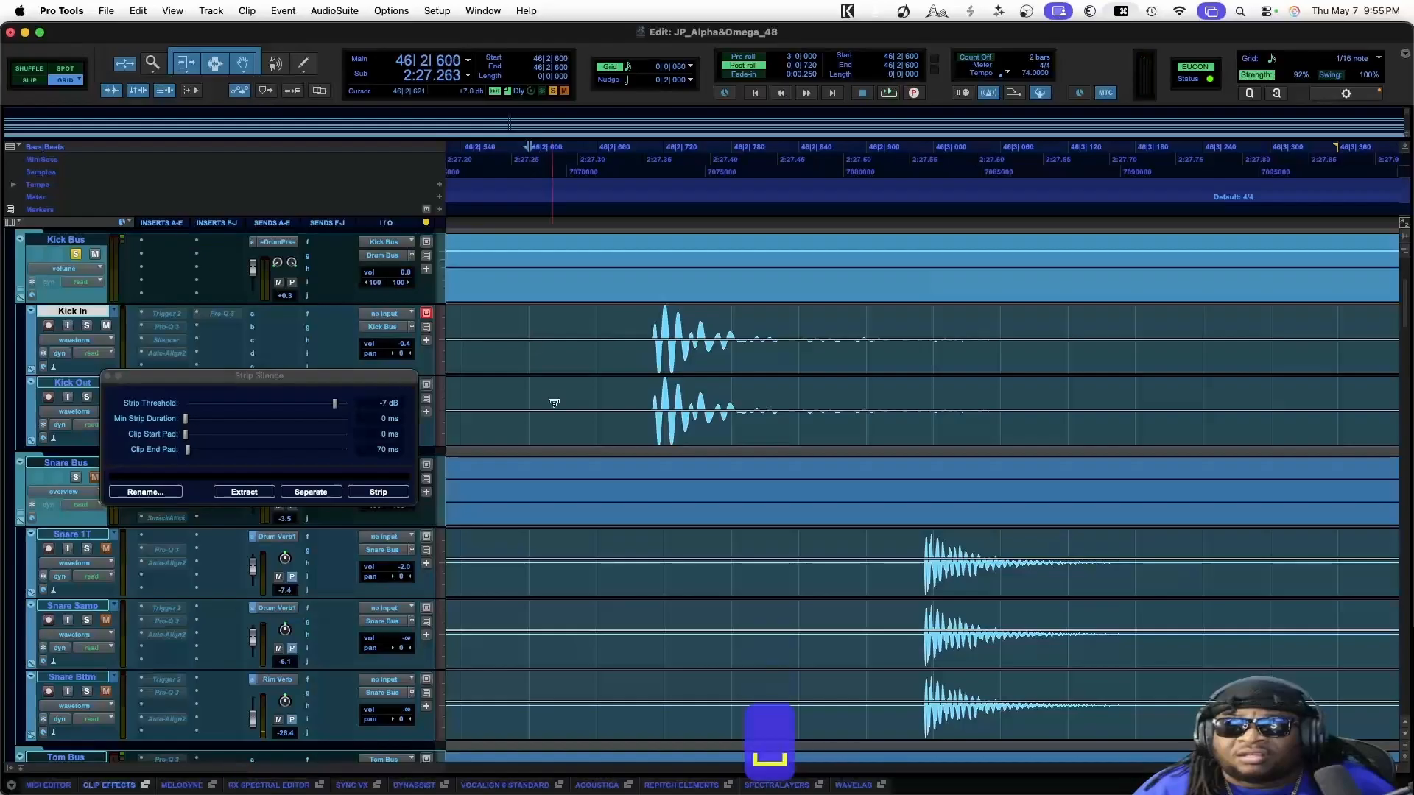
Reselect the full clips on Kick Out and Kick In, and strip their silence with a Clip Start Pad of 35 ms
{"action": "left_click", "coordinate": [560, 429]}
{"action": "left_click", "coordinate": [562, 357], "text": "shift"}
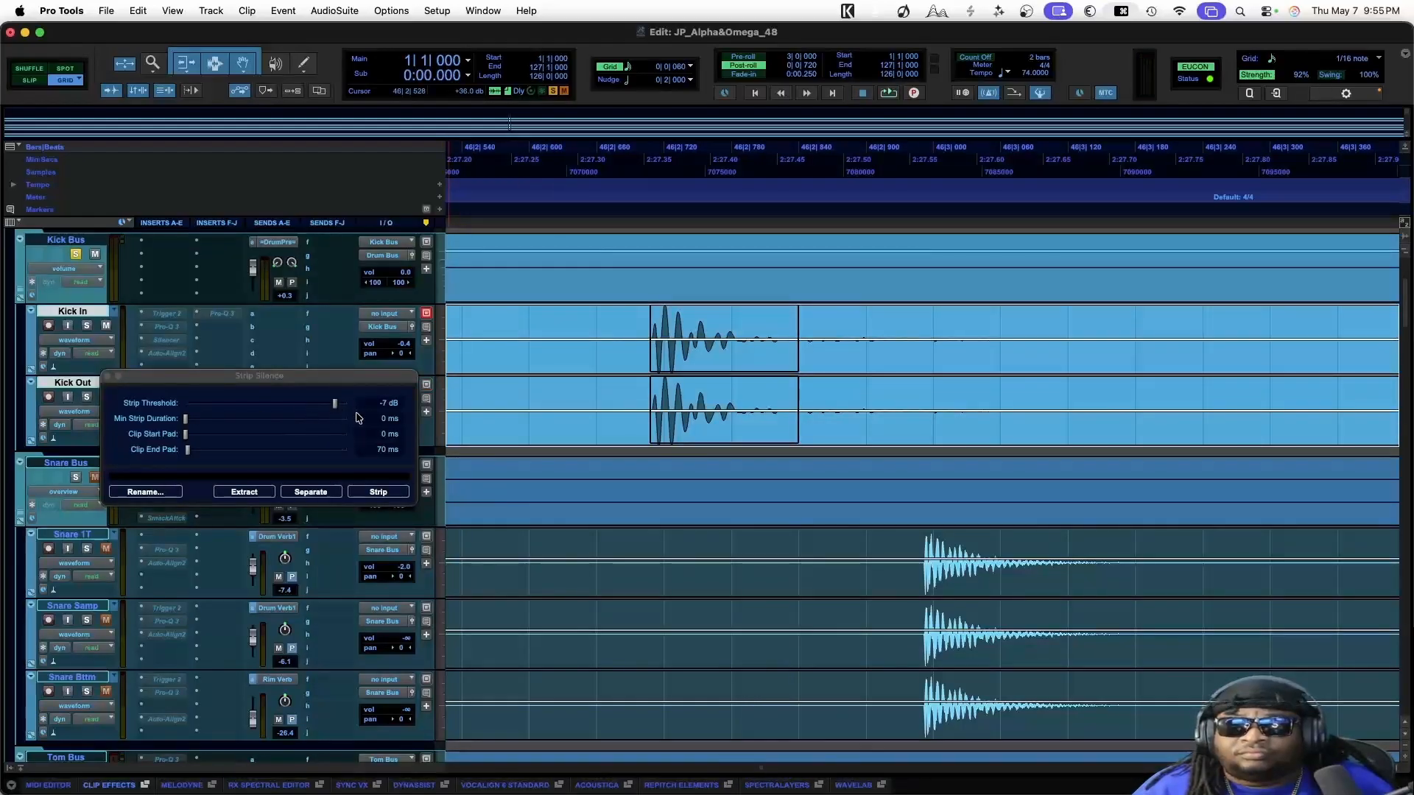
{"action": "left_click_drag", "start_coordinate": [186, 434], "coordinate": [187, 436]}
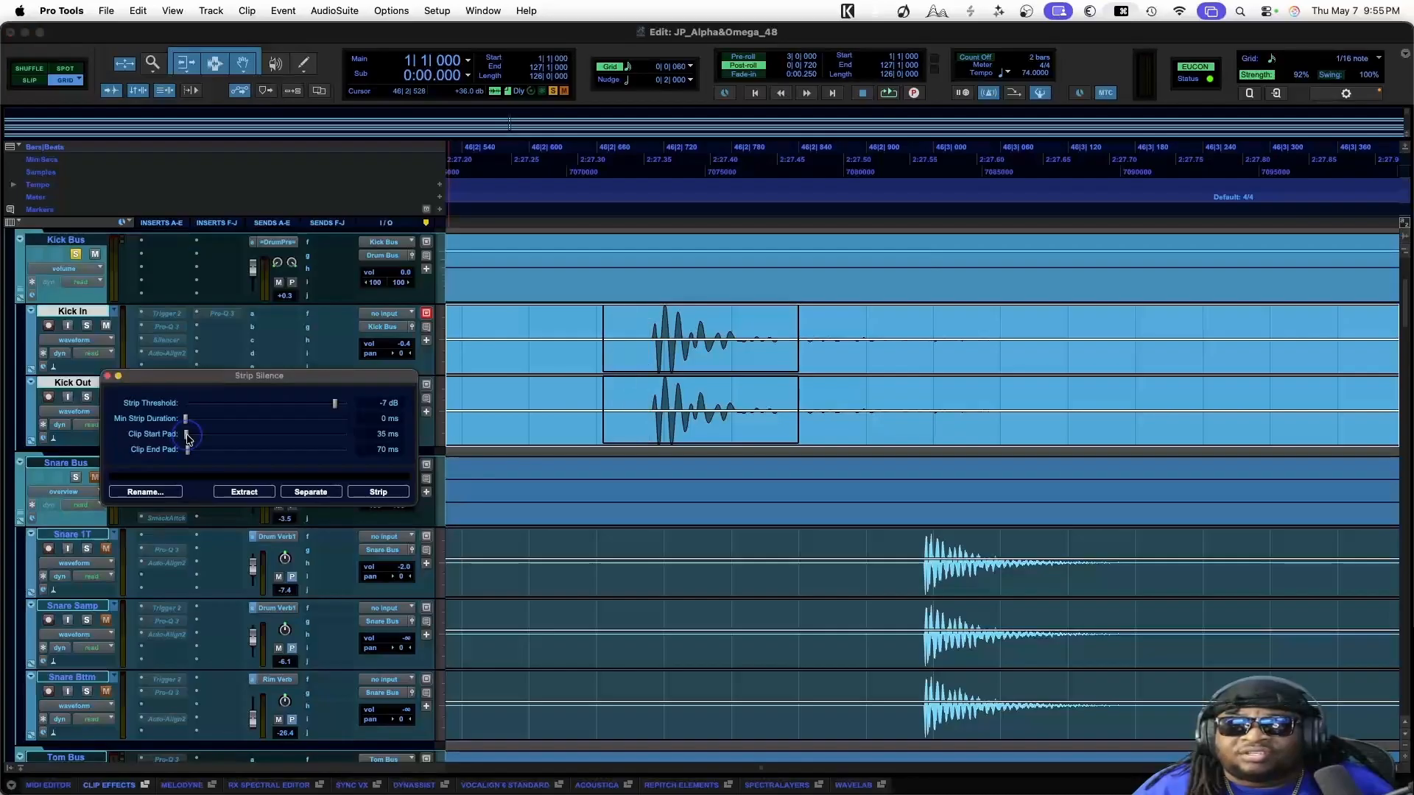
{"action": "left_click", "coordinate": [354, 493]}
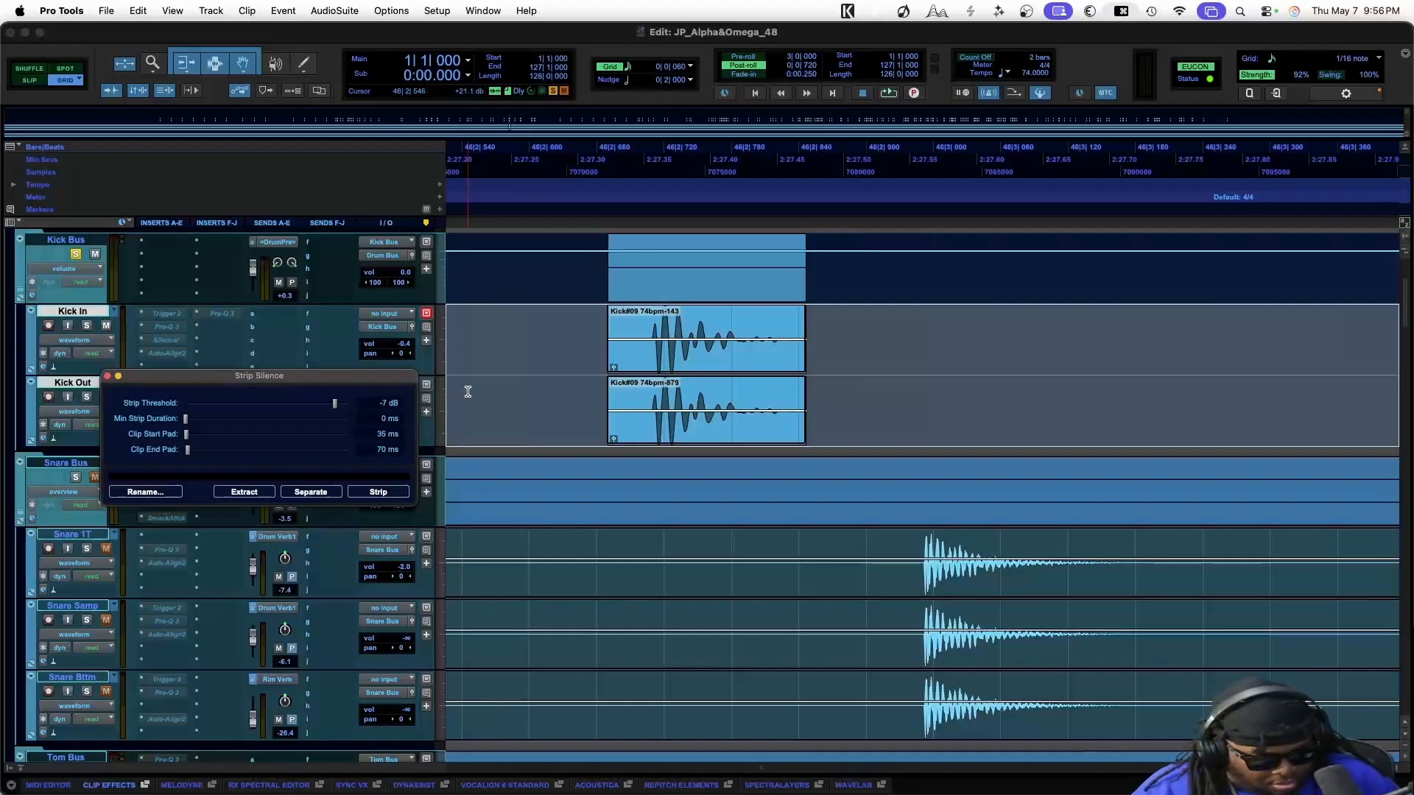
Try the batch fades adjusted to fit on the padded kick clips, audition them from just before the bar 46 hit, and undo the fades
{"action": "key", "text": "super+f"}
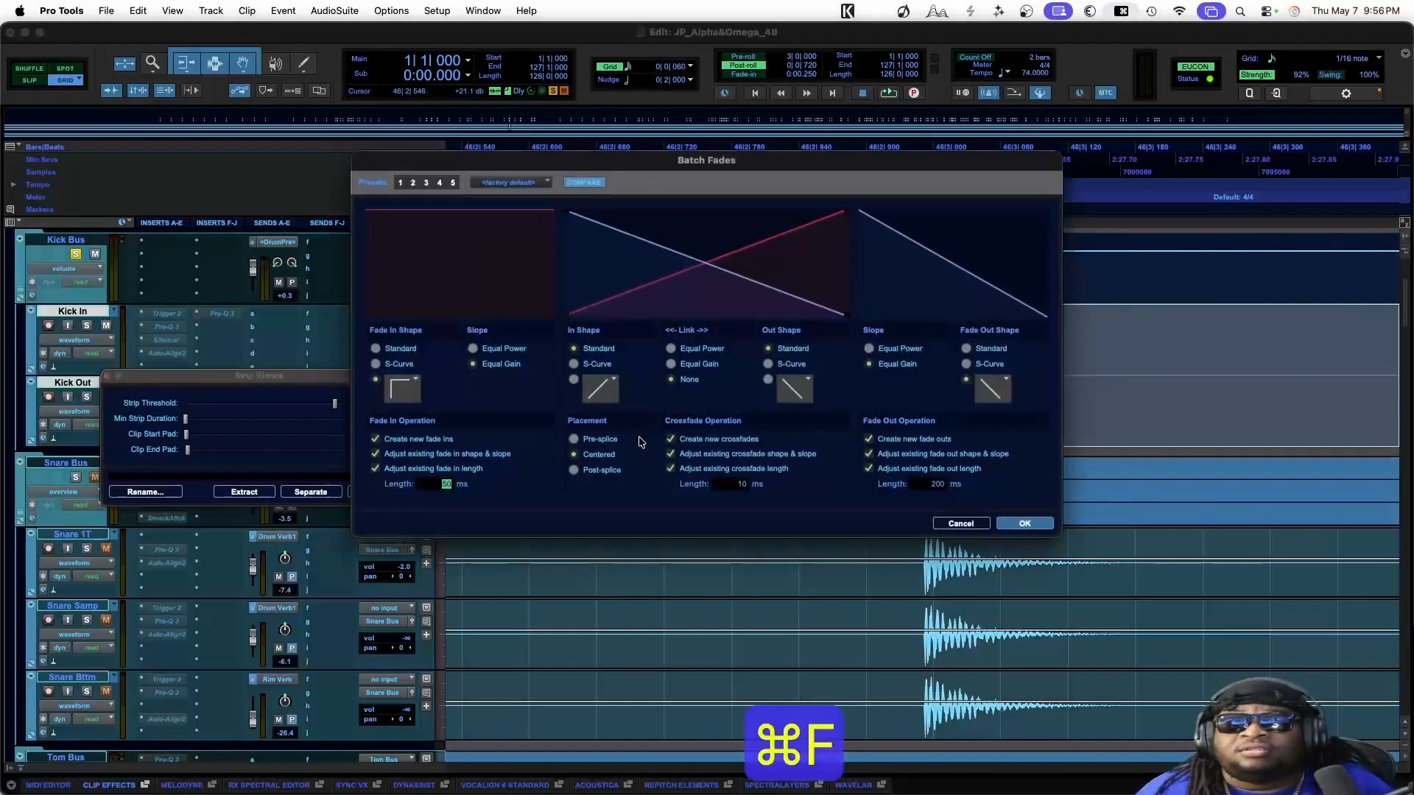
{"action": "left_click", "coordinate": [1022, 523]}
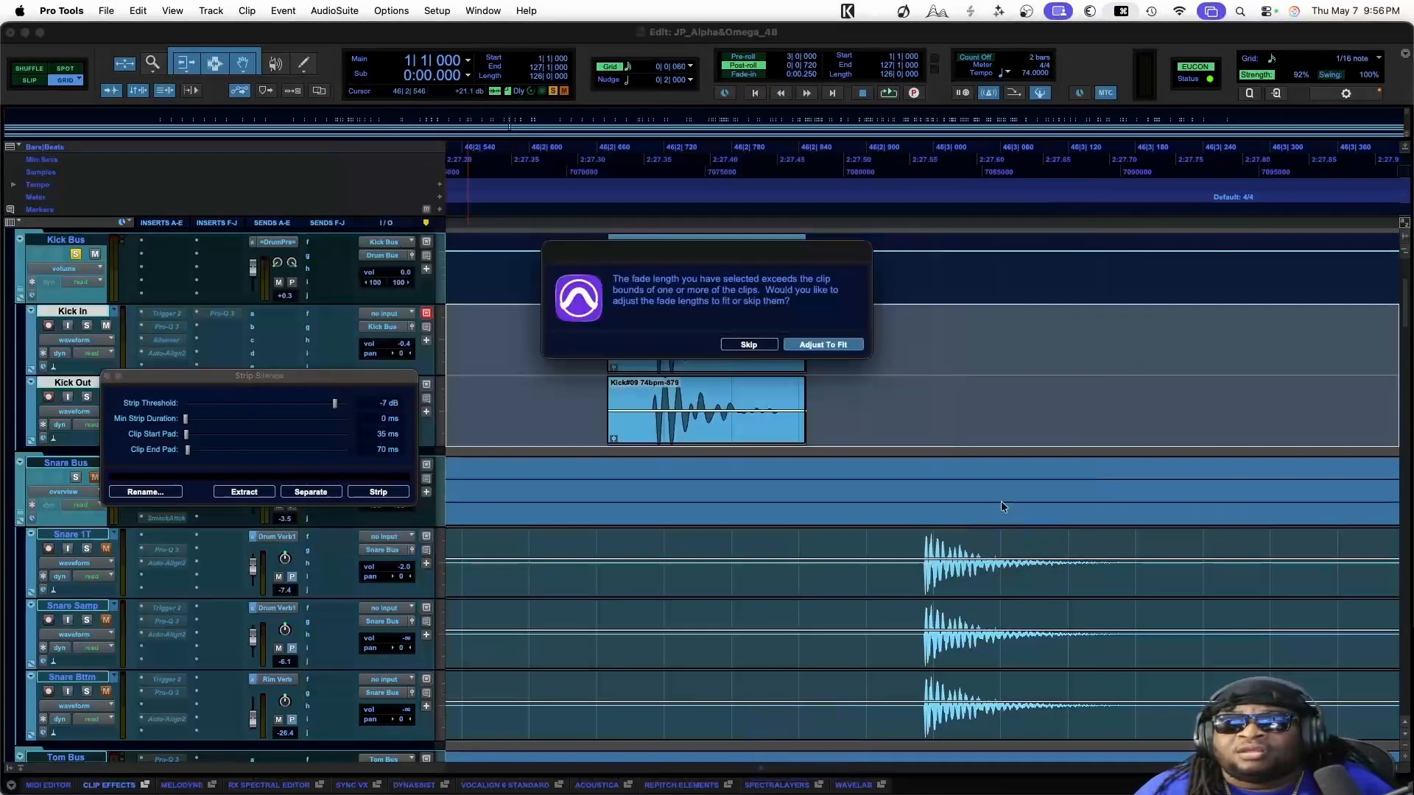
{"action": "left_click", "coordinate": [832, 345]}
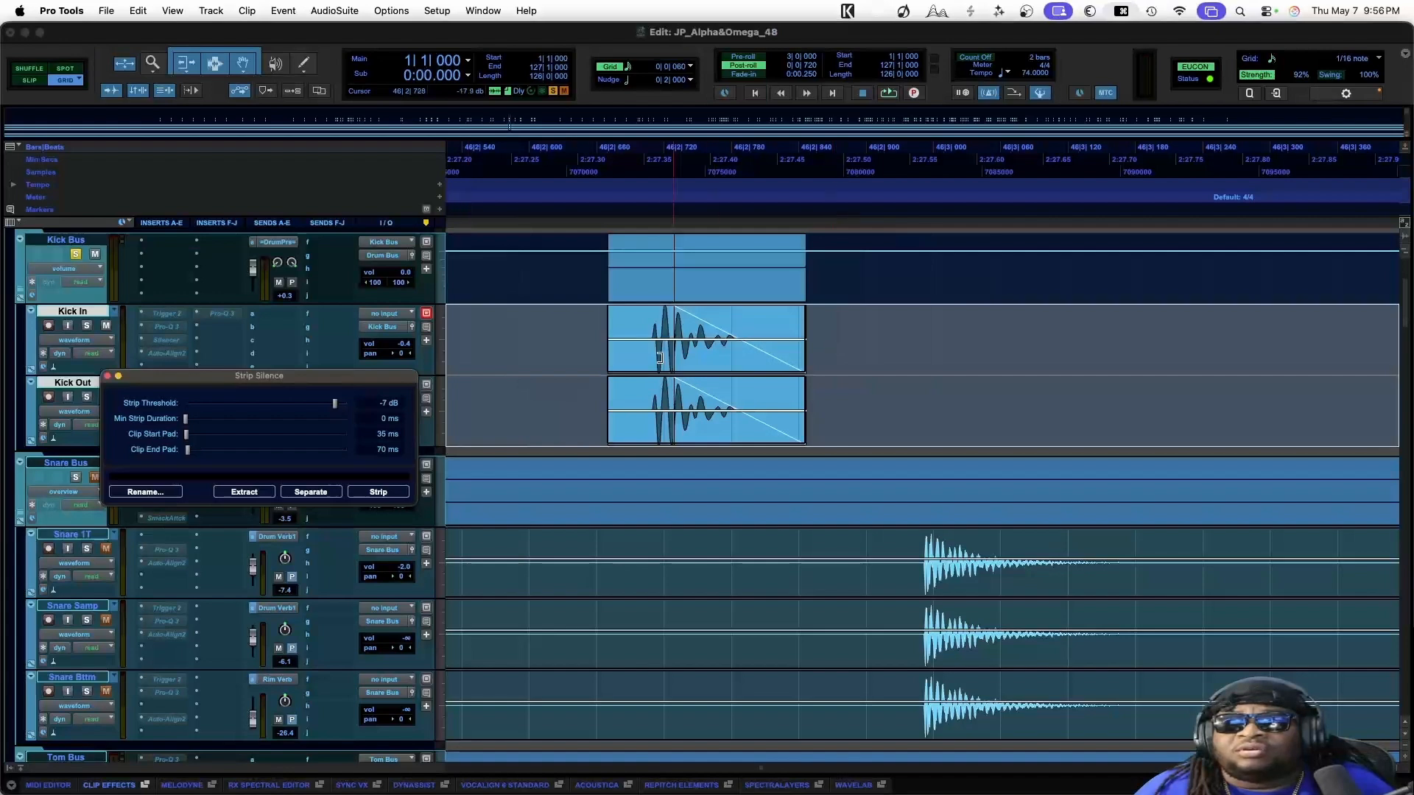
{"action": "left_click", "coordinate": [558, 325]}
{"action": "key", "text": "space"}
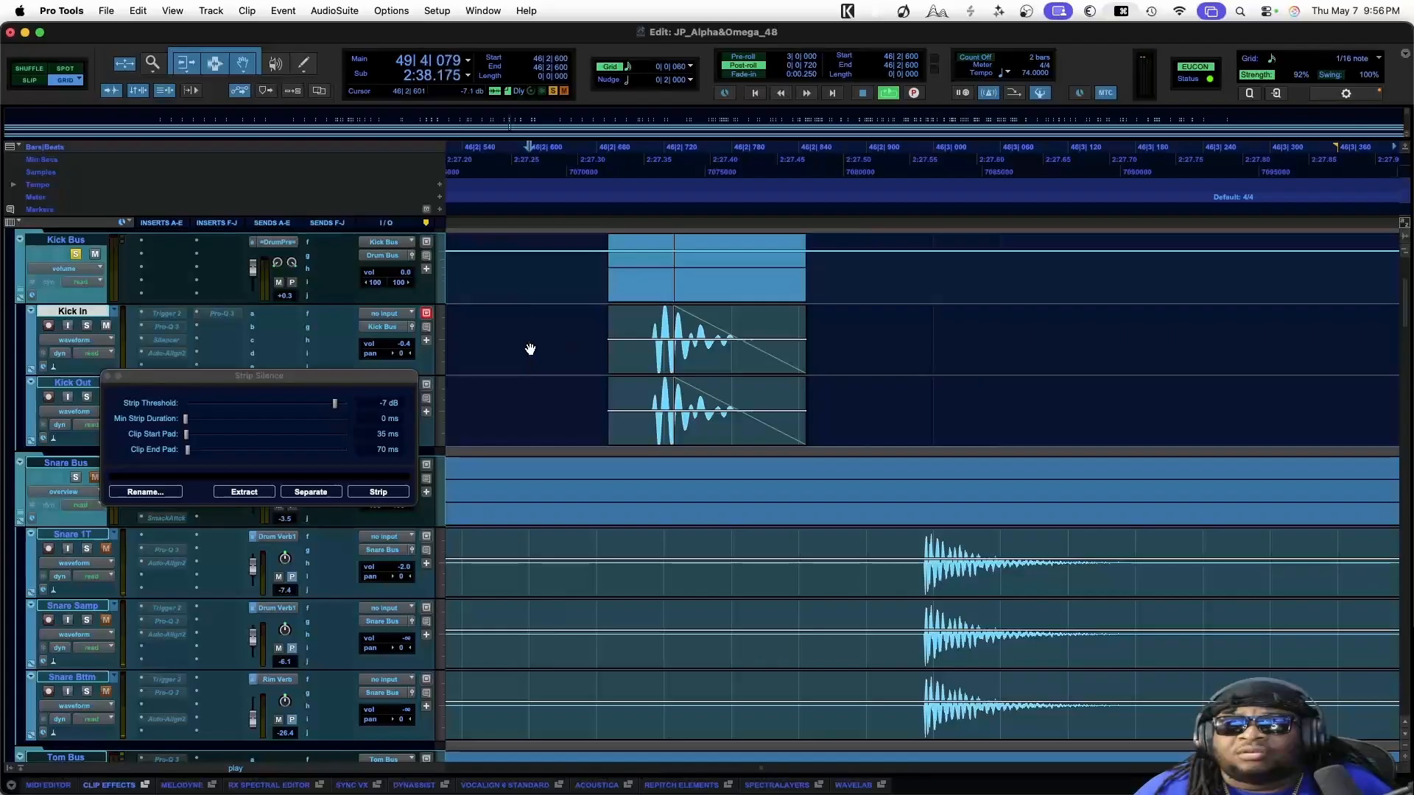
{"action": "key", "text": "space"}
{"action": "key", "text": "super+z"}
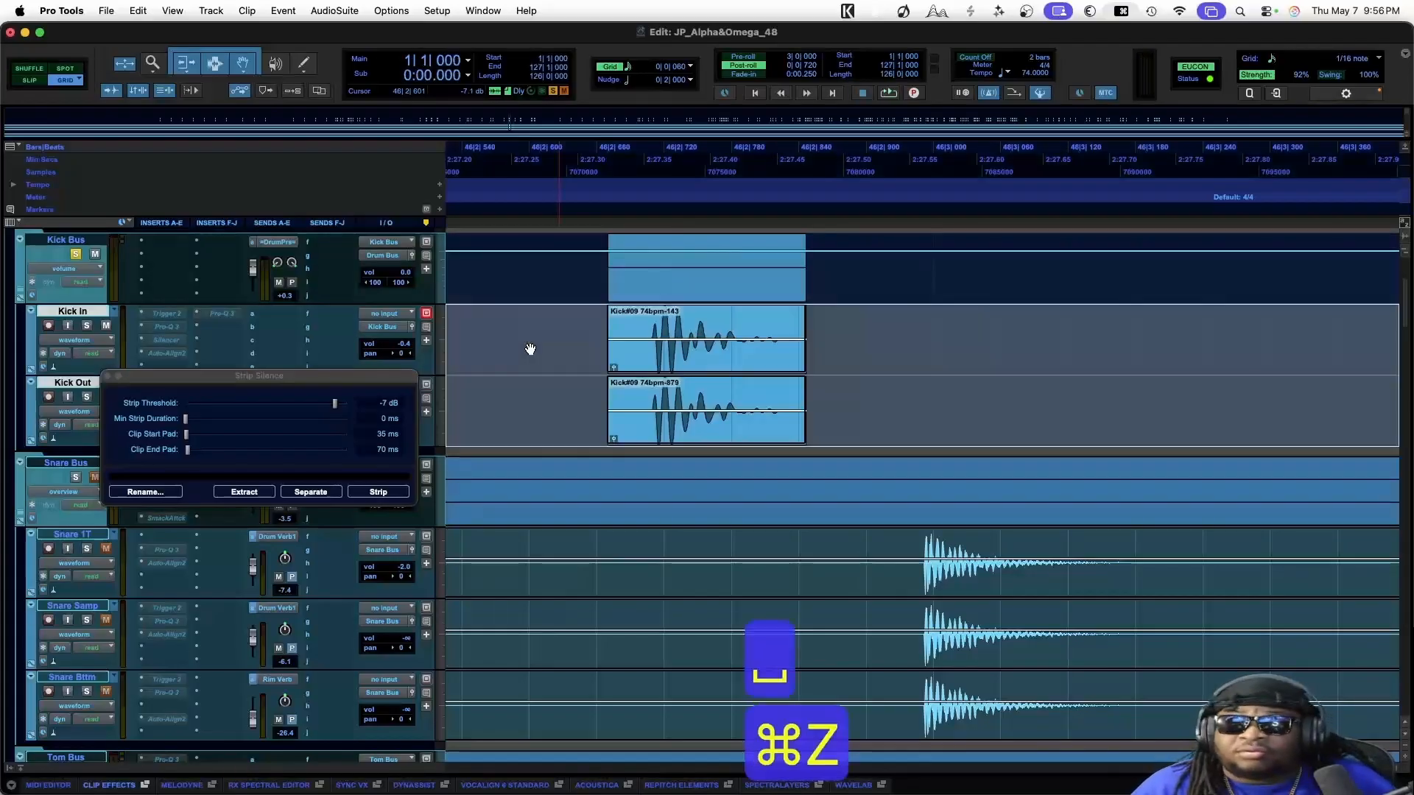
Try batch fades with a 100 ms fade-out on the Kick In and Kick Out clips, adjusting the lengths to fit
{"action": "key", "text": "super+f"}
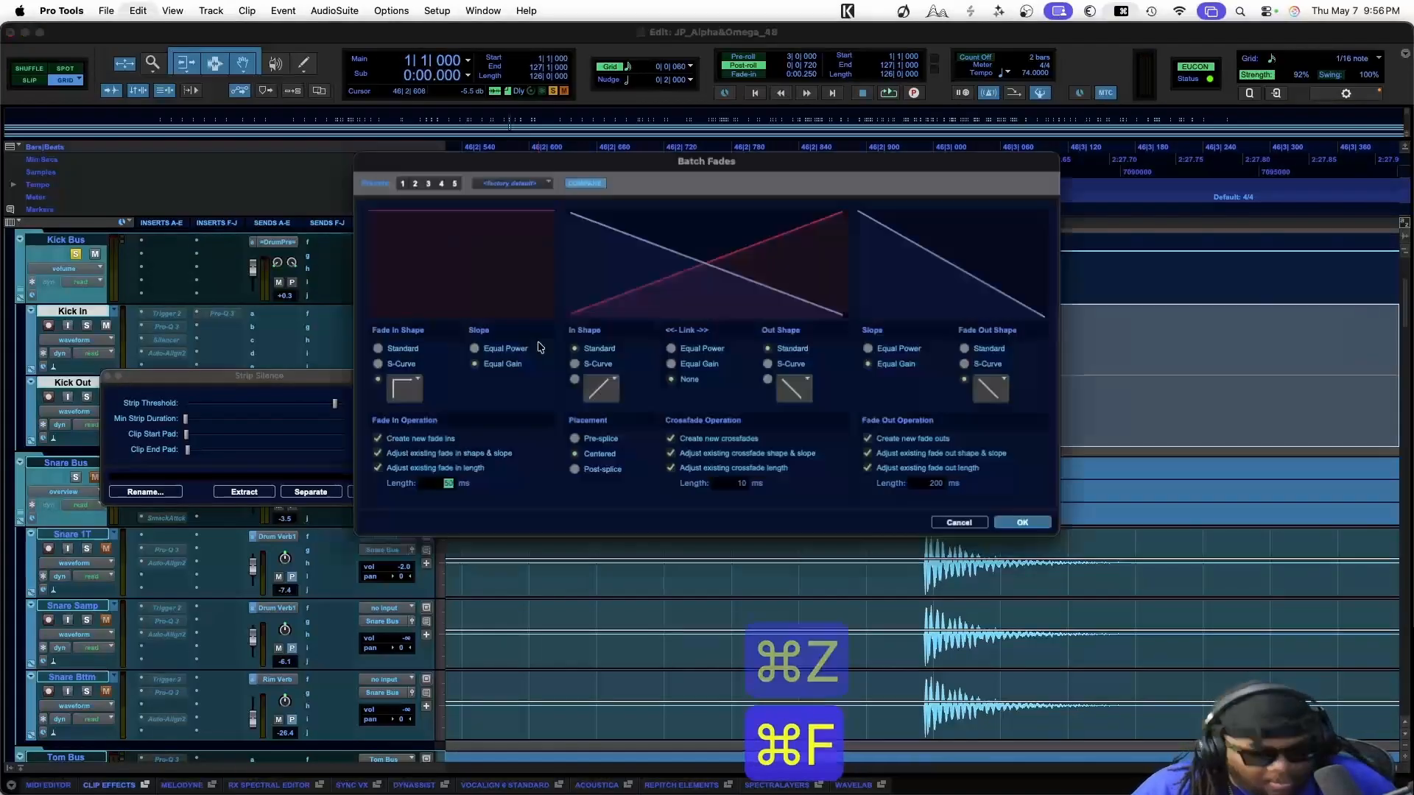
{"action": "left_click", "coordinate": [934, 485]}
{"action": "type", "text": "100"}
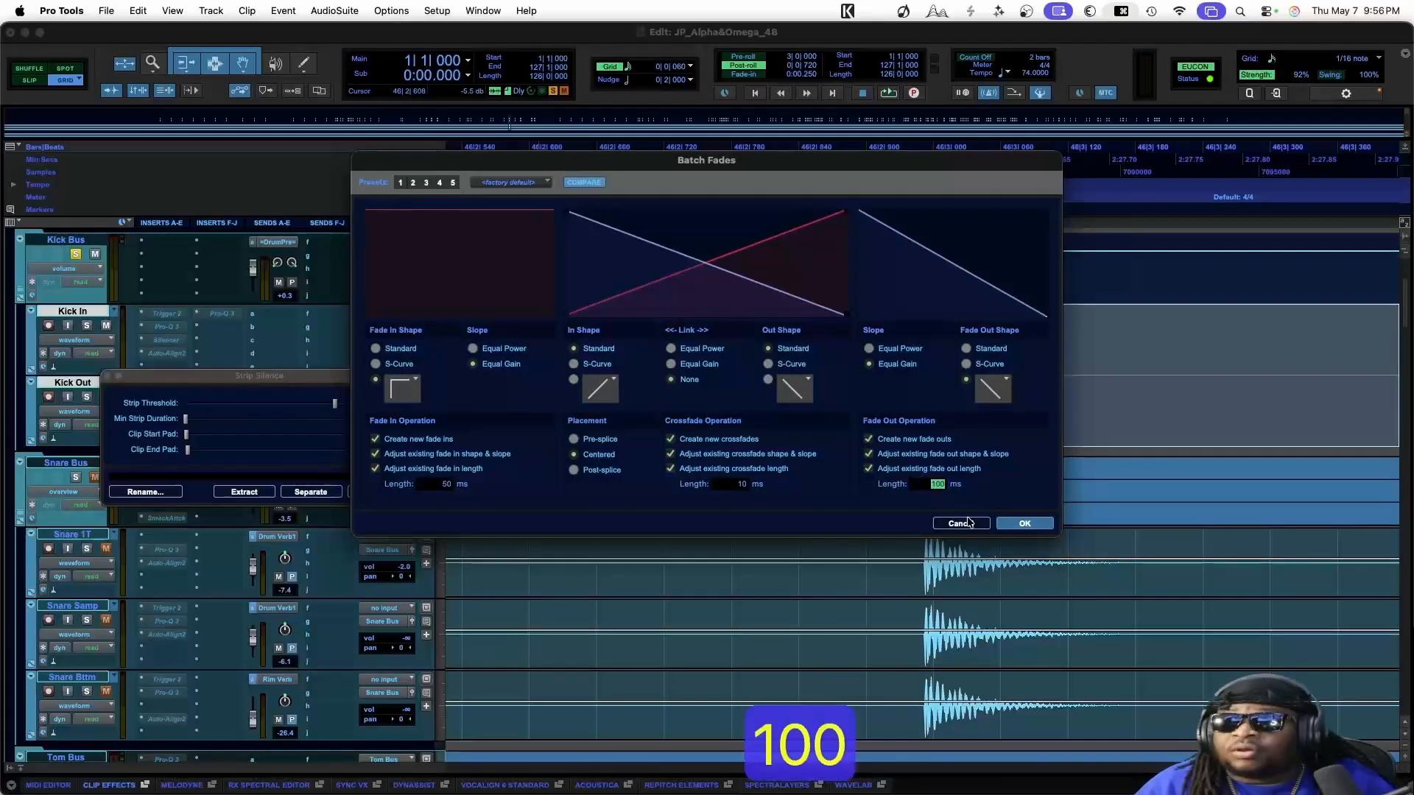
{"action": "key", "text": "Return"}
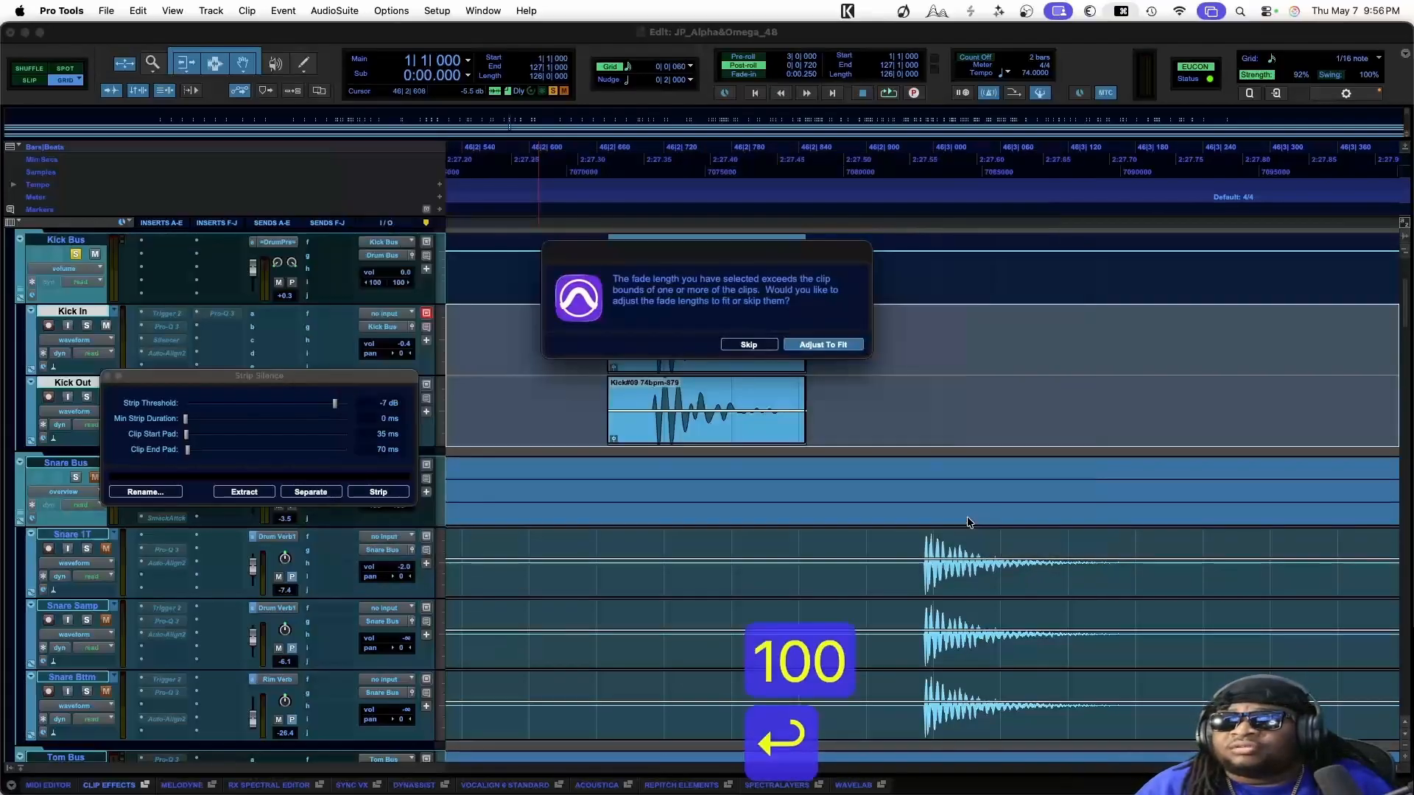
{"action": "left_click", "coordinate": [806, 352]}
Audition the 100 ms kick fade-outs from just before the bar 46 hit, and undo the fades
{"action": "left_click", "coordinate": [552, 328]}
{"action": "key", "text": "space"}
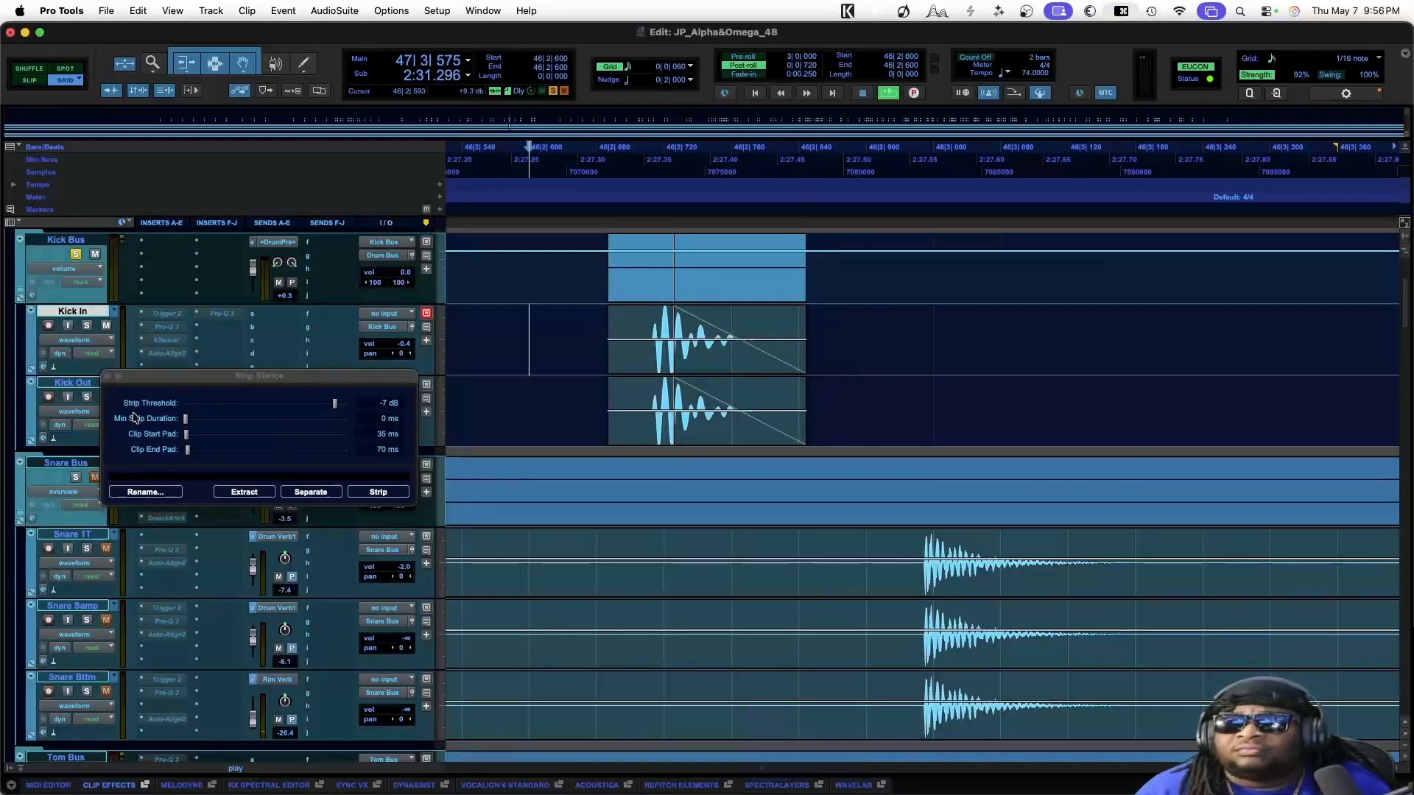
{"action": "left_click", "coordinate": [107, 376]}
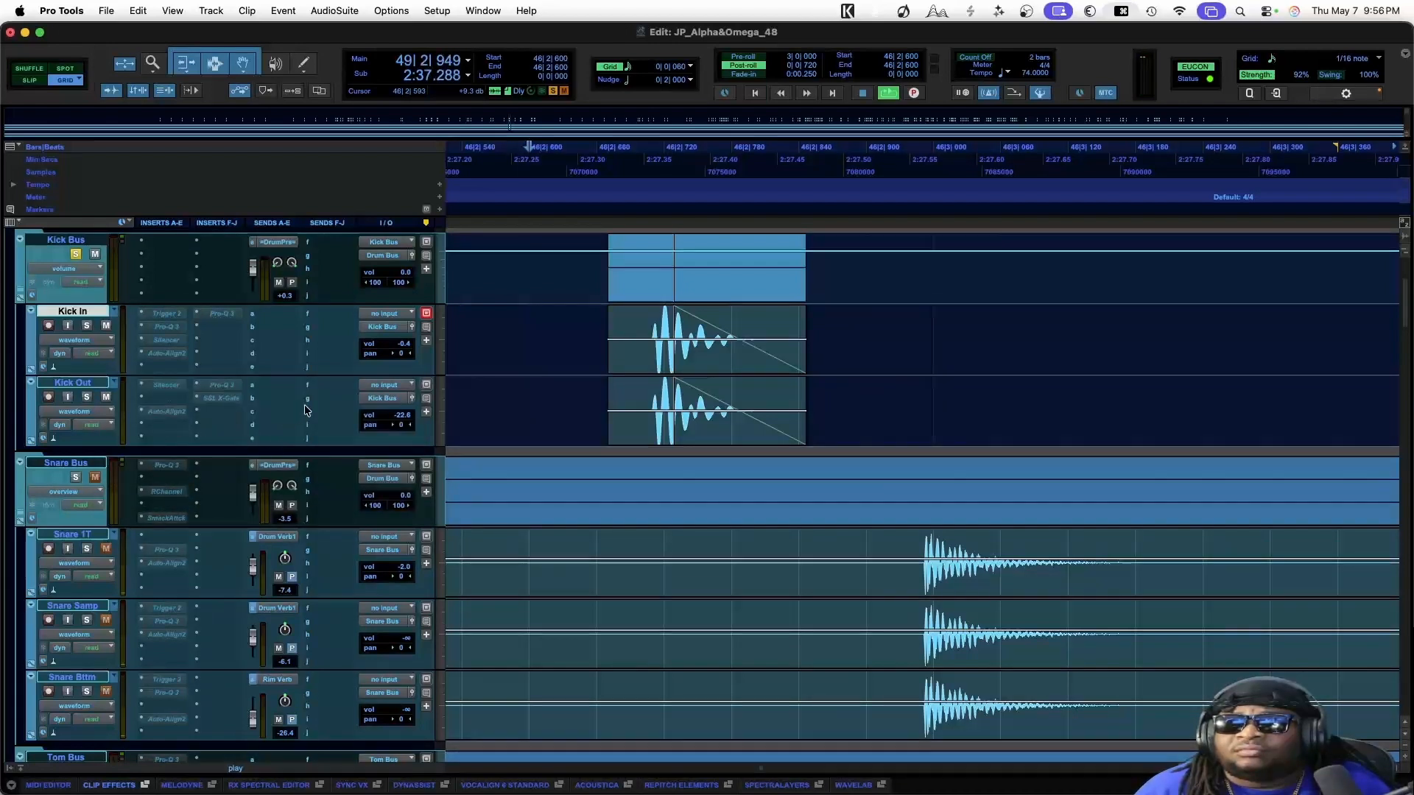
{"action": "key", "text": "space"}
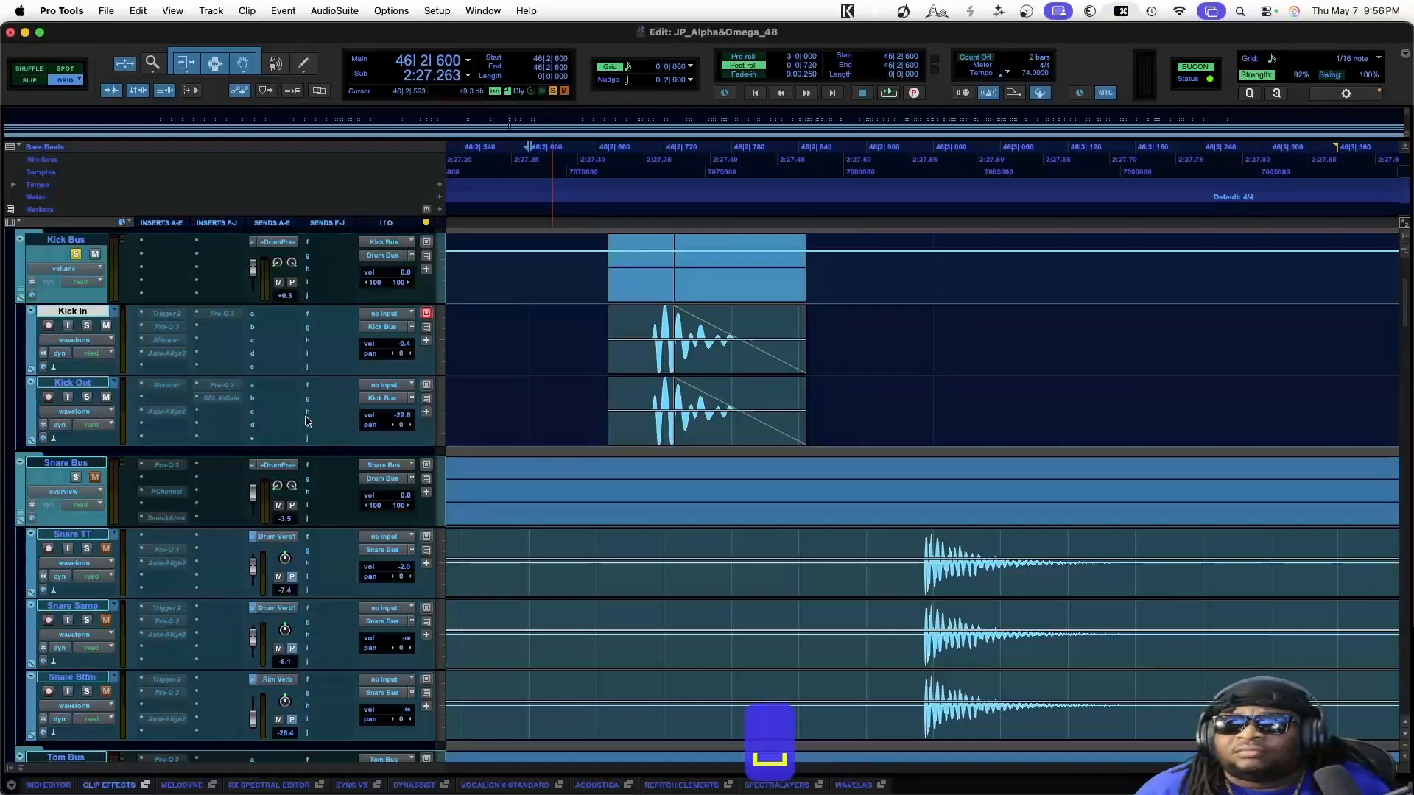
{"action": "key", "text": "super+z"}
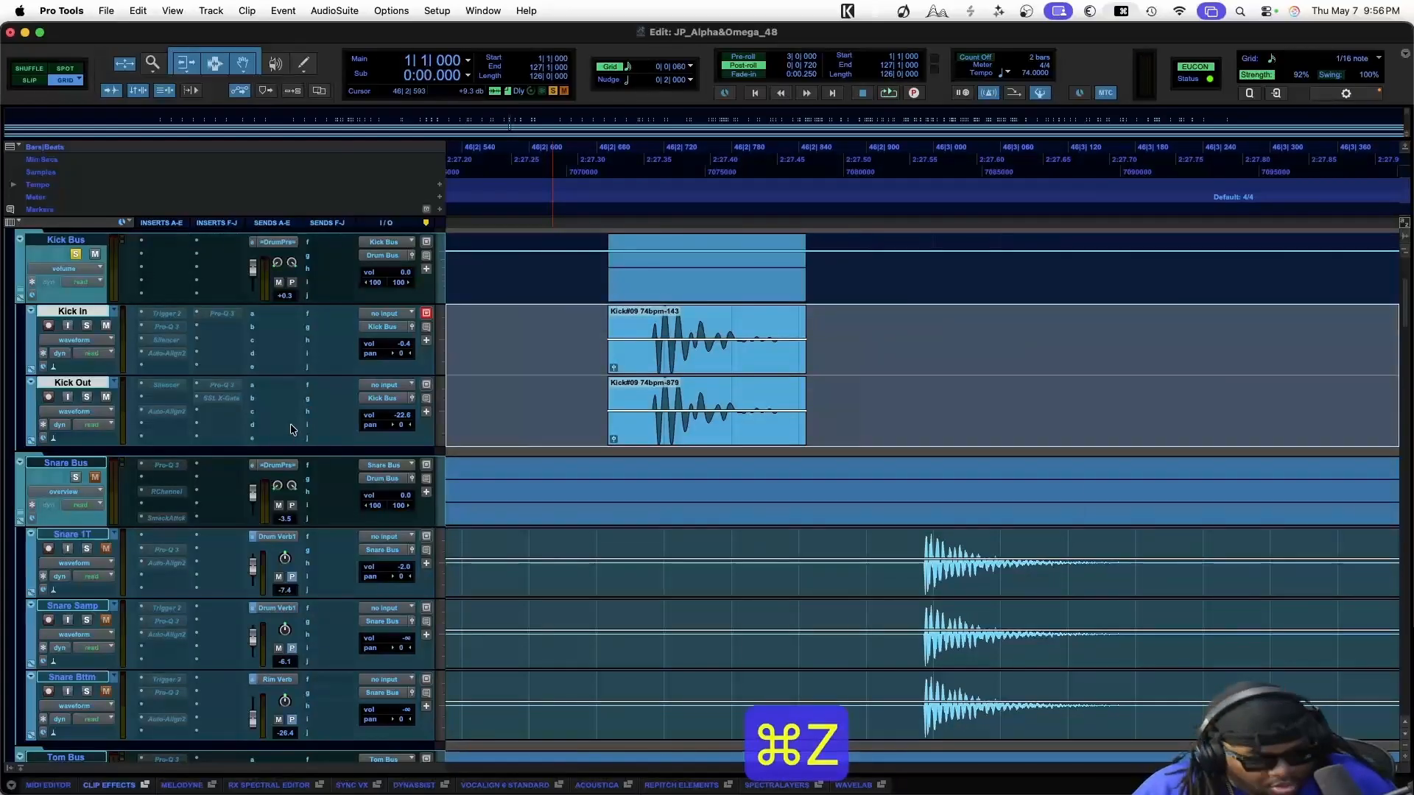
Apply batch fades with a 50 ms fade-out length to the stripped clips on both kick tracks
{"action": "key", "text": "super+f"}
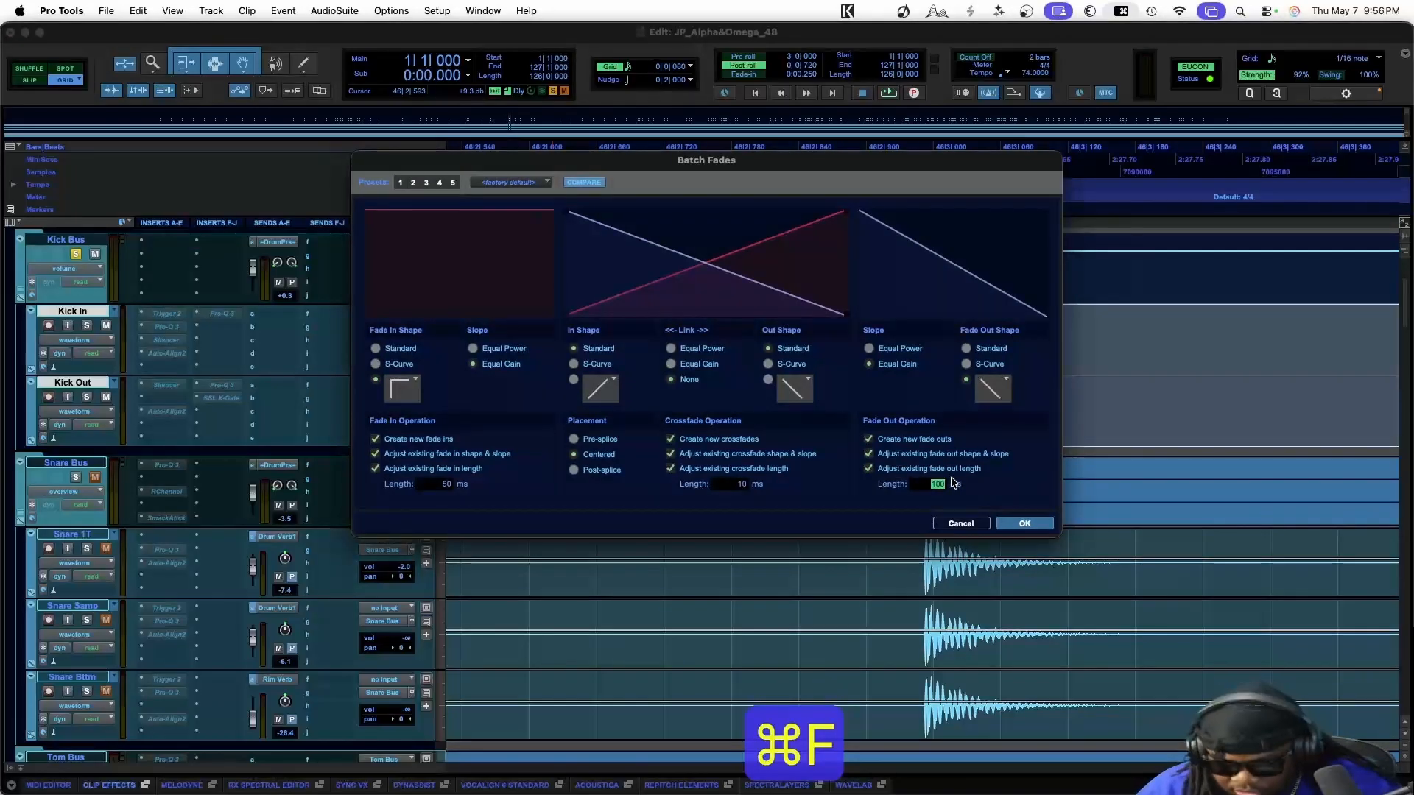
{"action": "type", "text": "50"}
{"action": "key", "text": "Return"}
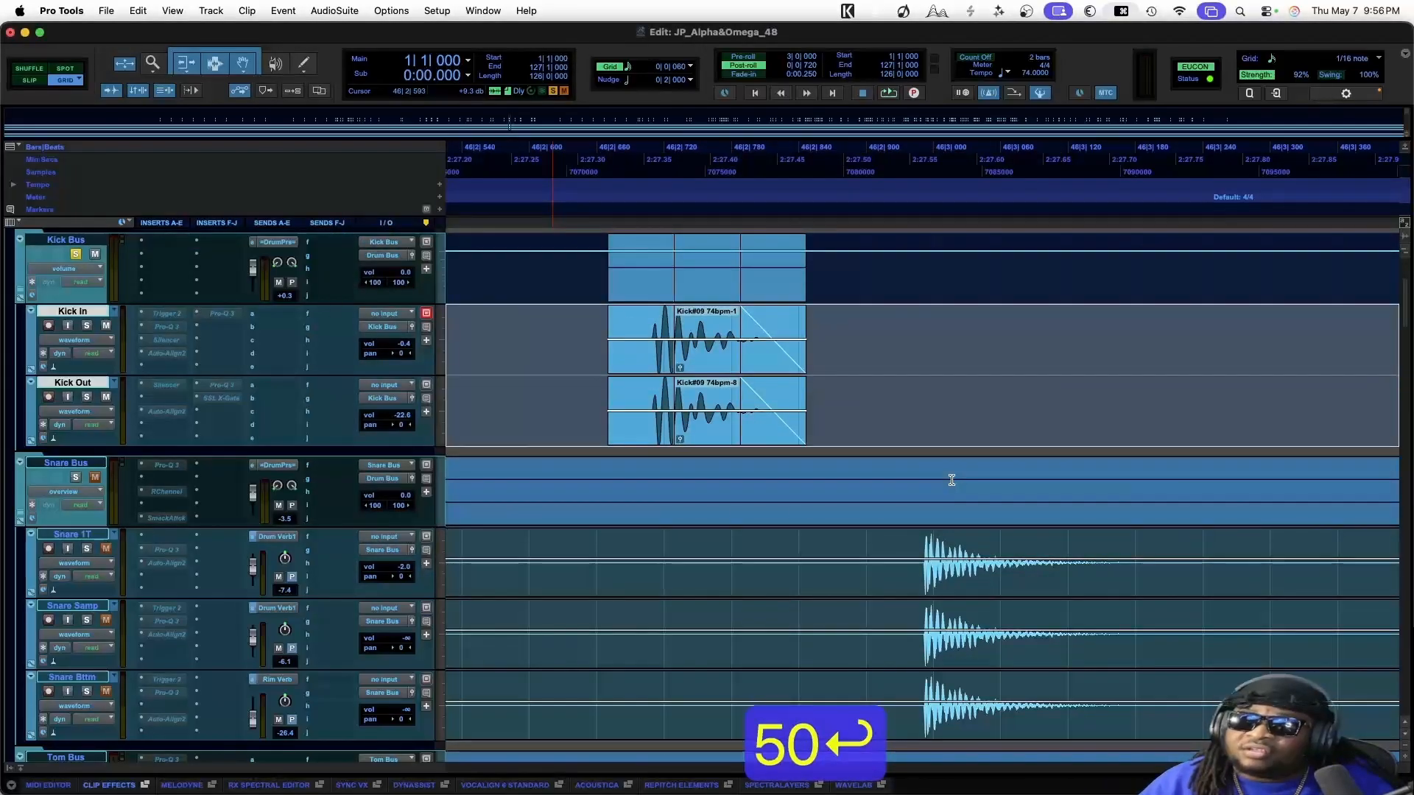
Audition the kick clips with 50 ms fade-outs from just before the bar 46 hit, and save the session
{"action": "left_click", "coordinate": [539, 323]}
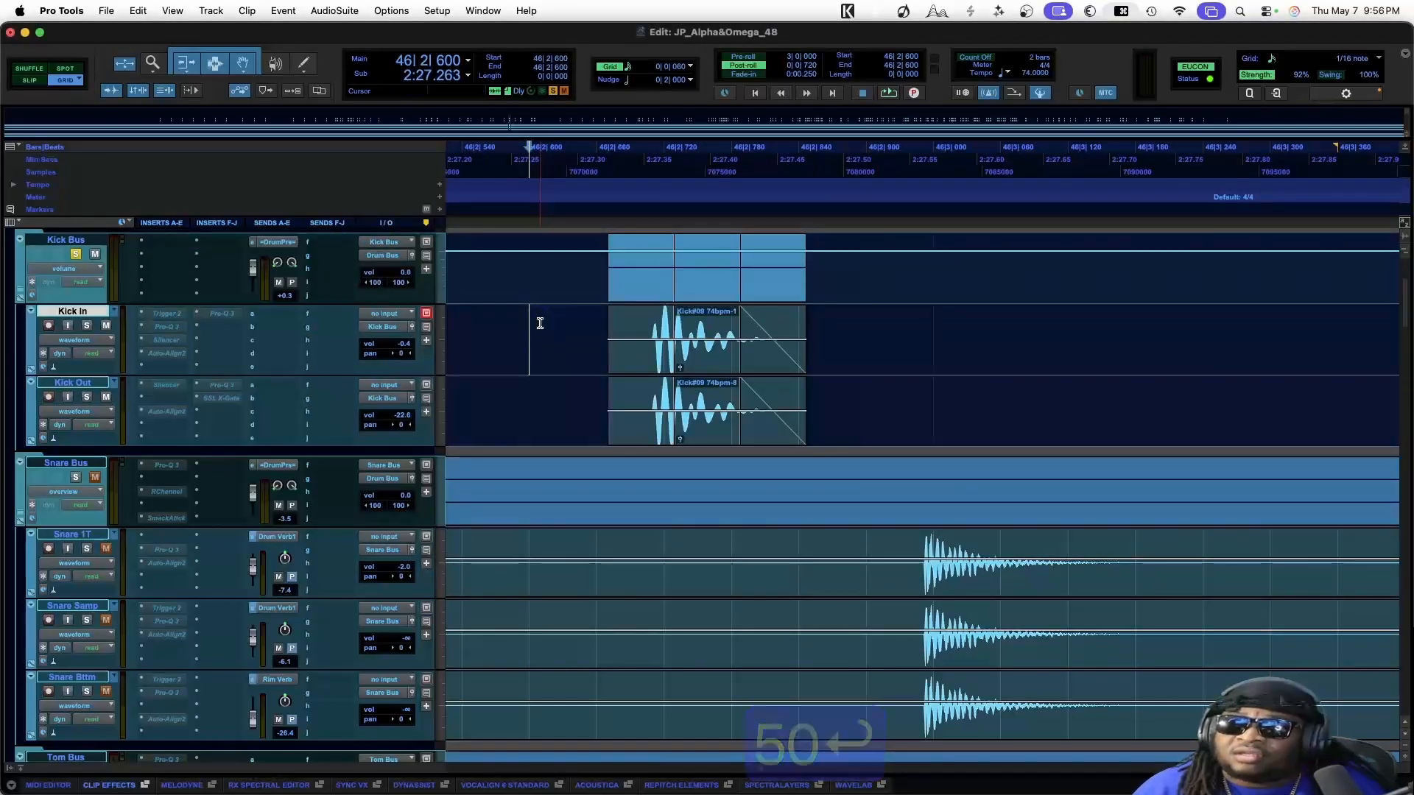
{"action": "key", "text": "space"}
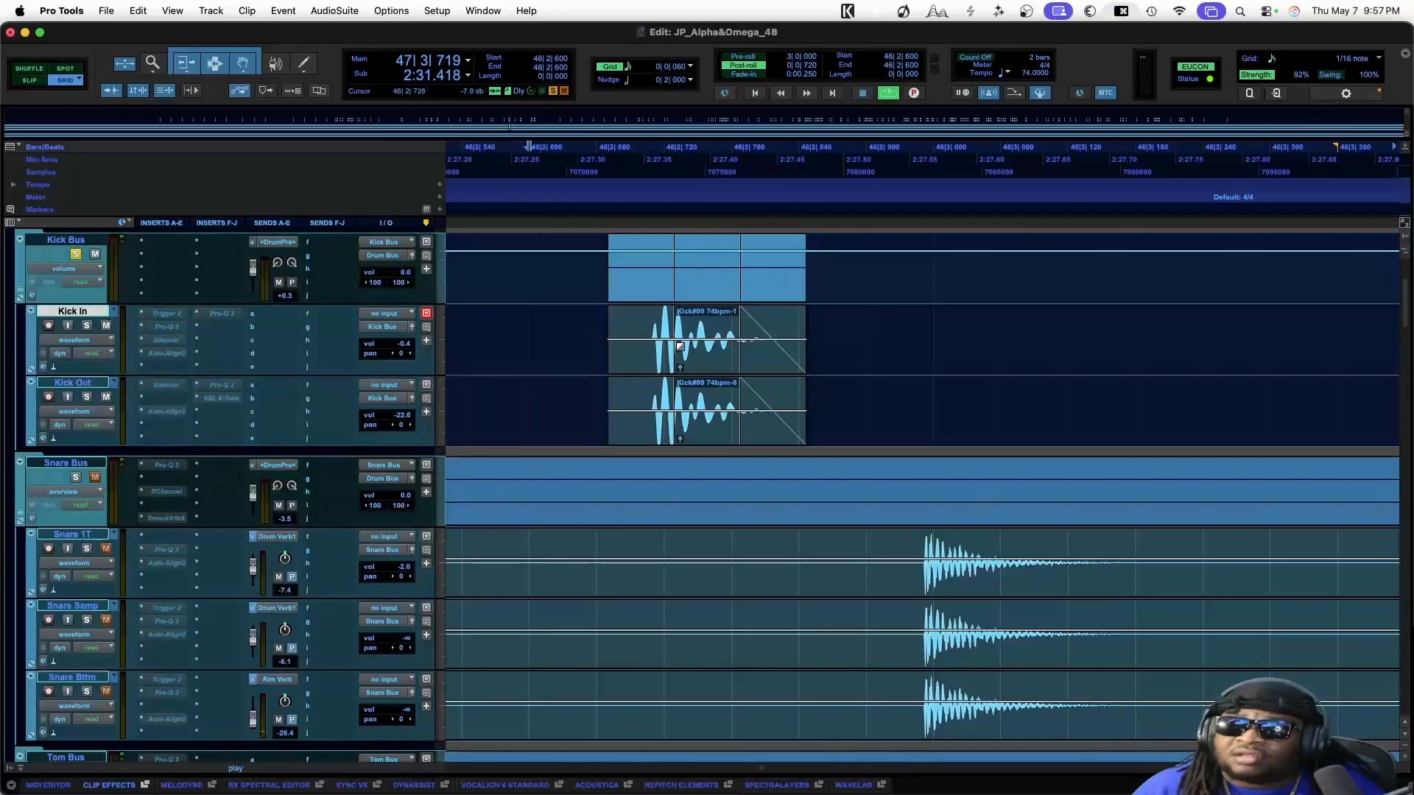
{"action": "left_click", "coordinate": [699, 360]}
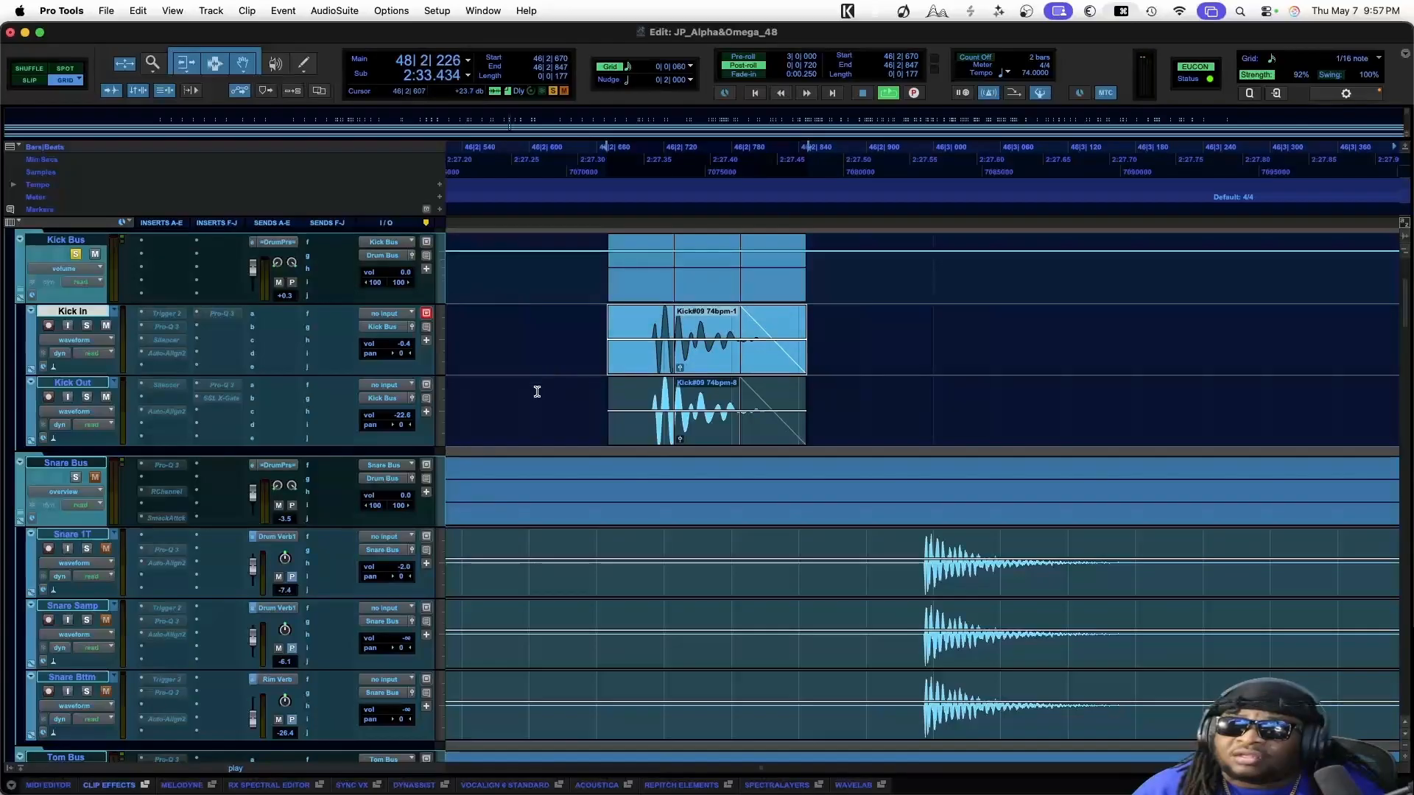
{"action": "key", "text": "space"}
{"action": "key", "text": "super+s"}
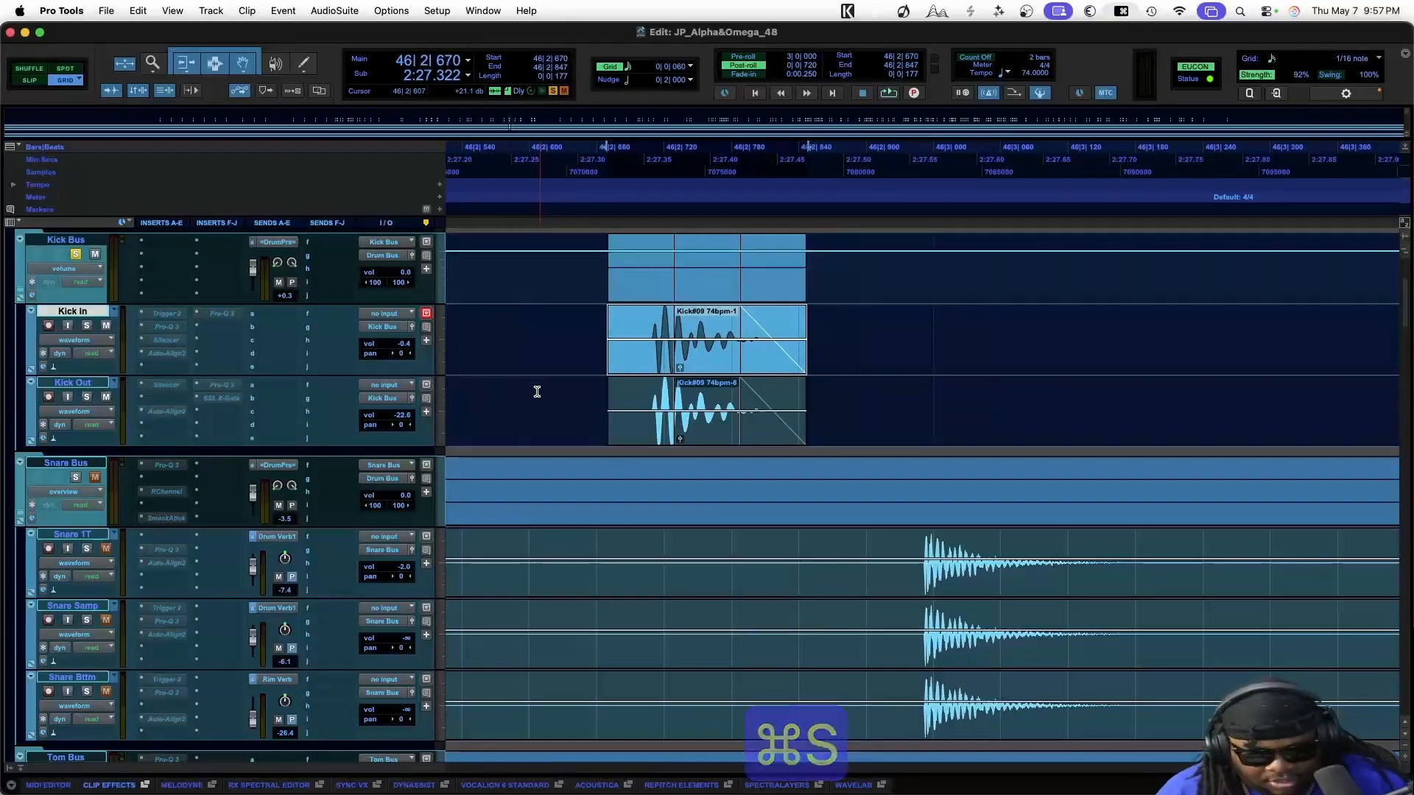
{"action": "key", "text": "super+equal"}
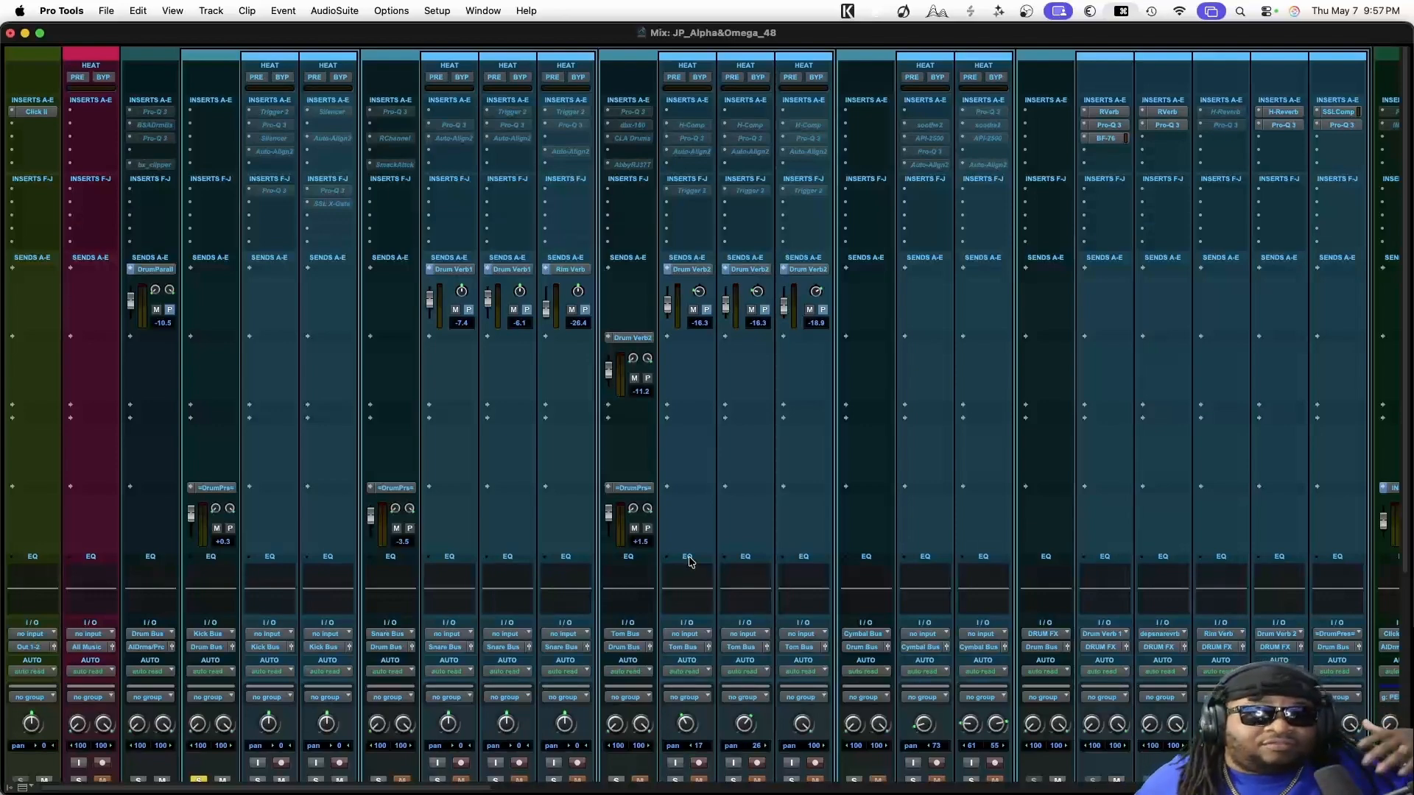
{"action": "scroll", "coordinate": [441, 545], "scroll_direction": "down", "scroll_amount": 10}
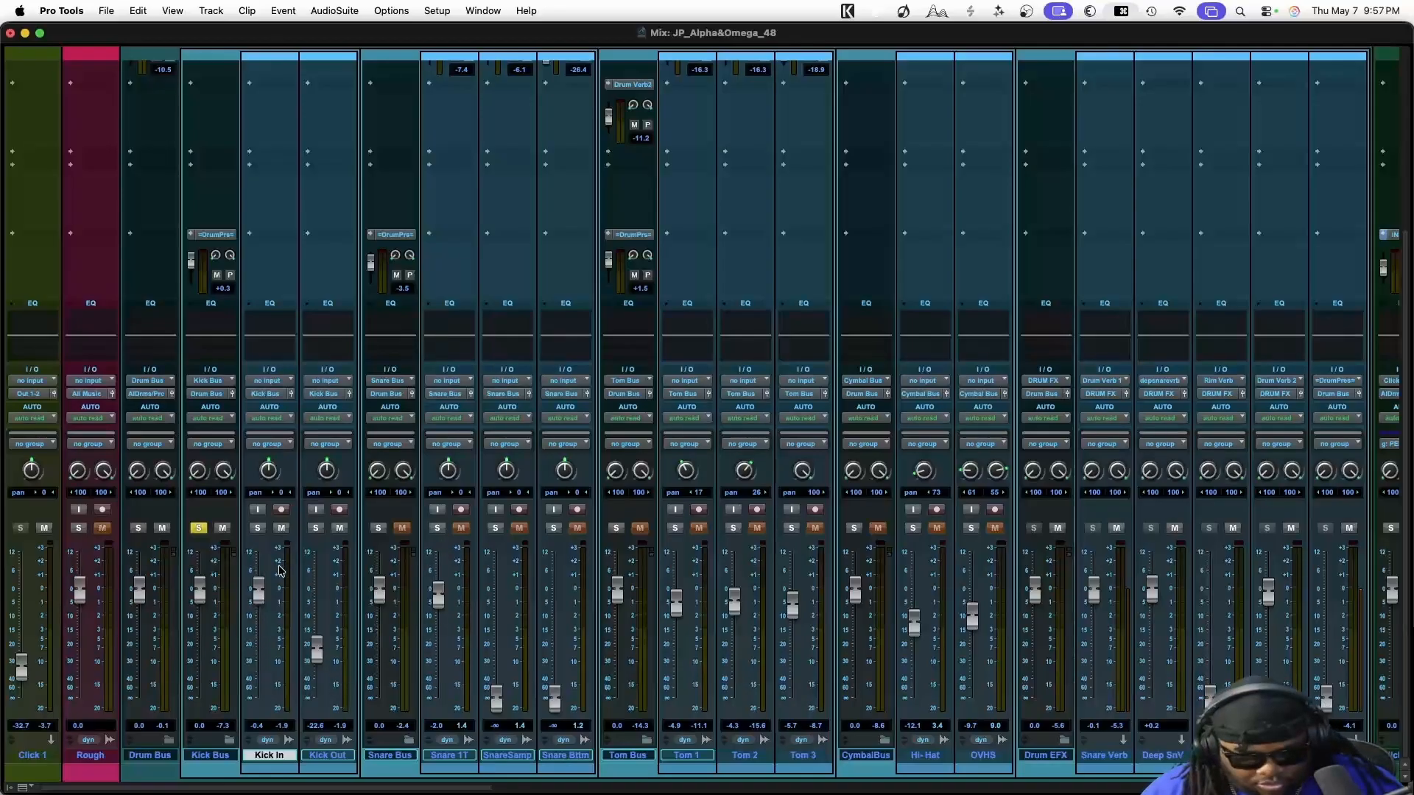
{"action": "key", "text": "super+equal"}
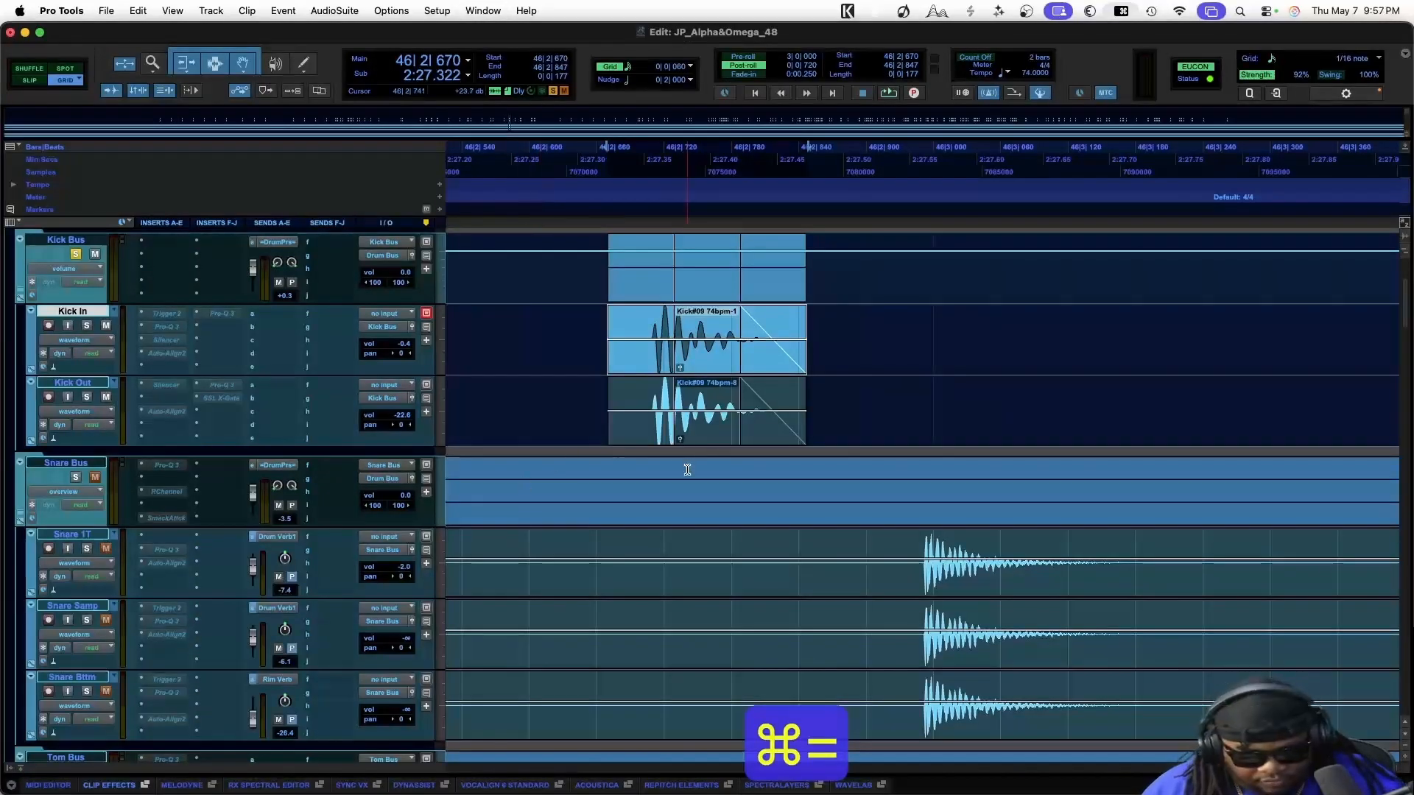
Select Kick In and Kick Out from the session start to bar 115 and consolidate each track into one continuous clip
{"action": "key", "text": "super+bracketleft"}
{"action": "key", "text": "super+bracketleft"}
{"action": "key", "text": "super+bracketleft"}
{"action": "key", "text": "super+bracketleft"}
{"action": "key", "text": "super+bracketleft"}
{"action": "key", "text": "super+bracketleft"}
{"action": "key", "text": "super+bracketleft"}
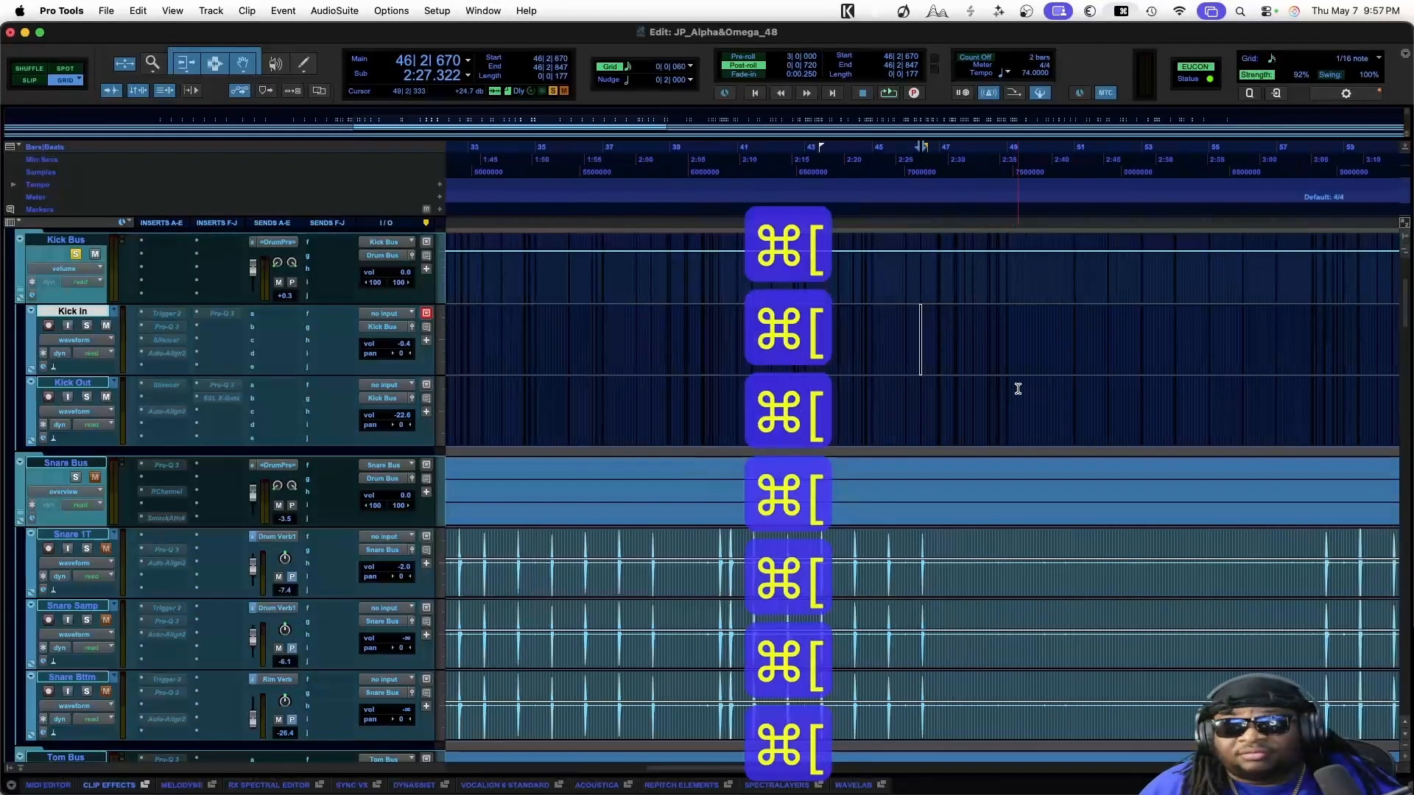
{"action": "key", "text": "super+bracketleft"}
{"action": "key", "text": "super+bracketleft"}
{"action": "key", "text": "super+bracketleft"}
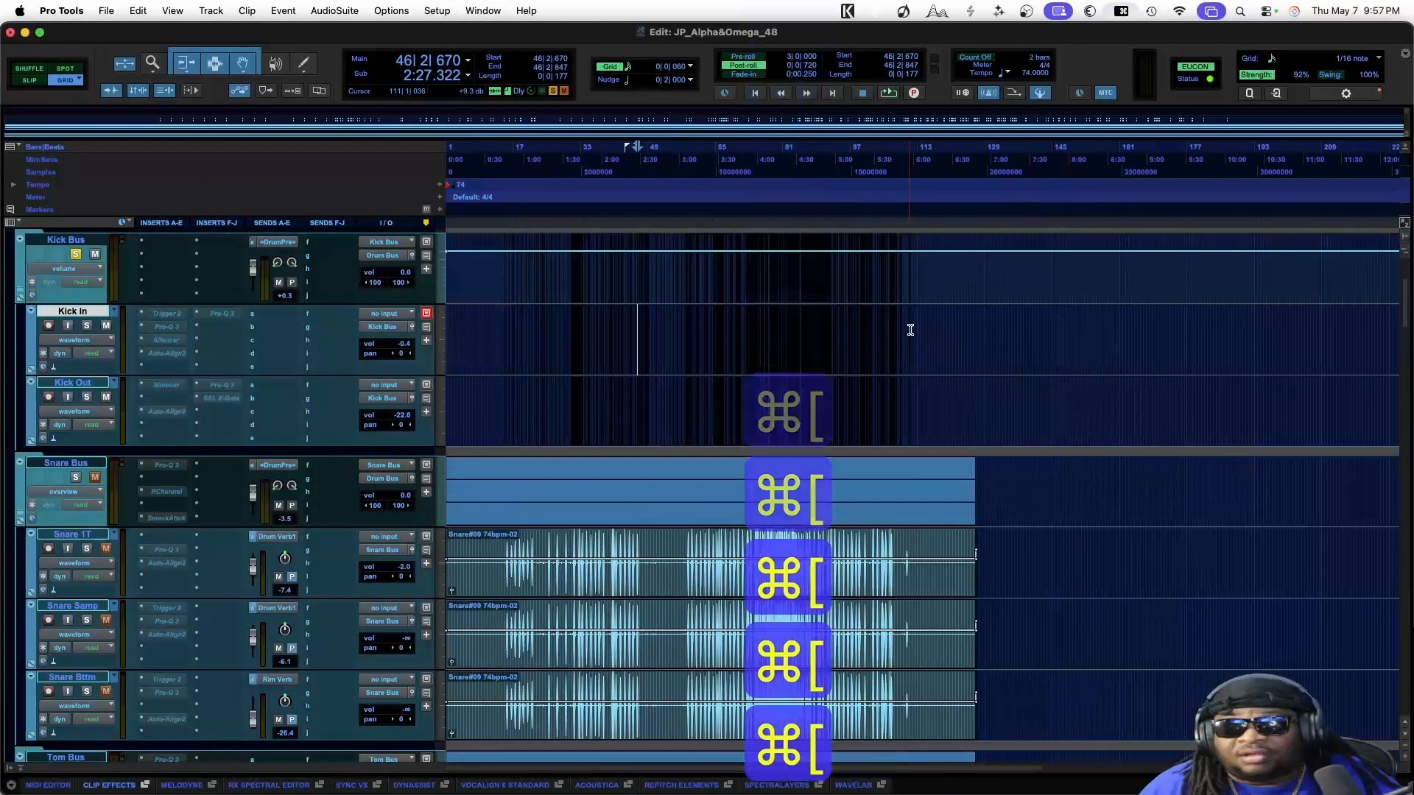
{"action": "left_click_drag", "start_coordinate": [929, 331], "coordinate": [395, 387]}
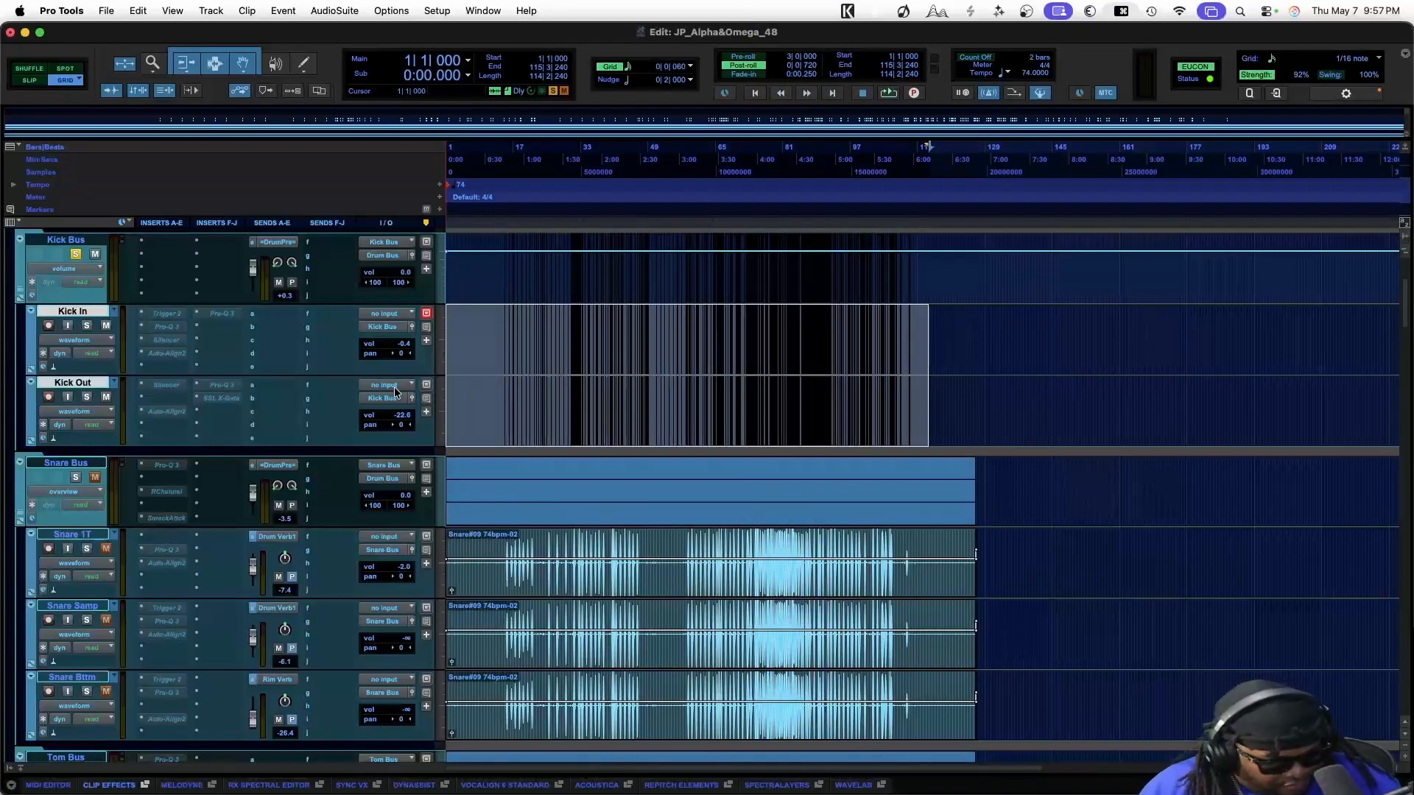
{"action": "key", "text": "alt+shift+3"}
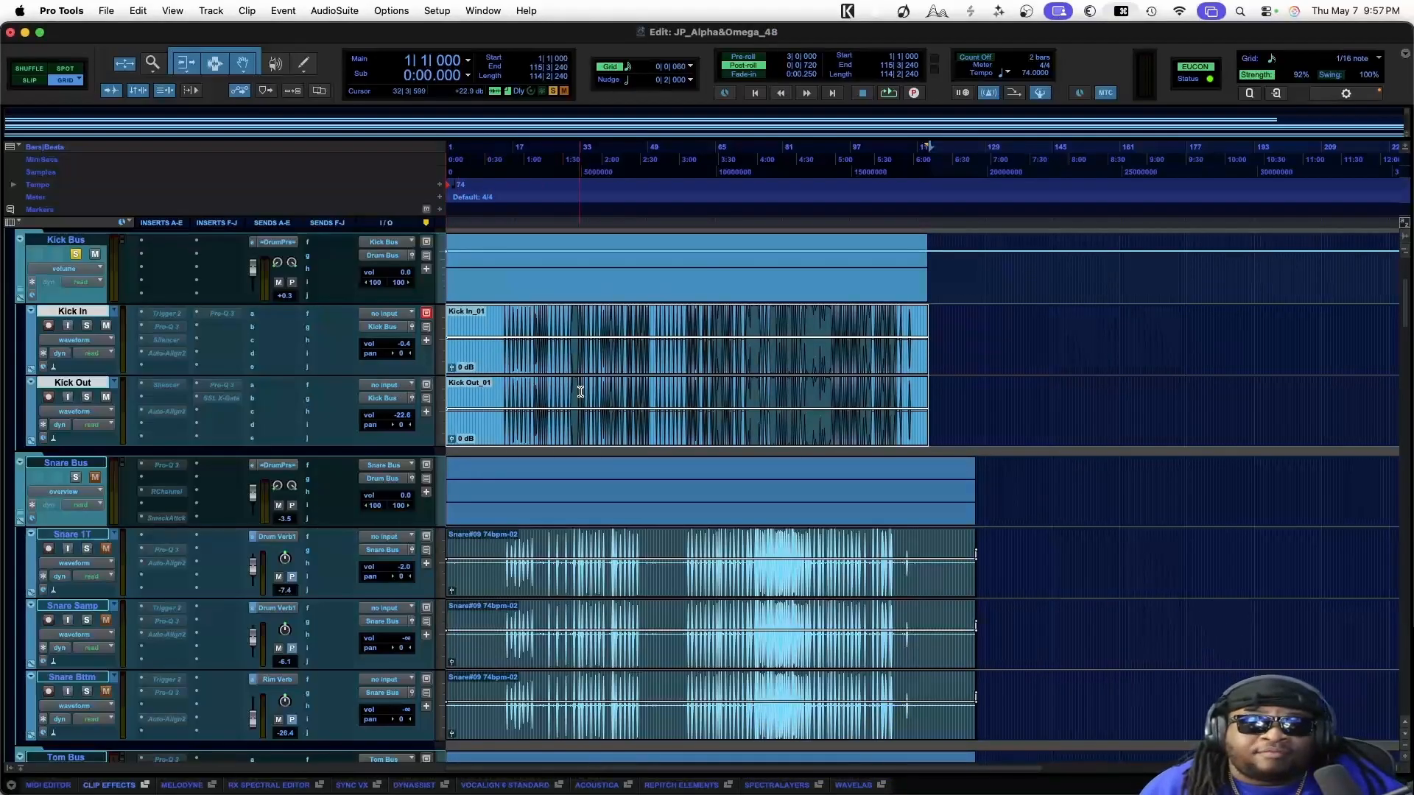
Examine the consolidated Kick In and Kick Out waveforms around the first hits from bar 15 onward
{"action": "key", "text": "super+bracketright"}
{"action": "key", "text": "super+bracketright"}
{"action": "key", "text": "super+bracketright"}
{"action": "key", "text": "super+bracketright"}
{"action": "key", "text": "super+bracketright"}
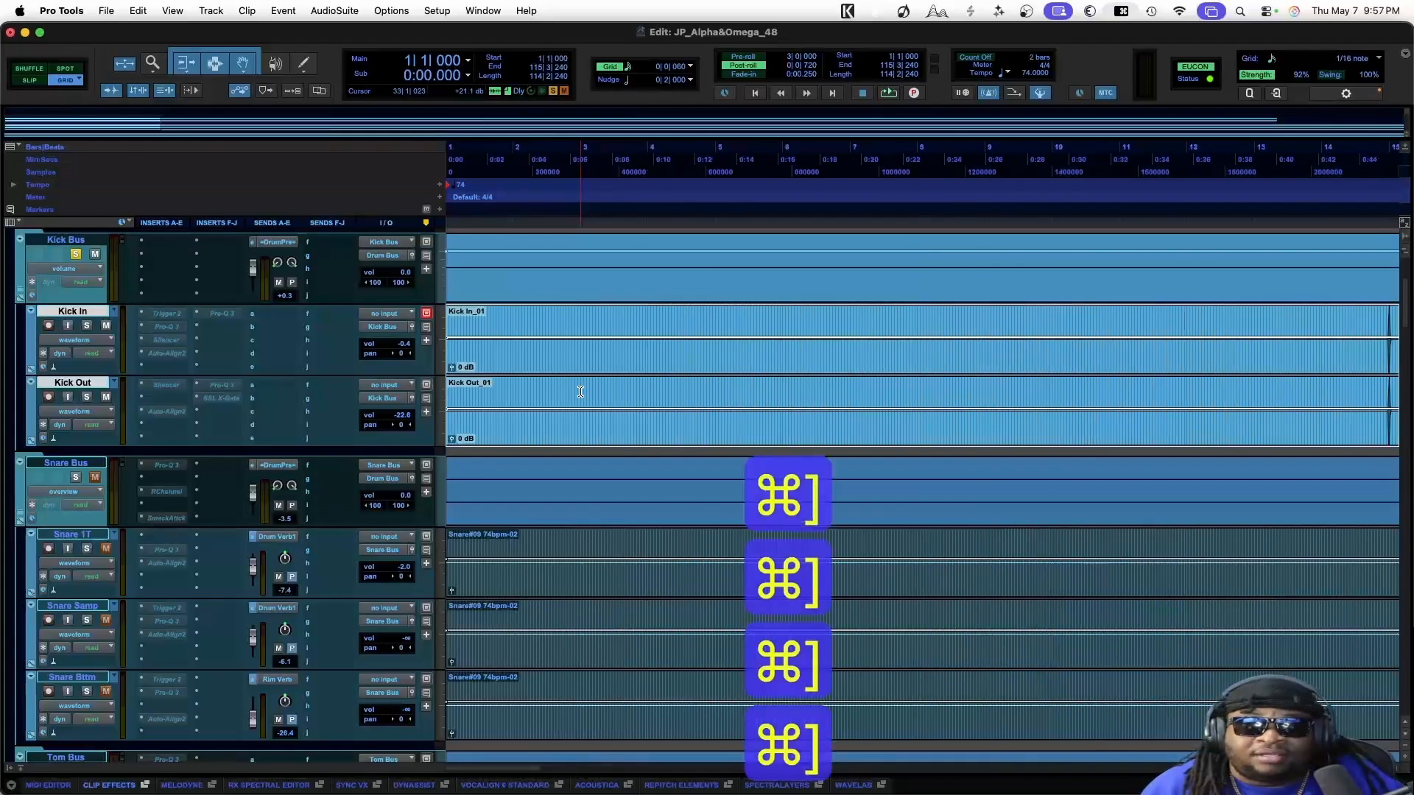
{"action": "scroll", "coordinate": [617, 374], "scroll_direction": "right", "scroll_amount": 10}
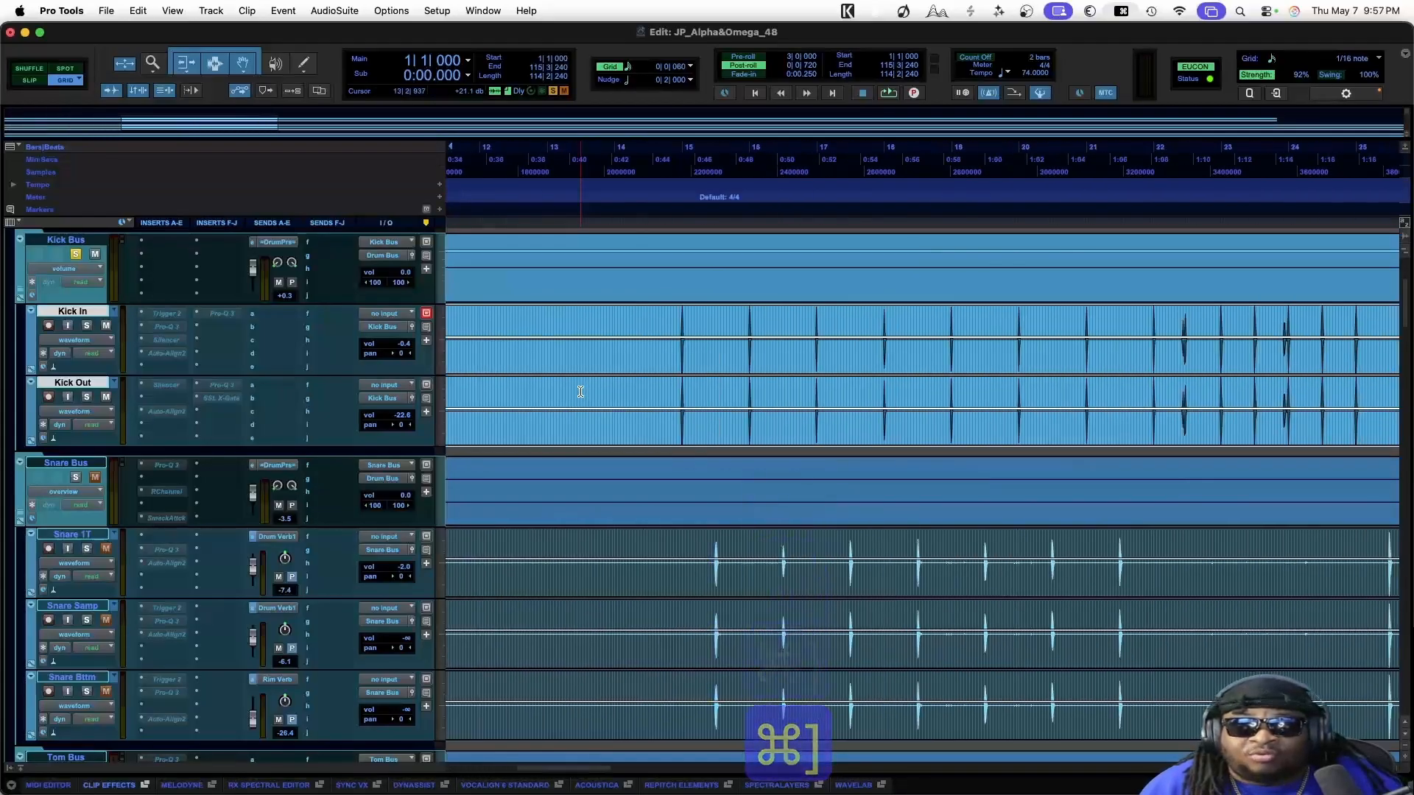
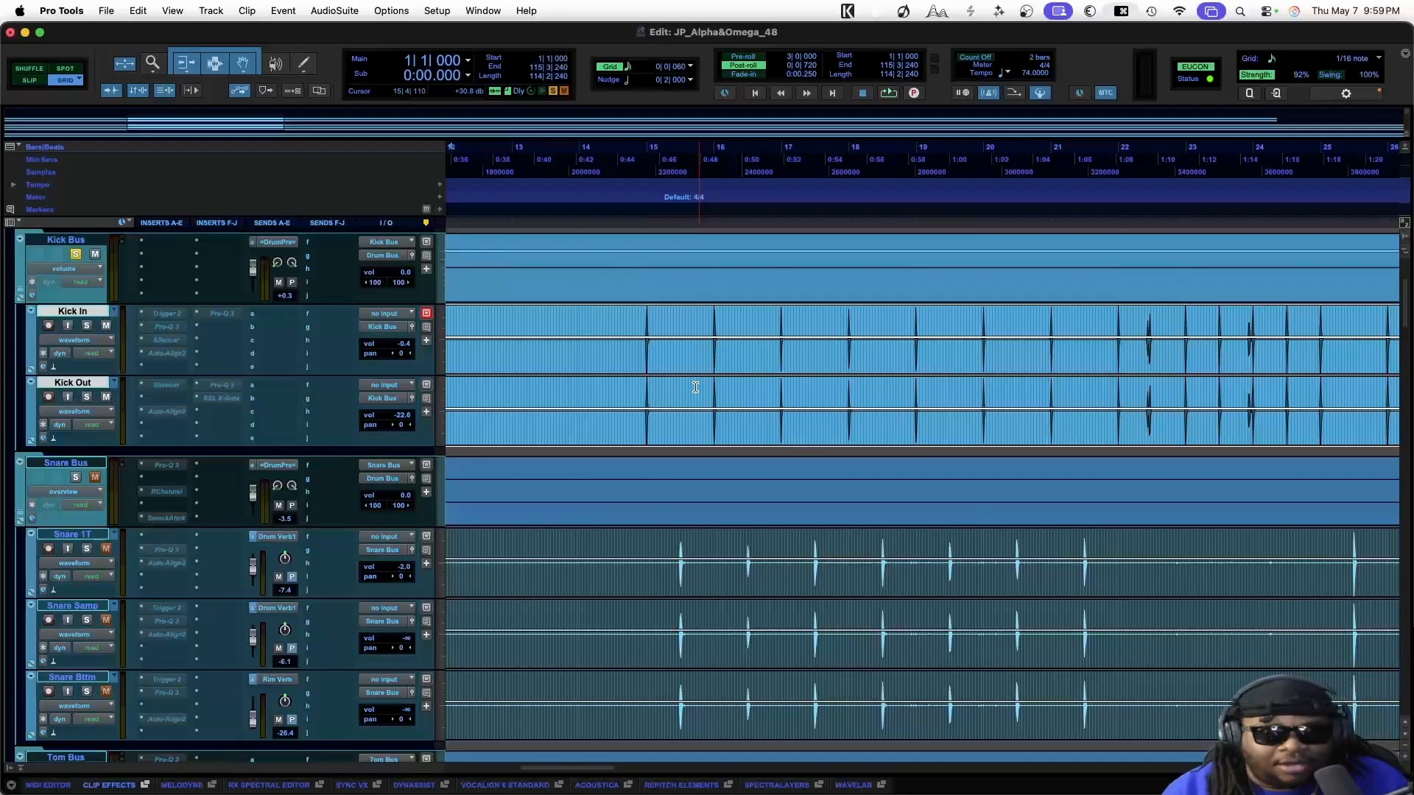
{"action": "key", "text": "super+bracketleft"}
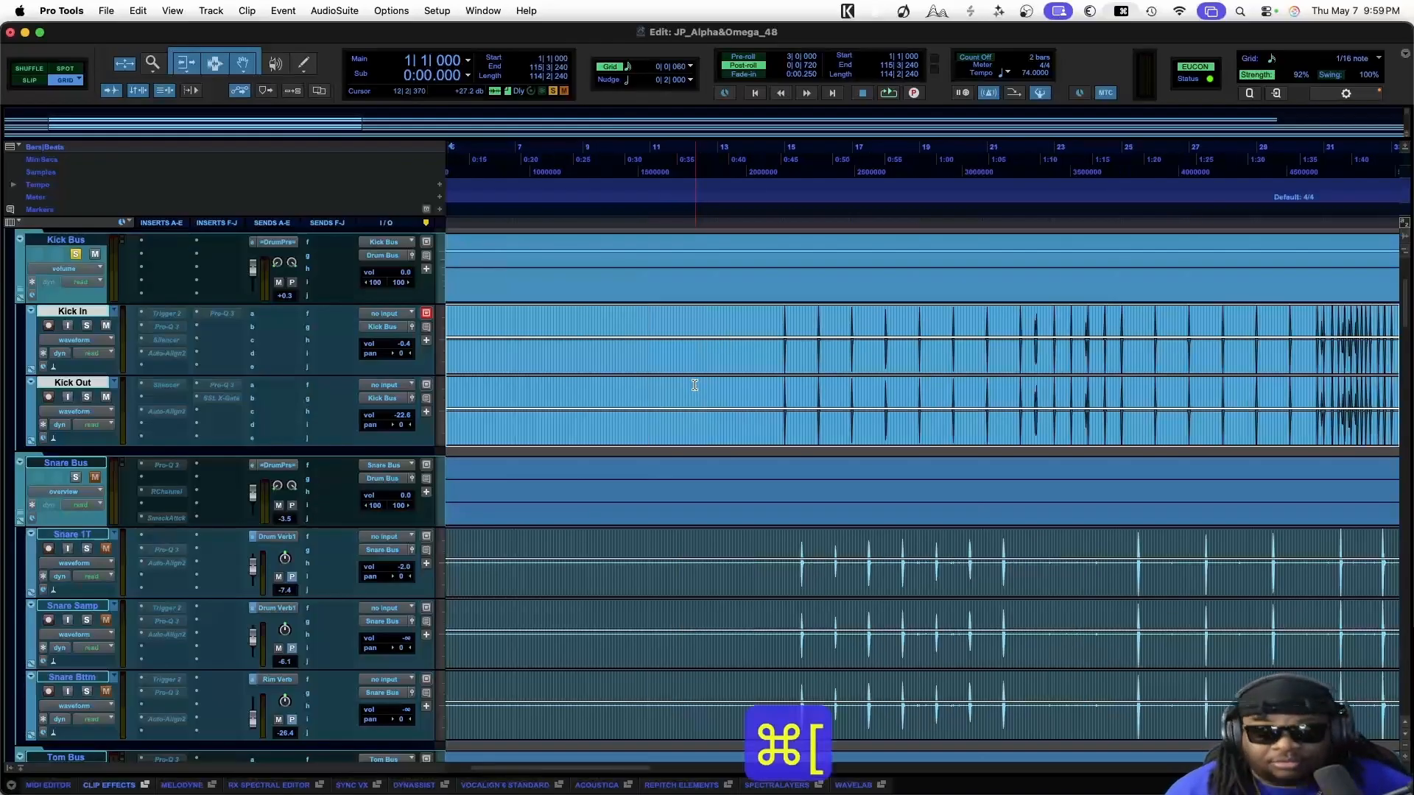
{"action": "key", "text": "super+bracketleft"}
{"action": "key", "text": "super+bracketright"}
{"action": "key", "text": "super+bracketright"}
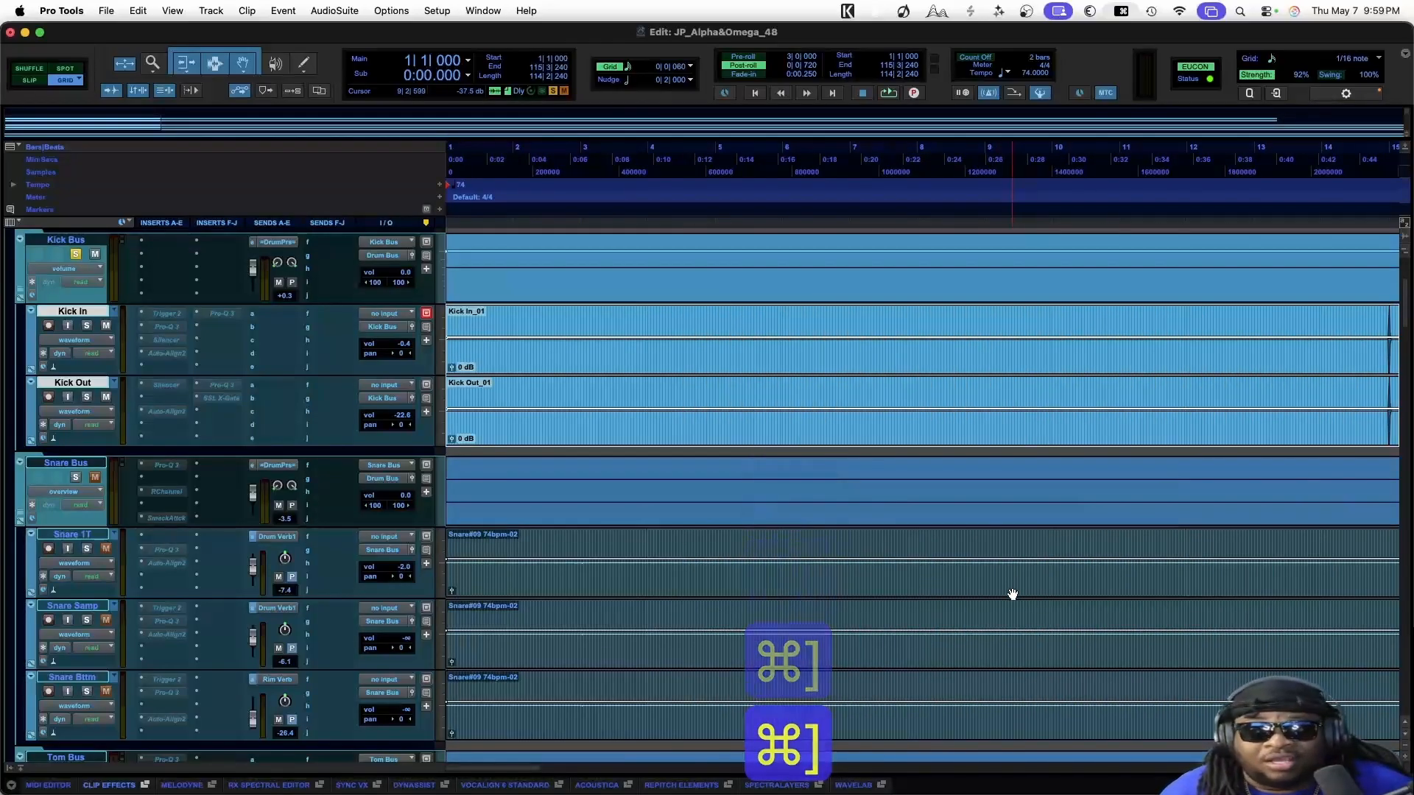
{"action": "scroll", "coordinate": [1012, 595], "scroll_direction": "right", "scroll_amount": 2}
{"action": "scroll", "coordinate": [1012, 595], "scroll_direction": "right", "scroll_amount": 10}
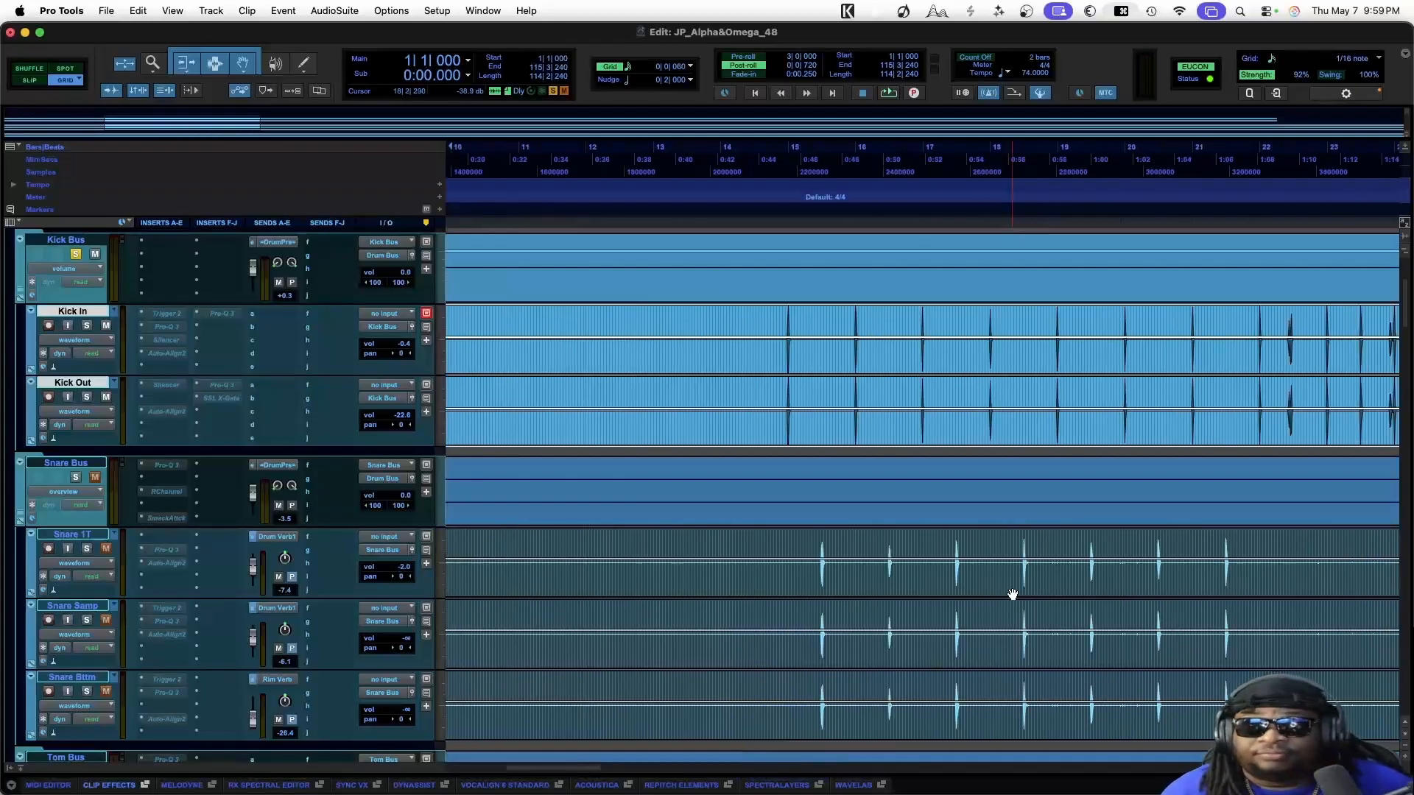
Play from the first snare hit in bar 15 and solo the Snare Bus
{"action": "scroll", "coordinate": [788, 523], "scroll_direction": "down", "scroll_amount": 1}
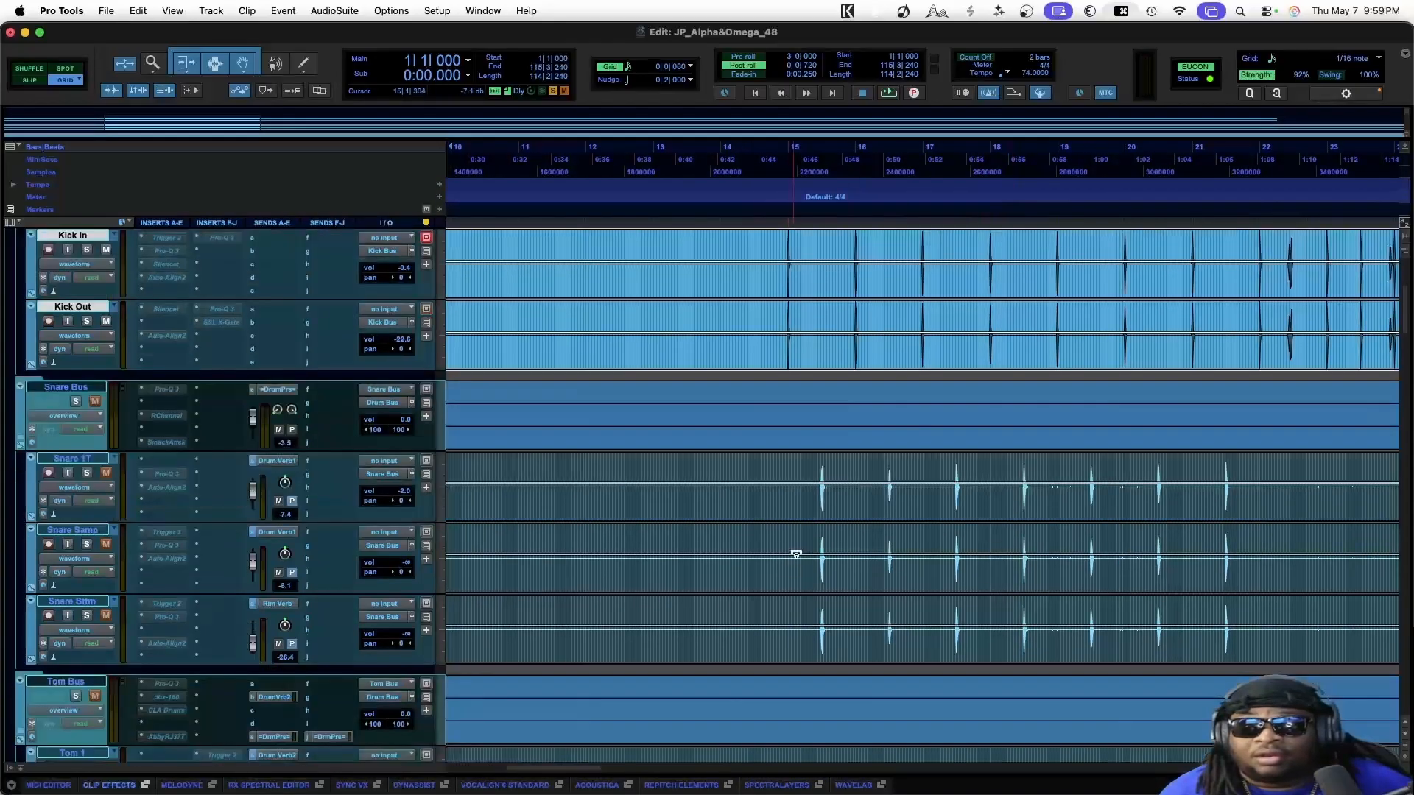
{"action": "left_click", "coordinate": [796, 511]}
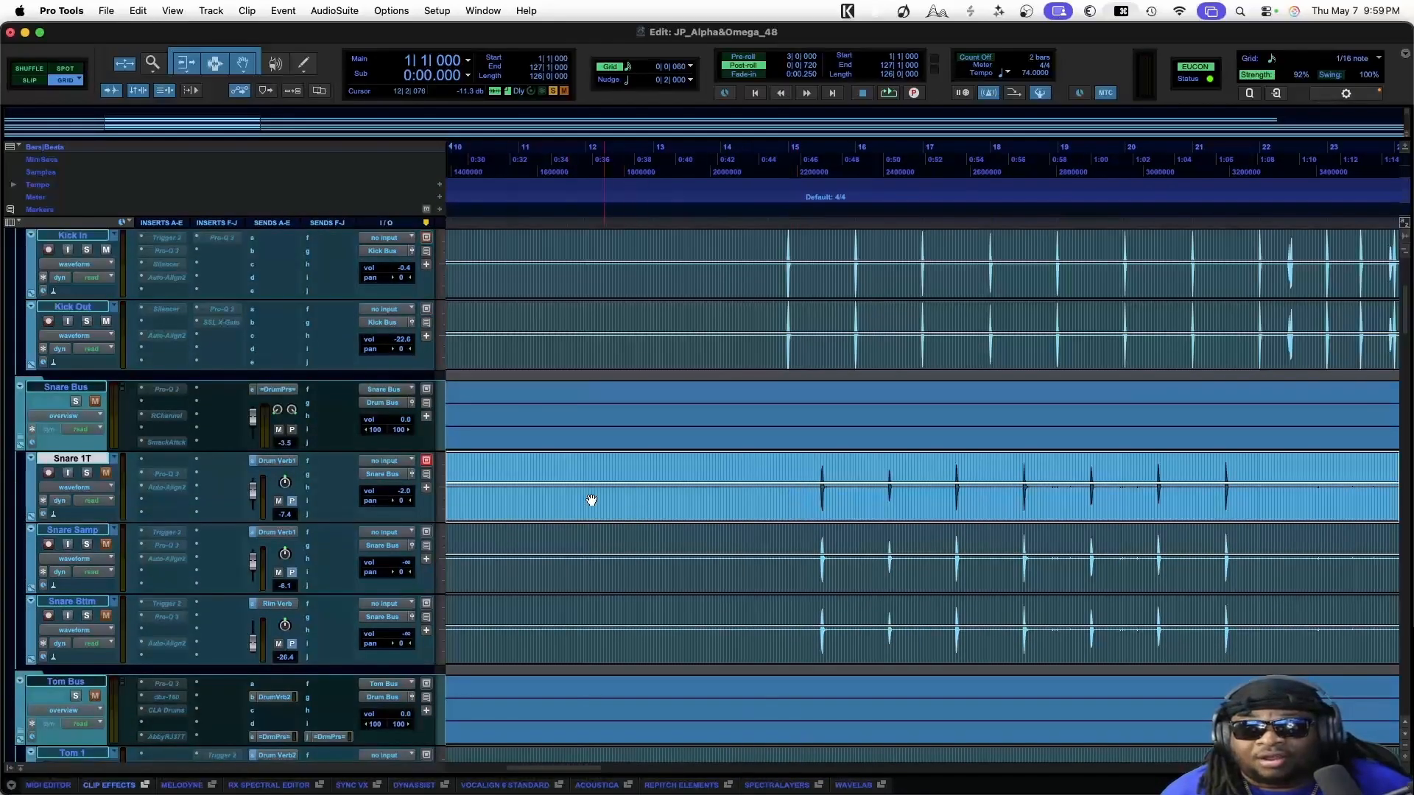
{"action": "key", "text": "space"}
{"action": "key", "text": "space"}
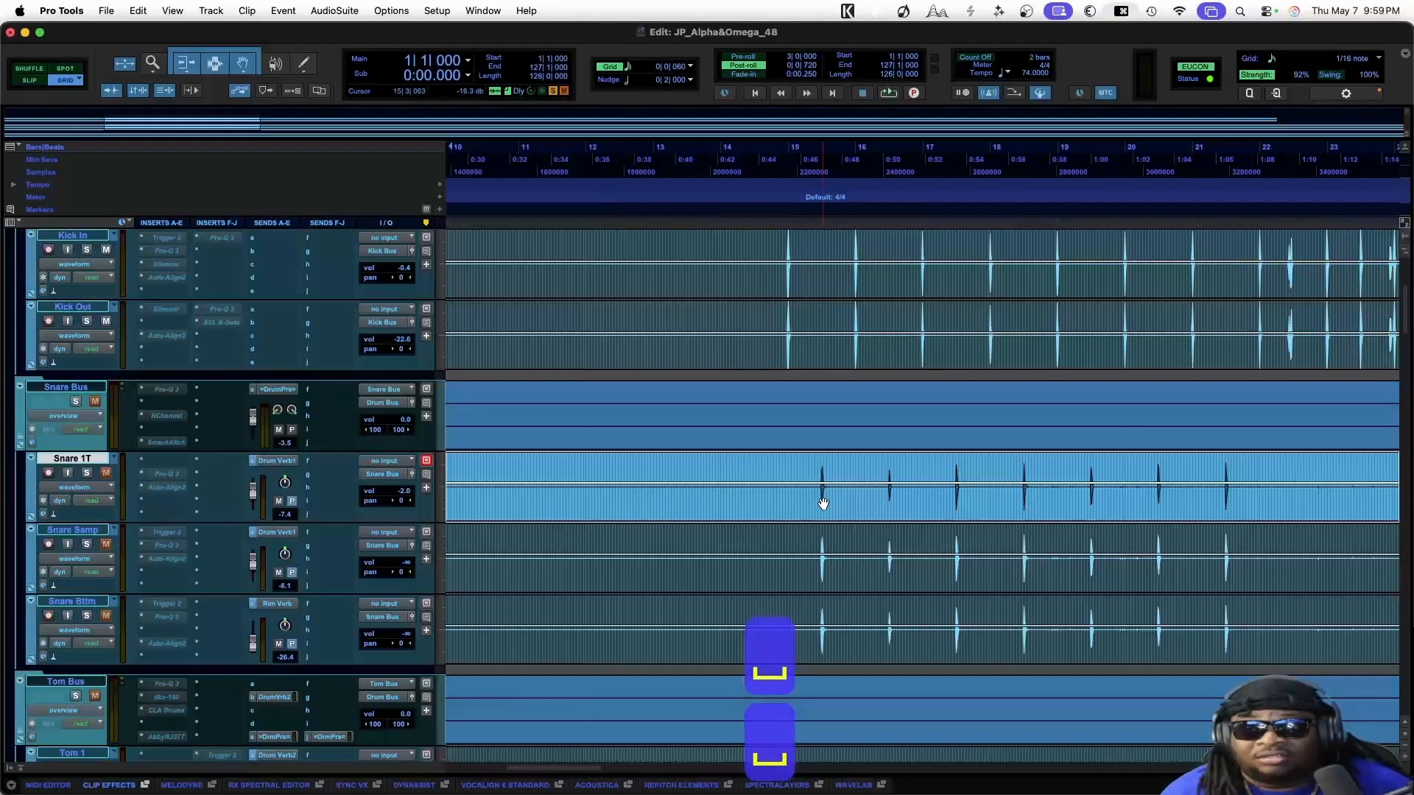
{"action": "left_click", "coordinate": [822, 468]}
{"action": "key", "text": "space"}
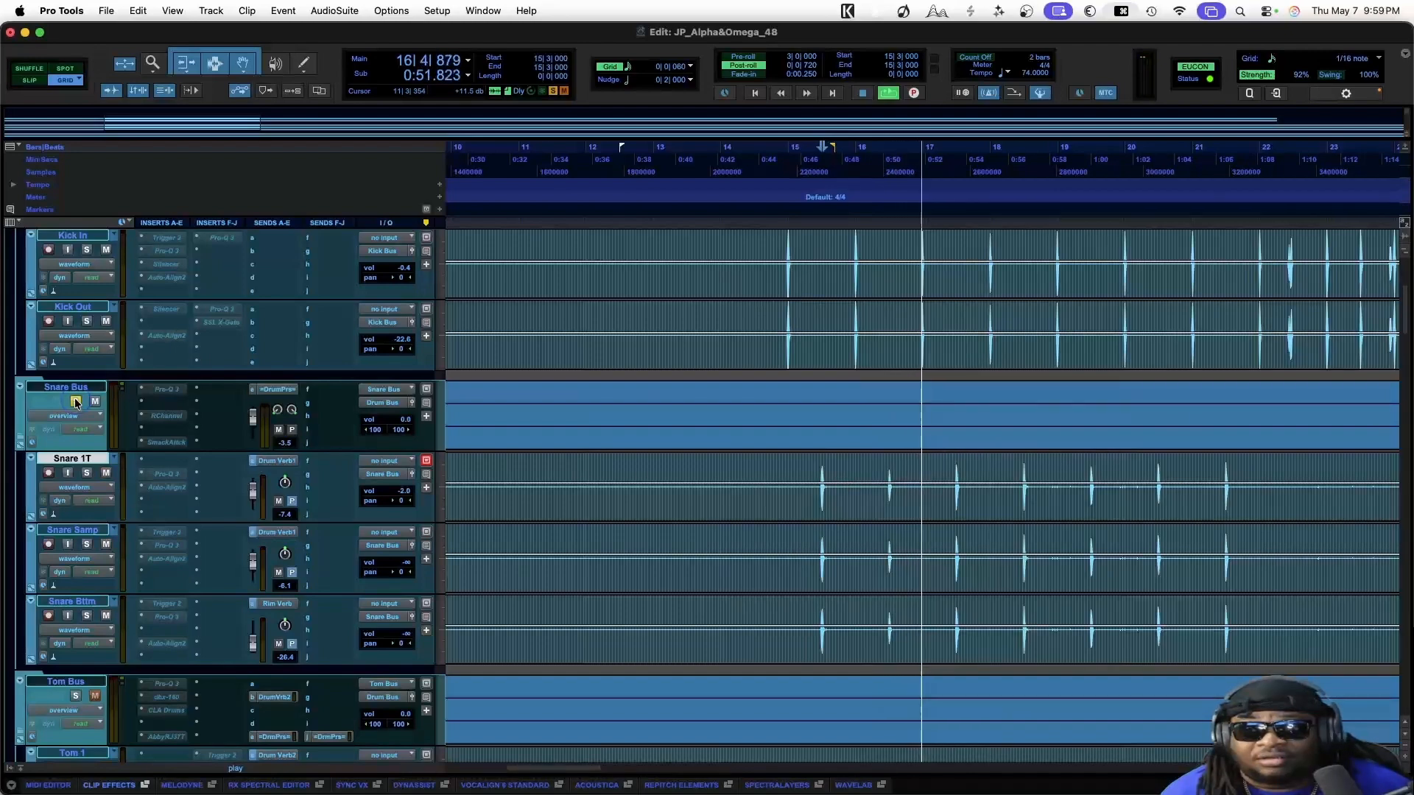
Unsolo the Kick Bus in the Mix window during playback, keeping the Snare Bus soloed
{"action": "scroll", "coordinate": [90, 506], "scroll_direction": "down", "scroll_amount": 10}
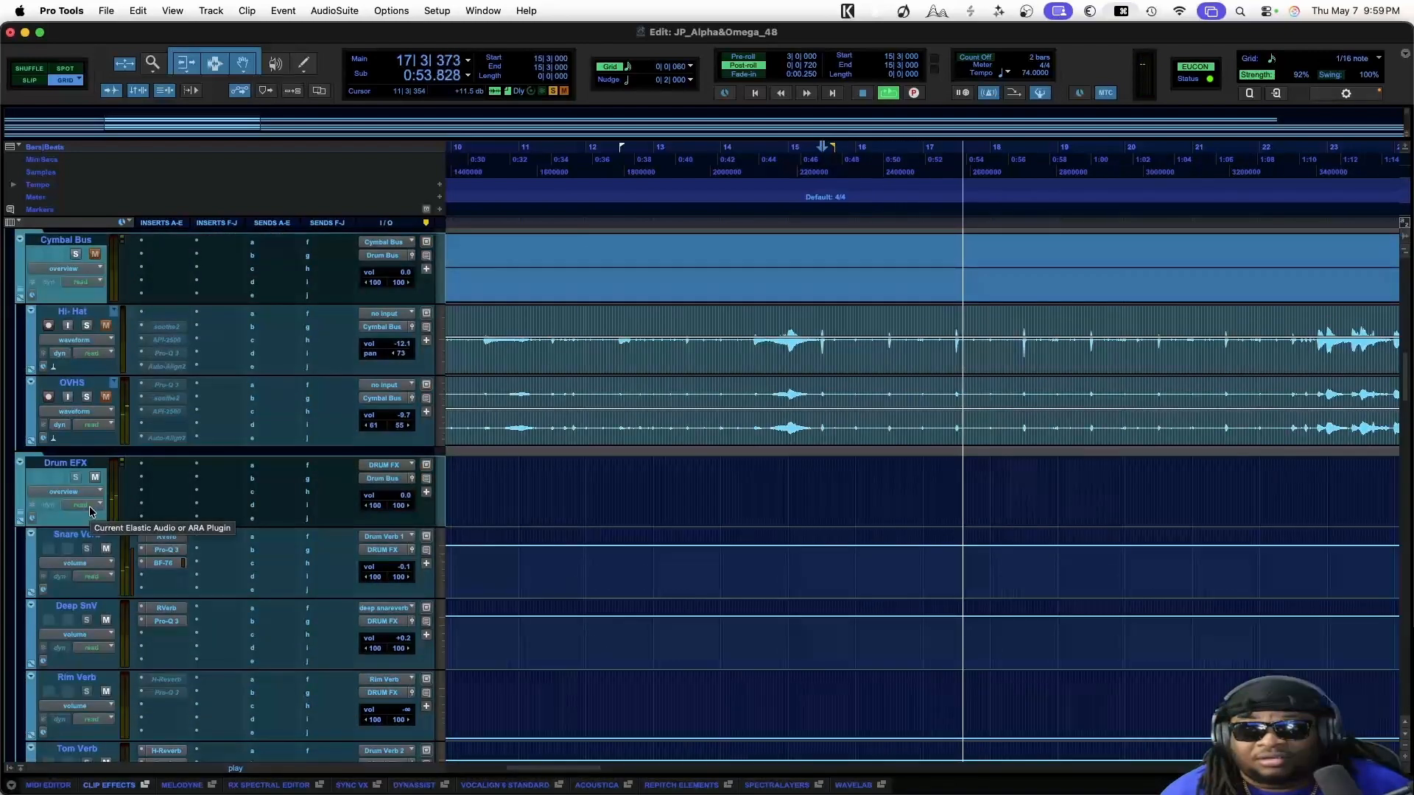
{"action": "scroll", "coordinate": [90, 506], "scroll_direction": "up", "scroll_amount": 10}
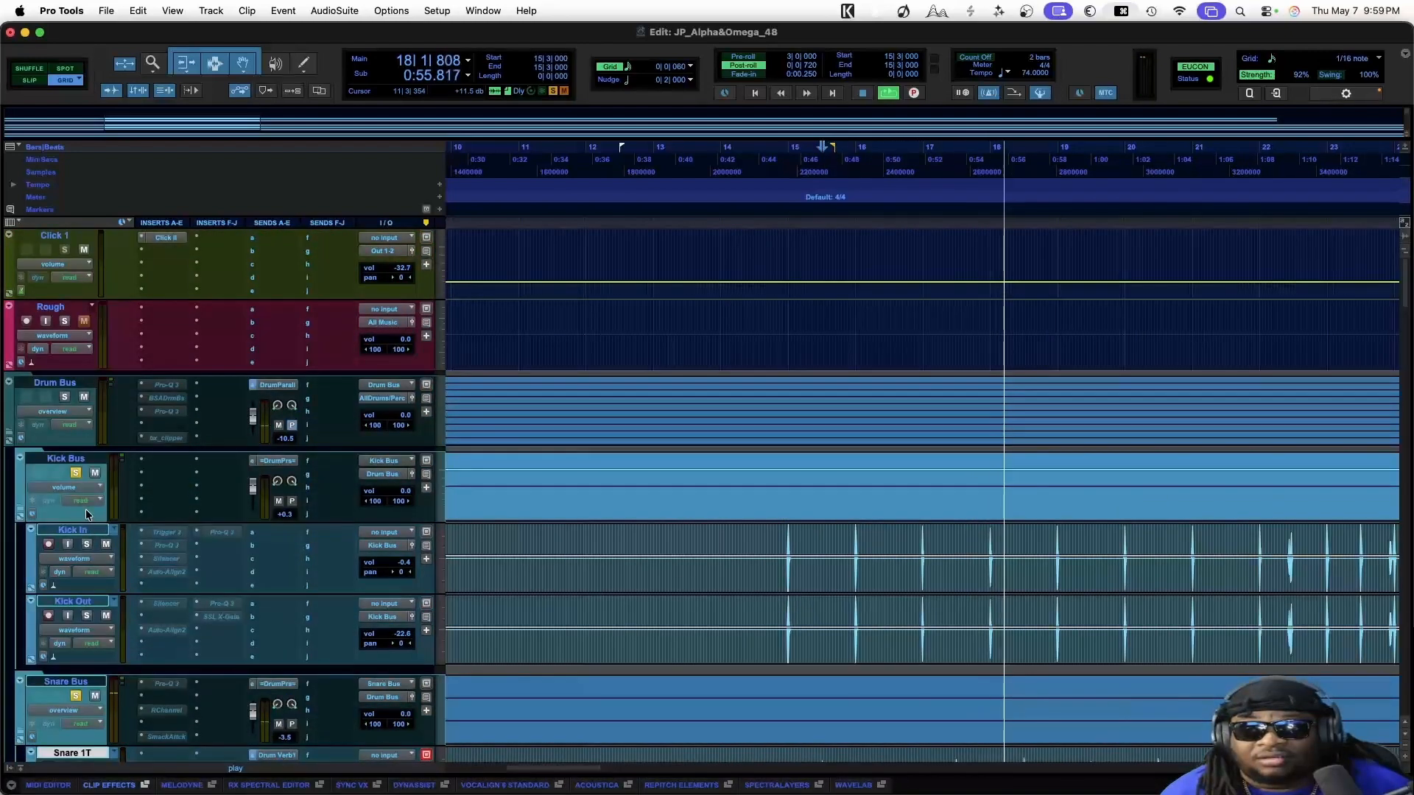
{"action": "key", "text": "super+equal"}
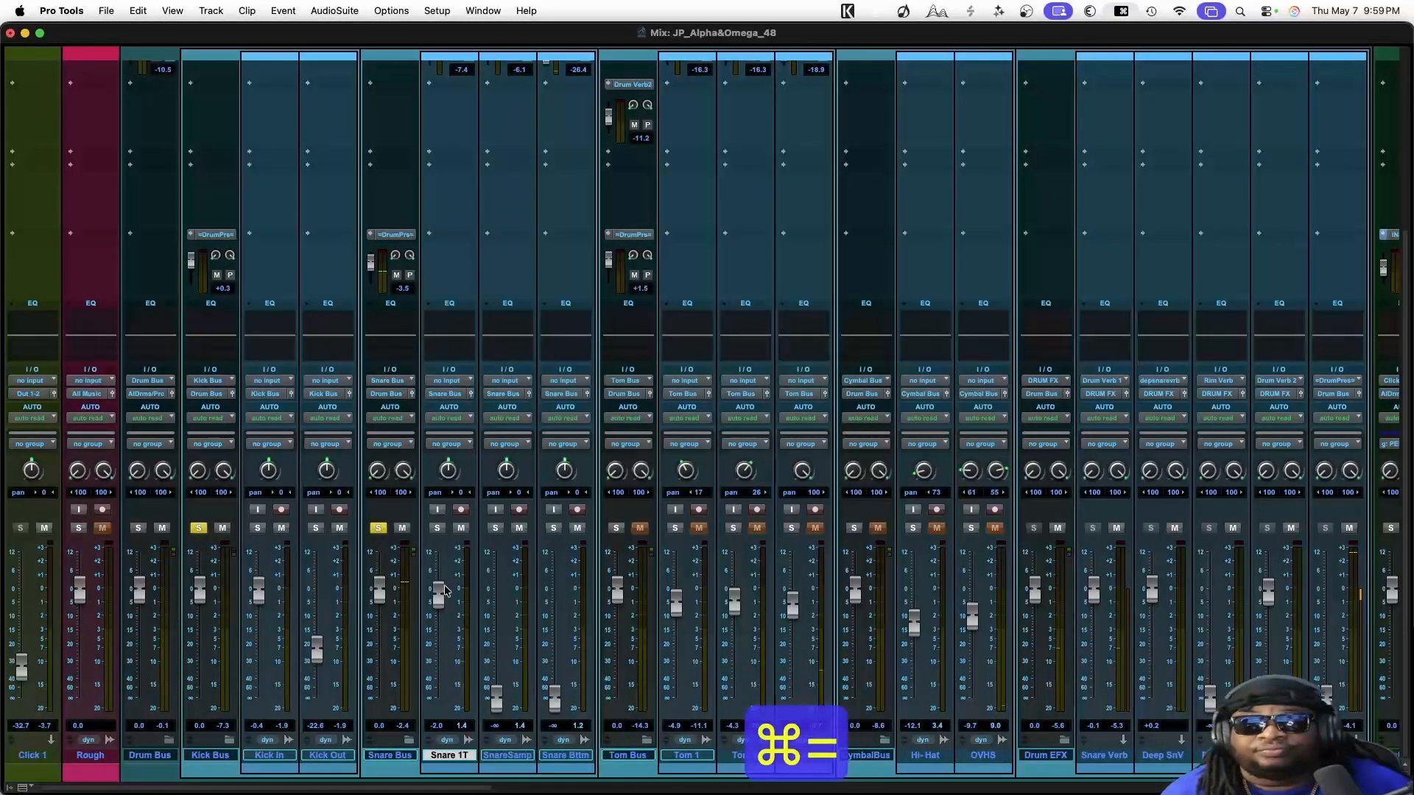
{"action": "left_click", "coordinate": [199, 528]}
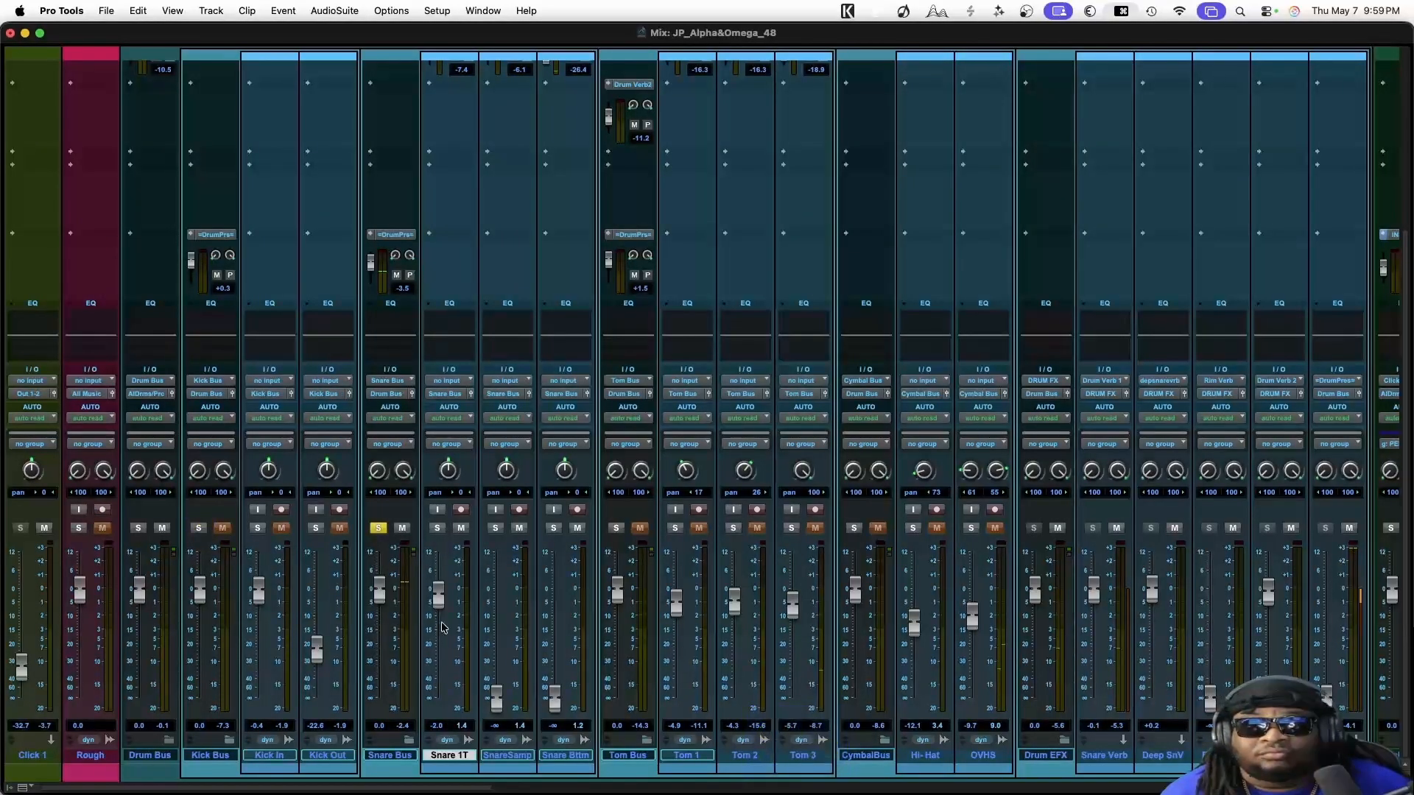
{"action": "scroll", "coordinate": [723, 617], "scroll_direction": "right", "scroll_amount": 2}
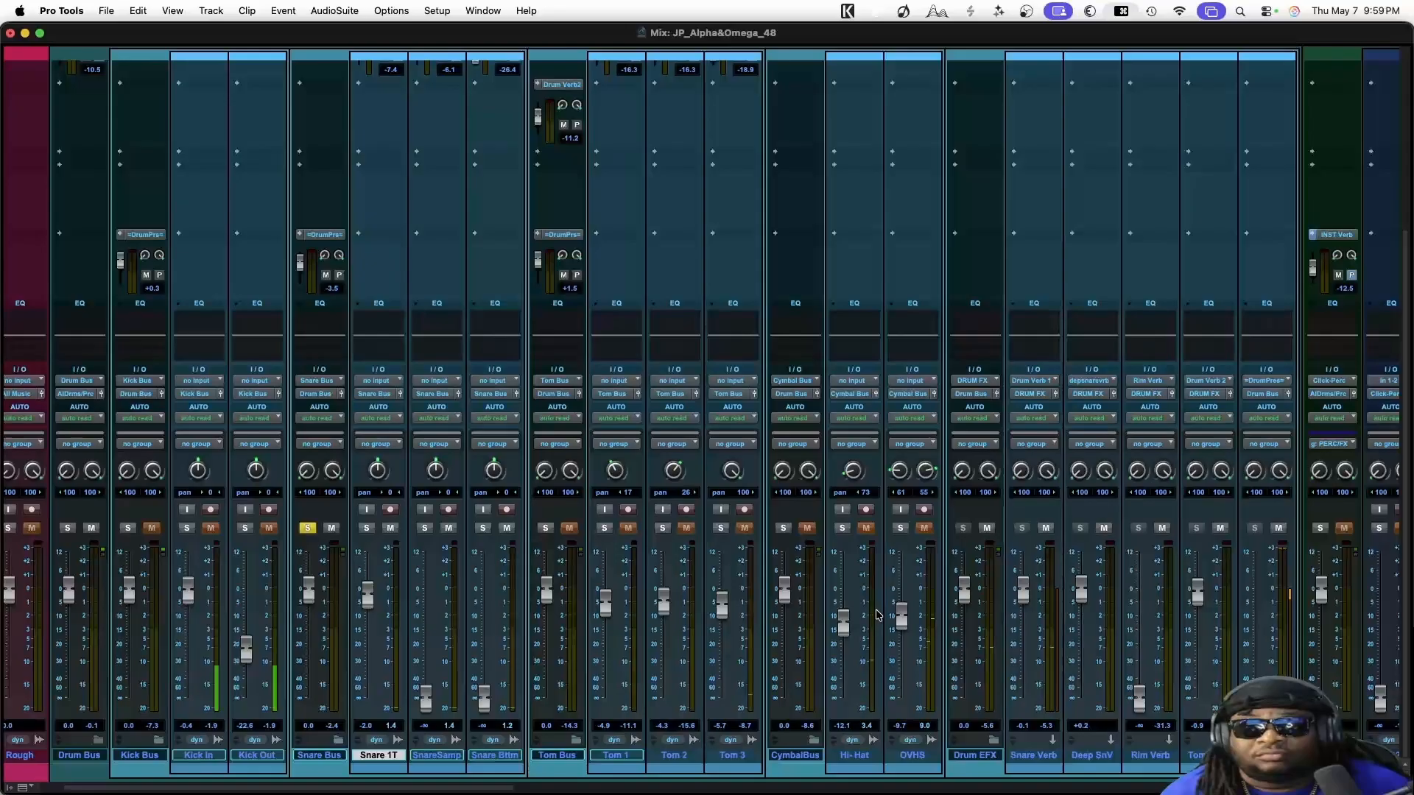
Mute the Drum EFX bus in the Mix window and return to the snare tracks in the Edit window
{"action": "left_click", "coordinate": [986, 528]}
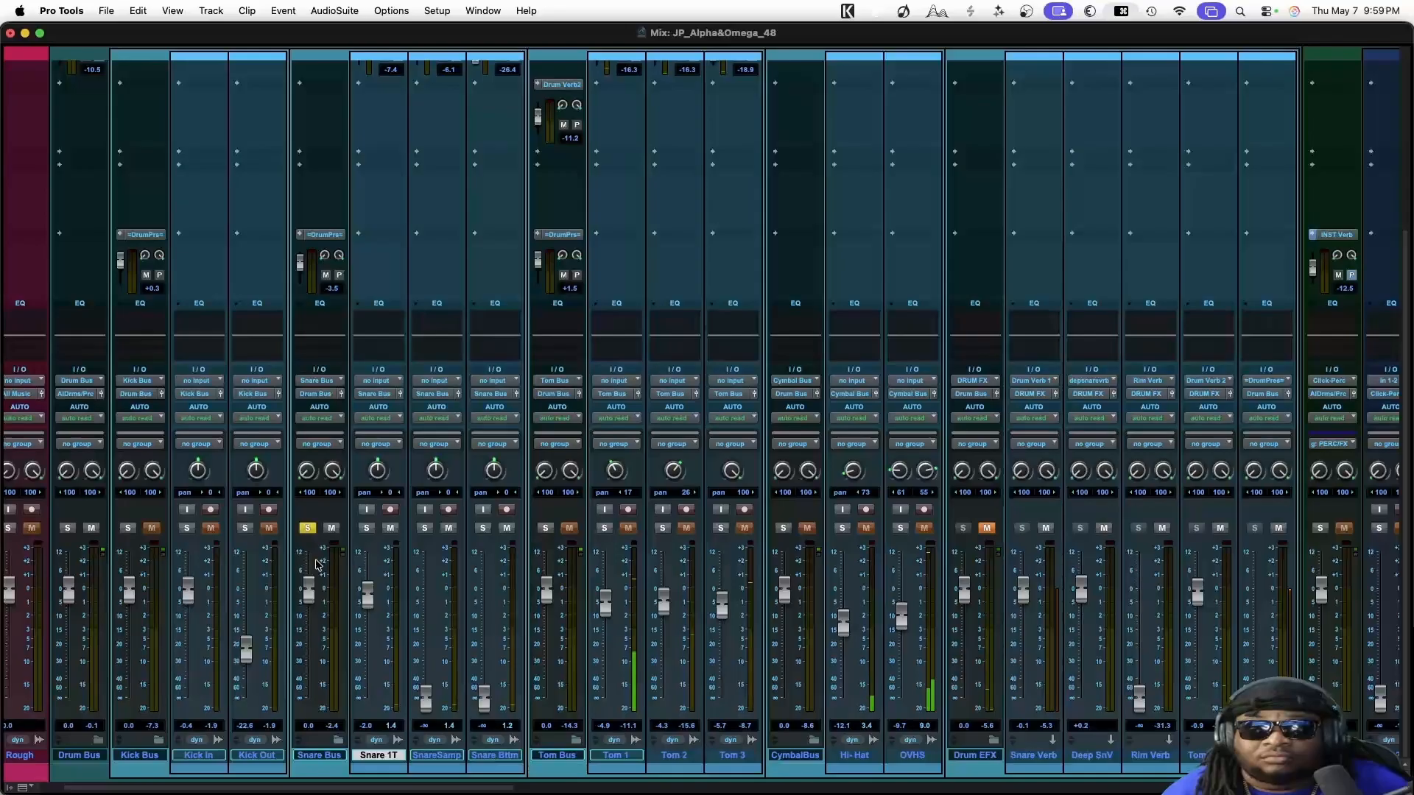
{"action": "key", "text": "super+bracketright"}
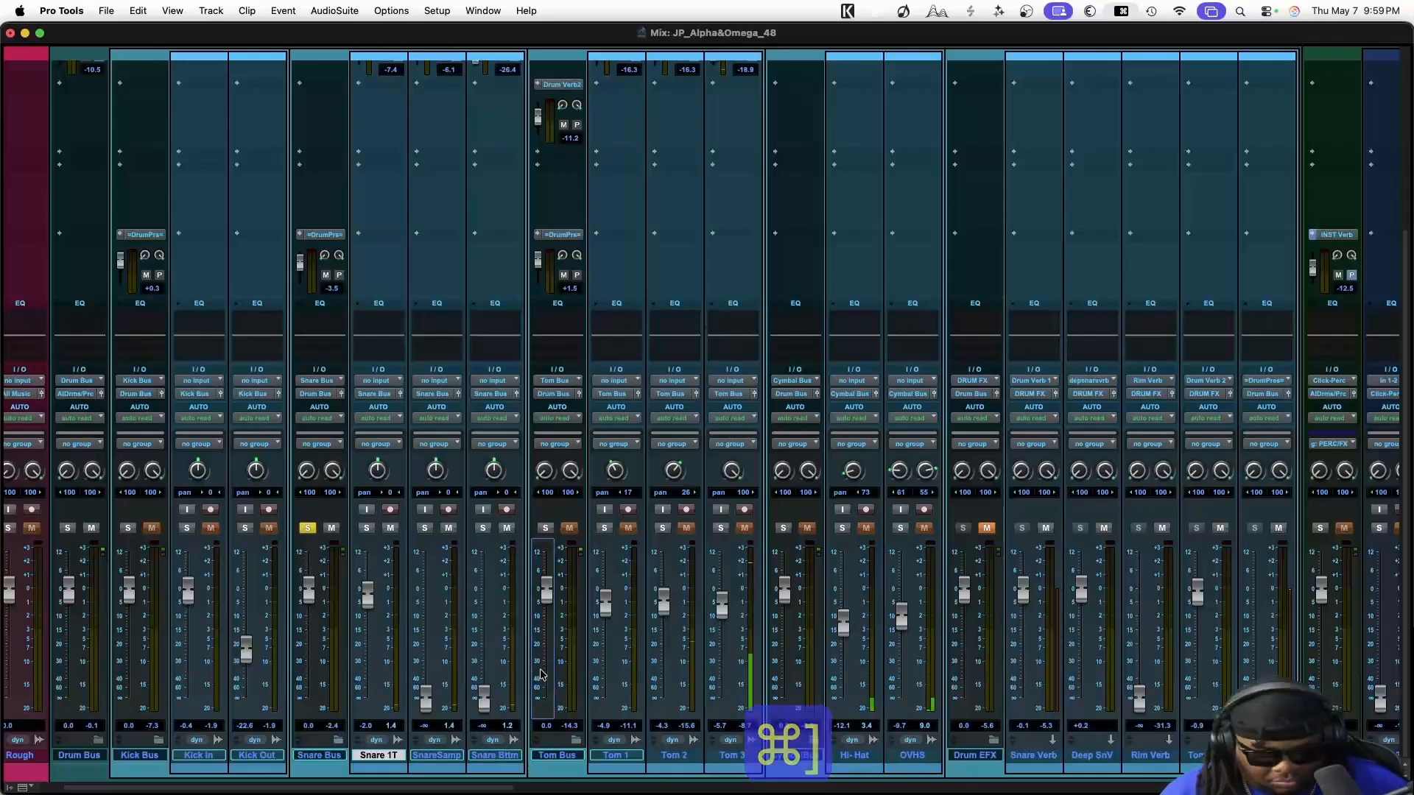
{"action": "key", "text": "super+equal"}
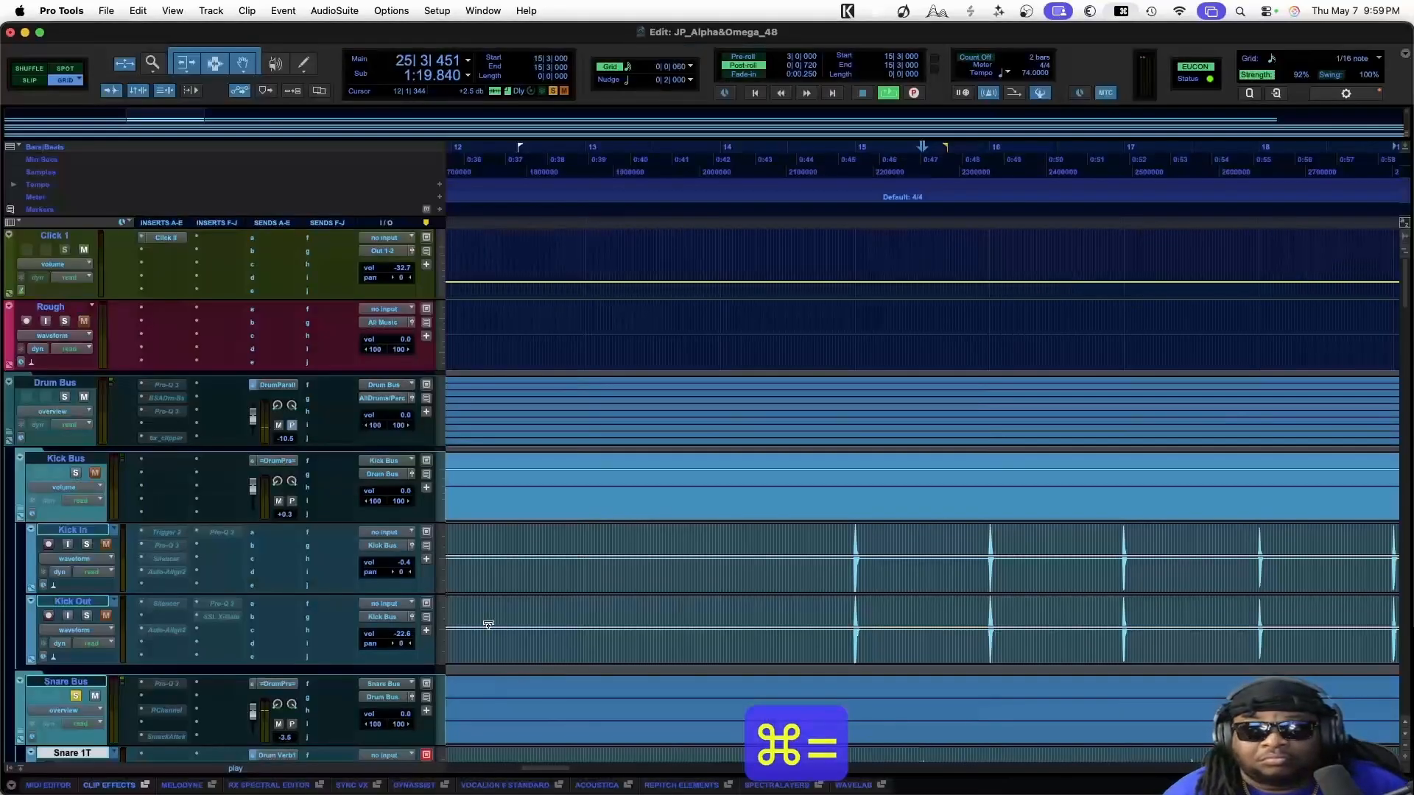
{"action": "scroll", "coordinate": [713, 590], "scroll_direction": "down", "scroll_amount": 6}
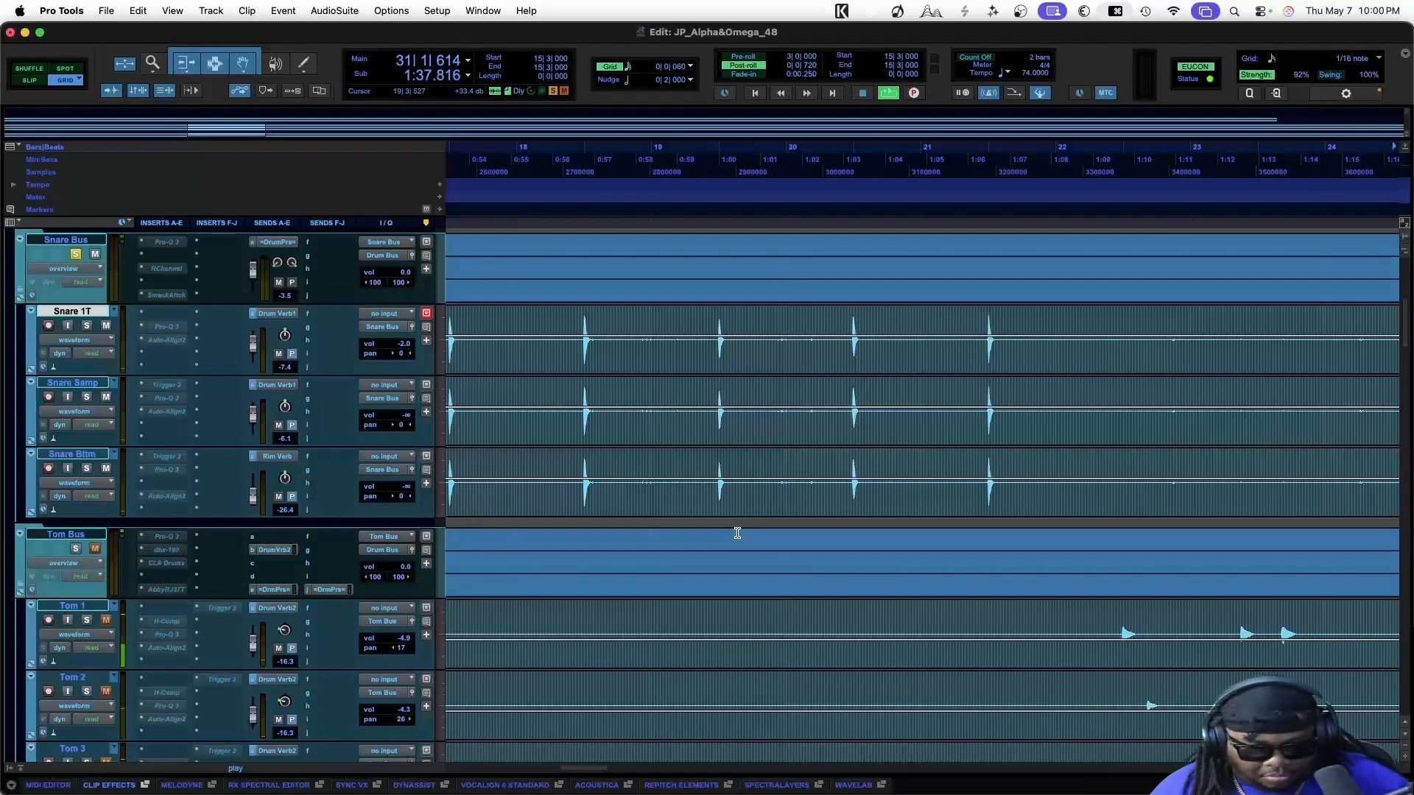
{"action": "key", "text": "super+equal"}
{"action": "key", "text": "super+equal"}
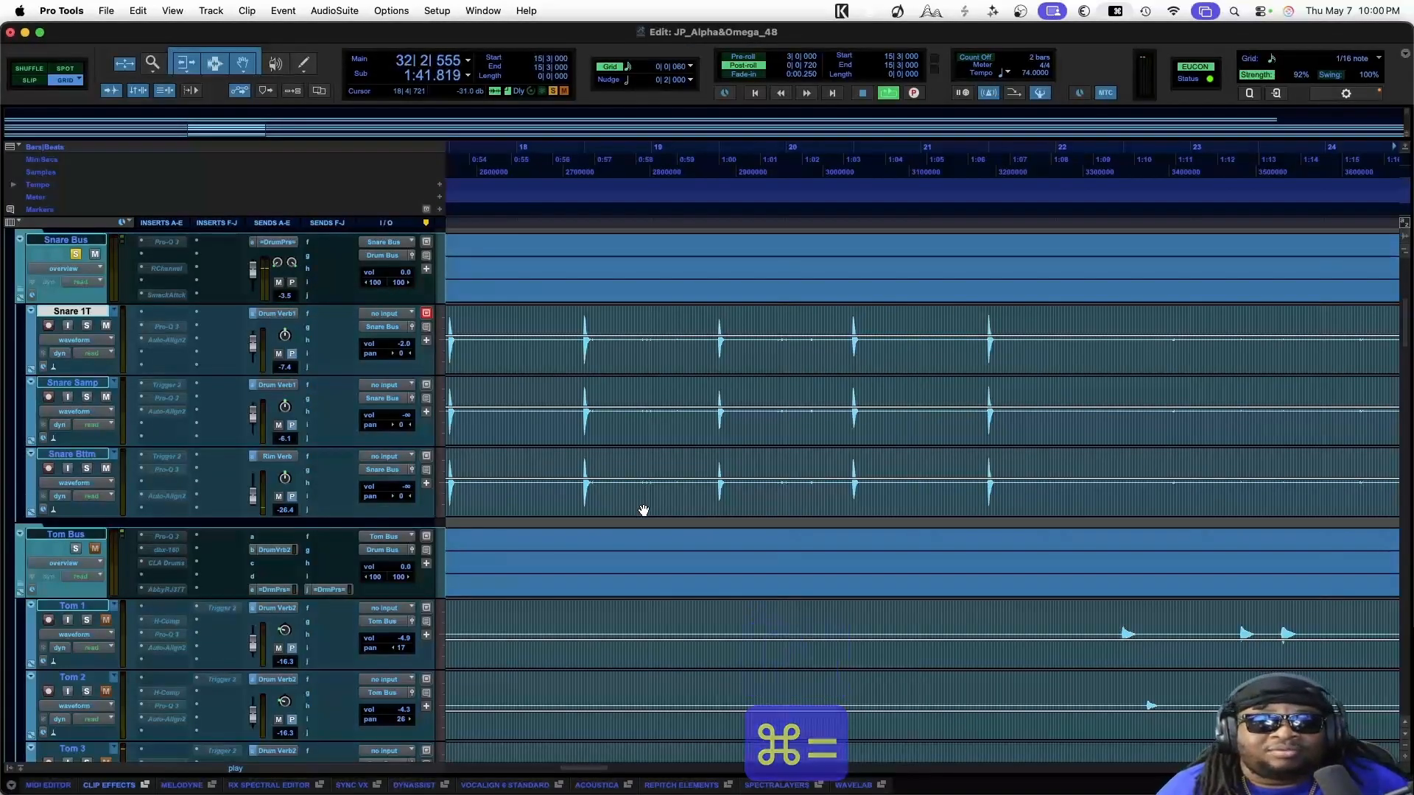
Examine the Snare 1T, Snare Samp and Snare Bttm waveforms for bleed between the hits, from the session start to bar 28
{"action": "scroll", "coordinate": [643, 511], "scroll_direction": "left", "scroll_amount": 4}
{"action": "scroll", "coordinate": [643, 510], "scroll_direction": "left", "scroll_amount": 20}
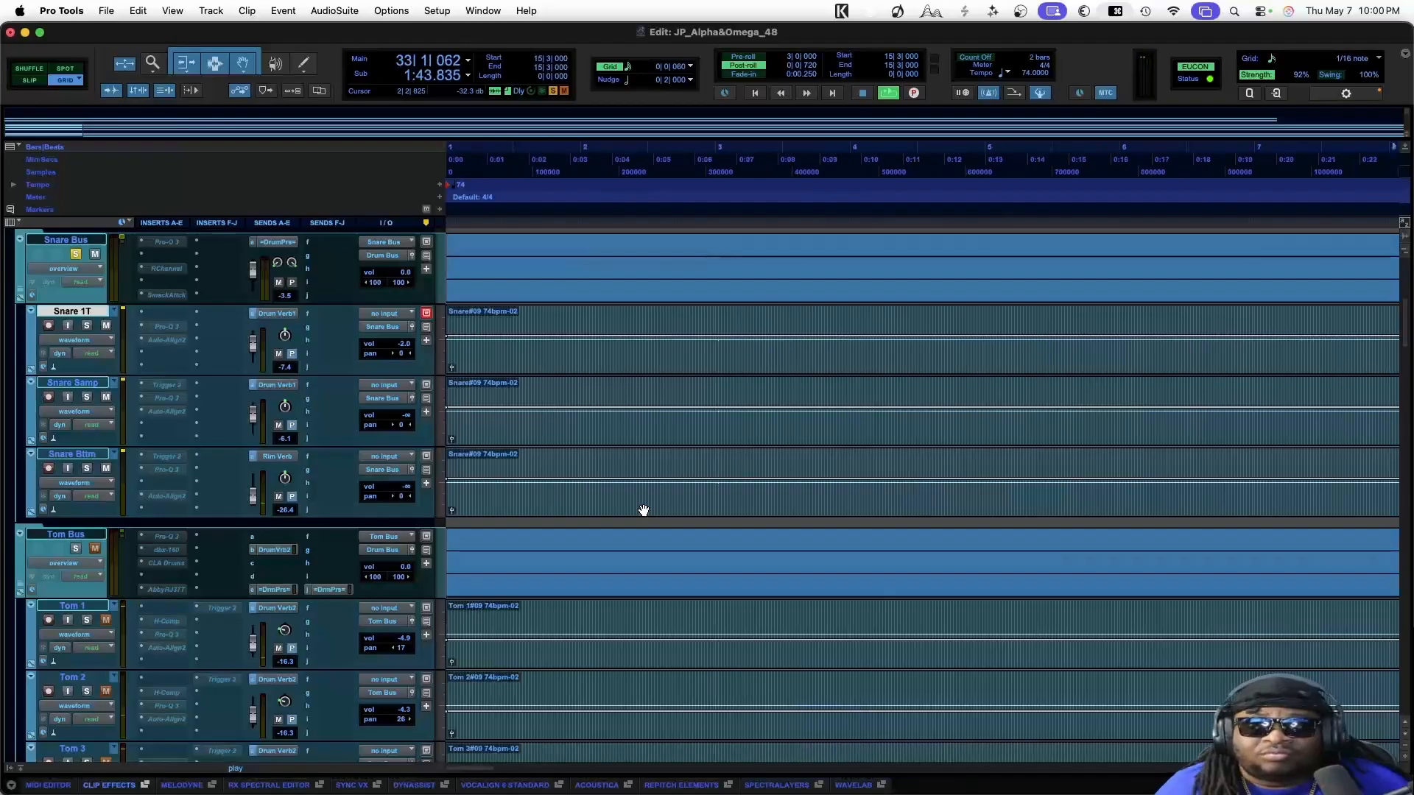
{"action": "scroll", "coordinate": [643, 511], "scroll_direction": "right", "scroll_amount": 12}
{"action": "scroll", "coordinate": [644, 510], "scroll_direction": "right", "scroll_amount": 20}
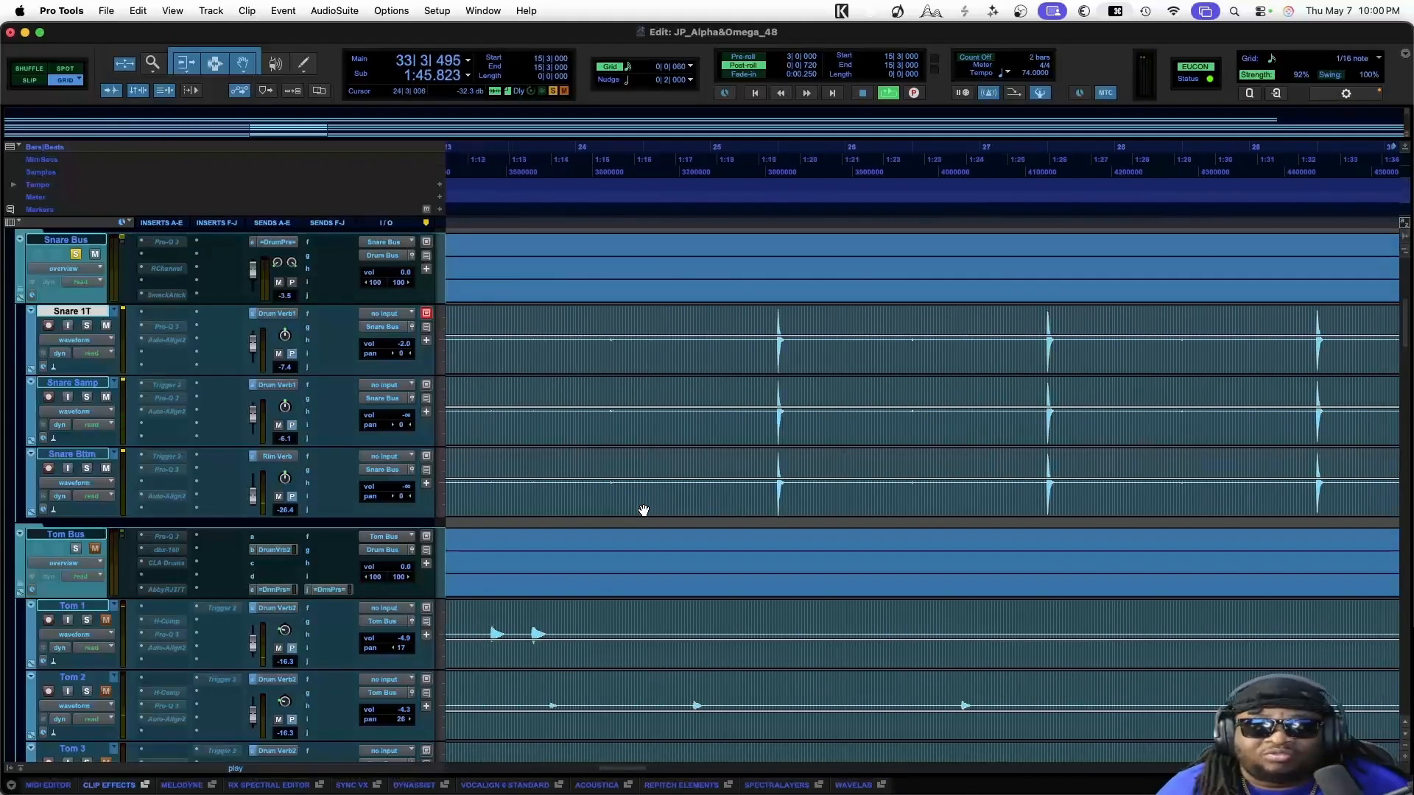
{"action": "scroll", "coordinate": [644, 510], "scroll_direction": "left", "scroll_amount": 12}
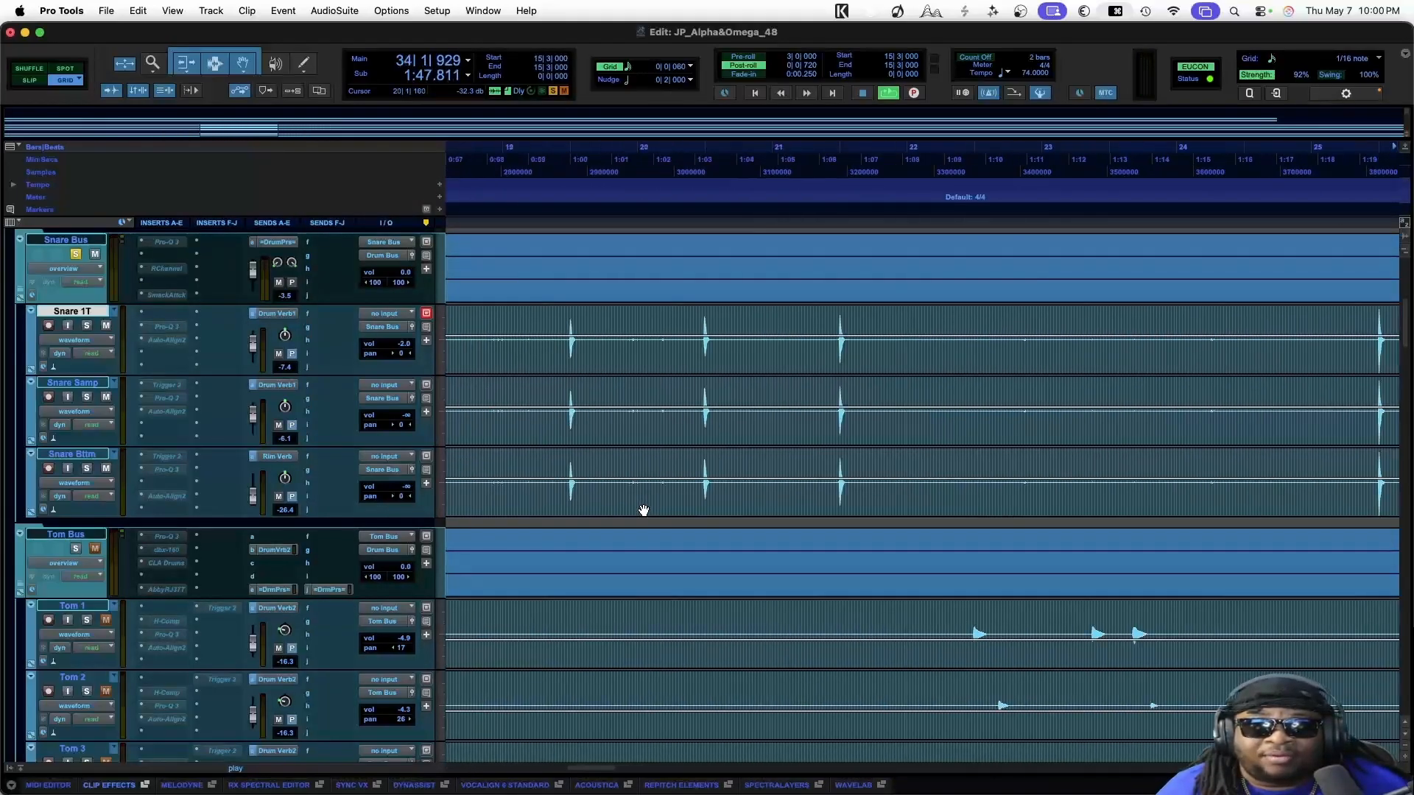
{"action": "scroll", "coordinate": [644, 510], "scroll_direction": "left", "scroll_amount": 6}
{"action": "left_click", "coordinate": [643, 510]}
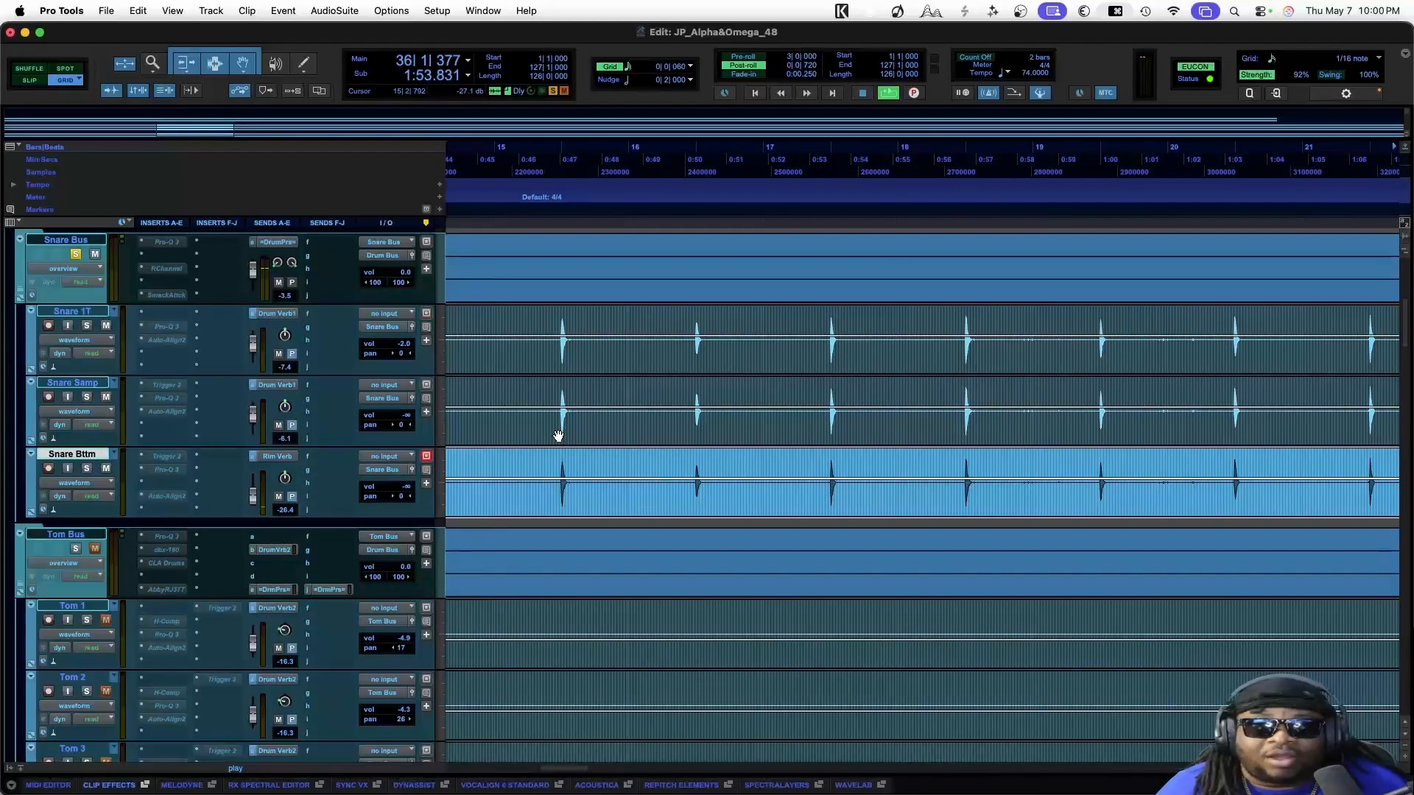
{"action": "left_click", "coordinate": [562, 372]}
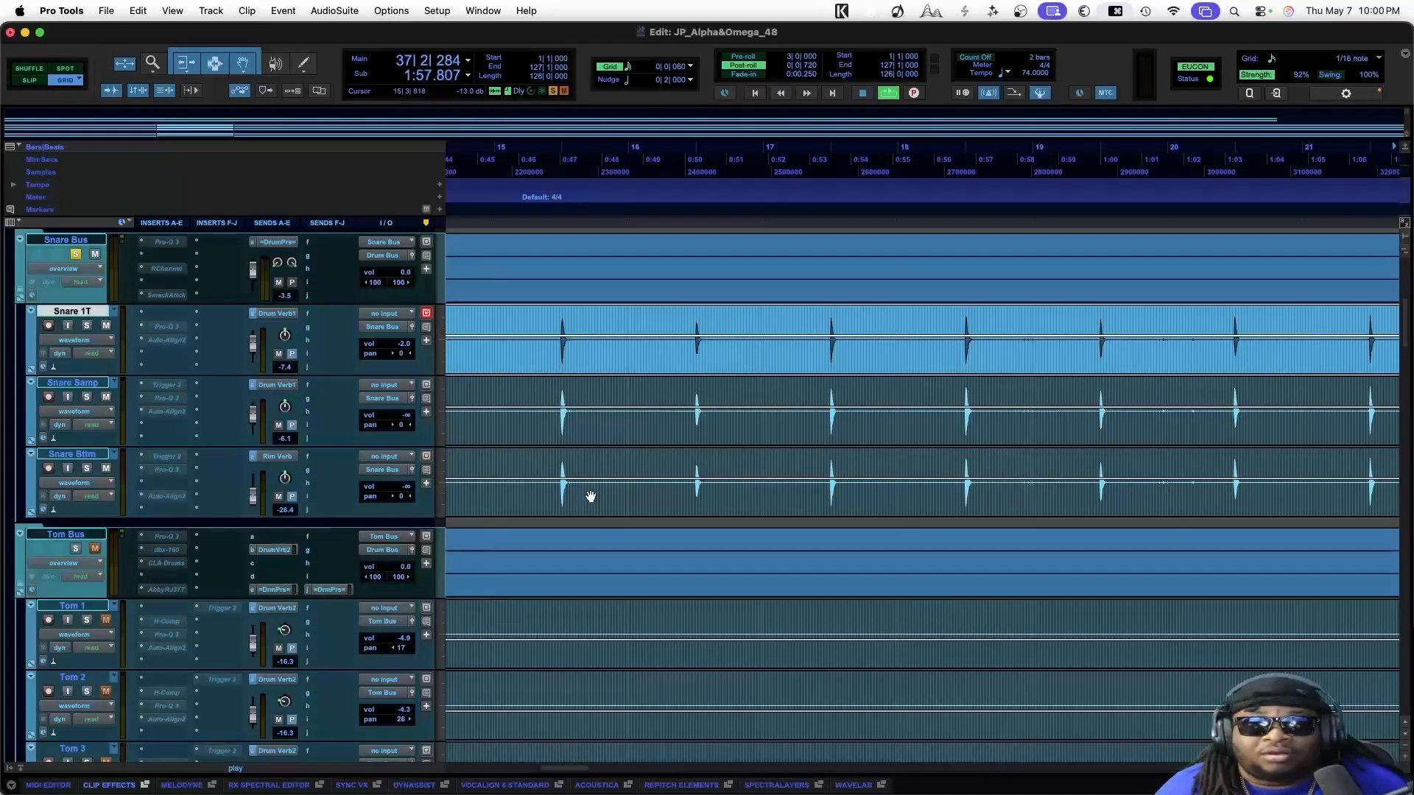
Select the Tom 1 clip and enlarge the audio waveform display by two levels
{"action": "scroll", "coordinate": [589, 456], "scroll_direction": "down", "scroll_amount": 3}
{"action": "left_click", "coordinate": [593, 446]}
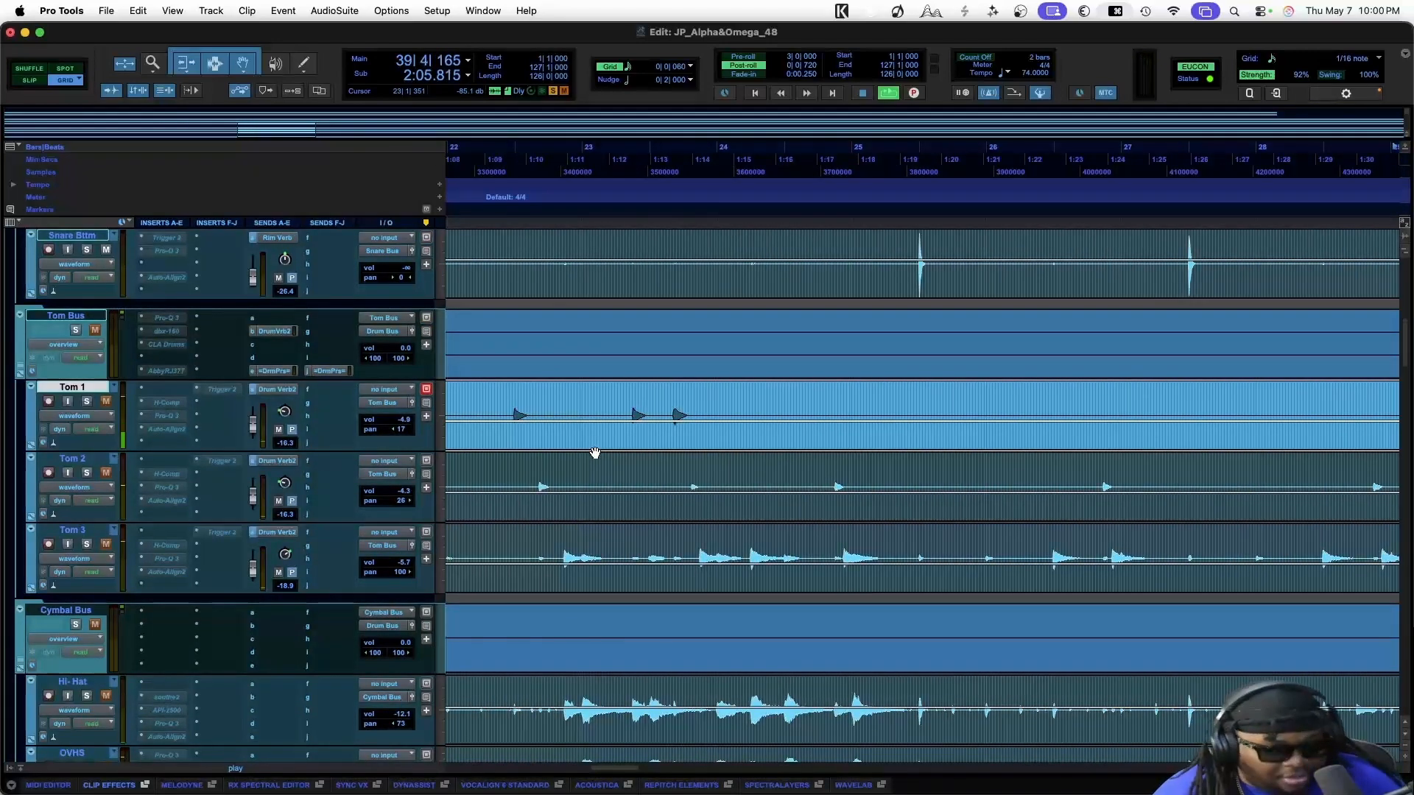
{"action": "key", "text": "alt+super+bracketright"}
{"action": "key", "text": "alt+super+bracketright"}
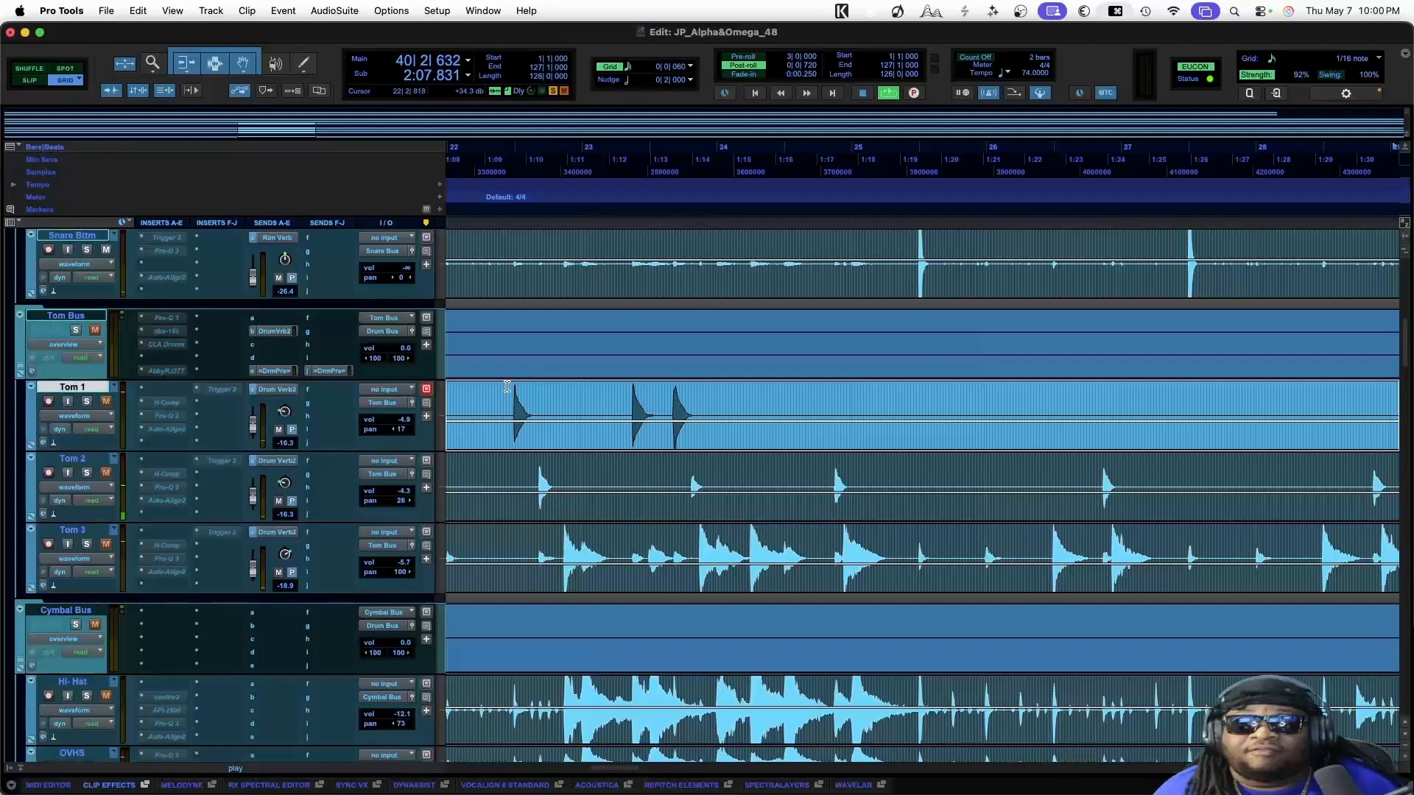
Play the toms from just before the first Tom 1 hit in bar 22
{"action": "left_click", "coordinate": [500, 388]}
{"action": "key", "text": "space"}
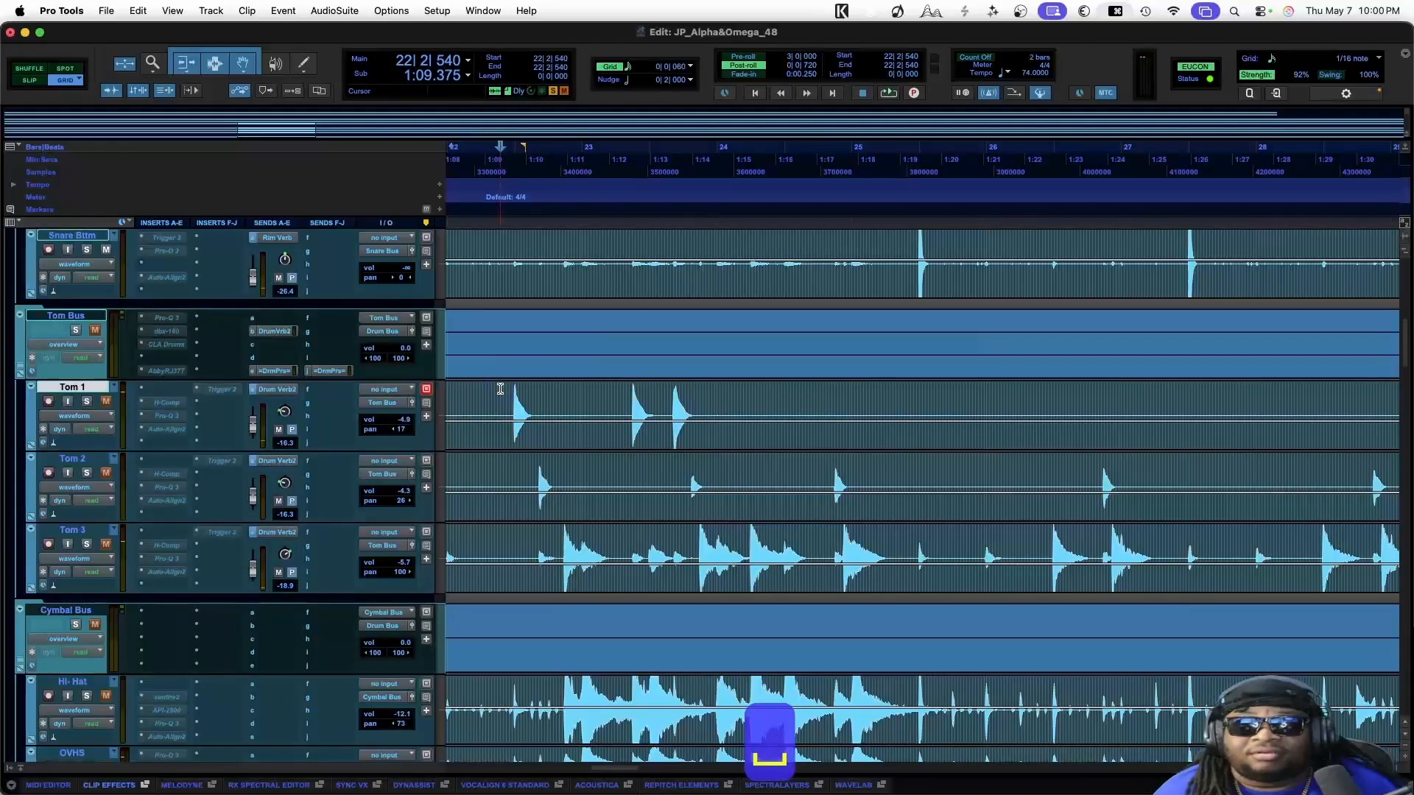
{"action": "key", "text": "space"}
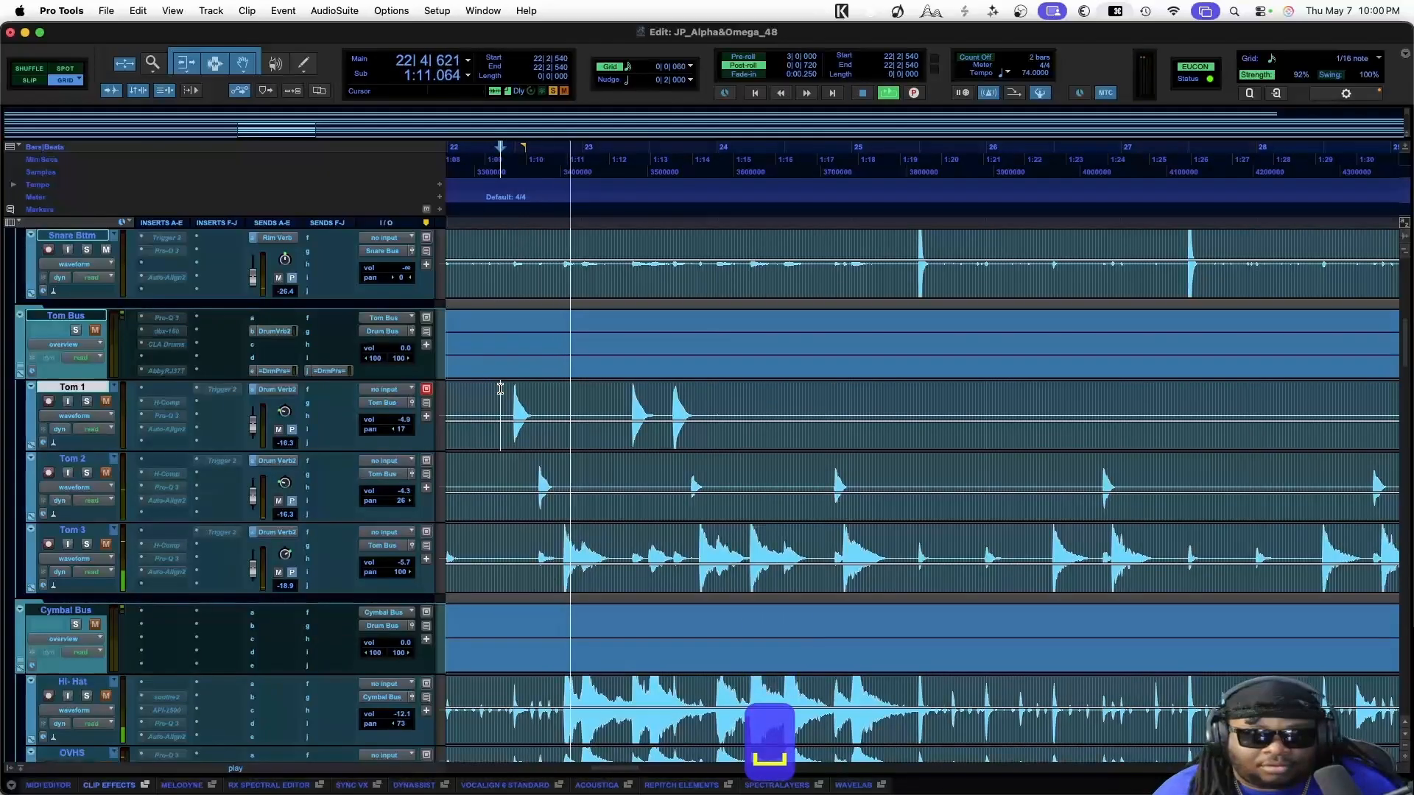
{"action": "key", "text": "space"}
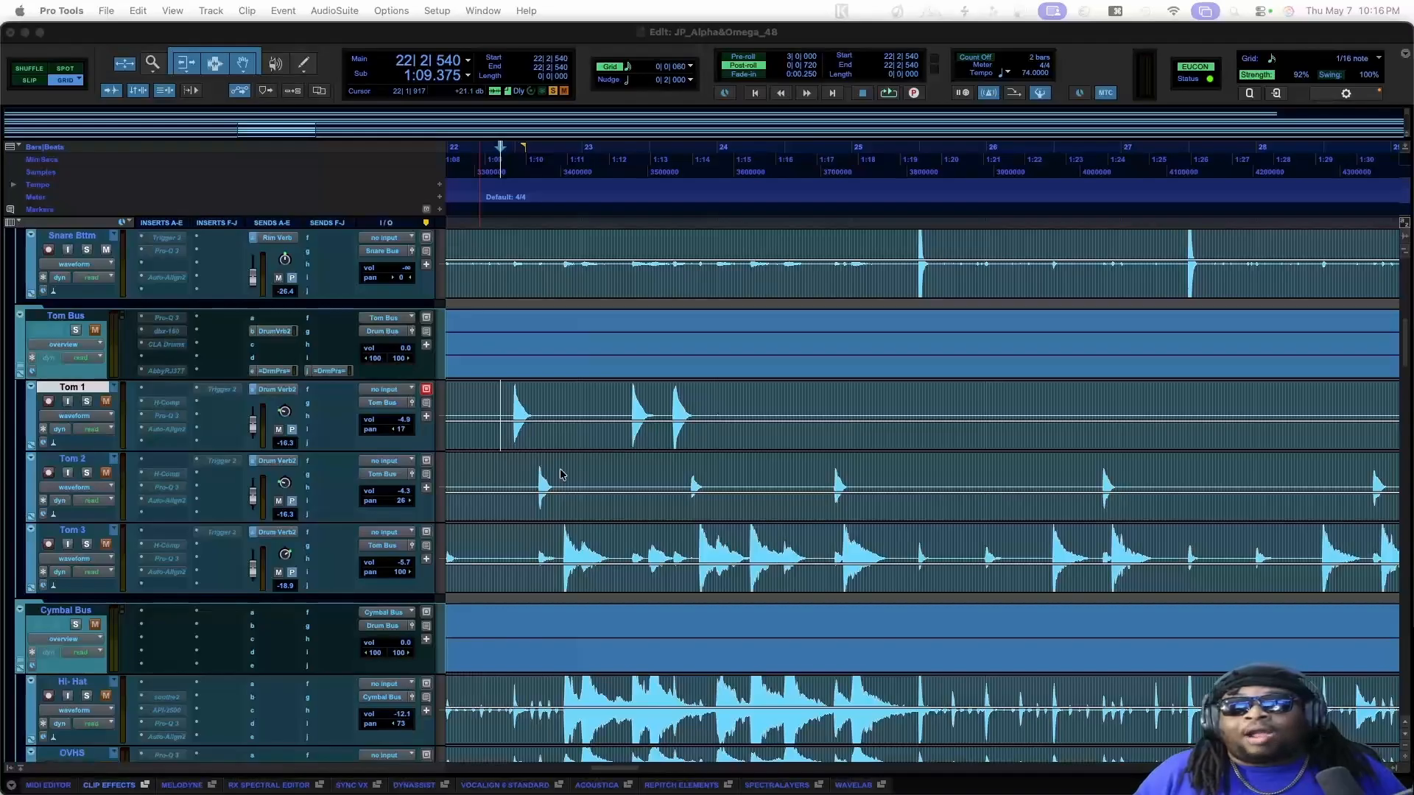
Examine the Tom 1, Tom 2 and Tom 3 waveforms for real hits and bleed through the rest of the song
{"action": "scroll", "coordinate": [567, 477], "scroll_direction": "right", "scroll_amount": 10}
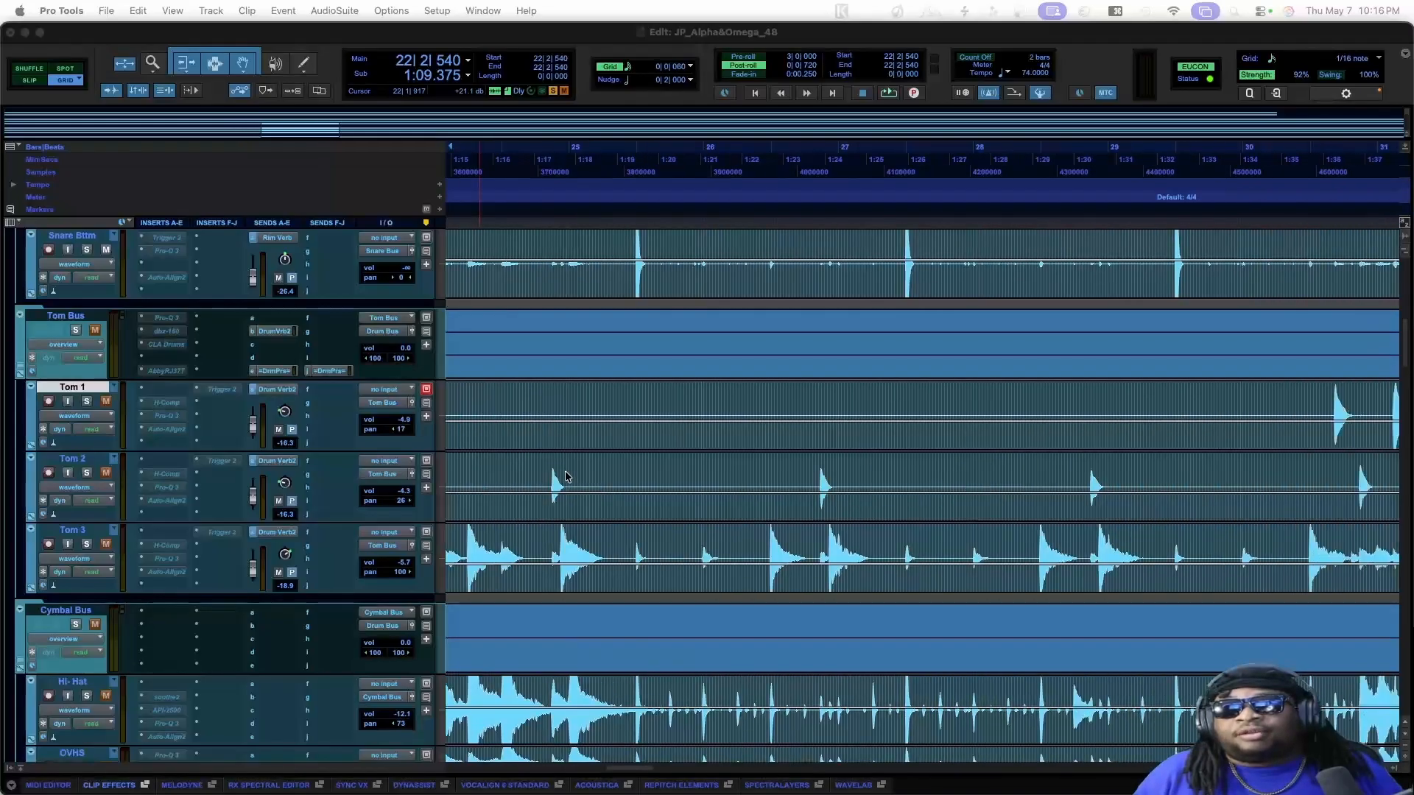
{"action": "scroll", "coordinate": [567, 477], "scroll_direction": "right", "scroll_amount": 15}
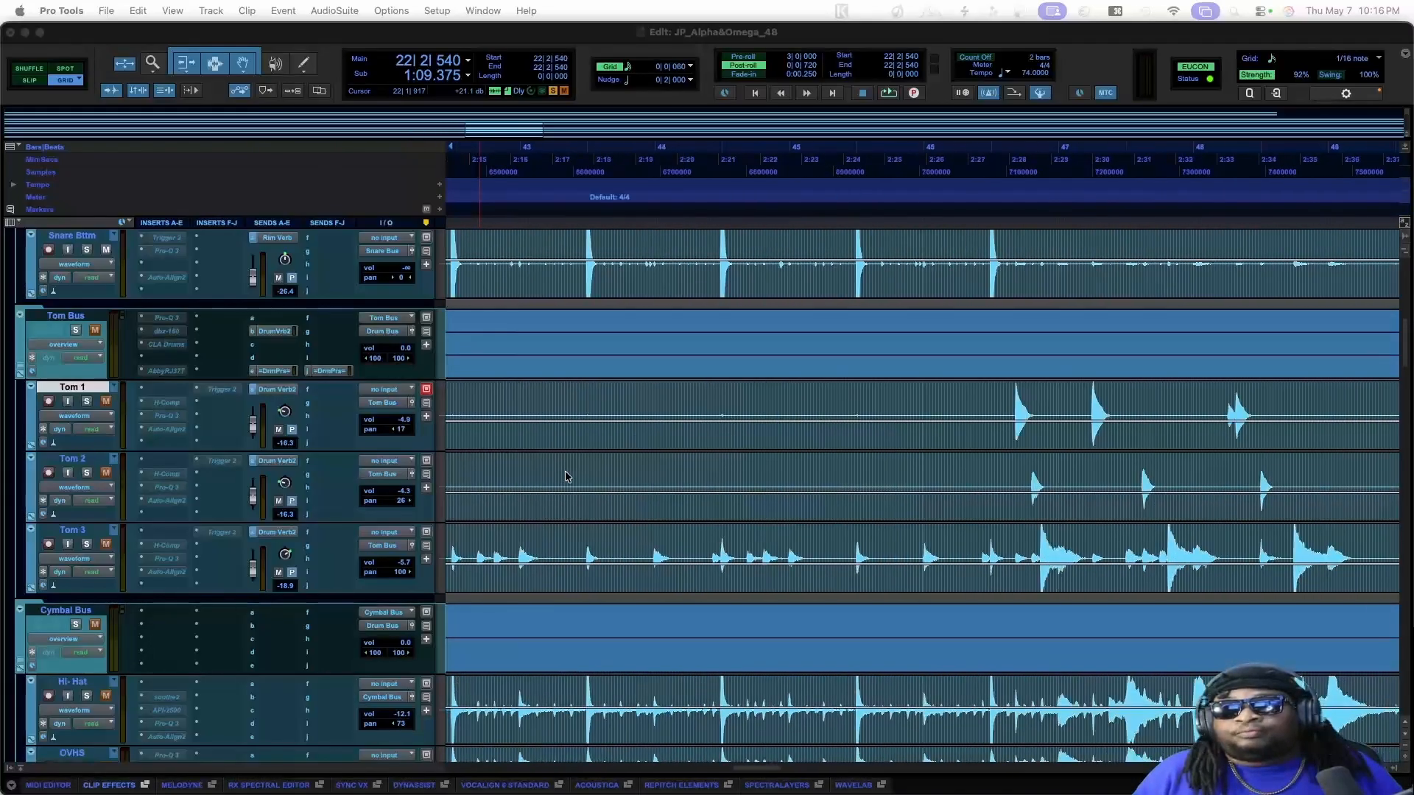
{"action": "scroll", "coordinate": [567, 476], "scroll_direction": "right", "scroll_amount": 5}
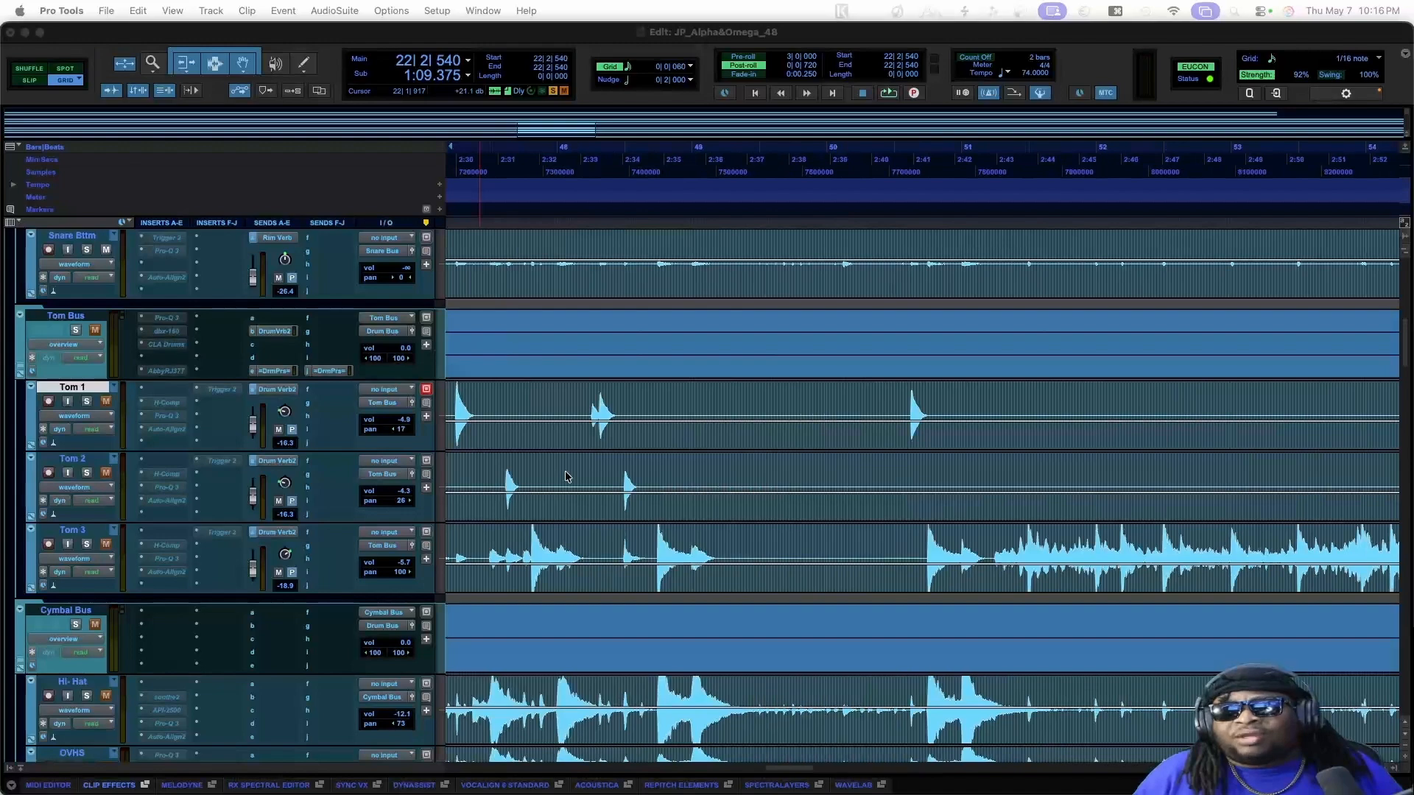
{"action": "scroll", "coordinate": [567, 476], "scroll_direction": "right", "scroll_amount": 10}
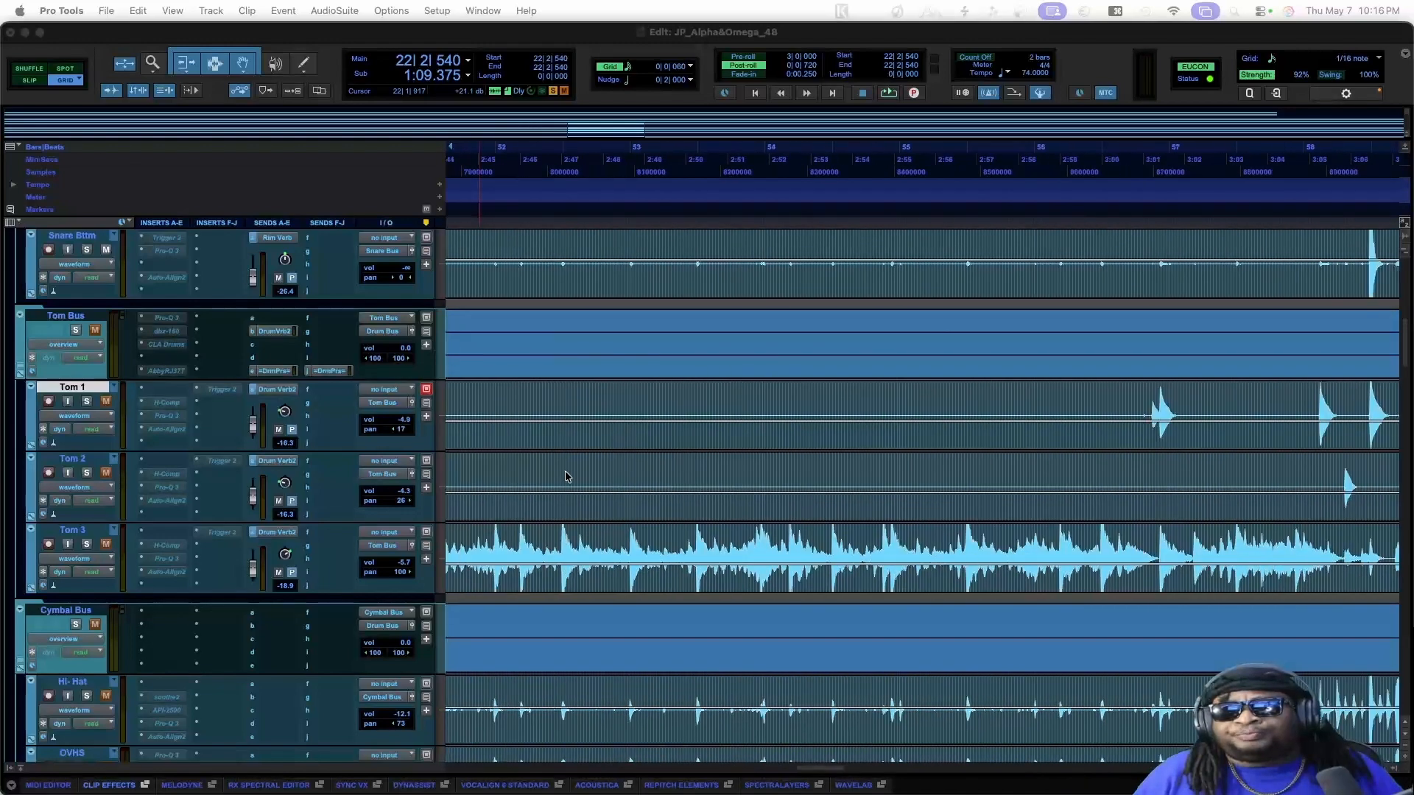
{"action": "scroll", "coordinate": [567, 477], "scroll_direction": "right", "scroll_amount": 4}
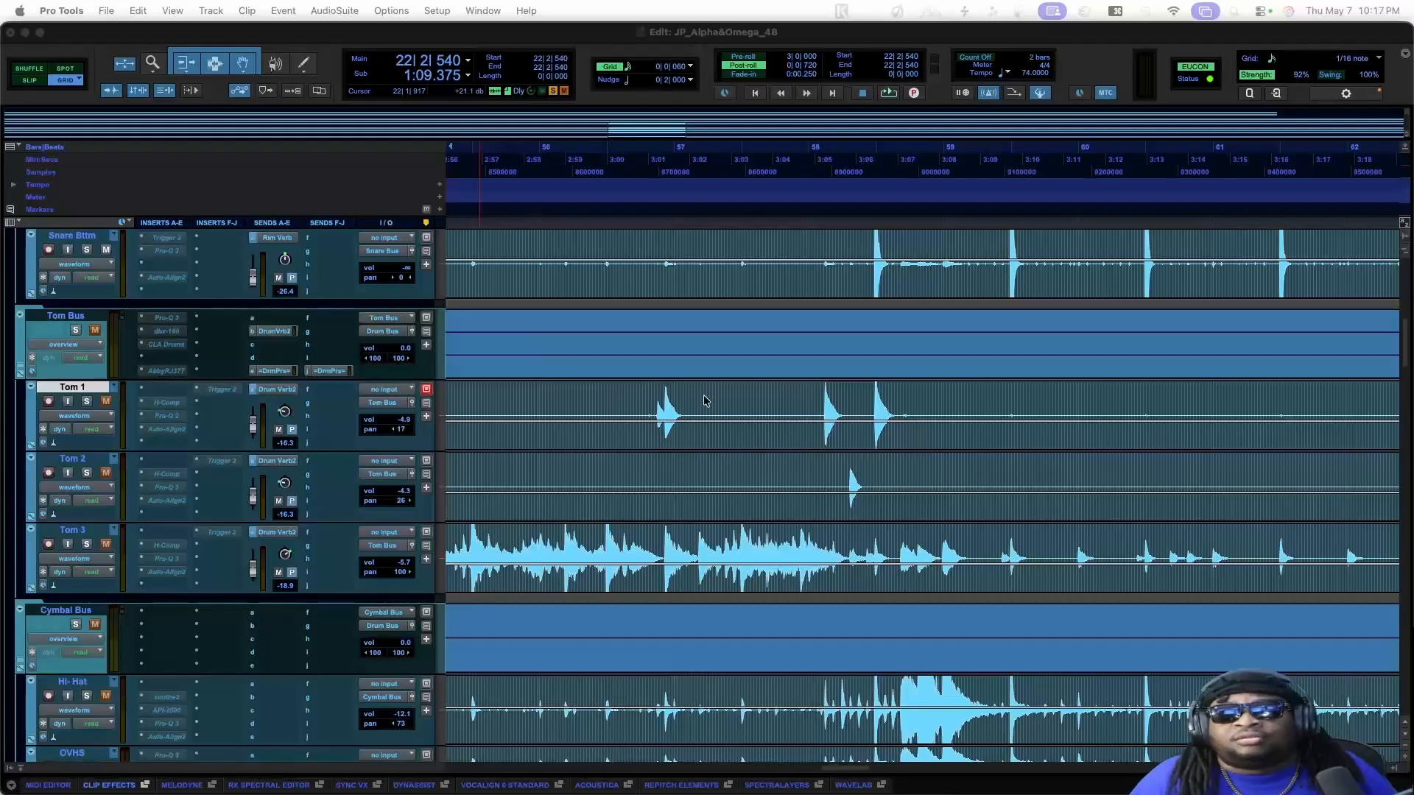
{"action": "scroll", "coordinate": [703, 400], "scroll_direction": "right", "scroll_amount": 15}
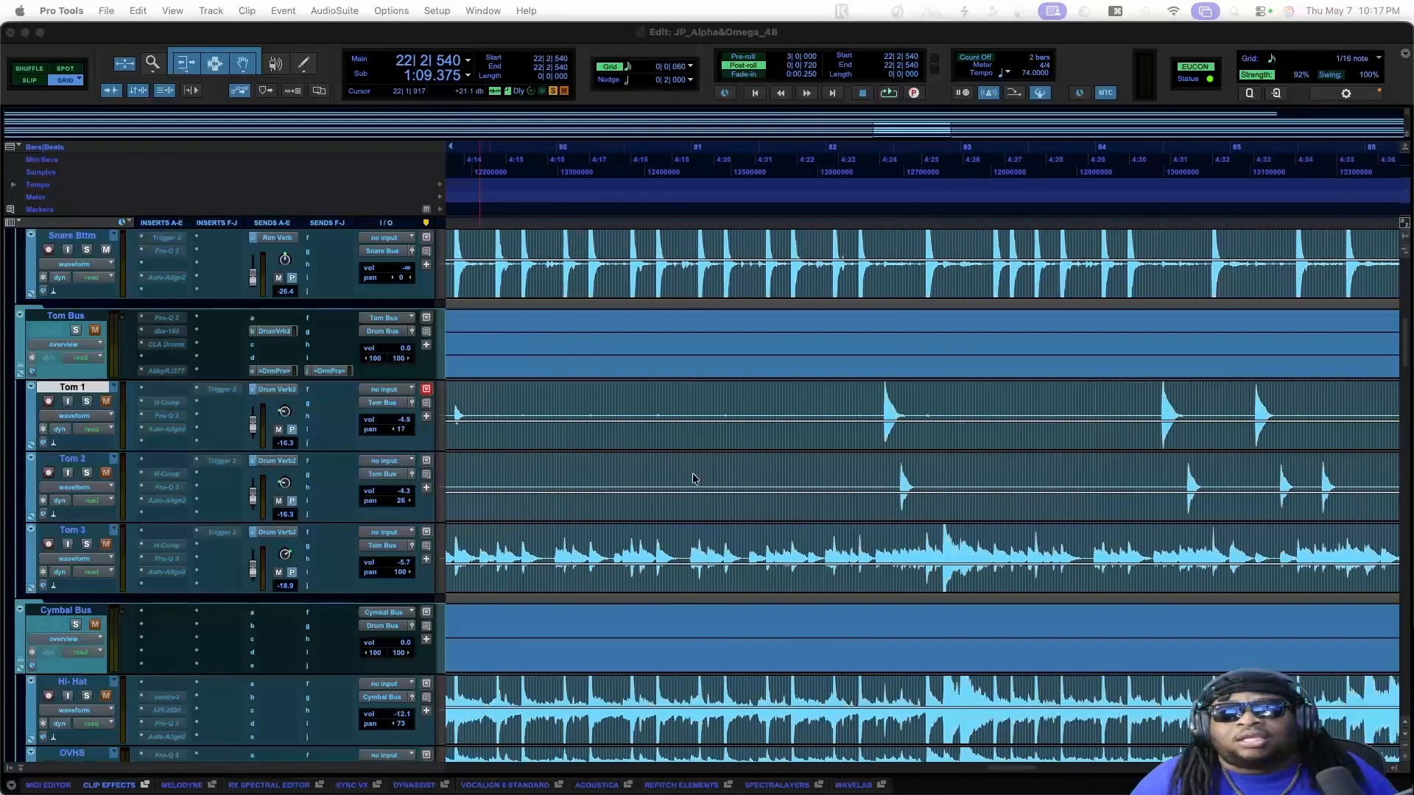
Select the Tom 3 clip and examine its bleed from the session start to the passage after bar 15
{"action": "left_click", "coordinate": [676, 582]}
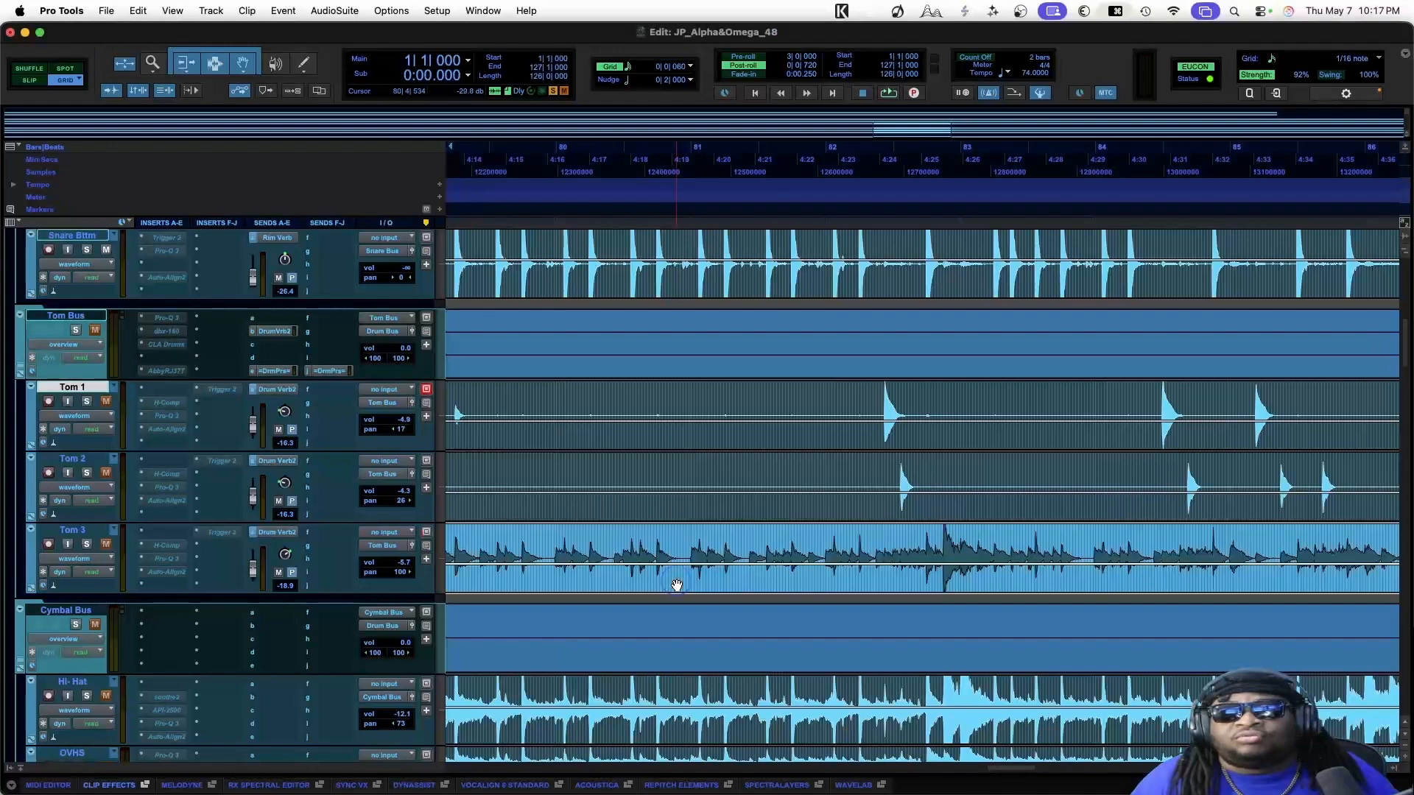
{"action": "scroll", "coordinate": [676, 585], "scroll_direction": "left", "scroll_amount": 8}
{"action": "scroll", "coordinate": [677, 585], "scroll_direction": "left", "scroll_amount": 20}
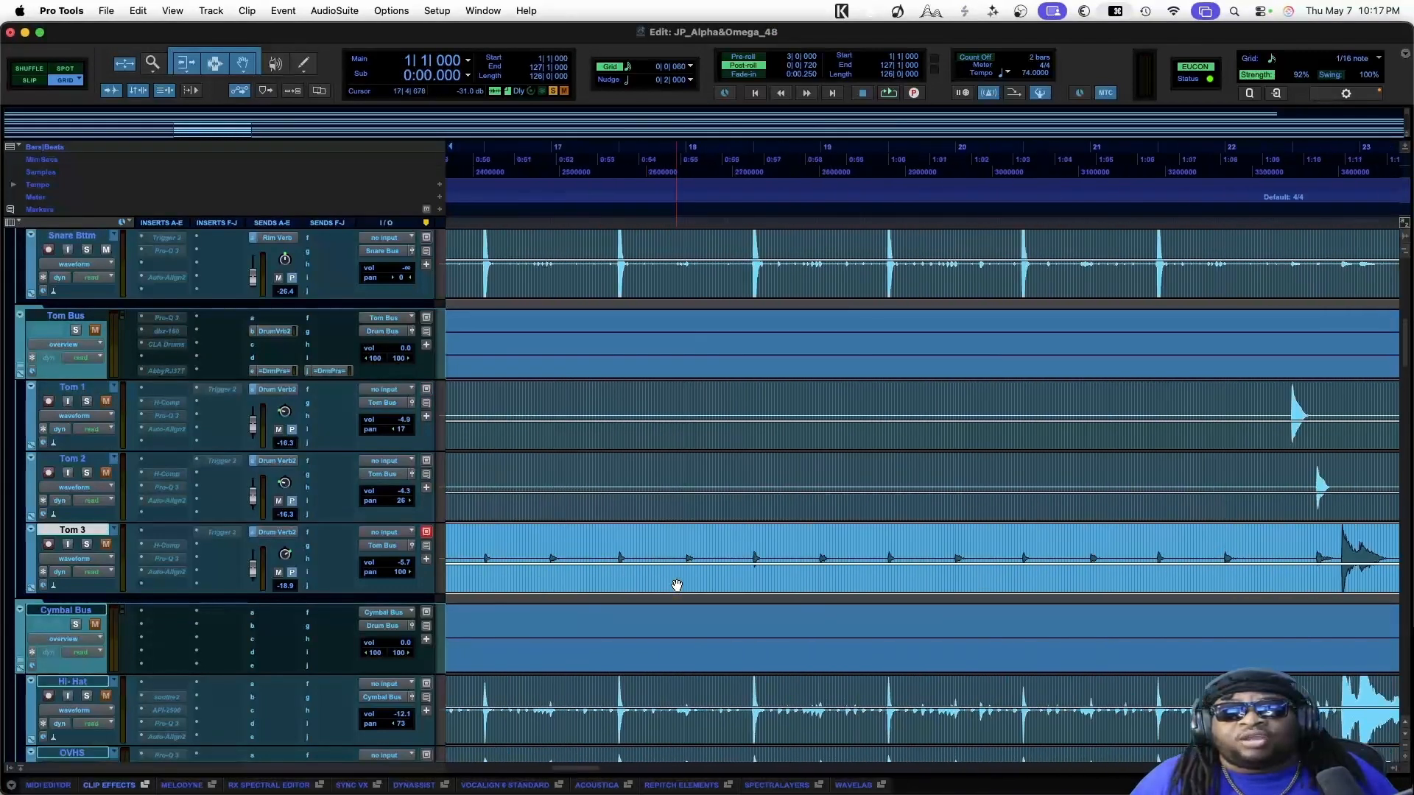
{"action": "scroll", "coordinate": [677, 585], "scroll_direction": "left", "scroll_amount": 3}
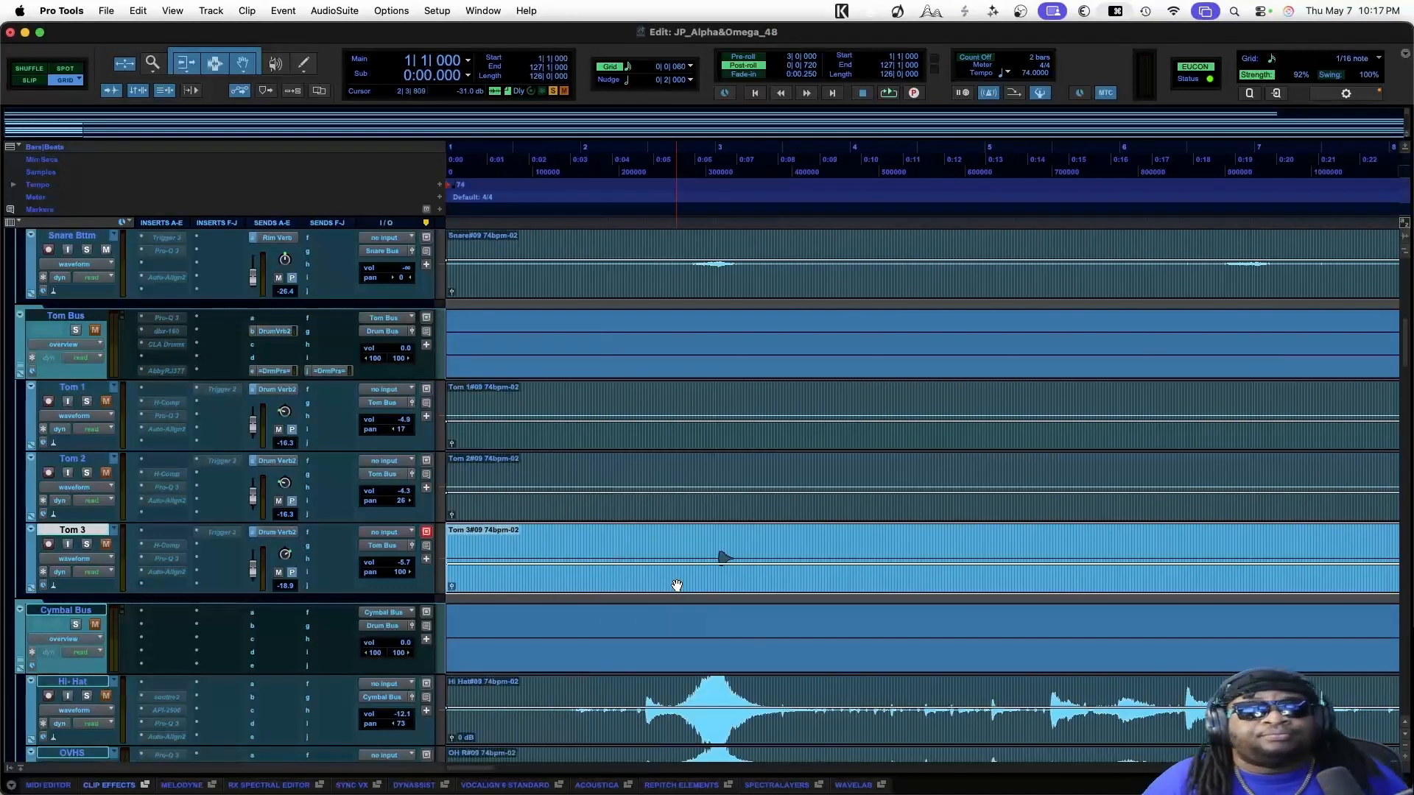
{"action": "scroll", "coordinate": [624, 586], "scroll_direction": "right", "scroll_amount": 10}
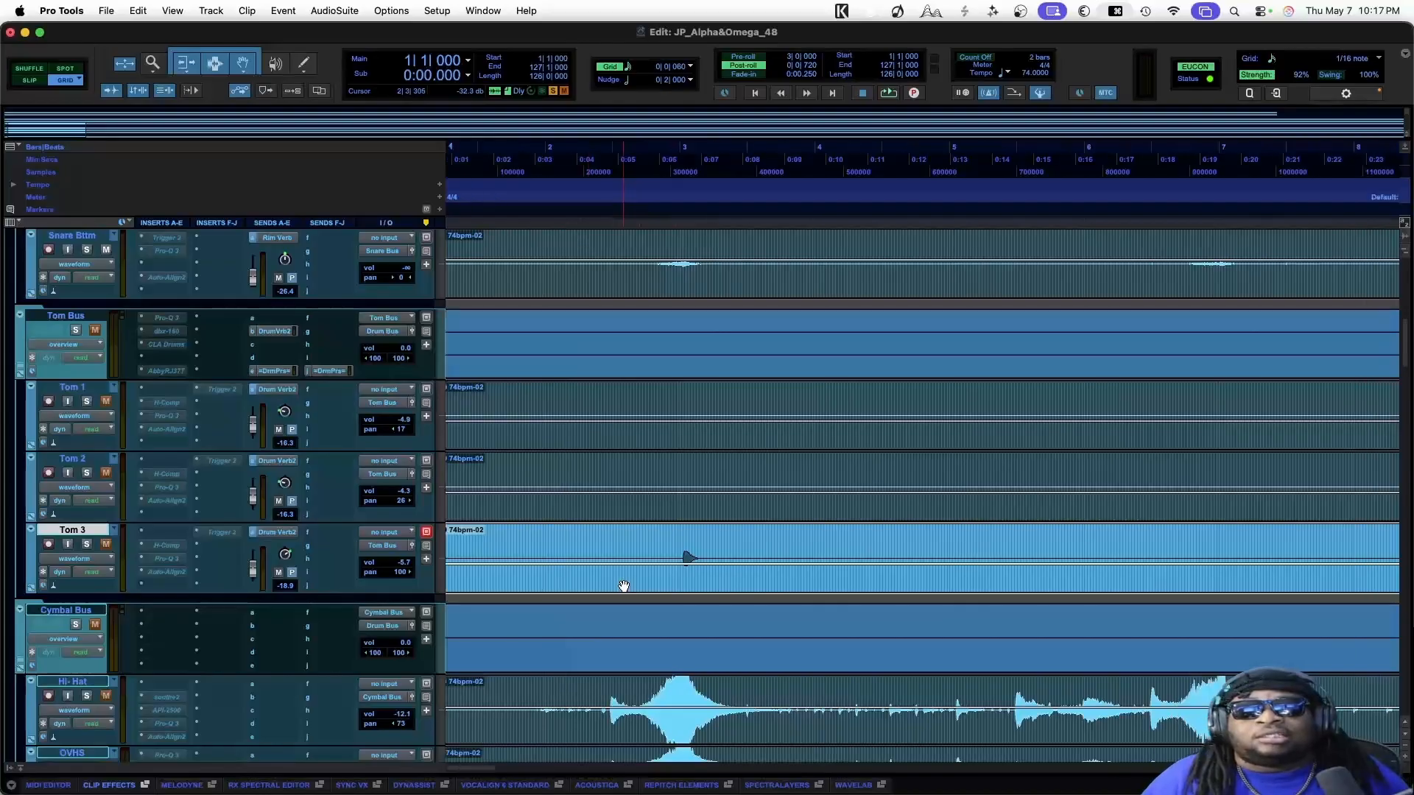
{"action": "scroll", "coordinate": [623, 586], "scroll_direction": "right", "scroll_amount": 8}
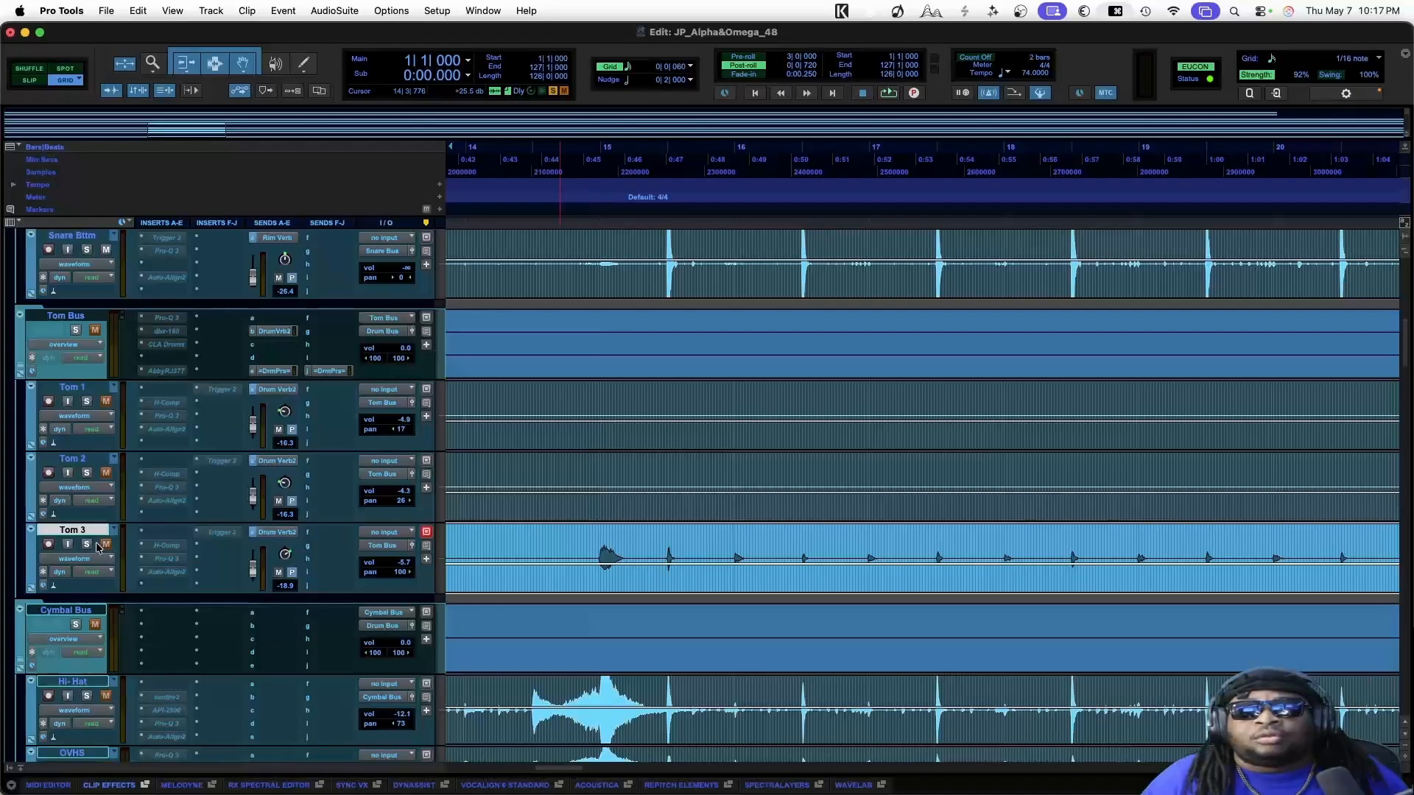
Solo Tom 3, play from just before bar 15, and unsolo the Snare Bus
{"action": "left_click", "coordinate": [595, 532]}
{"action": "key", "text": "space"}
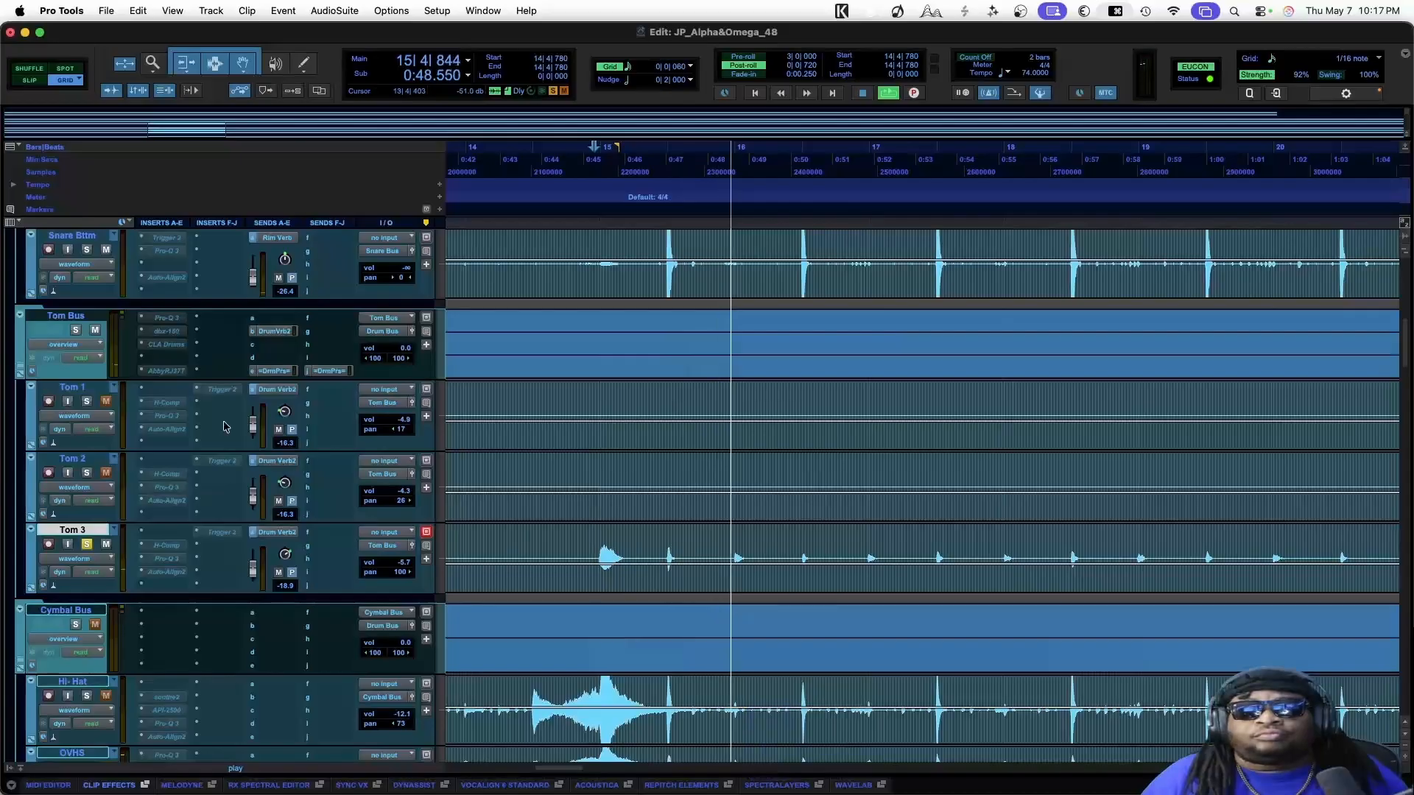
{"action": "scroll", "coordinate": [115, 495], "scroll_direction": "up", "scroll_amount": 10}
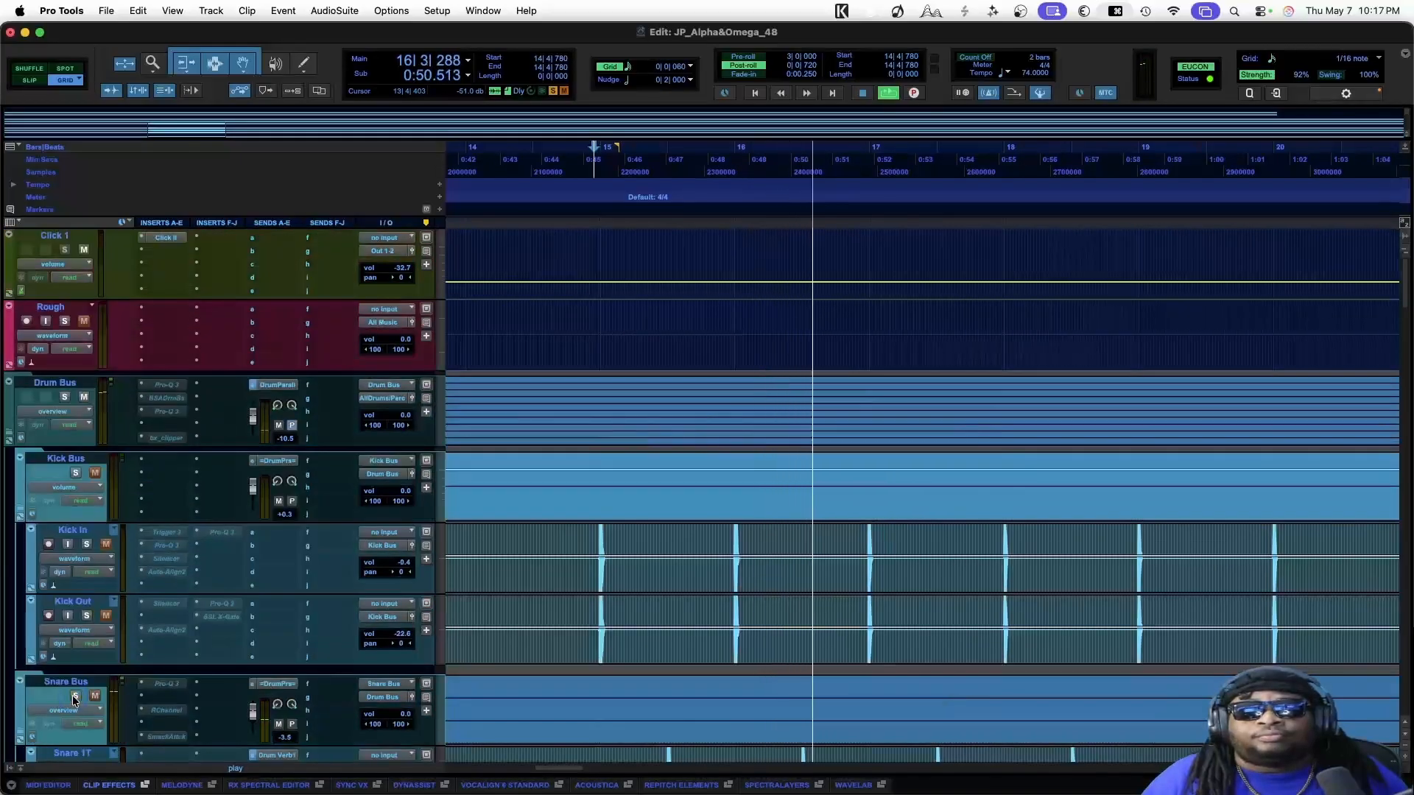
{"action": "scroll", "coordinate": [389, 595], "scroll_direction": "down", "scroll_amount": 5}
{"action": "scroll", "coordinate": [389, 595], "scroll_direction": "down", "scroll_amount": 5}
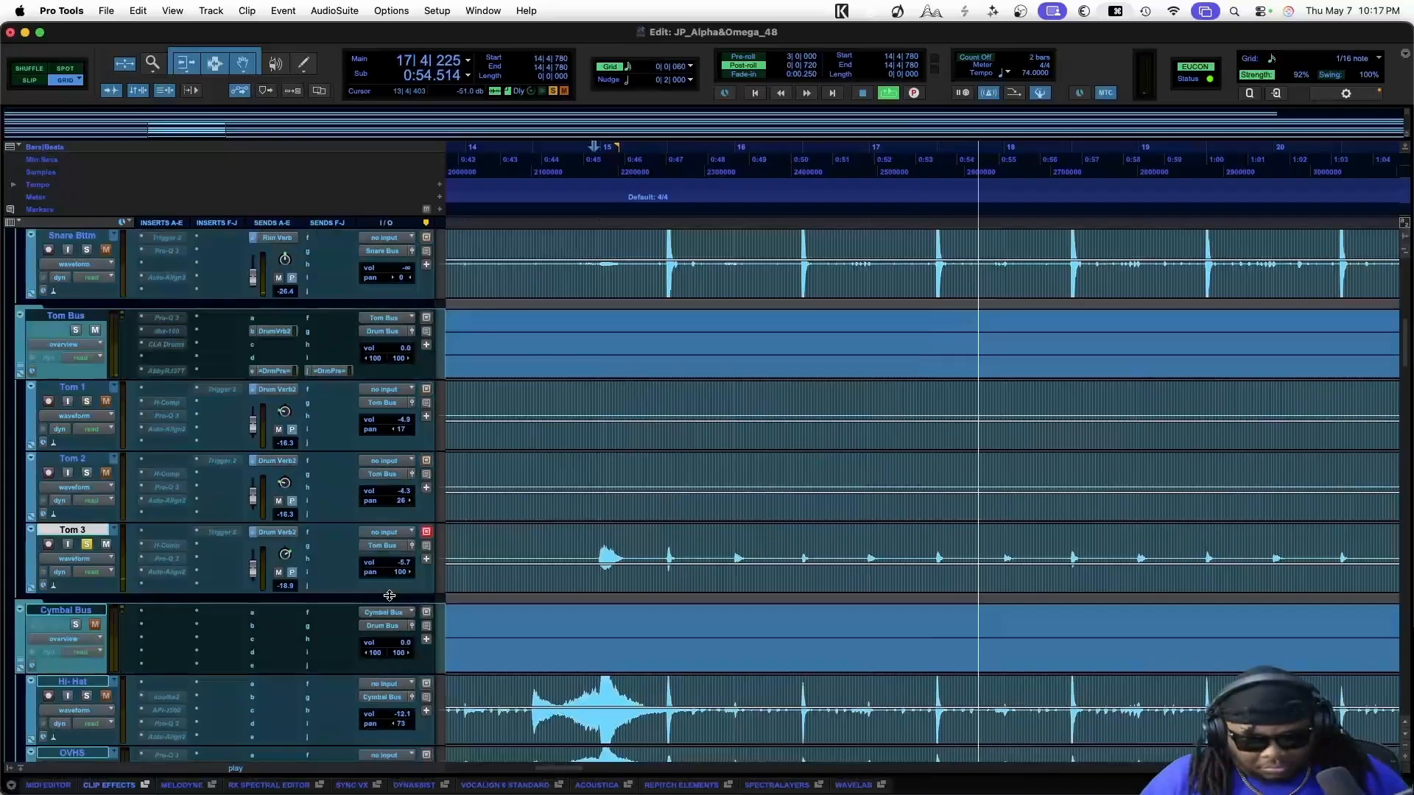
Audition Tom 3 soloed from its large hit just before bar 23, with a wider stretch of the timeline shown
{"action": "key", "text": "super+bracketleft"}
{"action": "key", "text": "space"}
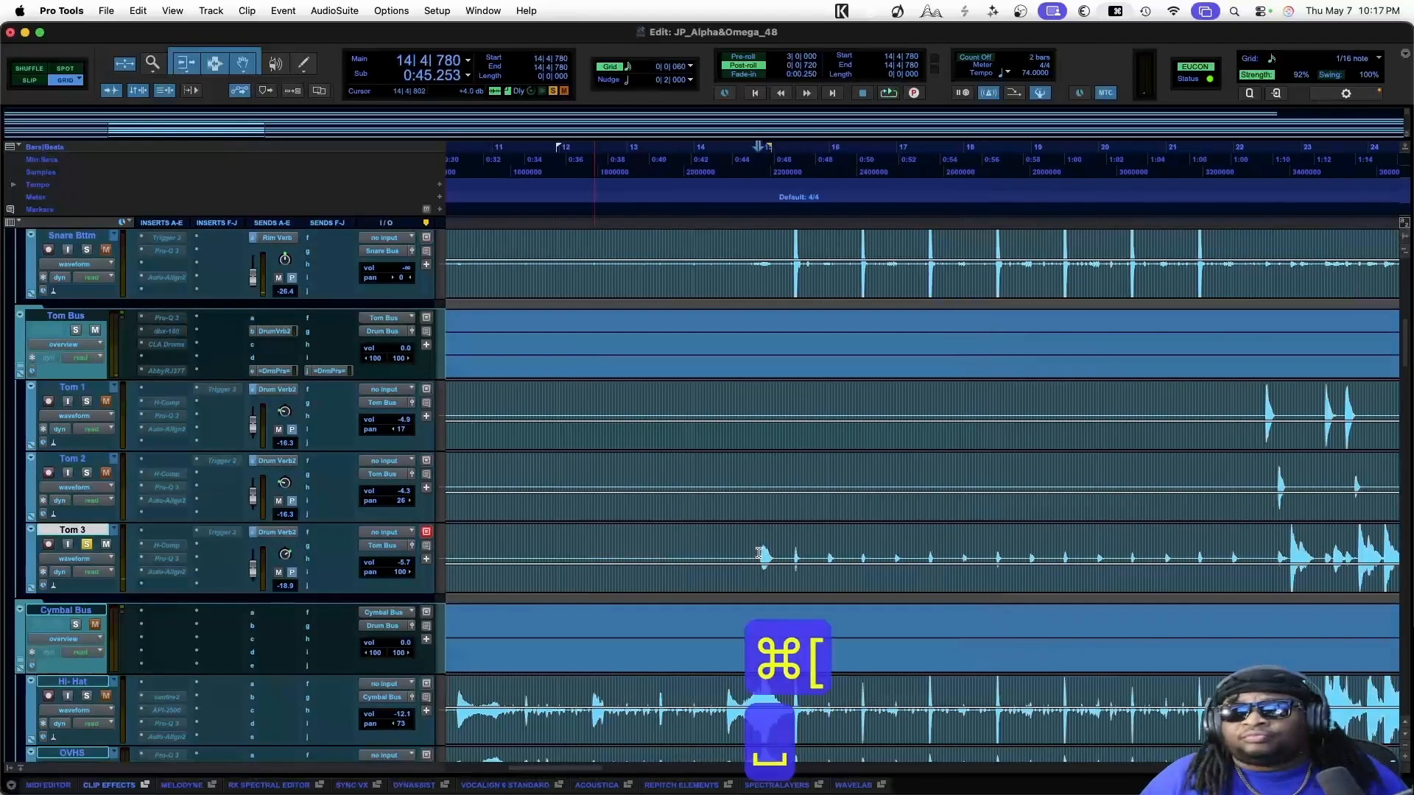
{"action": "key", "text": "space"}
{"action": "key", "text": "space"}
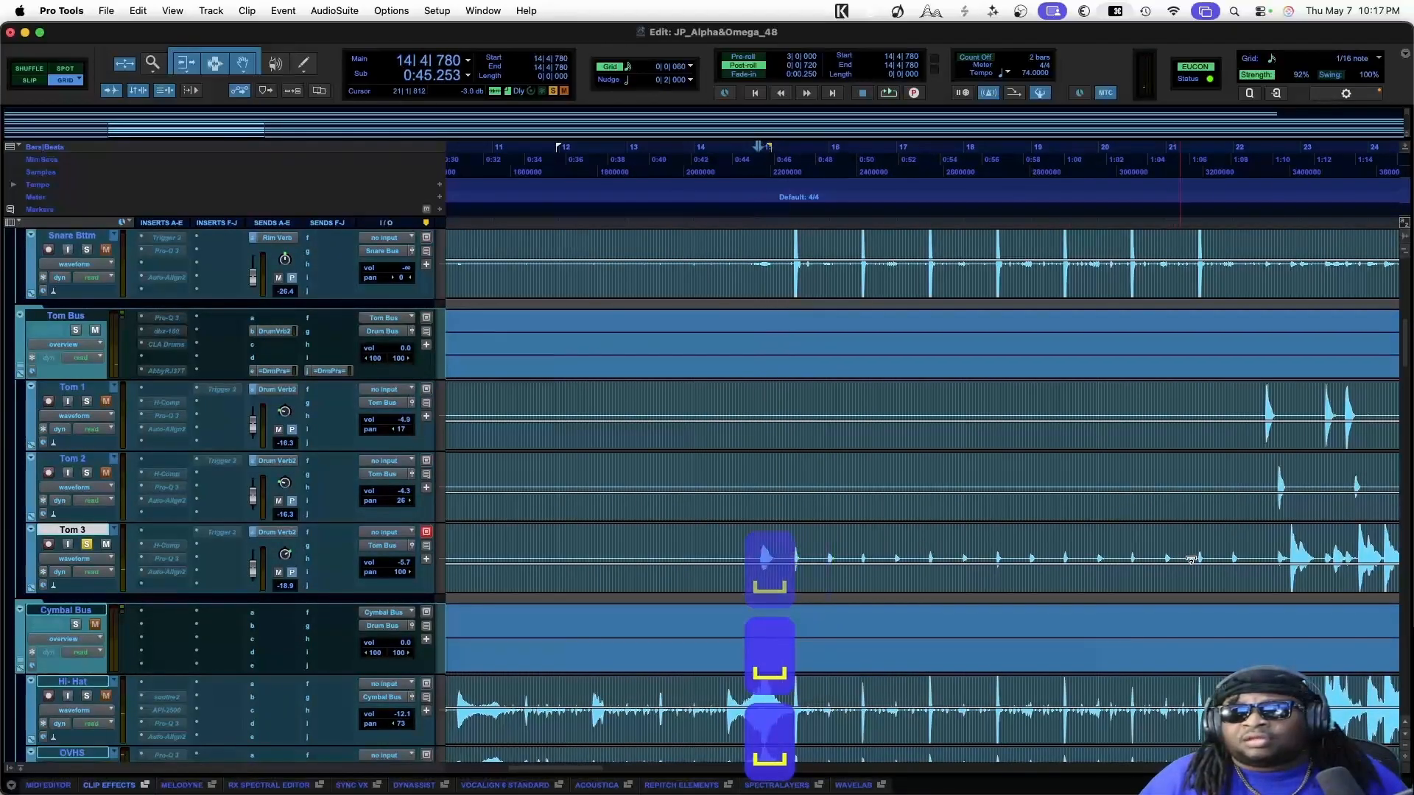
{"action": "left_click", "coordinate": [1289, 554]}
{"action": "key", "text": "space"}
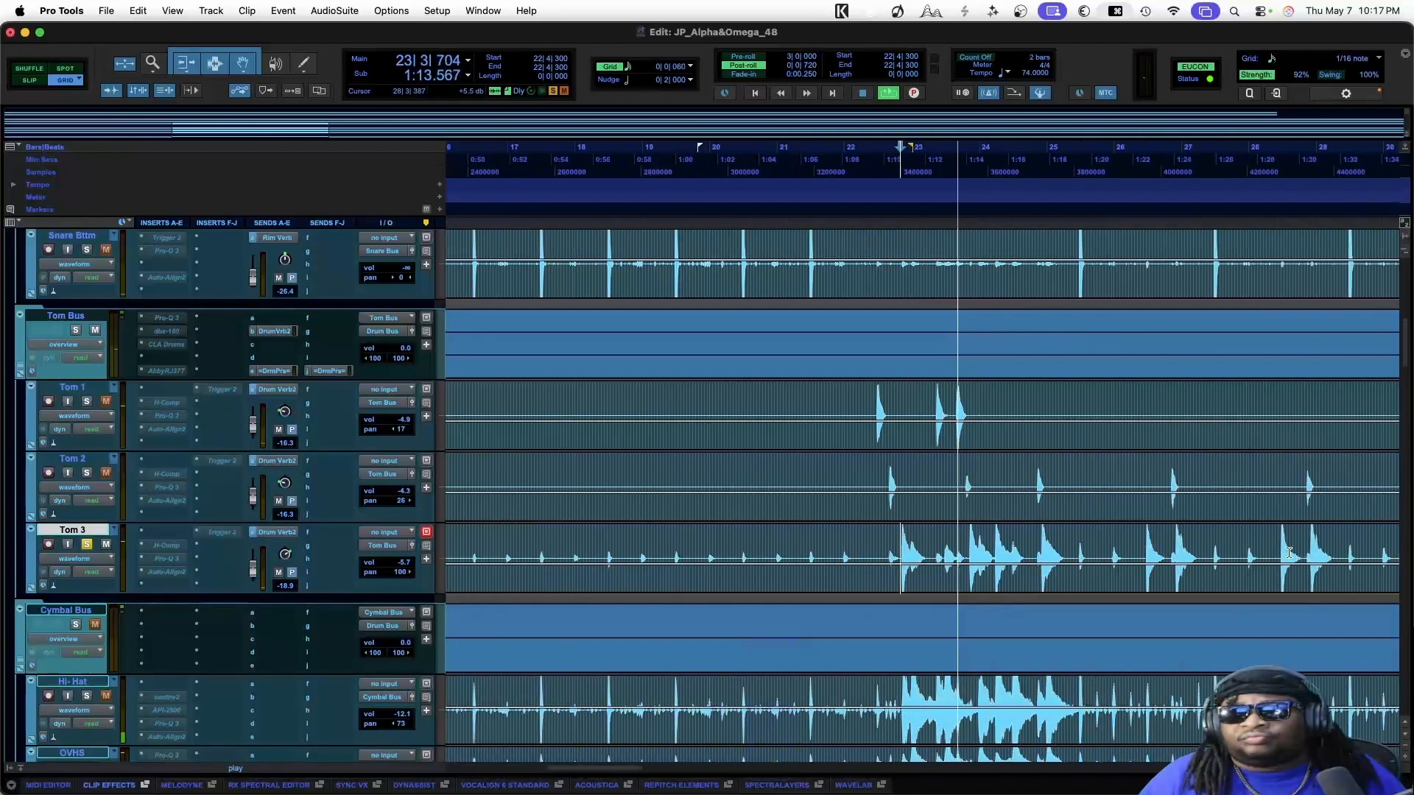
Select the whole Tom 3 clip, open Strip Silence for it, and set the strip threshold to -18 dB
{"action": "left_click", "coordinate": [1178, 577]}
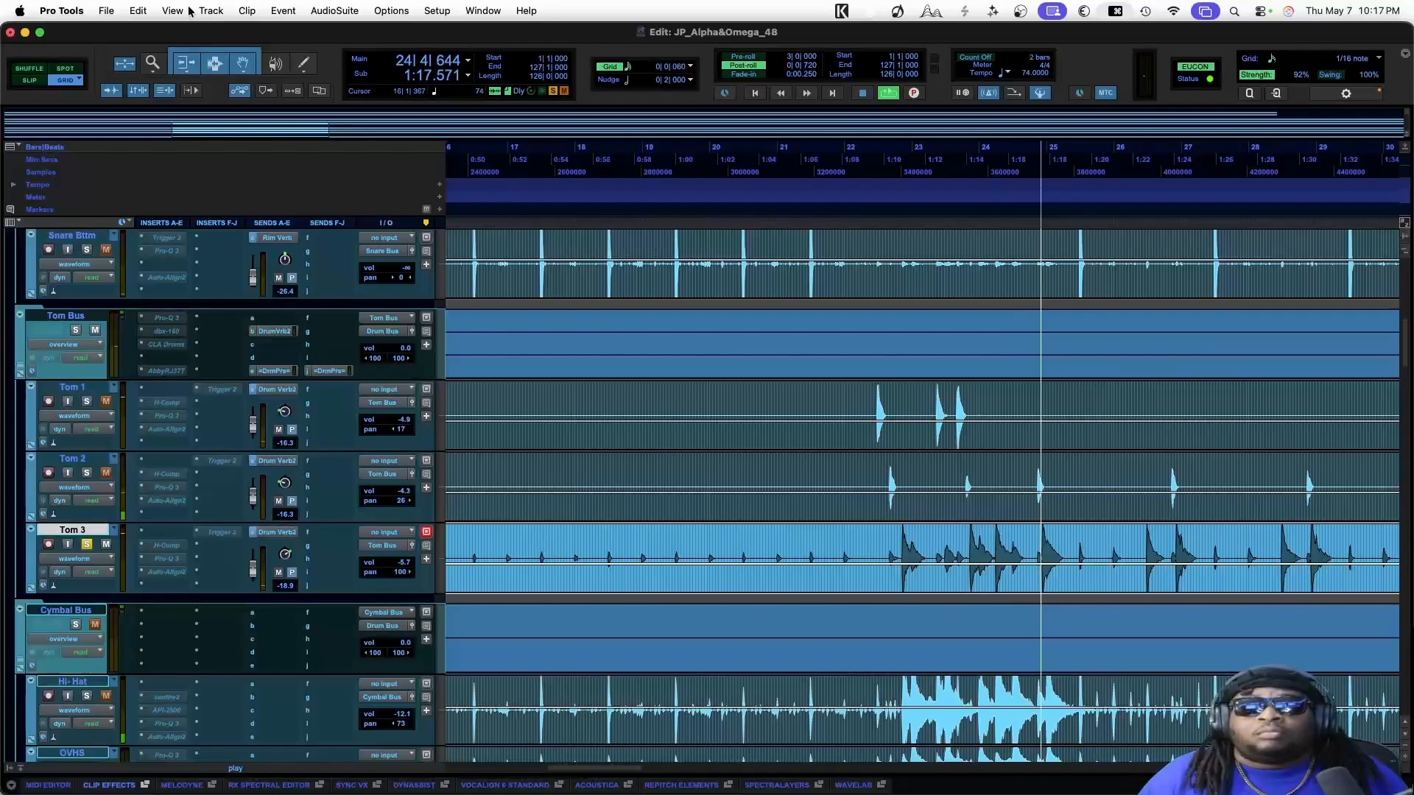
{"action": "left_click", "coordinate": [140, 10]}
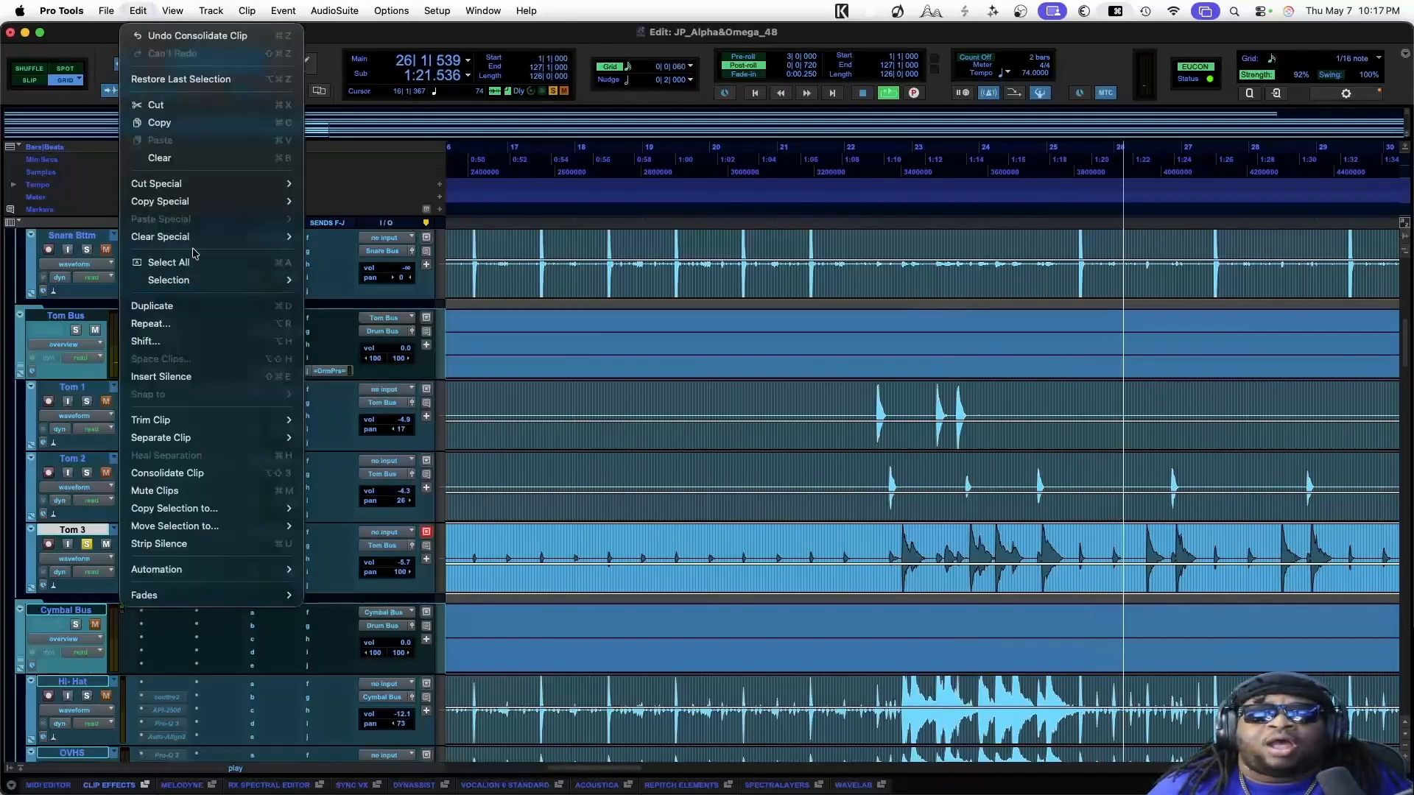
{"action": "left_click", "coordinate": [158, 543]}
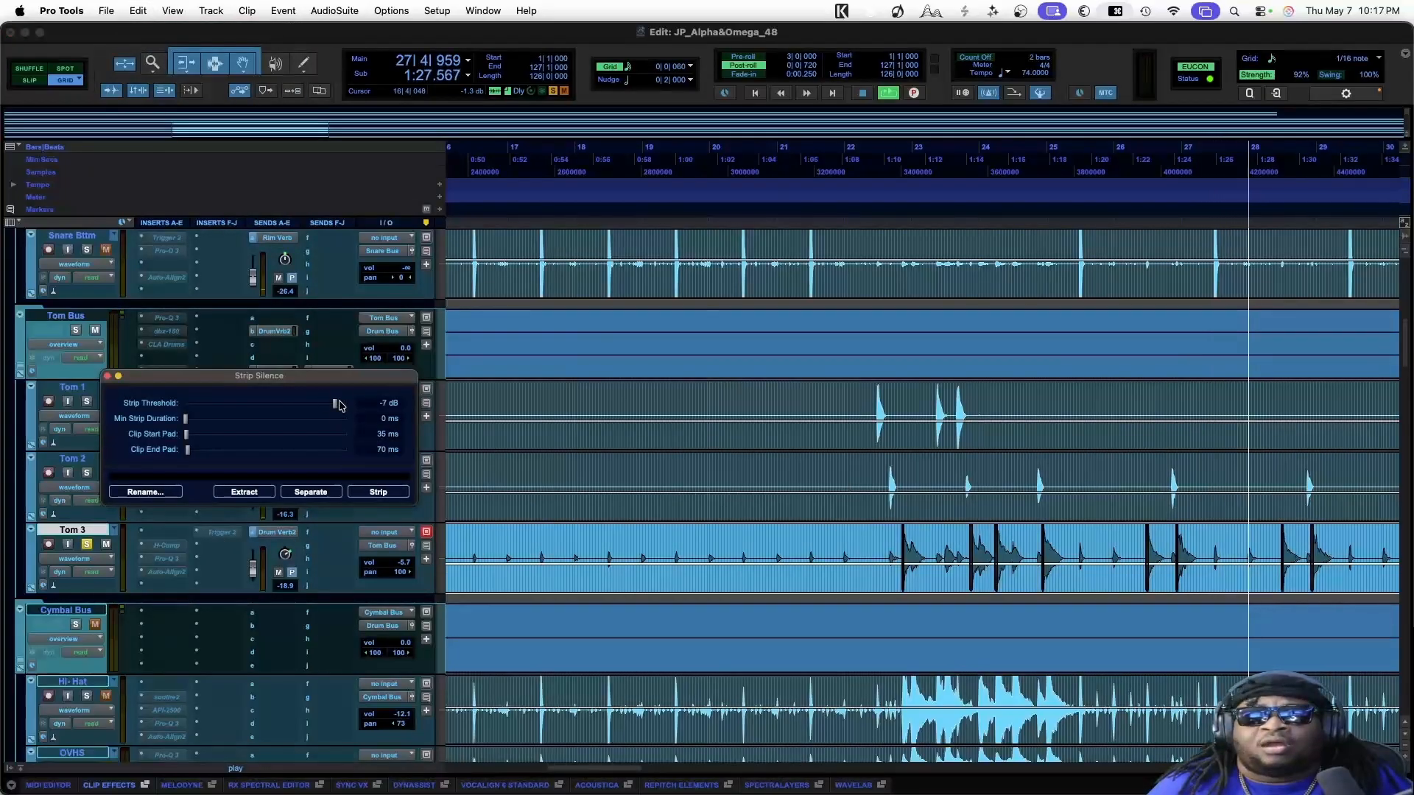
{"action": "left_click_drag", "start_coordinate": [335, 407], "coordinate": [315, 407]}
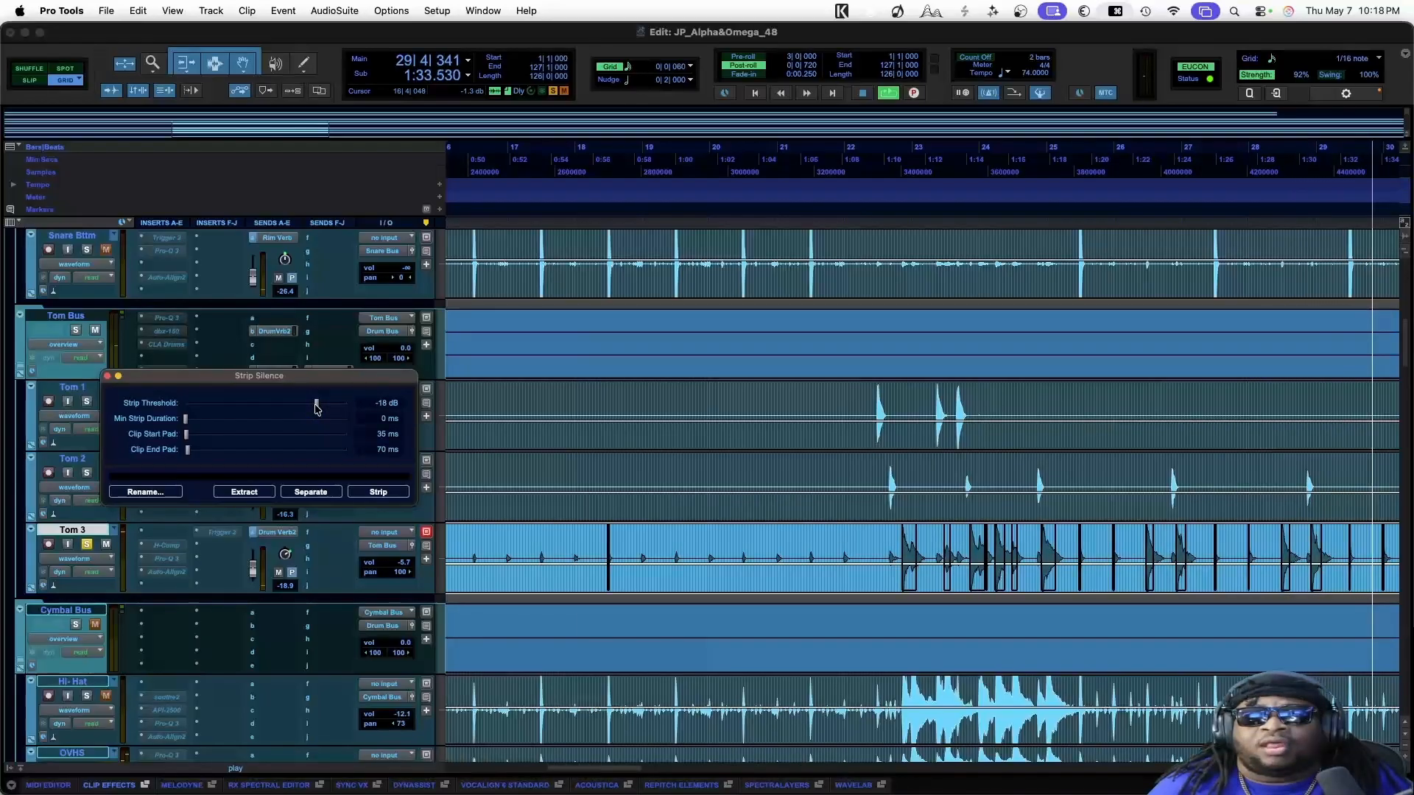
Audition Tom 3 at a close view from just before its large hit ahead of bar 23
{"action": "key", "text": "super+bracketright"}
{"action": "key", "text": "super+bracketright"}
{"action": "key", "text": "super+bracketright"}
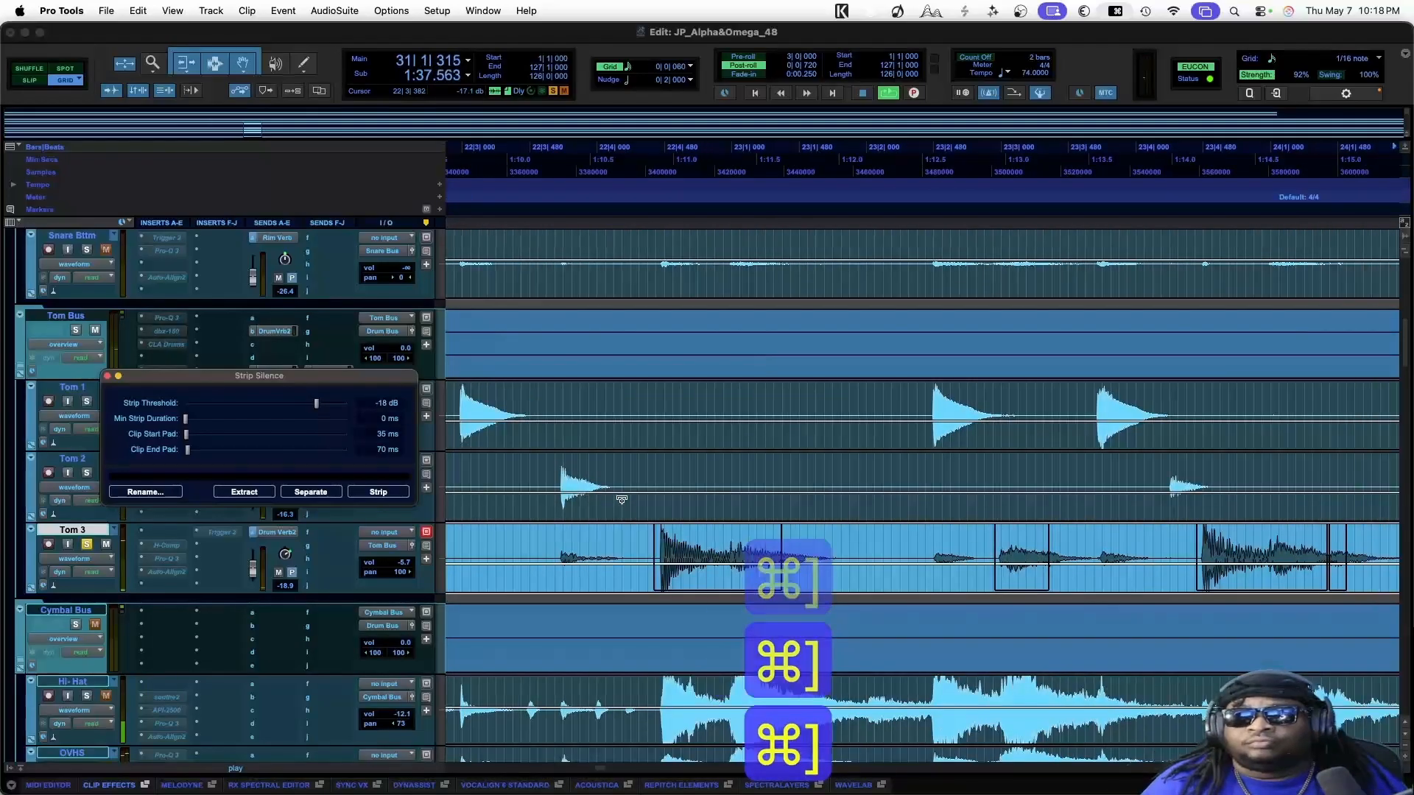
{"action": "key", "text": "space"}
{"action": "left_click", "coordinate": [564, 547]}
{"action": "key", "text": "space"}
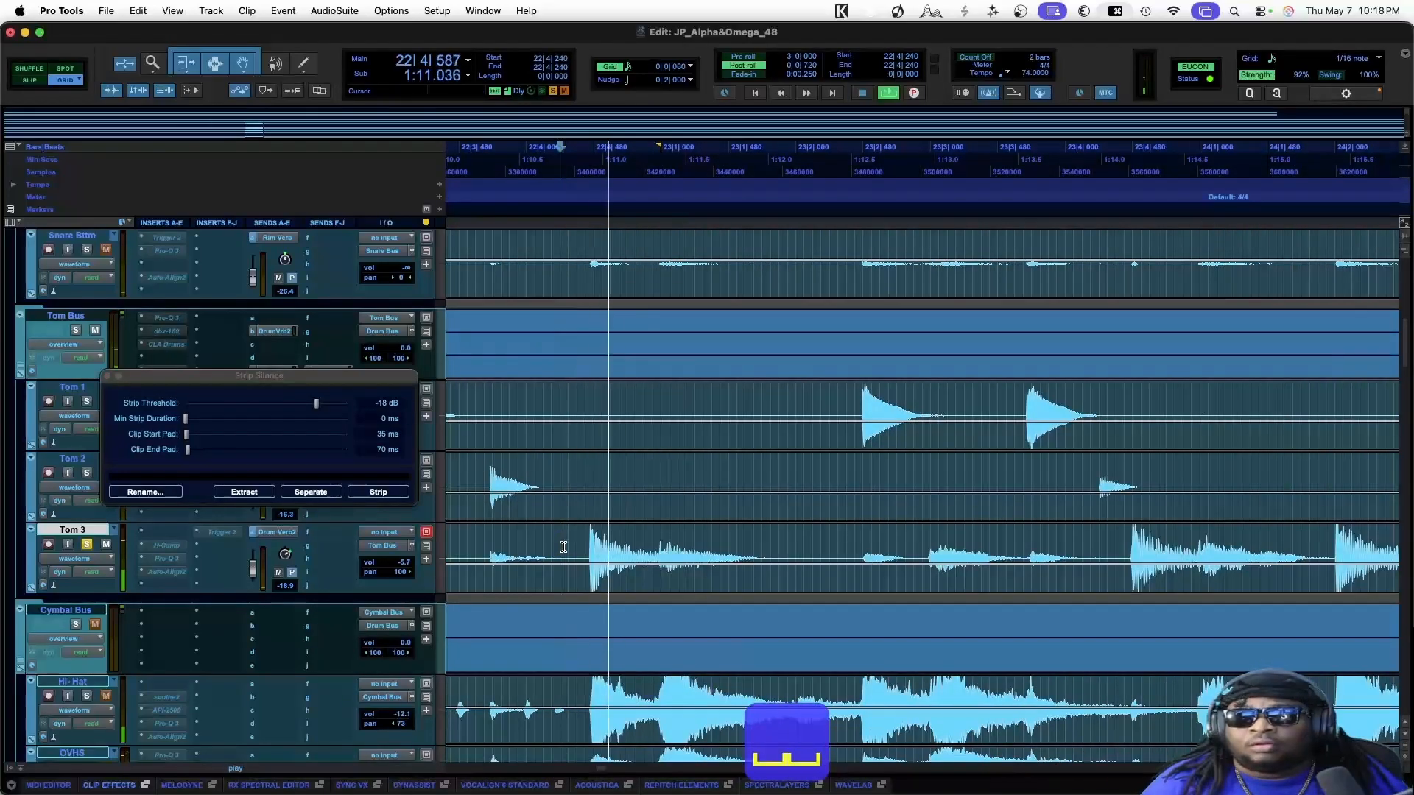
Reselect the Tom 3 clip, reduce both clip pads to 0 ms, and raise the strip threshold to -8 dB
{"action": "triple_click", "coordinate": [568, 587]}
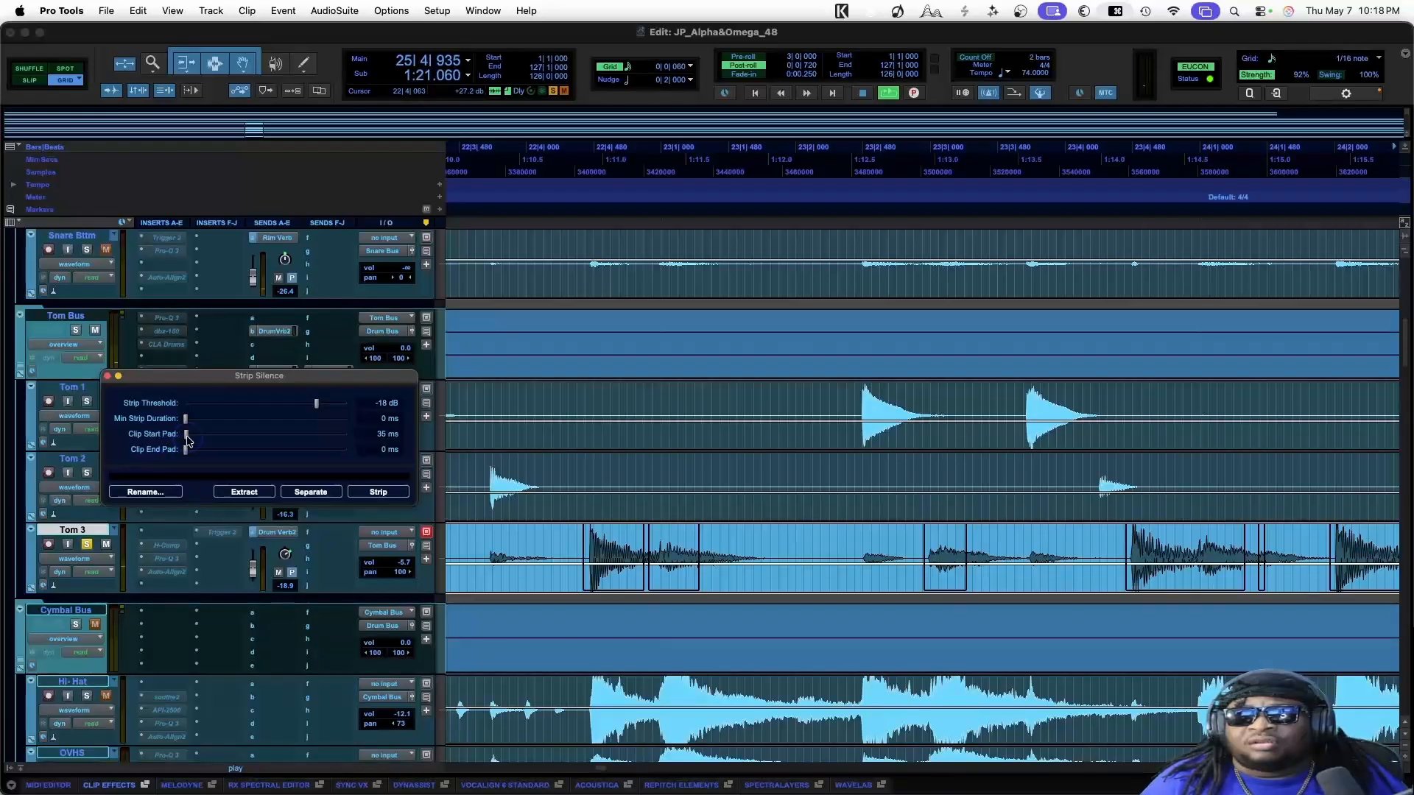
{"action": "left_click_drag", "start_coordinate": [186, 440], "coordinate": [184, 440]}
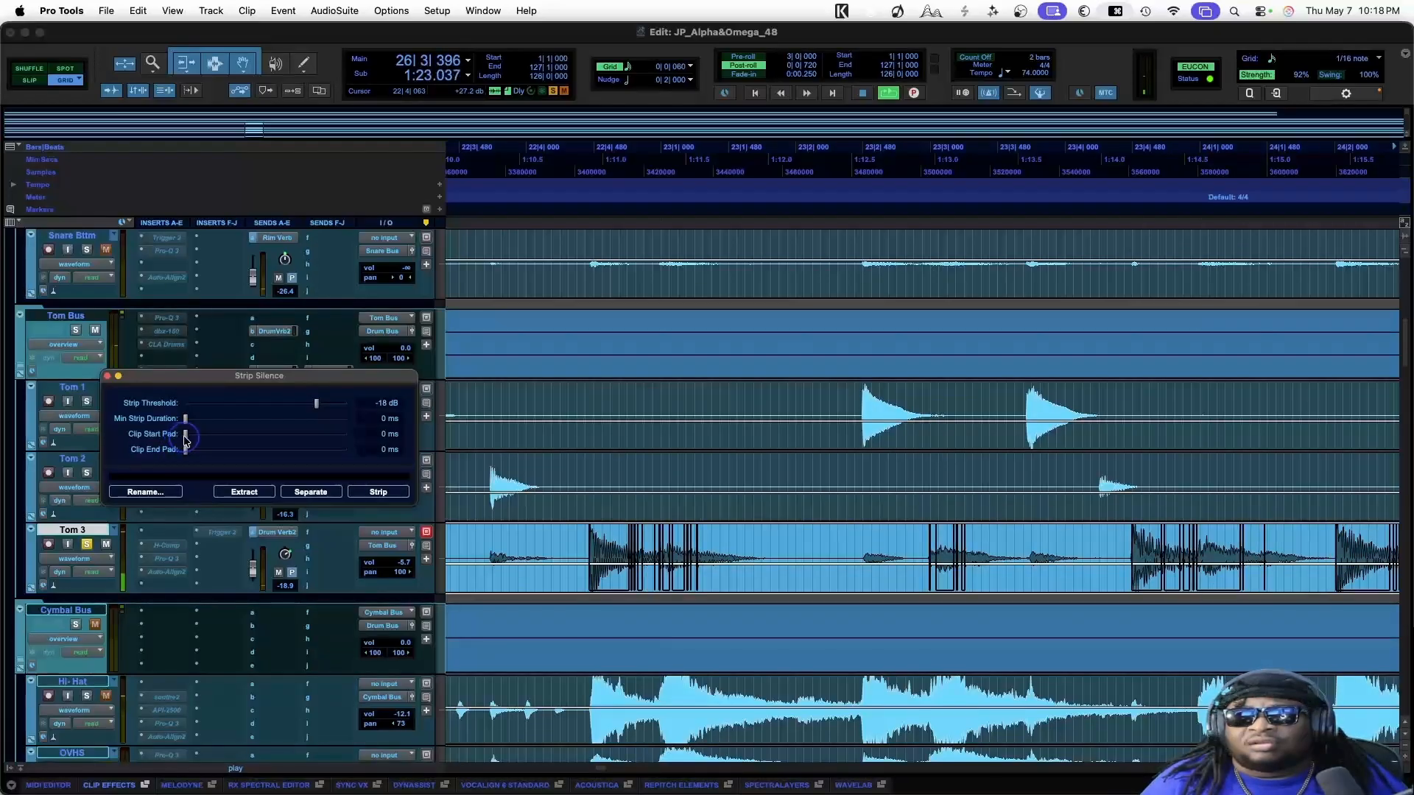
{"action": "left_click", "coordinate": [317, 405]}
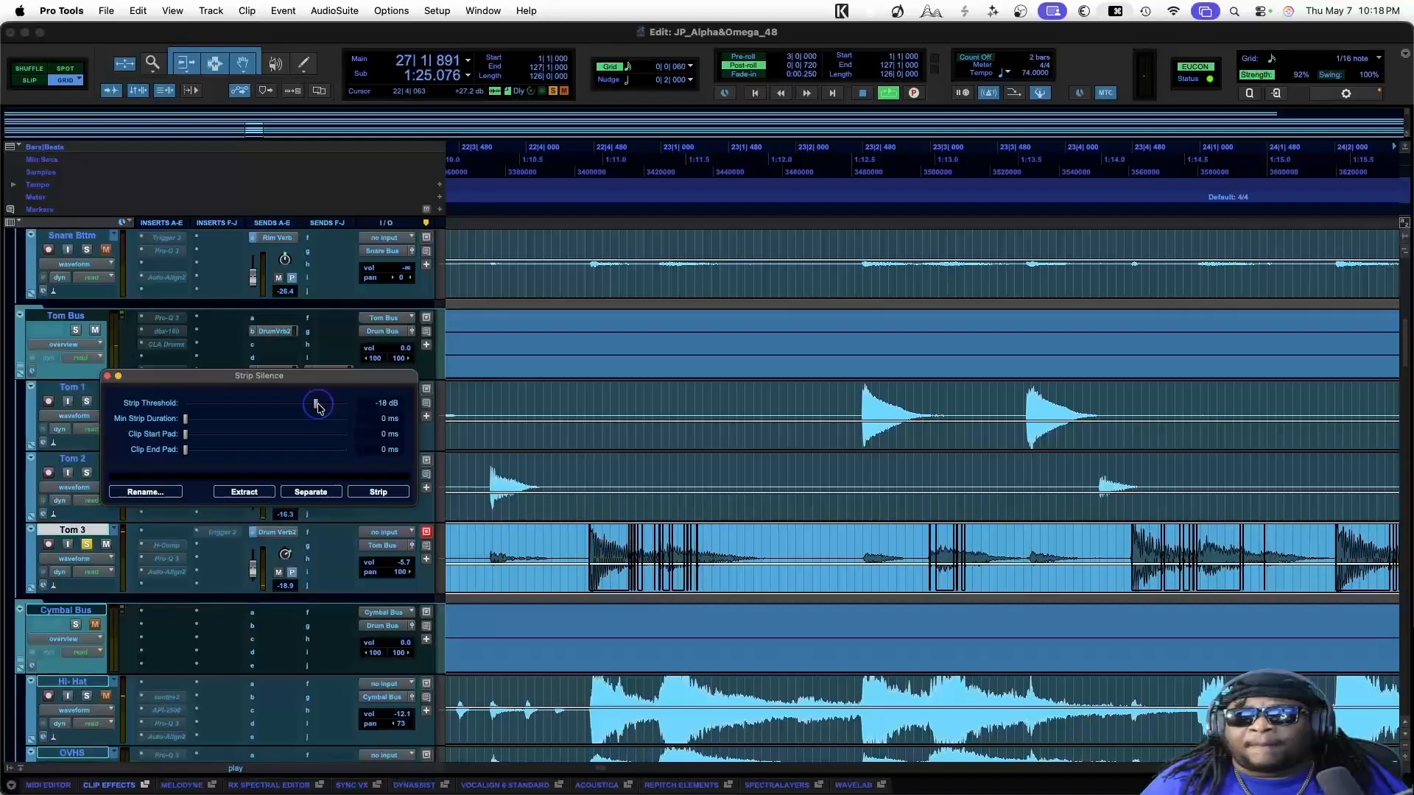
{"action": "left_click_drag", "start_coordinate": [317, 407], "coordinate": [334, 407]}
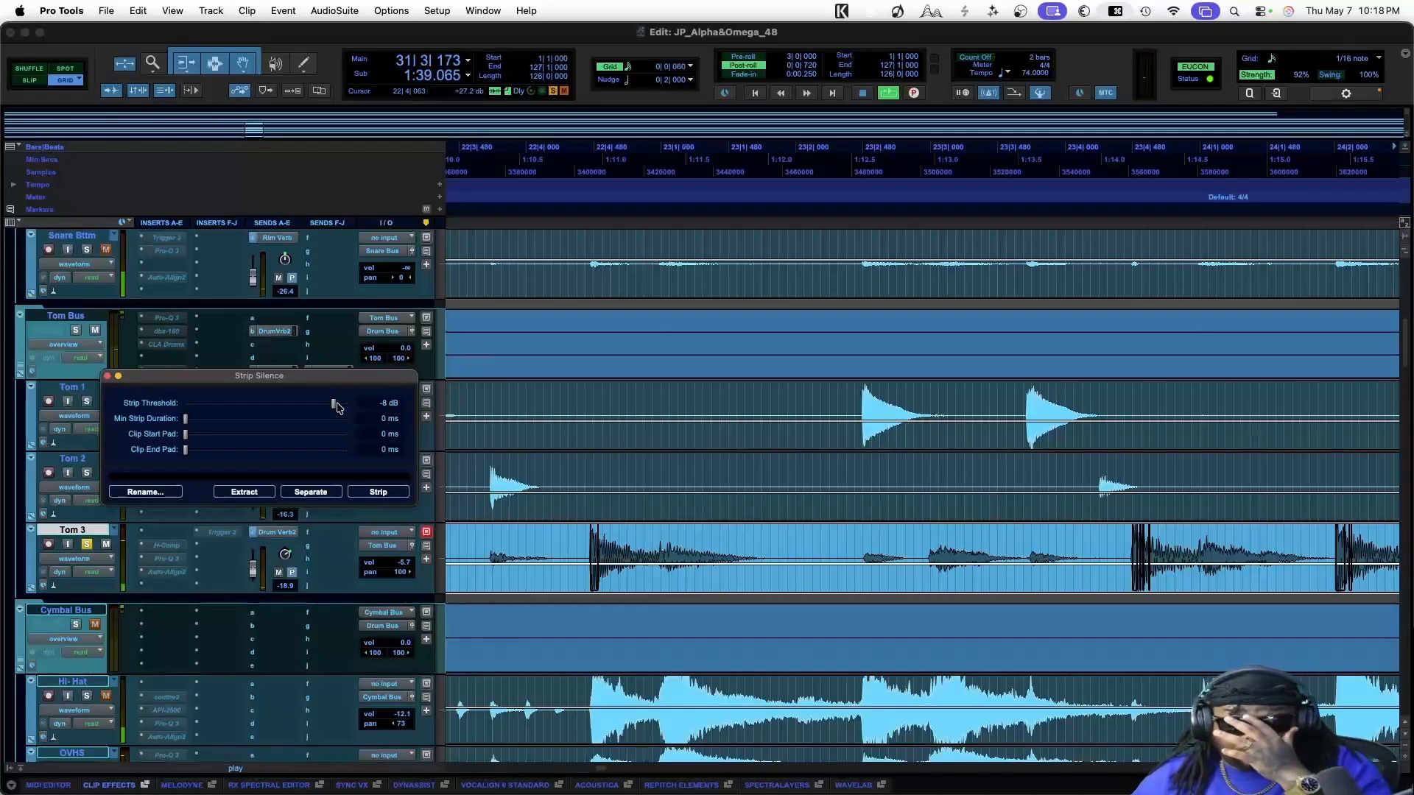
Set the clip start pad to 17 ms and the clip end pad to 336 ms around the Tom 3 hits
{"action": "key", "text": "super+bracketright"}
{"action": "key", "text": "super+bracketright"}
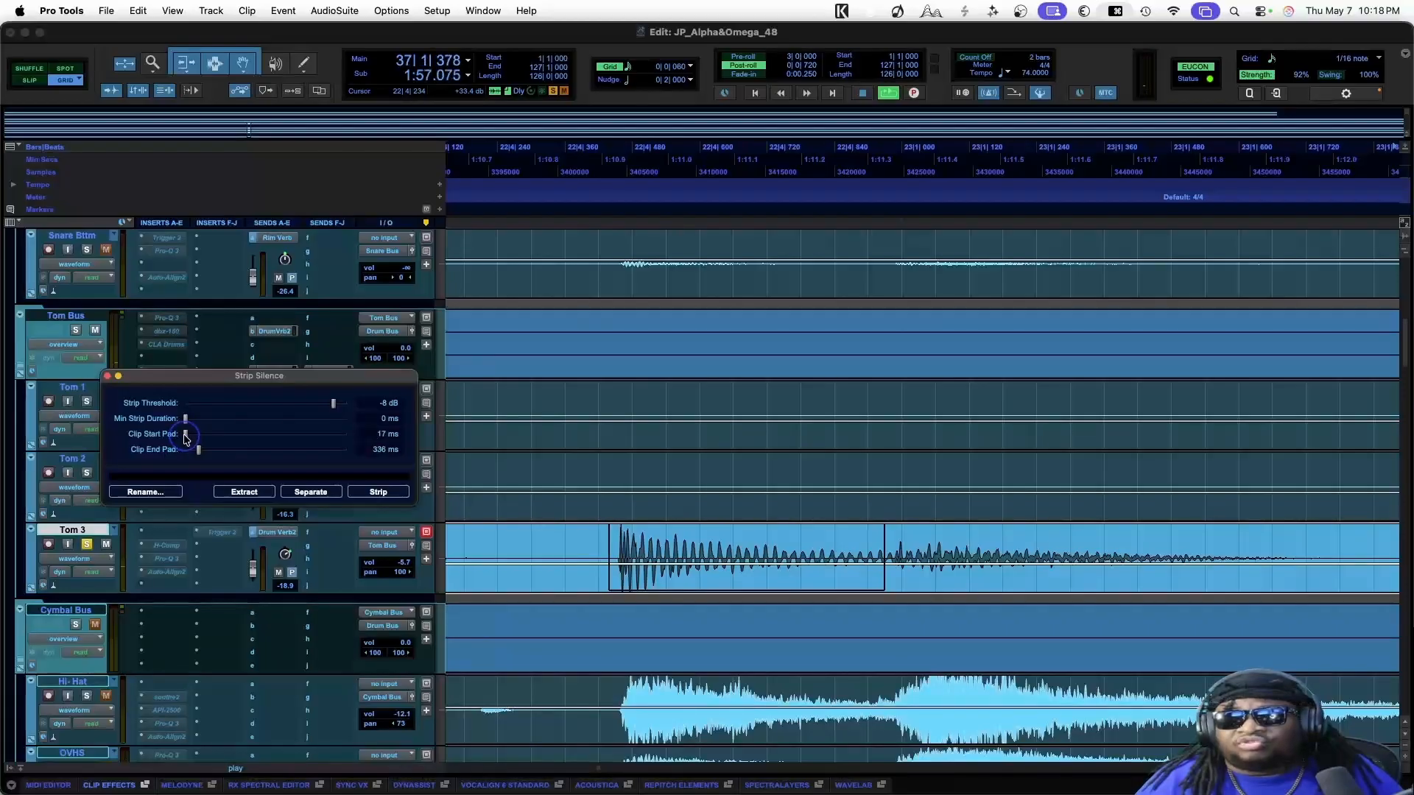
{"action": "key", "text": "super+bracketleft"}
{"action": "key", "text": "super+bracketleft"}
{"action": "key", "text": "super+bracketleft"}
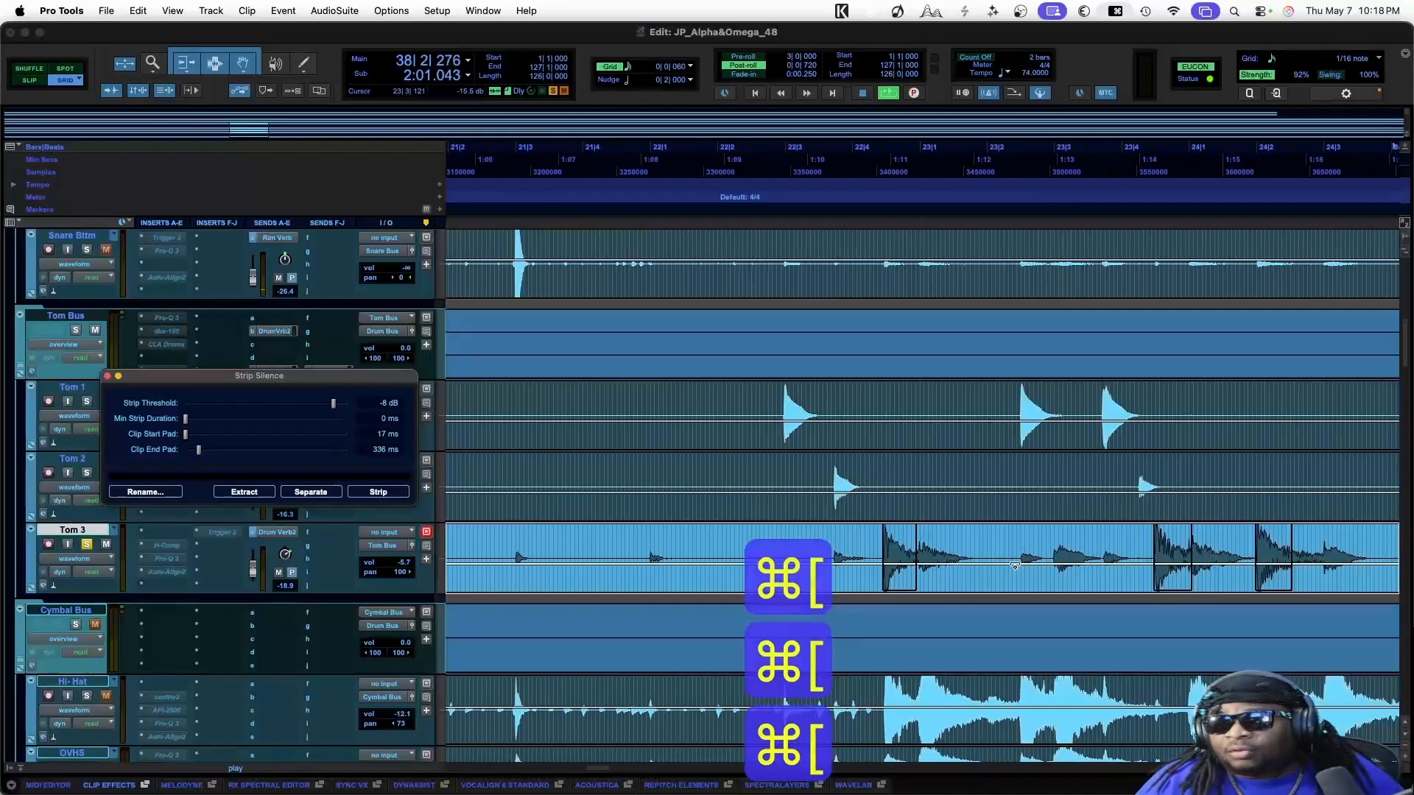
Check the proposed Tom 3 strip regions from bar 23 to bar 32 and save the session
{"action": "scroll", "coordinate": [972, 583], "scroll_direction": "right", "scroll_amount": 5}
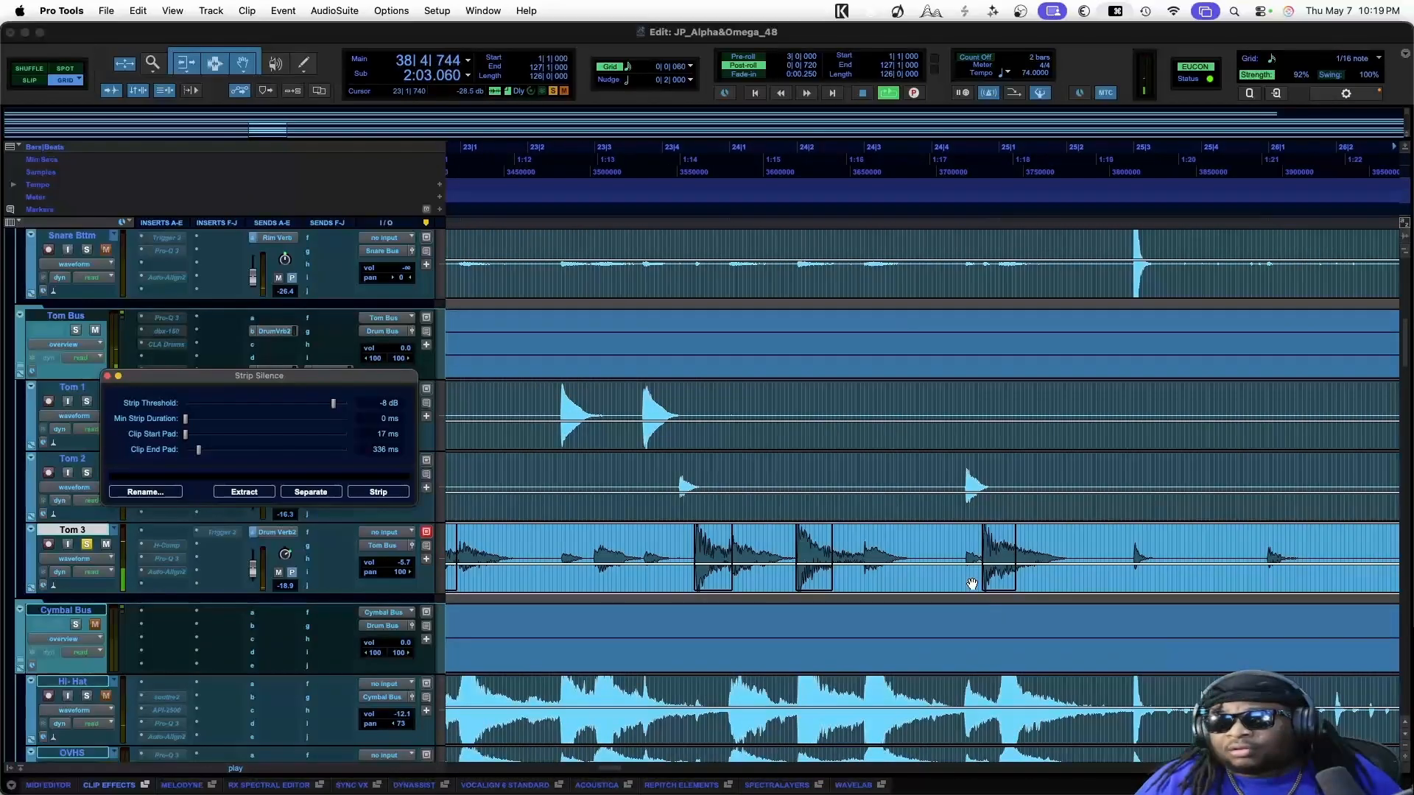
{"action": "scroll", "coordinate": [972, 583], "scroll_direction": "right", "scroll_amount": 2}
{"action": "scroll", "coordinate": [972, 583], "scroll_direction": "right", "scroll_amount": 6}
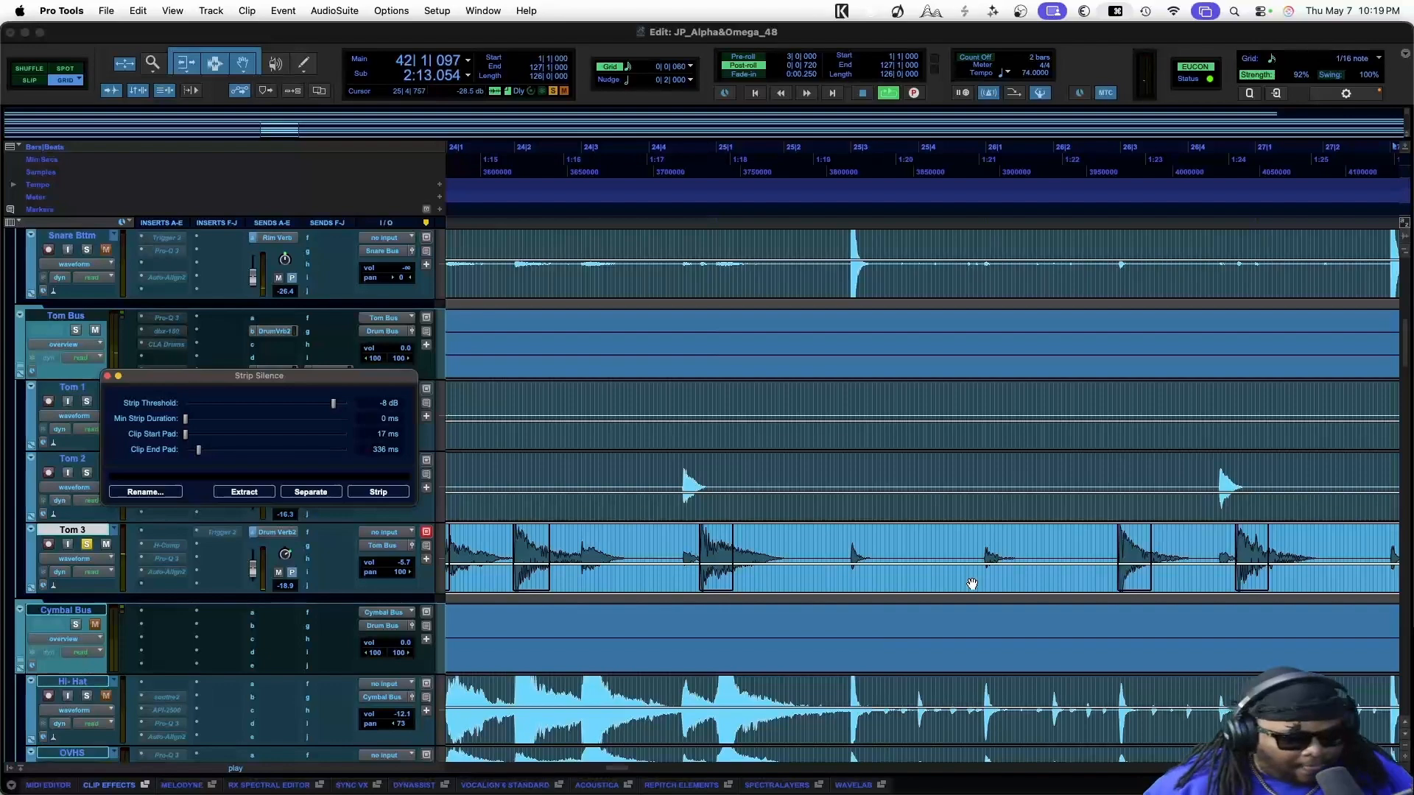
{"action": "key", "text": "super+s"}
{"action": "scroll", "coordinate": [999, 549], "scroll_direction": "down", "scroll_amount": 2}
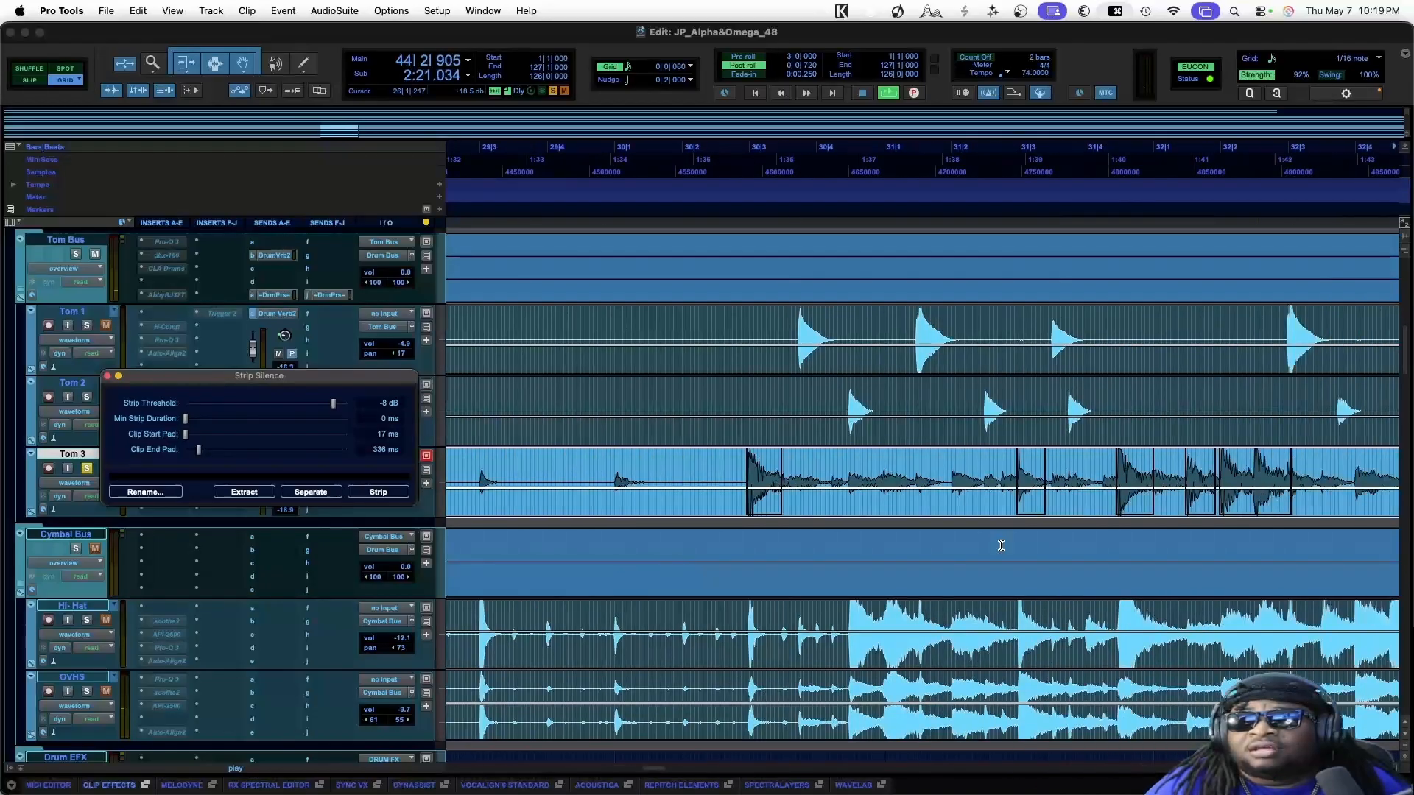
Play Tom 3 from just before its hit at beat 3 of bar 30
{"action": "left_click", "coordinate": [666, 470]}
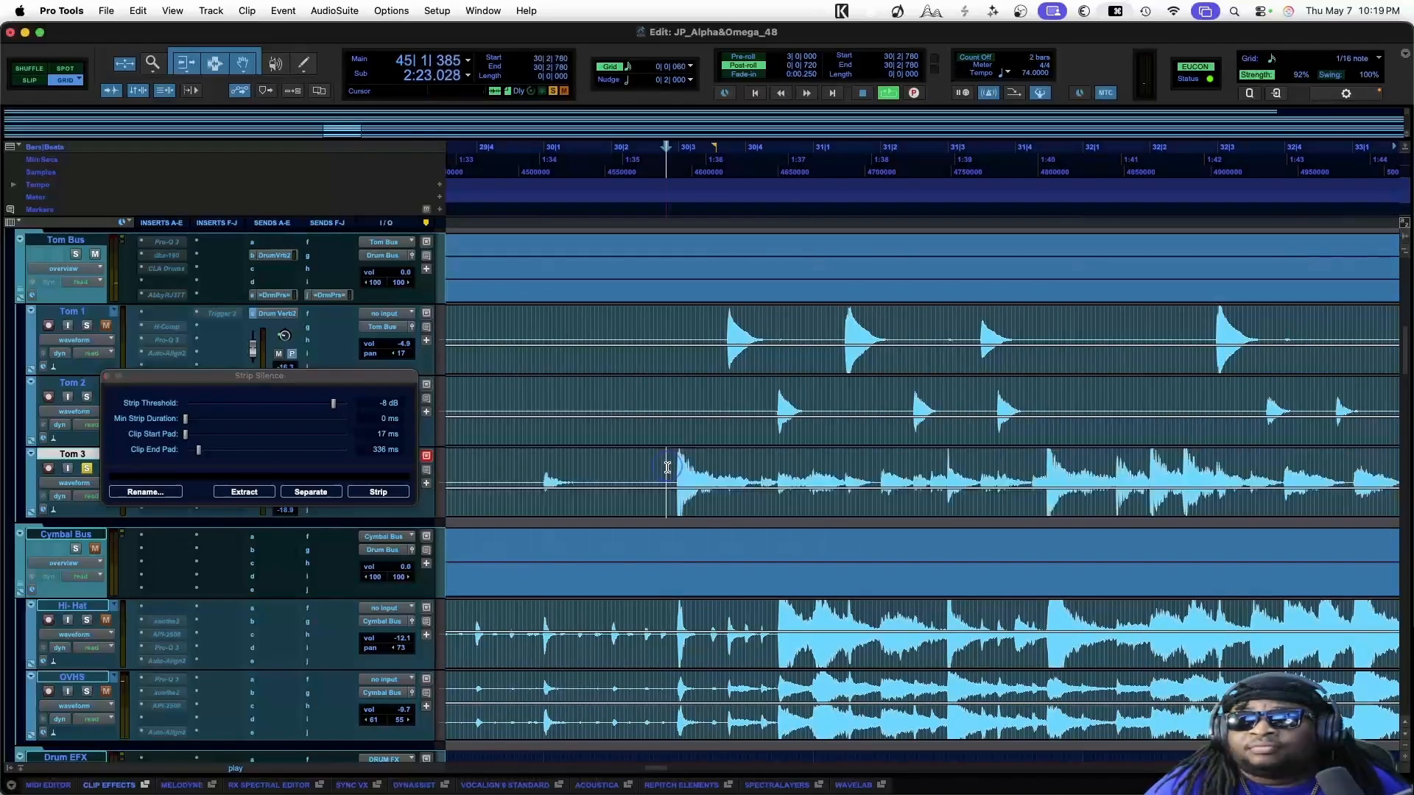
{"action": "key", "text": "space"}
{"action": "key", "text": "space"}
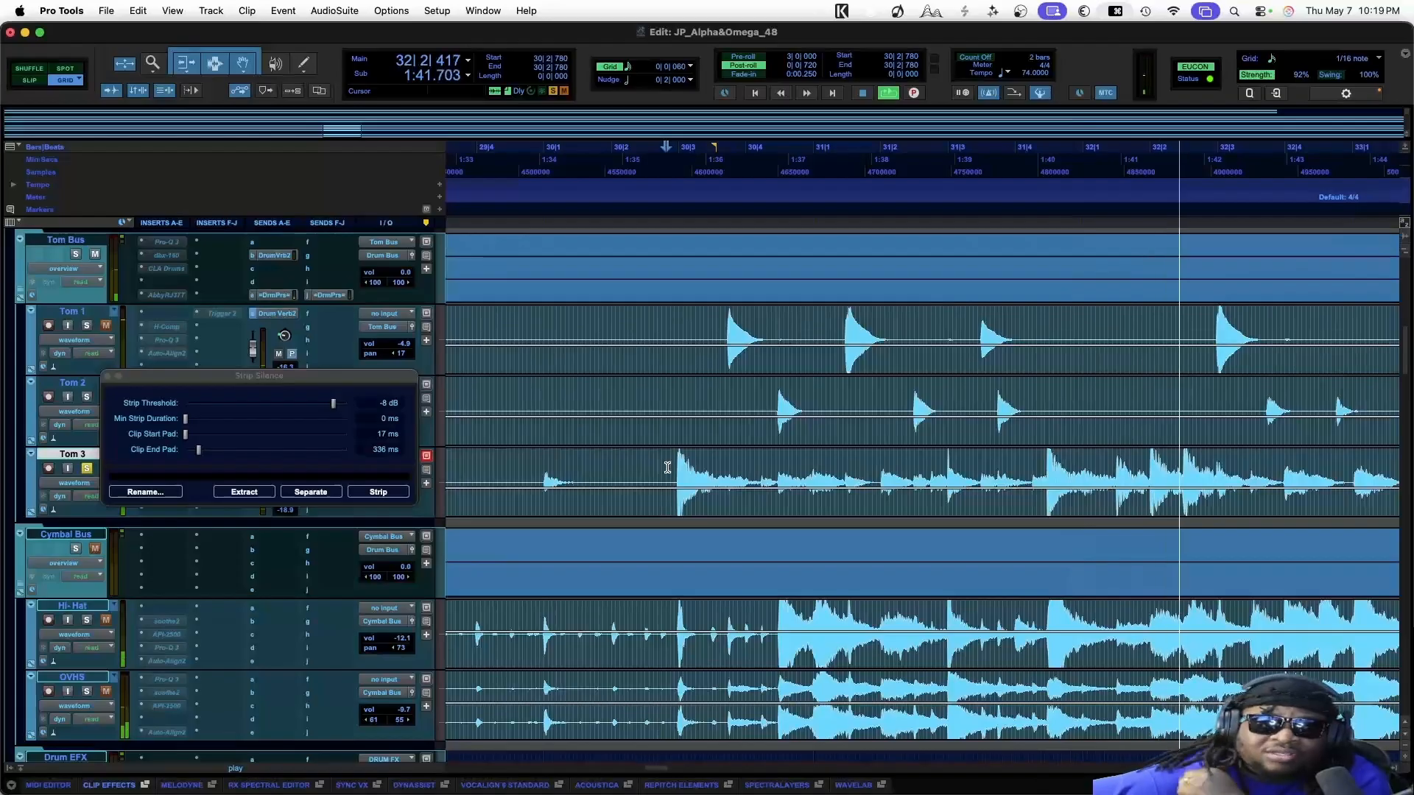
Reselect the Tom 3 clip and compare its proposed strip regions with the real hits between bars 22 and 63
{"action": "left_click", "coordinate": [675, 492]}
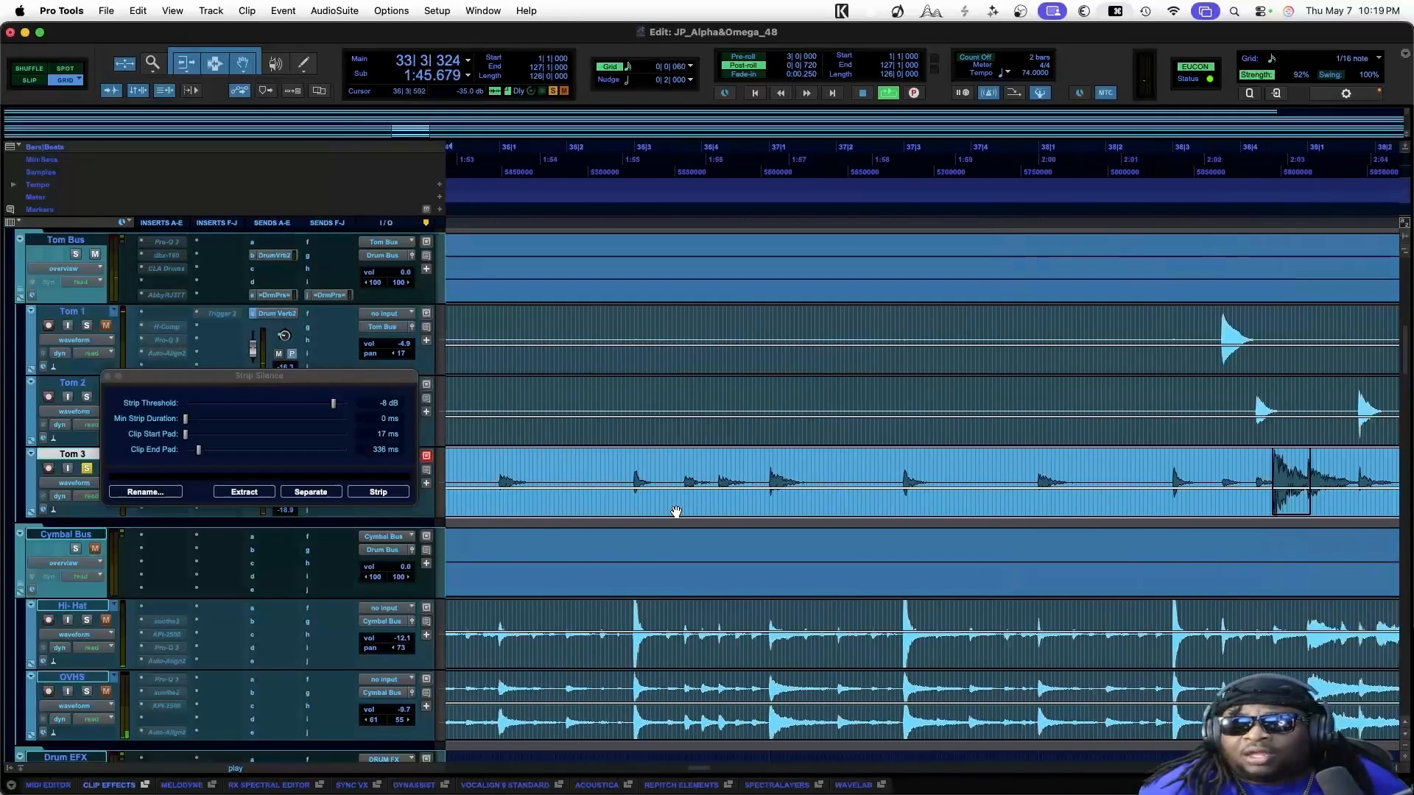
{"action": "key", "text": "super+["}
{"action": "key", "text": "super+["}
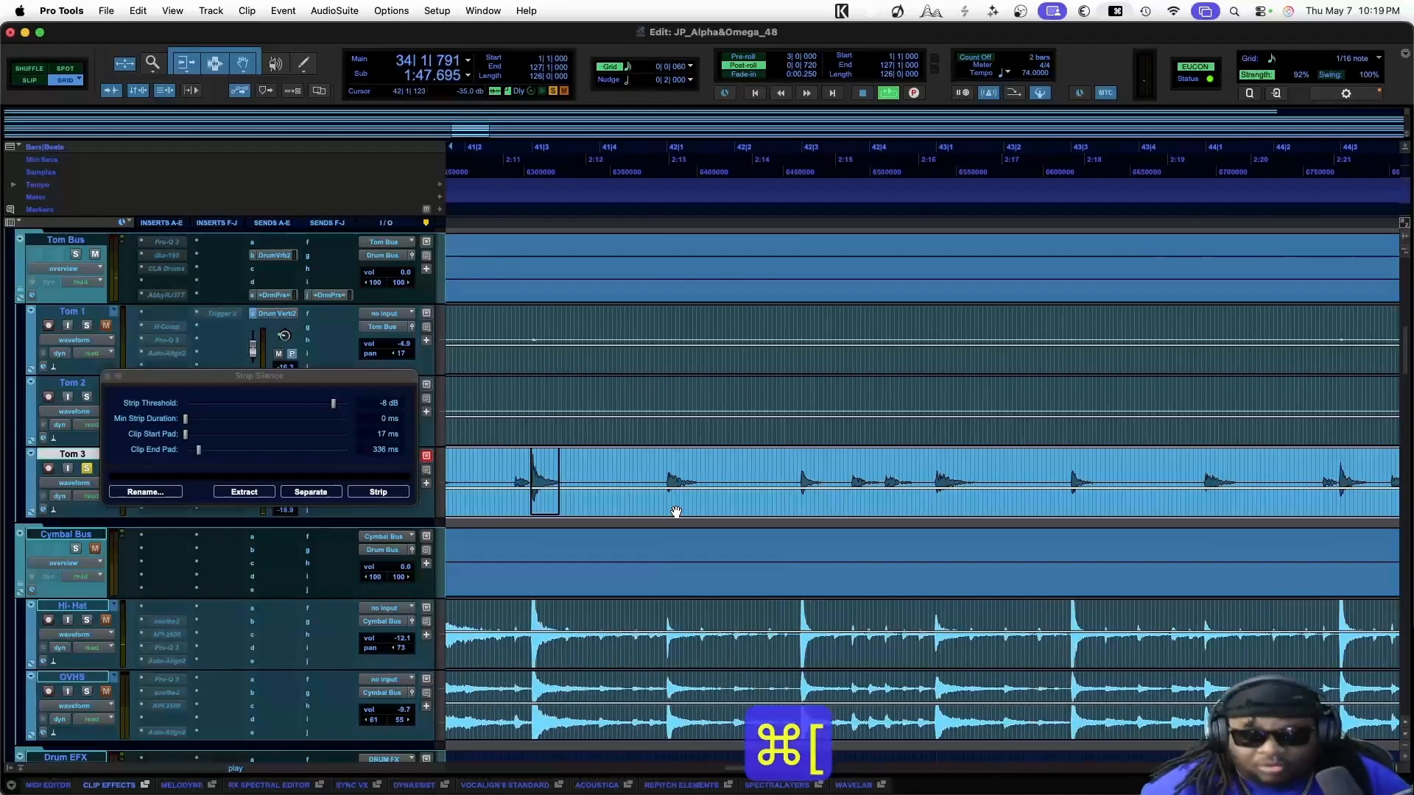
{"action": "scroll", "coordinate": [693, 500], "scroll_direction": "left", "scroll_amount": 10}
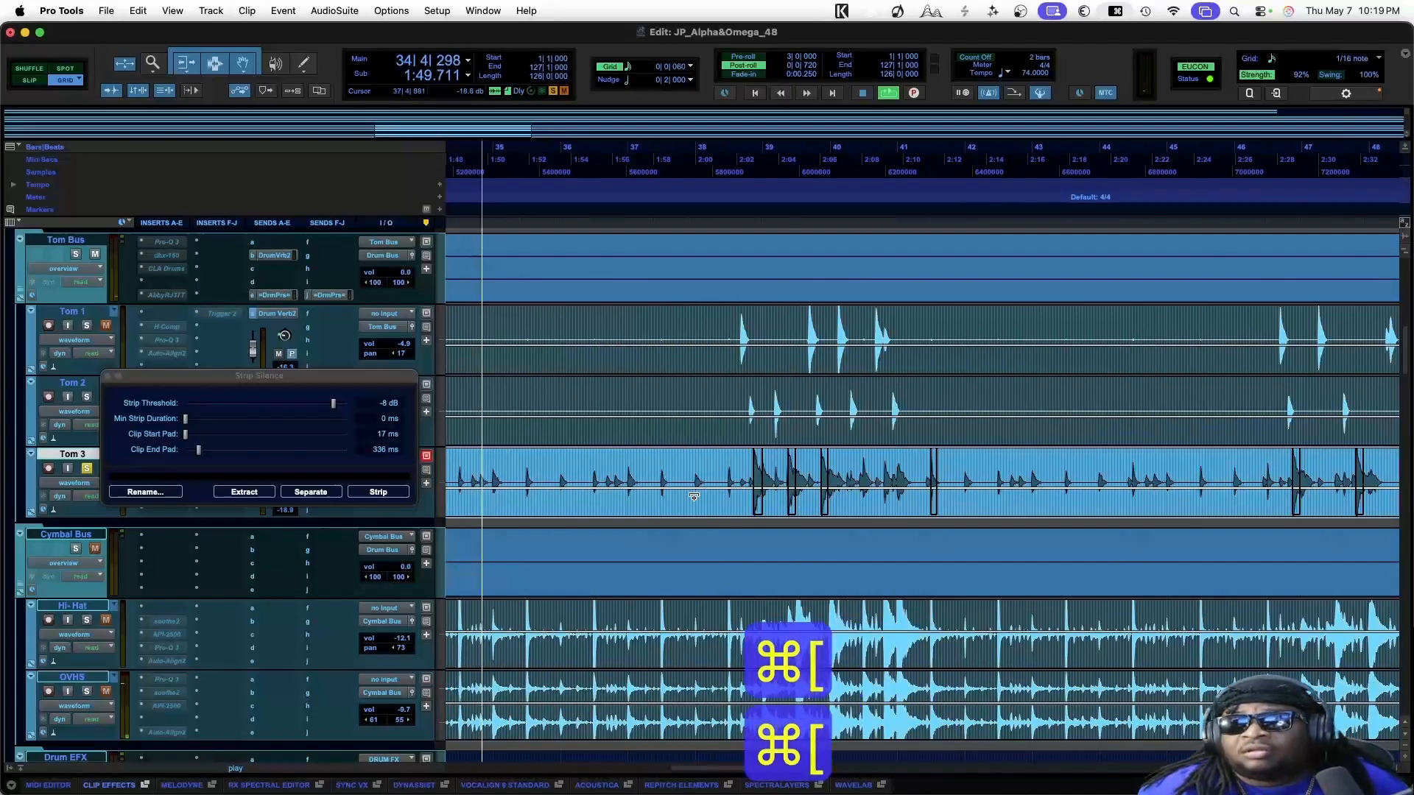
{"action": "scroll", "coordinate": [693, 498], "scroll_direction": "left", "scroll_amount": 5}
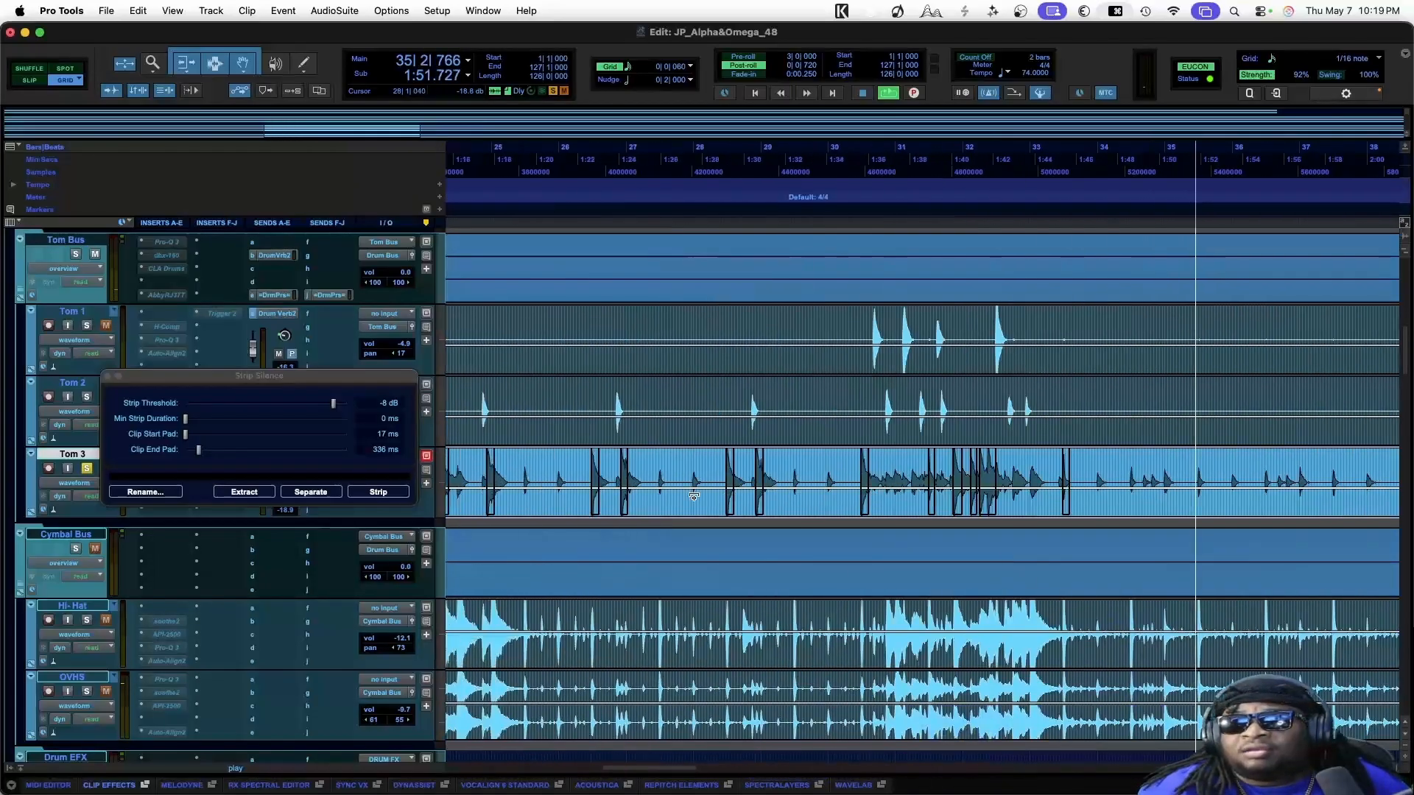
{"action": "scroll", "coordinate": [693, 497], "scroll_direction": "right", "scroll_amount": 10}
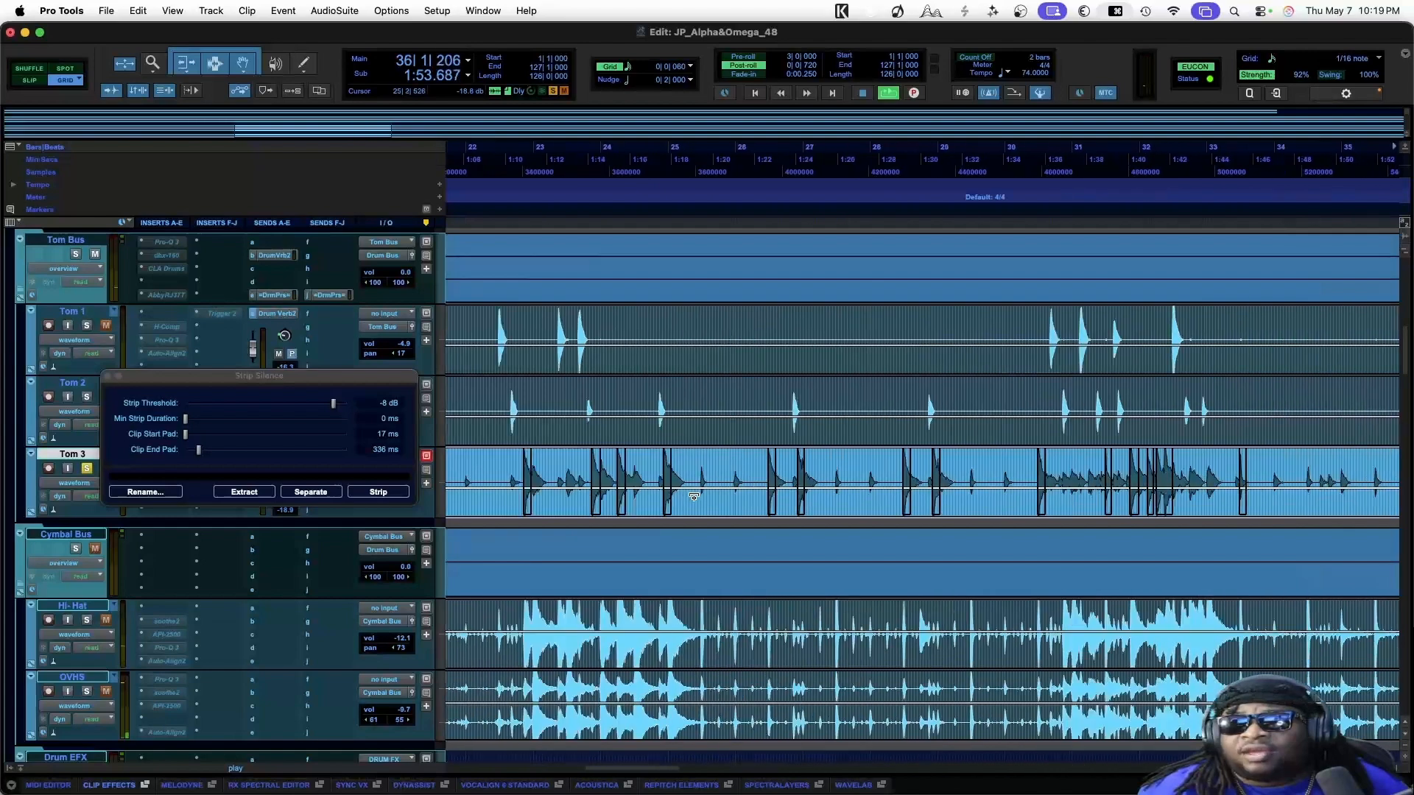
{"action": "scroll", "coordinate": [693, 497], "scroll_direction": "right", "scroll_amount": 15}
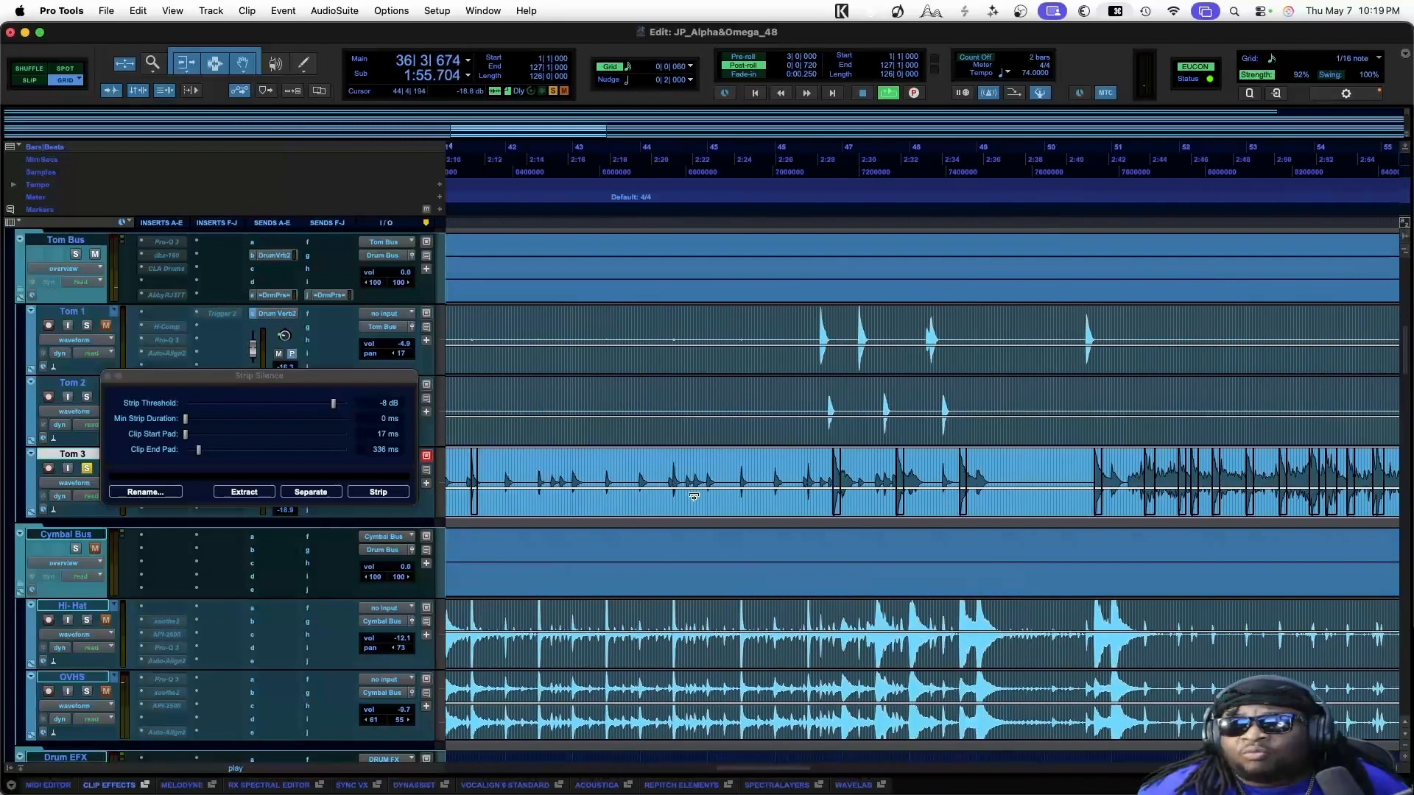
{"action": "scroll", "coordinate": [694, 497], "scroll_direction": "right", "scroll_amount": 2}
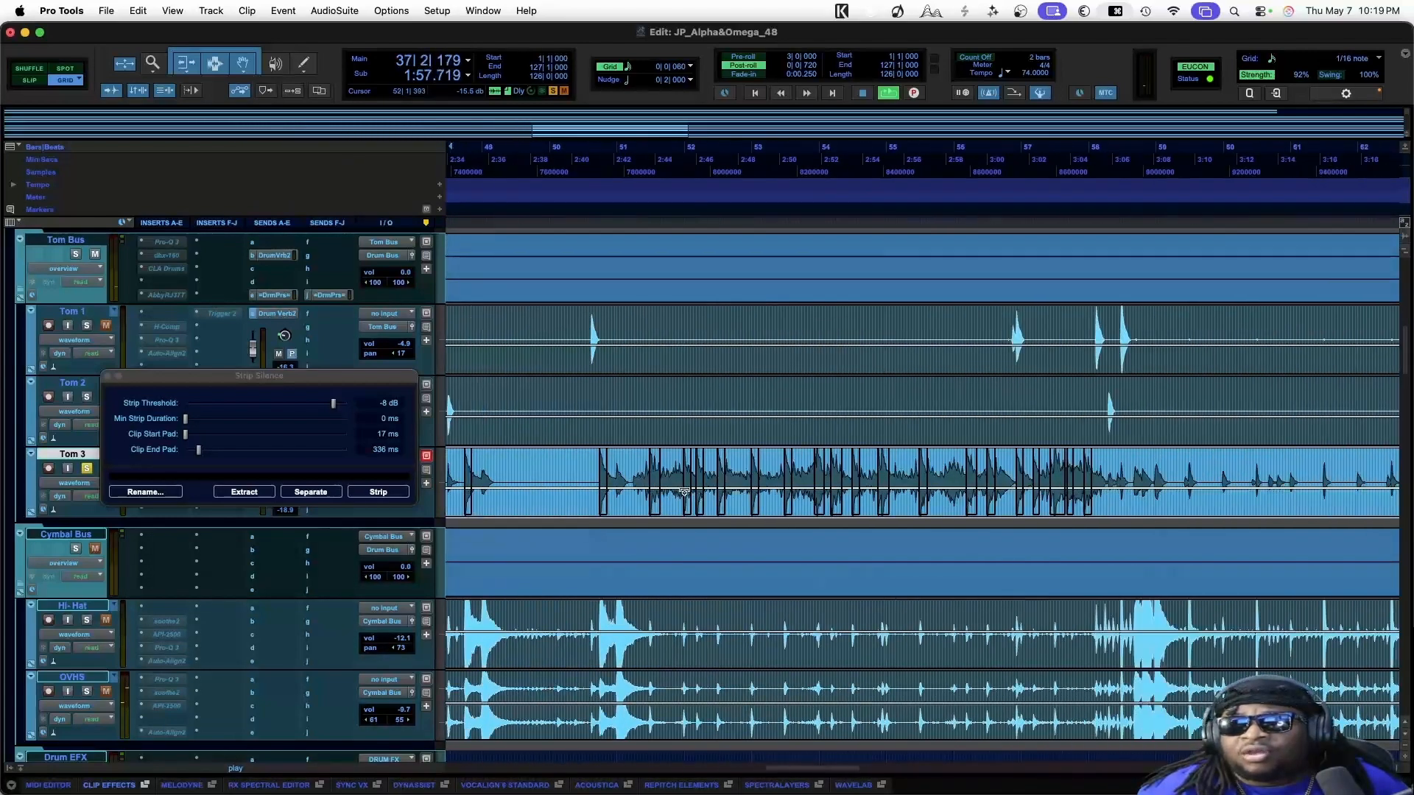
{"action": "scroll", "coordinate": [622, 464], "scroll_direction": "left", "scroll_amount": 10}
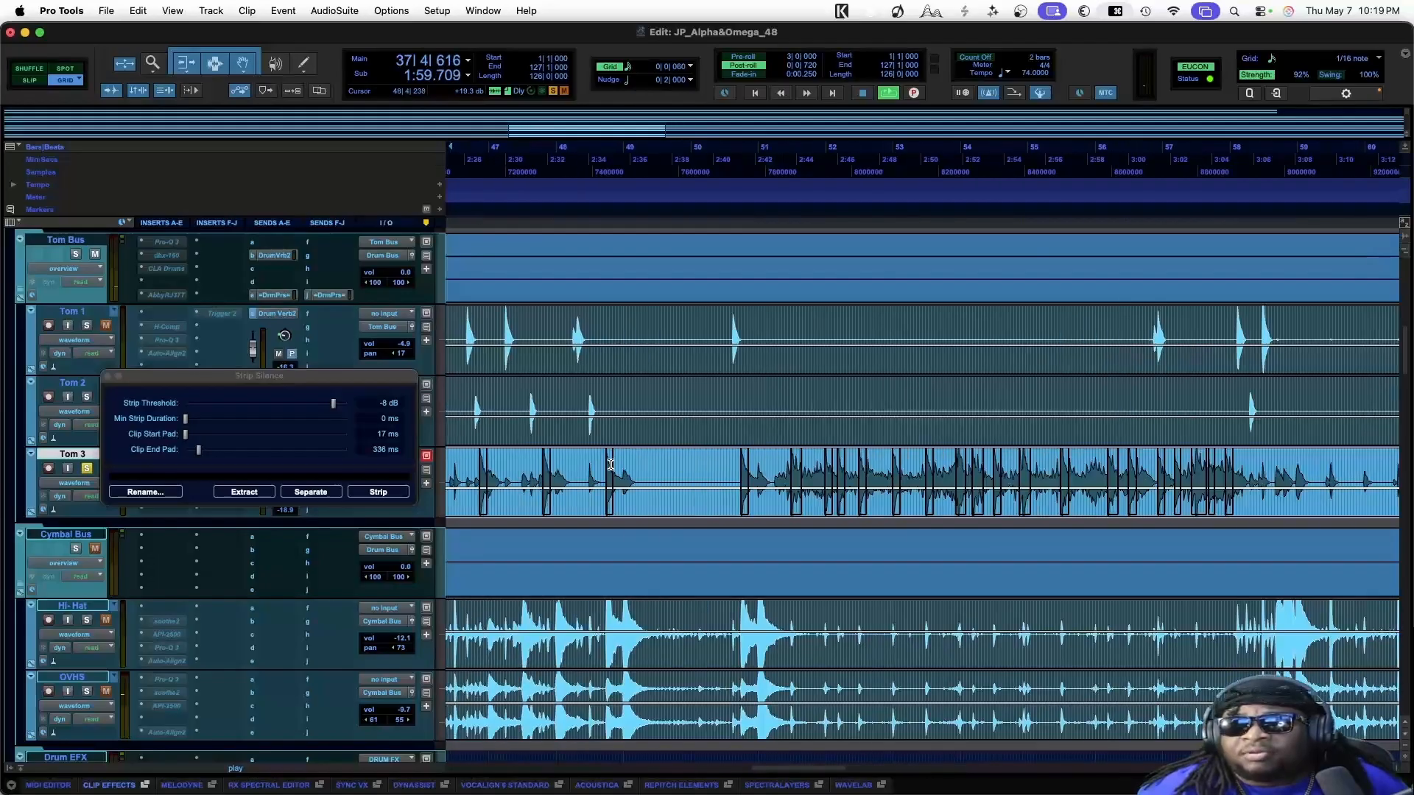
{"action": "scroll", "coordinate": [610, 464], "scroll_direction": "left", "scroll_amount": 1}
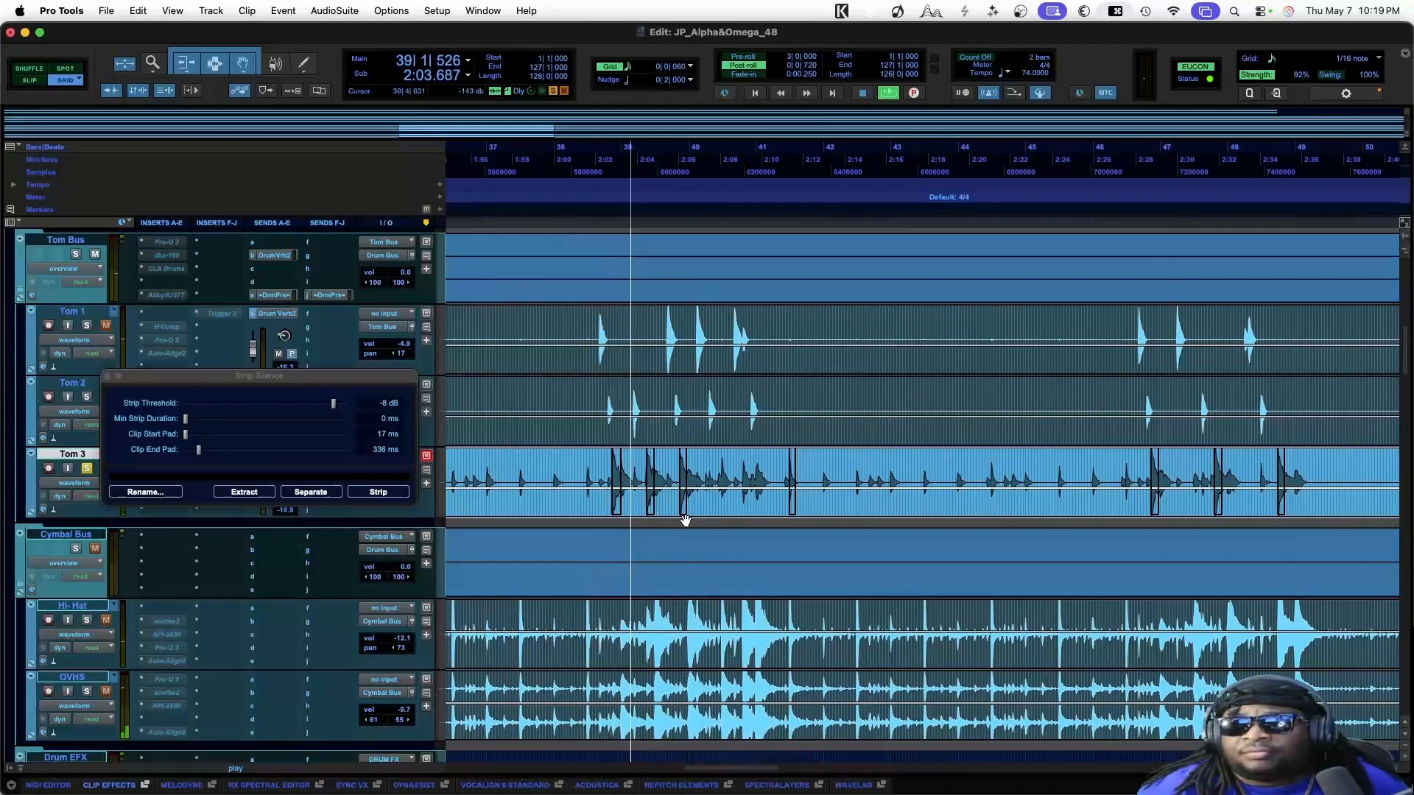
{"action": "scroll", "coordinate": [745, 506], "scroll_direction": "right", "scroll_amount": 4}
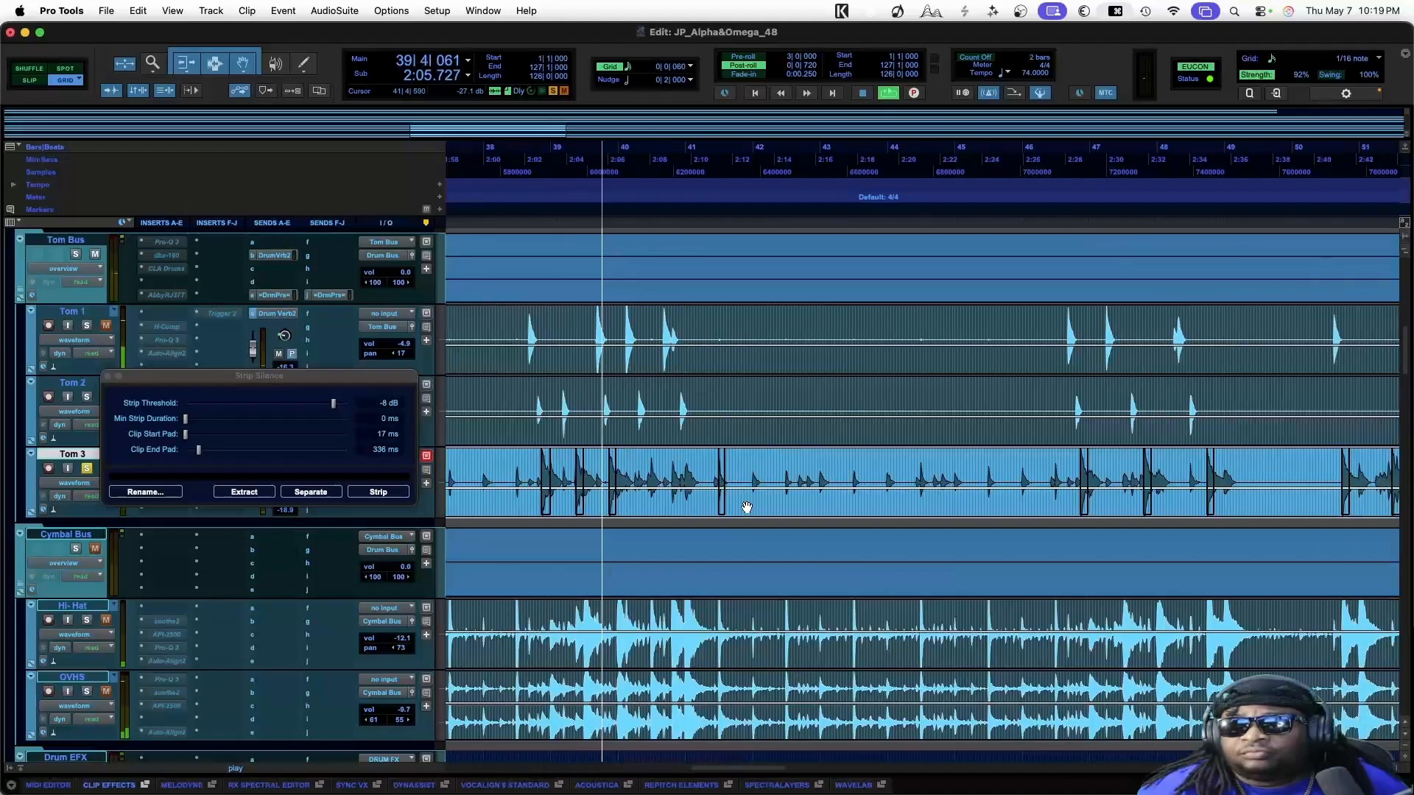
{"action": "scroll", "coordinate": [746, 506], "scroll_direction": "right", "scroll_amount": 3}
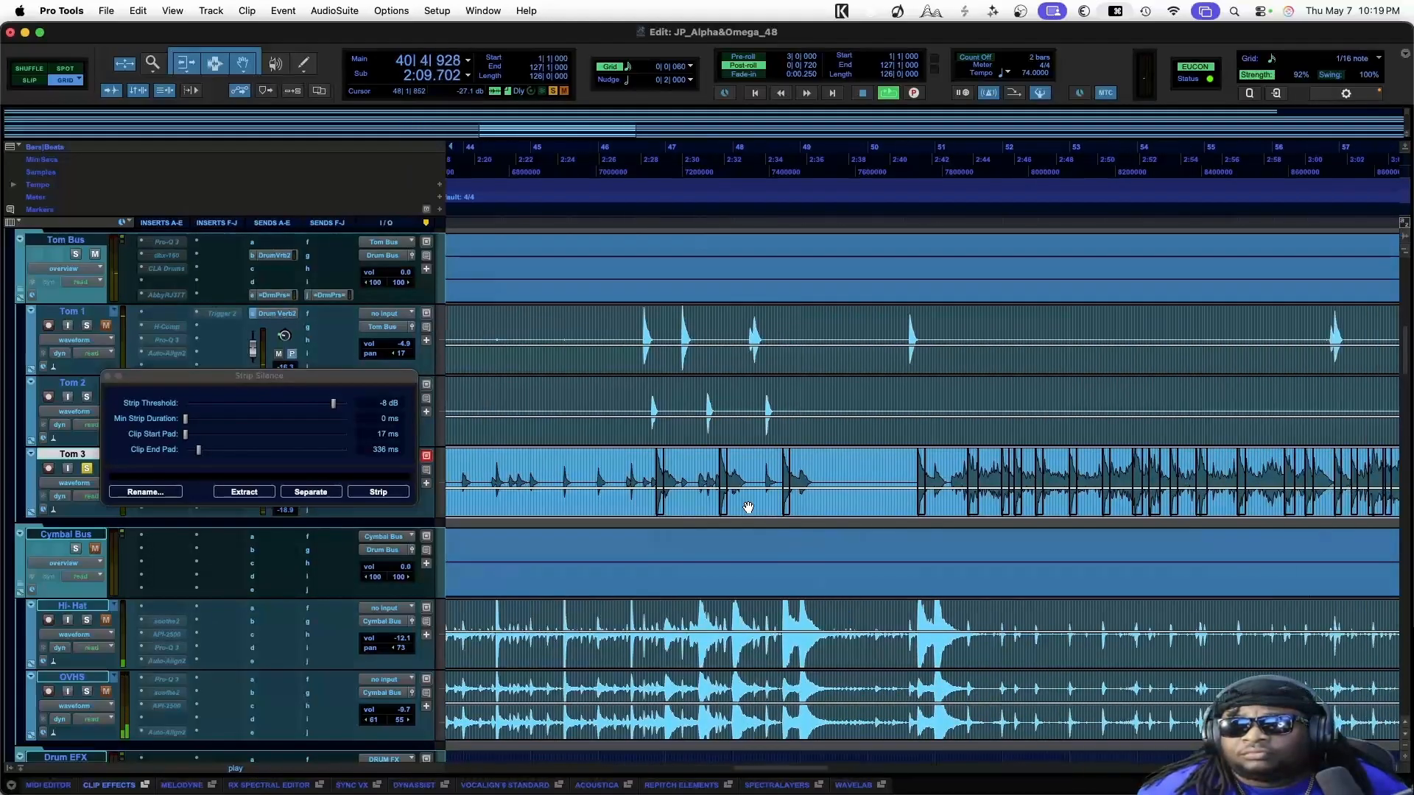
Play Tom 3 from just before its hit near bar 47, and reselect the clip
{"action": "key", "text": "space"}
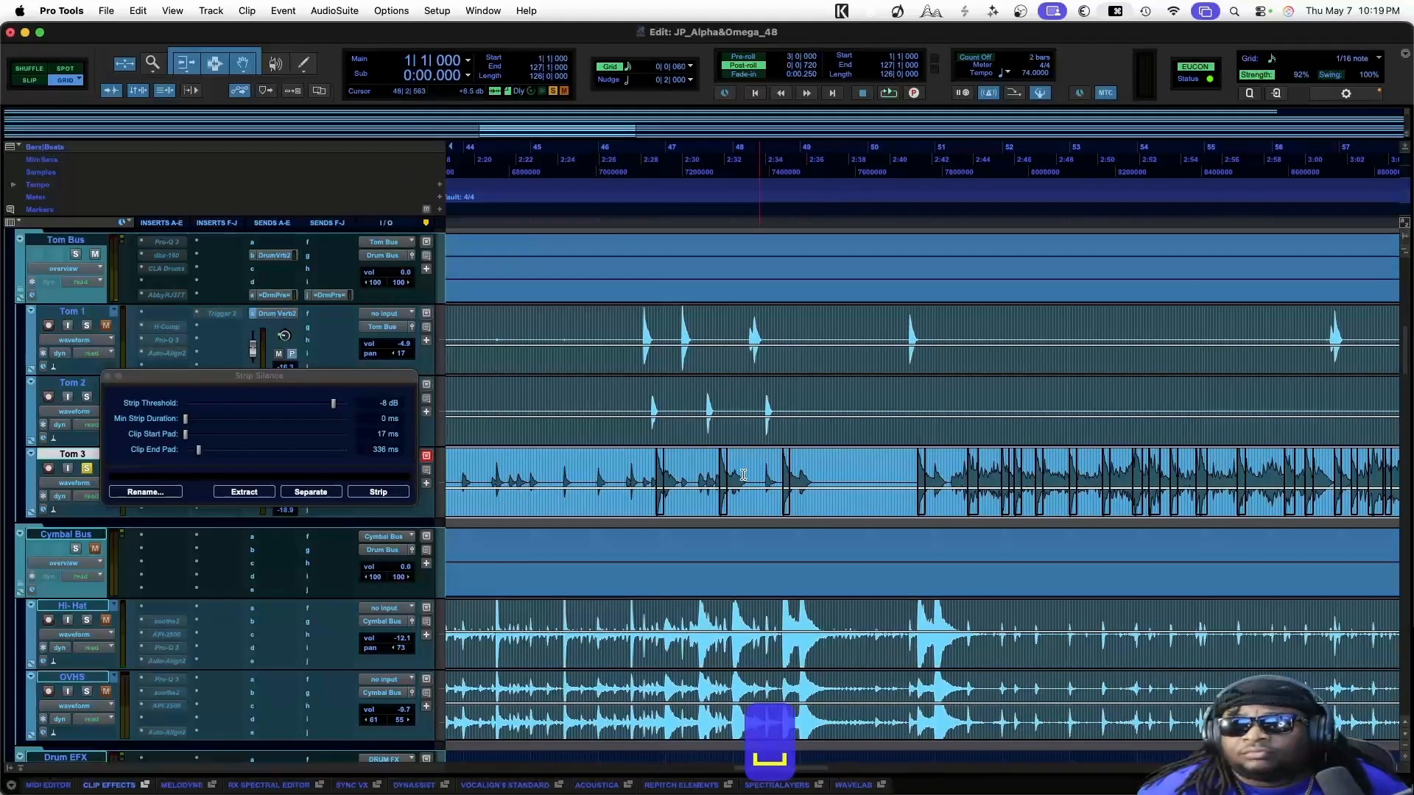
{"action": "left_click", "coordinate": [648, 471]}
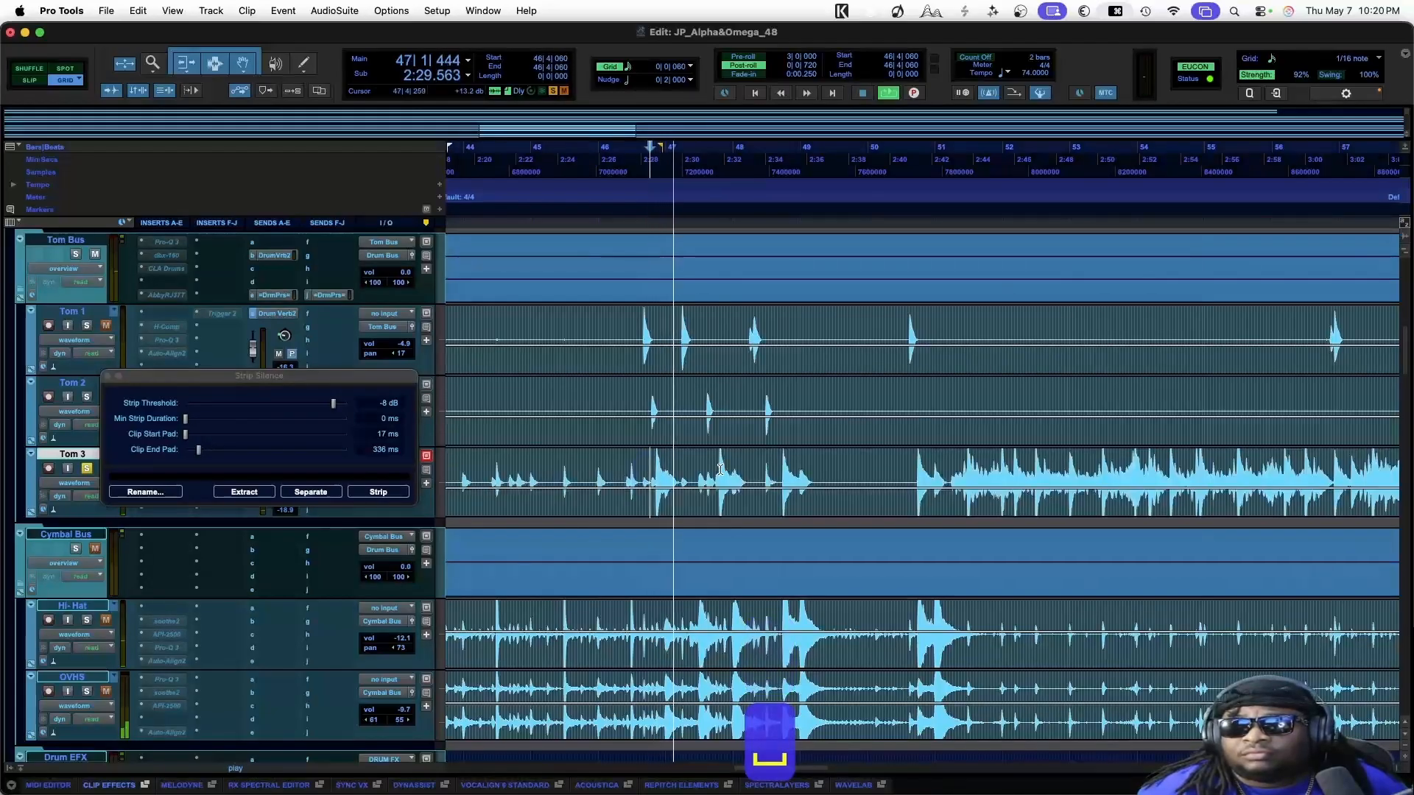
{"action": "left_click", "coordinate": [714, 515]}
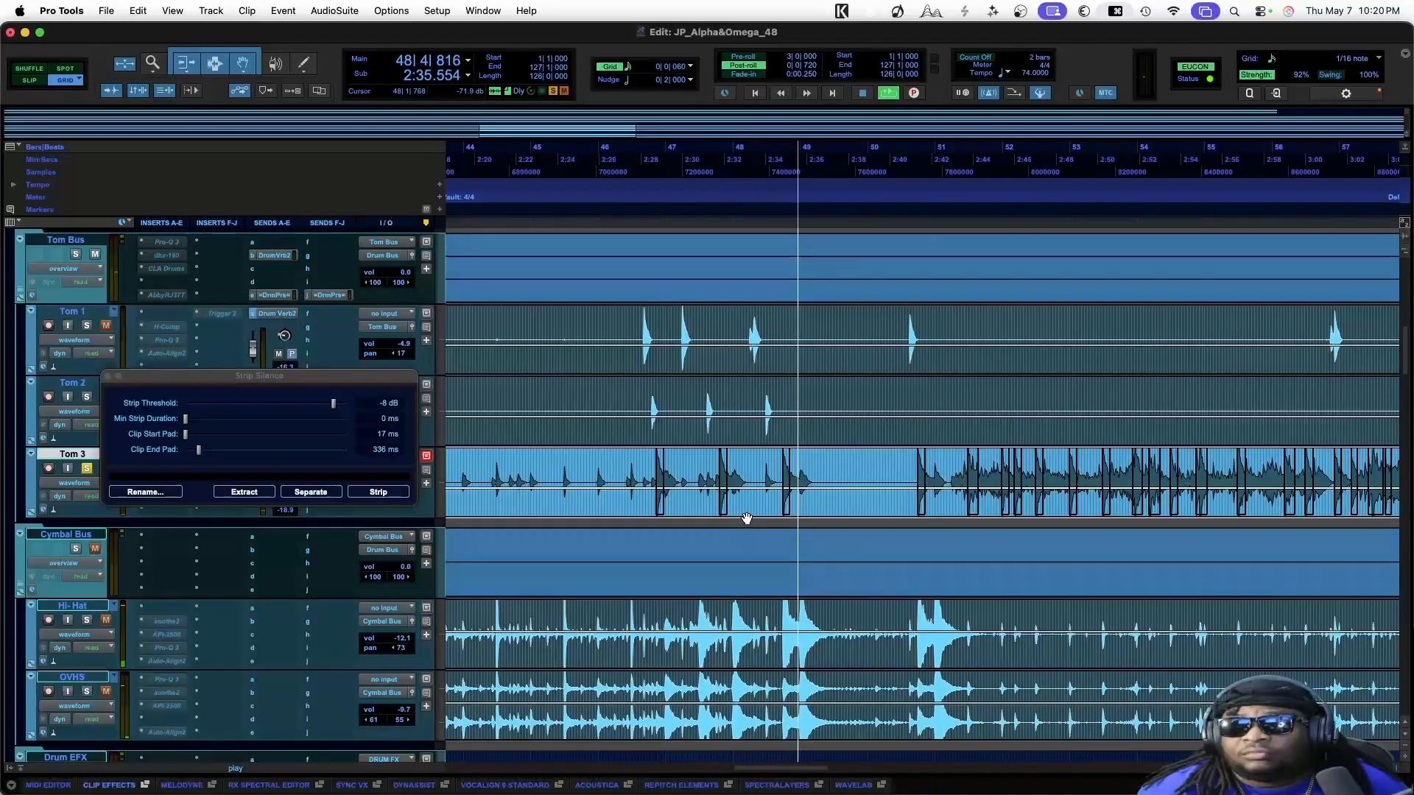
Split the Tom 3 clip just after the start of bar 51 and again near beat 3 of bar 58 to isolate the dense passage
{"action": "scroll", "coordinate": [903, 479], "scroll_direction": "right", "scroll_amount": 3}
{"action": "scroll", "coordinate": [903, 479], "scroll_direction": "right", "scroll_amount": 5}
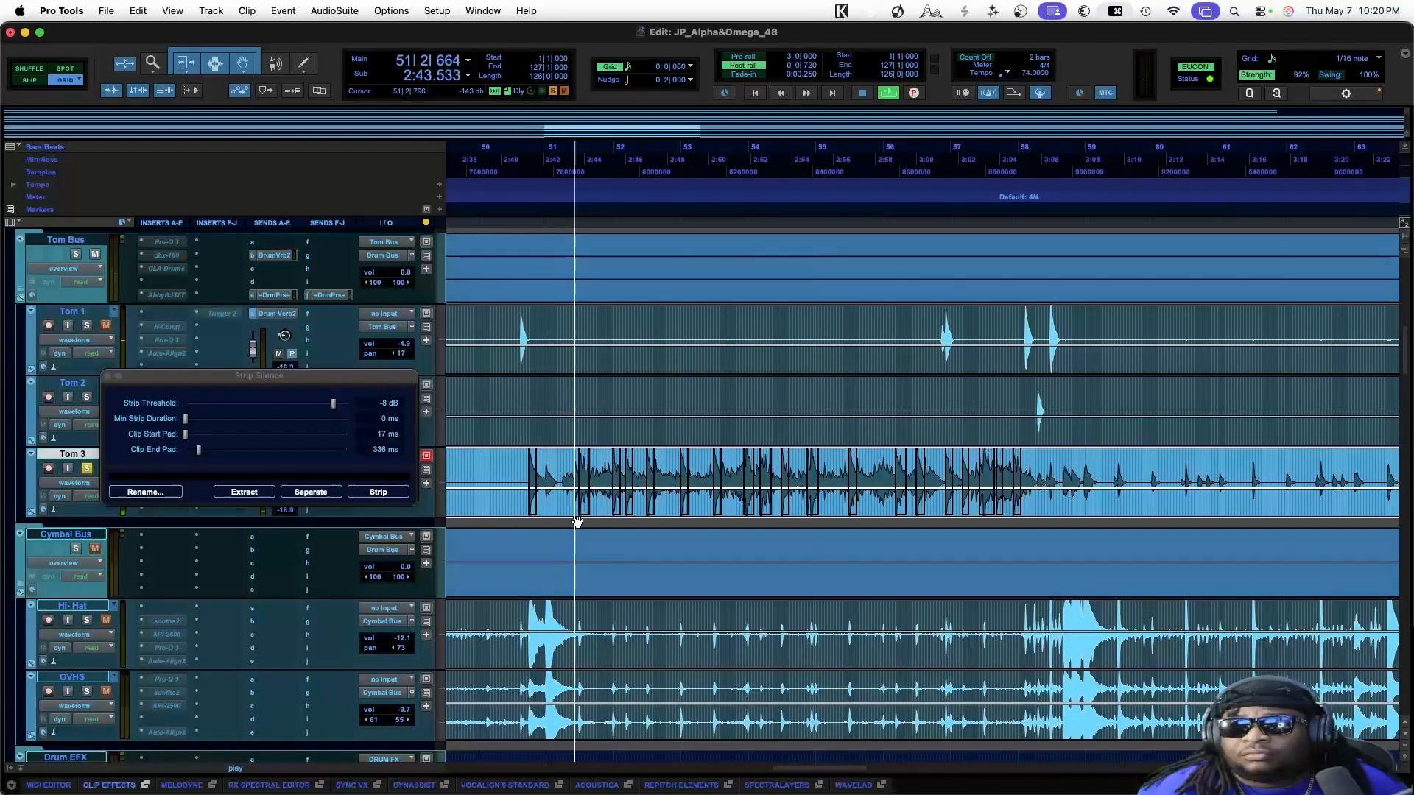
{"action": "left_click", "coordinate": [558, 469]}
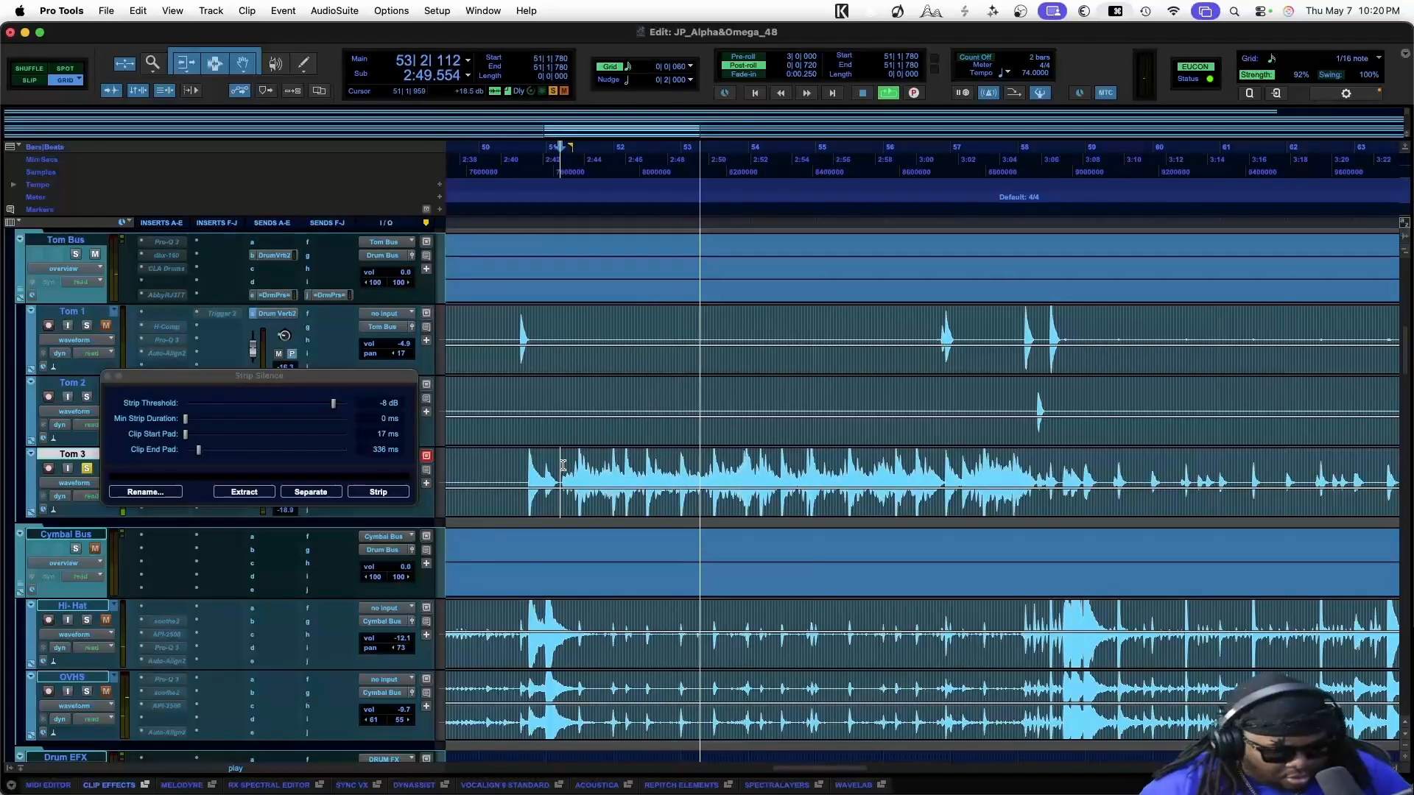
{"action": "key", "text": "super+e"}
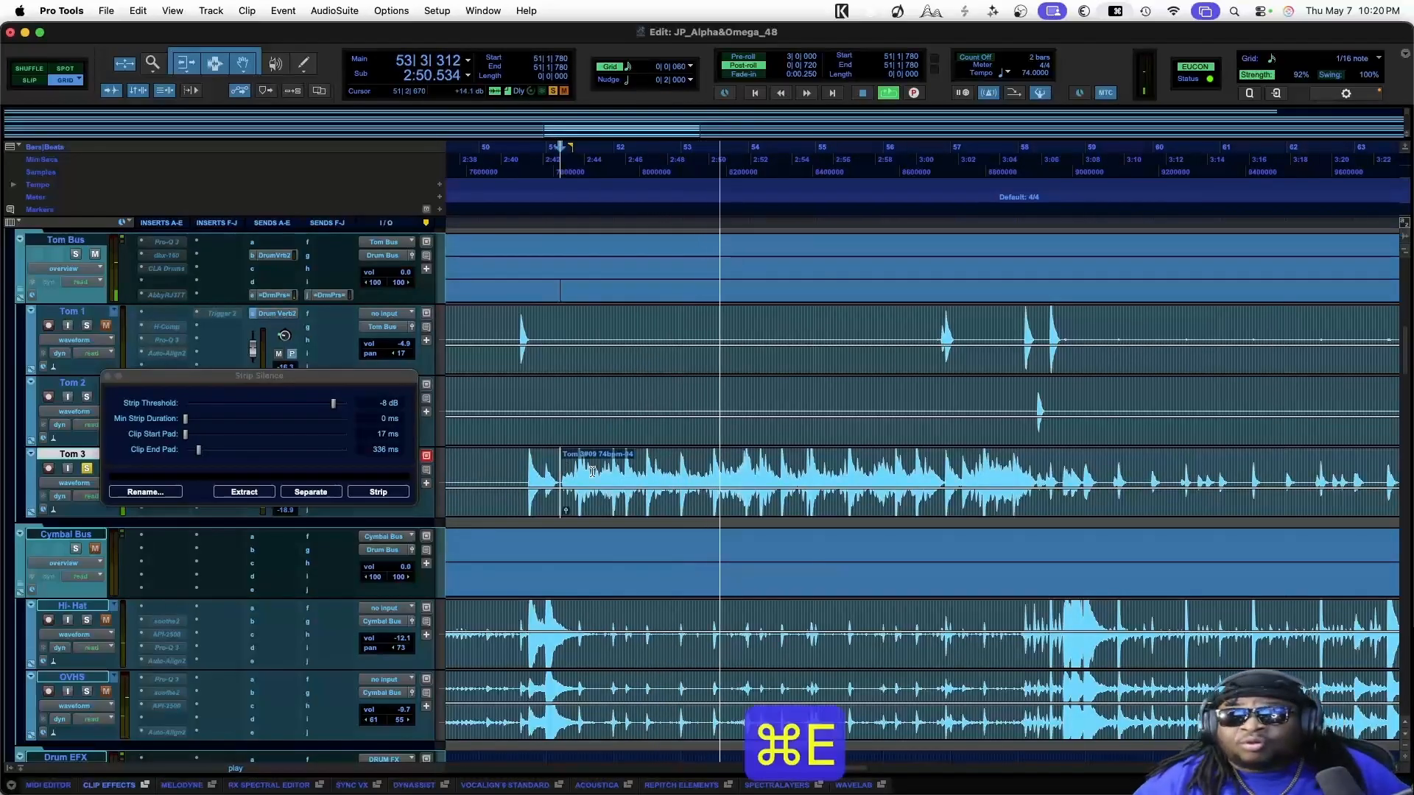
{"action": "left_click", "coordinate": [1059, 469]}
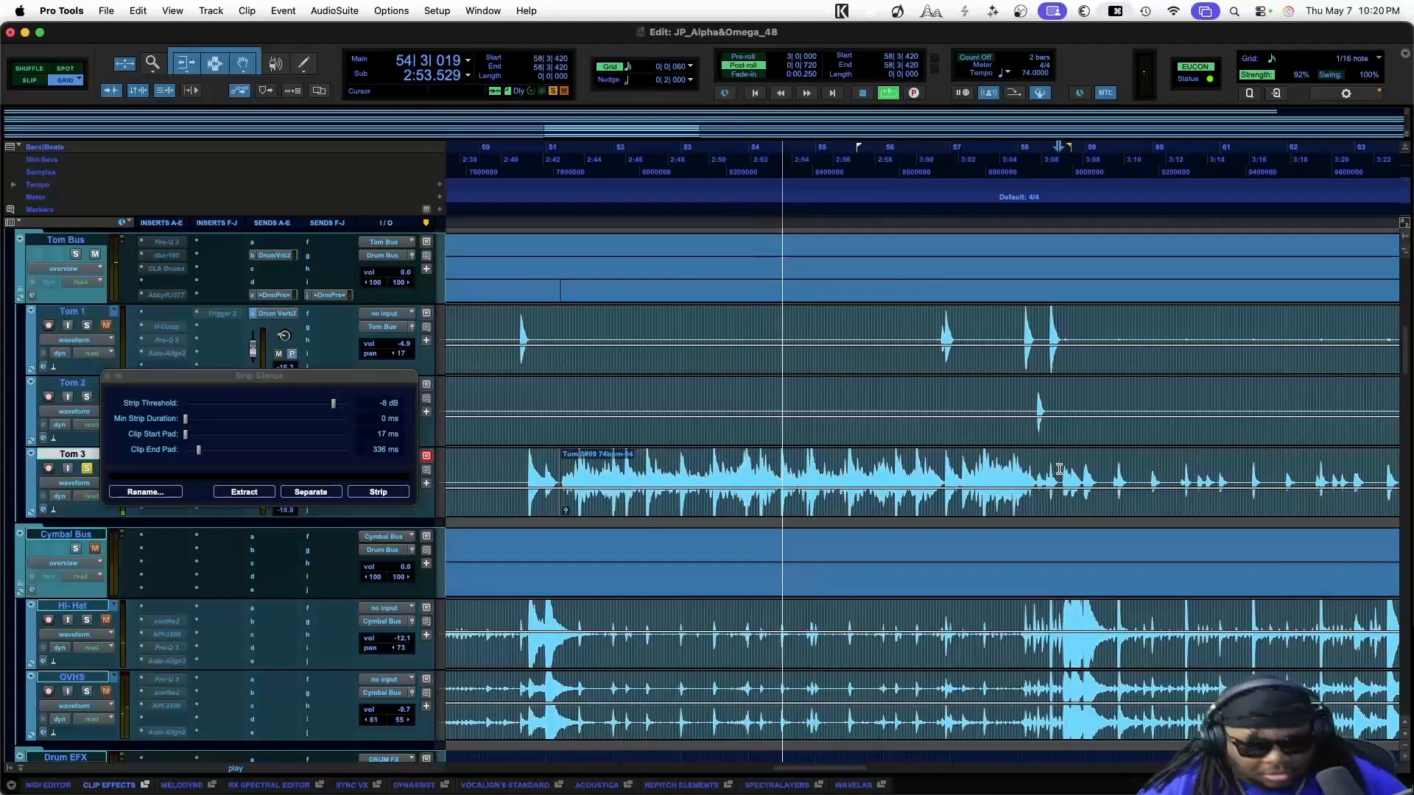
{"action": "key", "text": "super+e"}
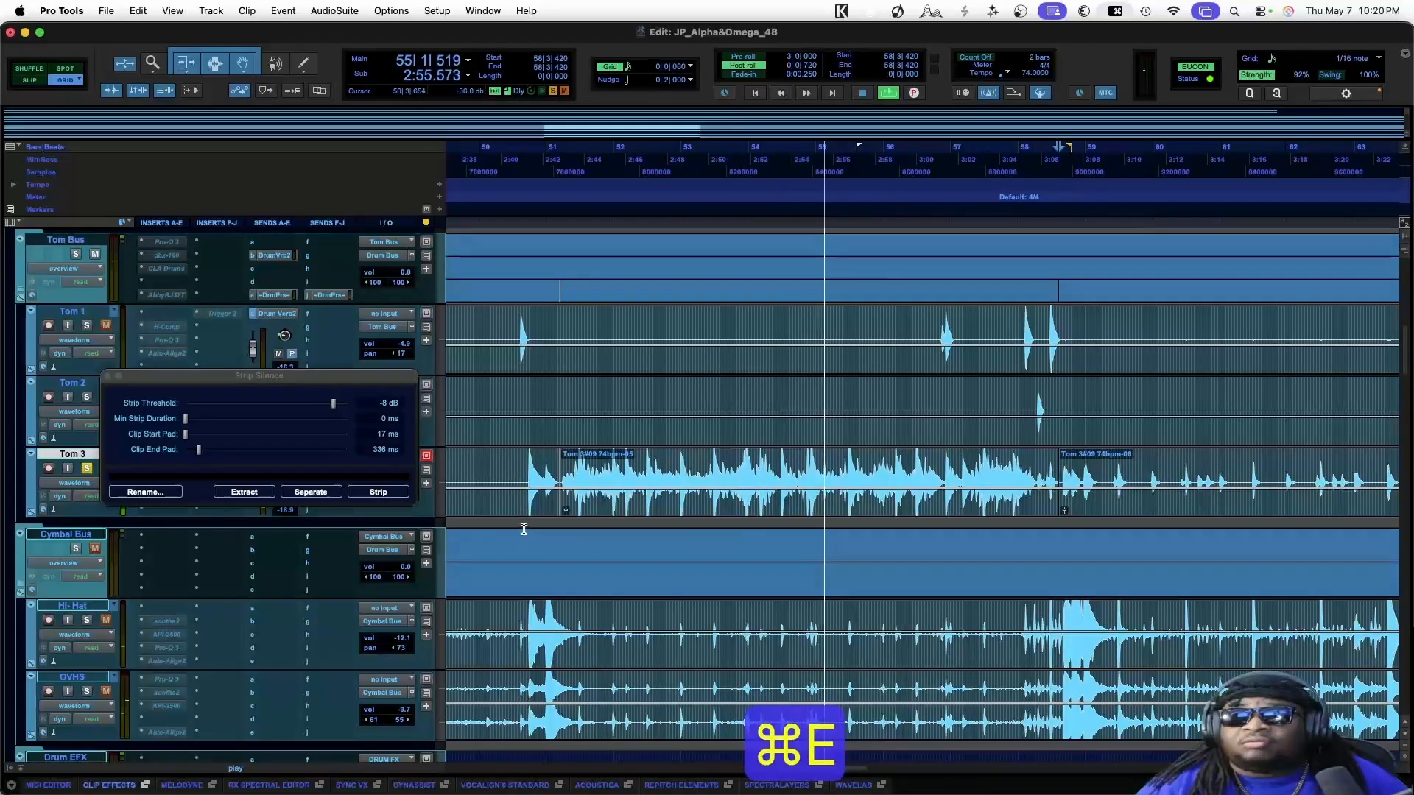
Select the isolated Tom 3 passage, and select the clip after it to check the proposed strip regions through bar 72
{"action": "left_click", "coordinate": [660, 513]}
{"action": "scroll", "coordinate": [964, 506], "scroll_direction": "right", "scroll_amount": 4}
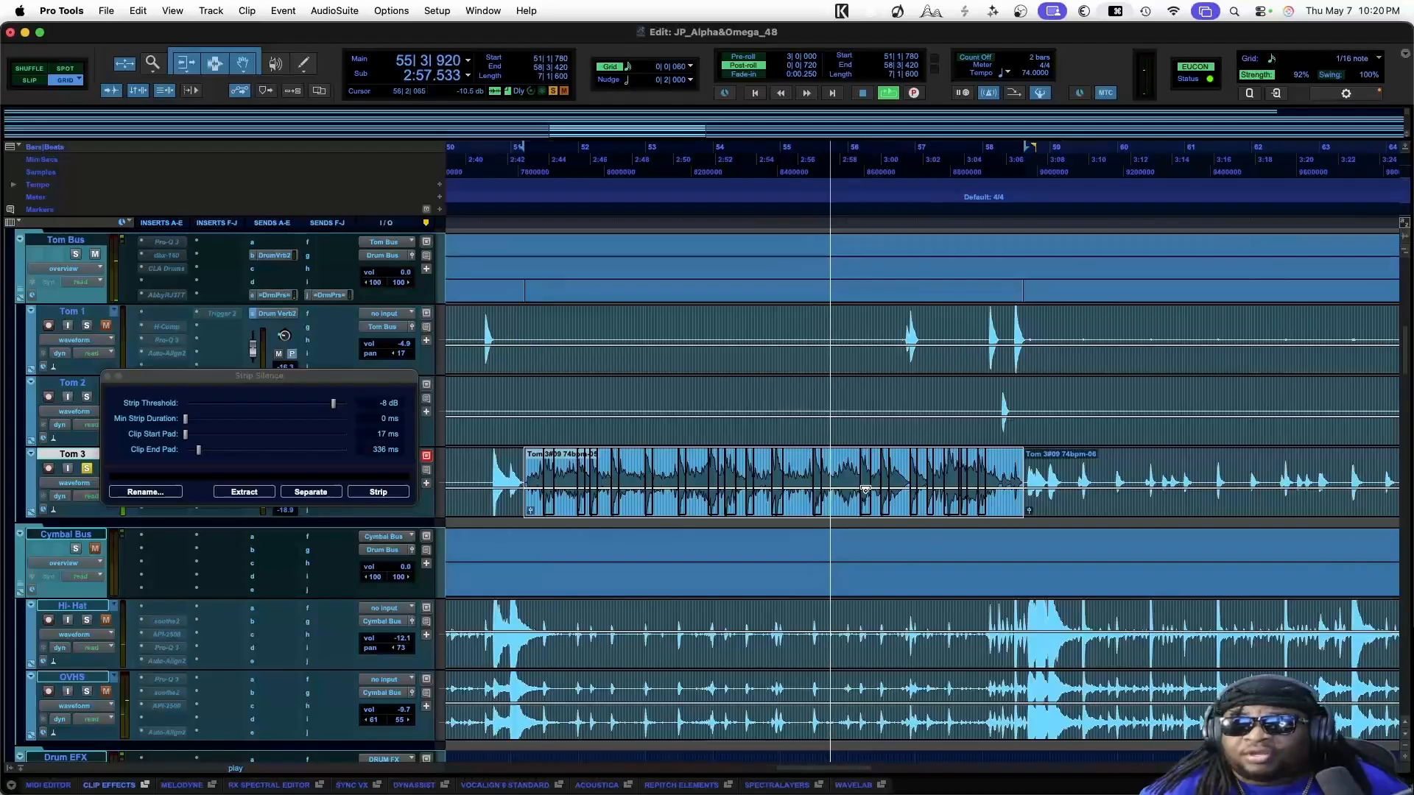
{"action": "left_click", "coordinate": [965, 506]}
{"action": "scroll", "coordinate": [965, 506], "scroll_direction": "right", "scroll_amount": 8}
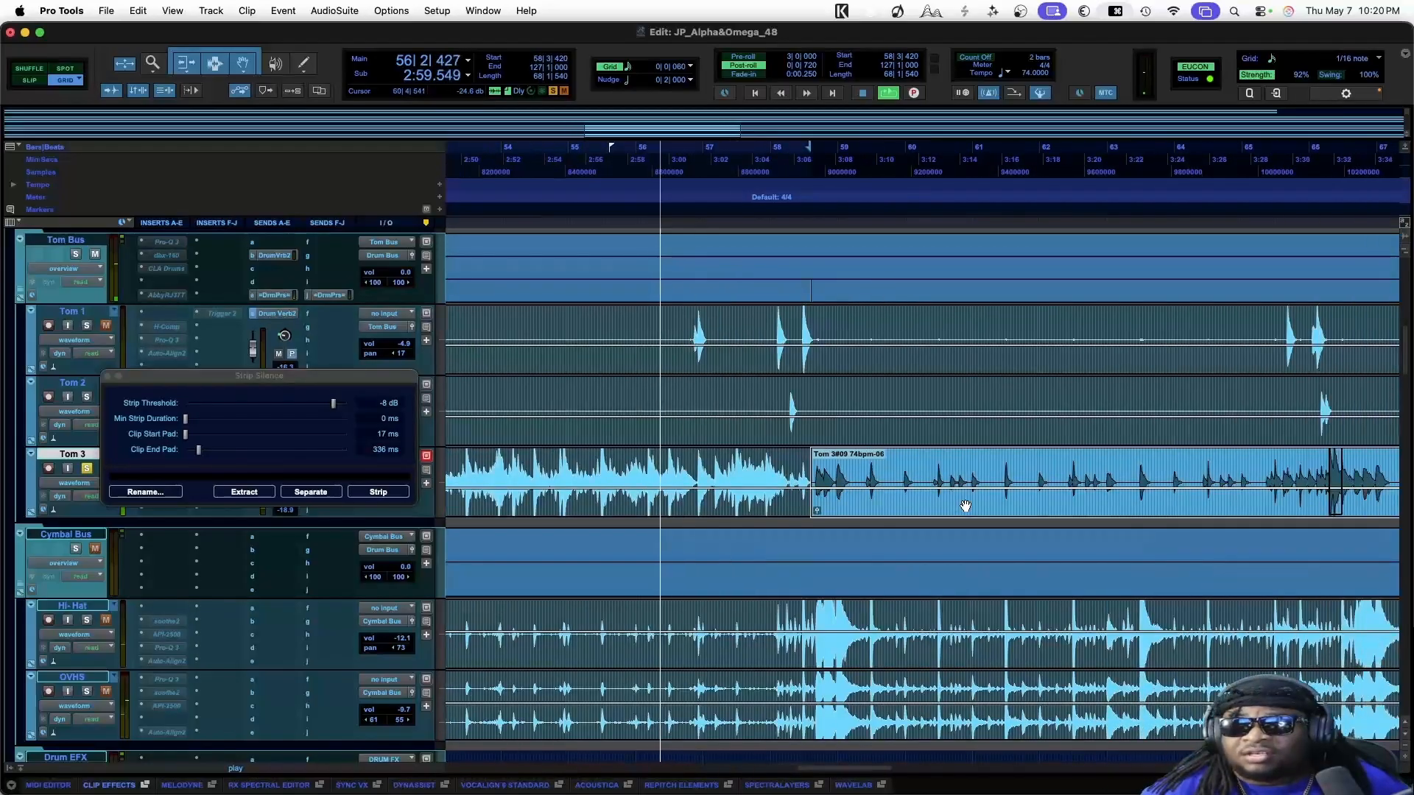
{"action": "scroll", "coordinate": [965, 506], "scroll_direction": "right", "scroll_amount": 6}
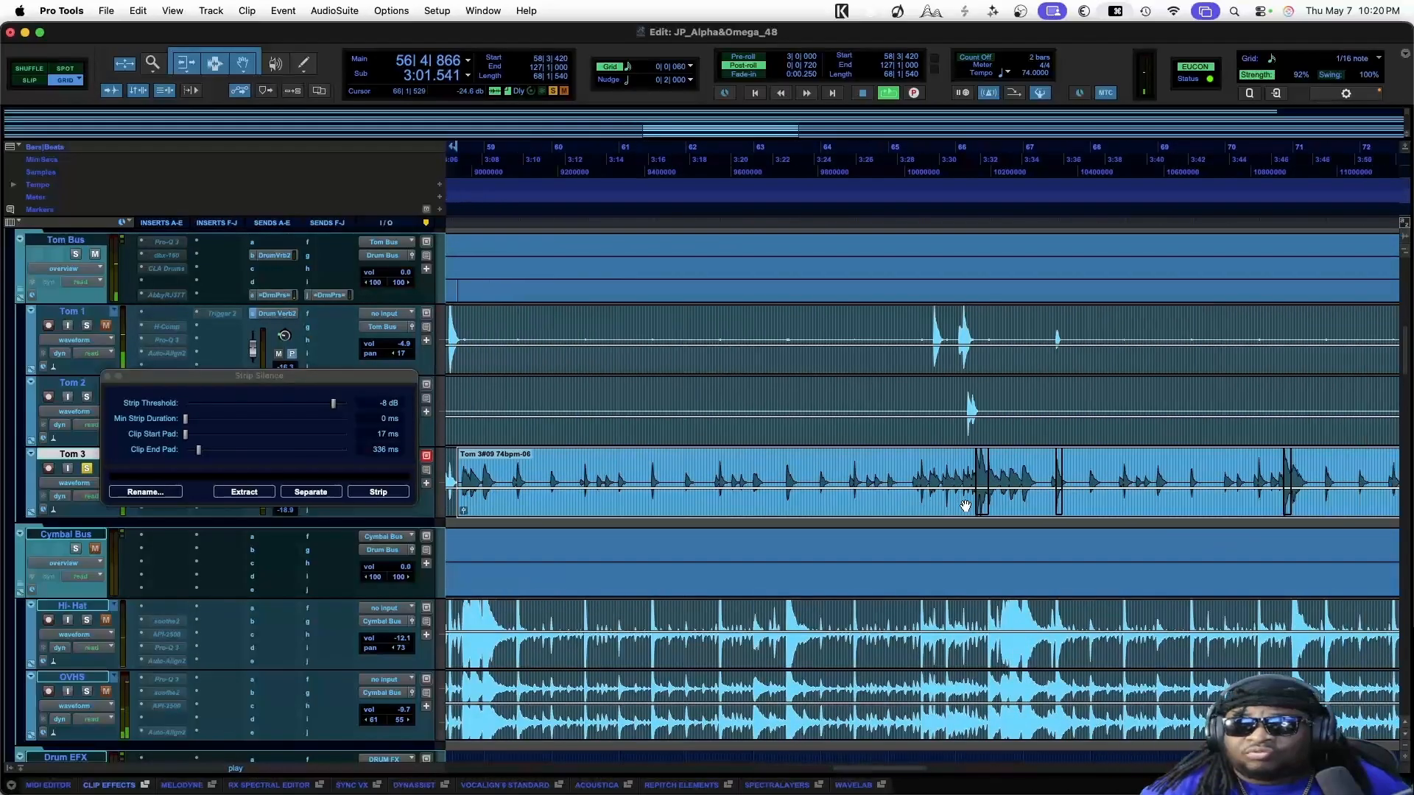
Restart Tom 3 playback from beat 2 of bar 65, just before the busier passage
{"action": "key", "text": "space"}
{"action": "left_click", "coordinate": [872, 468]}
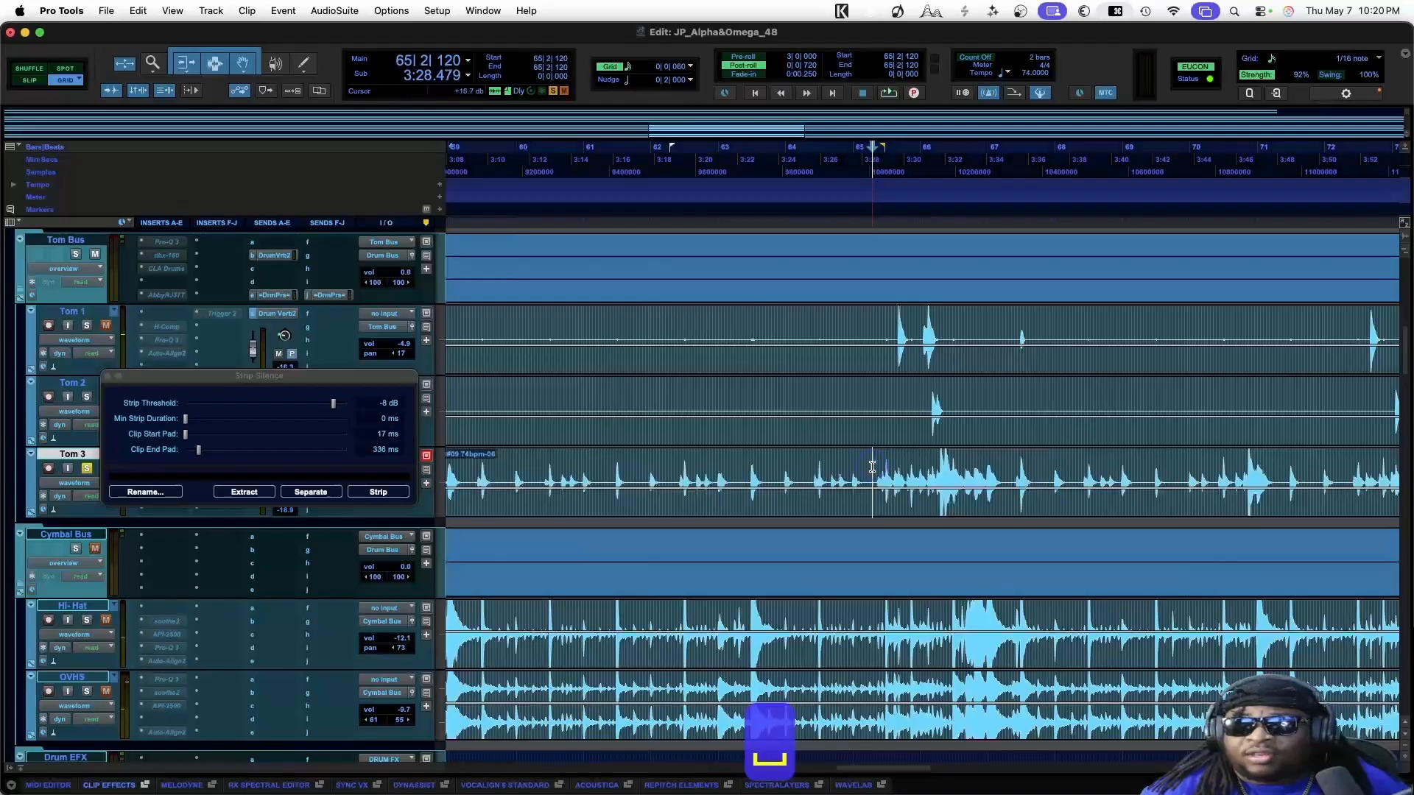
{"action": "key", "text": "space"}
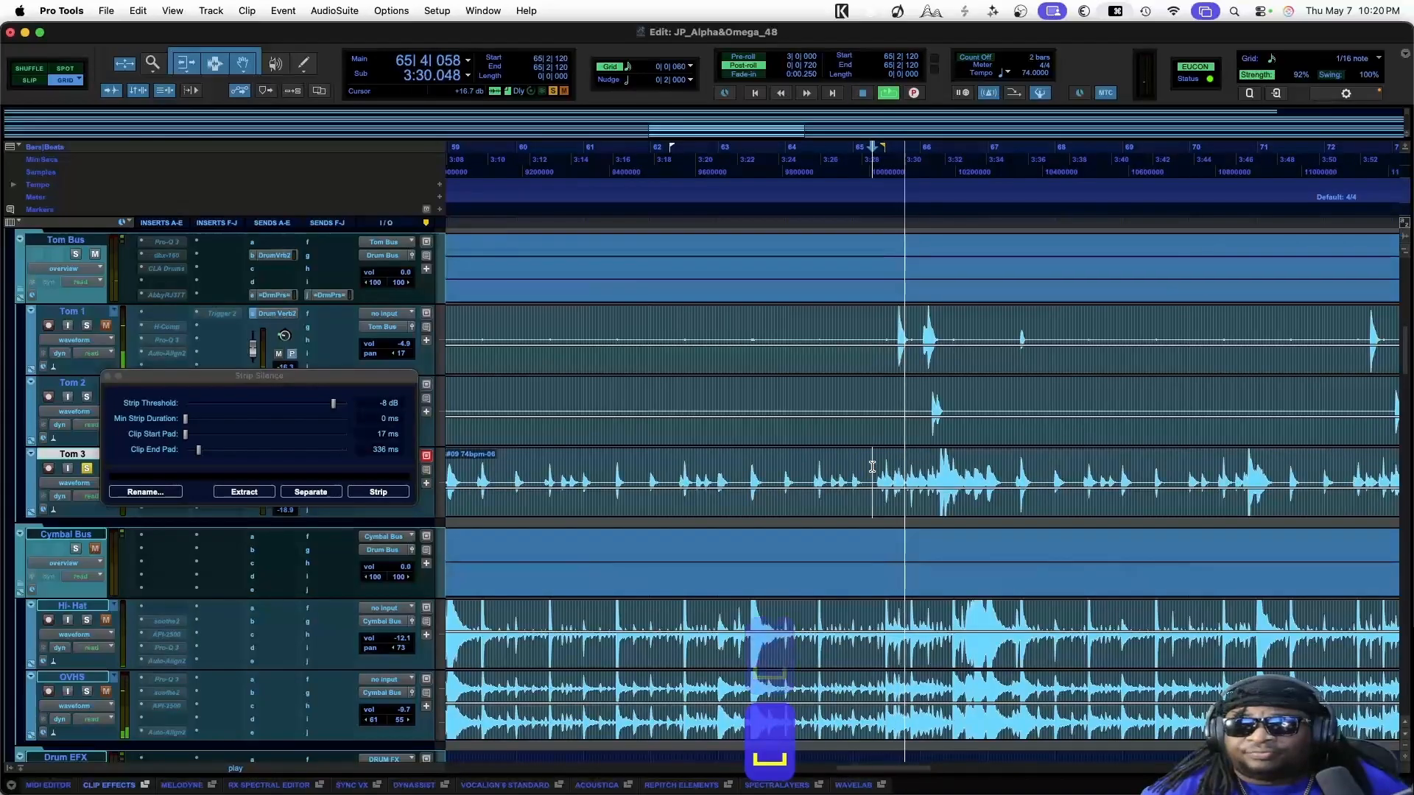
Reselect the Tom 3 clip following the dense passage and examine its proposed strip regions from bar 65 to bar 92
{"action": "left_click", "coordinate": [884, 507]}
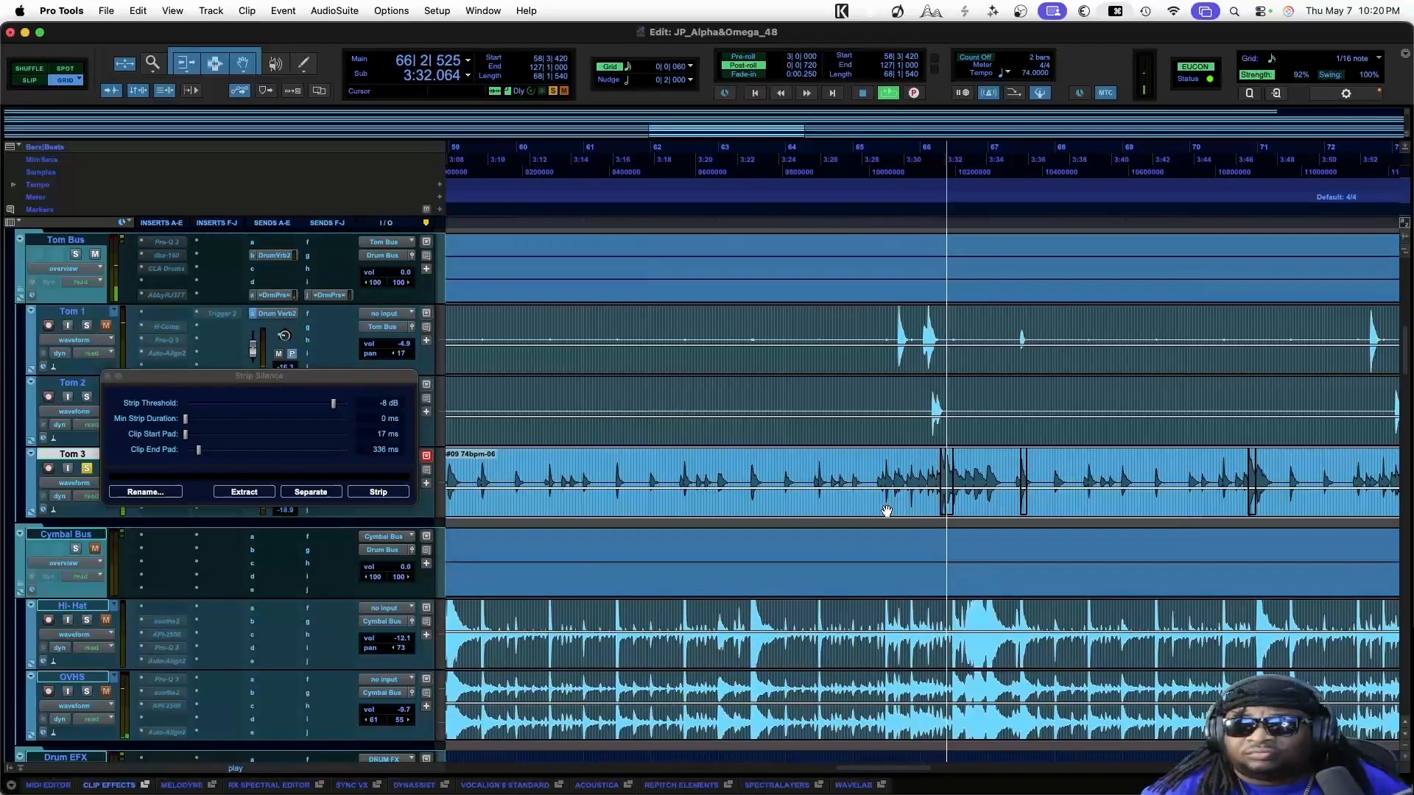
{"action": "scroll", "coordinate": [977, 508], "scroll_direction": "right", "scroll_amount": 10}
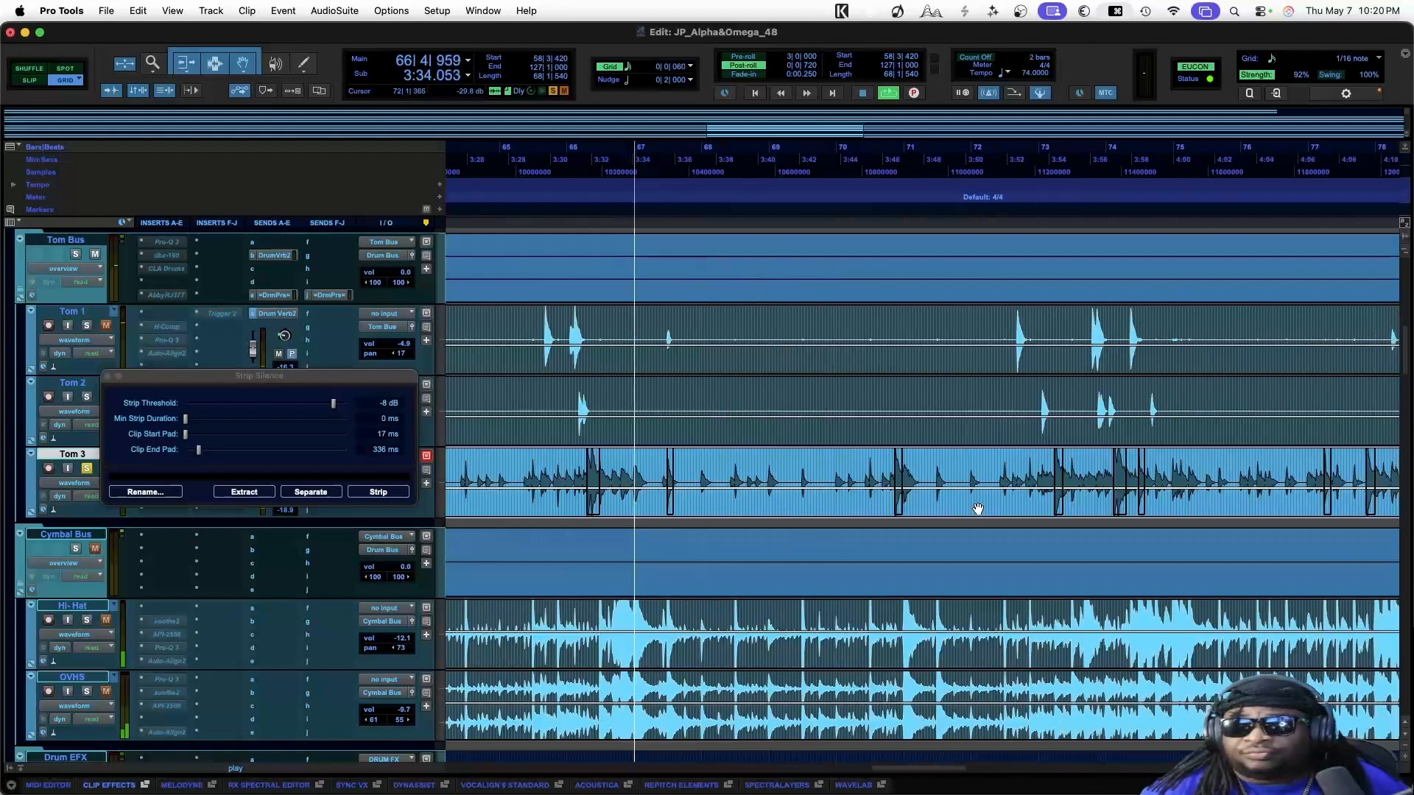
{"action": "scroll", "coordinate": [978, 508], "scroll_direction": "right", "scroll_amount": 7}
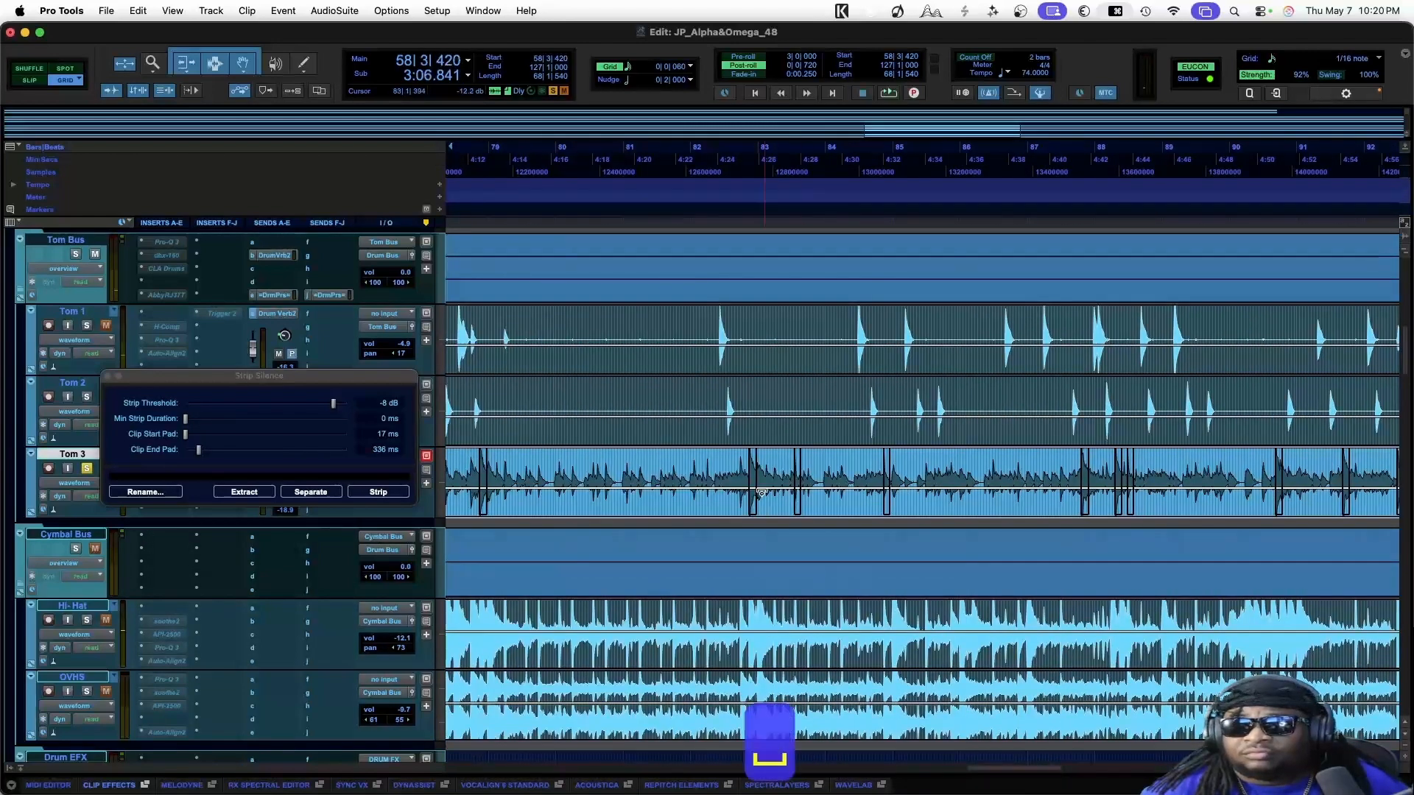
Audition Tom 3 from around bar 82 and review its Strip Silence regions through to the end of the clip
{"action": "left_click", "coordinate": [716, 474]}
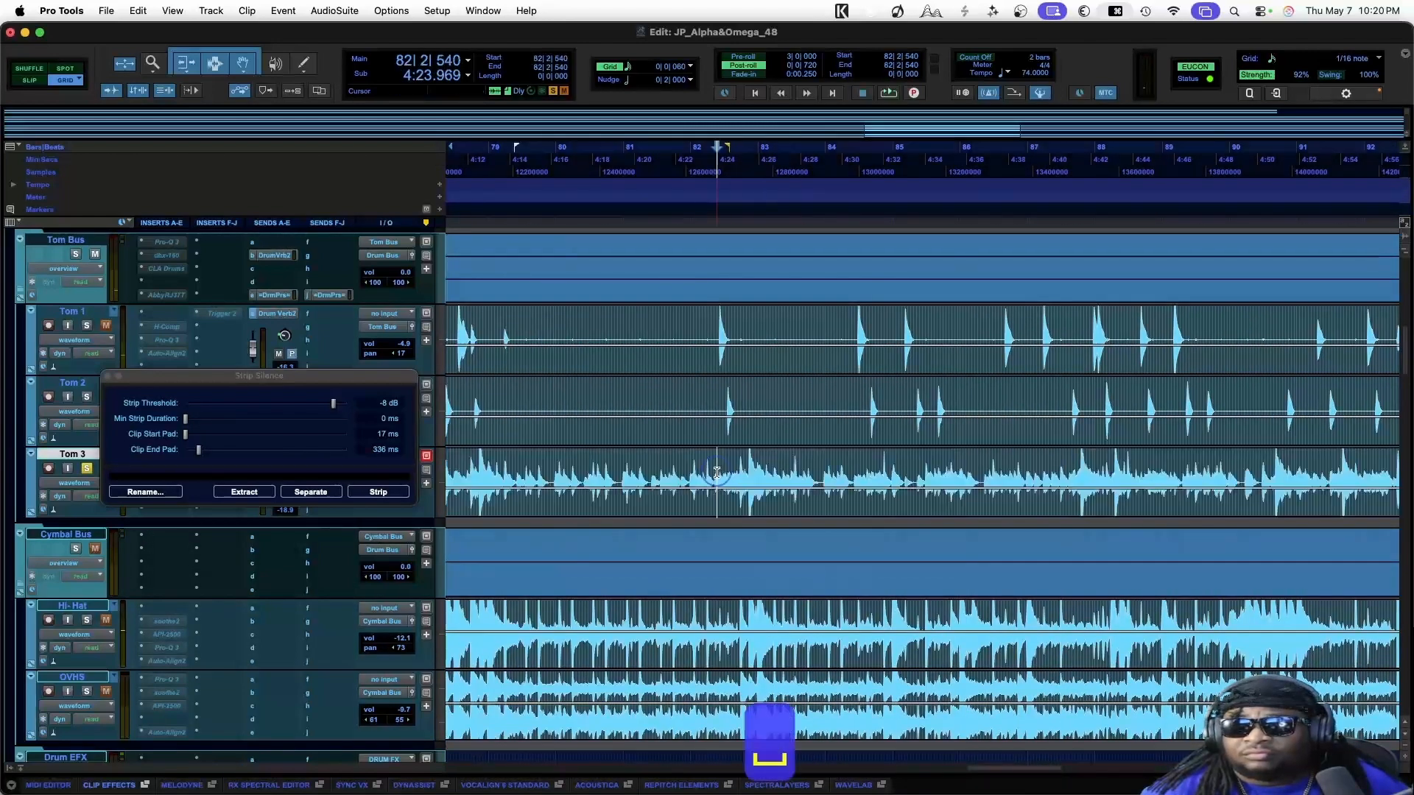
{"action": "left_click", "coordinate": [749, 508]}
{"action": "scroll", "coordinate": [751, 509], "scroll_direction": "right", "scroll_amount": 5}
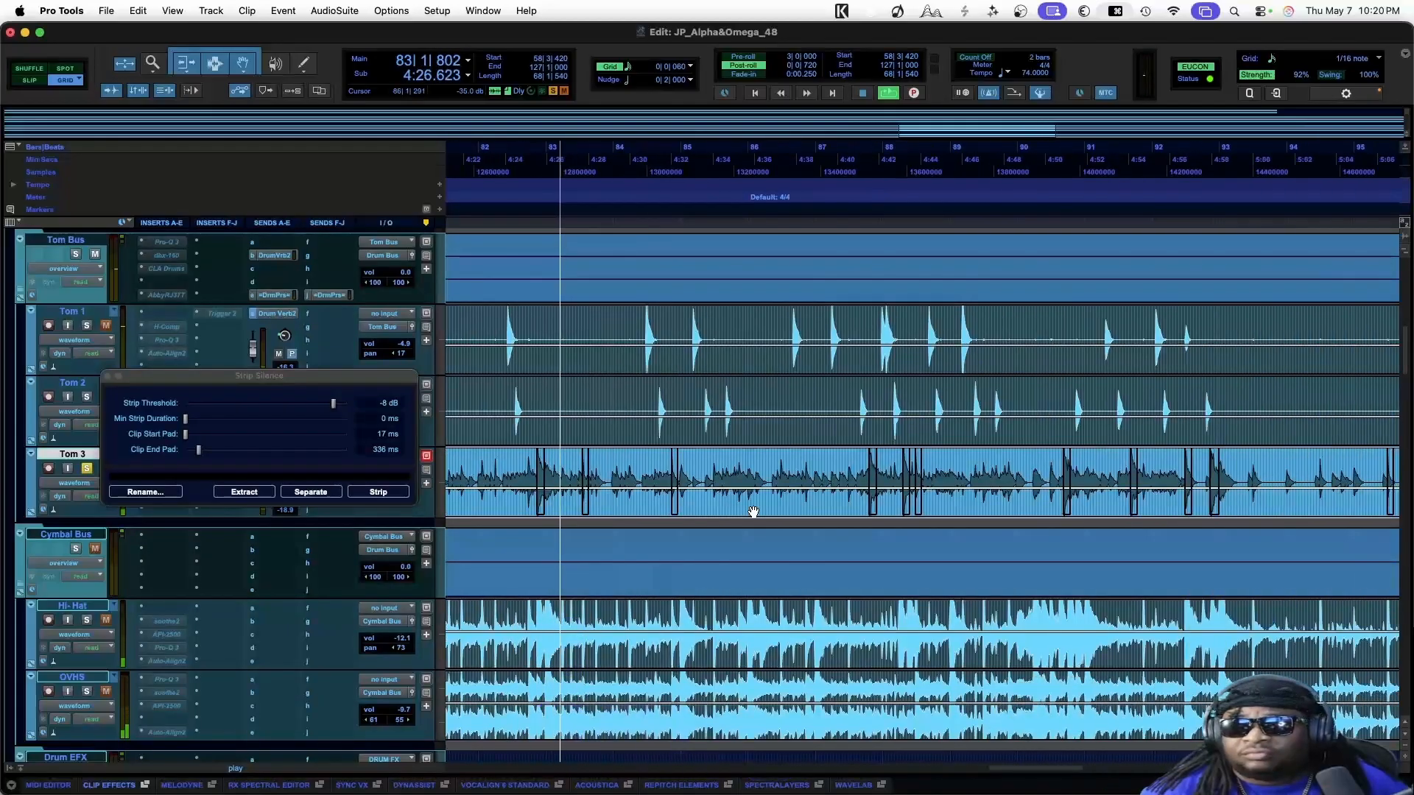
{"action": "scroll", "coordinate": [753, 510], "scroll_direction": "right", "scroll_amount": 10}
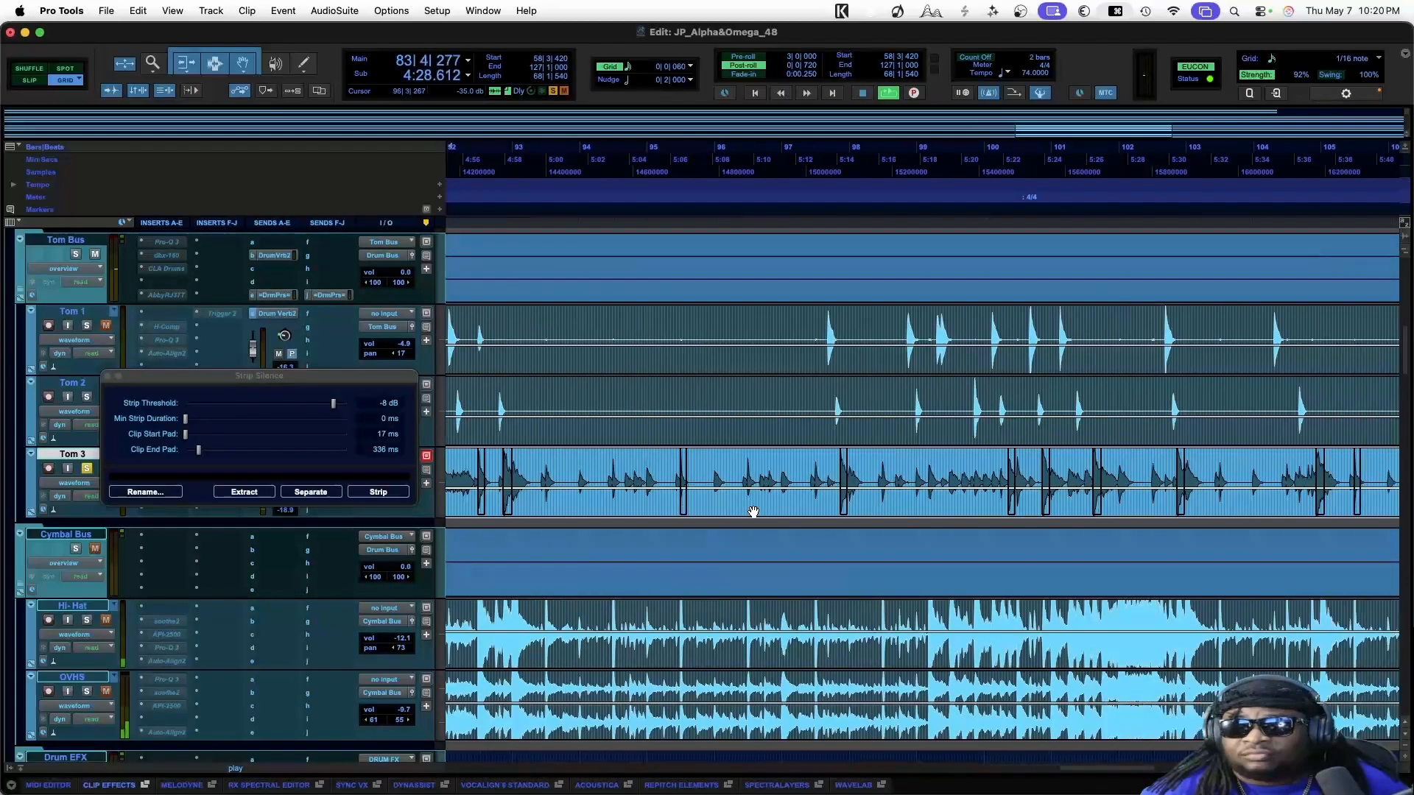
{"action": "scroll", "coordinate": [753, 510], "scroll_direction": "right", "scroll_amount": 10}
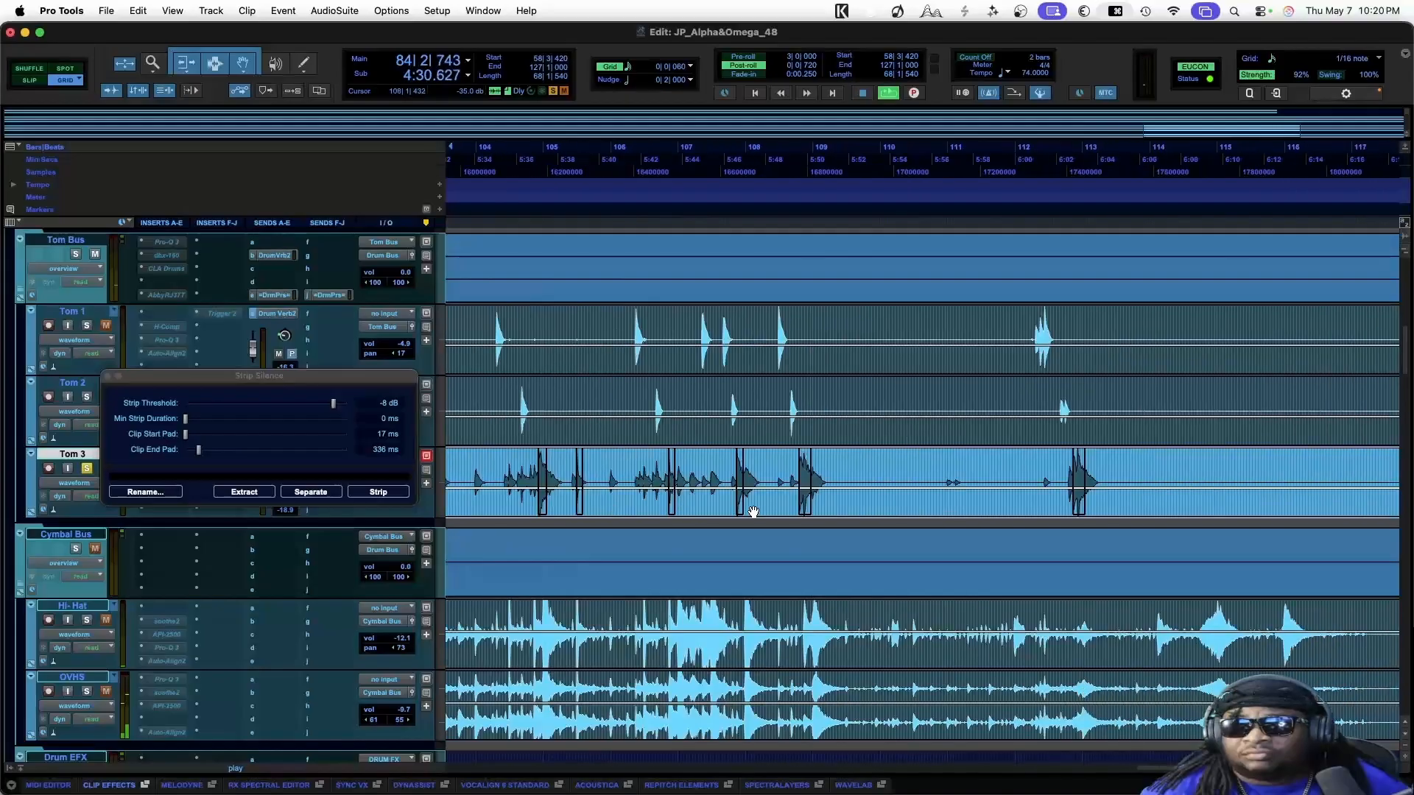
{"action": "scroll", "coordinate": [753, 510], "scroll_direction": "right", "scroll_amount": 10}
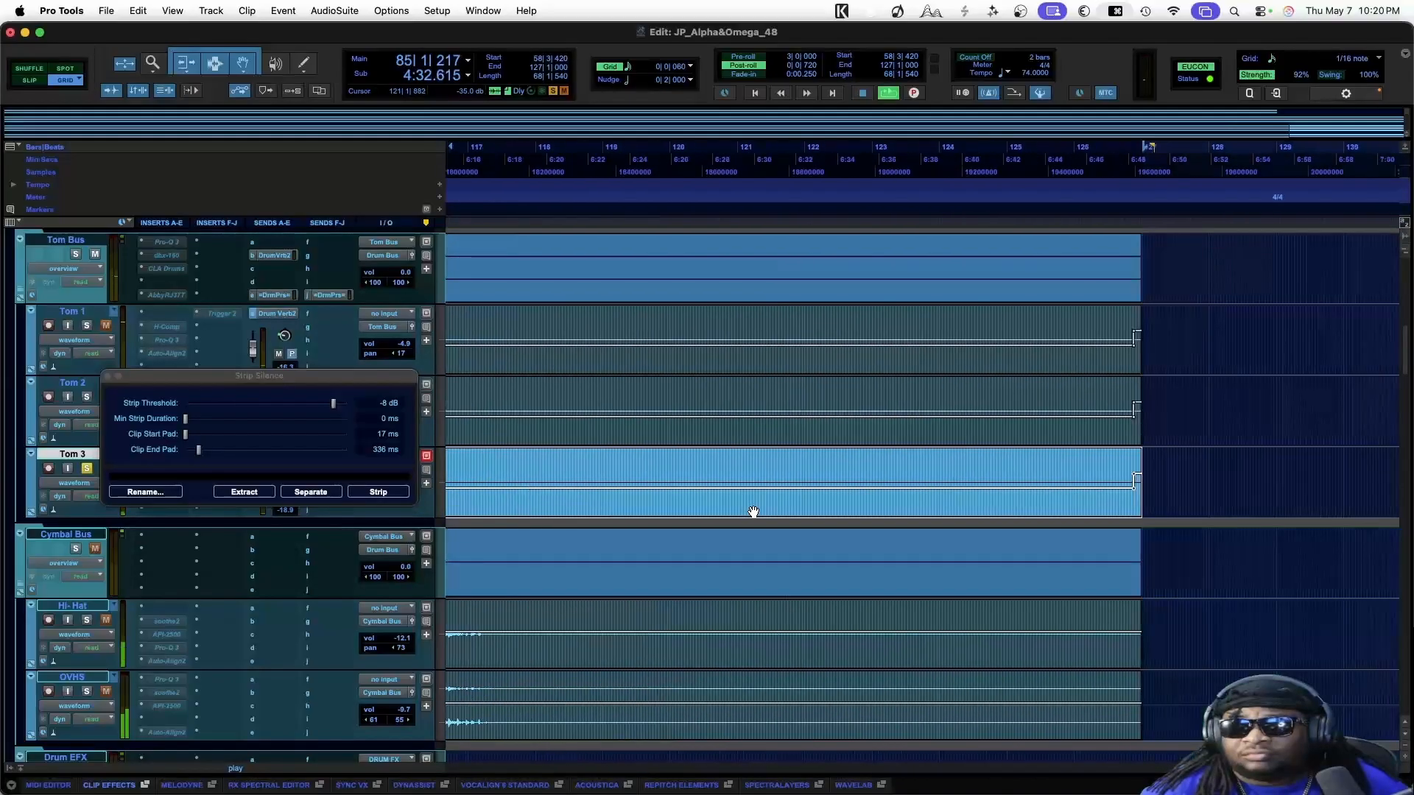
Audition Tom 3 from 112|3|000 and inspect the Strip Silence region on its final hit near bar 113
{"action": "scroll", "coordinate": [751, 512], "scroll_direction": "left", "scroll_amount": 6}
{"action": "left_click", "coordinate": [623, 467]}
{"action": "key", "text": "space"}
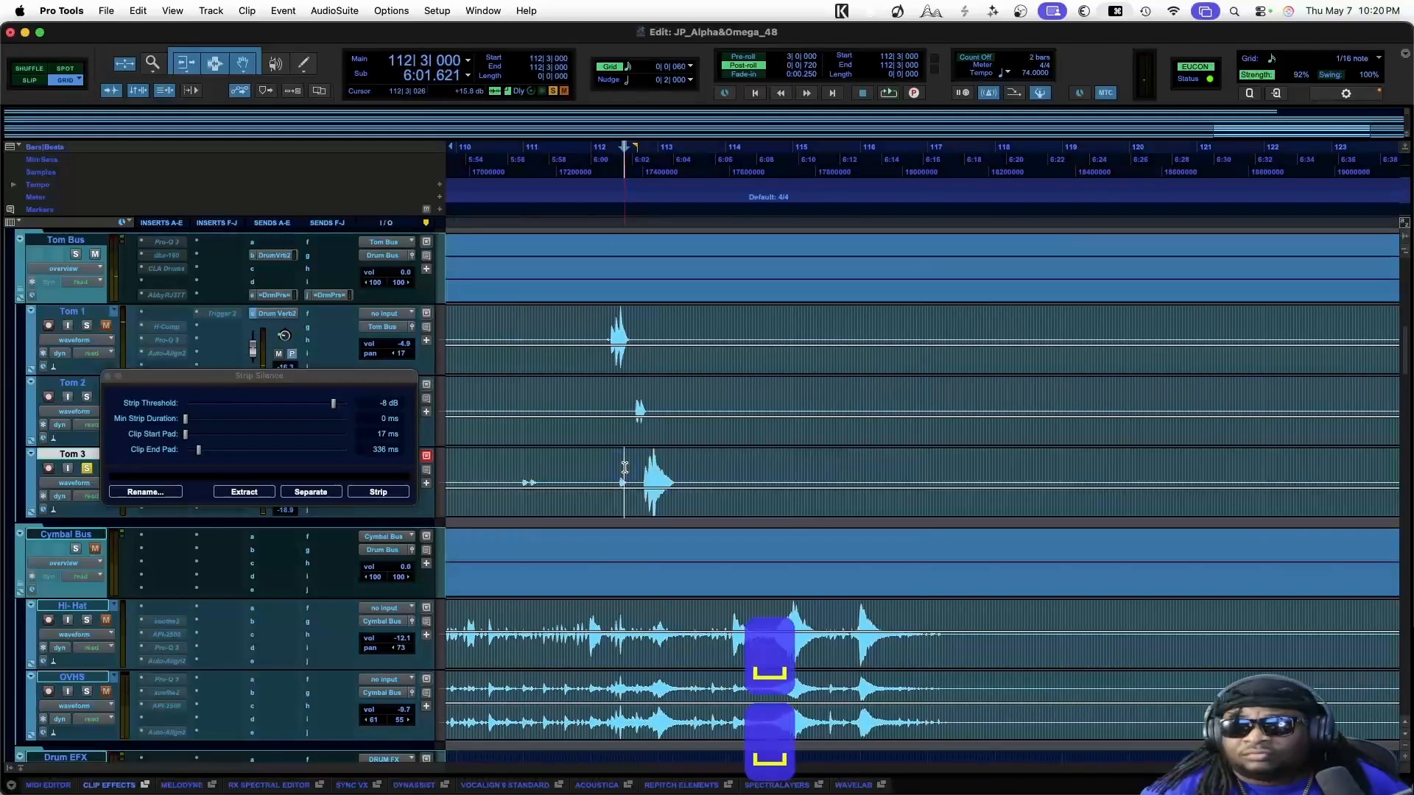
{"action": "double_click", "coordinate": [648, 517]}
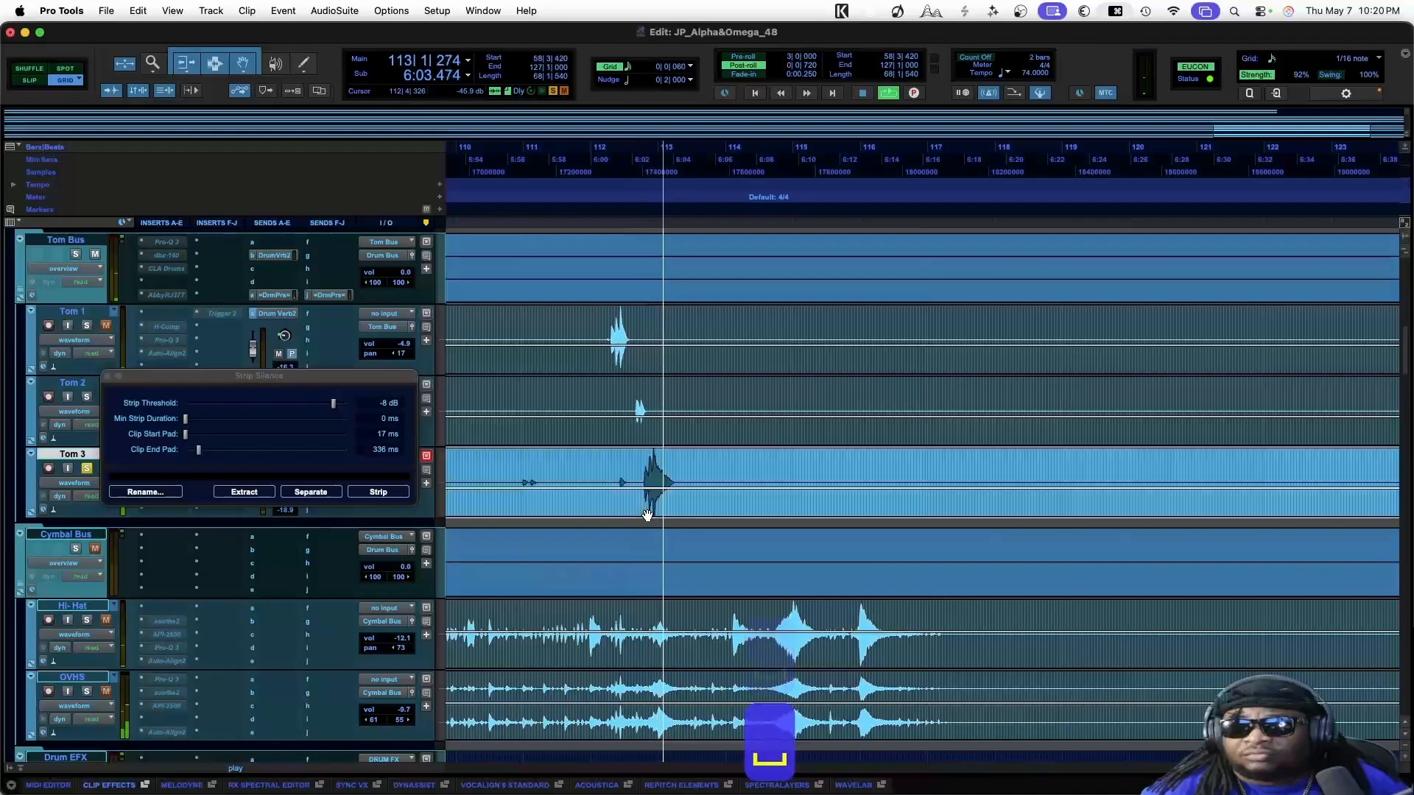
{"action": "key", "text": "super+bracketright"}
{"action": "key", "text": "super+bracketright"}
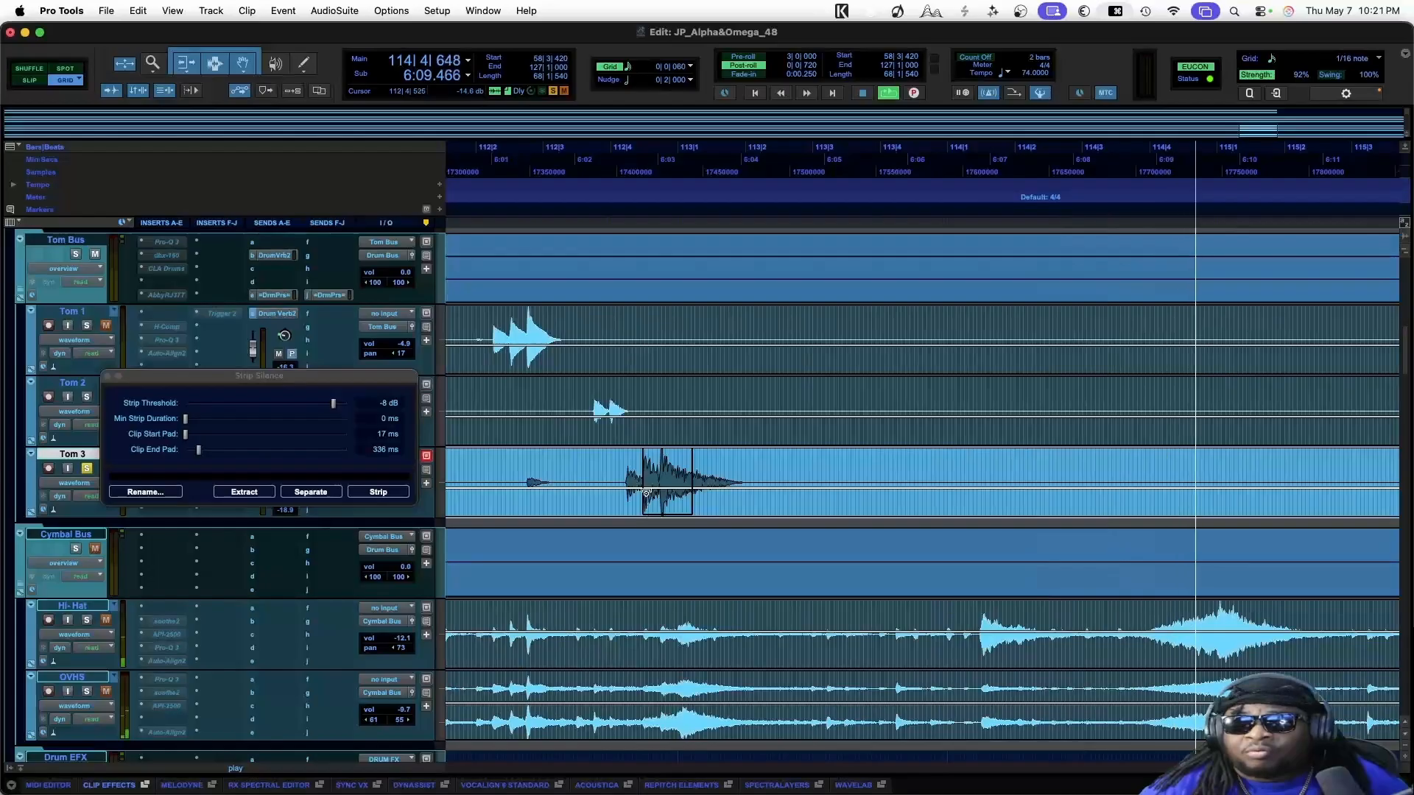
{"action": "key", "text": "space"}
Separate the Tom 3 clip just before its final hit, at 112|4|180
{"action": "left_click", "coordinate": [619, 471]}
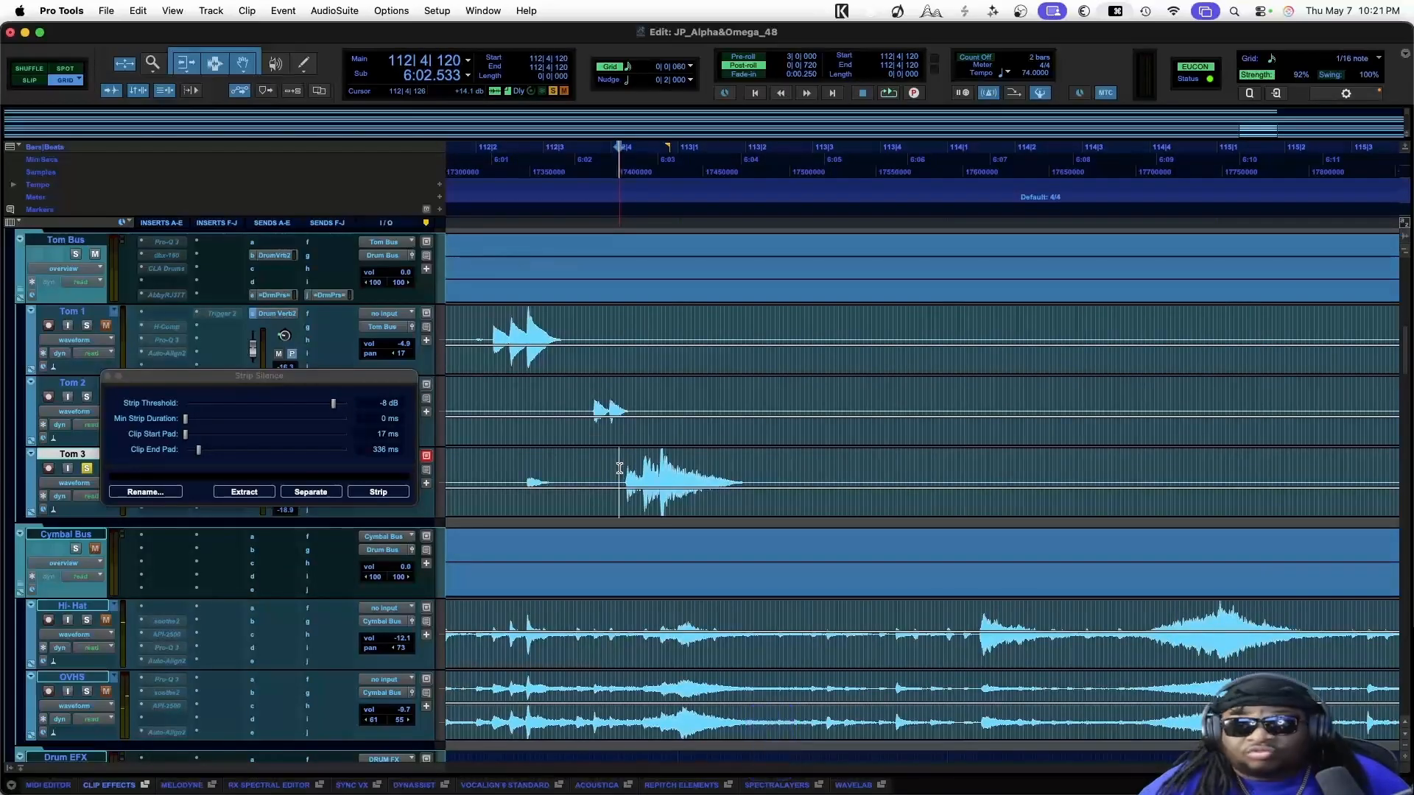
{"action": "left_click", "coordinate": [625, 463]}
{"action": "left_click", "coordinate": [622, 462]}
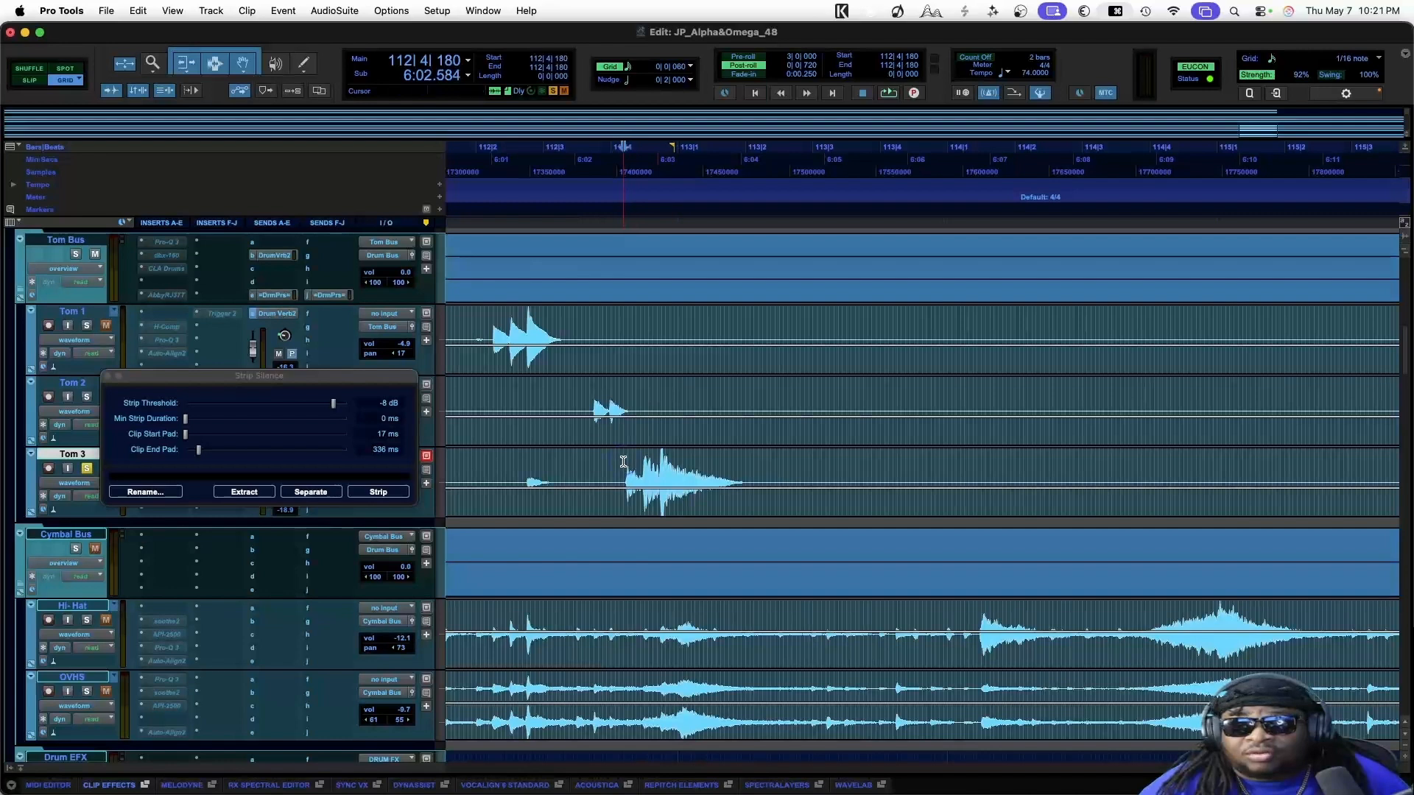
{"action": "key", "text": "super+e"}
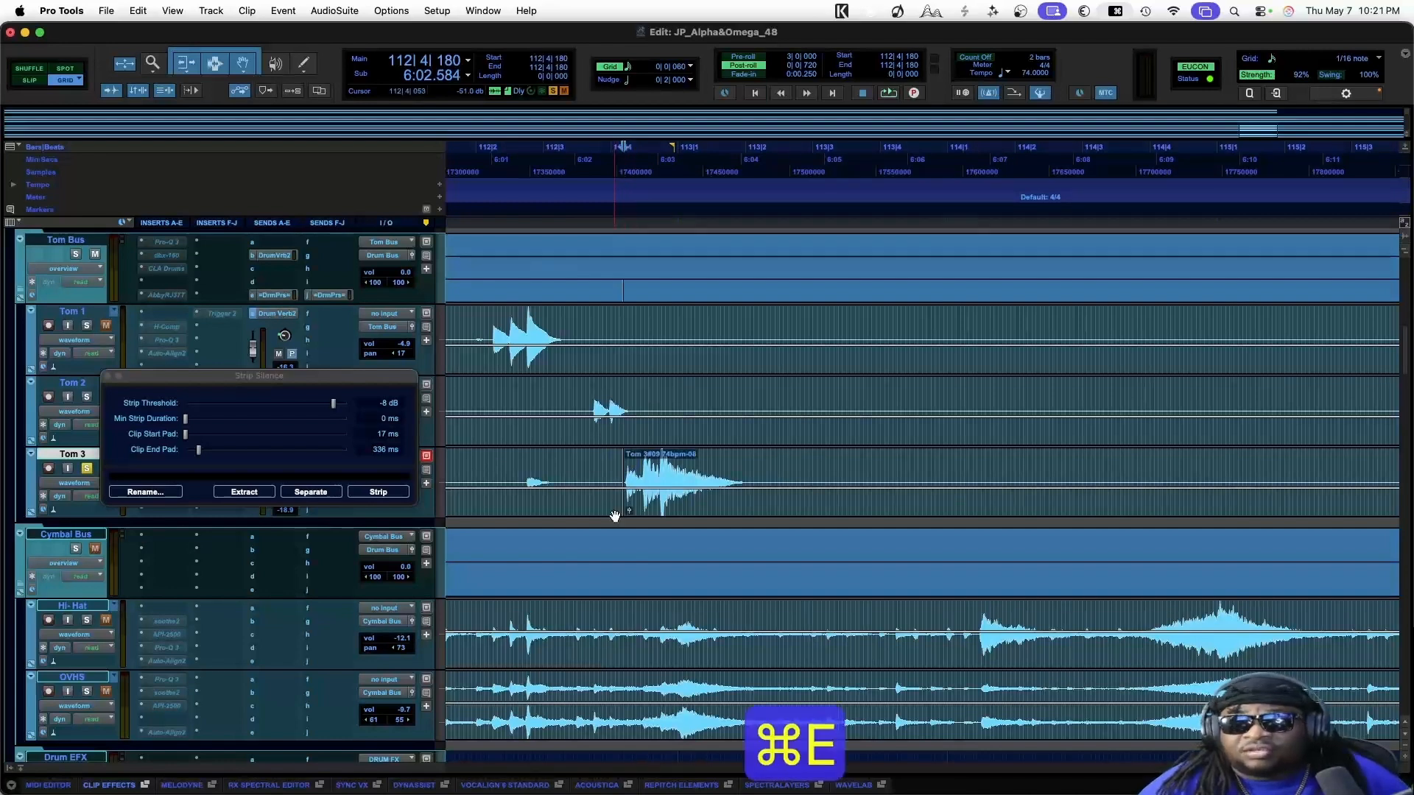
{"action": "left_click", "coordinate": [535, 507]}
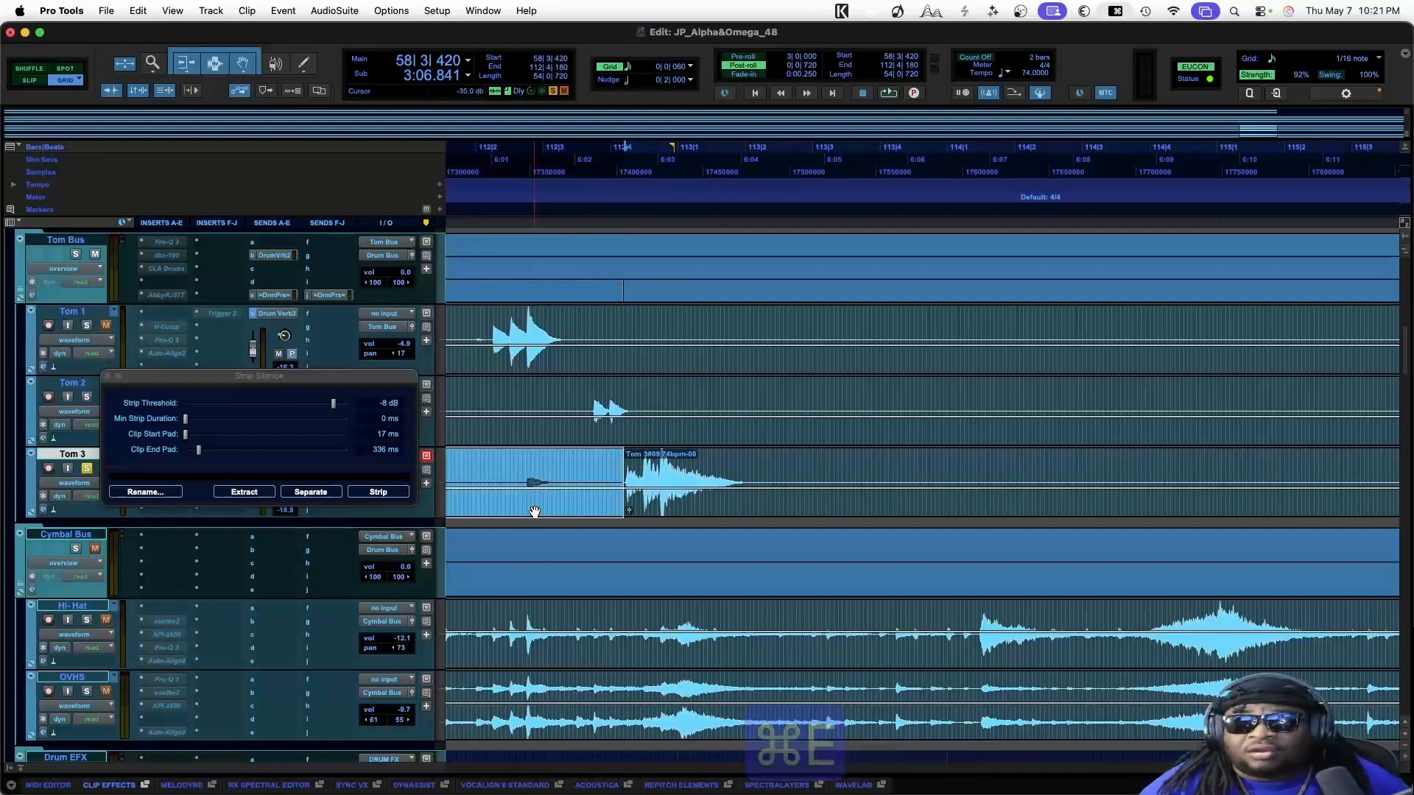
Separate Tom 3 after the final hit's decay at 113|2|000, delete everything beyond it and save the session
{"action": "left_click", "coordinate": [744, 470]}
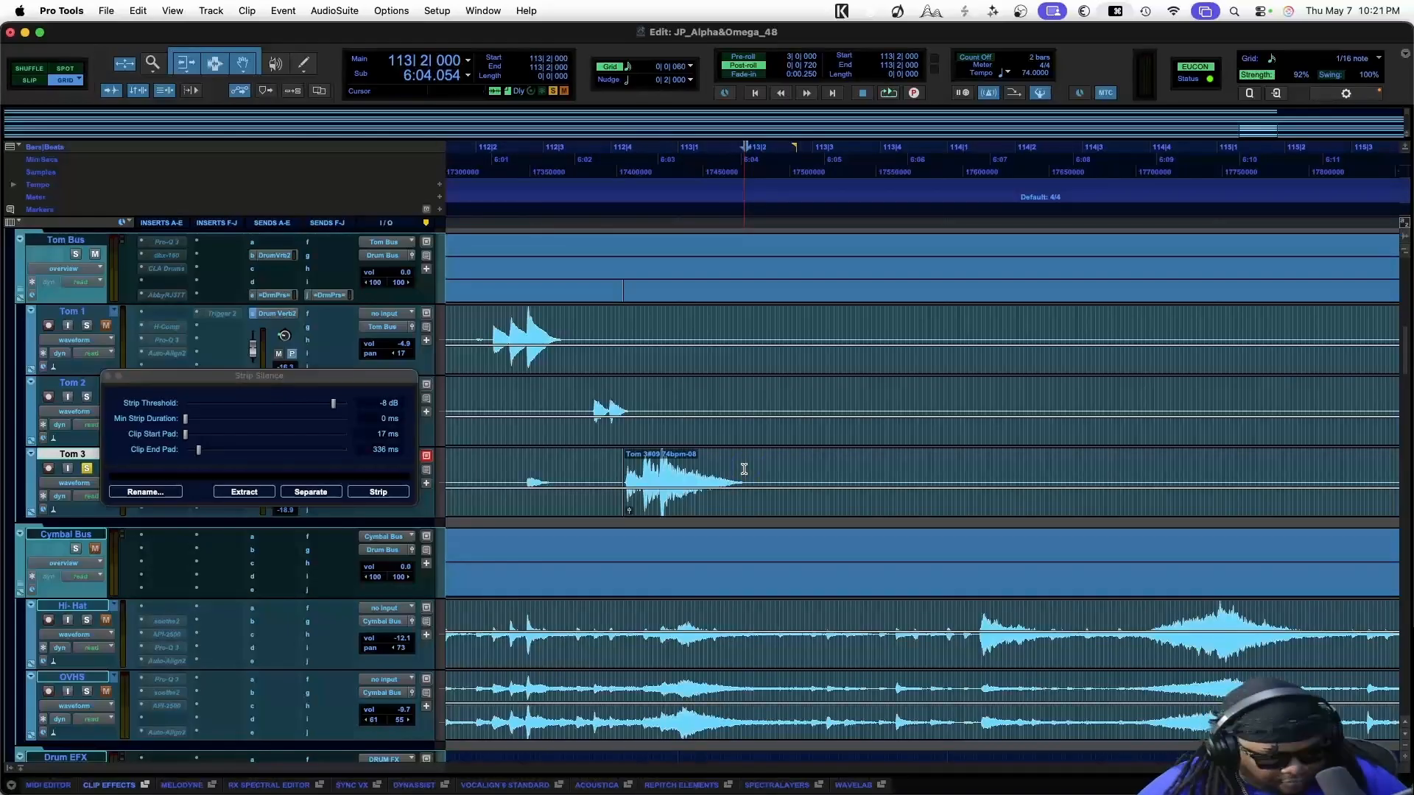
{"action": "key", "text": "super+e"}
{"action": "left_click", "coordinate": [782, 509]}
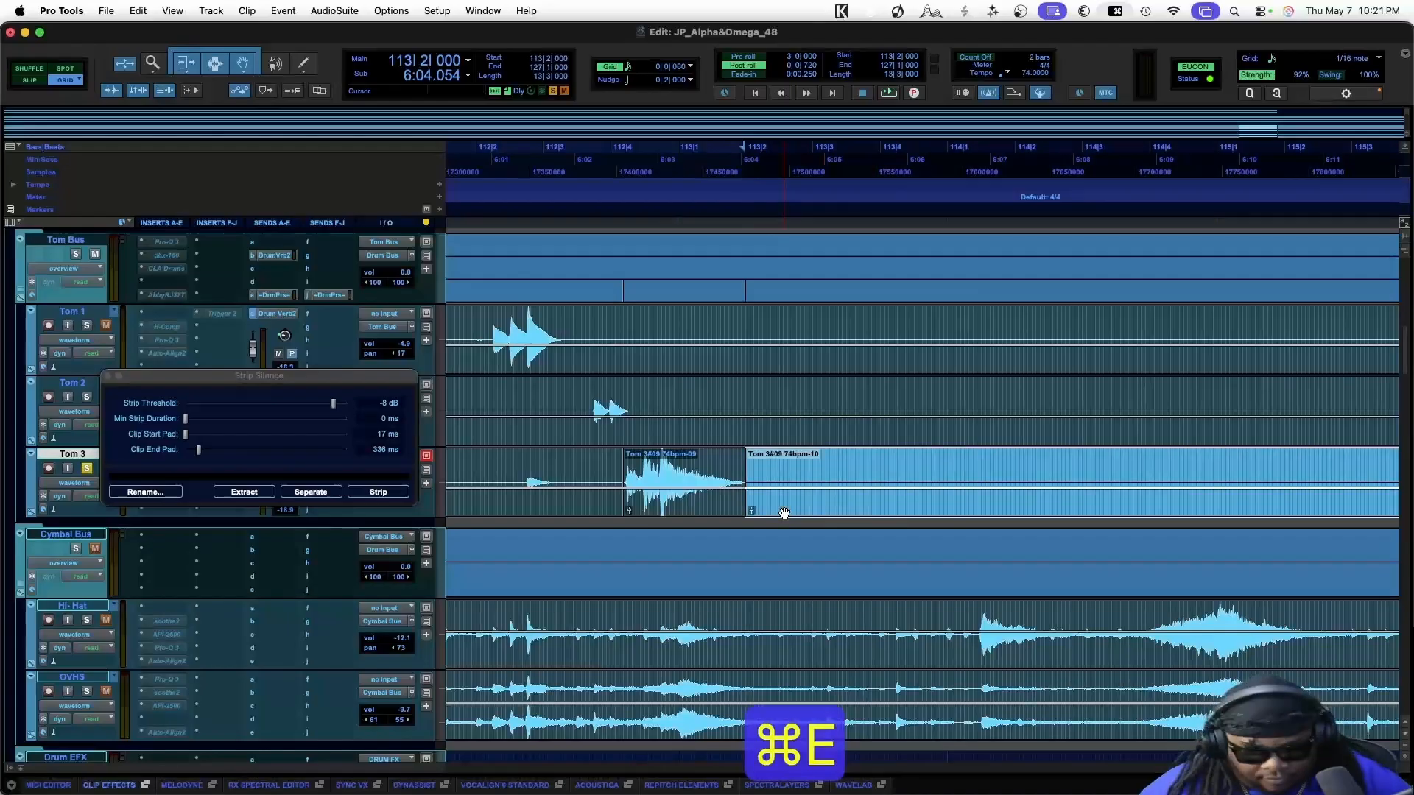
{"action": "key", "text": "BackSpace"}
{"action": "key", "text": "super+s"}
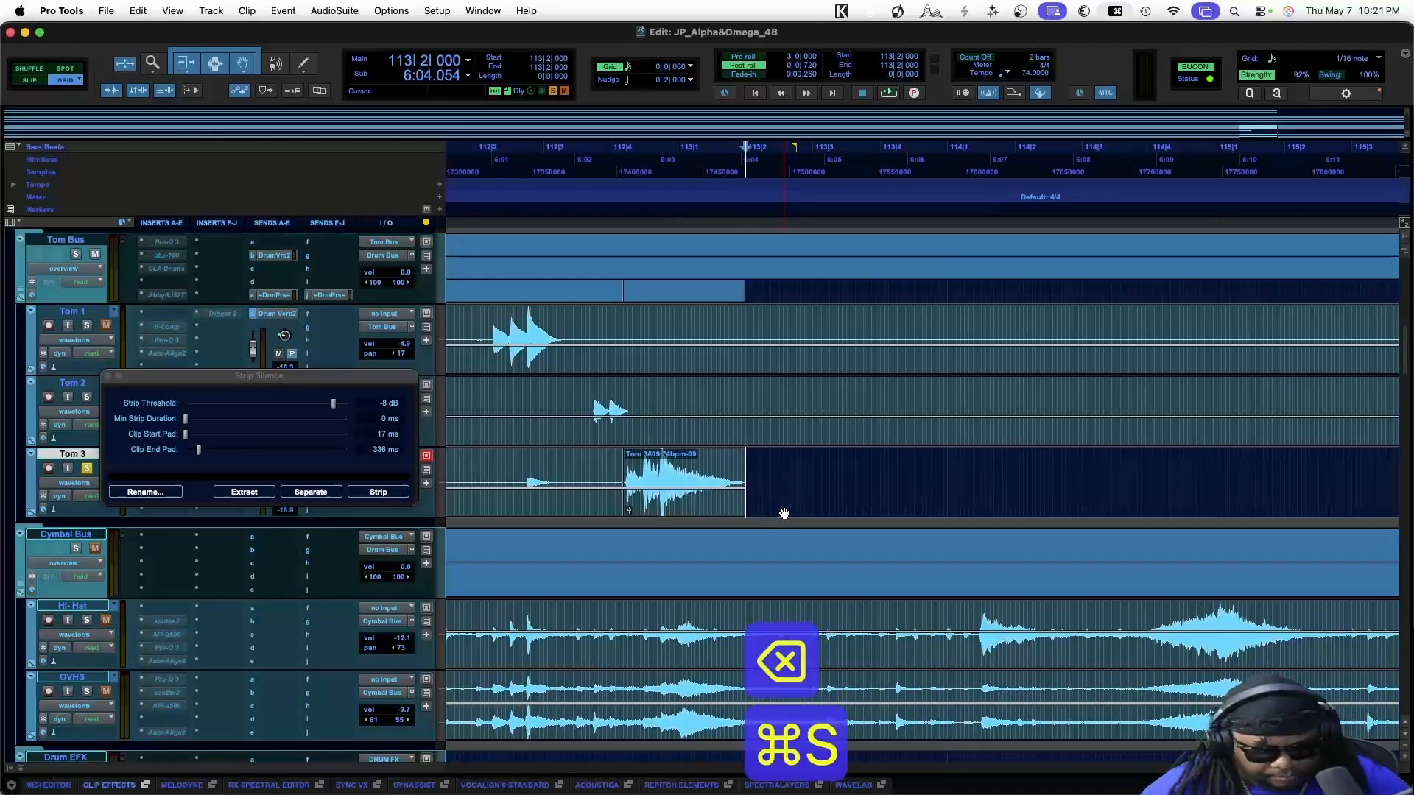
Strip the silence from the long Tom 3 clip between 58|3|420 and 112|4|180
{"action": "key", "text": "super+bracketleft"}
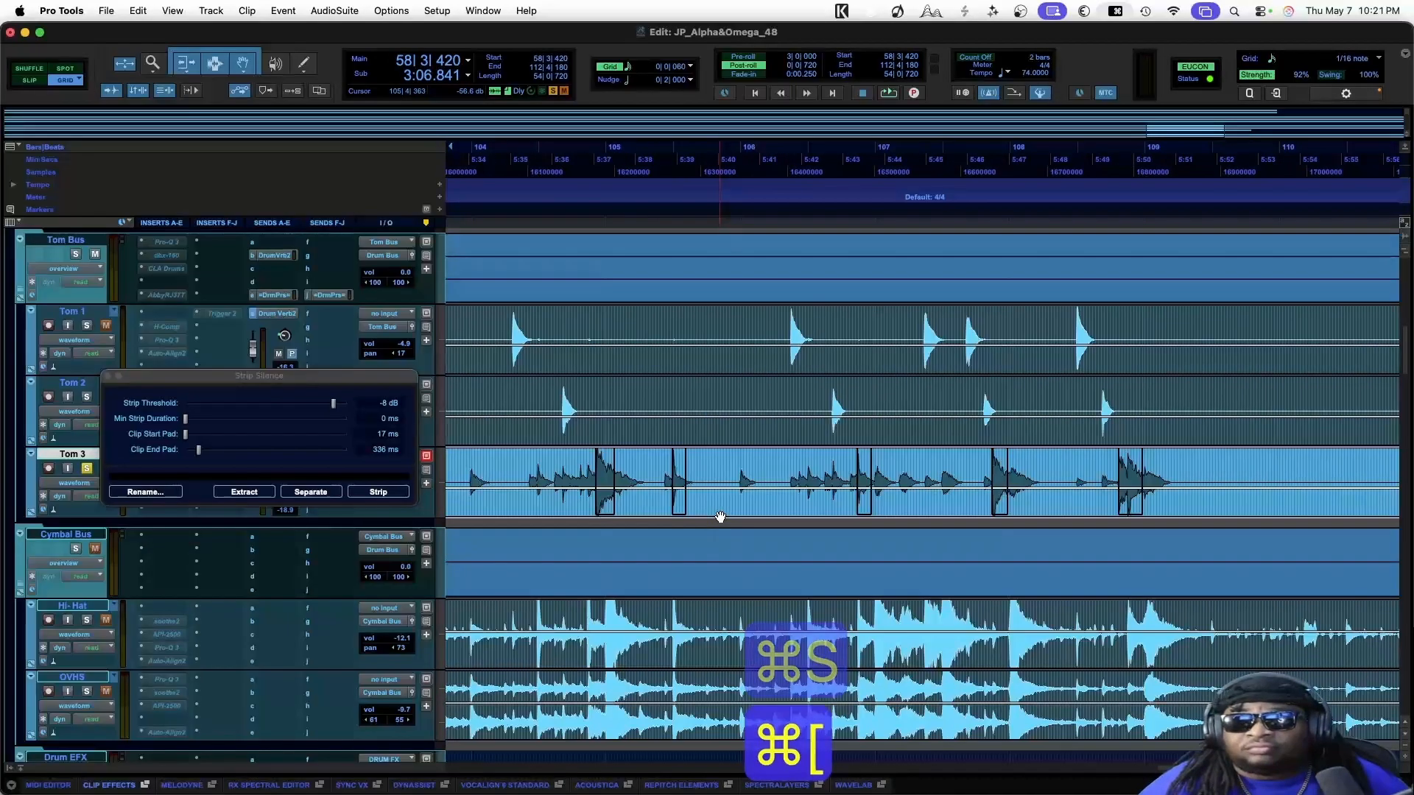
{"action": "scroll", "coordinate": [720, 517], "scroll_direction": "right", "scroll_amount": 5}
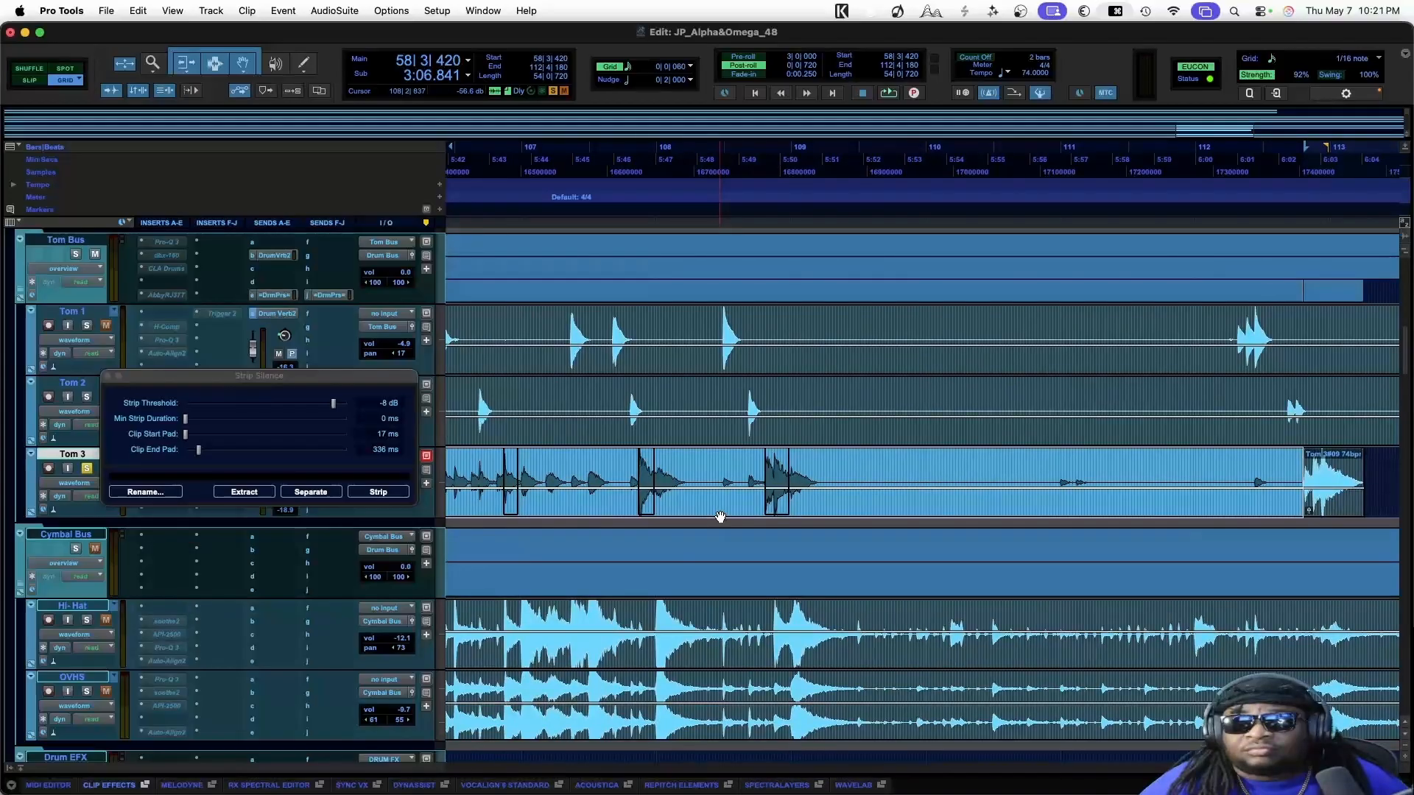
{"action": "scroll", "coordinate": [720, 517], "scroll_direction": "left", "scroll_amount": 10}
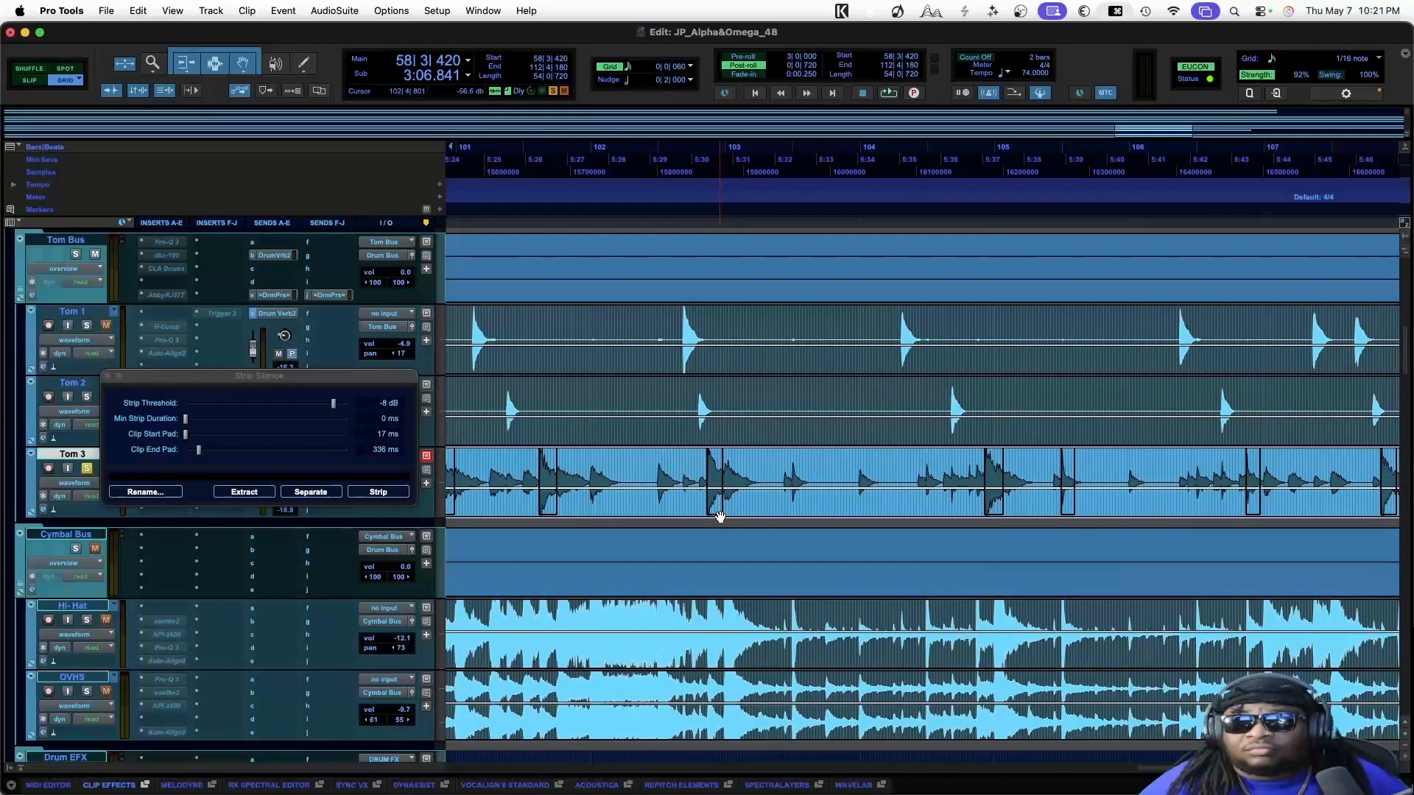
{"action": "scroll", "coordinate": [720, 516], "scroll_direction": "left", "scroll_amount": 20}
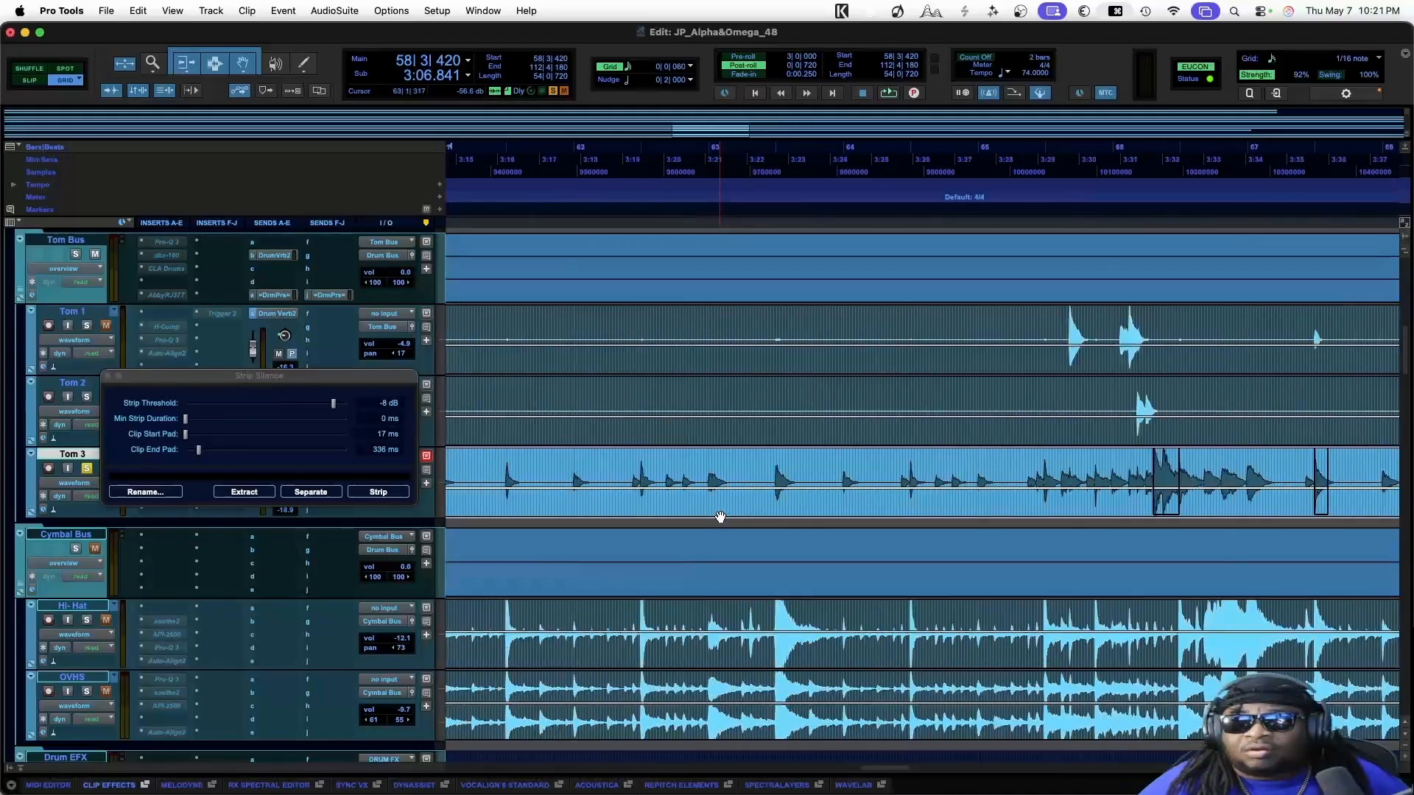
{"action": "scroll", "coordinate": [720, 517], "scroll_direction": "left", "scroll_amount": 10}
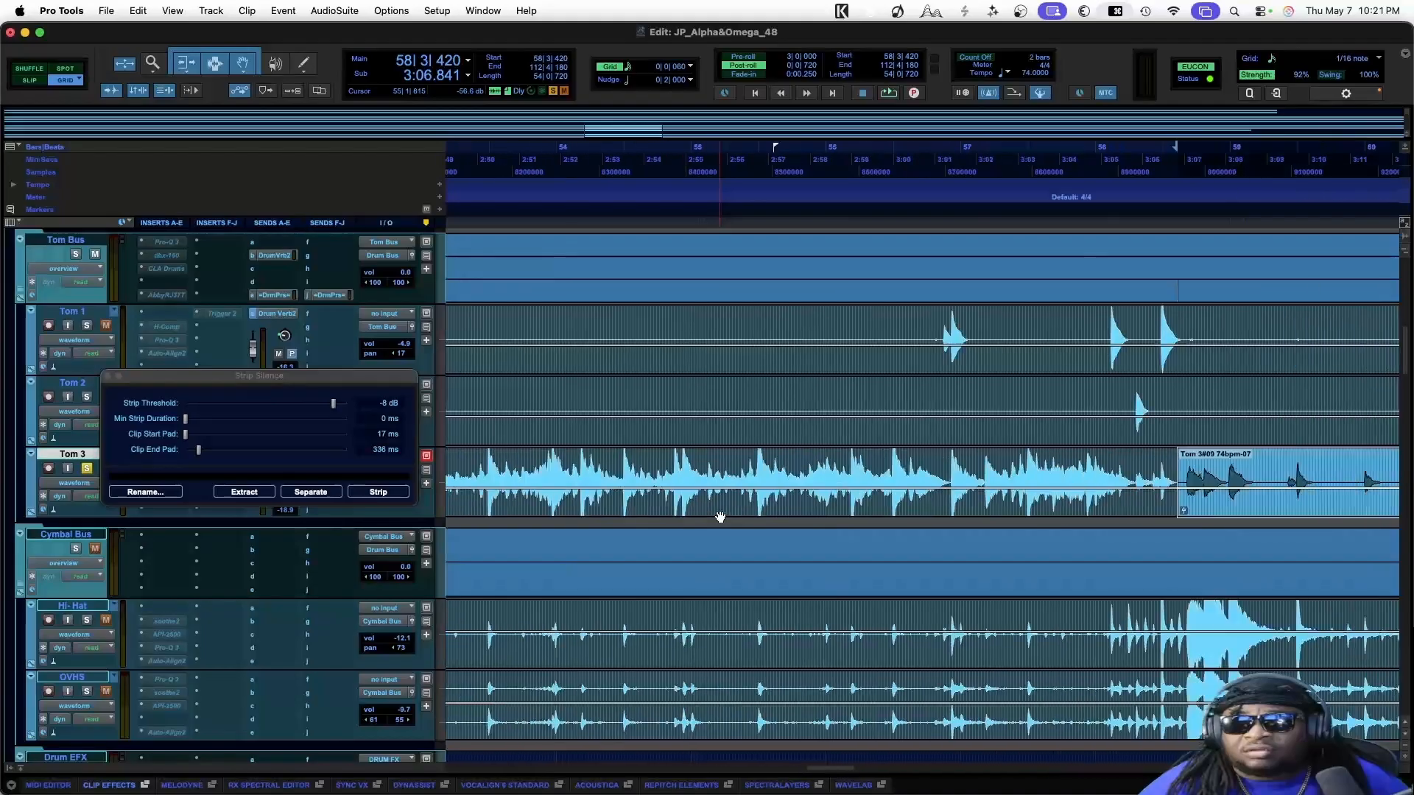
{"action": "scroll", "coordinate": [720, 517], "scroll_direction": "right", "scroll_amount": 20}
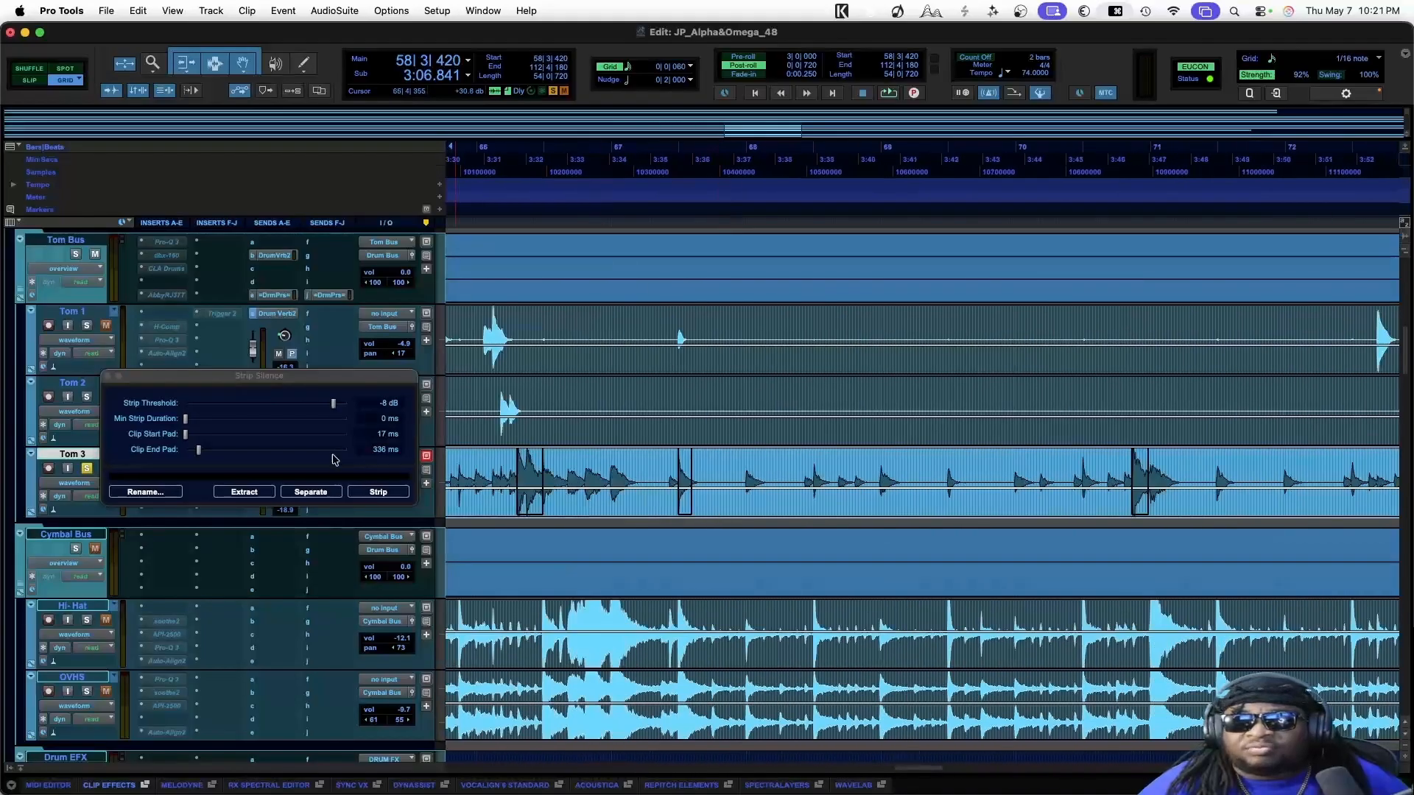
{"action": "left_click", "coordinate": [370, 494]}
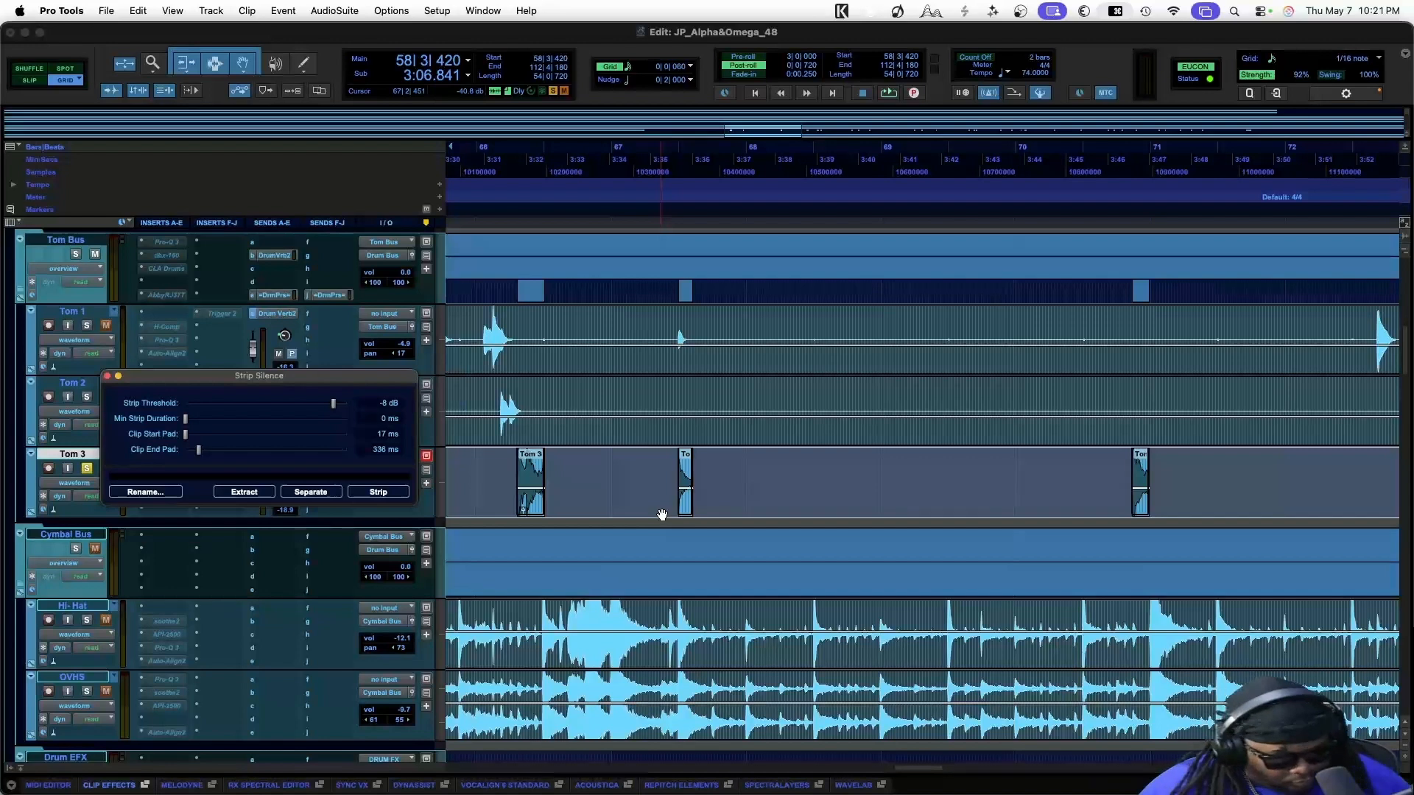
Apply batch fades with a 100 ms fade-out length to the stripped Tom 3 clips
{"action": "key", "text": "super+f"}
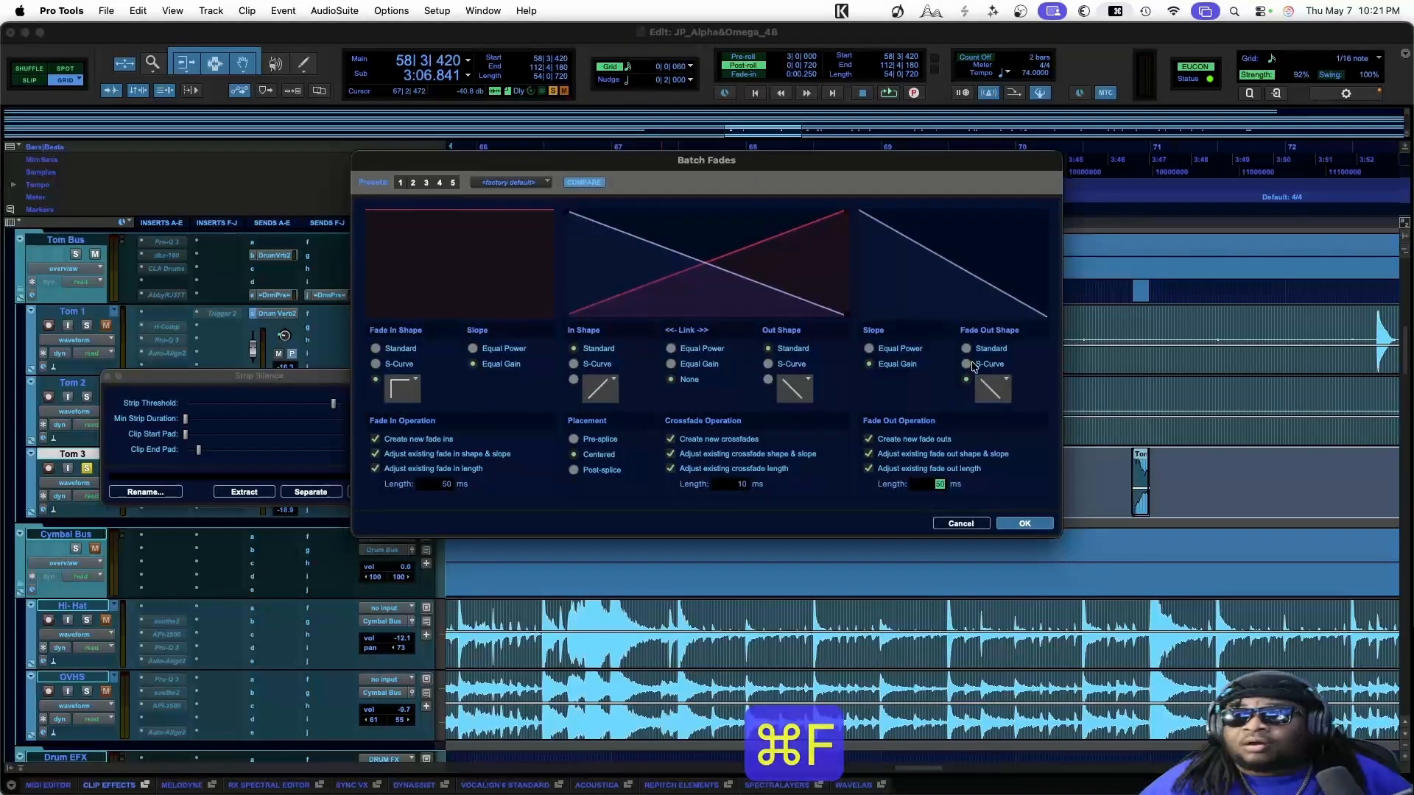
{"action": "type", "text": "10"}
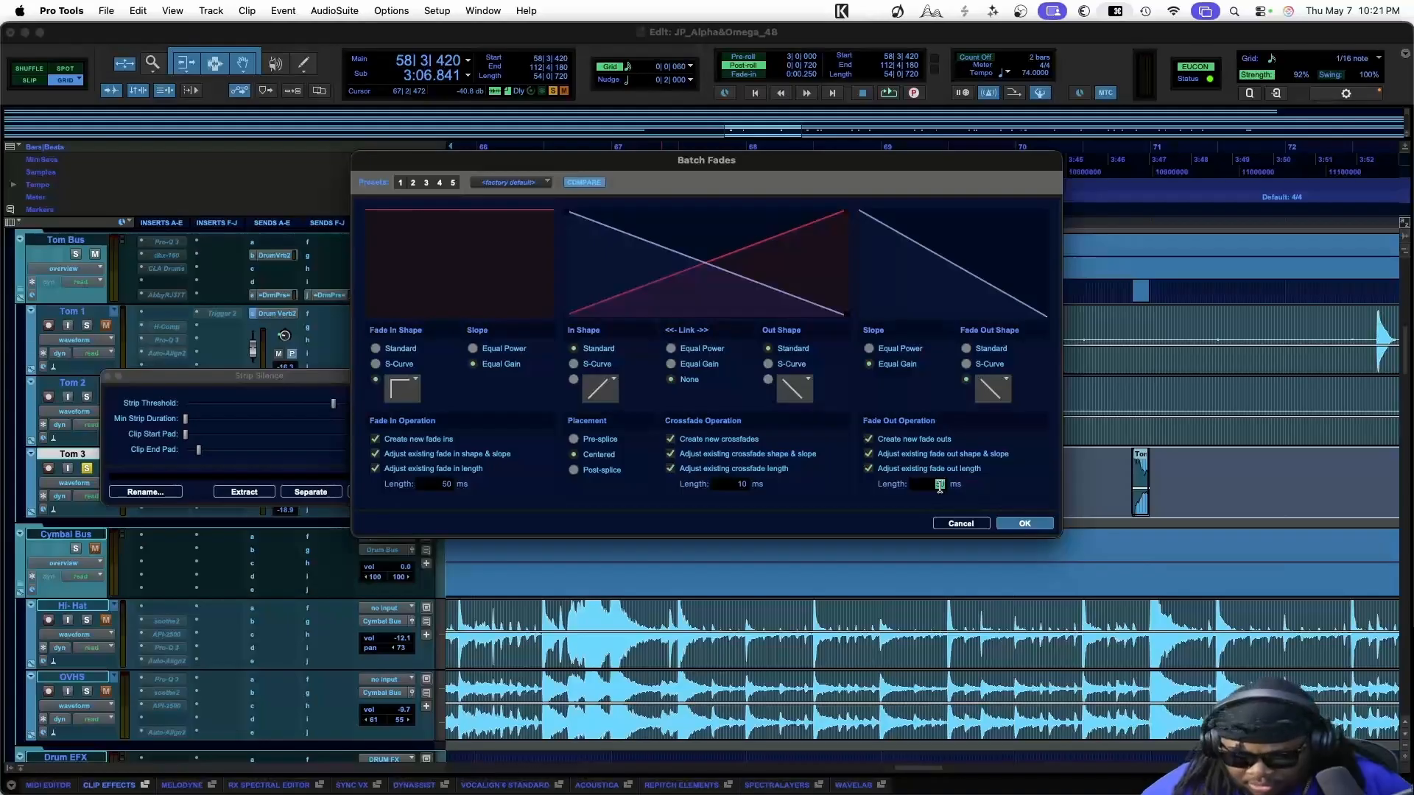
{"action": "type", "text": "100"}
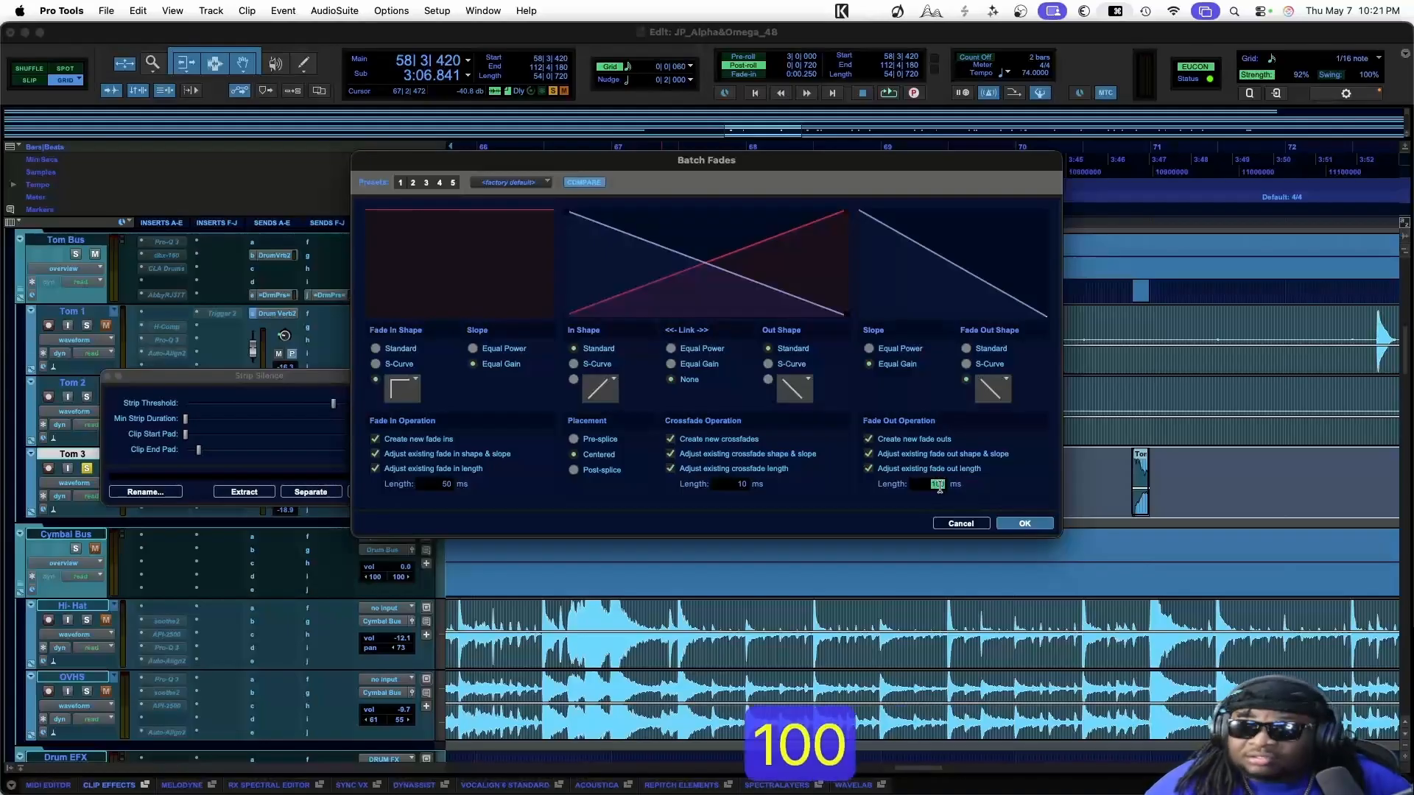
{"action": "key", "text": "Return"}
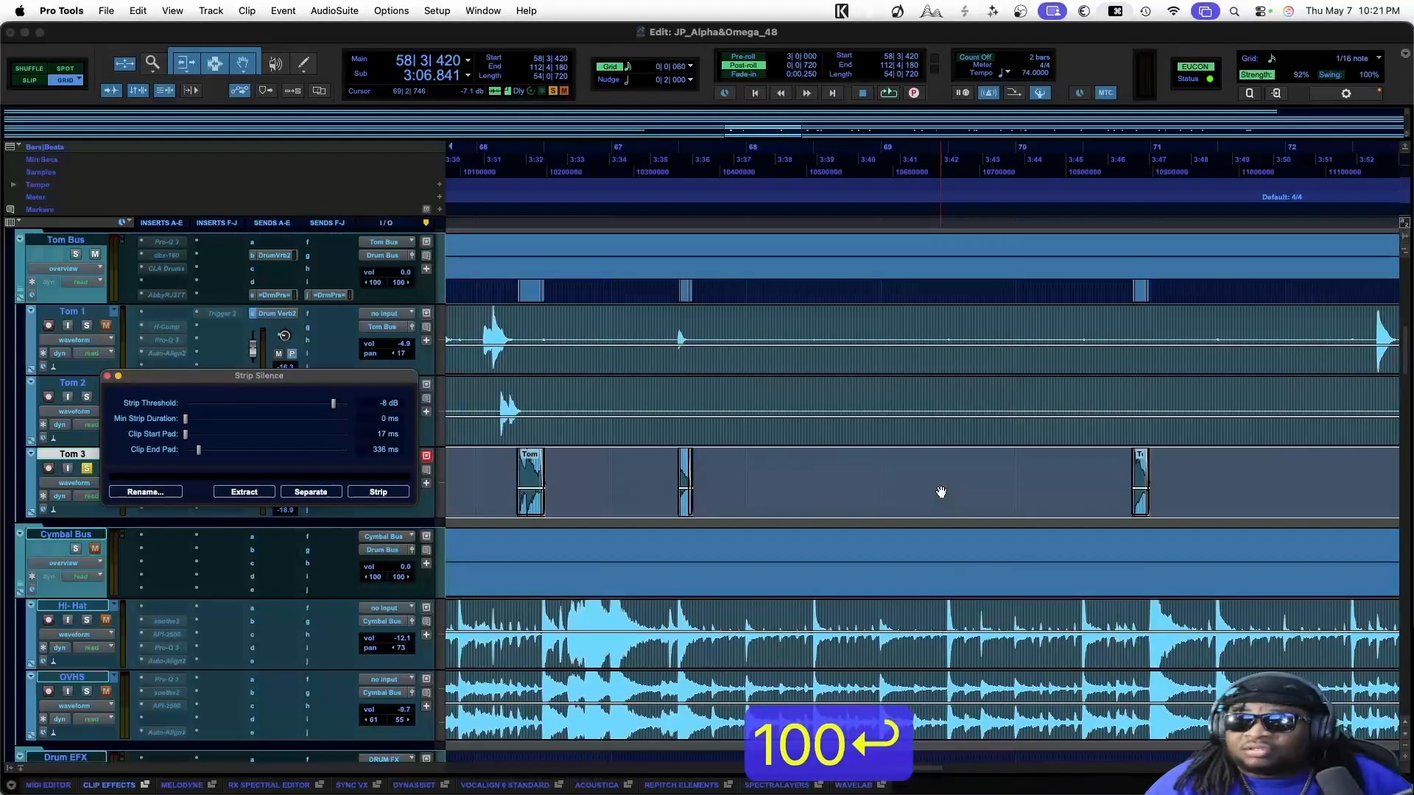
Inspect the shape and length of the fade-out on the Tom 3 clip in bar 67
{"action": "key", "text": "super+bracketright"}
{"action": "key", "text": "super+bracketright"}
{"action": "key", "text": "super+bracketright"}
{"action": "key", "text": "super+bracketright"}
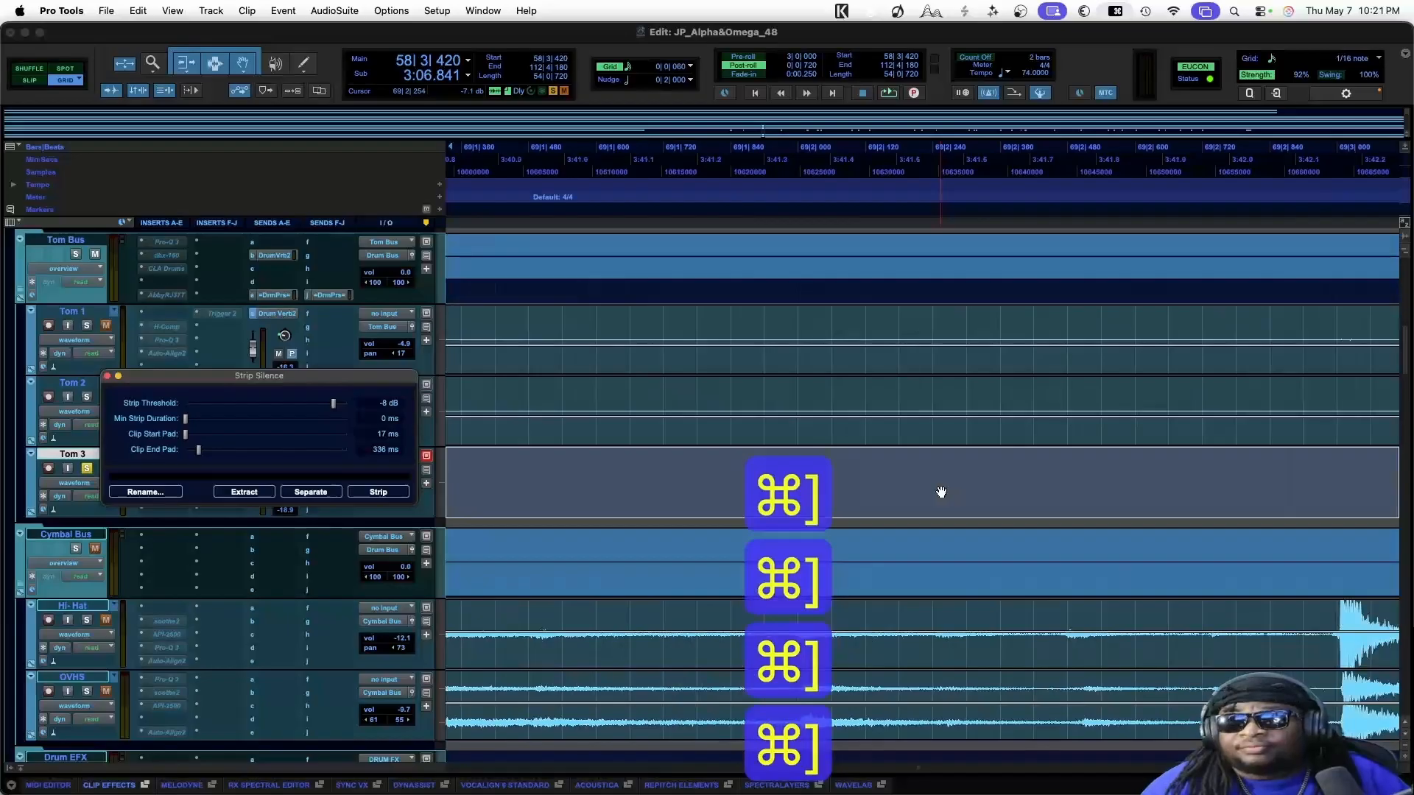
{"action": "scroll", "coordinate": [941, 492], "scroll_direction": "left", "scroll_amount": 15}
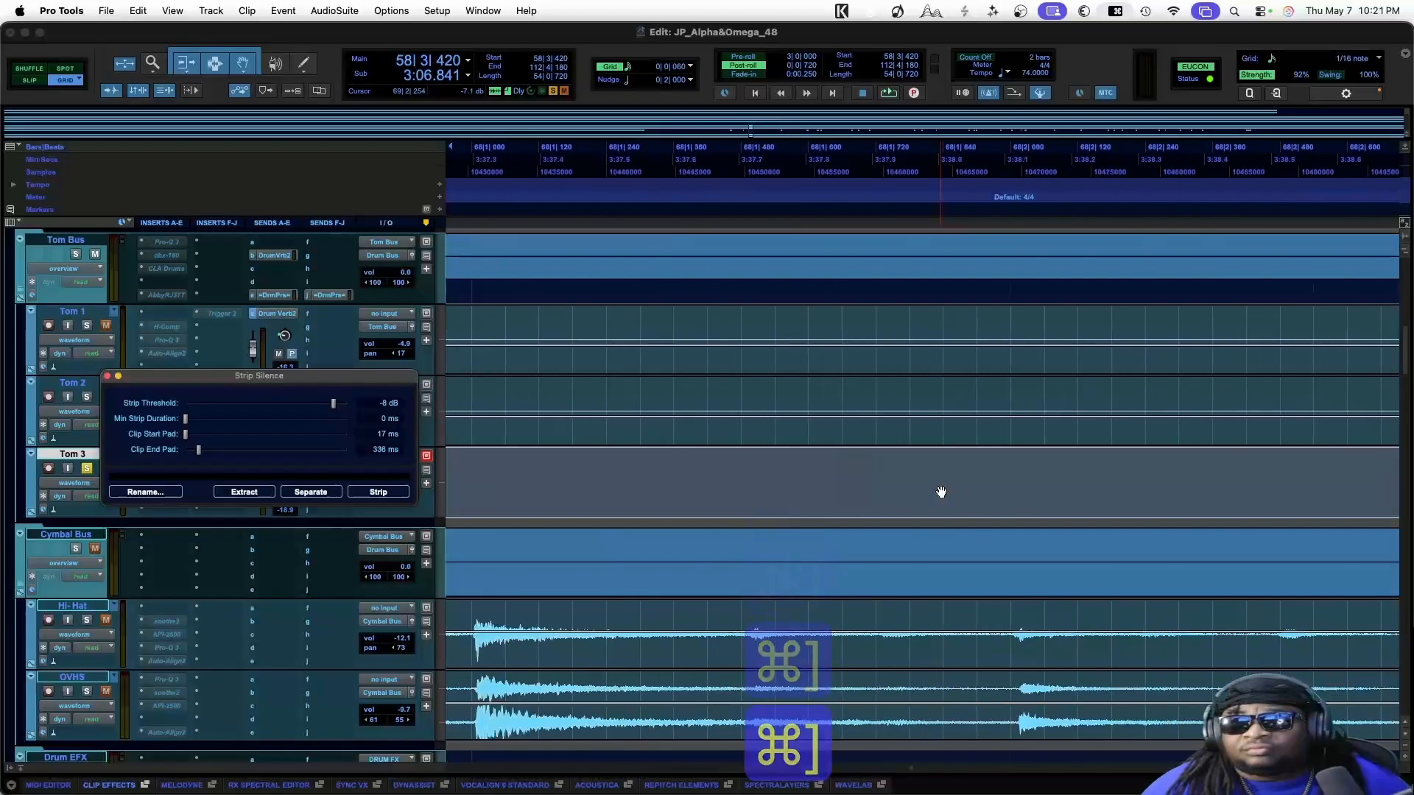
{"action": "scroll", "coordinate": [941, 492], "scroll_direction": "left", "scroll_amount": 10}
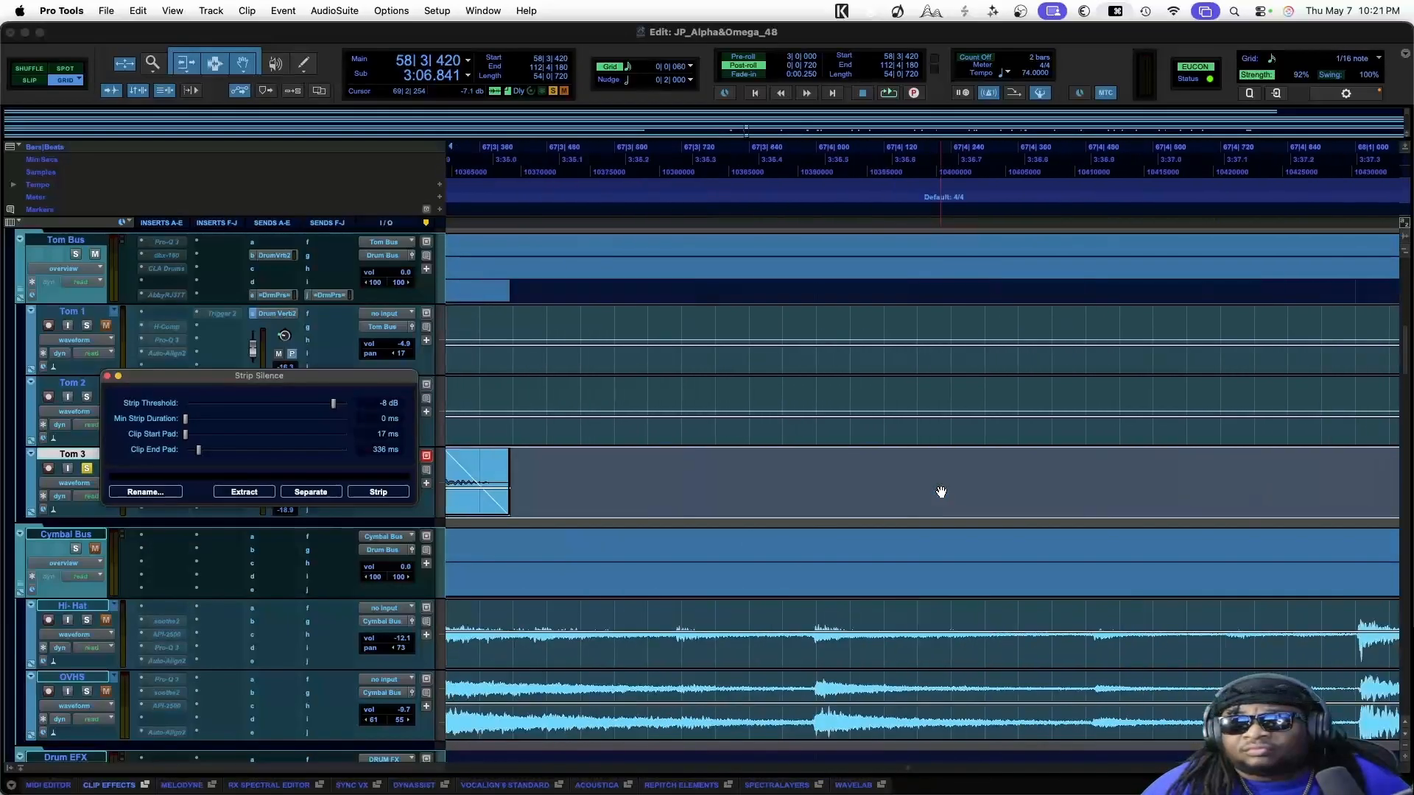
{"action": "scroll", "coordinate": [941, 491], "scroll_direction": "up", "scroll_amount": 4}
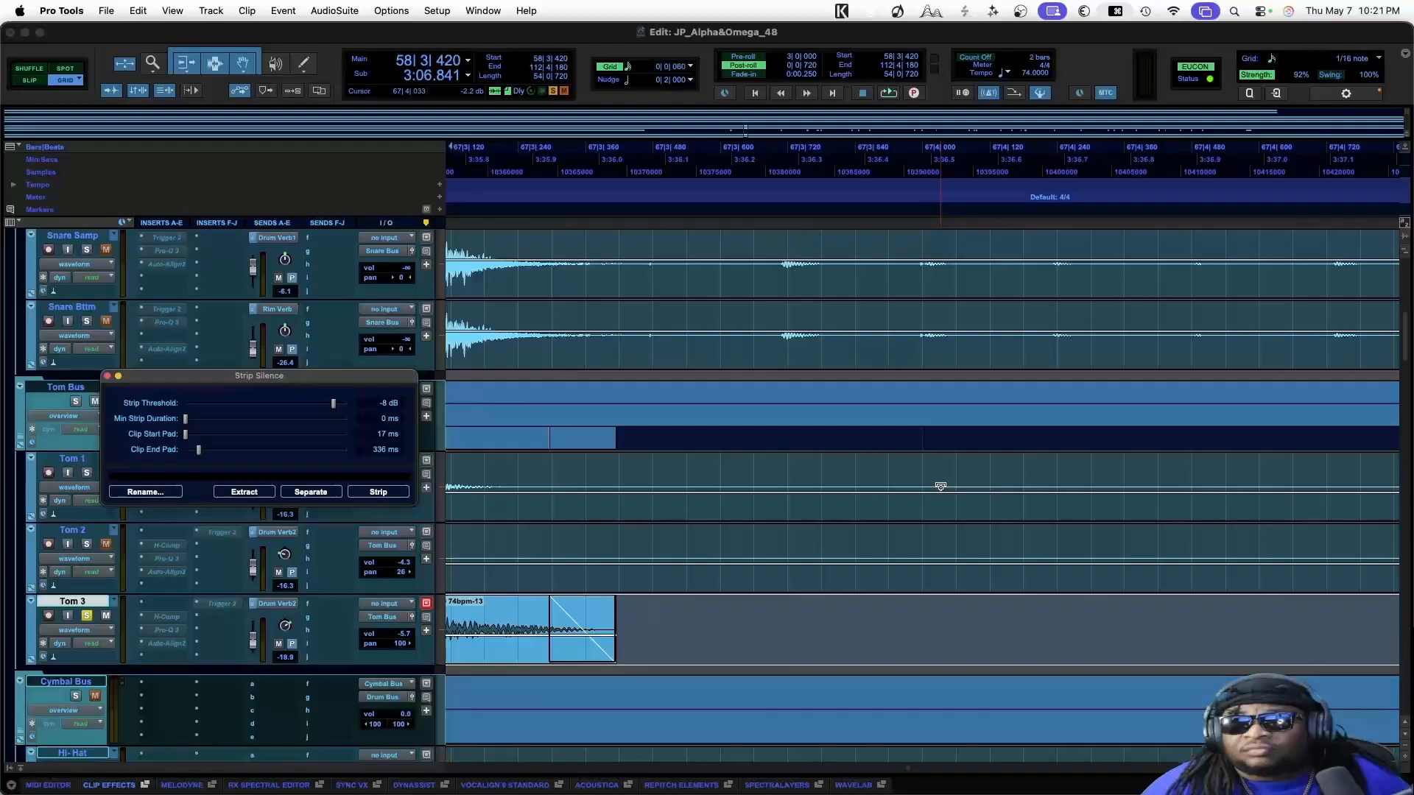
{"action": "scroll", "coordinate": [947, 546], "scroll_direction": "left", "scroll_amount": 2}
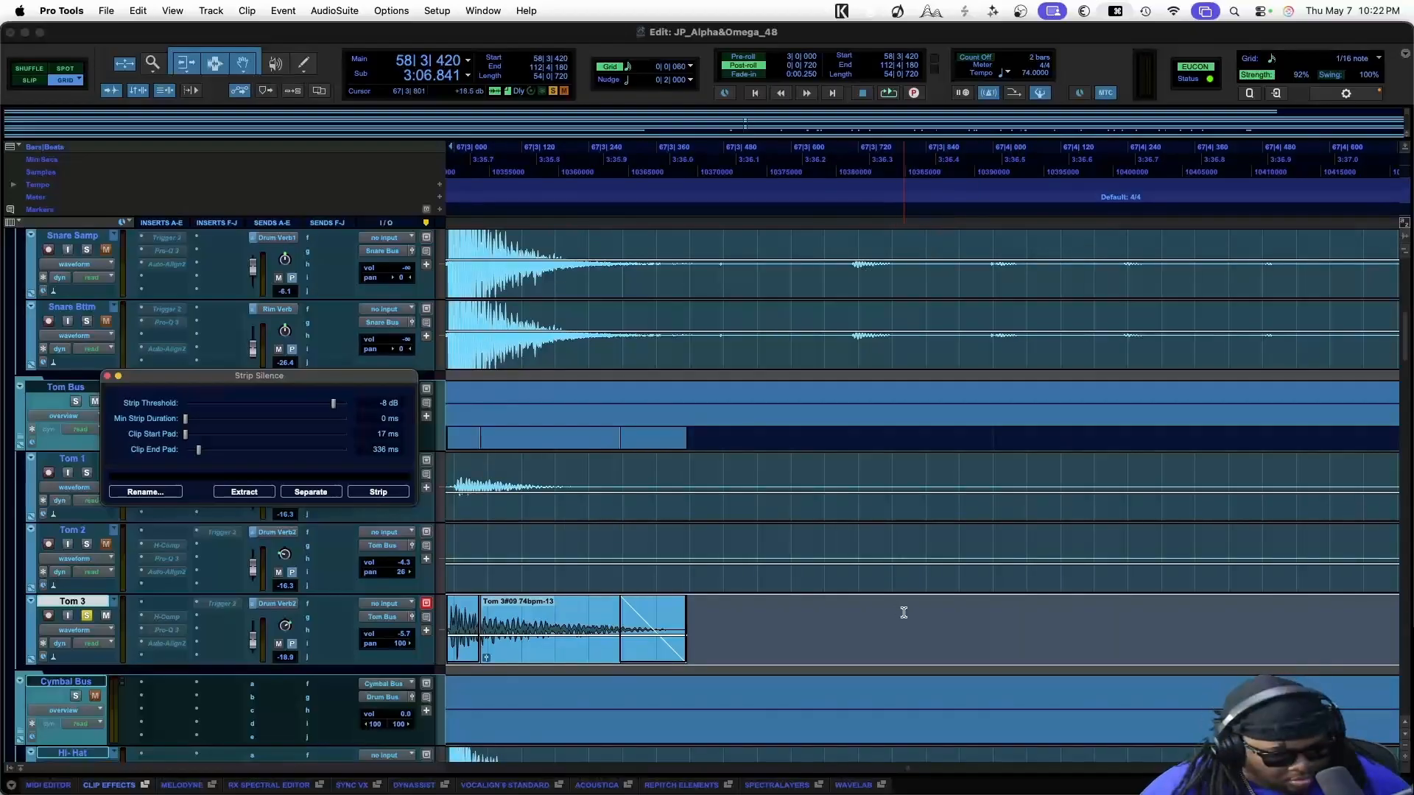
Undo the Tom 3 batch fades and reapply them with a 200 ms fade-out length
{"action": "key", "text": "super+z"}
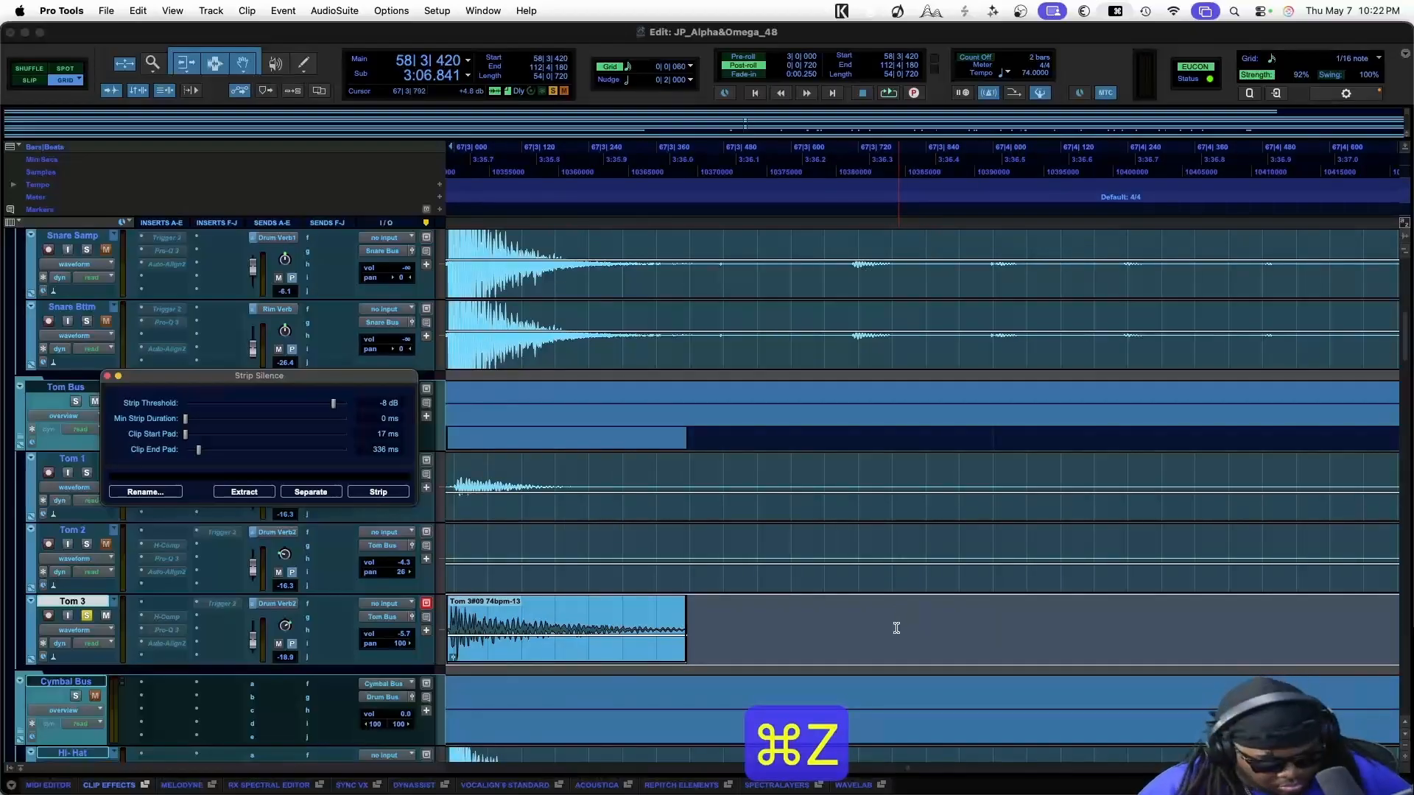
{"action": "key", "text": "super+f"}
{"action": "type", "text": "200"}
{"action": "key", "text": "Return"}
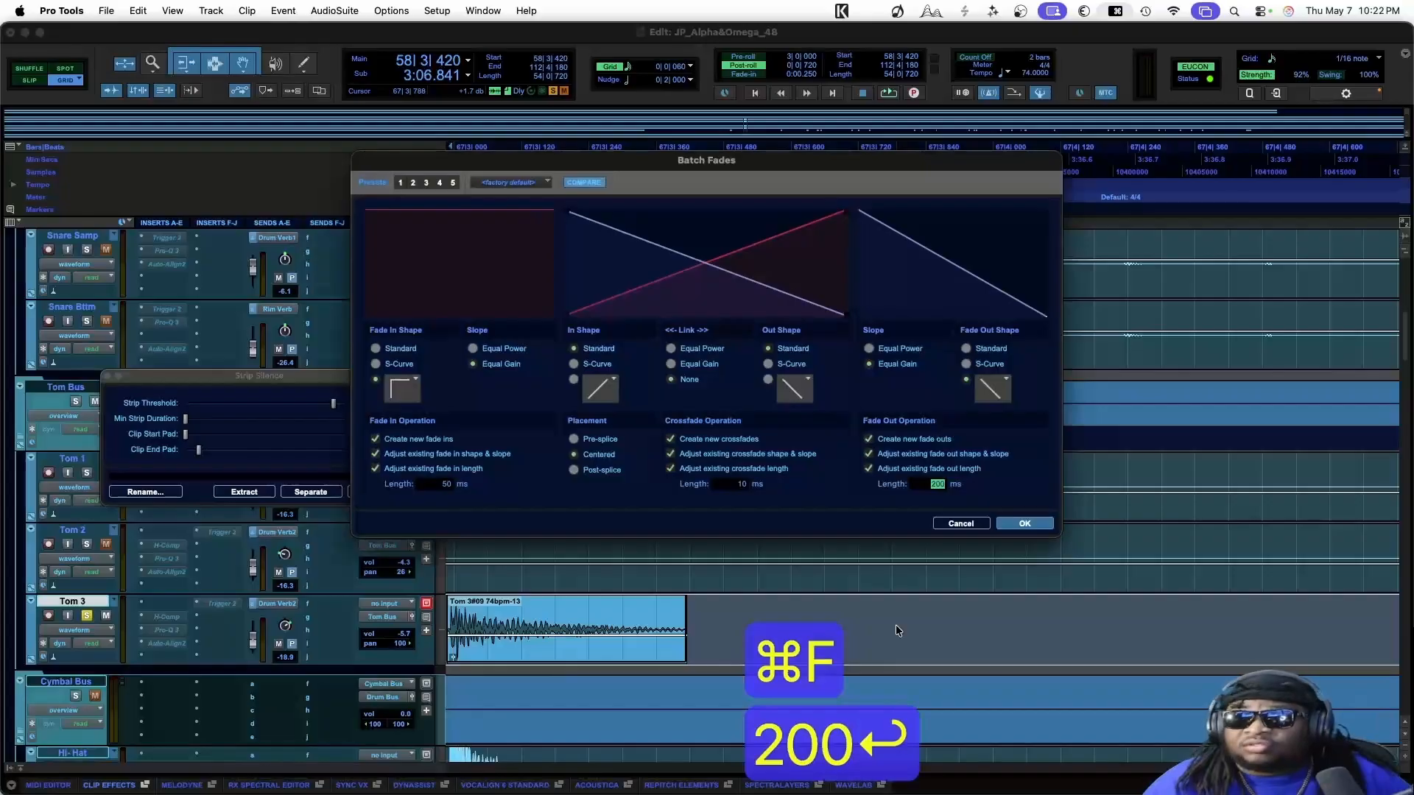
Check the new fade-outs on the Tom 3 clips around bars 66 and 67
{"action": "scroll", "coordinate": [841, 643], "scroll_direction": "left", "scroll_amount": 15}
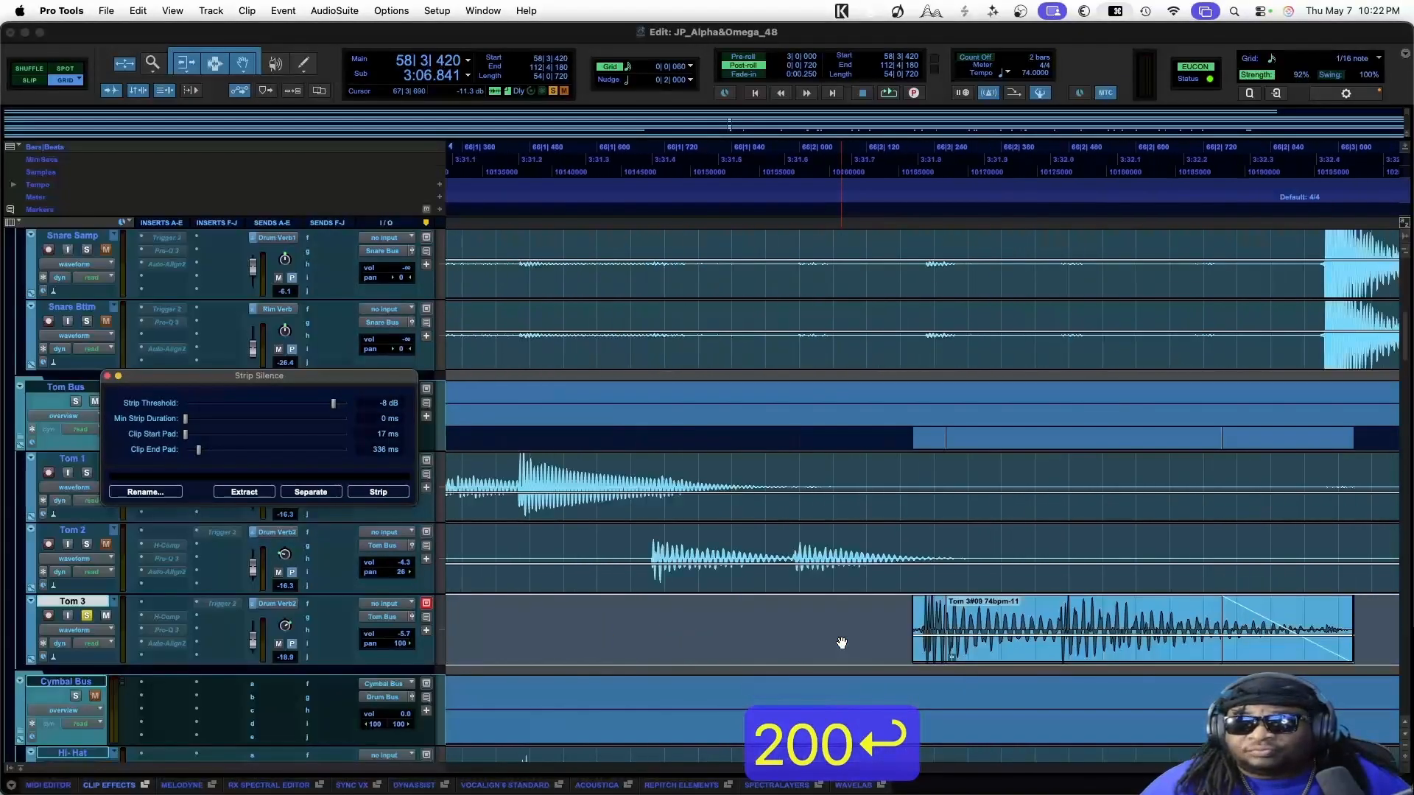
{"action": "scroll", "coordinate": [842, 642], "scroll_direction": "right", "scroll_amount": 5}
{"action": "scroll", "coordinate": [842, 643], "scroll_direction": "up", "scroll_amount": 2}
{"action": "key", "text": "super+bracketleft"}
{"action": "key", "text": "super+bracketleft"}
{"action": "key", "text": "super+bracketleft"}
{"action": "key", "text": "super+bracketleft"}
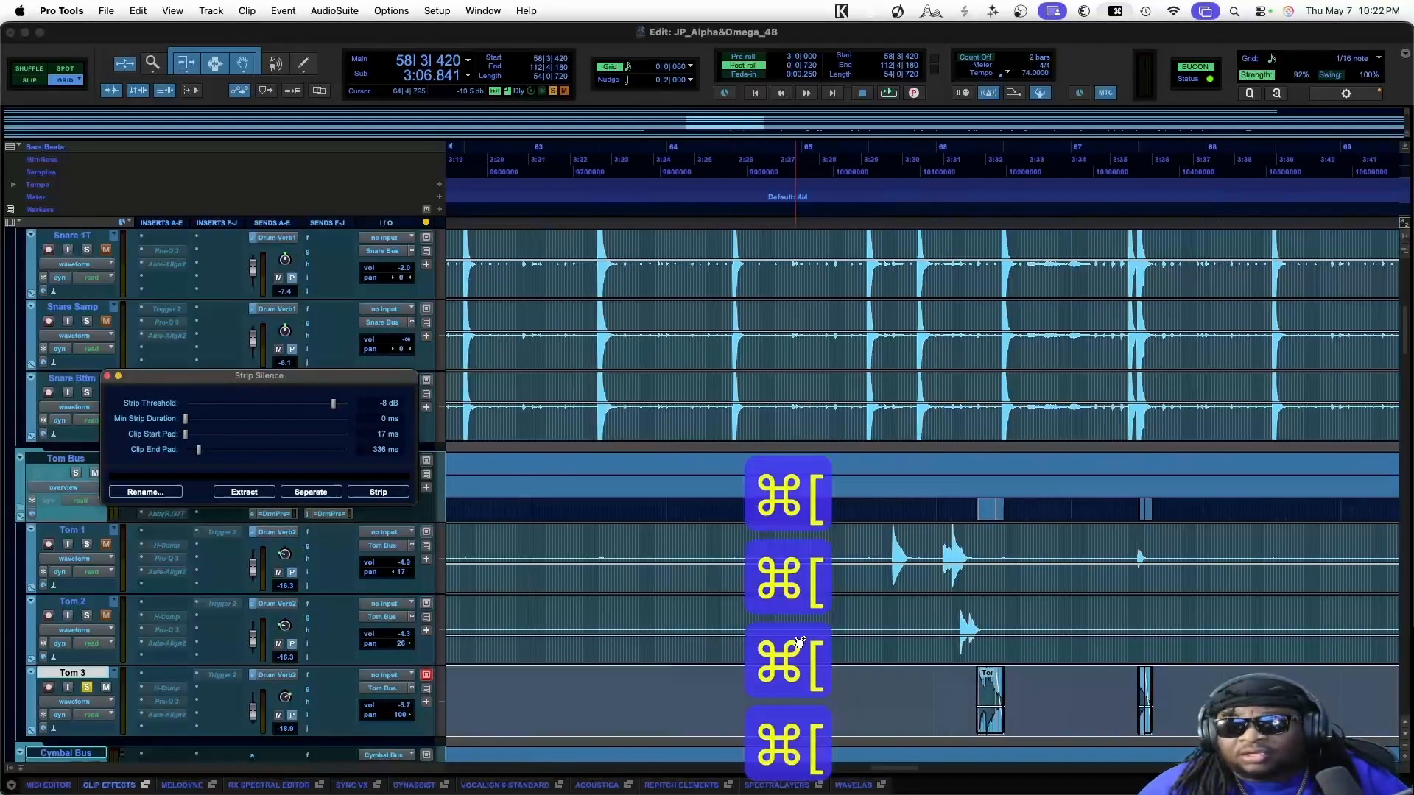
Strip the silence from the Tom 3 clip that ends at bar 51 using the existing Strip Silence settings, and save the session
{"action": "key", "text": "super+bracketleft"}
{"action": "key", "text": "super+bracketleft"}
{"action": "key", "text": "super+bracketleft"}
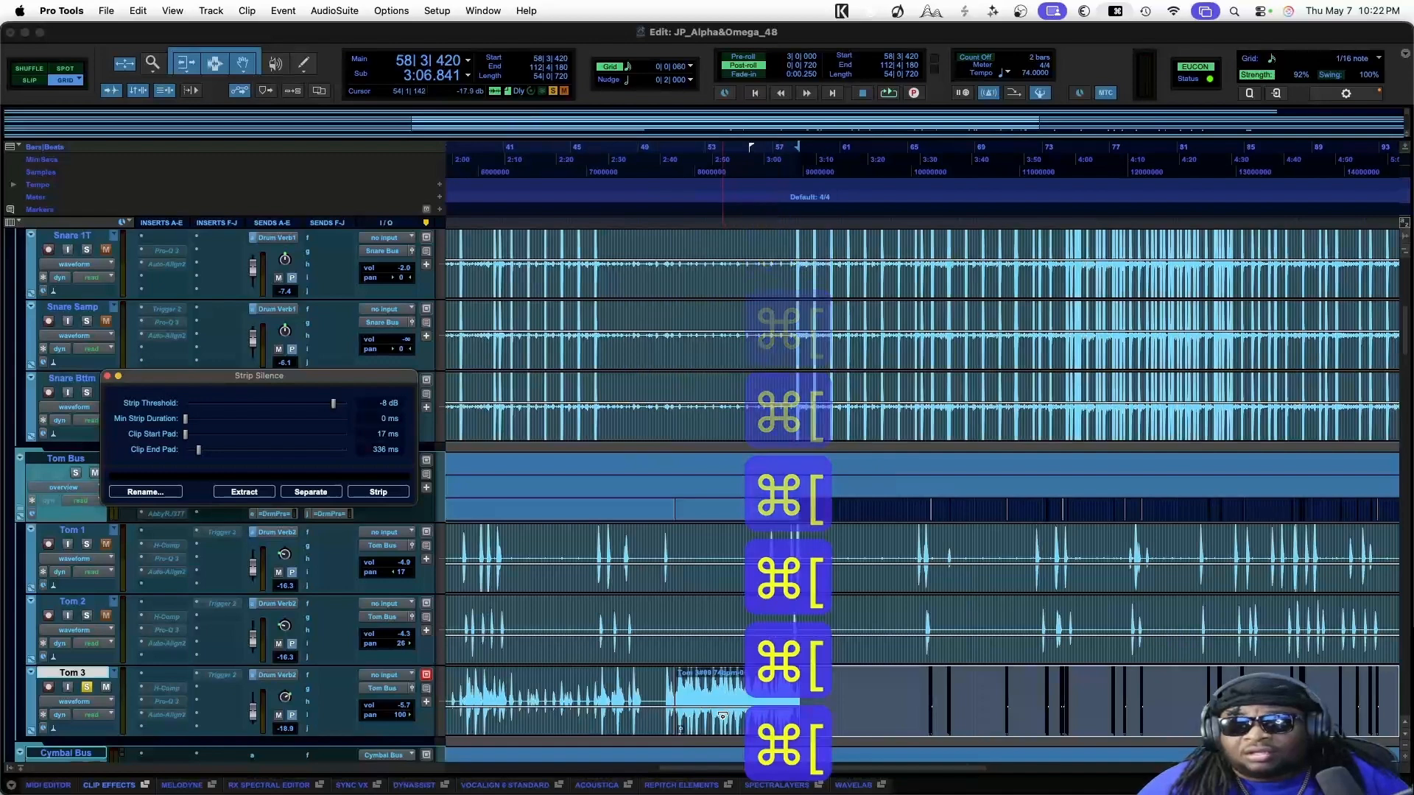
{"action": "left_click", "coordinate": [722, 715]}
{"action": "left_click", "coordinate": [615, 729]}
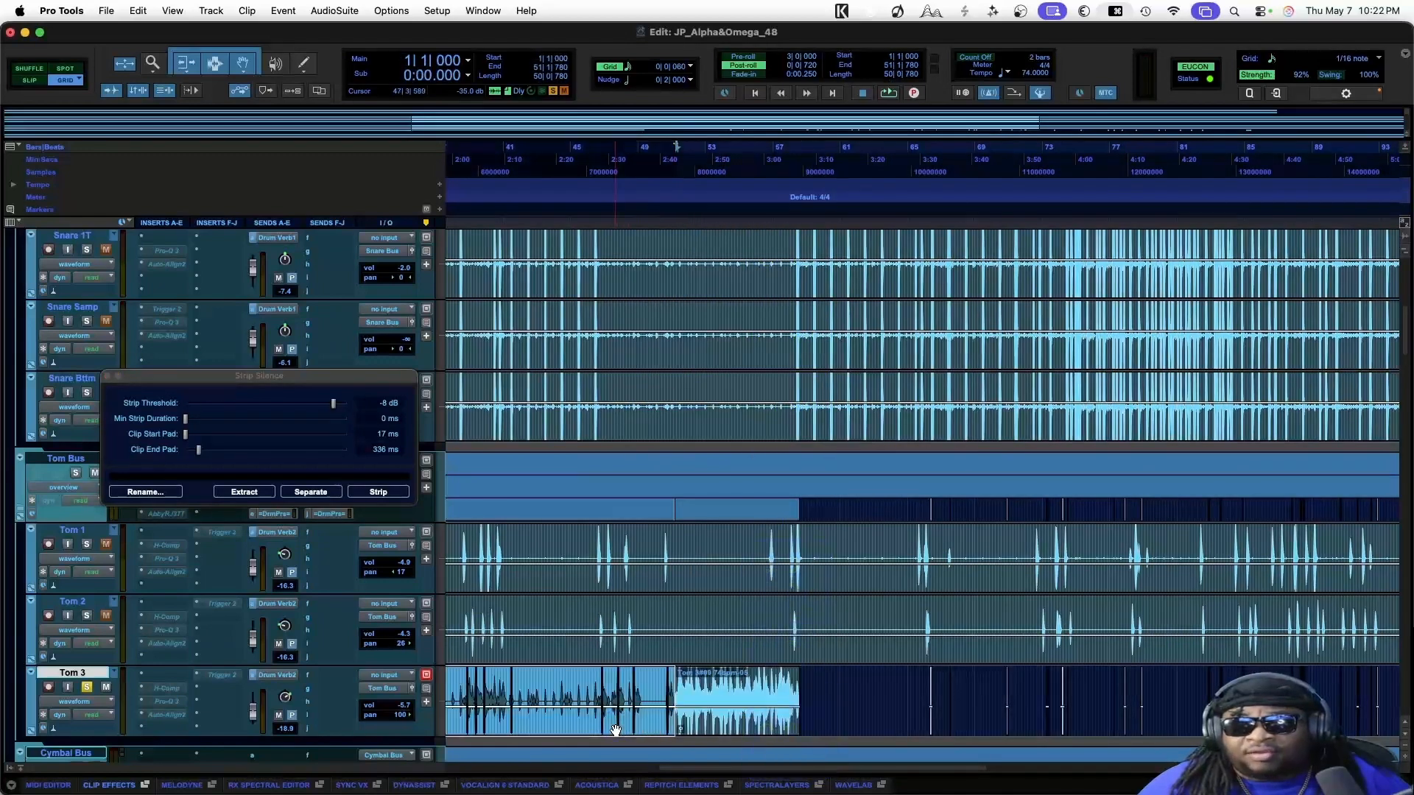
{"action": "key", "text": "super+bracketright"}
{"action": "key", "text": "super+bracketright"}
{"action": "key", "text": "super+bracketright"}
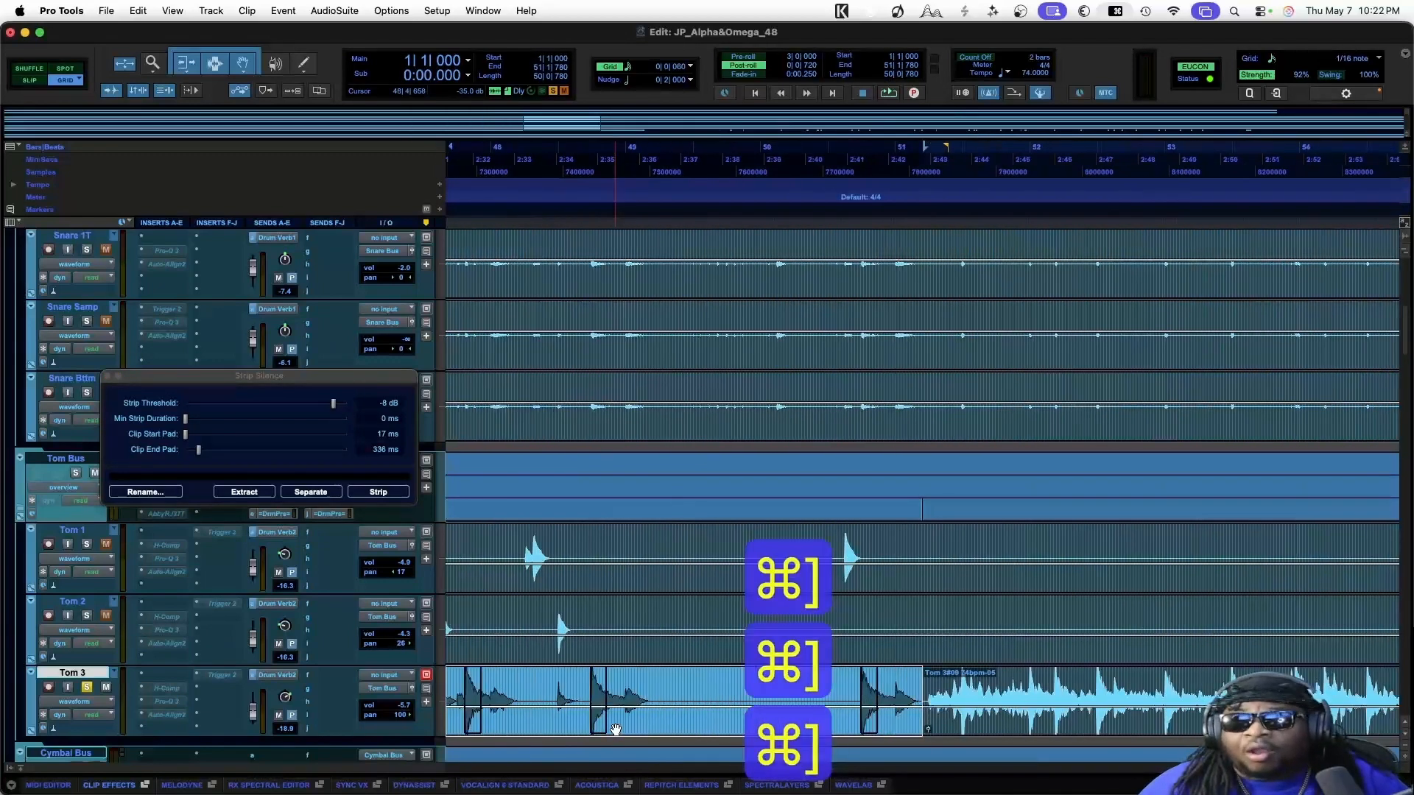
{"action": "scroll", "coordinate": [682, 711], "scroll_direction": "left", "scroll_amount": 15}
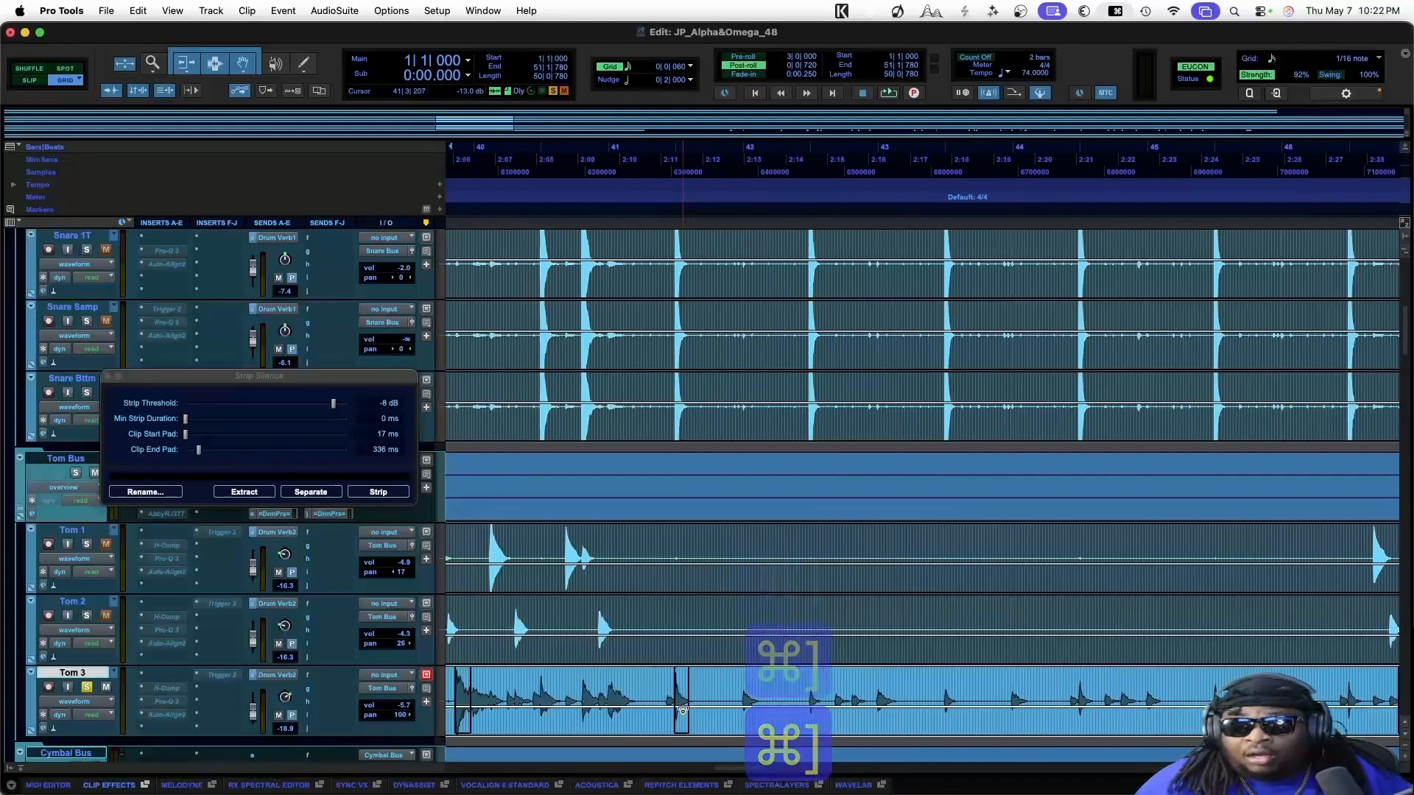
{"action": "scroll", "coordinate": [683, 711], "scroll_direction": "left", "scroll_amount": 20}
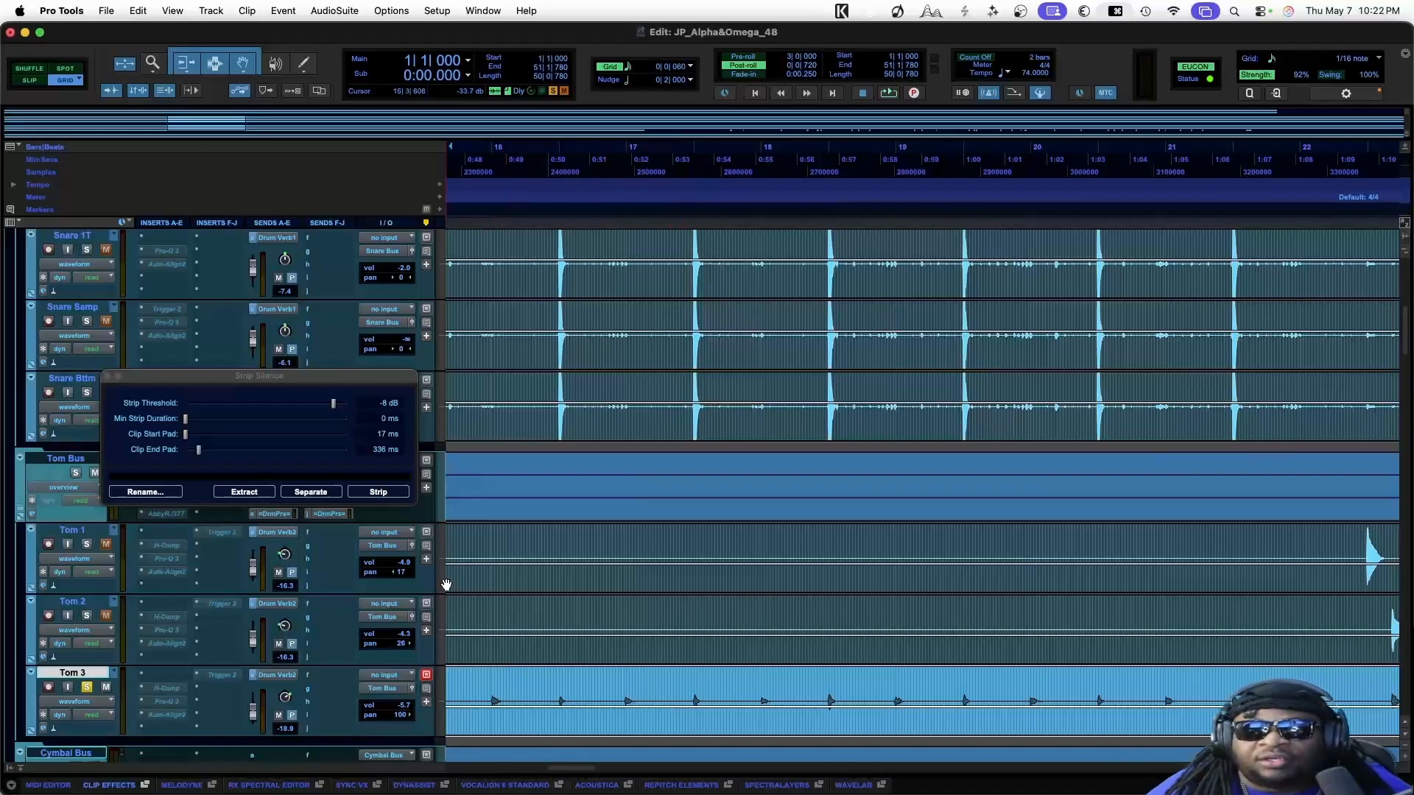
{"action": "left_click", "coordinate": [378, 492]}
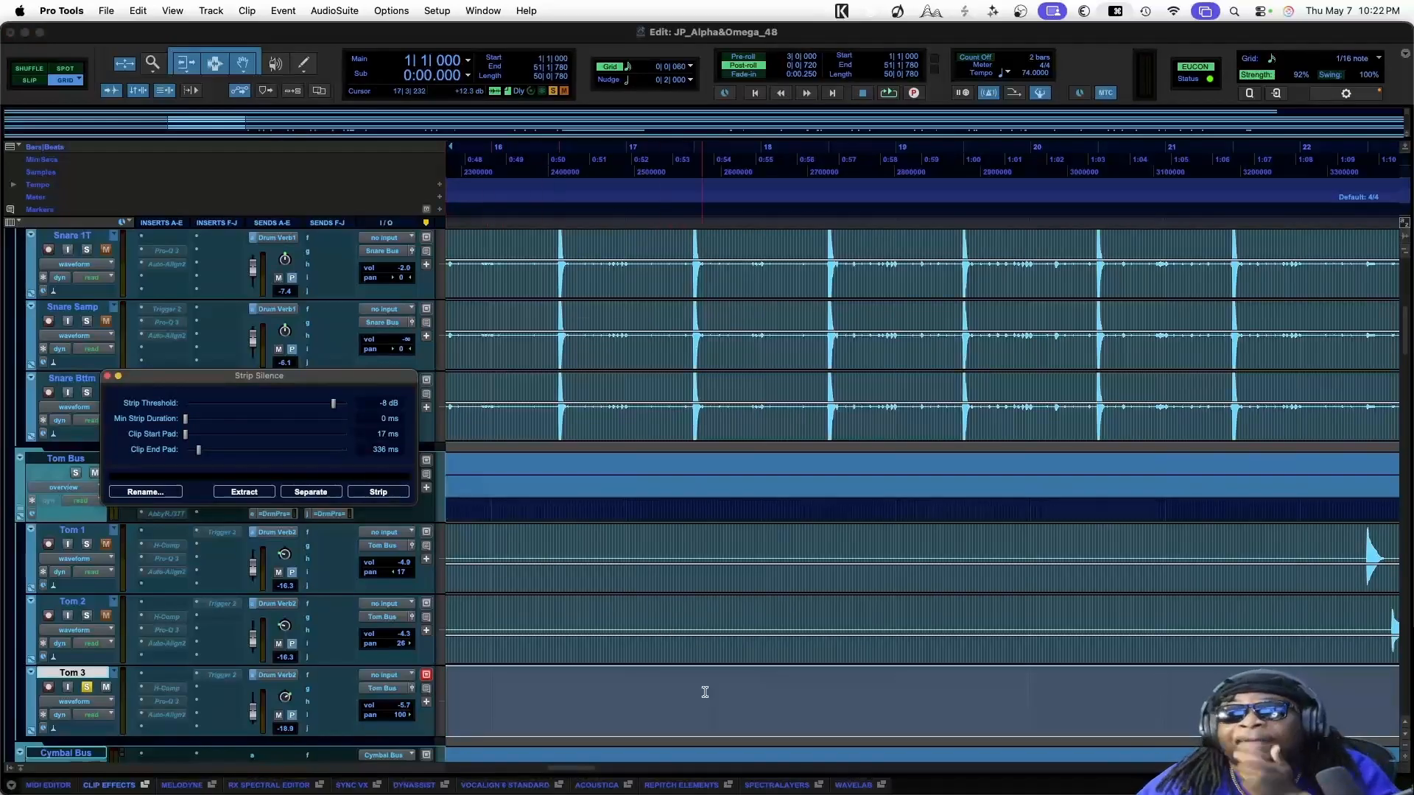
{"action": "key", "text": "super+s"}
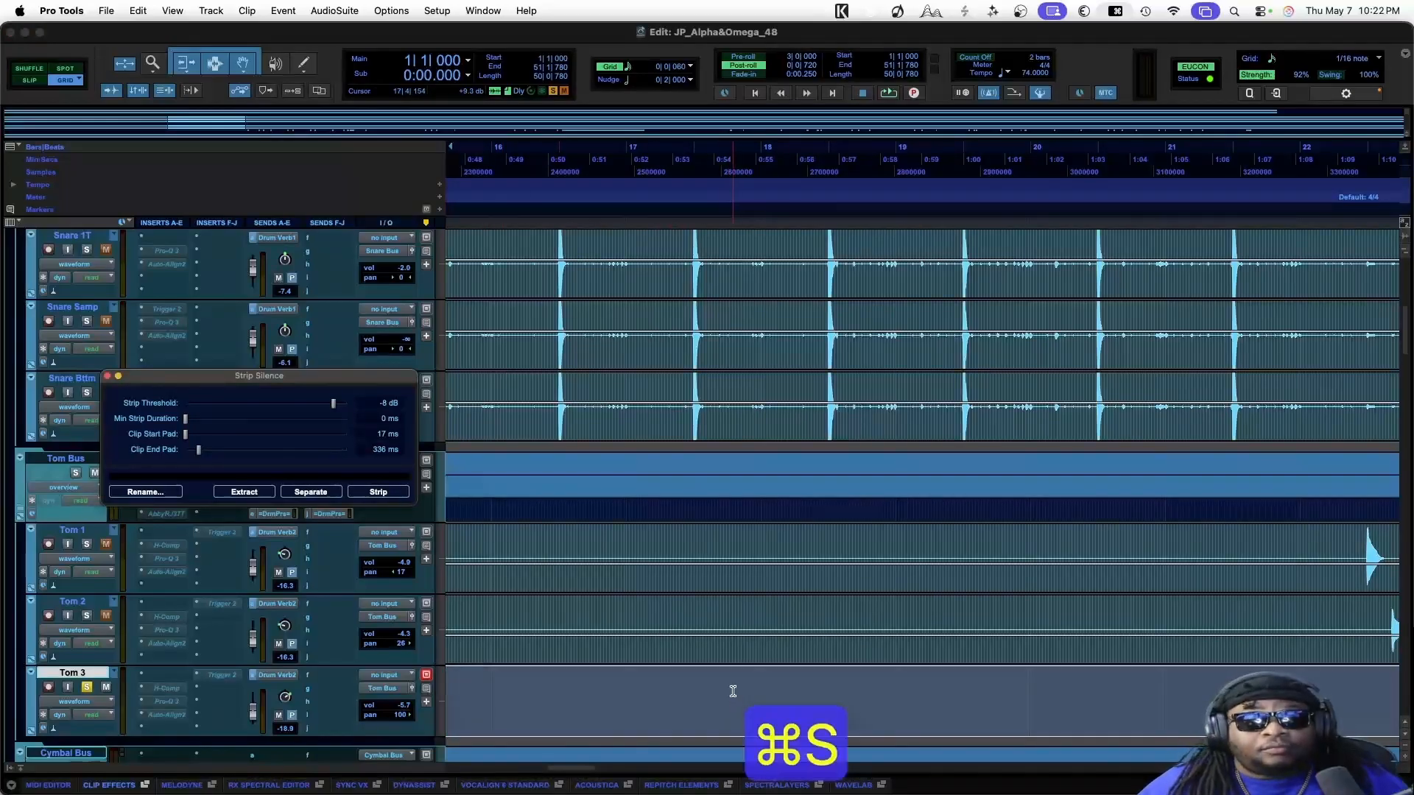
Apply batch fades with the existing fade settings to the newly stripped Tom 3 clips before bar 51
{"action": "scroll", "coordinate": [737, 714], "scroll_direction": "right", "scroll_amount": 2}
{"action": "scroll", "coordinate": [738, 715], "scroll_direction": "right", "scroll_amount": 12}
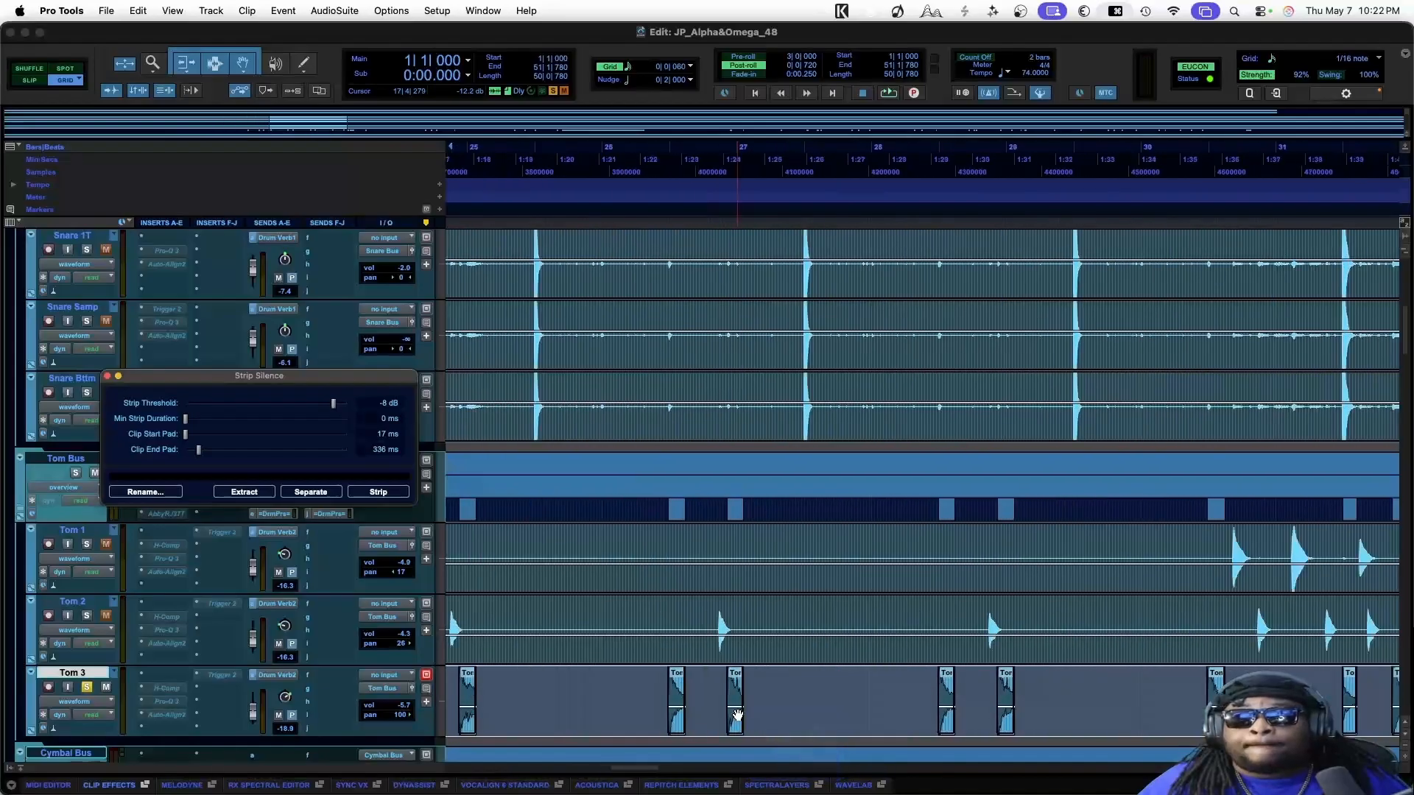
{"action": "scroll", "coordinate": [738, 714], "scroll_direction": "right", "scroll_amount": 2}
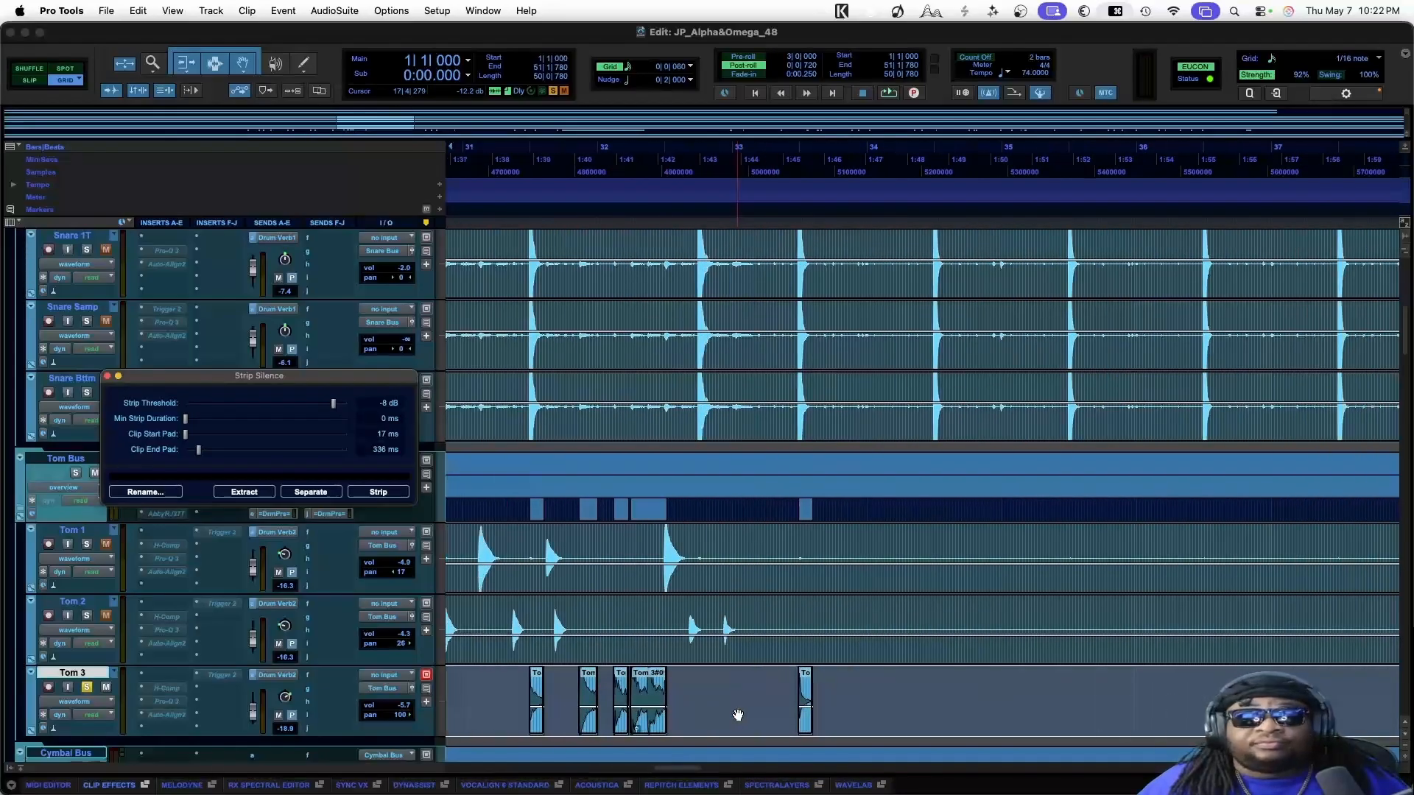
{"action": "scroll", "coordinate": [737, 715], "scroll_direction": "right", "scroll_amount": 5}
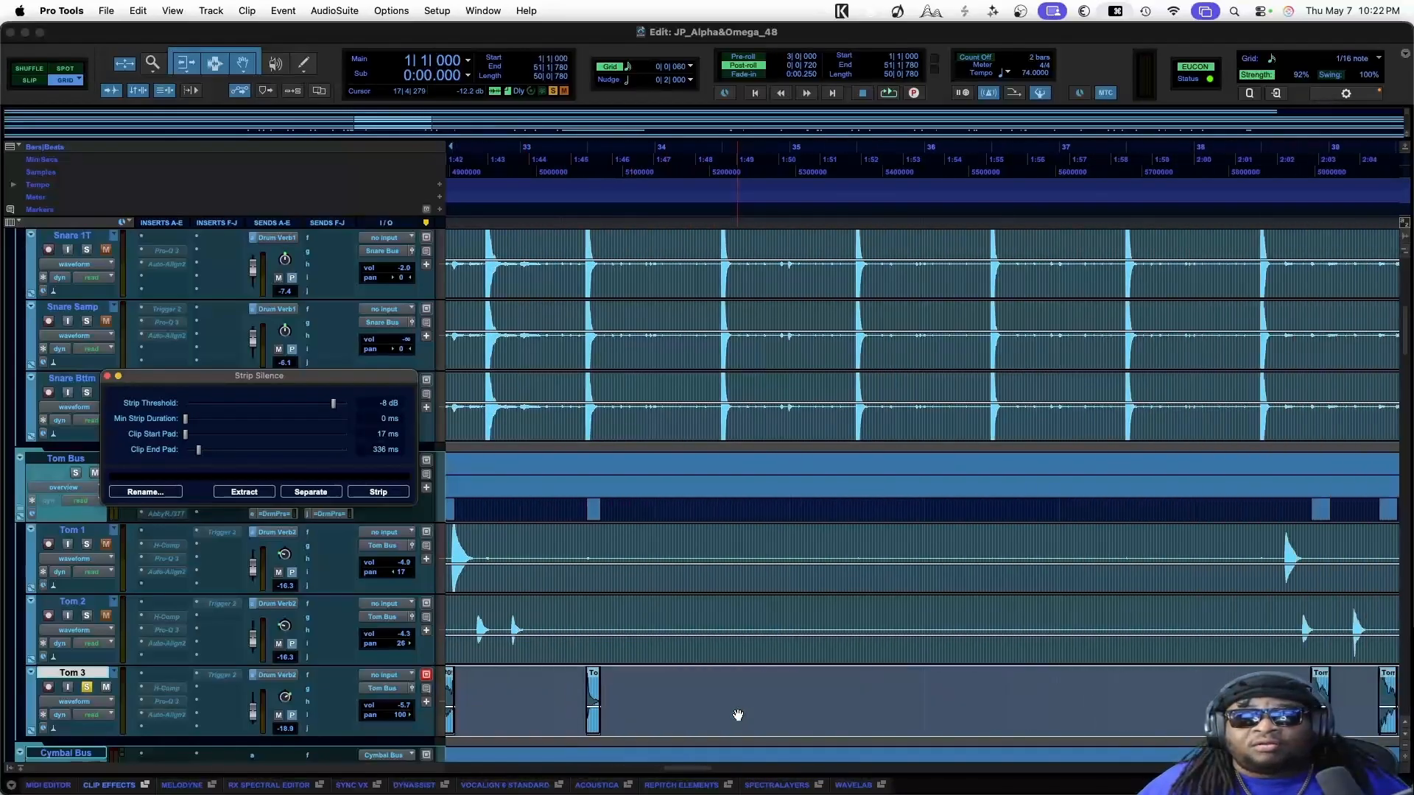
{"action": "scroll", "coordinate": [738, 714], "scroll_direction": "right", "scroll_amount": 15}
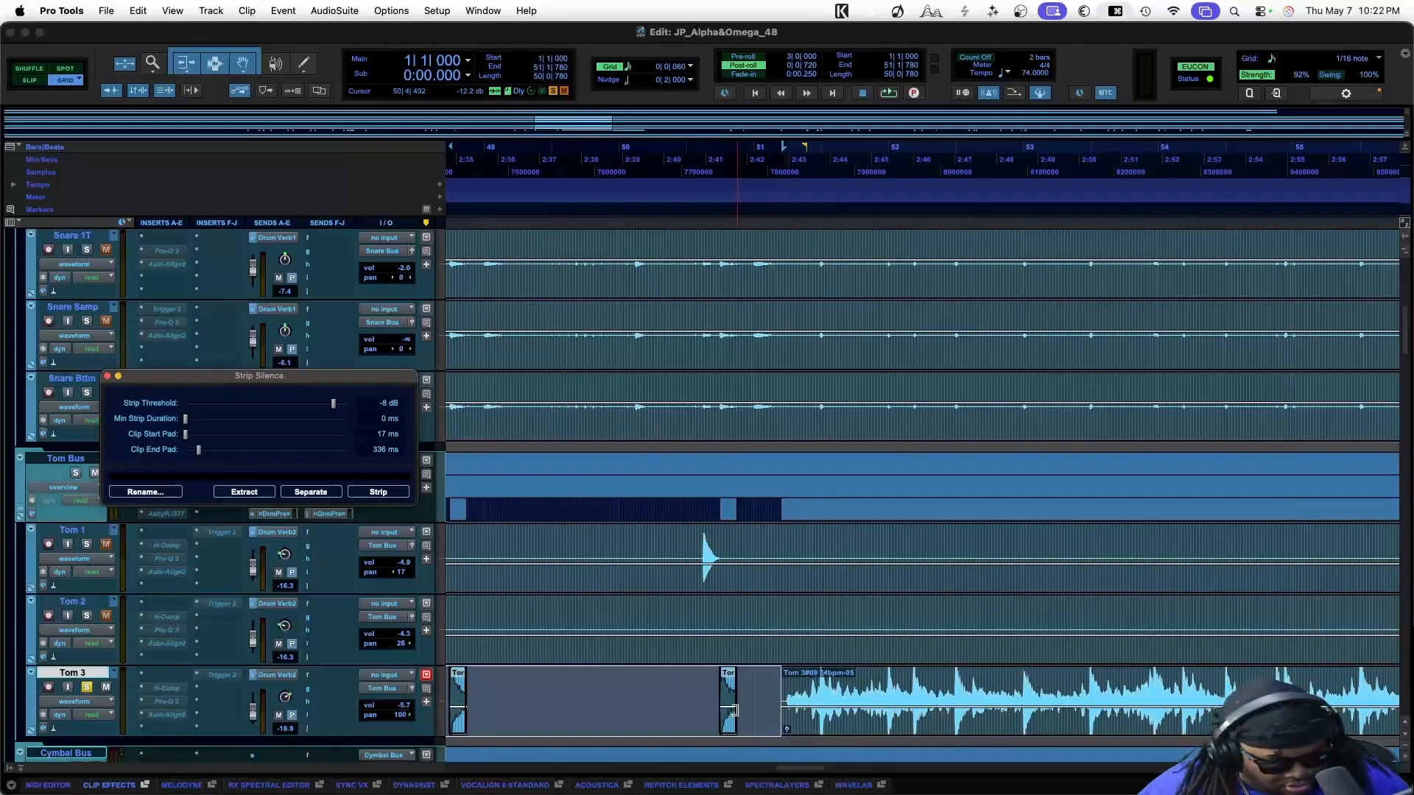
{"action": "key", "text": "super+f"}
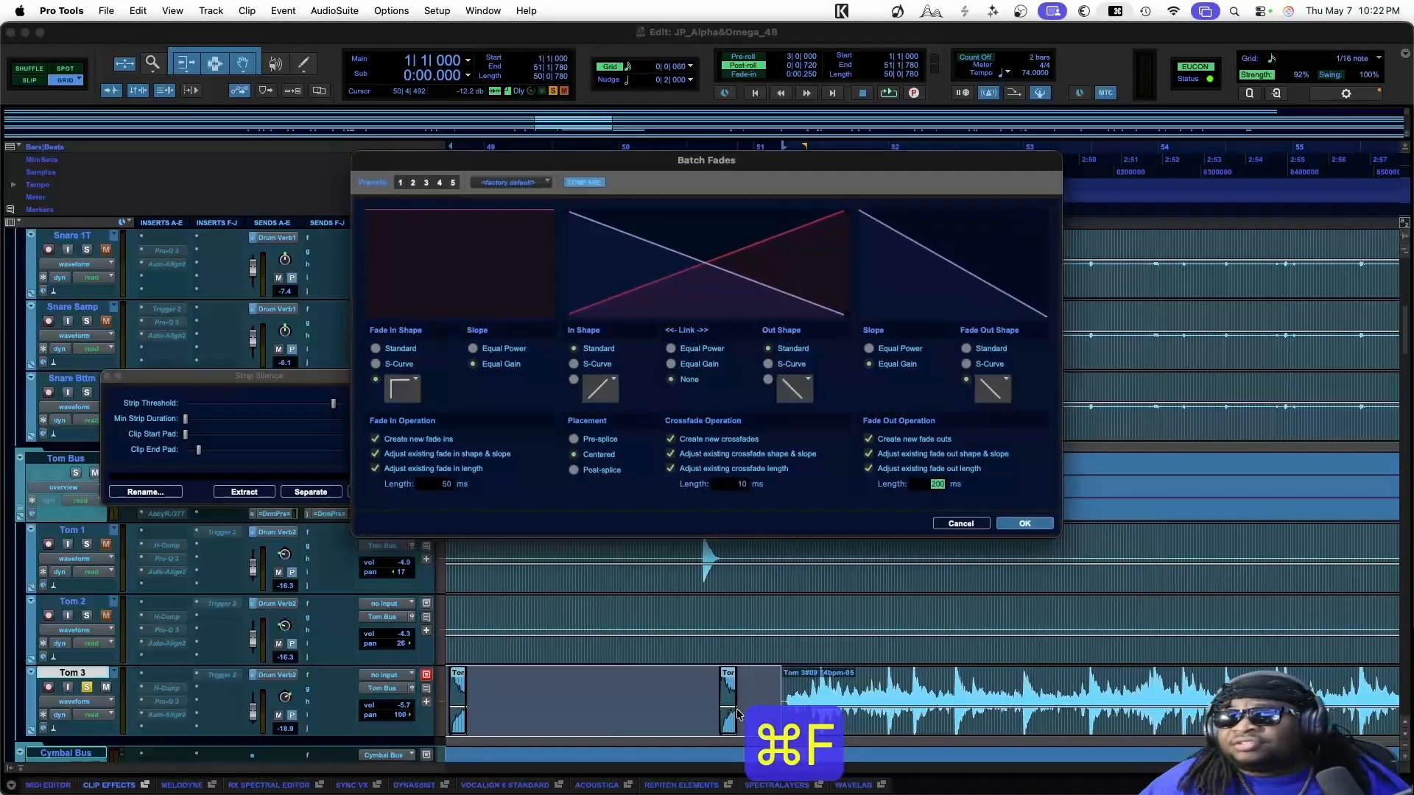
{"action": "key", "text": "Return"}
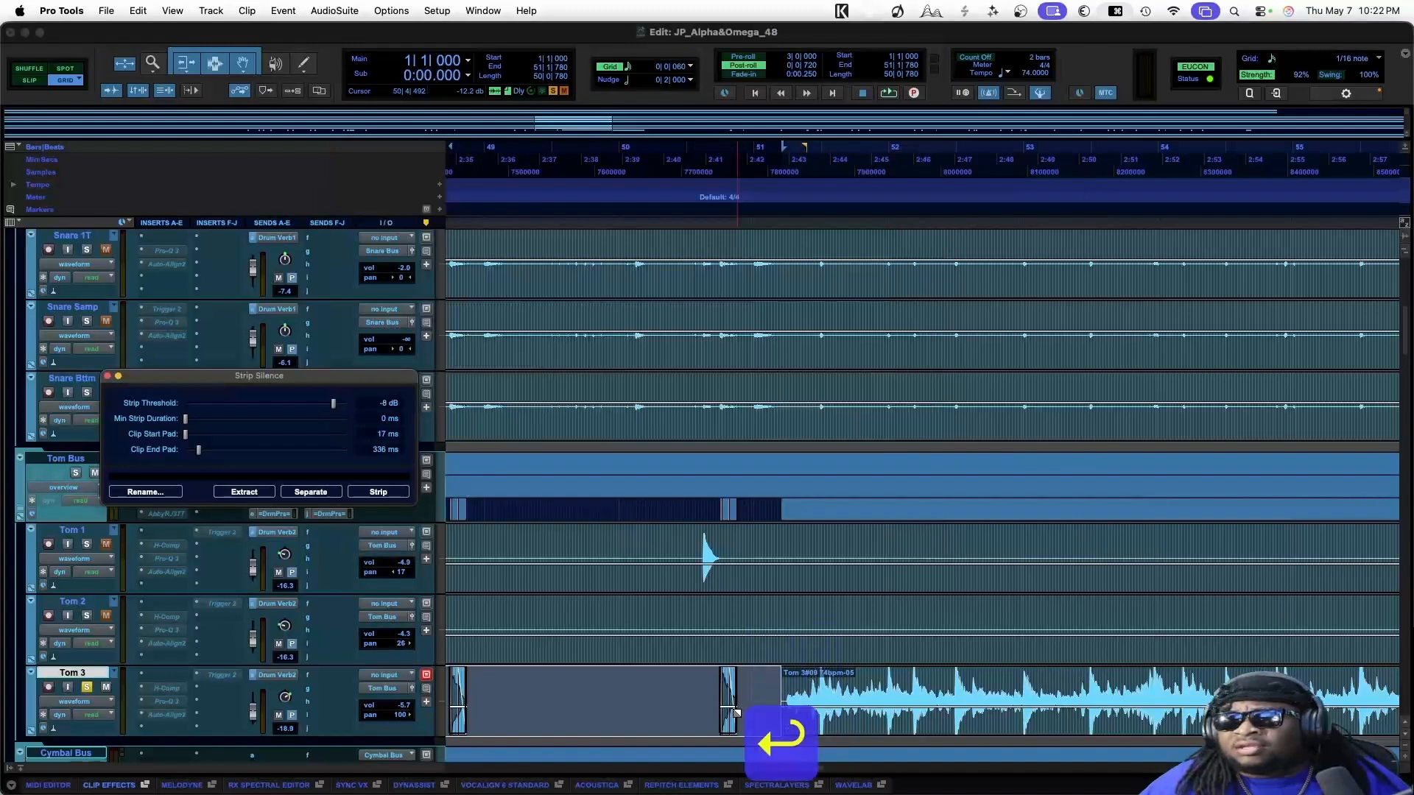
Trim the remaining unstripped Tom 3 clip so that it starts at 51|2|000 and ends at 58|2|060
{"action": "scroll", "coordinate": [894, 729], "scroll_direction": "right", "scroll_amount": 5}
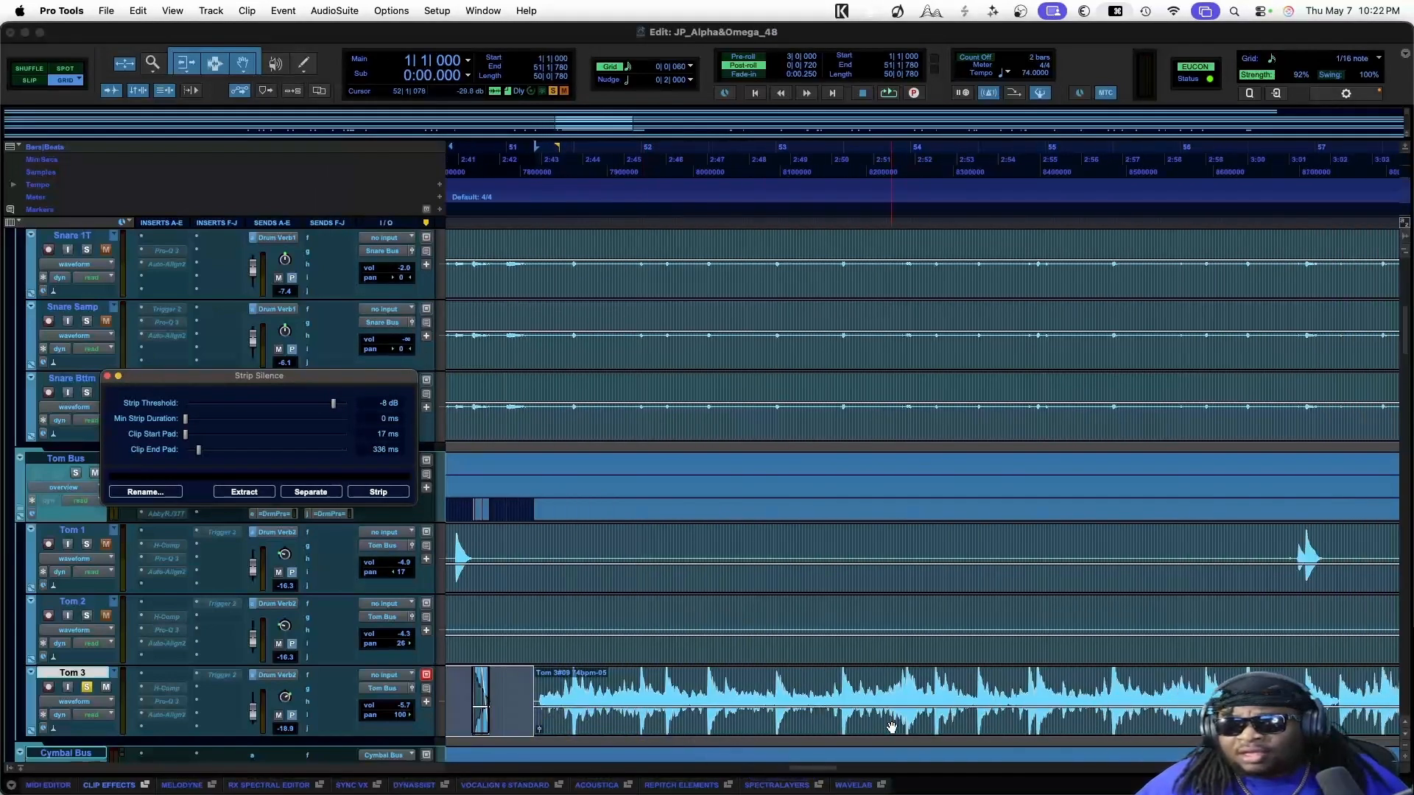
{"action": "scroll", "coordinate": [892, 727], "scroll_direction": "right", "scroll_amount": 7}
{"action": "left_click", "coordinate": [892, 728]}
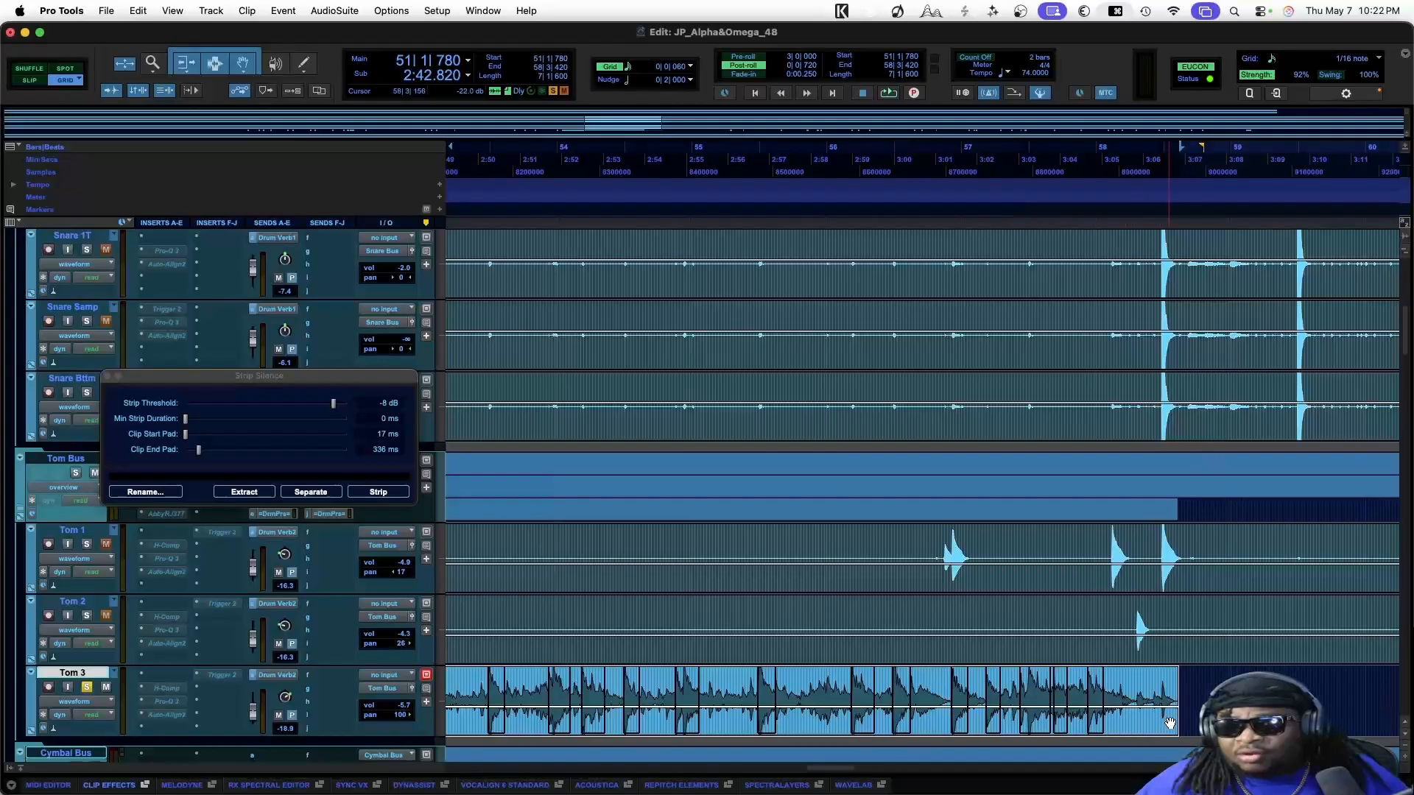
{"action": "left_click_drag", "start_coordinate": [1171, 720], "coordinate": [1131, 724]}
{"action": "scroll", "coordinate": [1131, 725], "scroll_direction": "left", "scroll_amount": 10}
{"action": "scroll", "coordinate": [1131, 725], "scroll_direction": "up", "scroll_amount": 3}
{"action": "scroll", "coordinate": [1131, 725], "scroll_direction": "down", "scroll_amount": 3}
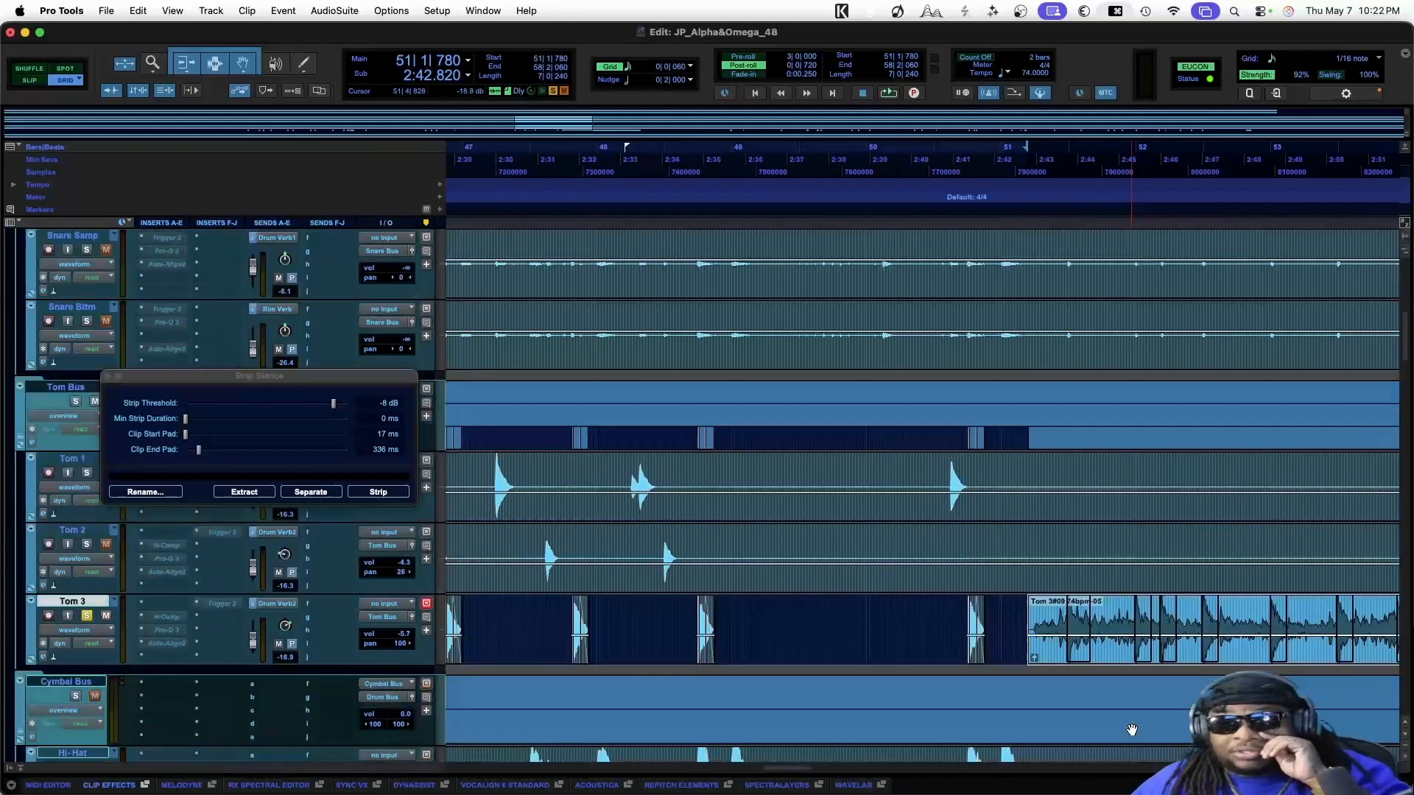
{"action": "left_click_drag", "start_coordinate": [1037, 645], "coordinate": [1042, 645]}
Play the beginning of the trimmed Tom 3 clip and save the session
{"action": "key", "text": "space"}
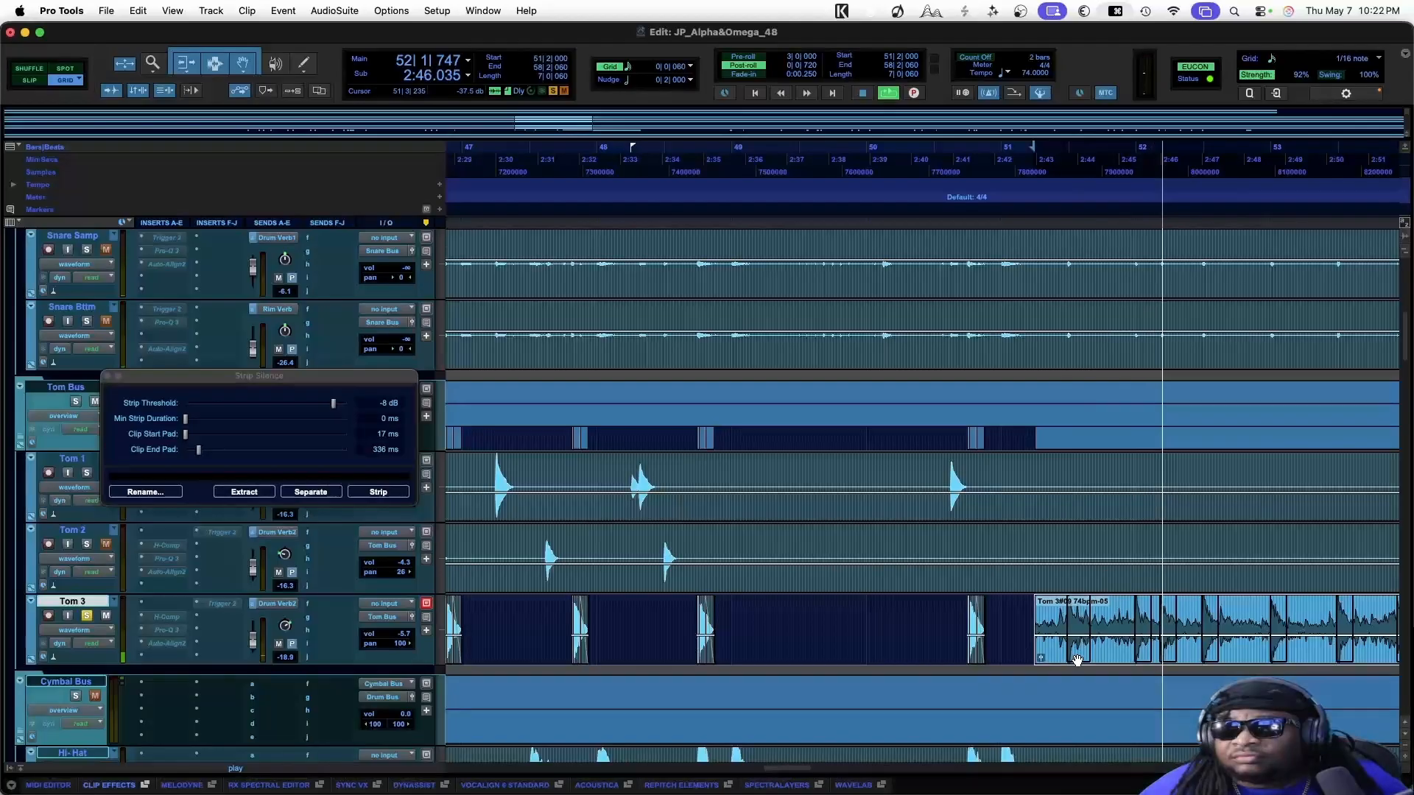
{"action": "key", "text": "space"}
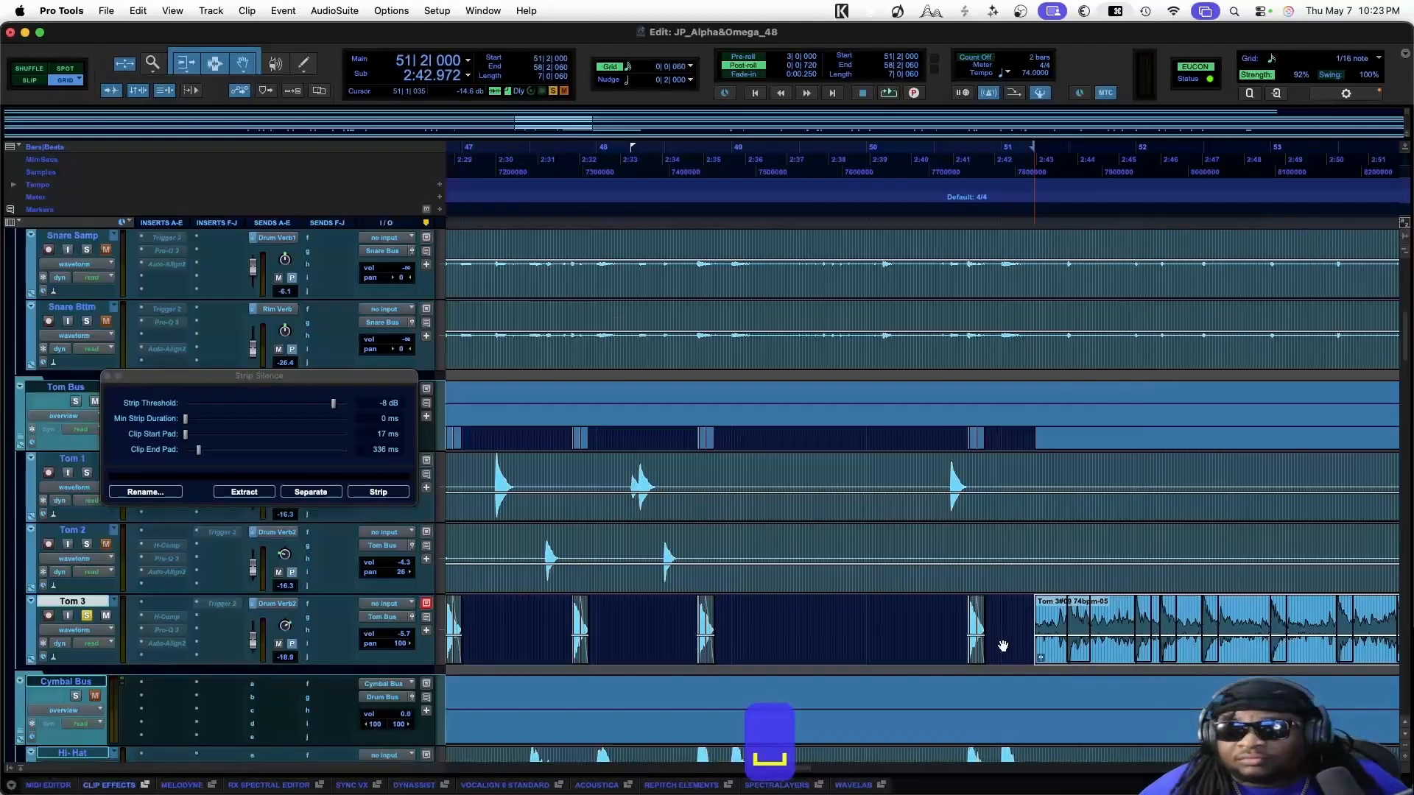
{"action": "key", "text": "cmd+s"}
Take Tom 3 out of solo and close the Strip Silence window
{"action": "key", "text": "cmd+bracketleft"}
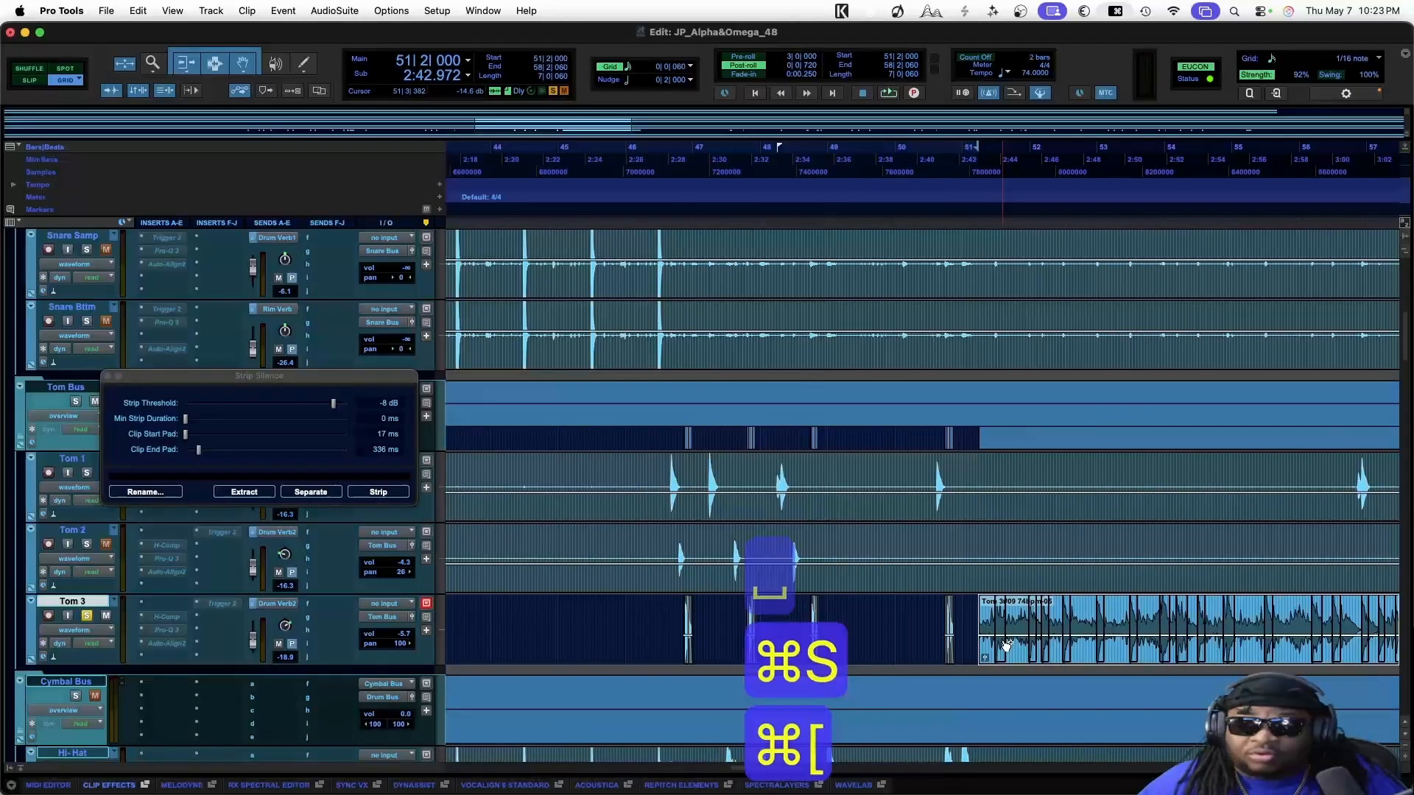
{"action": "key", "text": "cmd+bracketleft"}
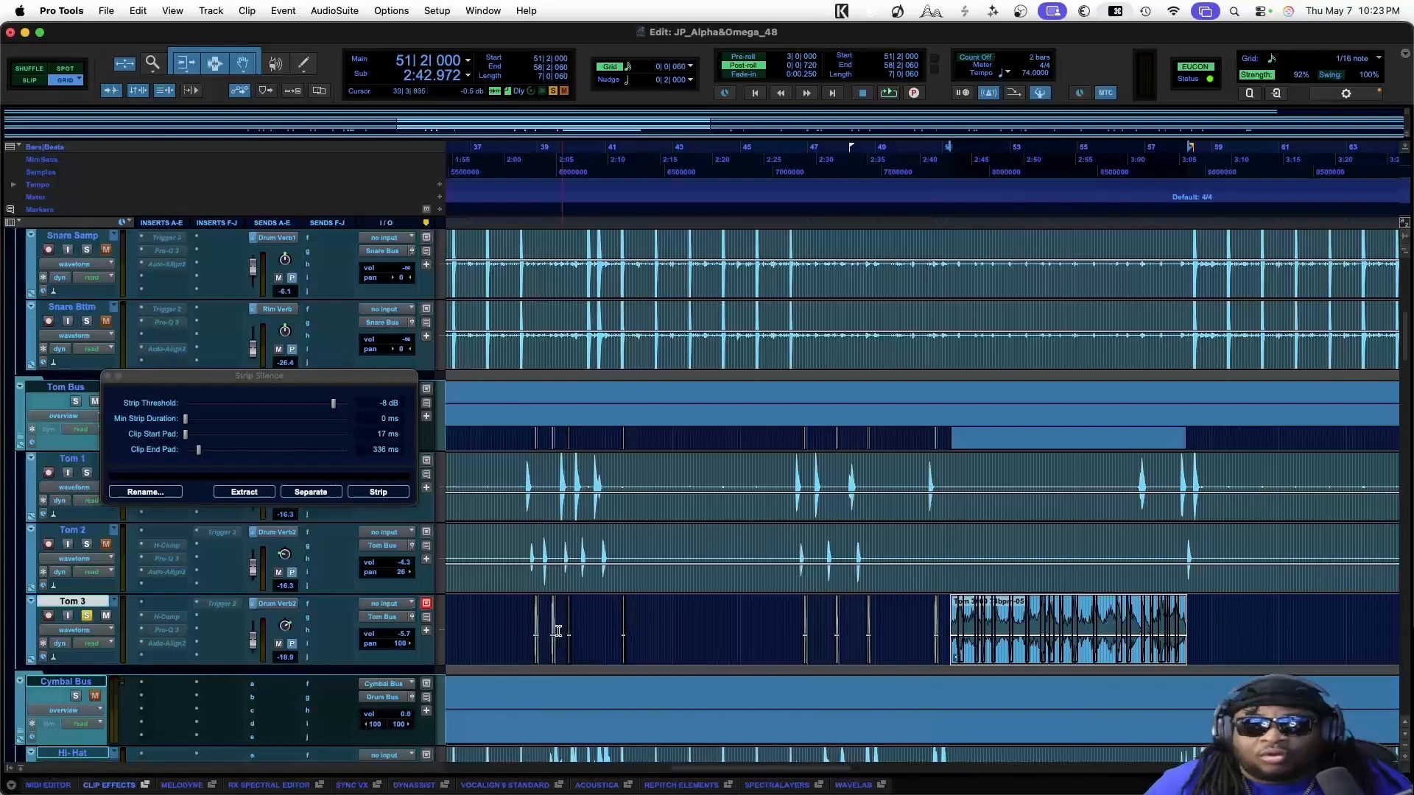
{"action": "left_click", "coordinate": [87, 618]}
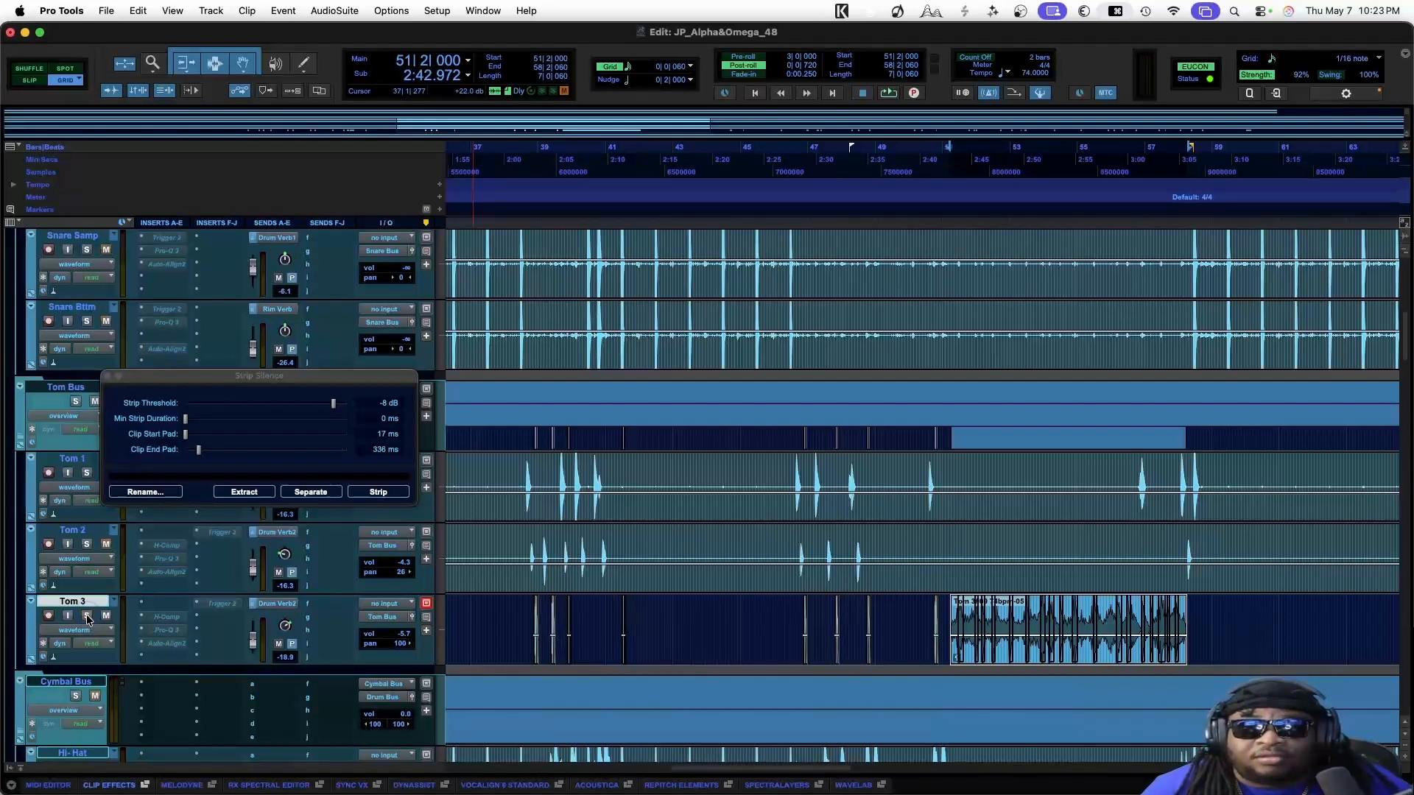
{"action": "left_click", "coordinate": [106, 377]}
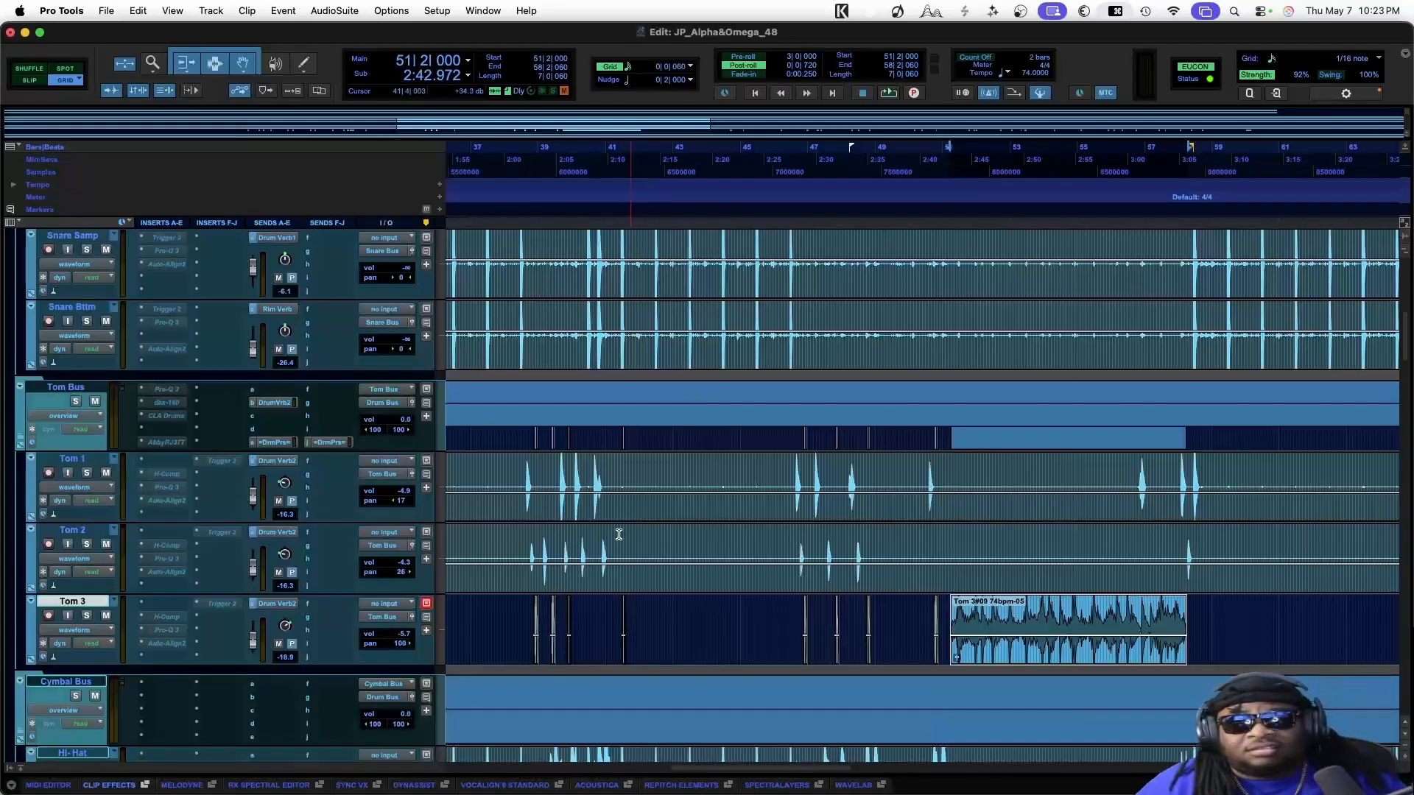
Select the entire Kick In clip in the Kick Bus group
{"action": "left_click", "coordinate": [554, 355]}
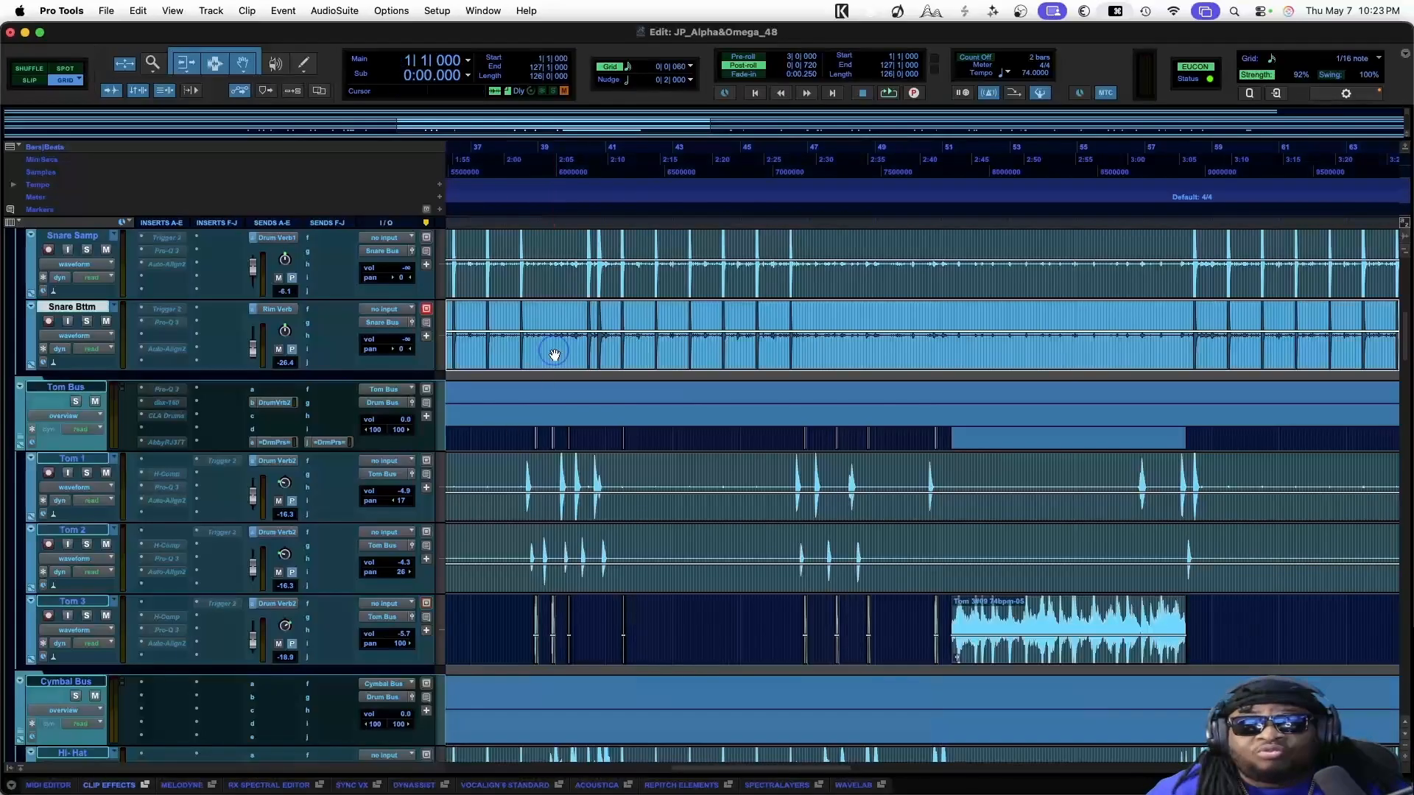
{"action": "left_click", "coordinate": [541, 291]}
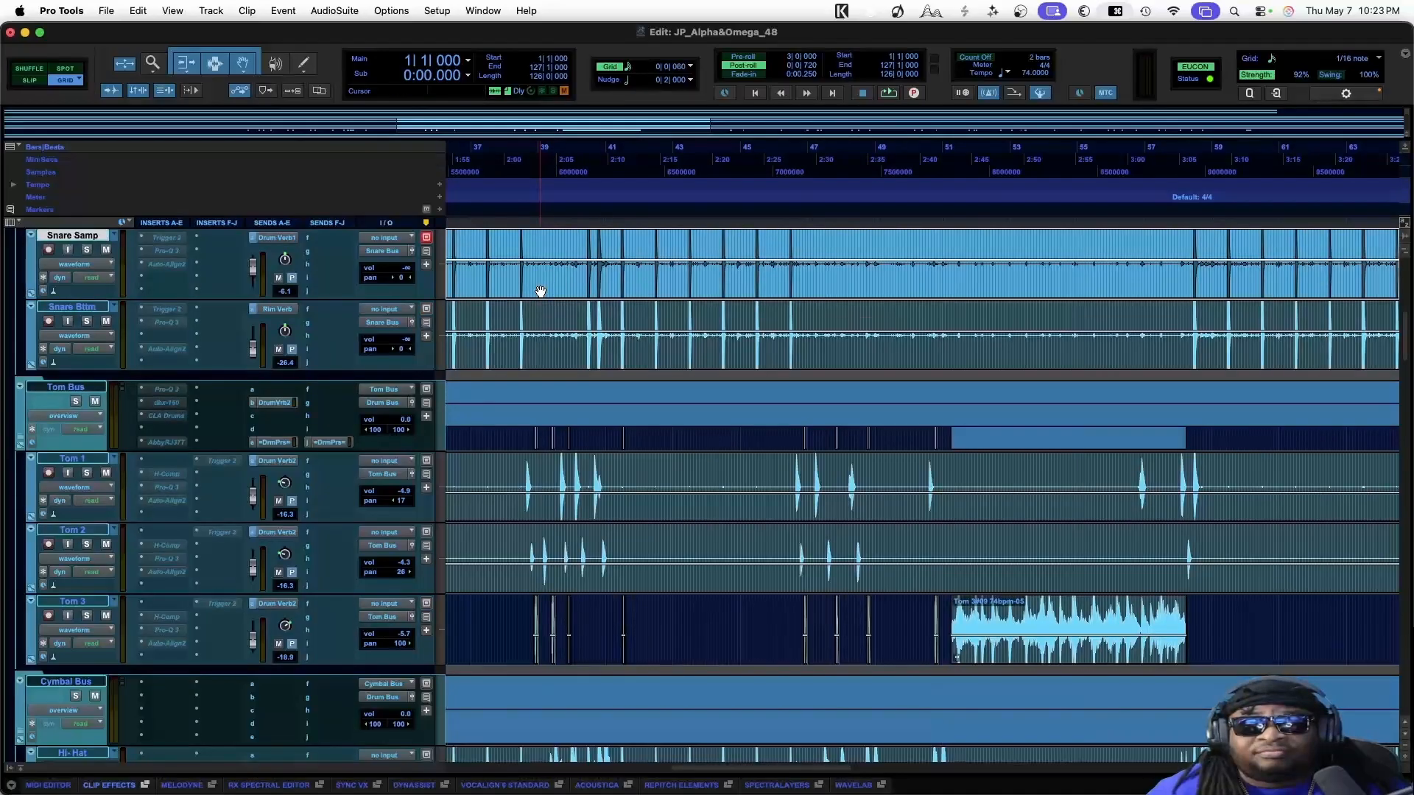
{"action": "scroll", "coordinate": [548, 356], "scroll_direction": "up", "scroll_amount": 5}
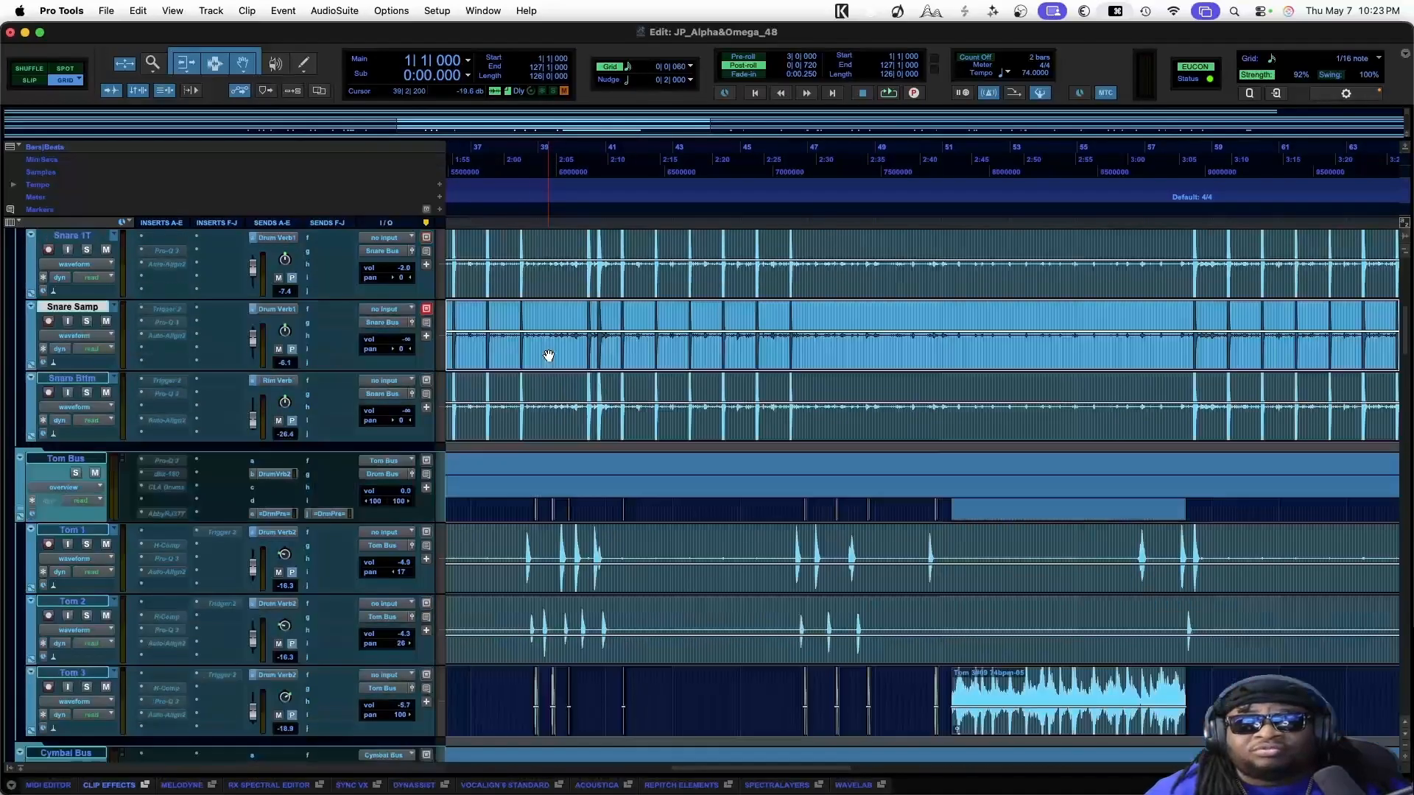
{"action": "scroll", "coordinate": [549, 356], "scroll_direction": "up", "scroll_amount": 3}
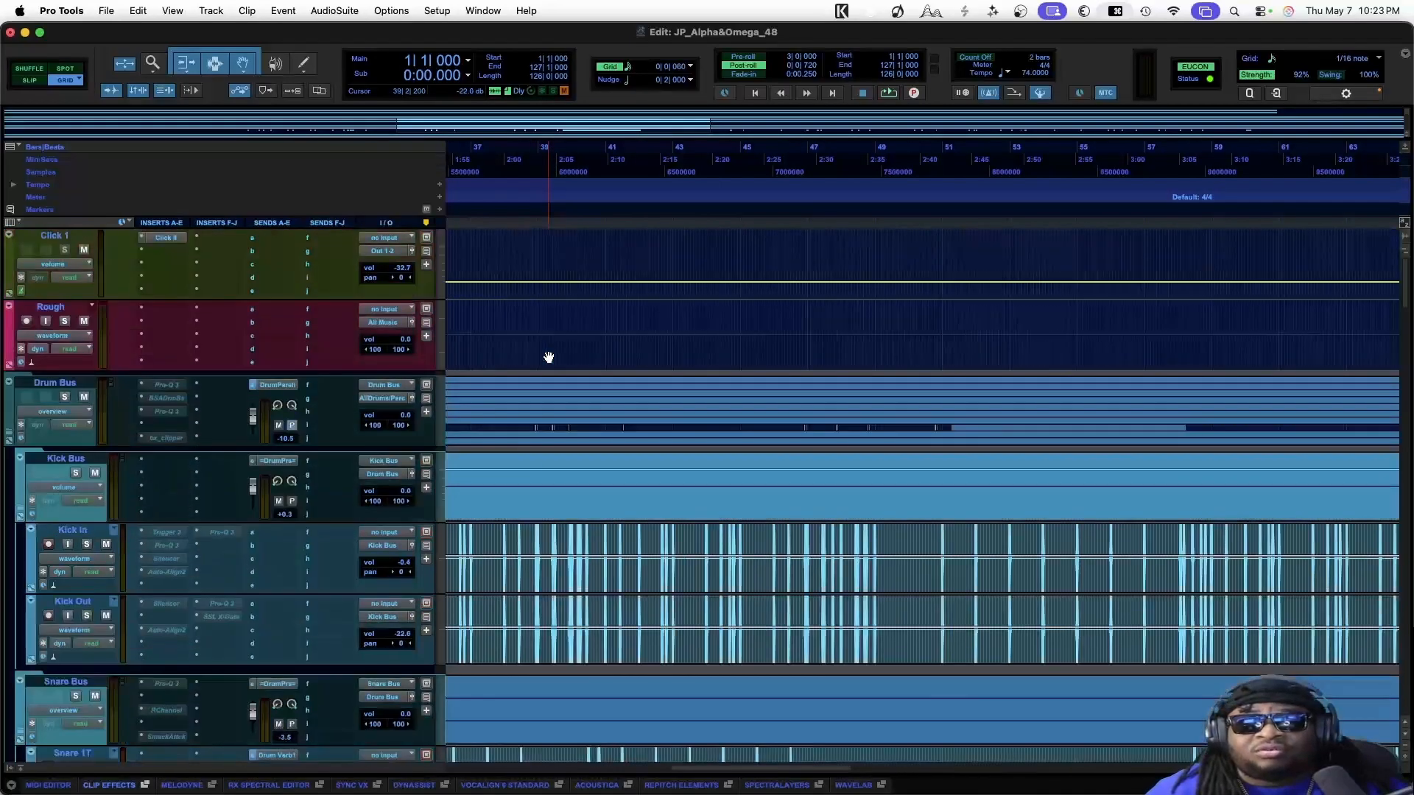
{"action": "left_click", "coordinate": [502, 587]}
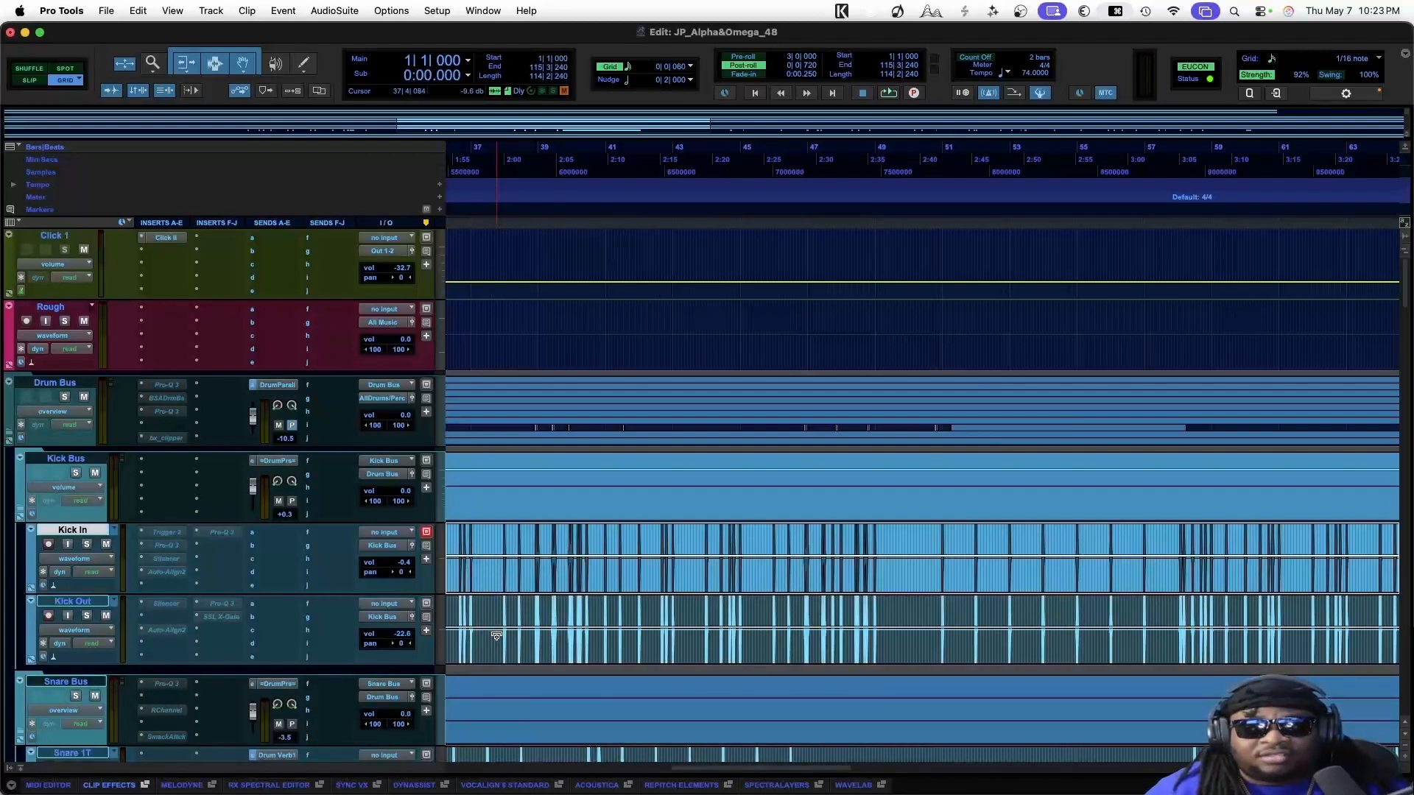
{"action": "scroll", "coordinate": [355, 625], "scroll_direction": "down", "scroll_amount": 2}
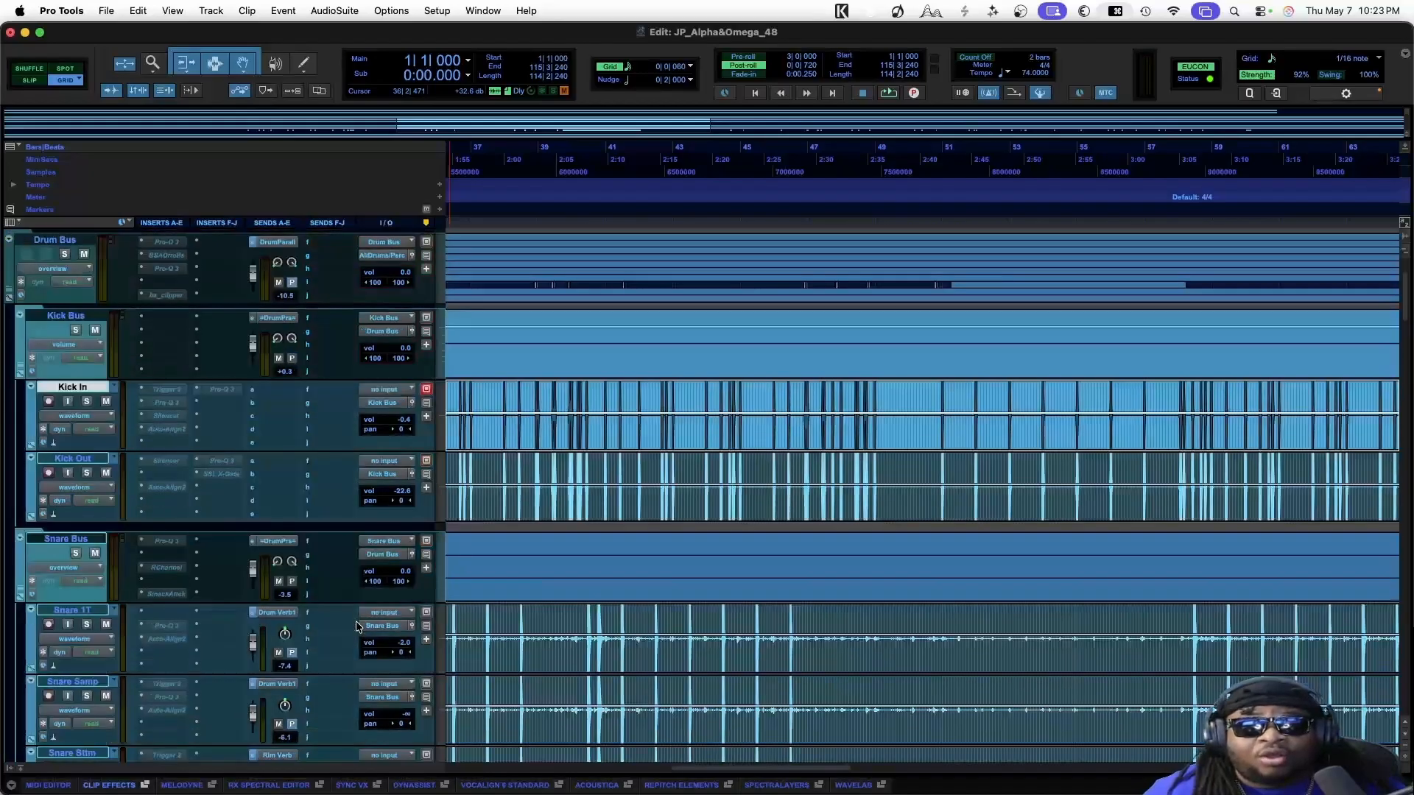
{"action": "scroll", "coordinate": [356, 626], "scroll_direction": "down", "scroll_amount": 1}
{"action": "scroll", "coordinate": [587, 501], "scroll_direction": "up", "scroll_amount": 1}
{"action": "scroll", "coordinate": [587, 500], "scroll_direction": "left", "scroll_amount": 10}
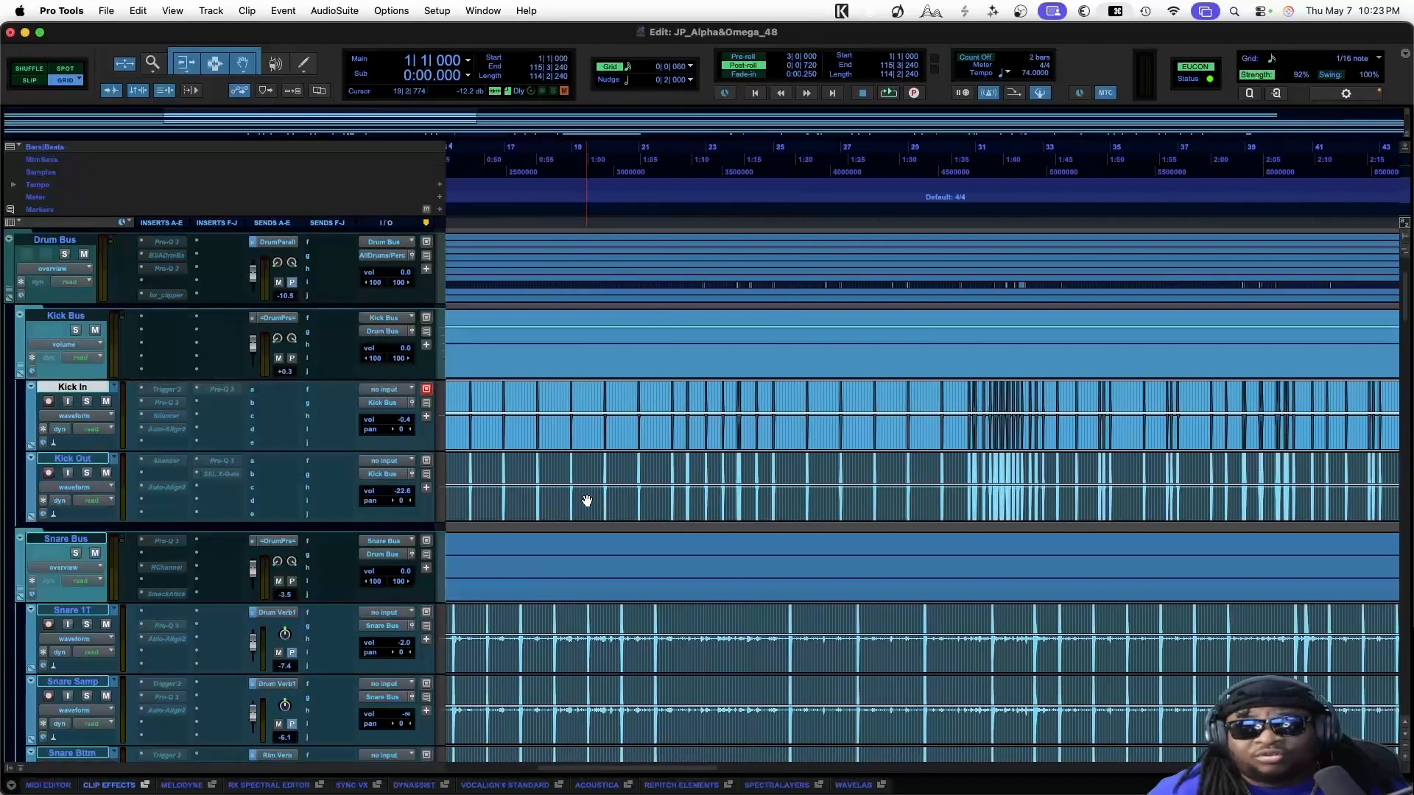
{"action": "scroll", "coordinate": [587, 501], "scroll_direction": "left", "scroll_amount": 6}
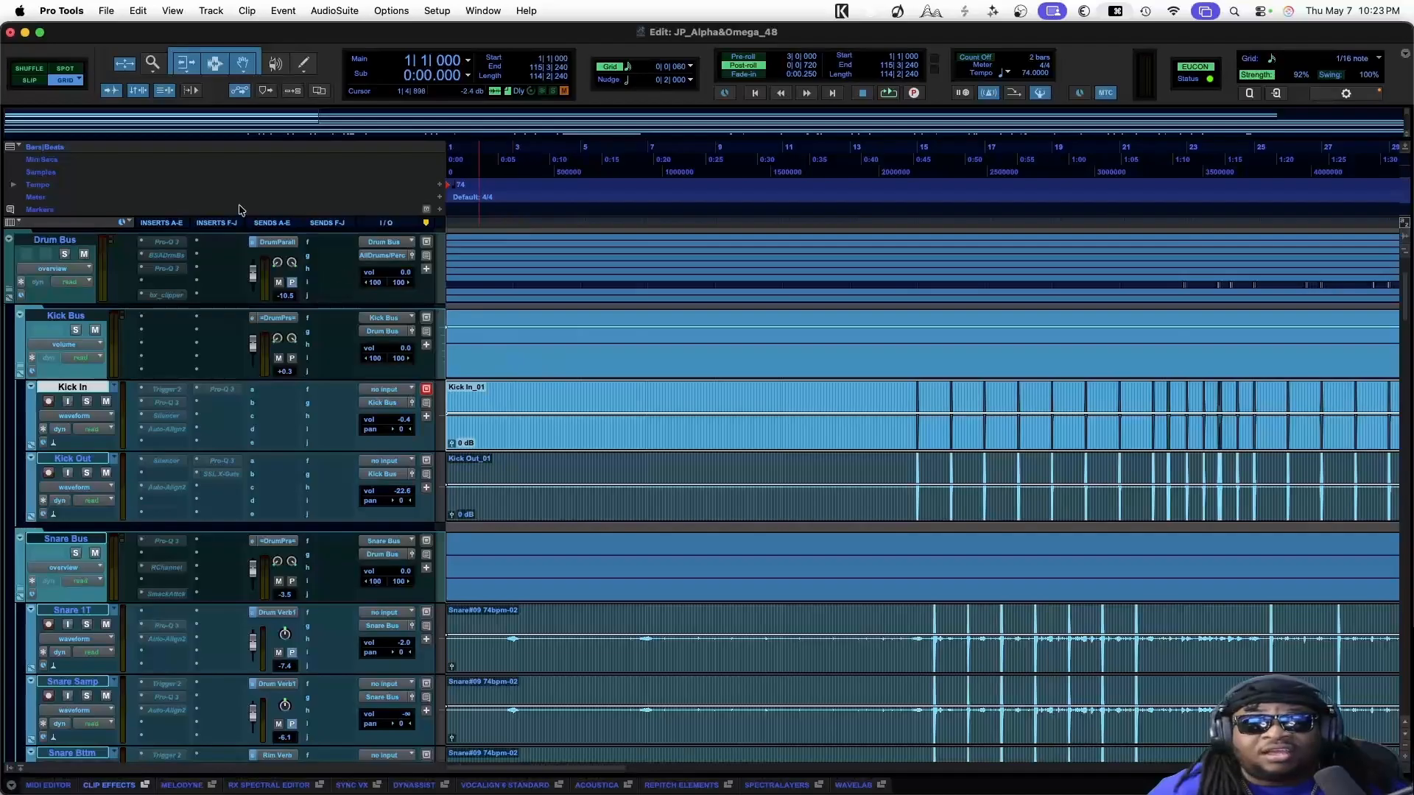
Open the Massey DRT AudioSuite plug-in for the selected Kick In clip and reposition its window over the timeline
{"action": "left_click", "coordinate": [329, 12]}
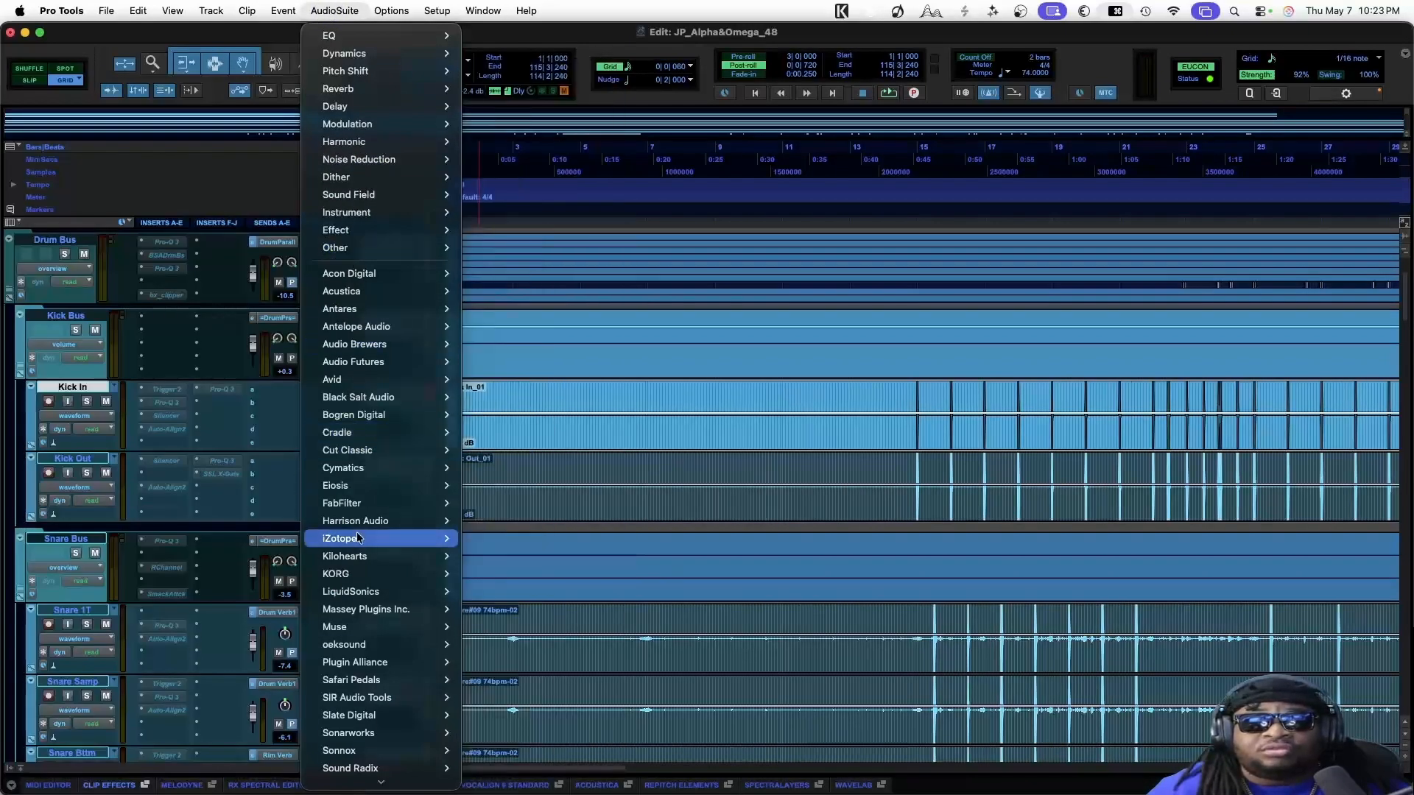
{"action": "mouse_move", "coordinate": [388, 618]}
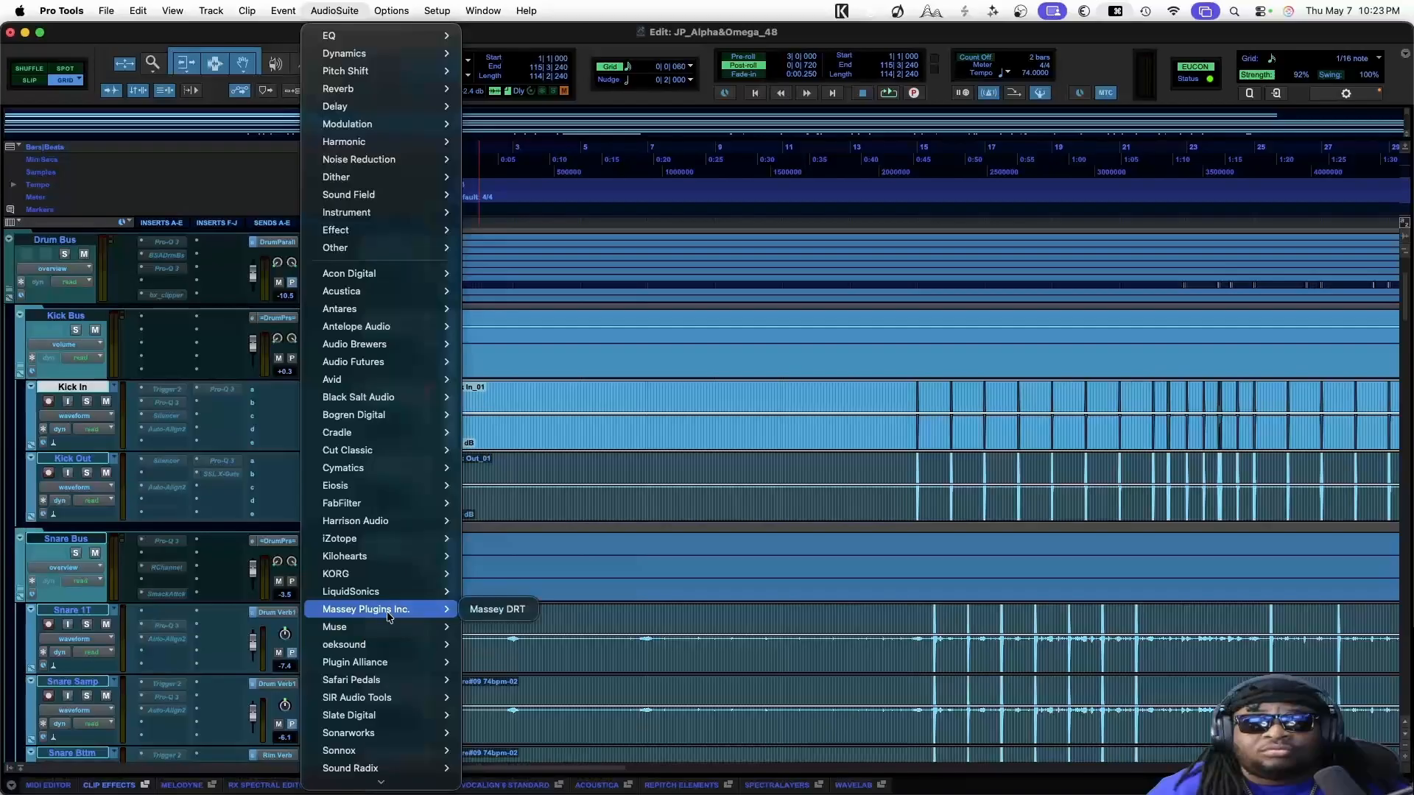
{"action": "left_click", "coordinate": [489, 611]}
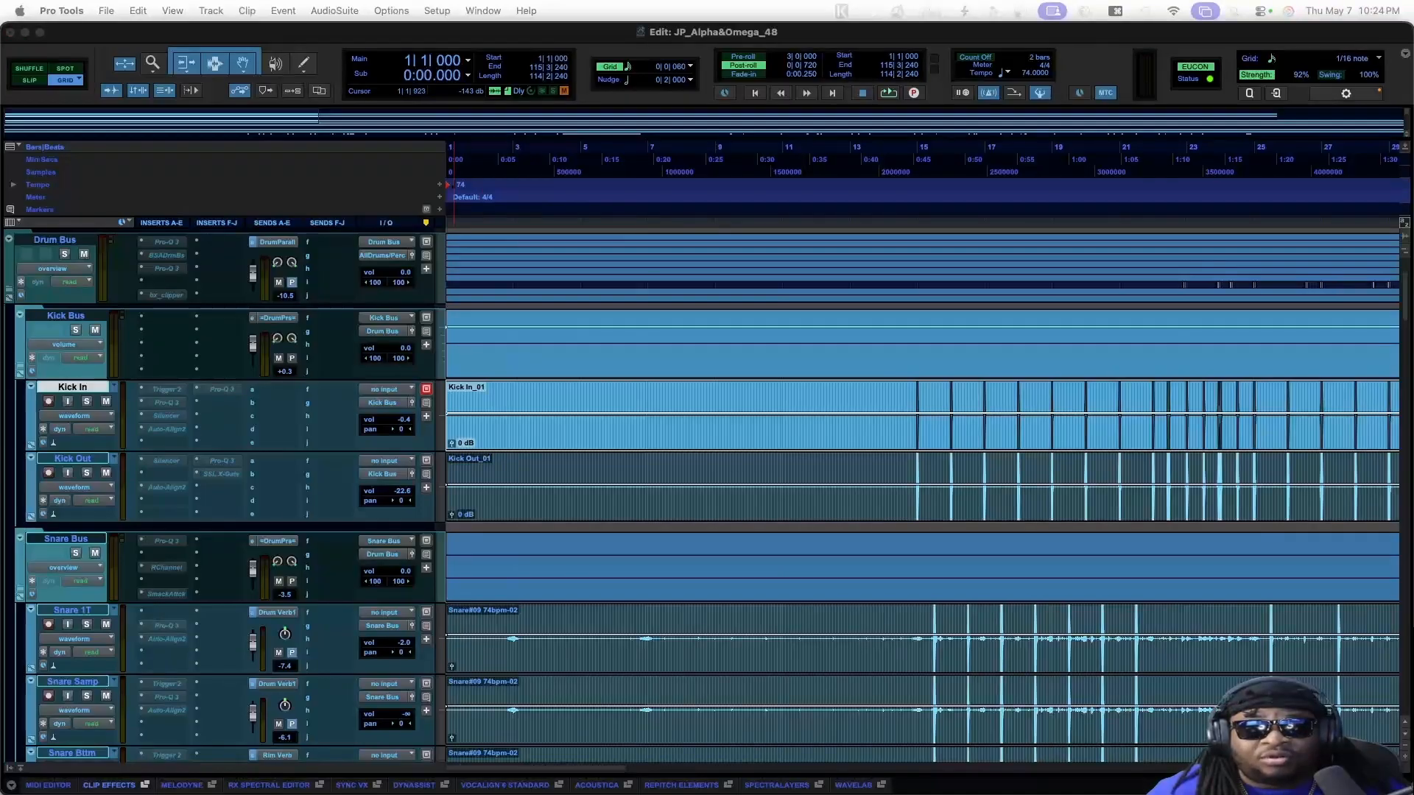
{"action": "left_click_drag", "start_coordinate": [631, 306], "coordinate": [754, 215]}
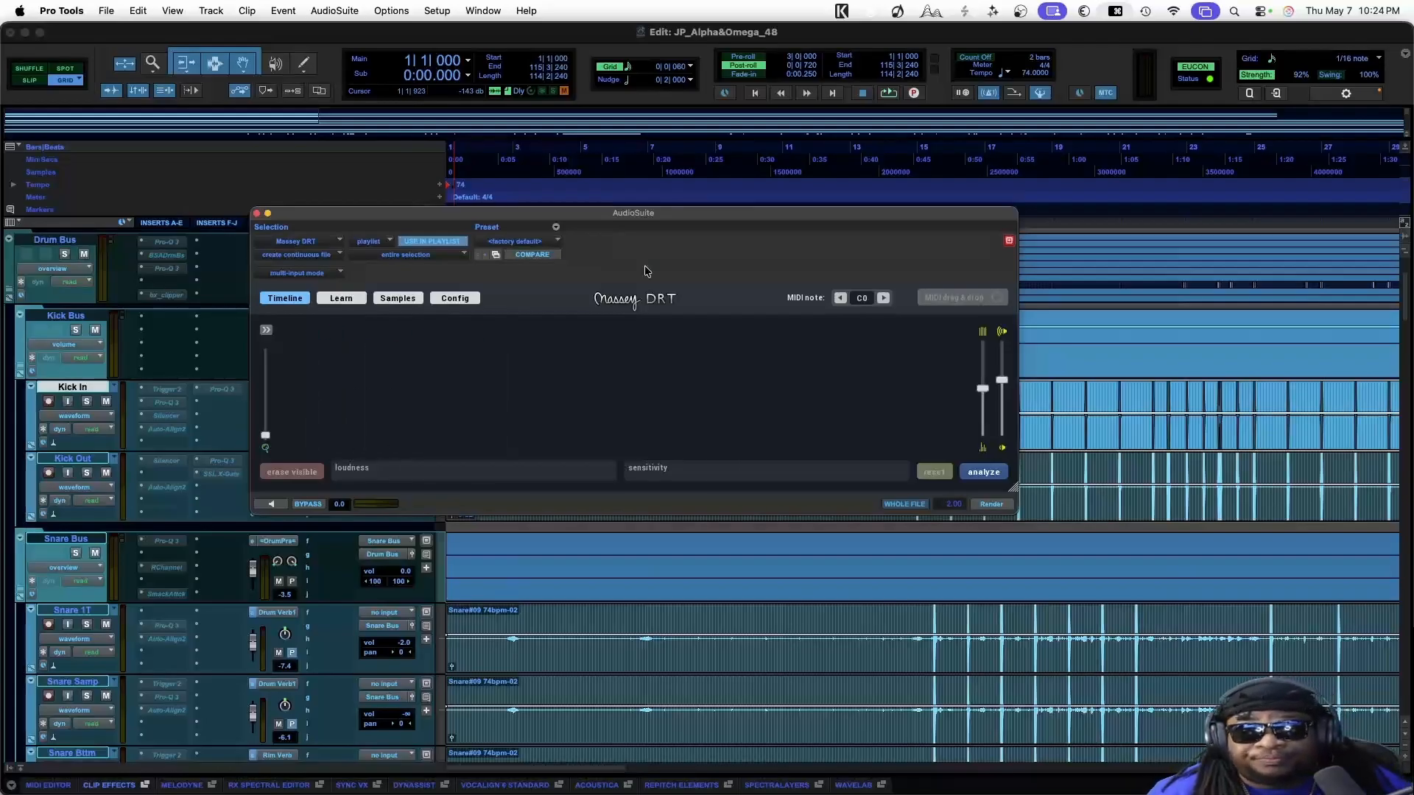
{"action": "left_click_drag", "start_coordinate": [692, 215], "coordinate": [851, 14]}
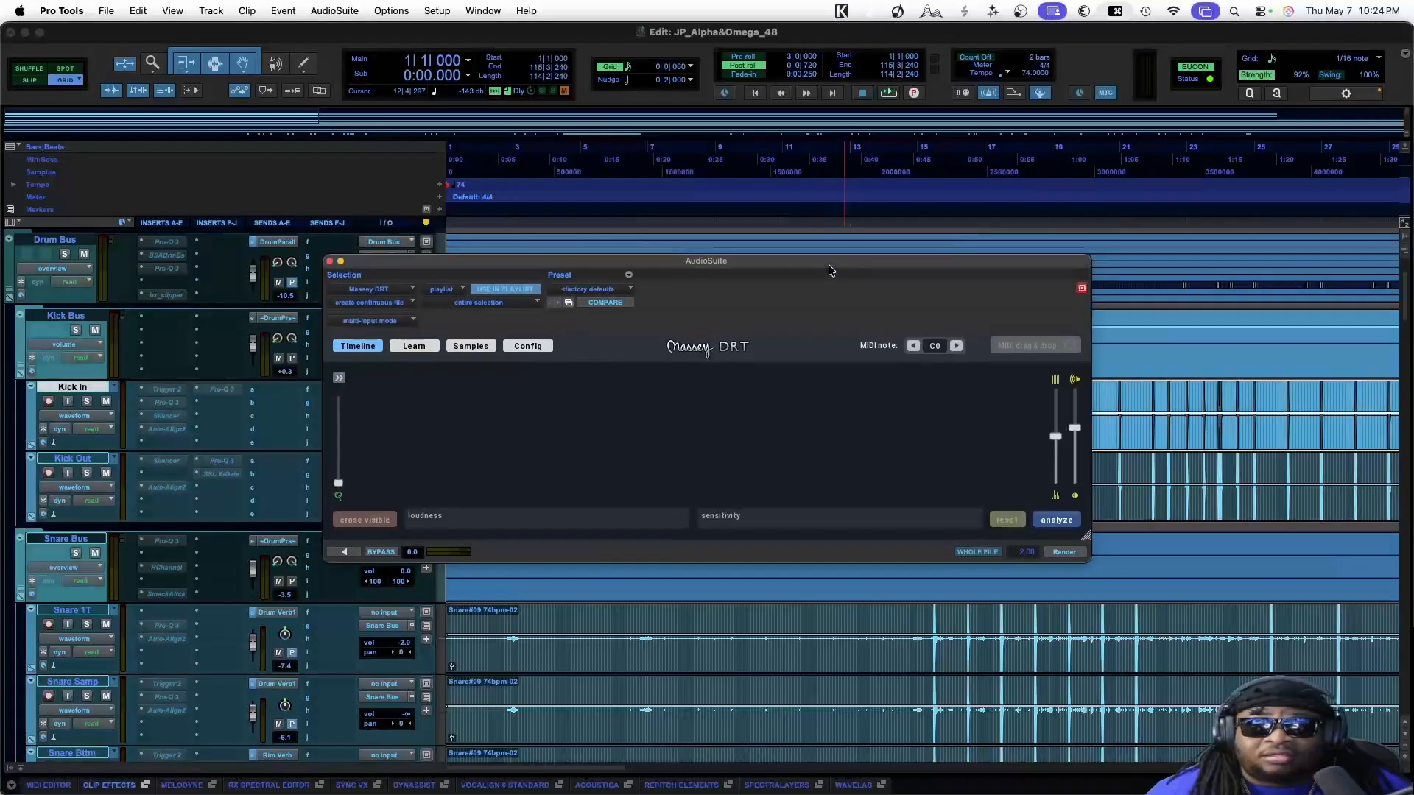
Move the Massey DRT window above the kick tracks and bring the busier kick hits further along the timeline into view
{"action": "left_click_drag", "start_coordinate": [830, 270], "coordinate": [1038, 41]}
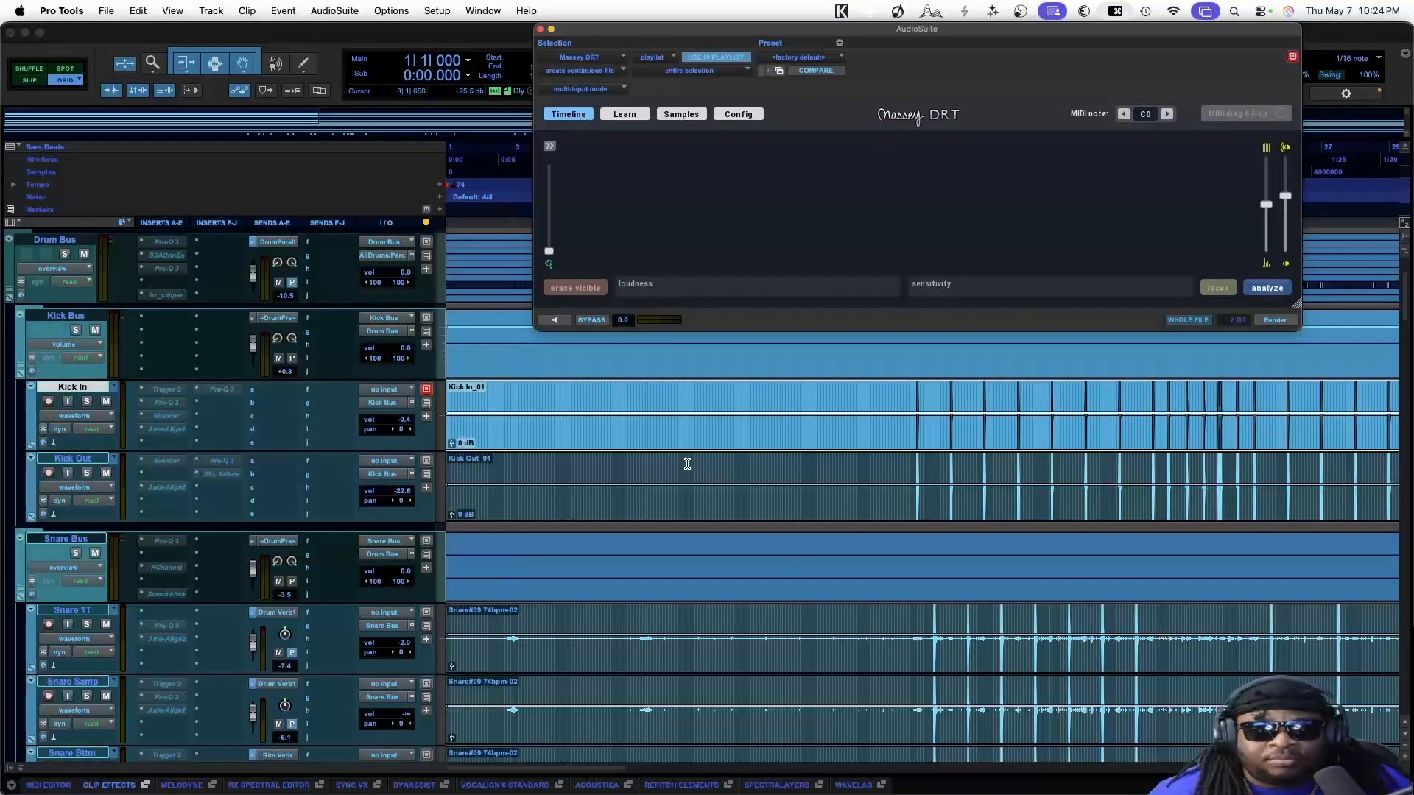
{"action": "scroll", "coordinate": [681, 462], "scroll_direction": "right", "scroll_amount": 10}
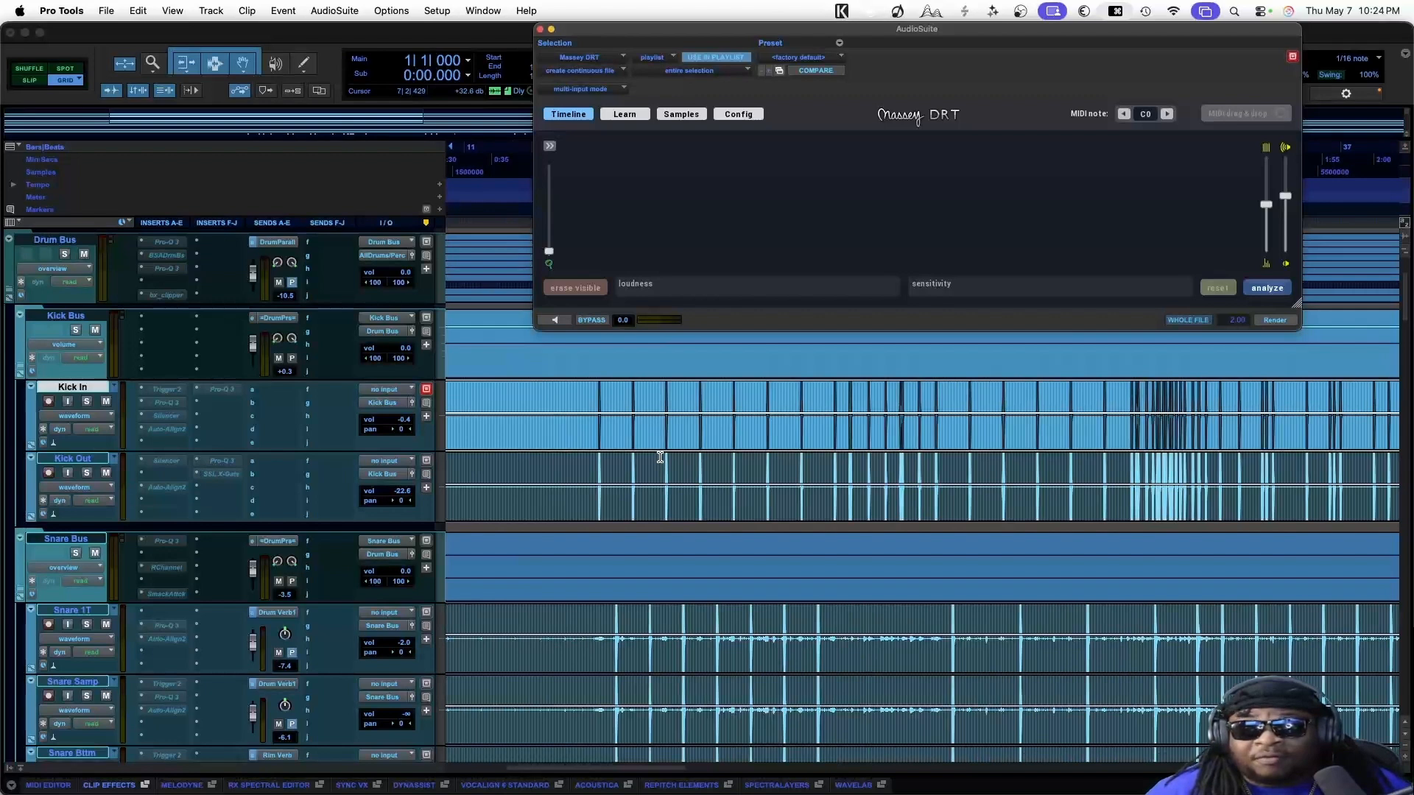
{"action": "scroll", "coordinate": [660, 457], "scroll_direction": "right", "scroll_amount": 4}
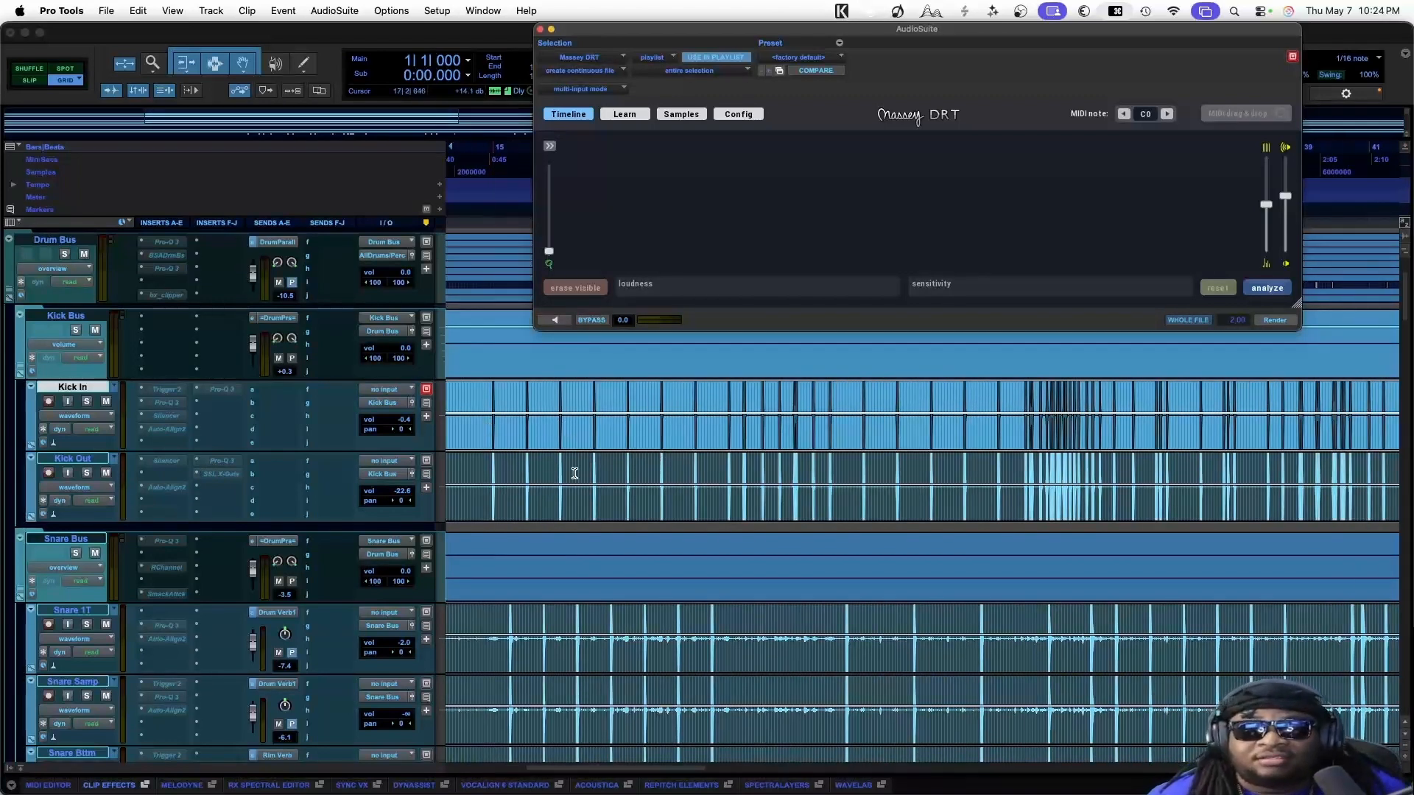
Switch to Finder and open the account's home folder
{"action": "key", "text": "ctrl+Up"}
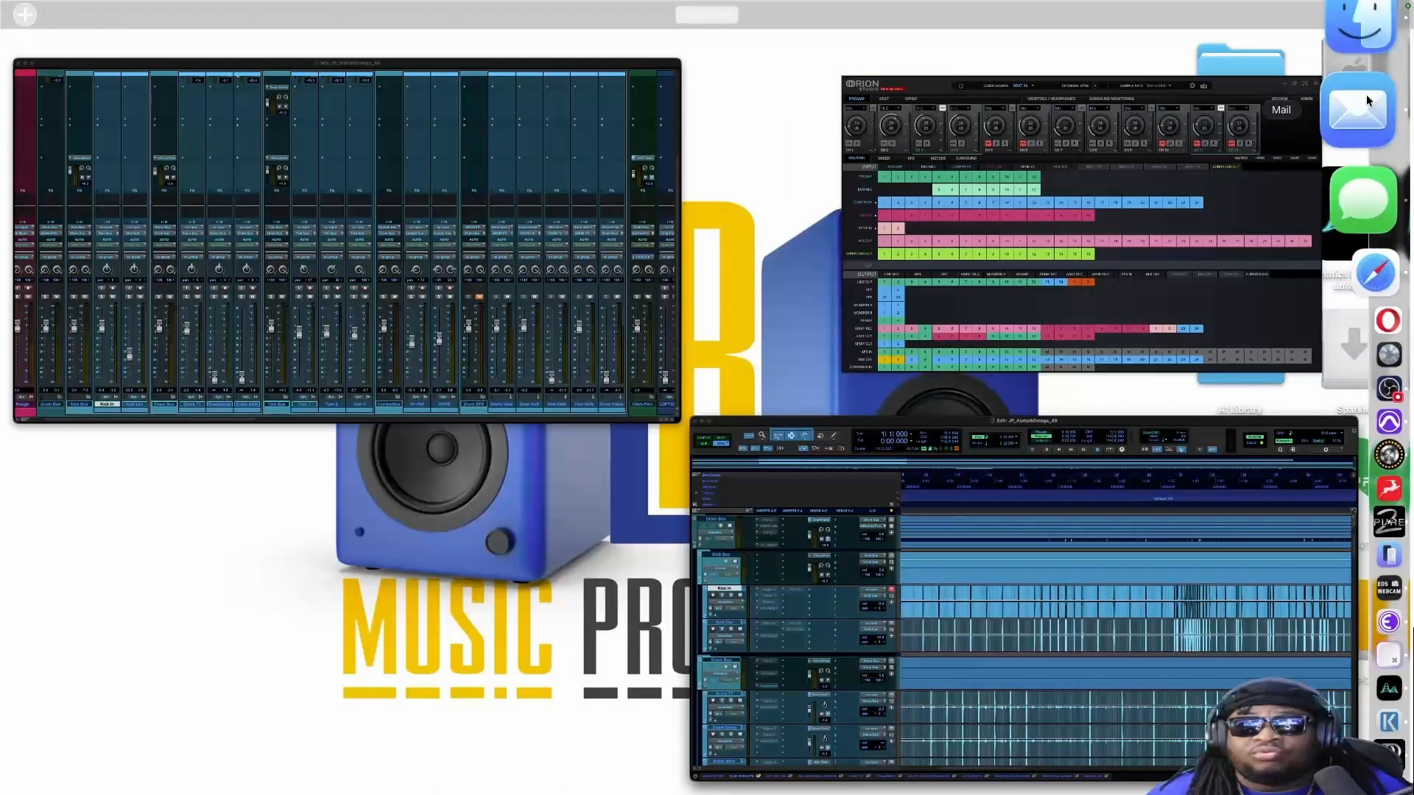
{"action": "left_click", "coordinate": [1363, 65]}
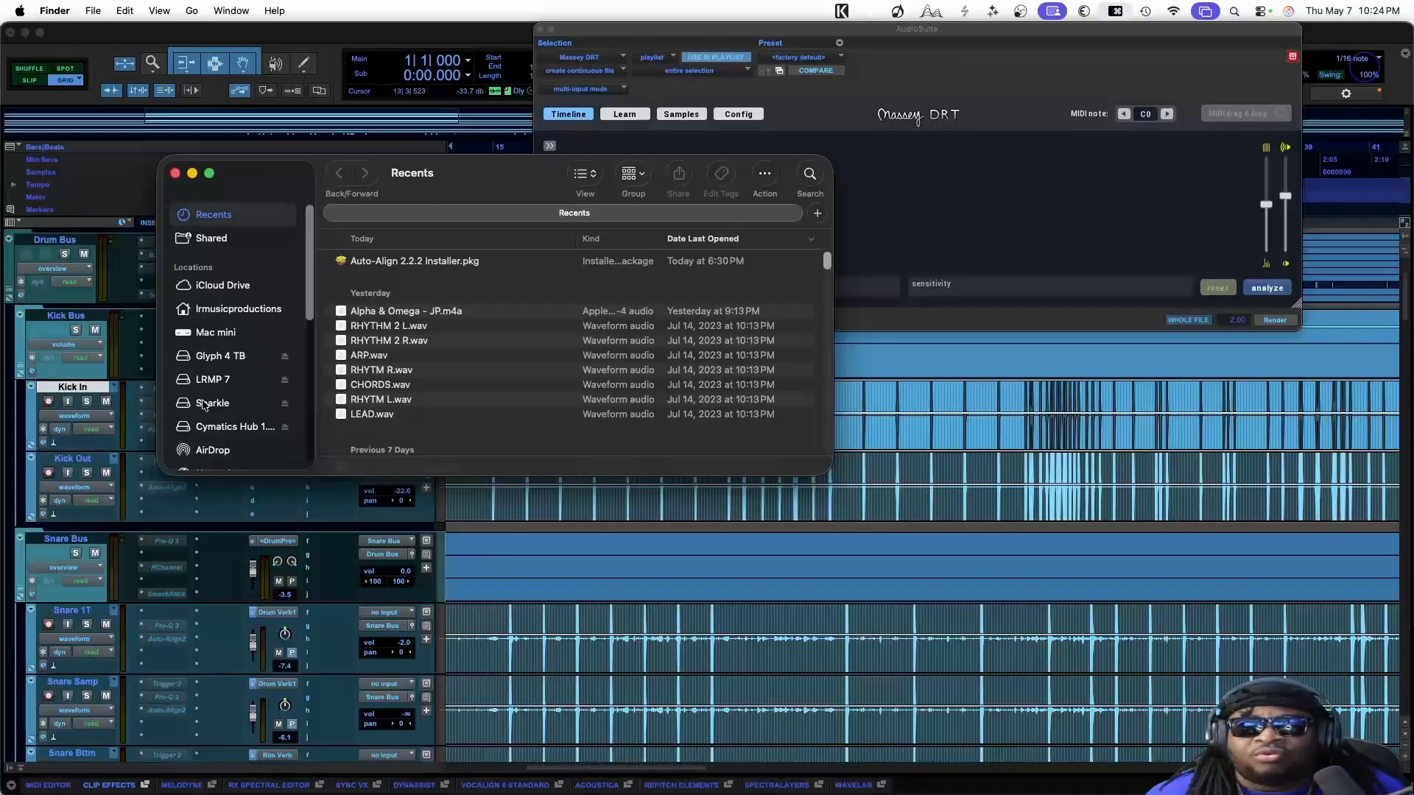
{"action": "scroll", "coordinate": [206, 388], "scroll_direction": "down", "scroll_amount": 3}
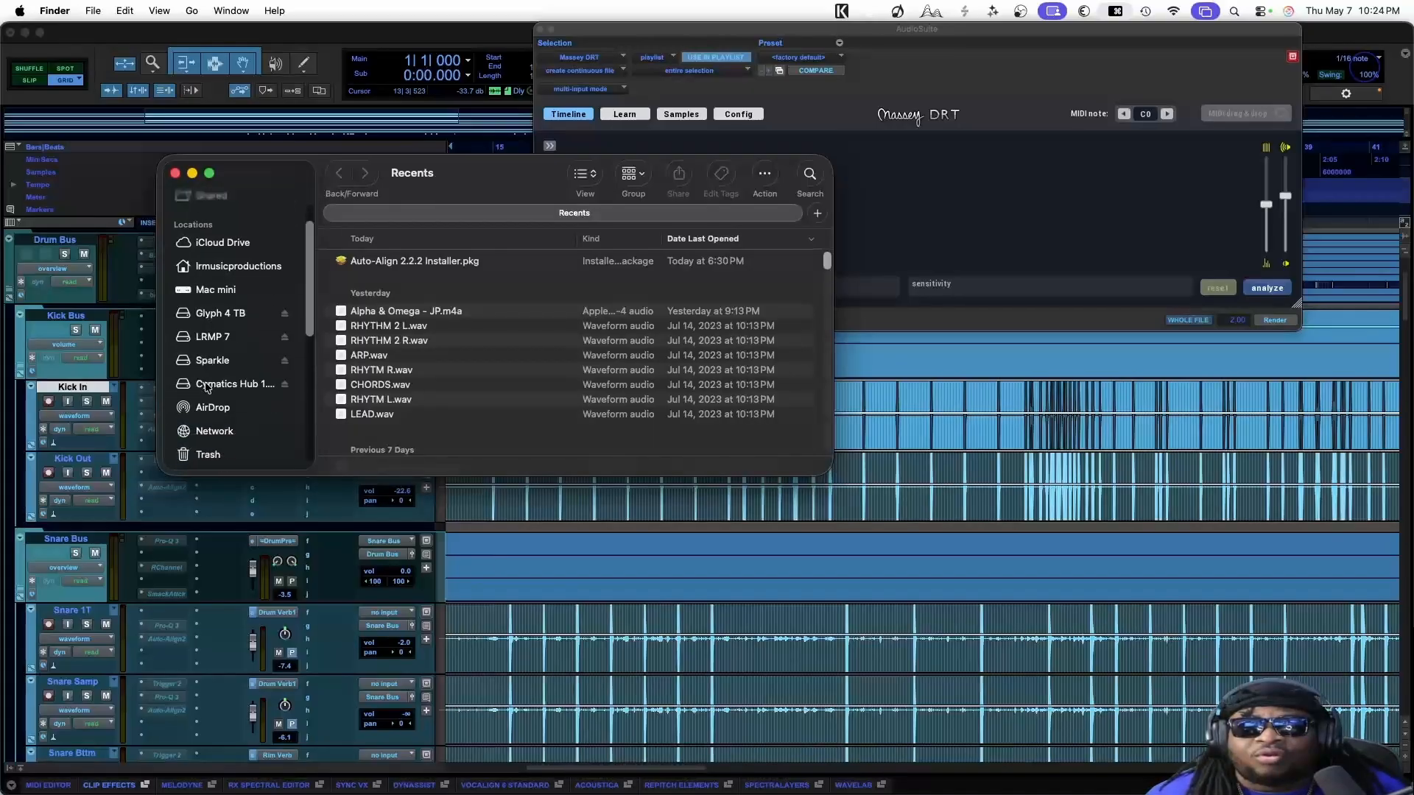
{"action": "scroll", "coordinate": [206, 388], "scroll_direction": "up", "scroll_amount": 3}
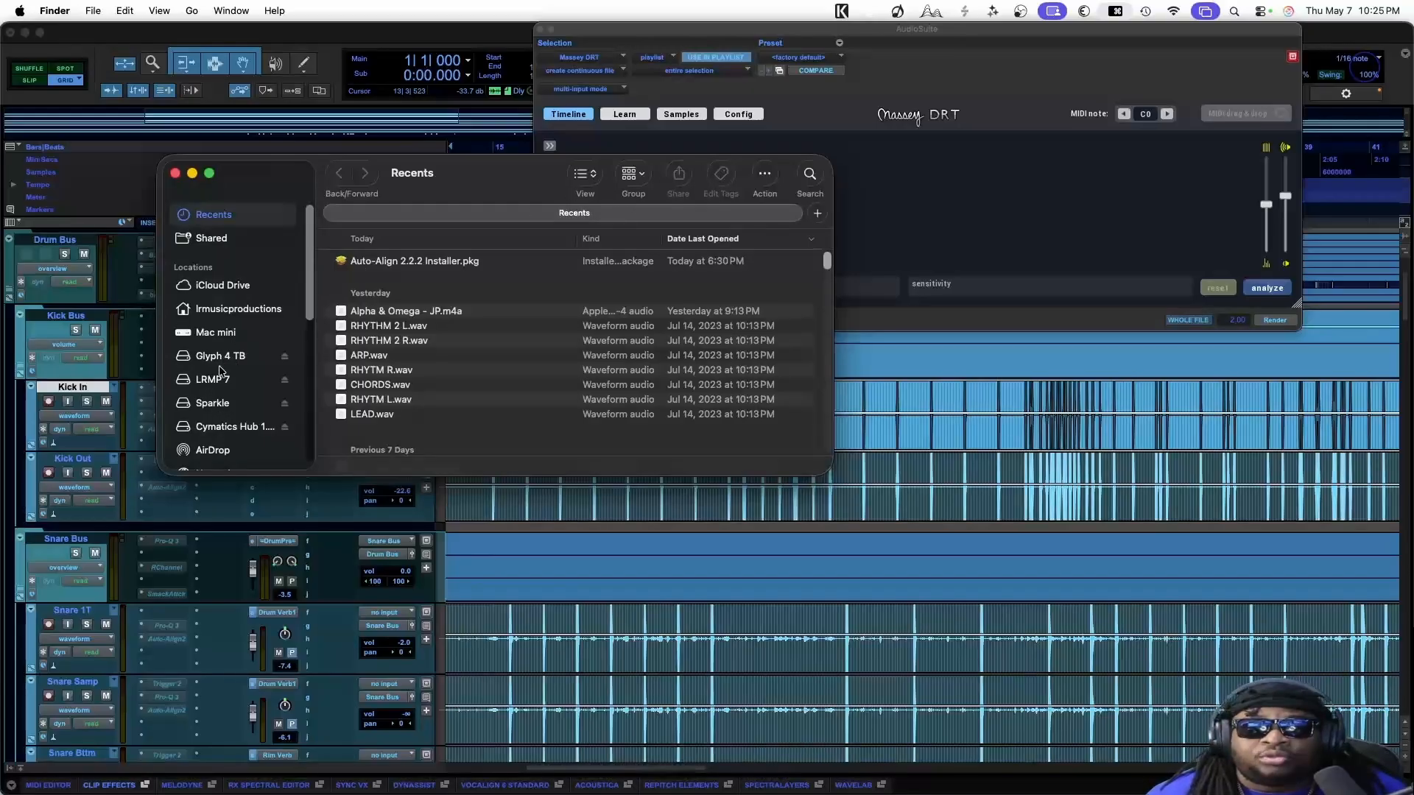
{"action": "scroll", "coordinate": [219, 363], "scroll_direction": "down", "scroll_amount": 1}
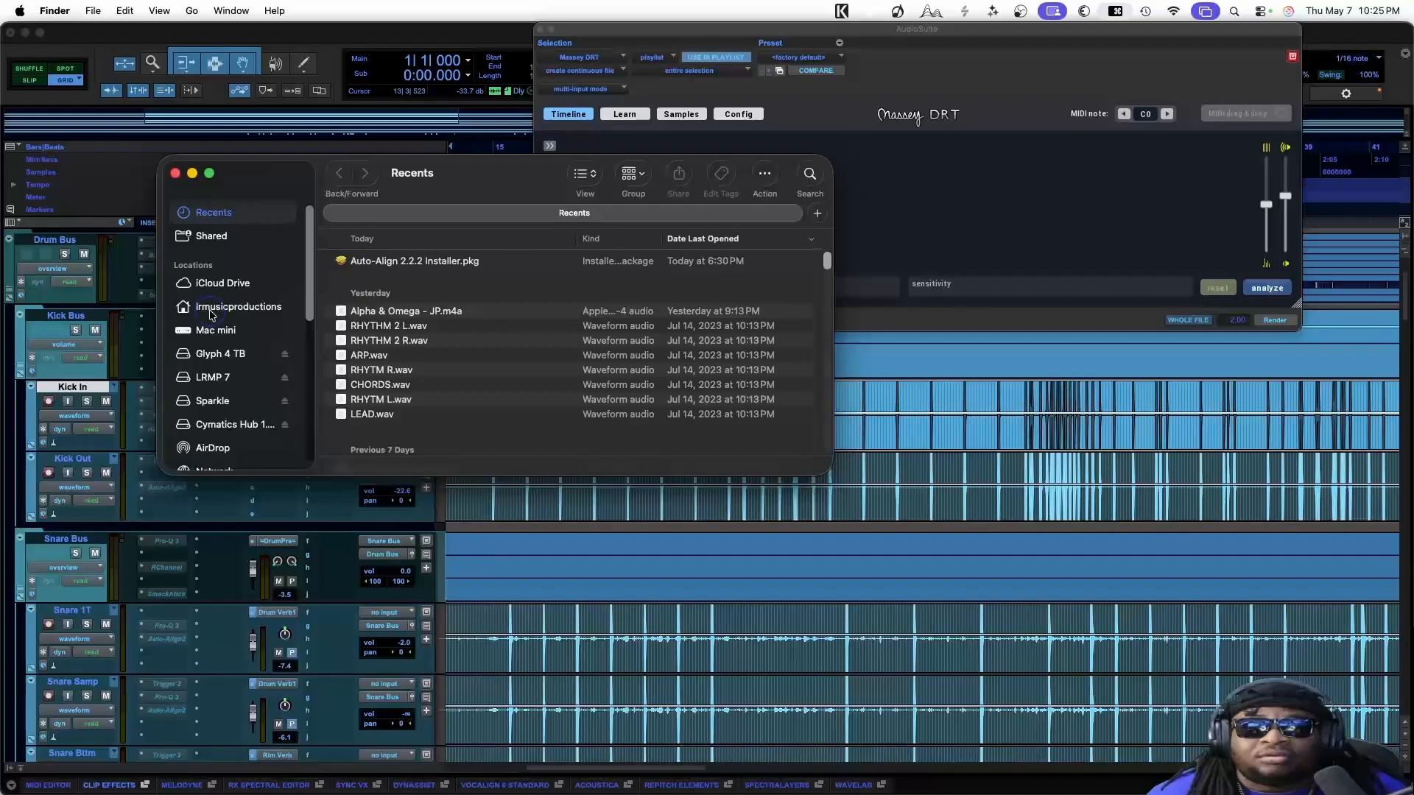
{"action": "left_click", "coordinate": [270, 311]}
{"action": "scroll", "coordinate": [441, 324], "scroll_direction": "down", "scroll_amount": 1}
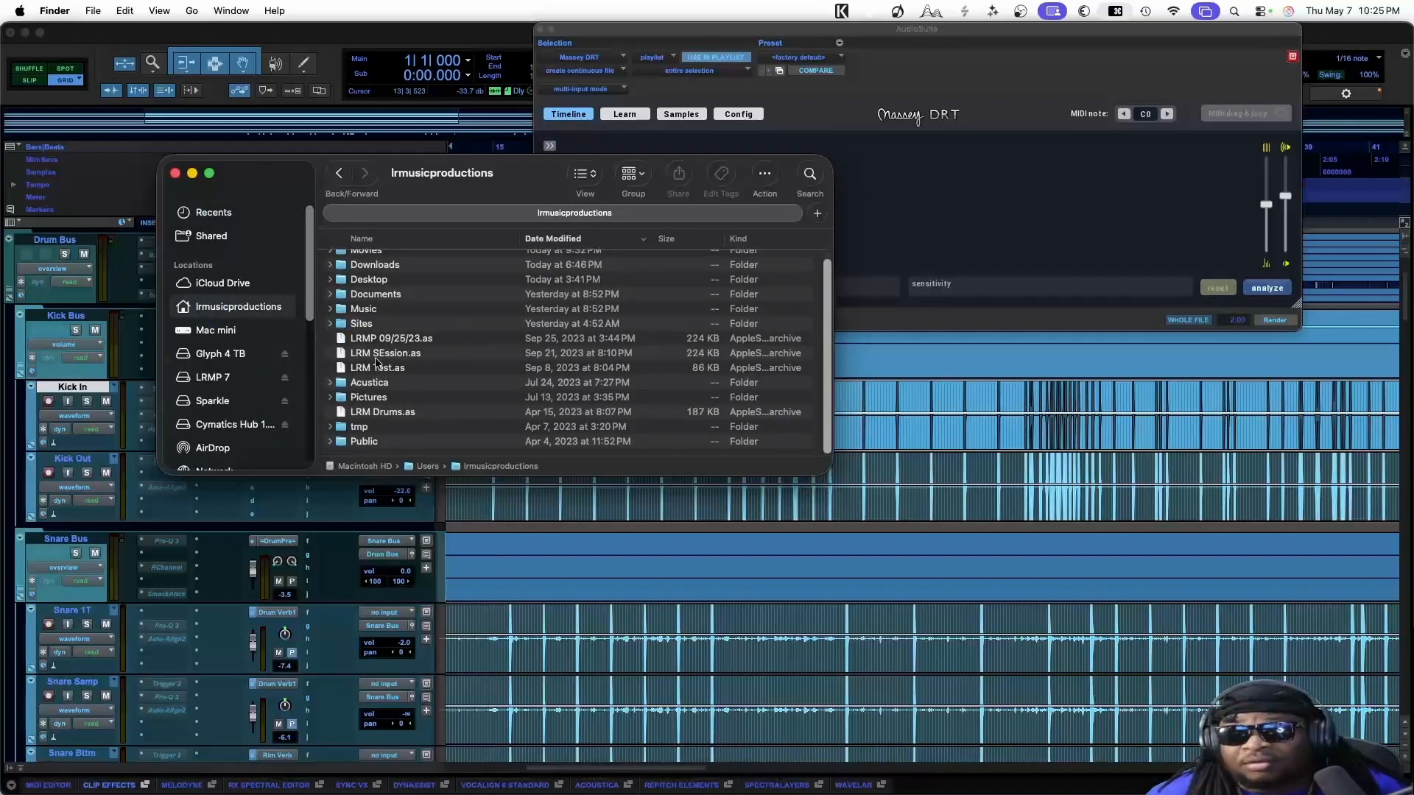
{"action": "scroll", "coordinate": [373, 335], "scroll_direction": "up", "scroll_amount": 1}
{"action": "scroll", "coordinate": [371, 331], "scroll_direction": "up", "scroll_amount": 1}
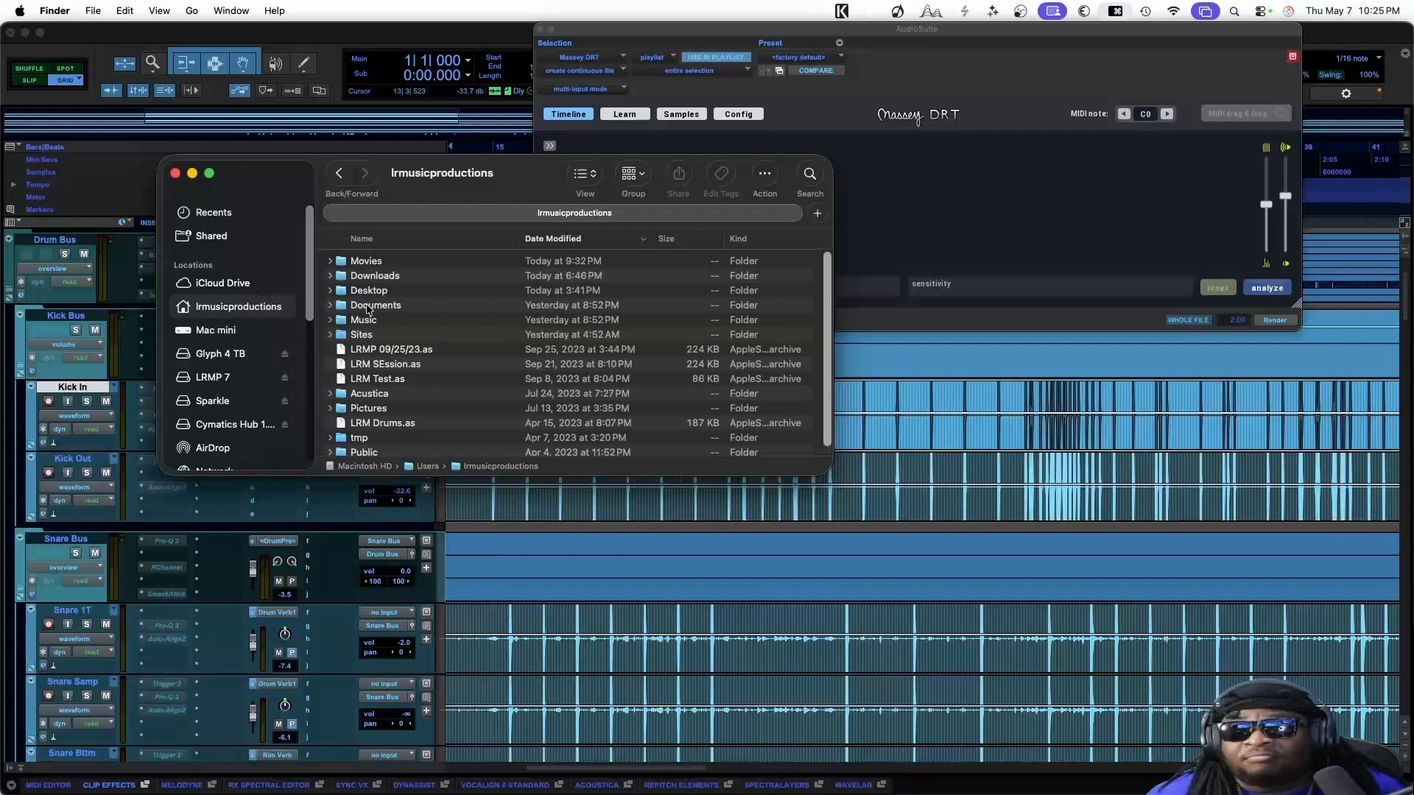
Look through the Documents folder for the drum sample library, and return to the home folder
{"action": "double_click", "coordinate": [367, 308]}
{"action": "scroll", "coordinate": [431, 322], "scroll_direction": "down", "scroll_amount": 10}
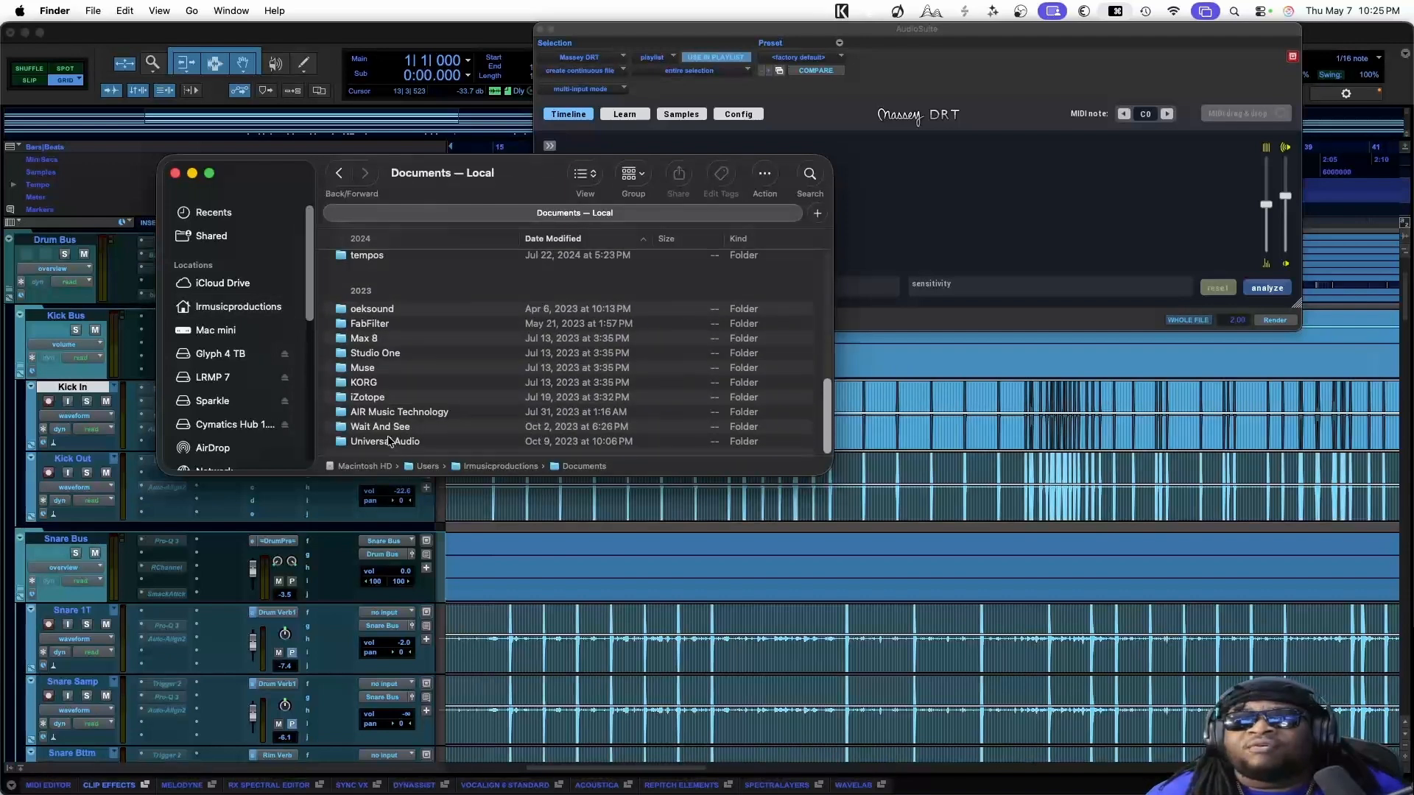
{"action": "scroll", "coordinate": [370, 375], "scroll_direction": "up", "scroll_amount": 5}
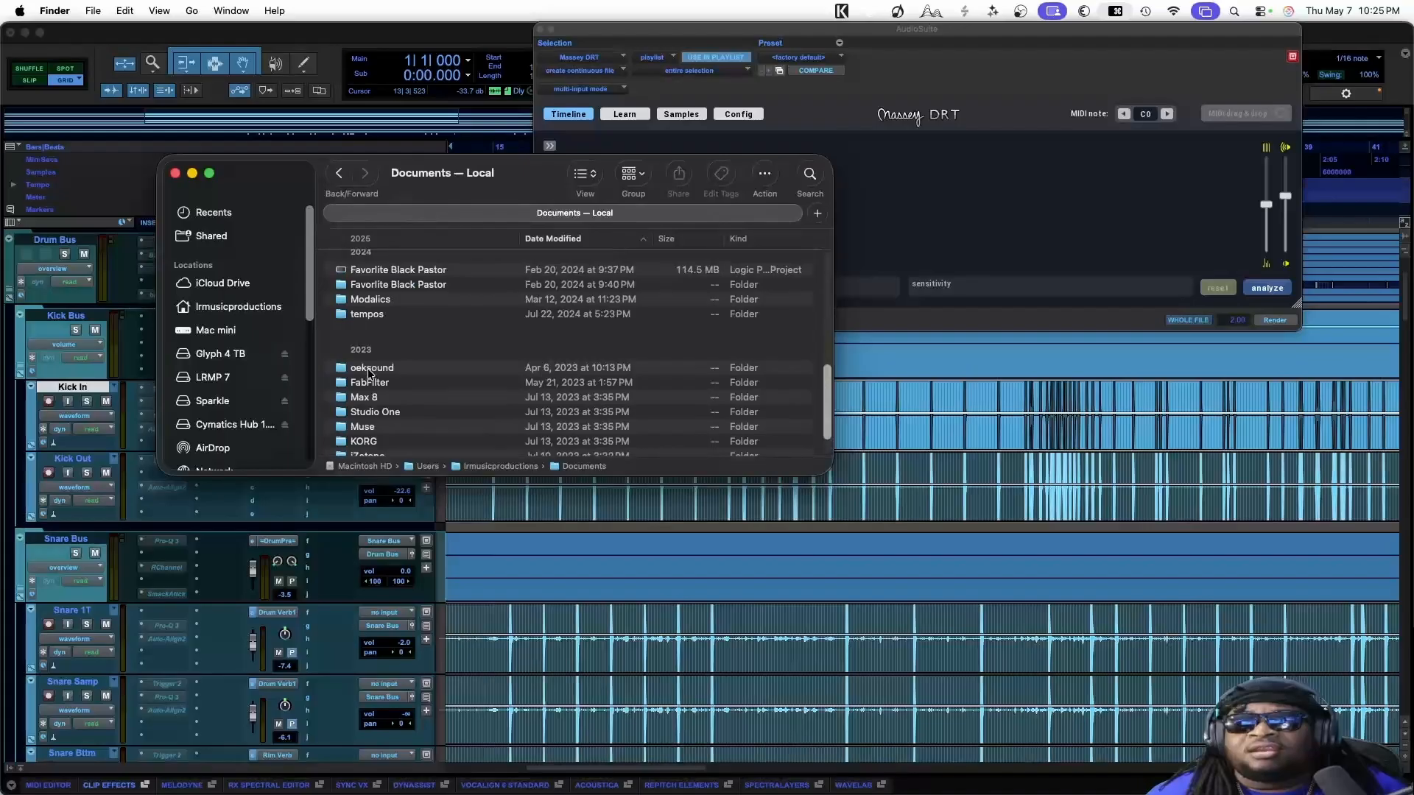
{"action": "scroll", "coordinate": [368, 373], "scroll_direction": "up", "scroll_amount": 10}
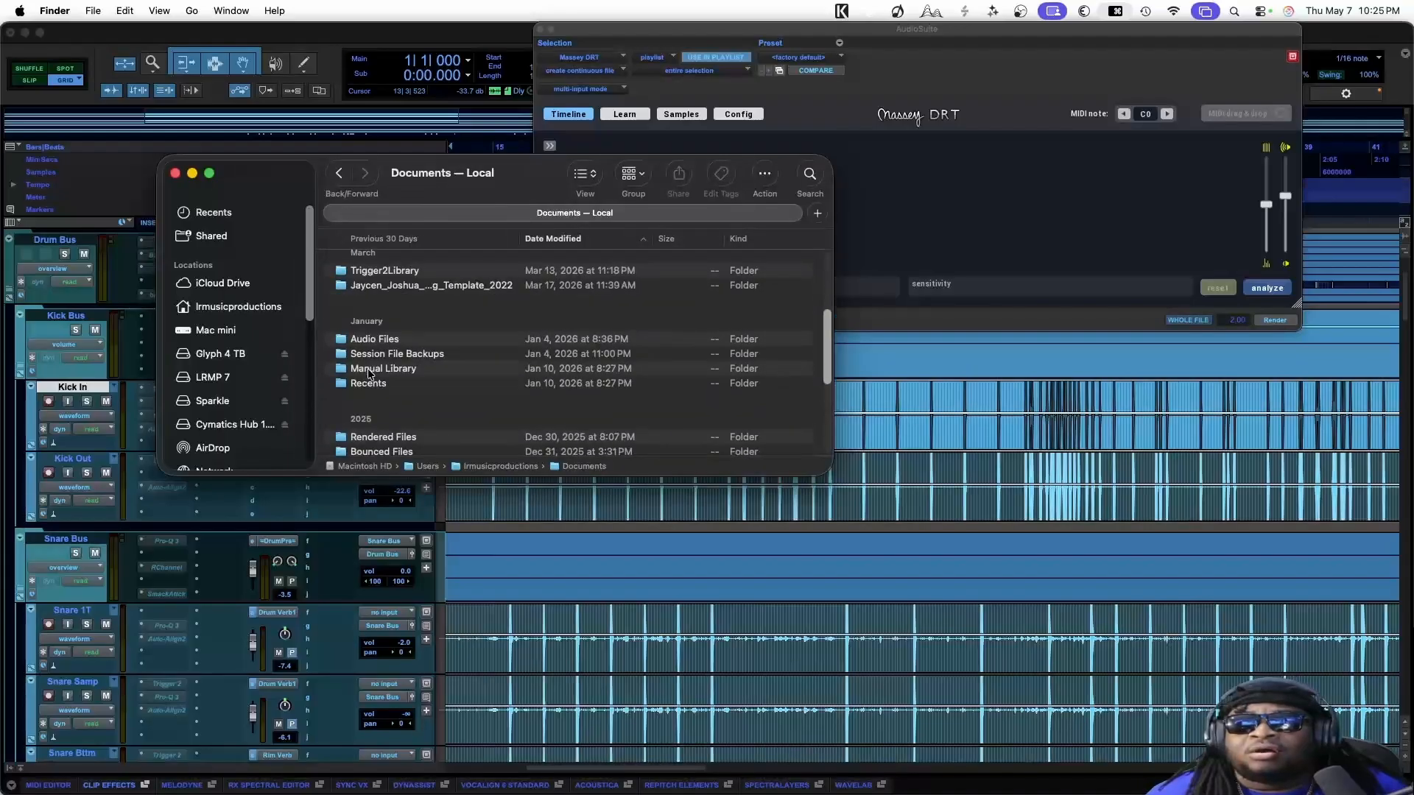
{"action": "scroll", "coordinate": [368, 373], "scroll_direction": "up", "scroll_amount": 4}
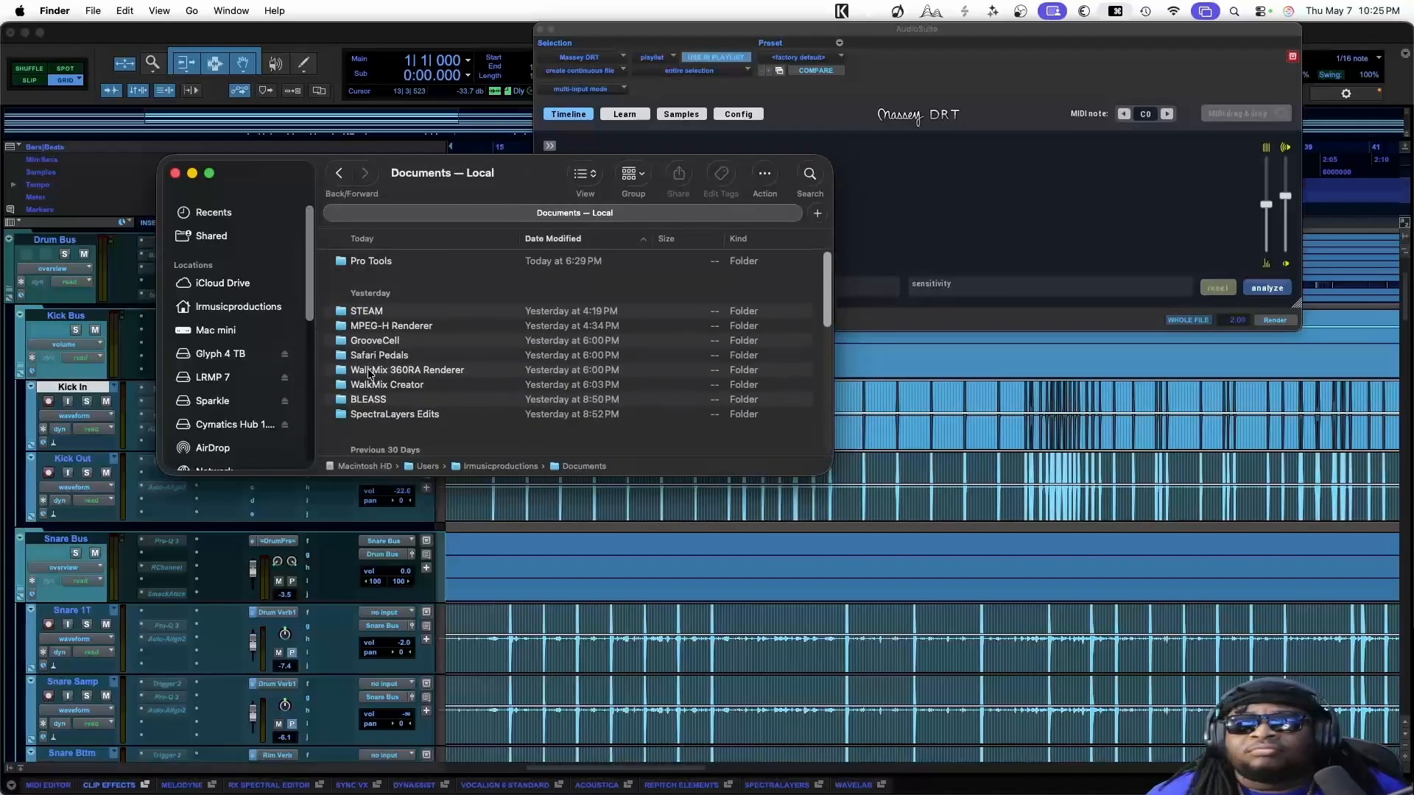
{"action": "left_click", "coordinate": [340, 173]}
Open the Trigger2Library folder inside Documents
{"action": "scroll", "coordinate": [387, 408], "scroll_direction": "down", "scroll_amount": 1}
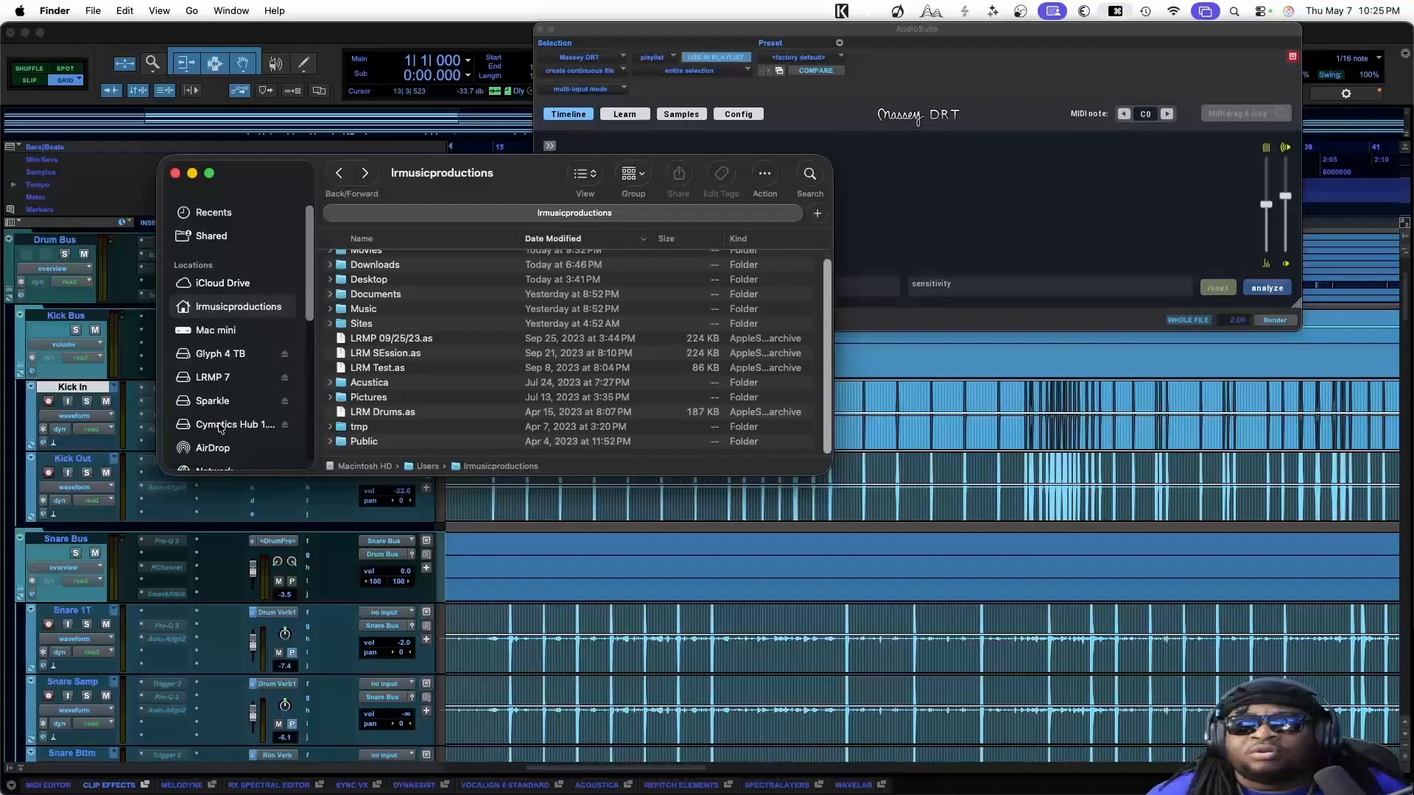
{"action": "scroll", "coordinate": [221, 429], "scroll_direction": "down", "scroll_amount": 3}
{"action": "scroll", "coordinate": [219, 370], "scroll_direction": "down", "scroll_amount": 4}
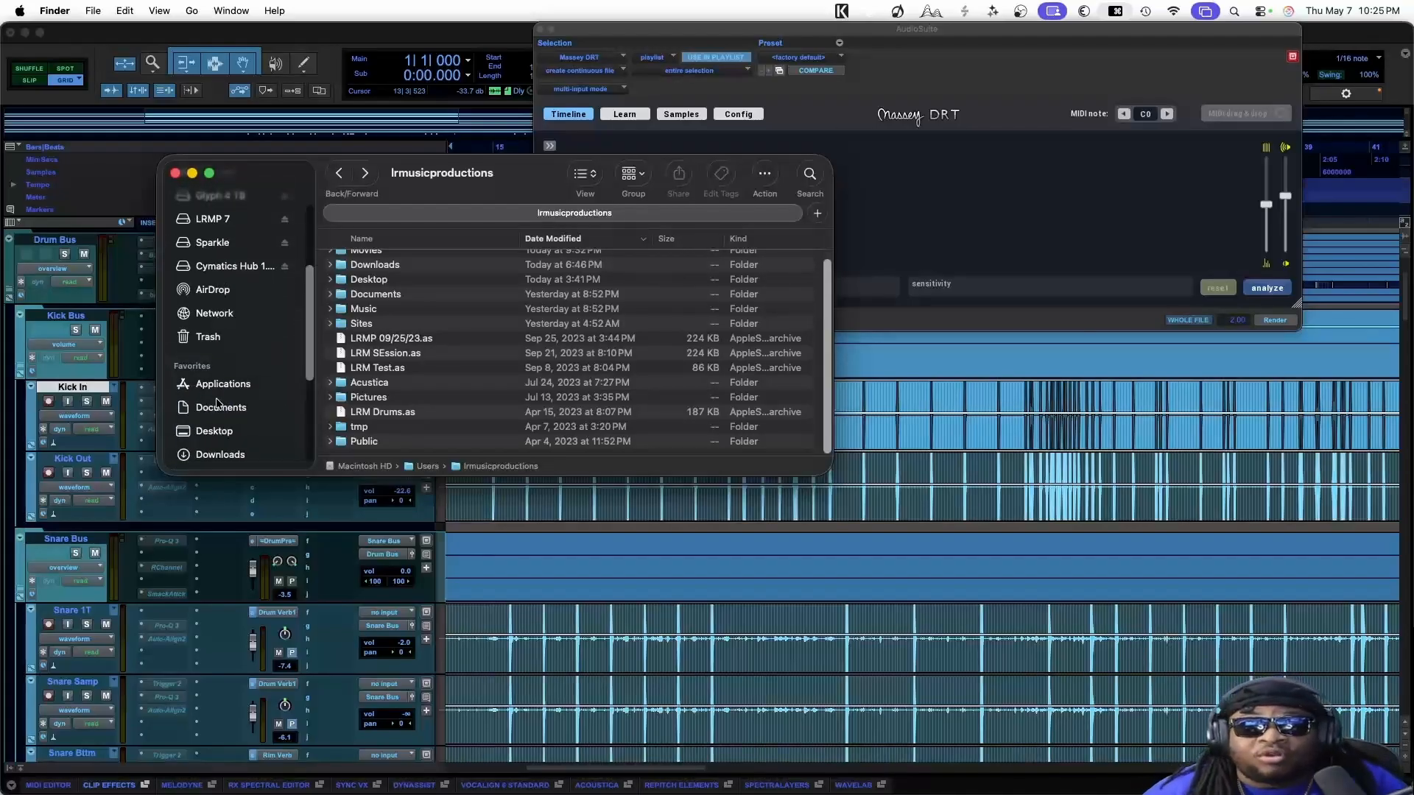
{"action": "left_click", "coordinate": [221, 407]}
{"action": "scroll", "coordinate": [430, 352], "scroll_direction": "down", "scroll_amount": 2}
{"action": "scroll", "coordinate": [430, 347], "scroll_direction": "down", "scroll_amount": 3}
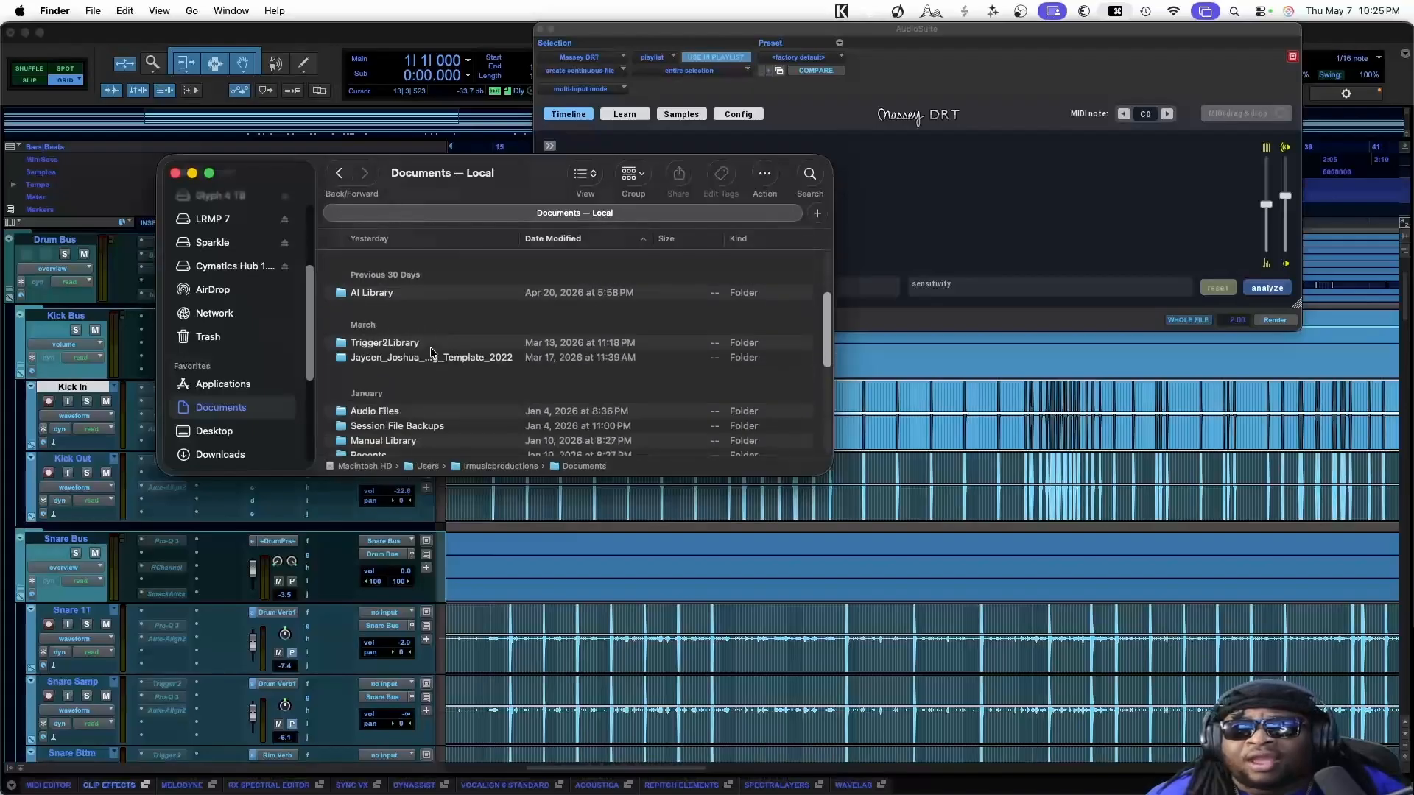
{"action": "scroll", "coordinate": [443, 439], "scroll_direction": "down", "scroll_amount": 2}
{"action": "scroll", "coordinate": [430, 397], "scroll_direction": "down", "scroll_amount": 3}
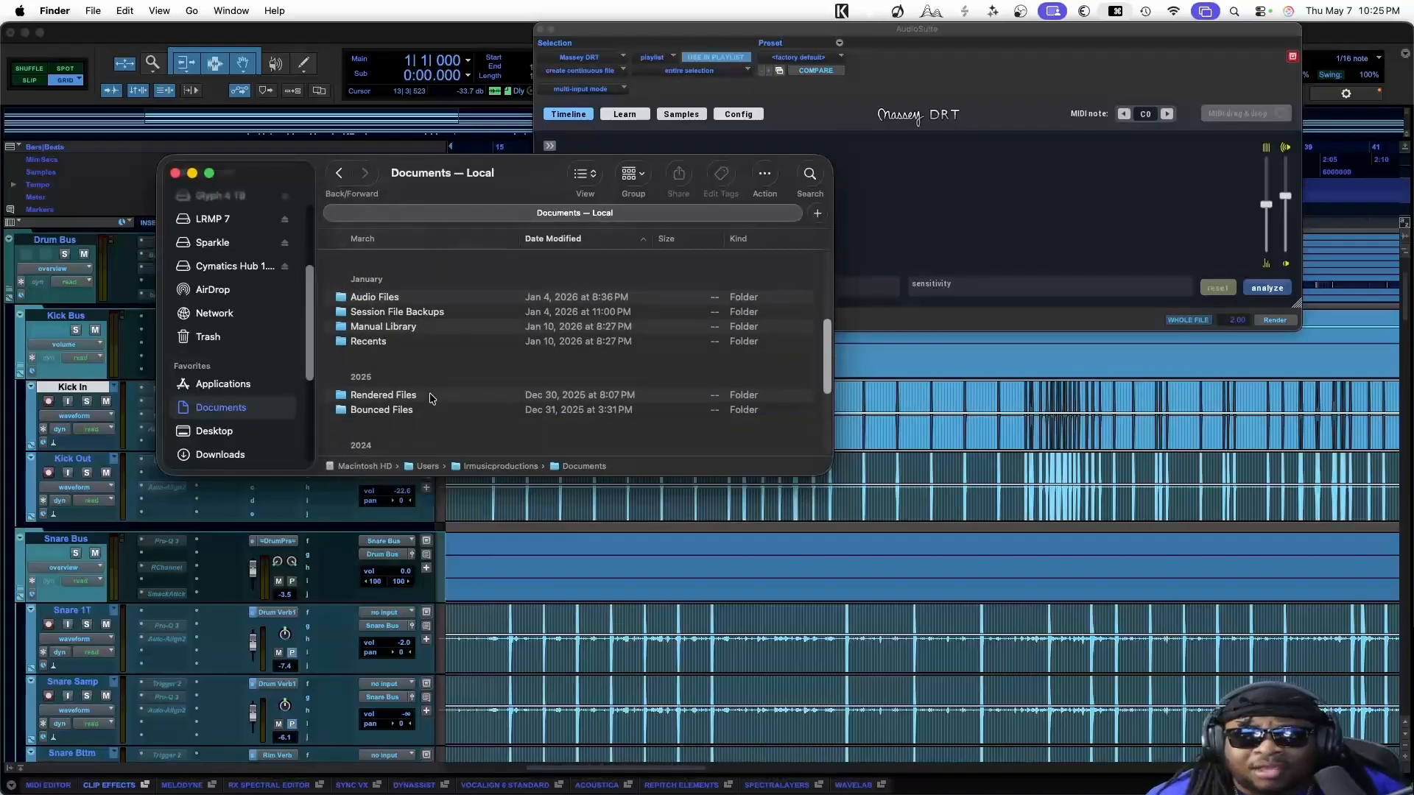
{"action": "scroll", "coordinate": [430, 395], "scroll_direction": "down", "scroll_amount": 3}
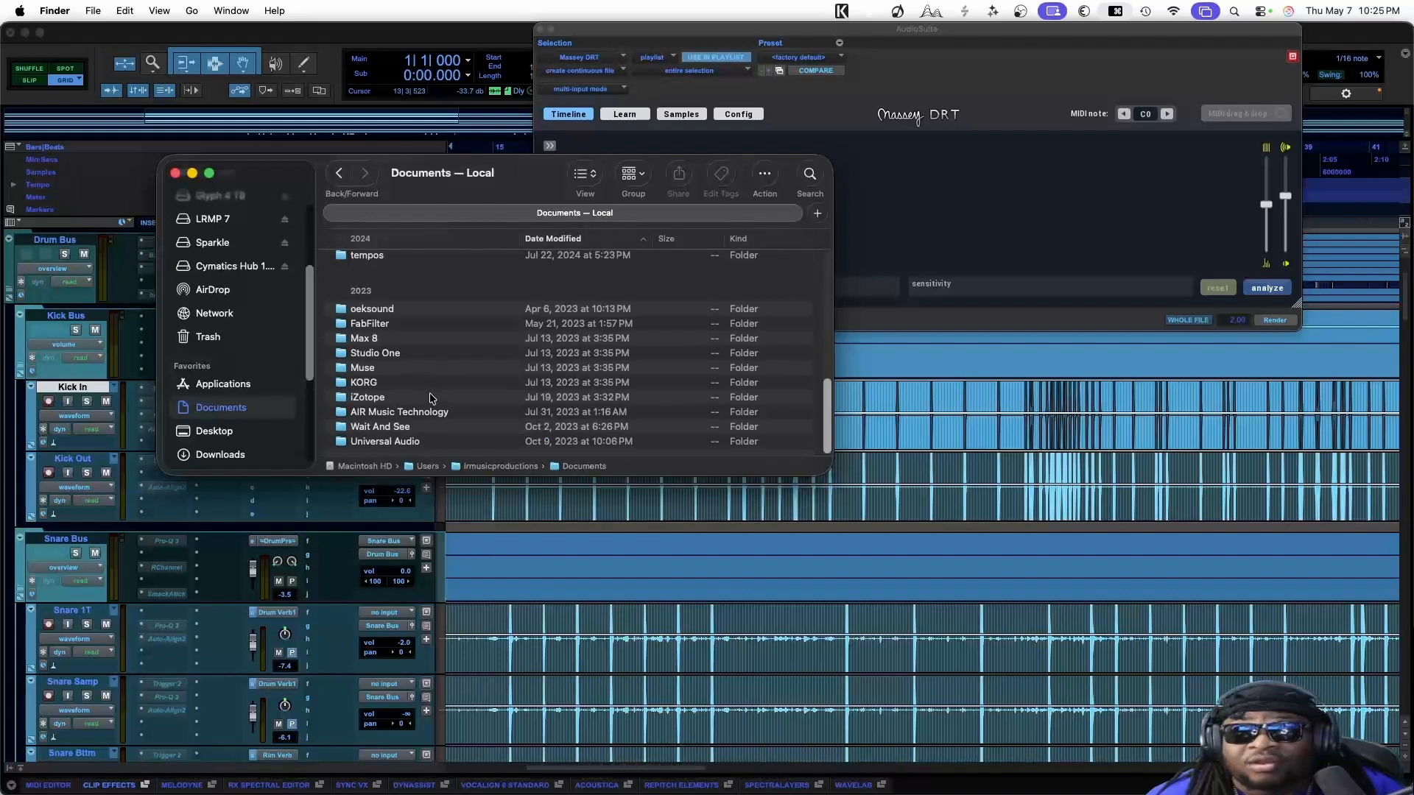
{"action": "scroll", "coordinate": [381, 418], "scroll_direction": "up", "scroll_amount": 4}
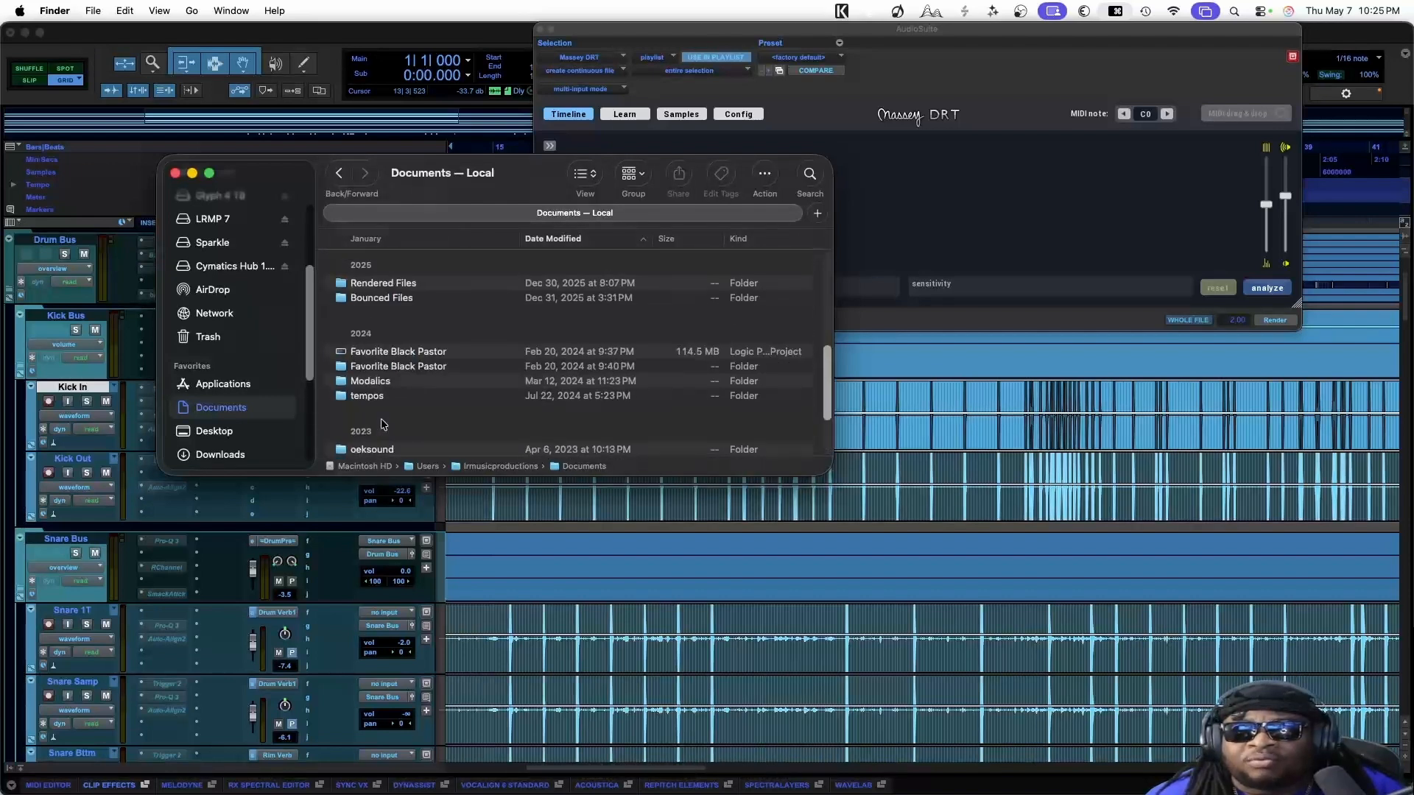
{"action": "scroll", "coordinate": [381, 418], "scroll_direction": "up", "scroll_amount": 4}
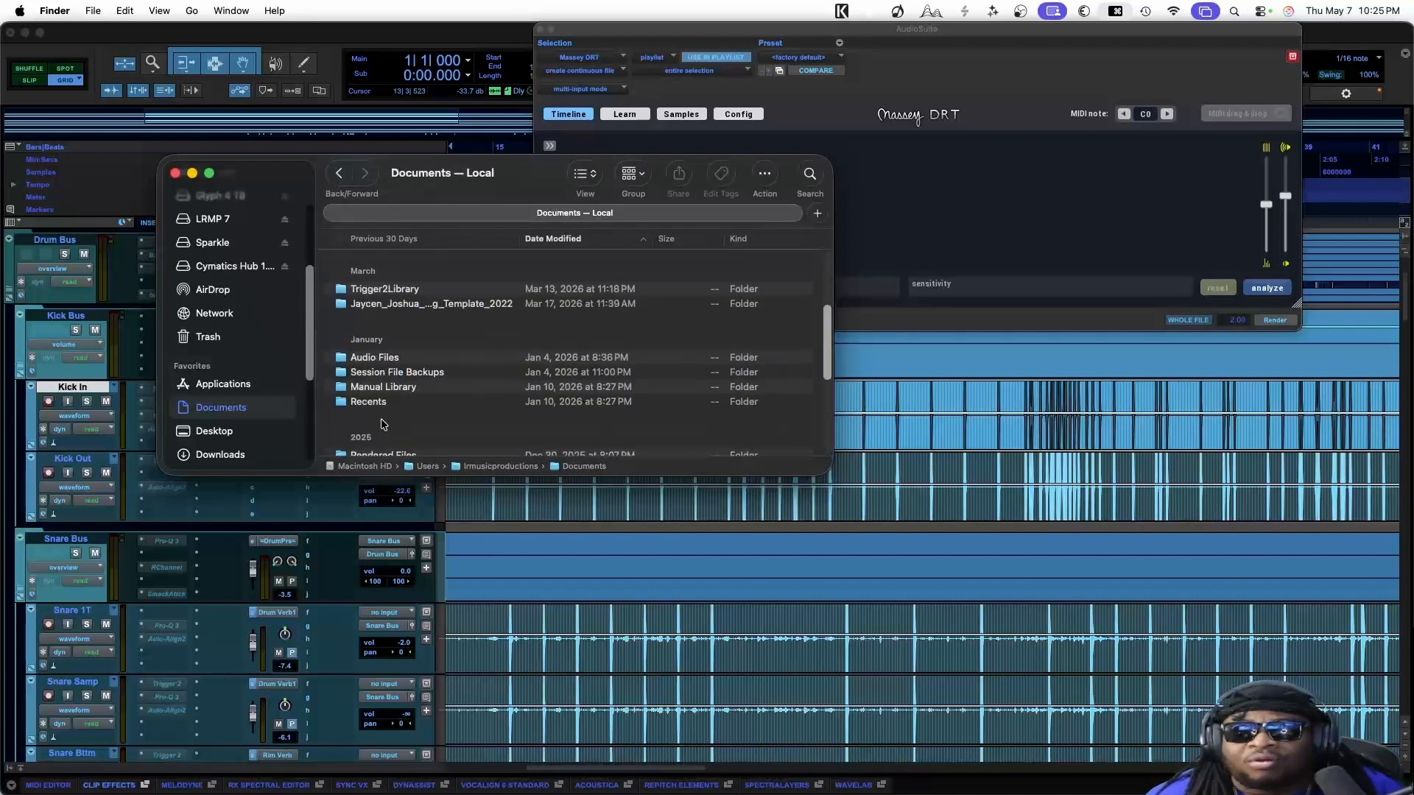
{"action": "double_click", "coordinate": [378, 336]}
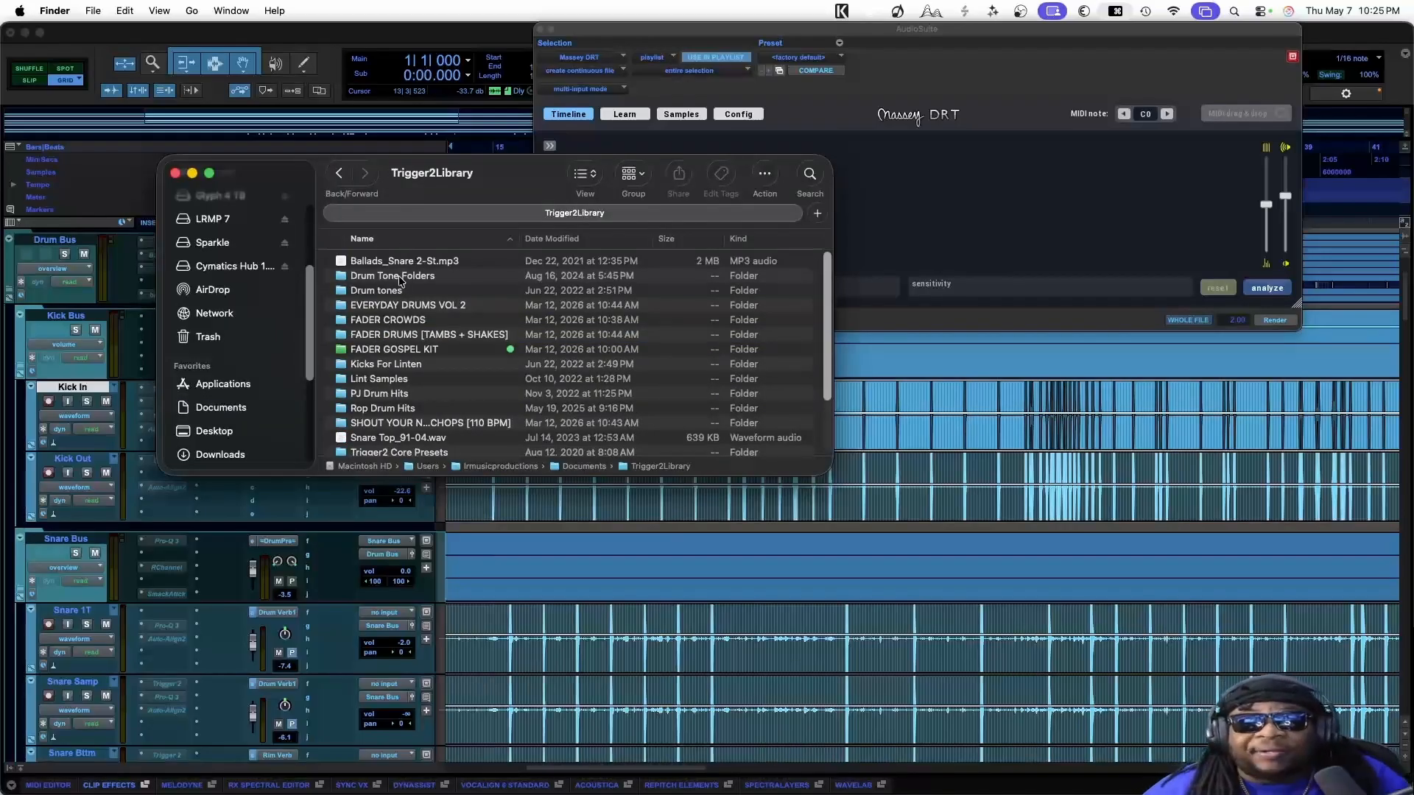
Open the Kick folder inside Drum Tone Folders and preview the Kick In_03-05.wav sample
{"action": "double_click", "coordinate": [396, 277]}
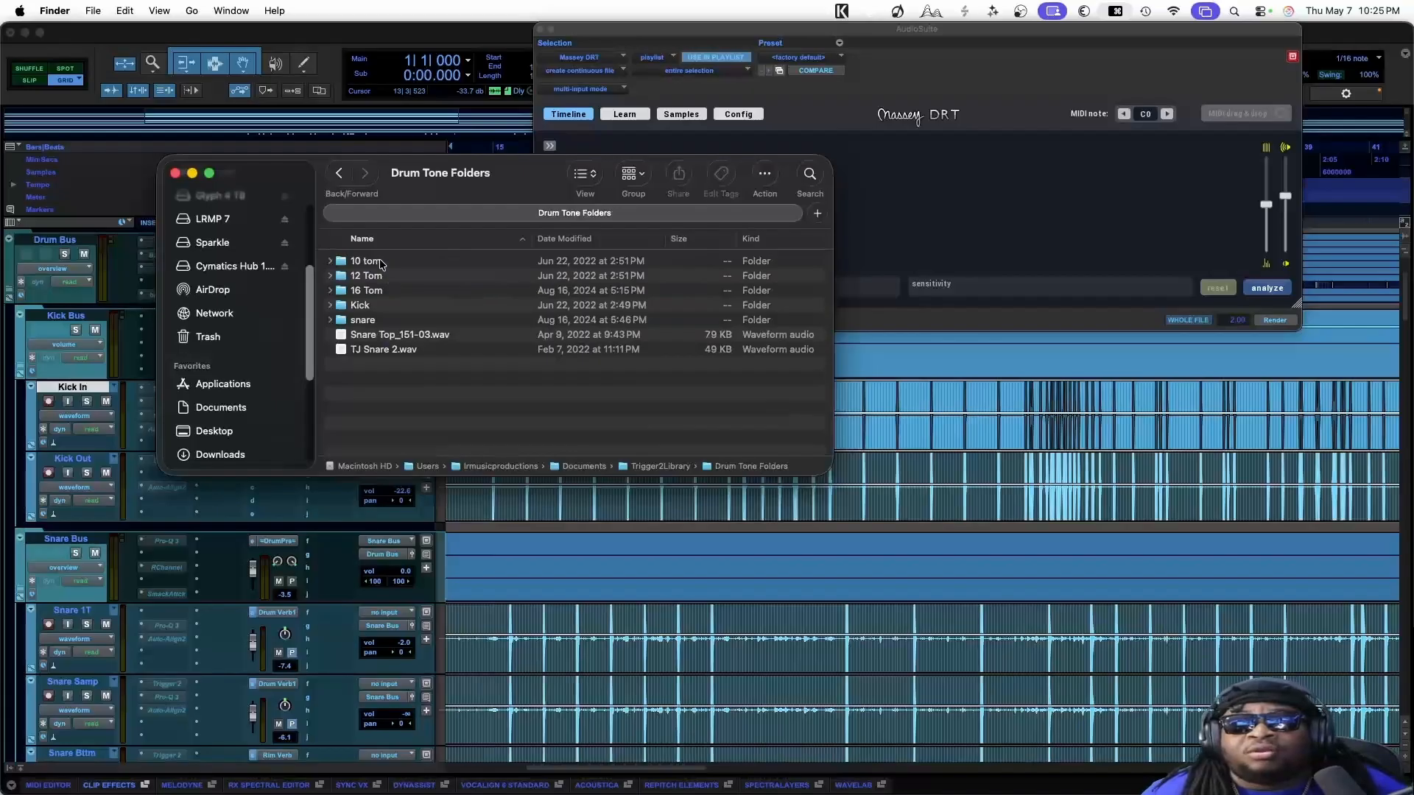
{"action": "double_click", "coordinate": [369, 304]}
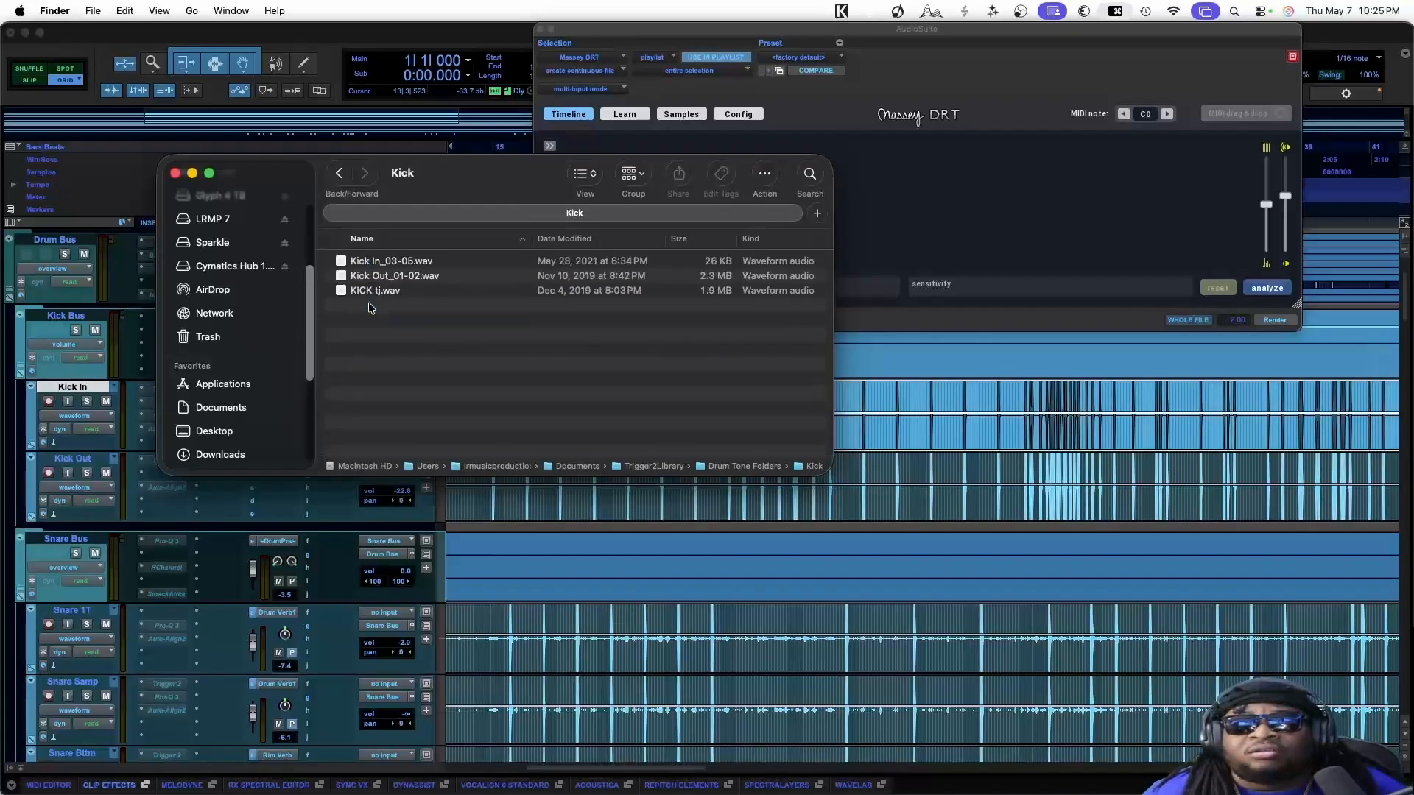
{"action": "left_click", "coordinate": [378, 262]}
{"action": "key", "text": "space"}
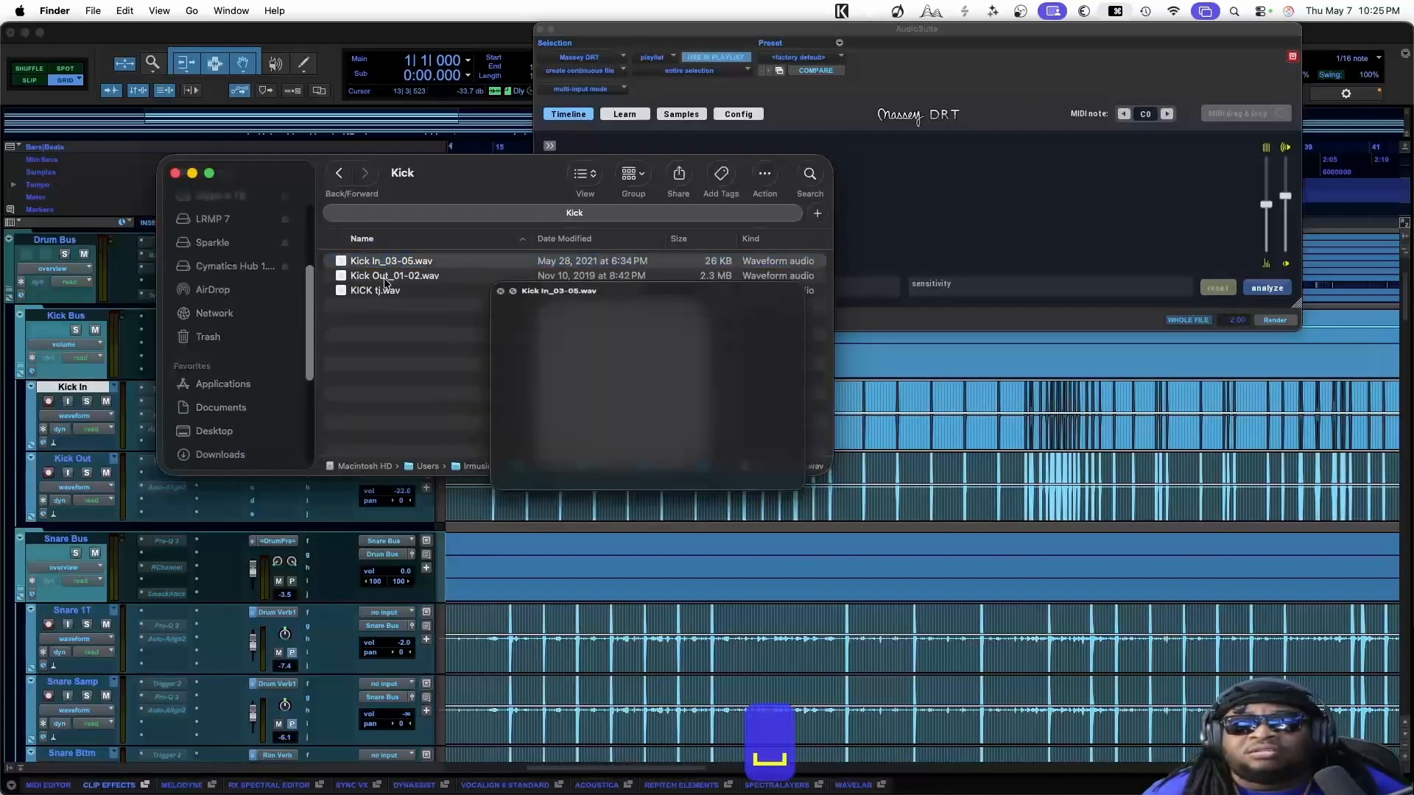
{"action": "key", "text": "space"}
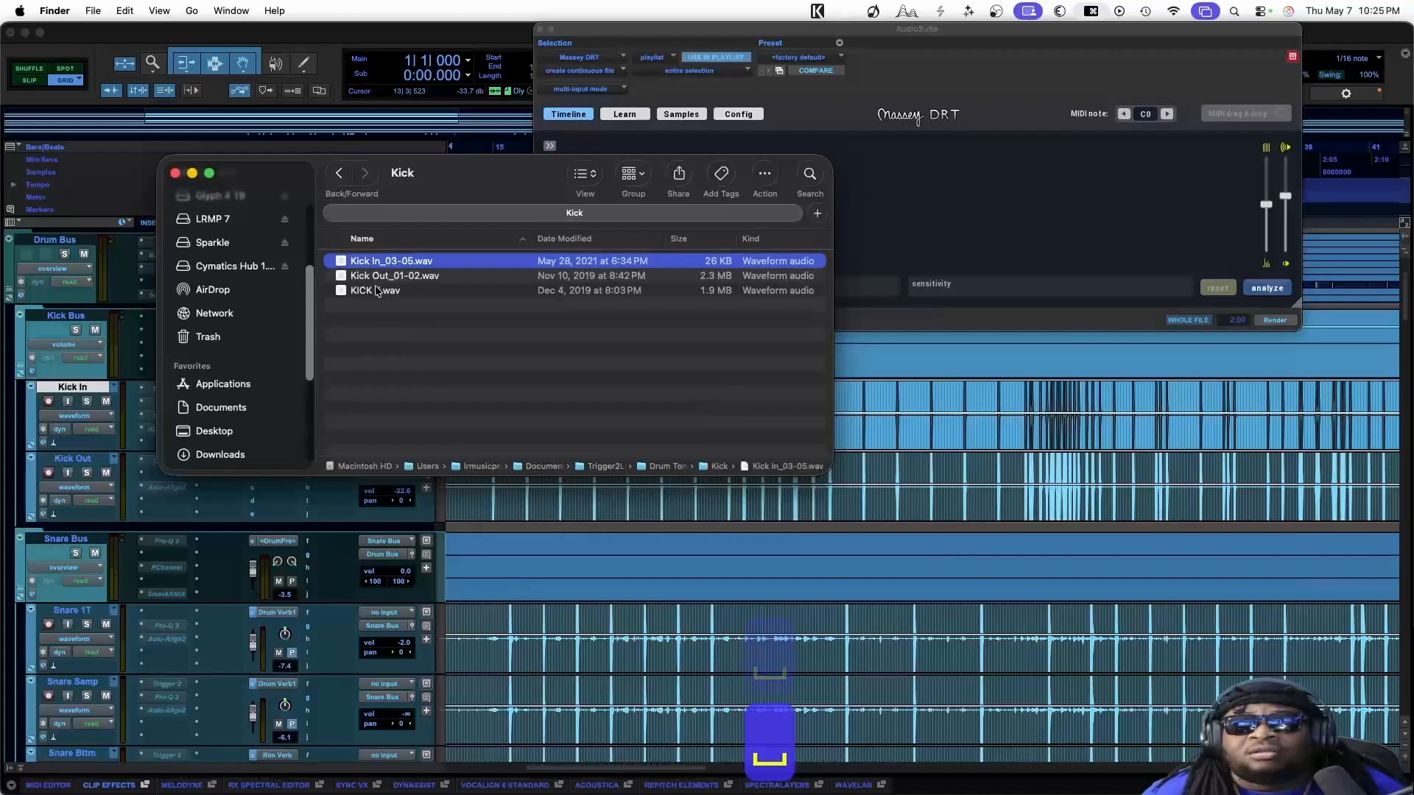
{"action": "key", "text": "space"}
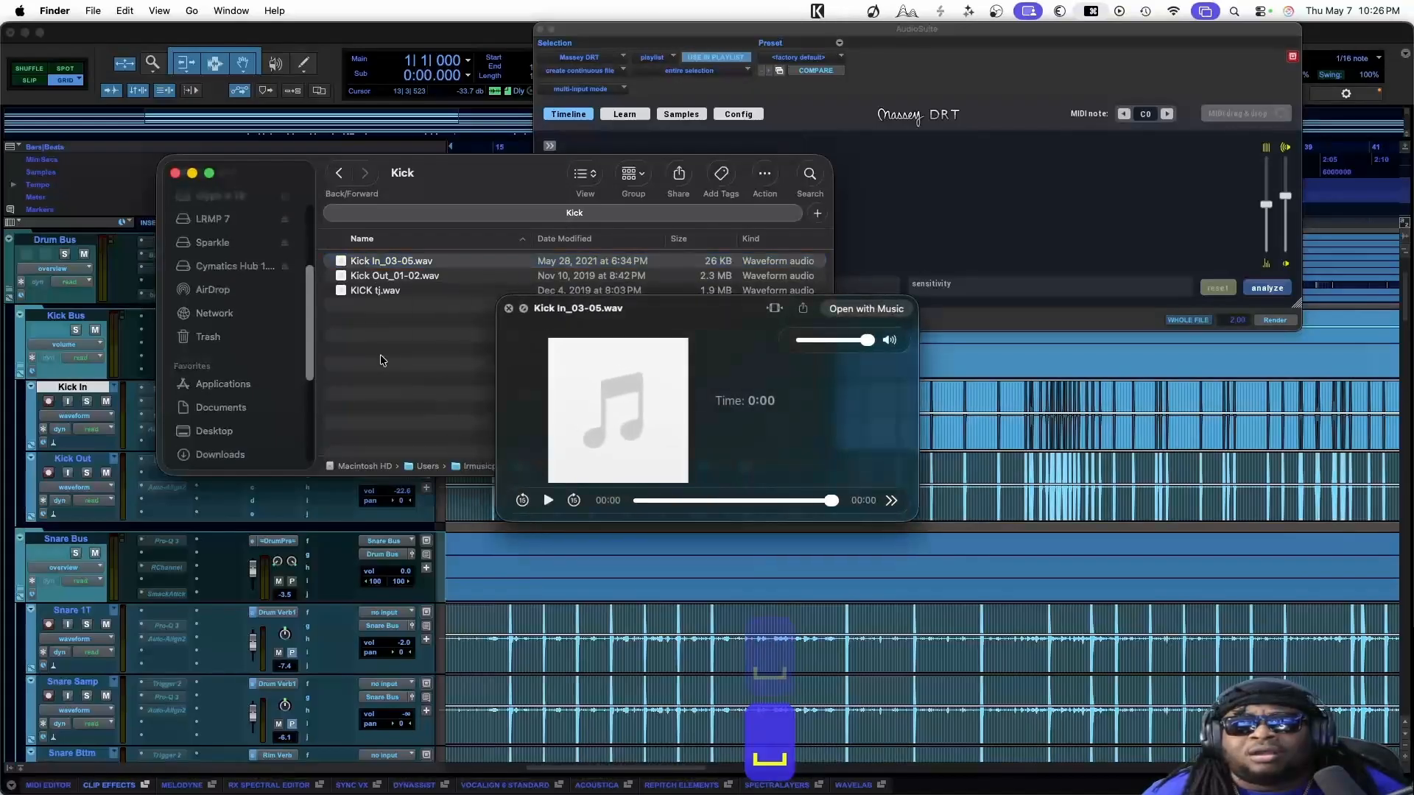
{"action": "key", "text": "space"}
Preview the Kick Out_01-02.wav and KICK tj.wav samples
{"action": "left_click", "coordinate": [380, 276]}
{"action": "key", "text": "space"}
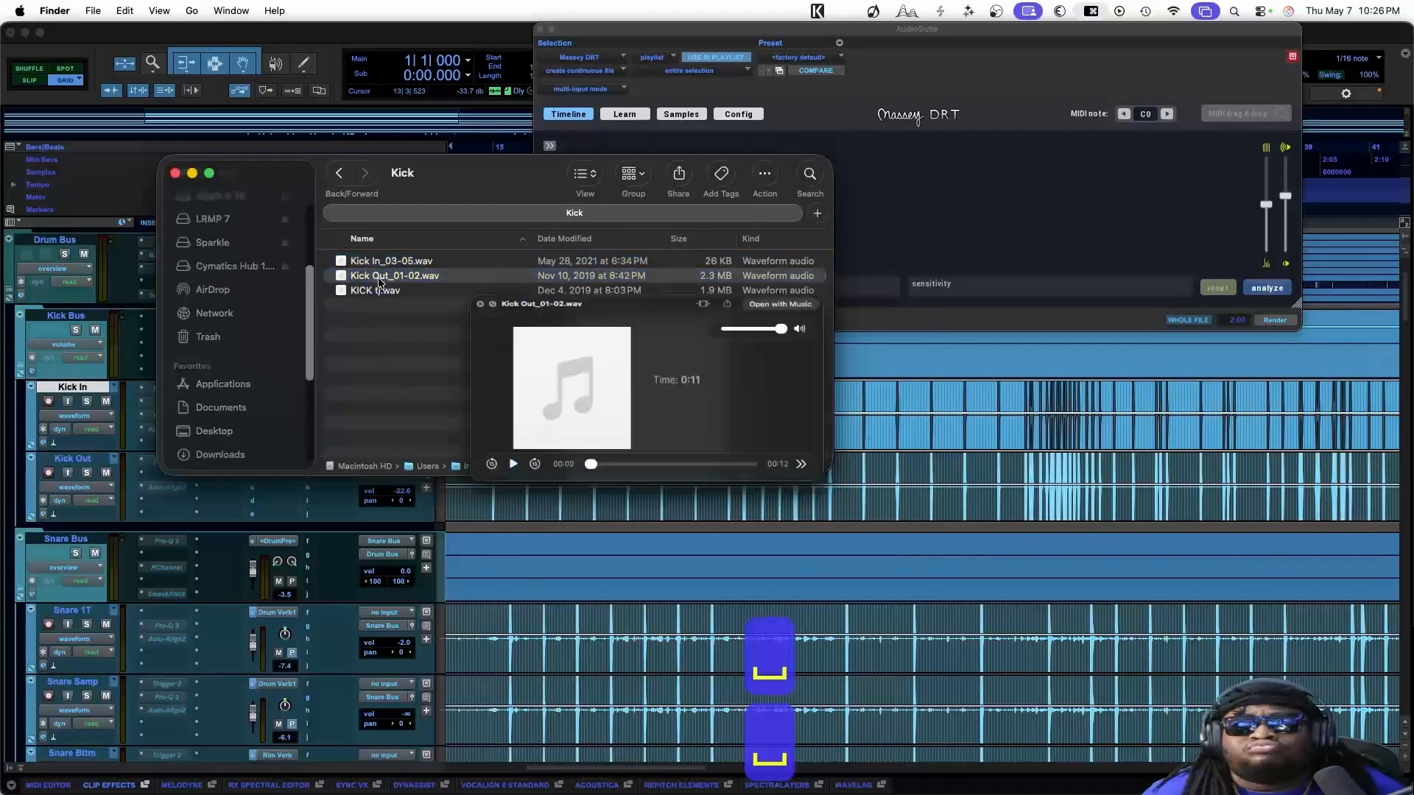
{"action": "key", "text": "space"}
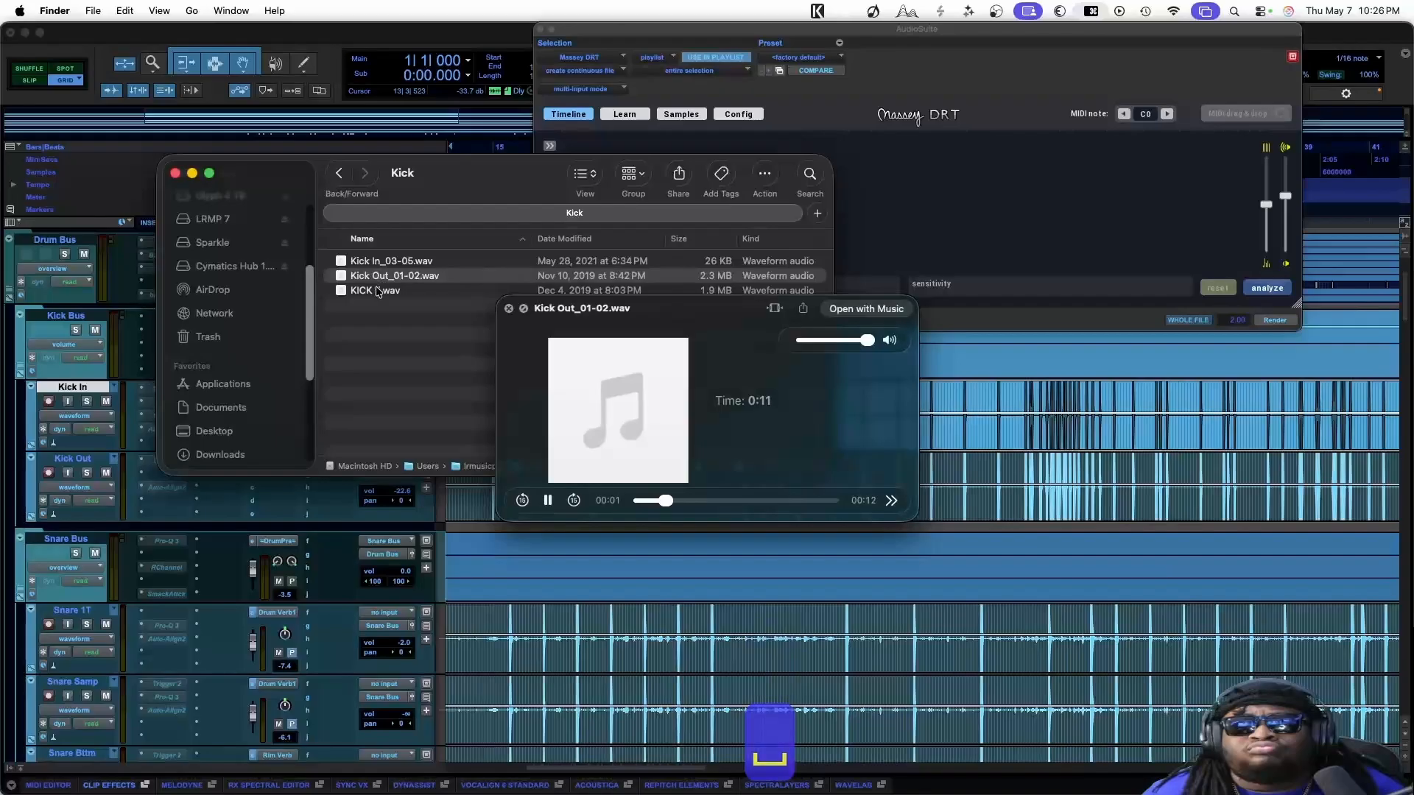
{"action": "left_click", "coordinate": [377, 292]}
{"action": "key", "text": "space"}
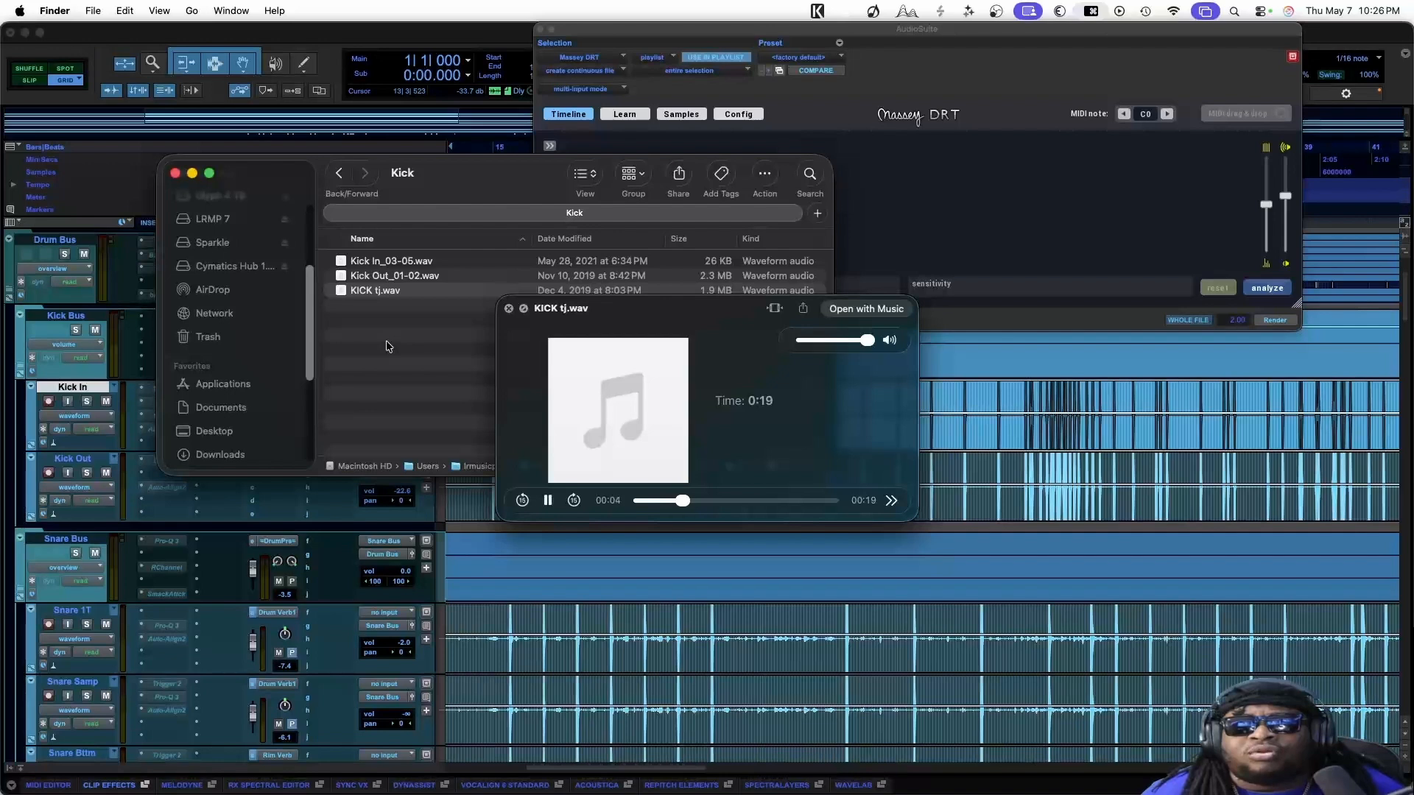
{"action": "key", "text": "space"}
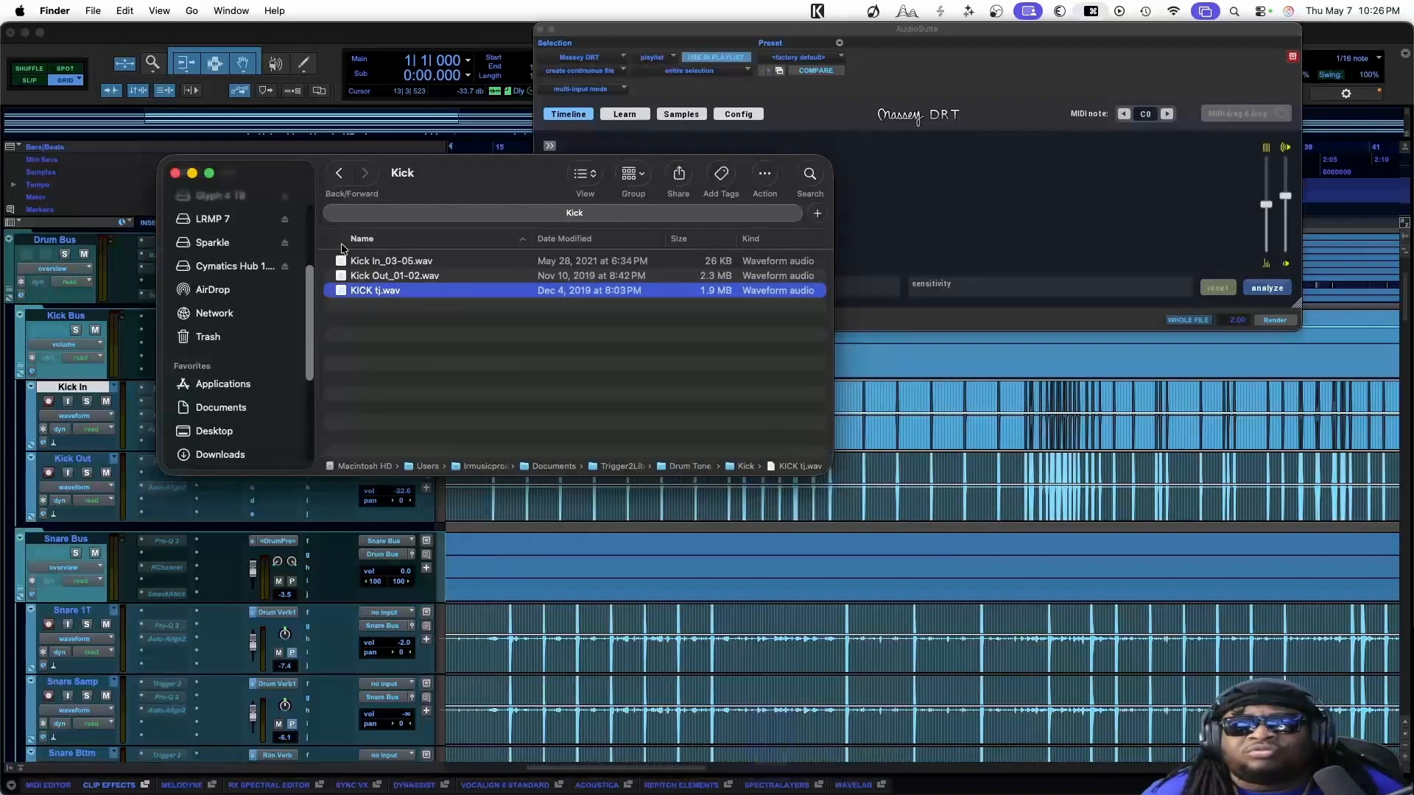
Return to Trigger2Library, open its Drum tones folder and select Kick In.wav
{"action": "left_click", "coordinate": [339, 173]}
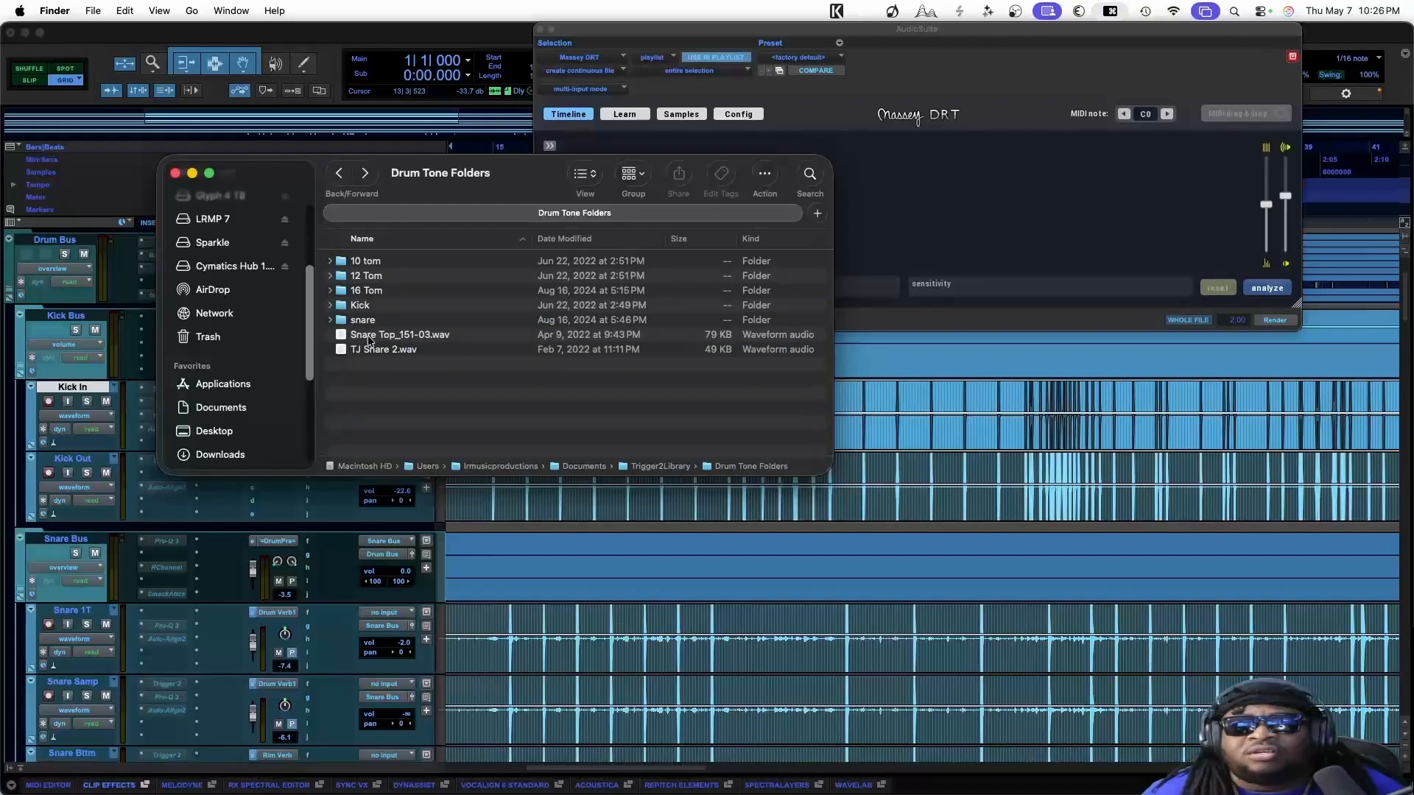
{"action": "left_click", "coordinate": [339, 173]}
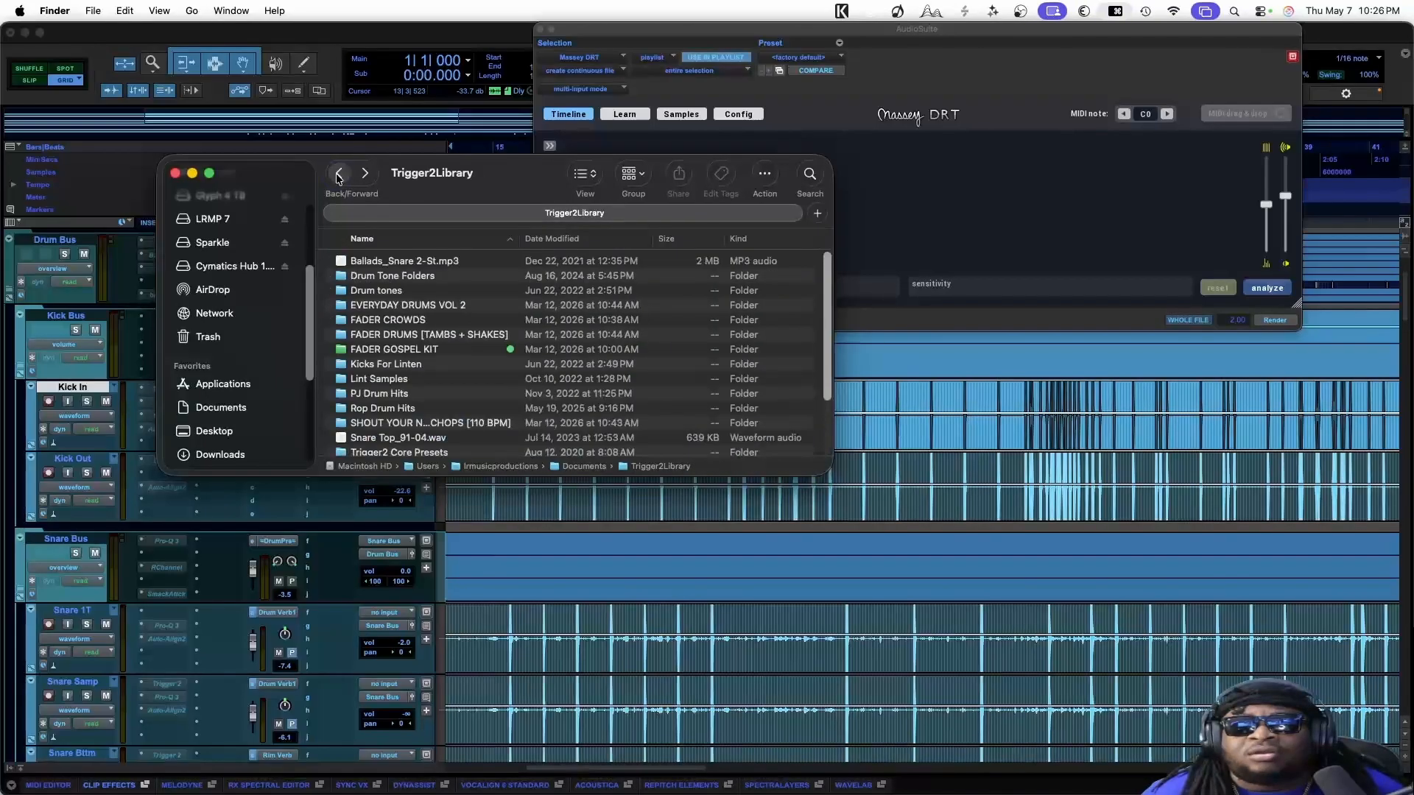
{"action": "double_click", "coordinate": [378, 294]}
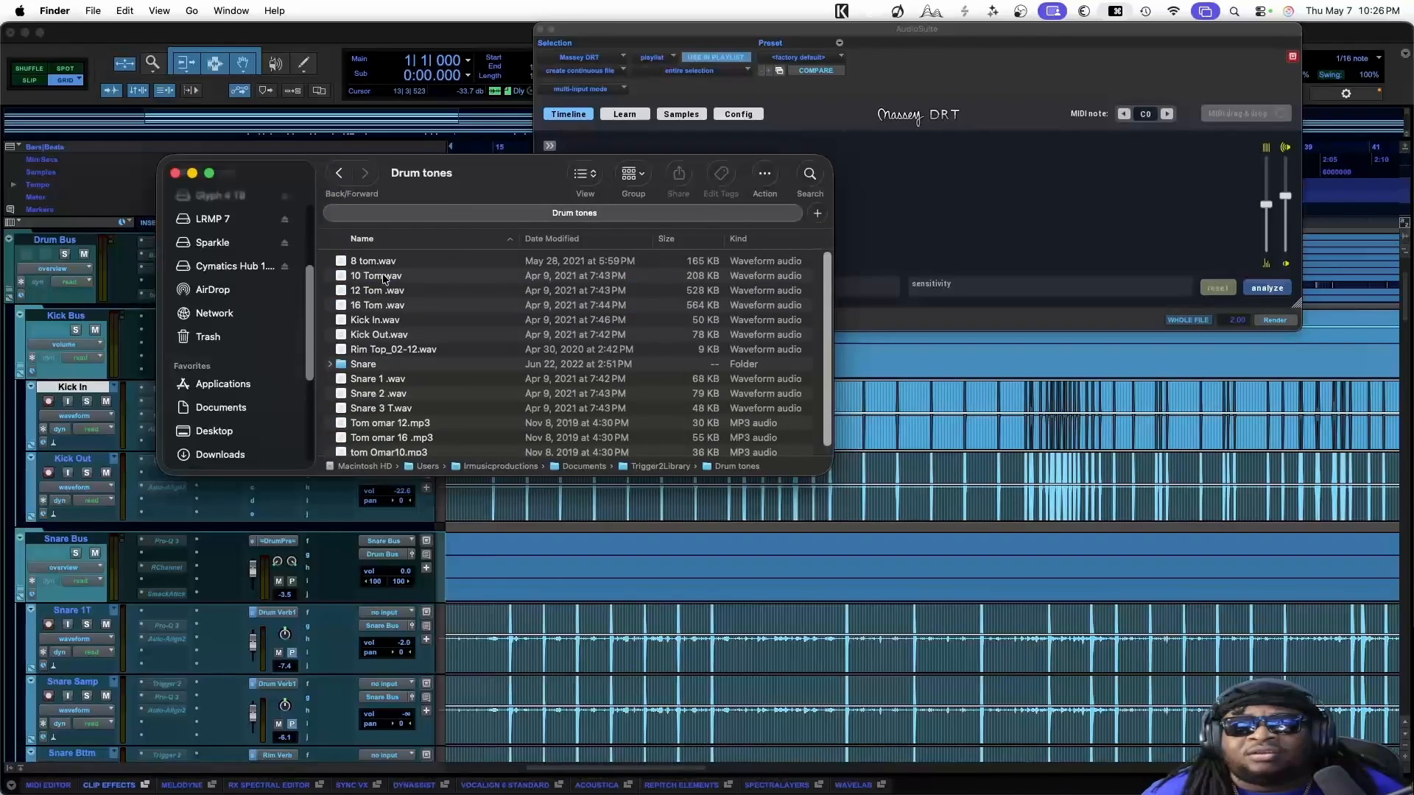
{"action": "left_click", "coordinate": [377, 321]}
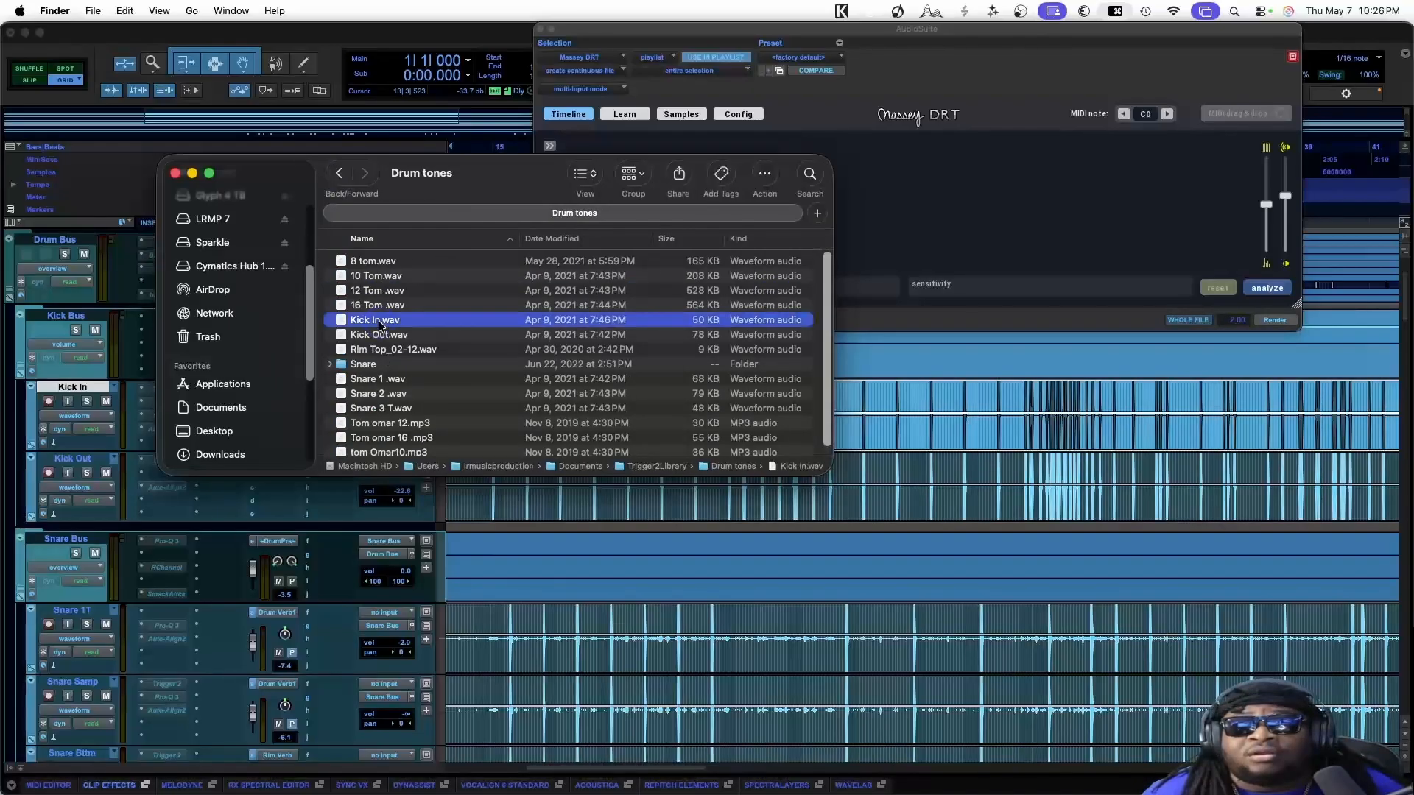
Preview the Kick In.wav and Kick Out.wav samples, then play Kick In.wav again for comparison
{"action": "key", "text": "space"}
{"action": "key", "text": "space"}
{"action": "left_click", "coordinate": [379, 336]}
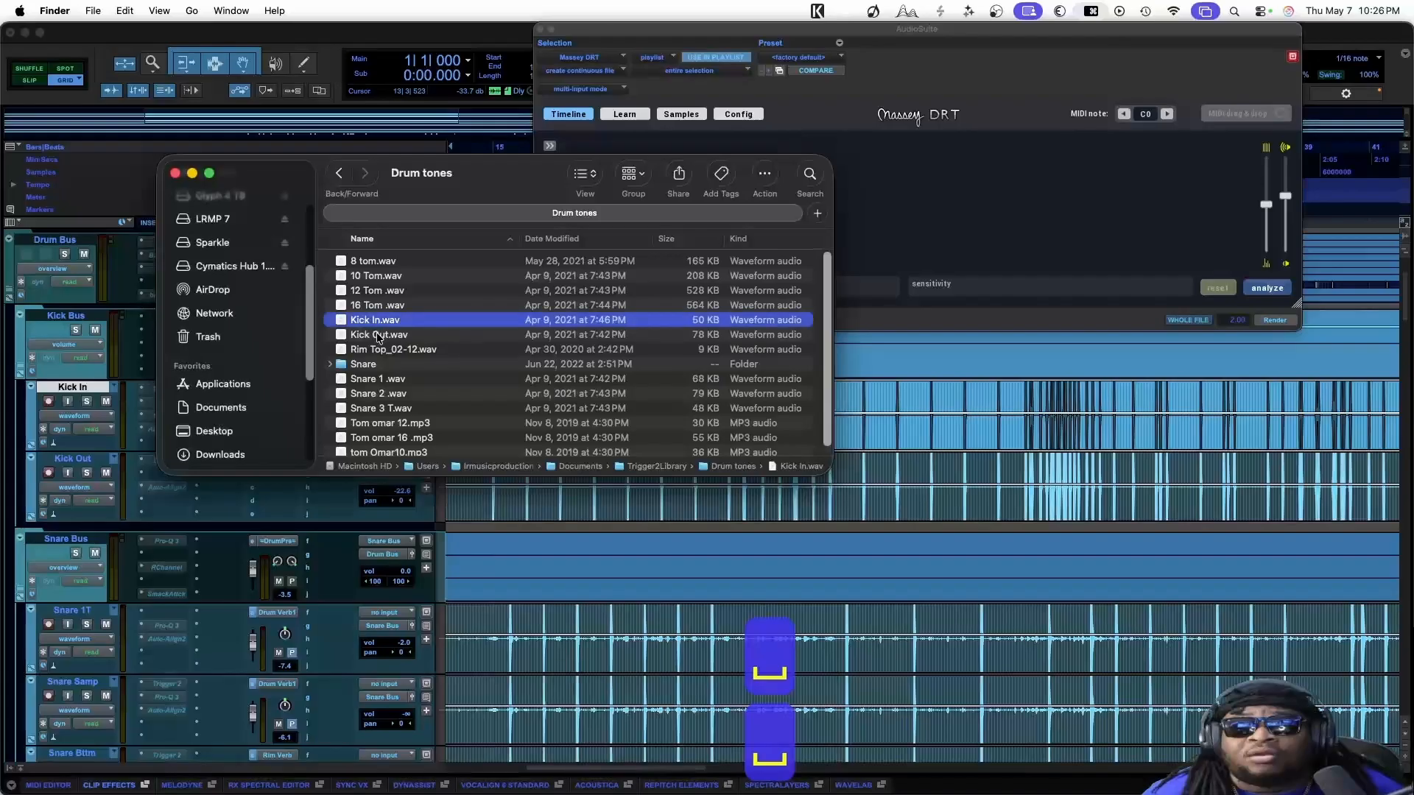
{"action": "key", "text": "space"}
{"action": "key", "text": "space"}
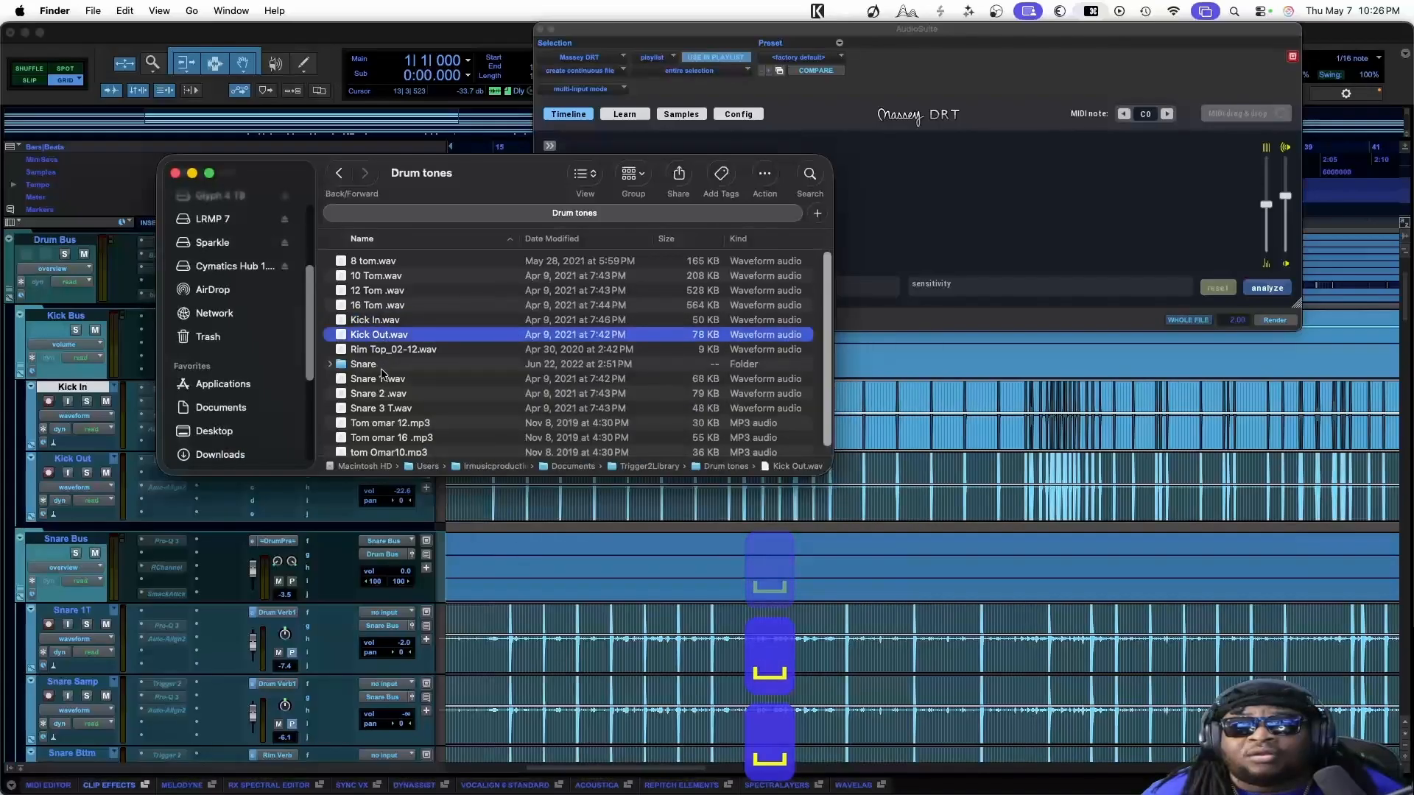
{"action": "left_click", "coordinate": [372, 319]}
{"action": "key", "text": "space"}
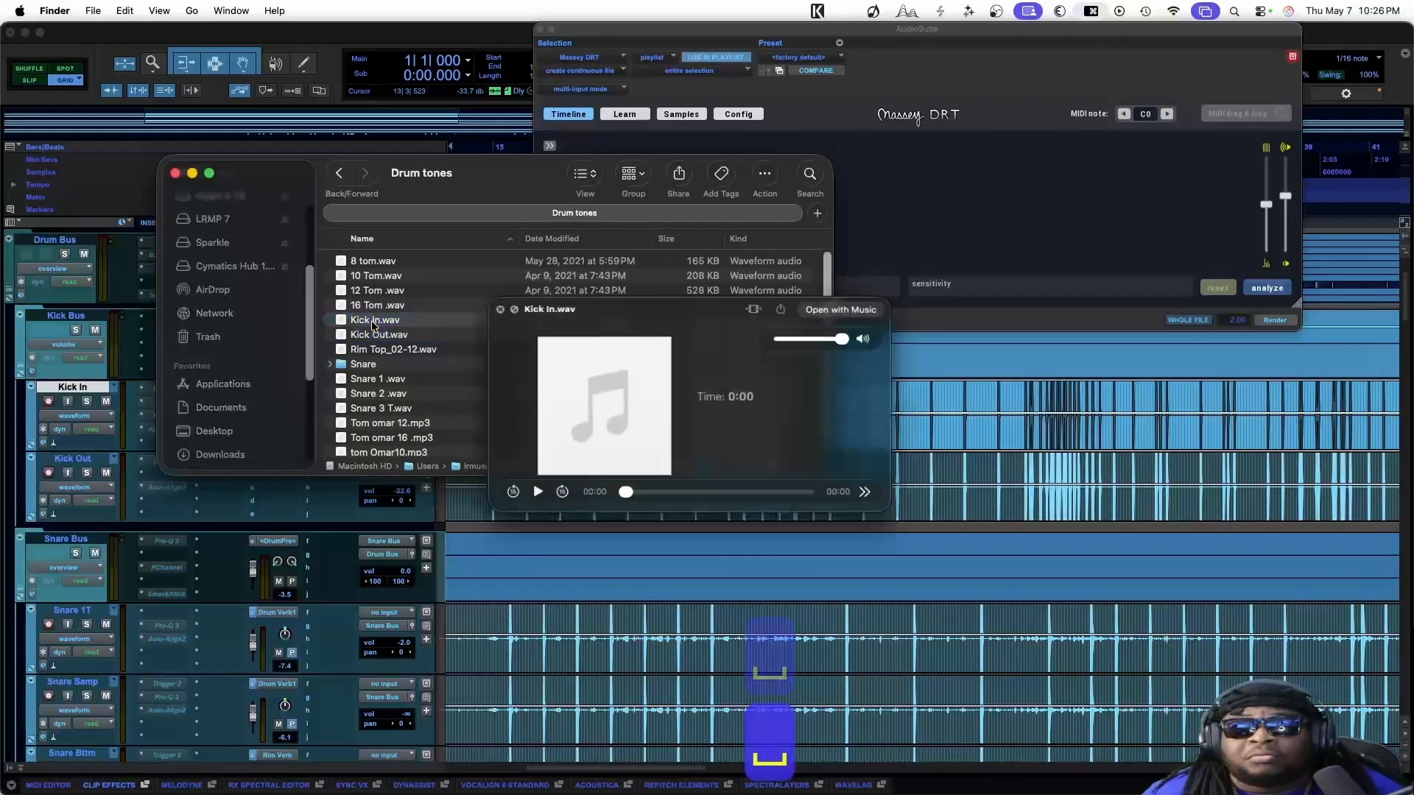
{"action": "key", "text": "space"}
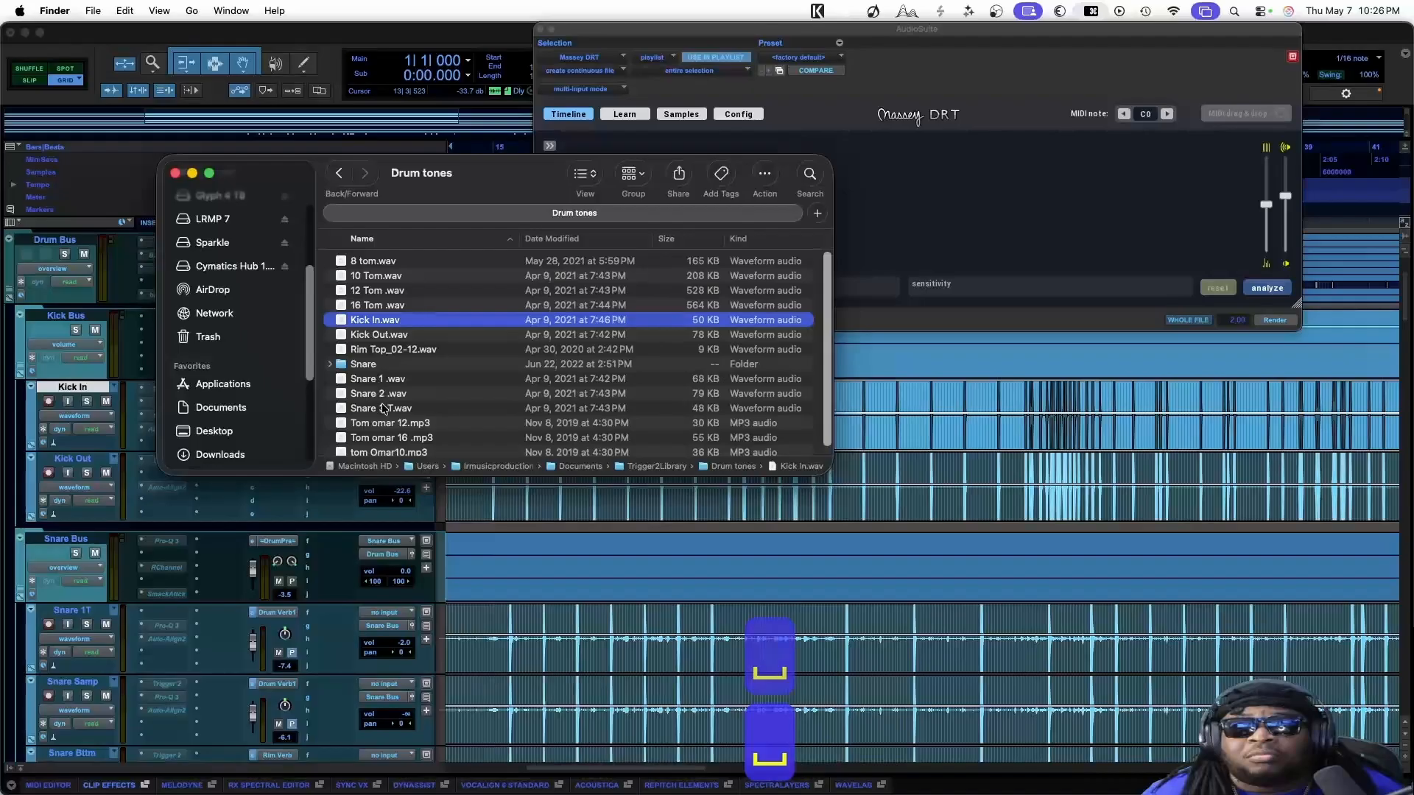
{"action": "scroll", "coordinate": [382, 401], "scroll_direction": "down", "scroll_amount": 1}
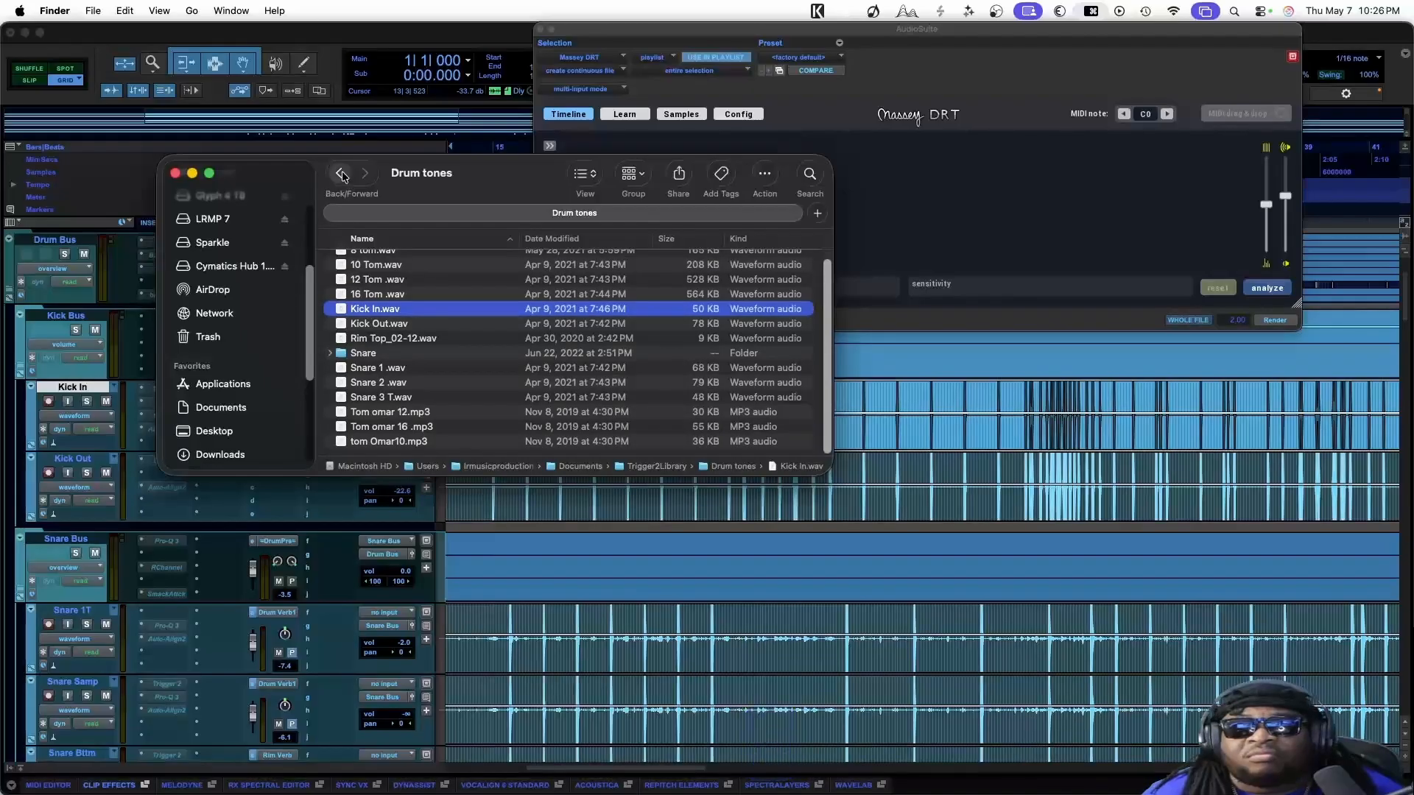
Return to Trigger2Library, open the KICKS folder inside EVERYDAY DRUMS VOL 2 and preview FW - BD 00.wav
{"action": "key", "text": "super+bracketleft"}
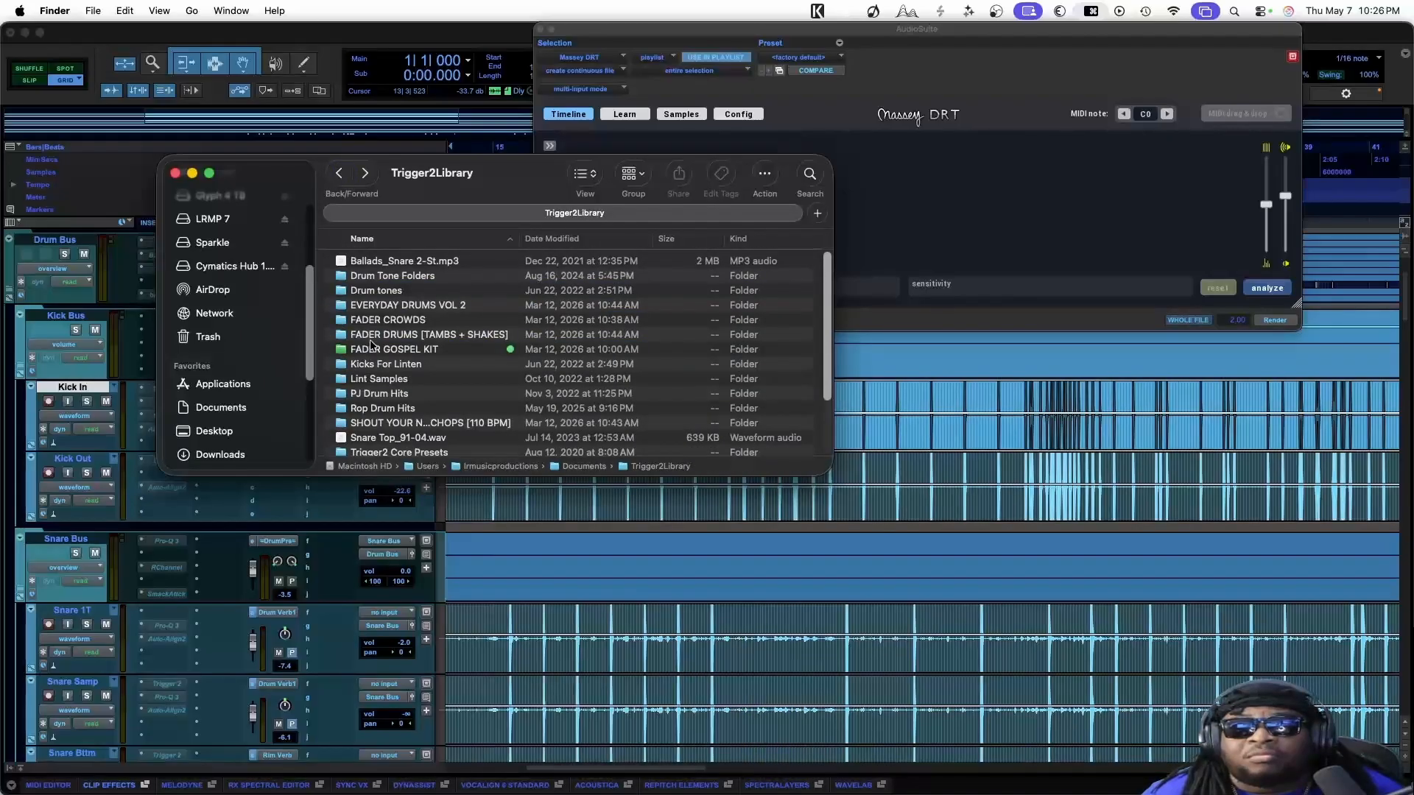
{"action": "double_click", "coordinate": [398, 304]}
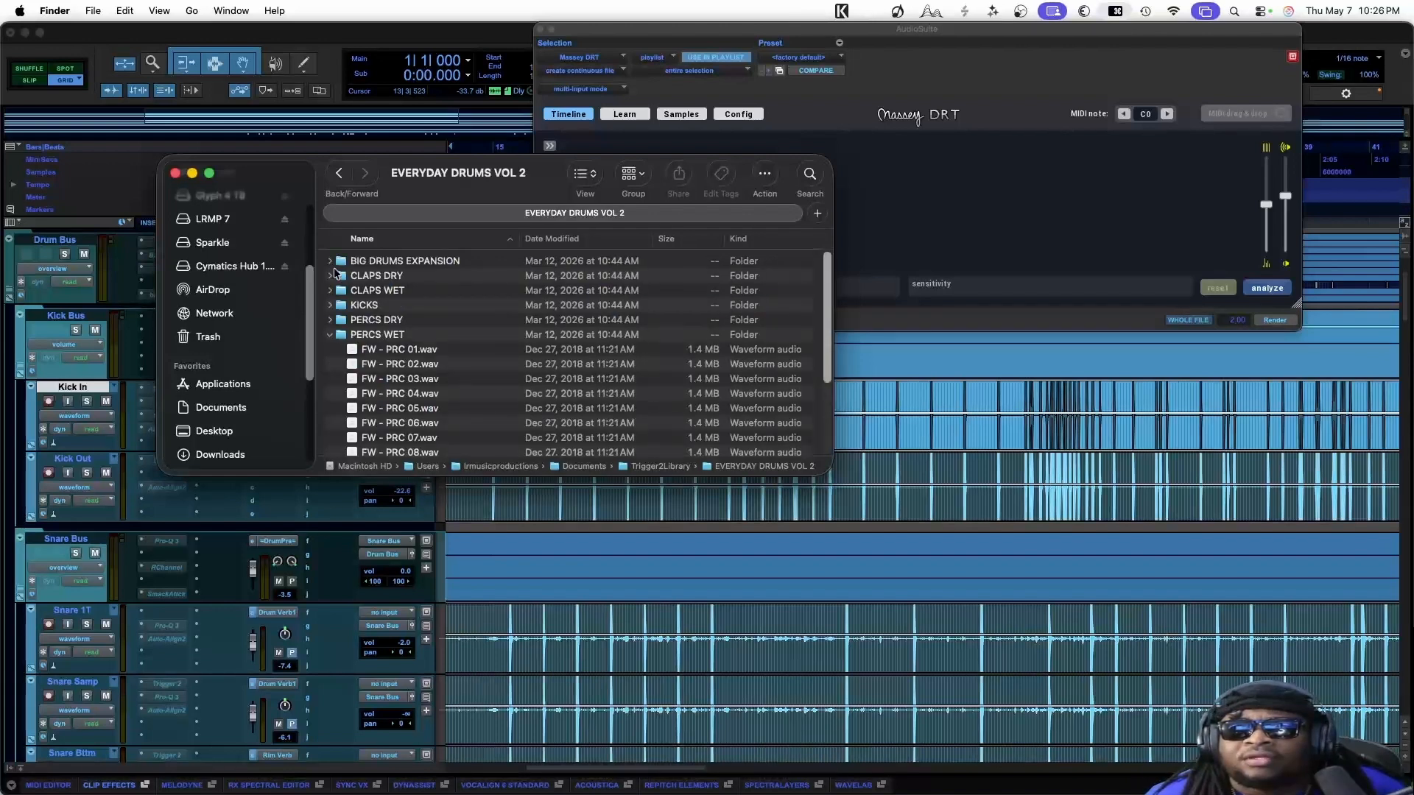
{"action": "double_click", "coordinate": [352, 306]}
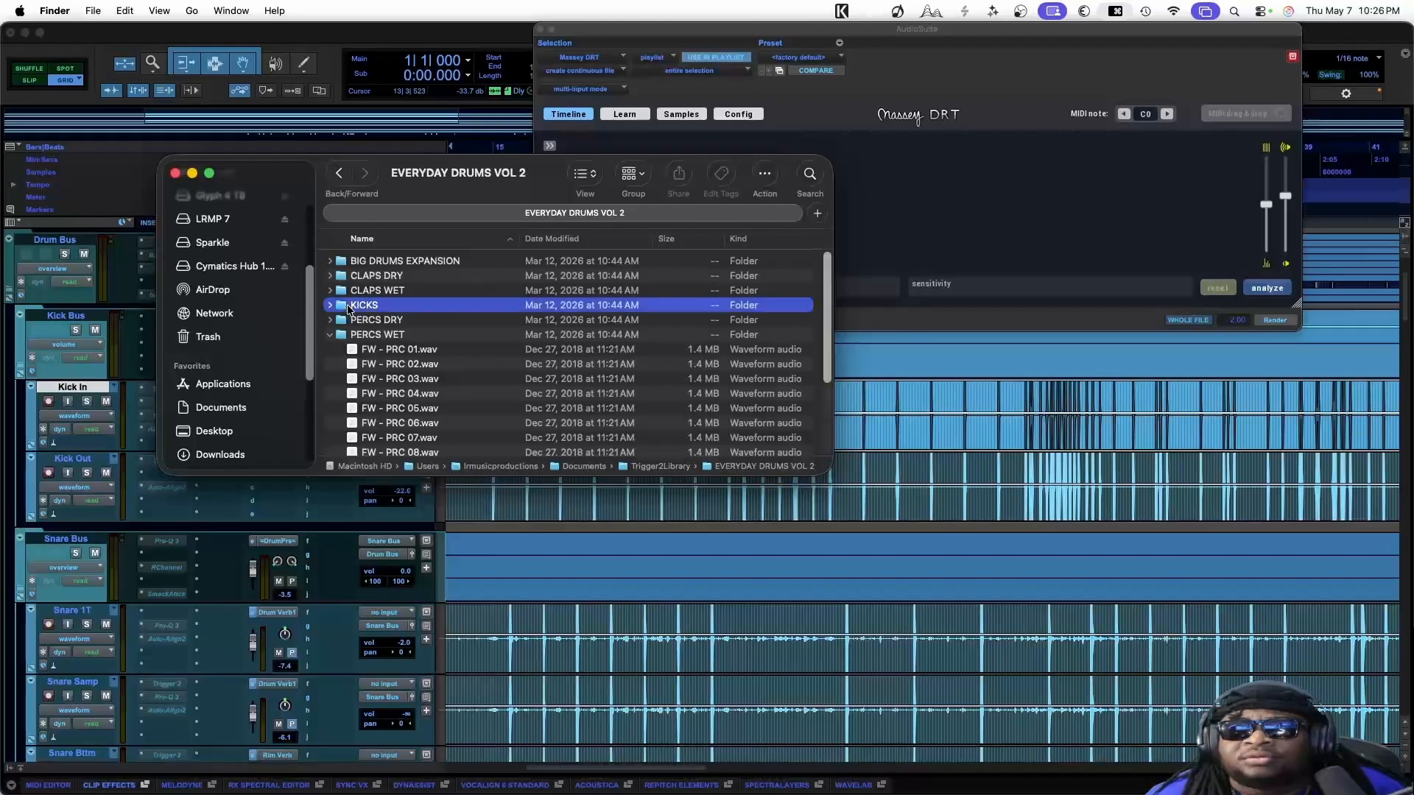
{"action": "left_click", "coordinate": [383, 258]}
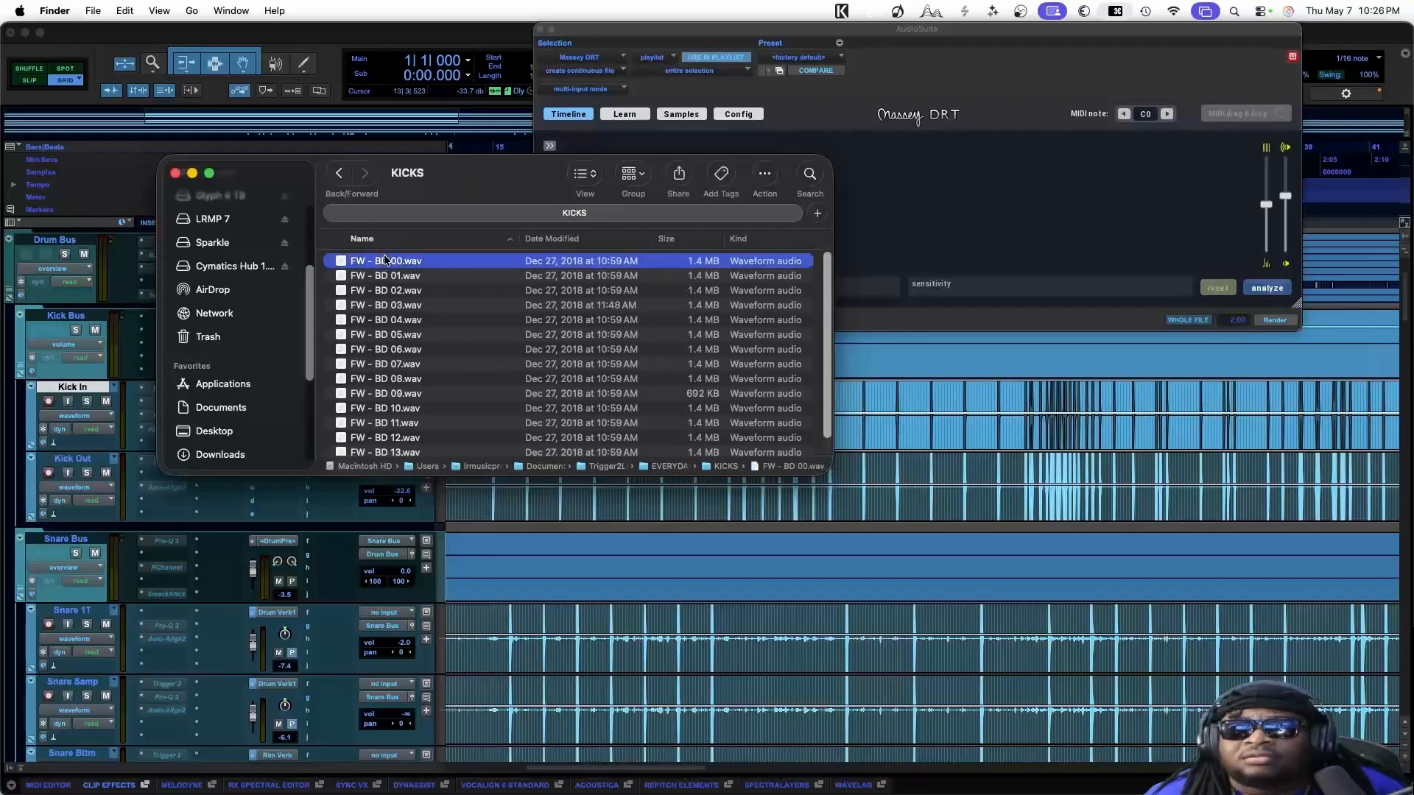
{"action": "key", "text": "space"}
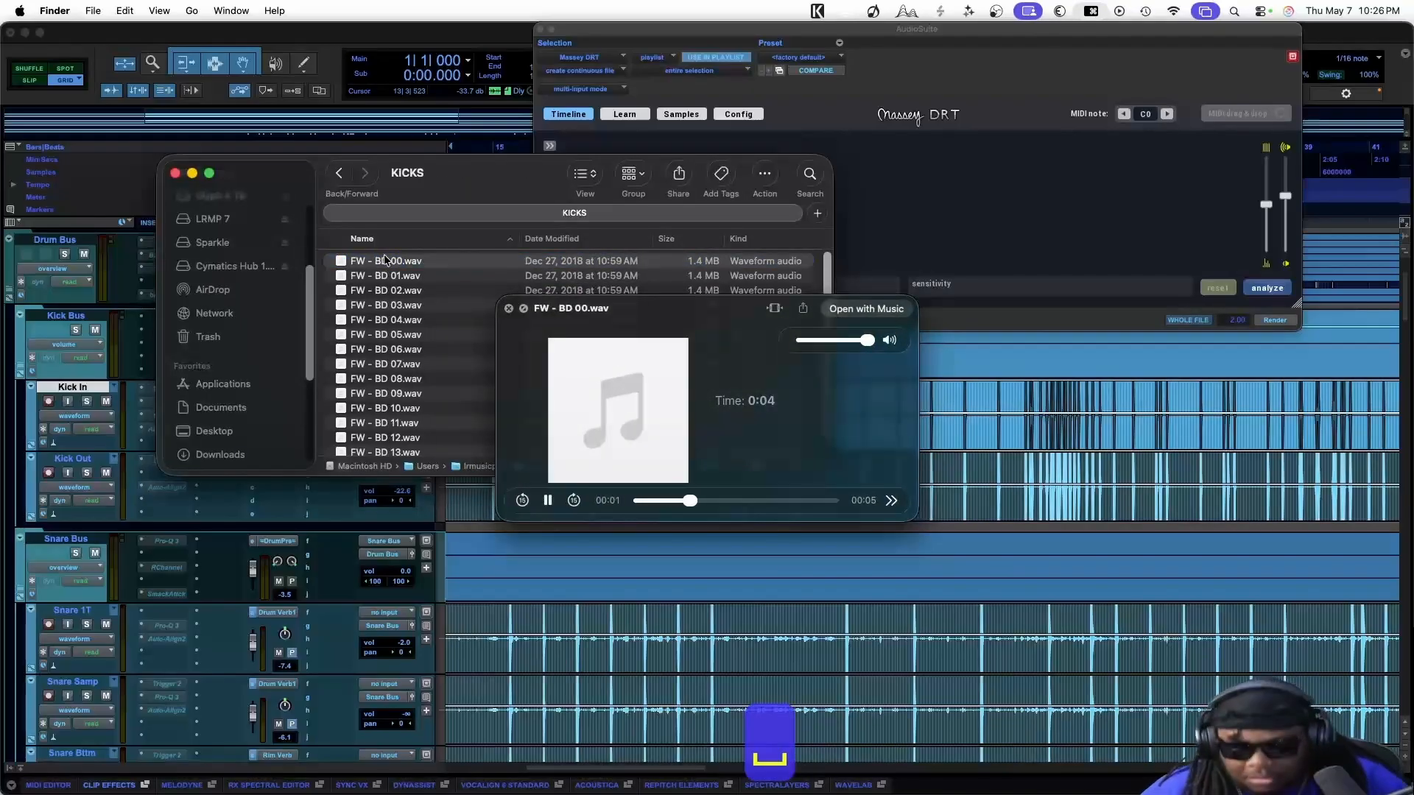
Audition the remaining kick samples in the KICKS folder one after another, up to FW - BD 14.wav
{"action": "key", "text": "Down"}
{"action": "key", "text": "Down"}
{"action": "key", "text": "Down"}
{"action": "key", "text": "Down"}
{"action": "key", "text": "Down"}
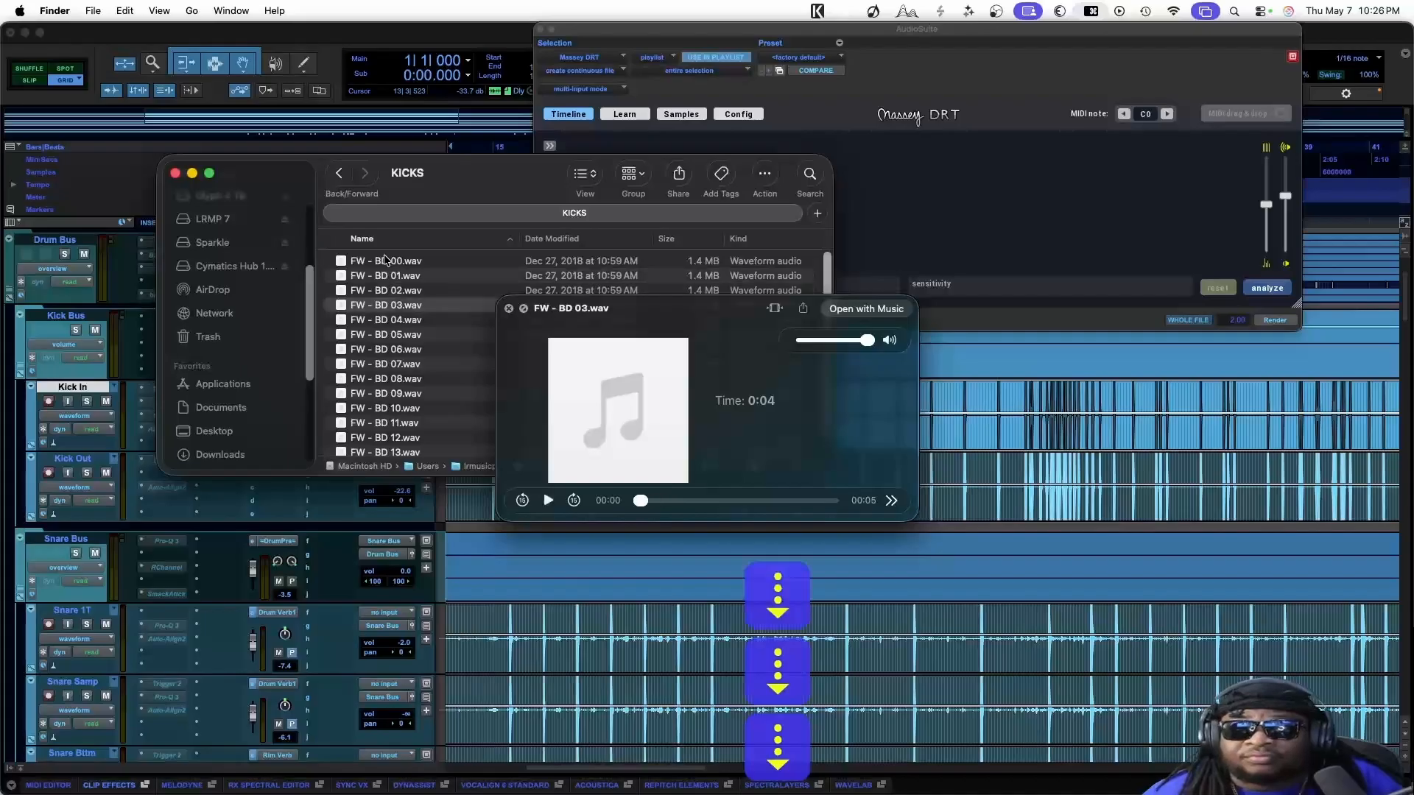
{"action": "key", "text": "Down"}
{"action": "key", "text": "Down"}
{"action": "key", "text": "Down"}
{"action": "key", "text": "Down"}
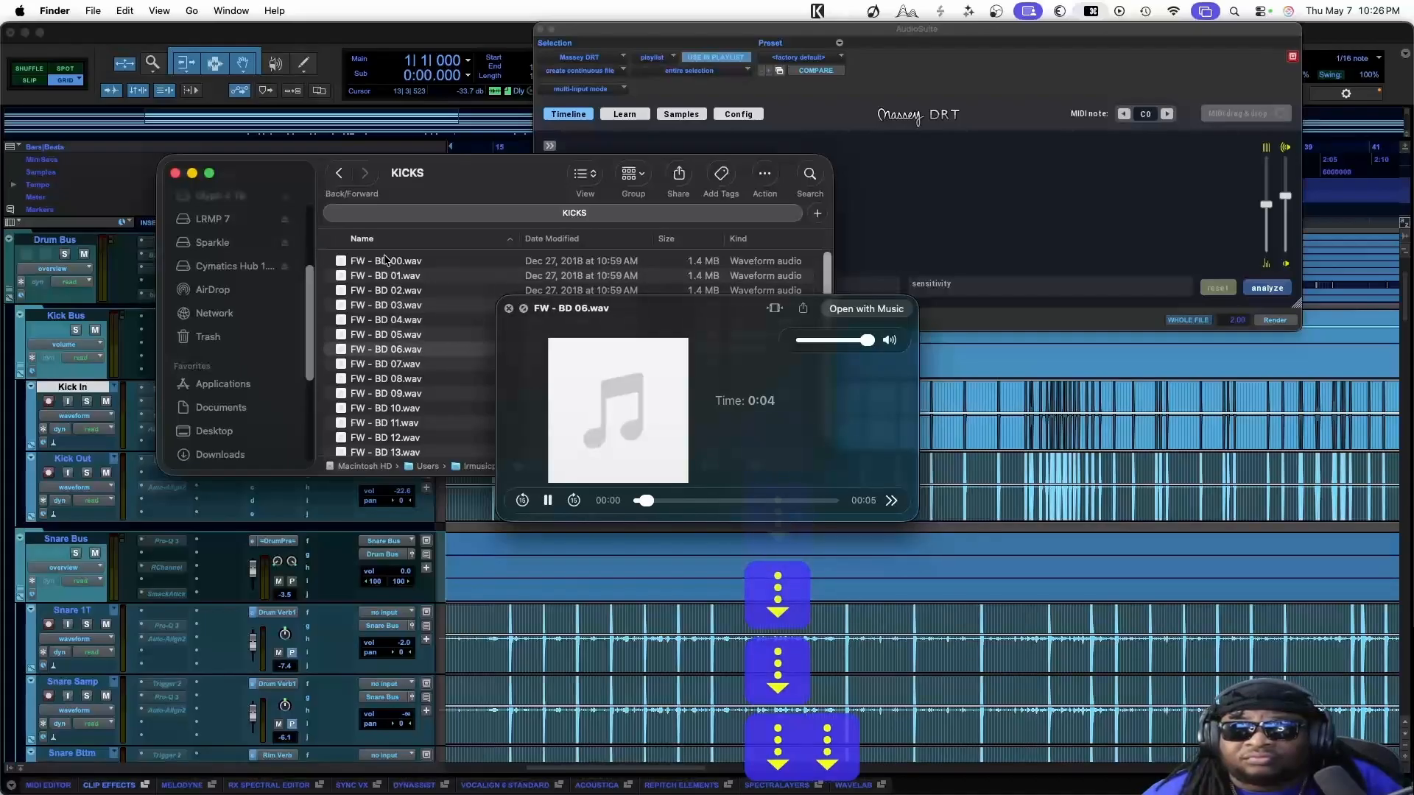
{"action": "key", "text": "Down"}
{"action": "key", "text": "Down"}
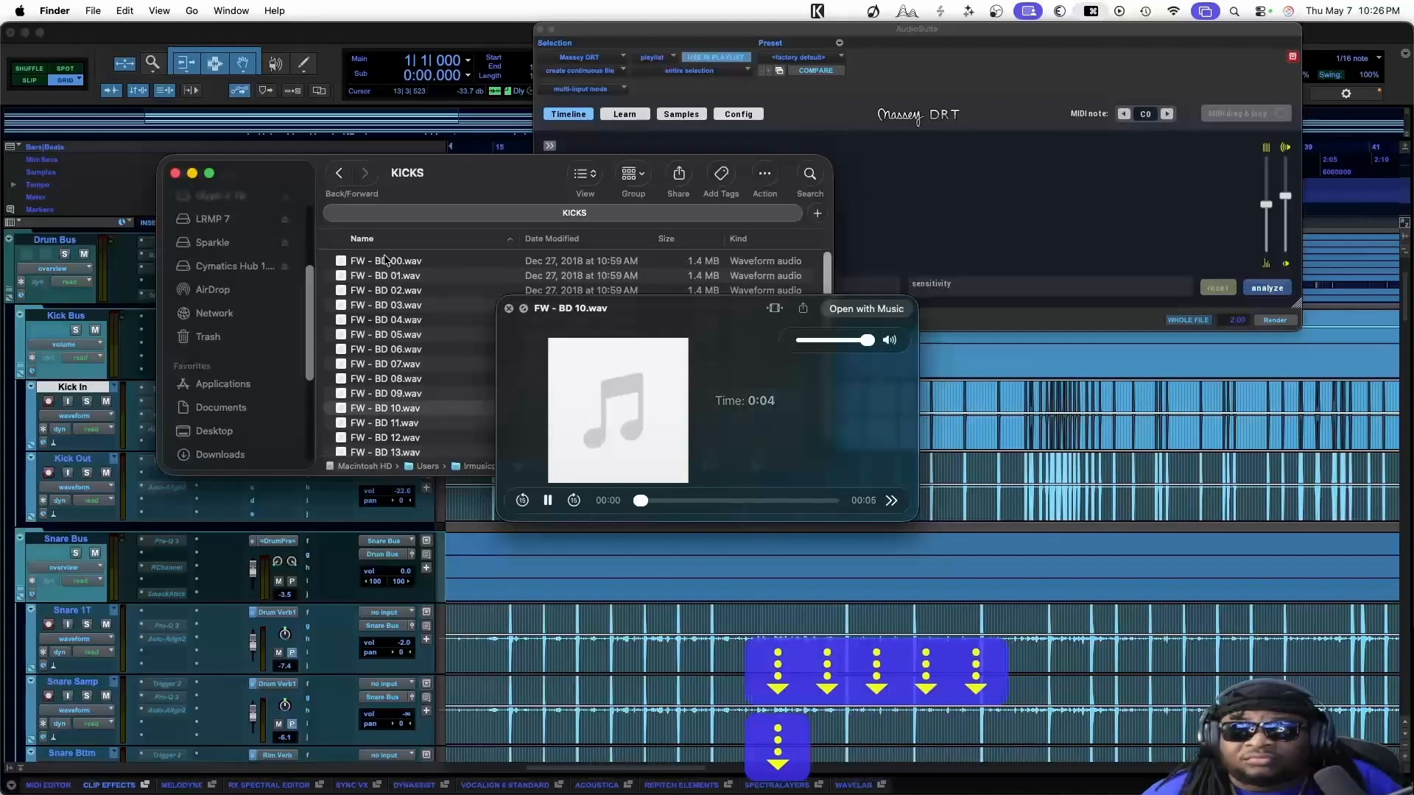
{"action": "key", "text": "Up"}
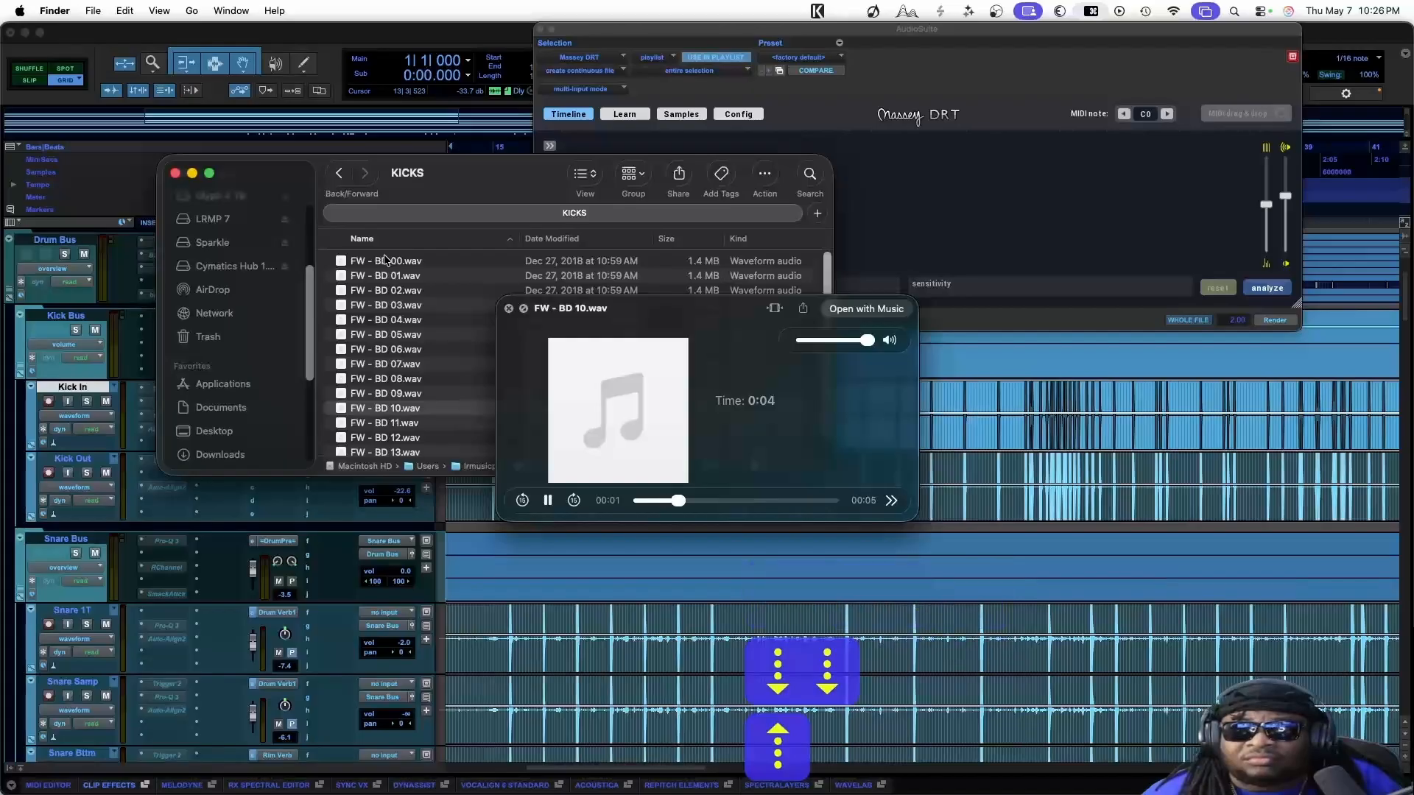
{"action": "key", "text": "Down"}
{"action": "key", "text": "Down"}
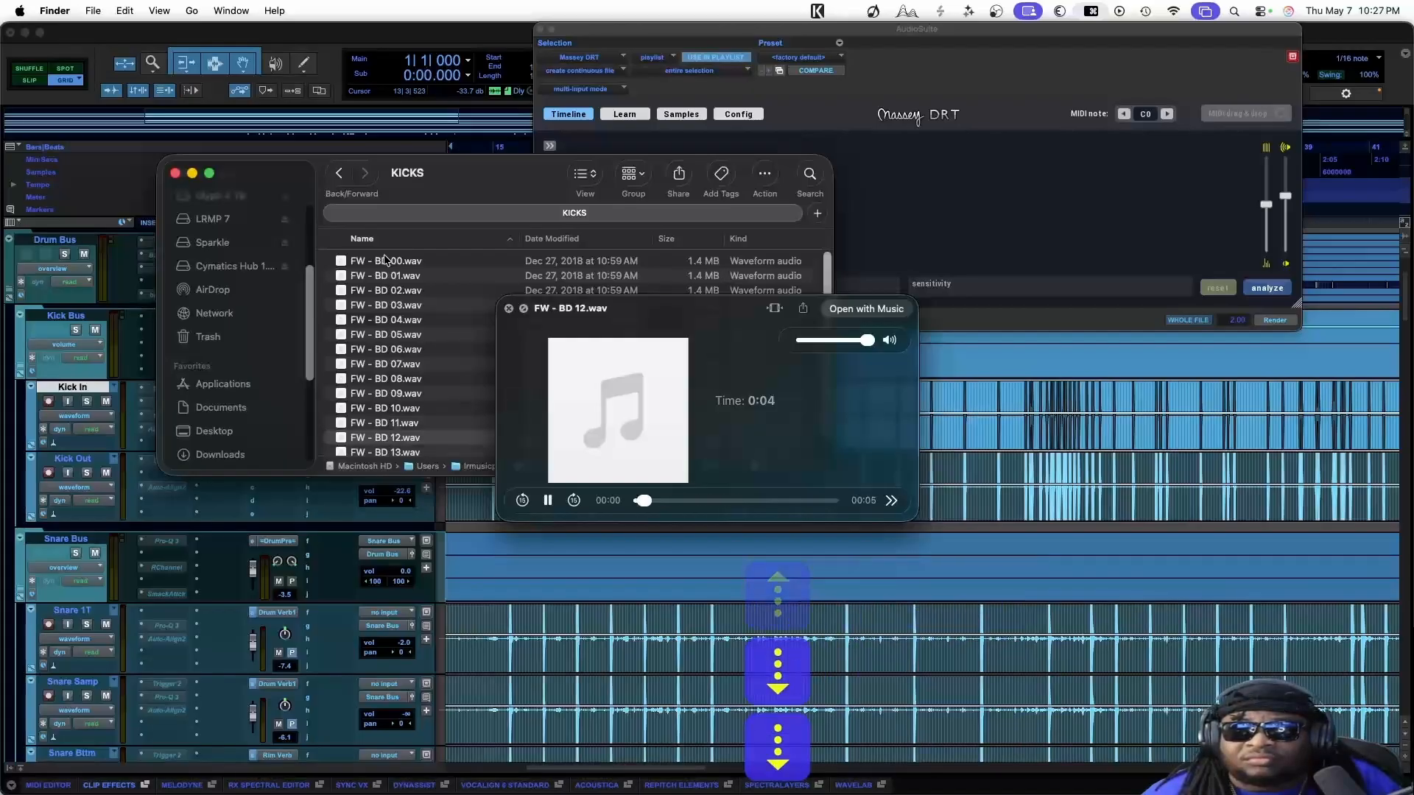
{"action": "key", "text": "Down"}
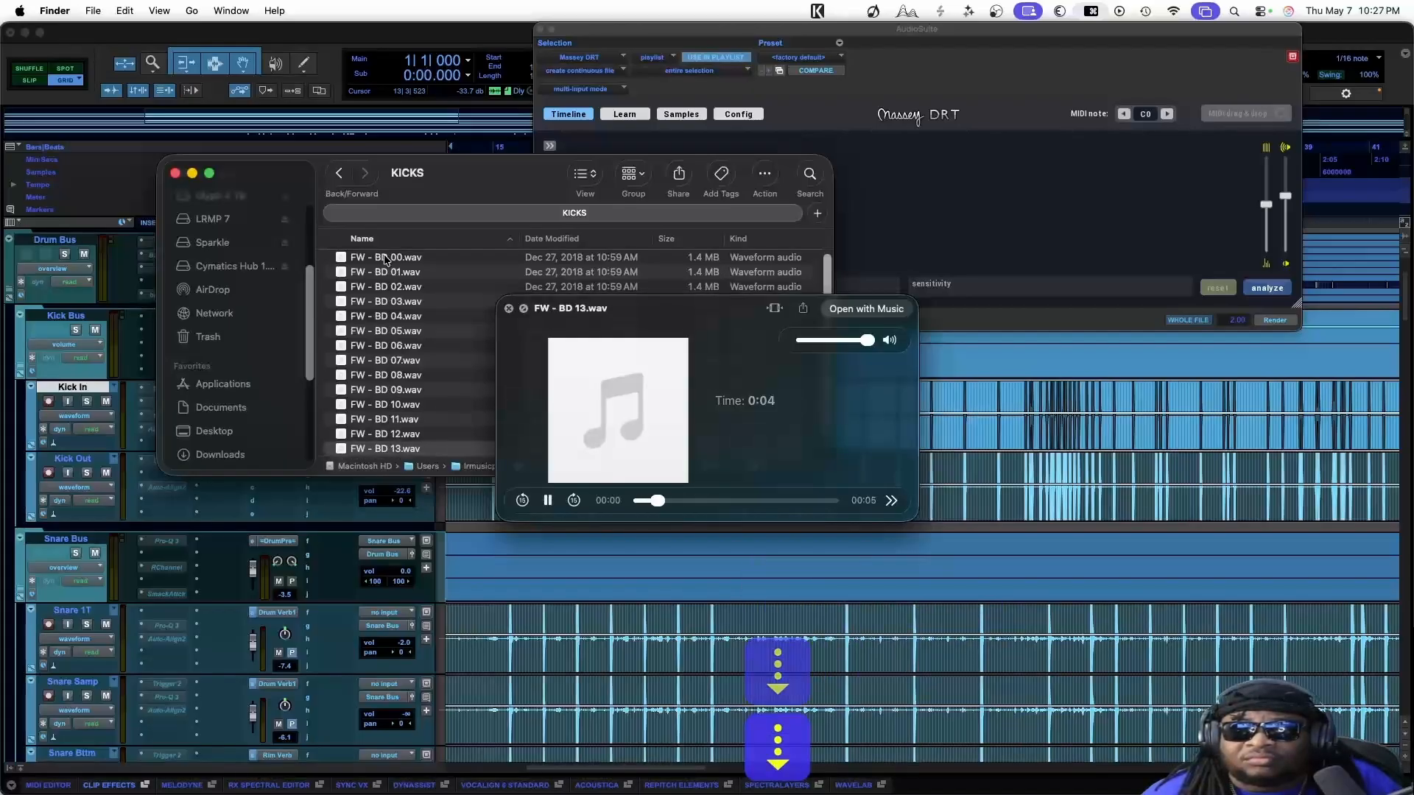
{"action": "key", "text": "Down"}
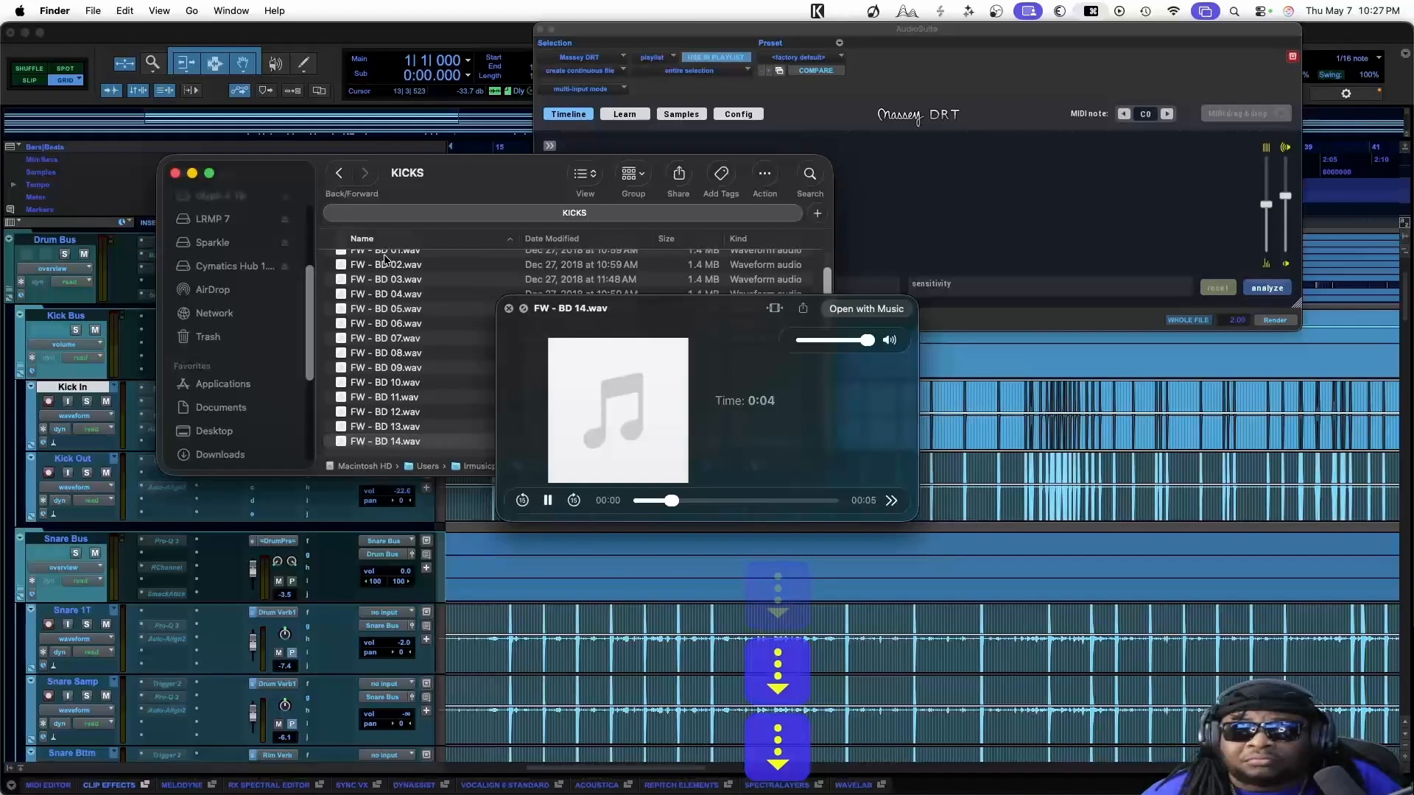
Go back to EVERYDAY DRUMS VOL 2, collapse its PERCS WET folder and return to Trigger2Library
{"action": "left_click", "coordinate": [338, 193]}
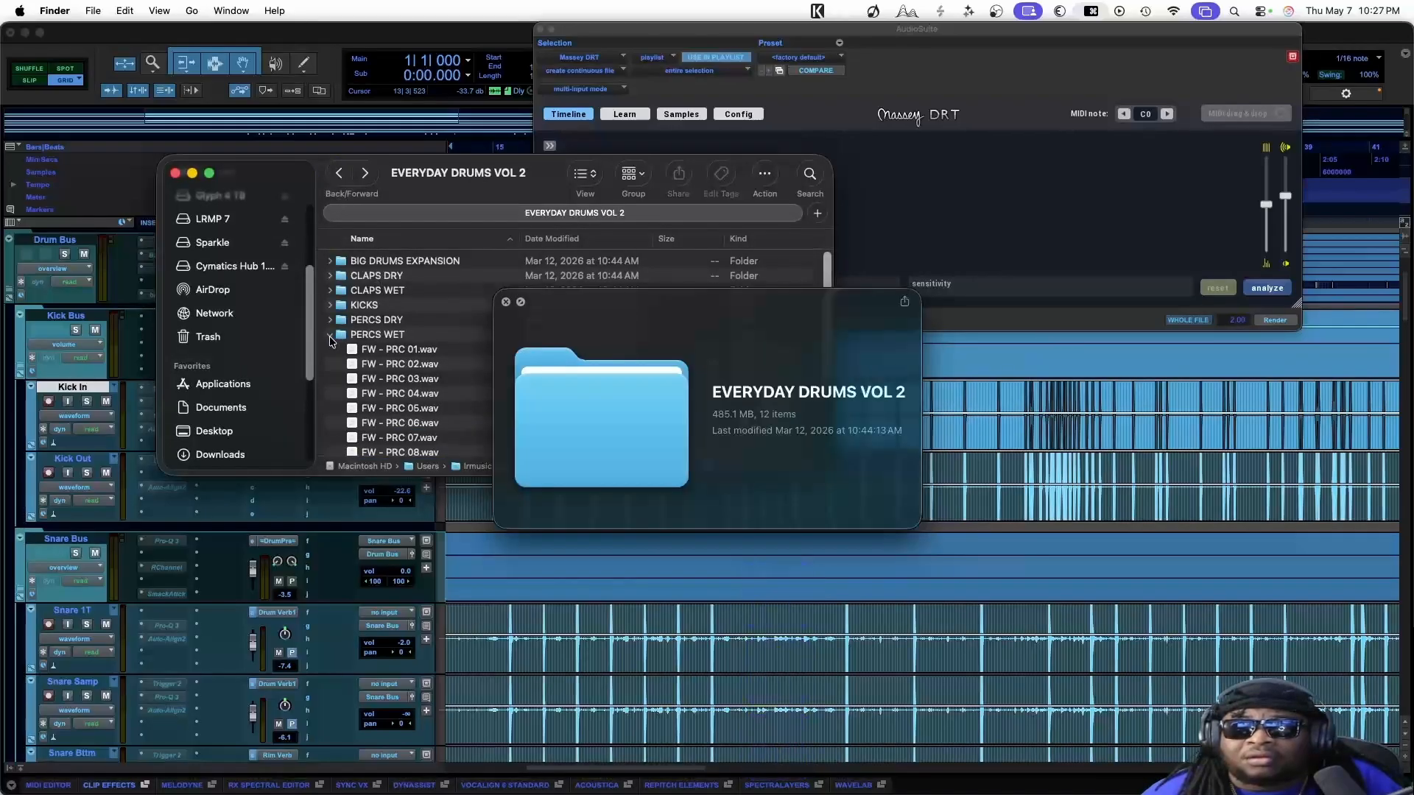
{"action": "left_click", "coordinate": [329, 335]}
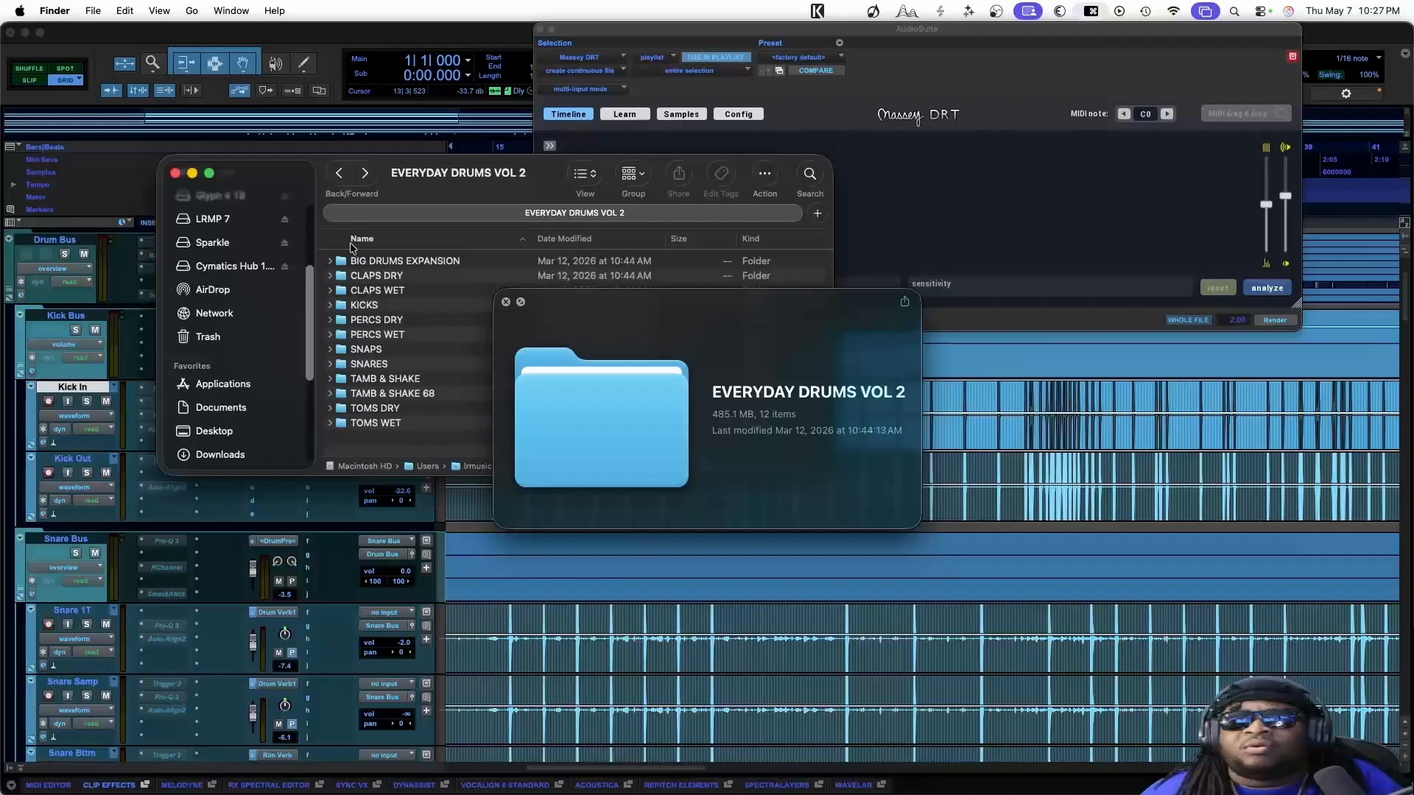
{"action": "left_click", "coordinate": [340, 175]}
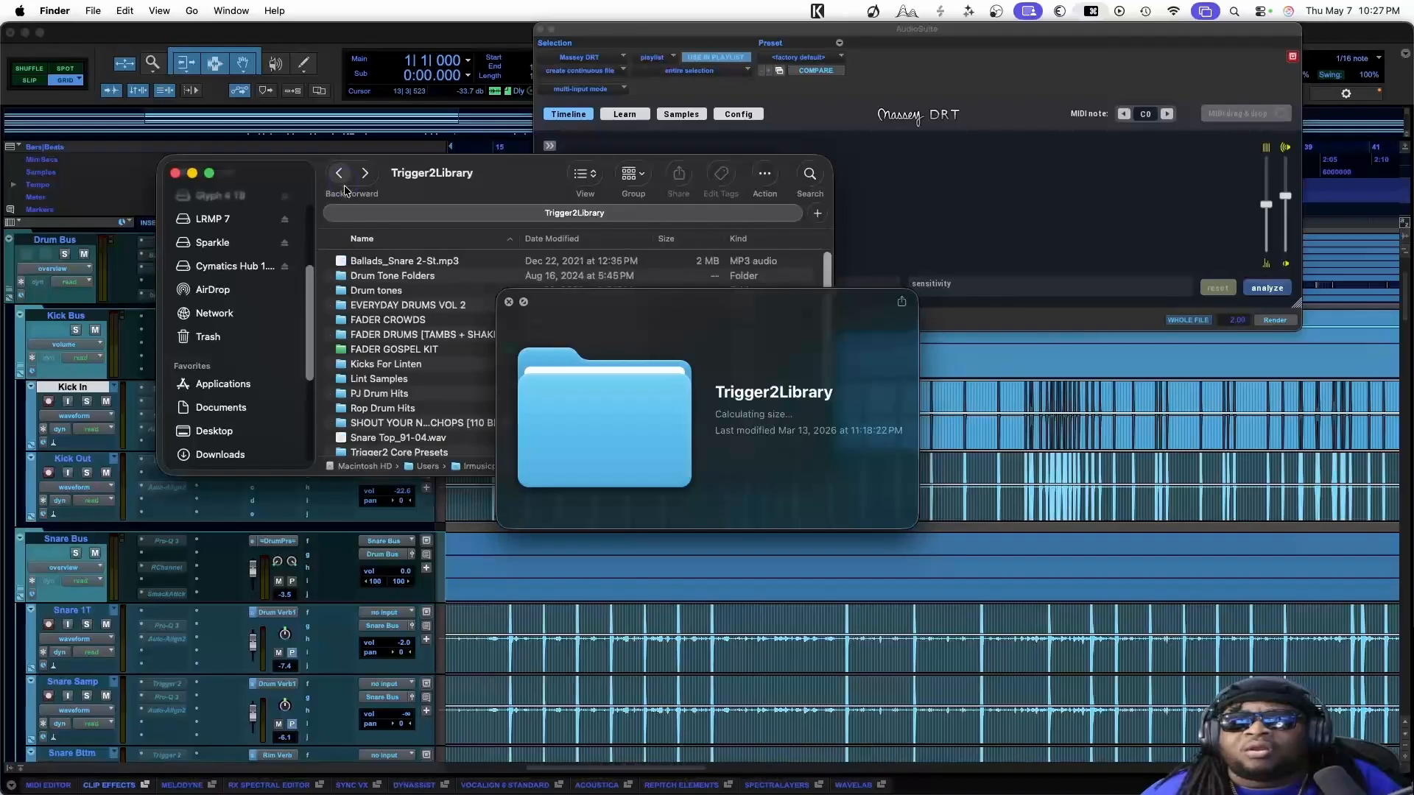
Open the KICKS folder inside FADER GOSPEL KIT and try to preview ELI'S KICK [CLOSE].tci
{"action": "left_click", "coordinate": [385, 350]}
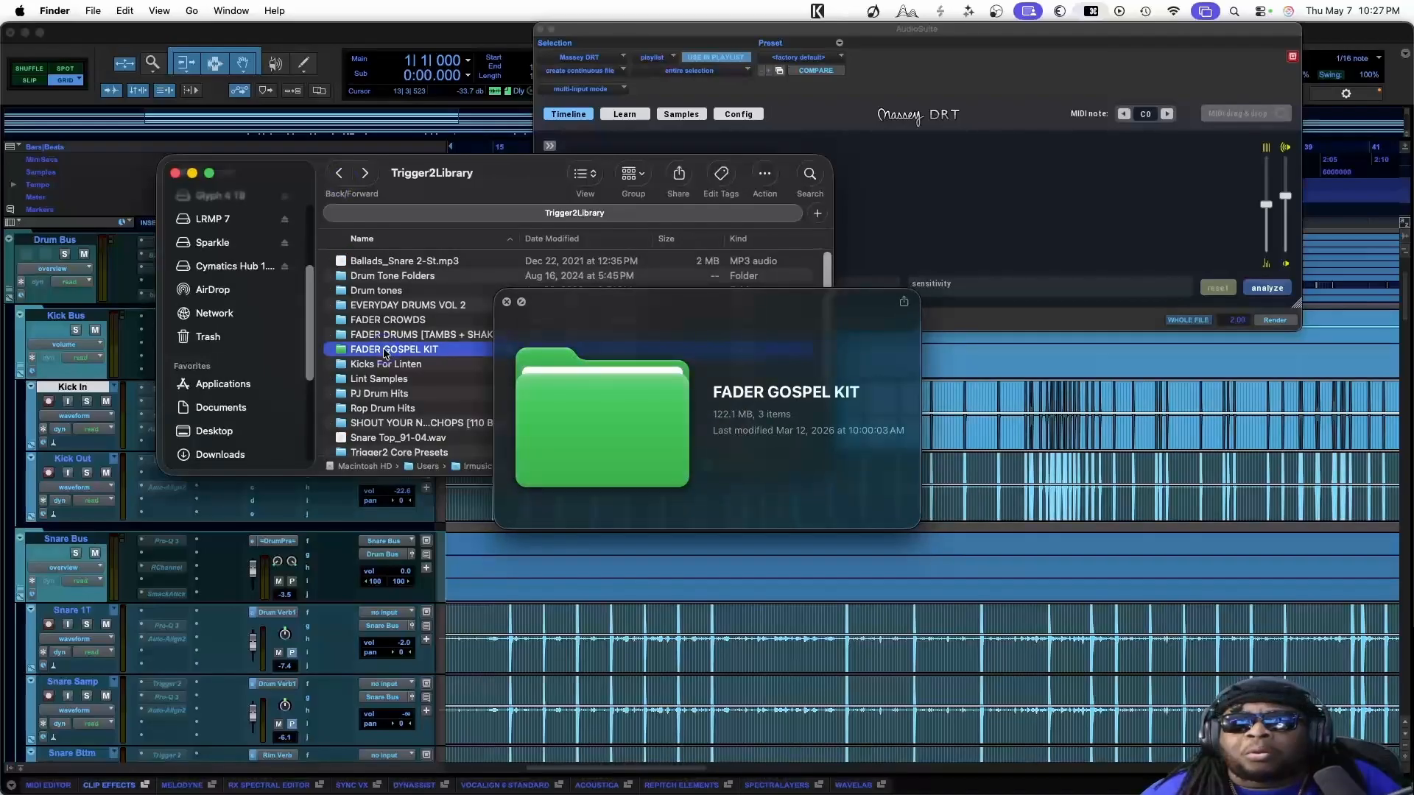
{"action": "double_click", "coordinate": [384, 353]}
{"action": "left_click", "coordinate": [364, 262]}
{"action": "double_click", "coordinate": [364, 263]}
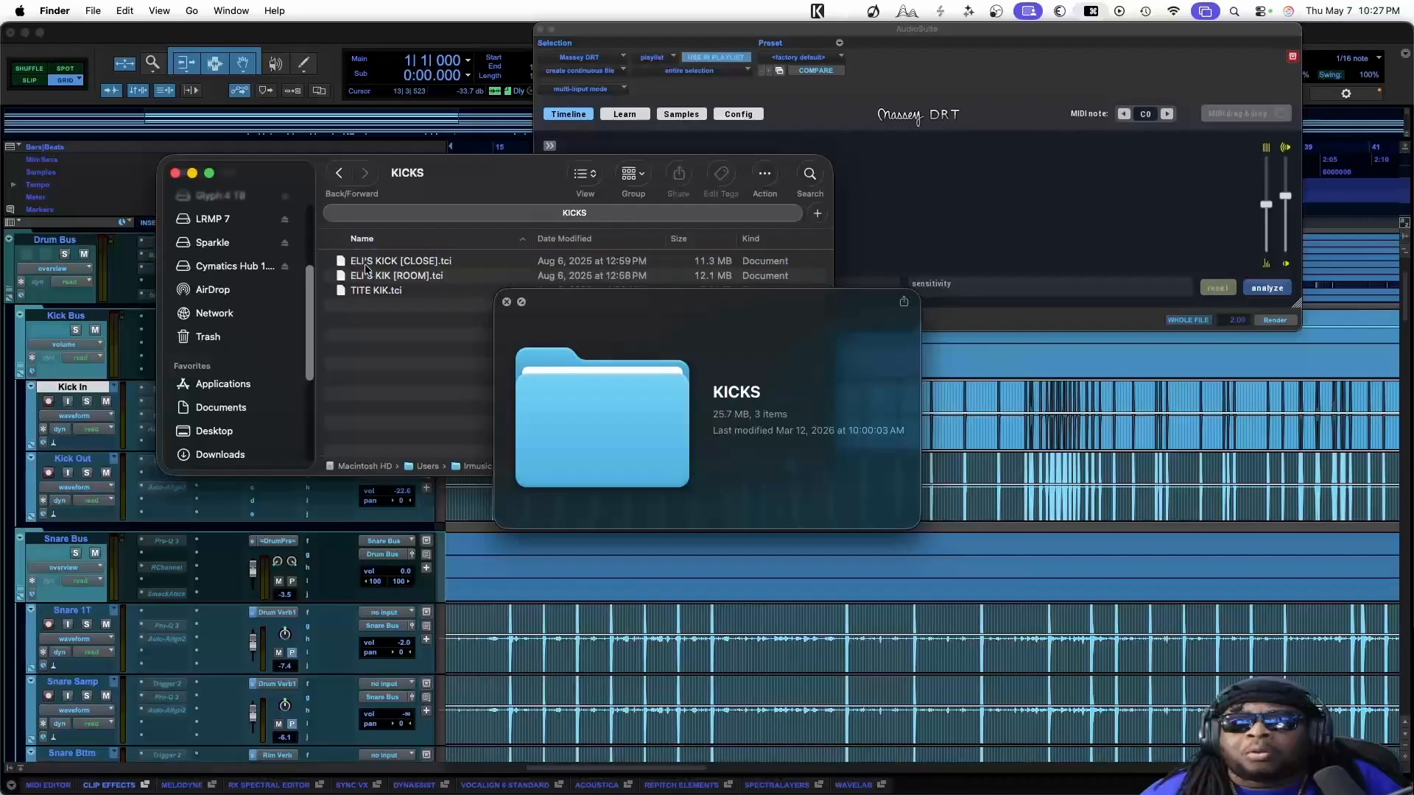
{"action": "left_click", "coordinate": [370, 263]}
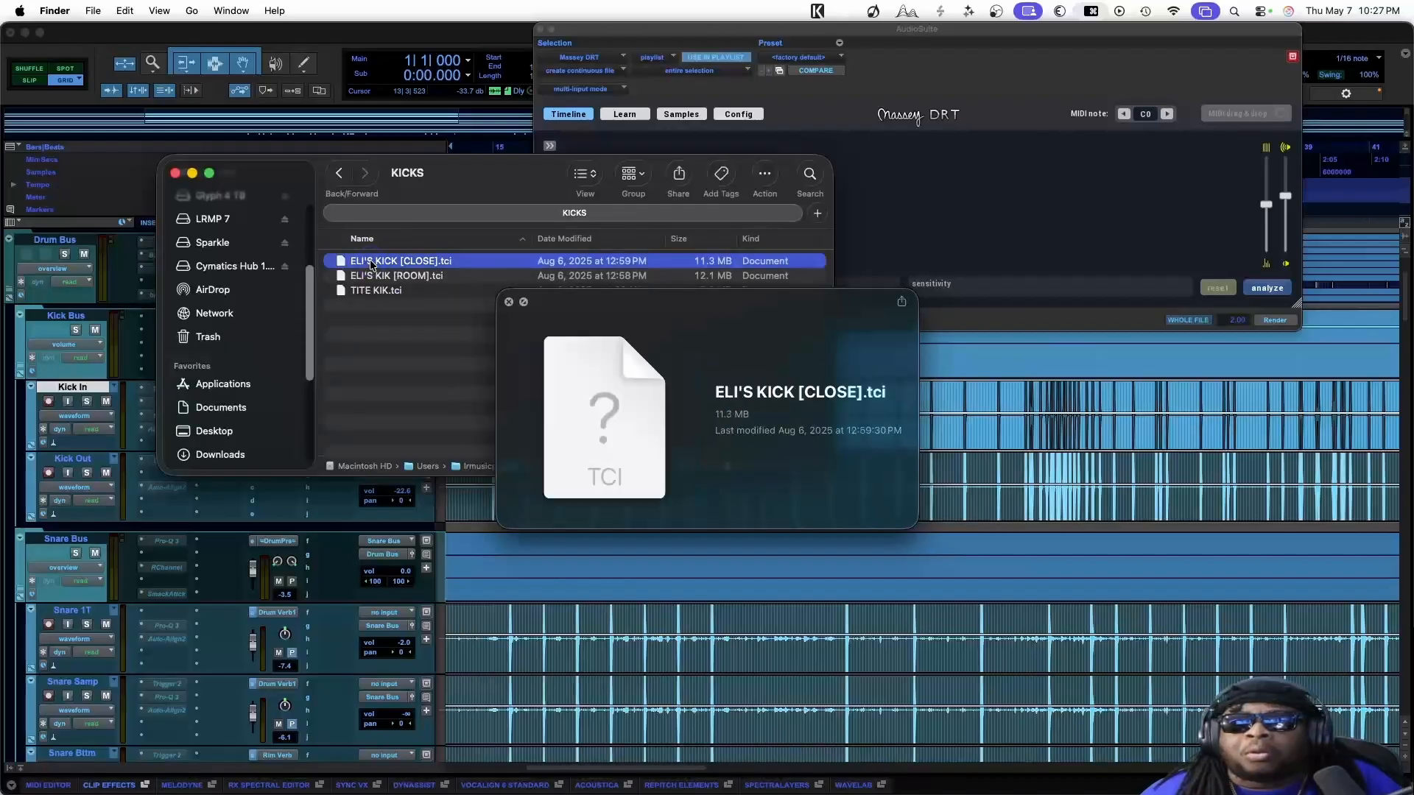
{"action": "key", "text": "space"}
{"action": "key", "text": "space"}
{"action": "left_click", "coordinate": [370, 264]}
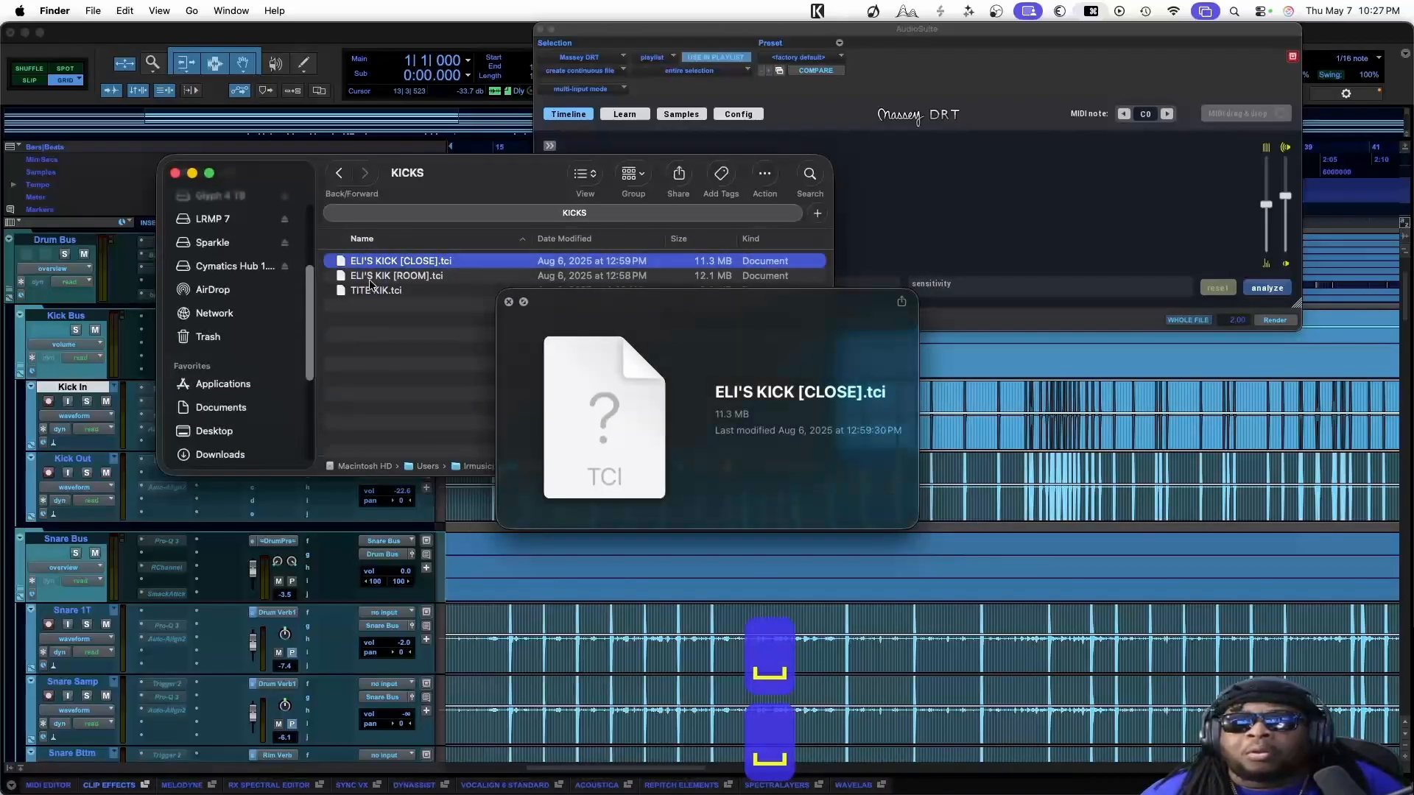
Return to Trigger2Library and open the Kicks For Linten folder
{"action": "left_click", "coordinate": [338, 172]}
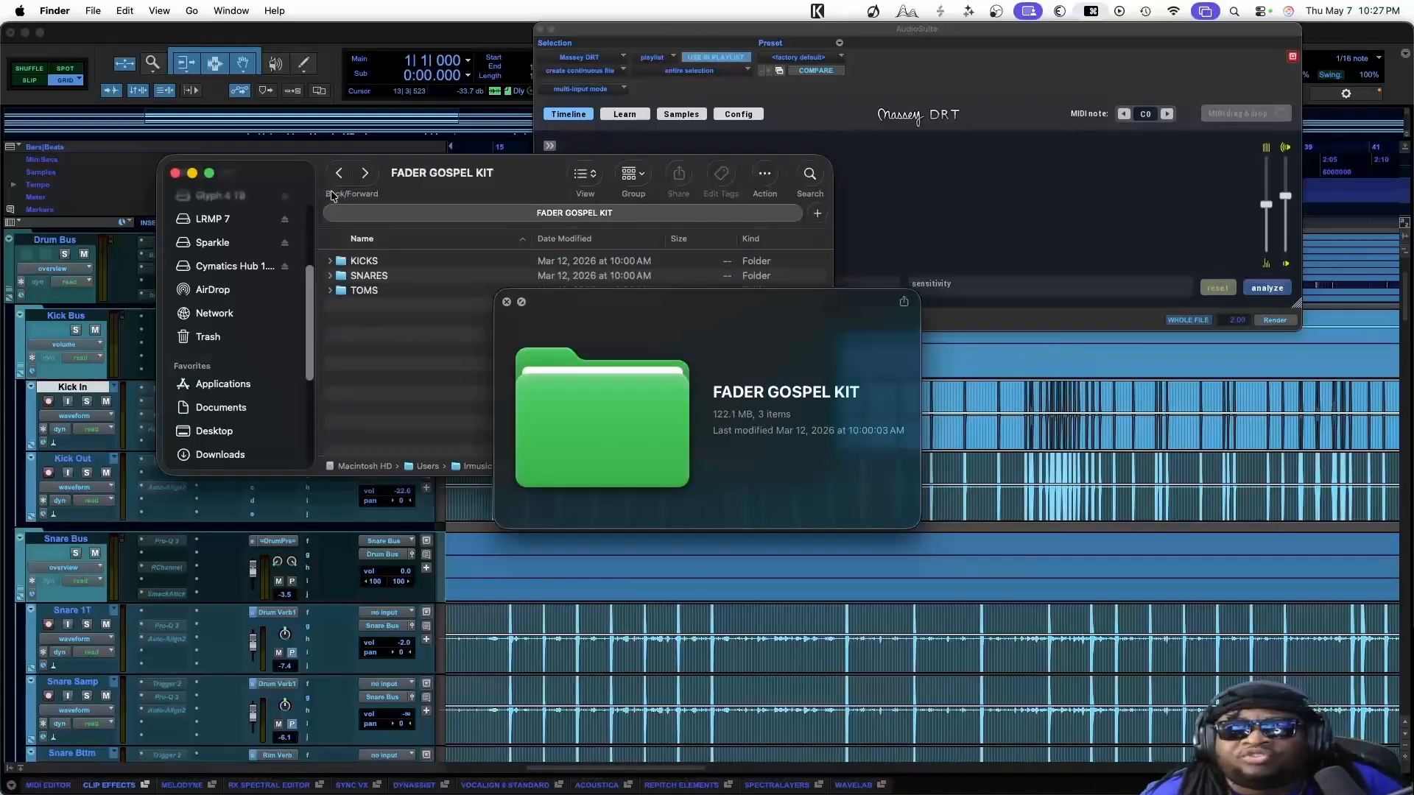
{"action": "left_click", "coordinate": [338, 173]}
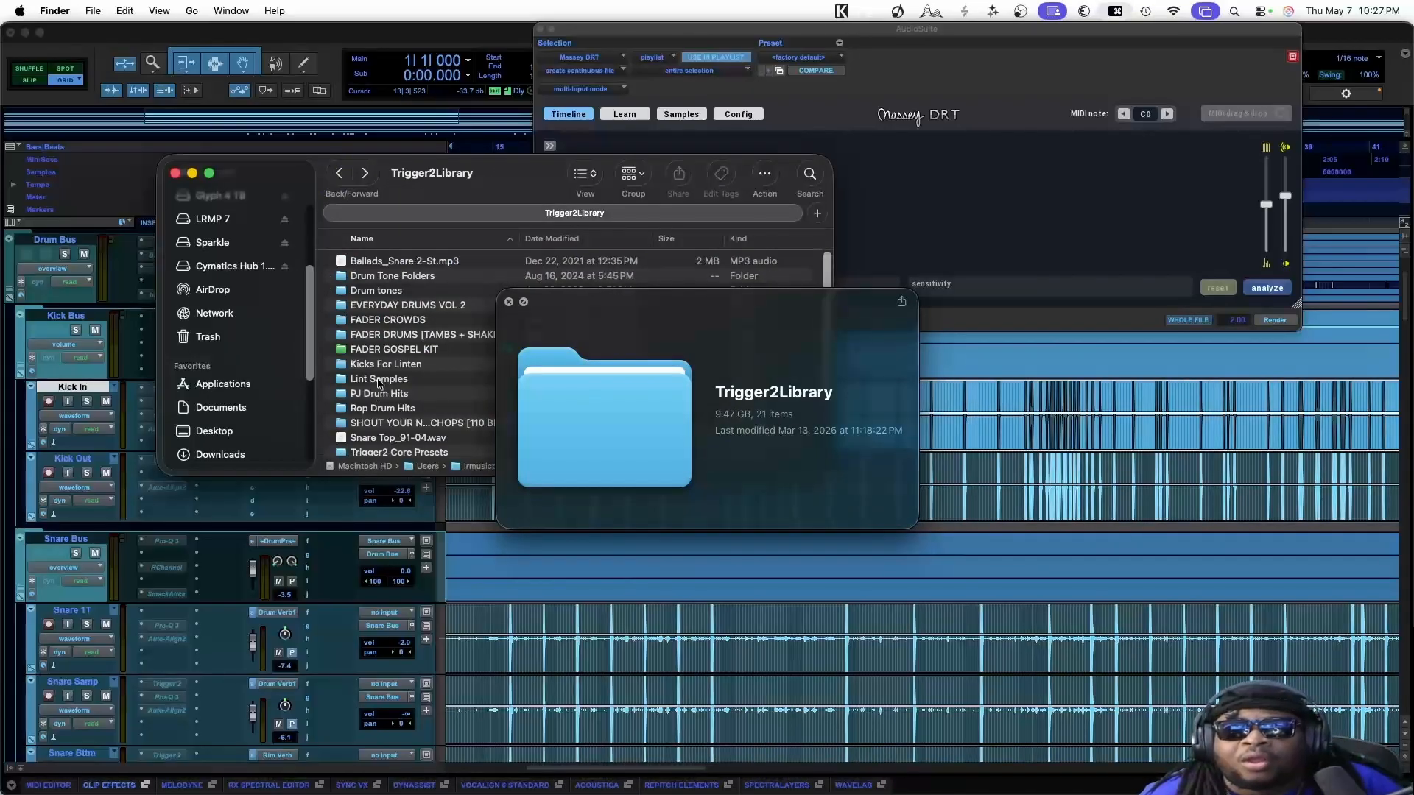
{"action": "left_click", "coordinate": [380, 365]}
{"action": "left_click", "coordinate": [378, 366]}
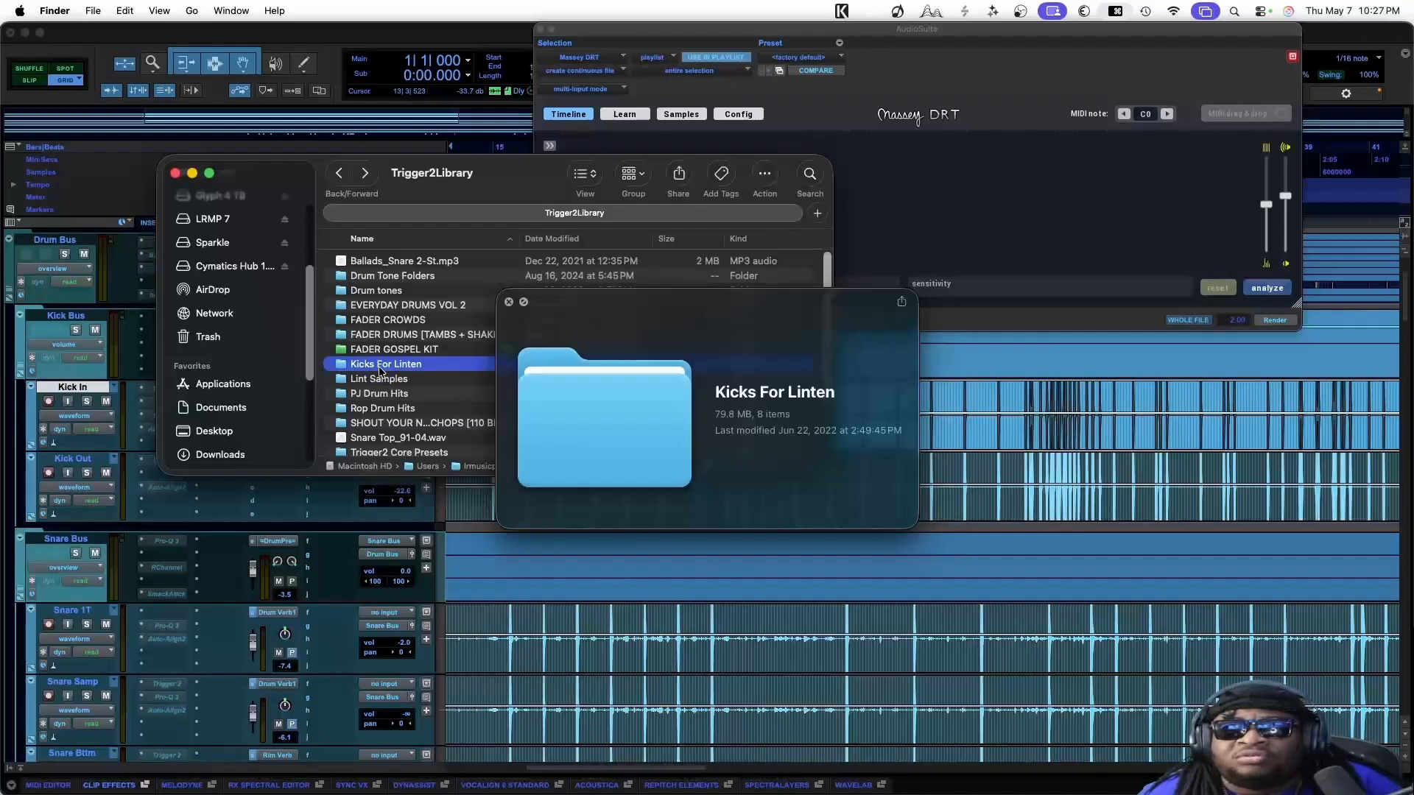
{"action": "left_click", "coordinate": [376, 388]}
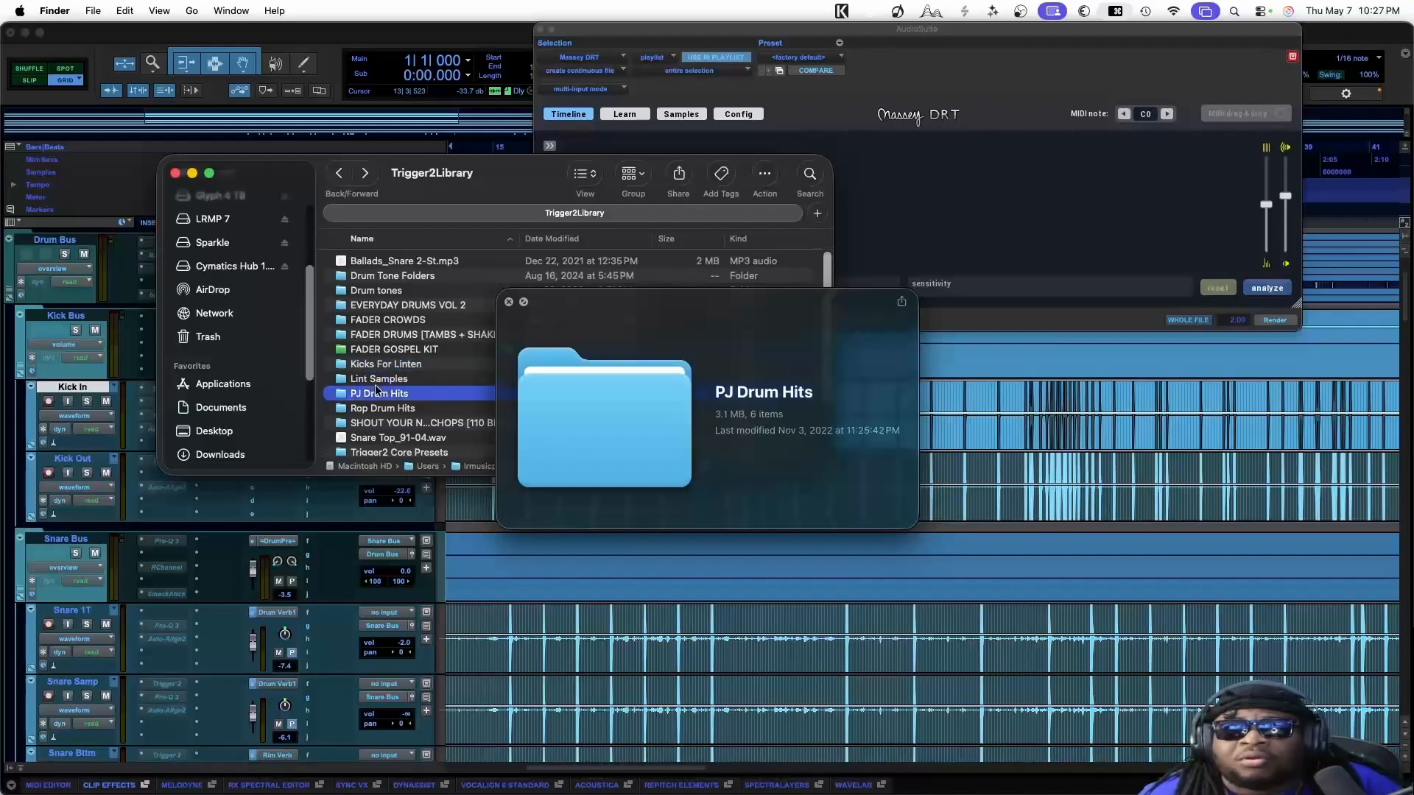
{"action": "double_click", "coordinate": [370, 364]}
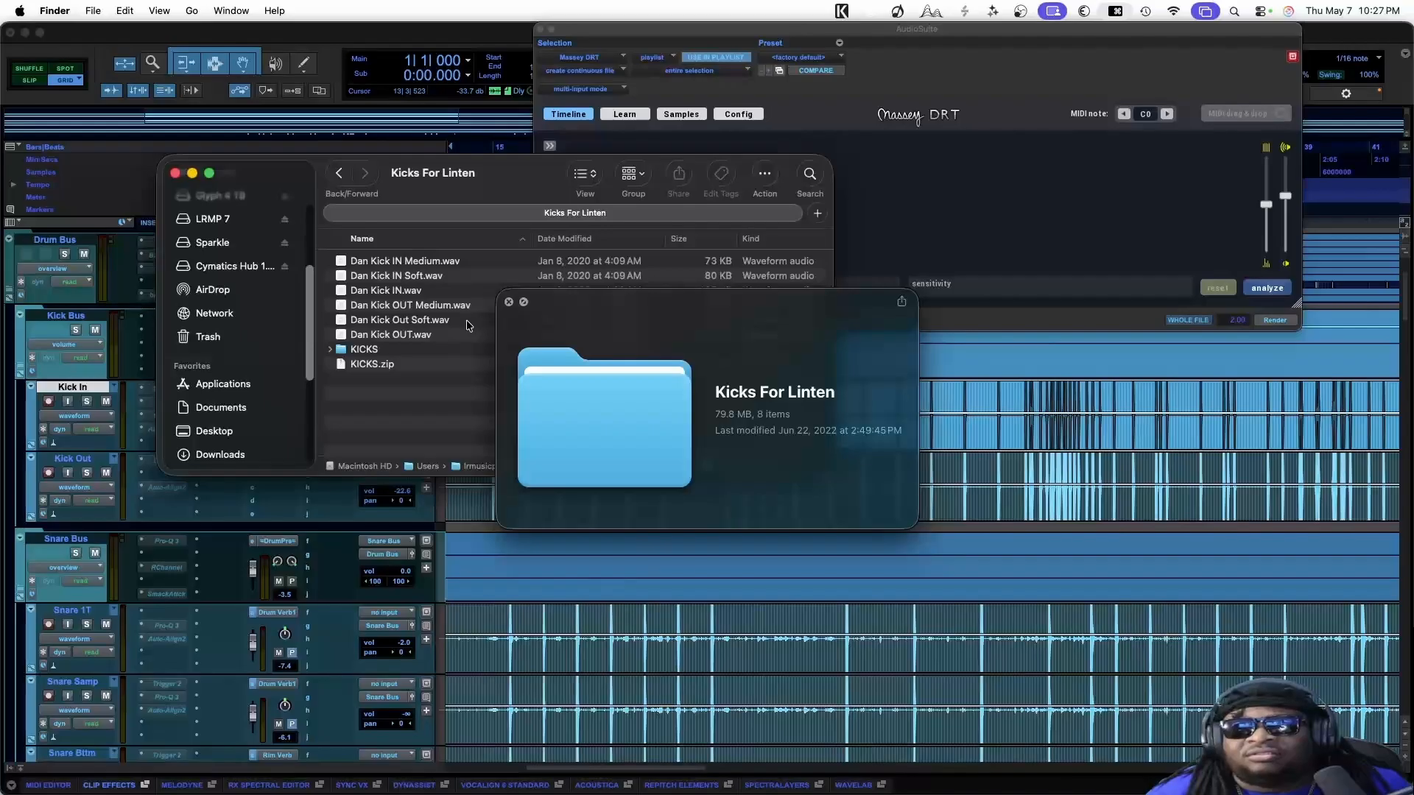
Preview the Dan Kick samples in order, from Dan Kick IN Medium.wav through Dan Kick OUT.wav
{"action": "key", "text": "space"}
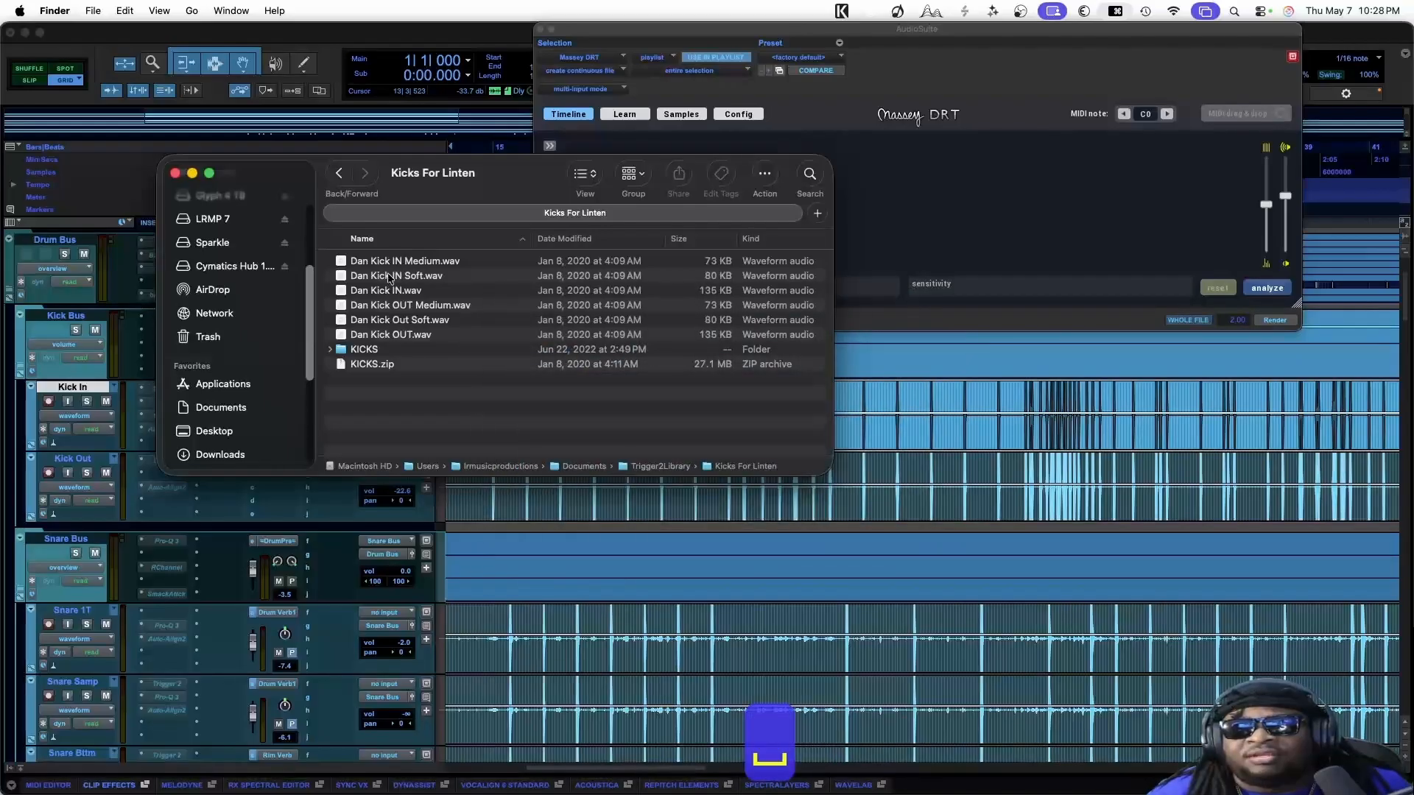
{"action": "left_click", "coordinate": [393, 260]}
{"action": "key", "text": "space"}
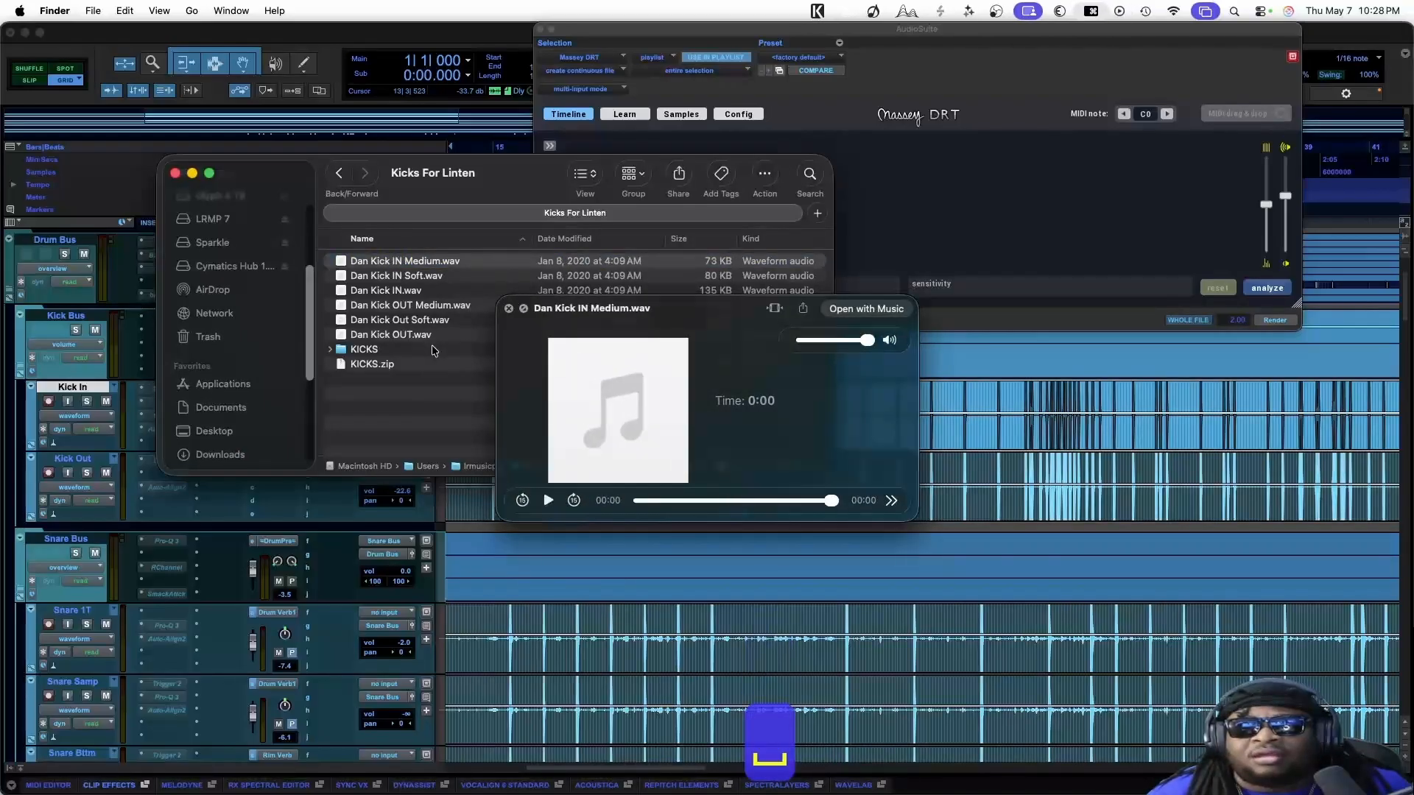
{"action": "key", "text": "Down"}
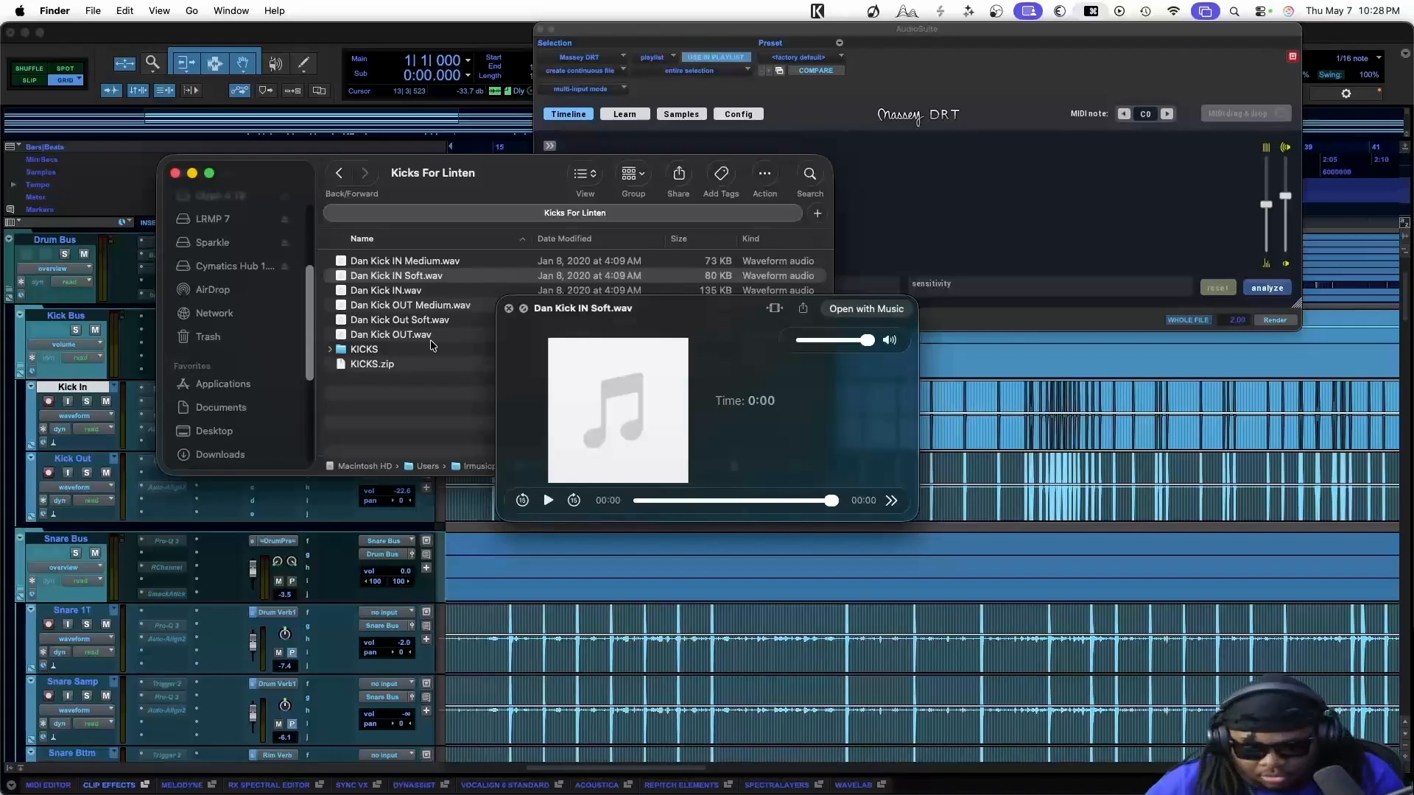
{"action": "key", "text": "Down"}
{"action": "key", "text": "Down"}
{"action": "key", "text": "Down"}
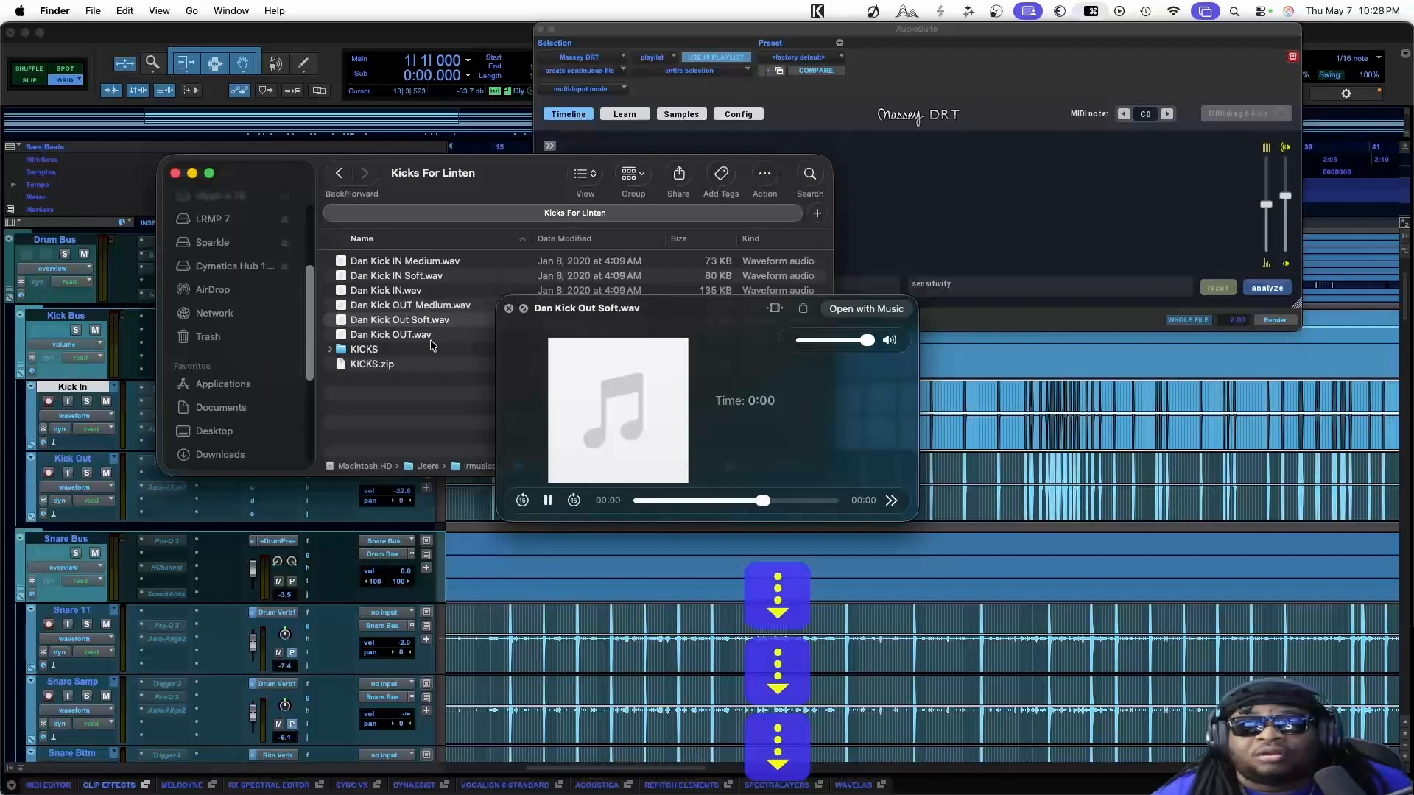
{"action": "key", "text": "Down"}
Replay the Dan Kick samples in reverse order, from Dan Kick Out Soft.wav back to Dan Kick IN Soft.wav
{"action": "key", "text": "Up"}
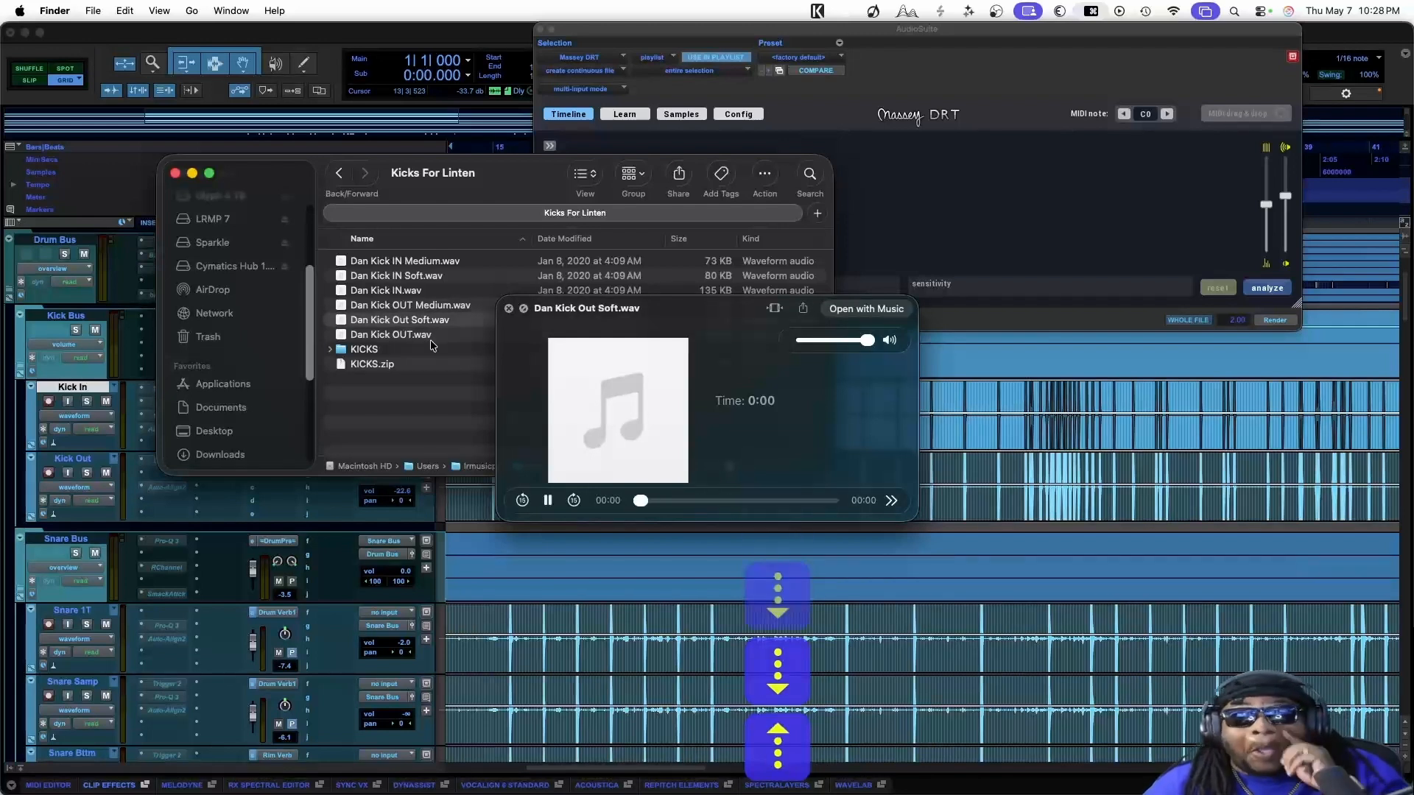
{"action": "key", "text": "Up"}
{"action": "key", "text": "Up"}
{"action": "key", "text": "Up"}
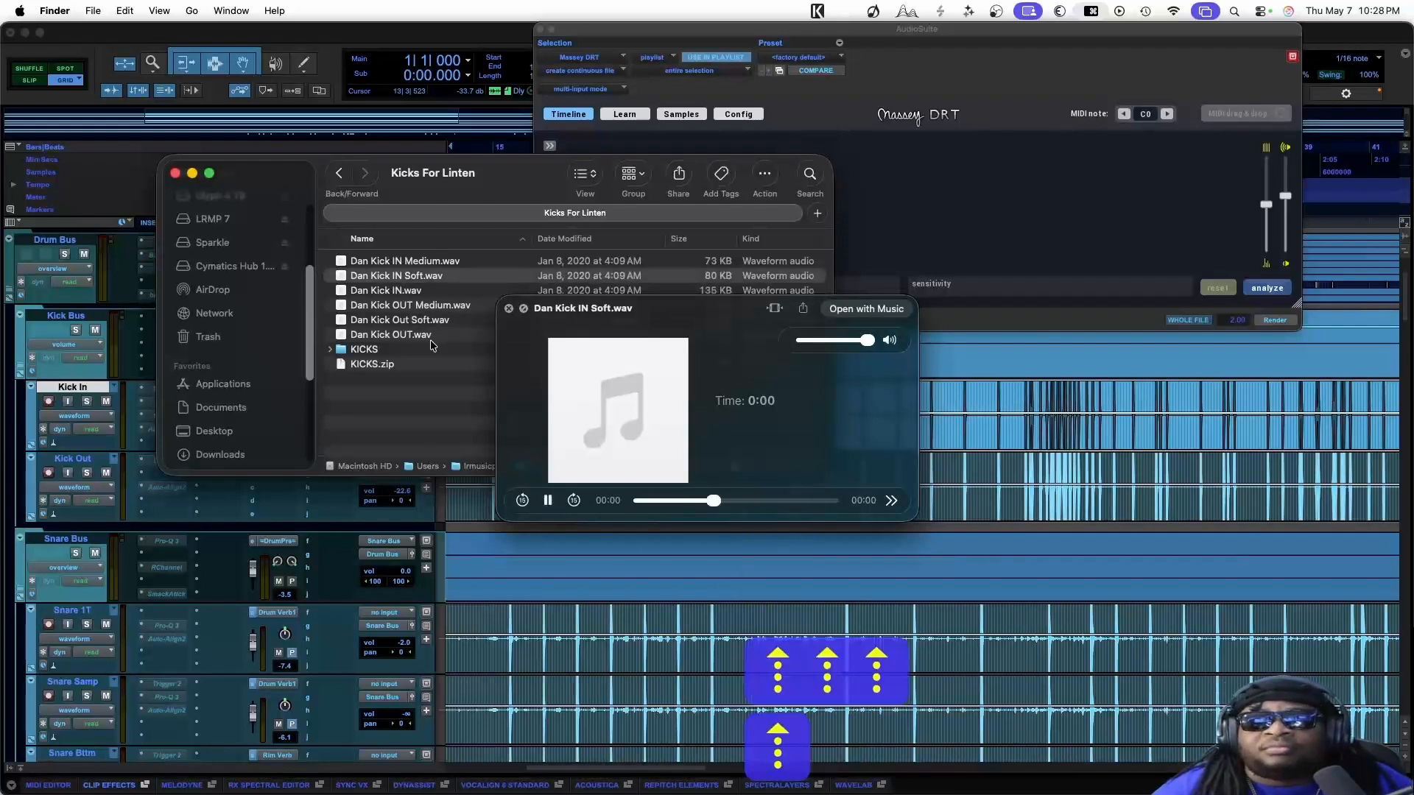
Compare the Dan Kick IN Medium, Dan Kick IN Soft and Dan Kick IN samples by replaying each one repeatedly
{"action": "key", "text": "Down"}
{"action": "key", "text": "Up"}
{"action": "key", "text": "Down"}
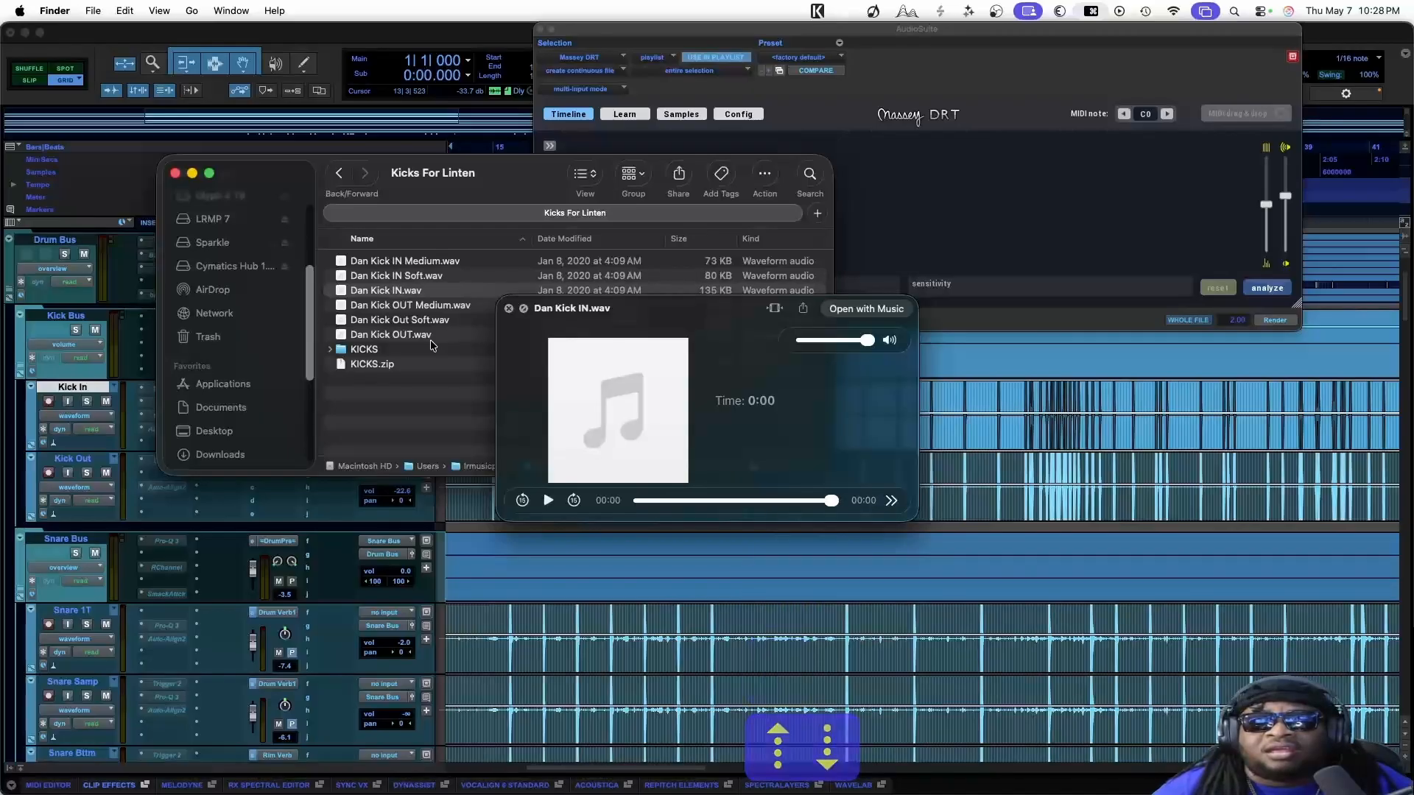
{"action": "key", "text": "Up"}
{"action": "key", "text": "Up"}
{"action": "key", "text": "Down"}
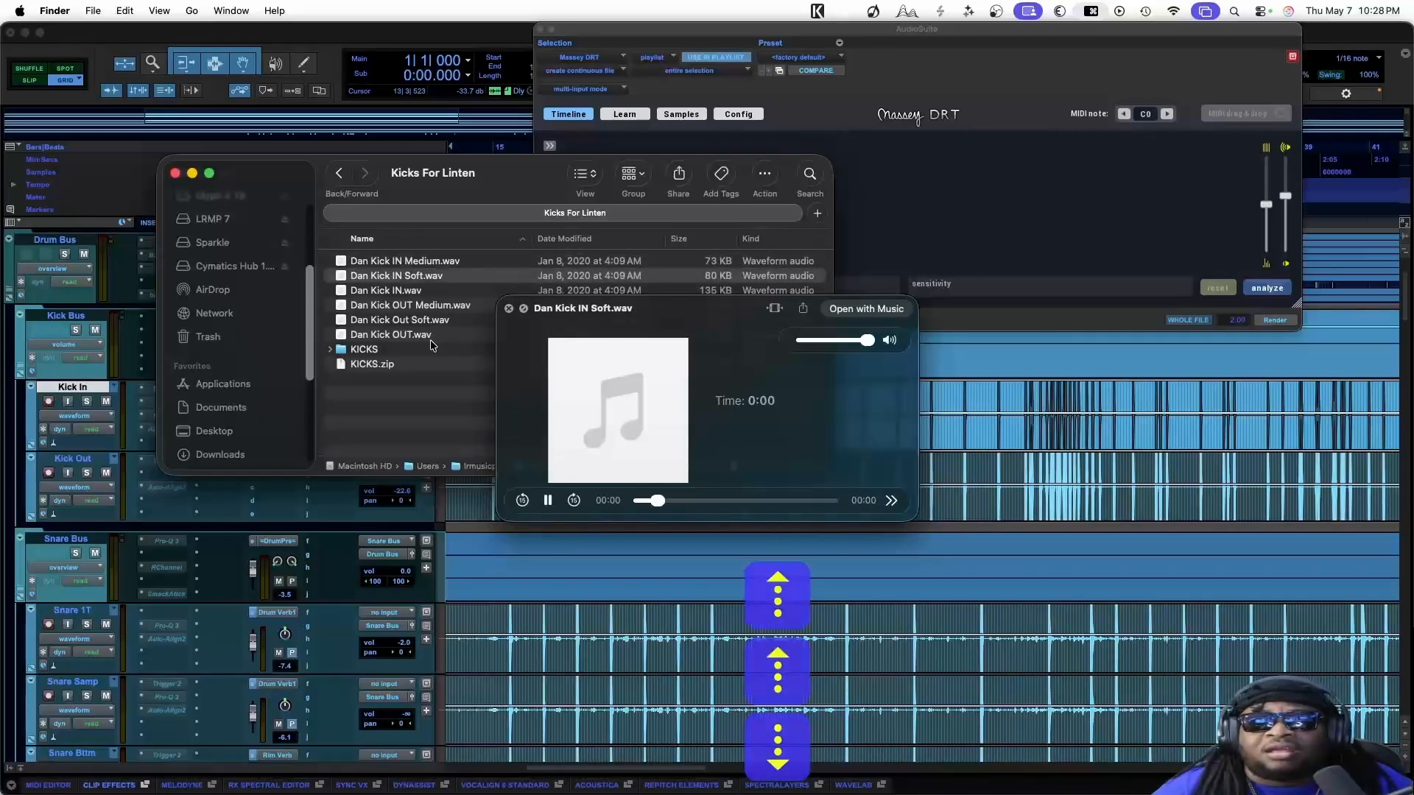
{"action": "key", "text": "Down"}
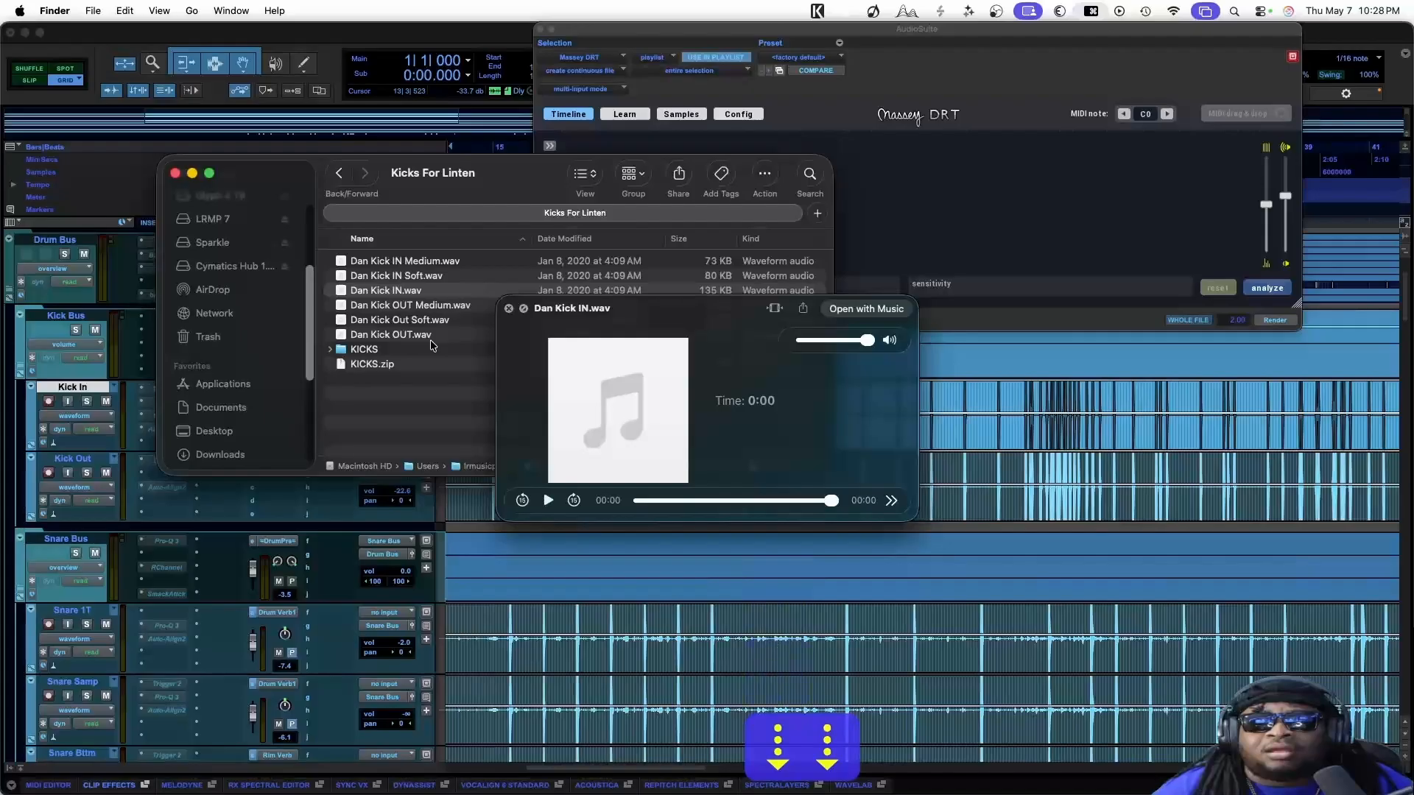
{"action": "key", "text": "Up"}
{"action": "key", "text": "Up"}
{"action": "key", "text": "Down"}
{"action": "key", "text": "Down"}
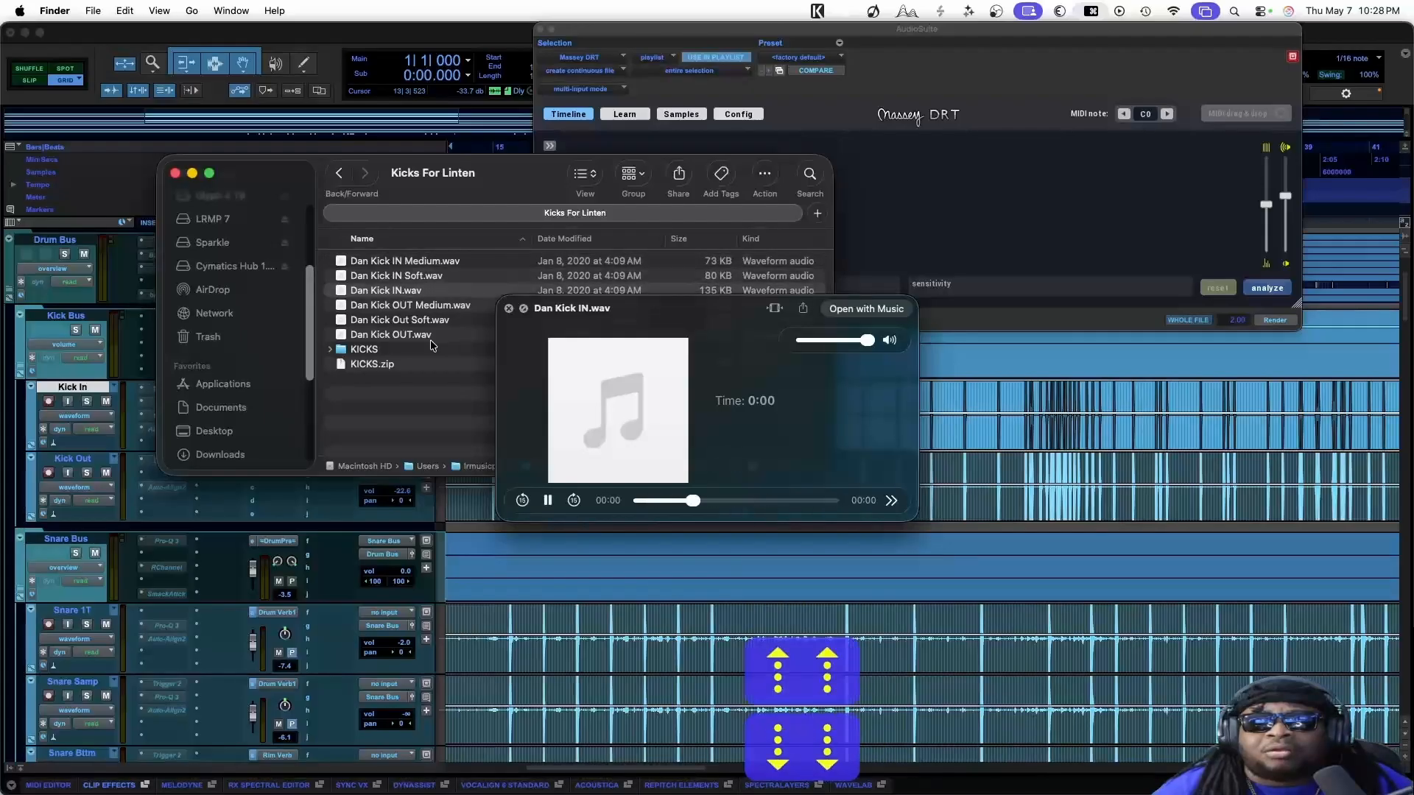
{"action": "key", "text": "Up"}
{"action": "key", "text": "Up"}
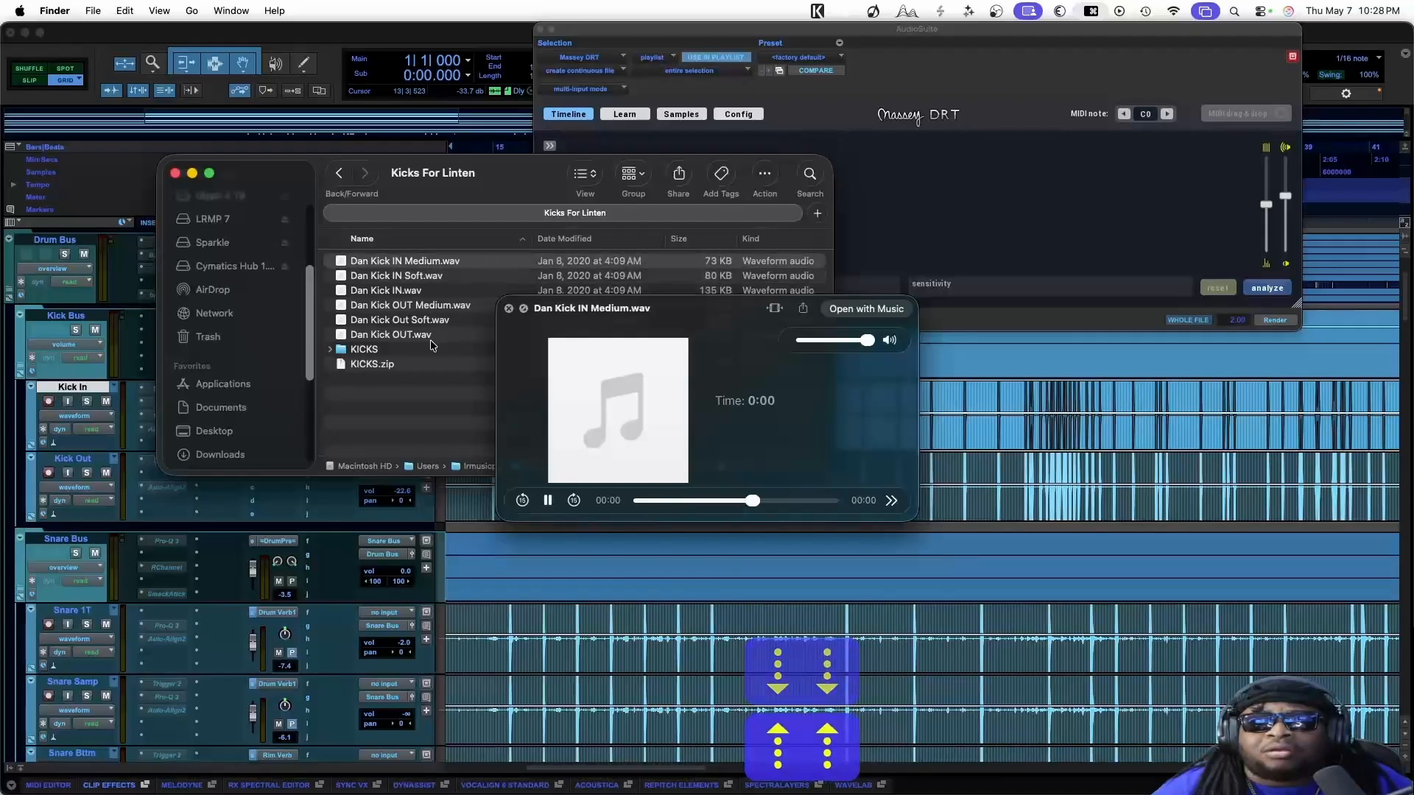
{"action": "key", "text": "Down"}
{"action": "key", "text": "Down"}
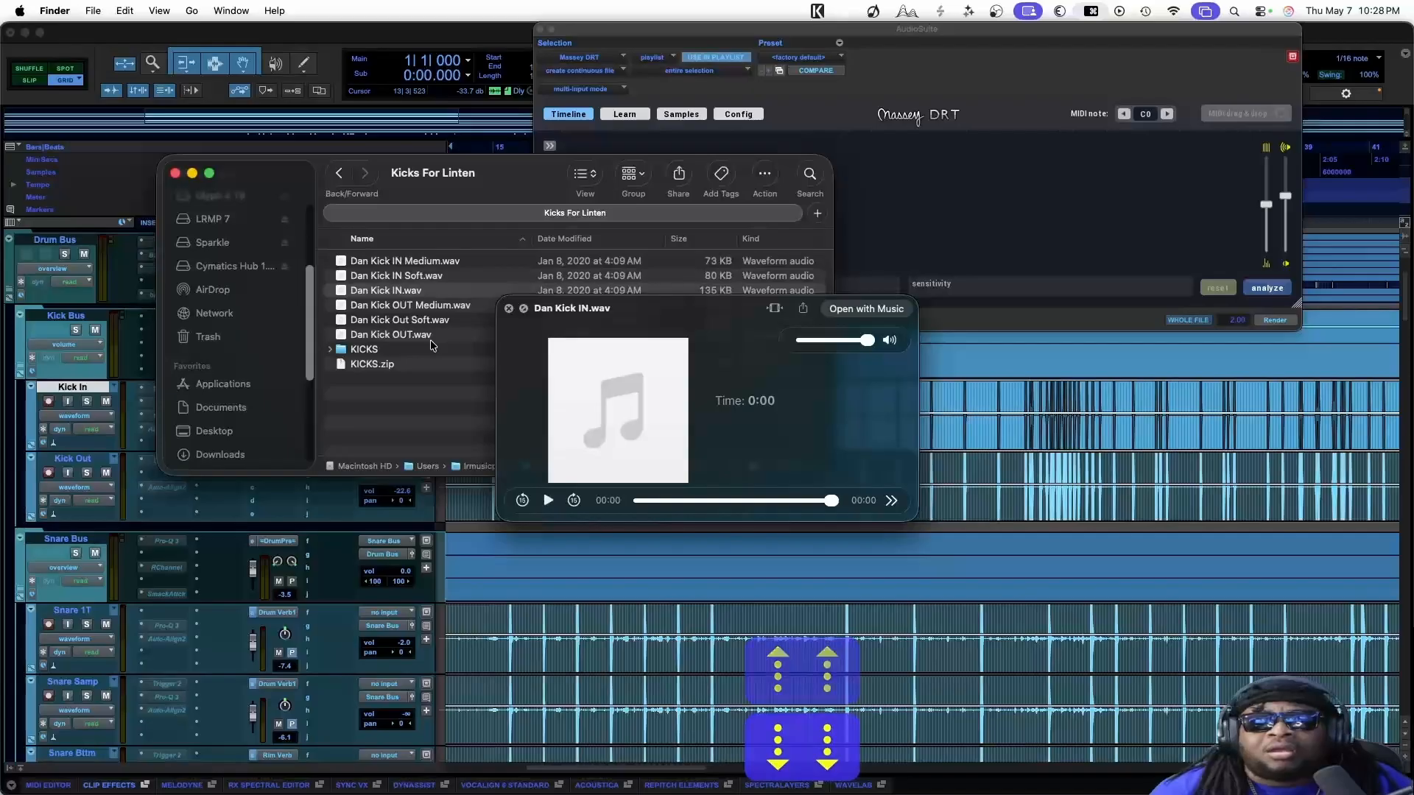
Select Dan Kick IN.wav in the Kicks For Linten folder and close its preview
{"action": "left_click", "coordinate": [375, 291]}
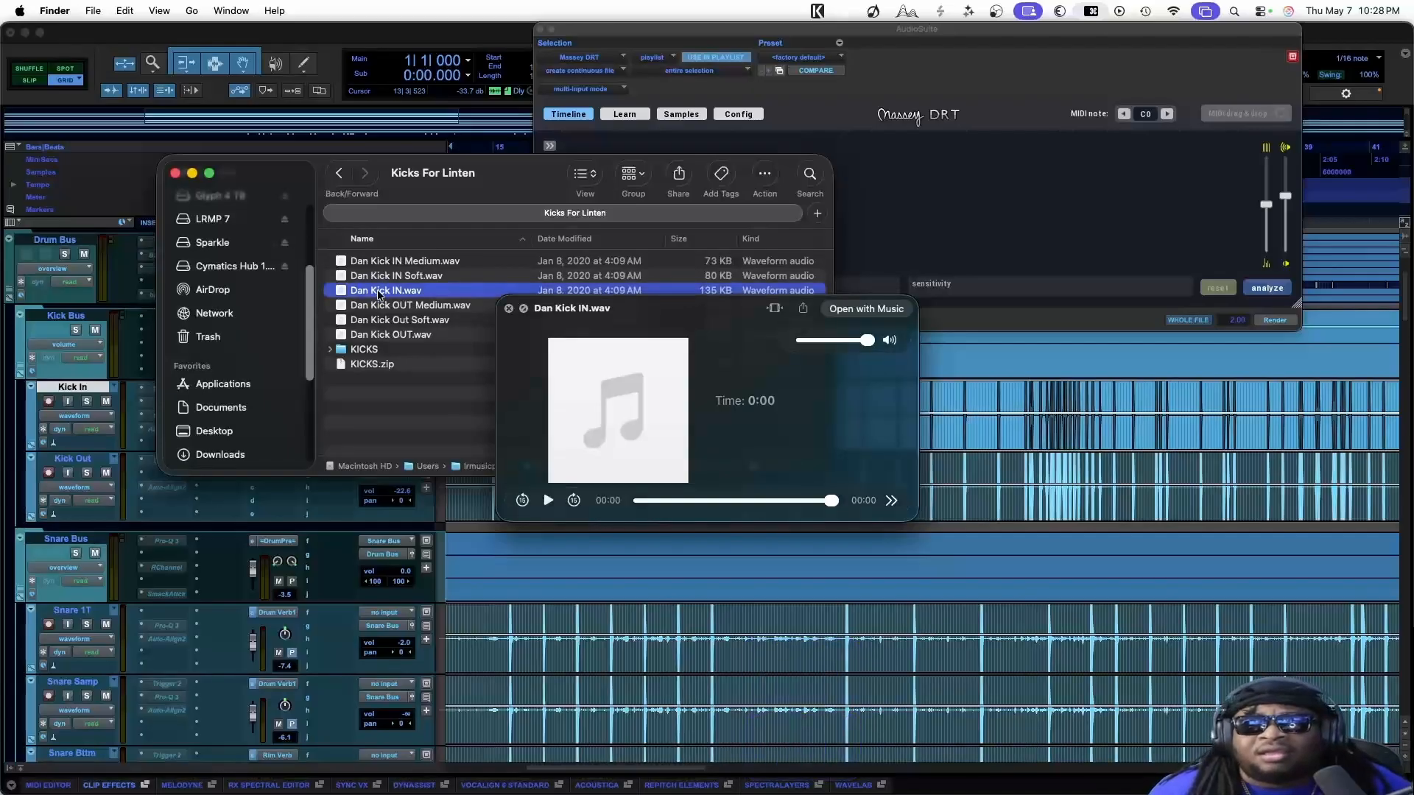
{"action": "left_click", "coordinate": [436, 288]}
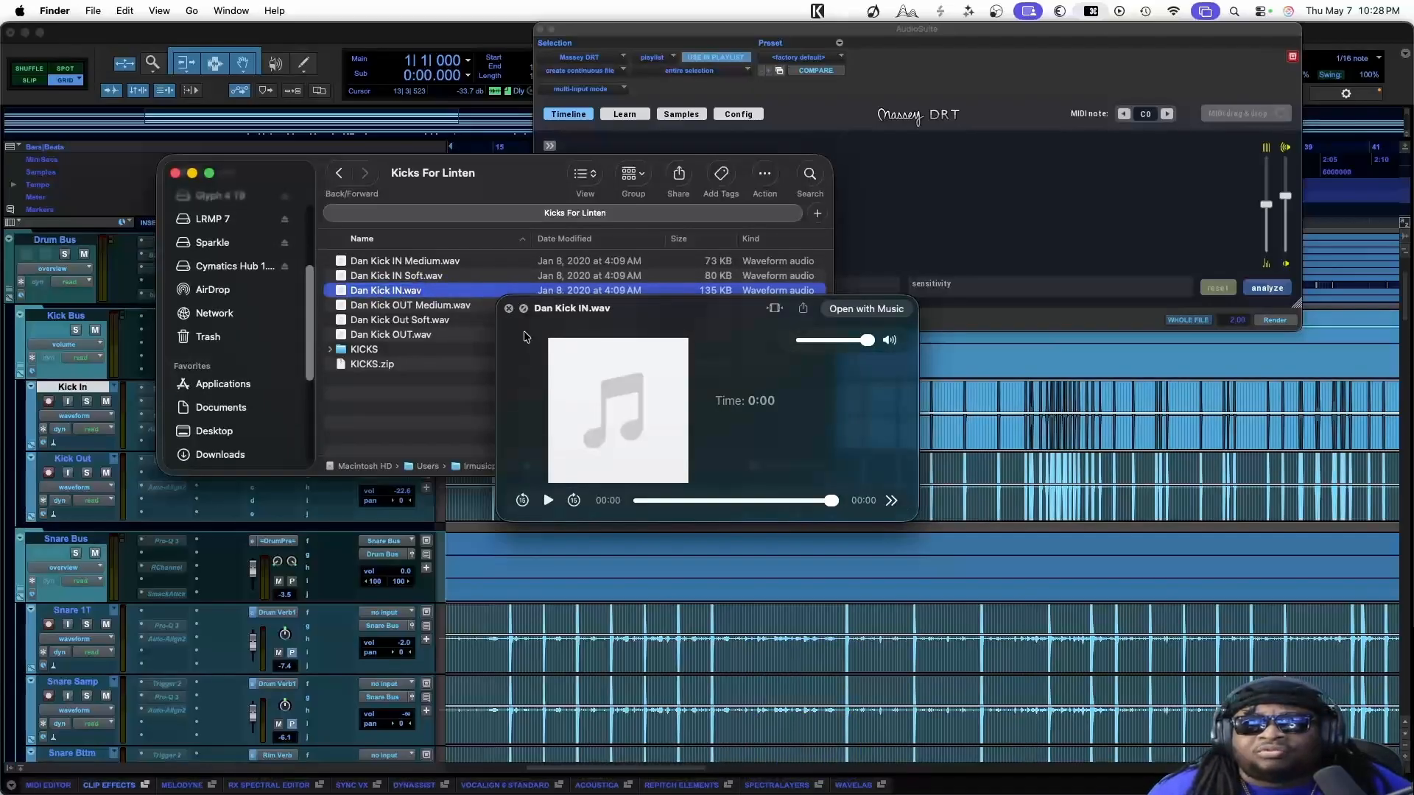
{"action": "key", "text": "space"}
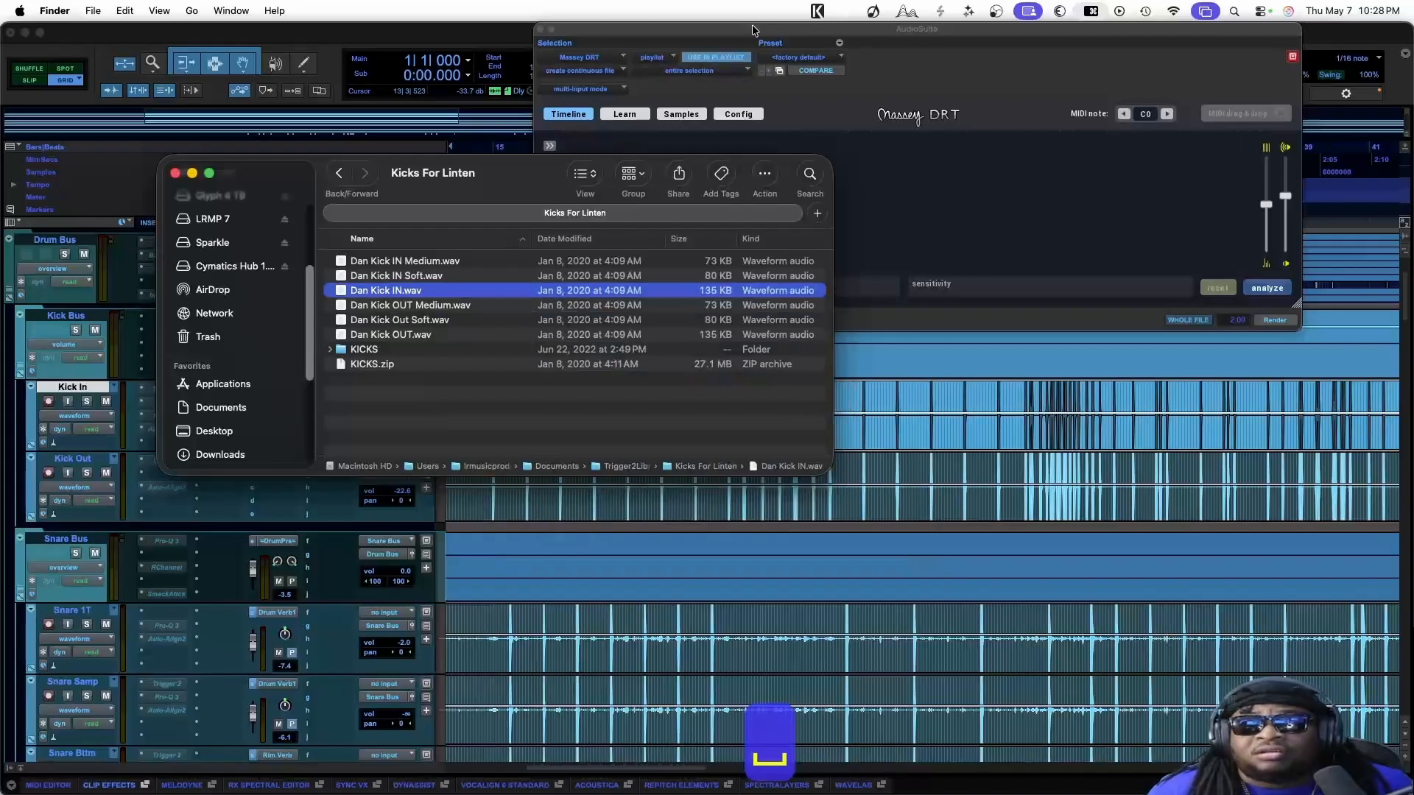
Switch back to Pro Tools, move the Massey DRT window over the track area and show its sample slots
{"action": "left_click_drag", "start_coordinate": [753, 29], "coordinate": [393, 335]}
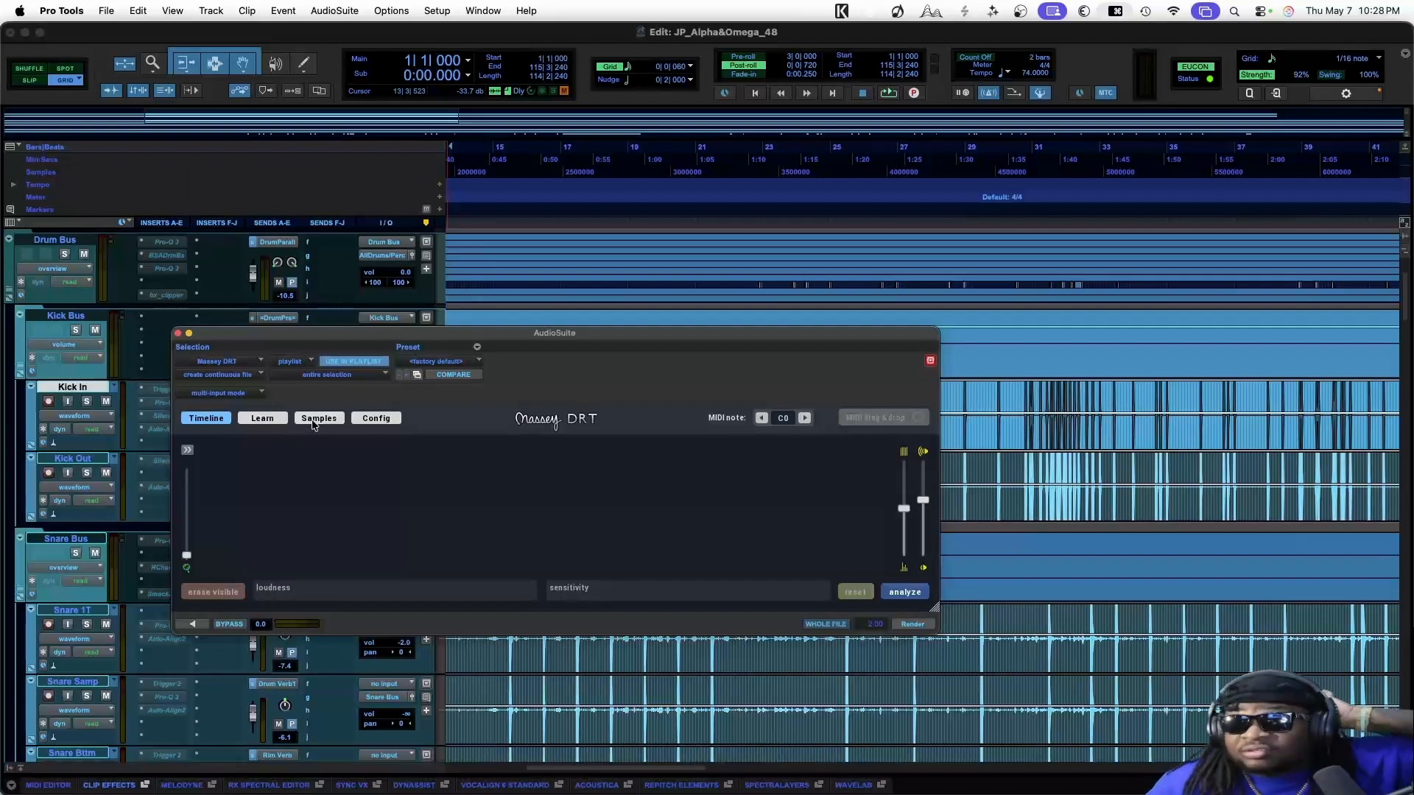
{"action": "left_click", "coordinate": [319, 418]}
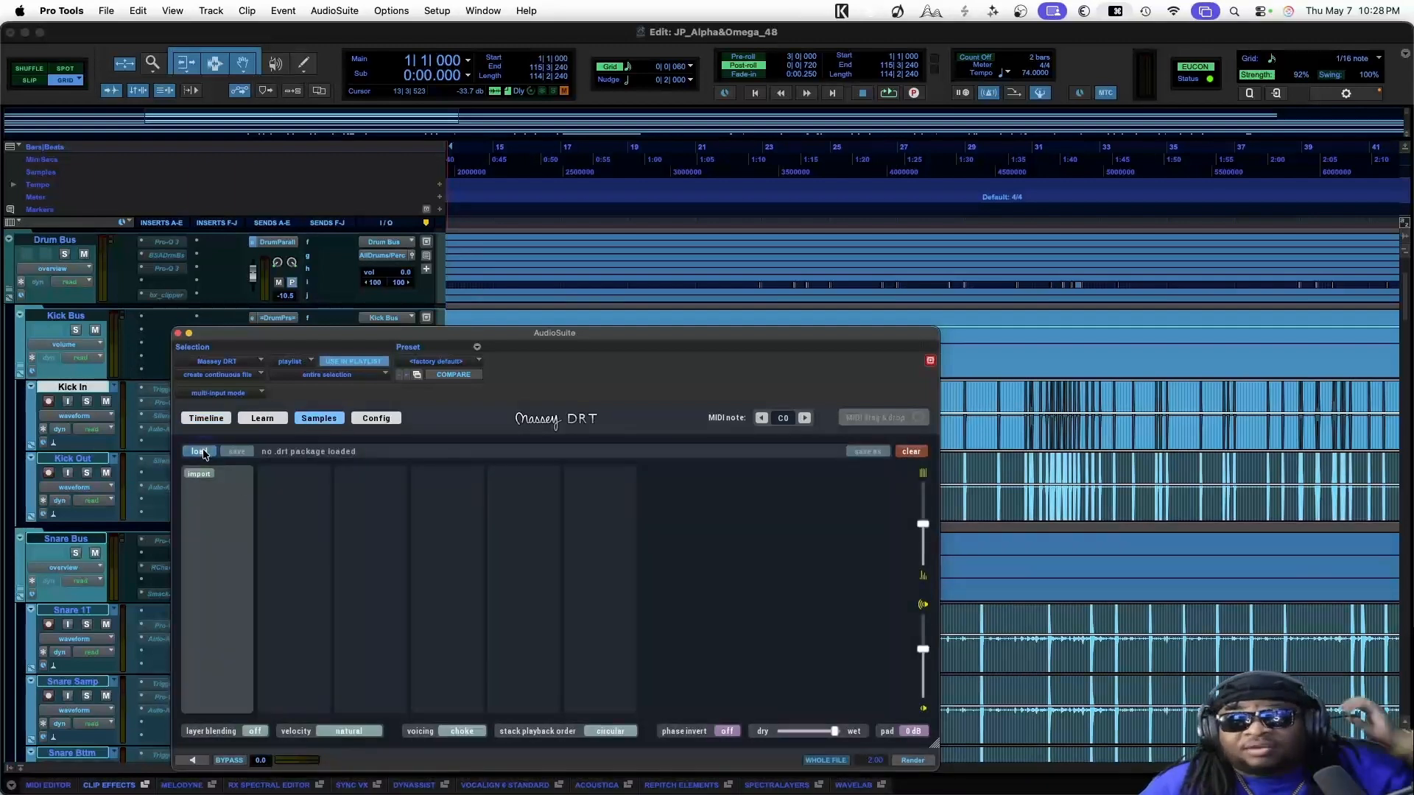
{"action": "left_click", "coordinate": [203, 451]}
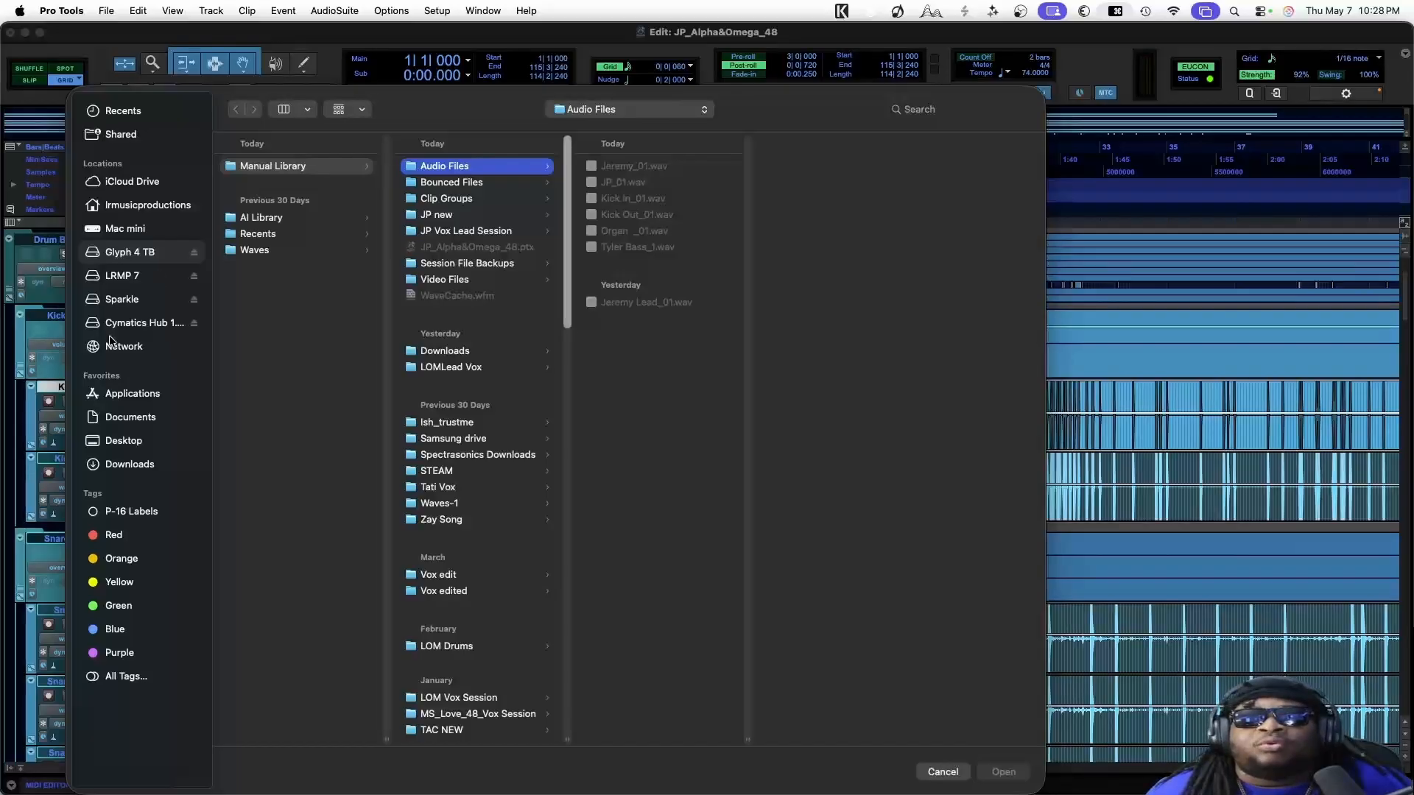
{"action": "left_click", "coordinate": [120, 211]}
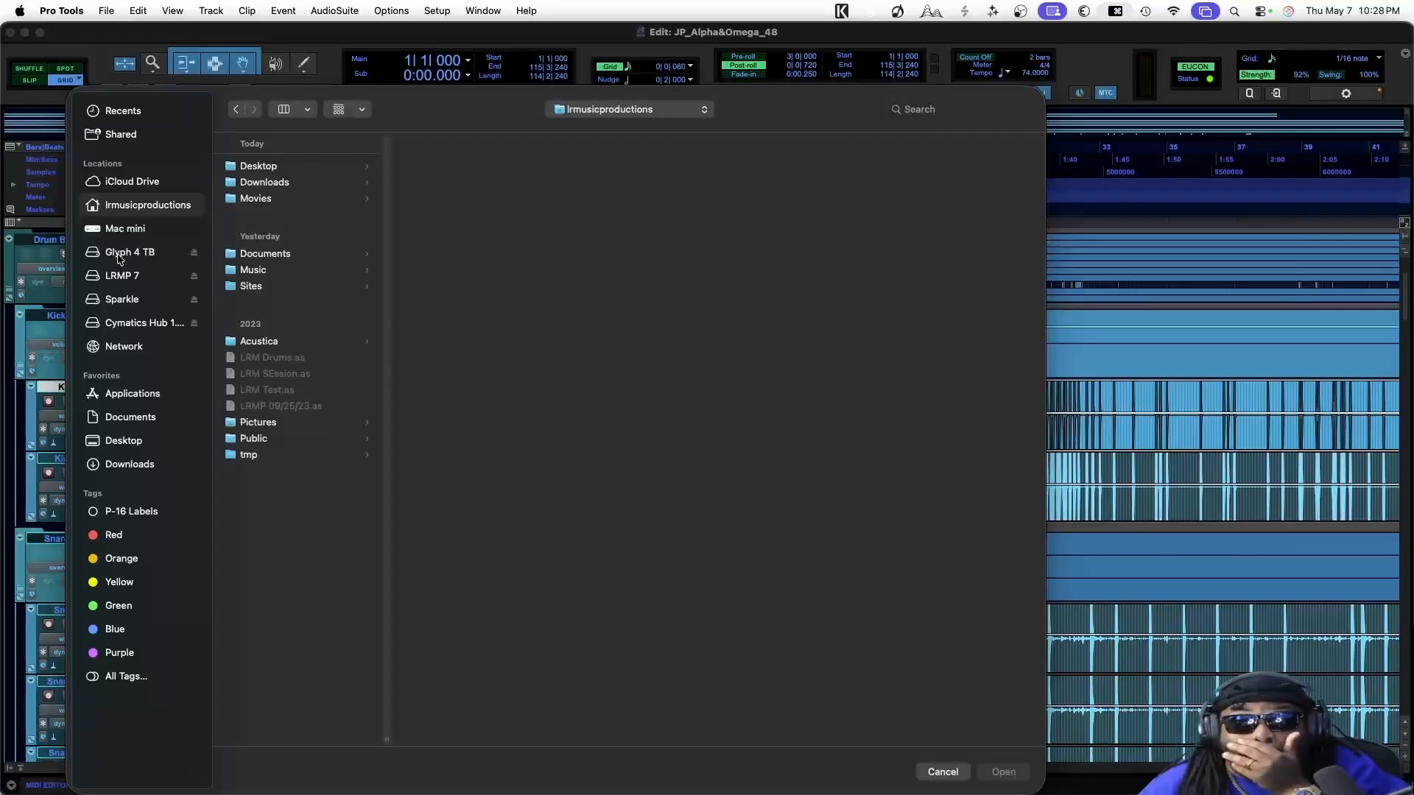
{"action": "left_click", "coordinate": [132, 419]}
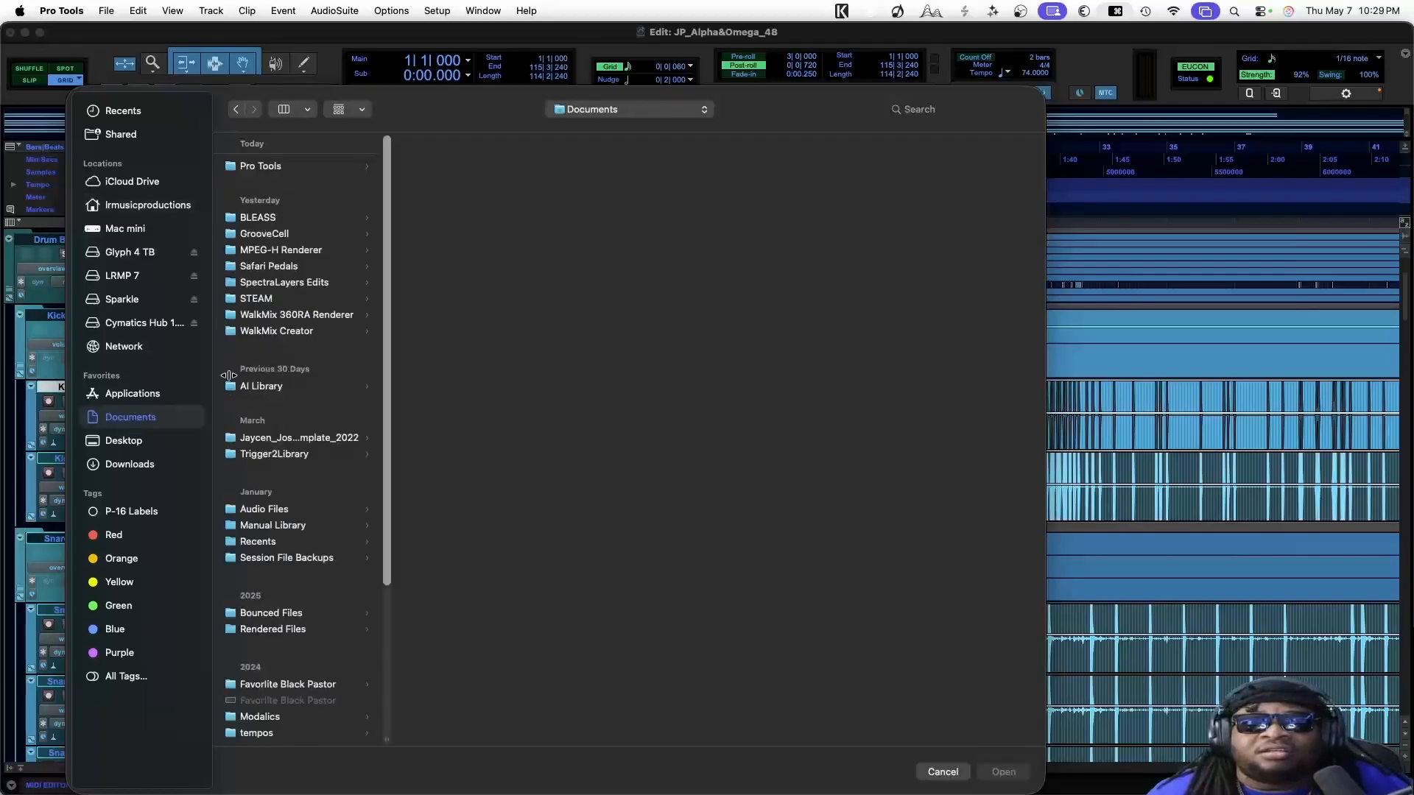
{"action": "left_click", "coordinate": [276, 454]}
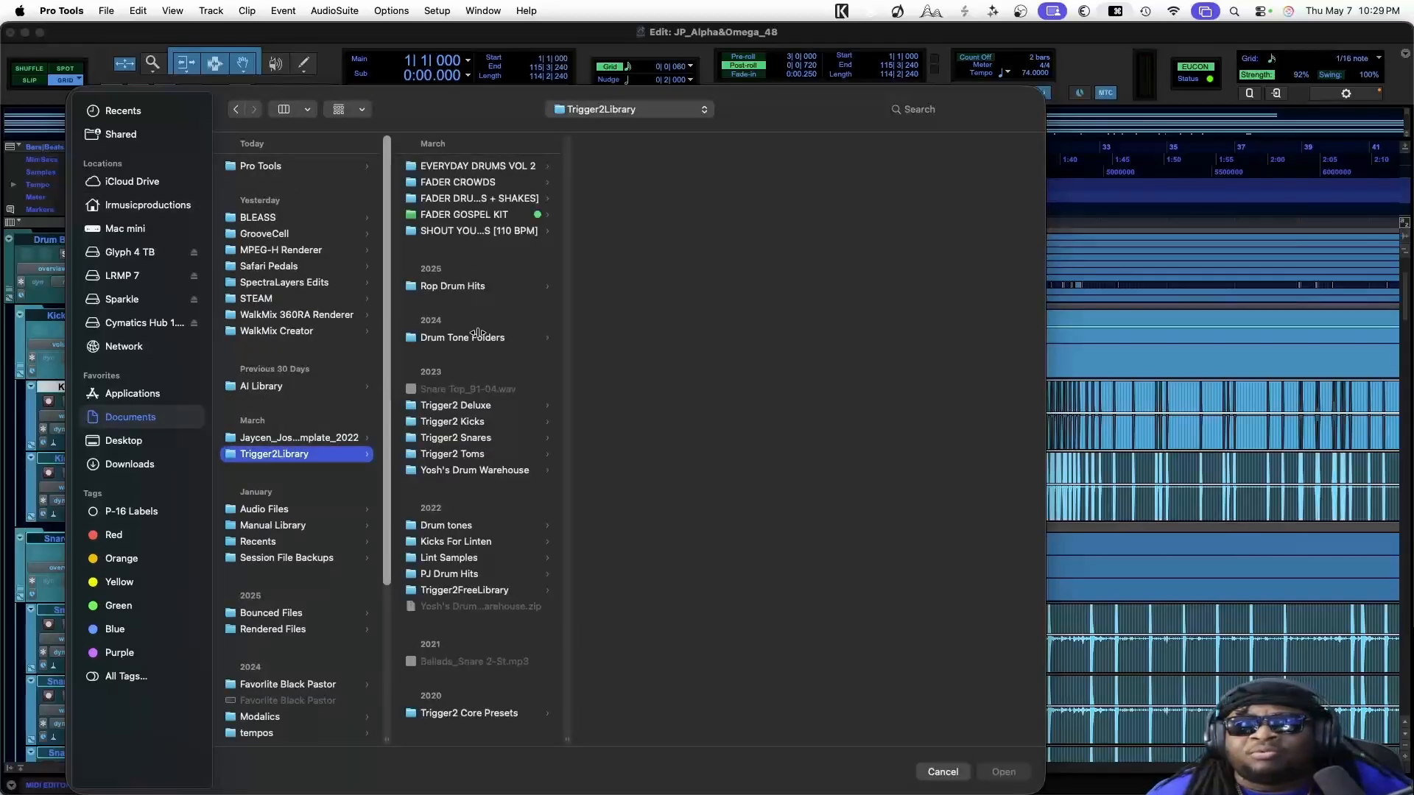
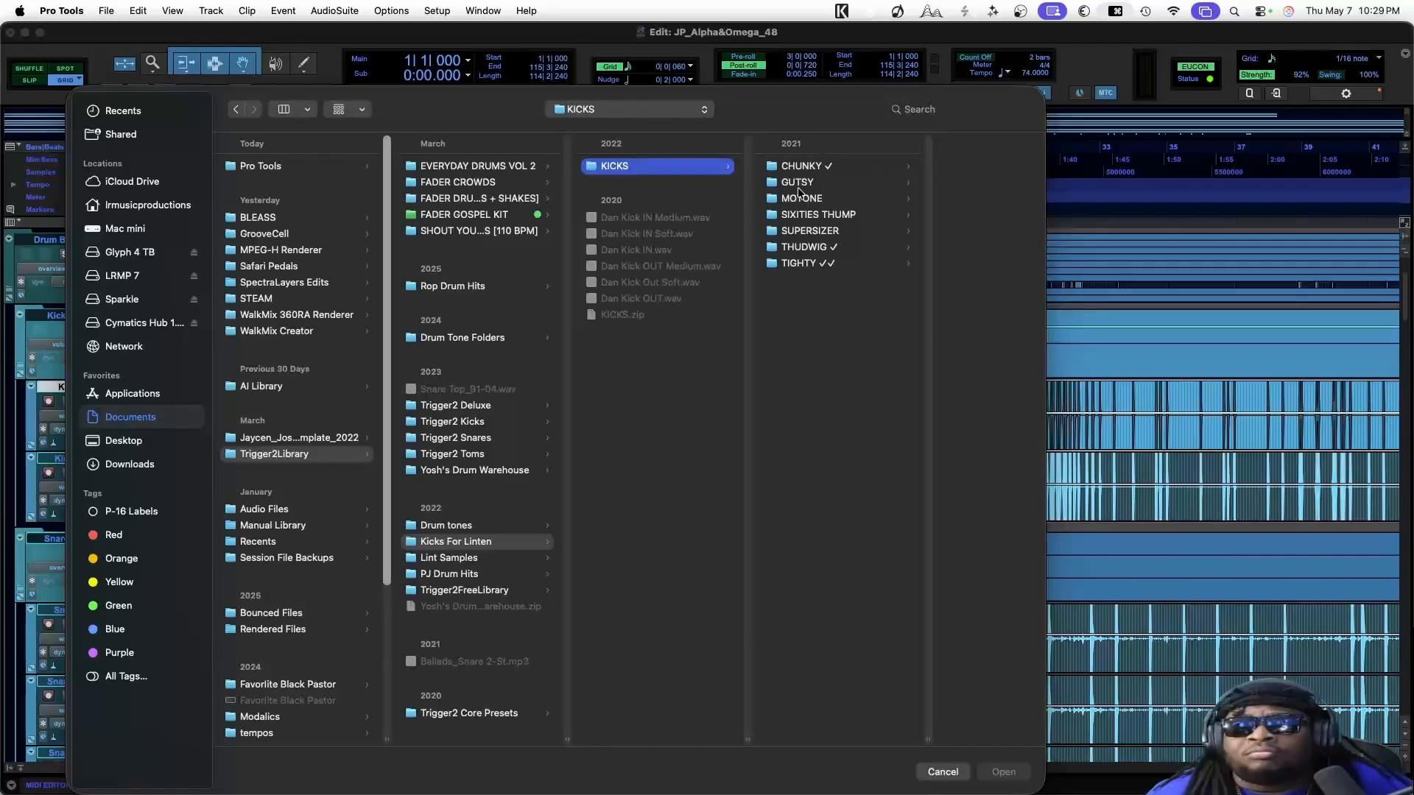
{"action": "left_click", "coordinate": [797, 183]}
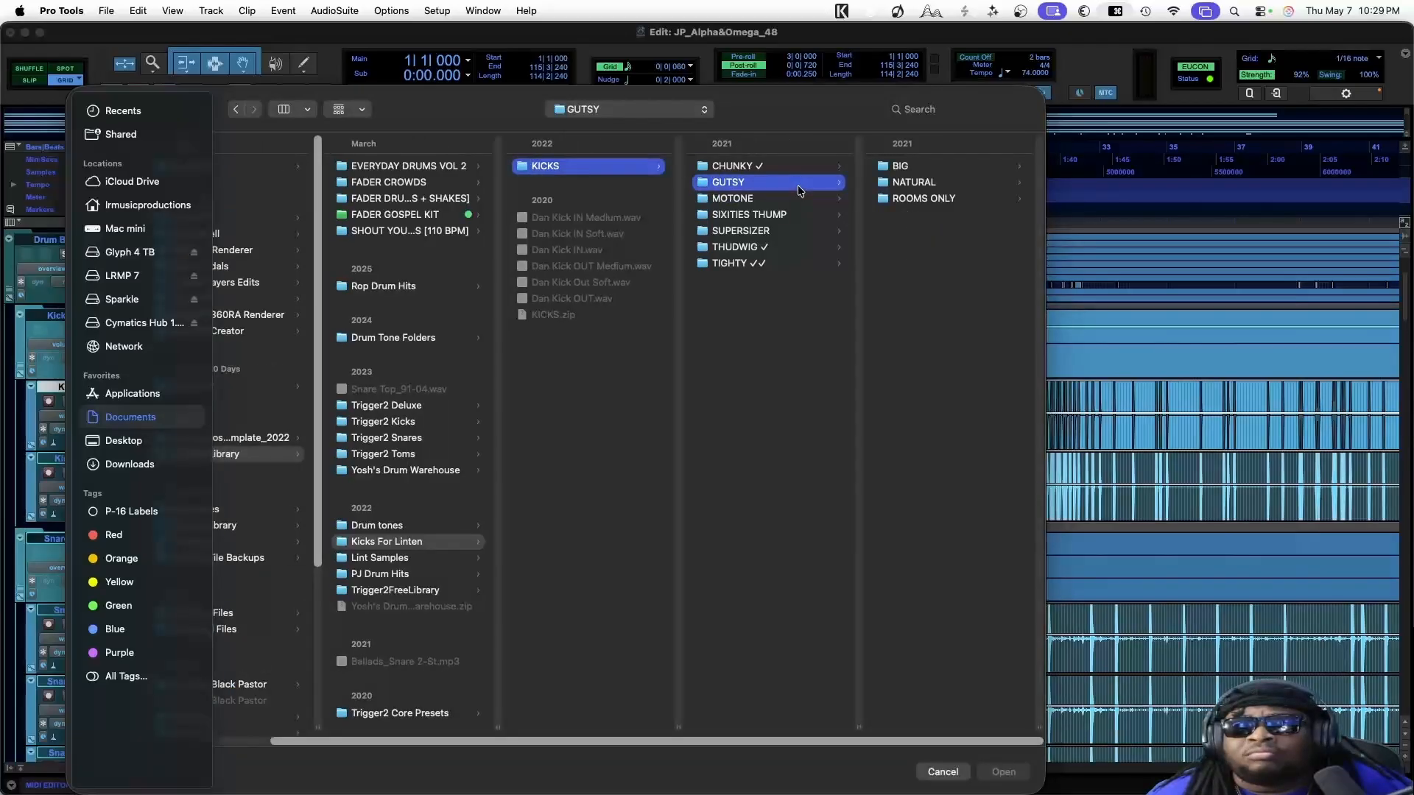
{"action": "left_click", "coordinate": [904, 166]}
{"action": "left_click", "coordinate": [946, 771]}
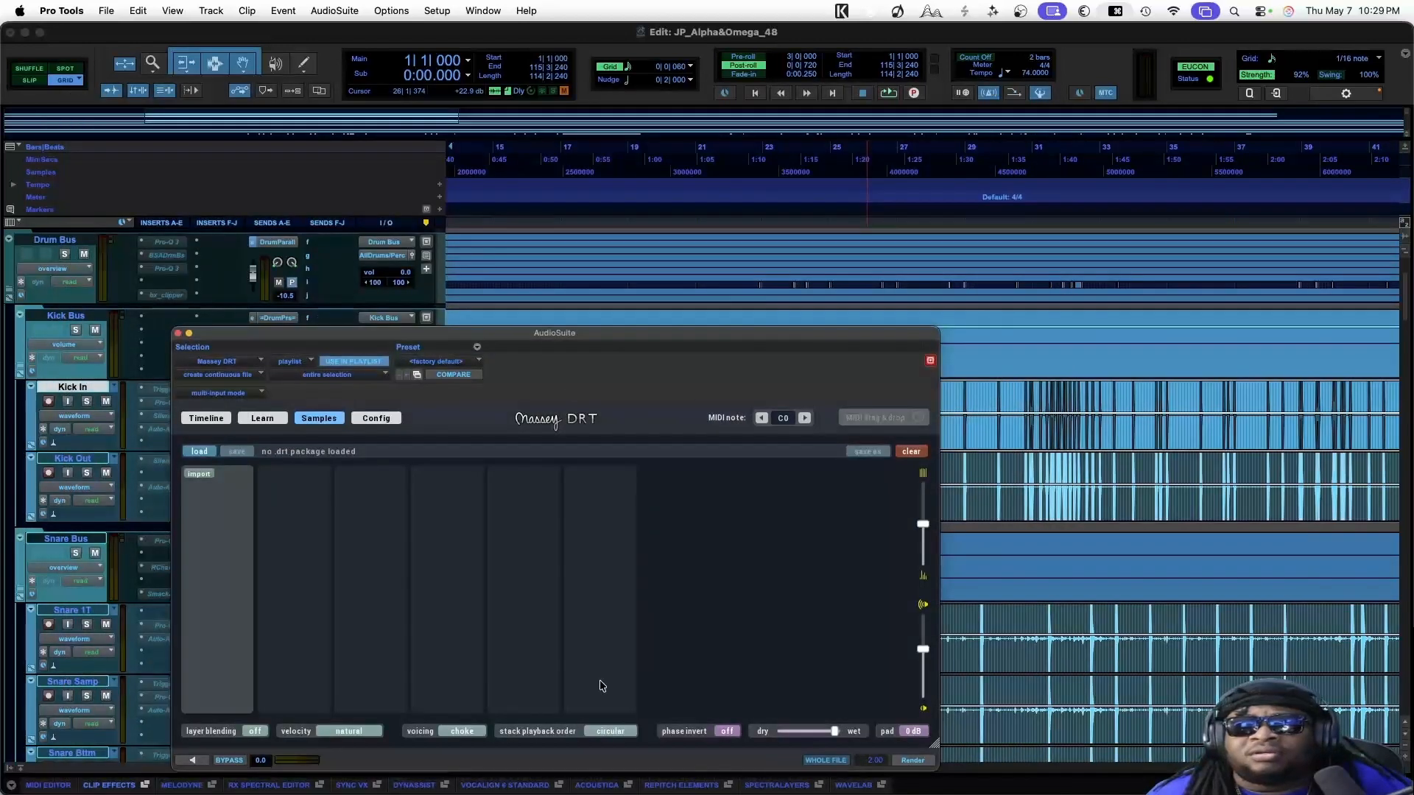
Import Dan Kick IN.wav from Kicks For Linten into the first empty Massey DRT sample slot, auditioning it first
{"action": "left_click", "coordinate": [199, 474]}
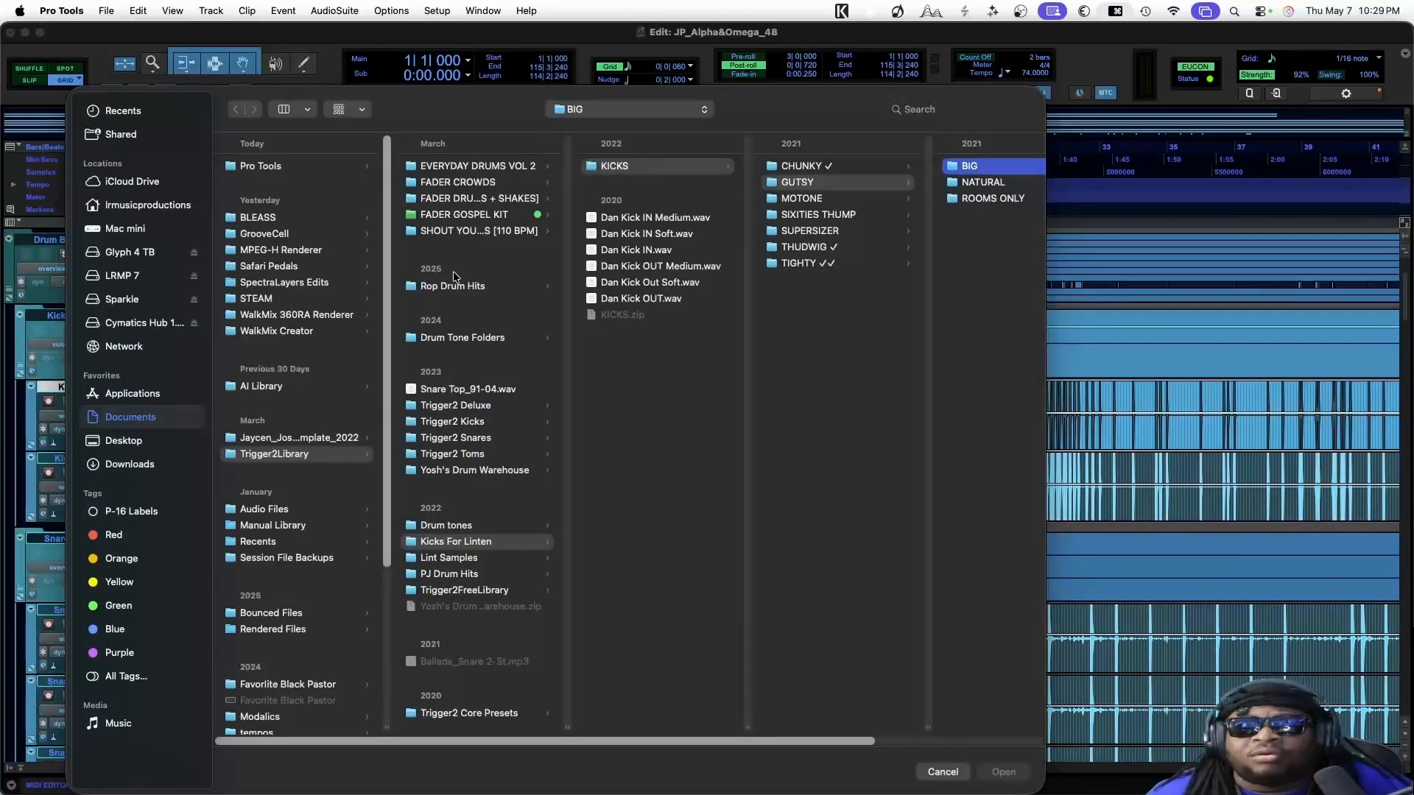
{"action": "left_click", "coordinate": [633, 252]}
{"action": "key", "text": "space"}
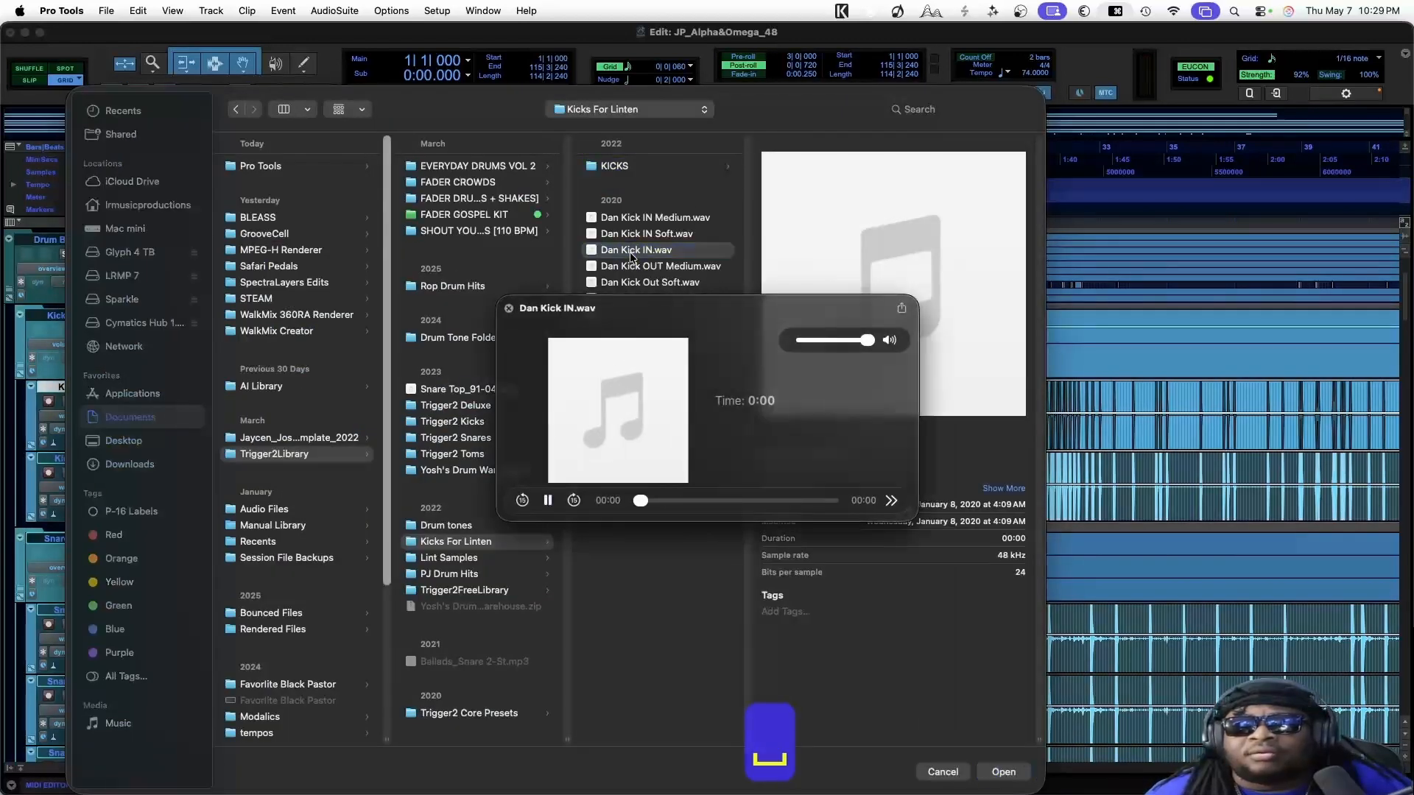
{"action": "key", "text": "space"}
{"action": "key", "text": "Return"}
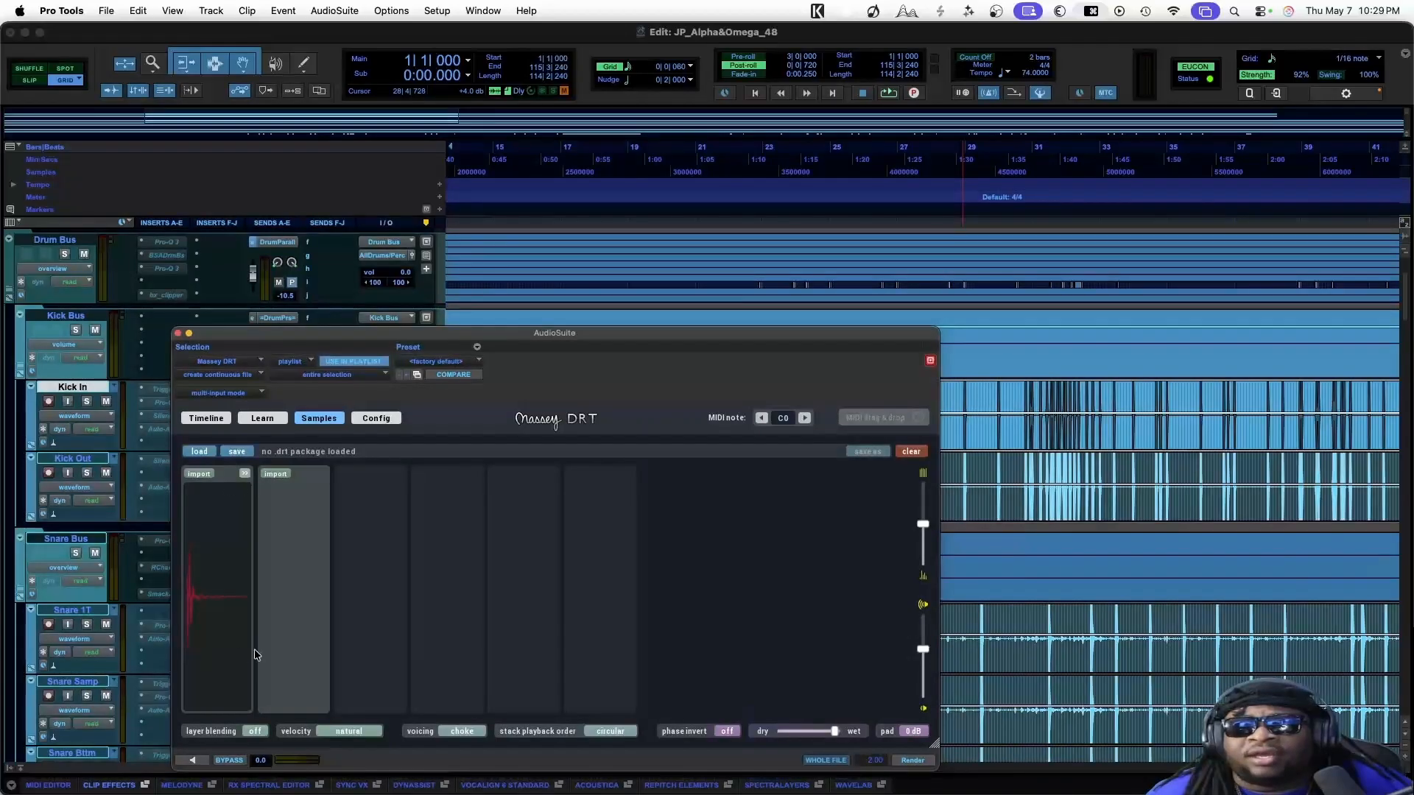
Return Massey DRT to its timeline view and analyze the Kick In track's selected audio for drum hits
{"action": "left_click", "coordinate": [184, 418]}
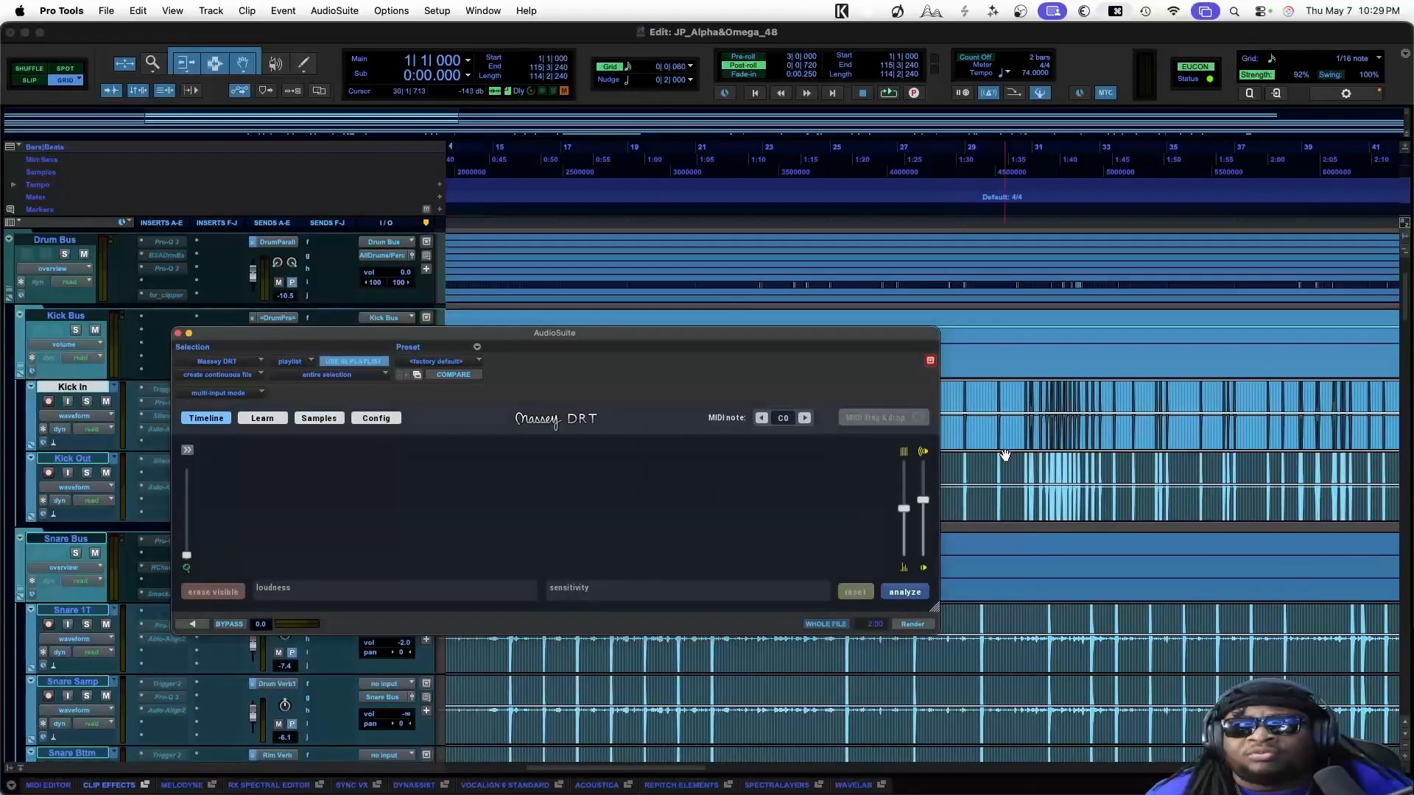
{"action": "left_click", "coordinate": [1005, 447]}
{"action": "key", "text": "cmd+bracketleft"}
{"action": "key", "text": "cmd+bracketleft"}
{"action": "key", "text": "cmd+bracketleft"}
{"action": "key", "text": "cmd+bracketright"}
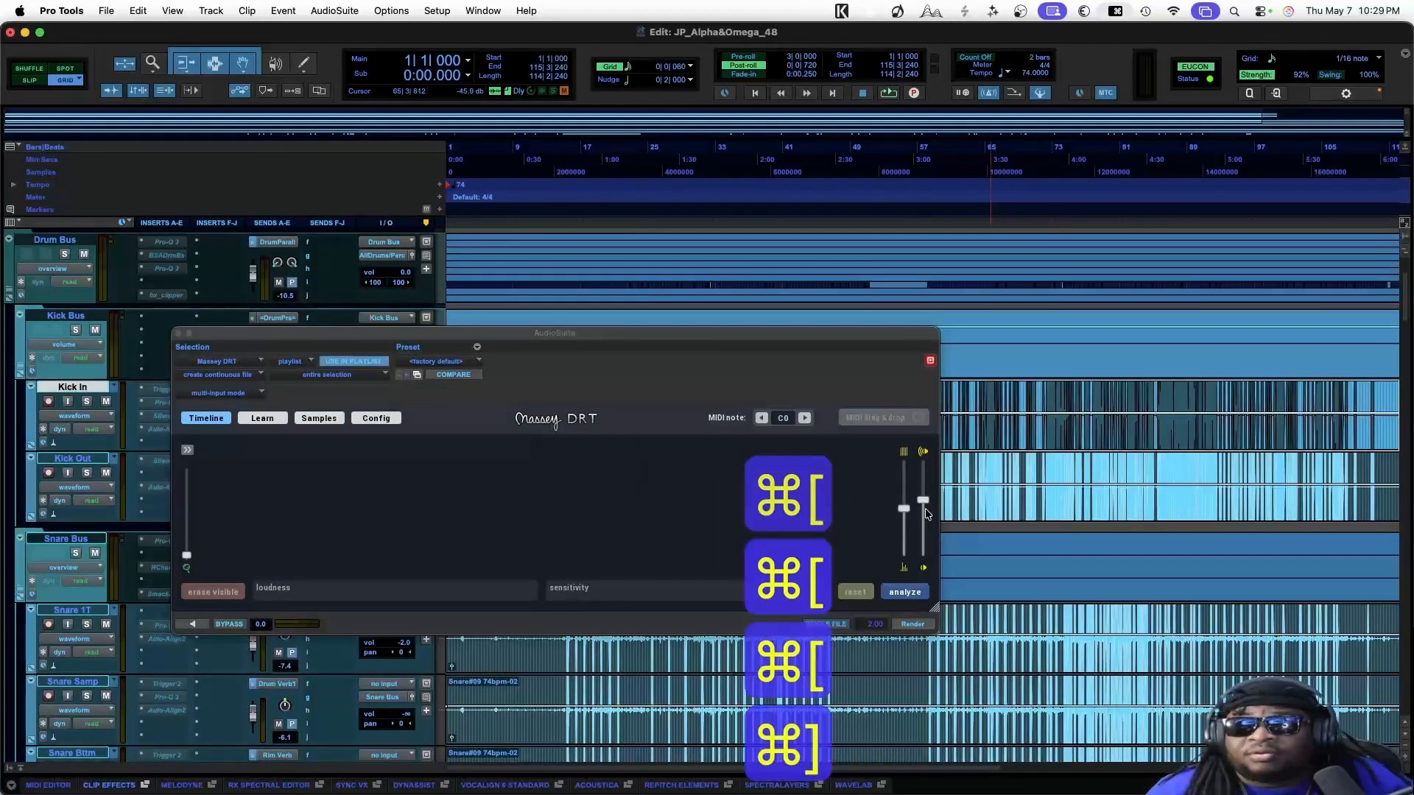
{"action": "left_click", "coordinate": [904, 593]}
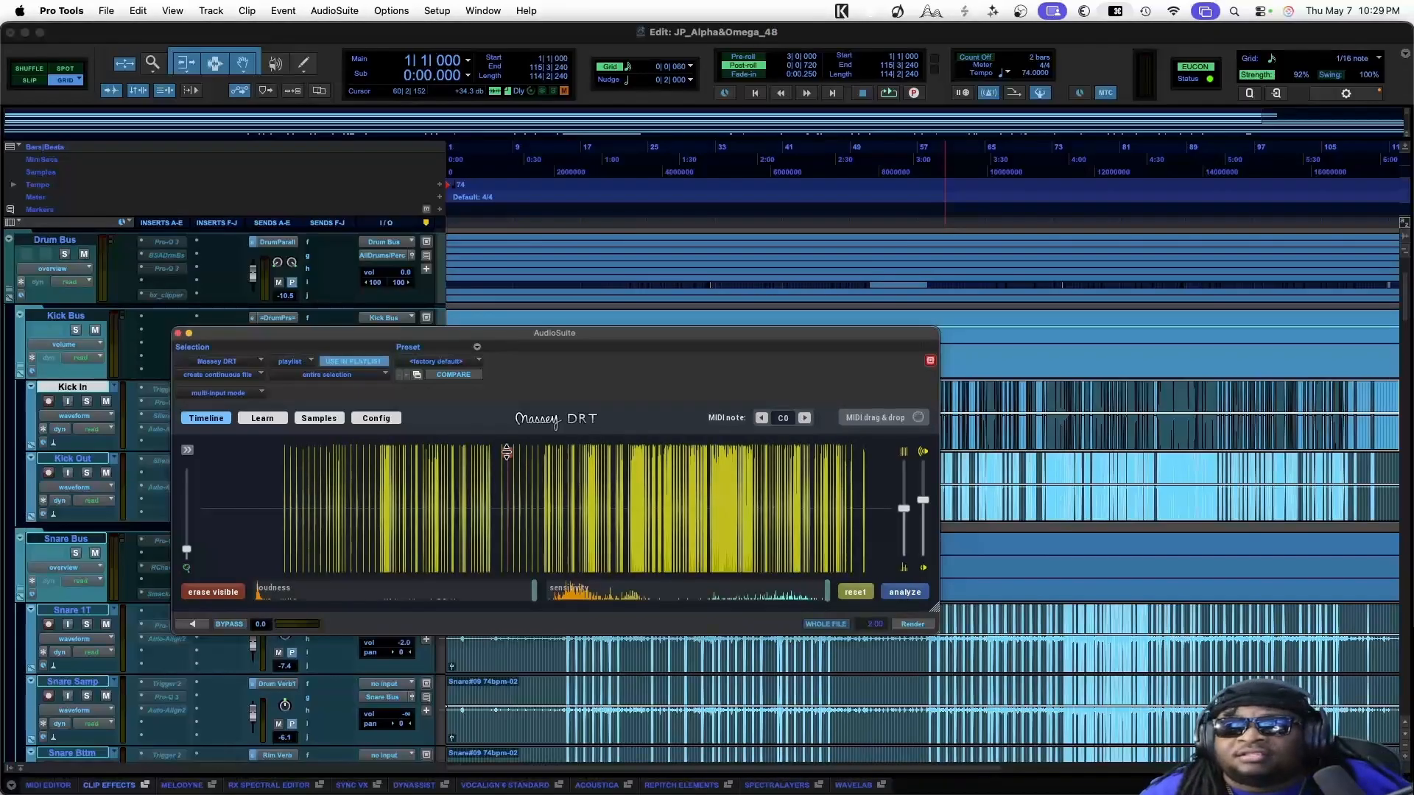
Select Kick In from 14|2|300 to 25|3|000 and bring the Massey DRT window into view to examine the detected hits
{"action": "left_click_drag", "start_coordinate": [661, 372], "coordinate": [789, 661]}
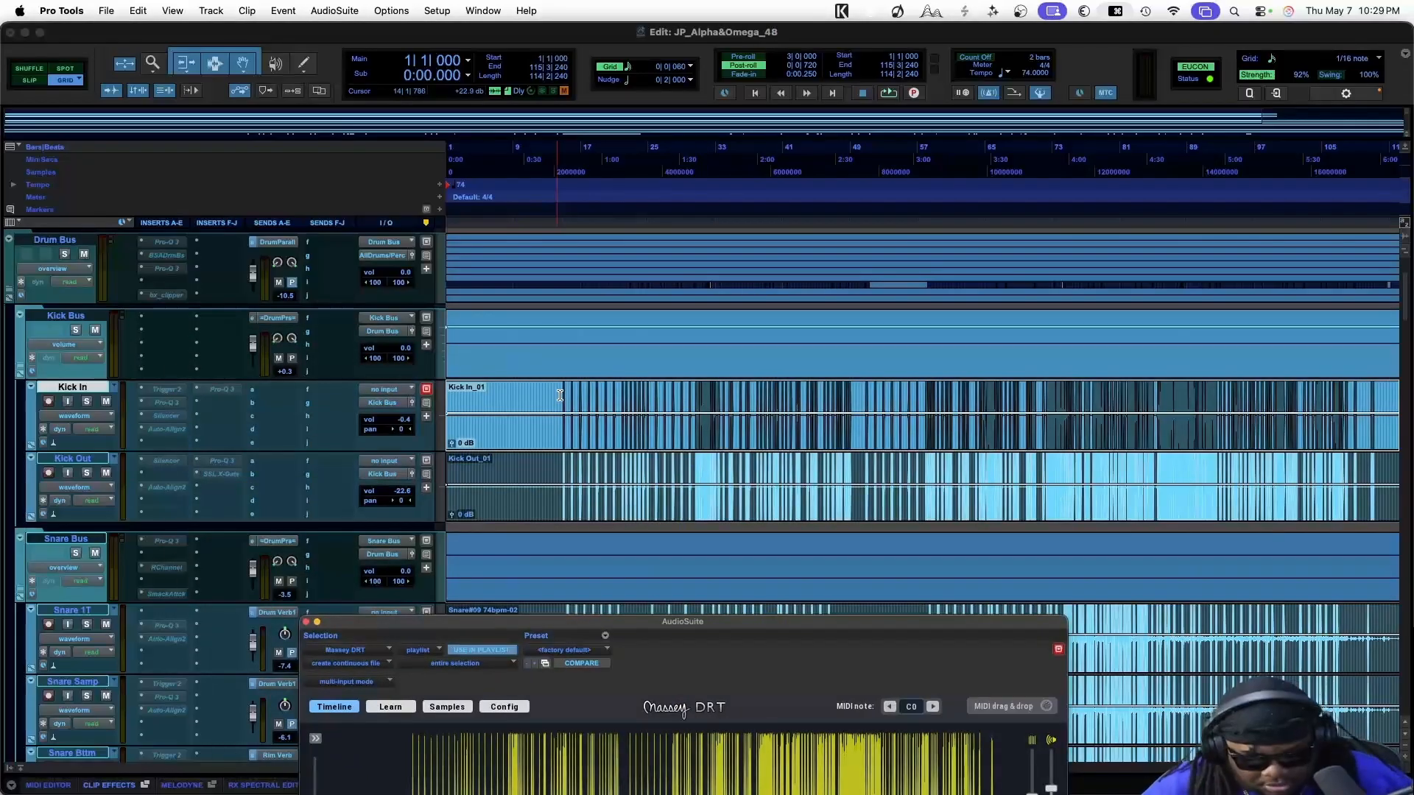
{"action": "key", "text": "super+bracketright"}
{"action": "key", "text": "super+bracketright"}
{"action": "key", "text": "super+bracketright"}
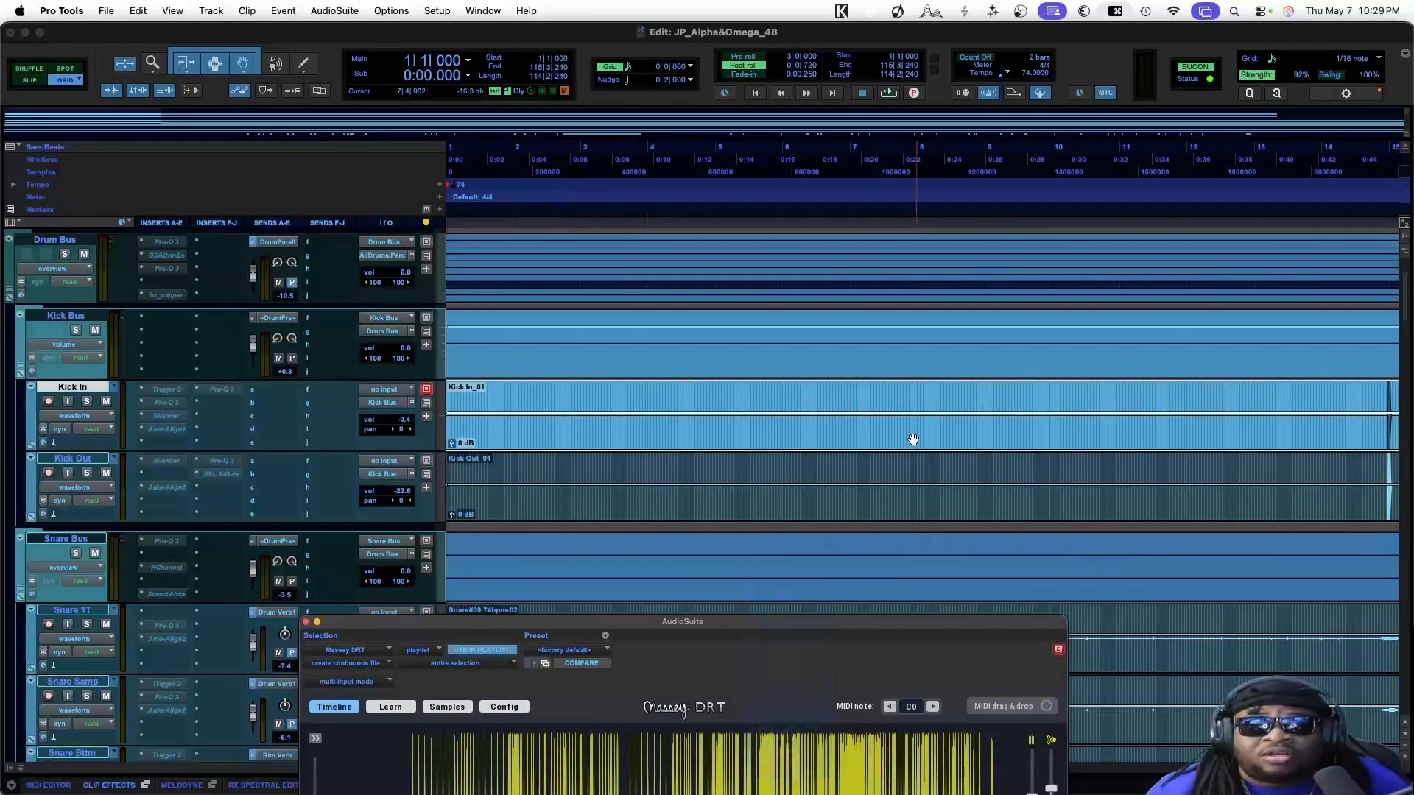
{"action": "scroll", "coordinate": [737, 427], "scroll_direction": "right", "scroll_amount": 10}
{"action": "left_click_drag", "start_coordinate": [600, 412], "coordinate": [1355, 410]}
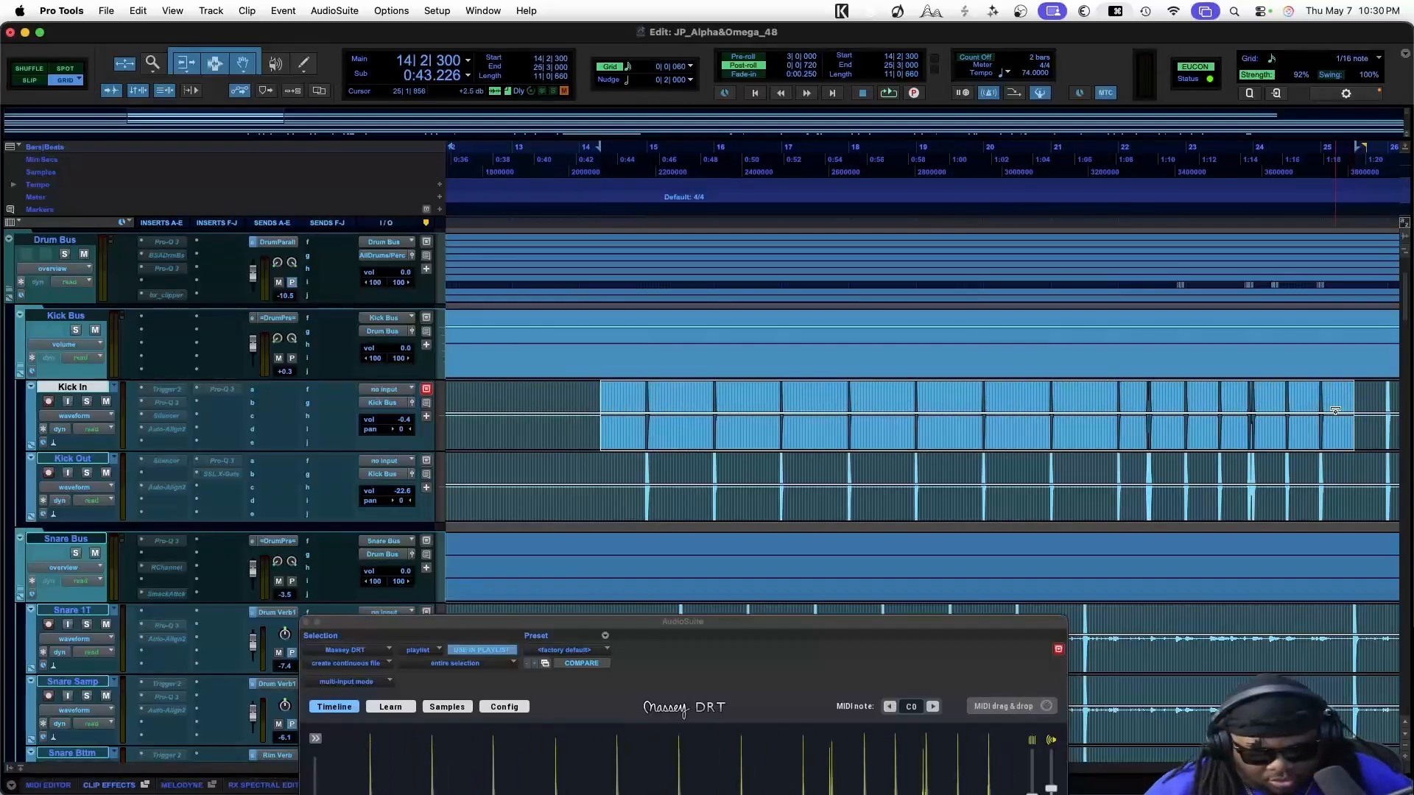
{"action": "key", "text": "super+bracketleft"}
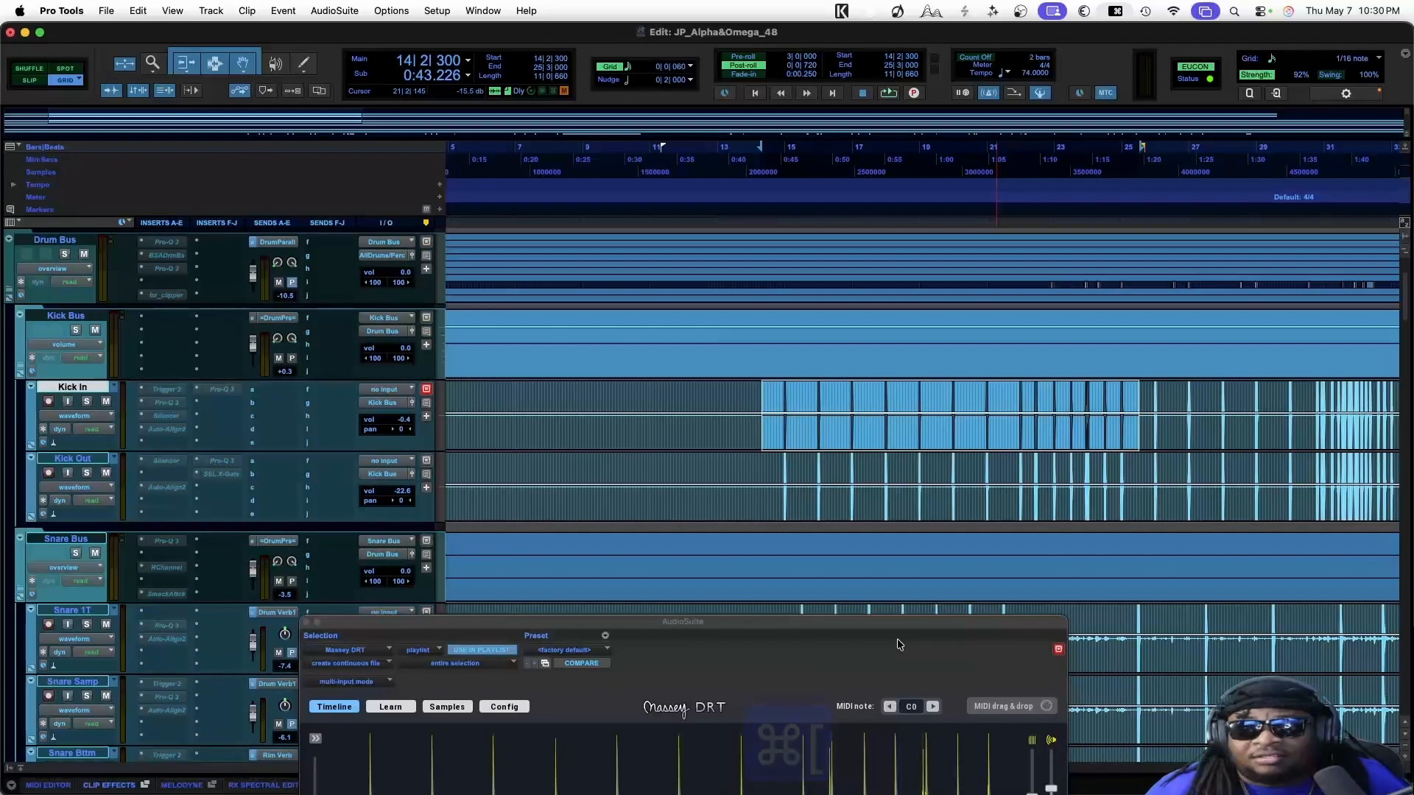
{"action": "left_click_drag", "start_coordinate": [891, 624], "coordinate": [785, 336]}
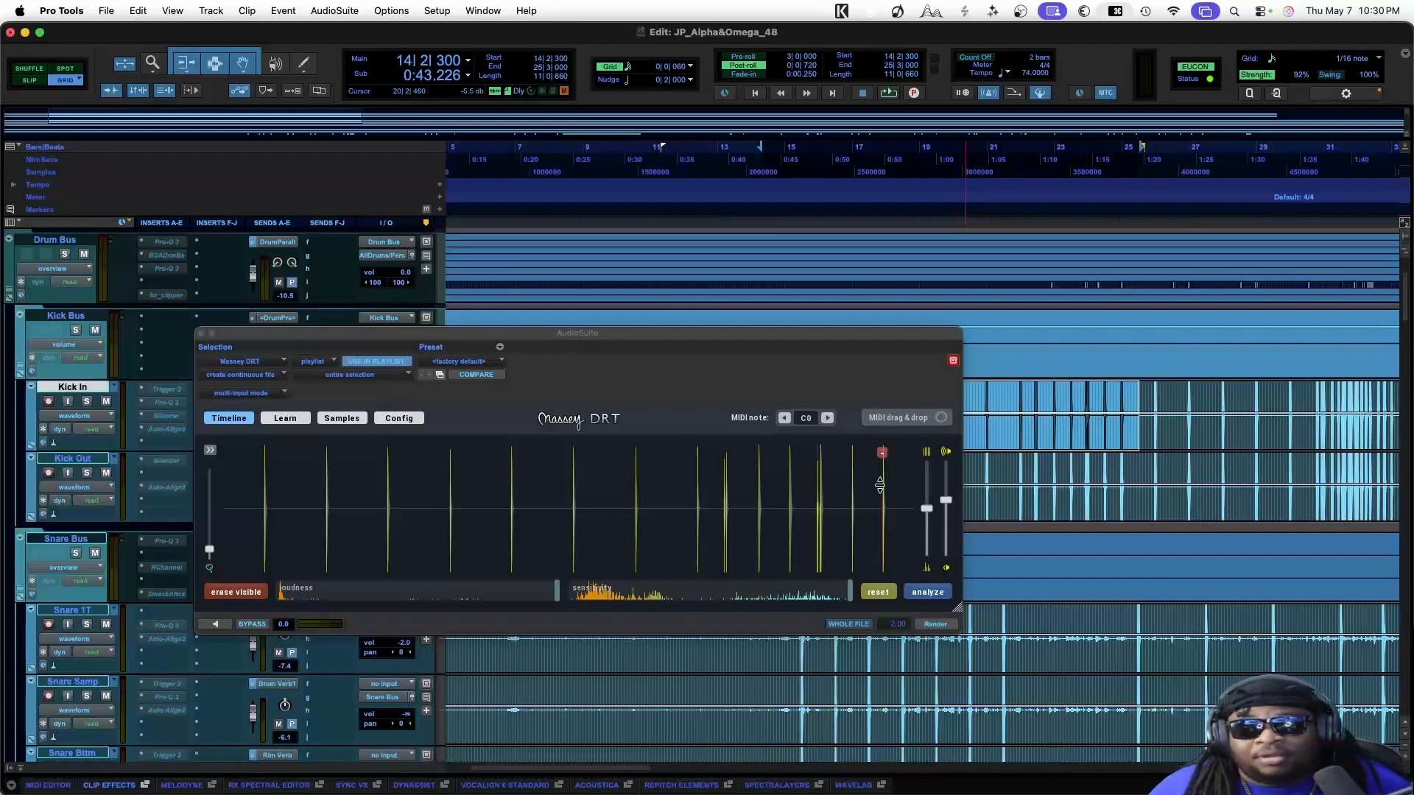
Uncover the kick tracks and select a longer Kick In passage from 14|3|720 to 27|3|840
{"action": "key", "text": "super+bracketright"}
{"action": "key", "text": "super+bracketright"}
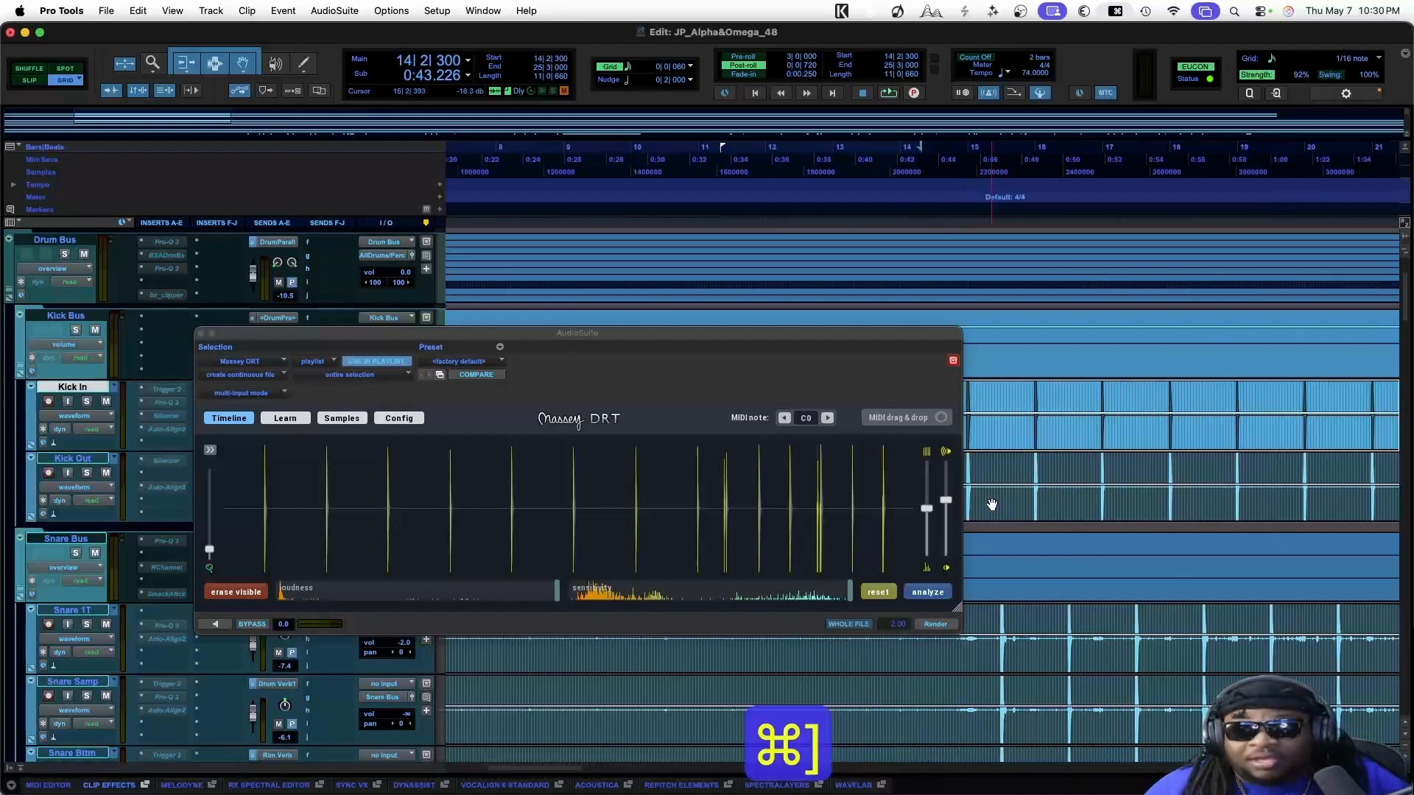
{"action": "left_click_drag", "start_coordinate": [805, 338], "coordinate": [754, 87]}
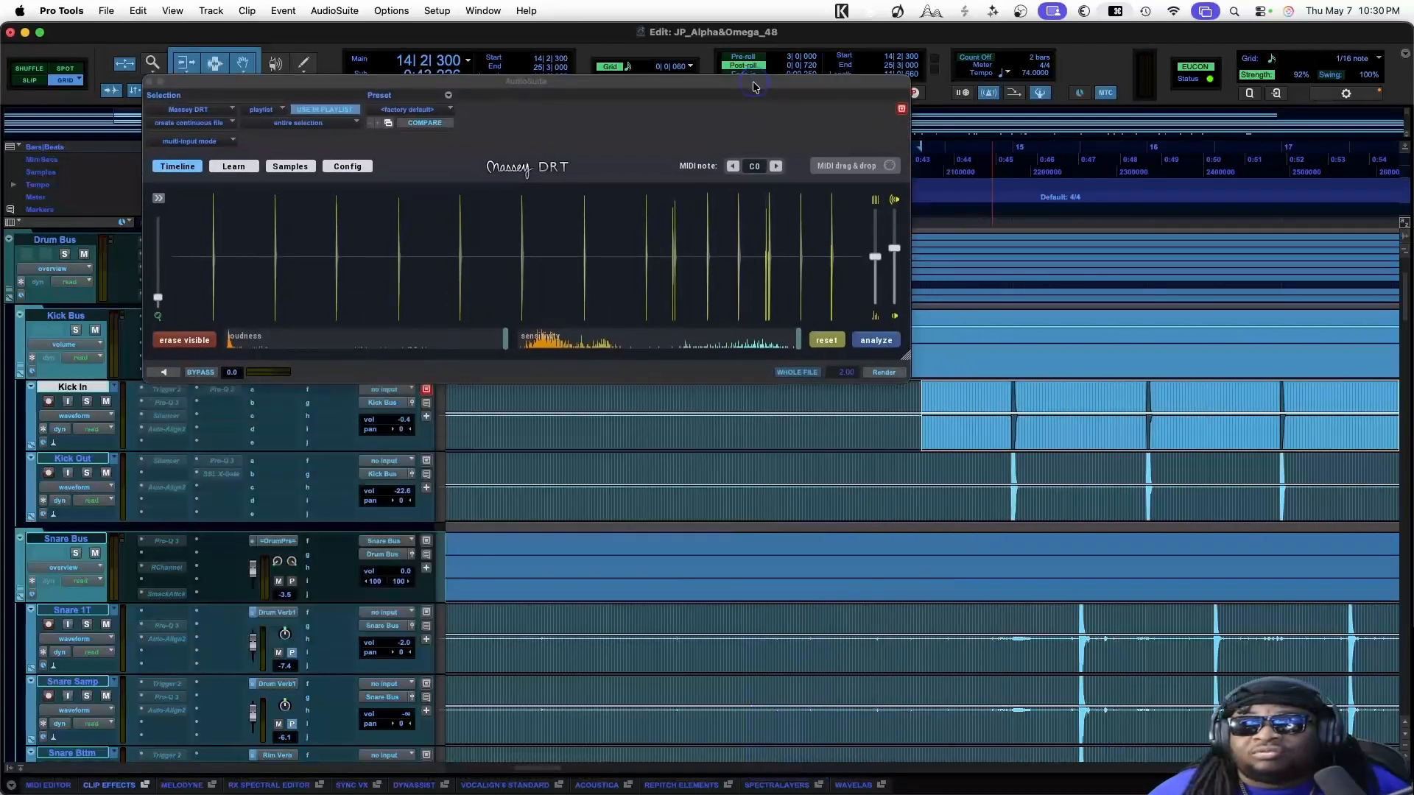
{"action": "key", "text": "super+bracketleft"}
{"action": "left_click_drag", "start_coordinate": [946, 391], "coordinate": [547, 402]}
Lower the loudness and sensitivity limits for the detected Kick In hits and fine-tune the vertical sliders beside the hit display
{"action": "mouse_move", "coordinate": [166, 298]}
{"action": "left_mouse_down"}
{"action": "mouse_move", "coordinate": [155, 239]}
{"action": "mouse_move", "coordinate": [163, 299]}
{"action": "left_mouse_up"}
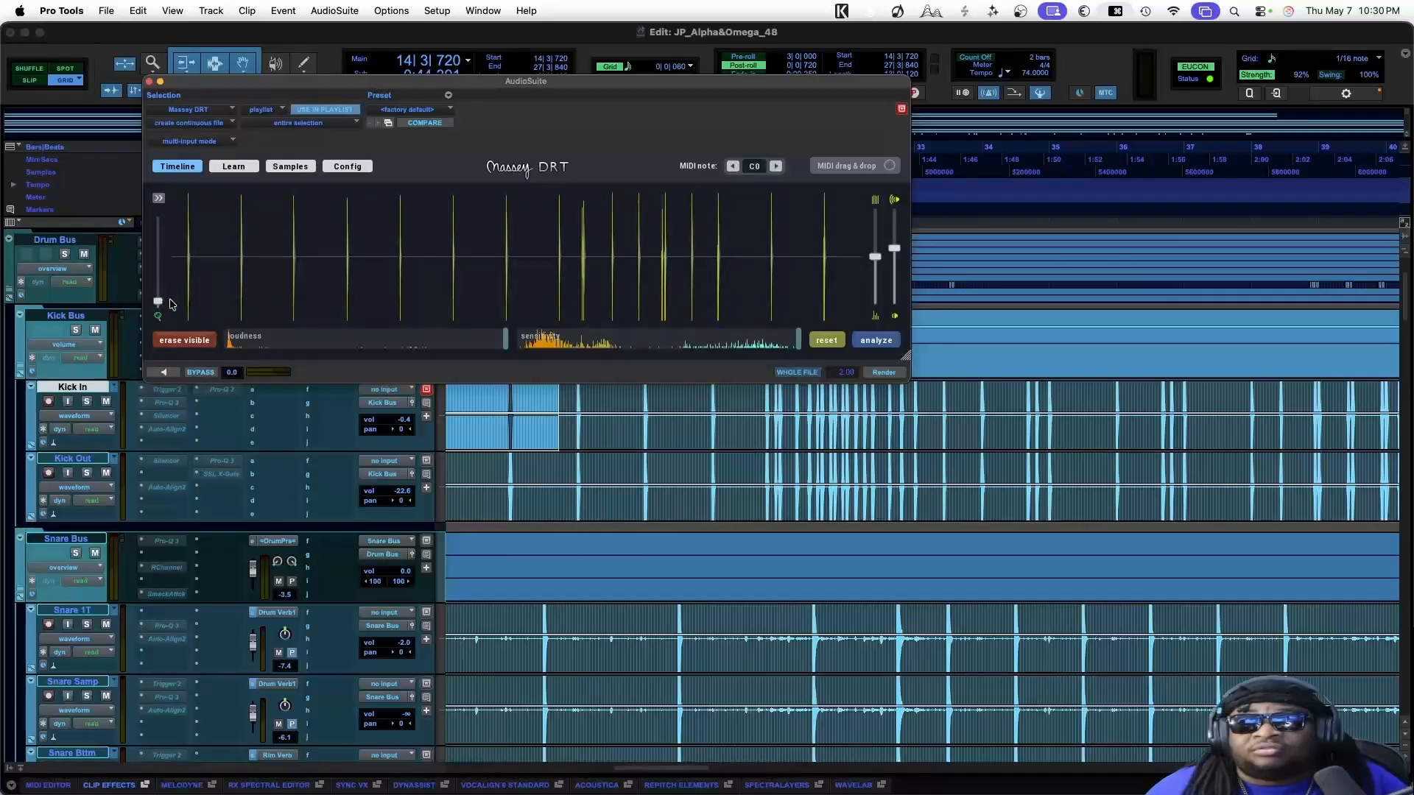
{"action": "left_click_drag", "start_coordinate": [800, 338], "coordinate": [637, 341]}
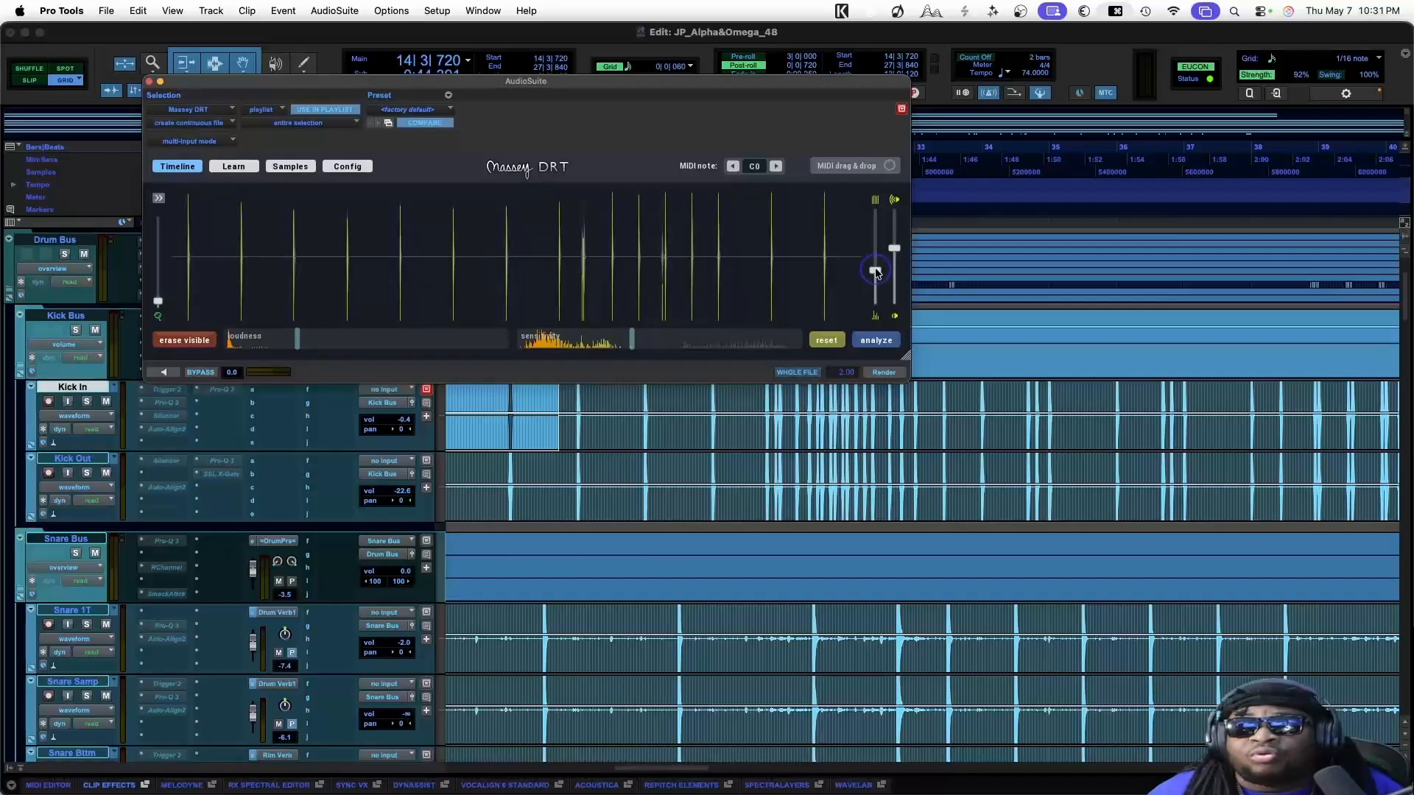
{"action": "left_click_drag", "start_coordinate": [894, 249], "coordinate": [894, 239]}
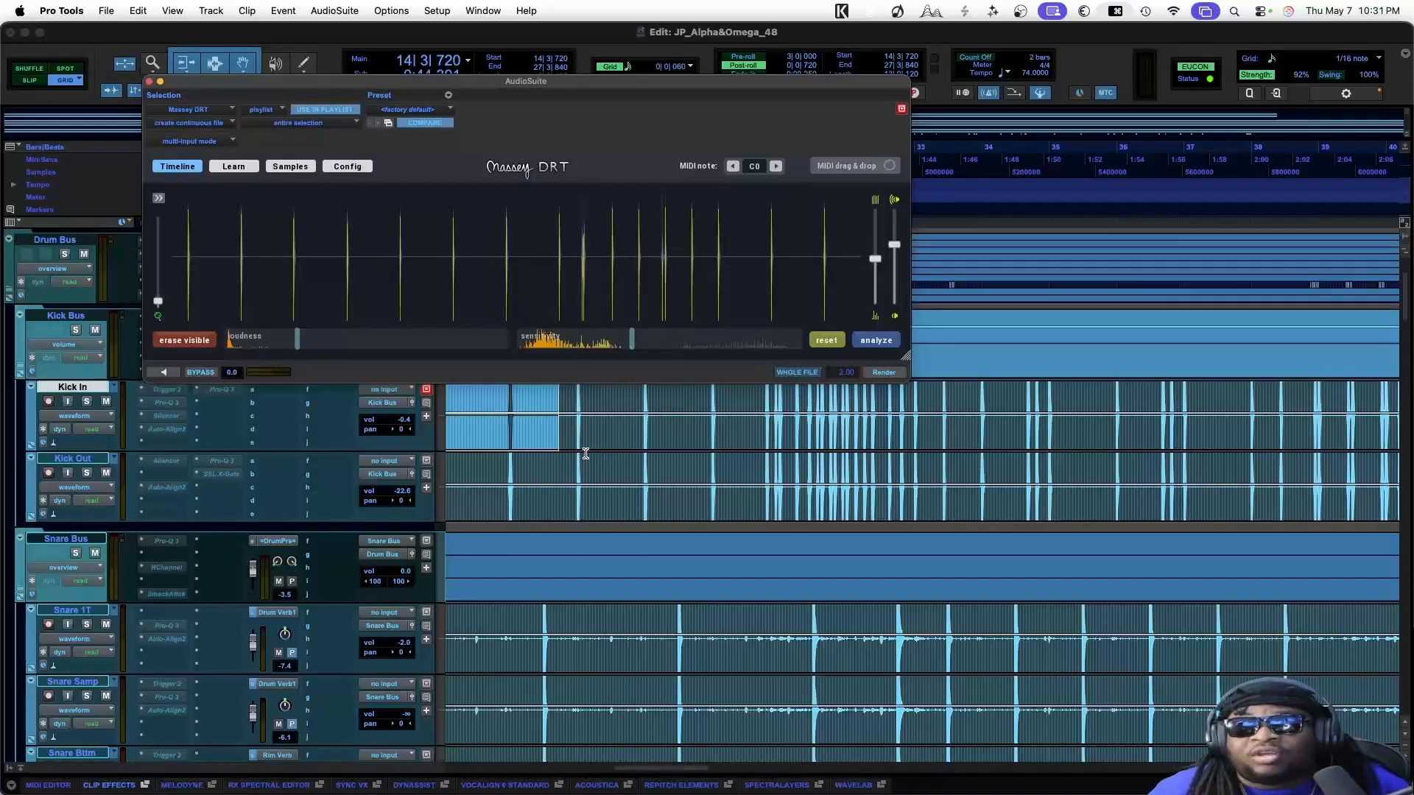
Select the short Kick In passage from 23|4|300 to 24|1|420 to examine its hit markers against the waveform
{"action": "scroll", "coordinate": [585, 454], "scroll_direction": "left", "scroll_amount": 6}
{"action": "left_click_drag", "start_coordinate": [726, 397], "coordinate": [739, 395]}
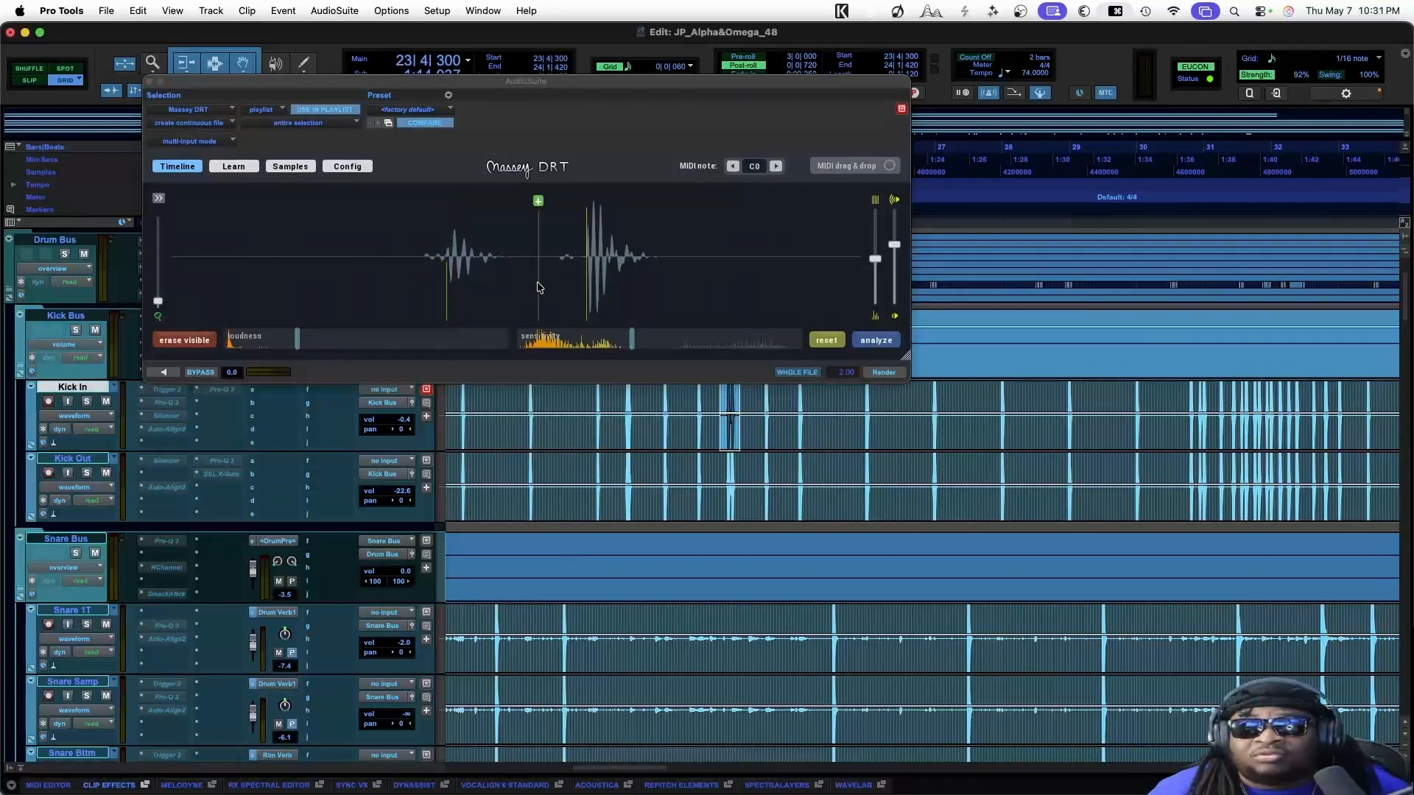
Select Kick In from 14|2|720 to 30|3|660 and render the passage with Massey DRT
{"action": "double_click", "coordinate": [669, 433]}
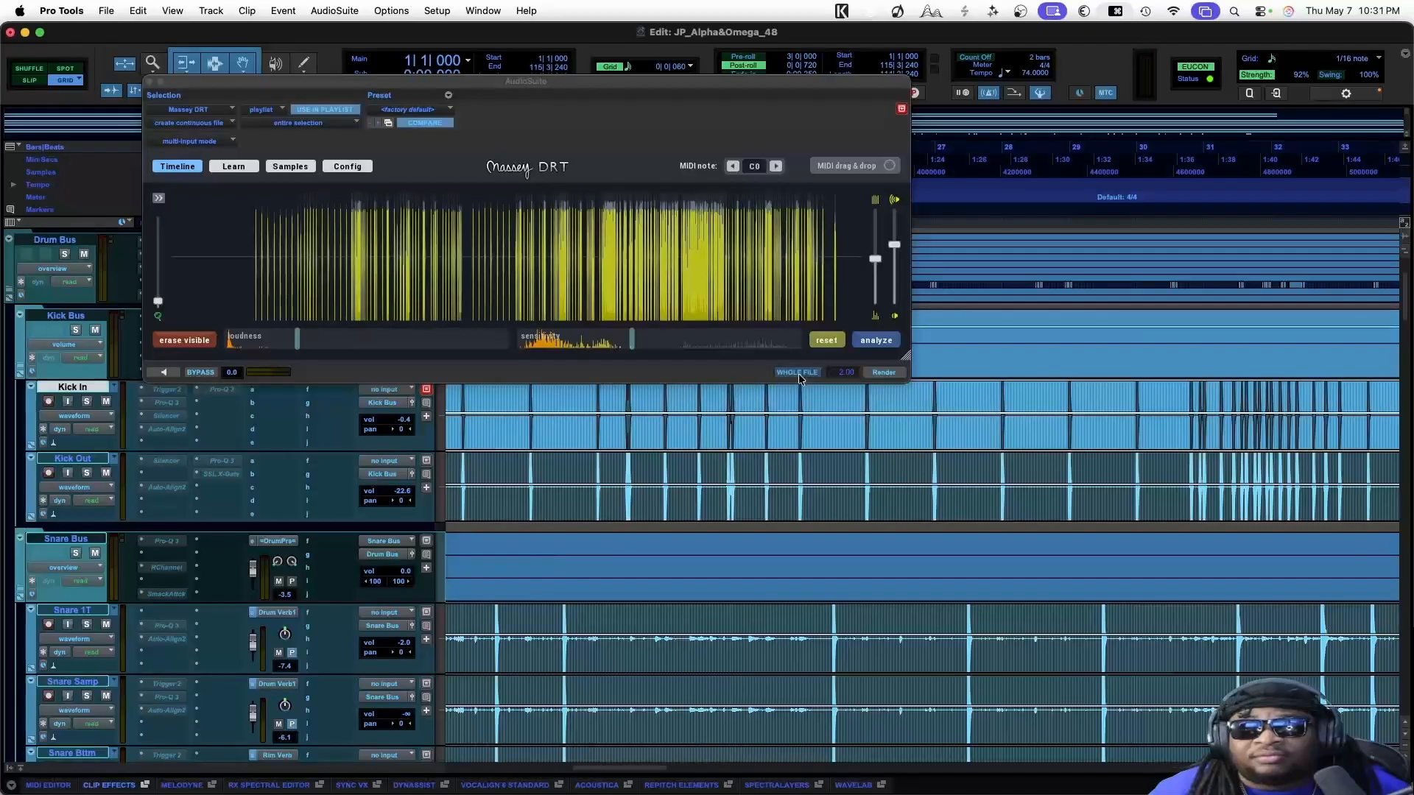
{"action": "key", "text": "super+bracketleft"}
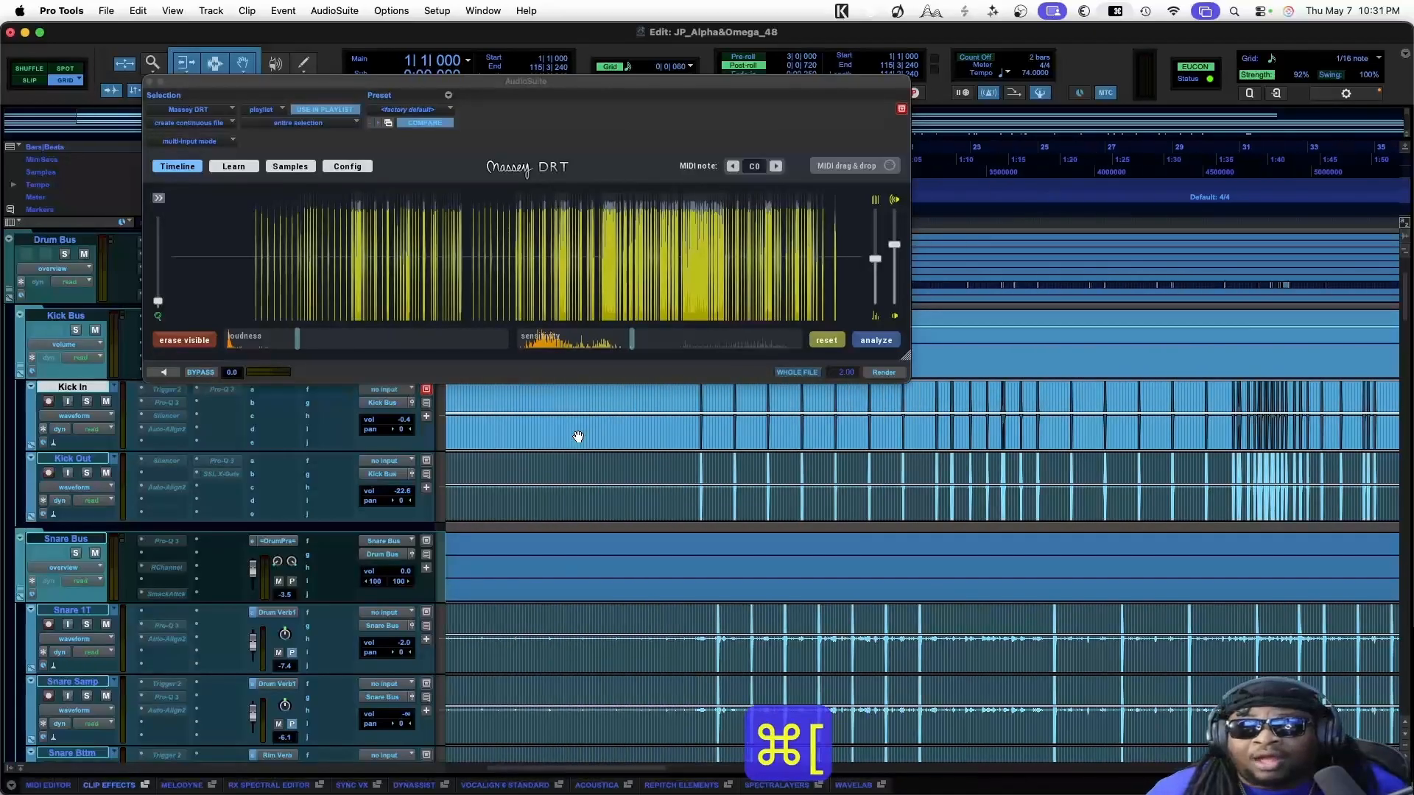
{"action": "scroll", "coordinate": [578, 437], "scroll_direction": "up", "scroll_amount": 3}
{"action": "scroll", "coordinate": [578, 437], "scroll_direction": "left", "scroll_amount": 3}
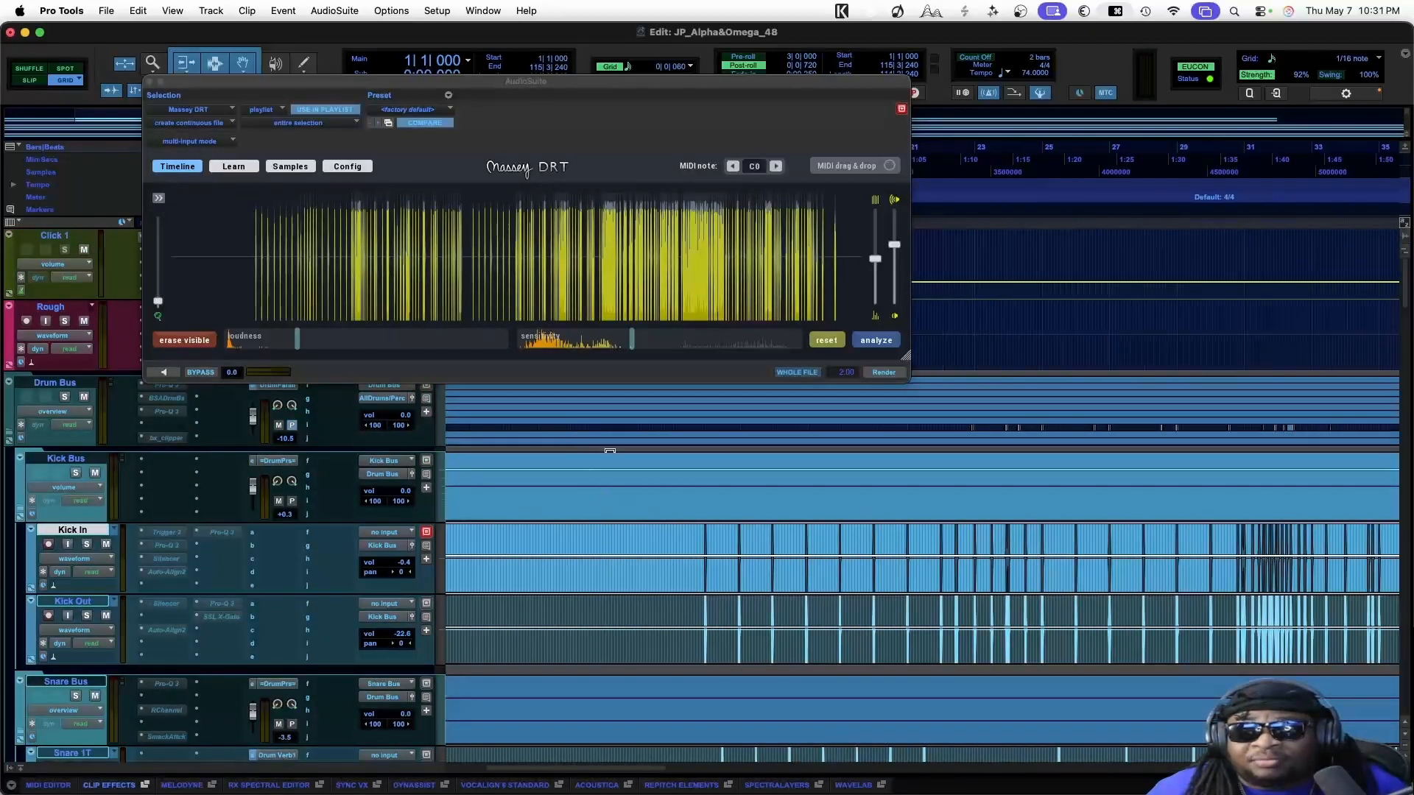
{"action": "left_click_drag", "start_coordinate": [681, 548], "coordinate": [1233, 574]}
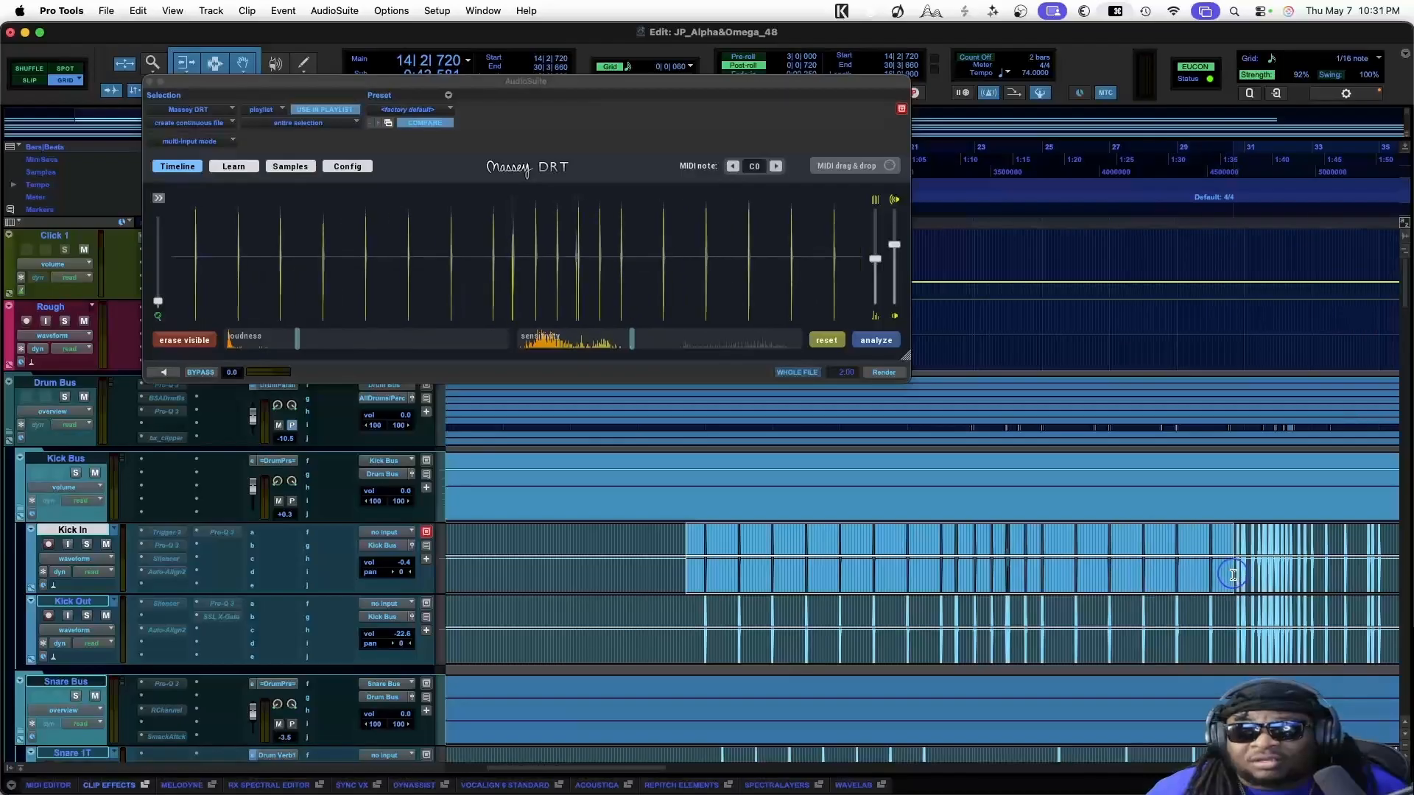
{"action": "left_click", "coordinate": [883, 372]}
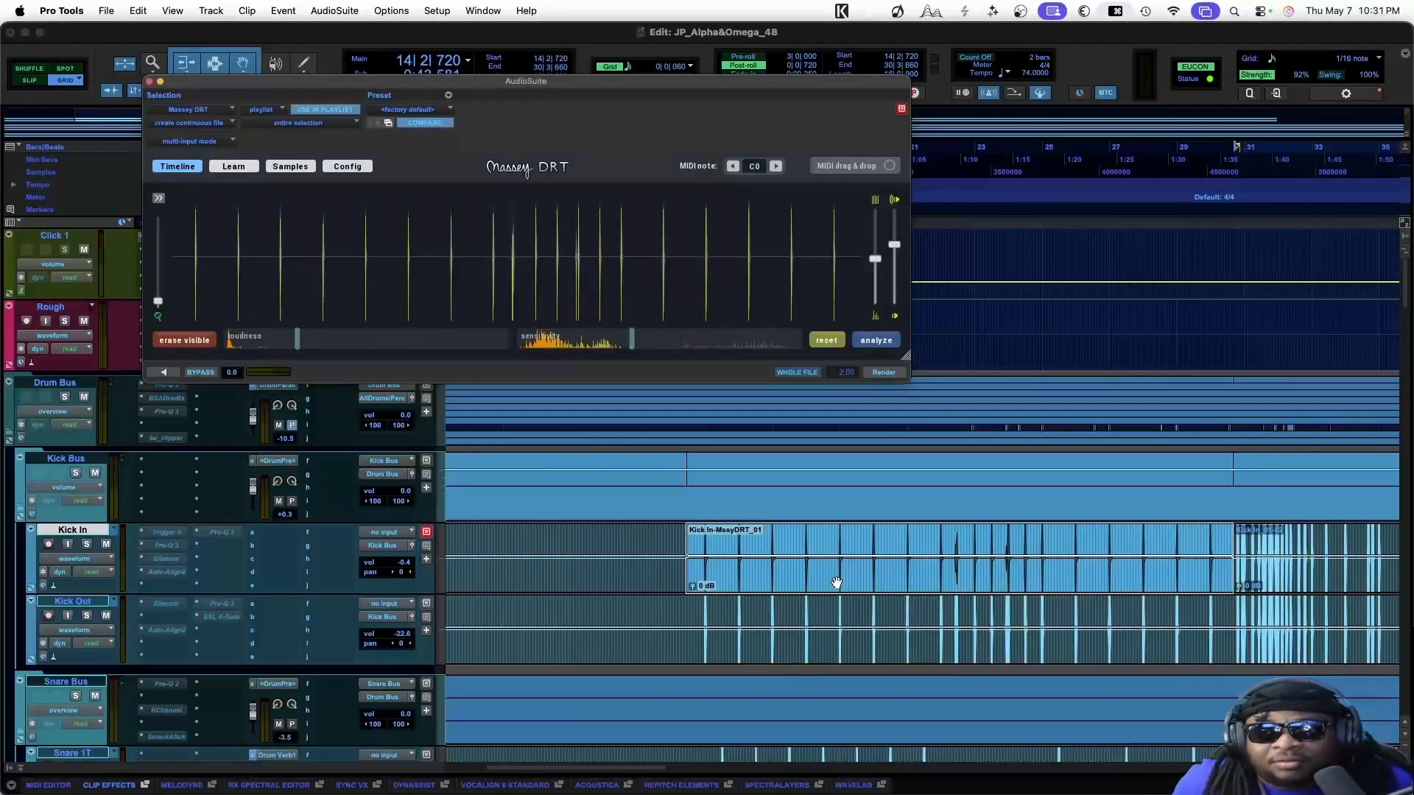
Solo Kick In and play the rendered passage from its start and again from 21|3|840
{"action": "key", "text": "space"}
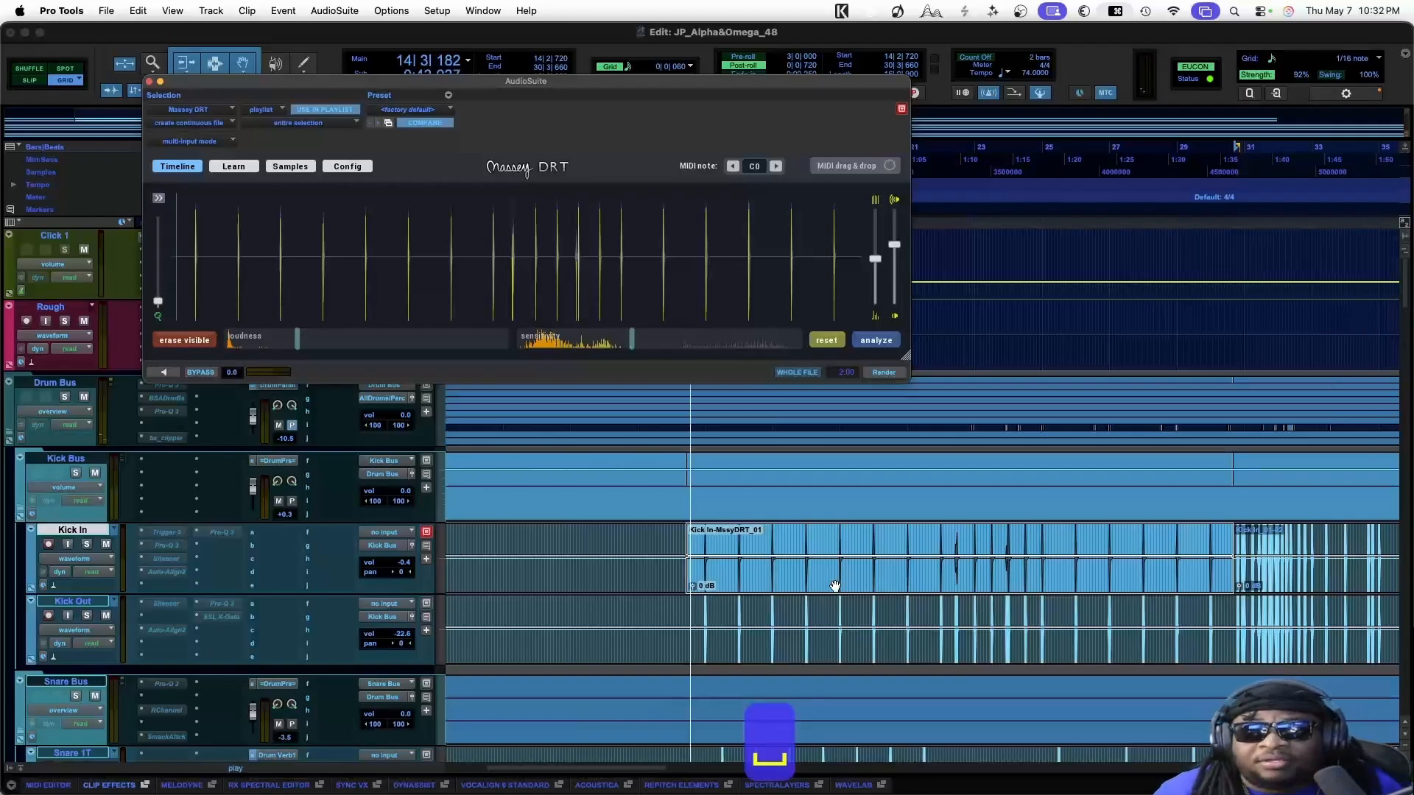
{"action": "key", "text": "space"}
{"action": "left_click", "coordinate": [86, 544]}
{"action": "key", "text": "space"}
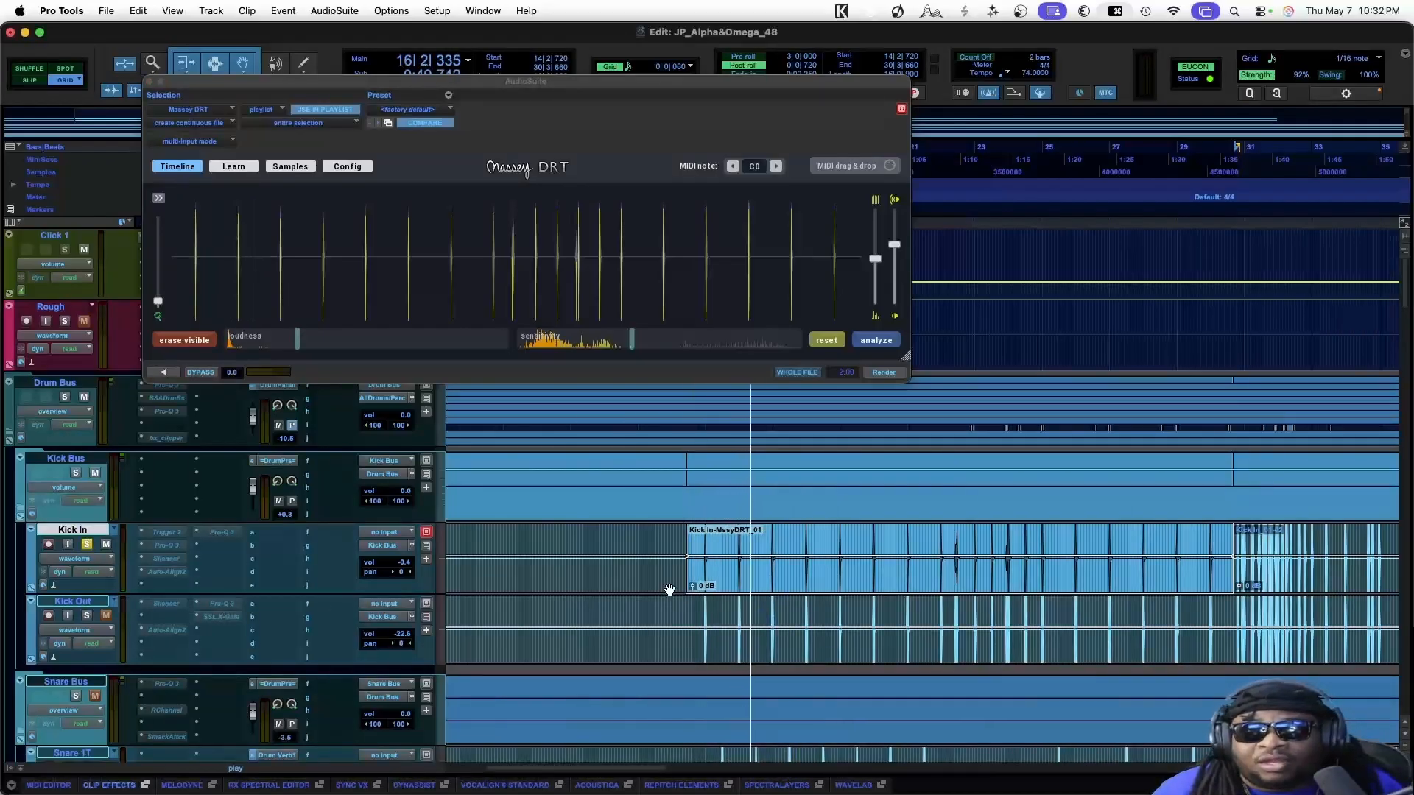
{"action": "key", "text": "space"}
{"action": "left_click", "coordinate": [931, 539]}
{"action": "key", "text": "space"}
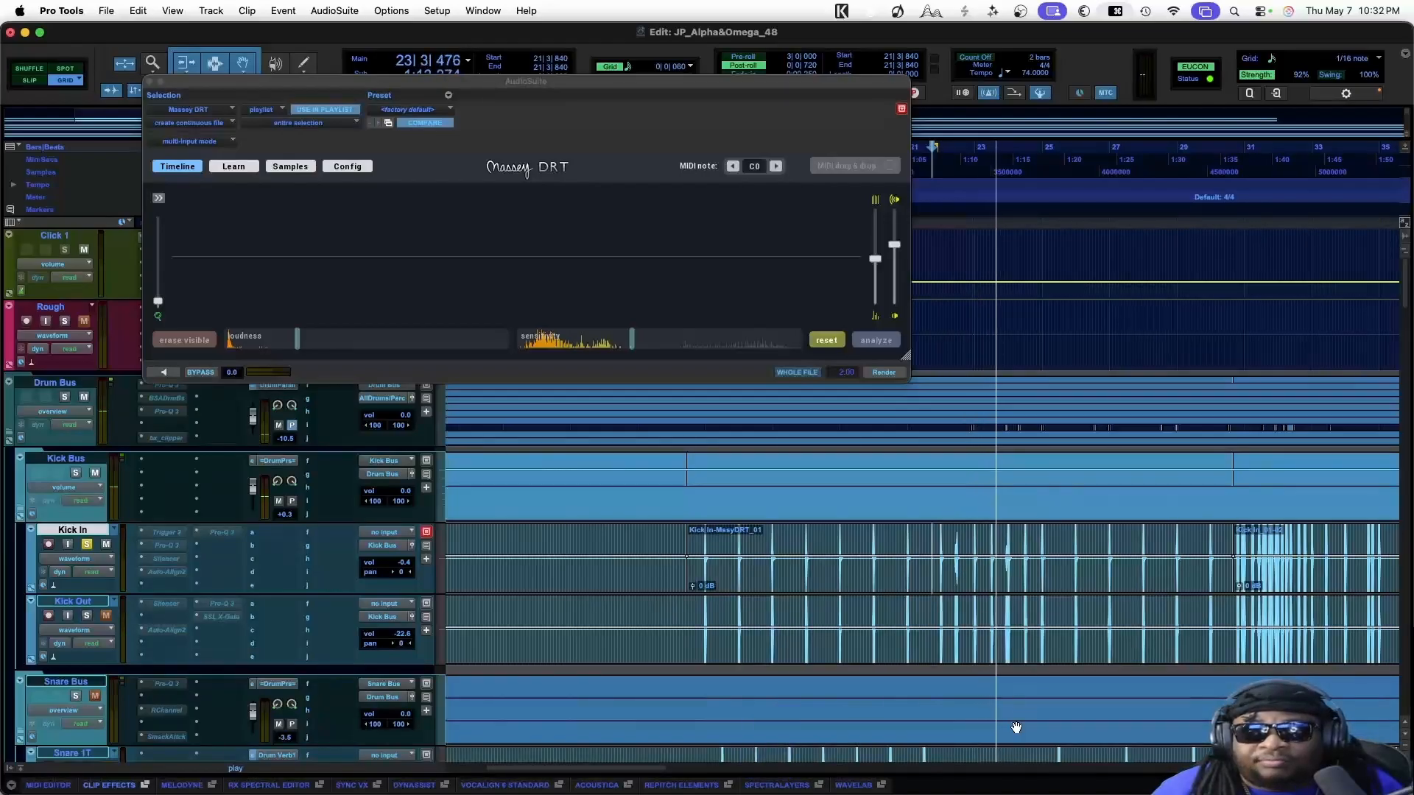
{"action": "key", "text": "space"}
Select Kick In from 30|2|420 to 37|3|480, render it with Massey DRT and play it back
{"action": "scroll", "coordinate": [1030, 648], "scroll_direction": "right", "scroll_amount": 5}
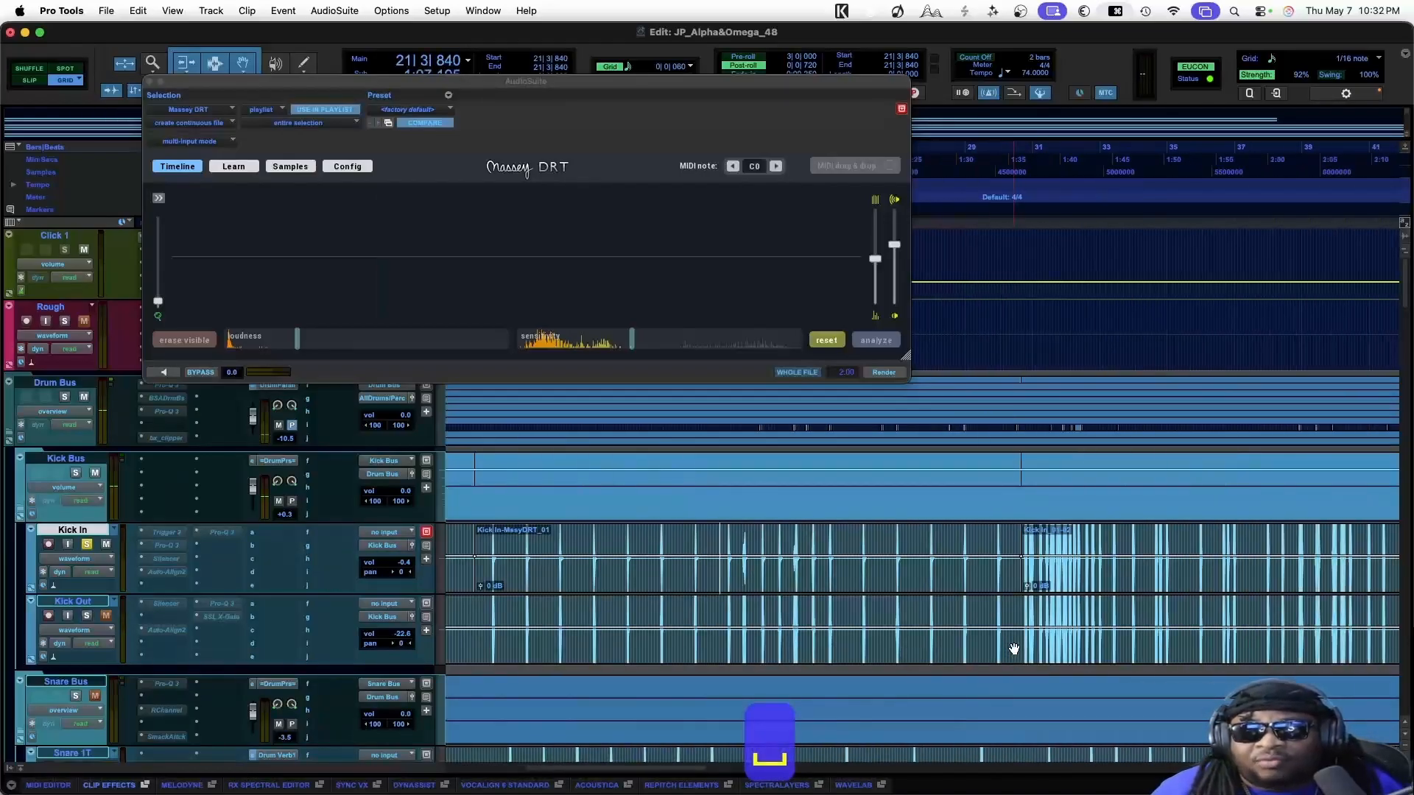
{"action": "left_click", "coordinate": [1076, 578]}
{"action": "left_click_drag", "start_coordinate": [1255, 531], "coordinate": [1010, 545]}
{"action": "left_click", "coordinate": [901, 375]}
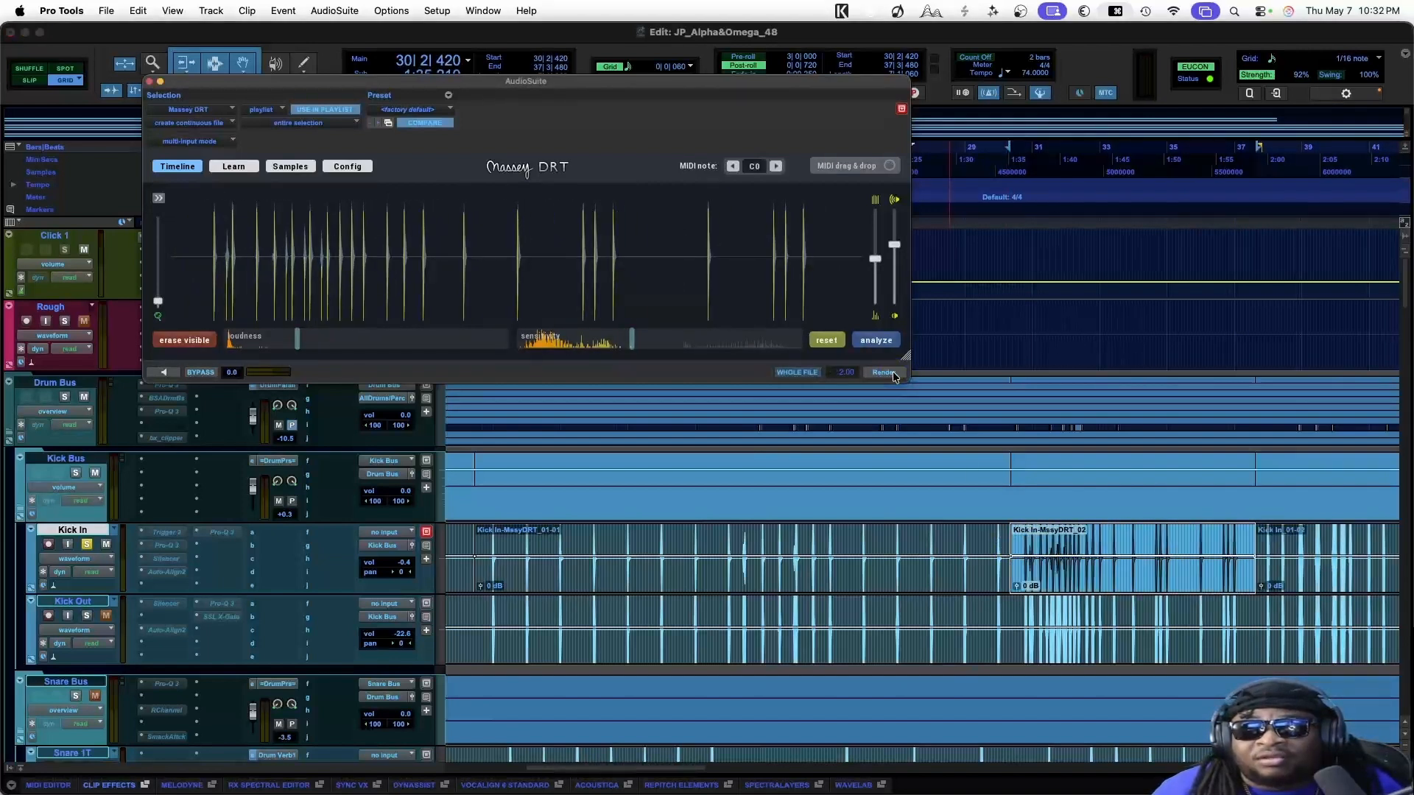
{"action": "key", "text": "space"}
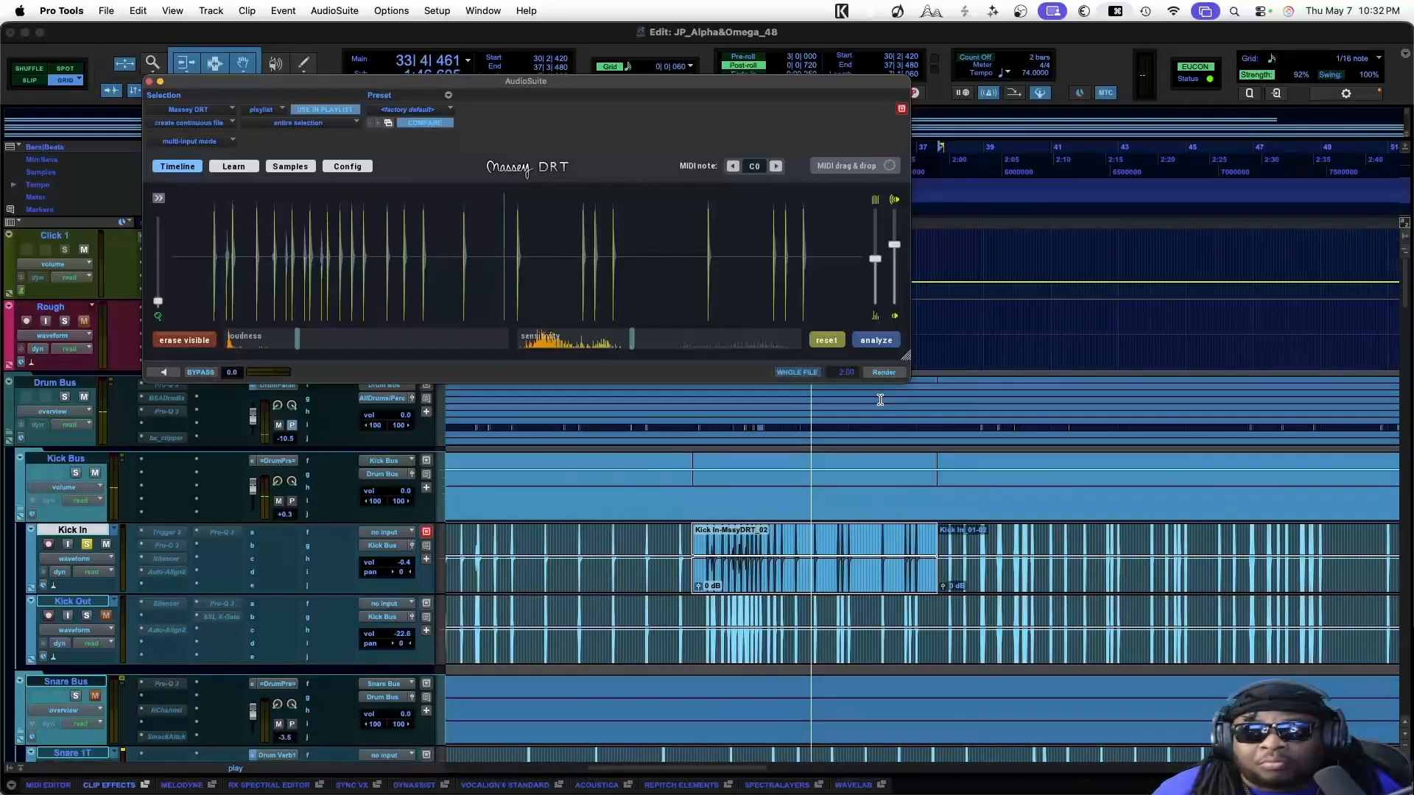
Split Kick In at 50|1|000 and render the clip from 37|3|480 up to the split with Massey DRT
{"action": "left_click", "coordinate": [1212, 548]}
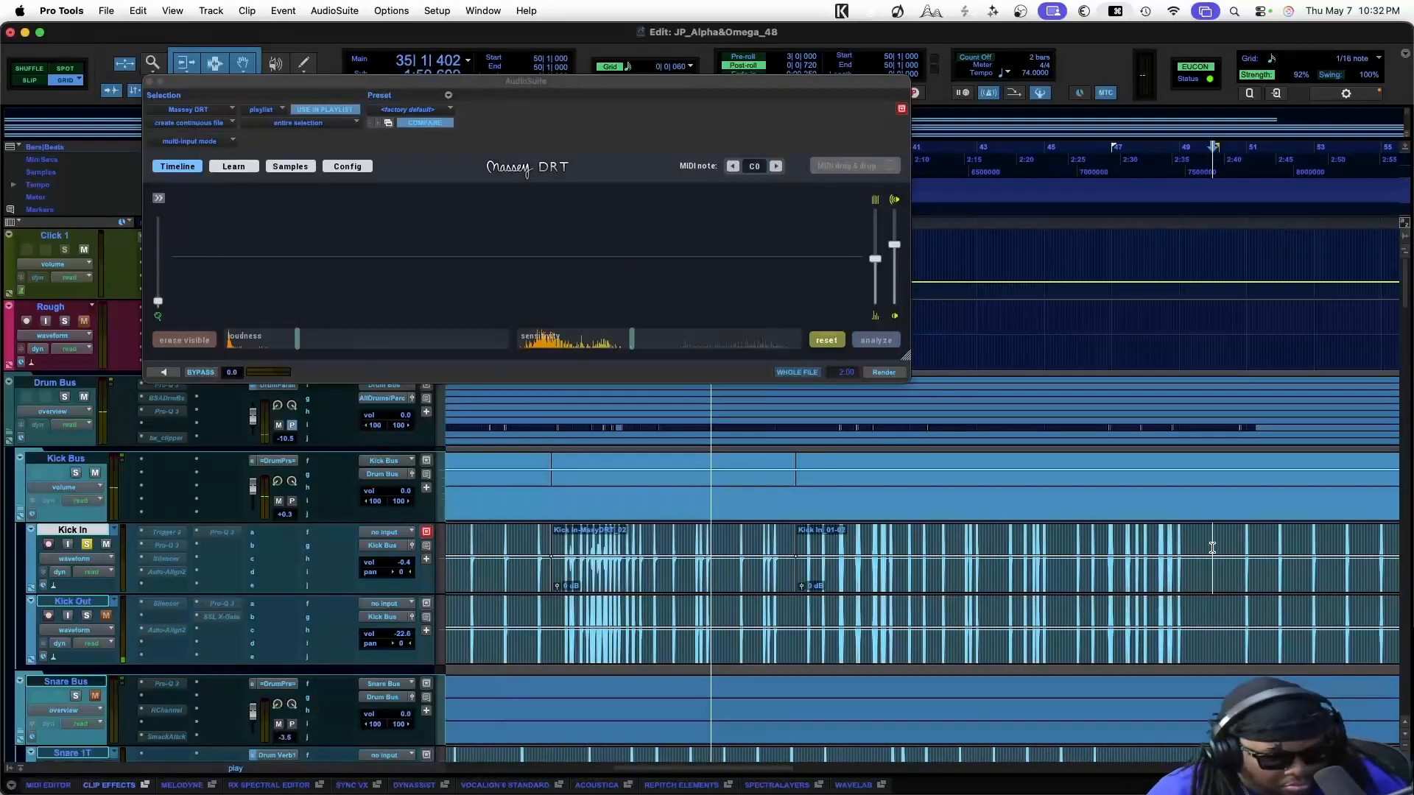
{"action": "key", "text": "super+e"}
{"action": "left_click", "coordinate": [1113, 568]}
{"action": "left_click", "coordinate": [884, 372]}
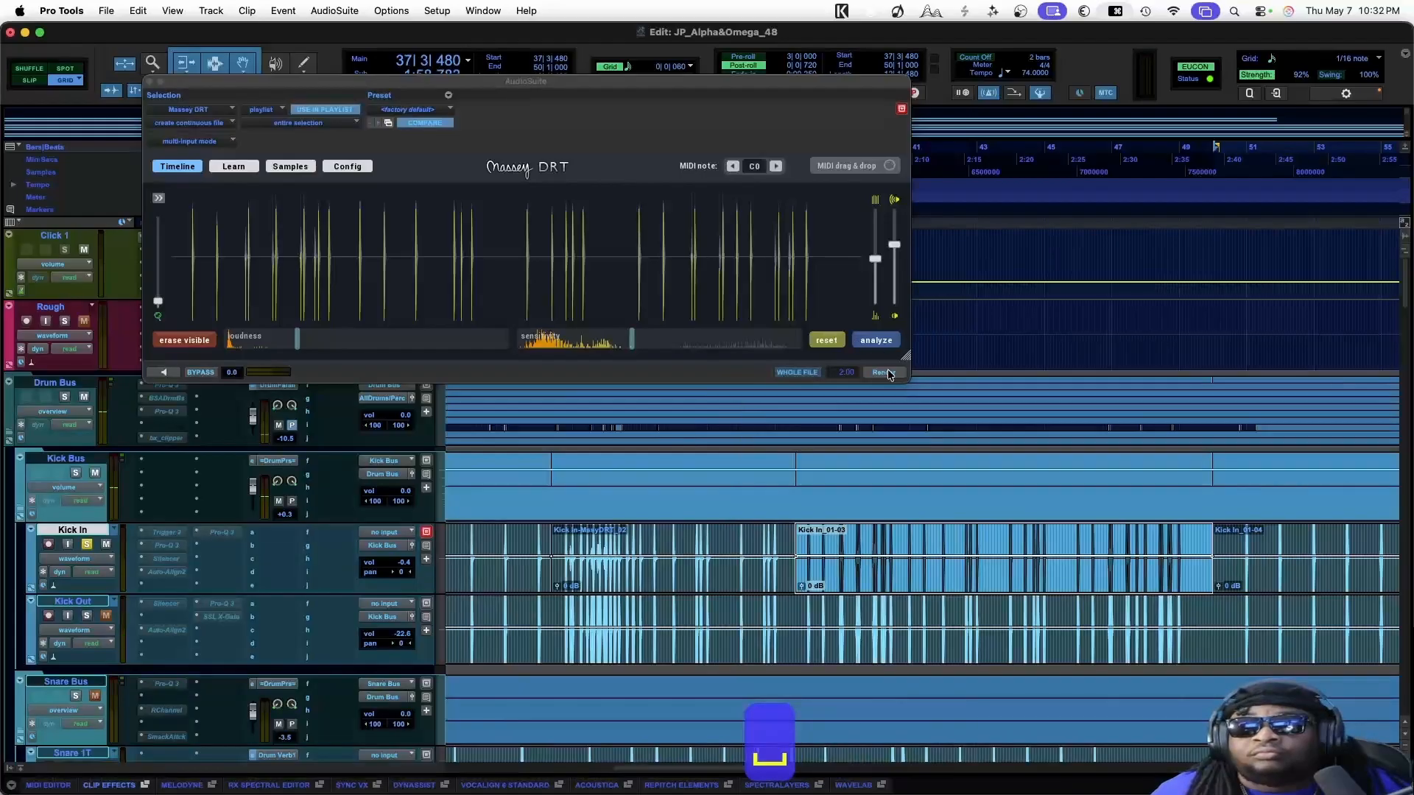
{"action": "key", "text": "space"}
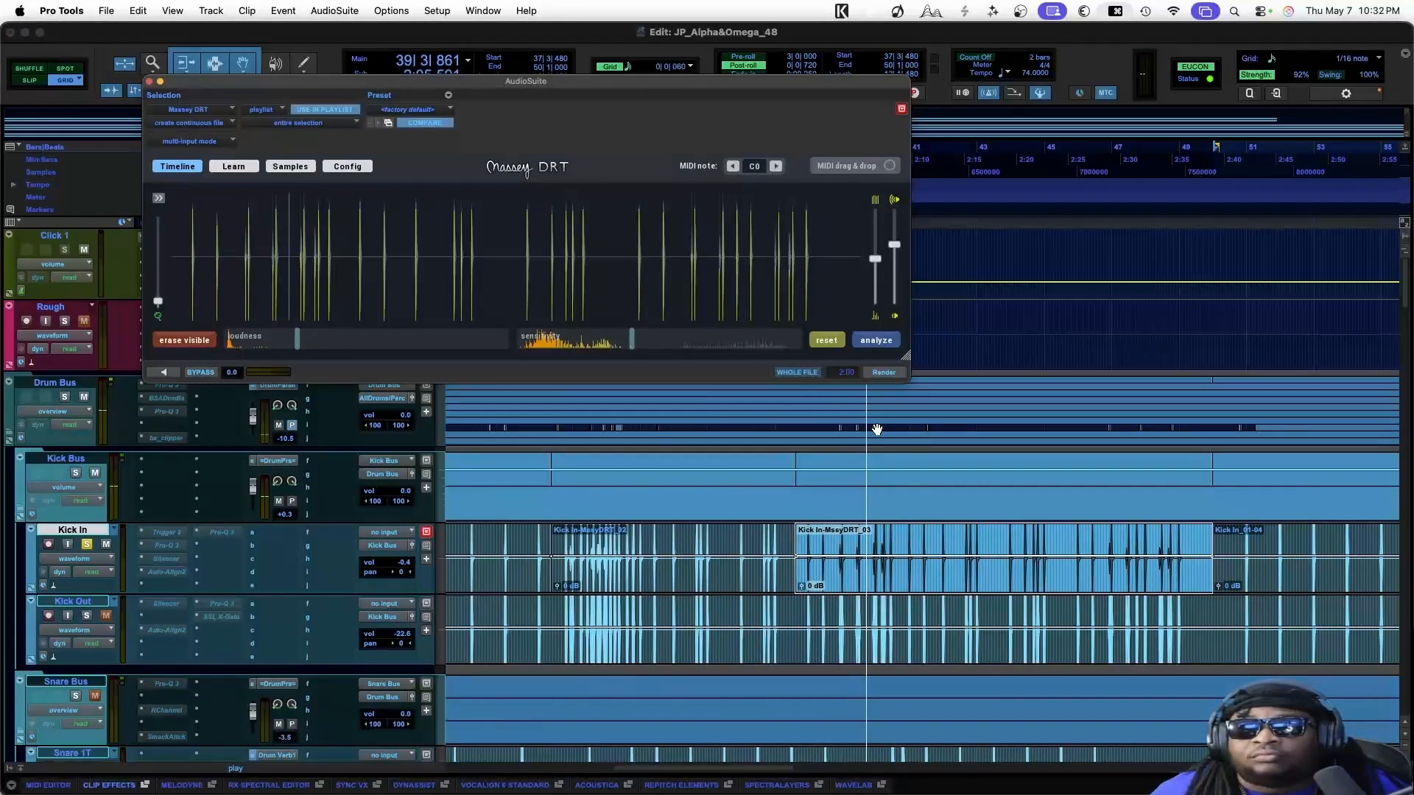
Split Kick In at 71|3|540 and render the clip from 50|1|000 to that point with Massey DRT
{"action": "scroll", "coordinate": [869, 515], "scroll_direction": "right", "scroll_amount": 10}
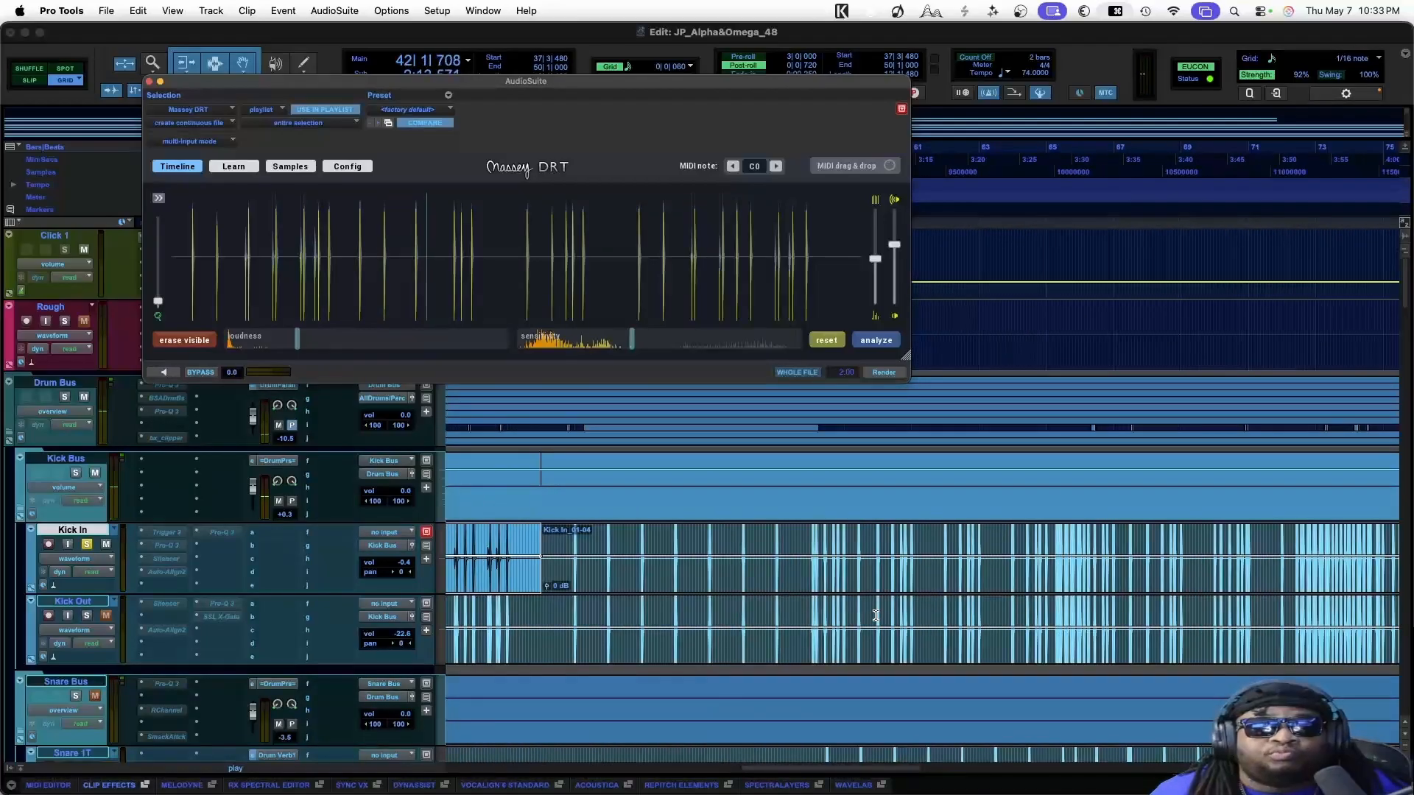
{"action": "scroll", "coordinate": [875, 616], "scroll_direction": "left", "scroll_amount": 1}
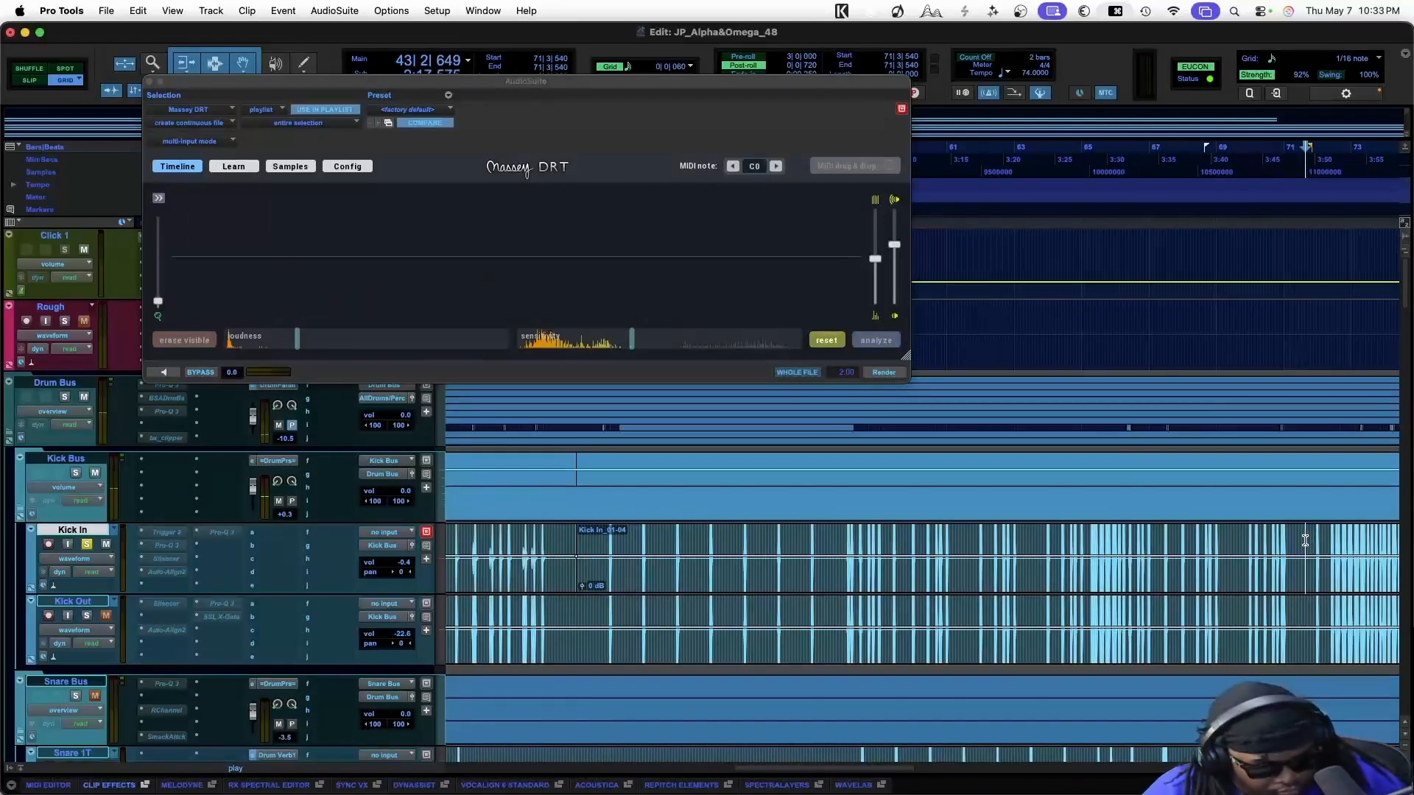
{"action": "key", "text": "super+e"}
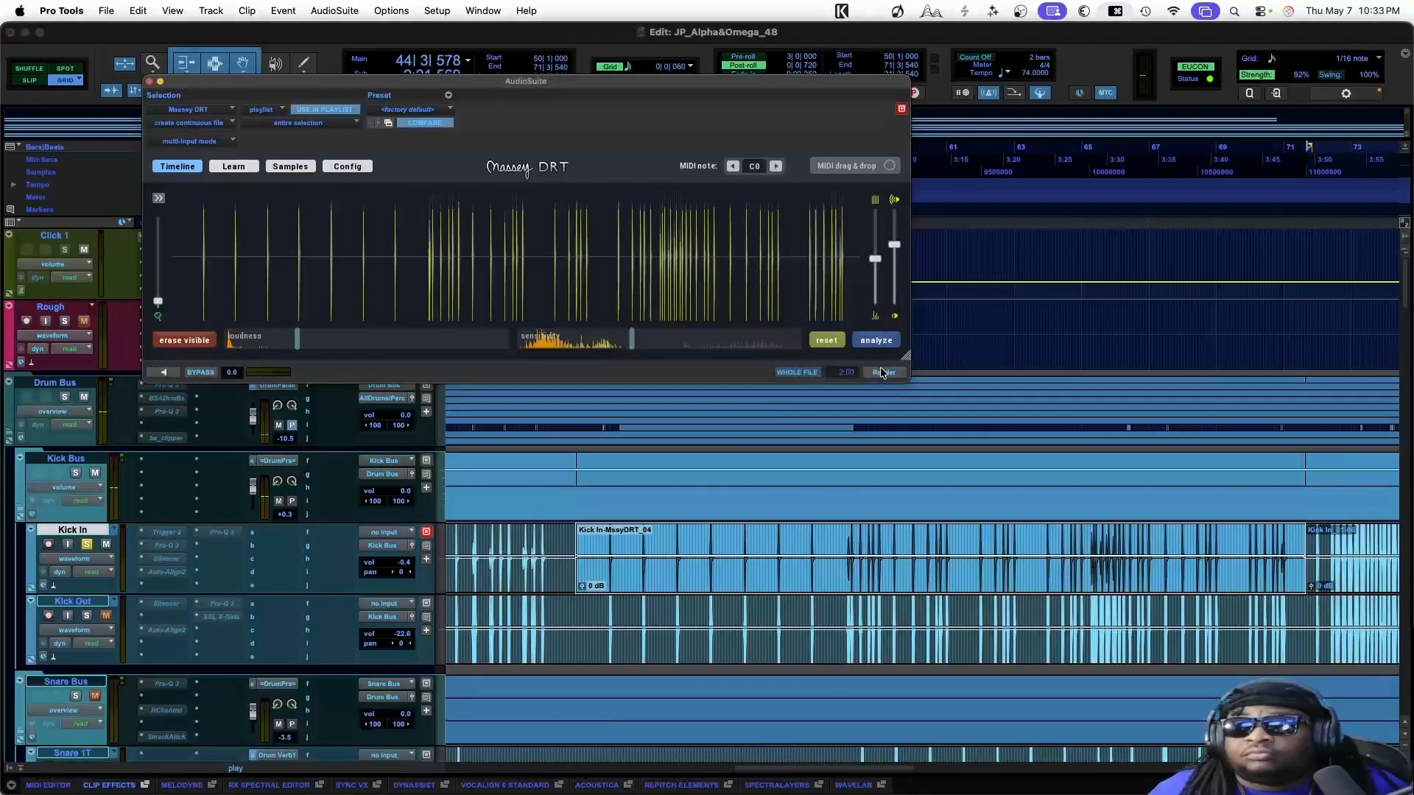
Play the fourth rendered Kick In clip from its start and again from just before the denser run of hits
{"action": "key", "text": "space"}
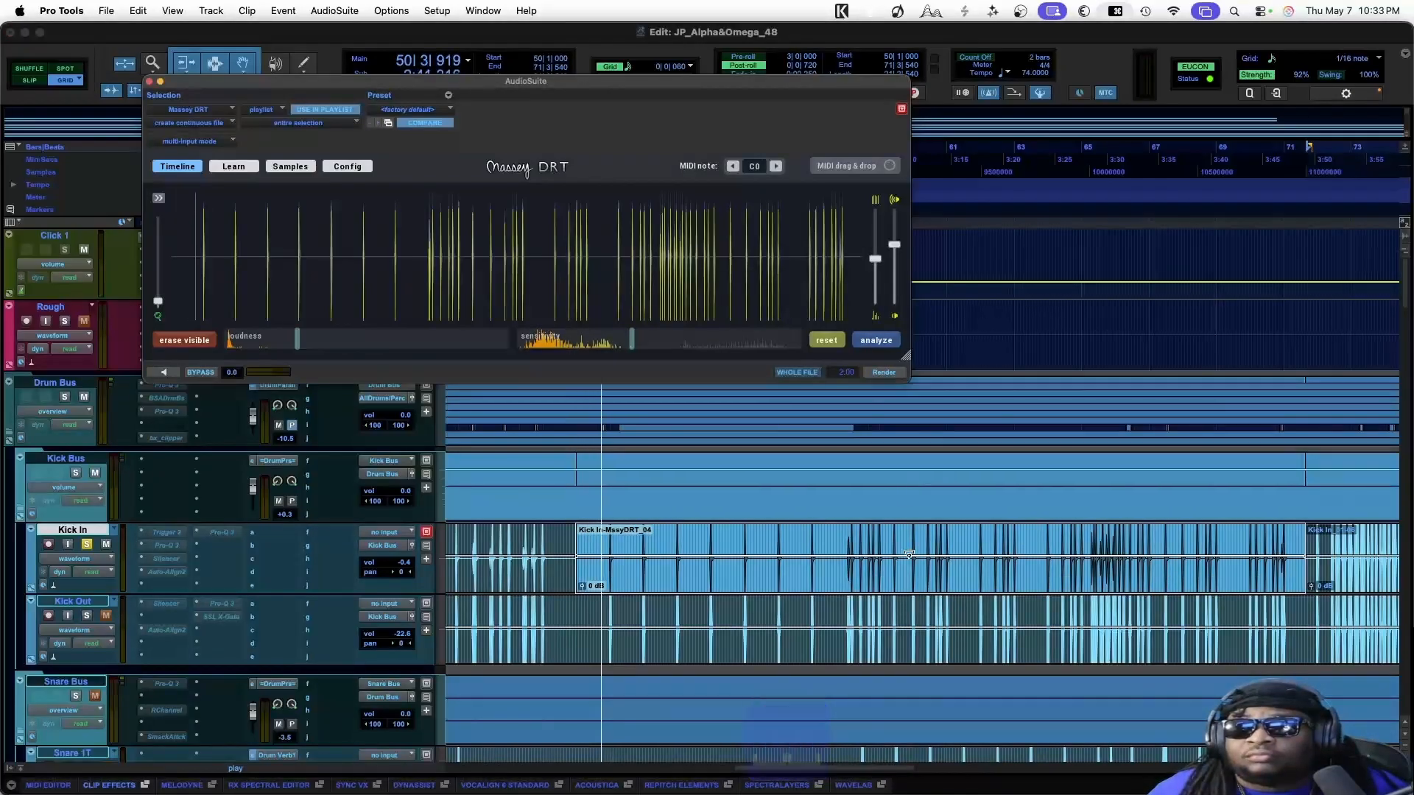
{"action": "key", "text": "space"}
{"action": "left_click", "coordinate": [841, 567]}
{"action": "key", "text": "space"}
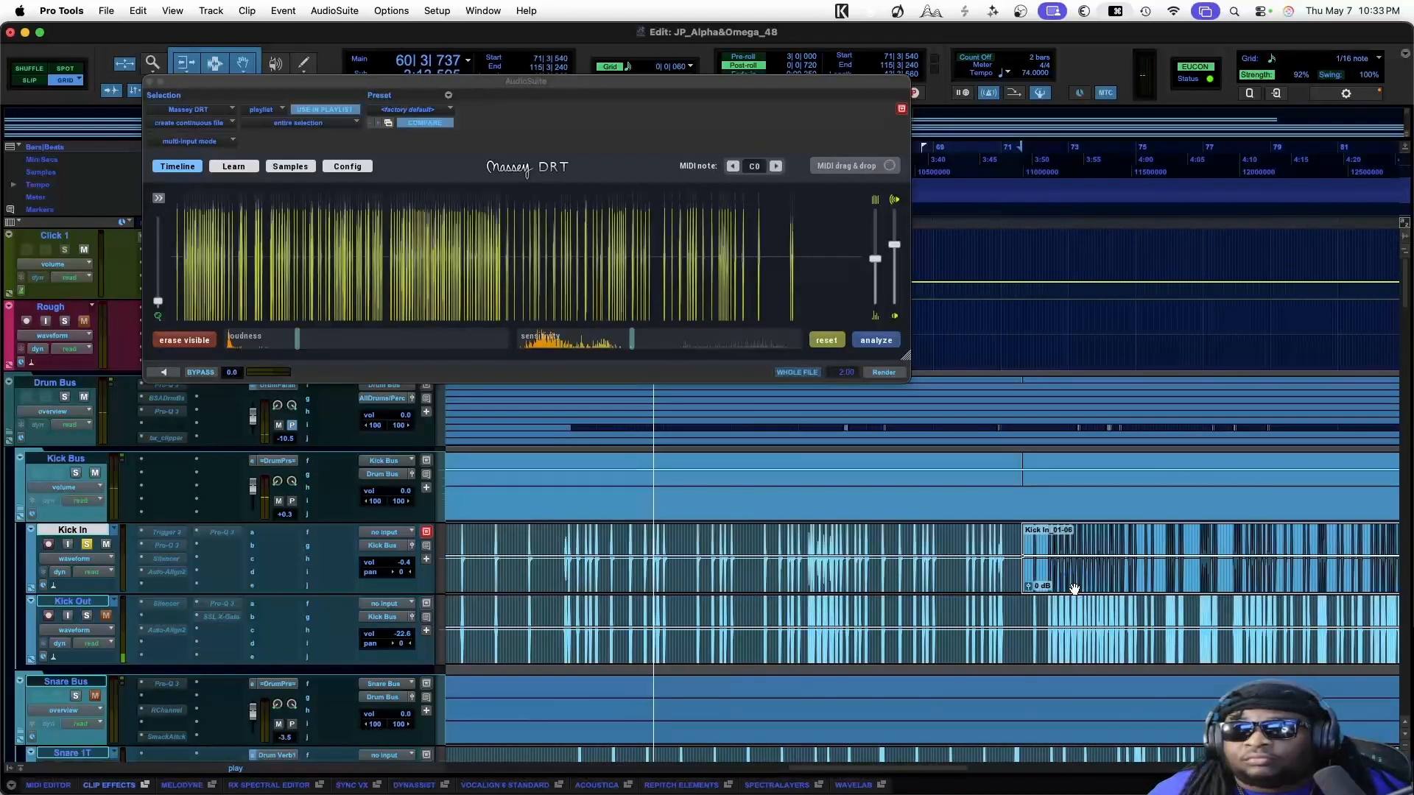
Split Kick In at 92|4|120 and render the clip from 71|3|540 to the split with Massey DRT
{"action": "scroll", "coordinate": [1074, 589], "scroll_direction": "down", "scroll_amount": 2}
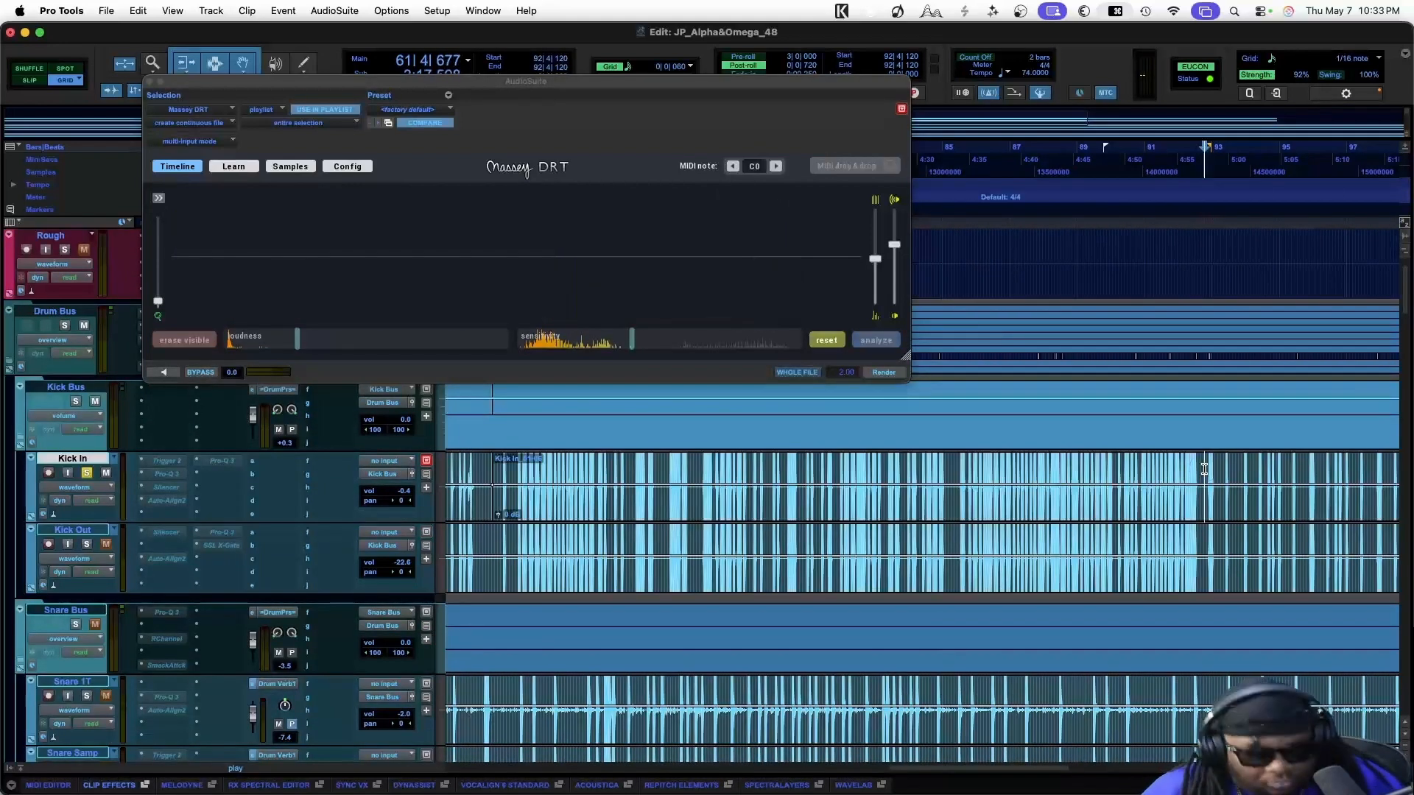
{"action": "key", "text": "super+e"}
{"action": "left_click", "coordinate": [868, 372]}
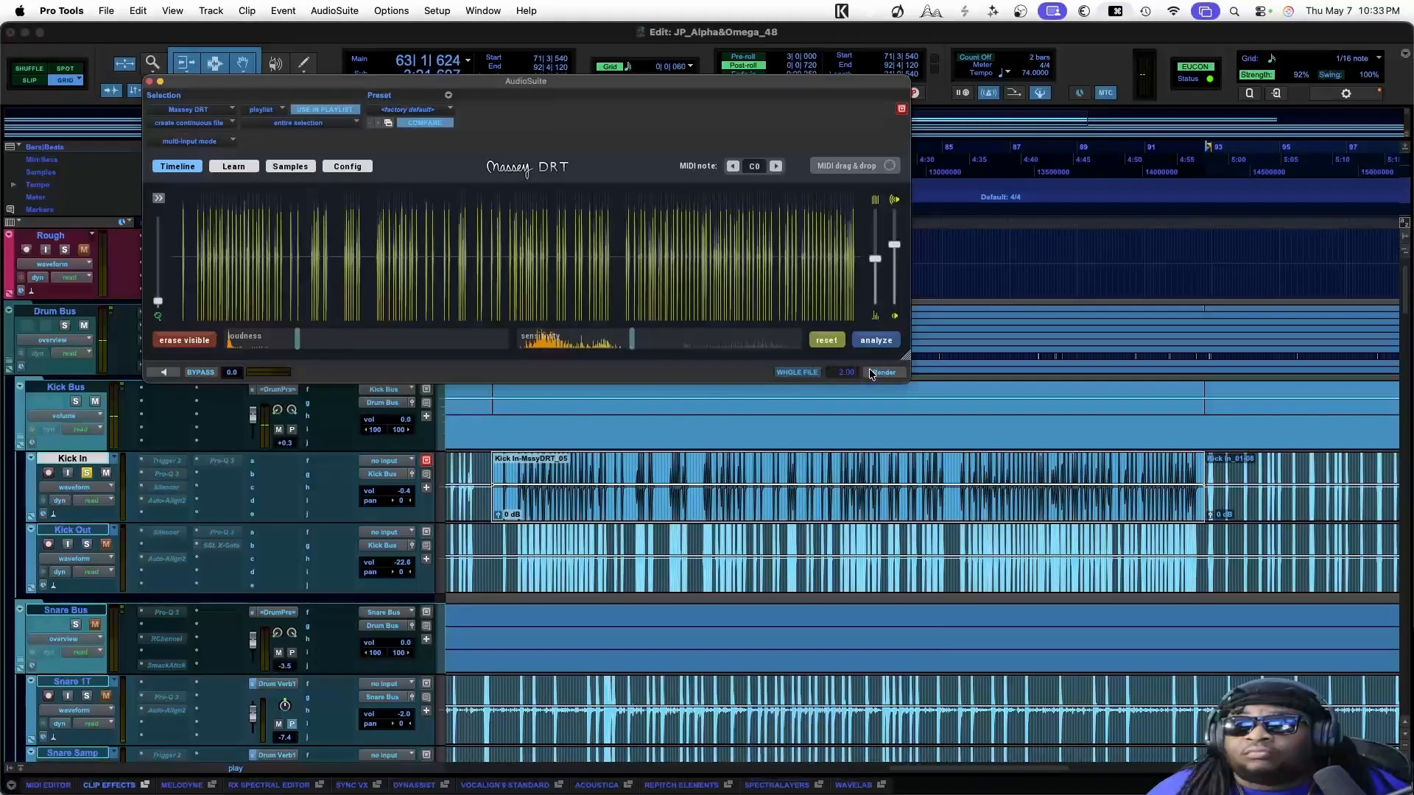
{"action": "key", "text": "space"}
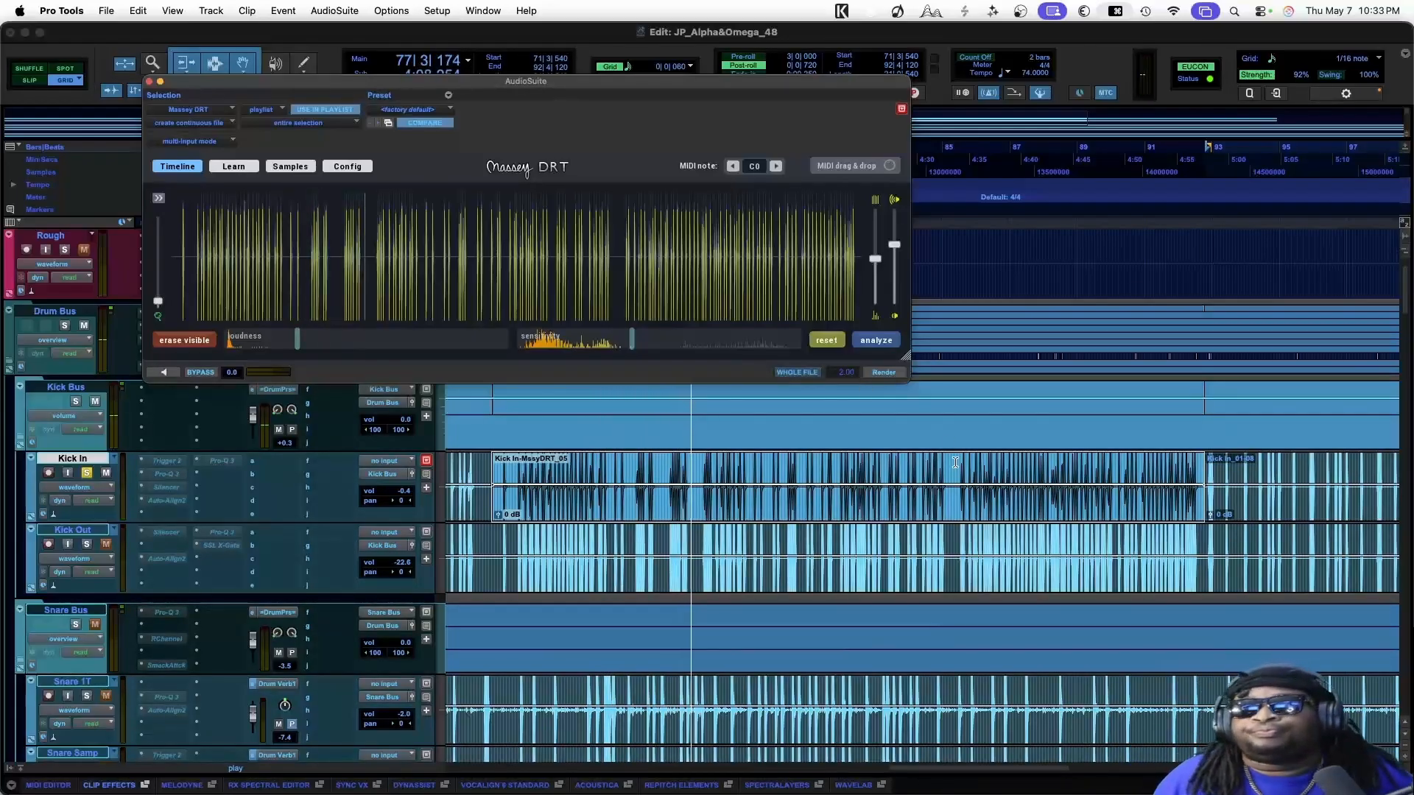
Select the last Kick In clip from 92|4|120 to 115|3|240 and render it with Massey DRT
{"action": "left_click", "coordinate": [1127, 530]}
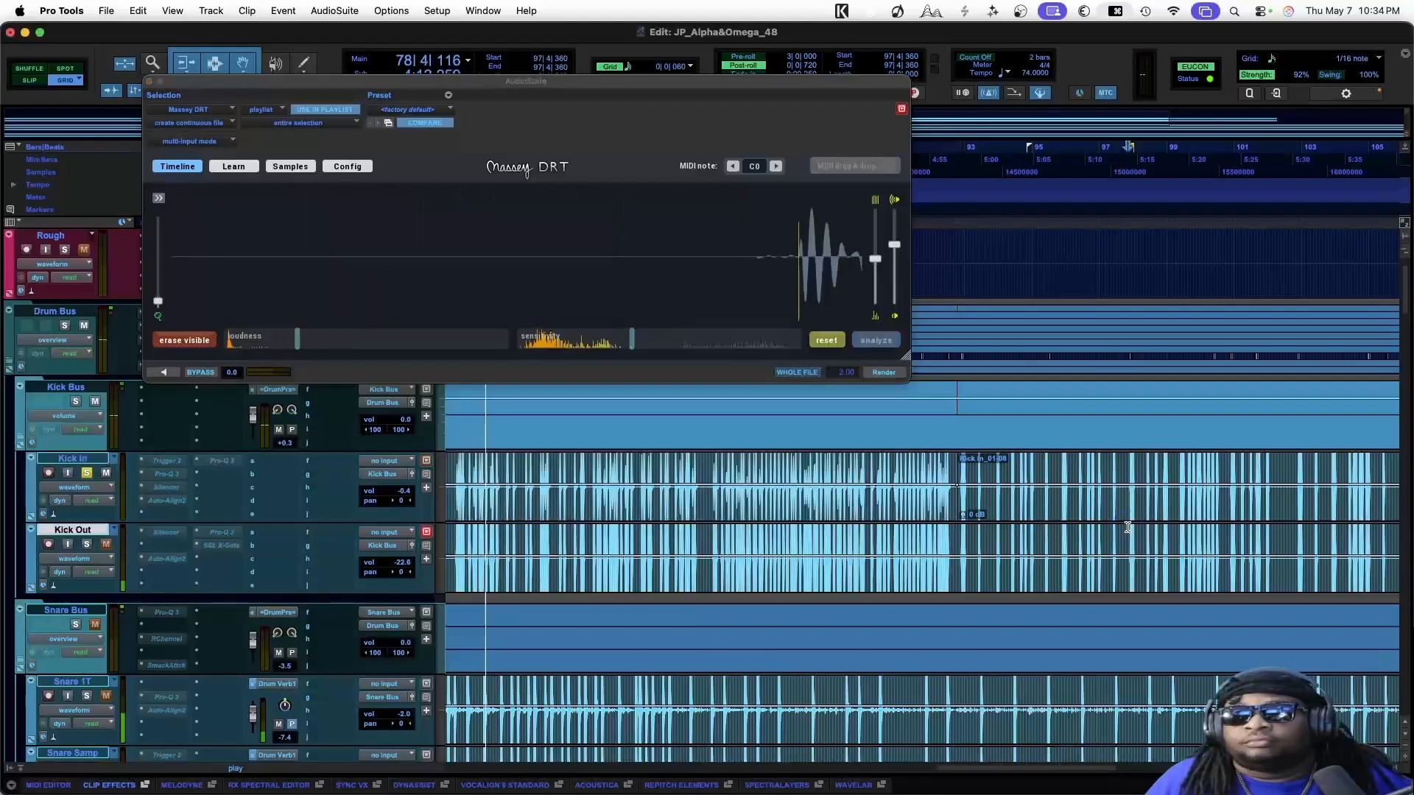
{"action": "left_click", "coordinate": [1128, 520]}
{"action": "scroll", "coordinate": [1129, 521], "scroll_direction": "right", "scroll_amount": 10}
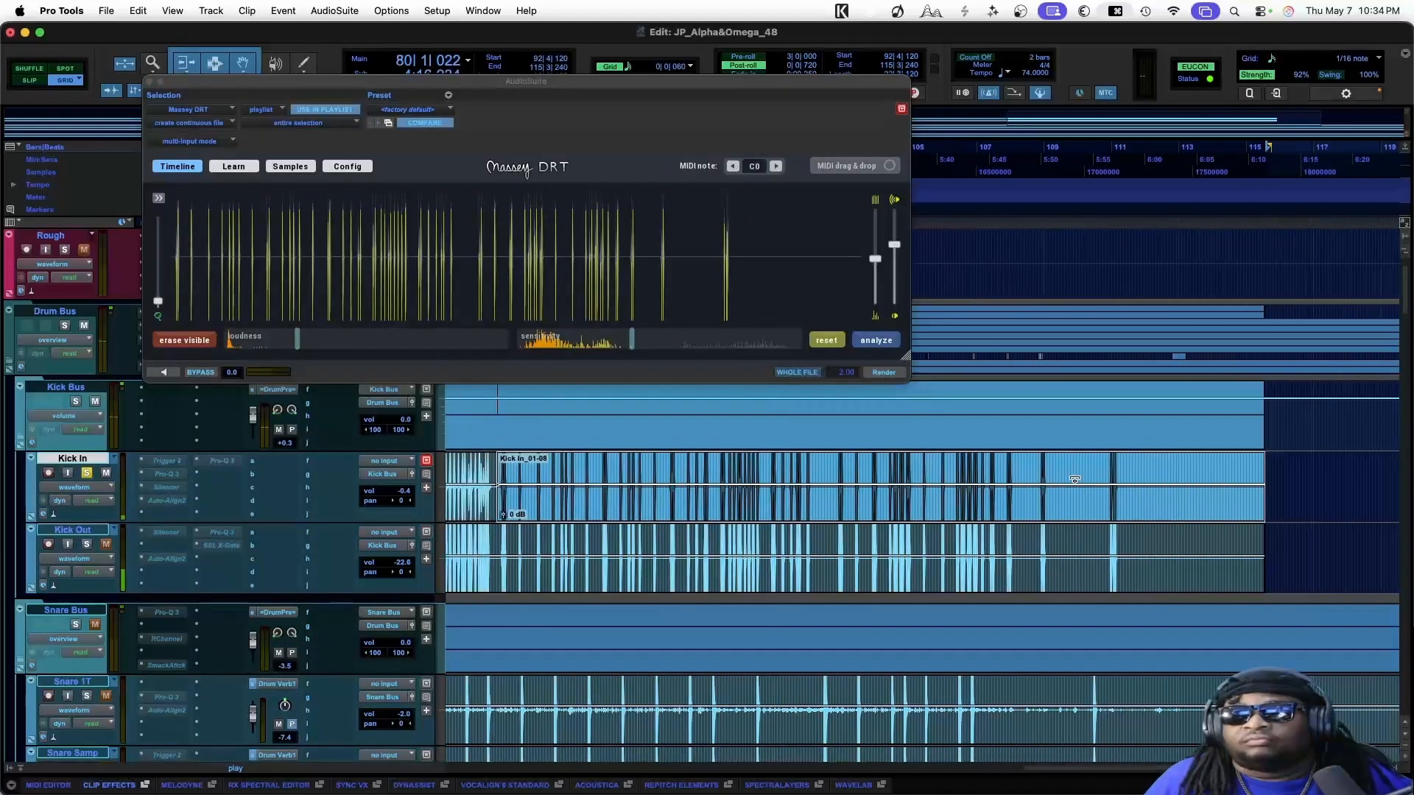
{"action": "key", "text": "space"}
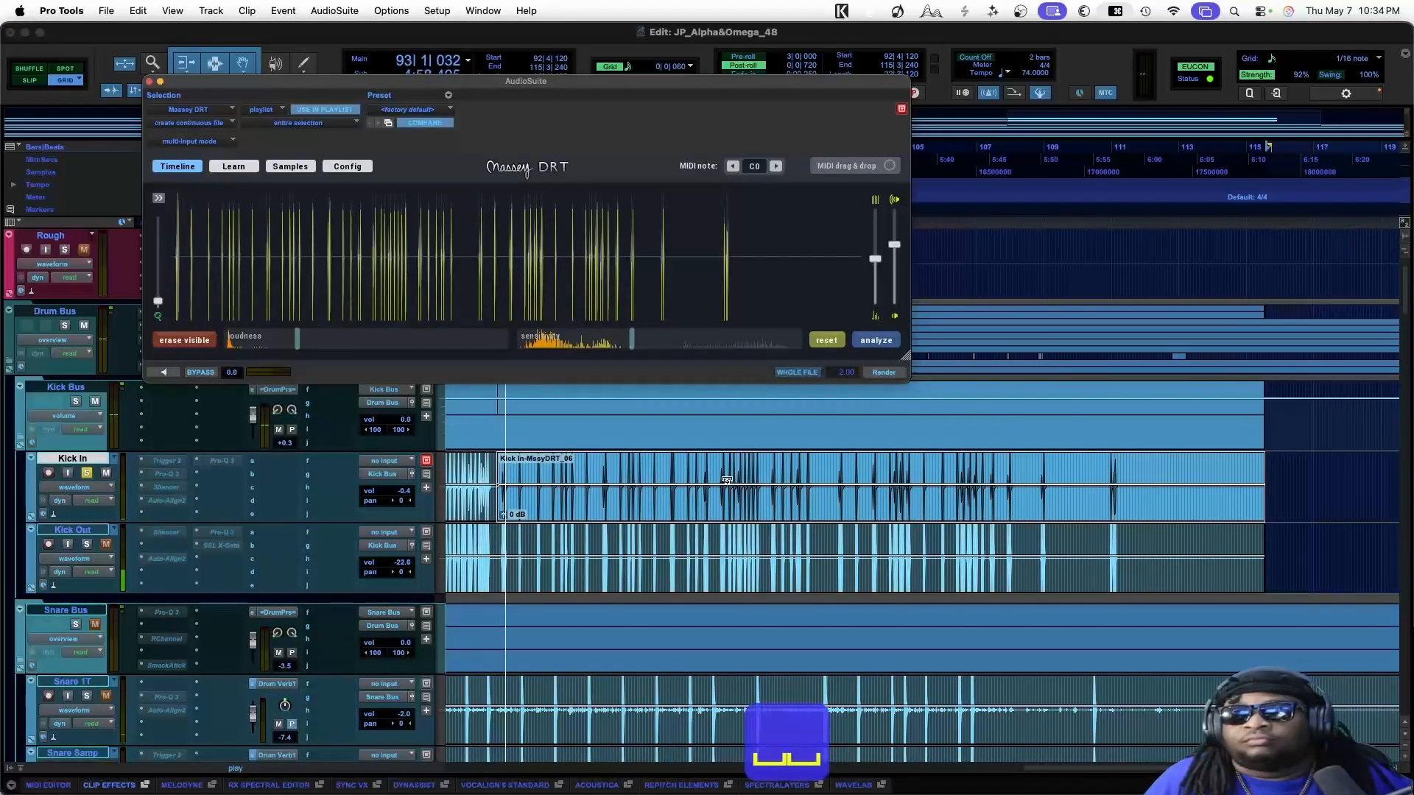
Play back the last rendered Kick In clip from 99|2|600
{"action": "left_click", "coordinate": [720, 474]}
{"action": "key", "text": "space"}
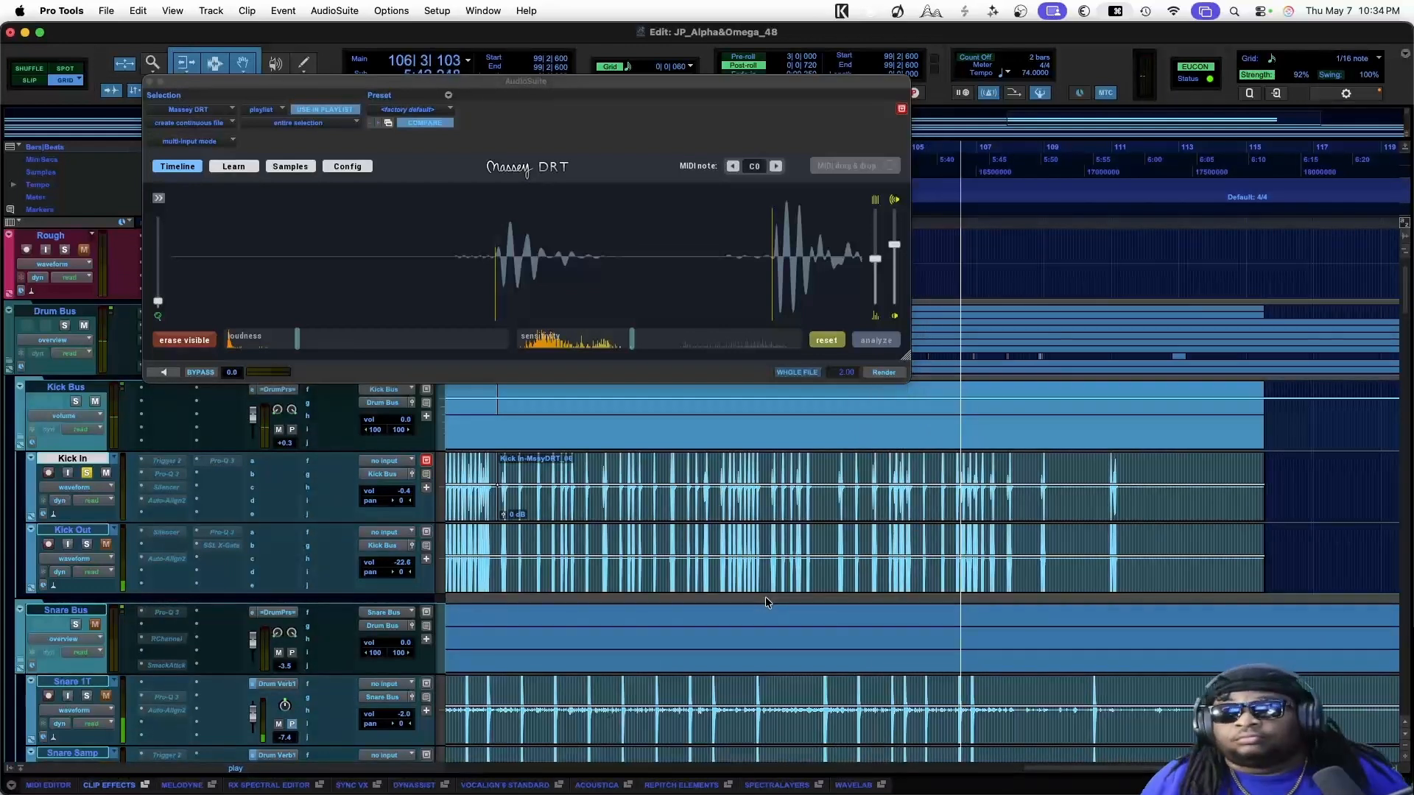
{"action": "key", "text": "space"}
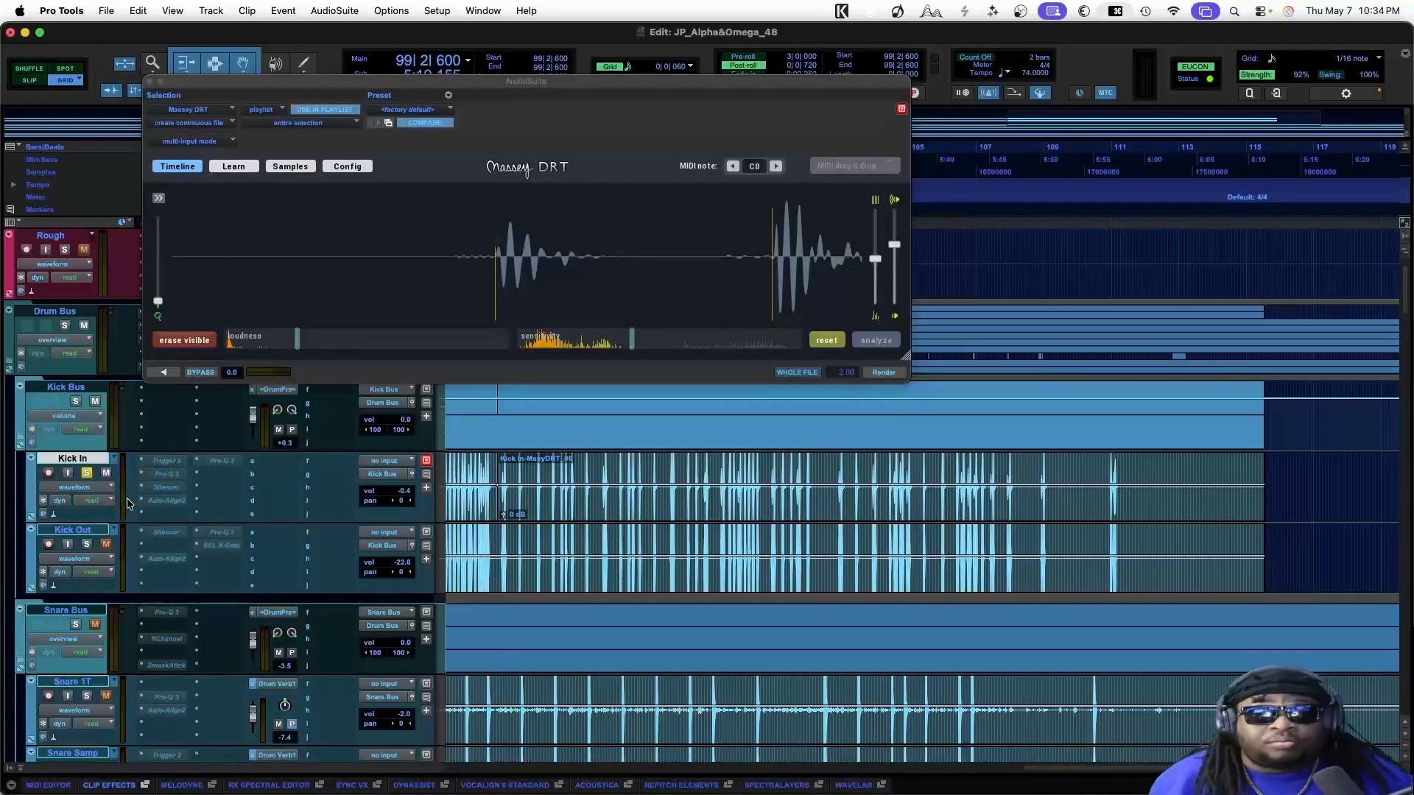
Select the whole Kick Out clip and analyze its hits in Massey DRT
{"action": "left_click", "coordinate": [527, 586]}
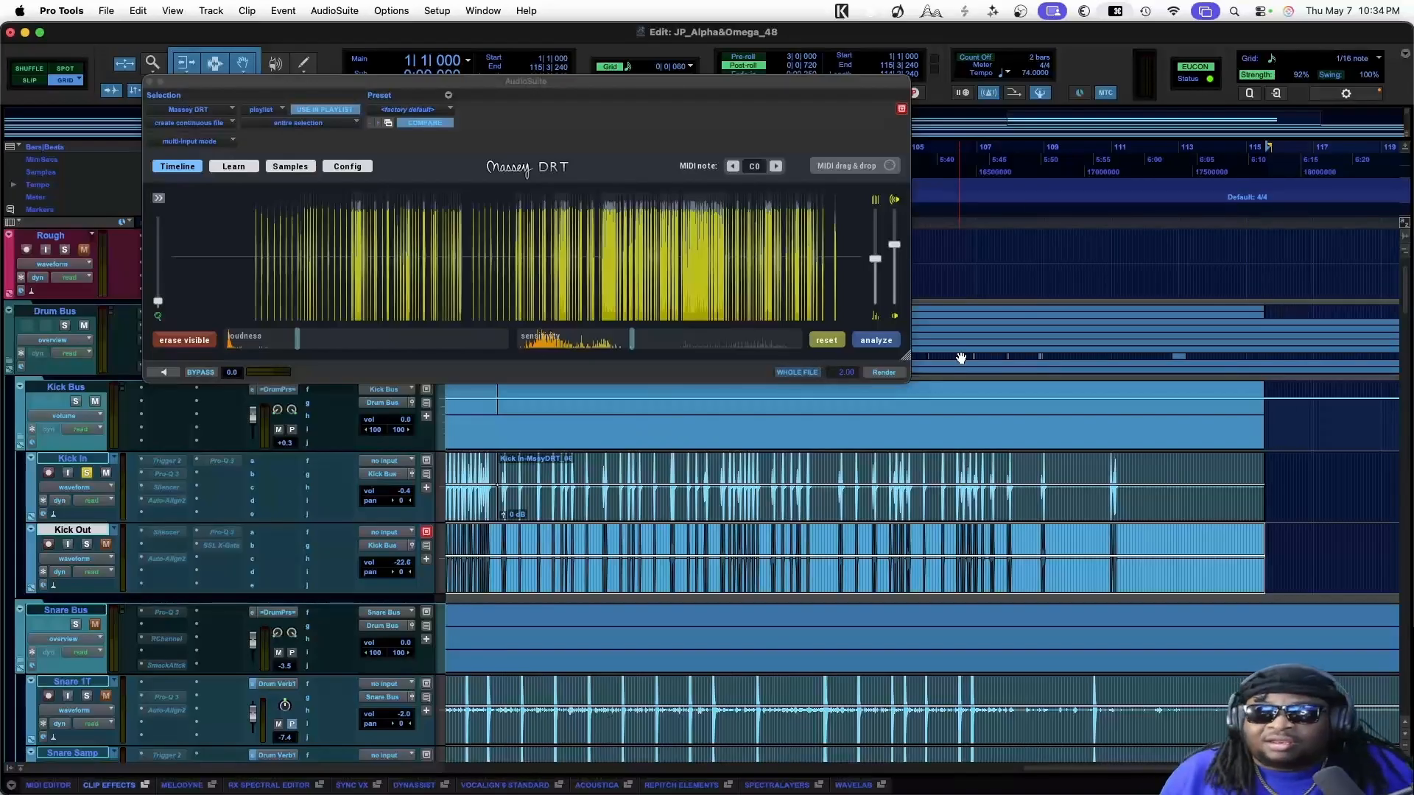
{"action": "left_click_drag", "start_coordinate": [1146, 769], "coordinate": [657, 775]}
{"action": "scroll", "coordinate": [656, 774], "scroll_direction": "down", "scroll_amount": 2}
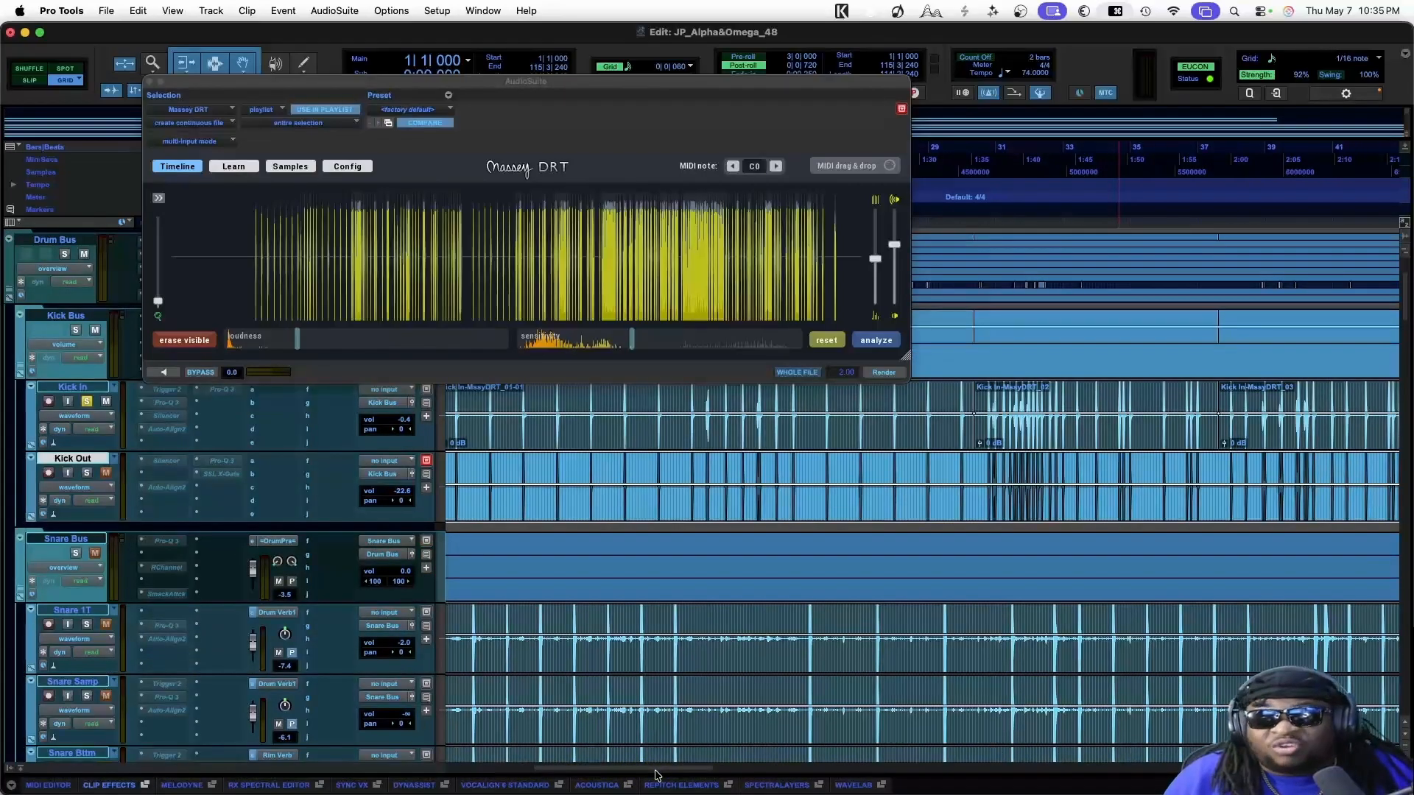
{"action": "scroll", "coordinate": [668, 705], "scroll_direction": "up", "scroll_amount": 2}
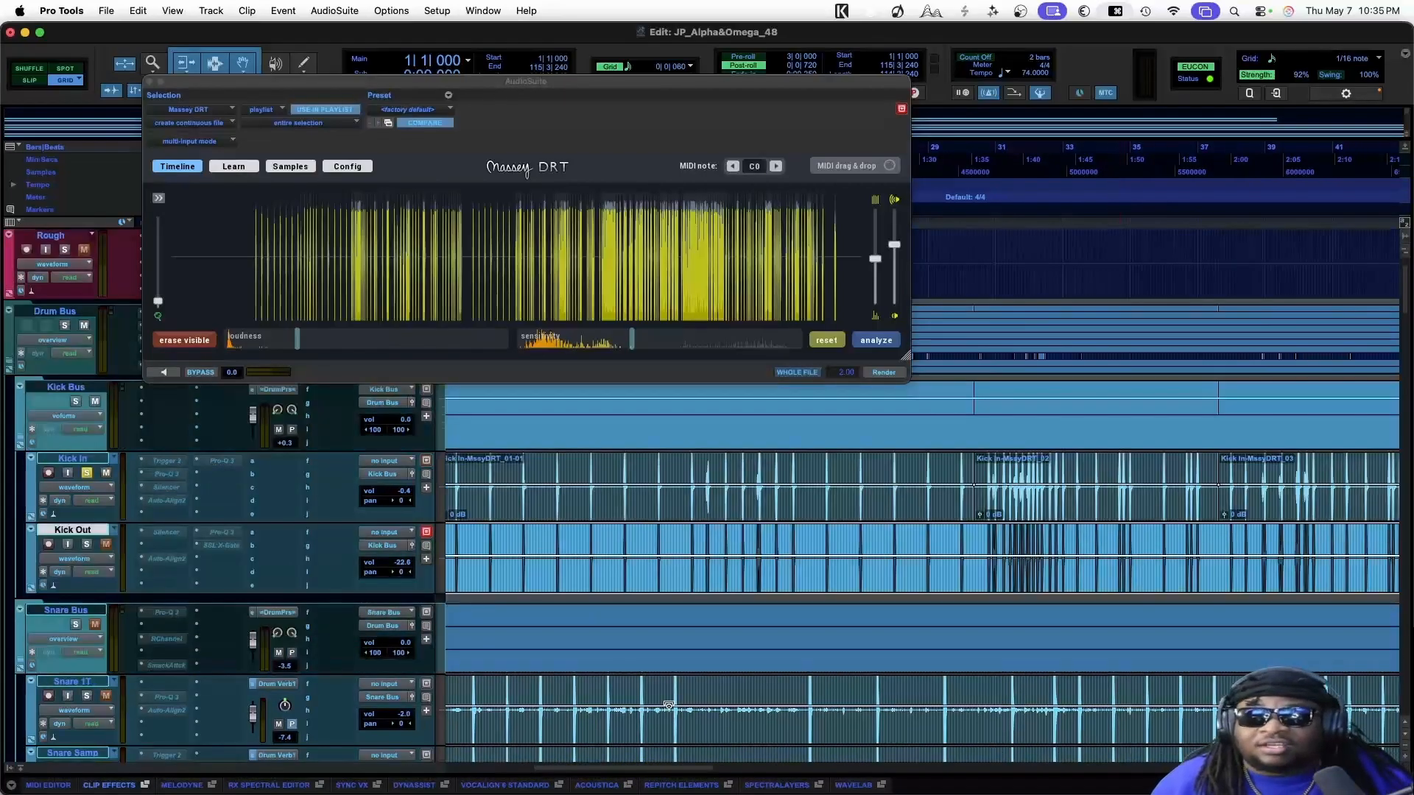
{"action": "left_click", "coordinate": [880, 339]}
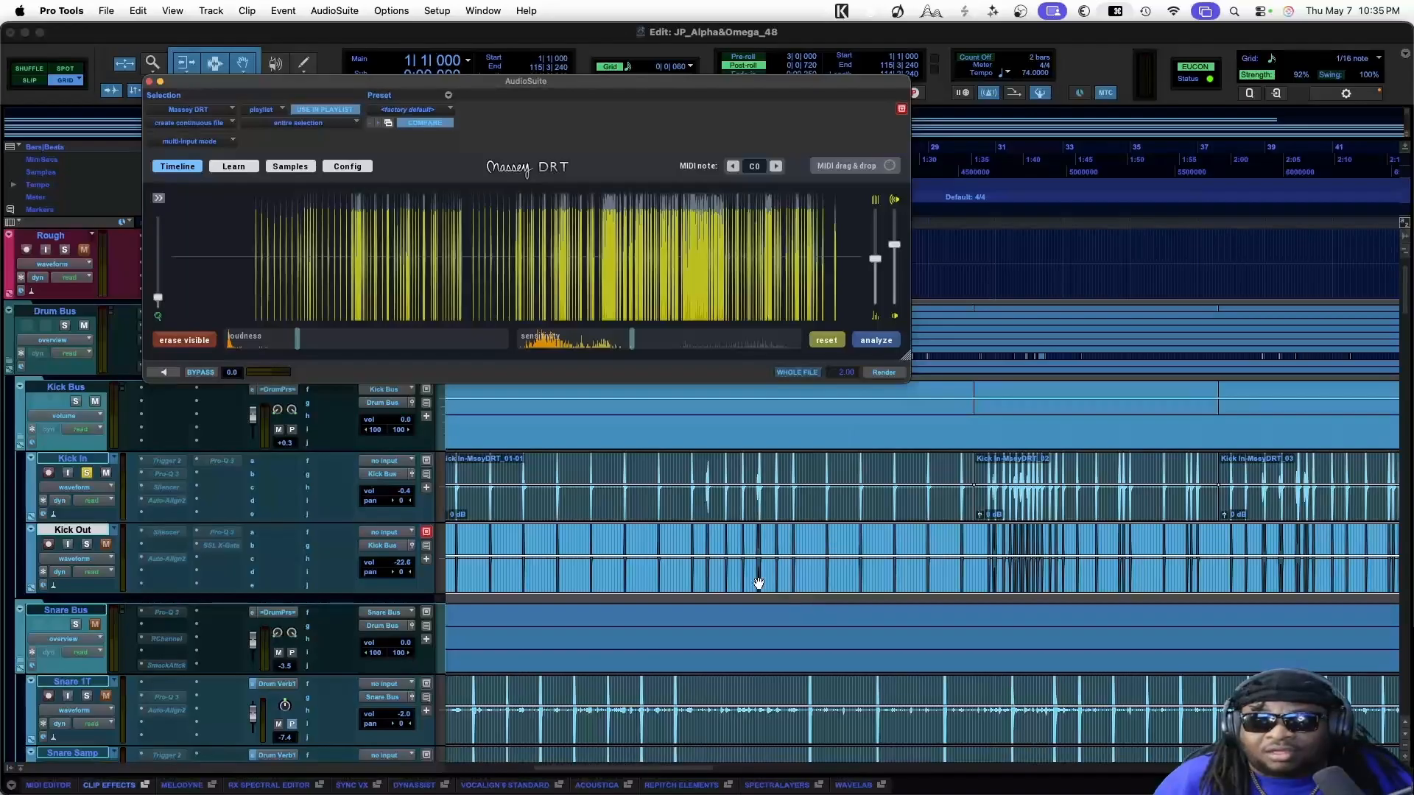
Remove the loaded kick sample from Massey DRT and start importing a replacement into the first slot
{"action": "left_click", "coordinate": [284, 167]}
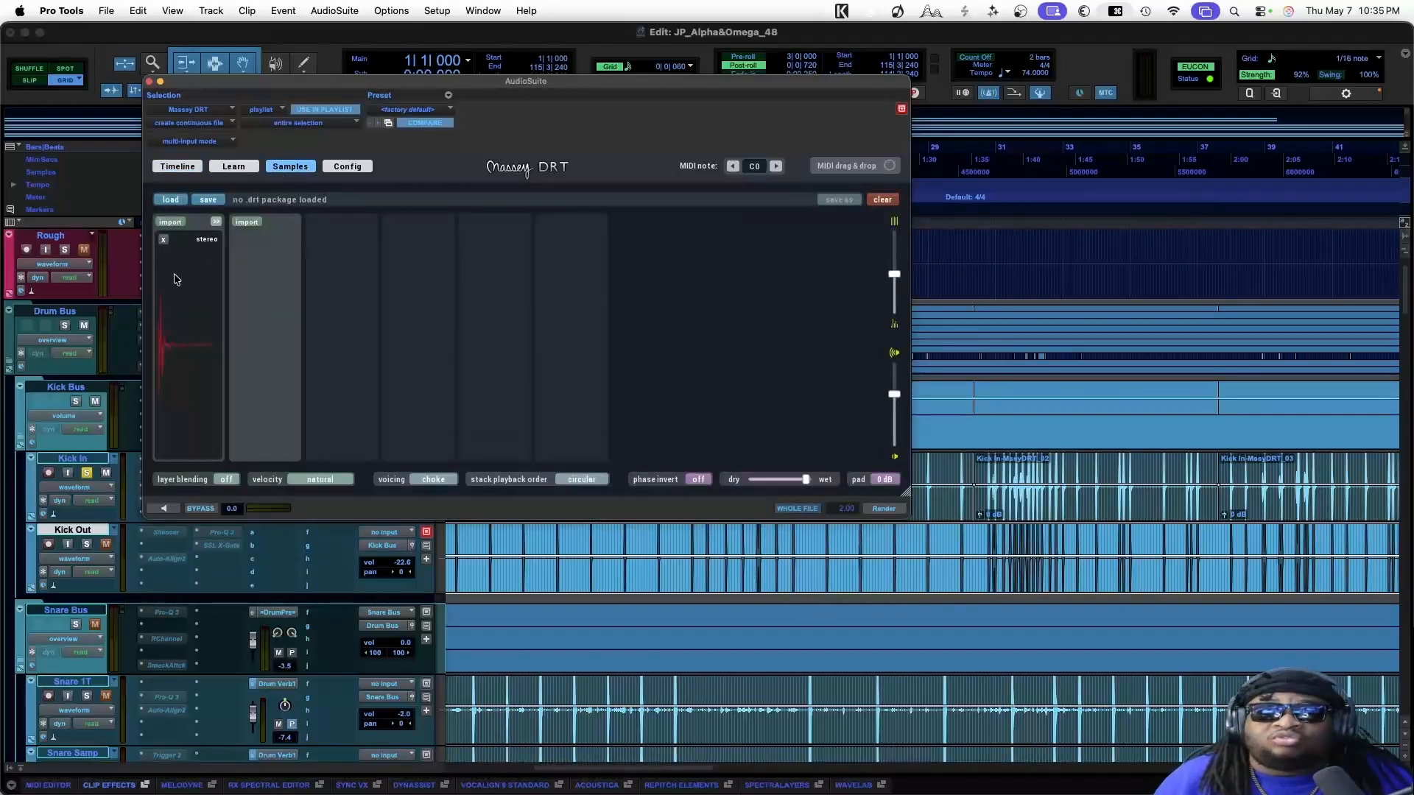
{"action": "left_click", "coordinate": [164, 240]}
{"action": "left_click", "coordinate": [171, 222]}
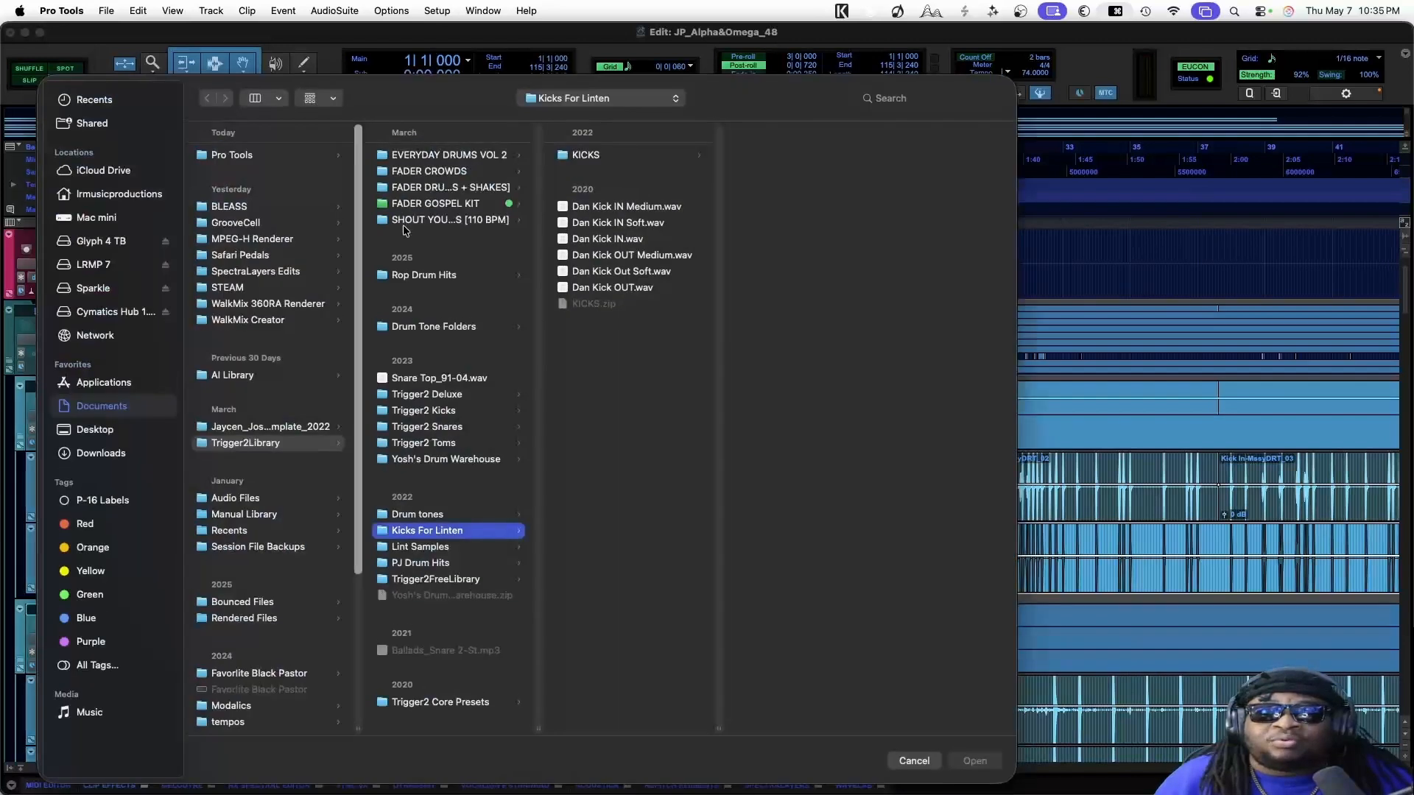
Audition and compare Dan Kick OUT.wav, Dan Kick OUT Medium.wav and Dan Kick Out Soft.wav in the Kicks For Linten folder
{"action": "left_click", "coordinate": [639, 288]}
{"action": "key", "text": "space"}
{"action": "key", "text": "space"}
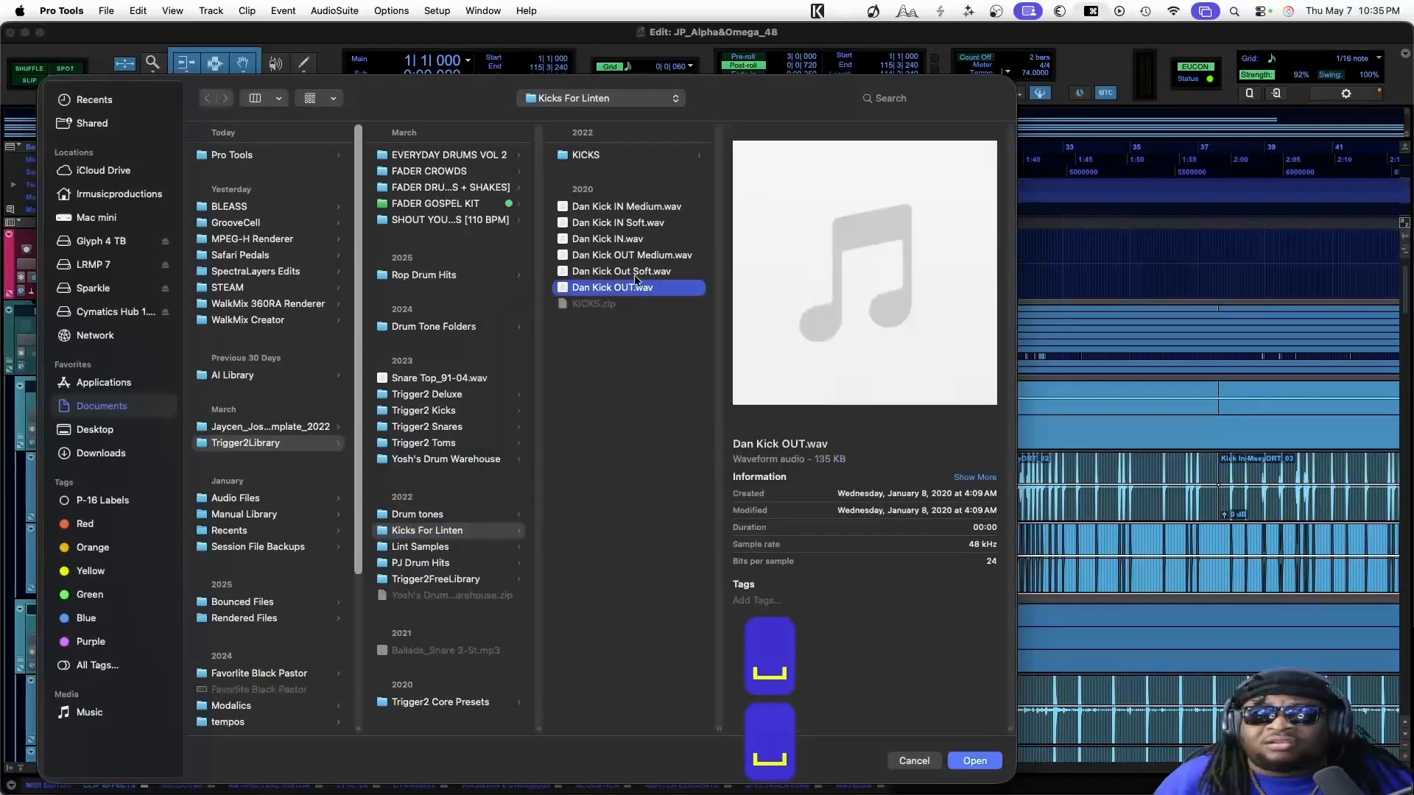
{"action": "left_click", "coordinate": [634, 273]}
{"action": "key", "text": "space"}
{"action": "left_click", "coordinate": [637, 288]}
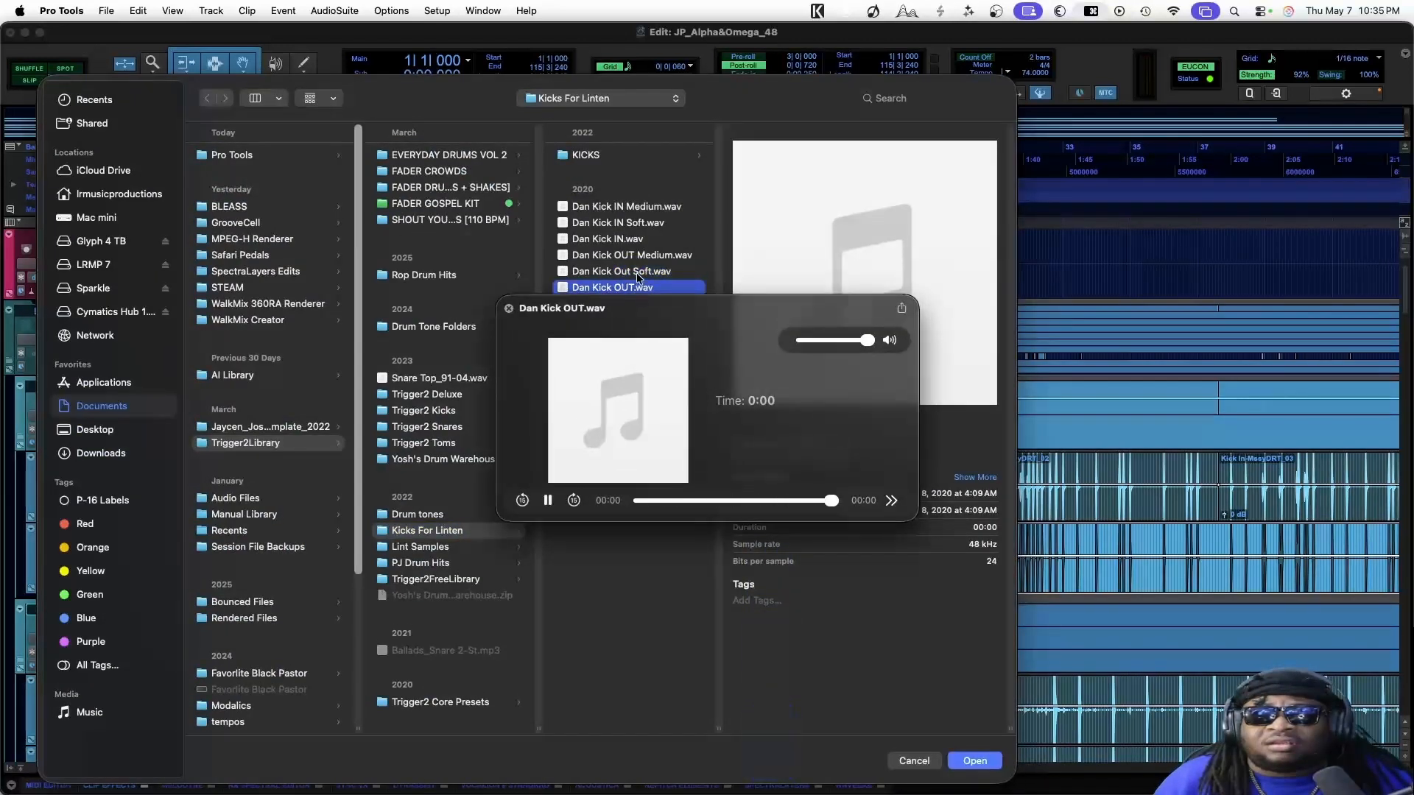
{"action": "left_click", "coordinate": [635, 275]}
{"action": "left_click", "coordinate": [634, 259]}
{"action": "left_click", "coordinate": [636, 274]}
{"action": "left_click", "coordinate": [636, 288]}
{"action": "left_click", "coordinate": [639, 274]}
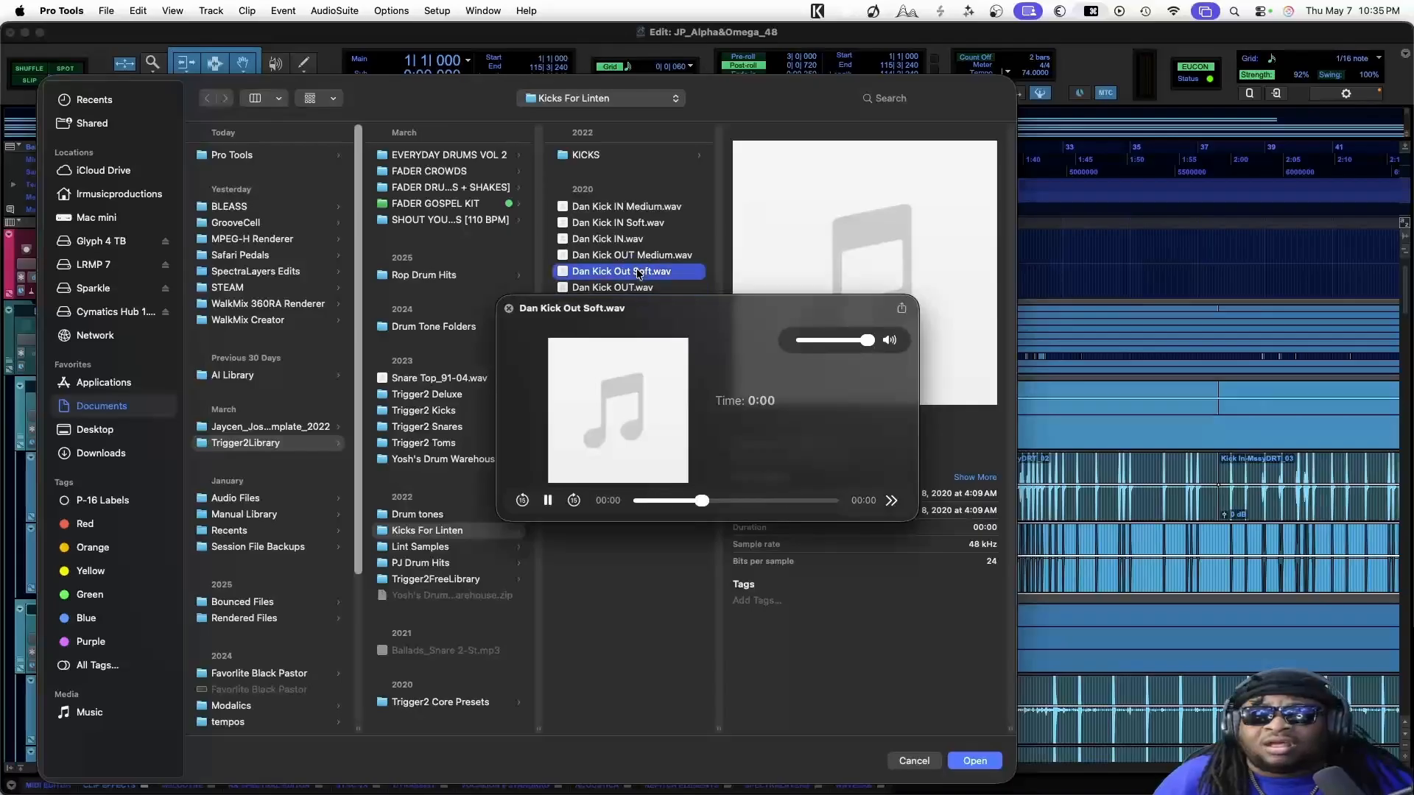
{"action": "left_click", "coordinate": [638, 289]}
{"action": "left_click", "coordinate": [639, 275]}
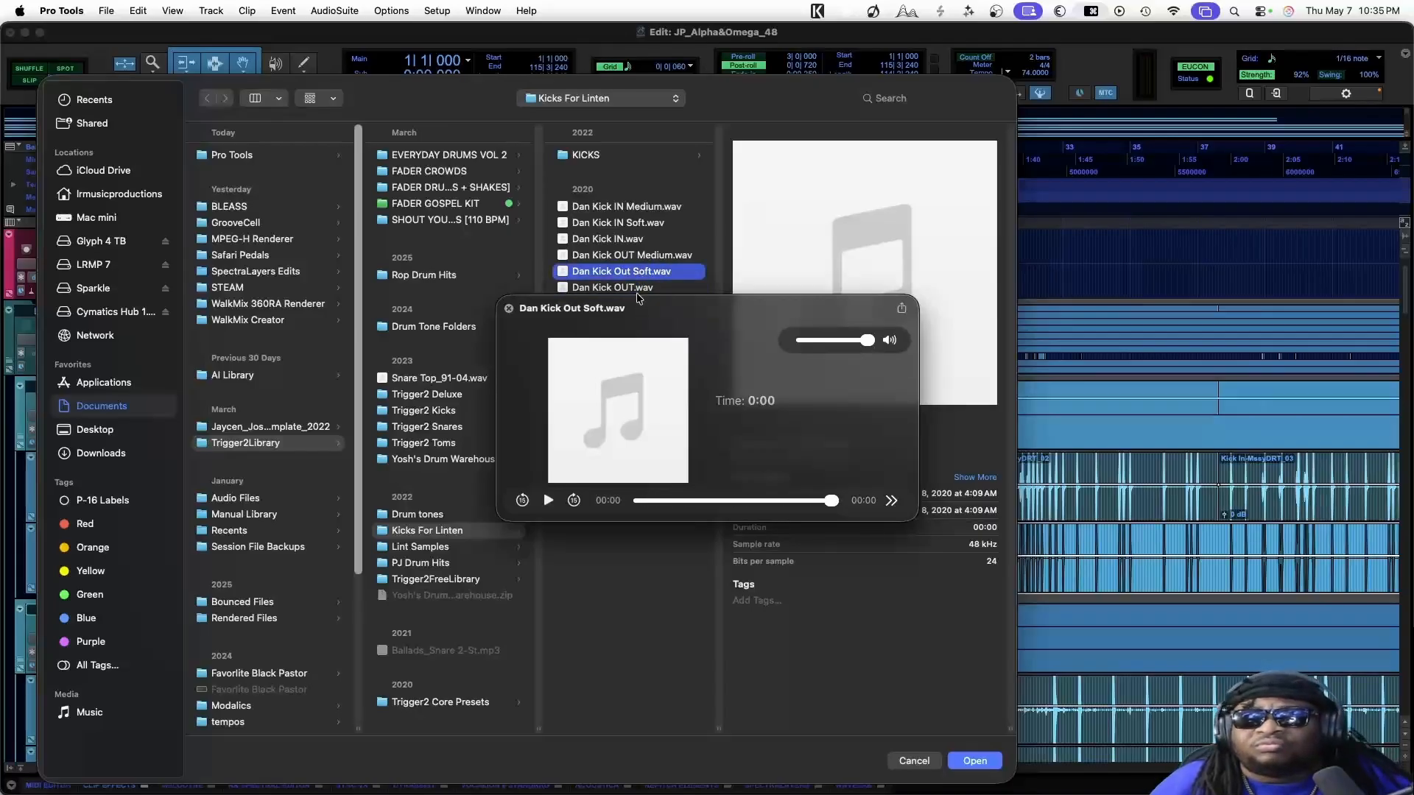
{"action": "left_click", "coordinate": [639, 259]}
{"action": "left_click", "coordinate": [635, 274]}
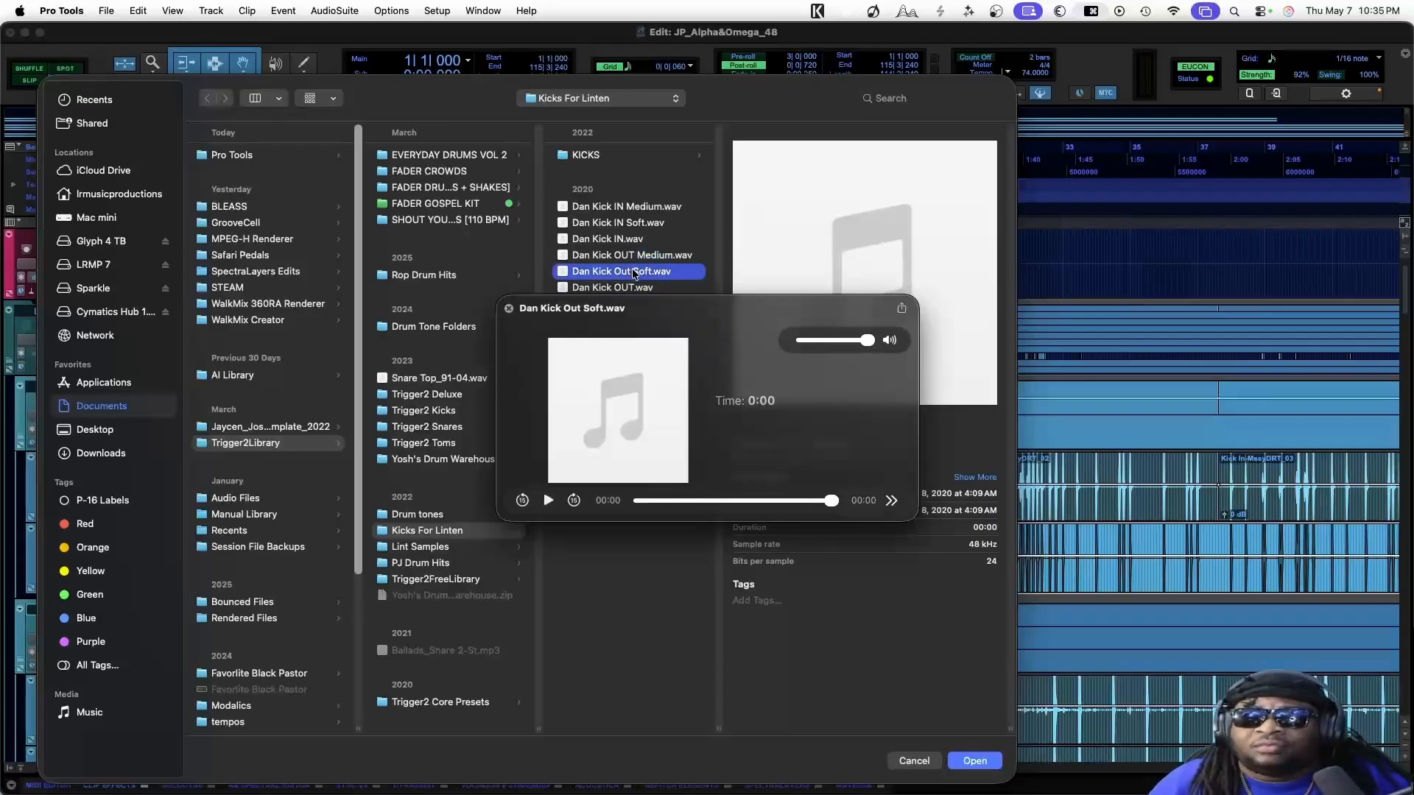
{"action": "left_click", "coordinate": [626, 288]}
{"action": "left_click", "coordinate": [626, 274]}
{"action": "left_click", "coordinate": [627, 288]}
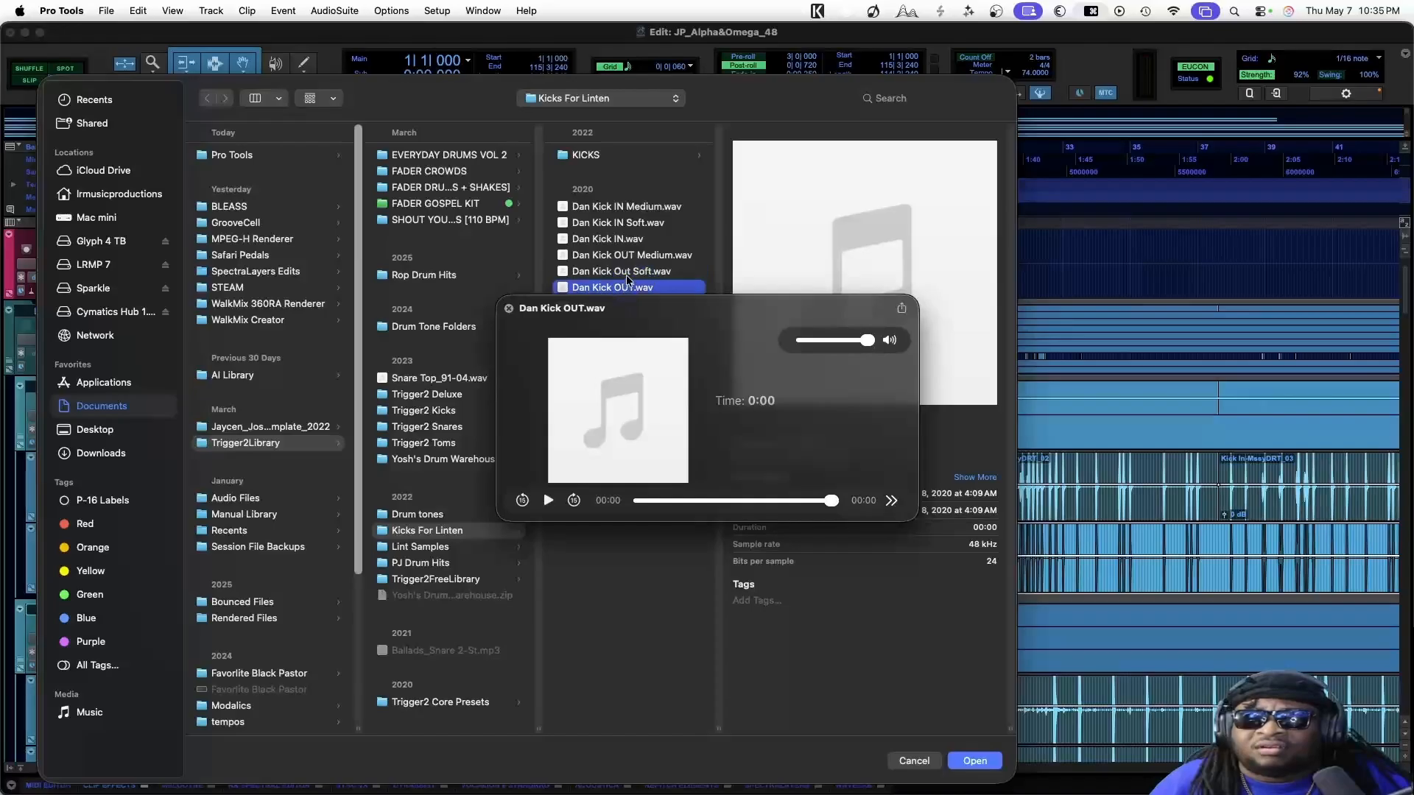
{"action": "left_click", "coordinate": [627, 274]}
{"action": "left_click", "coordinate": [627, 288]}
Import Dan Kick Out Soft.wav into Massey DRT and render it over the whole Kick Out clip
{"action": "left_click", "coordinate": [627, 274]}
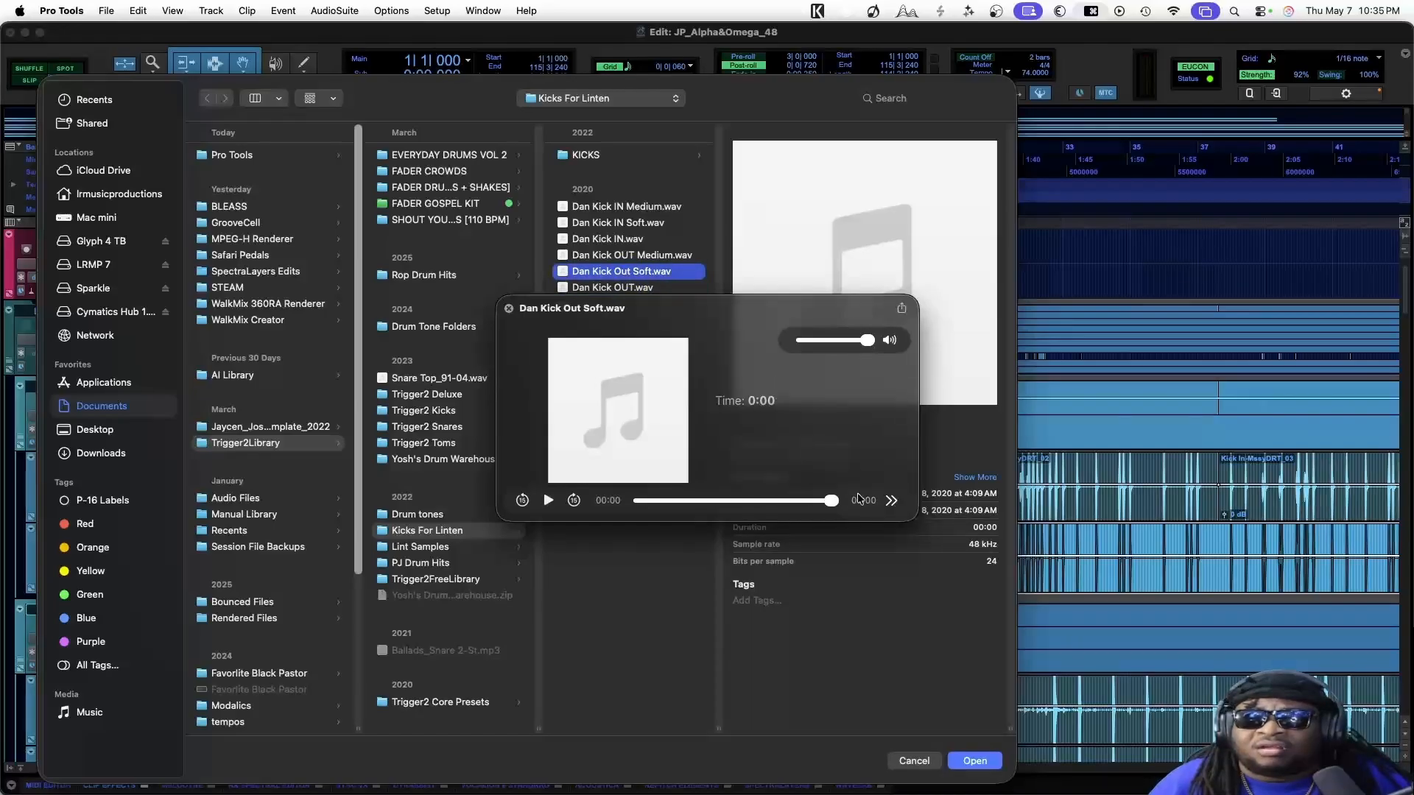
{"action": "key", "text": "space"}
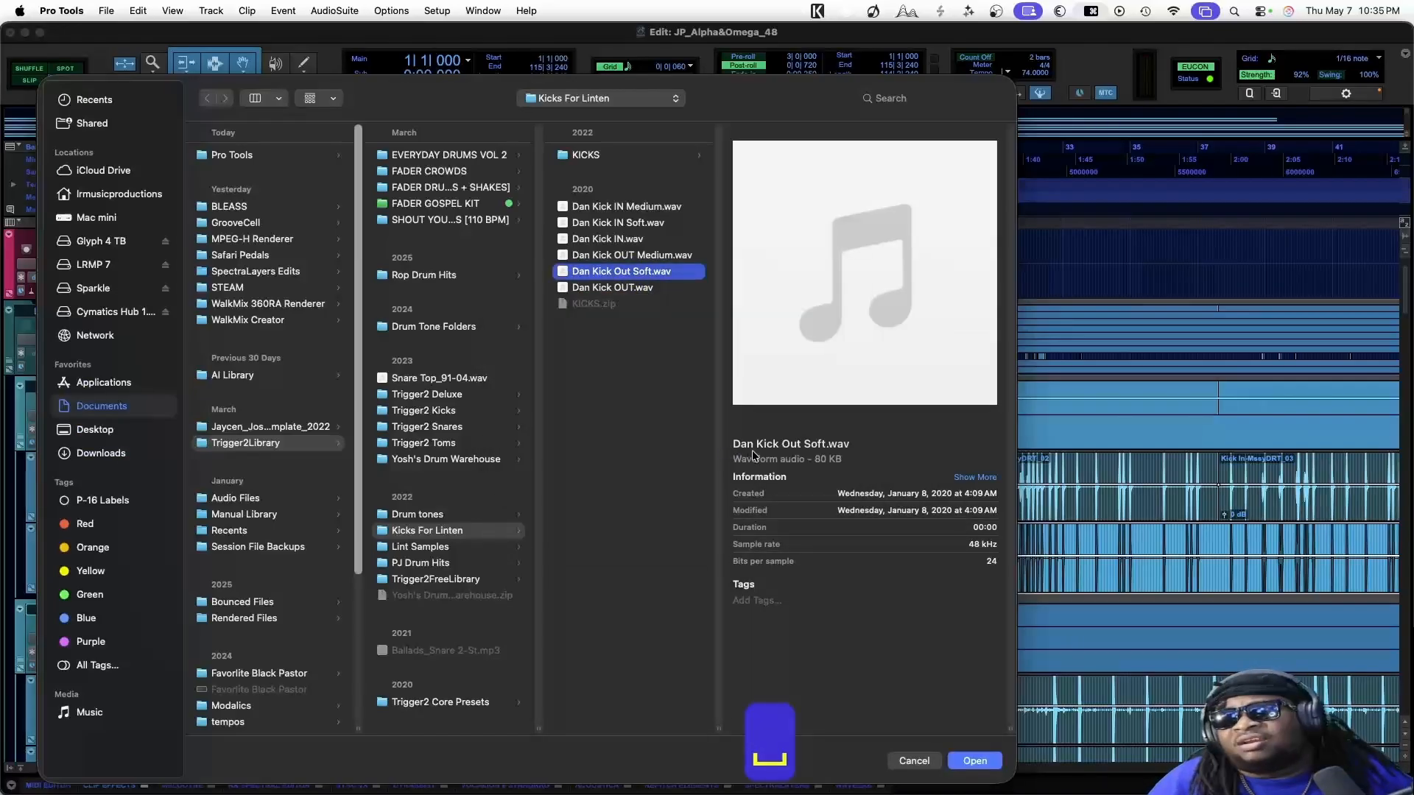
{"action": "left_click", "coordinate": [975, 763]}
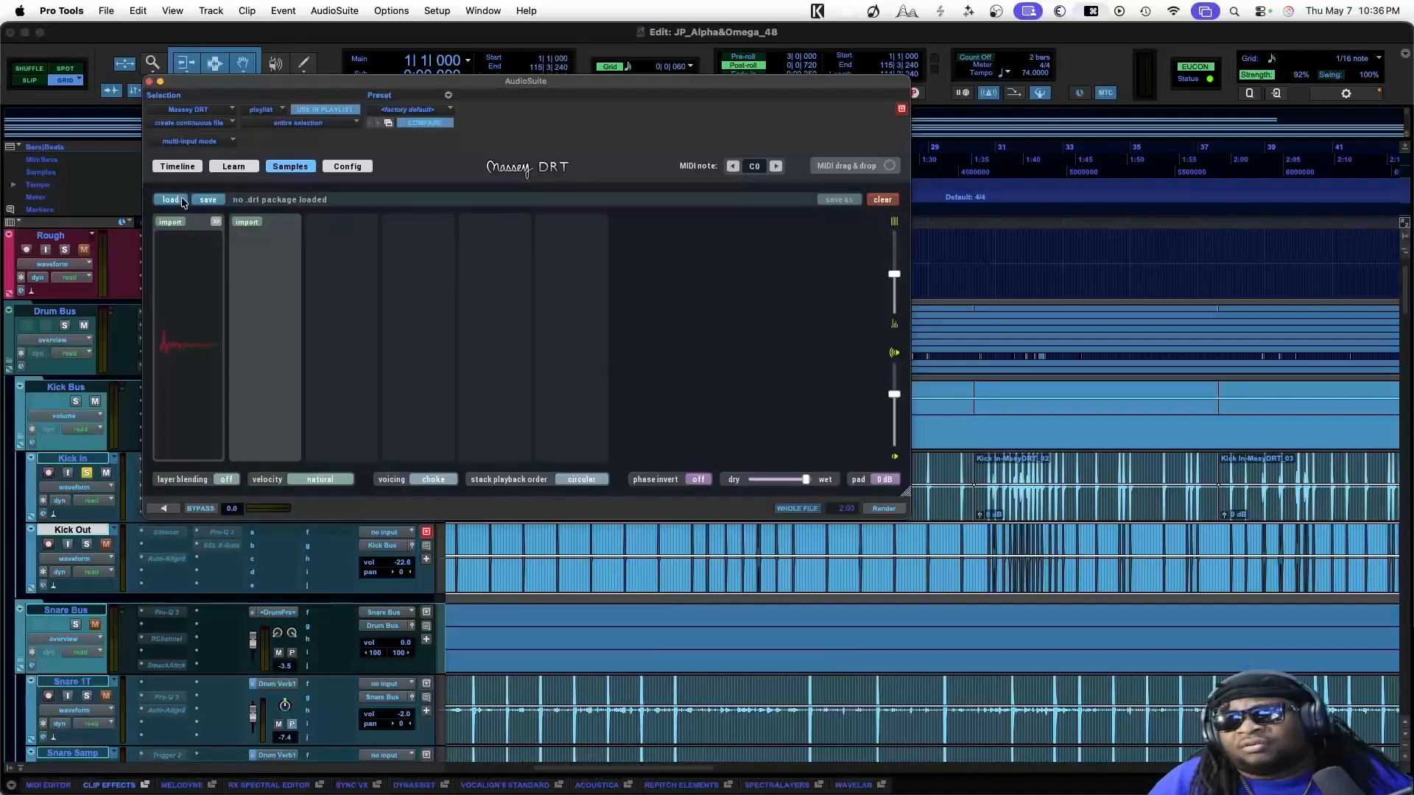
{"action": "left_click", "coordinate": [174, 163]}
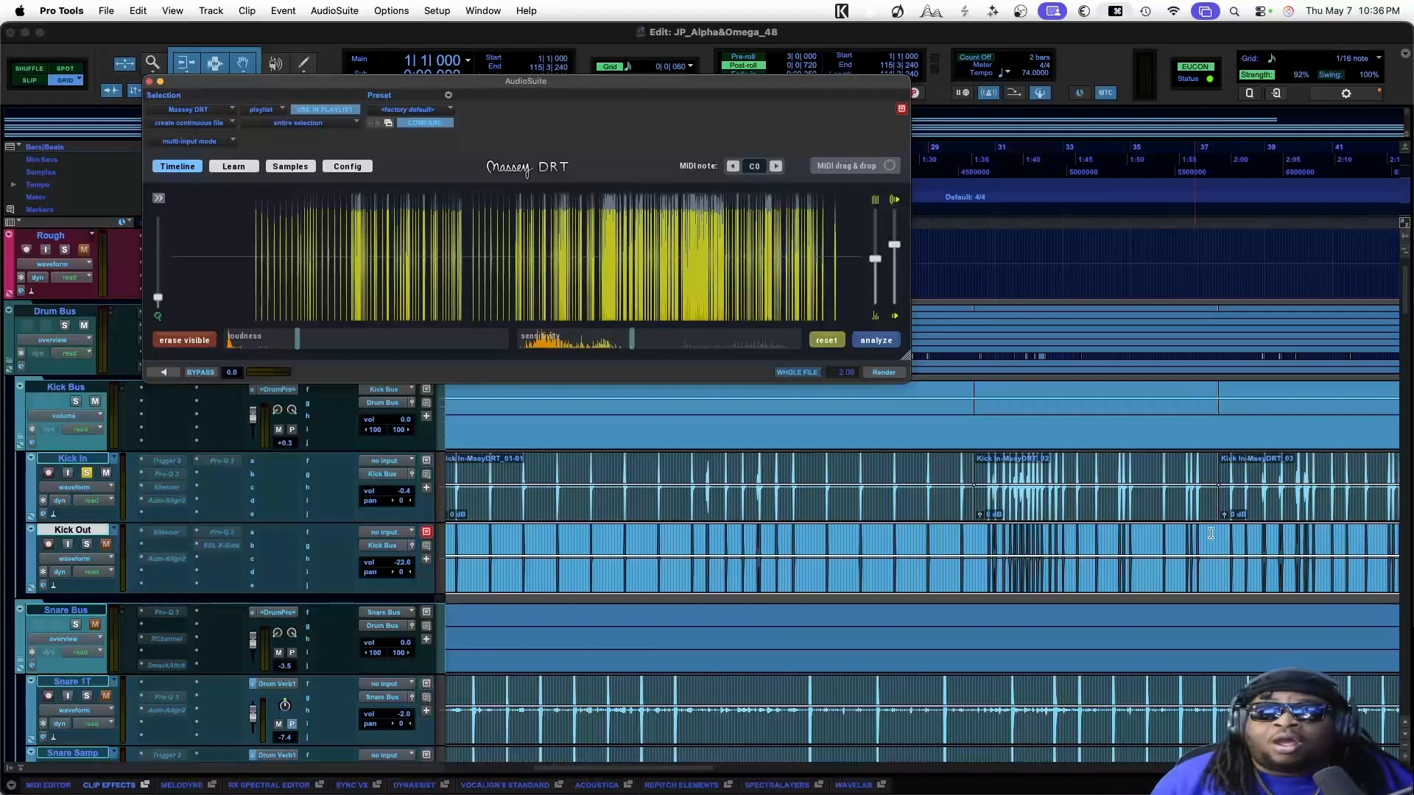
{"action": "left_click", "coordinate": [881, 376]}
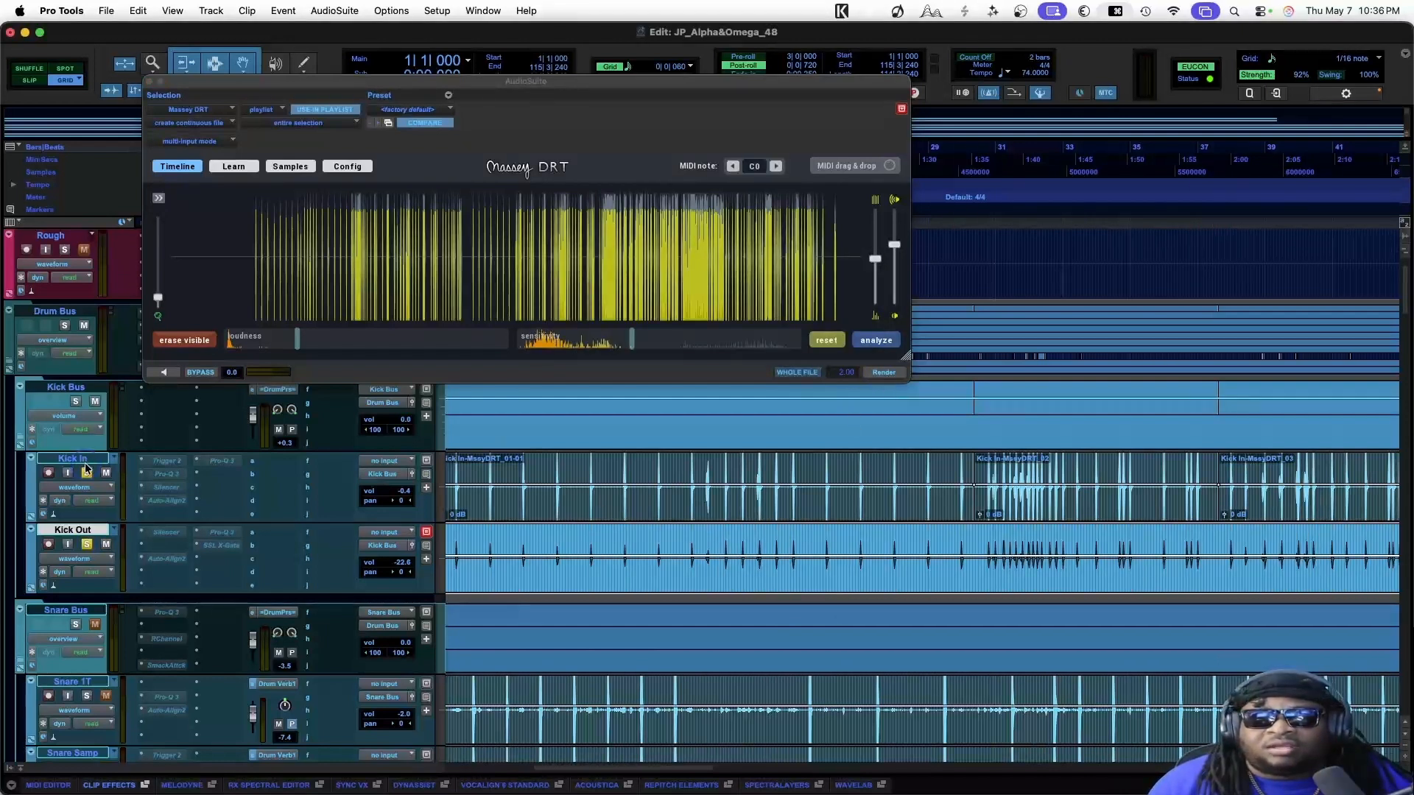
Play back the rendered Kick Out clip from bar 16 and try raising its clip gain
{"action": "left_click", "coordinate": [482, 536]}
{"action": "key", "text": "space"}
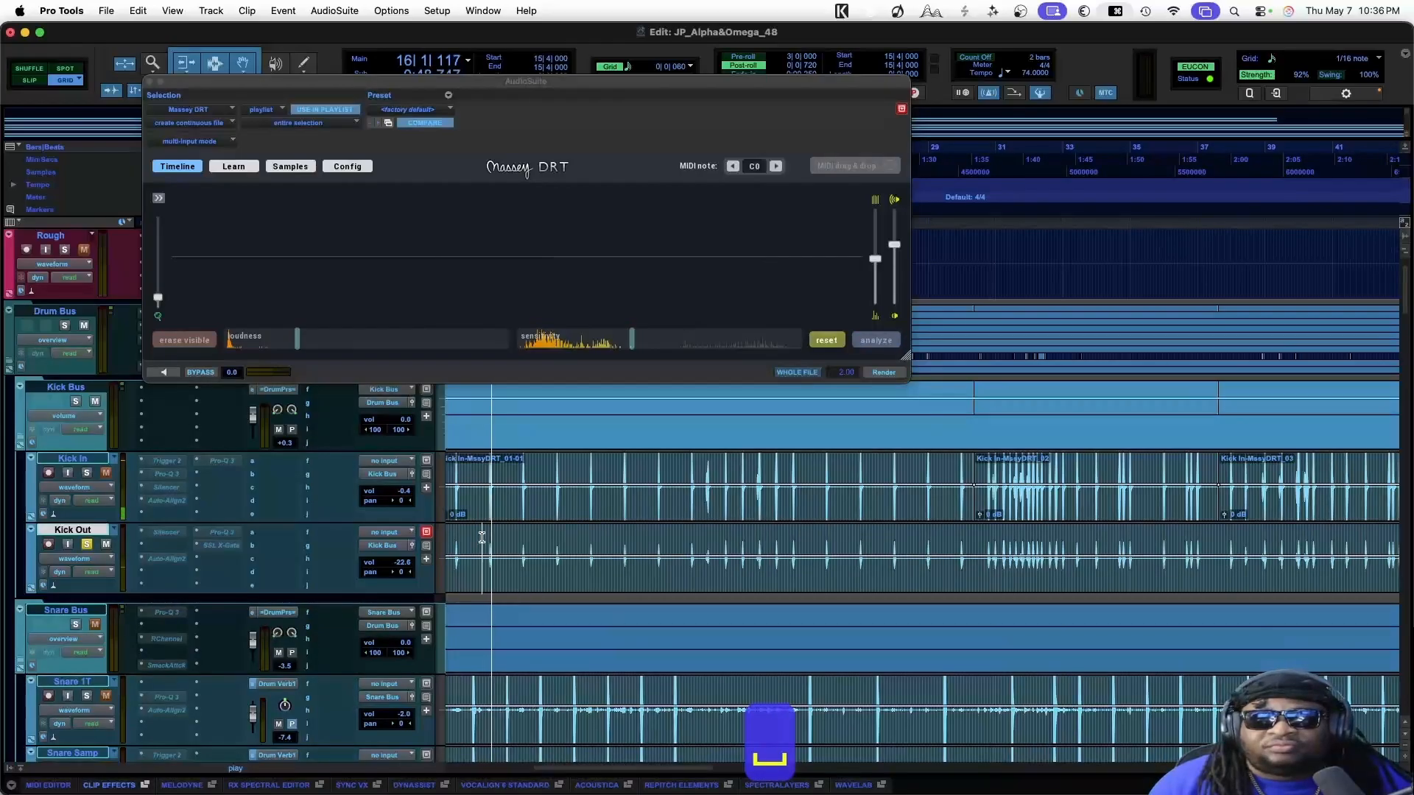
{"action": "left_click", "coordinate": [514, 587]}
{"action": "left_click_drag", "start_coordinate": [531, 558], "coordinate": [532, 546]}
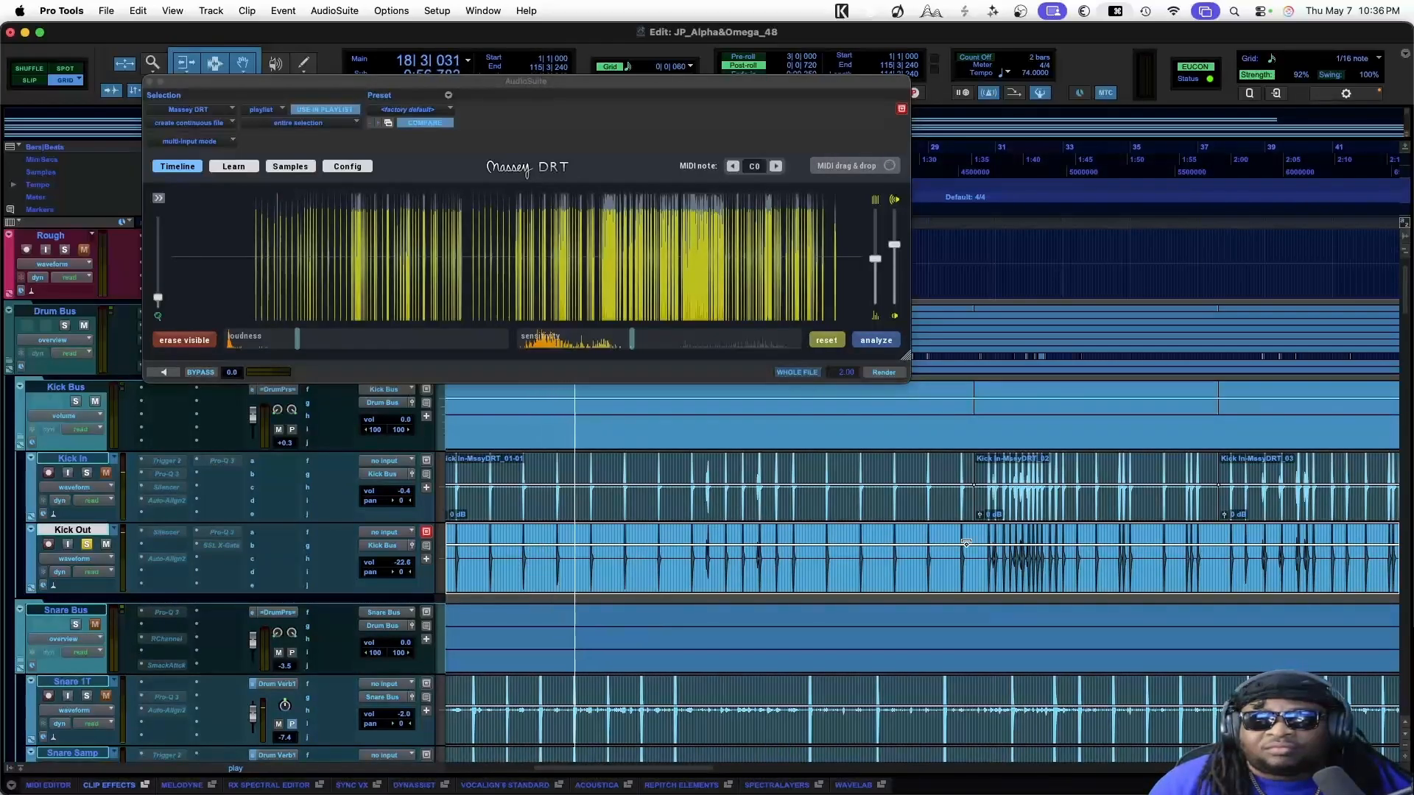
{"action": "key", "text": "space"}
{"action": "key", "text": "super+z"}
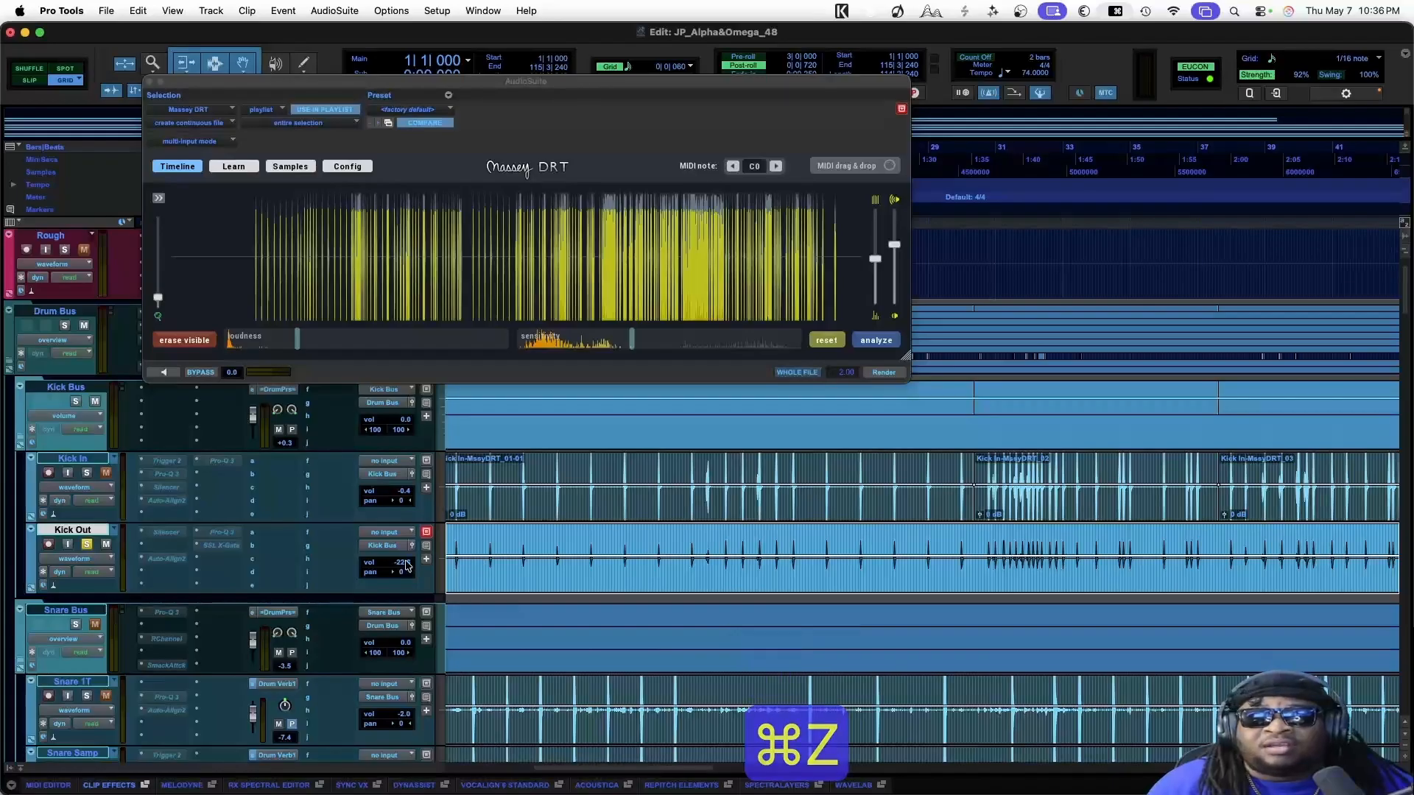
Set the Kick Out track volume to 0.0 dB and raise the rendered clip's gain during playback, checking its level in the mixer
{"action": "left_click_drag", "start_coordinate": [403, 562], "coordinate": [409, 566]}
{"action": "key", "text": "space"}
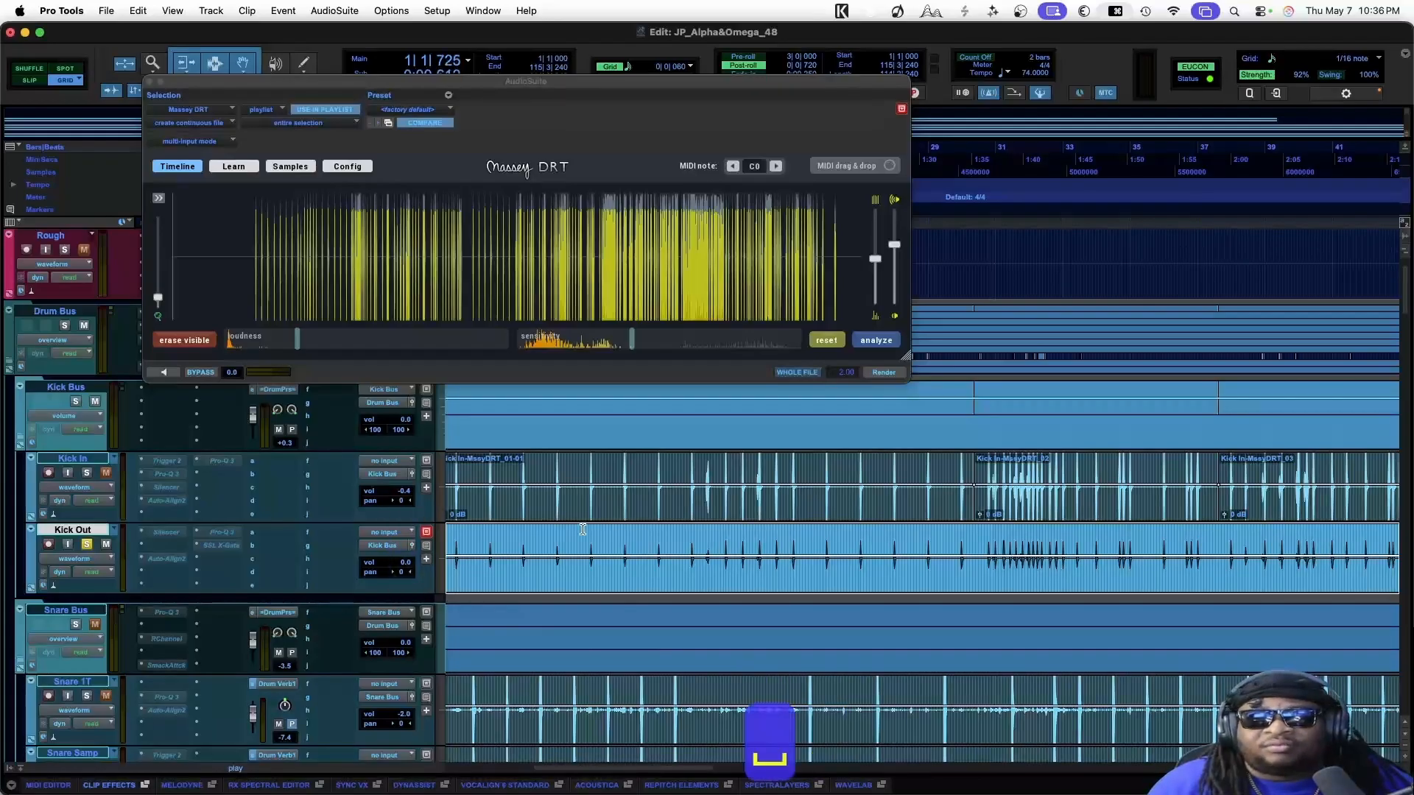
{"action": "left_click", "coordinate": [580, 535]}
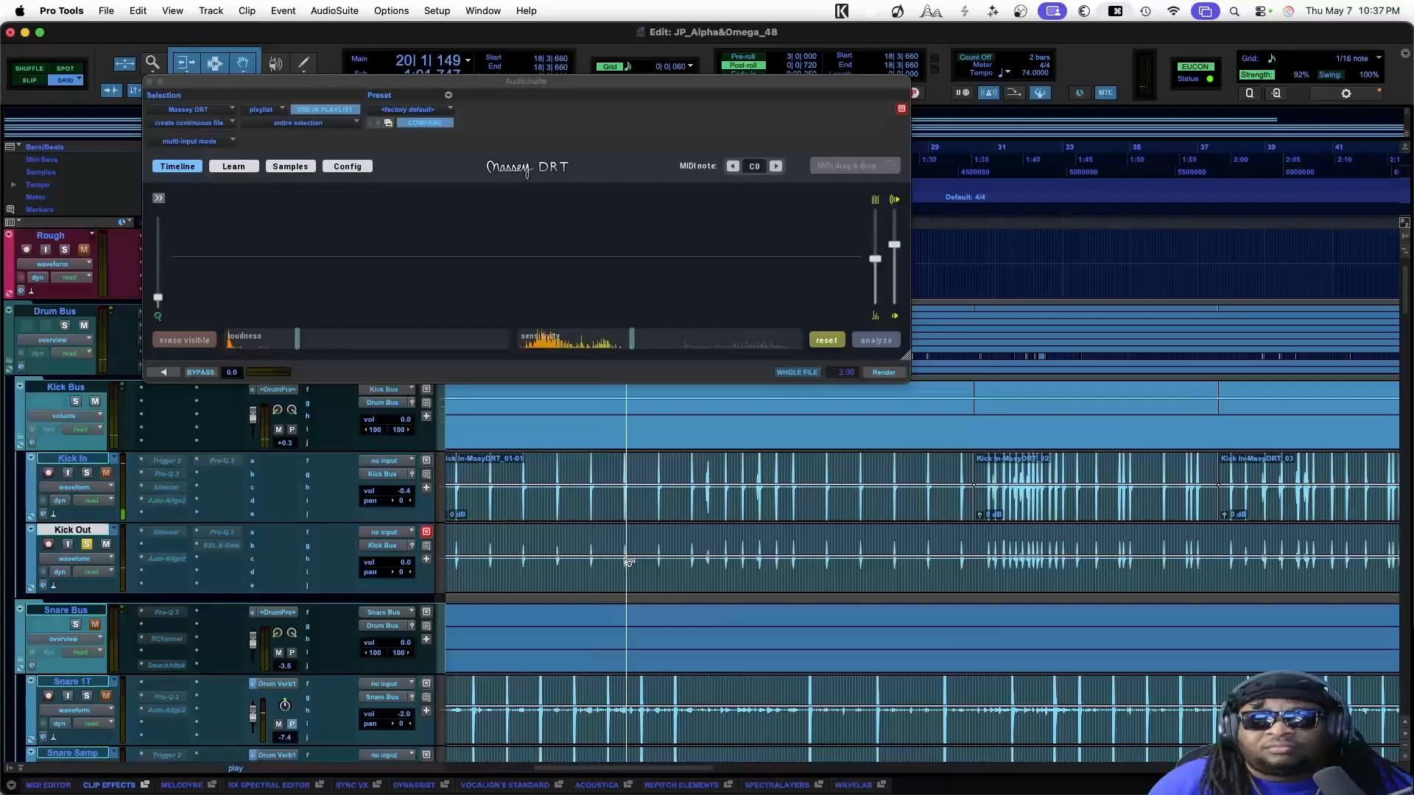
{"action": "left_click", "coordinate": [631, 564]}
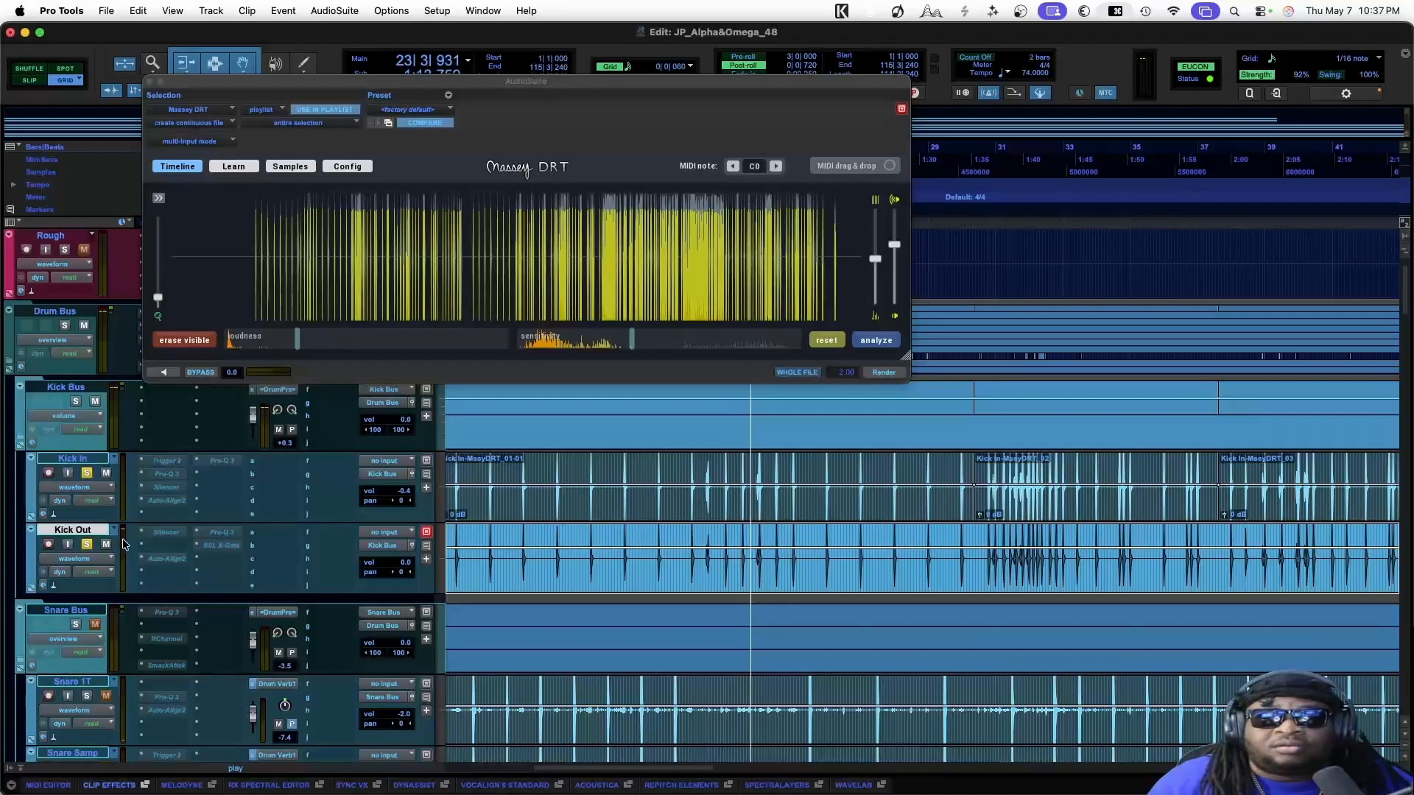
{"action": "key", "text": "super+equal"}
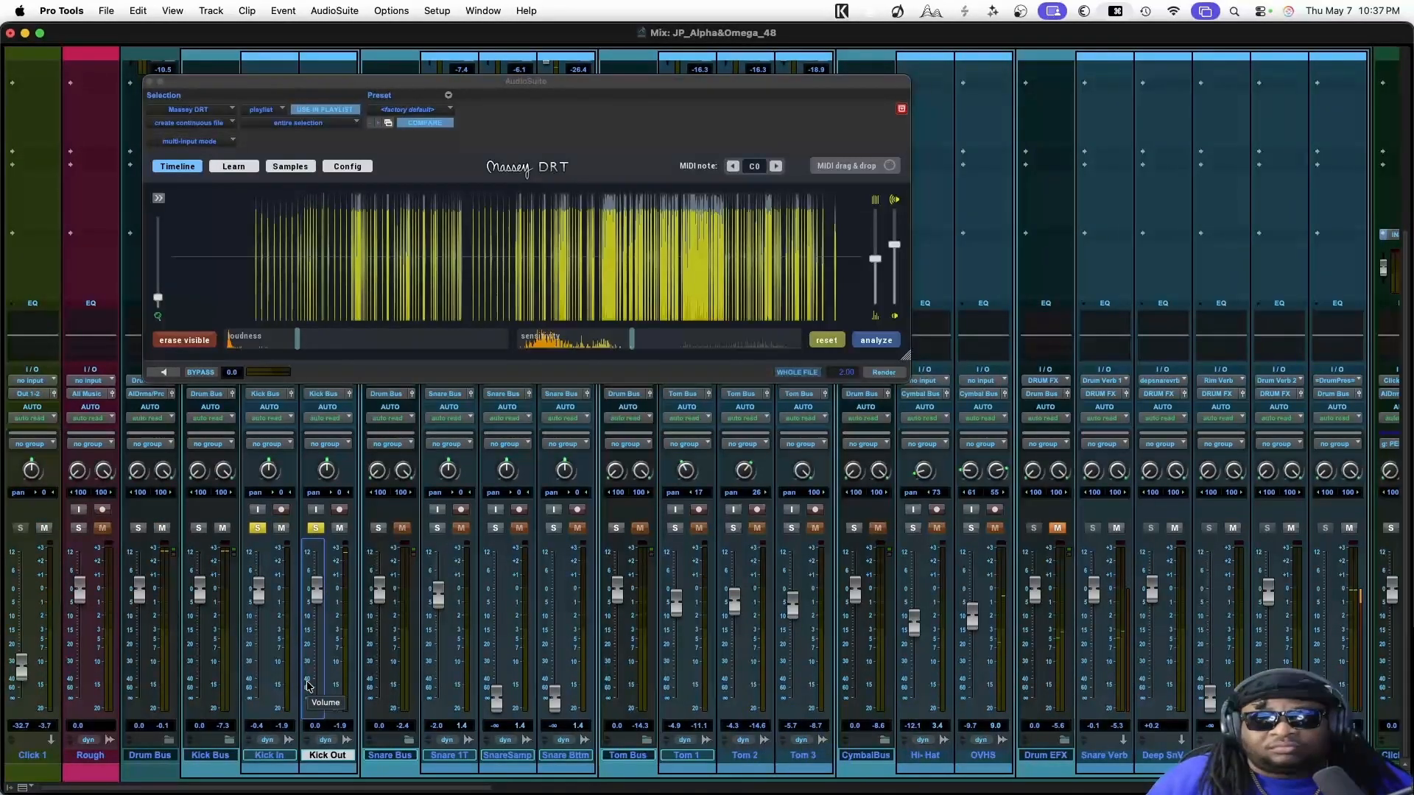
{"action": "key", "text": "super+equal"}
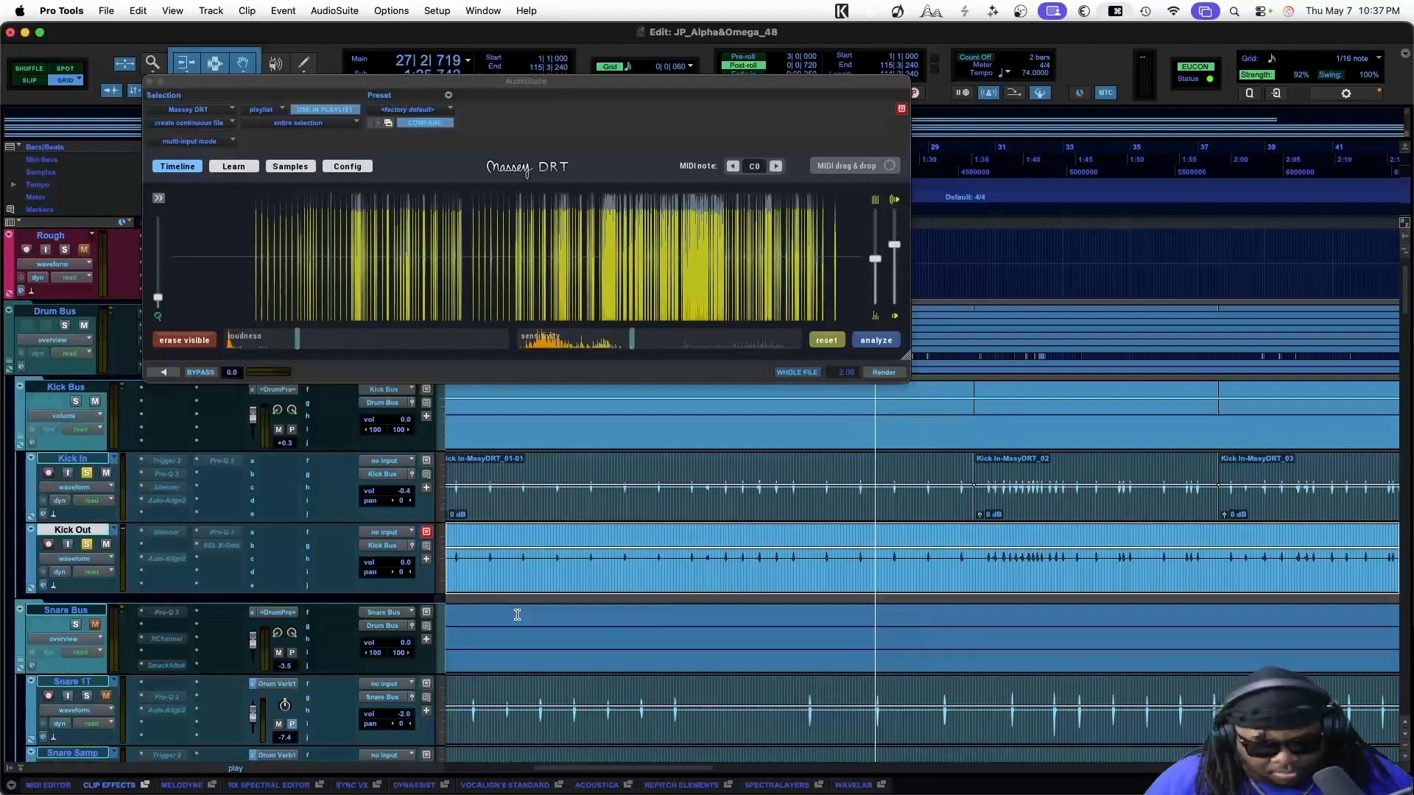
Select the full length of the Kick In and Kick Out tracks and consolidate each into one continuous clip
{"action": "key", "text": "super+bracketleft"}
{"action": "key", "text": "super+bracketleft"}
{"action": "key", "text": "super+bracketleft"}
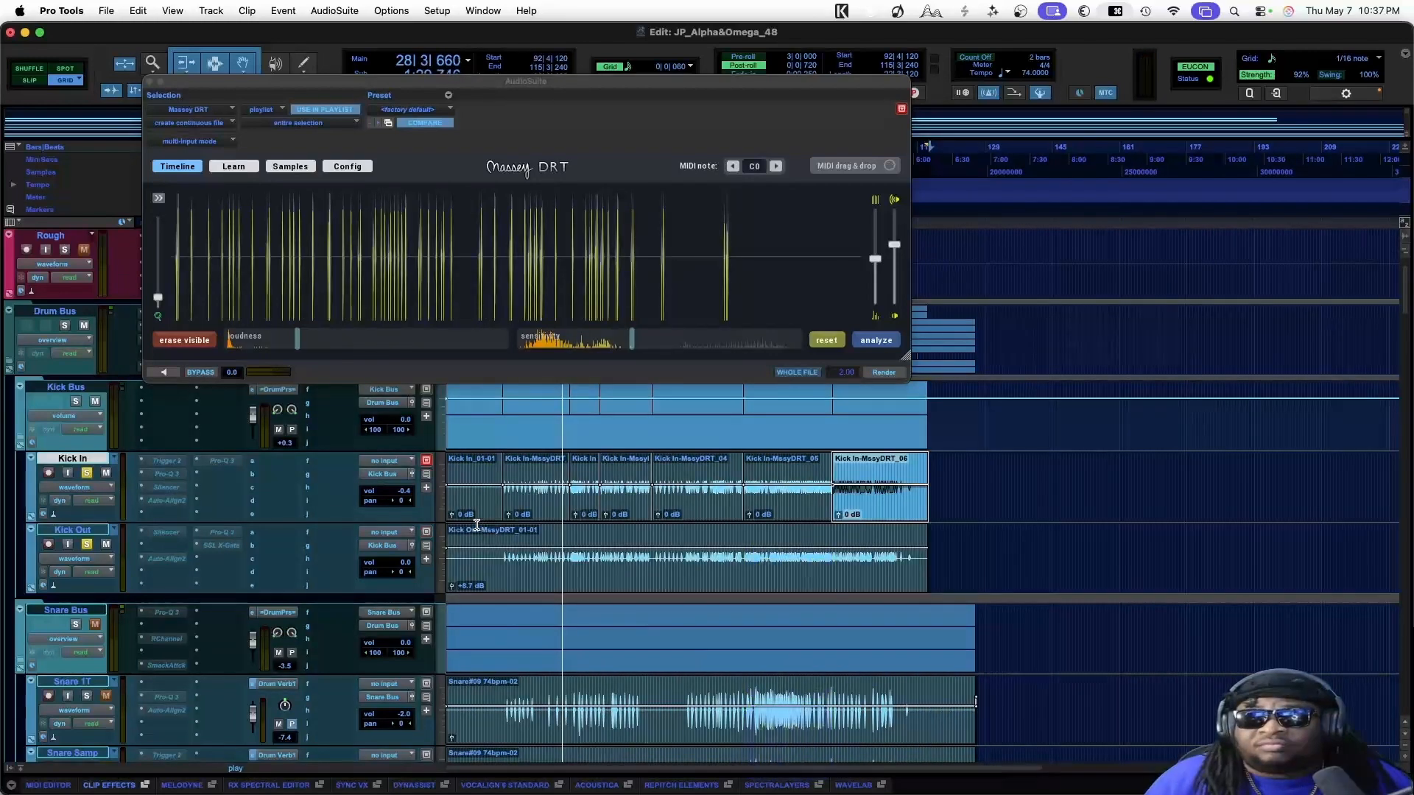
{"action": "left_click", "coordinate": [481, 583], "text": "shift"}
{"action": "key", "text": "alt+shift+3"}
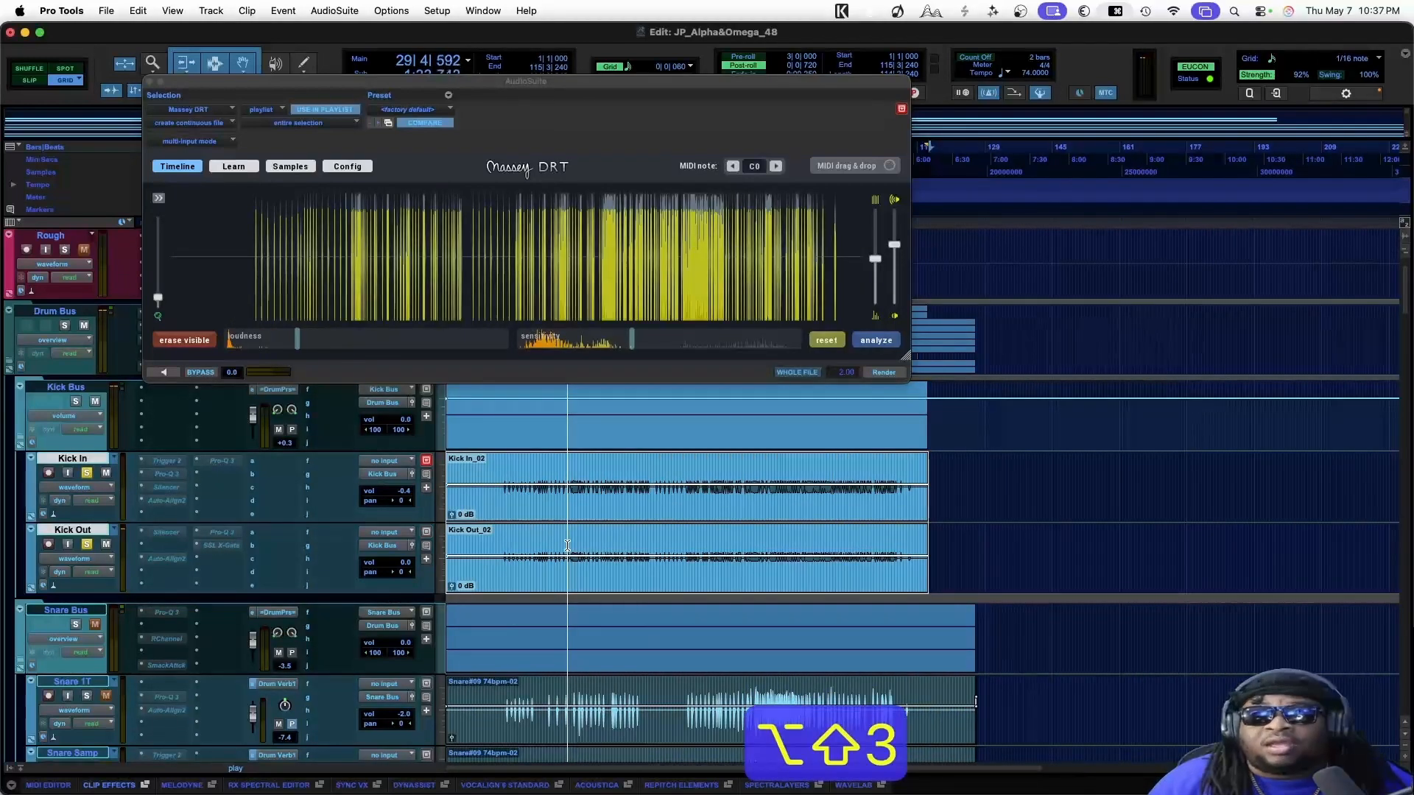
Raise the clip gain of the consolidated Kick In and Kick Out clips to +9.7 dB, checking their levels in the mixer
{"action": "left_click_drag", "start_coordinate": [566, 551], "coordinate": [564, 545]}
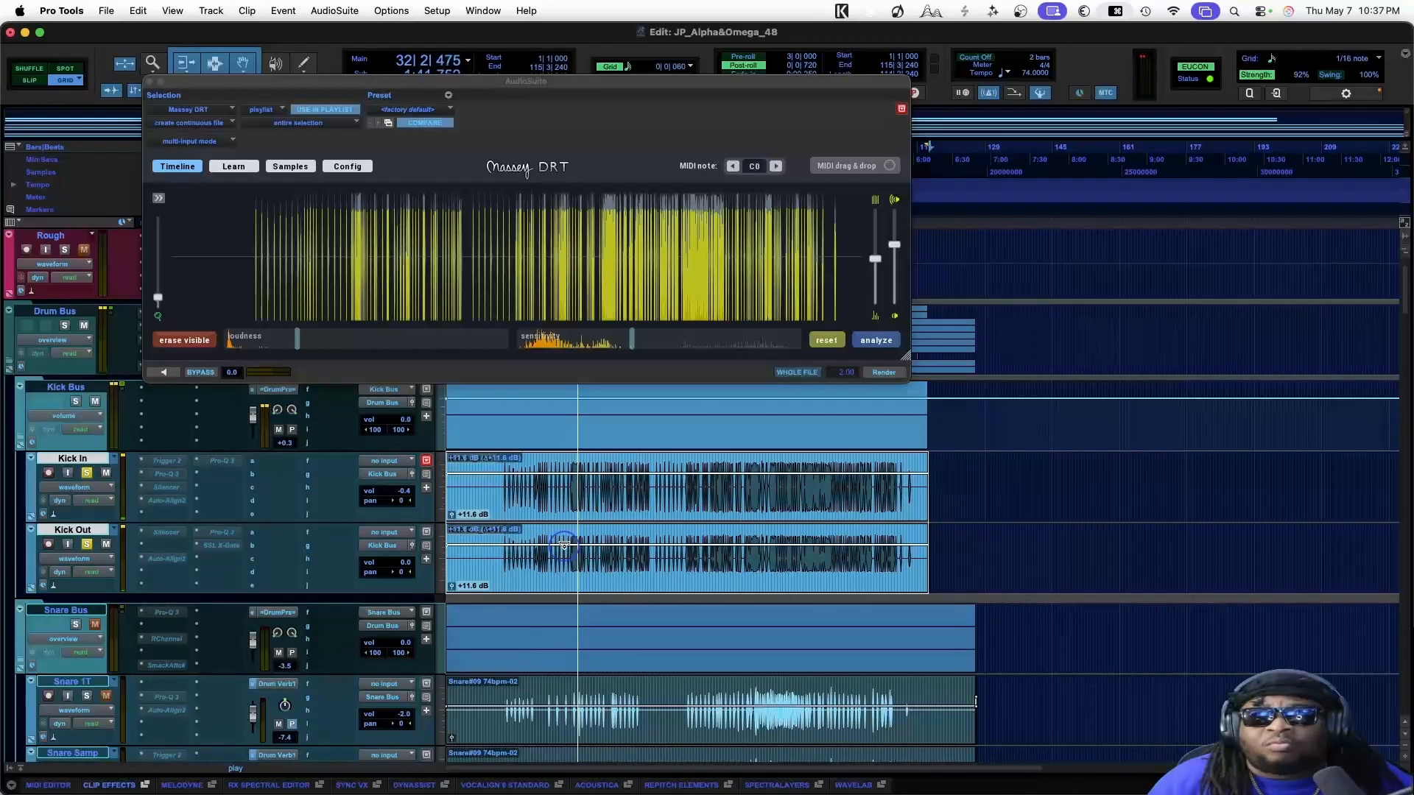
{"action": "key", "text": "super+equal"}
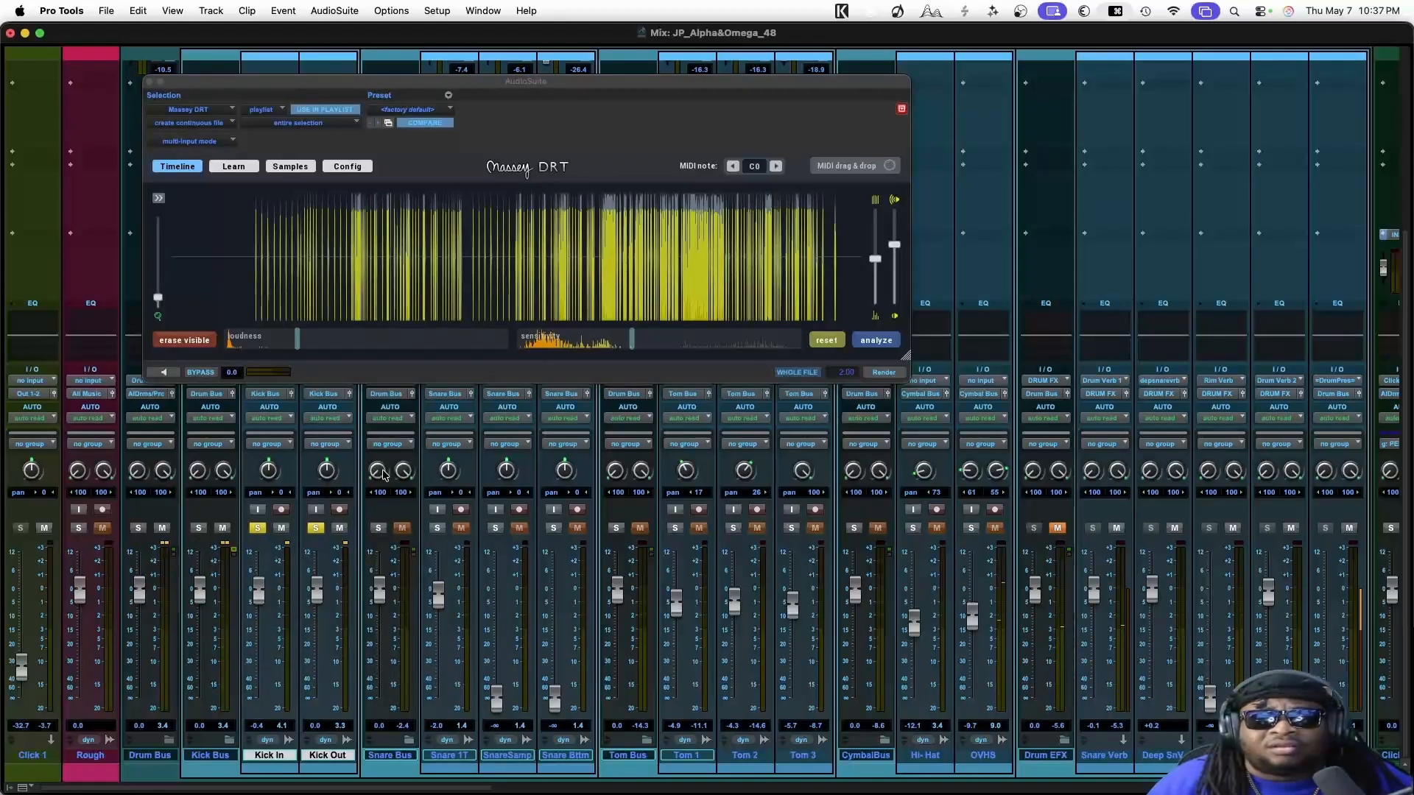
{"action": "key", "text": "ctrl+Up"}
{"action": "left_click", "coordinate": [508, 482]}
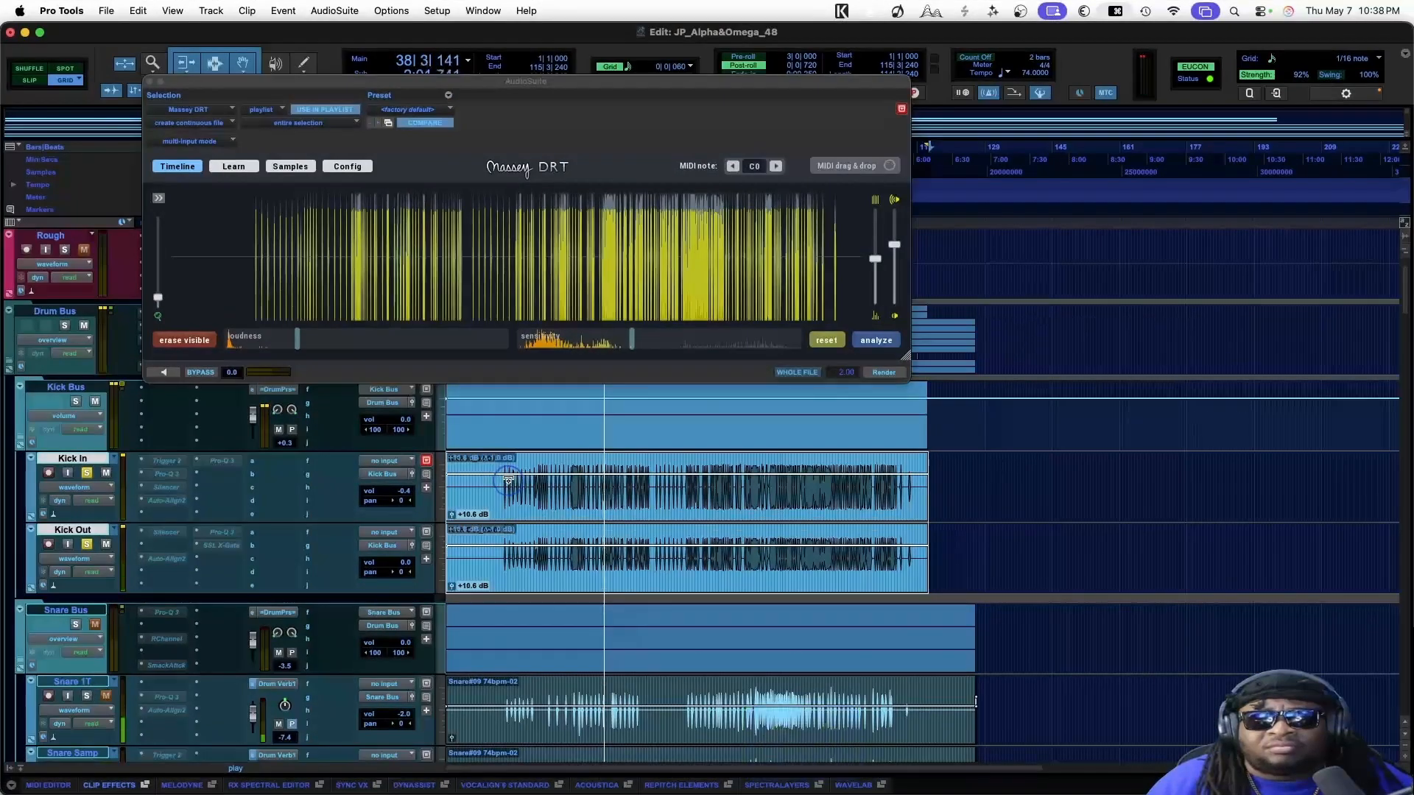
{"action": "left_click_drag", "start_coordinate": [508, 480], "coordinate": [508, 483]}
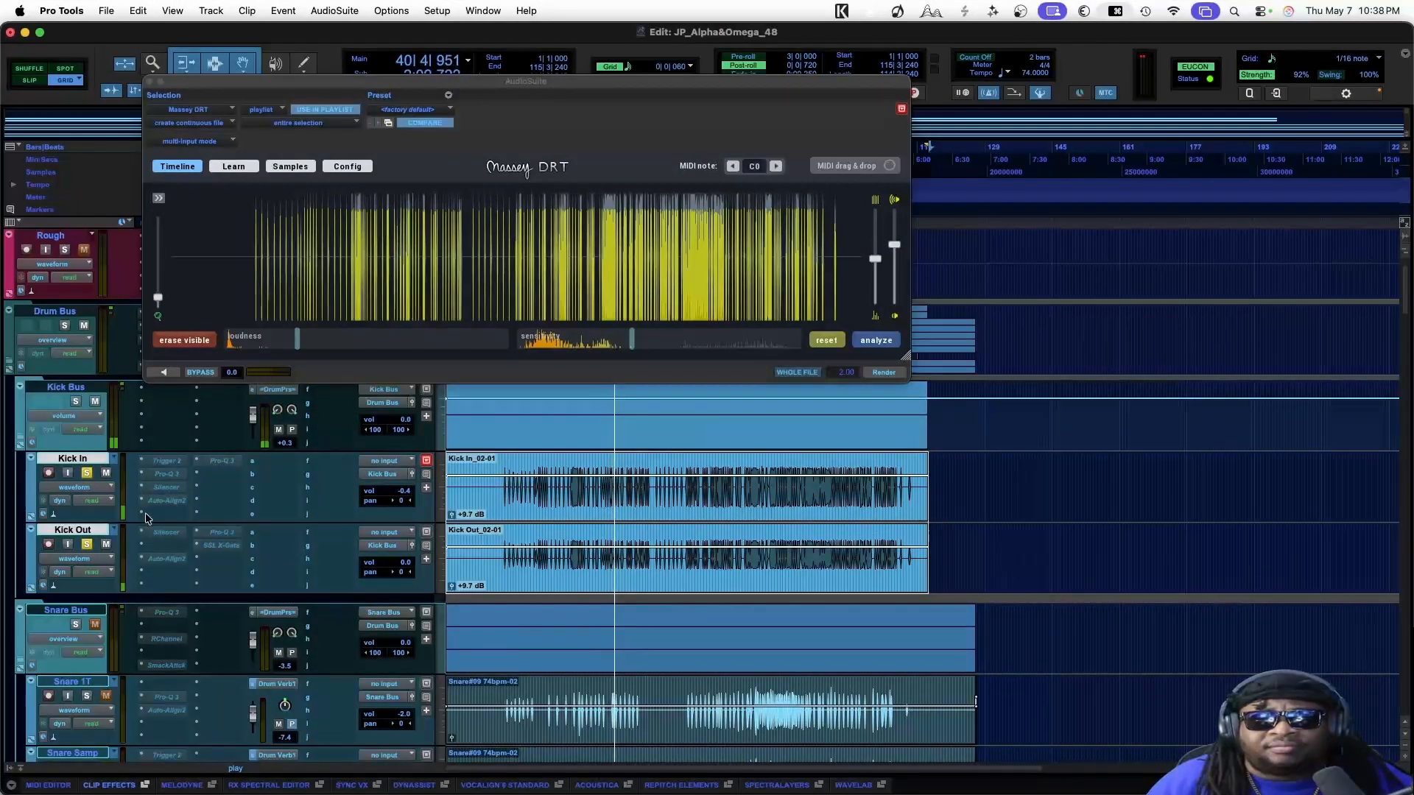
Lower the Kick Out fader to about -15.8 dB in the mixer and look over the kick channels' inserts
{"action": "key", "text": "super+equal"}
{"action": "left_click_drag", "start_coordinate": [317, 589], "coordinate": [316, 632]}
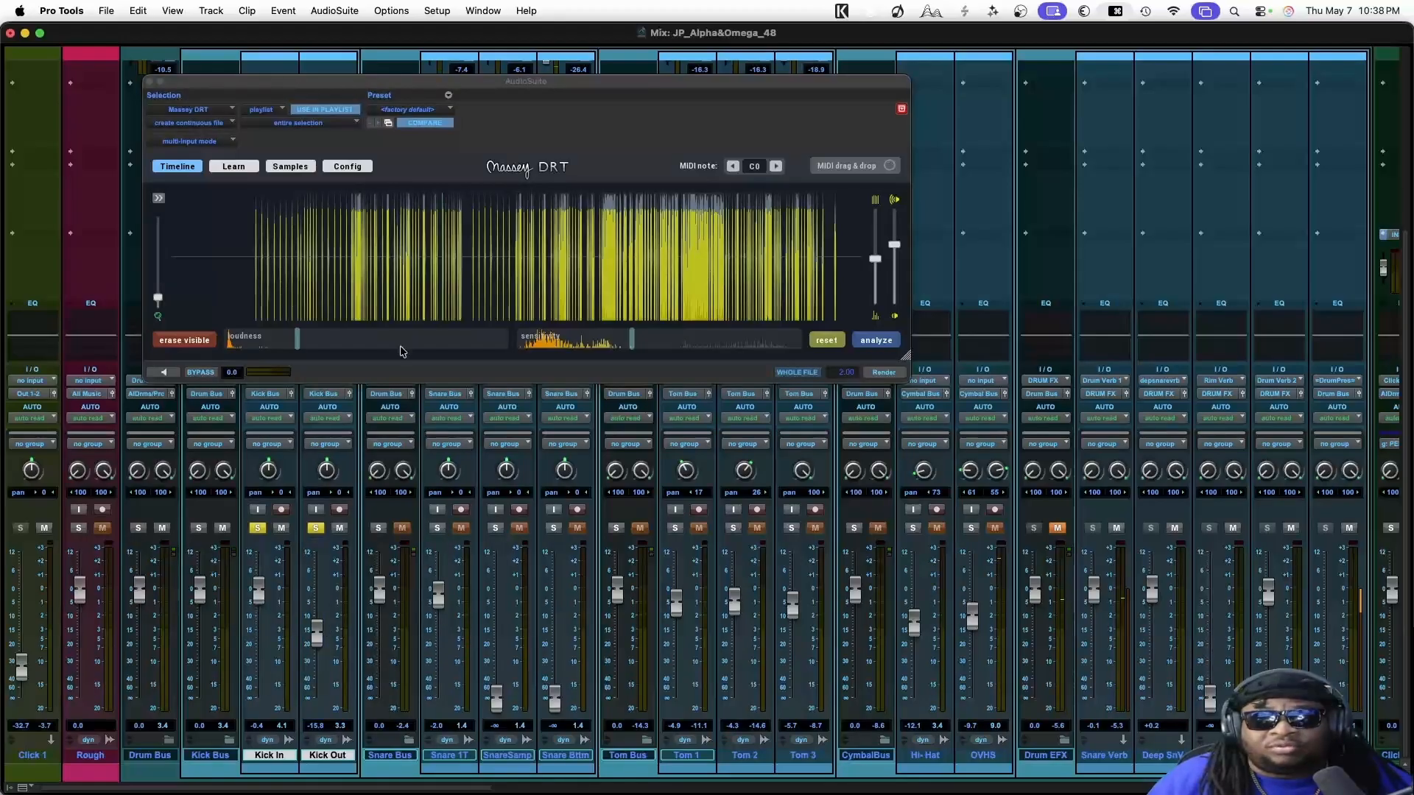
{"action": "left_click_drag", "start_coordinate": [361, 96], "coordinate": [662, 346]}
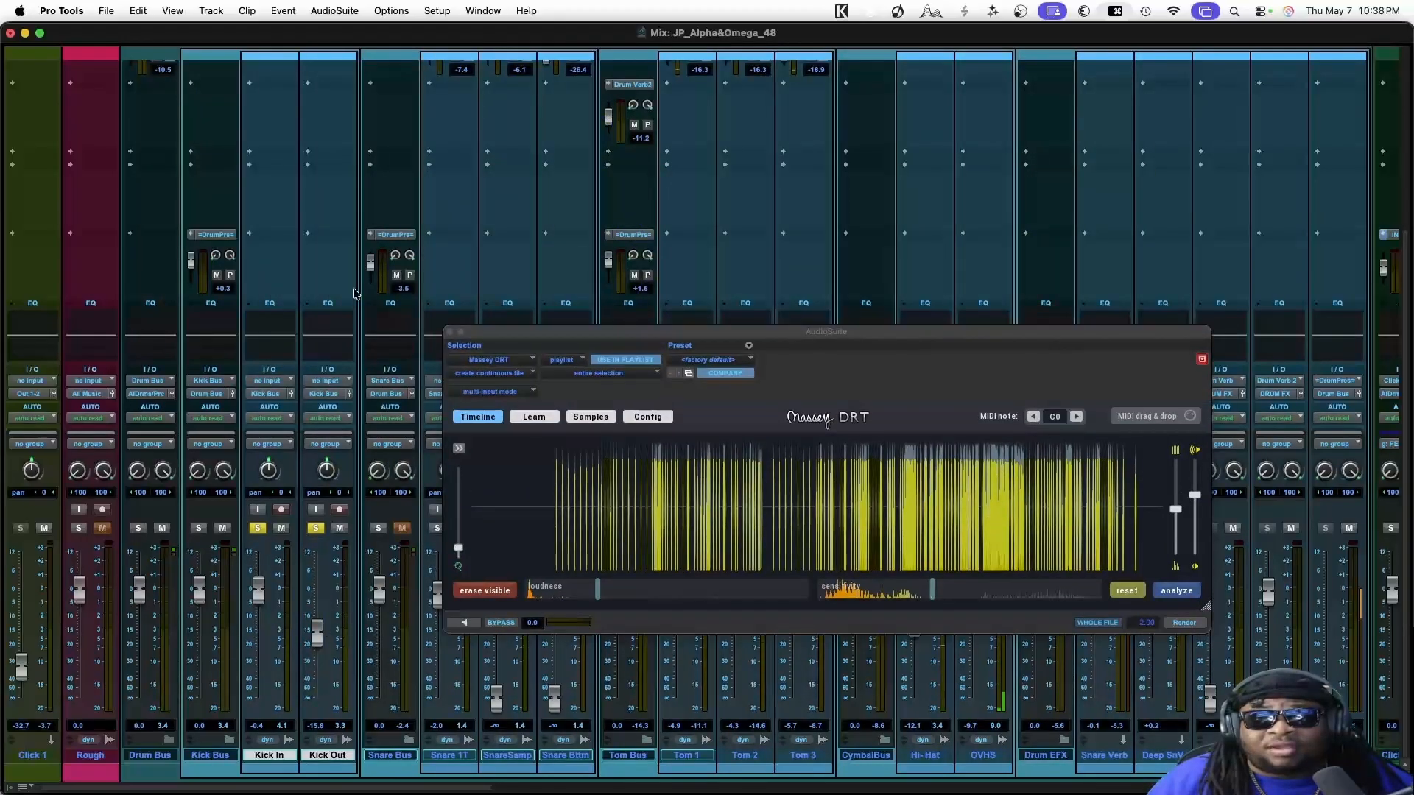
{"action": "scroll", "coordinate": [301, 263], "scroll_direction": "up", "scroll_amount": 3}
{"action": "scroll", "coordinate": [301, 264], "scroll_direction": "up", "scroll_amount": 3}
{"action": "scroll", "coordinate": [378, 309], "scroll_direction": "down", "scroll_amount": 5}
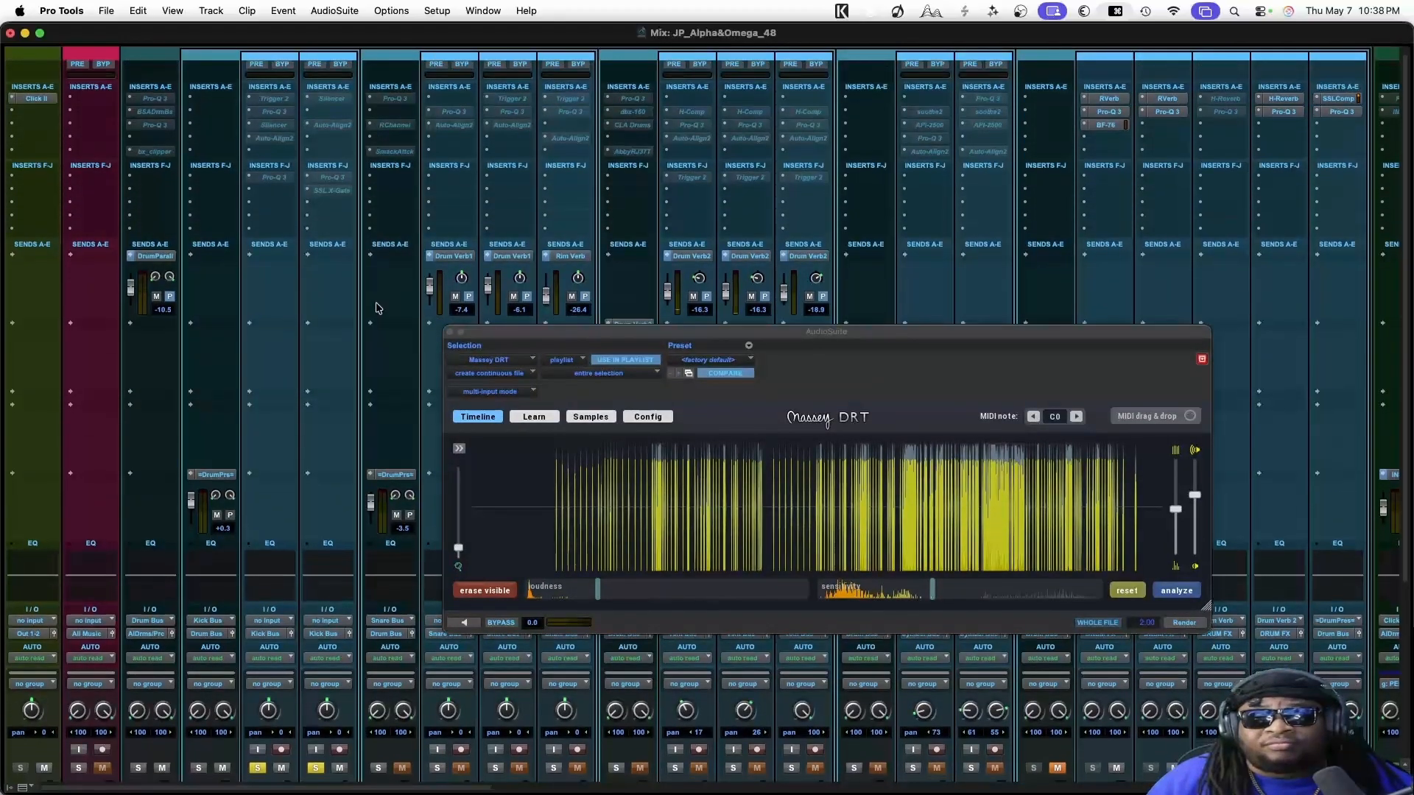
{"action": "left_click_drag", "start_coordinate": [508, 333], "coordinate": [171, 75]}
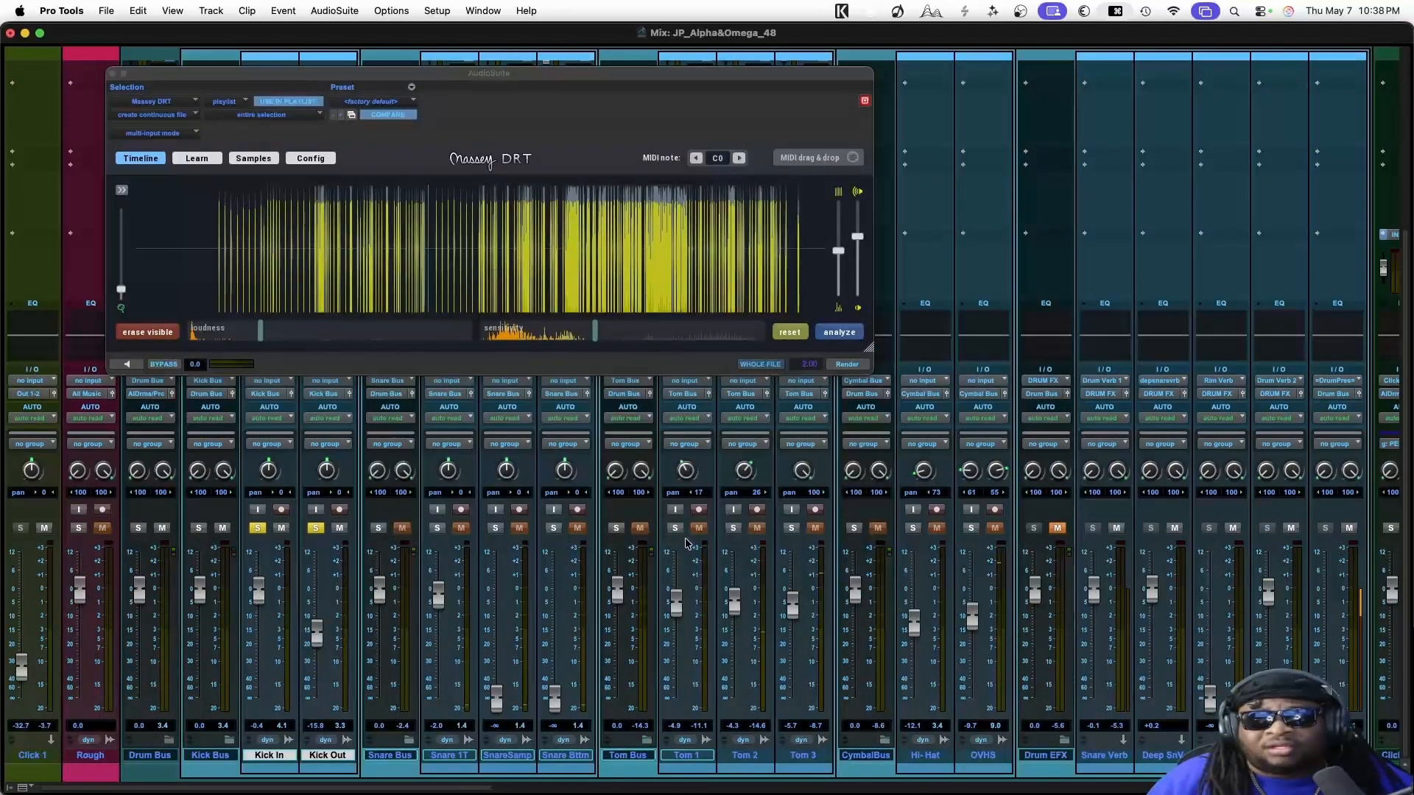
{"action": "scroll", "coordinate": [685, 544], "scroll_direction": "right", "scroll_amount": 2}
Select the Tom 1 clip in the Edit window, enlarge the waveforms, stop playback and analyze the clip's hits in Massey DRT
{"action": "key", "text": "super+equal"}
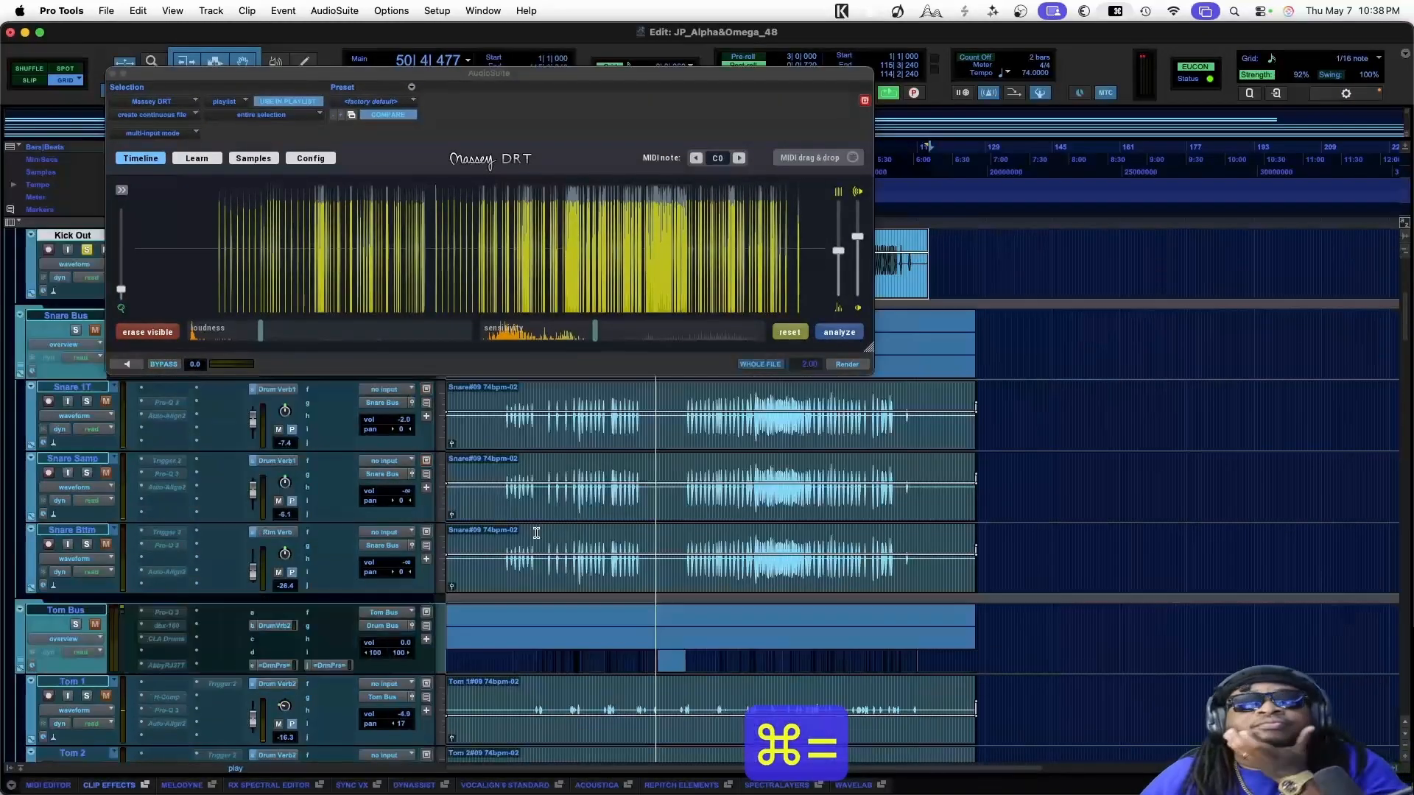
{"action": "scroll", "coordinate": [536, 532], "scroll_direction": "down", "scroll_amount": 3}
{"action": "left_click", "coordinate": [538, 517]}
{"action": "key", "text": "super+bracketright"}
{"action": "key", "text": "super+bracketright"}
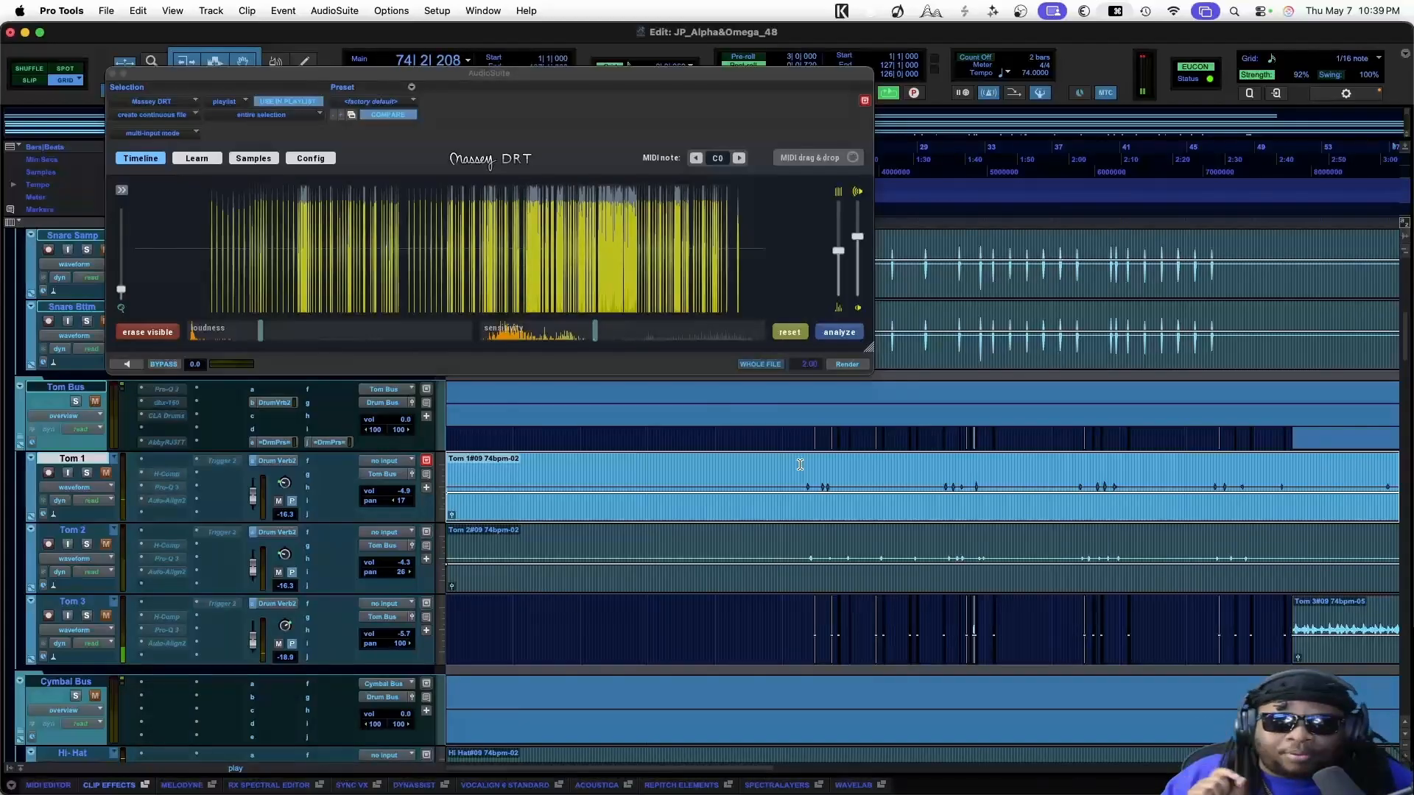
{"action": "key", "text": "space"}
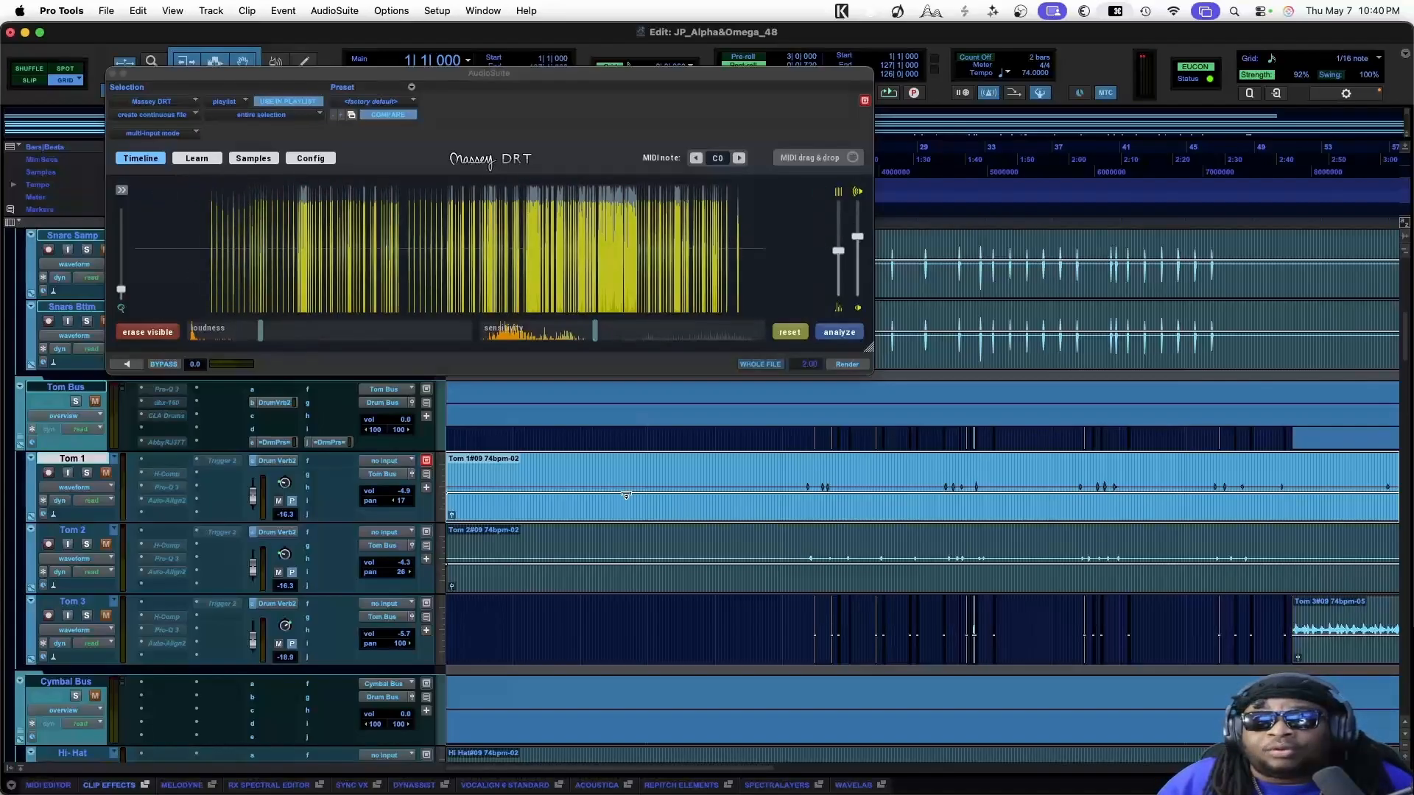
{"action": "left_click", "coordinate": [840, 333]}
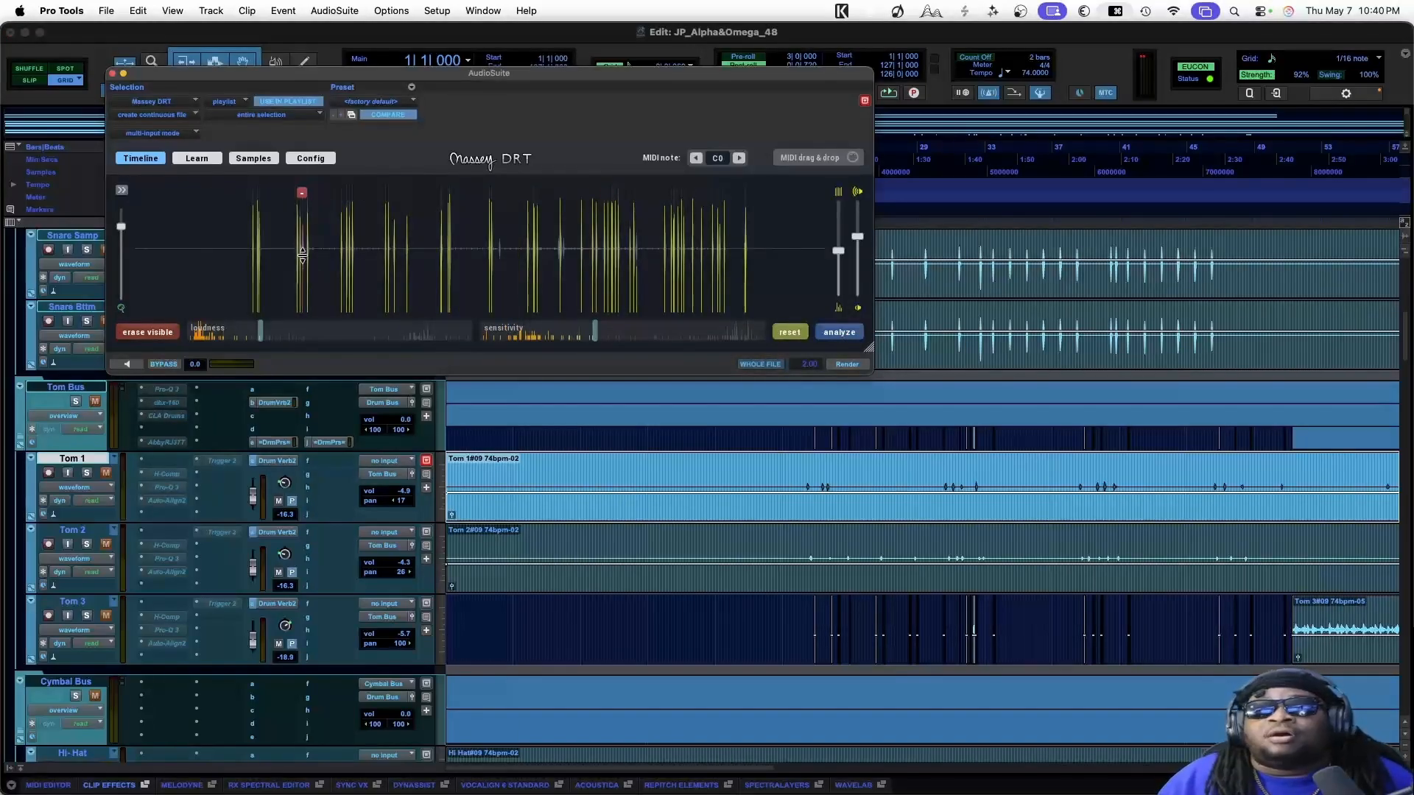
Remove the Dan Kick Out Soft.wav sample from Massey DRT's sample slots and start importing a new sample into the empty slot
{"action": "left_click", "coordinate": [253, 159]}
{"action": "left_click", "coordinate": [178, 215]}
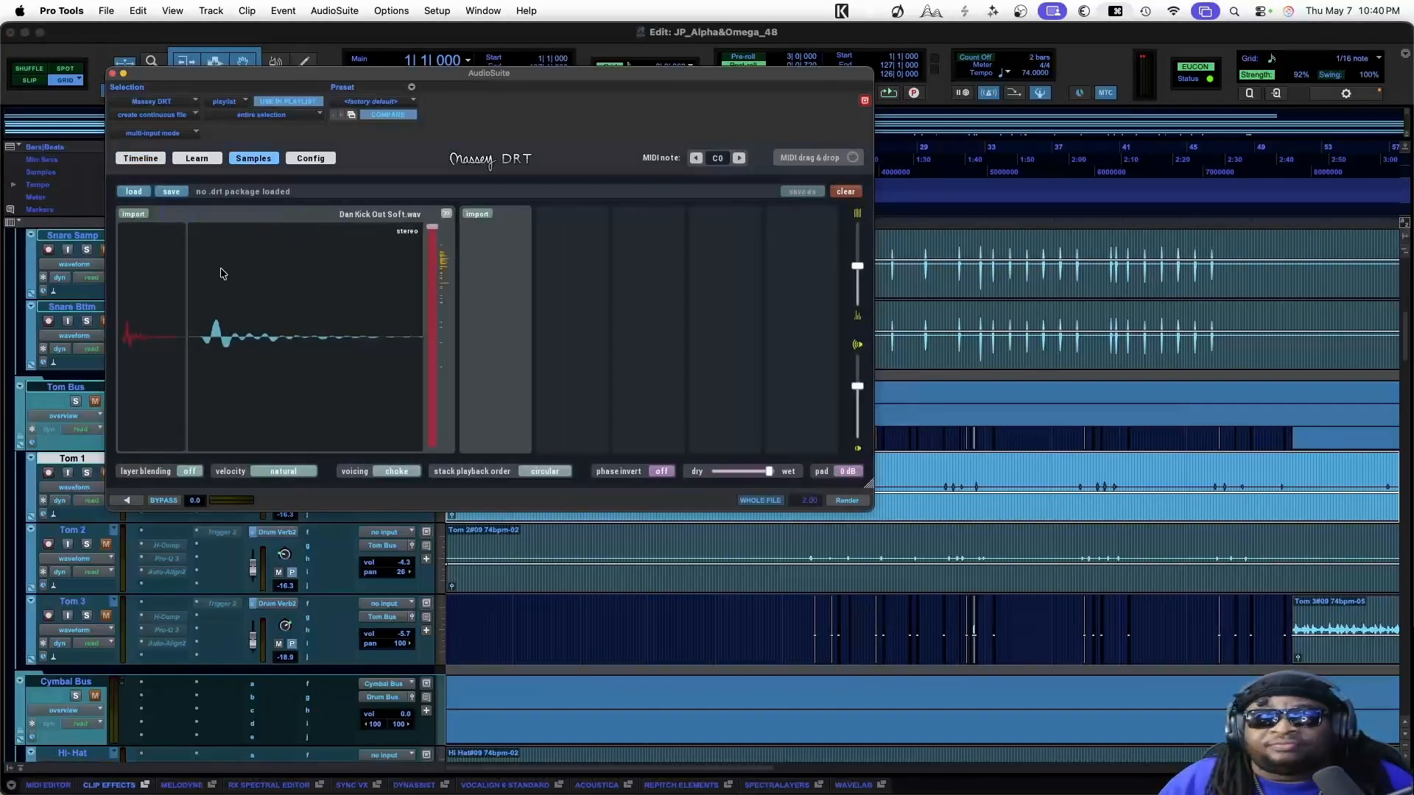
{"action": "left_click", "coordinate": [447, 213]}
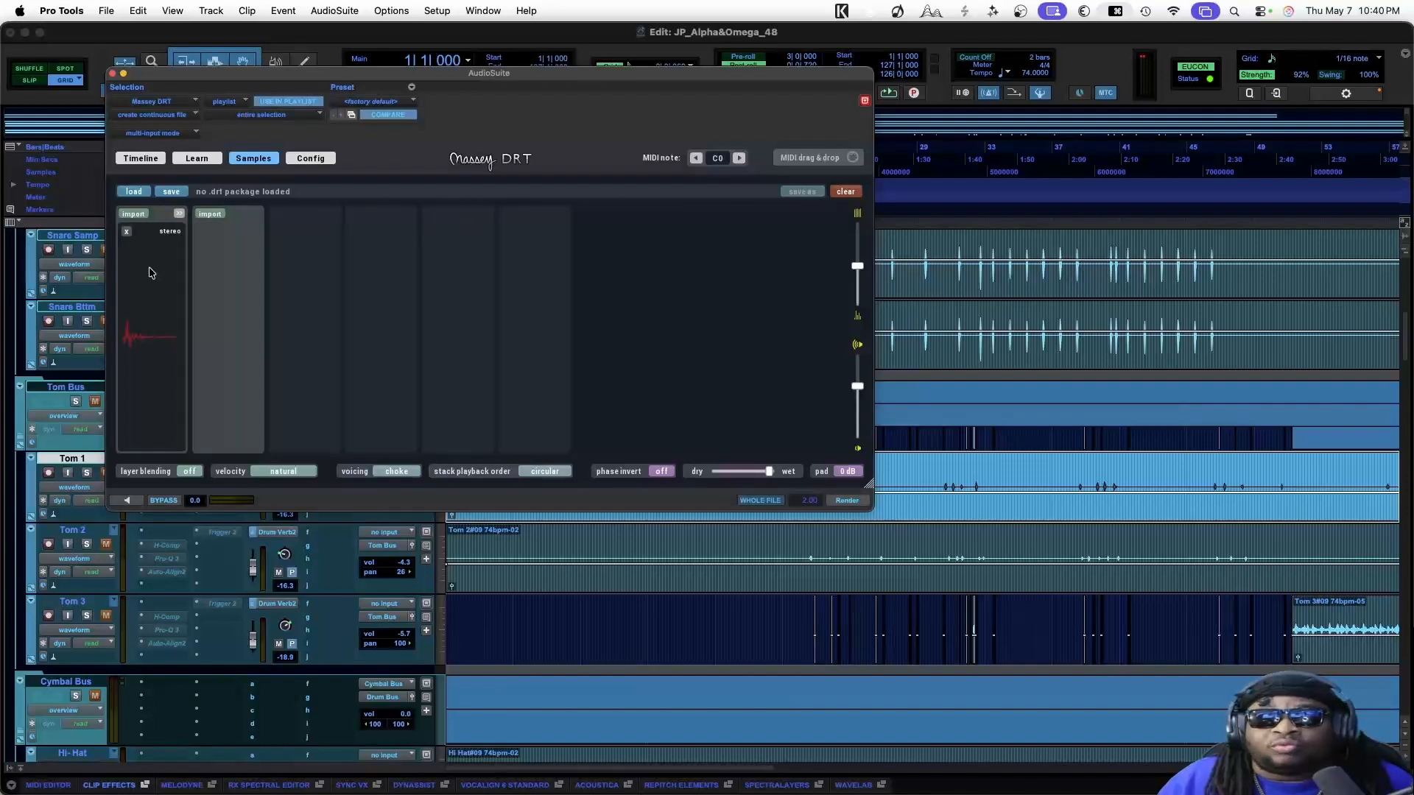
{"action": "left_click", "coordinate": [128, 214]}
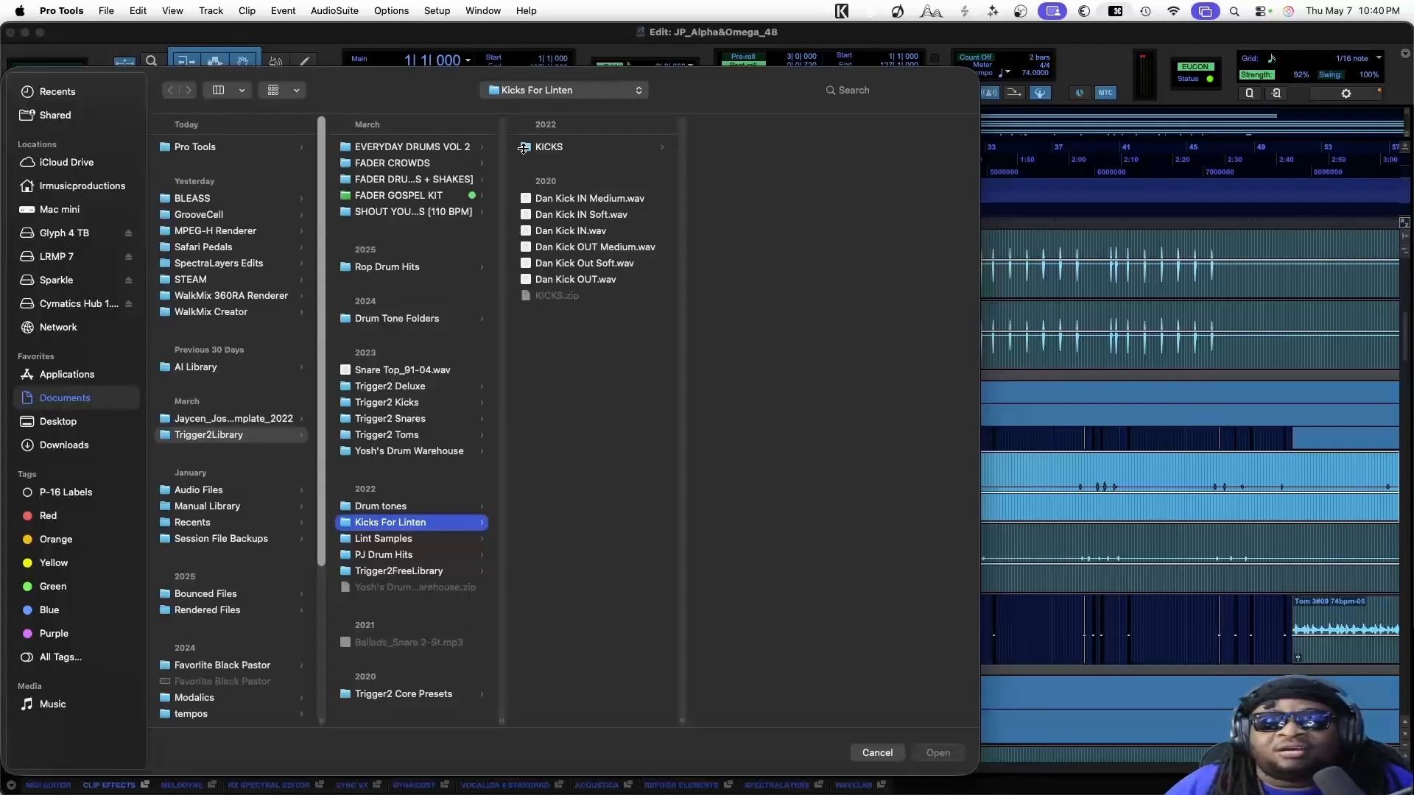
Look through the Rop Drum Hits folder for tom samples and audition Tom 2 Hit.wav
{"action": "left_click", "coordinate": [389, 268]}
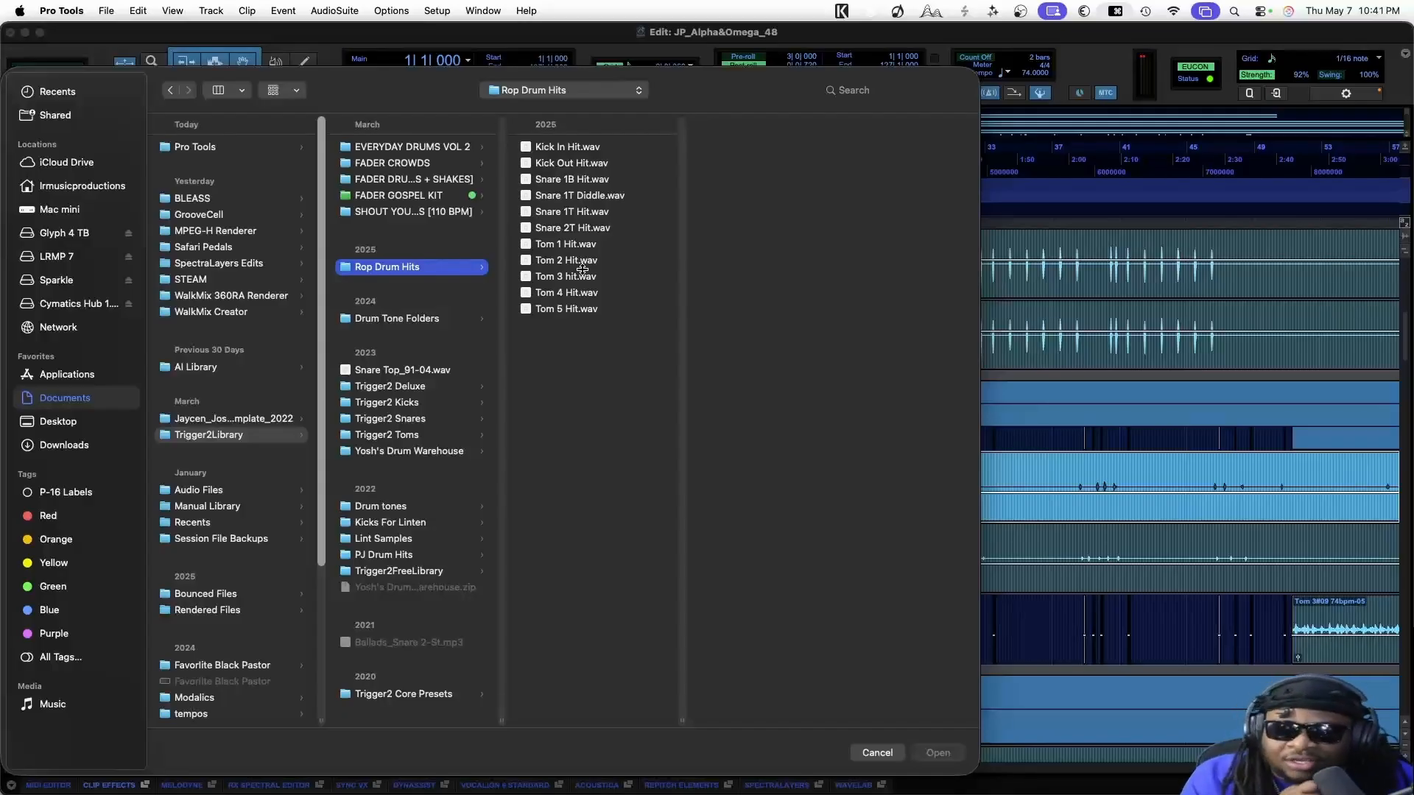
{"action": "left_click", "coordinate": [555, 148]}
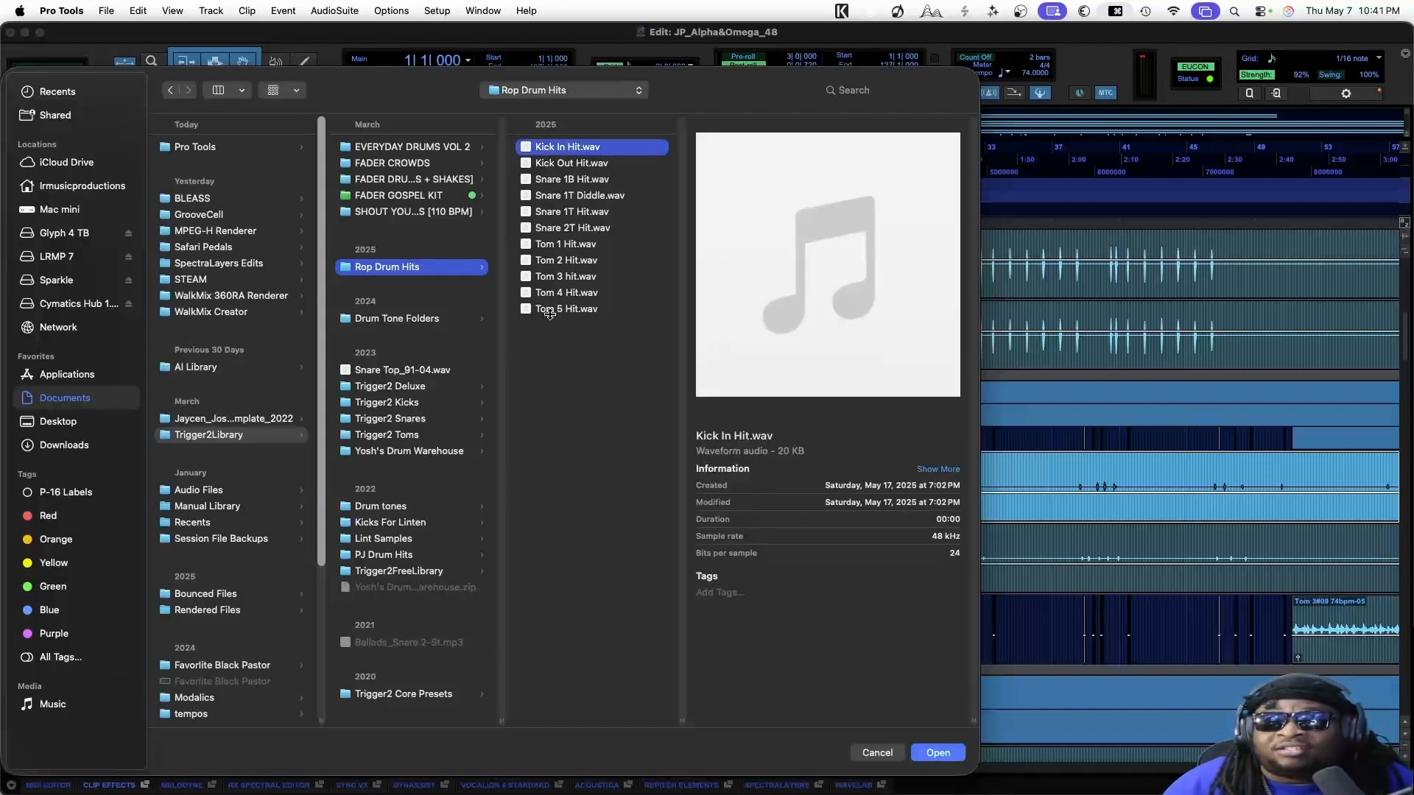
{"action": "left_click", "coordinate": [562, 244]}
{"action": "left_click", "coordinate": [565, 262]}
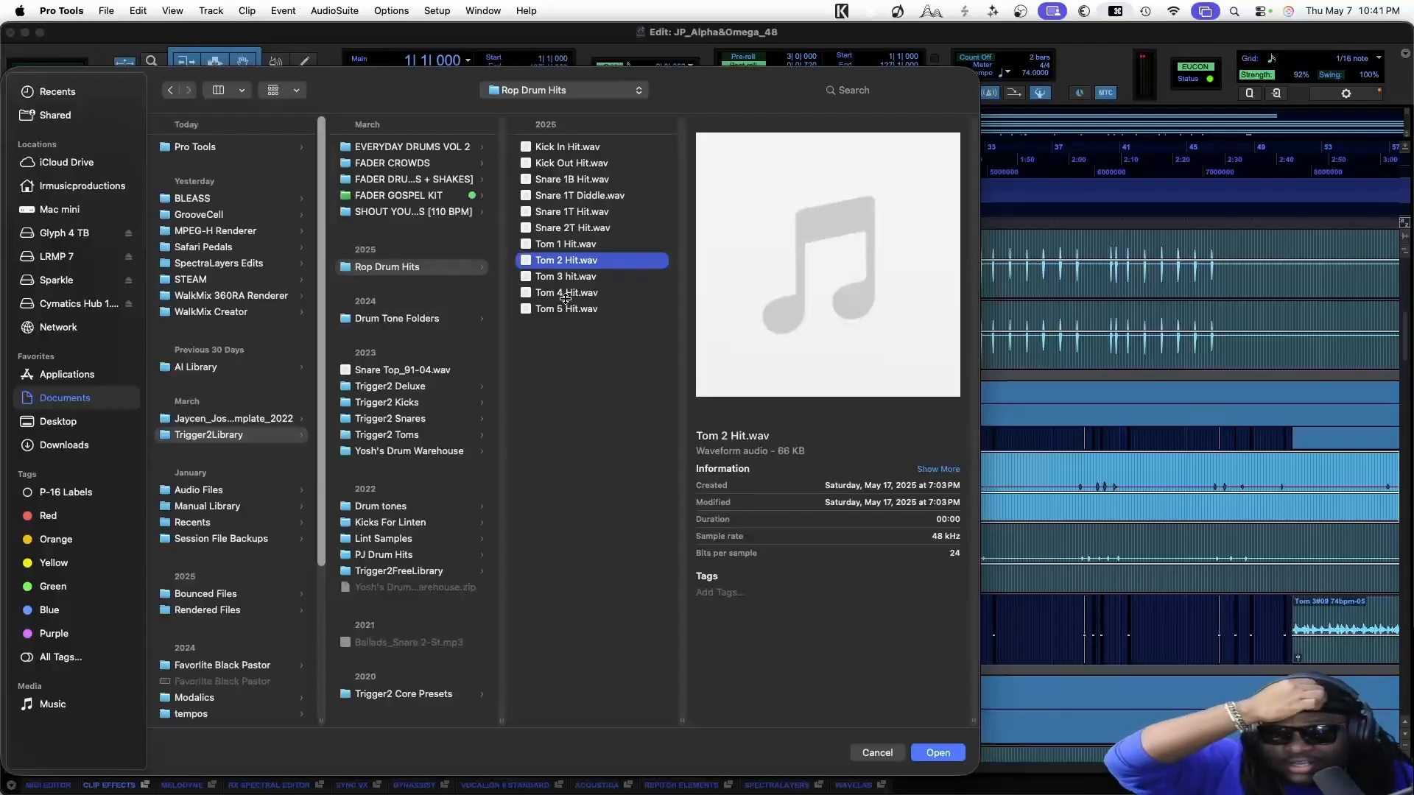
{"action": "key", "text": "space"}
{"action": "key", "text": "space"}
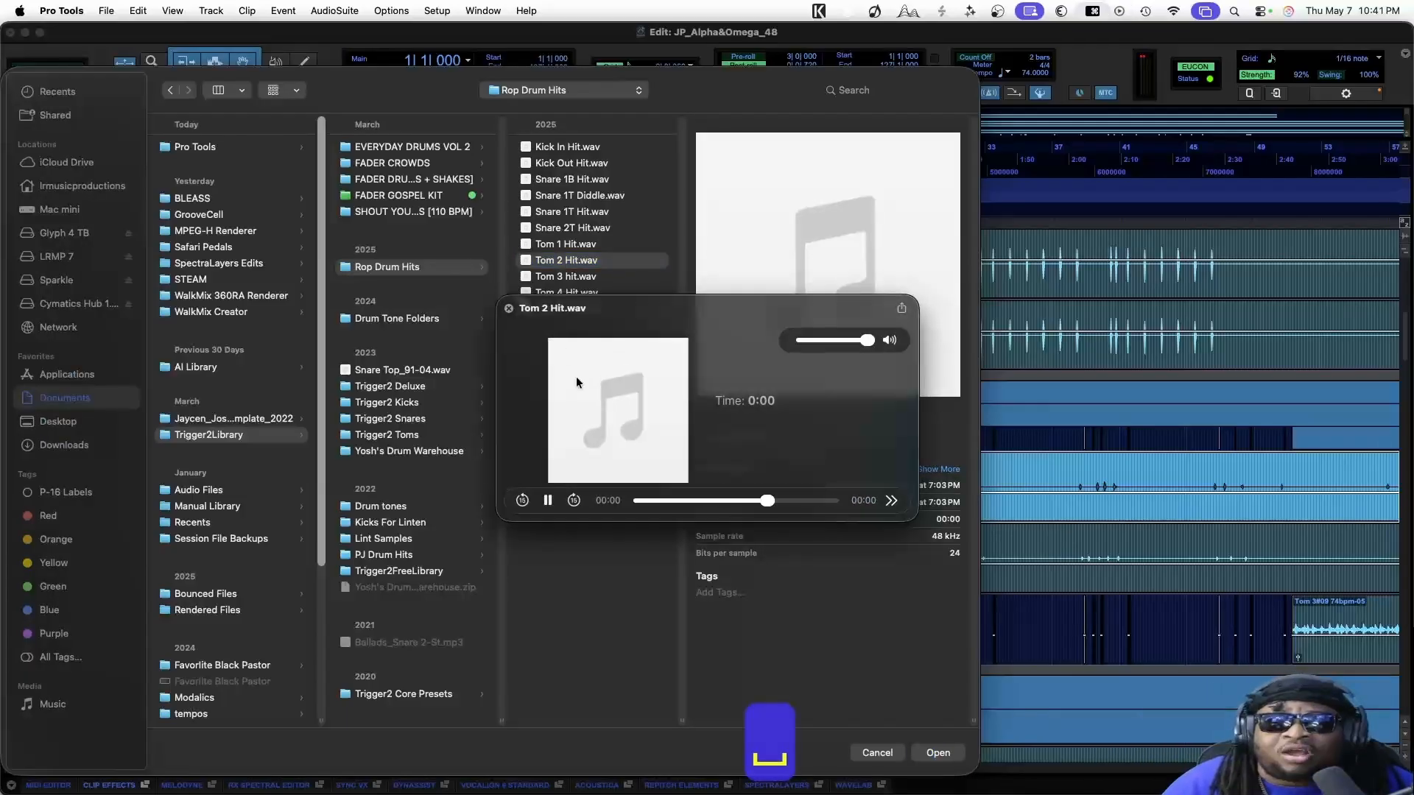
{"action": "key", "text": "space"}
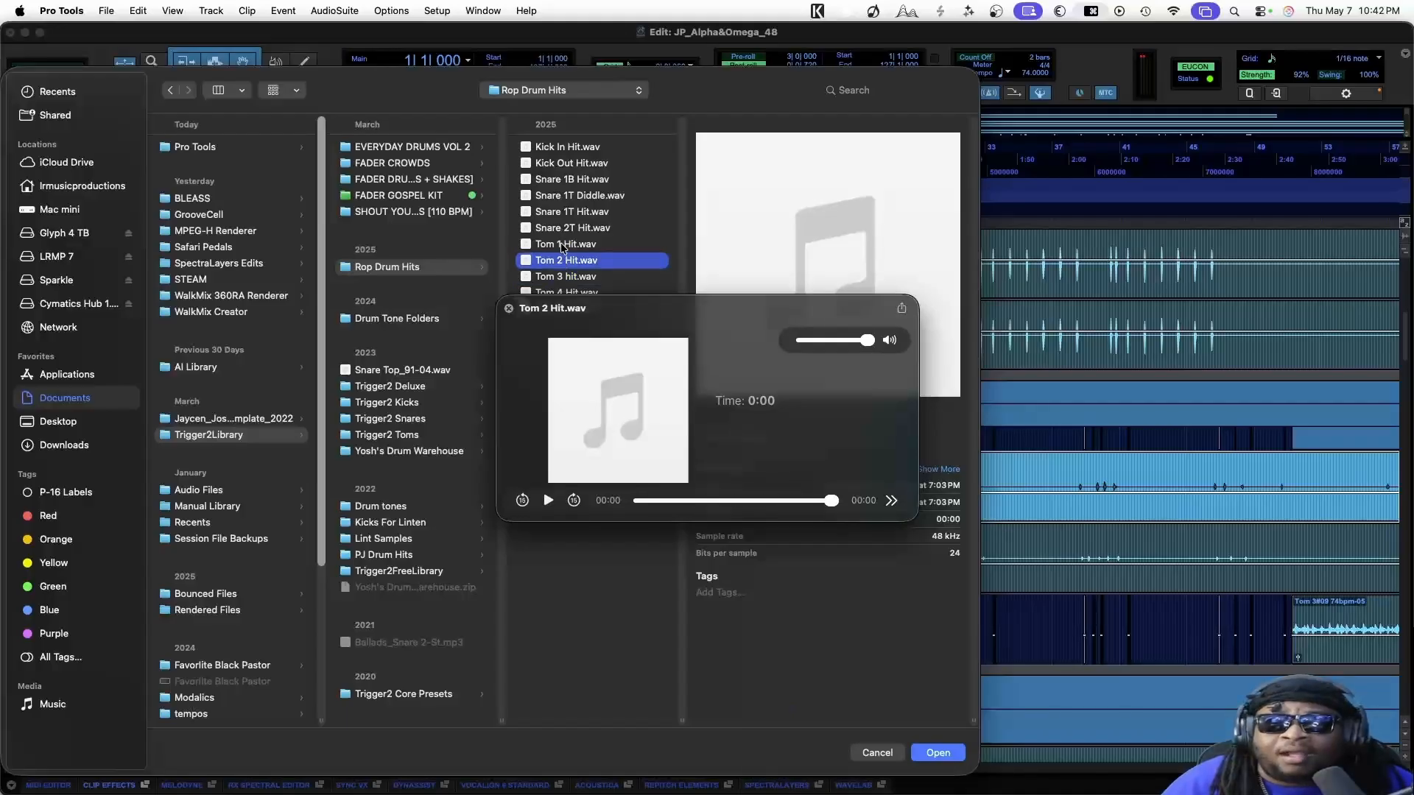
Compare the other tom hits in Rop Drum Hits by auditioning Tom 3, Tom 4 and Tom 1 against Tom 2
{"action": "left_click", "coordinate": [562, 277]}
{"action": "left_click", "coordinate": [564, 291]}
{"action": "left_click", "coordinate": [564, 277]}
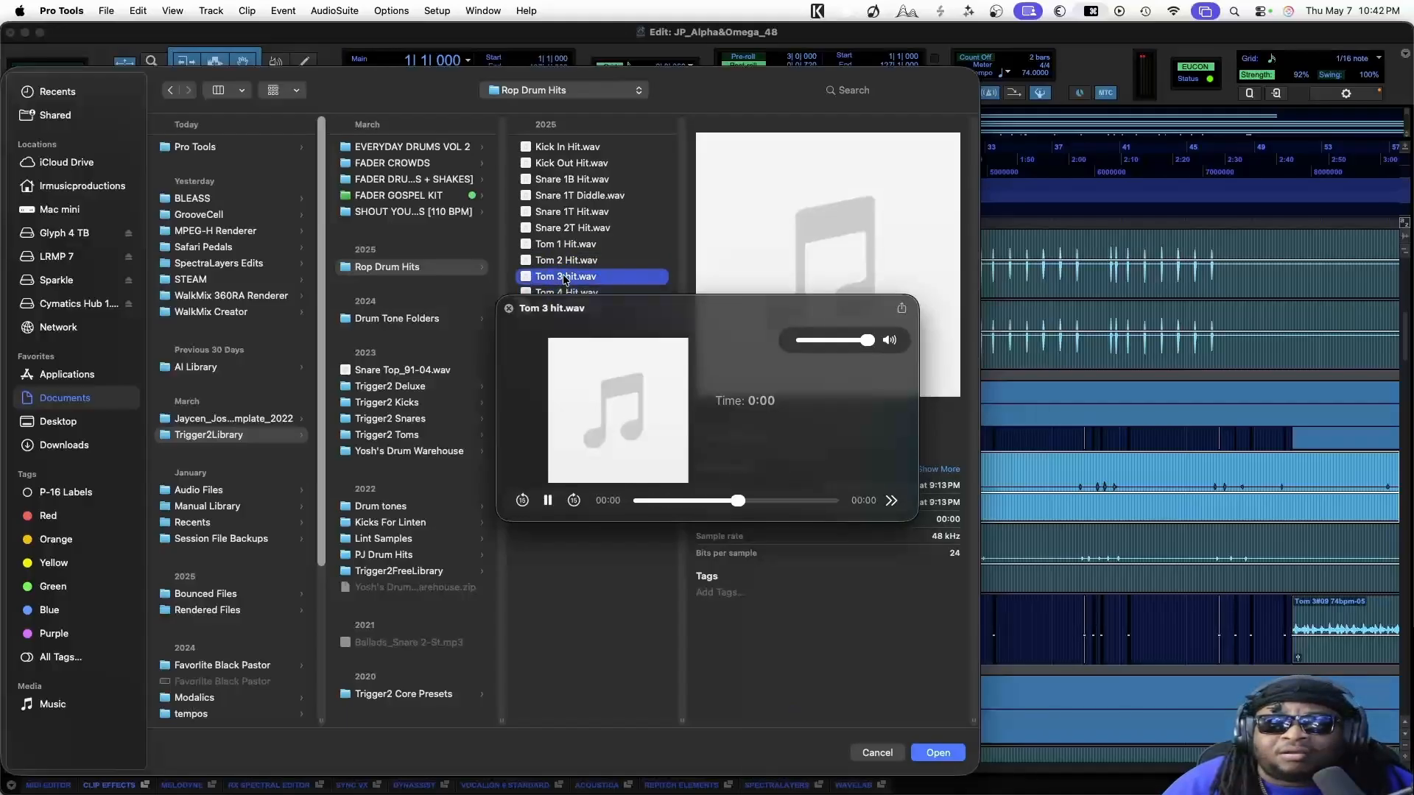
{"action": "left_click", "coordinate": [565, 264]}
{"action": "left_click", "coordinate": [564, 247]}
{"action": "key", "text": "space"}
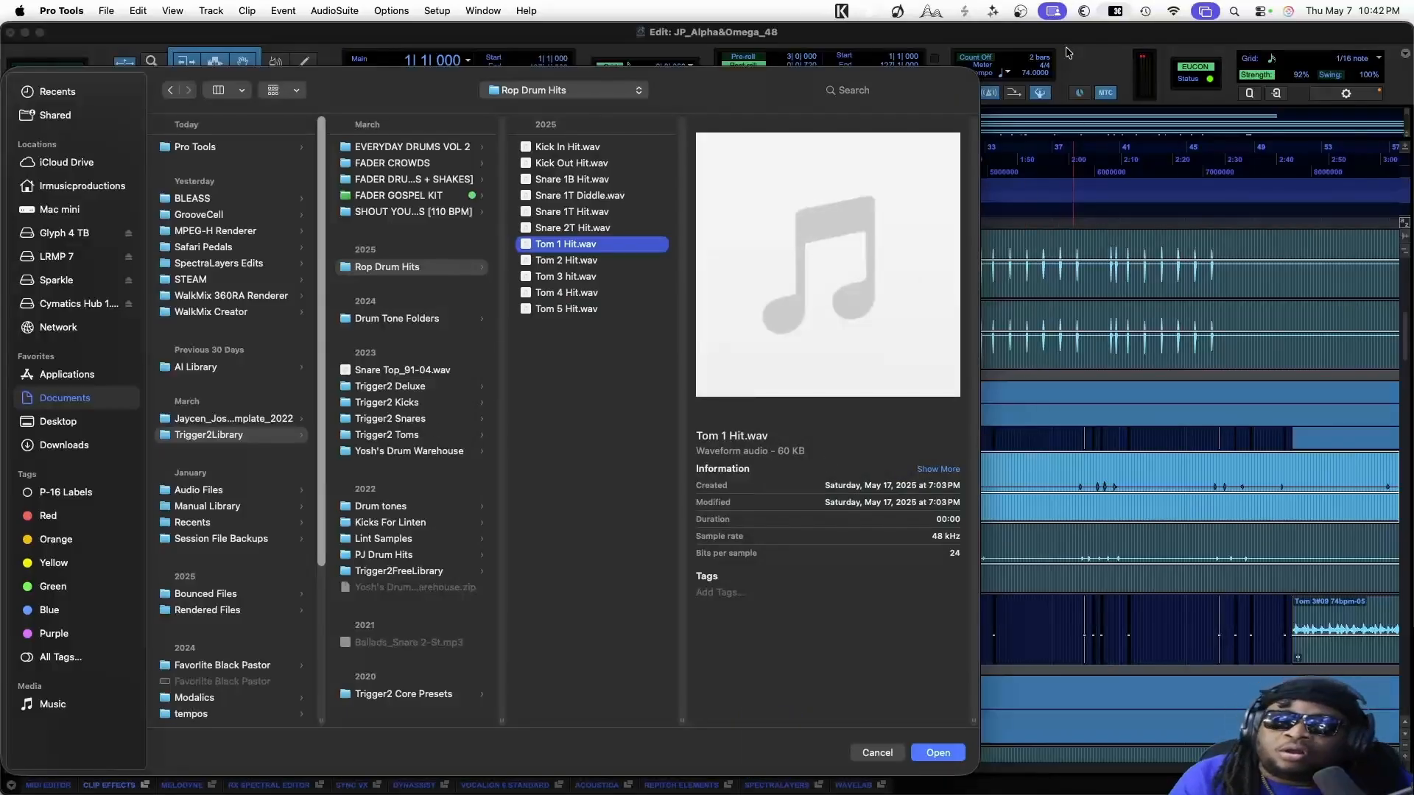
{"action": "left_click", "coordinate": [561, 262]}
{"action": "key", "text": "space"}
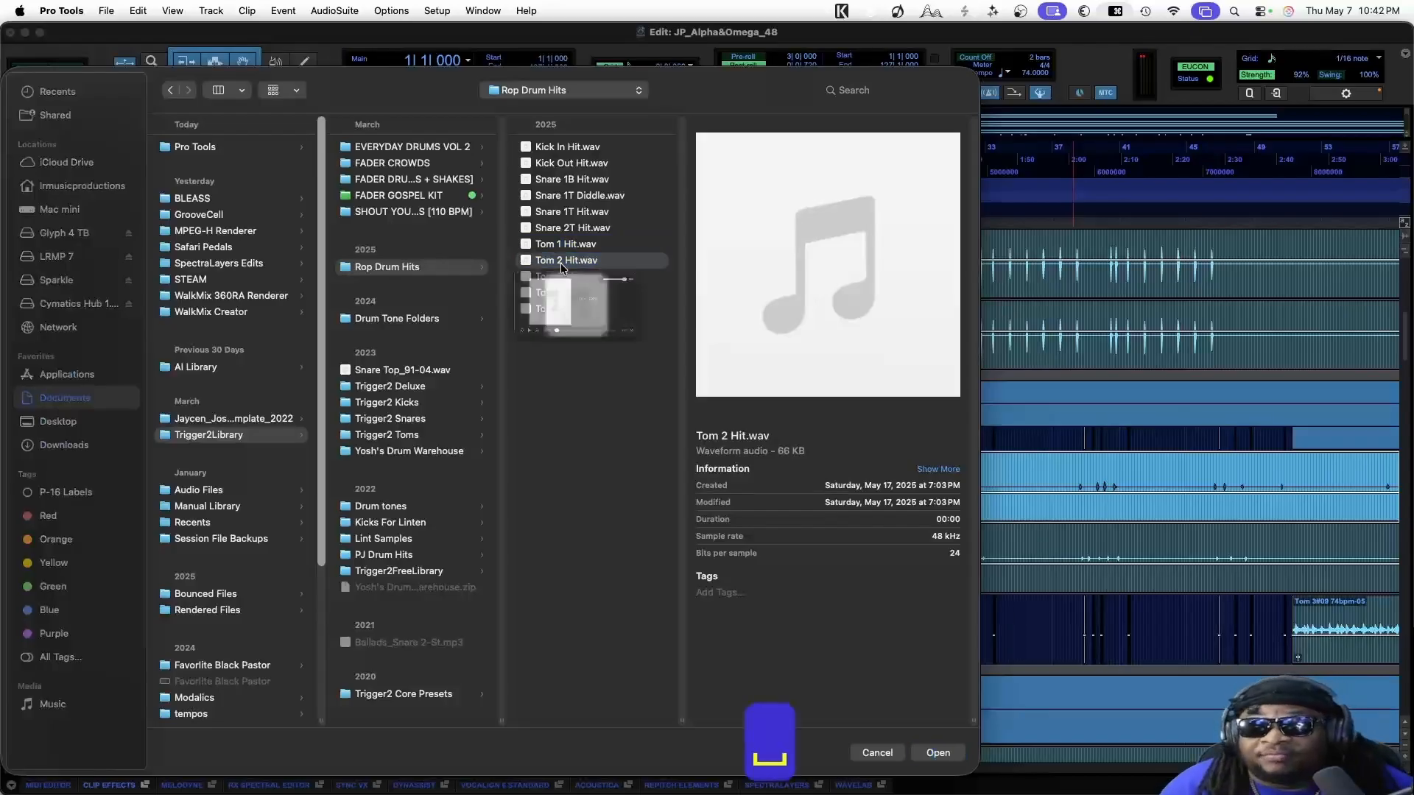
{"action": "key", "text": "space"}
Audition TOM tj 10-03.wav and 10 Tom (2).wav from the 10 tom folder inside Drum Tone Folders
{"action": "left_click", "coordinate": [397, 318]}
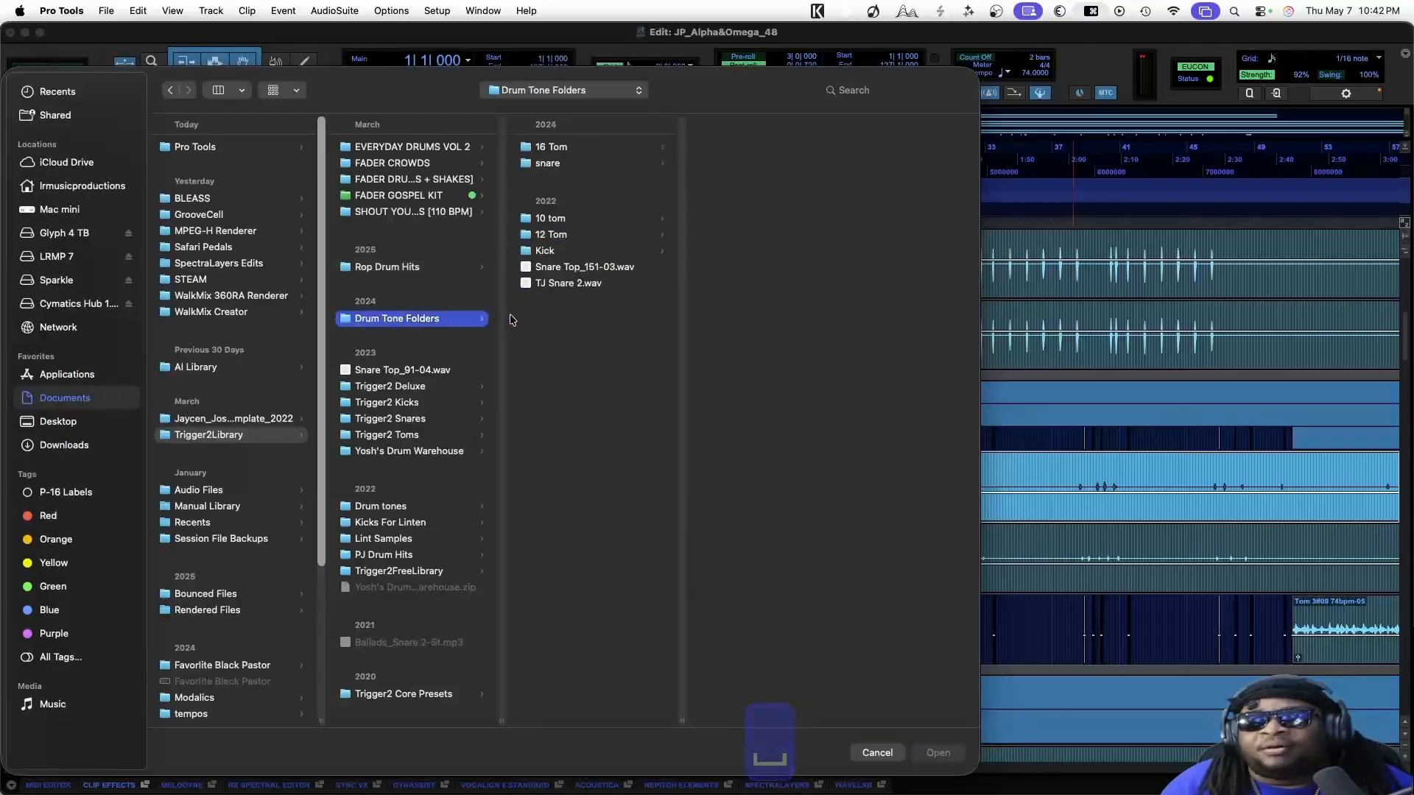
{"action": "left_click", "coordinate": [551, 218]}
{"action": "left_click", "coordinate": [755, 147]}
{"action": "key", "text": "space"}
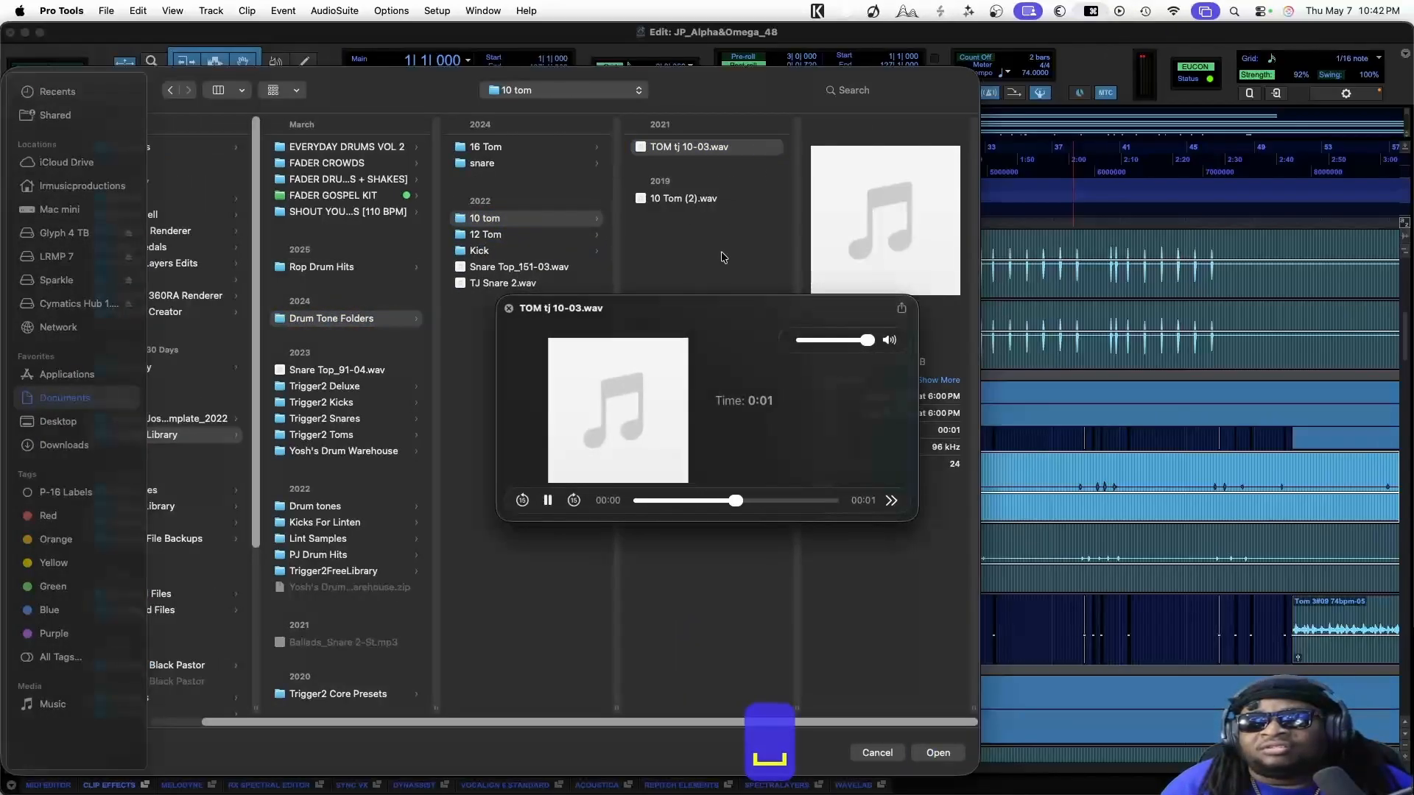
{"action": "key", "text": "space"}
{"action": "left_click", "coordinate": [681, 205]}
{"action": "key", "text": "space"}
{"action": "key", "text": "space"}
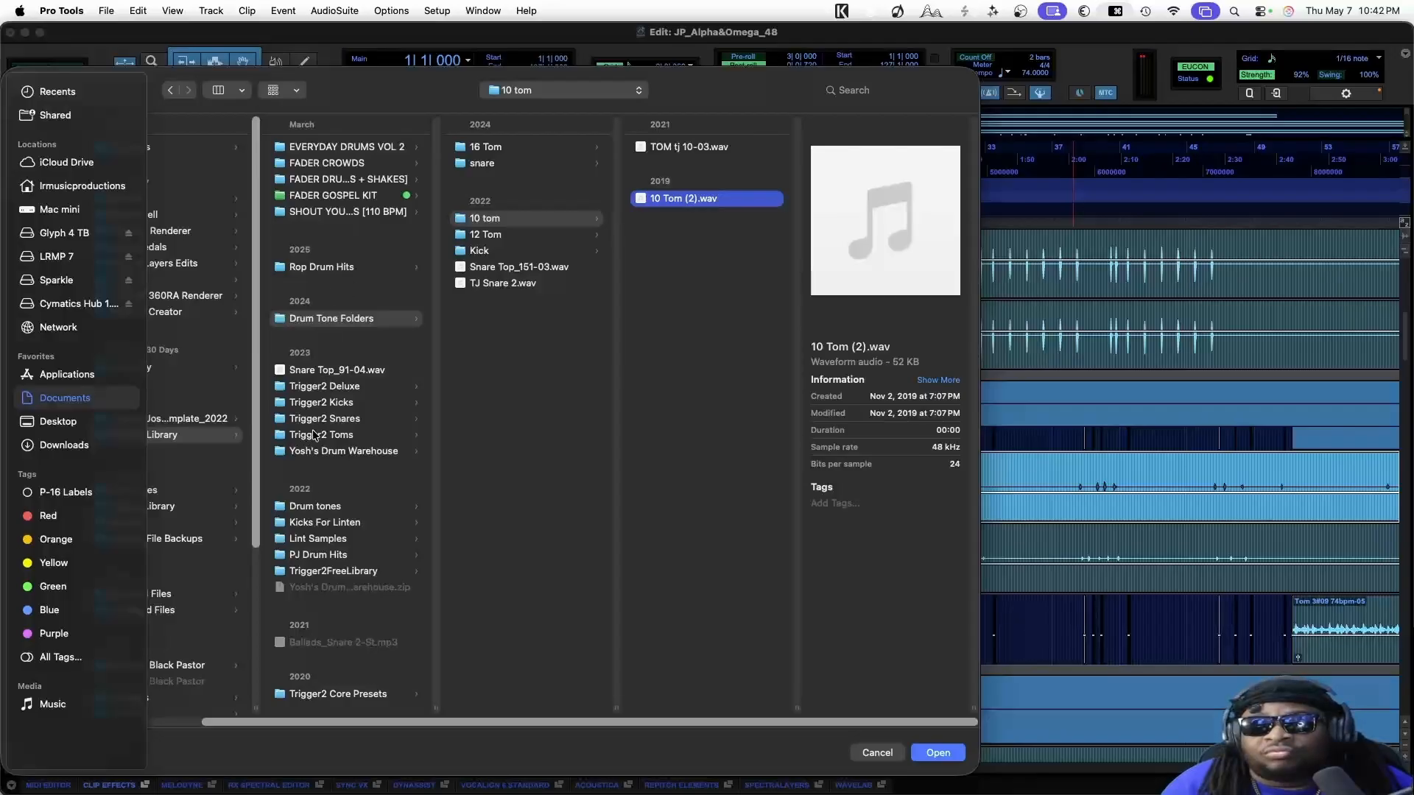
Audition 10 Tom.wav and 8 tom.wav in the Drum tones folder
{"action": "left_click", "coordinate": [317, 507]}
{"action": "left_click", "coordinate": [509, 215]}
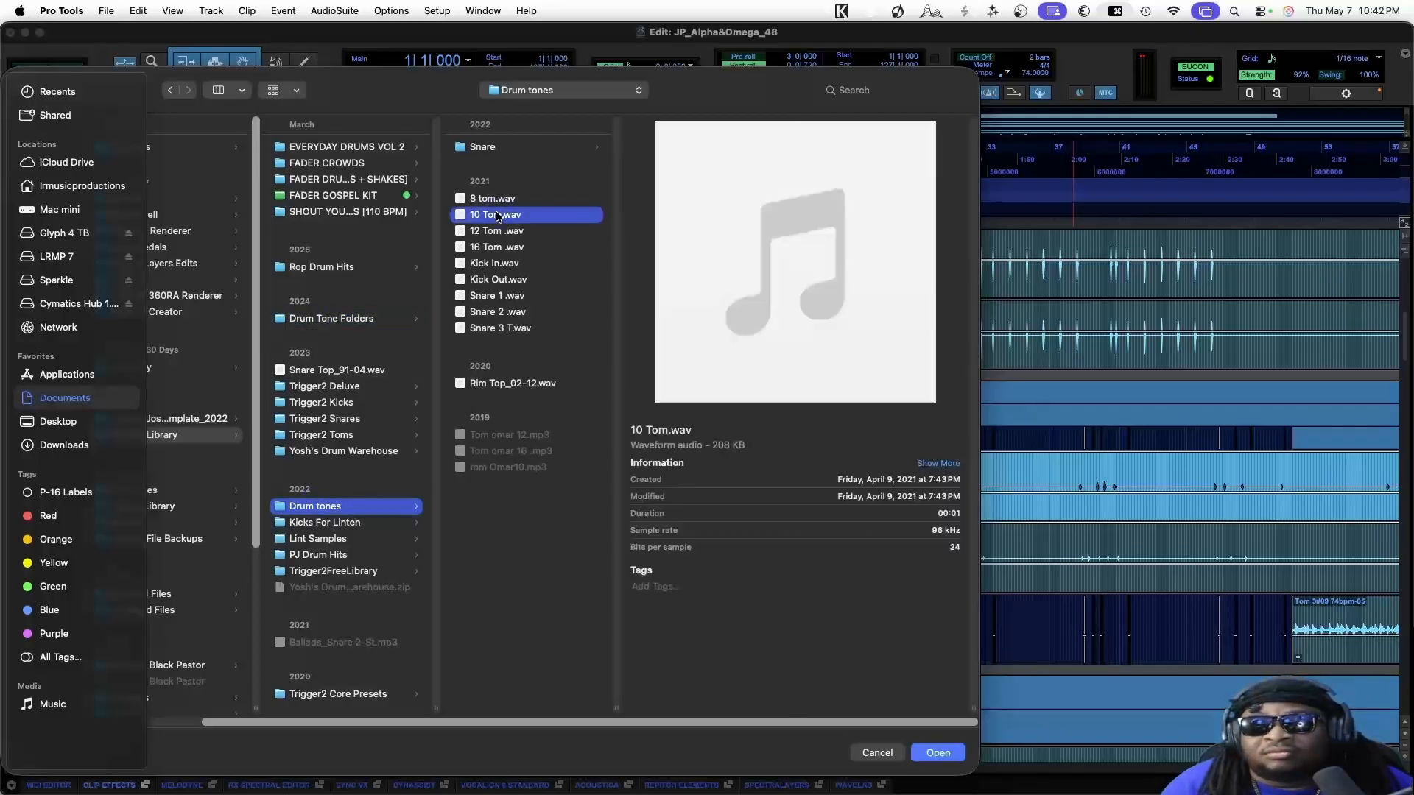
{"action": "key", "text": "space"}
{"action": "key", "text": "space"}
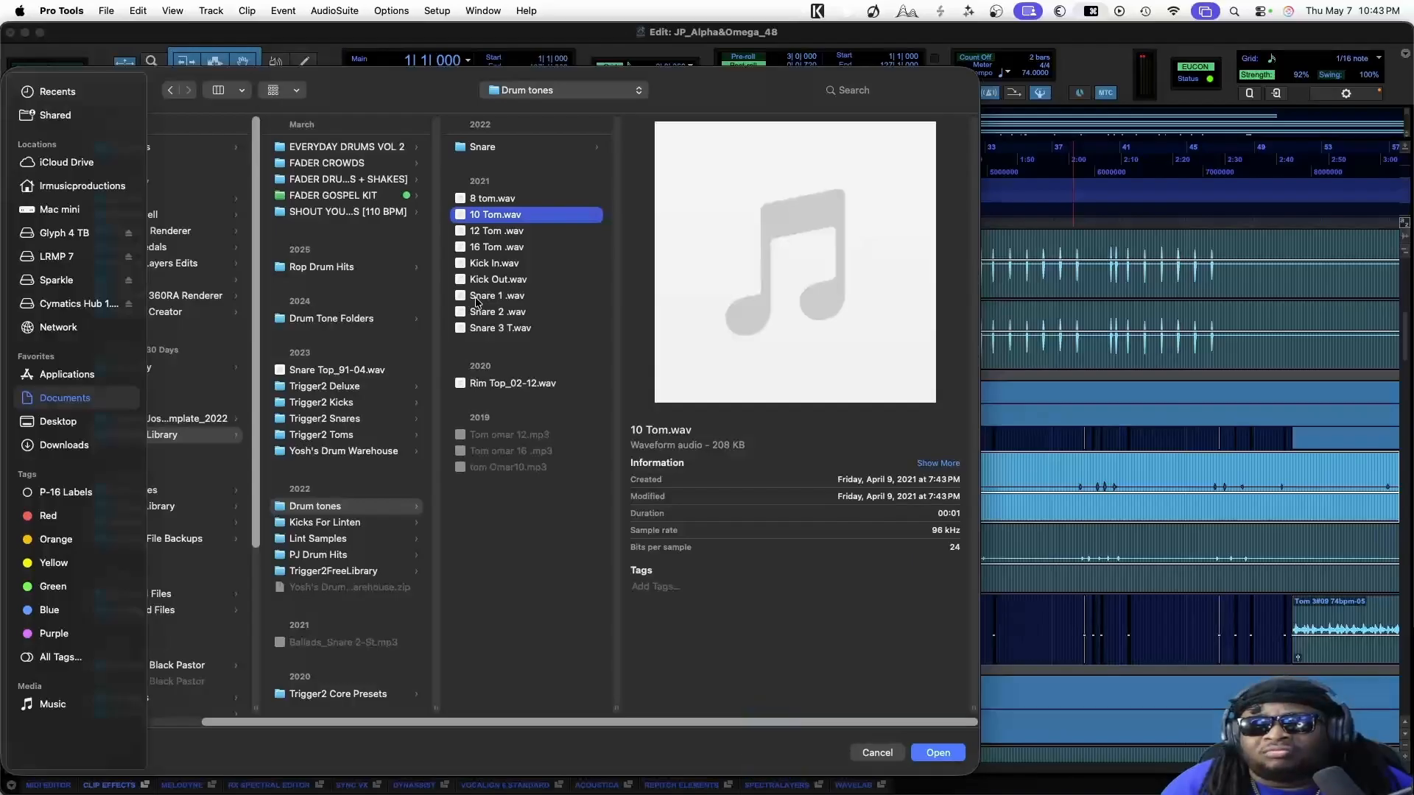
{"action": "key", "text": "space"}
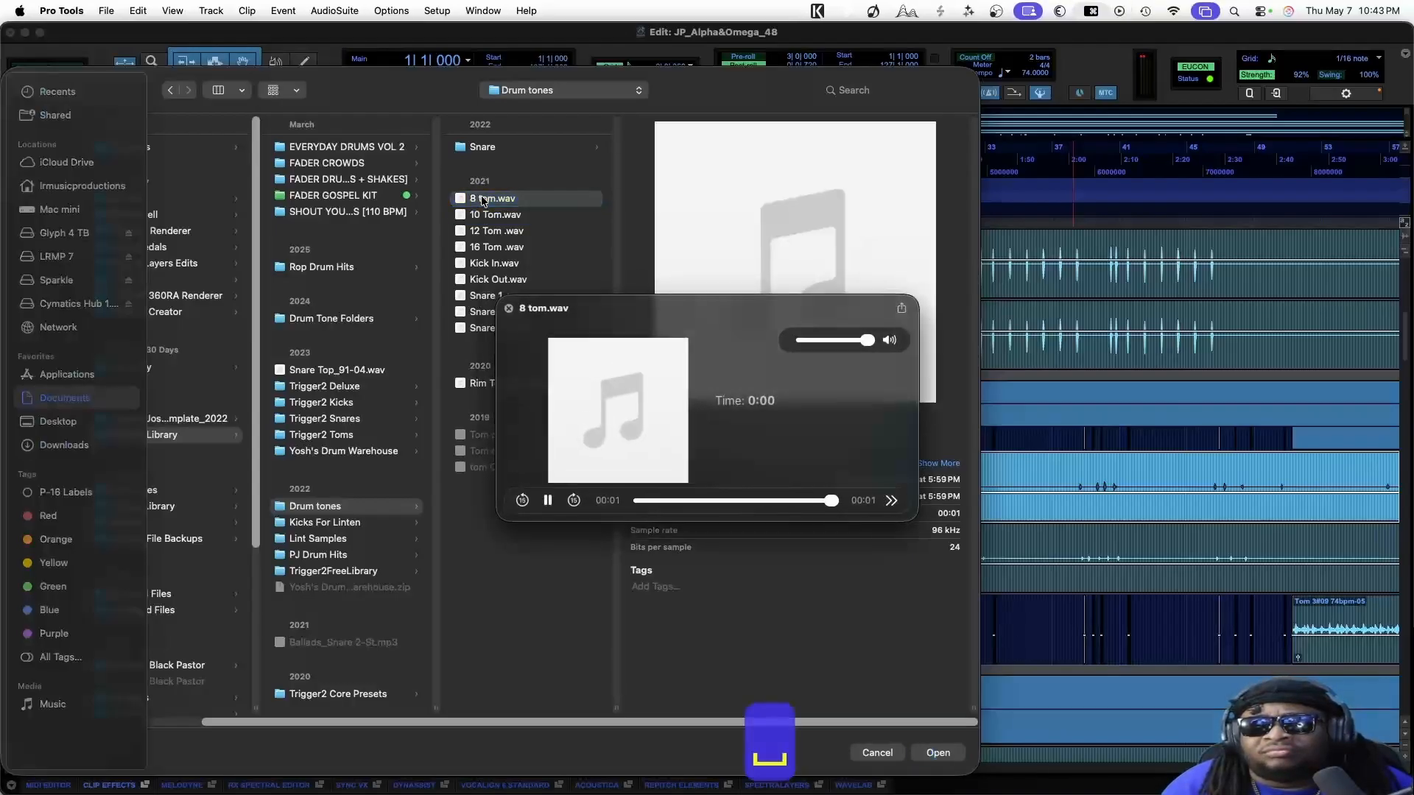
Preview the remaining Drum tones samples from 10 Tom.wav to Rim Top_02-12.wav, ending back on 8 tom.wav
{"action": "key", "text": "Down"}
{"action": "key", "text": "Down"}
{"action": "key", "text": "Down"}
{"action": "key", "text": "Down"}
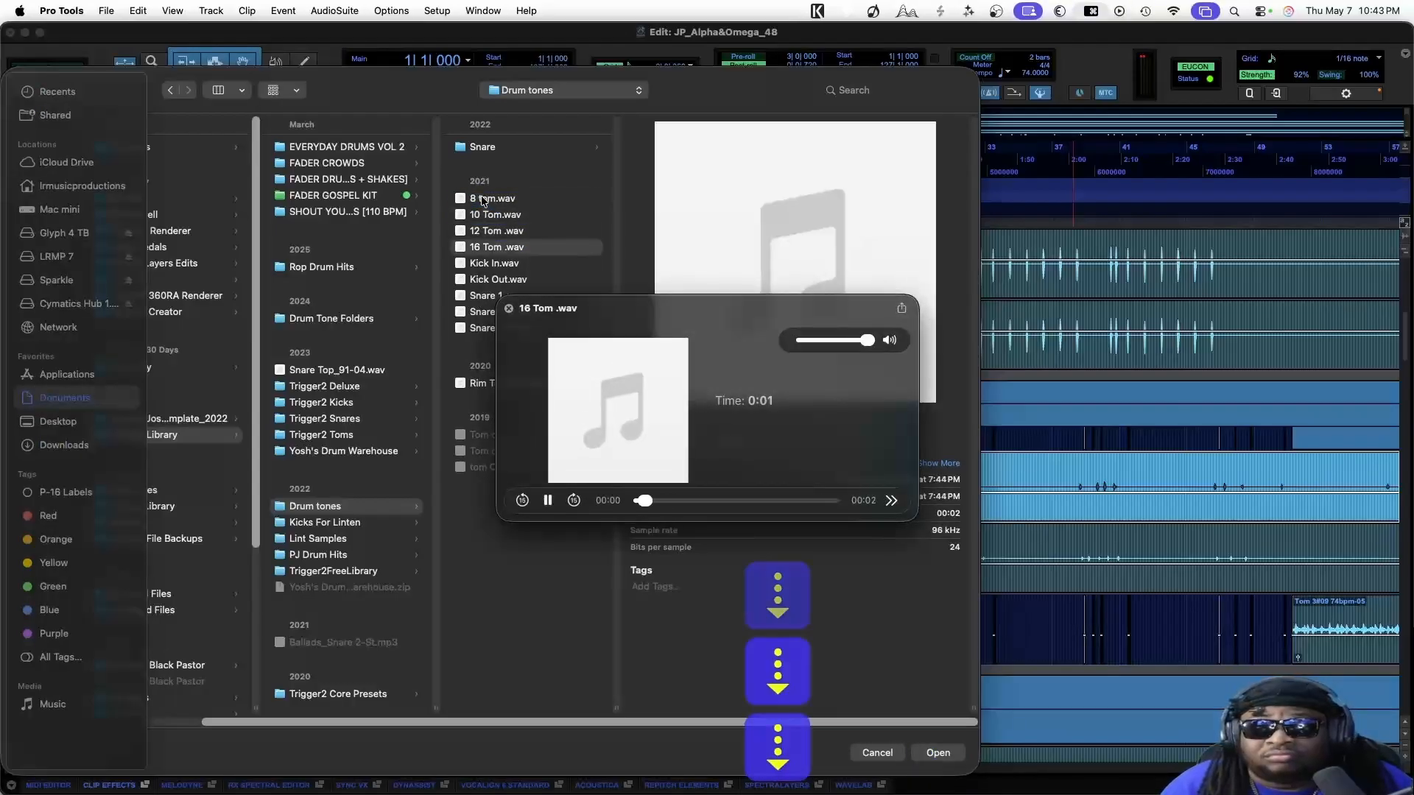
{"action": "key", "text": "Down"}
{"action": "key", "text": "Down"}
{"action": "key", "text": "Down"}
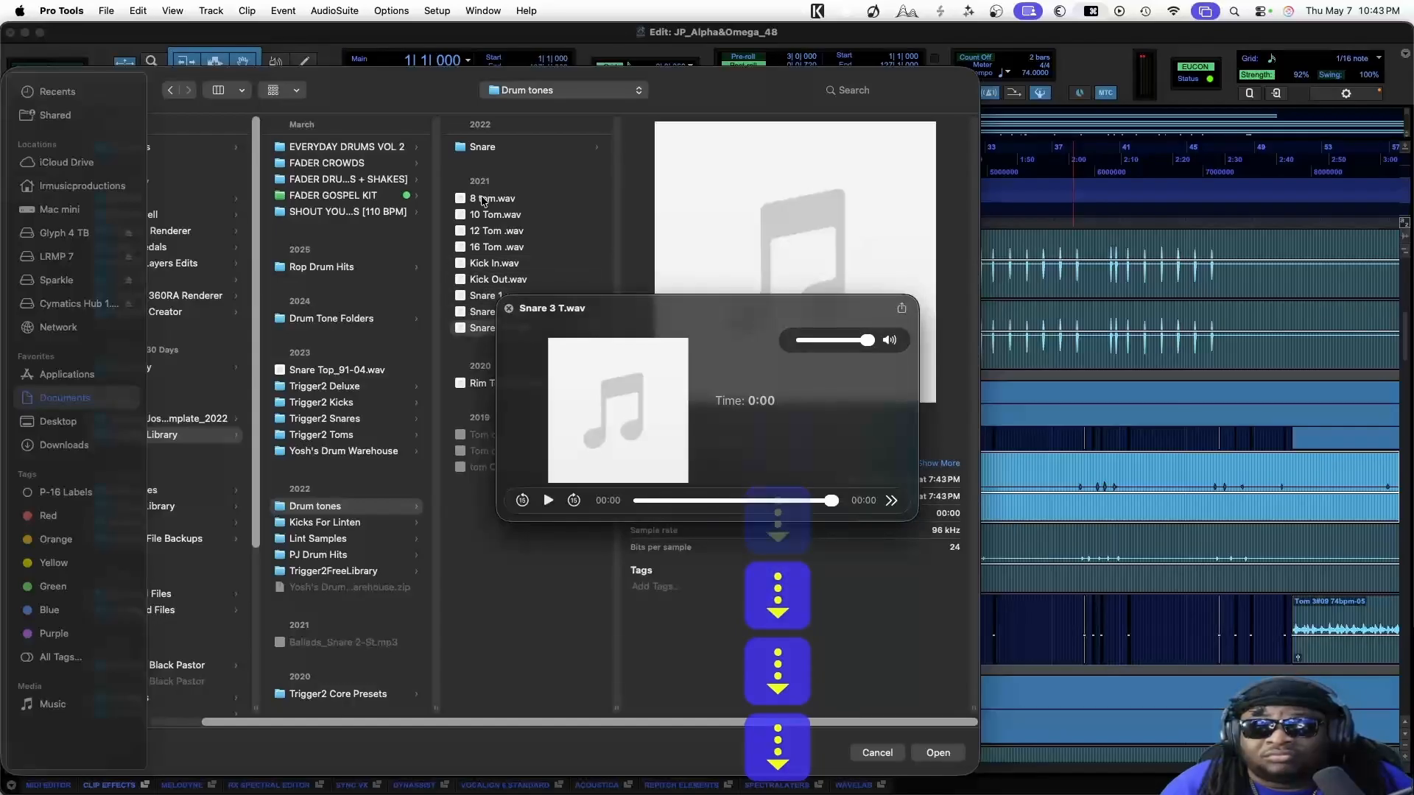
{"action": "key", "text": "Down"}
{"action": "key", "text": "Up"}
{"action": "key", "text": "Up"}
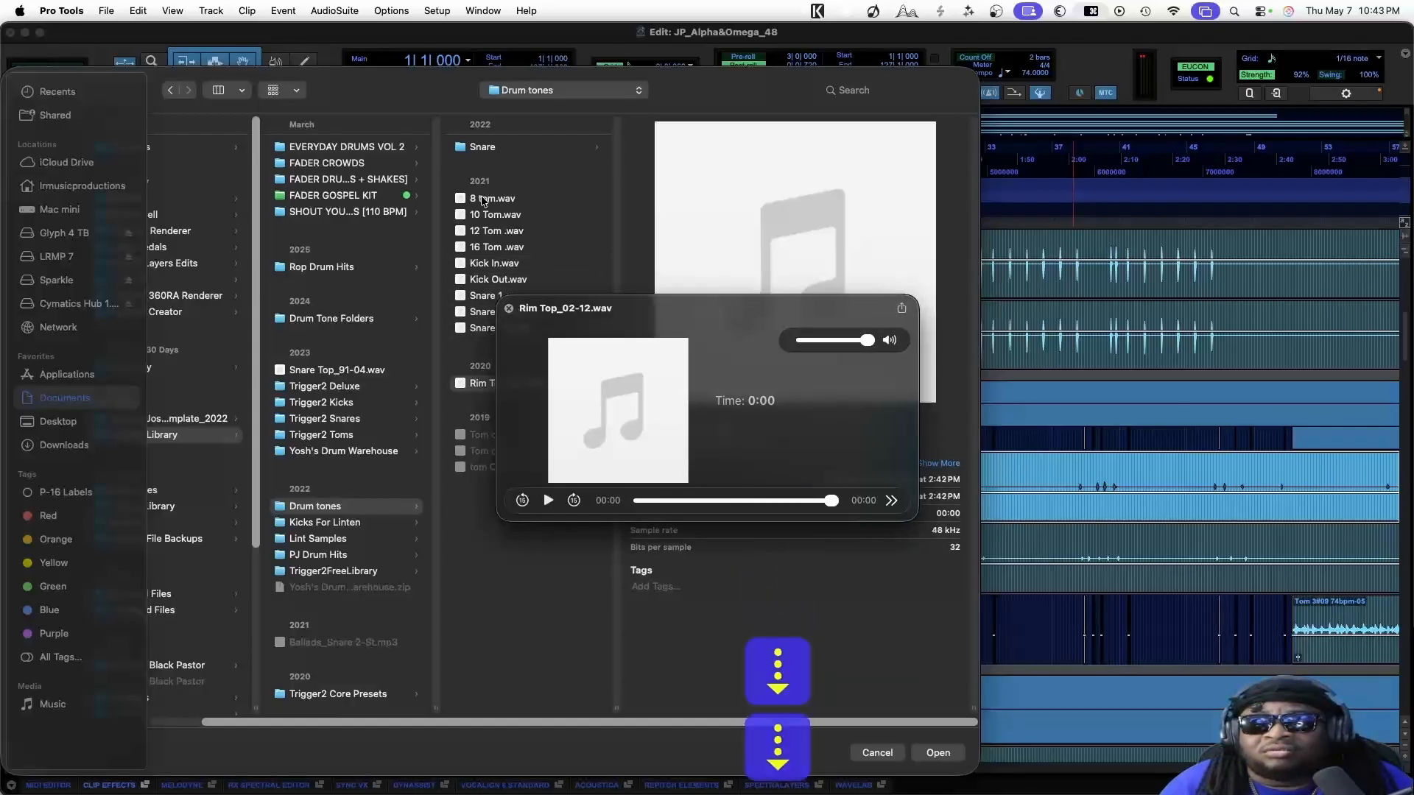
{"action": "key", "text": "Up"}
{"action": "key", "text": "Up"}
{"action": "key", "text": "Up"}
{"action": "key", "text": "Up"}
{"action": "key", "text": "Up"}
{"action": "key", "text": "Up"}
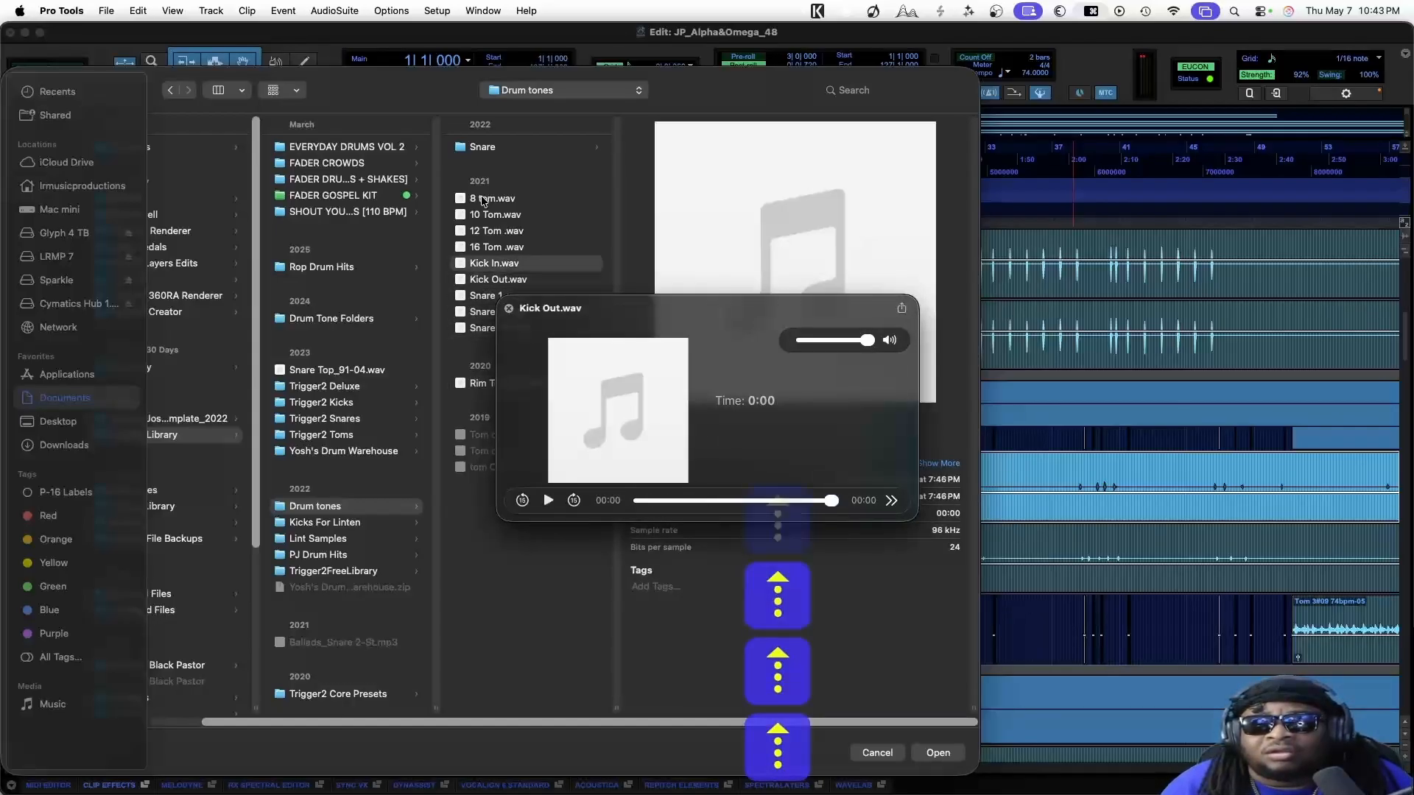
{"action": "key", "text": "Up"}
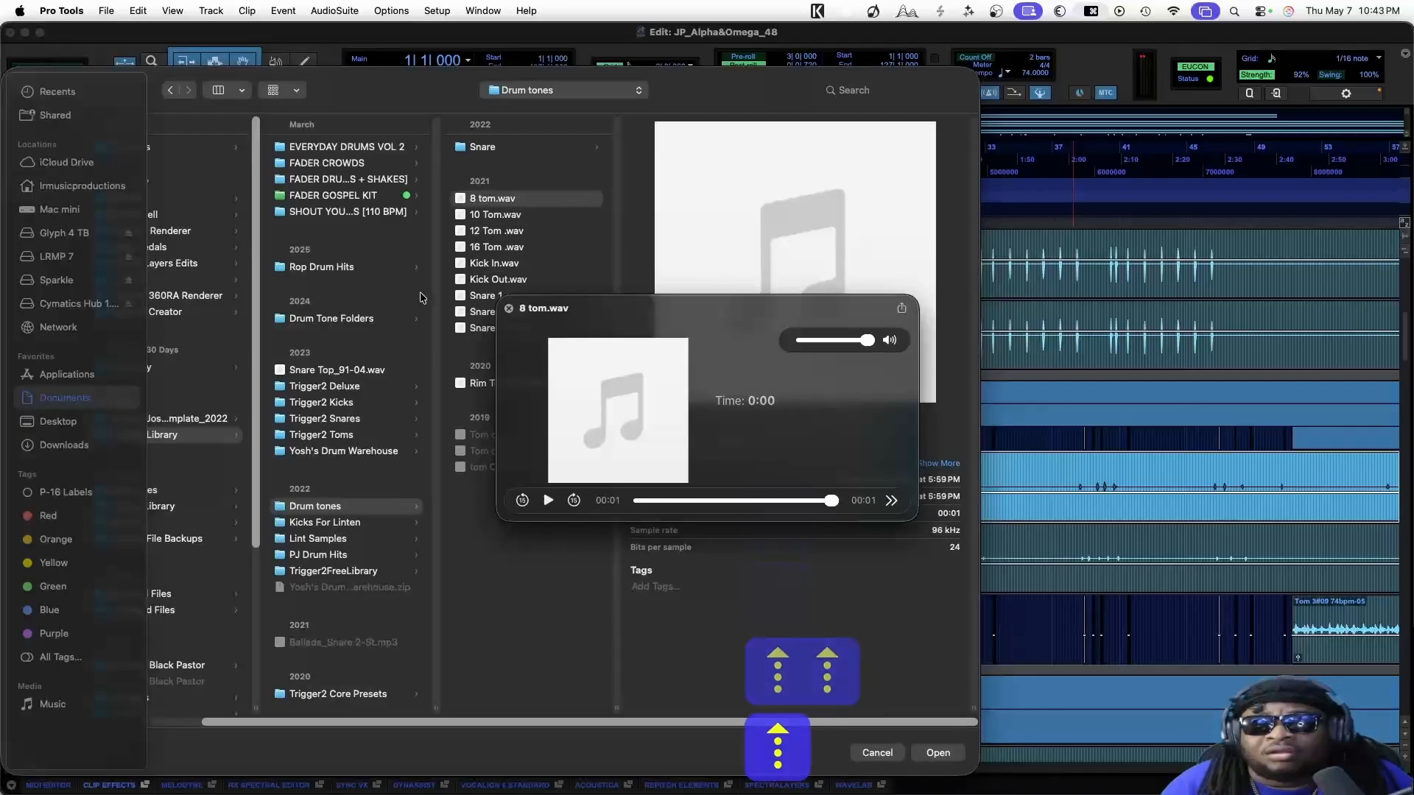
Audition the Qik 8, 10, 12 and 14 Tom samples in the Qik Toms folder of Lint Samples
{"action": "left_click", "coordinate": [327, 543]}
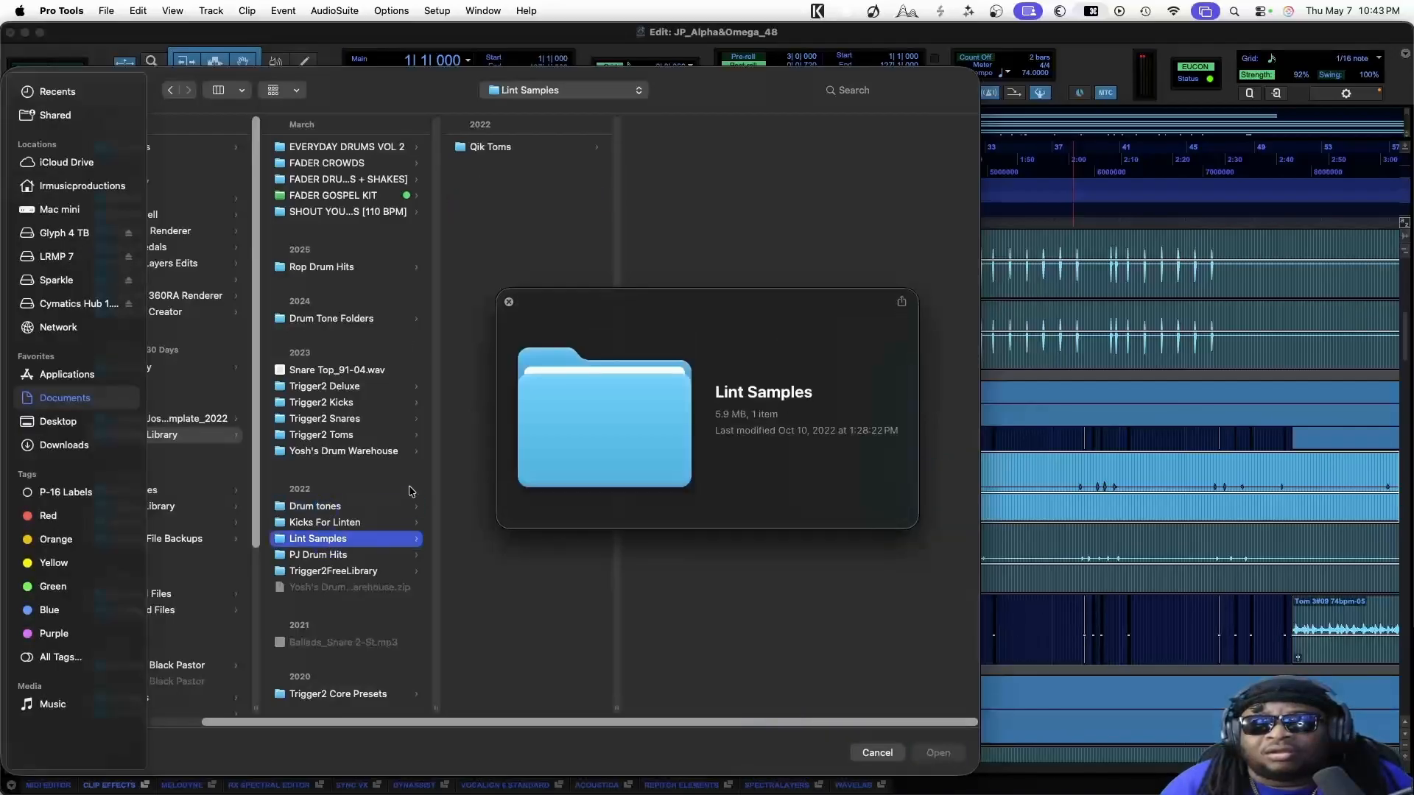
{"action": "key", "text": "space"}
{"action": "left_click", "coordinate": [550, 147]}
{"action": "left_click", "coordinate": [671, 148]}
{"action": "key", "text": "space"}
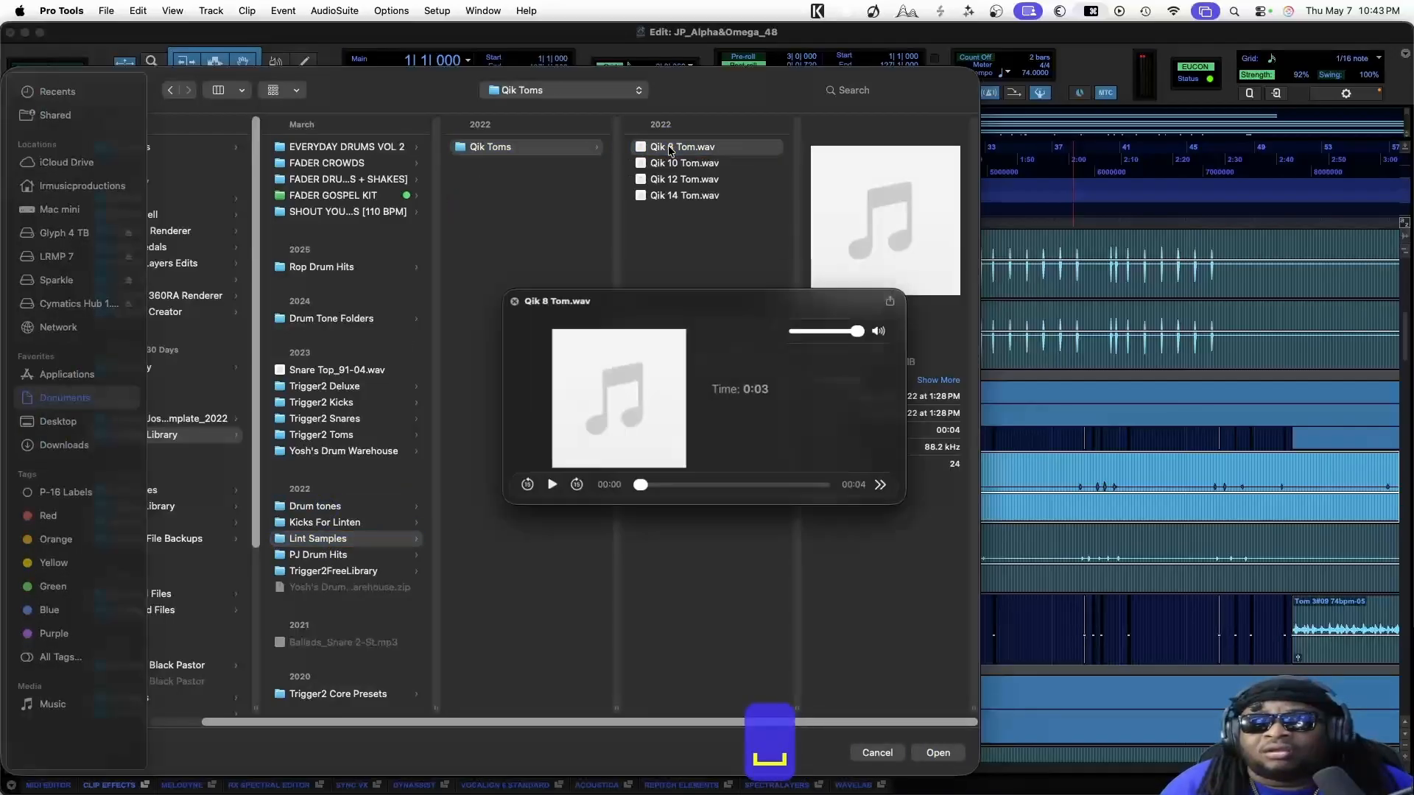
{"action": "key", "text": "Down"}
{"action": "key", "text": "Down"}
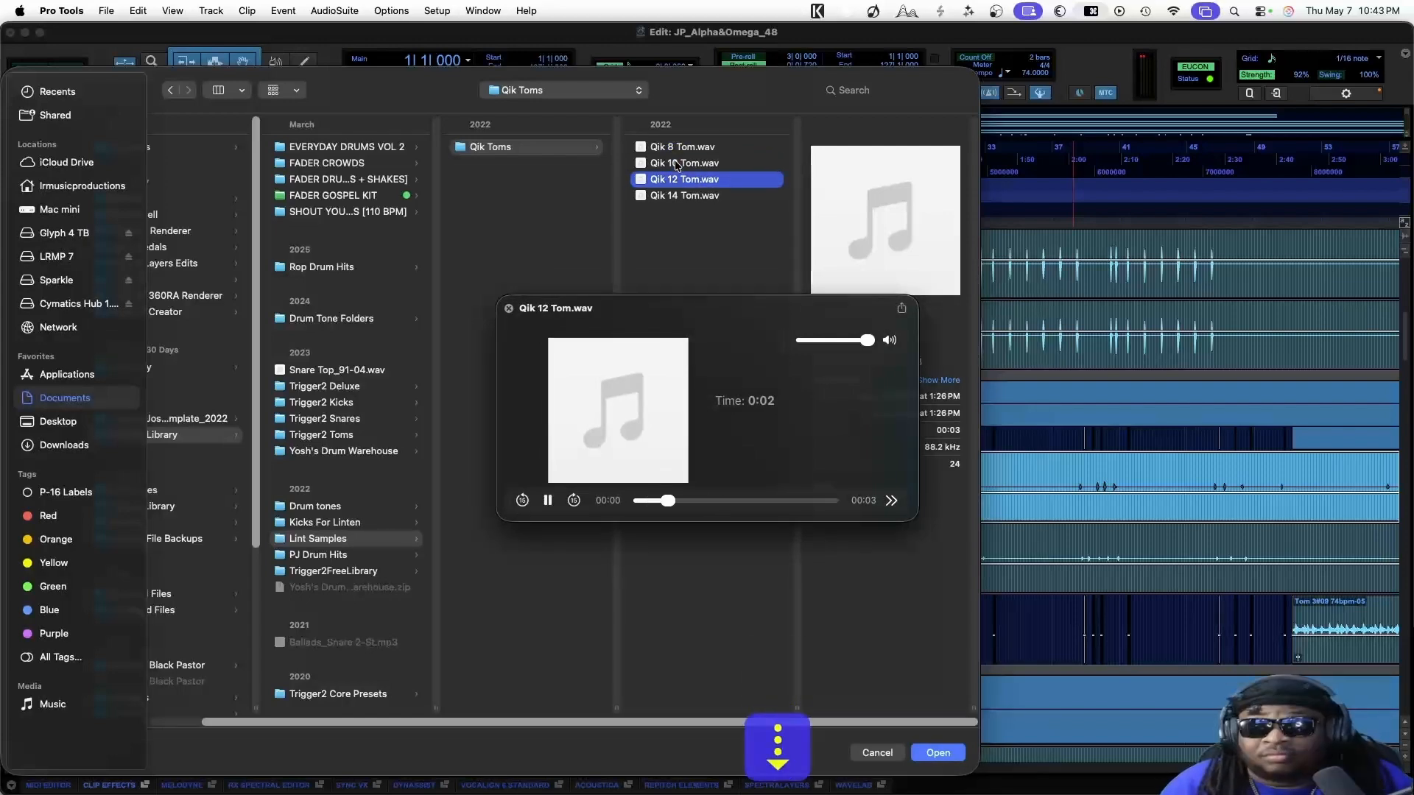
{"action": "key", "text": "Down"}
{"action": "key", "text": "Up"}
{"action": "key", "text": "Up"}
{"action": "key", "text": "Up"}
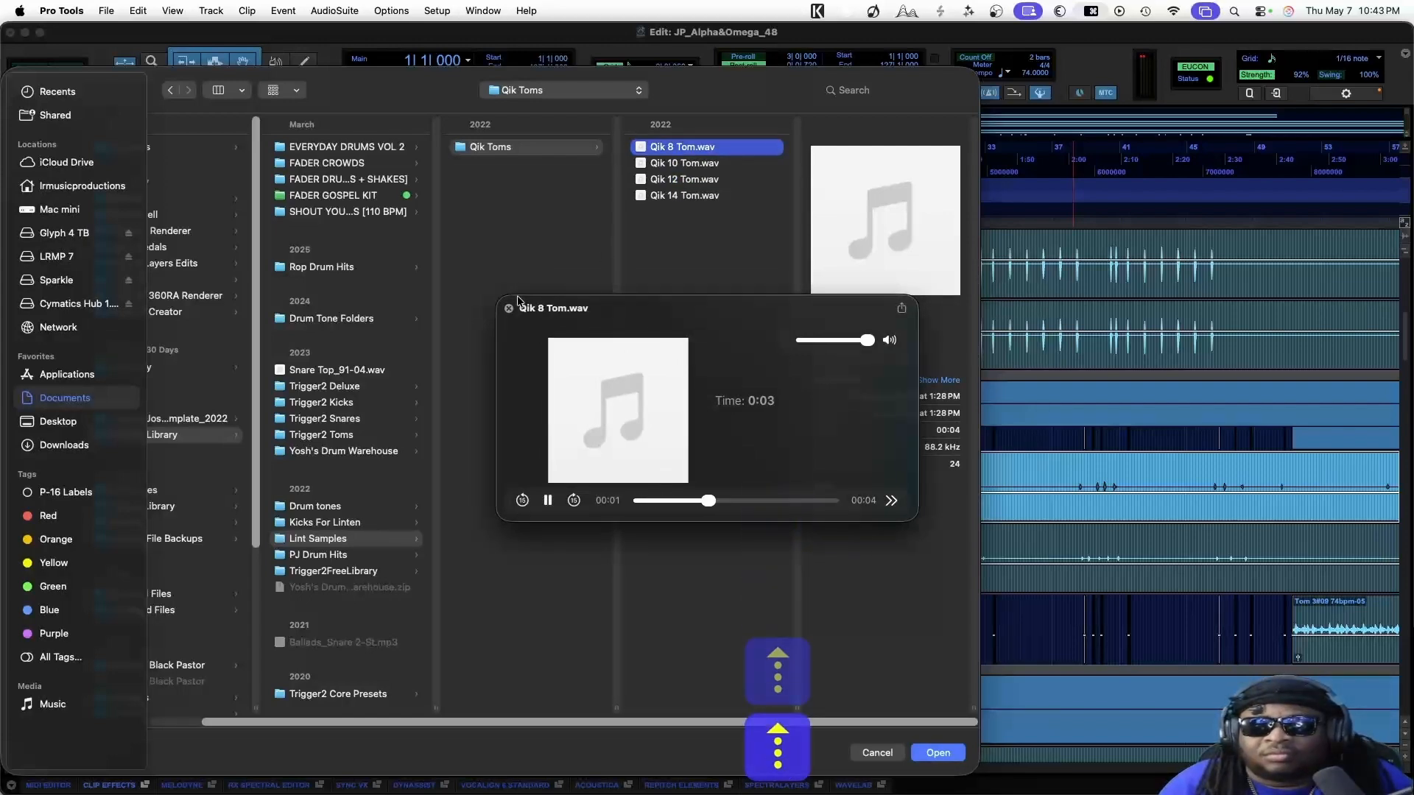
Audition the tom and snare samples in the PJ Drum Hits folder, from 8 tom.wav to Snare Top.wav
{"action": "left_click", "coordinate": [304, 556]}
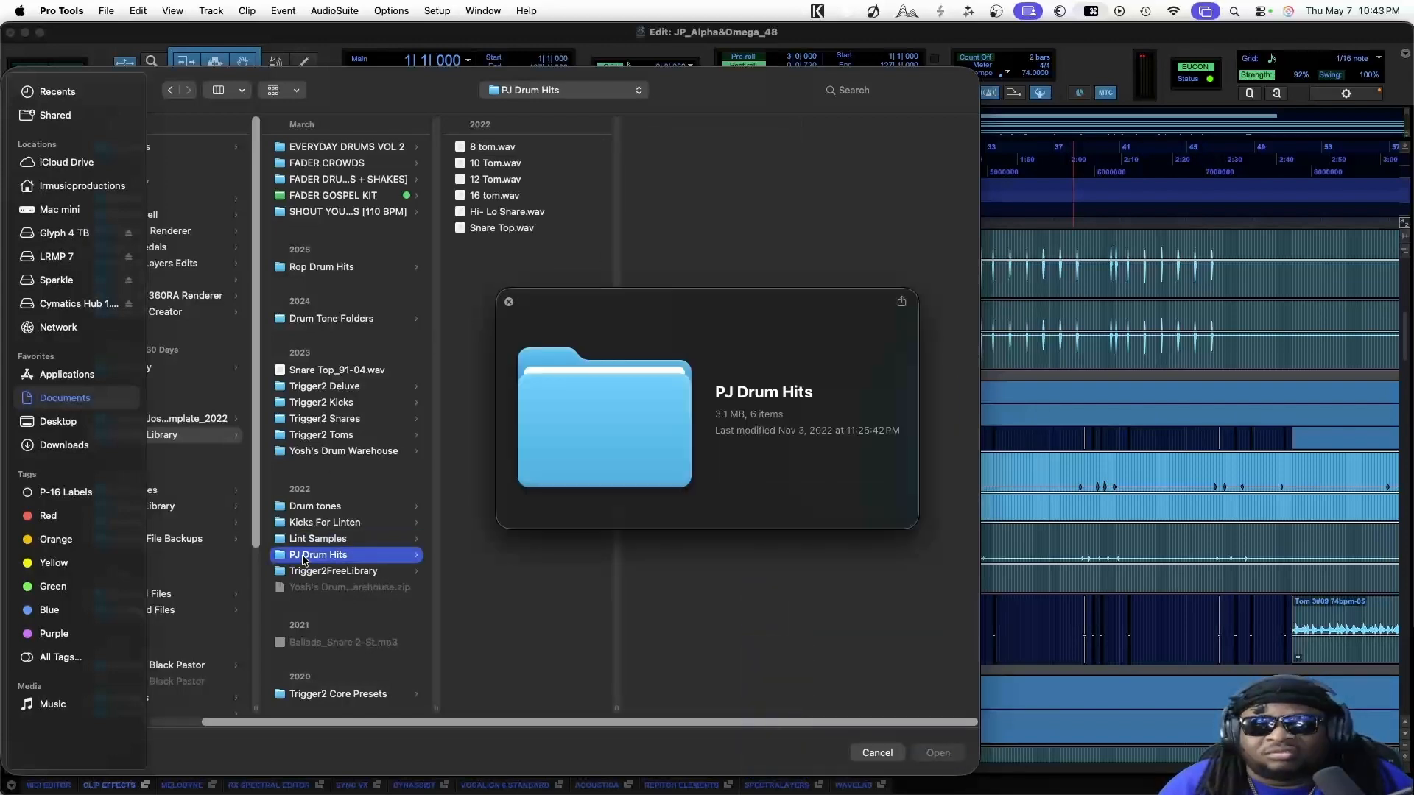
{"action": "left_click", "coordinate": [491, 151]}
{"action": "key", "text": "Down"}
{"action": "key", "text": "Down"}
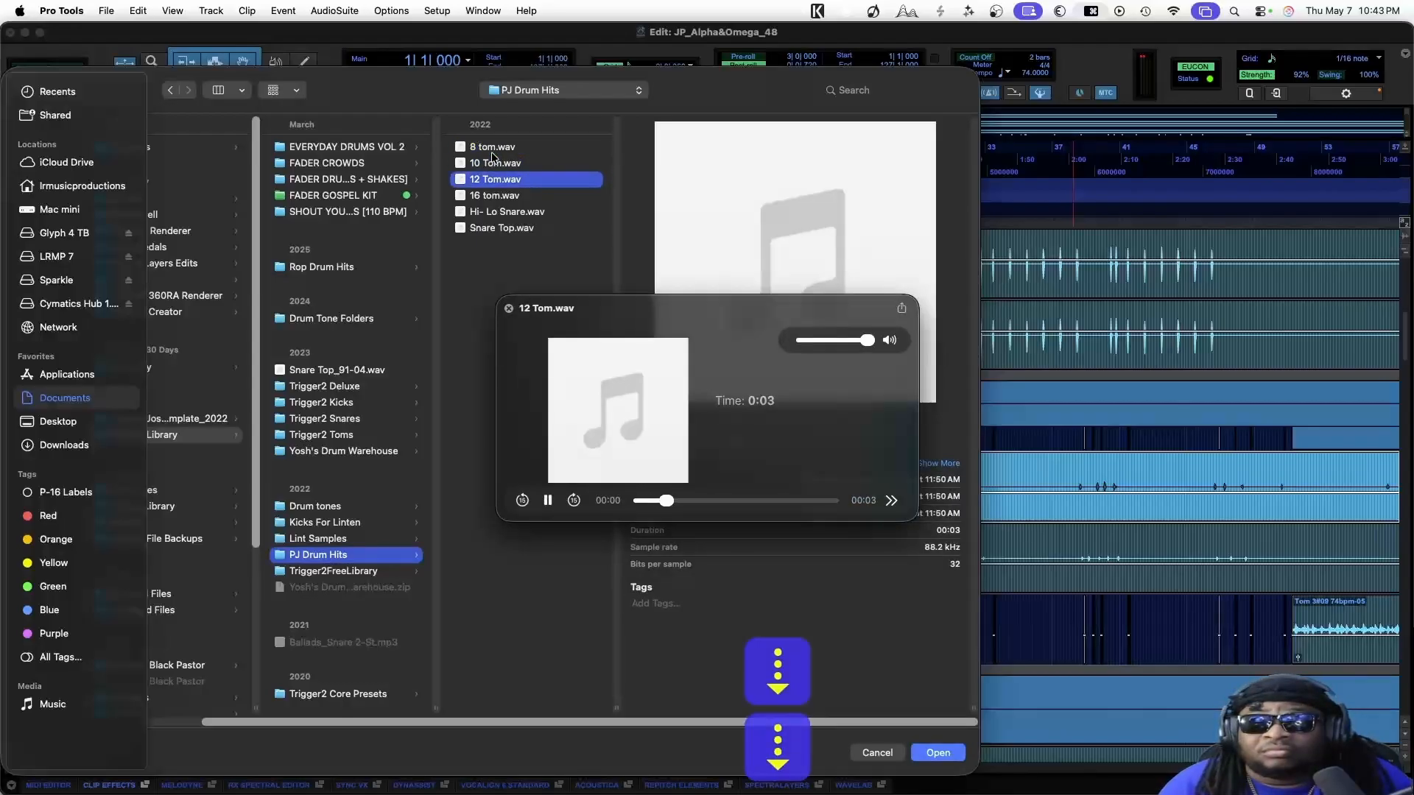
{"action": "key", "text": "Down"}
{"action": "key", "text": "Down"}
{"action": "key", "text": "Down"}
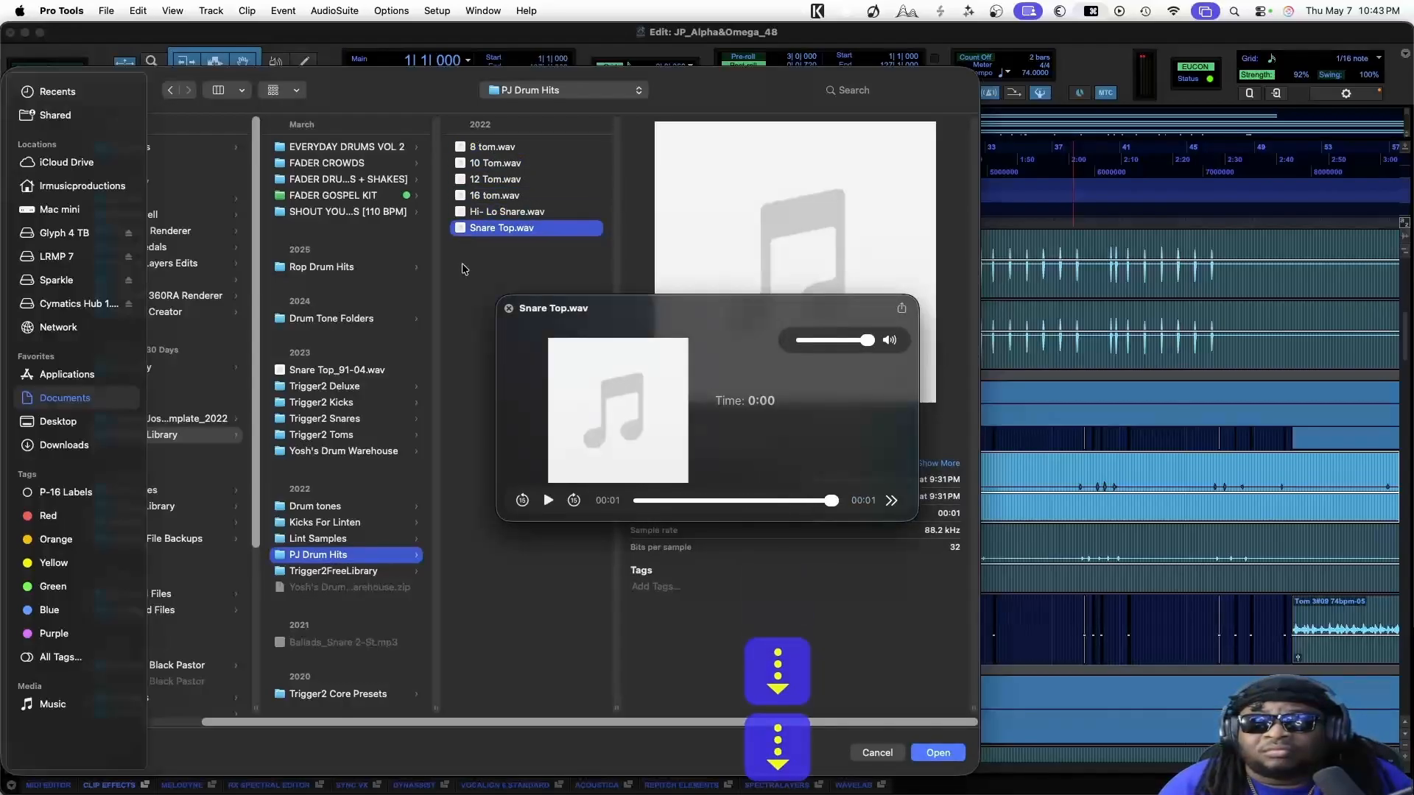
Close the file preview and open the Trigger2 Toms folder inside Trigger2FreeLibrary's Trigger2Library
{"action": "left_click", "coordinate": [320, 571]}
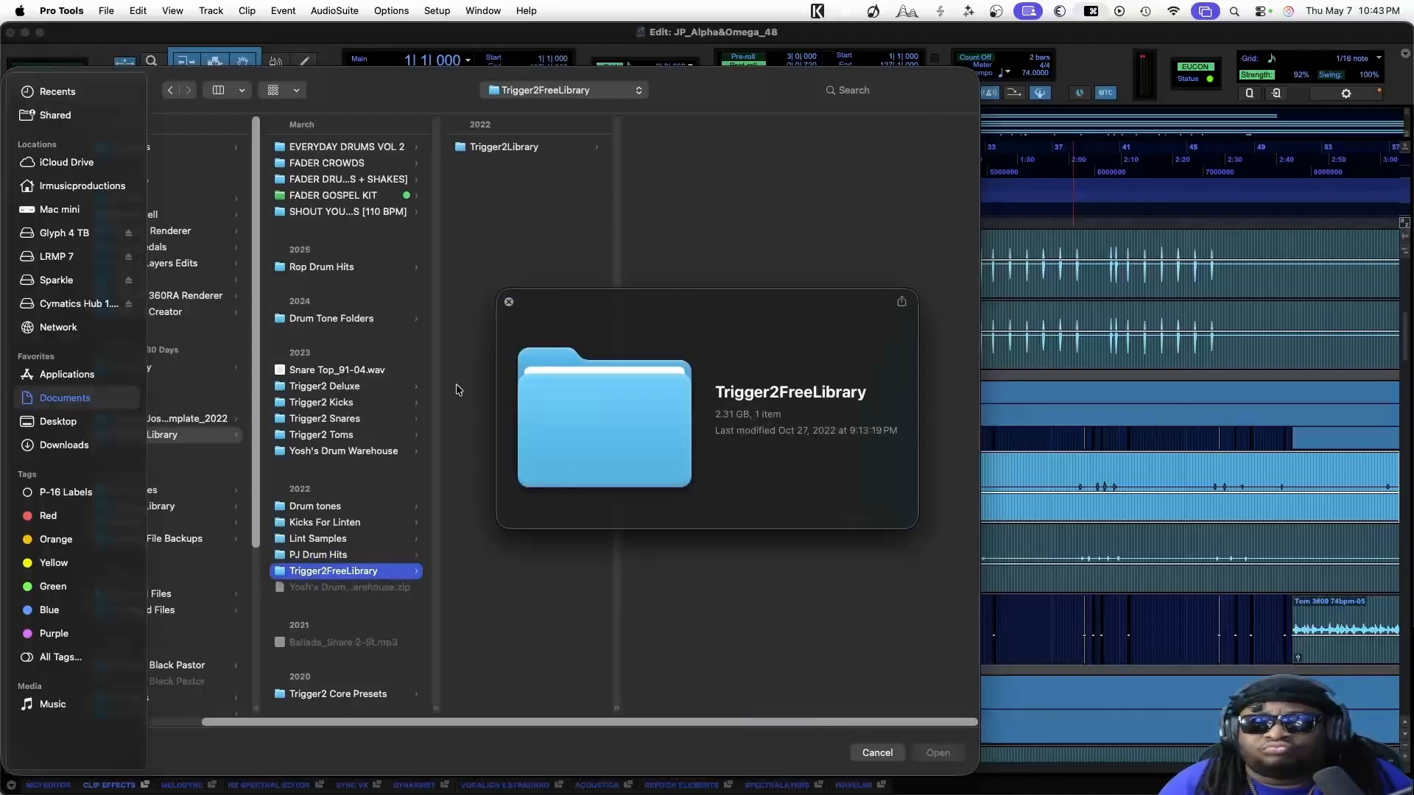
{"action": "left_click", "coordinate": [520, 147]}
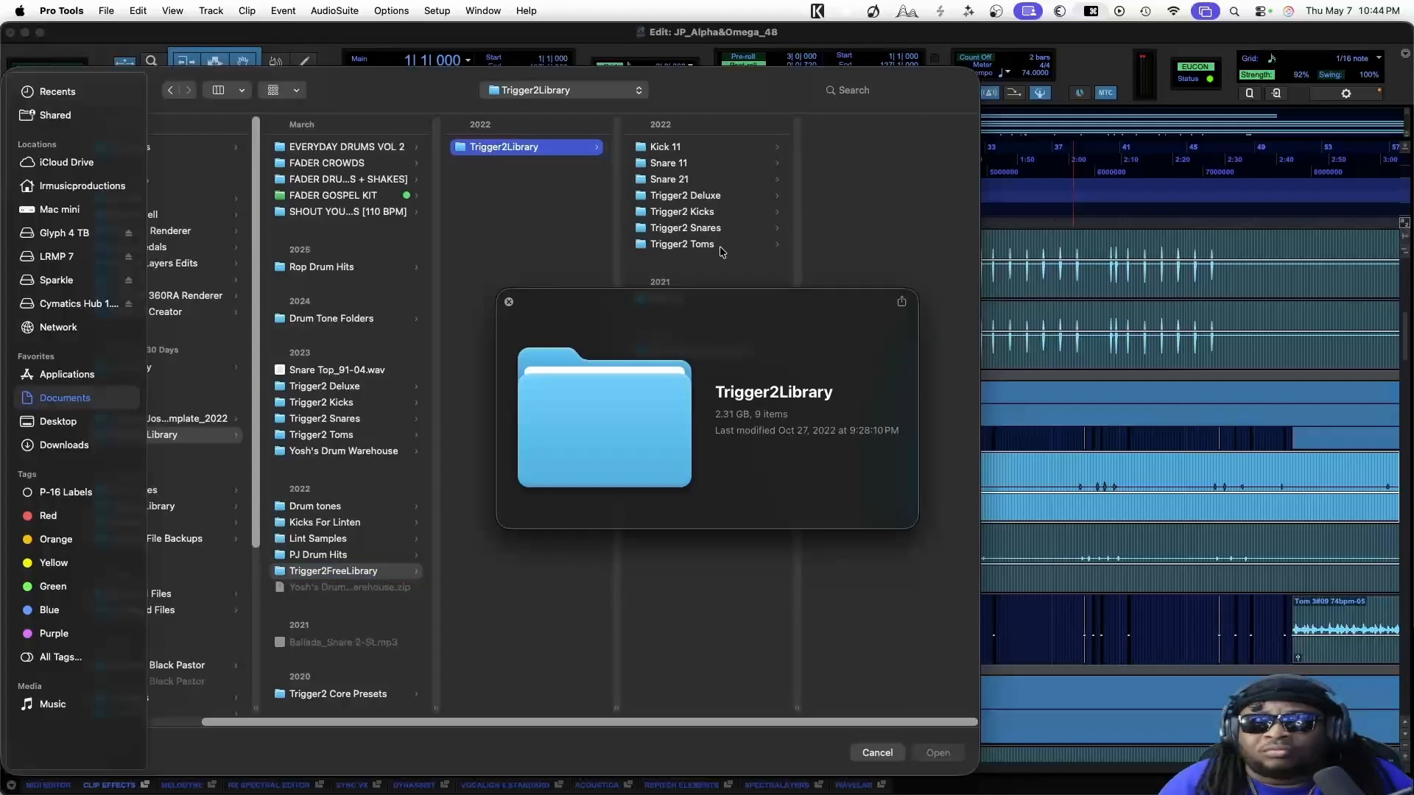
{"action": "left_click", "coordinate": [711, 317]}
{"action": "left_click", "coordinate": [508, 302]}
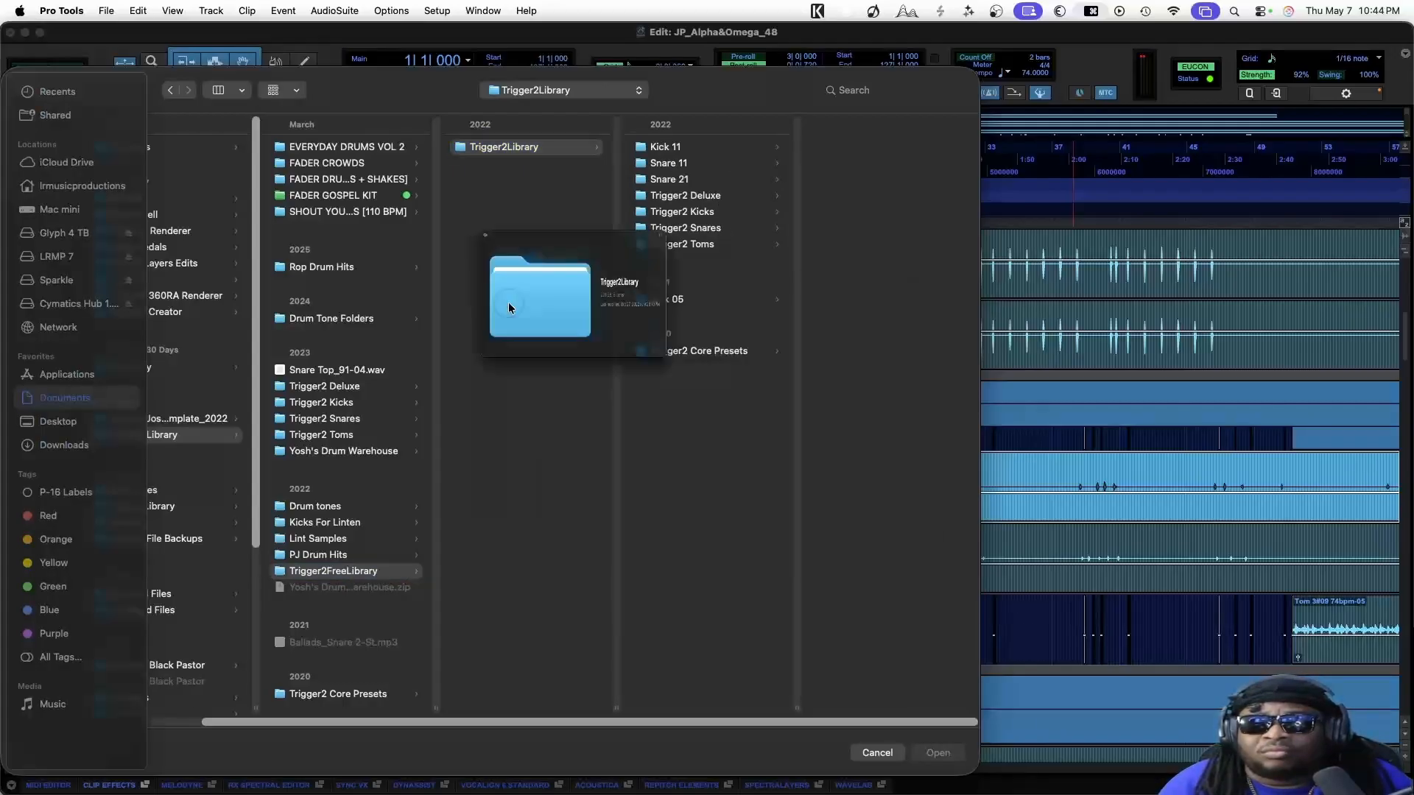
{"action": "left_click", "coordinate": [703, 244]}
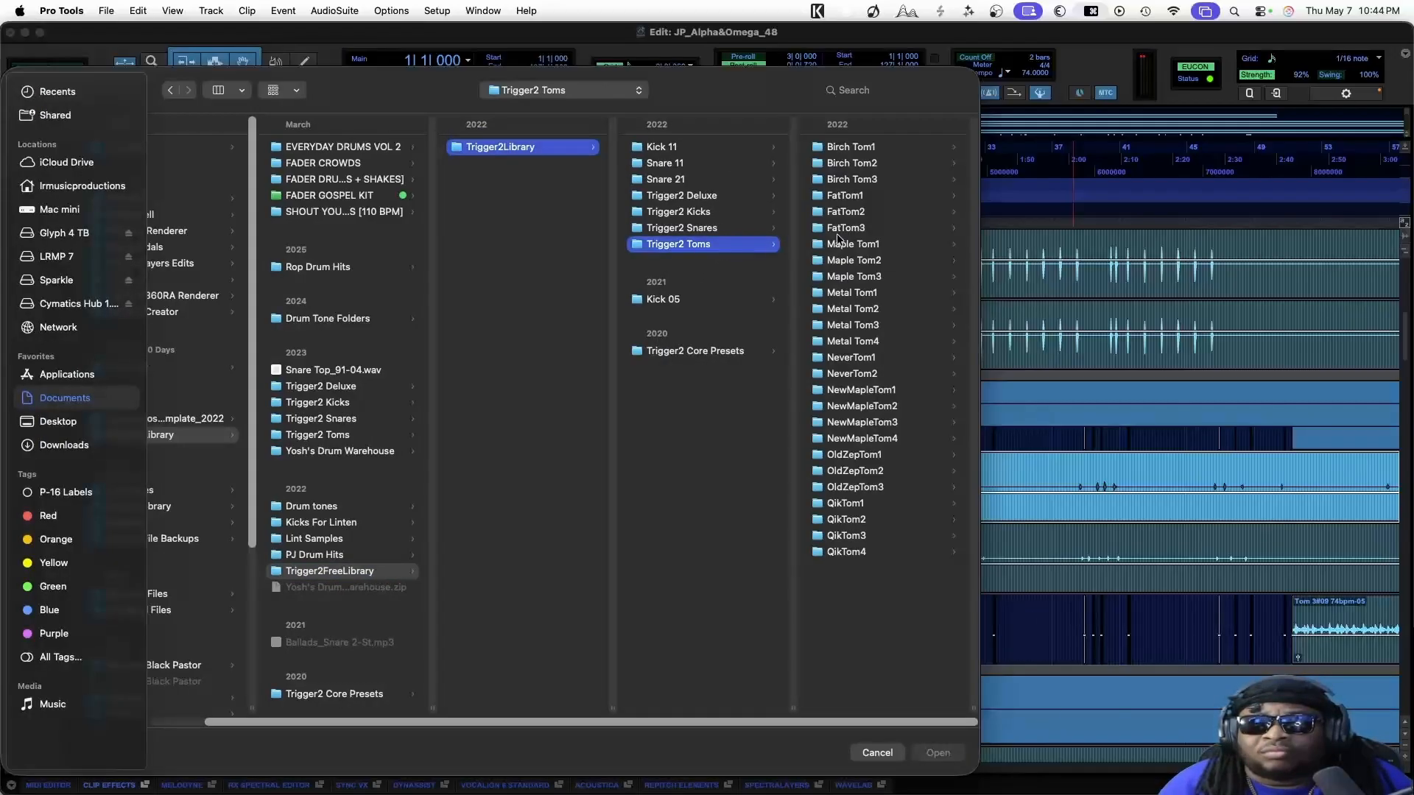
Examine the contents of the Trigger2 Toms subfolders from Birch Tom1 to Metal Tom2 for importable tom samples
{"action": "left_click", "coordinate": [840, 150]}
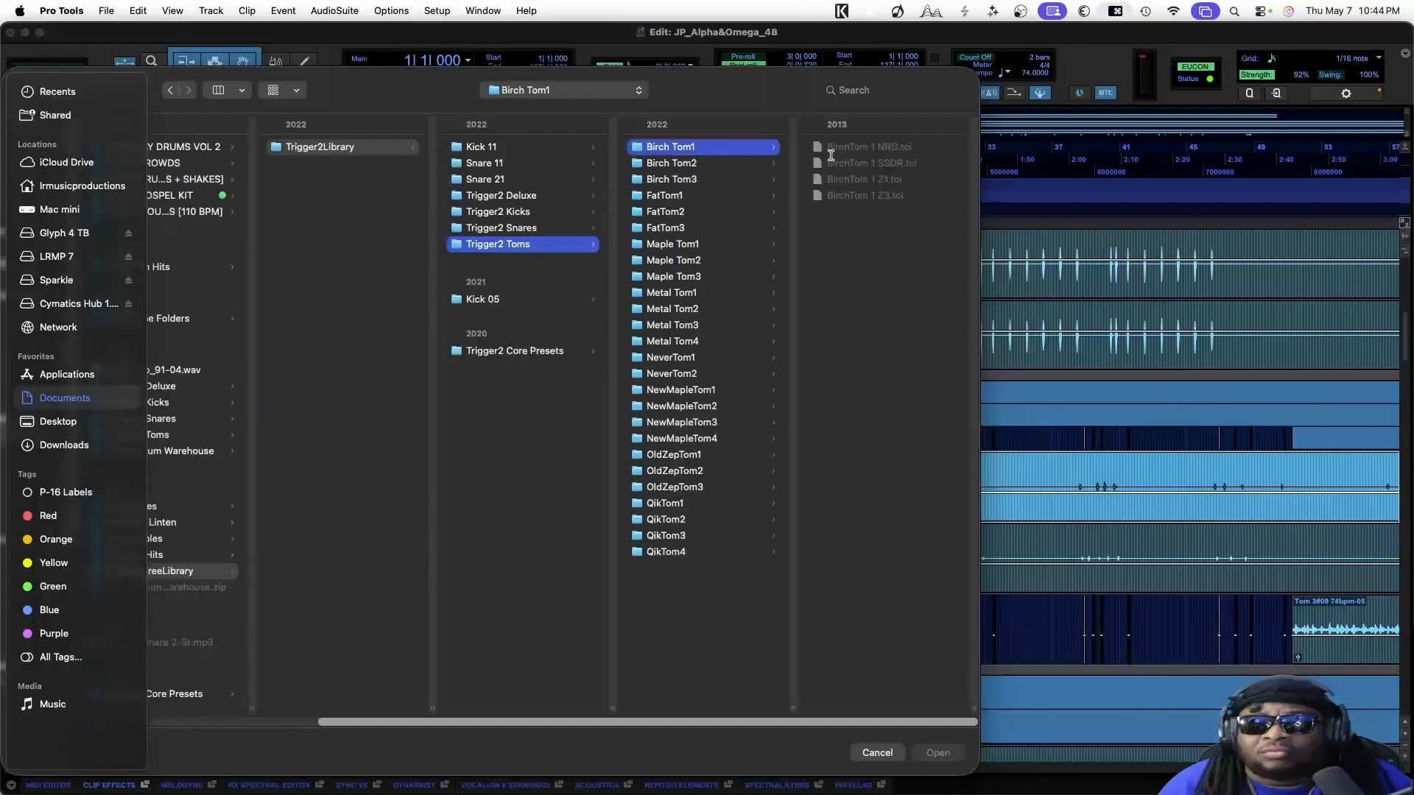
{"action": "key", "text": "Down"}
{"action": "key", "text": "Down"}
{"action": "key", "text": "Down"}
{"action": "key", "text": "Down"}
{"action": "key", "text": "Down"}
{"action": "key", "text": "Down"}
{"action": "key", "text": "Down"}
{"action": "key", "text": "Down"}
{"action": "key", "text": "Down"}
{"action": "key", "text": "Down"}
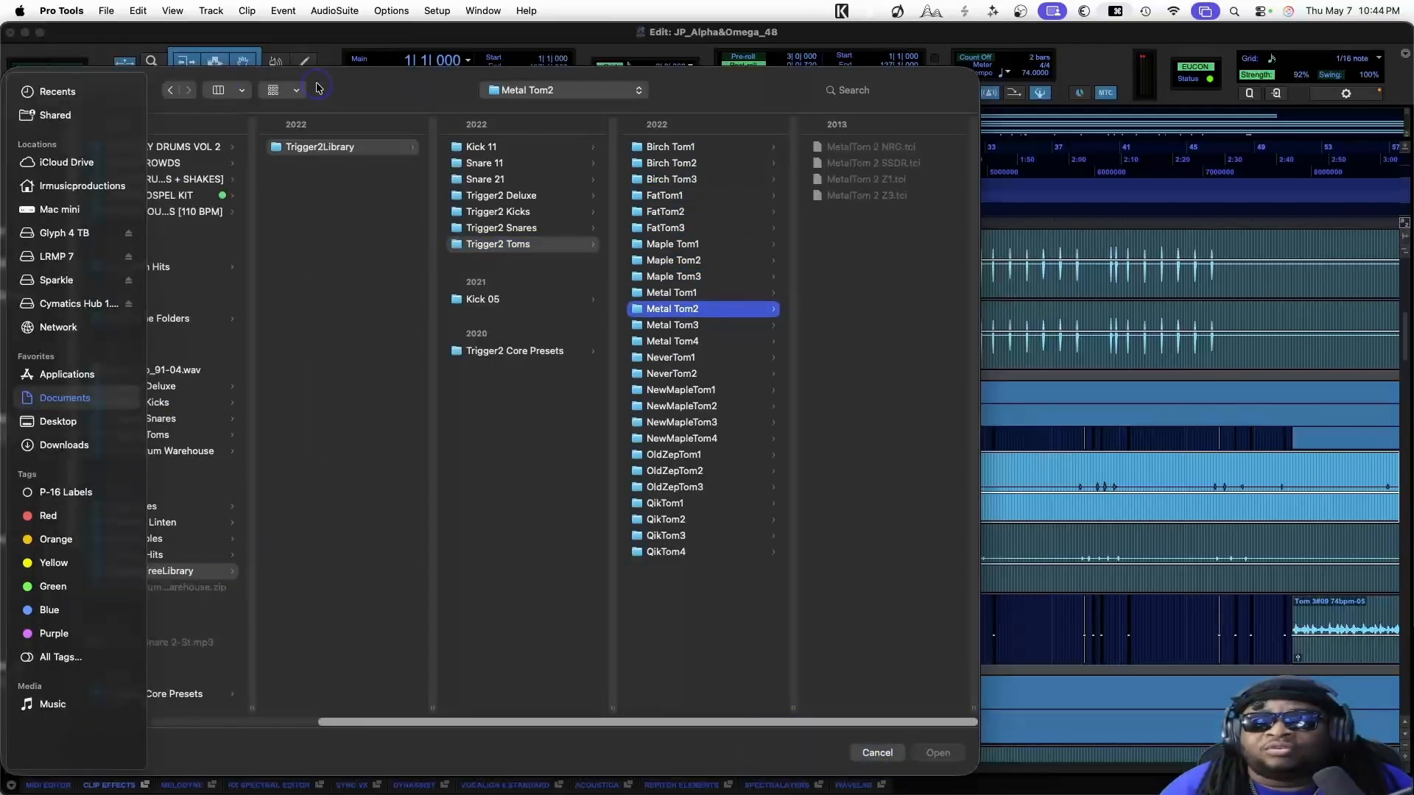
Open the Collectors Kit Tom 1 center one-shots folder under 3 TOMS in Yosh's Drum Warehouse, One Shots Part 2
{"action": "left_click", "coordinate": [198, 215]}
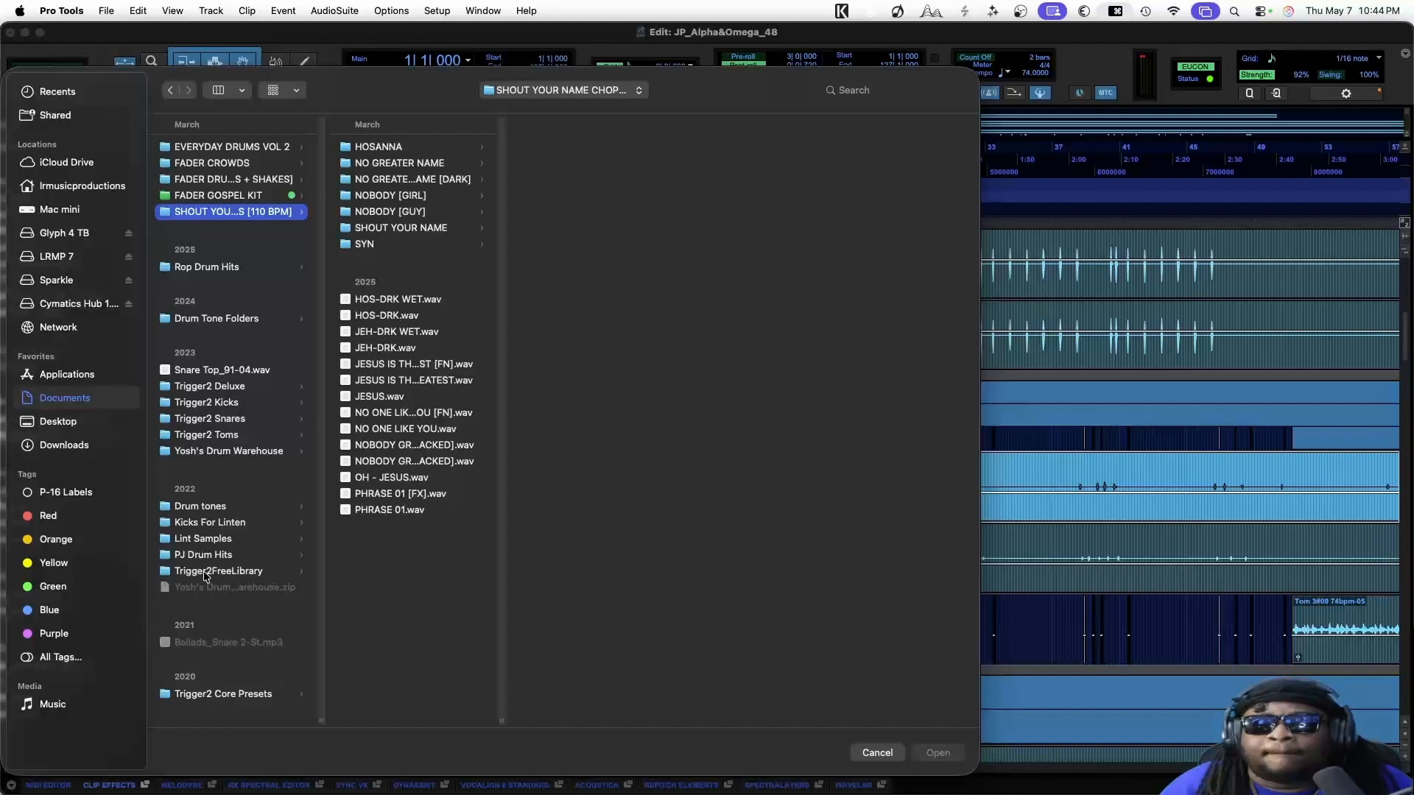
{"action": "left_click", "coordinate": [215, 454]}
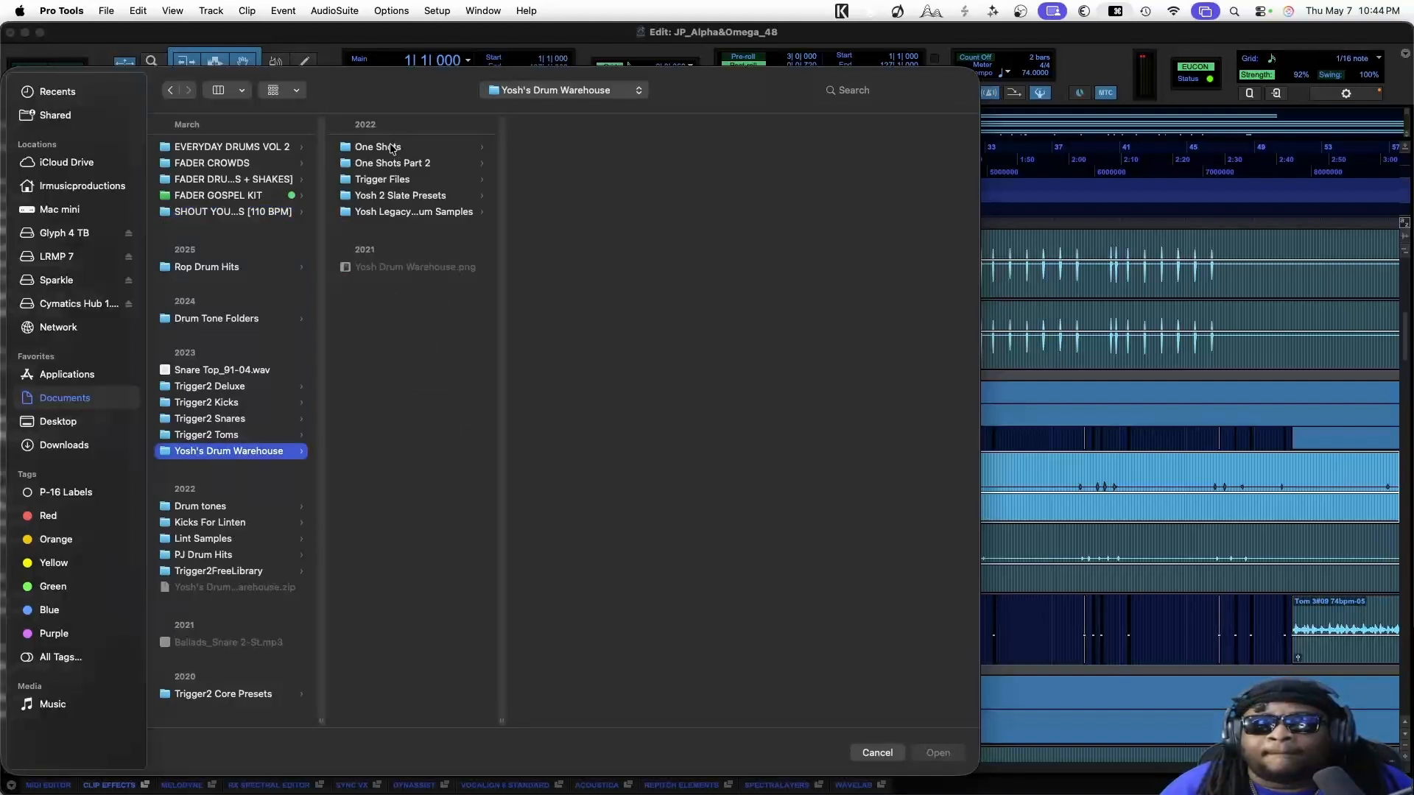
{"action": "left_click", "coordinate": [393, 164]}
{"action": "left_click", "coordinate": [572, 183]}
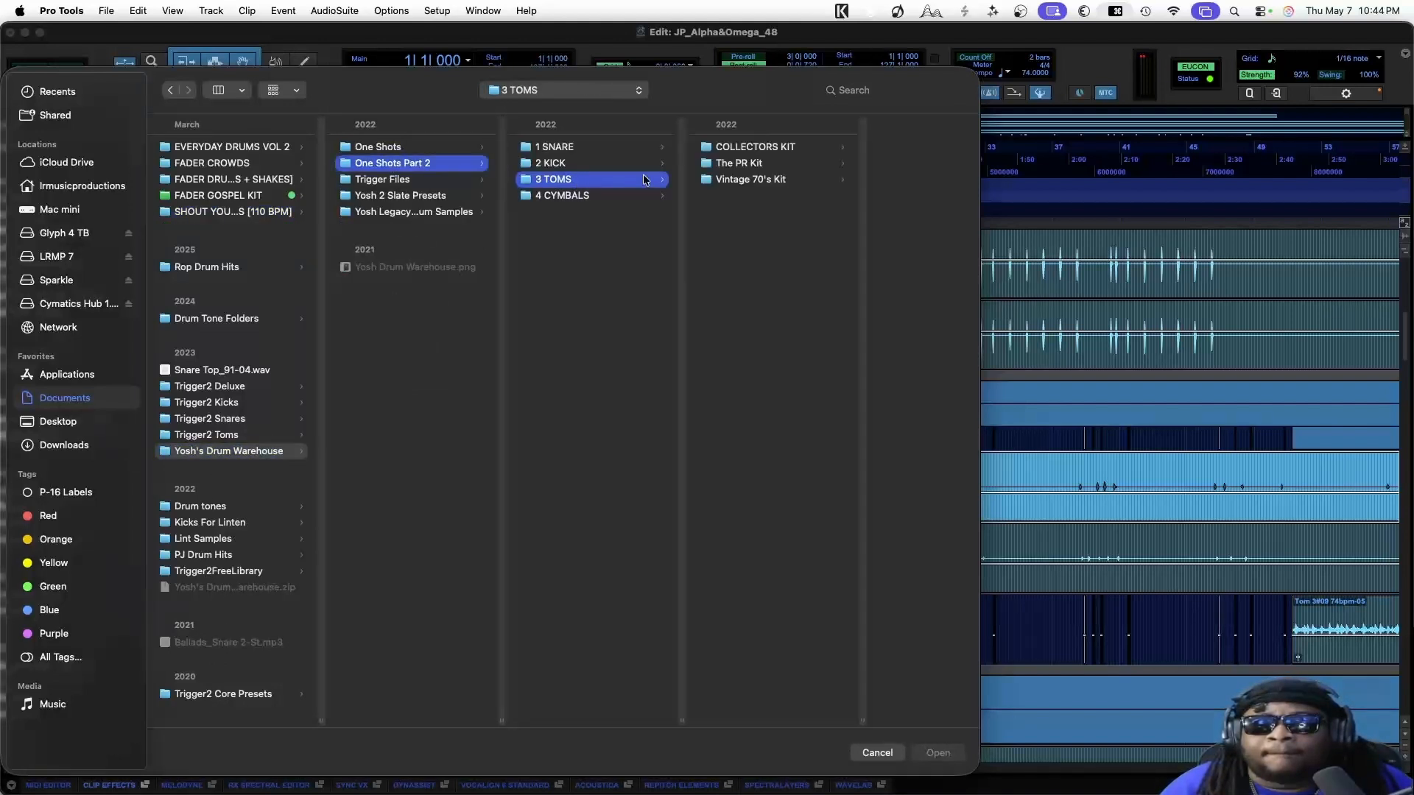
{"action": "left_click", "coordinate": [738, 148]}
{"action": "left_click", "coordinate": [854, 151]}
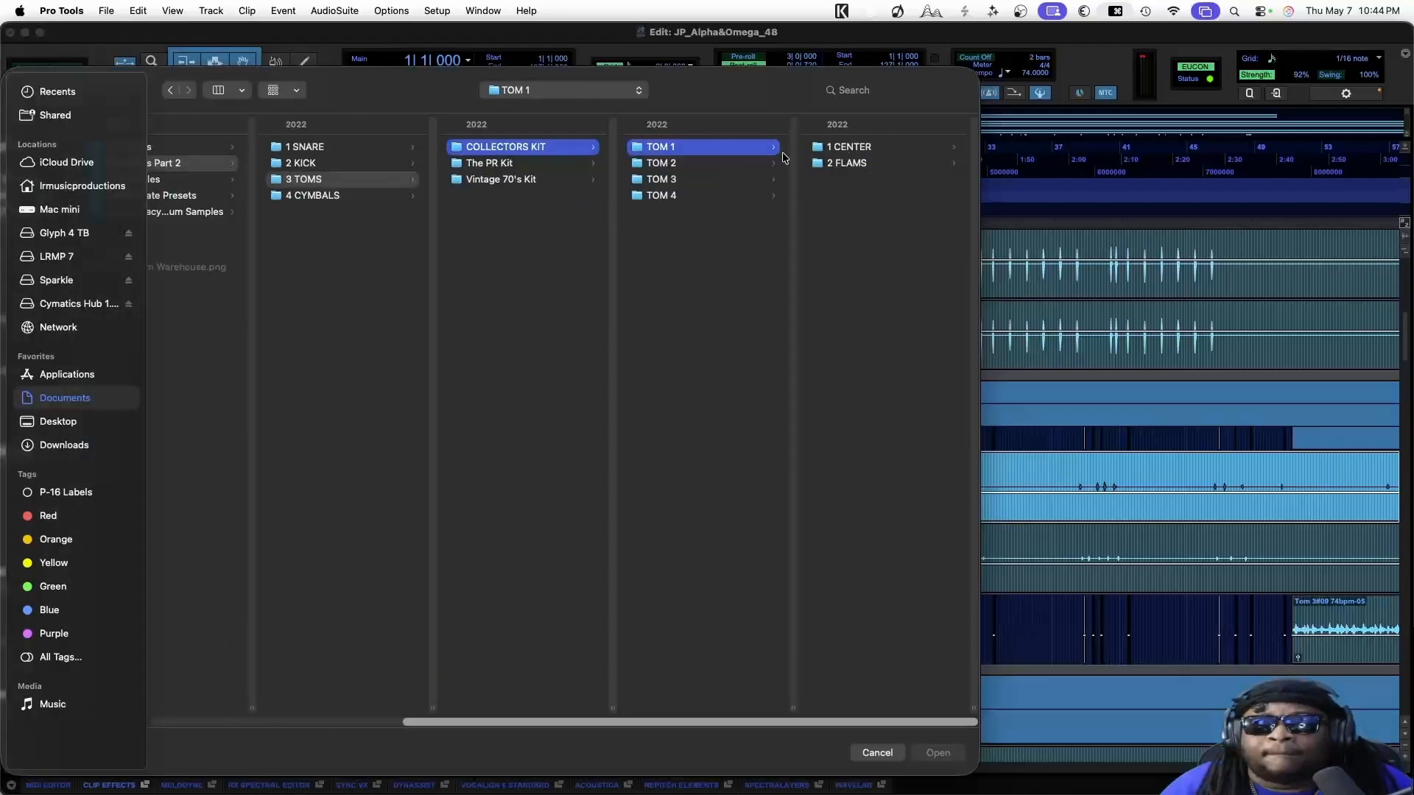
{"action": "left_click", "coordinate": [854, 149]}
{"action": "left_click", "coordinate": [846, 163]}
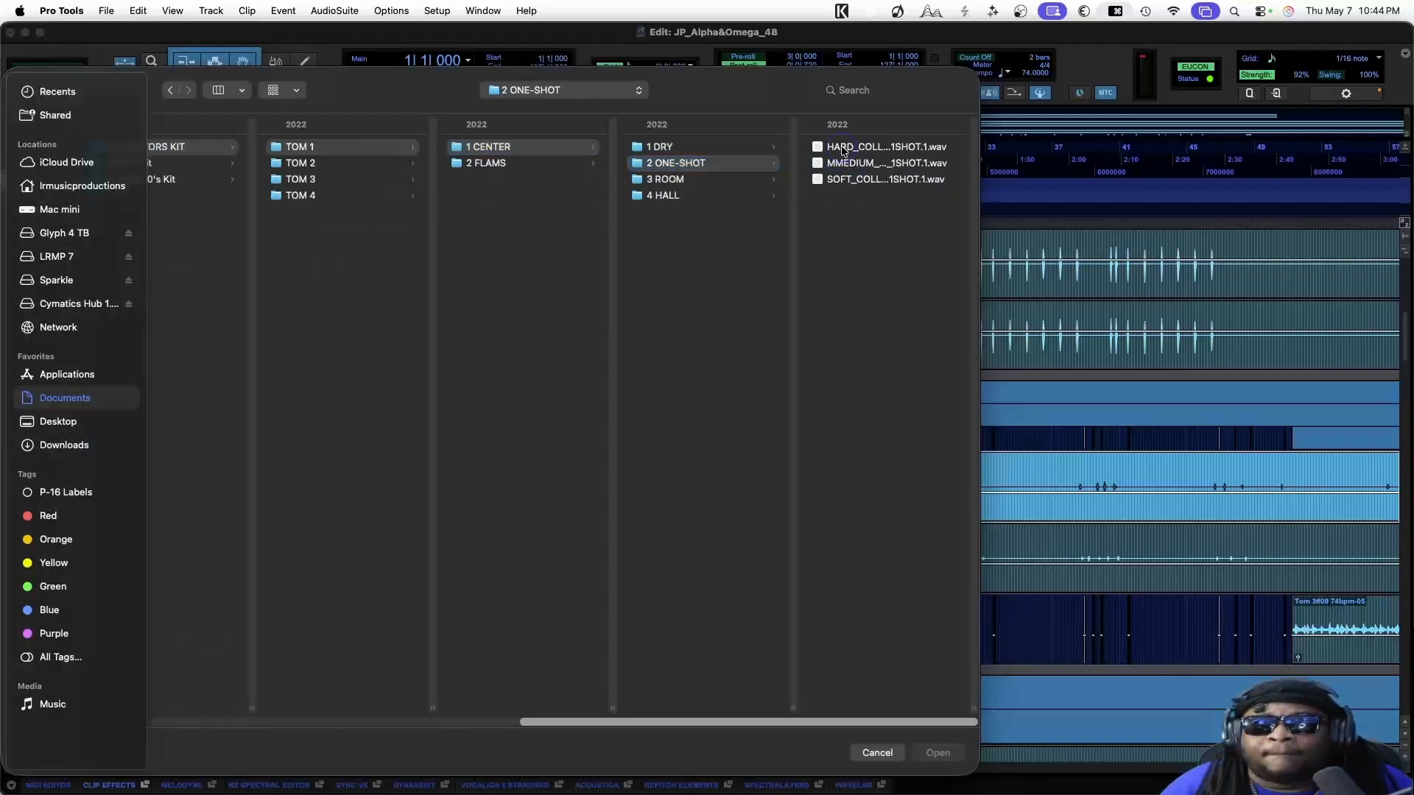
Audition the hard, medium and soft Collectors Tom 1 one-shot samples
{"action": "left_click", "coordinate": [845, 150]}
{"action": "key", "text": "space"}
{"action": "key", "text": "Down"}
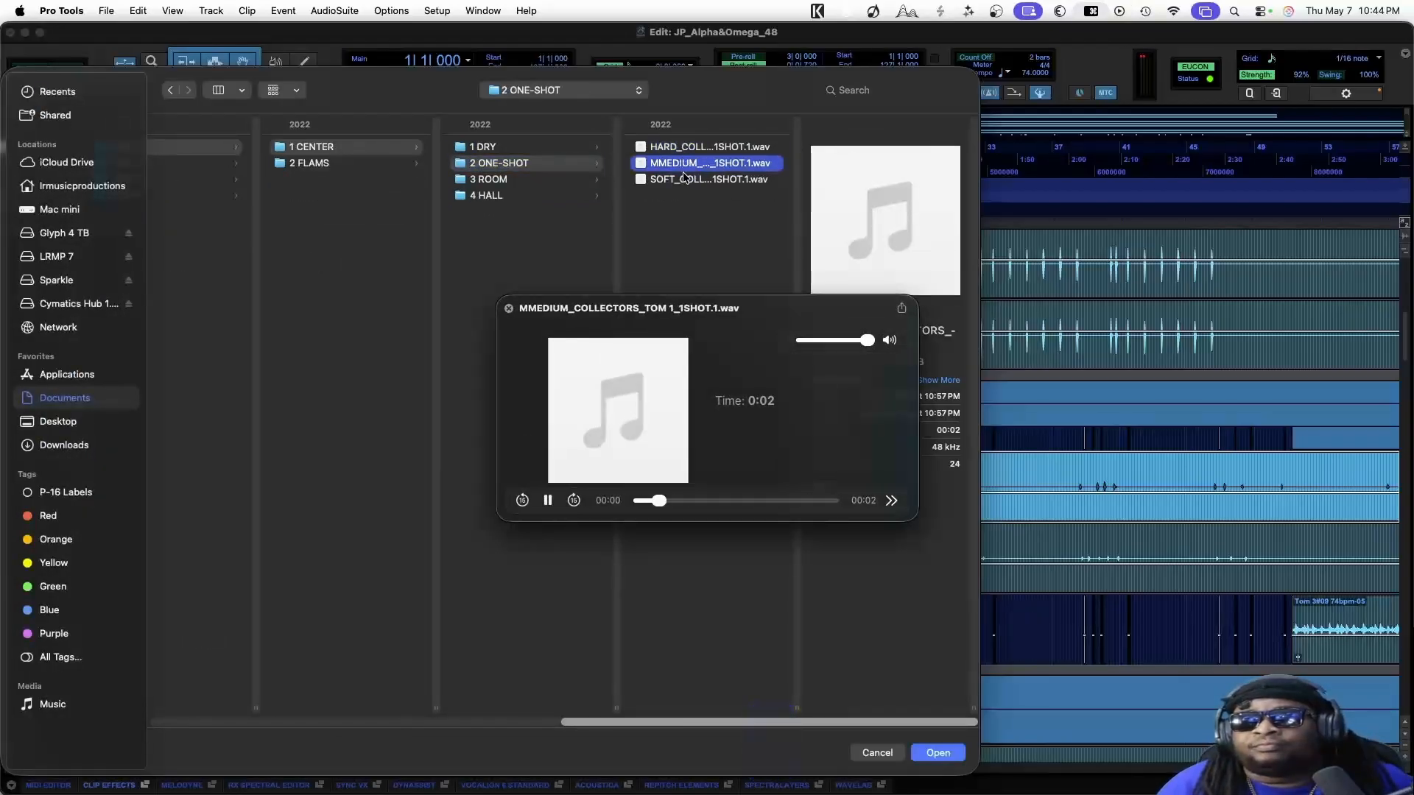
{"action": "key", "text": "Down"}
{"action": "key", "text": "space"}
Audition and compare the hard, medium and soft center one-shots of the Collectors Kit's Tom 2
{"action": "scroll", "coordinate": [571, 725], "scroll_direction": "left", "scroll_amount": 5}
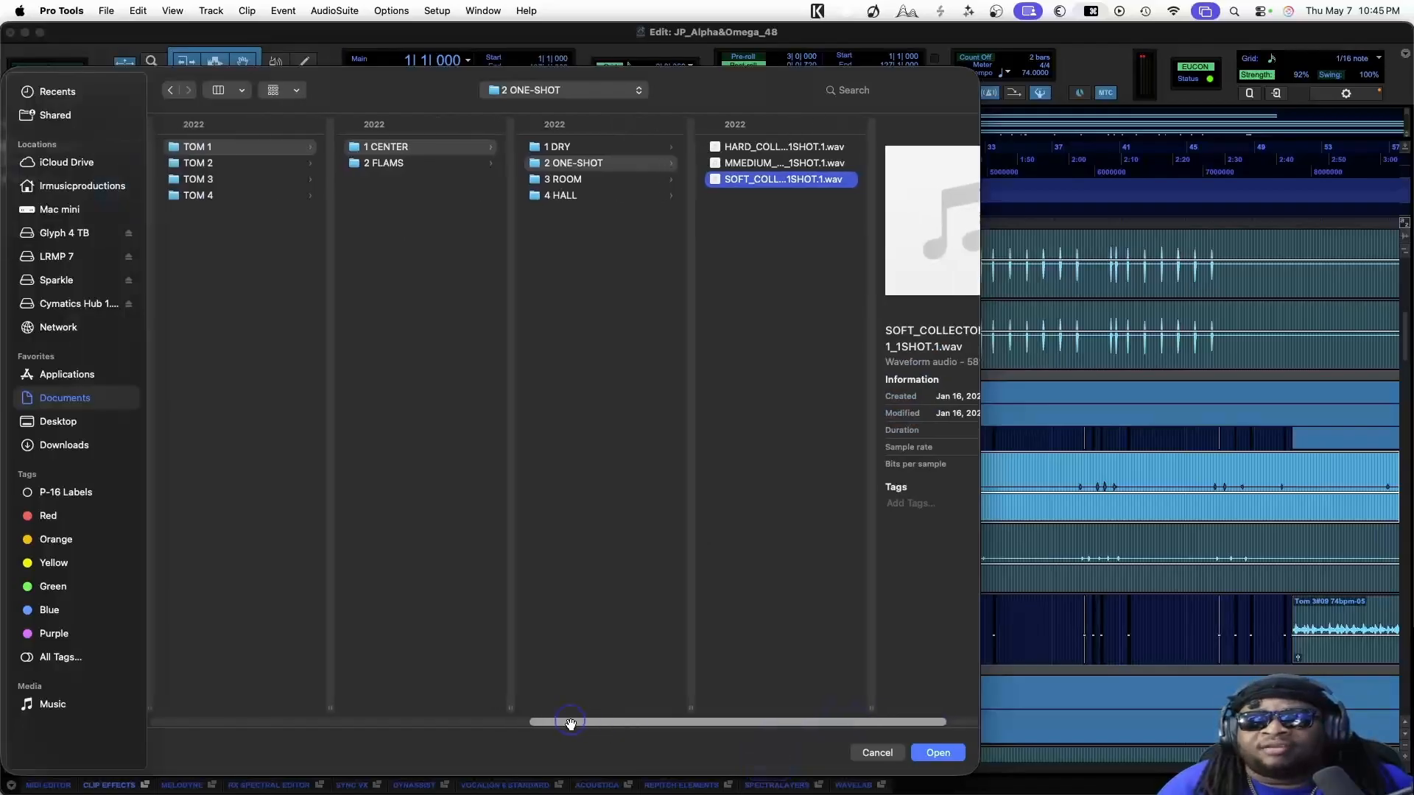
{"action": "left_click", "coordinate": [393, 163]}
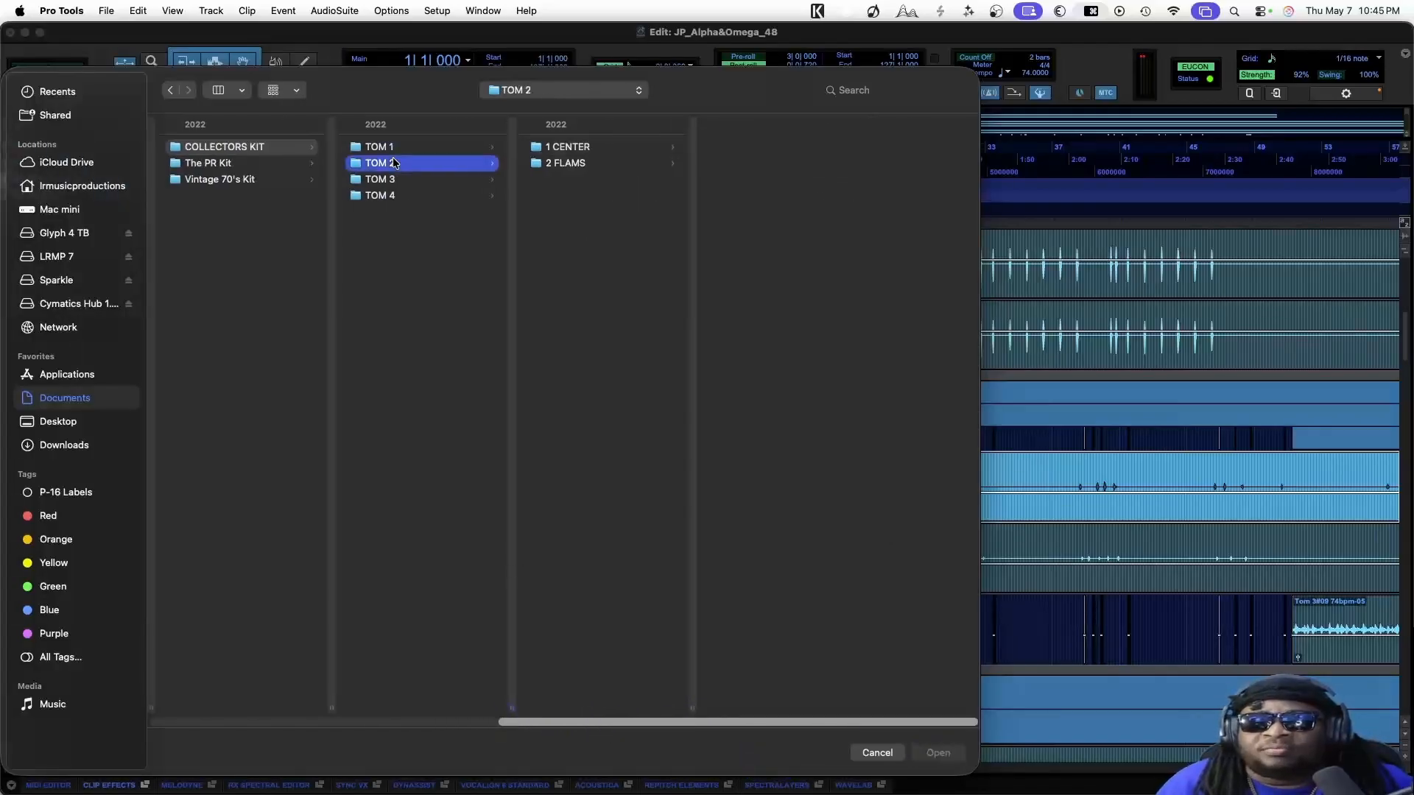
{"action": "left_click", "coordinate": [578, 147]}
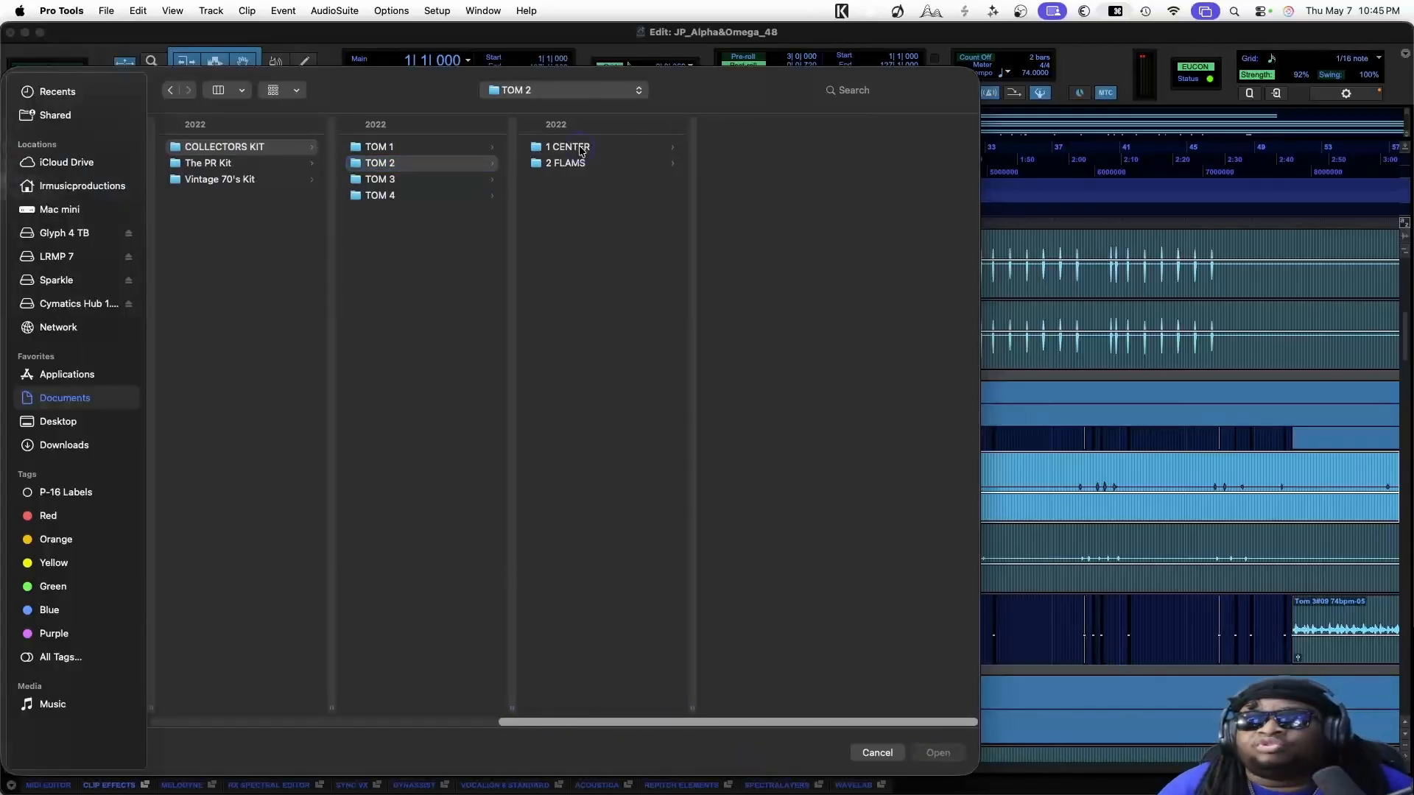
{"action": "left_click", "coordinate": [739, 162]}
{"action": "left_click", "coordinate": [879, 146]}
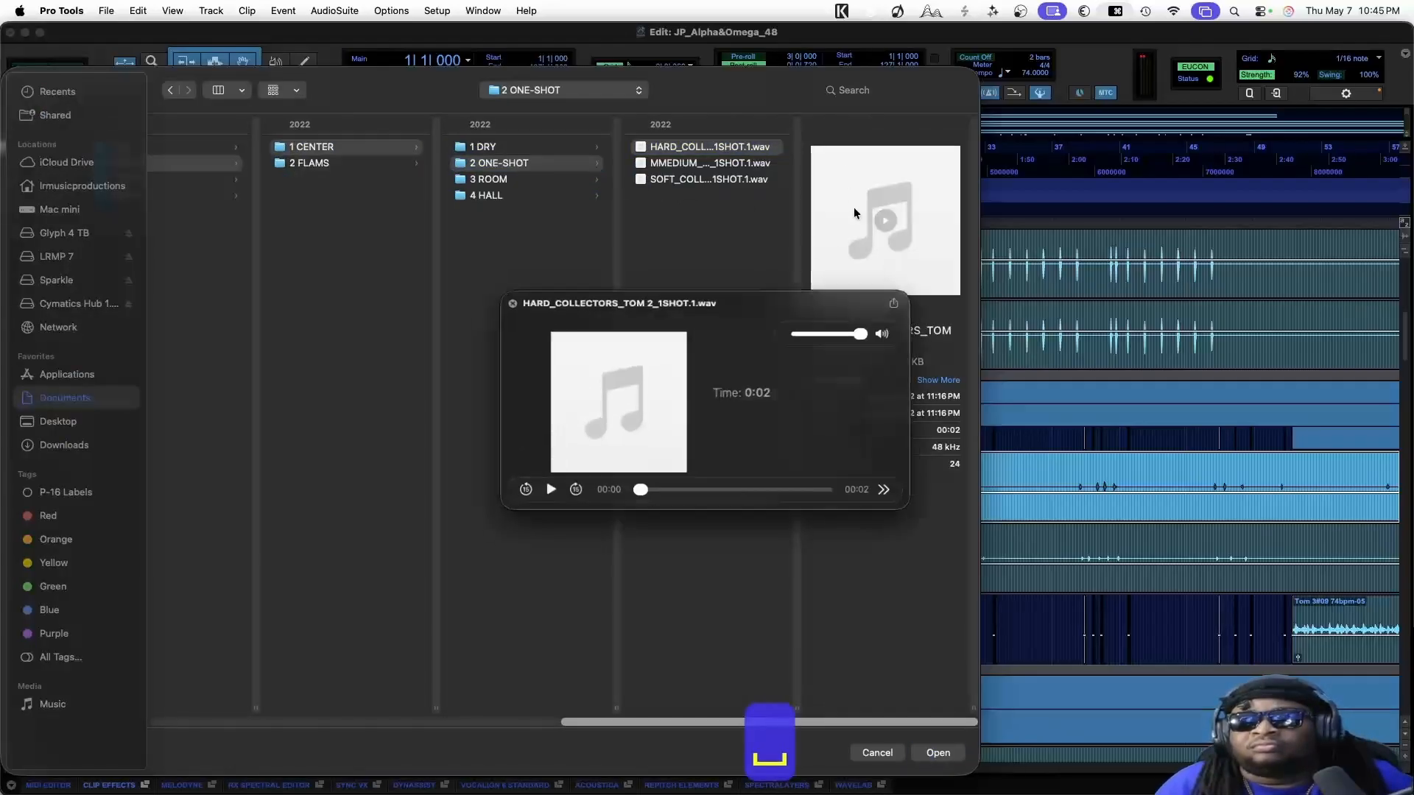
{"action": "key", "text": "space"}
{"action": "key", "text": "Down"}
{"action": "key", "text": "Down"}
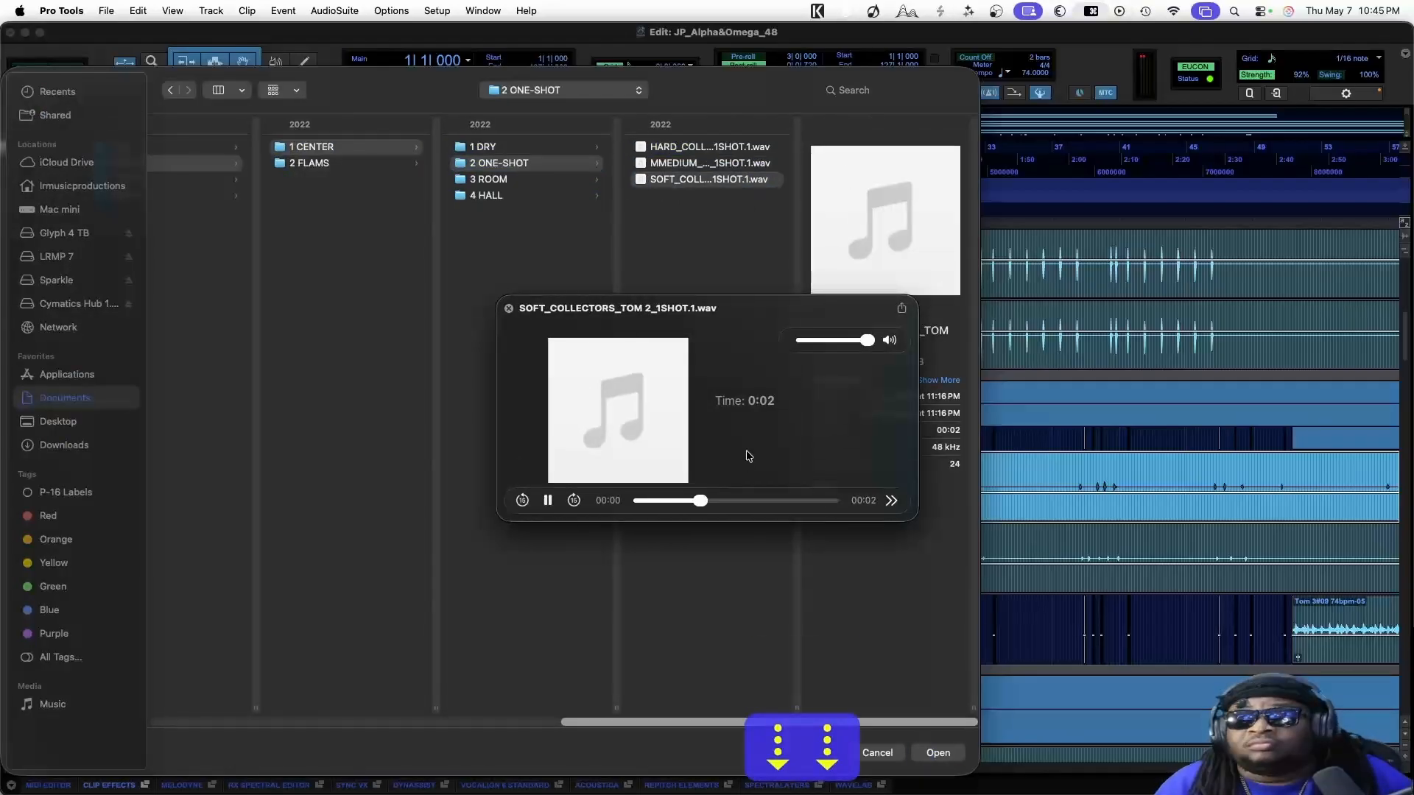
{"action": "key", "text": "Up"}
{"action": "key", "text": "Up"}
{"action": "key", "text": "Down"}
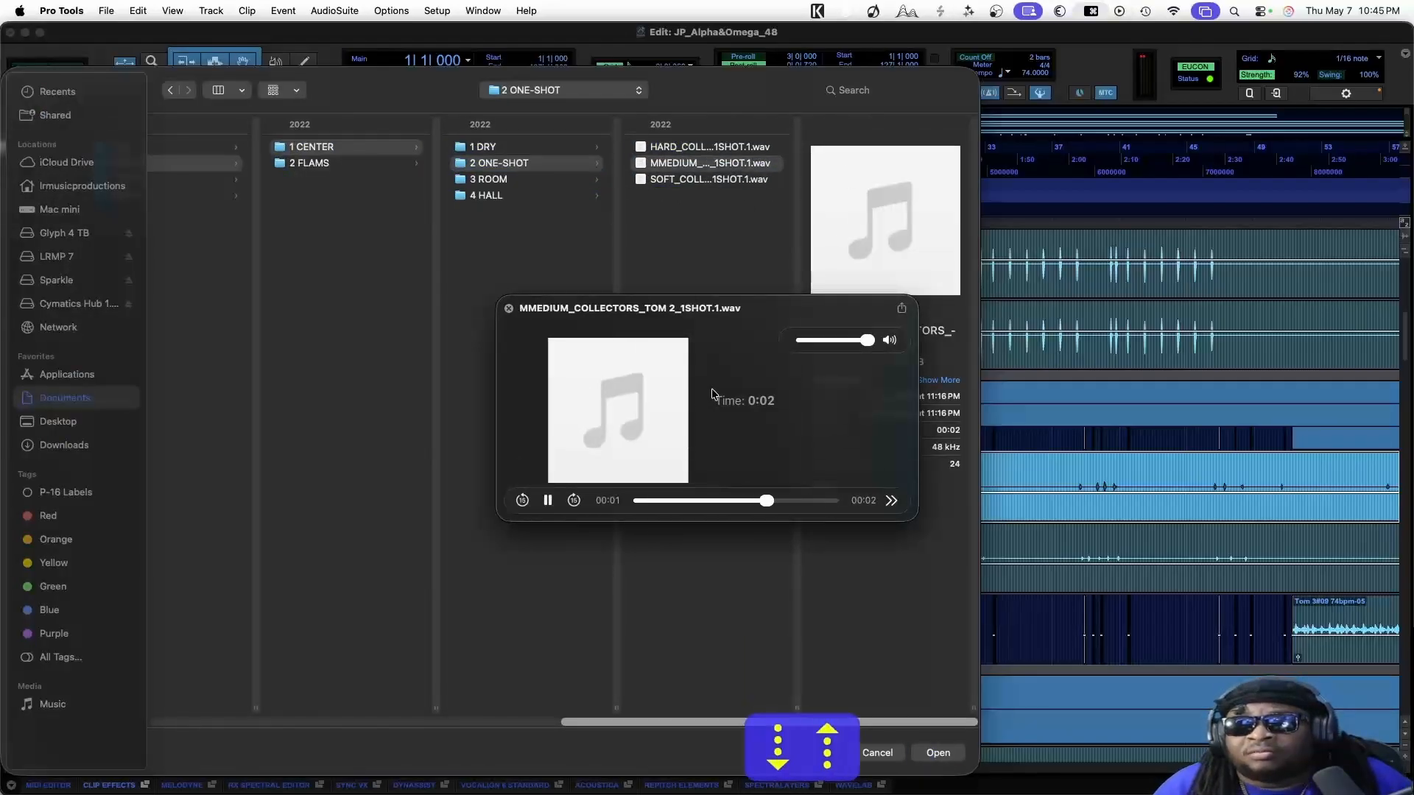
{"action": "key", "text": "Up"}
{"action": "key", "text": "Down"}
{"action": "key", "text": "Up"}
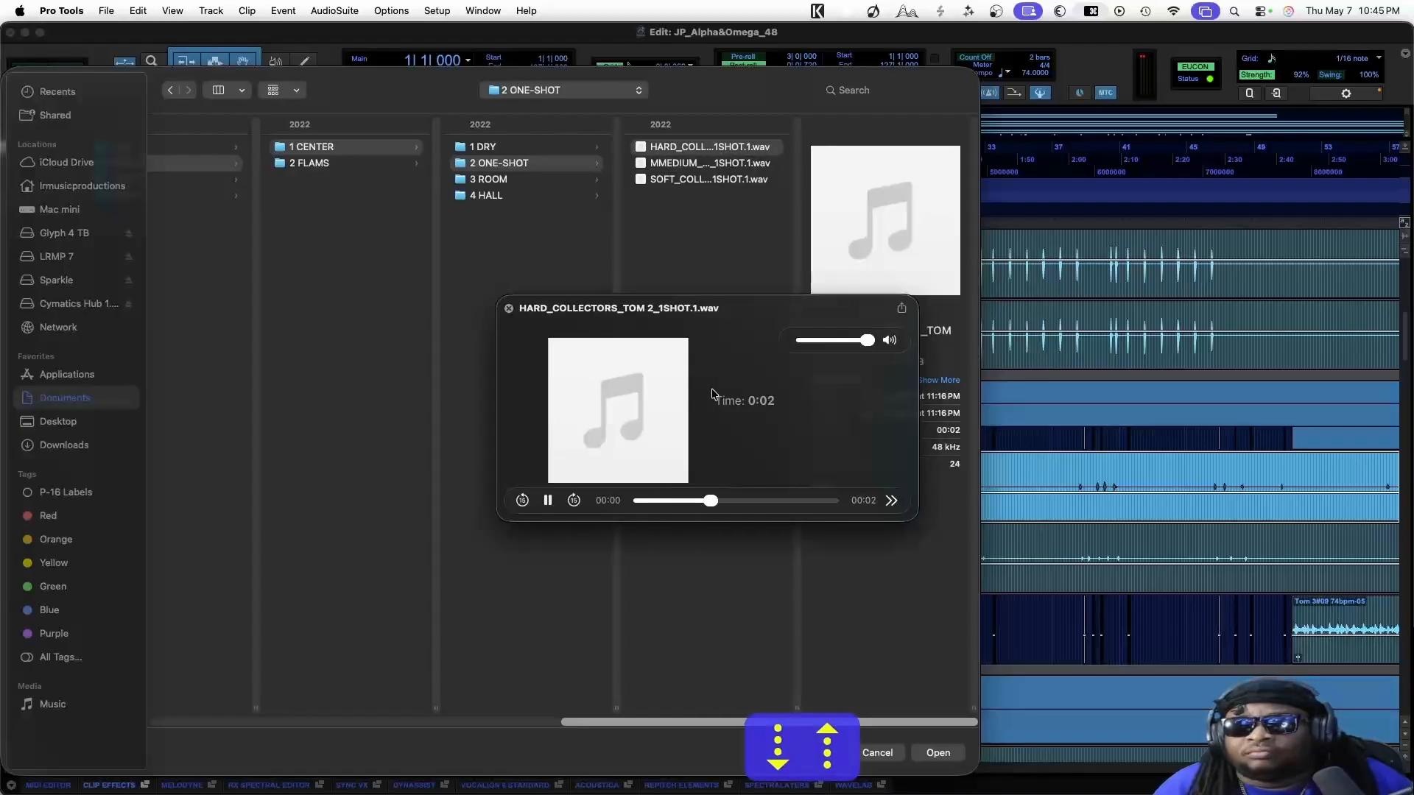
{"action": "left_click", "coordinate": [506, 246]}
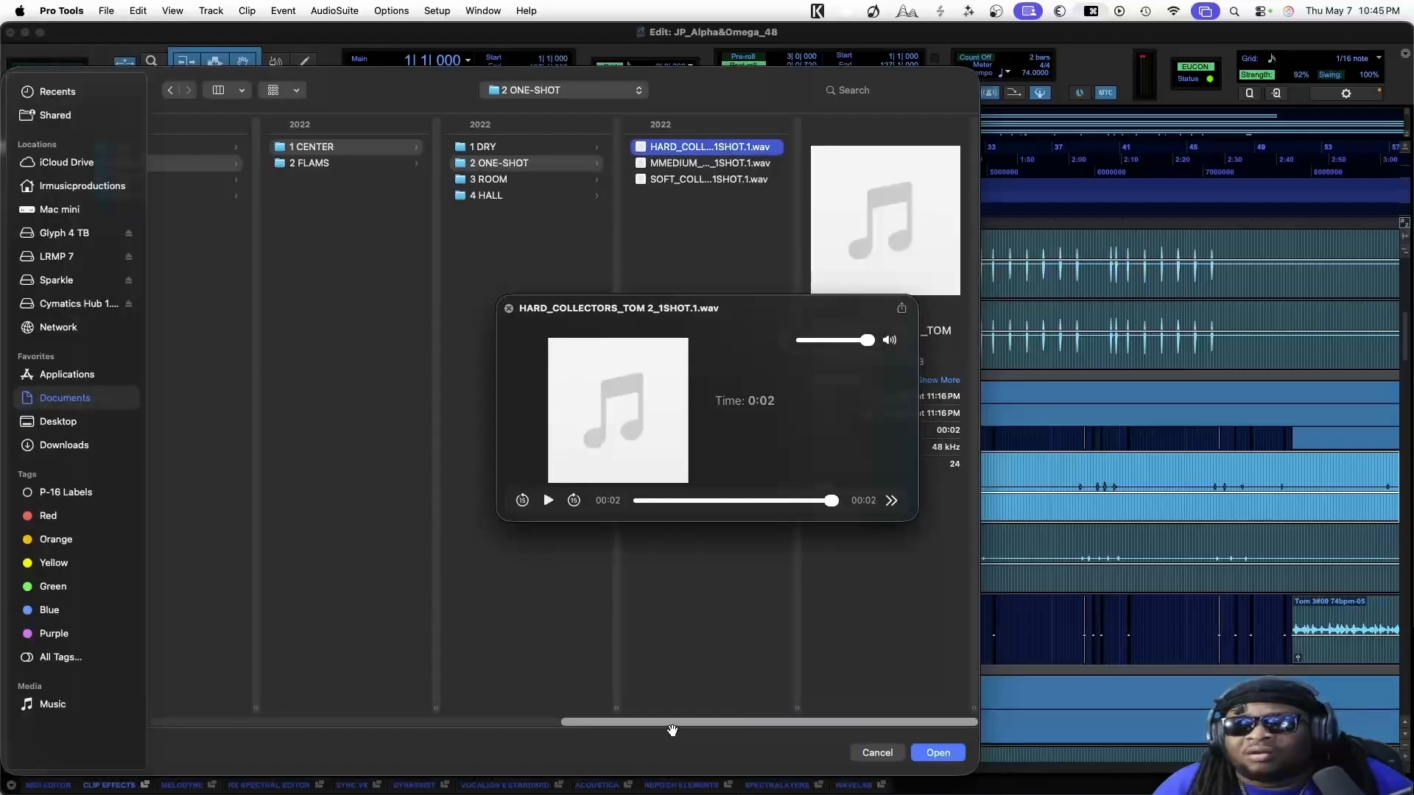
Open The PR Kit's TOM 2 folder and go to its center 2 ONE-SHOT samples
{"action": "left_click_drag", "start_coordinate": [672, 730], "coordinate": [521, 723]}
{"action": "left_click", "coordinate": [369, 162]}
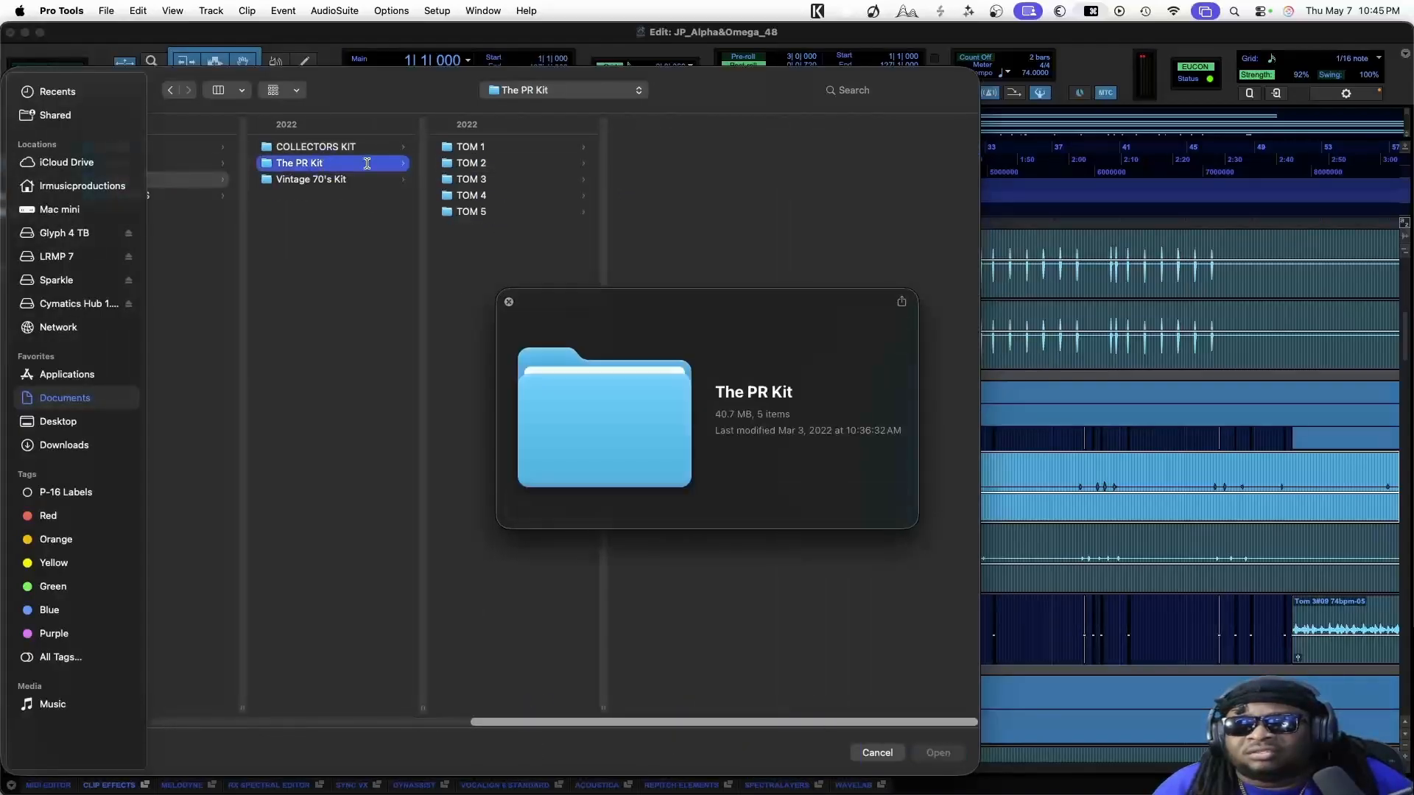
{"action": "left_click", "coordinate": [494, 165]}
{"action": "left_click", "coordinate": [667, 147]}
{"action": "left_click", "coordinate": [840, 162]}
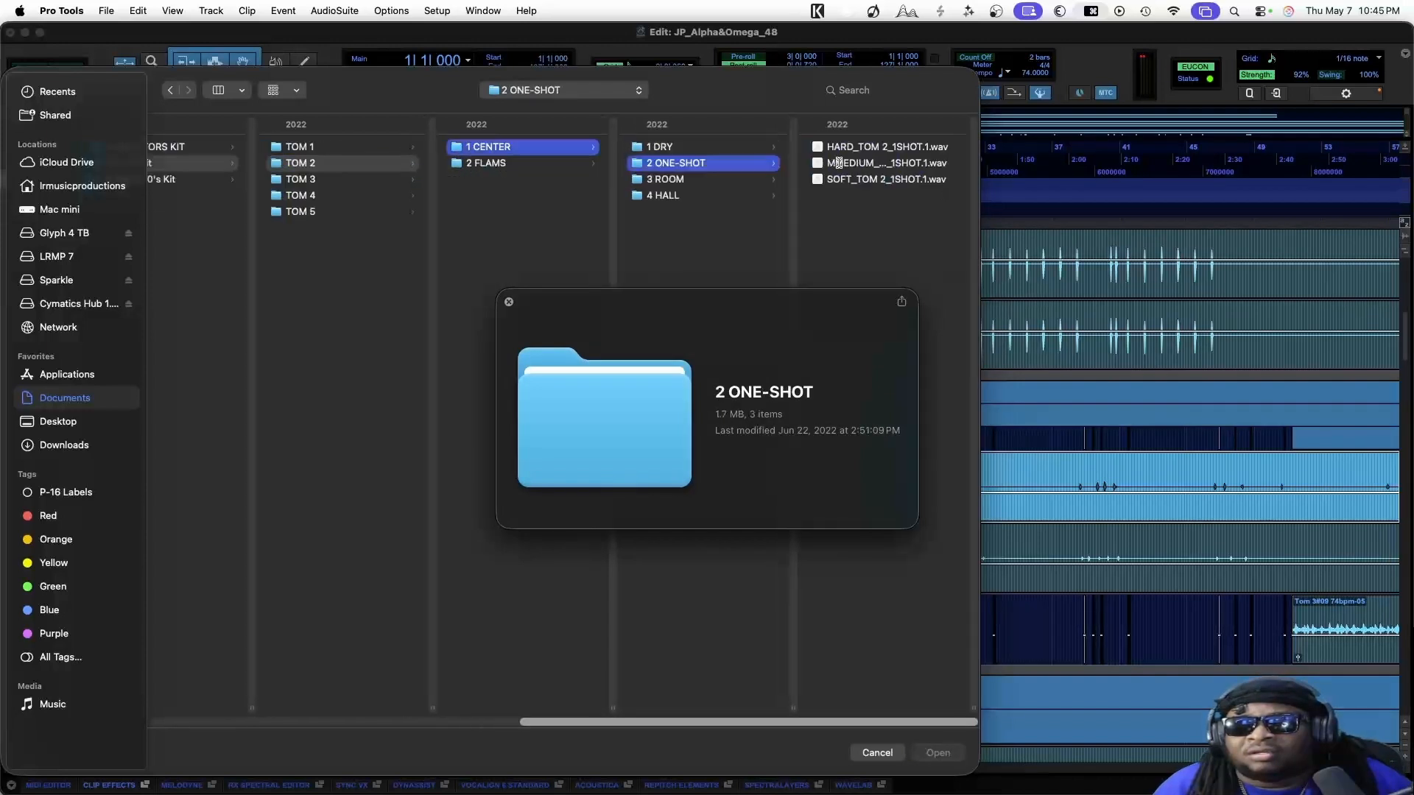
Audition the PR Kit's Tom 2 one-shots, replay HARD_TOM 2_1SHOT.1.wav, and close the preview
{"action": "left_click", "coordinate": [837, 147]}
{"action": "key", "text": "space"}
{"action": "key", "text": "space"}
{"action": "key", "text": "Down"}
{"action": "key", "text": "Down"}
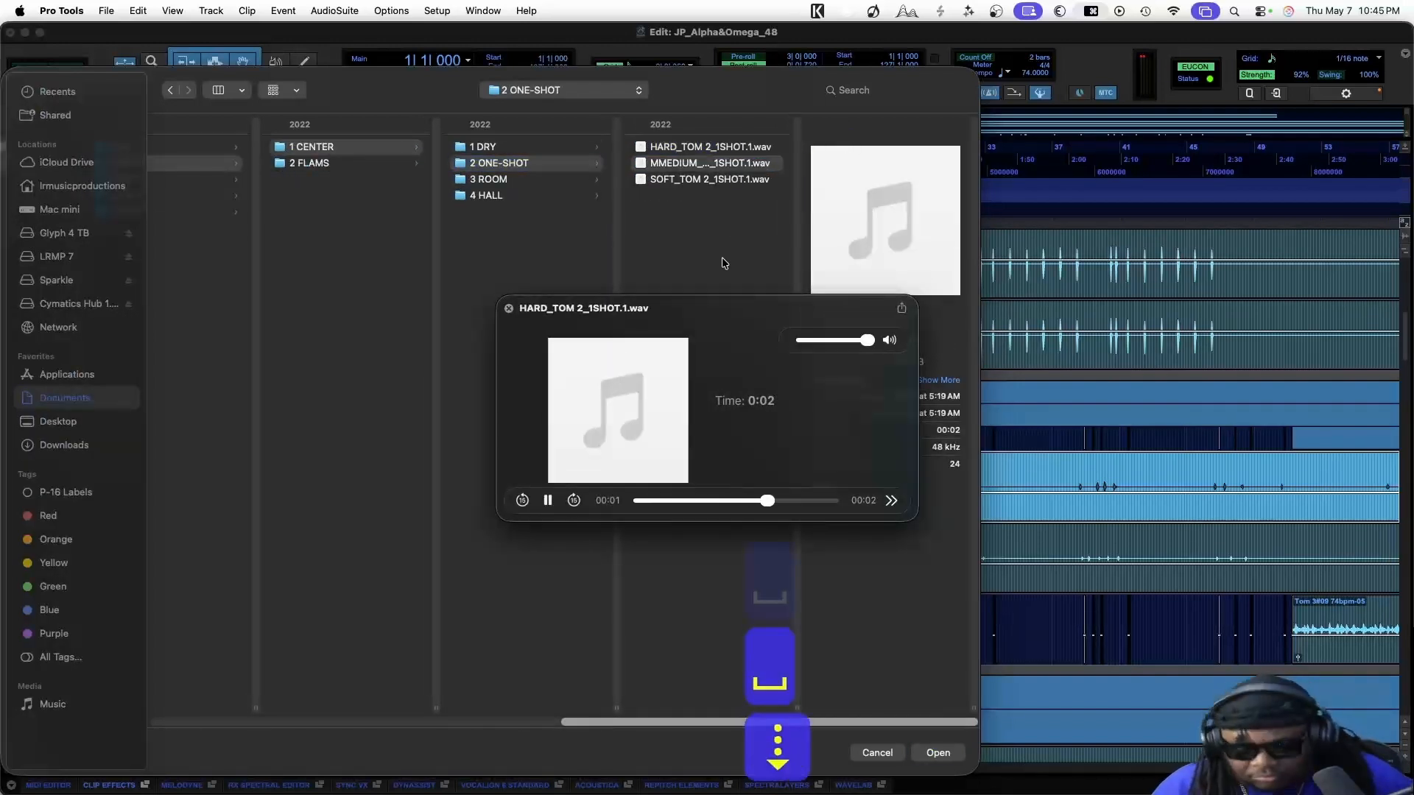
{"action": "key", "text": "Up"}
{"action": "key", "text": "Up"}
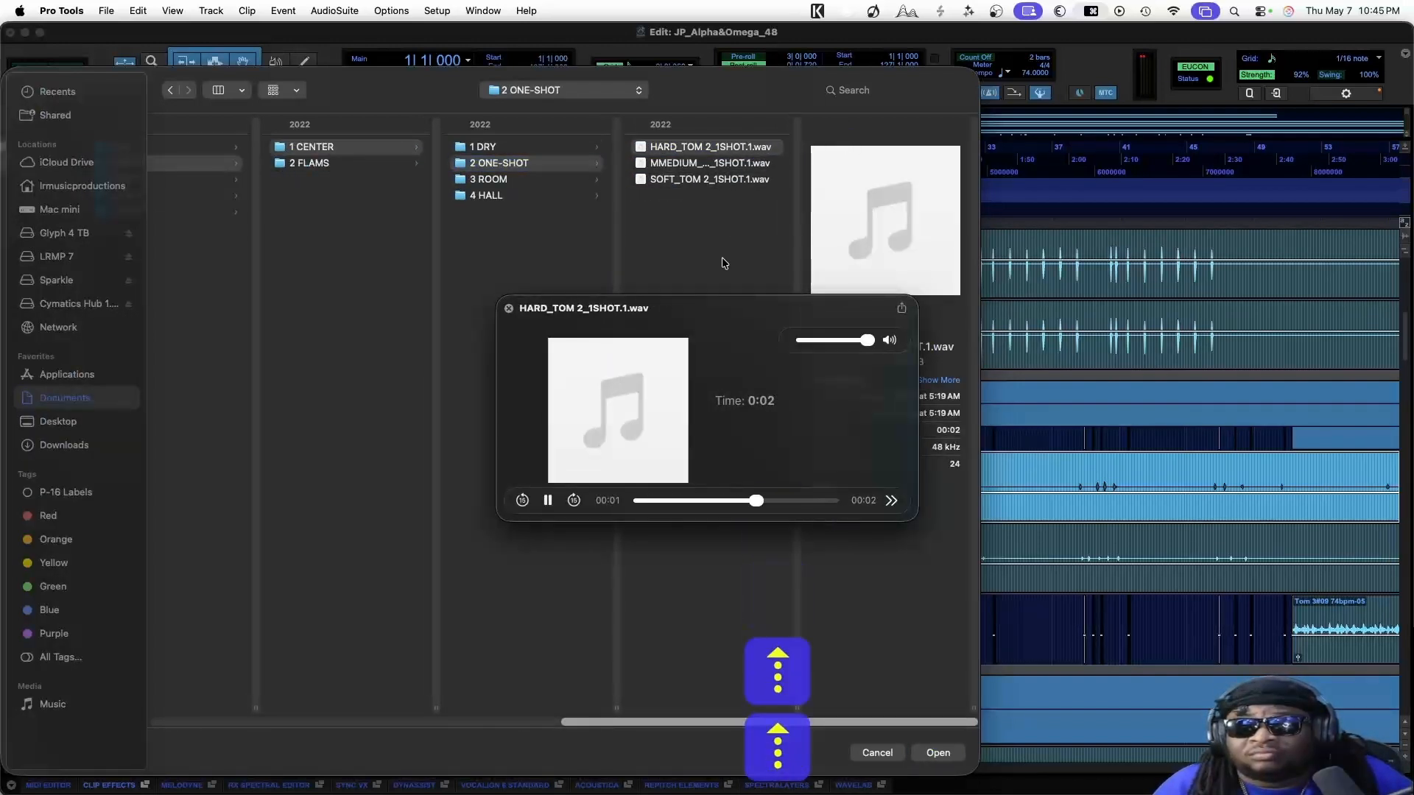
{"action": "key", "text": "space"}
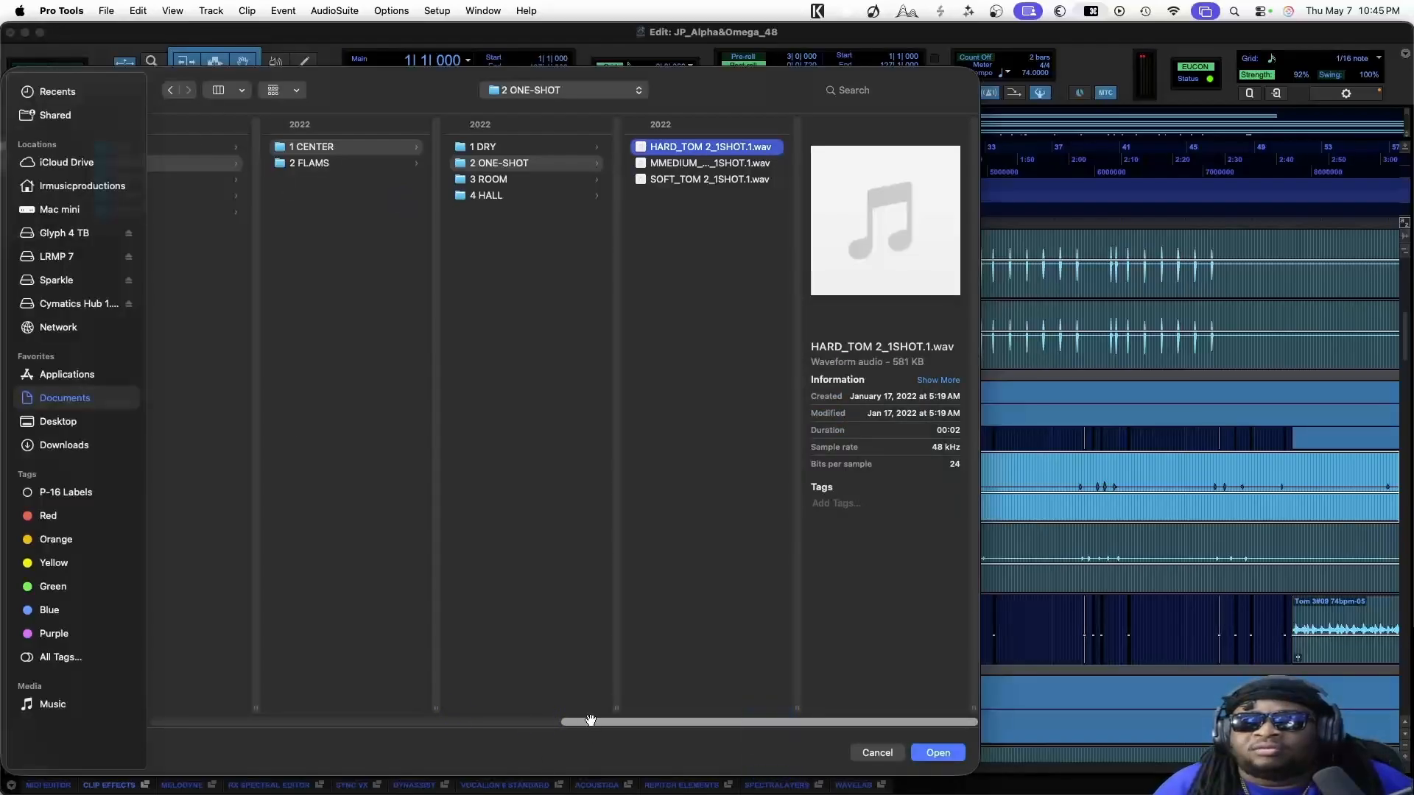
{"action": "key", "text": "space"}
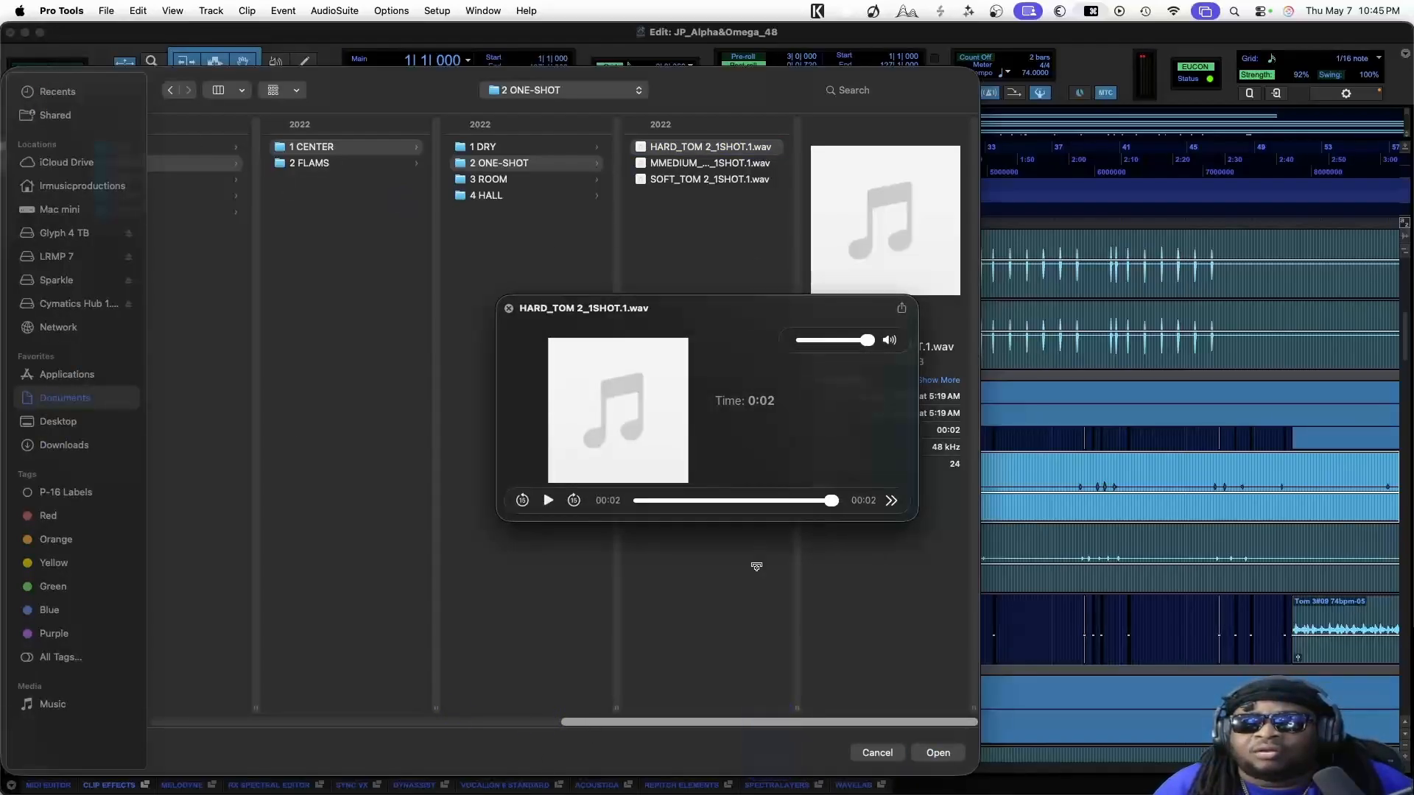
{"action": "key", "text": "space"}
Audition the hard and medium center one-shots of Tom 2 in the Vintage 70's Kit and close the preview
{"action": "scroll", "coordinate": [517, 707], "scroll_direction": "left", "scroll_amount": 10}
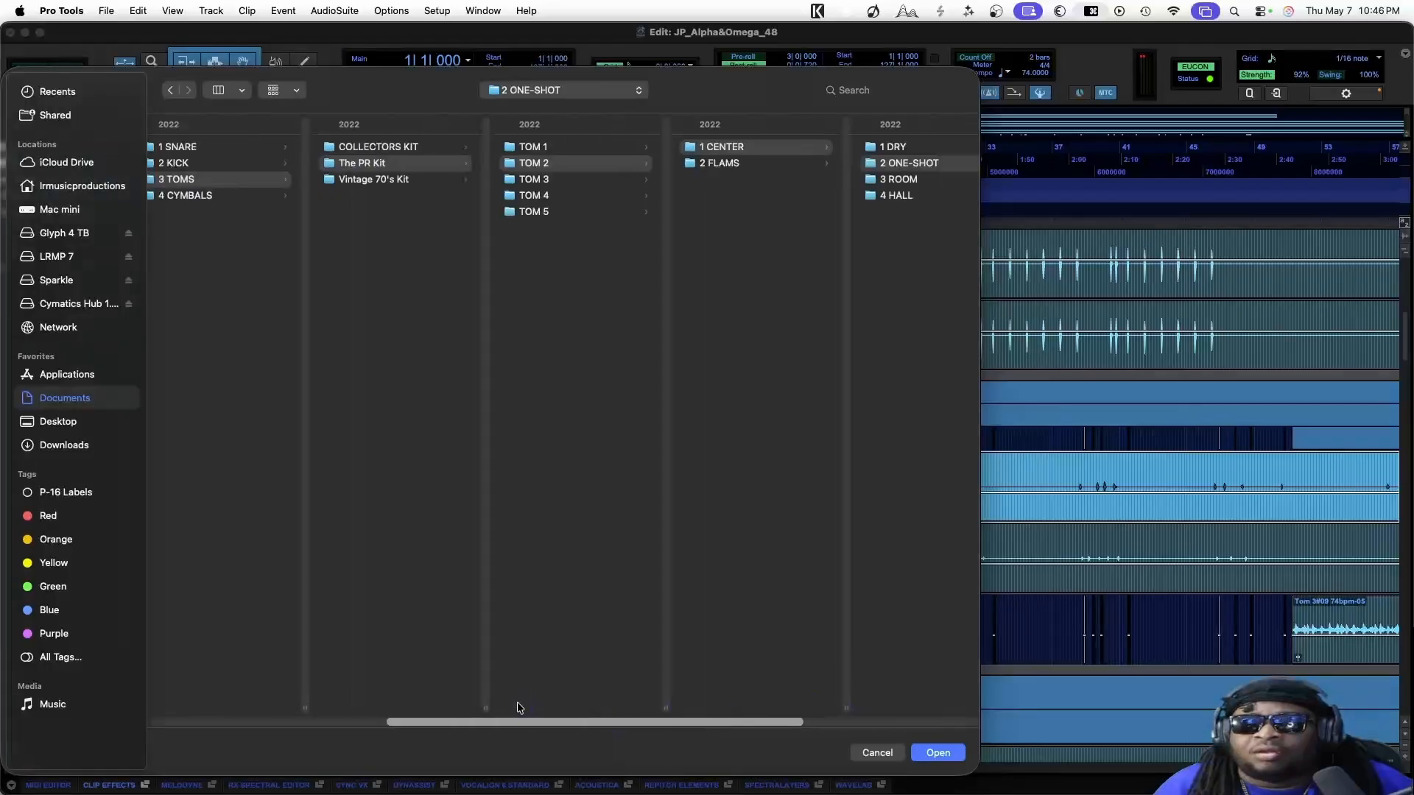
{"action": "left_click", "coordinate": [373, 179]}
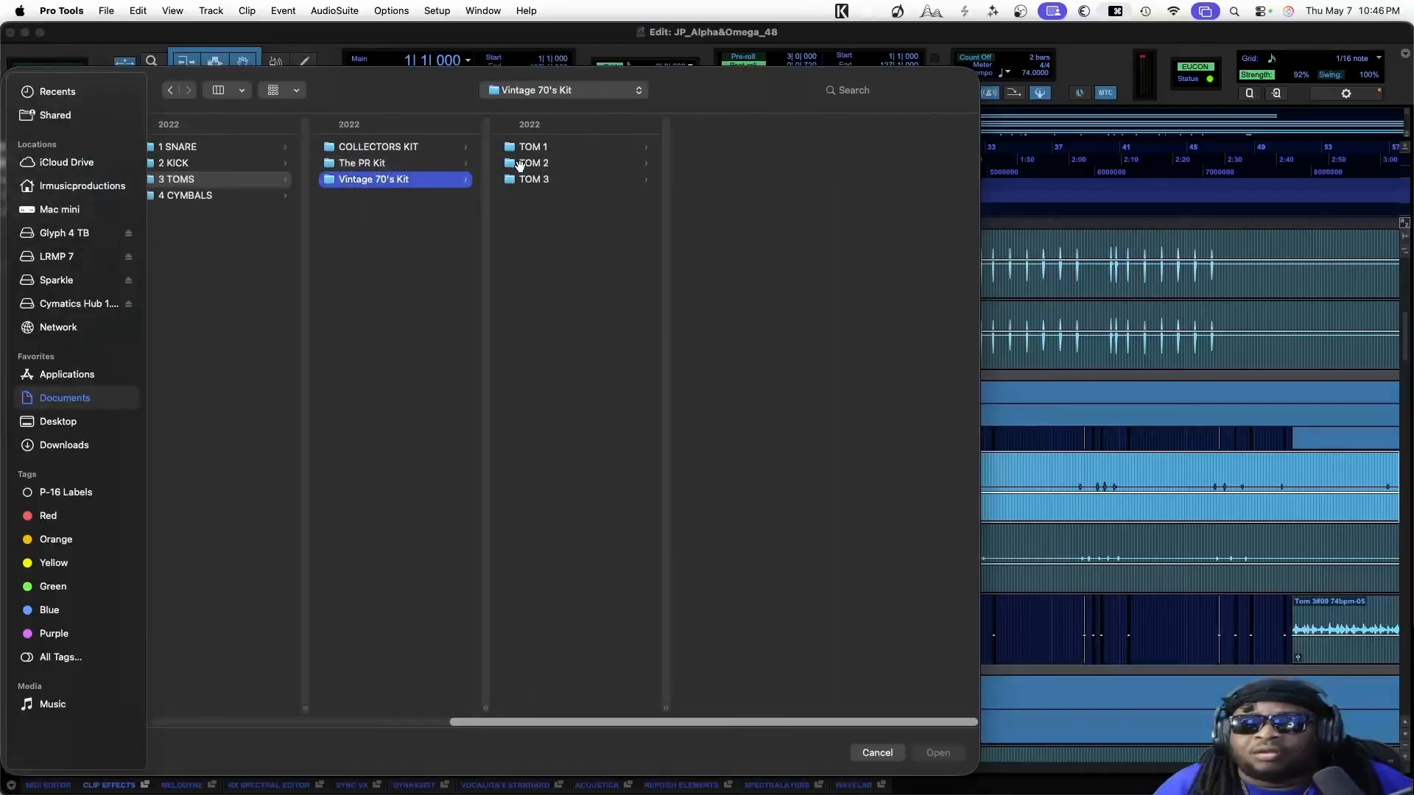
{"action": "left_click", "coordinate": [521, 163]}
{"action": "left_click", "coordinate": [734, 146]}
{"action": "left_click", "coordinate": [837, 163]}
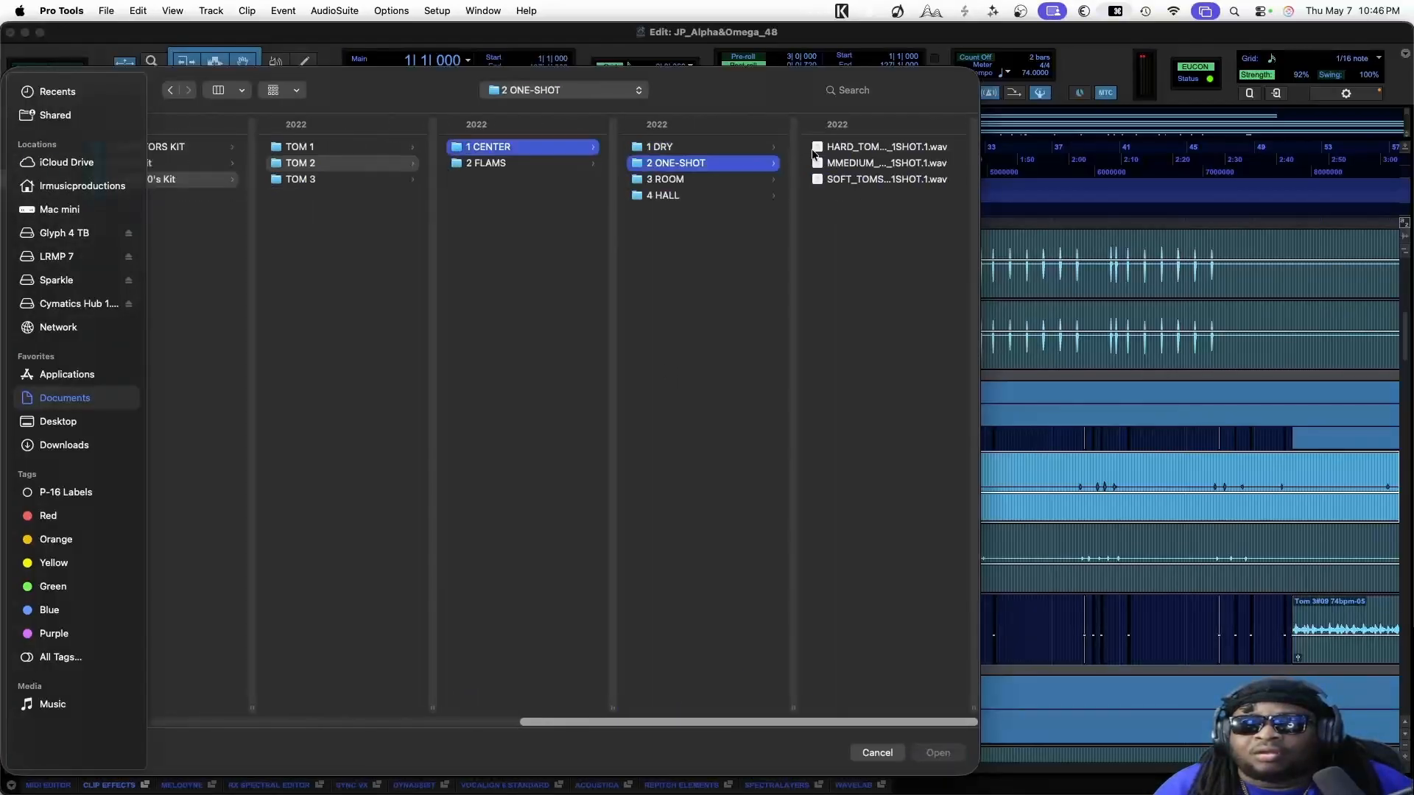
{"action": "left_click", "coordinate": [825, 147]}
{"action": "key", "text": "space"}
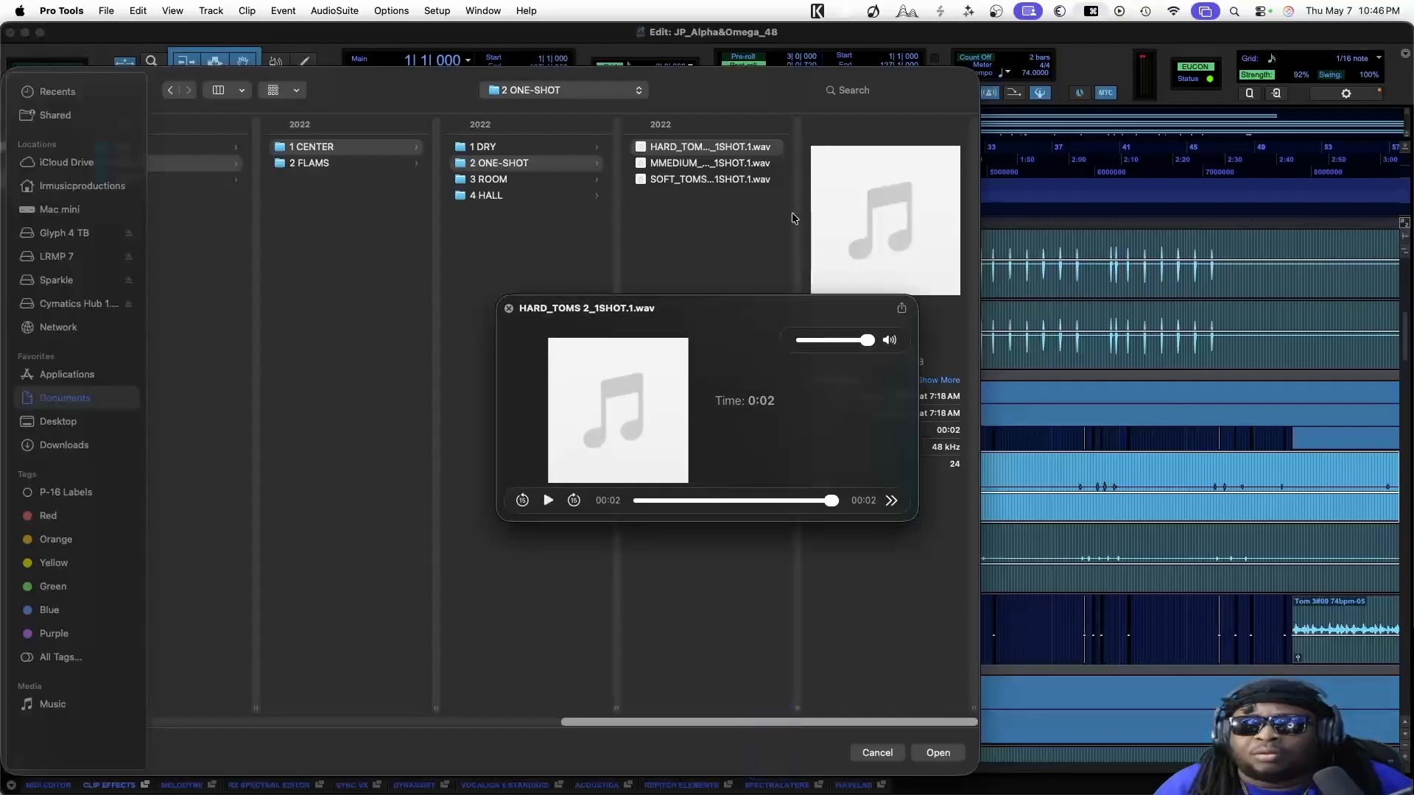
{"action": "left_click", "coordinate": [692, 162]}
{"action": "key", "text": "space"}
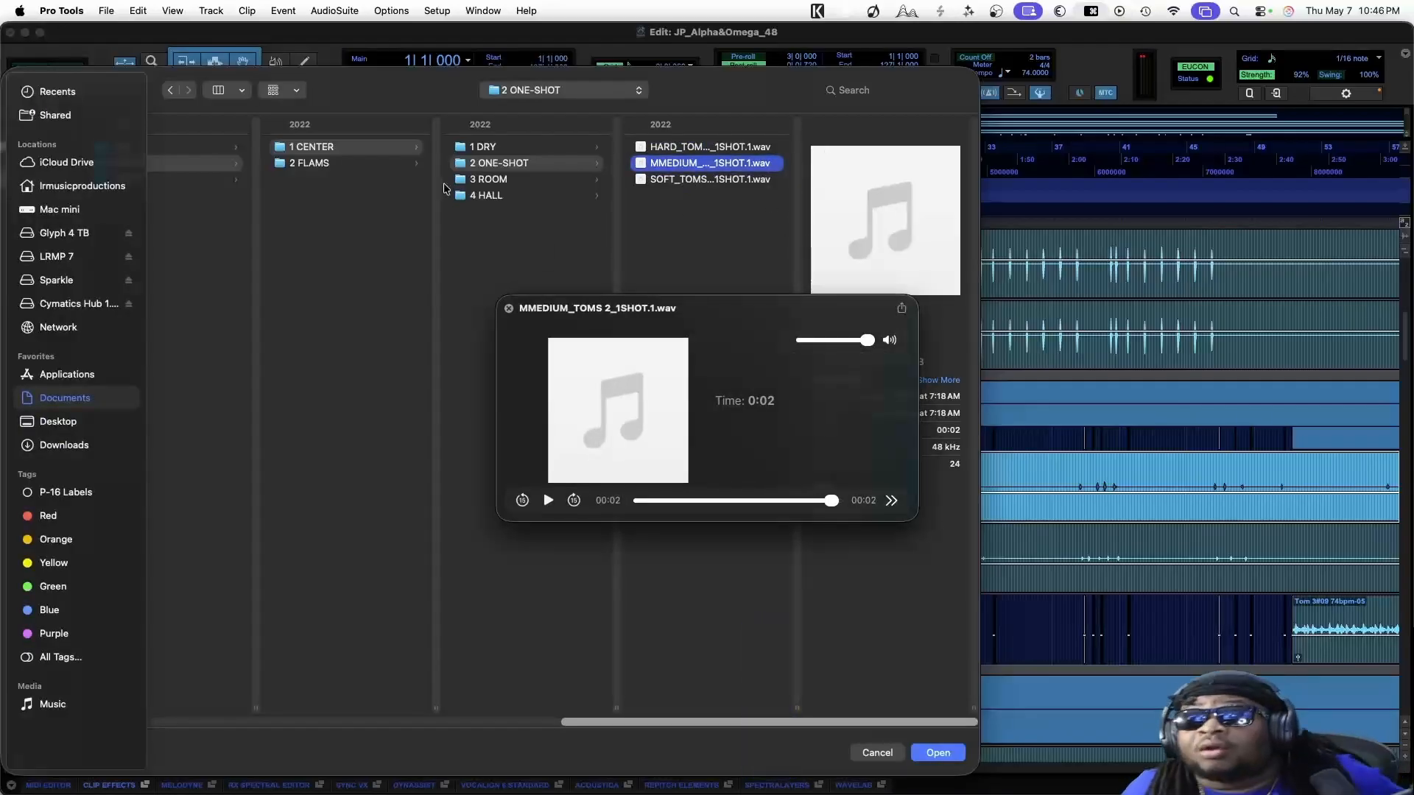
{"action": "left_click_drag", "start_coordinate": [709, 724], "coordinate": [523, 562]}
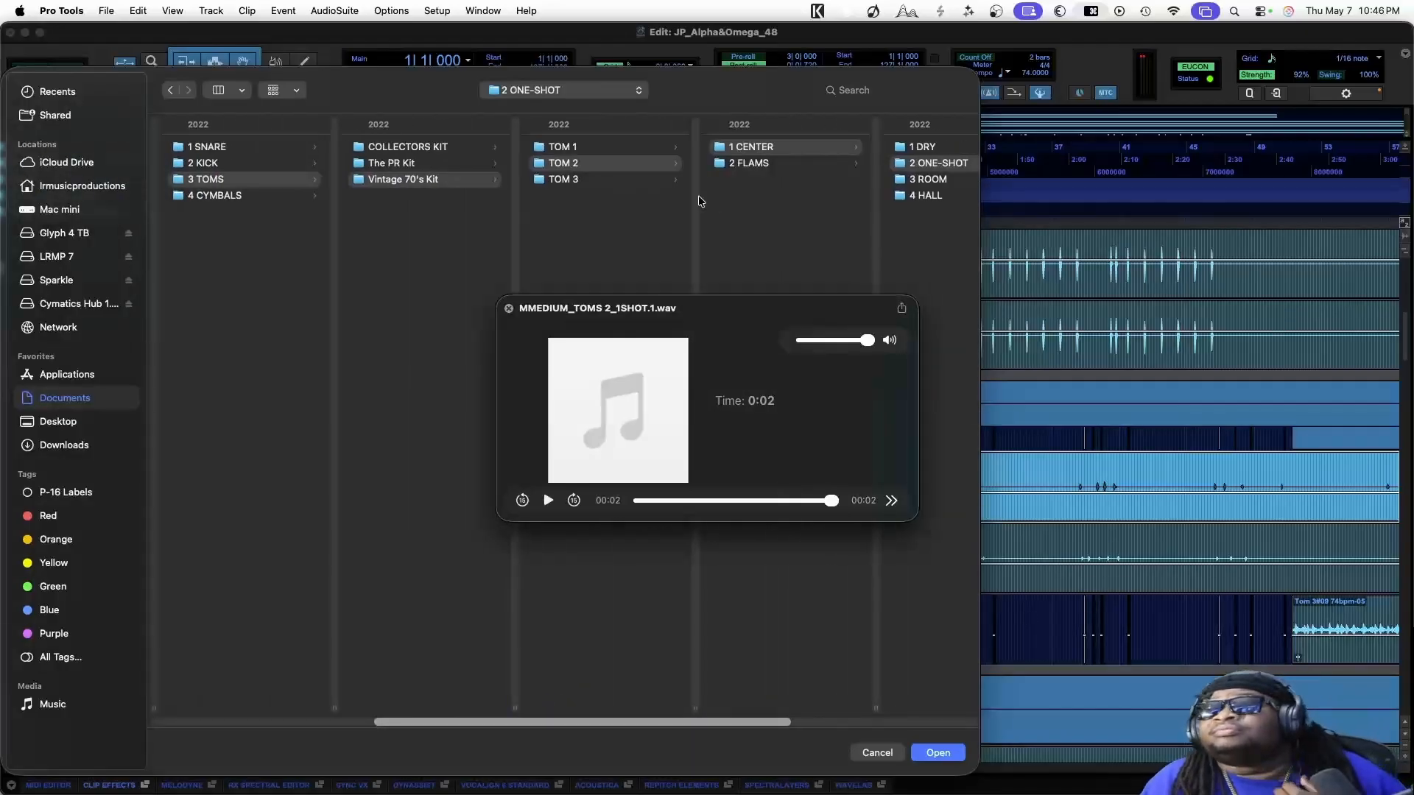
{"action": "key", "text": "space"}
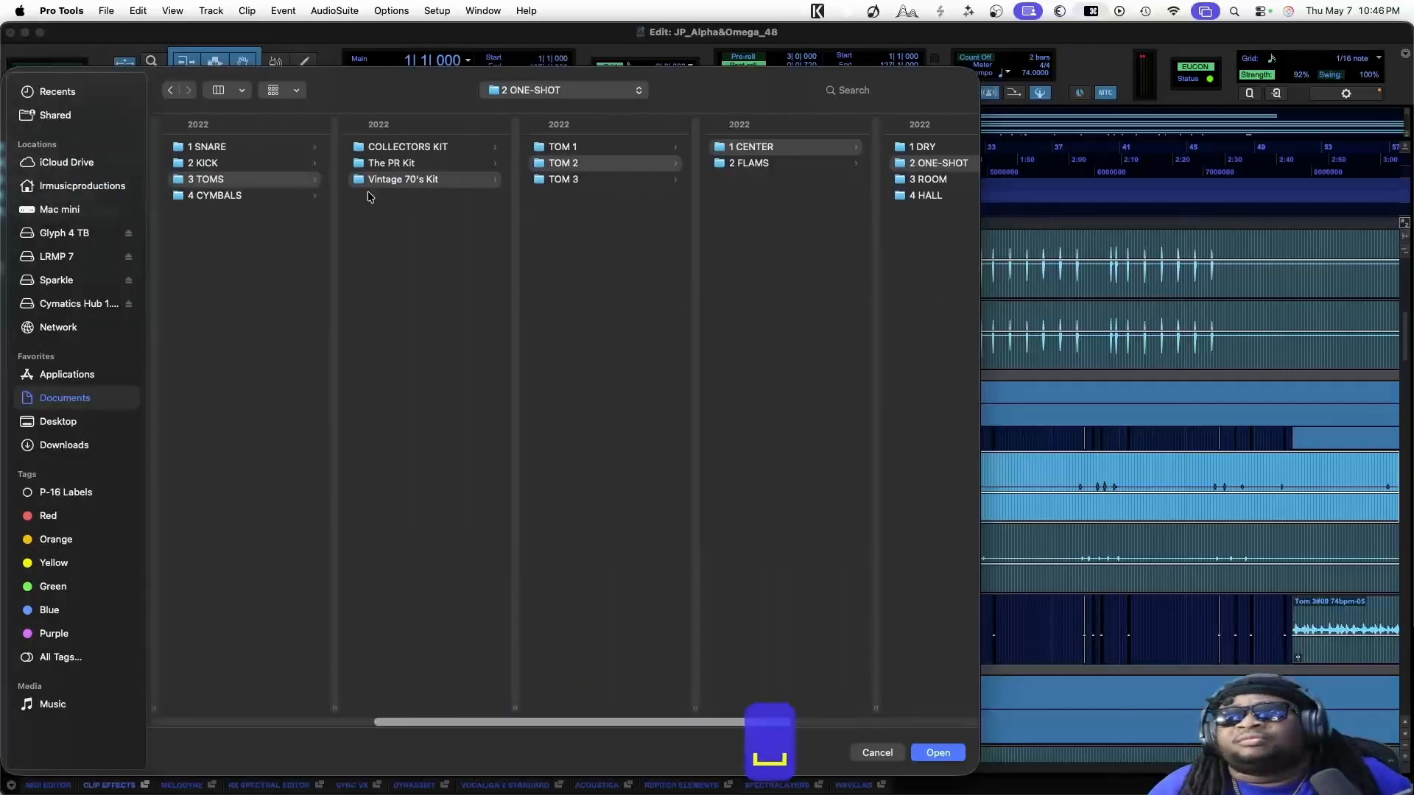
Open the 1 Dry folder of Maple Gum's 1 Tom 1 under One Shots, 3 TOMS, in Yosh's Drum Warehouse
{"action": "left_click_drag", "start_coordinate": [575, 724], "coordinate": [567, 729]}
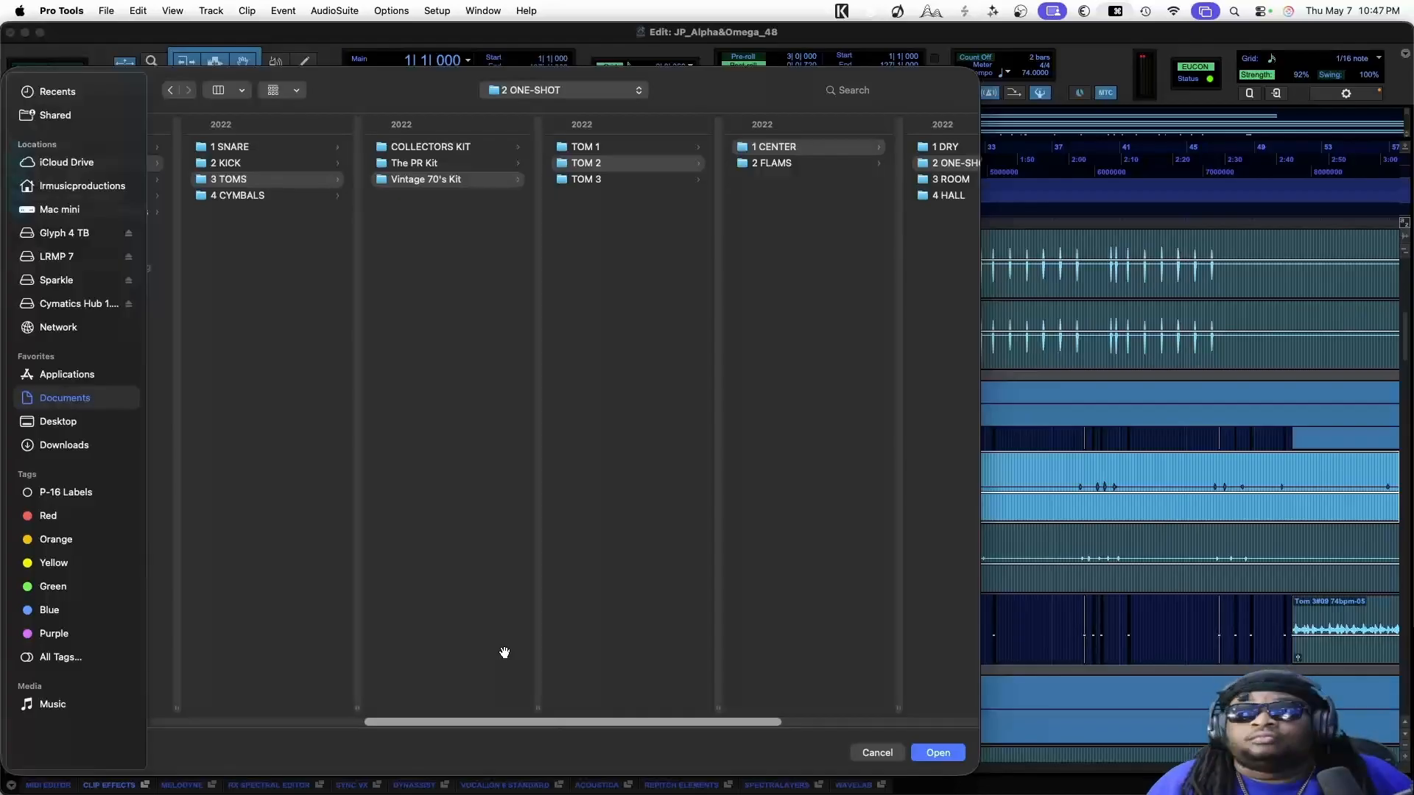
{"action": "left_click_drag", "start_coordinate": [395, 724], "coordinate": [230, 729]}
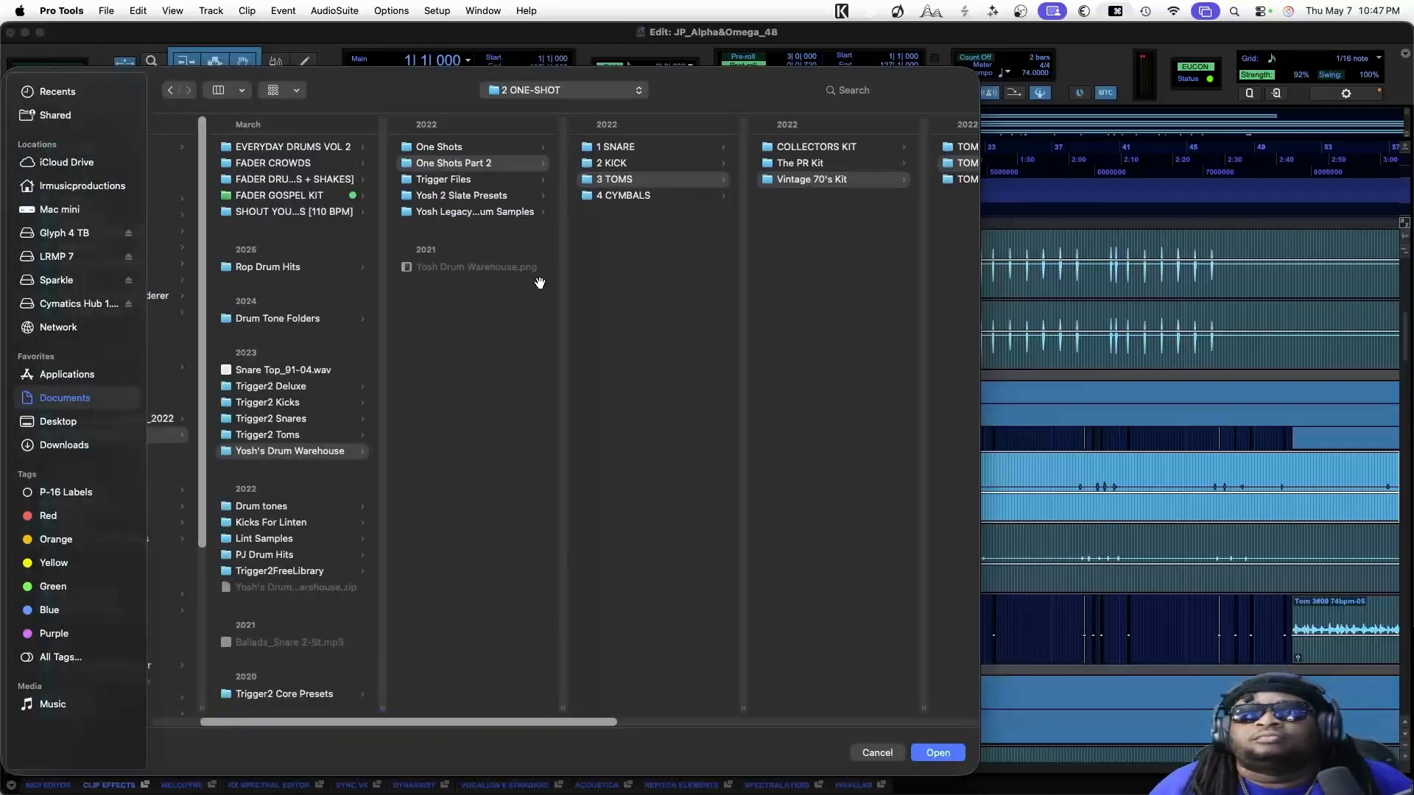
{"action": "left_click", "coordinate": [472, 148]}
{"action": "left_click", "coordinate": [635, 180]}
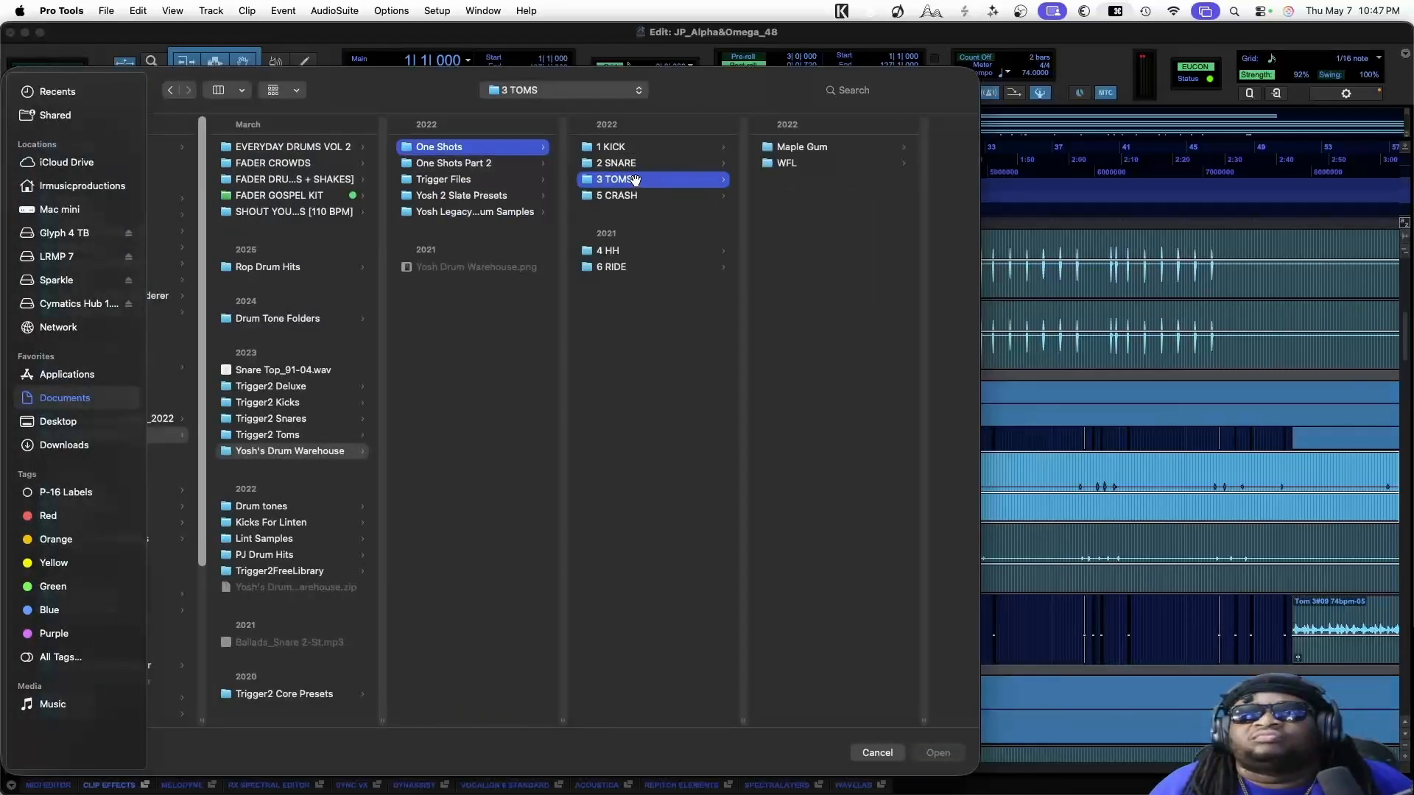
{"action": "left_click", "coordinate": [785, 148]}
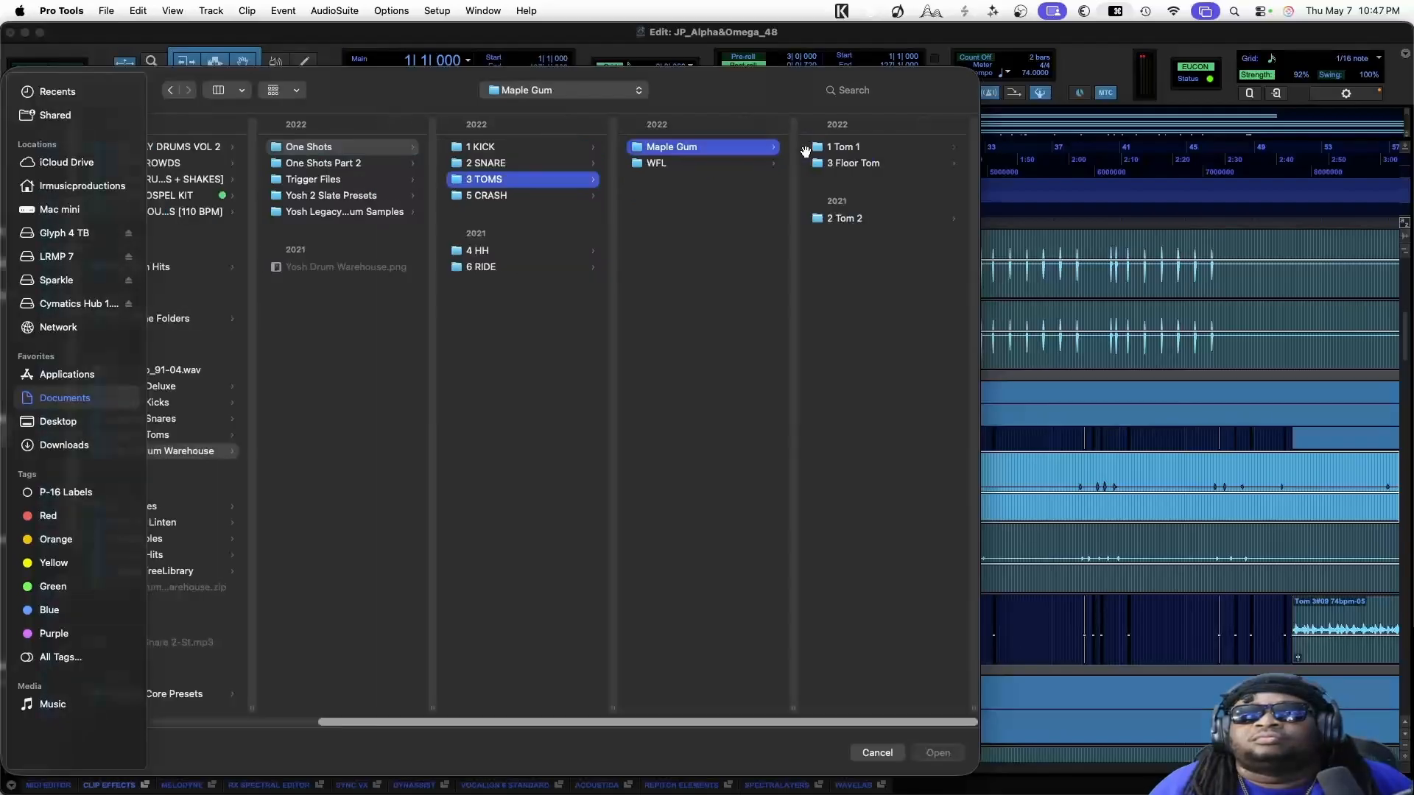
{"action": "left_click", "coordinate": [845, 147]}
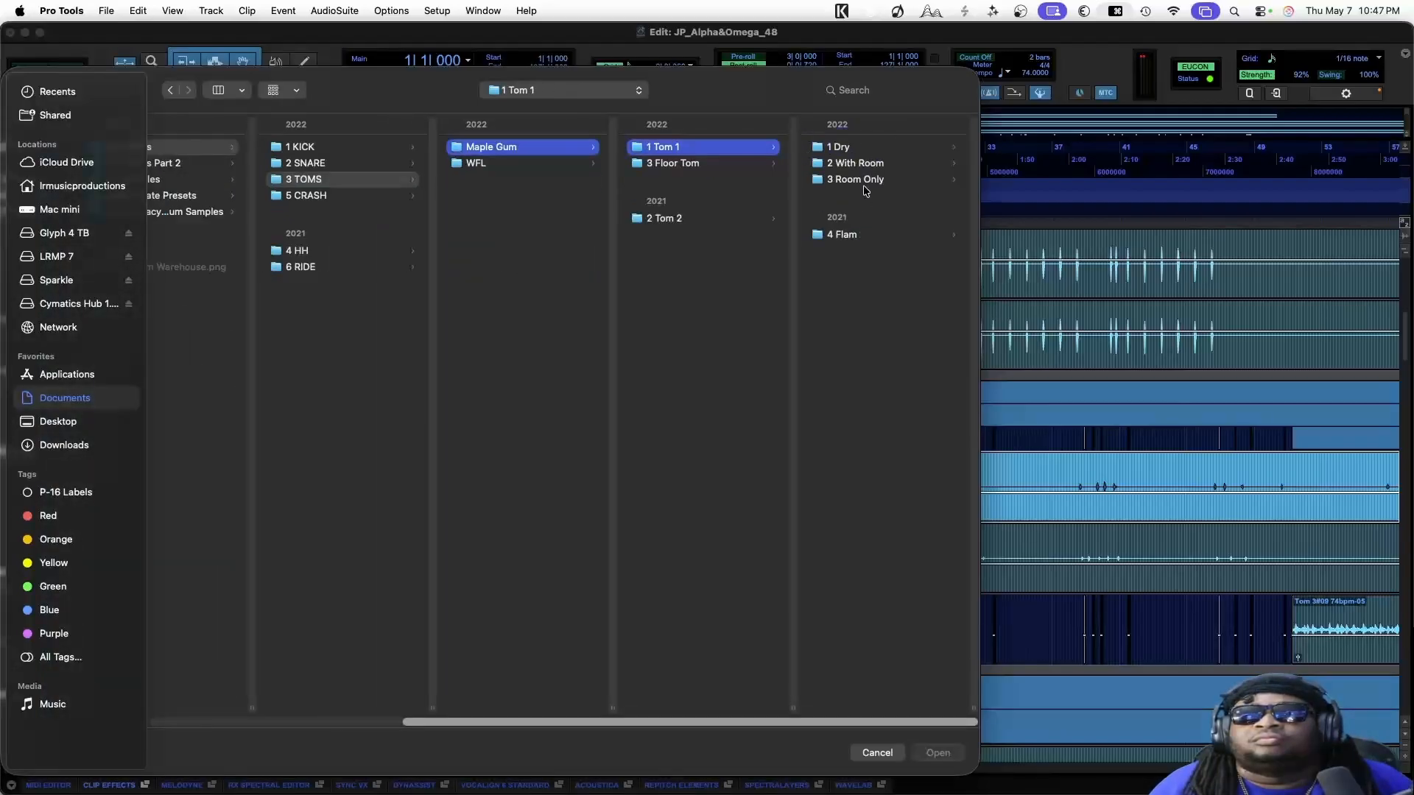
{"action": "left_click", "coordinate": [852, 148]}
Audition Hard Maple Gum Tom 1 - 10_Dry.wav and import it as the first sample layer in Massey DRT
{"action": "left_click", "coordinate": [850, 145]}
{"action": "key", "text": "space"}
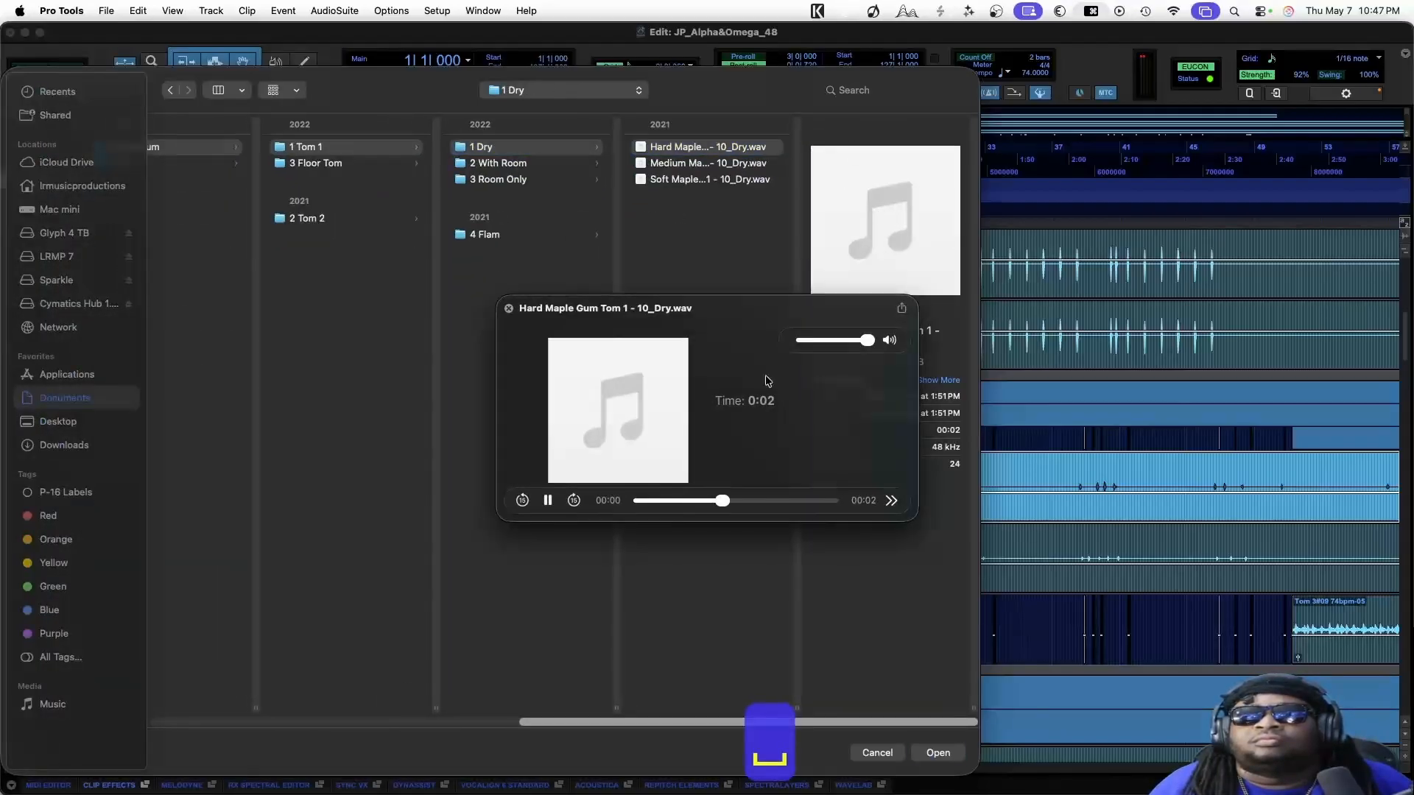
{"action": "key", "text": "space"}
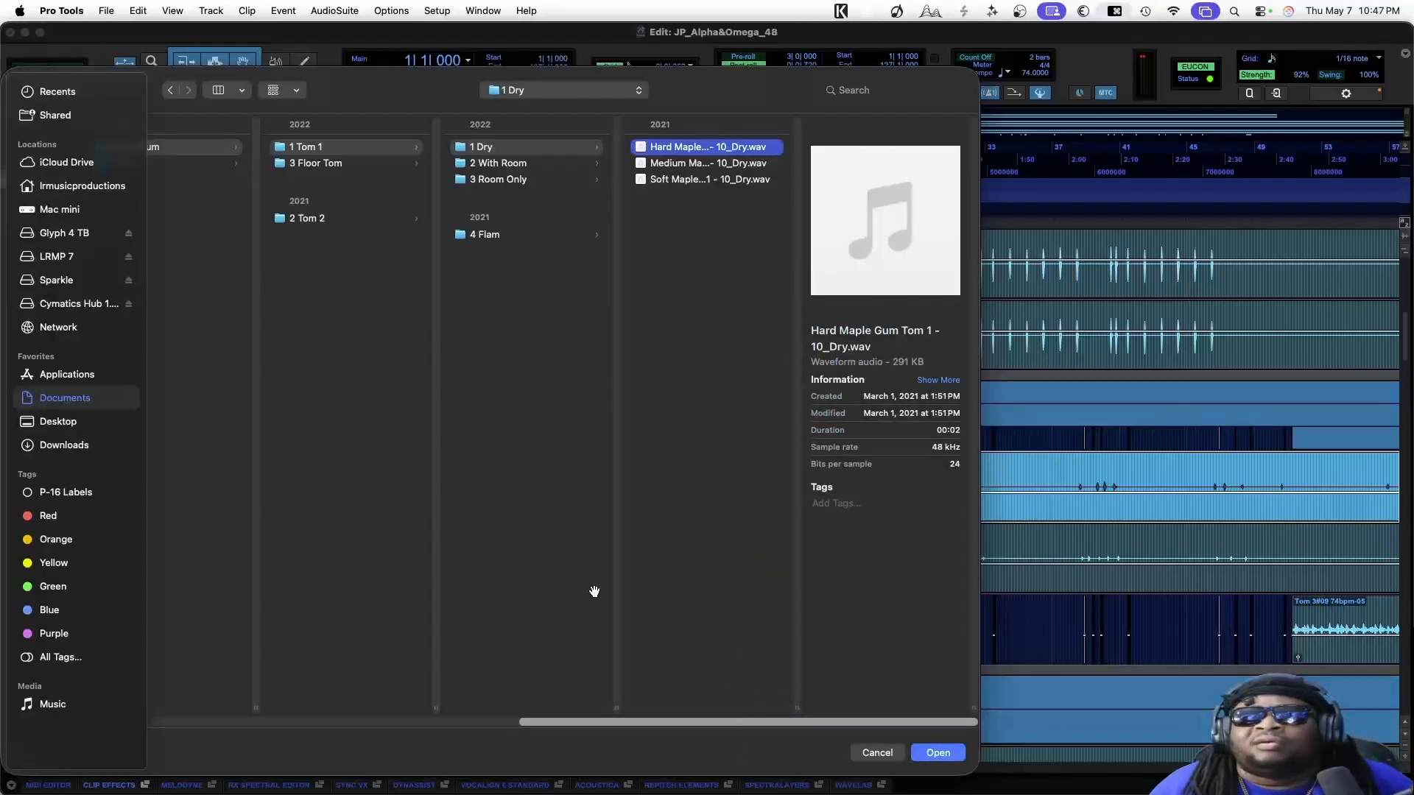
{"action": "key", "text": "Return"}
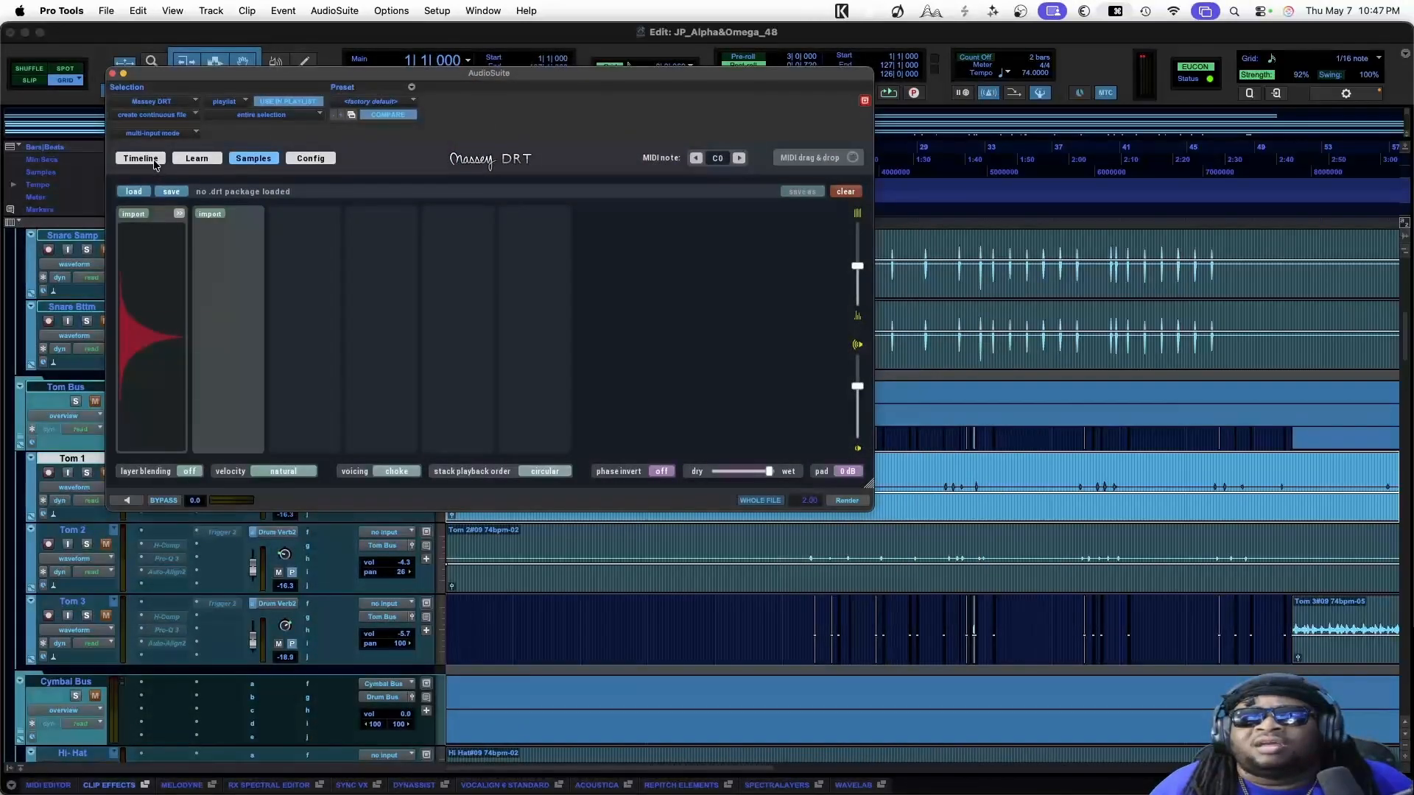
Show Tom 1's detected triggers in Massey DRT's timeline view, select the fills in bars 21 and 30, and play the bar 30 fill
{"action": "left_click", "coordinate": [140, 159]}
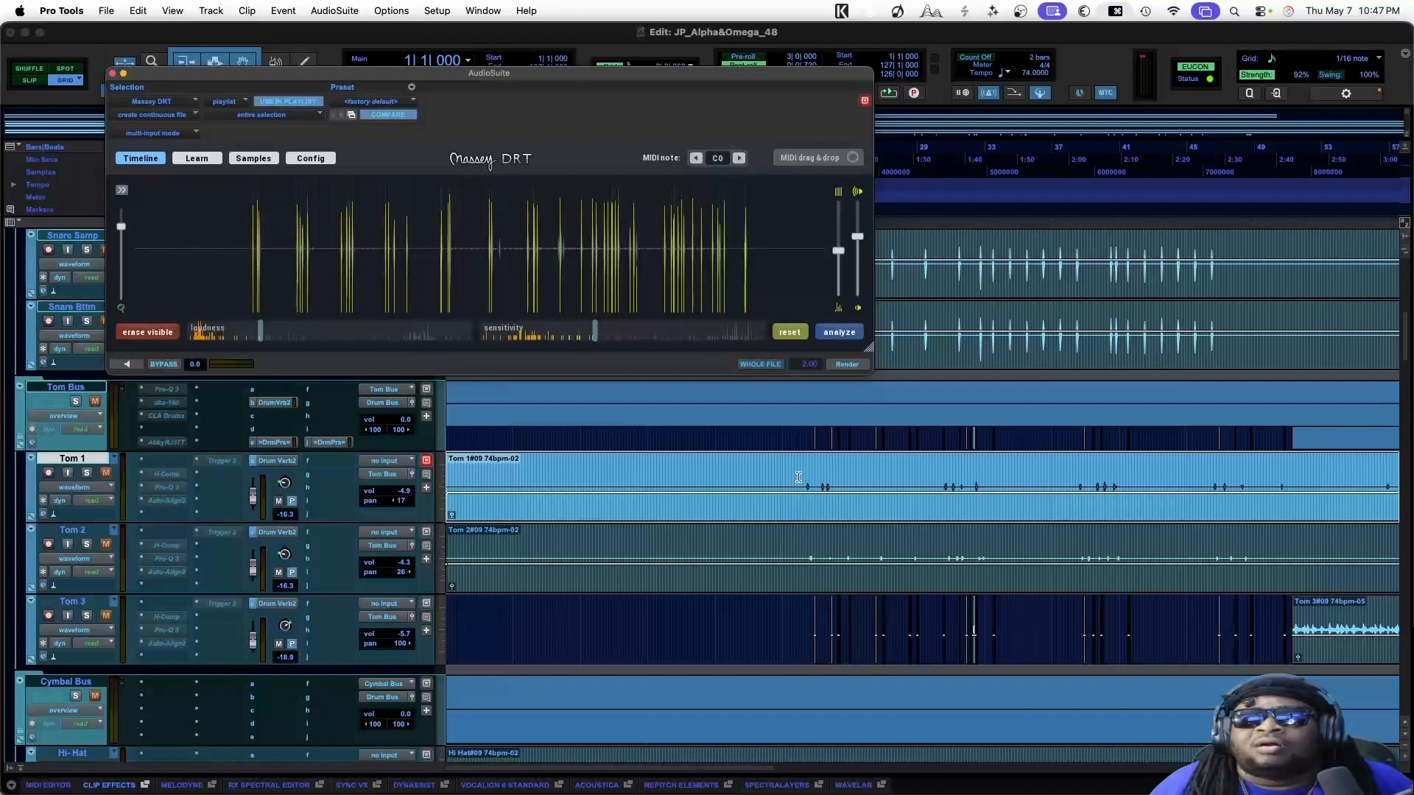
{"action": "left_click_drag", "start_coordinate": [790, 472], "coordinate": [843, 472]}
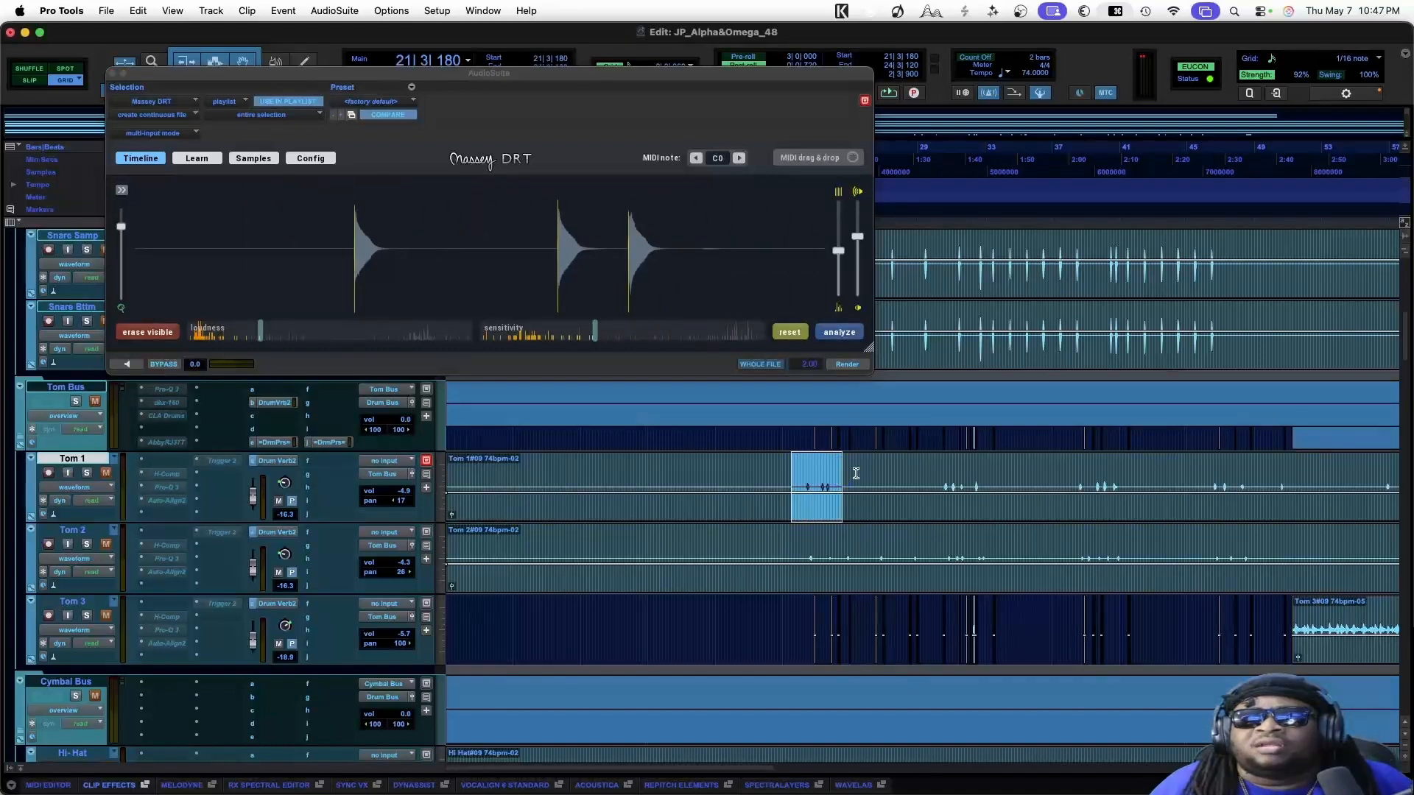
{"action": "left_click_drag", "start_coordinate": [927, 480], "coordinate": [979, 479]}
{"action": "key", "text": "space"}
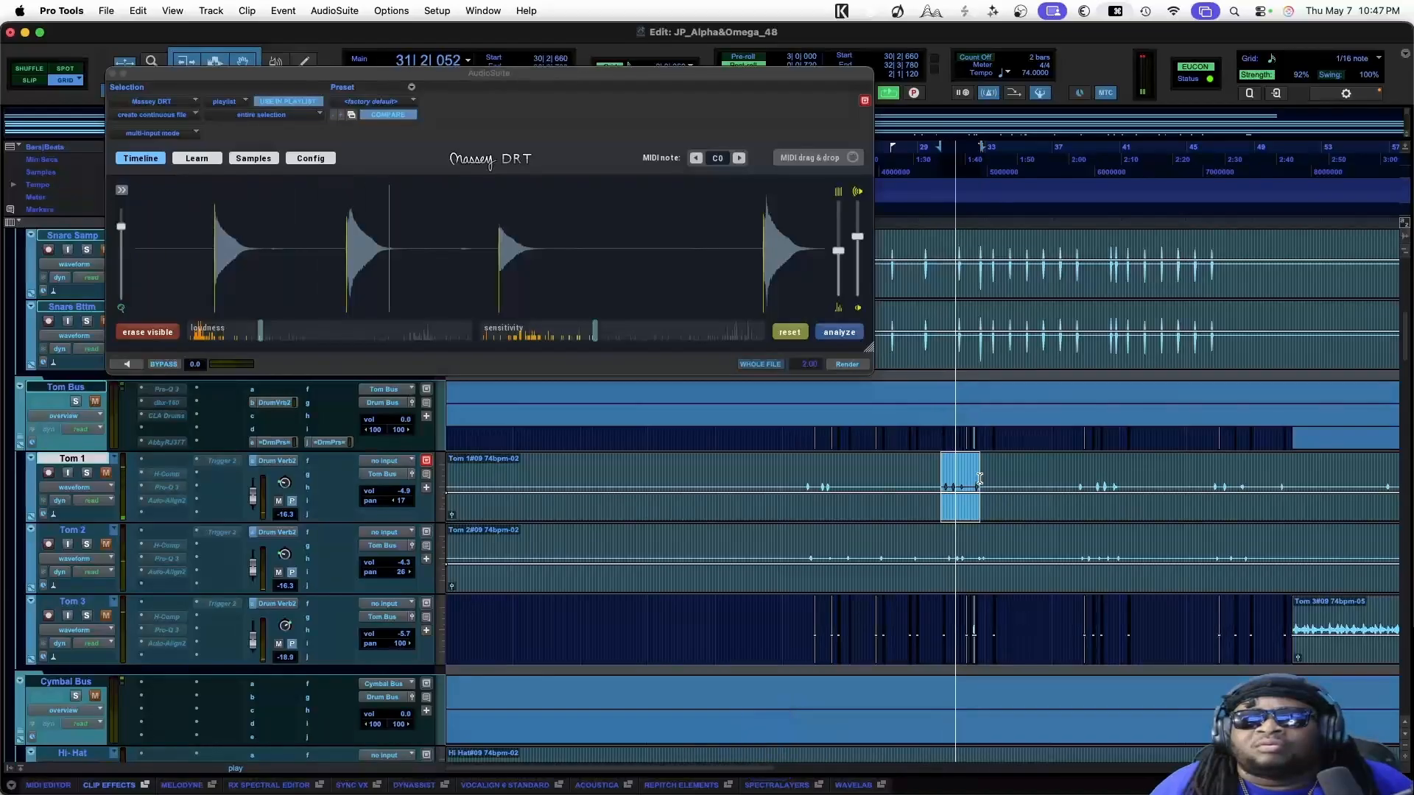
{"action": "key", "text": "space"}
Solo Tom 1 in place of Kick In and Kick Out and play back the selected fill in bar 30
{"action": "scroll", "coordinate": [75, 368], "scroll_direction": "up", "scroll_amount": 5}
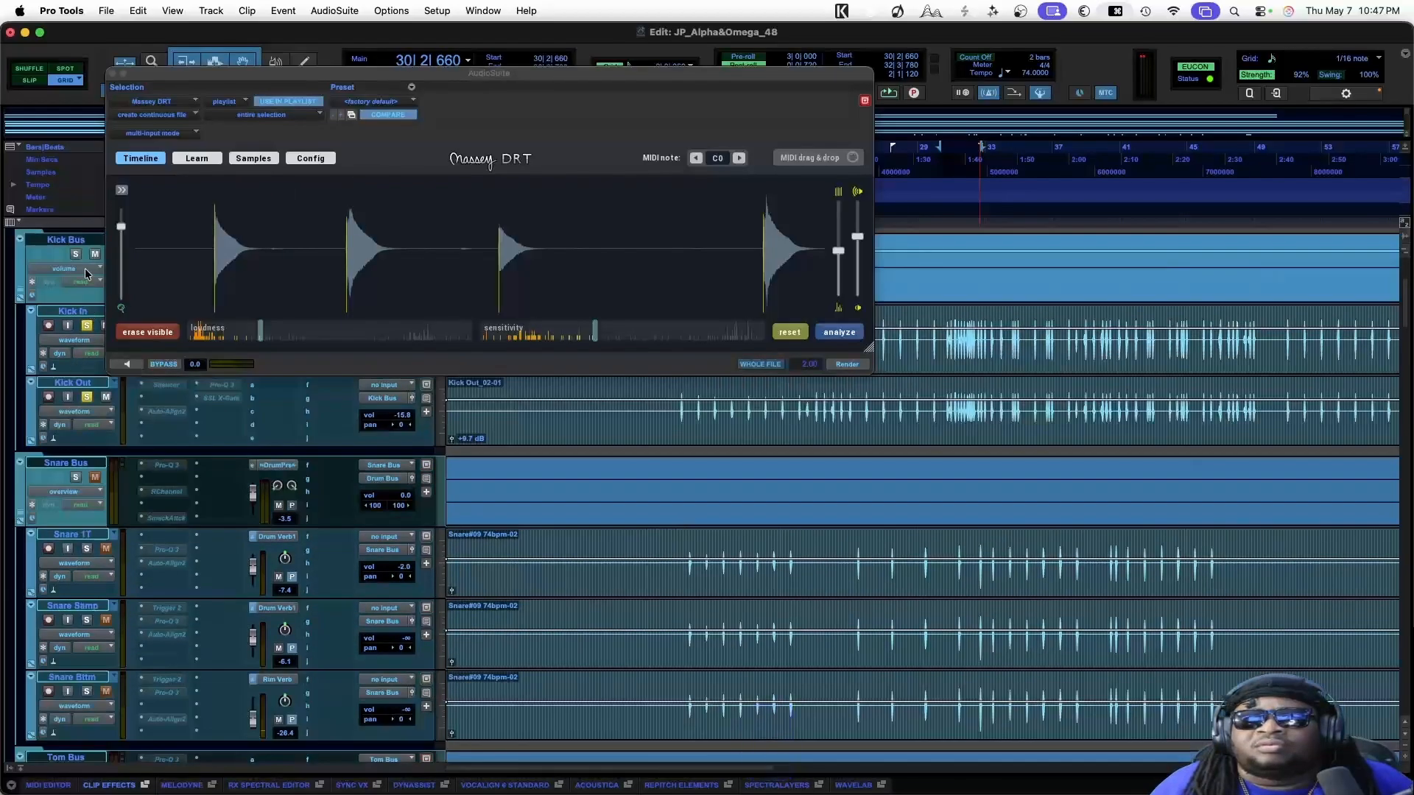
{"action": "key", "text": "space"}
{"action": "scroll", "coordinate": [77, 397], "scroll_direction": "down", "scroll_amount": 5}
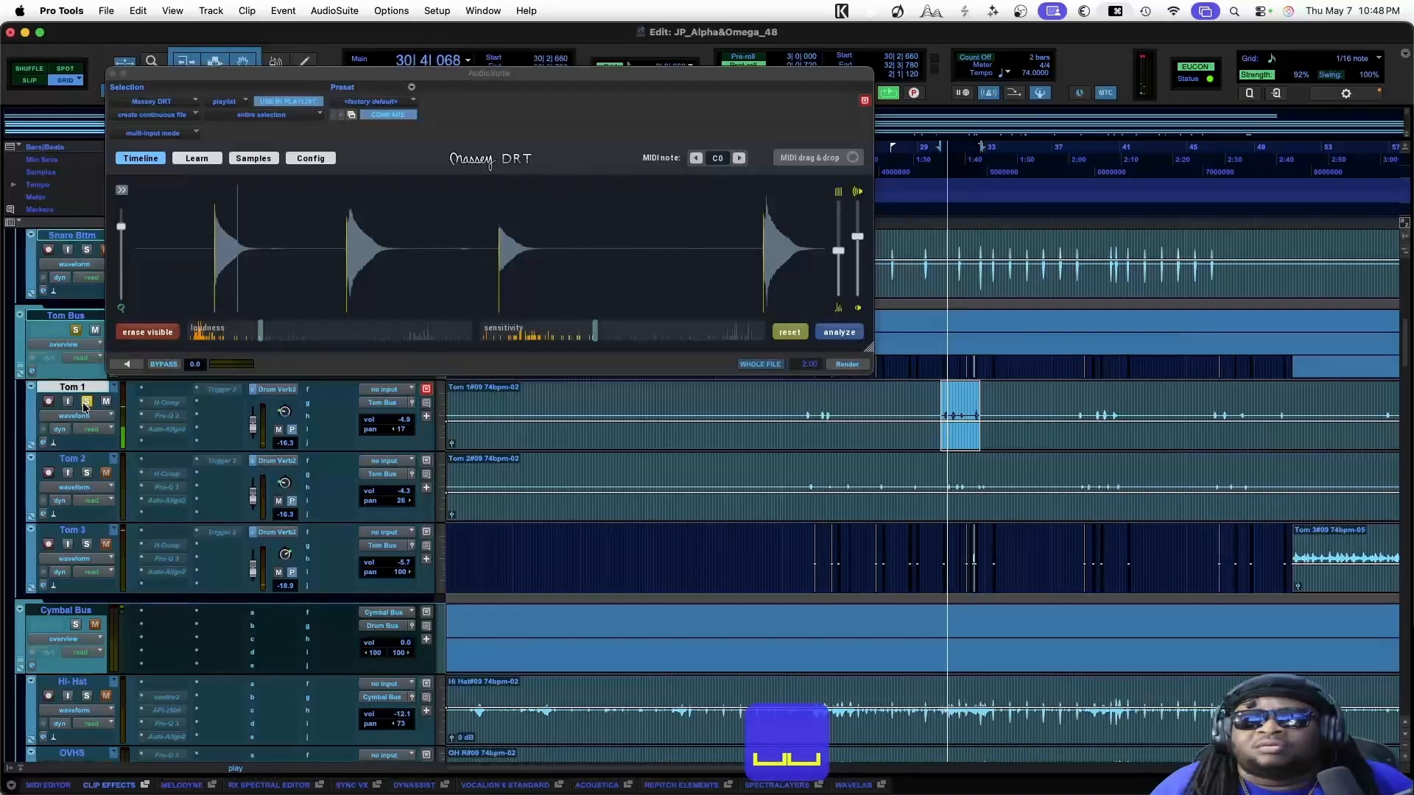
{"action": "key", "text": "space"}
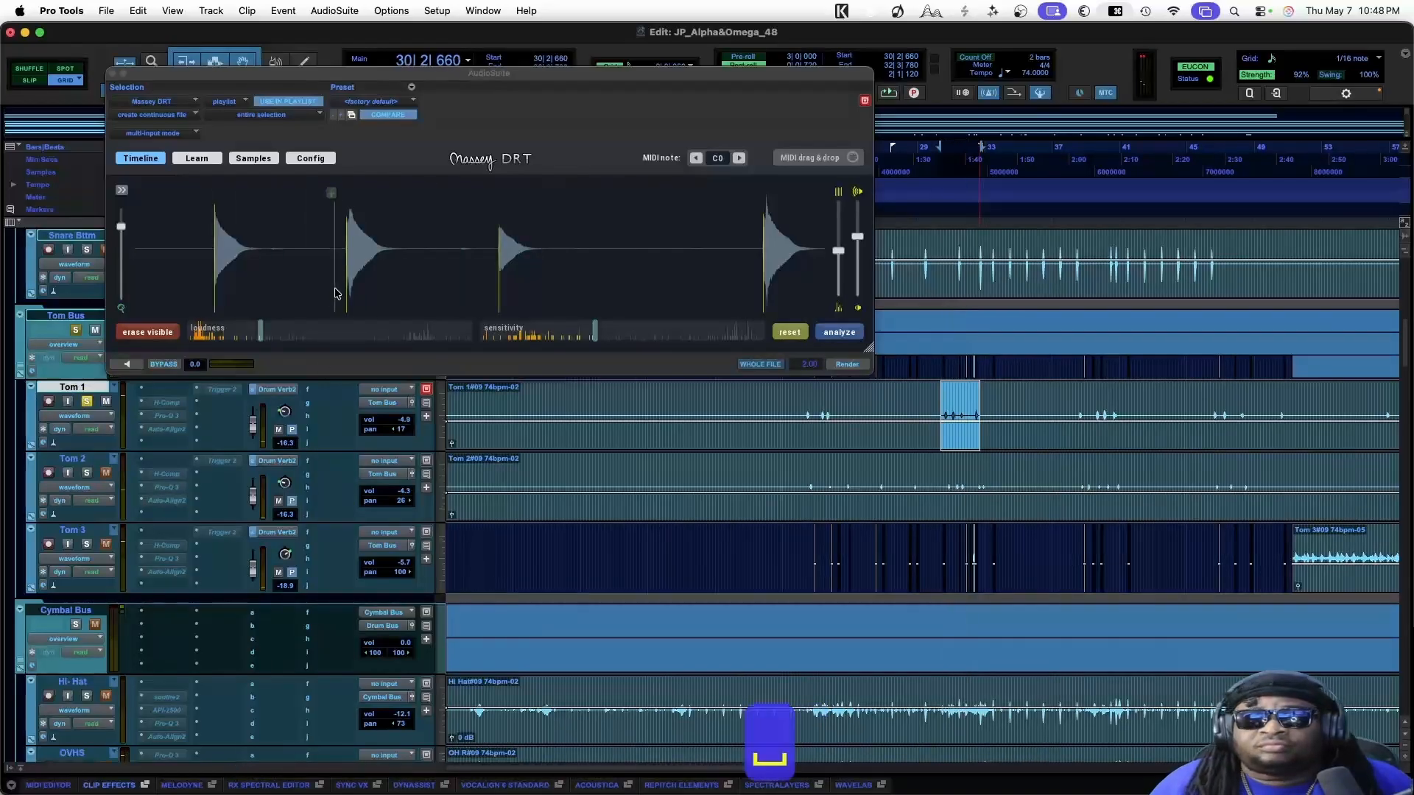
Compare the triggers detected on the Tom 1 fills that start in bars 21 and 30
{"action": "left_click_drag", "start_coordinate": [795, 398], "coordinate": [836, 404]}
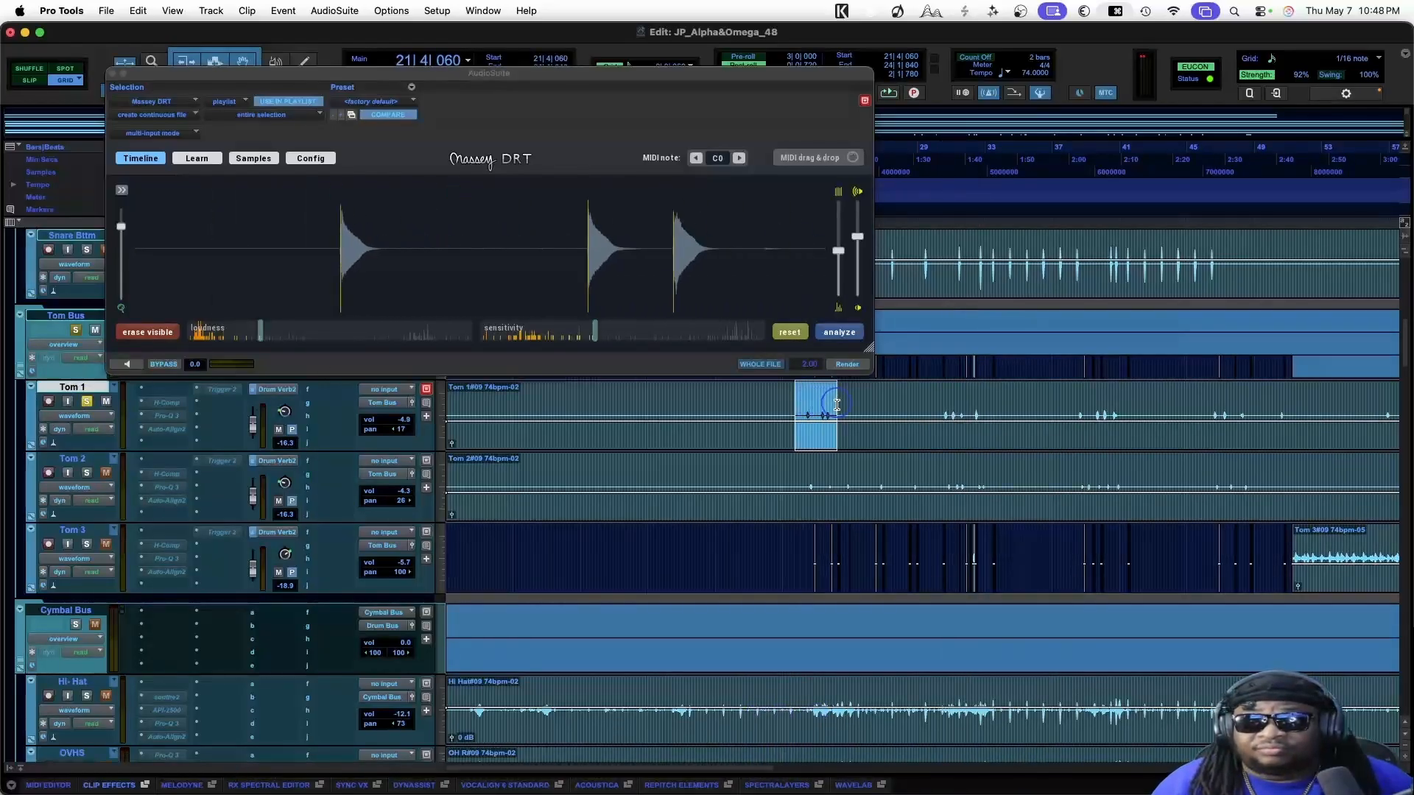
{"action": "left_click_drag", "start_coordinate": [935, 410], "coordinate": [980, 413]}
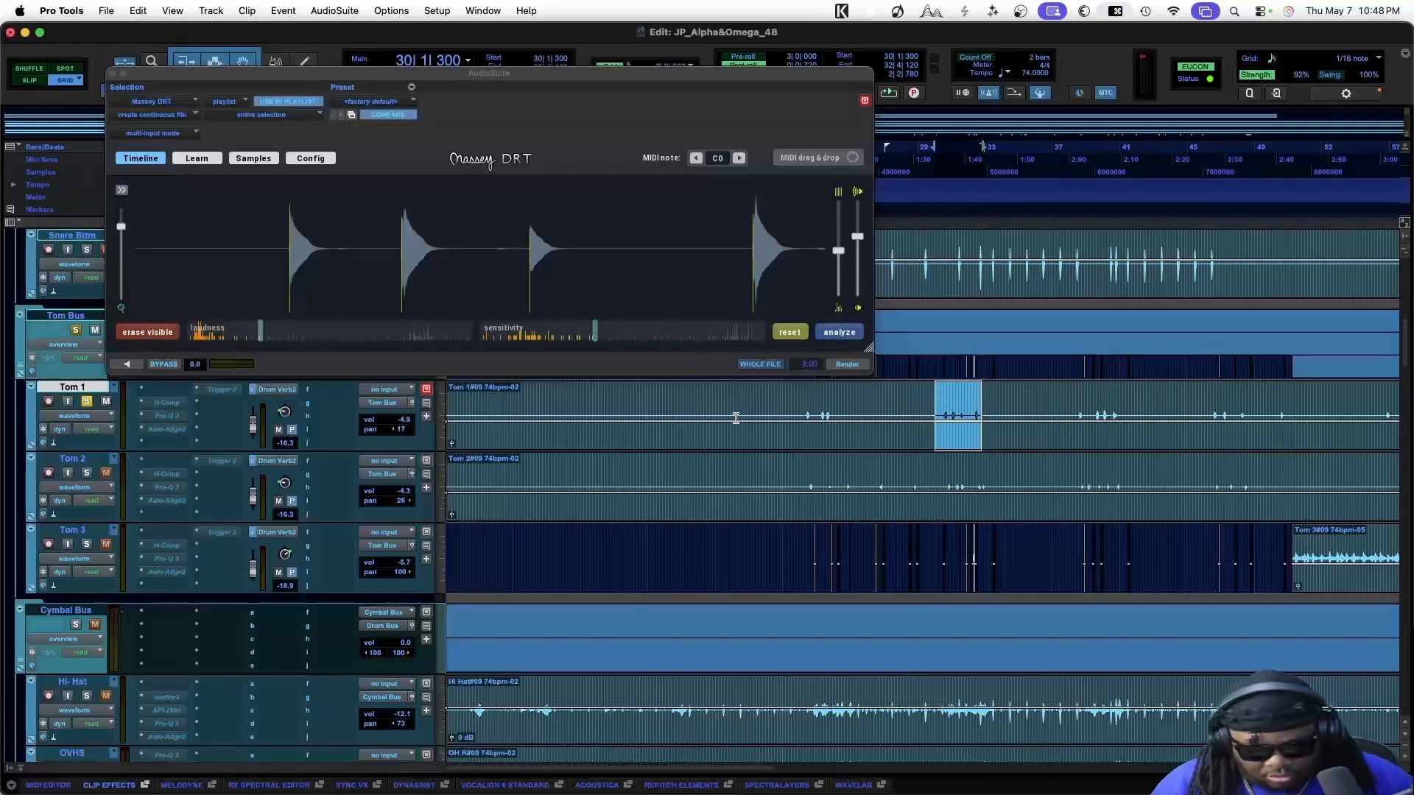
{"action": "key", "text": "super+bracketright"}
{"action": "key", "text": "super+bracketright"}
{"action": "key", "text": "super+bracketright"}
{"action": "key", "text": "super+bracketright"}
{"action": "key", "text": "super+bracketright"}
{"action": "key", "text": "super+bracketright"}
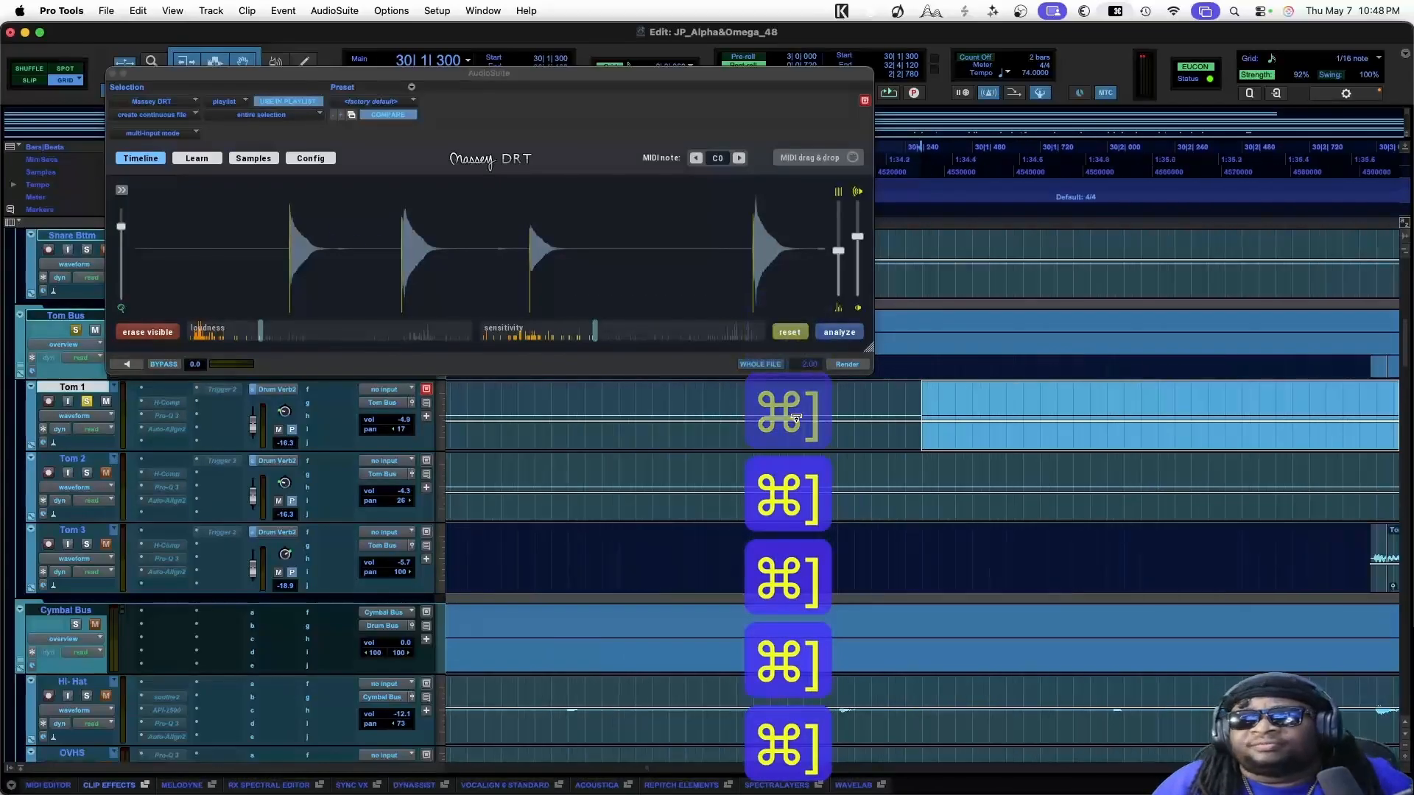
{"action": "scroll", "coordinate": [957, 500], "scroll_direction": "down", "scroll_amount": 5}
{"action": "scroll", "coordinate": [957, 501], "scroll_direction": "right", "scroll_amount": 10}
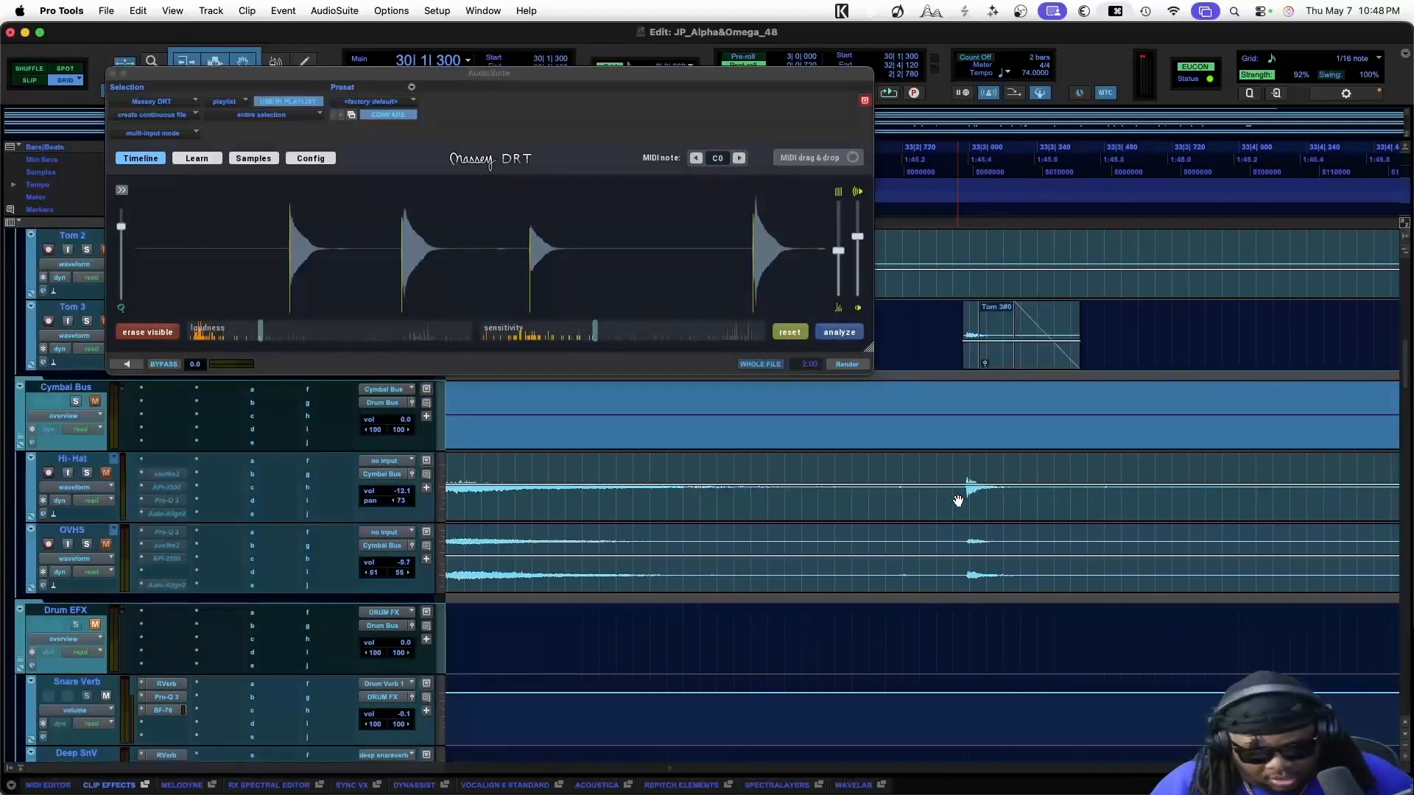
{"action": "key", "text": "super+bracketleft"}
{"action": "key", "text": "super+bracketleft"}
{"action": "key", "text": "super+bracketleft"}
{"action": "key", "text": "super+bracketleft"}
{"action": "key", "text": "super+bracketleft"}
{"action": "key", "text": "super+bracketleft"}
{"action": "key", "text": "super+bracketleft"}
{"action": "key", "text": "super+bracketleft"}
{"action": "scroll", "coordinate": [957, 501], "scroll_direction": "up", "scroll_amount": 1}
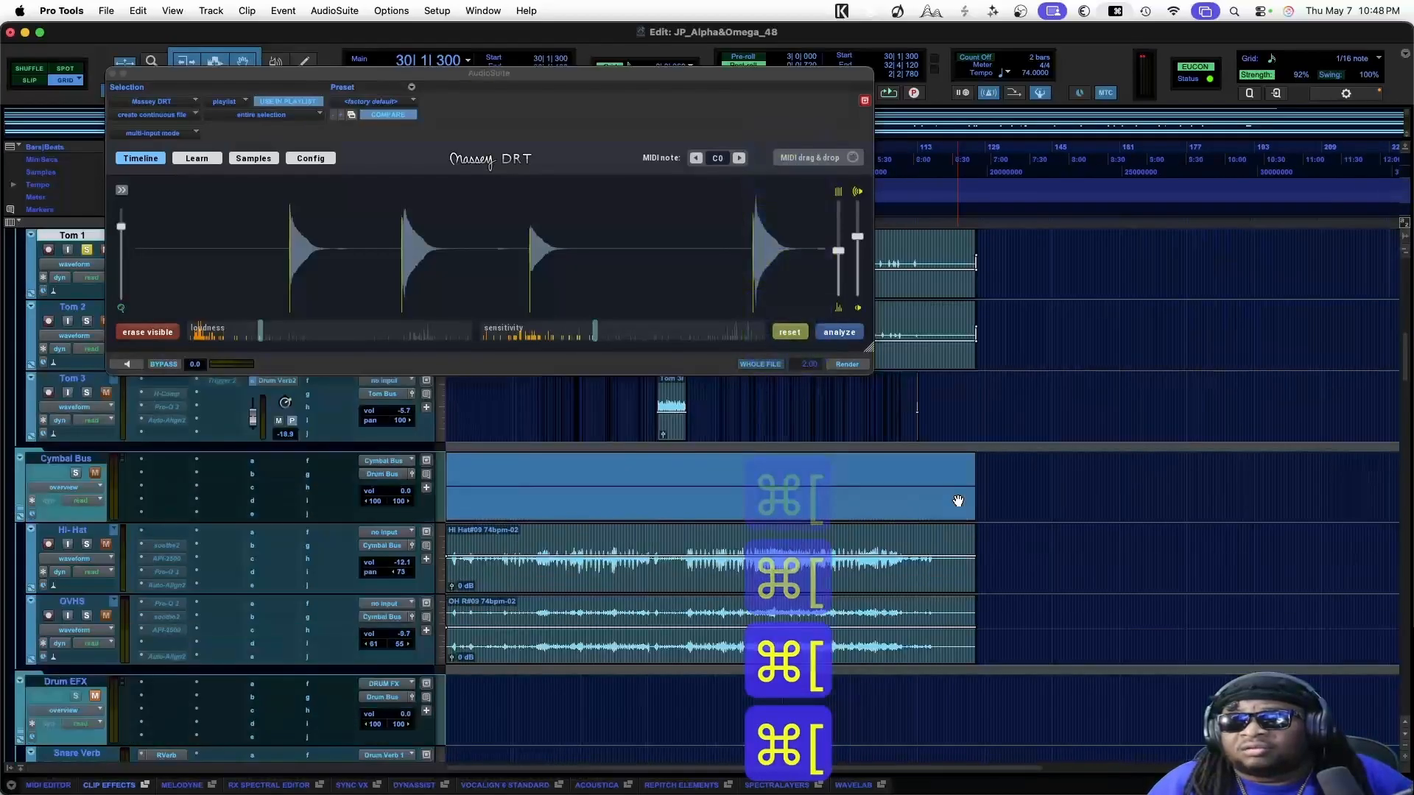
{"action": "scroll", "coordinate": [958, 501], "scroll_direction": "up", "scroll_amount": 3}
Select all four Tom 1 hits of the fill running from bar 30 to bar 32 and play them back
{"action": "left_click", "coordinate": [573, 467]}
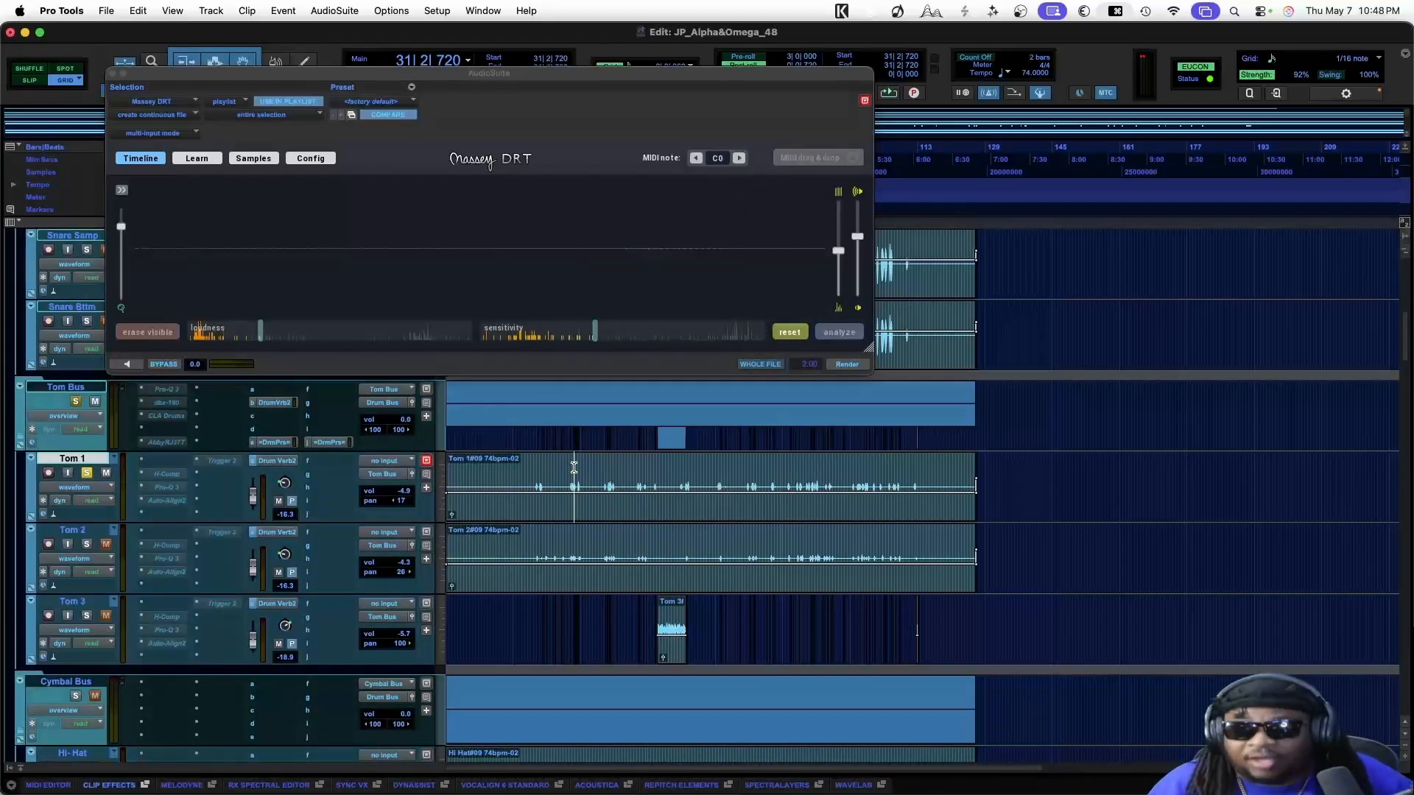
{"action": "key", "text": "super+bracketright"}
{"action": "key", "text": "super+bracketright"}
{"action": "key", "text": "super+bracketright"}
{"action": "key", "text": "super+bracketright"}
{"action": "key", "text": "space"}
{"action": "key", "text": "super+bracketright"}
{"action": "key", "text": "super+bracketright"}
{"action": "key", "text": "space"}
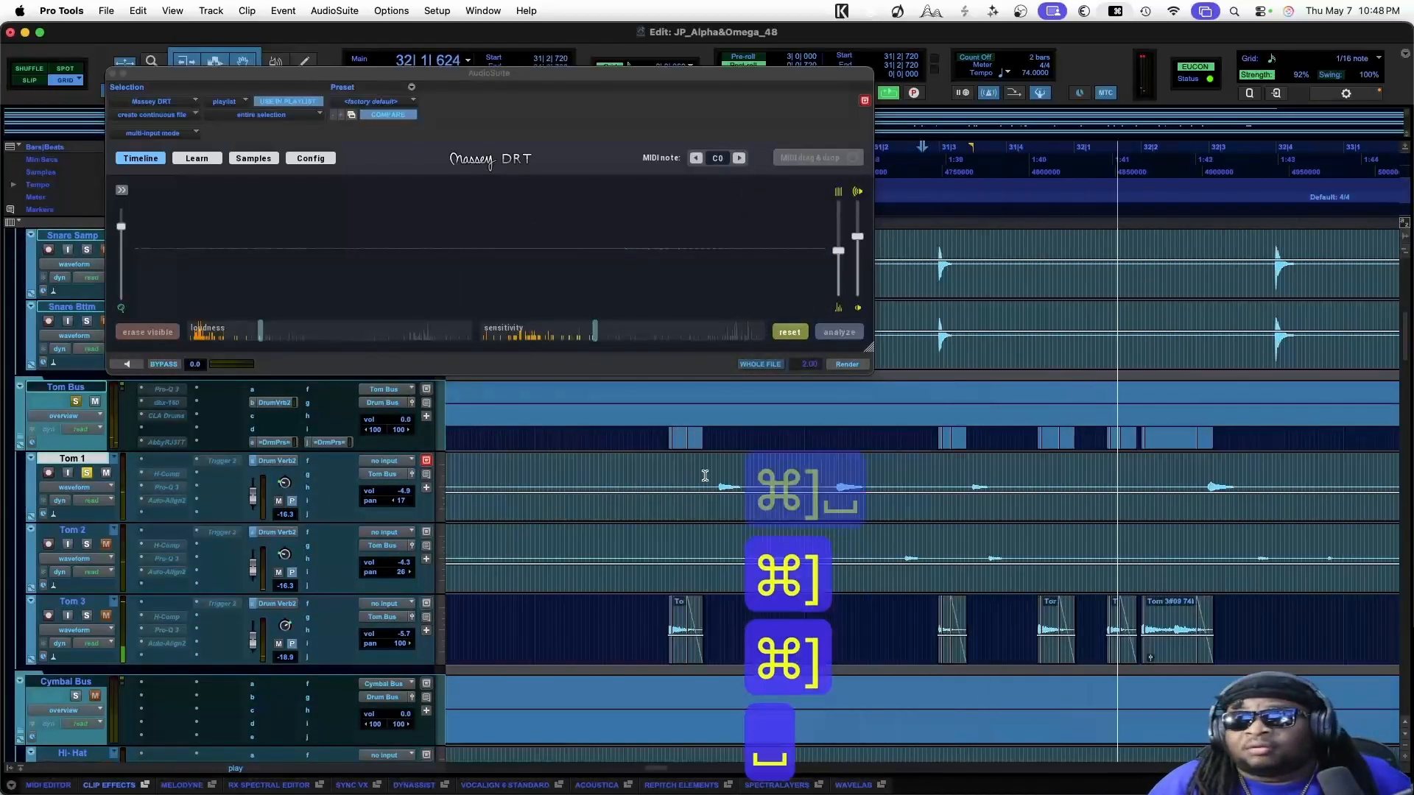
{"action": "left_click_drag", "start_coordinate": [705, 476], "coordinate": [1250, 487]}
{"action": "key", "text": "space"}
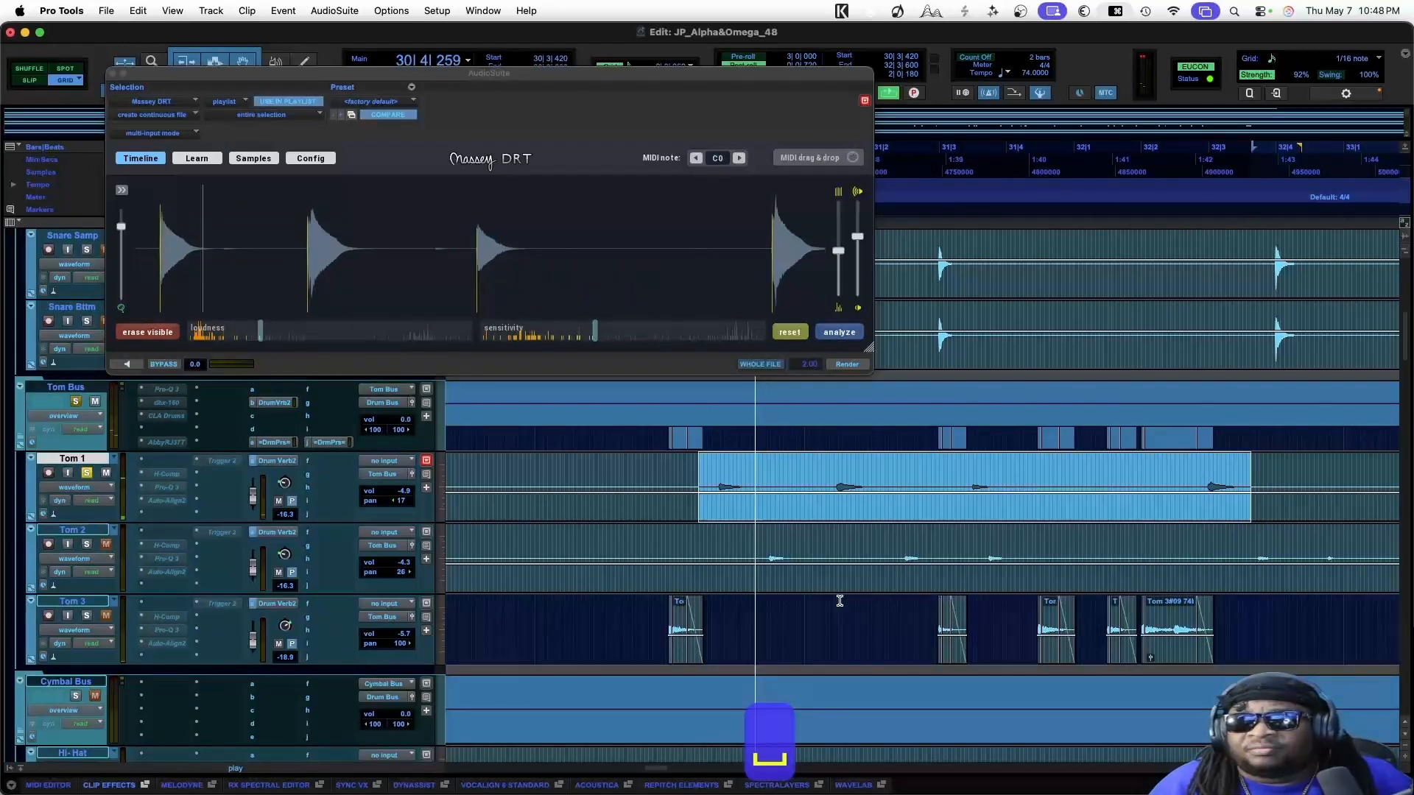
Mark the second stroke of the Tom 1 flams in bars 31 and 32 with extra triggers in Massey DRT and save the session
{"action": "left_click_drag", "start_coordinate": [830, 471], "coordinate": [871, 471]}
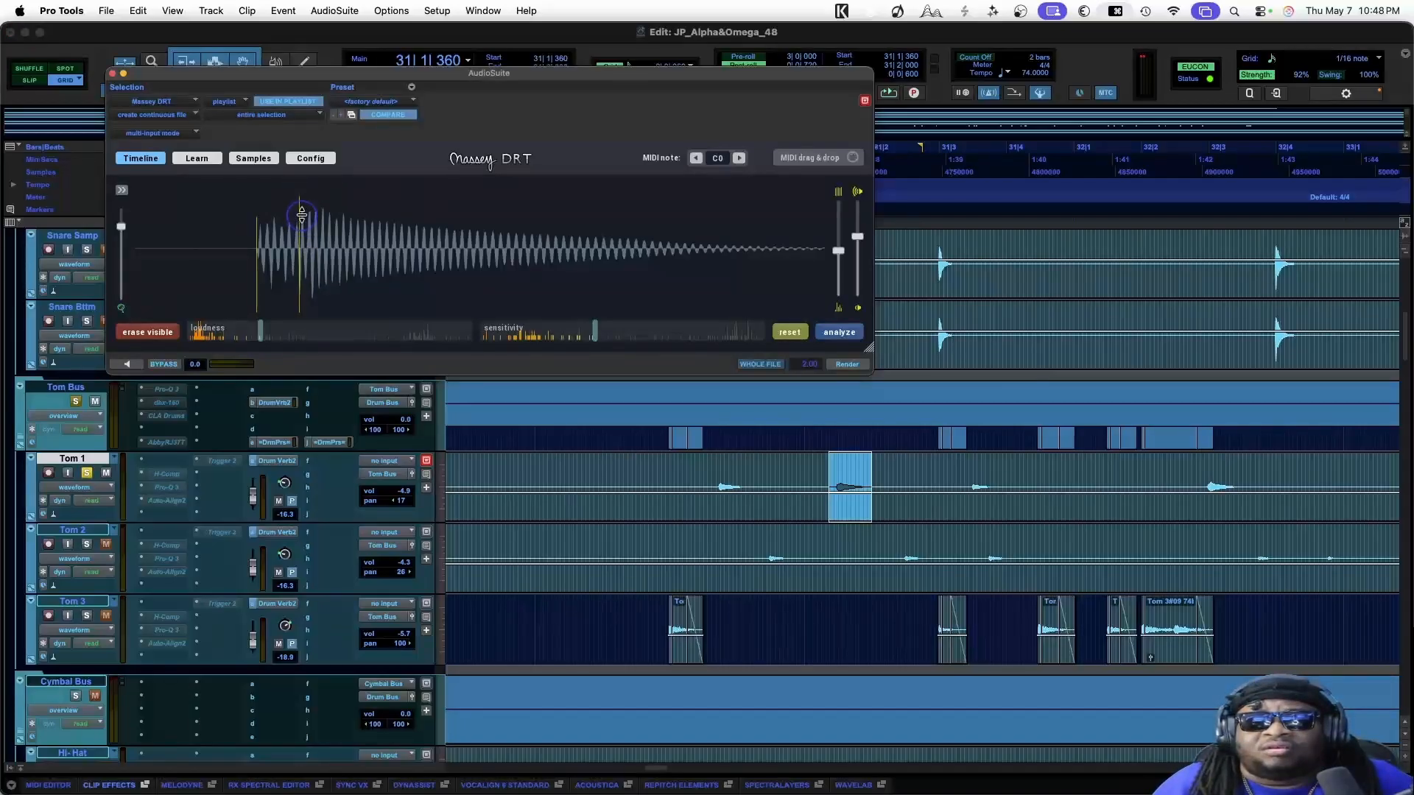
{"action": "left_click_drag", "start_coordinate": [950, 486], "coordinate": [1156, 478]}
{"action": "scroll", "coordinate": [837, 463], "scroll_direction": "right", "scroll_amount": 3}
{"action": "left_click", "coordinate": [1070, 473]}
{"action": "key", "text": "space"}
{"action": "key", "text": "space"}
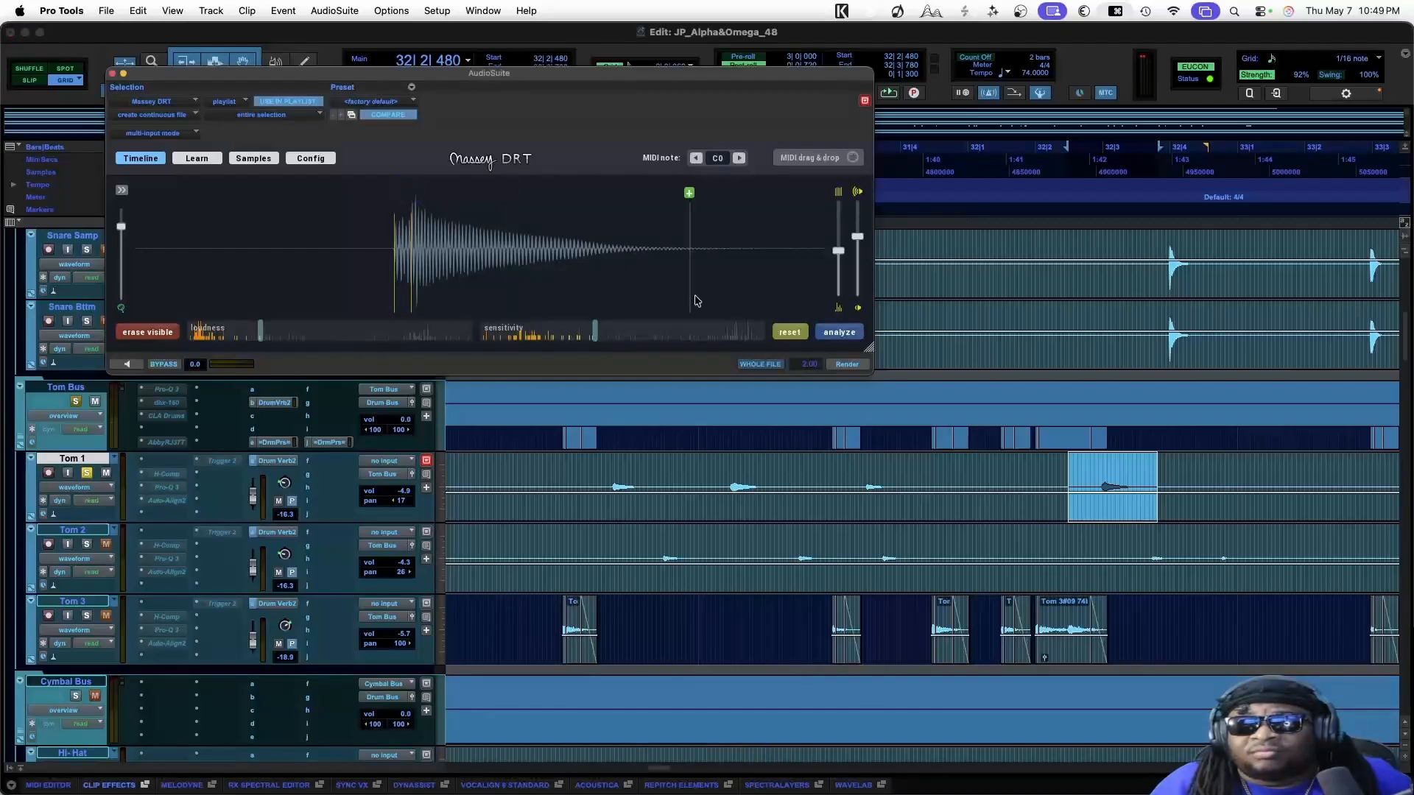
{"action": "left_click", "coordinate": [1056, 465]}
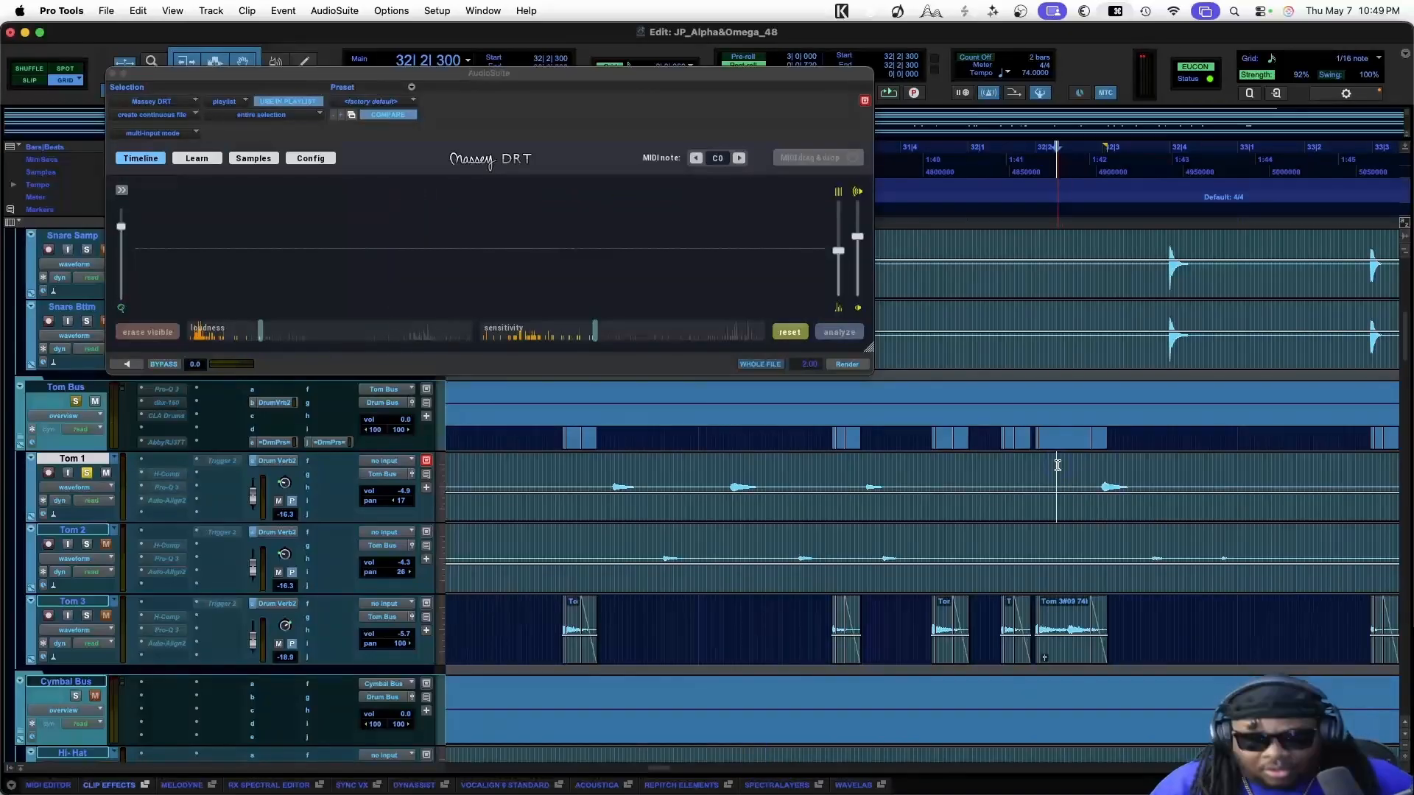
{"action": "key", "text": "super+s"}
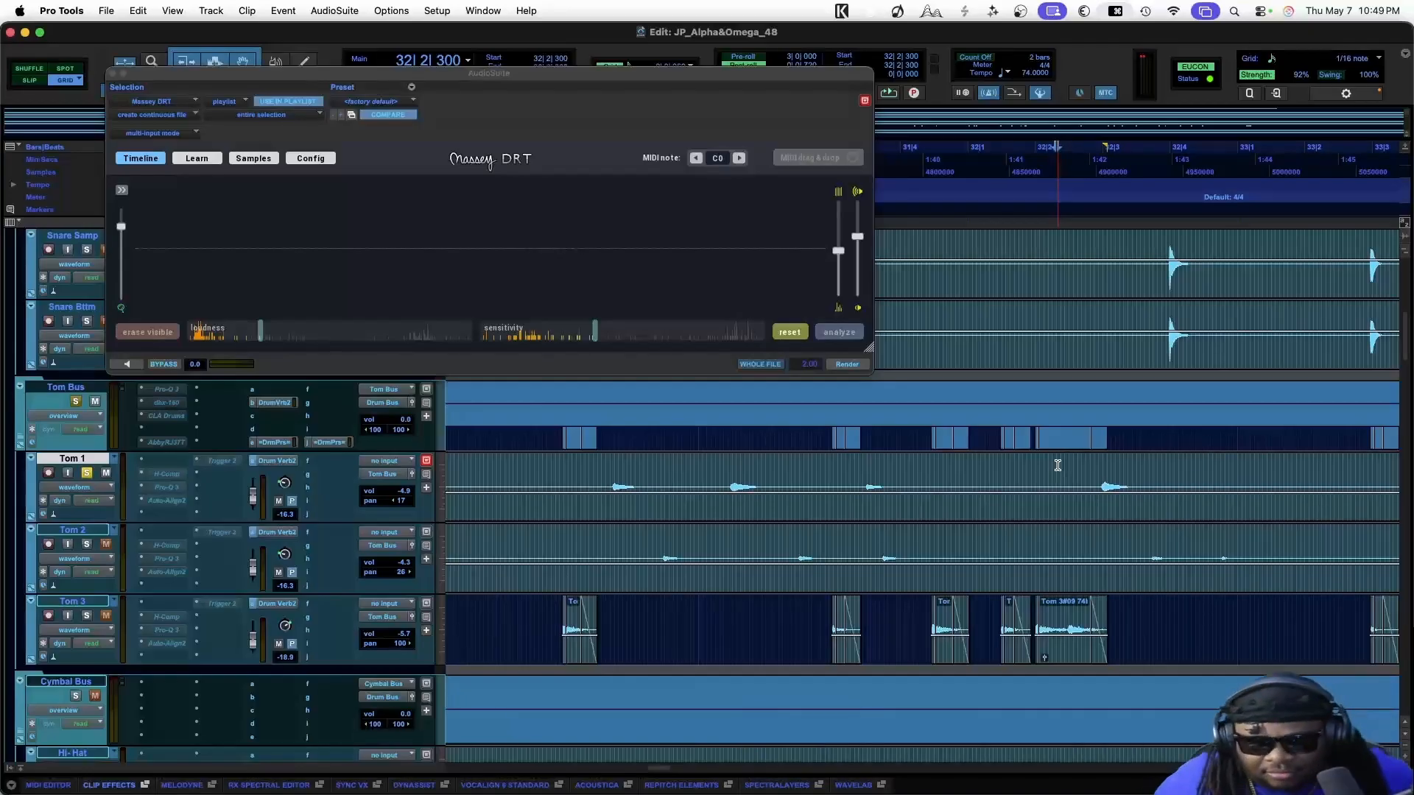
Mark the second stroke of the Tom 1 flams in bars 39 and 40 with extra triggers in Massey DRT
{"action": "scroll", "coordinate": [1064, 491], "scroll_direction": "right", "scroll_amount": 10}
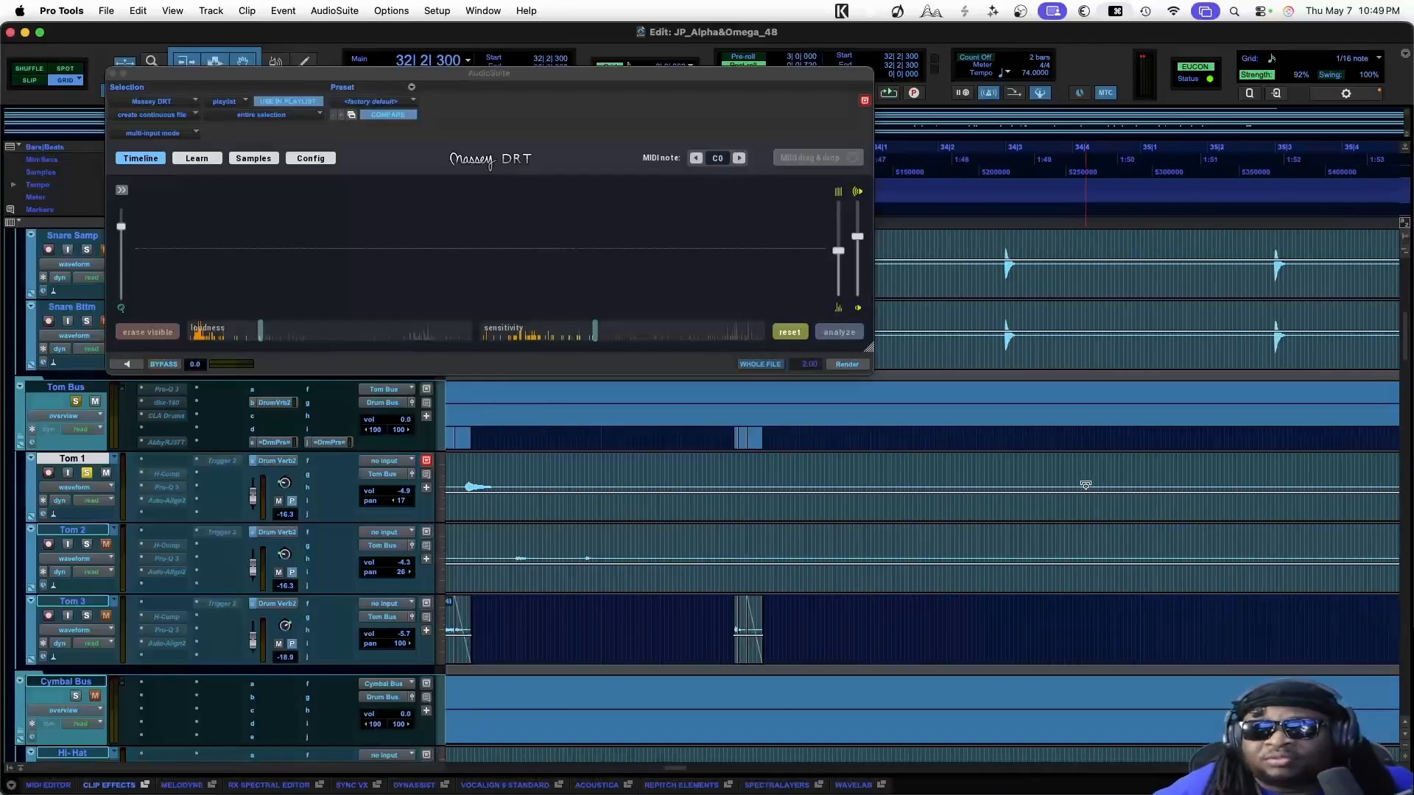
{"action": "scroll", "coordinate": [1085, 485], "scroll_direction": "right", "scroll_amount": 7}
{"action": "left_click_drag", "start_coordinate": [1055, 483], "coordinate": [1214, 483]}
{"action": "scroll", "coordinate": [1091, 479], "scroll_direction": "right", "scroll_amount": 2}
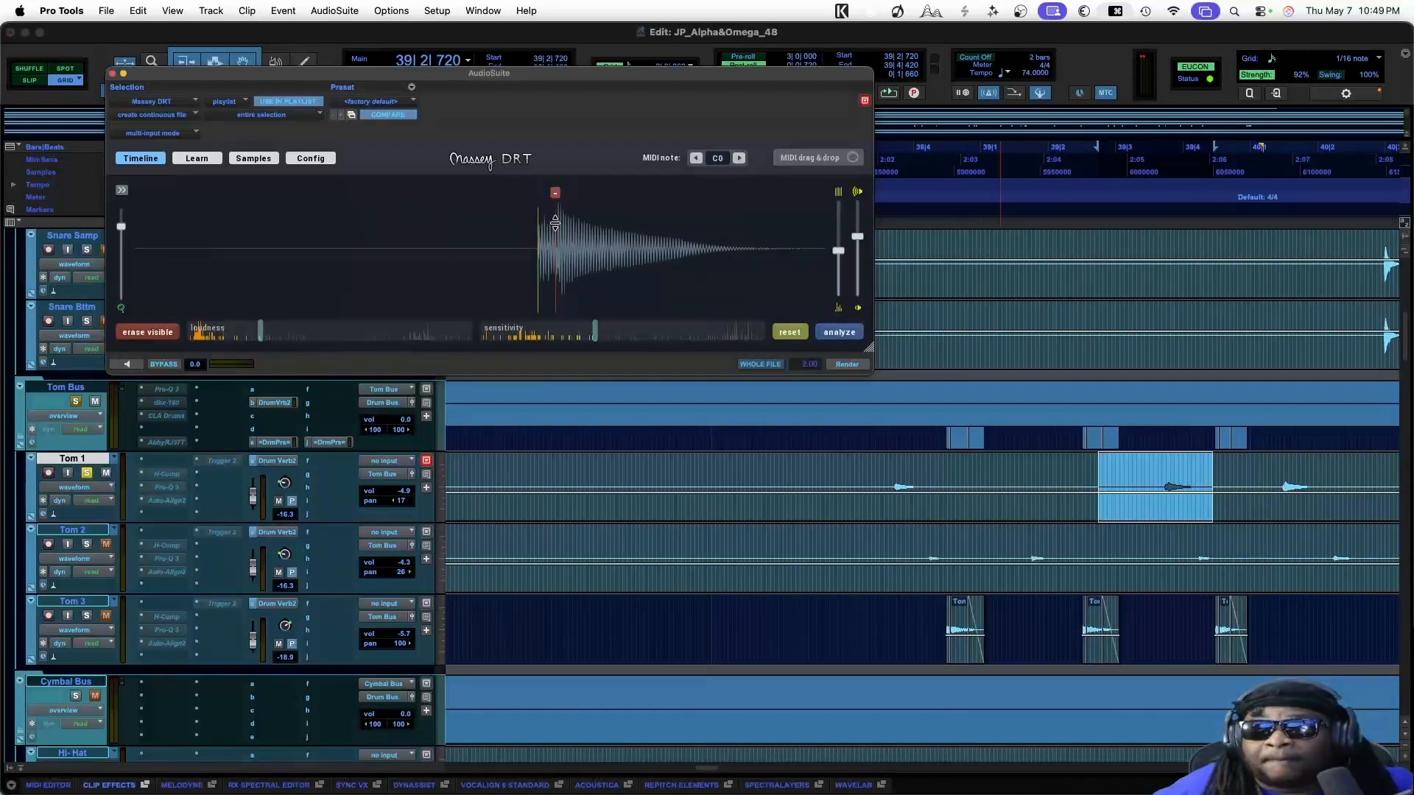
{"action": "left_click_drag", "start_coordinate": [1251, 472], "coordinate": [1317, 475]}
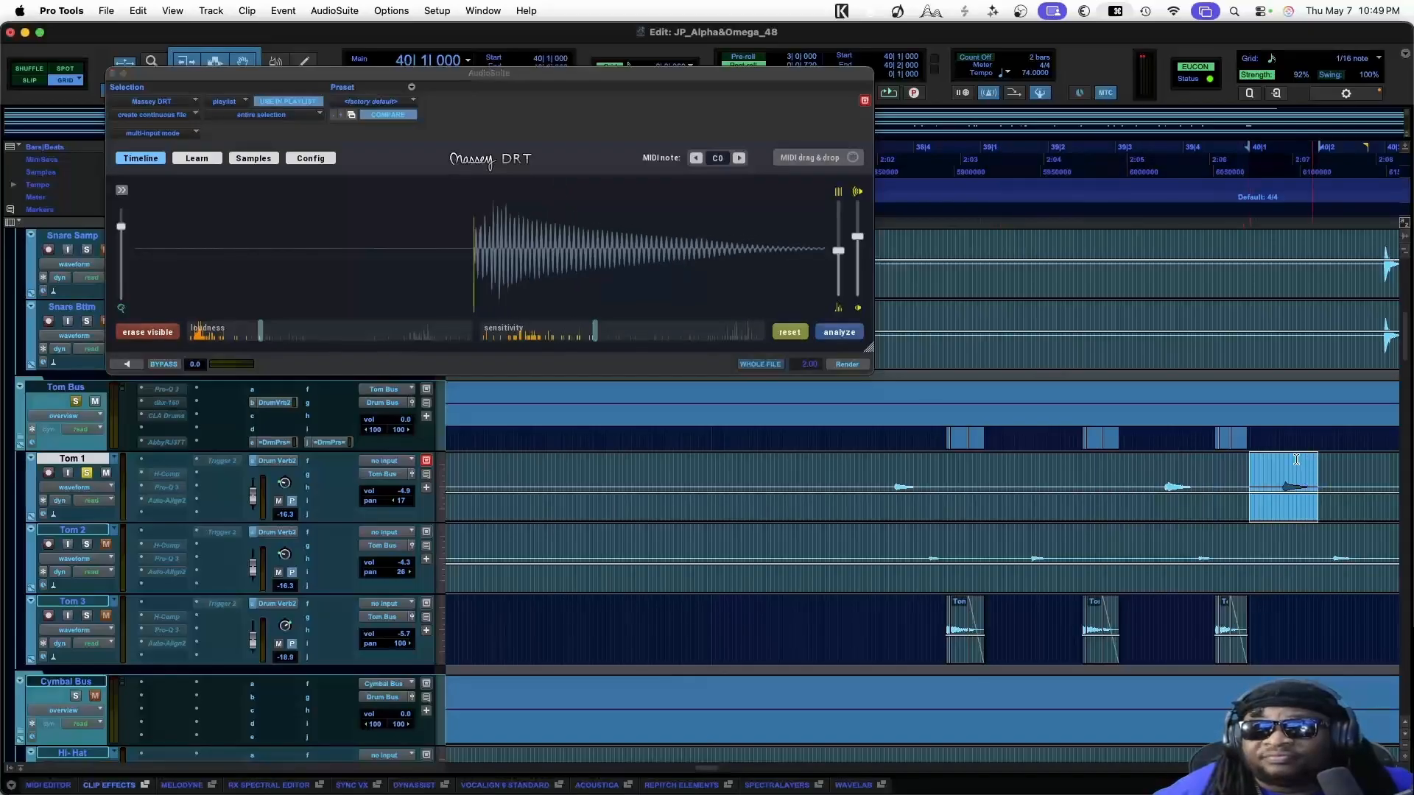
{"action": "key", "text": "space"}
{"action": "key", "text": "space"}
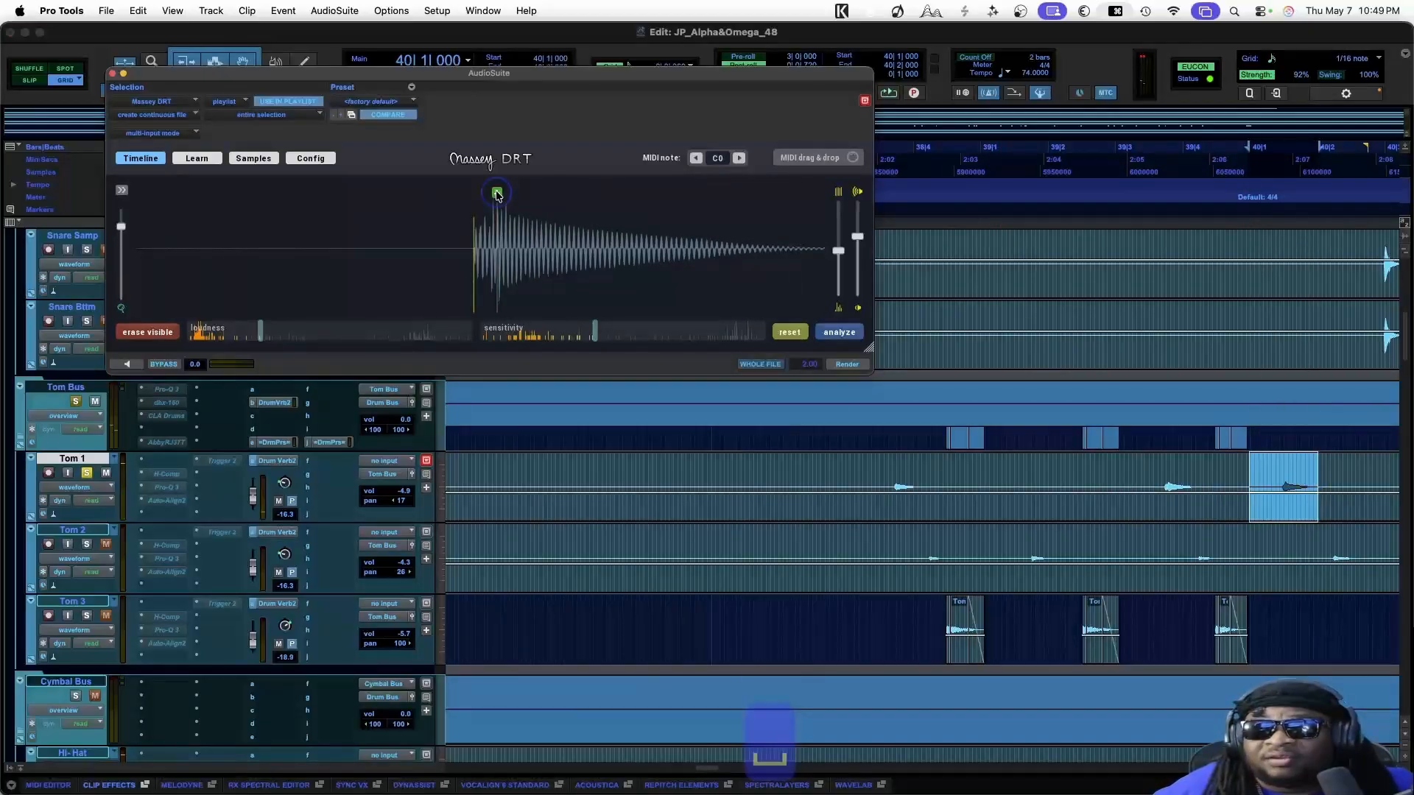
Delete the short stretch of low-level audio right after the last Tom 1 hit in bar 40 and save the session
{"action": "scroll", "coordinate": [980, 546], "scroll_direction": "right", "scroll_amount": 3}
{"action": "scroll", "coordinate": [781, 448], "scroll_direction": "right", "scroll_amount": 5}
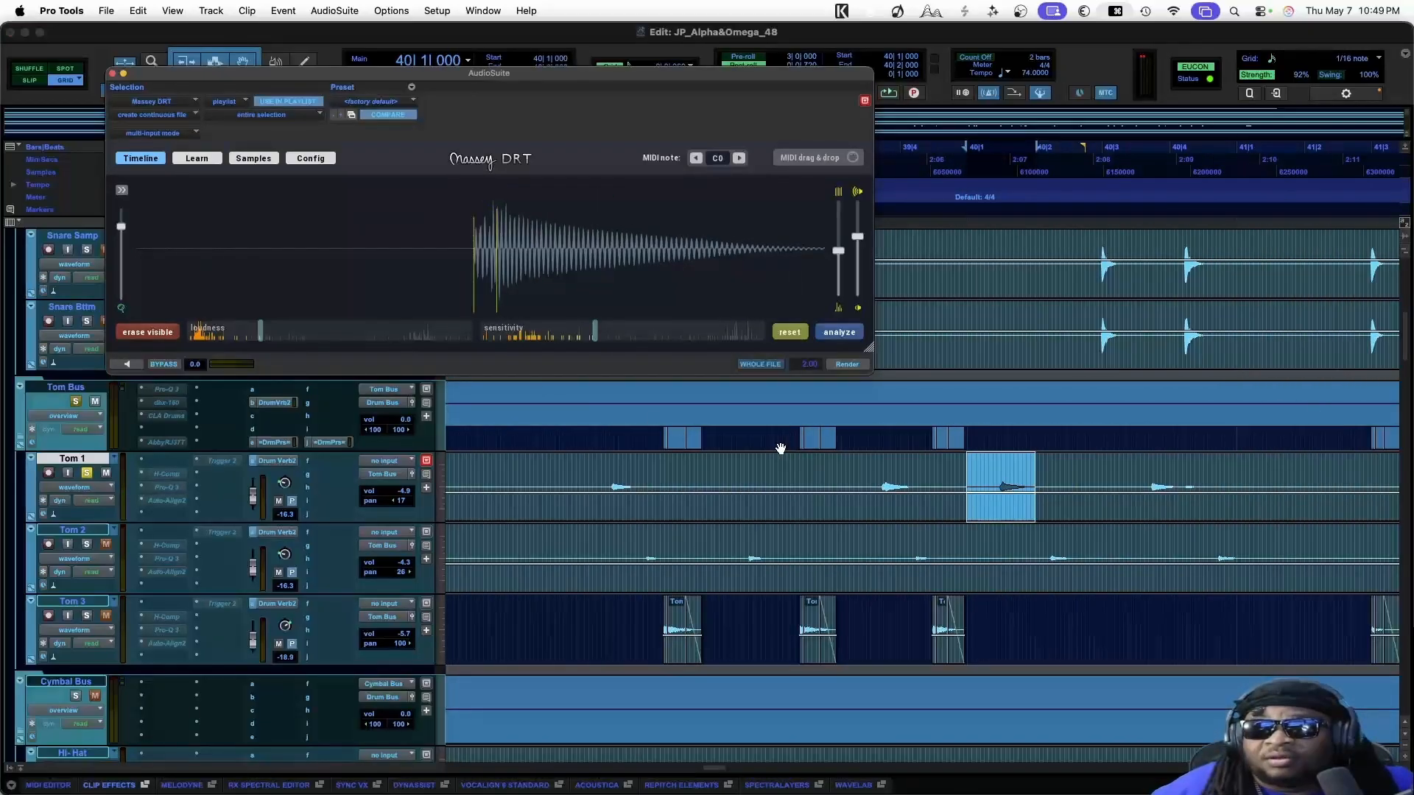
{"action": "left_click_drag", "start_coordinate": [1156, 466], "coordinate": [1228, 470]}
{"action": "key", "text": "BackSpace"}
{"action": "key", "text": "super+s"}
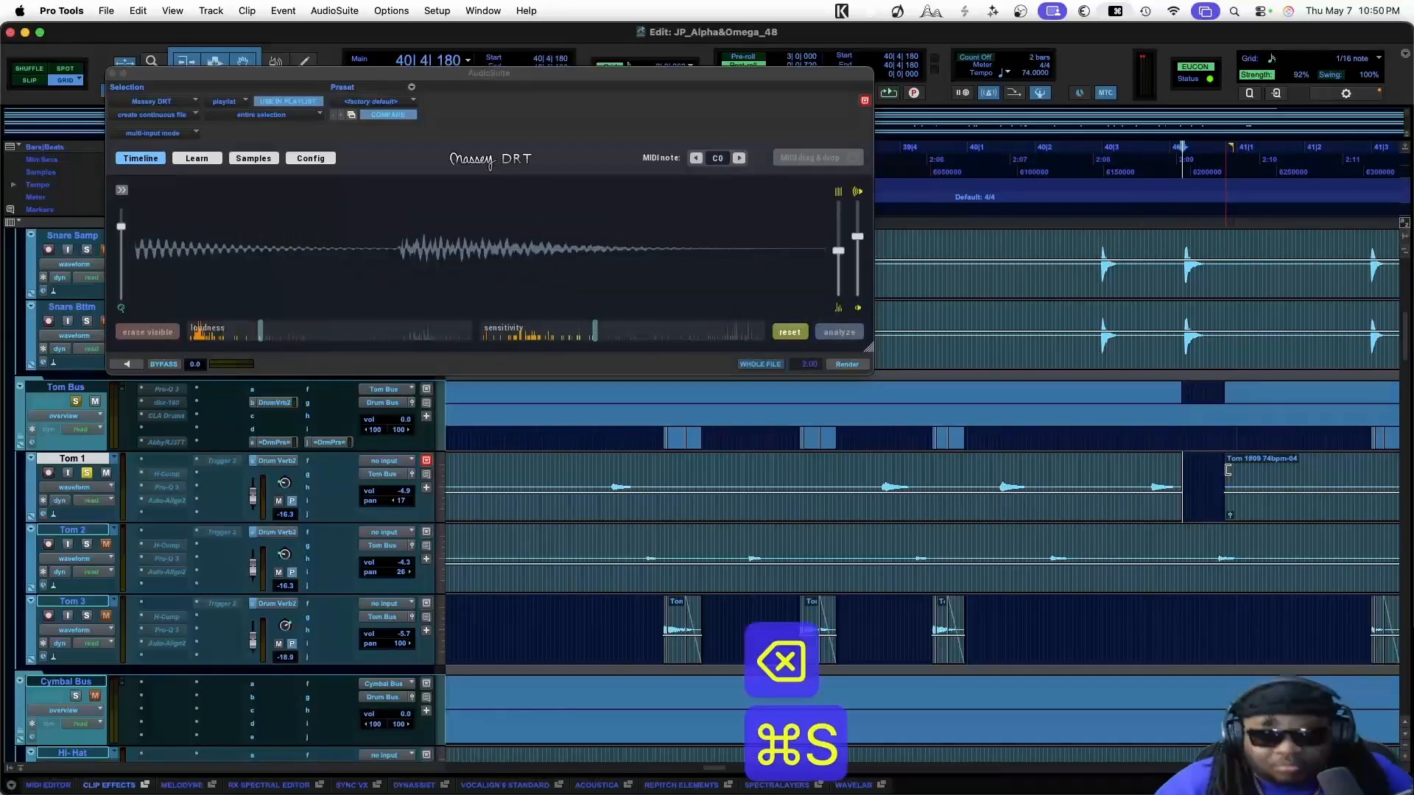
Examine the trigger detected on the Tom 1 hit in bar 46
{"action": "scroll", "coordinate": [1165, 481], "scroll_direction": "right", "scroll_amount": 15}
{"action": "scroll", "coordinate": [1165, 481], "scroll_direction": "left", "scroll_amount": 5}
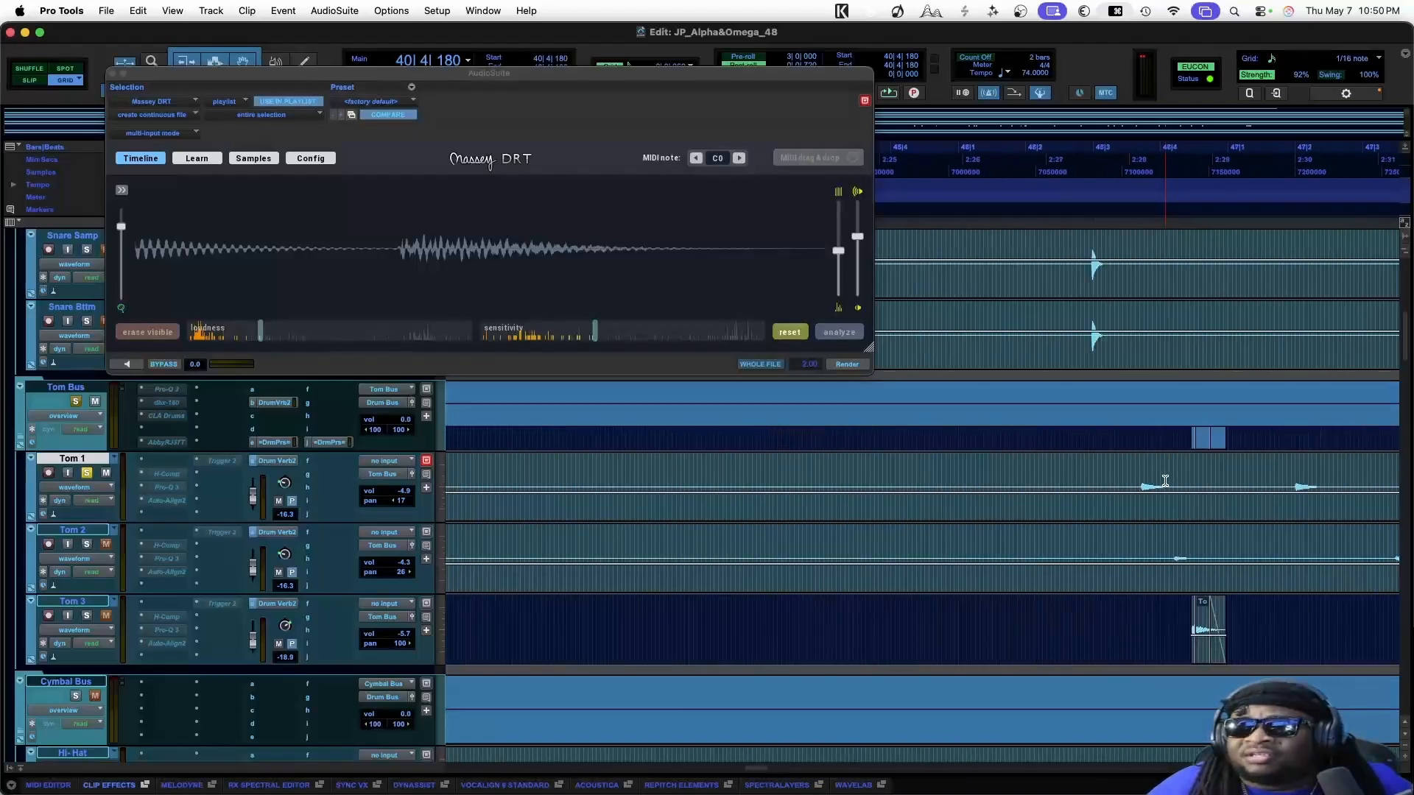
{"action": "scroll", "coordinate": [1164, 481], "scroll_direction": "left", "scroll_amount": 8}
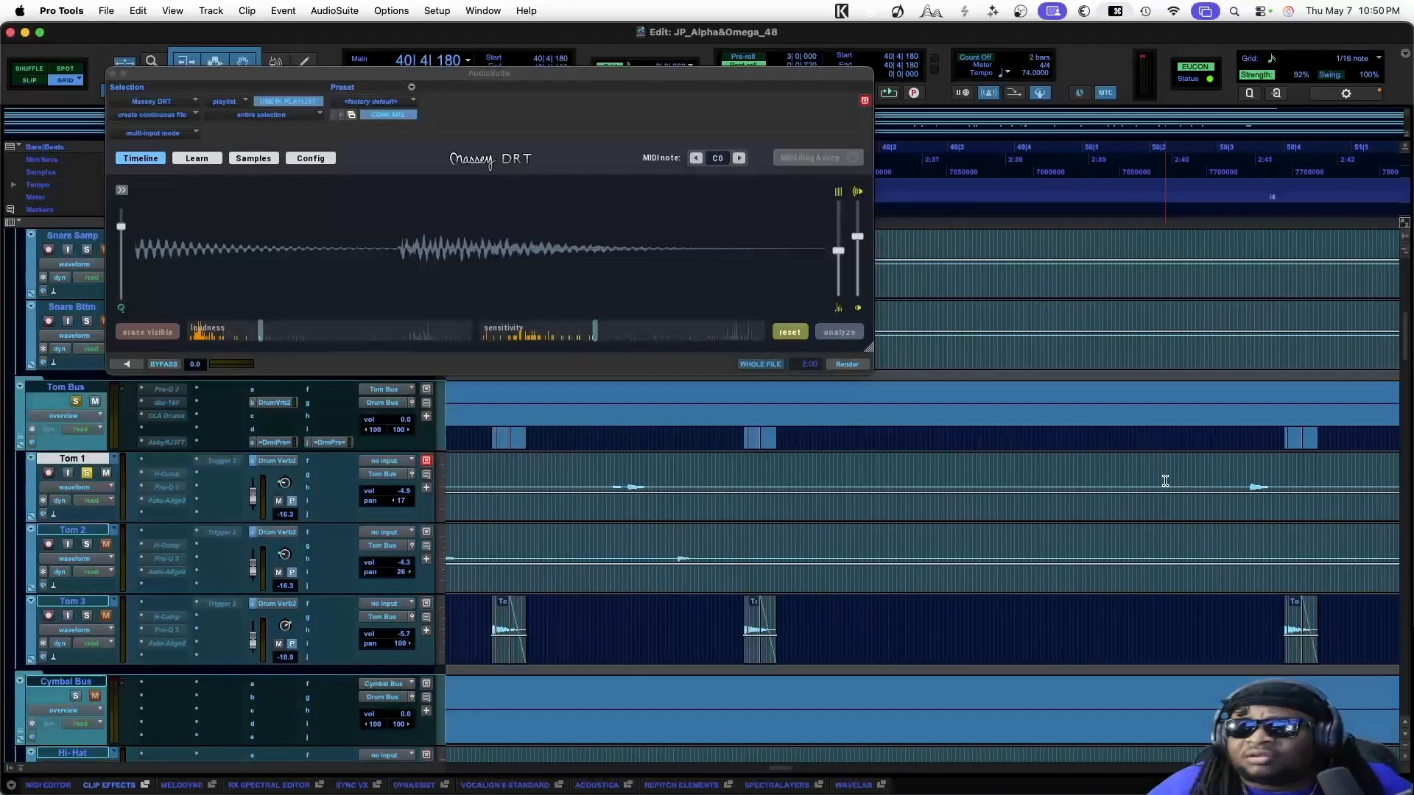
{"action": "left_click_drag", "start_coordinate": [893, 468], "coordinate": [967, 483]}
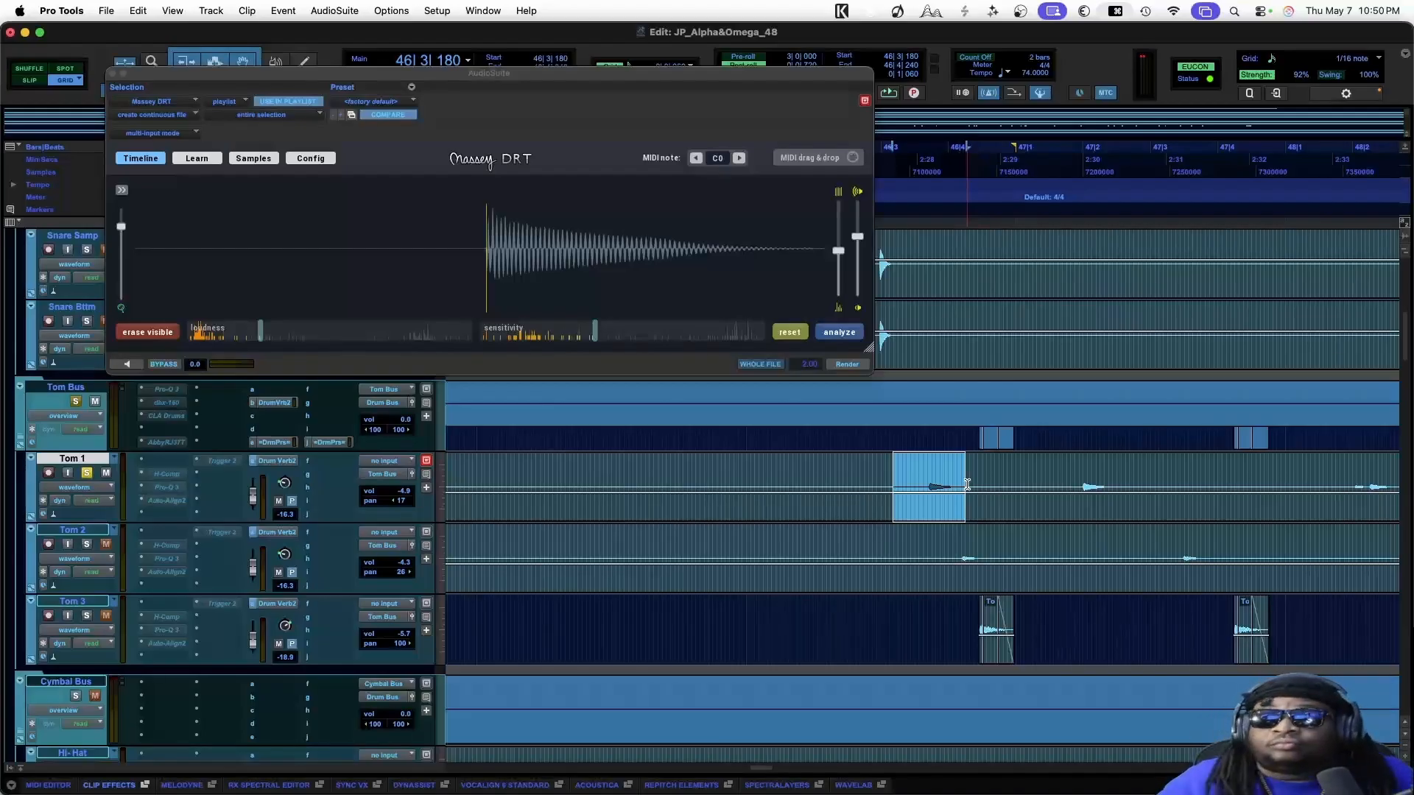
Play the Tom 1 hits in bar 48, add a trigger at the start of the quieter first hit, and save the session
{"action": "left_click_drag", "start_coordinate": [1076, 475], "coordinate": [1226, 483]}
{"action": "key", "text": "space"}
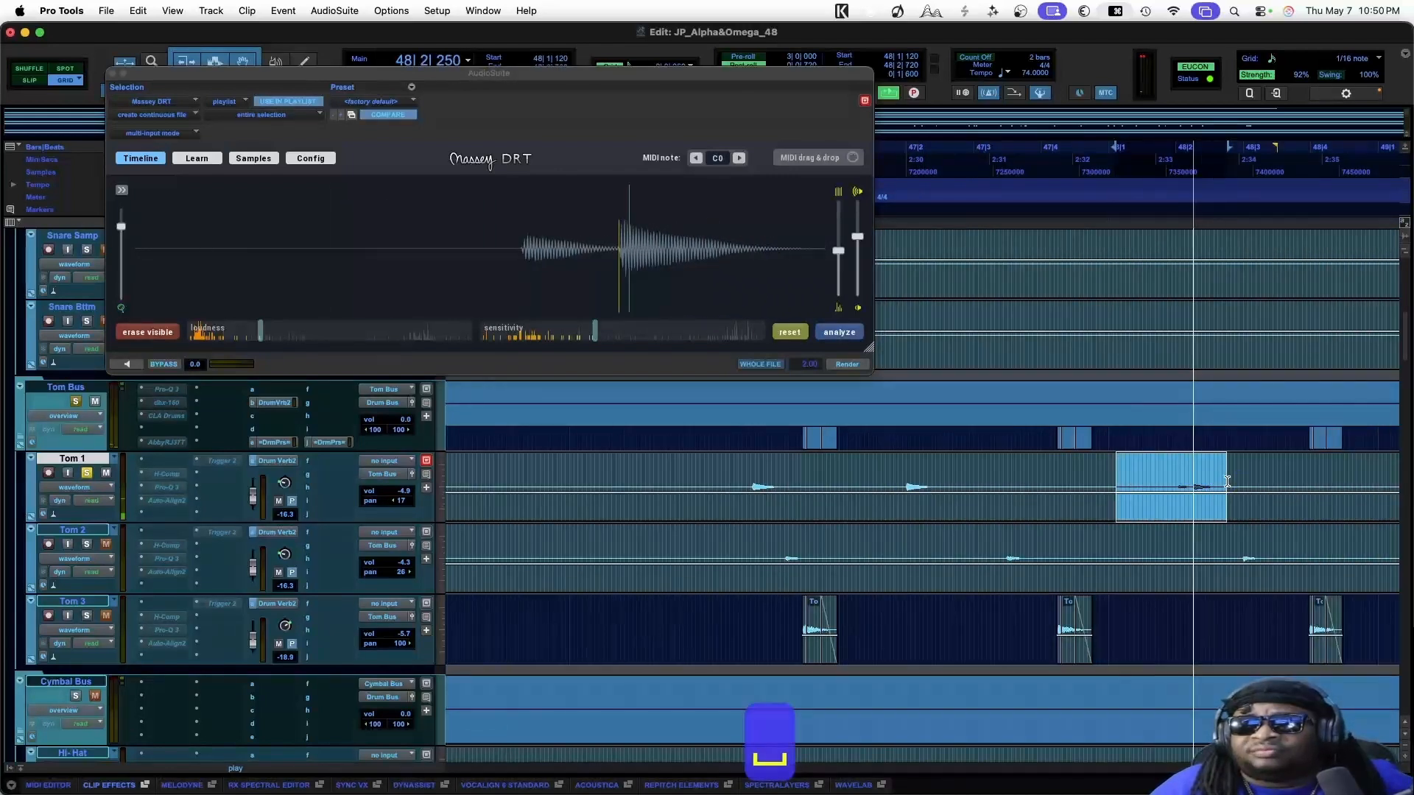
{"action": "key", "text": "space"}
{"action": "left_click_drag", "start_coordinate": [672, 294], "coordinate": [524, 201]}
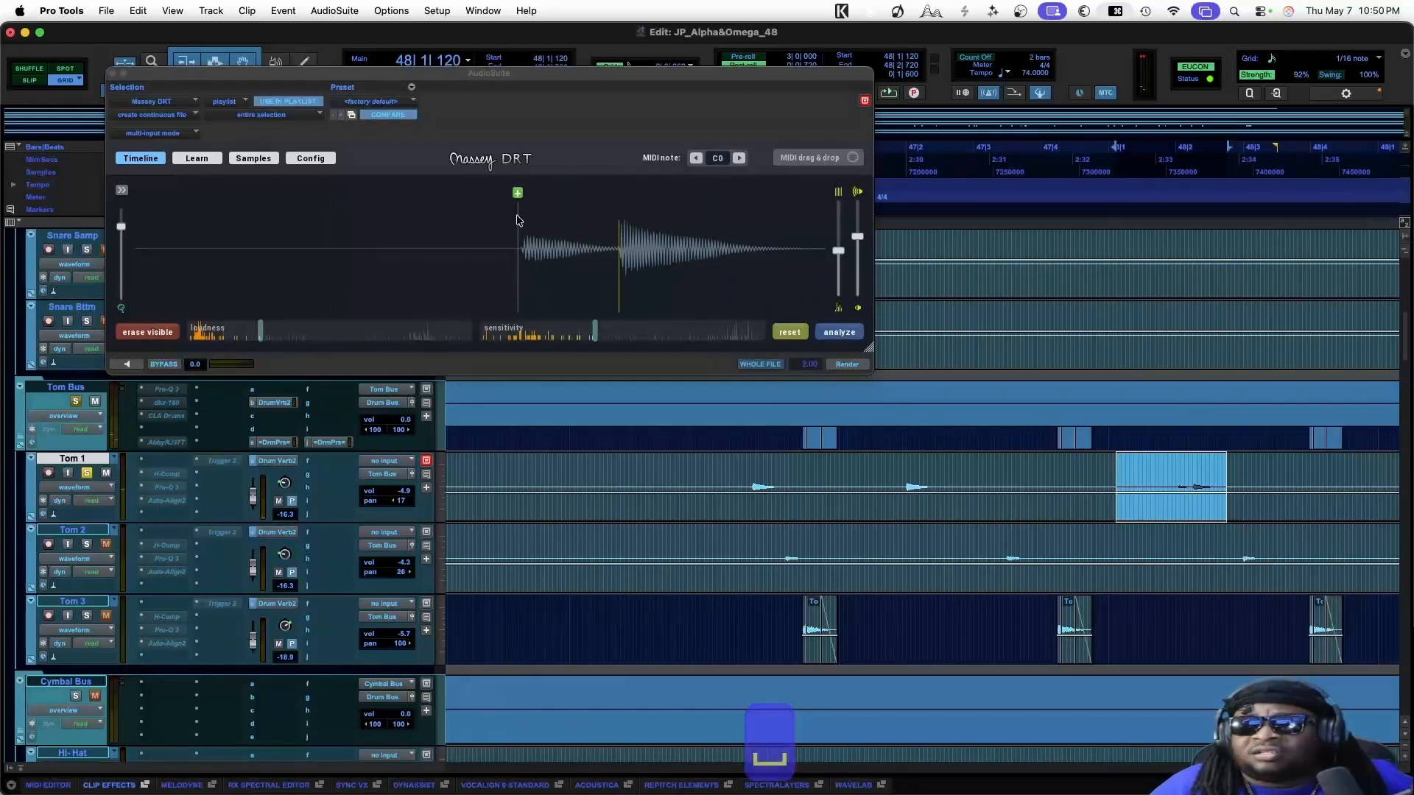
{"action": "left_click", "coordinate": [522, 263]}
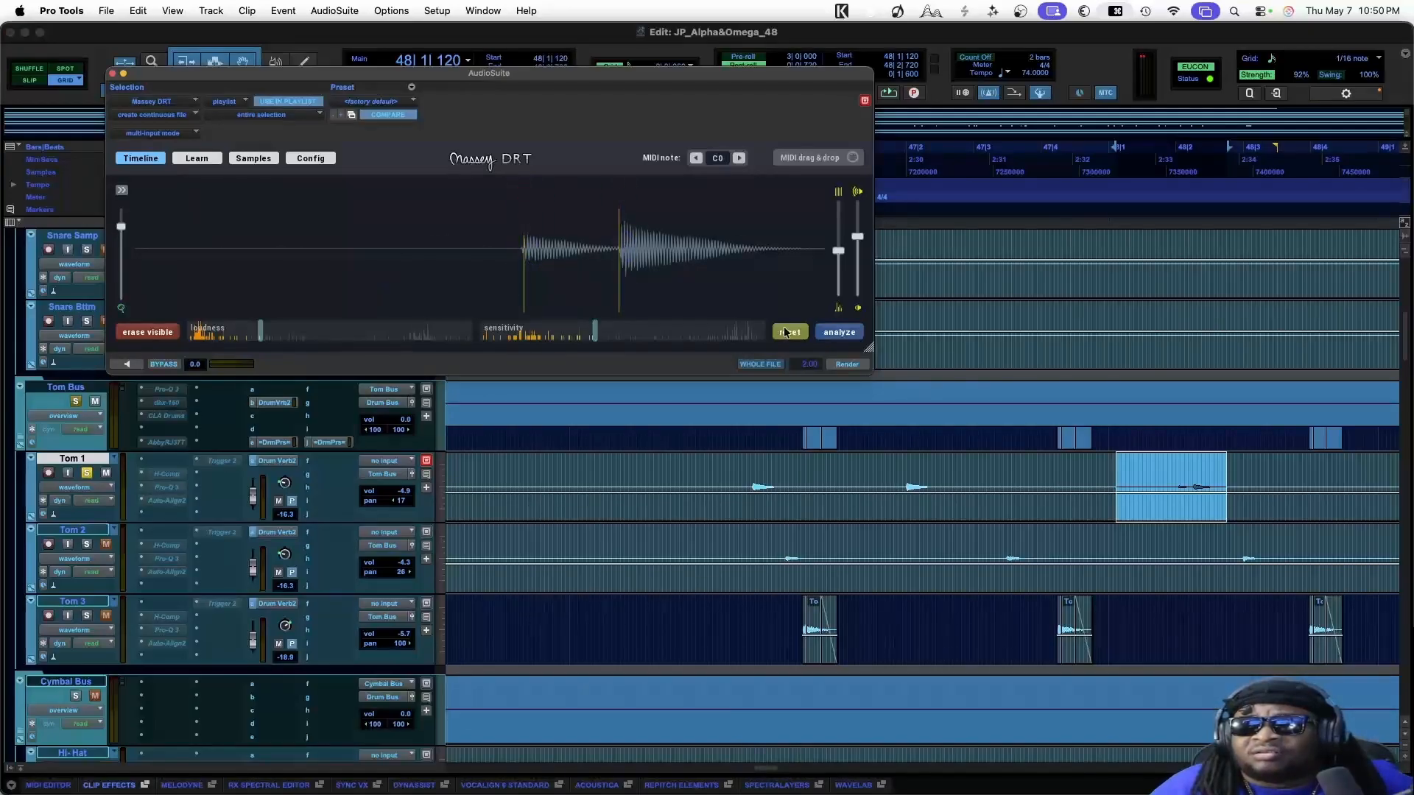
{"action": "key", "text": "super+s"}
Examine the triggers detected on the Tom 1 hits in bars 50 and 56
{"action": "scroll", "coordinate": [1056, 500], "scroll_direction": "right", "scroll_amount": 10}
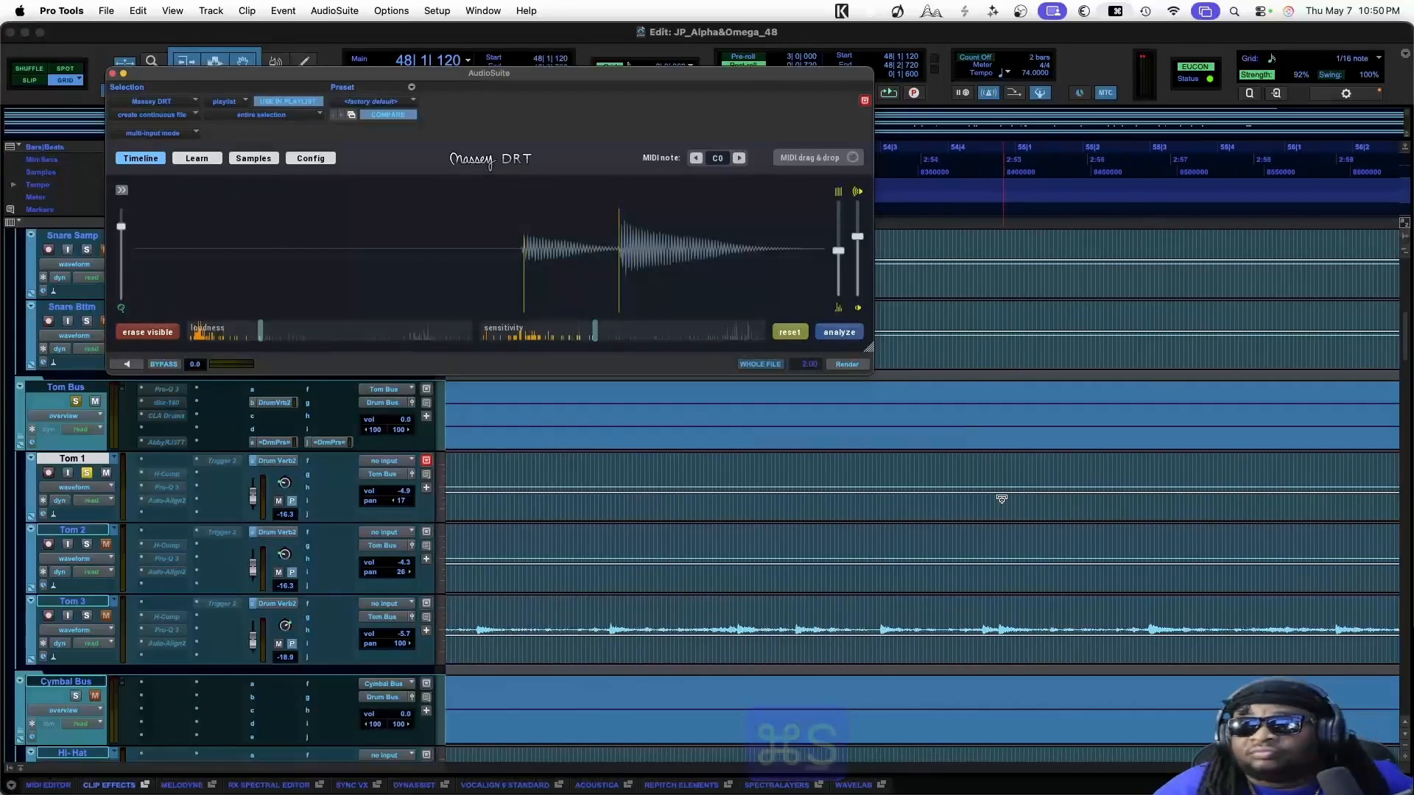
{"action": "scroll", "coordinate": [1001, 499], "scroll_direction": "left", "scroll_amount": 3}
{"action": "left_click_drag", "start_coordinate": [661, 463], "coordinate": [708, 468]}
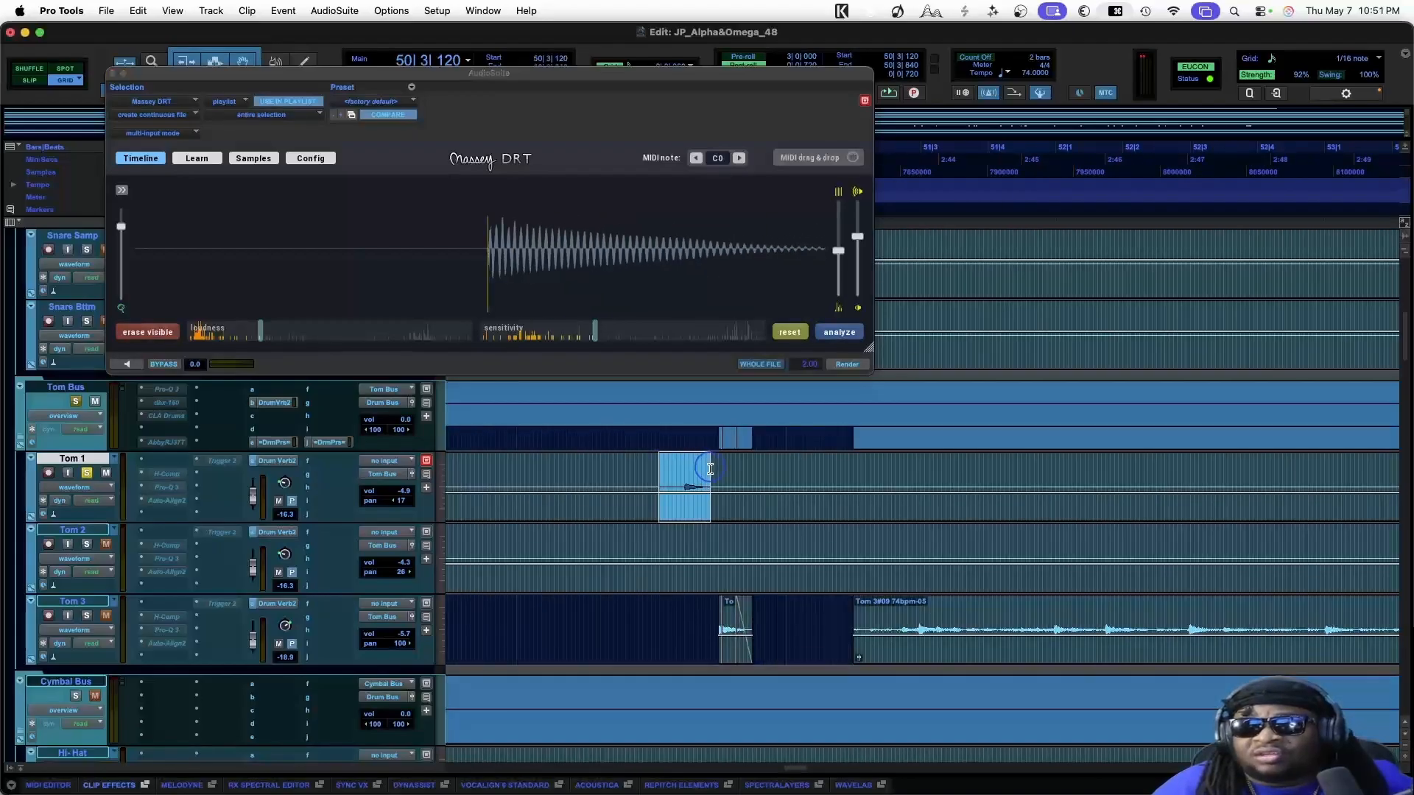
{"action": "scroll", "coordinate": [710, 469], "scroll_direction": "right", "scroll_amount": 20}
{"action": "scroll", "coordinate": [710, 469], "scroll_direction": "left", "scroll_amount": 10}
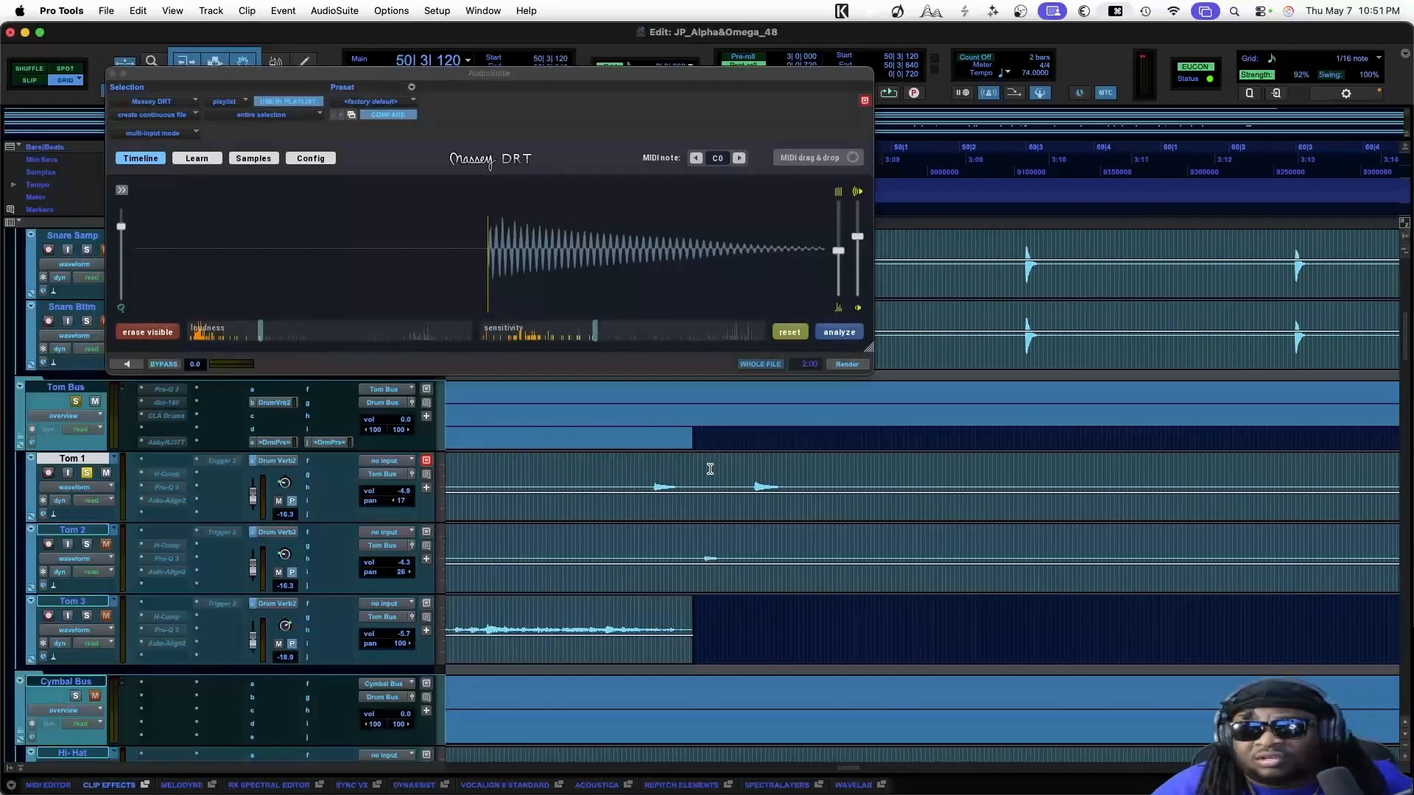
{"action": "left_click_drag", "start_coordinate": [753, 483], "coordinate": [832, 484]}
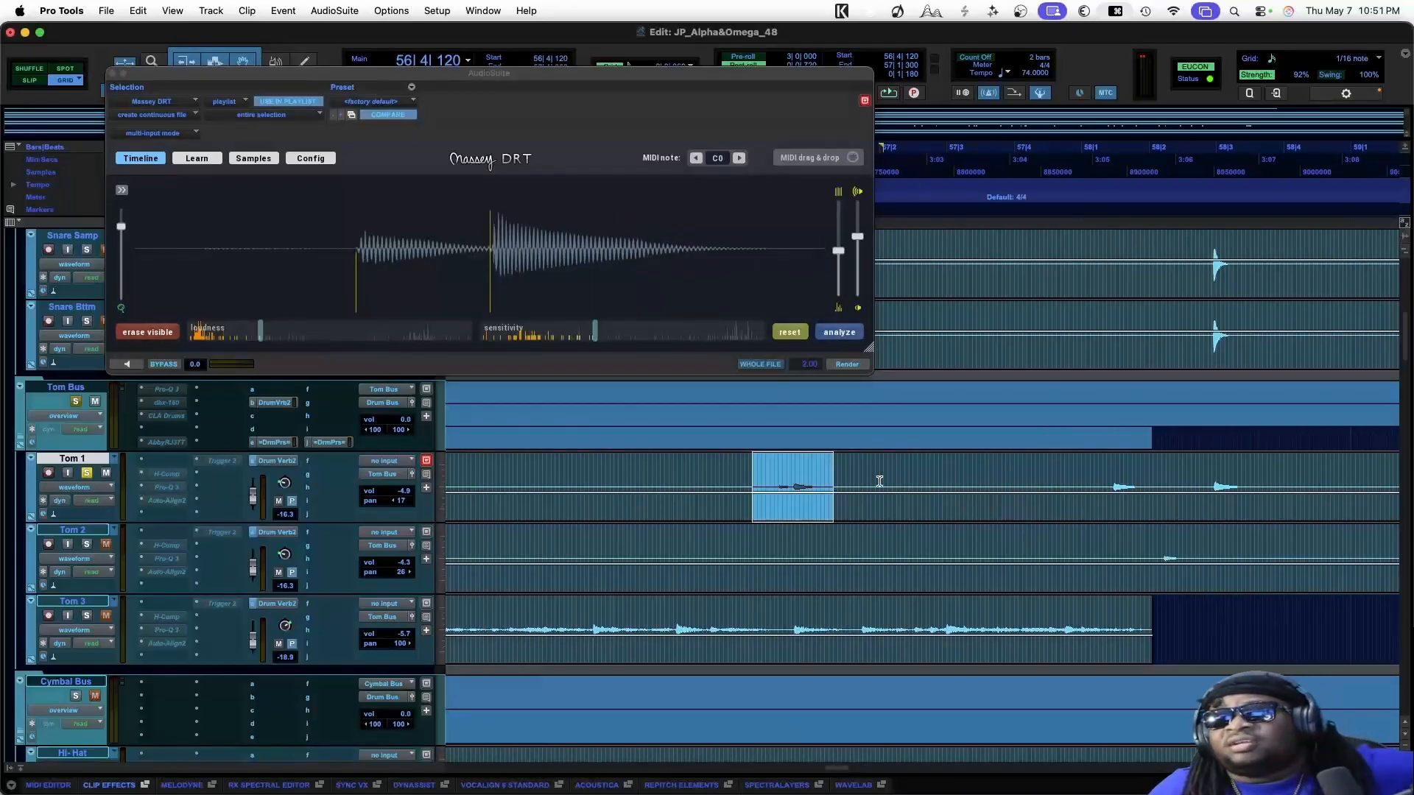
Inspect the Massey DRT triggers detected on the Tom 1 hits from bar 58 to bar 73
{"action": "left_click_drag", "start_coordinate": [1080, 484], "coordinate": [1254, 484]}
{"action": "scroll", "coordinate": [1154, 532], "scroll_direction": "right", "scroll_amount": 5}
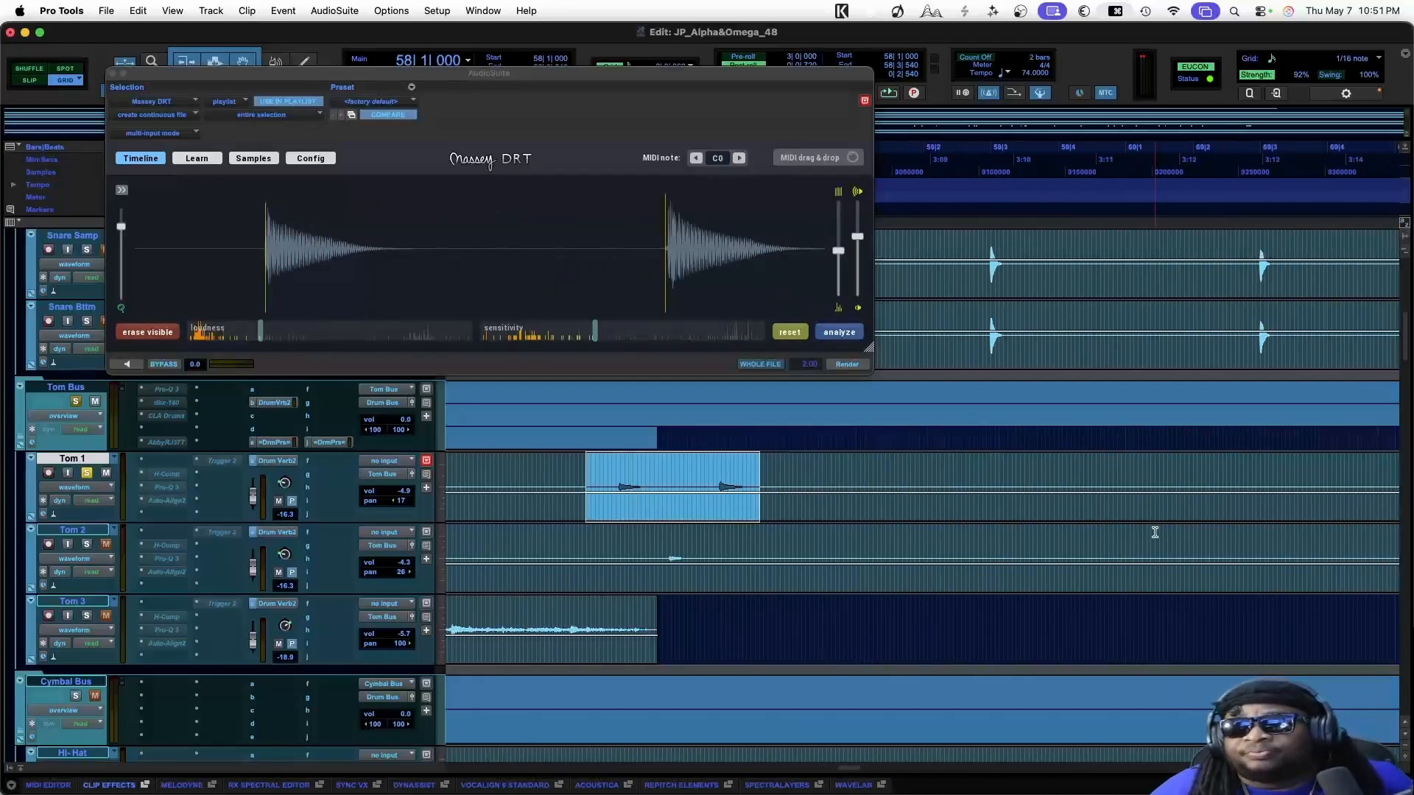
{"action": "scroll", "coordinate": [1155, 532], "scroll_direction": "right", "scroll_amount": 15}
{"action": "left_click_drag", "start_coordinate": [839, 475], "coordinate": [1178, 479]}
{"action": "scroll", "coordinate": [1003, 480], "scroll_direction": "right", "scroll_amount": 3}
{"action": "left_click", "coordinate": [1045, 475]}
{"action": "scroll", "coordinate": [1041, 475], "scroll_direction": "right", "scroll_amount": 13}
{"action": "scroll", "coordinate": [1181, 479], "scroll_direction": "right", "scroll_amount": 10}
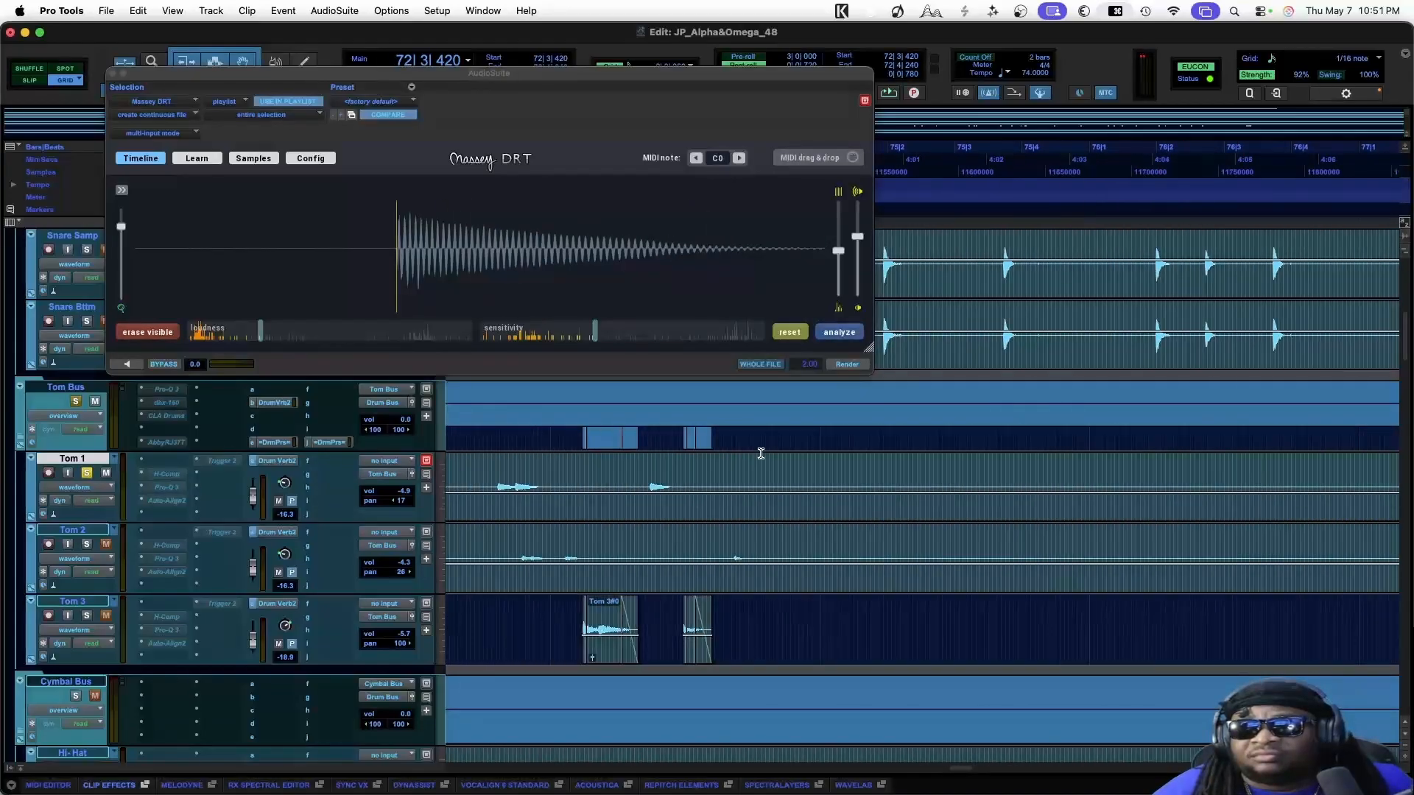
{"action": "left_click_drag", "start_coordinate": [489, 478], "coordinate": [729, 478]}
{"action": "scroll", "coordinate": [869, 499], "scroll_direction": "right", "scroll_amount": 3}
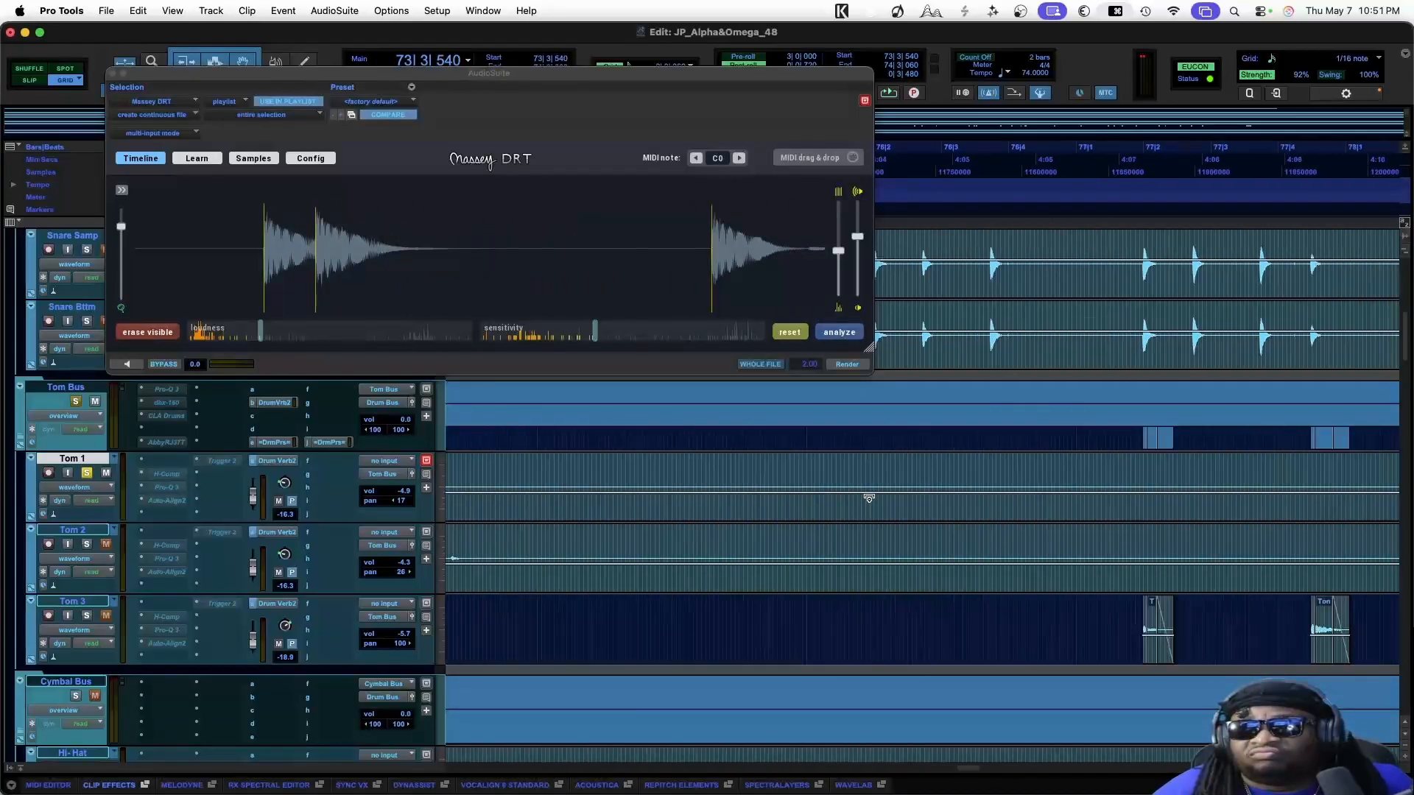
Select and audition the Tom 1 hits at bar 78 beat 3, and add a DRT trigger on the second hit
{"action": "scroll", "coordinate": [869, 498], "scroll_direction": "right", "scroll_amount": 4}
{"action": "left_click_drag", "start_coordinate": [1081, 480], "coordinate": [1214, 480]}
{"action": "key", "text": "space"}
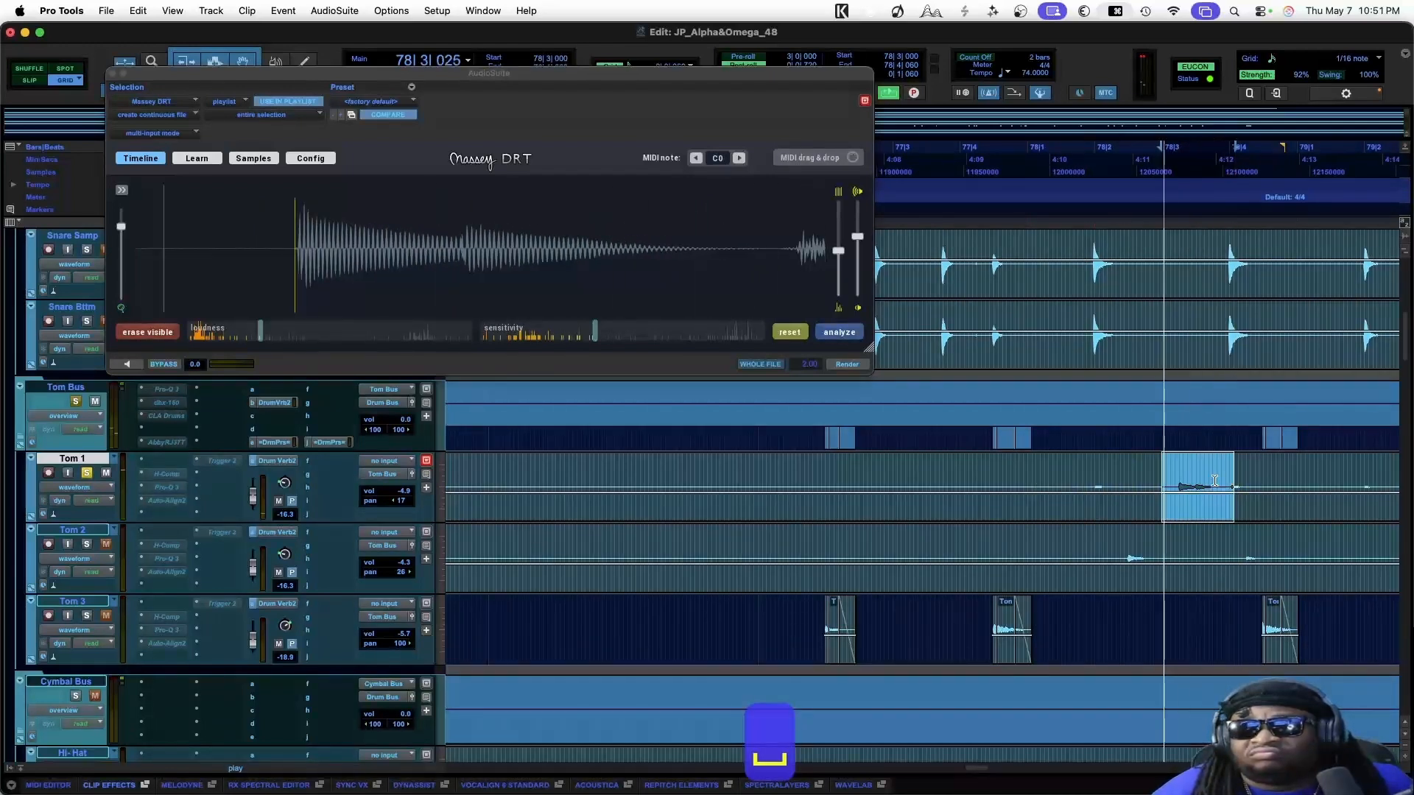
{"action": "key", "text": "space"}
{"action": "left_click", "coordinate": [464, 219]}
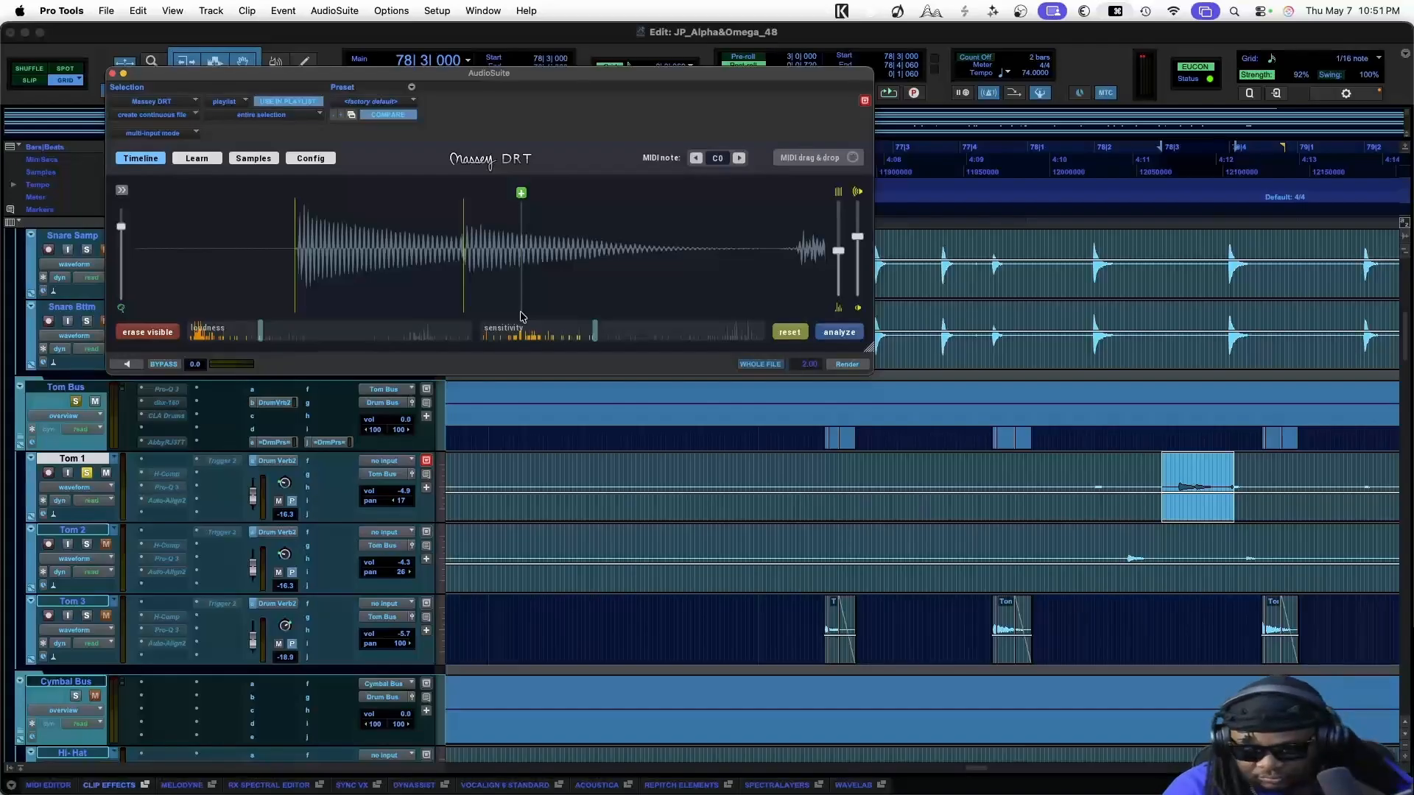
Inspect the detected triggers on the Tom 1 hits between bars 82 and 86, auditioning the first one
{"action": "scroll", "coordinate": [736, 479], "scroll_direction": "down", "scroll_amount": 2}
{"action": "scroll", "coordinate": [736, 479], "scroll_direction": "right", "scroll_amount": 10}
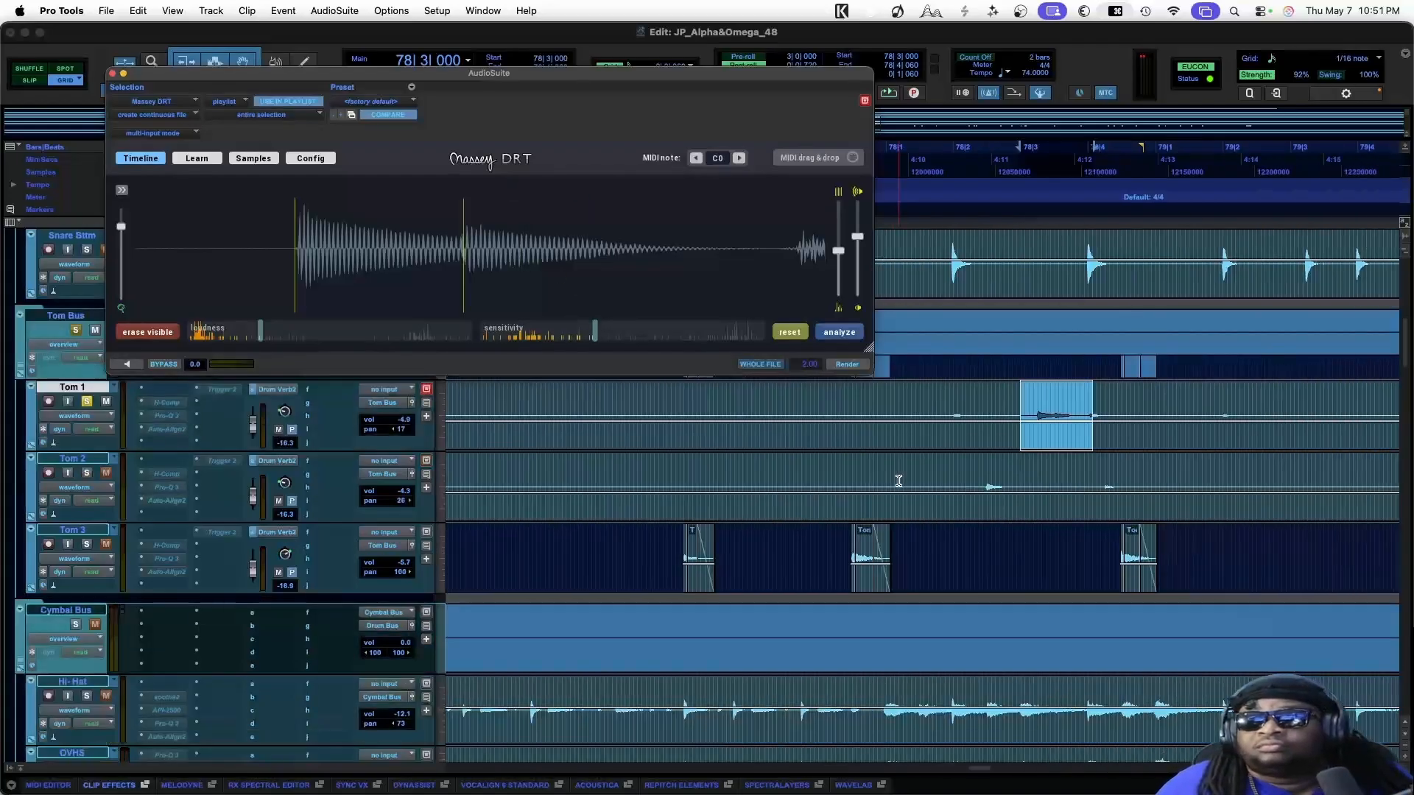
{"action": "left_click_drag", "start_coordinate": [828, 400], "coordinate": [869, 399]}
{"action": "key", "text": "space"}
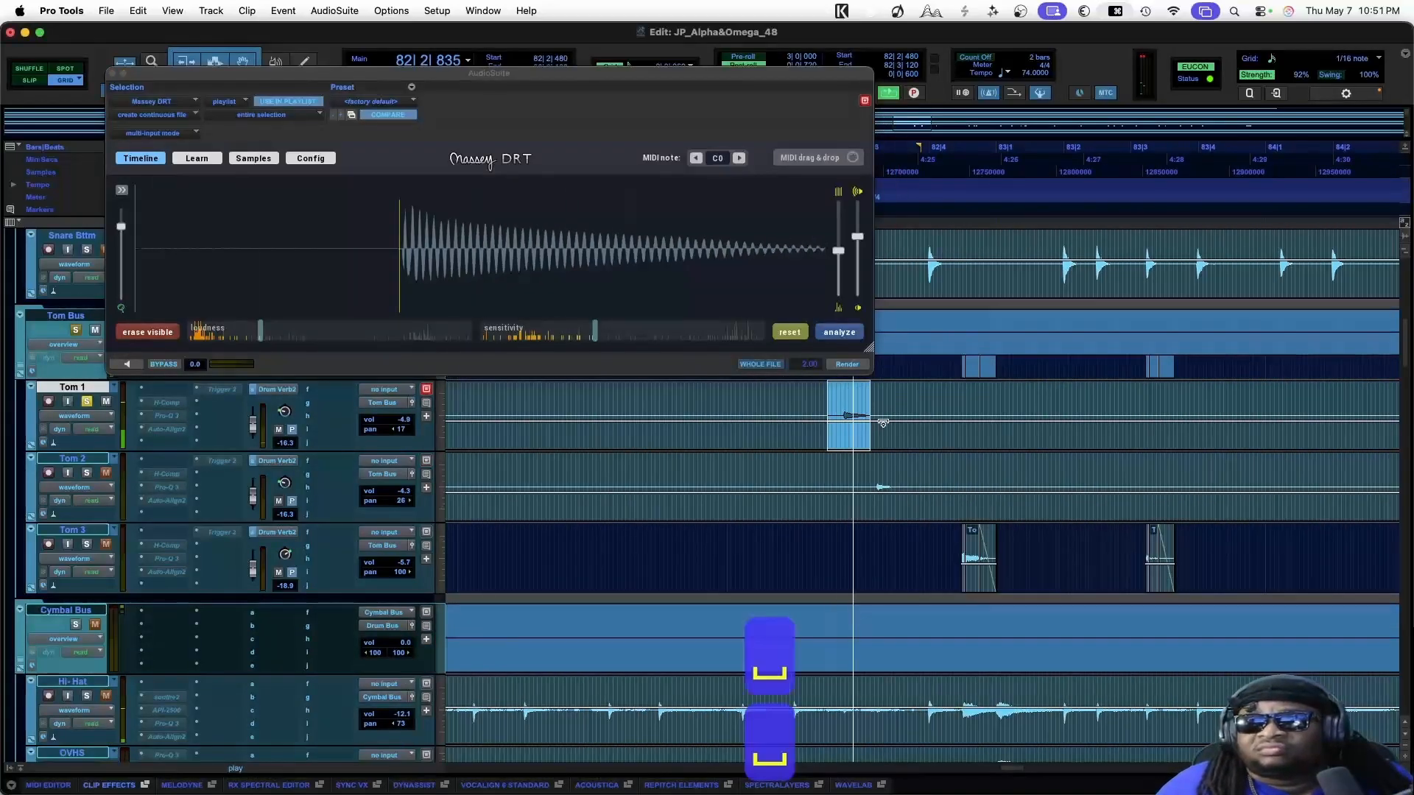
{"action": "scroll", "coordinate": [869, 412], "scroll_direction": "right", "scroll_amount": 3}
{"action": "left_click_drag", "start_coordinate": [1025, 413], "coordinate": [1279, 427]}
{"action": "scroll", "coordinate": [1178, 413], "scroll_direction": "right", "scroll_amount": 6}
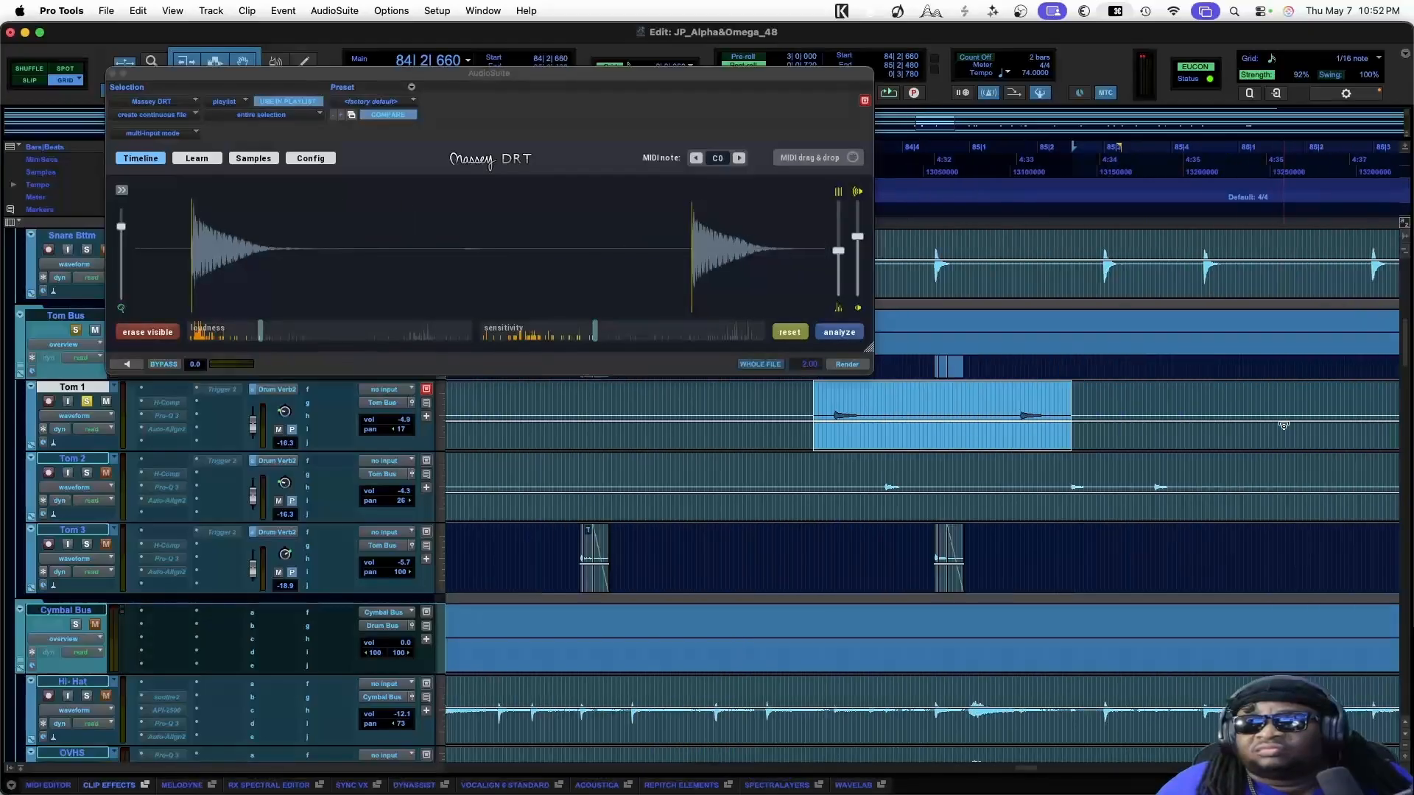
{"action": "left_click_drag", "start_coordinate": [1115, 409], "coordinate": [1335, 409]}
{"action": "scroll", "coordinate": [1336, 407], "scroll_direction": "right", "scroll_amount": 8}
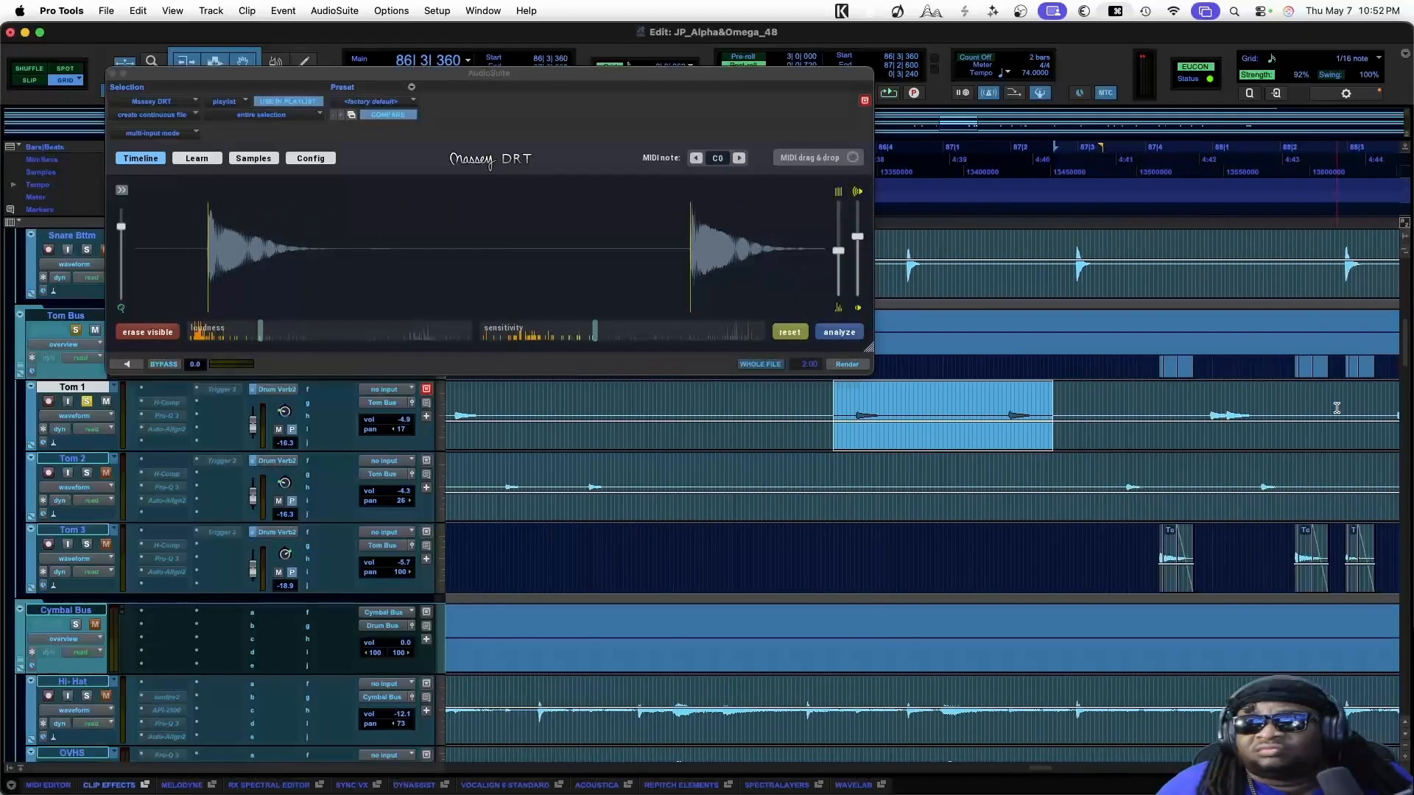
Select and audition the Tom 1 hit at bar 88 beat 4, and add a trigger on its second transient
{"action": "left_click_drag", "start_coordinate": [921, 396], "coordinate": [1020, 402]}
{"action": "left_click_drag", "start_coordinate": [1124, 409], "coordinate": [1327, 415]}
{"action": "key", "text": "space"}
{"action": "key", "text": "space"}
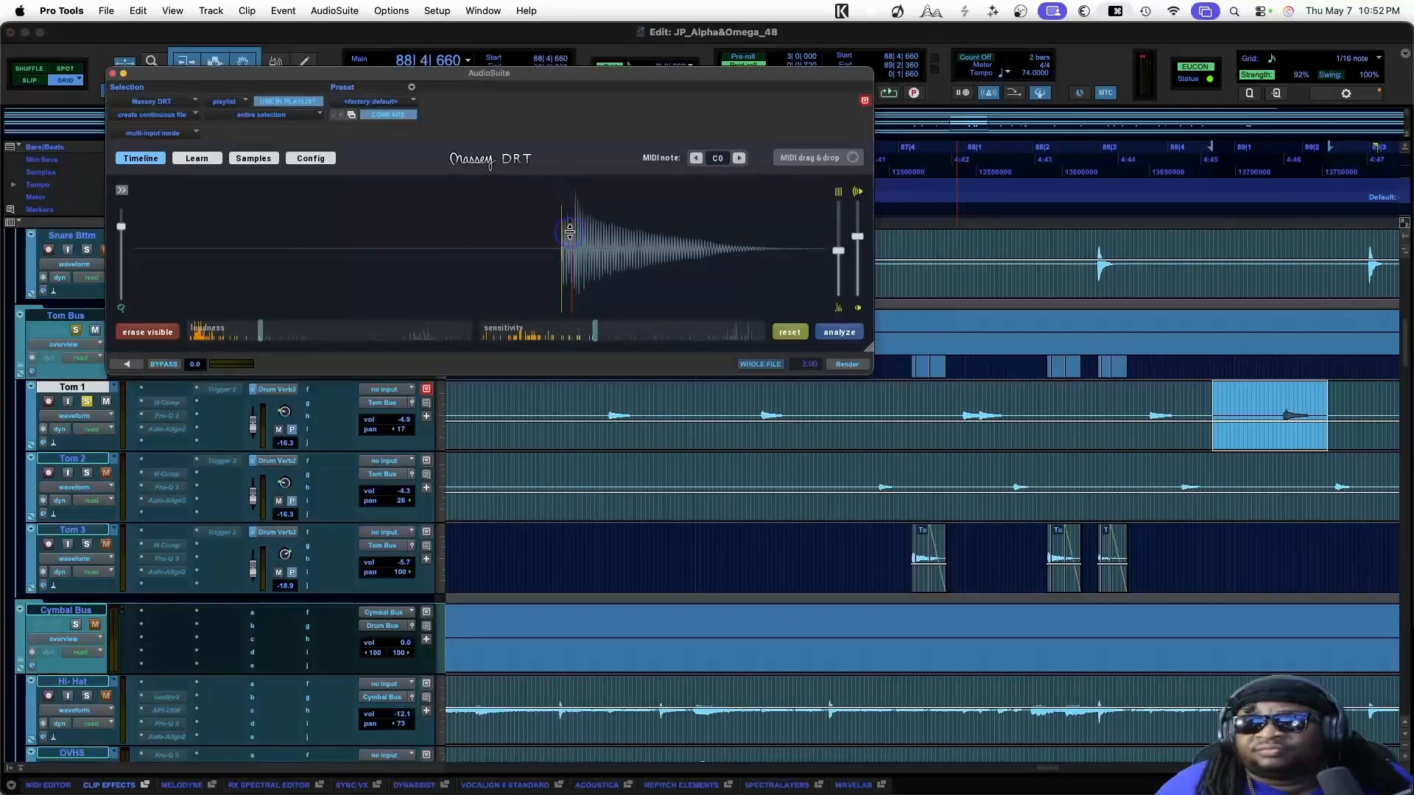
Inspect the detected triggers on the following Tom 1 hits up to bar 98
{"action": "scroll", "coordinate": [1001, 456], "scroll_direction": "right", "scroll_amount": 12}
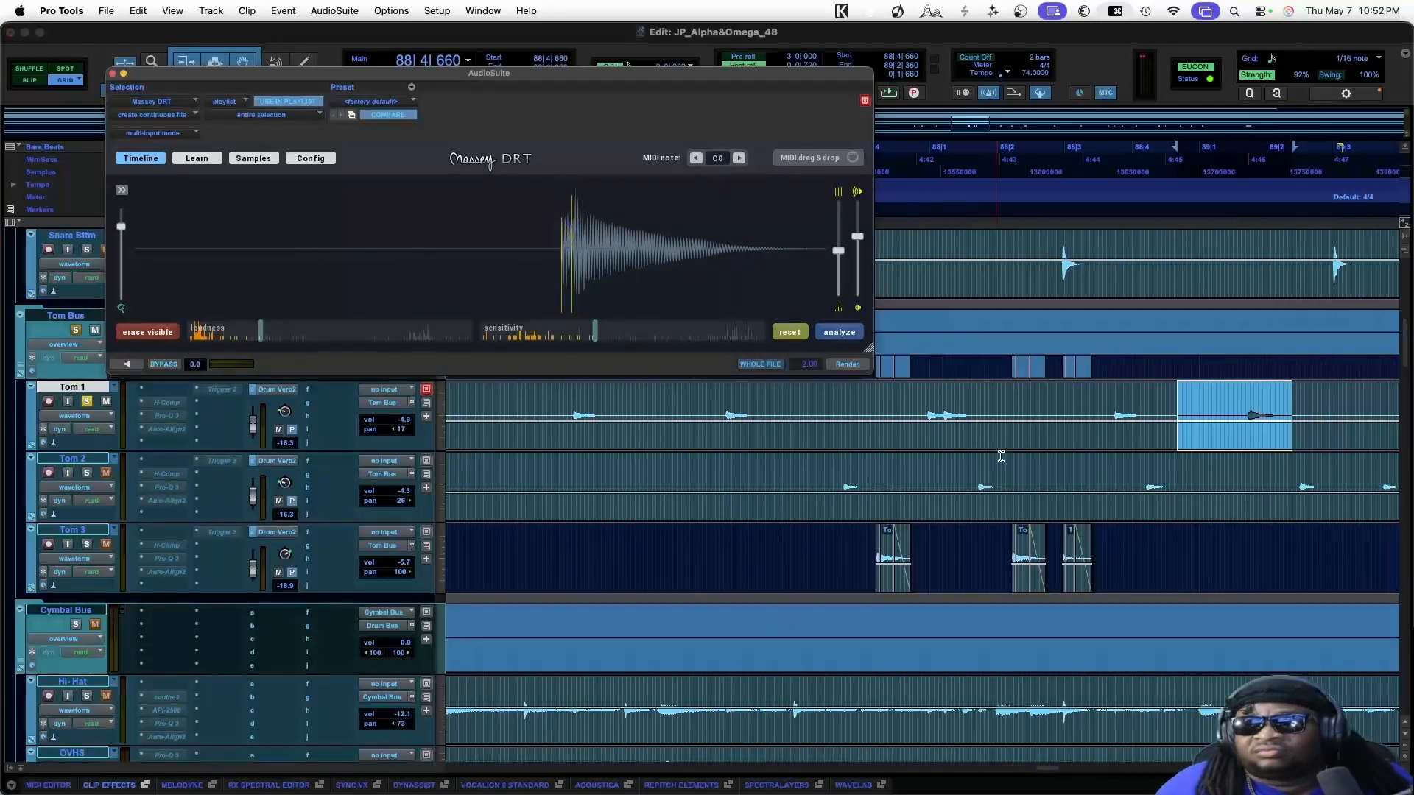
{"action": "left_click_drag", "start_coordinate": [664, 396], "coordinate": [782, 412]}
{"action": "left_click_drag", "start_coordinate": [898, 414], "coordinate": [1089, 414]}
{"action": "scroll", "coordinate": [1087, 414], "scroll_direction": "right", "scroll_amount": 14}
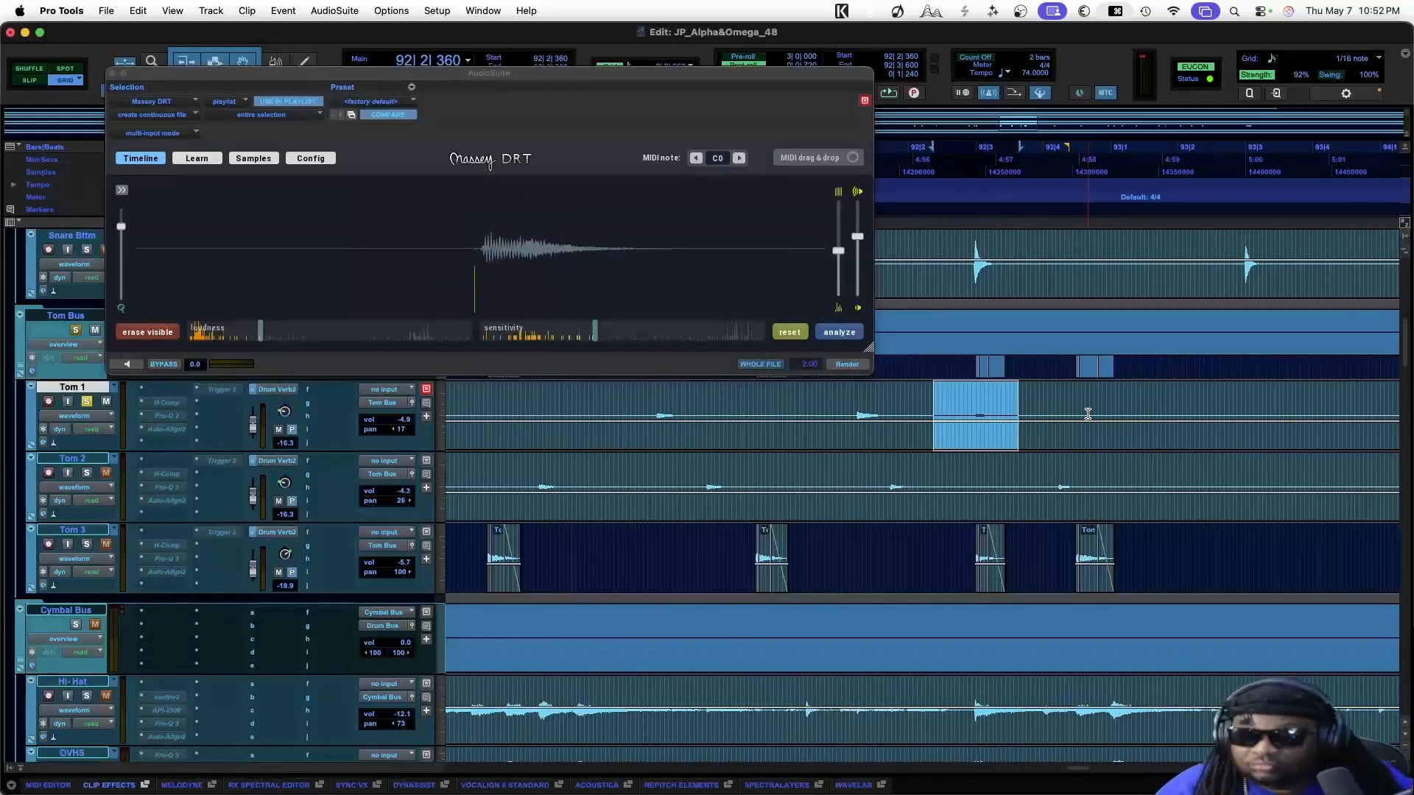
{"action": "scroll", "coordinate": [1087, 414], "scroll_direction": "right", "scroll_amount": 3}
{"action": "left_click_drag", "start_coordinate": [935, 391], "coordinate": [994, 398]}
{"action": "left_click_drag", "start_coordinate": [1257, 403], "coordinate": [1321, 410]}
{"action": "scroll", "coordinate": [1320, 409], "scroll_direction": "right", "scroll_amount": 1}
{"action": "scroll", "coordinate": [1320, 410], "scroll_direction": "right", "scroll_amount": 3}
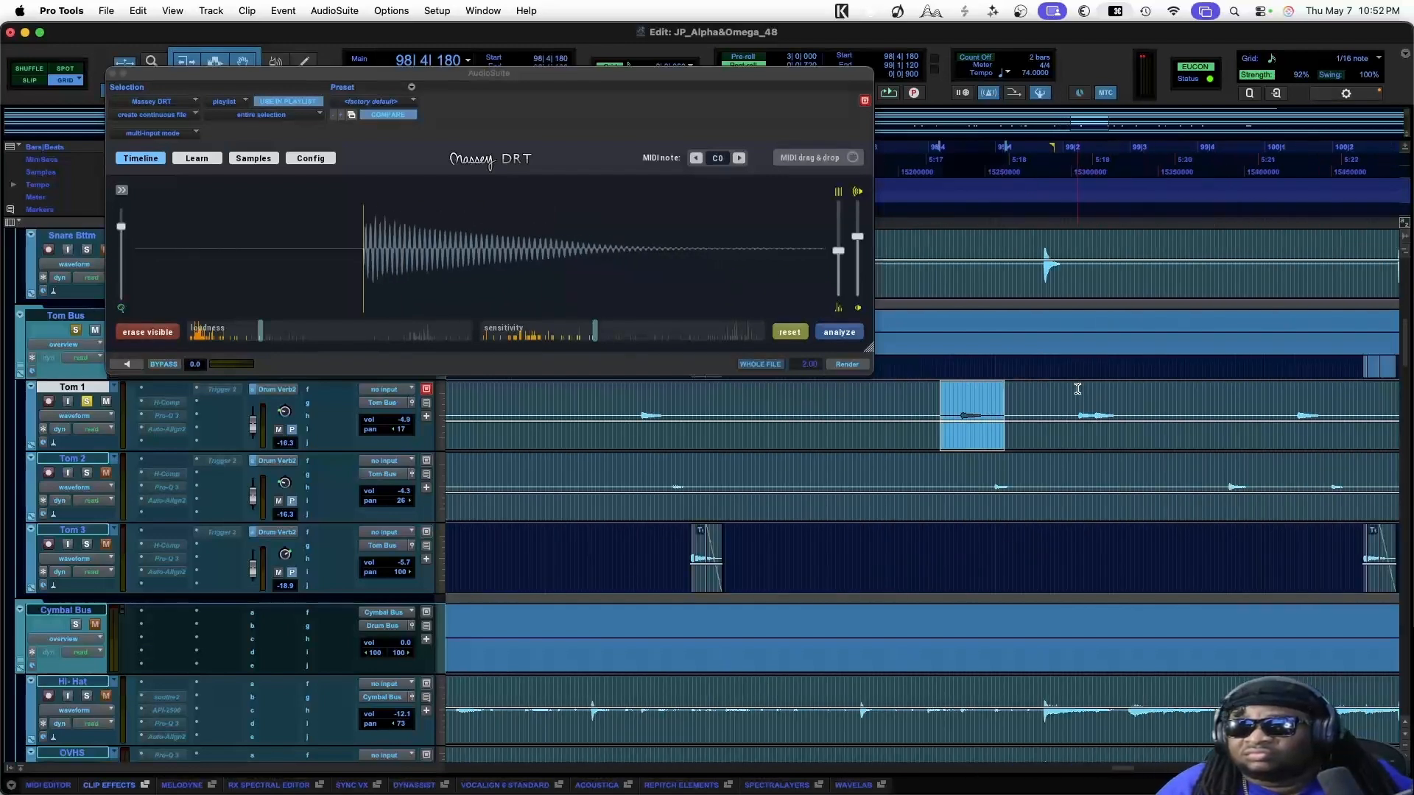
Inspect the detected triggers on the Tom 1 hits from bar 99 to bar 104, one hit at a time
{"action": "left_click_drag", "start_coordinate": [1073, 391], "coordinate": [1123, 397]}
{"action": "left_click_drag", "start_coordinate": [1268, 401], "coordinate": [1358, 409]}
{"action": "scroll", "coordinate": [1358, 409], "scroll_direction": "right", "scroll_amount": 2}
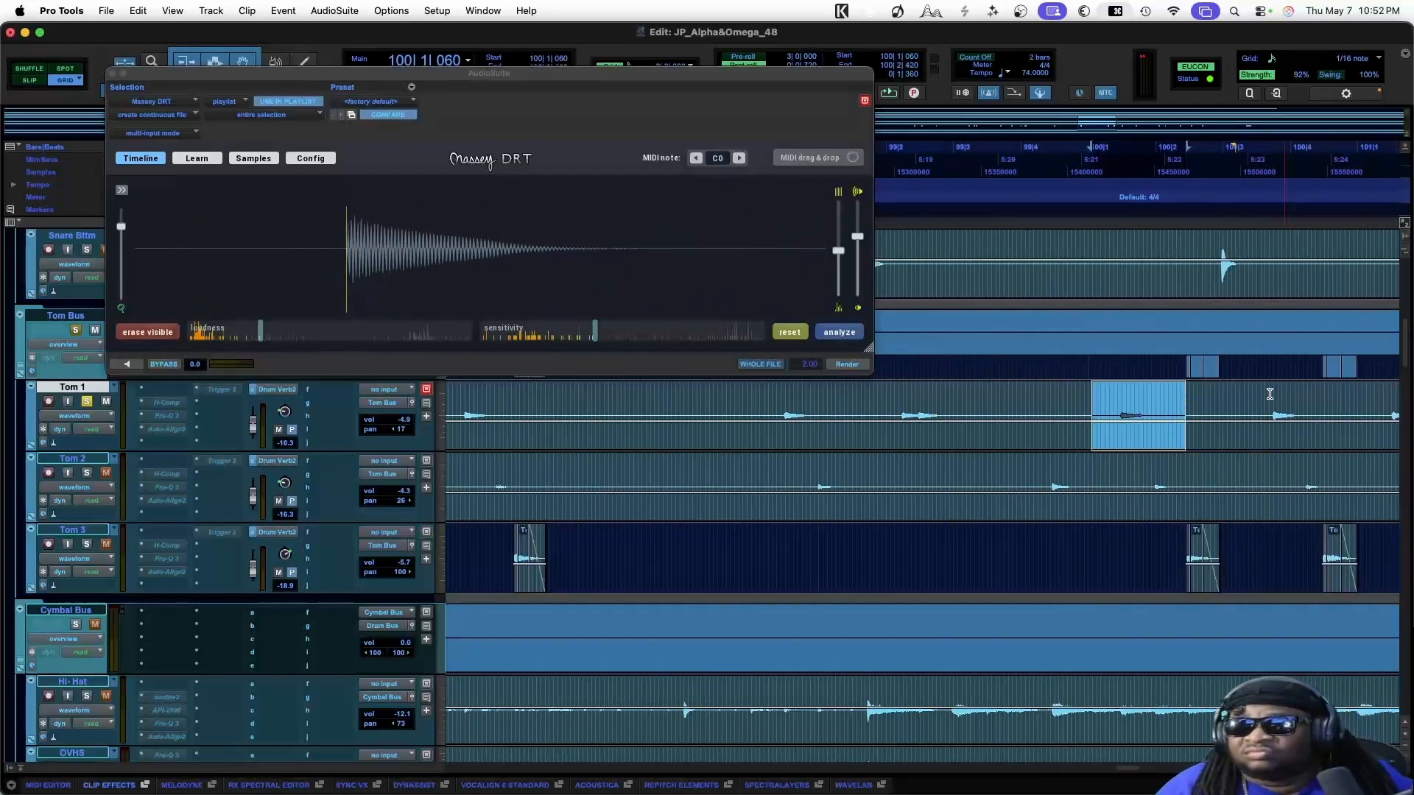
{"action": "left_click_drag", "start_coordinate": [1240, 398], "coordinate": [1323, 403]}
{"action": "scroll", "coordinate": [1324, 403], "scroll_direction": "right", "scroll_amount": 2}
{"action": "left_click_drag", "start_coordinate": [1176, 397], "coordinate": [1260, 400]}
{"action": "scroll", "coordinate": [1261, 400], "scroll_direction": "right", "scroll_amount": 4}
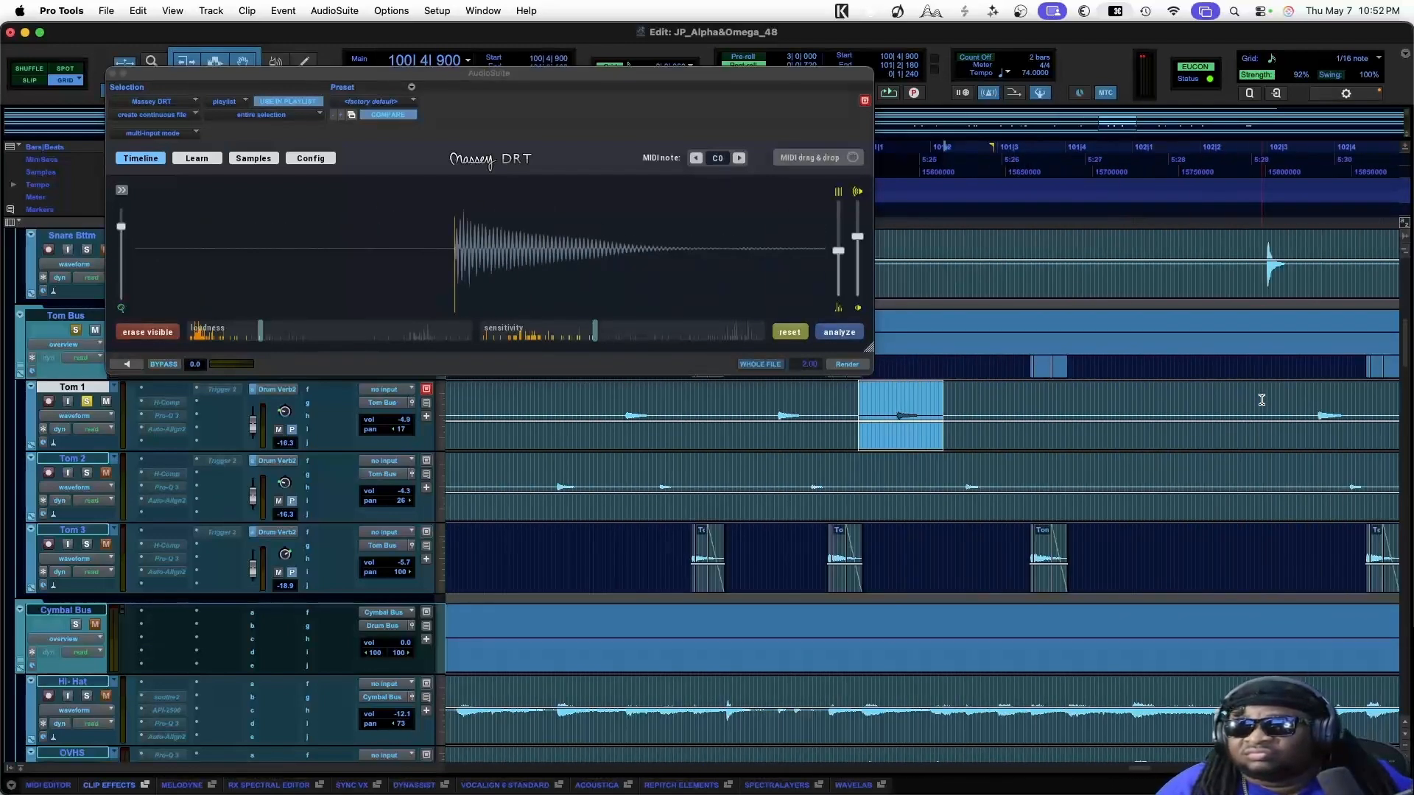
{"action": "scroll", "coordinate": [1108, 396], "scroll_direction": "right", "scroll_amount": 2}
{"action": "left_click_drag", "start_coordinate": [1108, 396], "coordinate": [1192, 397]}
{"action": "scroll", "coordinate": [1181, 393], "scroll_direction": "right", "scroll_amount": 1}
{"action": "scroll", "coordinate": [1181, 393], "scroll_direction": "right", "scroll_amount": 3}
{"action": "scroll", "coordinate": [1194, 400], "scroll_direction": "right", "scroll_amount": 8}
{"action": "scroll", "coordinate": [1197, 399], "scroll_direction": "up", "scroll_amount": 3}
{"action": "scroll", "coordinate": [1196, 398], "scroll_direction": "left", "scroll_amount": 8}
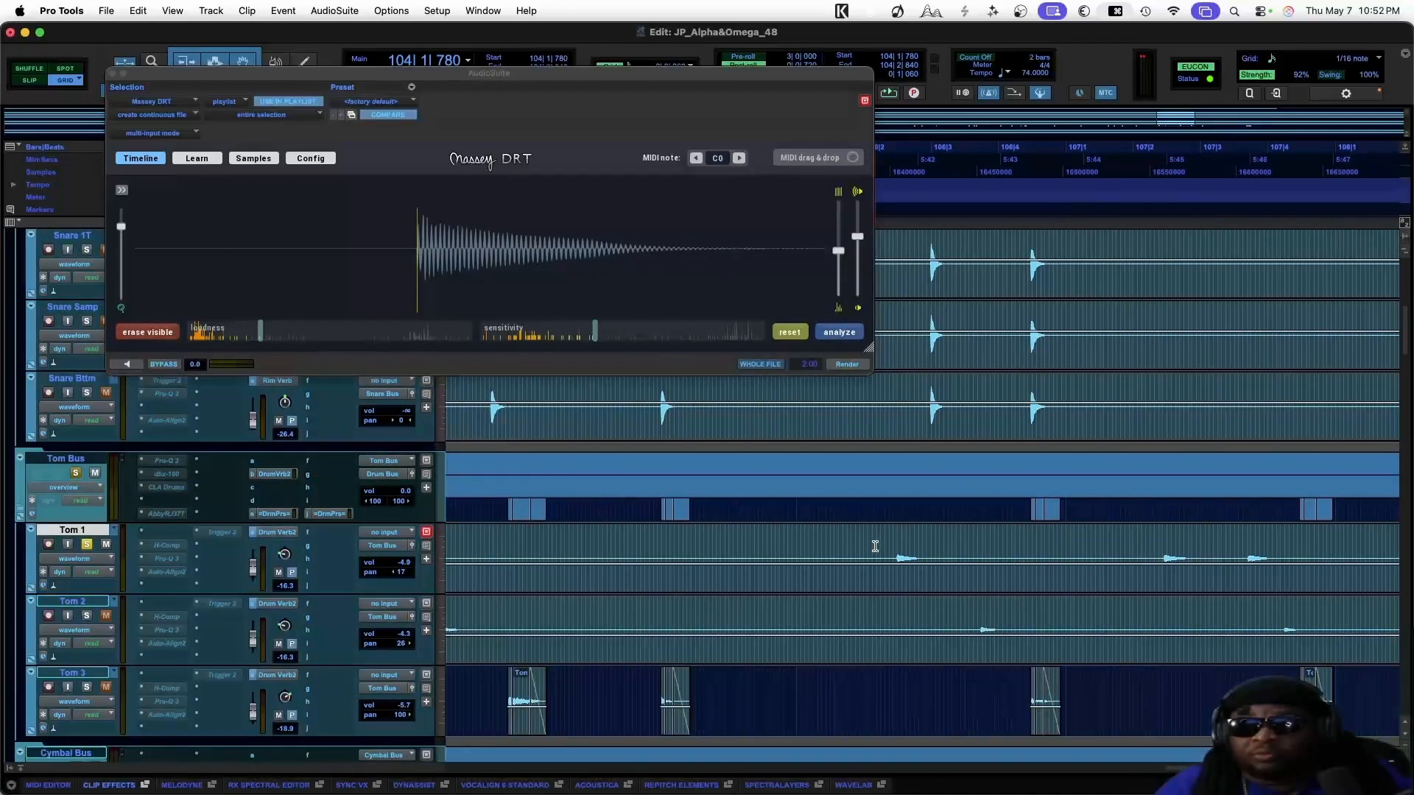
Select and audition the Tom 1 hit at bar 107 beat 3, and add a trigger on its second transient
{"action": "left_click_drag", "start_coordinate": [874, 546], "coordinate": [926, 542]}
{"action": "left_click_drag", "start_coordinate": [1148, 545], "coordinate": [1274, 550]}
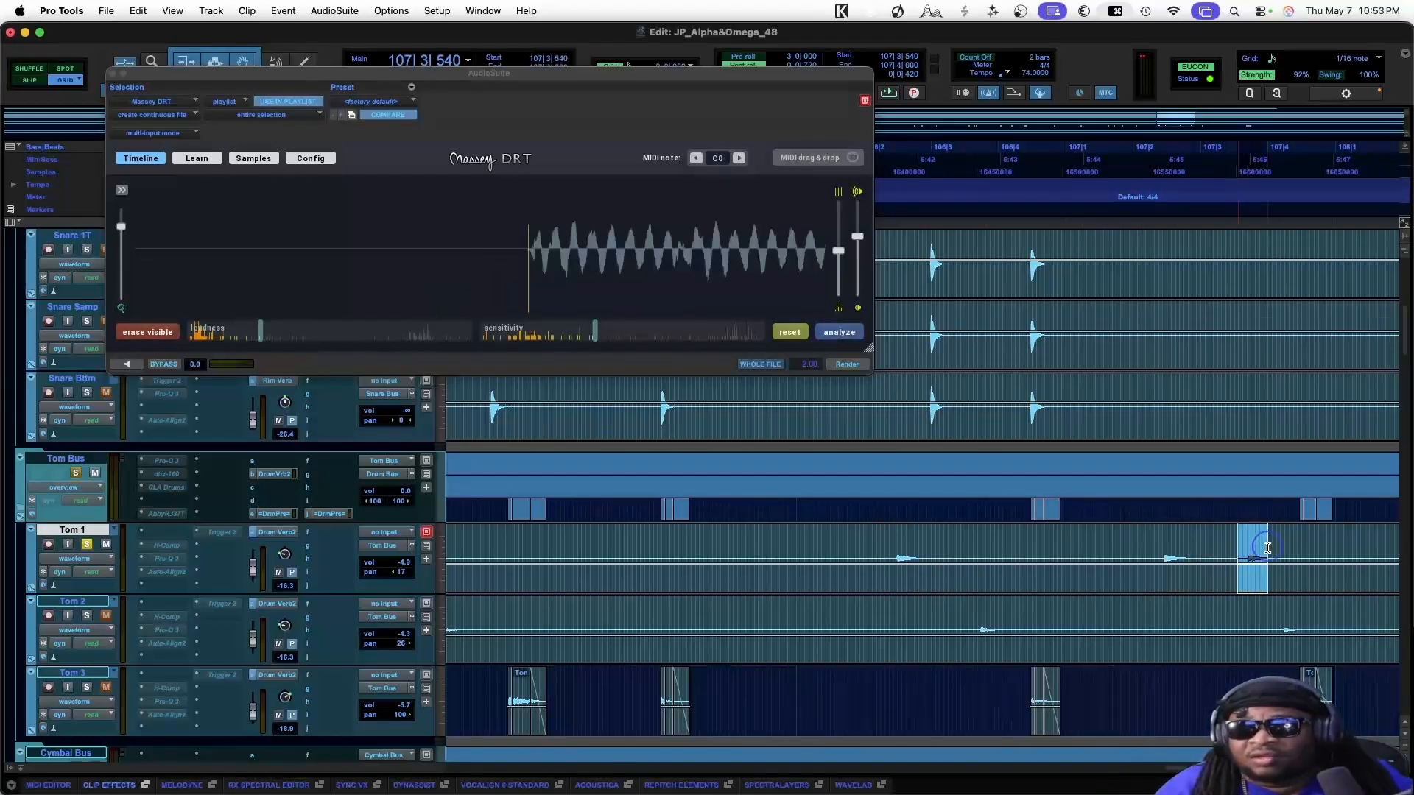
{"action": "key", "text": "space"}
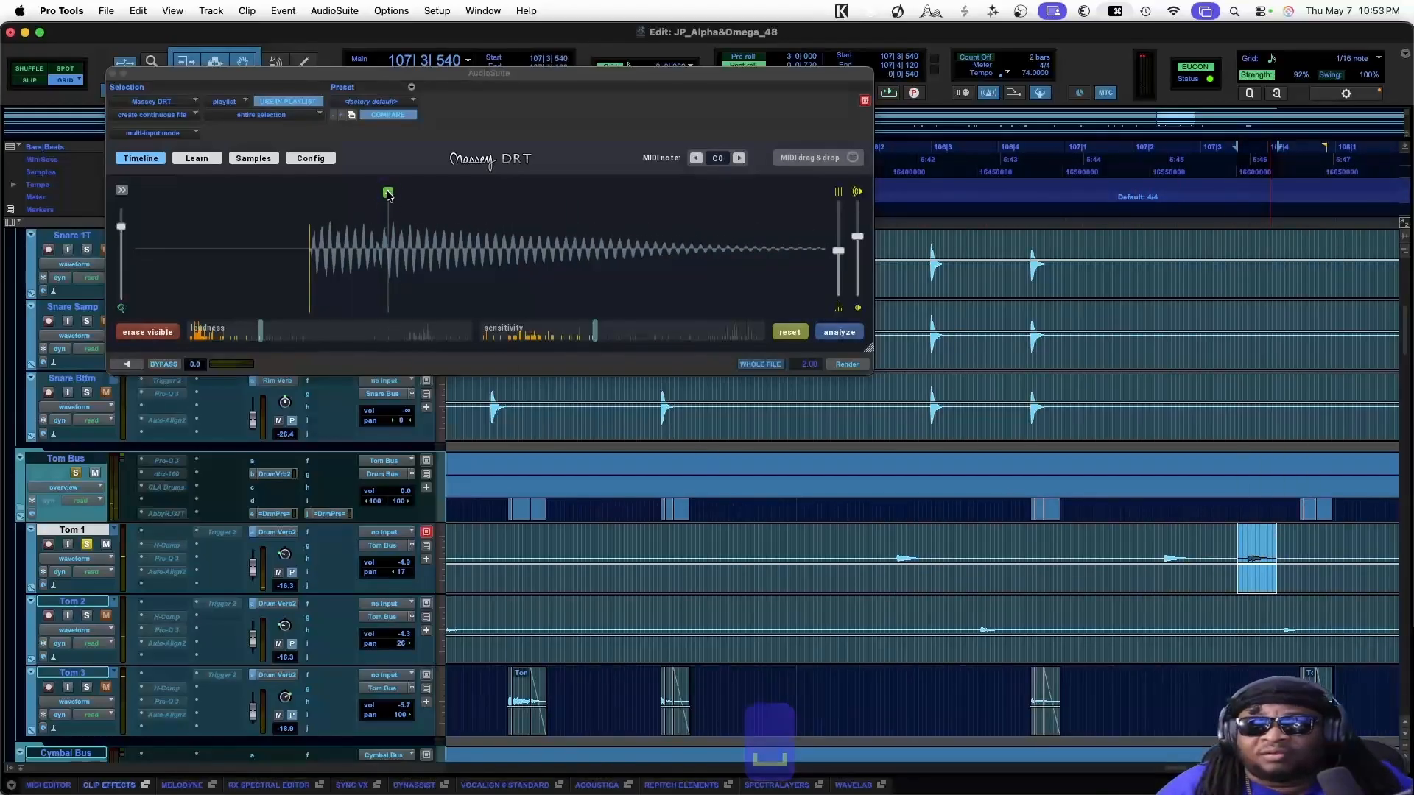
{"action": "left_click", "coordinate": [388, 194]}
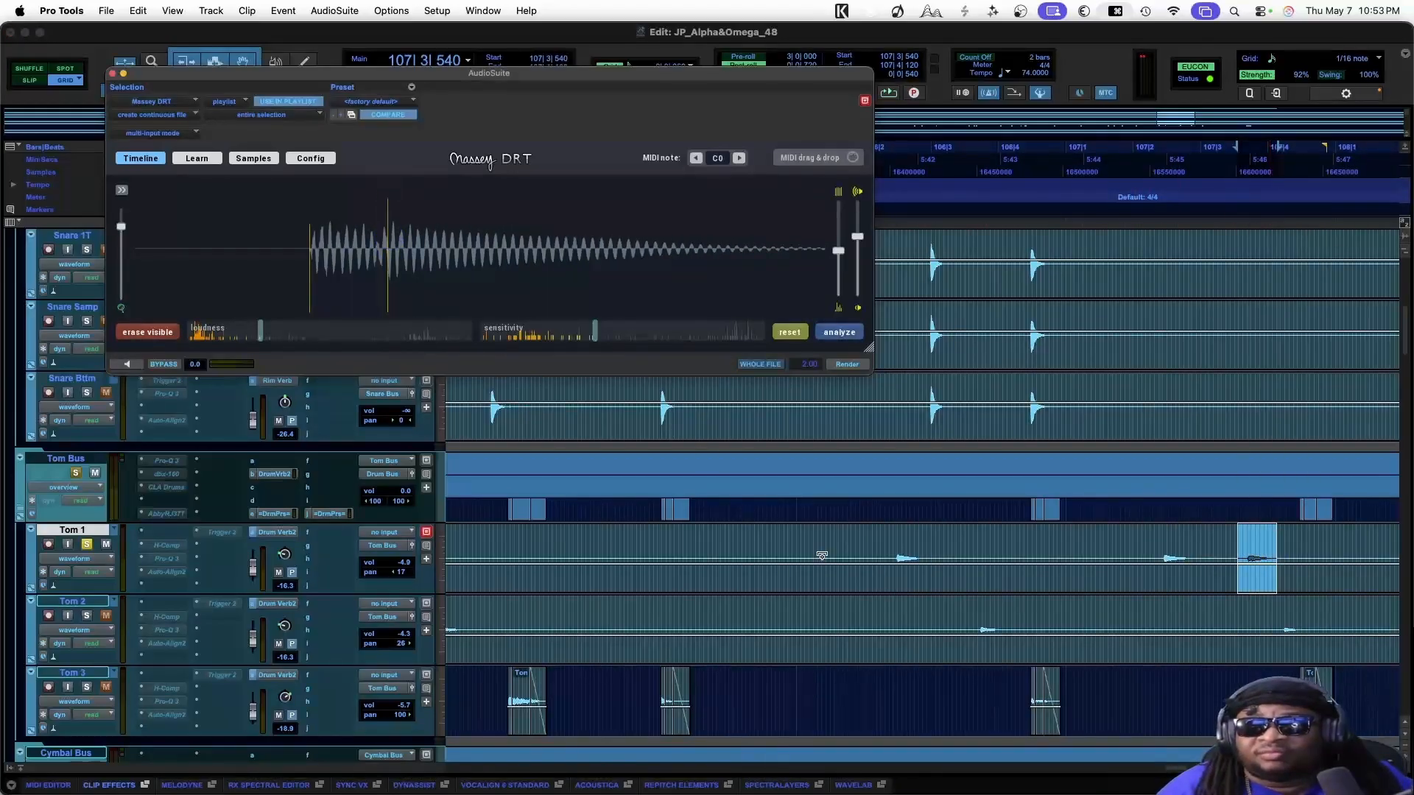
Inspect the triggers on the remaining Tom 1 hits from bar 108 to the end of the clip
{"action": "scroll", "coordinate": [906, 580], "scroll_direction": "right", "scroll_amount": 15}
{"action": "scroll", "coordinate": [907, 581], "scroll_direction": "left", "scroll_amount": 10}
{"action": "left_click_drag", "start_coordinate": [820, 541], "coordinate": [869, 541]}
{"action": "scroll", "coordinate": [875, 542], "scroll_direction": "right", "scroll_amount": 12}
{"action": "scroll", "coordinate": [880, 545], "scroll_direction": "left", "scroll_amount": 8}
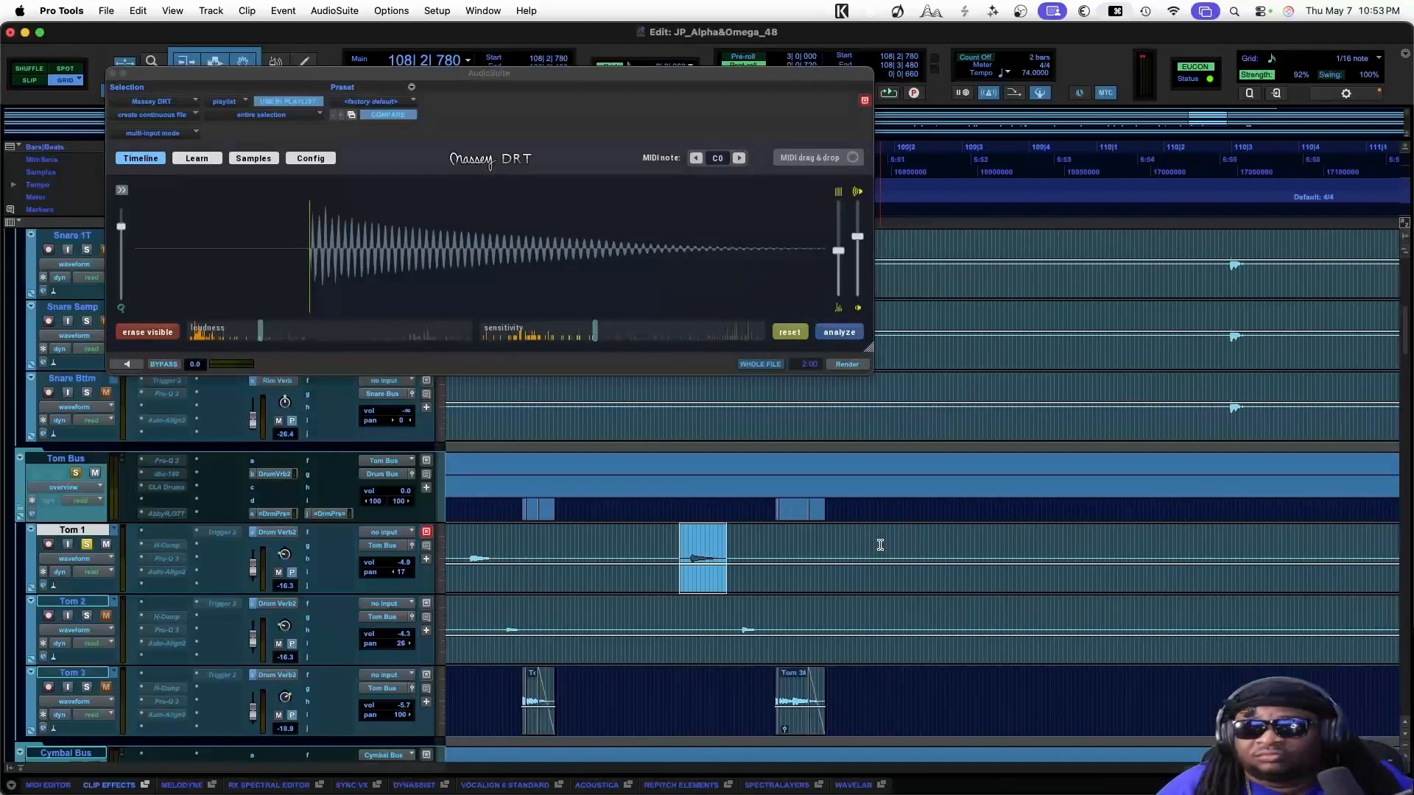
{"action": "scroll", "coordinate": [880, 545], "scroll_direction": "right", "scroll_amount": 15}
{"action": "left_click_drag", "start_coordinate": [814, 542], "coordinate": [911, 545]}
{"action": "scroll", "coordinate": [910, 546], "scroll_direction": "right", "scroll_amount": 15}
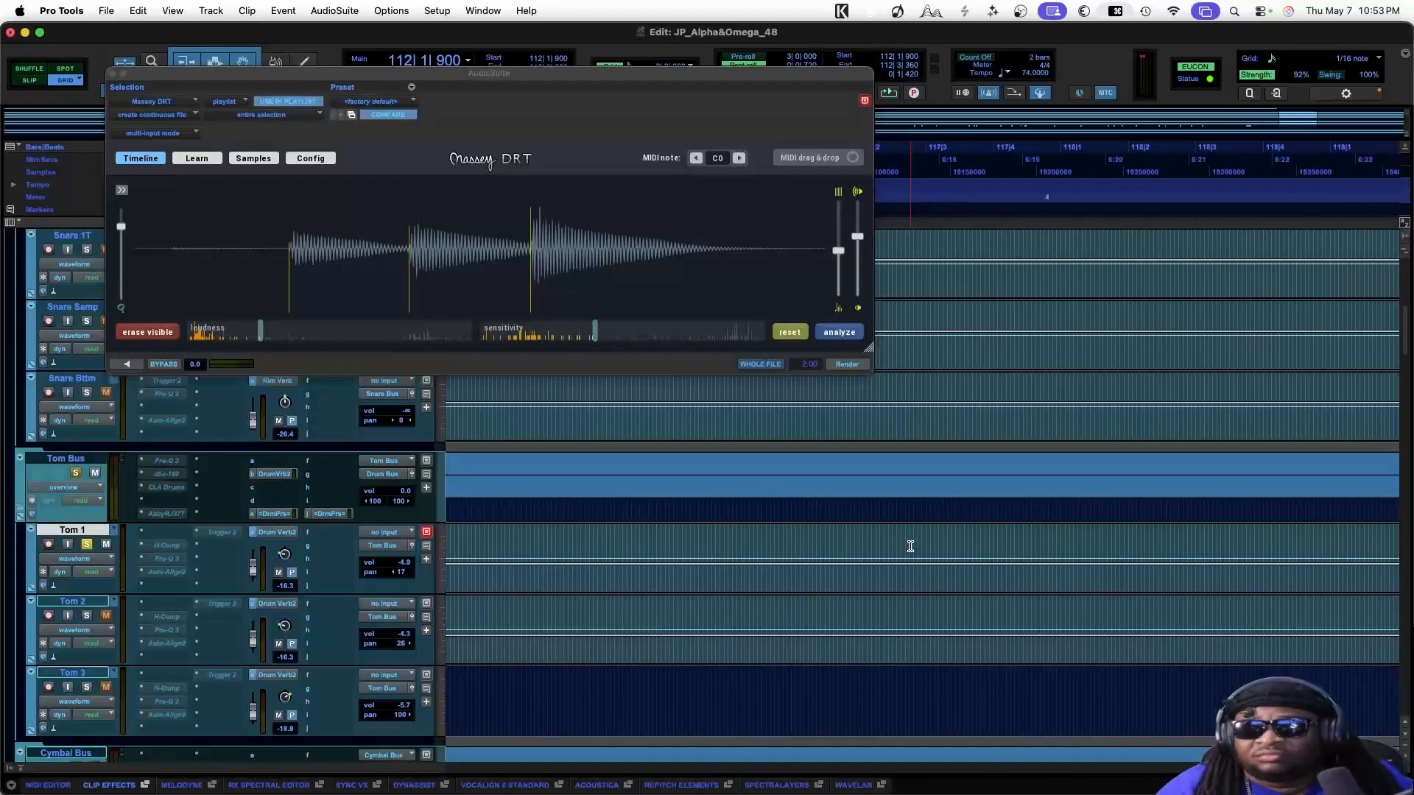
{"action": "scroll", "coordinate": [910, 546], "scroll_direction": "right", "scroll_amount": 20}
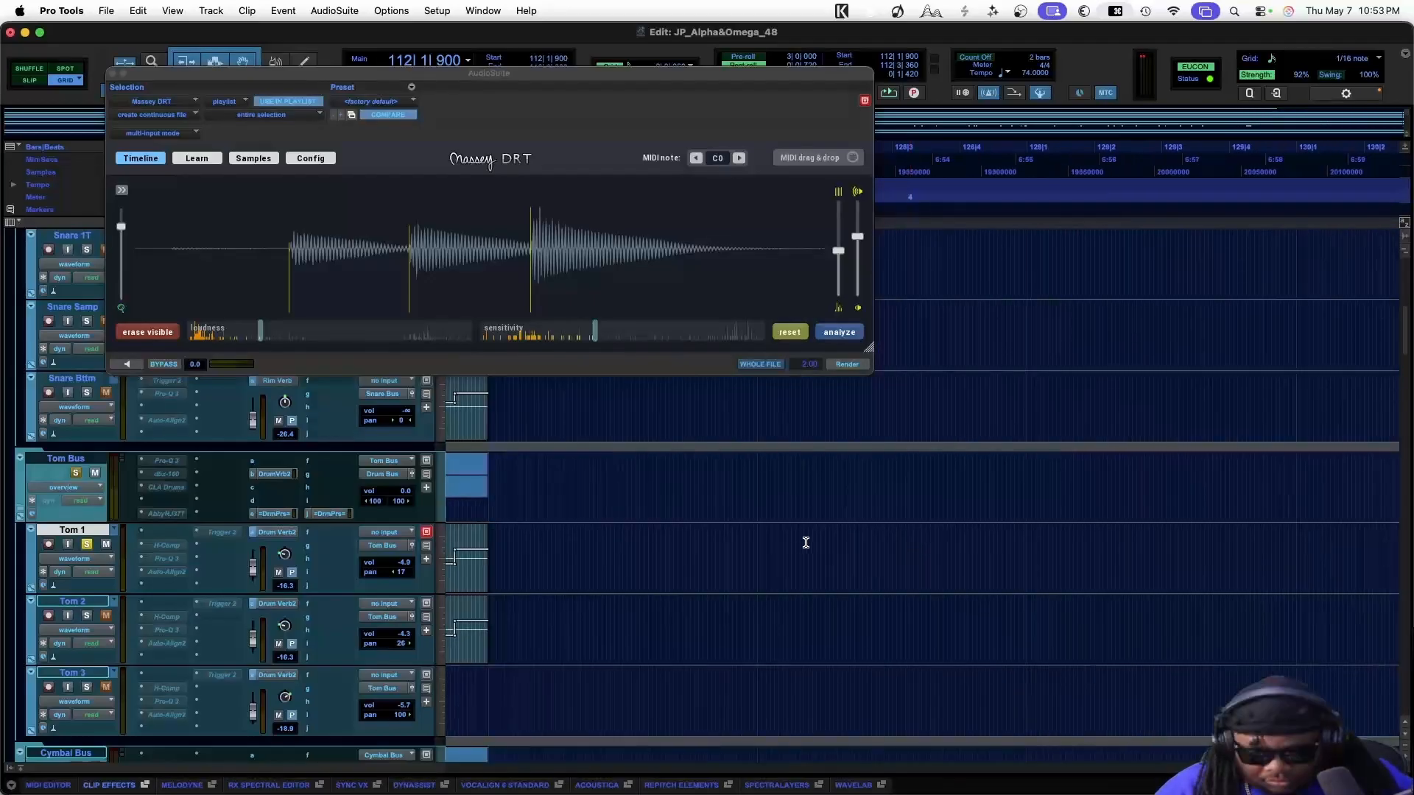
{"action": "scroll", "coordinate": [699, 475], "scroll_direction": "left", "scroll_amount": 5}
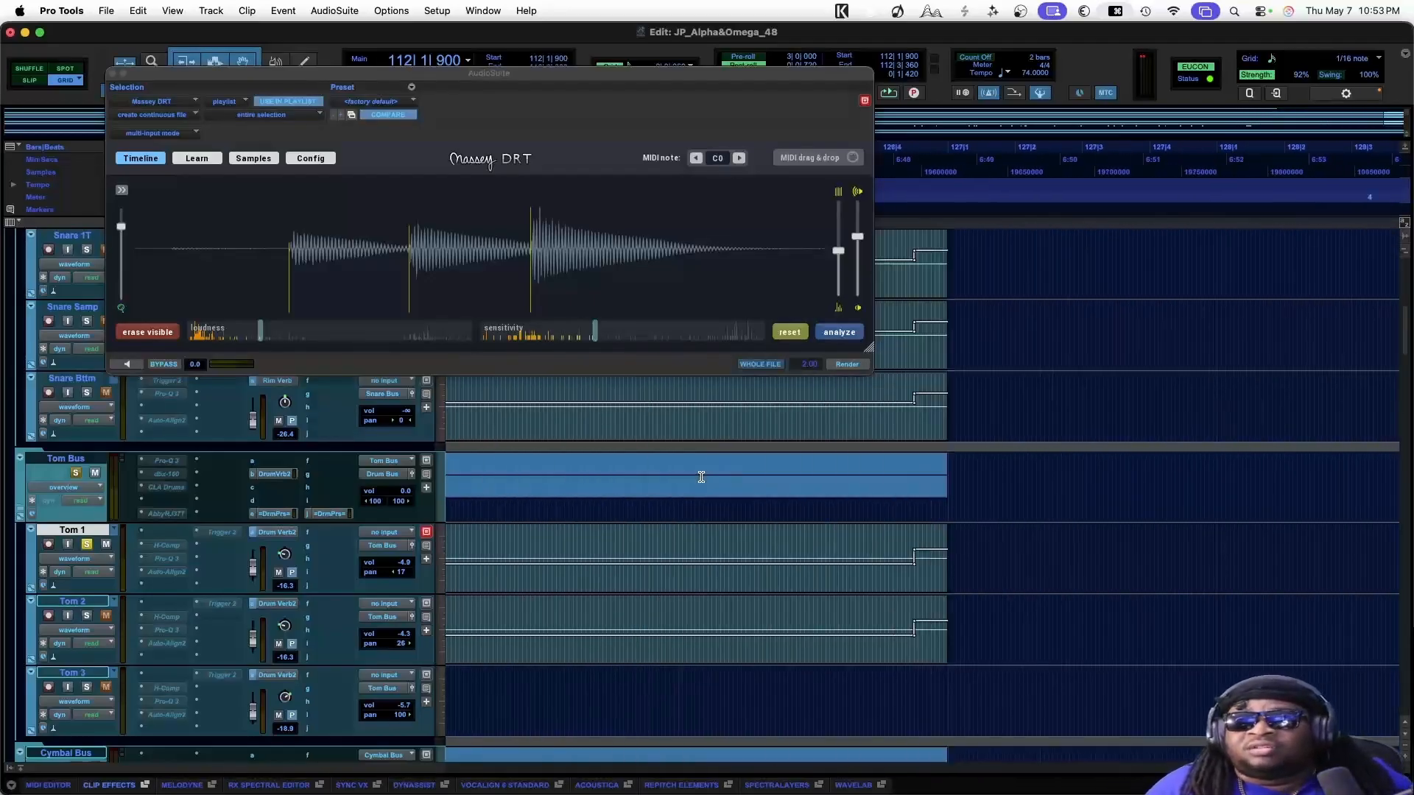
Select the entire Tom 1 clip and render the Massey DRT sample replacement onto it
{"action": "scroll", "coordinate": [701, 477], "scroll_direction": "left", "scroll_amount": 15}
{"action": "scroll", "coordinate": [700, 475], "scroll_direction": "down", "scroll_amount": 2}
{"action": "left_click", "coordinate": [702, 521]}
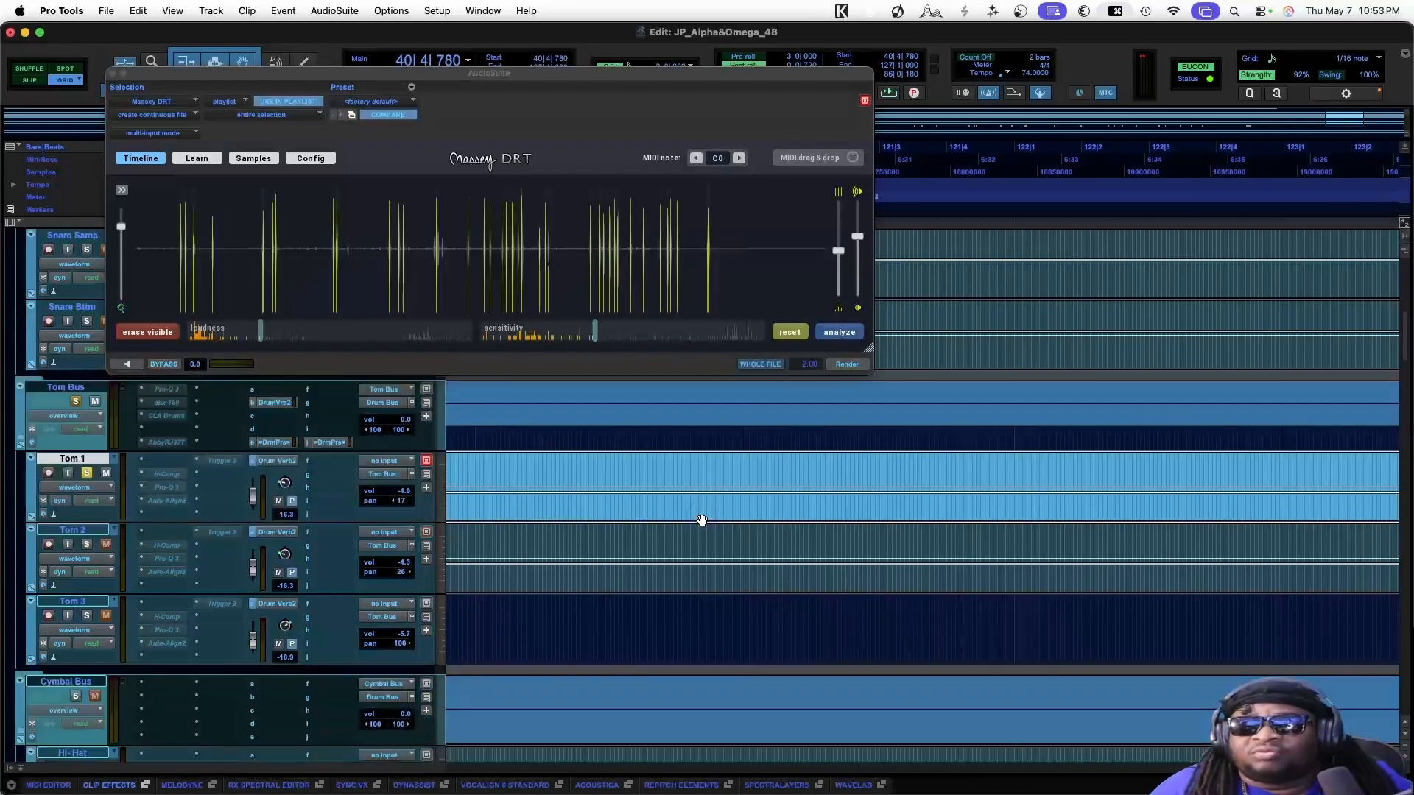
{"action": "scroll", "coordinate": [702, 521], "scroll_direction": "left", "scroll_amount": 12}
{"action": "key", "text": "super+bracketleft"}
{"action": "key", "text": "super+bracketleft"}
{"action": "key", "text": "super+bracketleft"}
{"action": "key", "text": "super+bracketleft"}
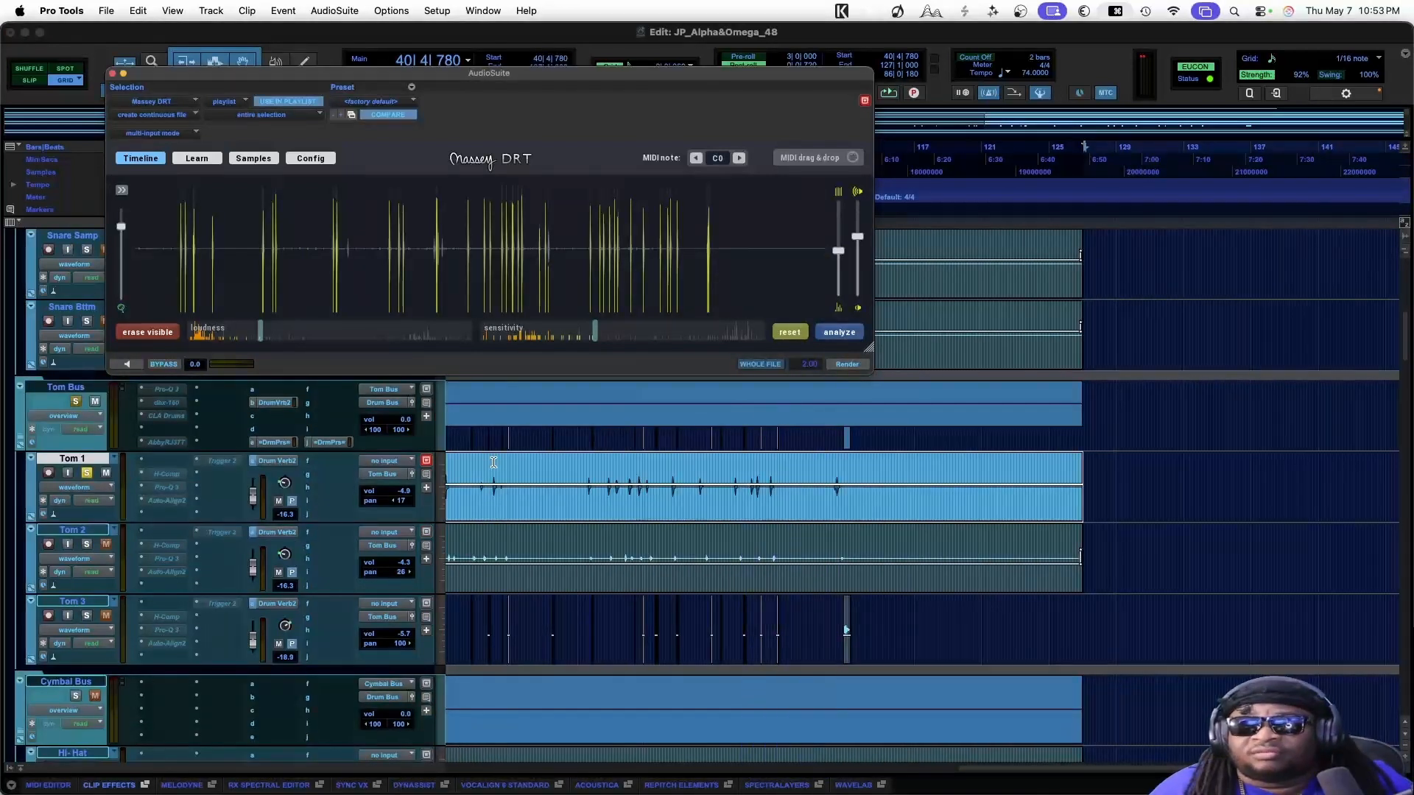
Audition the rendered Tom 1 track from around bar 91 and again from bar 98
{"action": "left_click", "coordinate": [493, 462]}
{"action": "key", "text": "space"}
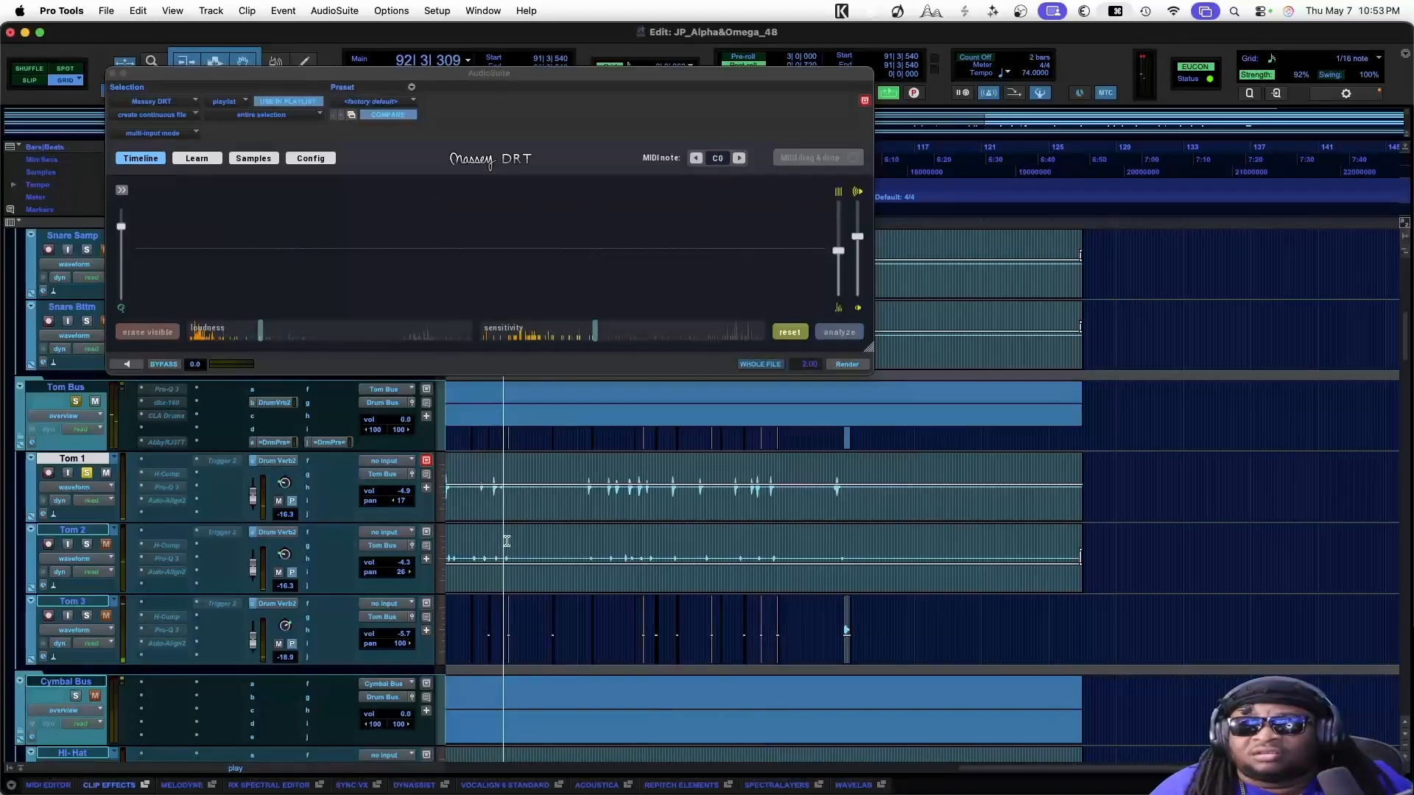
{"action": "key", "text": "space"}
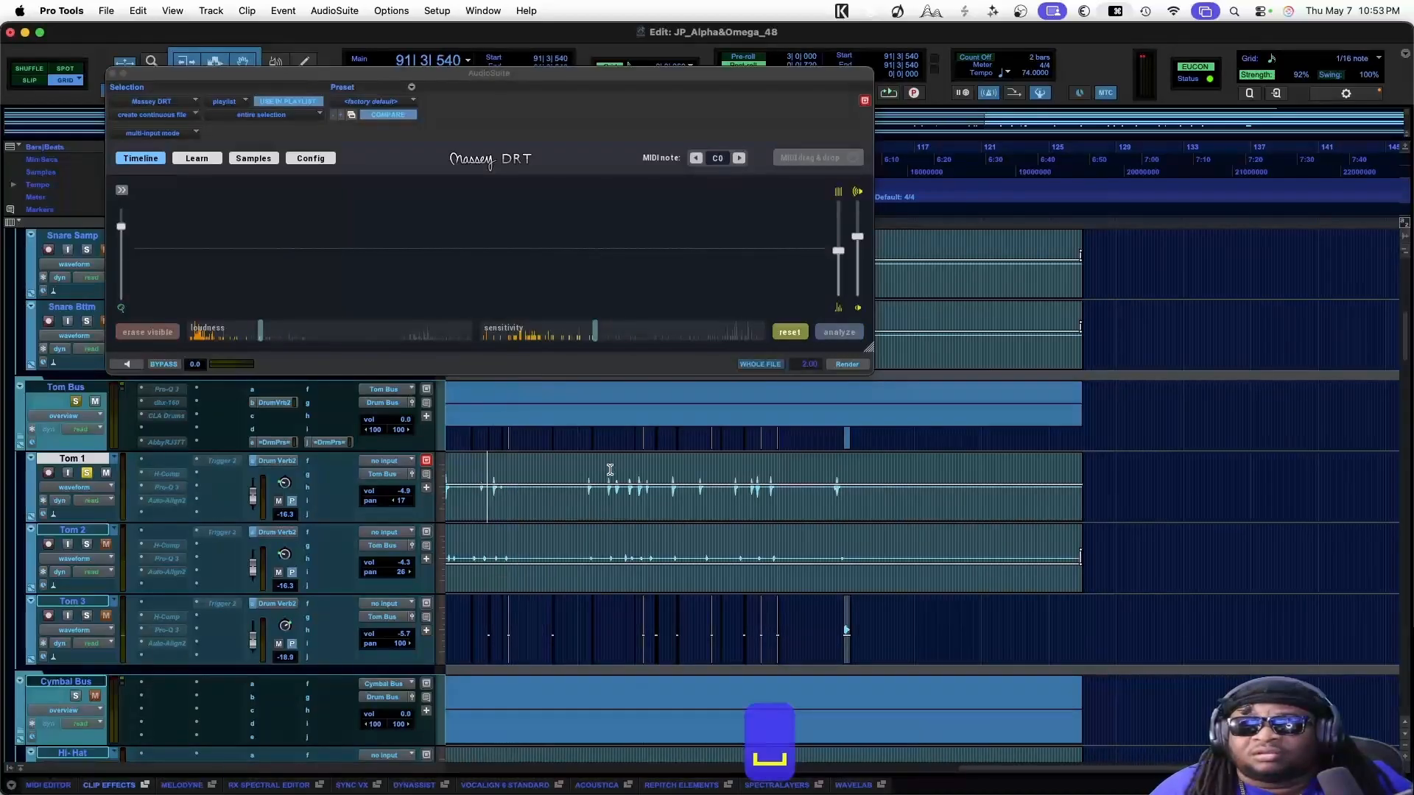
{"action": "left_click", "coordinate": [610, 470]}
{"action": "key", "text": "space"}
{"action": "key", "text": "super+bracketright"}
{"action": "key", "text": "super+bracketright"}
{"action": "key", "text": "super+bracketright"}
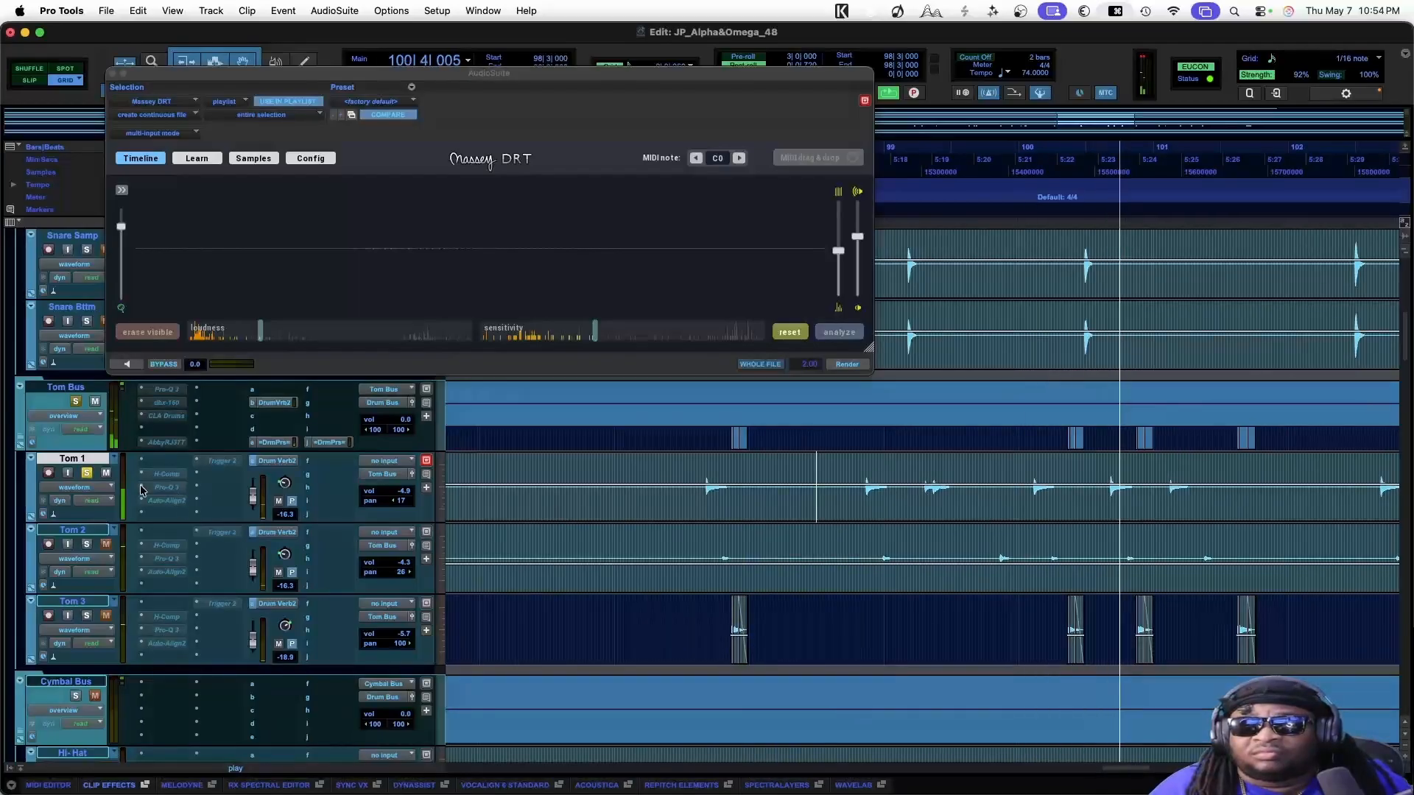
{"action": "key", "text": "space"}
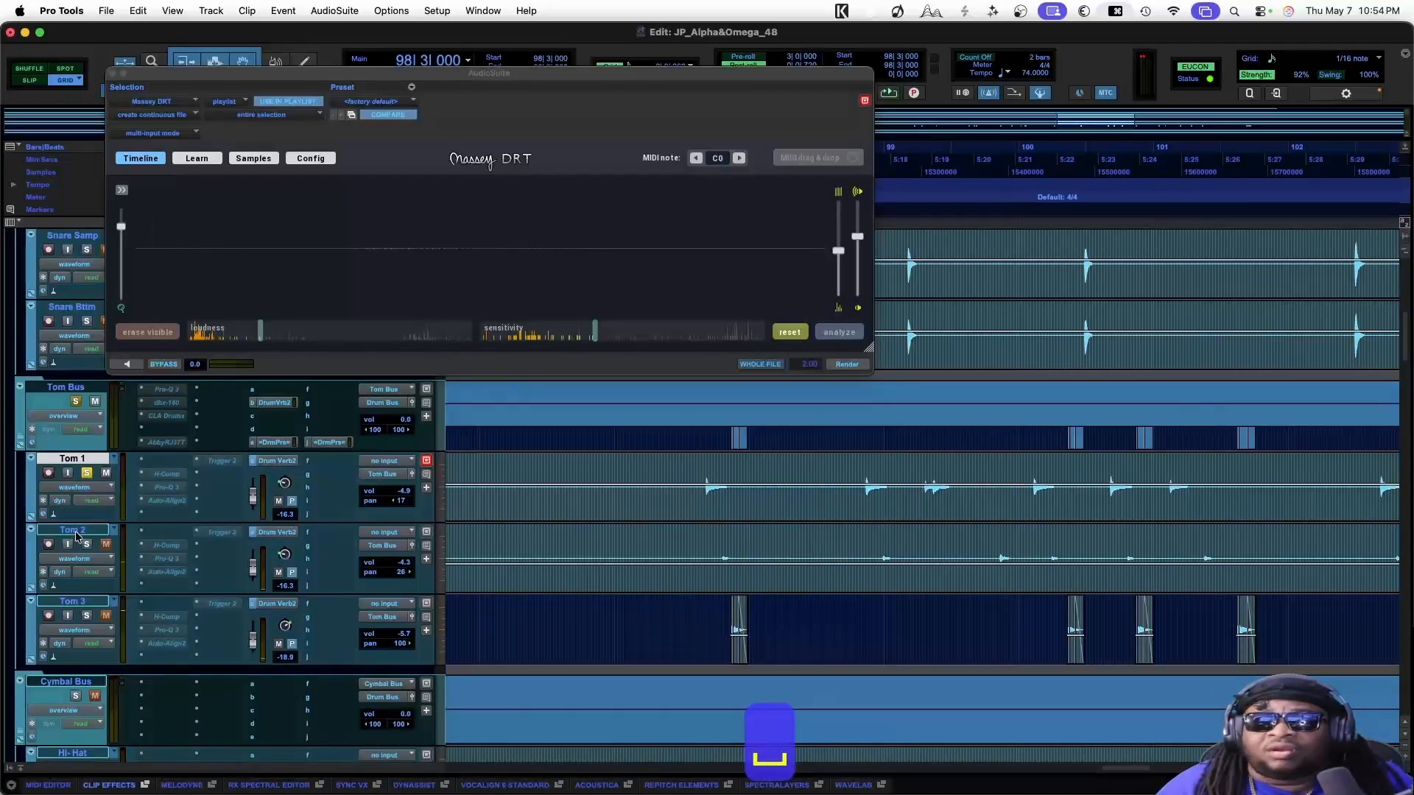
Solo Tom 2 instead of Tom 1 and save the session
{"action": "left_click", "coordinate": [87, 544]}
{"action": "left_click", "coordinate": [87, 473]}
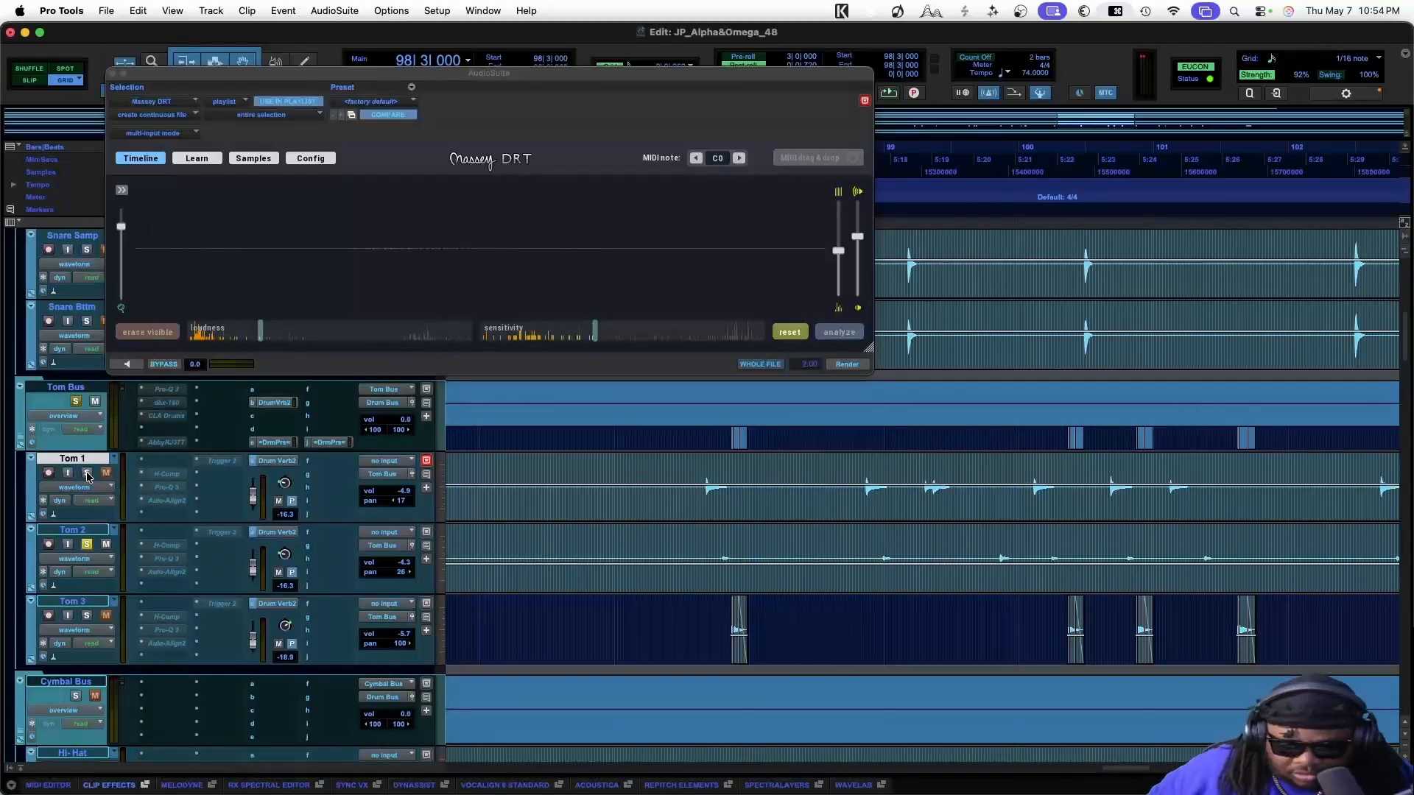
{"action": "key", "text": "super+s"}
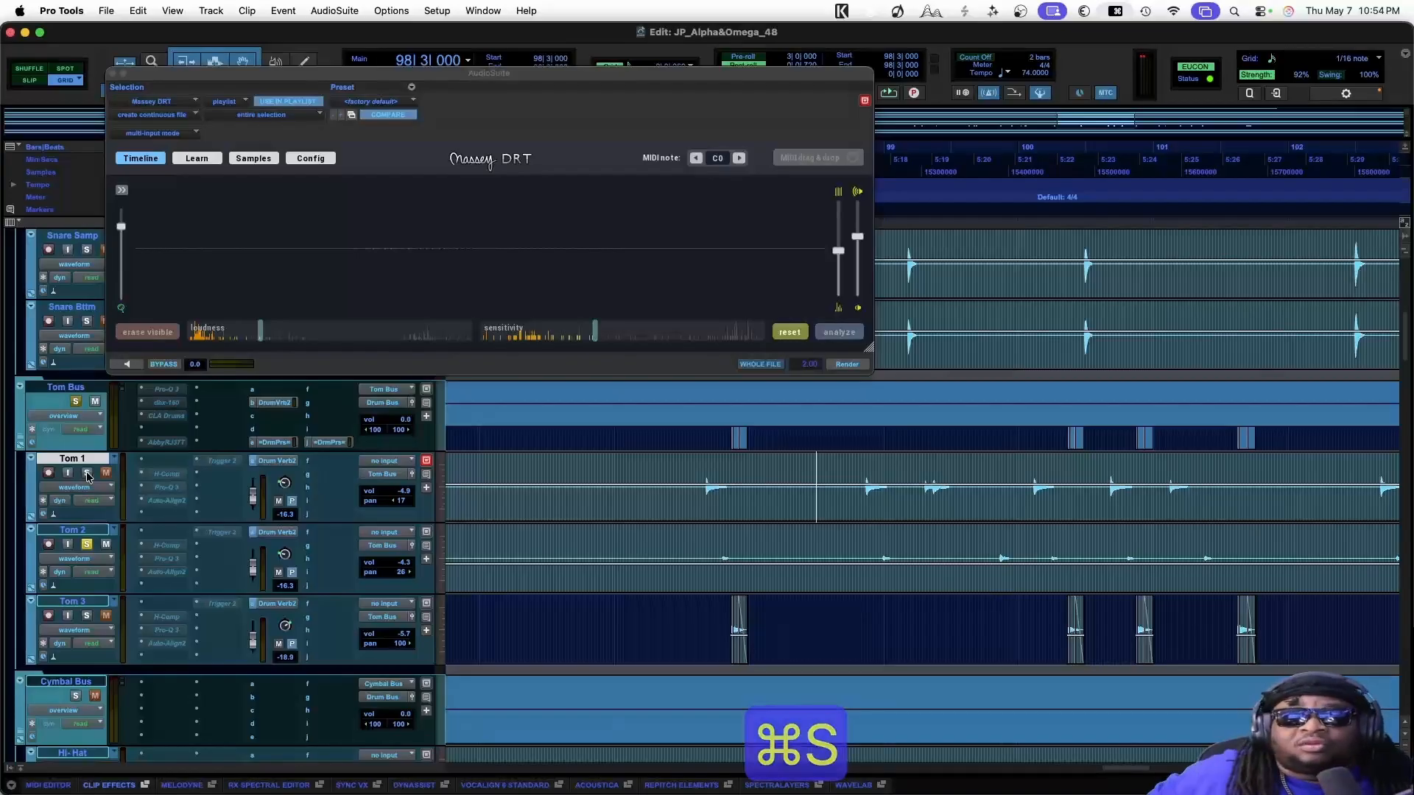
Clear the first sample slot in Massey DRT and start importing a new sample into it
{"action": "left_click", "coordinate": [251, 162]}
{"action": "left_click", "coordinate": [251, 161]}
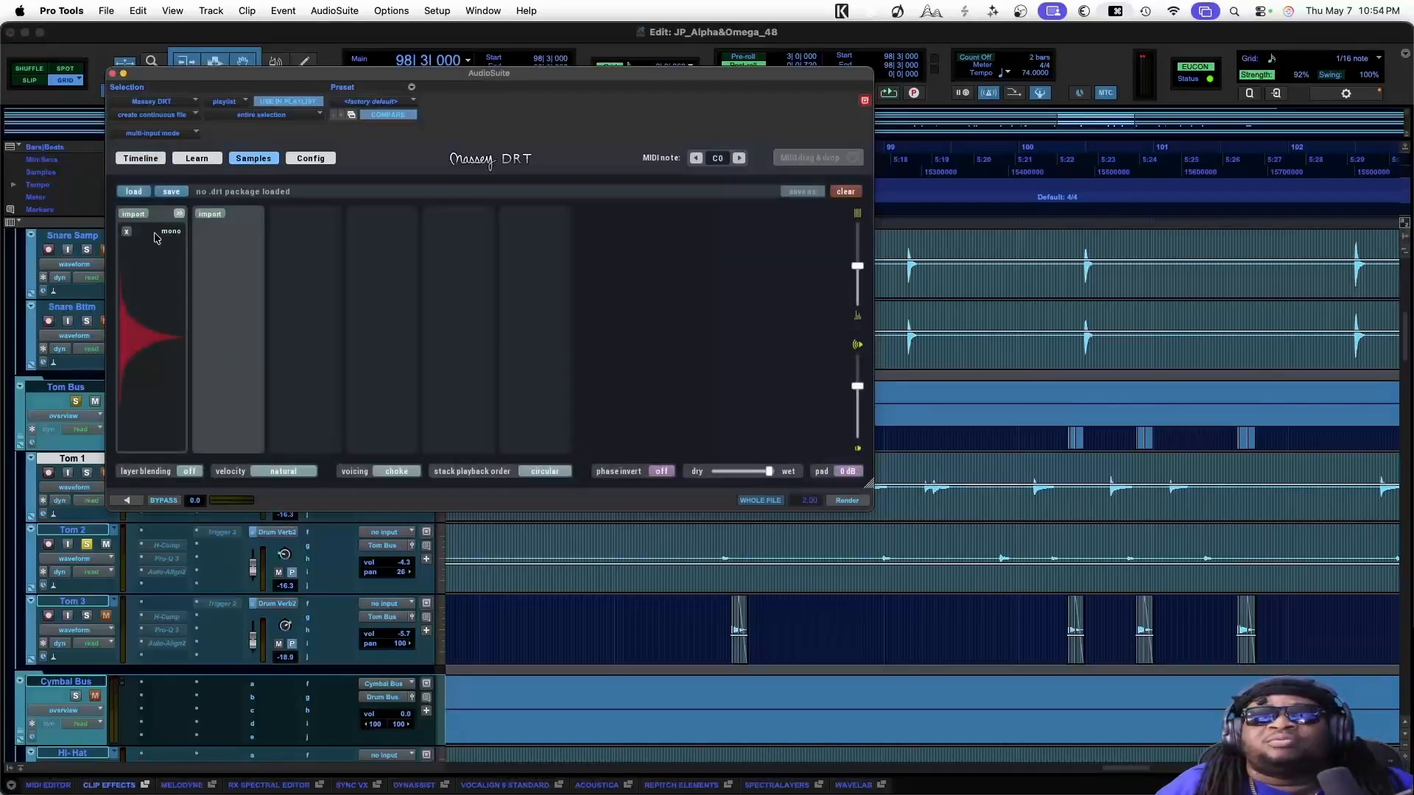
{"action": "left_click", "coordinate": [124, 233]}
{"action": "left_click", "coordinate": [133, 214]}
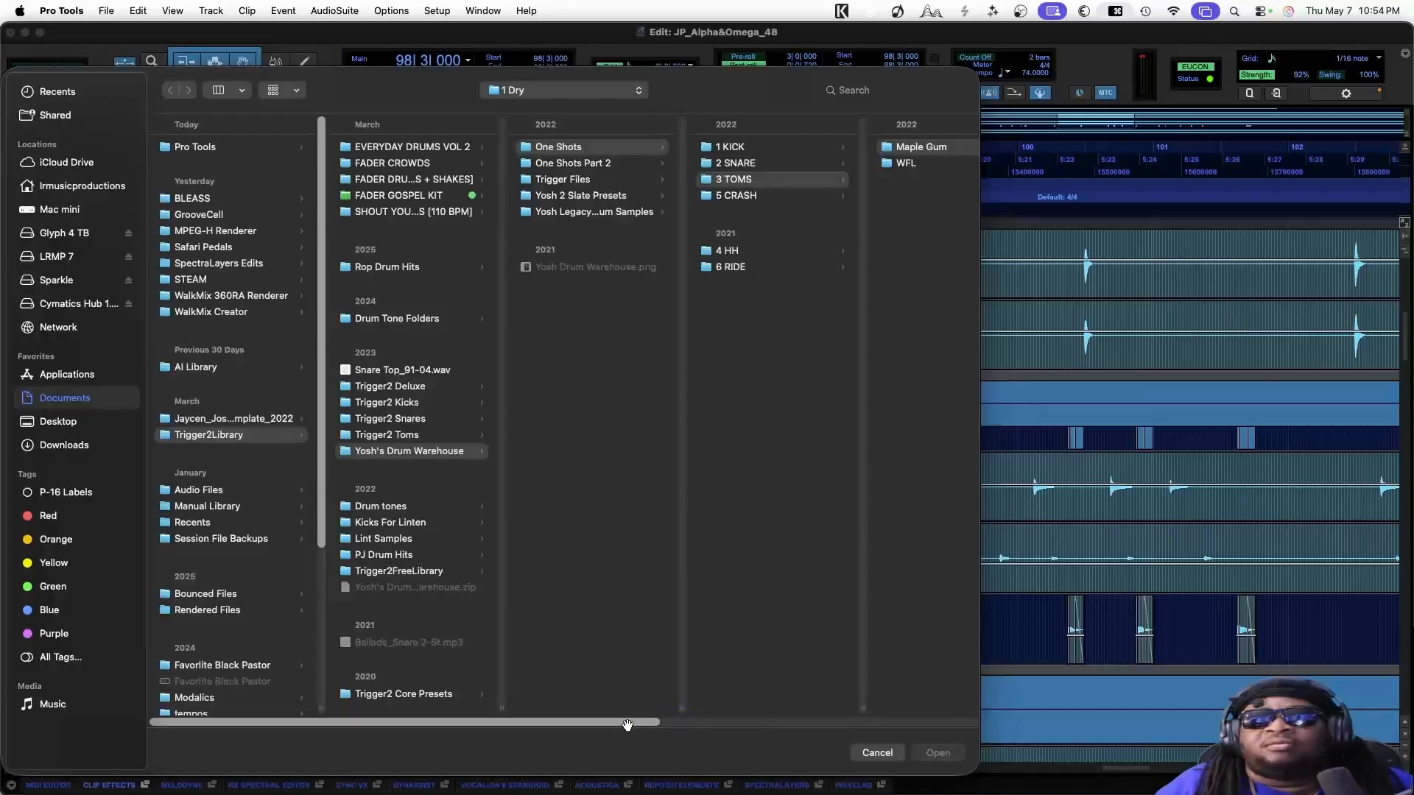
Preview the dry Maple Gum Tom 2 samples and import Hard Maple Gum Tom 2 - 13_Dry.wav into the first sample slot
{"action": "left_click_drag", "start_coordinate": [626, 725], "coordinate": [897, 729]}
{"action": "left_click", "coordinate": [566, 220]}
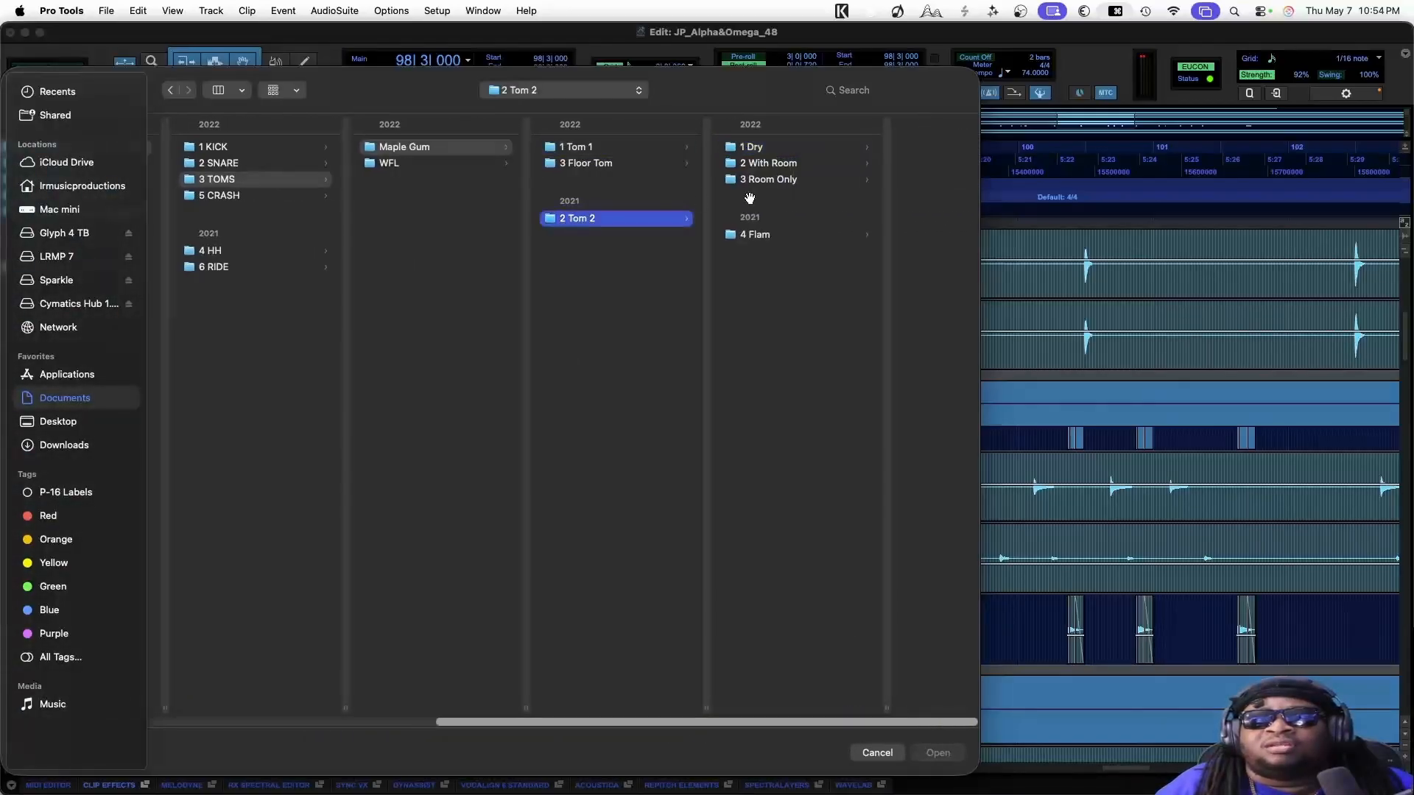
{"action": "left_click", "coordinate": [898, 181]}
{"action": "key", "text": "space"}
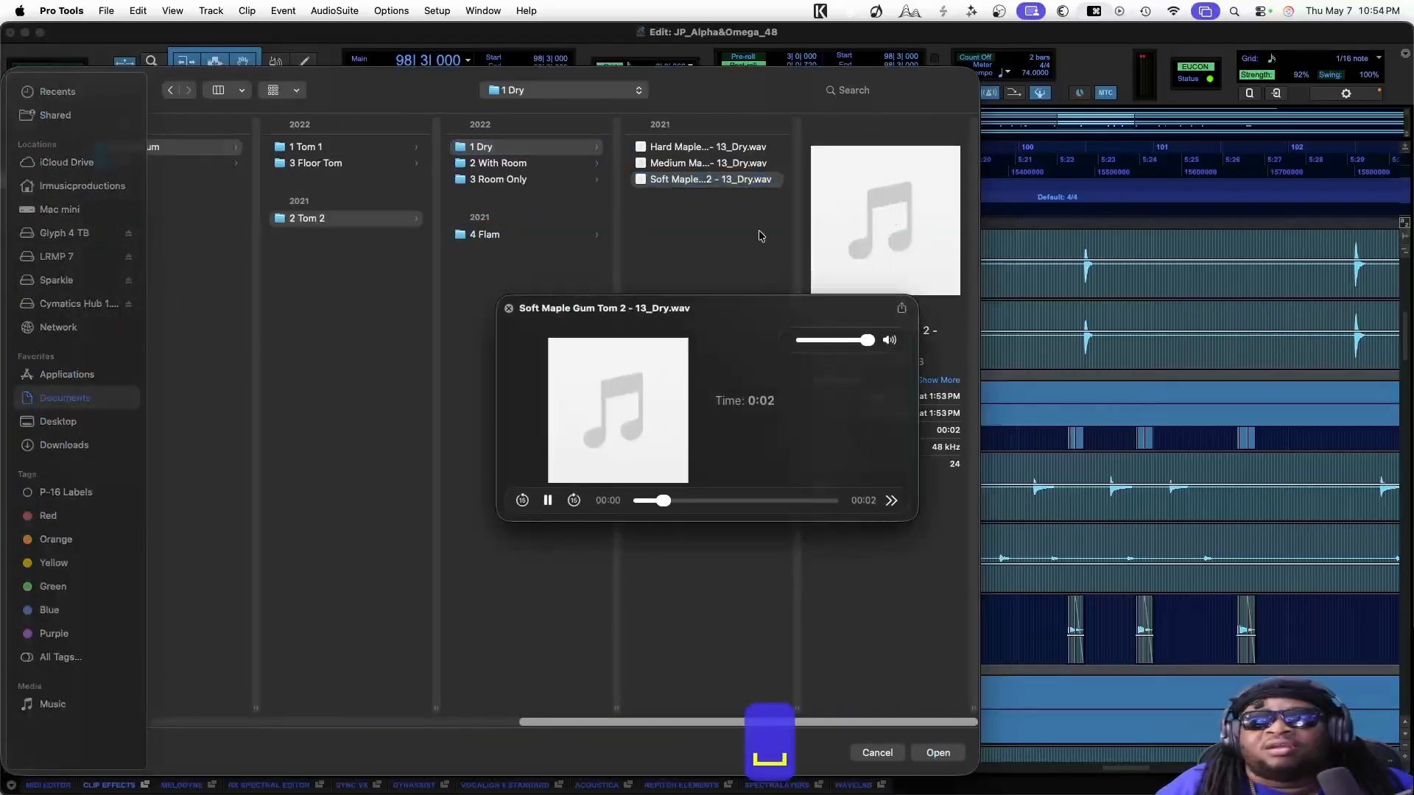
{"action": "key", "text": "Up"}
{"action": "key", "text": "Up"}
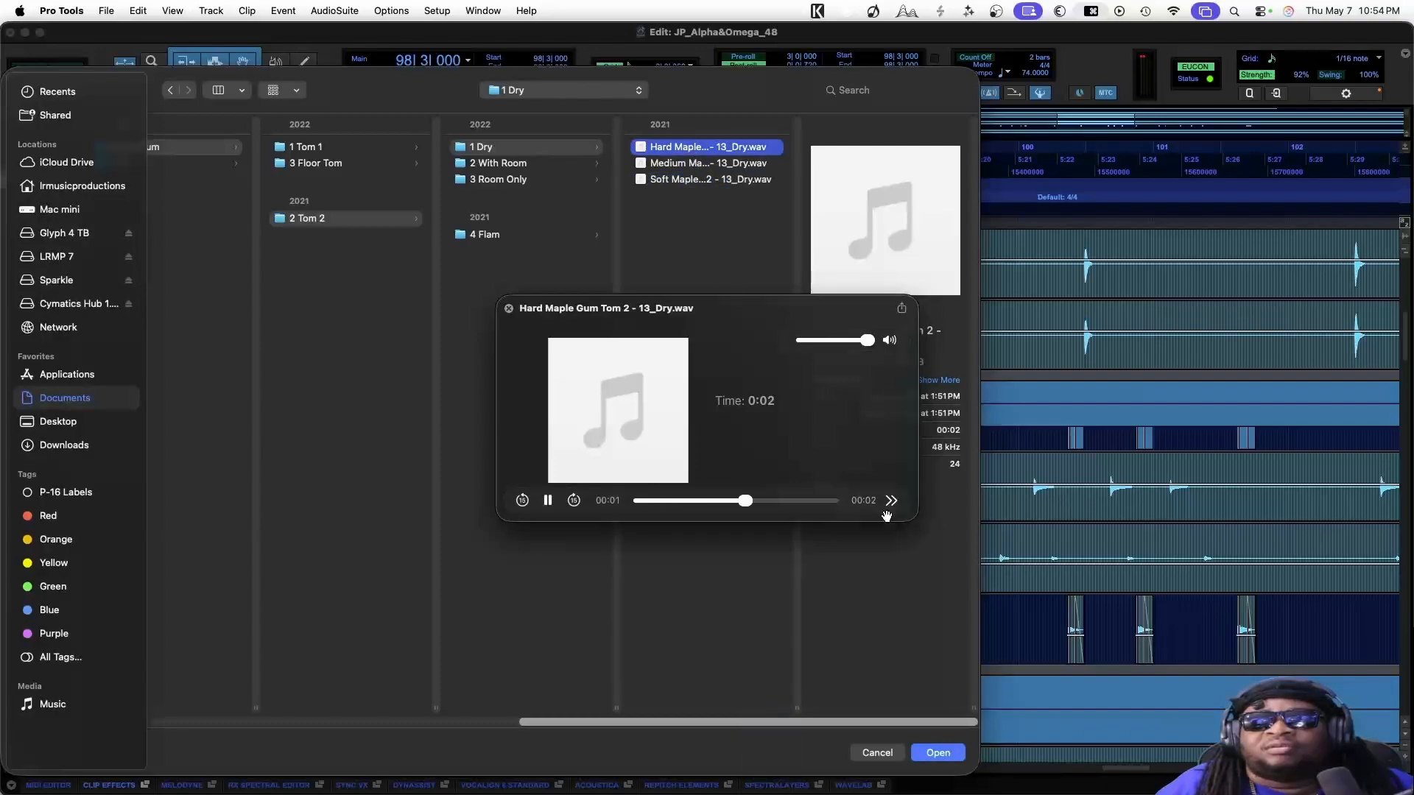
{"action": "left_click", "coordinate": [936, 751]}
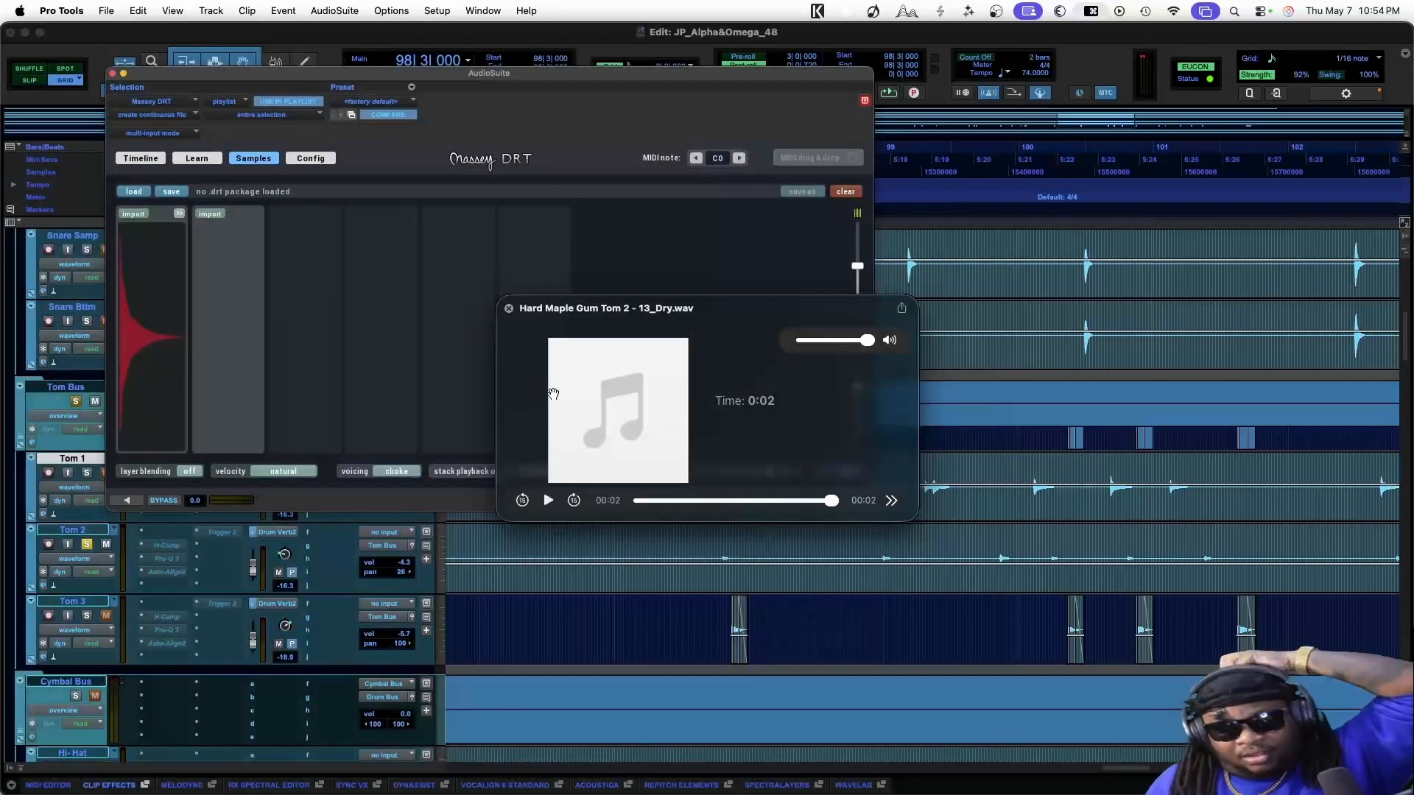
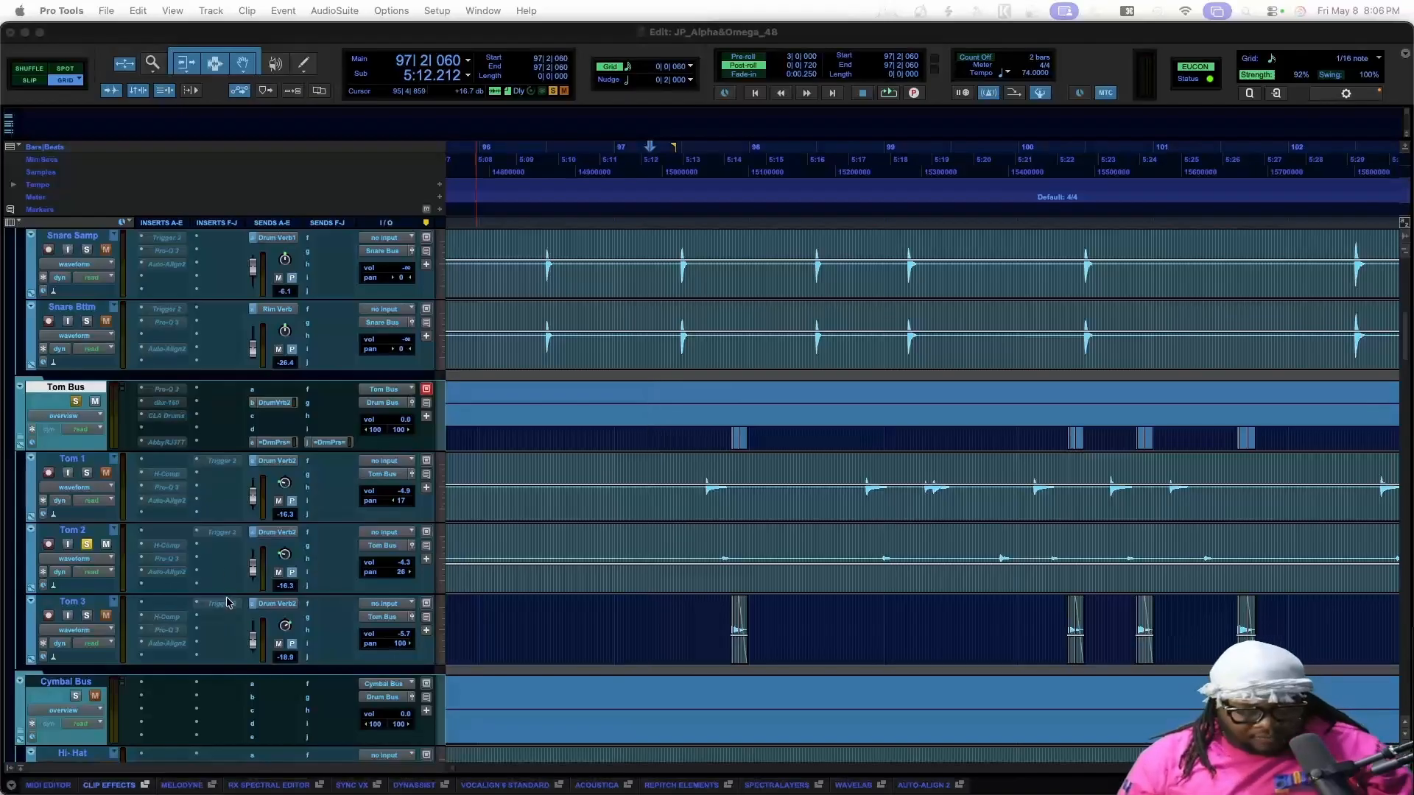
{"action": "key", "text": "super+bracketleft"}
{"action": "key", "text": "super+bracketleft"}
{"action": "left_click", "coordinate": [549, 612]}
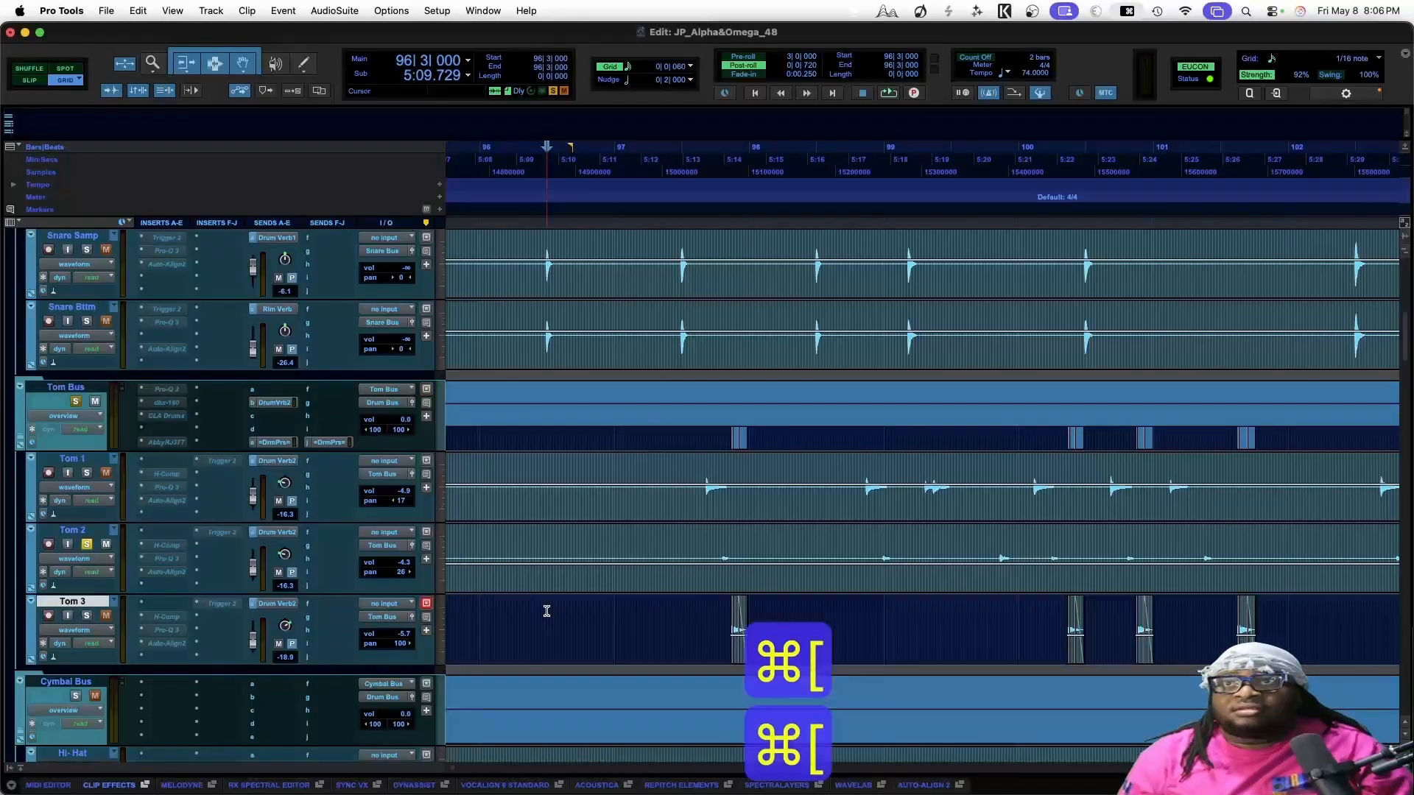
{"action": "key", "text": "super+bracketleft"}
{"action": "key", "text": "super+bracketleft"}
{"action": "key", "text": "super+bracketleft"}
{"action": "key", "text": "super+bracketleft"}
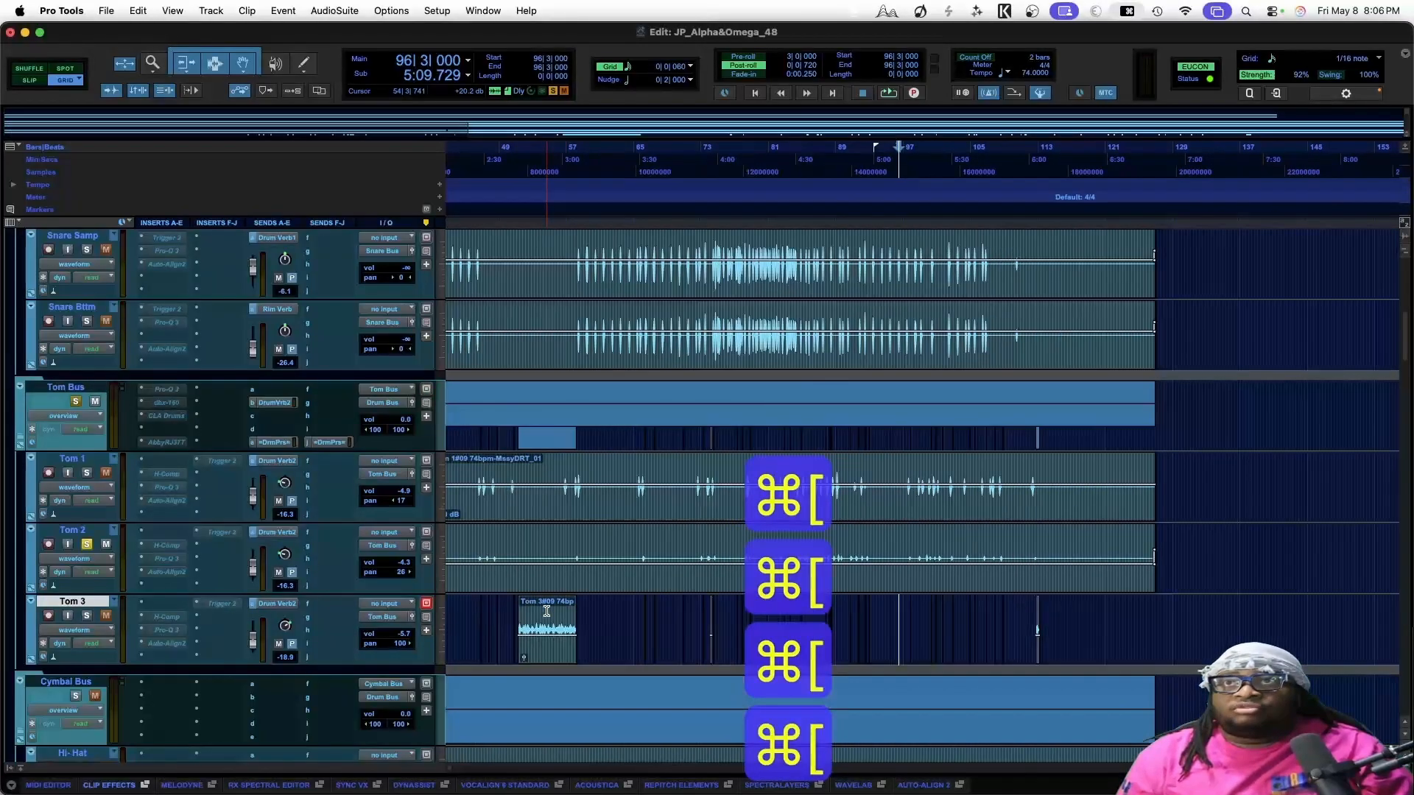
{"action": "key", "text": "super+bracketright"}
{"action": "key", "text": "super+bracketright"}
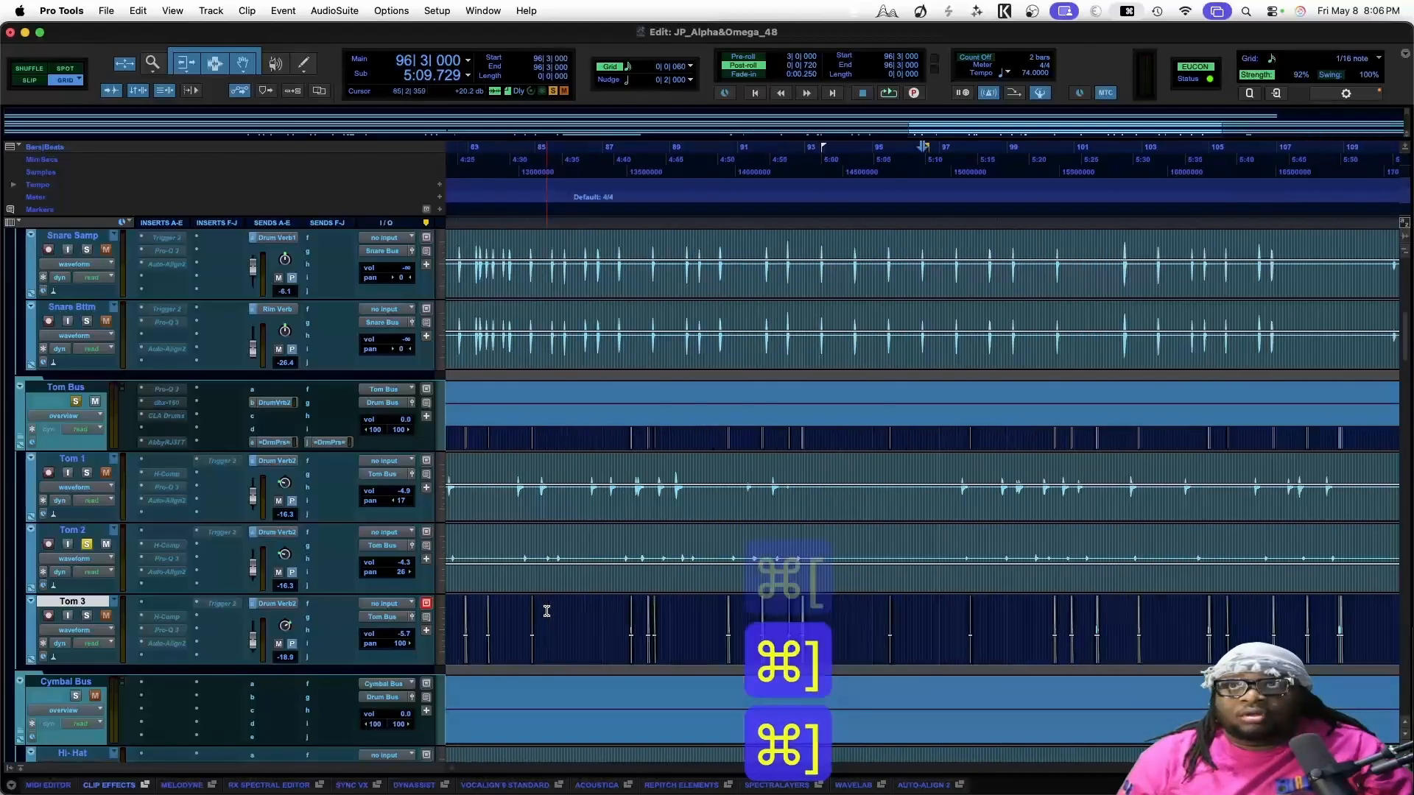
{"action": "key", "text": "super+bracketright"}
{"action": "key", "text": "super+bracketright"}
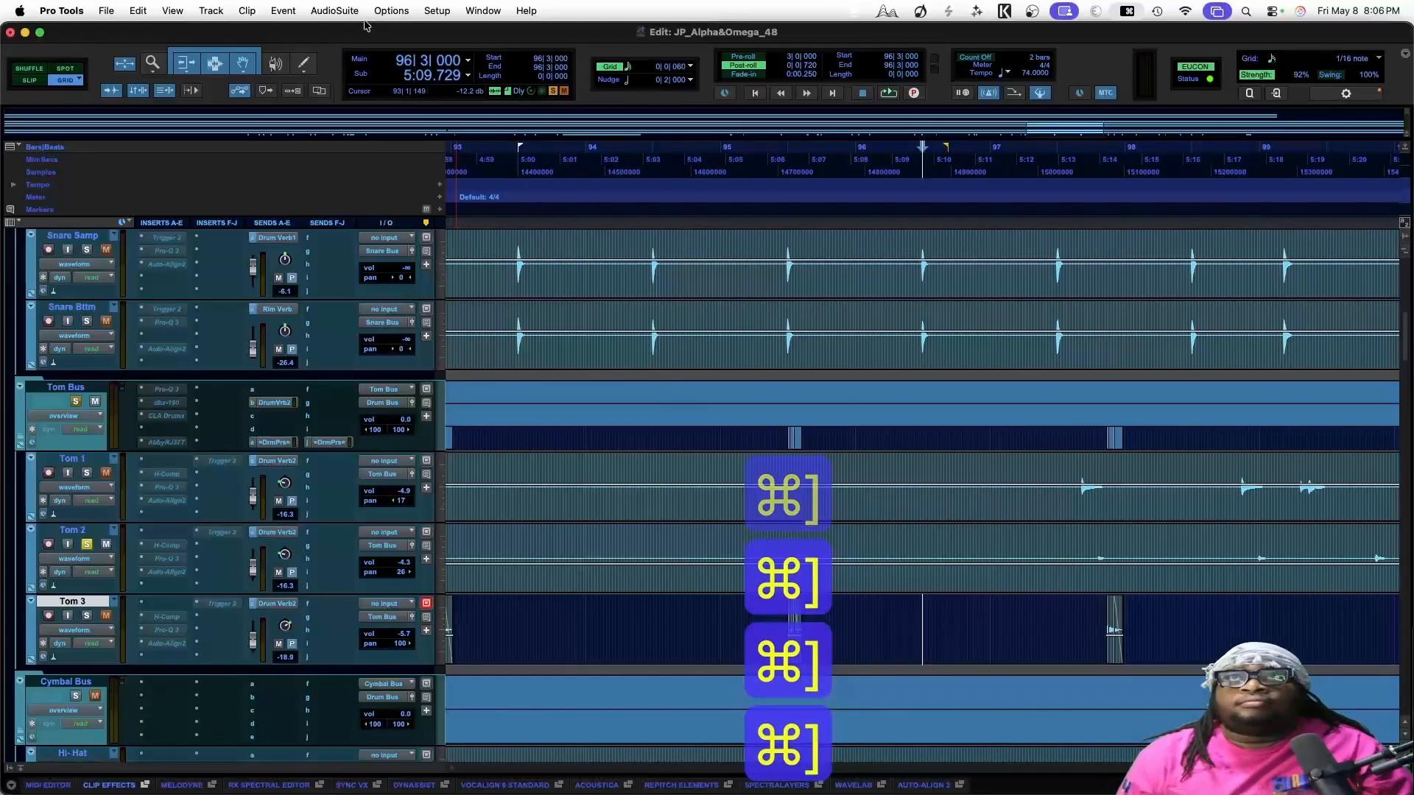
Reopen the Massey DRT AudioSuite plug-in and start importing a sample into its first sample slot
{"action": "left_click", "coordinate": [335, 11]}
{"action": "mouse_move", "coordinate": [391, 12]}
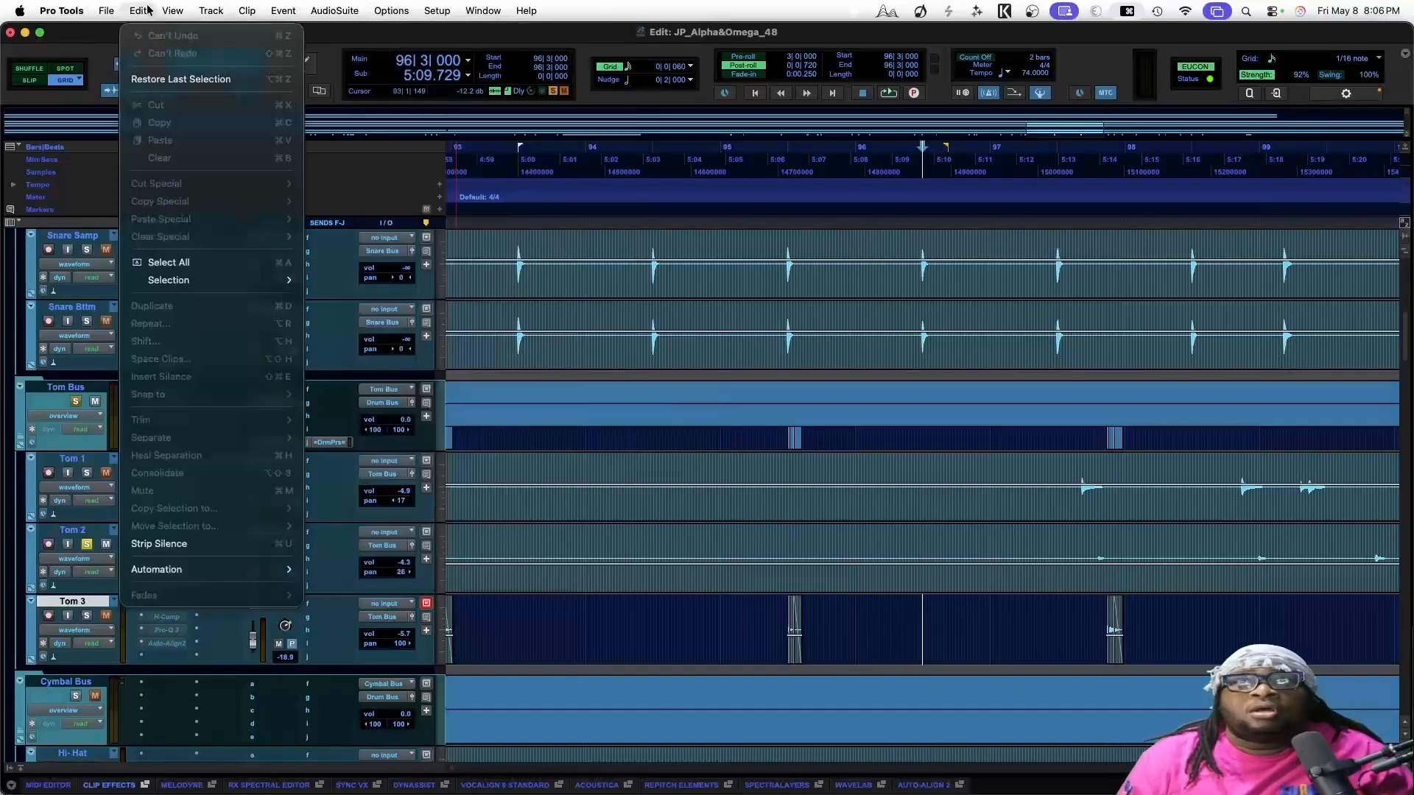
{"action": "mouse_move", "coordinate": [344, 10]}
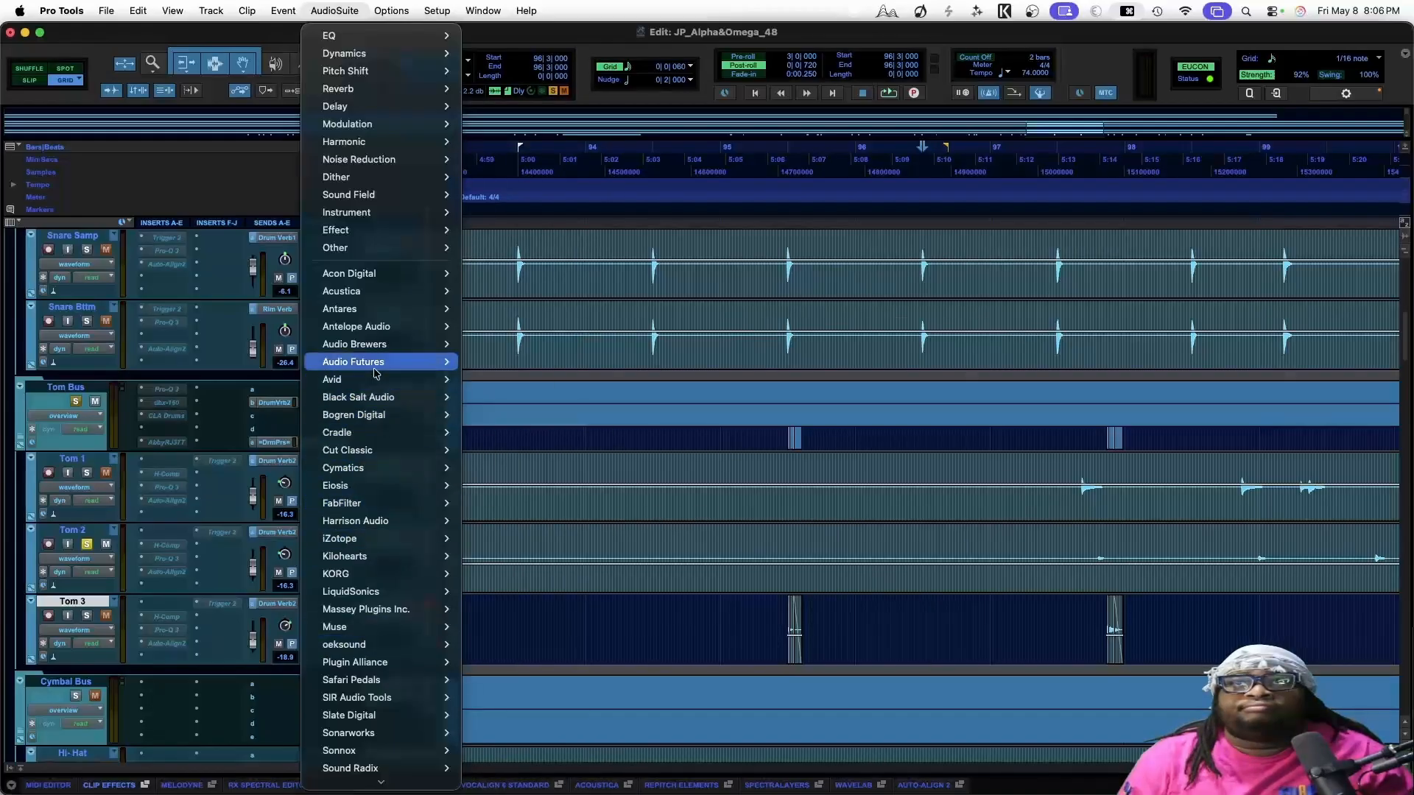
{"action": "mouse_move", "coordinate": [391, 456]}
{"action": "mouse_move", "coordinate": [390, 500]}
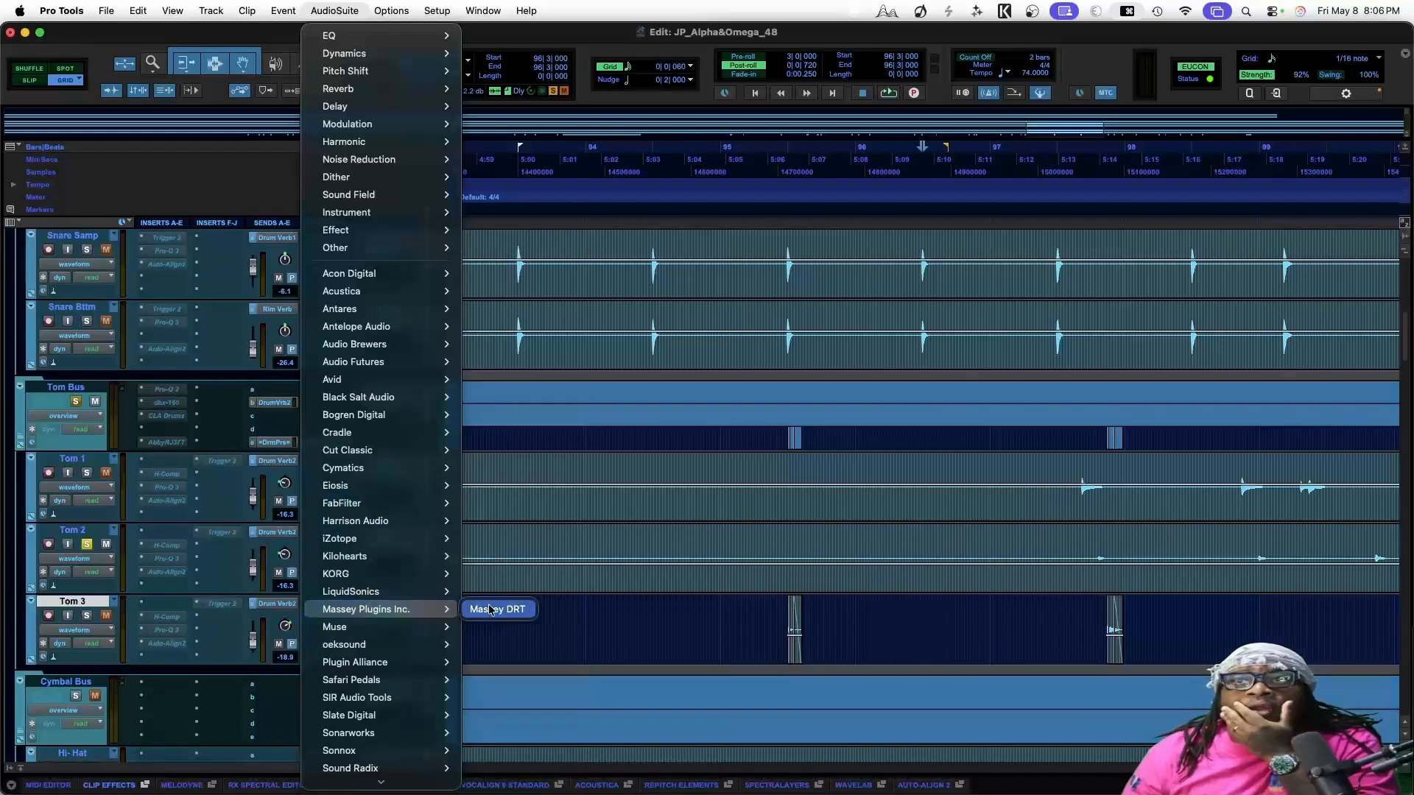
{"action": "left_click", "coordinate": [492, 597]}
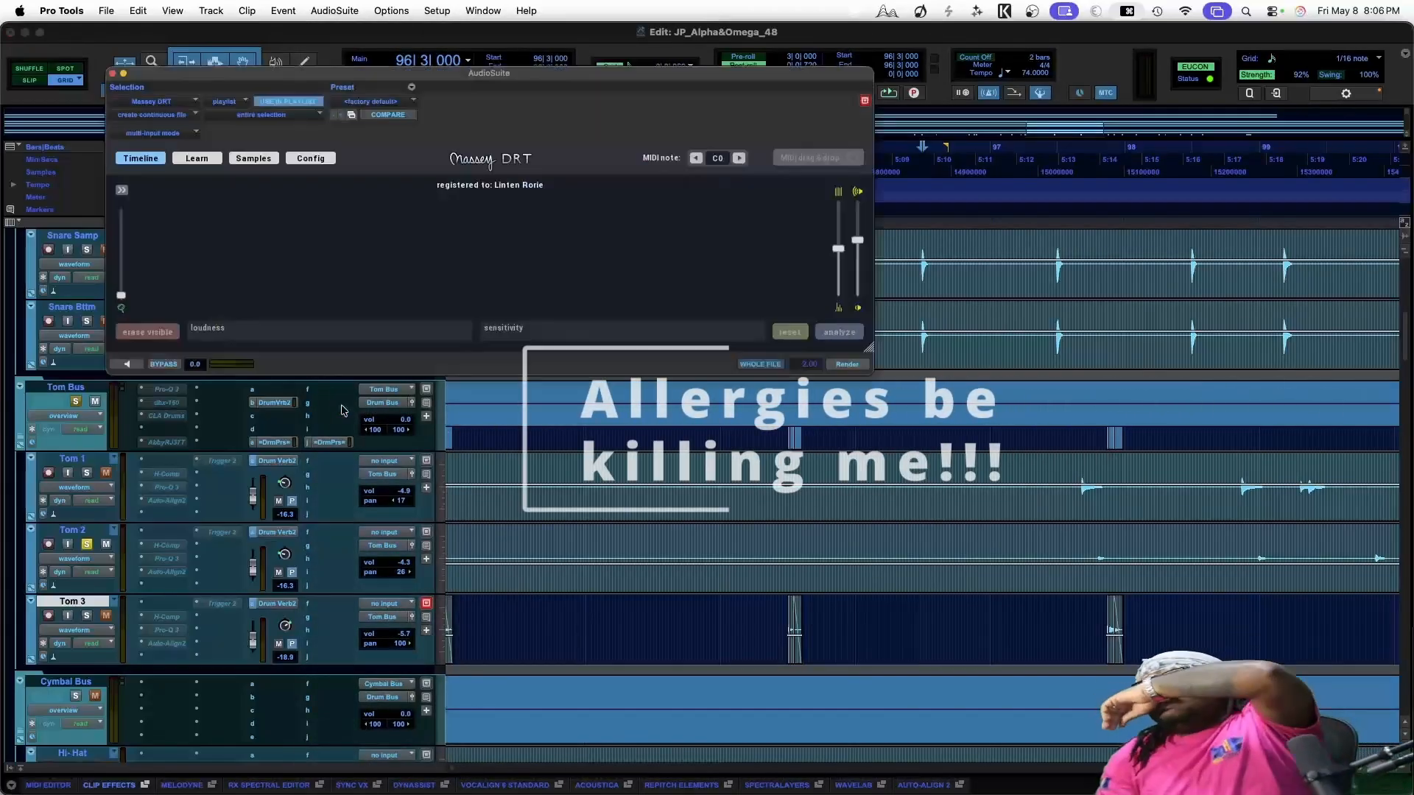
{"action": "left_click", "coordinate": [253, 158]}
{"action": "left_click", "coordinate": [134, 214]}
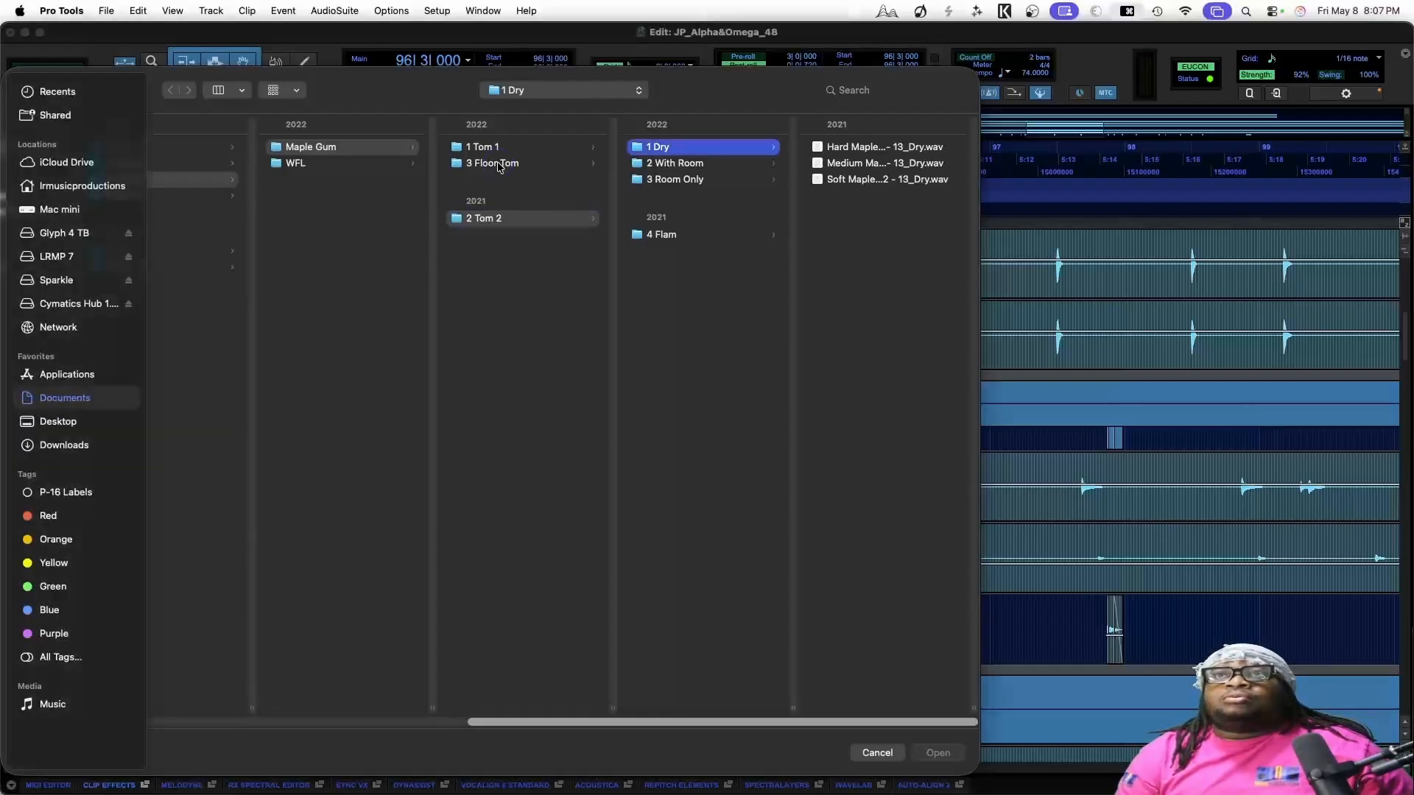
Audition Hard Maple Gum Floor 16_Dry.wav from the Maple Gum floor tom's dry samples
{"action": "left_click", "coordinate": [498, 163]}
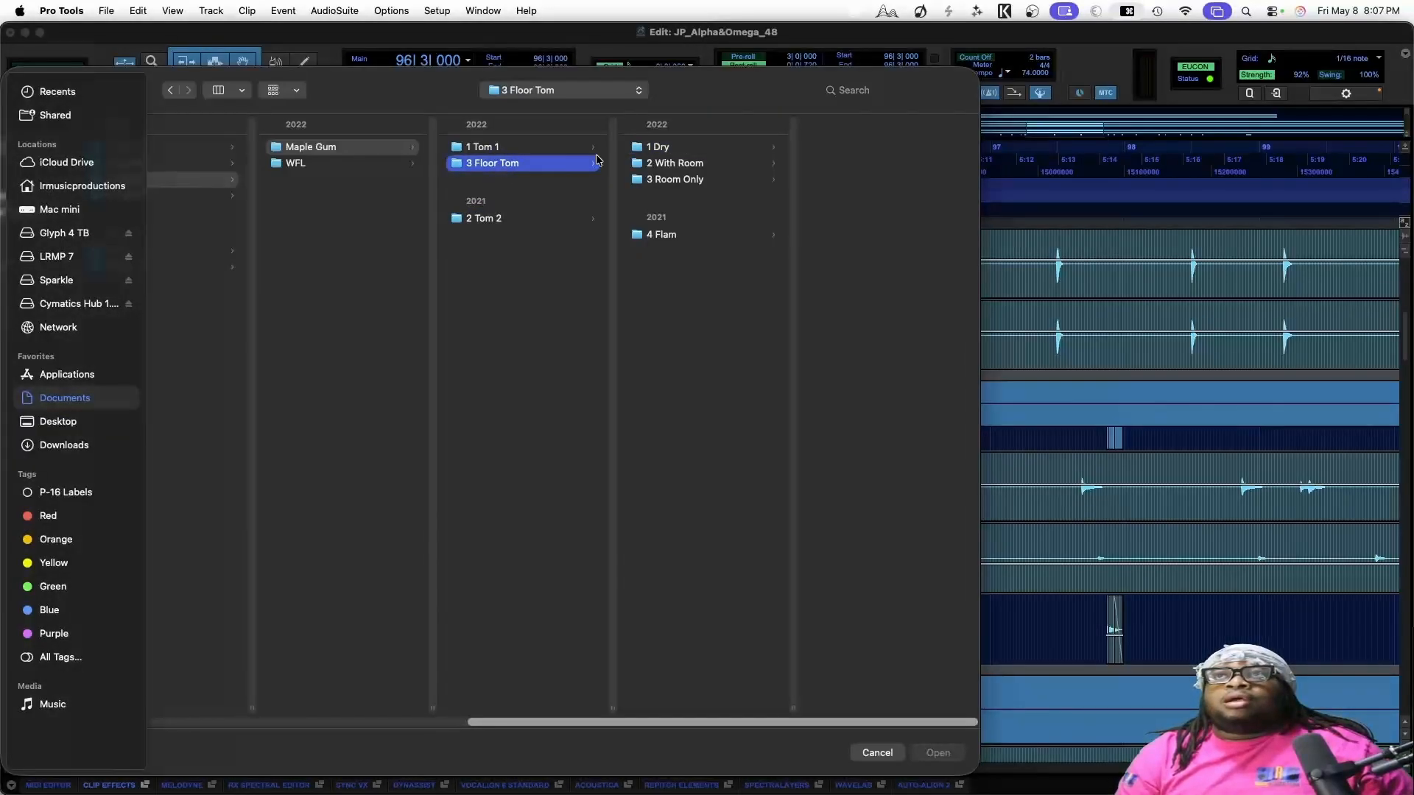
{"action": "left_click", "coordinate": [727, 151]}
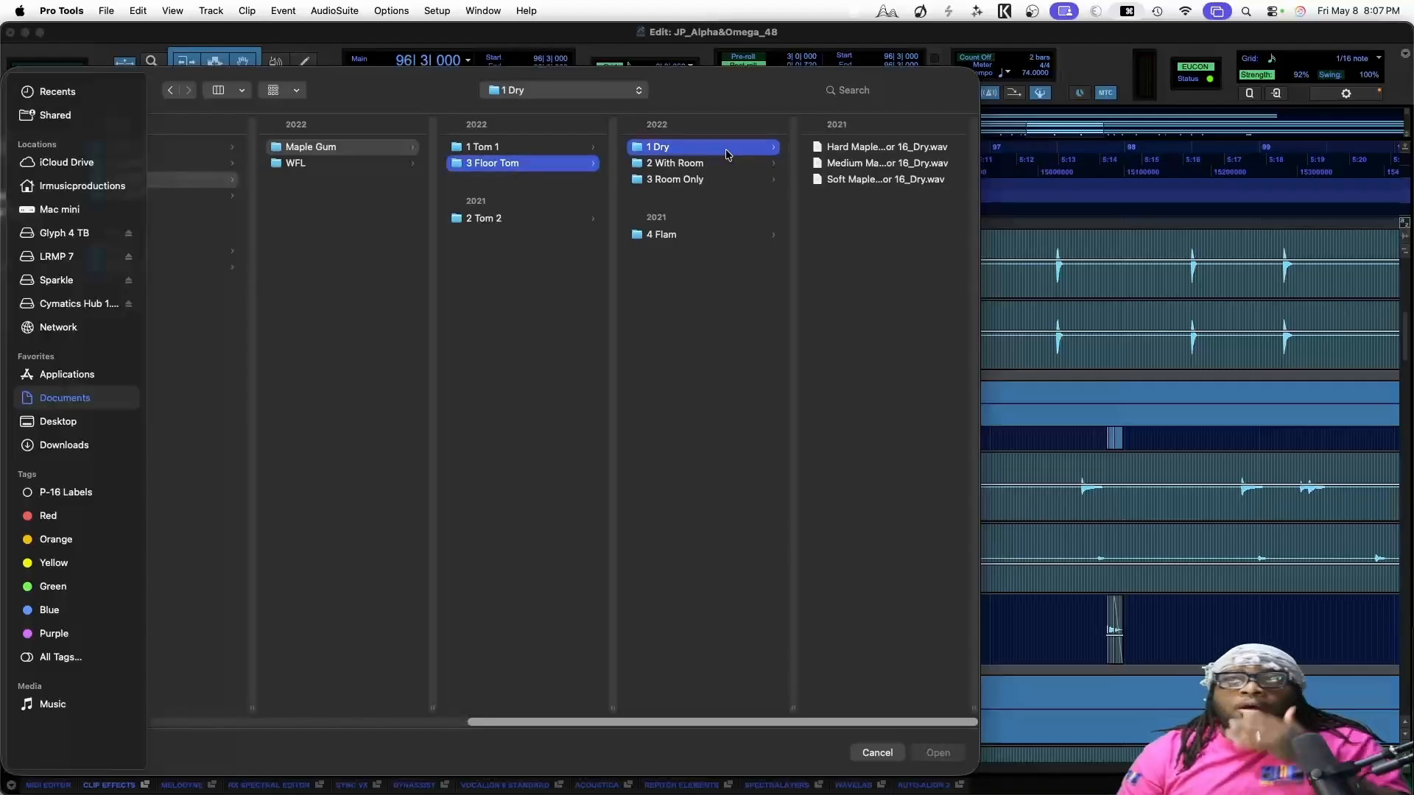
{"action": "left_click", "coordinate": [844, 148]}
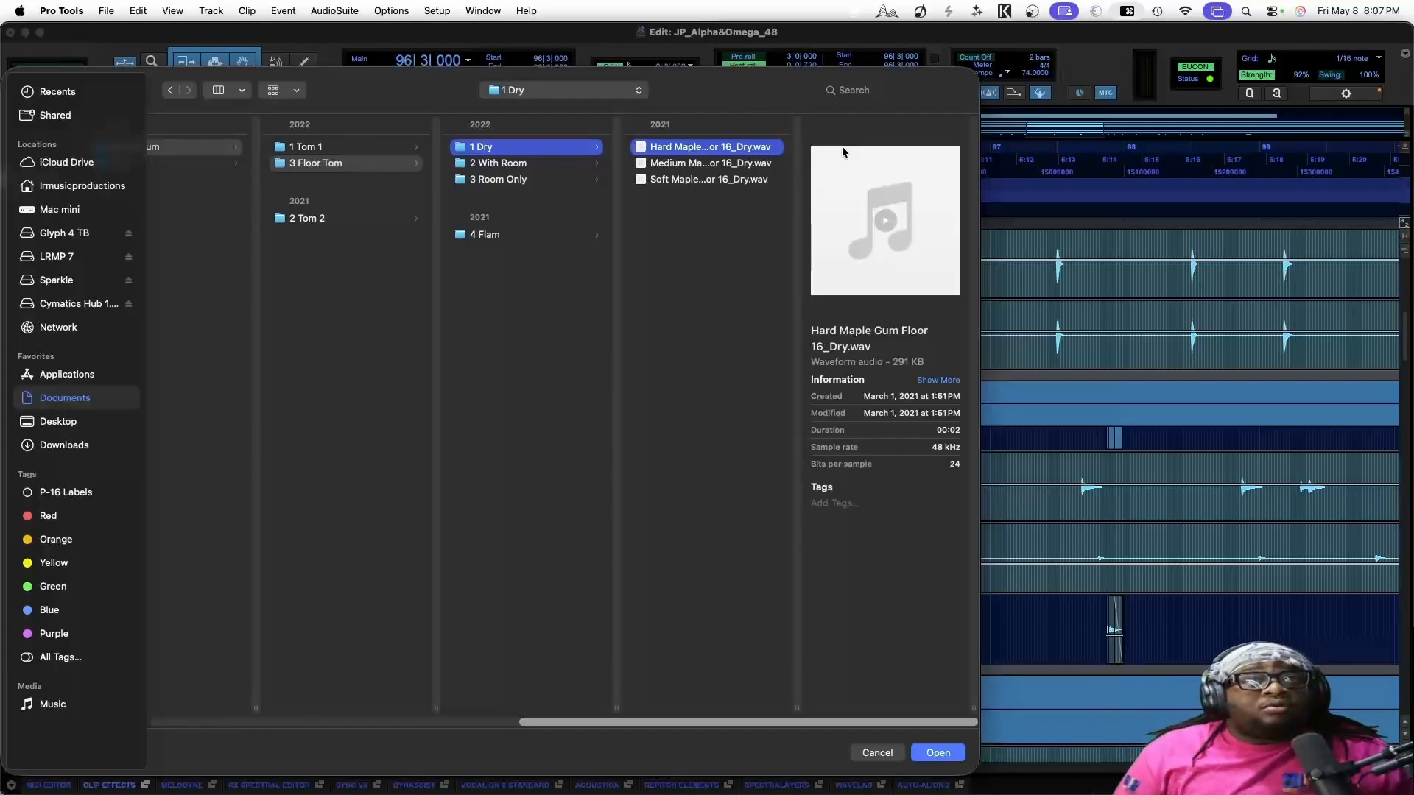
{"action": "key", "text": "space"}
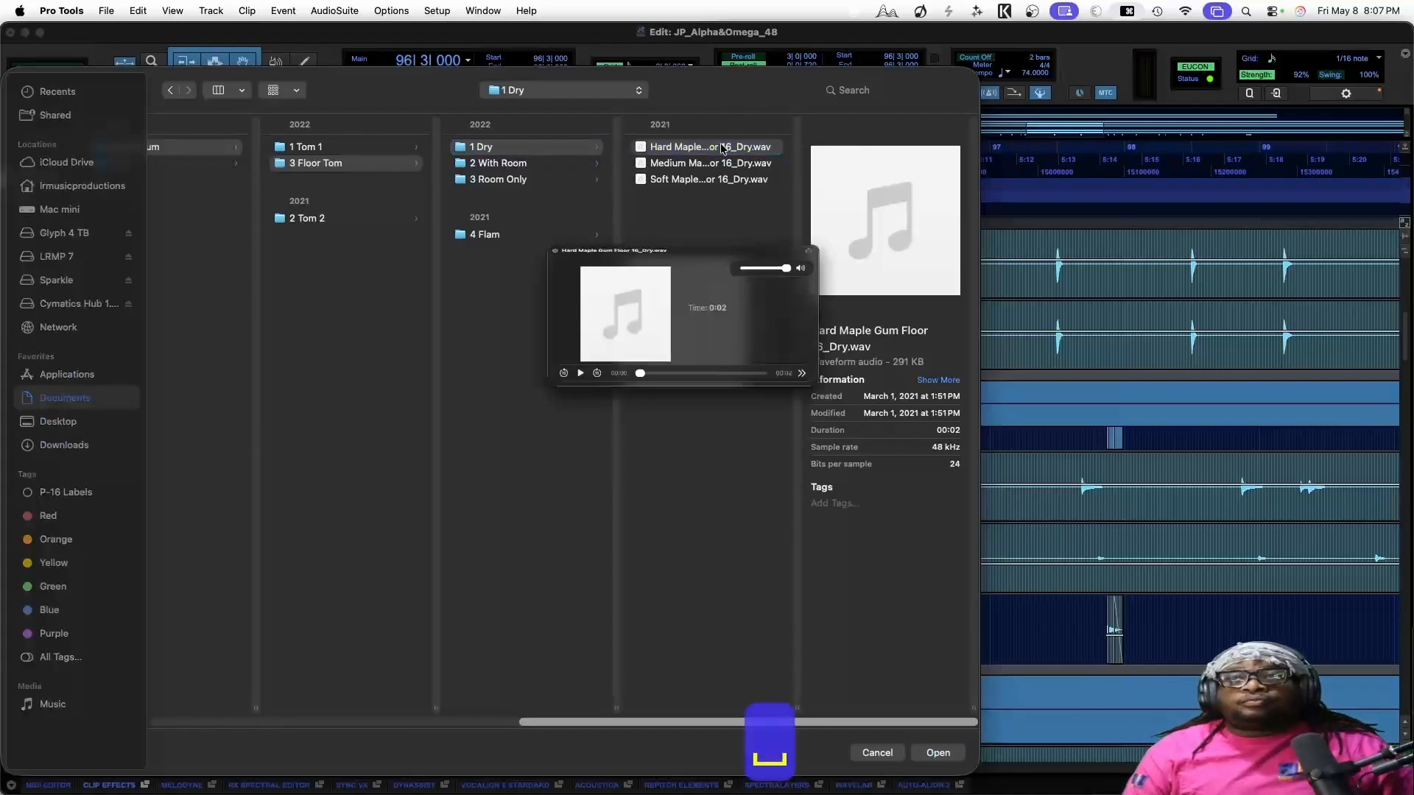
{"action": "key", "text": "space"}
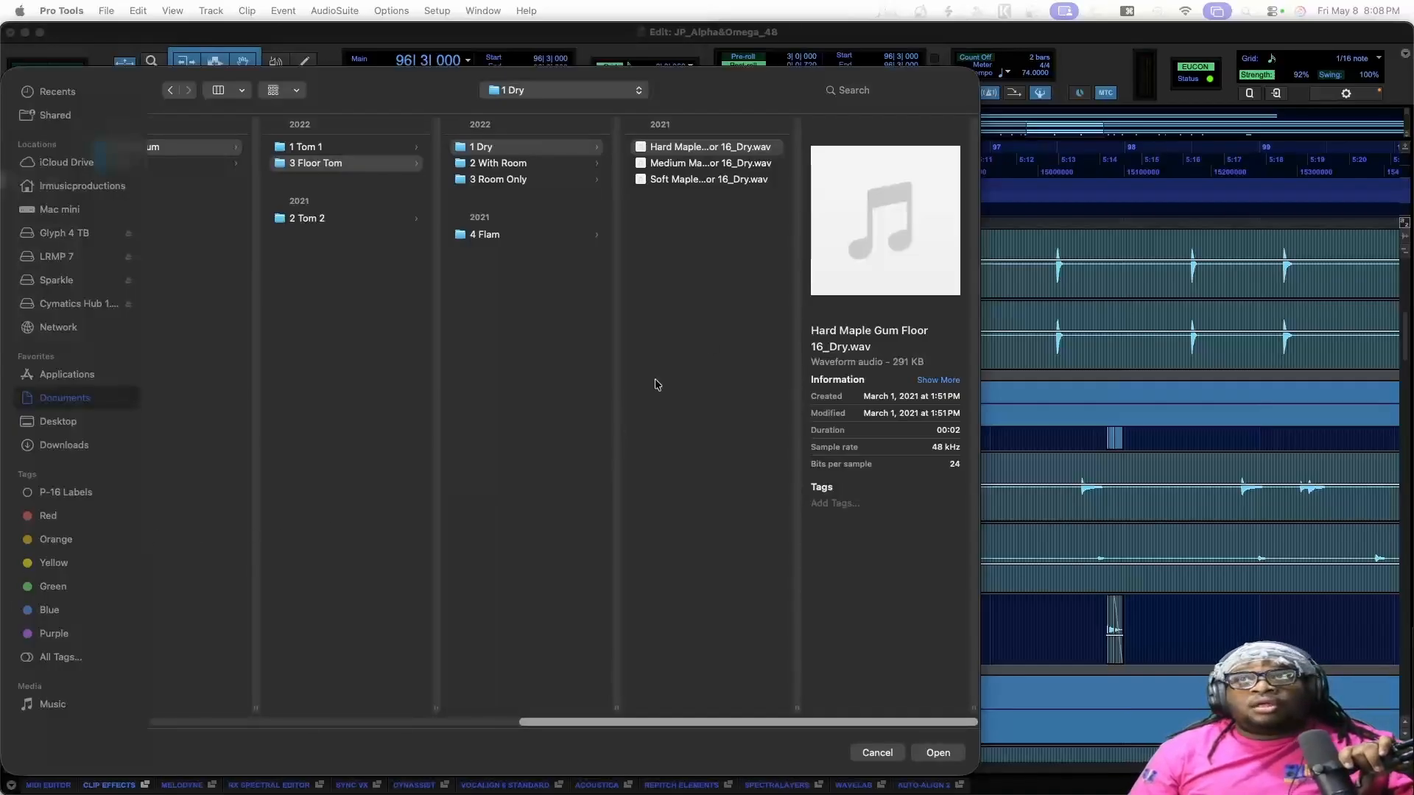
{"action": "left_click", "coordinate": [695, 150]}
{"action": "key", "text": "space"}
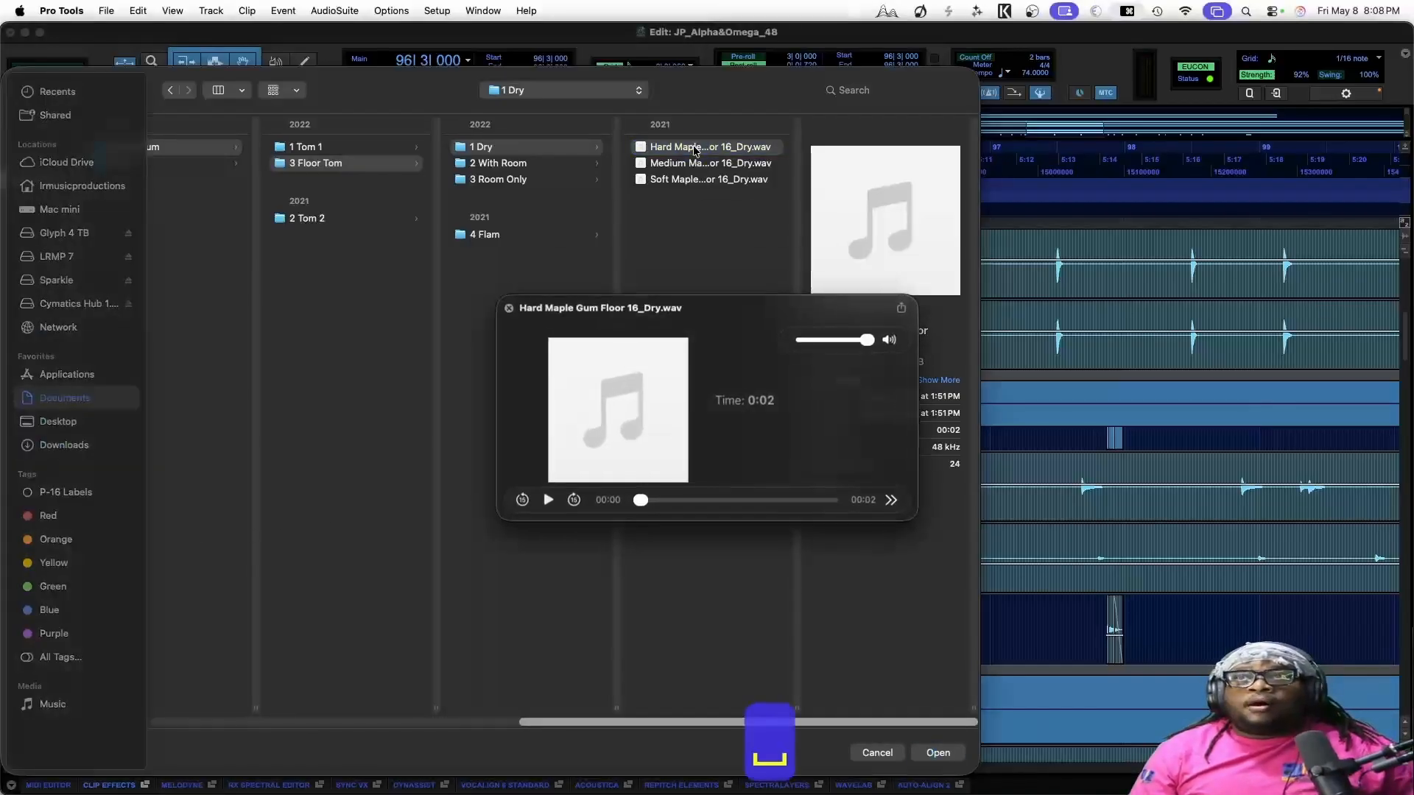
{"action": "key", "text": "space"}
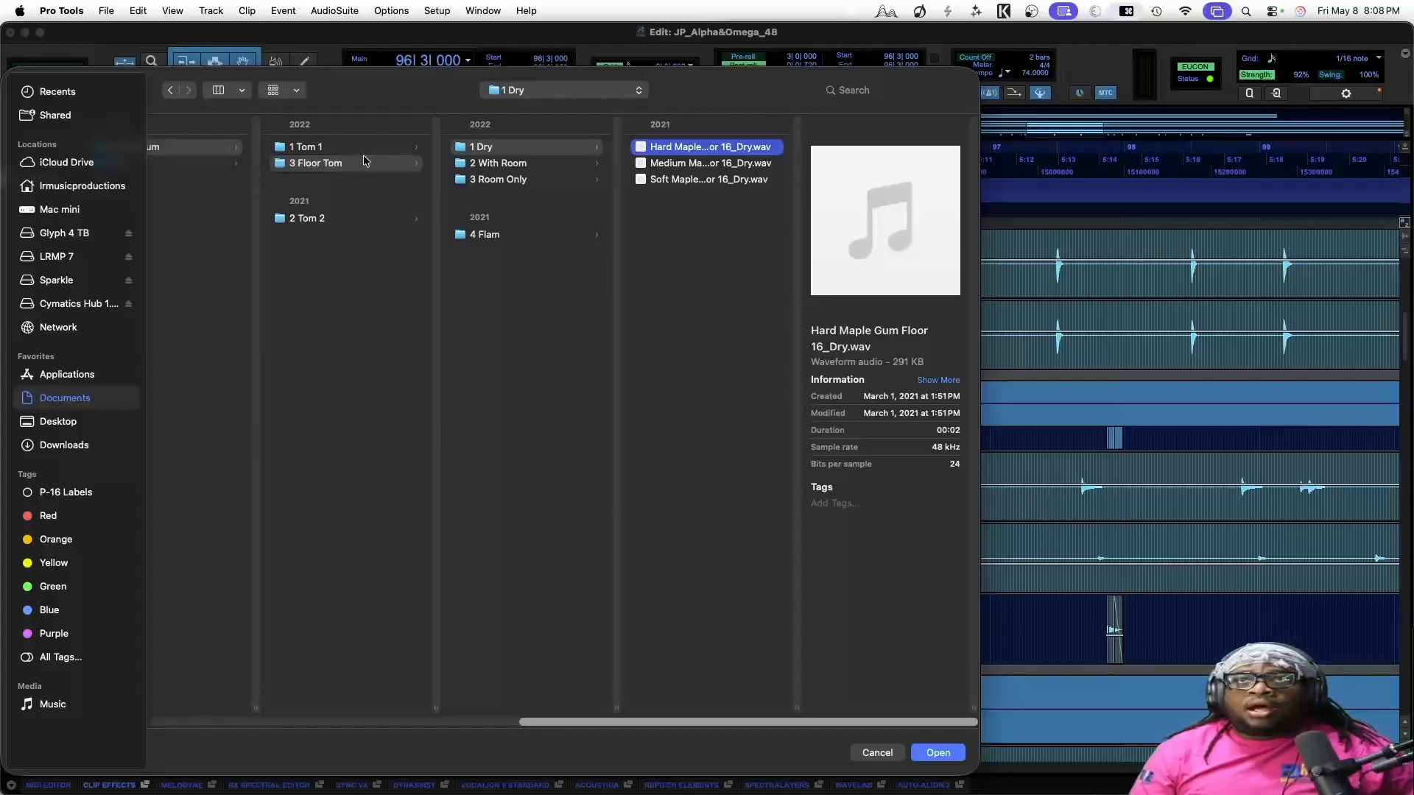
Browse the dry Tom 2 samples of the Maple Gum and WFL kits and highlight Hard 1 WFL 13x10 Tom 2_Dry.wav
{"action": "left_click", "coordinate": [311, 221]}
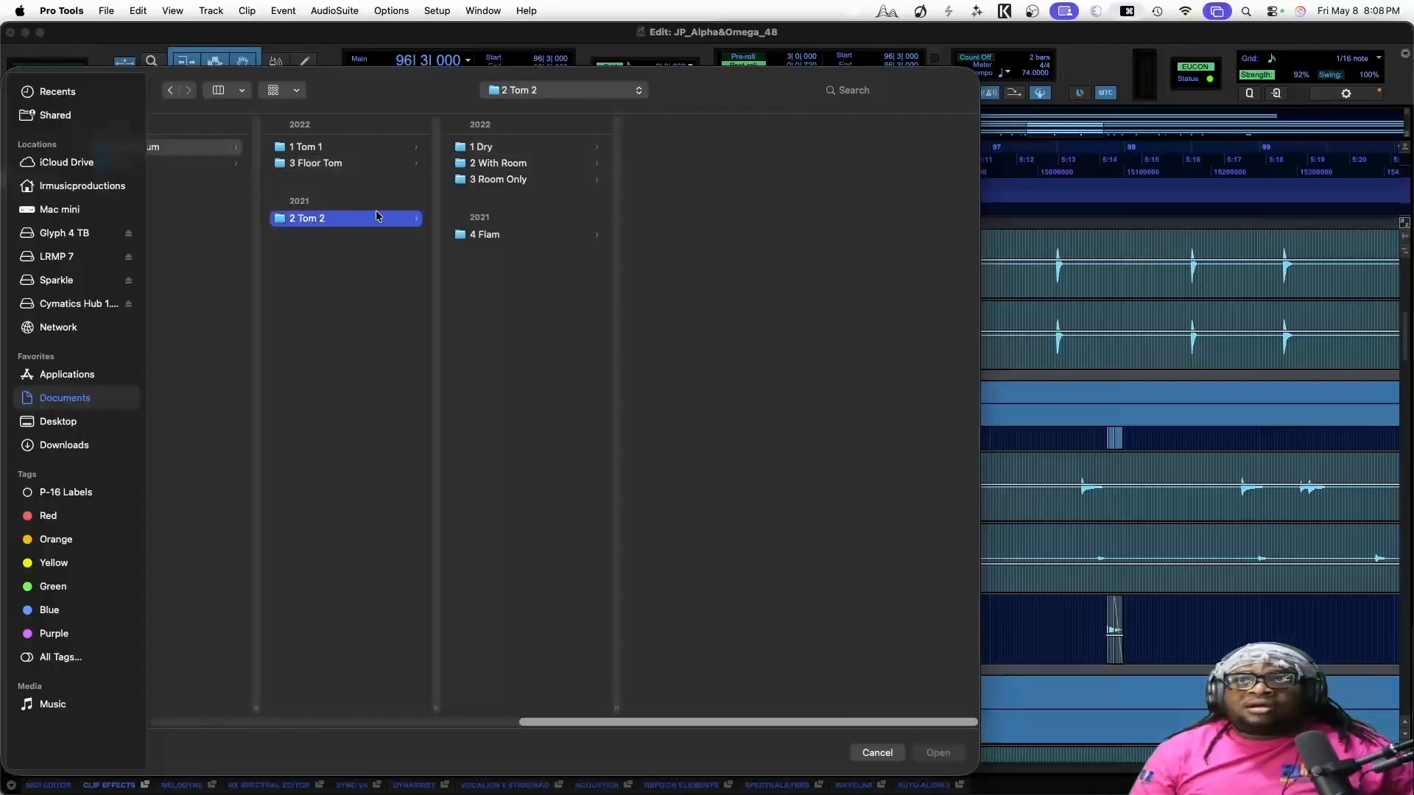
{"action": "left_click", "coordinate": [495, 146]}
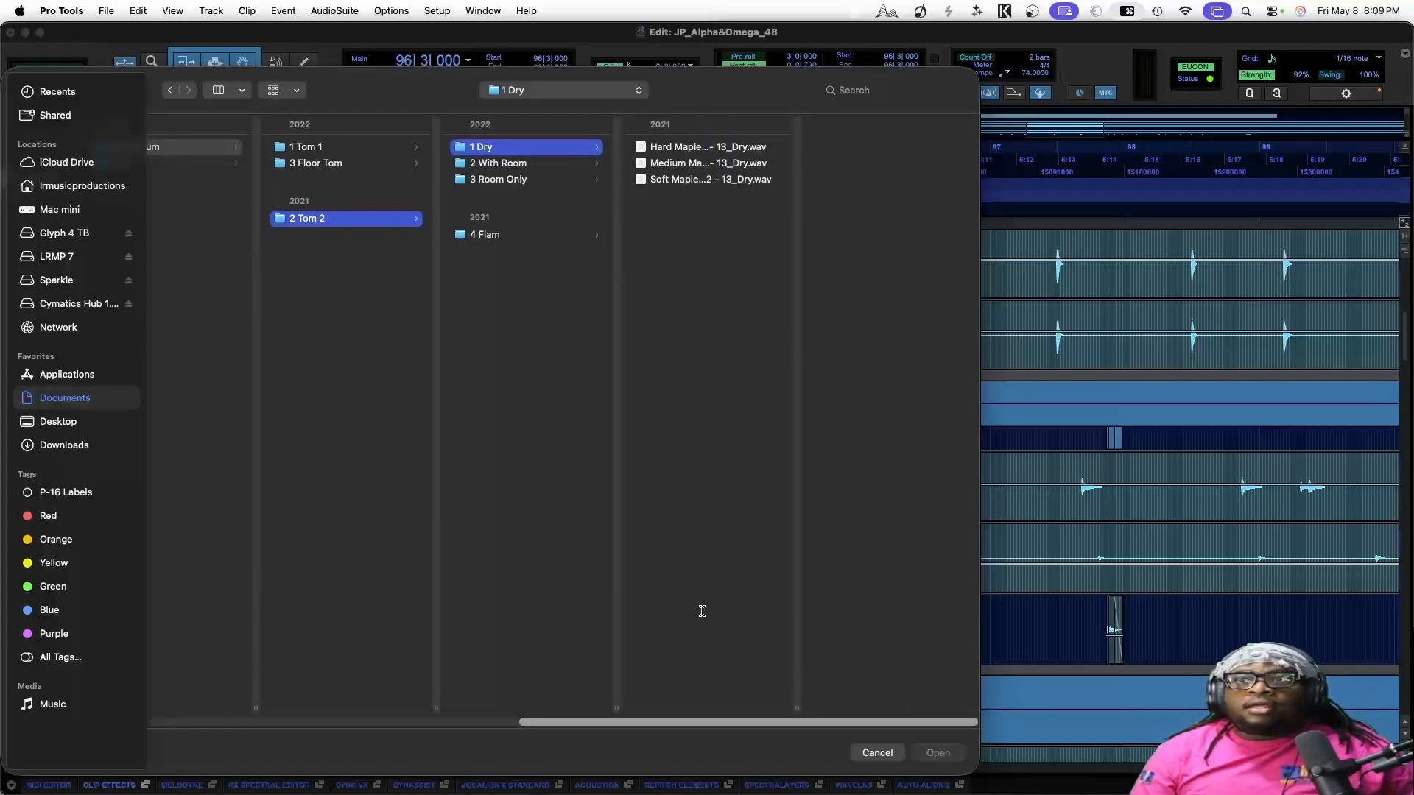
{"action": "left_click_drag", "start_coordinate": [716, 724], "coordinate": [302, 724]}
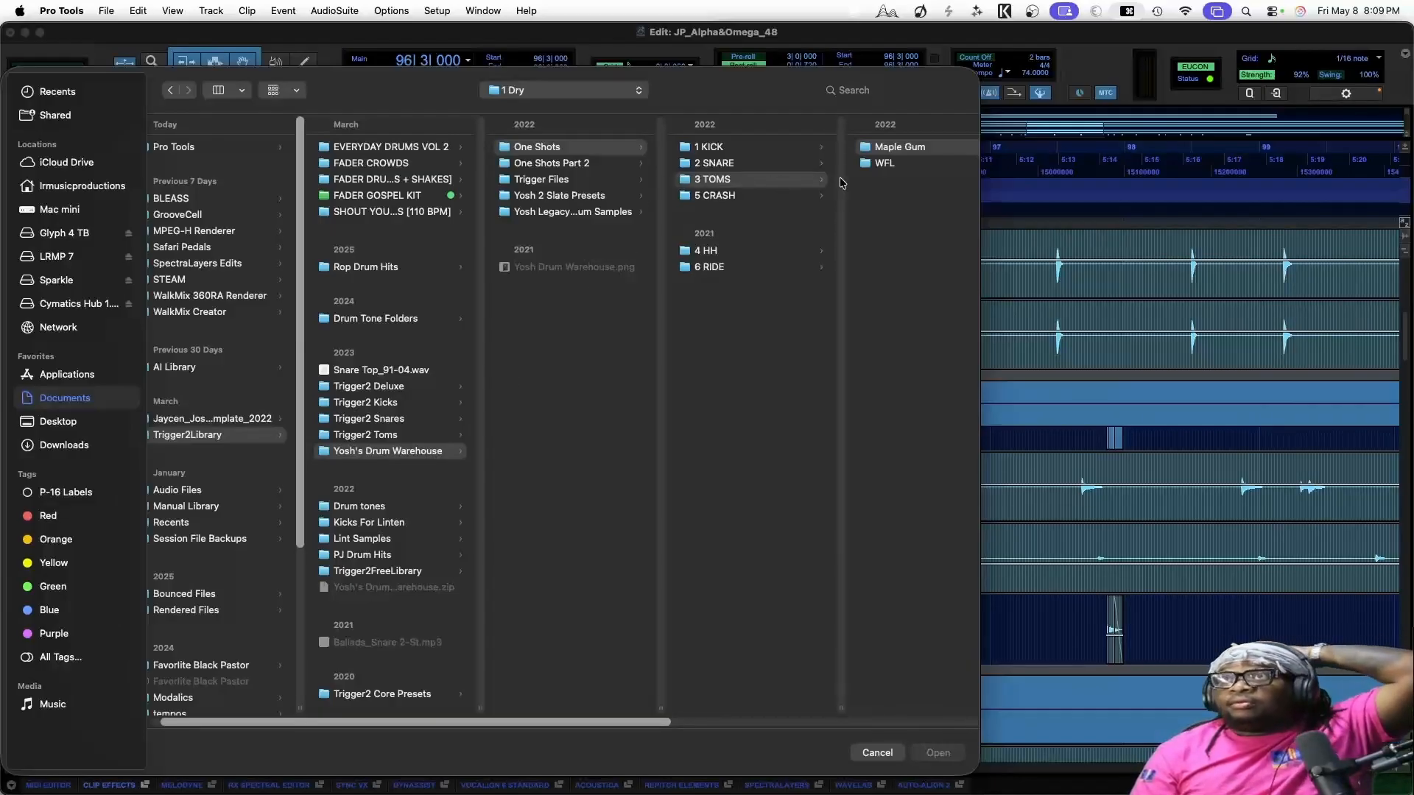
{"action": "left_click", "coordinate": [902, 163]}
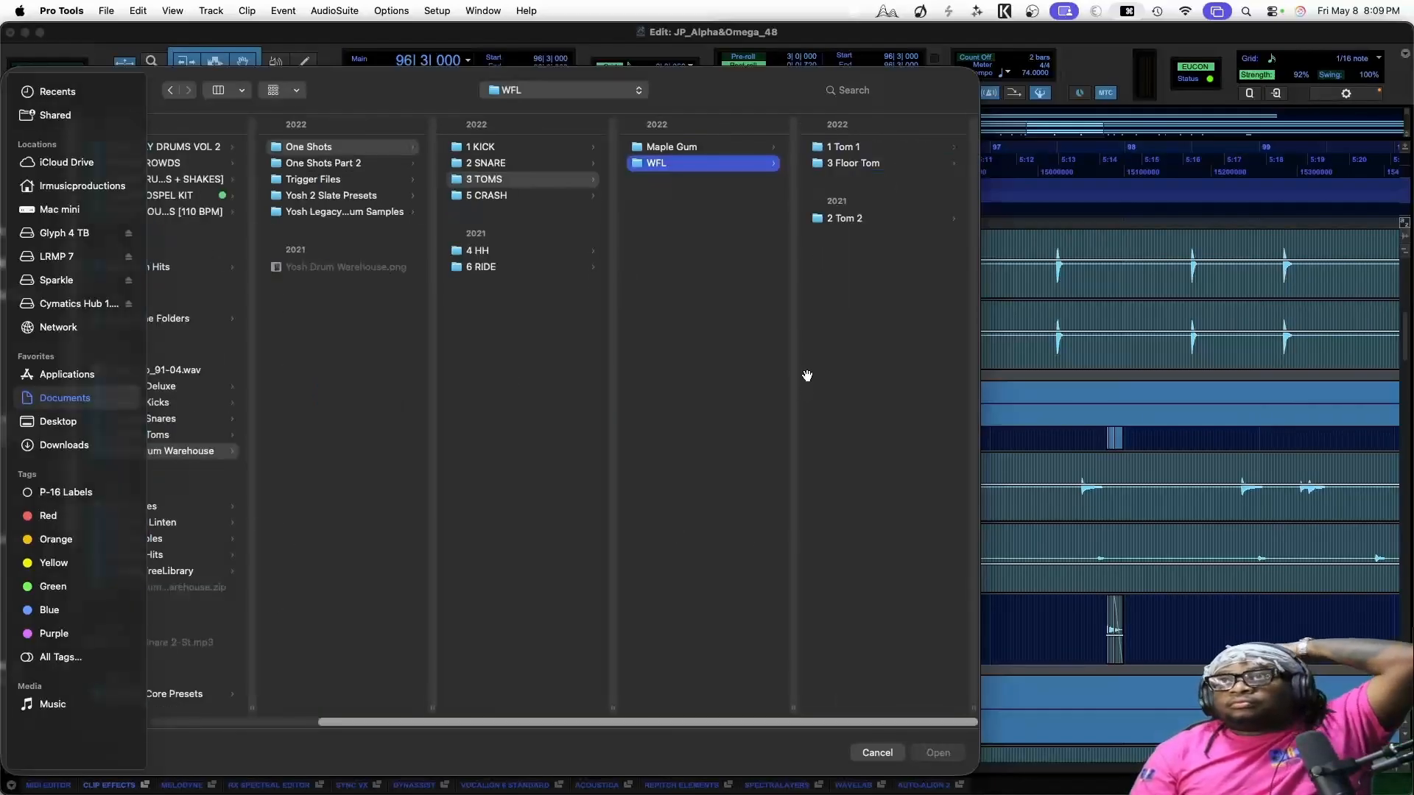
{"action": "left_click", "coordinate": [854, 220]}
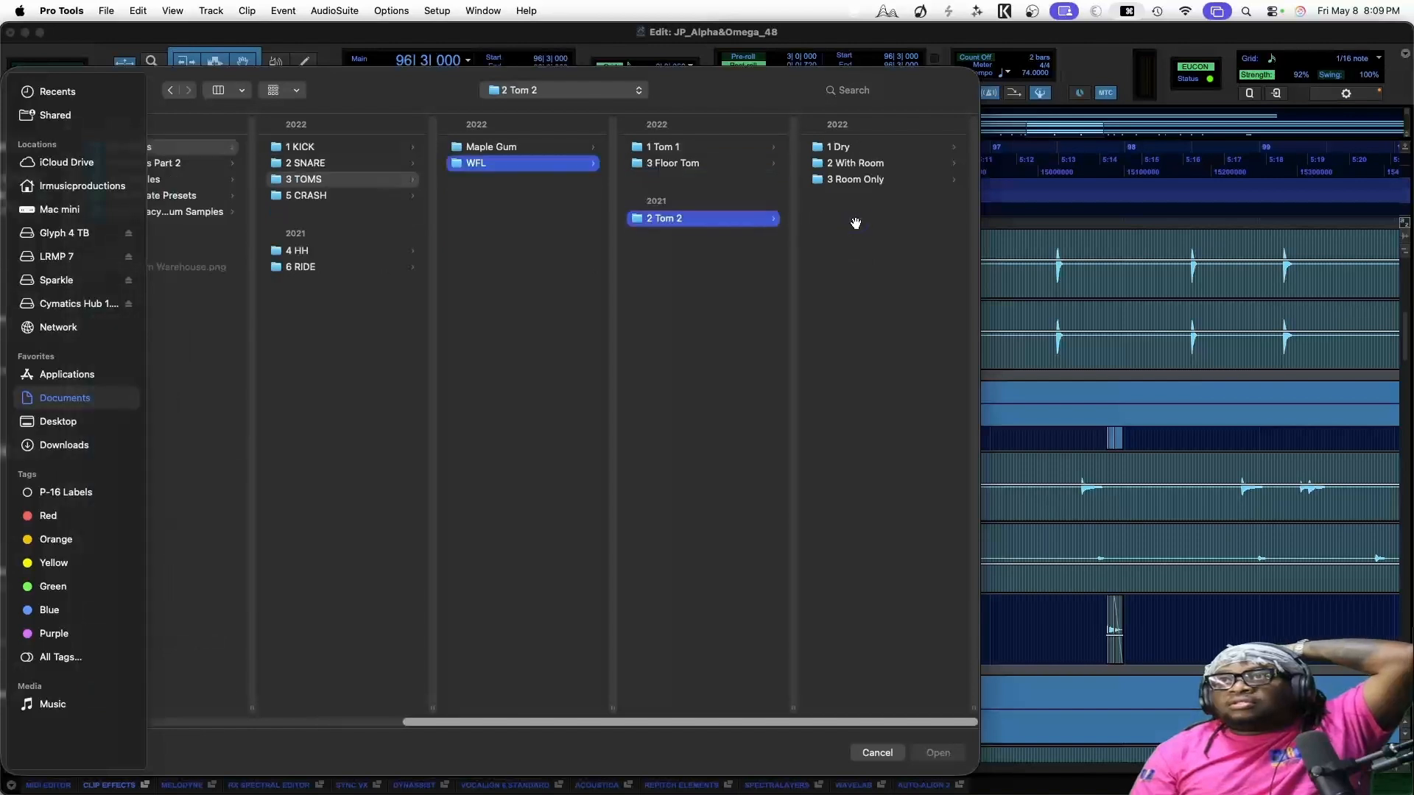
{"action": "left_click", "coordinate": [839, 146]}
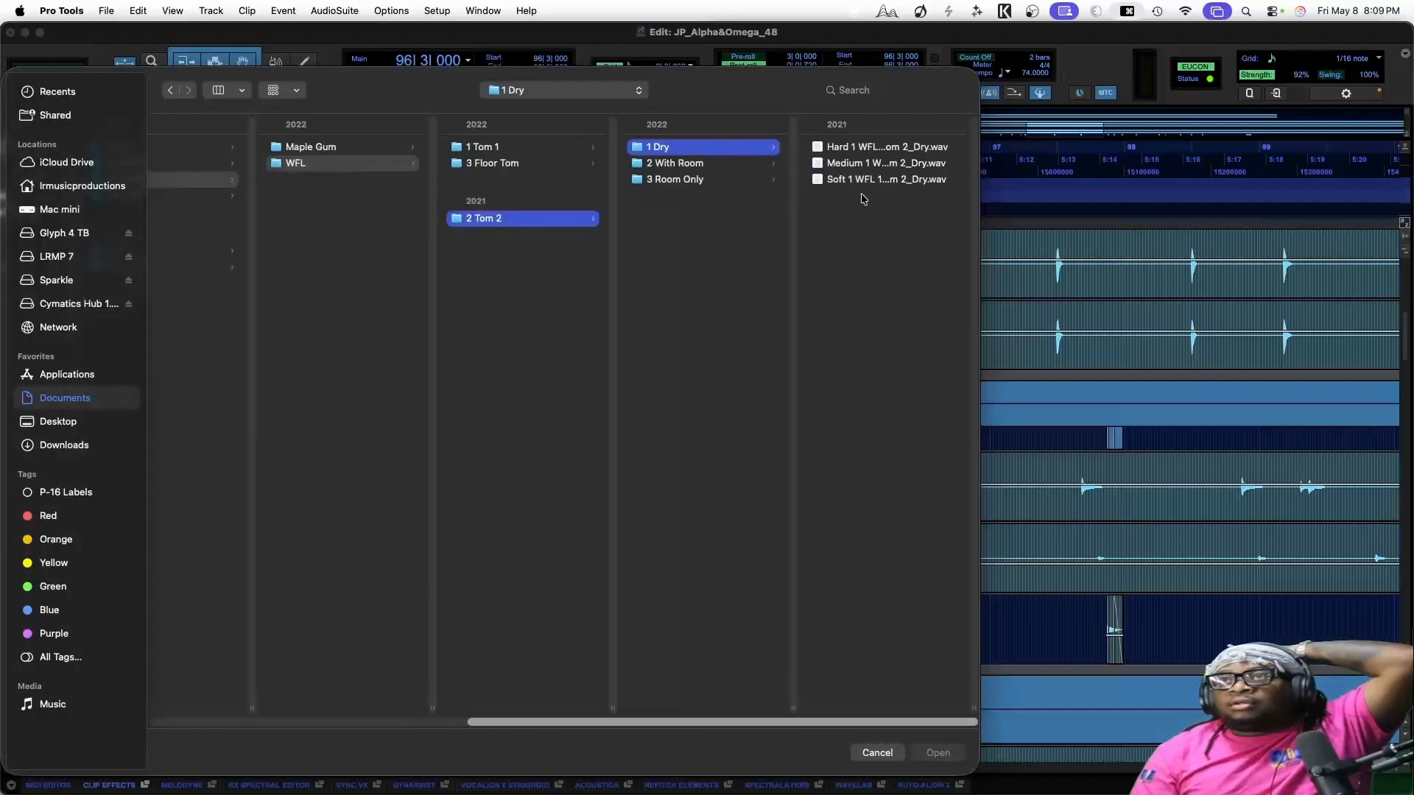
{"action": "left_click", "coordinate": [900, 147]}
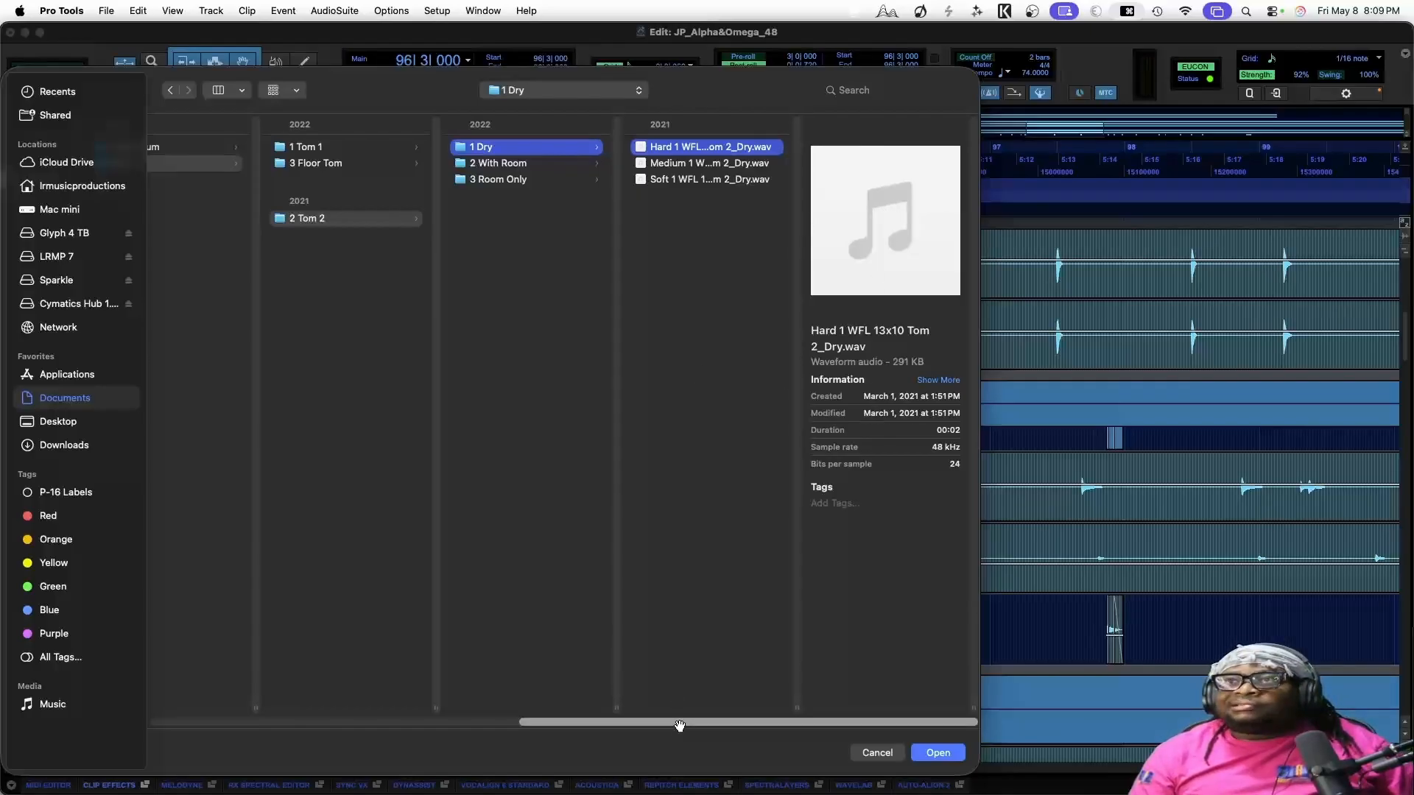
Browse the Yosh 2 Slate Presets and Yosh Legacy Drum Samples folders in Yosh's Drum Warehouse for tom samples
{"action": "left_click_drag", "start_coordinate": [679, 725], "coordinate": [369, 705]}
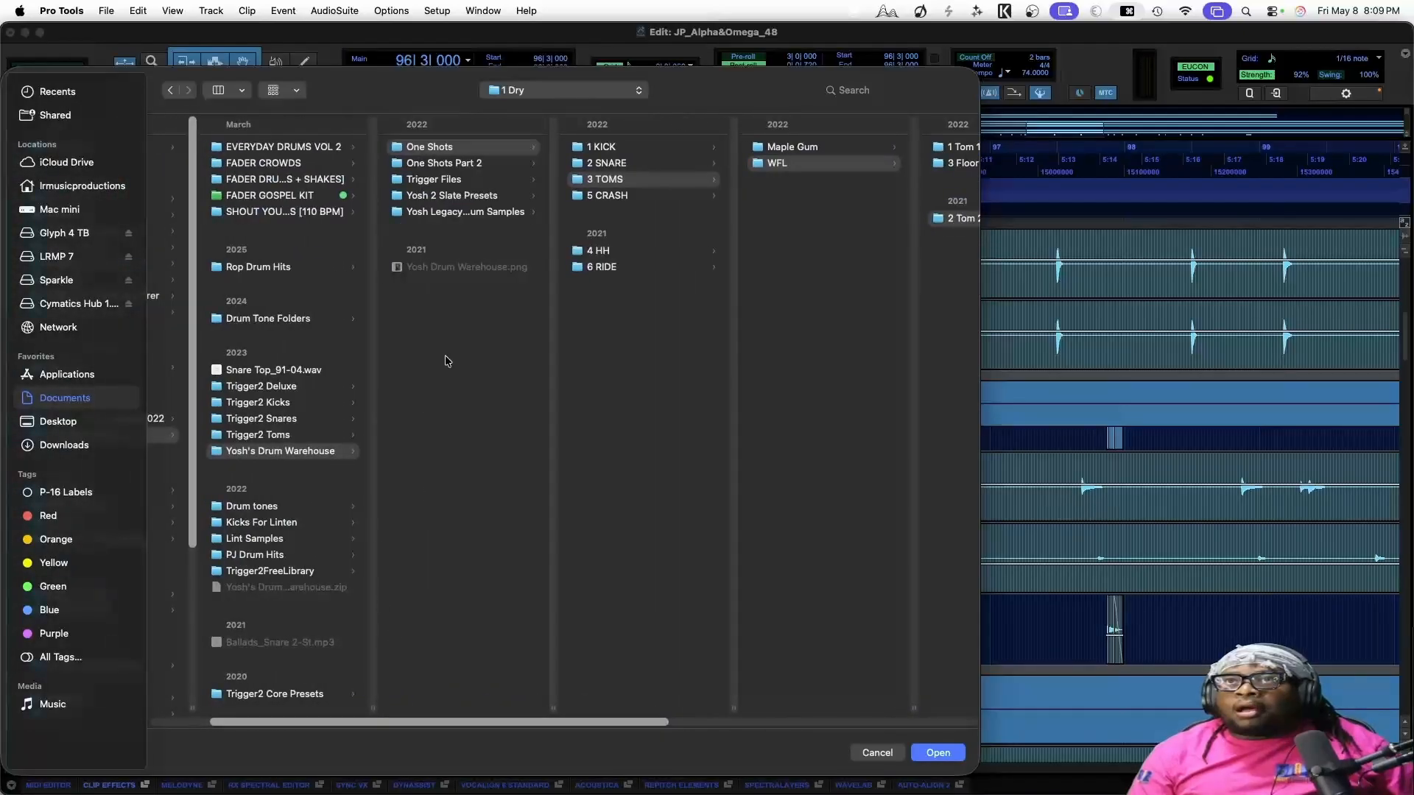
{"action": "left_click", "coordinate": [453, 196]}
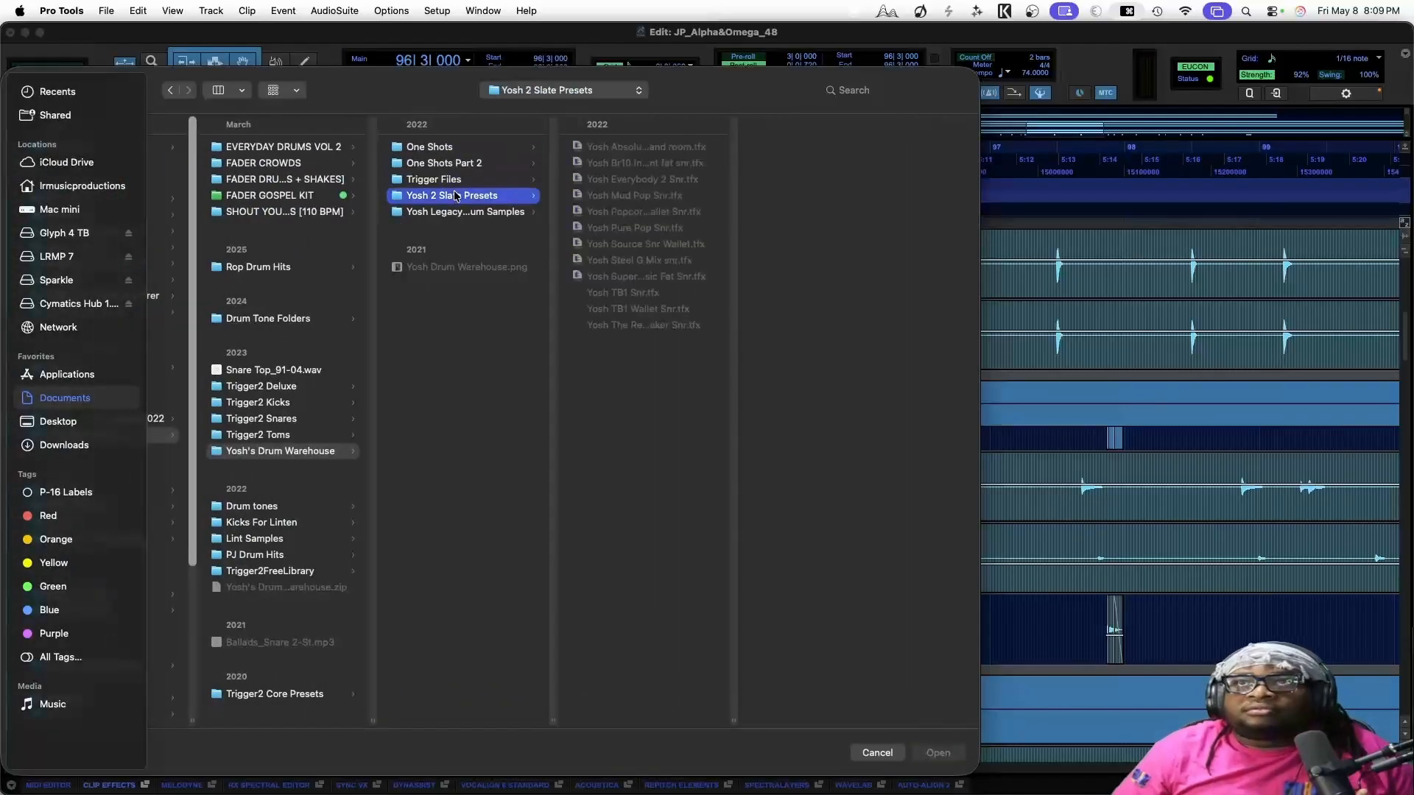
{"action": "left_click", "coordinate": [454, 211]}
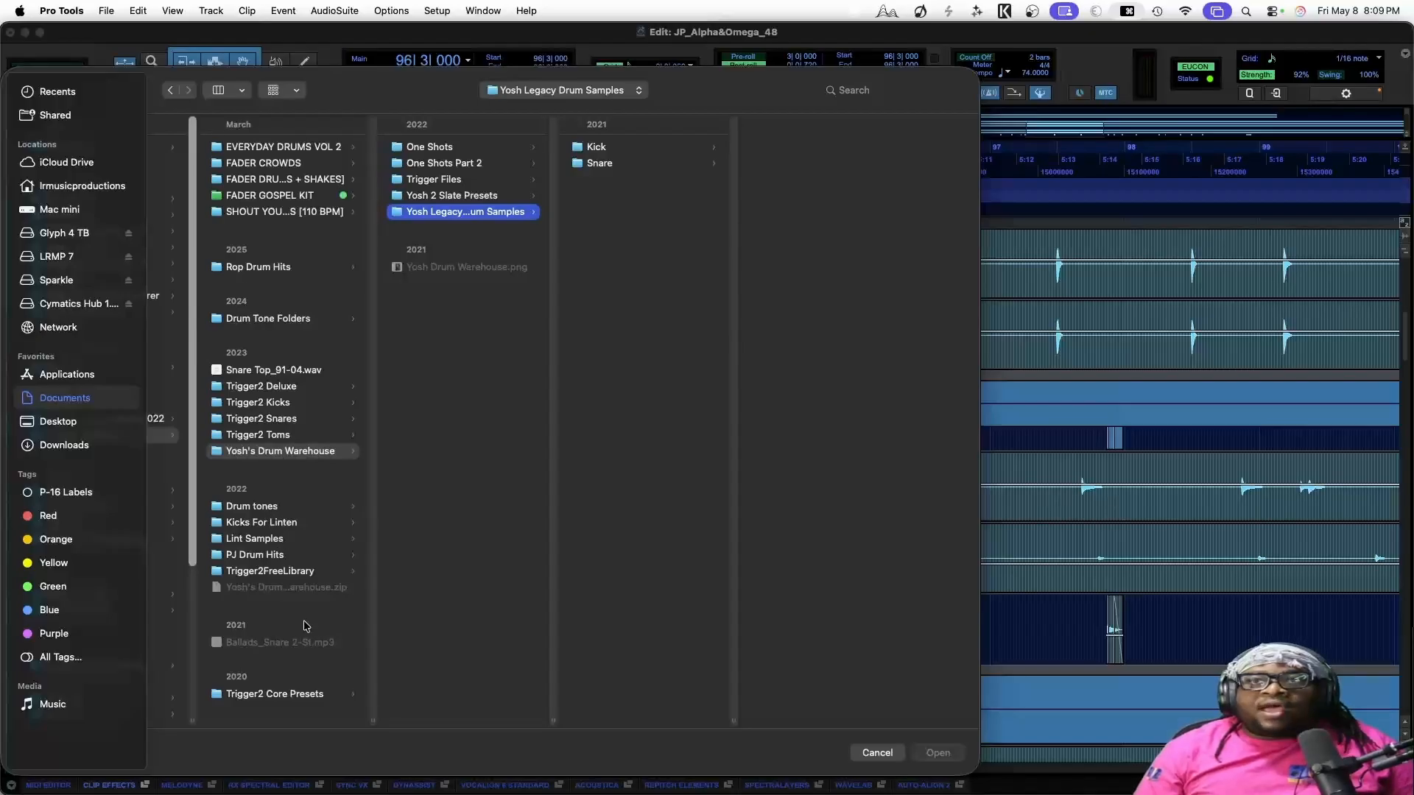
Check Trigger2 Core Presets and the Maple Tom1 folder among the Trigger2FreeLibrary toms for usable samples
{"action": "left_click", "coordinate": [276, 696]}
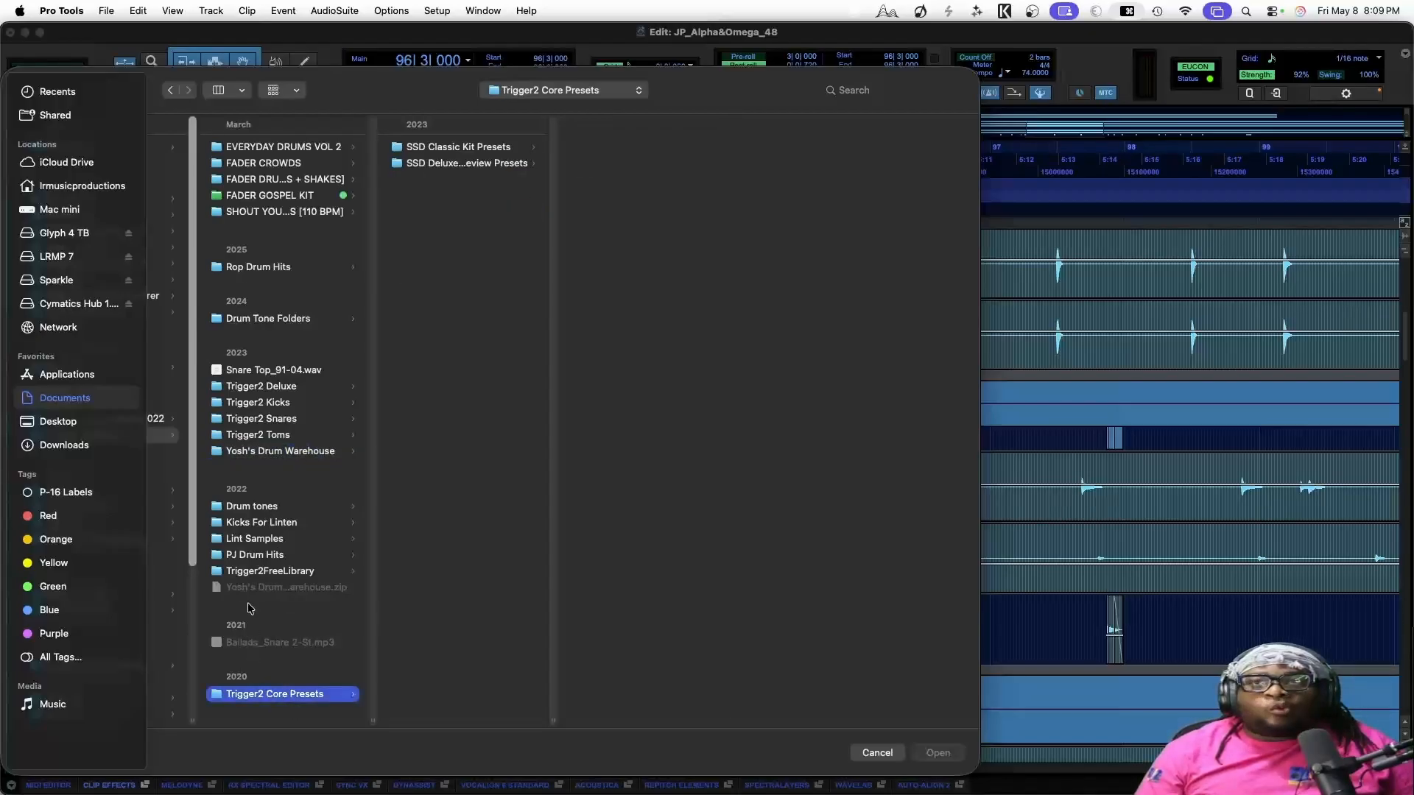
{"action": "left_click", "coordinate": [250, 572]}
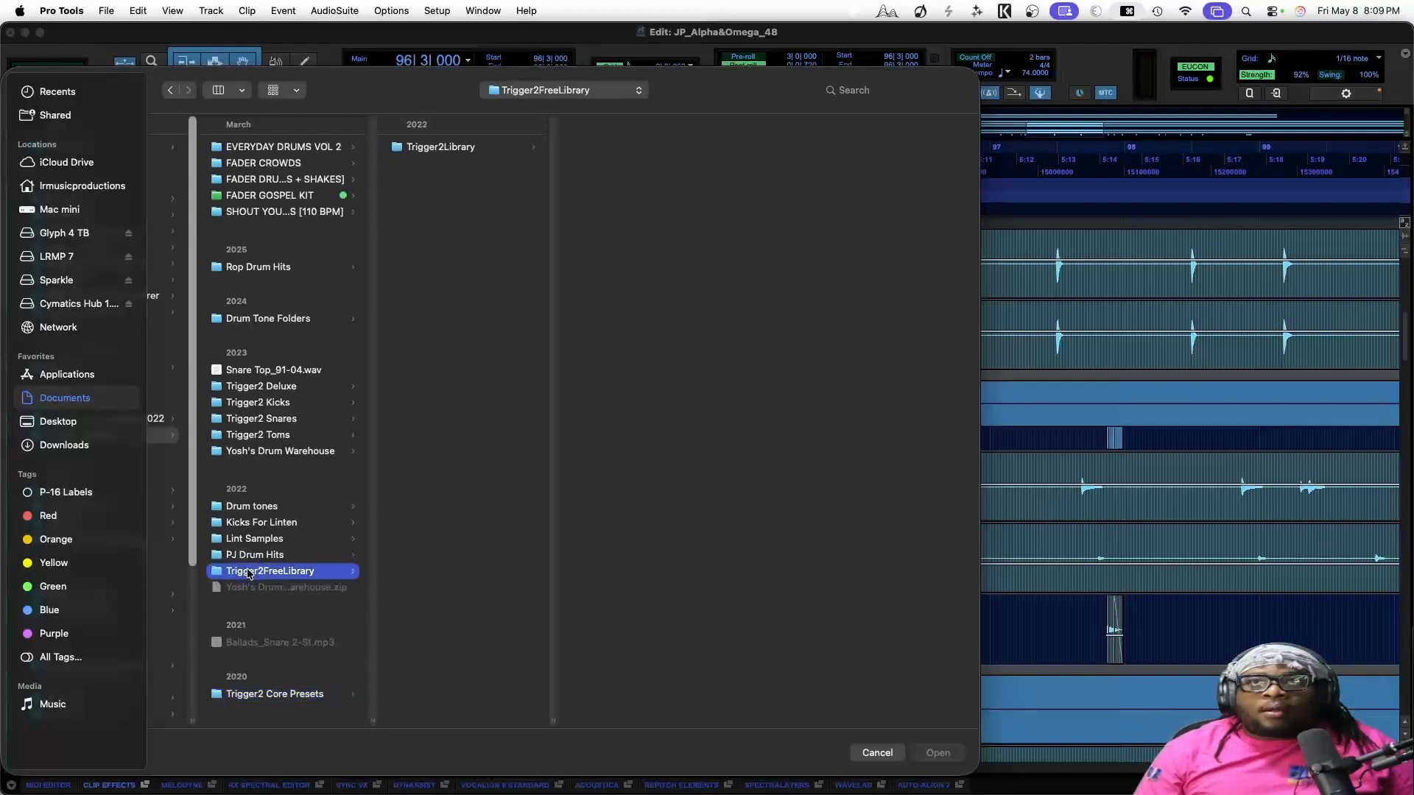
{"action": "left_click", "coordinate": [448, 148]}
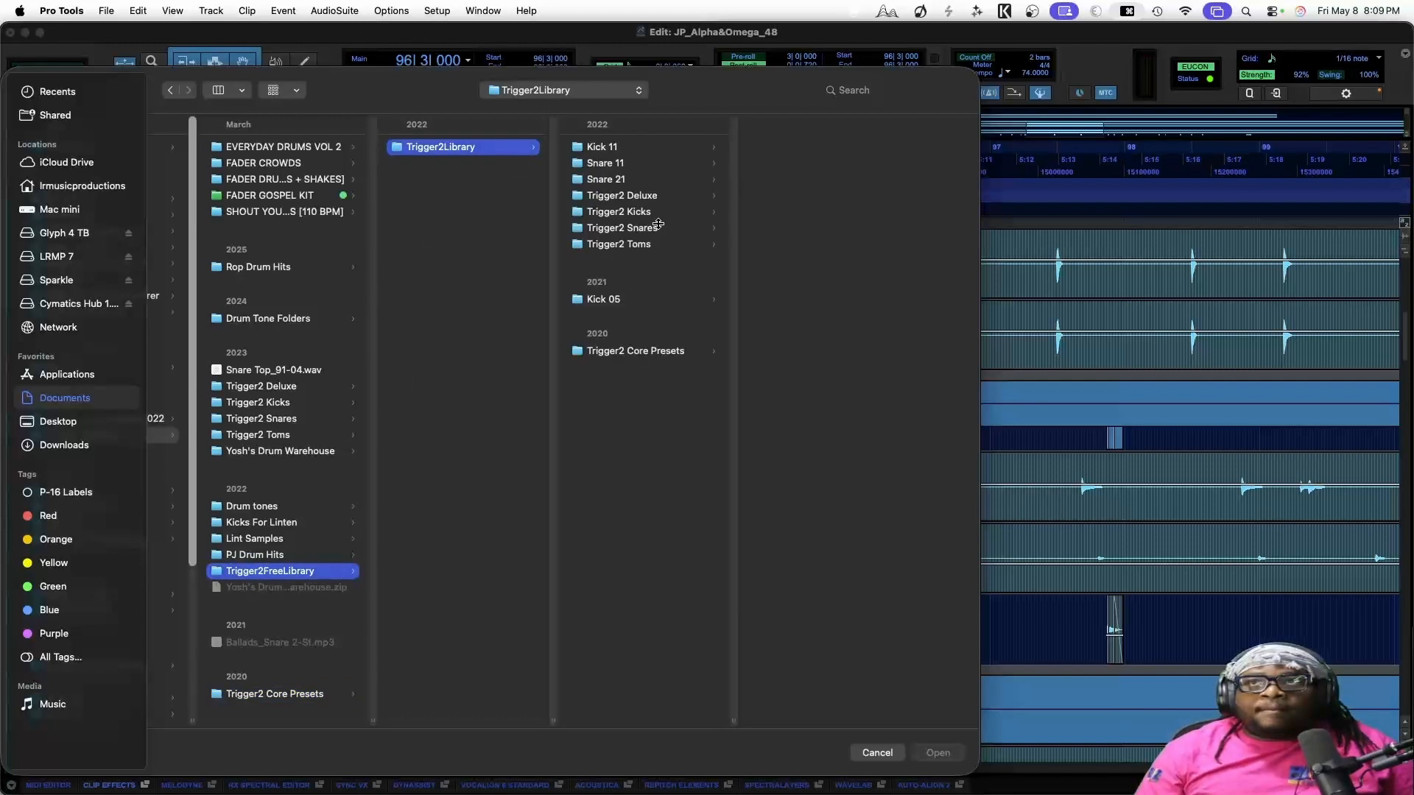
{"action": "left_click", "coordinate": [667, 250]}
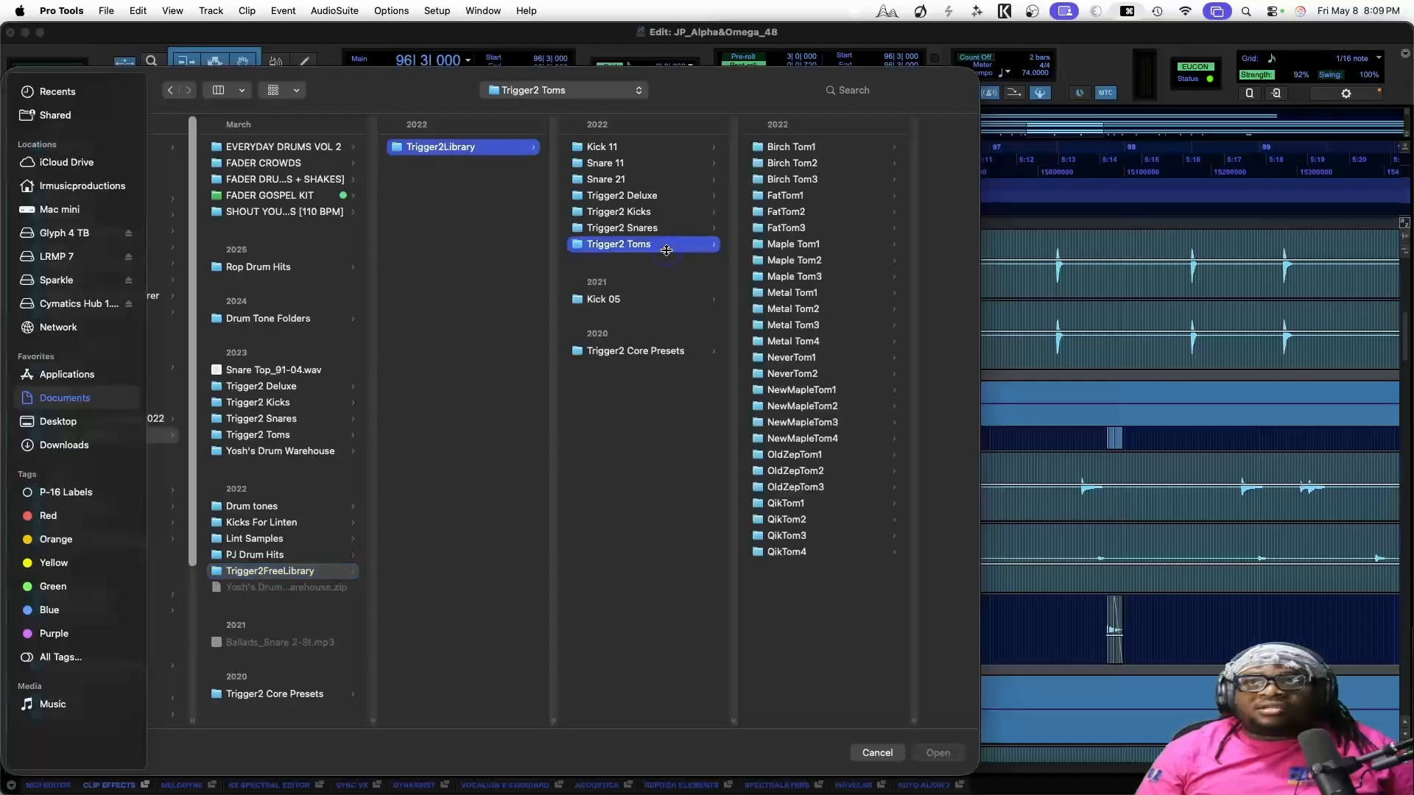
{"action": "left_click", "coordinate": [781, 244]}
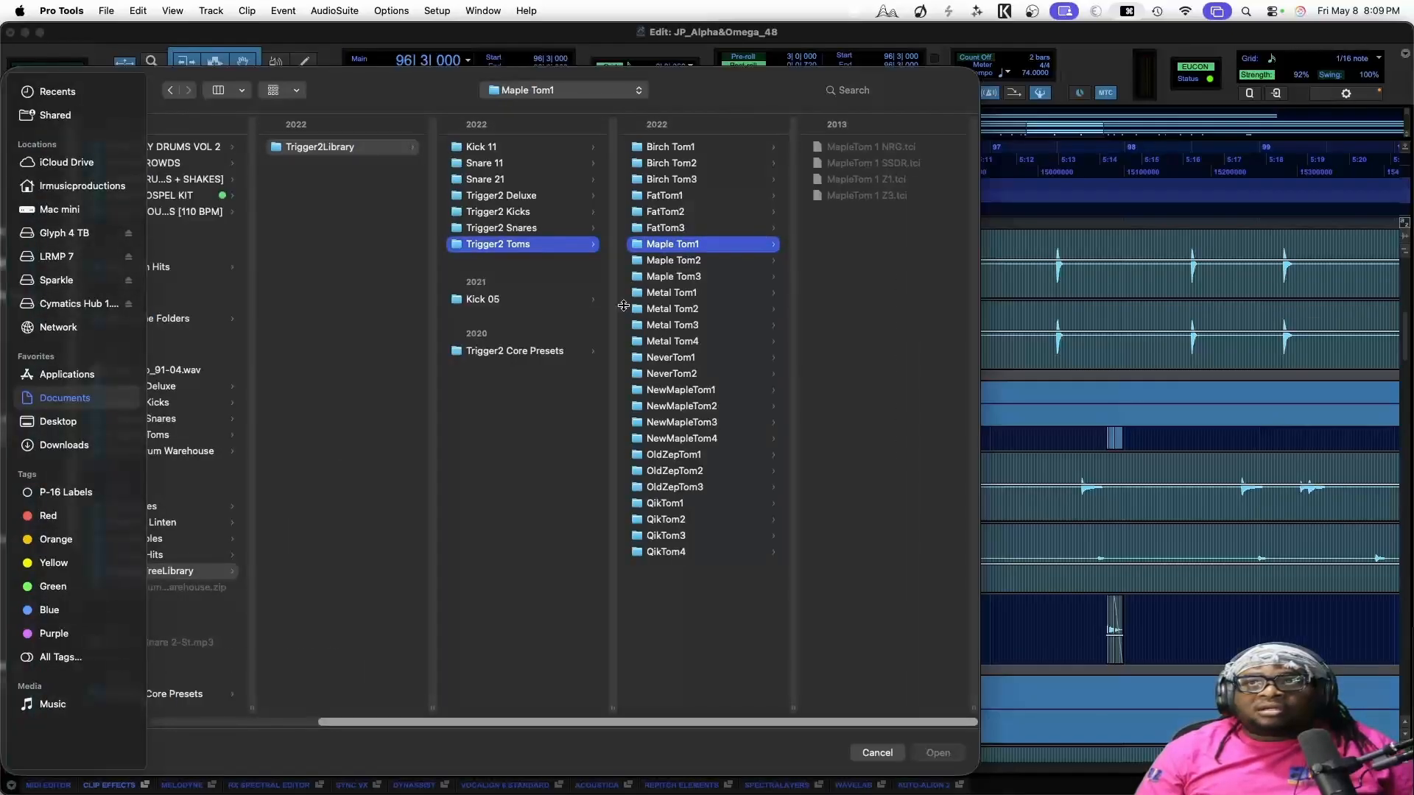
Audition Qik 10 Tom.wav and Qik 12 Tom.wav from the Qik Toms folder in Lint Samples
{"action": "left_click_drag", "start_coordinate": [695, 723], "coordinate": [504, 726]}
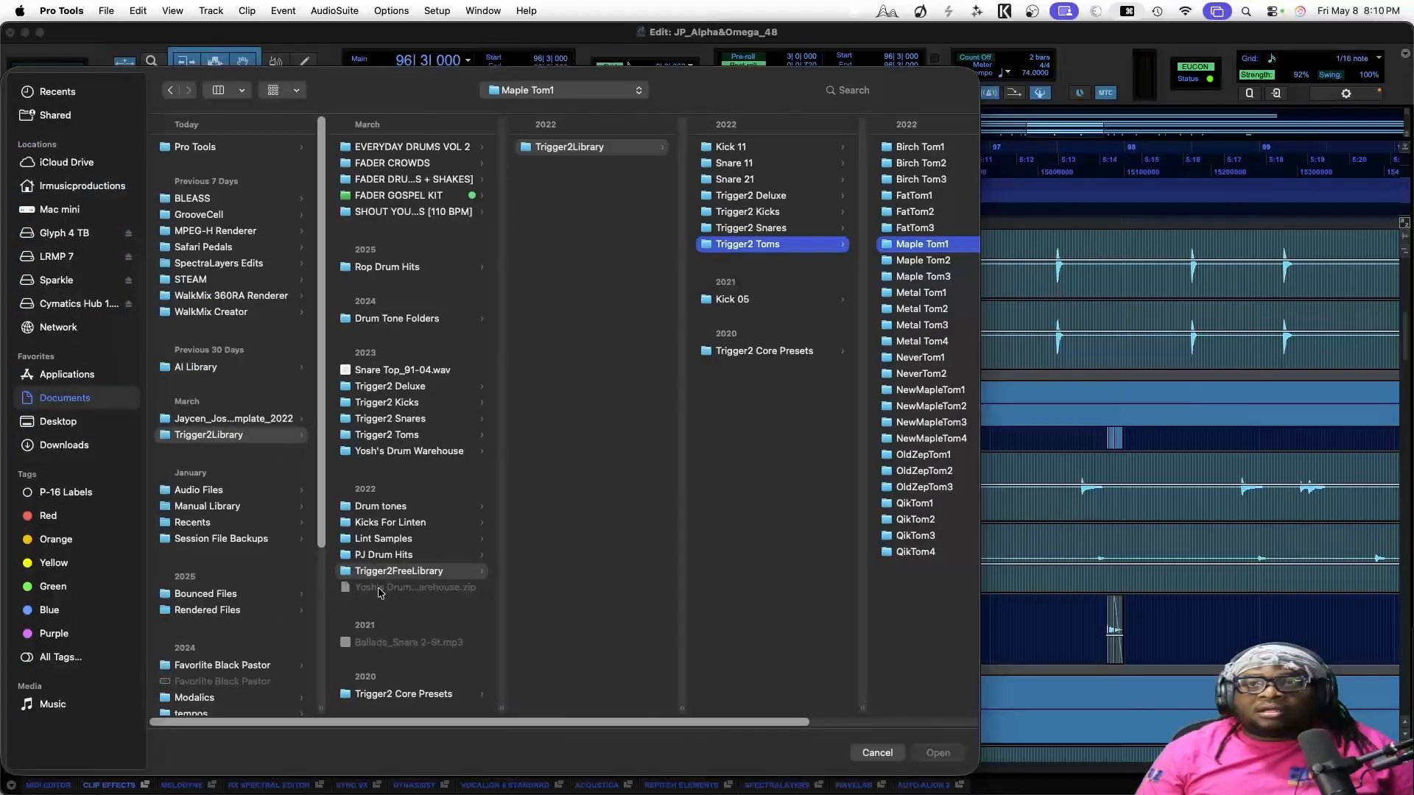
{"action": "left_click", "coordinate": [375, 541]}
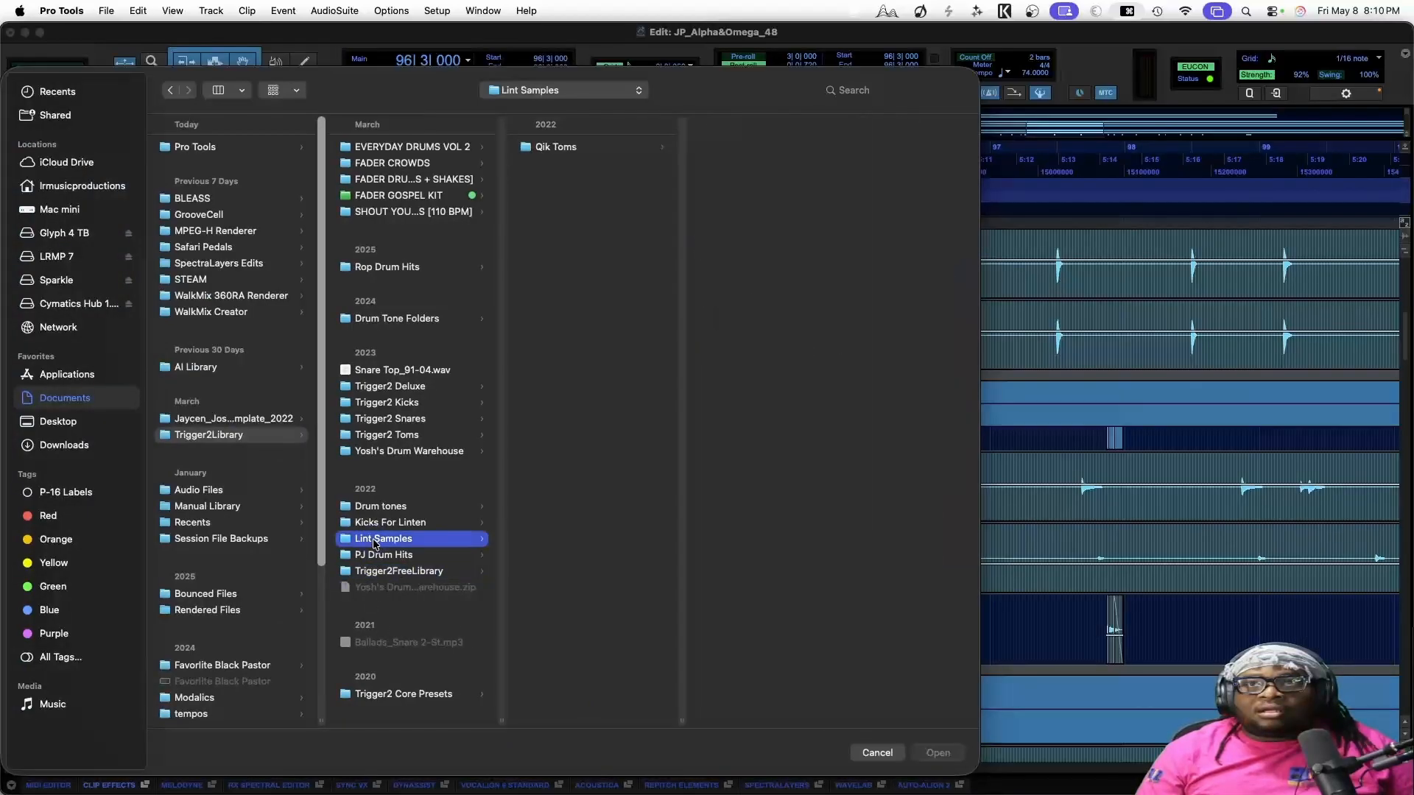
{"action": "left_click", "coordinate": [557, 146]}
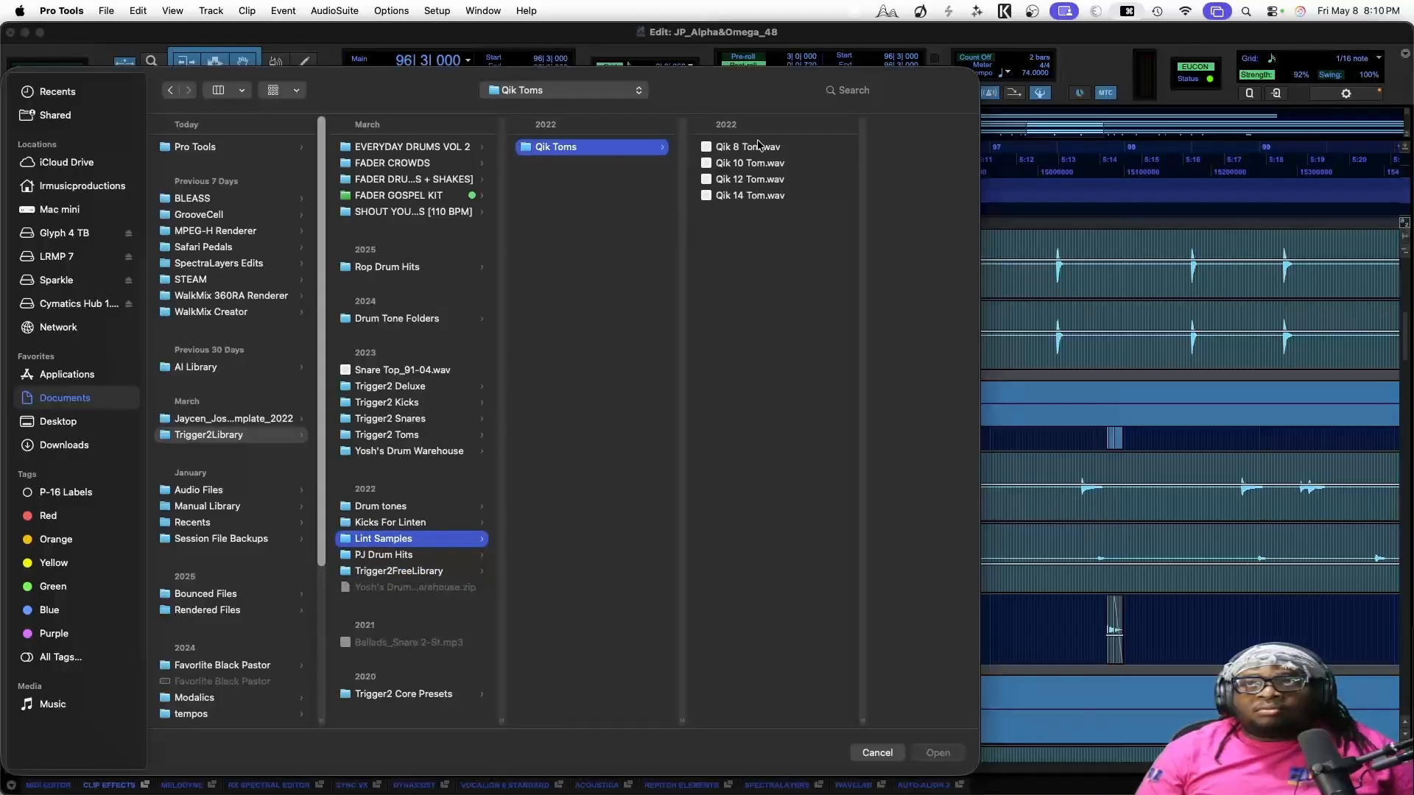
{"action": "left_click", "coordinate": [758, 162]}
{"action": "key", "text": "space"}
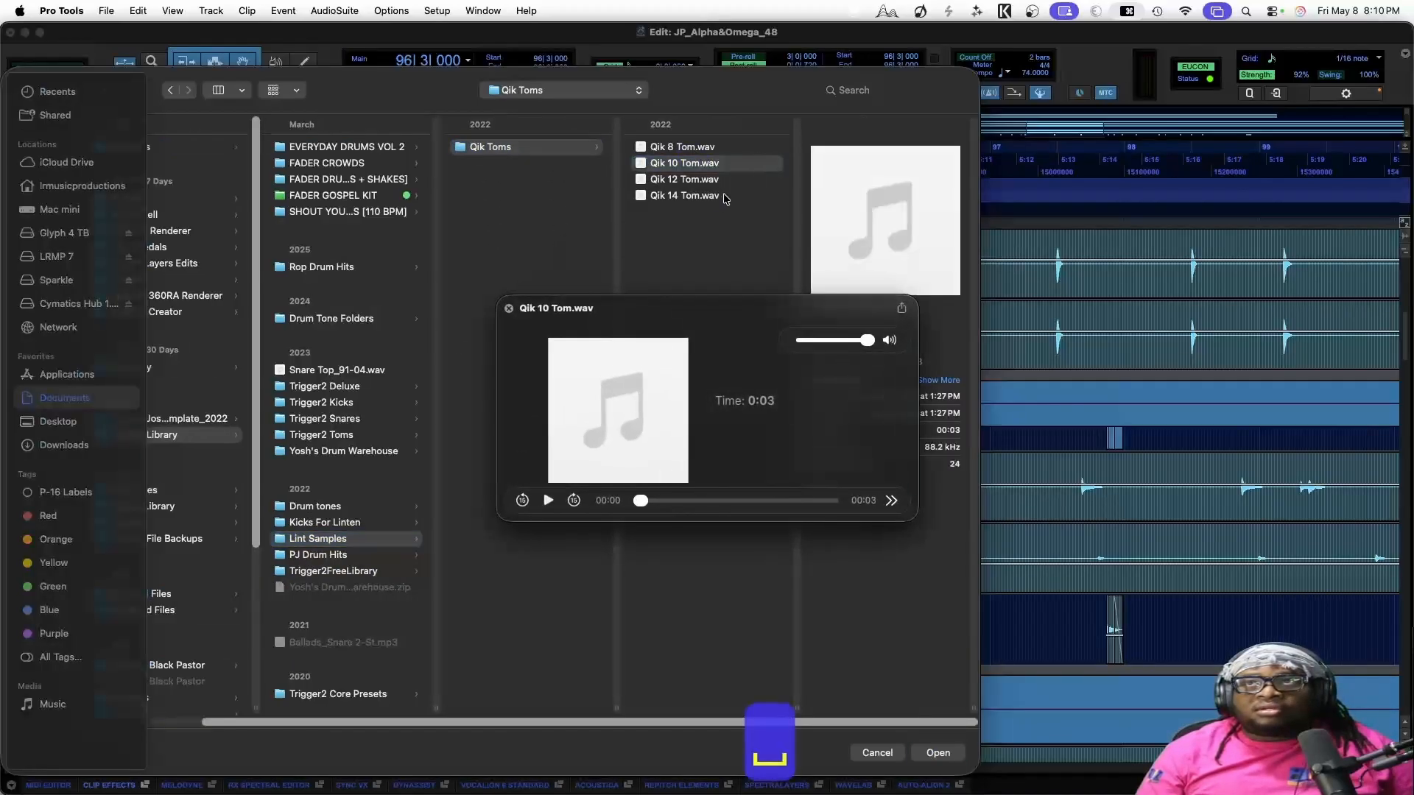
{"action": "key", "text": "space"}
{"action": "left_click", "coordinate": [701, 182]}
{"action": "key", "text": "space"}
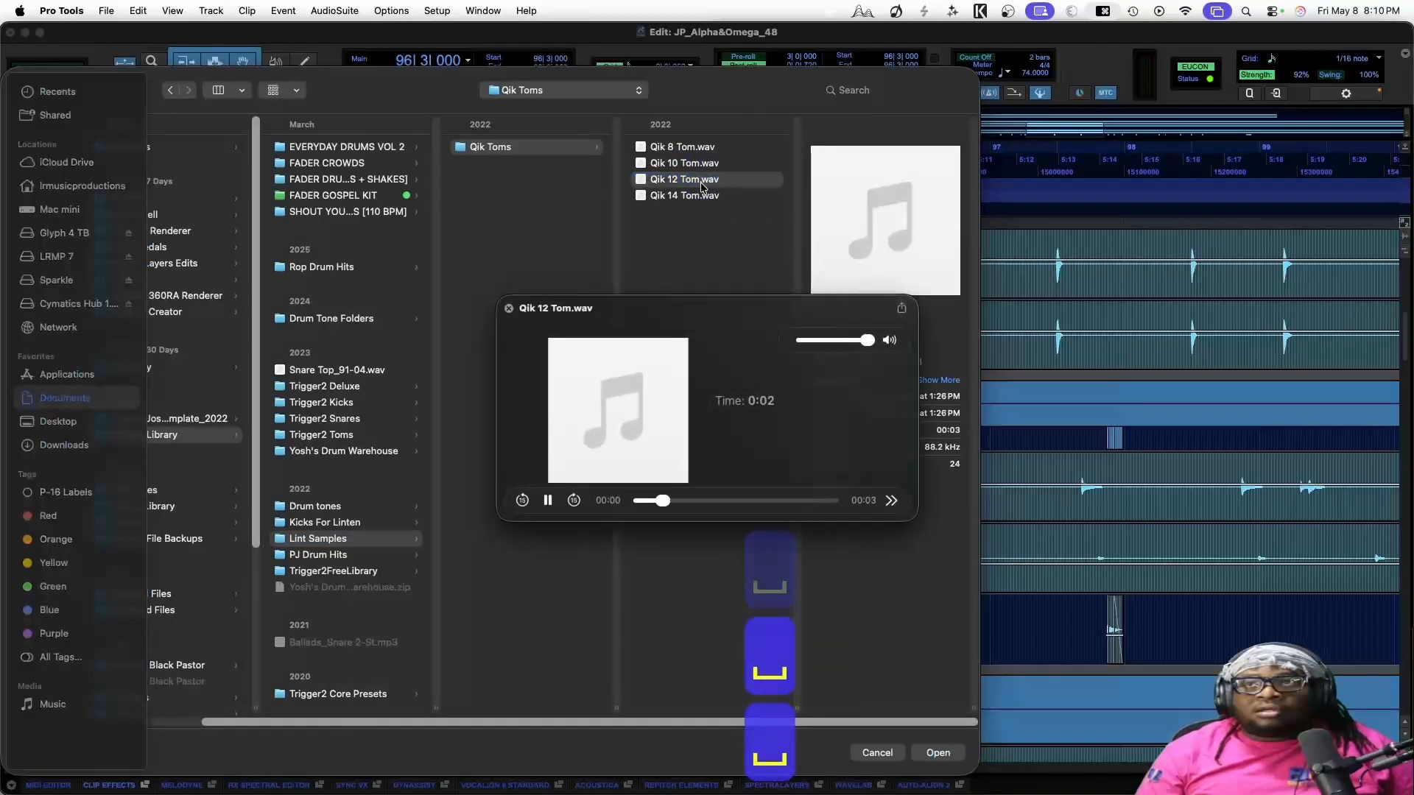
{"action": "key", "text": "space"}
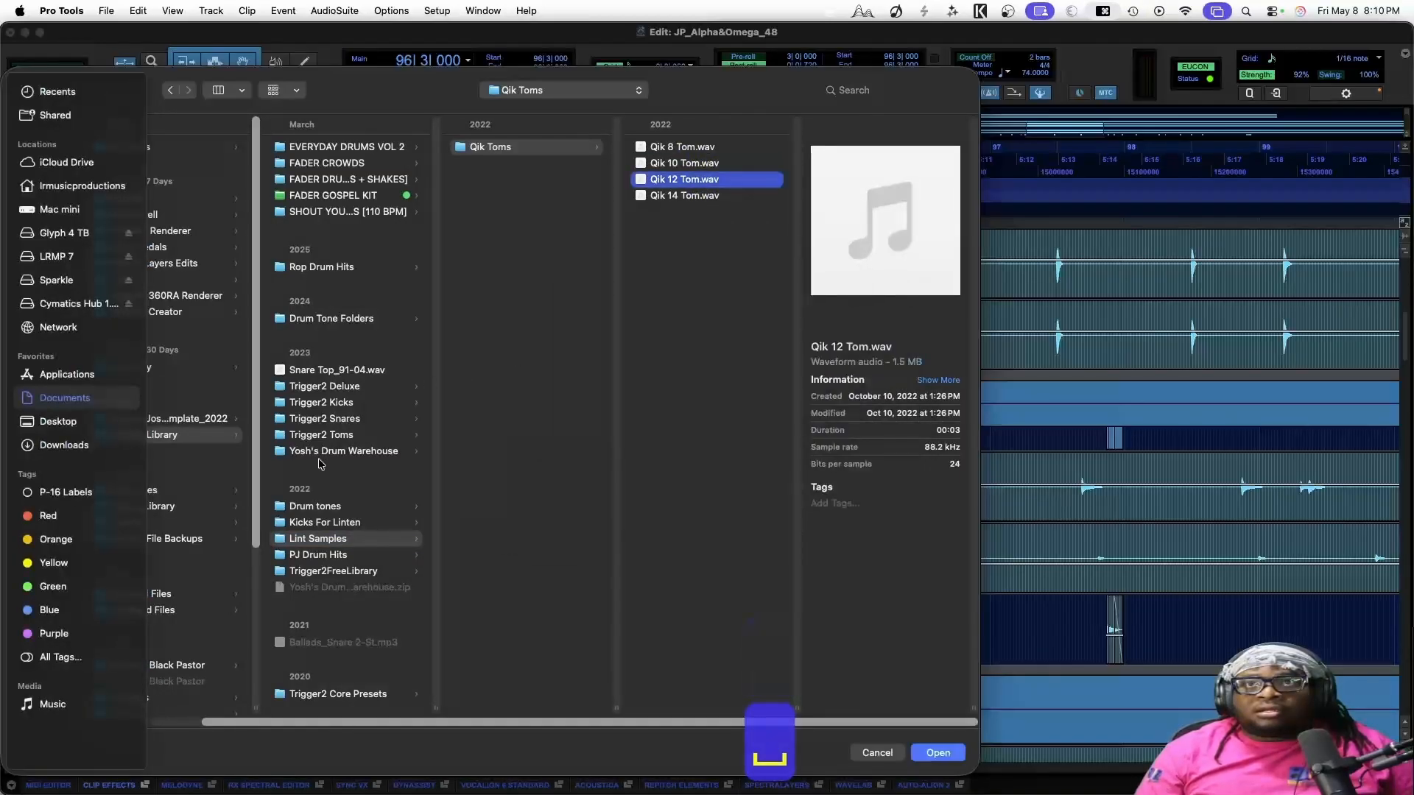
In Yosh's Drum Warehouse, highlight HARD_COLLECTORS_TOM 2_DRY.1.wav among the One Shots Part 2 Collectors Kit's dry center Tom 2 samples
{"action": "left_click", "coordinate": [321, 452]}
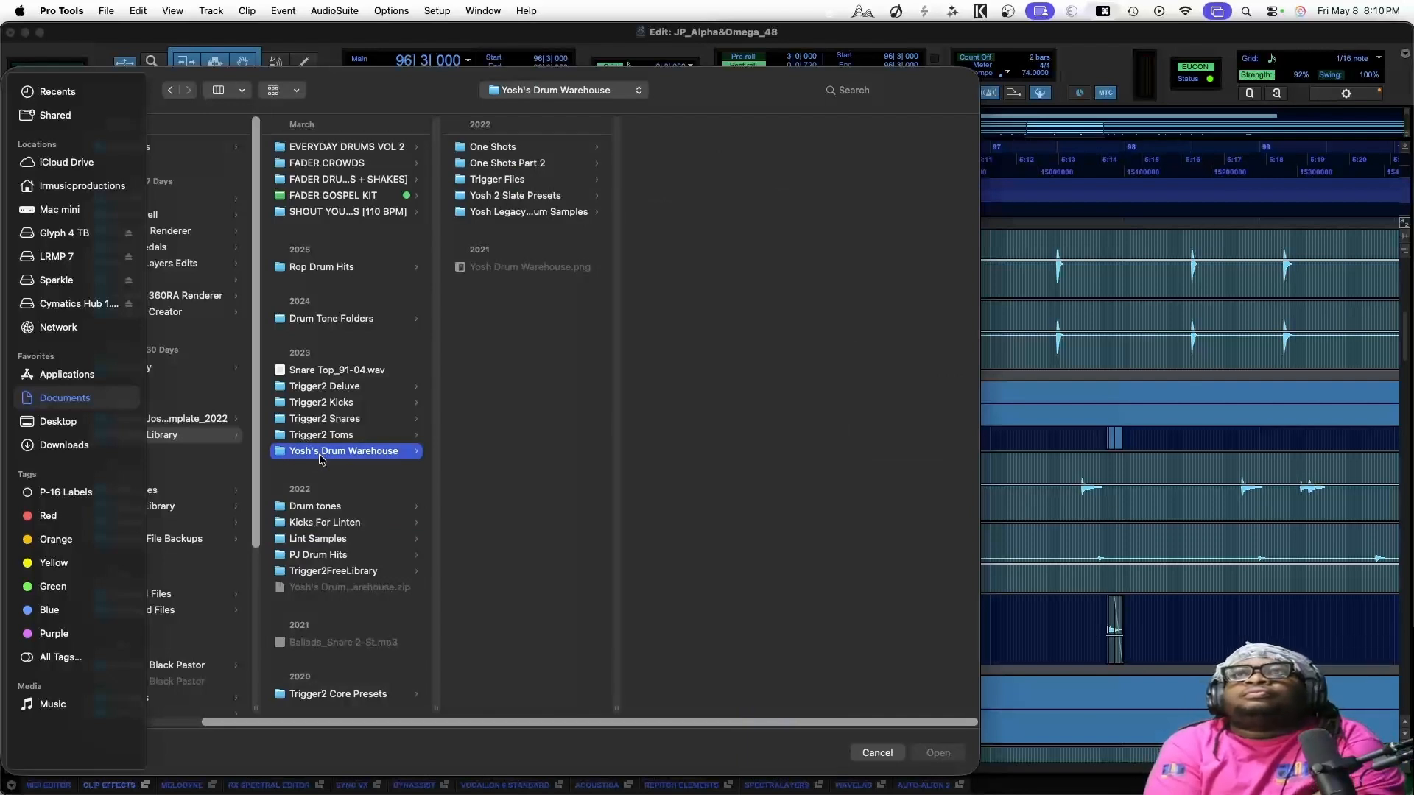
{"action": "left_click", "coordinate": [492, 151]}
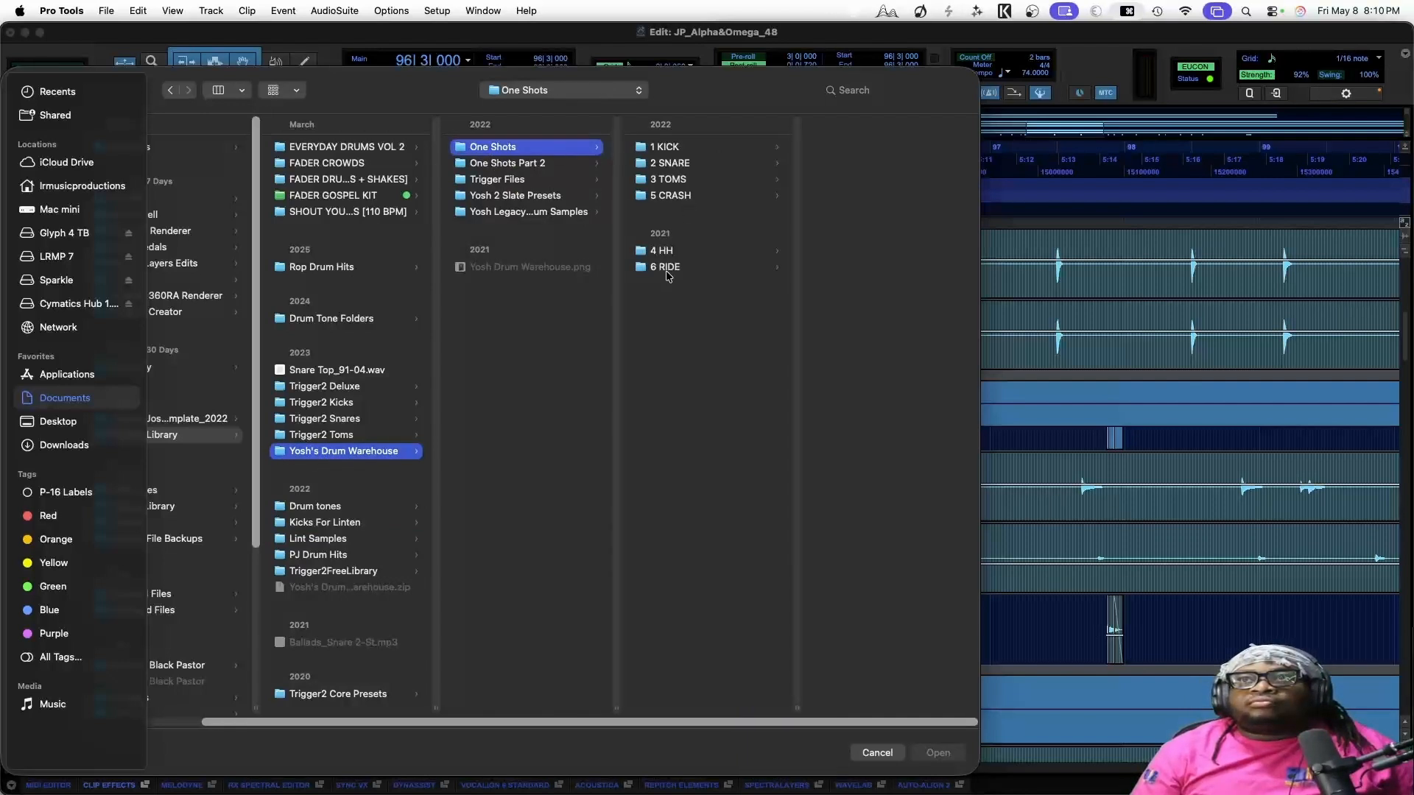
{"action": "left_click", "coordinate": [663, 180]}
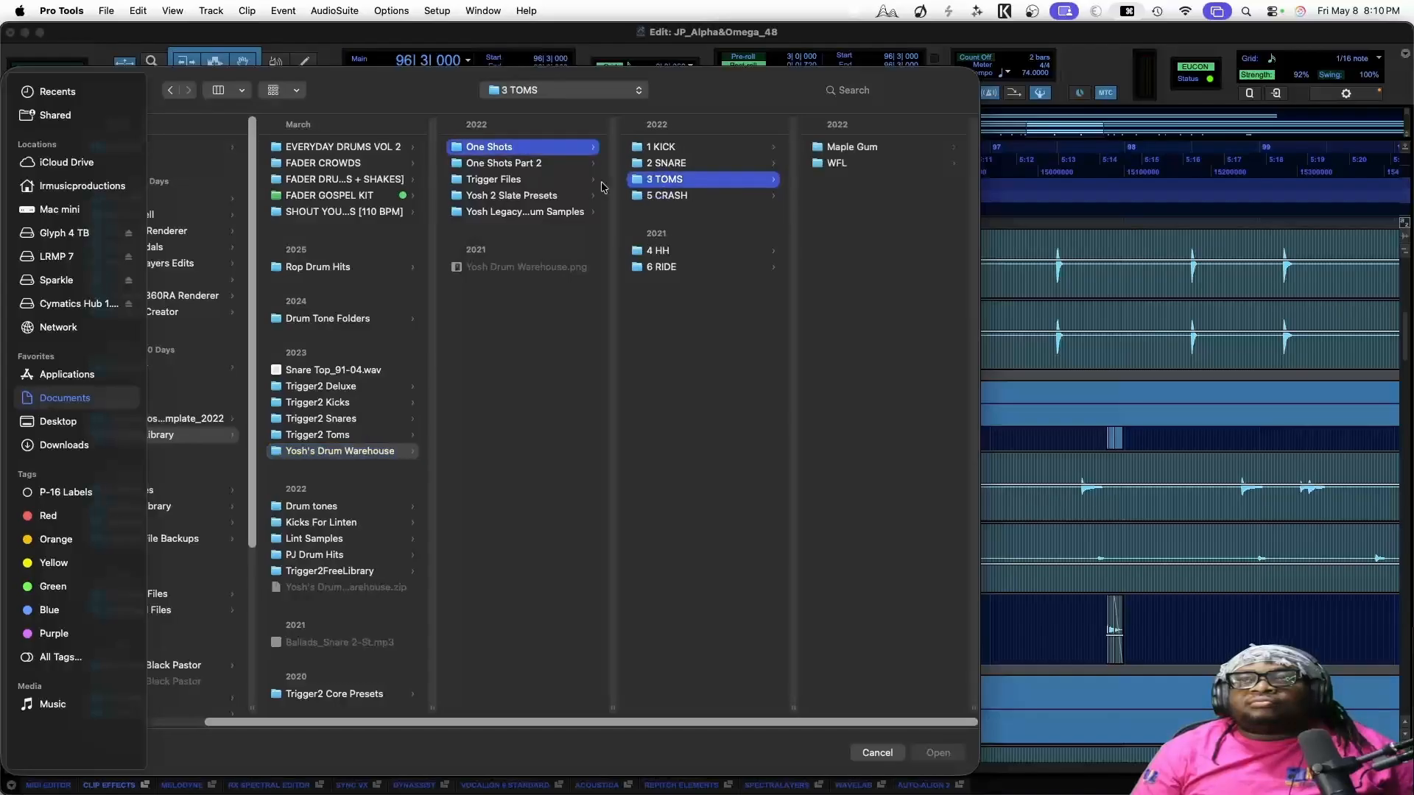
{"action": "left_click", "coordinate": [491, 164]}
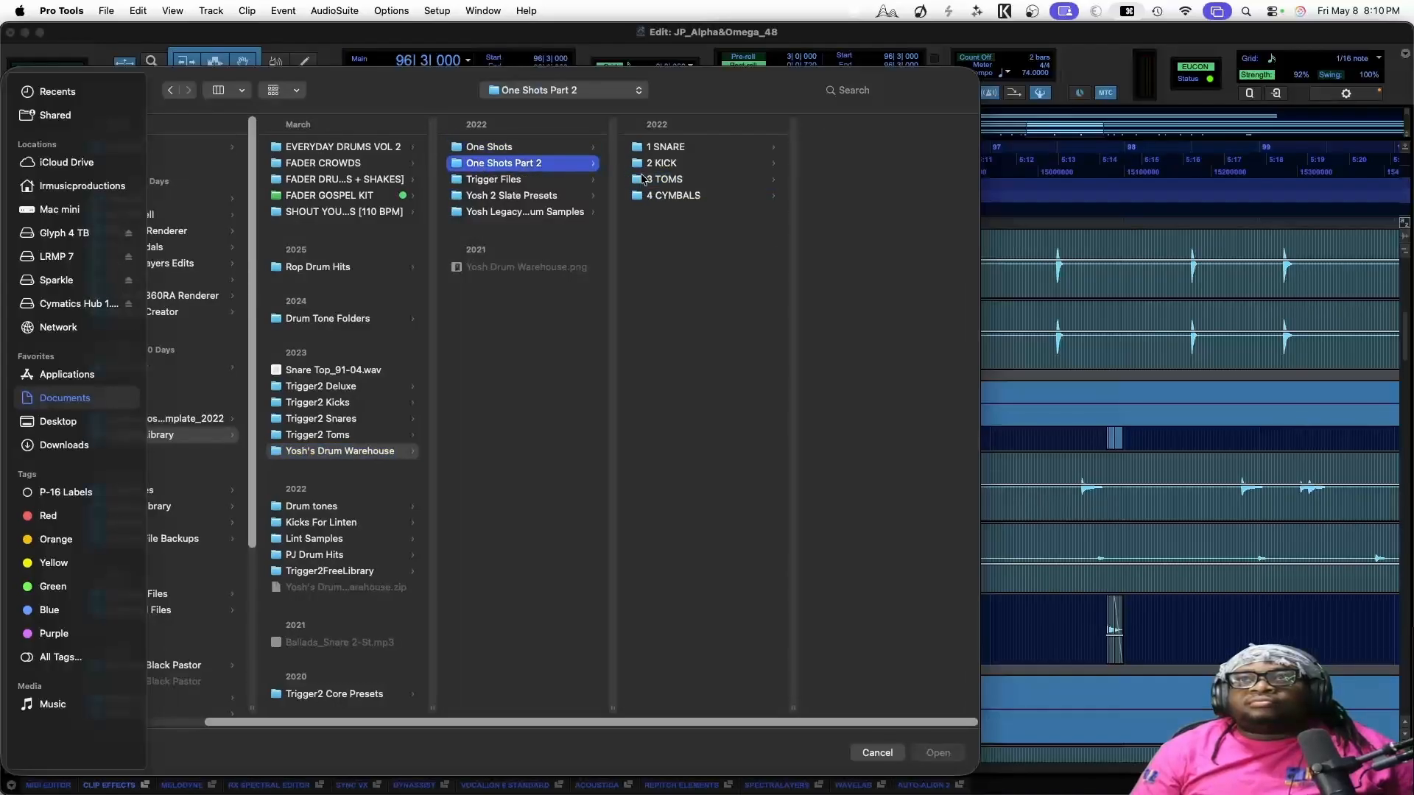
{"action": "left_click", "coordinate": [664, 180]}
{"action": "left_click", "coordinate": [900, 148]}
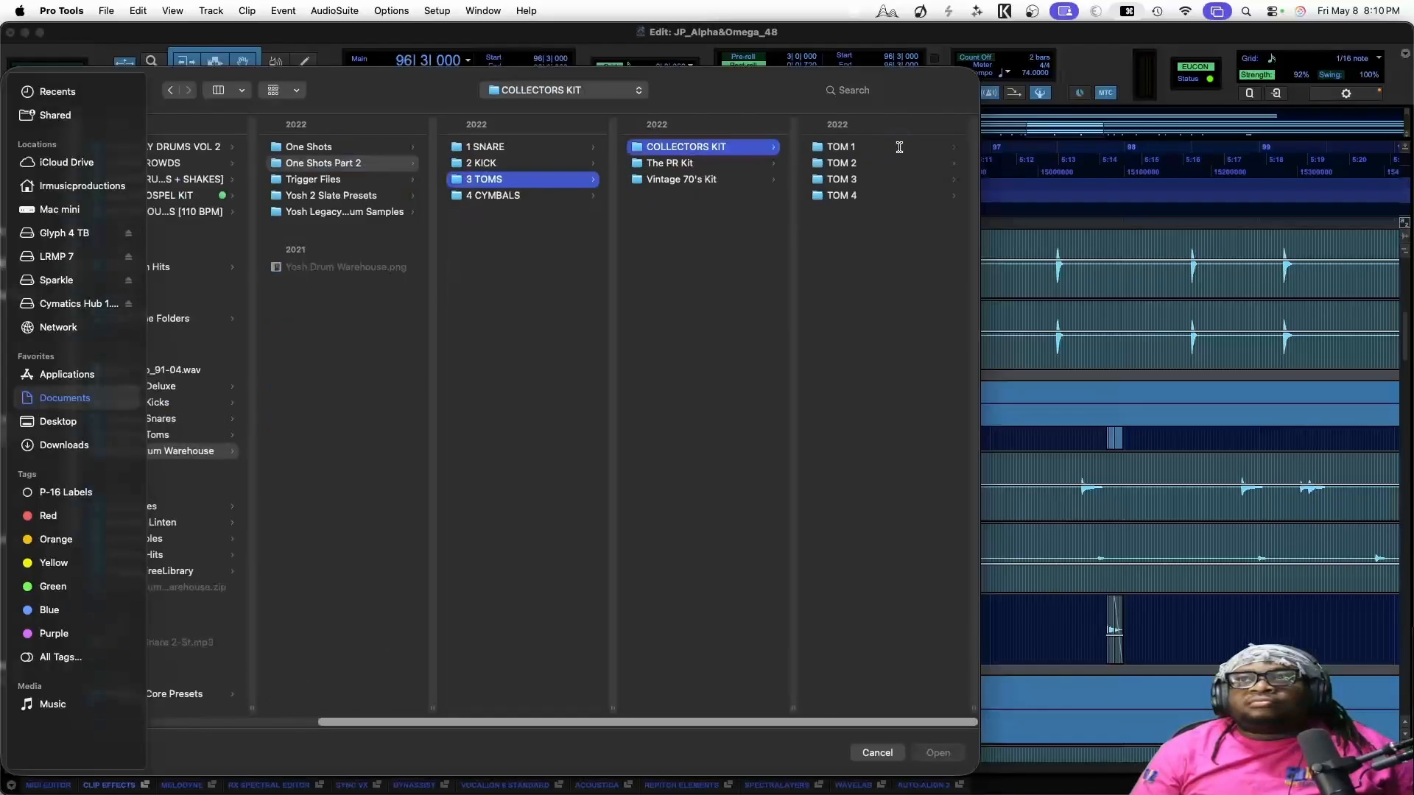
{"action": "left_click", "coordinate": [862, 163]}
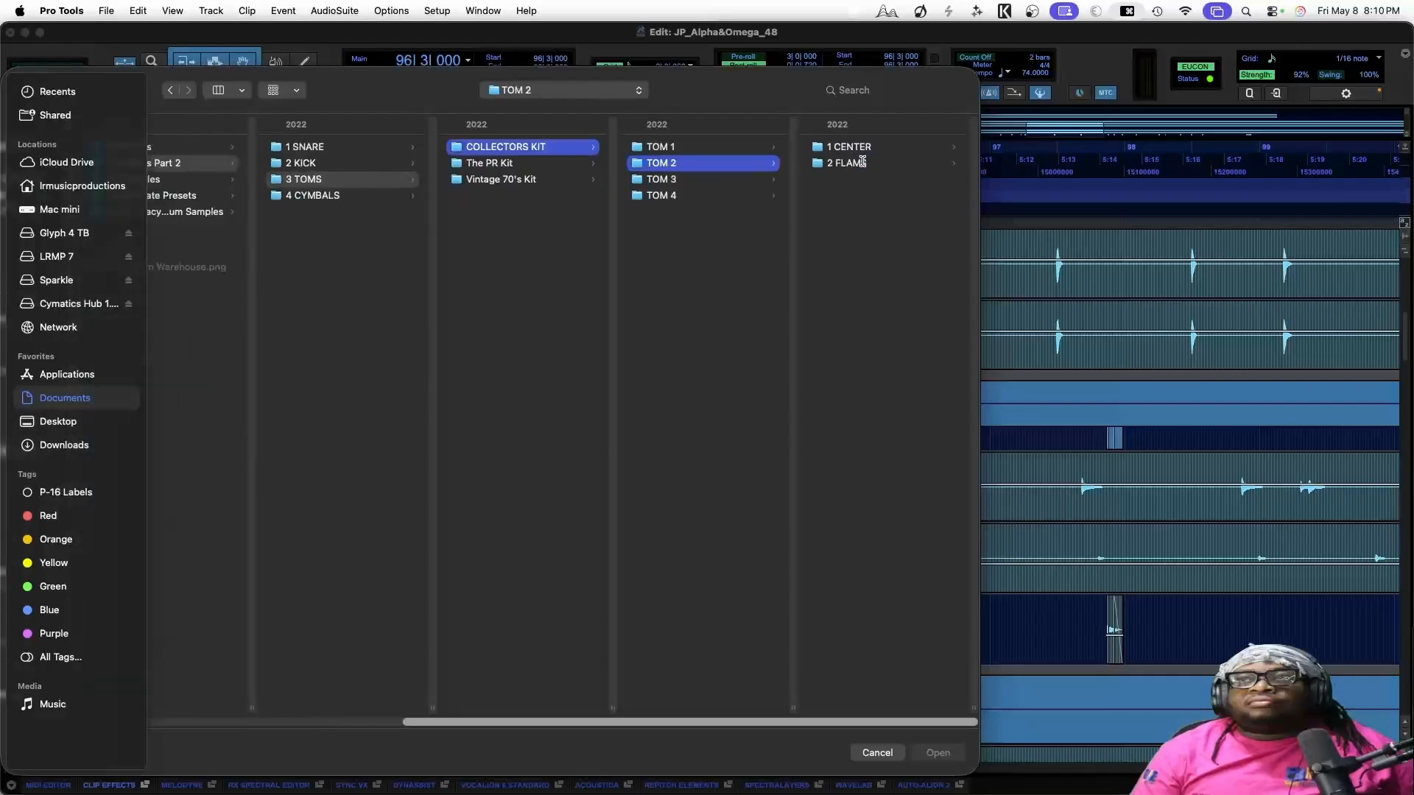
{"action": "left_click", "coordinate": [855, 146]}
{"action": "left_click", "coordinate": [861, 148]}
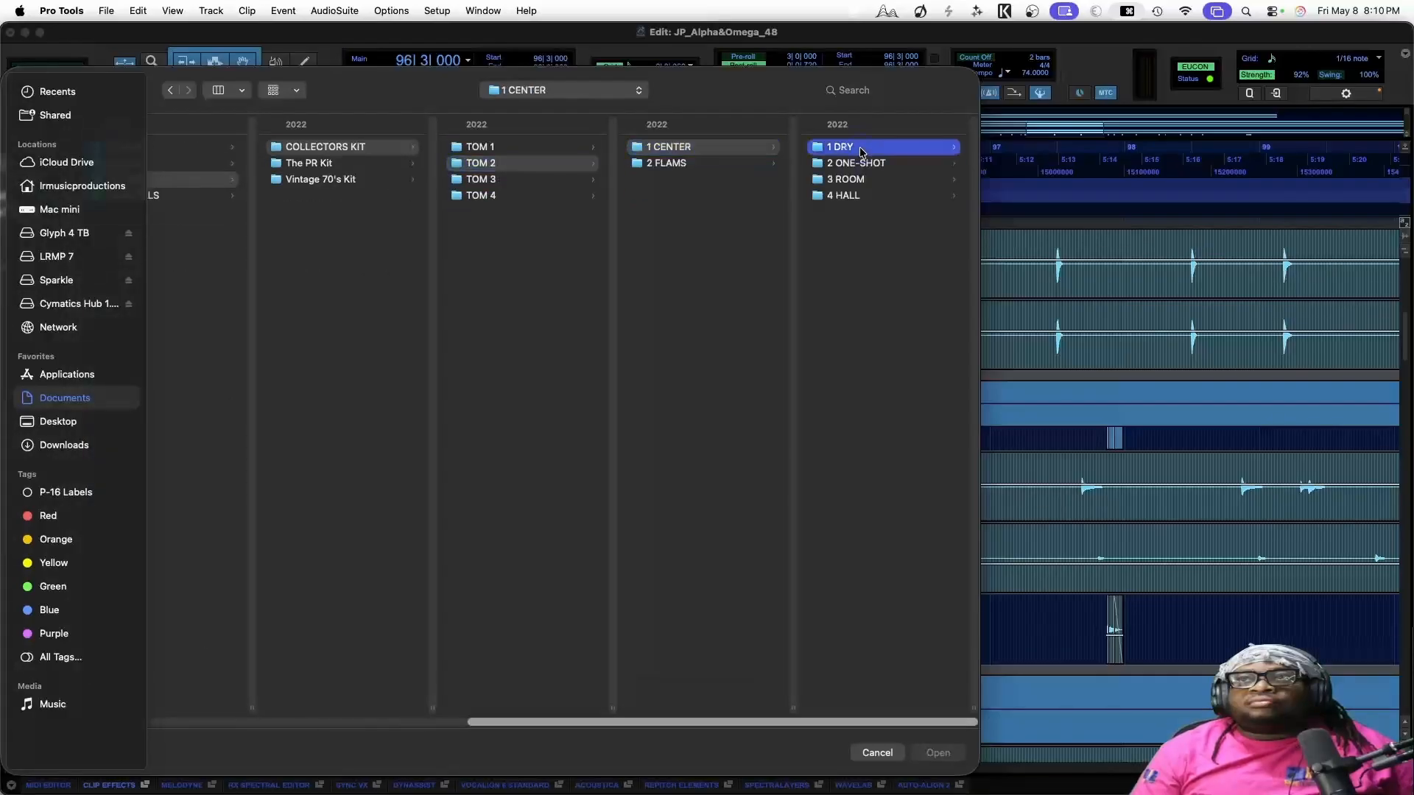
{"action": "left_click", "coordinate": [874, 146]}
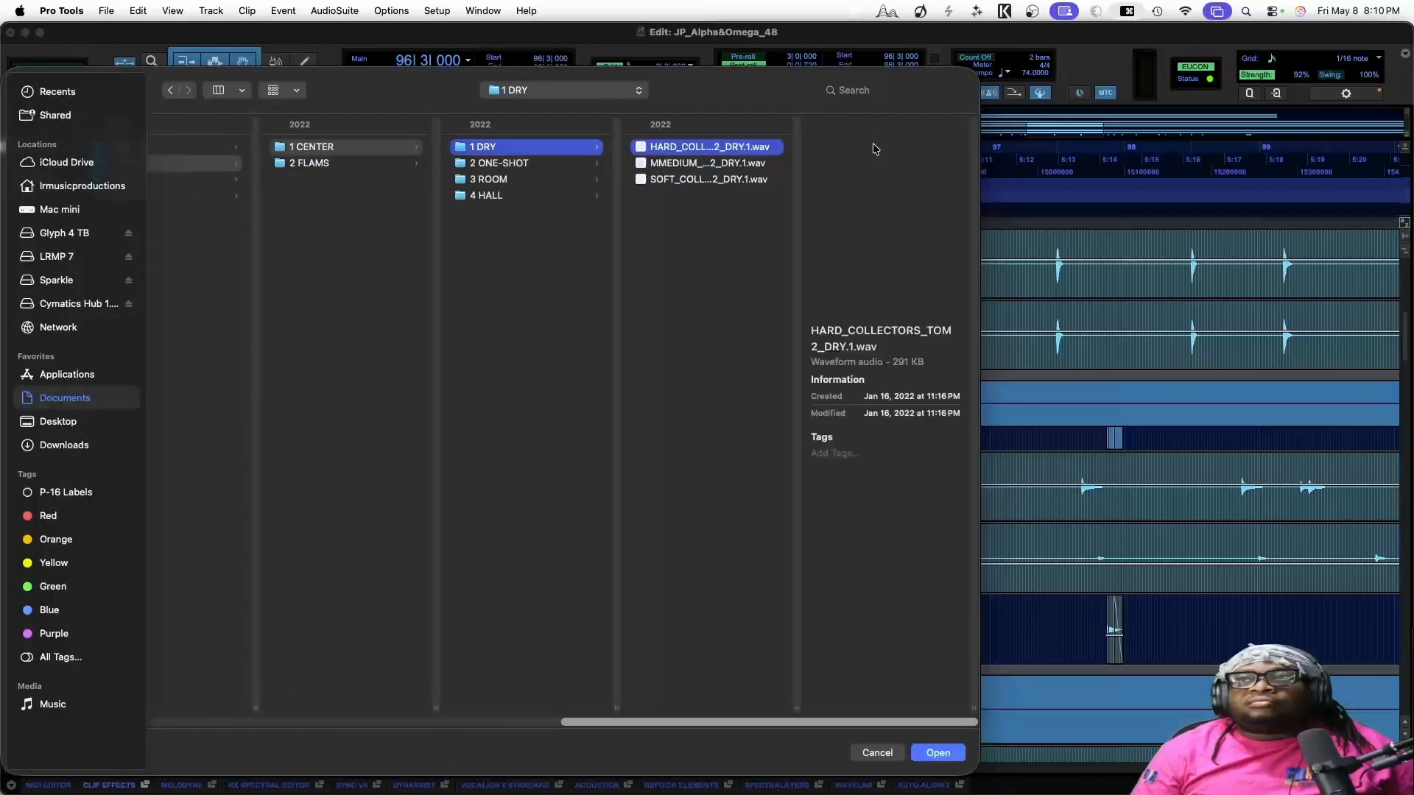
Audition HARD_COLLECTORS_TOM 2_DRY.1.wav and import it into the first sample slot
{"action": "key", "text": "space"}
{"action": "key", "text": "space"}
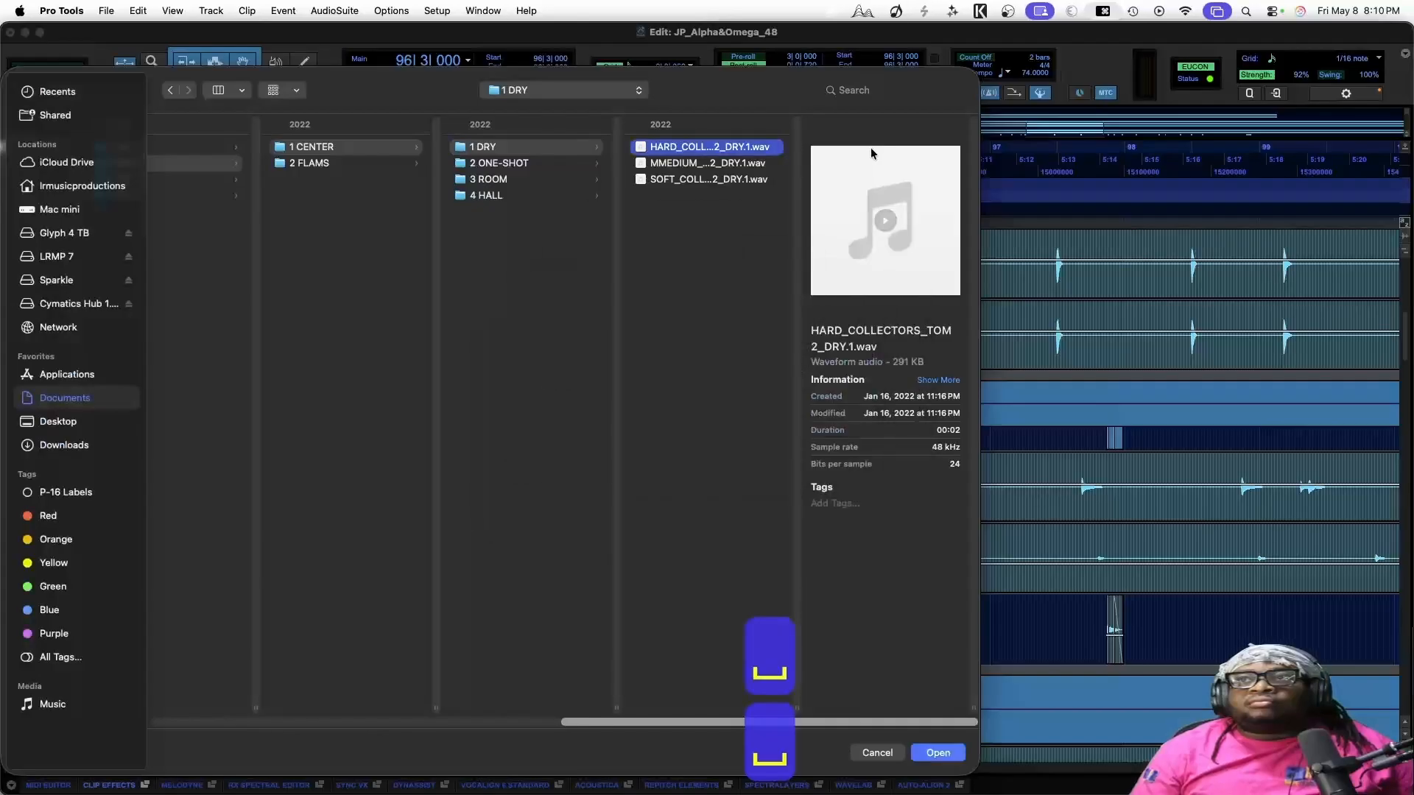
{"action": "key", "text": "space"}
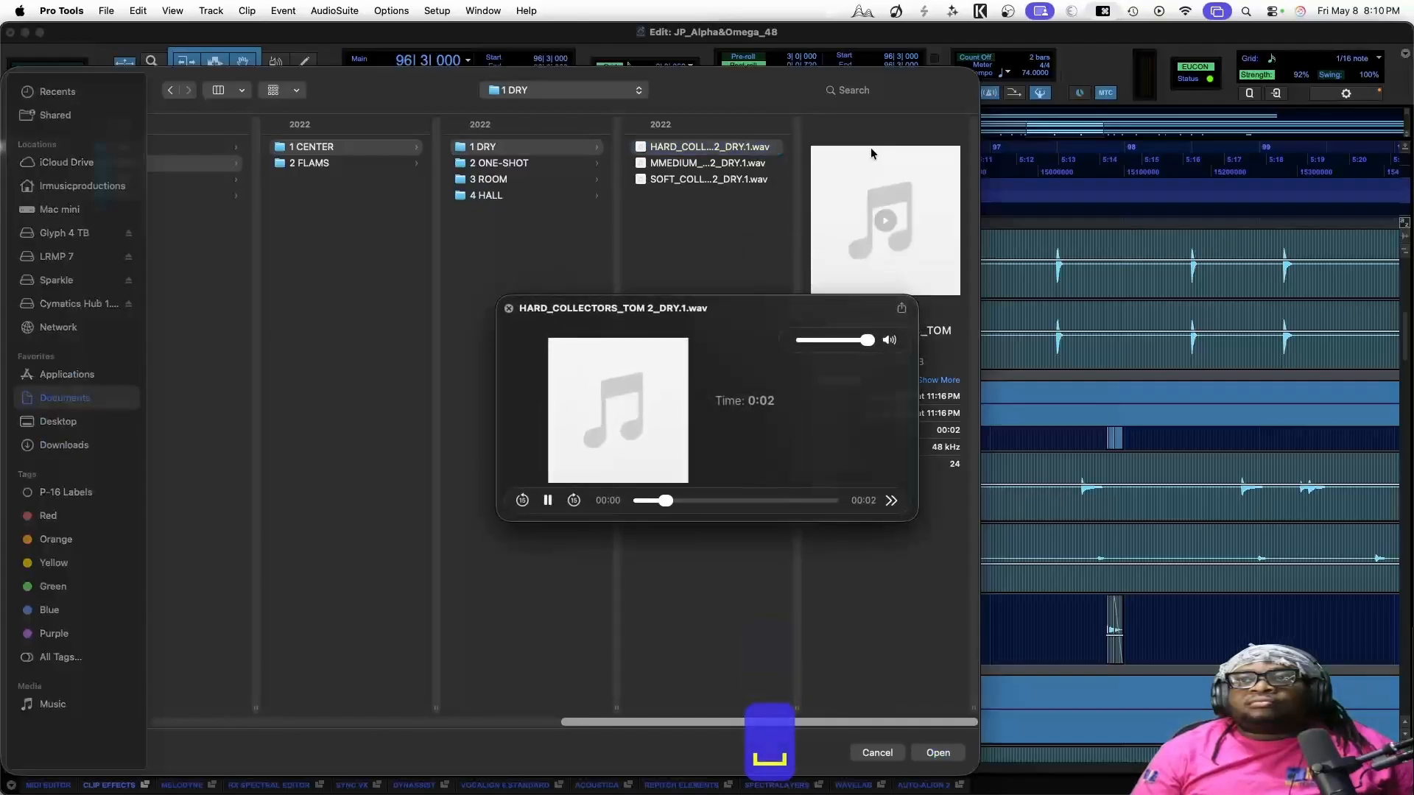
{"action": "key", "text": "space"}
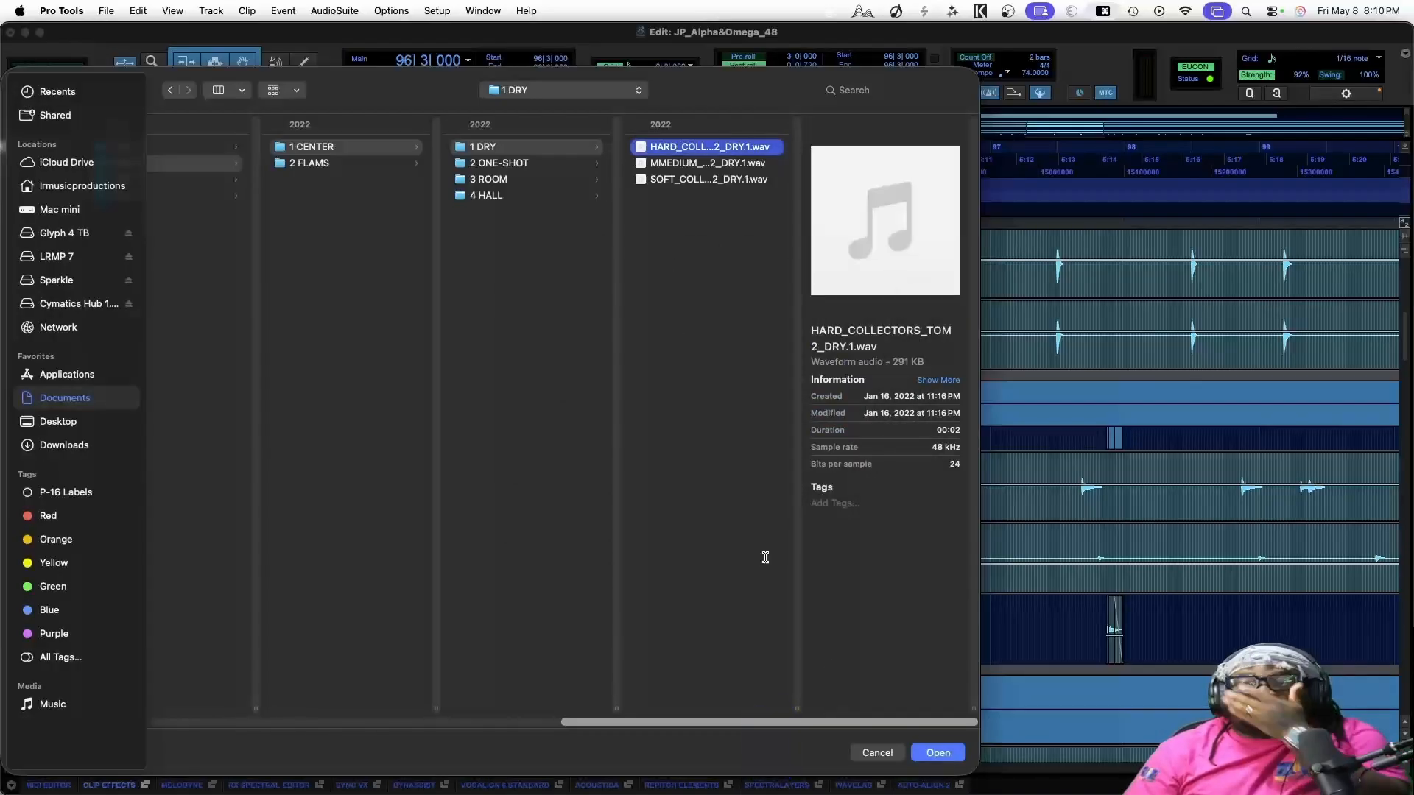
{"action": "left_click", "coordinate": [920, 749]}
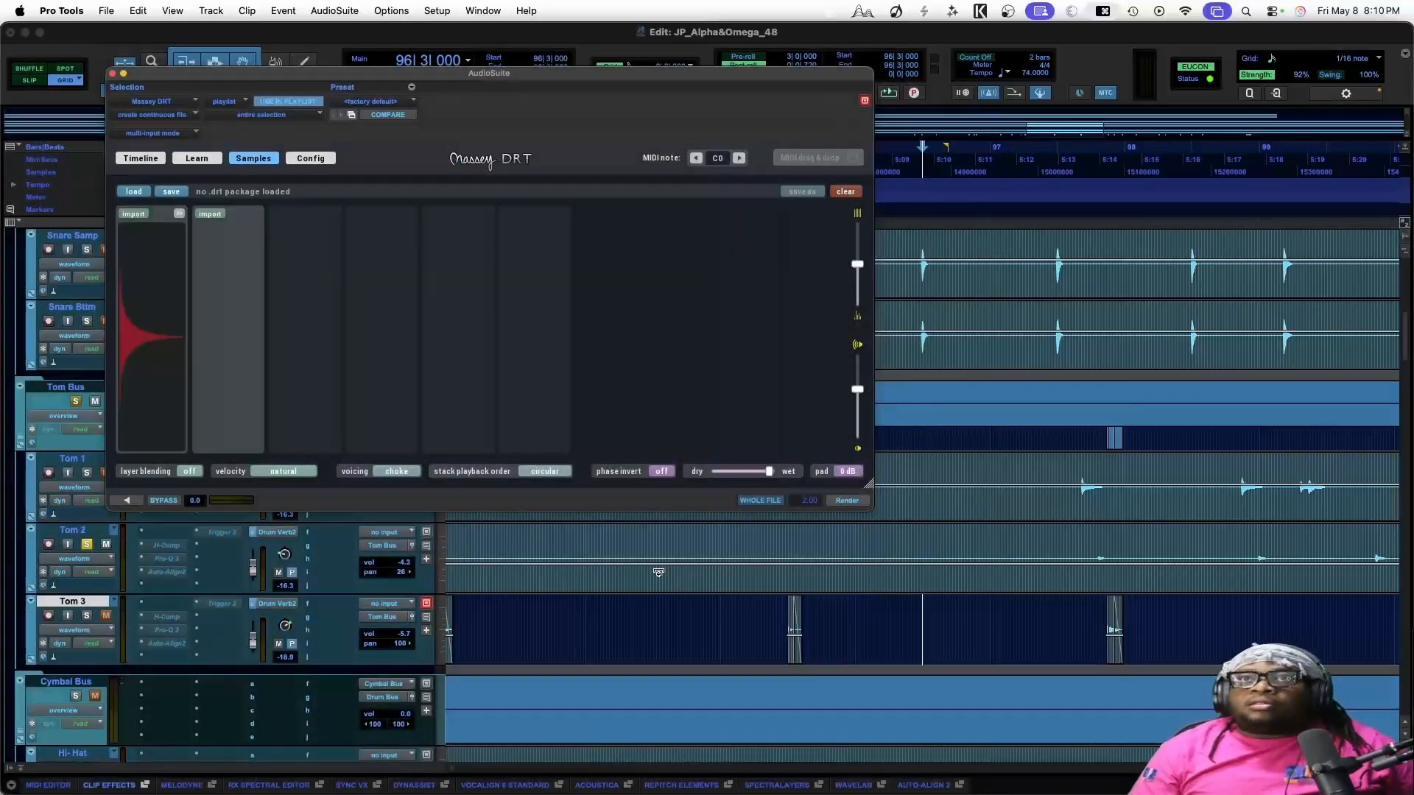
Switch Massey DRT to its timeline view, select the Tom 2 clip and analyze it for hits
{"action": "left_click", "coordinate": [142, 159]}
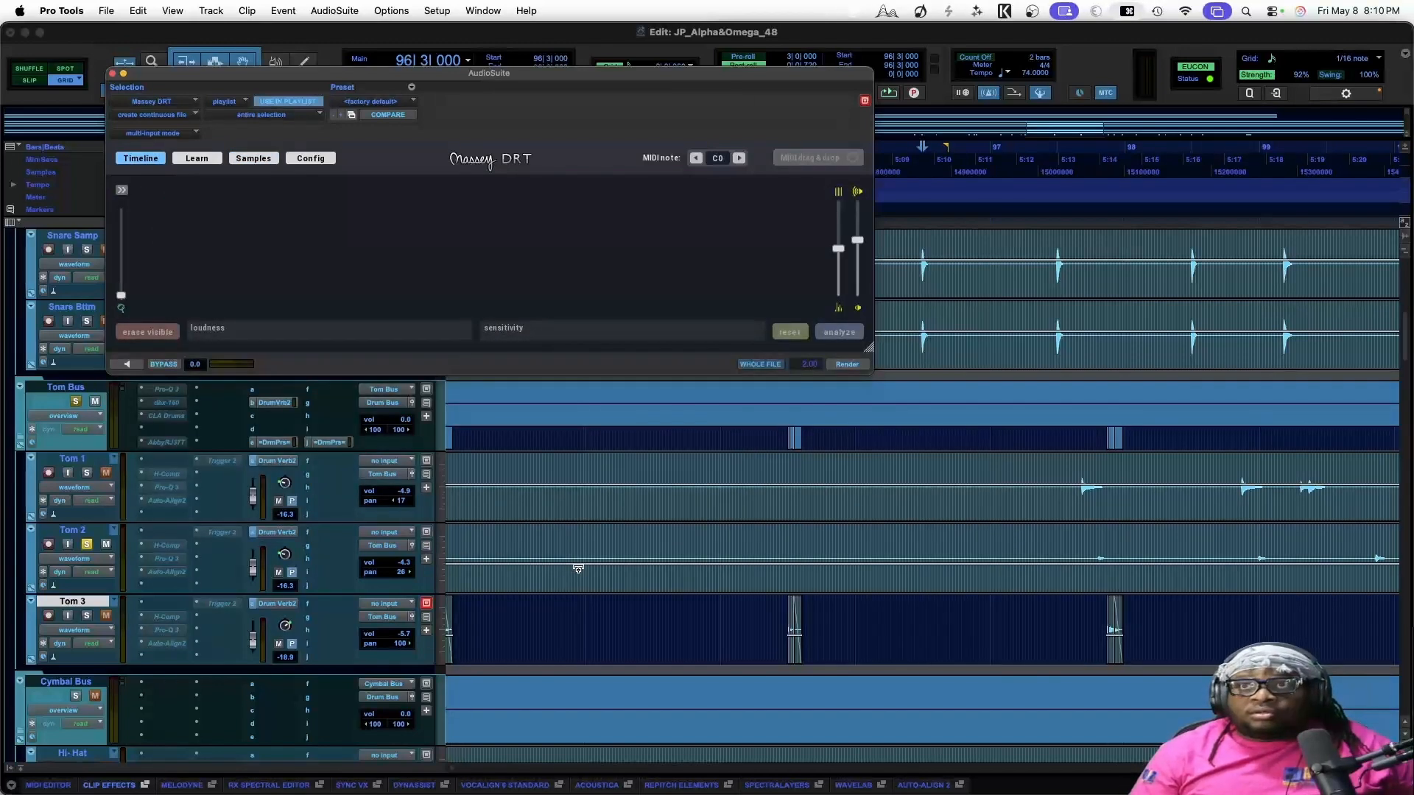
{"action": "left_click", "coordinate": [580, 582]}
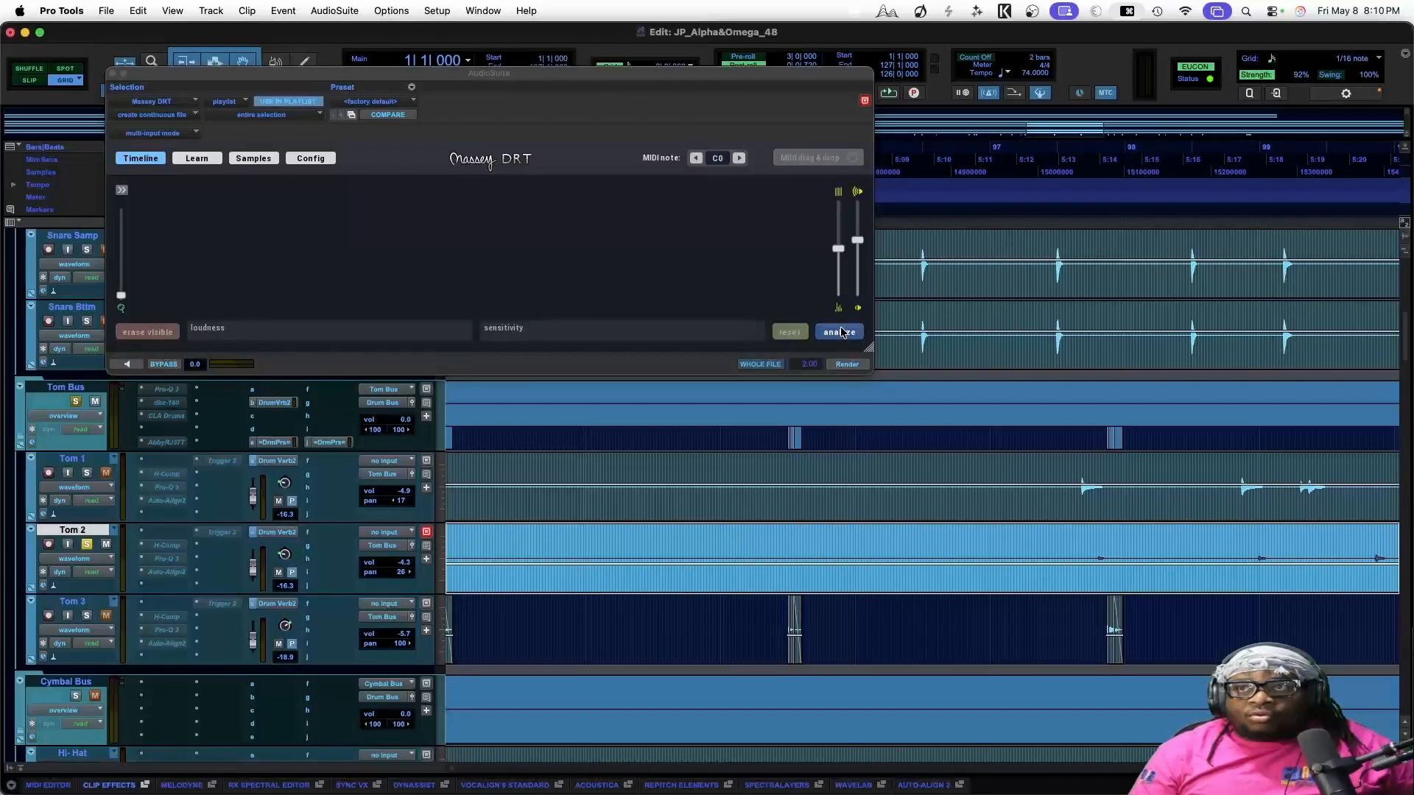
{"action": "key", "text": "super+bracketleft"}
{"action": "key", "text": "super+bracketleft"}
{"action": "key", "text": "super+bracketleft"}
{"action": "key", "text": "super+bracketleft"}
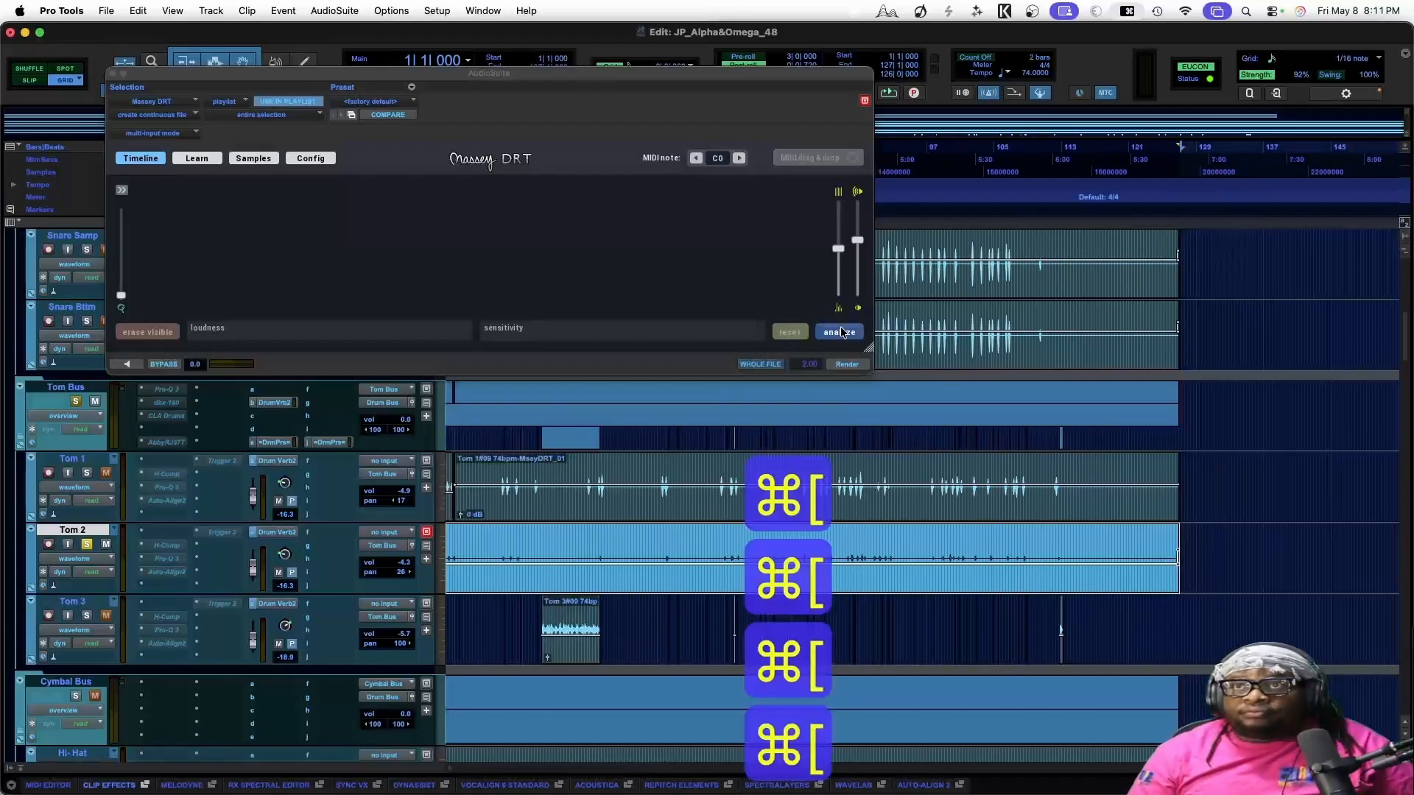
{"action": "left_click", "coordinate": [841, 332]}
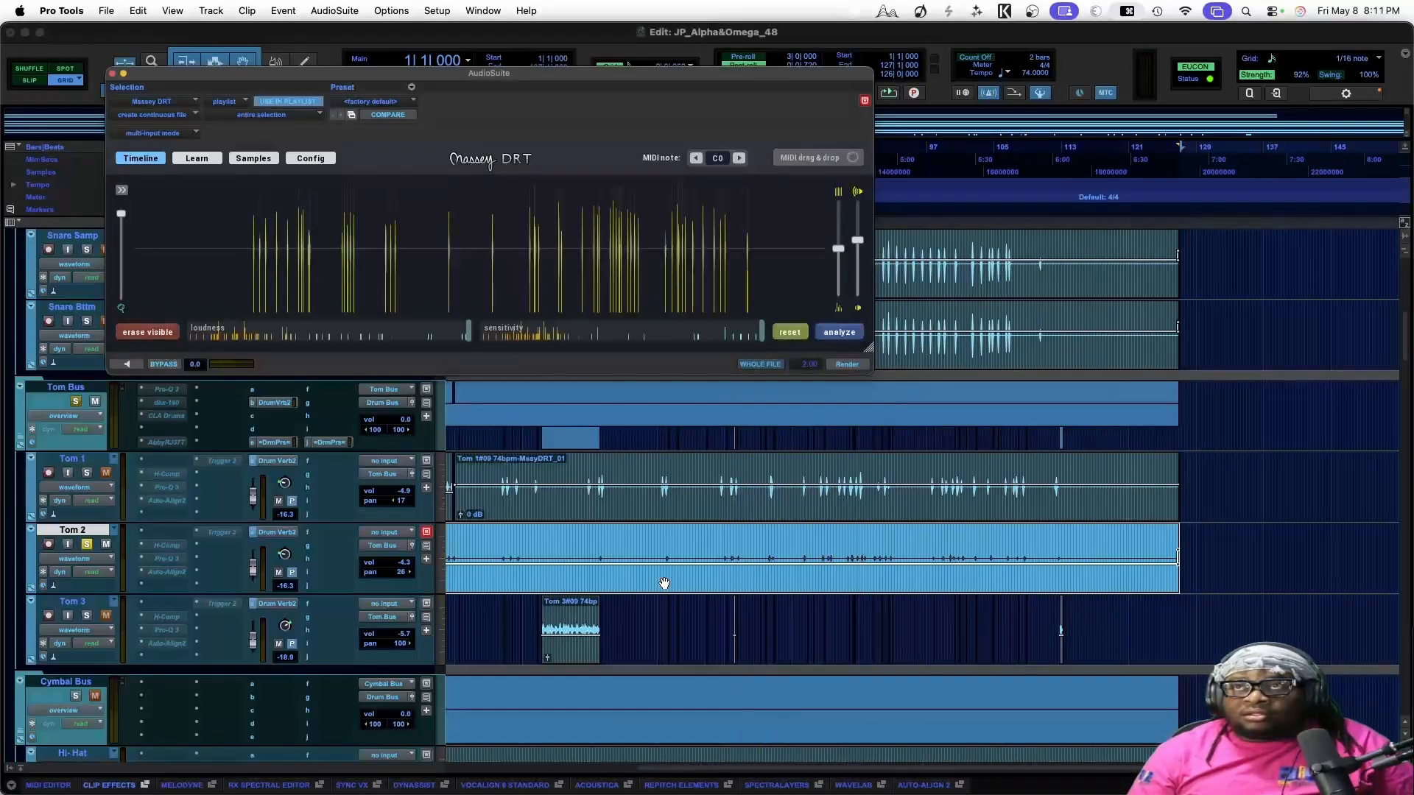
Examine the hits along the Tom 2 track and reselect the Tom 2 clip
{"action": "key", "text": "super+bracketright"}
{"action": "key", "text": "super+bracketright"}
{"action": "key", "text": "super+bracketright"}
{"action": "key", "text": "Return"}
{"action": "key", "text": "super+bracketright"}
{"action": "key", "text": "super+bracketright"}
{"action": "key", "text": "super+bracketright"}
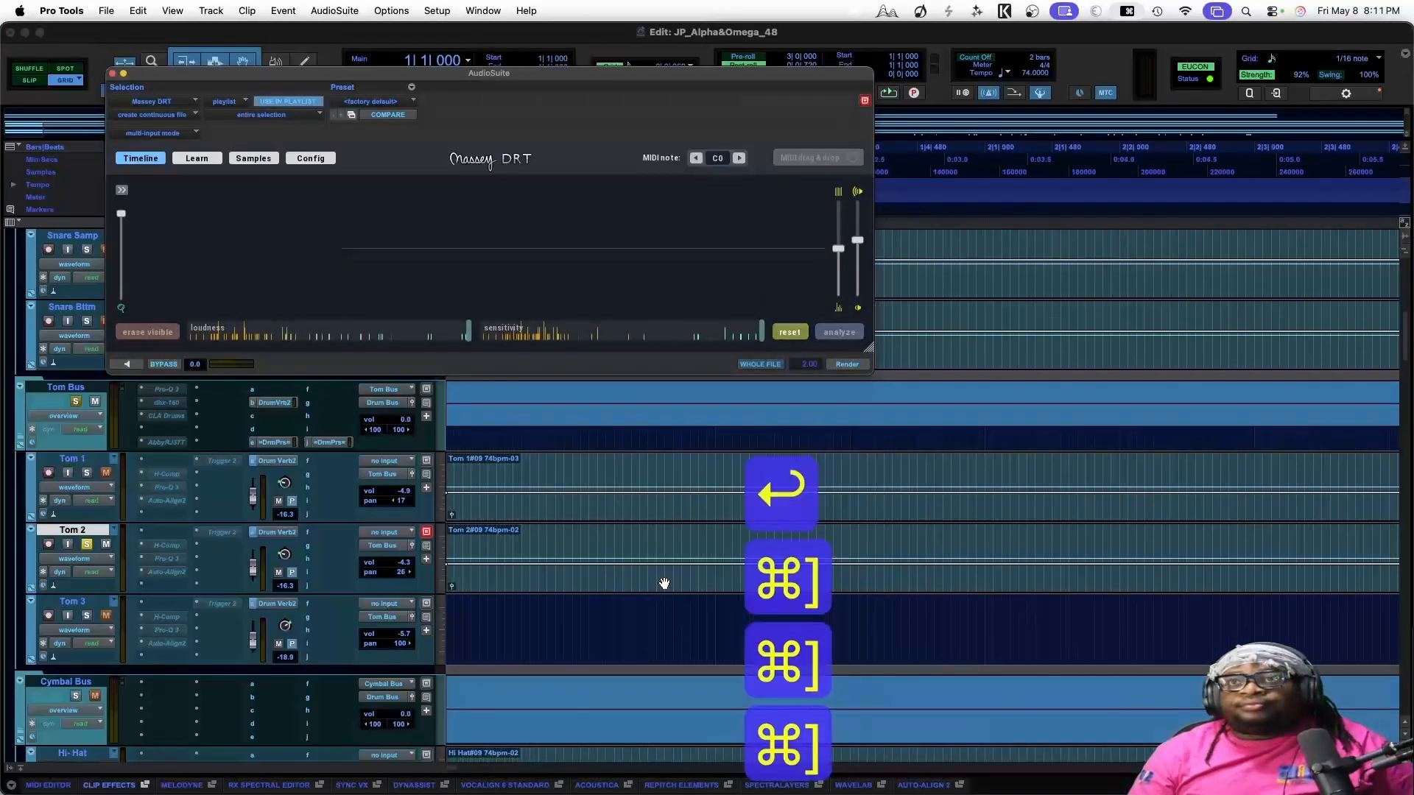
{"action": "scroll", "coordinate": [664, 583], "scroll_direction": "right", "scroll_amount": 20}
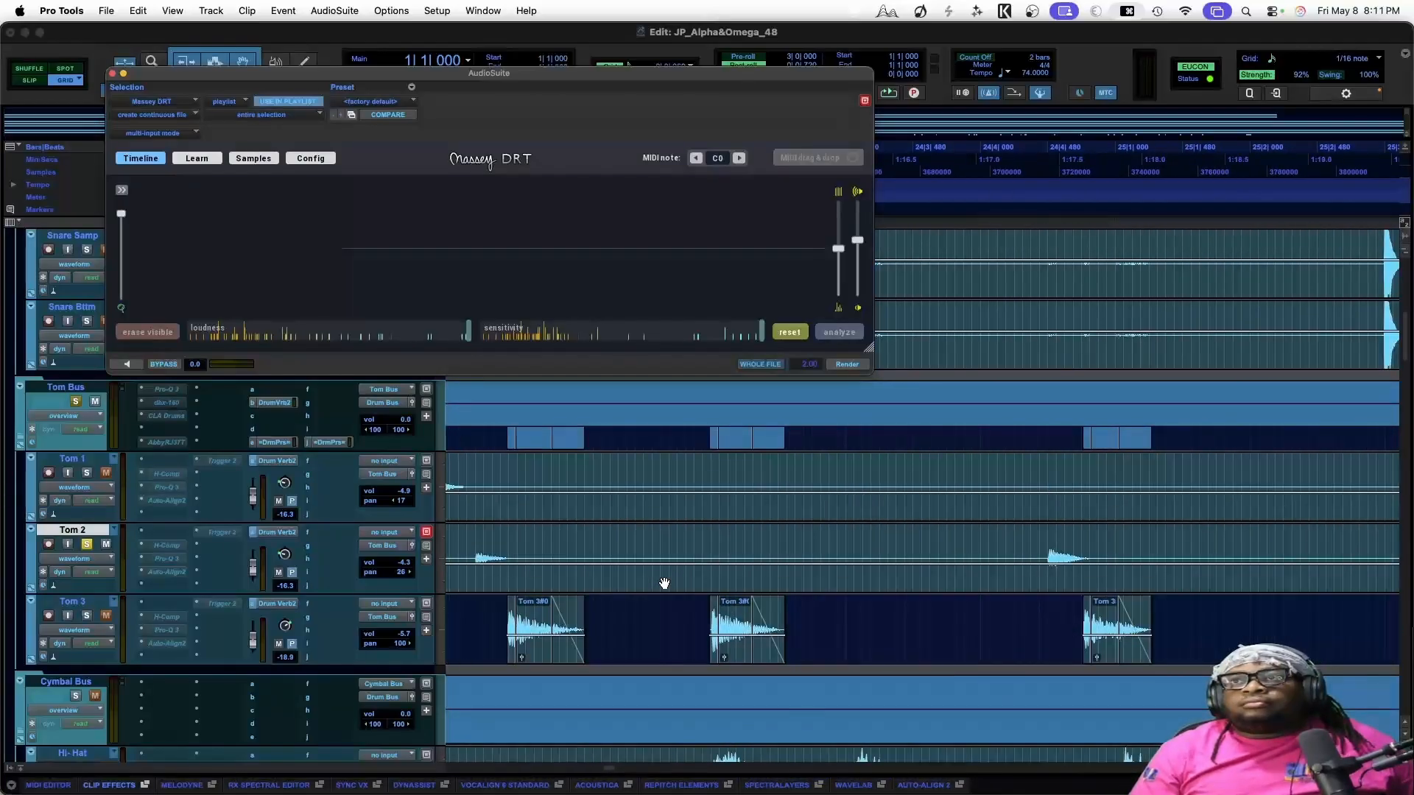
{"action": "scroll", "coordinate": [665, 583], "scroll_direction": "left", "scroll_amount": 5}
{"action": "left_click", "coordinate": [664, 583]}
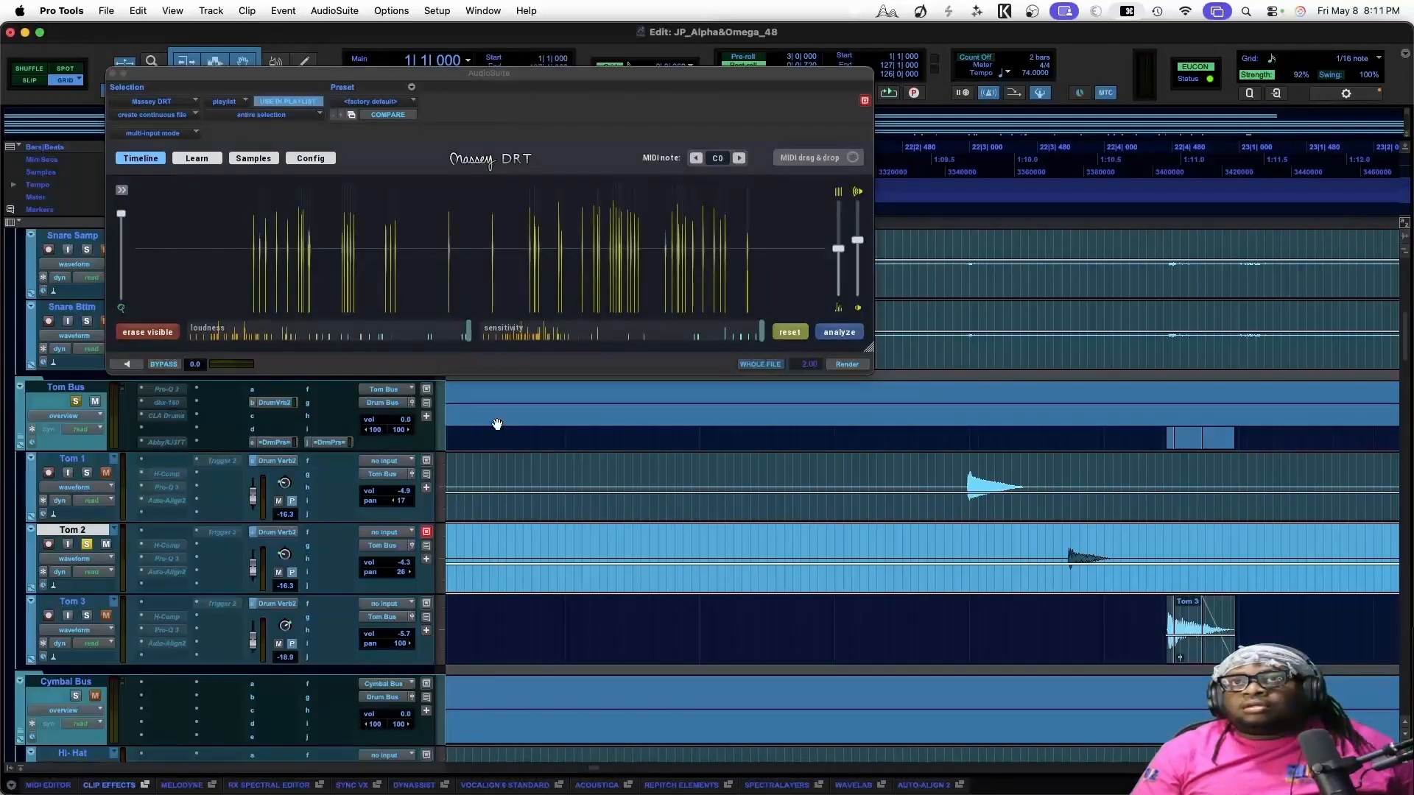
{"action": "key", "text": "super+bracketleft"}
{"action": "key", "text": "super+bracketleft"}
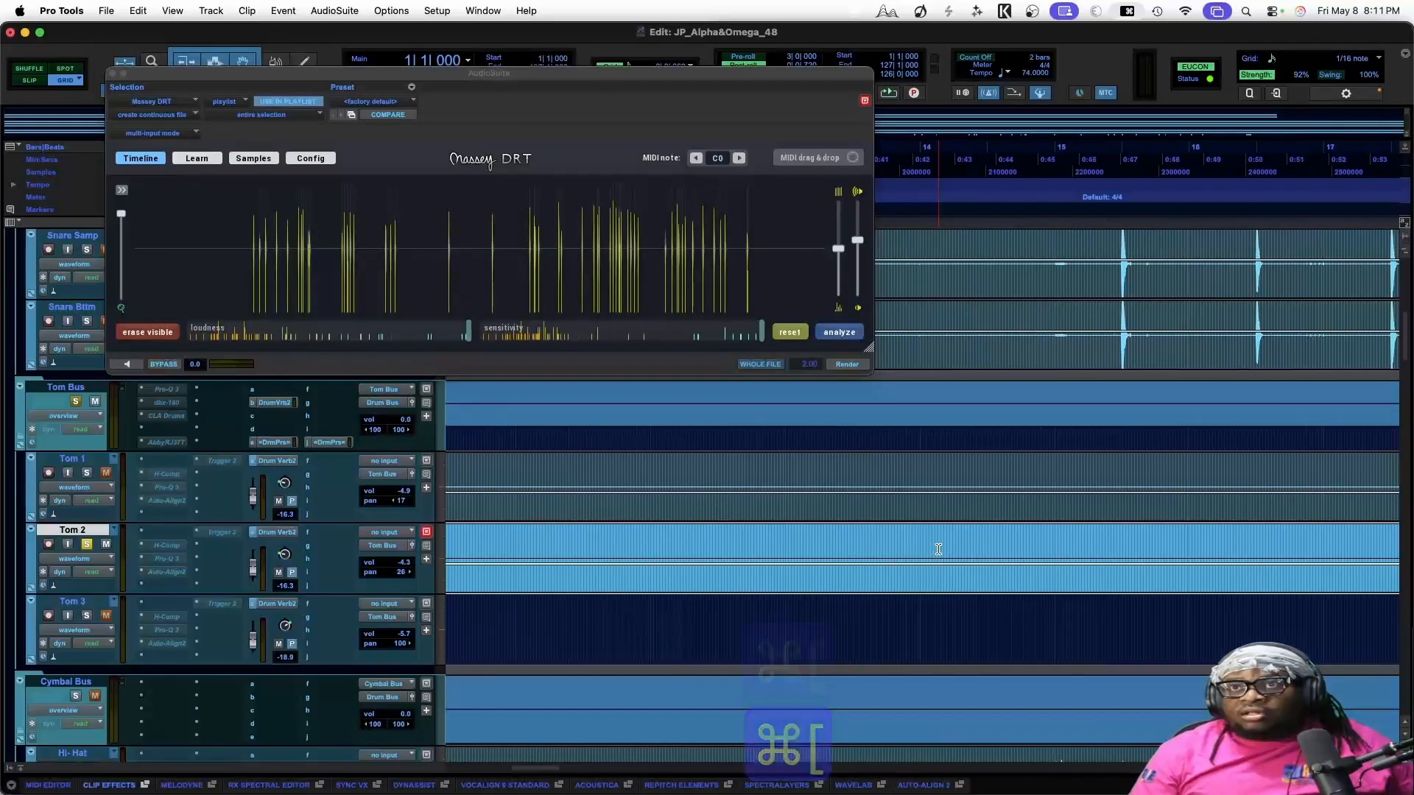
{"action": "scroll", "coordinate": [938, 548], "scroll_direction": "right", "scroll_amount": 20}
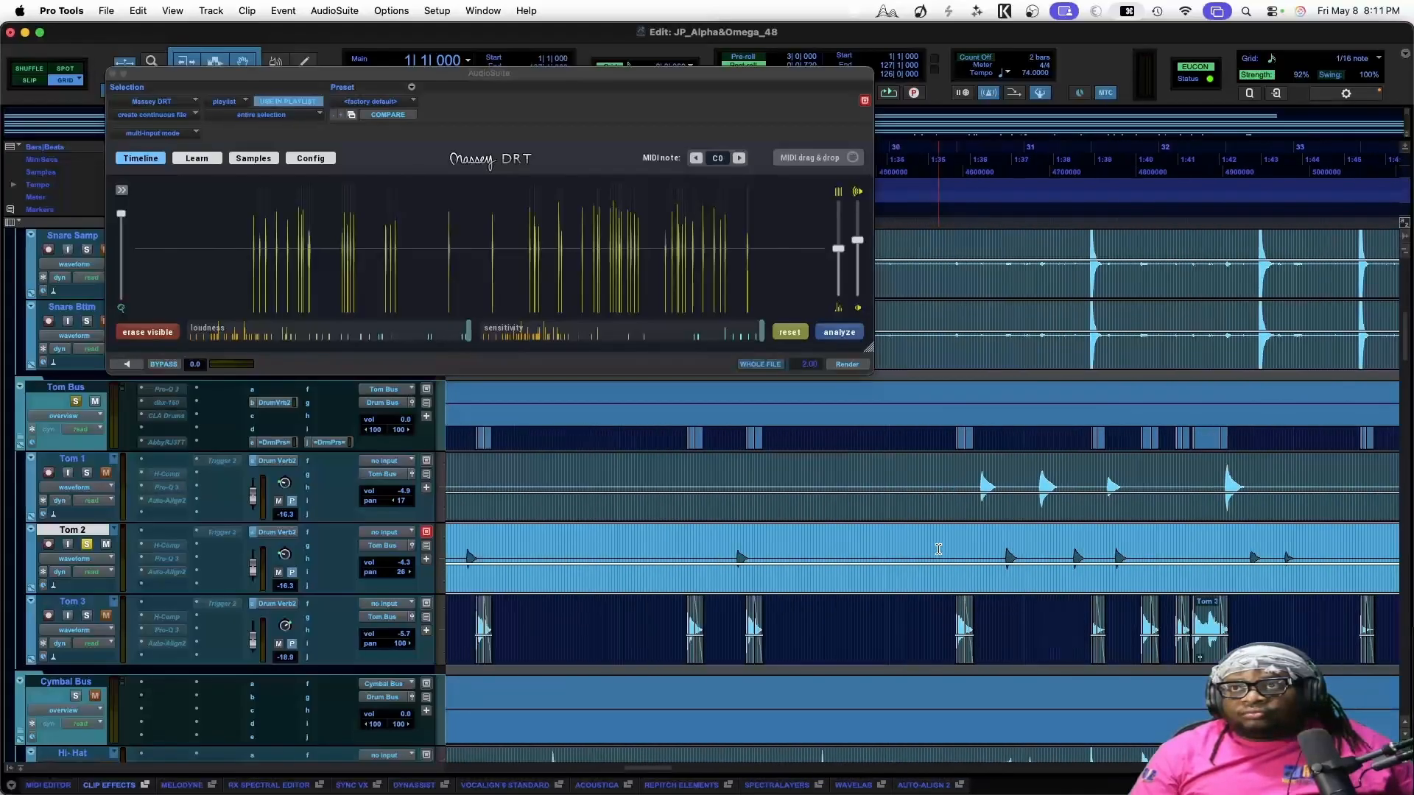
Select the first two hits on Tom 2 from bar 22 and lower Massey DRT's sensitivity and loudness thresholds
{"action": "scroll", "coordinate": [938, 548], "scroll_direction": "left", "scroll_amount": 9}
{"action": "left_click_drag", "start_coordinate": [840, 556], "coordinate": [1100, 554]}
{"action": "left_click", "coordinate": [746, 335]}
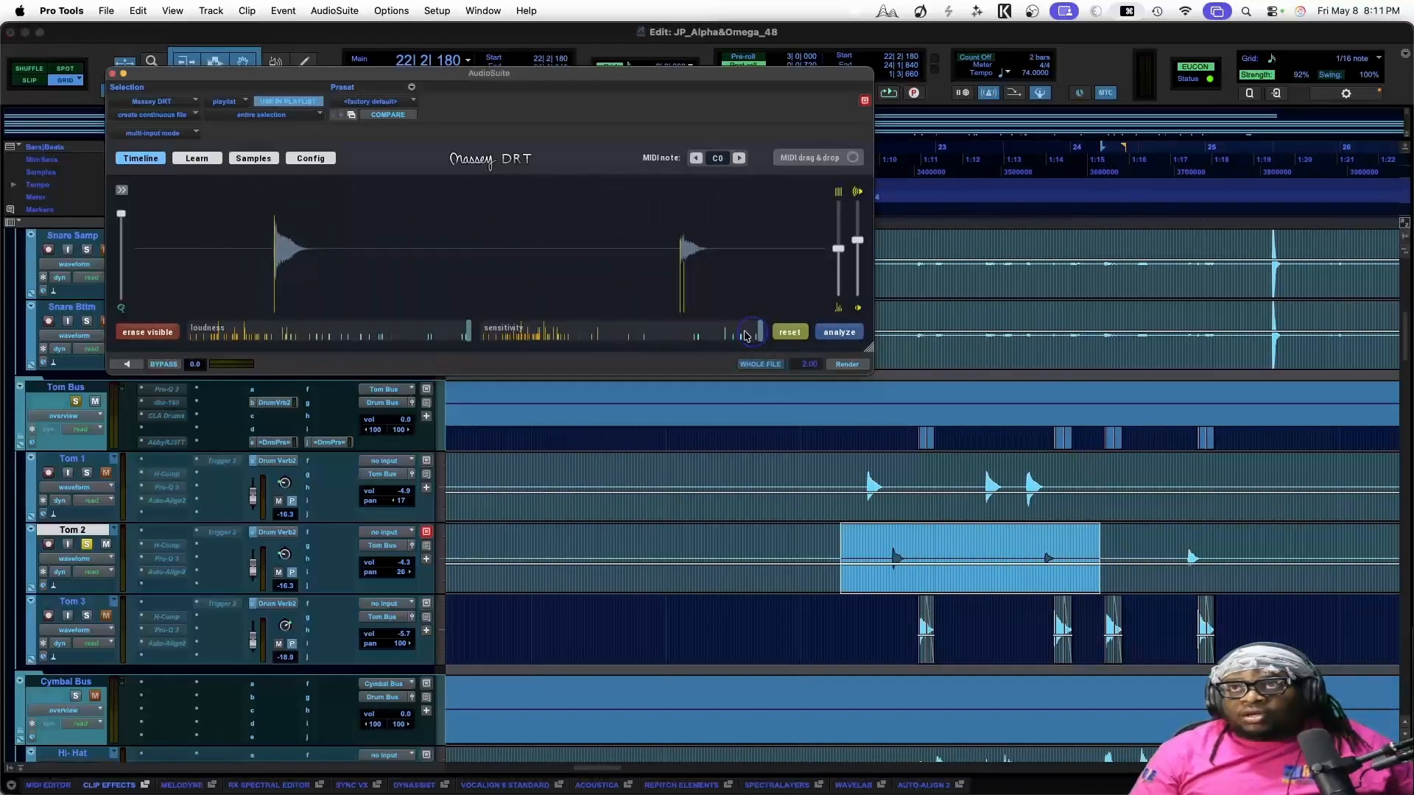
{"action": "left_click_drag", "start_coordinate": [745, 336], "coordinate": [612, 336]}
{"action": "left_click_drag", "start_coordinate": [342, 339], "coordinate": [313, 338]}
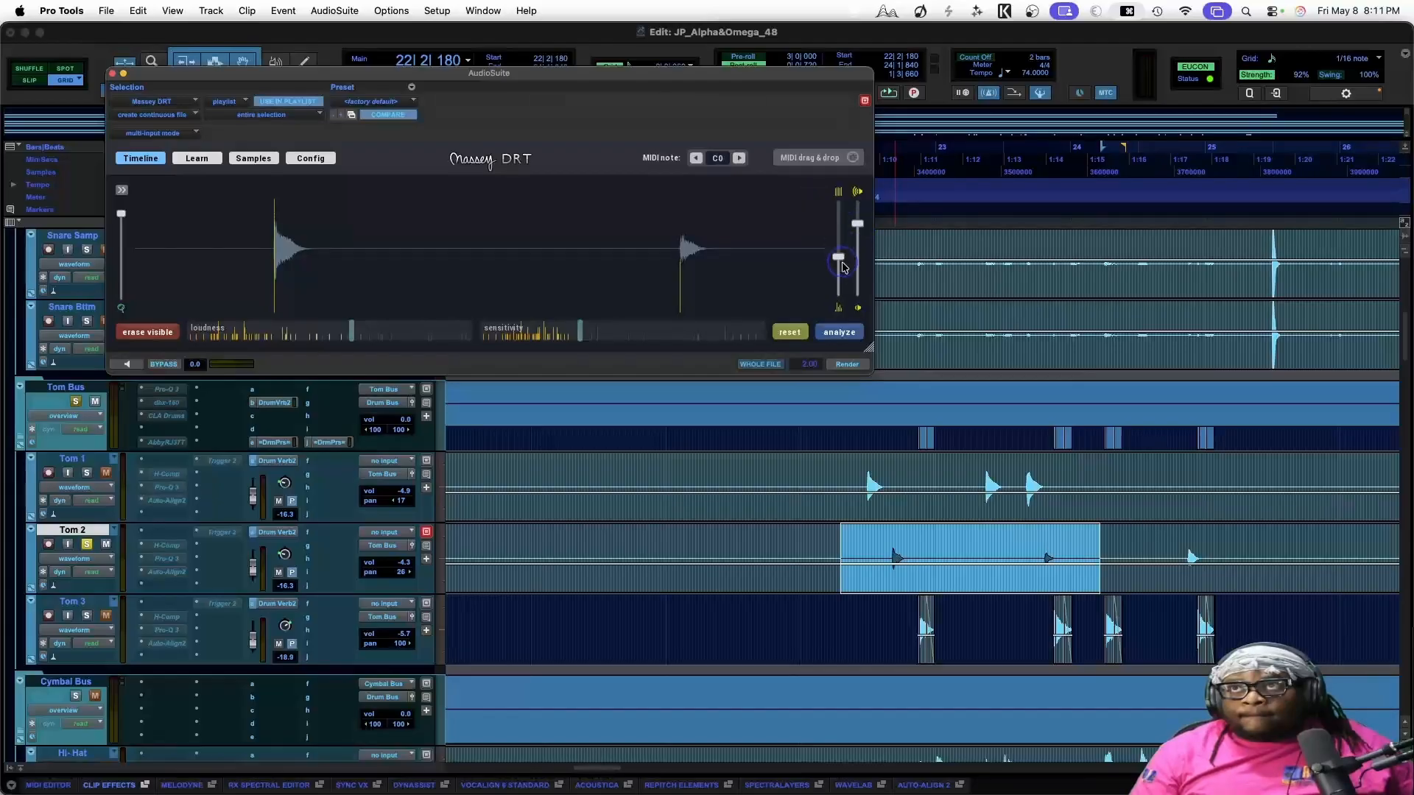
Extend the selection to the third Tom 2 hit and render it, and also render the single hit near bar 27
{"action": "scroll", "coordinate": [907, 363], "scroll_direction": "right", "scroll_amount": 5}
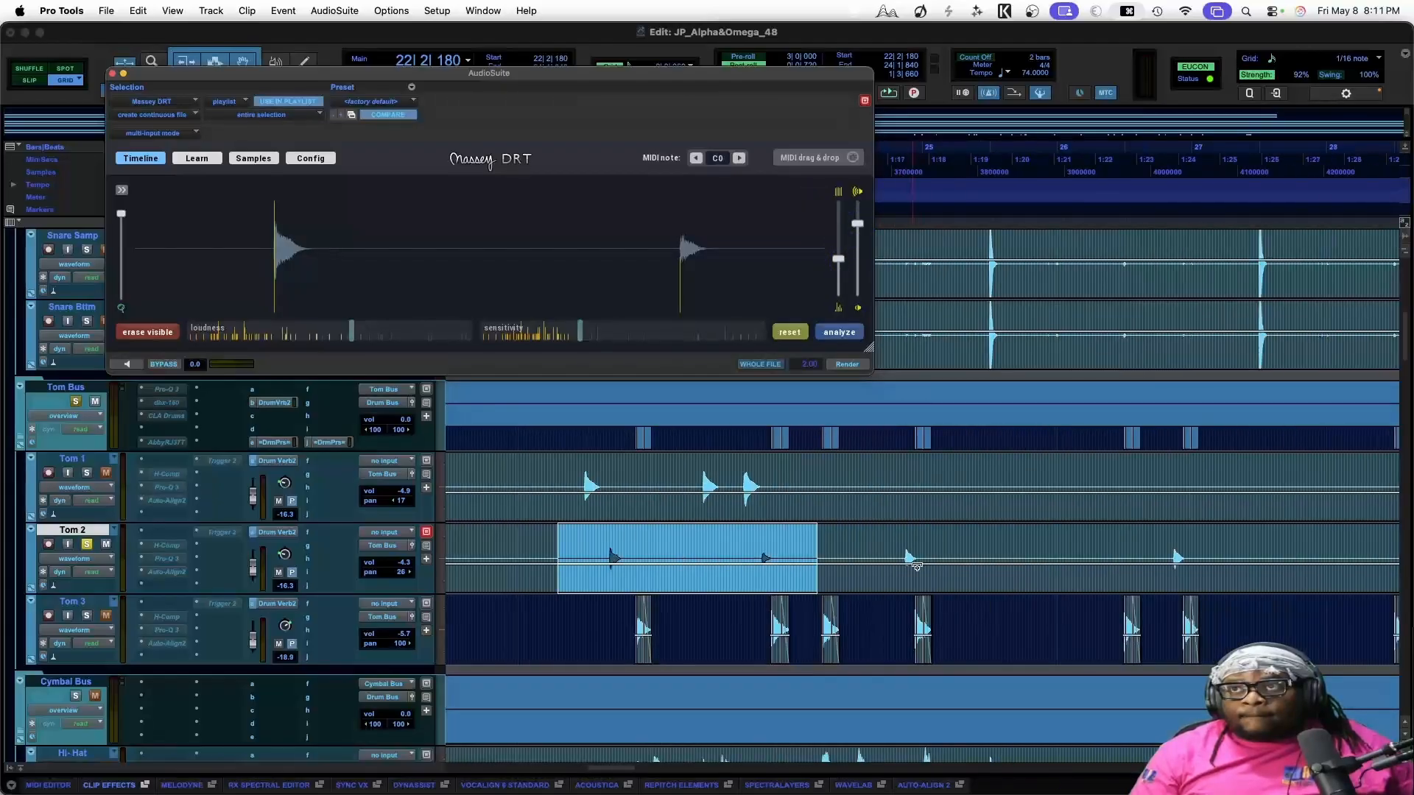
{"action": "left_click", "coordinate": [957, 541], "text": "shift"}
{"action": "left_click", "coordinate": [835, 363]}
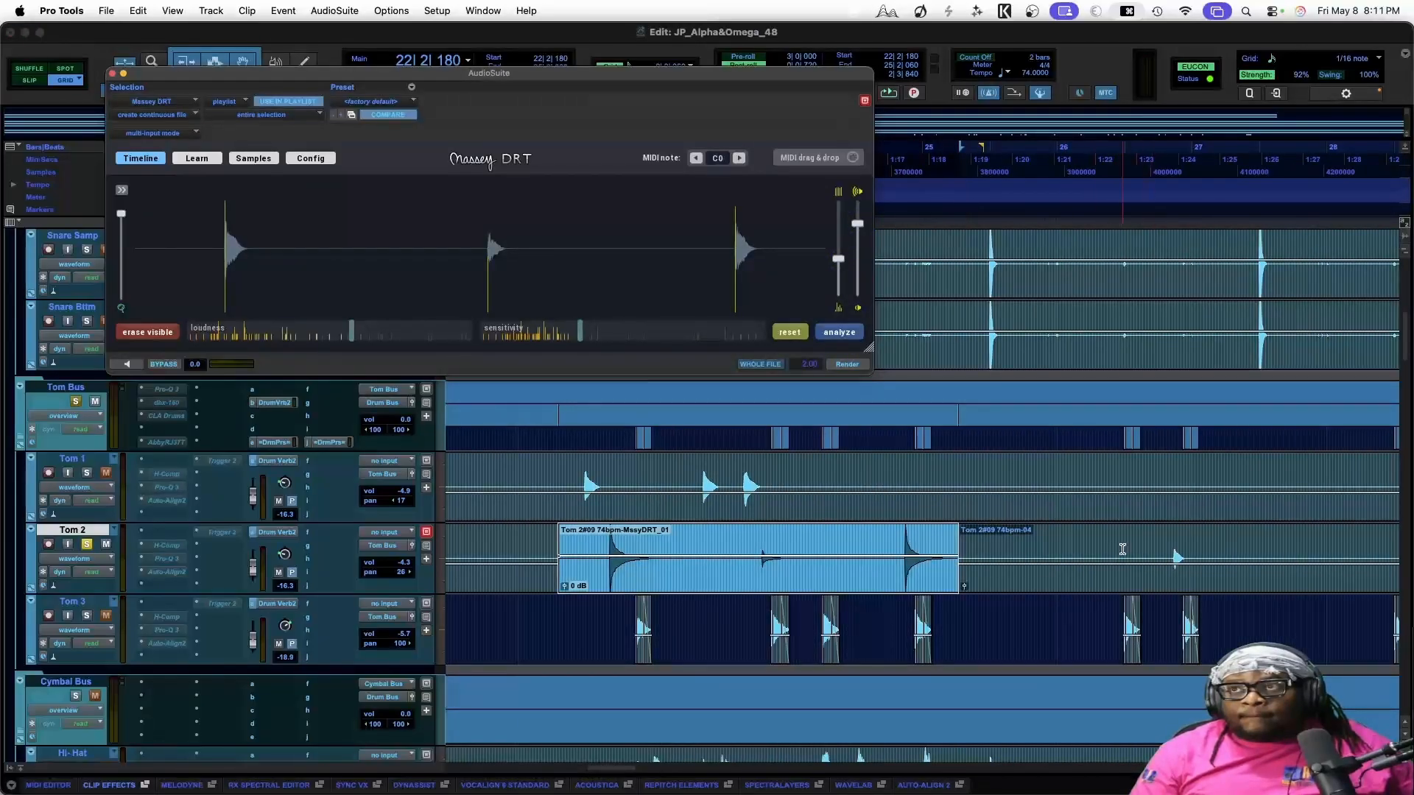
{"action": "left_click_drag", "start_coordinate": [1161, 545], "coordinate": [1223, 545]}
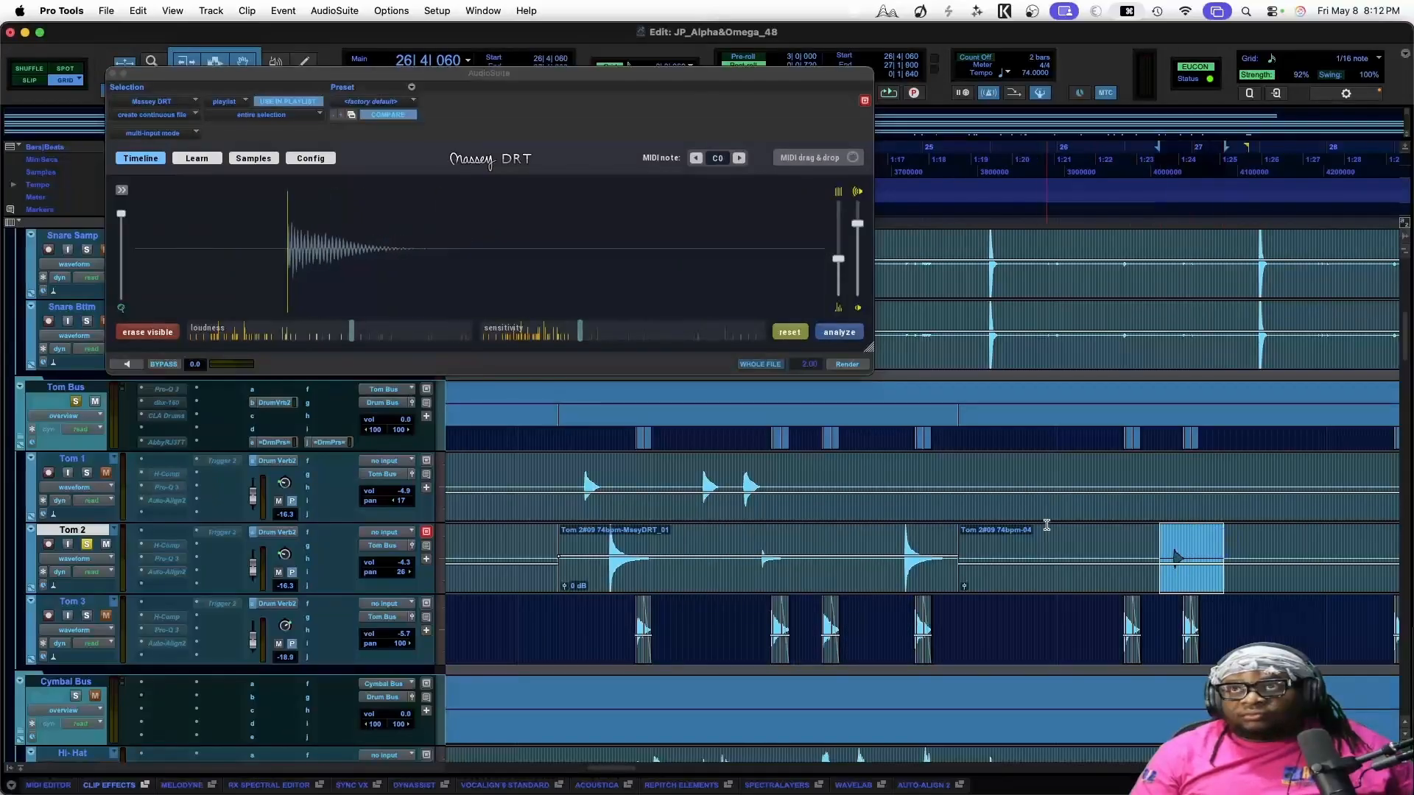
{"action": "left_click", "coordinate": [850, 367]}
Select the six Tom 2 hits from bar 28, add the missing trigger on the fifth hit and render the replacement
{"action": "scroll", "coordinate": [944, 541], "scroll_direction": "right", "scroll_amount": 20}
{"action": "scroll", "coordinate": [944, 541], "scroll_direction": "left", "scroll_amount": 8}
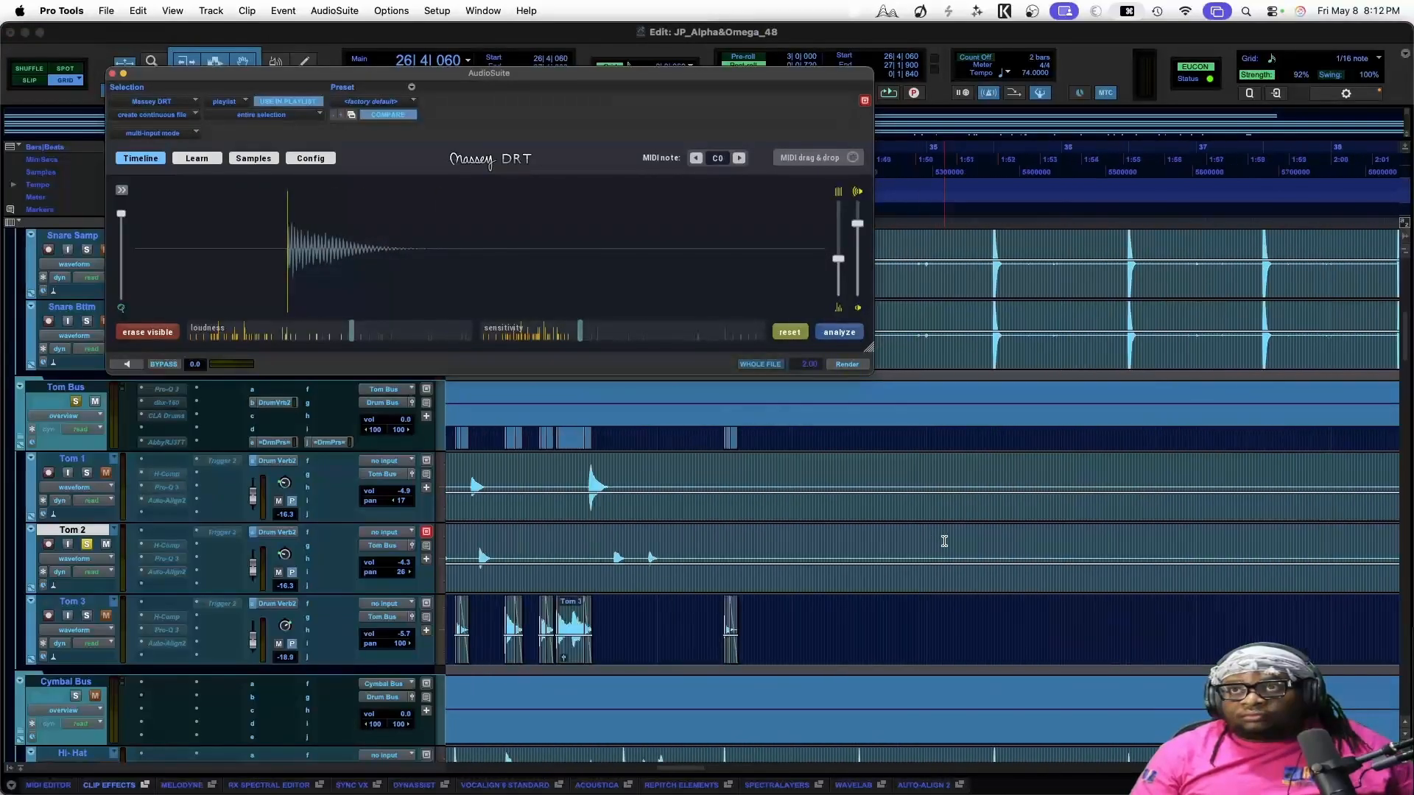
{"action": "scroll", "coordinate": [944, 541], "scroll_direction": "left", "scroll_amount": 3}
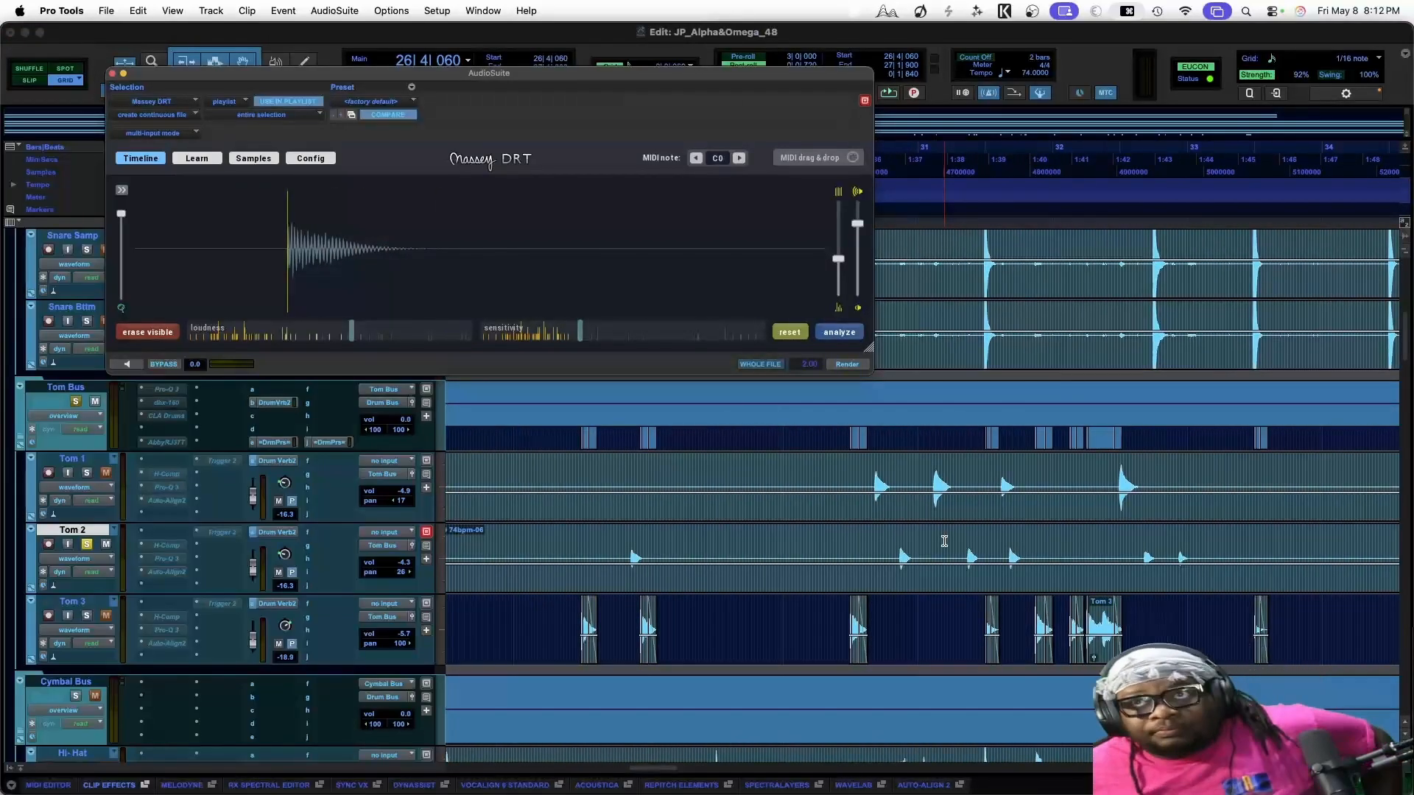
{"action": "key", "text": "super+bracketleft"}
{"action": "left_click_drag", "start_coordinate": [727, 558], "coordinate": [1069, 558]}
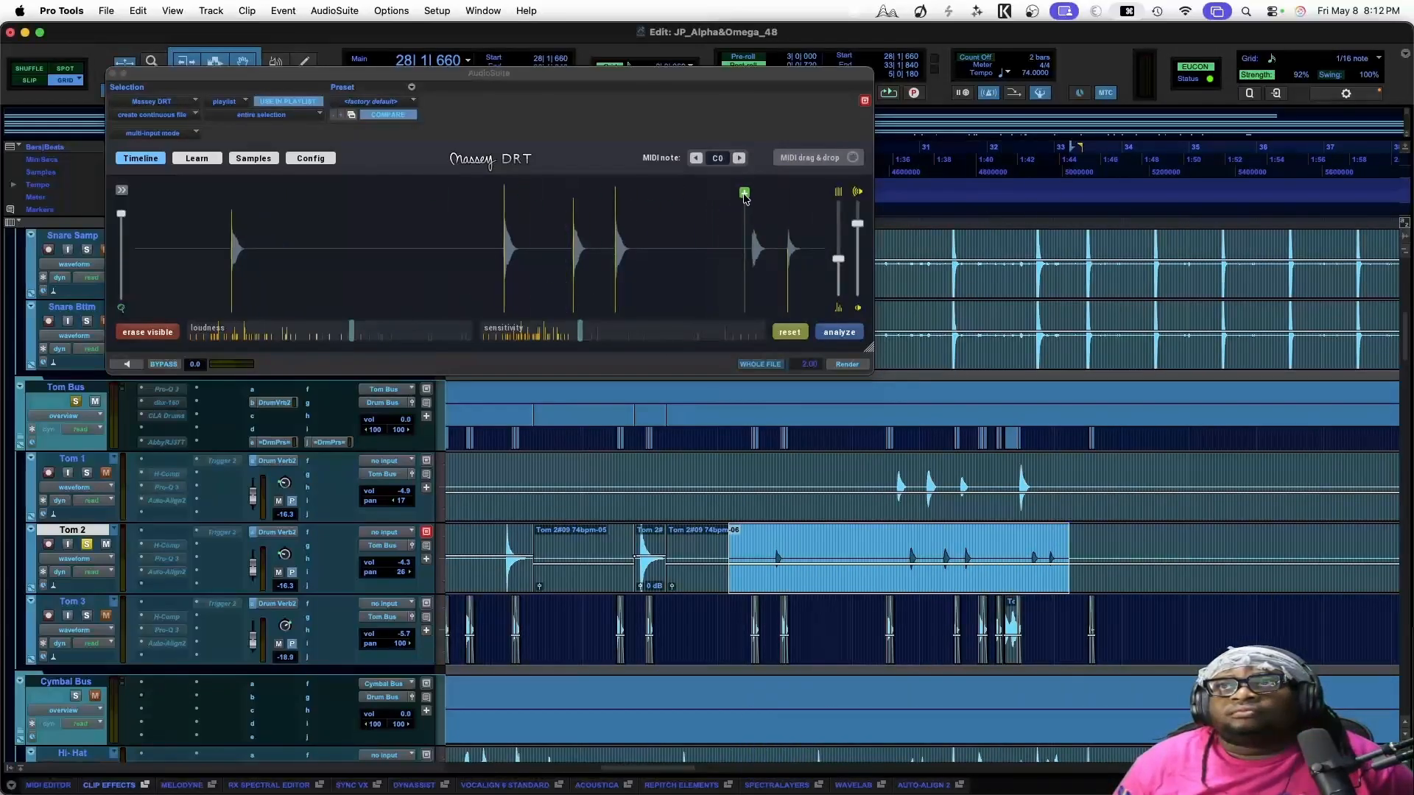
{"action": "left_click", "coordinate": [751, 193]}
{"action": "left_click", "coordinate": [849, 366]}
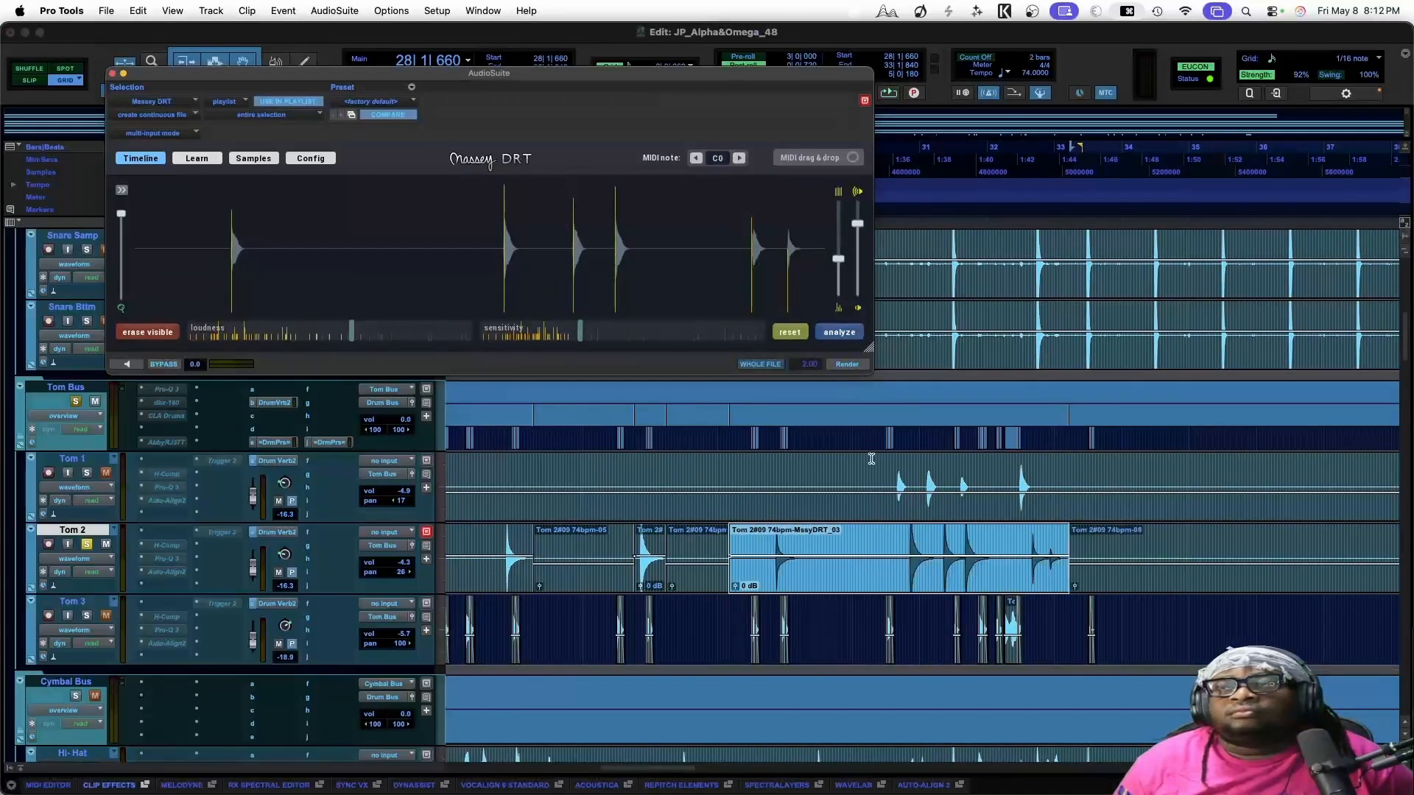
Select the group of five Tom 2 hits from bar 38 and render them with the sample
{"action": "scroll", "coordinate": [904, 589], "scroll_direction": "right", "scroll_amount": 5}
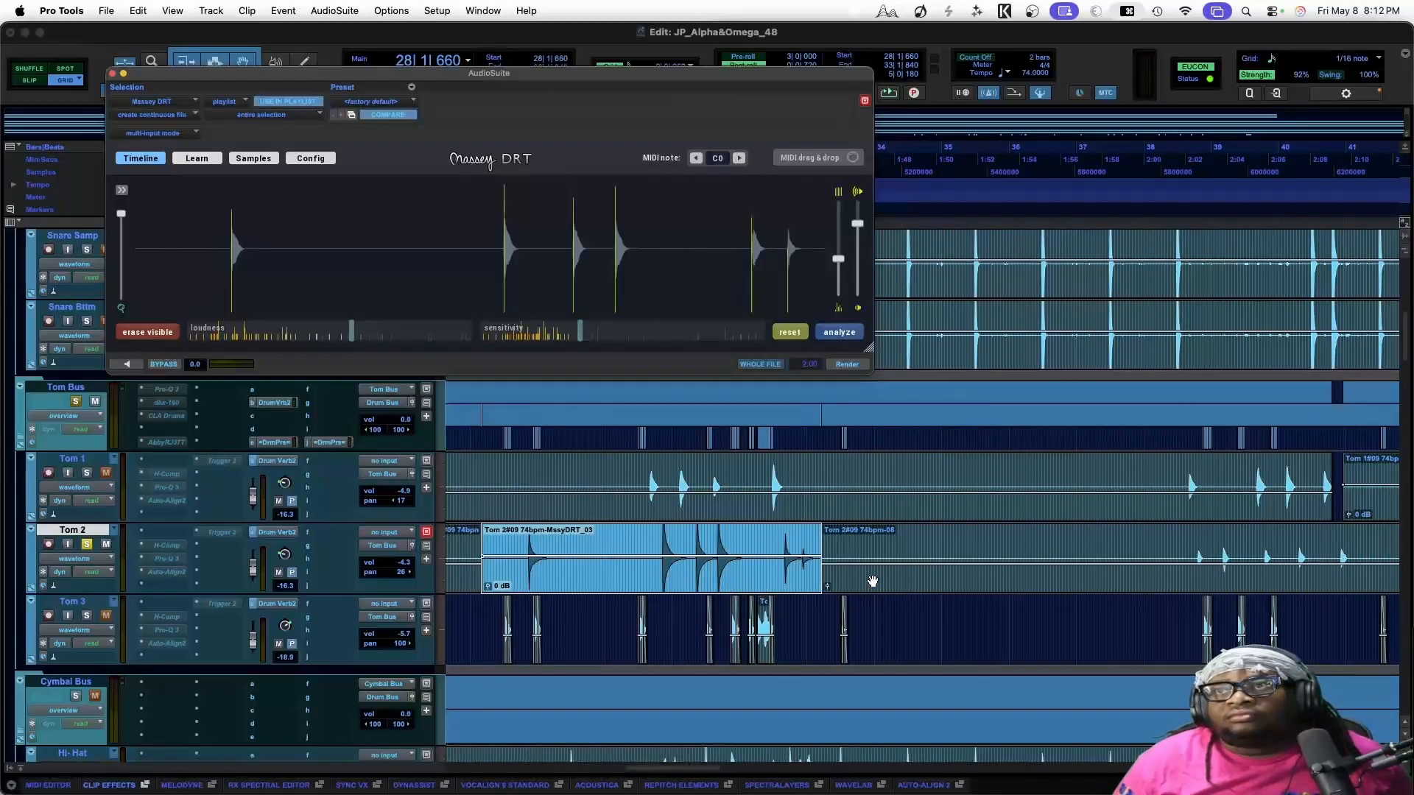
{"action": "key", "text": "super+z"}
{"action": "key", "text": "shift+super+z"}
{"action": "left_click_drag", "start_coordinate": [1184, 545], "coordinate": [1368, 544]}
{"action": "scroll", "coordinate": [904, 559], "scroll_direction": "right", "scroll_amount": 15}
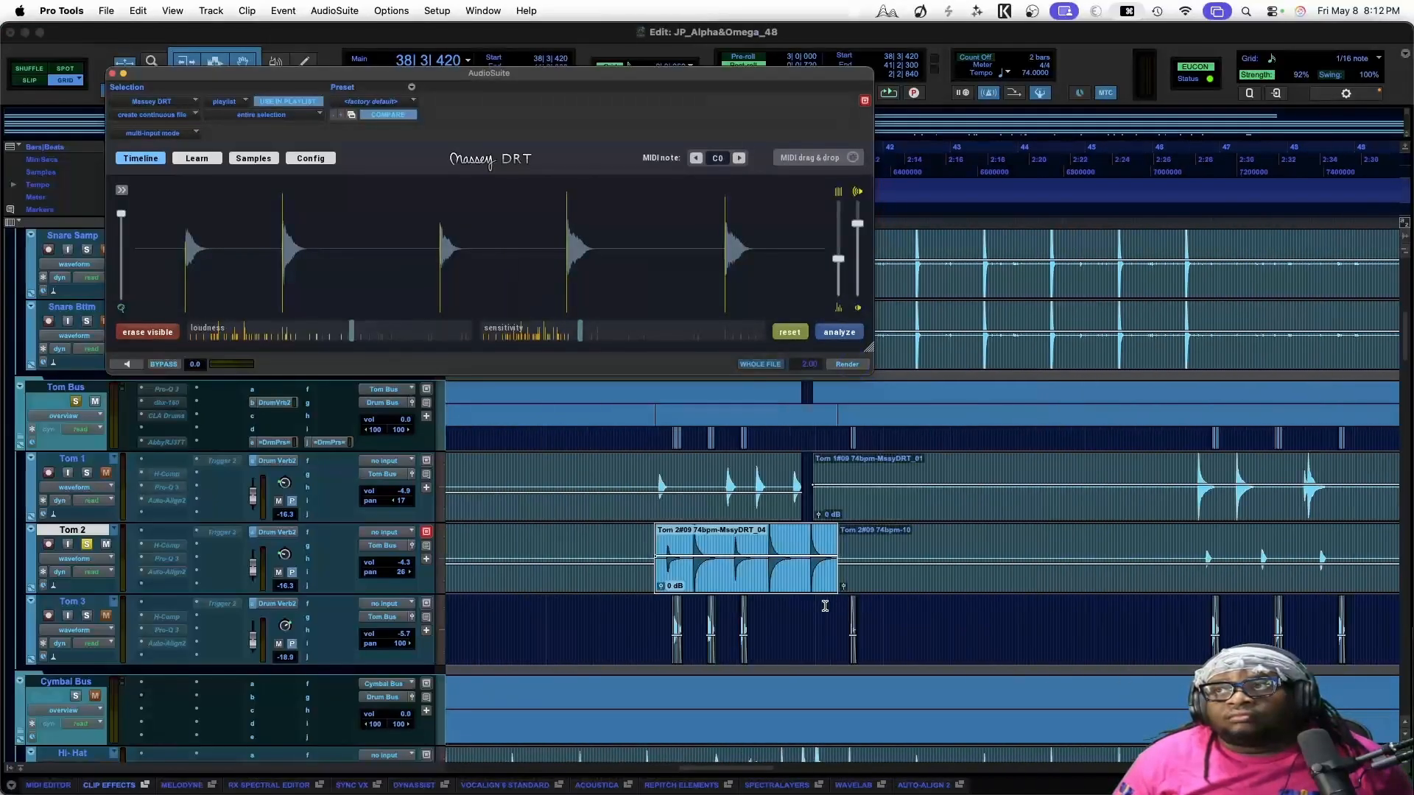
Render sample replacements for the three Tom 2 hits from bar 46 and the single hit near bar 58
{"action": "left_click_drag", "start_coordinate": [868, 545], "coordinate": [1038, 537]}
{"action": "left_click", "coordinate": [847, 365]}
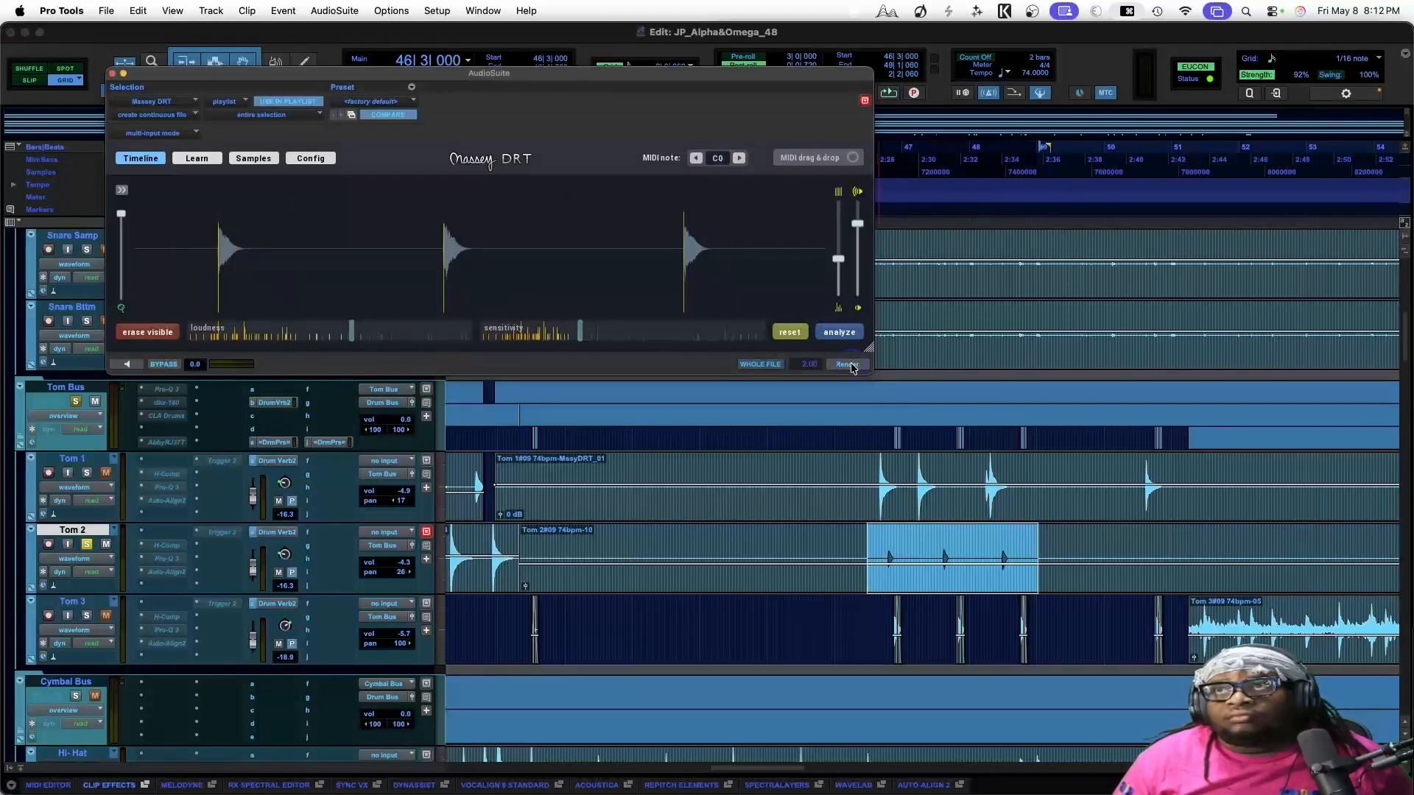
{"action": "scroll", "coordinate": [861, 574], "scroll_direction": "right", "scroll_amount": 15}
{"action": "left_click_drag", "start_coordinate": [531, 545], "coordinate": [602, 545]}
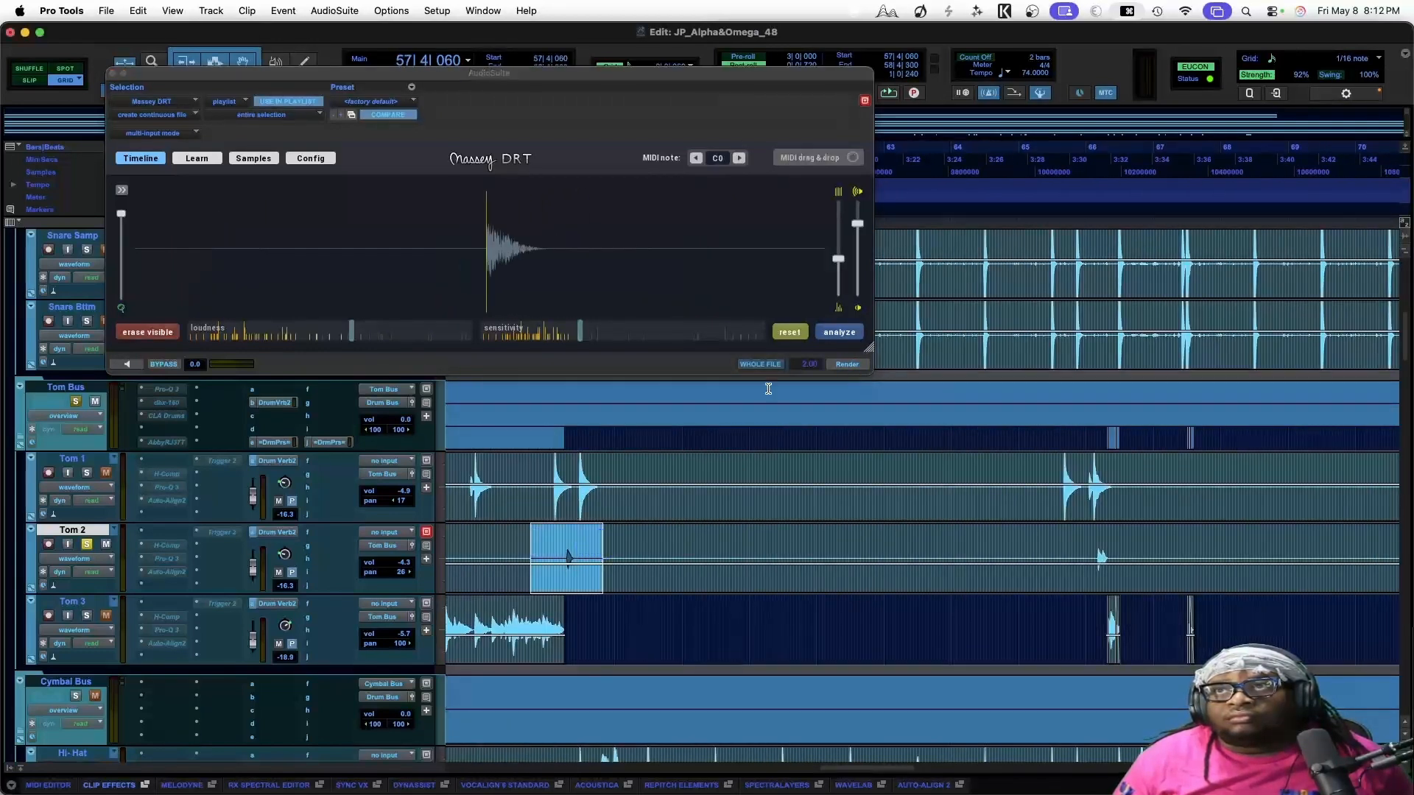
{"action": "left_click", "coordinate": [846, 365]}
Select the single Tom 2 hit near bar 66 and render its sample replacement
{"action": "scroll", "coordinate": [946, 590], "scroll_direction": "right", "scroll_amount": 1}
{"action": "scroll", "coordinate": [946, 591], "scroll_direction": "right", "scroll_amount": 3}
{"action": "left_click_drag", "start_coordinate": [947, 545], "coordinate": [1142, 550]}
{"action": "left_click", "coordinate": [847, 364]}
Preview the close Tom 2 hits at the end of bar 73, add the two missing triggers and render them
{"action": "scroll", "coordinate": [946, 560], "scroll_direction": "right", "scroll_amount": 10}
{"action": "key", "text": "space"}
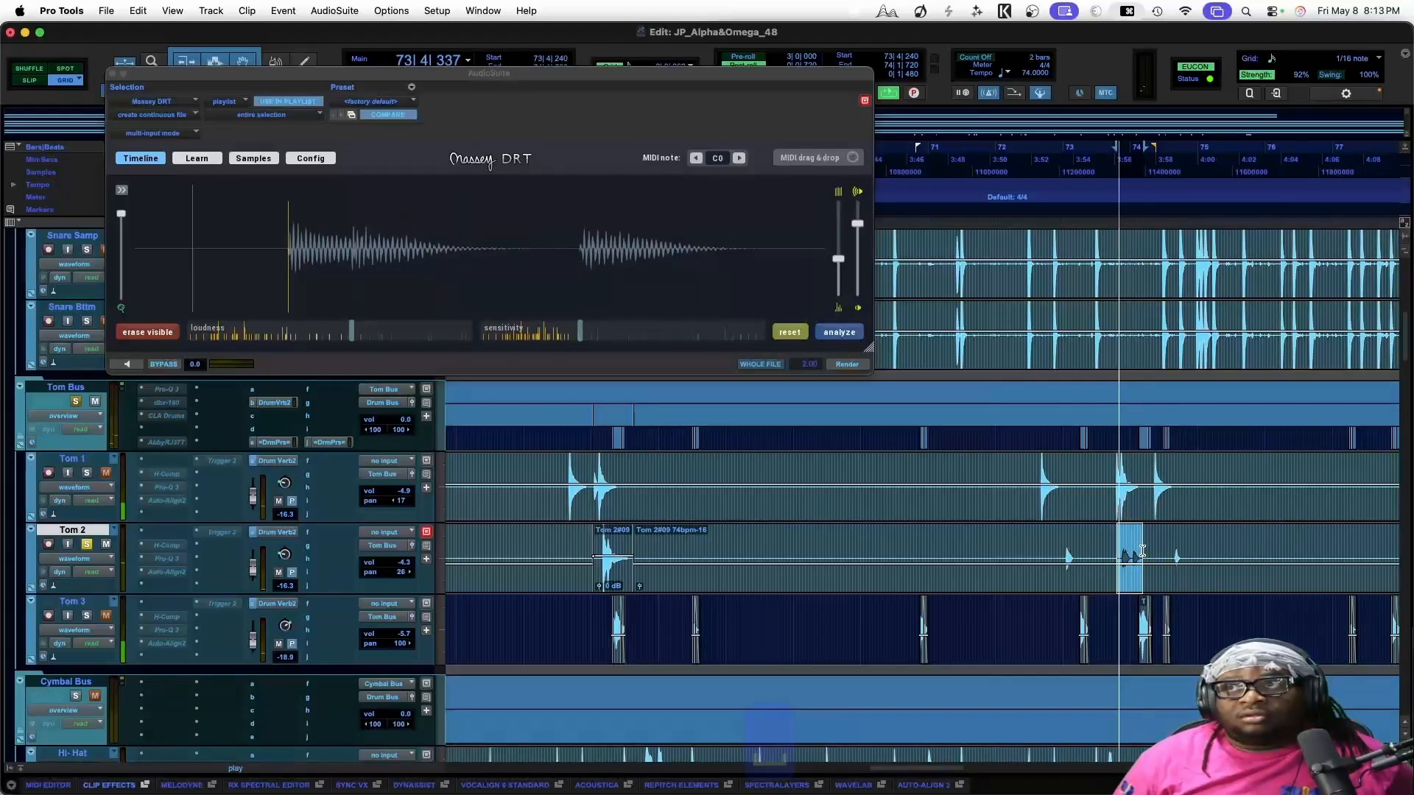
{"action": "key", "text": "space"}
{"action": "left_click", "coordinate": [127, 364]}
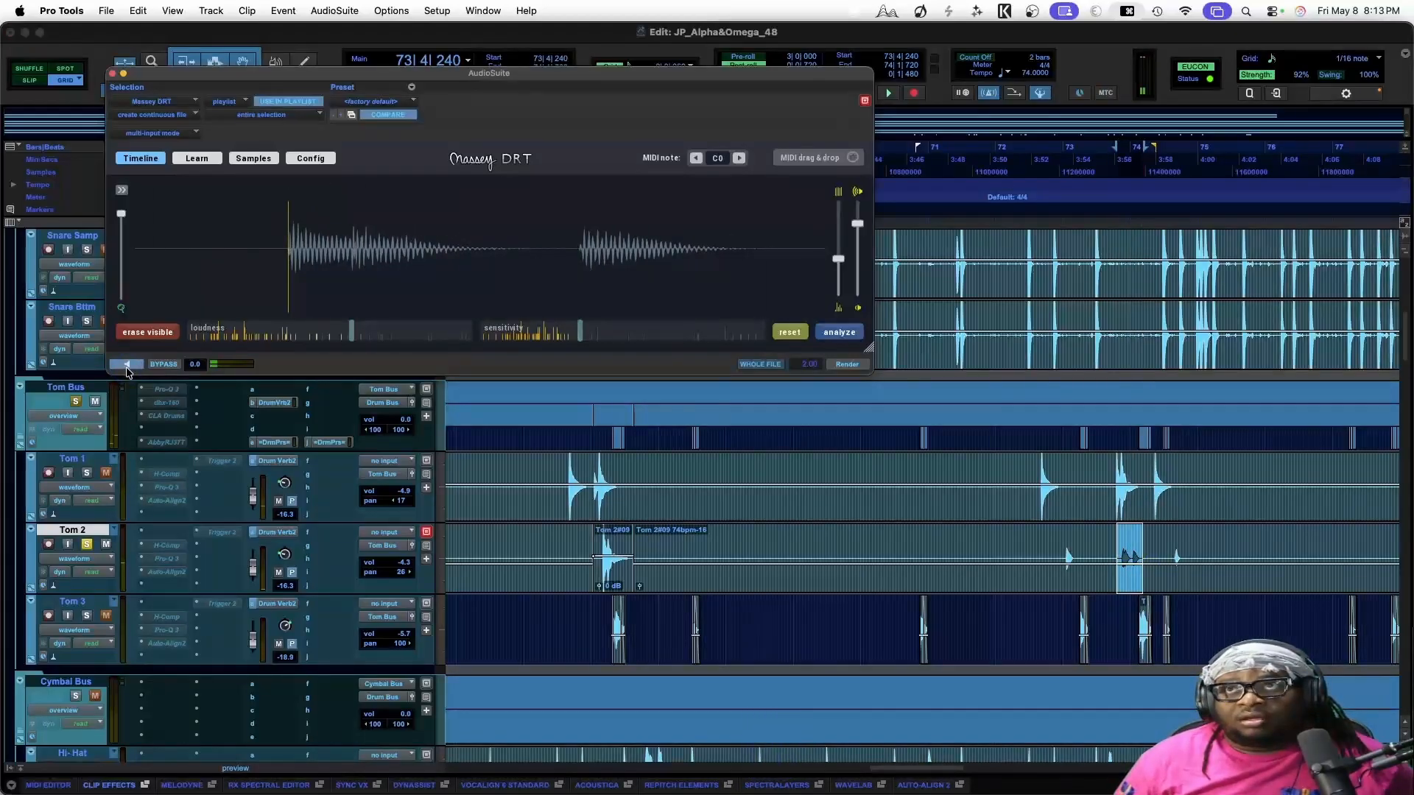
{"action": "left_click", "coordinate": [350, 193]}
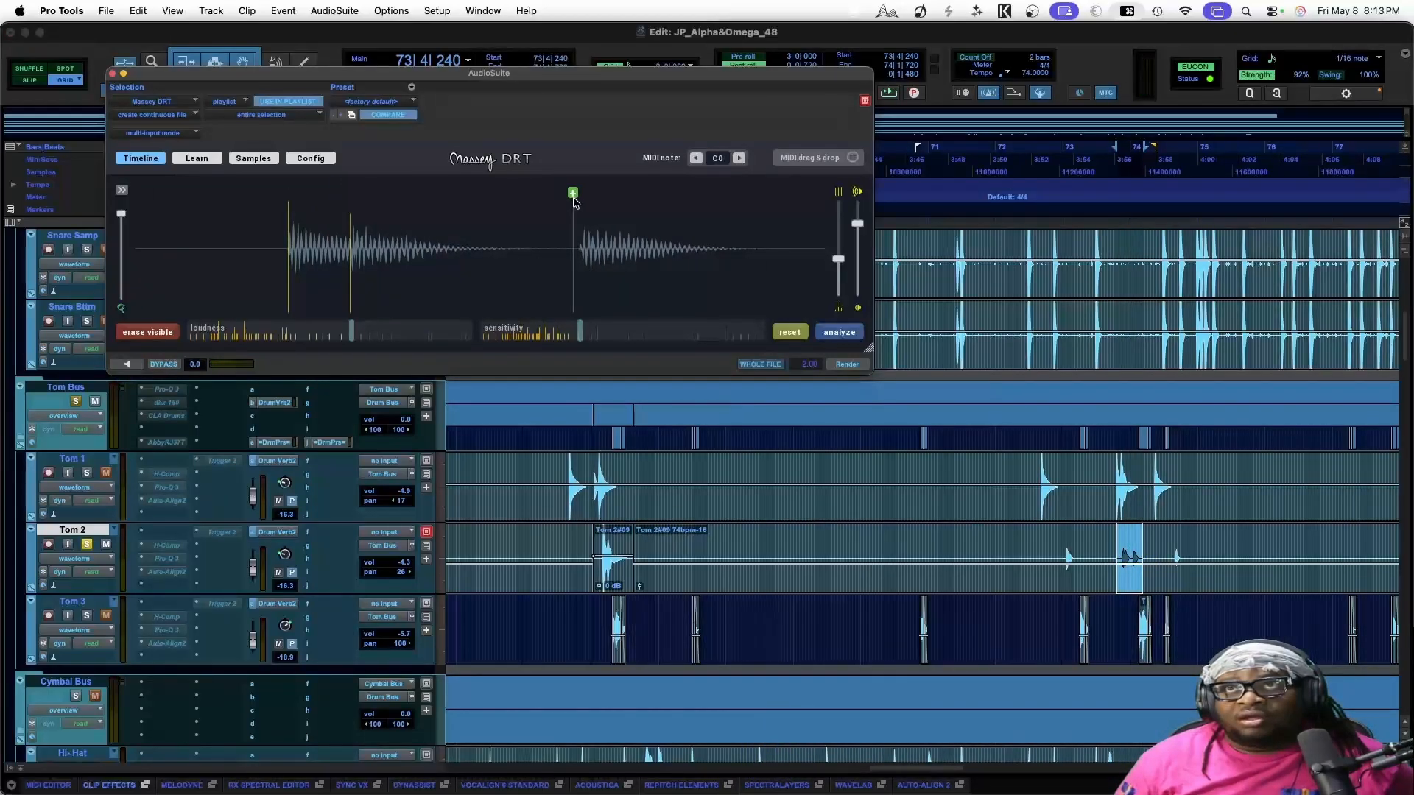
{"action": "left_click", "coordinate": [583, 199]}
{"action": "left_click", "coordinate": [867, 368]}
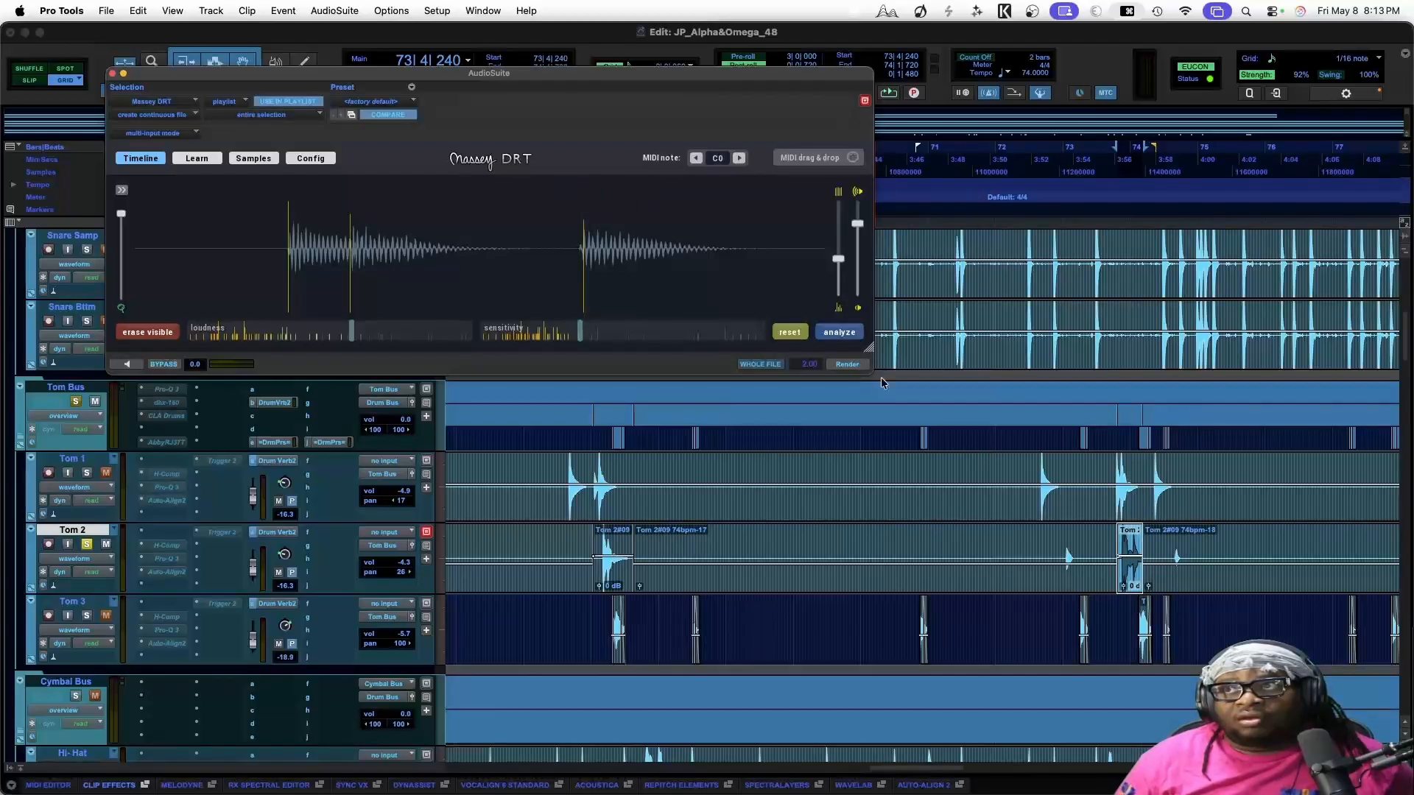
Select the single Tom 2 hit late in bar 74, render its replacement and save the session
{"action": "key", "text": "space"}
{"action": "key", "text": "space"}
{"action": "left_click", "coordinate": [1169, 541]}
{"action": "left_click_drag", "start_coordinate": [1169, 541], "coordinate": [1191, 545]}
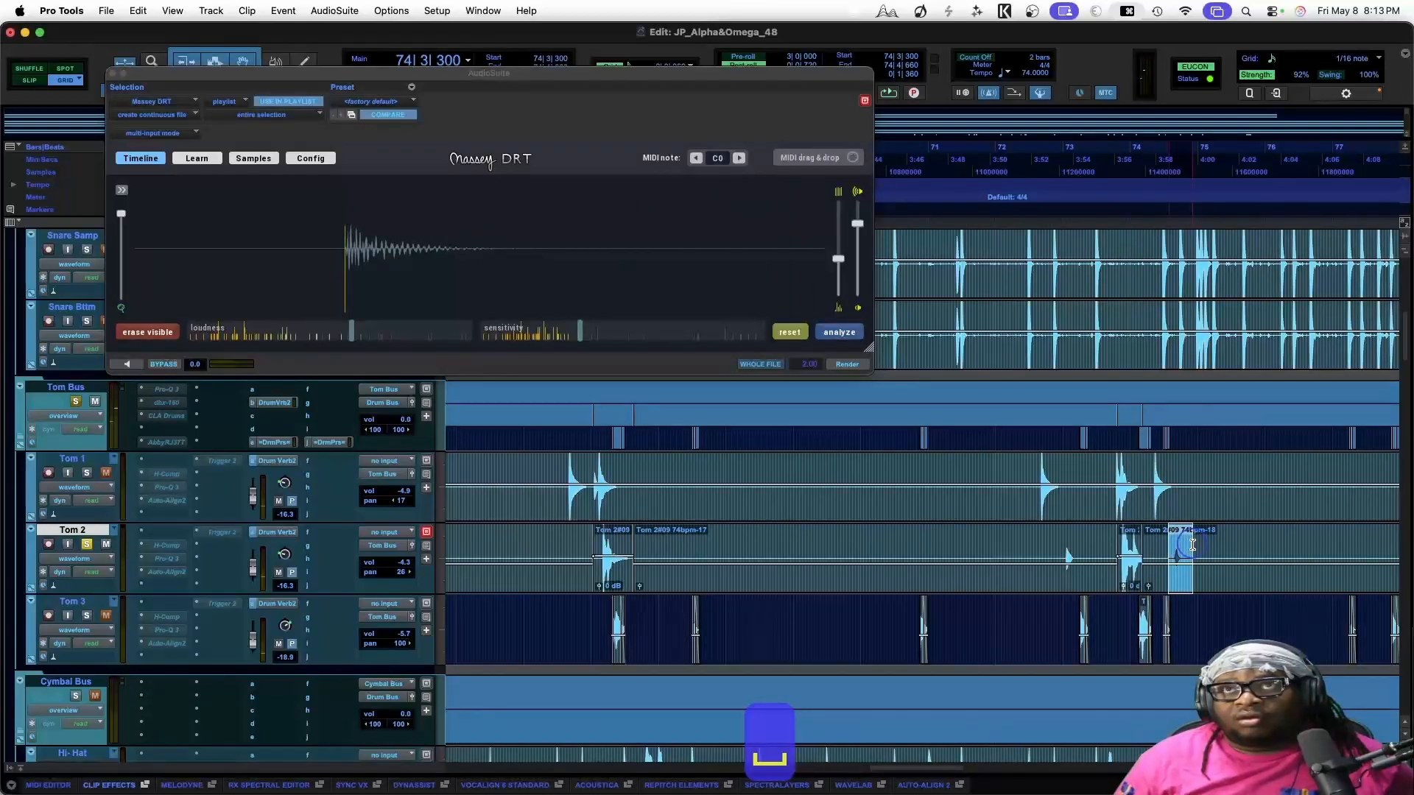
{"action": "left_click", "coordinate": [860, 365]}
{"action": "key", "text": "super+s"}
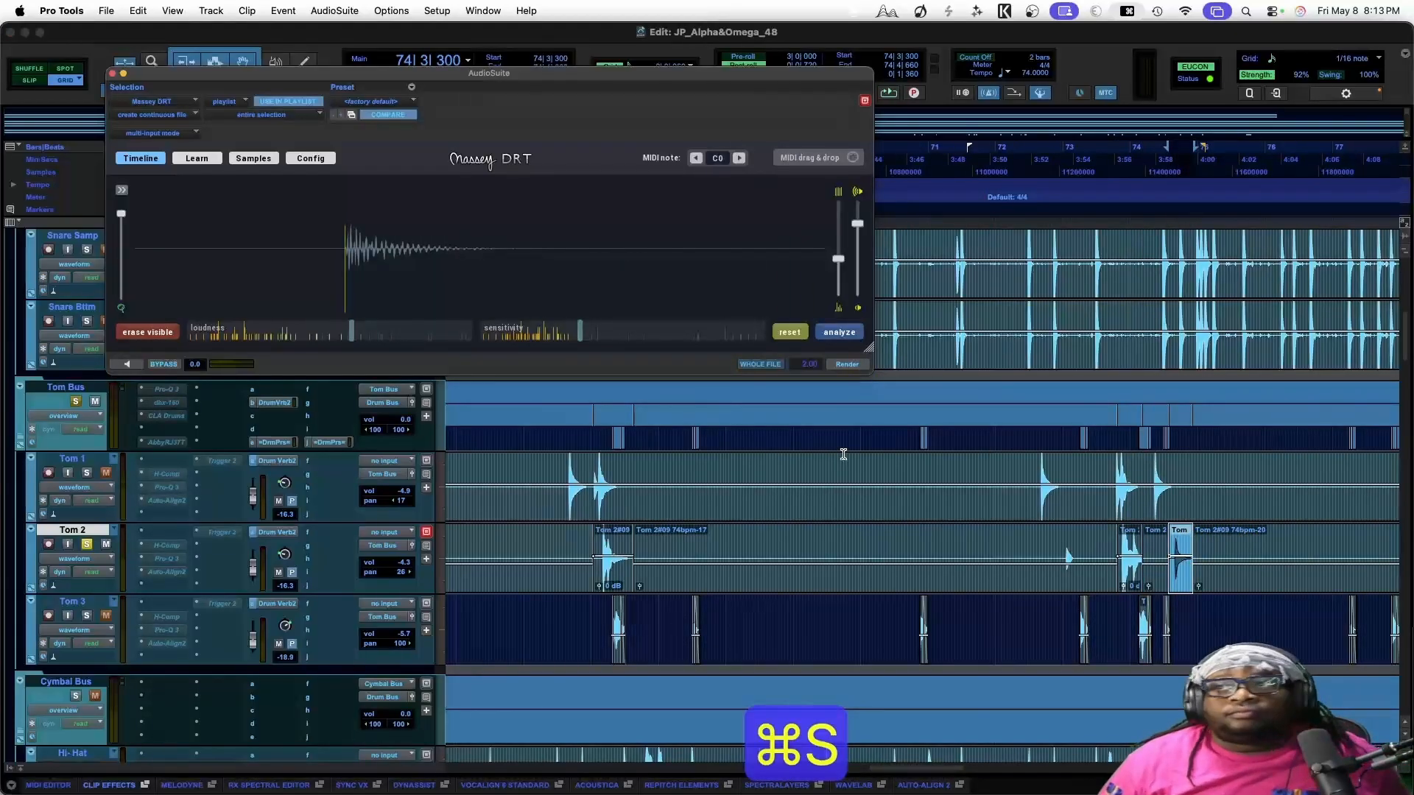
Select the four Tom 2 hits from bar 82 and render them with the sample
{"action": "scroll", "coordinate": [920, 516], "scroll_direction": "right", "scroll_amount": 6}
{"action": "left_click_drag", "start_coordinate": [896, 545], "coordinate": [1212, 545]}
{"action": "left_click", "coordinate": [847, 364]}
{"action": "scroll", "coordinate": [938, 545], "scroll_direction": "right", "scroll_amount": 3}
{"action": "left_click", "coordinate": [851, 364]}
{"action": "scroll", "coordinate": [1013, 531], "scroll_direction": "right", "scroll_amount": 3}
Select the nine Tom 2 hits from bar 87 and render their sample replacements
{"action": "scroll", "coordinate": [1013, 531], "scroll_direction": "right", "scroll_amount": 4}
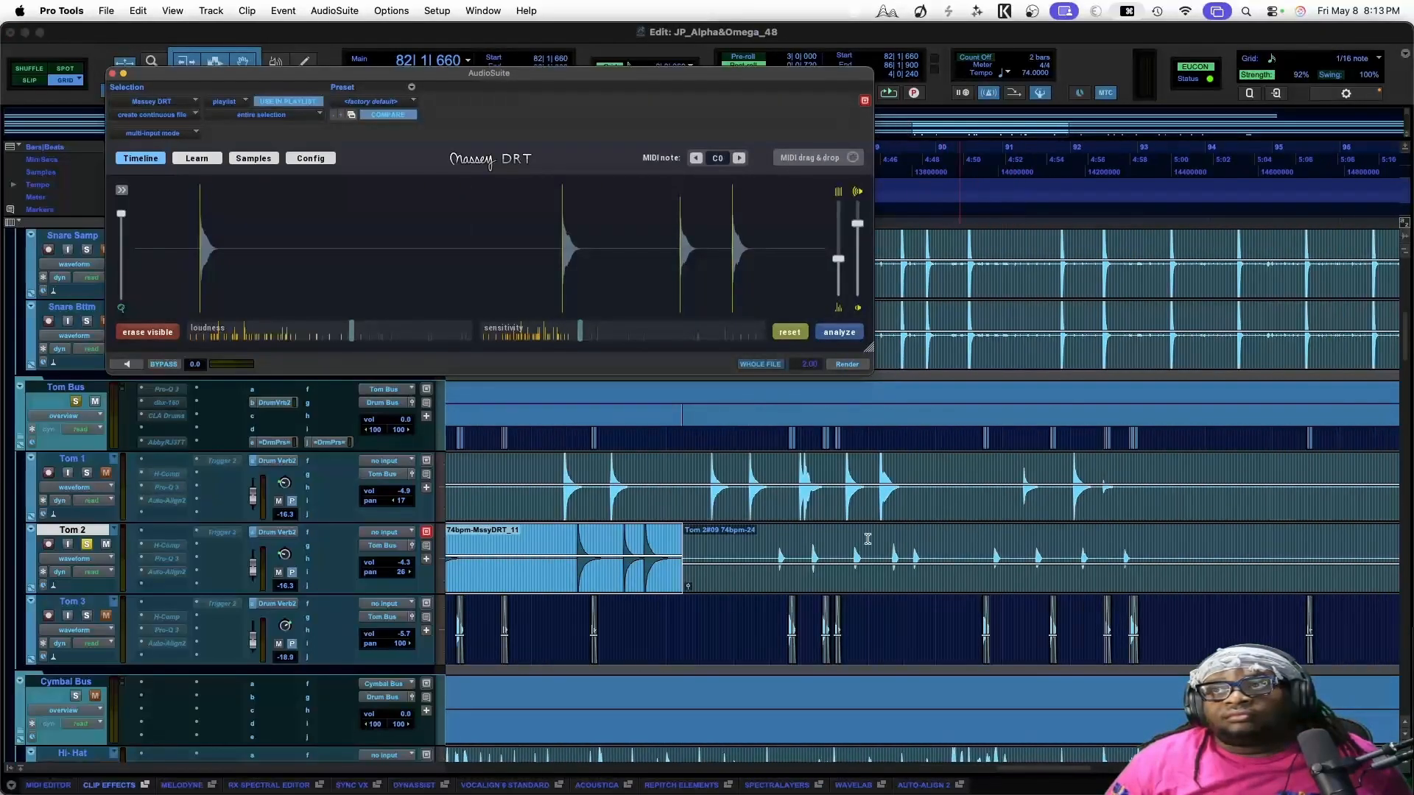
{"action": "left_click_drag", "start_coordinate": [759, 554], "coordinate": [1119, 556]}
{"action": "left_click_drag", "start_coordinate": [1115, 555], "coordinate": [750, 553]}
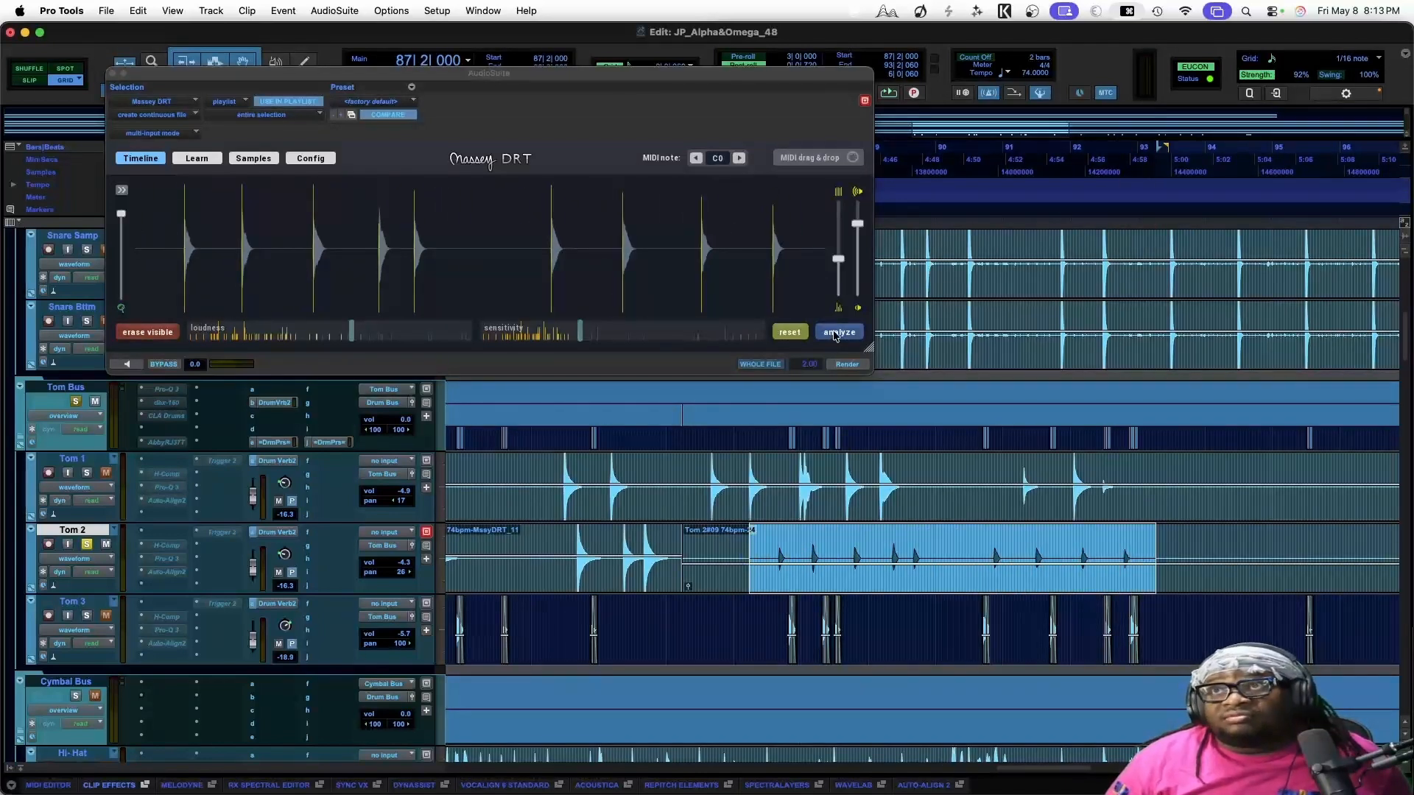
{"action": "left_click", "coordinate": [846, 365]}
Select the eleven Tom 2 hits from bar 97 and render the replacement
{"action": "scroll", "coordinate": [1013, 545], "scroll_direction": "right", "scroll_amount": 4}
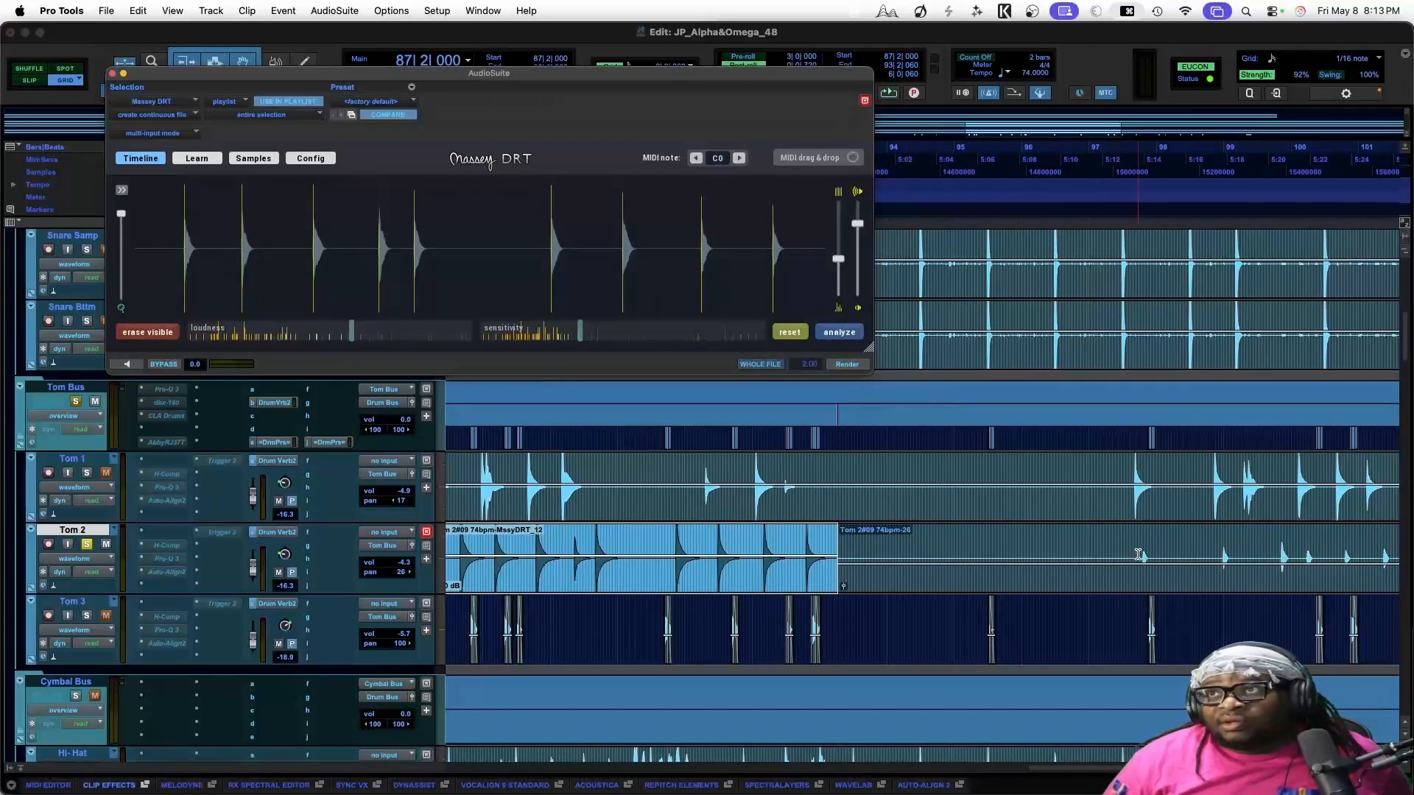
{"action": "left_click_drag", "start_coordinate": [1122, 554], "coordinate": [1327, 550]}
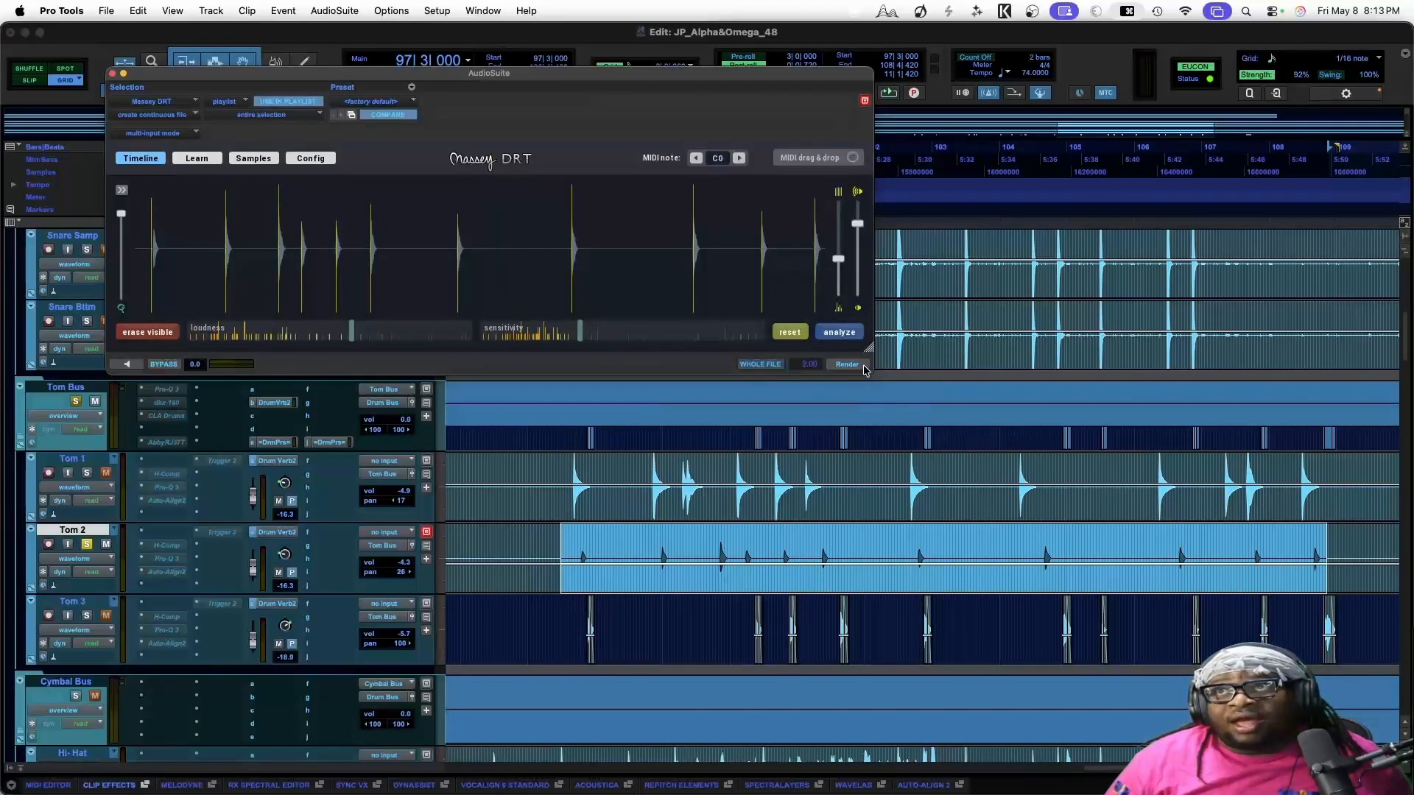
{"action": "scroll", "coordinate": [964, 530], "scroll_direction": "right", "scroll_amount": 5}
Select the final double hit on Tom 2 at bar 112, add a trigger on its second hit and render it
{"action": "scroll", "coordinate": [972, 551], "scroll_direction": "right", "scroll_amount": 4}
{"action": "left_click_drag", "start_coordinate": [826, 552], "coordinate": [869, 553]}
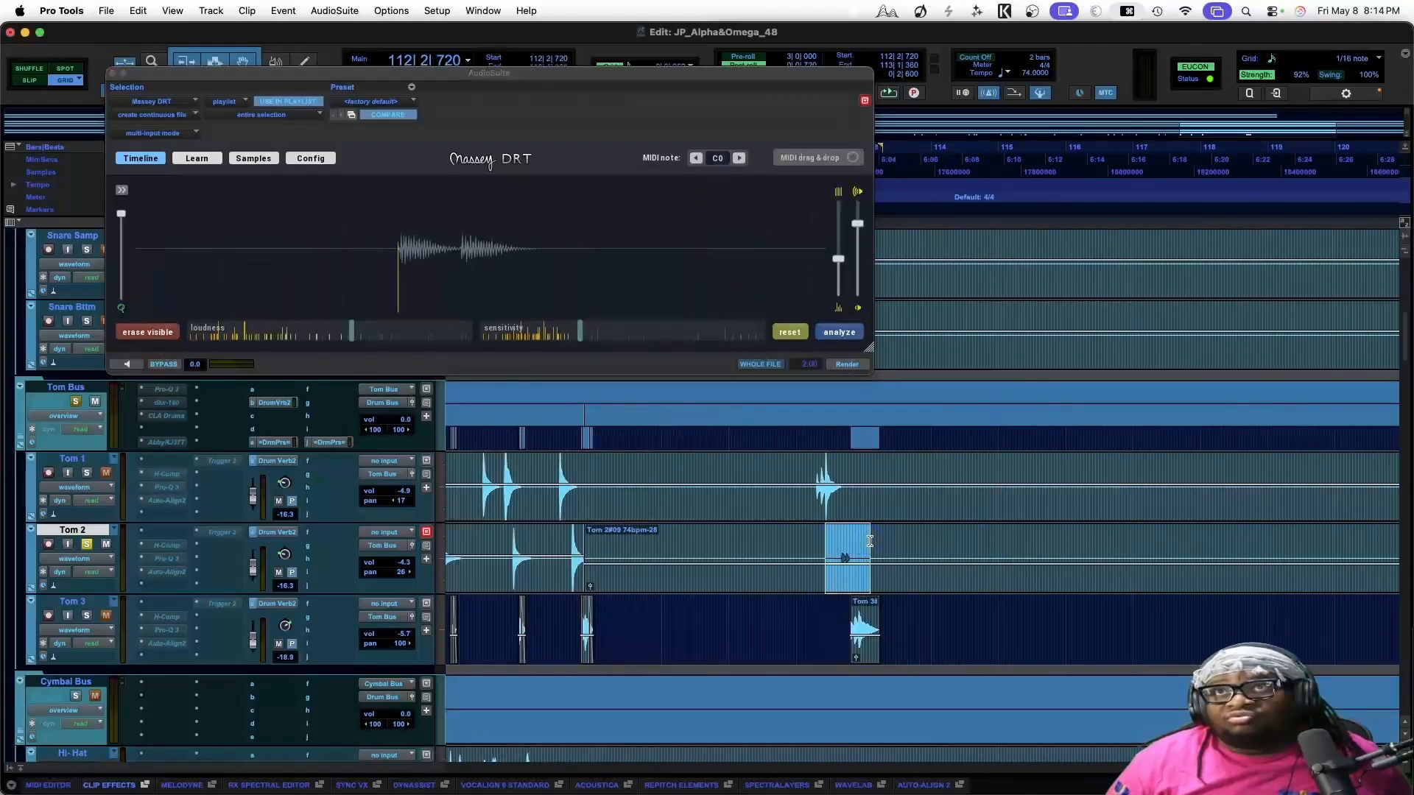
{"action": "left_click", "coordinate": [461, 193]}
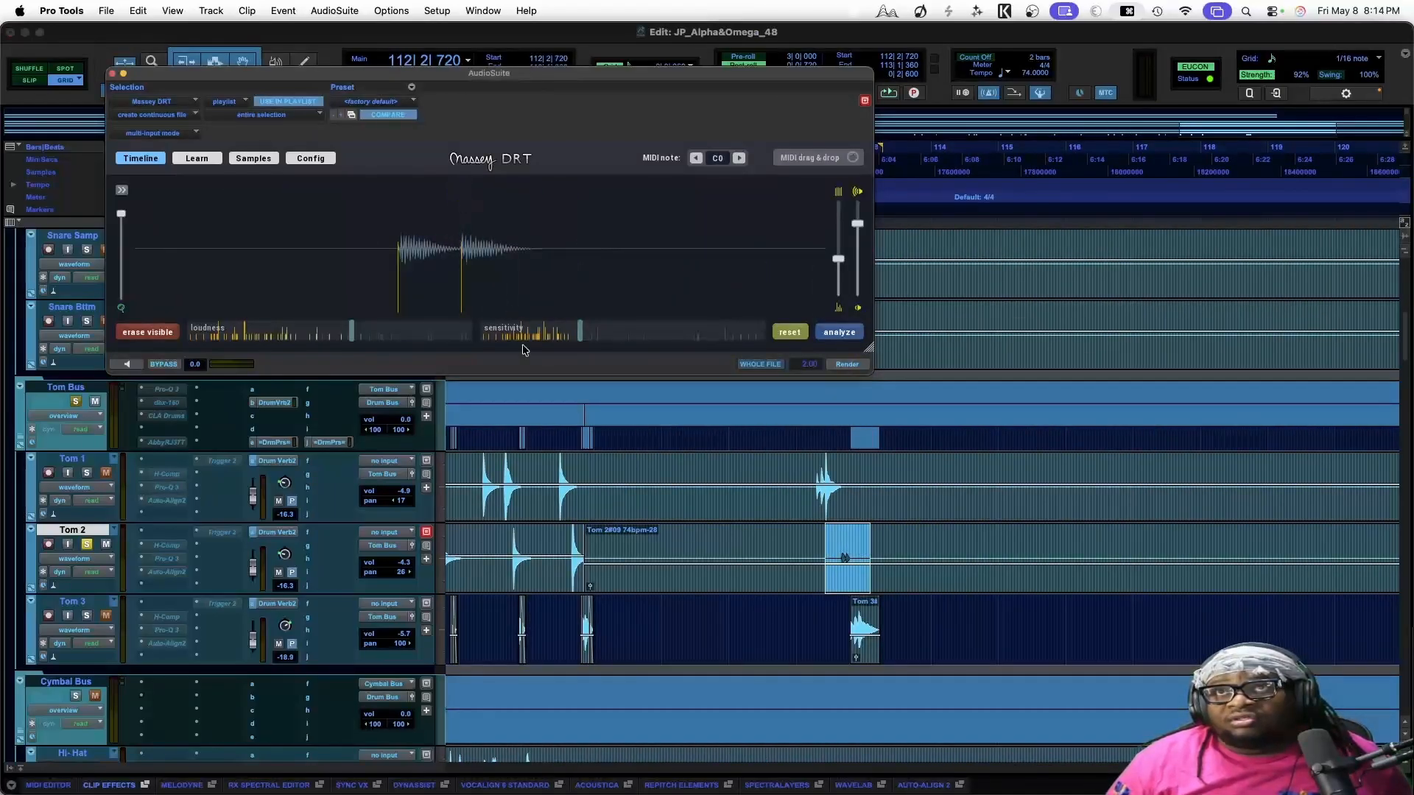
{"action": "scroll", "coordinate": [836, 537], "scroll_direction": "right", "scroll_amount": 10}
{"action": "left_click", "coordinate": [846, 364]}
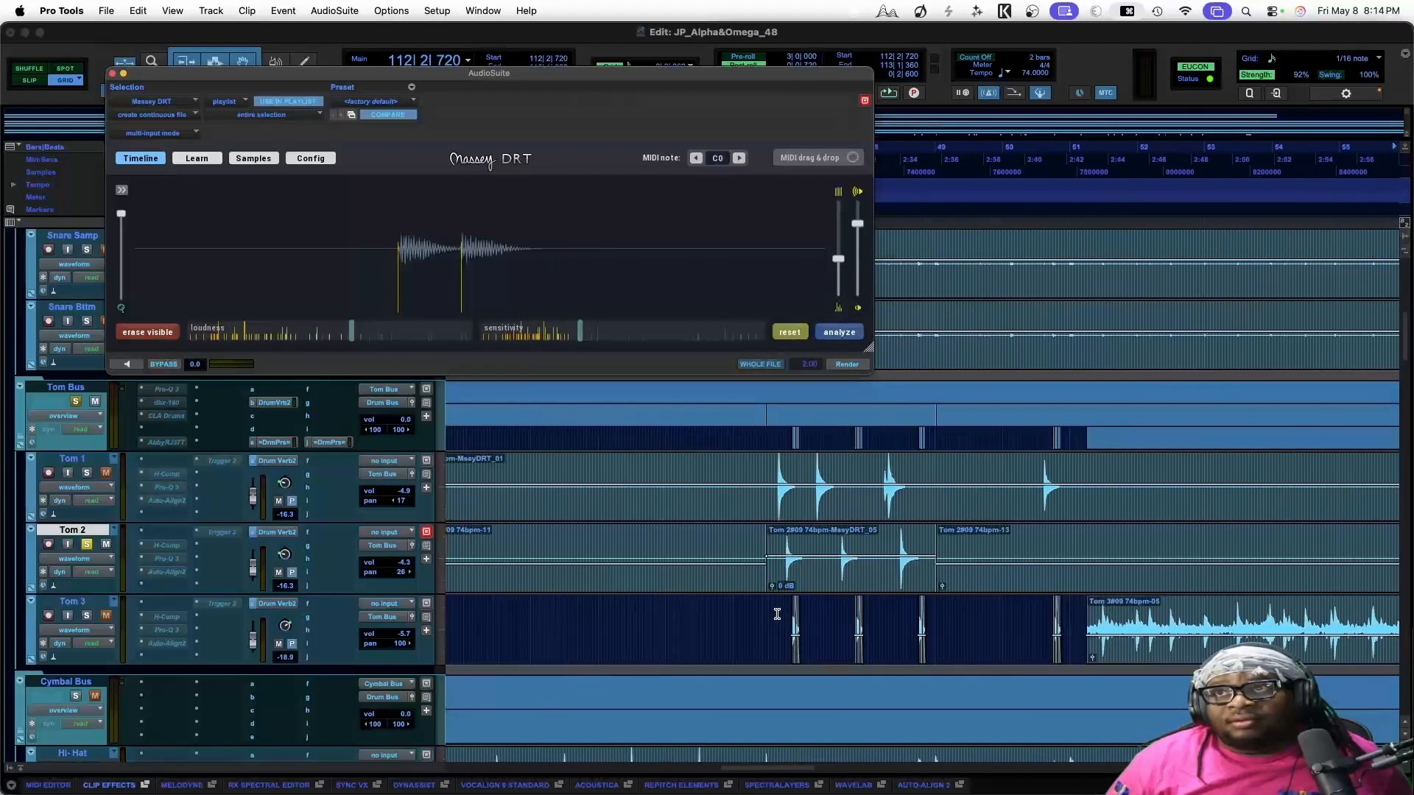
Take Tom 2 out of solo and solo the Tom 3 track
{"action": "scroll", "coordinate": [777, 614], "scroll_direction": "down", "scroll_amount": 3}
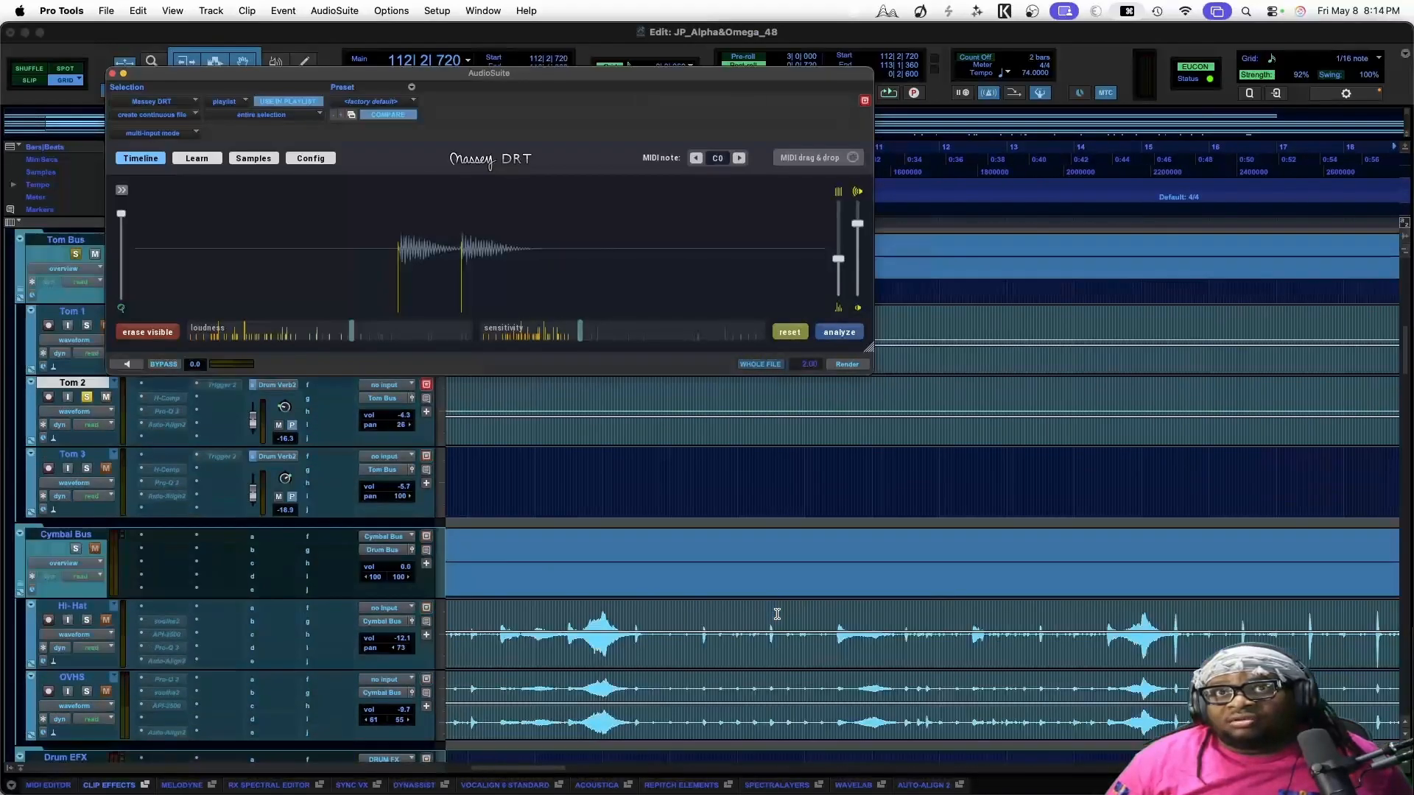
{"action": "scroll", "coordinate": [777, 614], "scroll_direction": "up", "scroll_amount": 2}
{"action": "left_click", "coordinate": [87, 545]}
{"action": "left_click", "coordinate": [87, 615]}
Consolidate the full length of Tom 3 from the session start into one clip and analyze it for hits
{"action": "key", "text": "super+bracketleft"}
{"action": "key", "text": "super+bracketleft"}
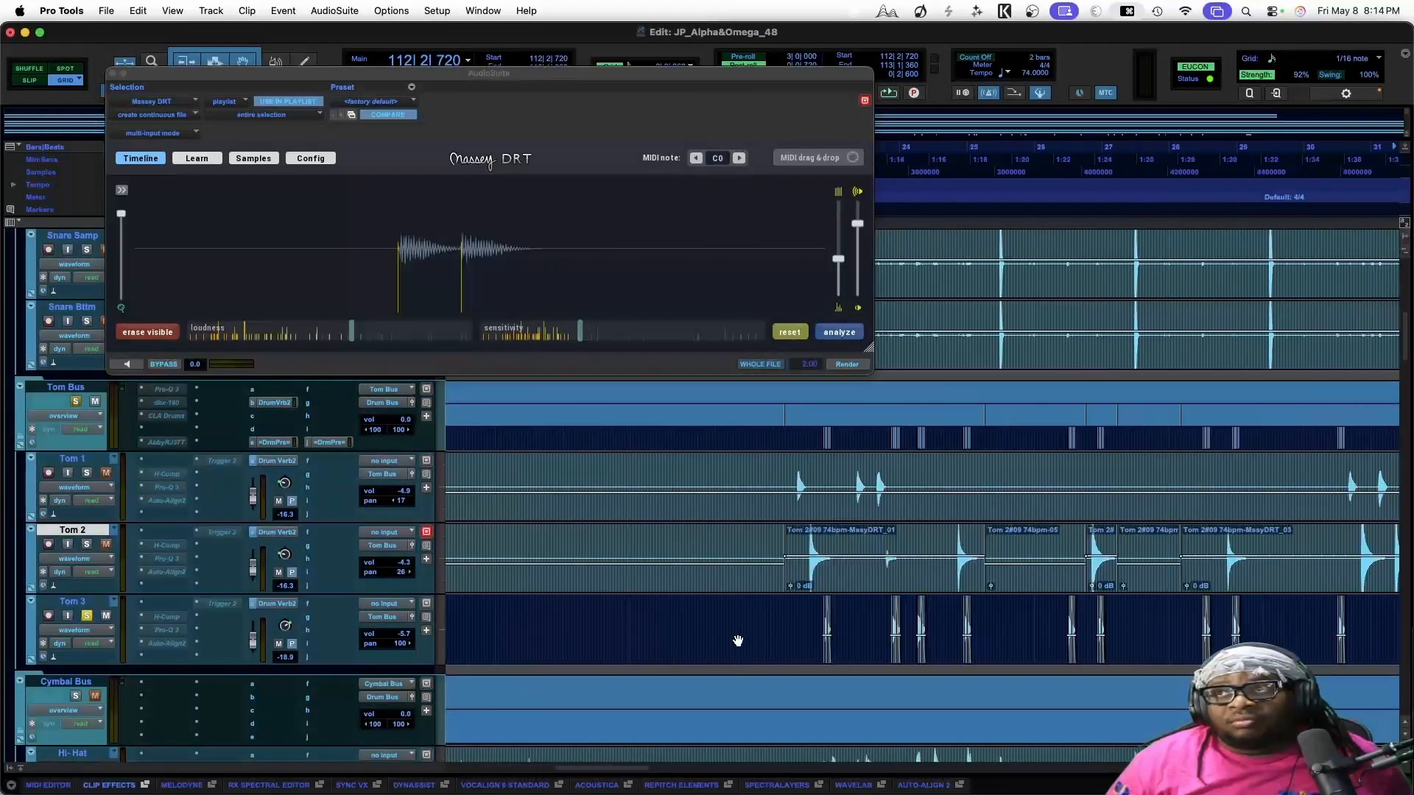
{"action": "left_click_drag", "start_coordinate": [628, 633], "coordinate": [1149, 645]}
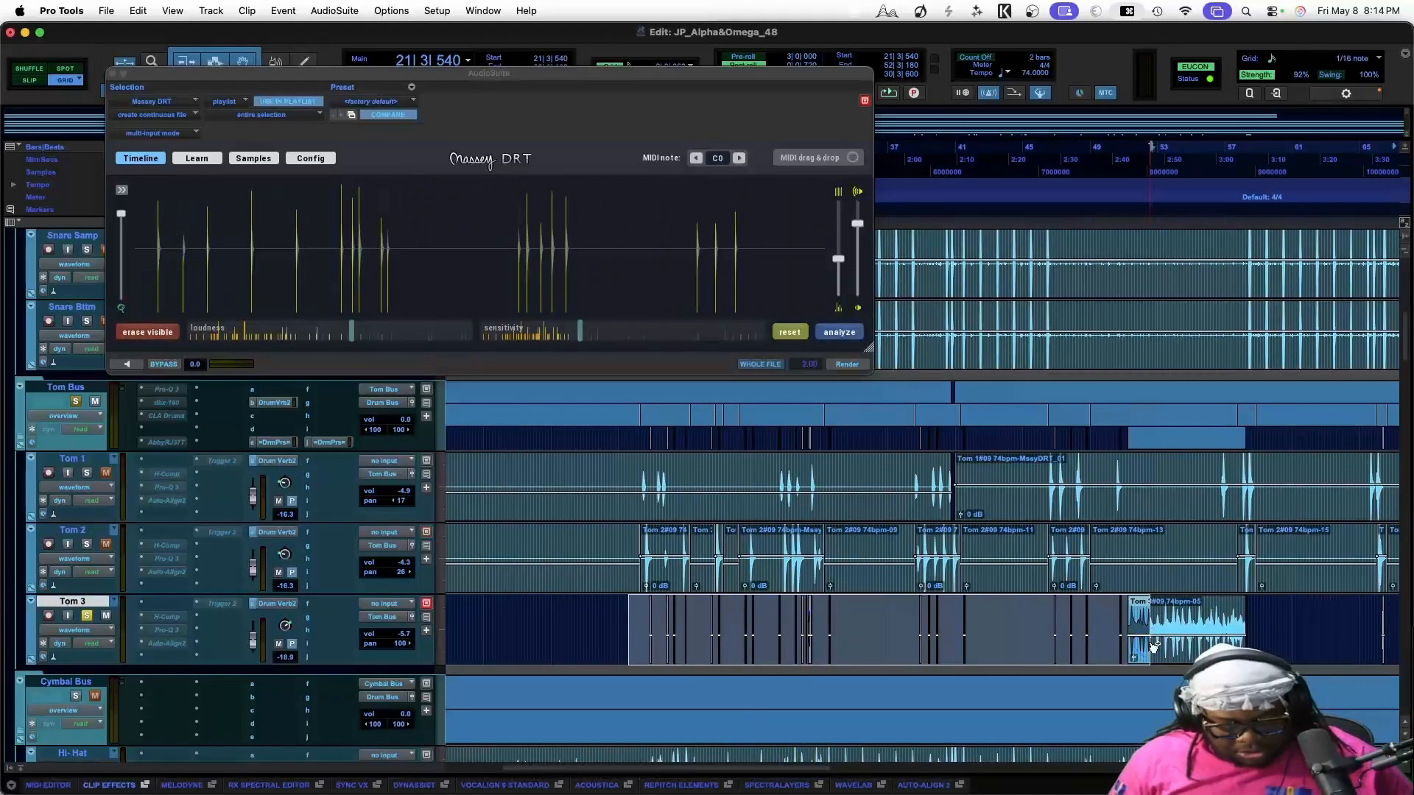
{"action": "key", "text": "super+bracketleft"}
{"action": "key", "text": "super+bracketleft"}
{"action": "key", "text": "super+bracketleft"}
{"action": "left_click_drag", "start_coordinate": [709, 608], "coordinate": [444, 626]}
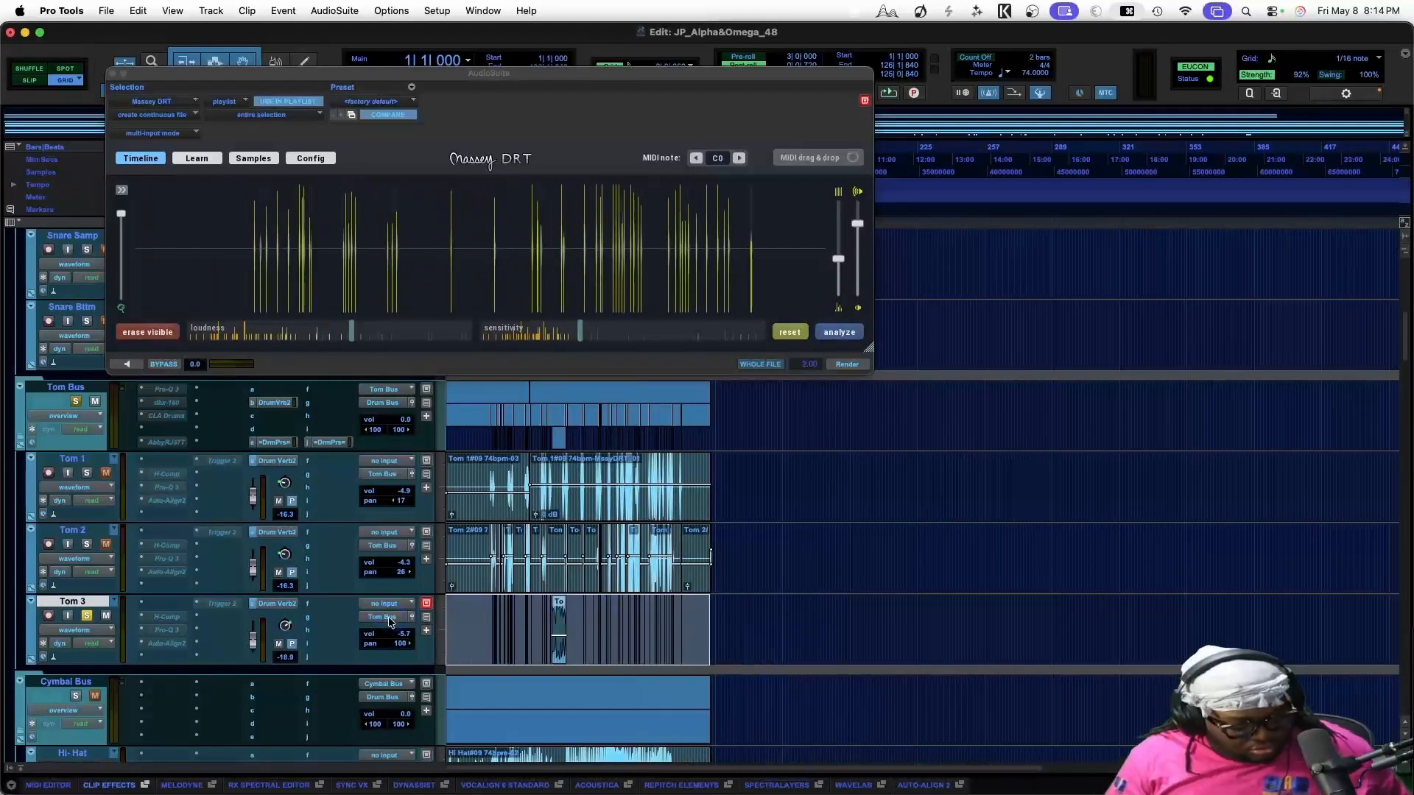
{"action": "key", "text": "alt+shift+3"}
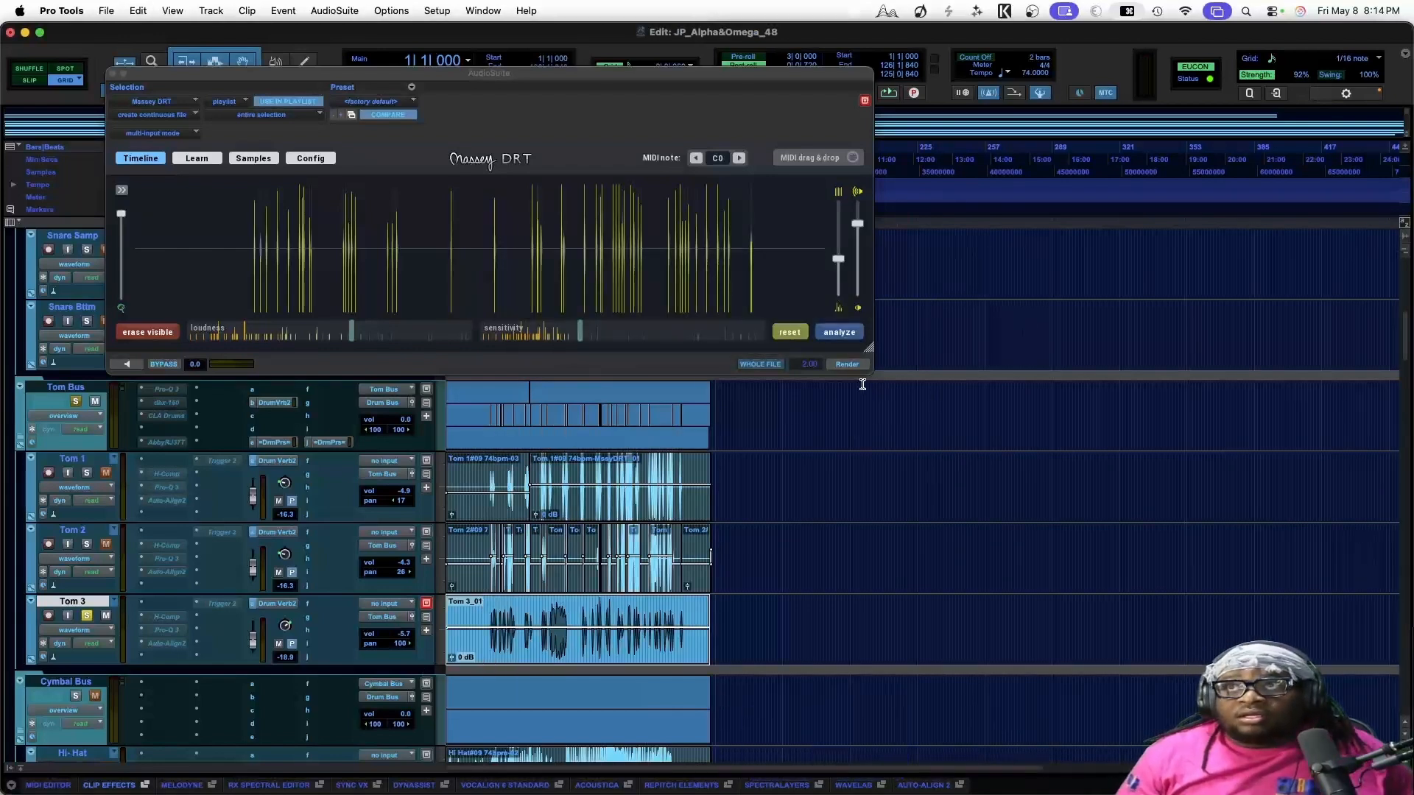
{"action": "left_click", "coordinate": [840, 333]}
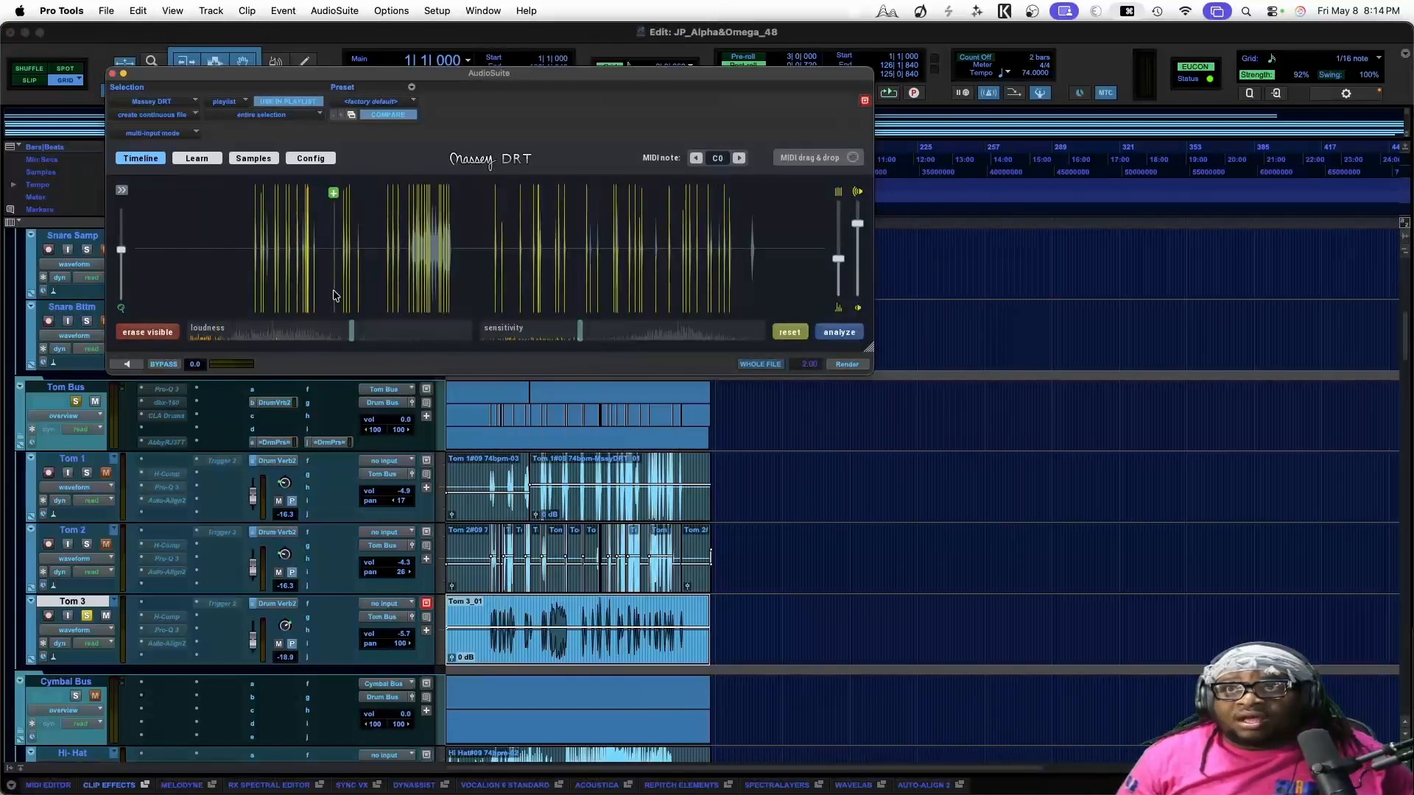
Start importing a sample in Massey DRT and browse to the COLLECTORS KIT folder TOM 4 > 1 CENTER > 2 ONE-SHOT
{"action": "left_click", "coordinate": [247, 159]}
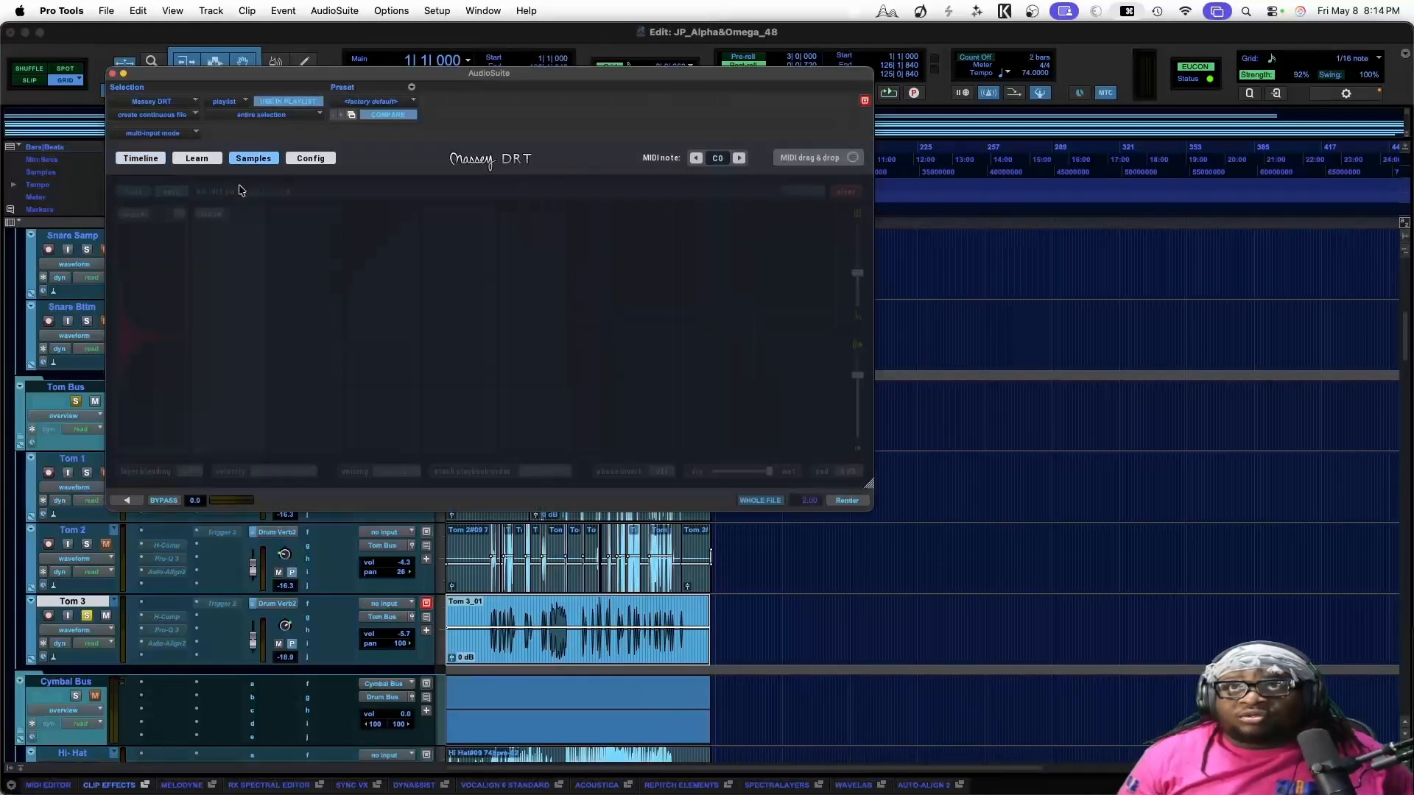
{"action": "left_click", "coordinate": [127, 232]}
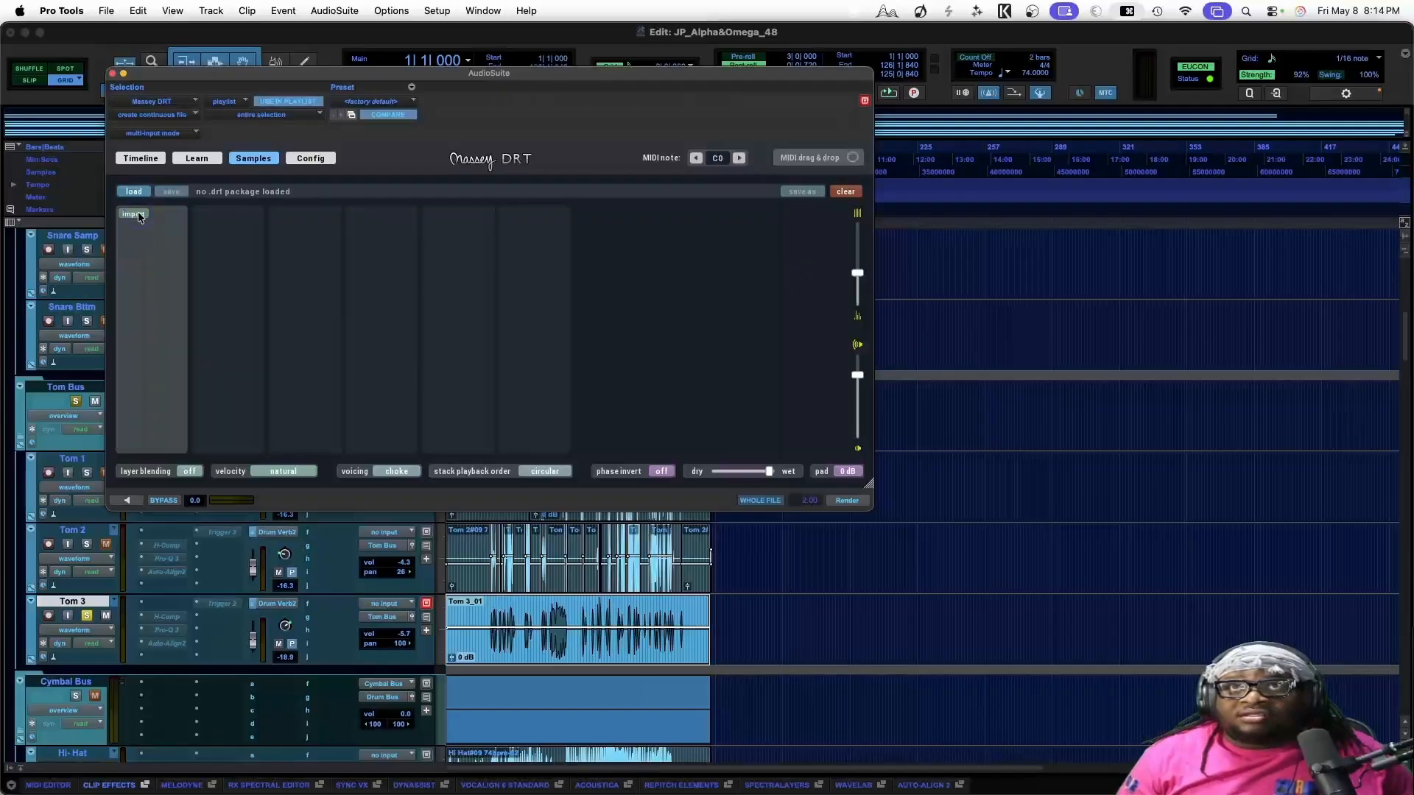
{"action": "left_click", "coordinate": [134, 214]}
{"action": "left_click_drag", "start_coordinate": [577, 734], "coordinate": [926, 568]}
{"action": "left_click", "coordinate": [890, 147]}
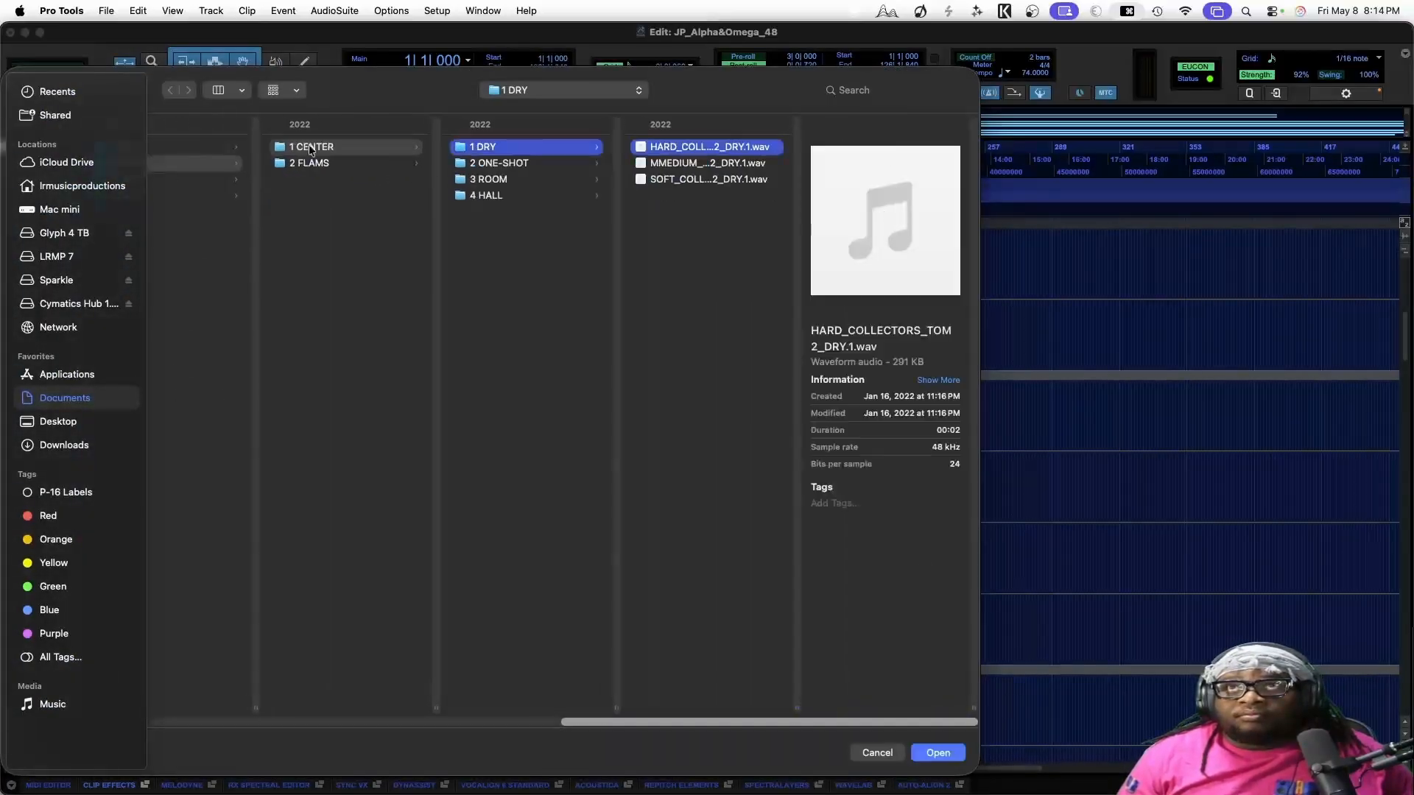
{"action": "scroll", "coordinate": [701, 641], "scroll_direction": "left", "scroll_amount": 3}
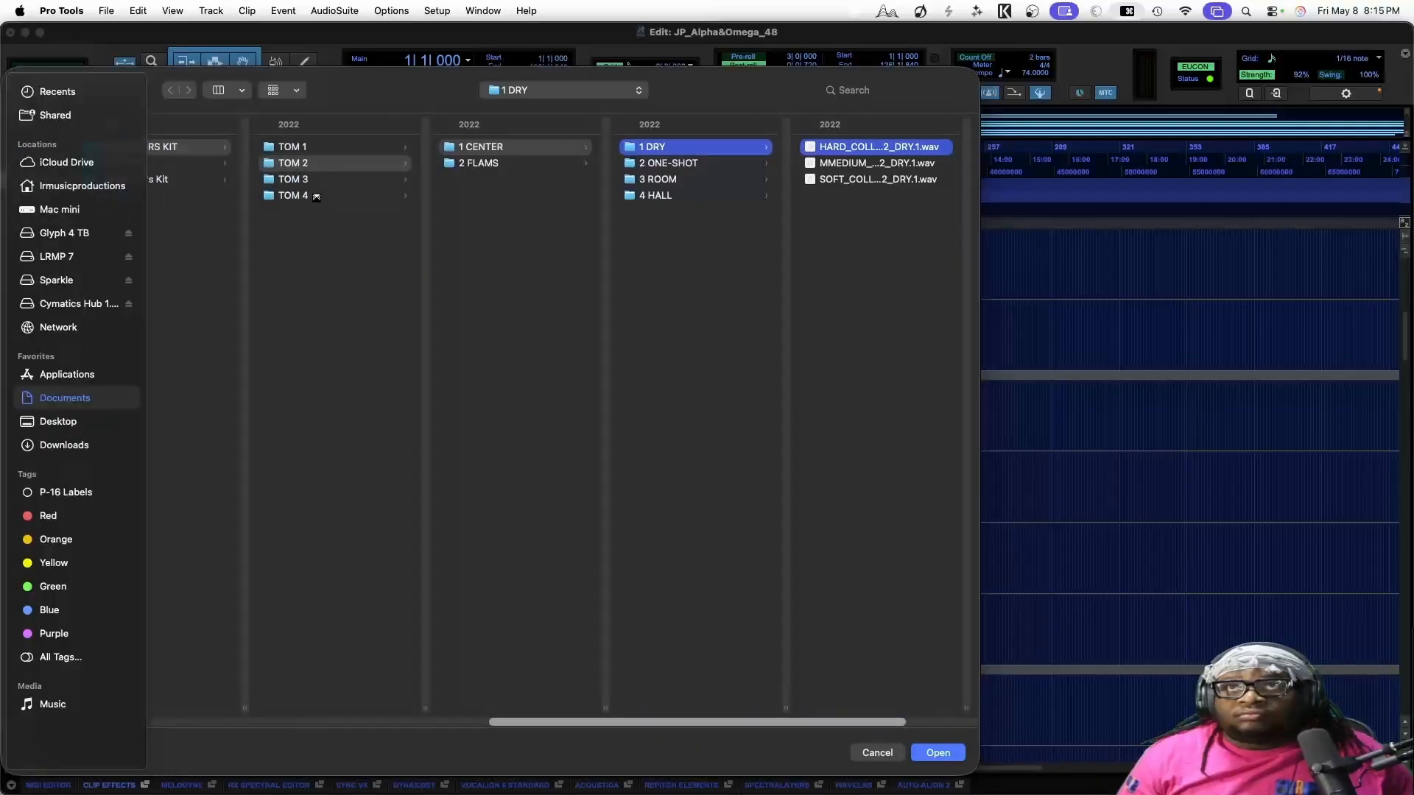
{"action": "left_click", "coordinate": [316, 196]}
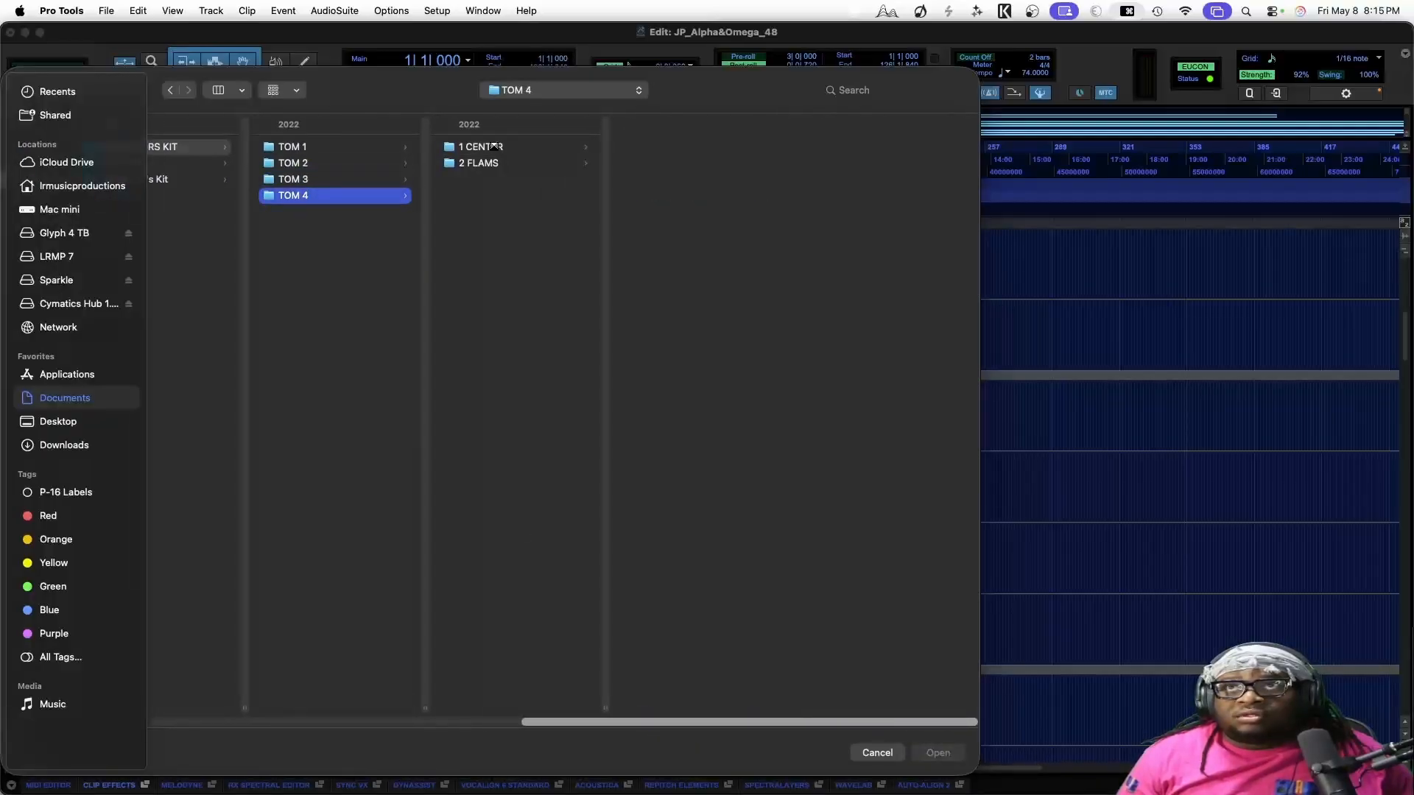
{"action": "left_click", "coordinate": [493, 147]}
{"action": "left_click", "coordinate": [651, 147]}
{"action": "left_click", "coordinate": [670, 163]}
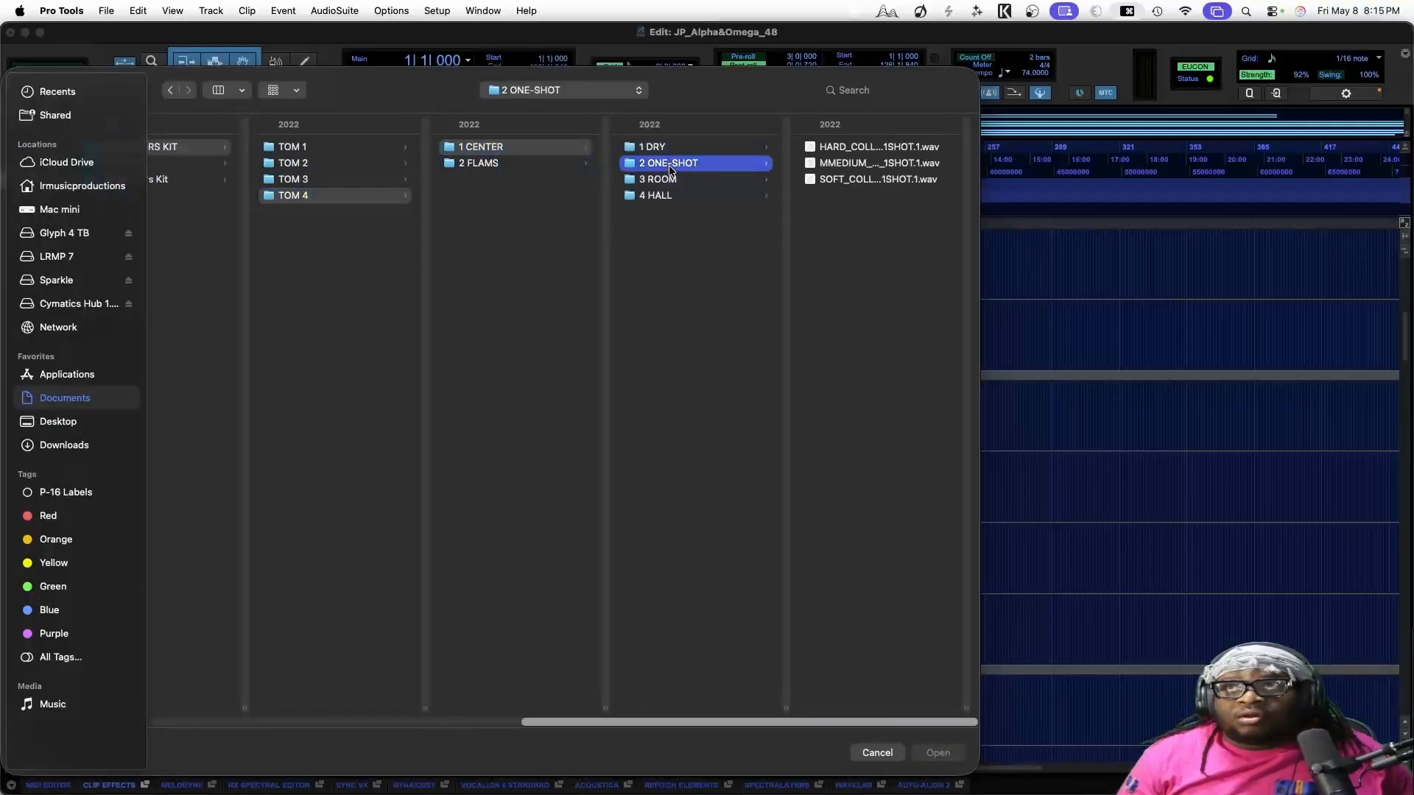
Audition HARD_COLLECTORS_TOM 4_1SHOT.1.wav, load it as the replacement sample and reanalyze Tom 3 for hits
{"action": "left_click", "coordinate": [851, 148]}
{"action": "key", "text": "space"}
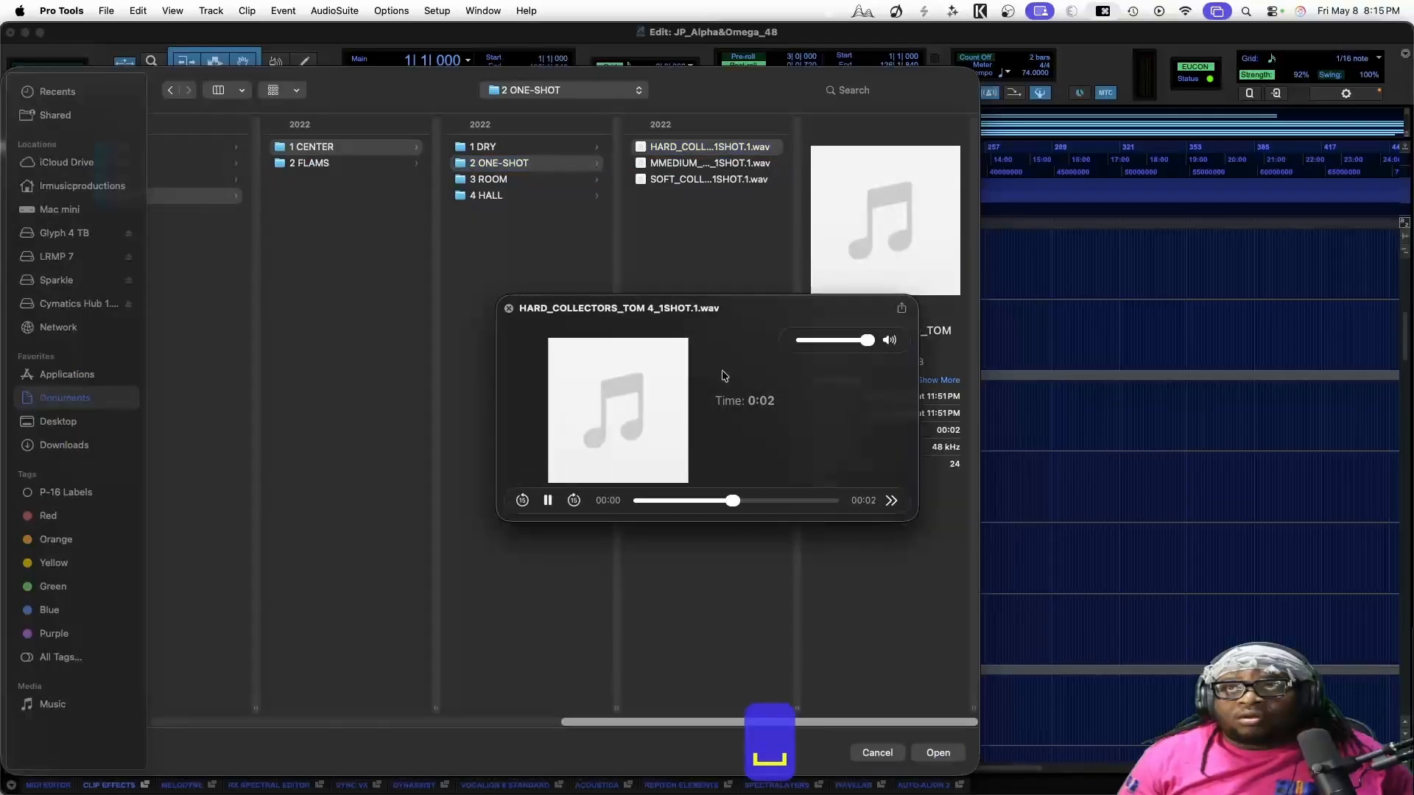
{"action": "key", "text": "space"}
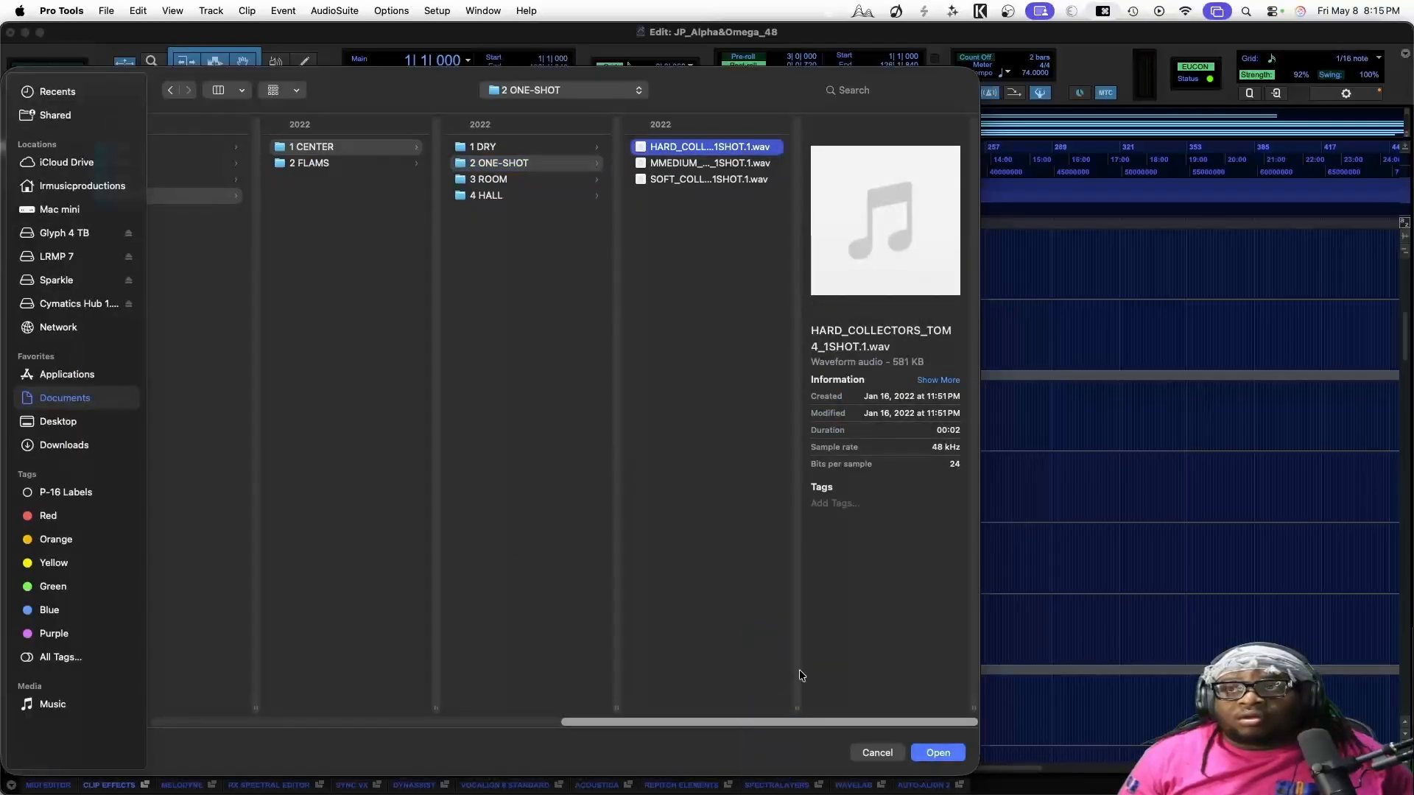
{"action": "left_click", "coordinate": [938, 754]}
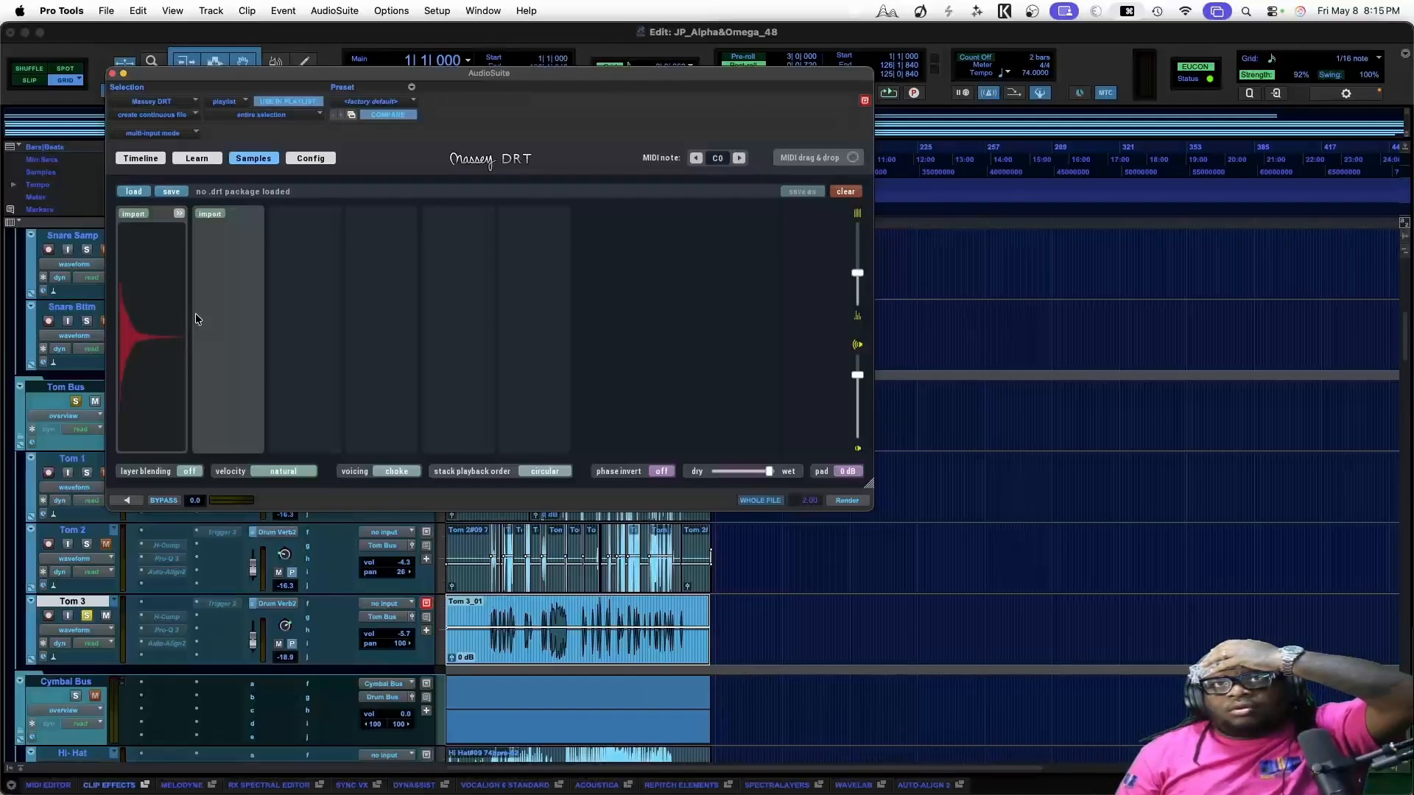
{"action": "left_click", "coordinate": [141, 158]}
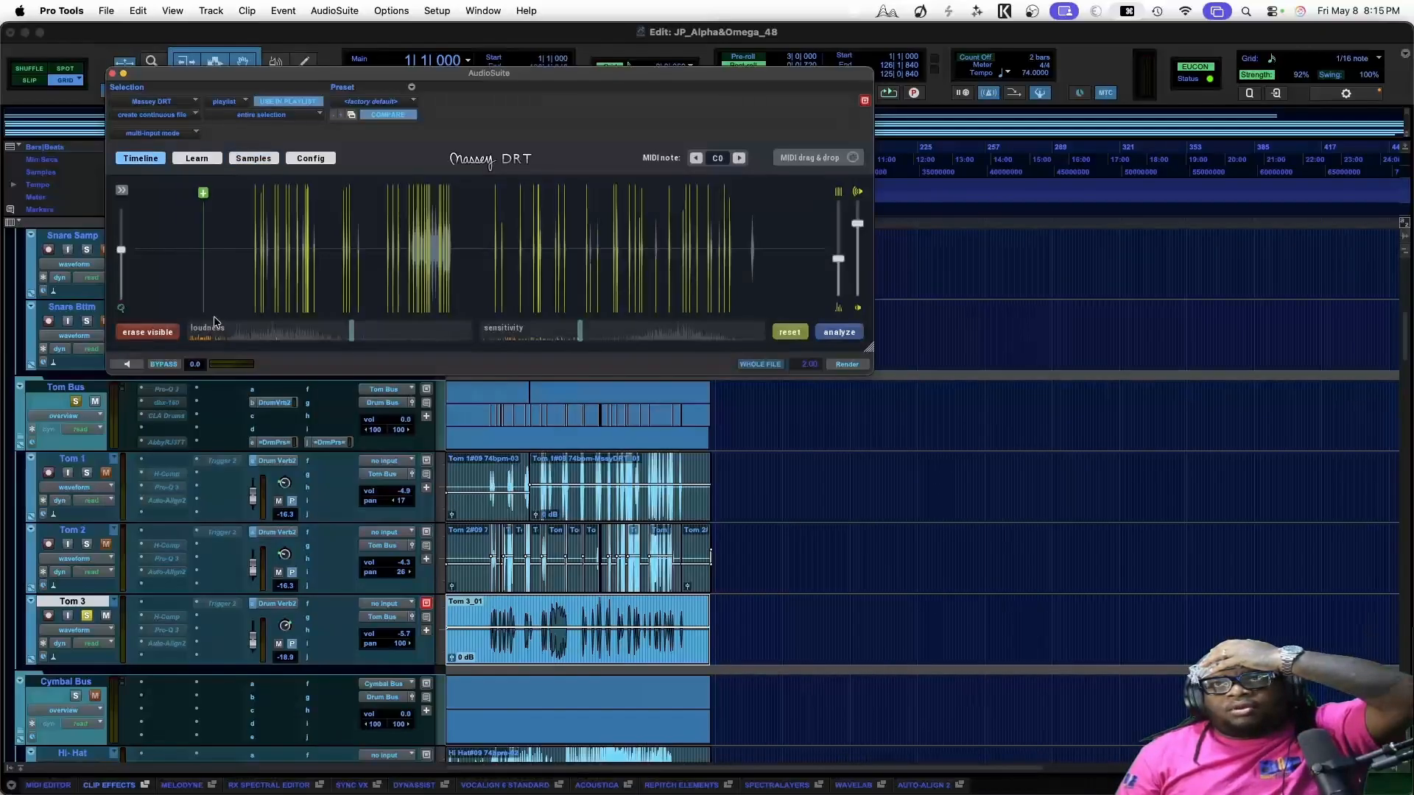
{"action": "left_click", "coordinate": [830, 335]}
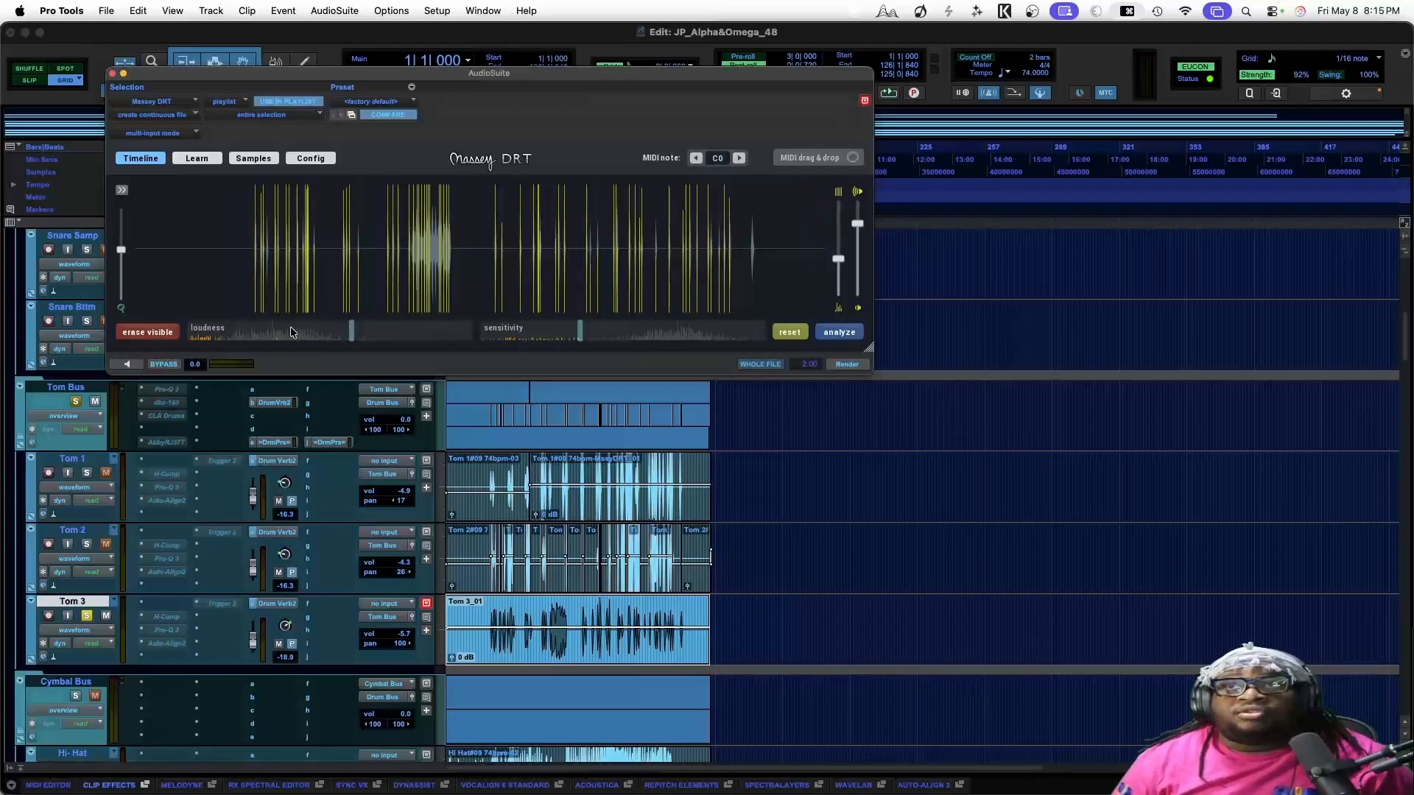
Select the first group of Tom 3 hits from bar 22, add a trigger on its fourth hit and render the replacement
{"action": "left_click", "coordinate": [487, 615]}
{"action": "key", "text": "super+bracketright"}
{"action": "key", "text": "super+bracketright"}
{"action": "key", "text": "super+bracketright"}
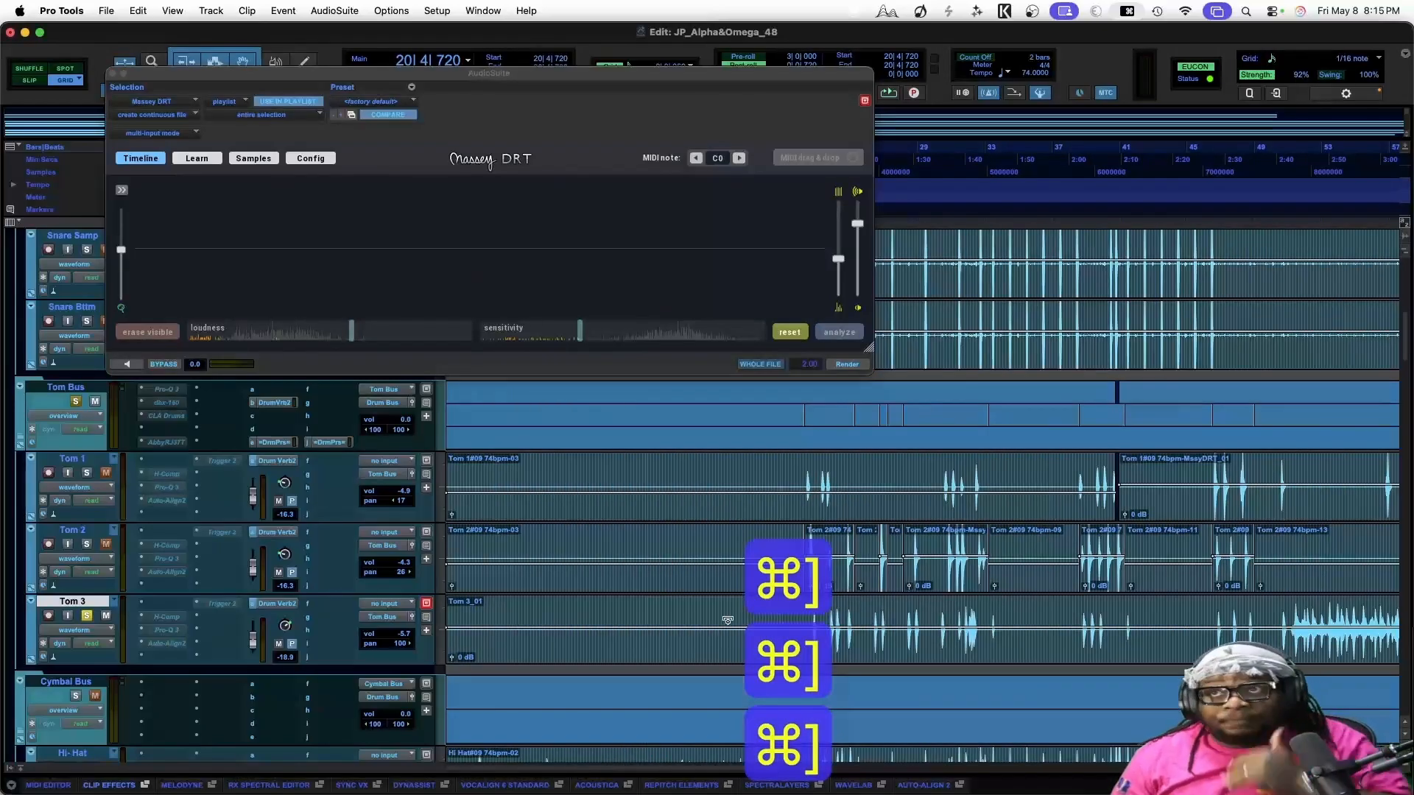
{"action": "left_click_drag", "start_coordinate": [801, 629], "coordinate": [1017, 632]}
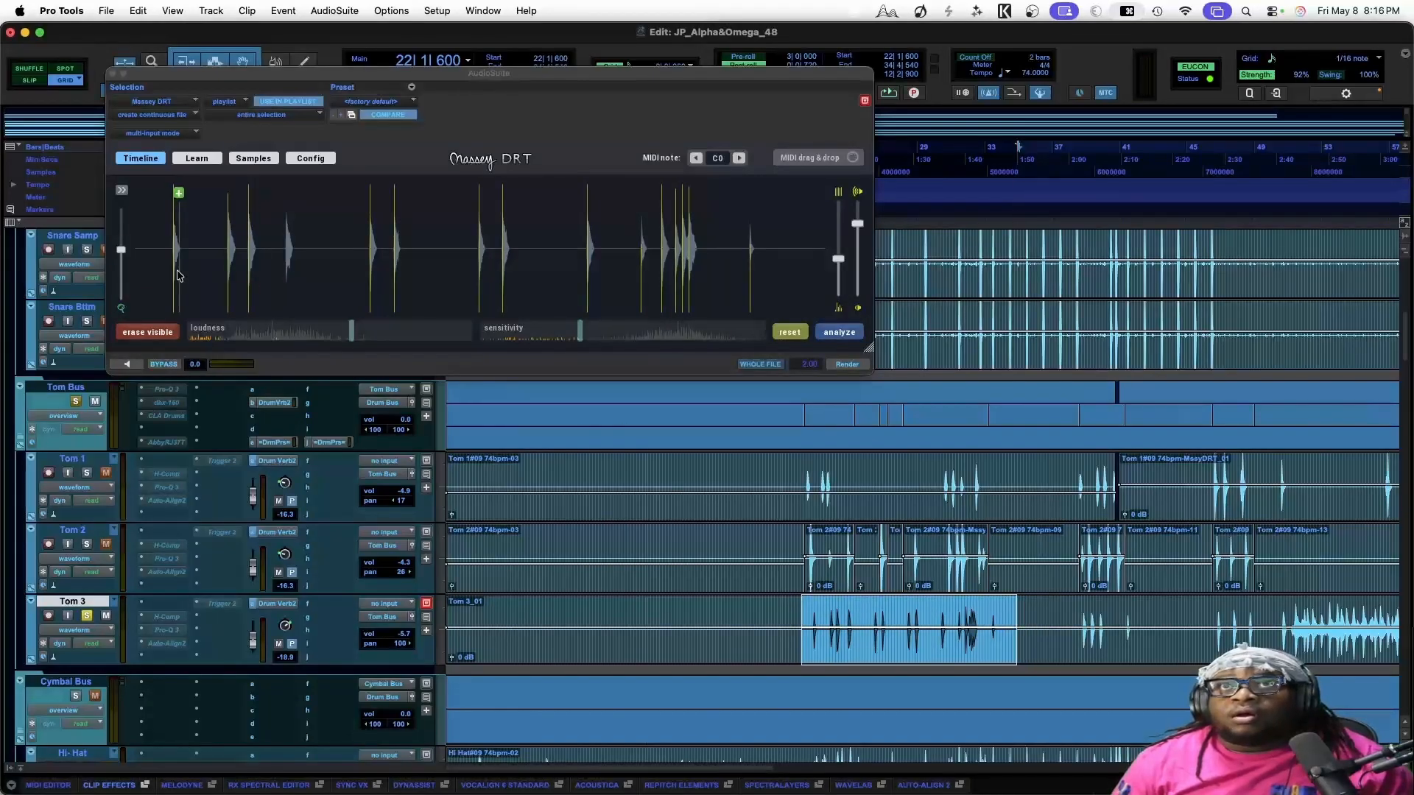
{"action": "left_click", "coordinate": [285, 195]}
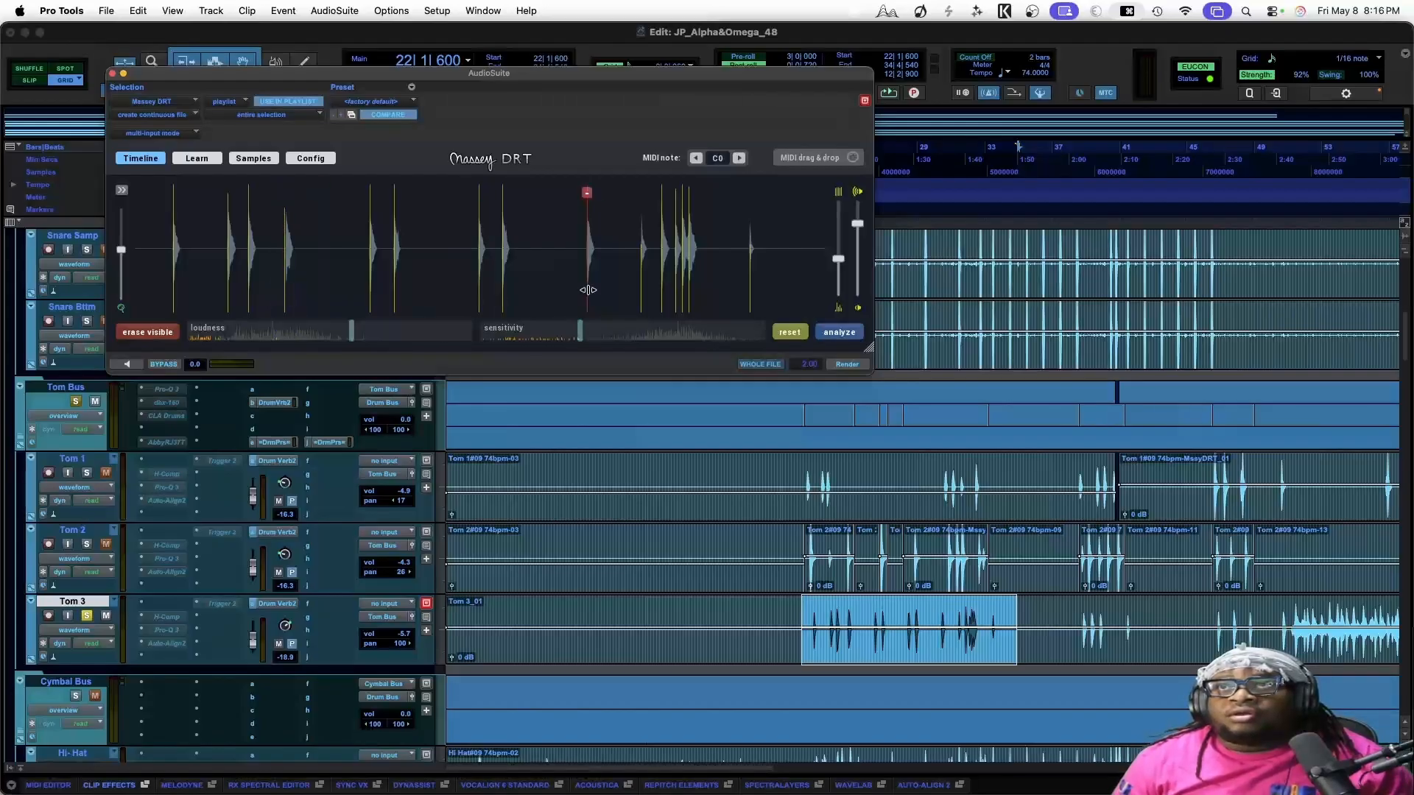
{"action": "left_click", "coordinate": [847, 364]}
Render the replacement on the Tom 3 hits from bar 37, and on the group starting at bar 64 after the continuous rumble
{"action": "left_click_drag", "start_coordinate": [1069, 619], "coordinate": [1270, 621]}
{"action": "left_click", "coordinate": [854, 364]}
{"action": "scroll", "coordinate": [962, 614], "scroll_direction": "right", "scroll_amount": 10}
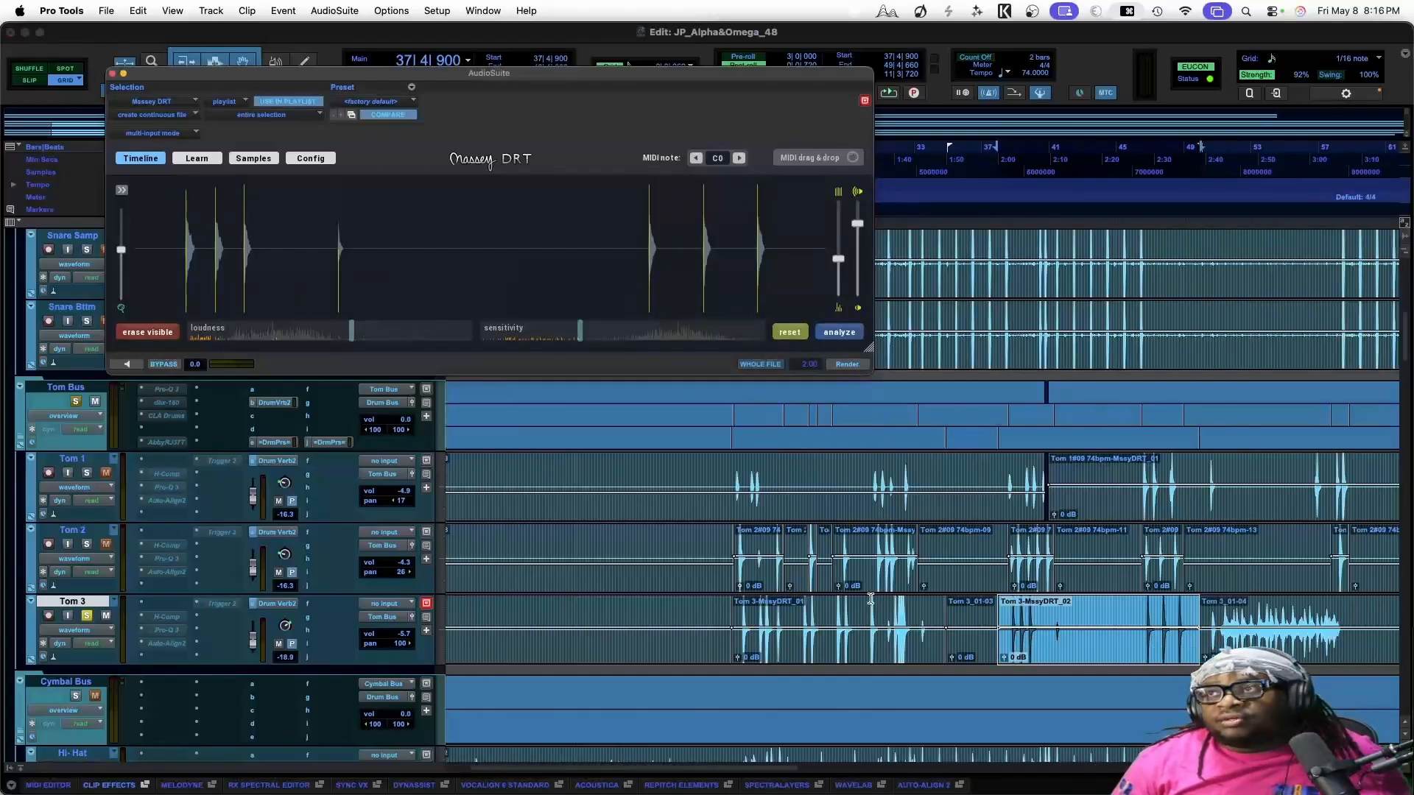
{"action": "left_click_drag", "start_coordinate": [962, 614], "coordinate": [1131, 617]}
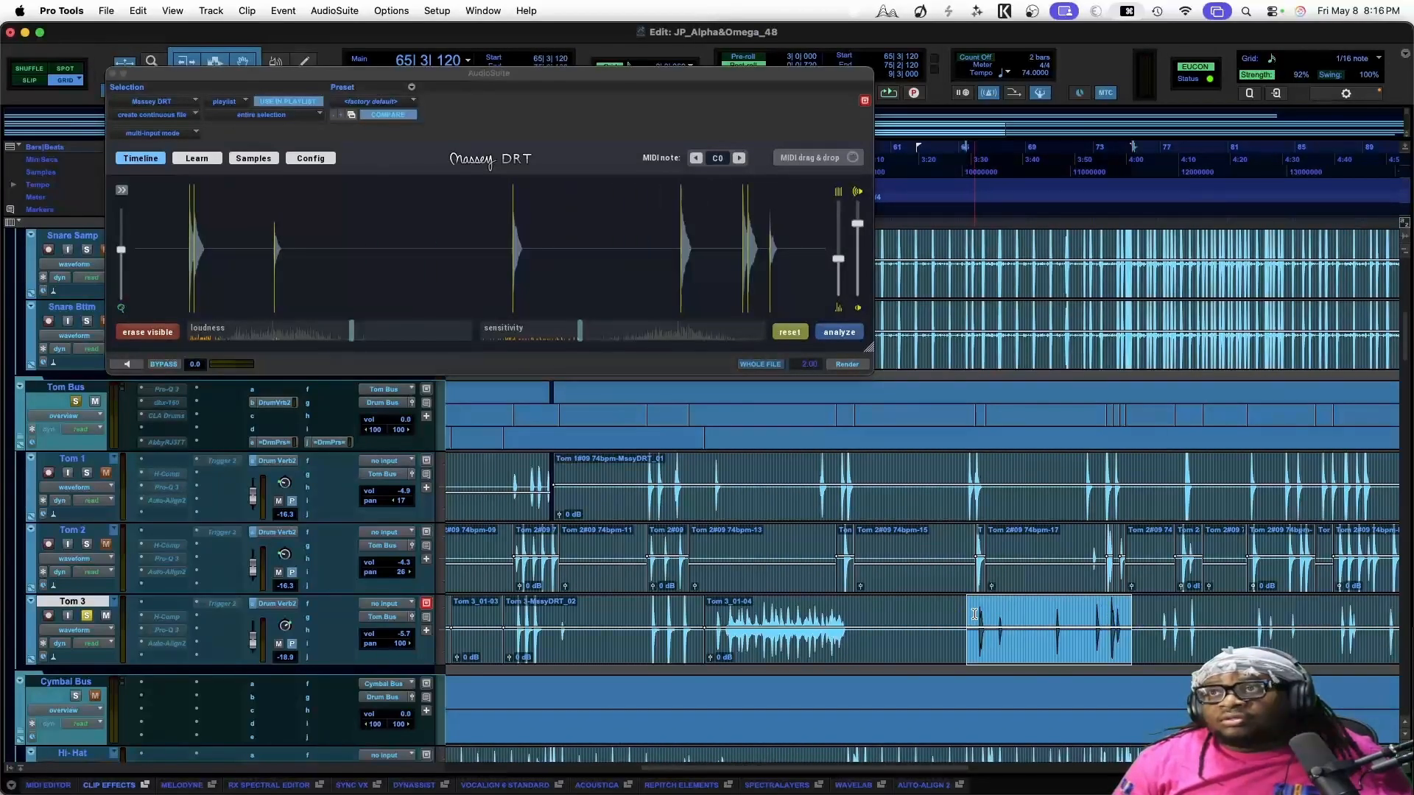
{"action": "mouse_move", "coordinate": [974, 616]}
{"action": "left_mouse_down"}
{"action": "mouse_move", "coordinate": [1121, 615]}
{"action": "mouse_move", "coordinate": [957, 616]}
{"action": "left_mouse_up"}
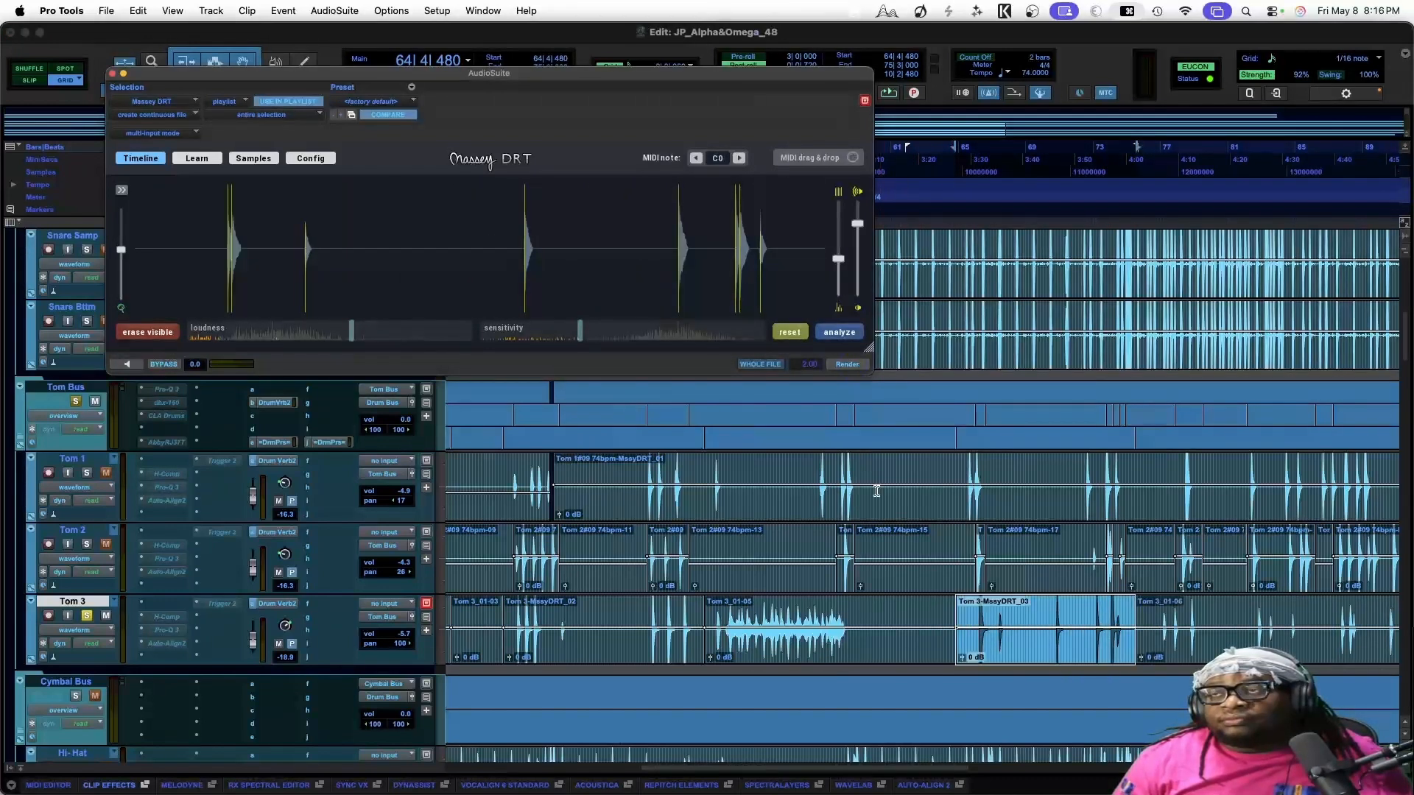
Select the Tom 3 hits from bar 76 and render the replacement
{"action": "scroll", "coordinate": [913, 574], "scroll_direction": "right", "scroll_amount": 5}
{"action": "left_click", "coordinate": [904, 618]}
{"action": "left_click_drag", "start_coordinate": [904, 619], "coordinate": [1125, 653]}
{"action": "left_click", "coordinate": [849, 364]}
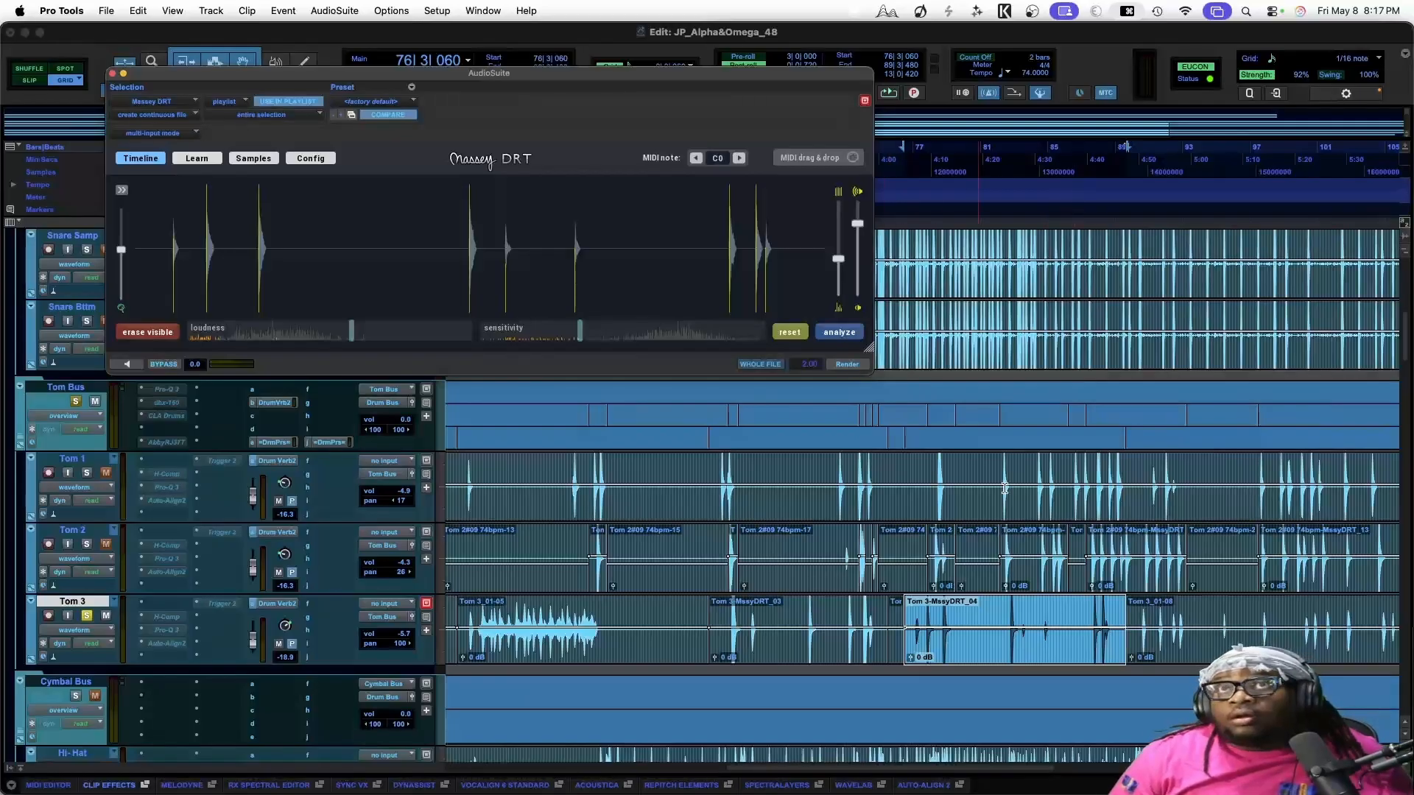
Analyze and render the four Tom 3 hits from bar 90, and render the following group from bar 94
{"action": "scroll", "coordinate": [1003, 669], "scroll_direction": "right", "scroll_amount": 5}
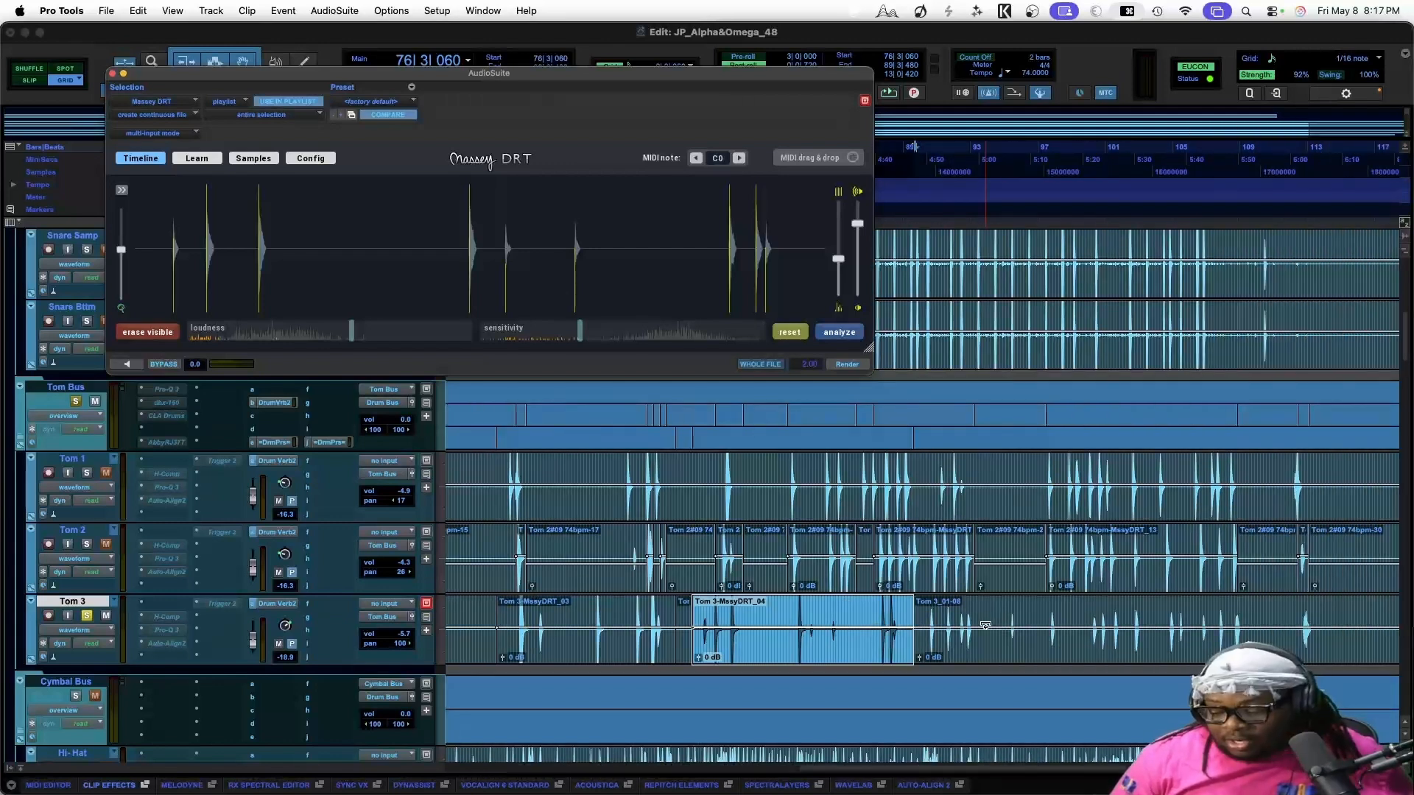
{"action": "left_click_drag", "start_coordinate": [923, 619], "coordinate": [979, 618]}
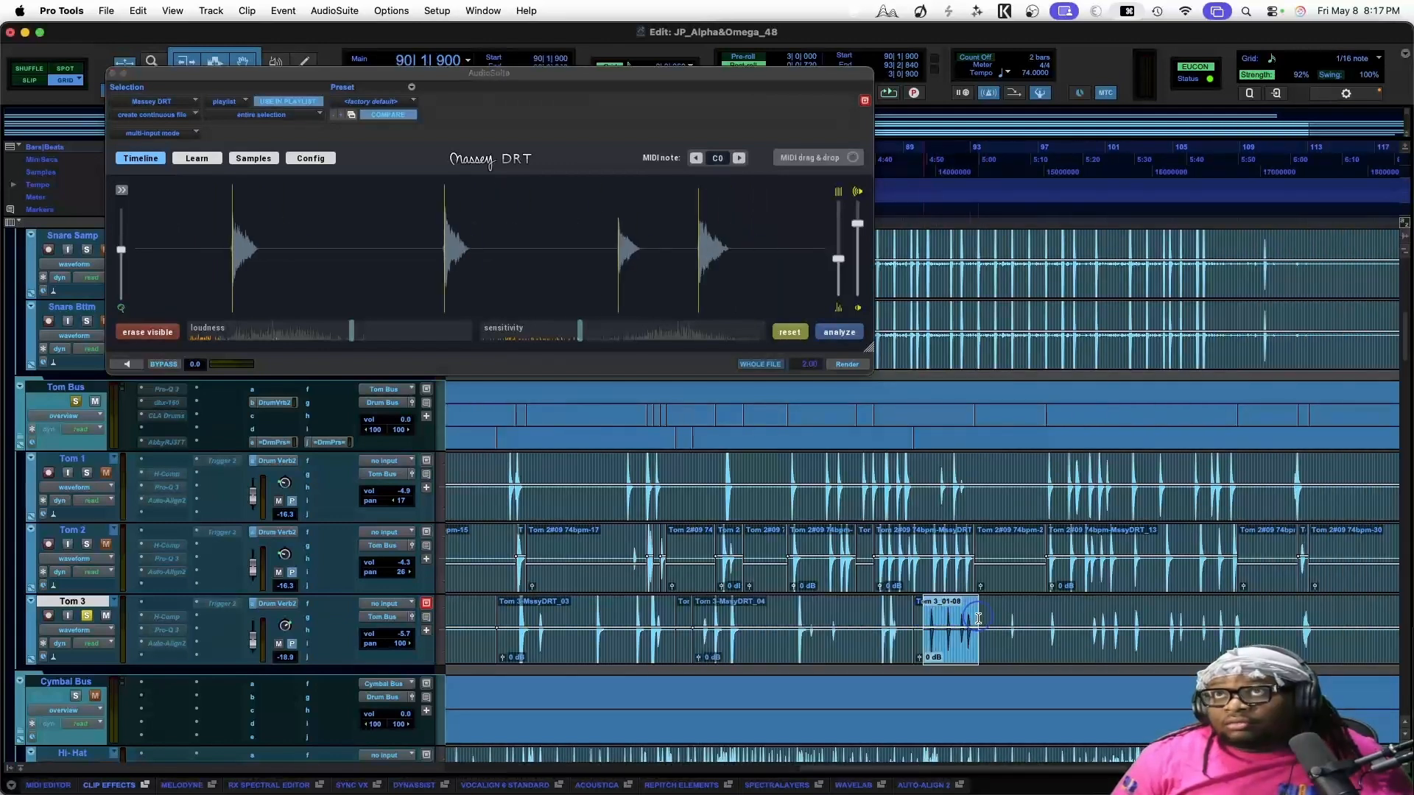
{"action": "left_click", "coordinate": [840, 333]}
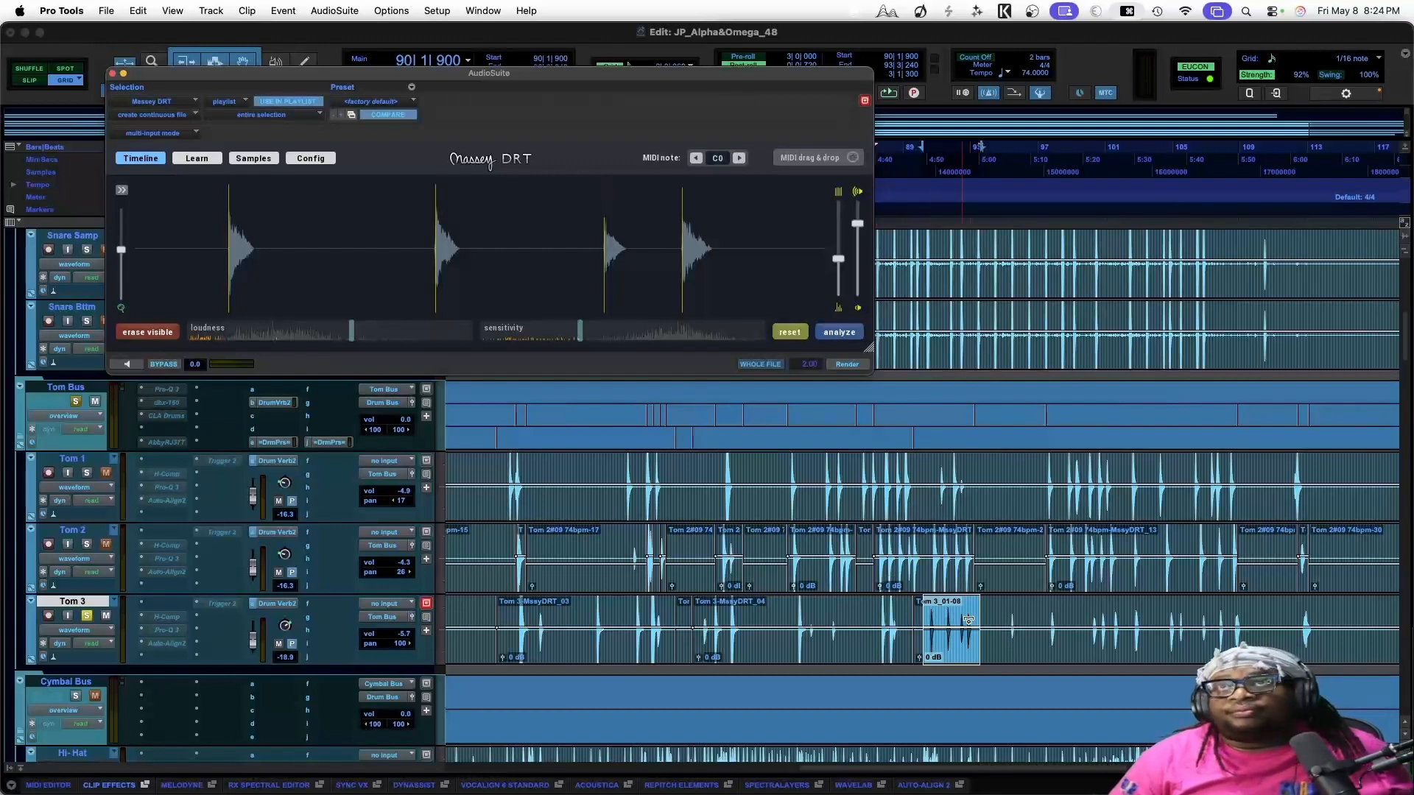
{"action": "left_click", "coordinate": [854, 366]}
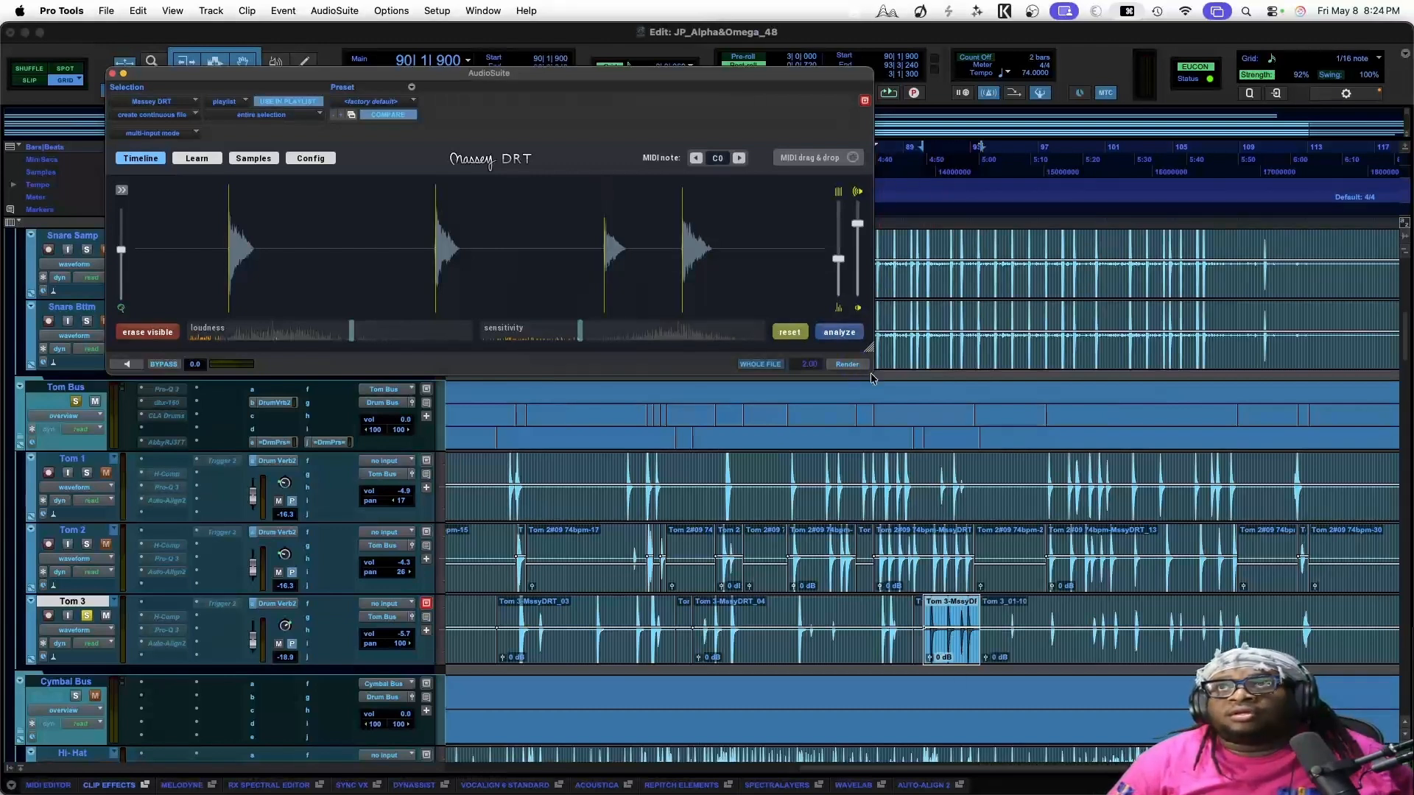
{"action": "left_click_drag", "start_coordinate": [1003, 623], "coordinate": [1266, 627]}
{"action": "left_click", "coordinate": [847, 364]}
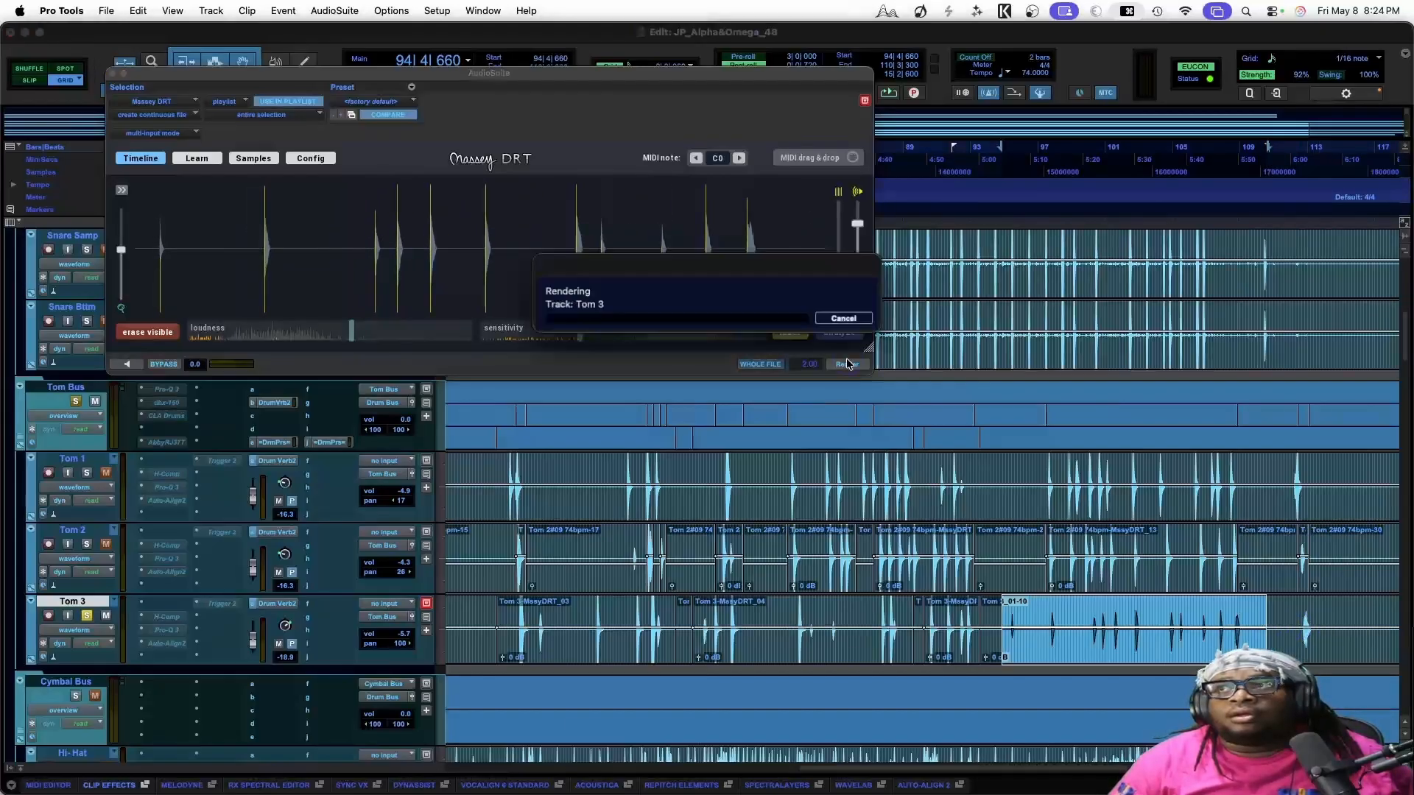
Select the final Tom 3 hits at bar 112, add a trigger on each of the three hits, render them and close the plug-in
{"action": "scroll", "coordinate": [1126, 469], "scroll_direction": "down", "scroll_amount": 4}
{"action": "scroll", "coordinate": [1126, 469], "scroll_direction": "right", "scroll_amount": 5}
{"action": "left_click_drag", "start_coordinate": [1117, 478], "coordinate": [1136, 479]}
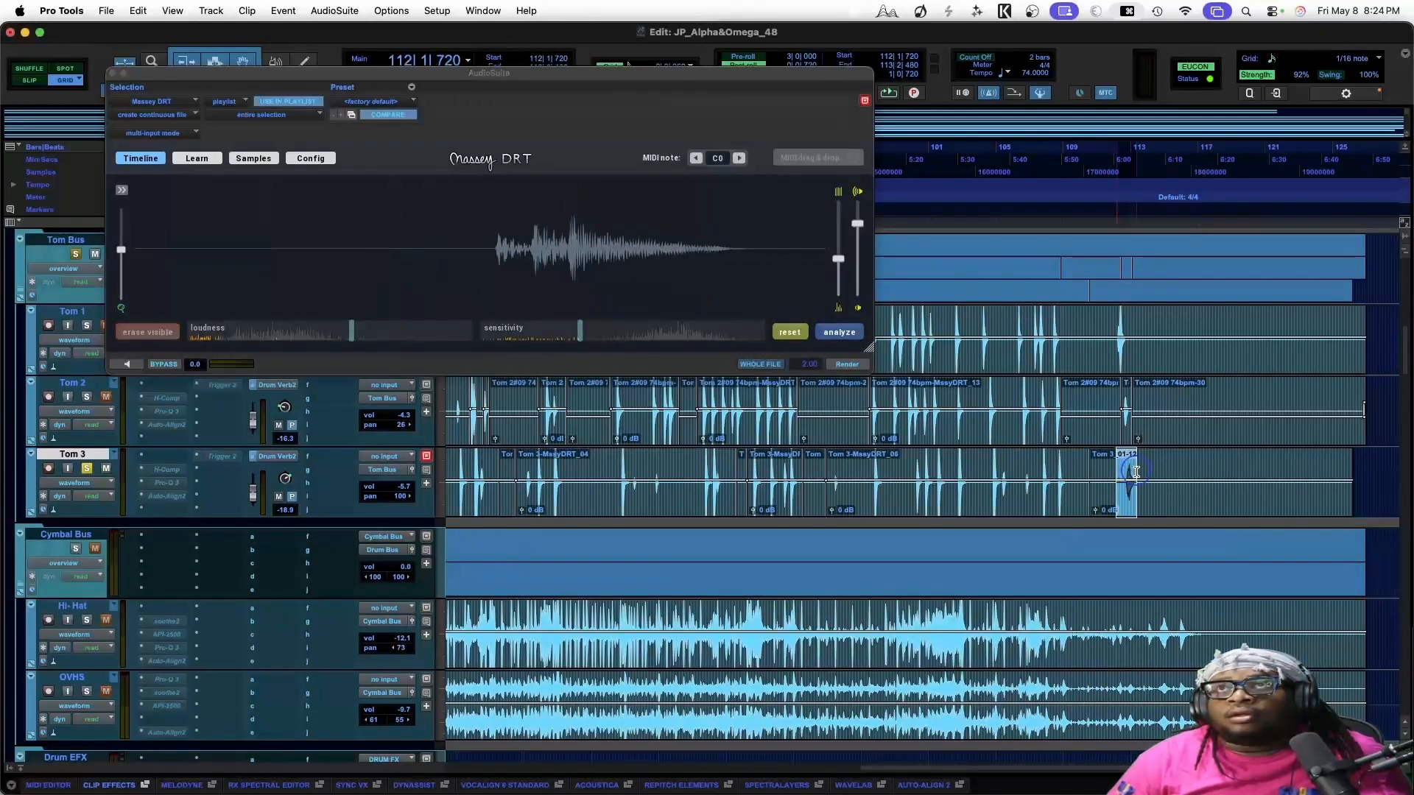
{"action": "left_click_drag", "start_coordinate": [477, 193], "coordinate": [494, 193]}
{"action": "left_click", "coordinate": [494, 193]}
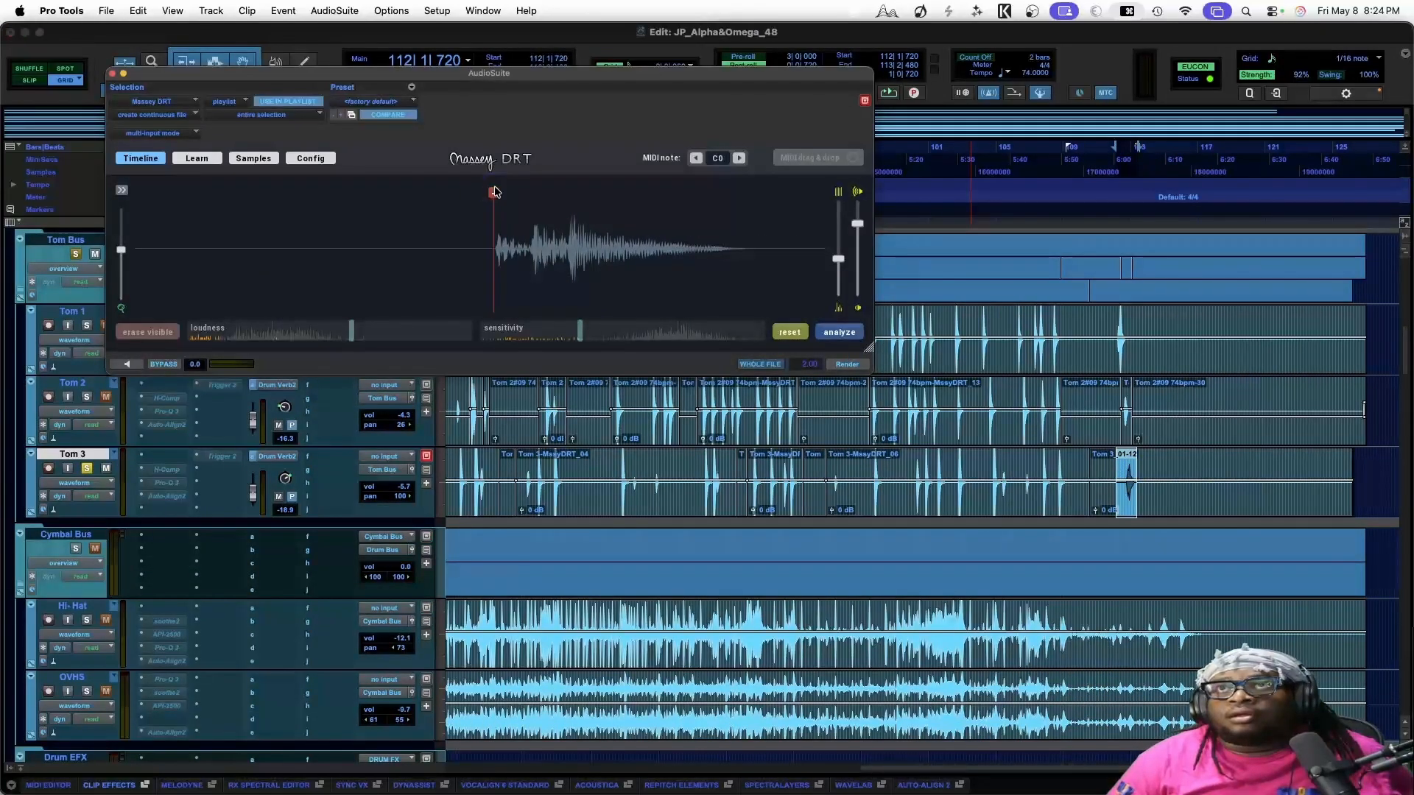
{"action": "left_click", "coordinate": [531, 193]}
{"action": "left_click", "coordinate": [567, 193]}
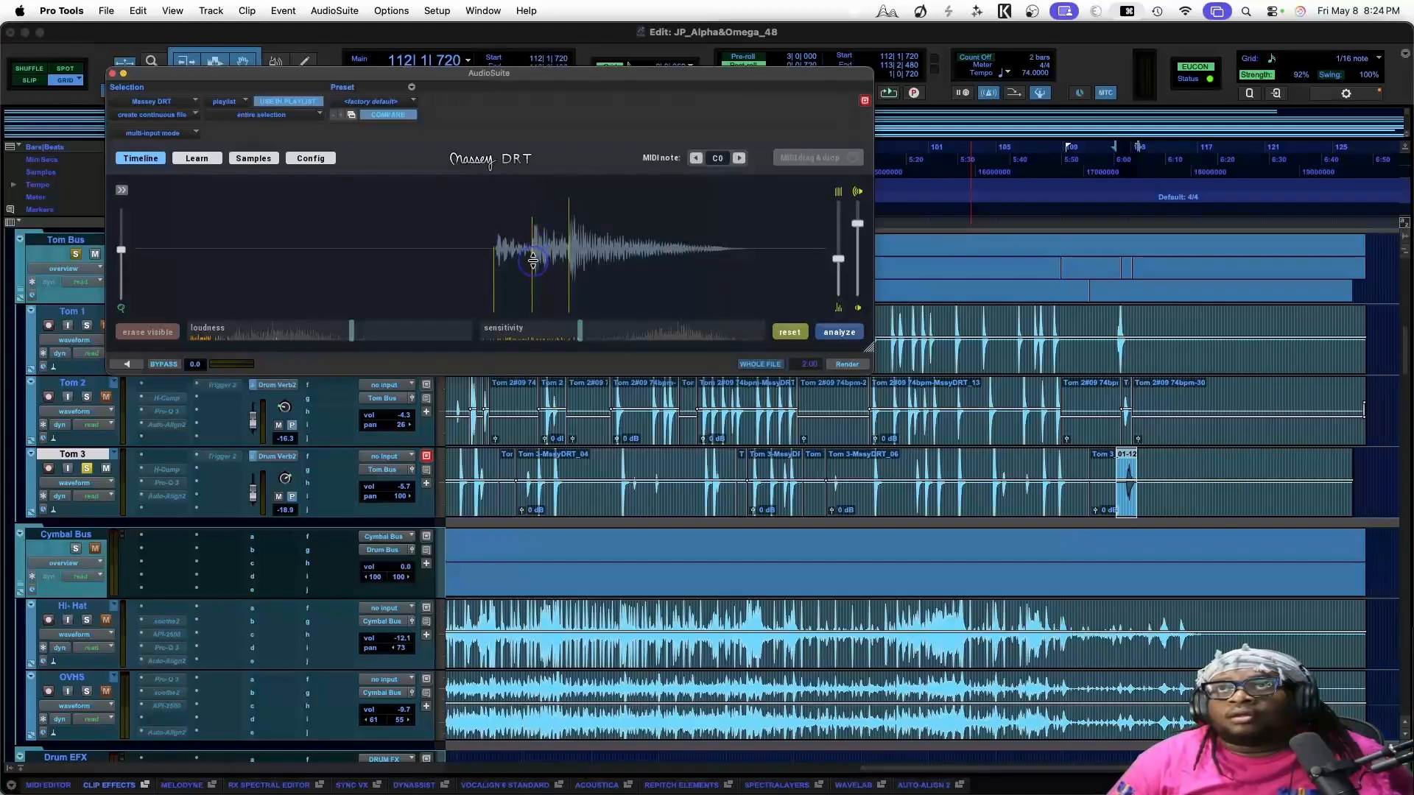
{"action": "left_click", "coordinate": [847, 364]}
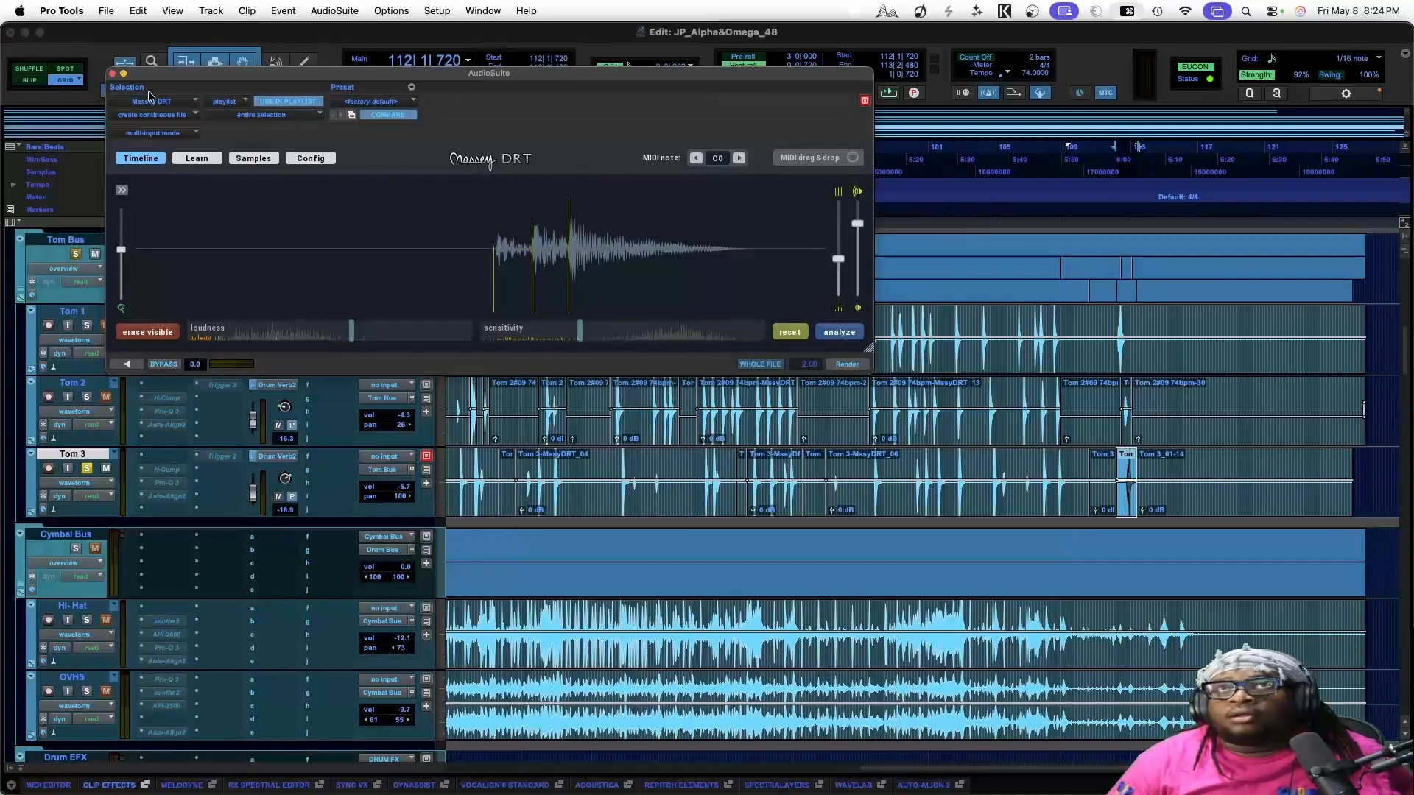
{"action": "left_click", "coordinate": [112, 73]}
Select the unreplaced Tom 3 clip that runs from bar 49 to bar 64, showing its individual hits in detail
{"action": "scroll", "coordinate": [662, 471], "scroll_direction": "left", "scroll_amount": 10}
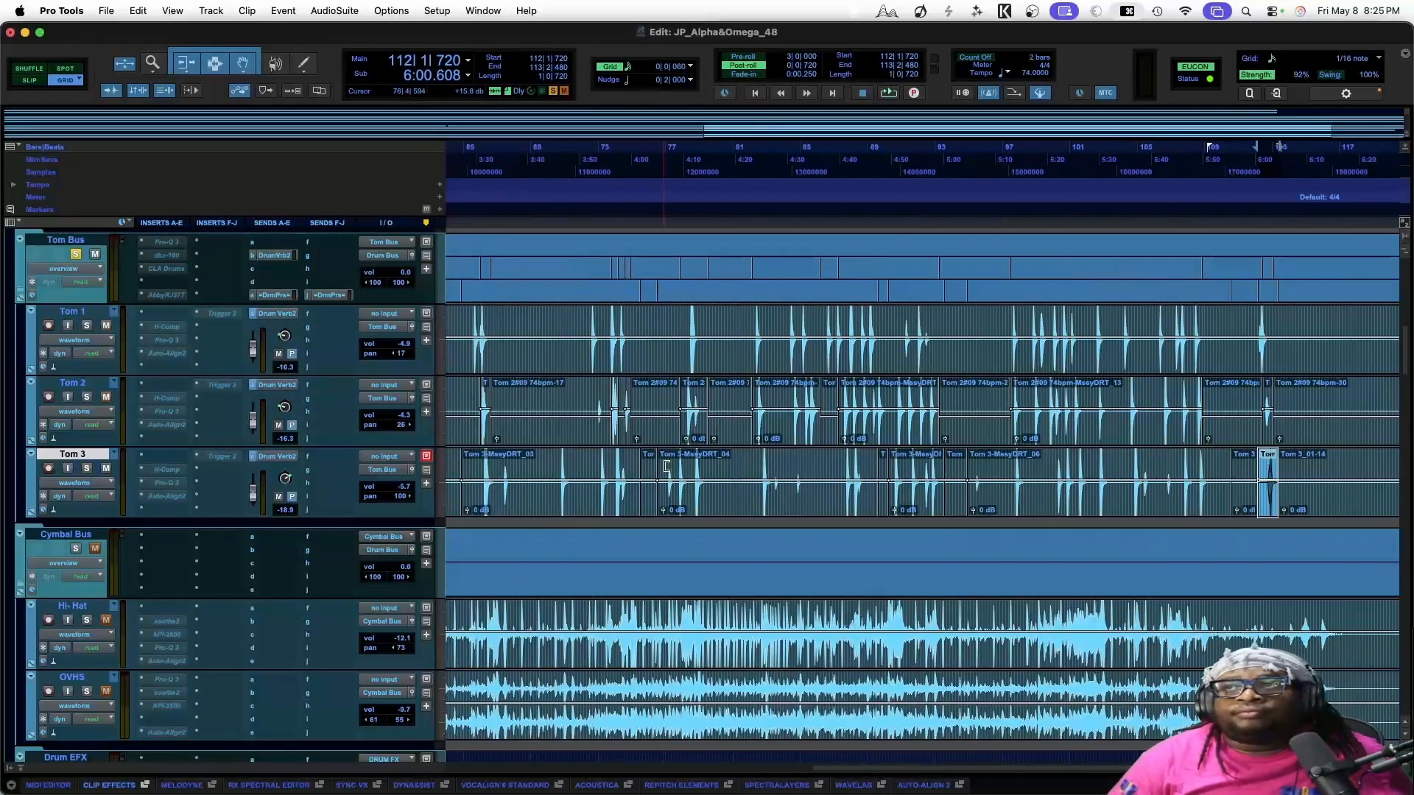
{"action": "left_click", "coordinate": [645, 514]}
{"action": "key", "text": "super+bracketright"}
{"action": "key", "text": "super+bracketright"}
{"action": "key", "text": "super+bracketright"}
{"action": "key", "text": "super+bracketright"}
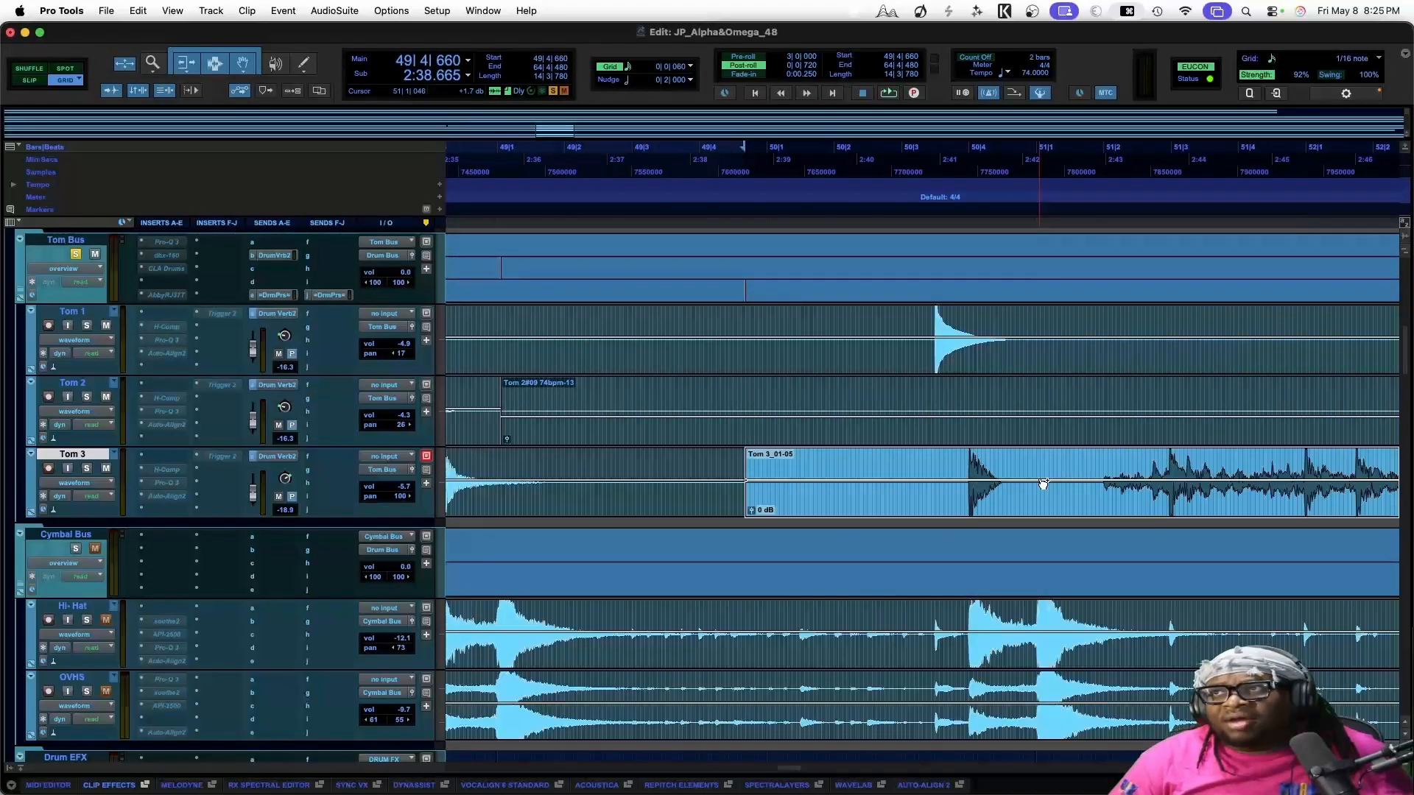
{"action": "scroll", "coordinate": [1039, 479], "scroll_direction": "right", "scroll_amount": 5}
Reopen the Massey DRT AudioSuite plug-in for the selected Tom 3 clip
{"action": "key", "text": "ctrl+Up"}
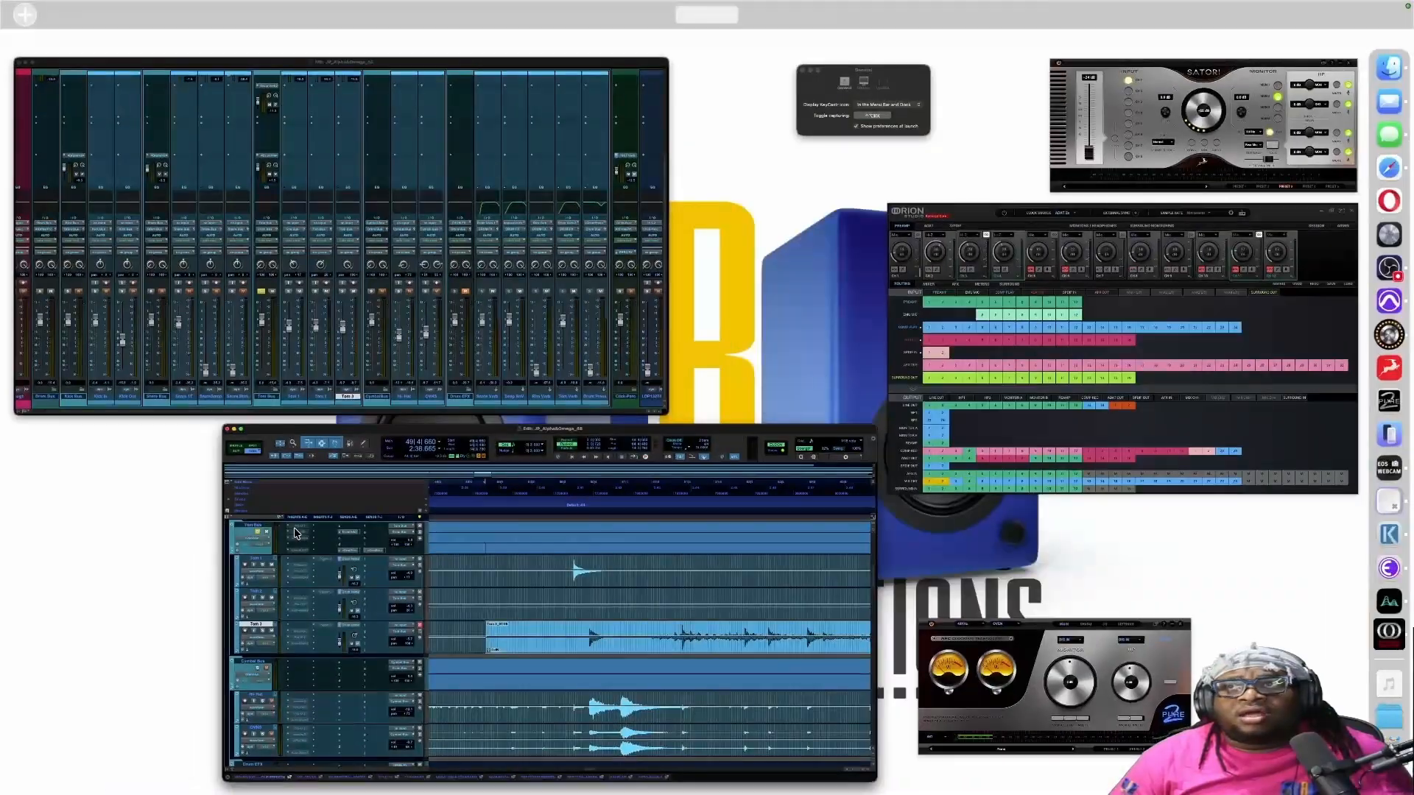
{"action": "left_click", "coordinate": [295, 532]}
{"action": "left_click", "coordinate": [334, 10]}
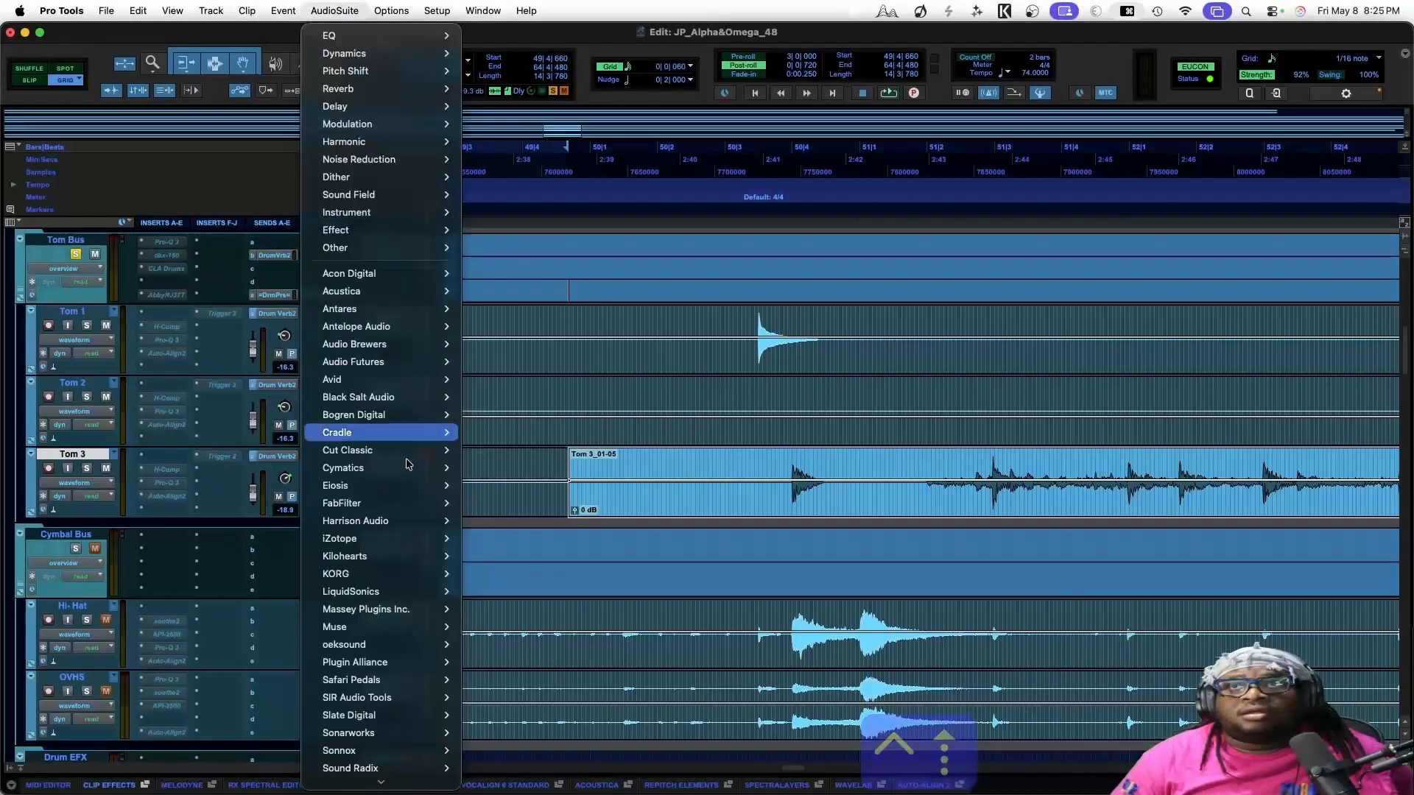
{"action": "mouse_move", "coordinate": [427, 610]}
{"action": "left_click", "coordinate": [497, 609]}
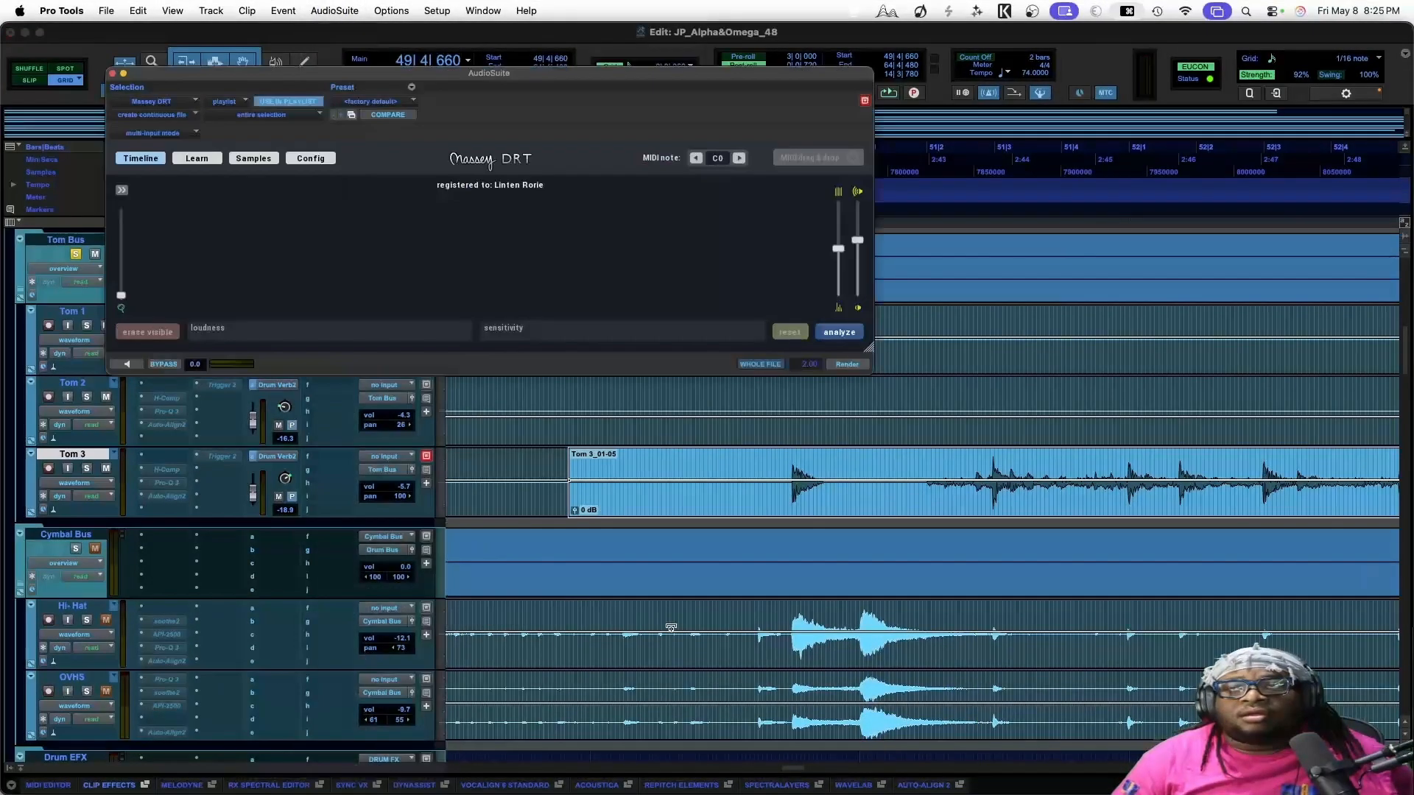
Import the hard TOM 4 one-shot from the COLLECTORS KIT center samples into the first sample slot again
{"action": "left_click", "coordinate": [254, 158]}
{"action": "left_click", "coordinate": [133, 214]}
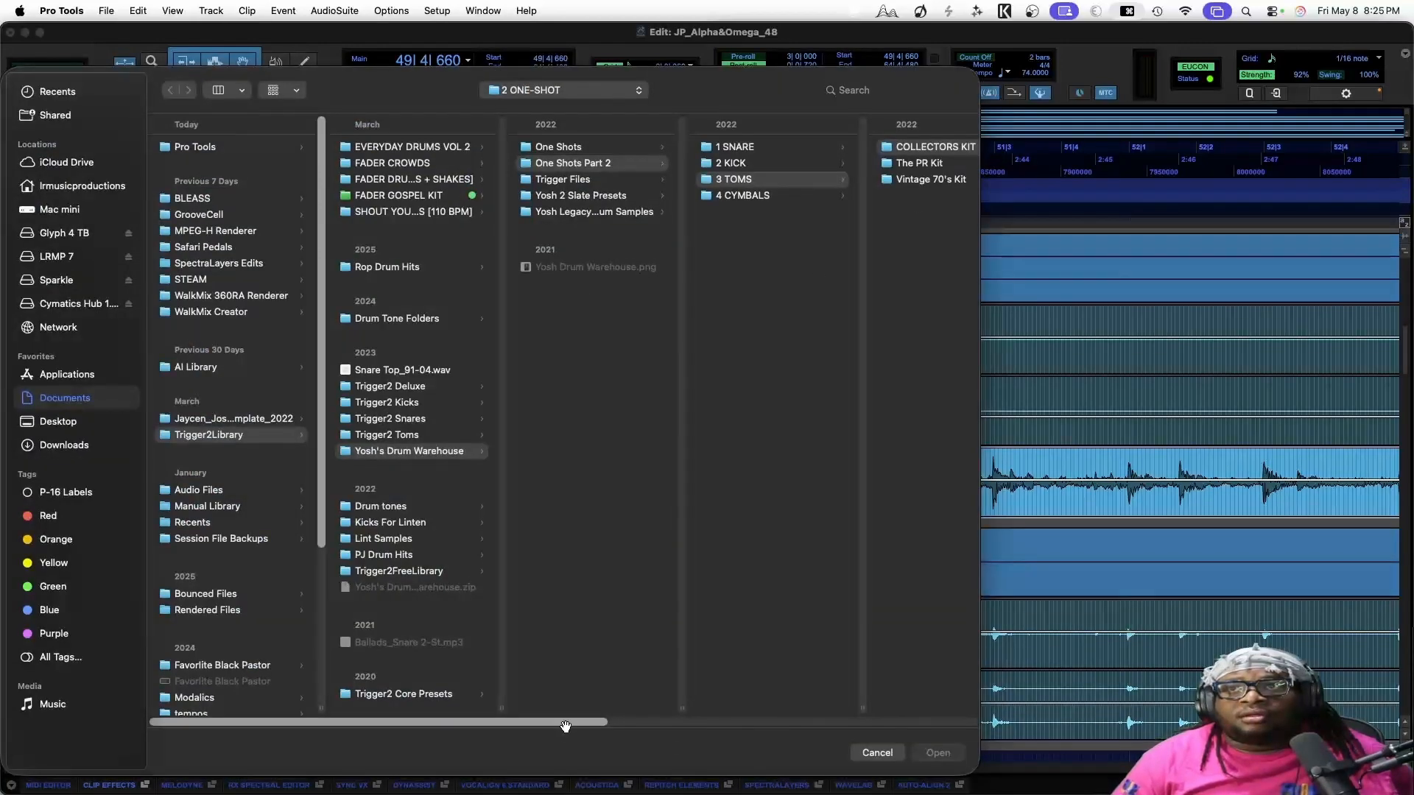
{"action": "left_click_drag", "start_coordinate": [566, 725], "coordinate": [911, 756]}
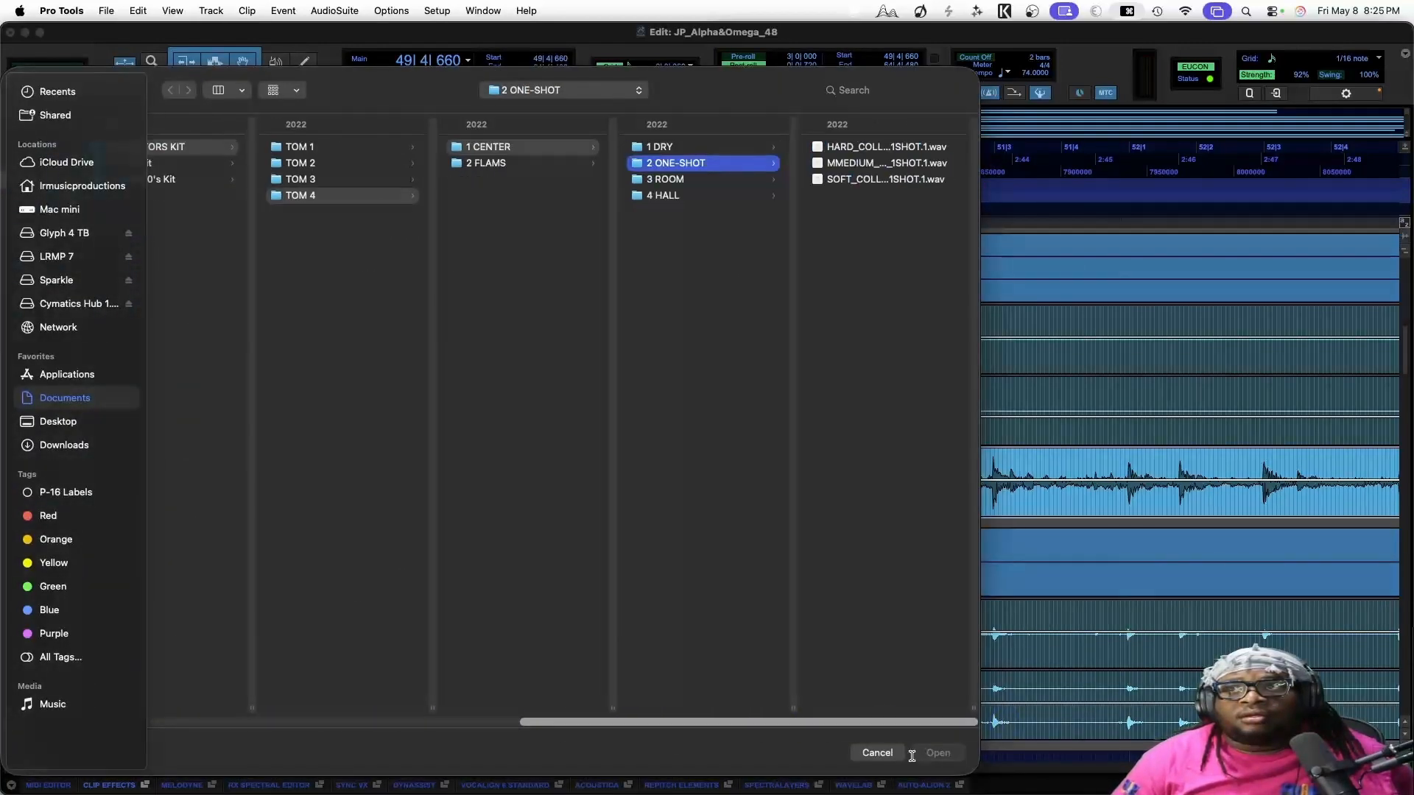
{"action": "left_click", "coordinate": [878, 150]}
{"action": "left_click", "coordinate": [938, 752]}
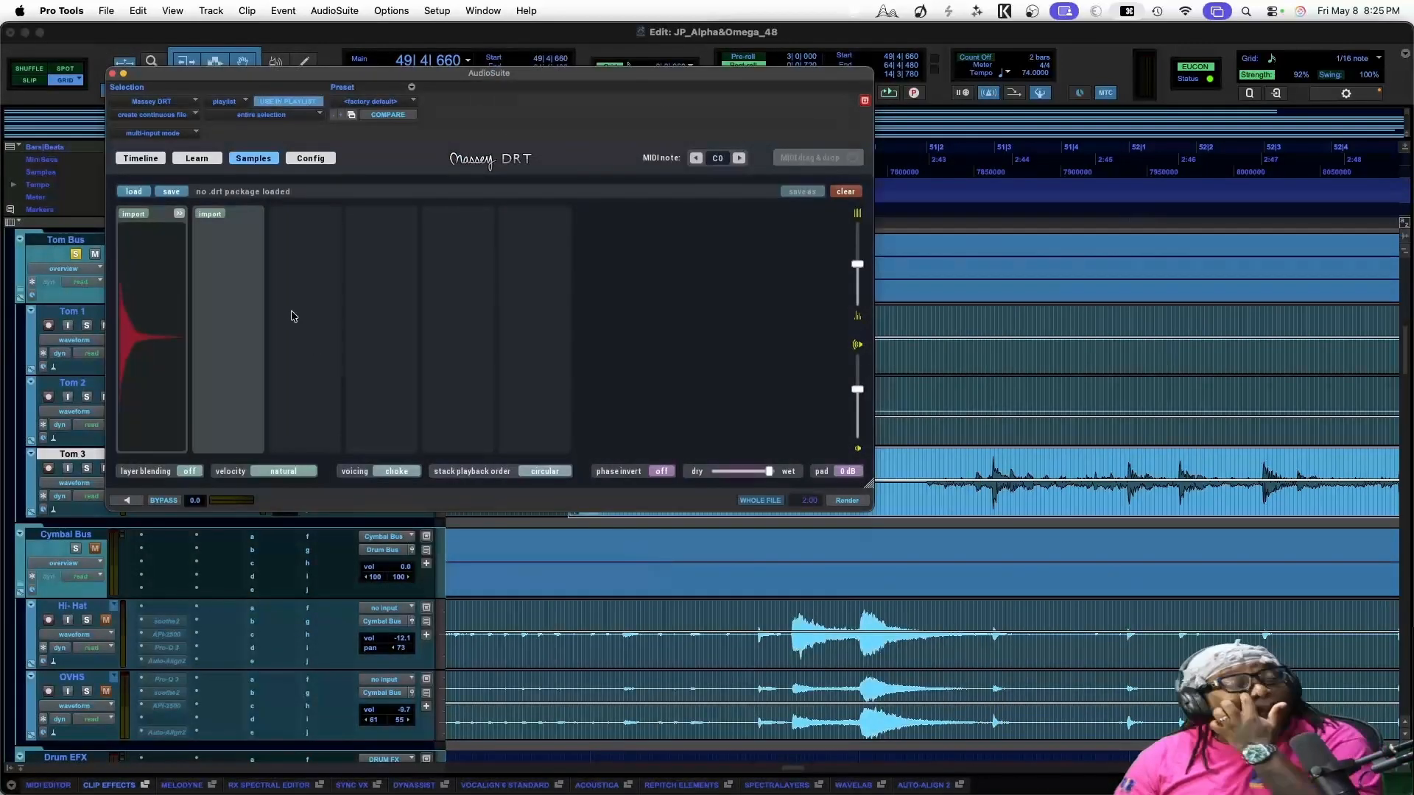
Analyze the selected Tom 3 clip for hits in DRT's timeline view
{"action": "left_click", "coordinate": [133, 156]}
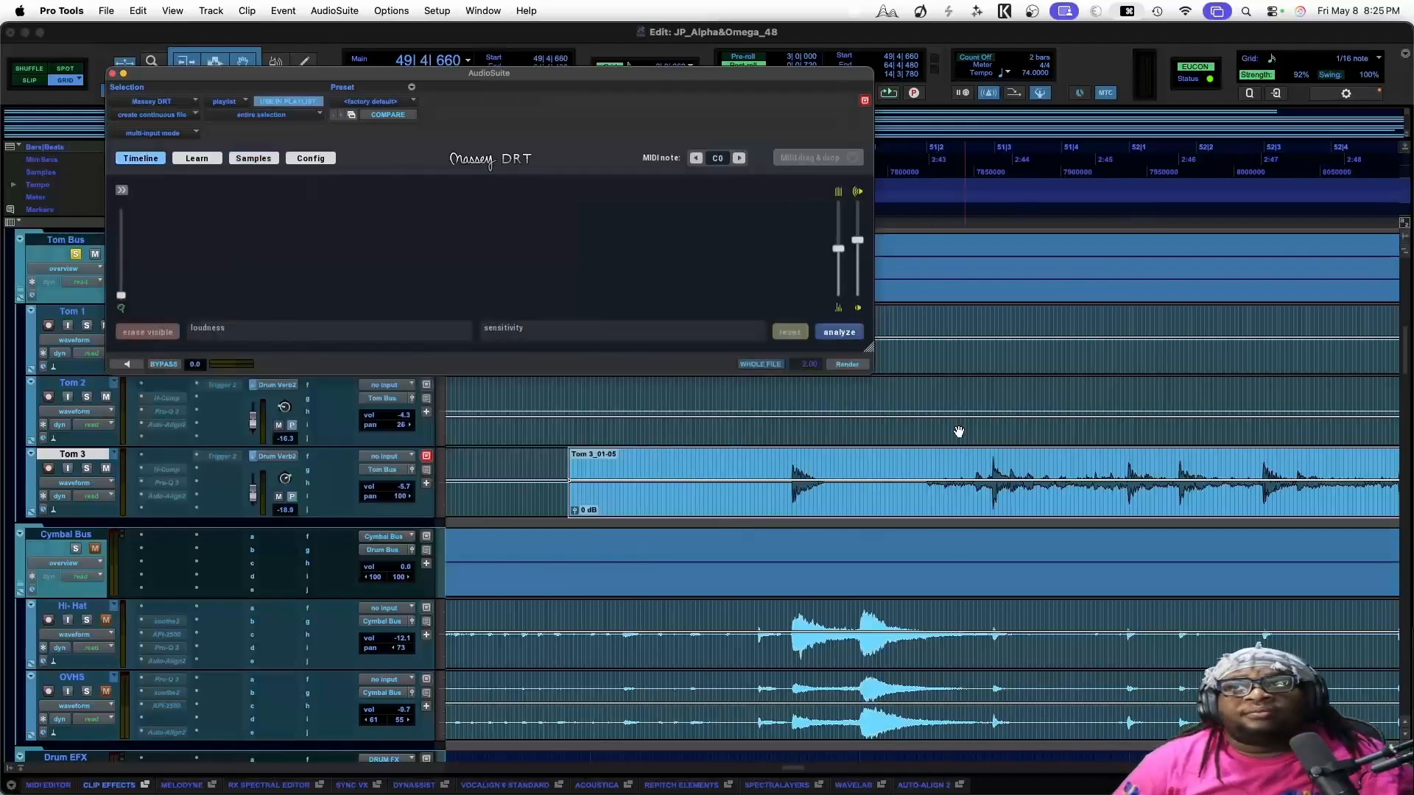
{"action": "left_click", "coordinate": [847, 333]}
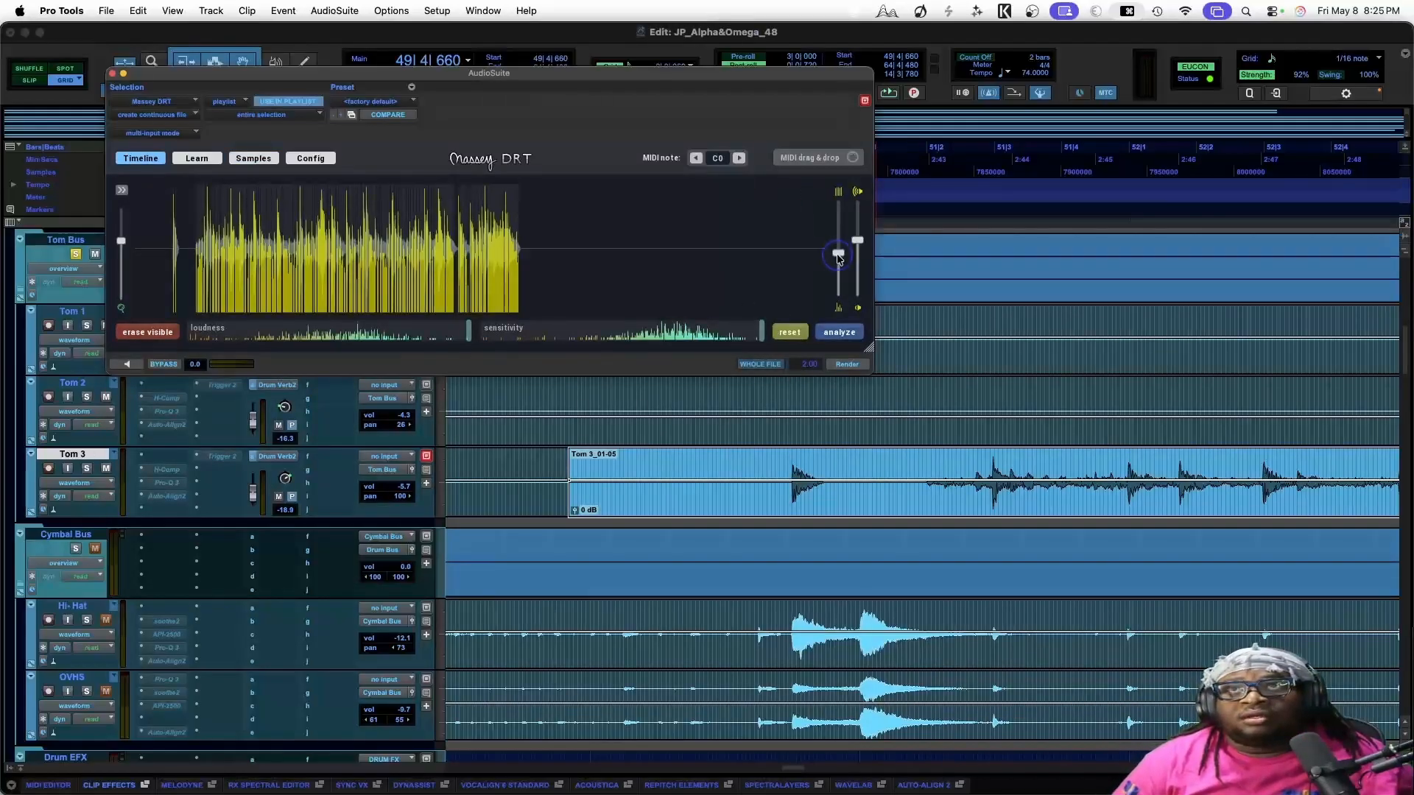
Trim the silent tail off the Tom 3 clip so it ends just after its last hits, around bar 58
{"action": "key", "text": "super+bracketleft"}
{"action": "key", "text": "super+bracketleft"}
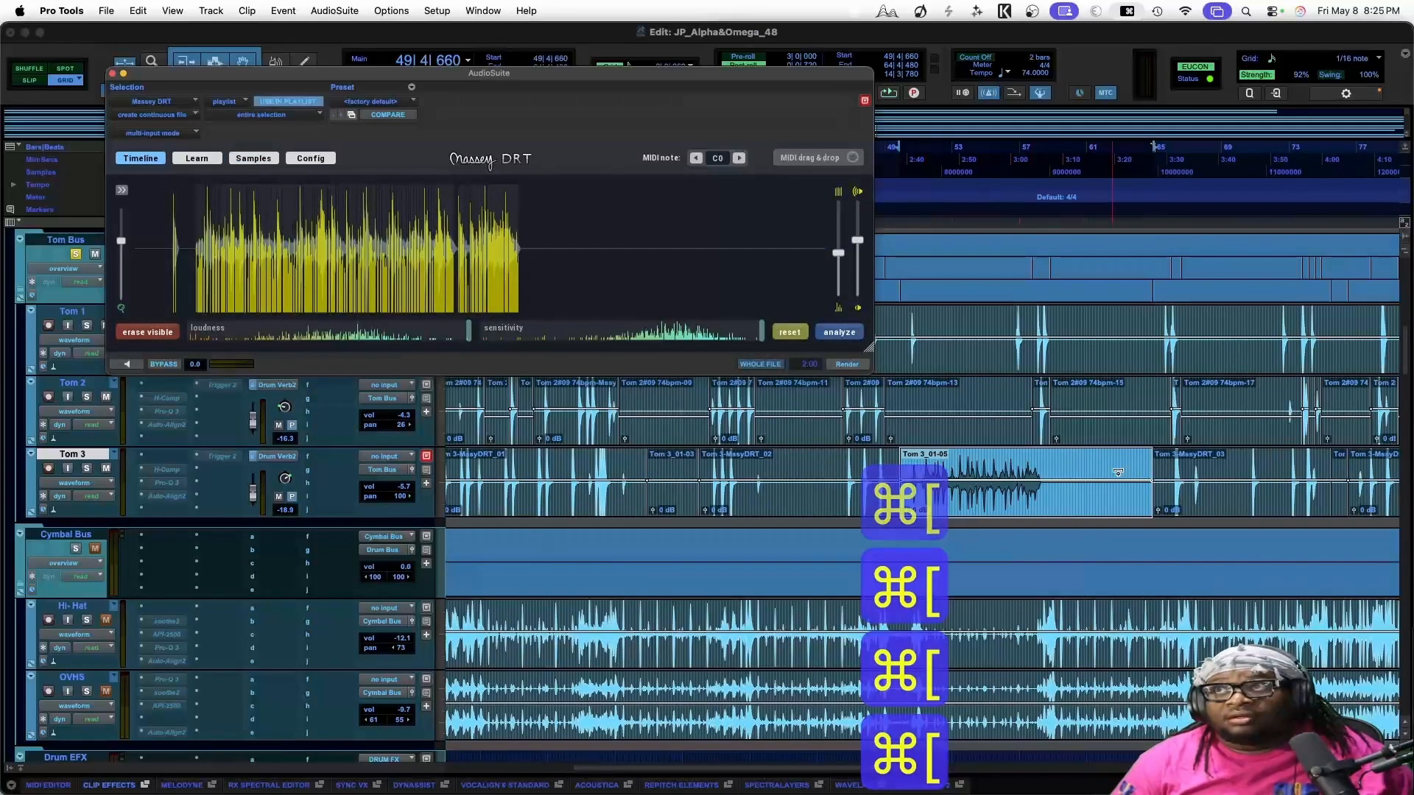
{"action": "left_click_drag", "start_coordinate": [1142, 497], "coordinate": [1056, 497]}
{"action": "key", "text": "super+z"}
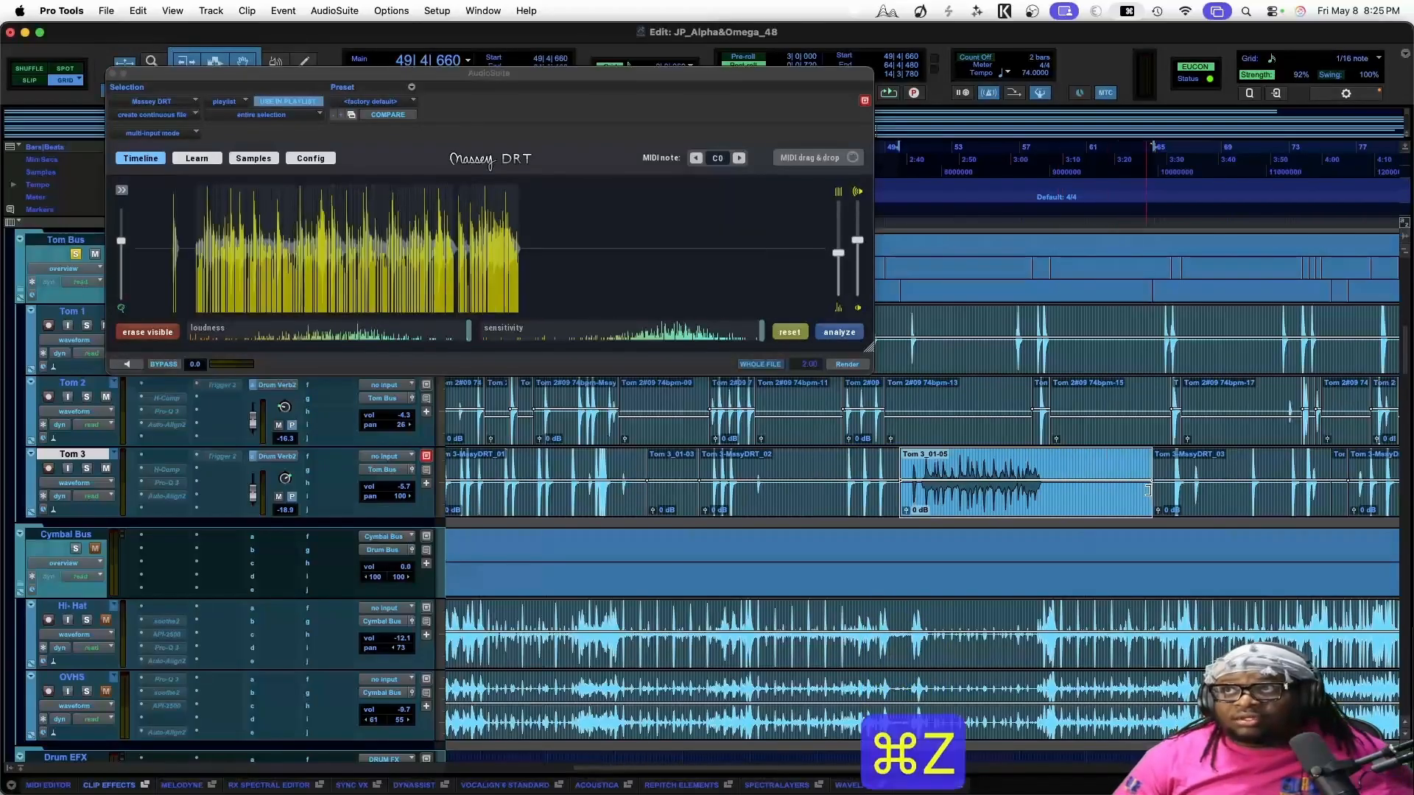
{"action": "left_click_drag", "start_coordinate": [1150, 499], "coordinate": [1041, 501]}
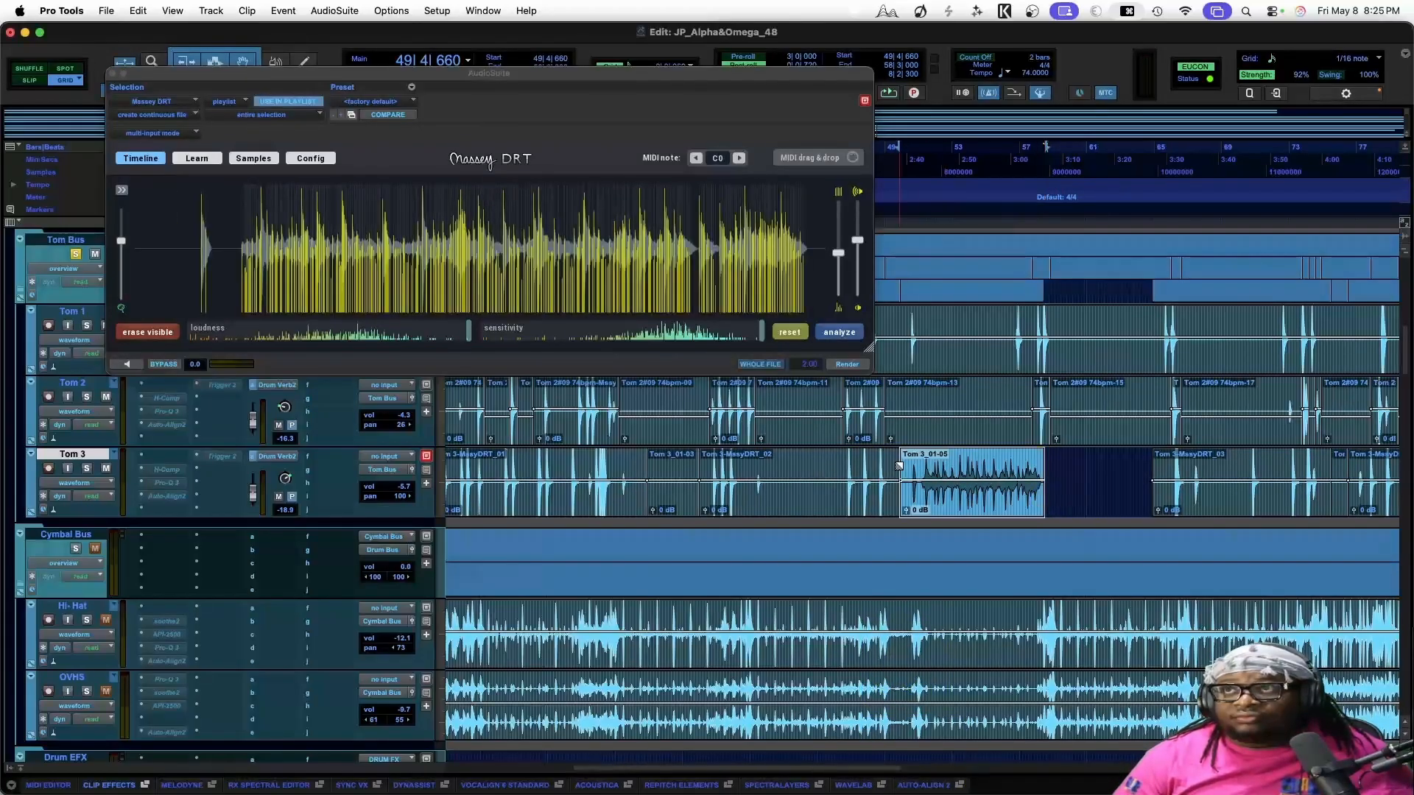
Select the isolated Tom 3 hit late in bar 50, lower the loudness and sensitivity detection limits, and render its sample replacement
{"action": "left_click", "coordinate": [915, 469]}
{"action": "key", "text": "super+bracketleft"}
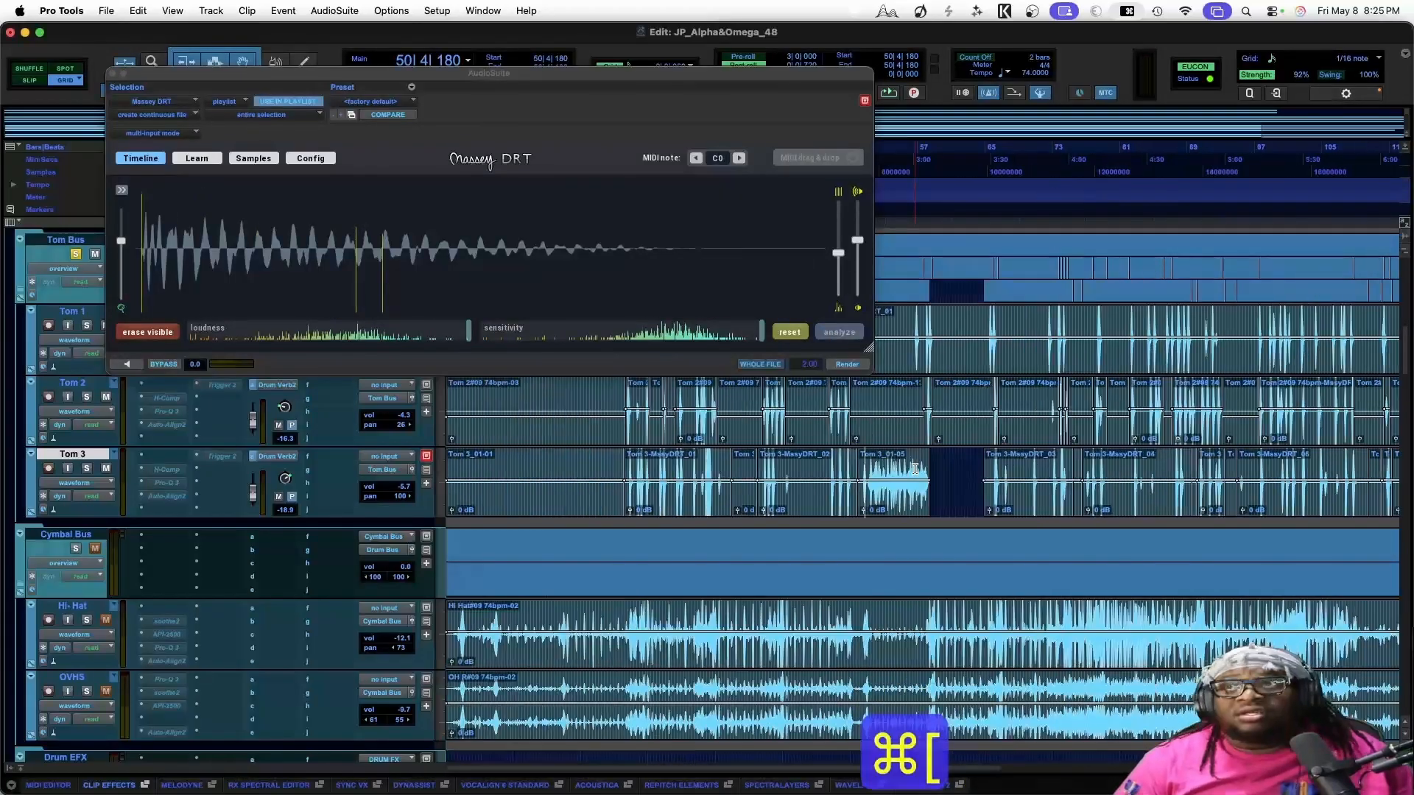
{"action": "key", "text": "super+bracketright"}
{"action": "key", "text": "super+bracketright"}
{"action": "key", "text": "super+bracketright"}
{"action": "key", "text": "super+bracketright"}
{"action": "key", "text": "super+bracketright"}
{"action": "left_click", "coordinate": [959, 474]}
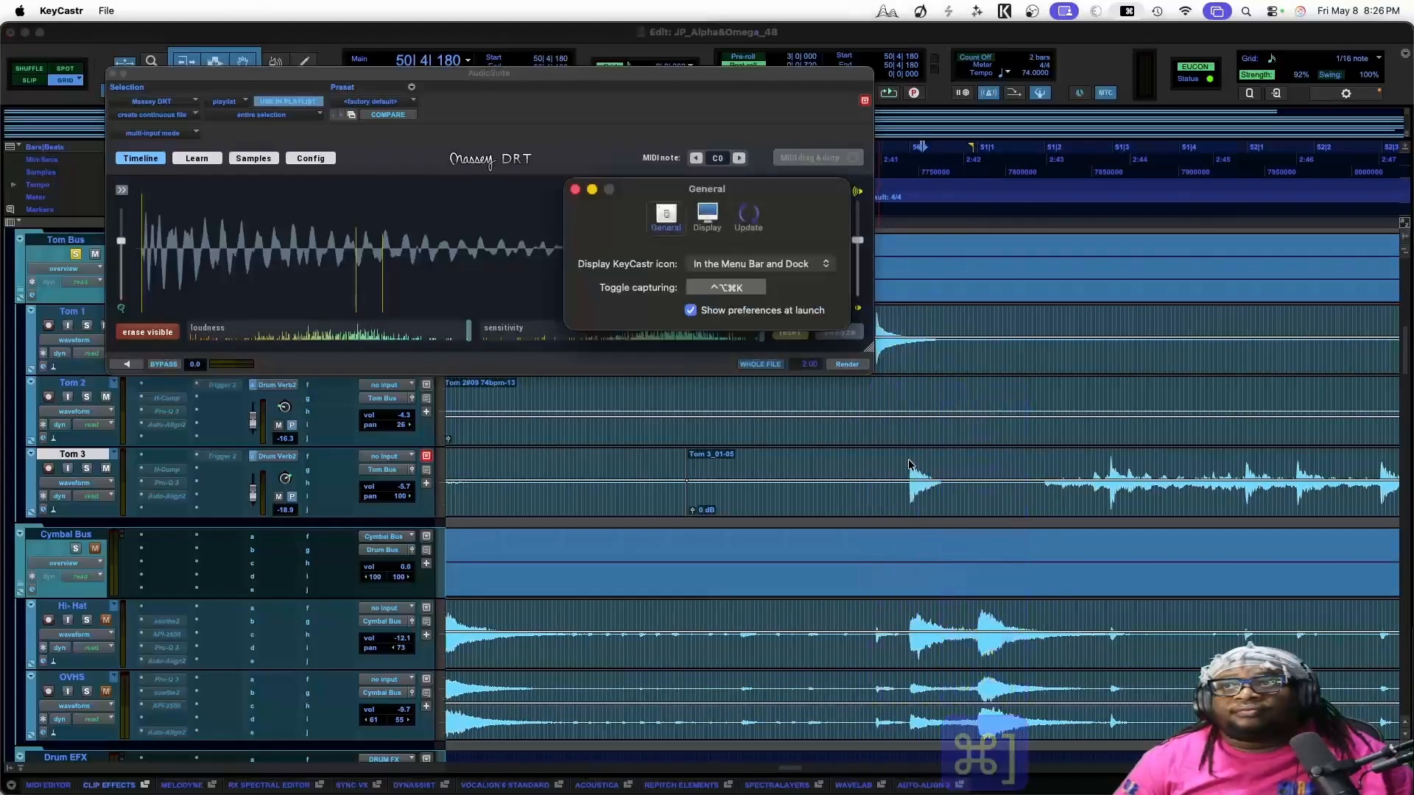
{"action": "left_click_drag", "start_coordinate": [963, 473], "coordinate": [897, 475]}
{"action": "left_click_drag", "start_coordinate": [758, 332], "coordinate": [594, 329]}
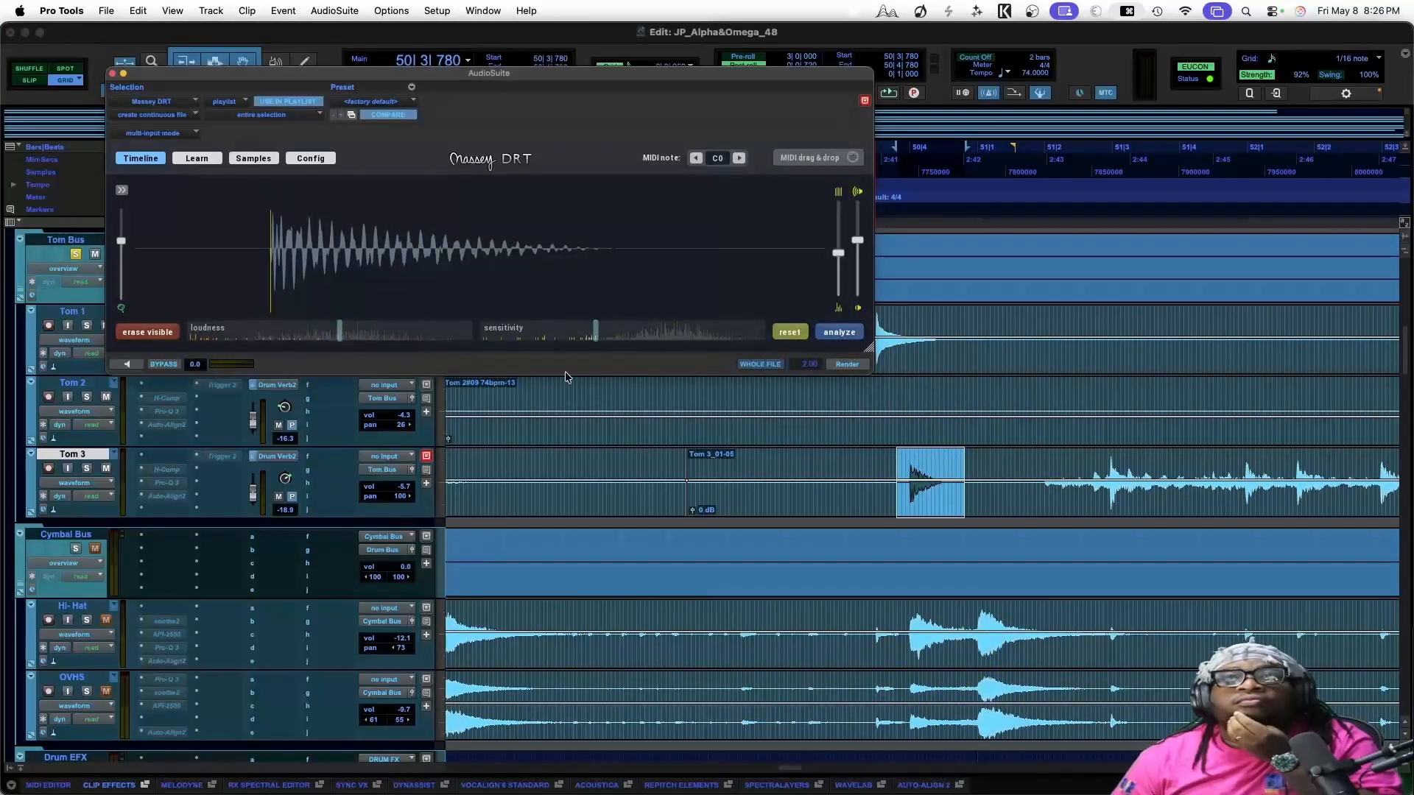
{"action": "left_click", "coordinate": [843, 364]}
Select the noisy Tom 3 passage from bar 51 to the start of bar 53 and play it back
{"action": "scroll", "coordinate": [957, 486], "scroll_direction": "right", "scroll_amount": 5}
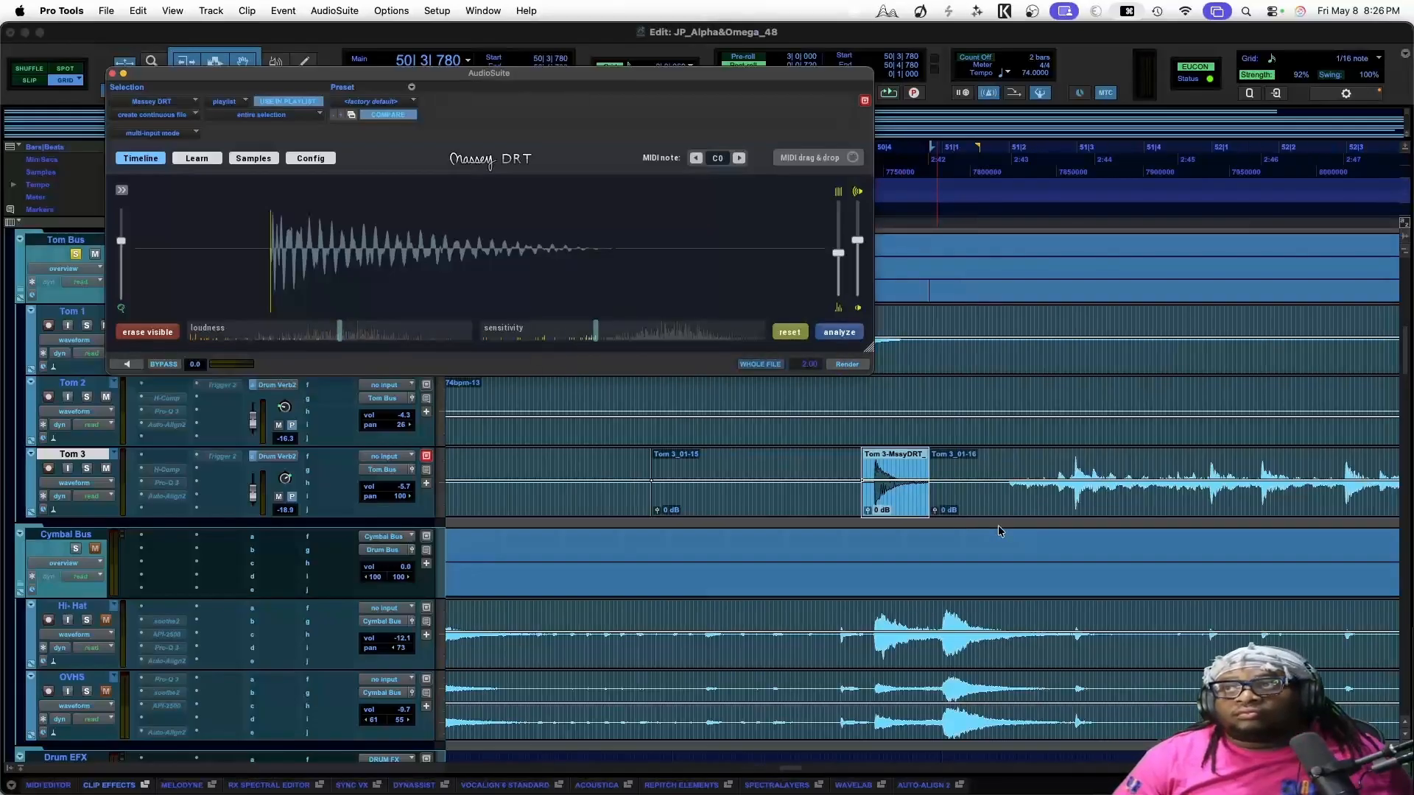
{"action": "left_click_drag", "start_coordinate": [860, 482], "coordinate": [1339, 495]}
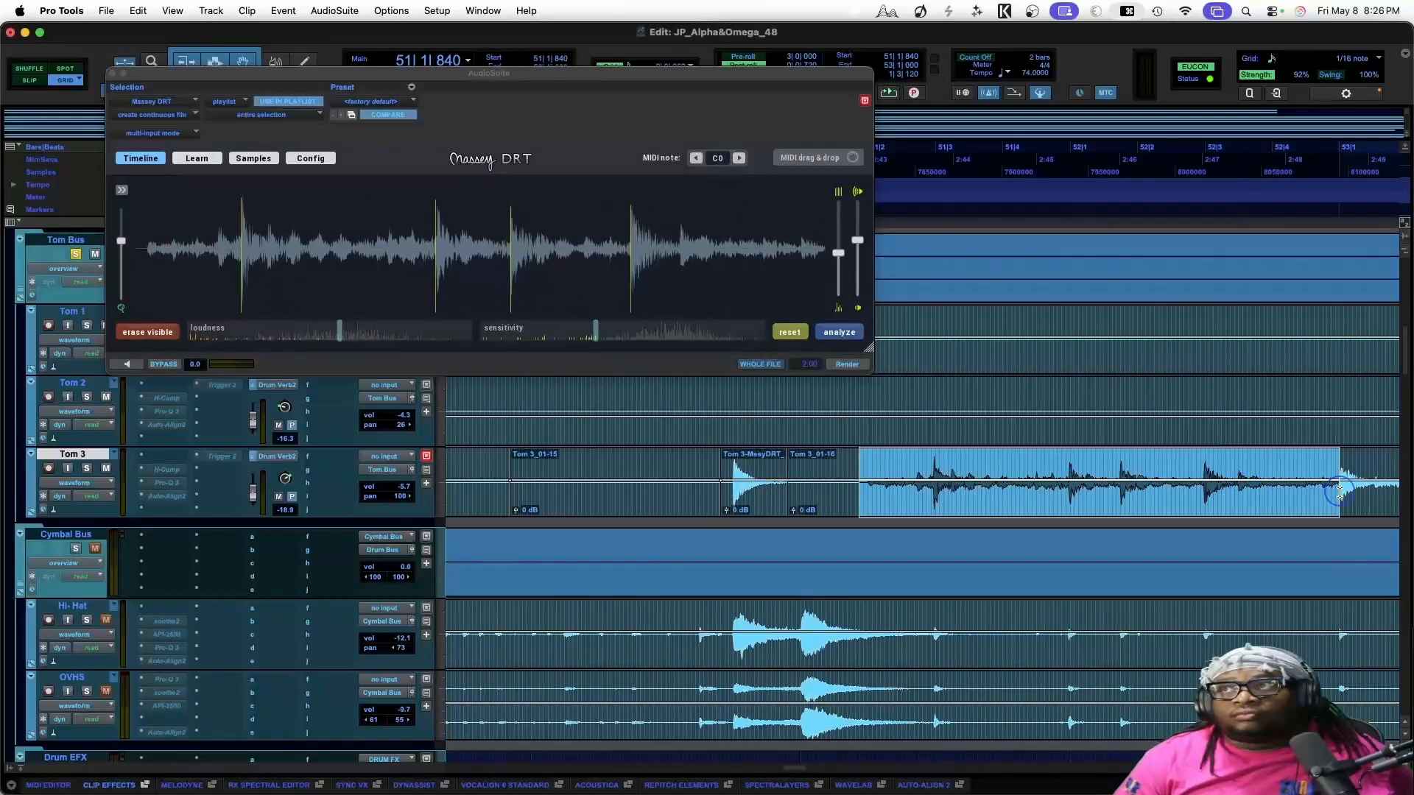
{"action": "key", "text": "space"}
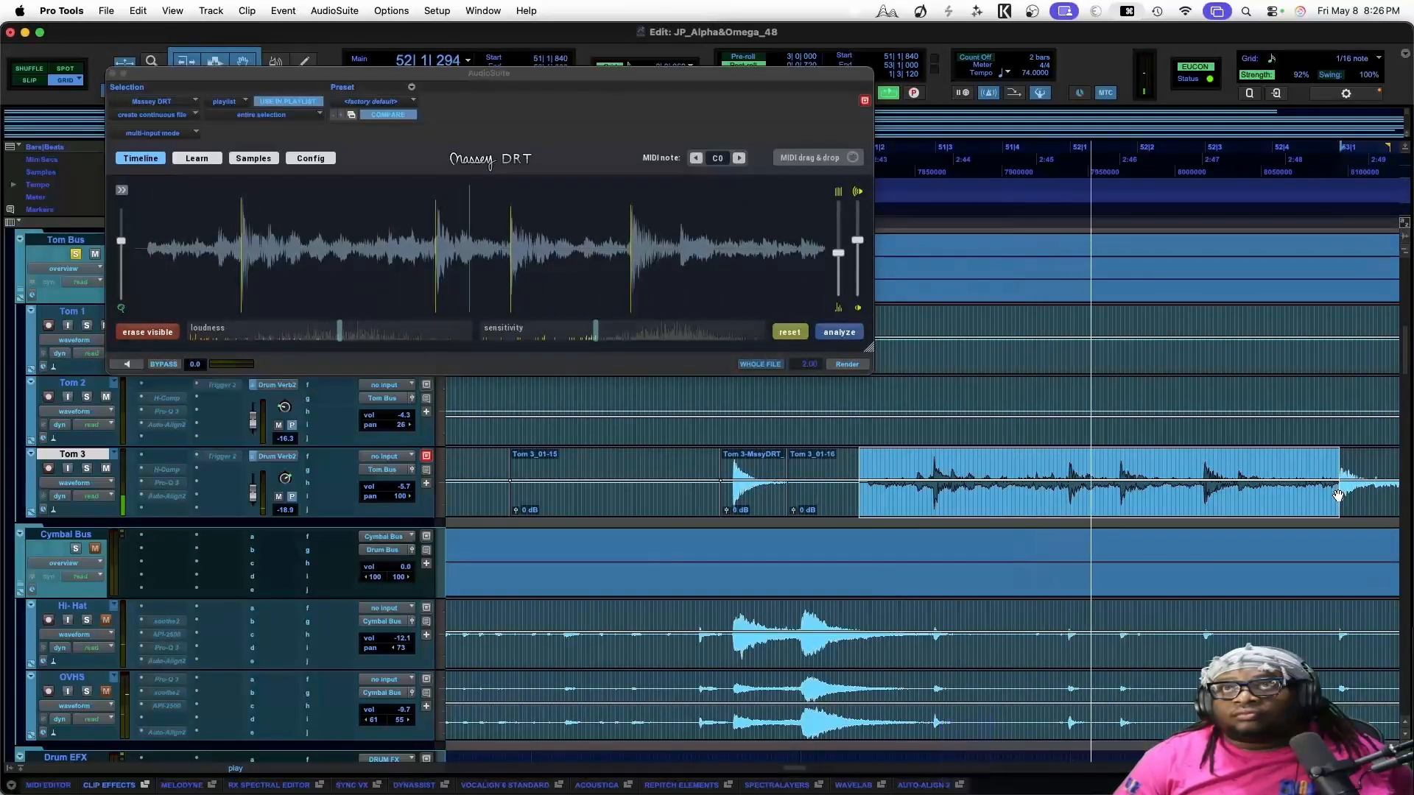
{"action": "key", "text": "space"}
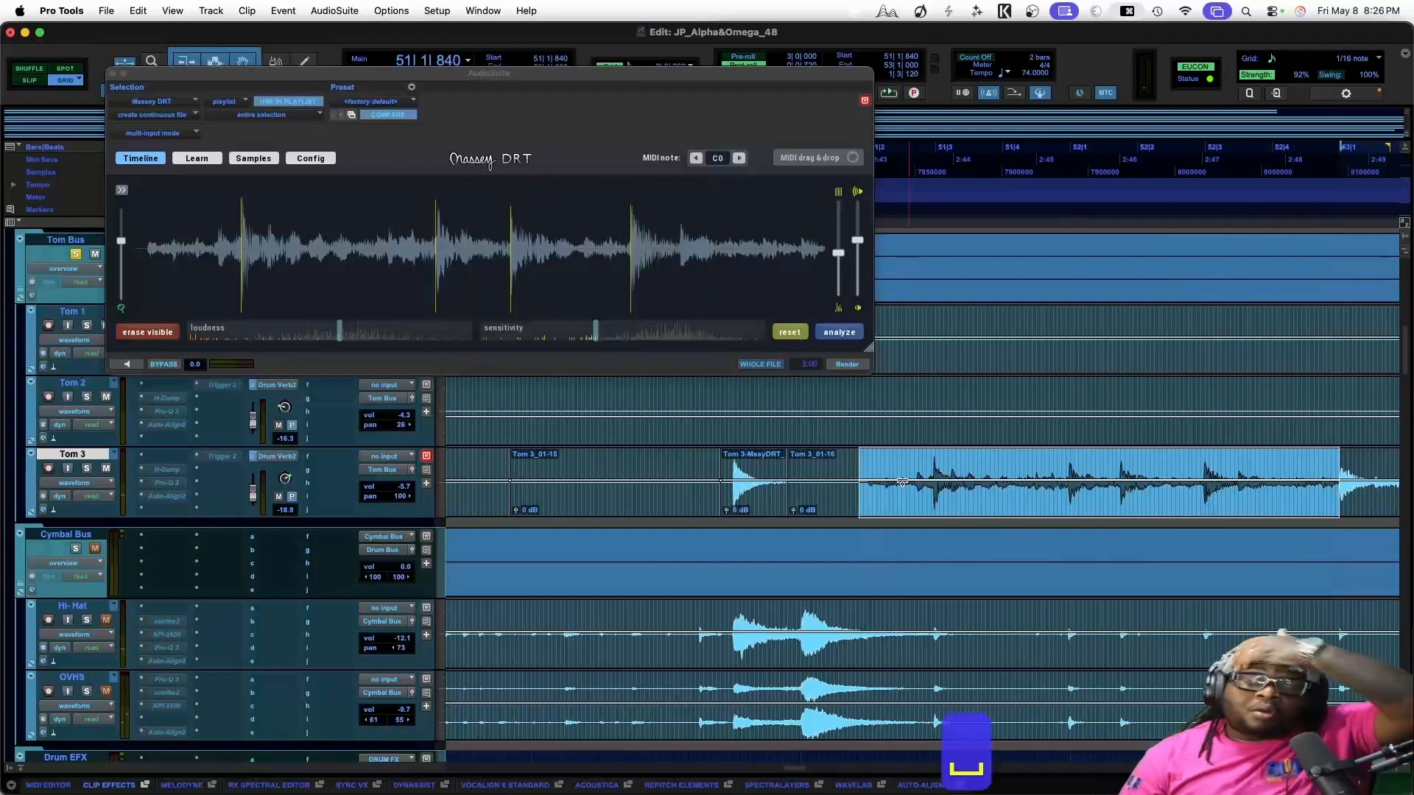
Duplicate the Tom 3 track together with its clips
{"action": "right_click", "coordinate": [87, 455]}
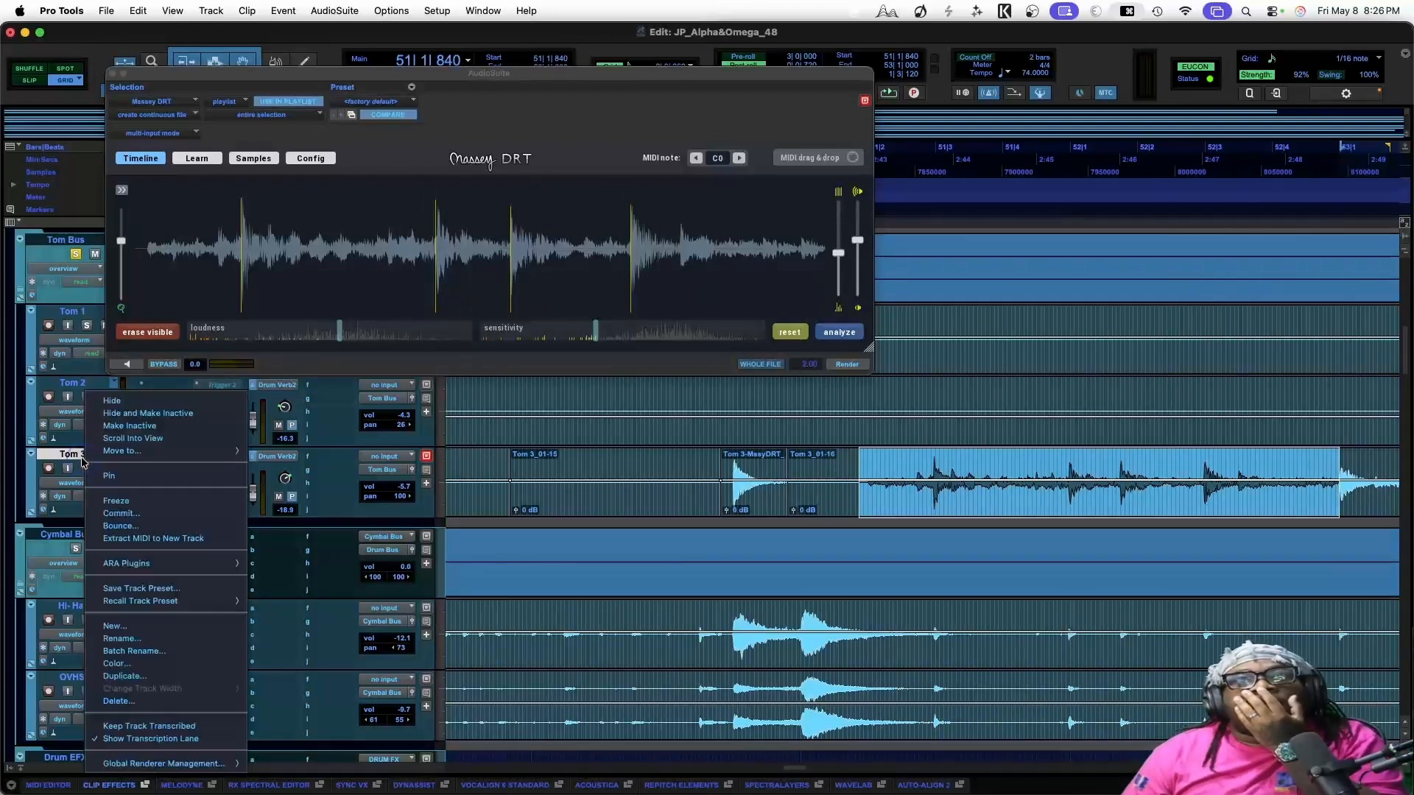
{"action": "left_click", "coordinate": [129, 676]}
{"action": "left_click", "coordinate": [756, 484]}
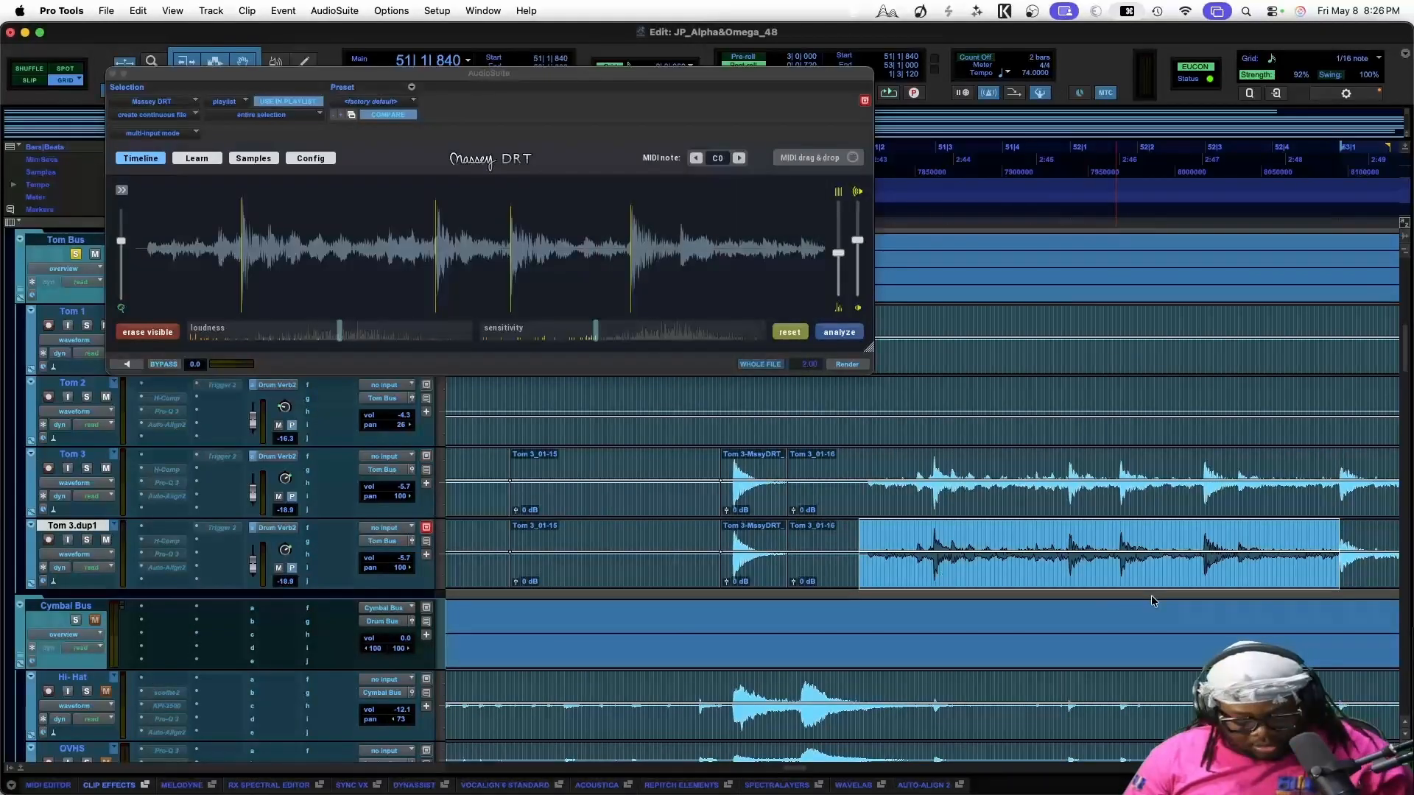
Delete all clips after the noisy section on the duplicated Tom 3 track
{"action": "key", "text": "super+["}
{"action": "key", "text": "super+["}
{"action": "key", "text": "super+["}
{"action": "key", "text": "super+["}
{"action": "key", "text": "super+["}
{"action": "left_click_drag", "start_coordinate": [967, 558], "coordinate": [1325, 562]}
{"action": "key", "text": "BackSpace"}
Delete all clips before the noisy section on the duplicated Tom 3 track, including the rendered hit in bar 50
{"action": "scroll", "coordinate": [837, 551], "scroll_direction": "left", "scroll_amount": 10}
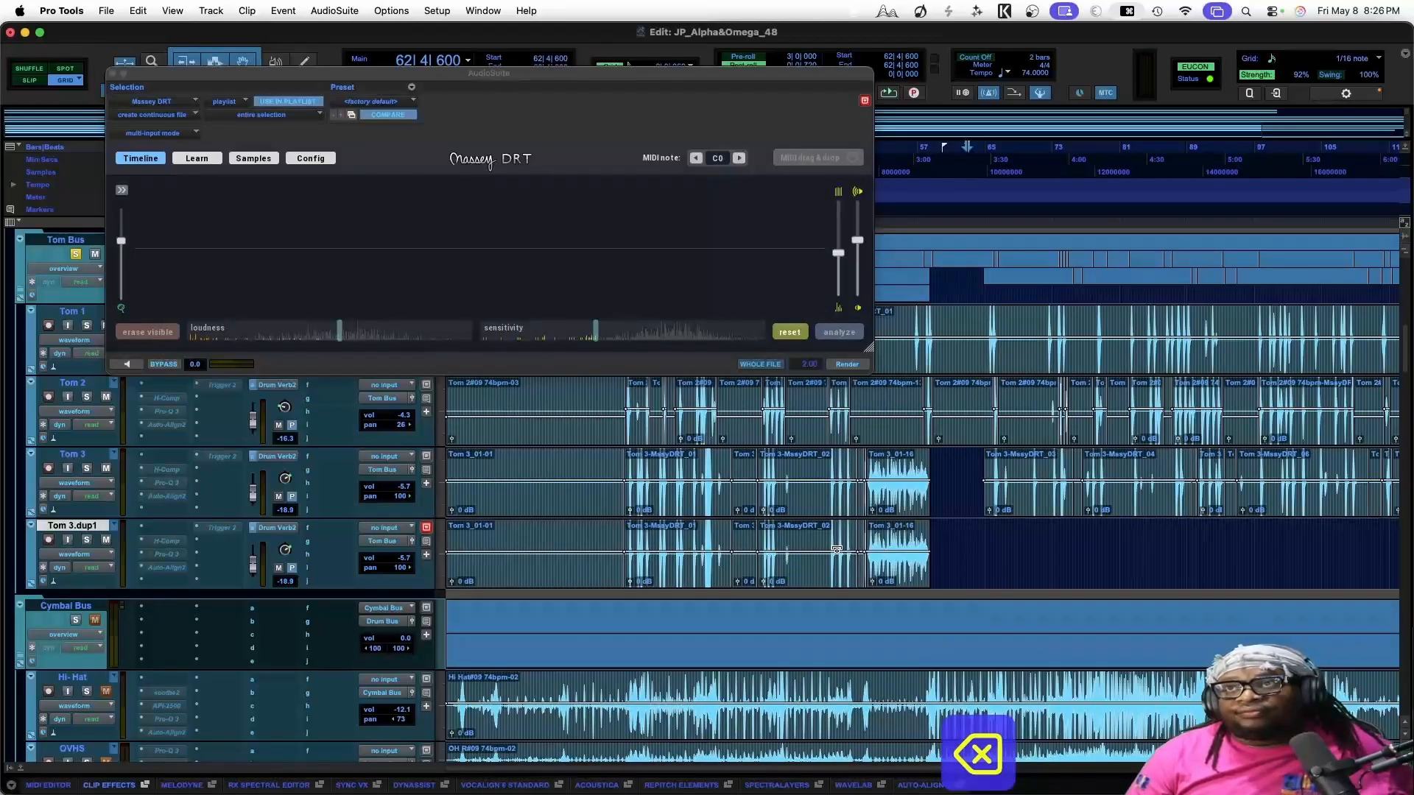
{"action": "scroll", "coordinate": [836, 551], "scroll_direction": "up", "scroll_amount": 3}
{"action": "scroll", "coordinate": [864, 579], "scroll_direction": "down", "scroll_amount": 3}
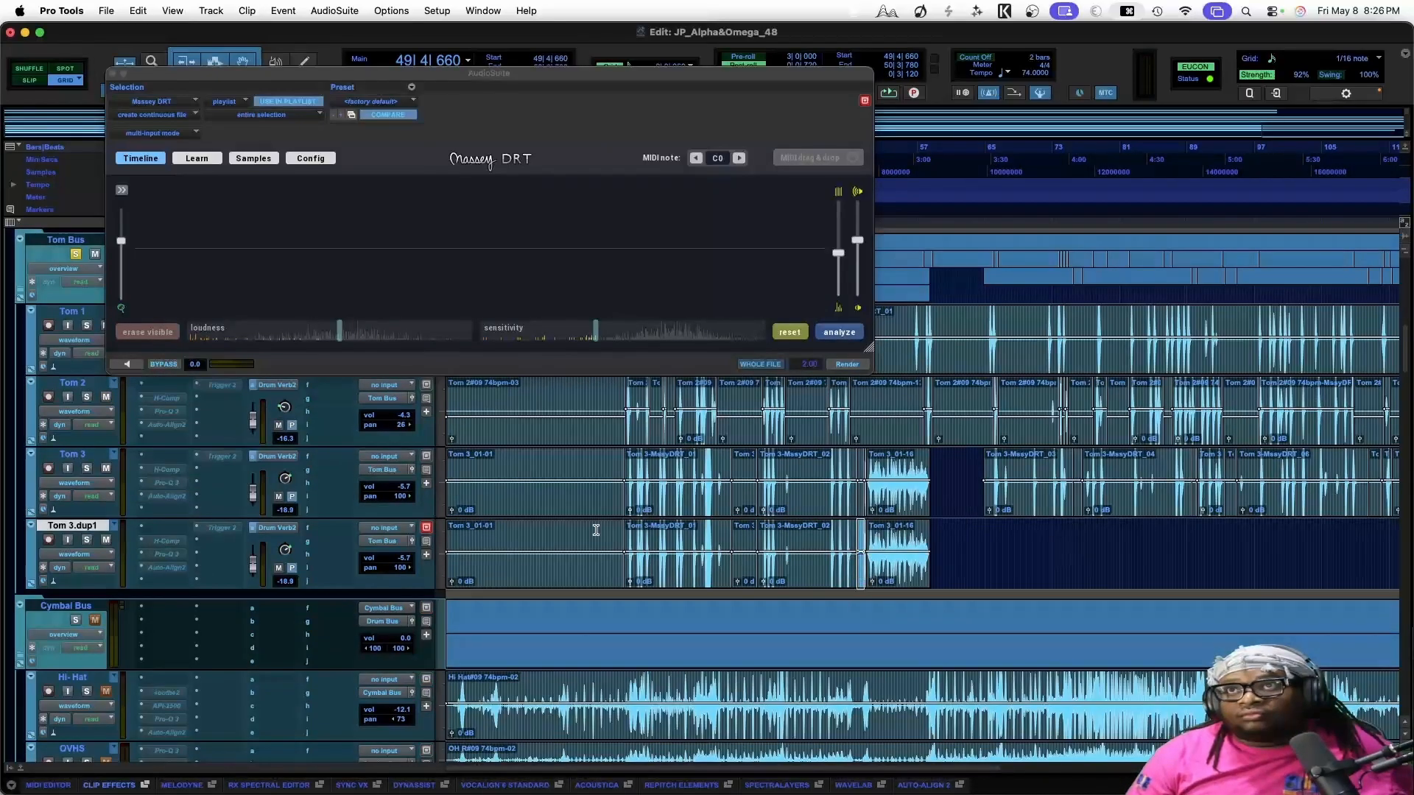
{"action": "left_click_drag", "start_coordinate": [596, 531], "coordinate": [325, 530]}
{"action": "key", "text": "BackSpace"}
{"action": "left_click", "coordinate": [899, 547]}
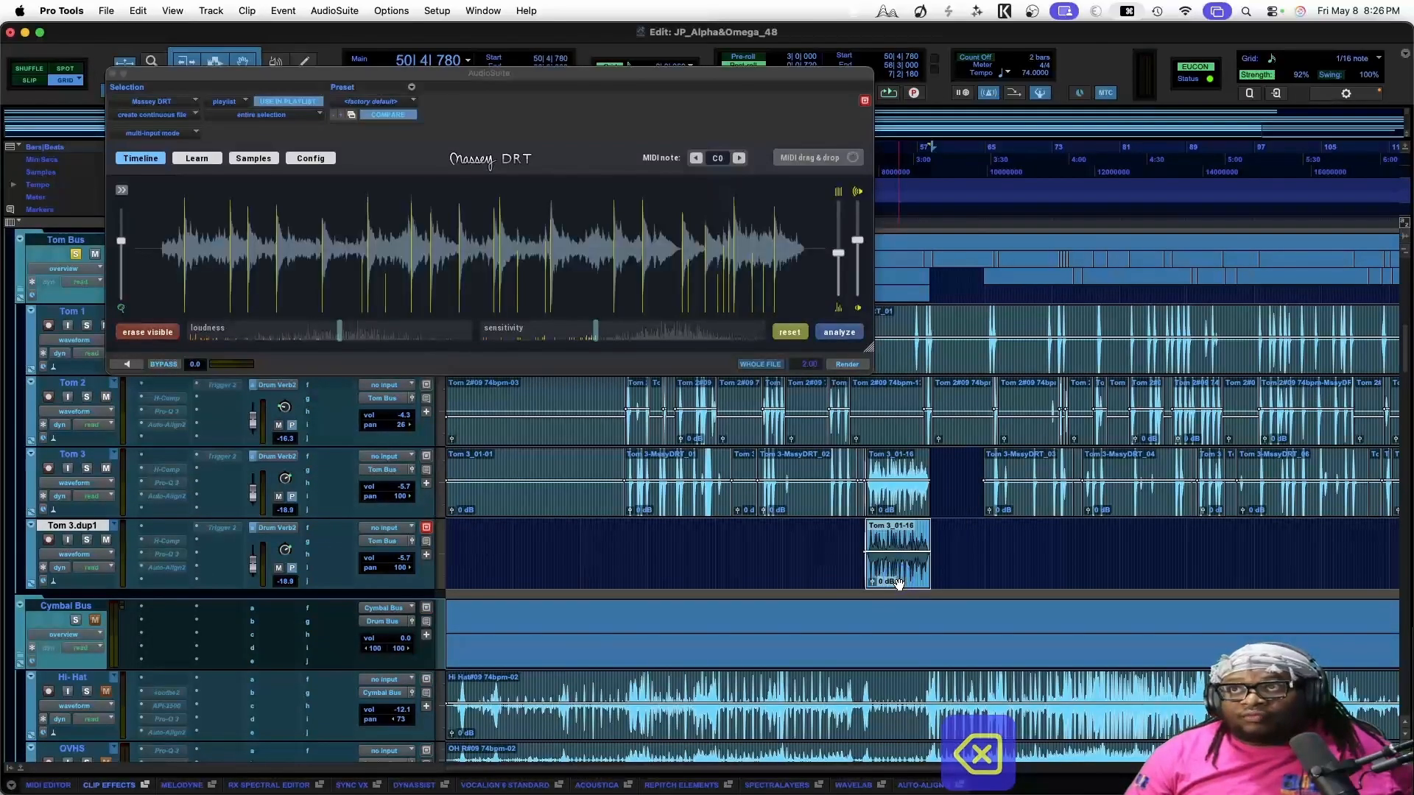
{"action": "key", "text": "super+bracketright"}
{"action": "key", "text": "super+bracketright"}
{"action": "key", "text": "super+bracketright"}
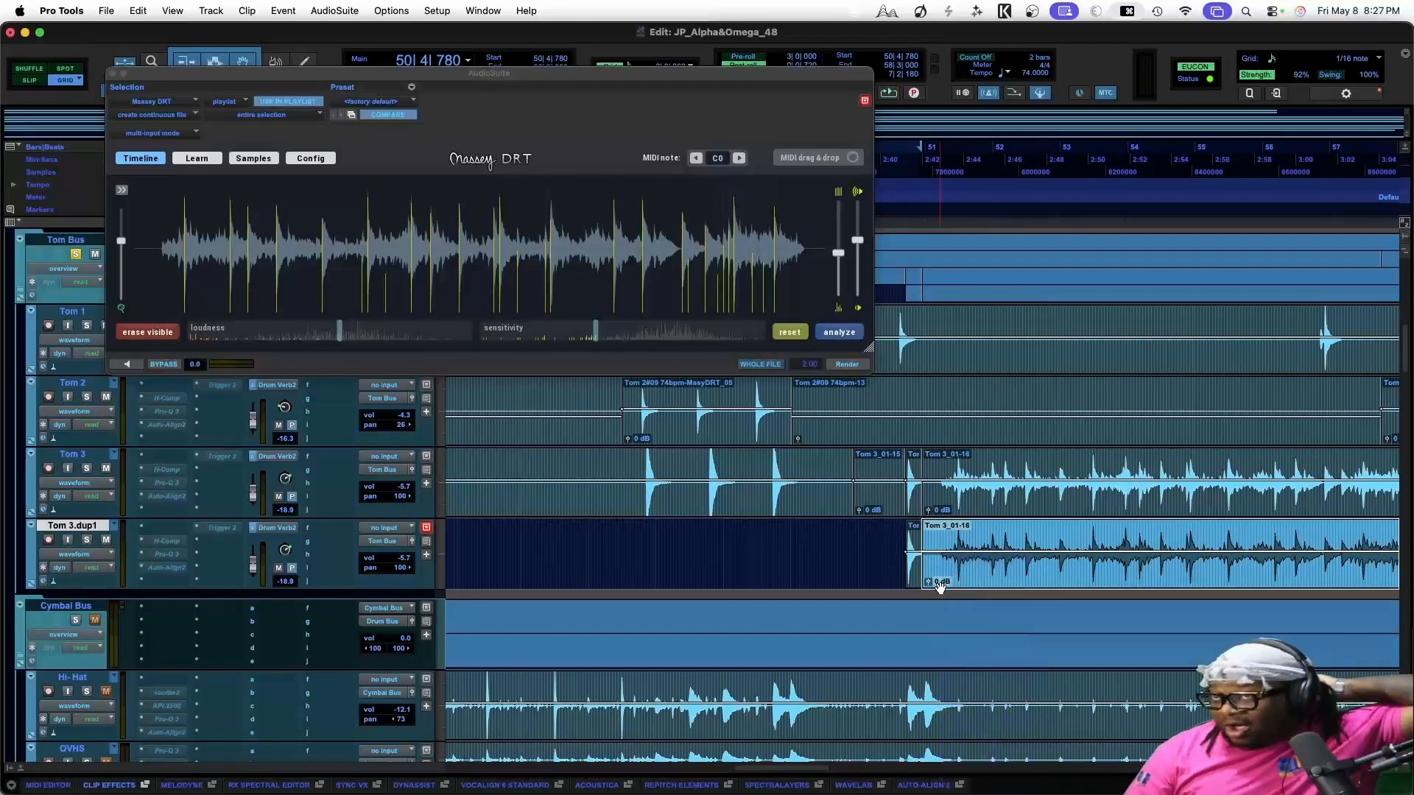
{"action": "left_click", "coordinate": [912, 575]}
{"action": "key", "text": "BackSpace"}
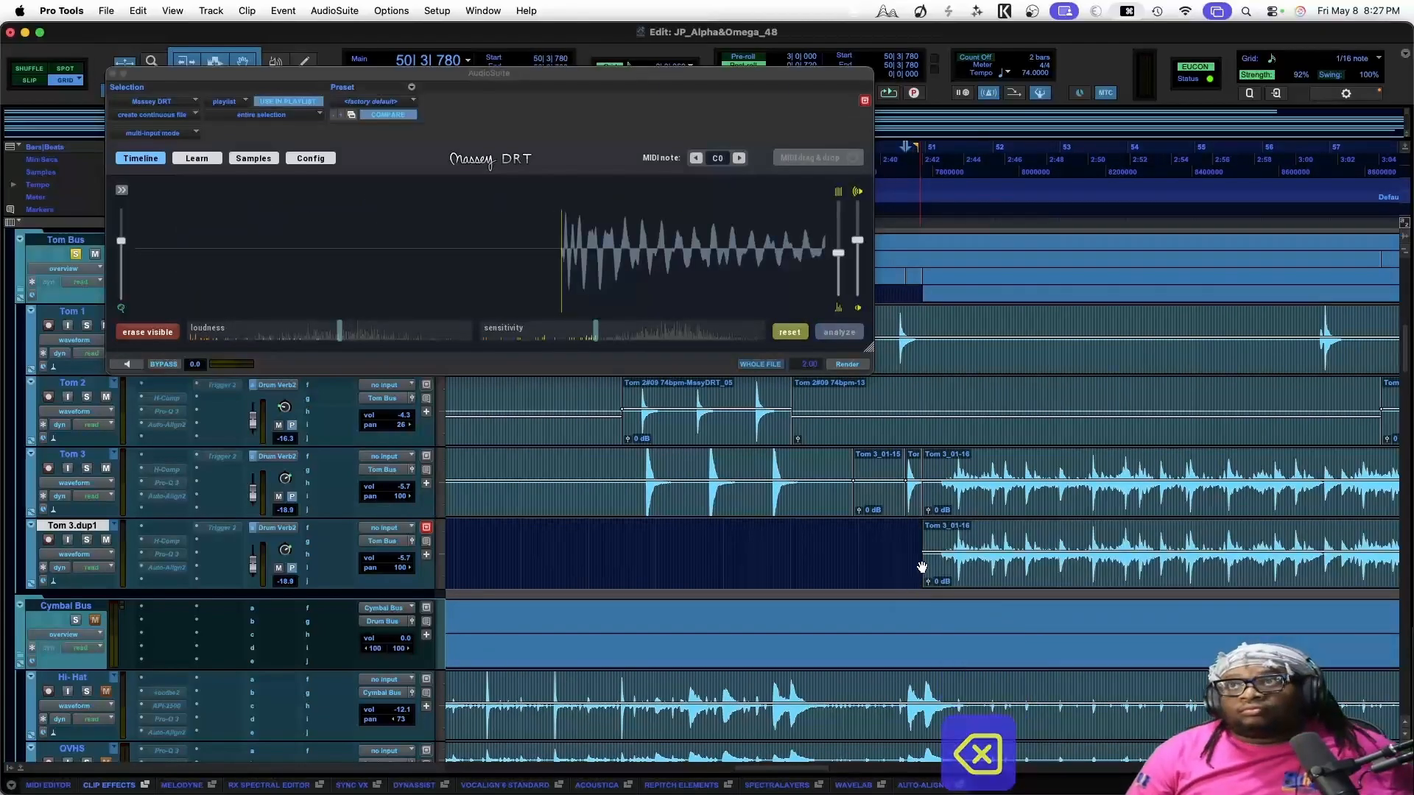
Turn off the DRT window's target setting and open the Strip Silence window
{"action": "scroll", "coordinate": [916, 563], "scroll_direction": "right", "scroll_amount": 5}
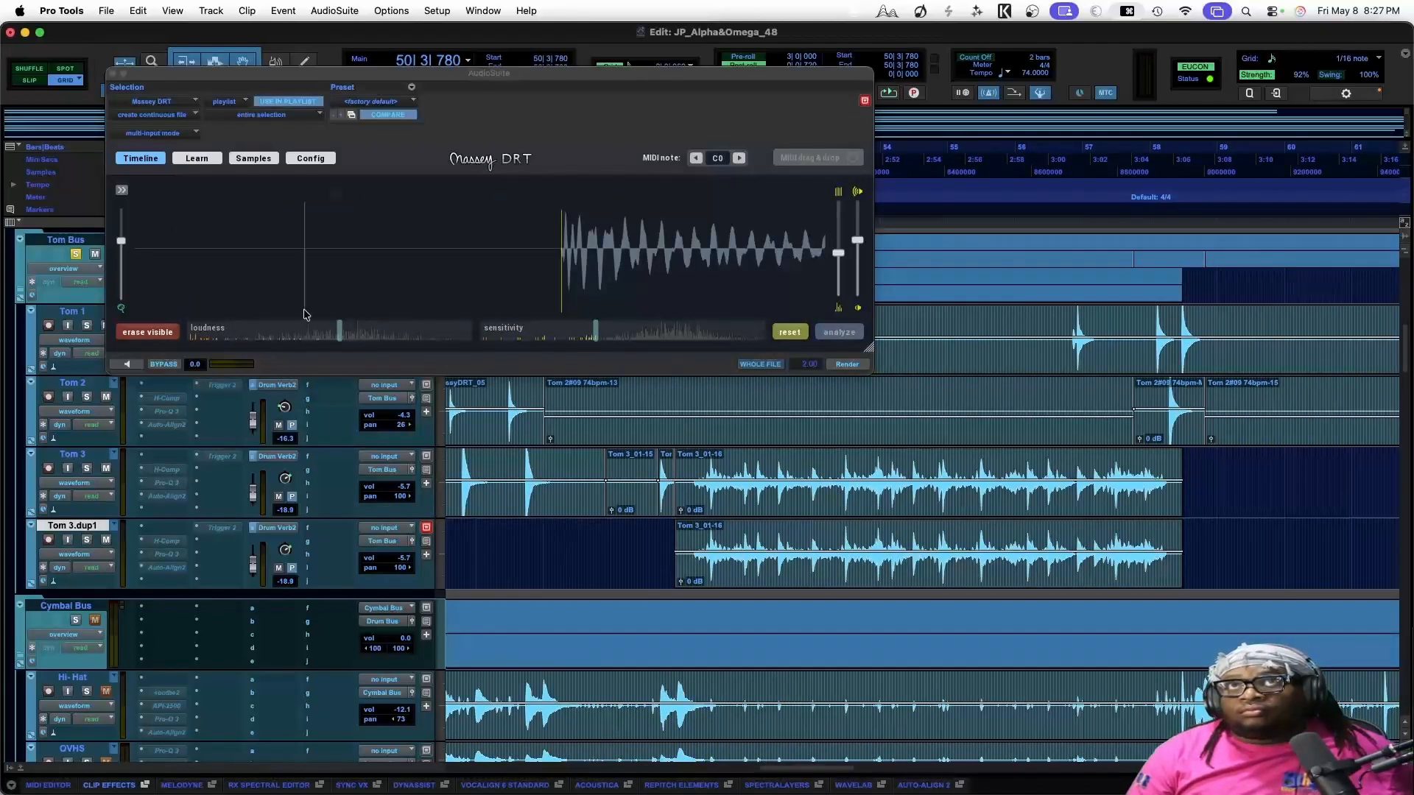
{"action": "left_click", "coordinate": [136, 12]}
{"action": "left_click", "coordinate": [864, 105]}
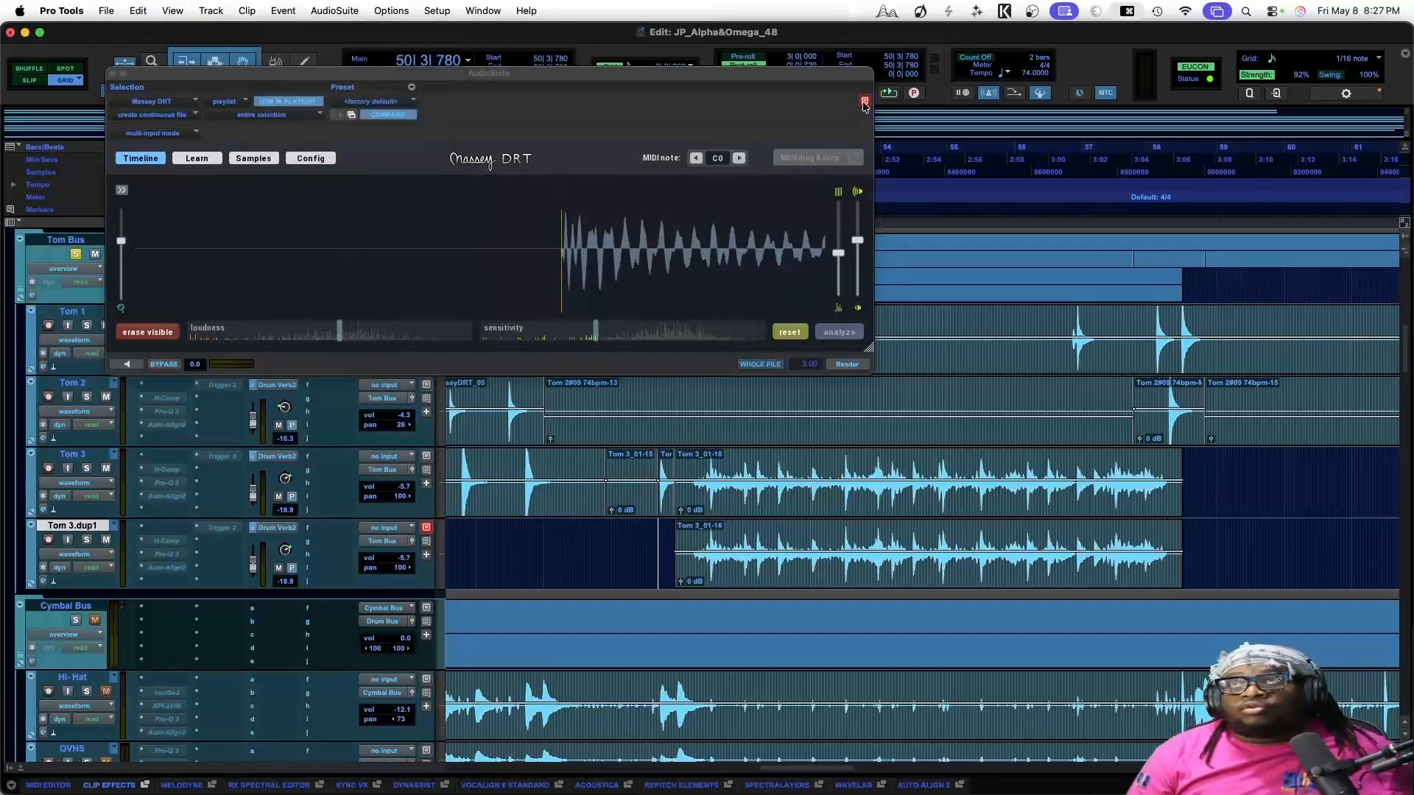
{"action": "left_click", "coordinate": [138, 12]}
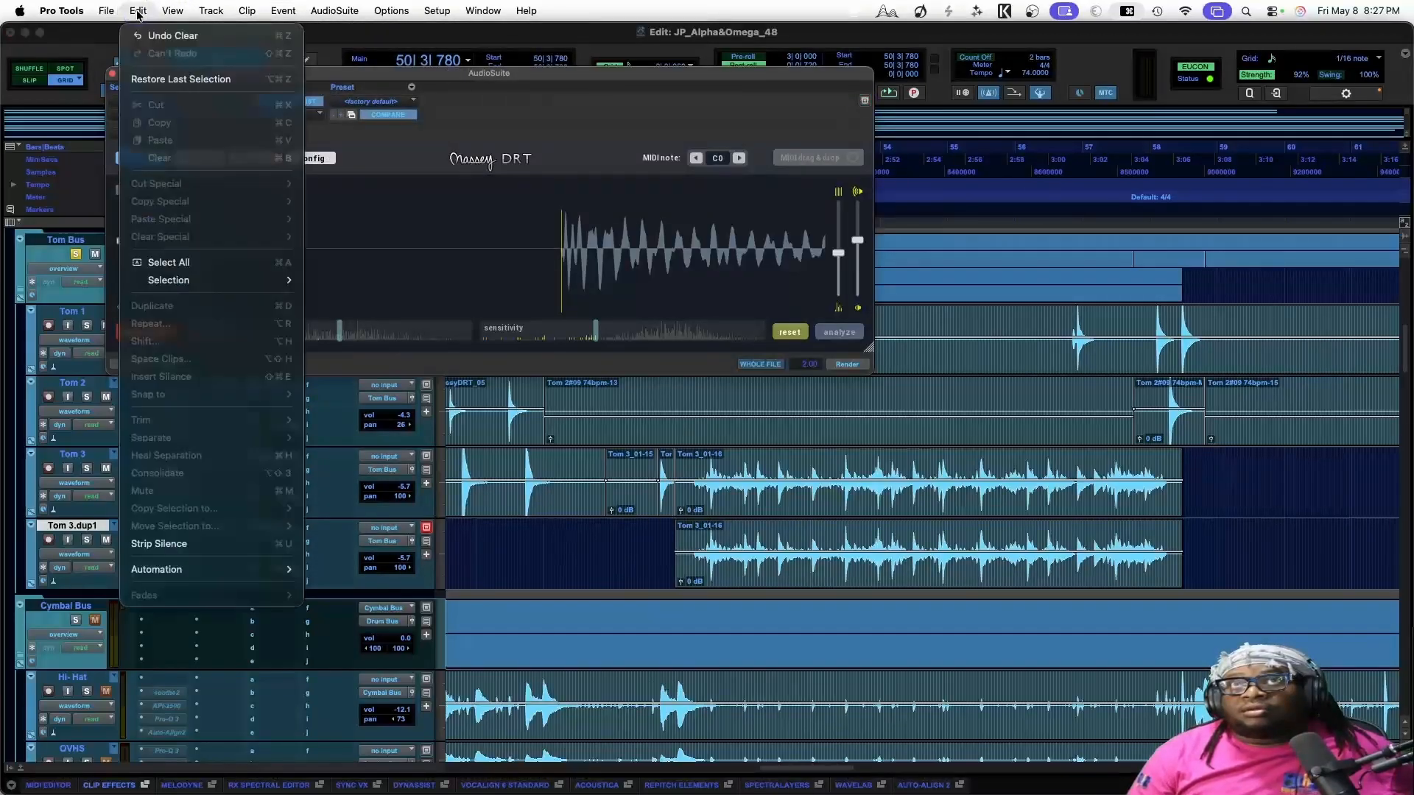
{"action": "left_click", "coordinate": [177, 543]}
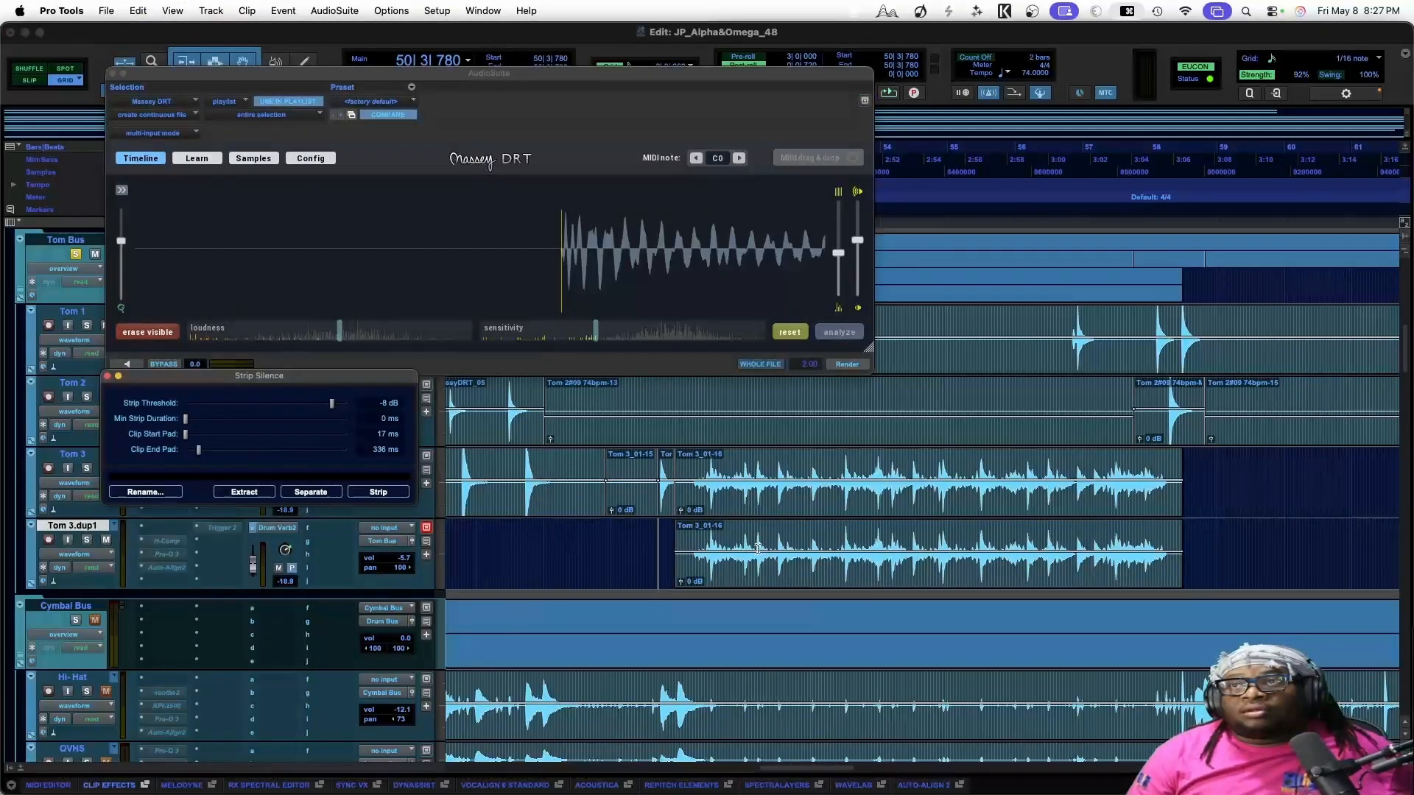
Set the strip threshold to -13 dB for the duplicate track's clip and extract the hits so only the noise between them remains
{"action": "left_click", "coordinate": [835, 571]}
{"action": "key", "text": "super+bracketright"}
{"action": "key", "text": "super+bracketright"}
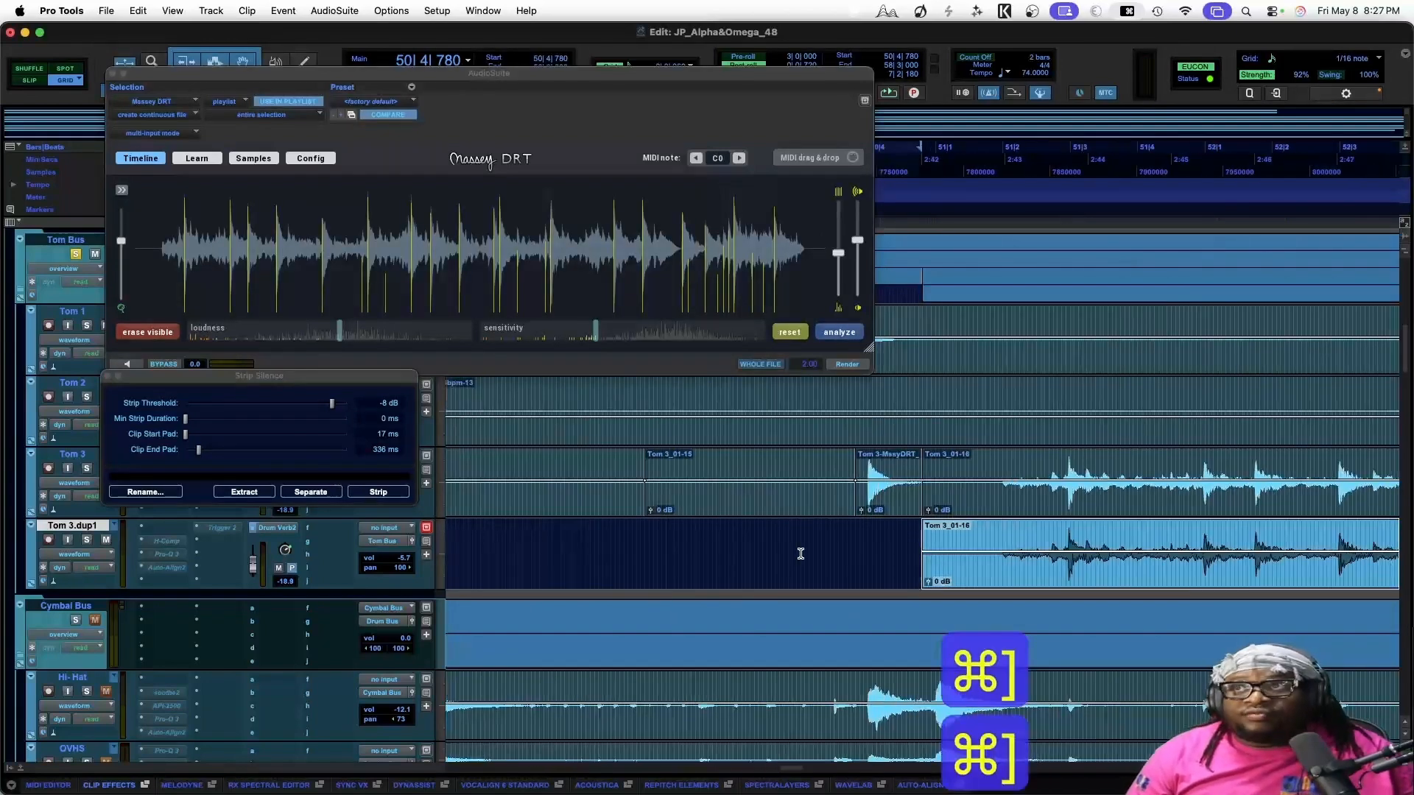
{"action": "scroll", "coordinate": [663, 478], "scroll_direction": "down", "scroll_amount": 1}
{"action": "left_click_drag", "start_coordinate": [335, 405], "coordinate": [327, 406]}
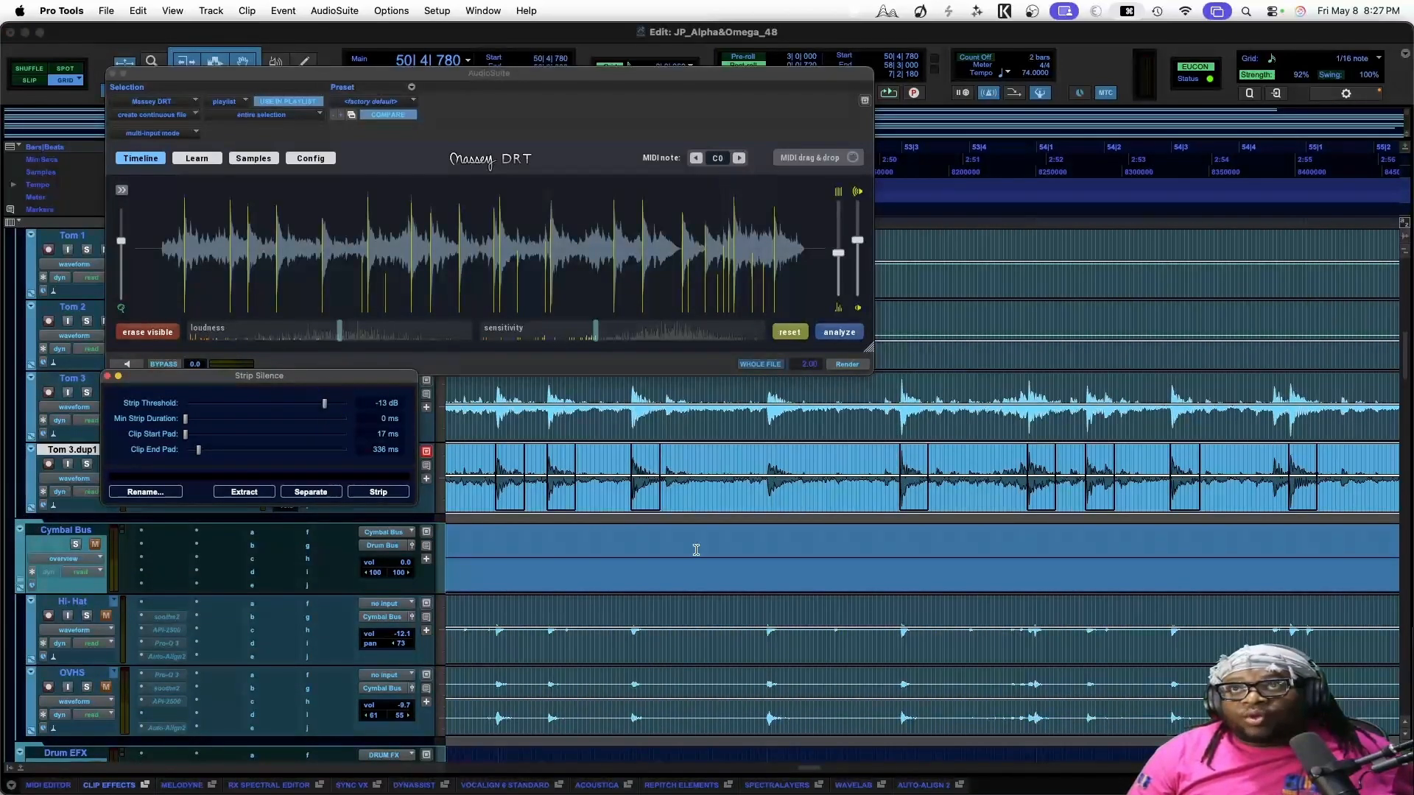
{"action": "scroll", "coordinate": [696, 550], "scroll_direction": "right", "scroll_amount": 10}
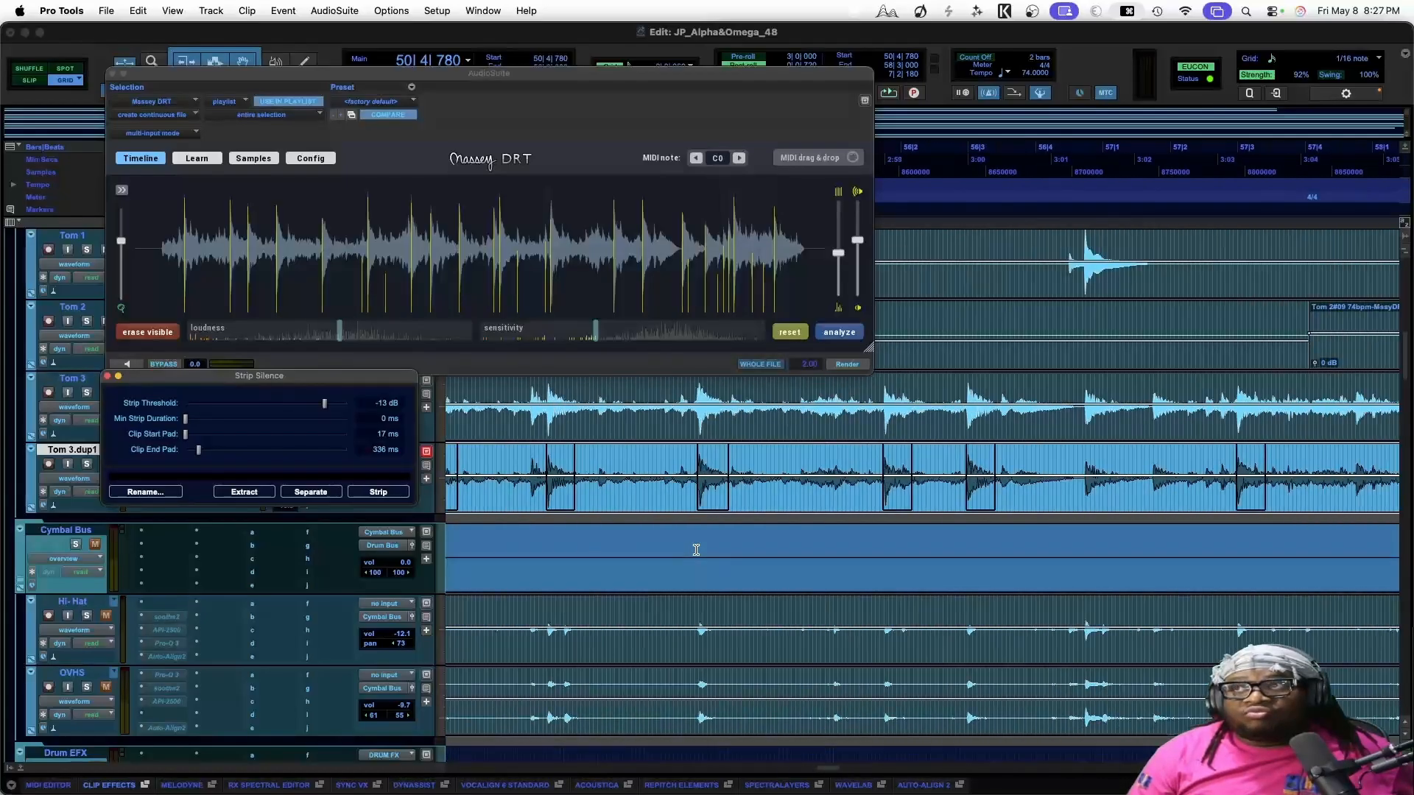
{"action": "scroll", "coordinate": [696, 550], "scroll_direction": "right", "scroll_amount": 3}
{"action": "left_click_drag", "start_coordinate": [221, 375], "coordinate": [243, 481]}
{"action": "left_click", "coordinate": [268, 598]}
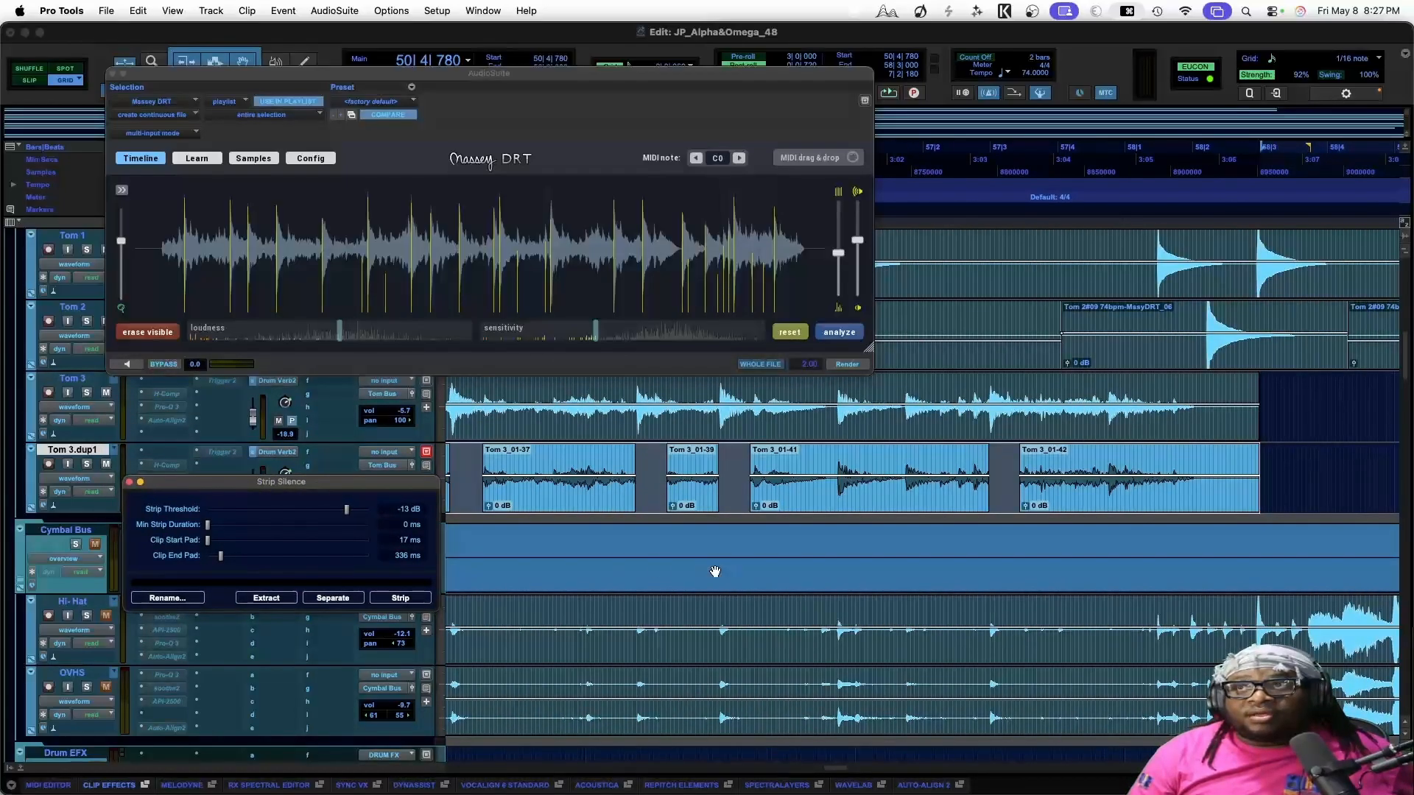
Remove the missed hits around bars 57 and 53 from the duplicate track, and select the noisy clip on the original Tom 3
{"action": "left_click_drag", "start_coordinate": [830, 456], "coordinate": [934, 468]}
{"action": "key", "text": "BackSpace"}
{"action": "scroll", "coordinate": [997, 486], "scroll_direction": "left", "scroll_amount": 10}
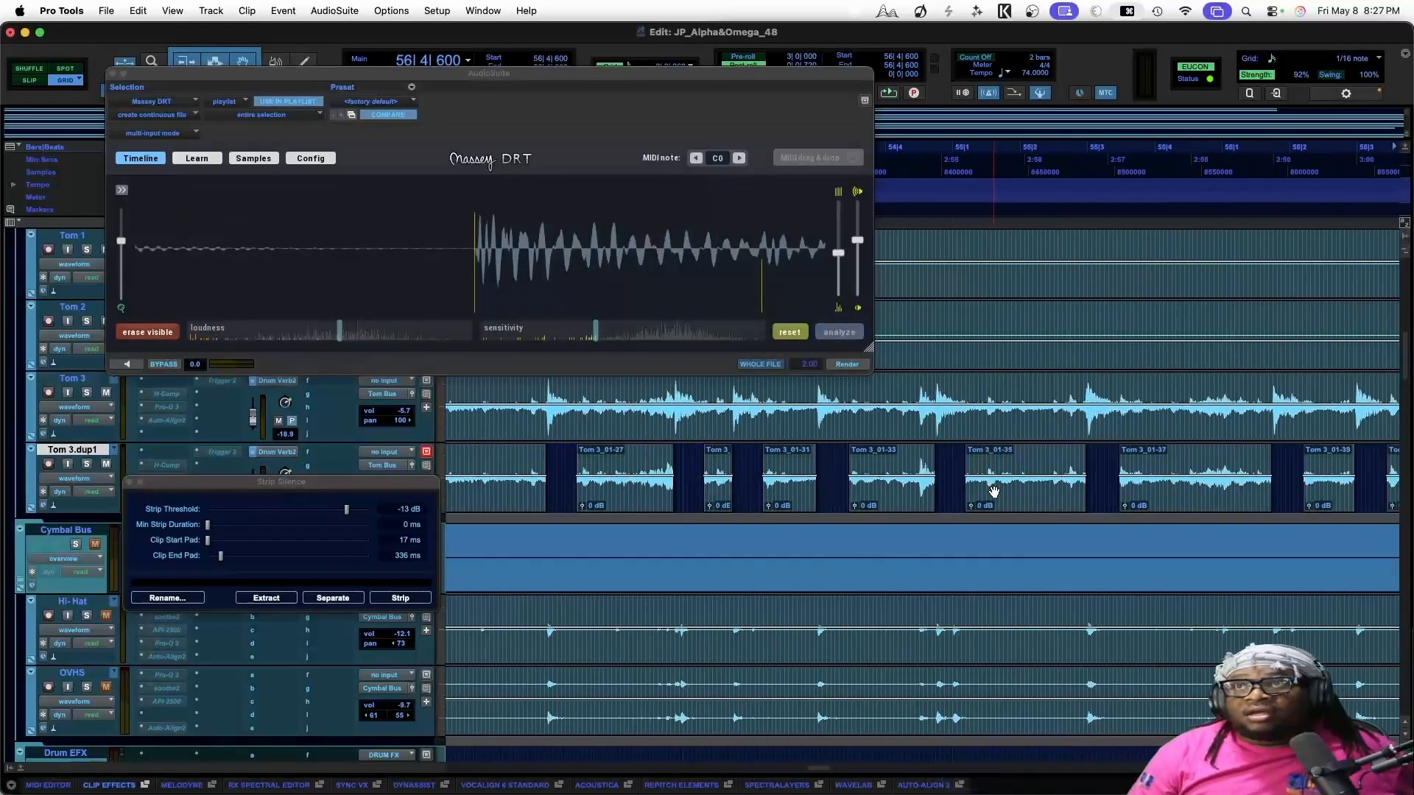
{"action": "scroll", "coordinate": [994, 492], "scroll_direction": "left", "scroll_amount": 5}
{"action": "left_click_drag", "start_coordinate": [1220, 478], "coordinate": [1259, 468]}
{"action": "key", "text": "BackSpace"}
{"action": "left_click", "coordinate": [851, 433]}
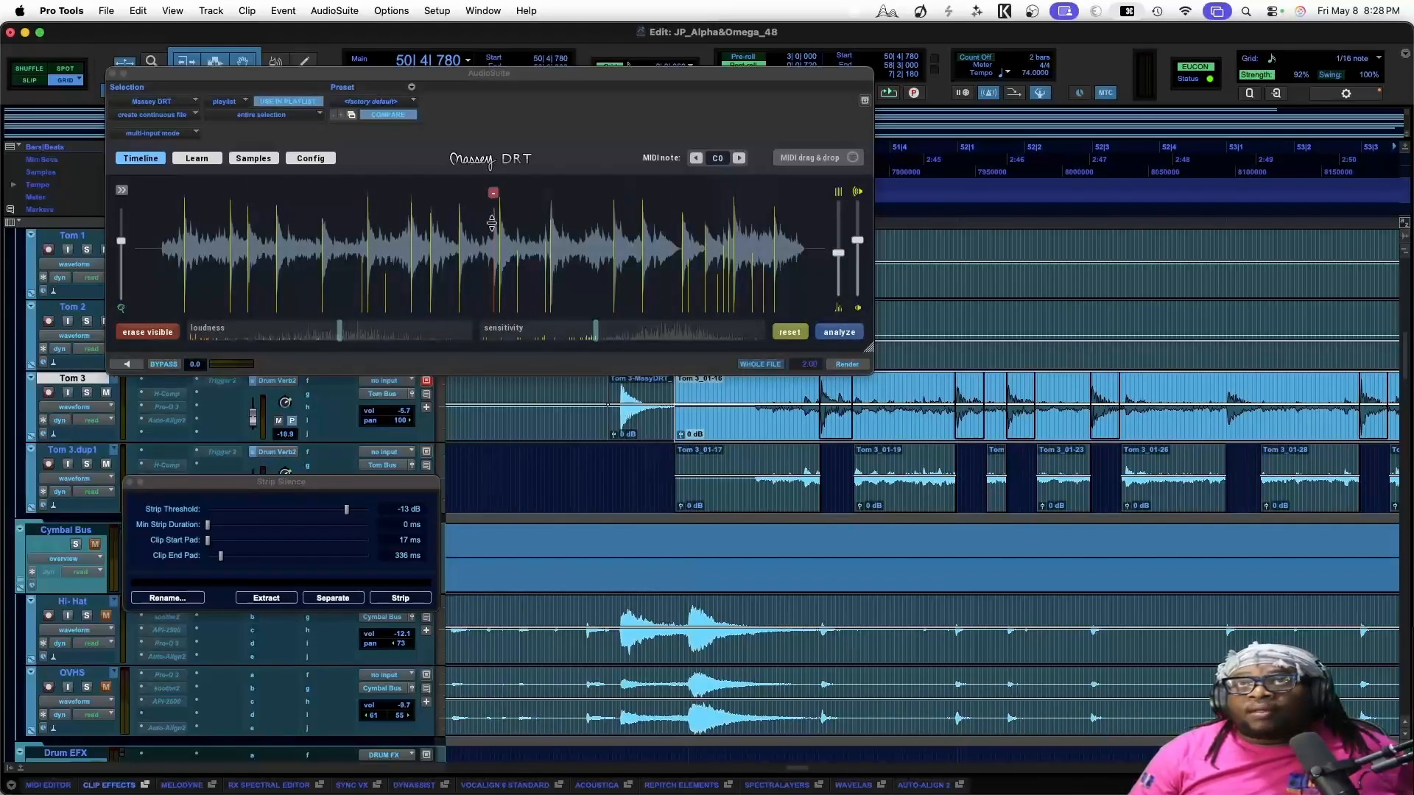
Try to strip the silence from the original Tom 3 clip at the -13 dB threshold
{"action": "left_click", "coordinate": [384, 598]}
{"action": "scroll", "coordinate": [778, 573], "scroll_direction": "right", "scroll_amount": 15}
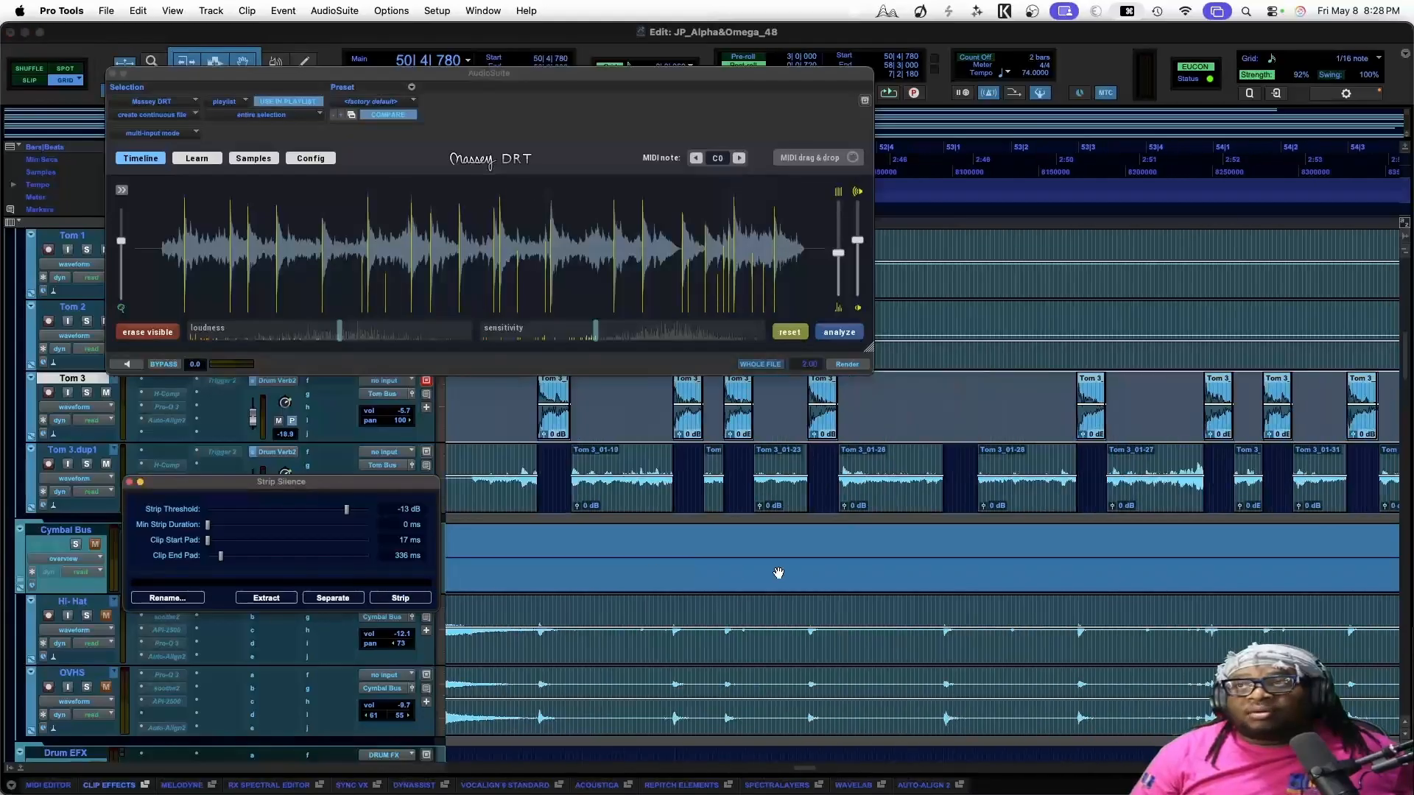
{"action": "scroll", "coordinate": [778, 573], "scroll_direction": "left", "scroll_amount": 10}
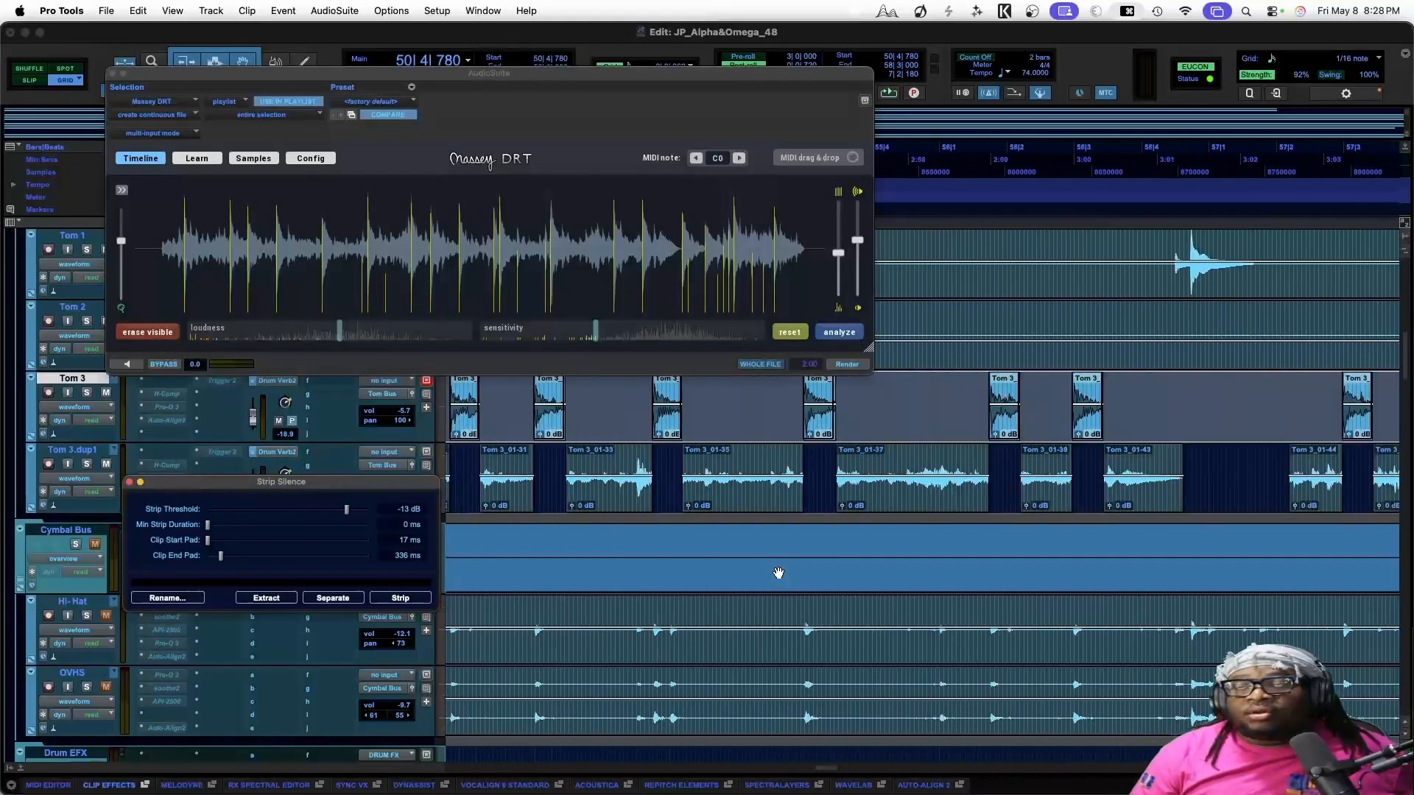
{"action": "scroll", "coordinate": [778, 573], "scroll_direction": "right", "scroll_amount": 2}
{"action": "key", "text": "super+z"}
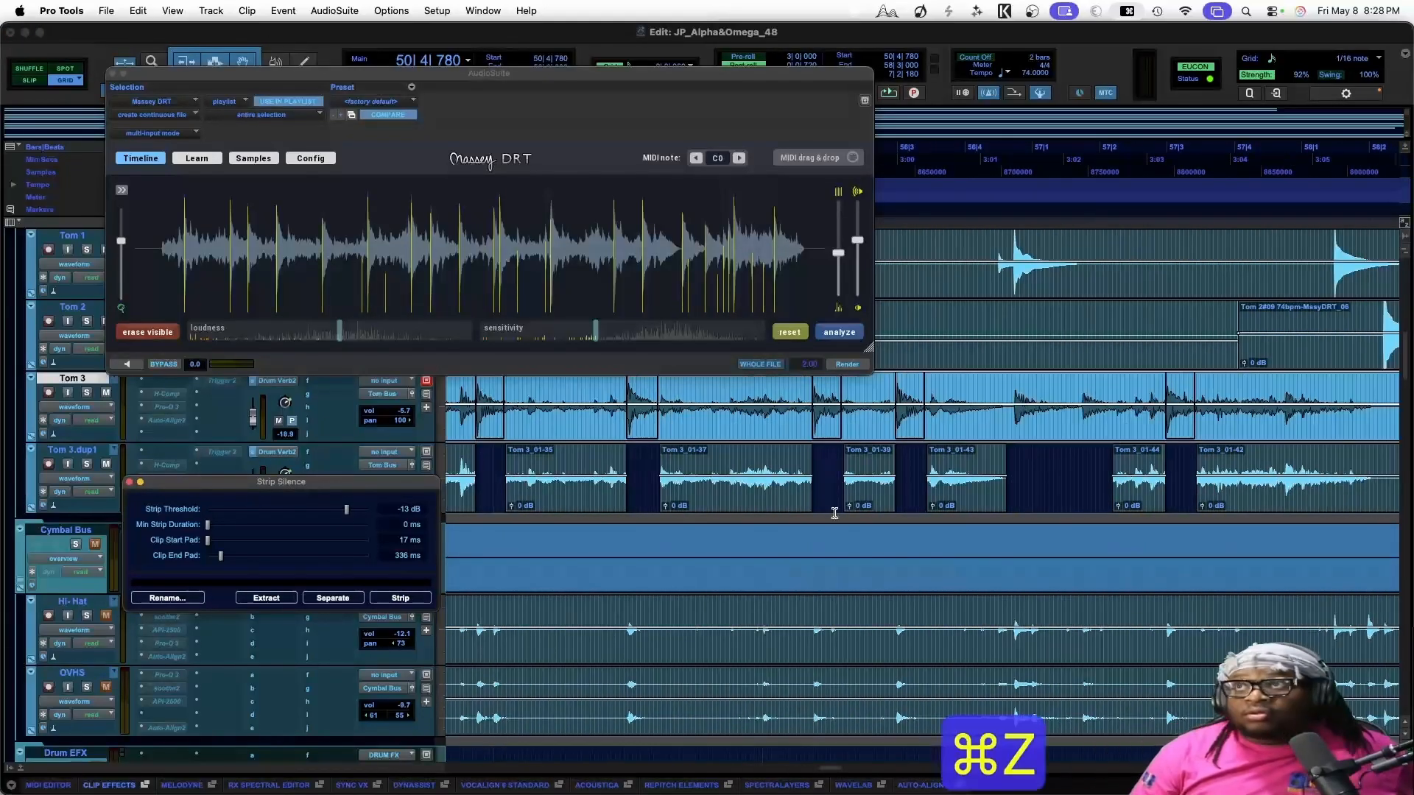
Set the strip threshold to -17 dB for the Tom 3 clip and check the detected hit regions along it
{"action": "left_click_drag", "start_coordinate": [346, 509], "coordinate": [340, 515]}
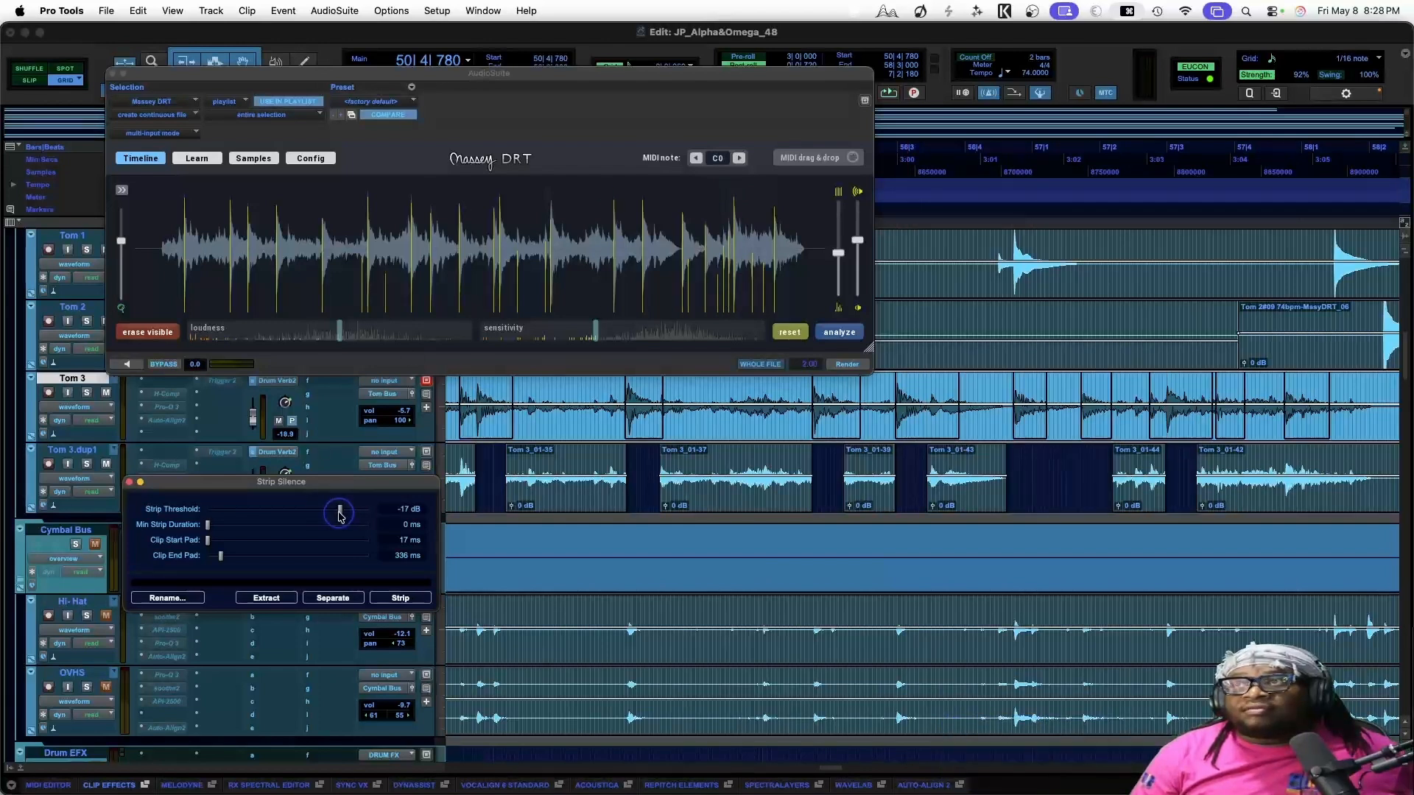
{"action": "scroll", "coordinate": [932, 475], "scroll_direction": "left", "scroll_amount": 10}
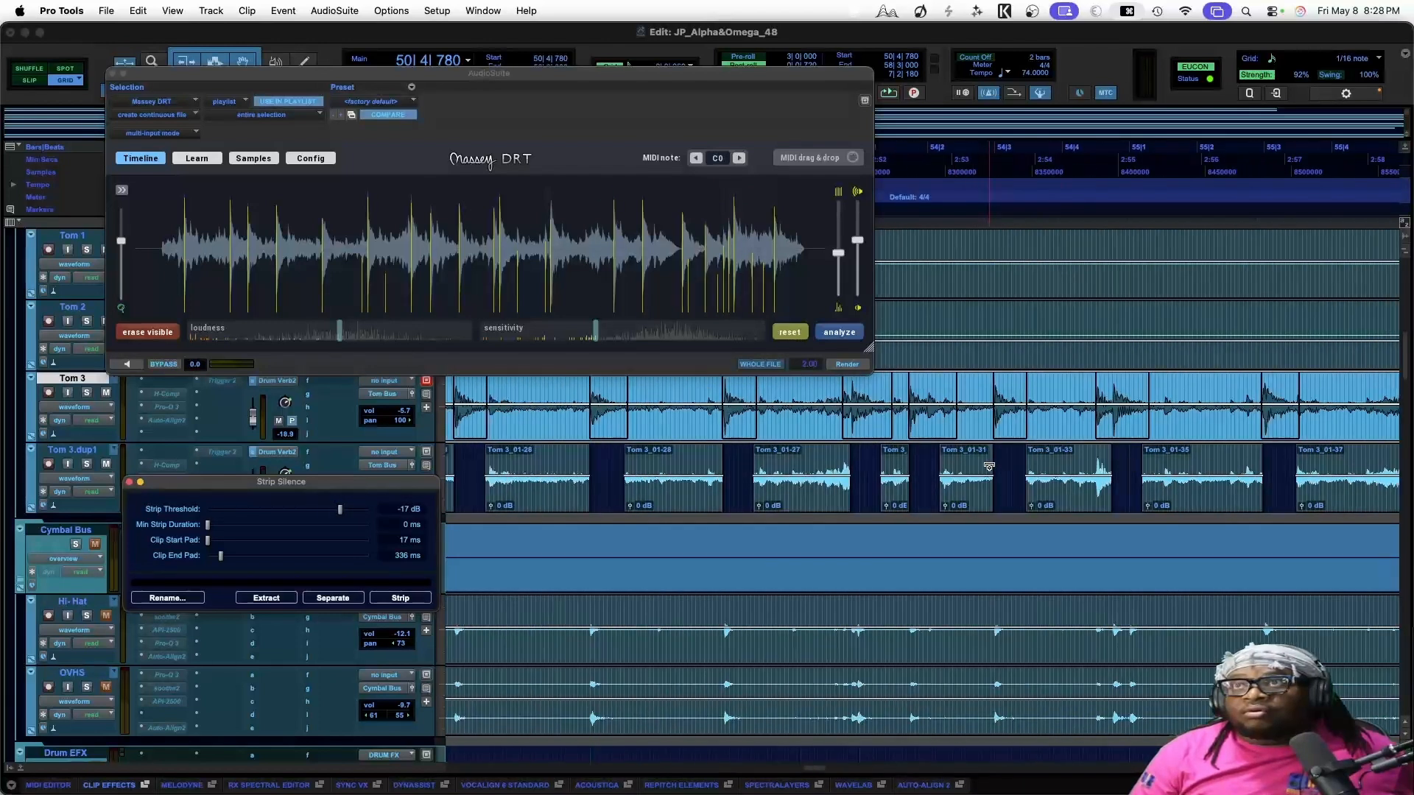
{"action": "scroll", "coordinate": [989, 466], "scroll_direction": "left", "scroll_amount": 3}
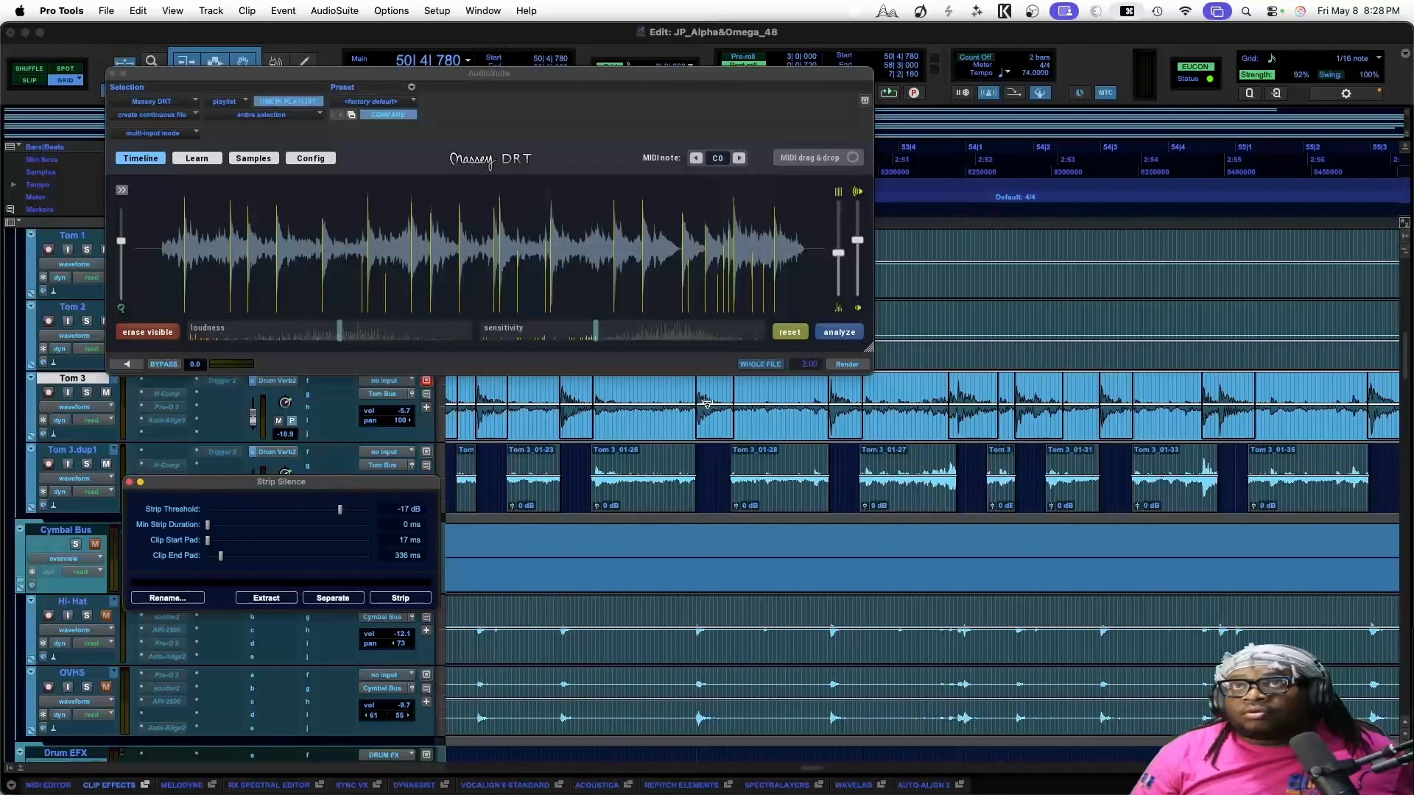
Set the strip threshold to -15 dB and the clip end pad to 230 ms, checking the detected hits along Tom 3
{"action": "left_click_drag", "start_coordinate": [222, 555], "coordinate": [208, 561]}
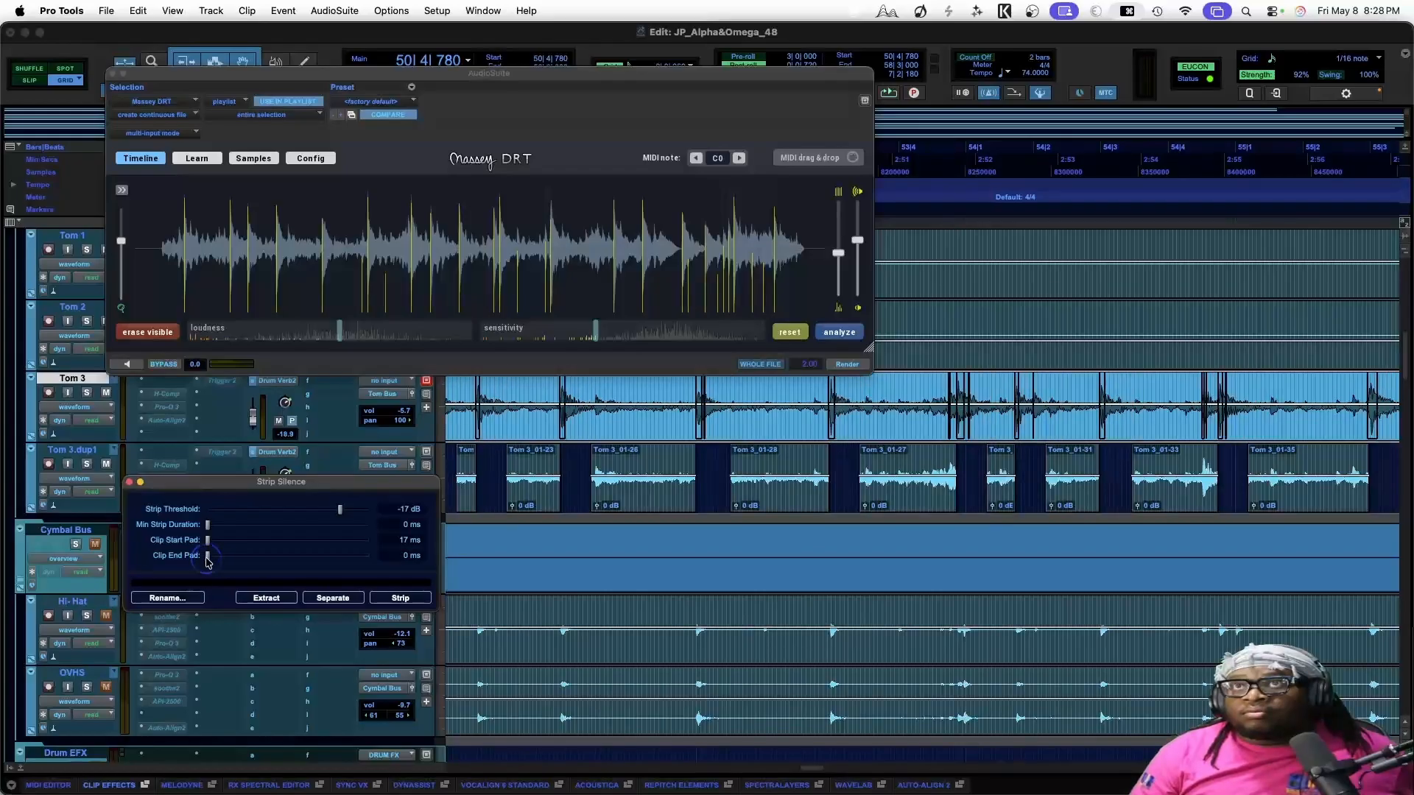
{"action": "left_click_drag", "start_coordinate": [342, 510], "coordinate": [346, 513]}
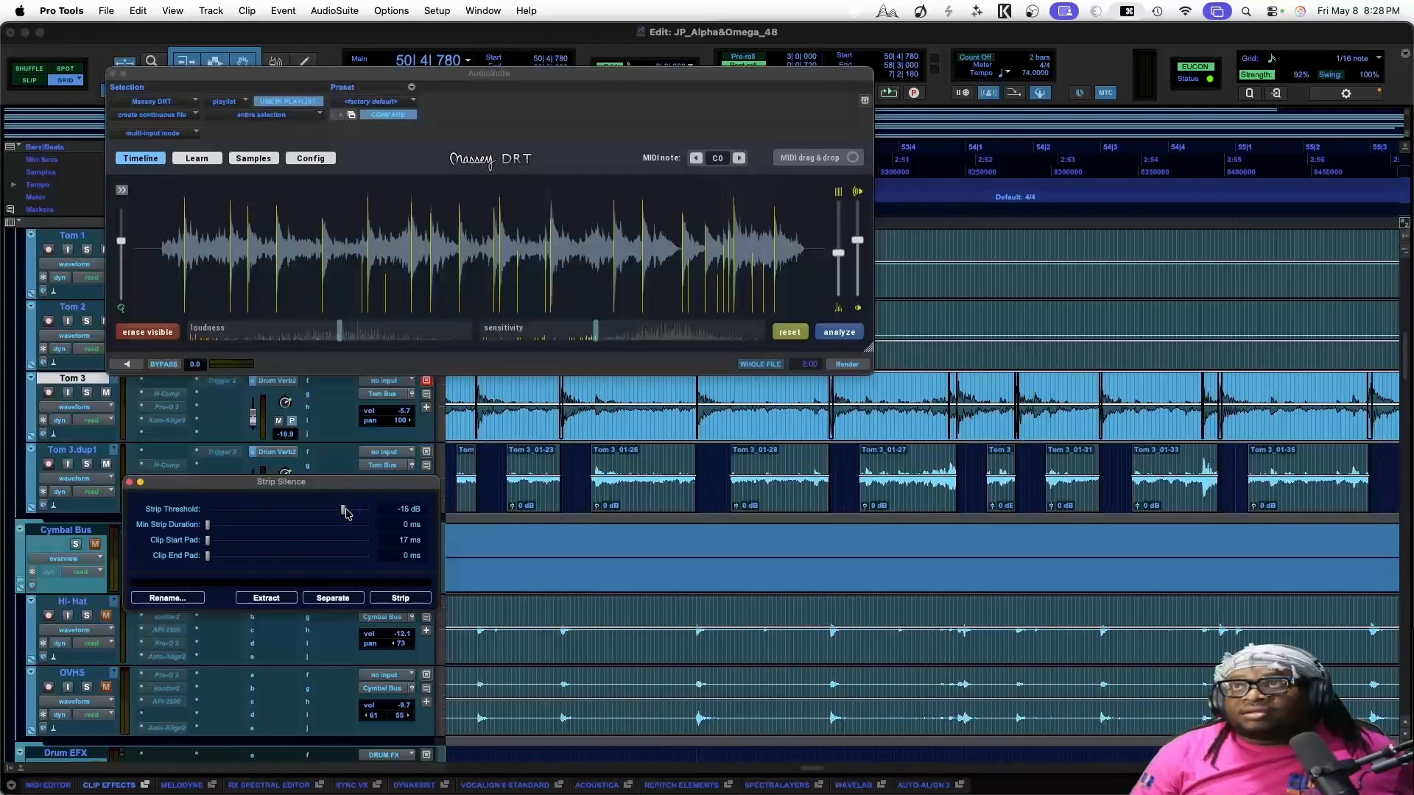
{"action": "left_click_drag", "start_coordinate": [206, 561], "coordinate": [216, 561]}
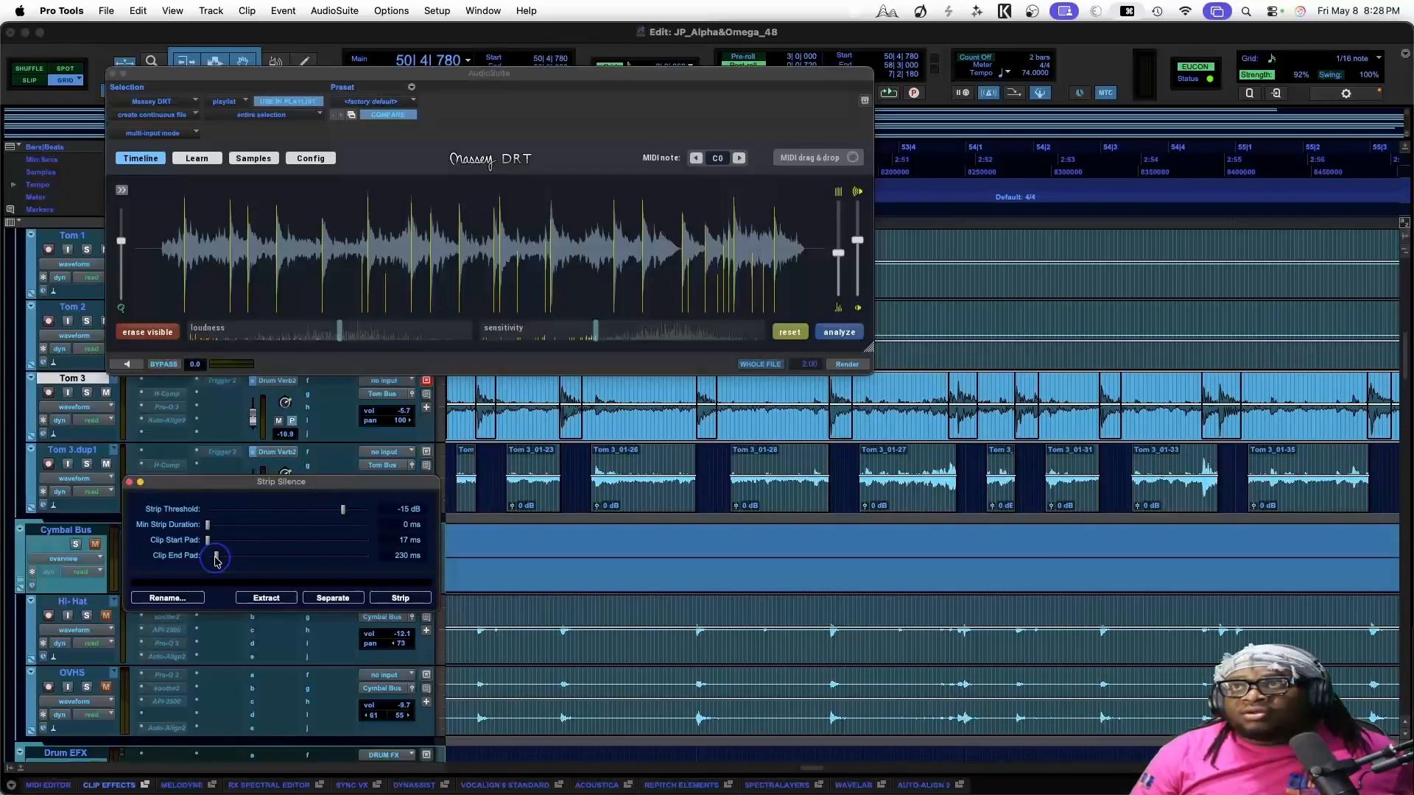
{"action": "scroll", "coordinate": [621, 484], "scroll_direction": "right", "scroll_amount": 10}
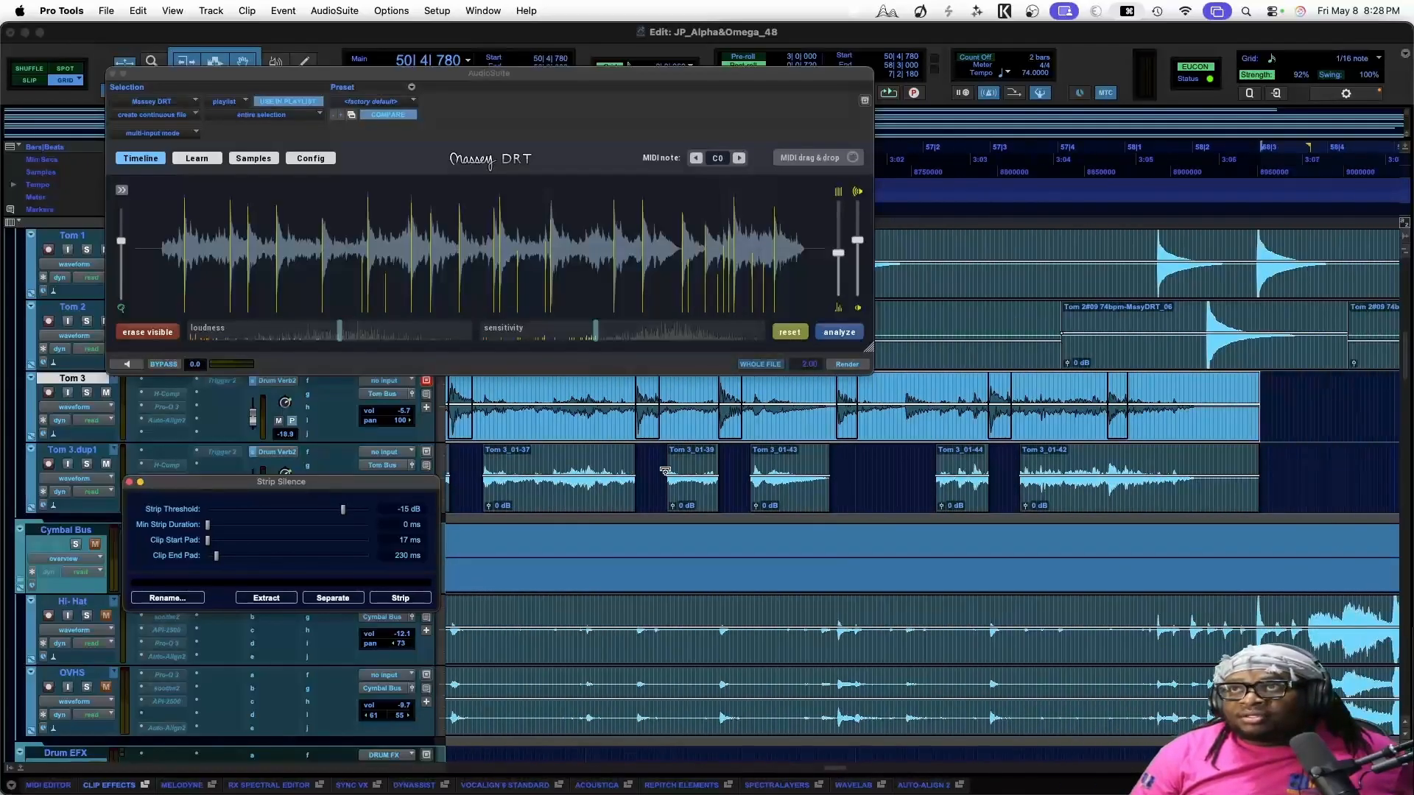
{"action": "scroll", "coordinate": [665, 471], "scroll_direction": "left", "scroll_amount": 3}
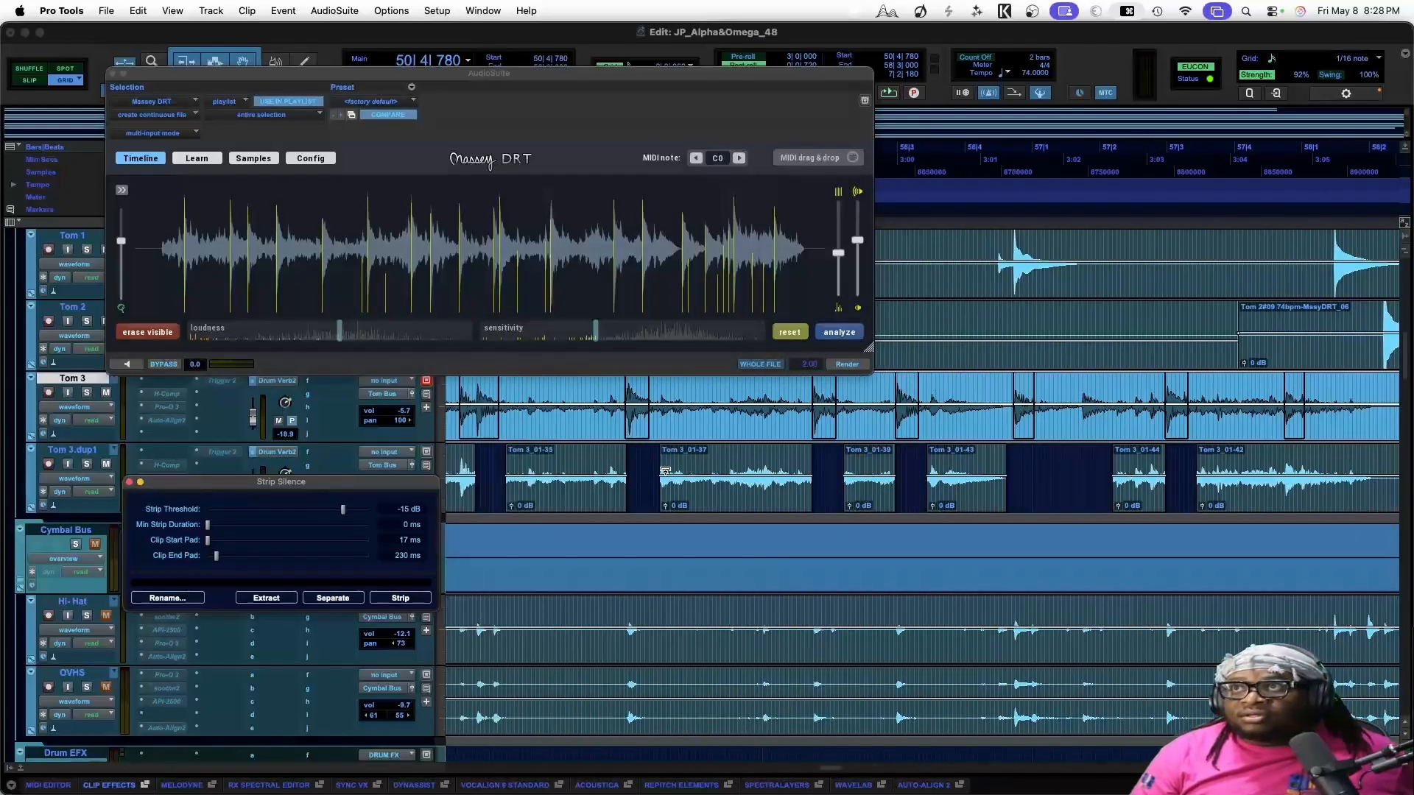
Split the Tom 3 clip at 57|1|660 and strip the silence from the part before the split
{"action": "left_click", "coordinate": [1079, 391]}
{"action": "key", "text": "cmd+e"}
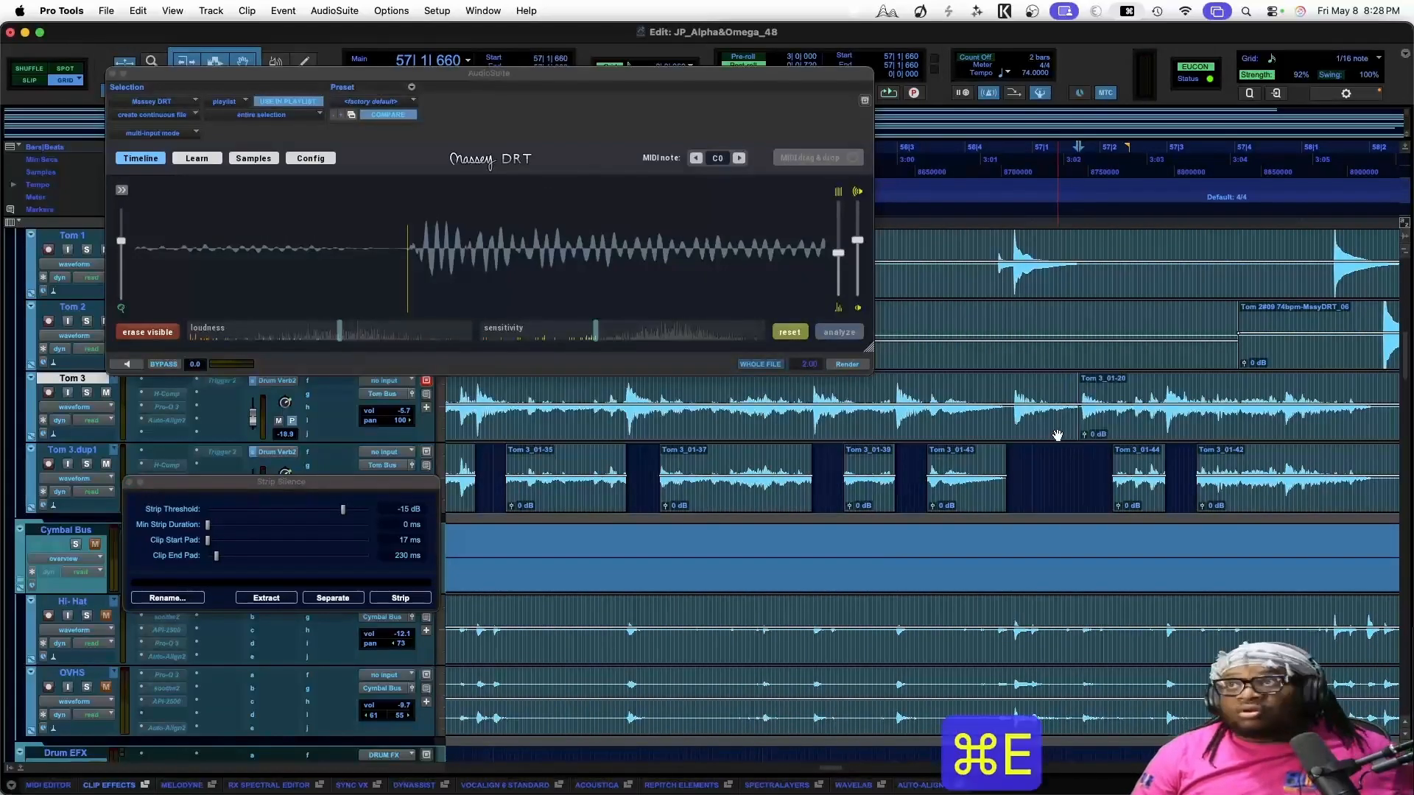
{"action": "scroll", "coordinate": [1020, 438], "scroll_direction": "left", "scroll_amount": 4}
{"action": "scroll", "coordinate": [1020, 437], "scroll_direction": "left", "scroll_amount": 10}
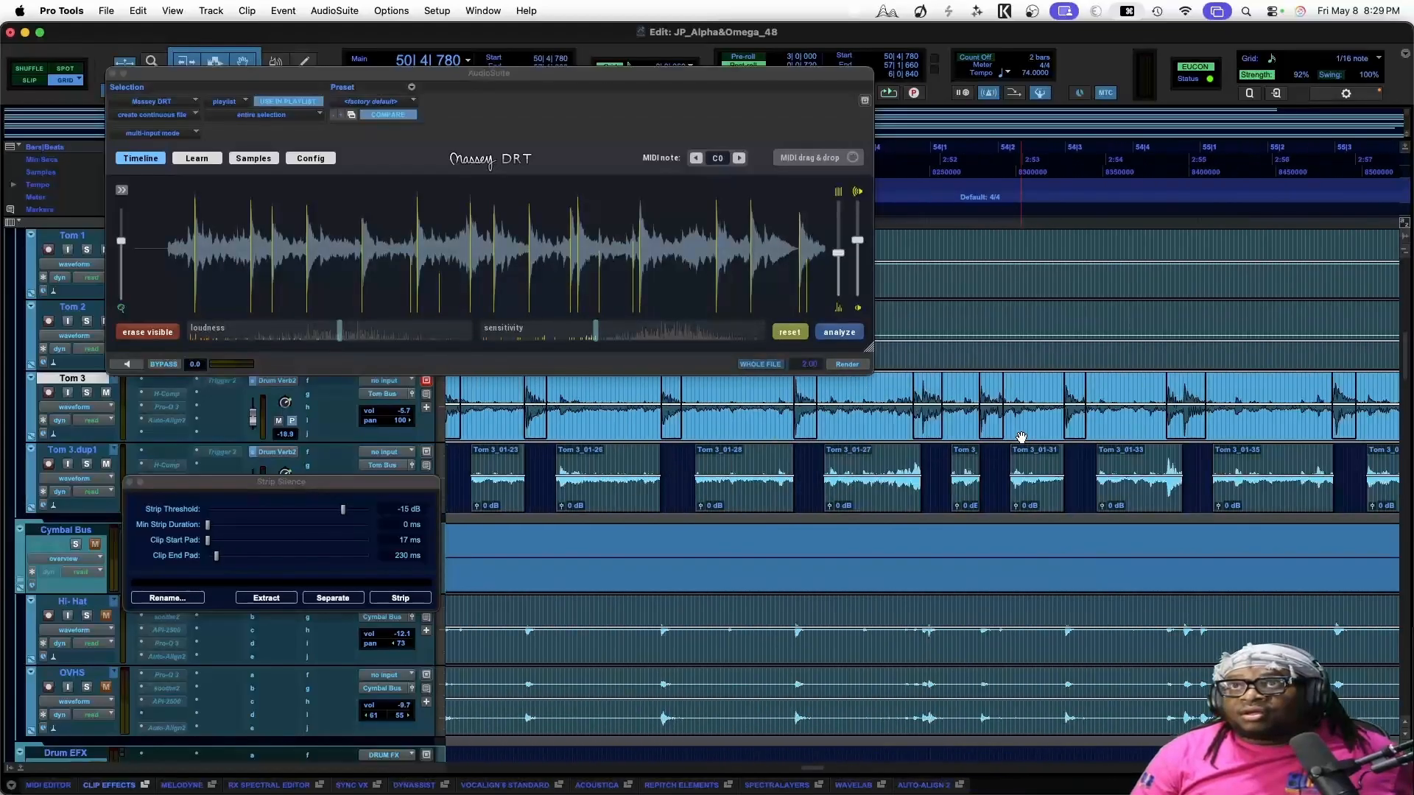
{"action": "left_click", "coordinate": [377, 600]}
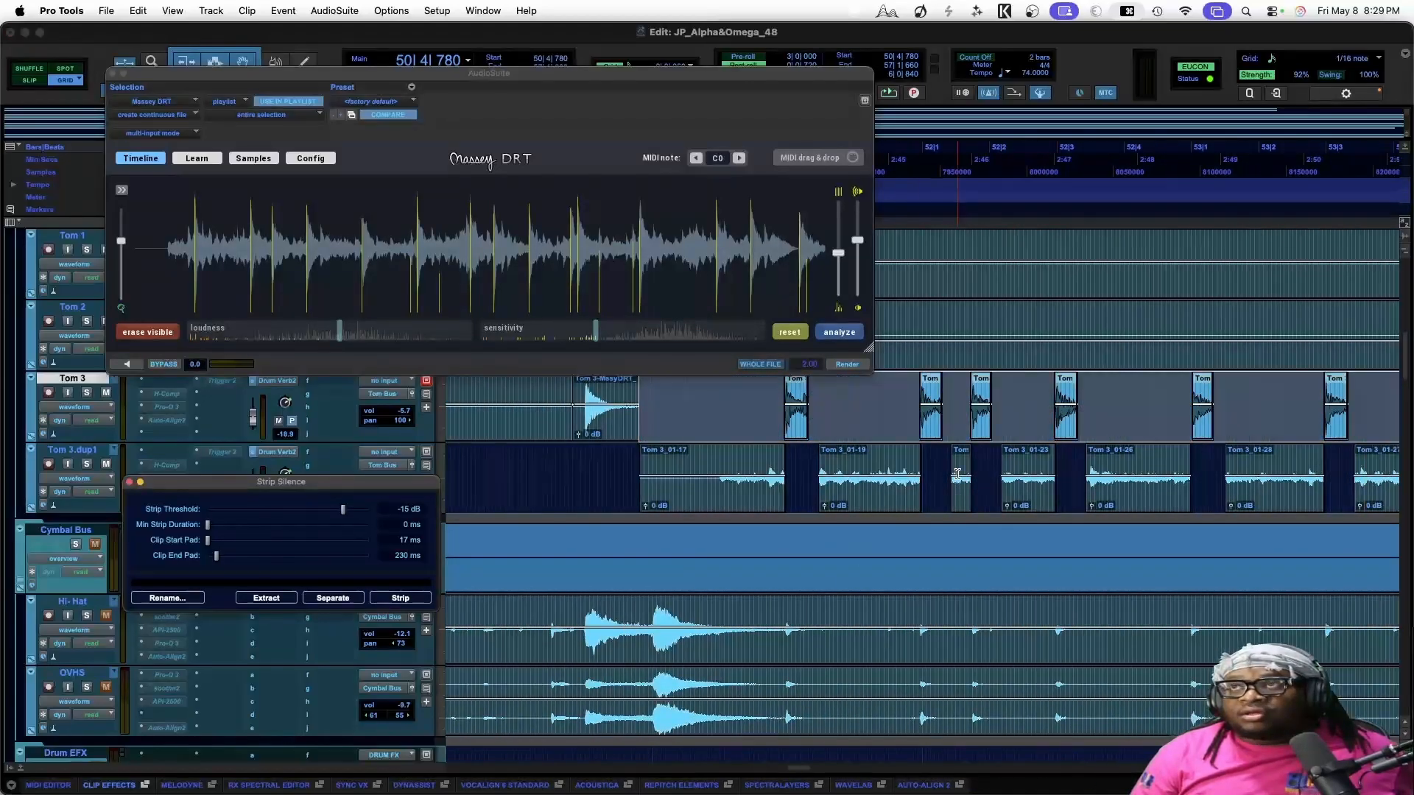
Strip the silence from the remaining Tom 3 clip after the split in bar 57
{"action": "scroll", "coordinate": [957, 474], "scroll_direction": "right", "scroll_amount": 15}
{"action": "scroll", "coordinate": [918, 445], "scroll_direction": "left", "scroll_amount": 1}
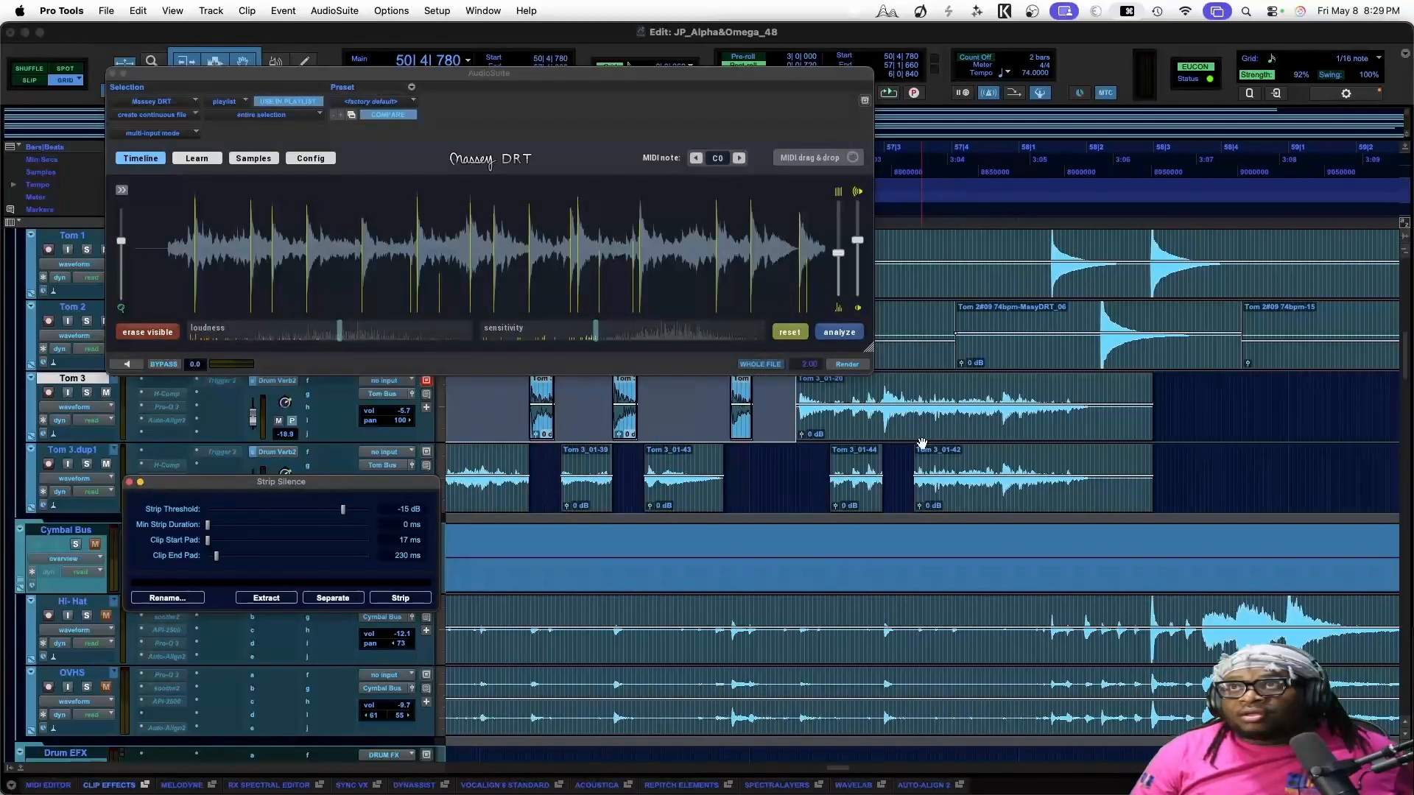
{"action": "left_click", "coordinate": [856, 431]}
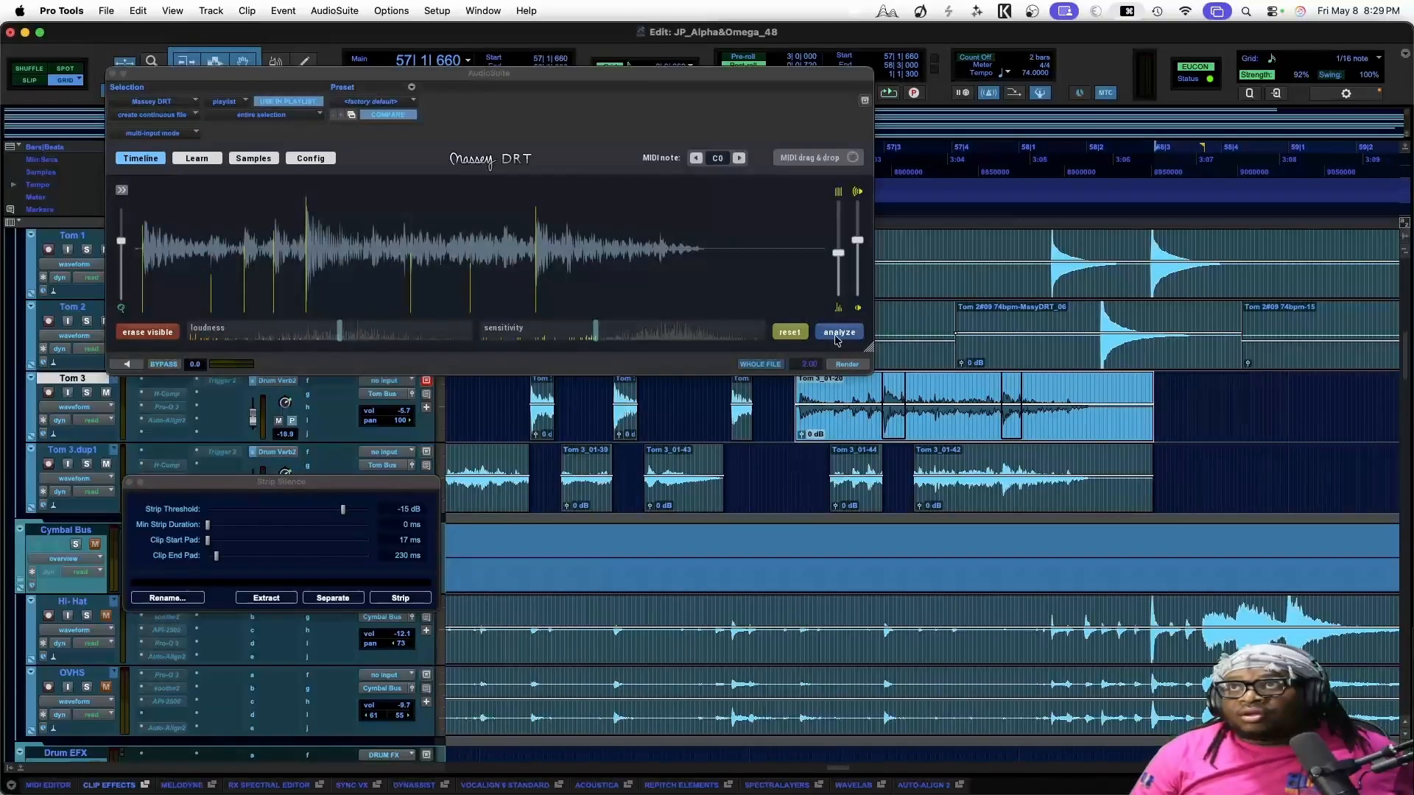
{"action": "left_click", "coordinate": [403, 599]}
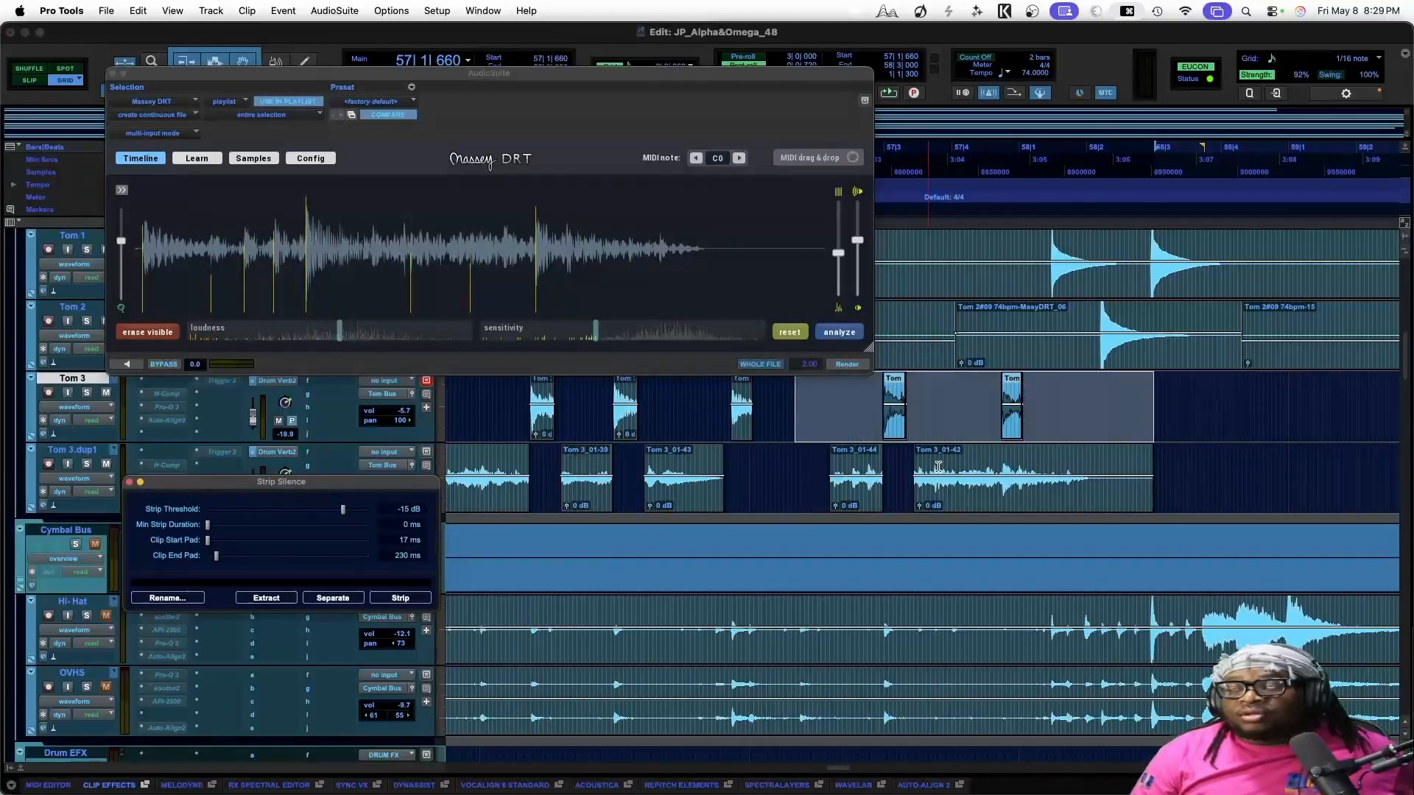
Select the whole run of stripped Tom 3 hits and analyze it in Massey DRT, checking the first hit
{"action": "scroll", "coordinate": [950, 434], "scroll_direction": "left", "scroll_amount": 15}
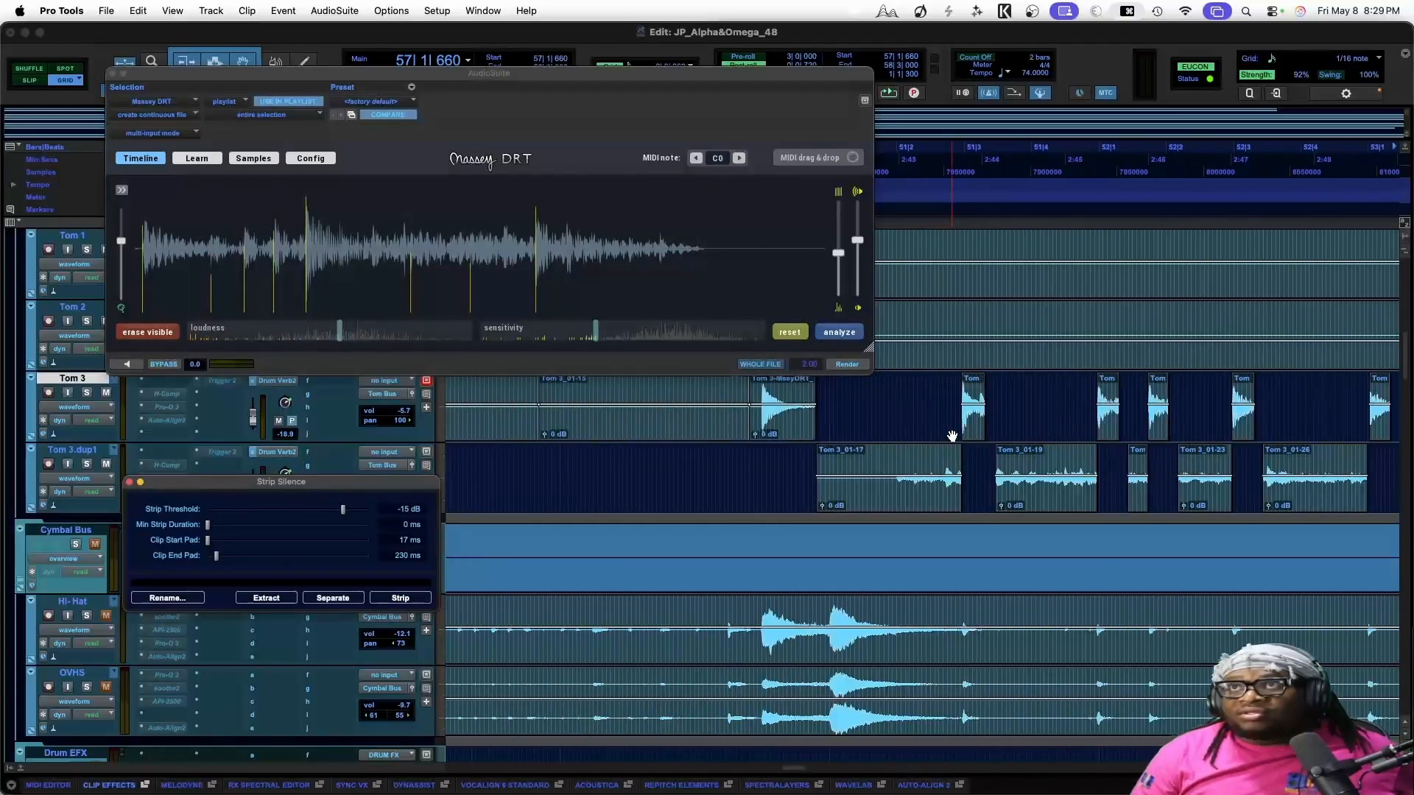
{"action": "left_click", "coordinate": [944, 400]}
{"action": "key", "text": "super+bracketleft"}
{"action": "key", "text": "super+bracketleft"}
{"action": "left_click_drag", "start_coordinate": [929, 399], "coordinate": [977, 401]}
{"action": "left_click", "coordinate": [841, 333]}
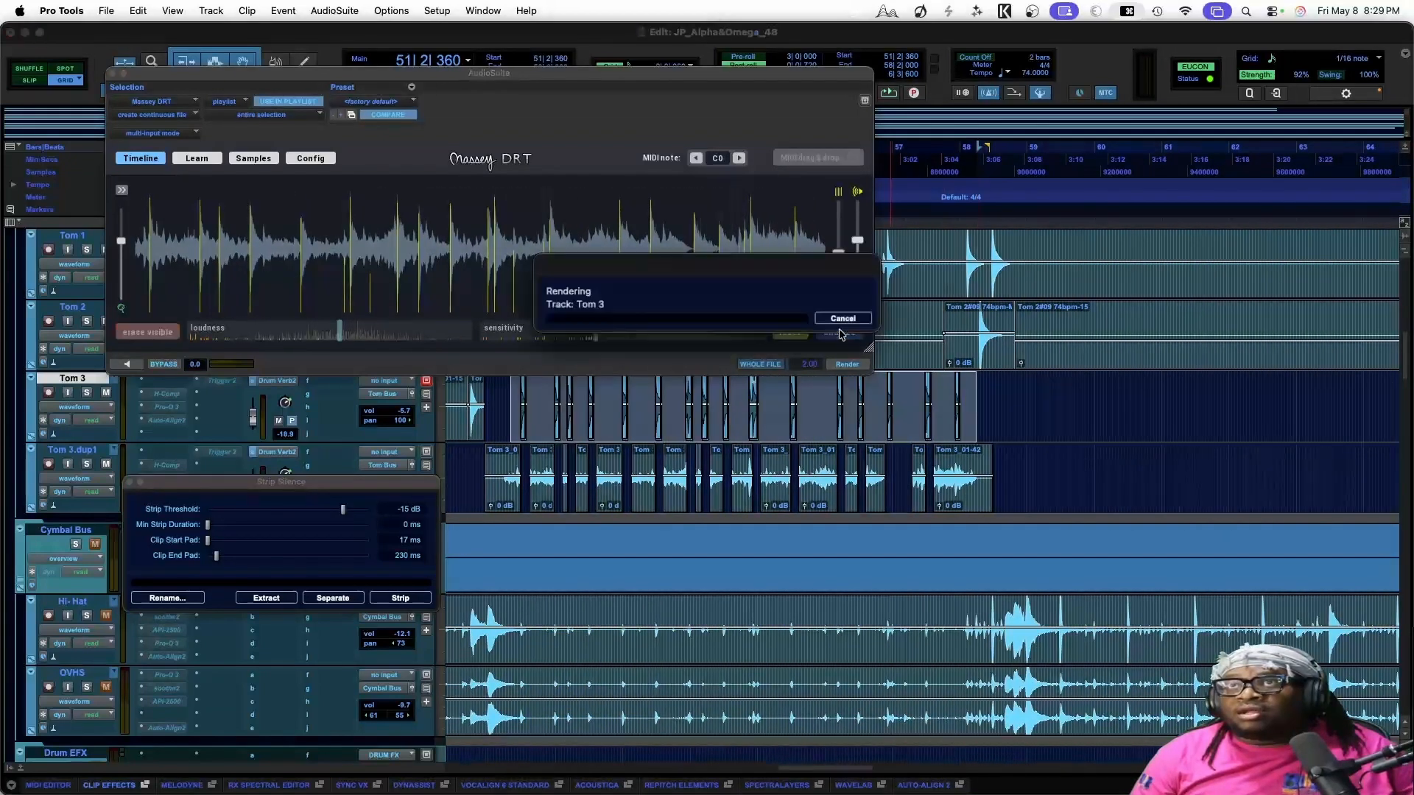
{"action": "key", "text": "super+bracketright"}
{"action": "key", "text": "super+bracketright"}
{"action": "key", "text": "super+bracketright"}
{"action": "key", "text": "super+bracketright"}
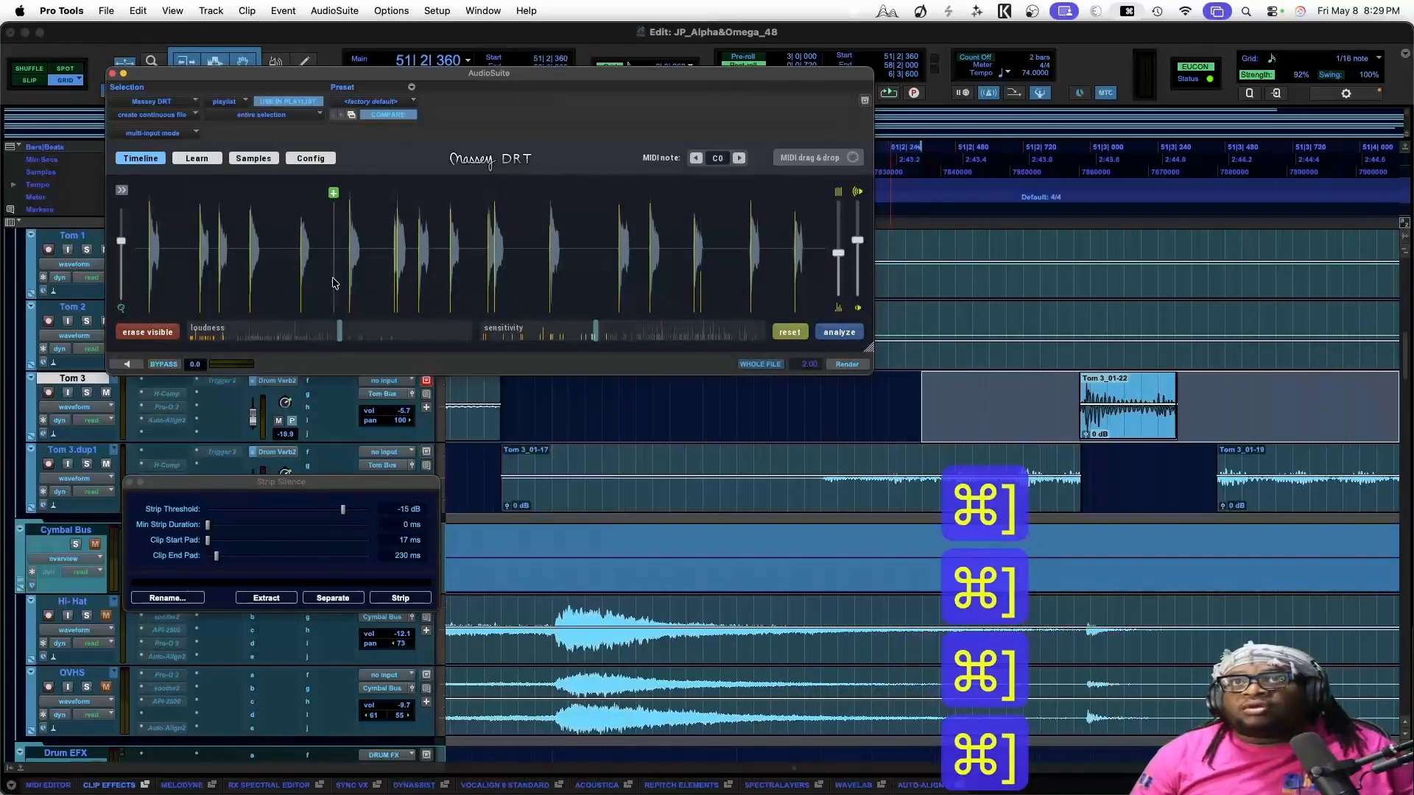
Try rendering samples over the first four stripped Tom 3 hits with Massey DRT
{"action": "key", "text": "super+bracketleft"}
{"action": "key", "text": "super+bracketleft"}
{"action": "left_click_drag", "start_coordinate": [943, 399], "coordinate": [1296, 400]}
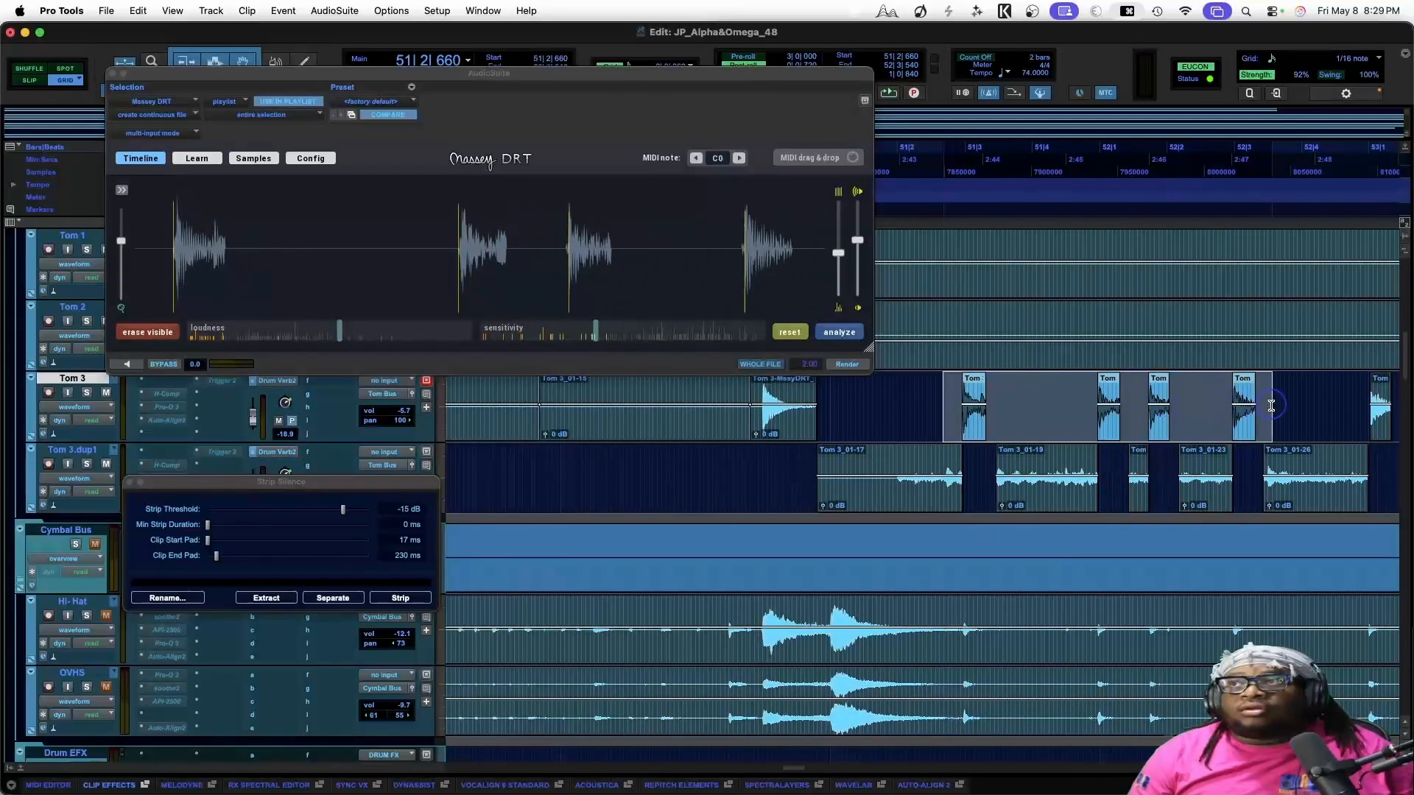
{"action": "left_click", "coordinate": [841, 365]}
Try rendering samples over the remaining stripped Tom 3 hits in two groups, starting from 52|4|780 and 56|1|300
{"action": "scroll", "coordinate": [1081, 401], "scroll_direction": "right", "scroll_amount": 3}
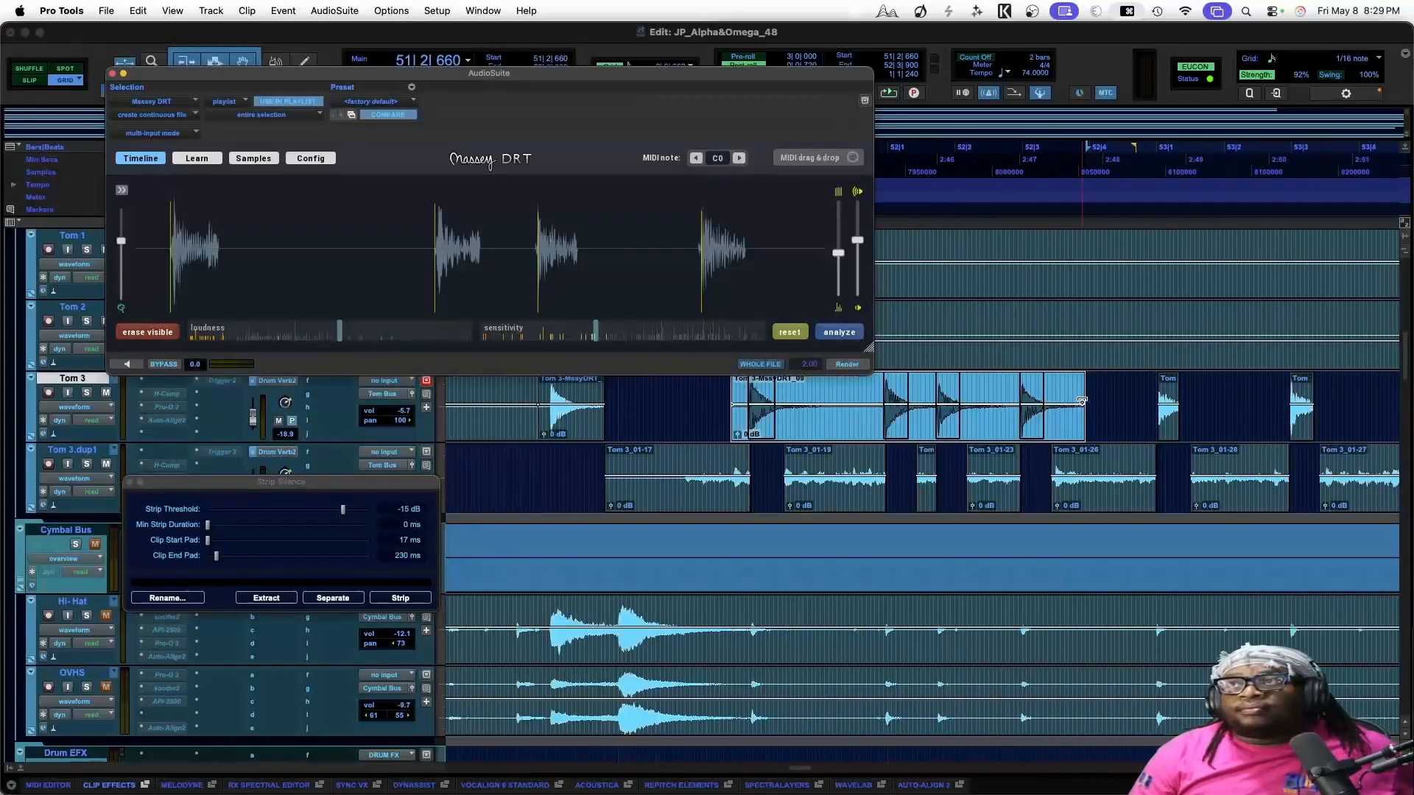
{"action": "left_click_drag", "start_coordinate": [1144, 398], "coordinate": [1175, 396]}
{"action": "left_click", "coordinate": [847, 364]}
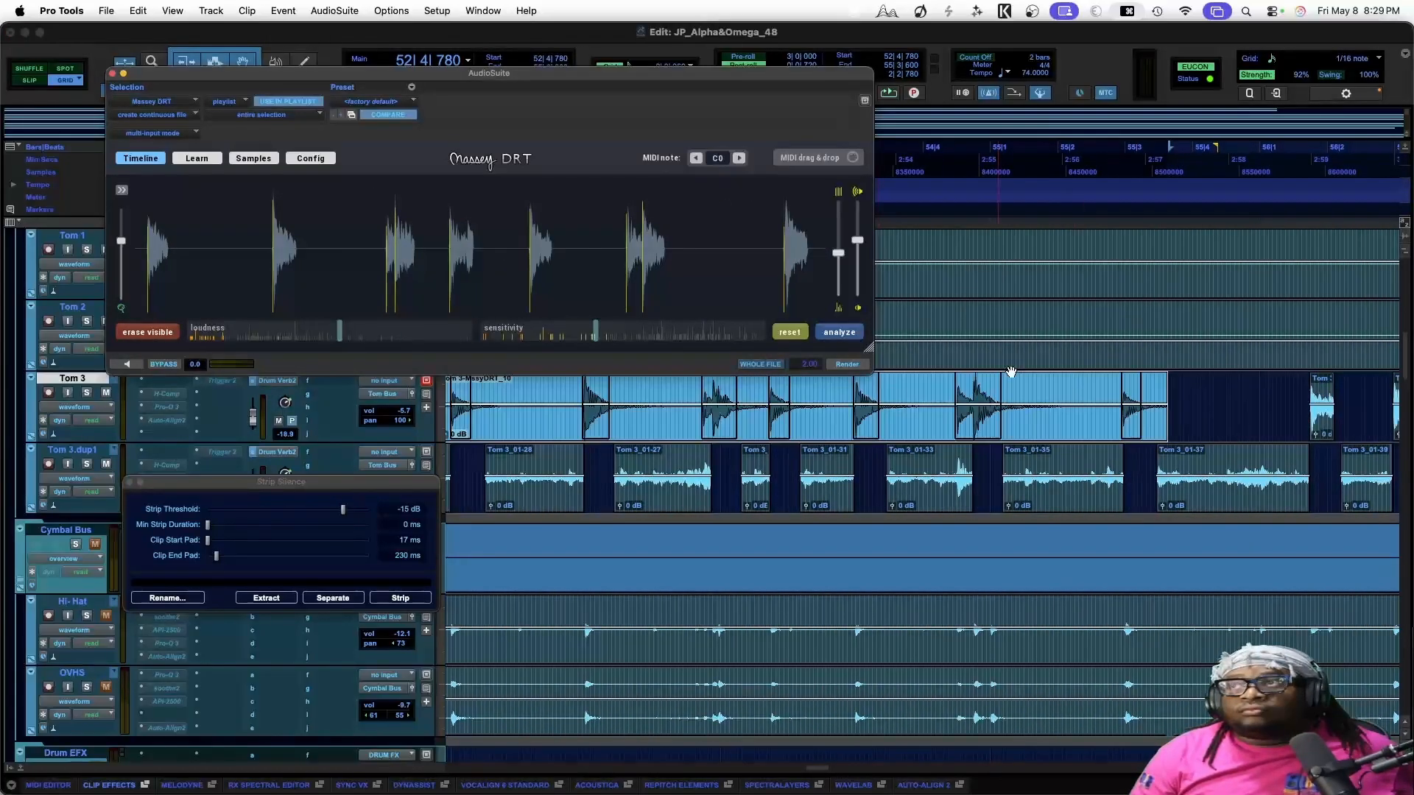
{"action": "left_click_drag", "start_coordinate": [1269, 400], "coordinate": [1070, 396]}
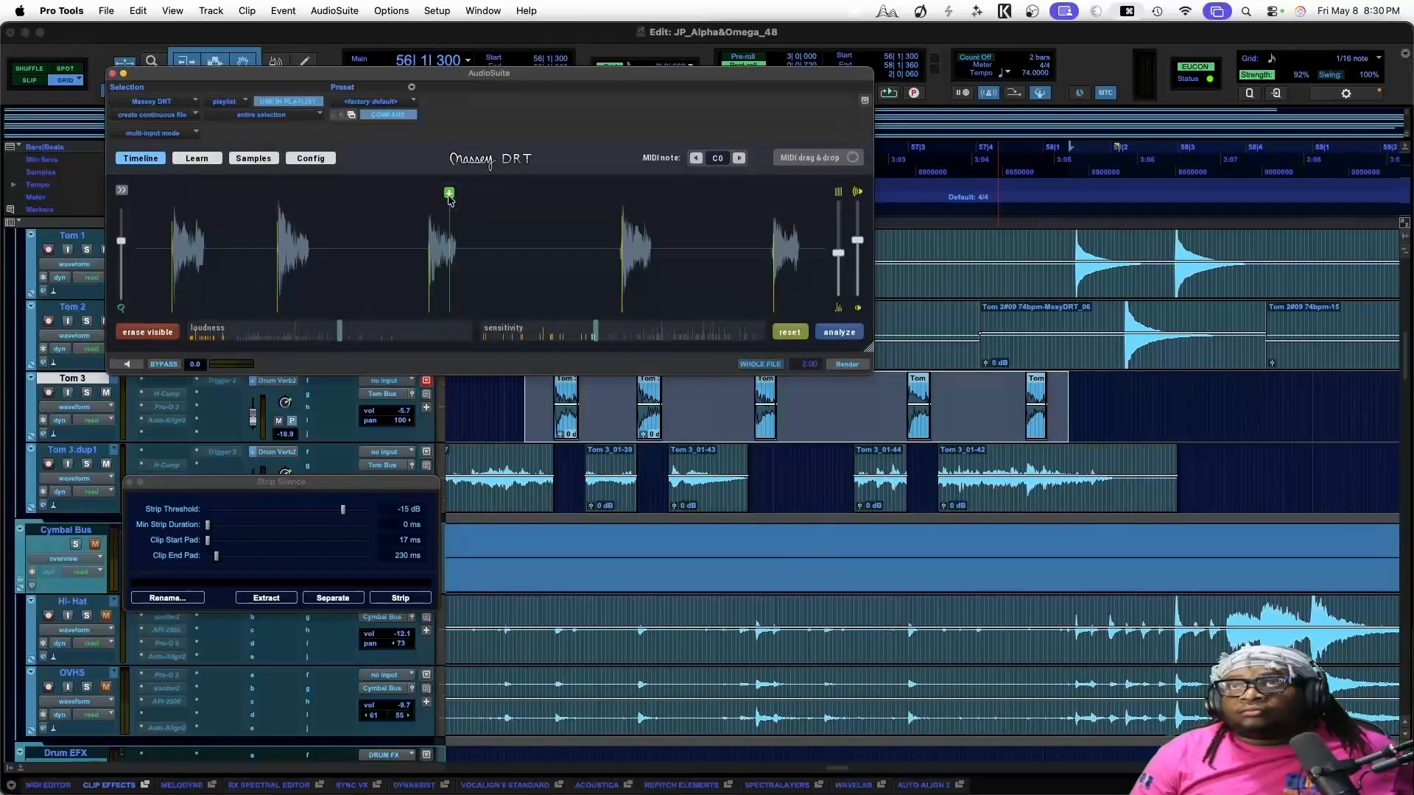
{"action": "left_click", "coordinate": [857, 363]}
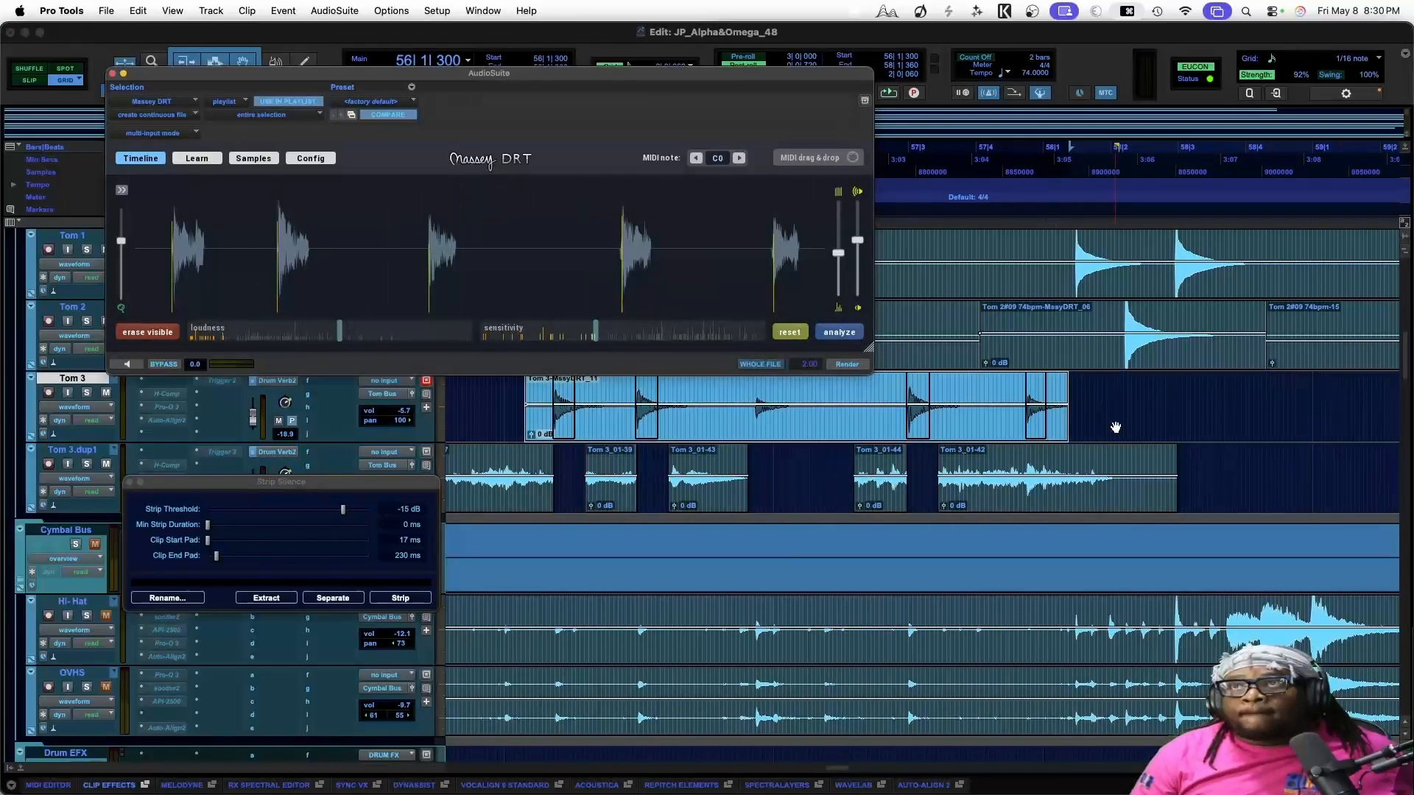
Undo the sample renders and the silence stripping of the last Tom 3 clip
{"action": "scroll", "coordinate": [1112, 423], "scroll_direction": "left", "scroll_amount": 3}
{"action": "key", "text": "cmd+z"}
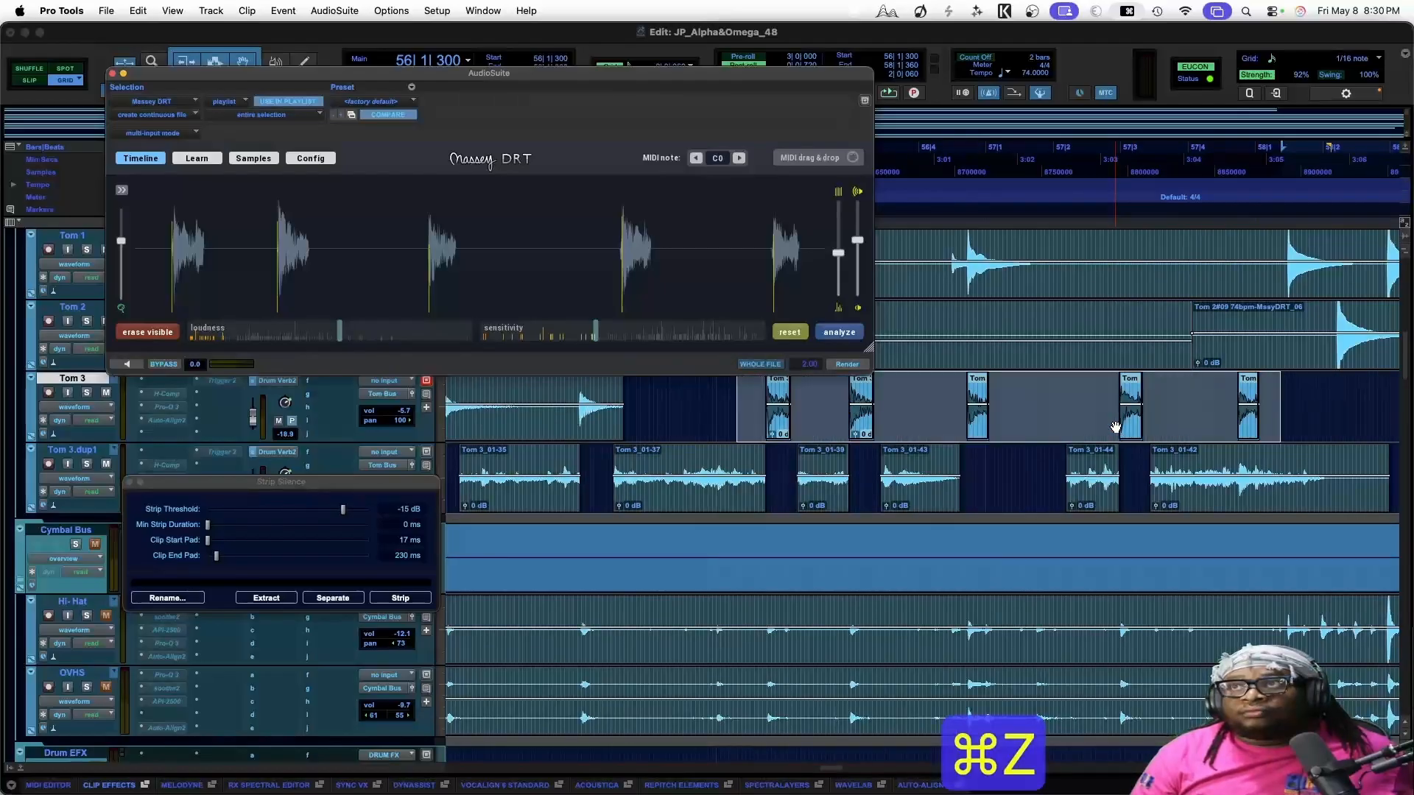
{"action": "key", "text": "super+z"}
{"action": "key", "text": "super+z"}
{"action": "key", "text": "super+z"}
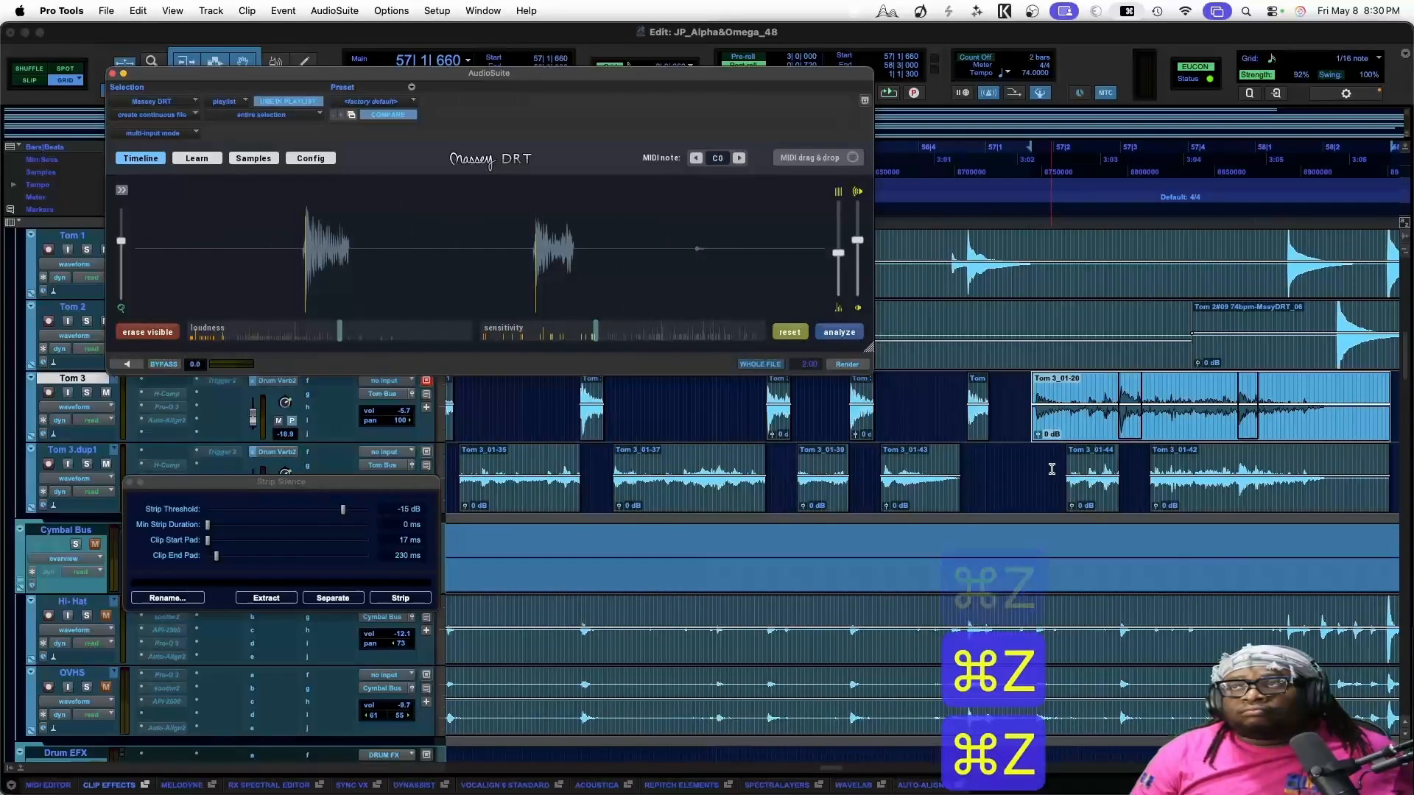
Split the last Tom 3 clip at 57|2|900 and delete the noise from 57|2|180 up to the split
{"action": "left_click", "coordinate": [1114, 386]}
{"action": "key", "text": "super+e"}
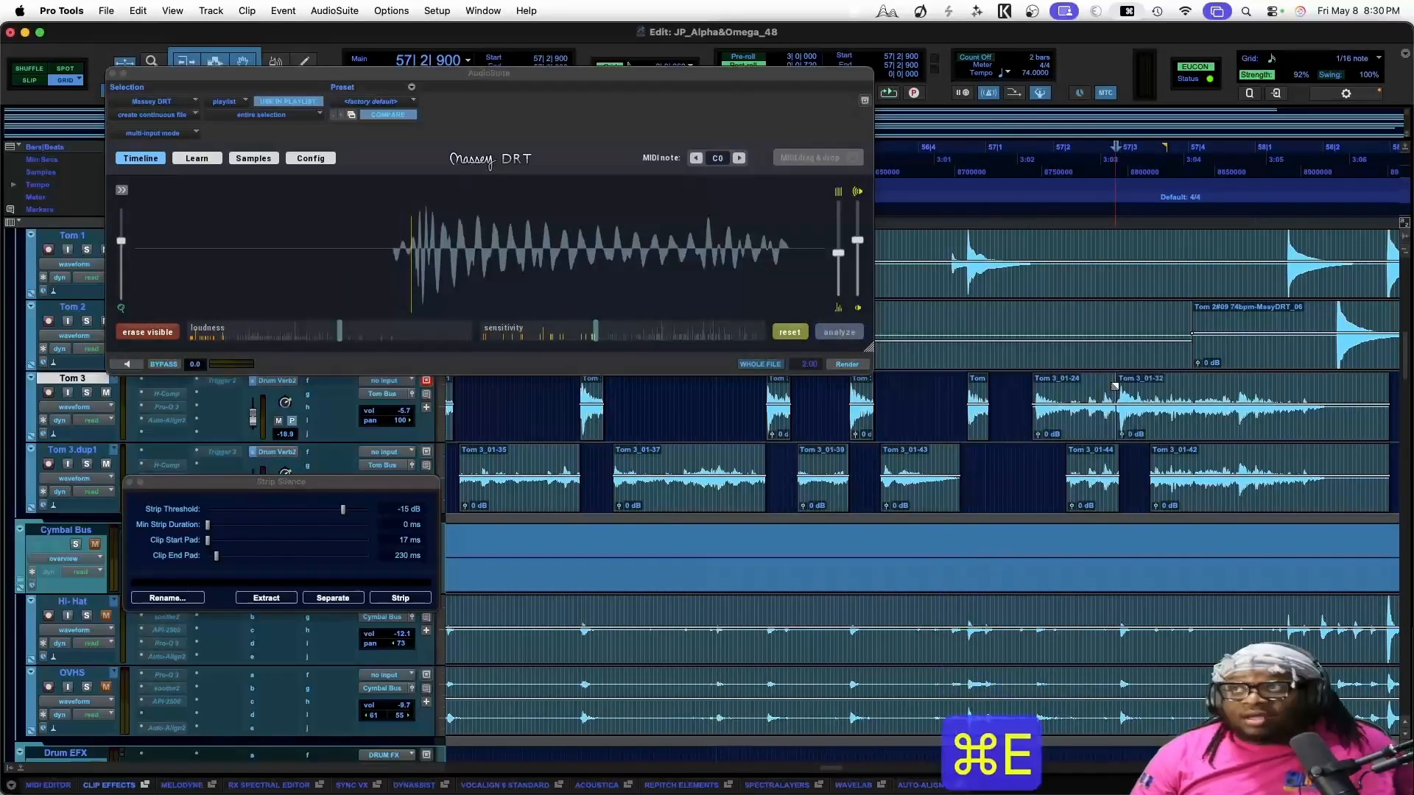
{"action": "left_click_drag", "start_coordinate": [1064, 393], "coordinate": [1116, 394]}
{"action": "key", "text": "BackSpace"}
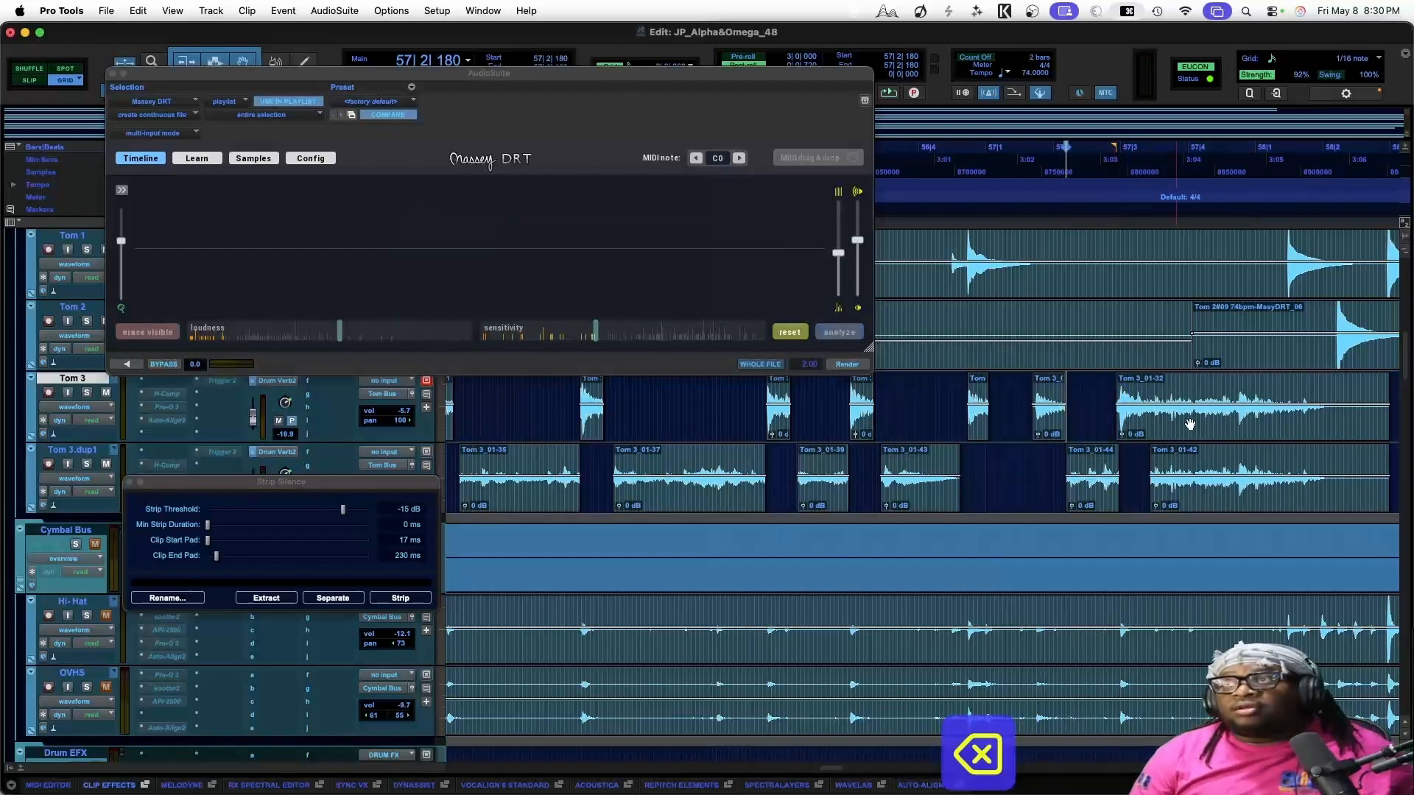
Lower the DRT sensitivity so only the first hit of the last Tom 3 clip triggers, and render its sample
{"action": "left_click", "coordinate": [1297, 414]}
{"action": "key", "text": "space"}
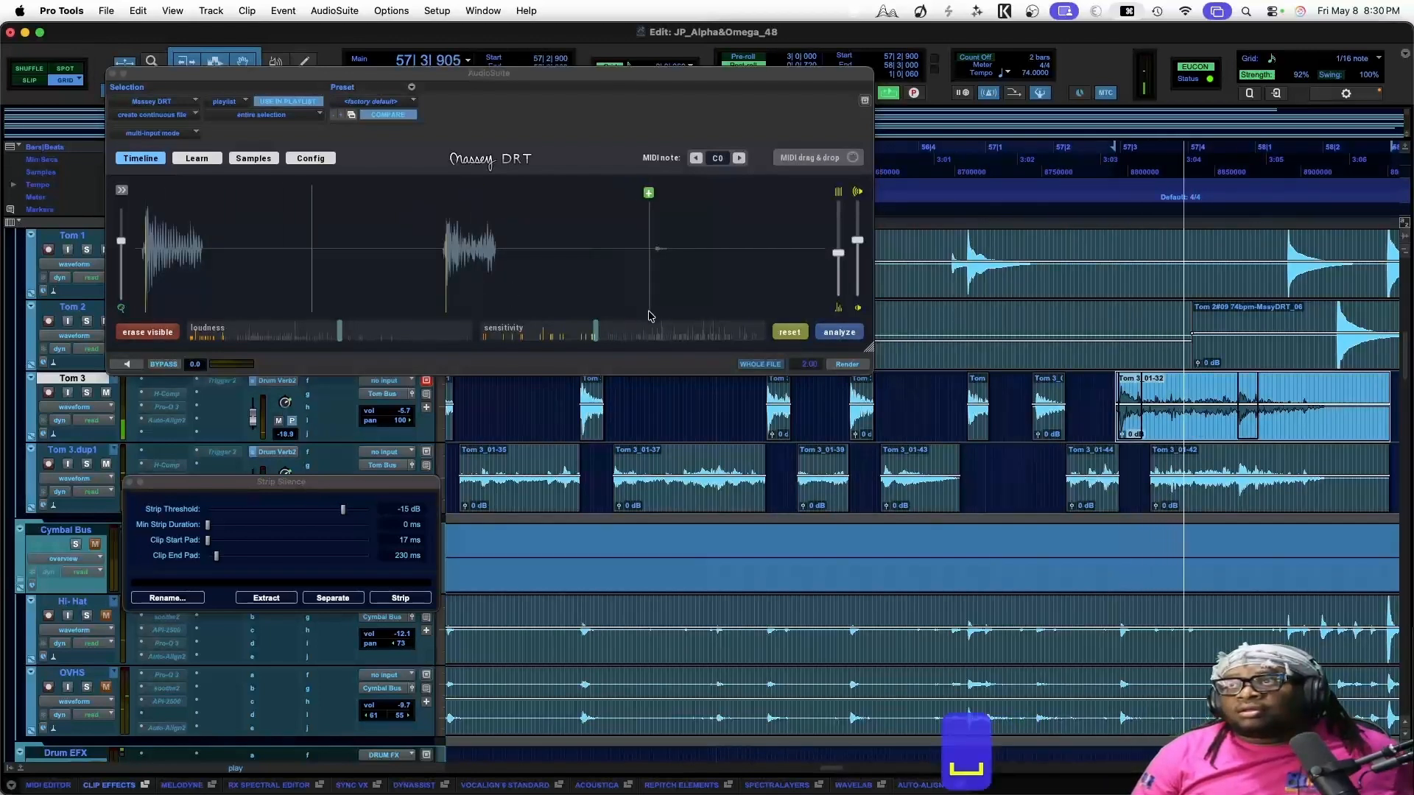
{"action": "key", "text": "space"}
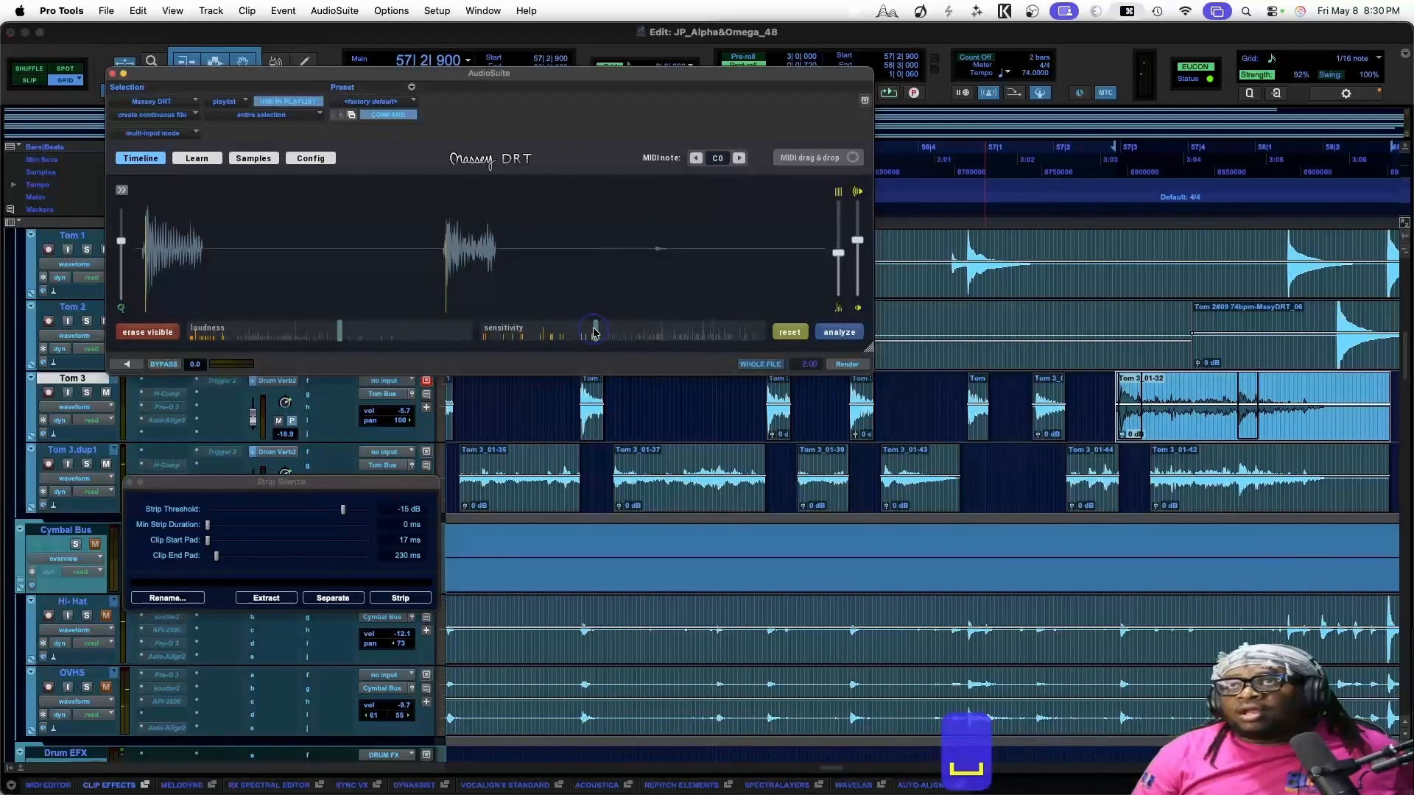
{"action": "left_click_drag", "start_coordinate": [593, 333], "coordinate": [578, 333]}
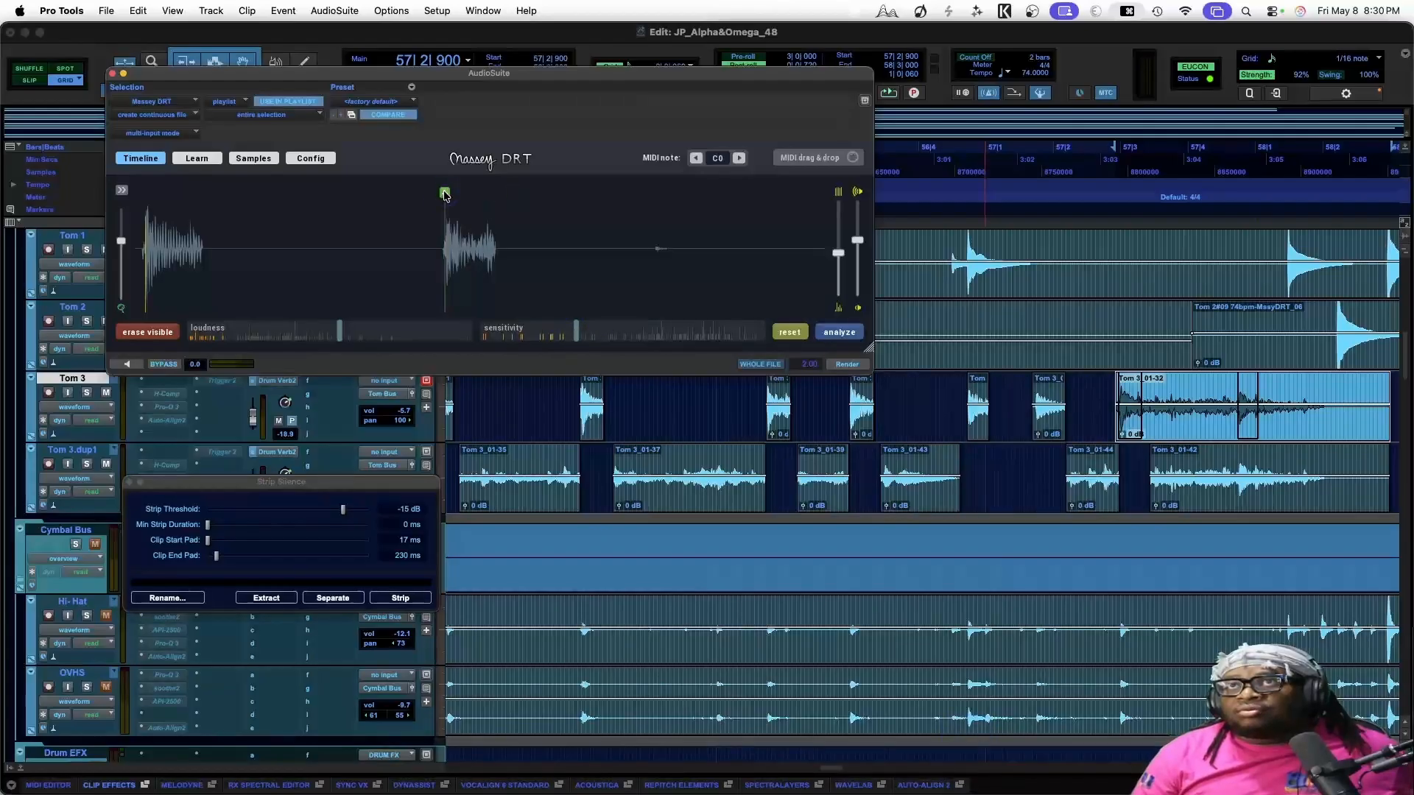
{"action": "scroll", "coordinate": [977, 431], "scroll_direction": "left", "scroll_amount": 10}
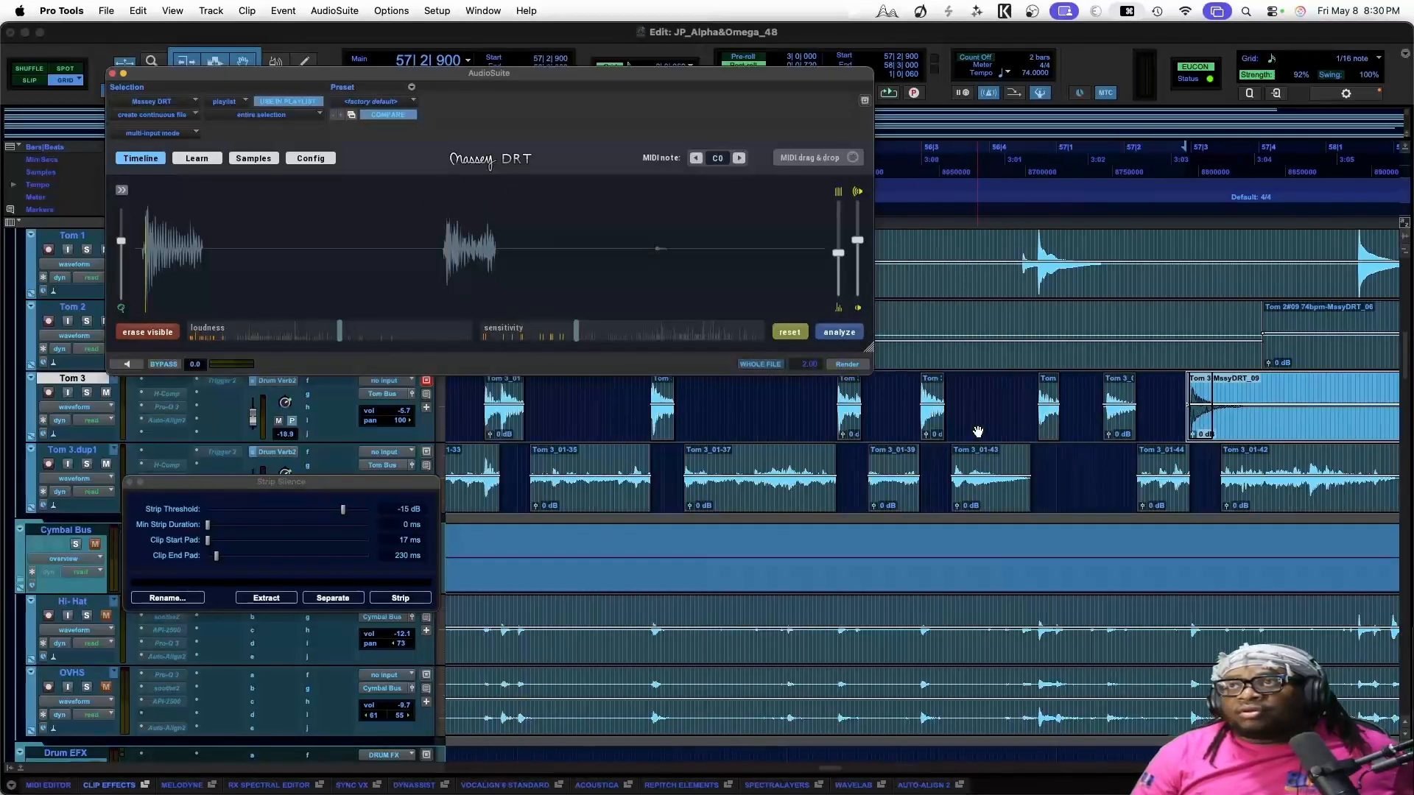
Render samples over the first six stripped Tom 3 hits from 51|2|540, adding the missing trigger on the second hit
{"action": "scroll", "coordinate": [977, 432], "scroll_direction": "right", "scroll_amount": 3}
{"action": "left_click_drag", "start_coordinate": [959, 427], "coordinate": [842, 409]}
{"action": "left_click", "coordinate": [842, 365]}
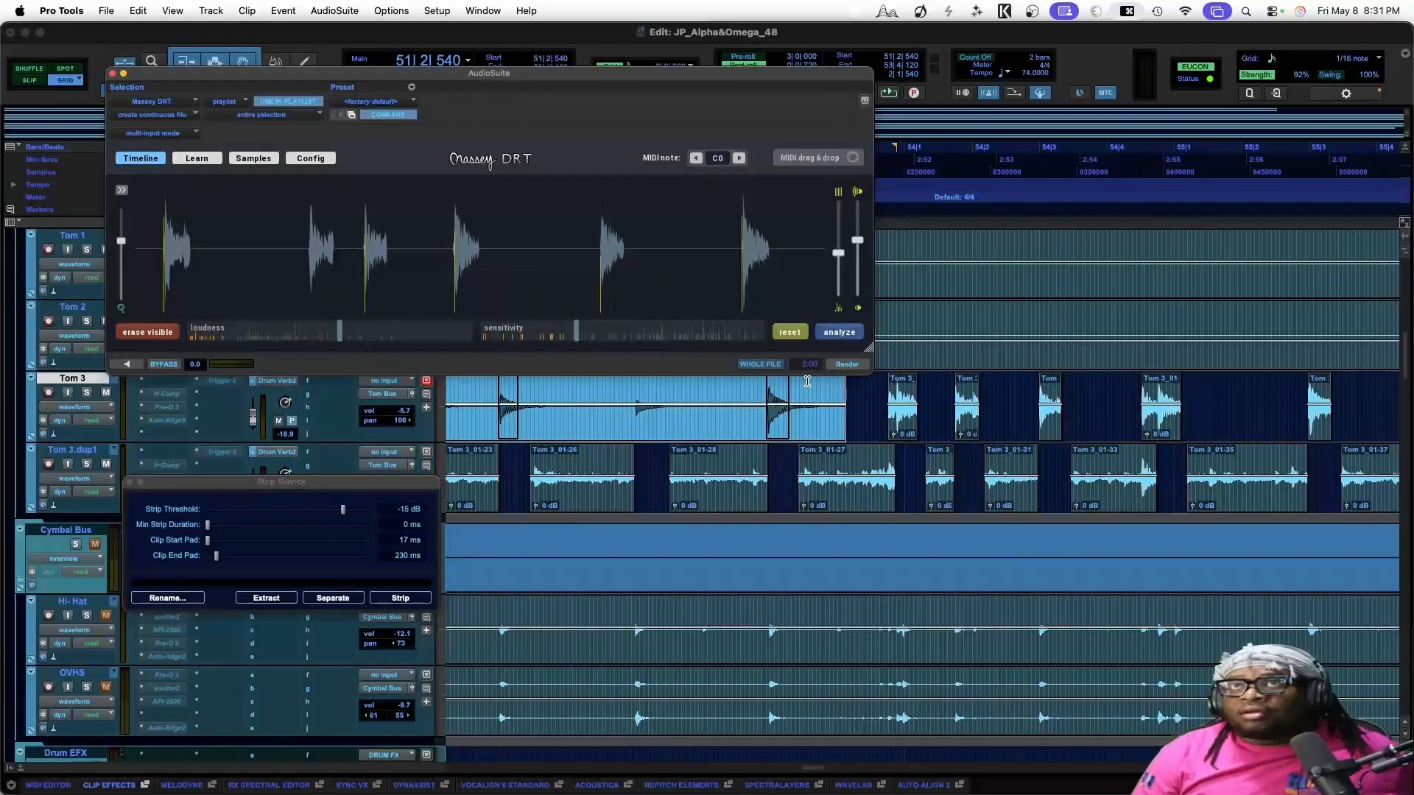
{"action": "key", "text": "super+z"}
{"action": "left_click", "coordinate": [309, 193]}
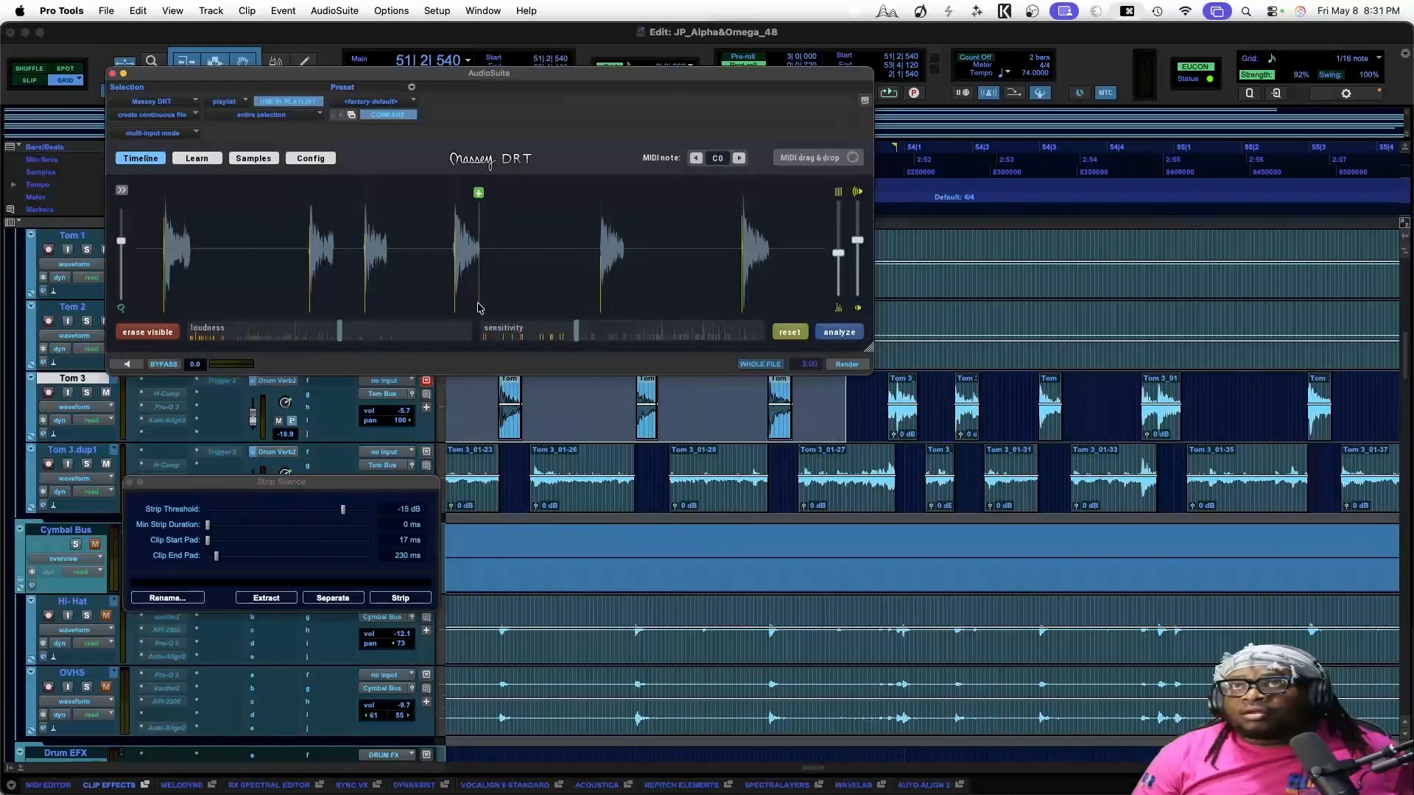
{"action": "left_click", "coordinate": [847, 364]}
Select the double hit just before bar 54 on Tom 3 and listen to it
{"action": "left_click", "coordinate": [939, 414]}
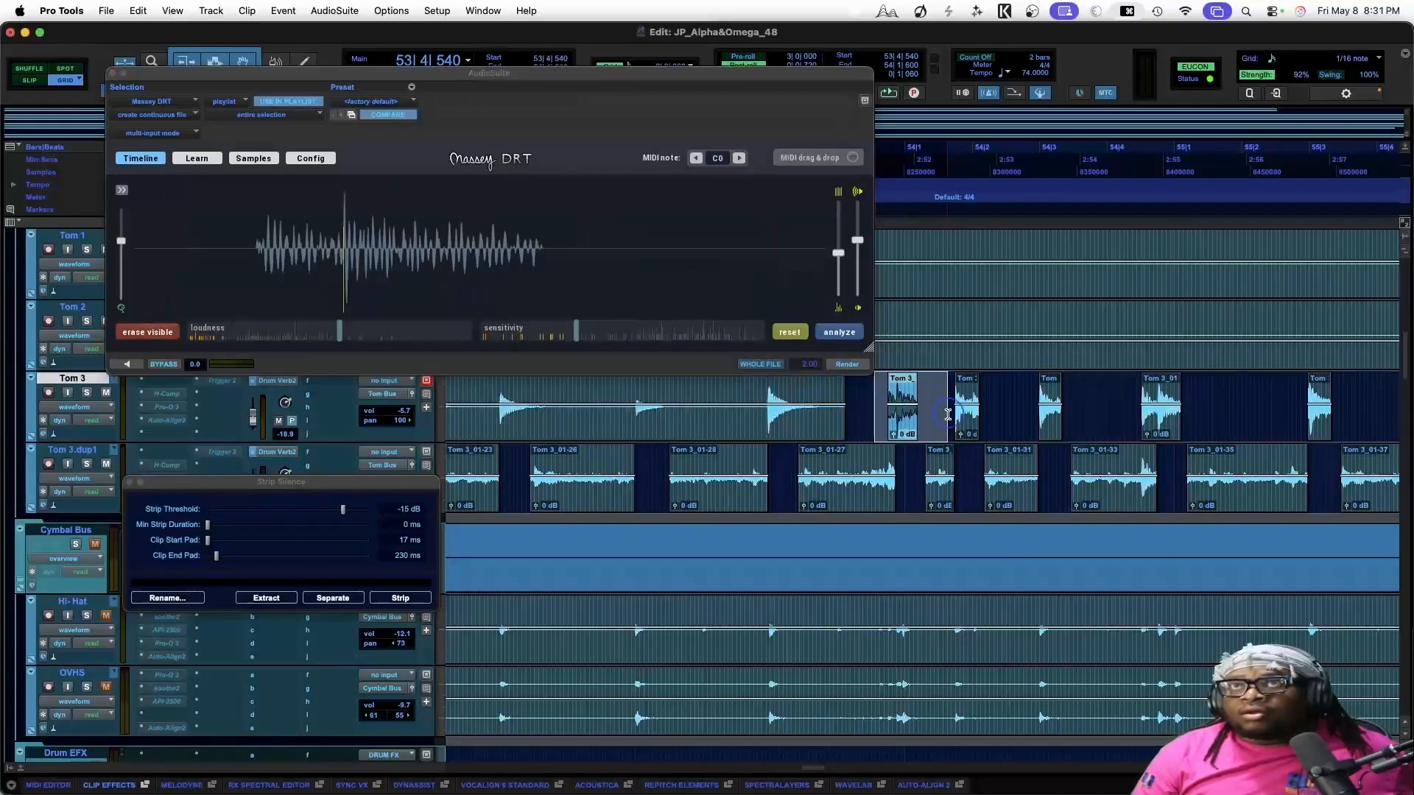
{"action": "key", "text": "space"}
{"action": "key", "text": "space"}
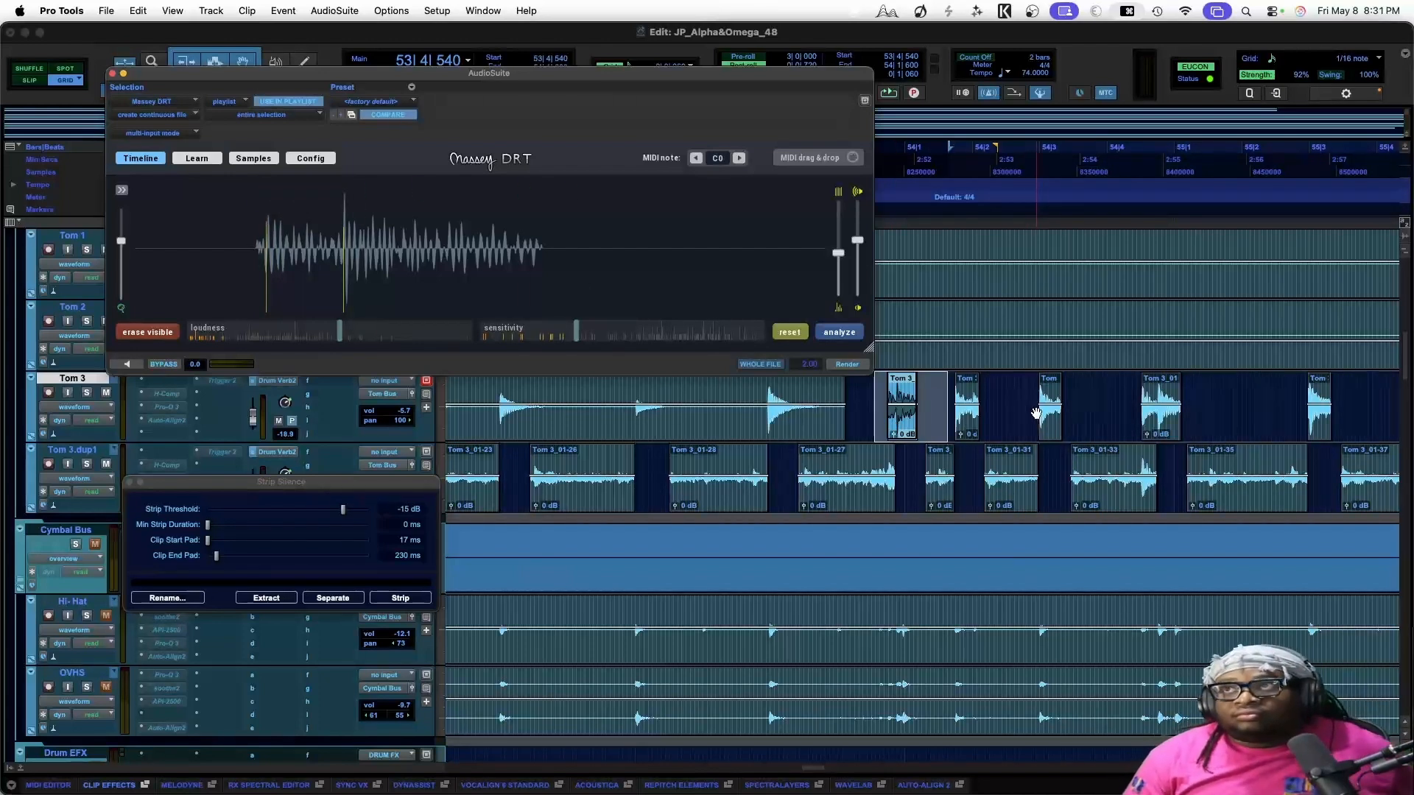
Render samples over the next three Tom 3 clips from 54|1|180, undoing the first attempt and rendering them again
{"action": "scroll", "coordinate": [1031, 403], "scroll_direction": "right", "scroll_amount": 3}
{"action": "left_click_drag", "start_coordinate": [810, 398], "coordinate": [1085, 403]}
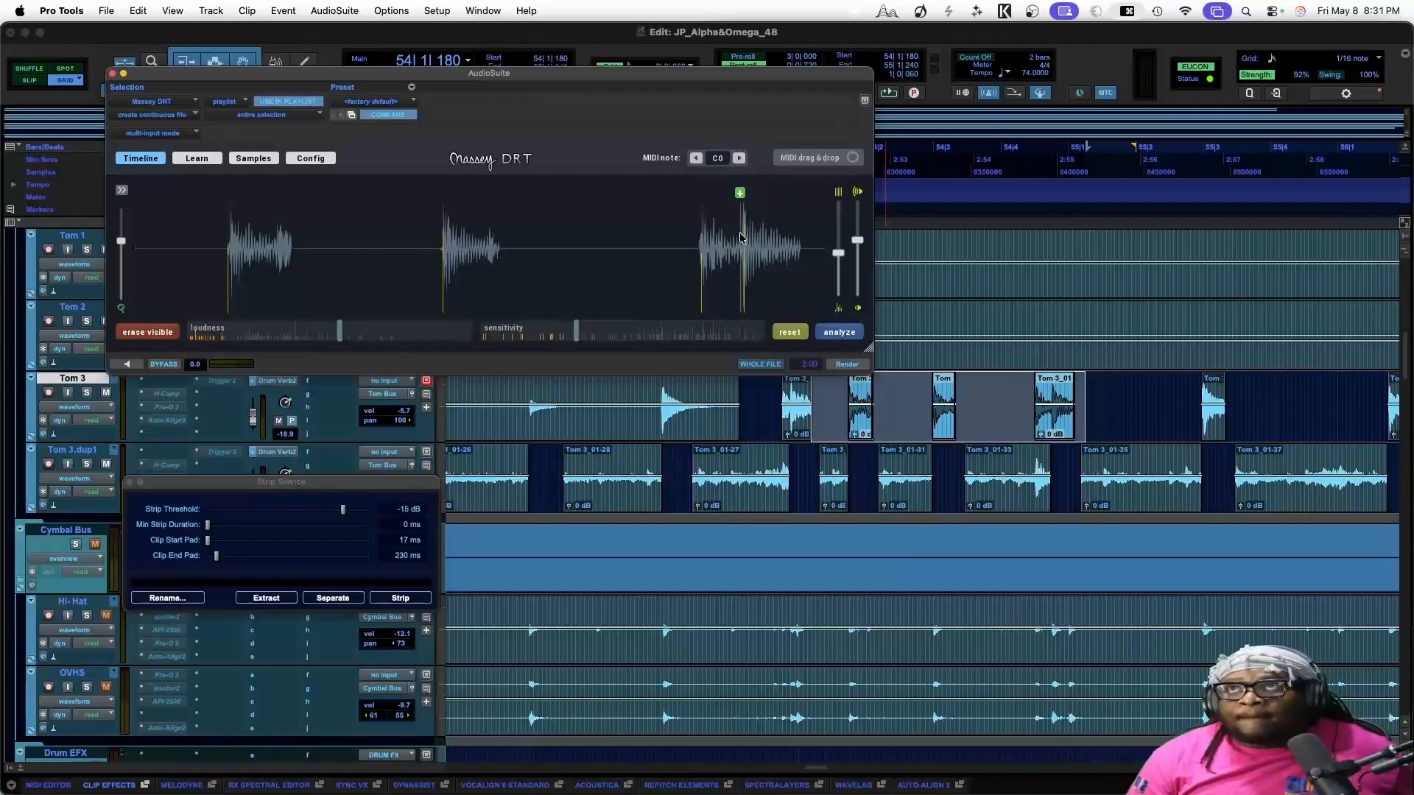
{"action": "left_click", "coordinate": [845, 364]}
{"action": "key", "text": "super+z"}
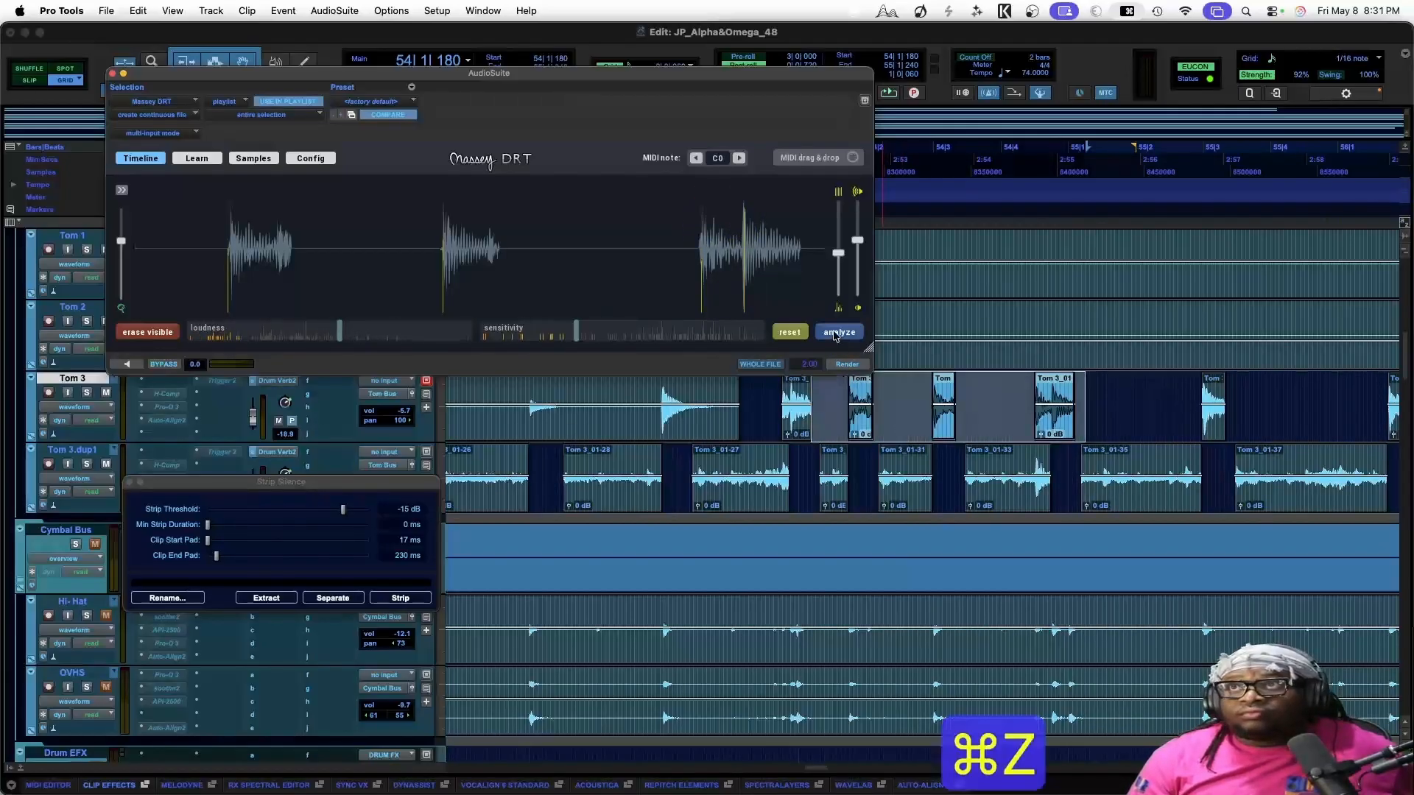
{"action": "left_click", "coordinate": [847, 364]}
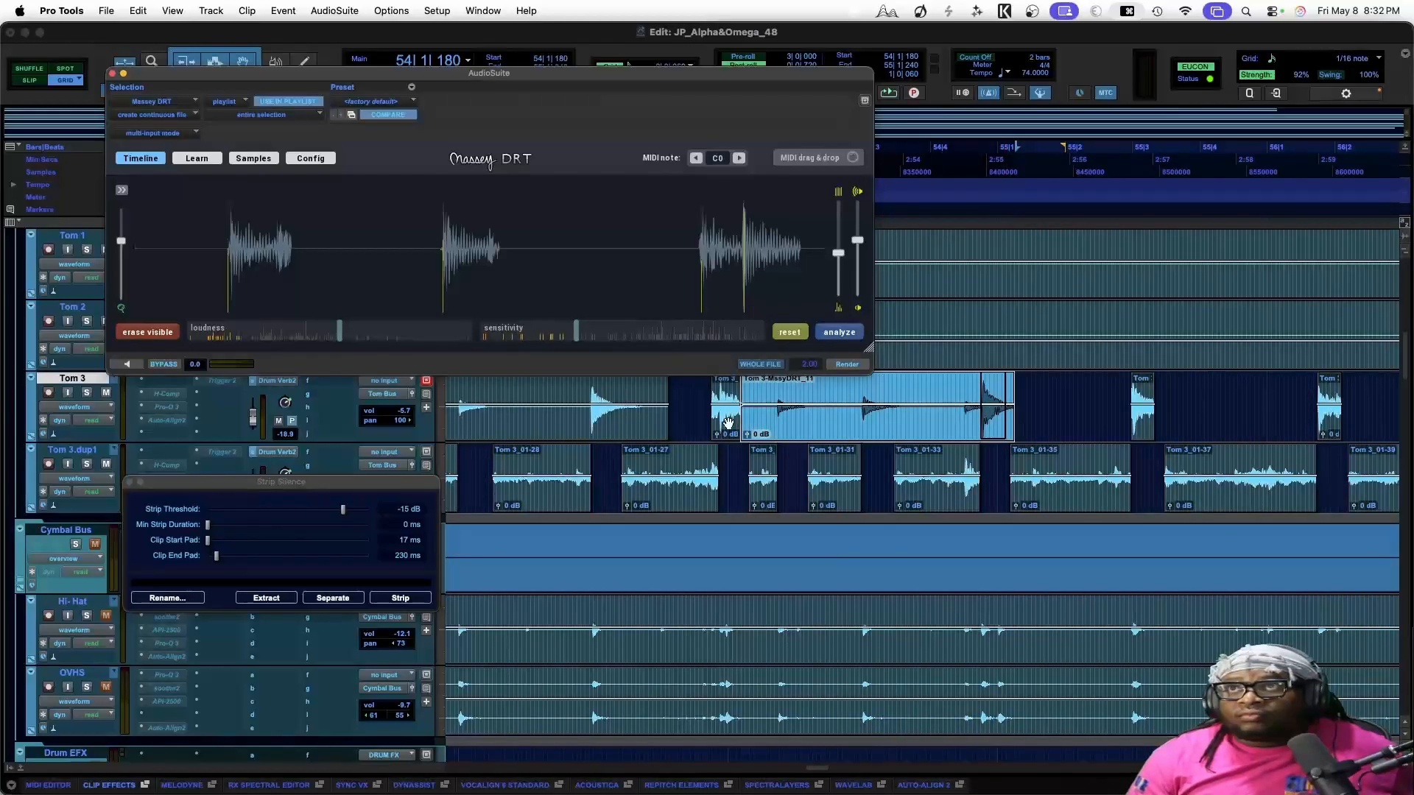
Render DRT samples over the single Tom 3 hit at 55|2|600 and over the two hits from 56|1|540
{"action": "left_click", "coordinate": [727, 423]}
{"action": "scroll", "coordinate": [929, 410], "scroll_direction": "right", "scroll_amount": 3}
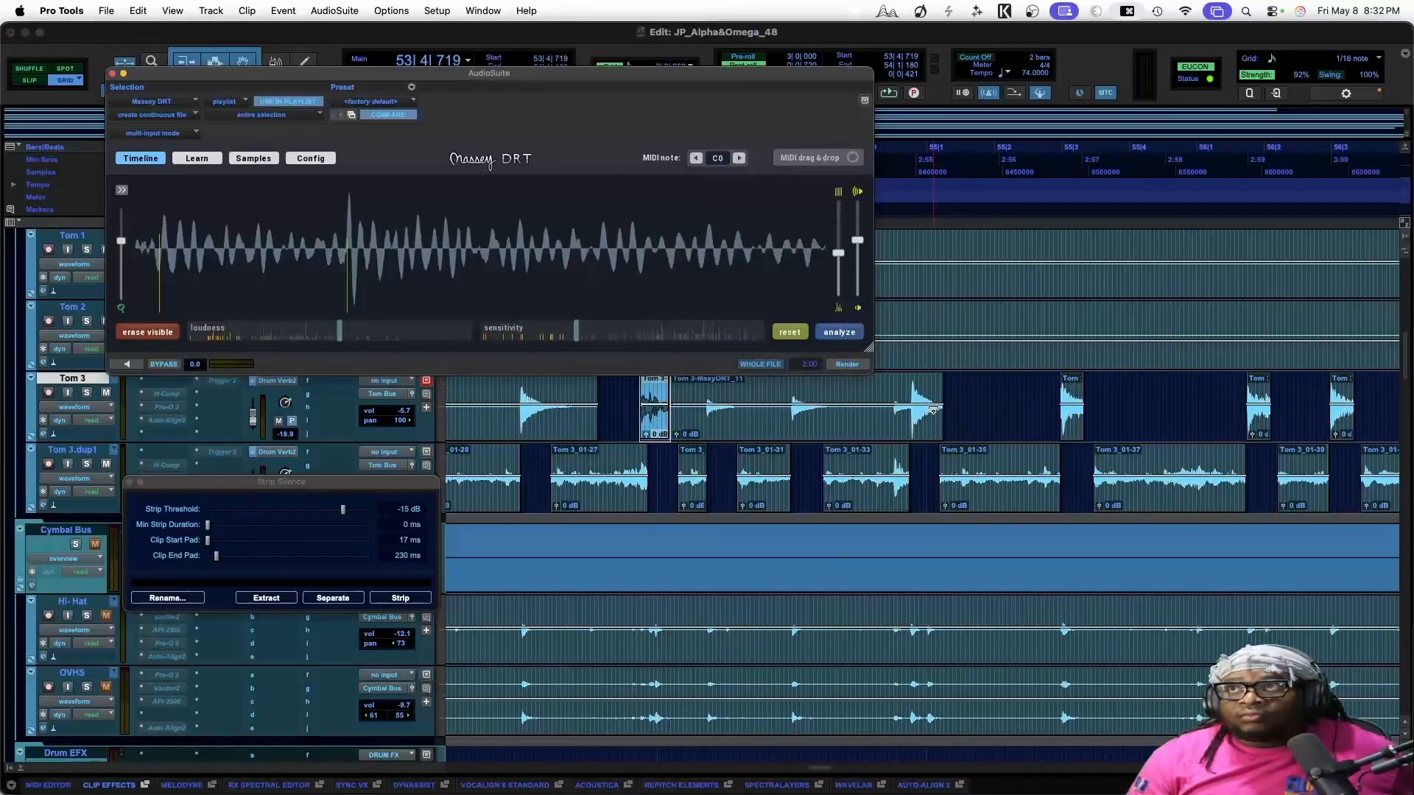
{"action": "left_click_drag", "start_coordinate": [963, 410], "coordinate": [1029, 395]}
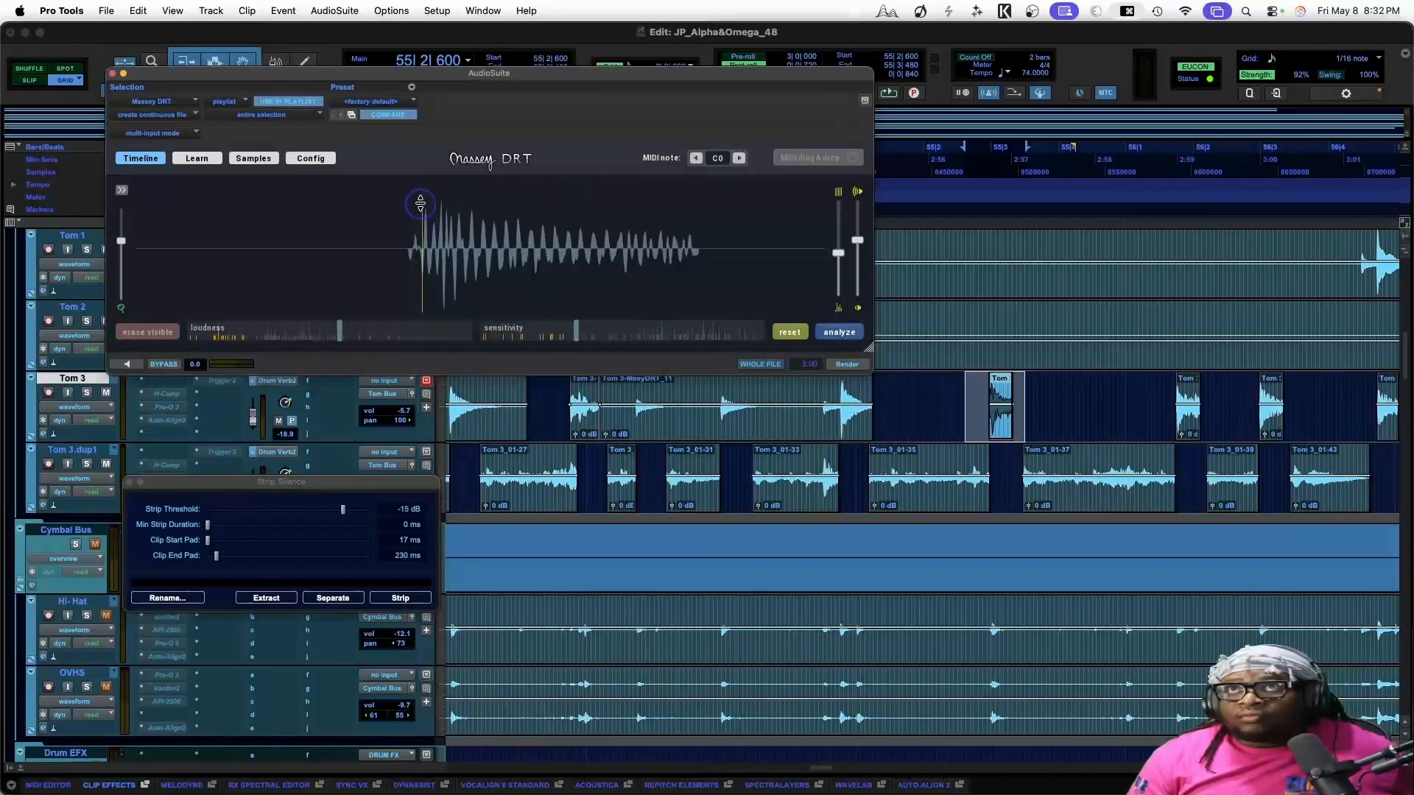
{"action": "left_click", "coordinate": [847, 364]}
{"action": "left_click_drag", "start_coordinate": [1163, 397], "coordinate": [1294, 394]}
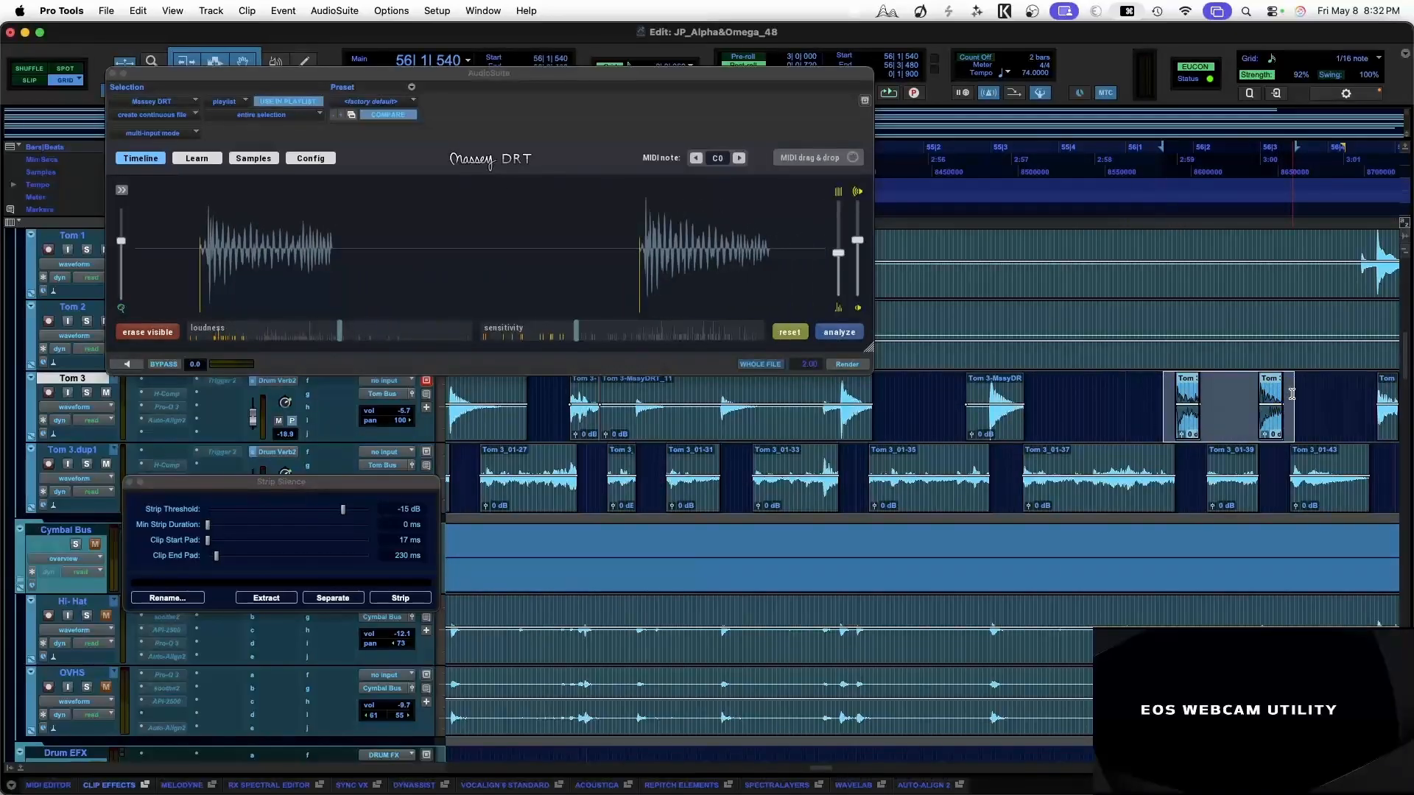
{"action": "key", "text": "ctrl+Up"}
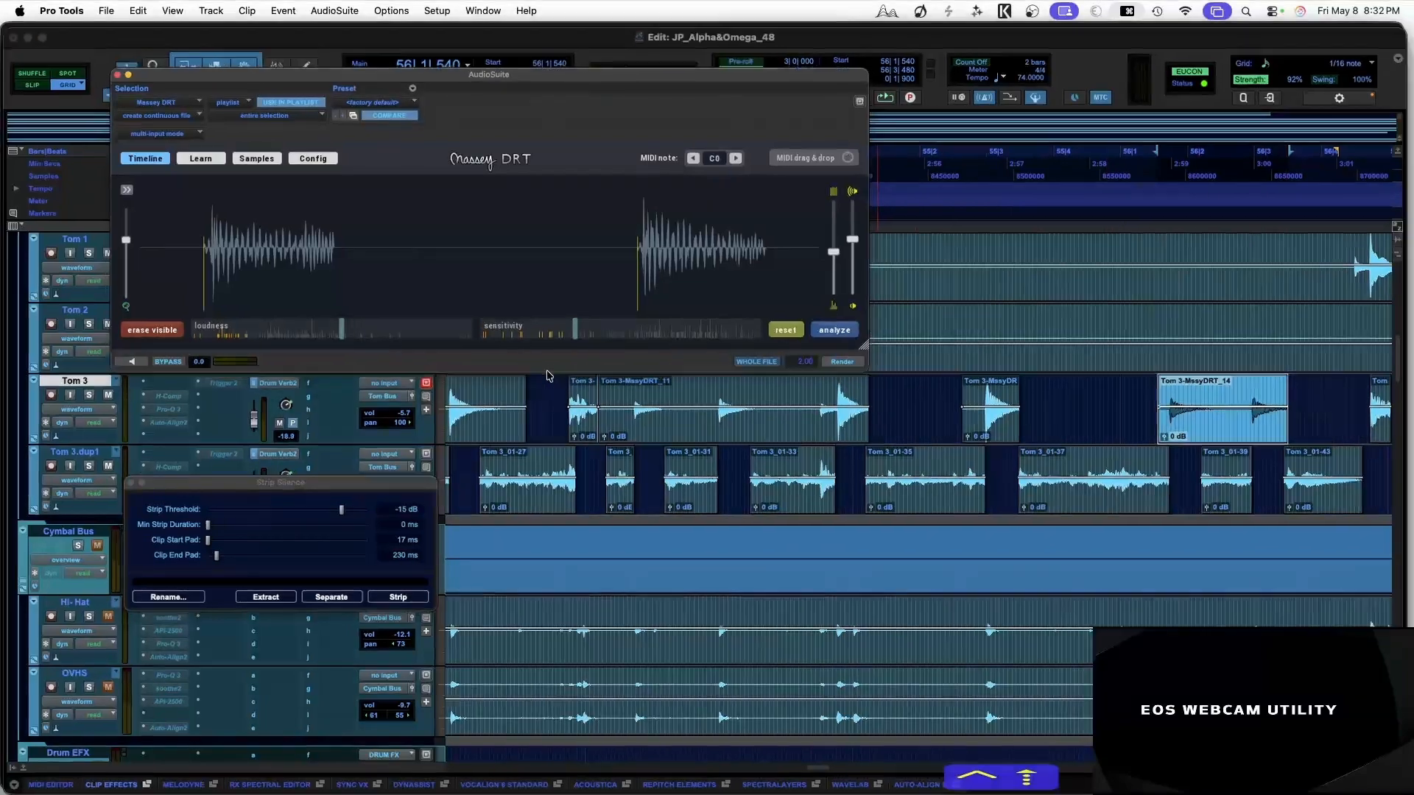
{"action": "key", "text": "ctrl+Up"}
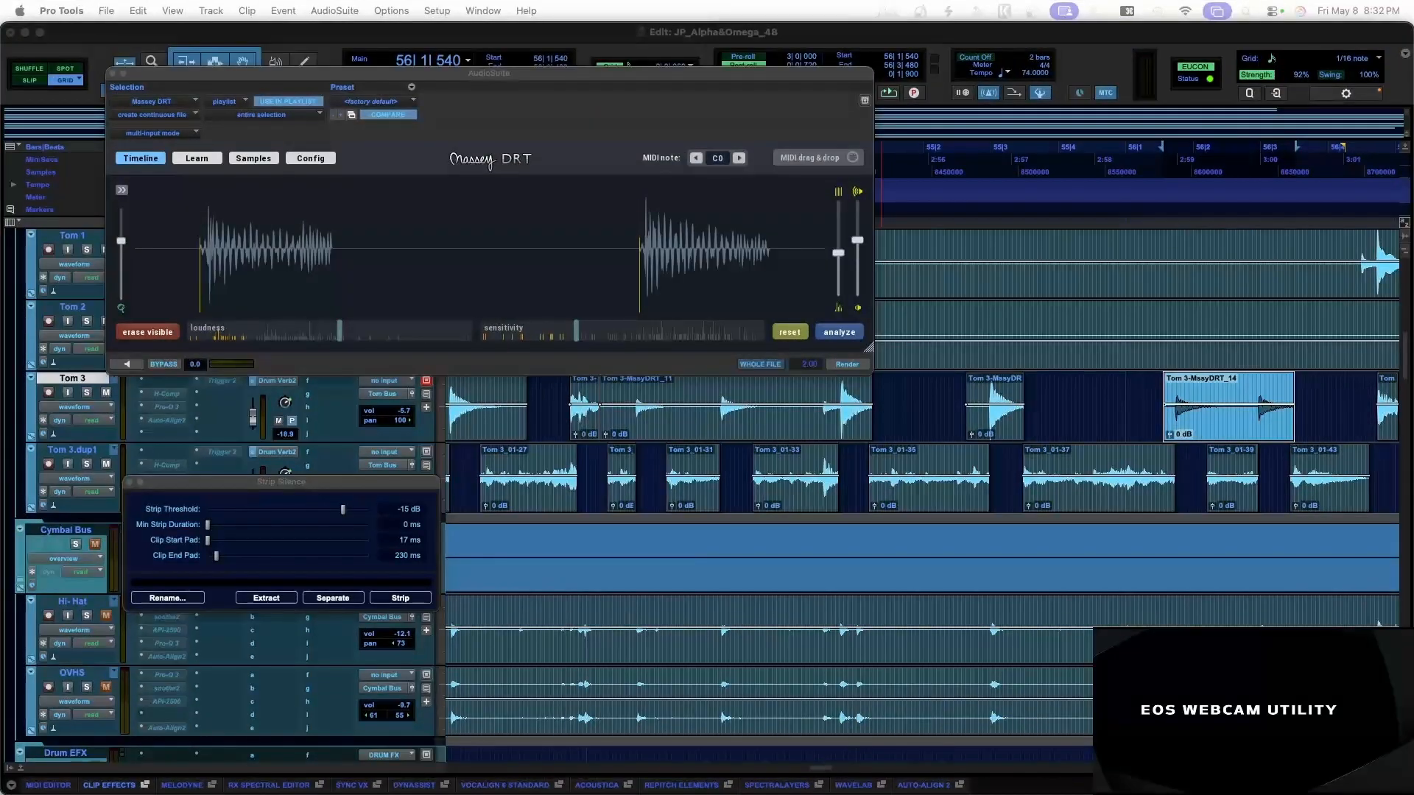
{"action": "key", "text": "Return"}
{"action": "key", "text": "ctrl+Up"}
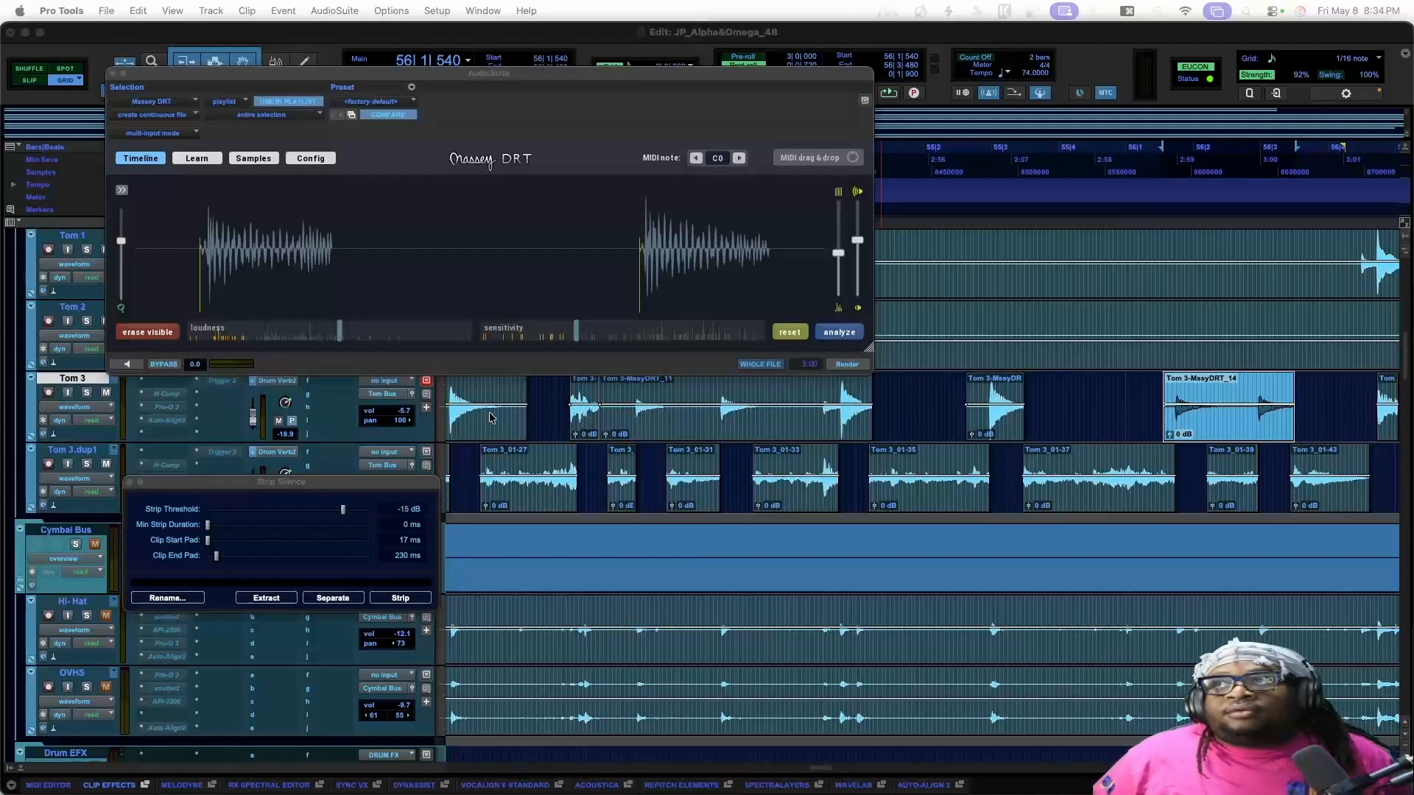
Select the two remaining stripped Tom 3 hits from 56|4|480, analyze them, and render samples over them
{"action": "scroll", "coordinate": [1142, 444], "scroll_direction": "right", "scroll_amount": 5}
{"action": "scroll", "coordinate": [1145, 445], "scroll_direction": "right", "scroll_amount": 2}
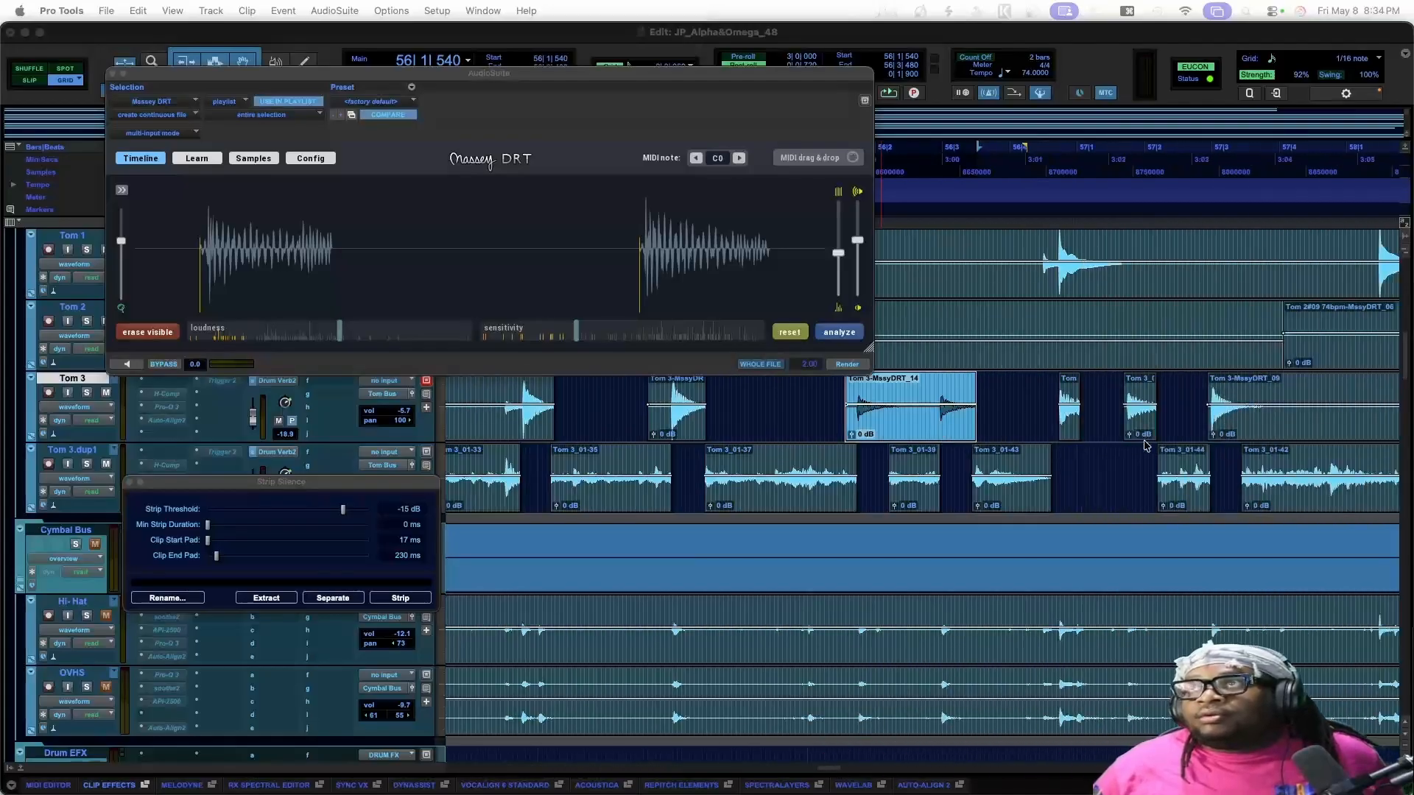
{"action": "left_click", "coordinate": [1037, 423]}
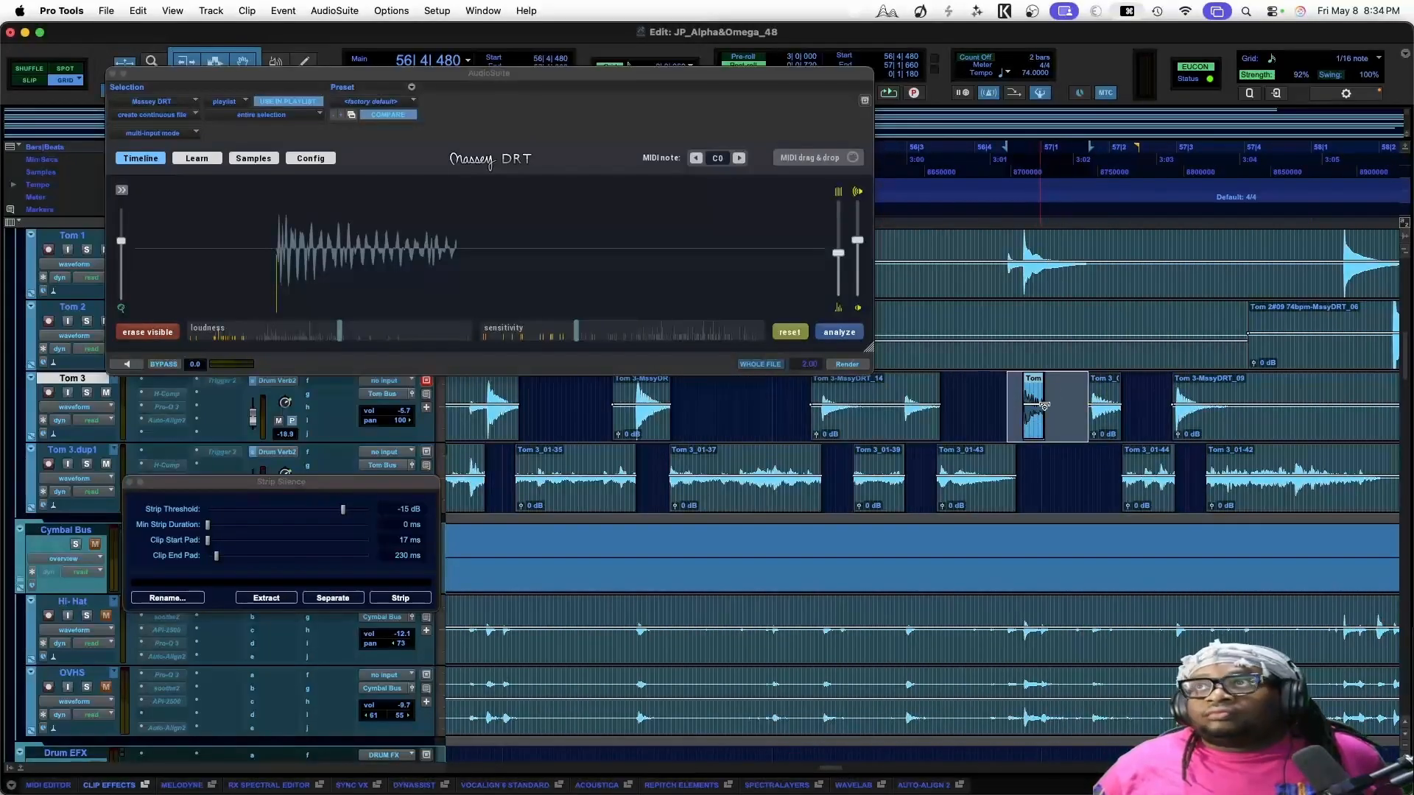
{"action": "key", "text": "super+bracketright"}
{"action": "key", "text": "super+bracketright"}
{"action": "key", "text": "super+bracketright"}
{"action": "key", "text": "super+bracketleft"}
{"action": "key", "text": "super+bracketleft"}
{"action": "key", "text": "super+bracketleft"}
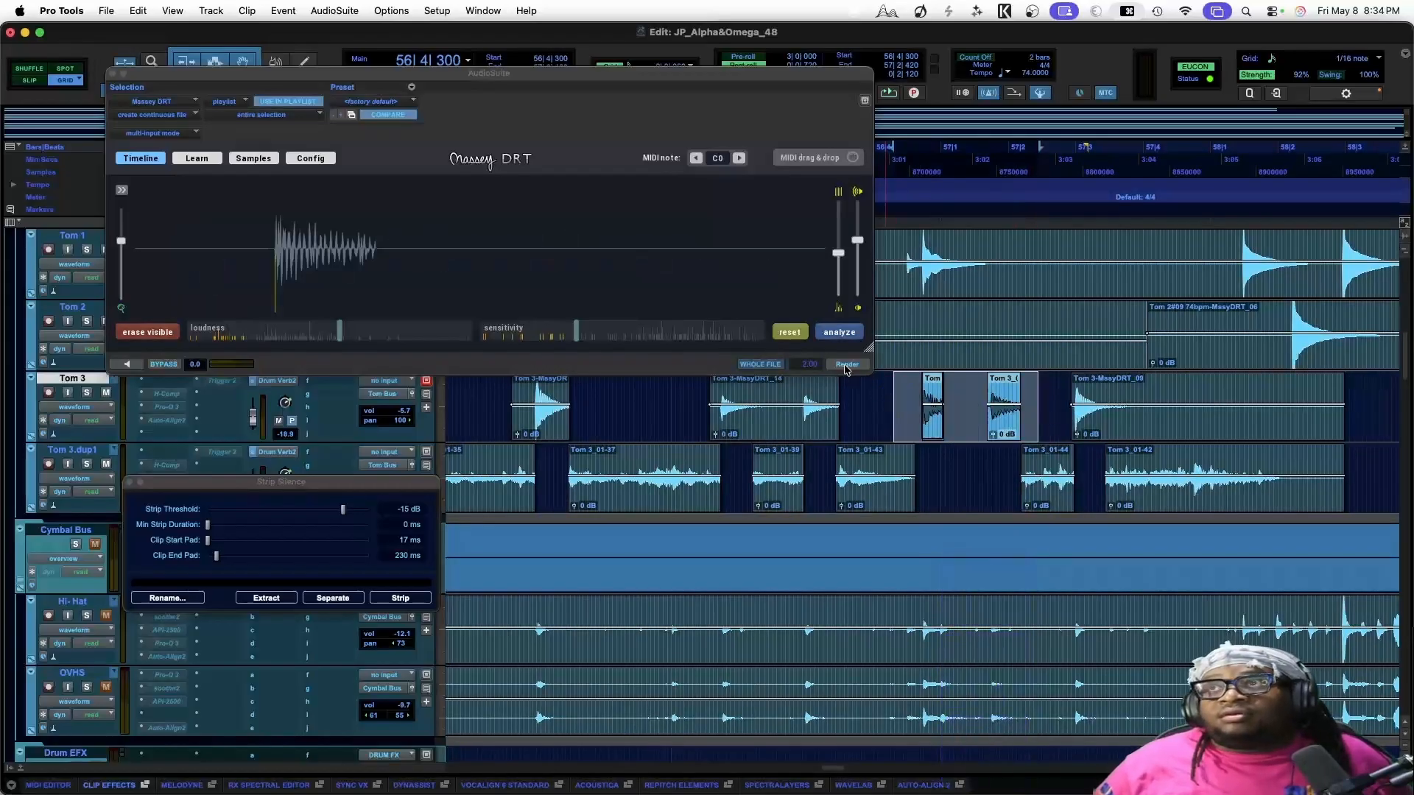
{"action": "left_click_drag", "start_coordinate": [906, 395], "coordinate": [1029, 398]}
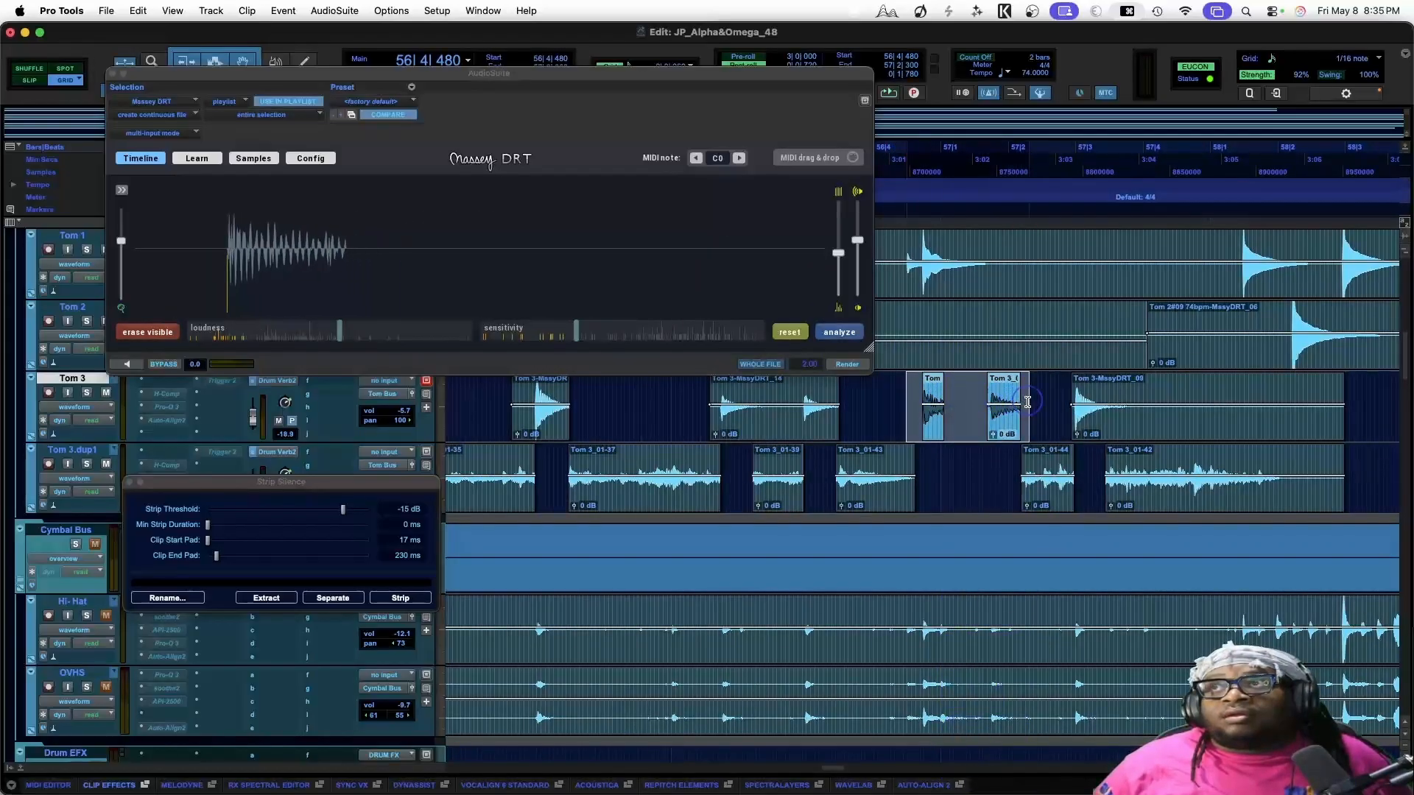
{"action": "left_click", "coordinate": [830, 335]}
{"action": "left_click", "coordinate": [845, 365]}
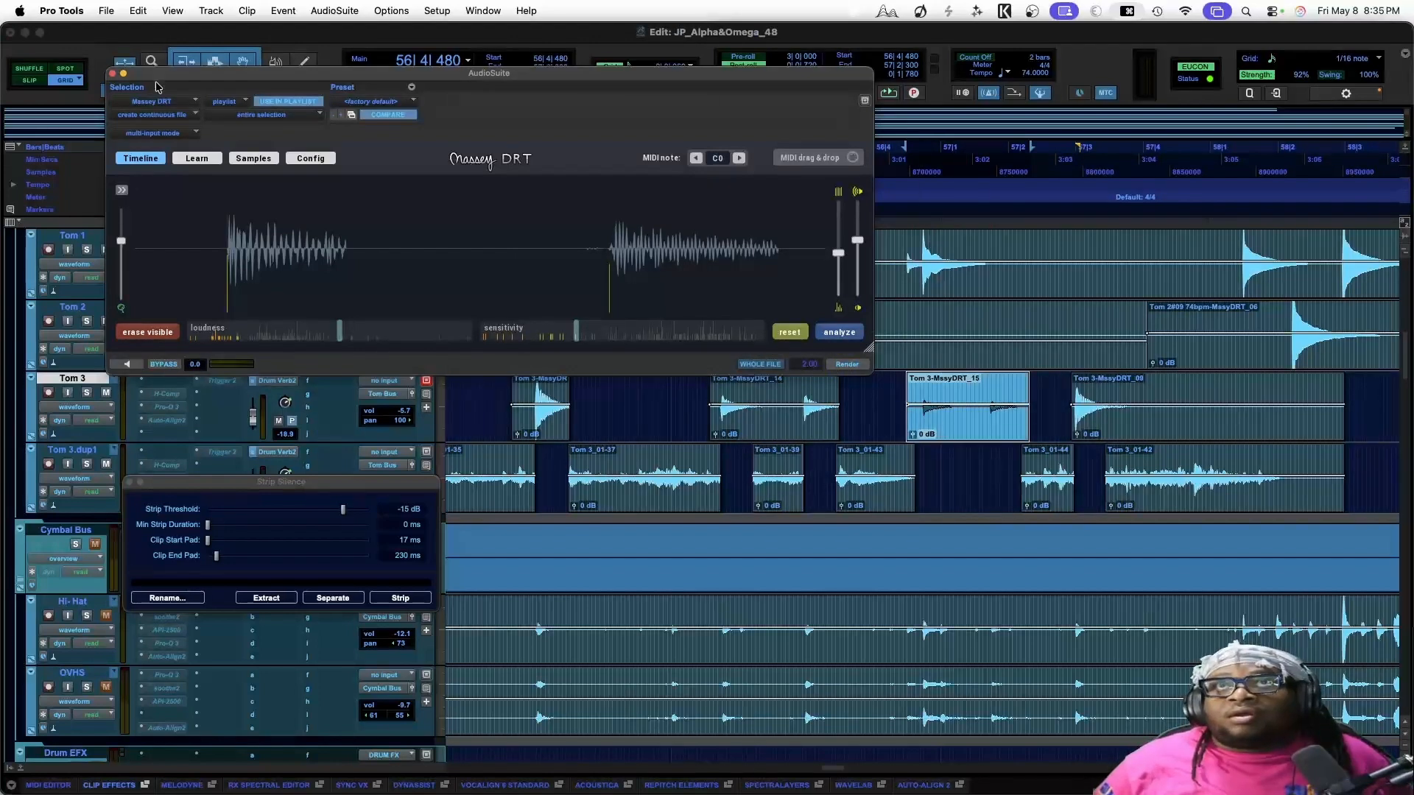
Move the DRT window clear of the tom tracks and close the Strip Silence window
{"action": "left_click_drag", "start_coordinate": [165, 74], "coordinate": [661, 700]}
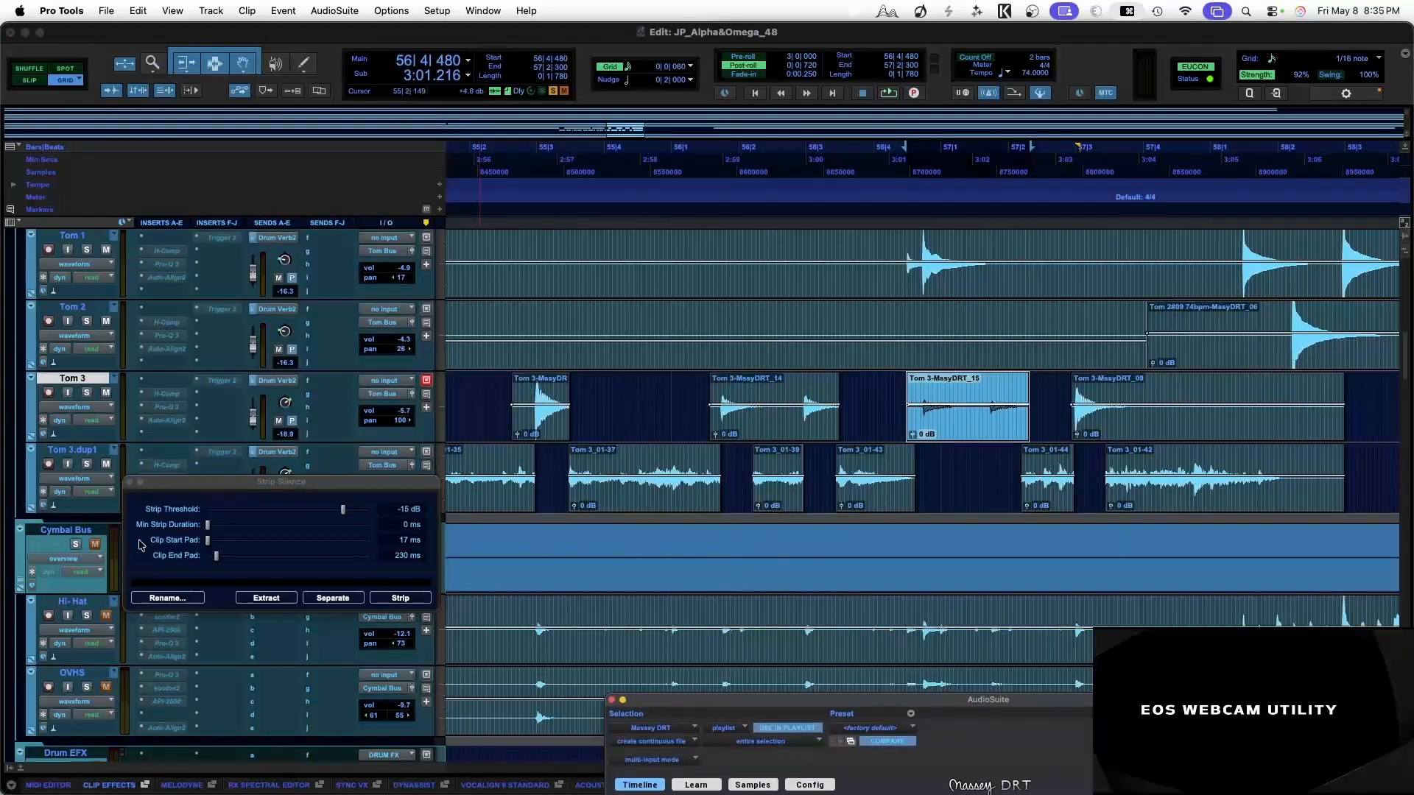
{"action": "left_click", "coordinate": [130, 482]}
Play the session from 46|1|300 and take the Tom Bus out of solo to hear the toms with everything else
{"action": "key", "text": "super+bracketleft"}
{"action": "key", "text": "super+bracketleft"}
{"action": "key", "text": "super+bracketleft"}
{"action": "key", "text": "super+bracketleft"}
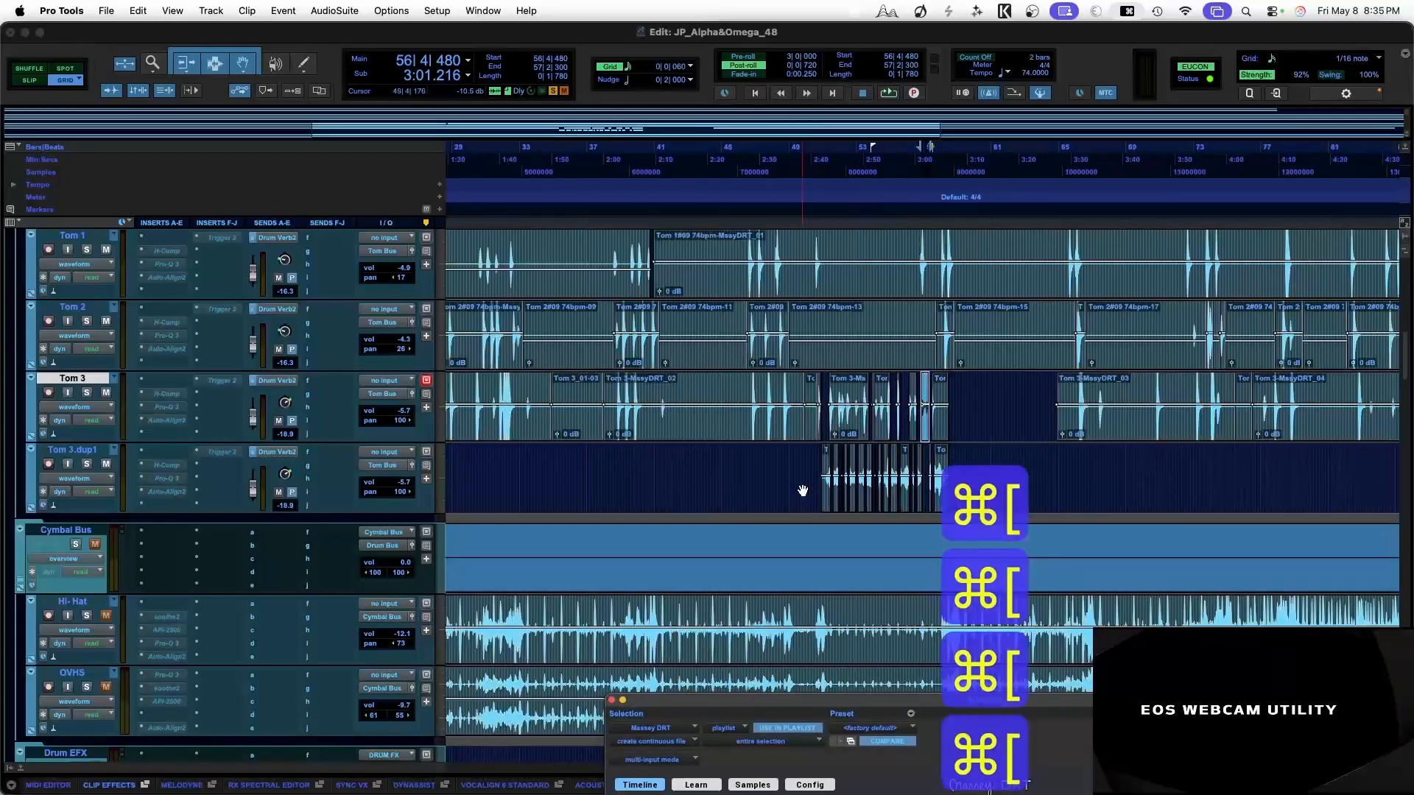
{"action": "scroll", "coordinate": [803, 490], "scroll_direction": "up", "scroll_amount": 3}
{"action": "scroll", "coordinate": [846, 508], "scroll_direction": "down", "scroll_amount": 2}
{"action": "left_click", "coordinate": [744, 531]}
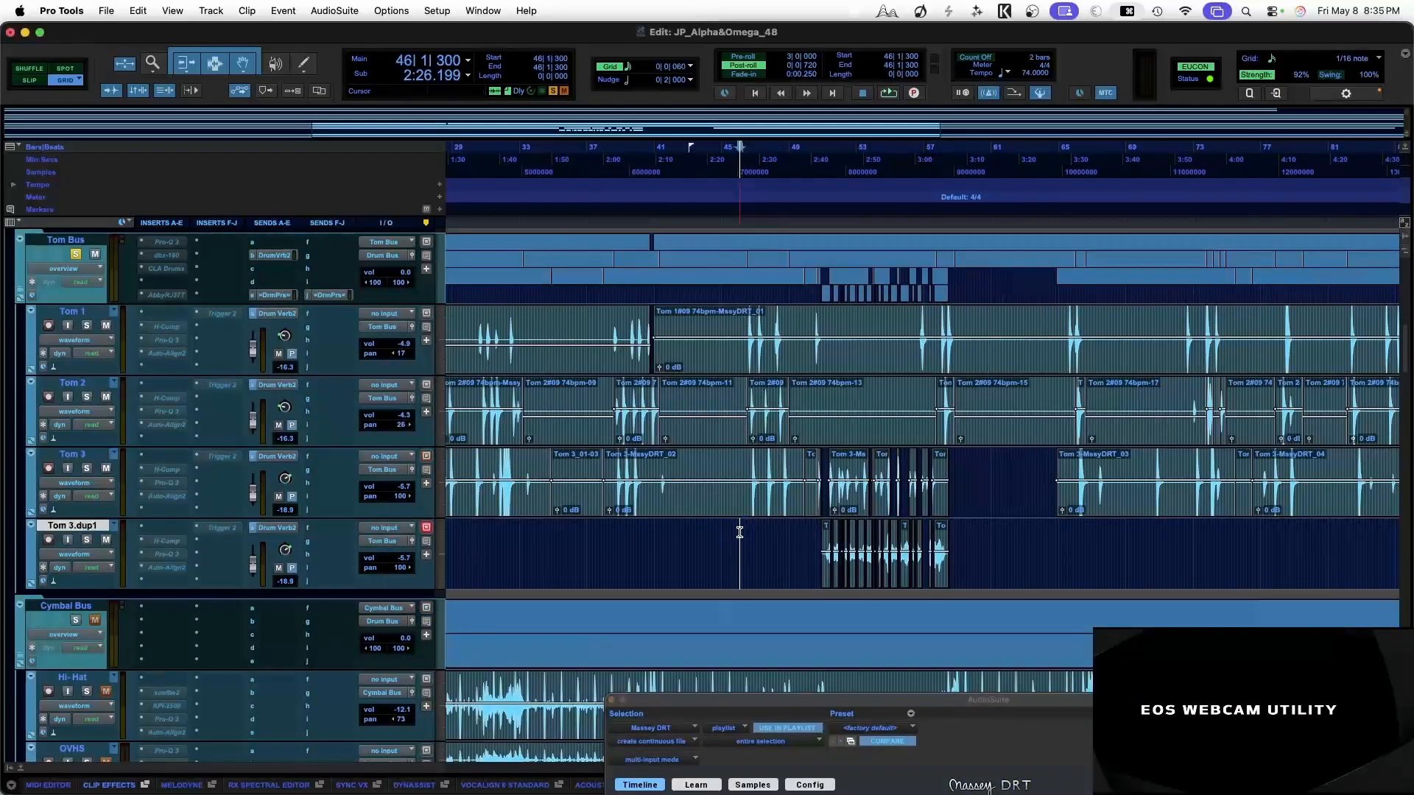
{"action": "key", "text": "space"}
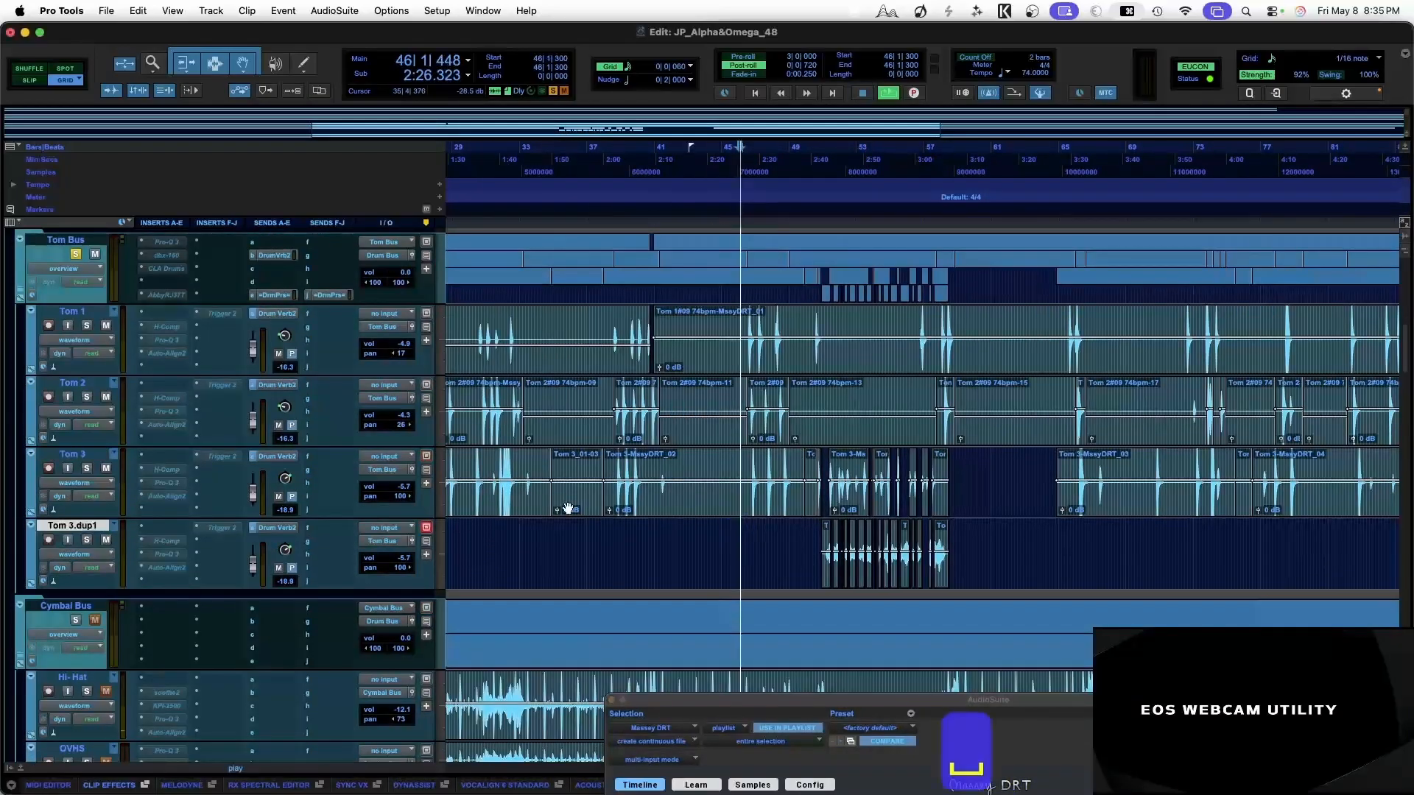
{"action": "left_click", "coordinate": [76, 253]}
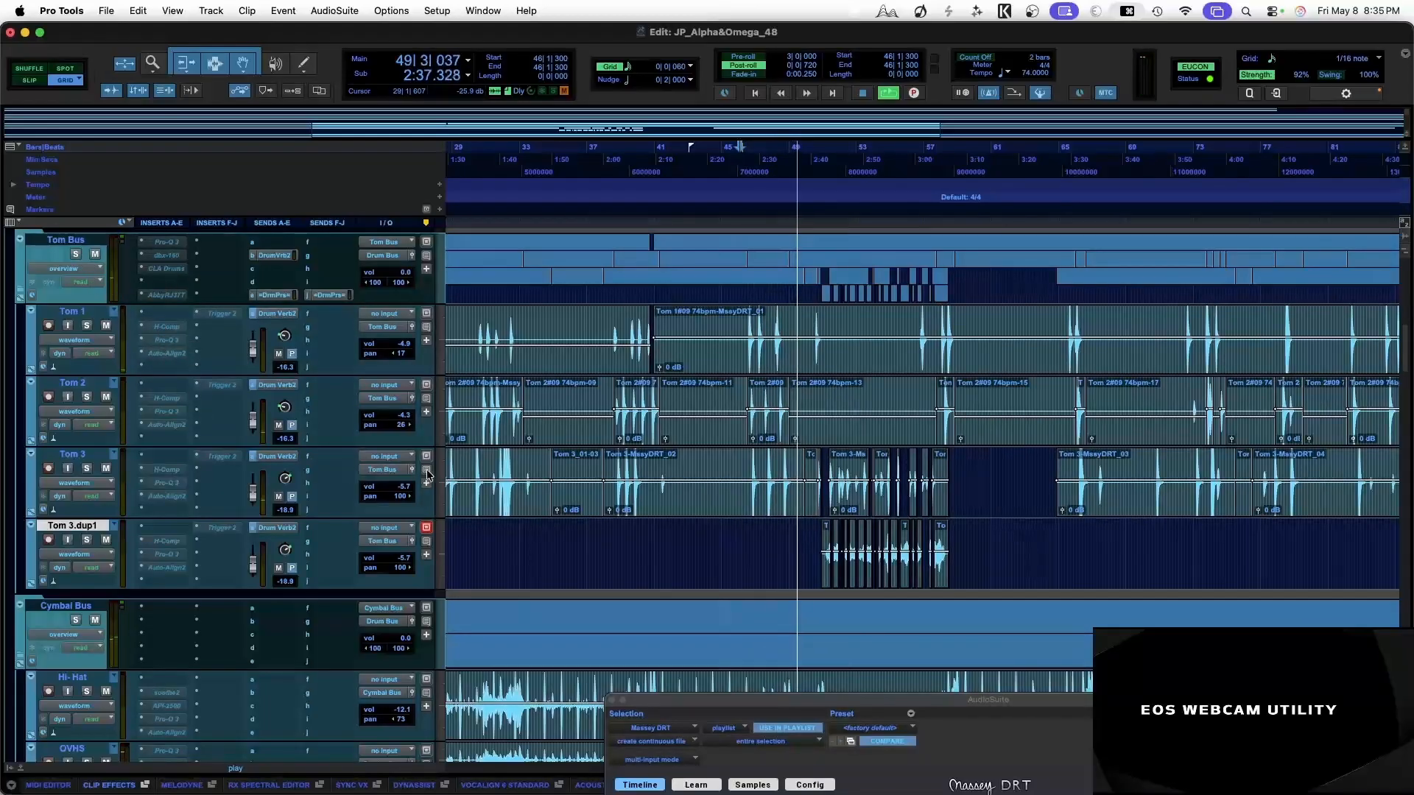
{"action": "scroll", "coordinate": [512, 532], "scroll_direction": "up", "scroll_amount": 10}
{"action": "scroll", "coordinate": [512, 531], "scroll_direction": "down", "scroll_amount": 10}
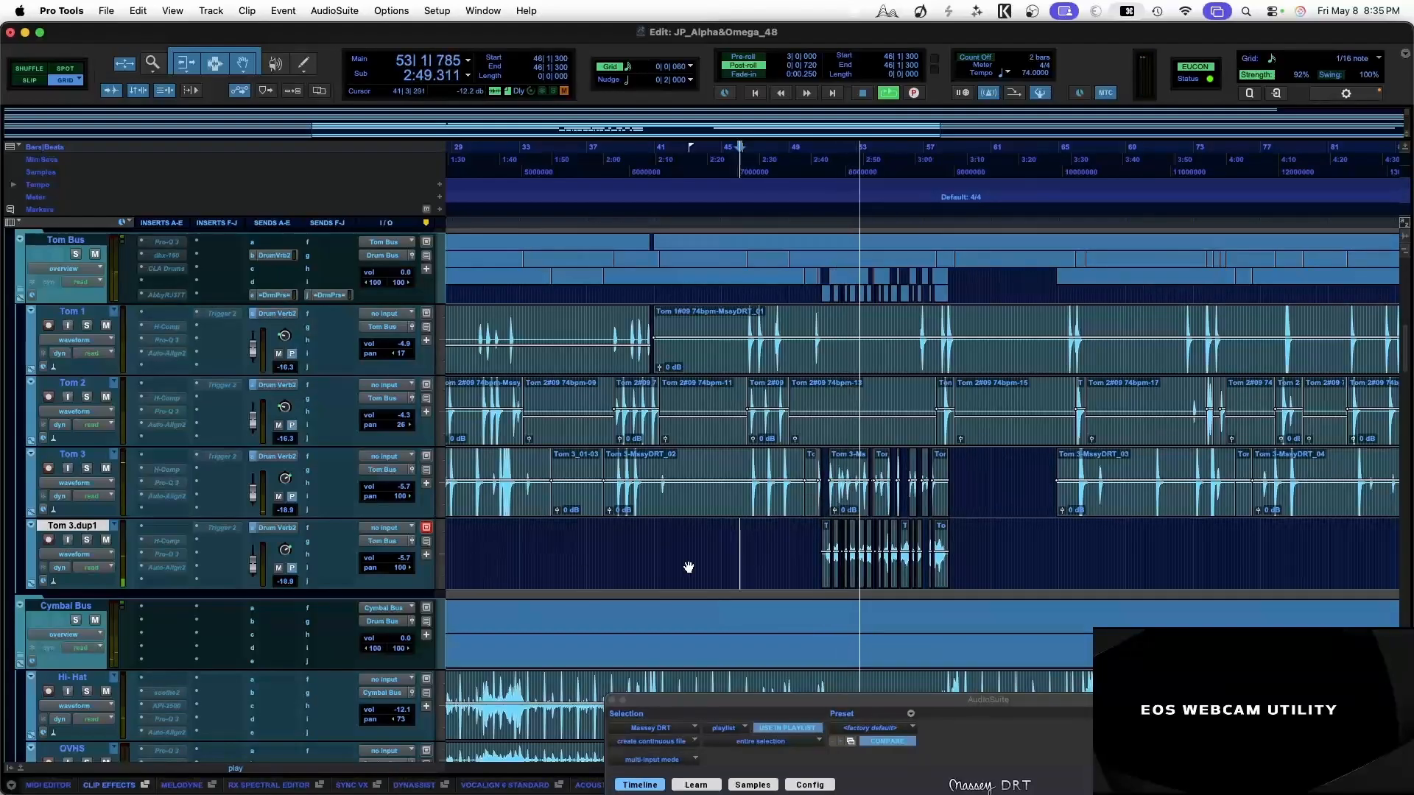
Apply batch fades with 10 ms crossfades and 200 ms fade-outs to all Tom 3.dup1 clips from 50|3|480 to 59|1|240
{"action": "left_click_drag", "start_coordinate": [958, 552], "coordinate": [816, 549]}
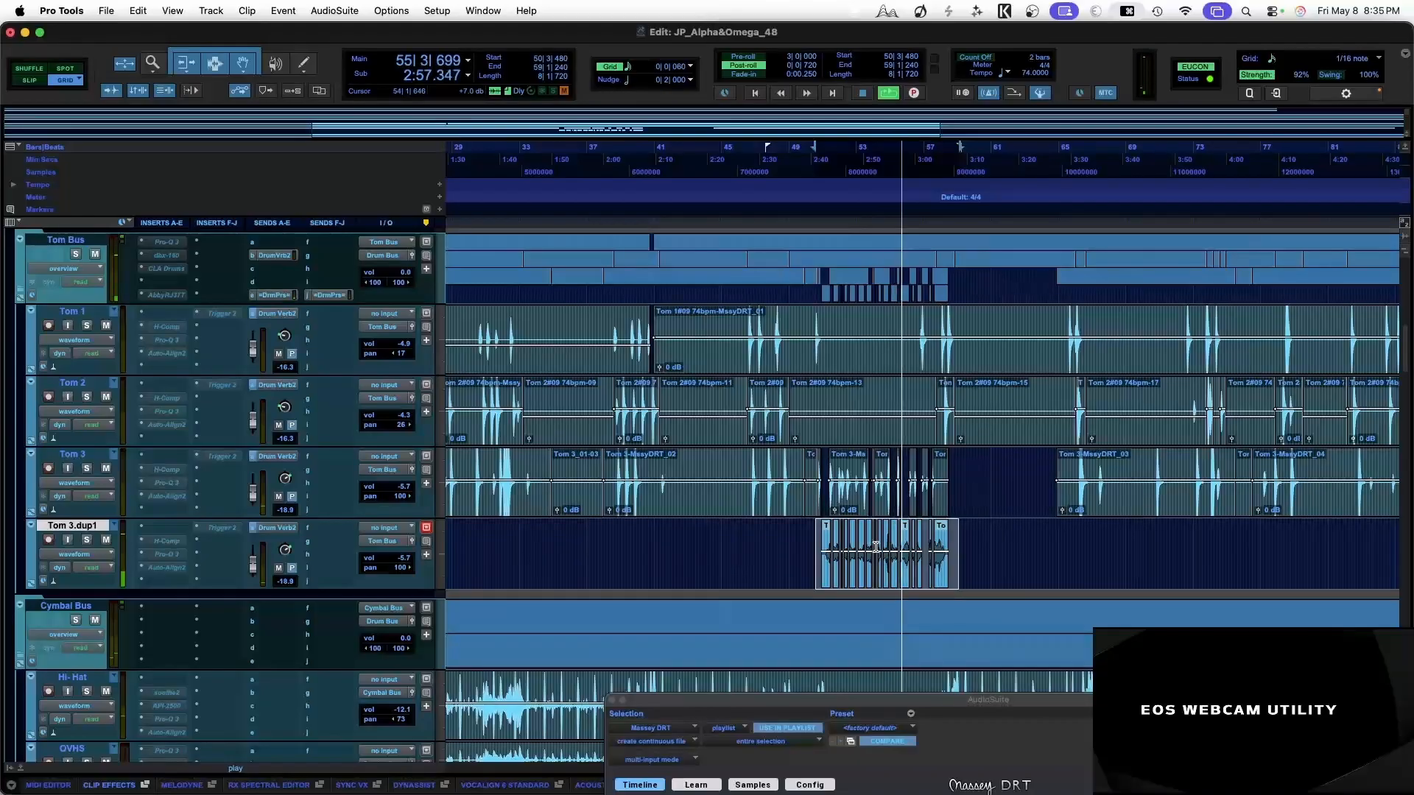
{"action": "key", "text": "super+f"}
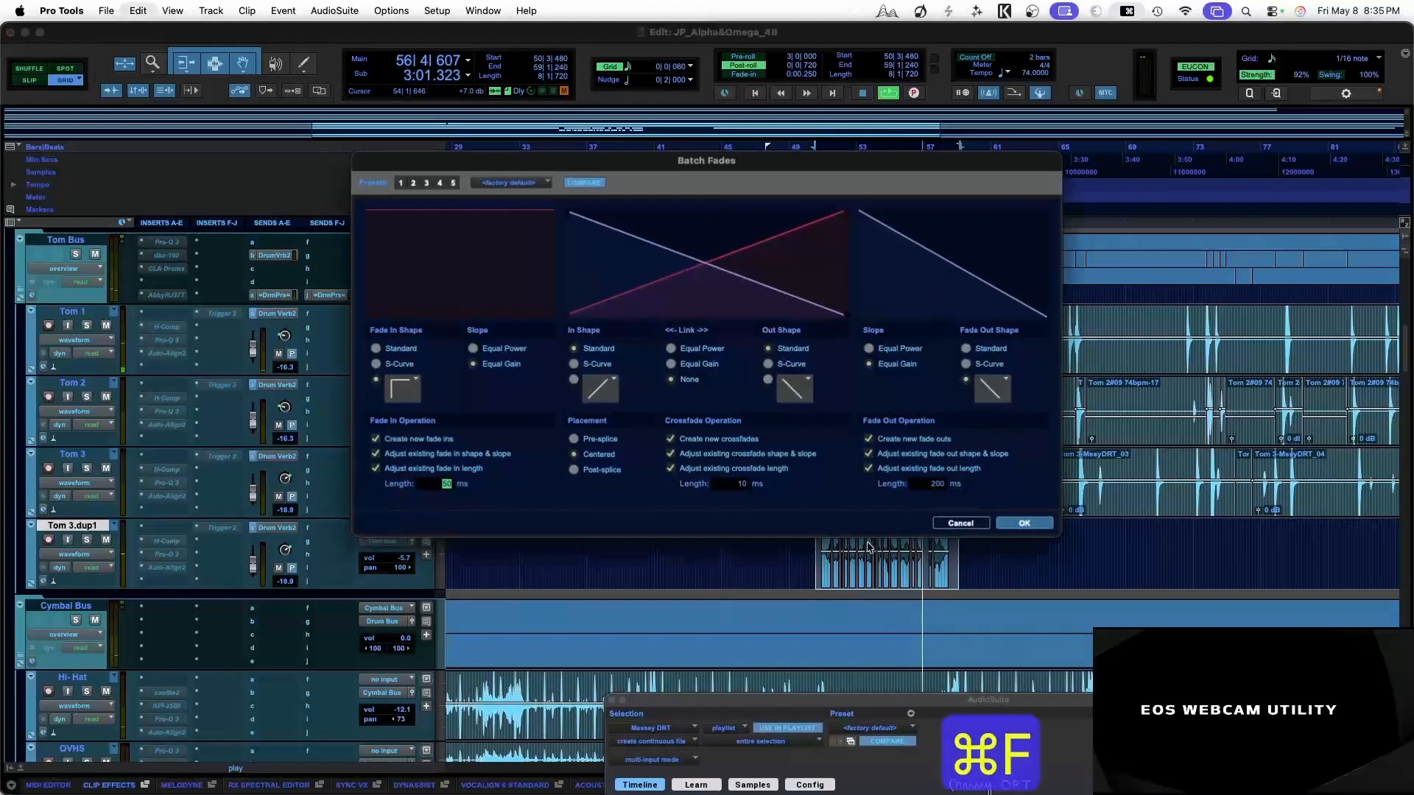
{"action": "left_click", "coordinate": [1024, 526]}
{"action": "left_click", "coordinate": [836, 346]}
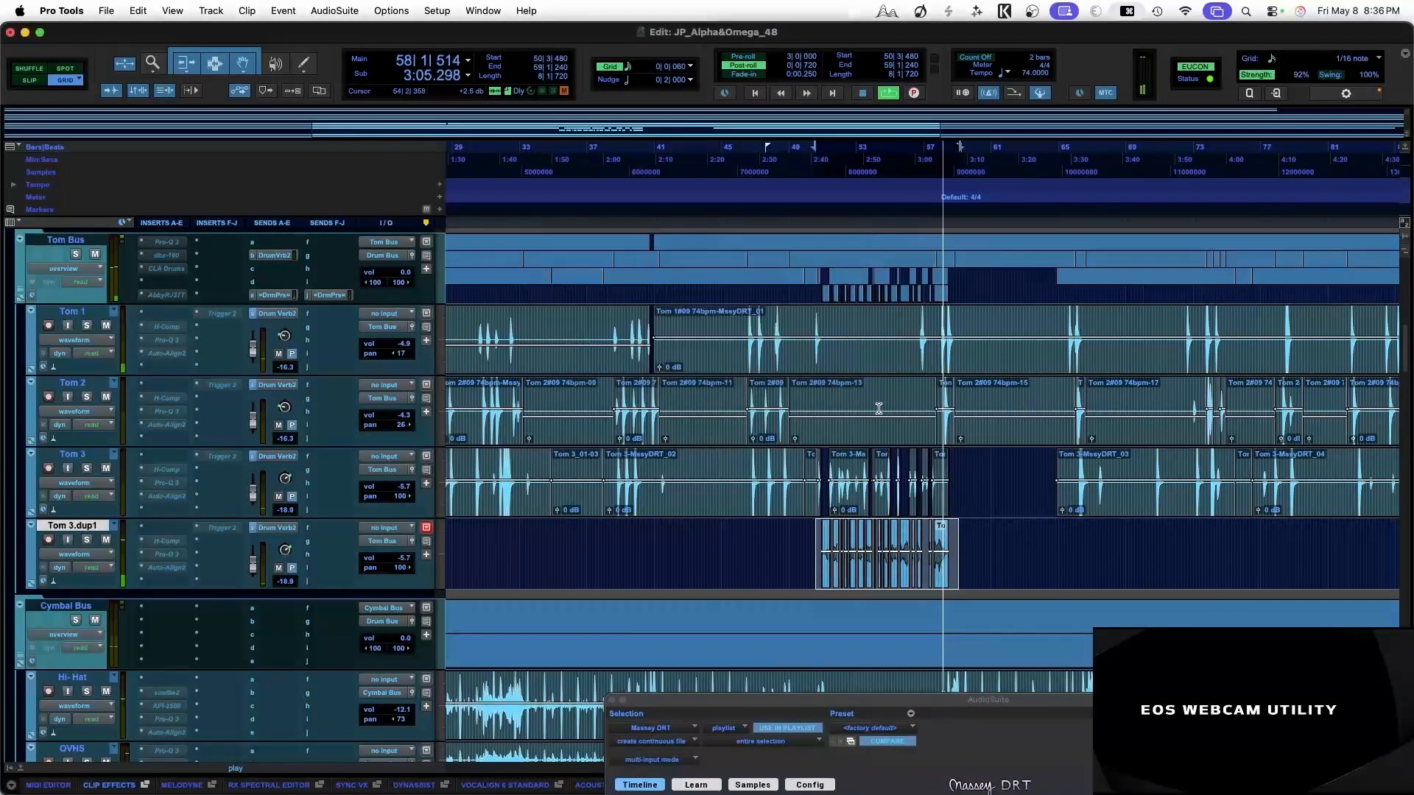
Listen to the replaced Tom 3 hits and the faded background clips from 50|3|480 through the end of the section
{"action": "key", "text": "space"}
{"action": "key", "text": "super+bracketright"}
{"action": "key", "text": "super+bracketright"}
{"action": "key", "text": "super+bracketright"}
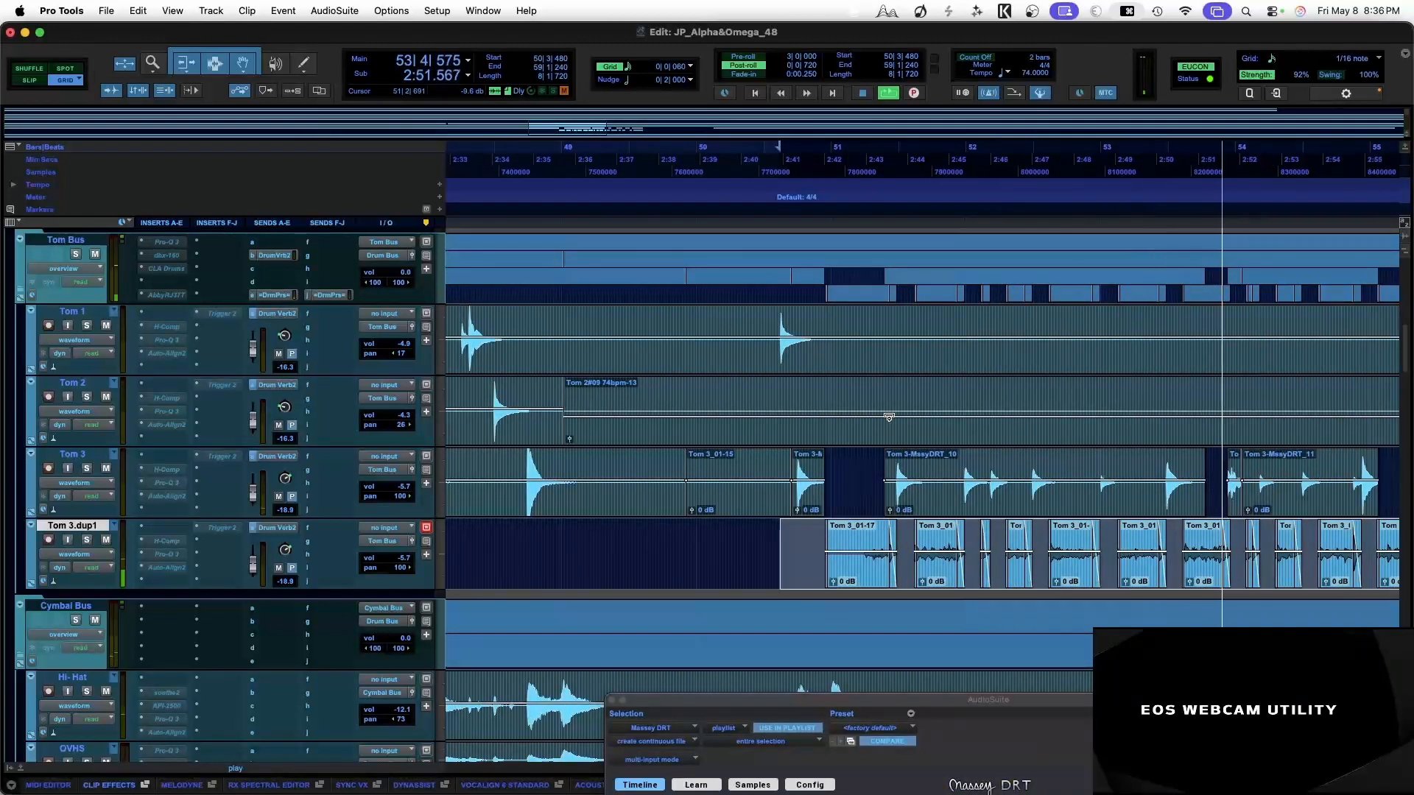
{"action": "scroll", "coordinate": [864, 552], "scroll_direction": "right", "scroll_amount": 2}
{"action": "scroll", "coordinate": [865, 552], "scroll_direction": "right", "scroll_amount": 2}
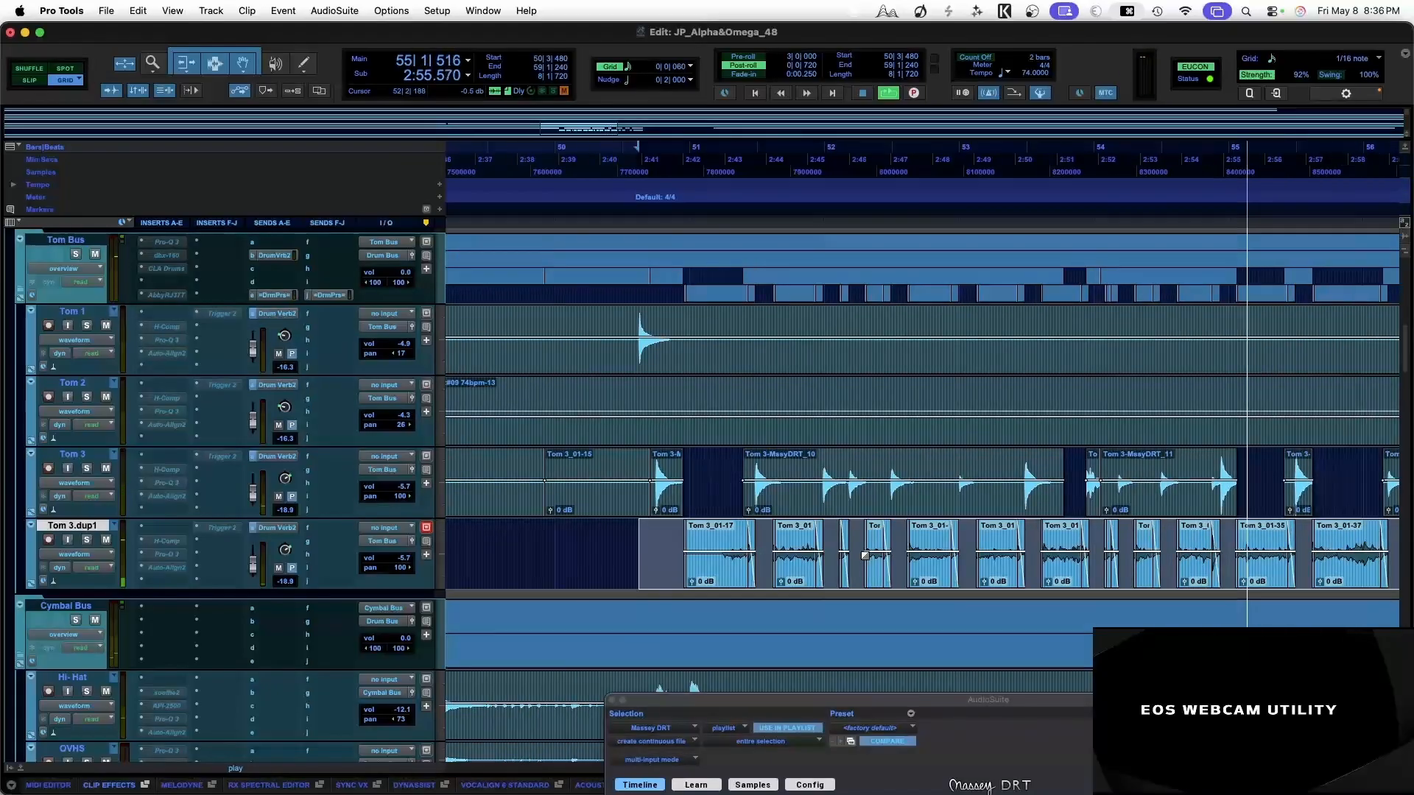
{"action": "scroll", "coordinate": [864, 552], "scroll_direction": "up", "scroll_amount": 2}
{"action": "scroll", "coordinate": [864, 552], "scroll_direction": "right", "scroll_amount": 4}
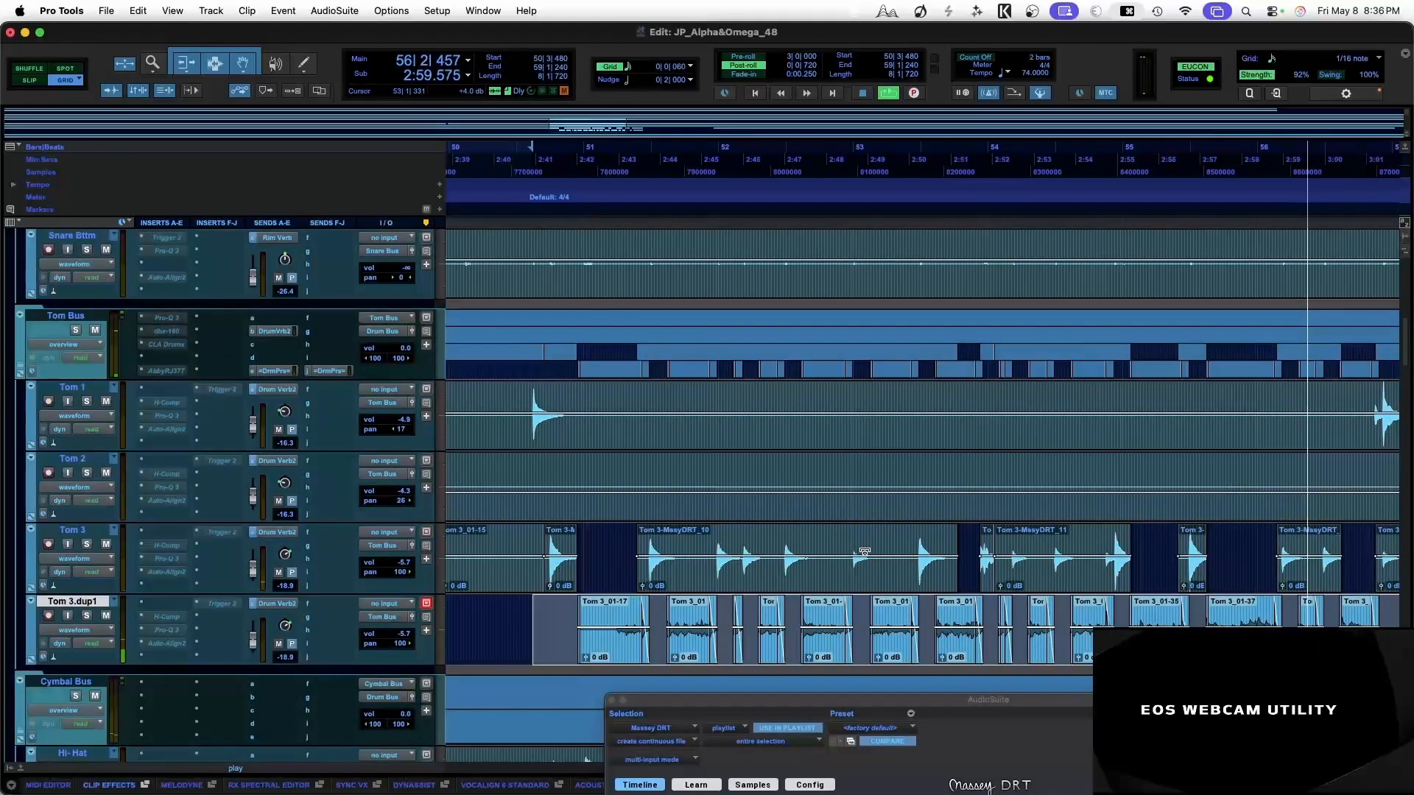
{"action": "scroll", "coordinate": [865, 552], "scroll_direction": "right", "scroll_amount": 7}
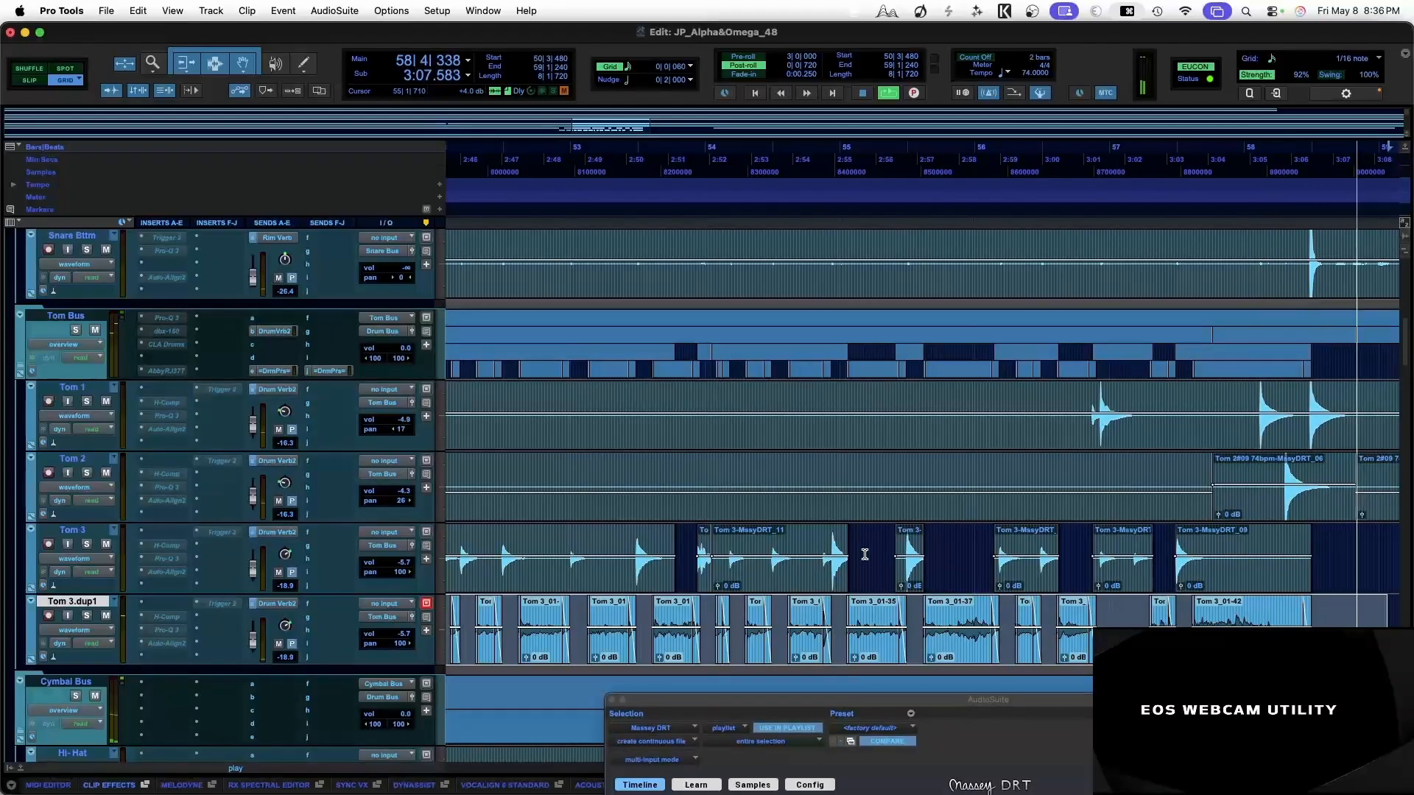
{"action": "scroll", "coordinate": [922, 571], "scroll_direction": "right", "scroll_amount": 8}
{"action": "scroll", "coordinate": [923, 571], "scroll_direction": "right", "scroll_amount": 4}
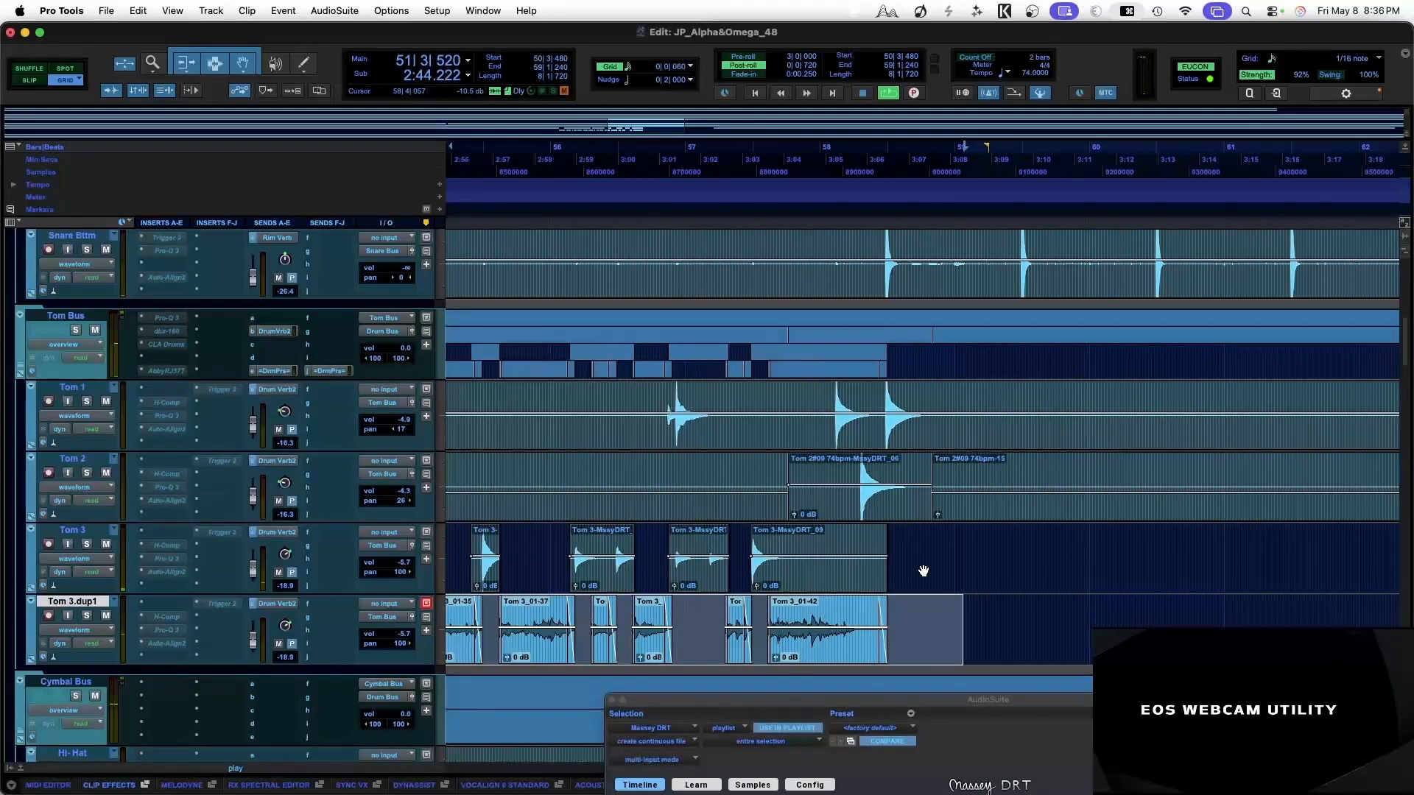
{"action": "scroll", "coordinate": [922, 571], "scroll_direction": "right", "scroll_amount": 2}
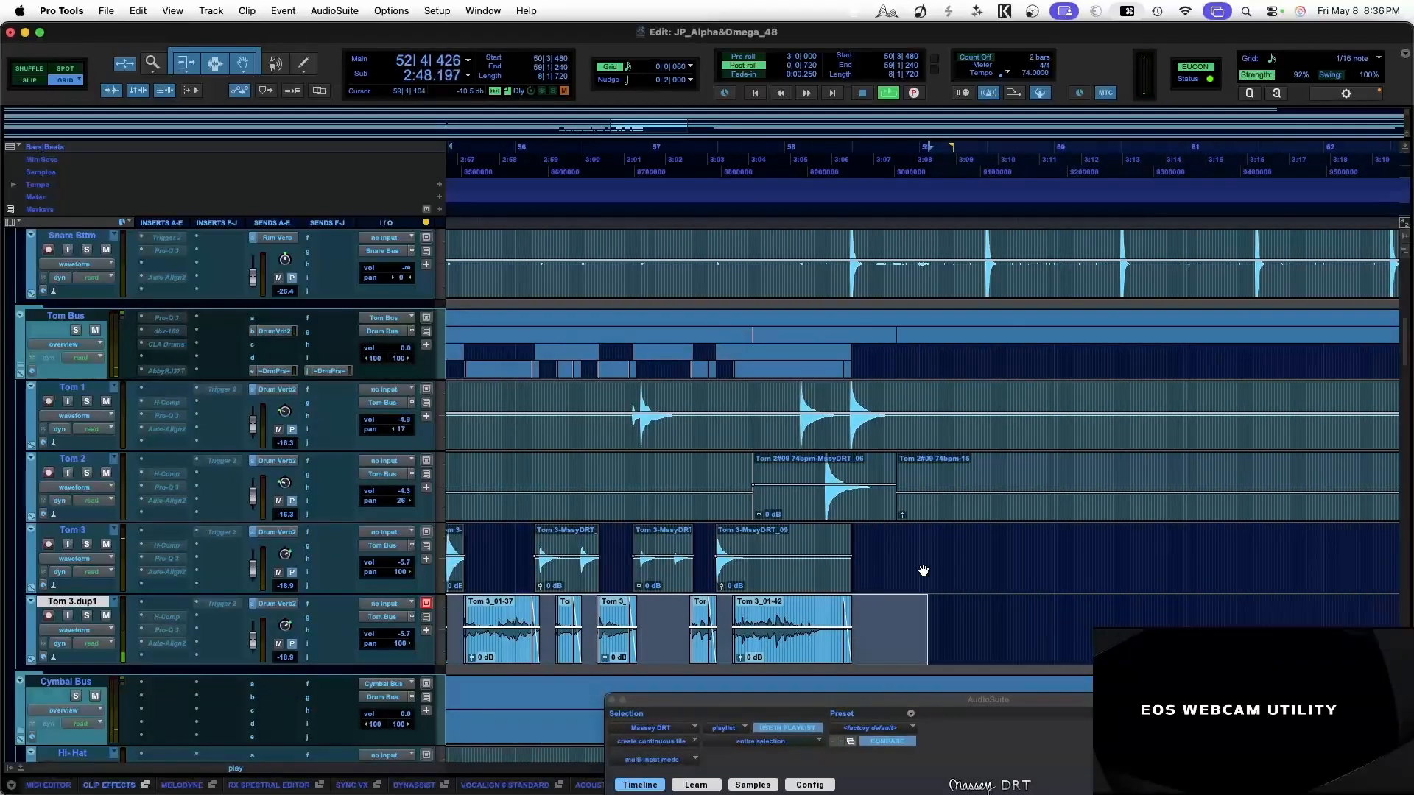
{"action": "scroll", "coordinate": [922, 571], "scroll_direction": "left", "scroll_amount": 4}
{"action": "key", "text": "space"}
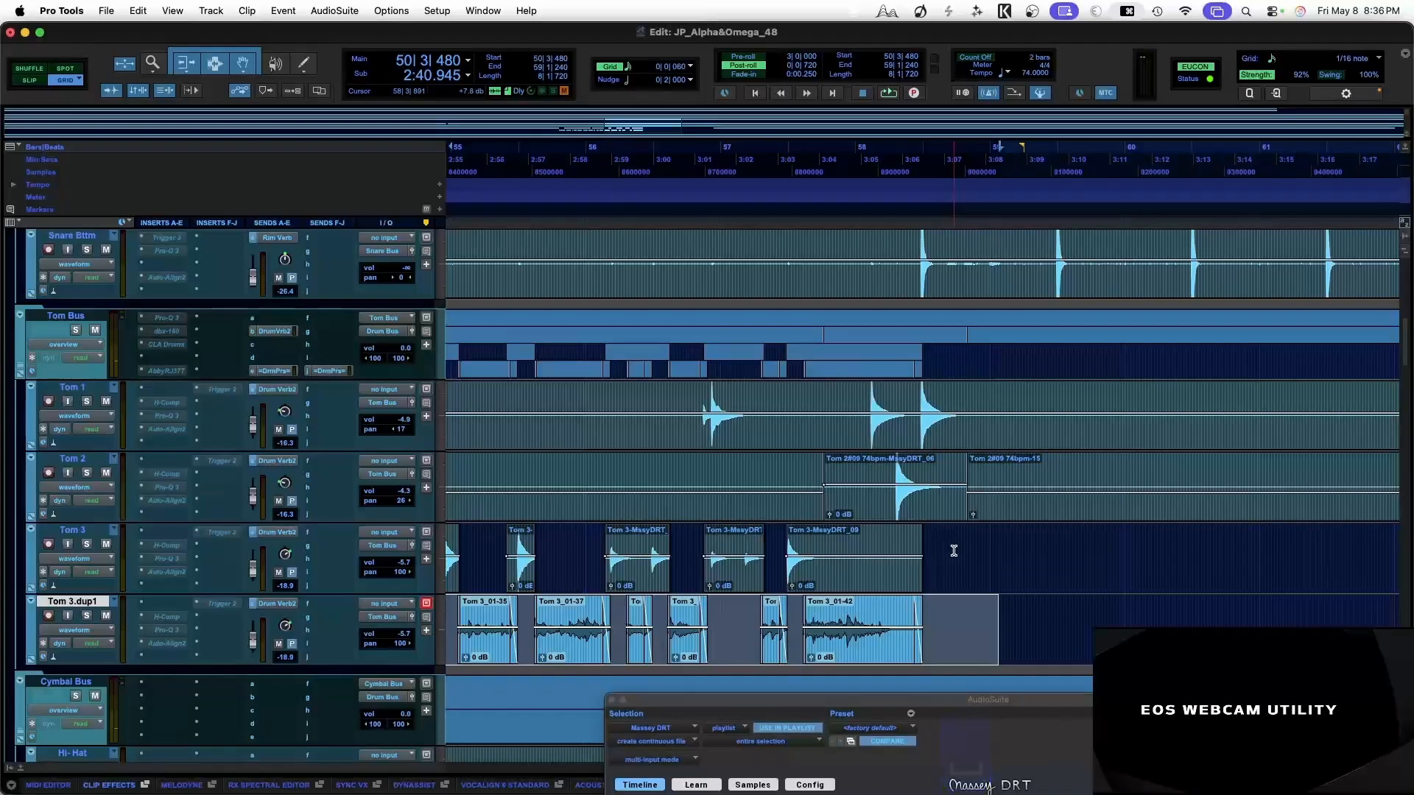
{"action": "key", "text": "super+bracketleft"}
{"action": "key", "text": "super+bracketleft"}
{"action": "key", "text": "super+bracketleft"}
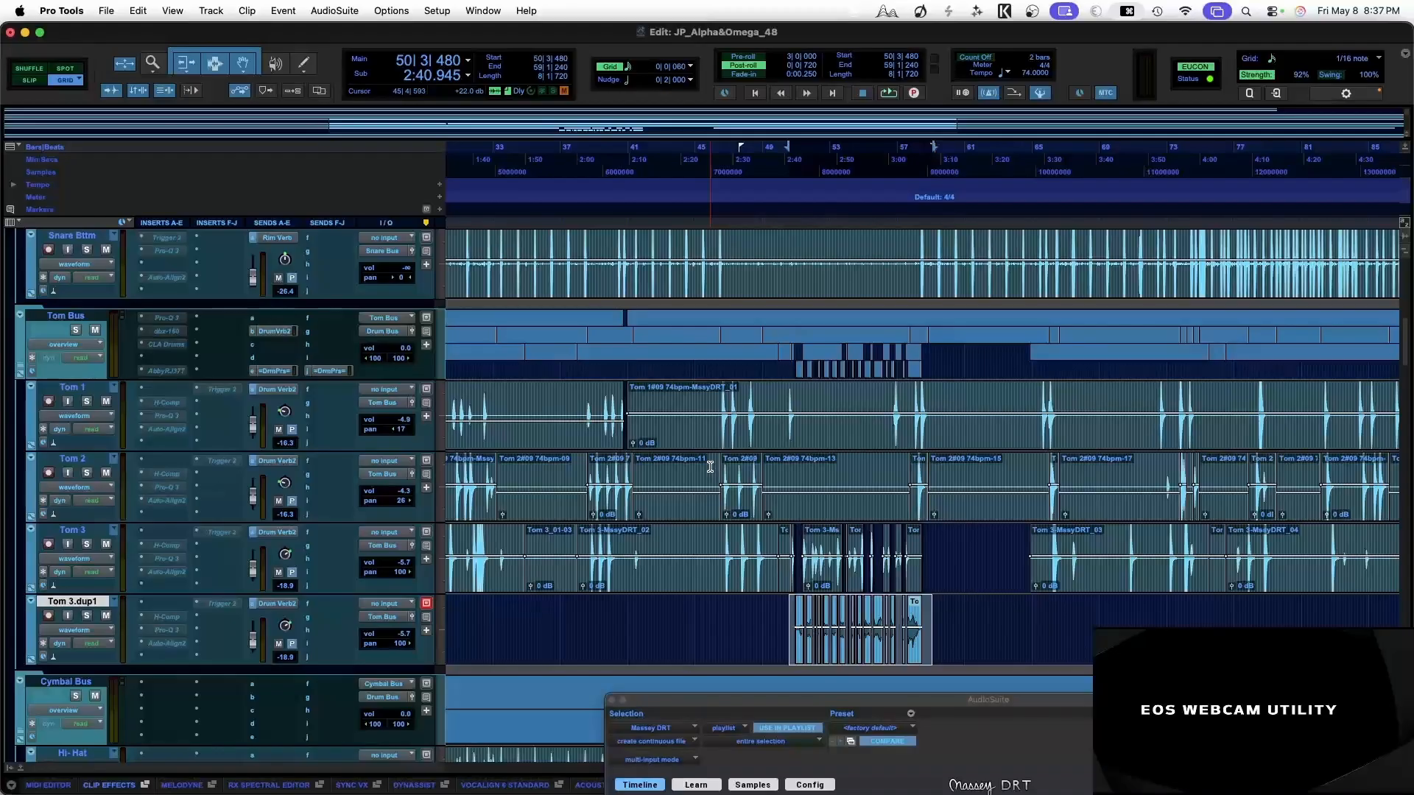
{"action": "key", "text": "ctrl+Up"}
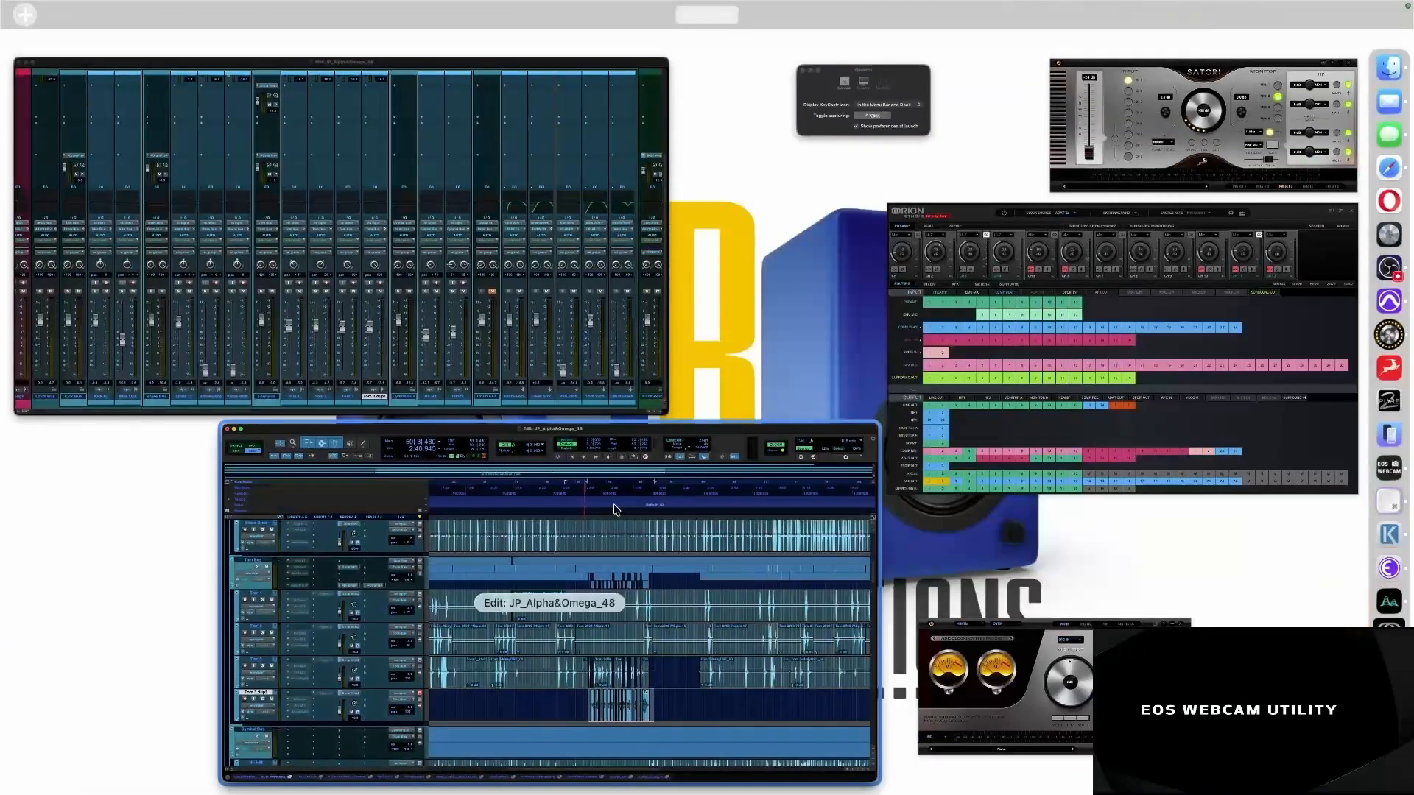
{"action": "left_click", "coordinate": [553, 600]}
Select both Tom 1 clips from 1|1|000 to 127|1|000, bring the DRT window into view, and analyze the selection
{"action": "left_click_drag", "start_coordinate": [856, 700], "coordinate": [834, 665]}
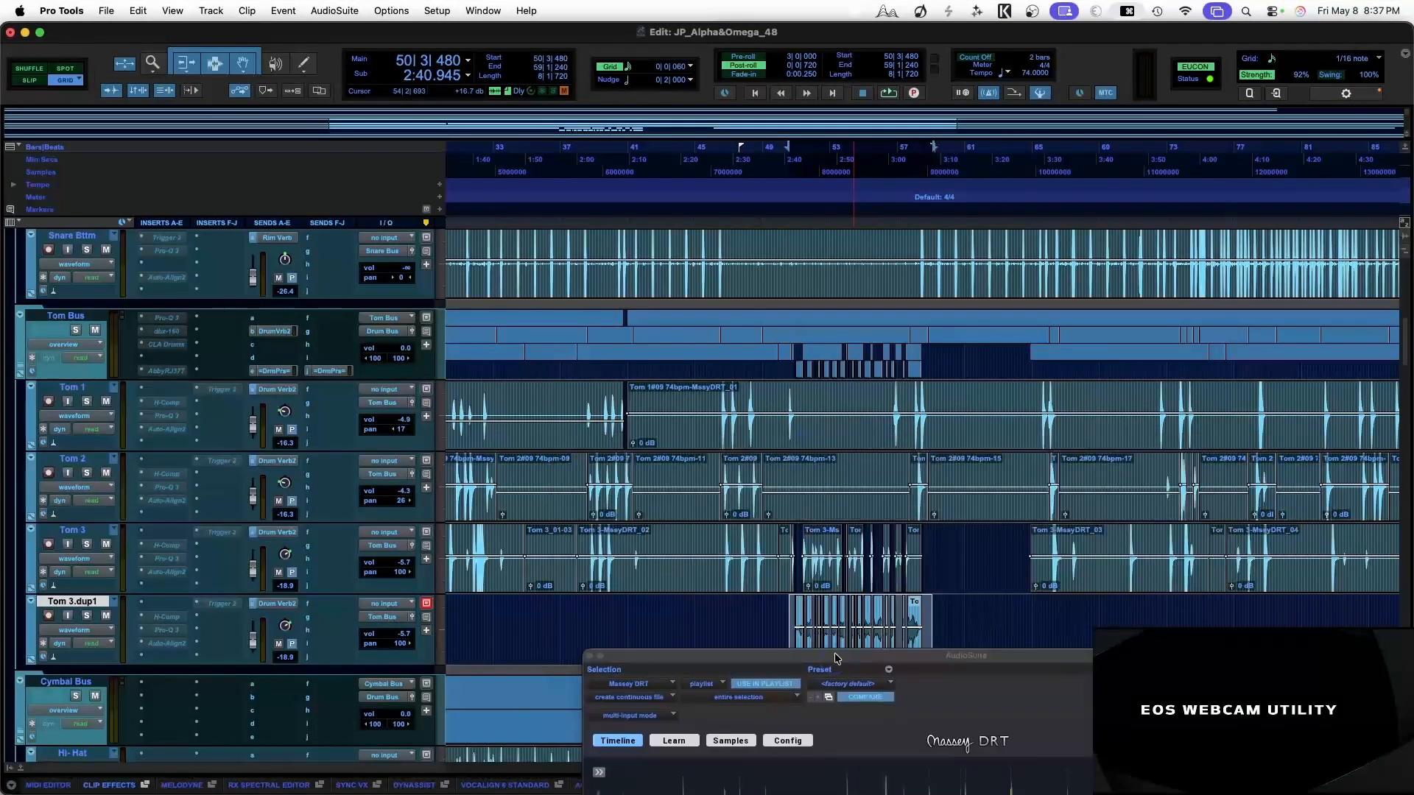
{"action": "key", "text": "super+bracketleft"}
{"action": "key", "text": "super+bracketleft"}
{"action": "left_click", "coordinate": [736, 435]}
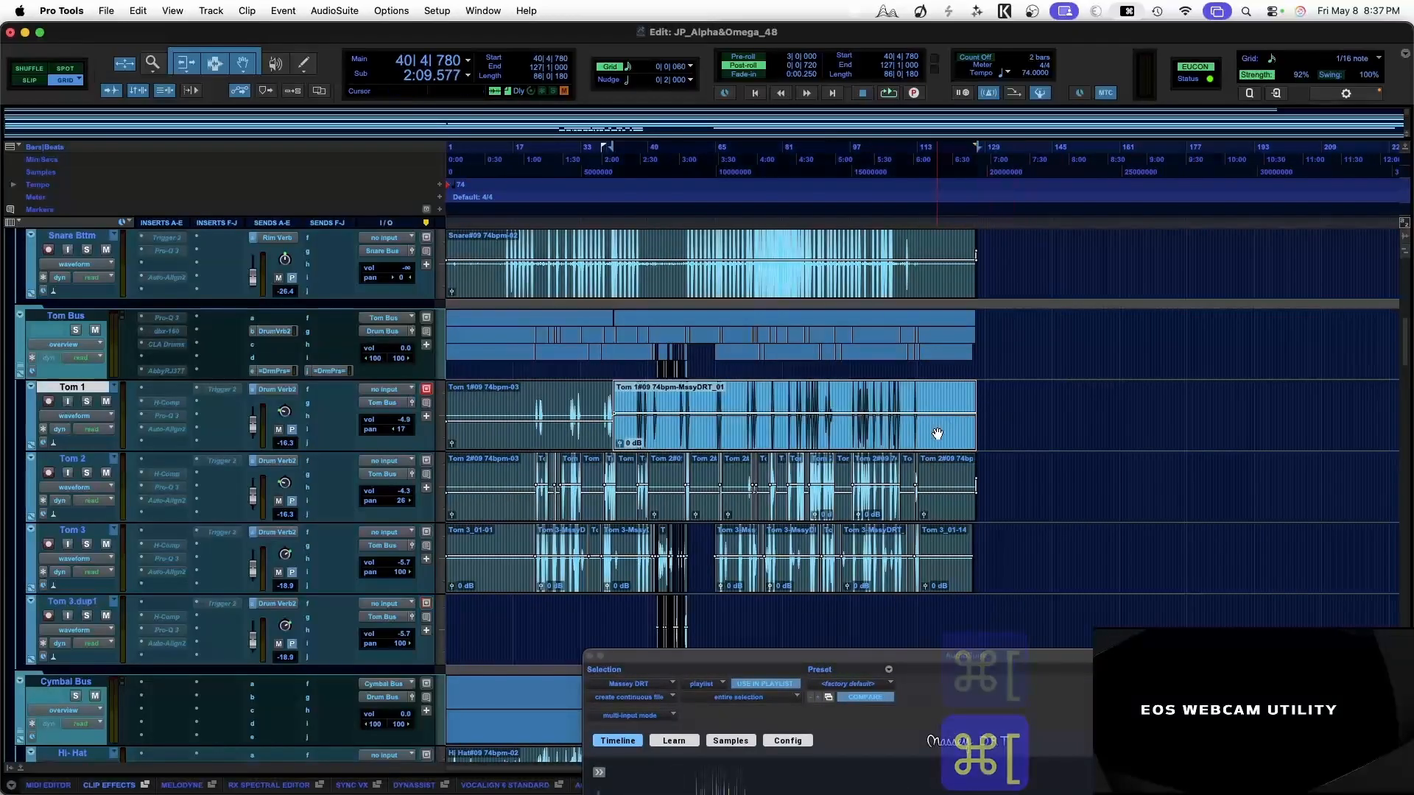
{"action": "left_click", "coordinate": [486, 438], "text": "shift"}
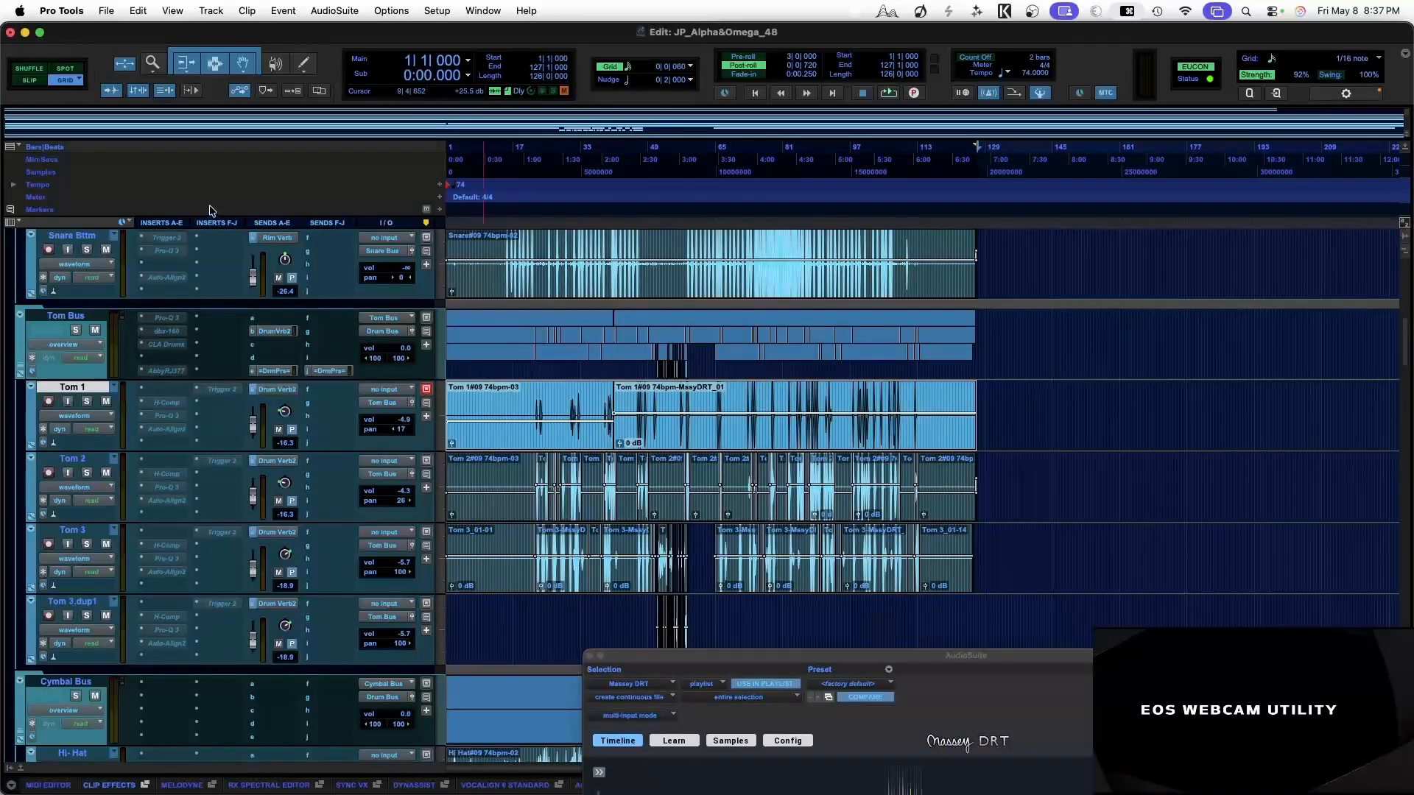
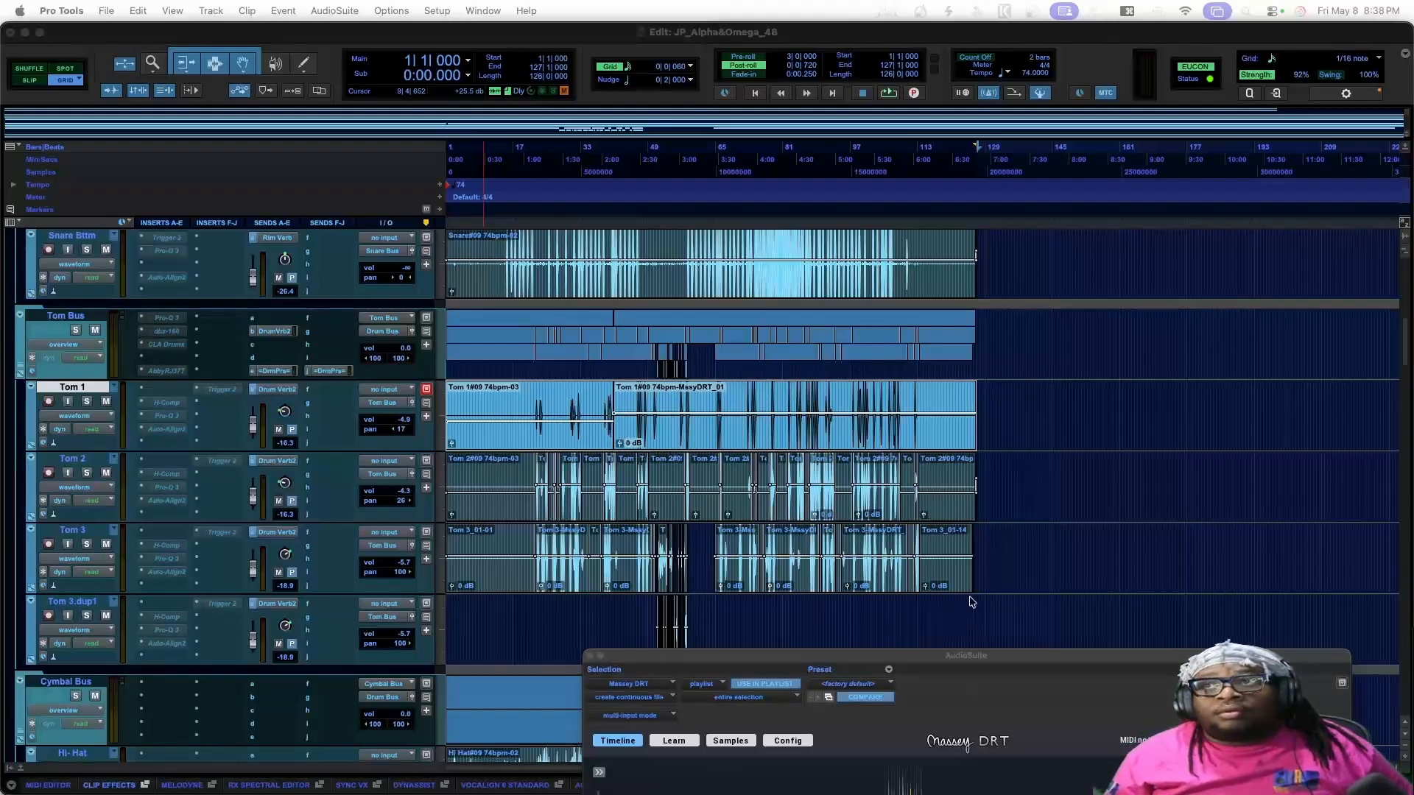
{"action": "left_click_drag", "start_coordinate": [788, 651], "coordinate": [405, 400]}
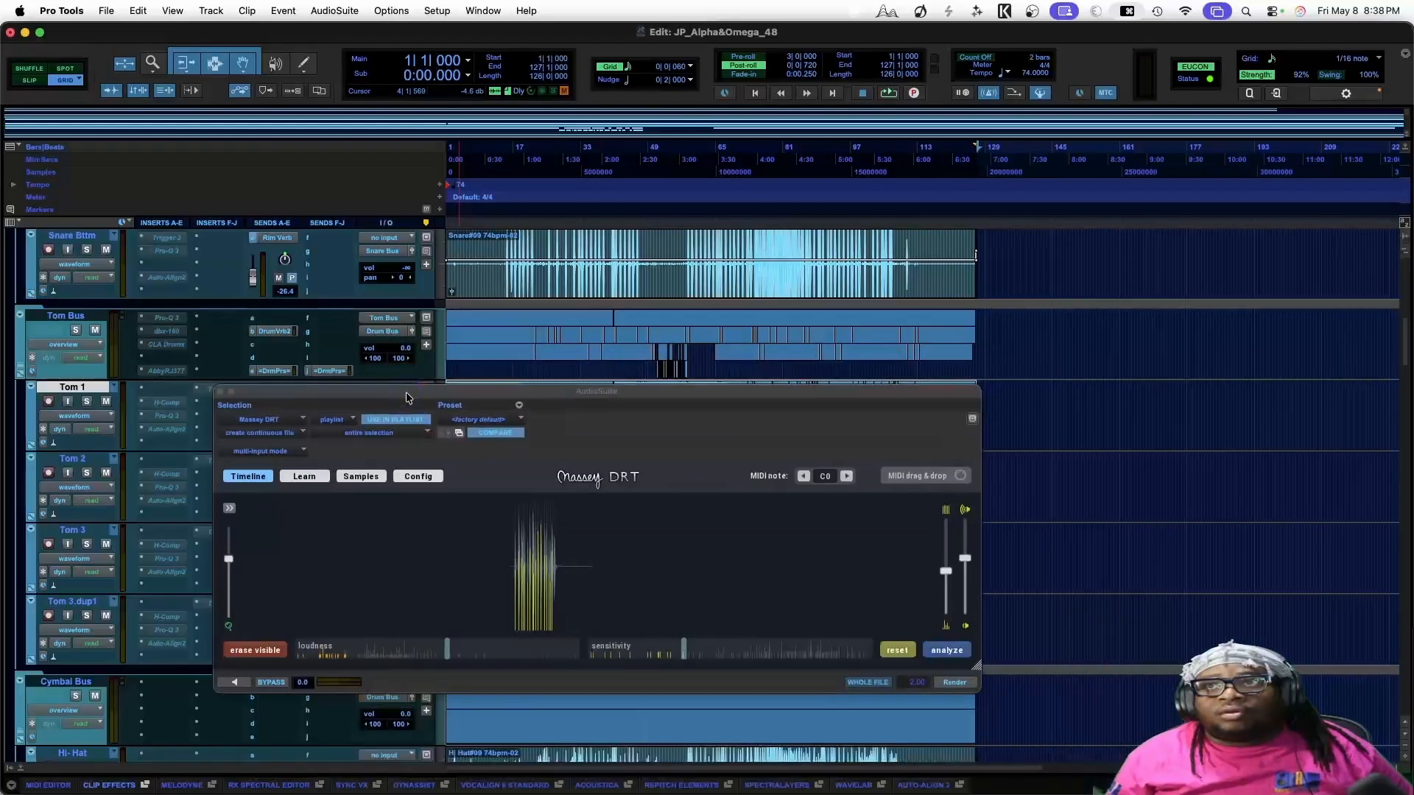
{"action": "left_click", "coordinate": [944, 650]}
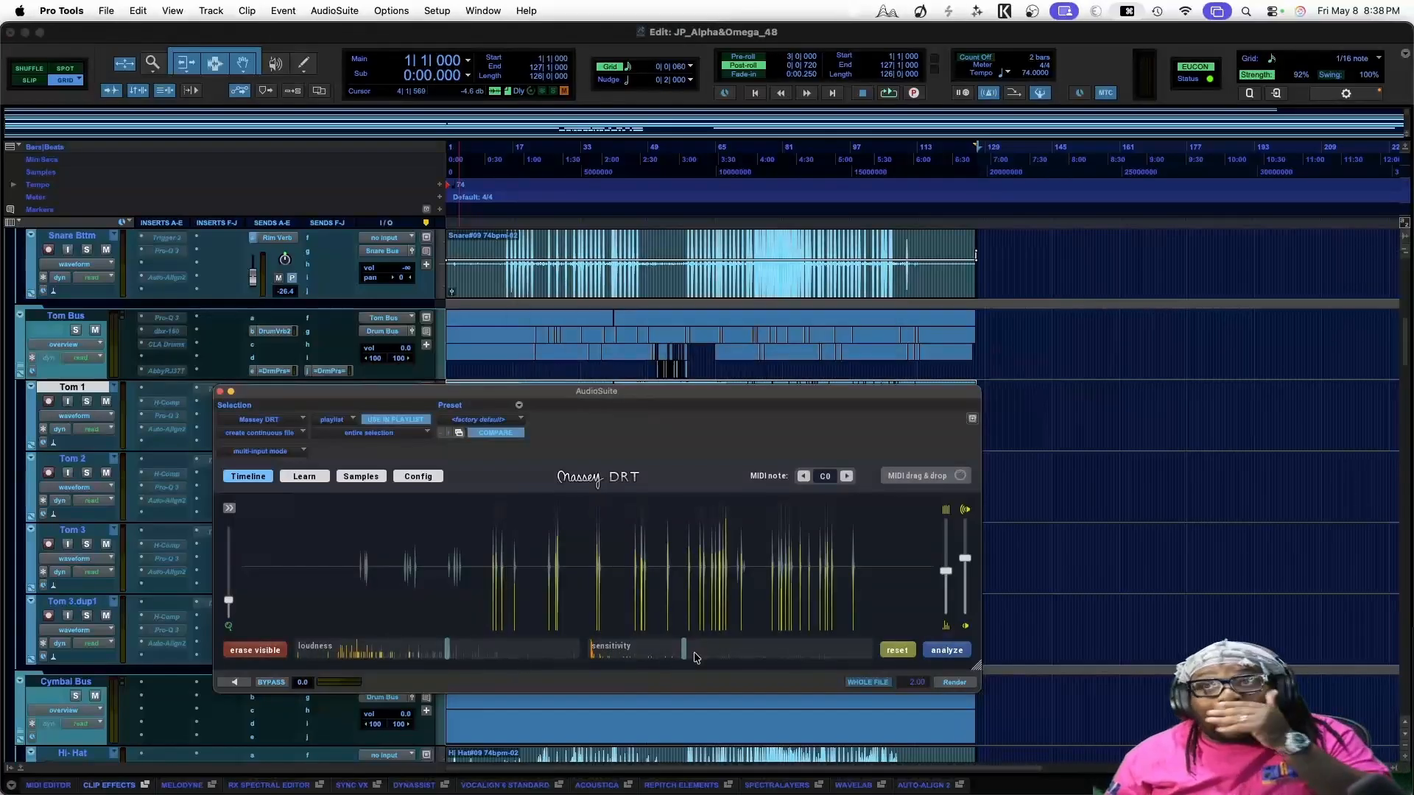
Raise the sensitivity and loudness thresholds for Tom 1 in Massey DRT and remove the loaded HARD_COLLECTORS_TOM 4_1SHOT.1.wav sample
{"action": "left_click_drag", "start_coordinate": [685, 649], "coordinate": [800, 650]}
{"action": "left_click_drag", "start_coordinate": [447, 648], "coordinate": [550, 653]}
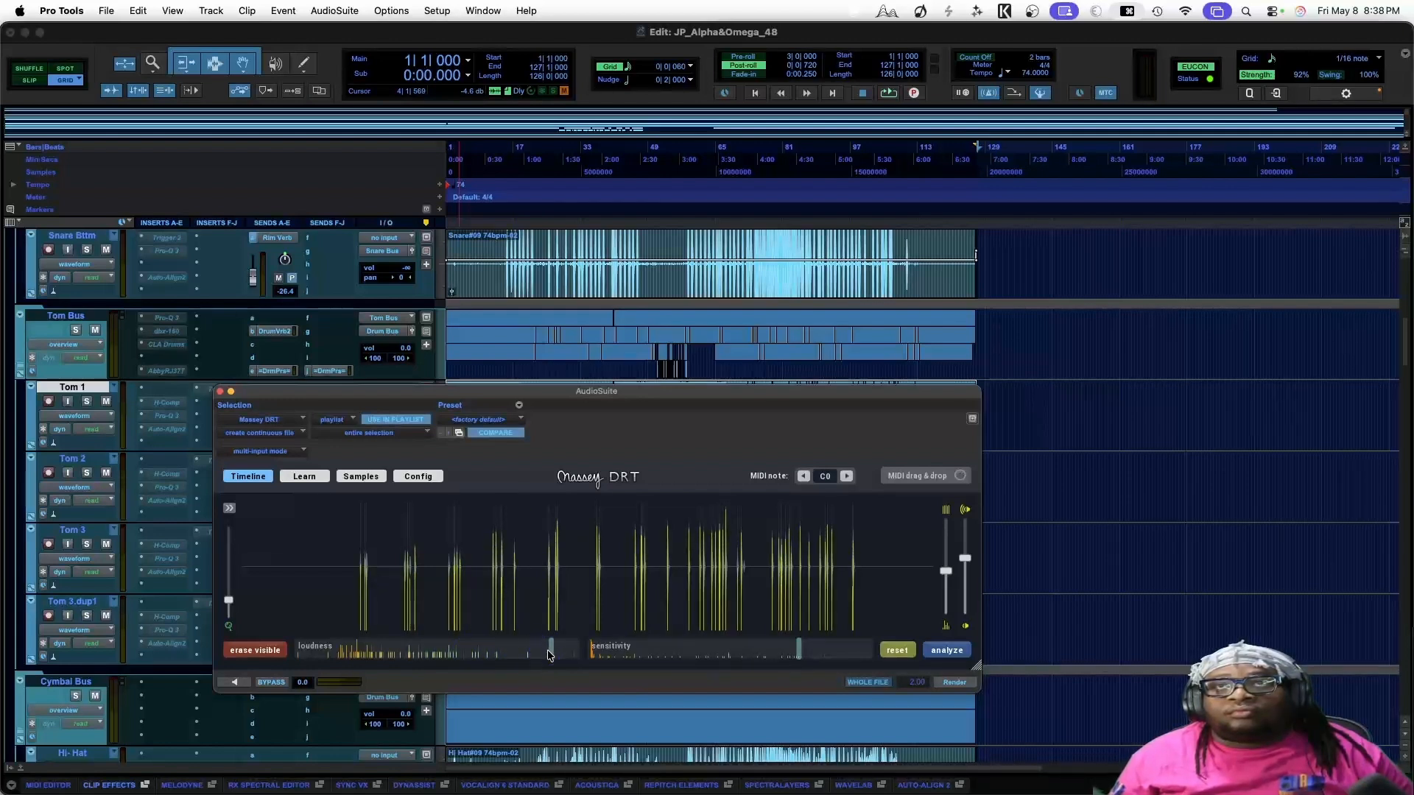
{"action": "left_click", "coordinate": [346, 477]}
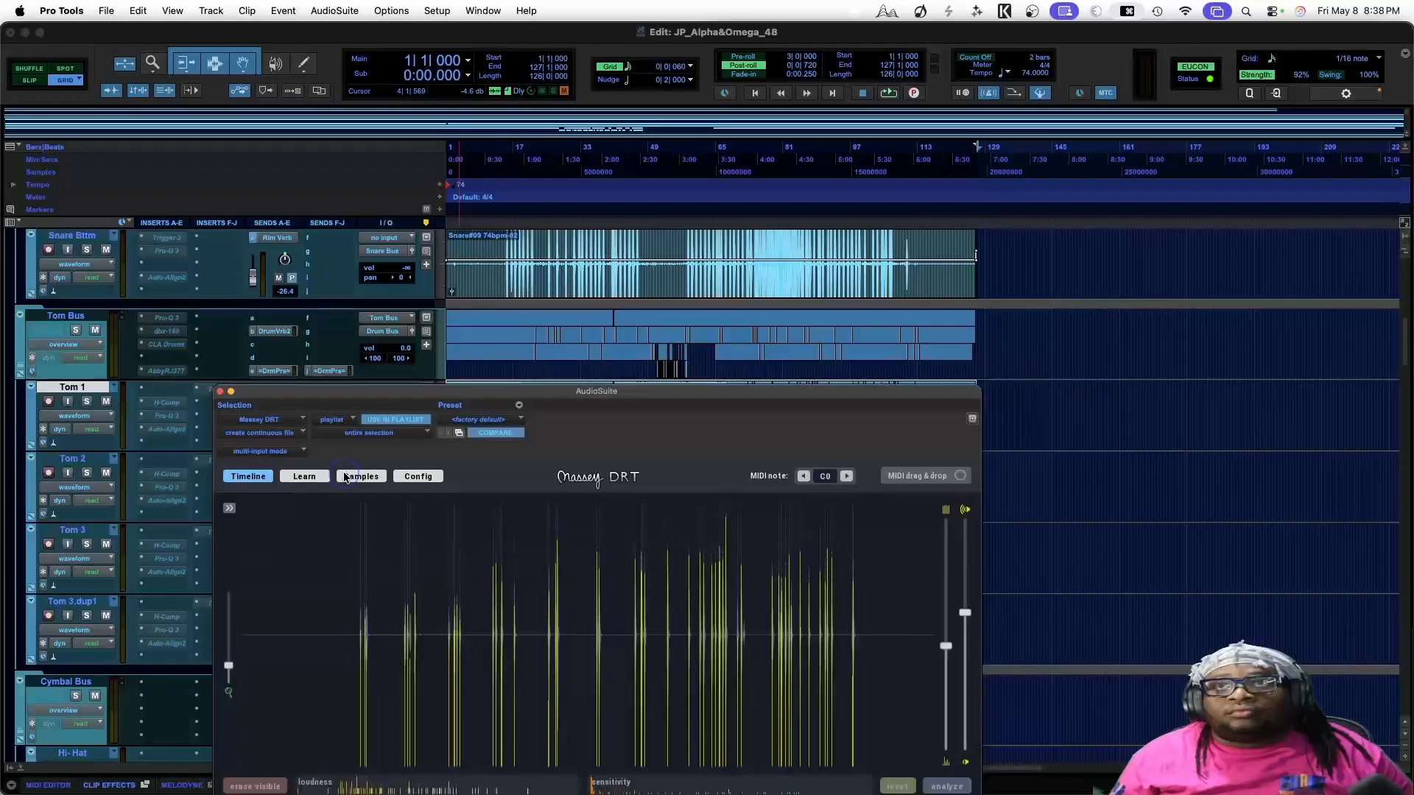
{"action": "left_click", "coordinate": [287, 531]}
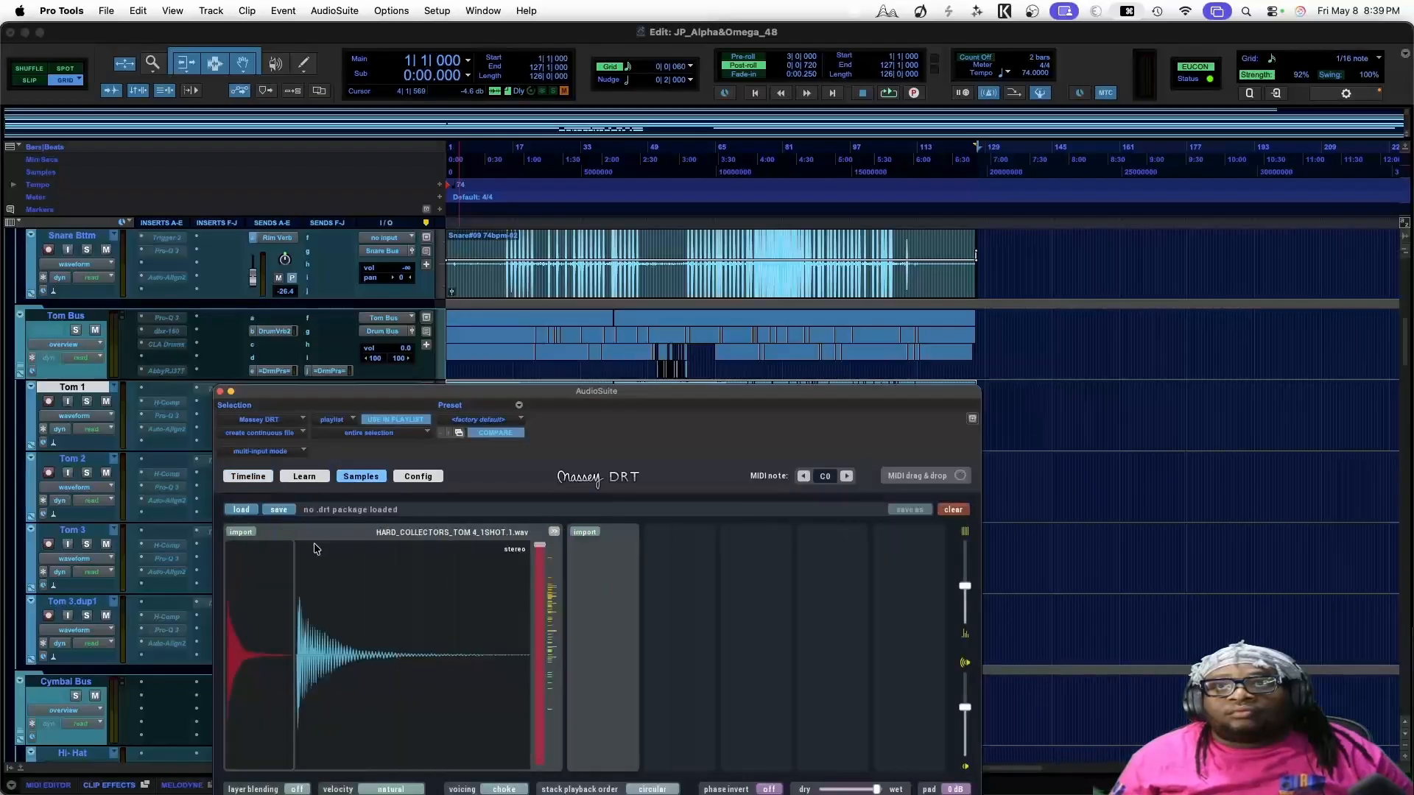
{"action": "left_click", "coordinate": [239, 533]}
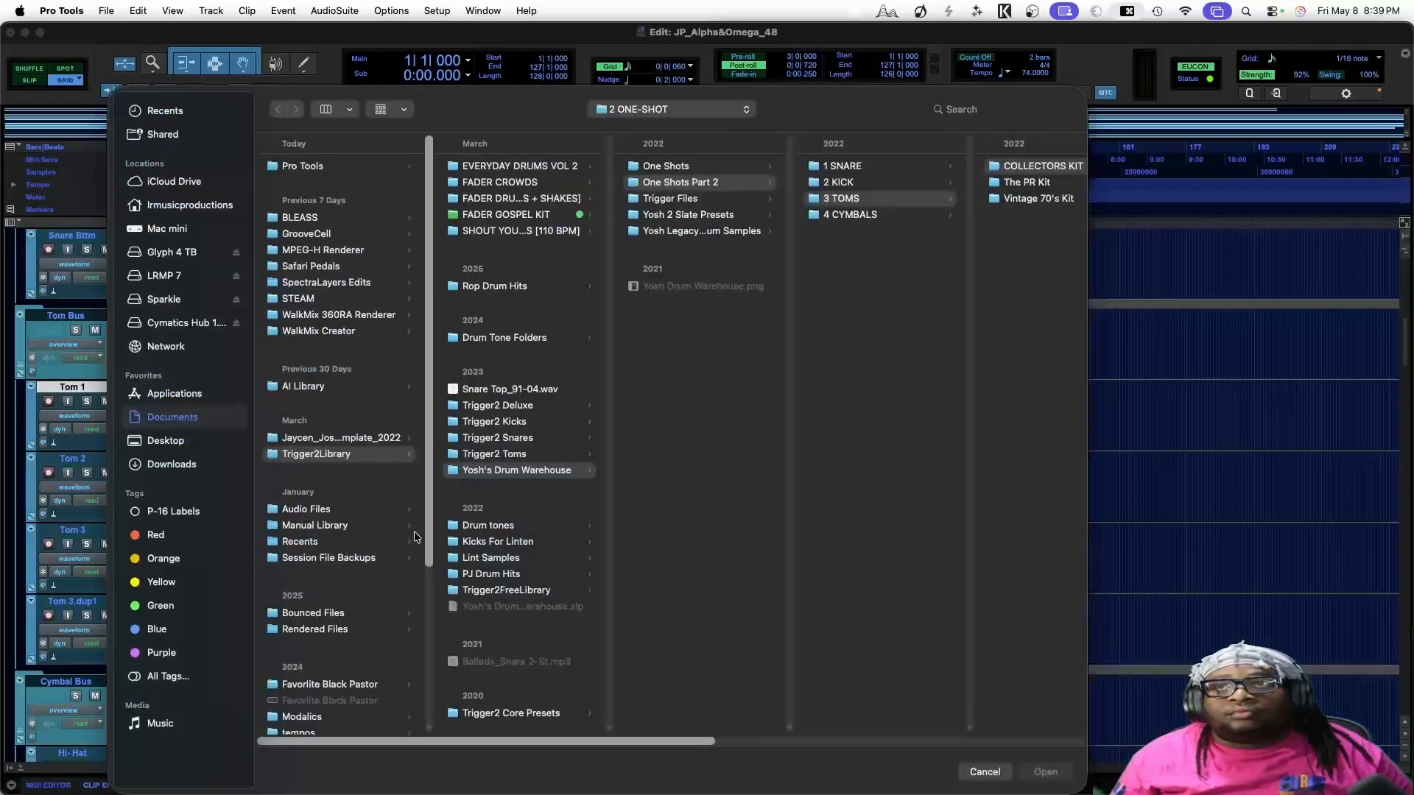
{"action": "left_click", "coordinate": [971, 769]}
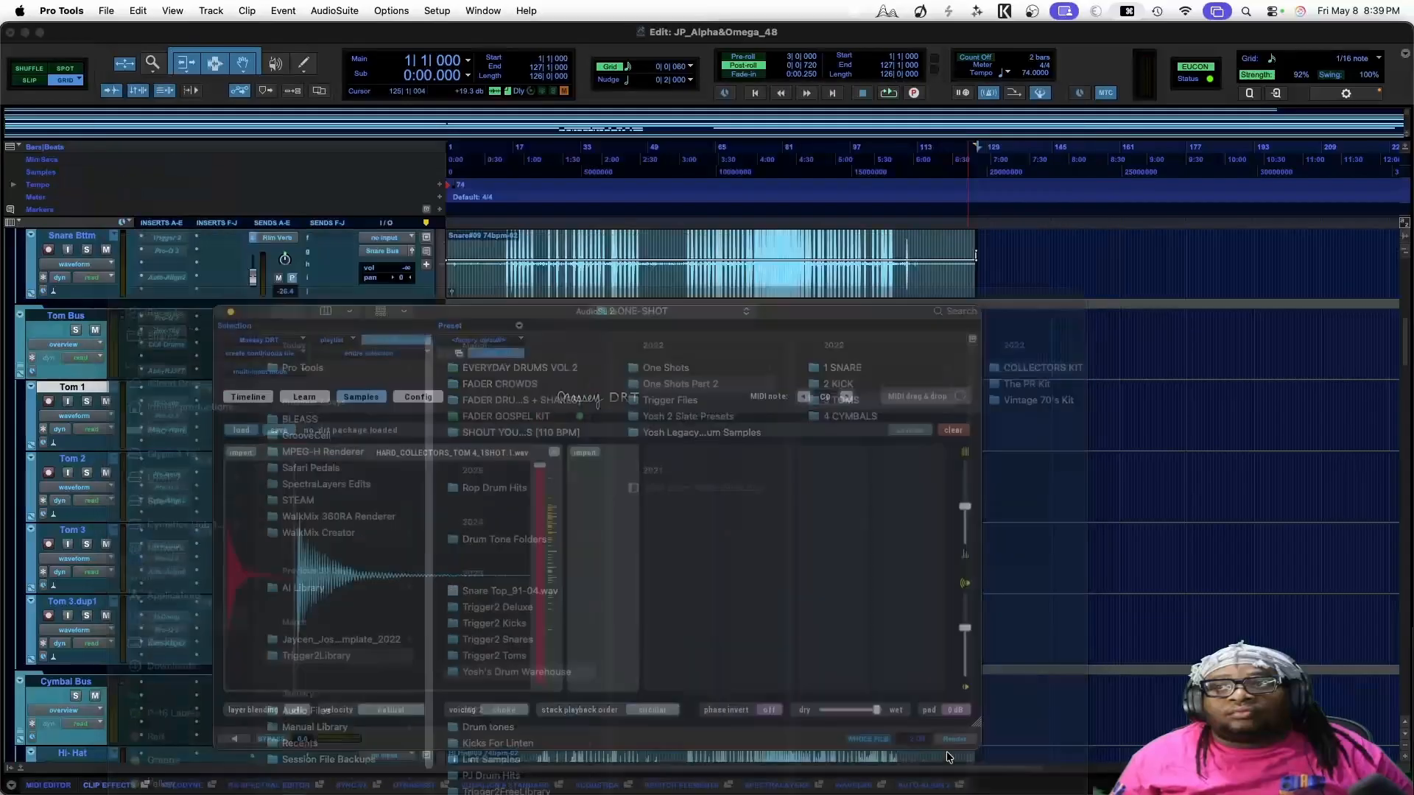
{"action": "left_click", "coordinate": [234, 549]}
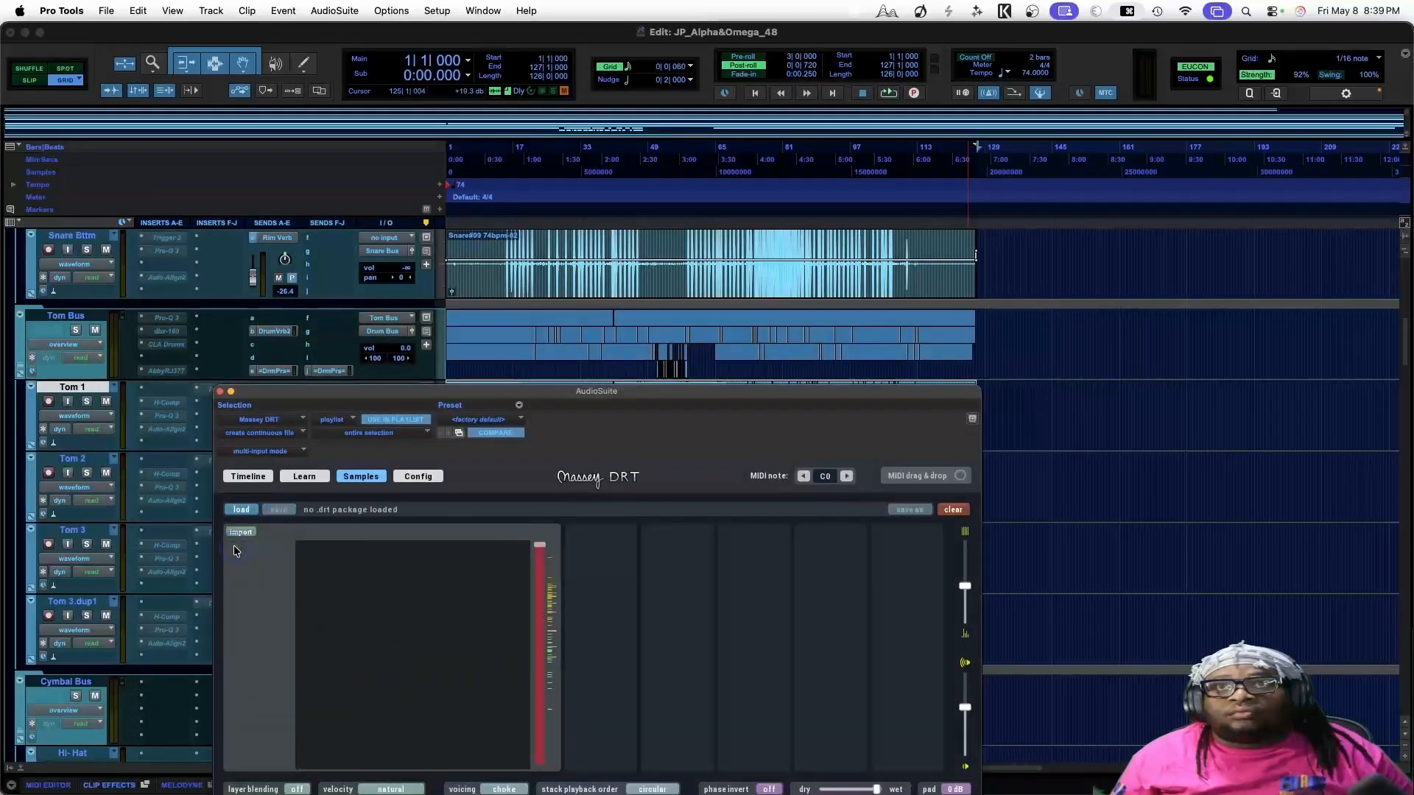
Preview and import HARD_COLLECTORS_TOM 2_1SHOT.1.wav from the Collectors Kit folder TOM 2, 1 CENTER, 2 ONE-SHOT into DRT
{"action": "left_click", "coordinate": [239, 532]}
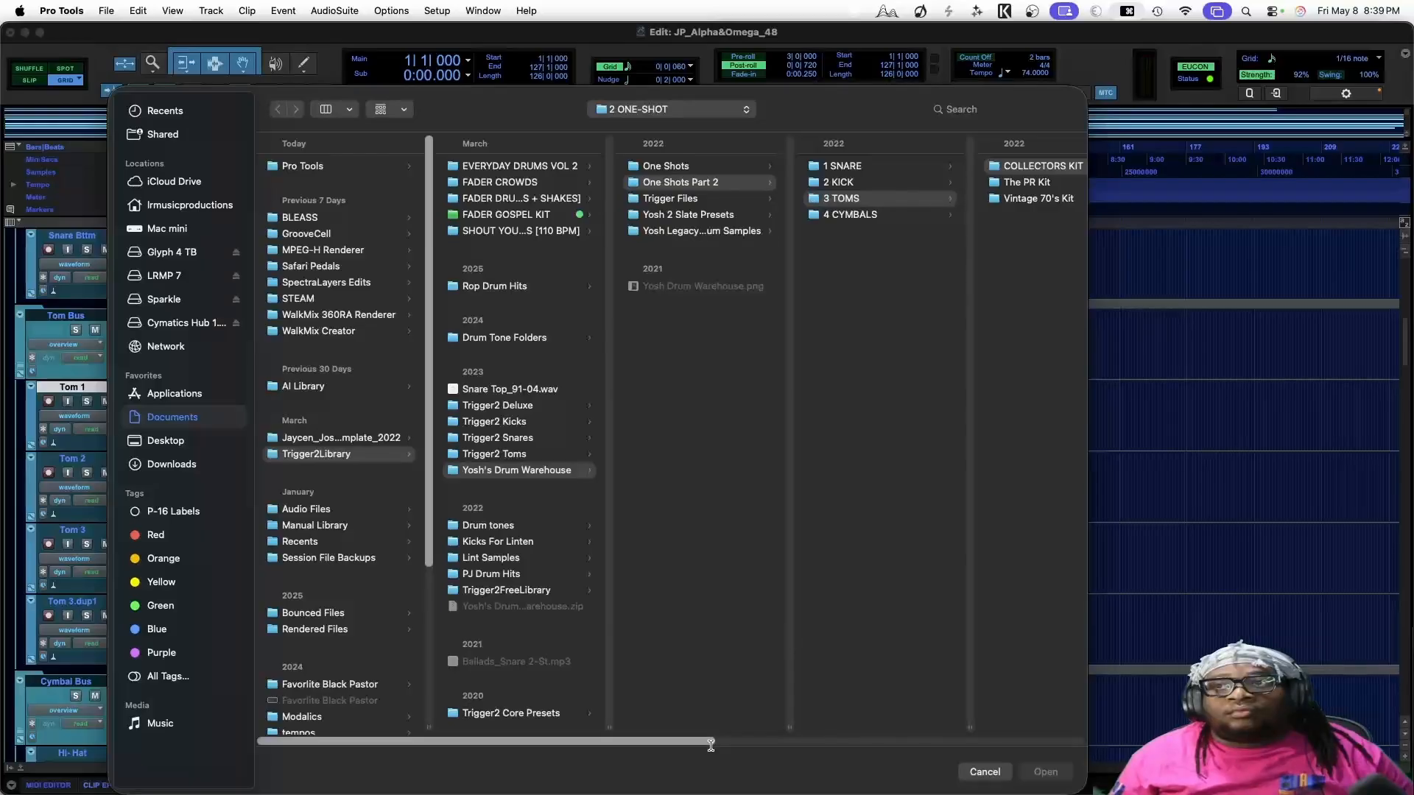
{"action": "left_click_drag", "start_coordinate": [709, 741], "coordinate": [1011, 737]}
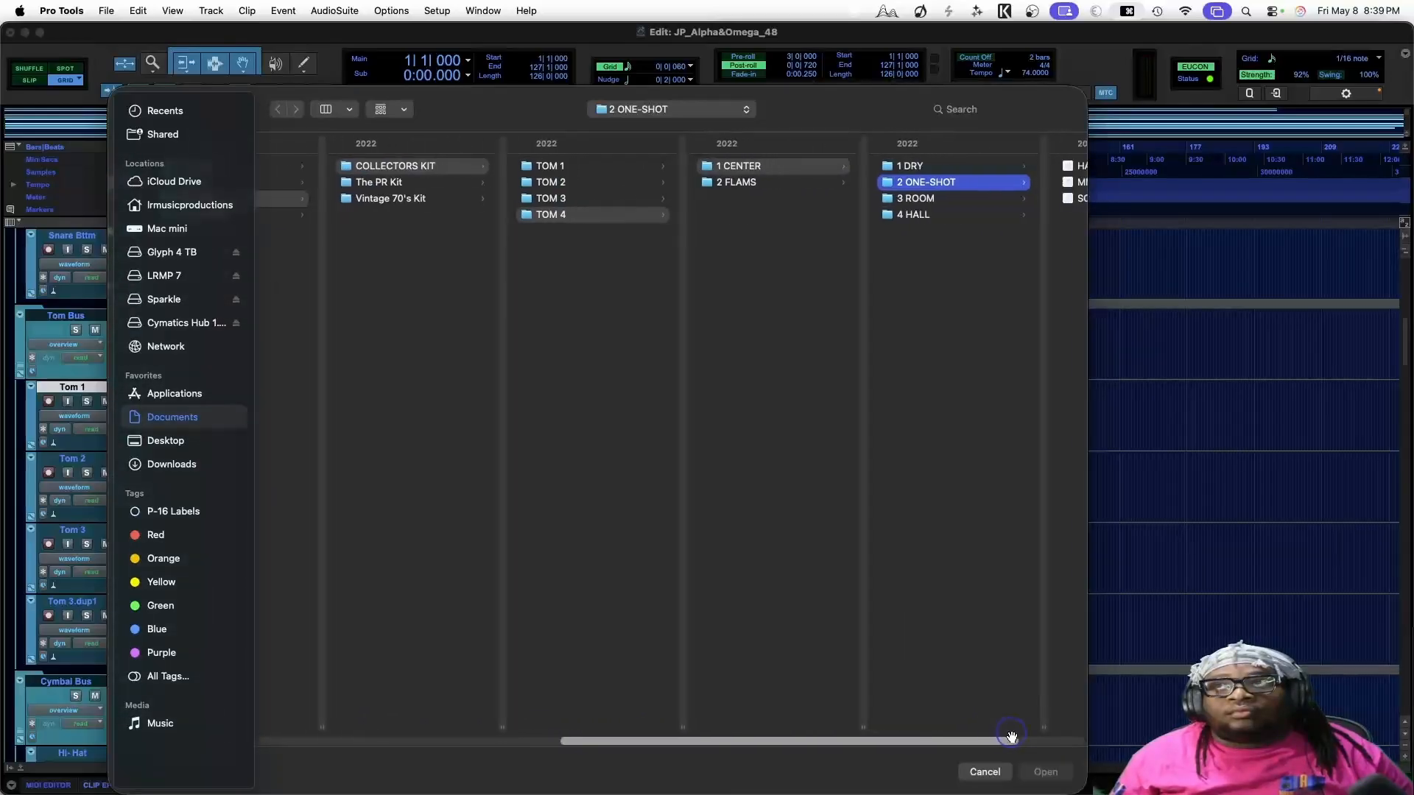
{"action": "left_click", "coordinate": [575, 183]}
{"action": "left_click", "coordinate": [748, 169]}
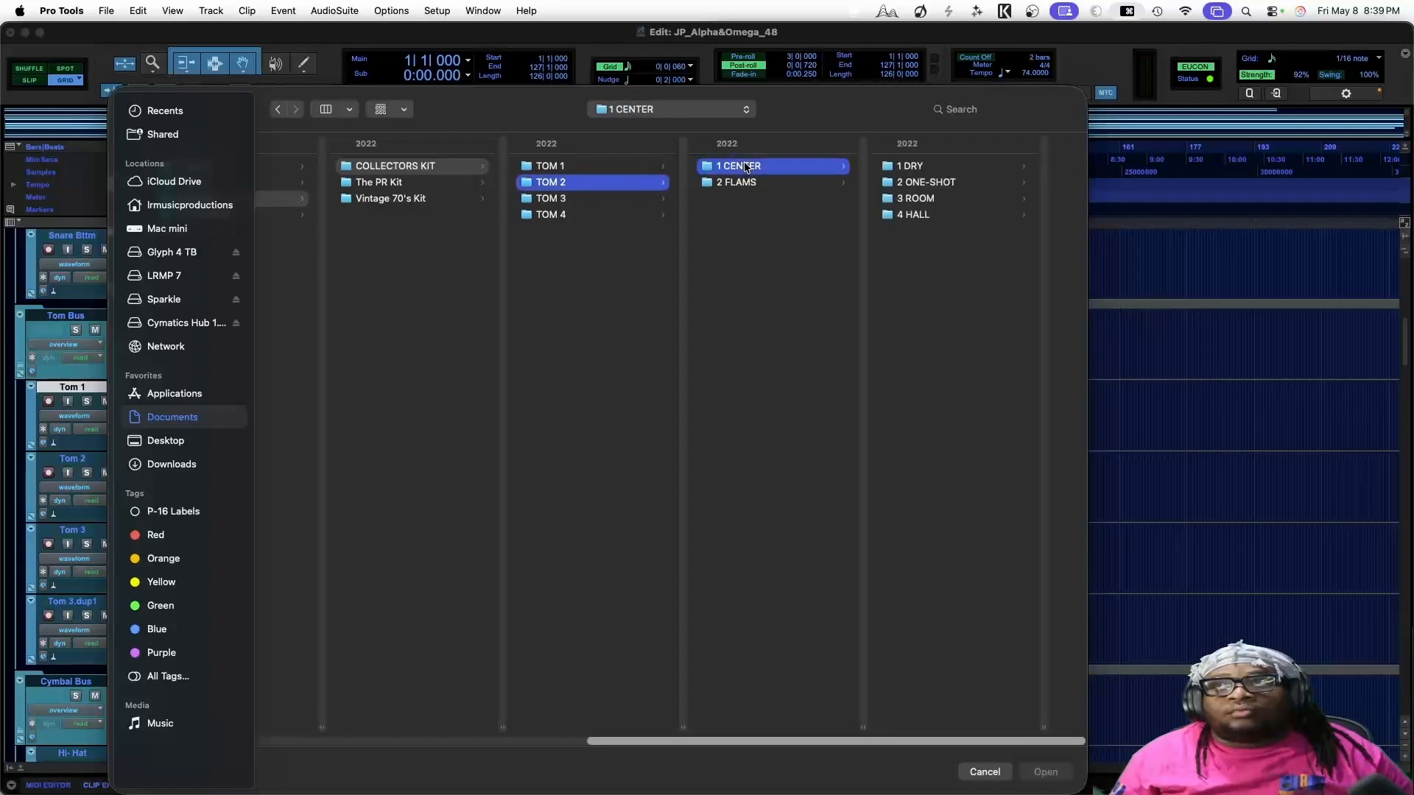
{"action": "left_click", "coordinate": [910, 168]}
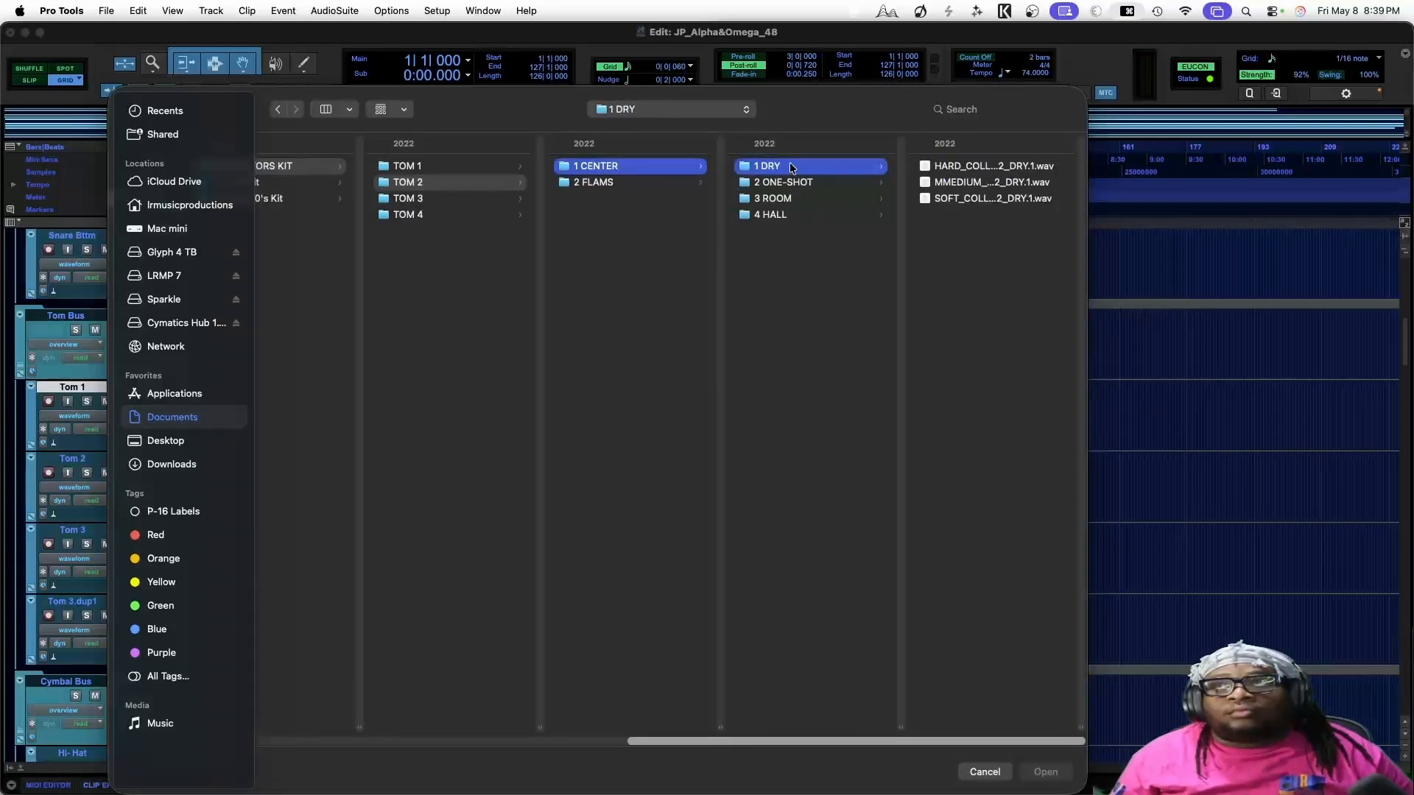
{"action": "left_click", "coordinate": [766, 185]}
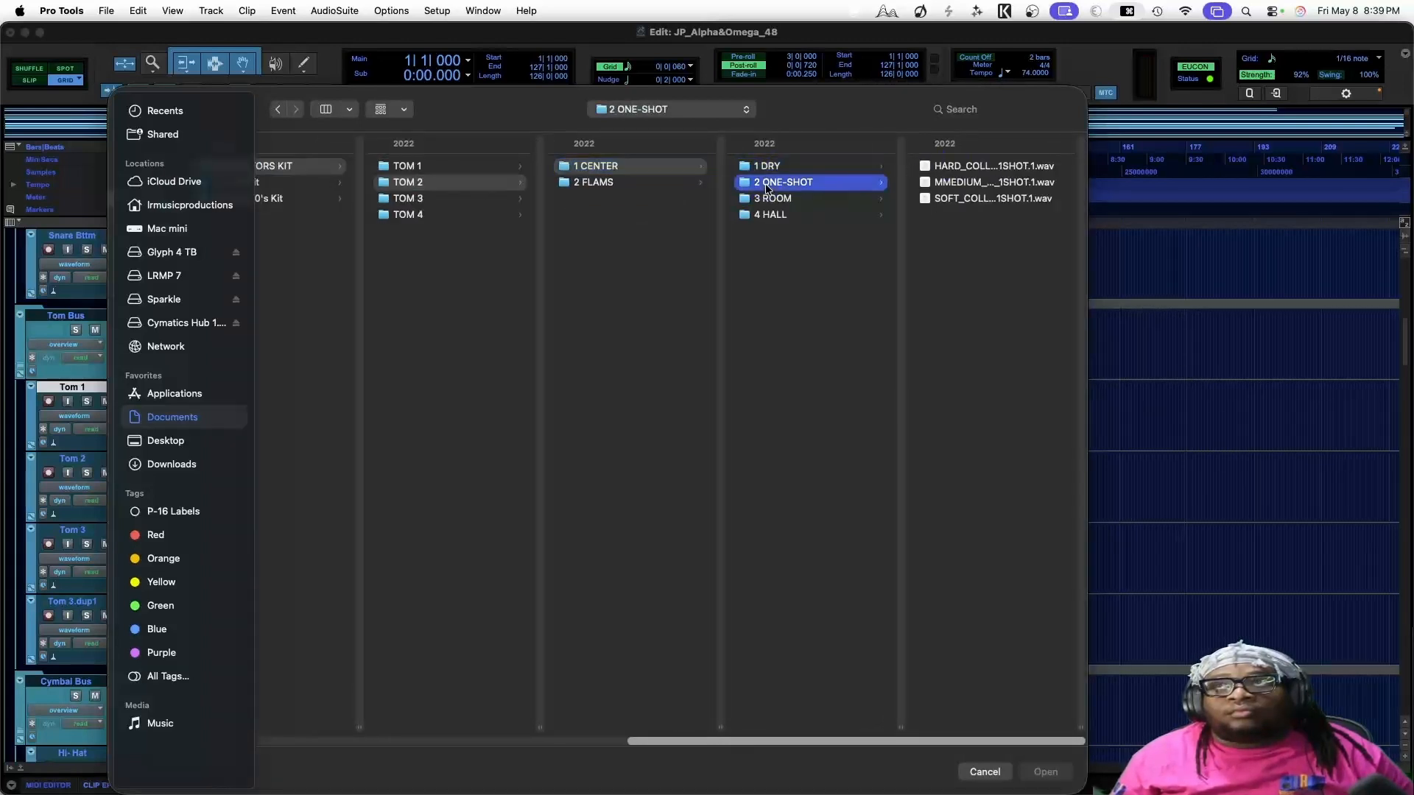
{"action": "left_click", "coordinate": [965, 168]}
{"action": "key", "text": "space"}
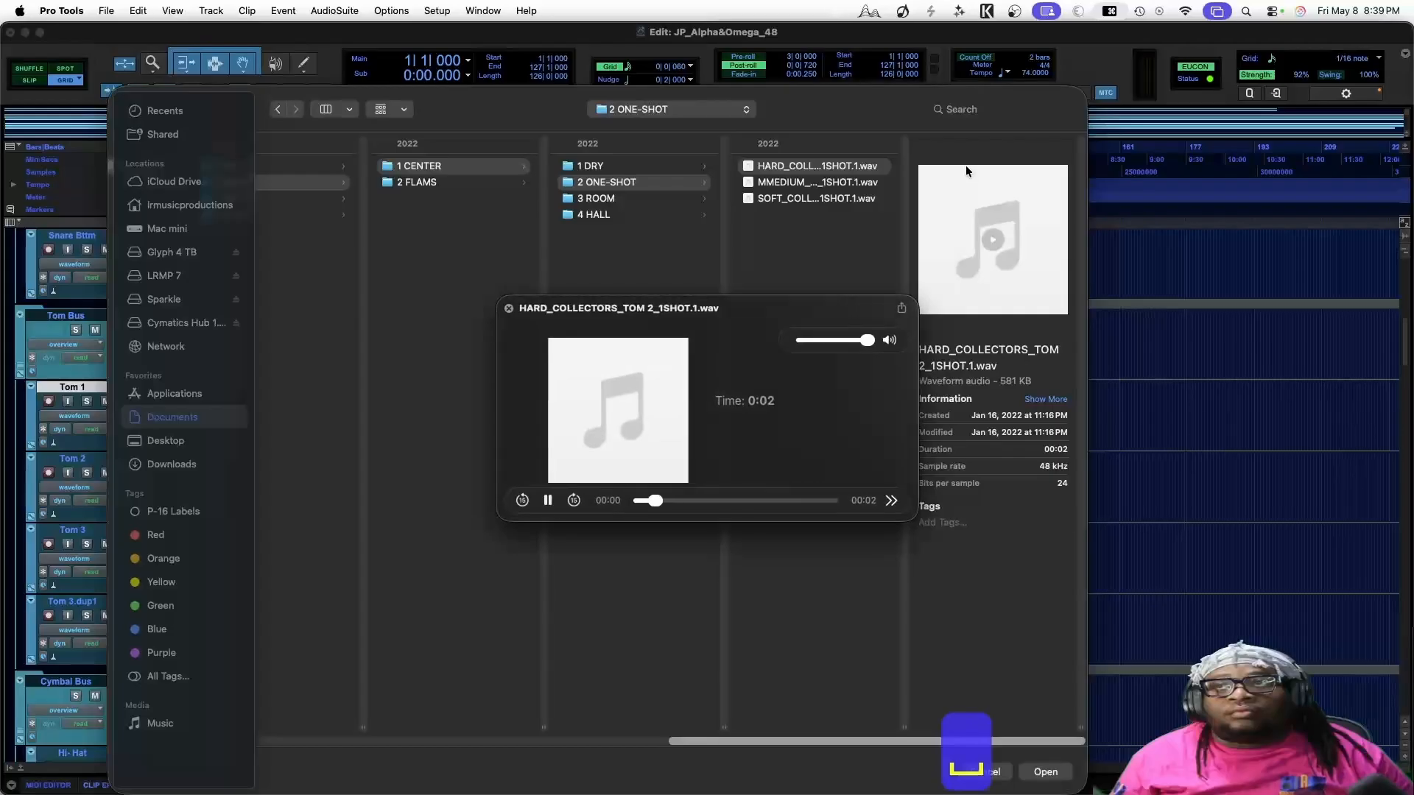
{"action": "key", "text": "space"}
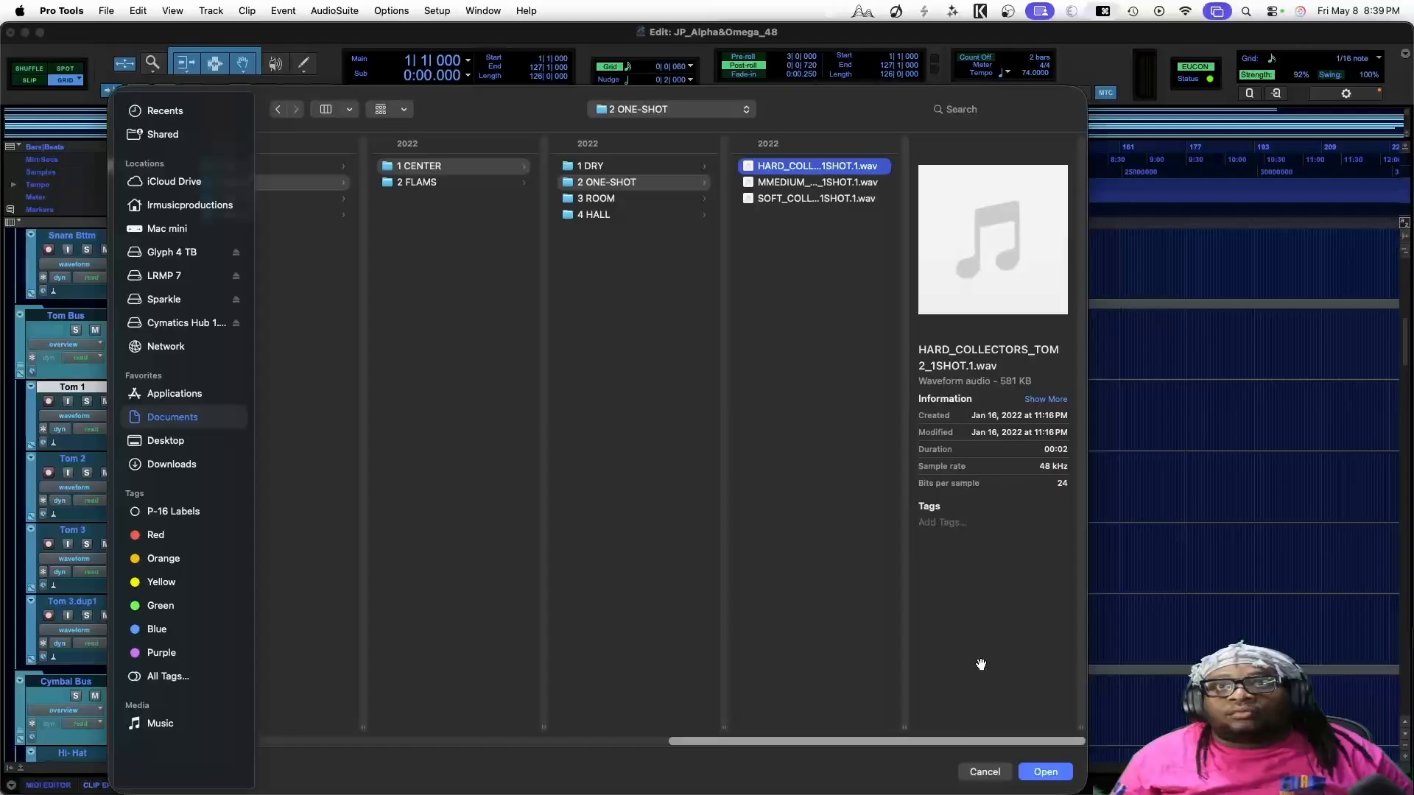
{"action": "left_click", "coordinate": [1024, 773]}
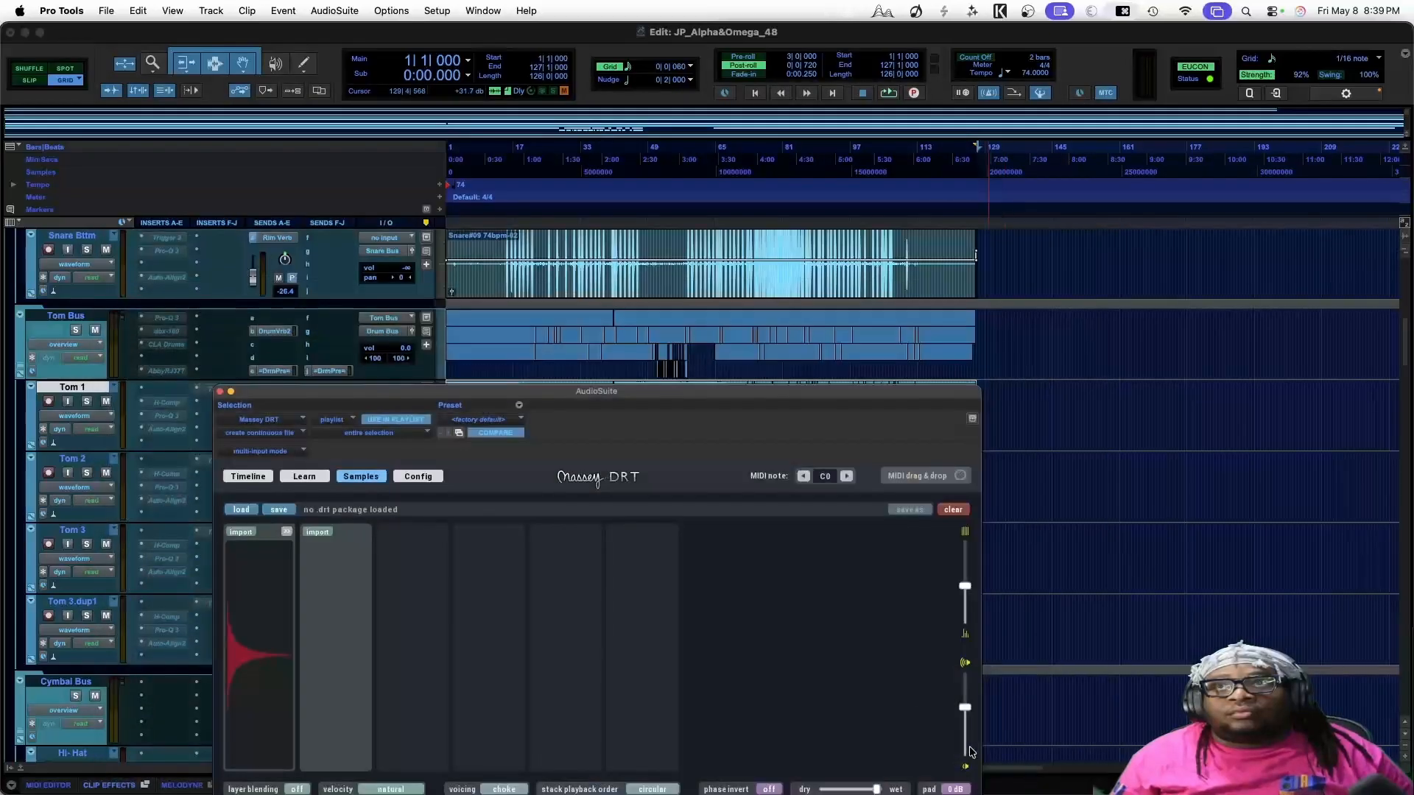
Check the detected hits against the Tom 1 track, reselect both clips from 1|1|000 to 127|1|000, and render the replacement
{"action": "left_click", "coordinate": [245, 477]}
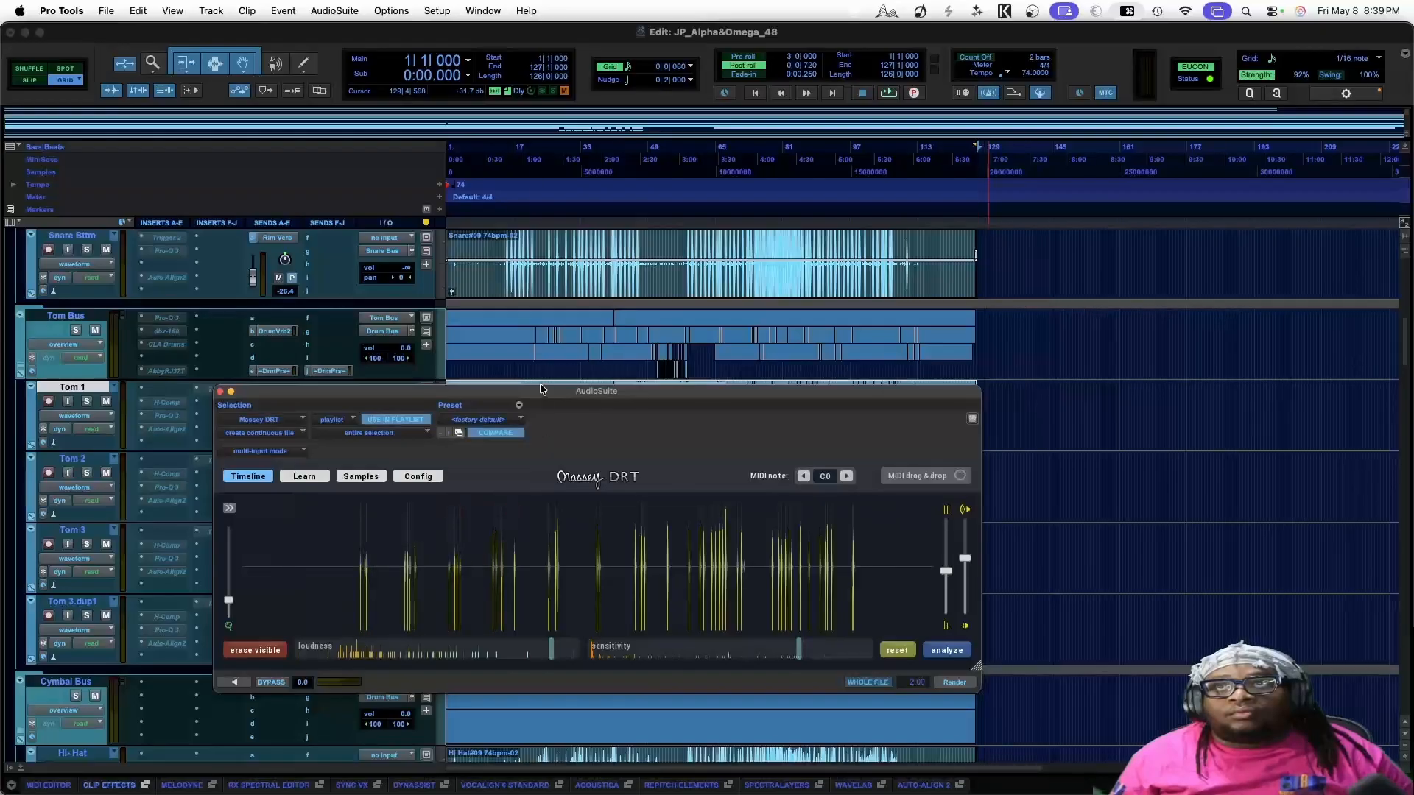
{"action": "left_click_drag", "start_coordinate": [541, 395], "coordinate": [559, 550]}
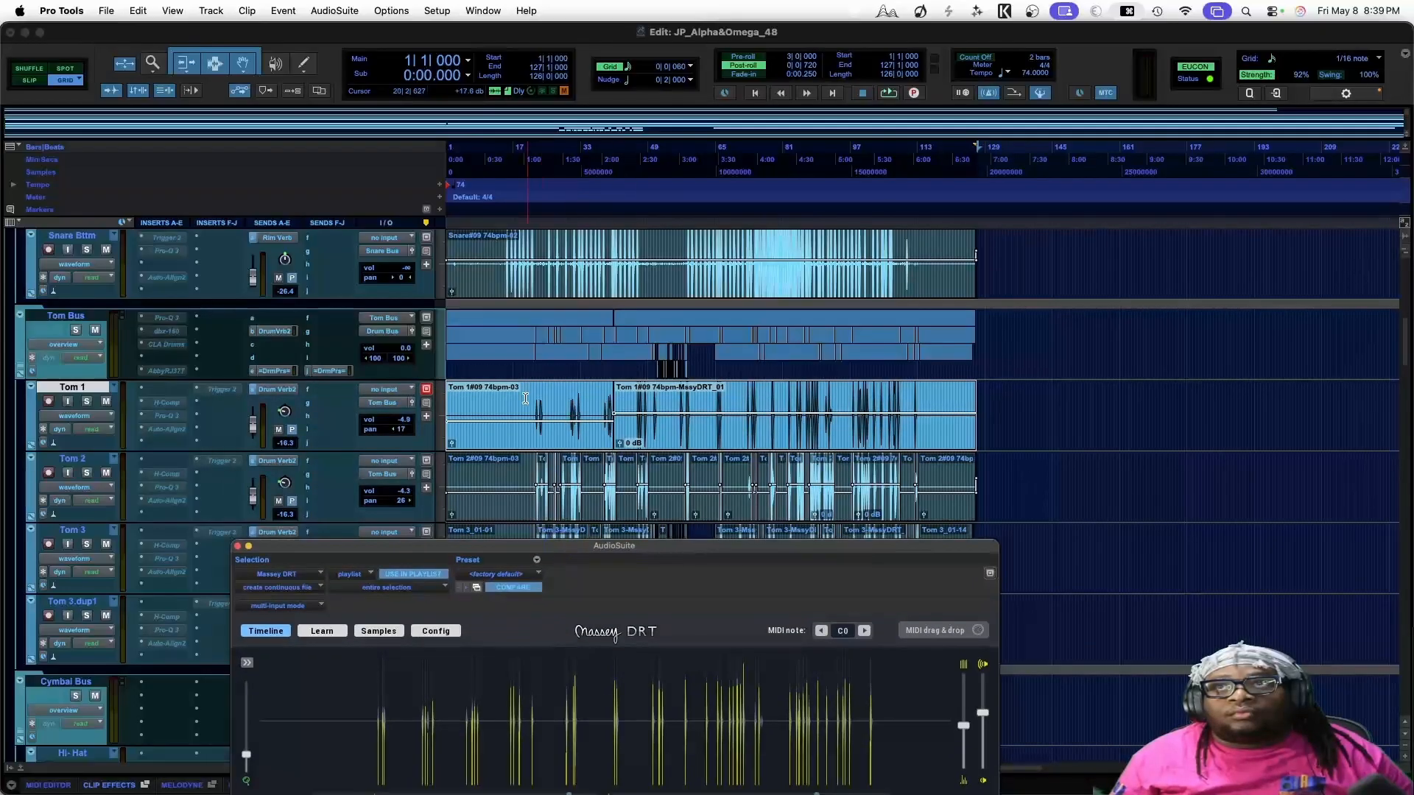
{"action": "left_click_drag", "start_coordinate": [525, 399], "coordinate": [935, 410]}
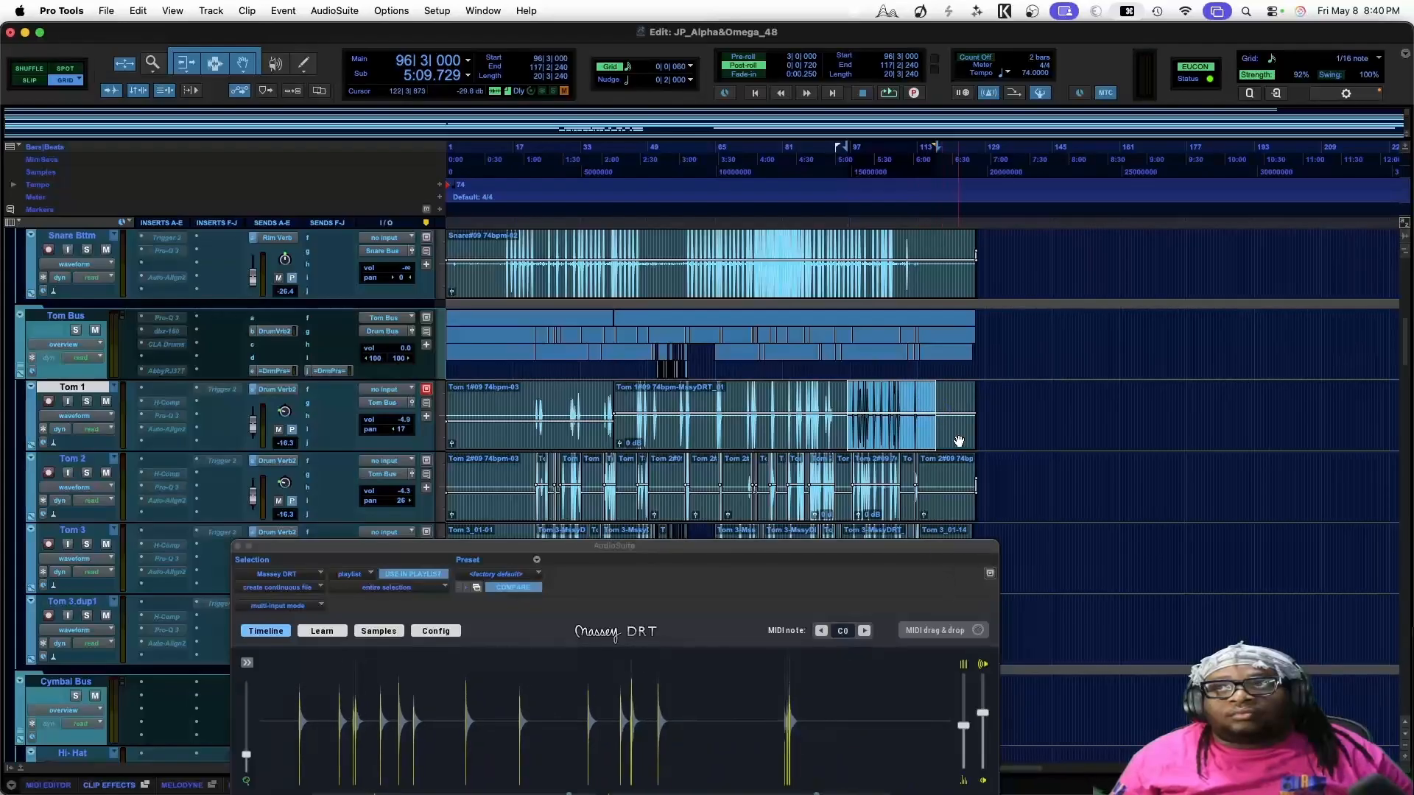
{"action": "left_click", "coordinate": [959, 441]}
{"action": "left_click", "coordinate": [553, 442], "text": "shift"}
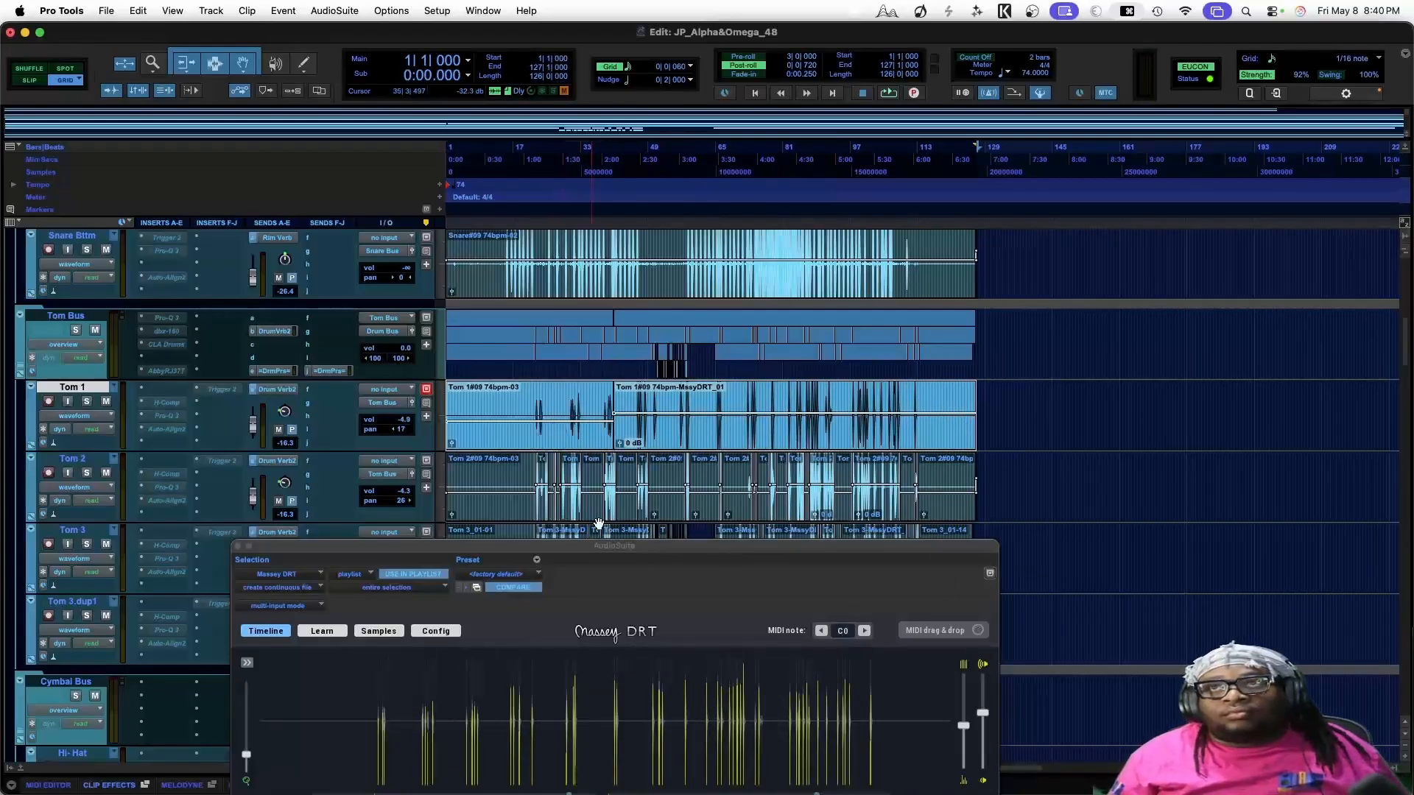
{"action": "left_click_drag", "start_coordinate": [677, 549], "coordinate": [667, 486]}
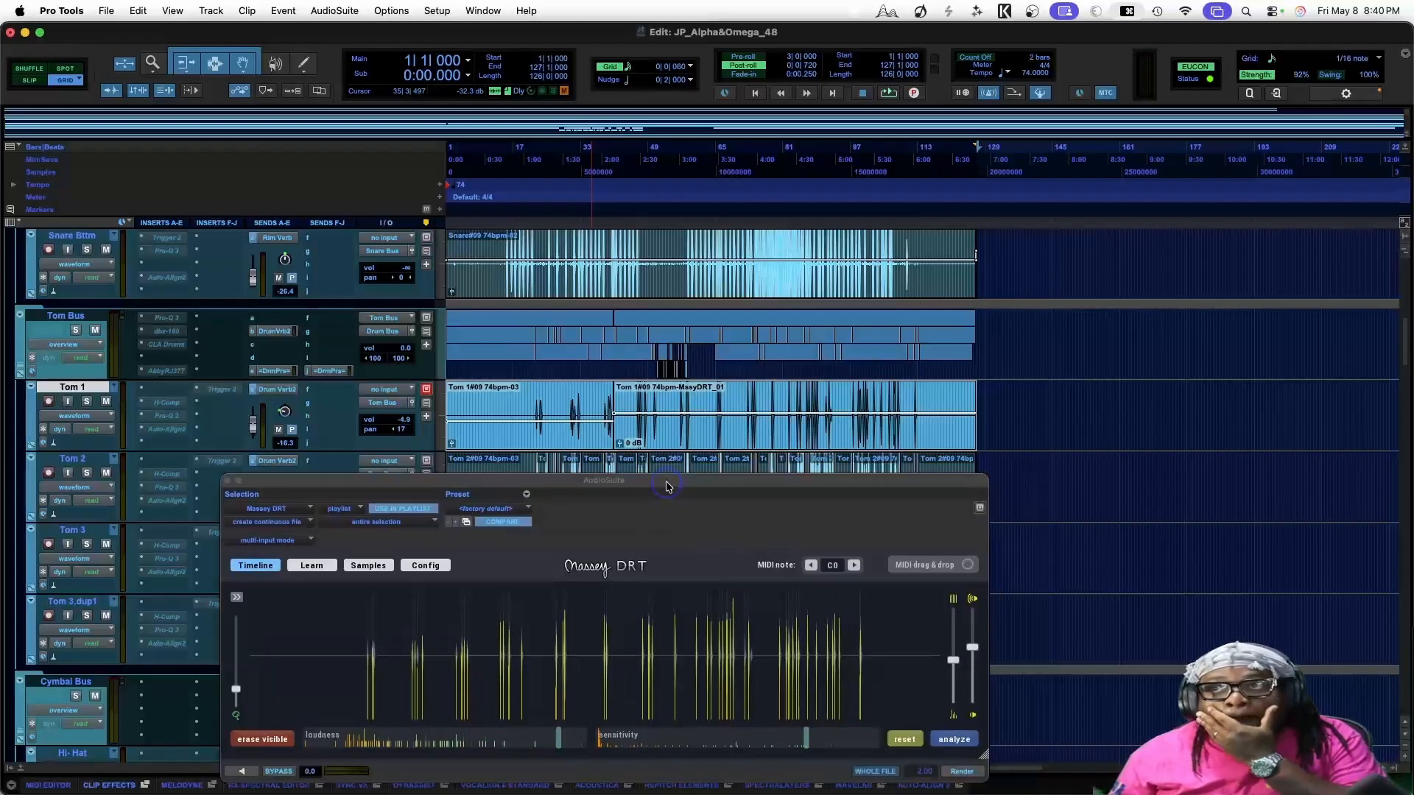
{"action": "left_click", "coordinate": [960, 771]}
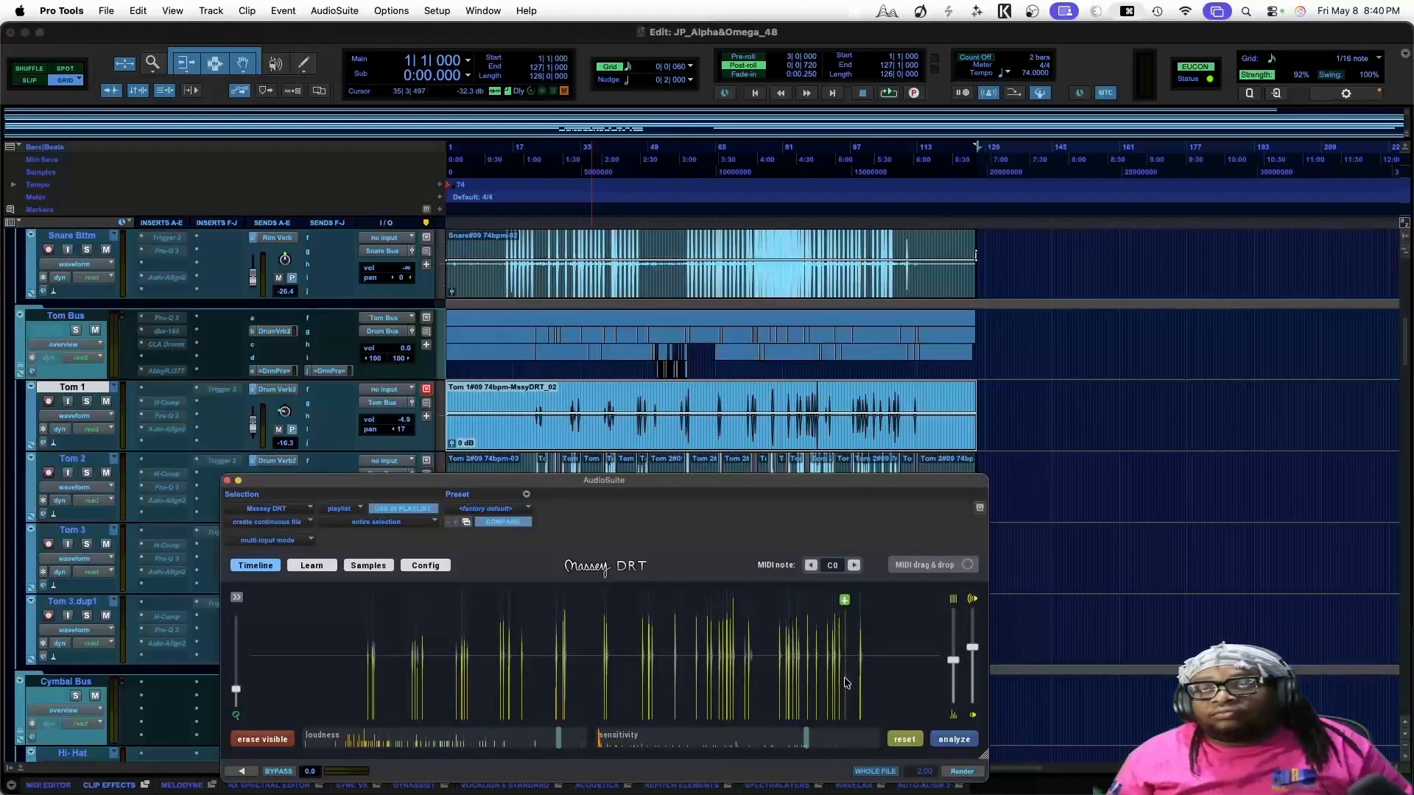
Close DRT, play the rendered Tom 1 hits from 22|2|360, and raise the clip gain to +6.8 dB
{"action": "left_click", "coordinate": [536, 398]}
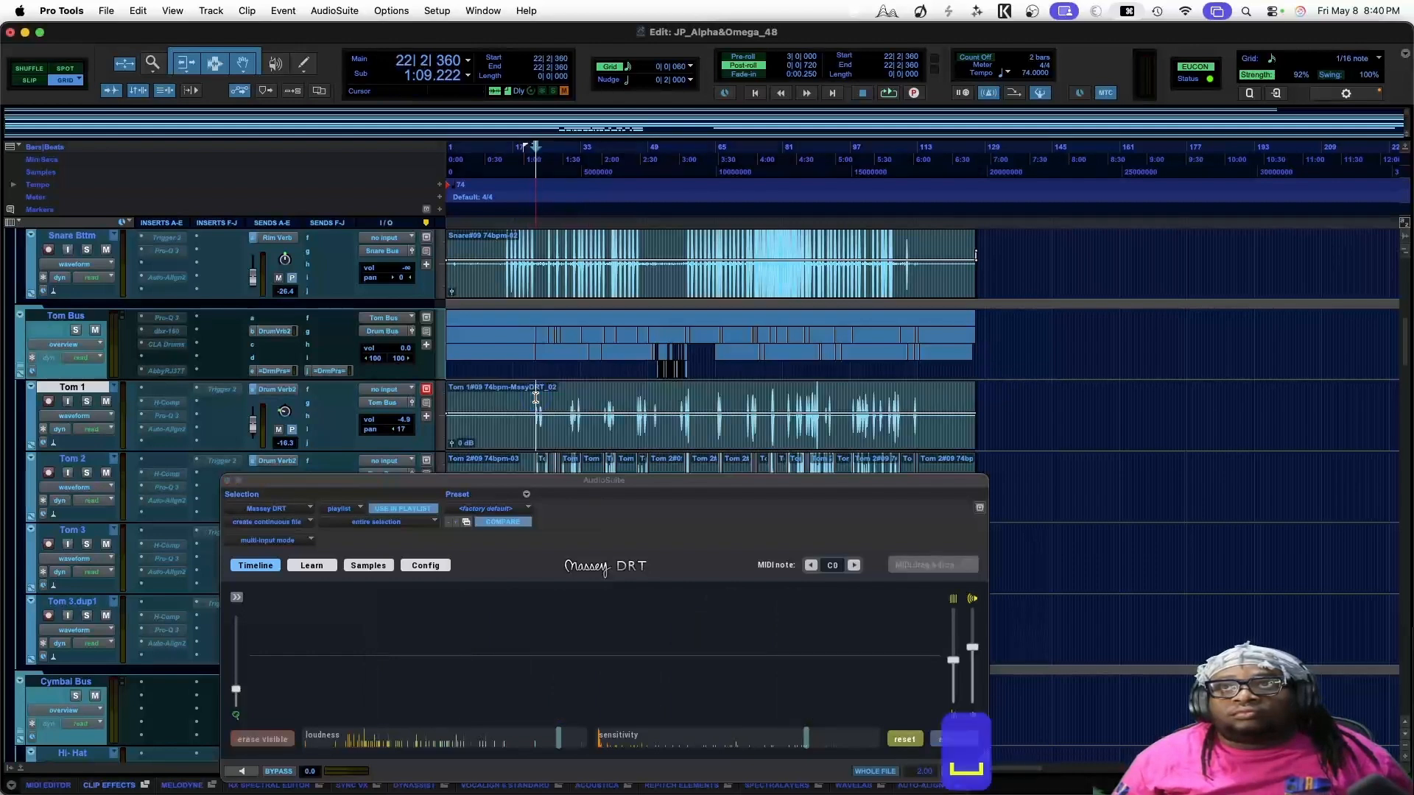
{"action": "key", "text": "space"}
{"action": "left_click", "coordinate": [228, 481]}
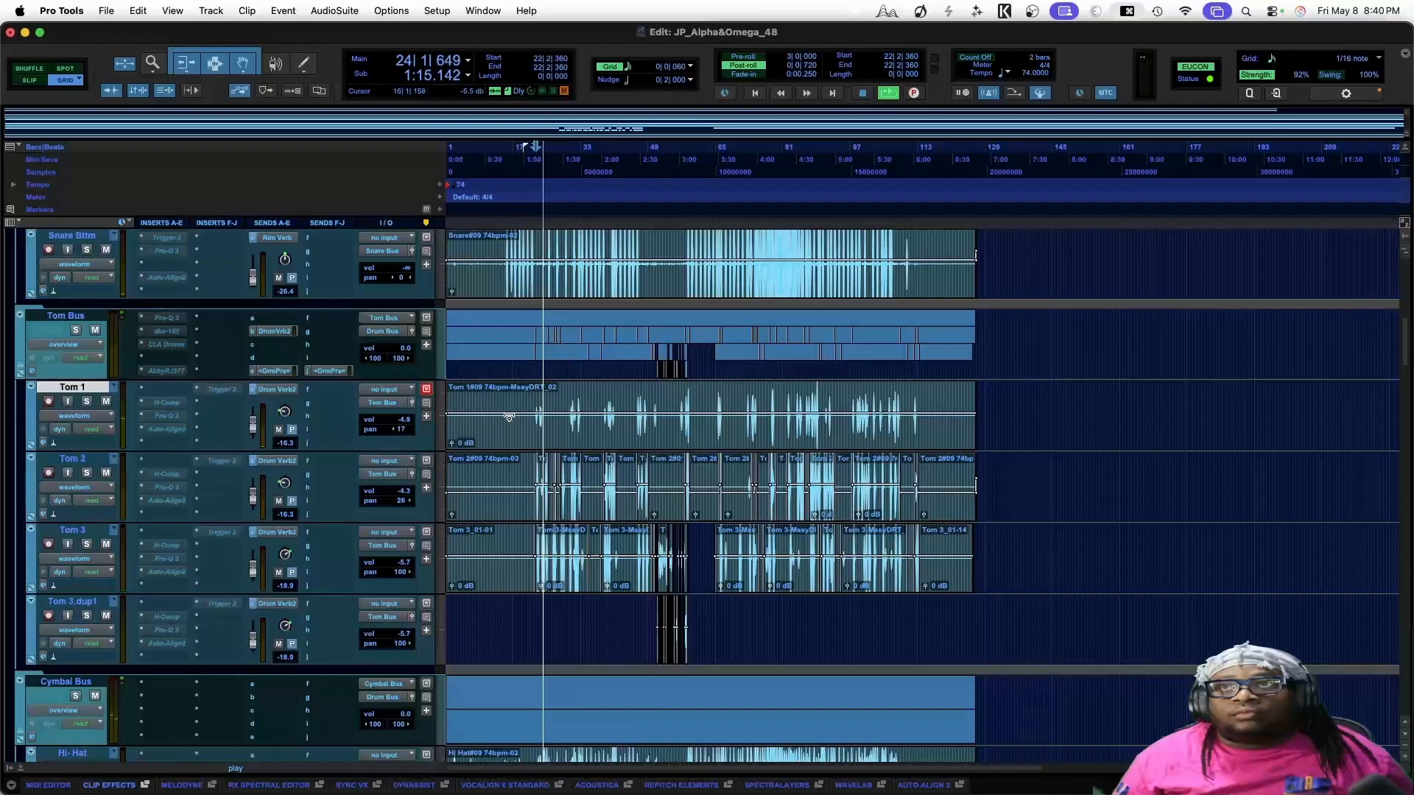
{"action": "left_click_drag", "start_coordinate": [507, 417], "coordinate": [507, 411]}
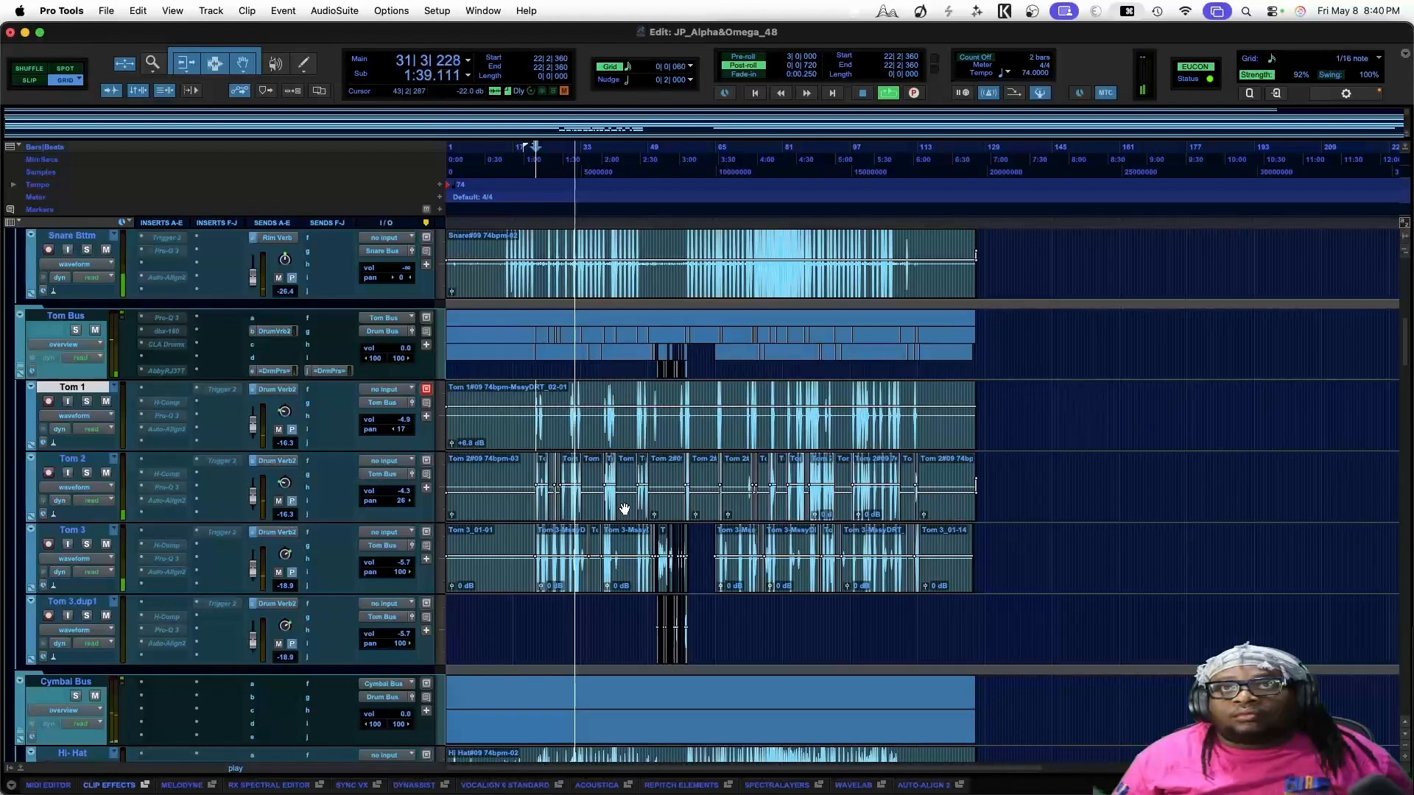
{"action": "key", "text": "space"}
Select the whole rendered Tom 1 clip from 1|1|000 to 127|1|000 and reopen Massey DRT for it
{"action": "left_click", "coordinate": [736, 439]}
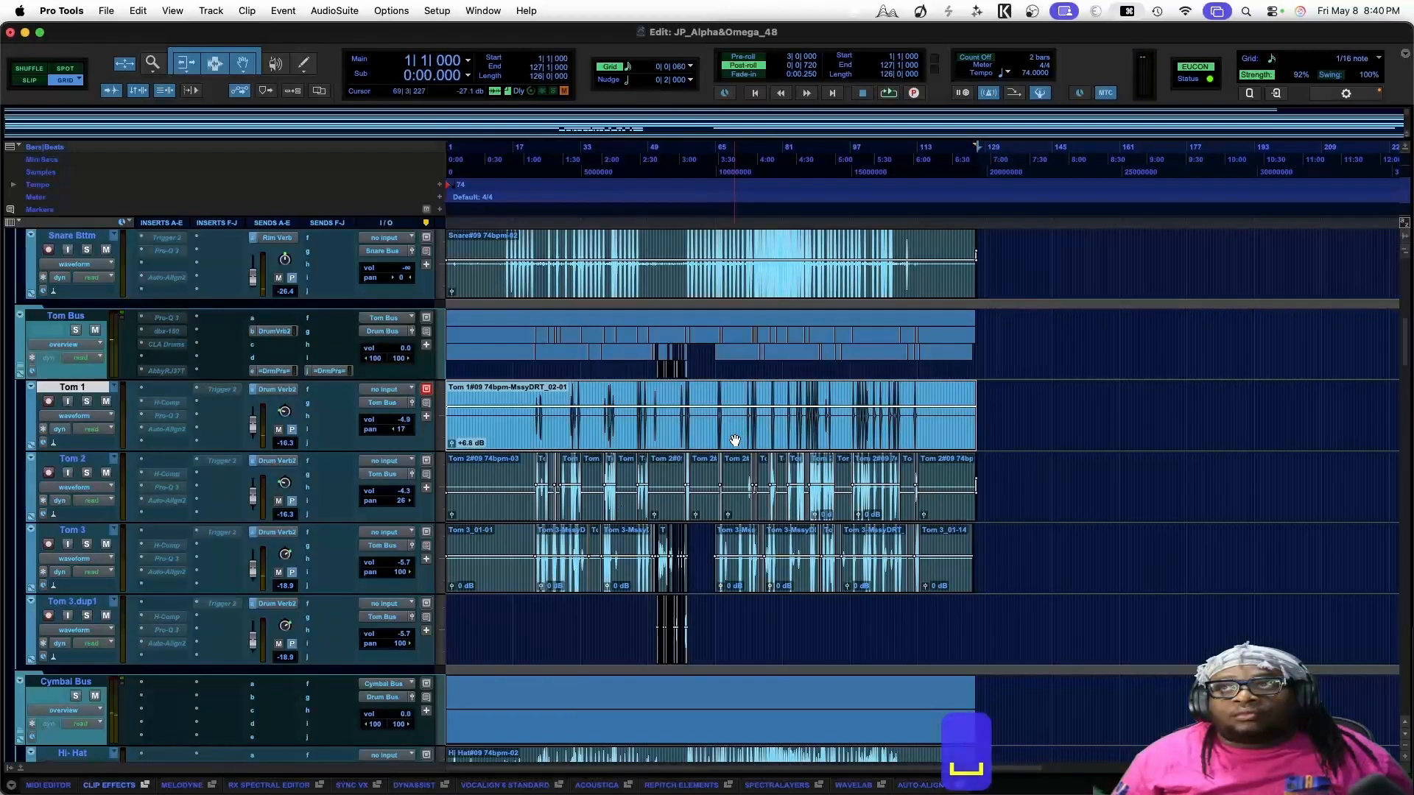
{"action": "key", "text": "ctrl+Up"}
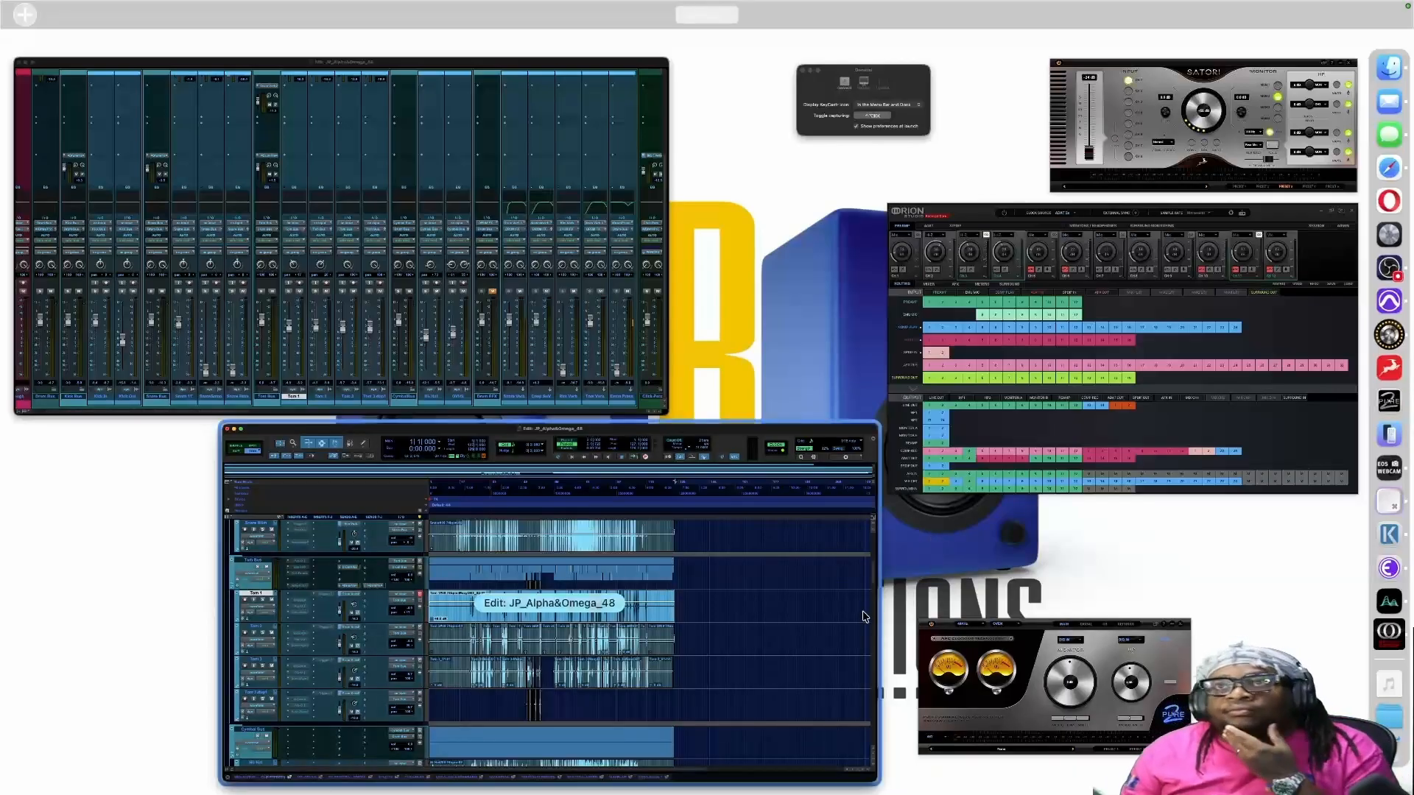
{"action": "left_click", "coordinate": [788, 605]}
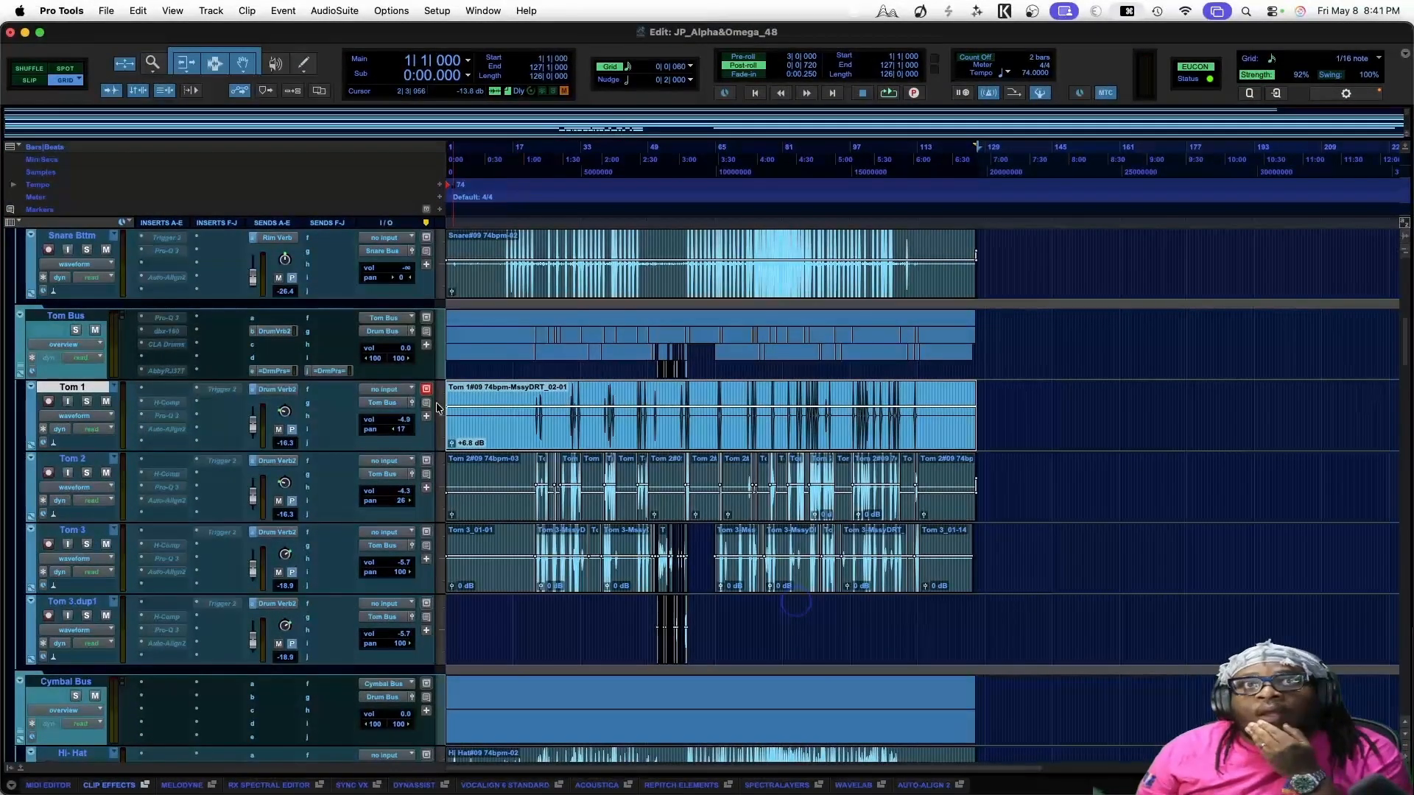
{"action": "left_click", "coordinate": [436, 11]}
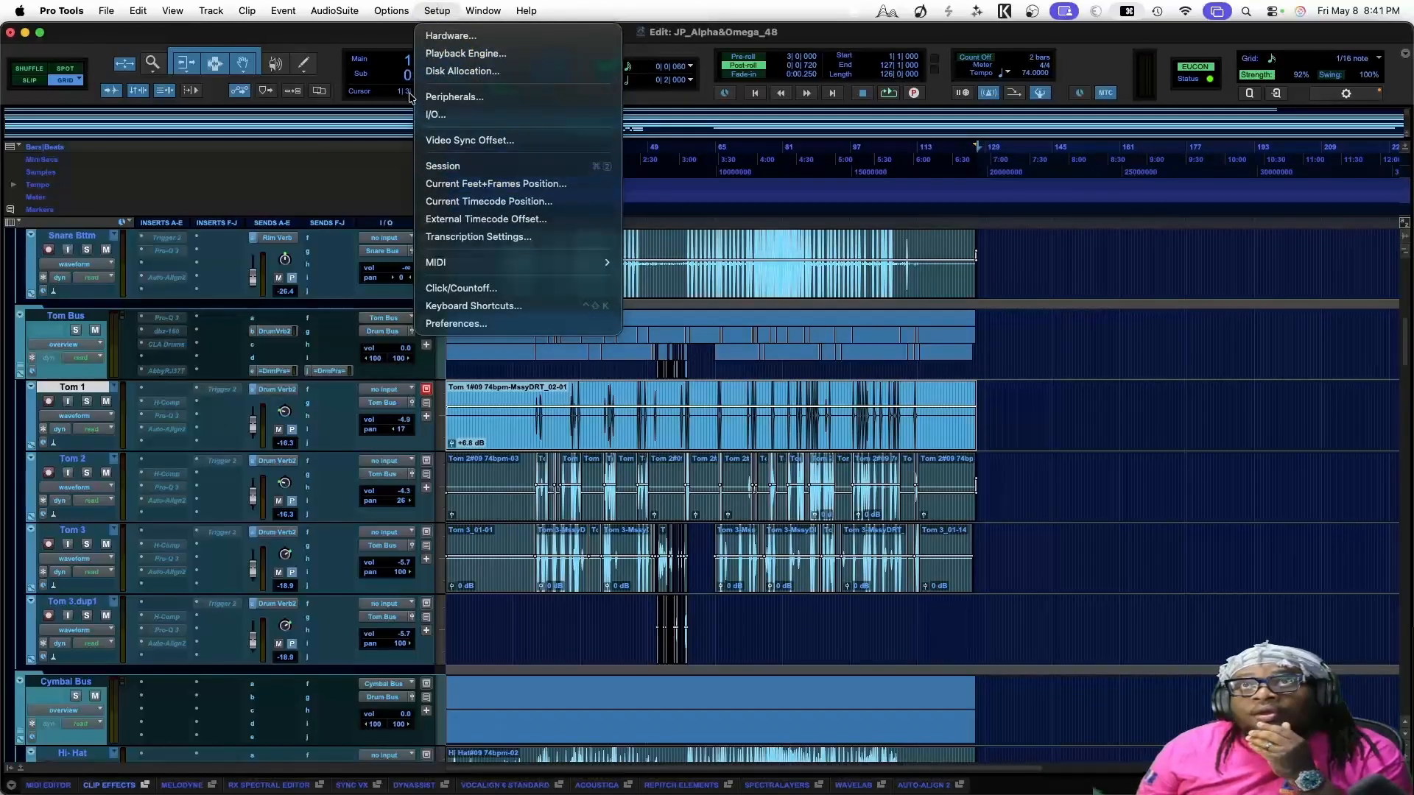
{"action": "mouse_move", "coordinate": [393, 8]}
{"action": "mouse_move", "coordinate": [333, 11]}
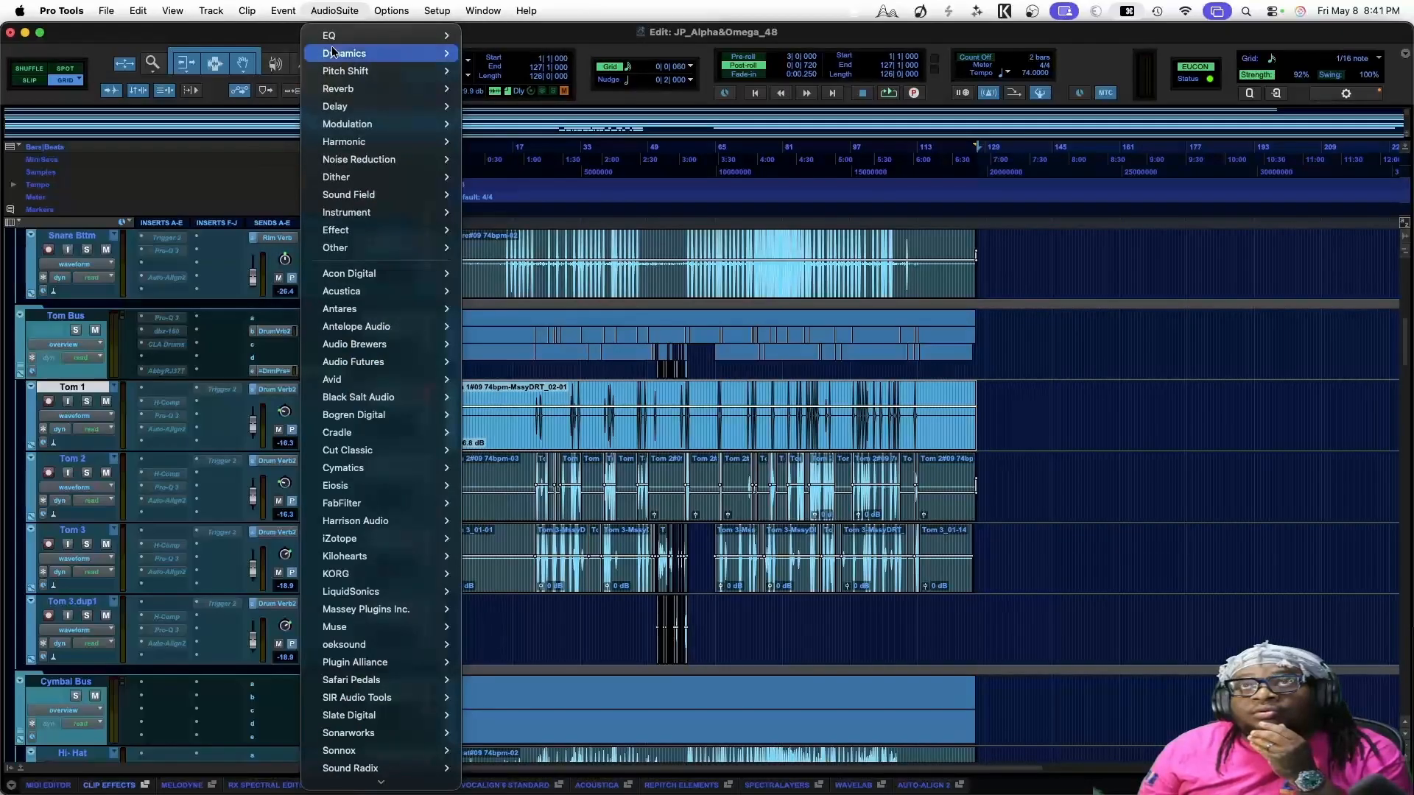
{"action": "mouse_move", "coordinate": [393, 609]}
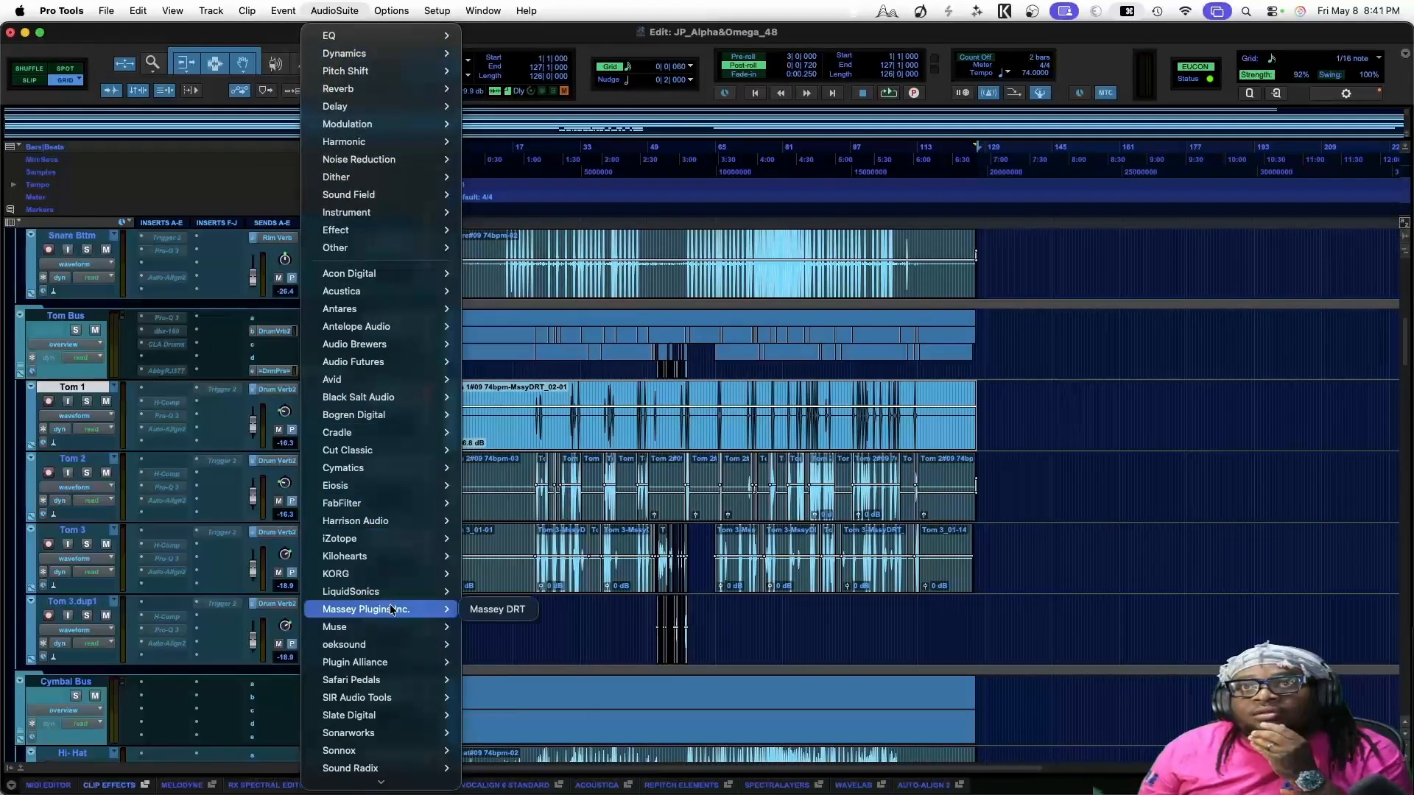
{"action": "left_click", "coordinate": [477, 610]}
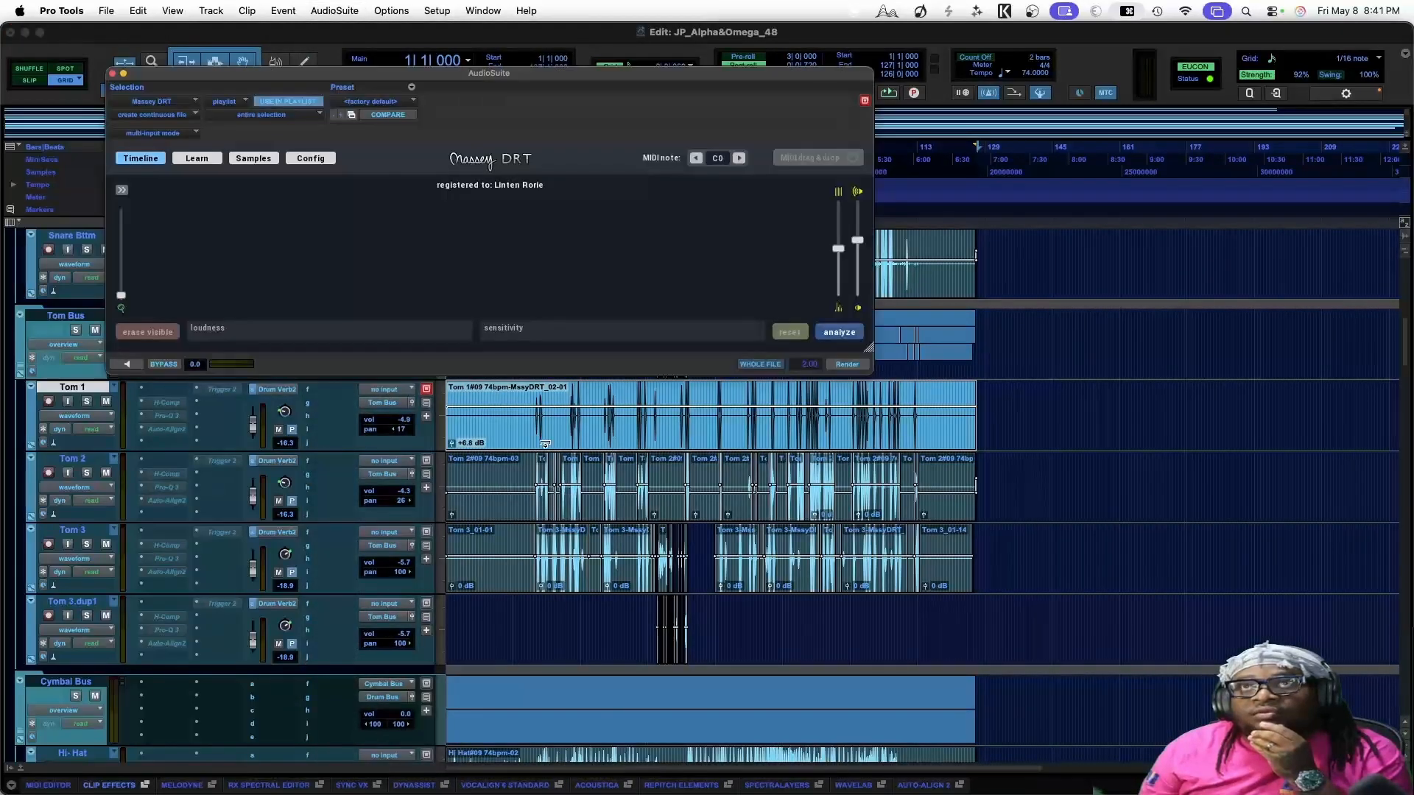
Preview HARD_COLLECTORS_TOM 1_1SHOT.1.wav from the Collectors Kit folder TOM 1, 1 CENTER, 2 ONE-SHOT as a DRT sample
{"action": "left_click", "coordinate": [253, 159]}
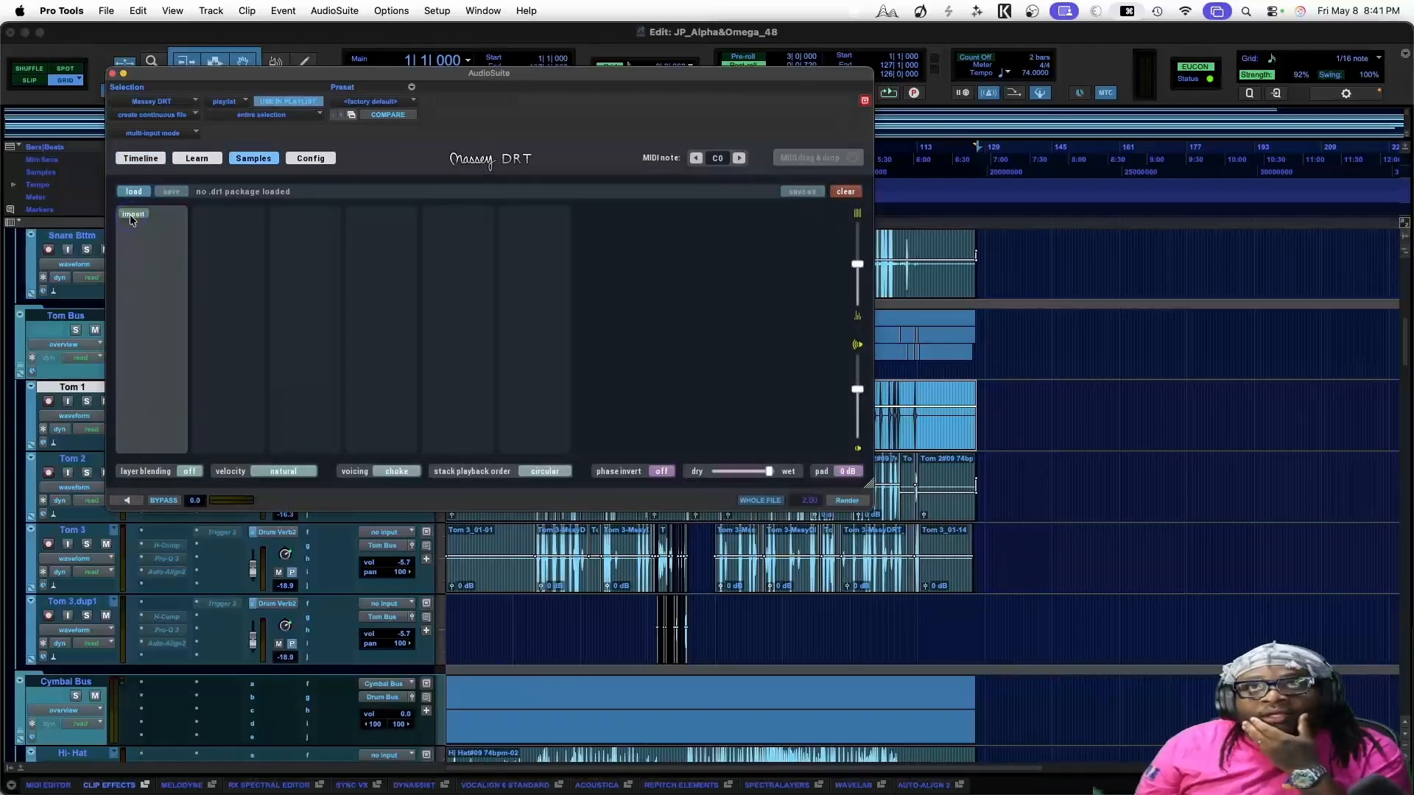
{"action": "left_click", "coordinate": [133, 215]}
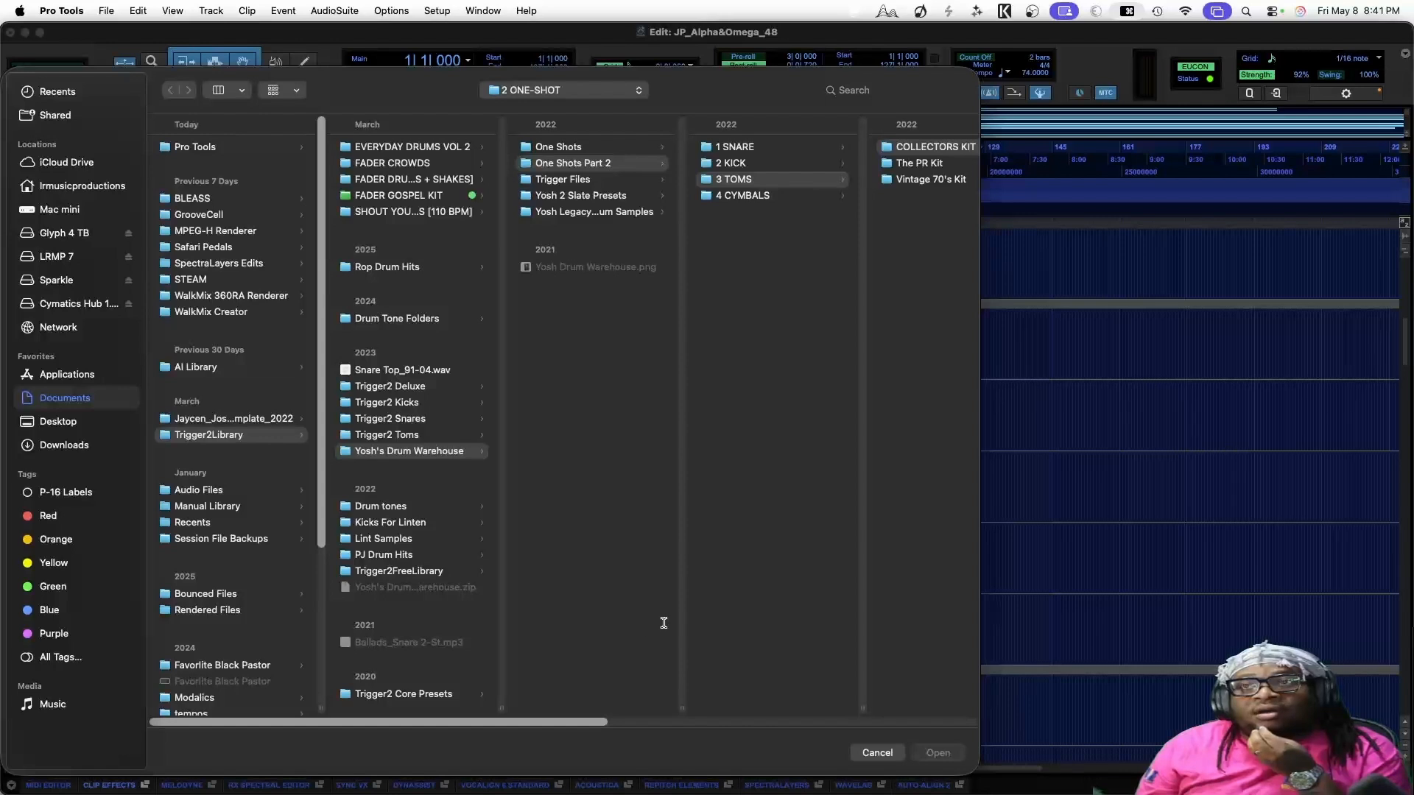
{"action": "left_click_drag", "start_coordinate": [540, 722], "coordinate": [667, 720]}
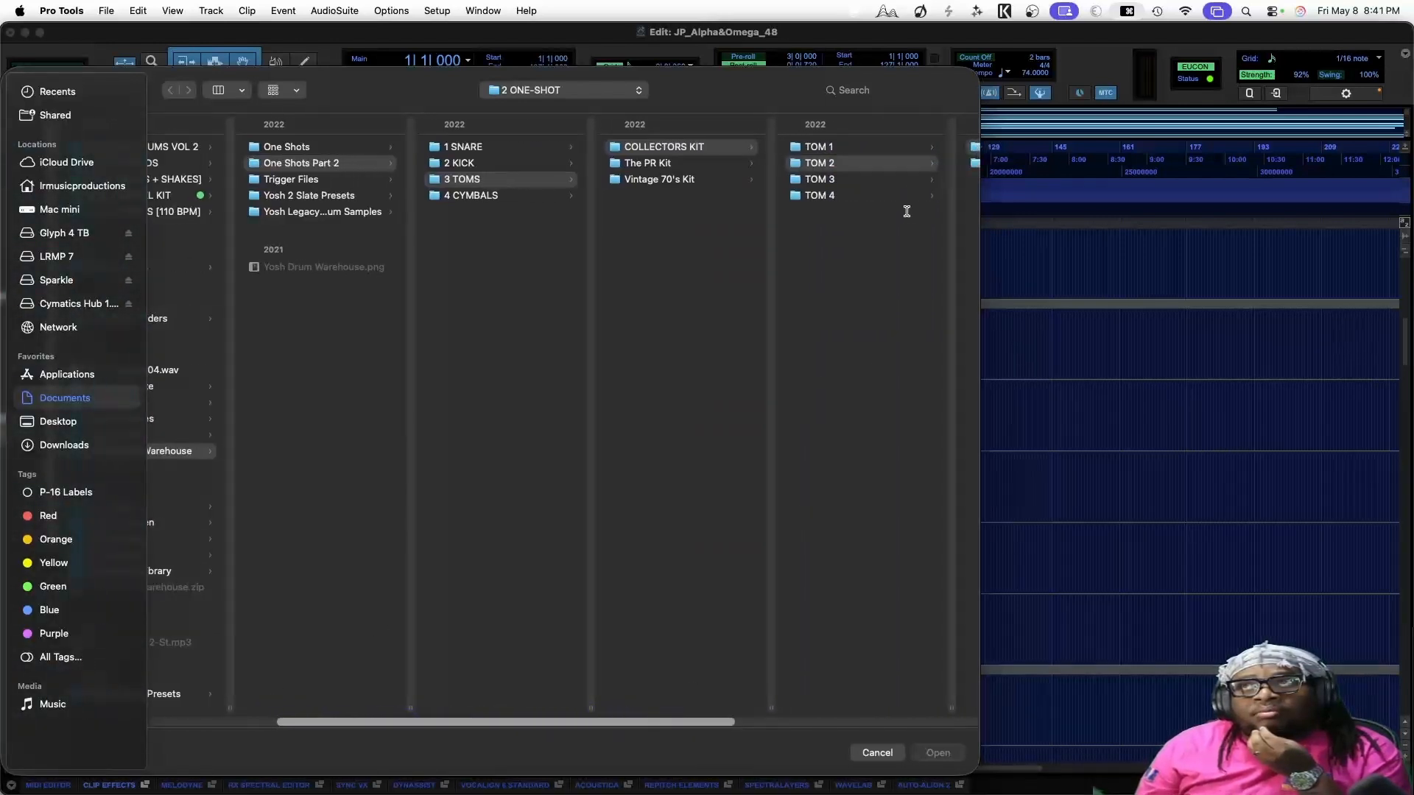
{"action": "left_click", "coordinate": [897, 144]}
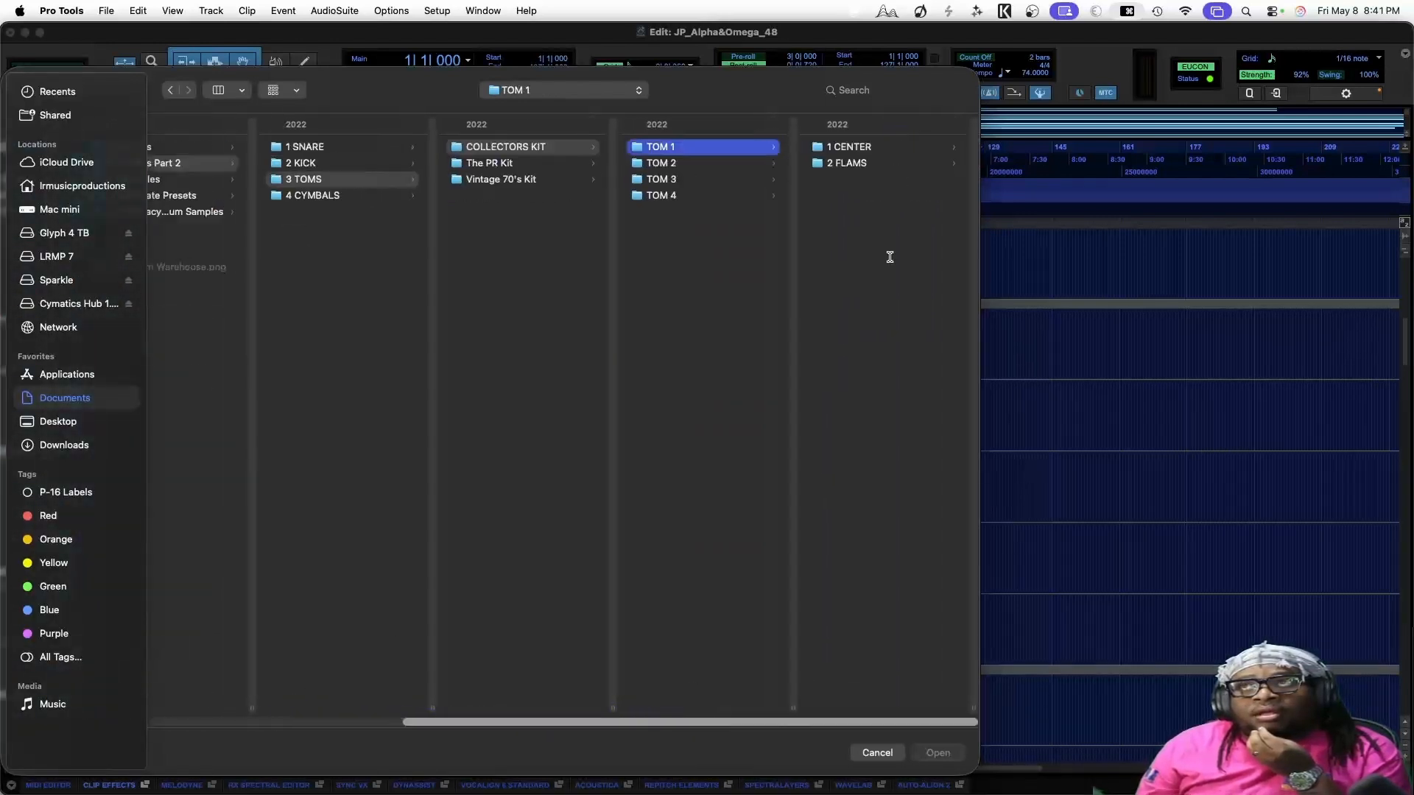
{"action": "left_click", "coordinate": [877, 153]}
{"action": "left_click", "coordinate": [881, 162]}
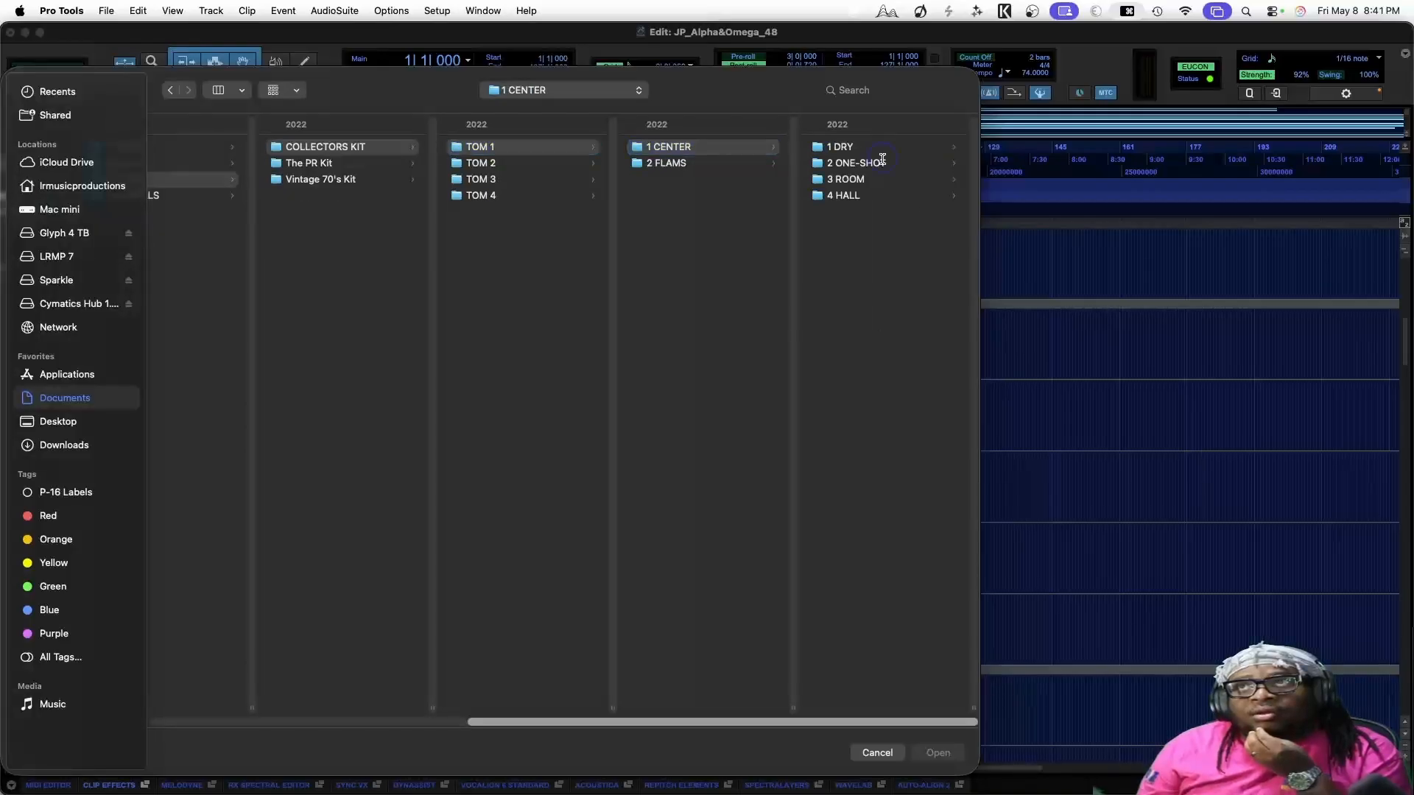
{"action": "left_click", "coordinate": [889, 146]}
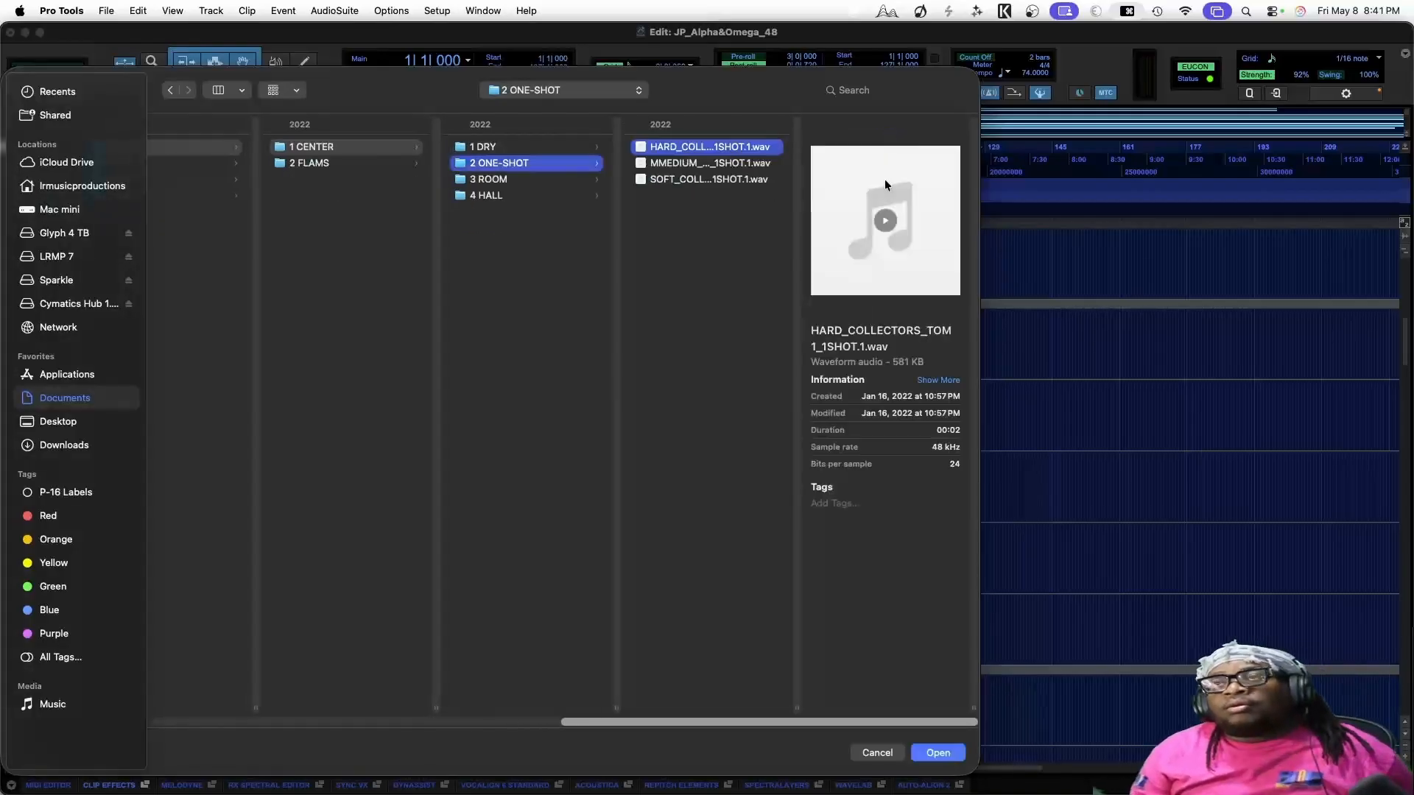
{"action": "key", "text": "space"}
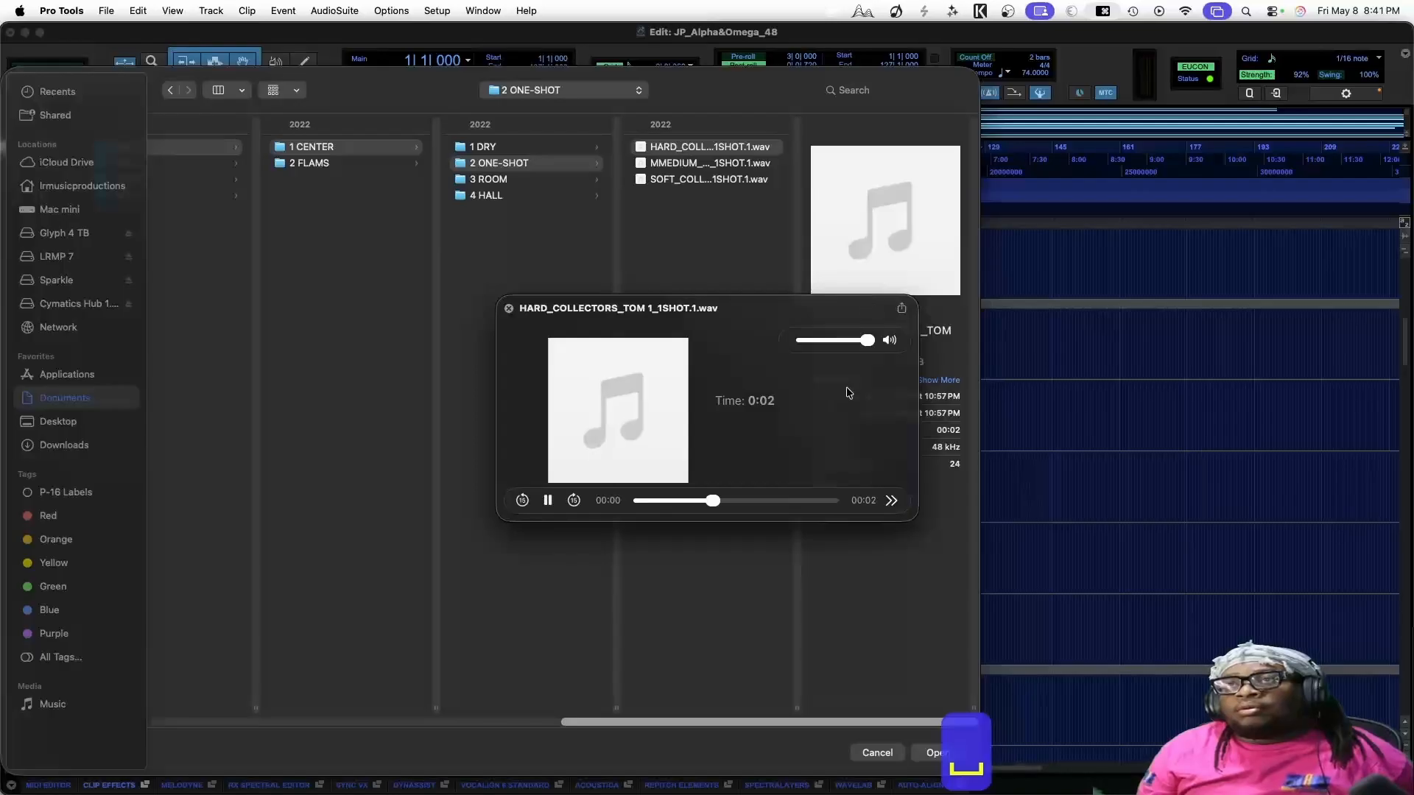
{"action": "key", "text": "space"}
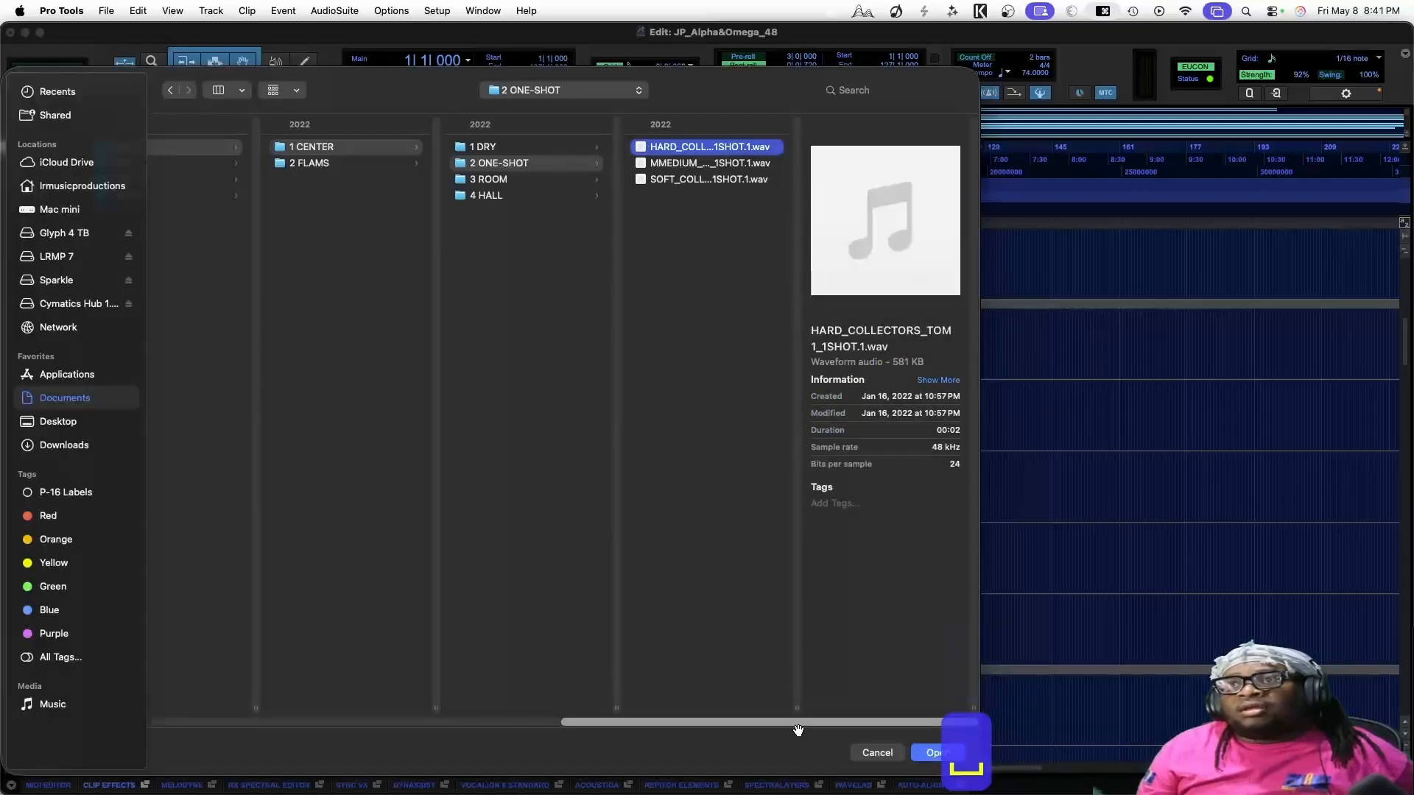
Preview and import HARD_COLLECTORS_TOM 3_1SHOT.1.wav from the Collectors Kit folder TOM 3, 1 CENTER, 2 ONE-SHOT into DRT
{"action": "left_click_drag", "start_coordinate": [797, 729], "coordinate": [706, 725]}
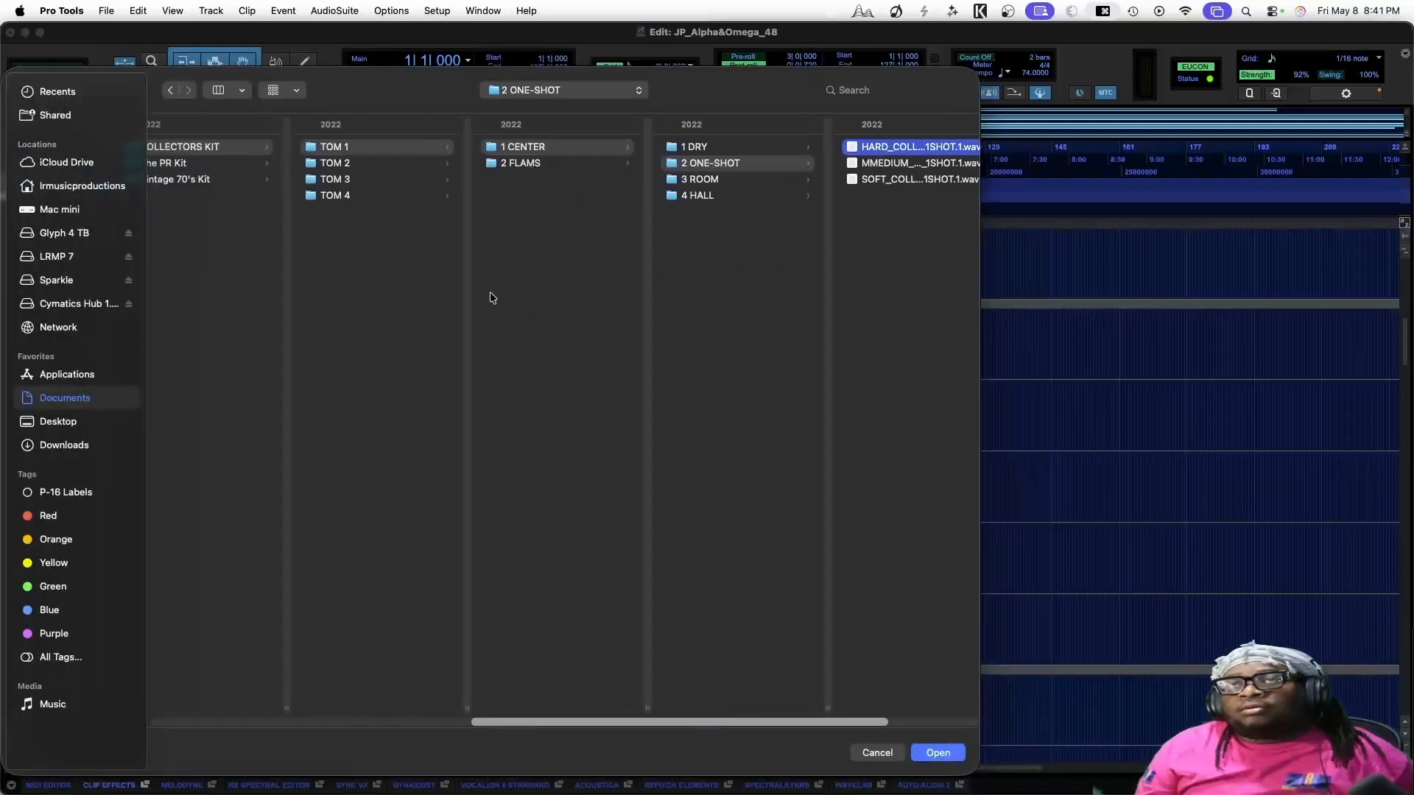
{"action": "left_click", "coordinate": [351, 163]}
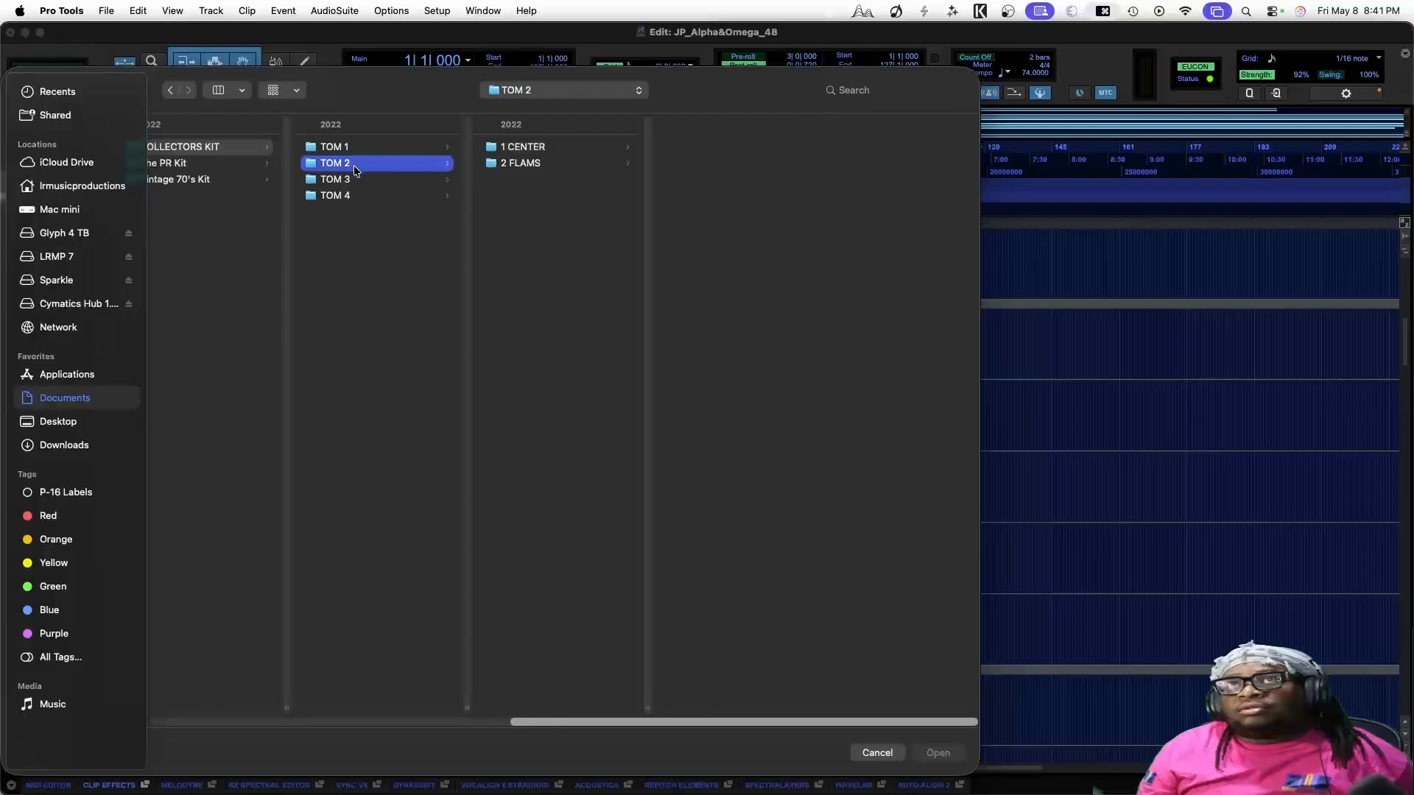
{"action": "left_click", "coordinate": [350, 179]}
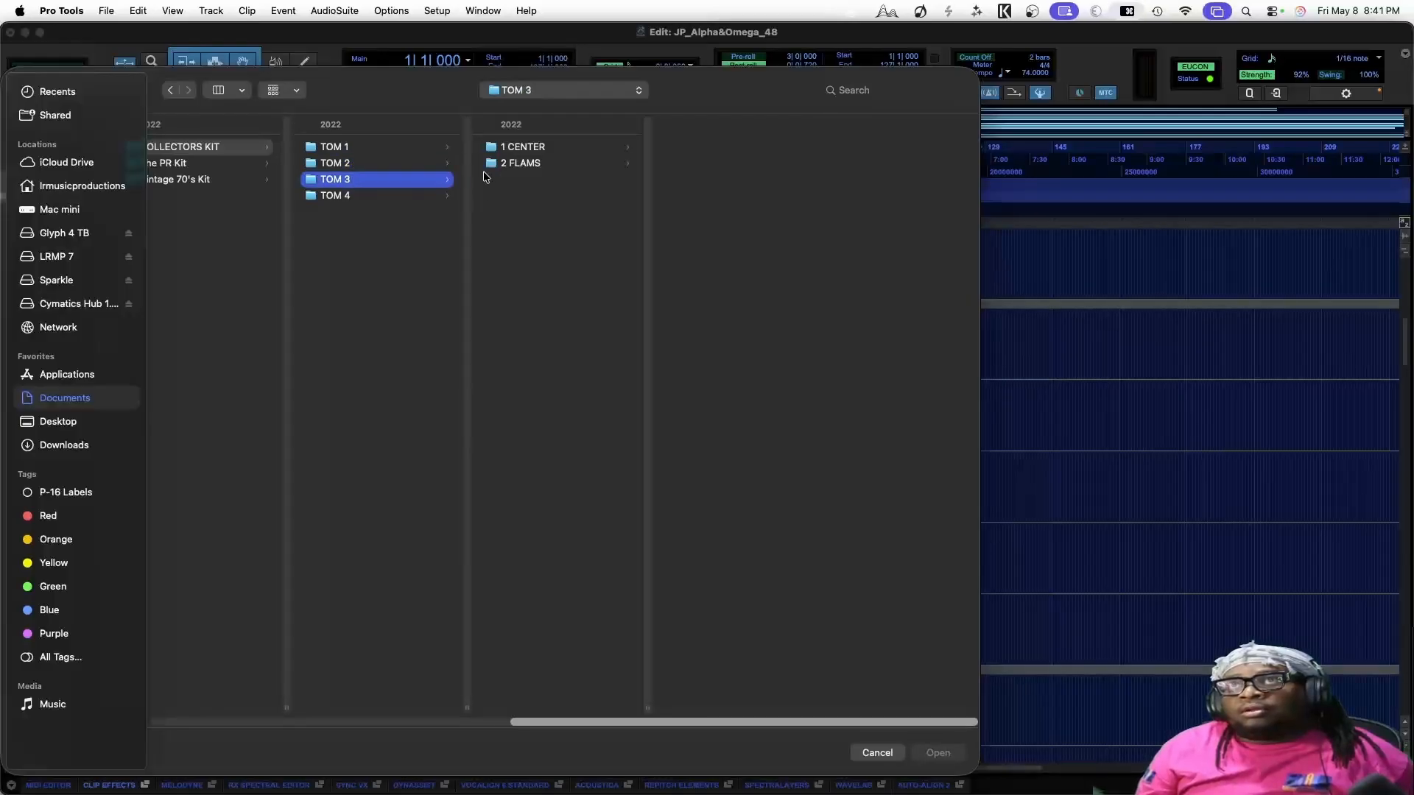
{"action": "left_click", "coordinate": [528, 146]}
{"action": "left_click", "coordinate": [689, 163]}
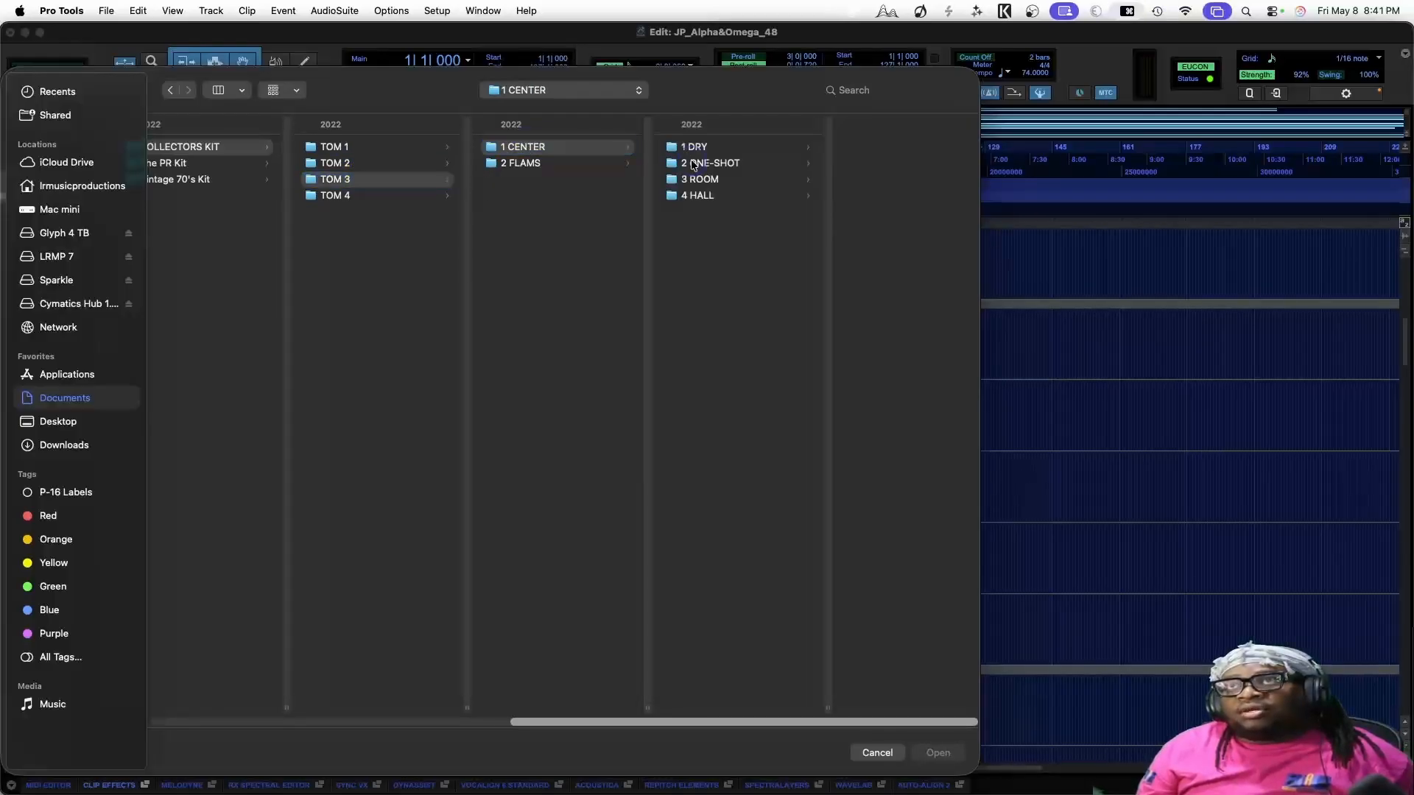
{"action": "left_click", "coordinate": [871, 148]}
{"action": "key", "text": "space"}
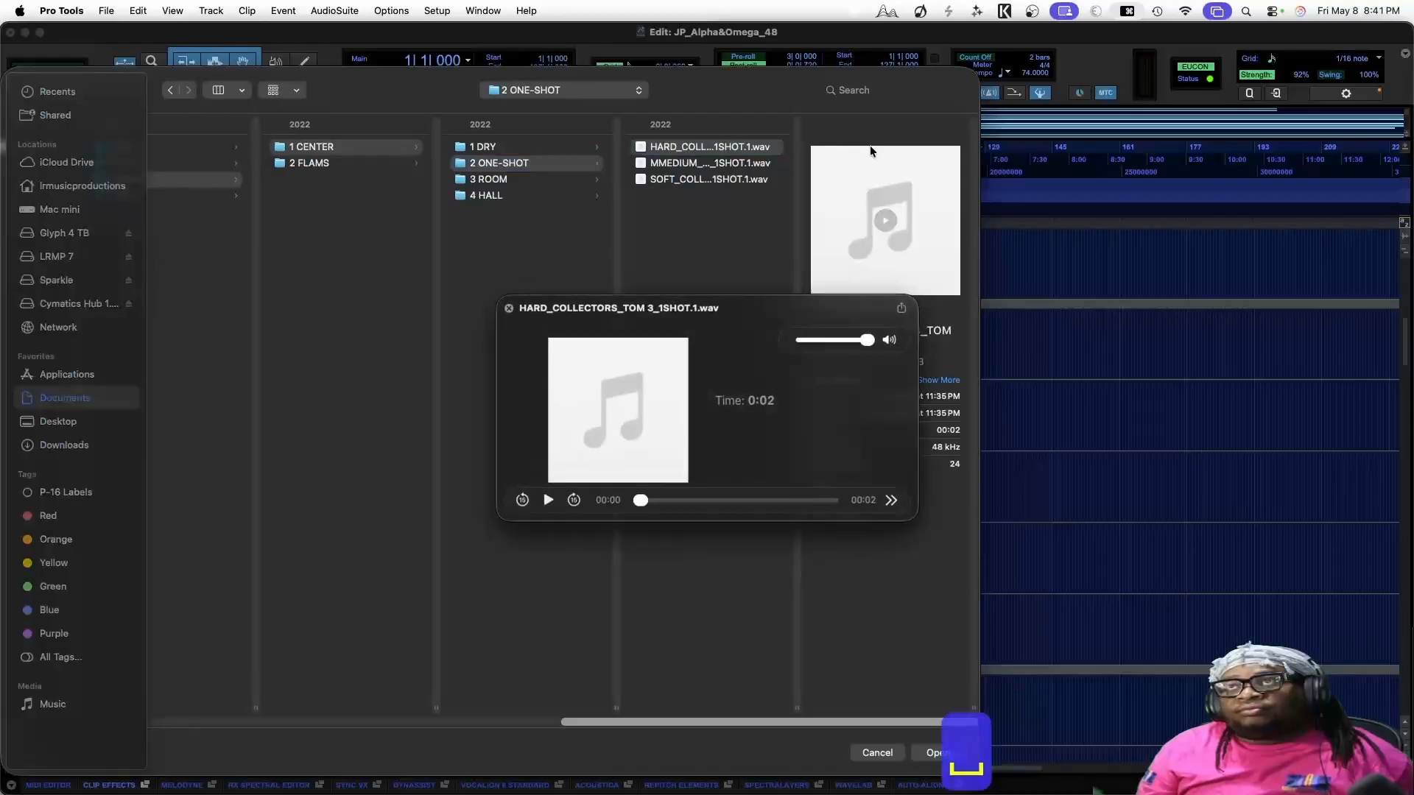
{"action": "key", "text": "space"}
{"action": "left_click", "coordinate": [929, 752]}
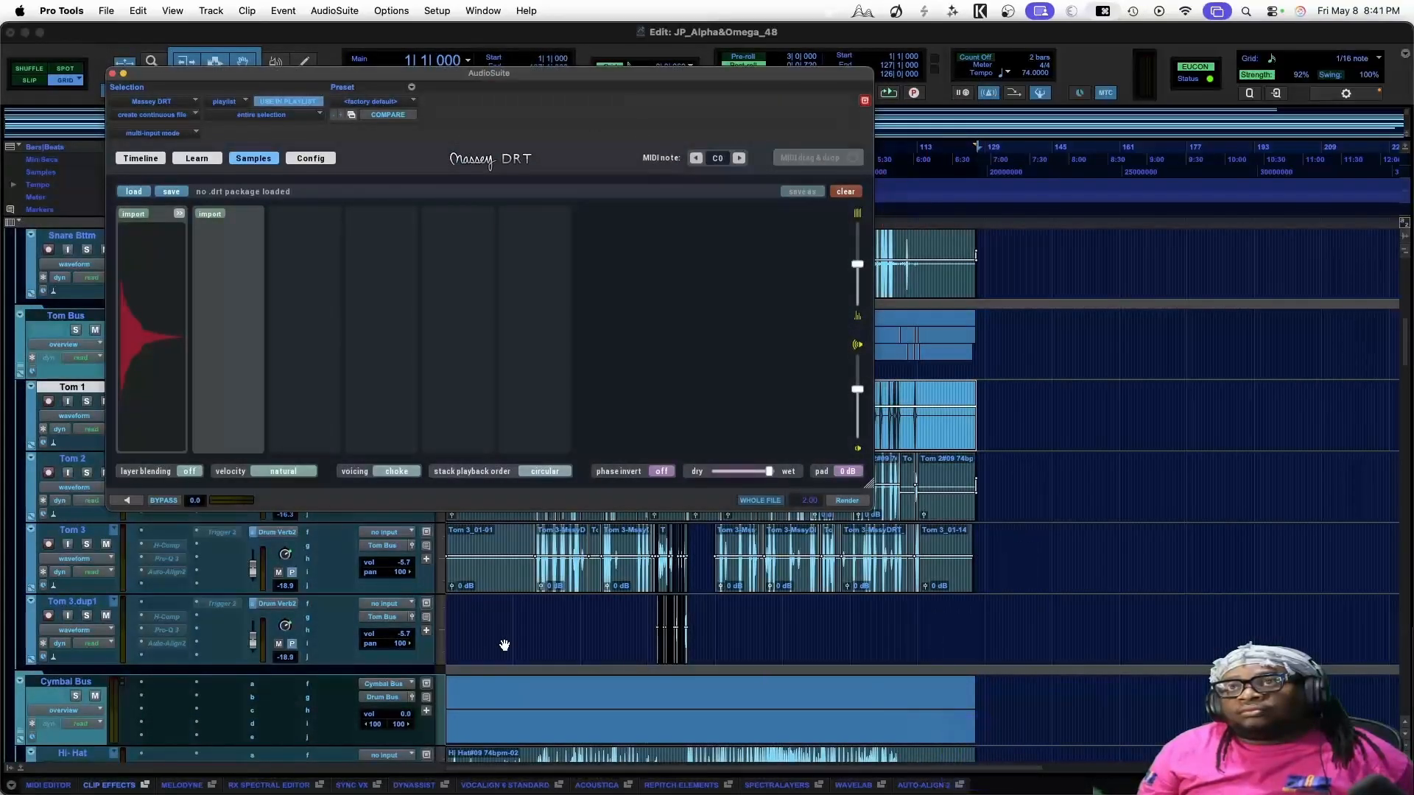
Select all Tom 2 clips across the track, analyze their hits in DRT's timeline, and render the sample replacement
{"action": "left_click", "coordinate": [139, 157]}
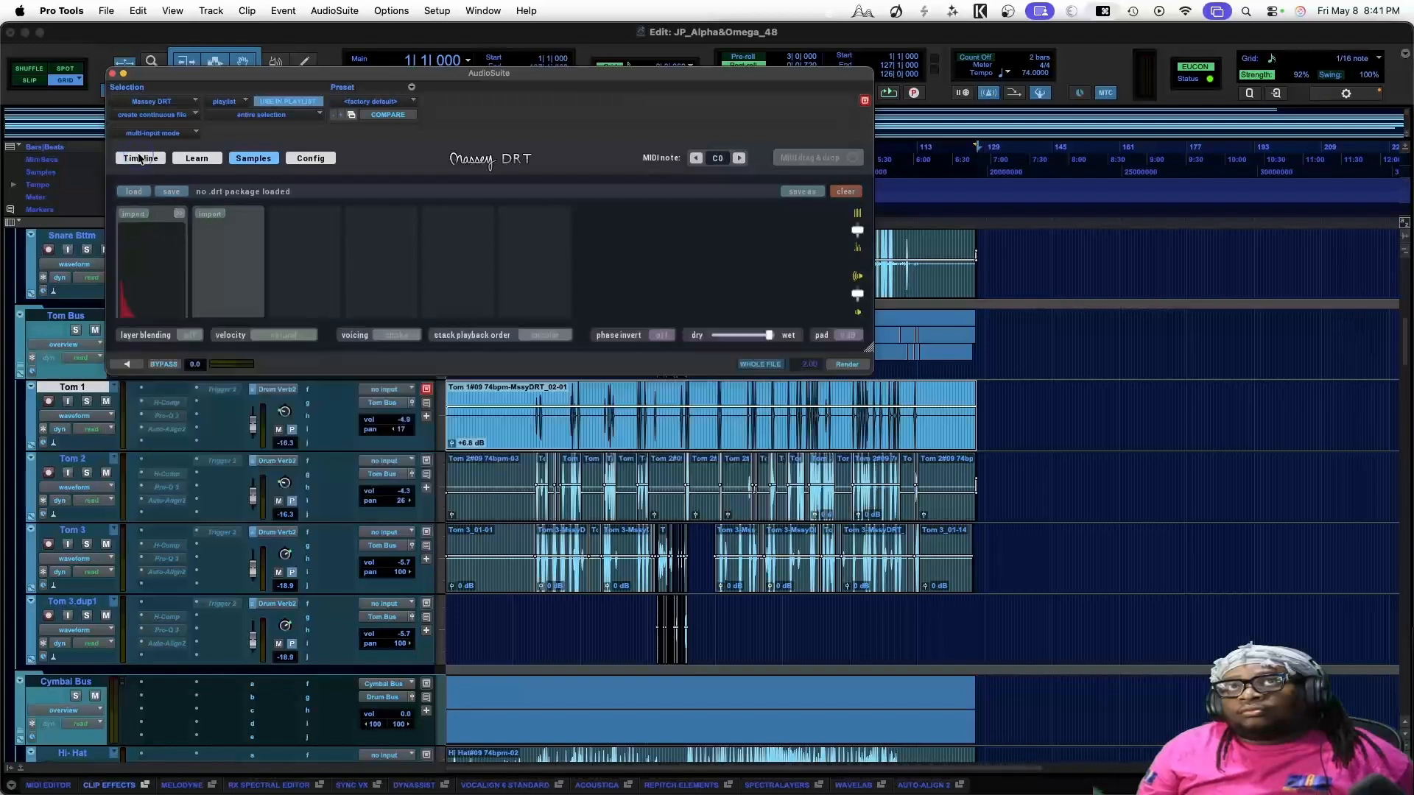
{"action": "left_click", "coordinate": [960, 508]}
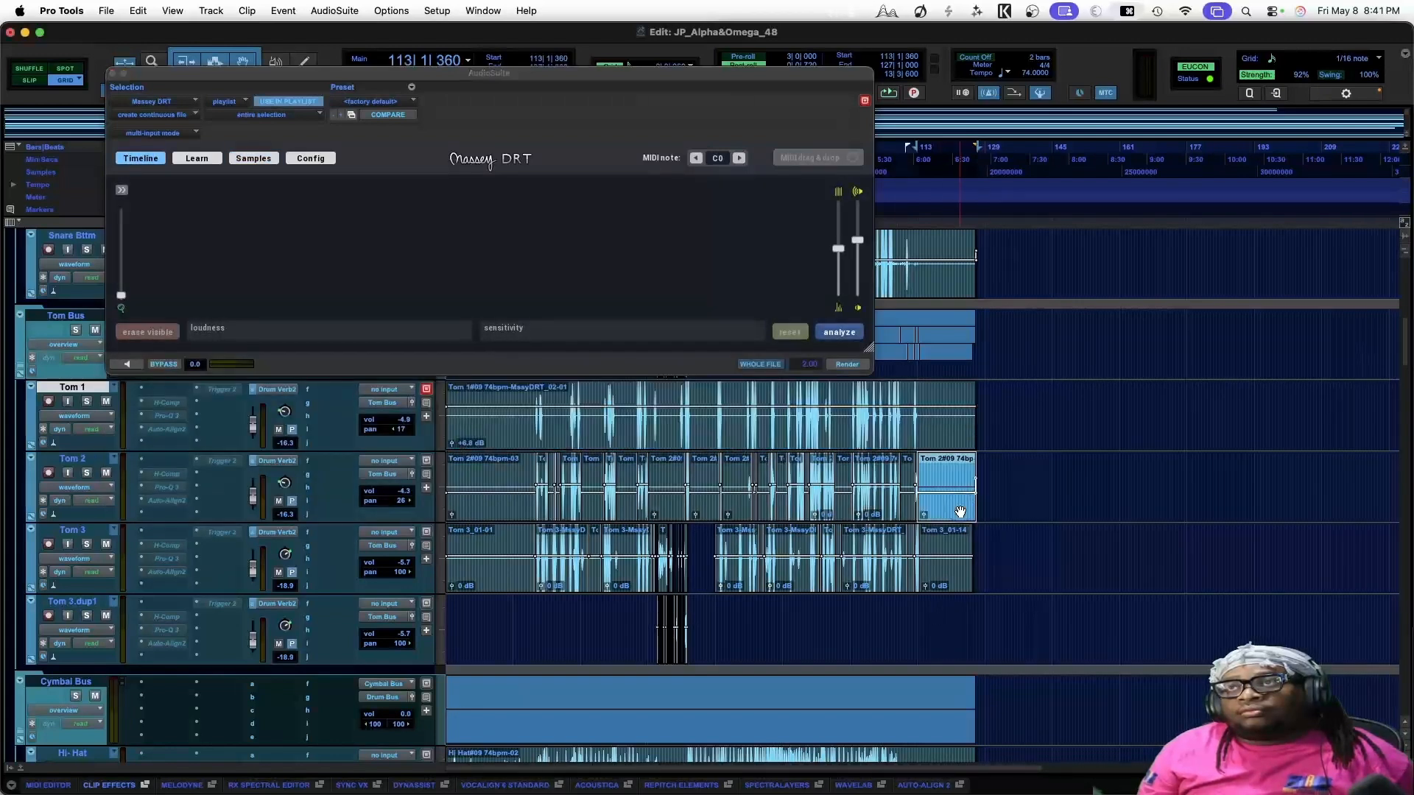
{"action": "left_click_drag", "start_coordinate": [500, 475], "coordinate": [380, 481]}
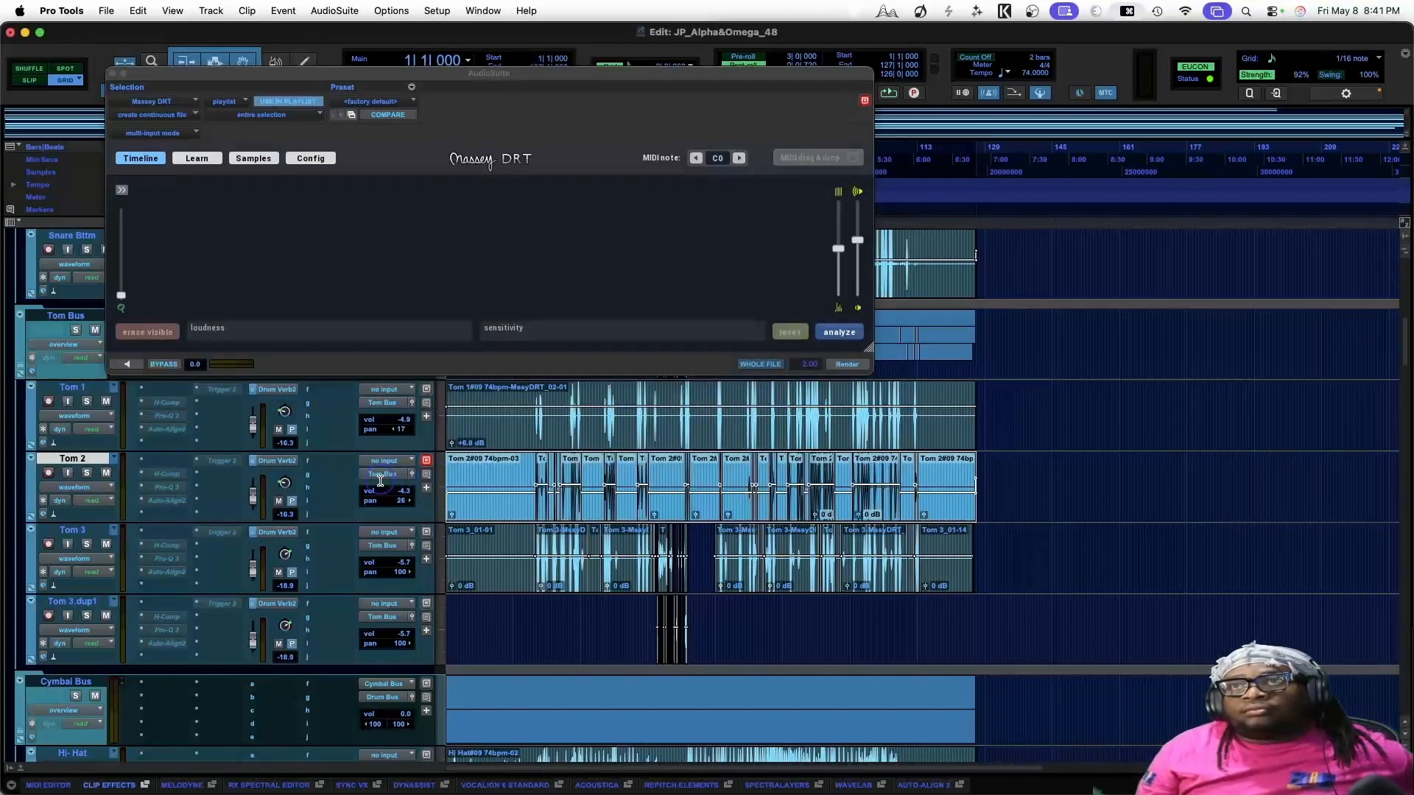
{"action": "left_click", "coordinate": [835, 333]}
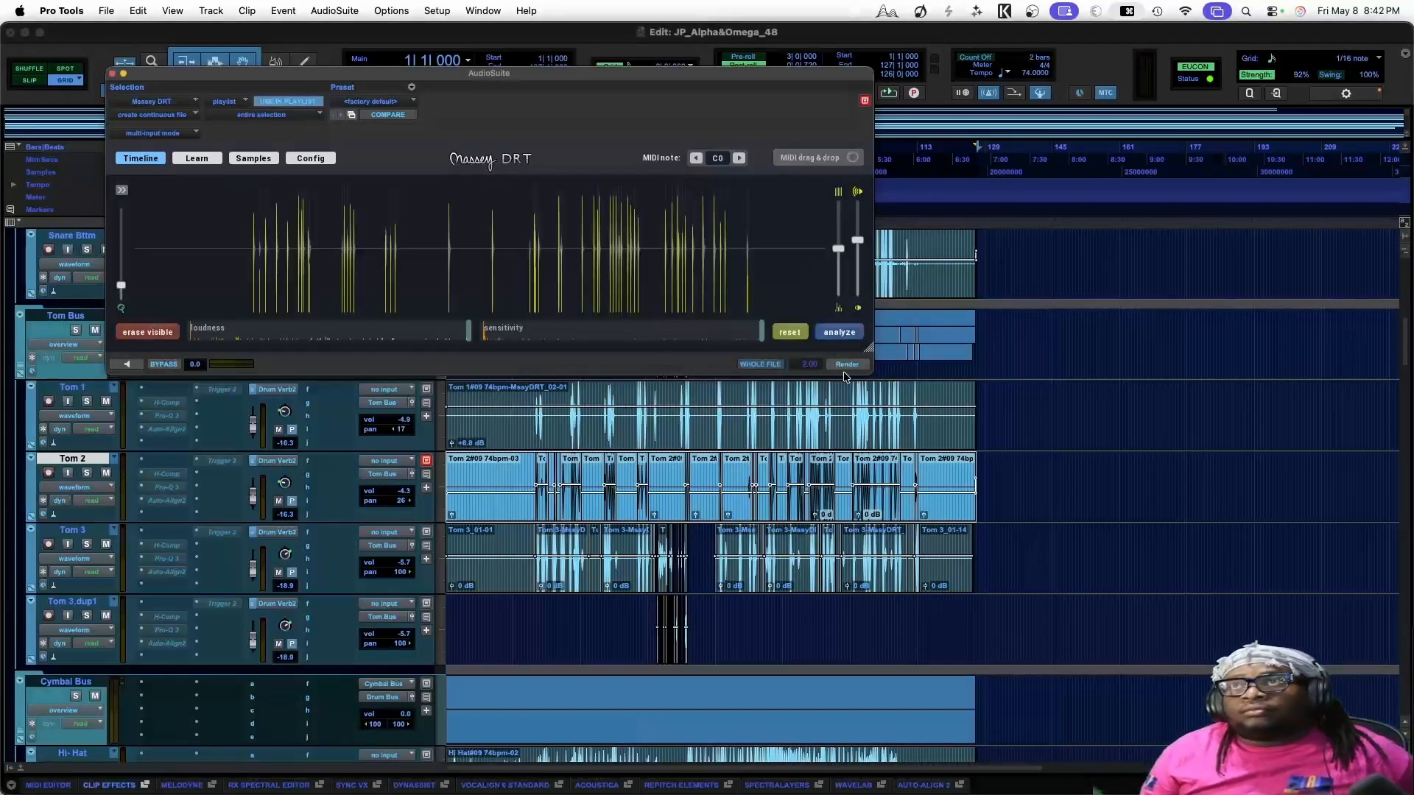
{"action": "left_click", "coordinate": [846, 364]}
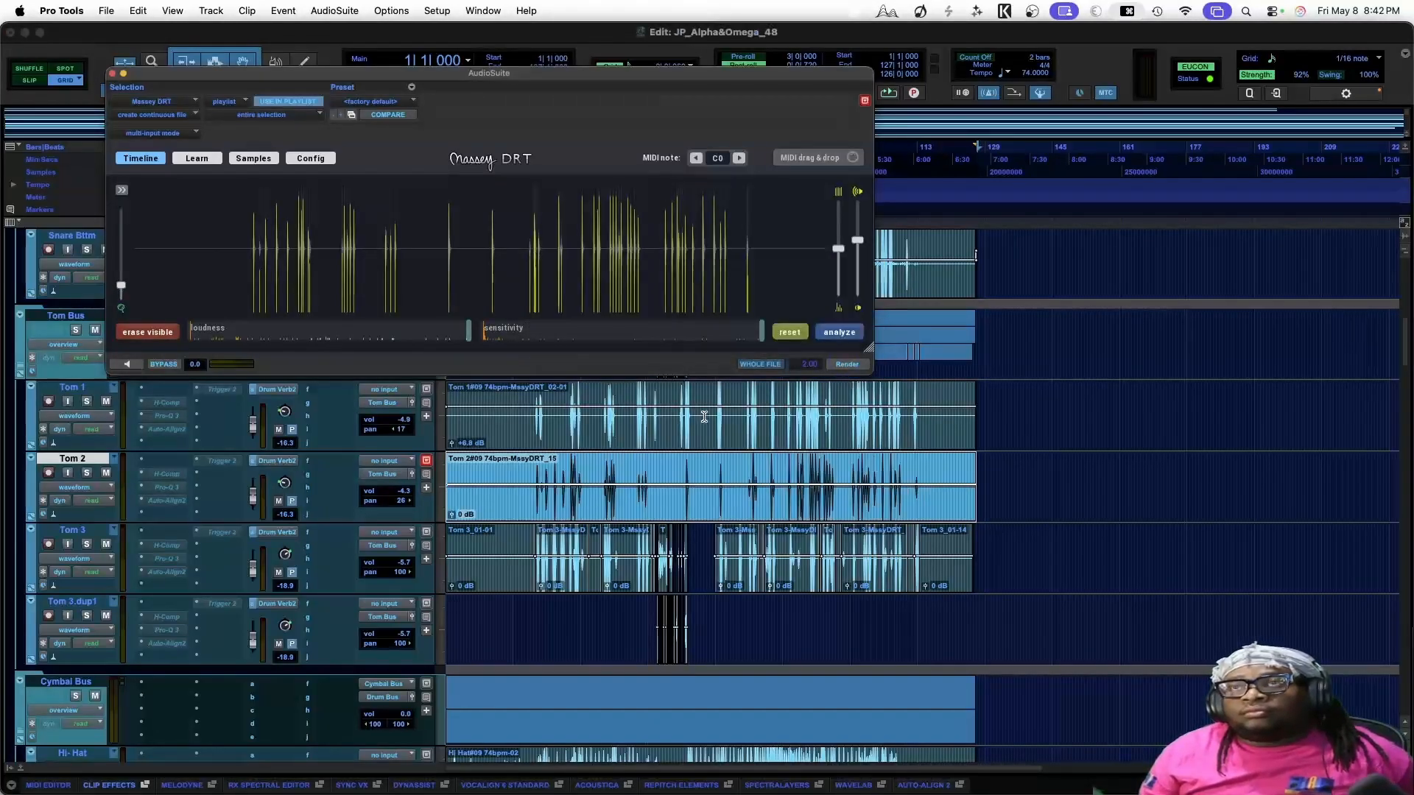
Play the rendered Tom 2 hits from 21|2|840 and close DRT
{"action": "left_click", "coordinate": [531, 469]}
{"action": "key", "text": "space"}
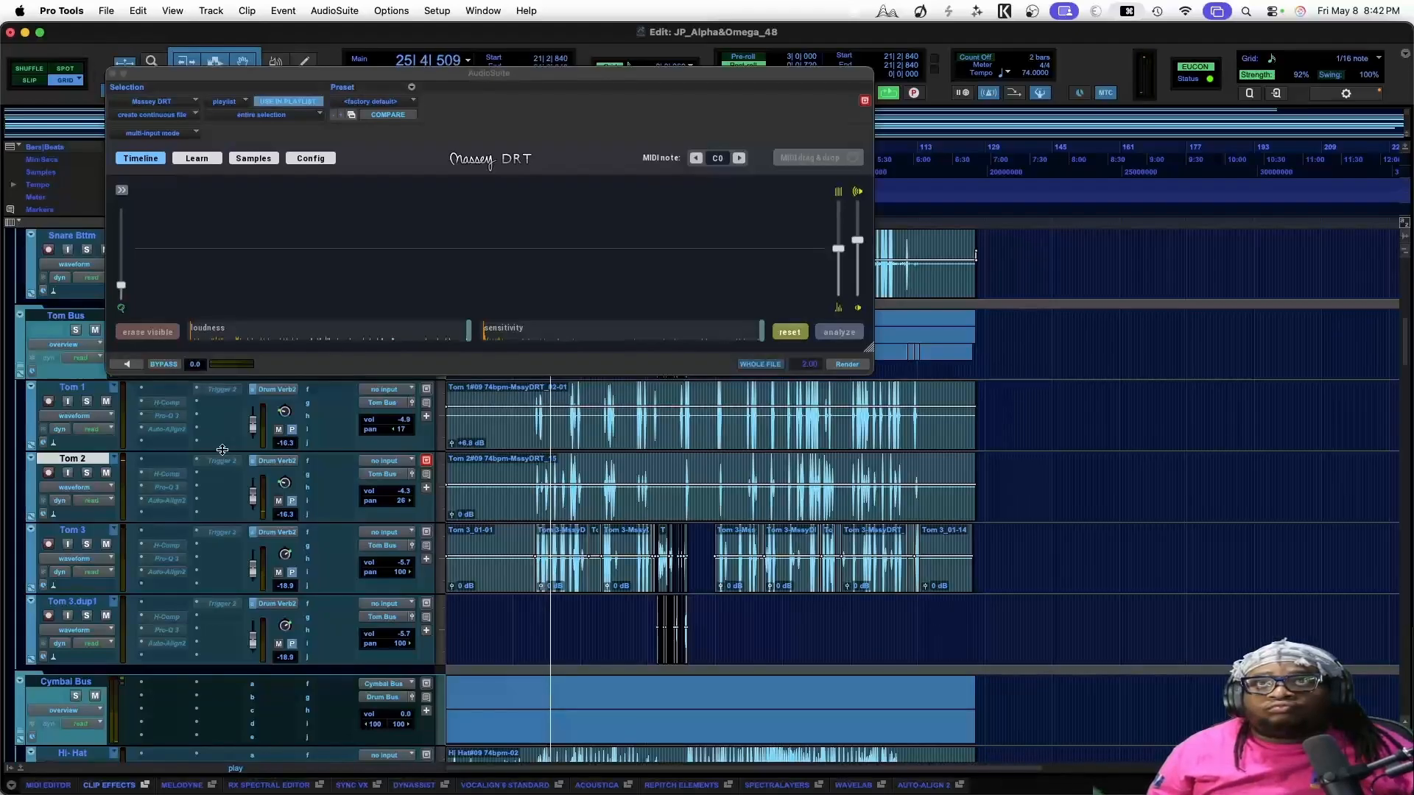
{"action": "left_click", "coordinate": [113, 73]}
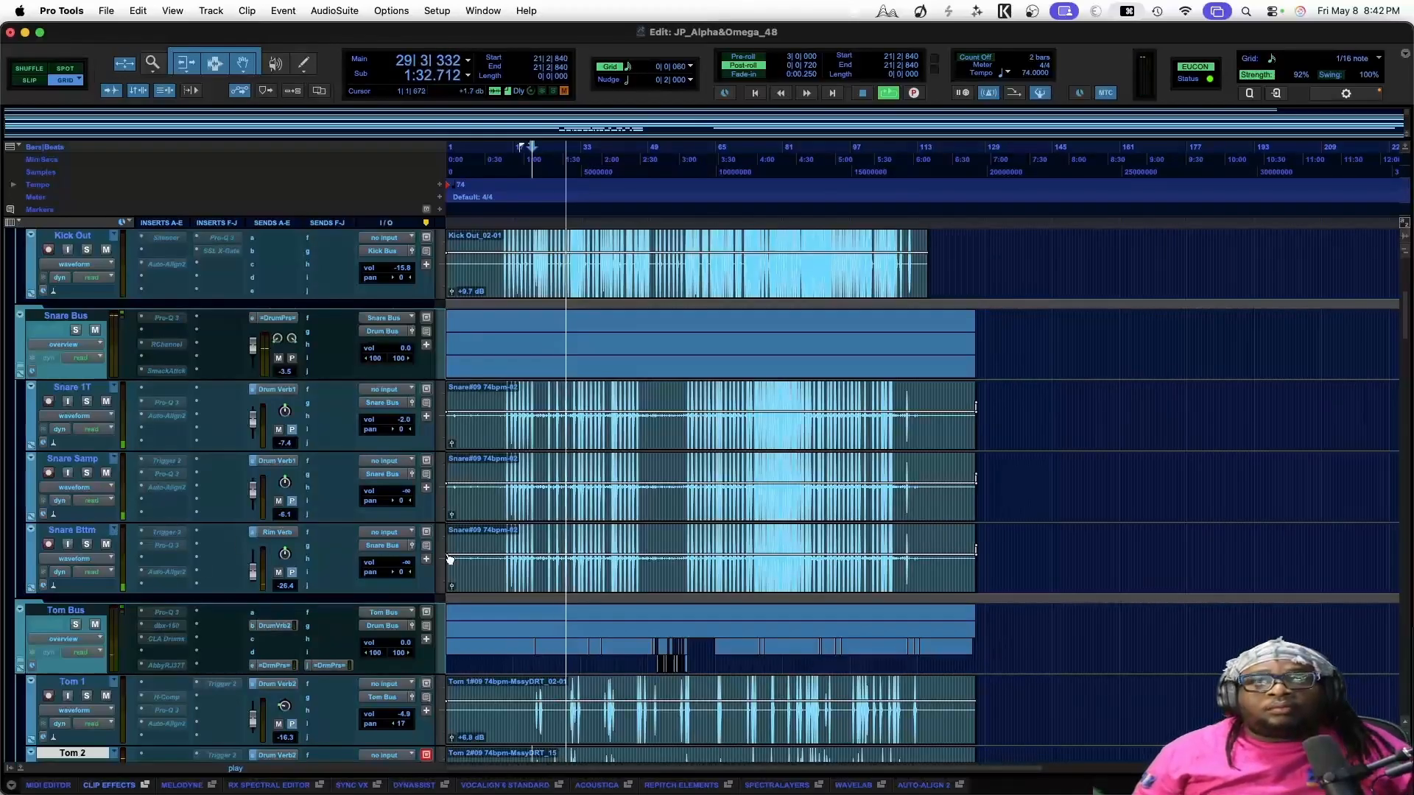
Set the Tom 3 track volume to -5.2 dB in the mixer, and return to the edit view
{"action": "scroll", "coordinate": [612, 629], "scroll_direction": "up", "scroll_amount": 10}
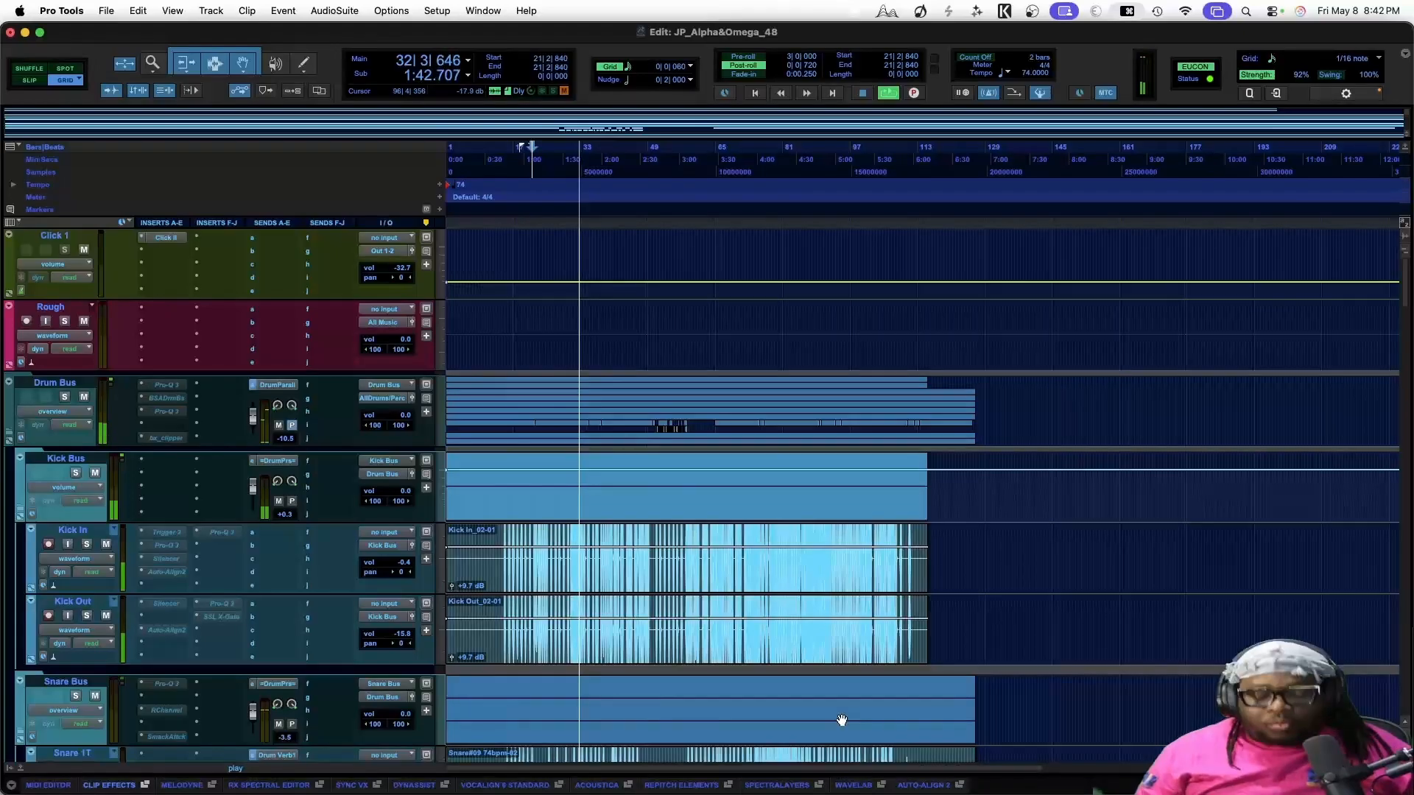
{"action": "key", "text": "super+equal"}
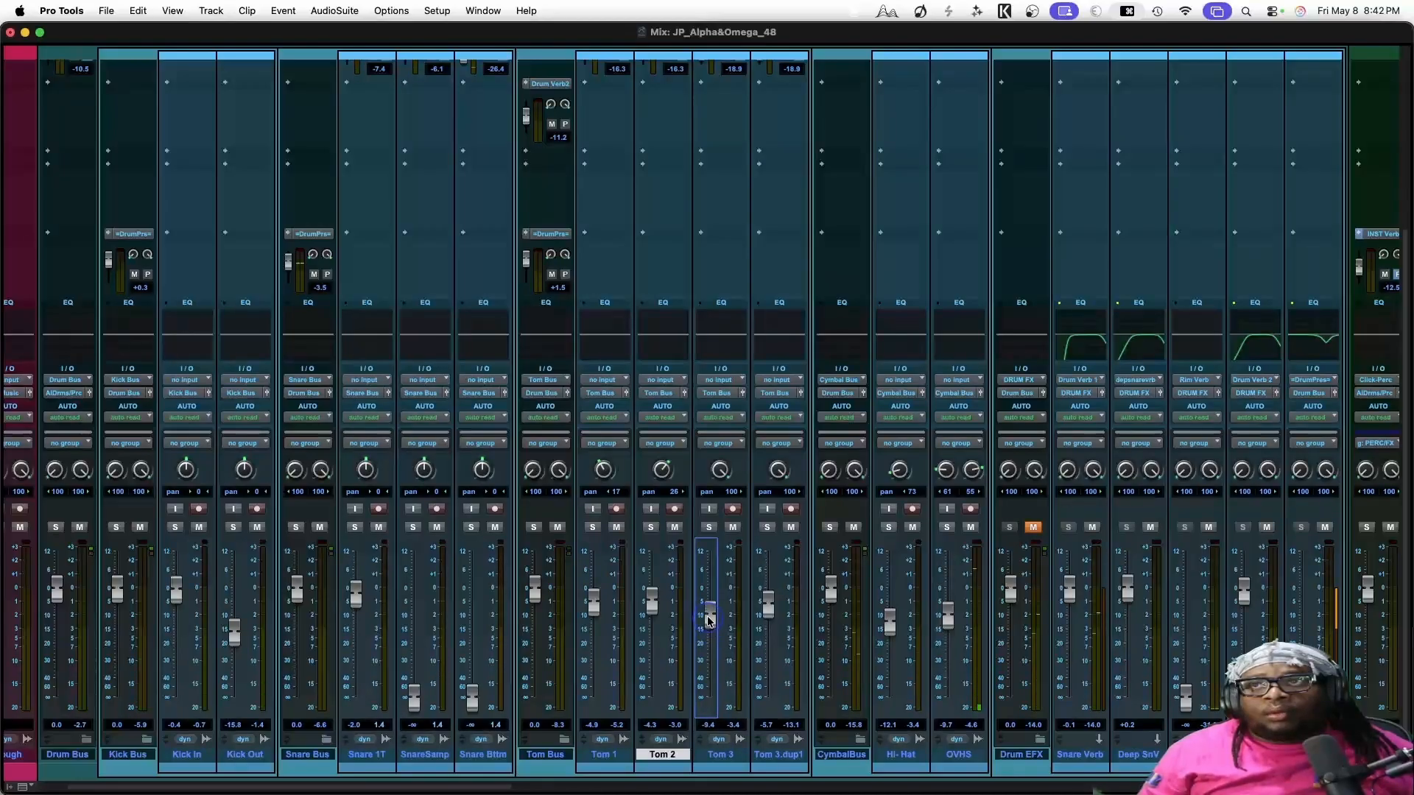
{"action": "key", "text": "super+equal"}
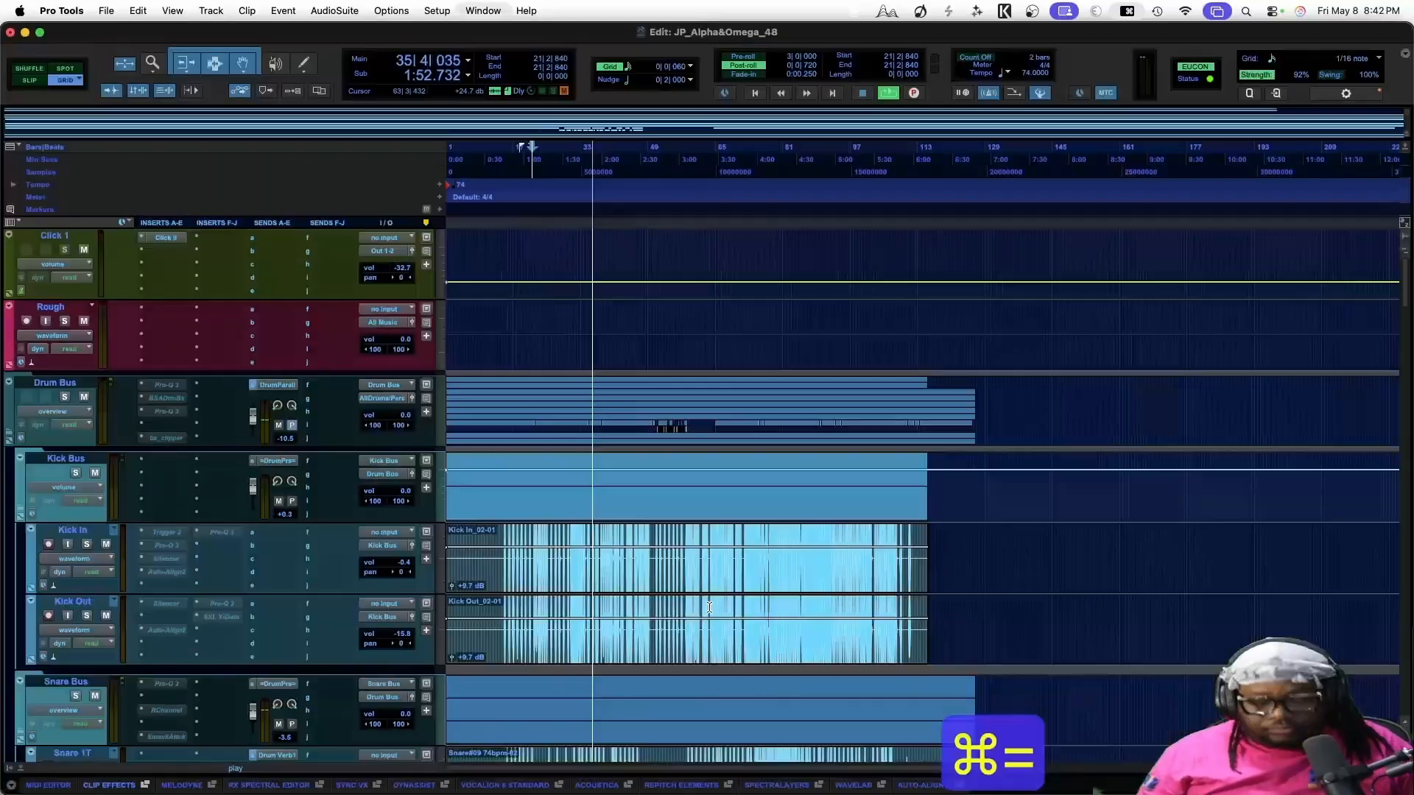
Consolidate the Tom 3 and Tom 3.dup1 clips from 1|1|000 to 126|1|840 into one clip per track
{"action": "scroll", "coordinate": [786, 684], "scroll_direction": "down", "scroll_amount": 6}
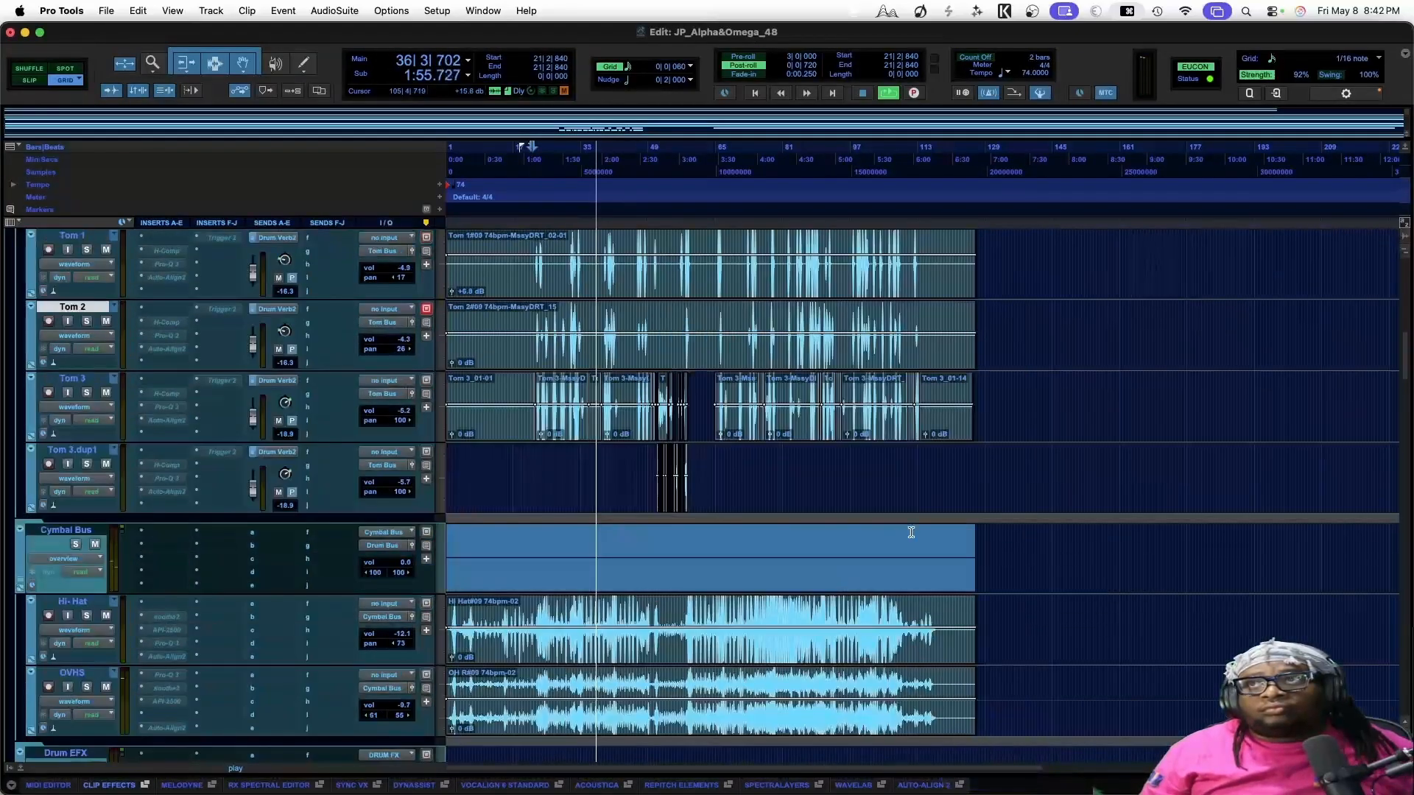
{"action": "left_click", "coordinate": [941, 434]}
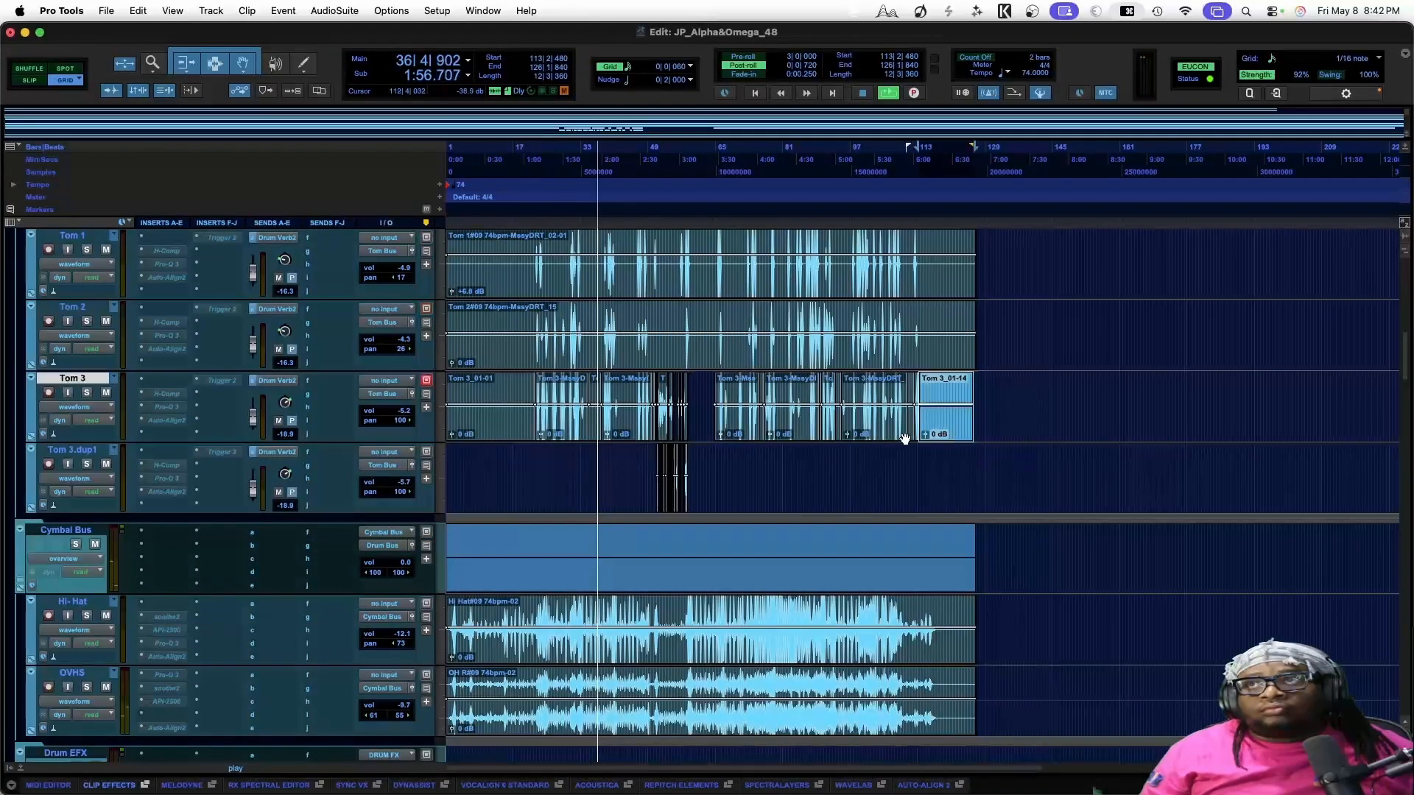
{"action": "left_click", "coordinate": [477, 430], "text": "shift"}
{"action": "left_click", "coordinate": [444, 460], "text": "shift"}
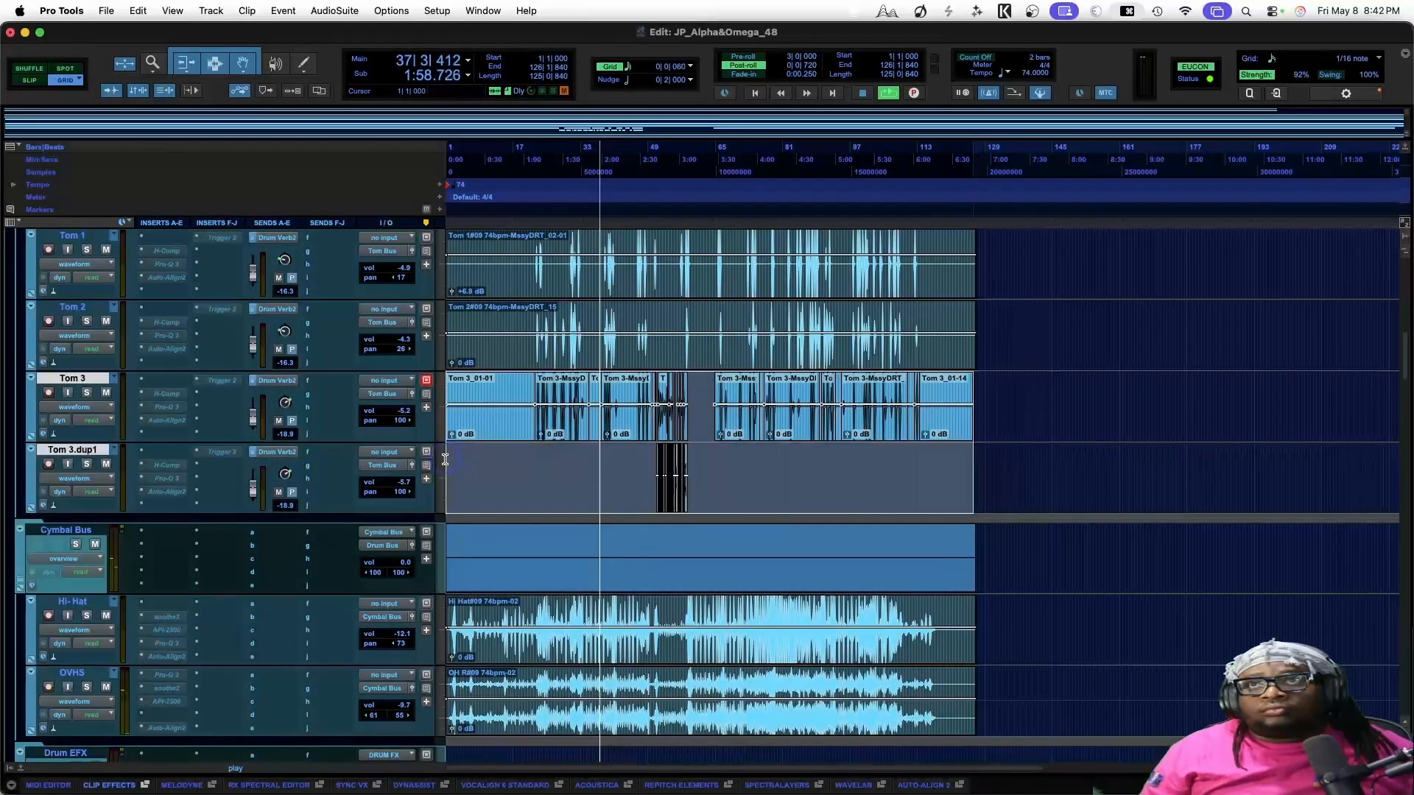
{"action": "key", "text": "alt+shift+3"}
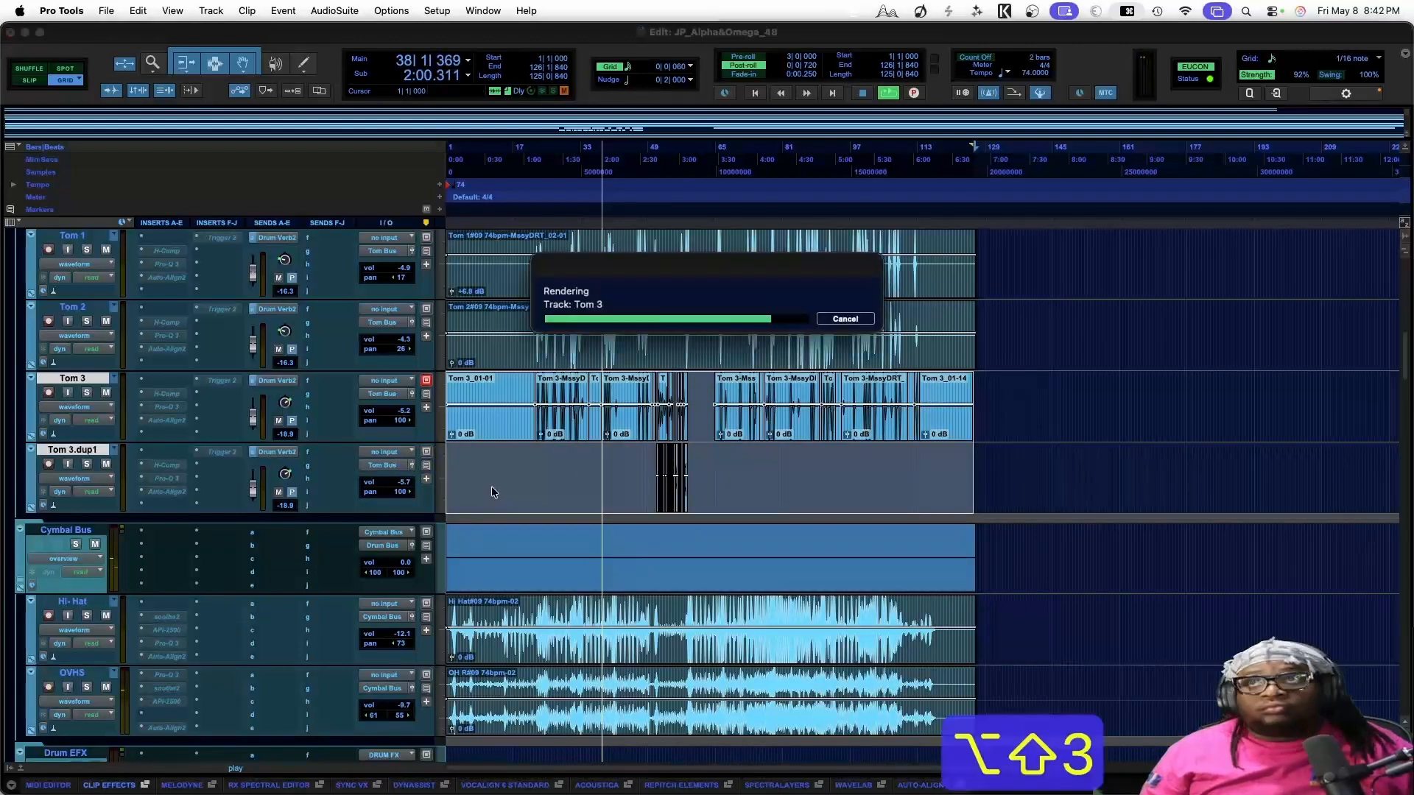
Set the clip gain to -4.8 dB on Tom 3 and Tom 3.dup1, +2.9 dB on Tom 2, and +11.6 dB on Tom 1
{"action": "left_click_drag", "start_coordinate": [503, 404], "coordinate": [500, 407]}
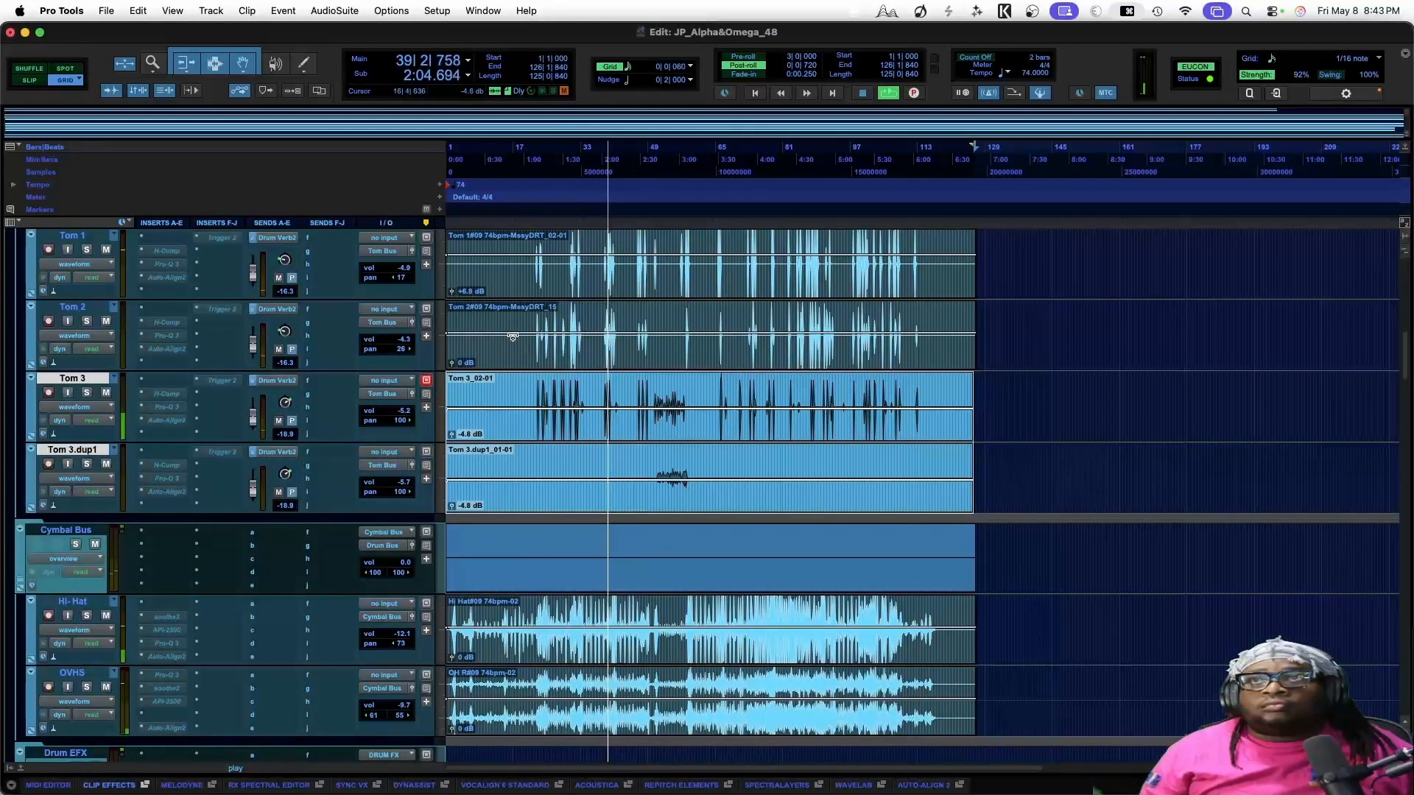
{"action": "left_click_drag", "start_coordinate": [511, 336], "coordinate": [507, 332]}
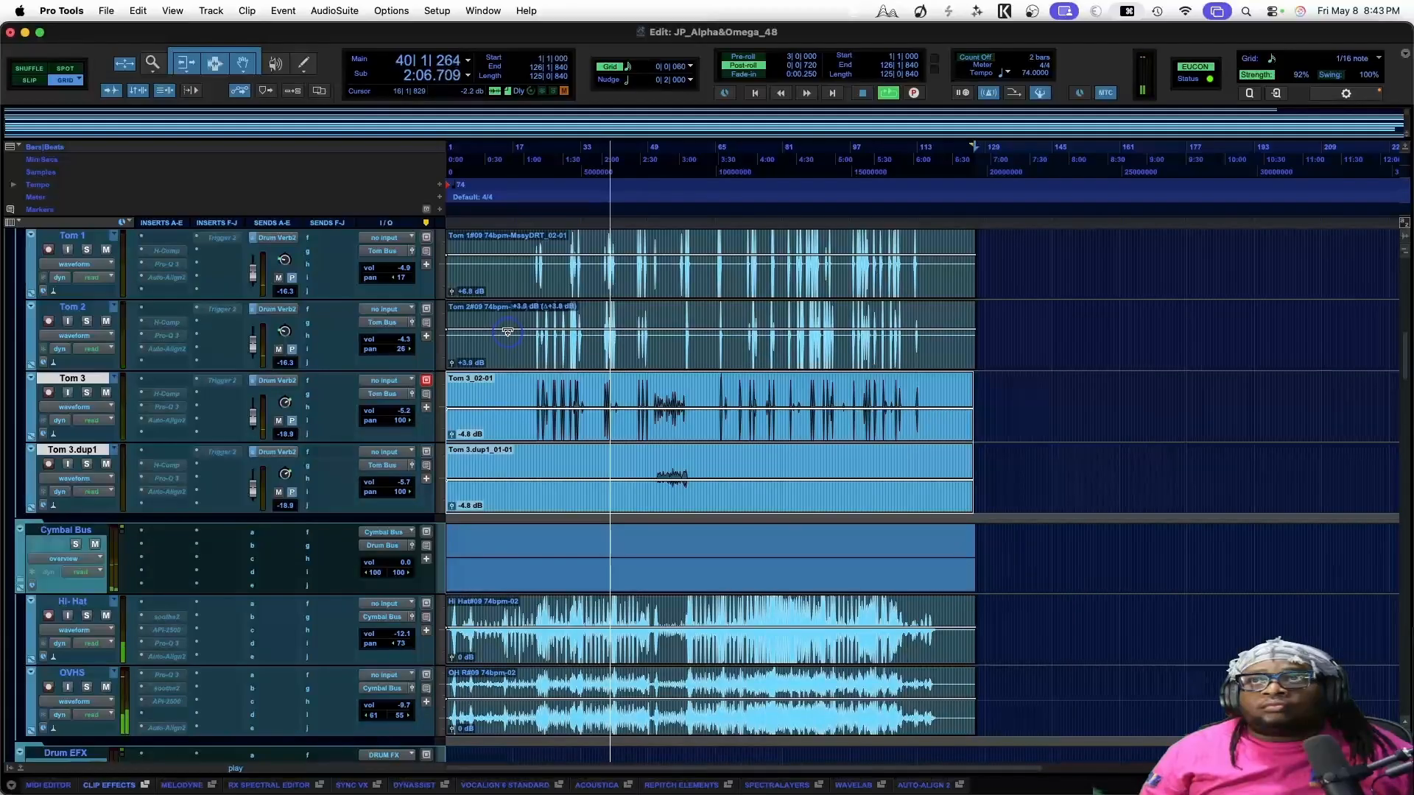
{"action": "left_click_drag", "start_coordinate": [496, 260], "coordinate": [493, 251]}
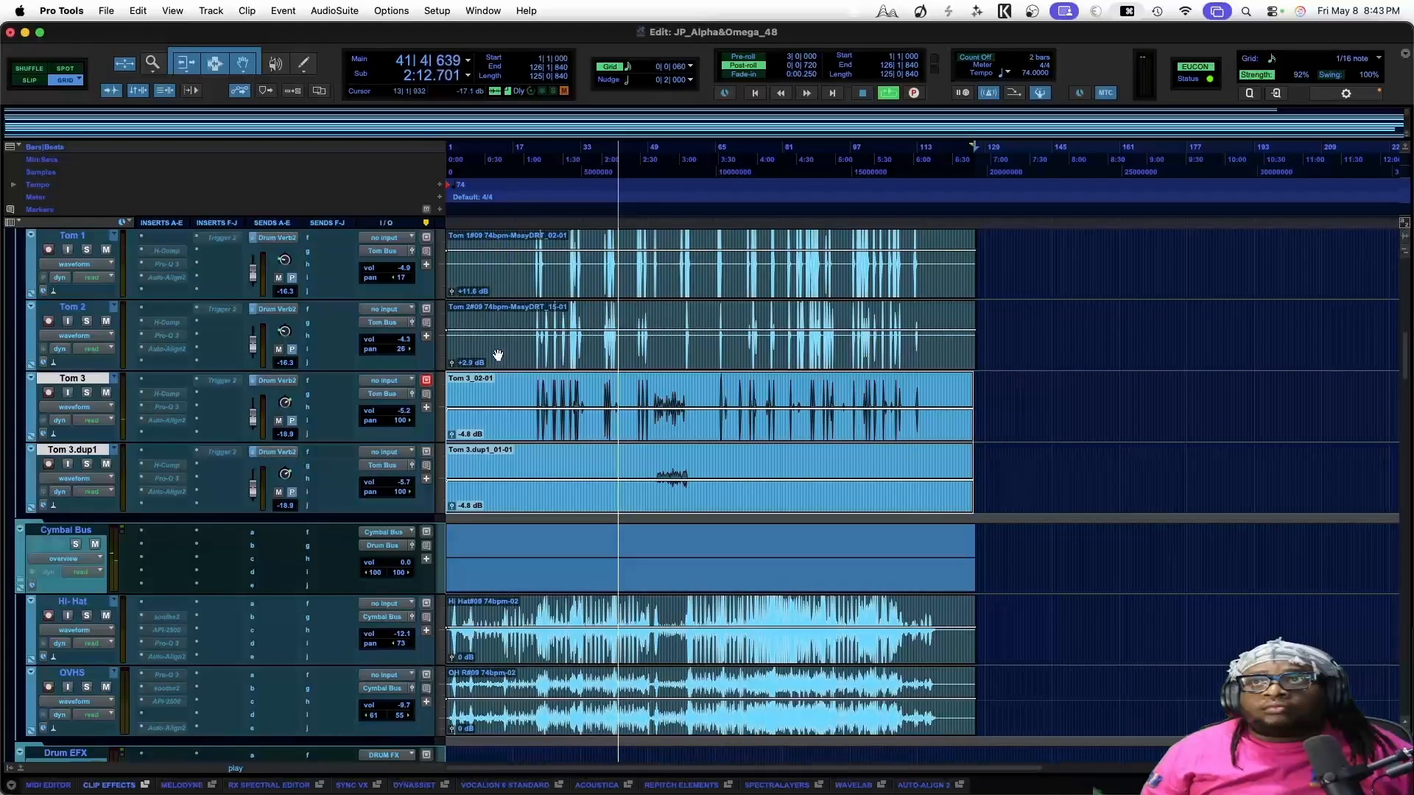
Delete the short stretches with small stray hits on the Tom 3 track starting at bar 31 and at 33|2
{"action": "key", "text": "super+bracketright"}
{"action": "key", "text": "super+bracketright"}
{"action": "key", "text": "super+bracketright"}
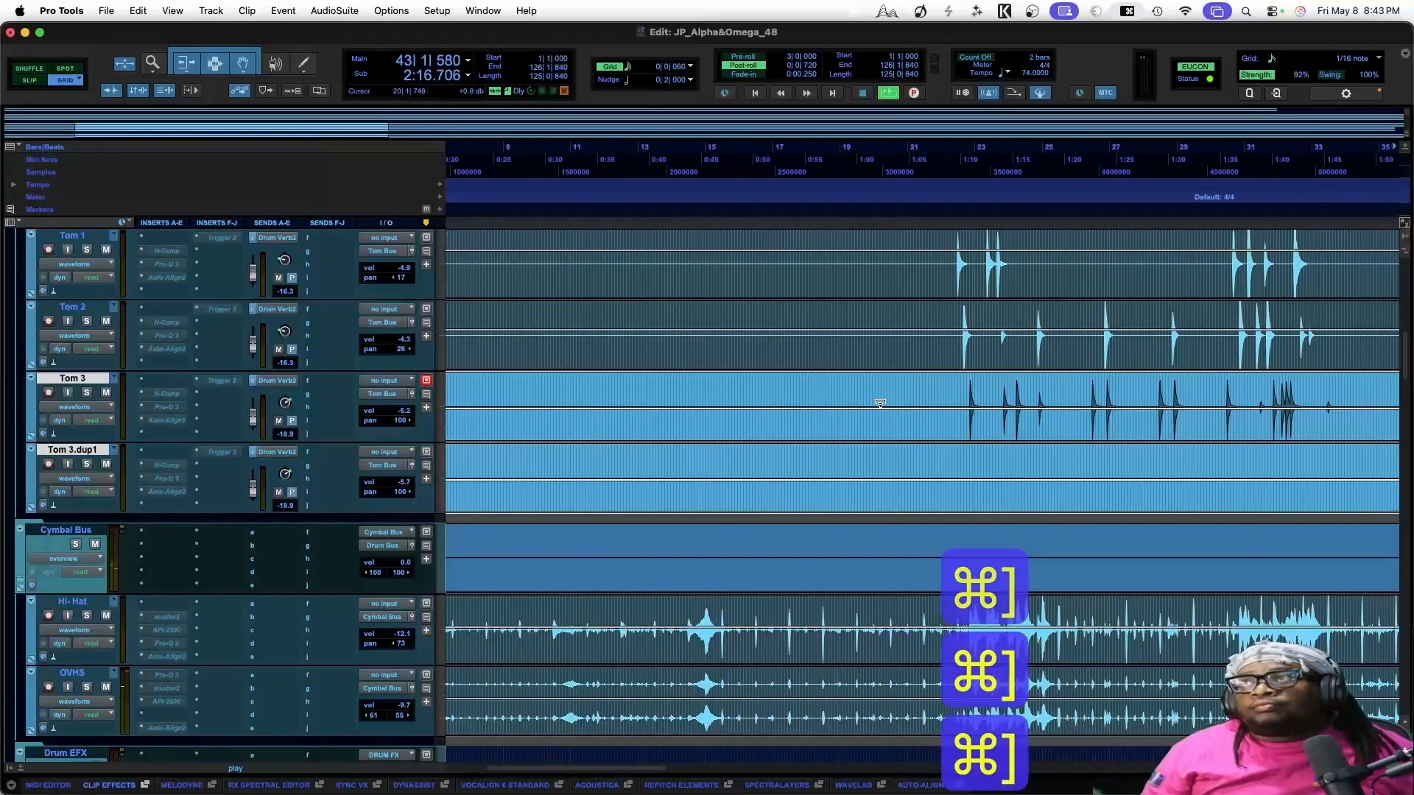
{"action": "scroll", "coordinate": [879, 404], "scroll_direction": "down", "scroll_amount": 2}
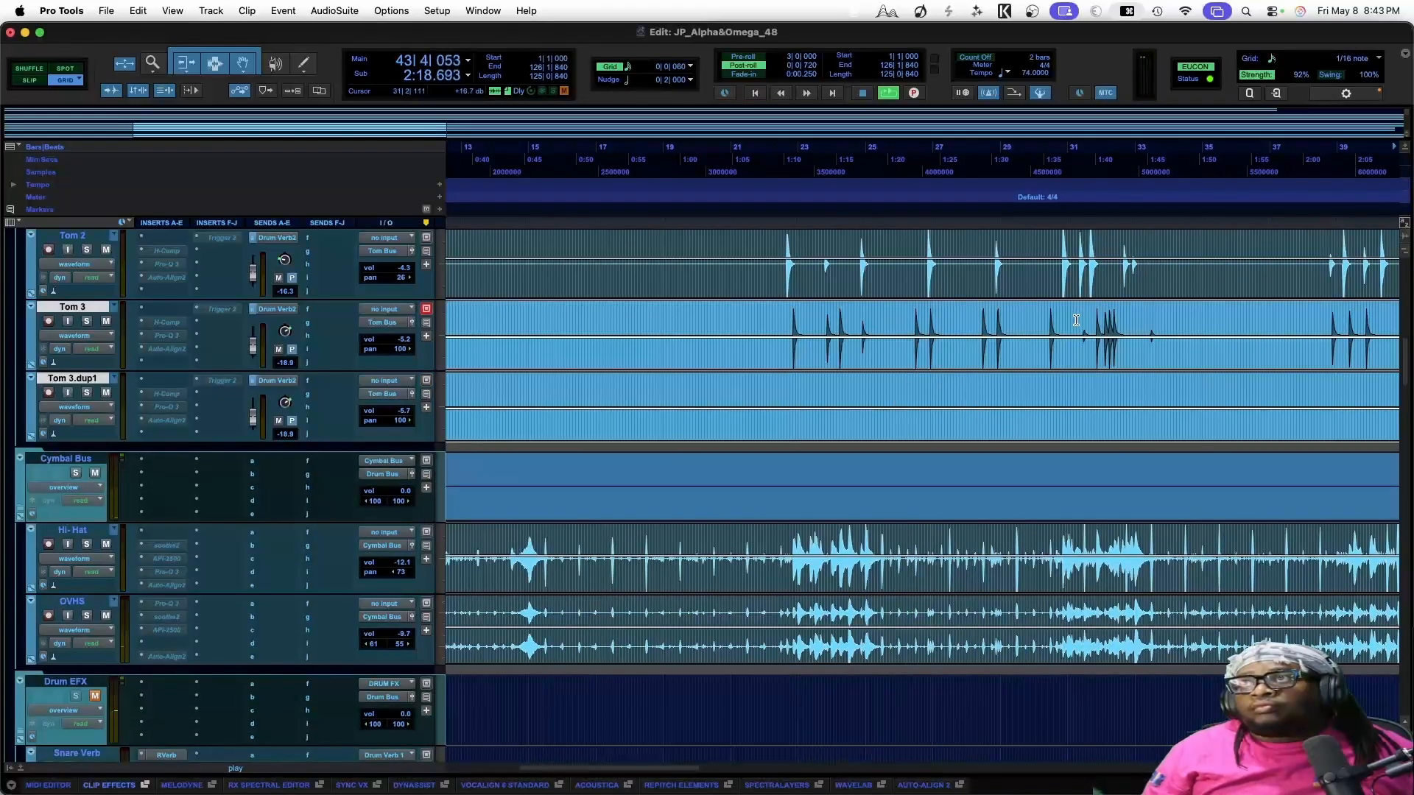
{"action": "left_click_drag", "start_coordinate": [1075, 321], "coordinate": [1083, 322]}
{"action": "key", "text": "BackSpace"}
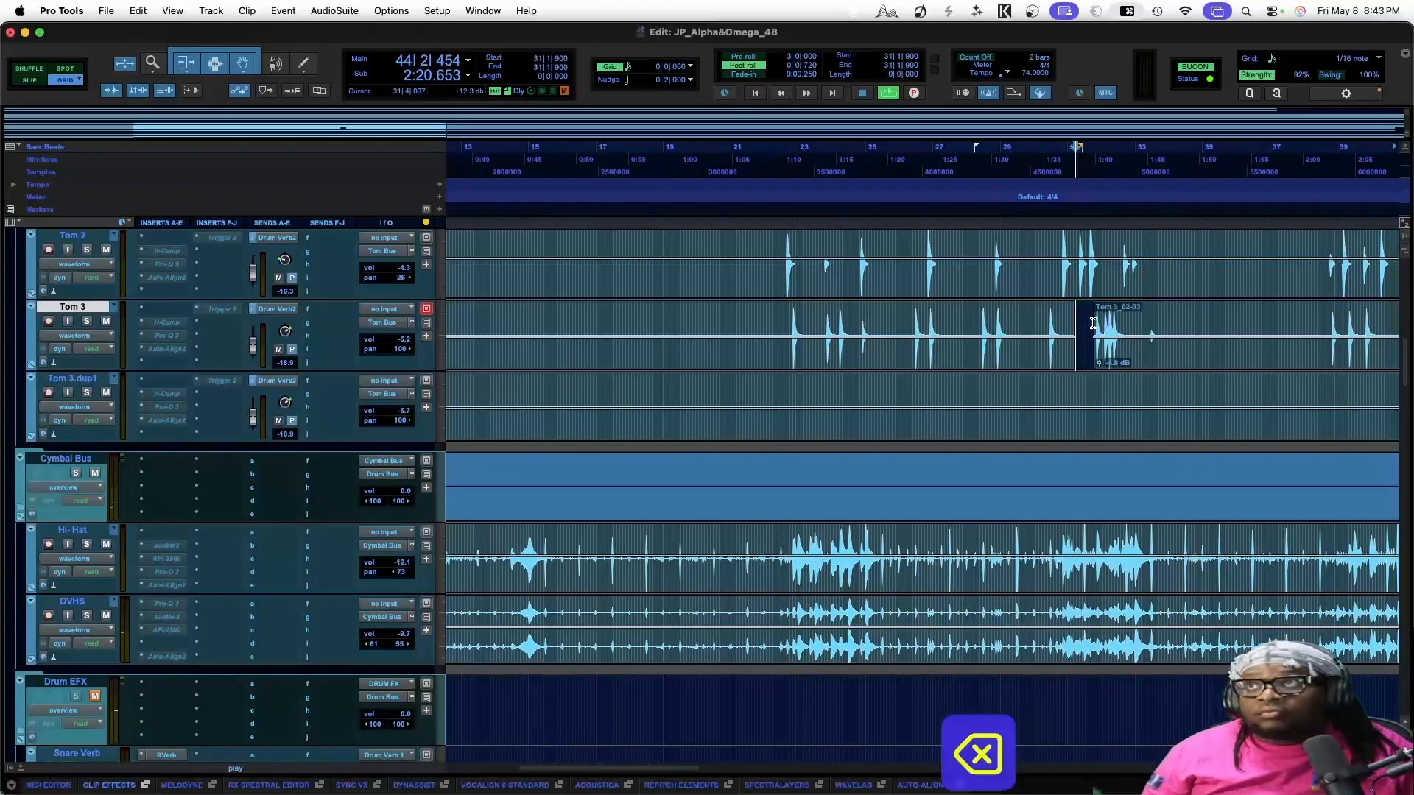
{"action": "key", "text": "BackSpace"}
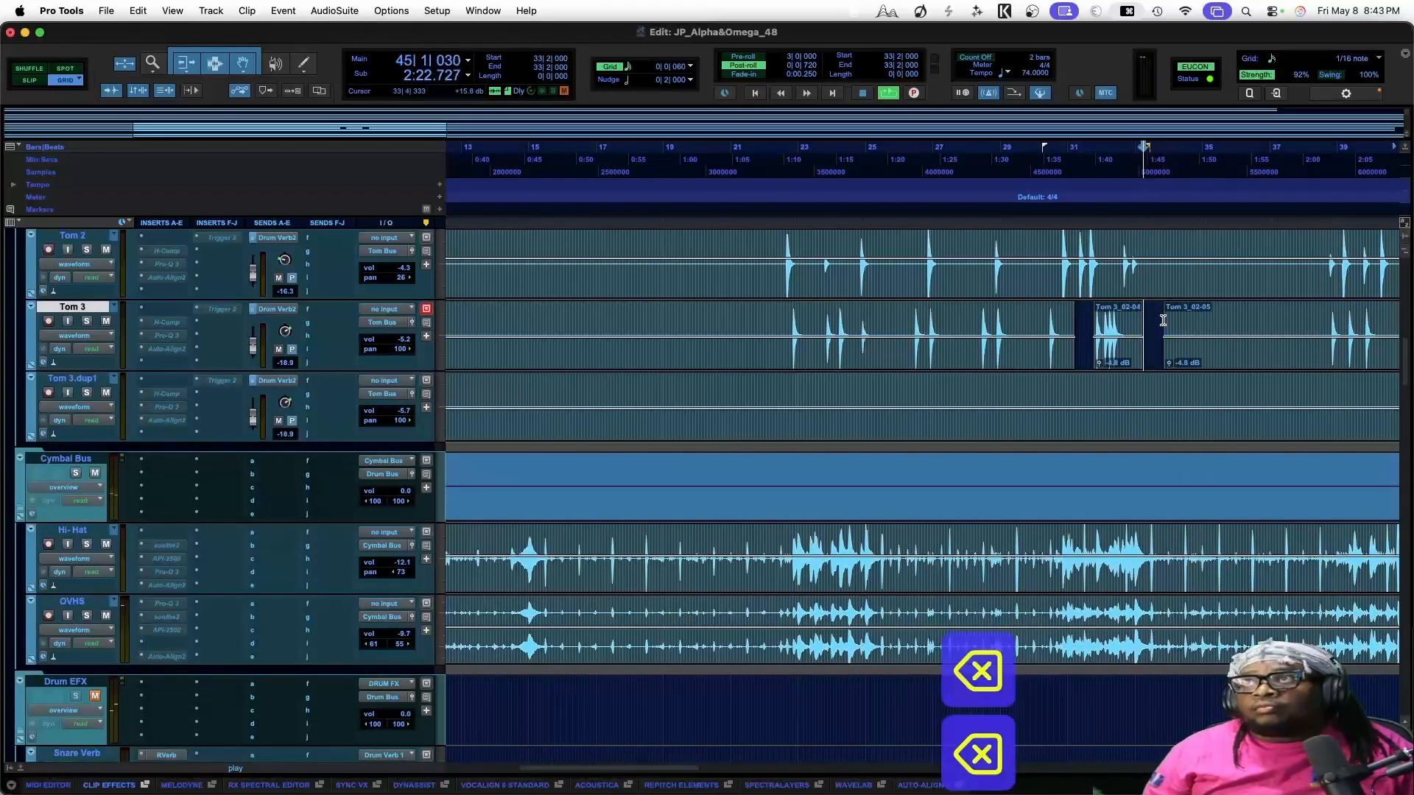
Delete the short stretch on the Tom 3 track starting at 41|1|720
{"action": "scroll", "coordinate": [1066, 356], "scroll_direction": "down", "scroll_amount": 5}
{"action": "scroll", "coordinate": [1066, 356], "scroll_direction": "up", "scroll_amount": 5}
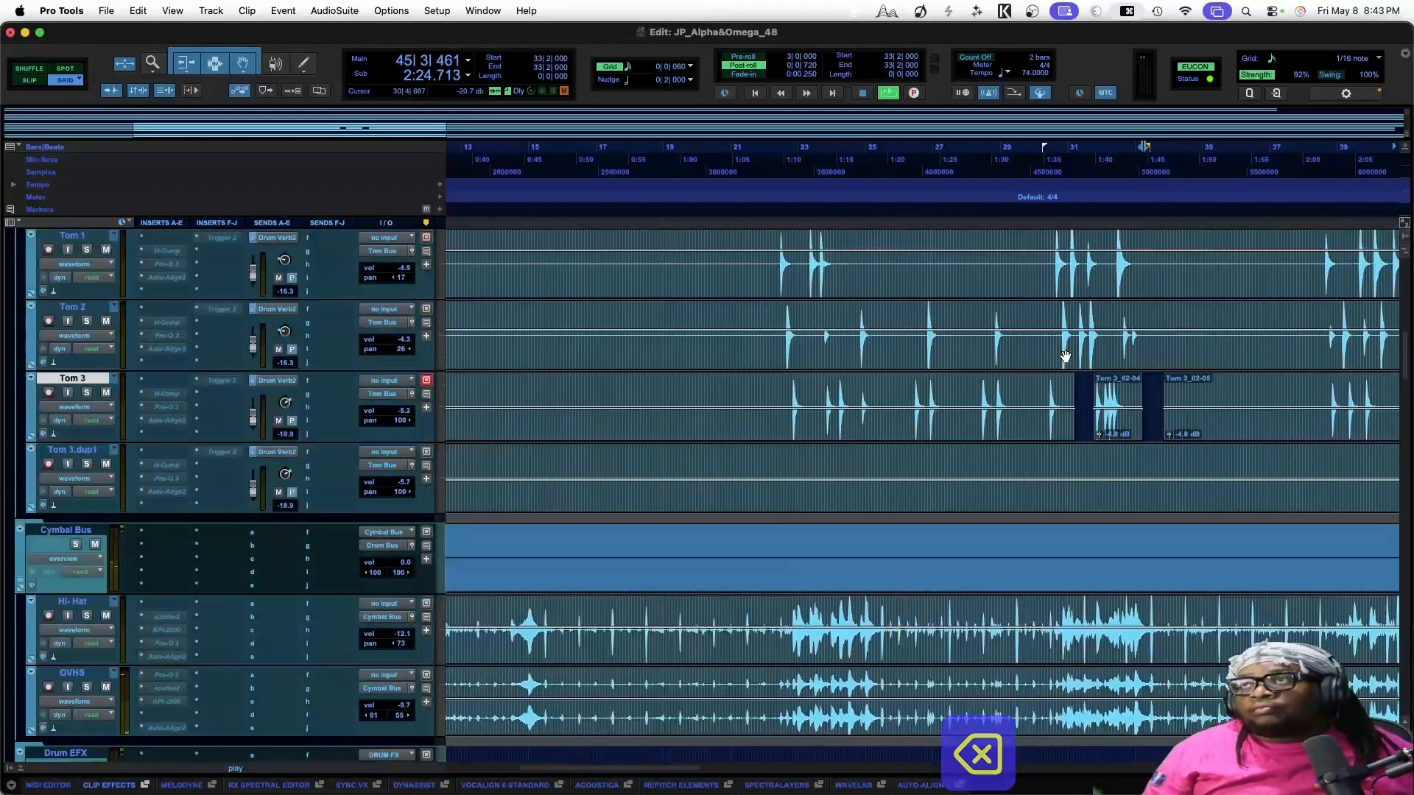
{"action": "left_click_drag", "start_coordinate": [1052, 385], "coordinate": [1077, 400]}
{"action": "key", "text": "BackSpace"}
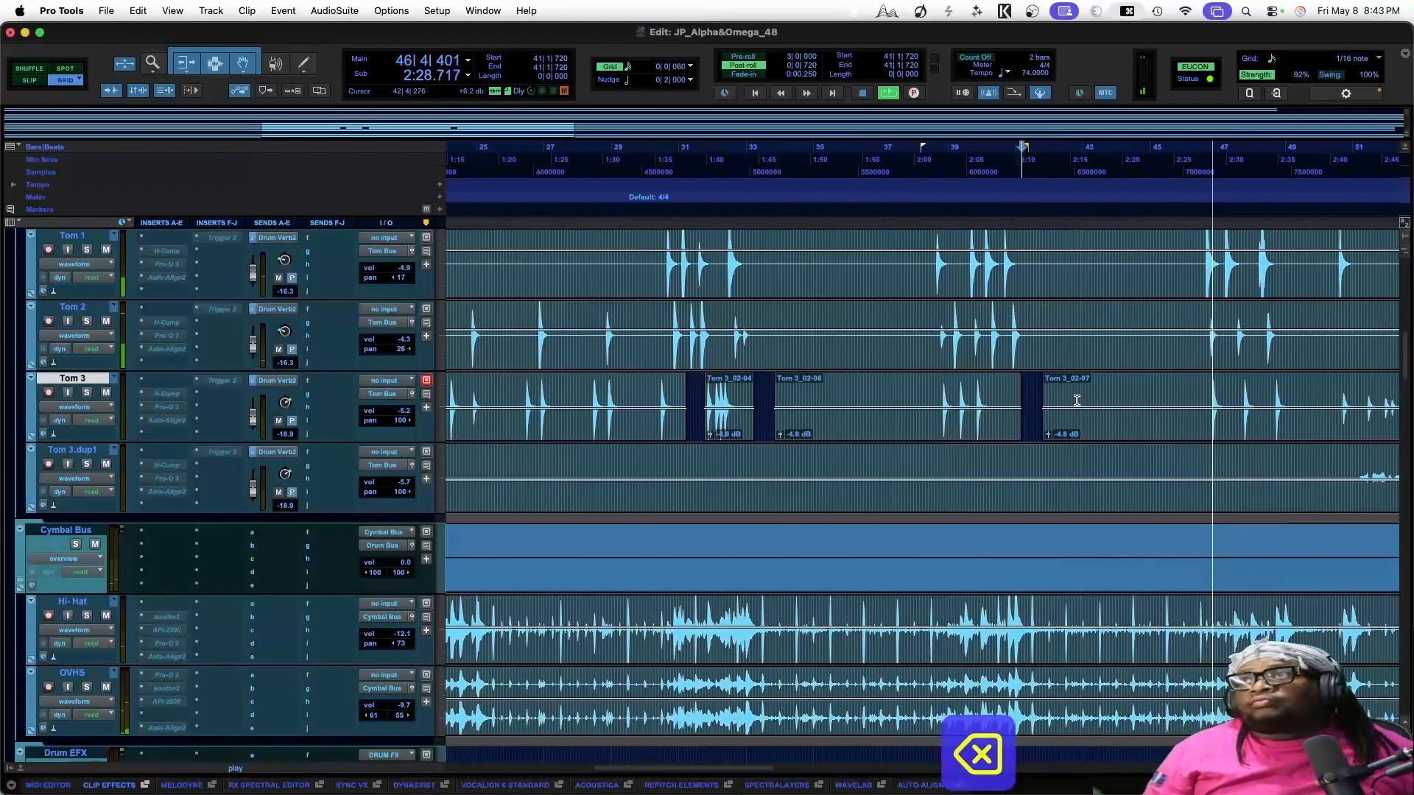
{"action": "scroll", "coordinate": [1097, 368], "scroll_direction": "right", "scroll_amount": 2}
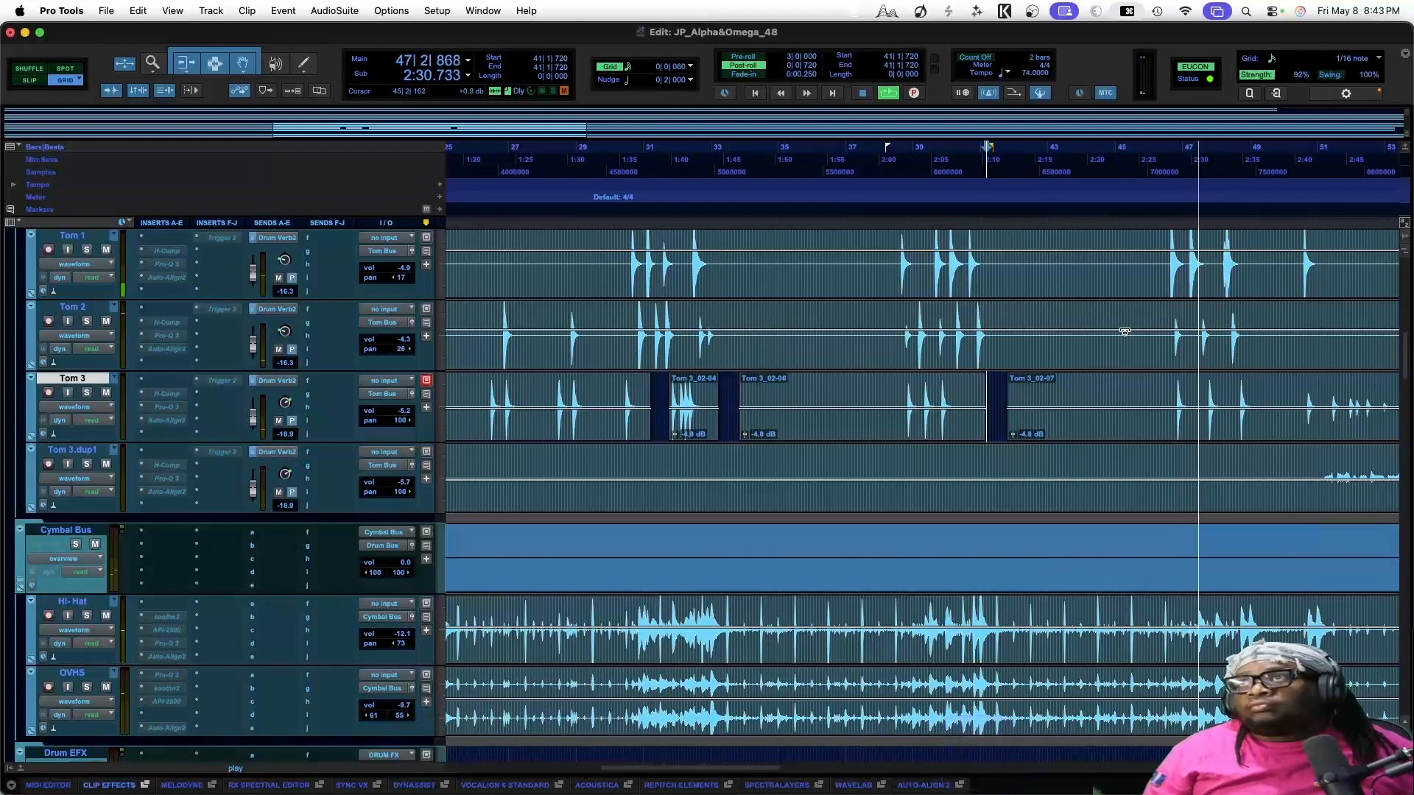
Raise the clip gain slightly on the three Tom 2 hits from 46|2|360 to 49|3|900
{"action": "left_click_drag", "start_coordinate": [1160, 314], "coordinate": [1249, 333]}
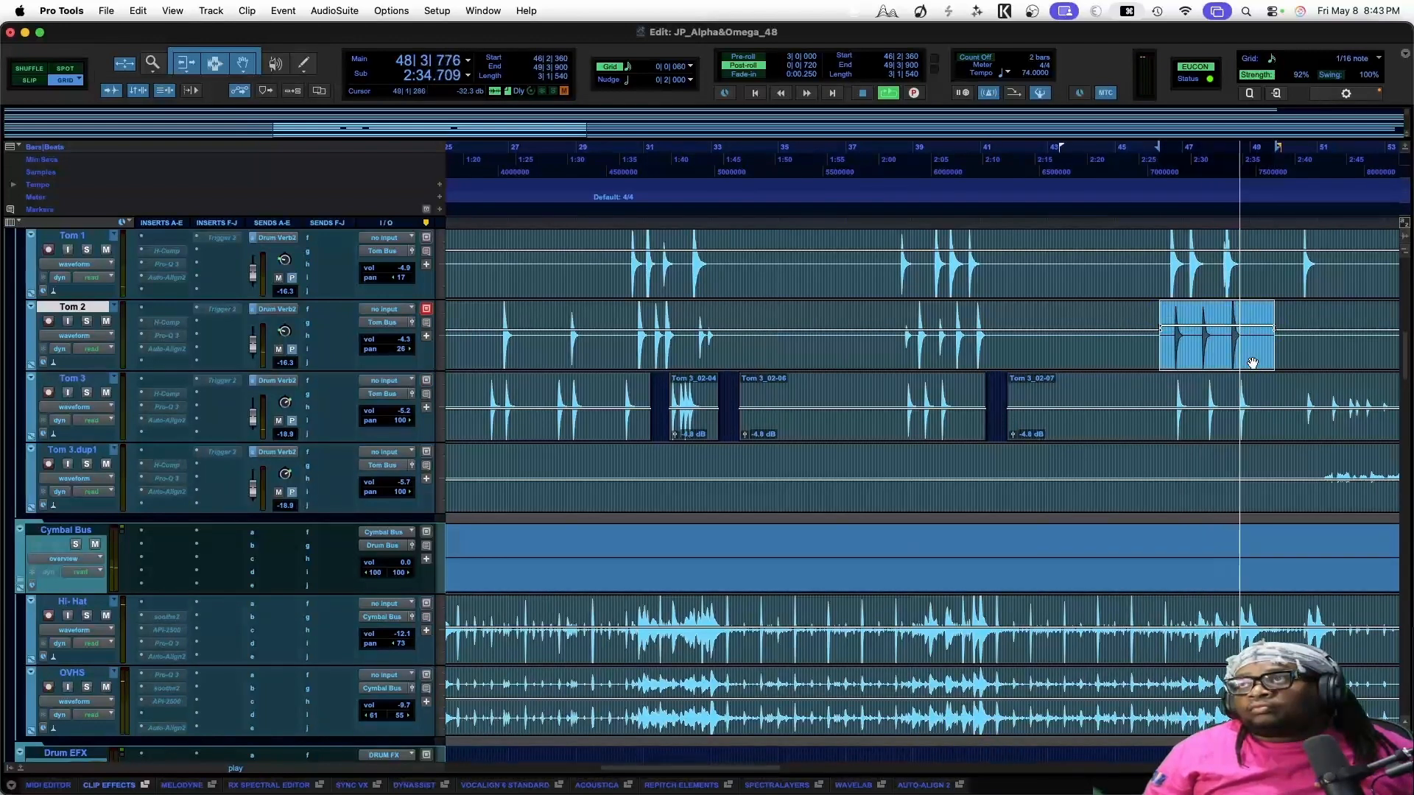
{"action": "scroll", "coordinate": [1251, 375], "scroll_direction": "right", "scroll_amount": 6}
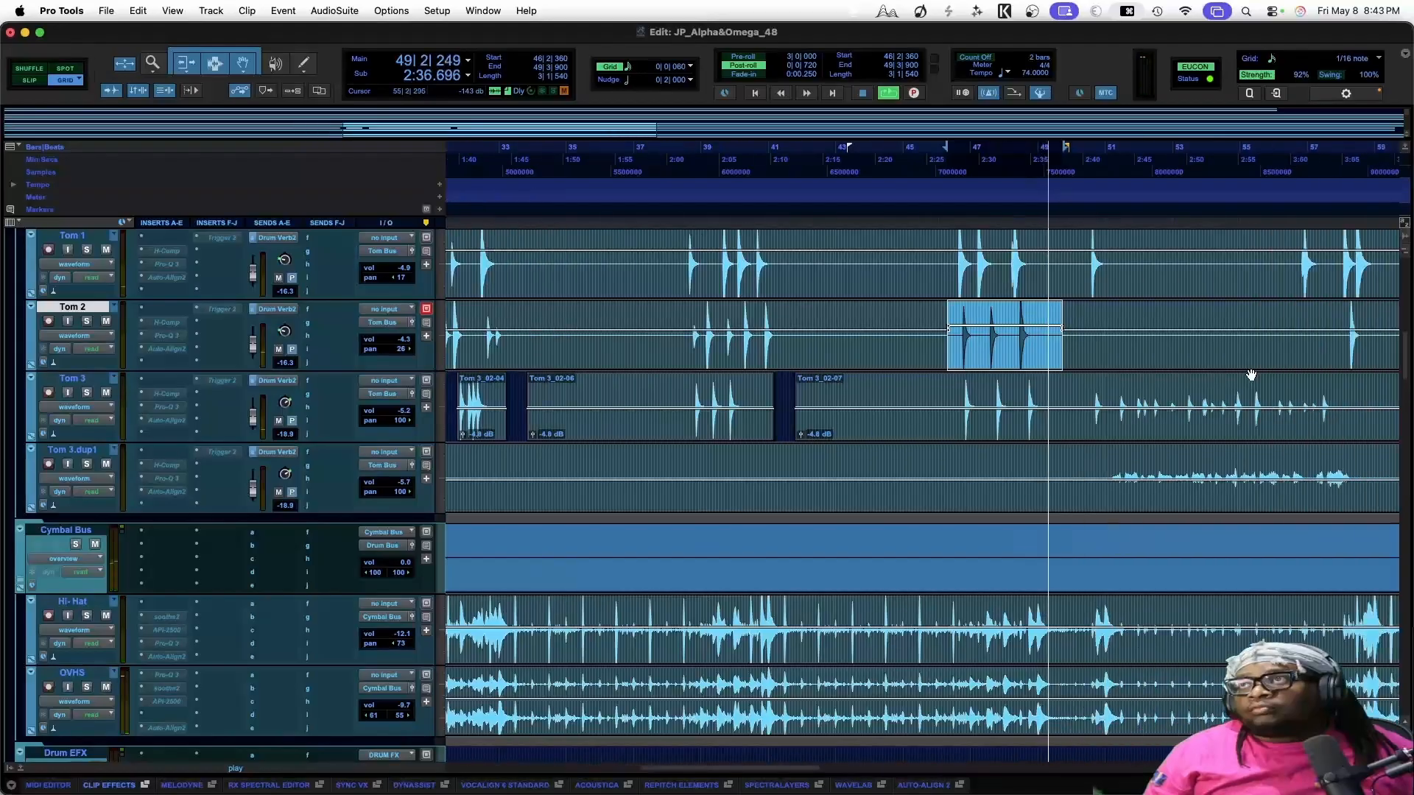
{"action": "scroll", "coordinate": [1250, 375], "scroll_direction": "right", "scroll_amount": 3}
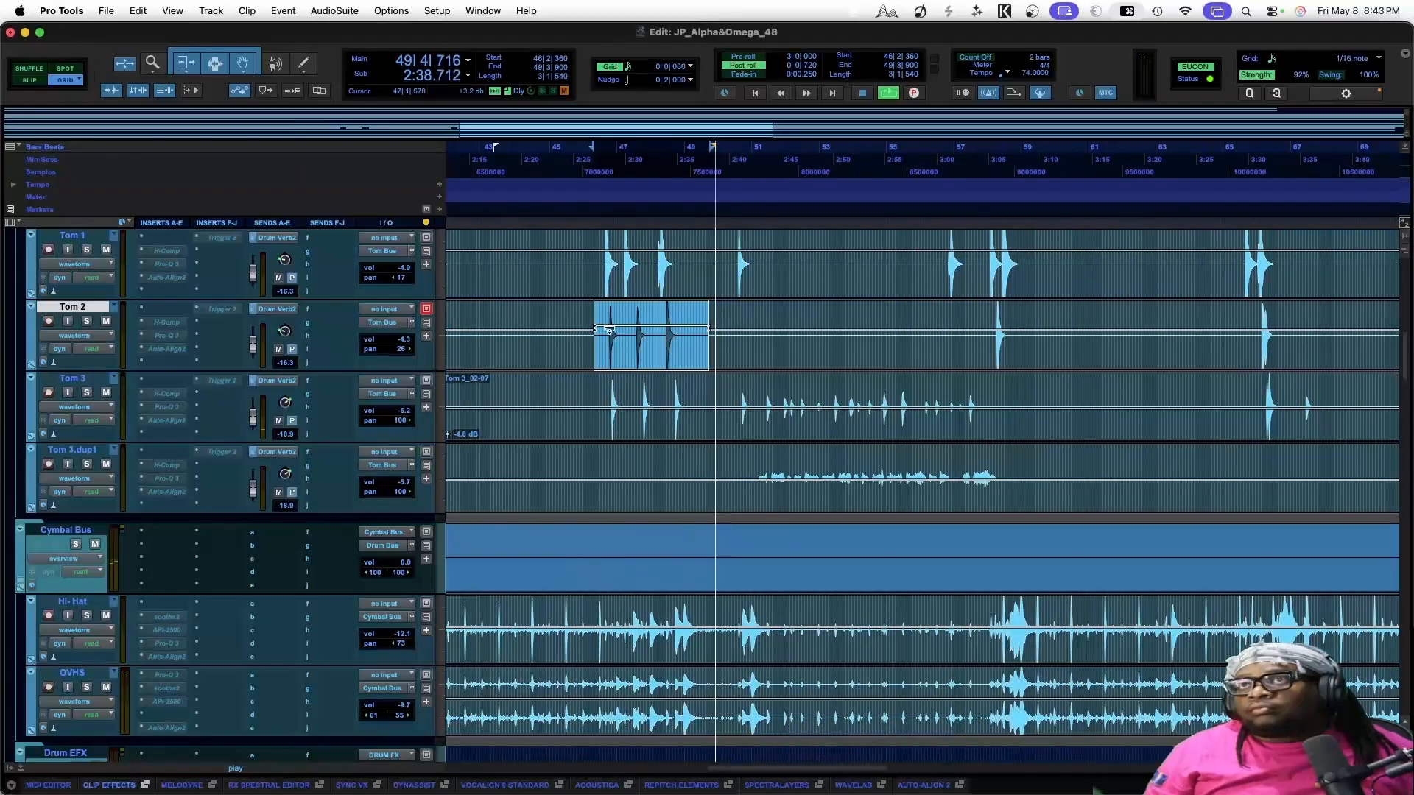
Play back the tom fill from 45|4|420, and the Tom 1 hit from 50|3|180
{"action": "key", "text": "space"}
{"action": "left_click", "coordinate": [578, 318]}
{"action": "key", "text": "space"}
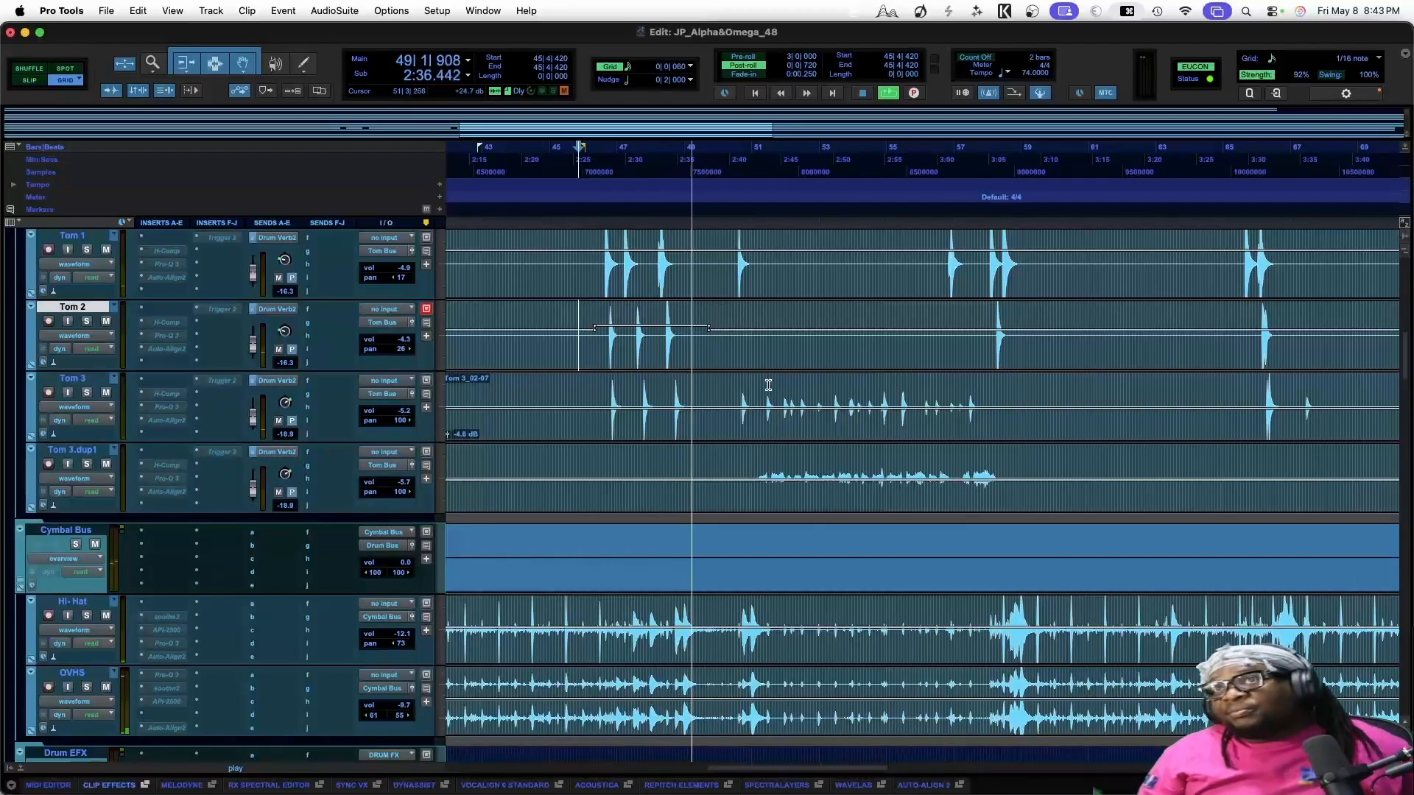
{"action": "key", "text": "space"}
{"action": "left_click", "coordinate": [737, 240]}
{"action": "key", "text": "space"}
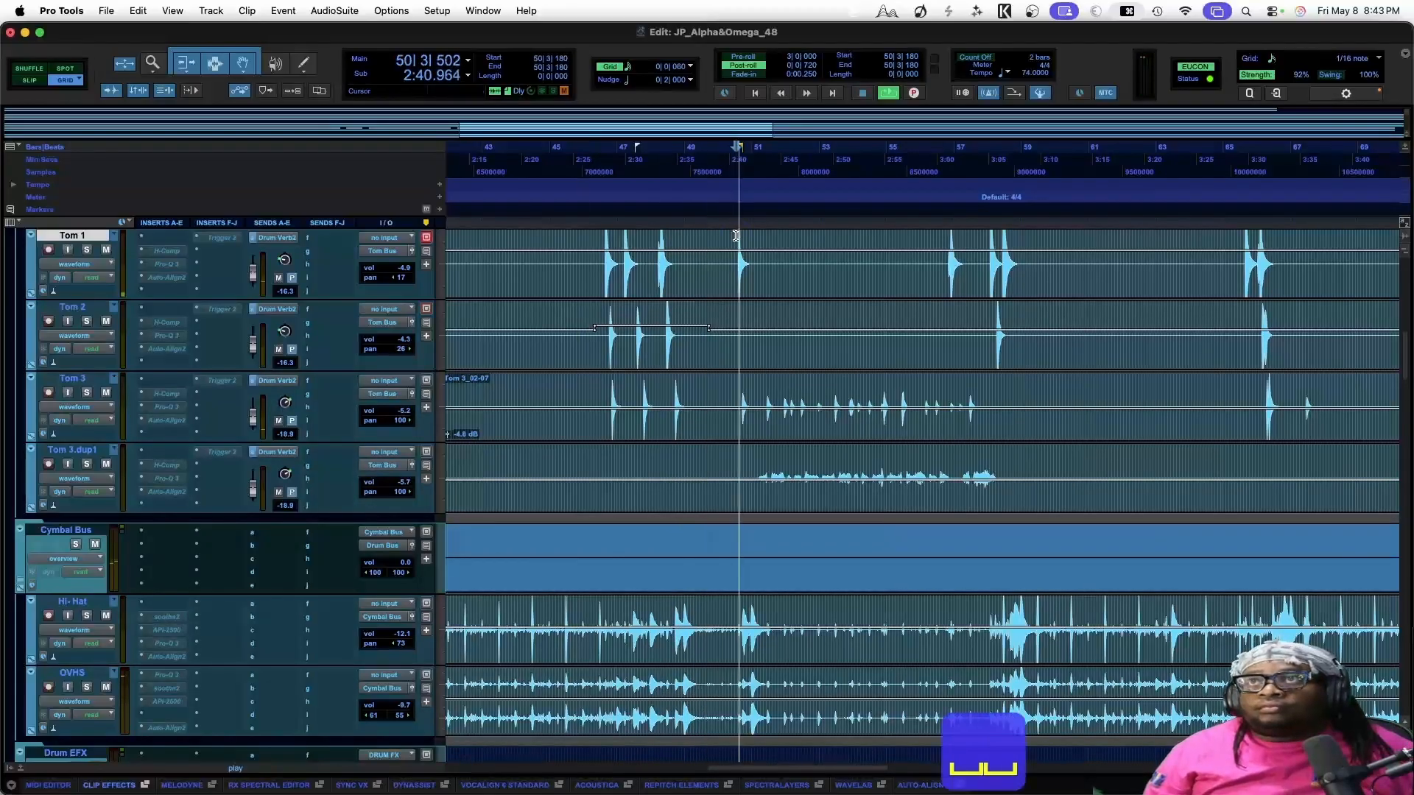
Raise the clip gain on the Tom 3 hits from 50|2|420 to 58|1|840
{"action": "left_click", "coordinate": [731, 388]}
{"action": "left_click_drag", "start_coordinate": [732, 389], "coordinate": [990, 406]}
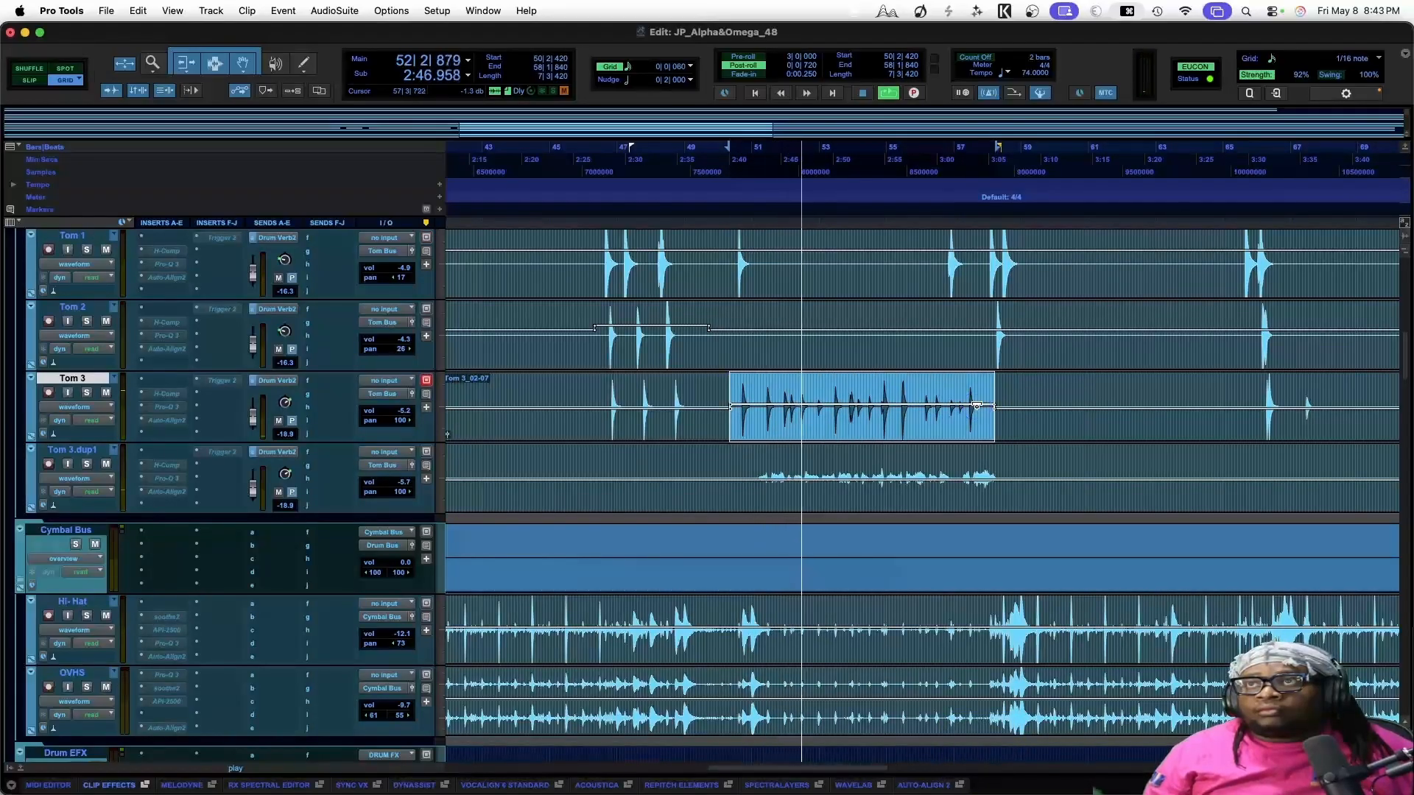
{"action": "left_click_drag", "start_coordinate": [976, 405], "coordinate": [977, 404]}
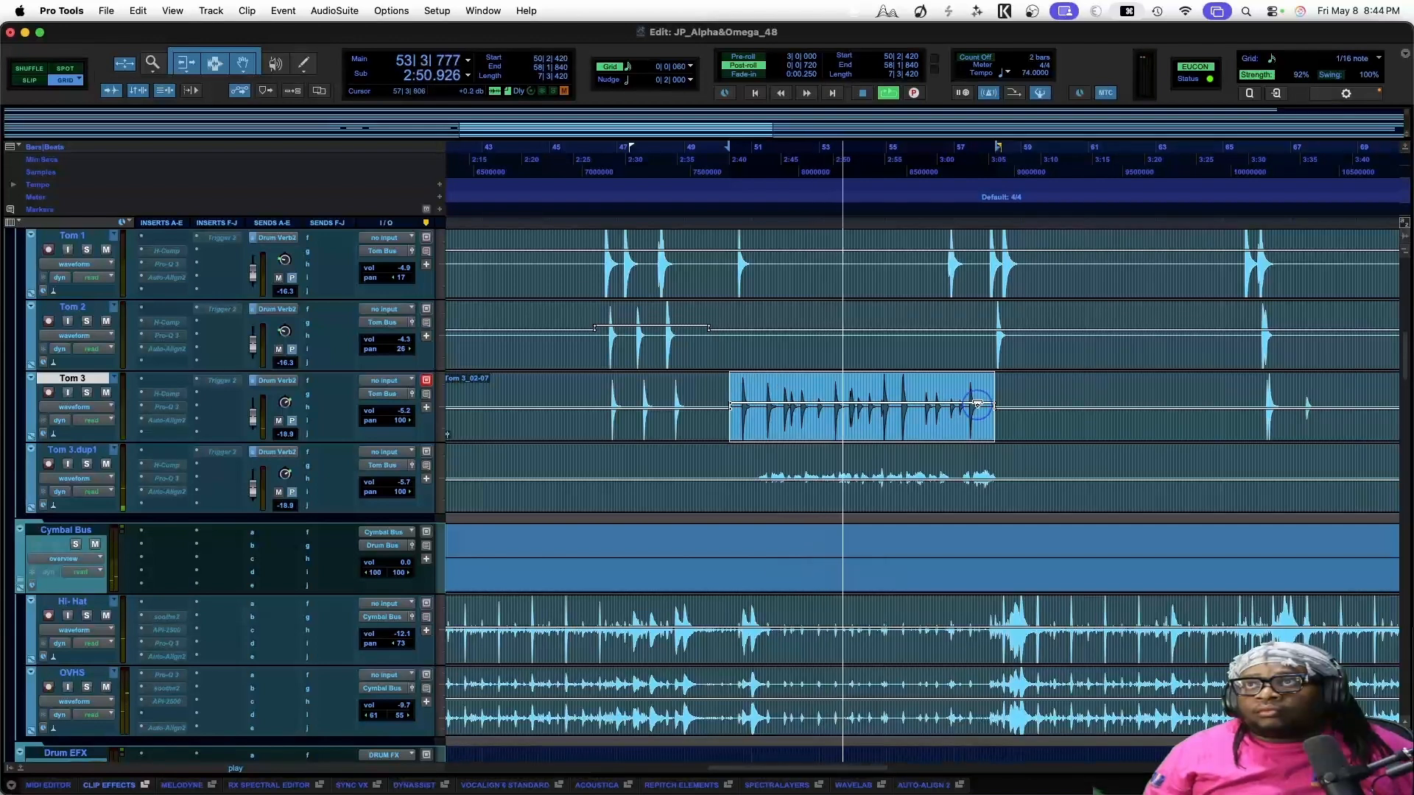
Raise the clip gain further on the quieter Tom 3 hits from 52|4|240, from 54|1|480 to 54|3|900, and around bar 57
{"action": "left_click", "coordinate": [812, 391]}
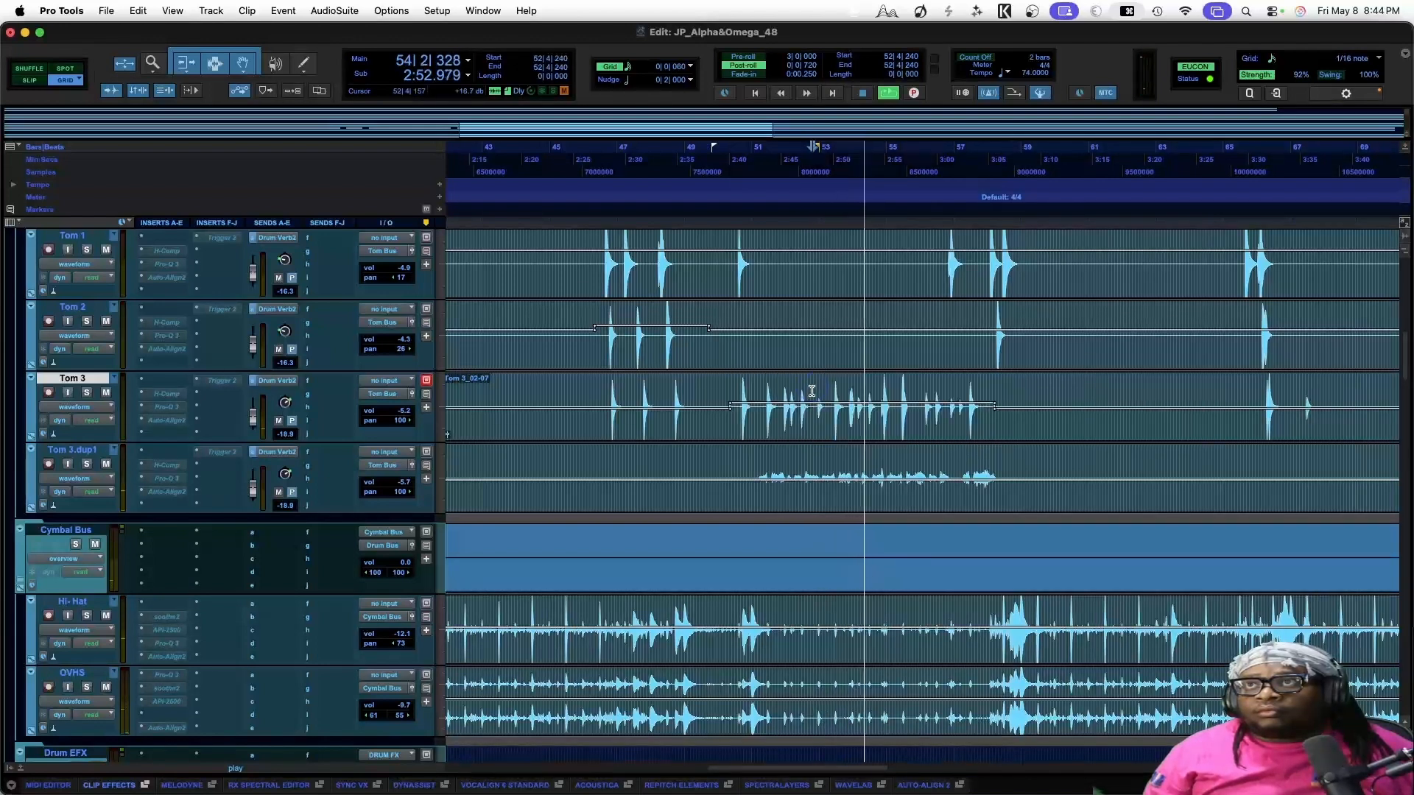
{"action": "left_click_drag", "start_coordinate": [810, 391], "coordinate": [871, 398]}
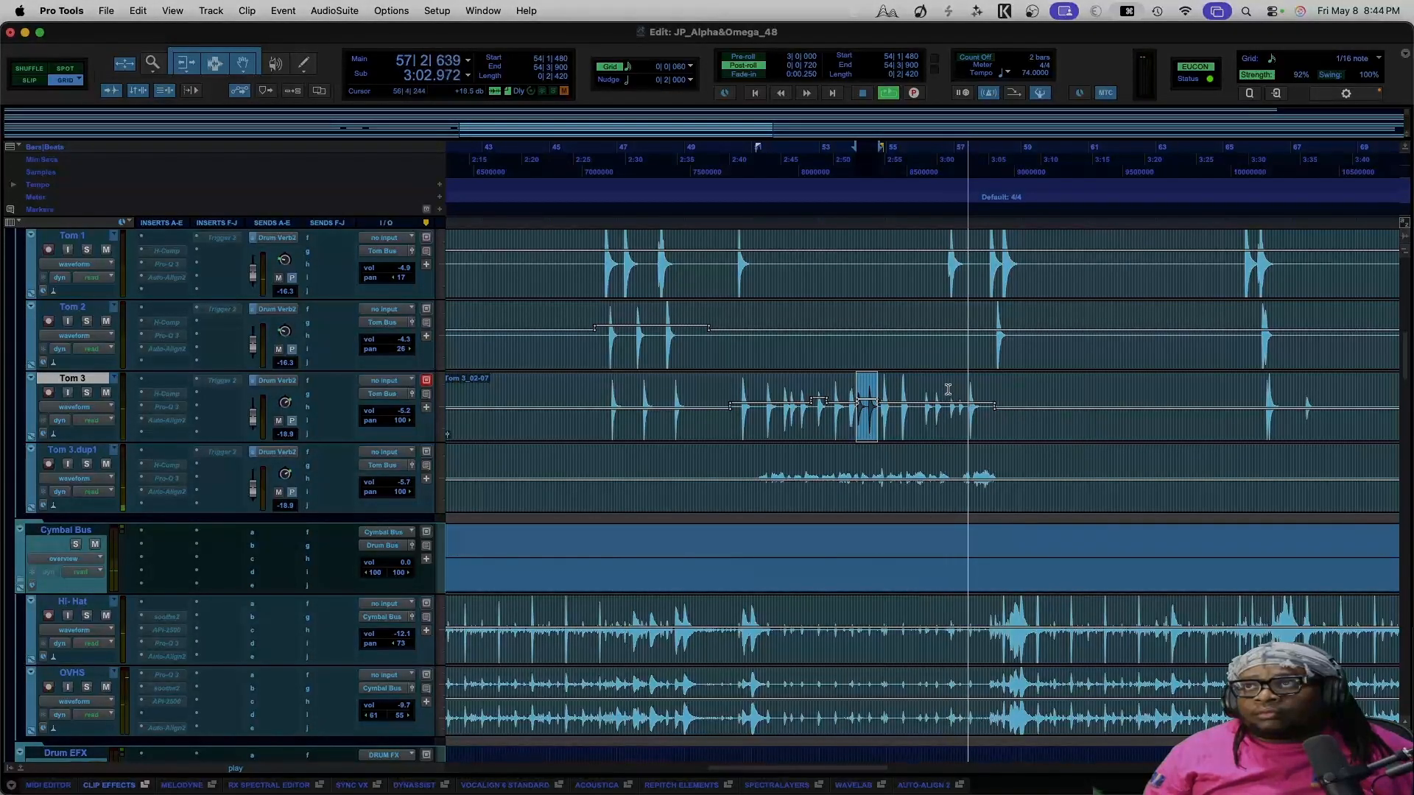
{"action": "left_click_drag", "start_coordinate": [948, 389], "coordinate": [955, 399]}
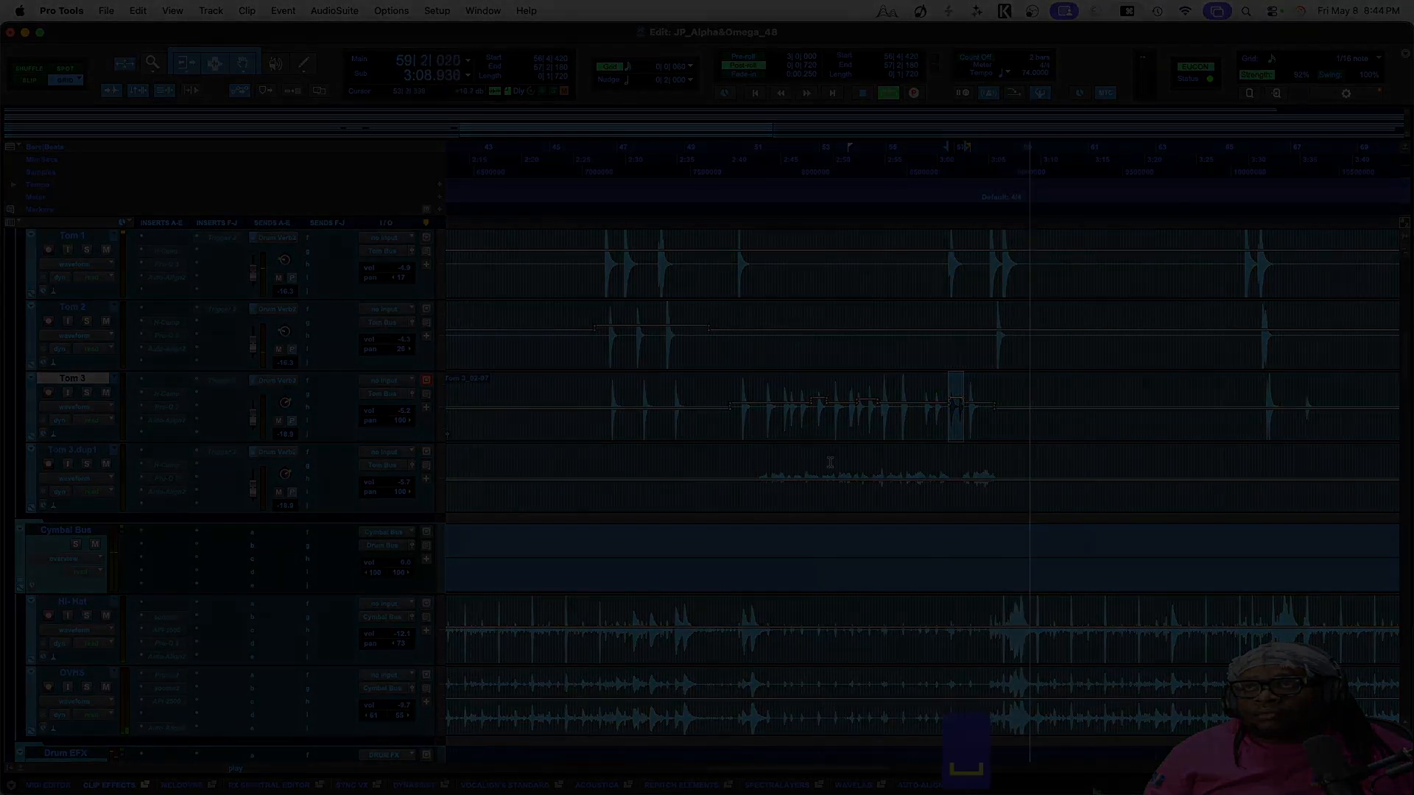
{"action": "key", "text": "space"}
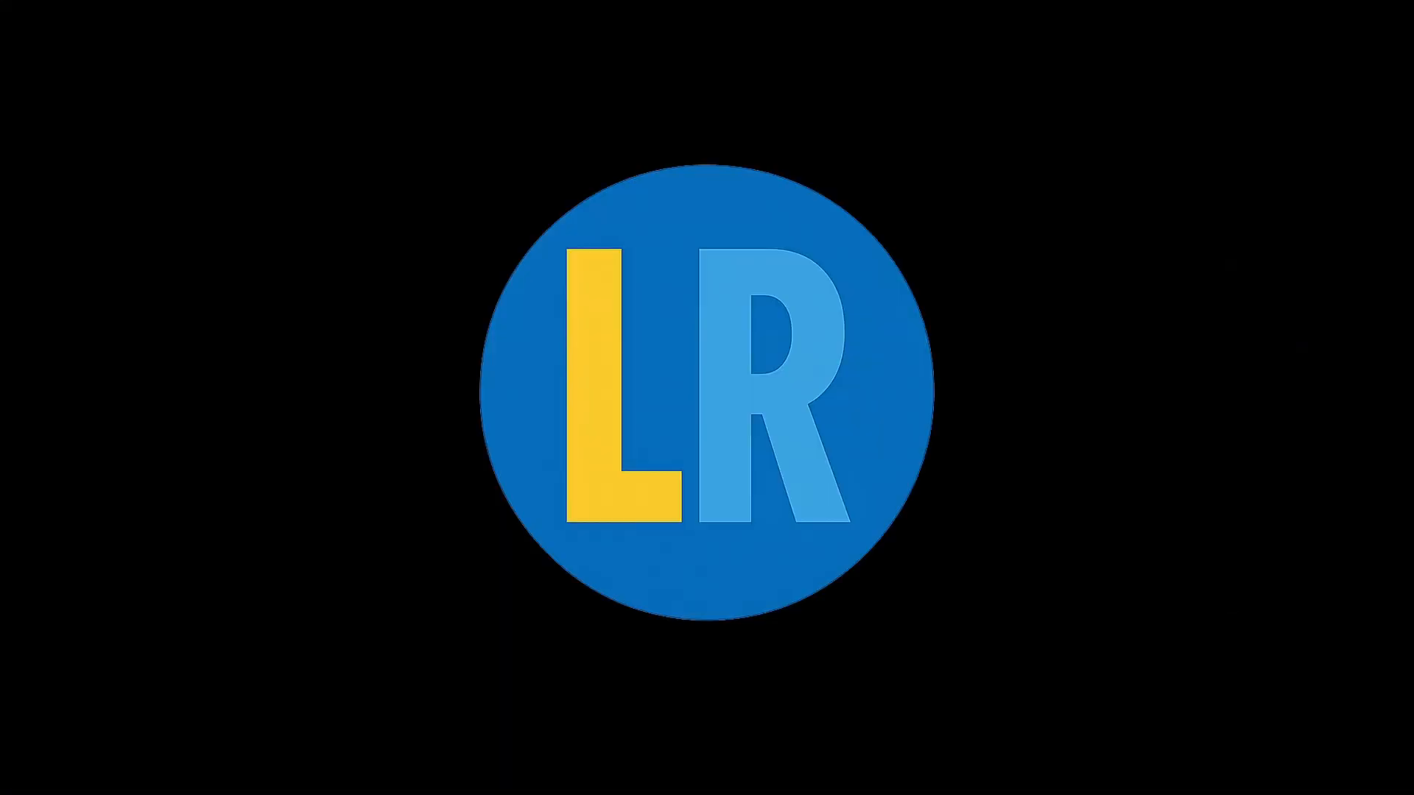